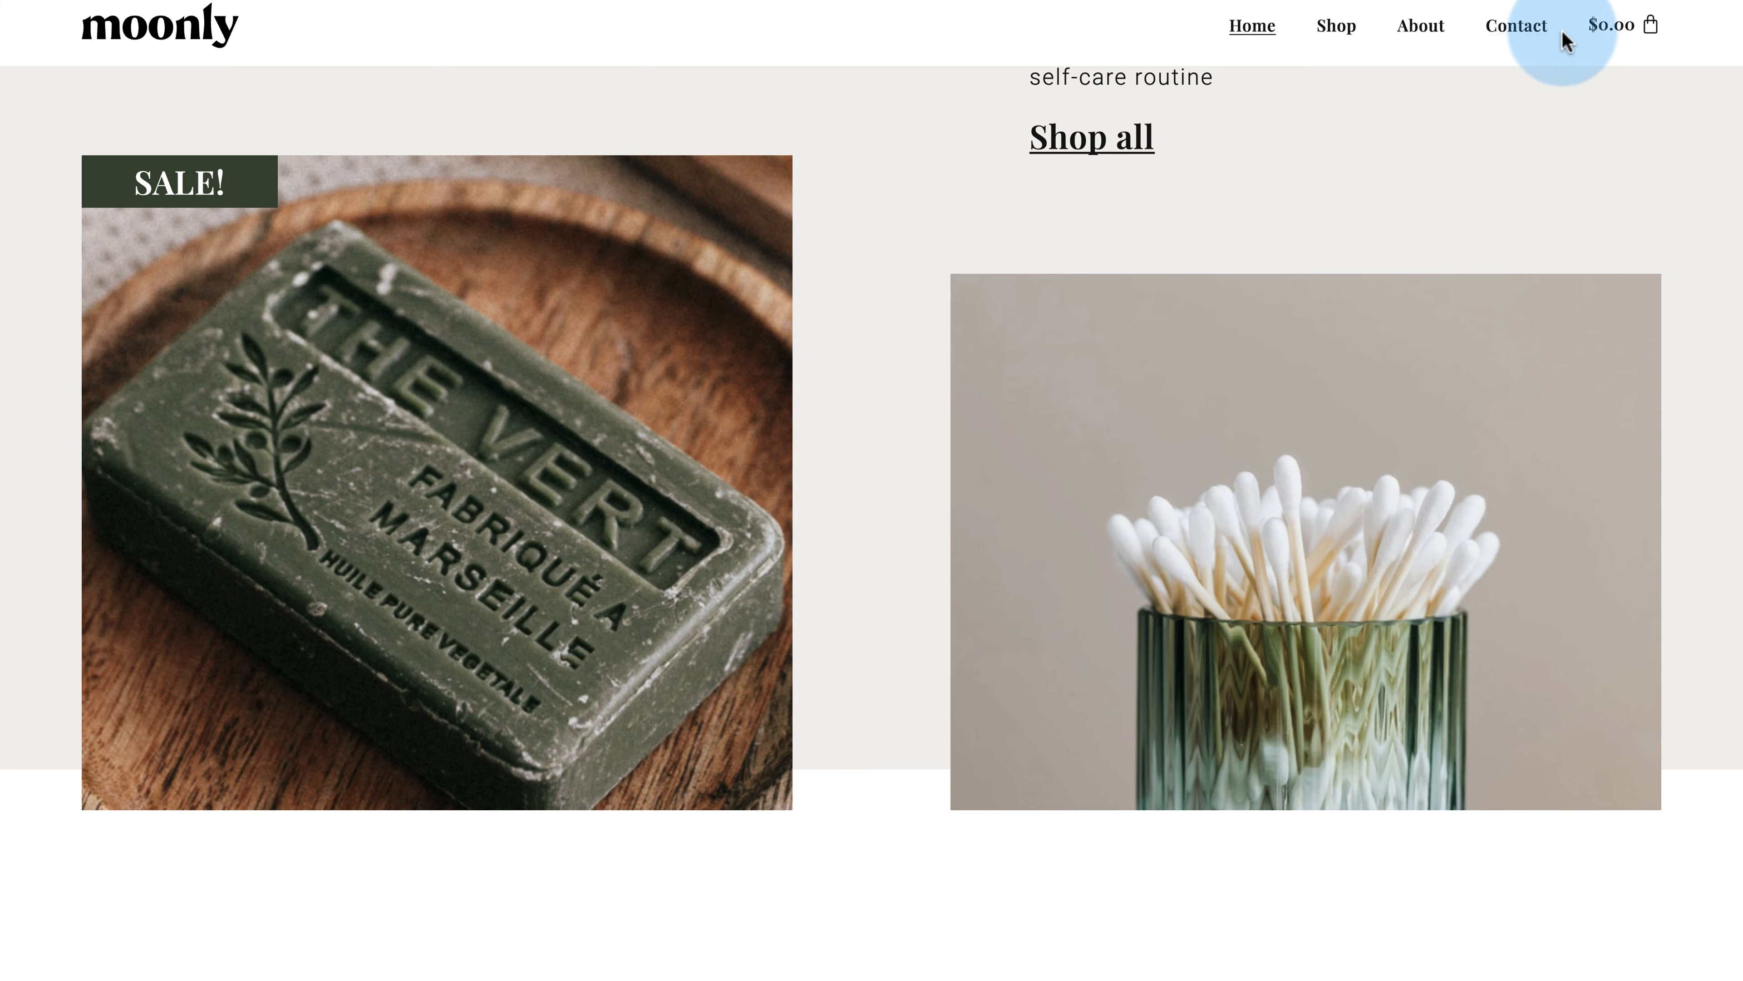
Step: Scroll the Eco Shop demo homepage back up to the green Vegan, Sustainable, Package Free and Natural Materials band
{"action": "scroll", "coordinate": [891, 175], "scroll_direction": "down", "scroll_amount": 10}
{"action": "scroll", "coordinate": [890, 173], "scroll_direction": "down", "scroll_amount": 15}
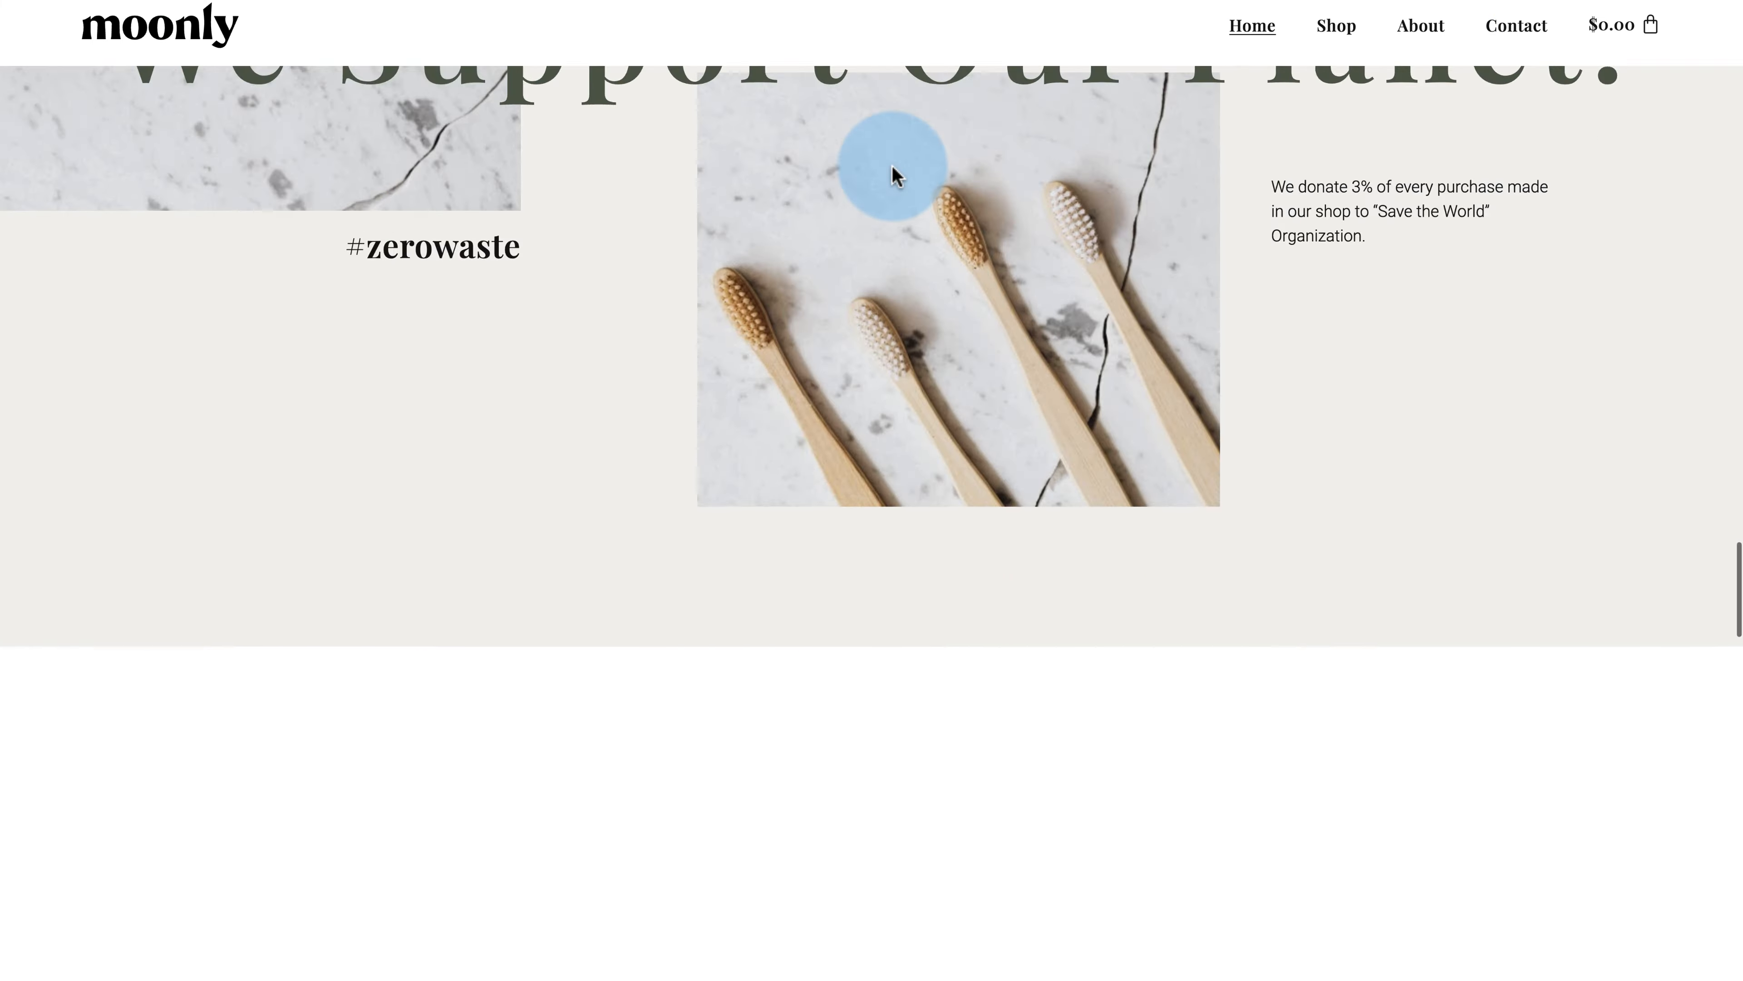
{"action": "scroll", "coordinate": [930, 264], "scroll_direction": "up", "scroll_amount": 8}
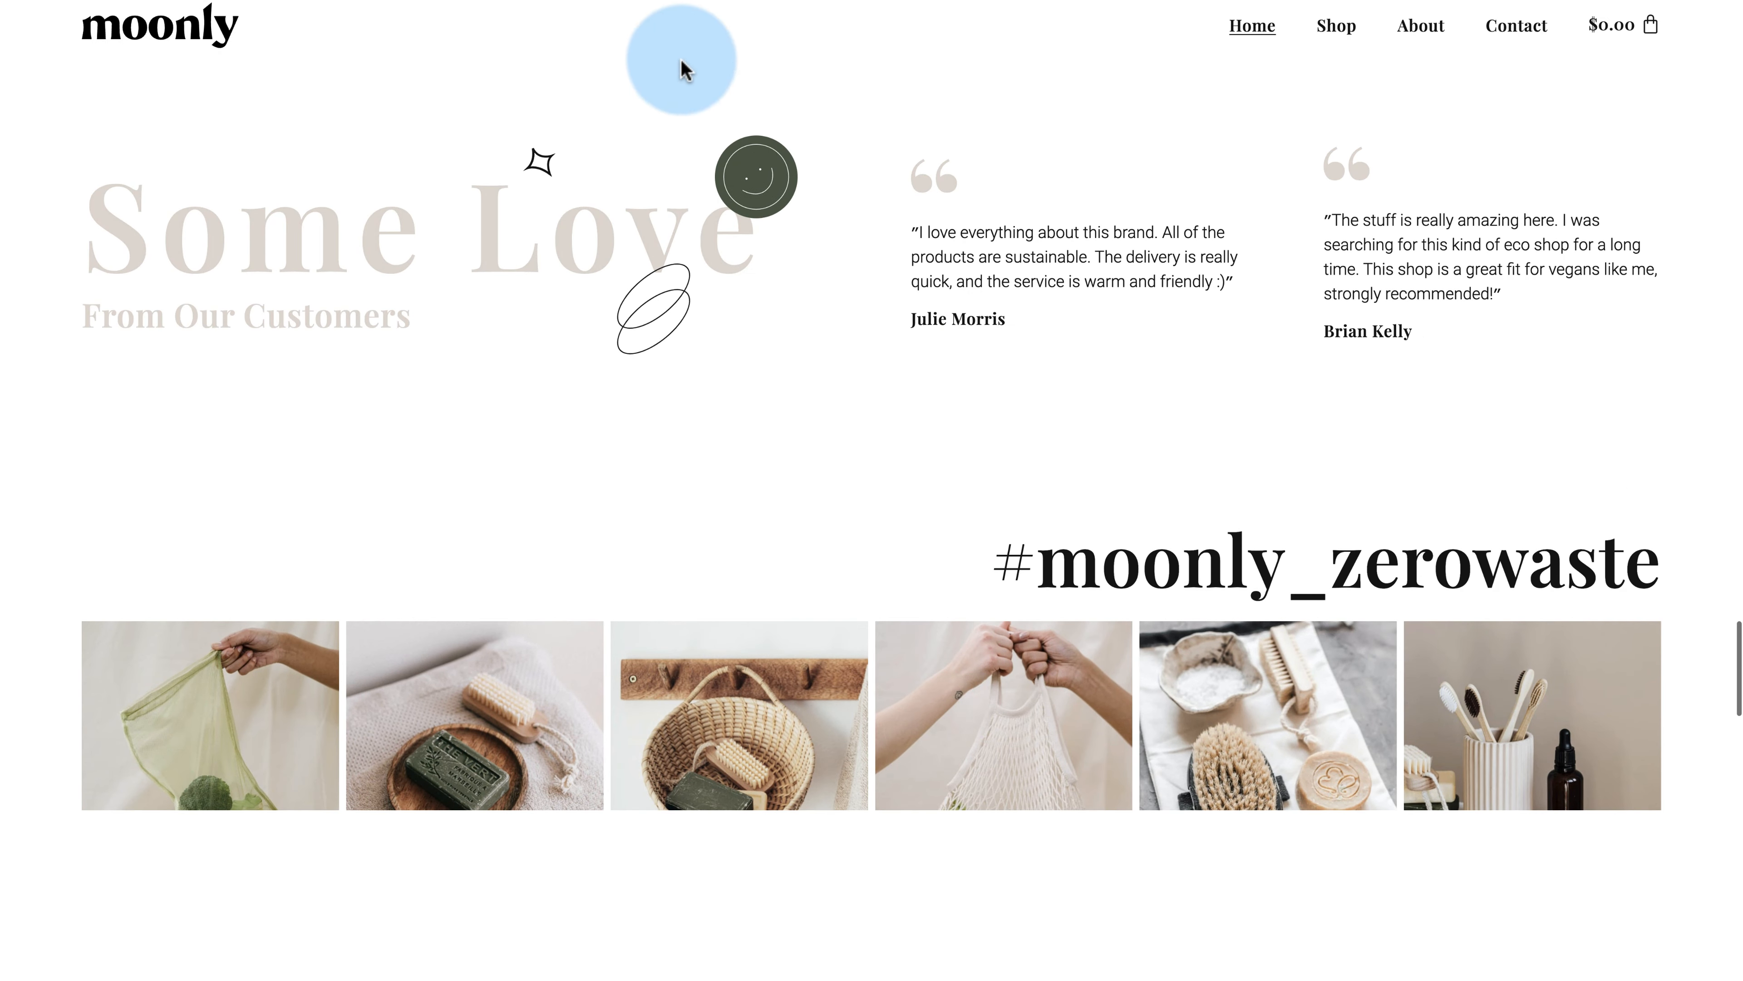
{"action": "scroll", "coordinate": [891, 336], "scroll_direction": "up", "scroll_amount": 5}
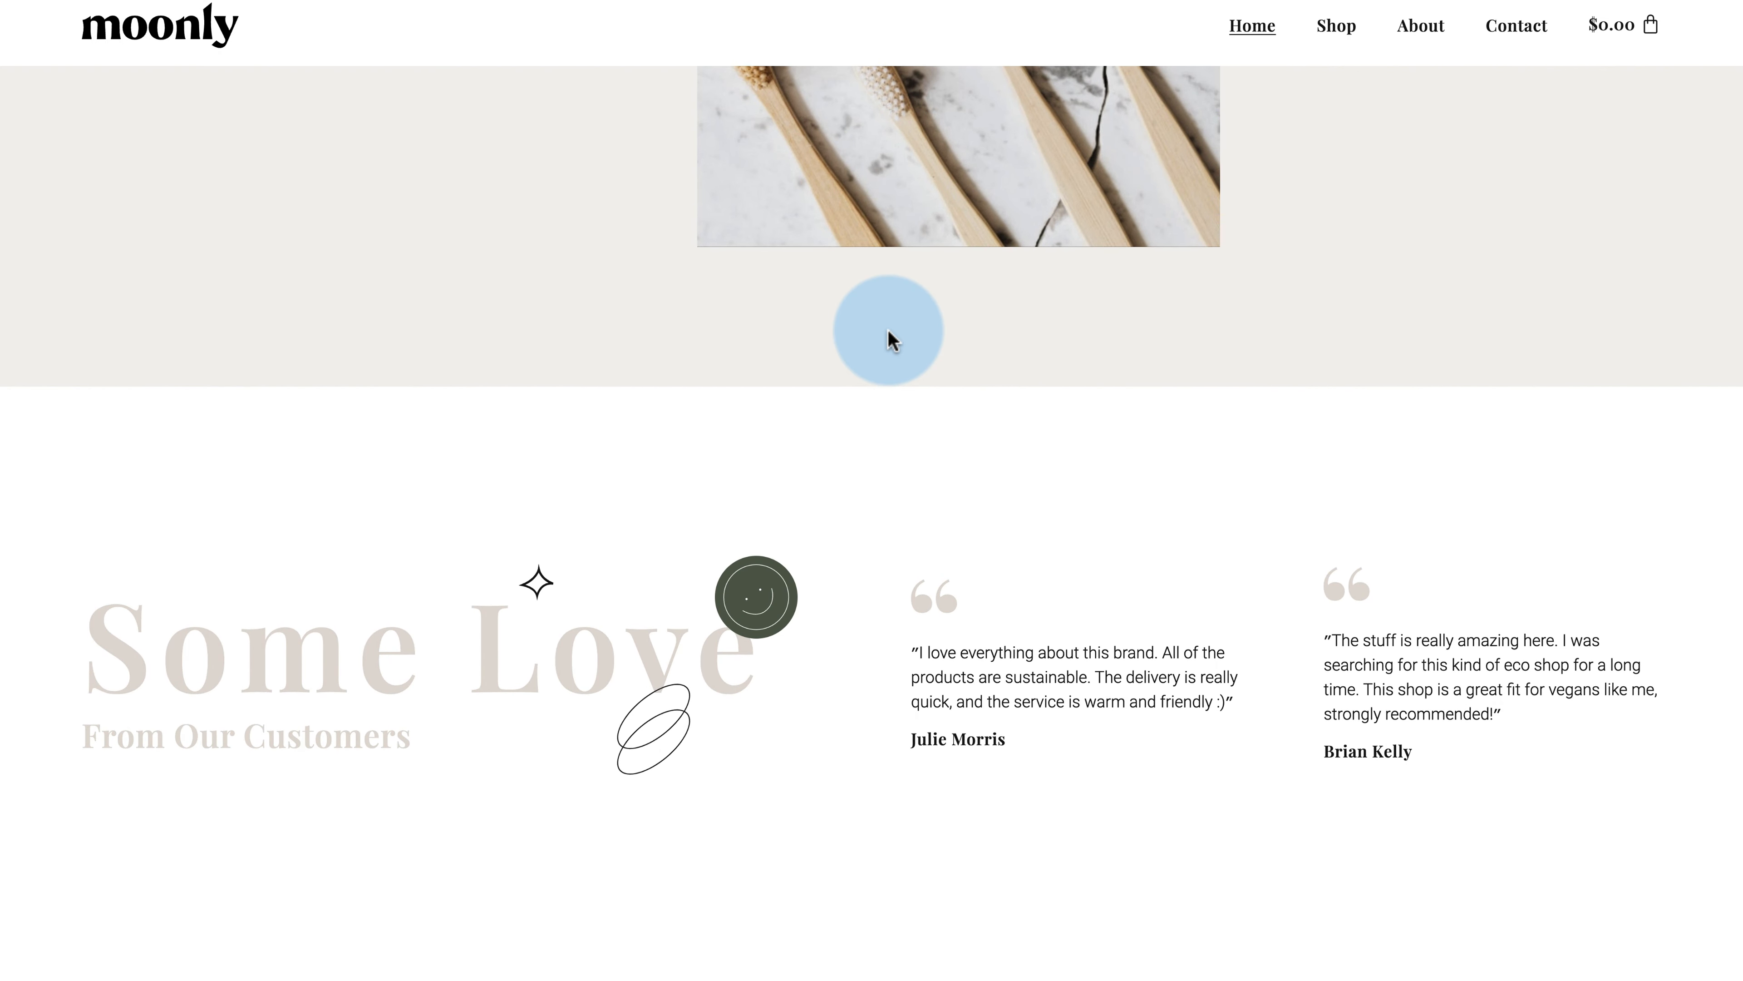
{"action": "scroll", "coordinate": [891, 336], "scroll_direction": "up", "scroll_amount": 5}
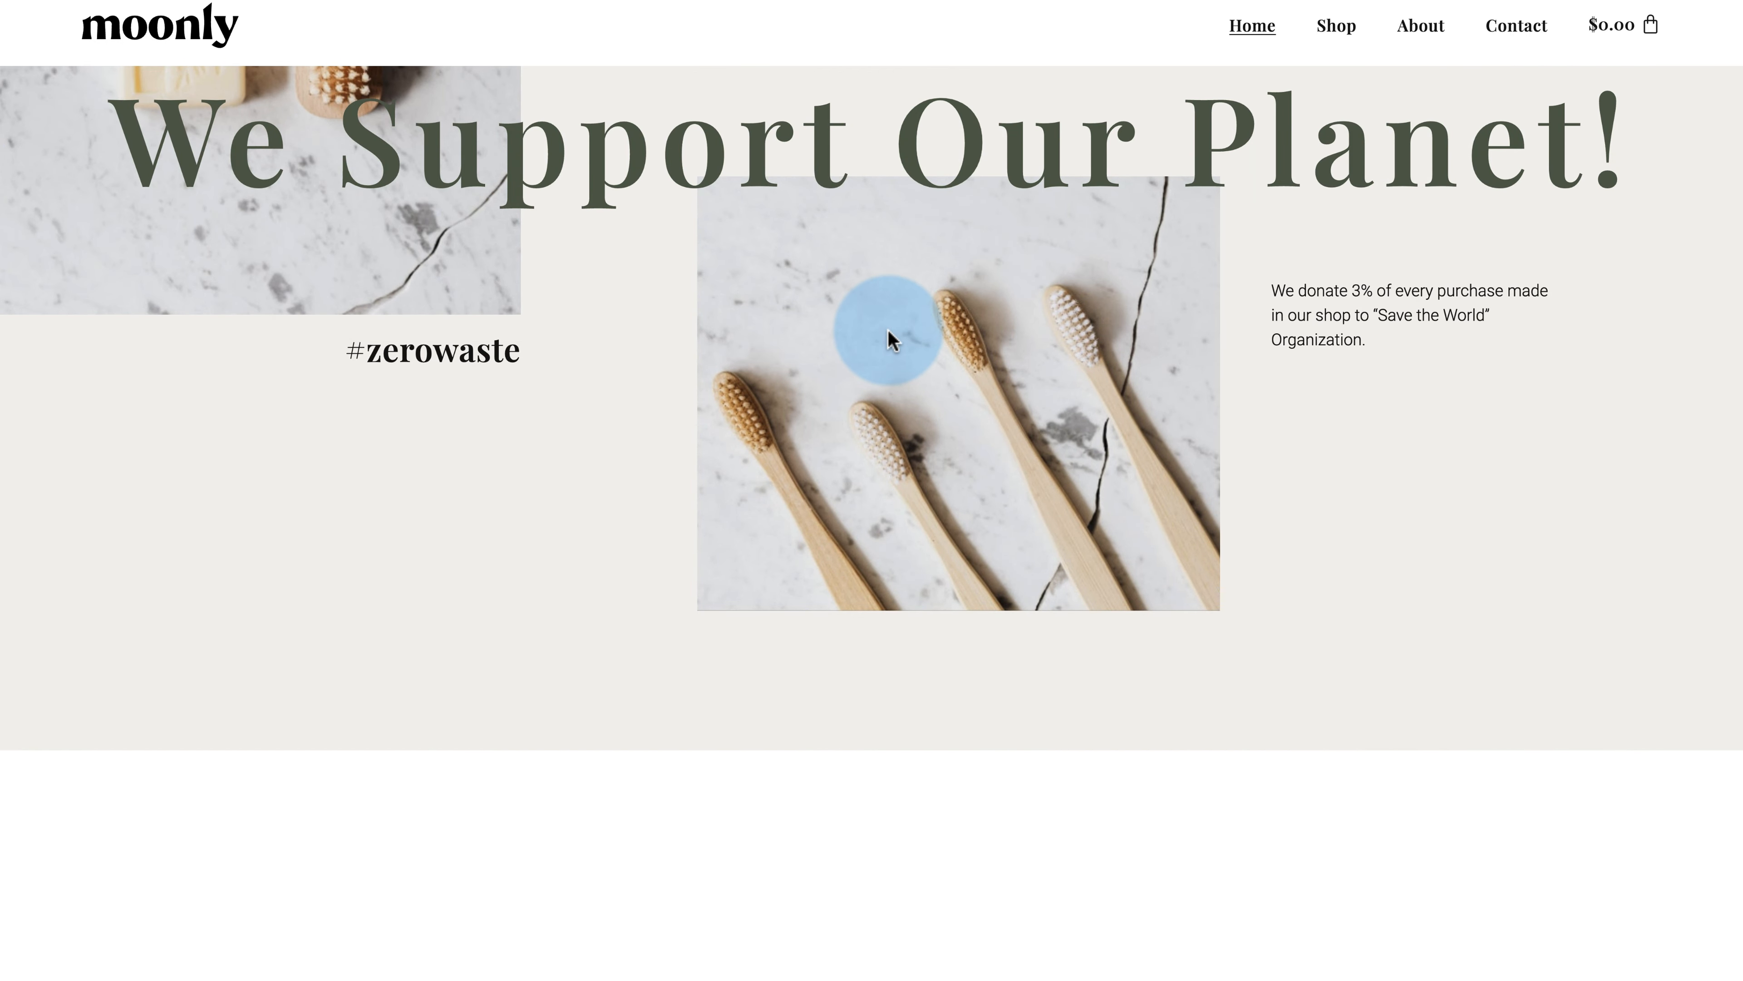
{"action": "scroll", "coordinate": [891, 336], "scroll_direction": "up", "scroll_amount": 10}
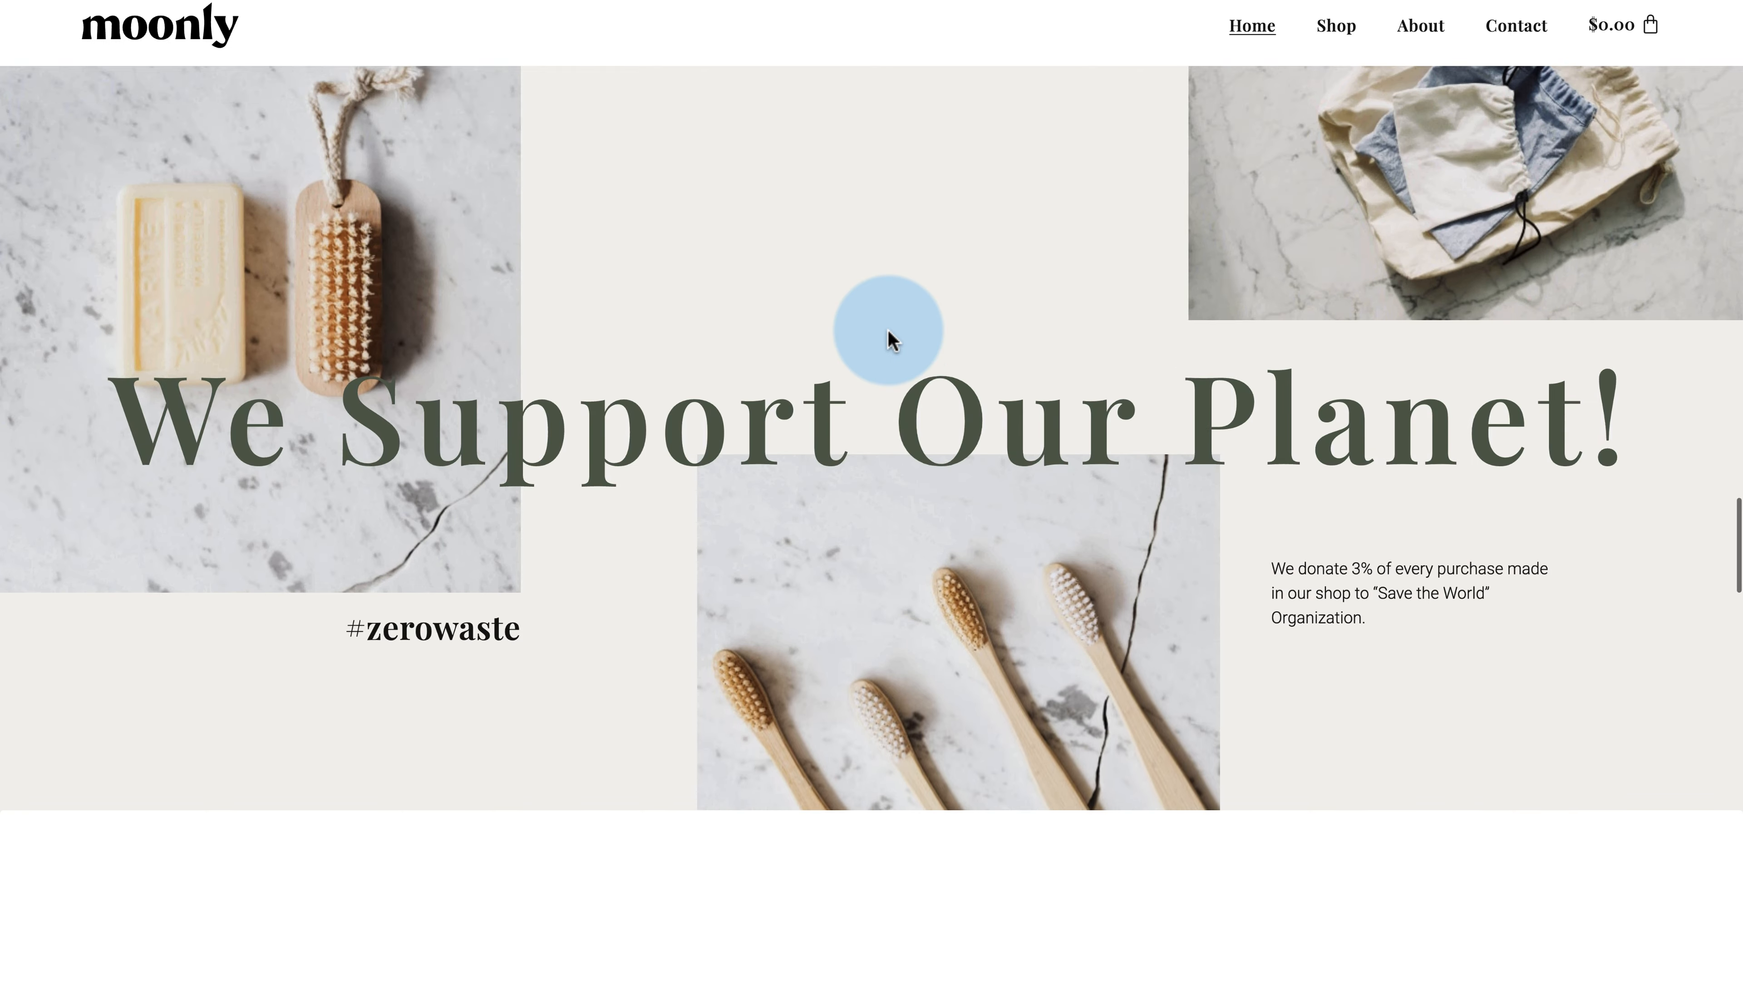
{"action": "scroll", "coordinate": [891, 337], "scroll_direction": "up", "scroll_amount": 1}
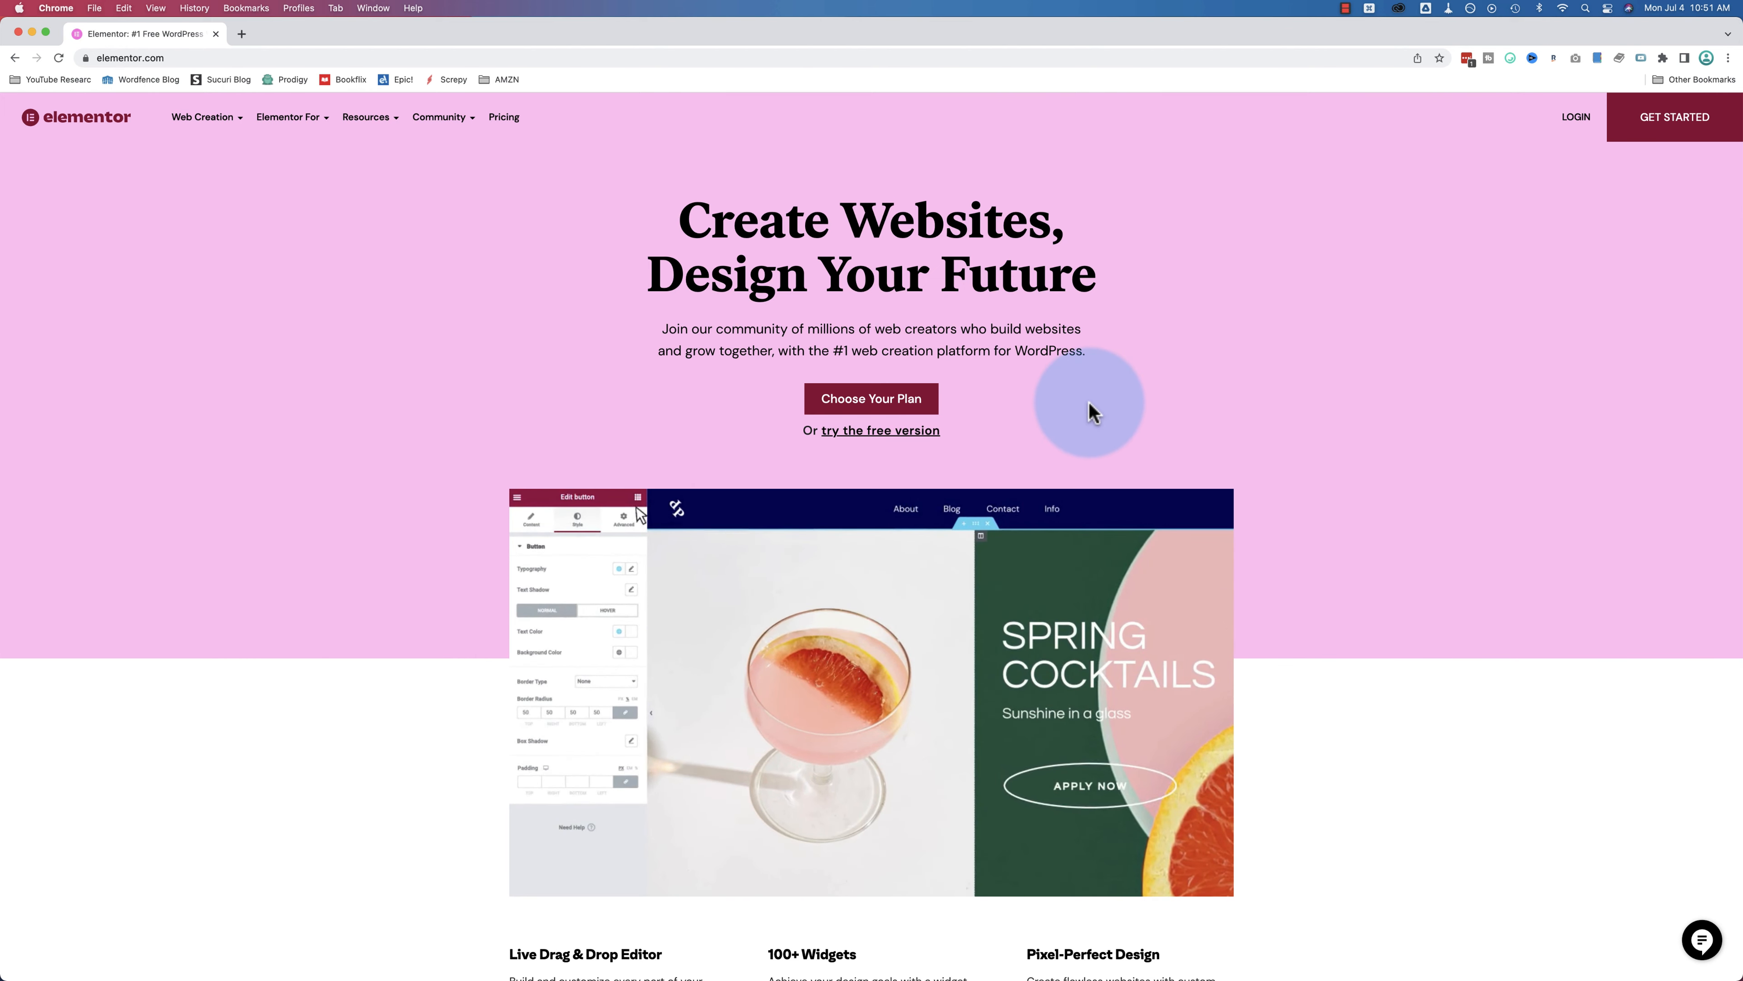
Step: Compare builder-only and builder-plus-hosting plans, then buy the USD 99/year Elementor Cloud Website plan
{"action": "left_click", "coordinate": [861, 405]}
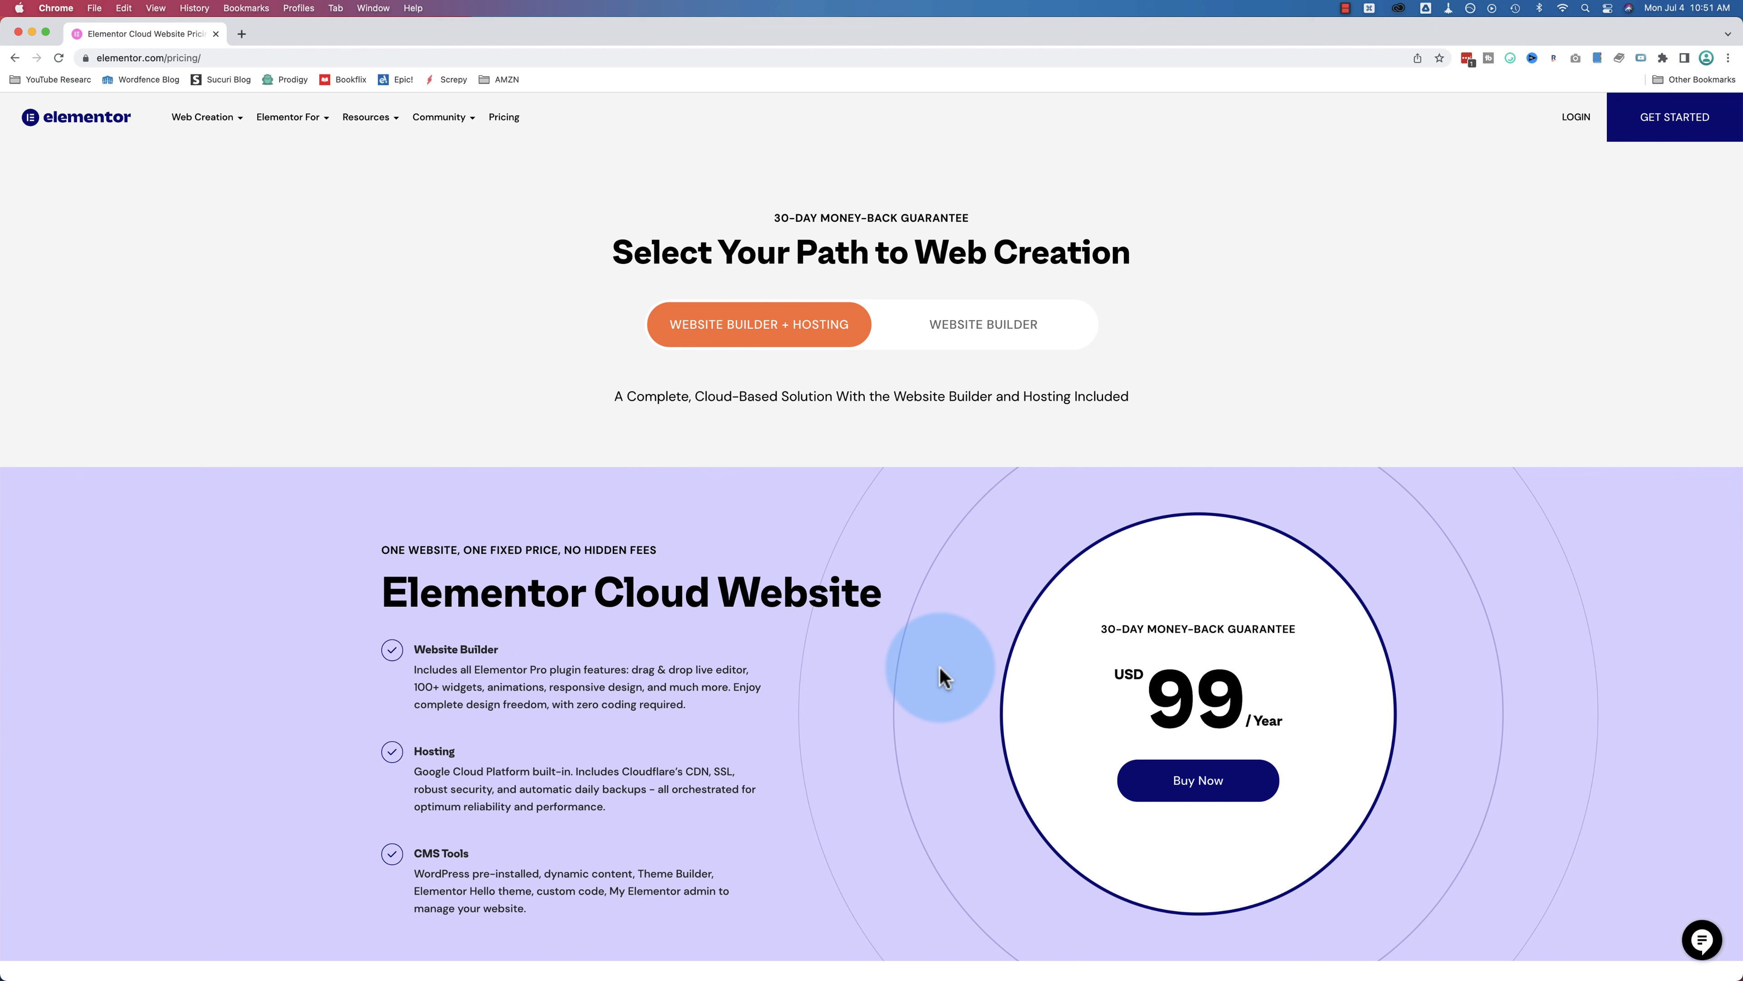
{"action": "left_click", "coordinate": [980, 338]}
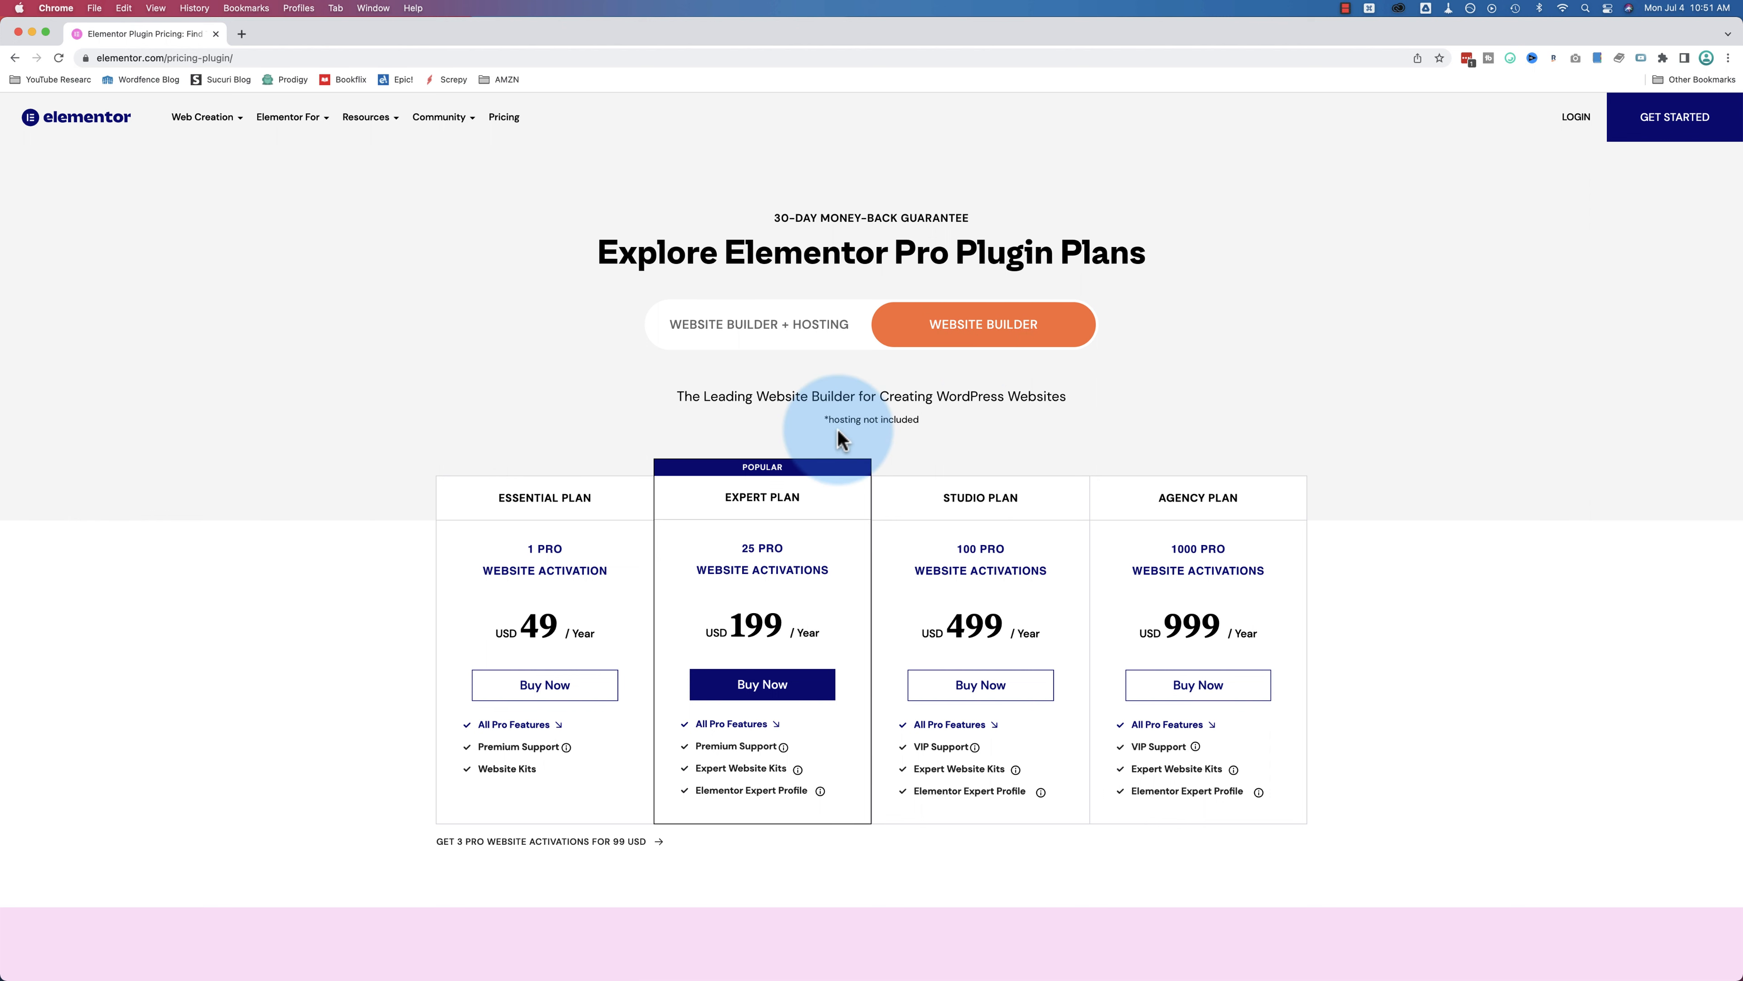
{"action": "left_click", "coordinate": [823, 359]}
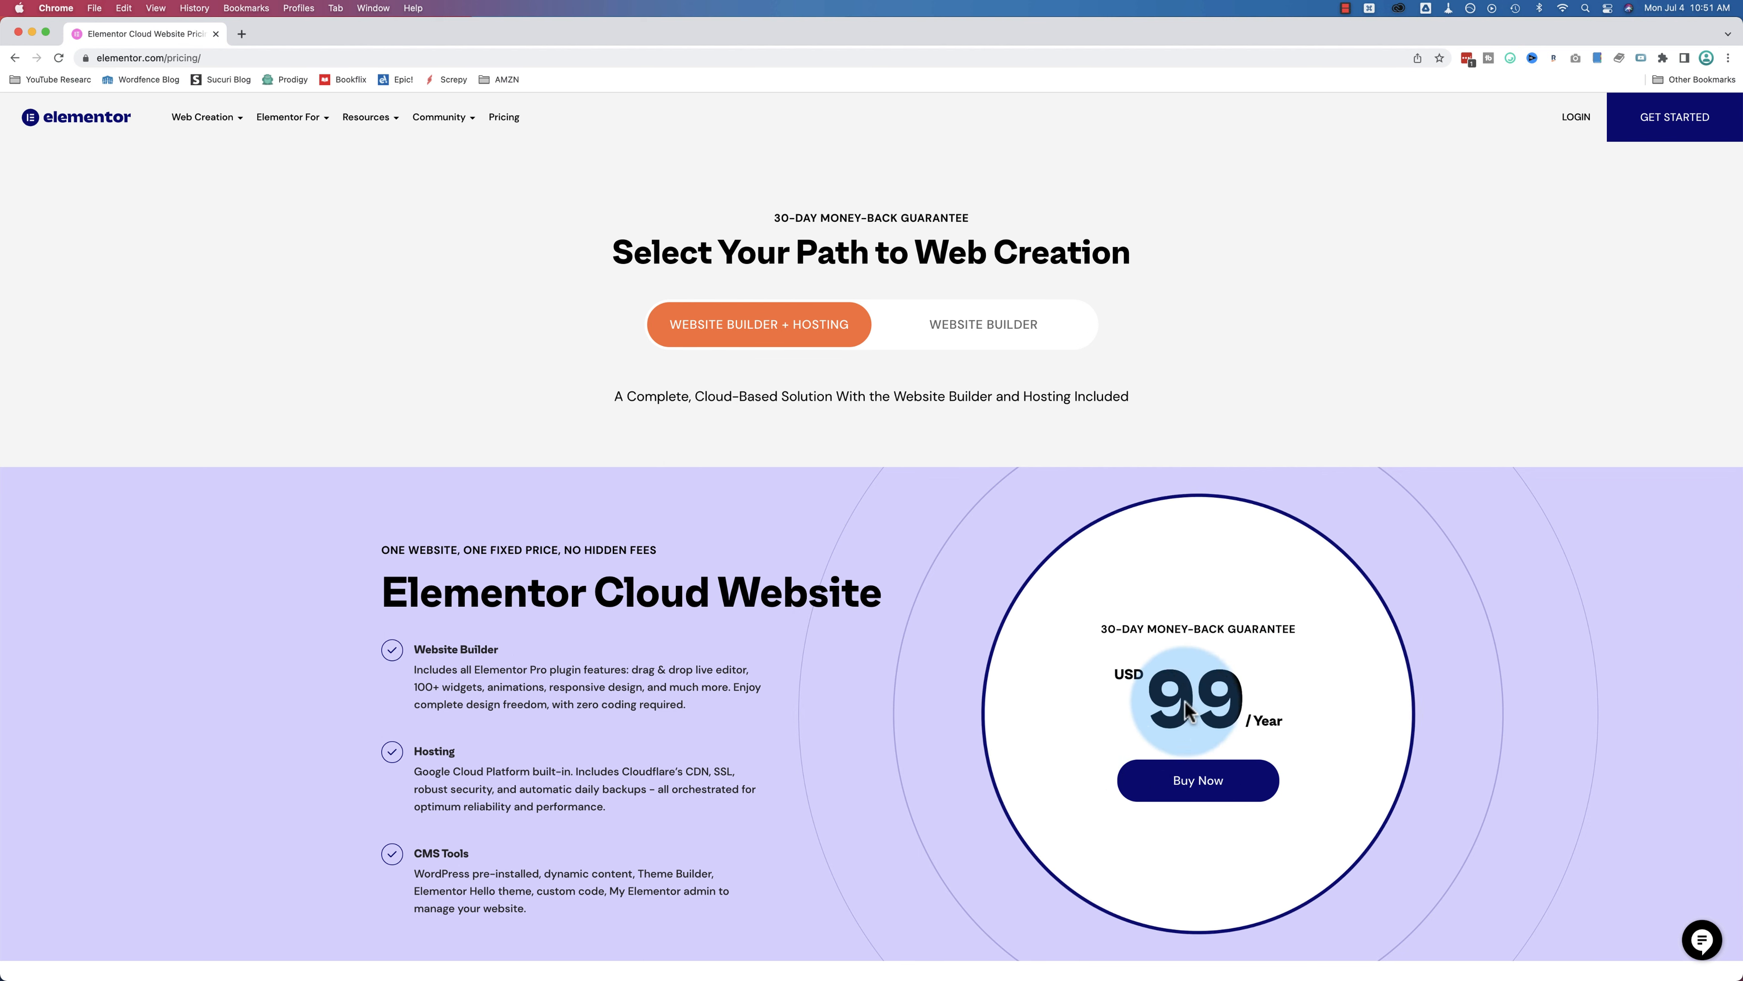
{"action": "left_click", "coordinate": [1224, 787]}
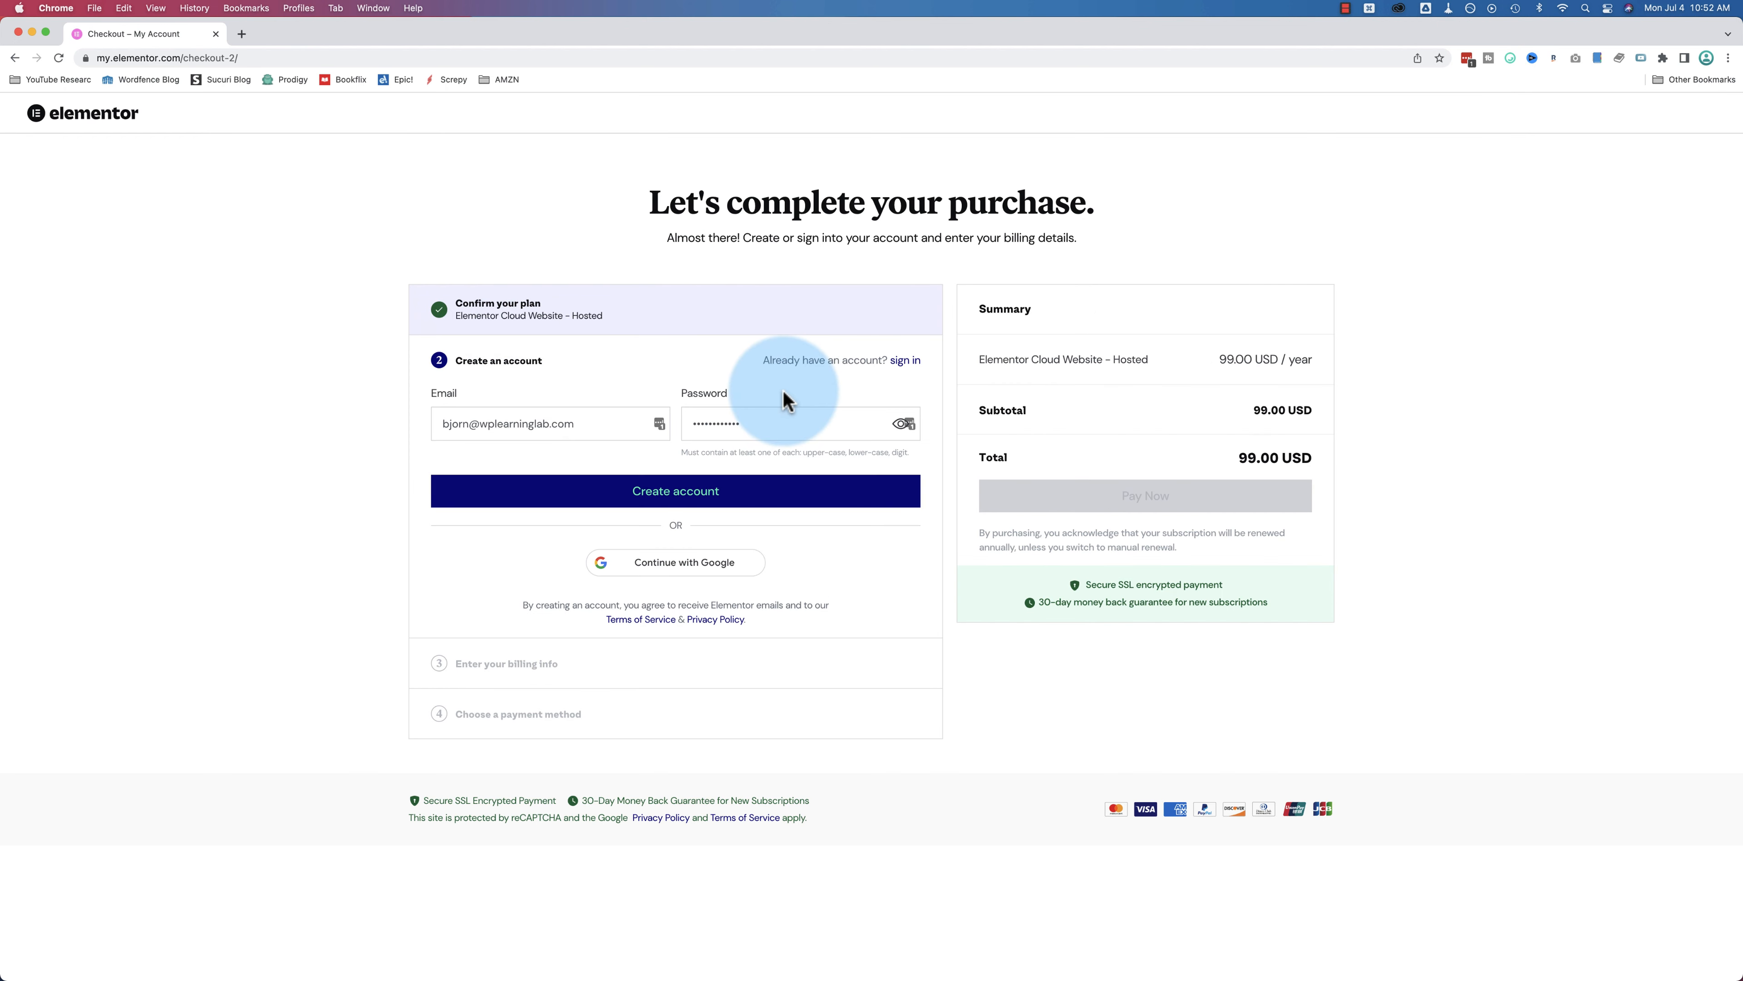
Step: Sign in with the existing account and submit the billing details
{"action": "left_click", "coordinate": [907, 364]}
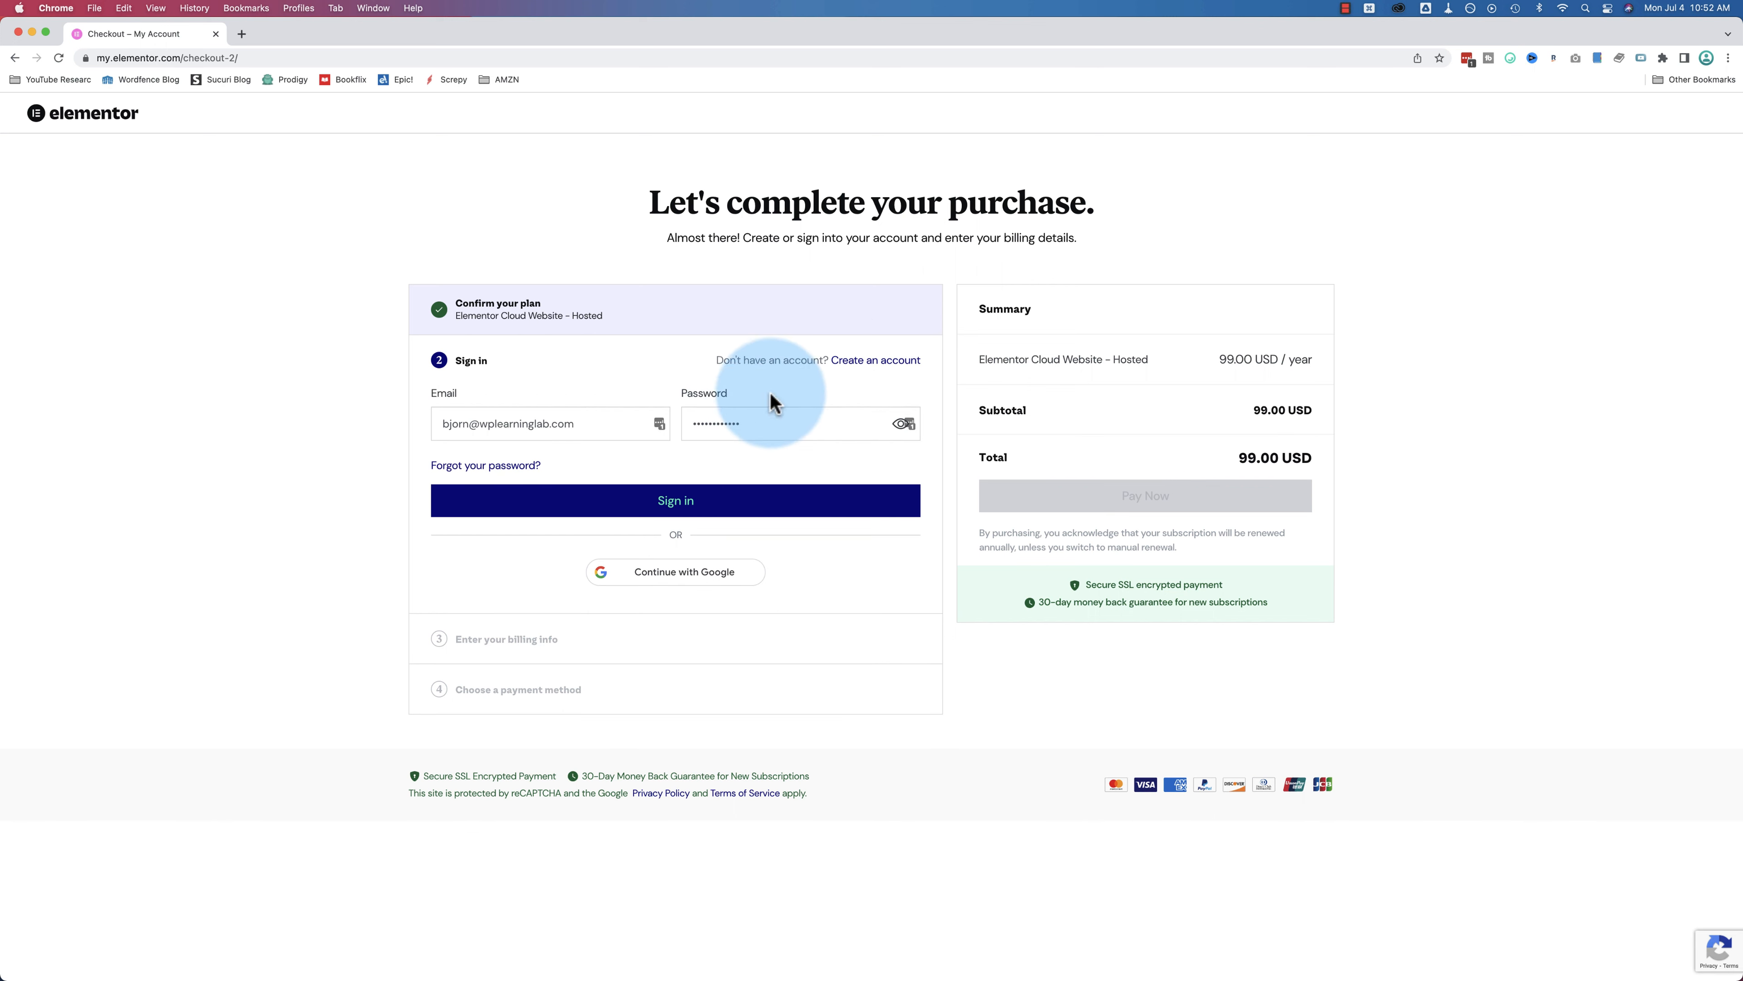
{"action": "left_click", "coordinate": [851, 360]}
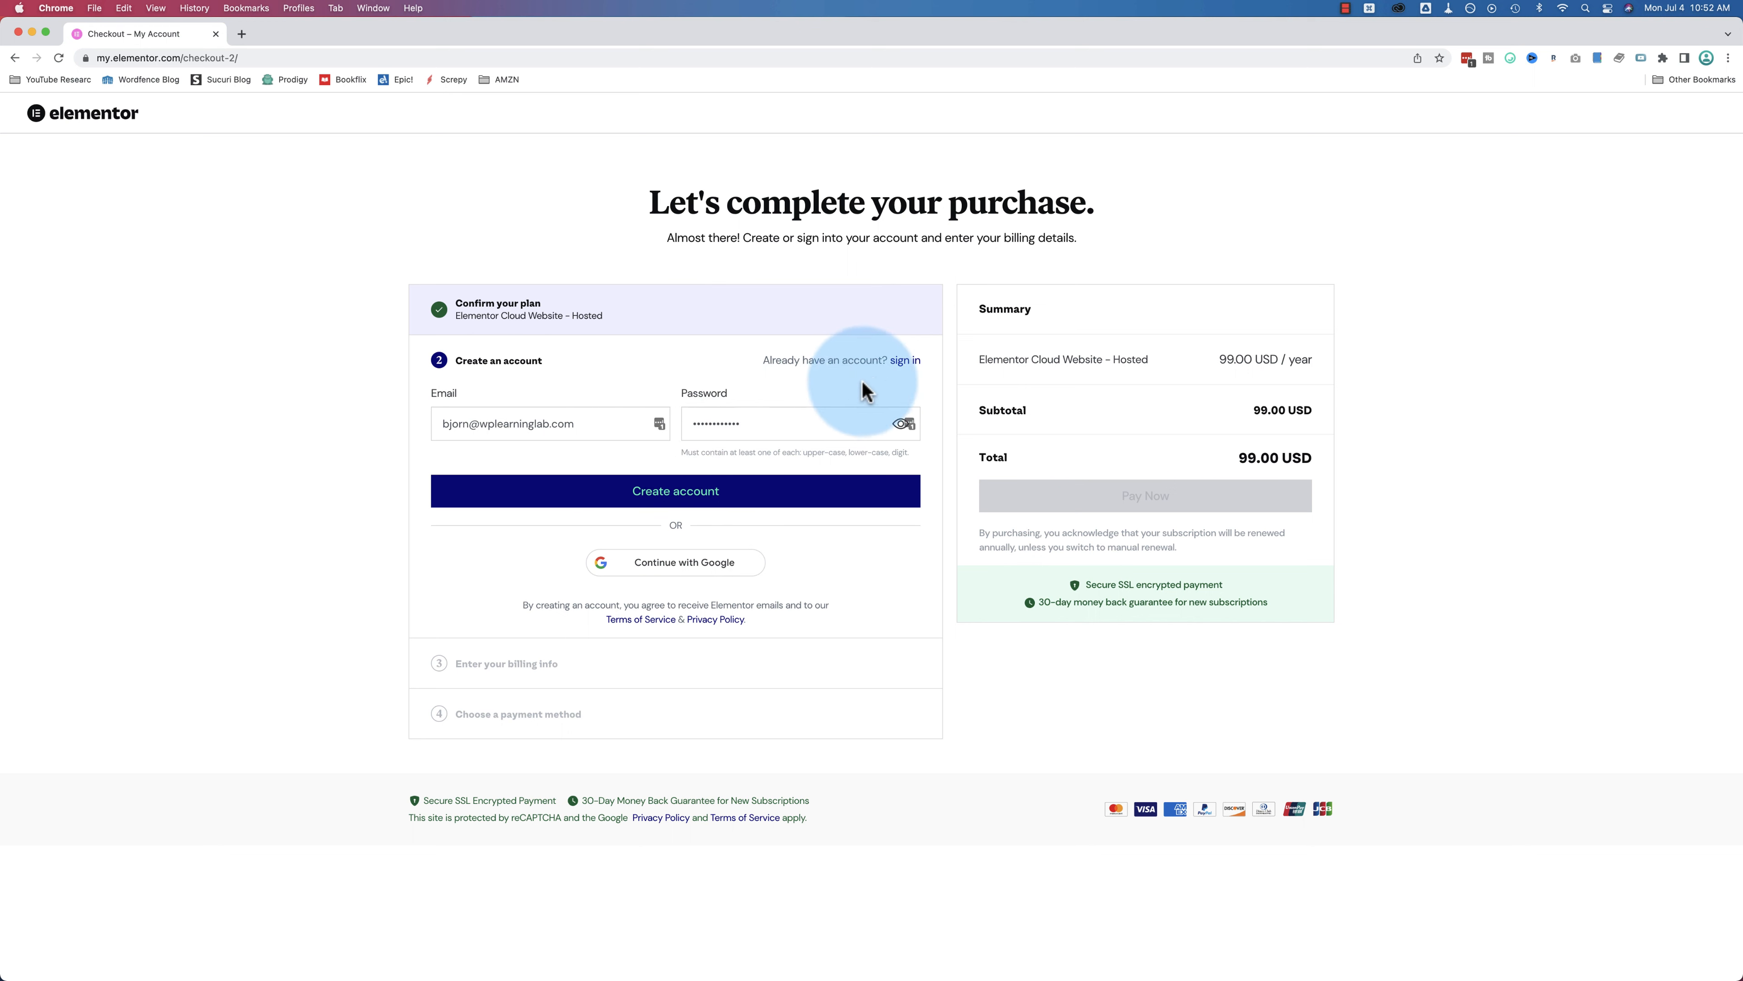
{"action": "left_click", "coordinate": [907, 361]}
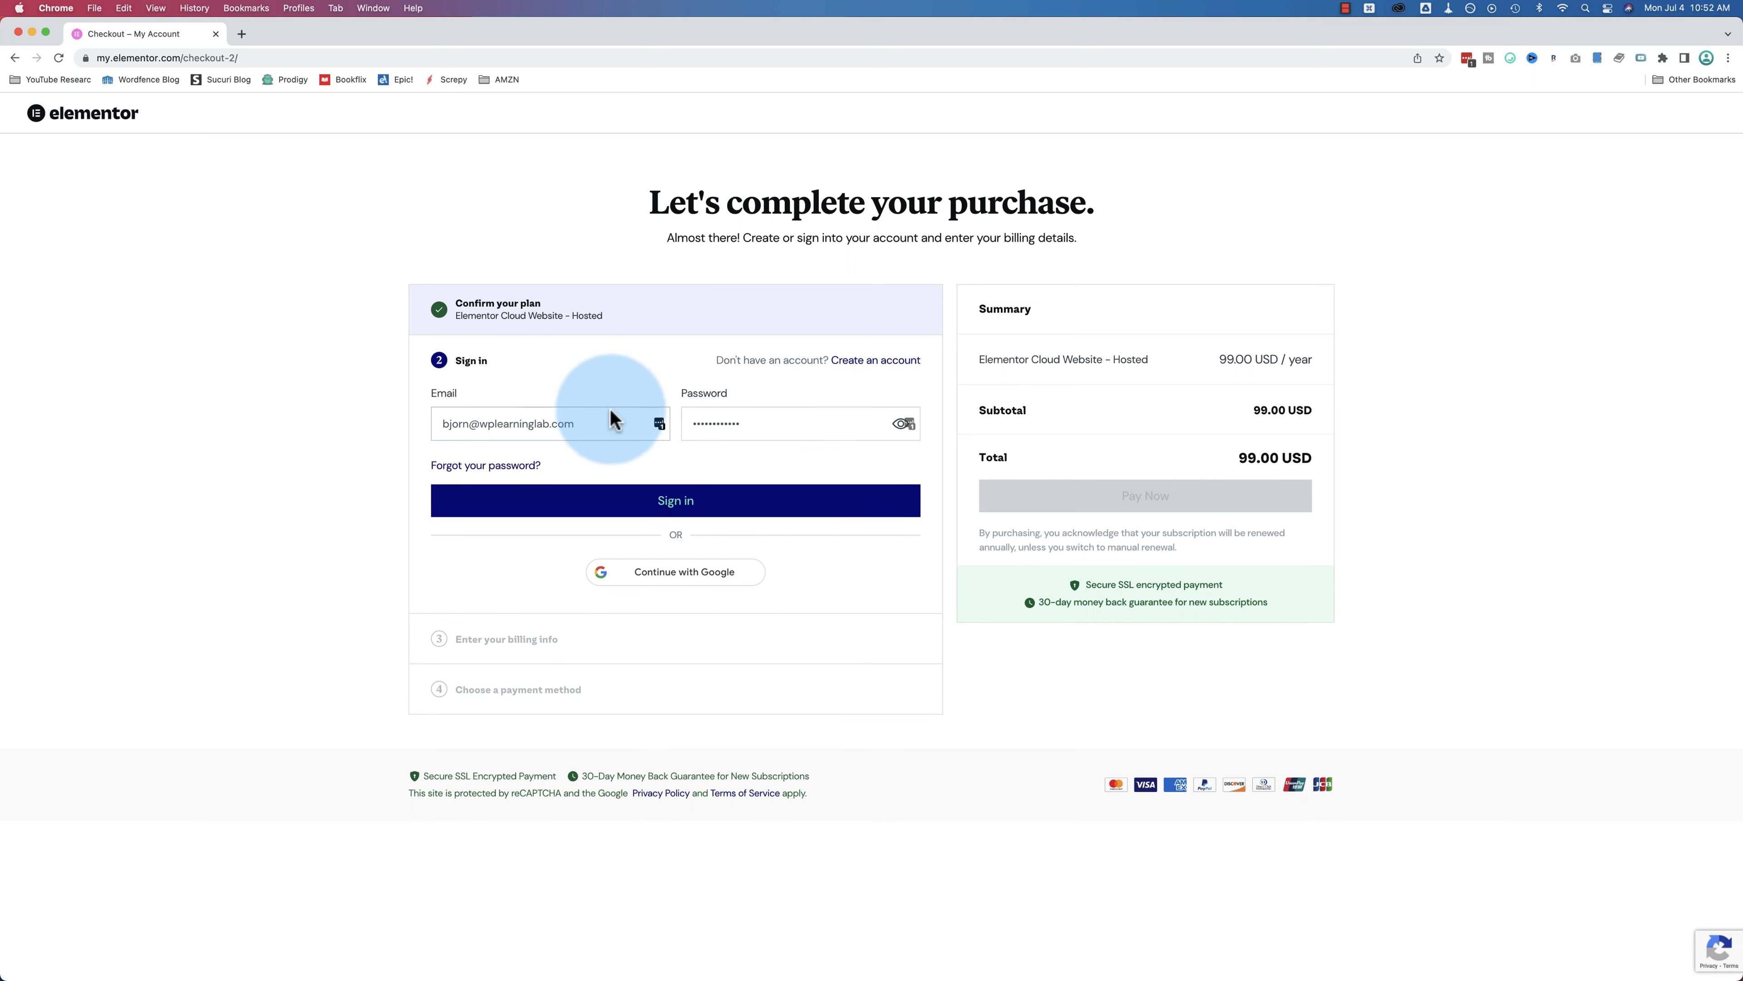
{"action": "left_click", "coordinate": [724, 493]}
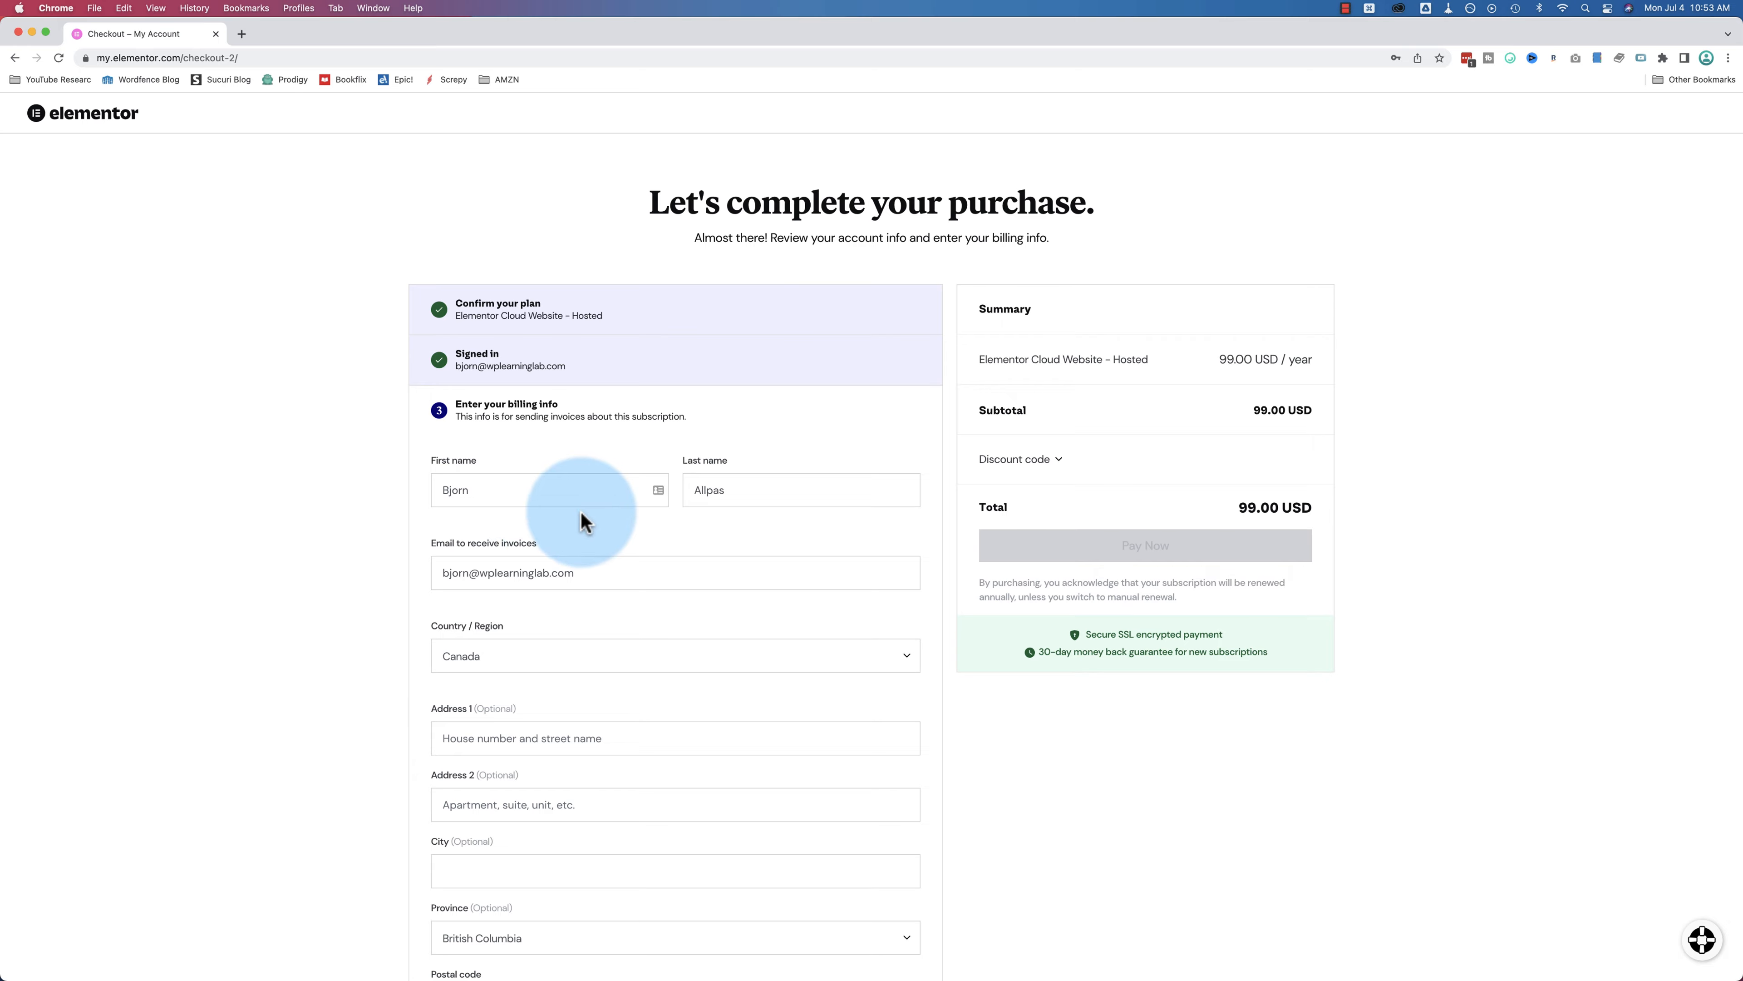
{"action": "scroll", "coordinate": [581, 511], "scroll_direction": "down", "scroll_amount": 2}
{"action": "scroll", "coordinate": [582, 522], "scroll_direction": "down", "scroll_amount": 3}
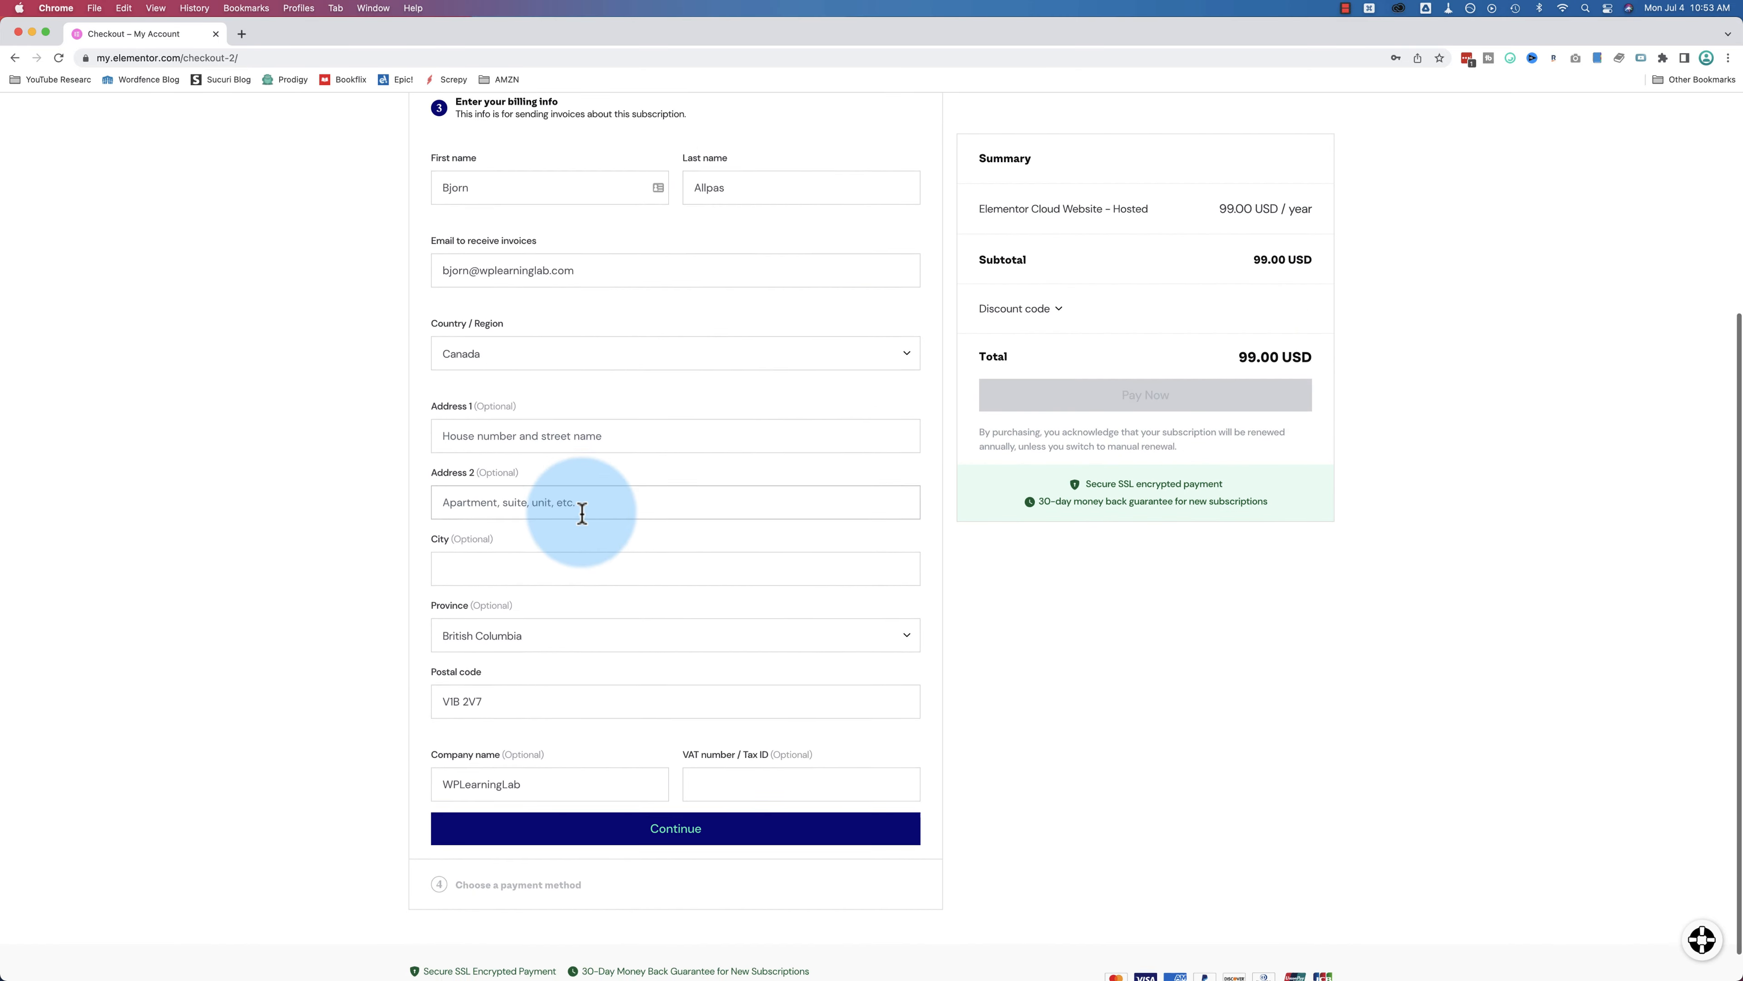
{"action": "left_click", "coordinate": [677, 806]}
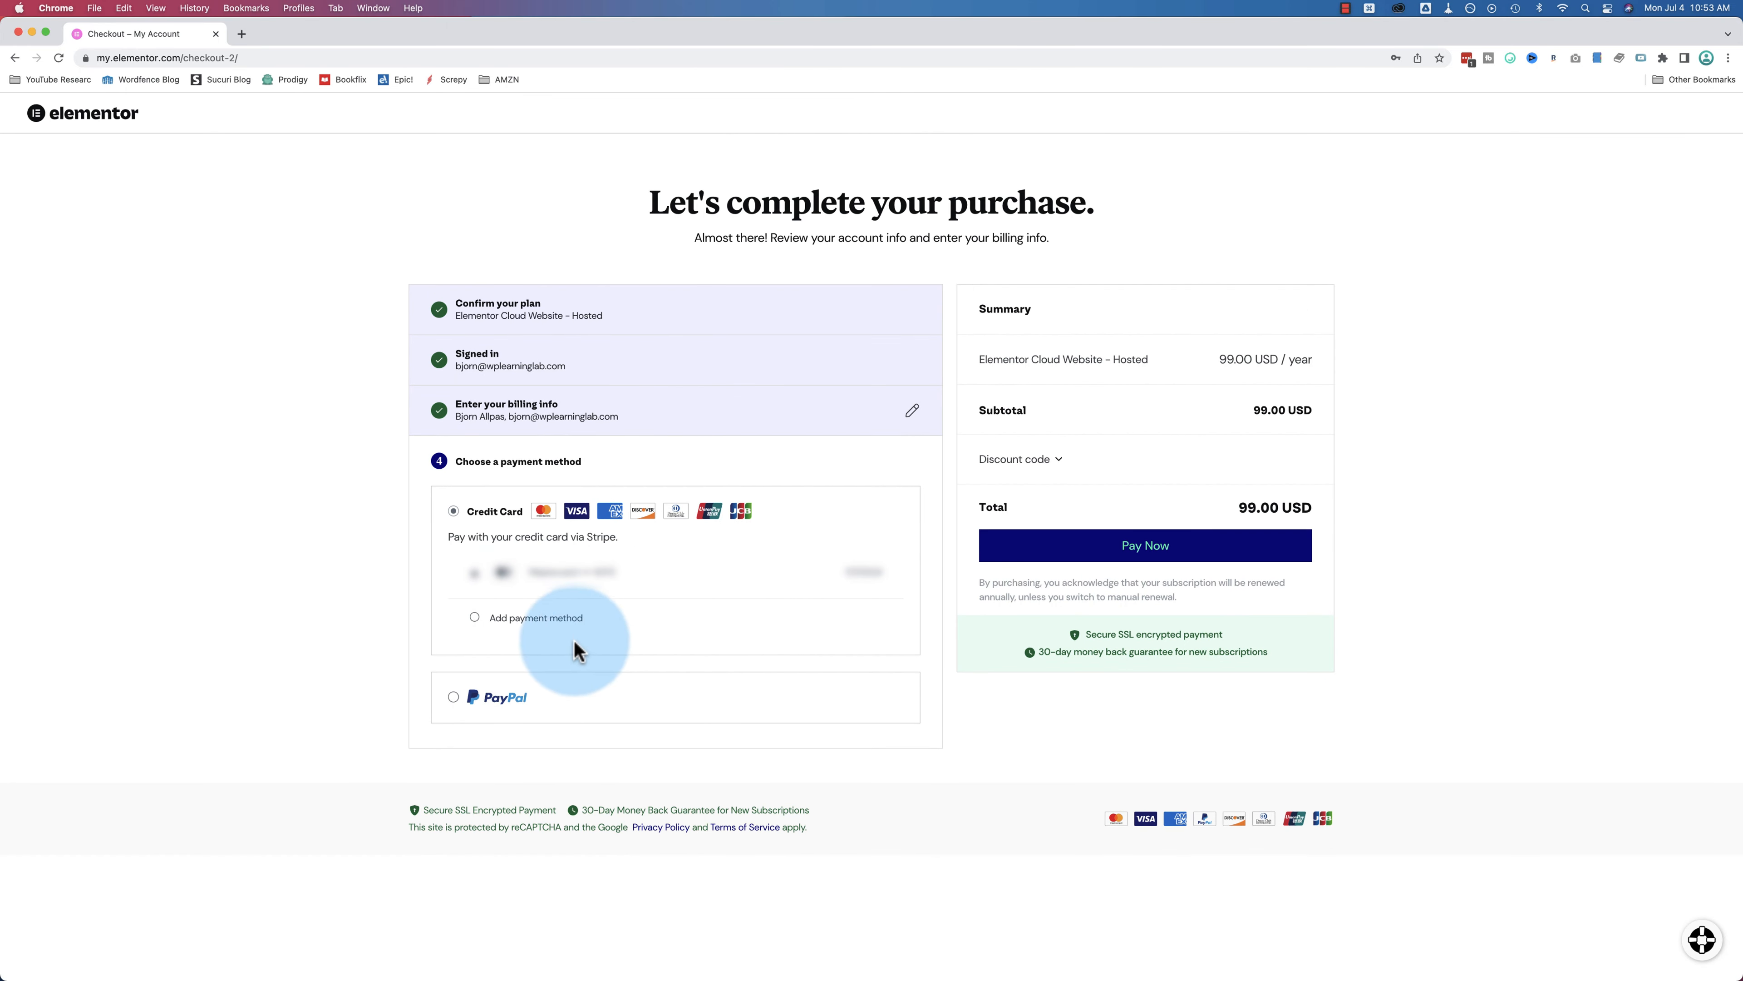
Step: Choose PayPal as the payment method and pay
{"action": "left_click", "coordinate": [453, 697]}
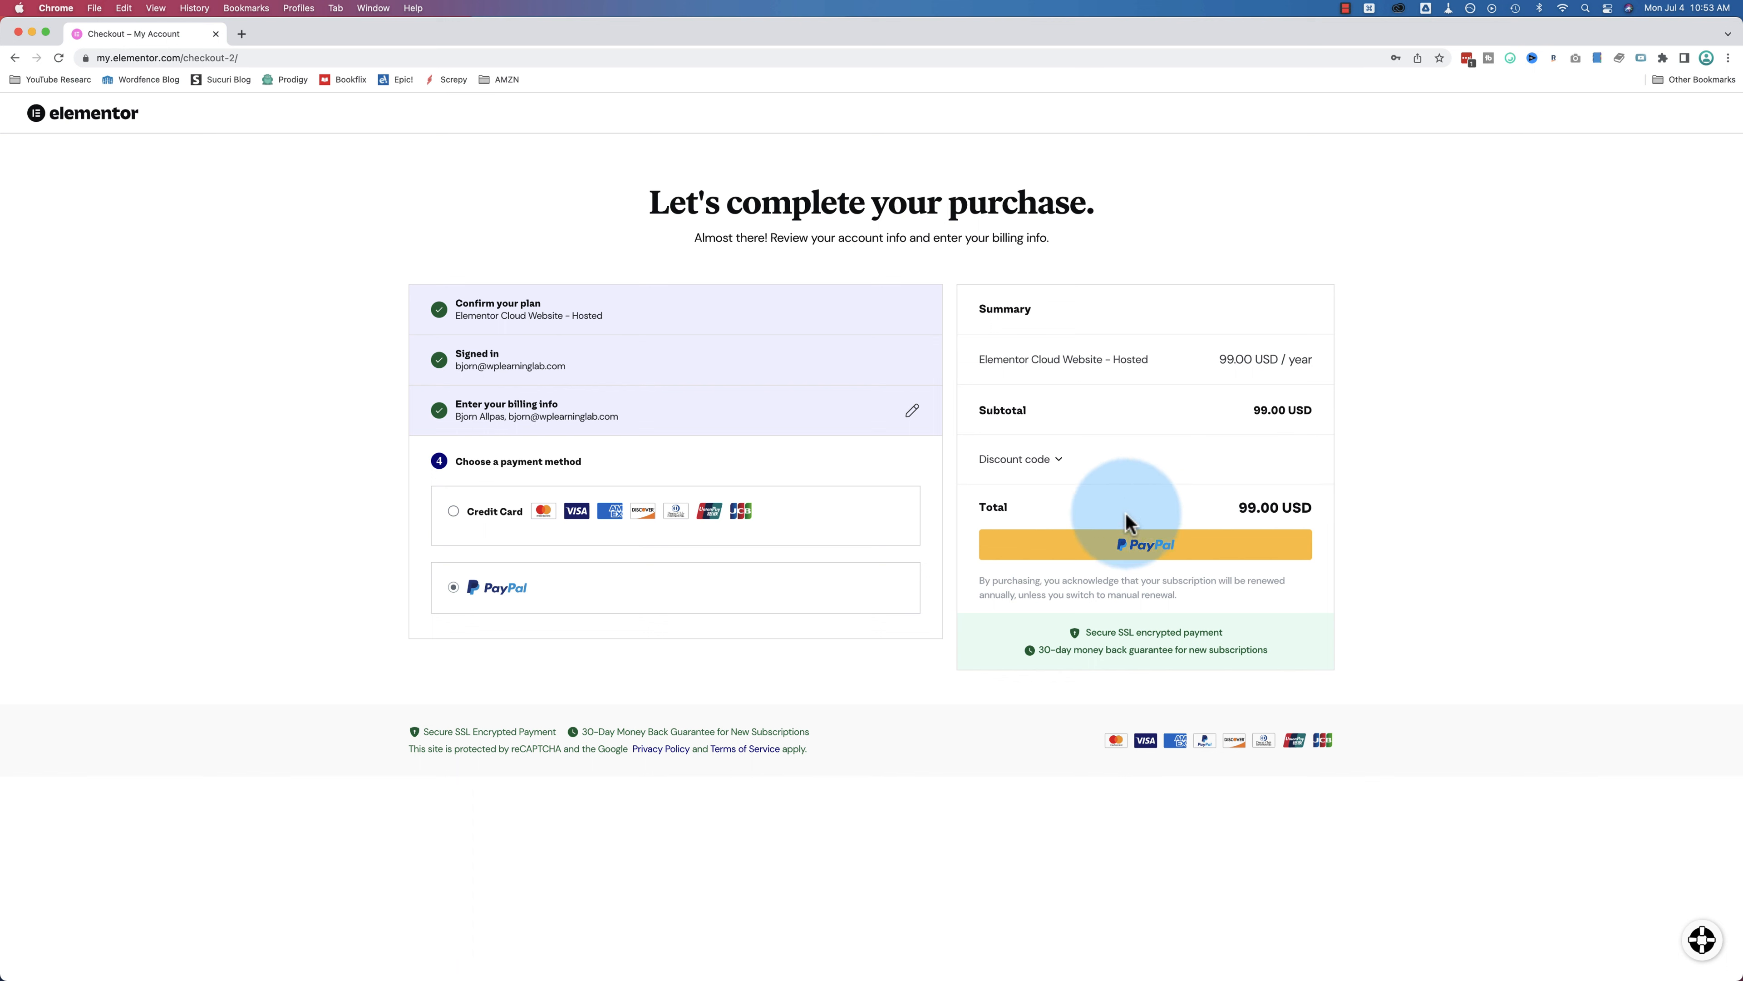
{"action": "left_click", "coordinate": [484, 512]}
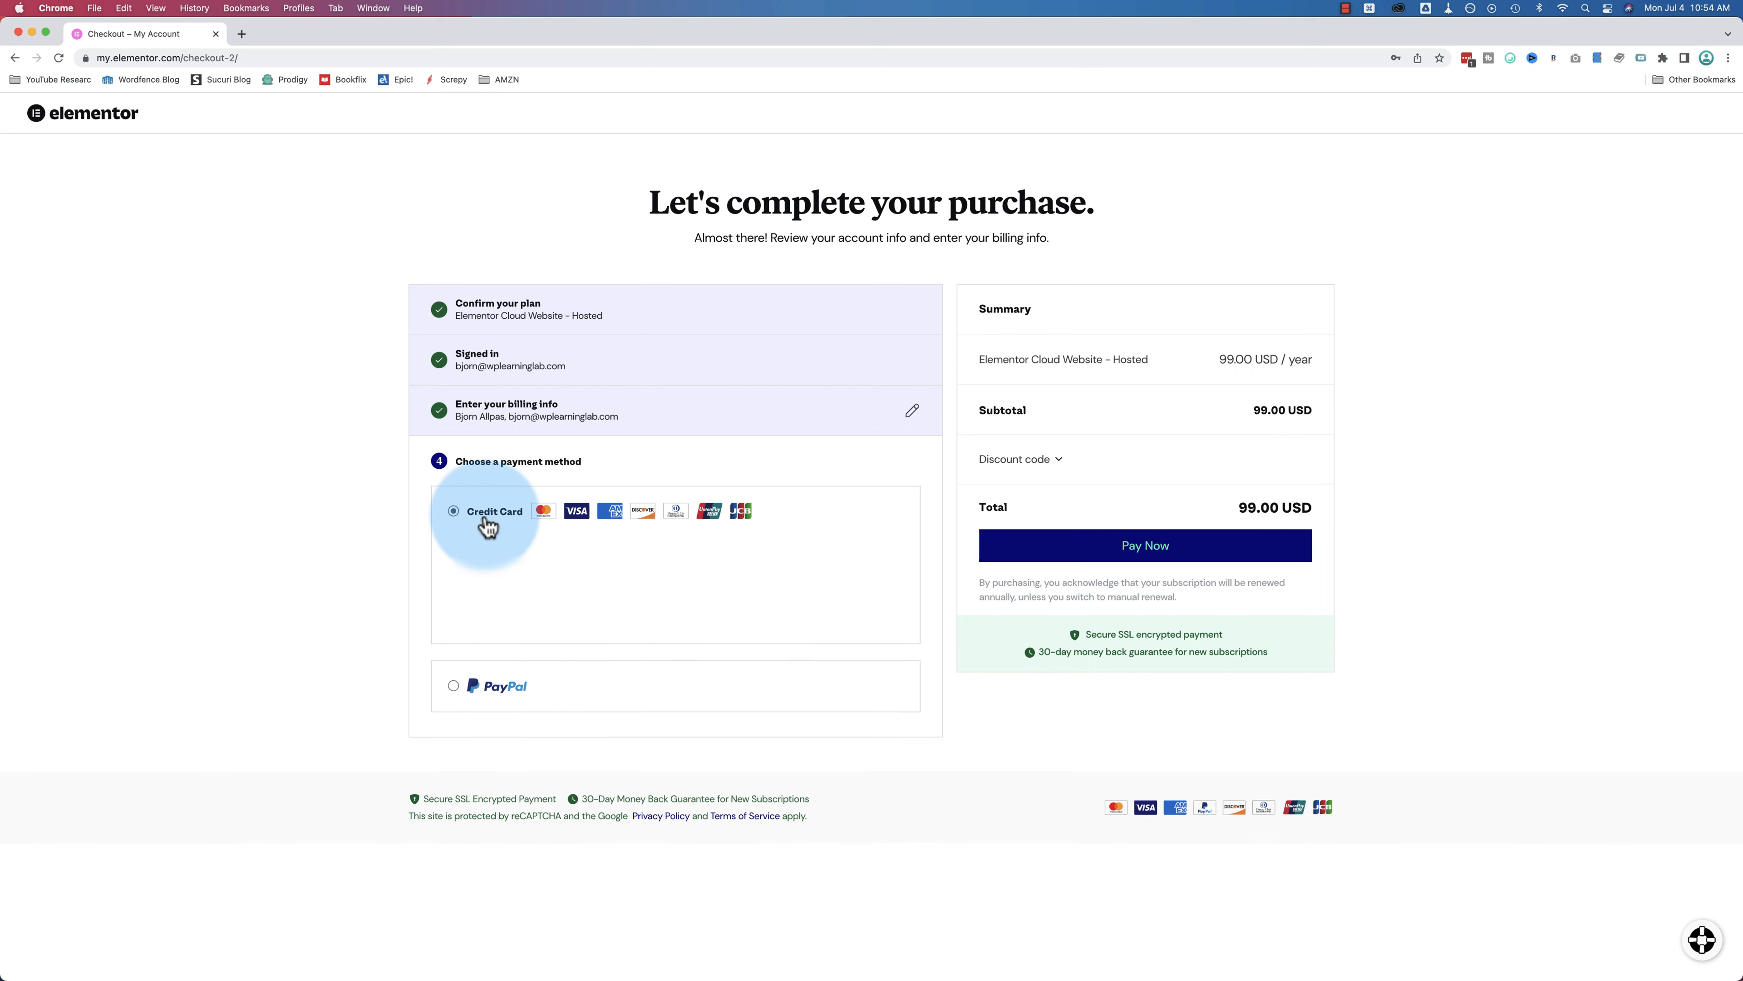
{"action": "left_click", "coordinate": [456, 698]}
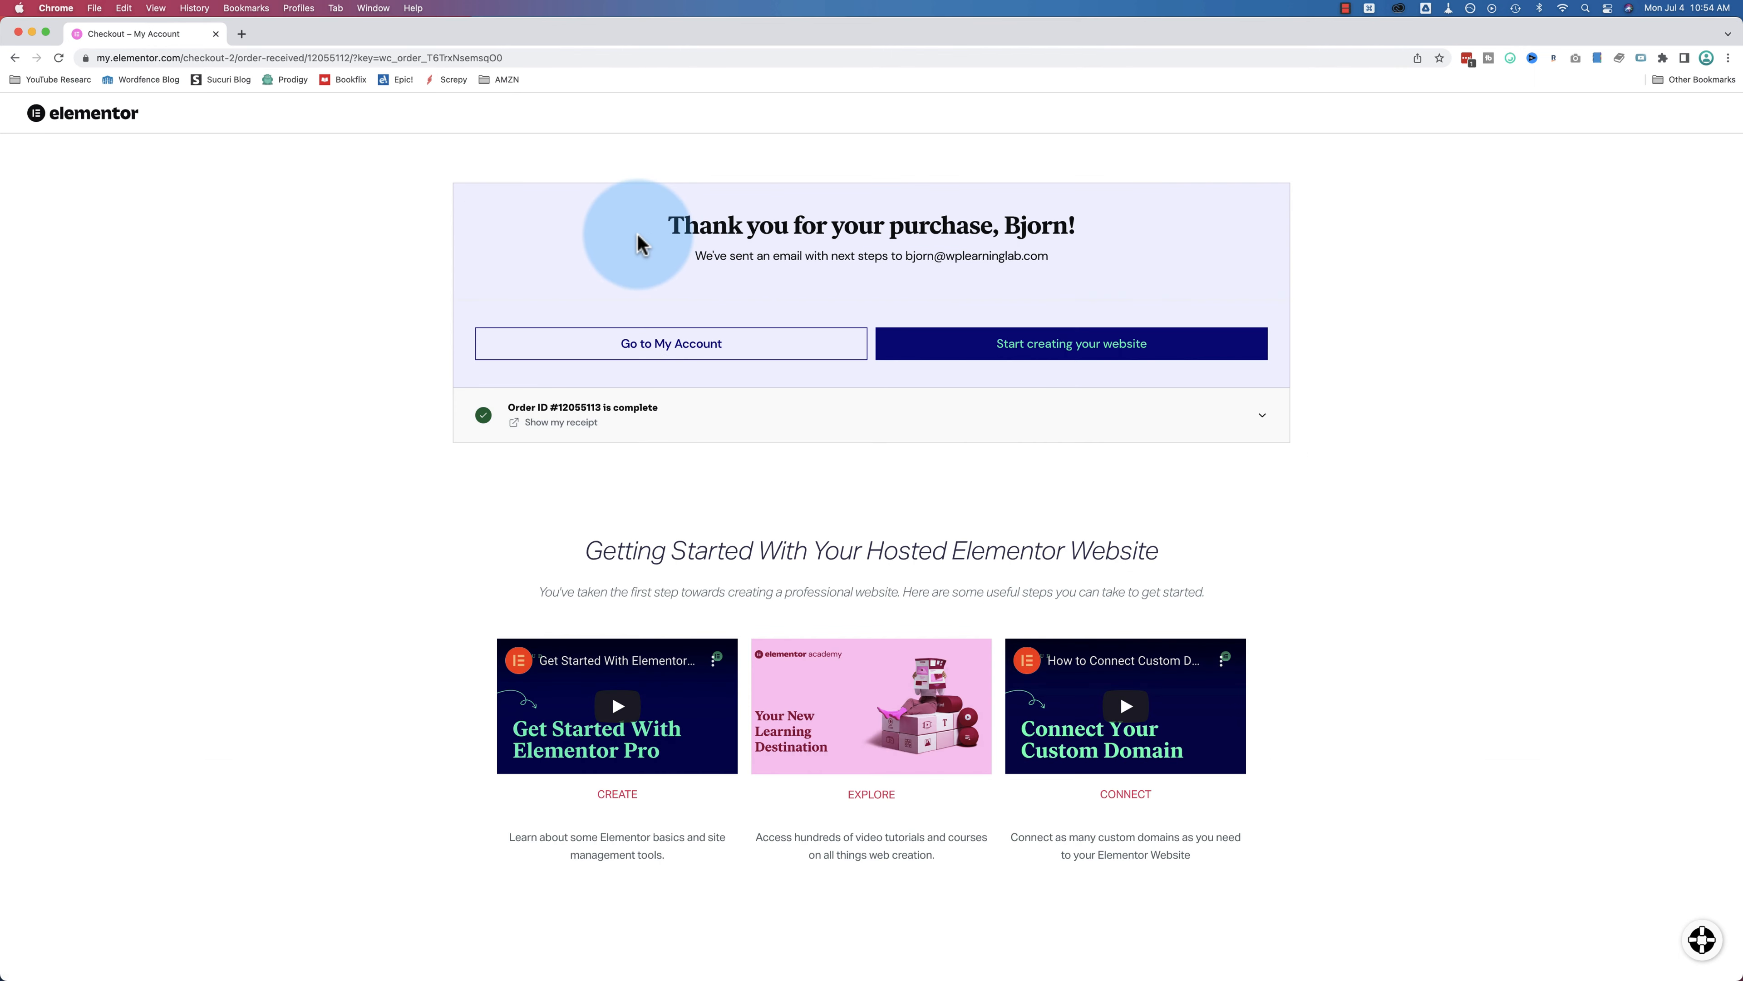
Step: From the thank-you page, go to My Account to reach the Websites dashboard
{"action": "left_click_drag", "start_coordinate": [661, 222], "coordinate": [1117, 226]}
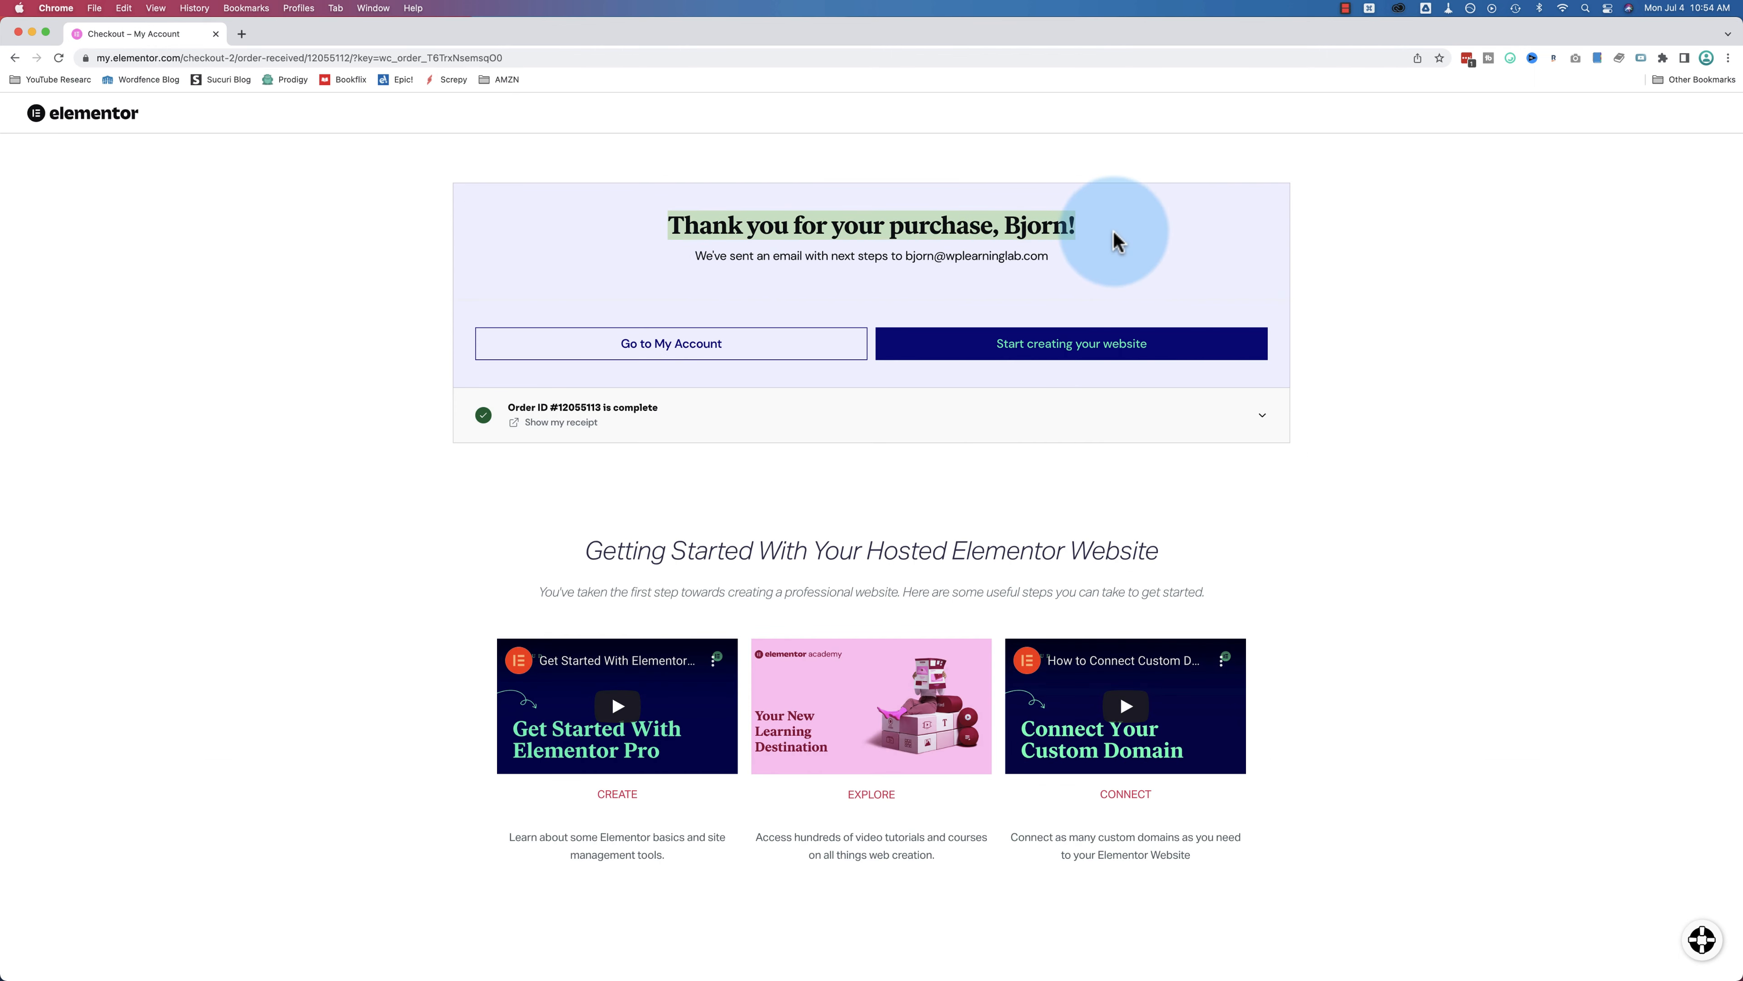
{"action": "left_click", "coordinate": [642, 357]}
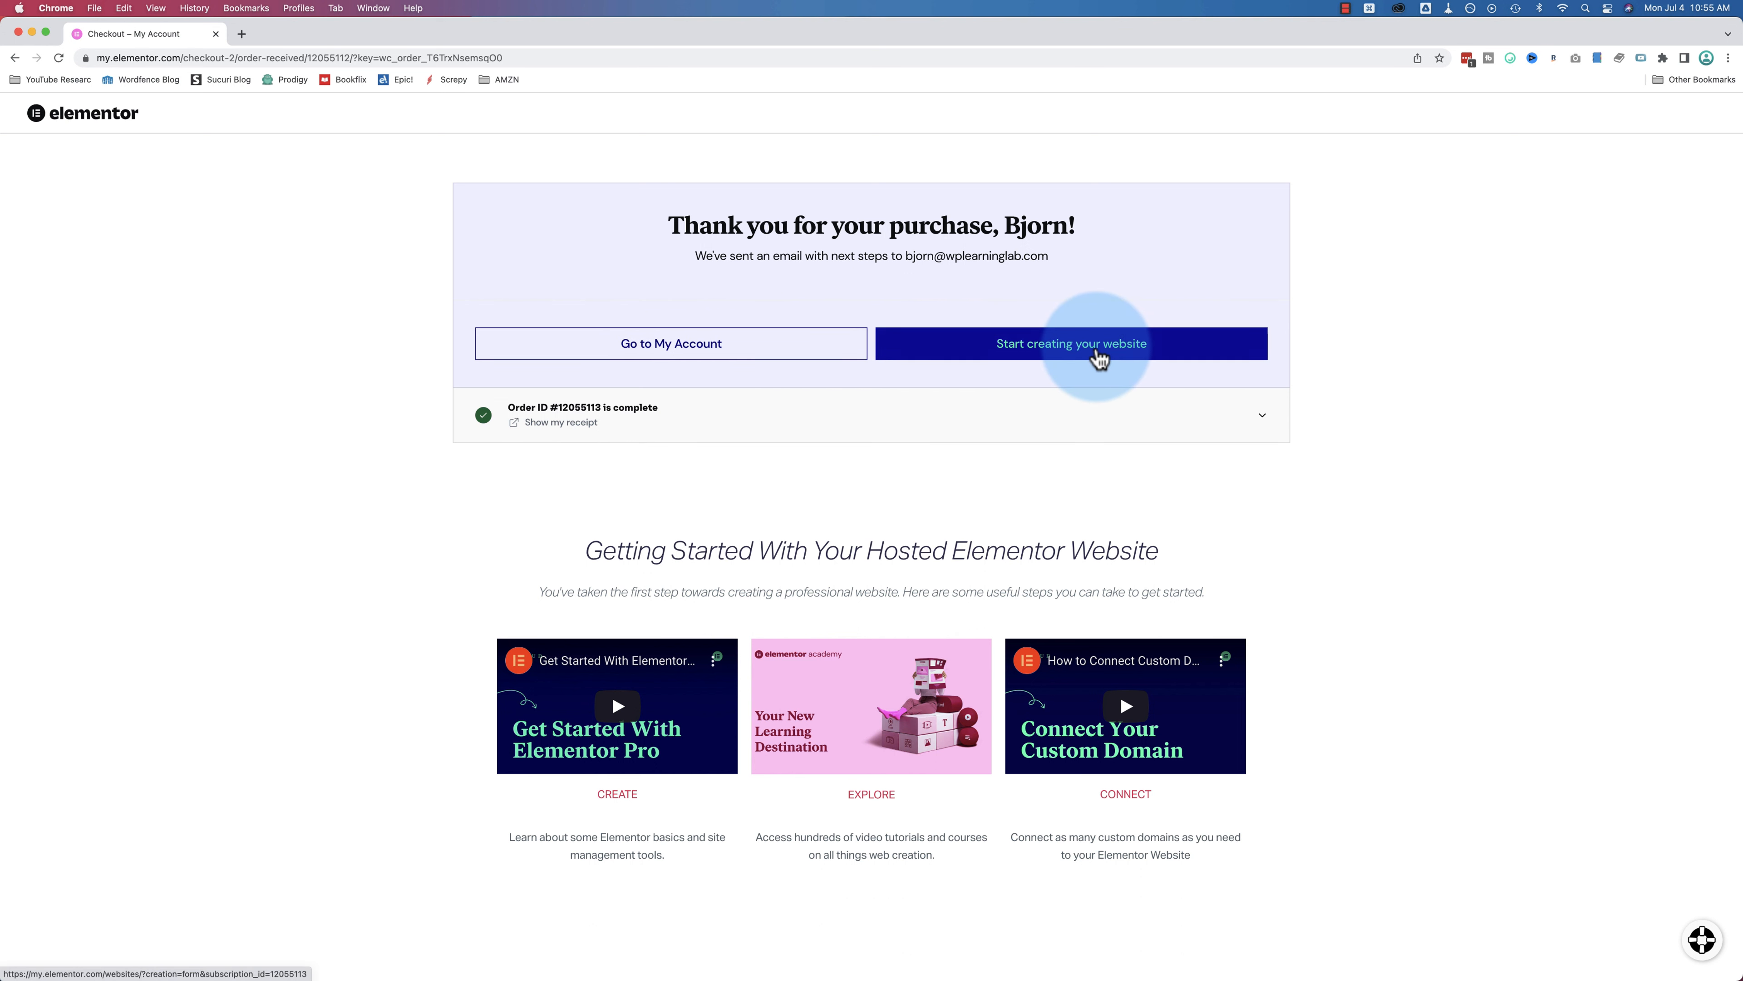
{"action": "left_click", "coordinate": [1099, 357]}
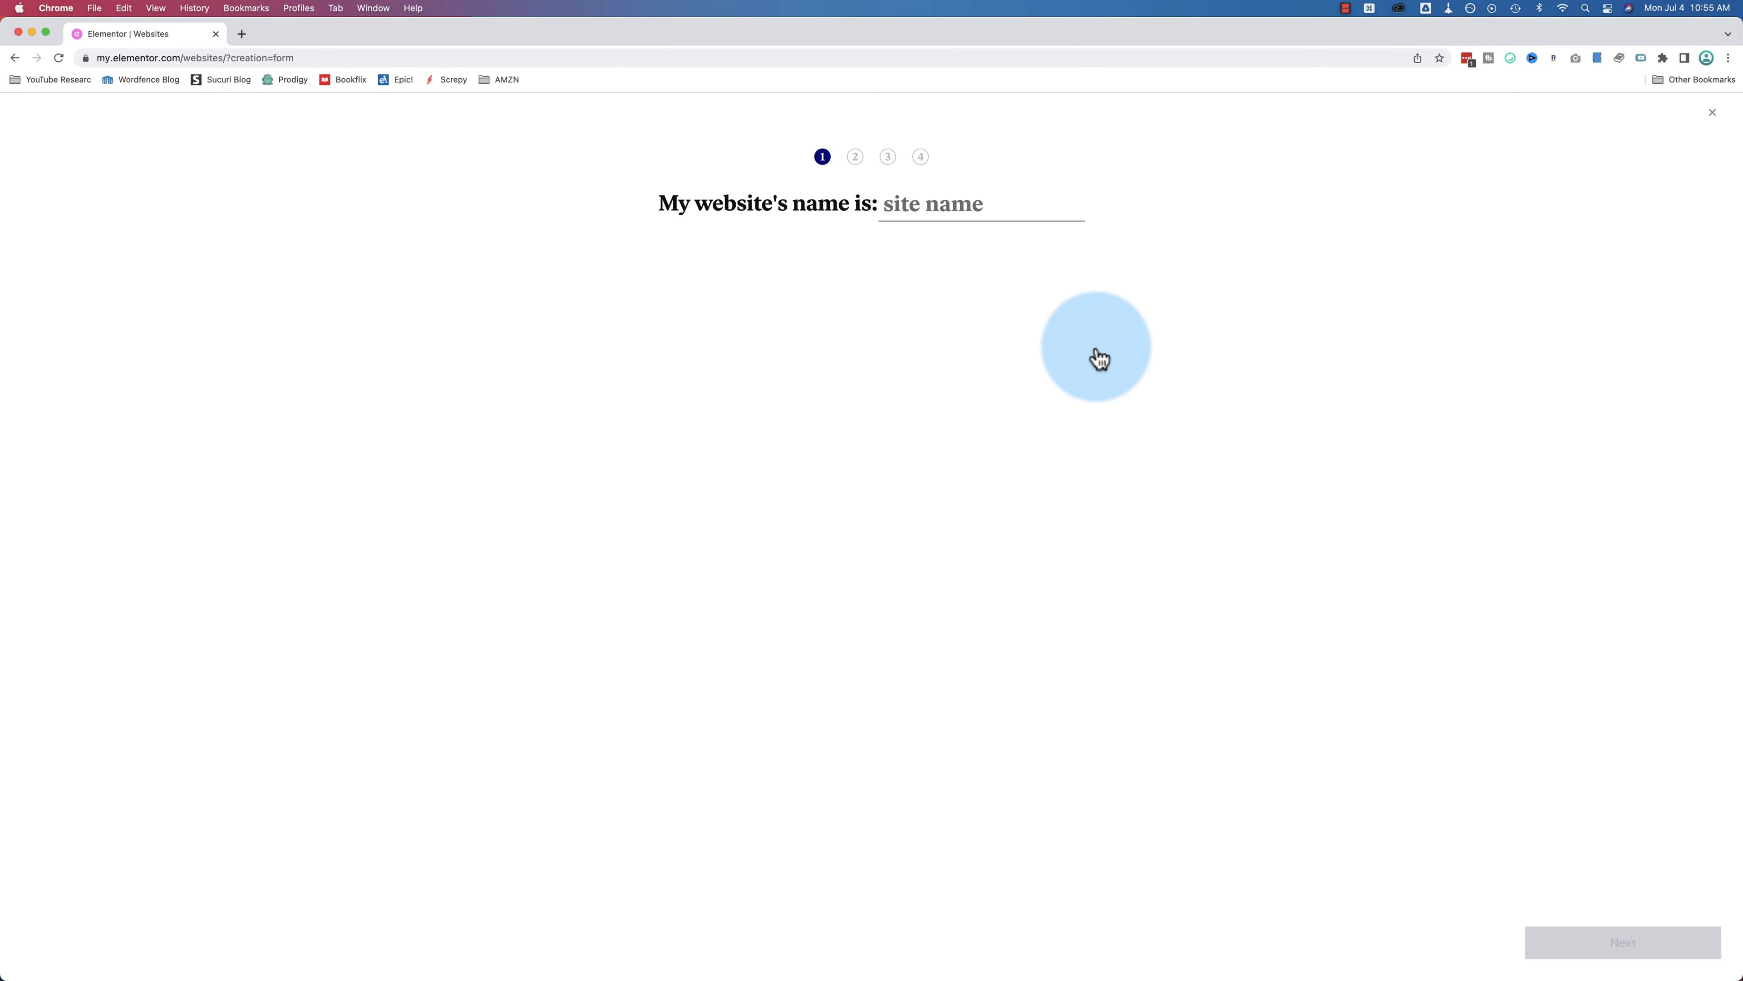
{"action": "left_click", "coordinate": [13, 60]}
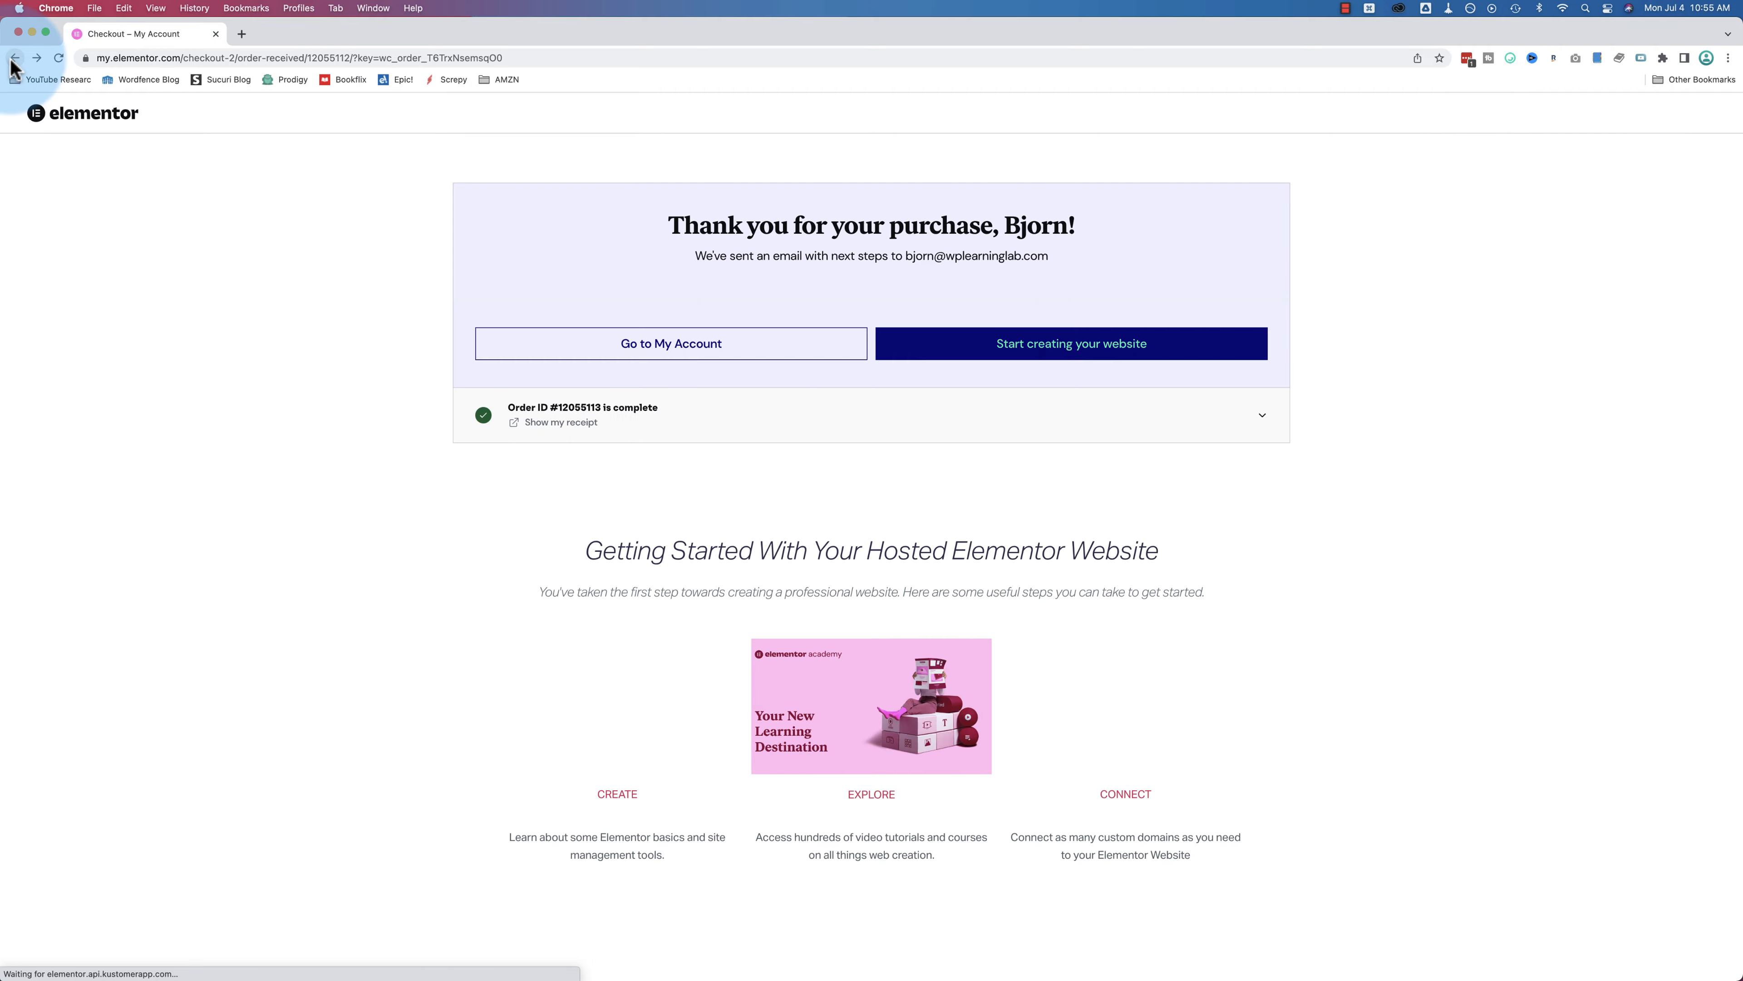
{"action": "left_click", "coordinate": [685, 358]}
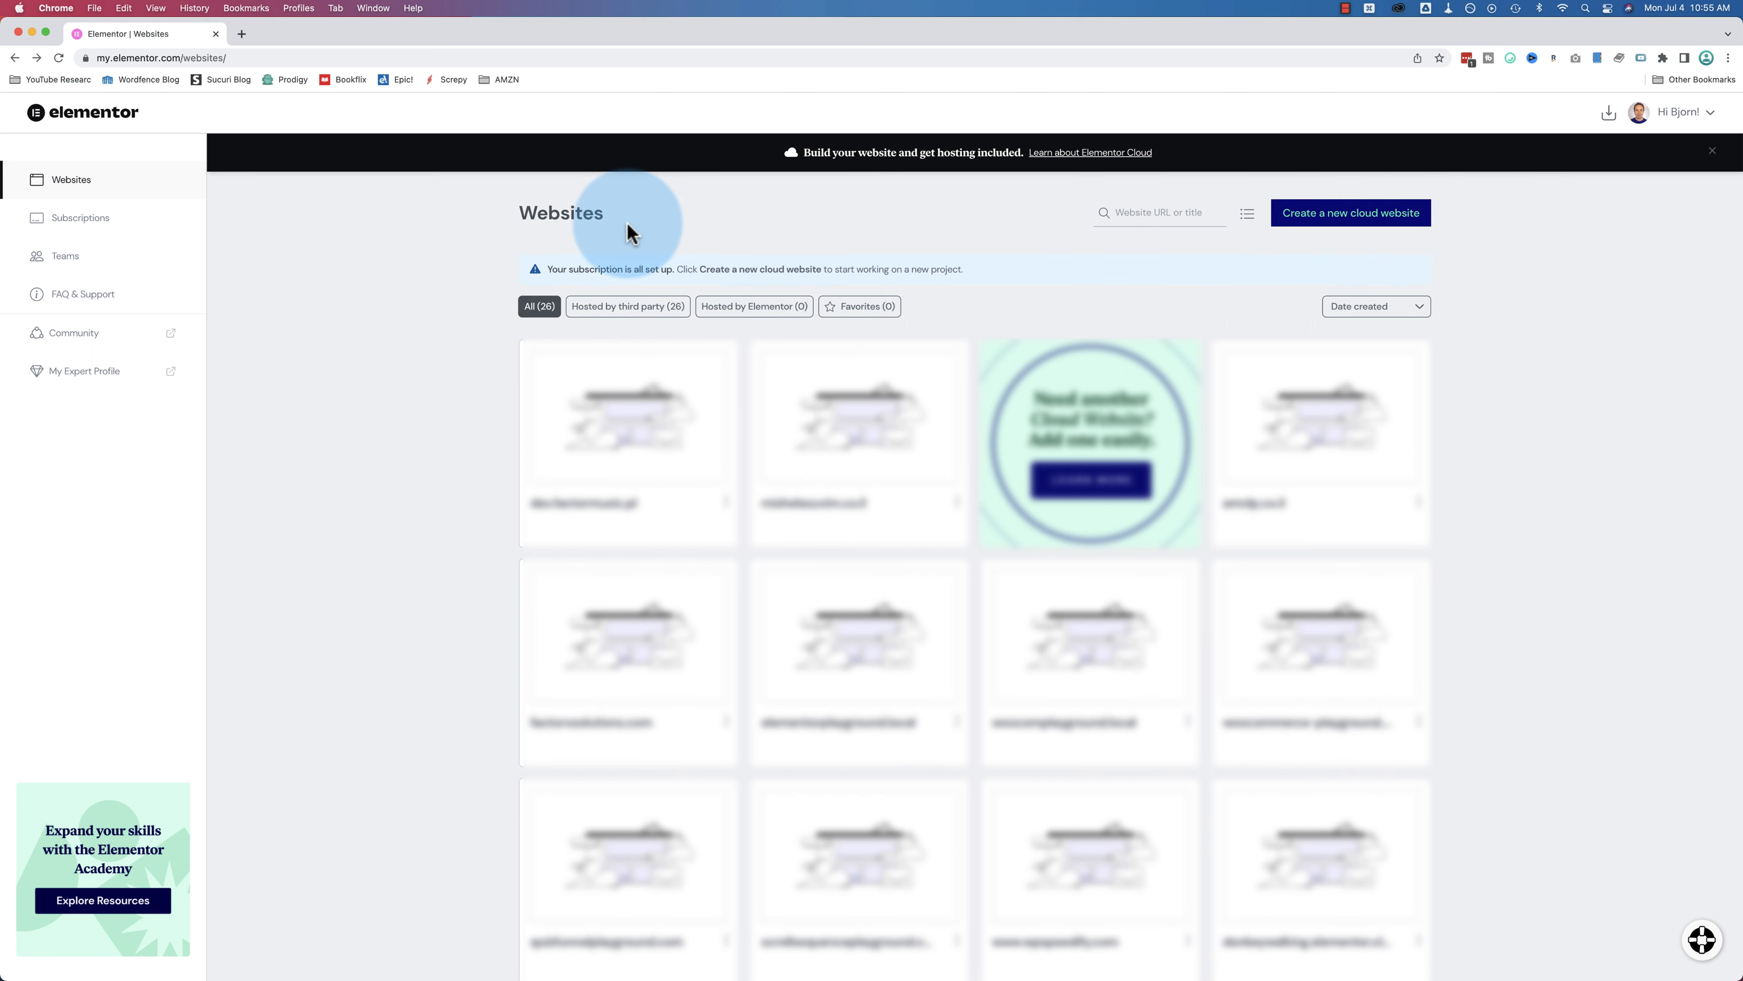
Step: Check the hosted plan under Subscriptions, then go back to the purchase confirmation page
{"action": "left_click", "coordinate": [99, 225]}
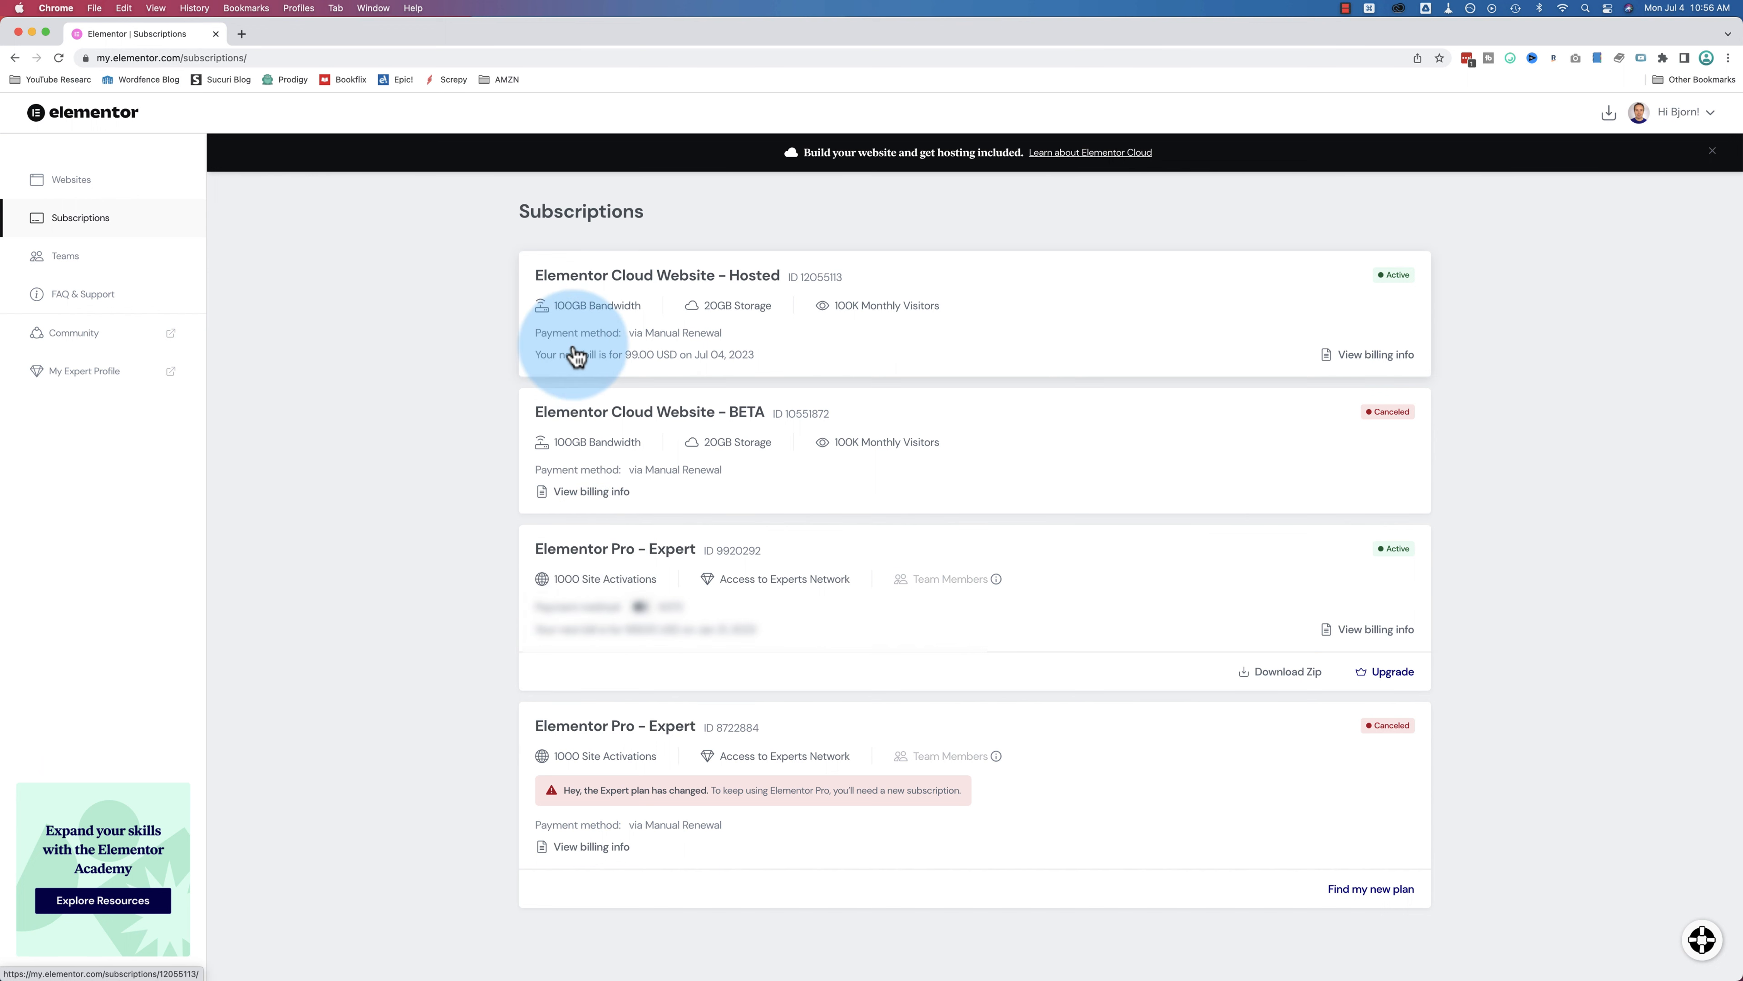
{"action": "left_click", "coordinate": [62, 189]}
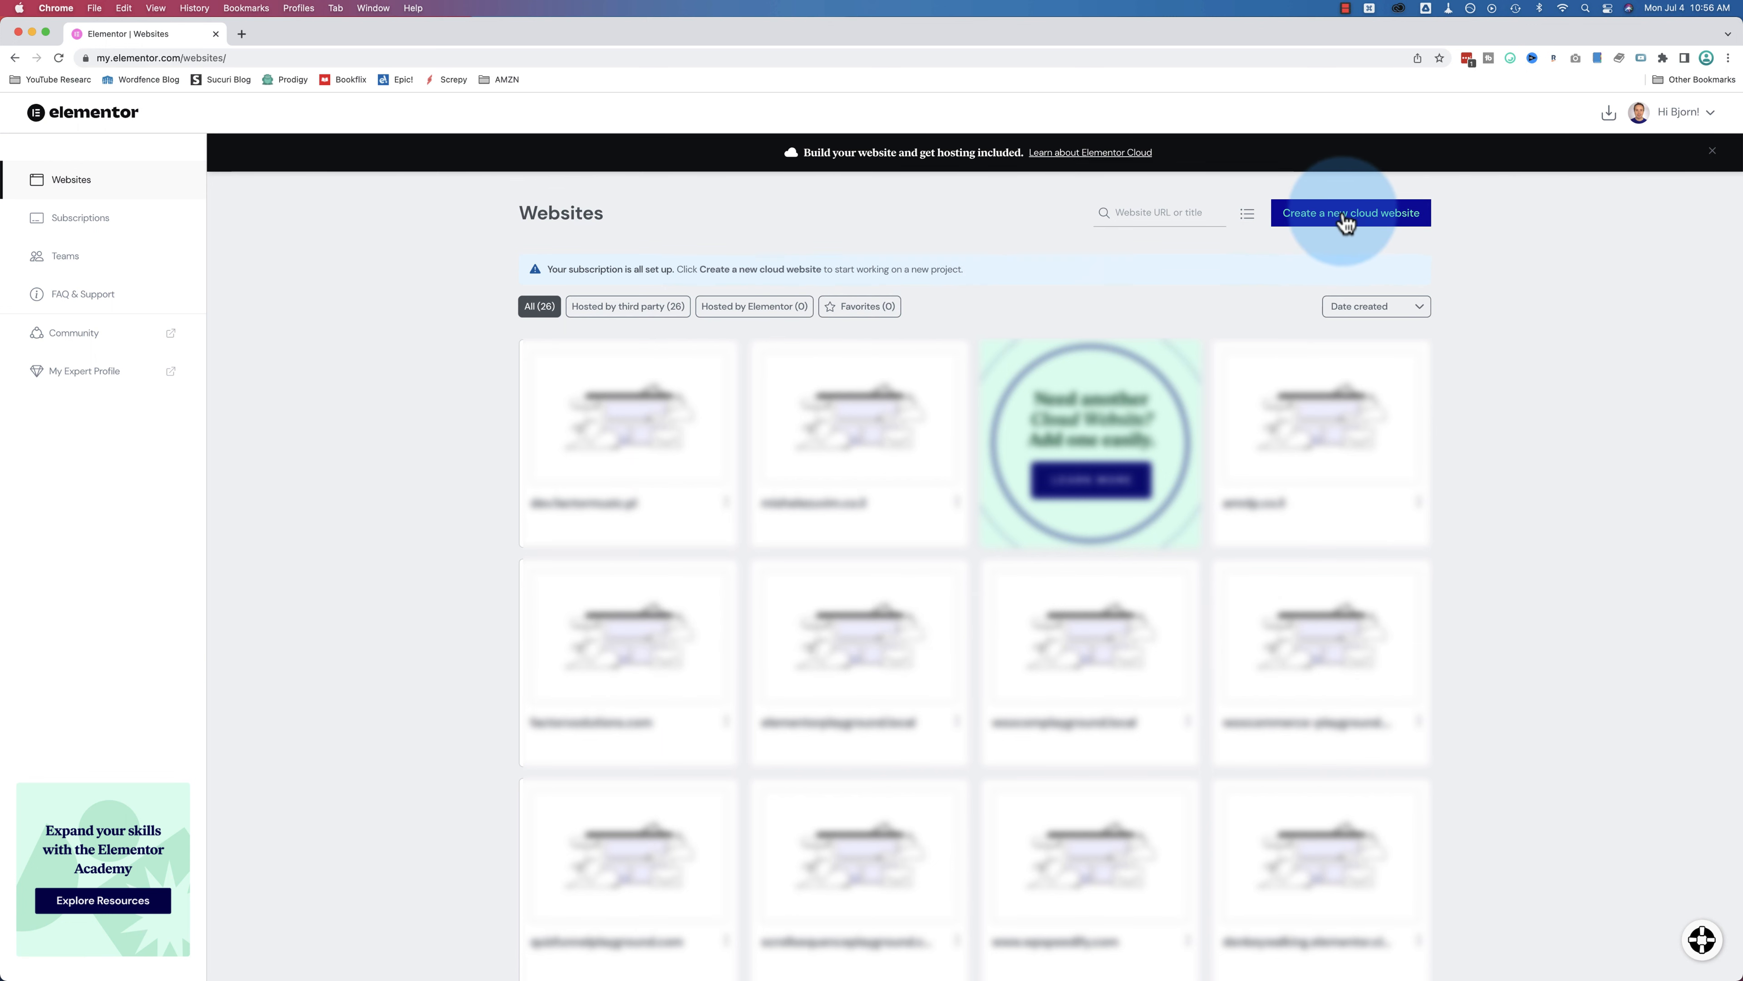
{"action": "left_click", "coordinate": [15, 57]}
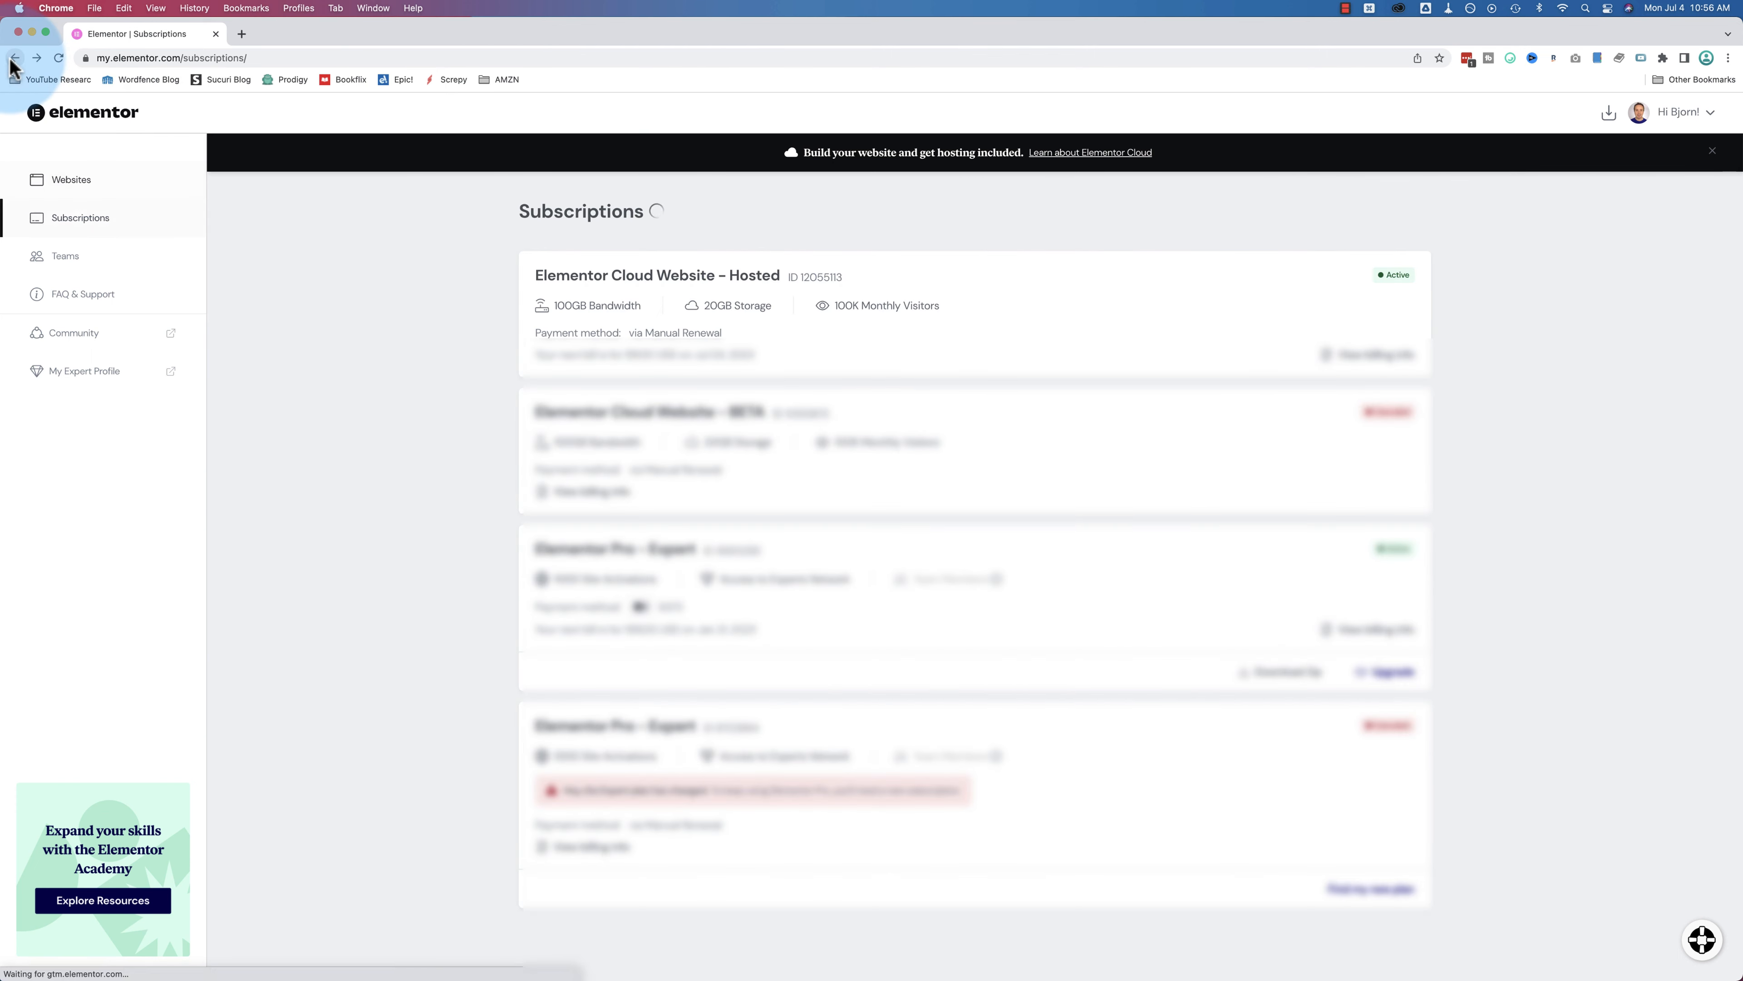
{"action": "left_click", "coordinate": [15, 58]}
{"action": "left_click", "coordinate": [15, 58]}
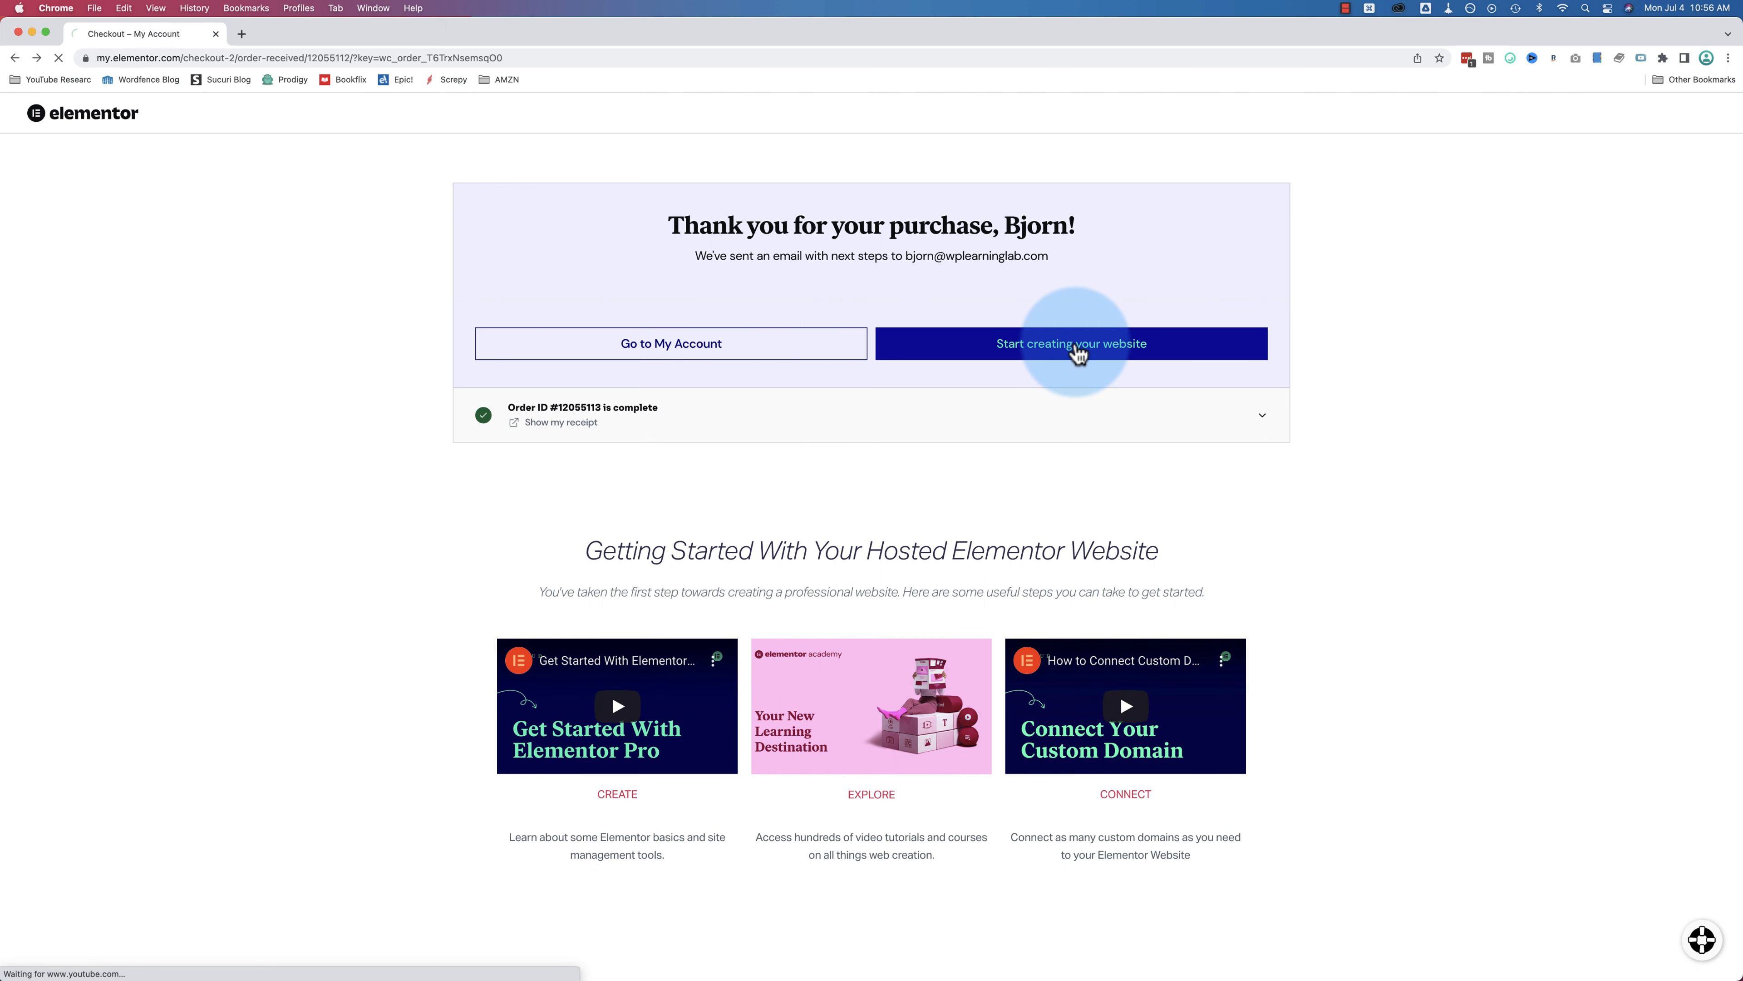
Step: Start the new site as 'Clean Cleaning' on the default cleancleaning.elementor.cloud domain, zoomed to 150%
{"action": "left_click", "coordinate": [1076, 343]}
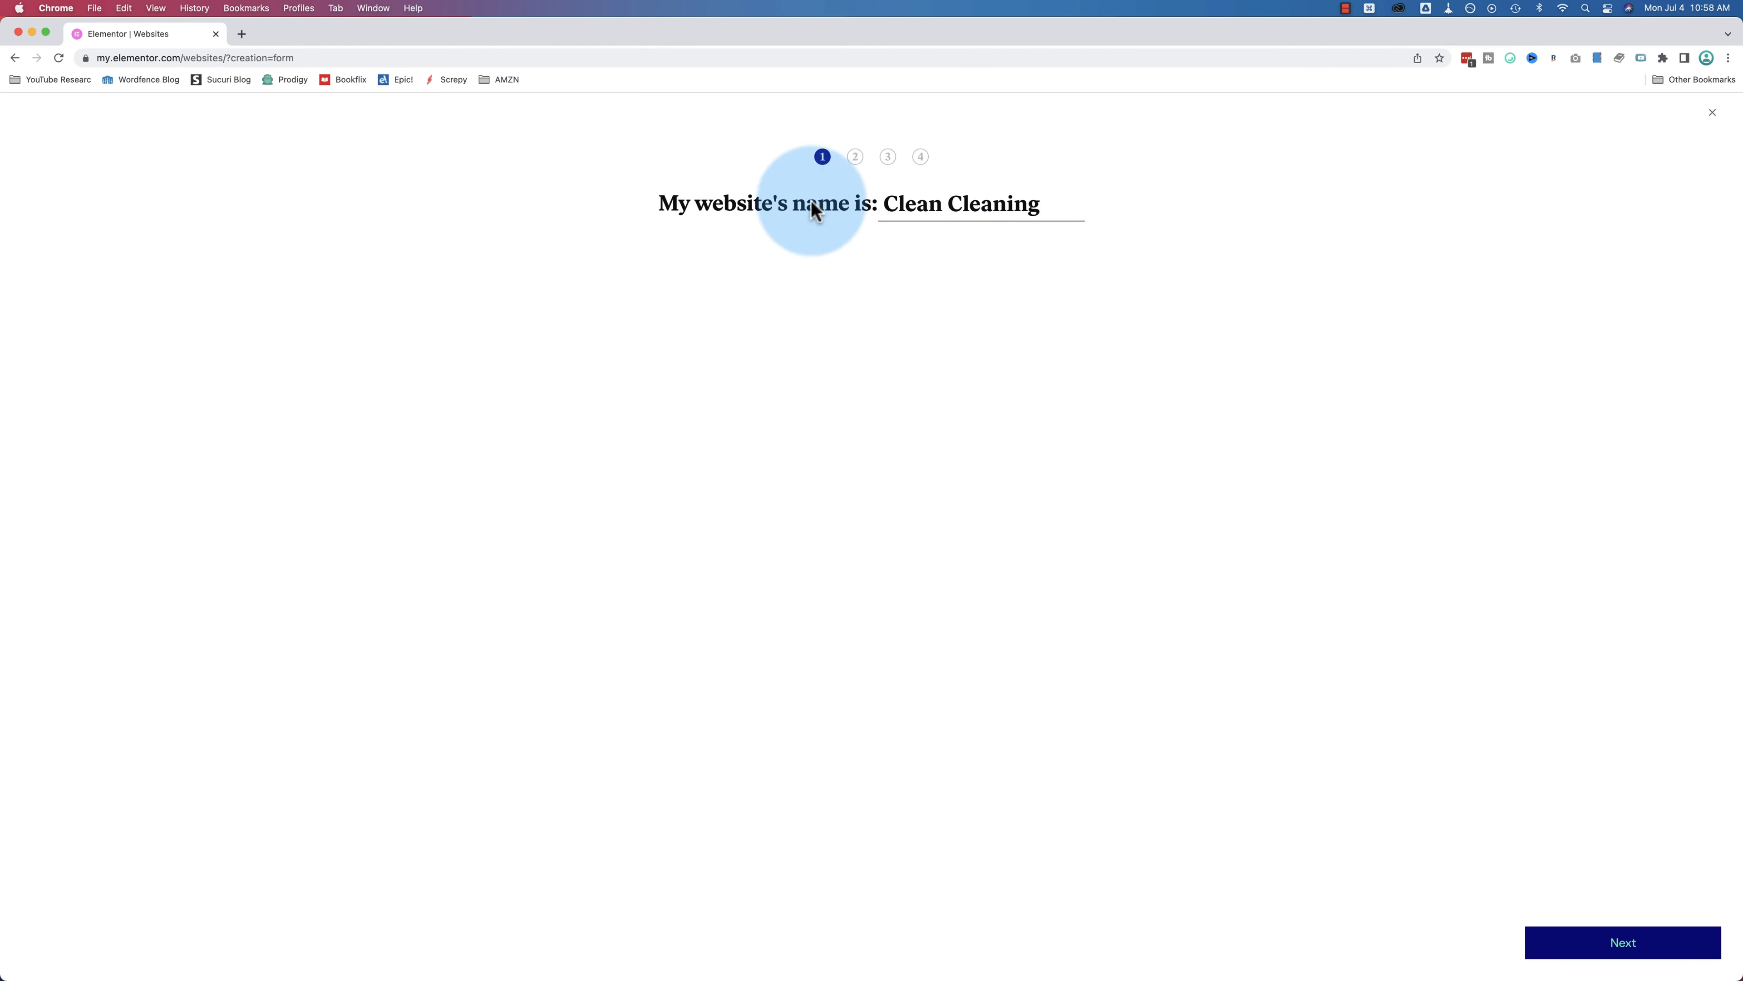
{"action": "key", "text": "super+equal"}
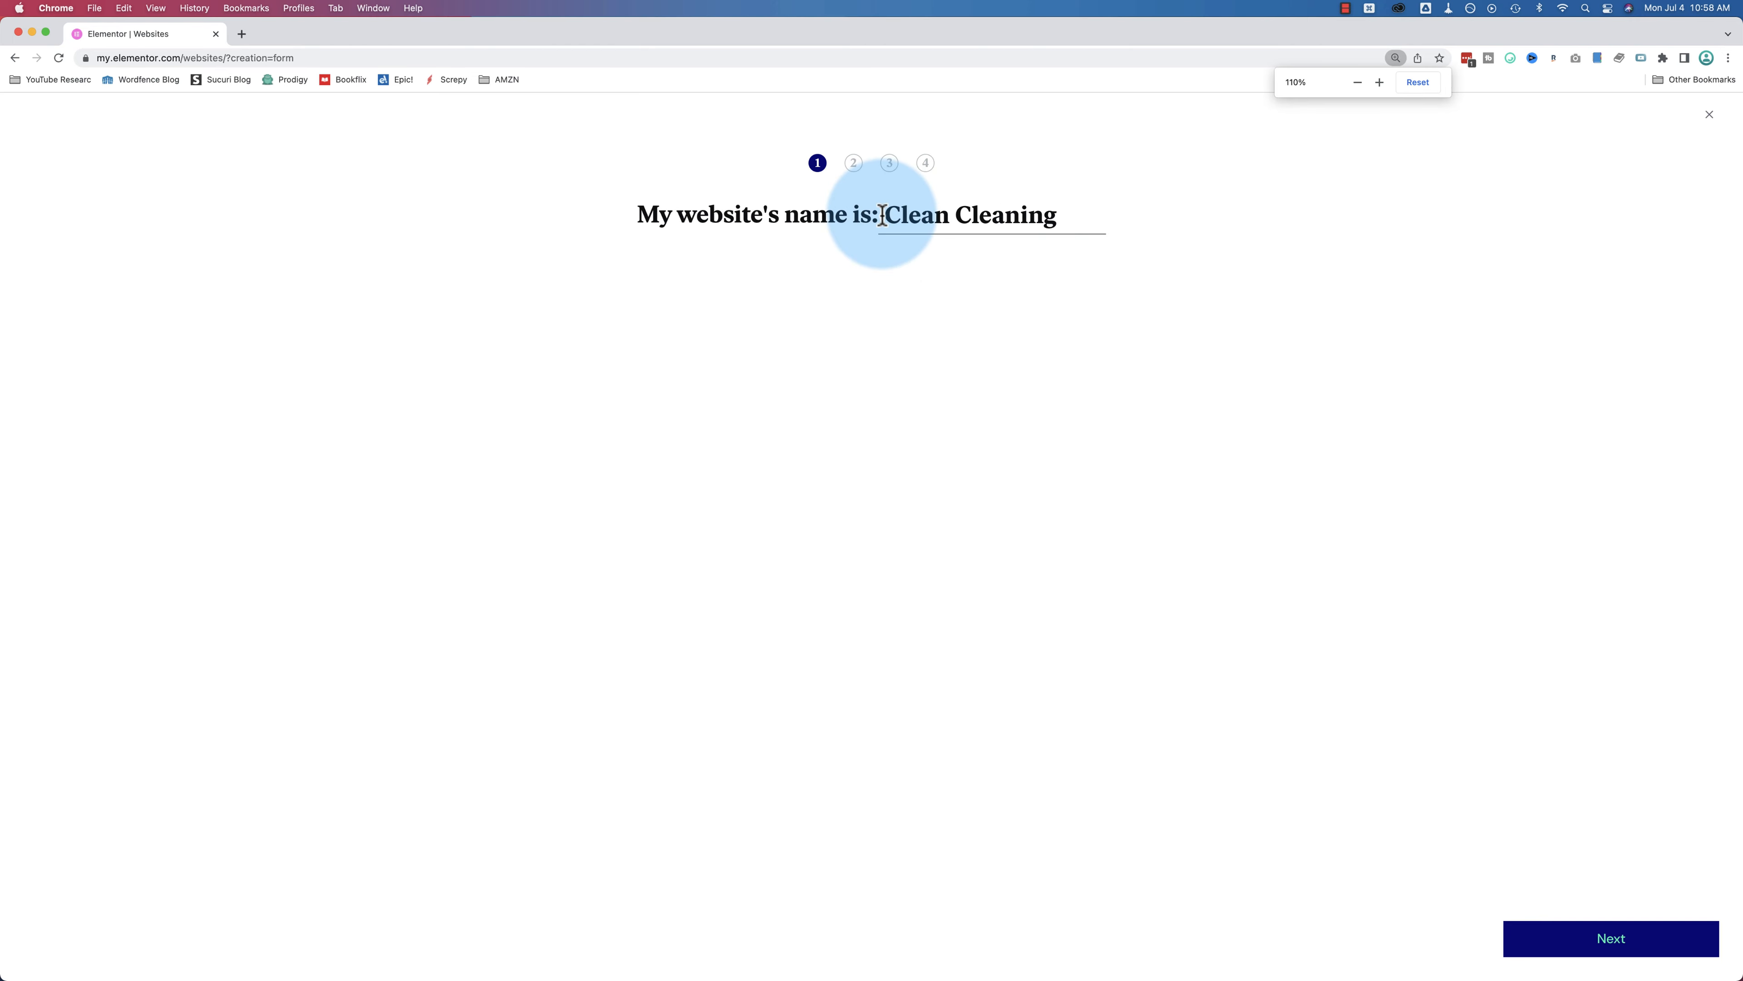
{"action": "key", "text": "super+equal"}
{"action": "key", "text": "super+equal"}
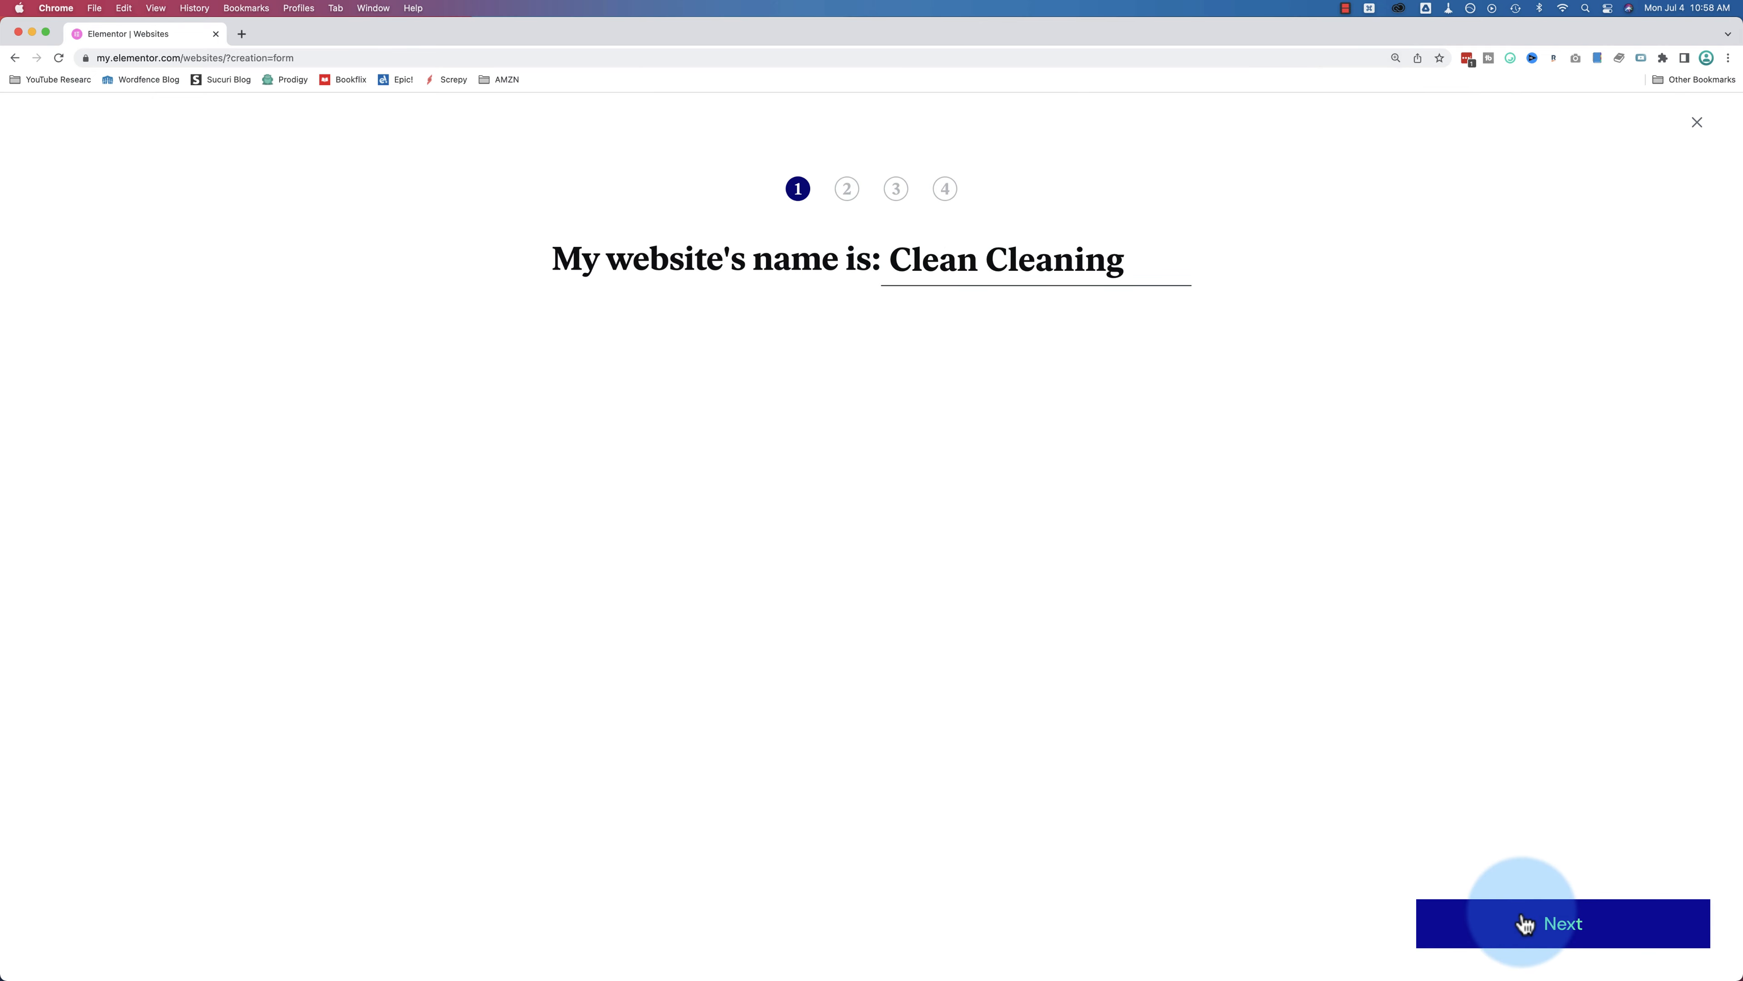
{"action": "left_click", "coordinate": [1524, 923]}
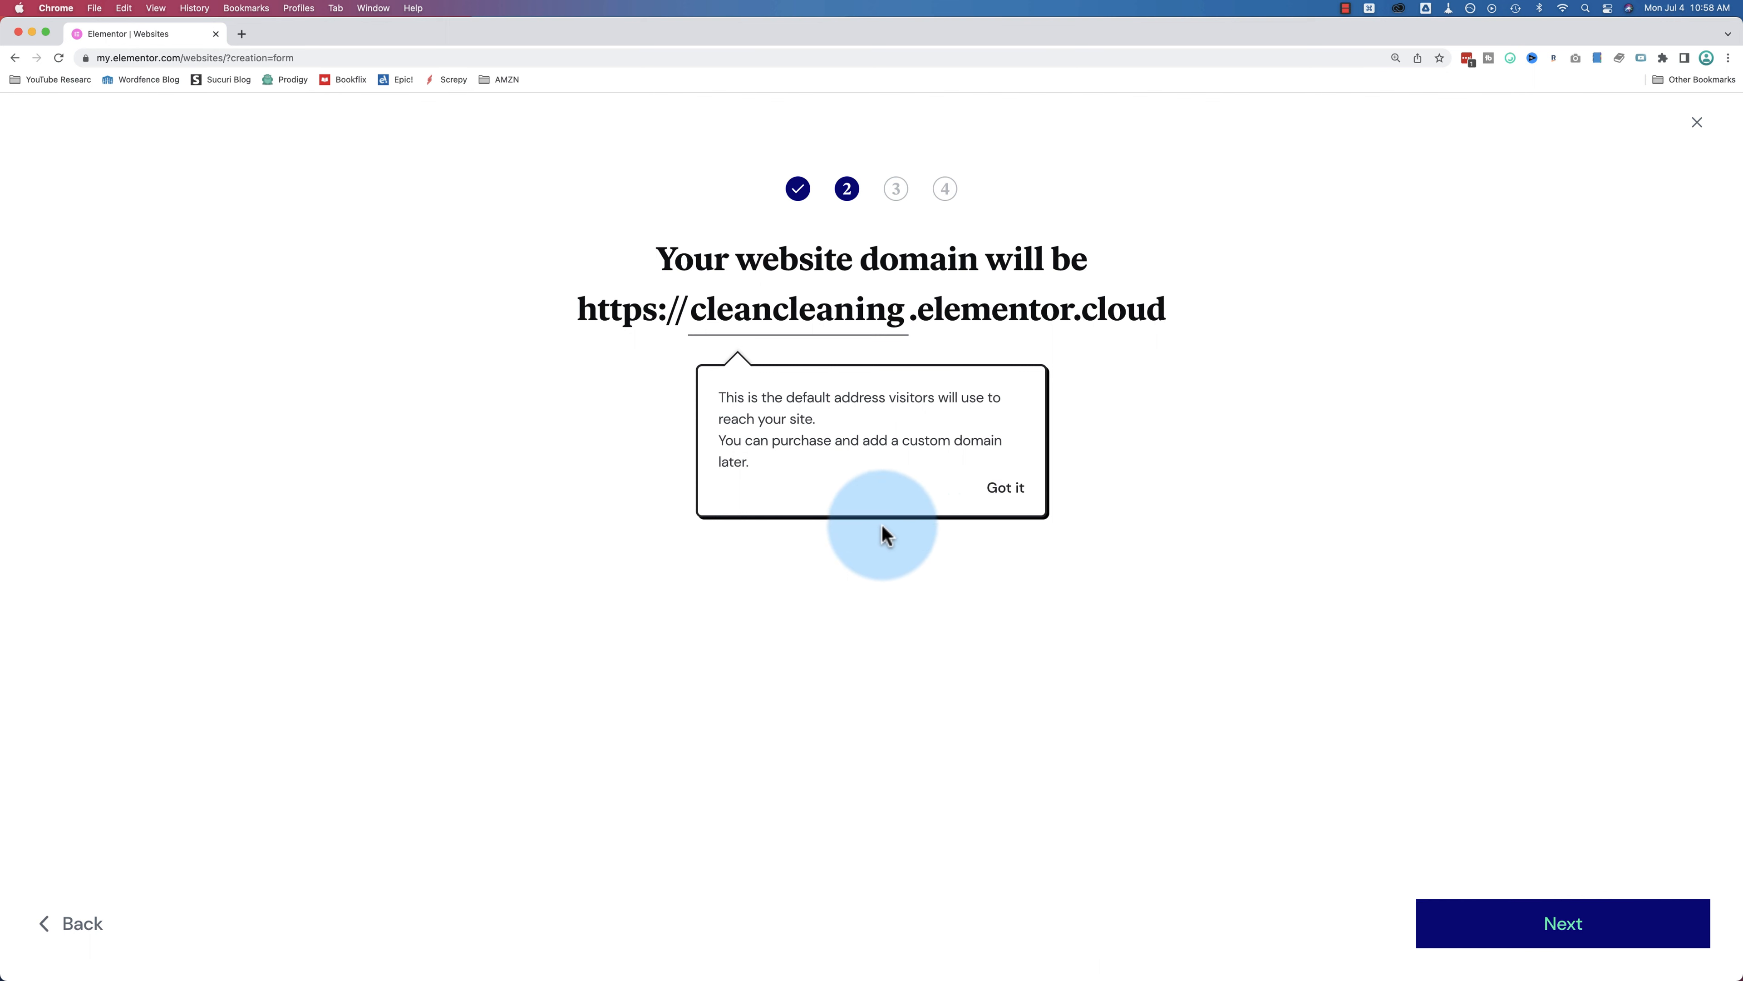
{"action": "left_click", "coordinate": [940, 495]}
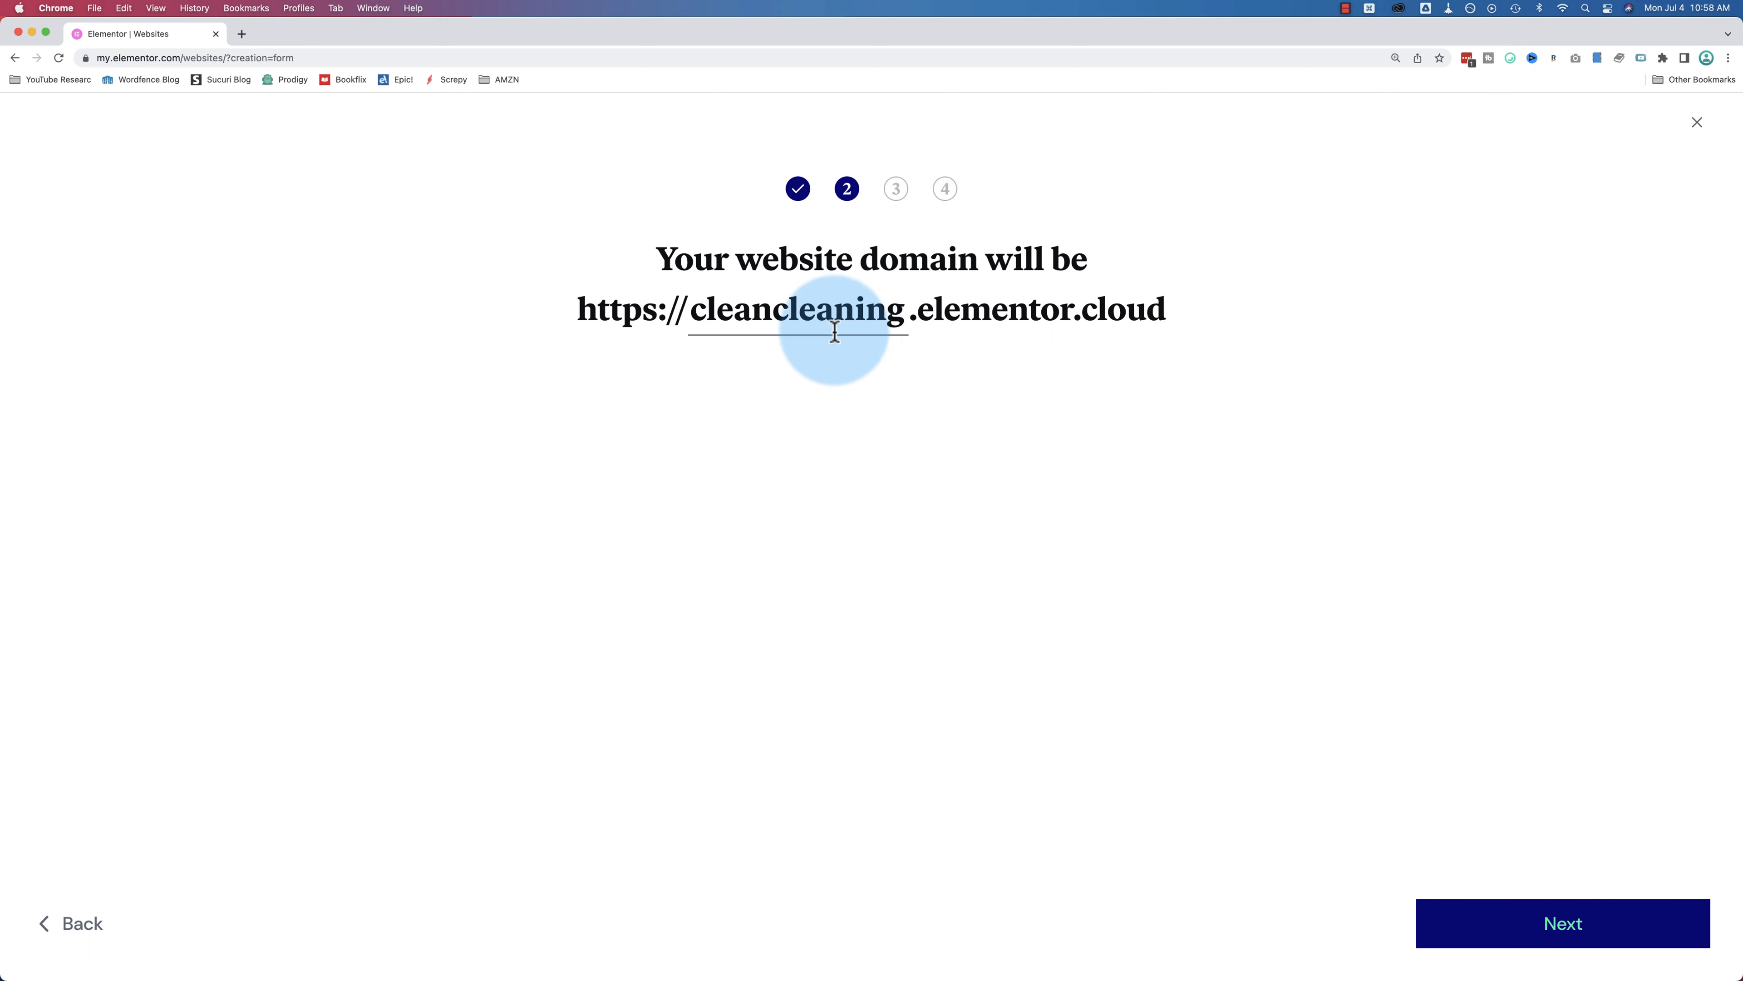
{"action": "left_click", "coordinate": [1562, 939]}
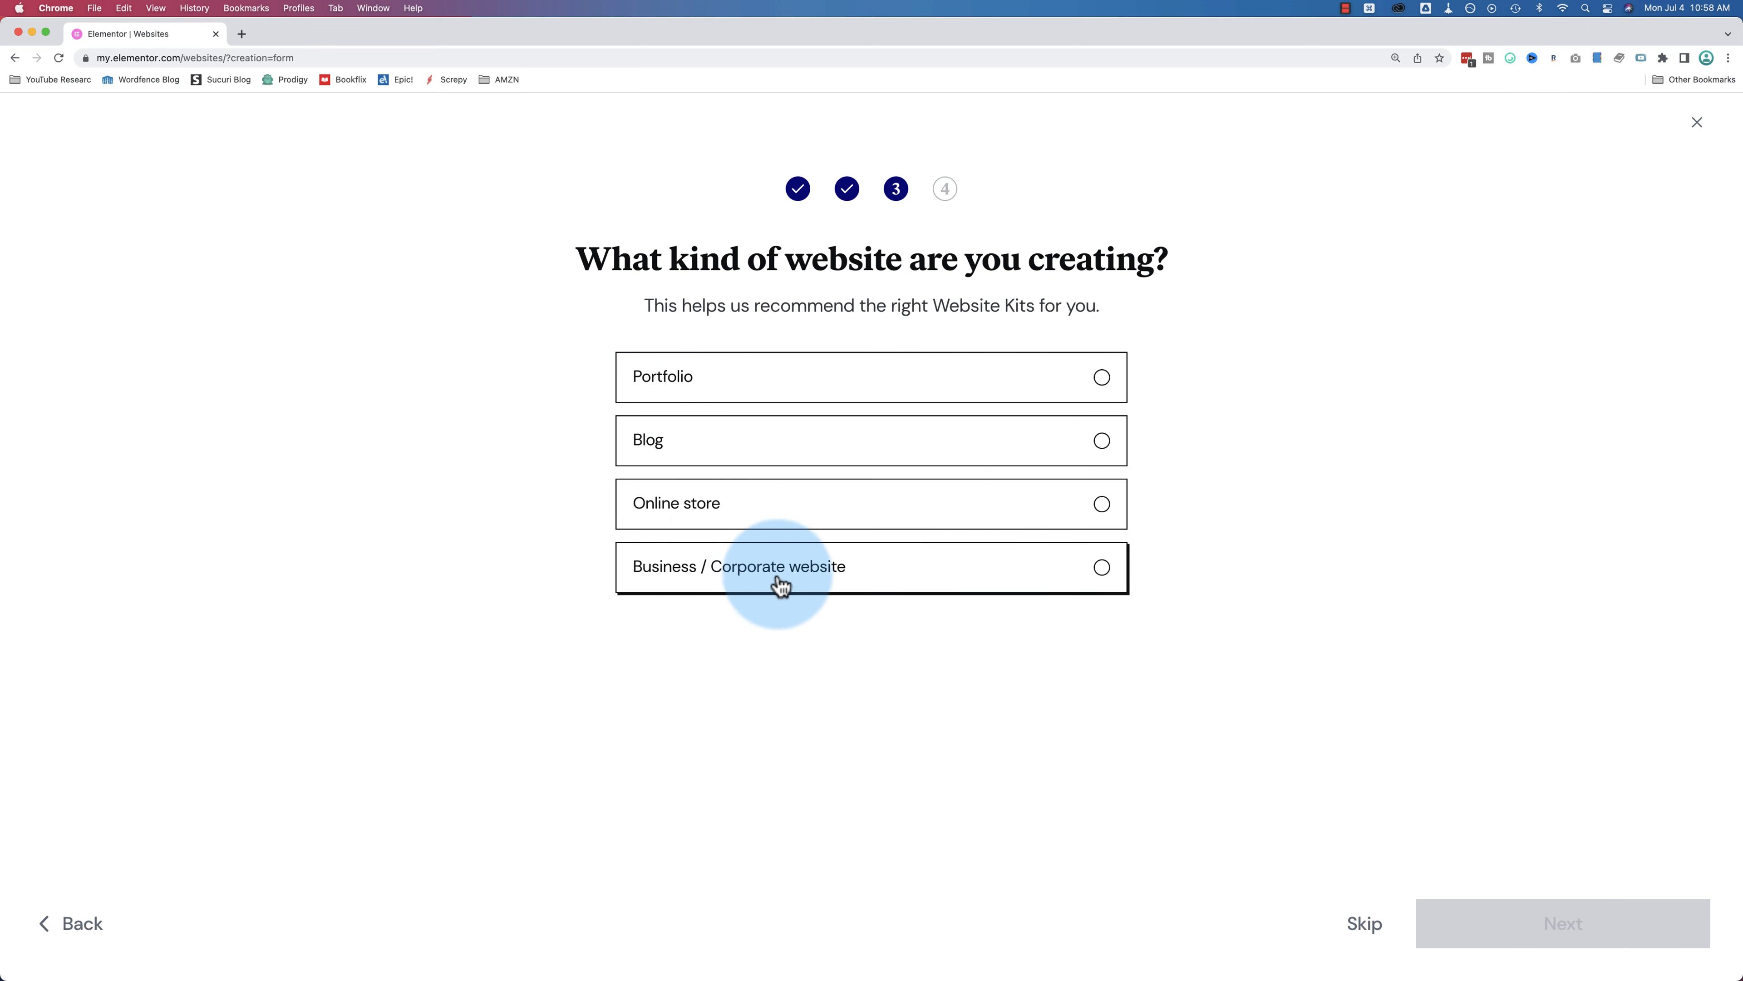
Step: Choose Online store as the website type and go on to the kit chooser
{"action": "left_click", "coordinate": [959, 518]}
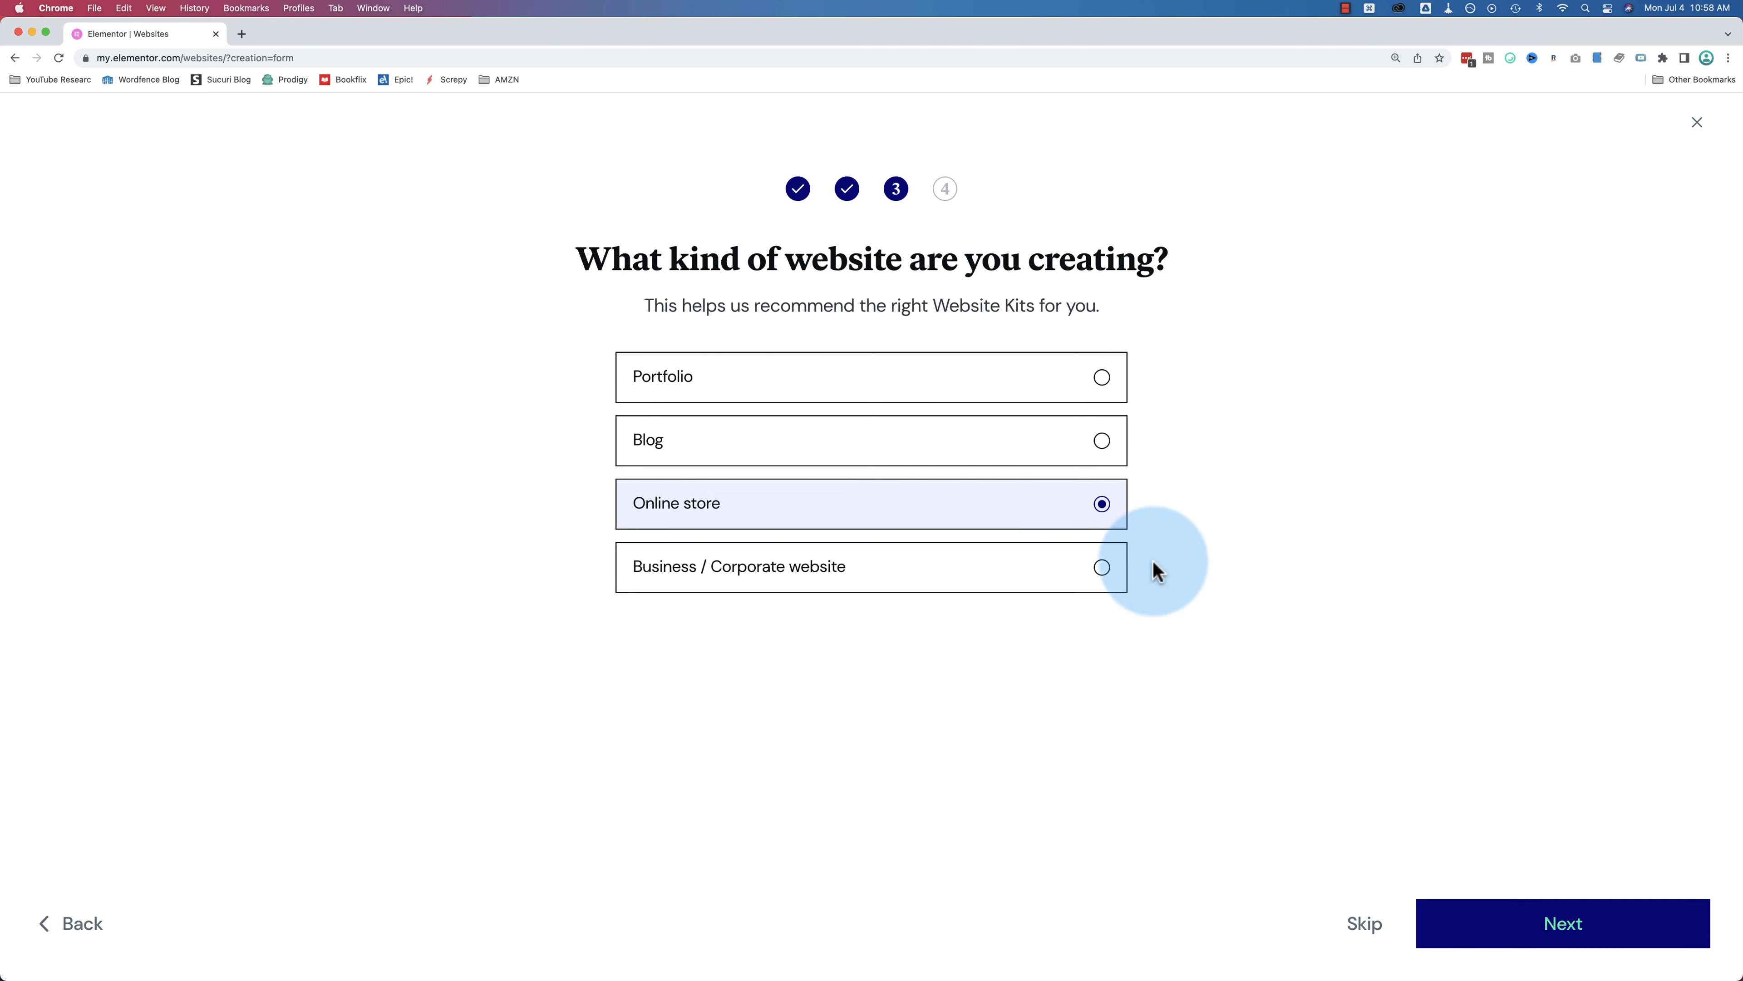
{"action": "left_click", "coordinate": [1552, 923]}
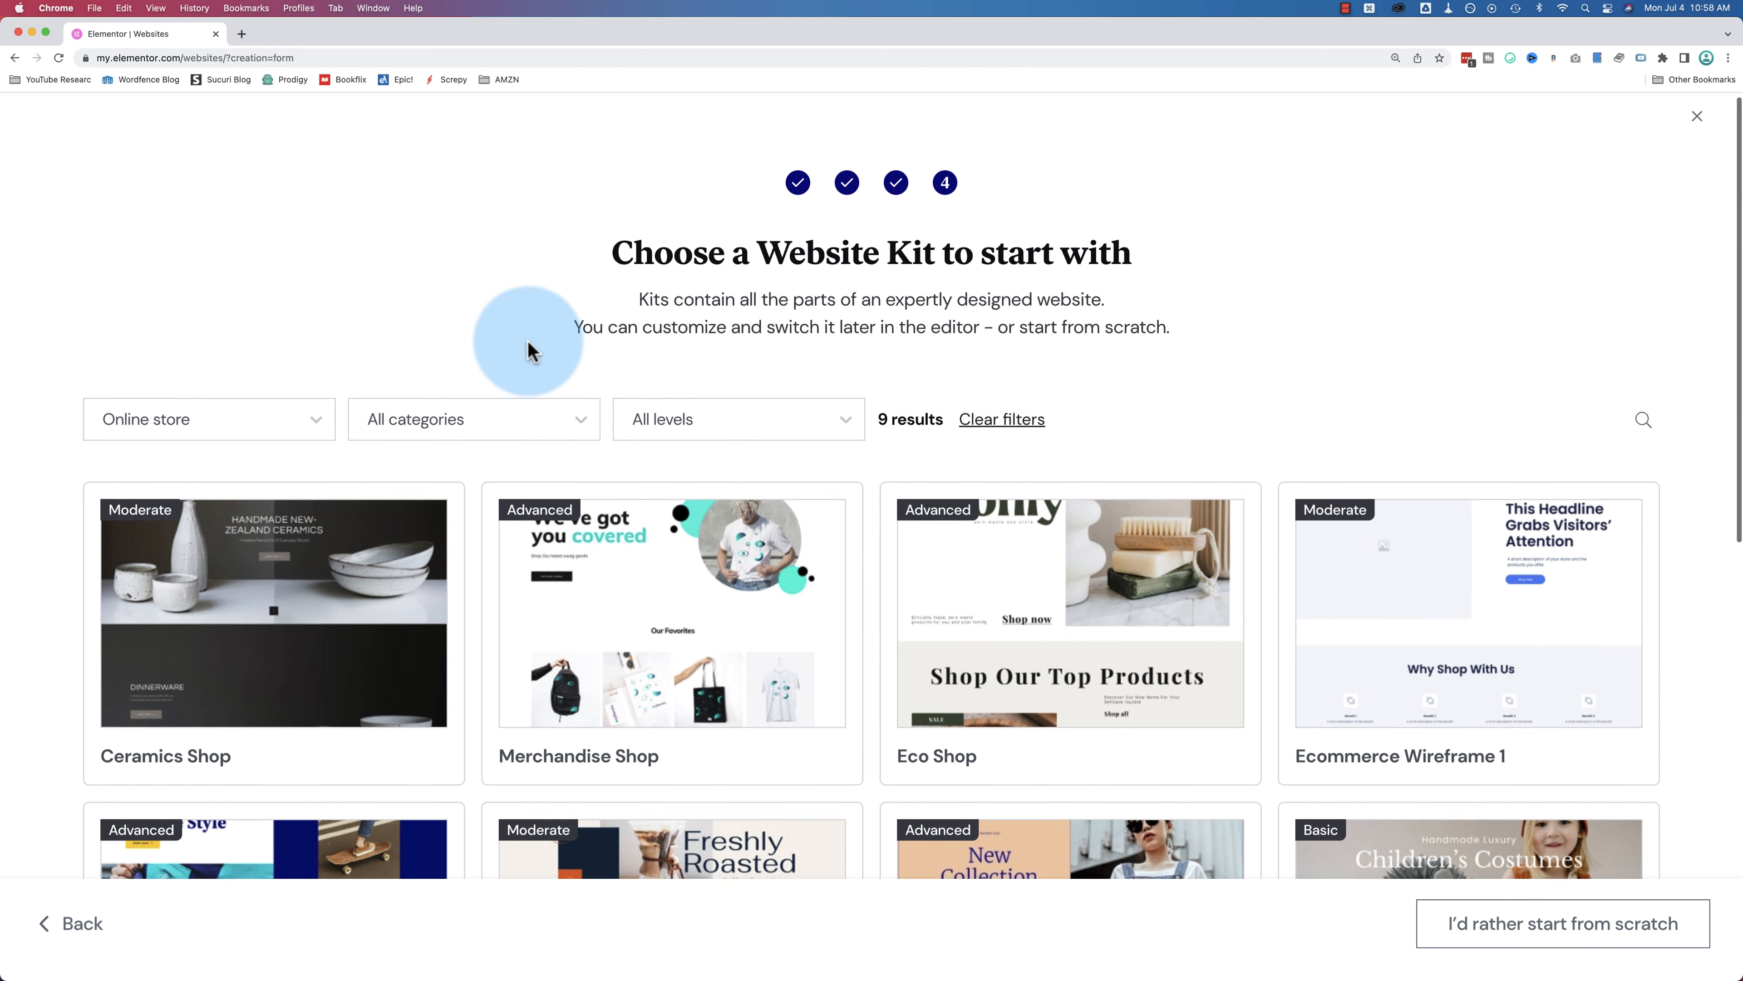
{"action": "scroll", "coordinate": [525, 343], "scroll_direction": "down", "scroll_amount": 2}
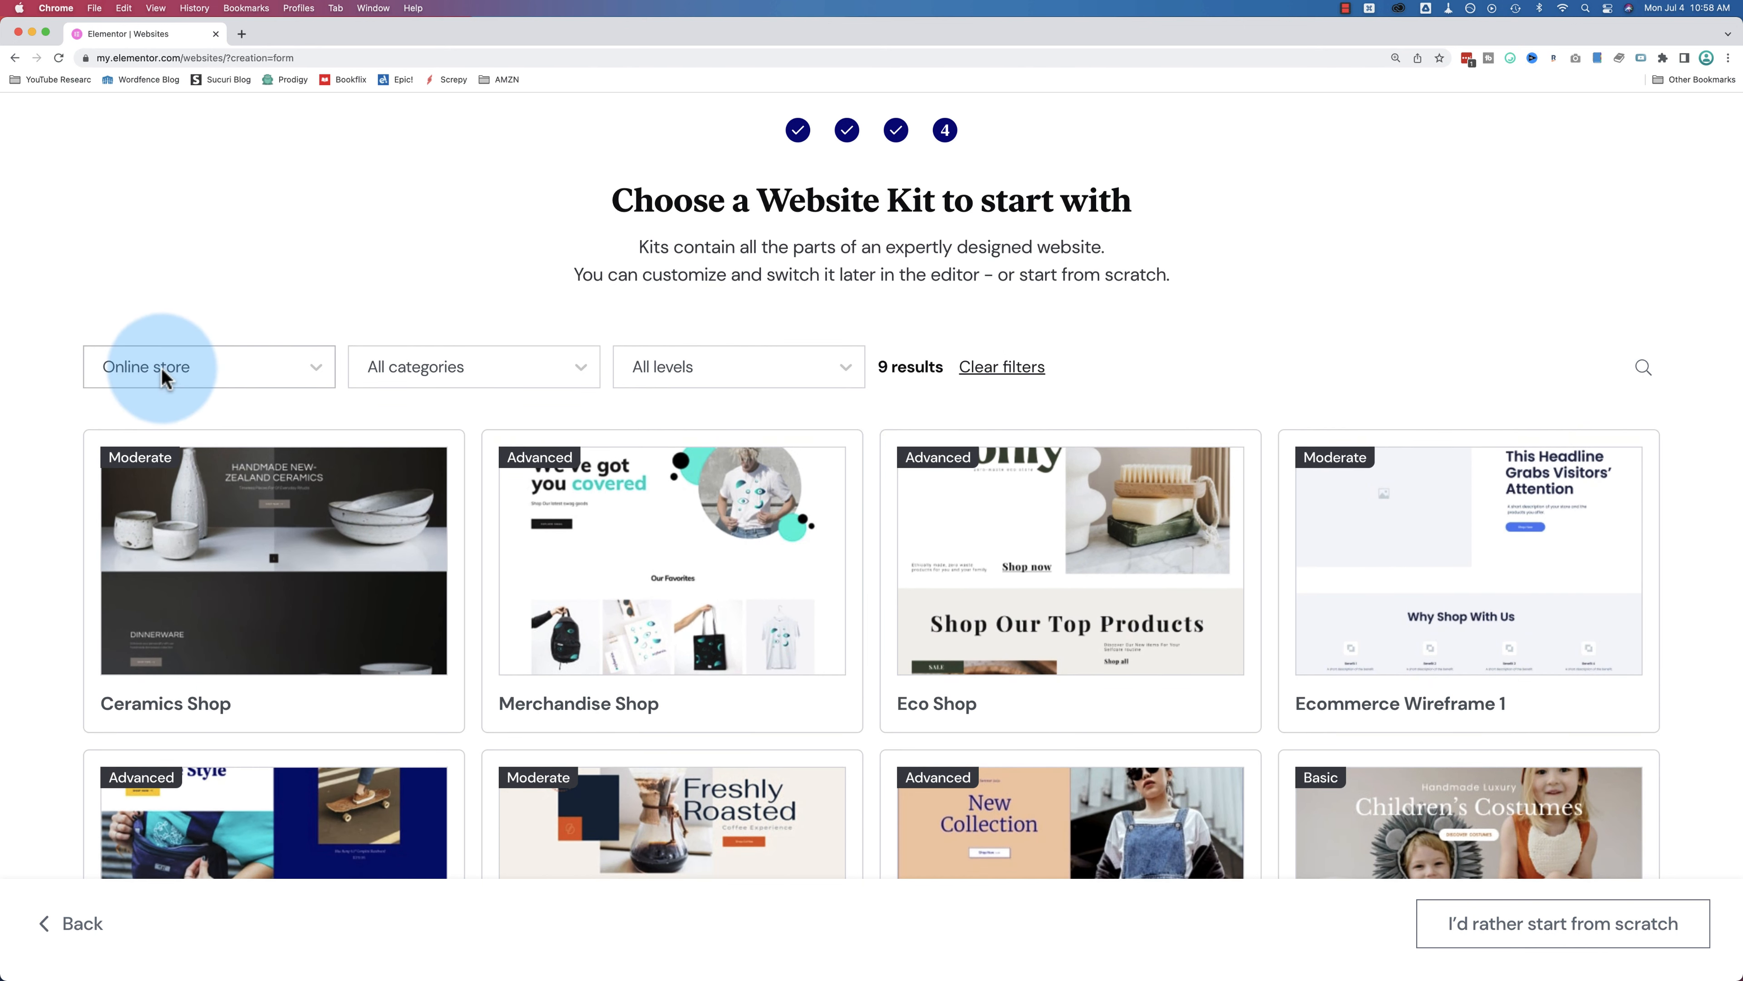
{"action": "scroll", "coordinate": [389, 395], "scroll_direction": "down", "scroll_amount": 4}
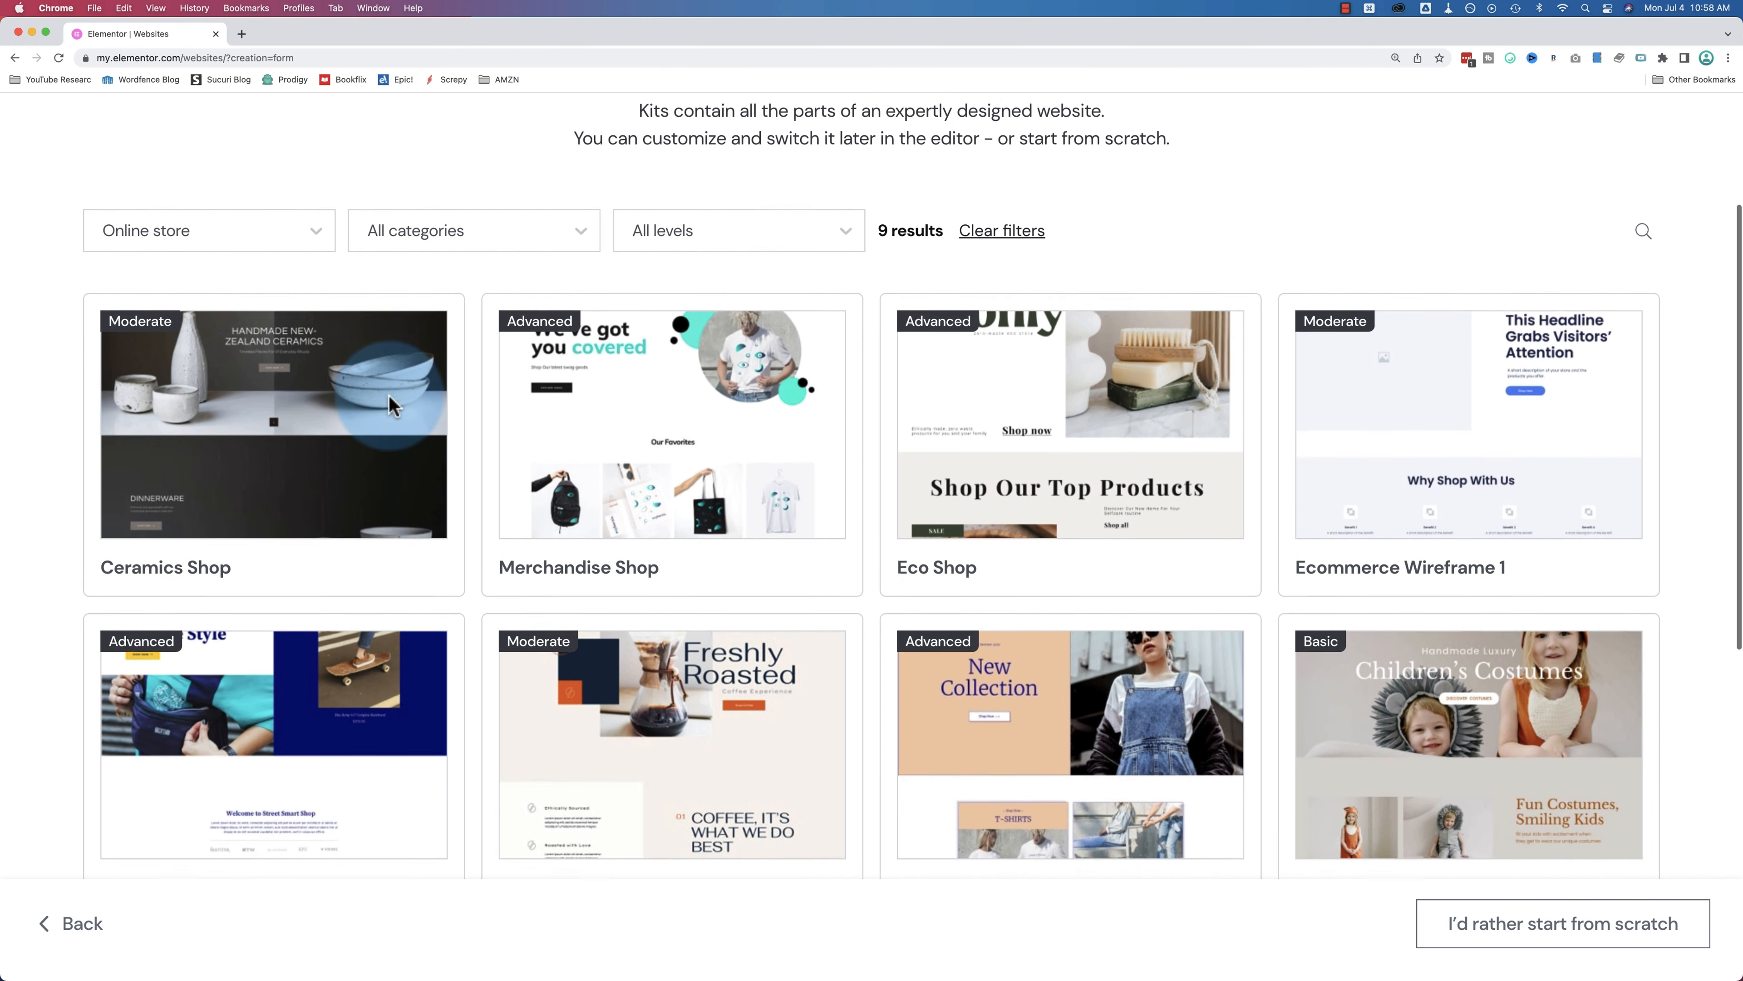
{"action": "scroll", "coordinate": [388, 405], "scroll_direction": "down", "scroll_amount": 10}
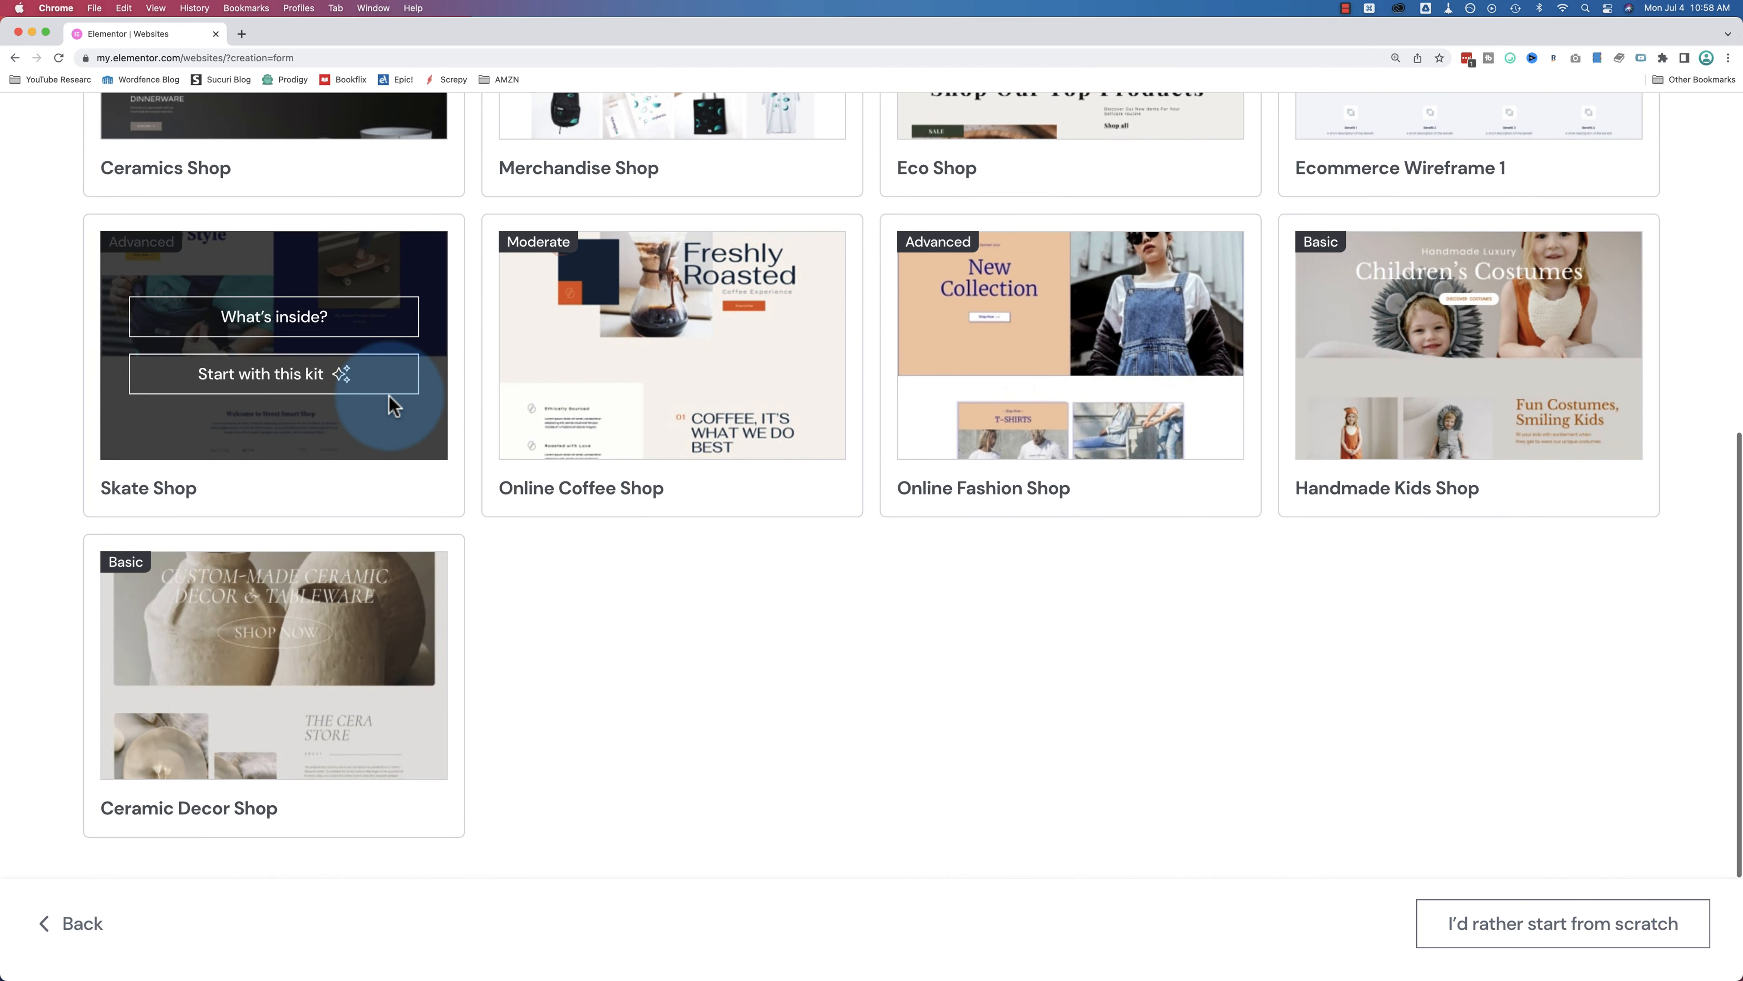
{"action": "scroll", "coordinate": [412, 670], "scroll_direction": "up", "scroll_amount": 8}
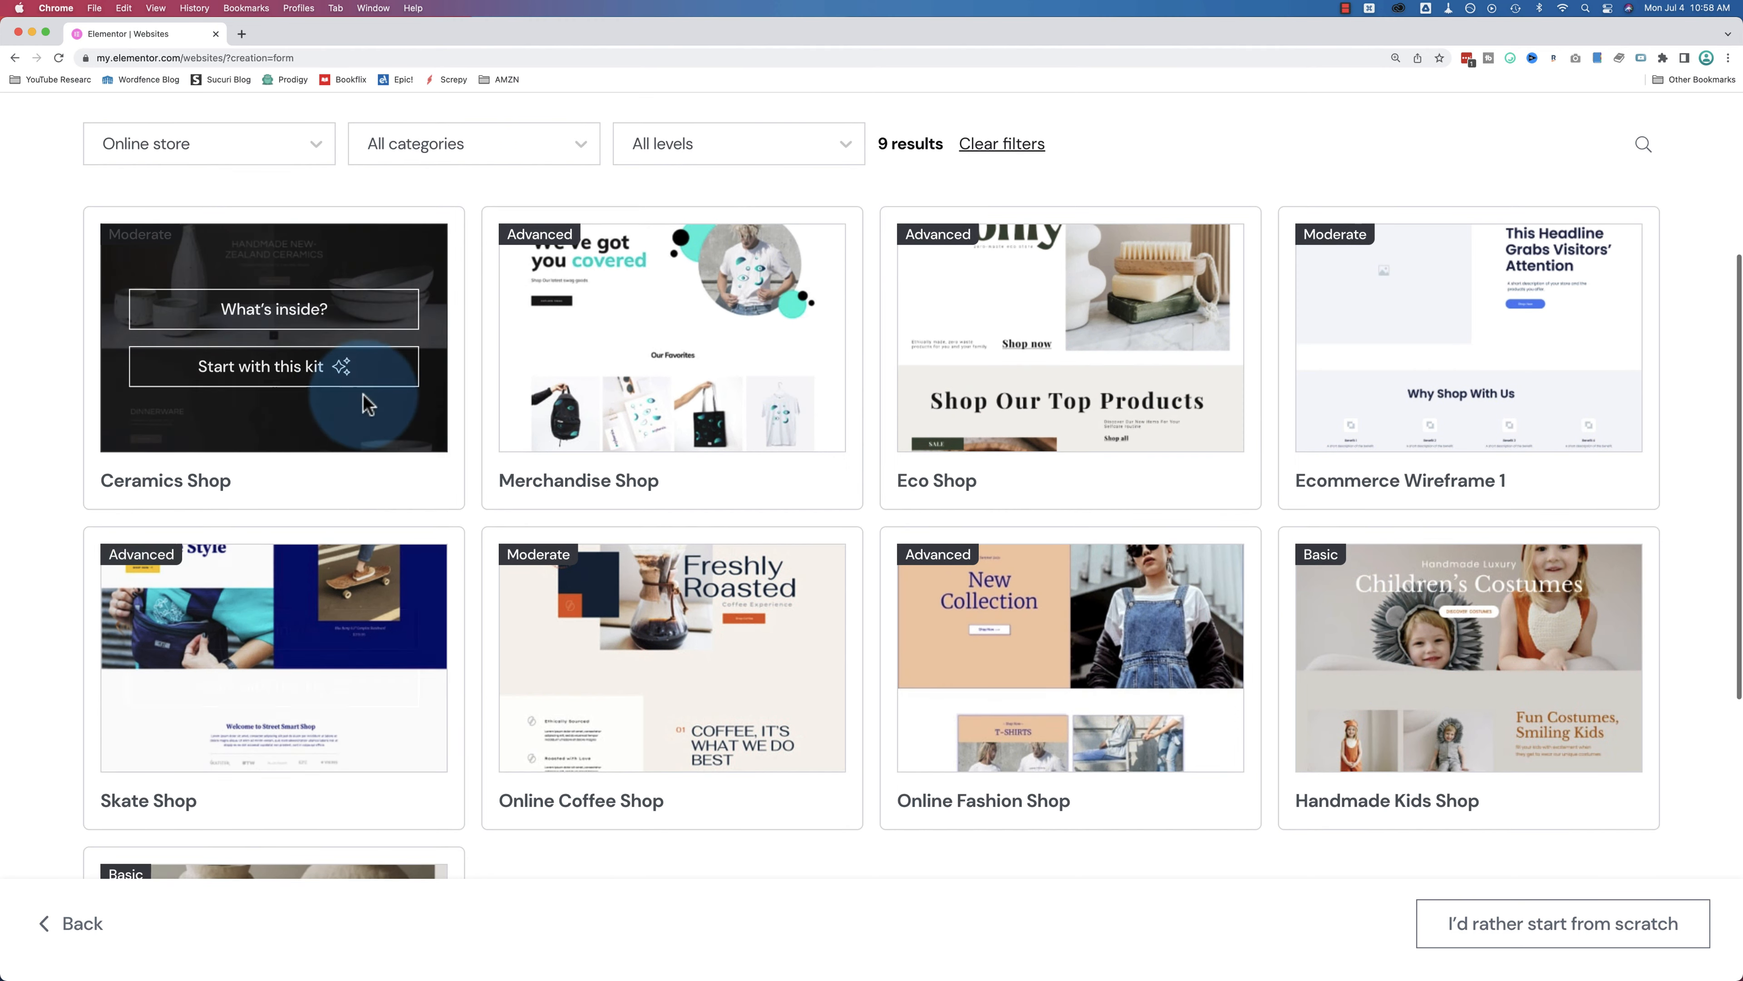
{"action": "left_click", "coordinate": [296, 311]}
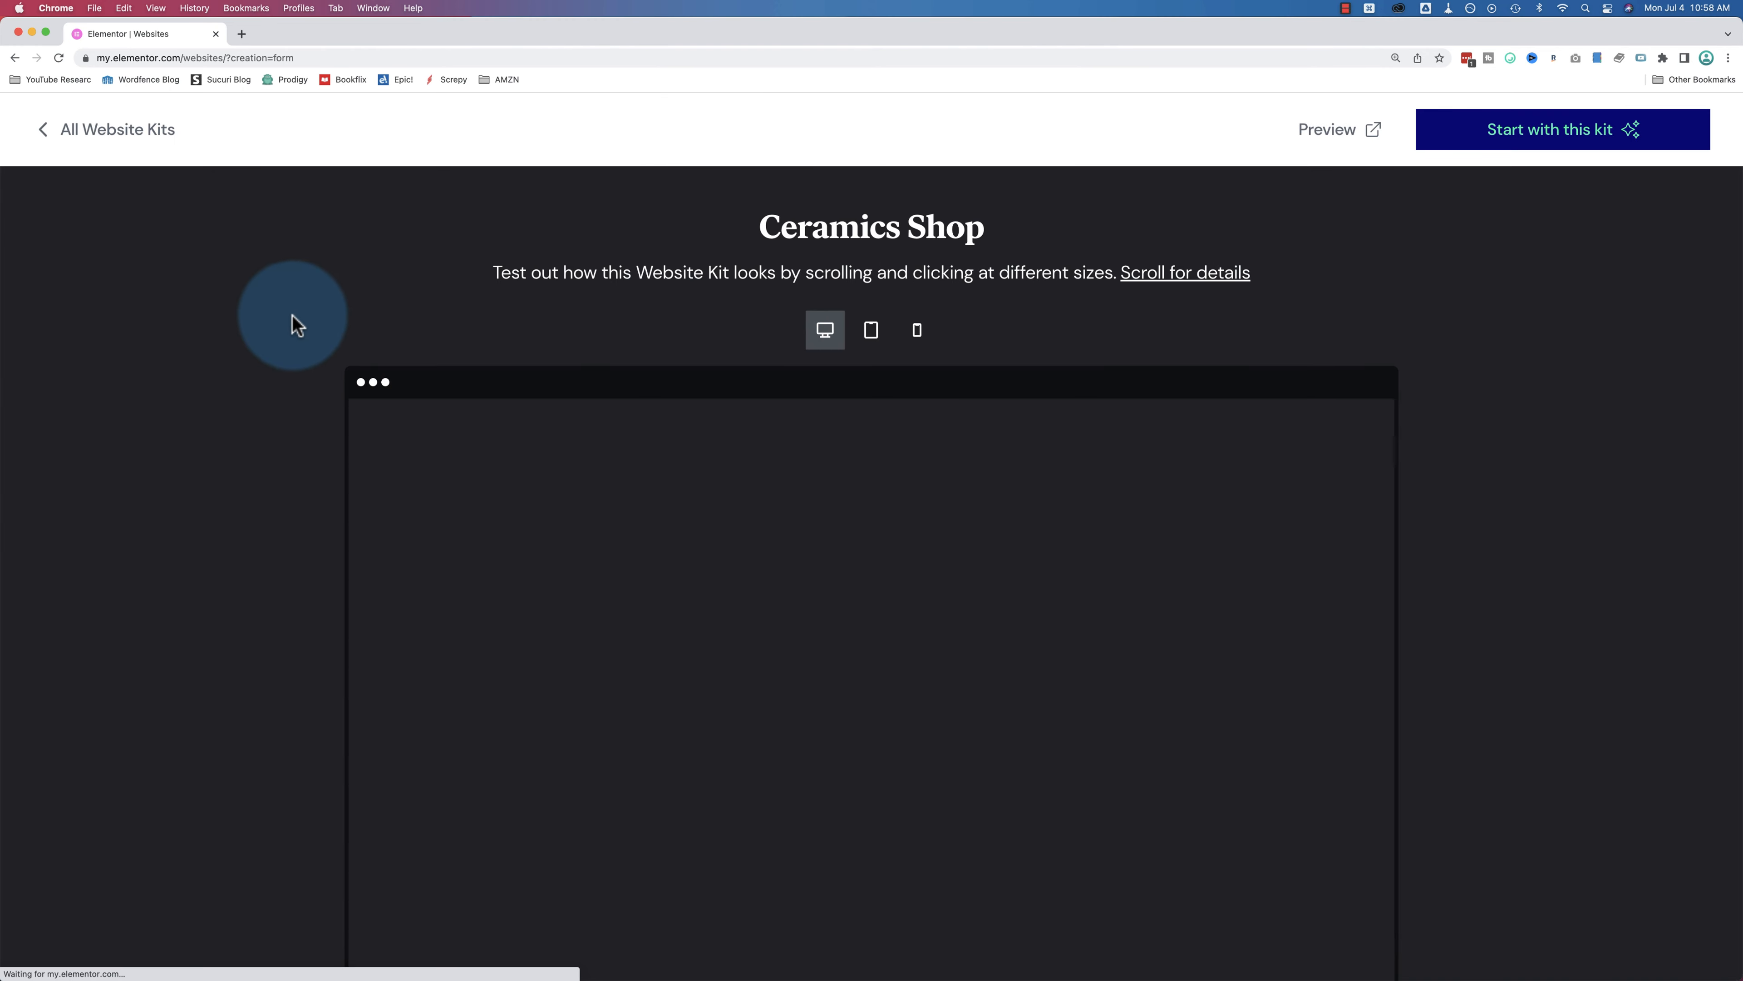
{"action": "scroll", "coordinate": [298, 333], "scroll_direction": "down", "scroll_amount": 10}
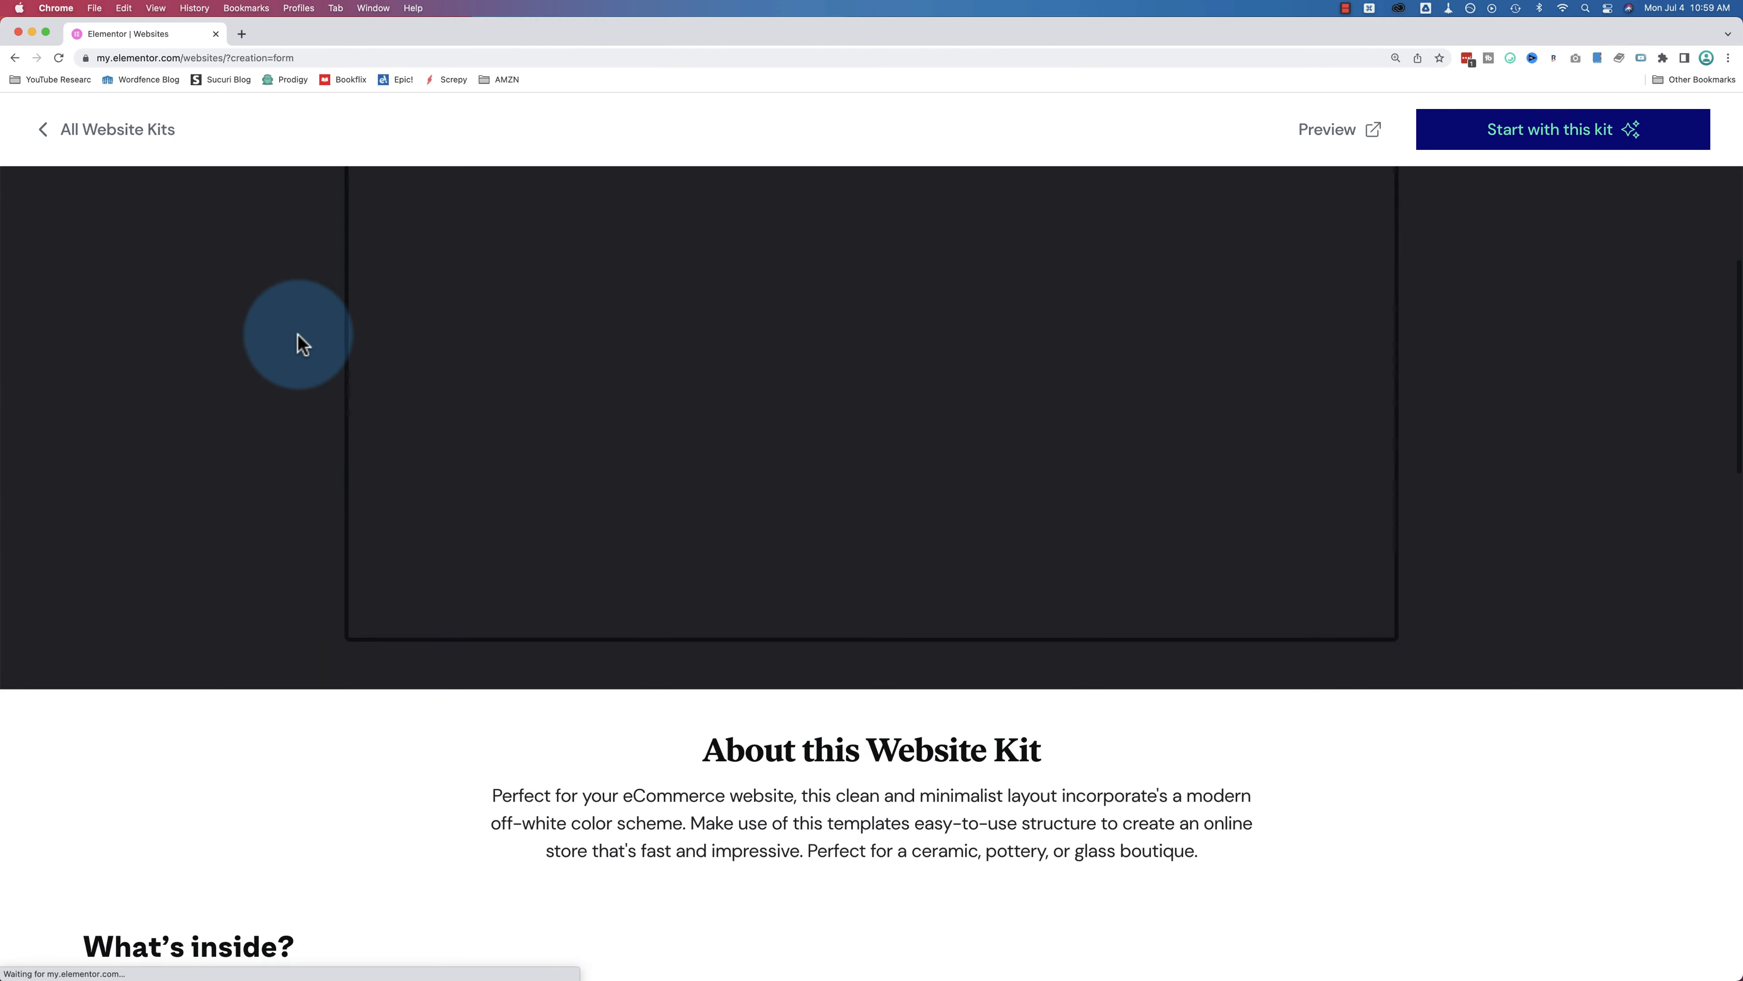
{"action": "scroll", "coordinate": [302, 343], "scroll_direction": "down", "scroll_amount": 13}
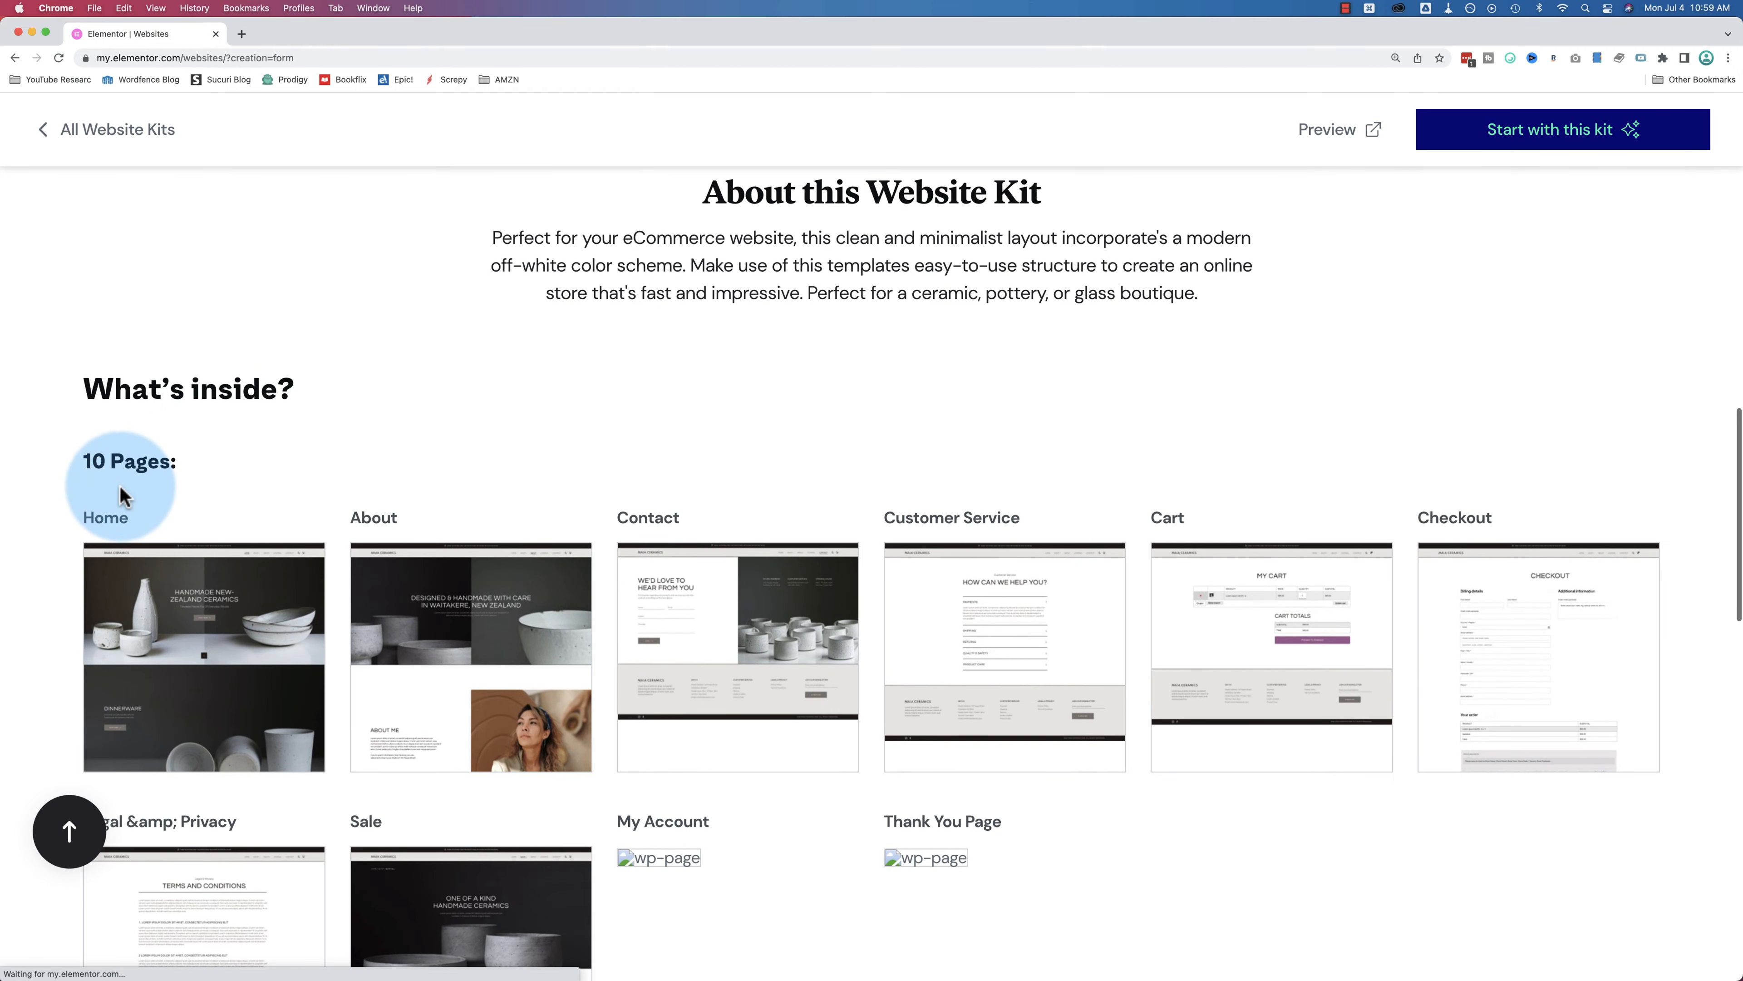
{"action": "scroll", "coordinate": [275, 421], "scroll_direction": "down", "scroll_amount": 4}
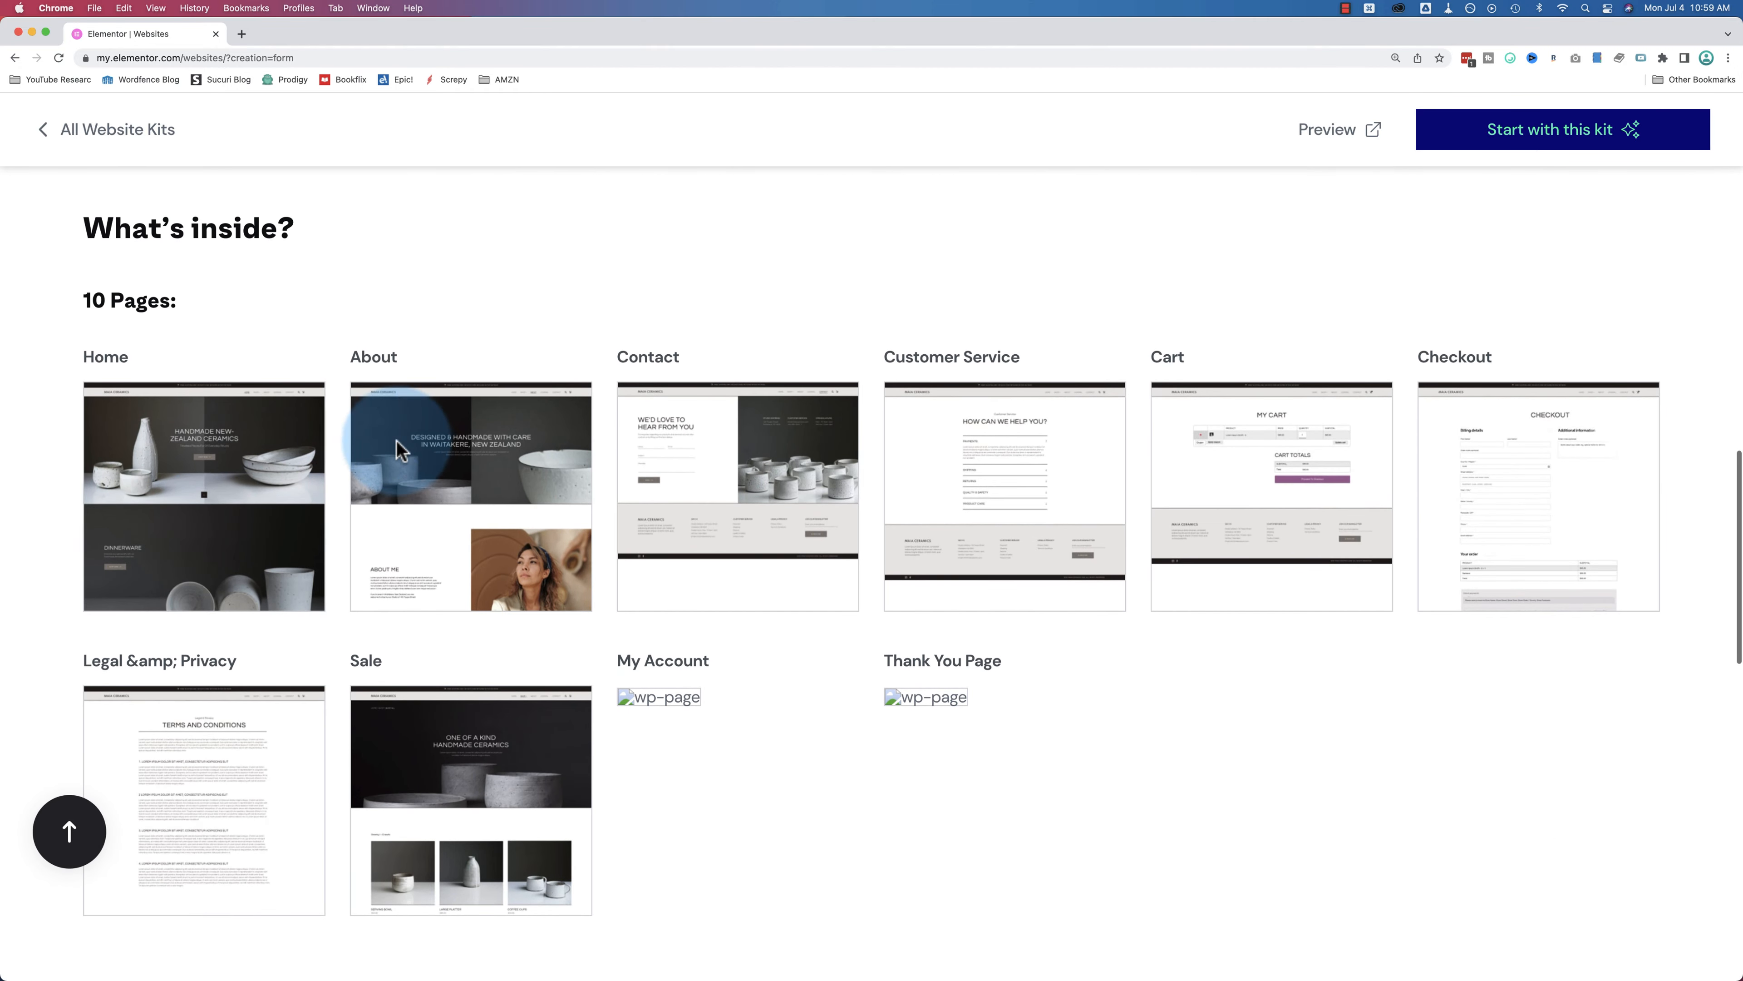
{"action": "scroll", "coordinate": [739, 460], "scroll_direction": "down", "scroll_amount": 2}
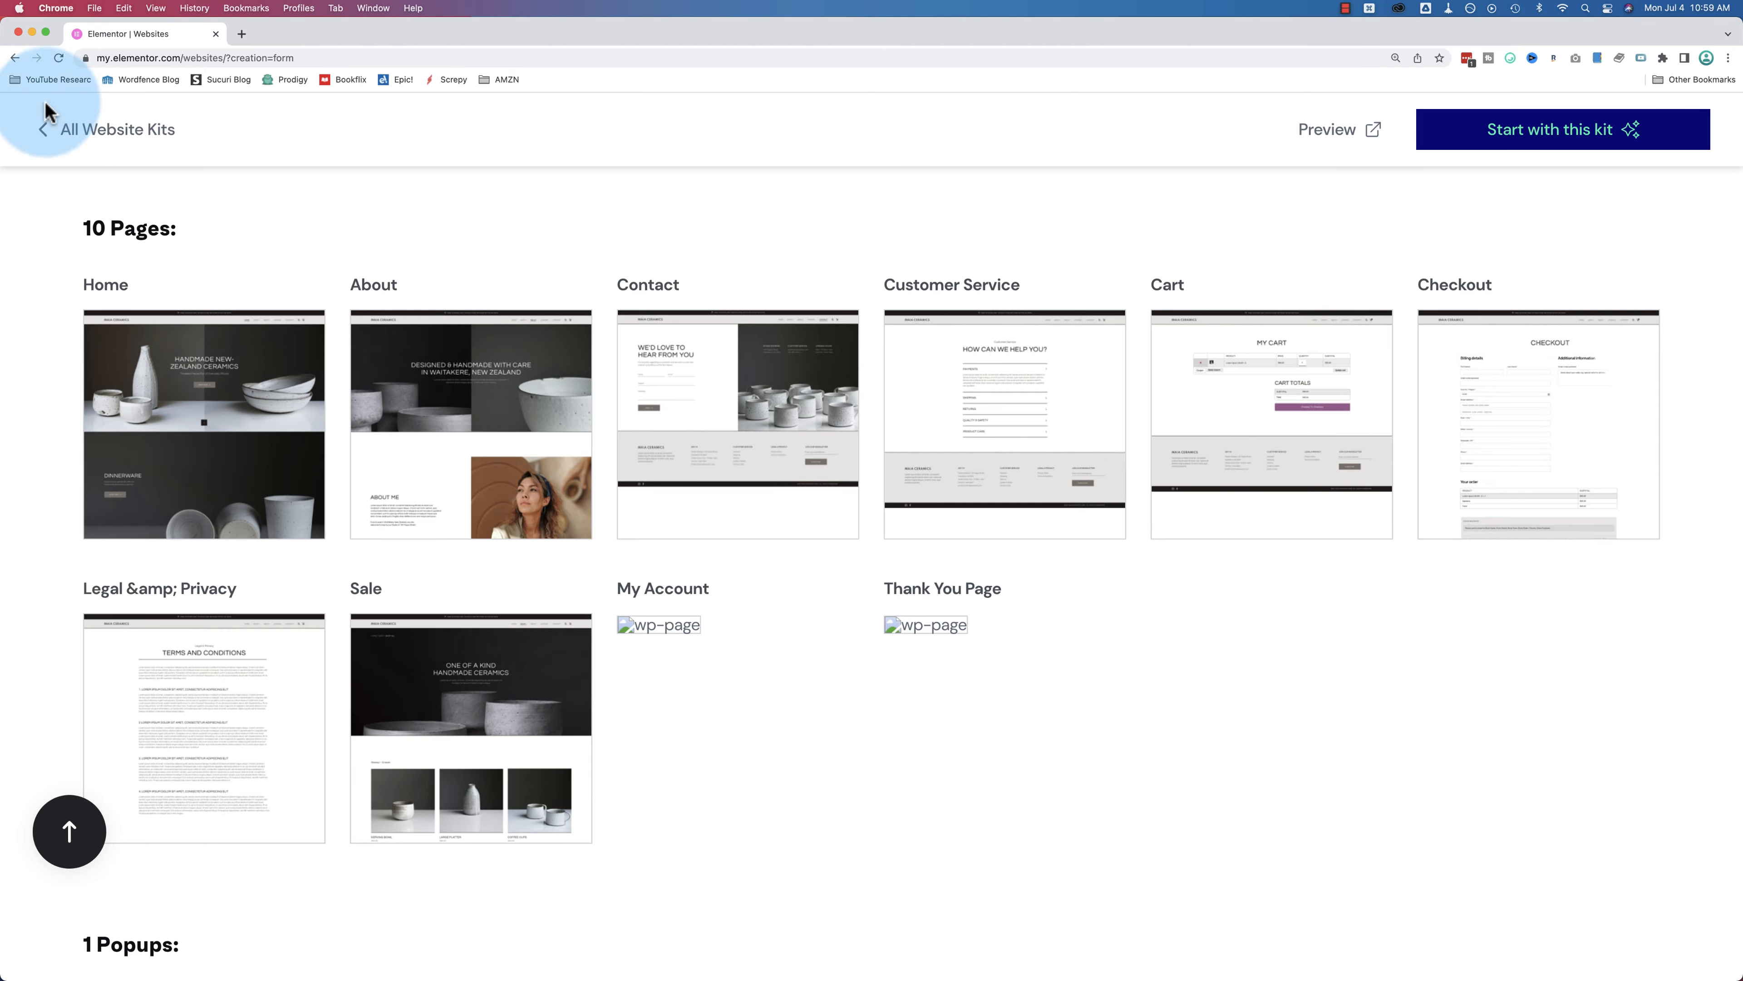
{"action": "left_click", "coordinate": [48, 129]}
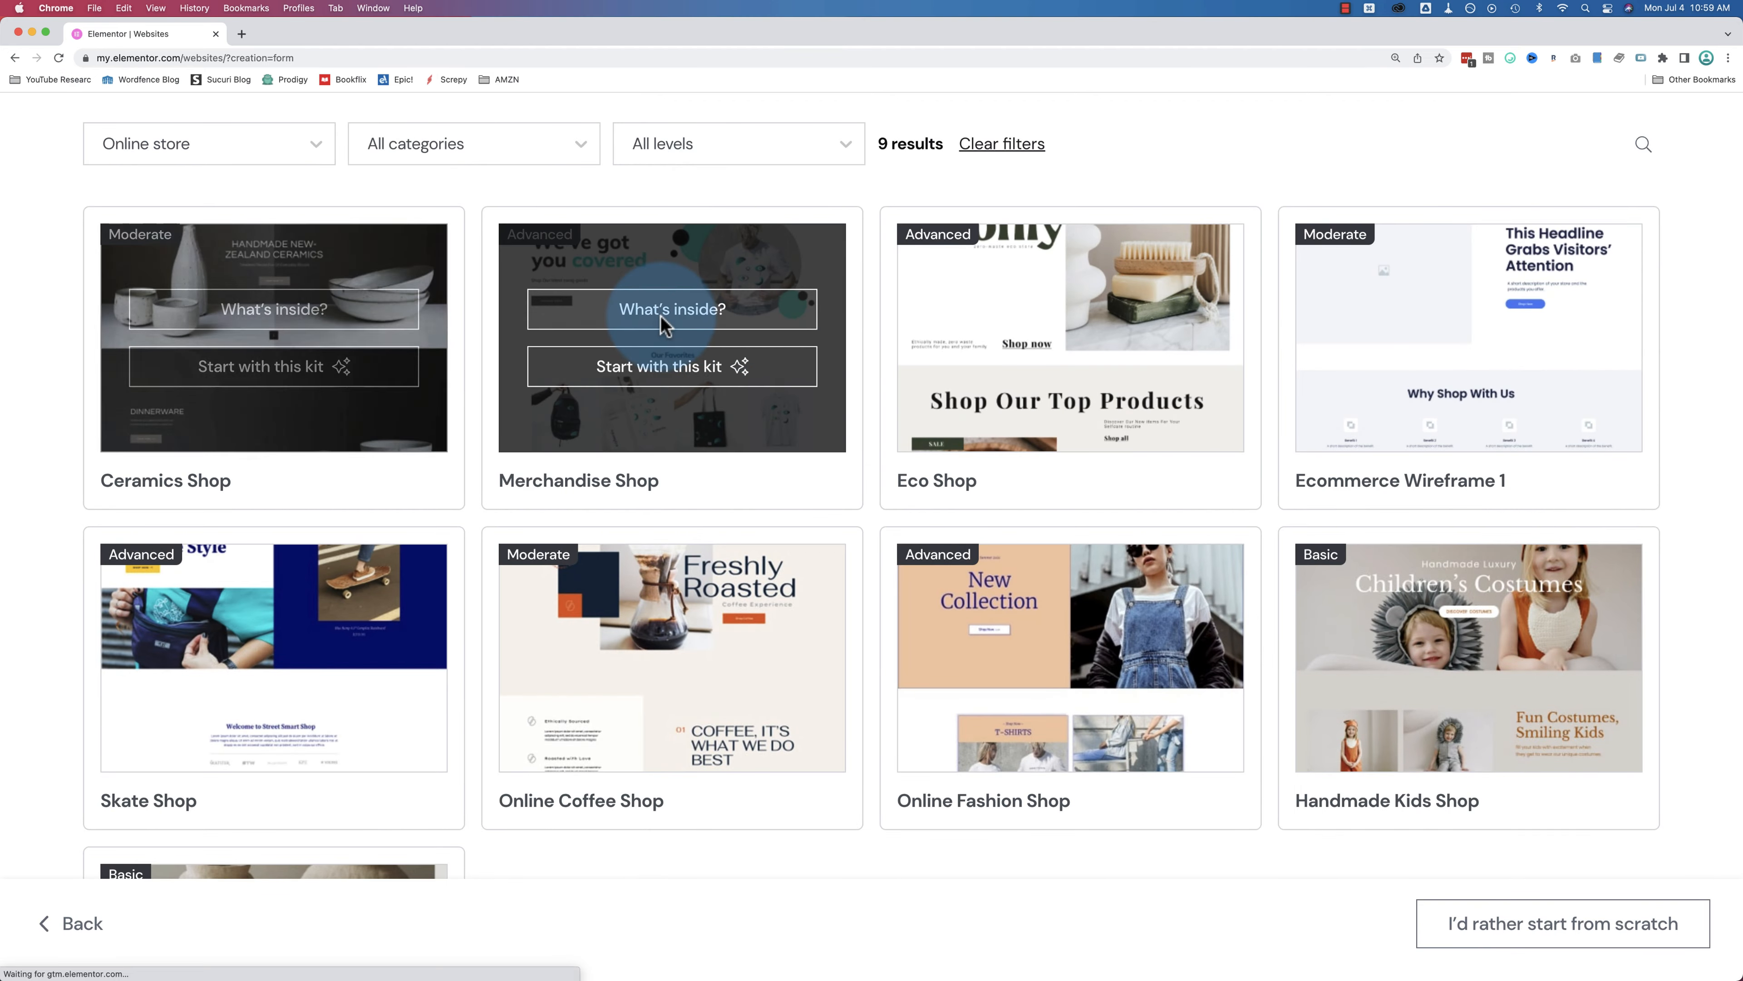
{"action": "left_click", "coordinate": [660, 313]}
{"action": "scroll", "coordinate": [248, 347], "scroll_direction": "down", "scroll_amount": 10}
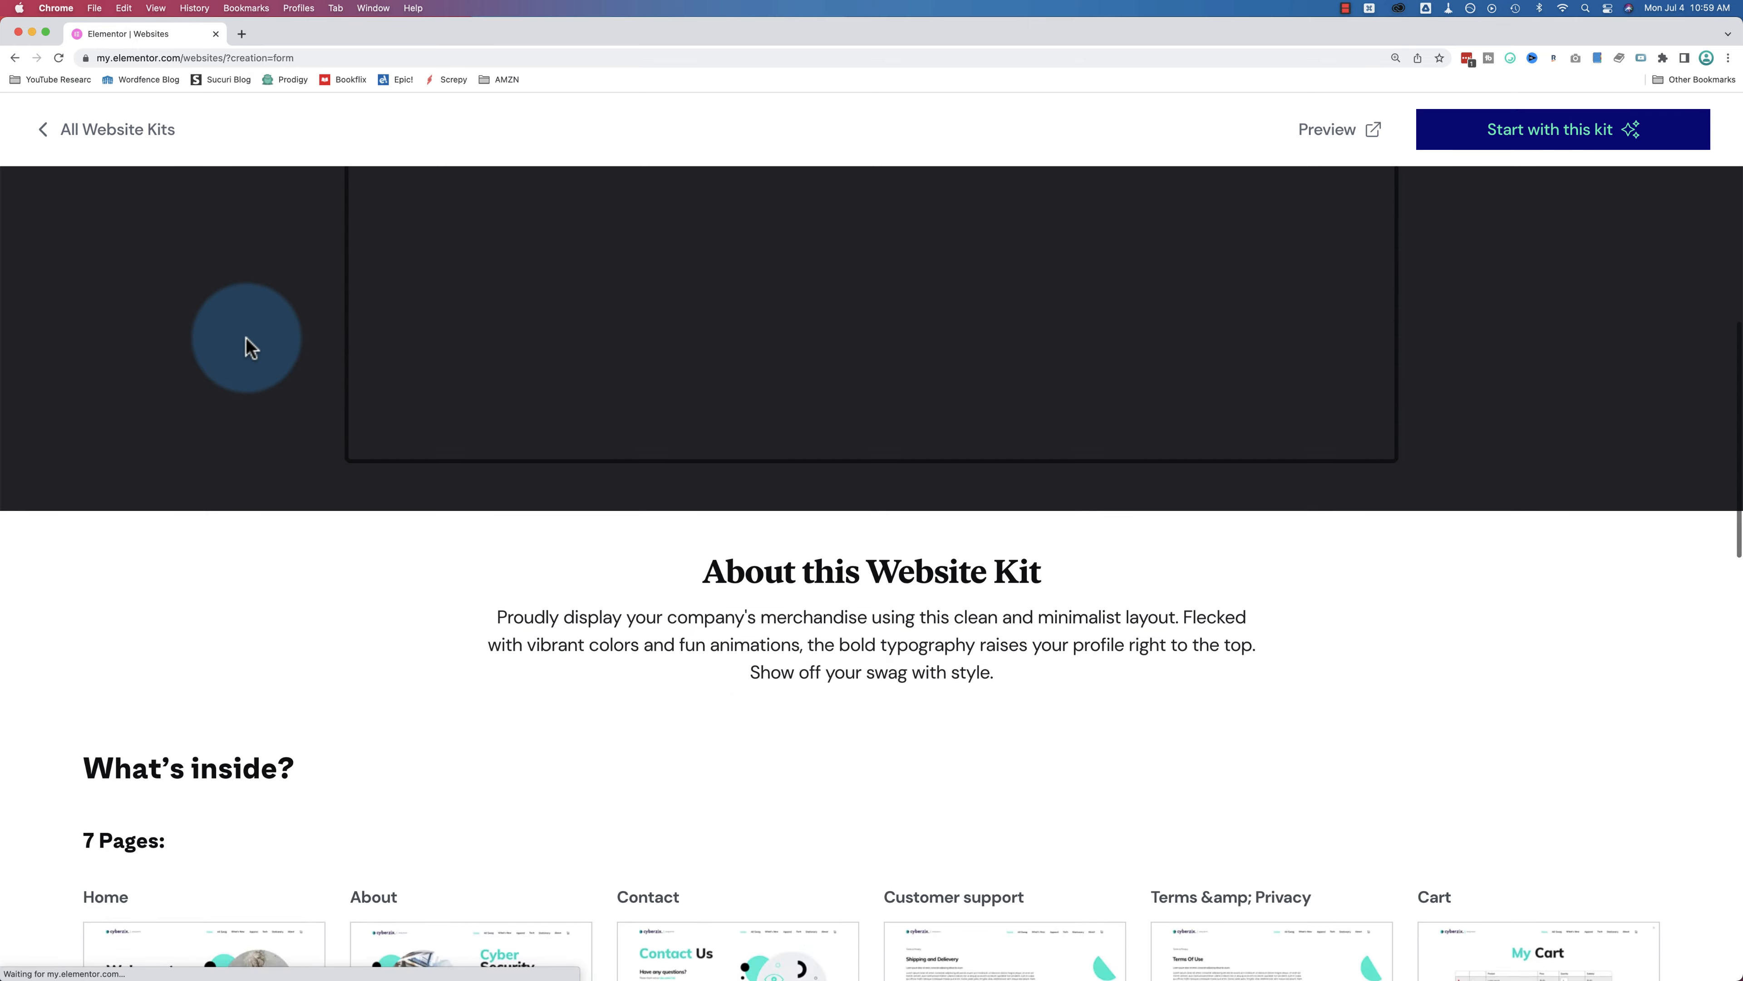
{"action": "scroll", "coordinate": [138, 604], "scroll_direction": "down", "scroll_amount": 2}
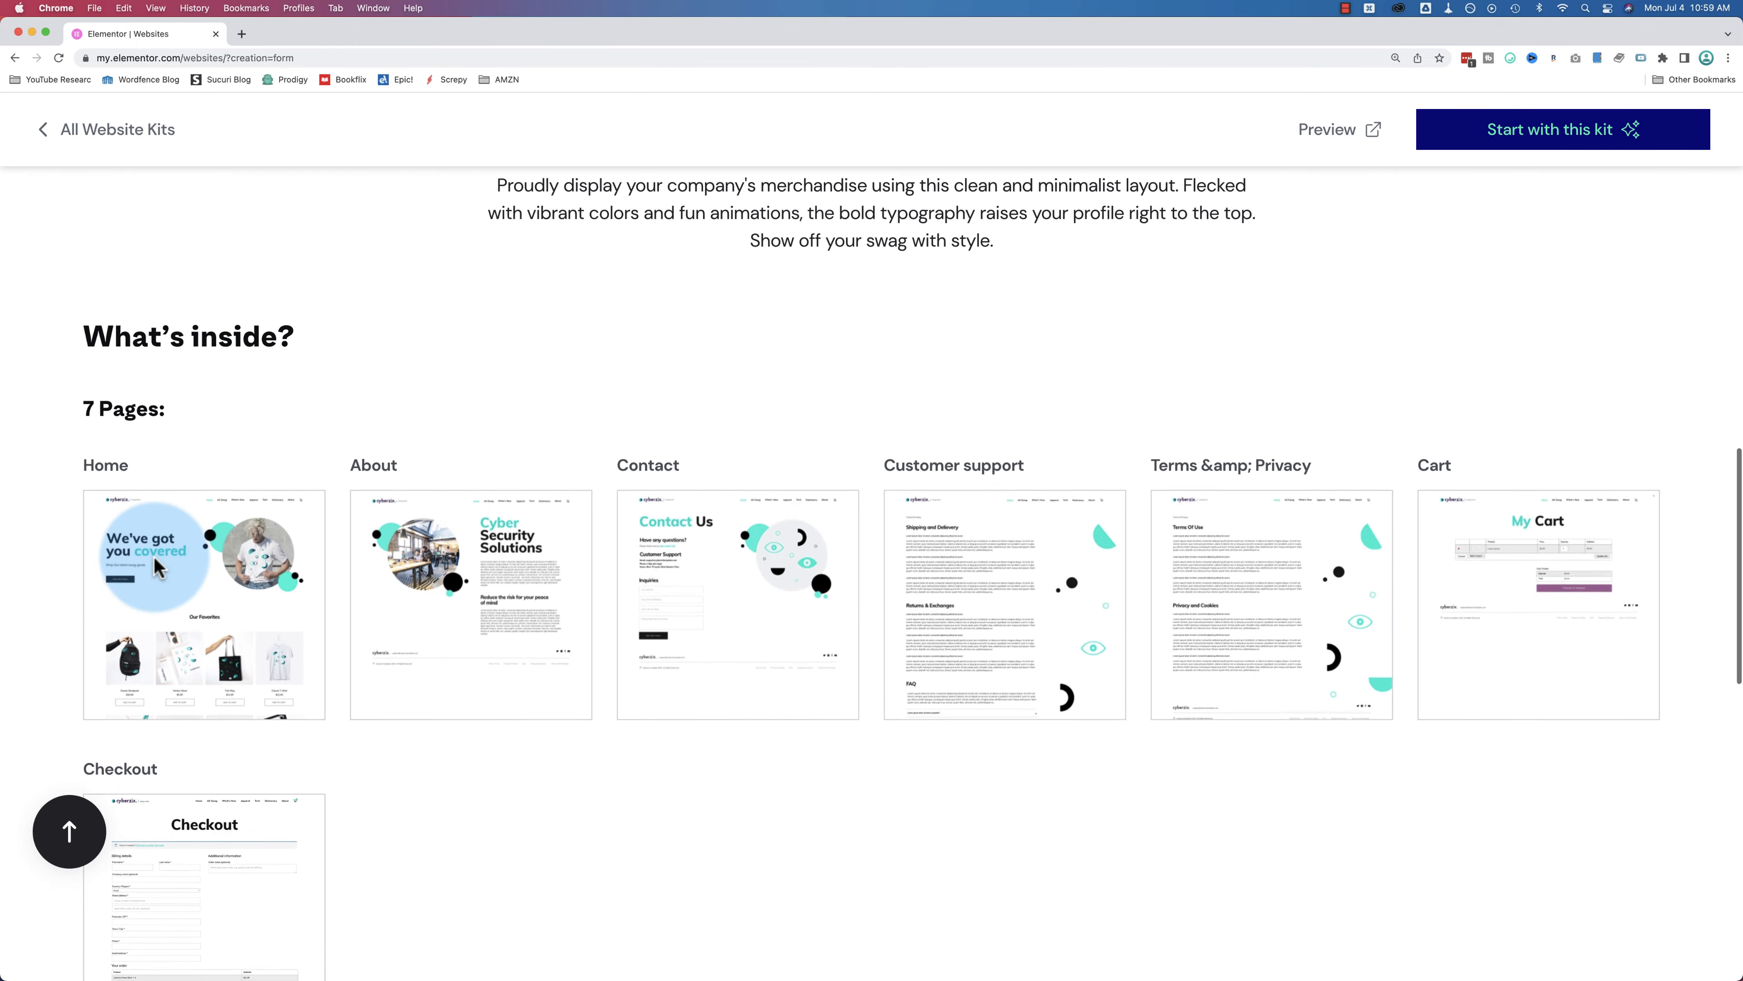
{"action": "left_click", "coordinate": [46, 134]}
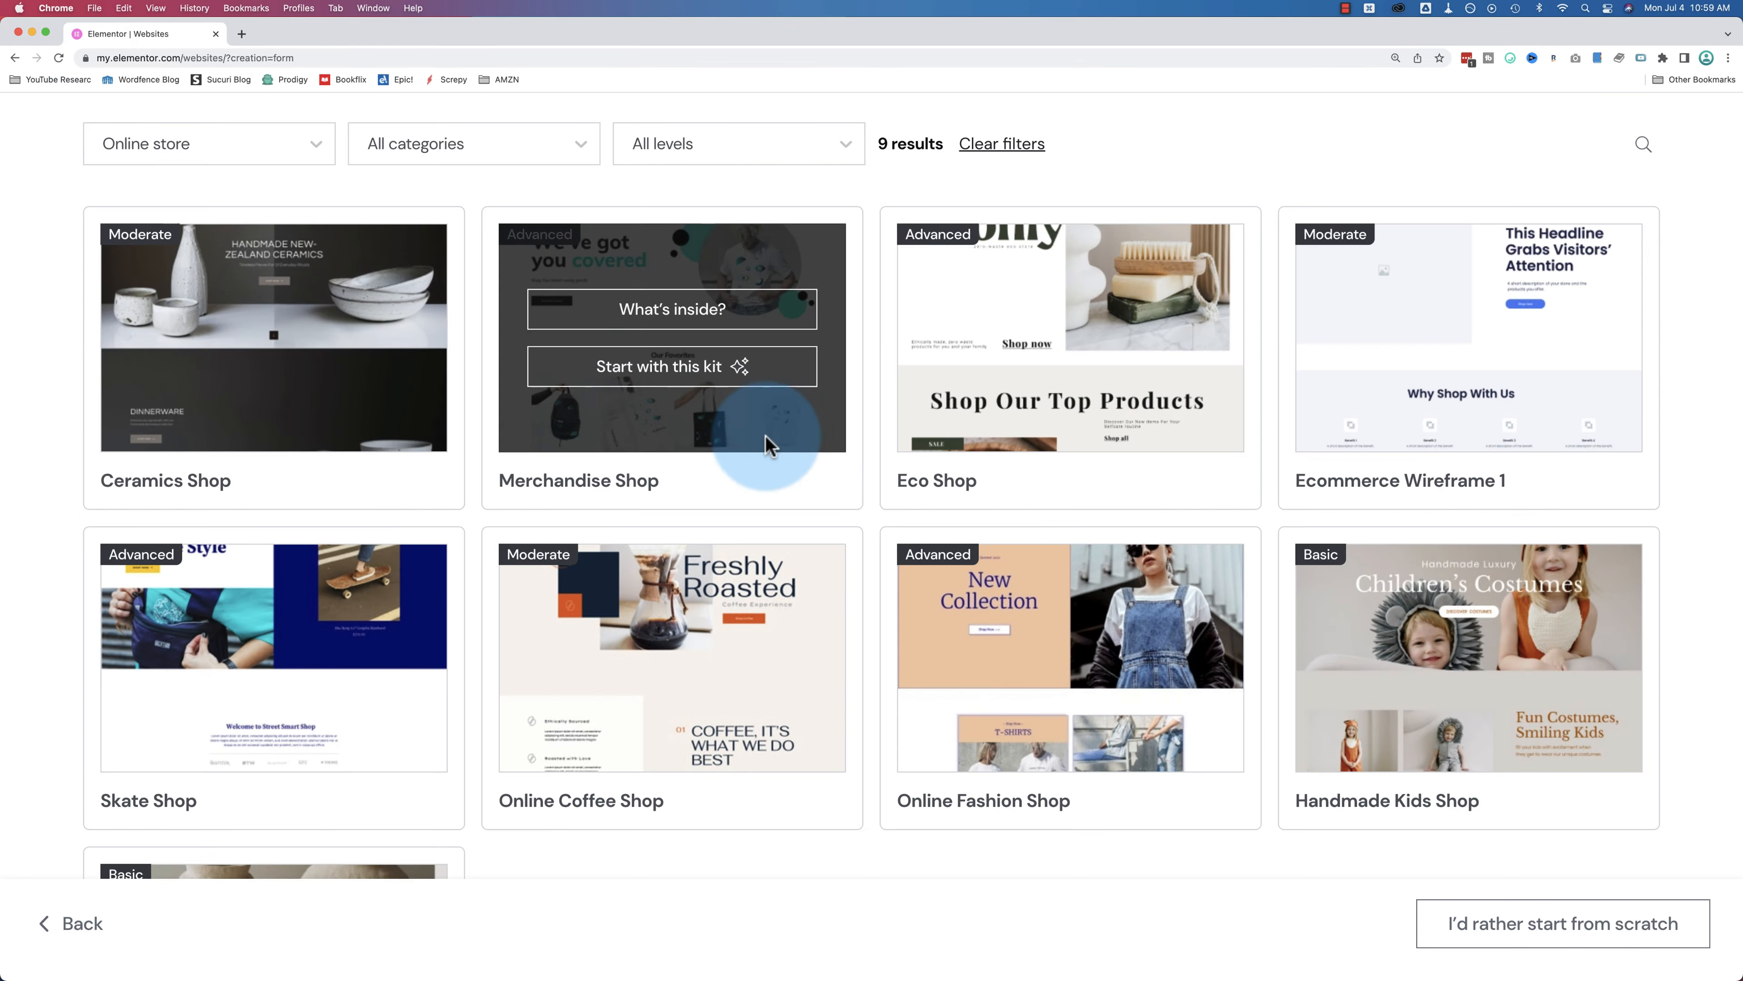
{"action": "scroll", "coordinate": [767, 440], "scroll_direction": "up", "scroll_amount": 2}
{"action": "left_click", "coordinate": [305, 268]}
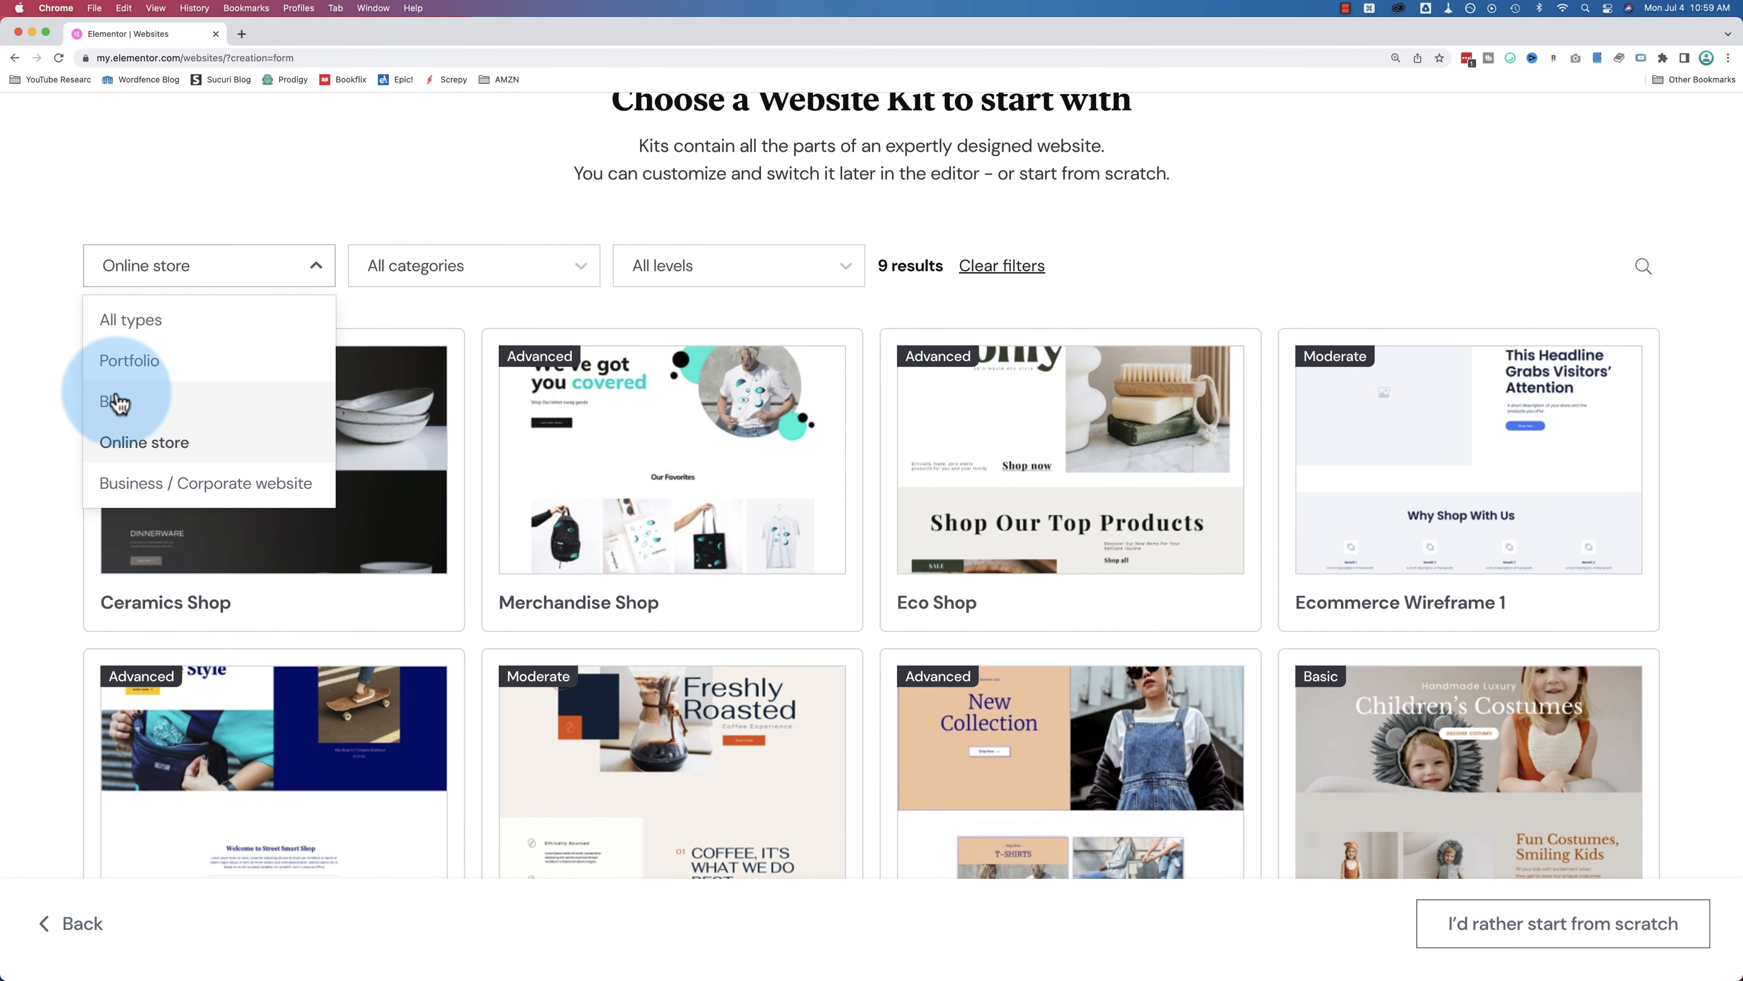
{"action": "left_click", "coordinate": [157, 484]}
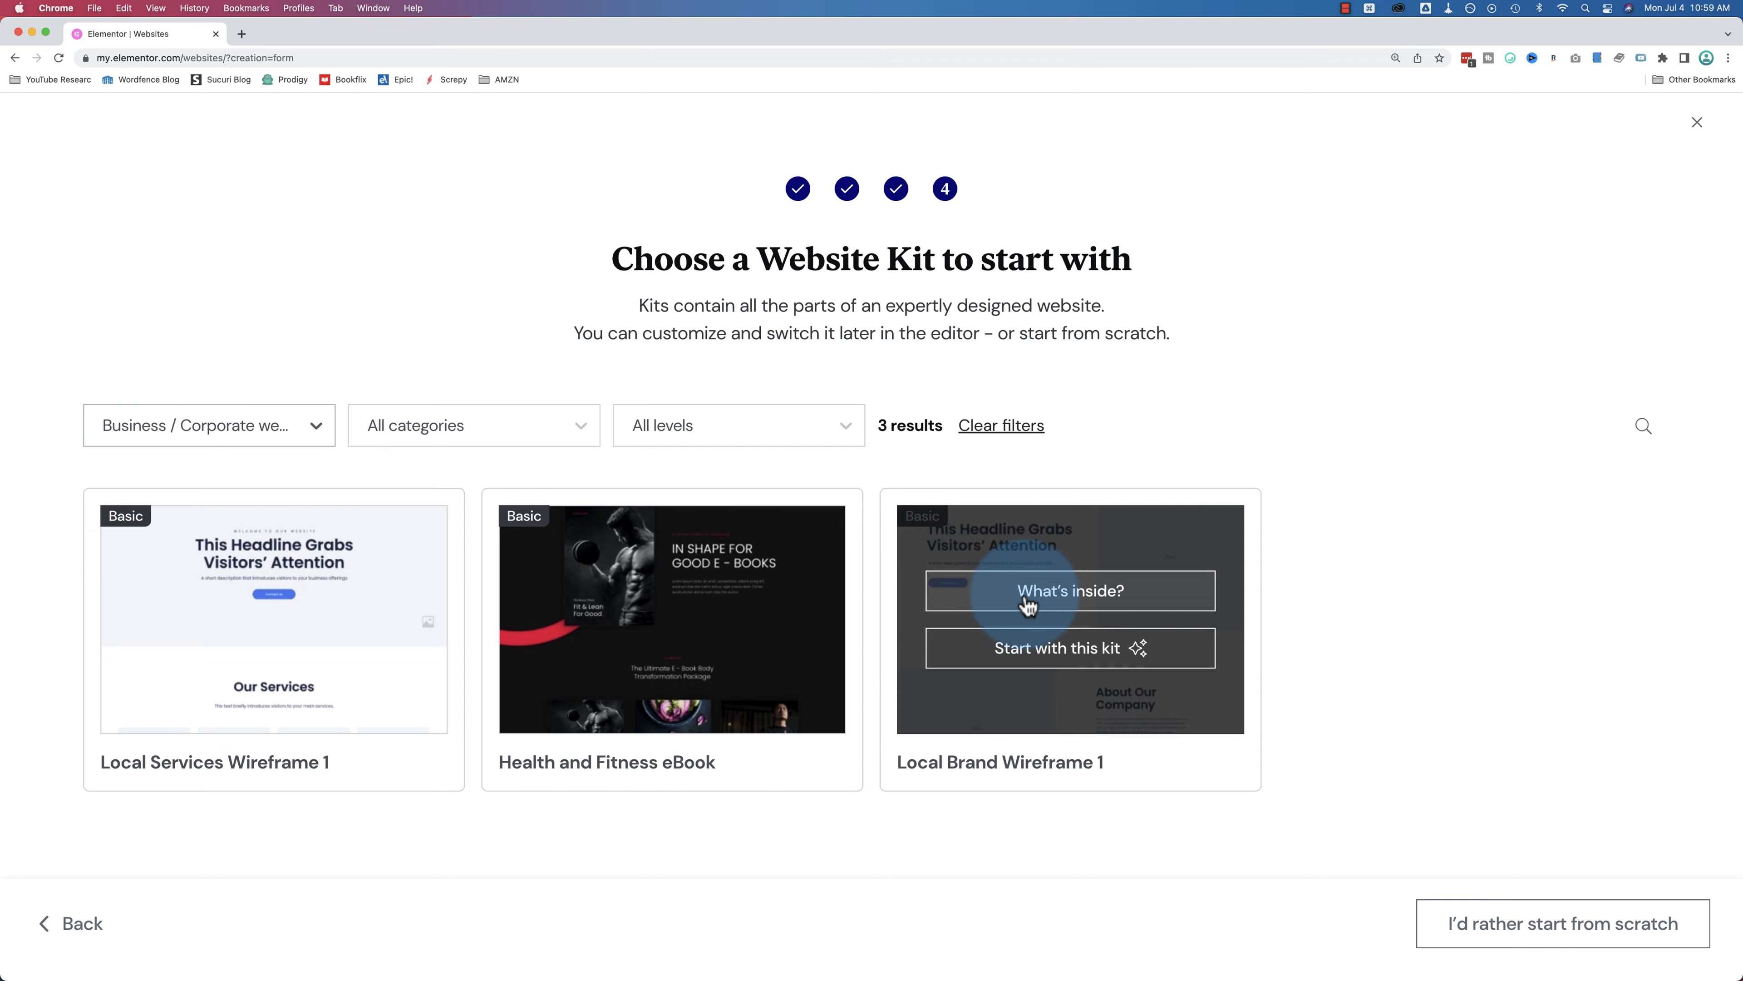
{"action": "left_click", "coordinate": [1027, 603]}
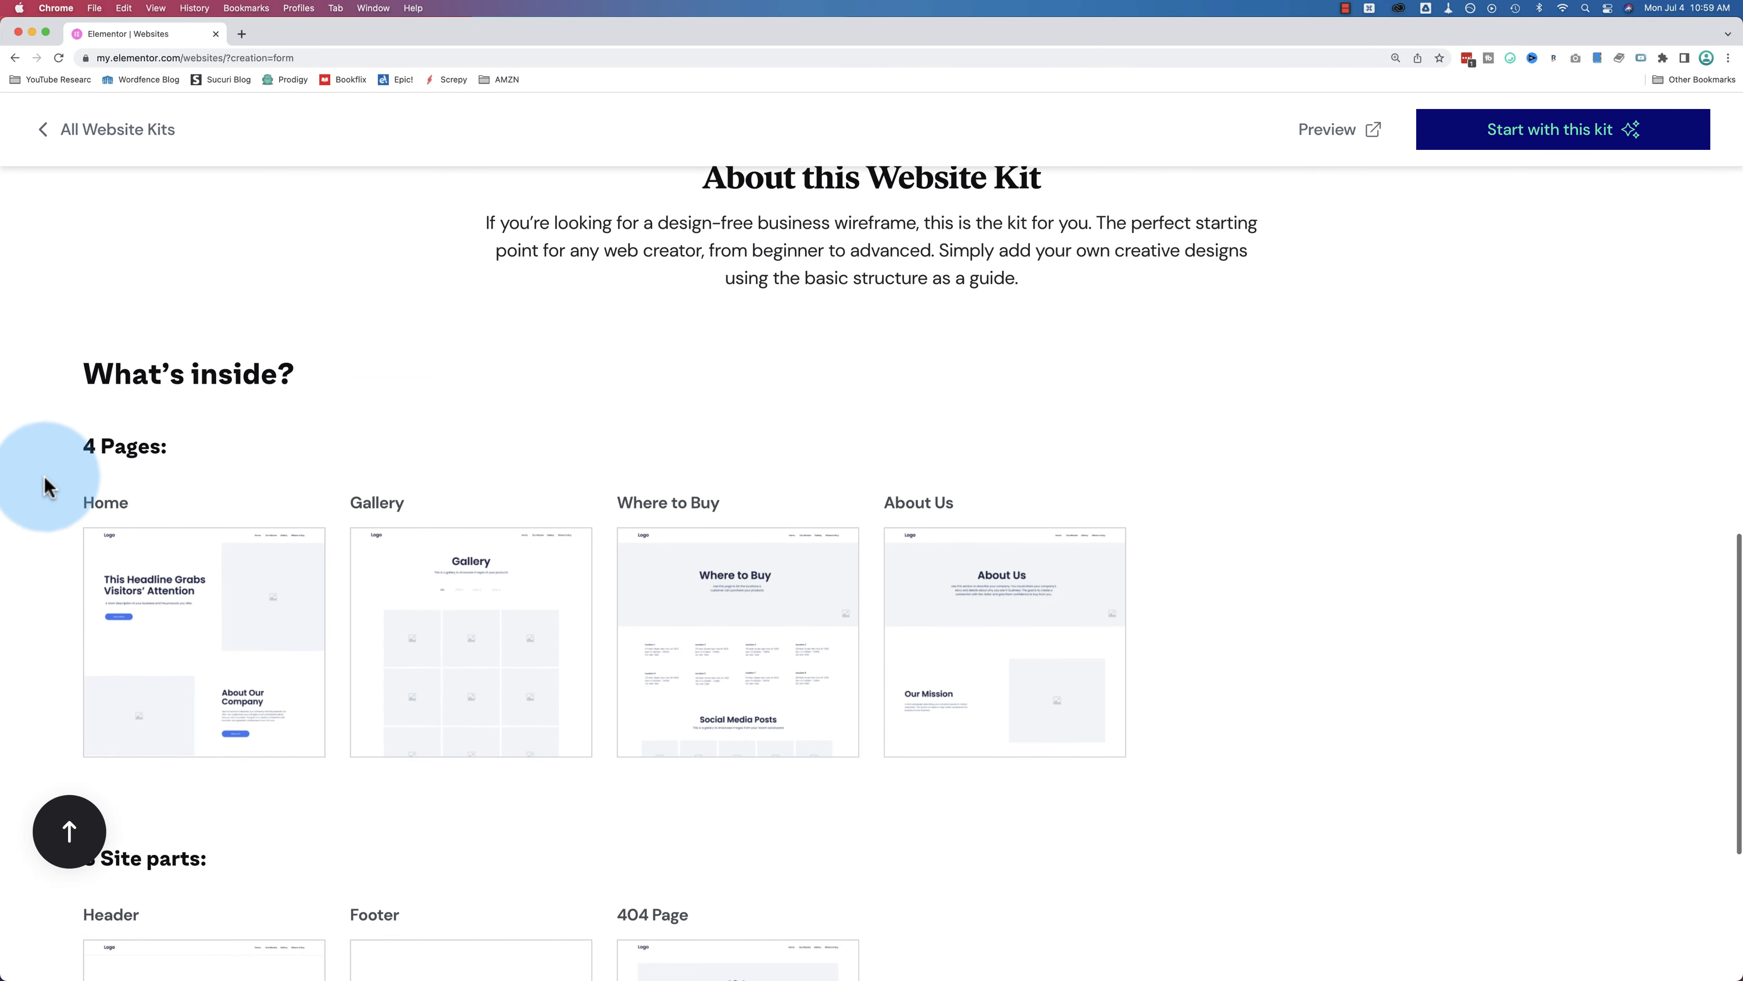
{"action": "scroll", "coordinate": [499, 520], "scroll_direction": "down", "scroll_amount": 5}
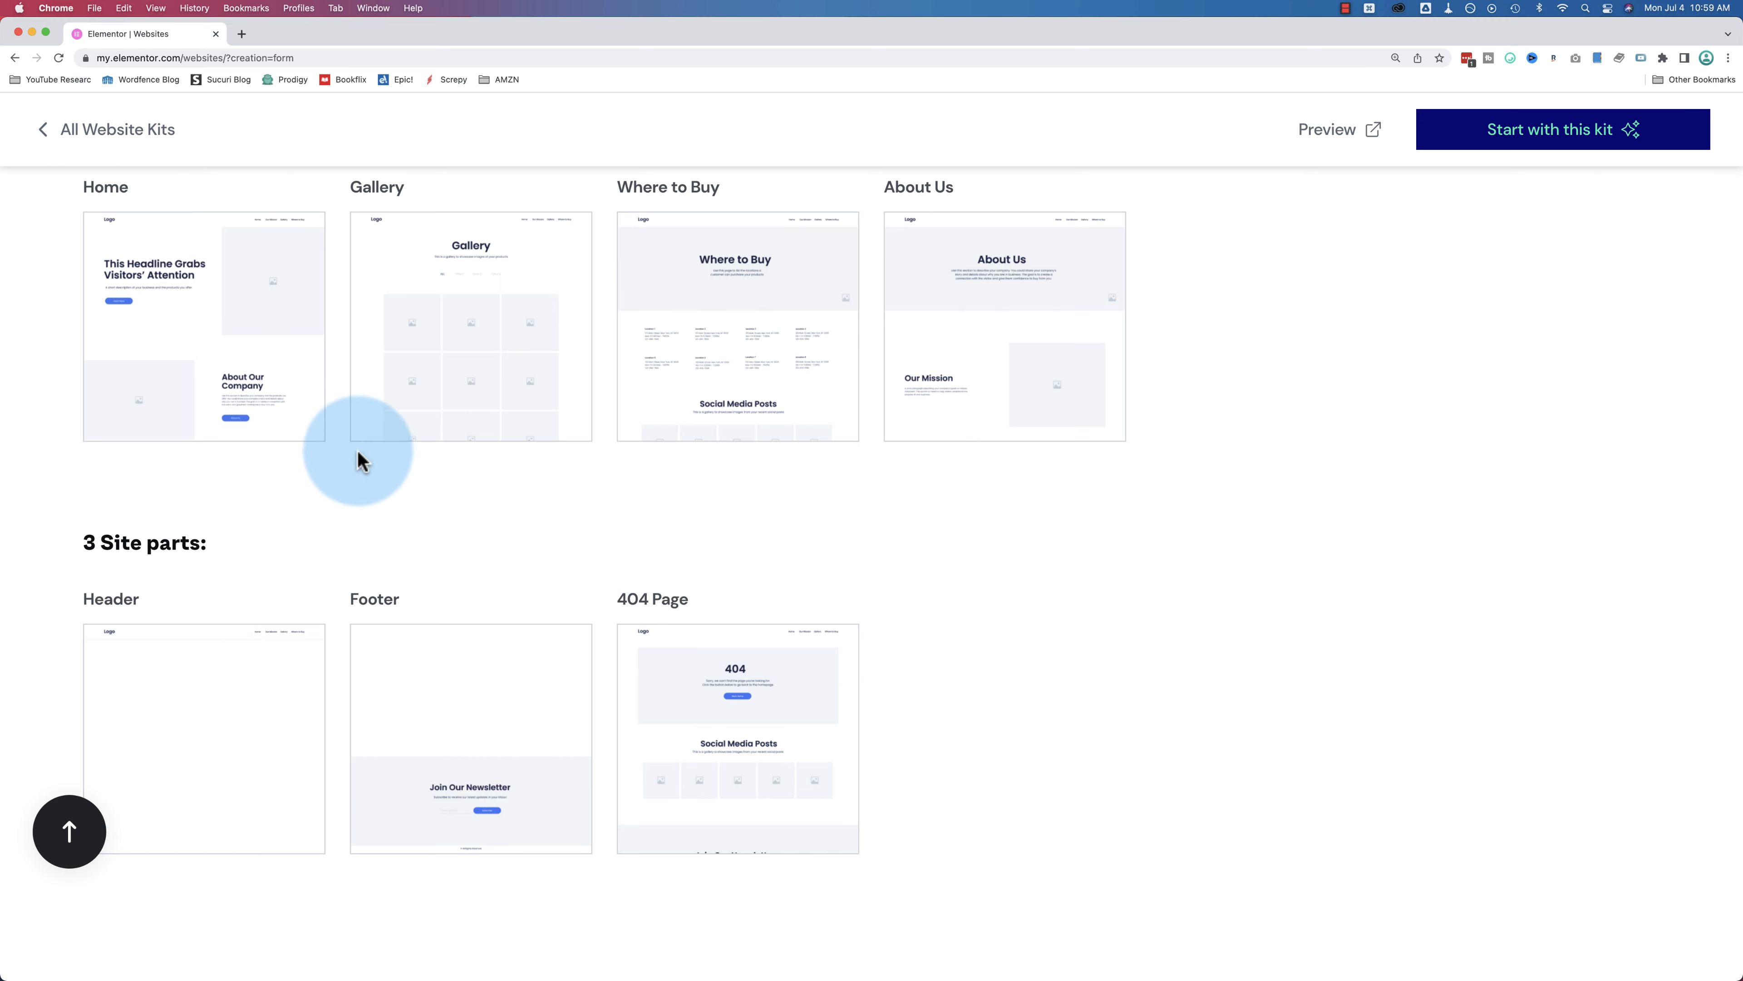
{"action": "left_click", "coordinate": [44, 138]}
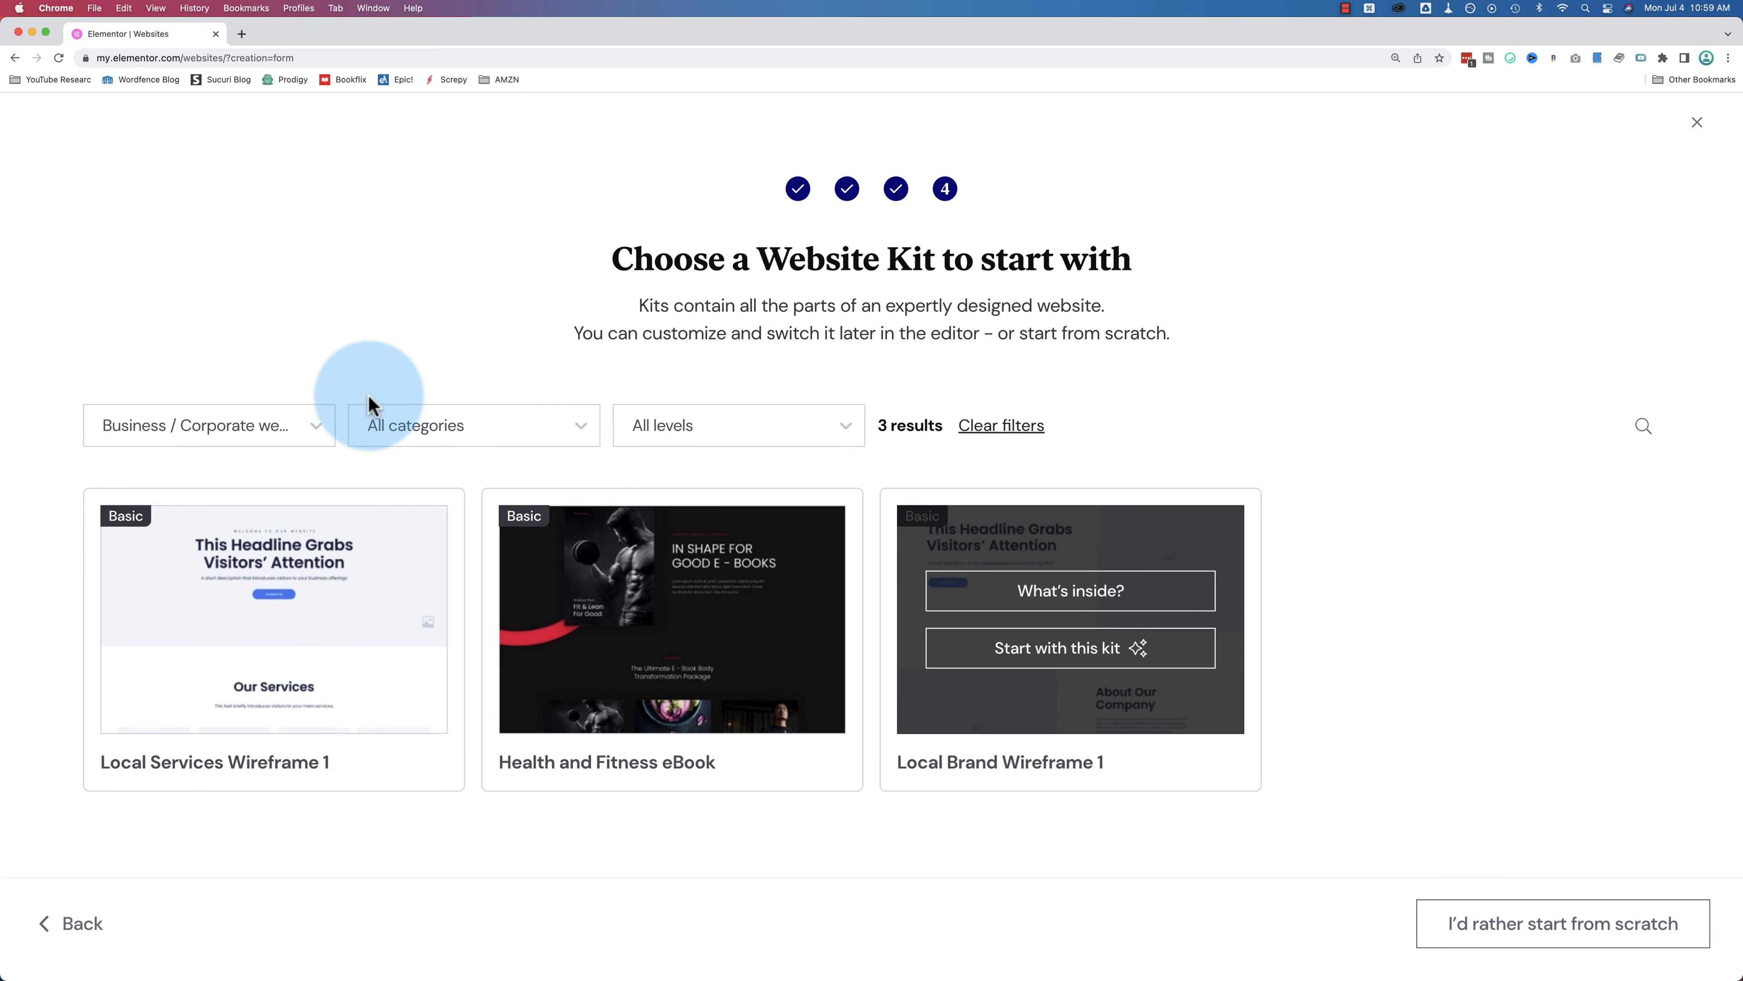
{"action": "left_click", "coordinate": [311, 430]}
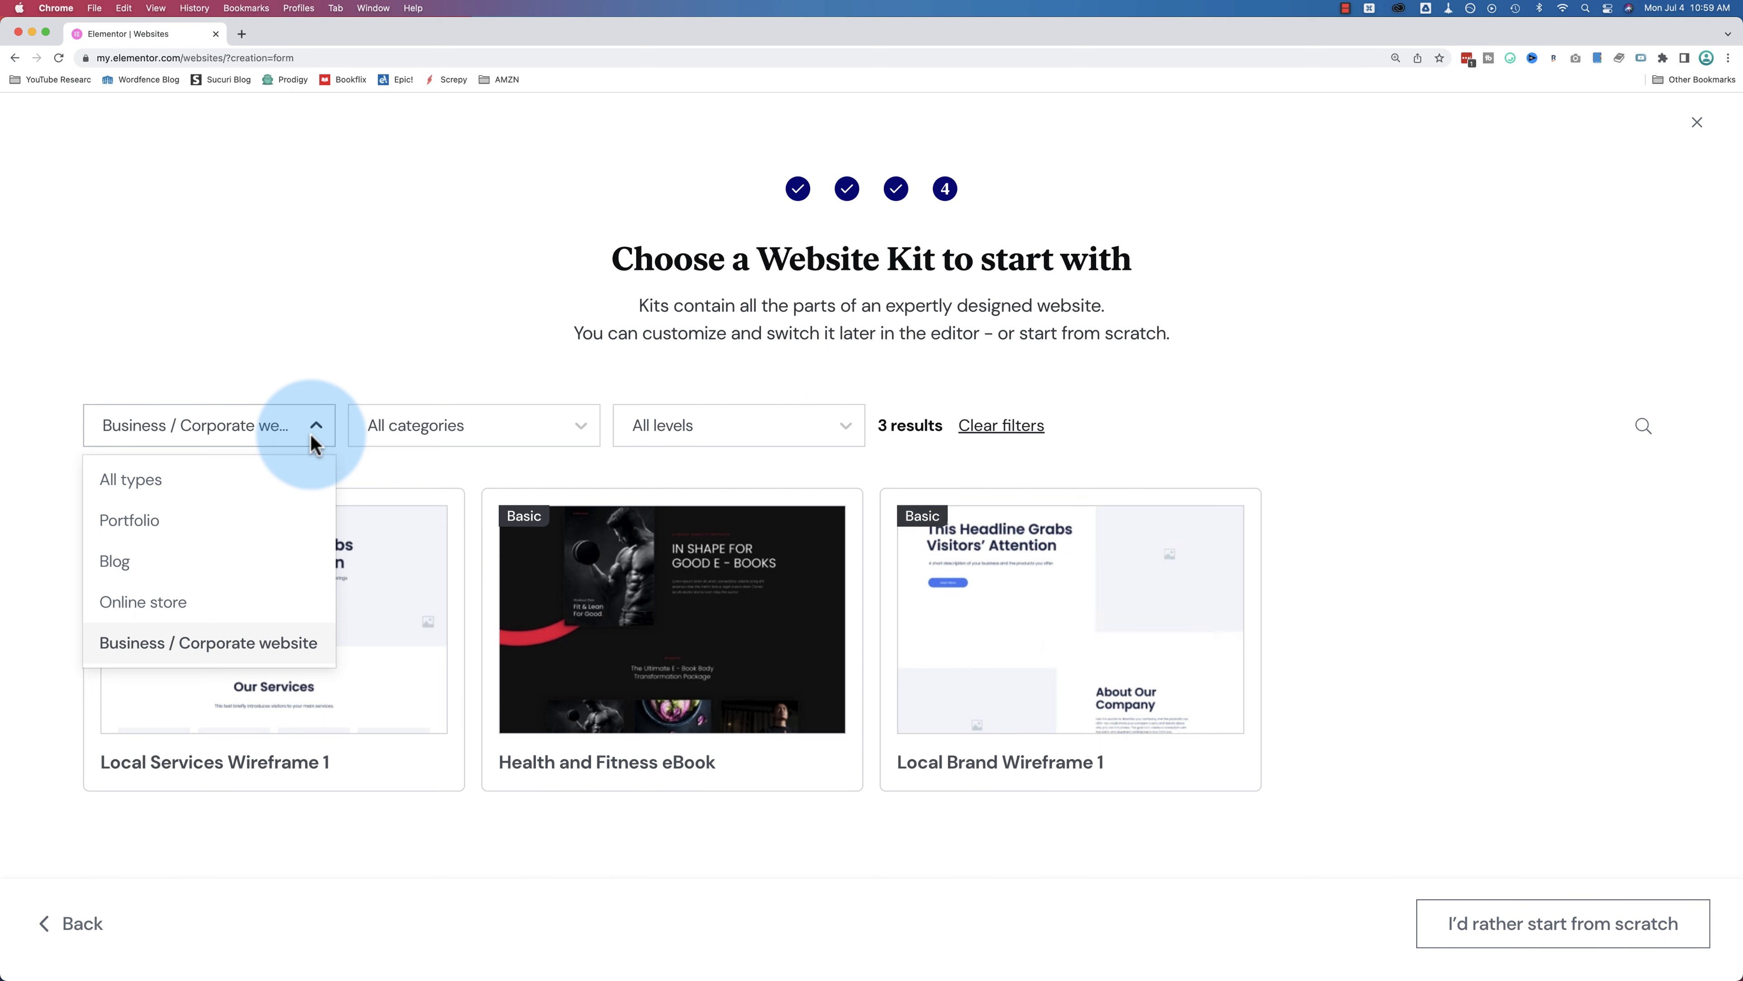
{"action": "left_click", "coordinate": [147, 603]}
{"action": "scroll", "coordinate": [571, 346], "scroll_direction": "down", "scroll_amount": 3}
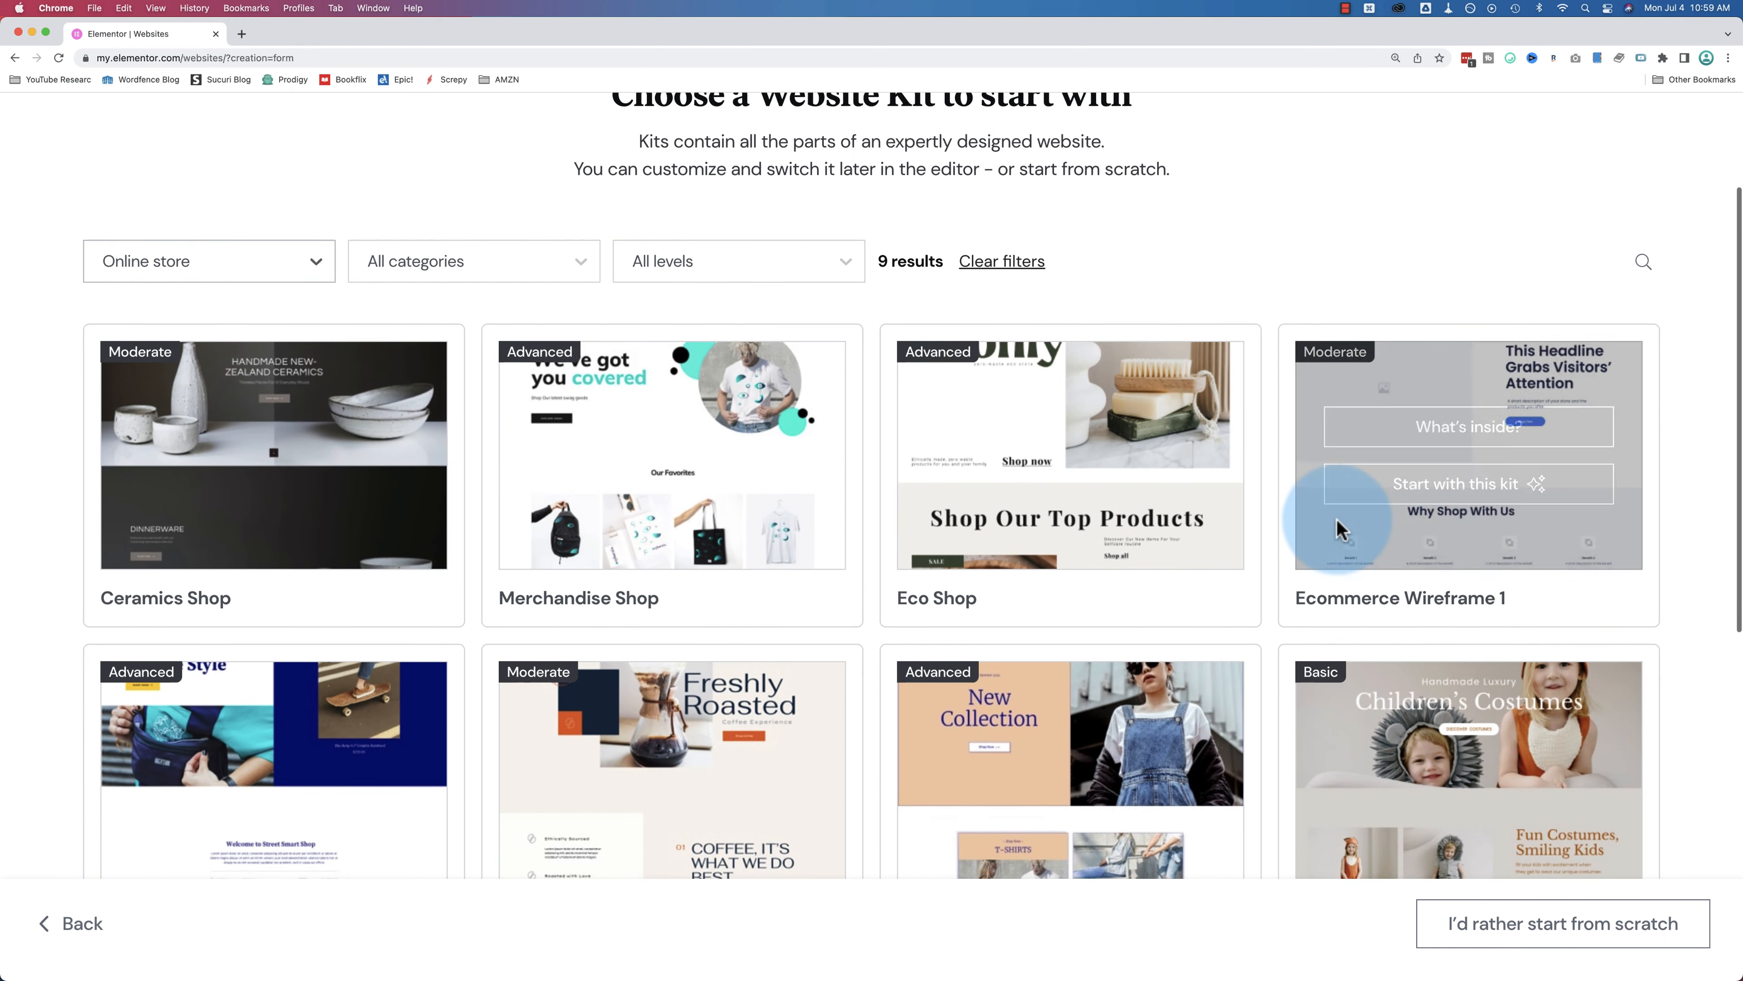
{"action": "left_click", "coordinate": [1428, 428]}
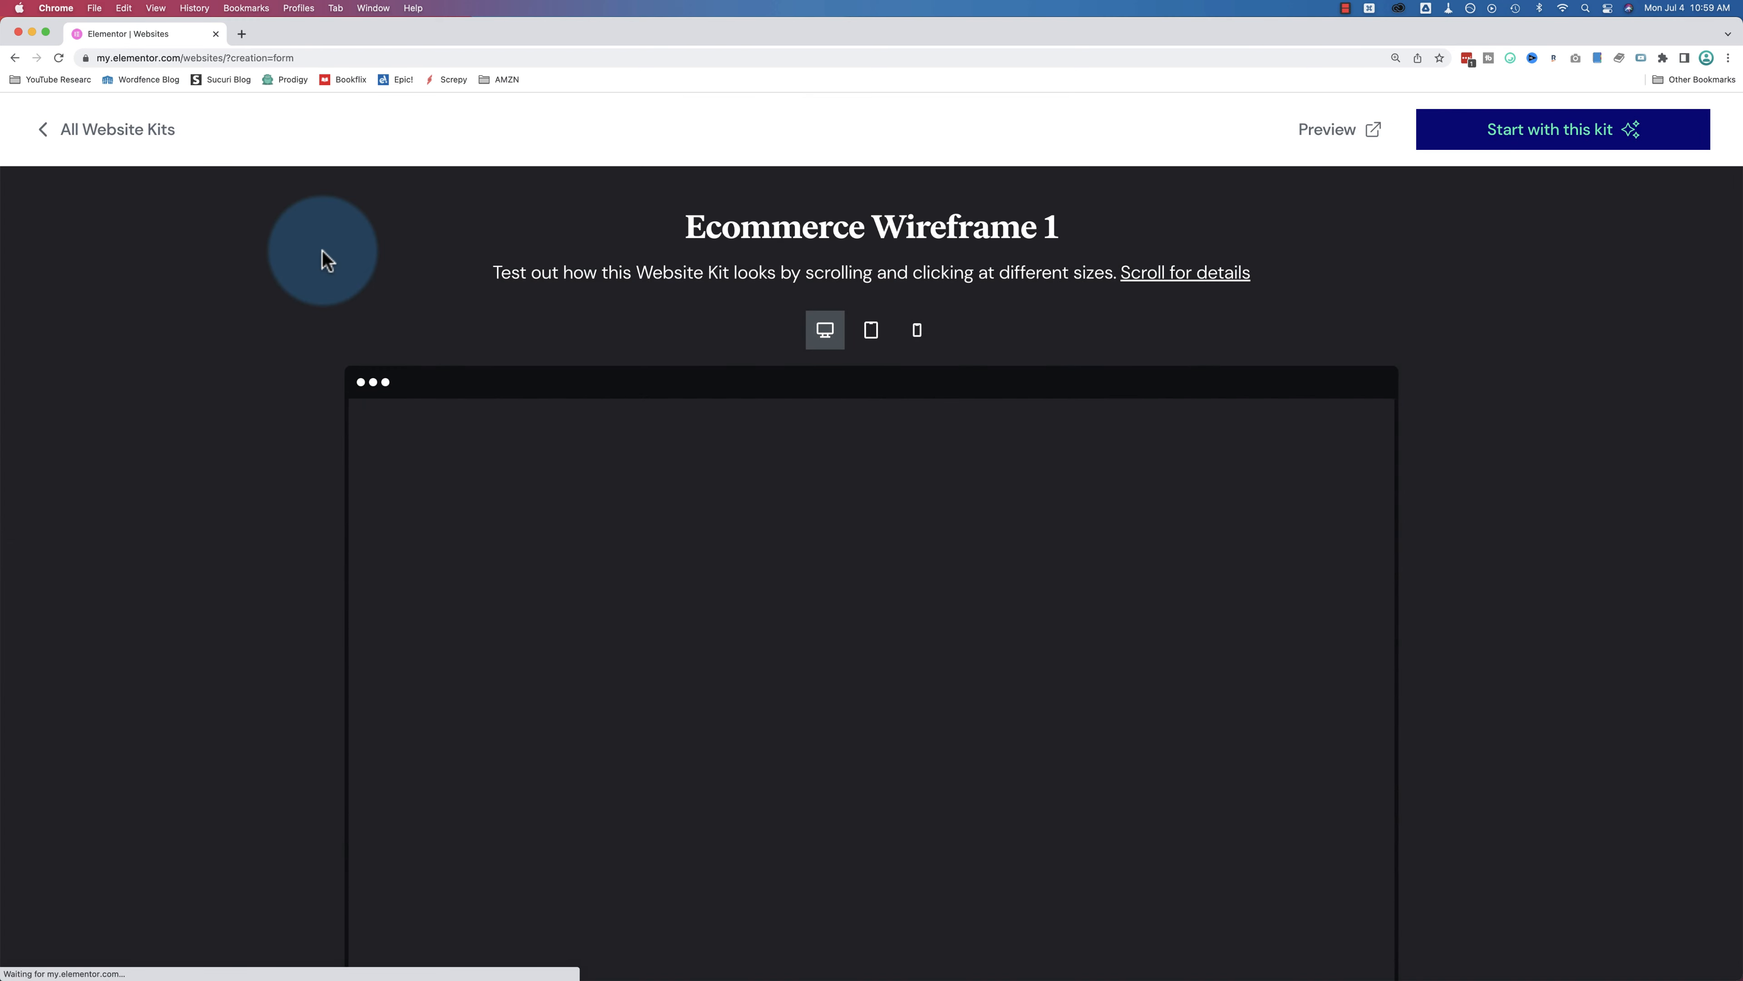
{"action": "scroll", "coordinate": [323, 255], "scroll_direction": "down", "scroll_amount": 15}
{"action": "scroll", "coordinate": [323, 259], "scroll_direction": "down", "scroll_amount": 3}
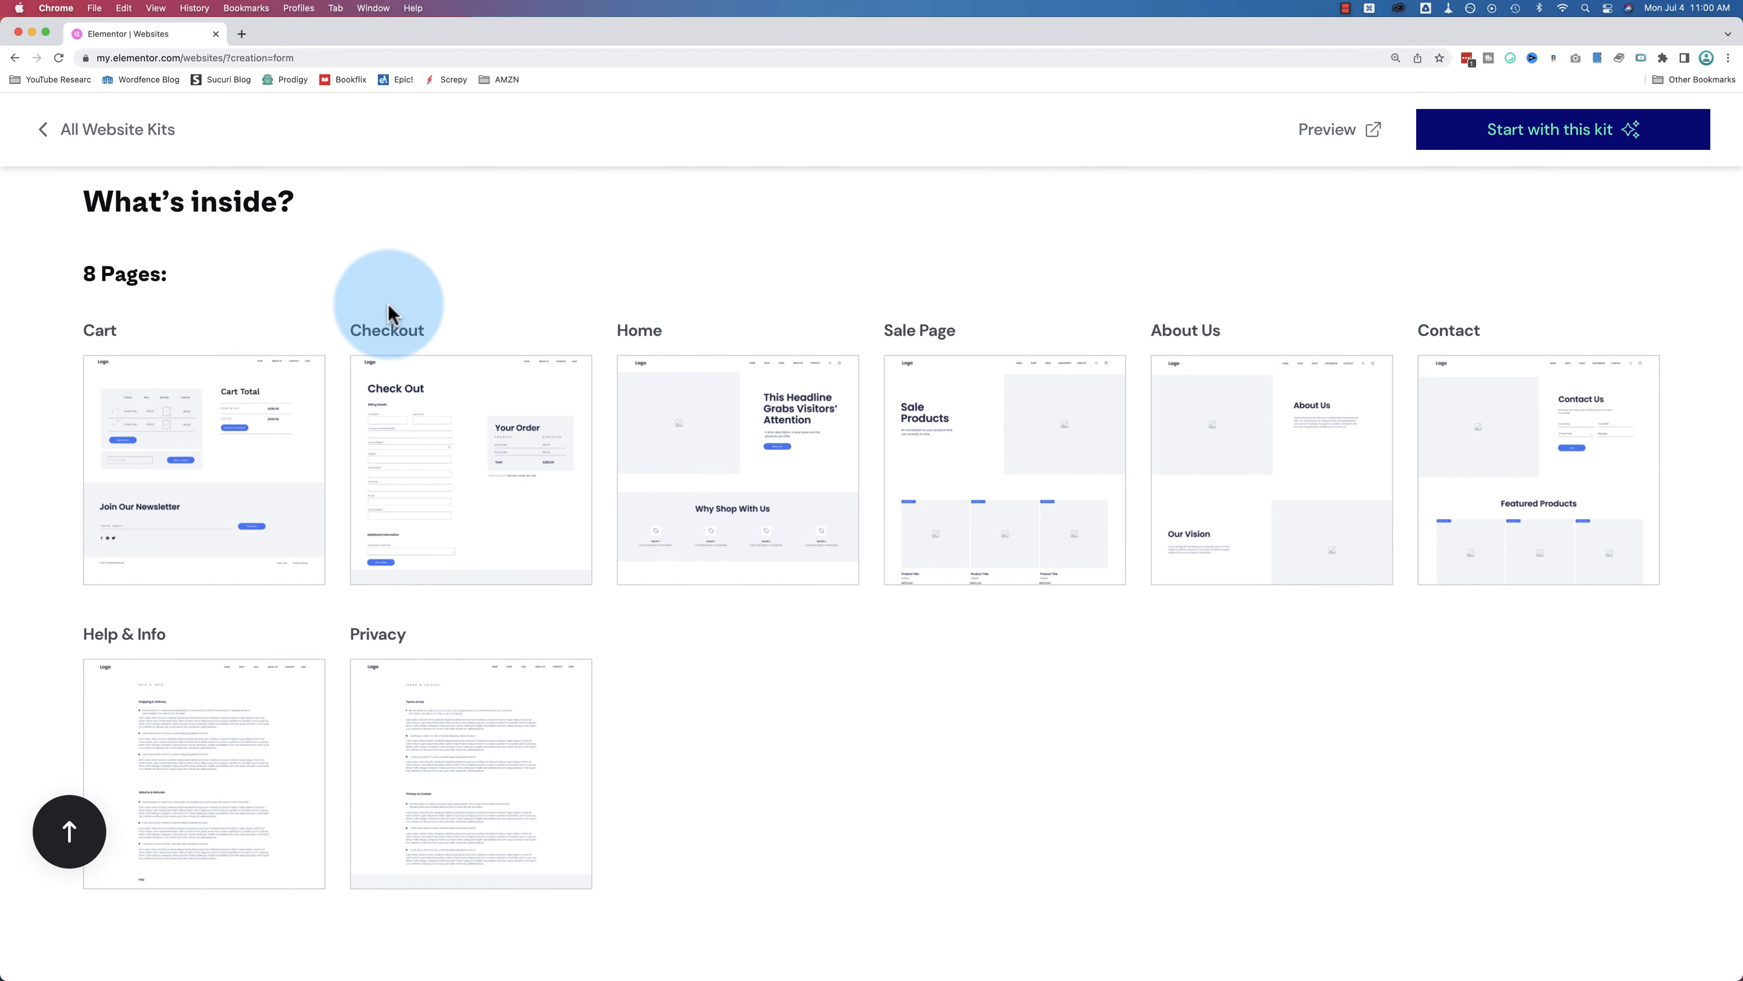
{"action": "scroll", "coordinate": [389, 309], "scroll_direction": "up", "scroll_amount": 10}
{"action": "scroll", "coordinate": [389, 309], "scroll_direction": "up", "scroll_amount": 2}
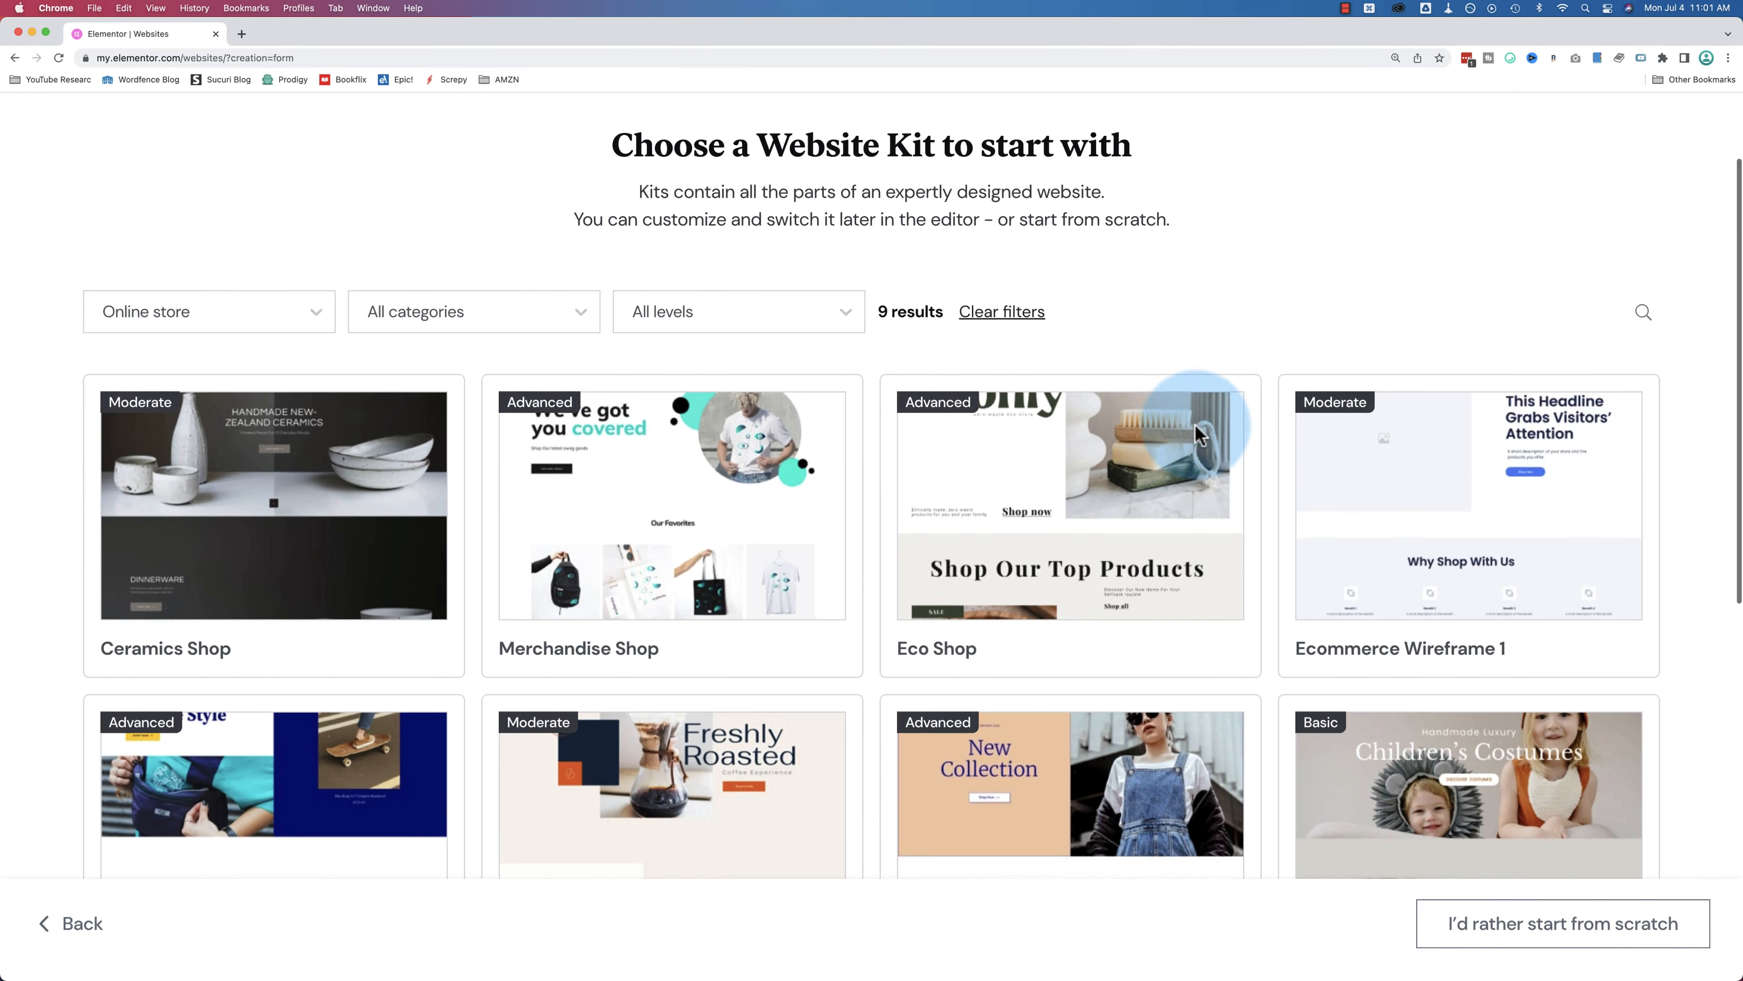
{"action": "scroll", "coordinate": [1199, 417], "scroll_direction": "down", "scroll_amount": 1}
{"action": "mouse_move", "coordinate": [982, 476]}
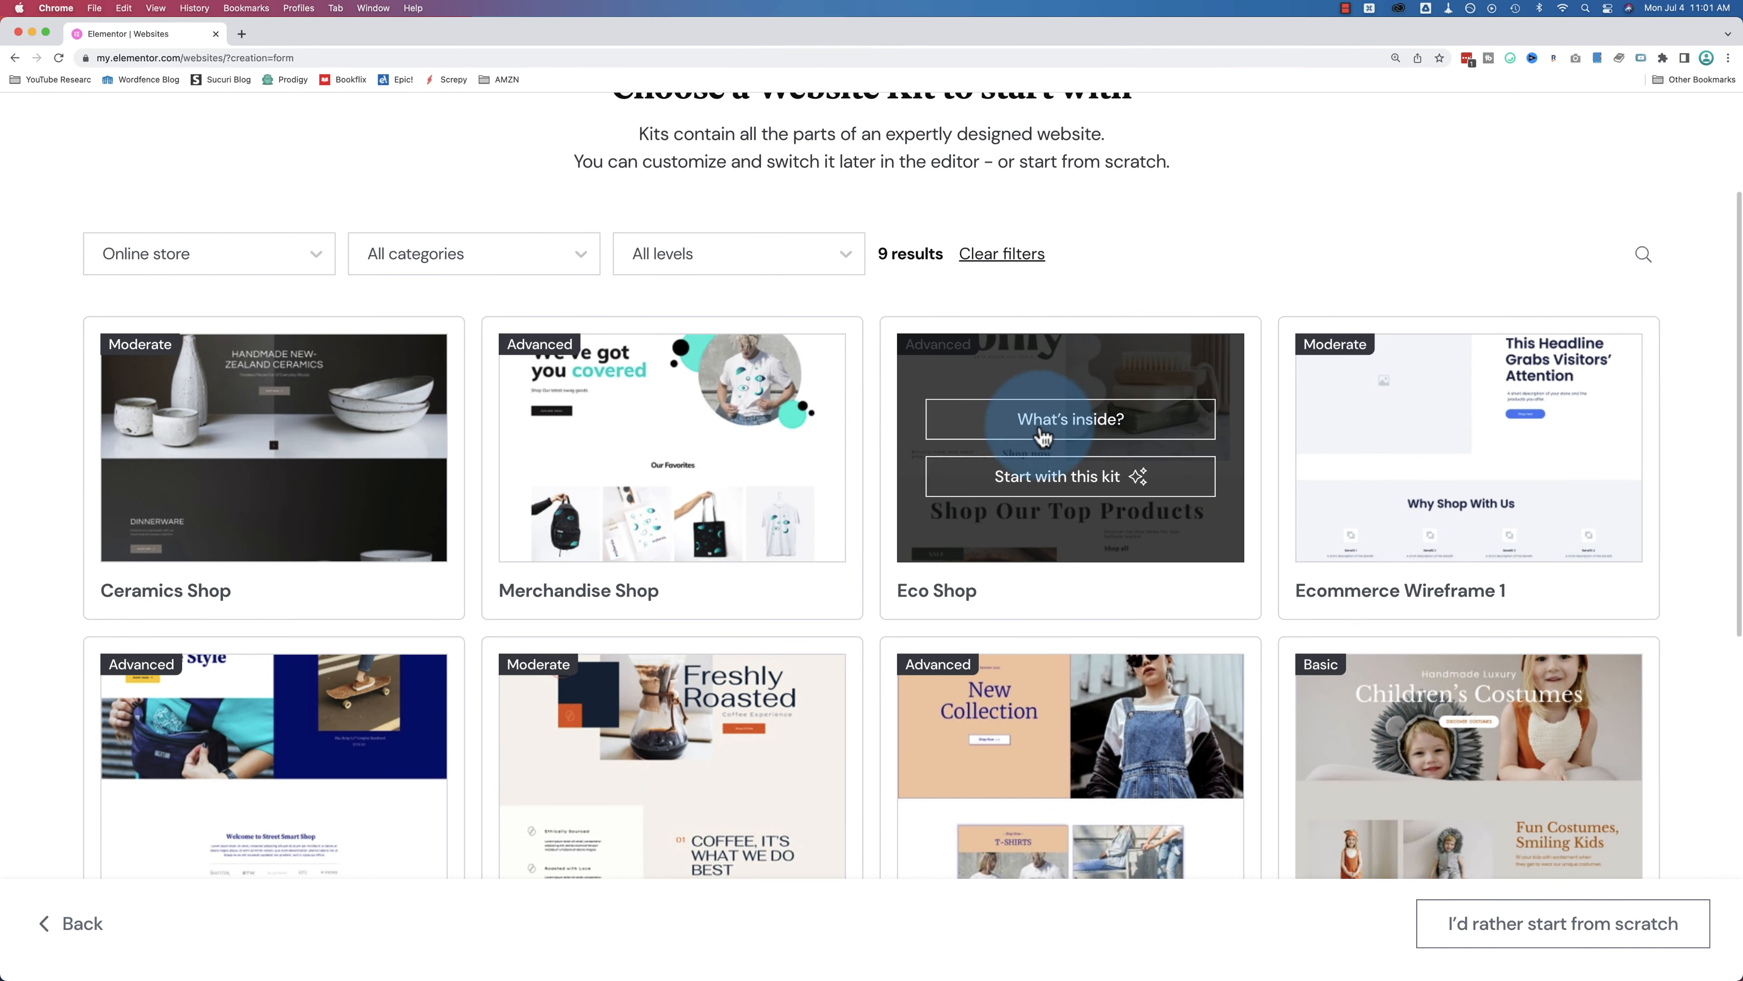
{"action": "left_click", "coordinate": [1075, 421]}
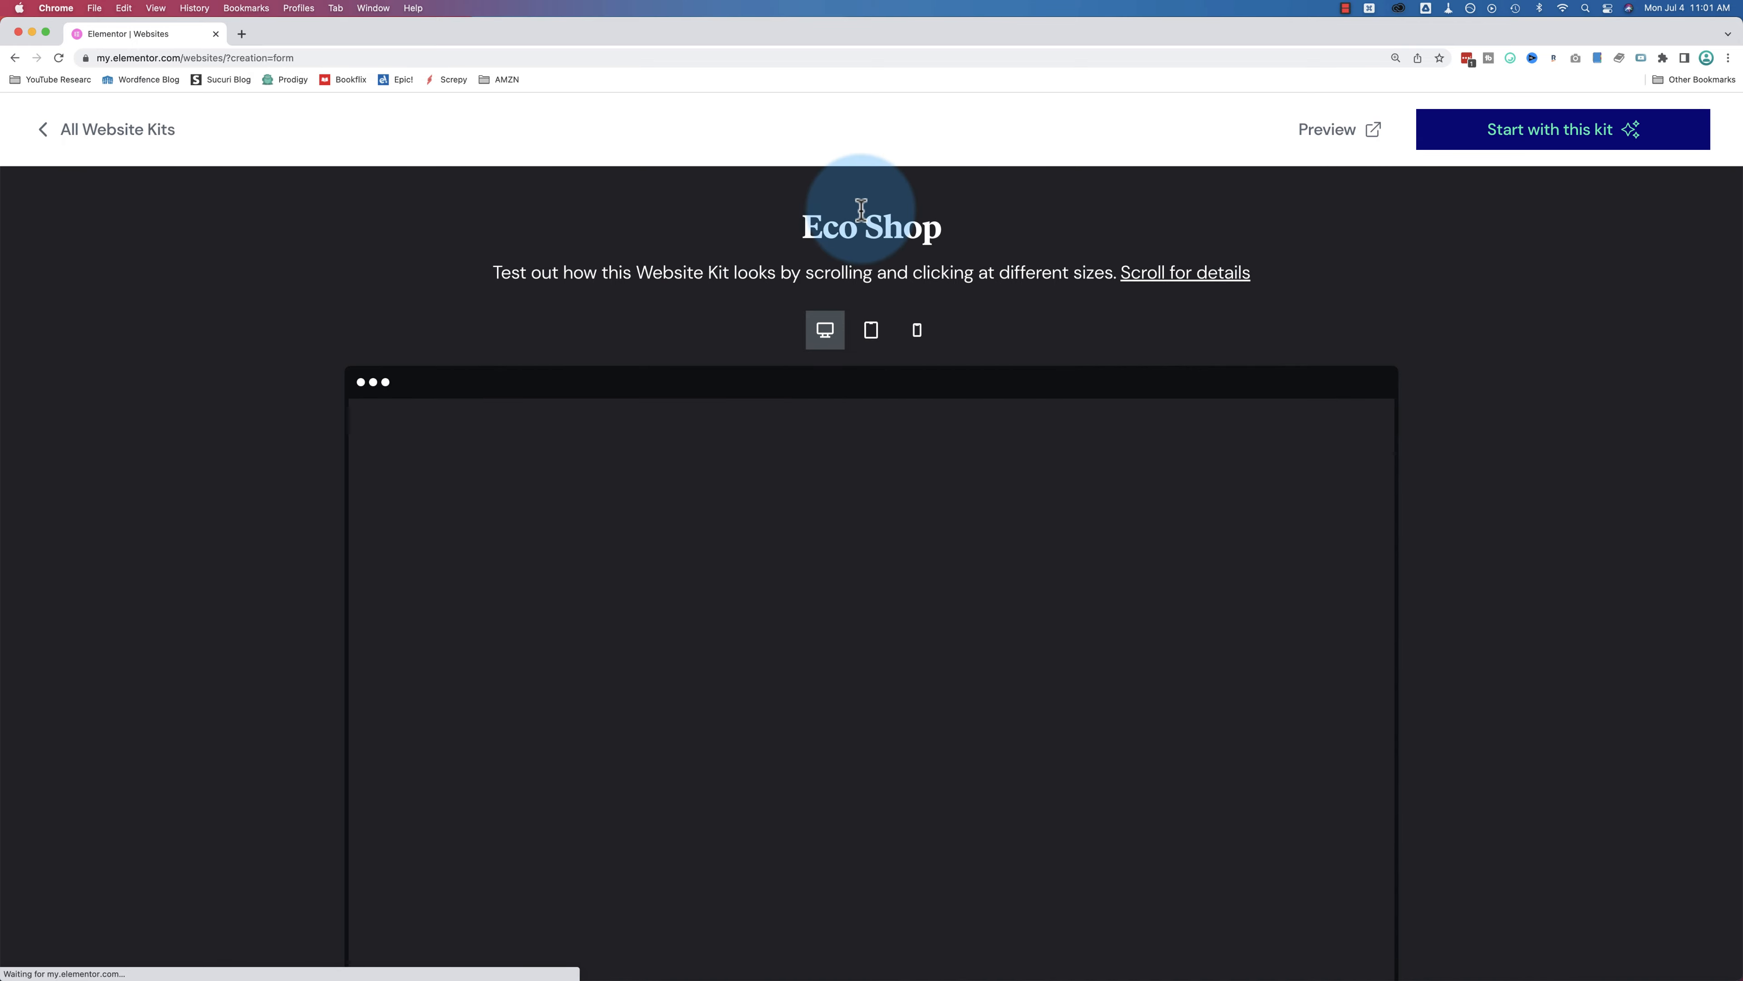
{"action": "scroll", "coordinate": [228, 425], "scroll_direction": "down", "scroll_amount": 1}
{"action": "scroll", "coordinate": [226, 423], "scroll_direction": "down", "scroll_amount": 10}
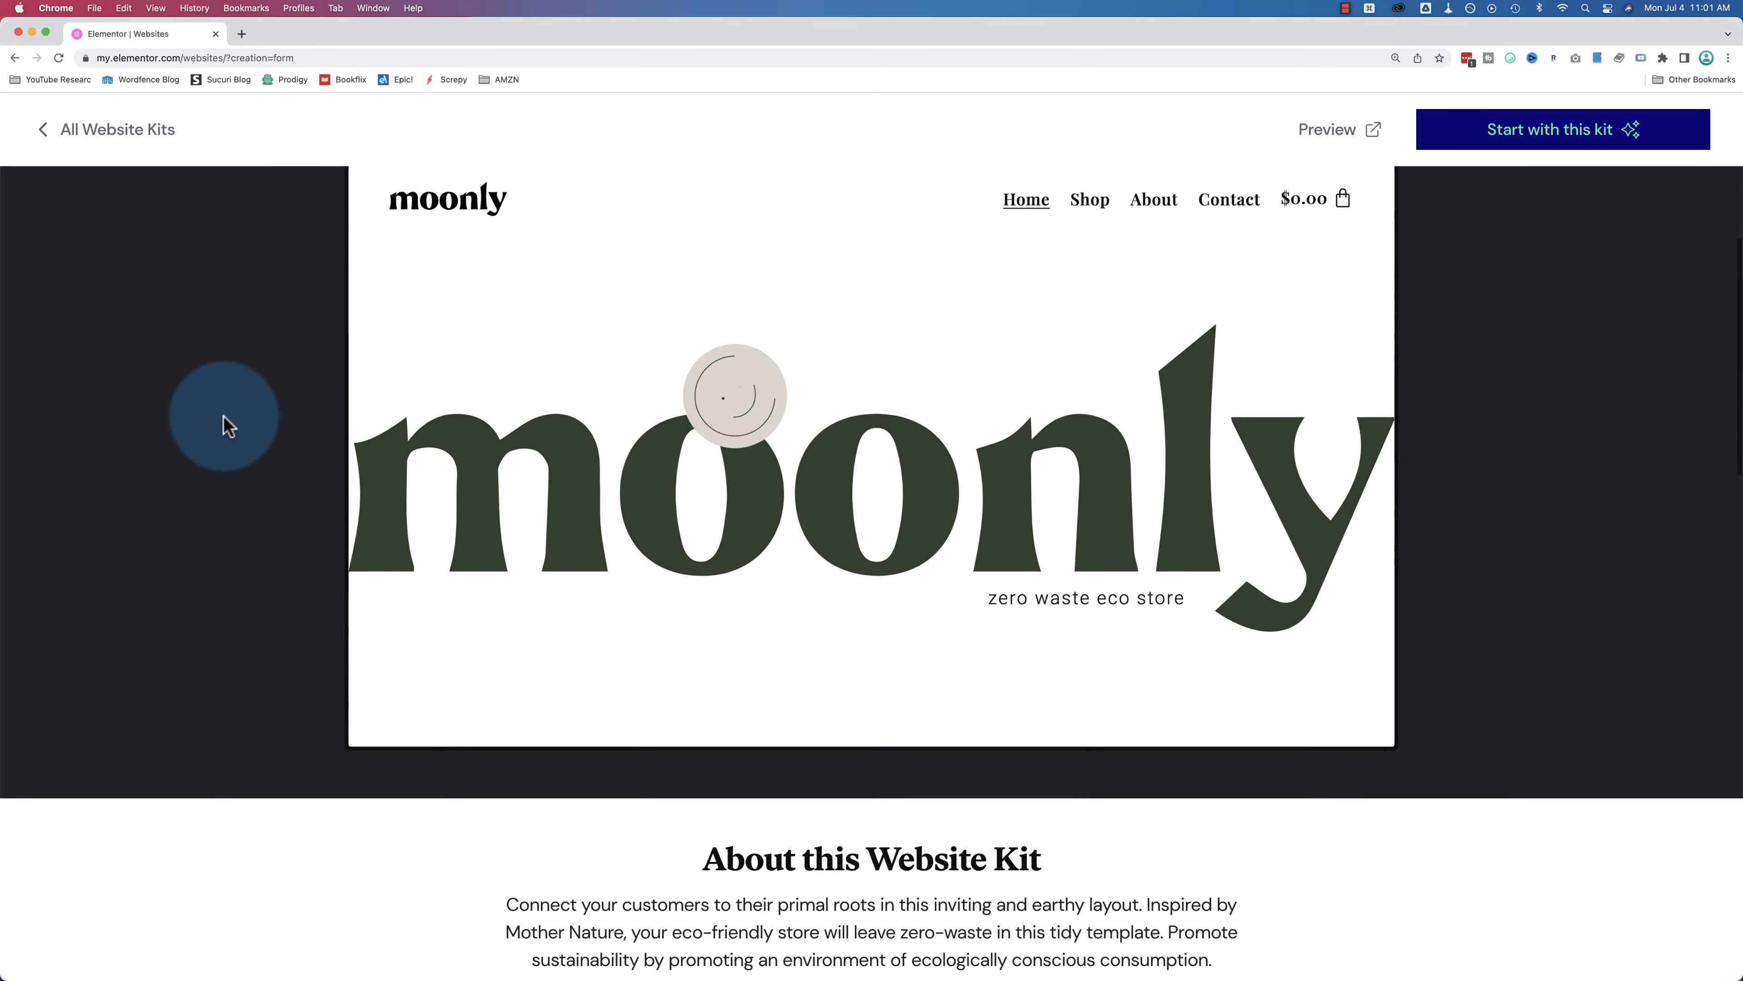
{"action": "scroll", "coordinate": [226, 423], "scroll_direction": "down", "scroll_amount": 2}
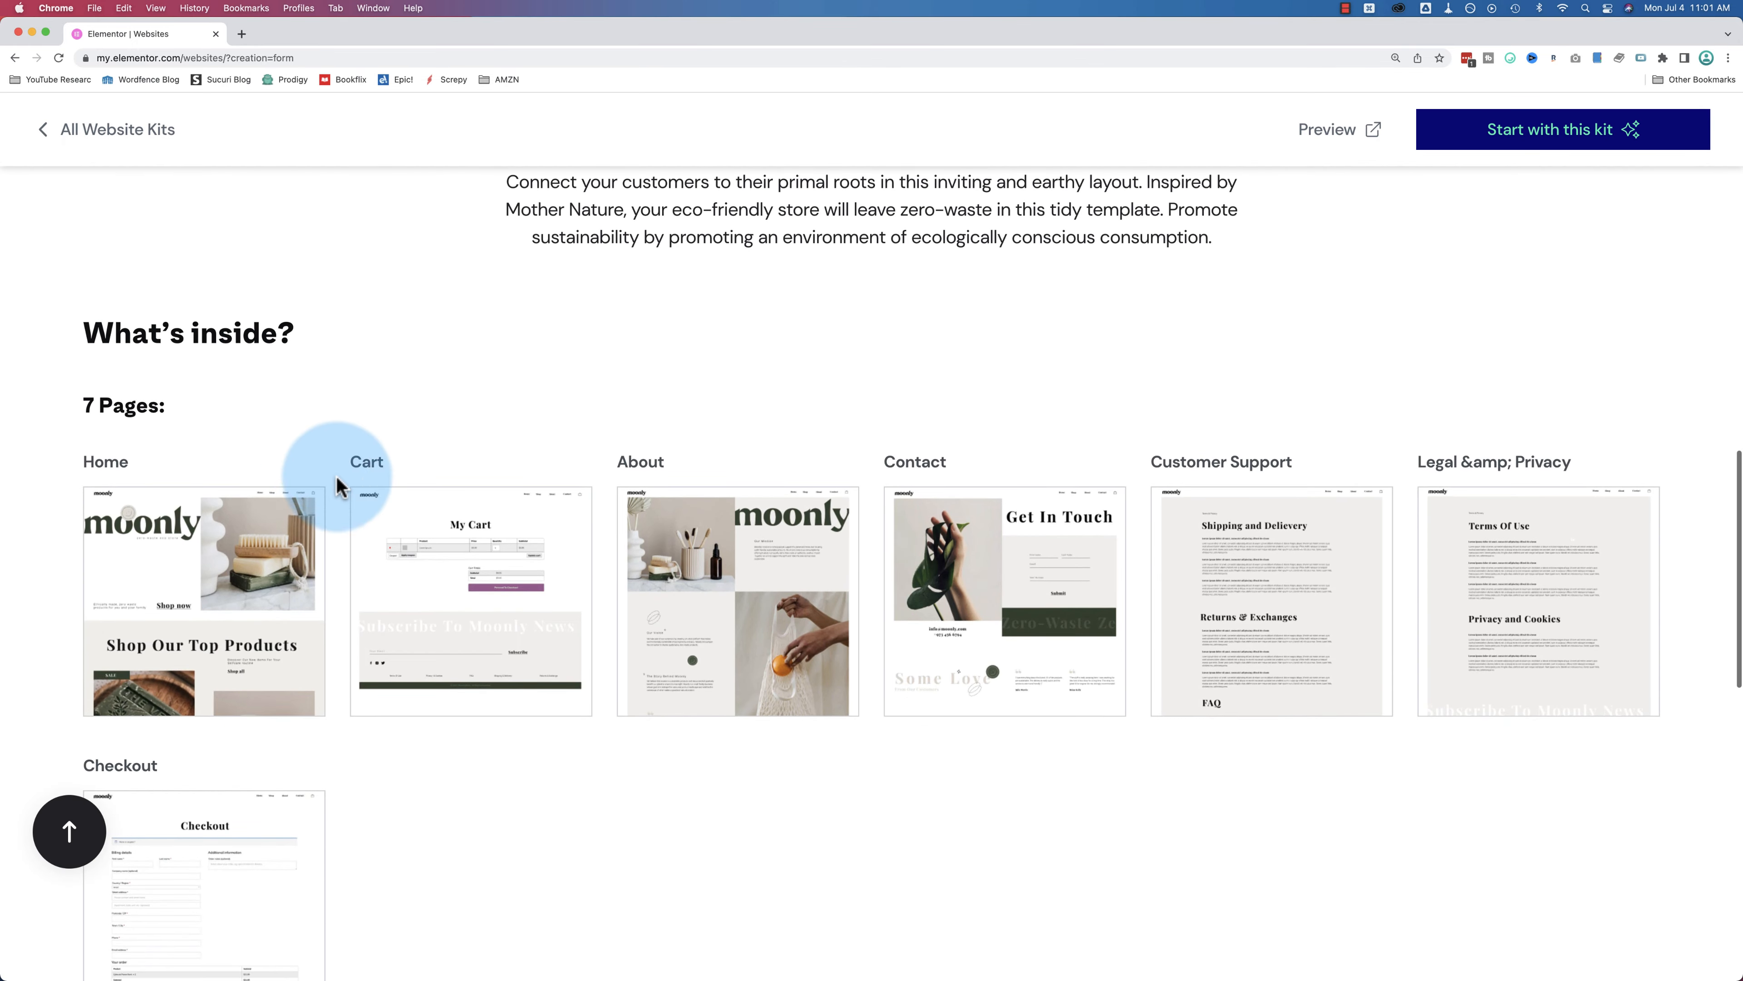
{"action": "scroll", "coordinate": [336, 511], "scroll_direction": "down", "scroll_amount": 3}
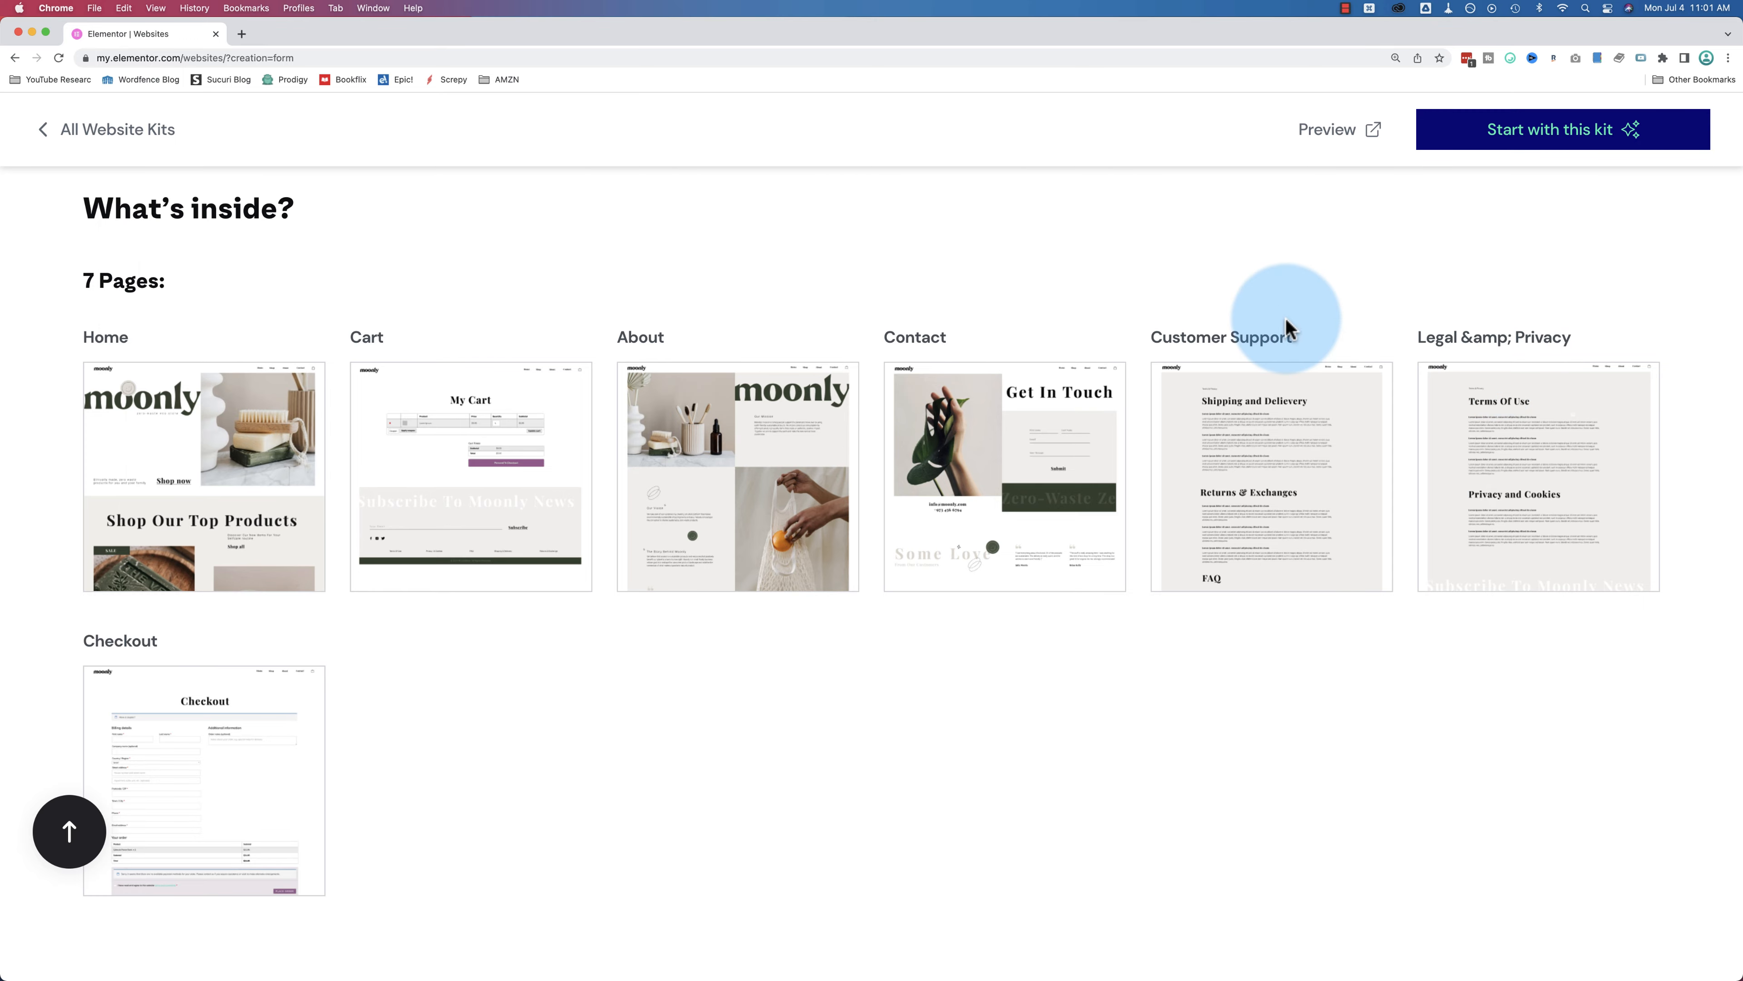
{"action": "scroll", "coordinate": [1284, 328], "scroll_direction": "down", "scroll_amount": 4}
{"action": "scroll", "coordinate": [213, 670], "scroll_direction": "down", "scroll_amount": 10}
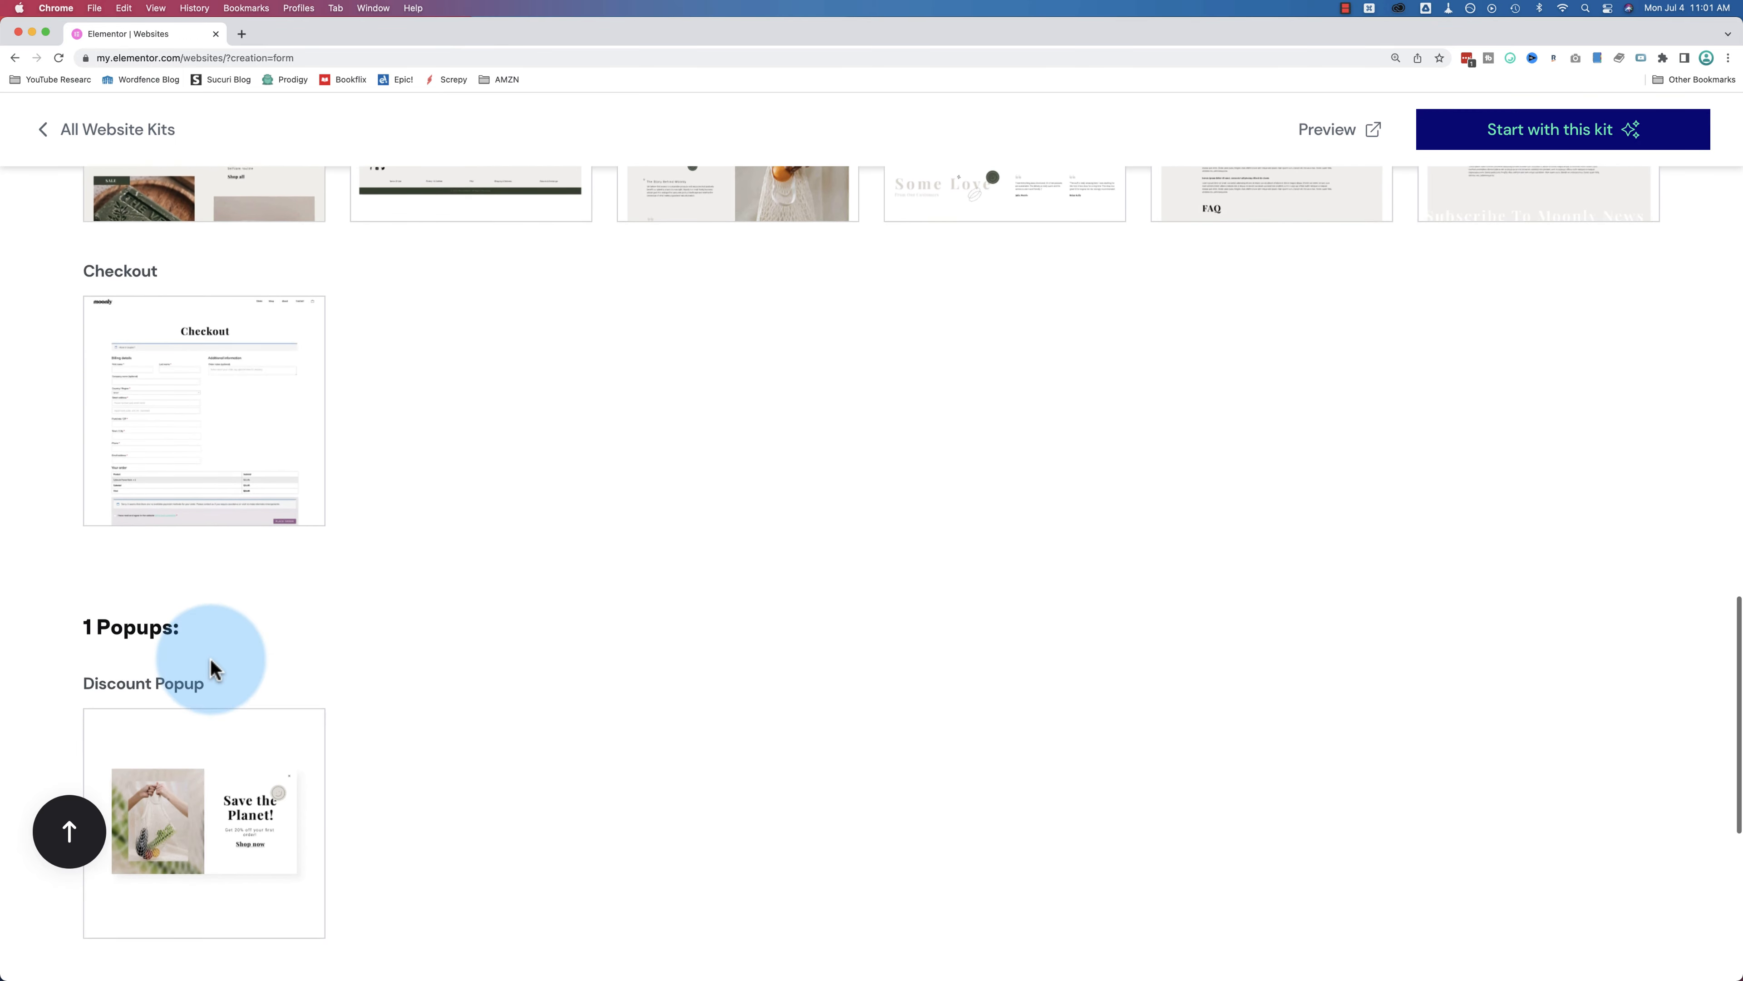
{"action": "scroll", "coordinate": [487, 561], "scroll_direction": "down", "scroll_amount": 7}
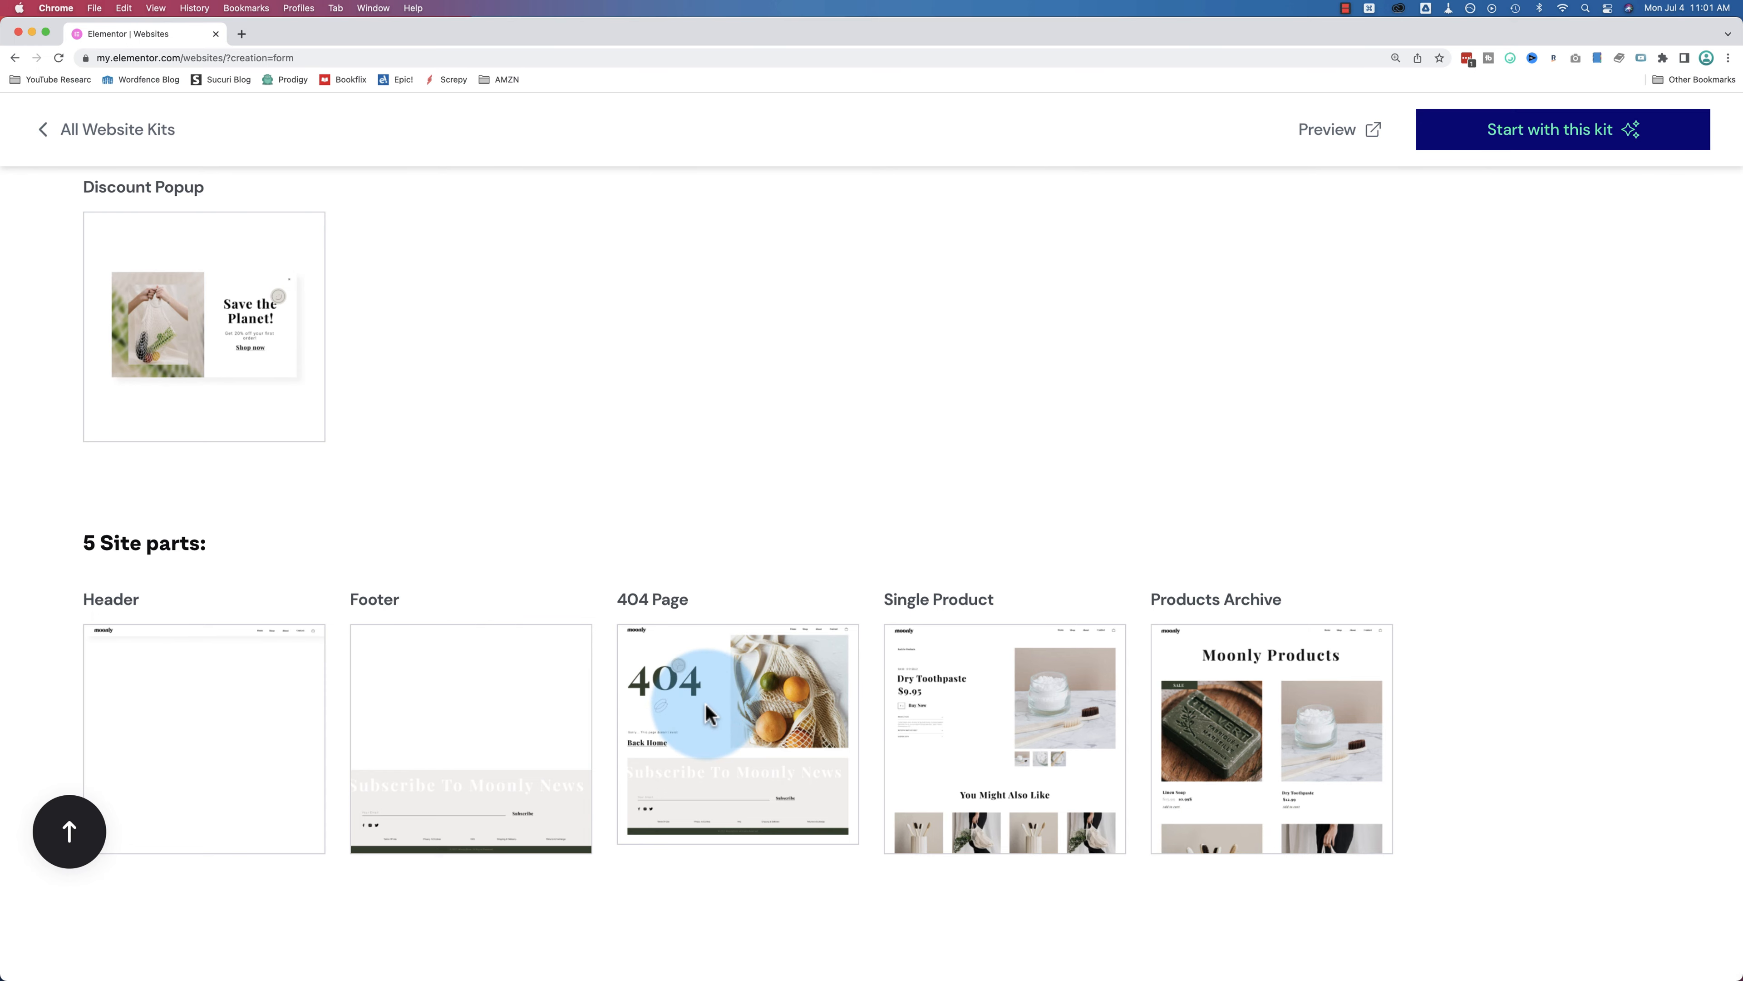
{"action": "scroll", "coordinate": [1450, 570], "scroll_direction": "up", "scroll_amount": 17}
{"action": "scroll", "coordinate": [1447, 559], "scroll_direction": "up", "scroll_amount": 20}
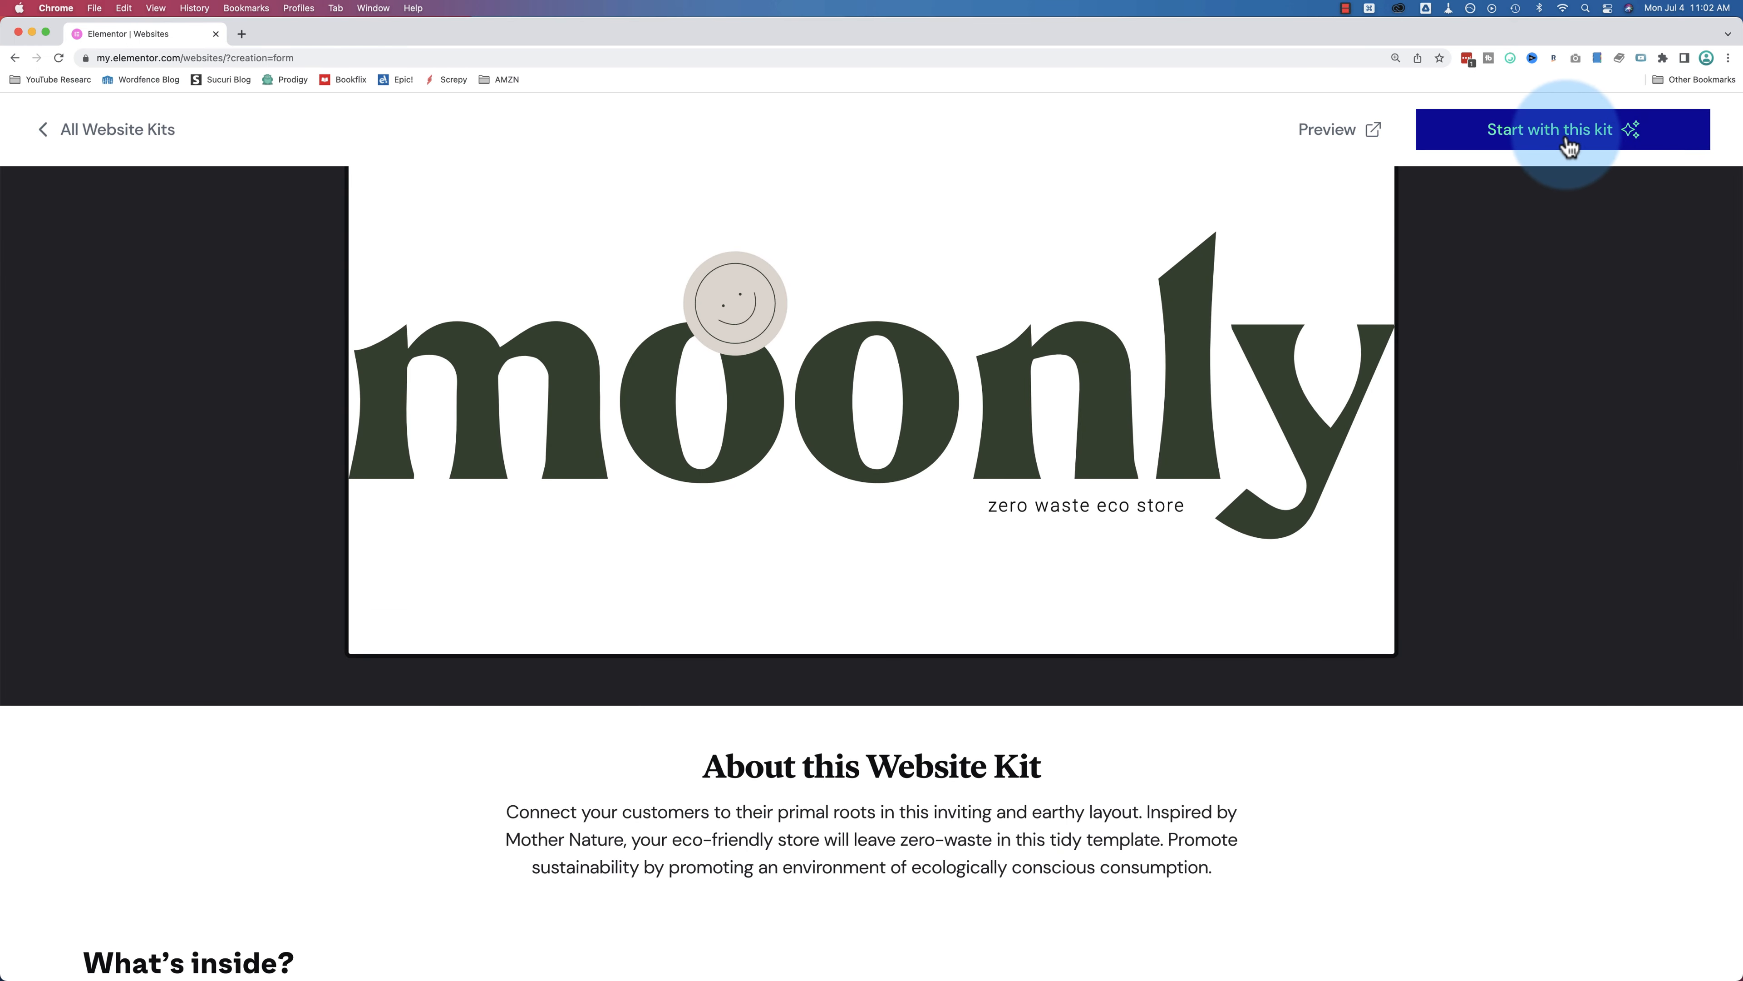
{"action": "scroll", "coordinate": [1441, 529], "scroll_direction": "down", "scroll_amount": 13}
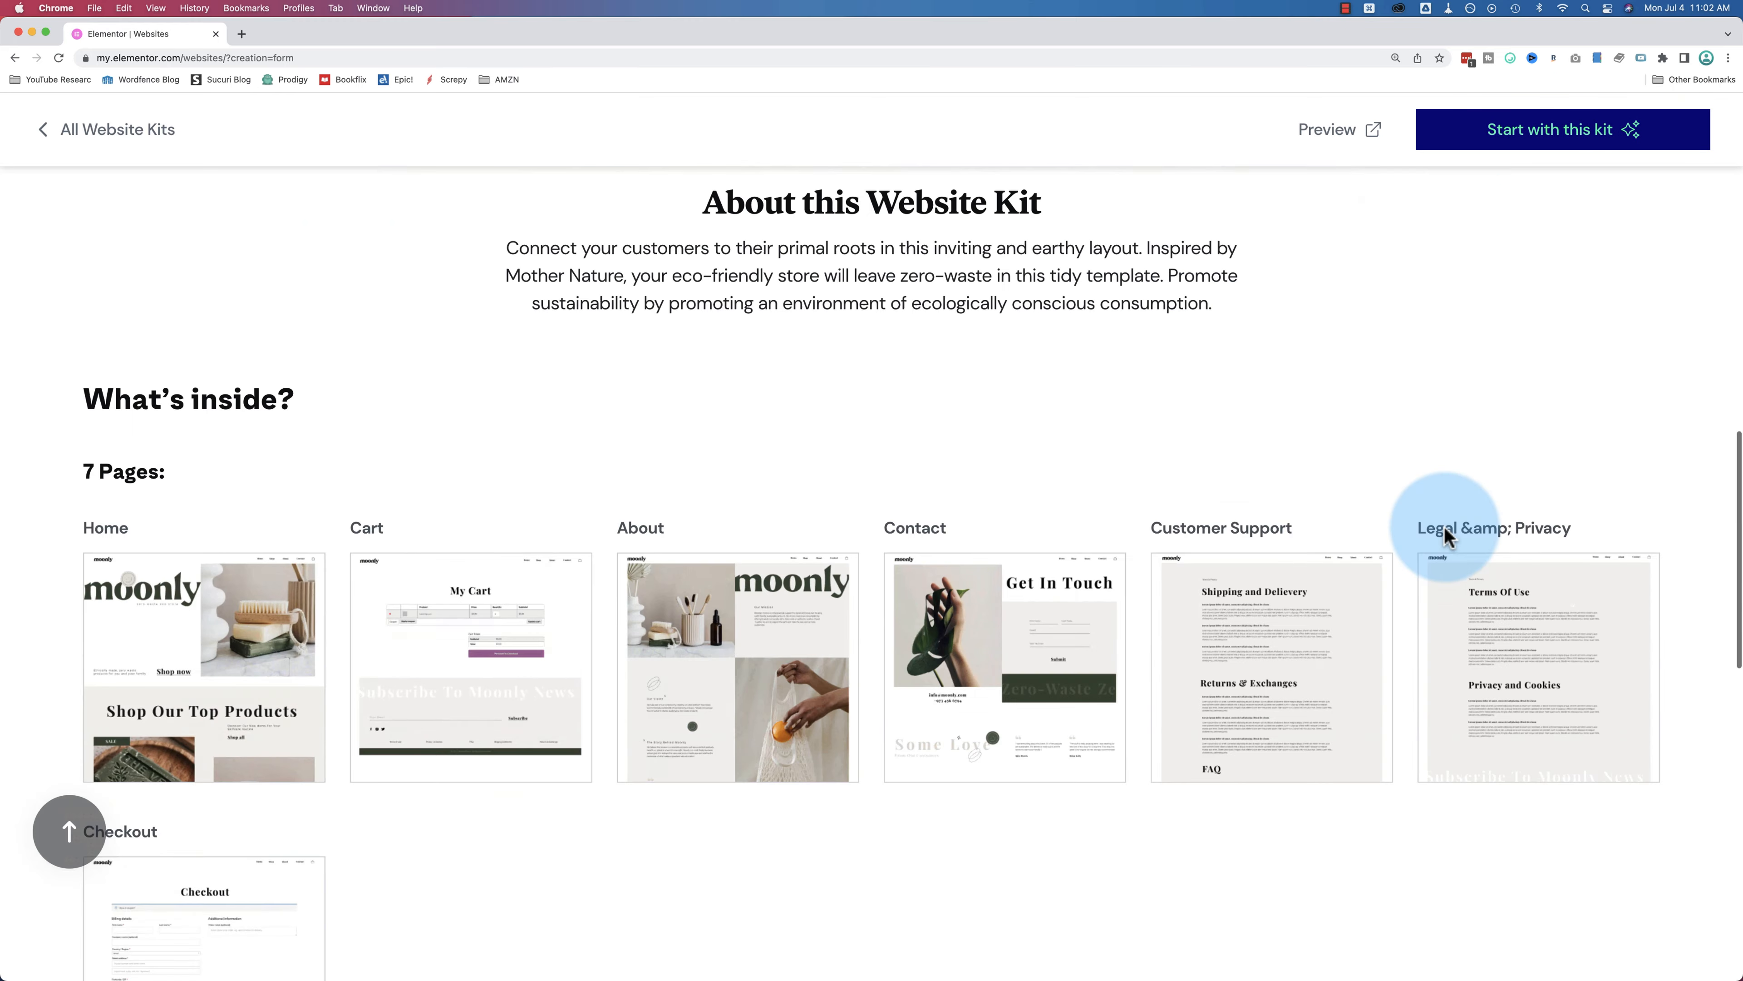
{"action": "scroll", "coordinate": [1443, 525], "scroll_direction": "down", "scroll_amount": 9}
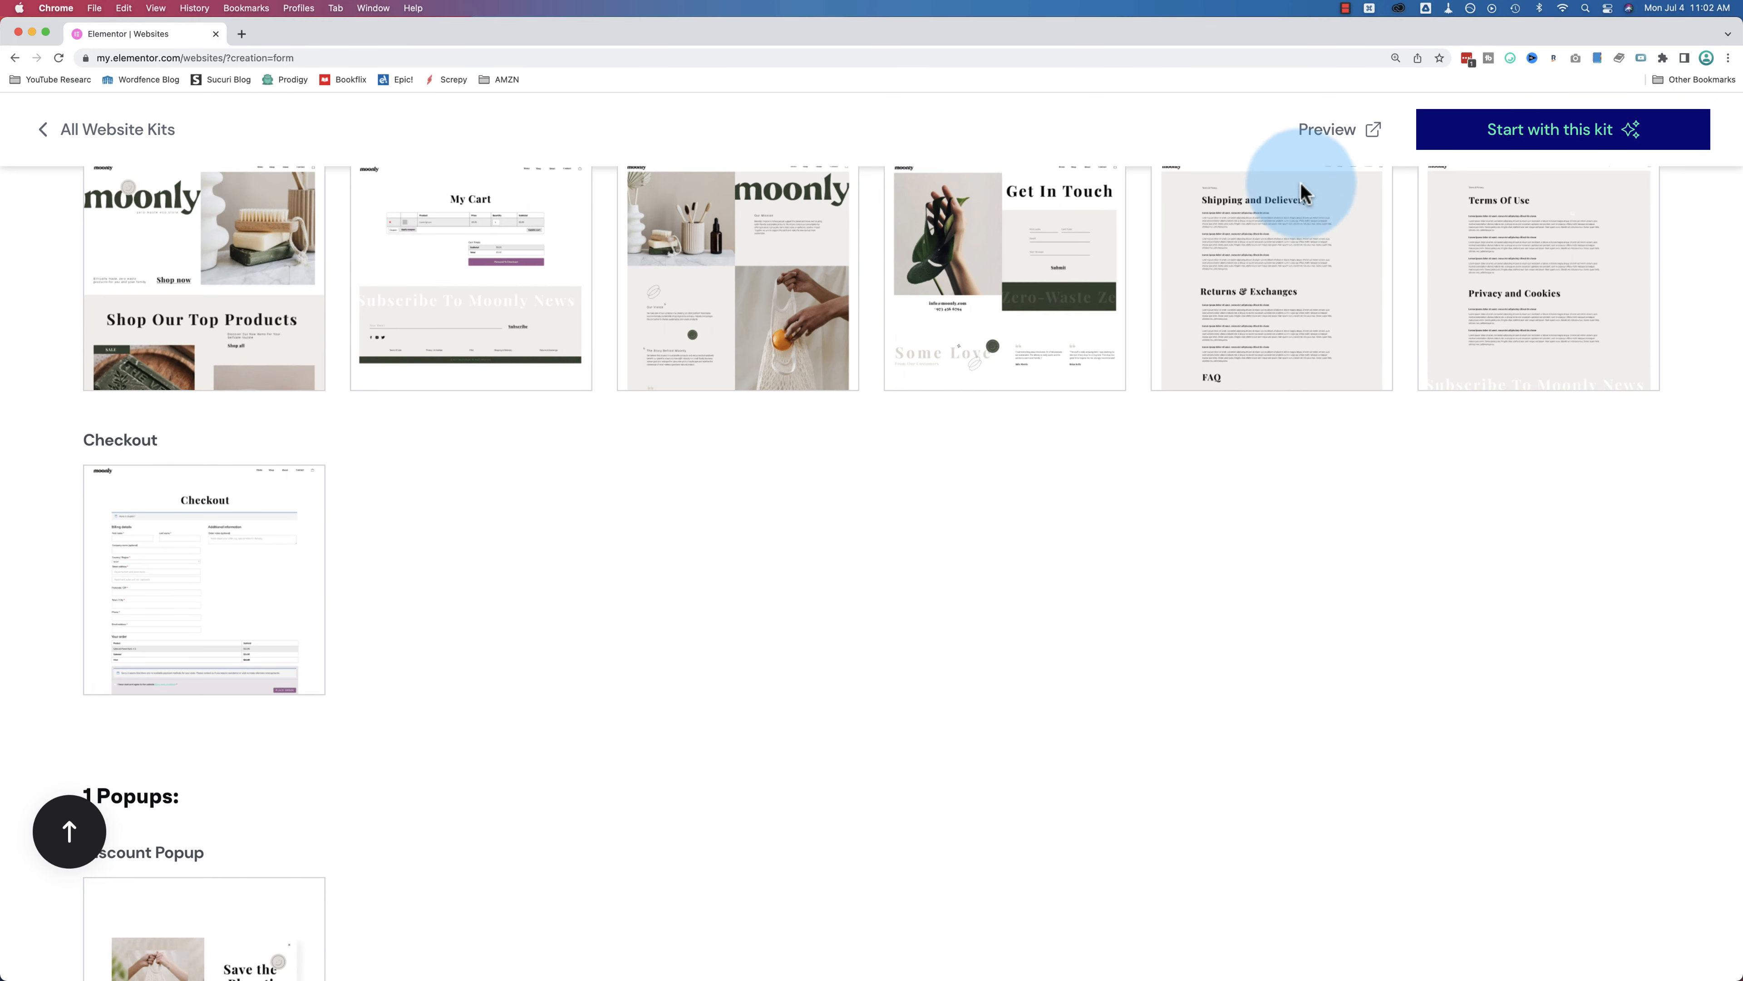
{"action": "left_click", "coordinate": [1325, 131]}
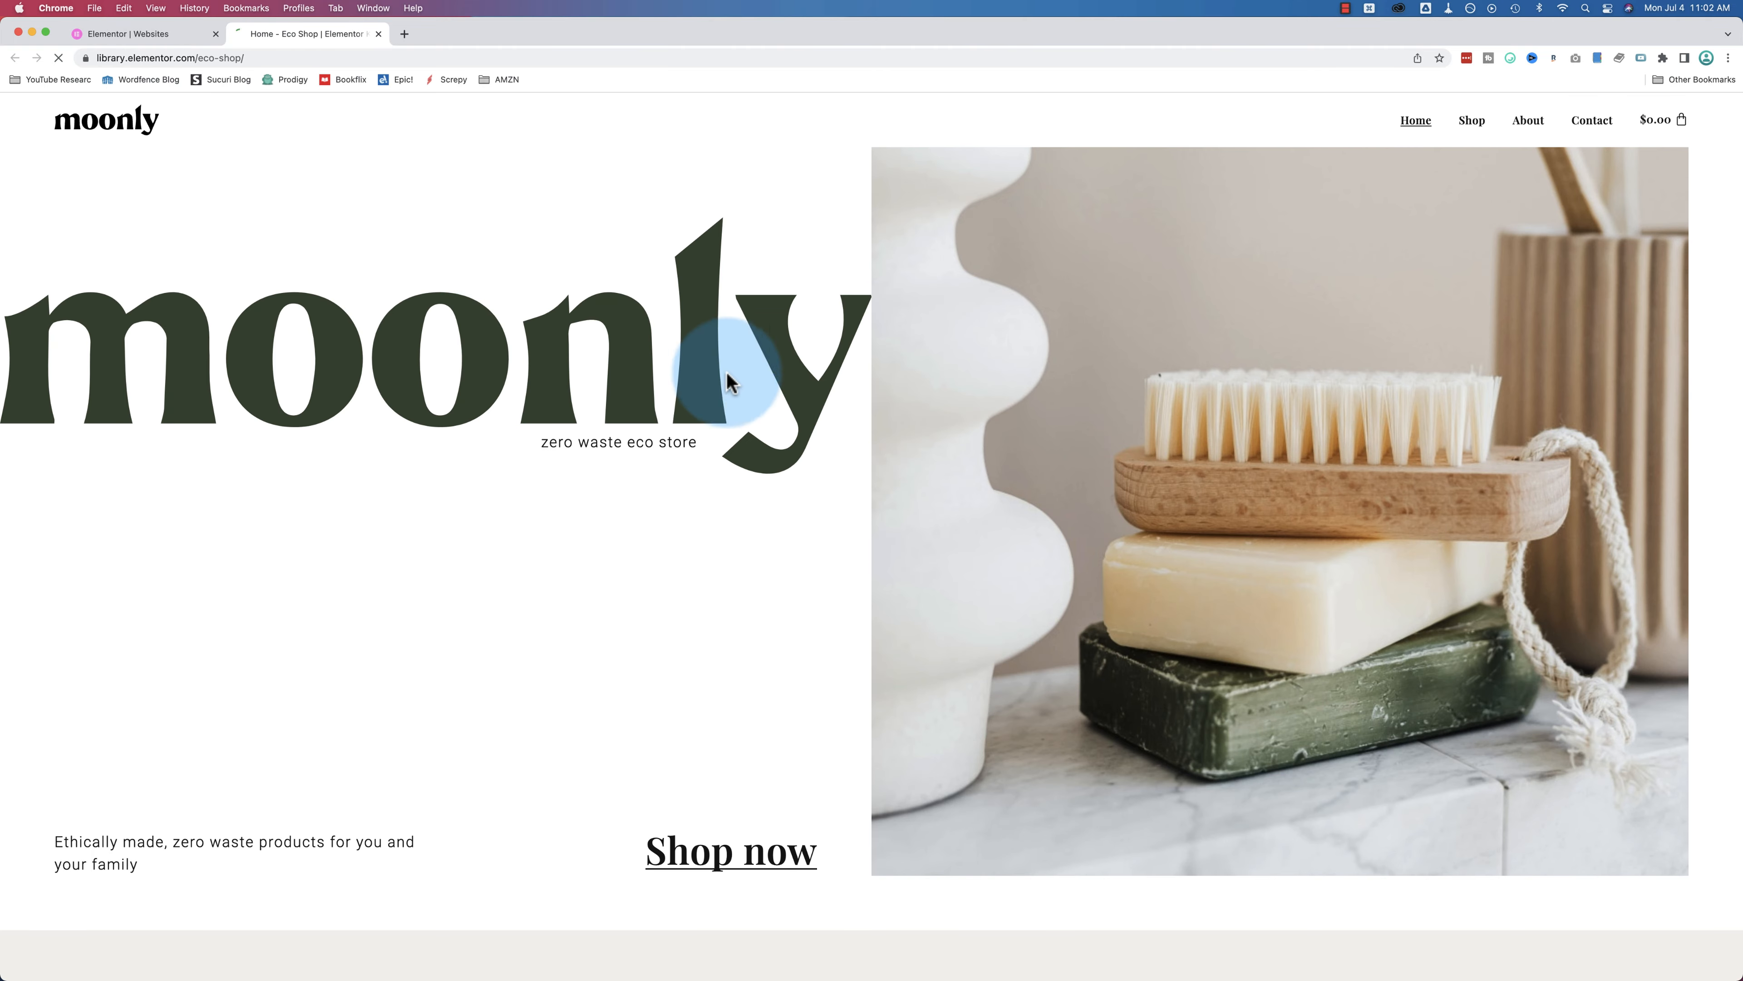
{"action": "scroll", "coordinate": [728, 380], "scroll_direction": "down", "scroll_amount": 20}
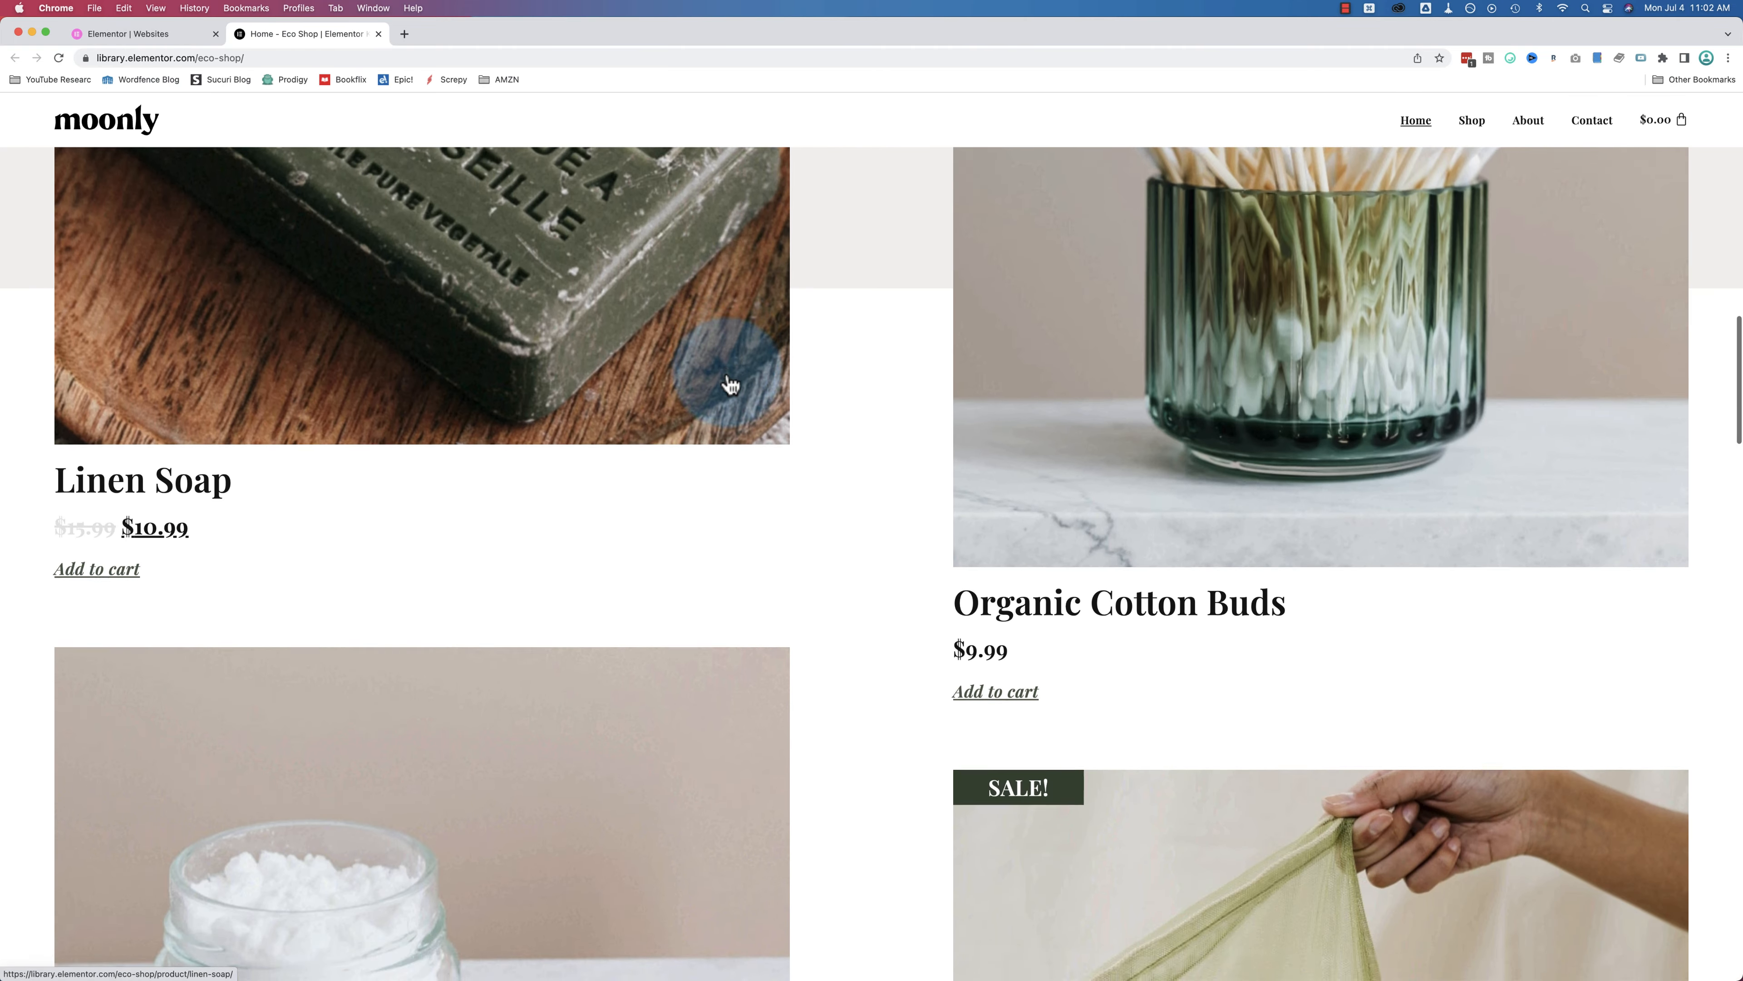
{"action": "scroll", "coordinate": [727, 382], "scroll_direction": "down", "scroll_amount": 14}
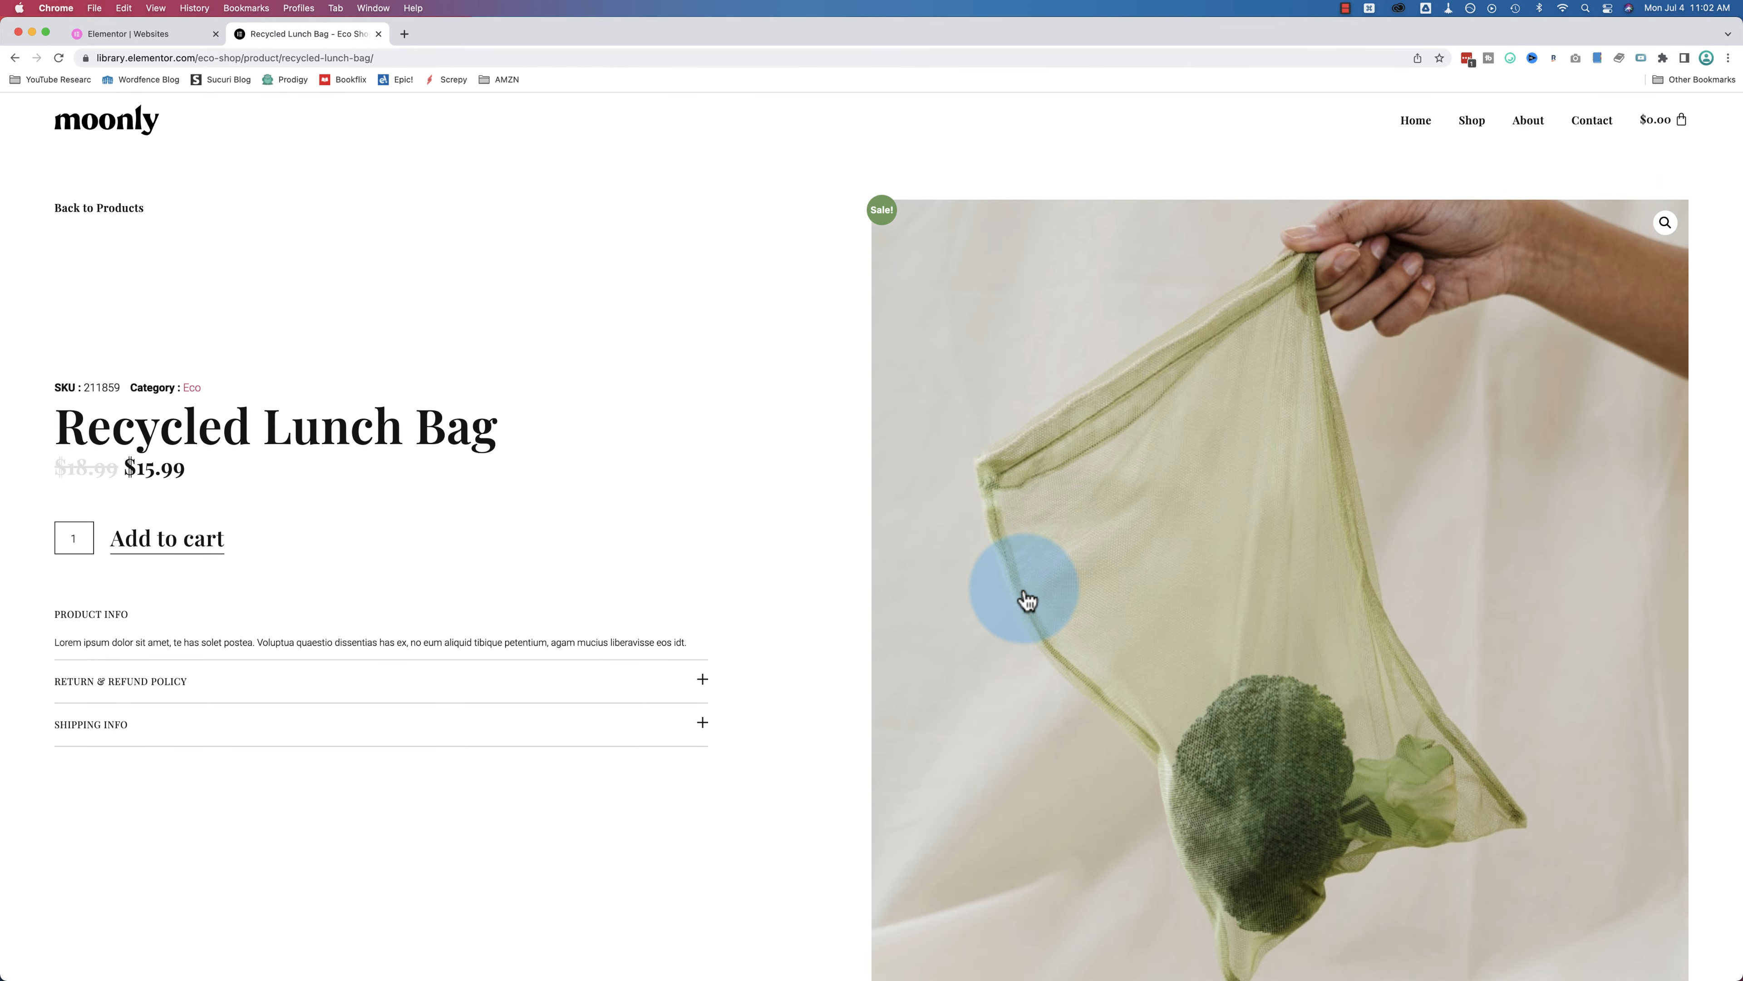
{"action": "scroll", "coordinate": [708, 503], "scroll_direction": "down", "scroll_amount": 1}
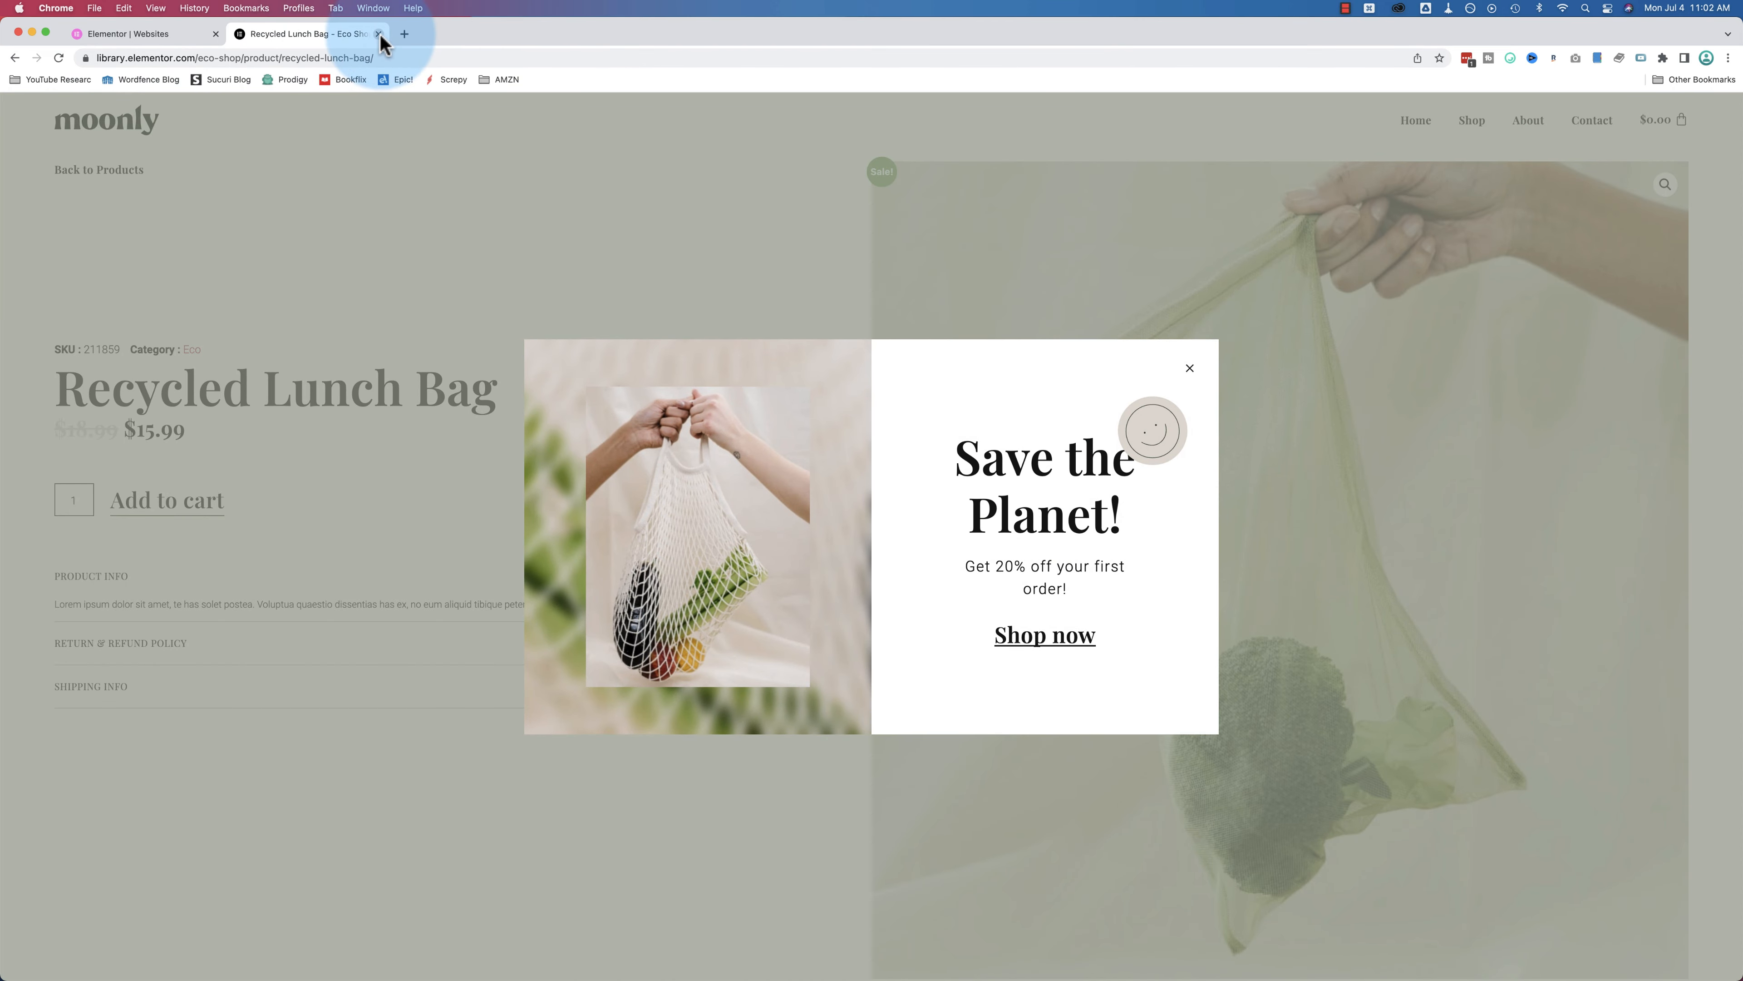
{"action": "left_click", "coordinate": [379, 34]}
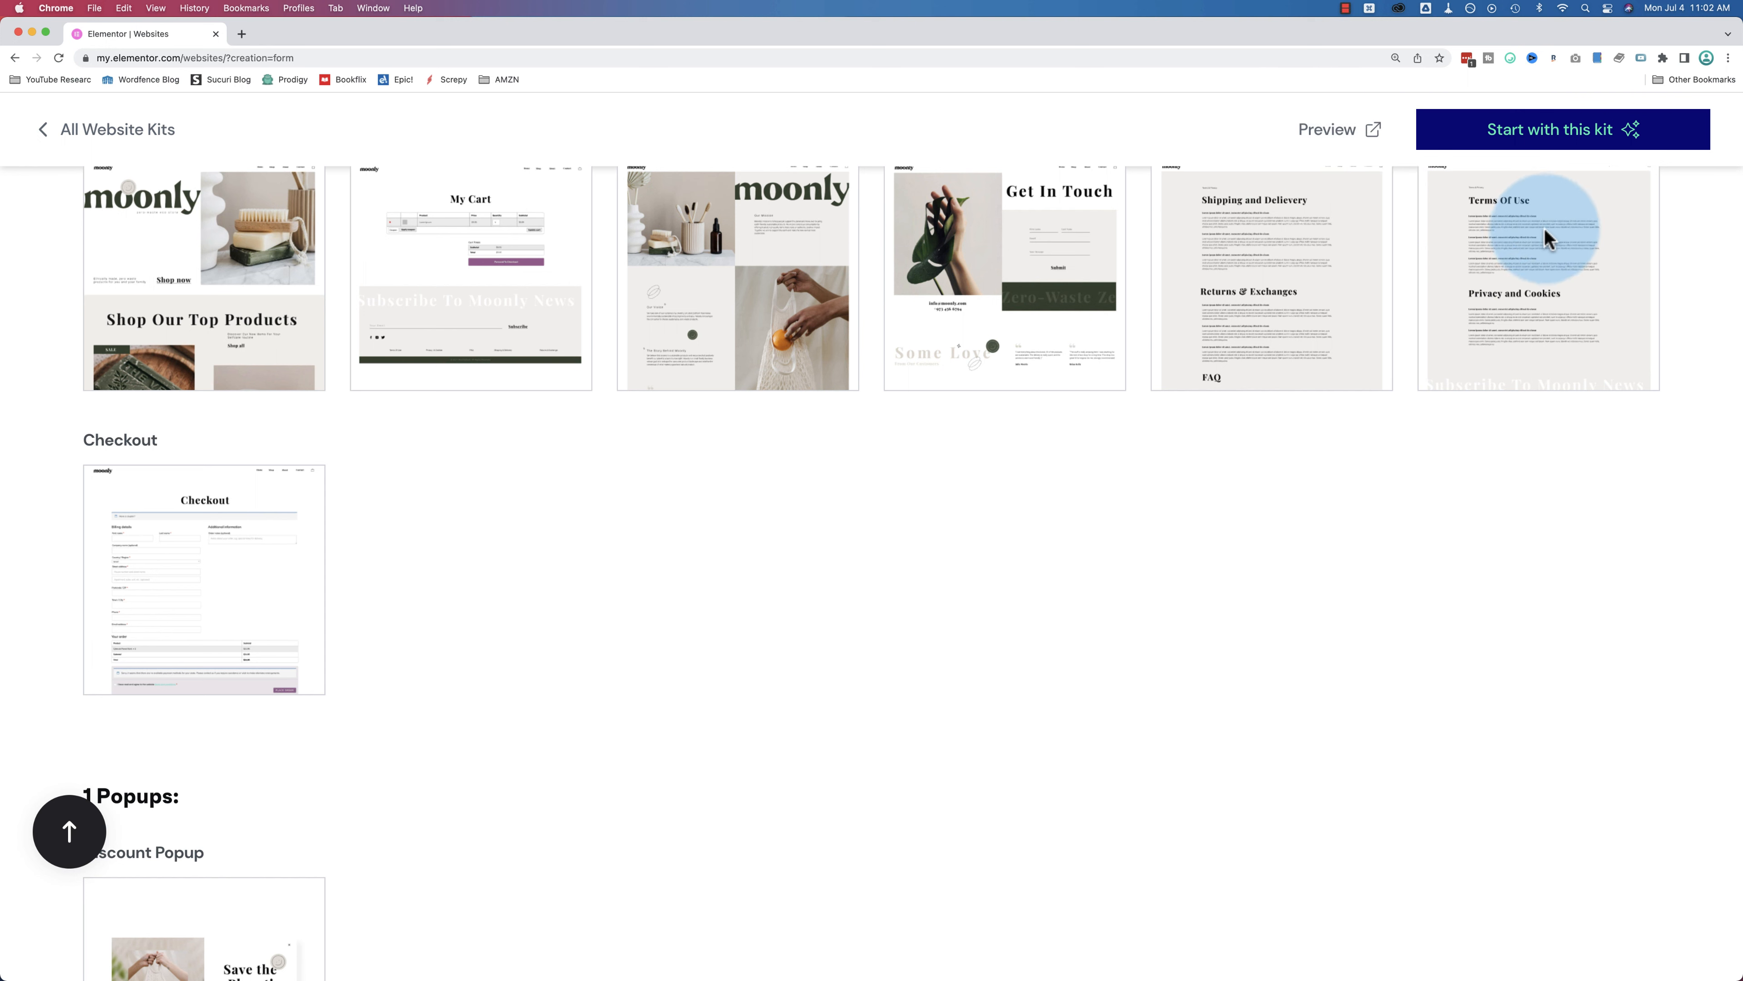
Step: Build the site from the Eco Shop kit, then select cleancleaning.elementor.cloud in the welcome email
{"action": "left_click", "coordinate": [1529, 146]}
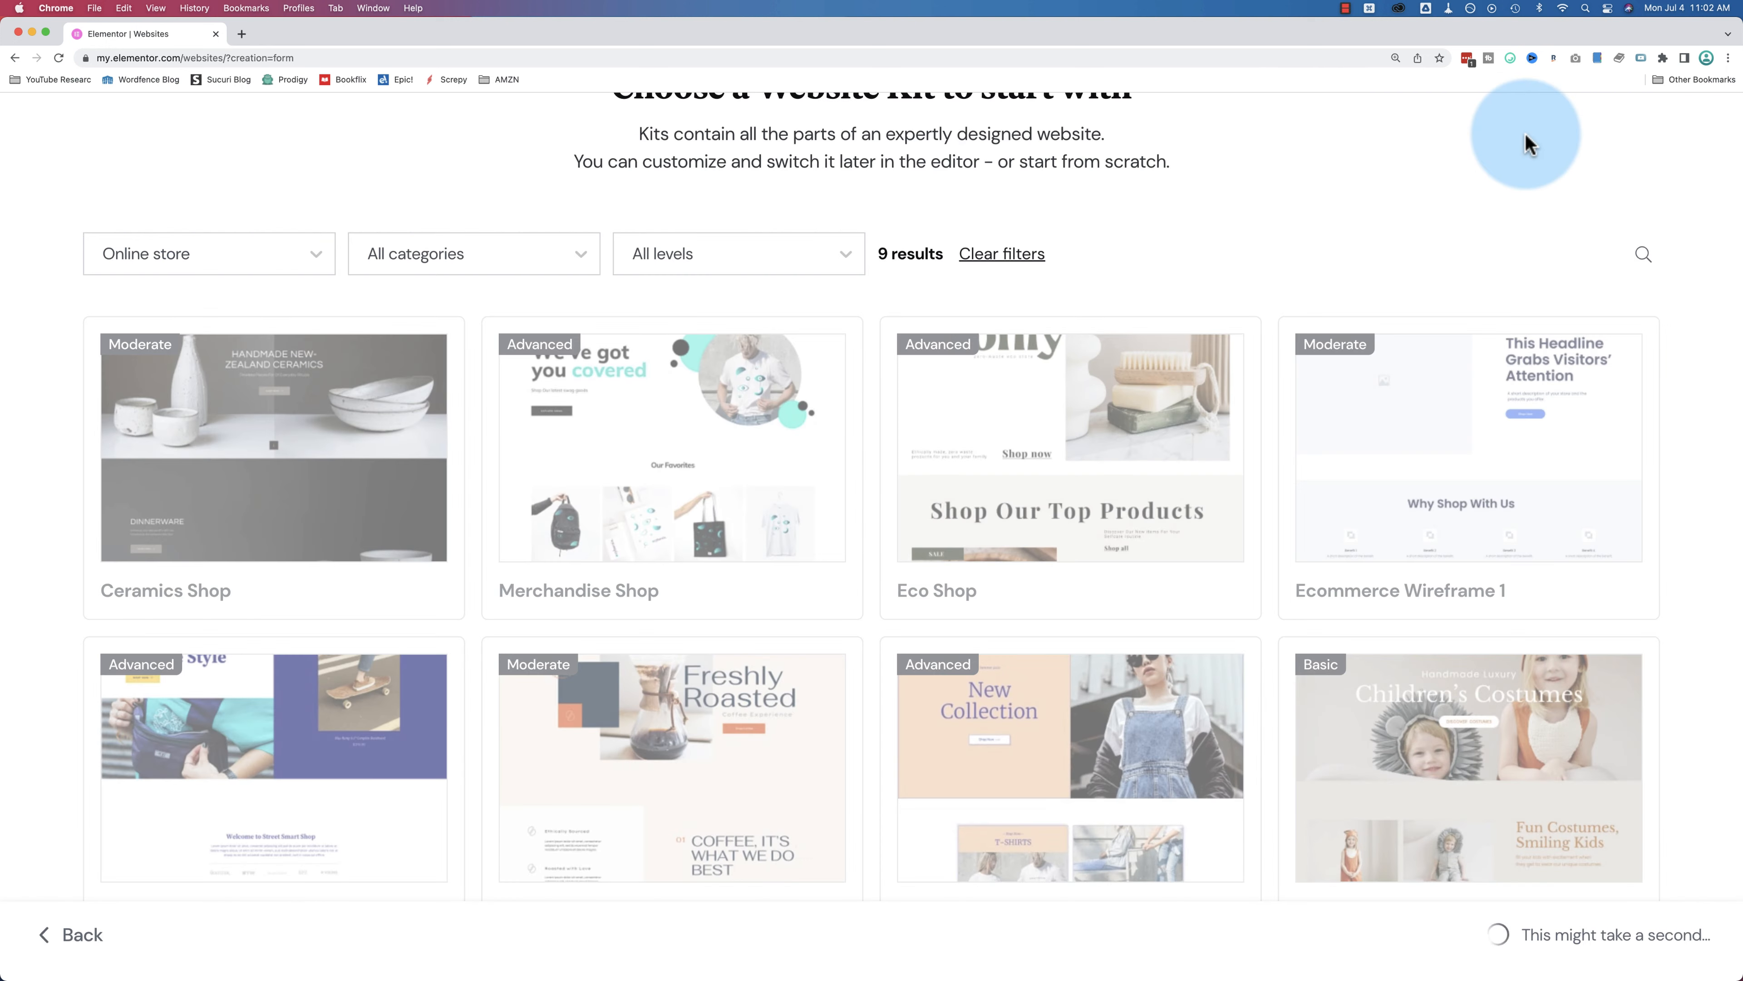
{"action": "left_click", "coordinate": [1346, 8]}
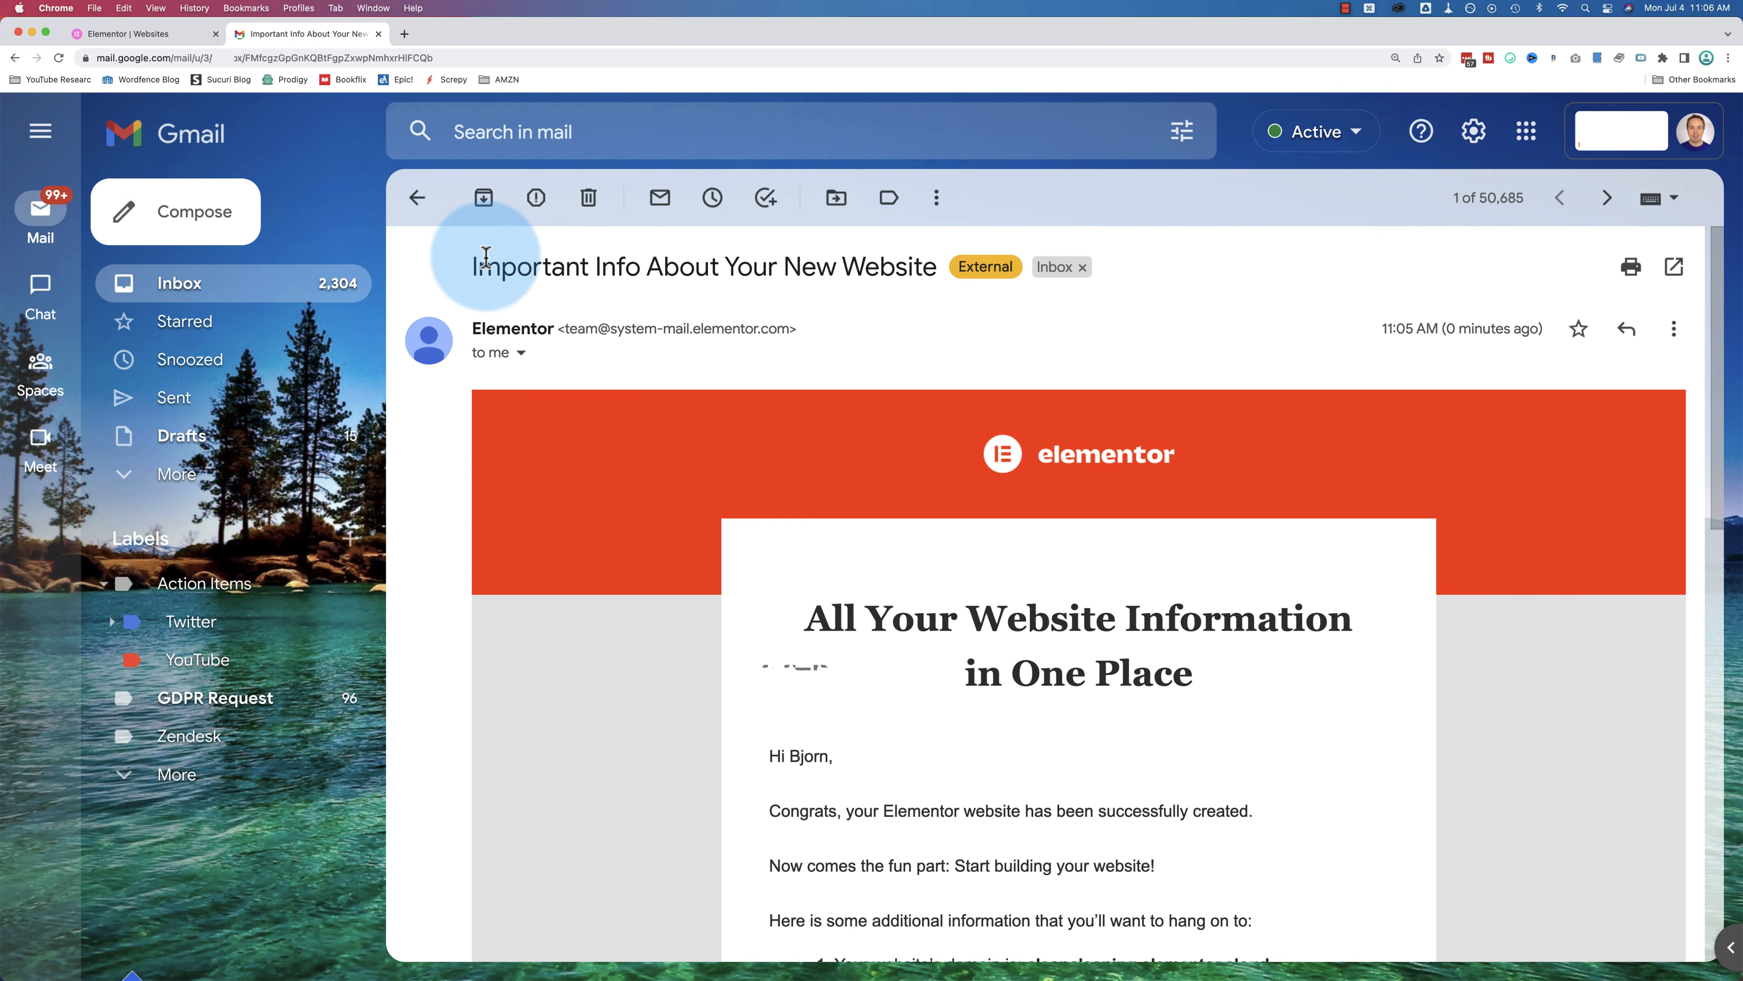
{"action": "scroll", "coordinate": [763, 401], "scroll_direction": "down", "scroll_amount": 10}
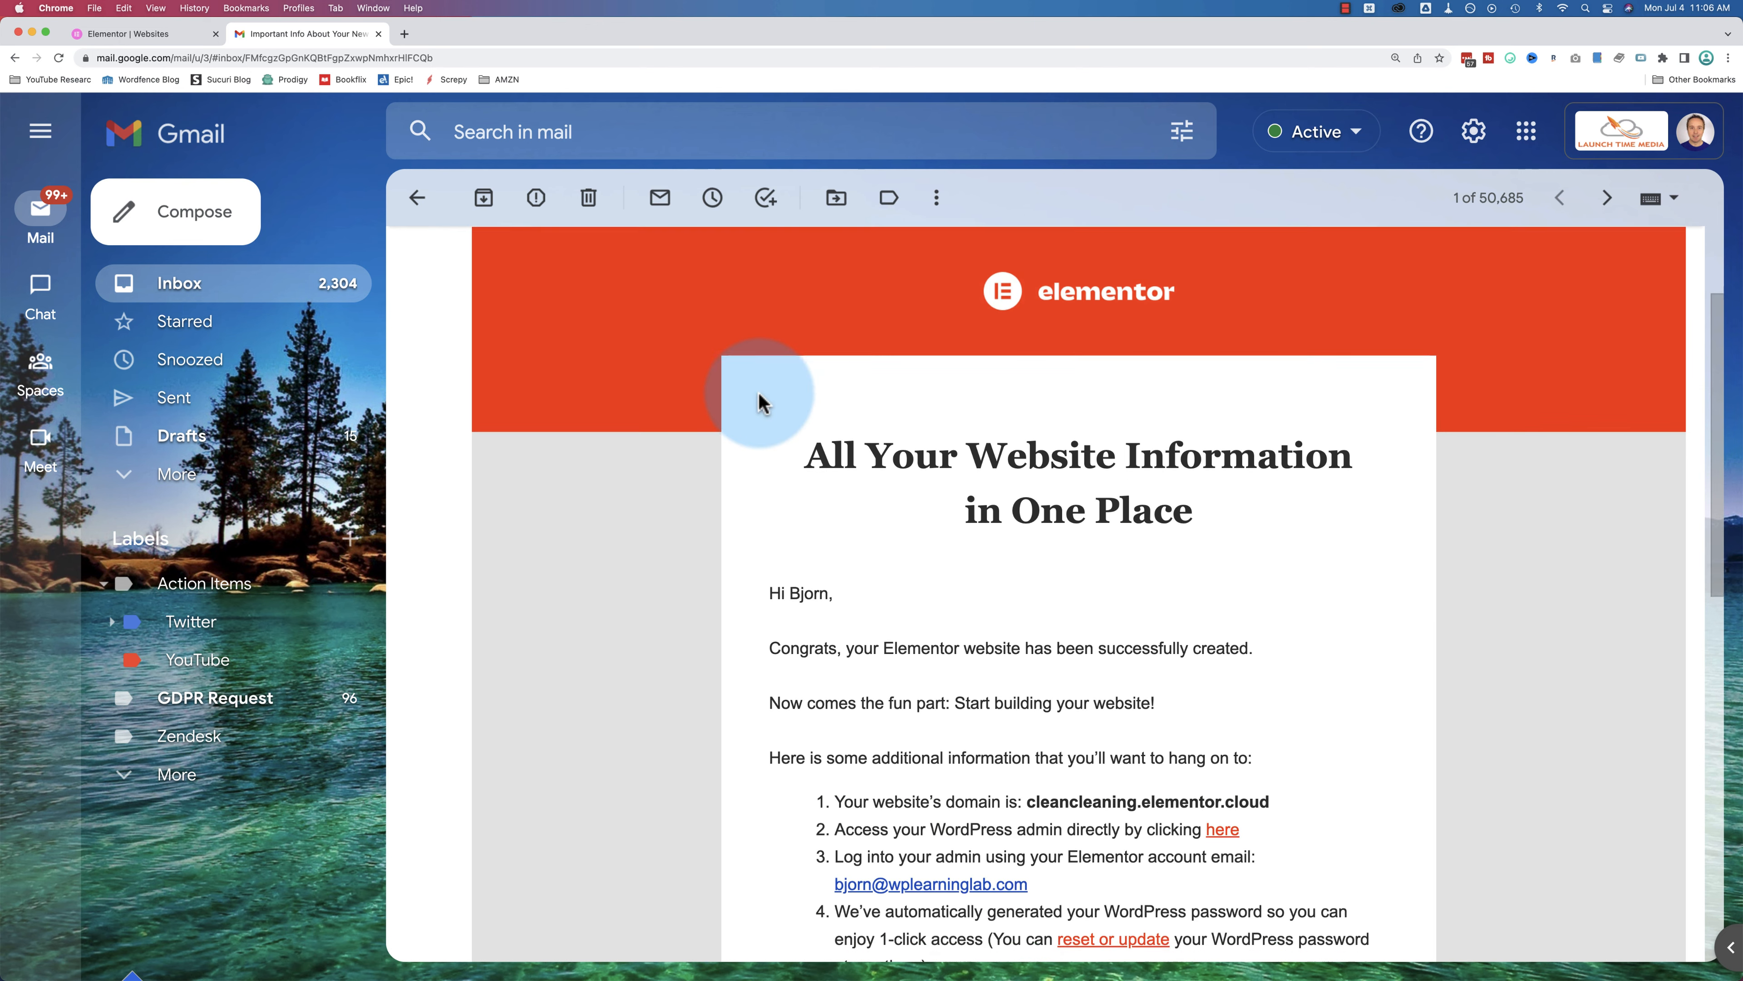
{"action": "left_click_drag", "start_coordinate": [1024, 356], "coordinate": [1271, 357]}
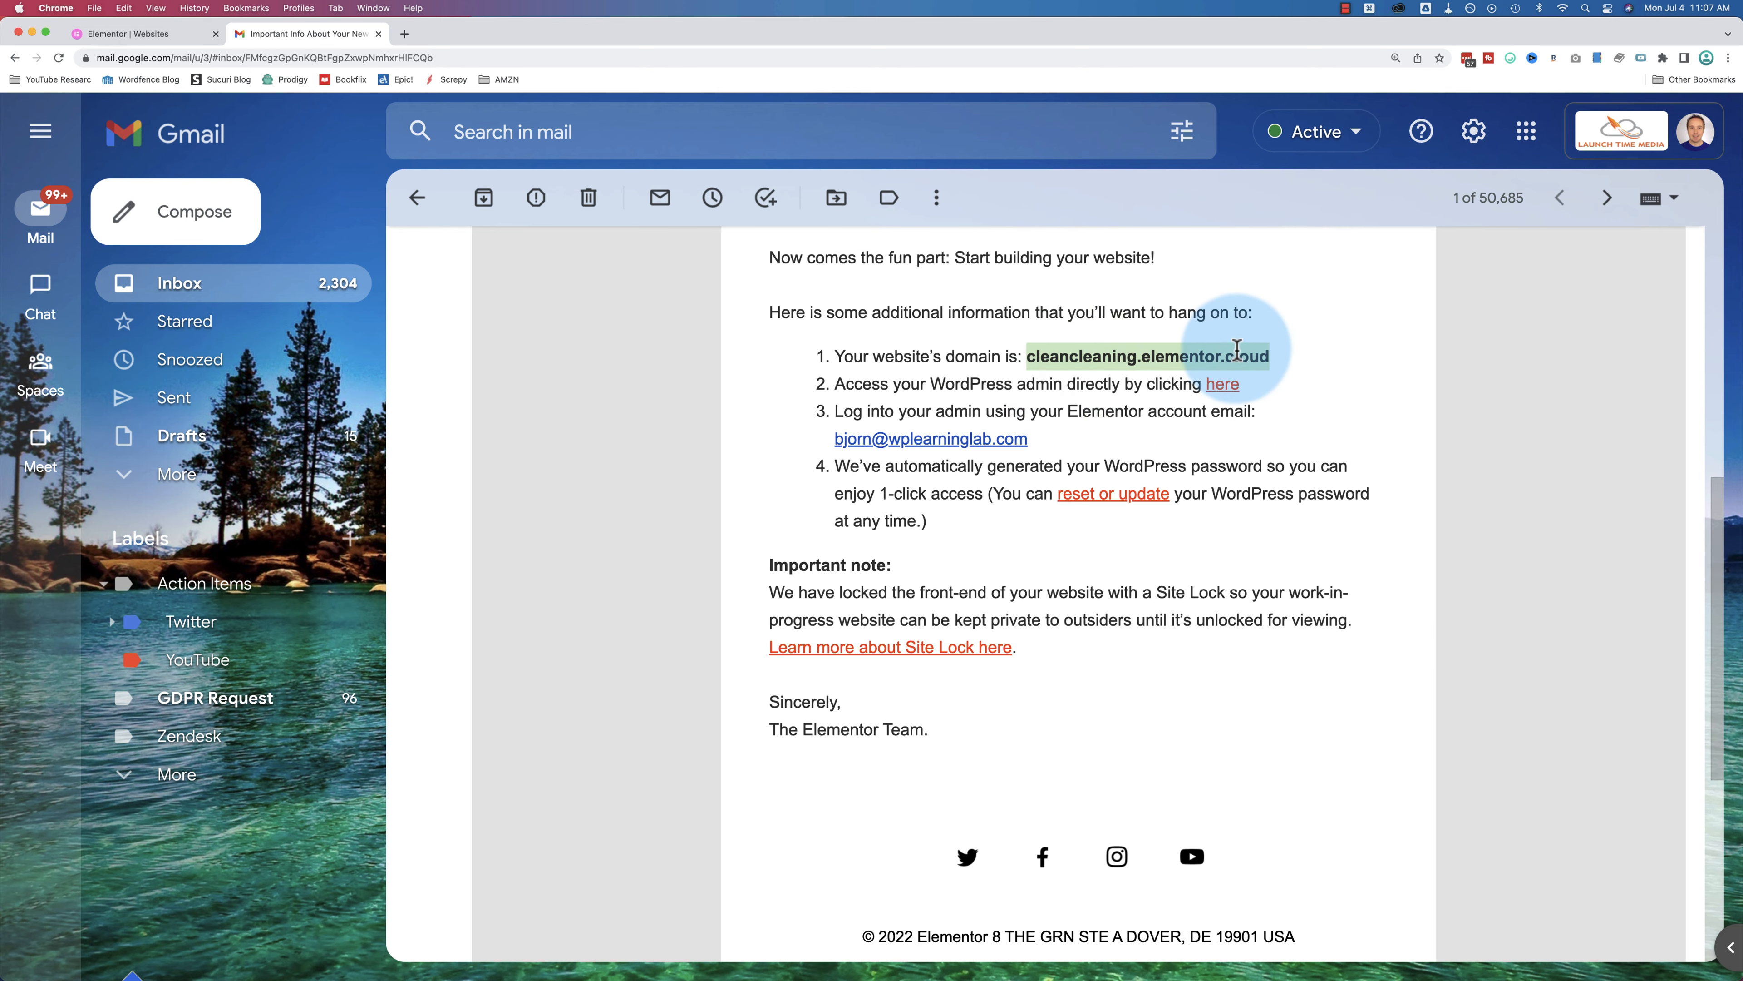
{"action": "right_click", "coordinate": [1197, 358]}
Step: Open cleancleaning.elementor.cloud in a new tab, view its pin-code Site Lock page, and return to Gmail
{"action": "left_click", "coordinate": [1226, 391]}
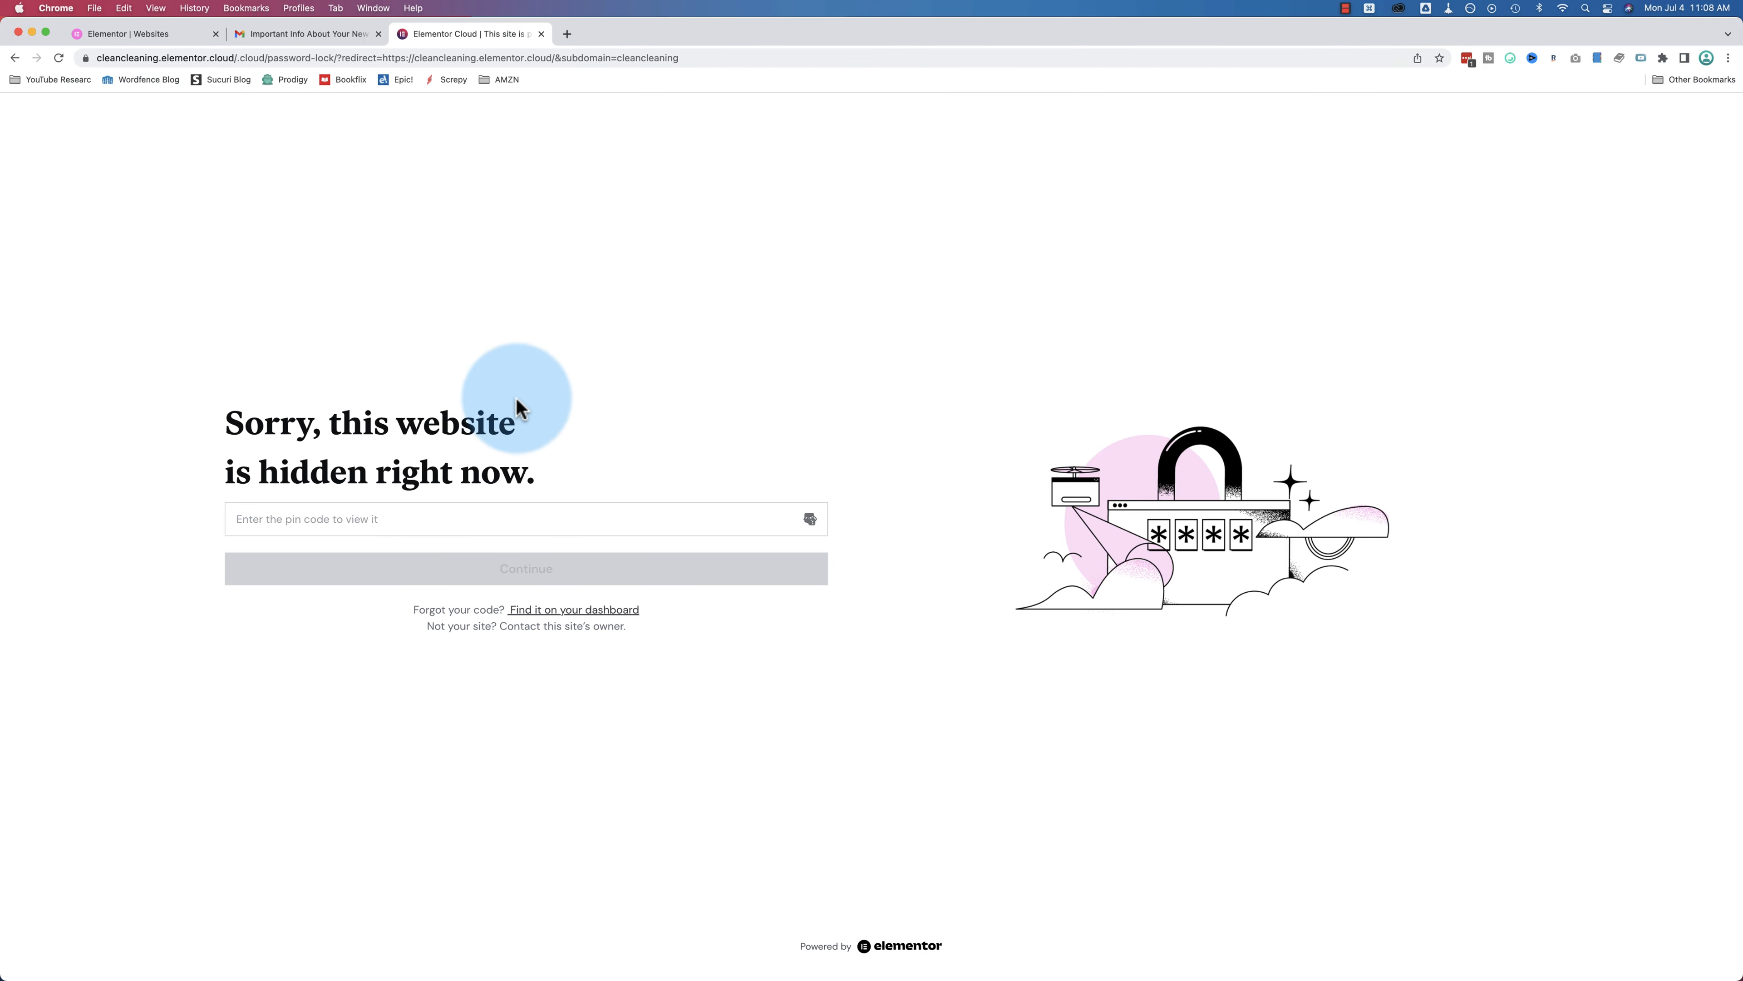
{"action": "left_click_drag", "start_coordinate": [229, 422], "coordinate": [533, 471]}
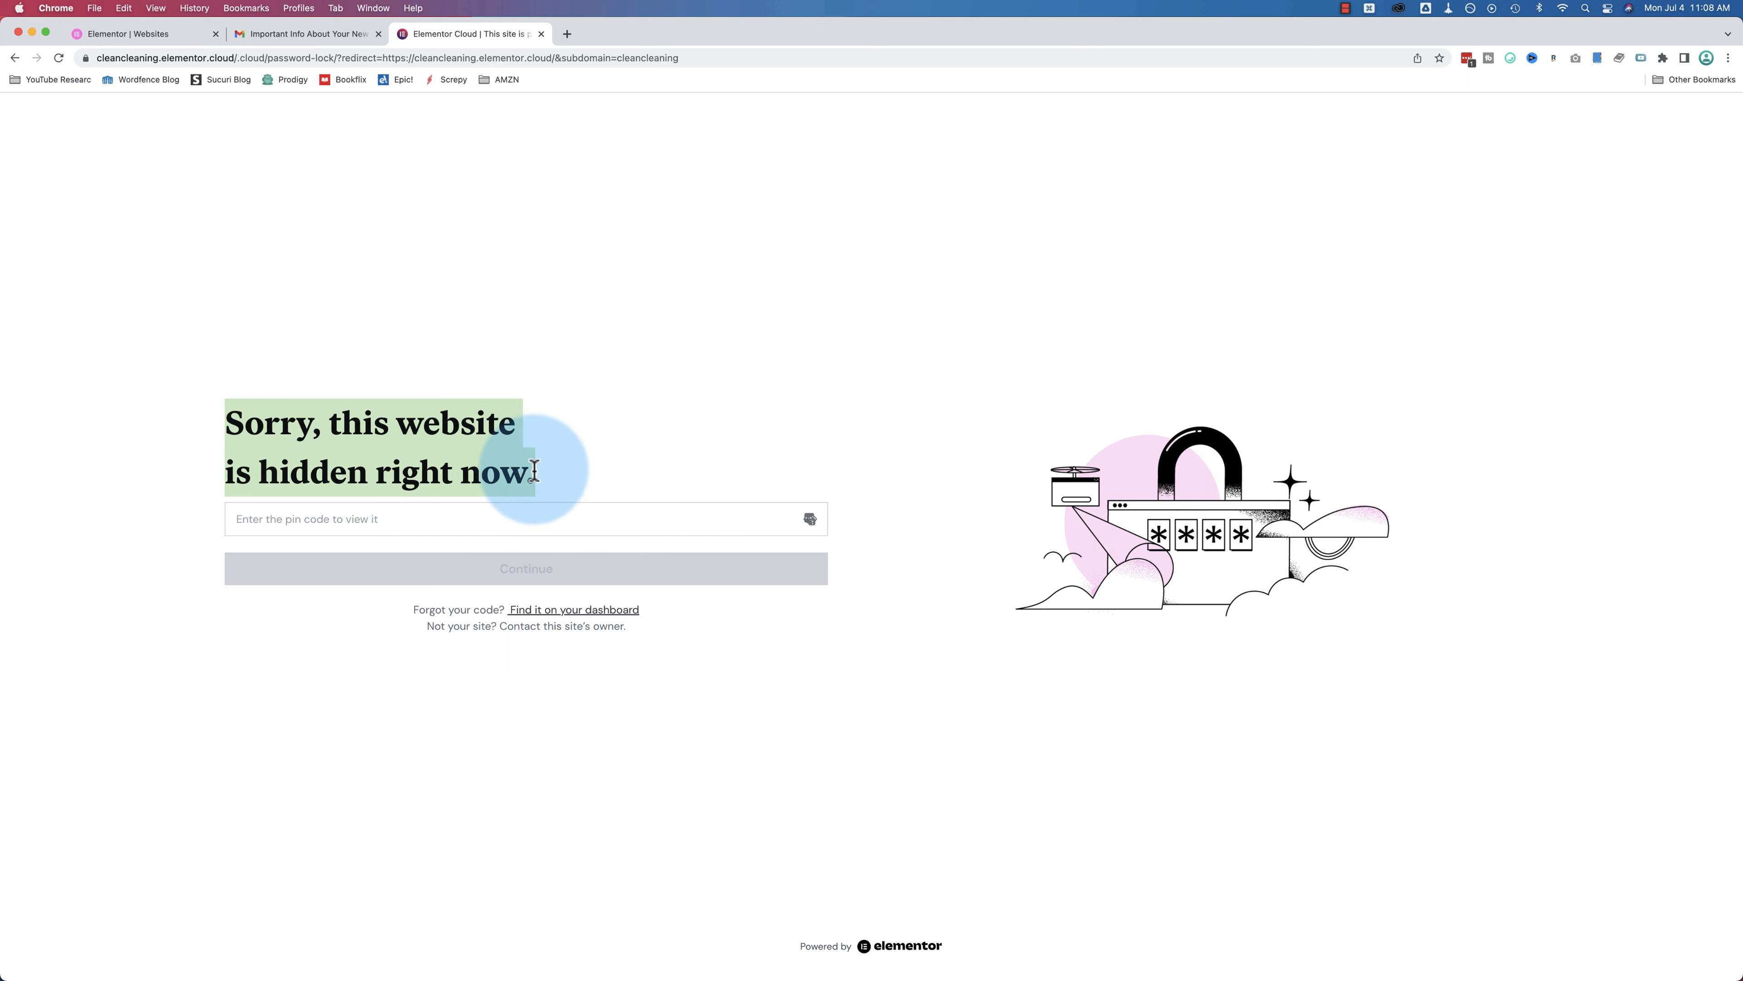
{"action": "left_click", "coordinate": [347, 522]}
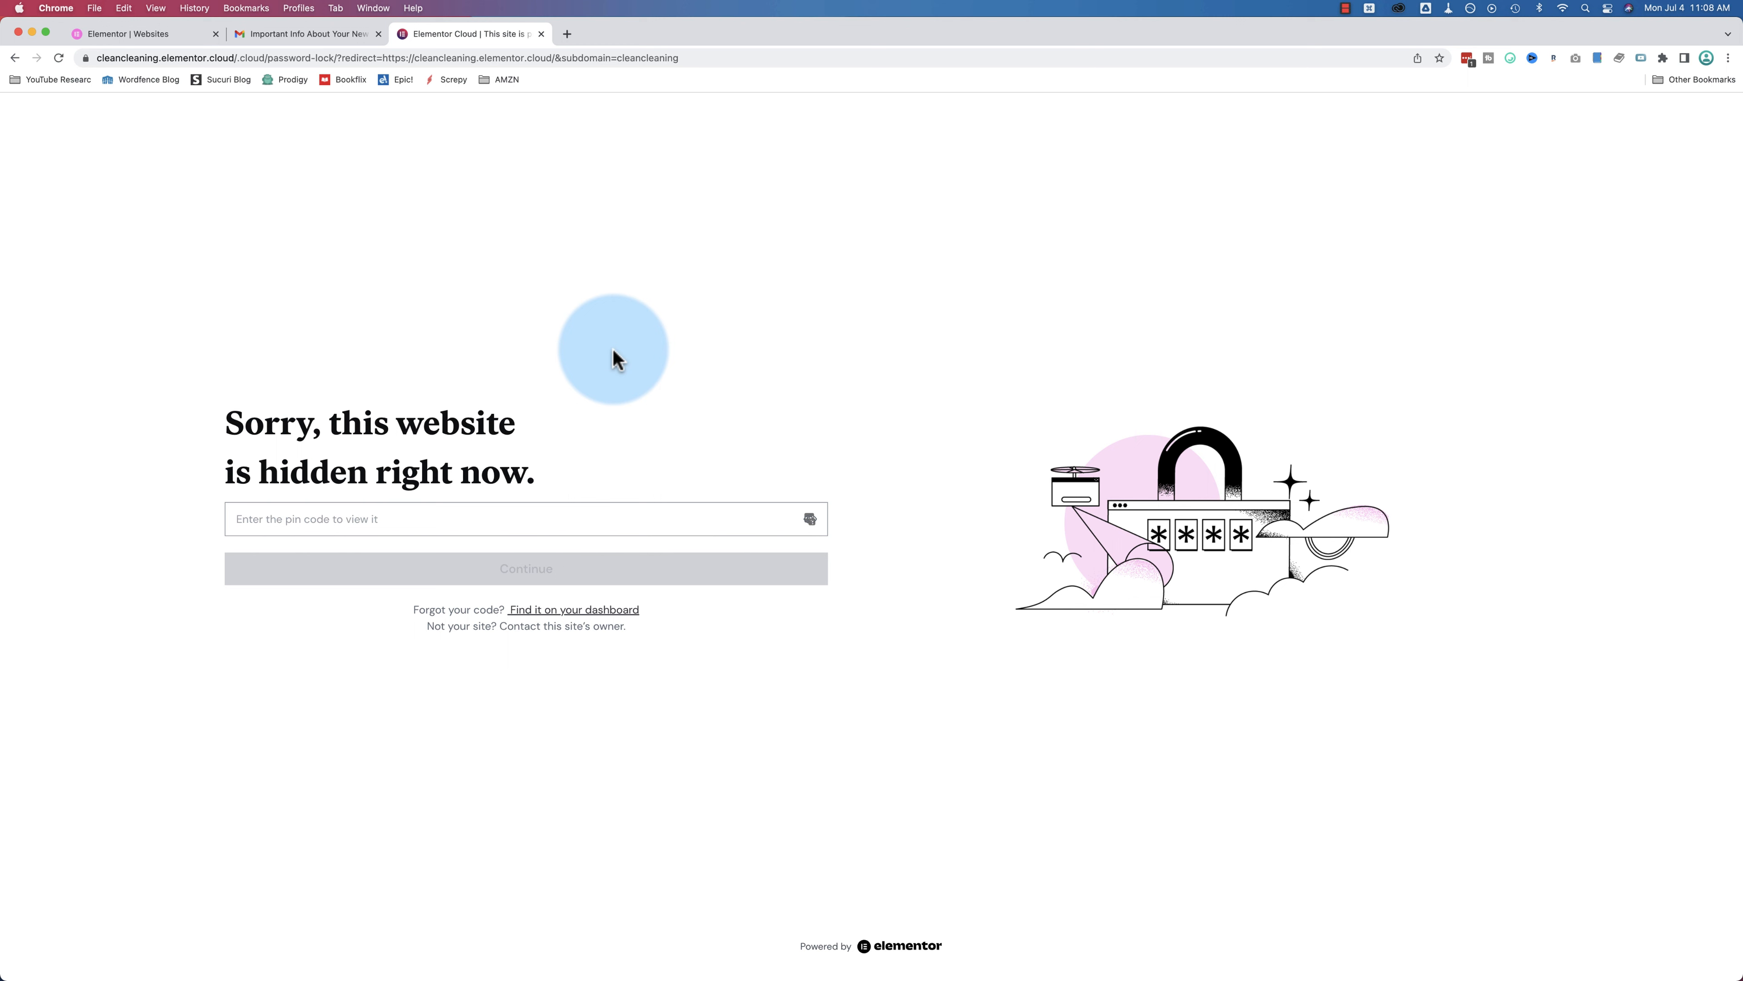
{"action": "left_click", "coordinate": [304, 520]}
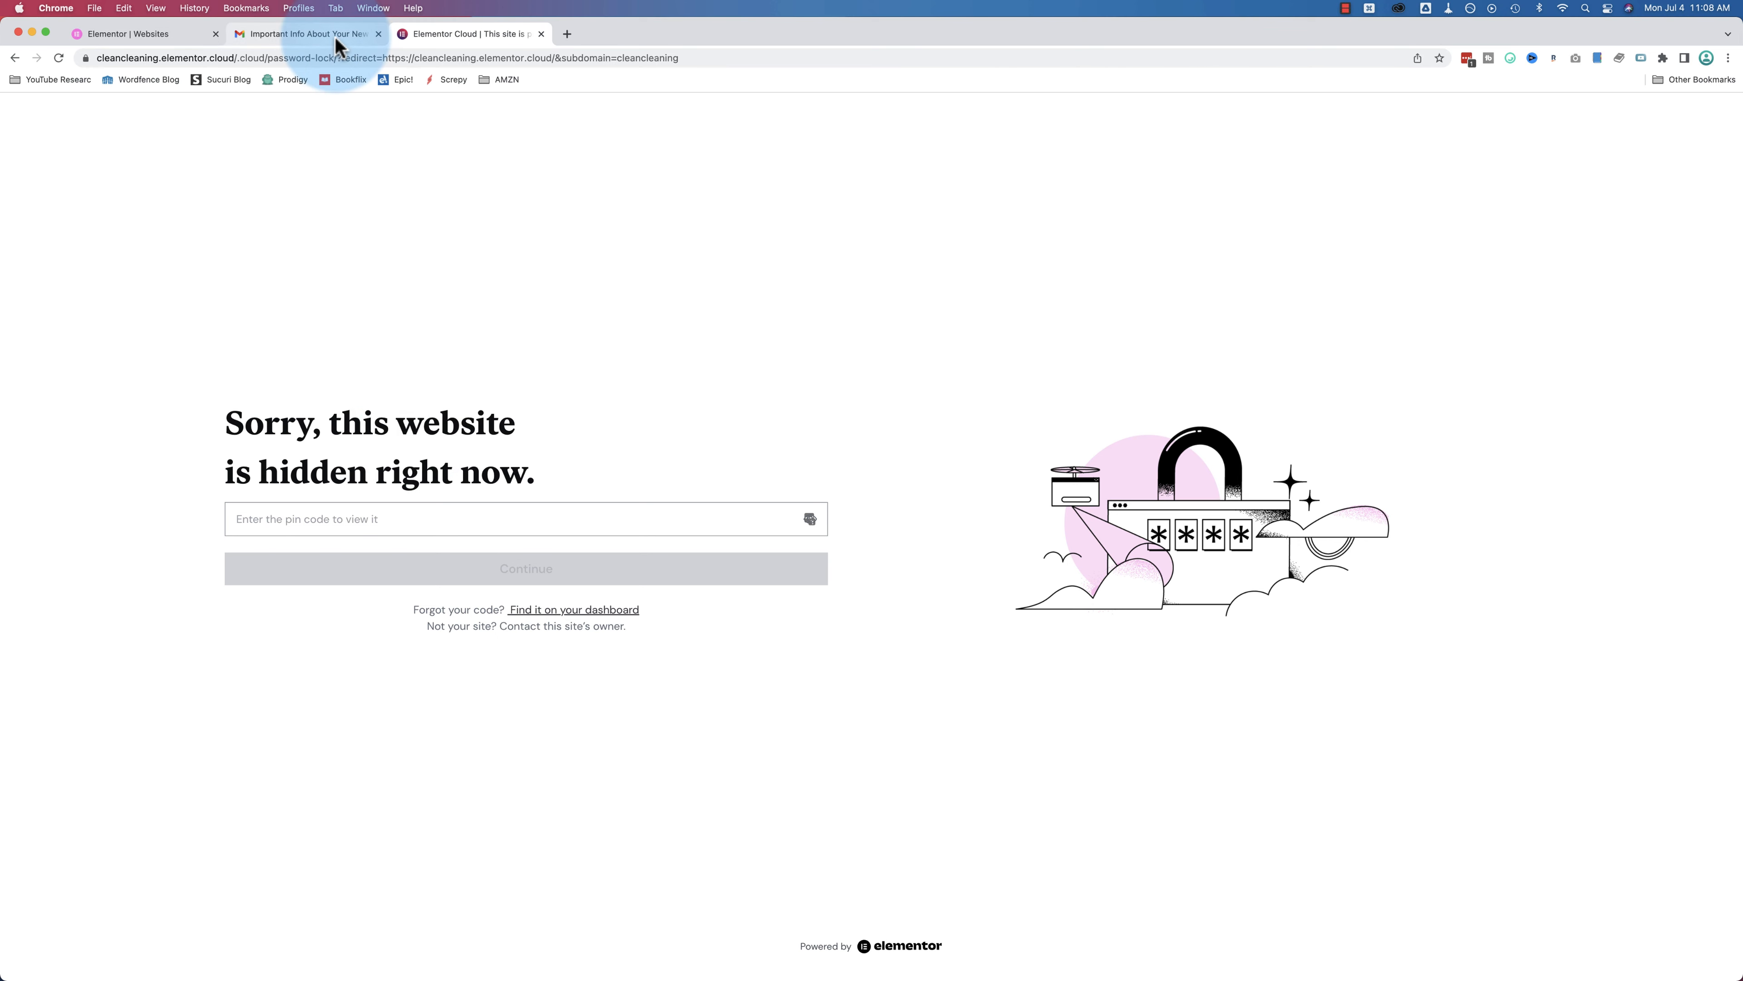
{"action": "left_click", "coordinate": [308, 34]}
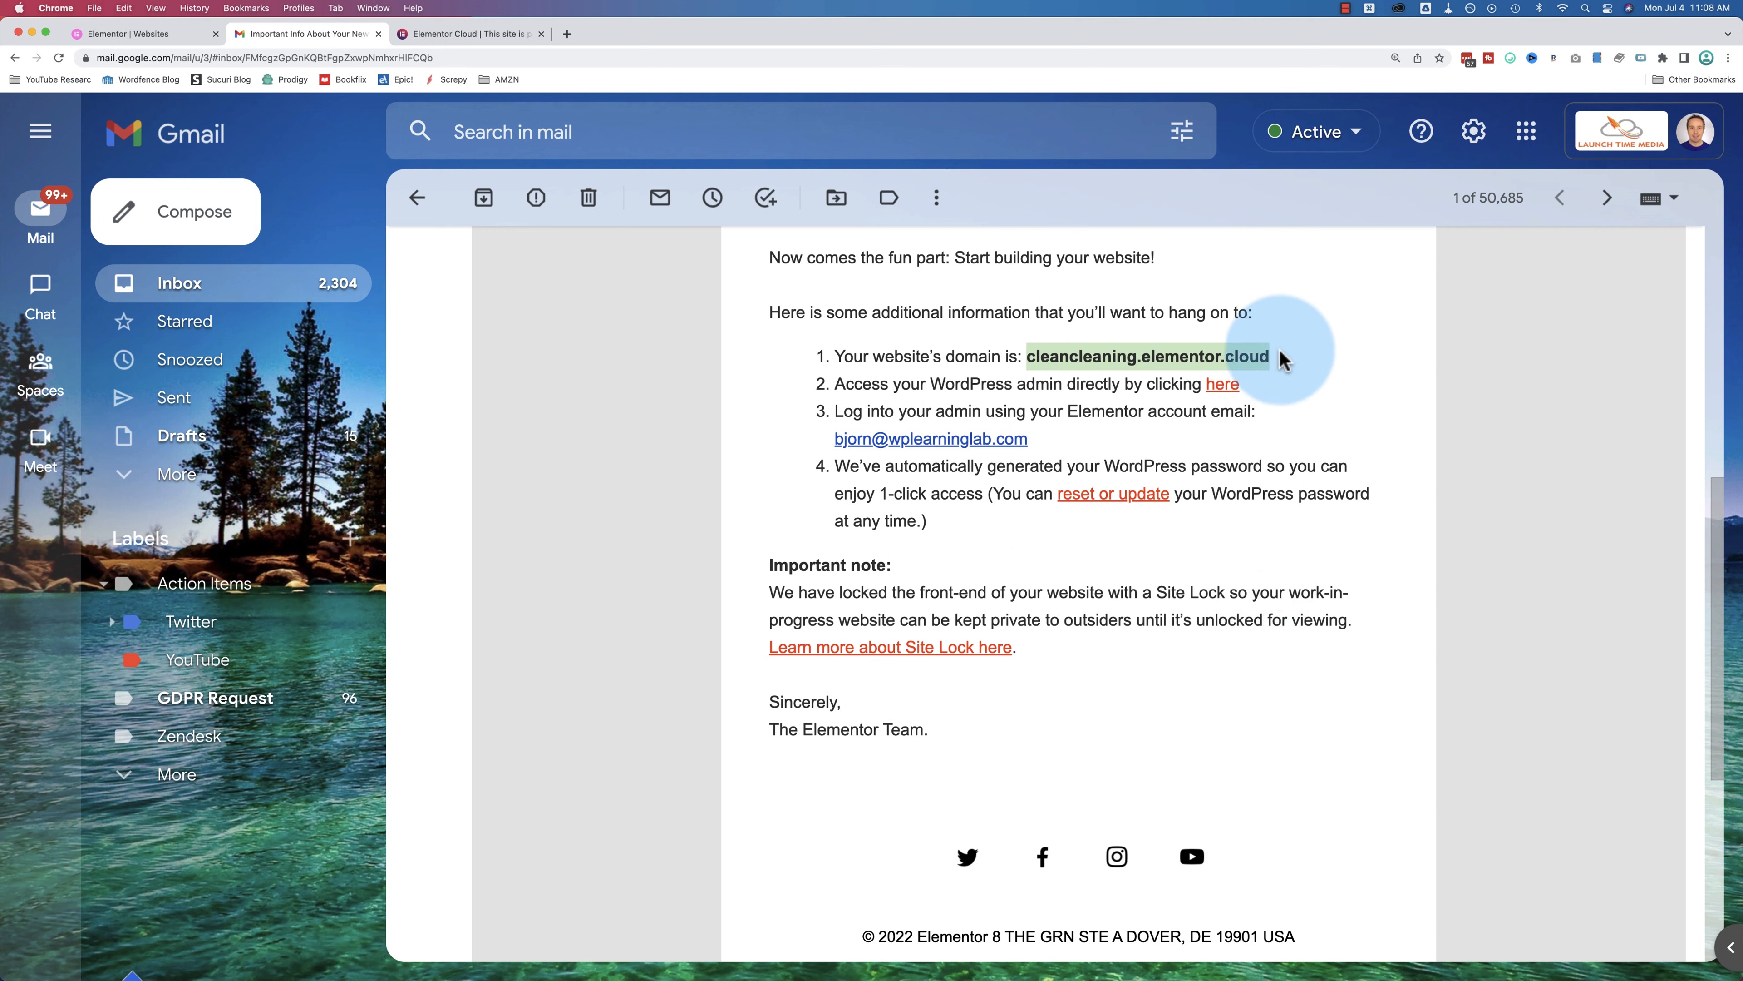
Step: Read the email's Site Lock note, then open its WordPress admin login link
{"action": "left_click_drag", "start_coordinate": [1280, 352], "coordinate": [1027, 356]}
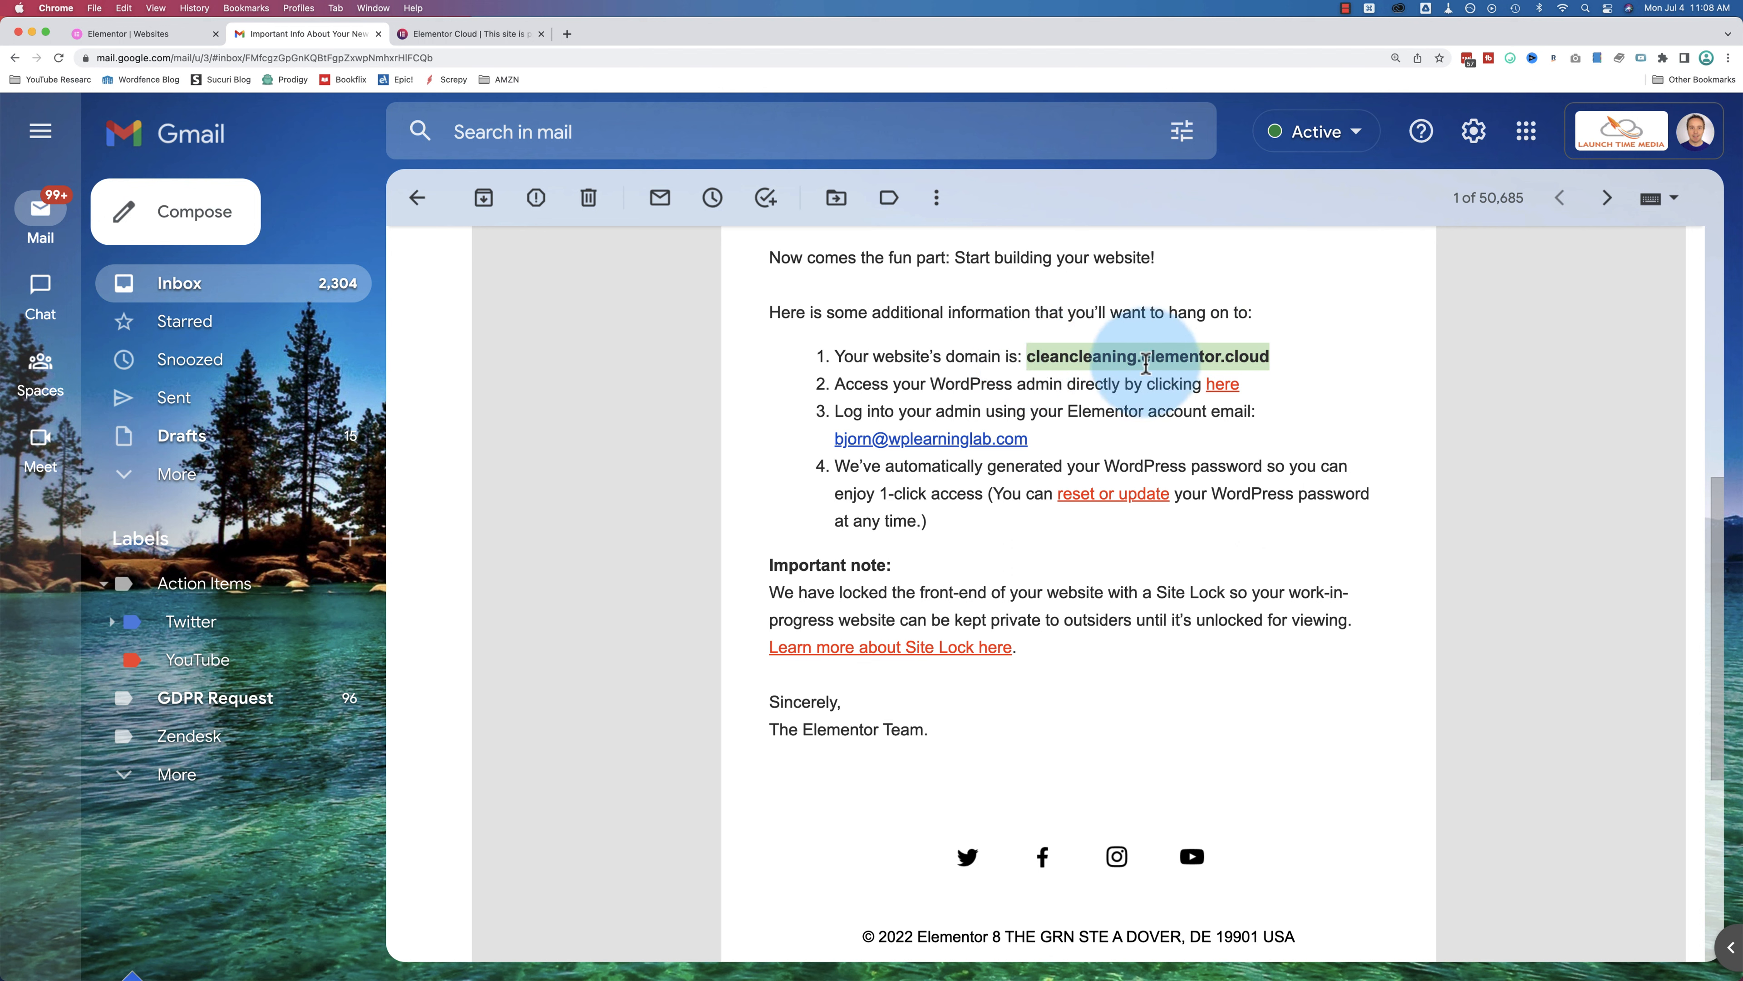
{"action": "left_click", "coordinate": [1088, 386]}
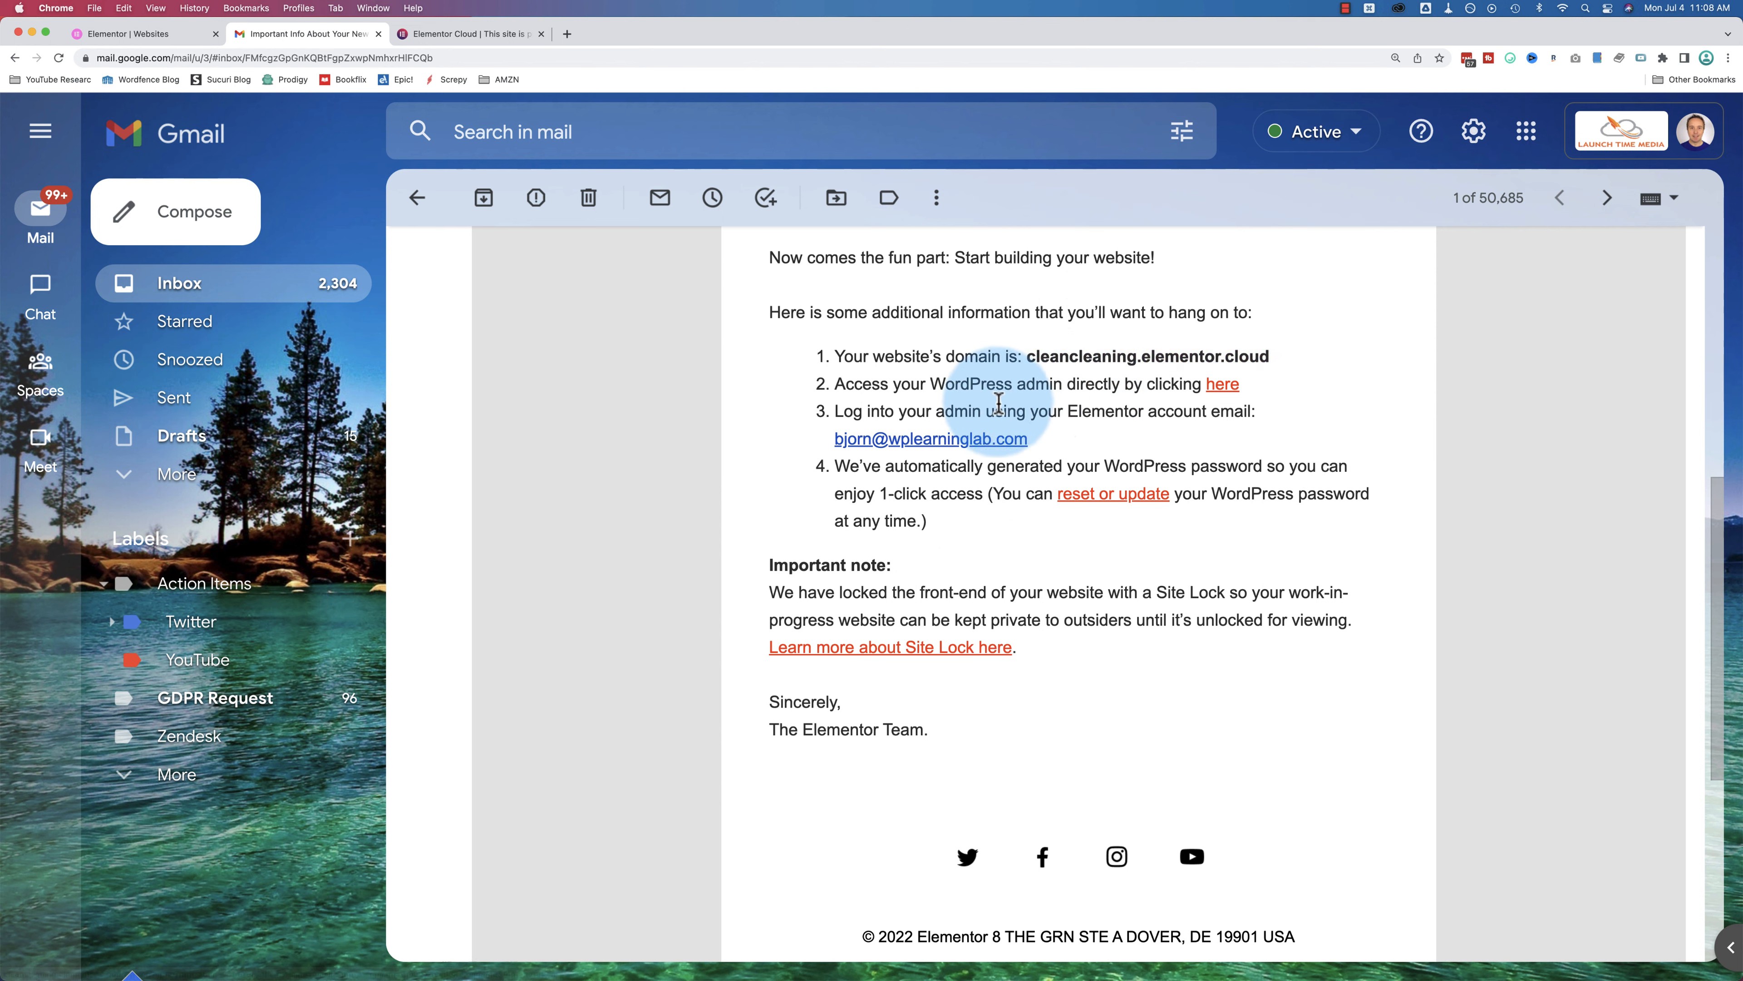
{"action": "scroll", "coordinate": [1019, 467], "scroll_direction": "down", "scroll_amount": 3}
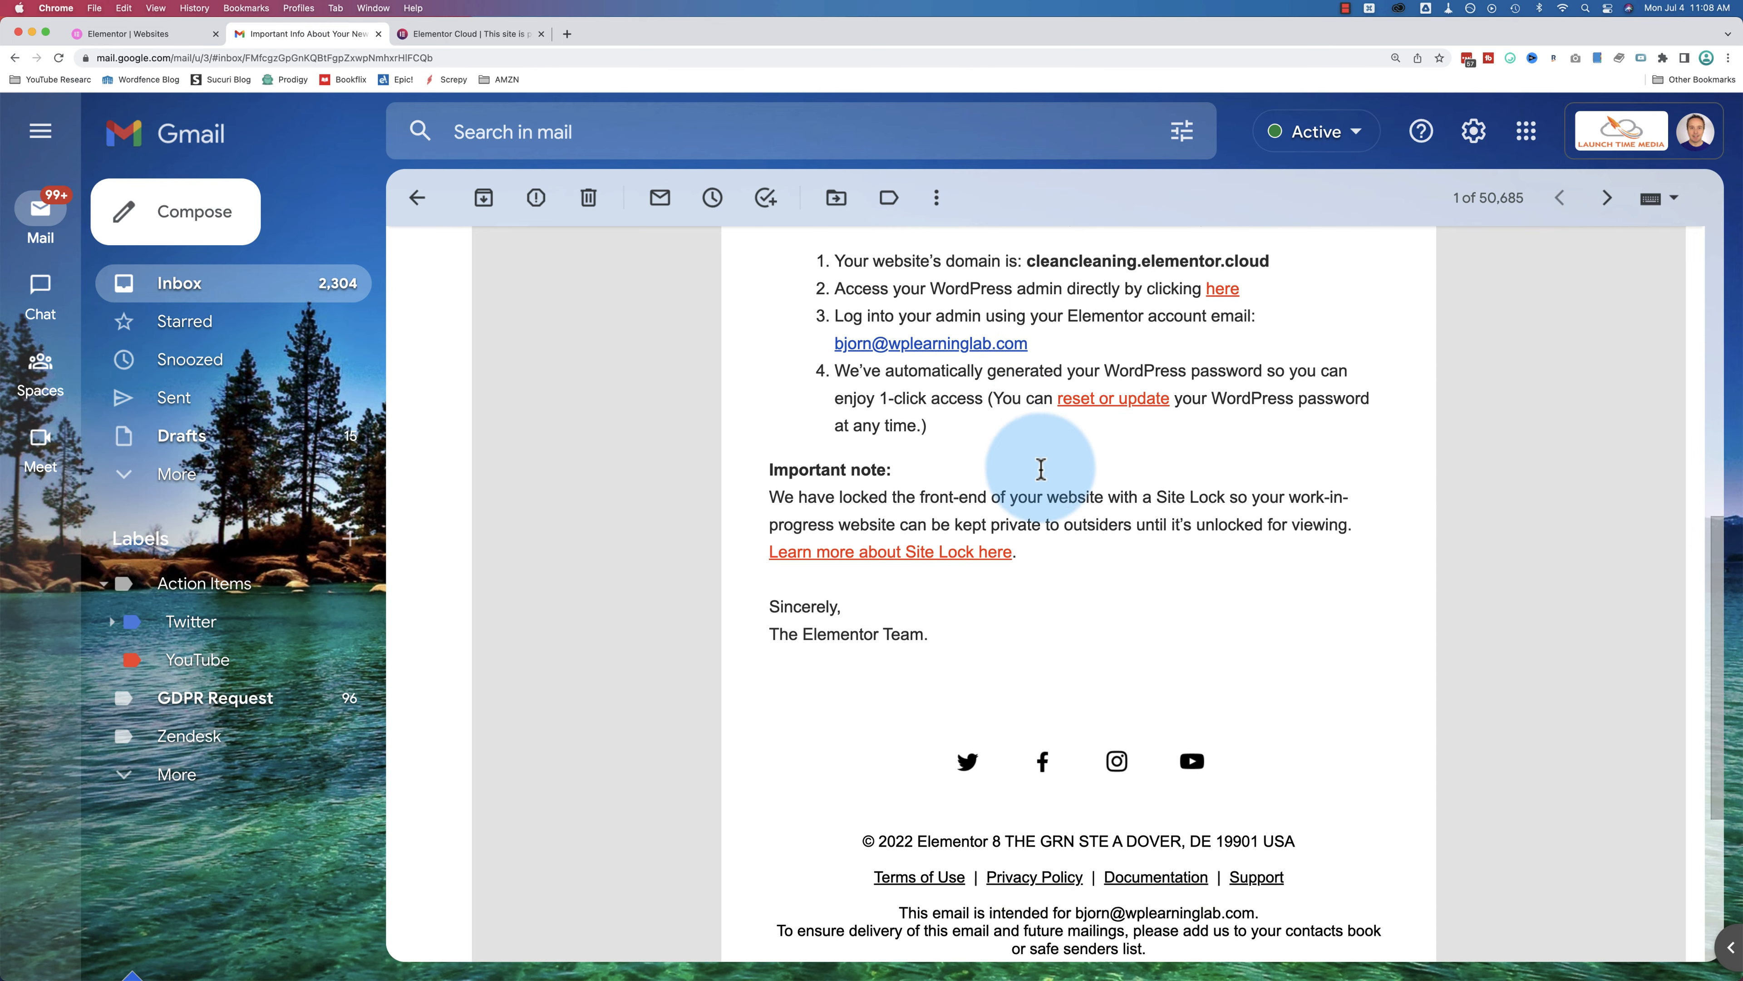
{"action": "left_click_drag", "start_coordinate": [789, 498], "coordinate": [1157, 522]}
{"action": "left_click", "coordinate": [1128, 532]}
{"action": "scroll", "coordinate": [1136, 511], "scroll_direction": "up", "scroll_amount": 2}
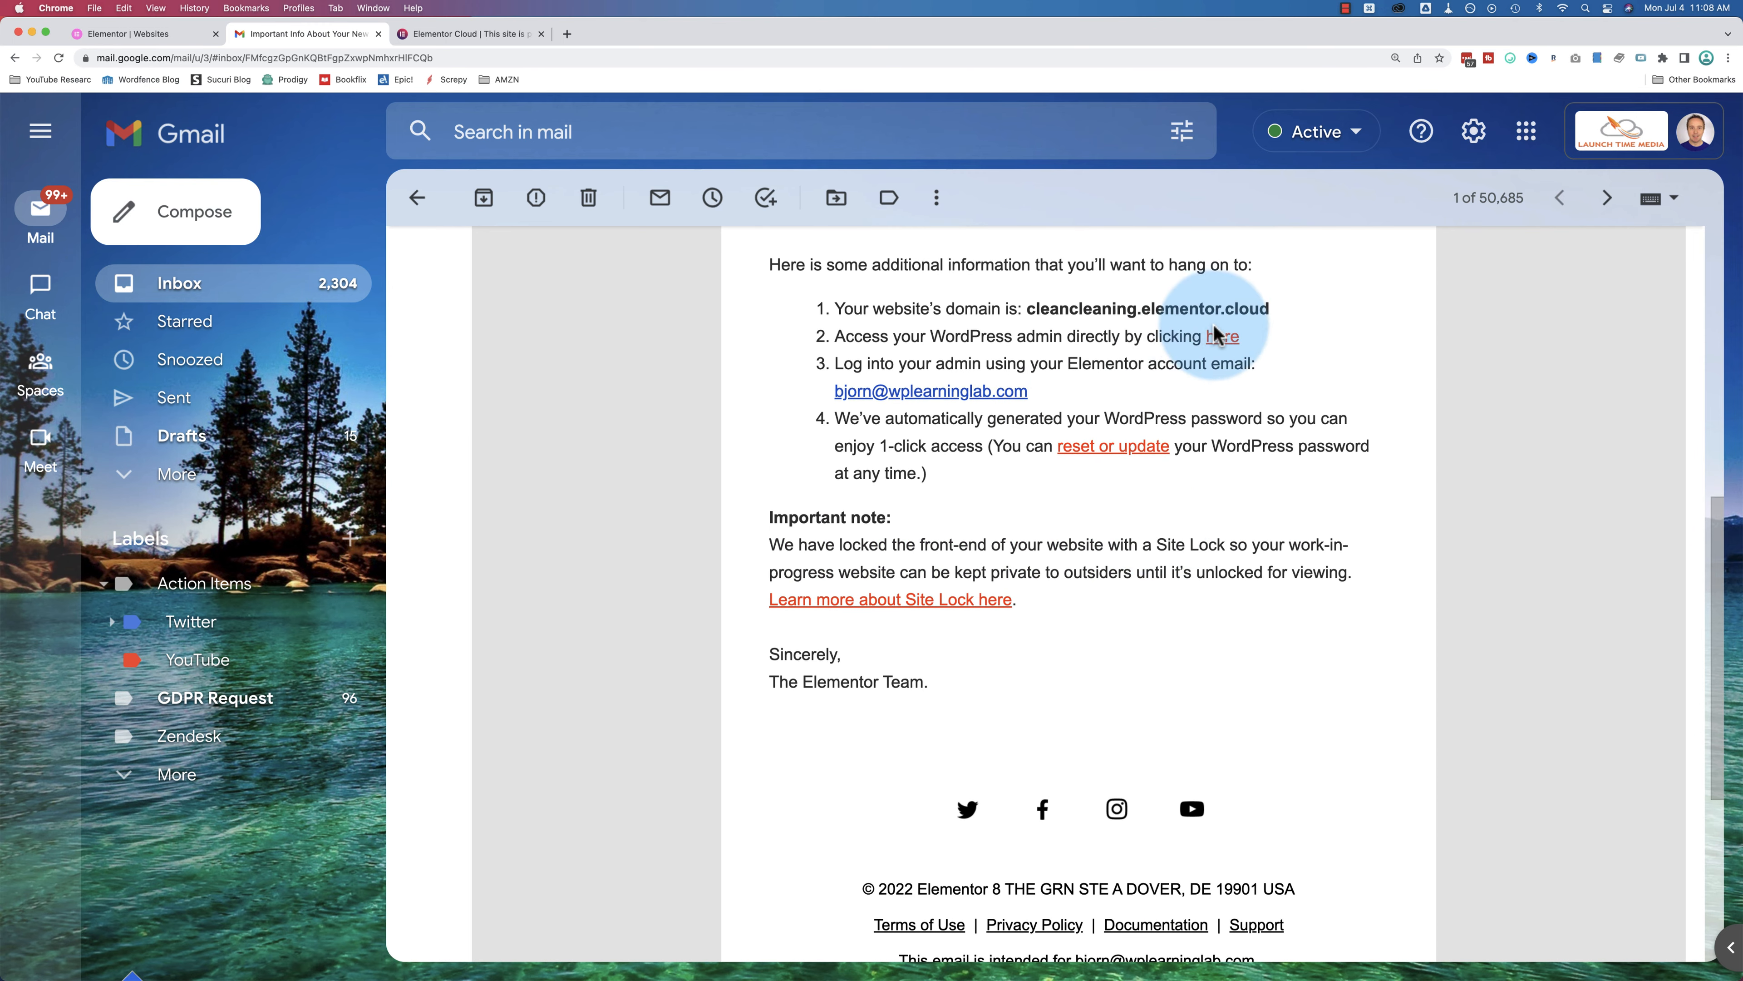
{"action": "left_click", "coordinate": [1227, 336]}
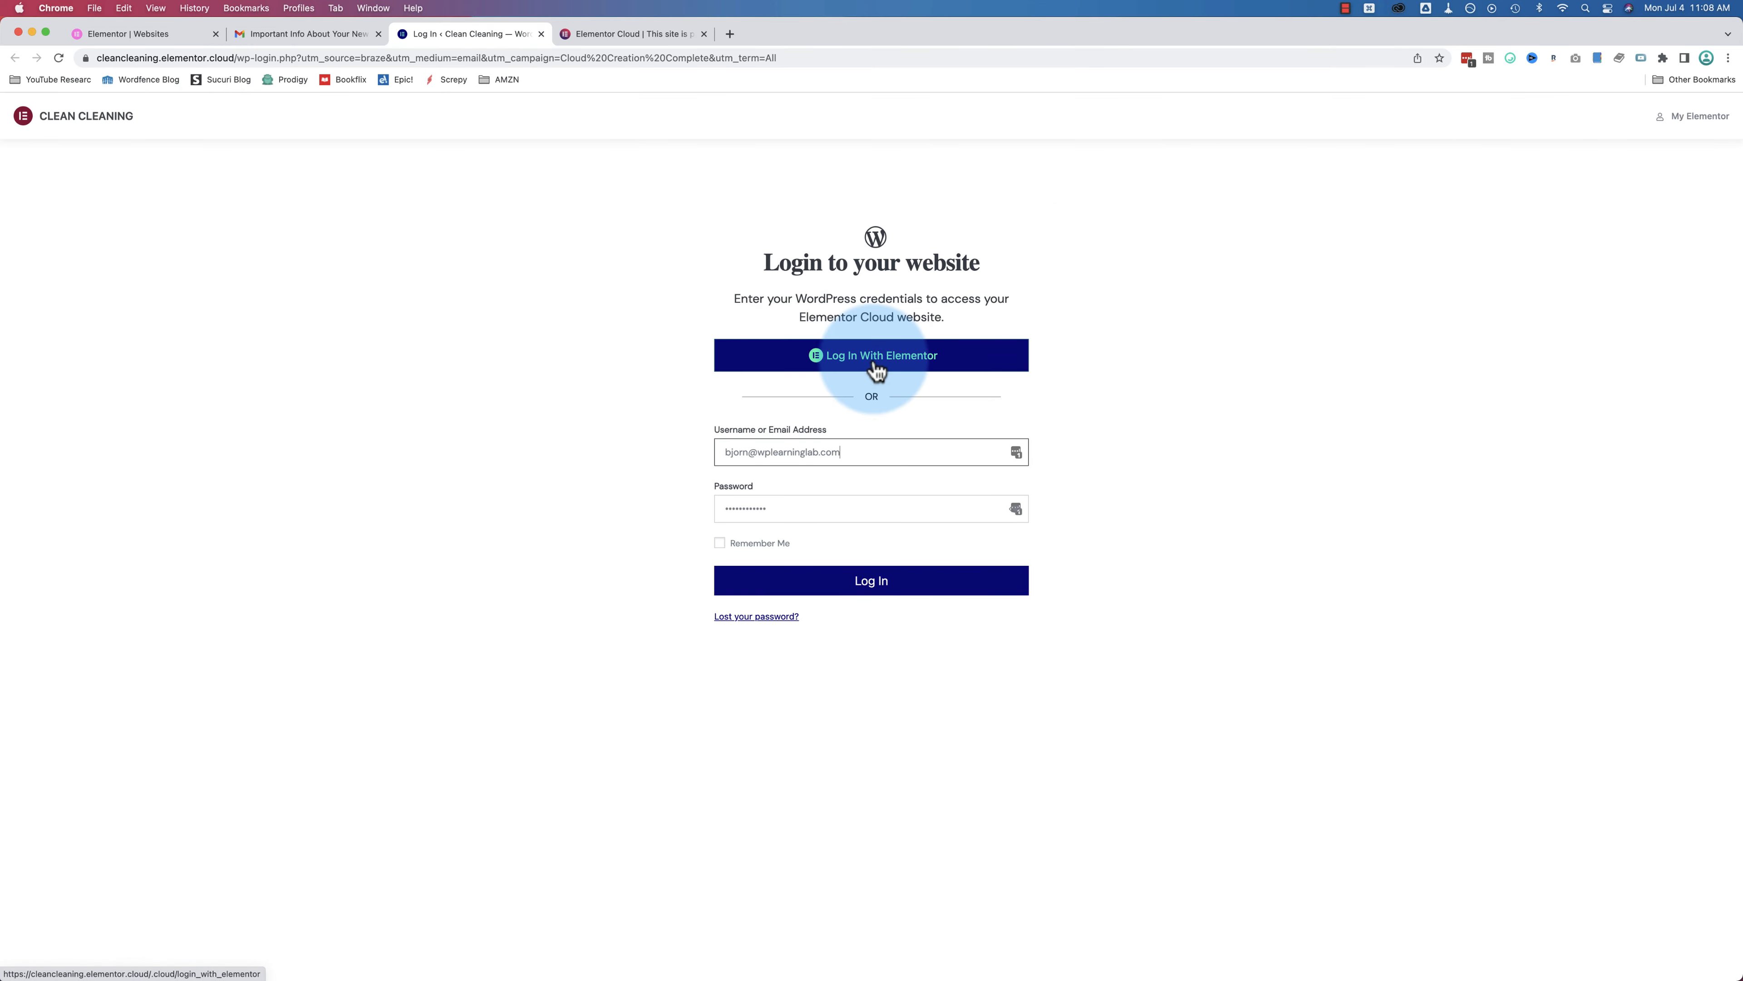
Step: Log in to the Clean Cleaning WordPress site using the Elementor account
{"action": "left_click", "coordinate": [882, 371]}
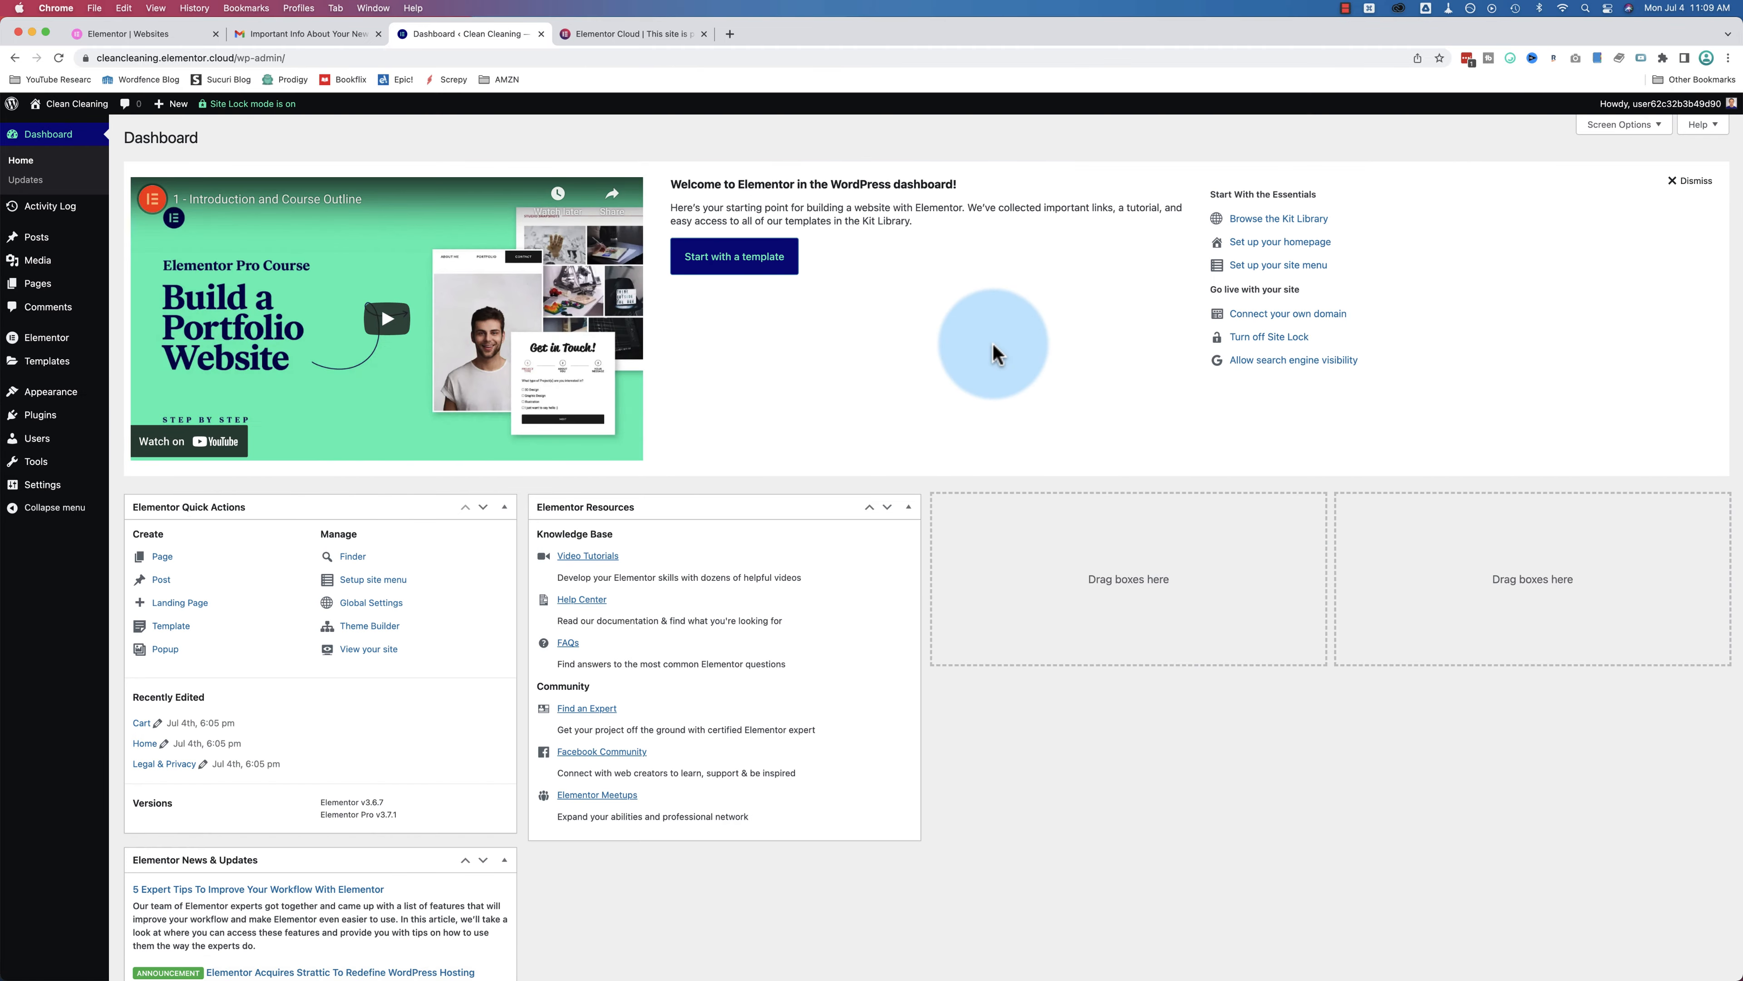
Step: Zoom the dashboard to 125% and fold the Elementor Quick Actions box open, then closed again
{"action": "key", "text": "super+plus"}
{"action": "key", "text": "super+plus"}
{"action": "key", "text": "super+plus"}
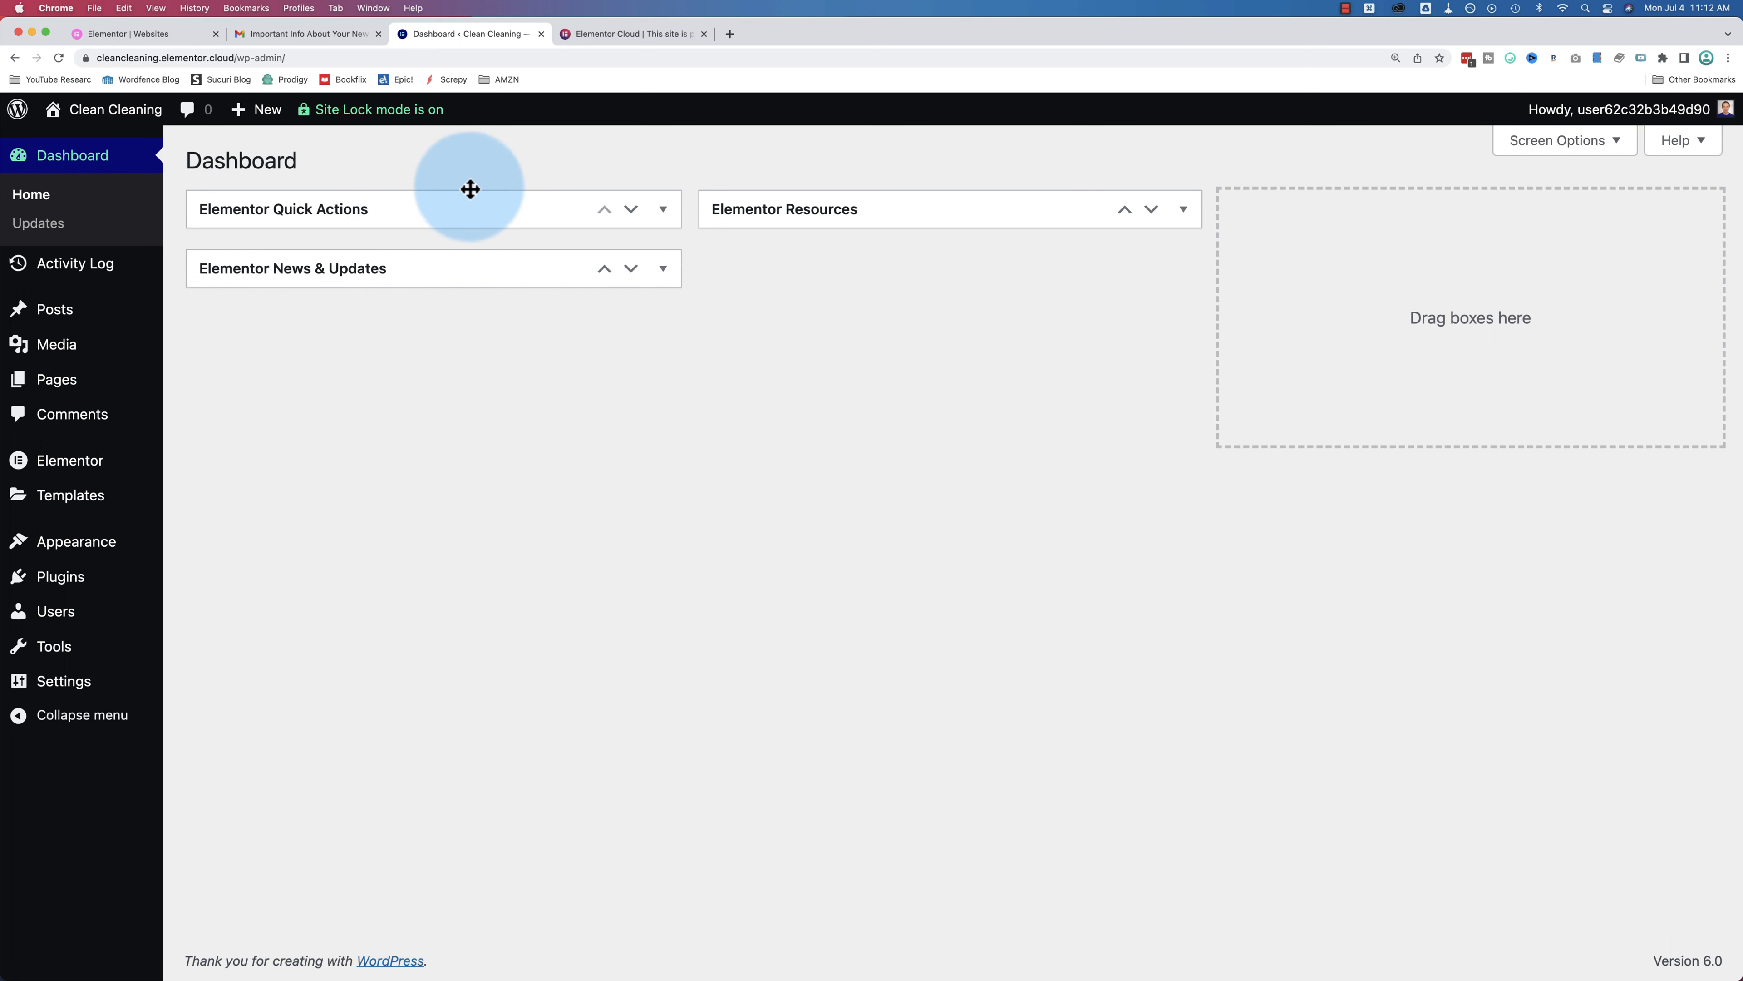
{"action": "left_click", "coordinate": [664, 212]}
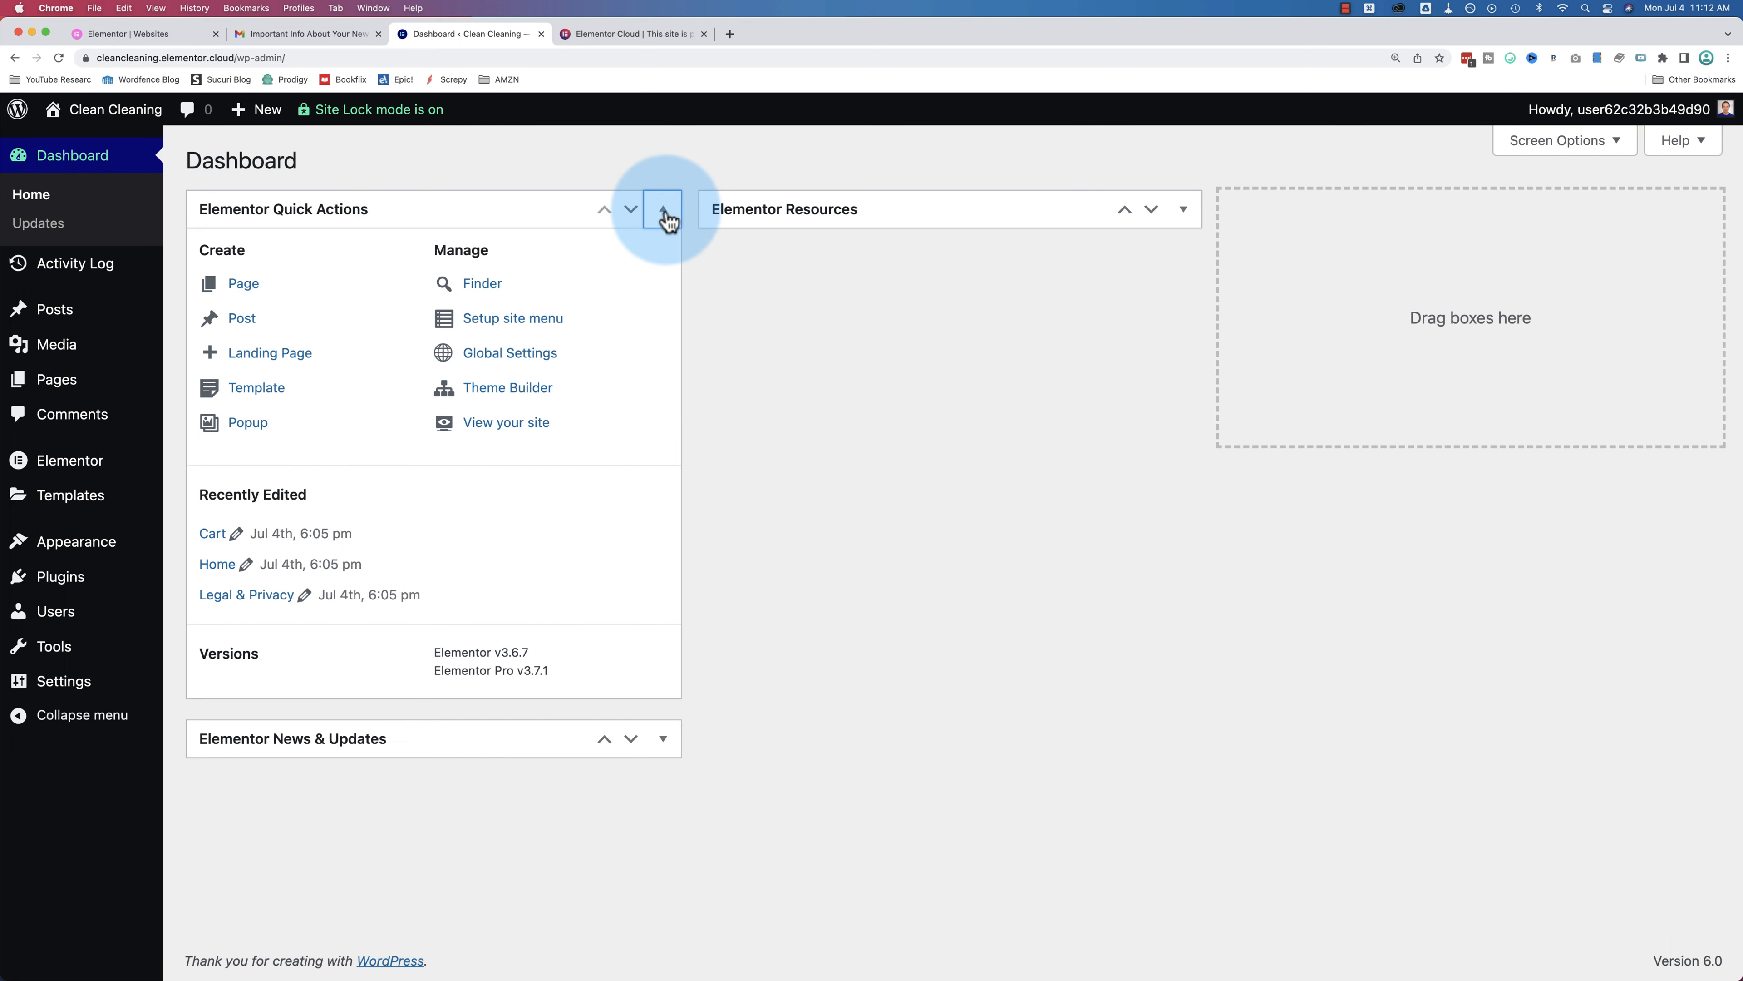
{"action": "left_click", "coordinate": [664, 217]}
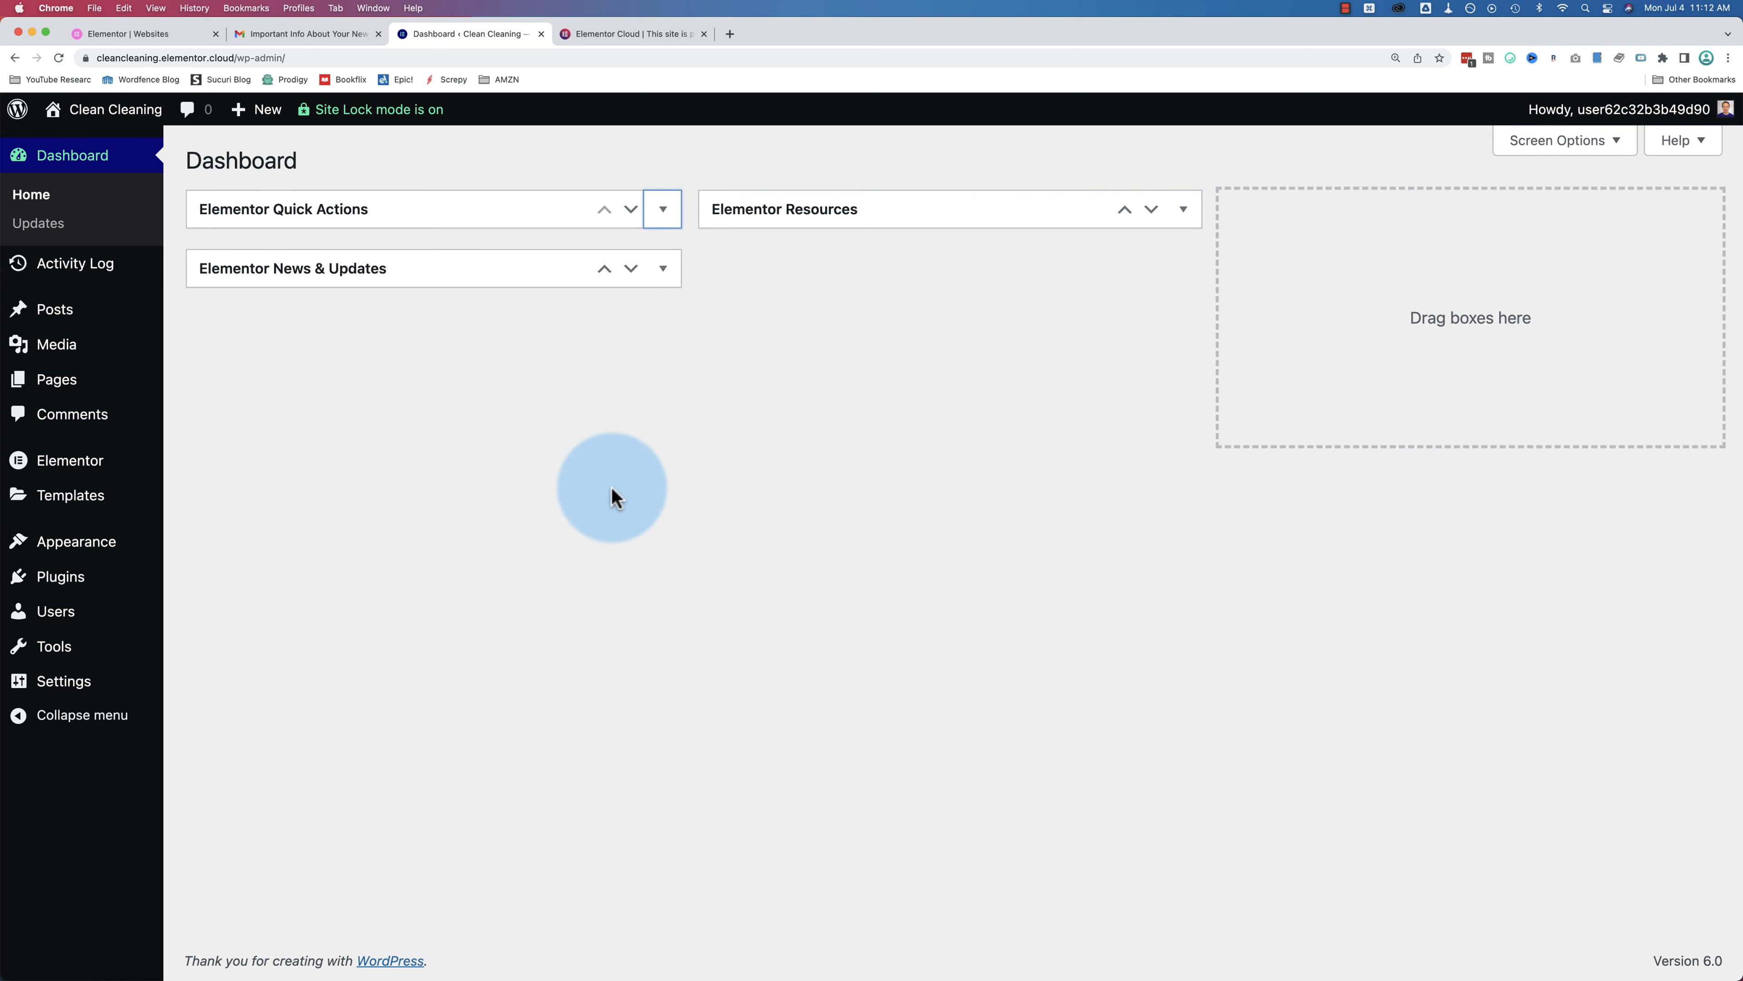
{"action": "mouse_move", "coordinate": [115, 110]}
Step: Open the live Clean Cleaning homepage in a new tab and scroll down through it
{"action": "left_click", "coordinate": [69, 156], "text": "super"}
{"action": "left_click", "coordinate": [638, 34]}
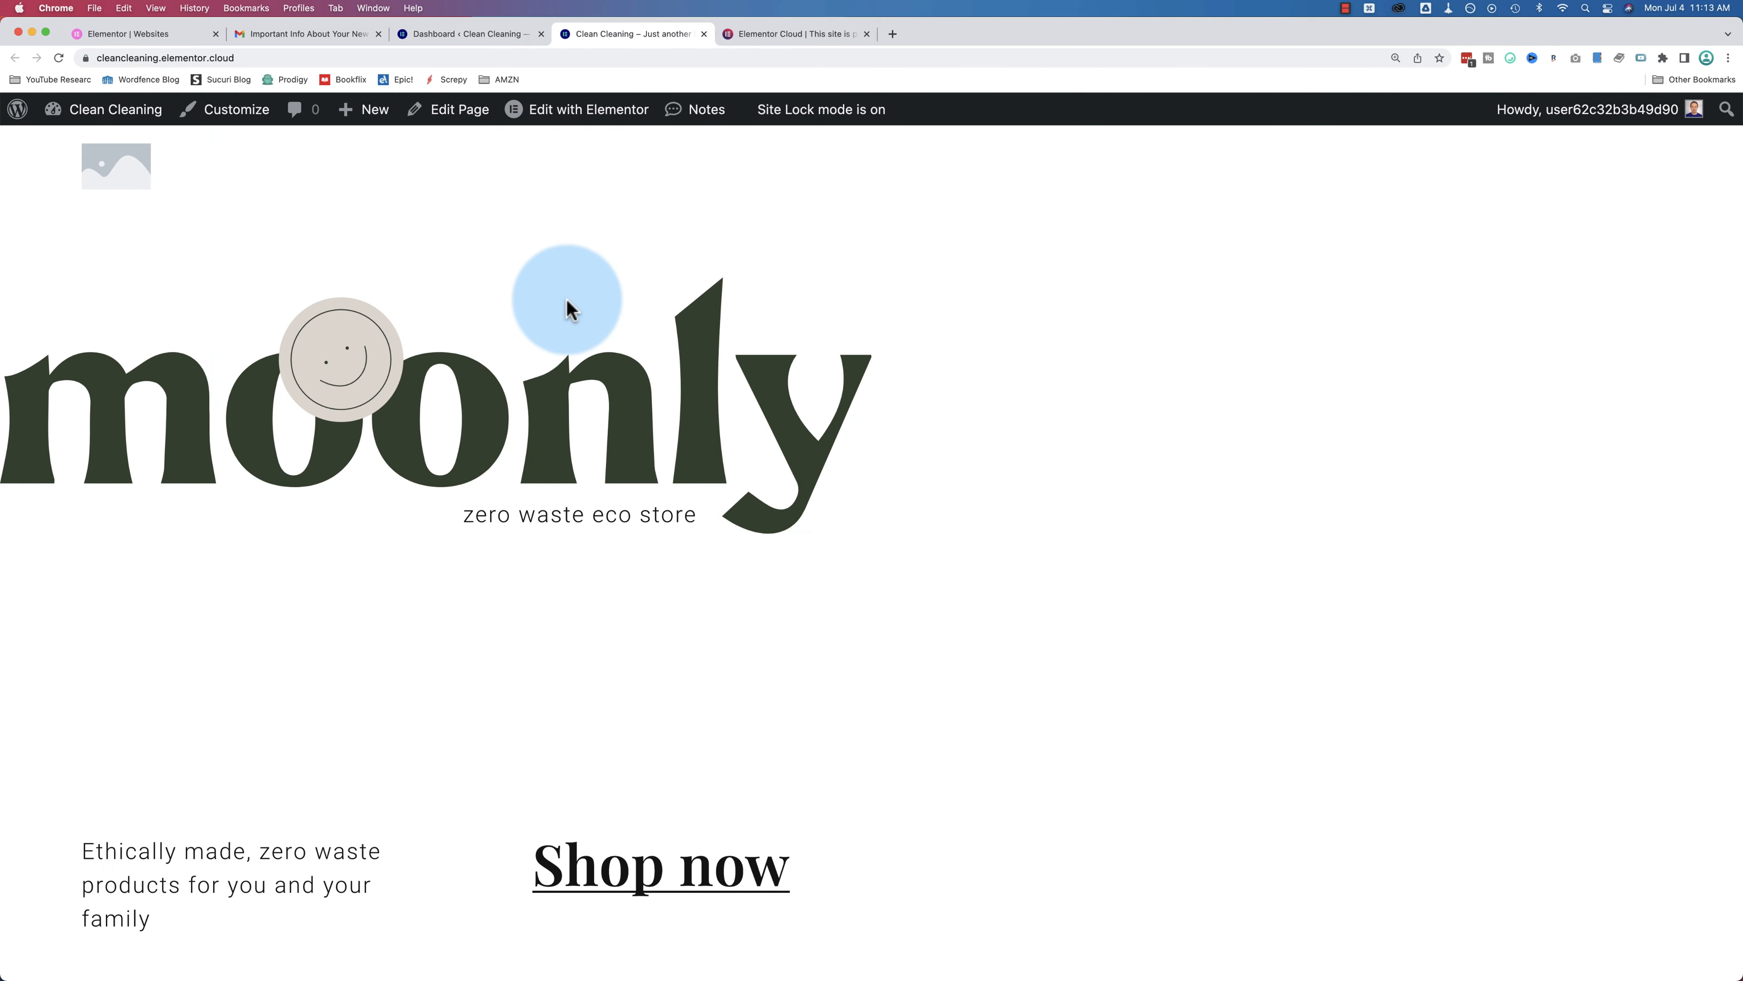
{"action": "scroll", "coordinate": [570, 309], "scroll_direction": "down", "scroll_amount": 15}
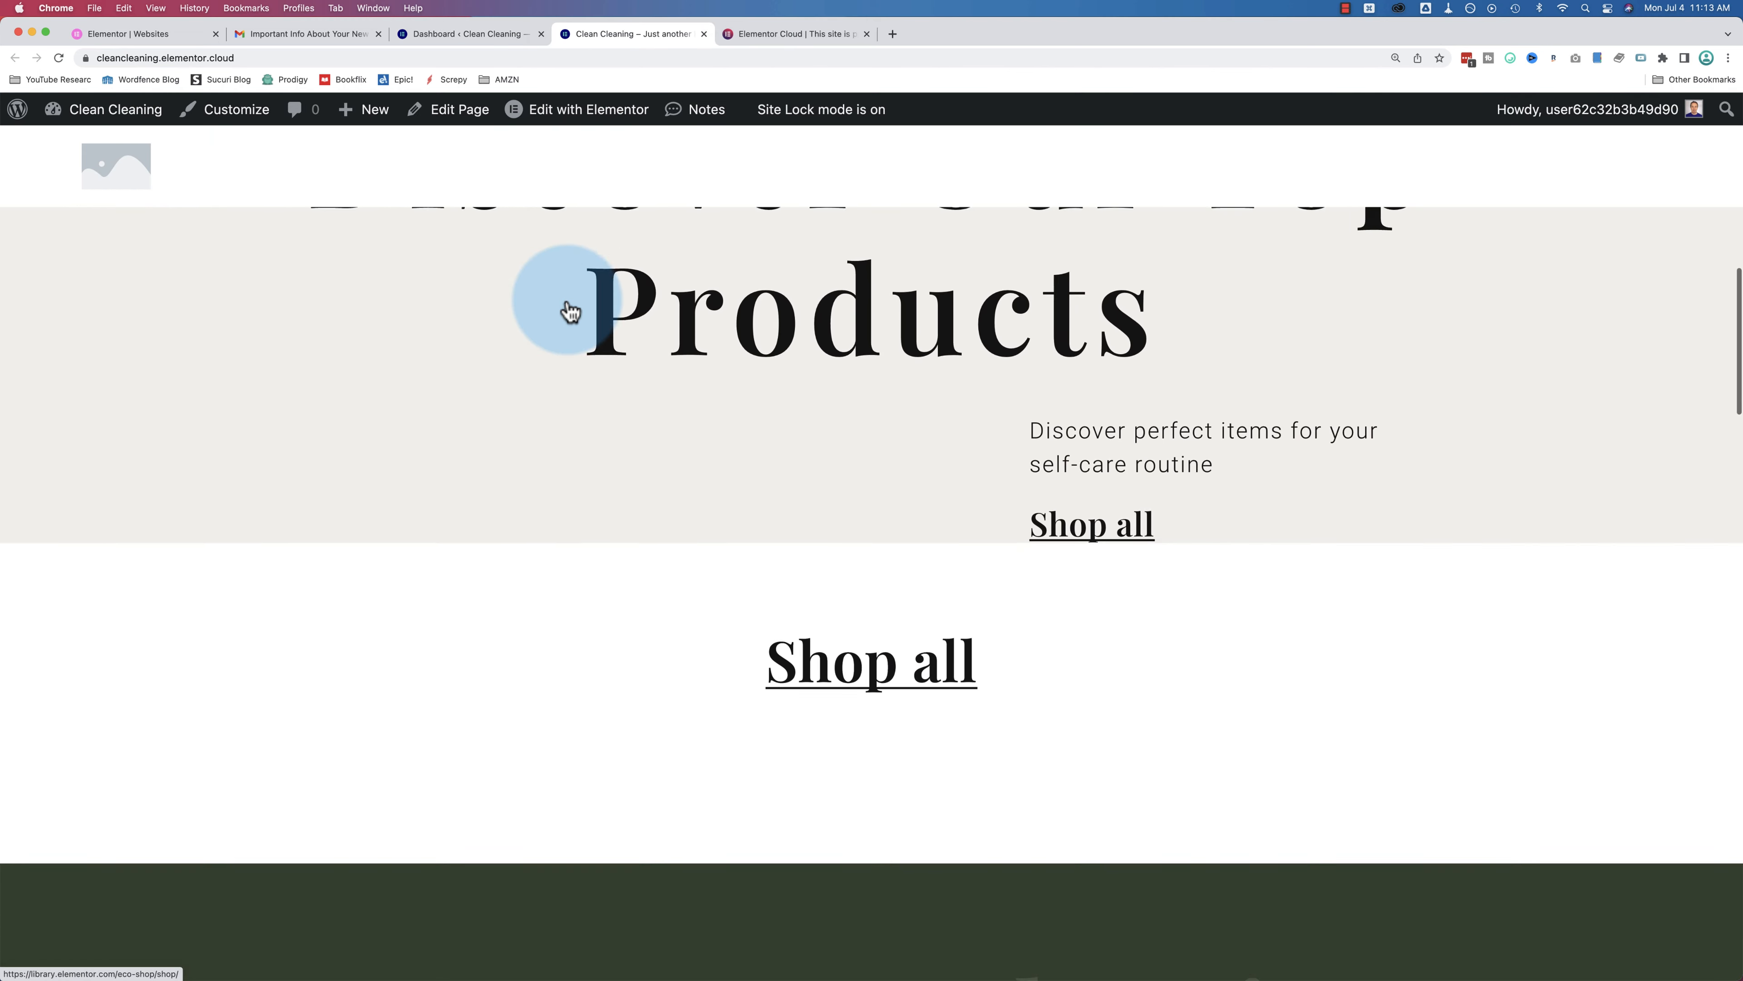
{"action": "scroll", "coordinate": [569, 309], "scroll_direction": "down", "scroll_amount": 15}
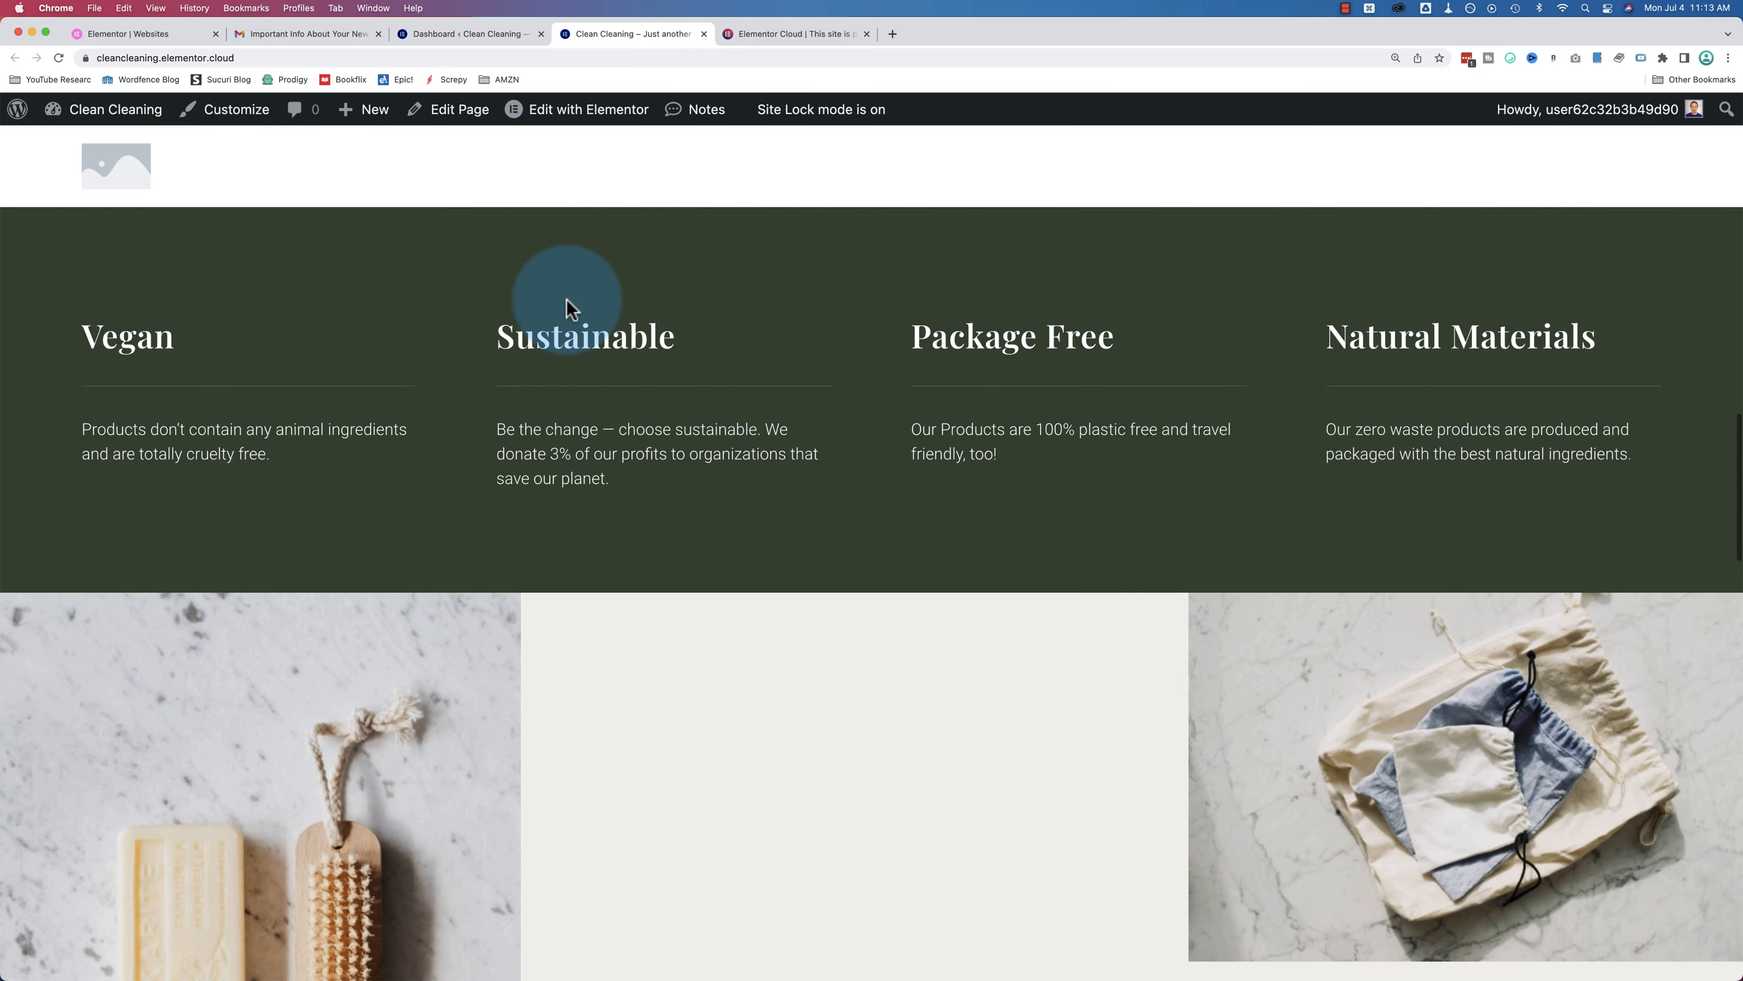
{"action": "scroll", "coordinate": [570, 309], "scroll_direction": "down", "scroll_amount": 15}
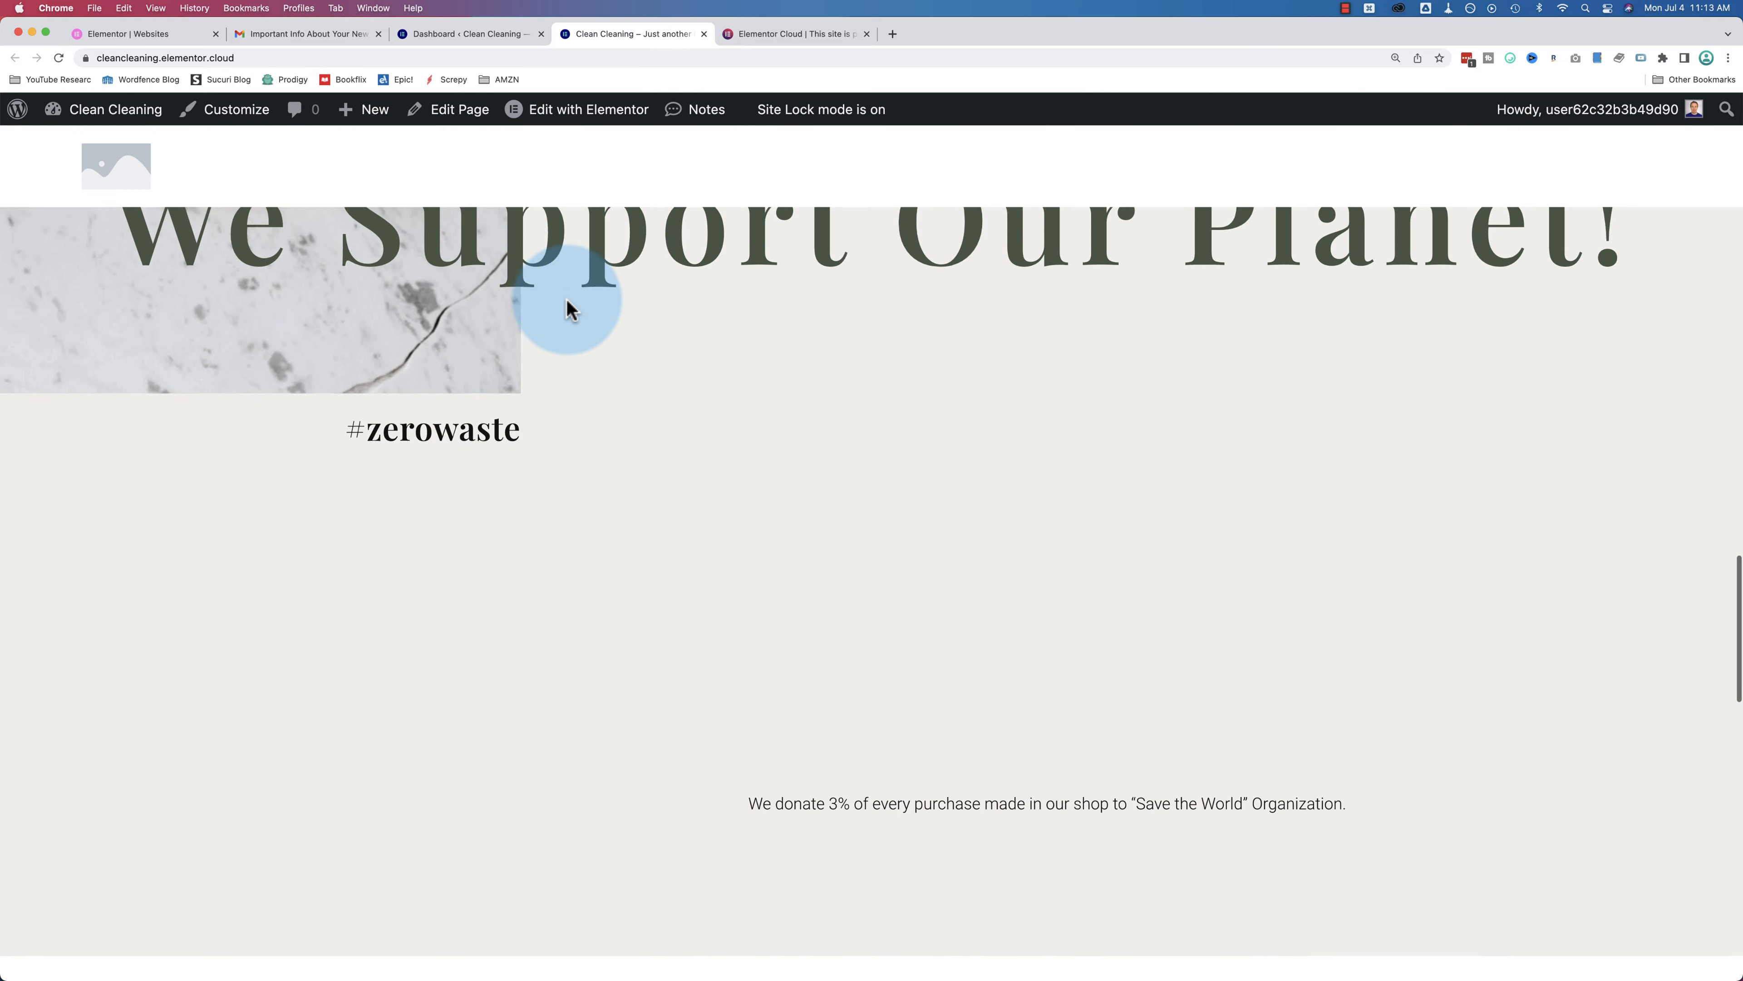
{"action": "scroll", "coordinate": [566, 298], "scroll_direction": "down", "scroll_amount": 15}
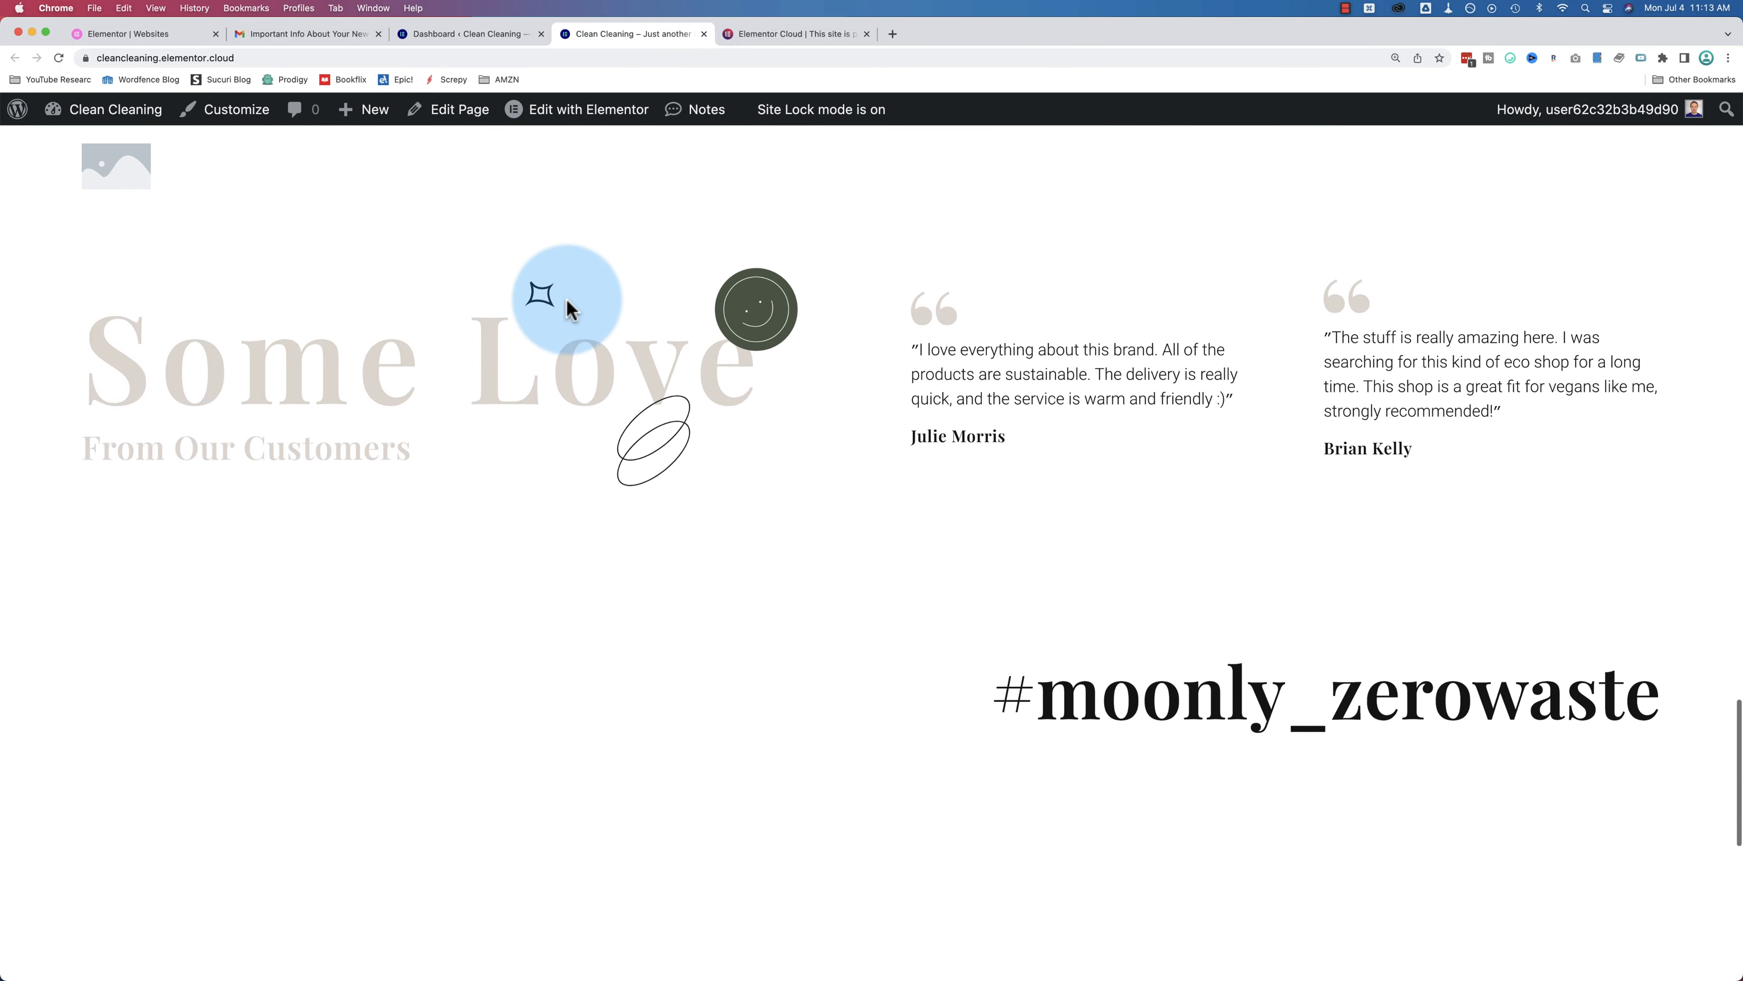
{"action": "scroll", "coordinate": [566, 297], "scroll_direction": "down", "scroll_amount": 10}
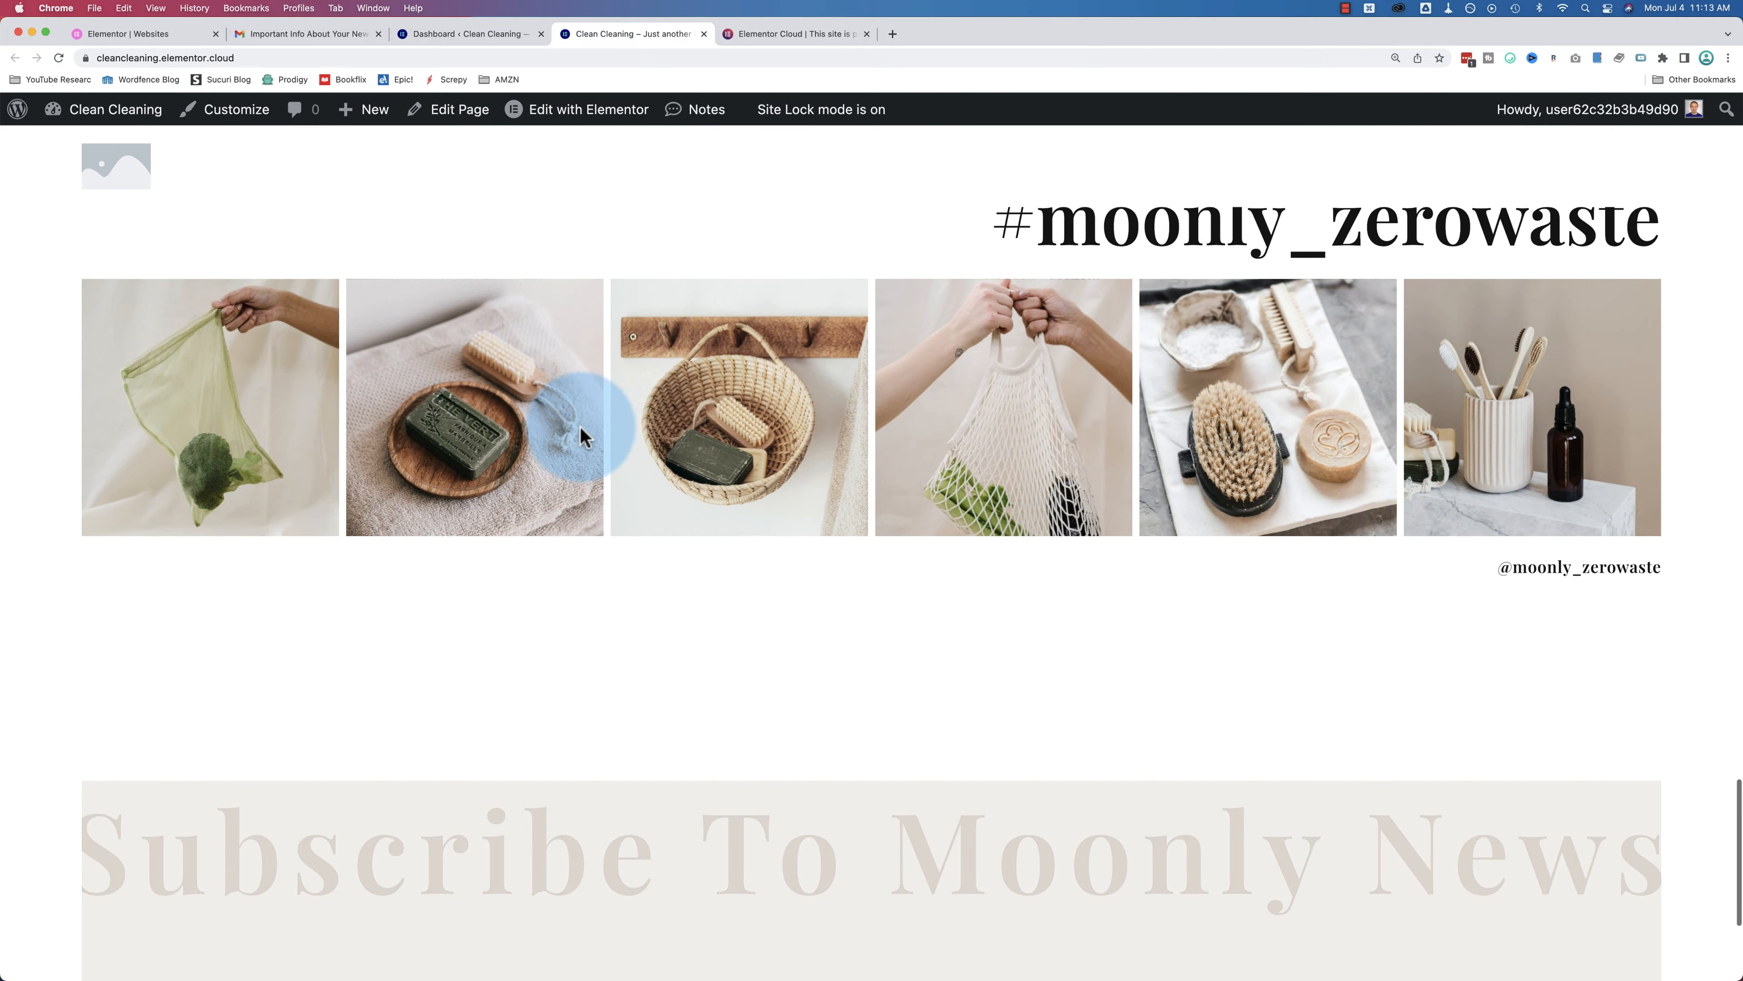
{"action": "scroll", "coordinate": [580, 436], "scroll_direction": "down", "scroll_amount": 5}
Step: Scroll back over the Eco Shop homepage sections, then close the live-site tab
{"action": "scroll", "coordinate": [580, 439], "scroll_direction": "up", "scroll_amount": 15}
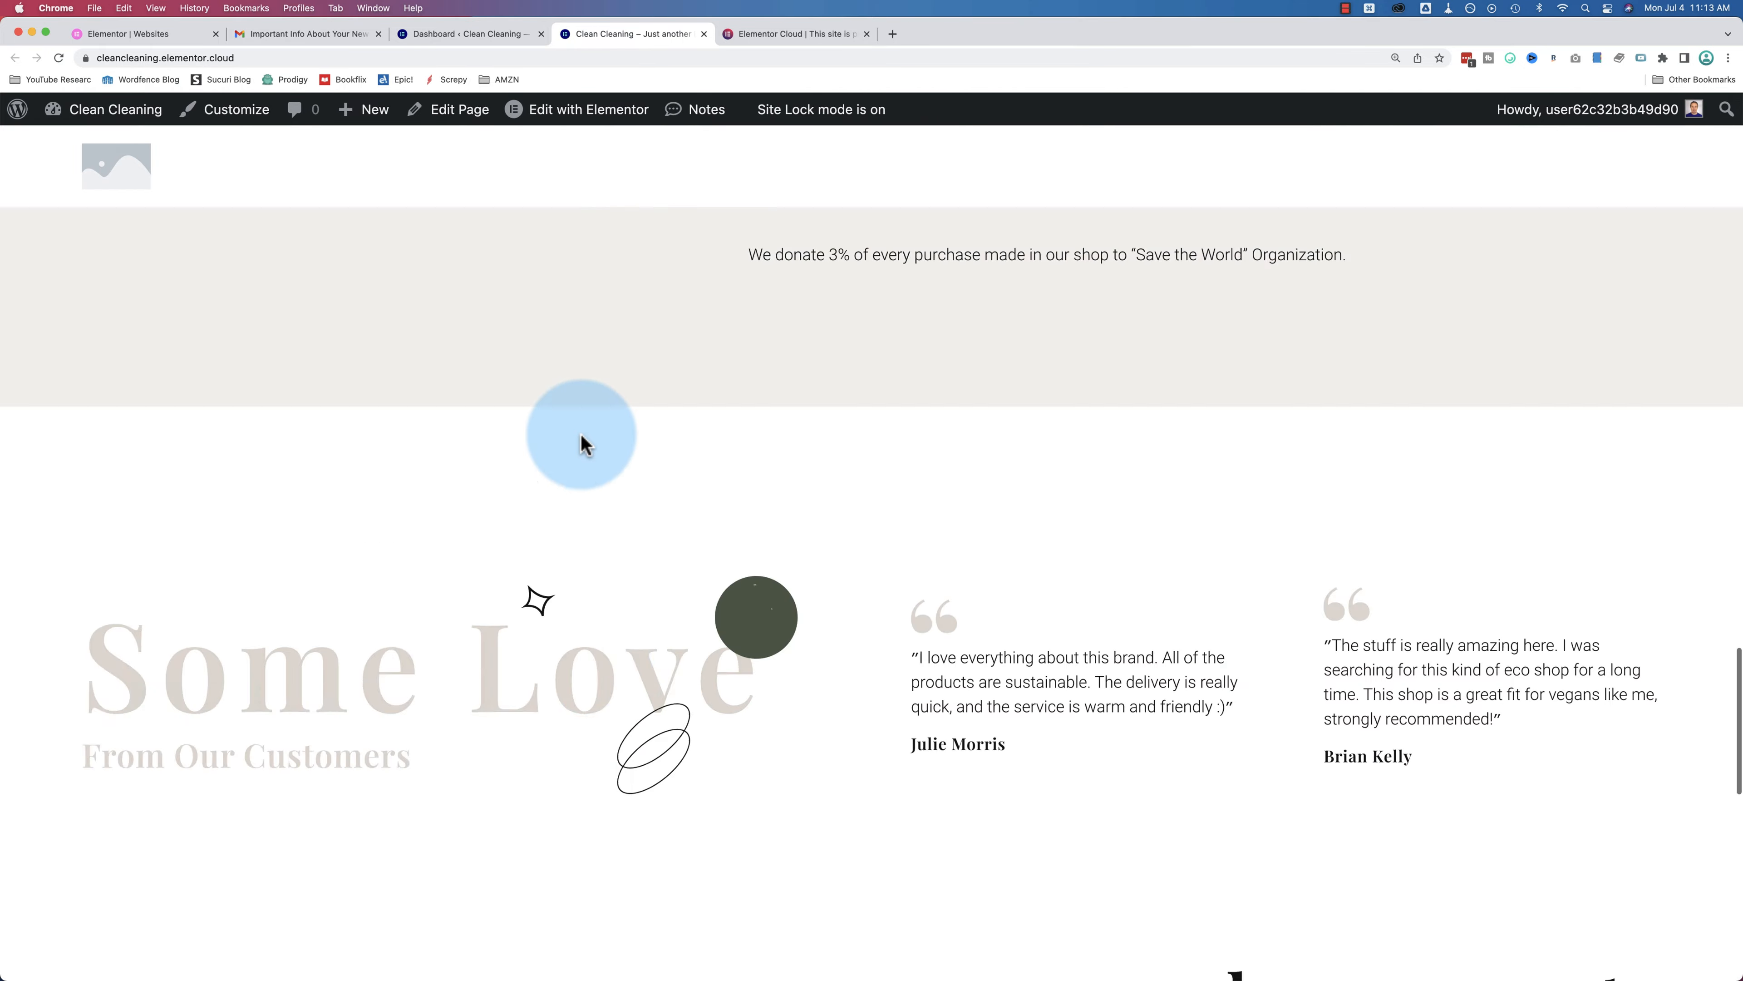
{"action": "scroll", "coordinate": [580, 440], "scroll_direction": "up", "scroll_amount": 15}
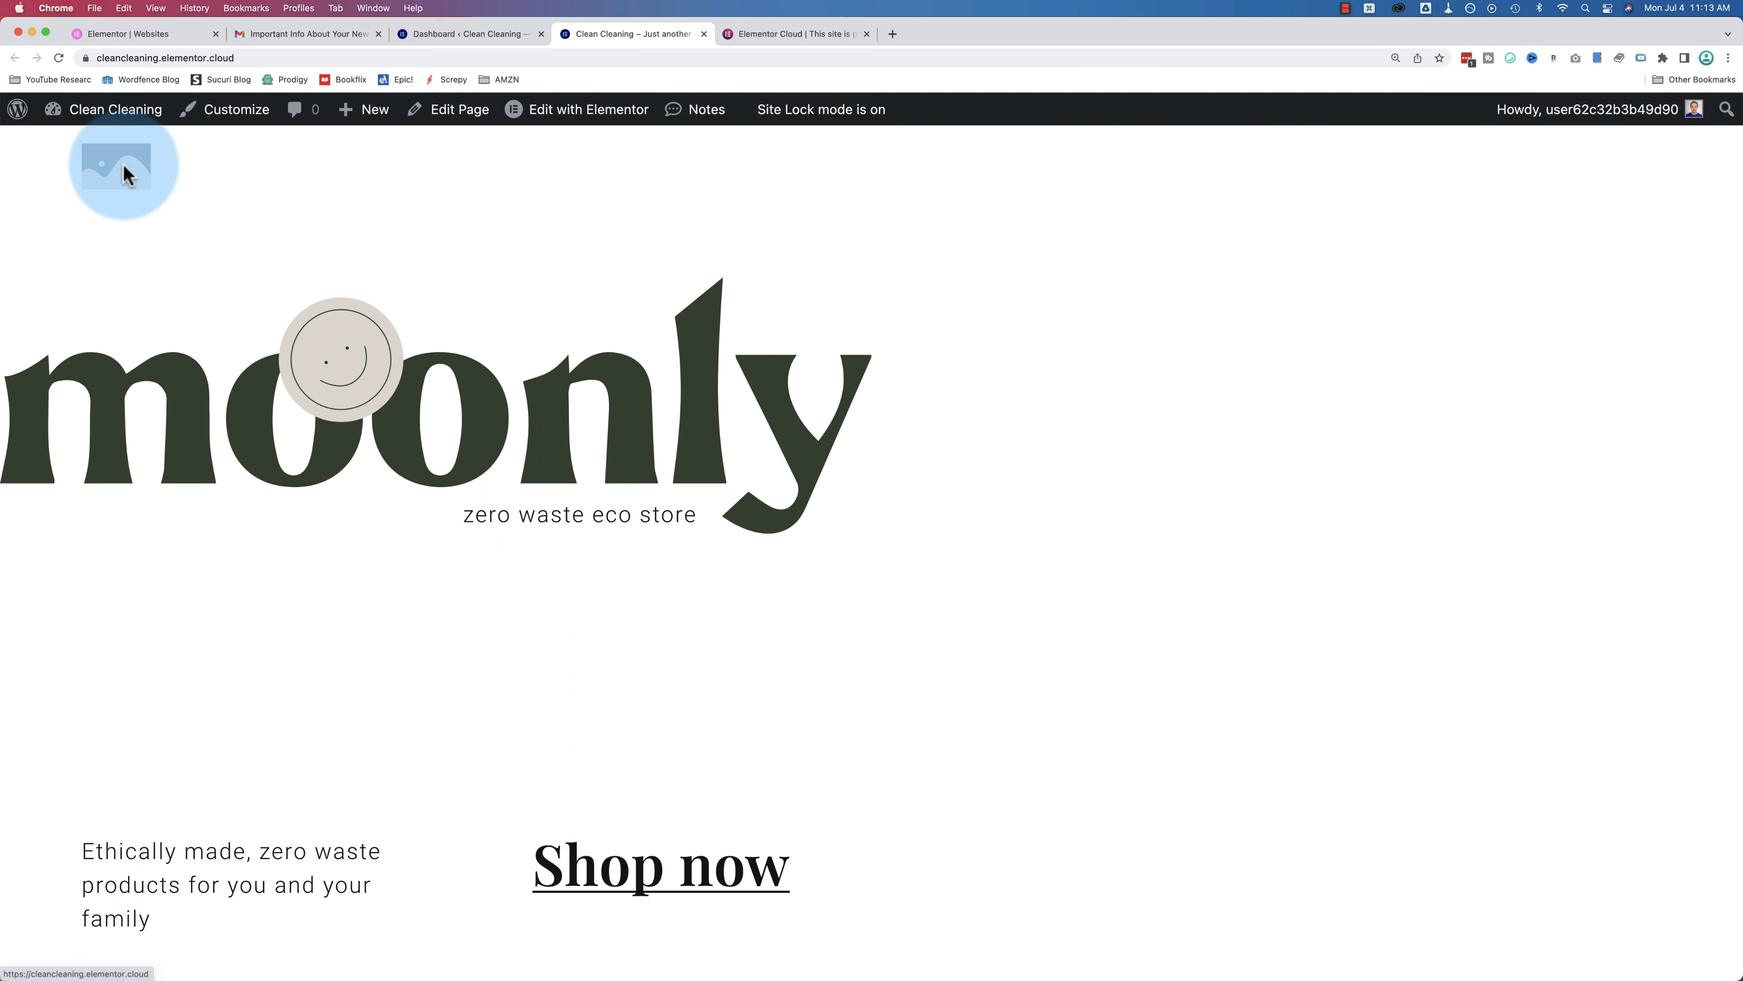
{"action": "scroll", "coordinate": [240, 182], "scroll_direction": "down", "scroll_amount": 3}
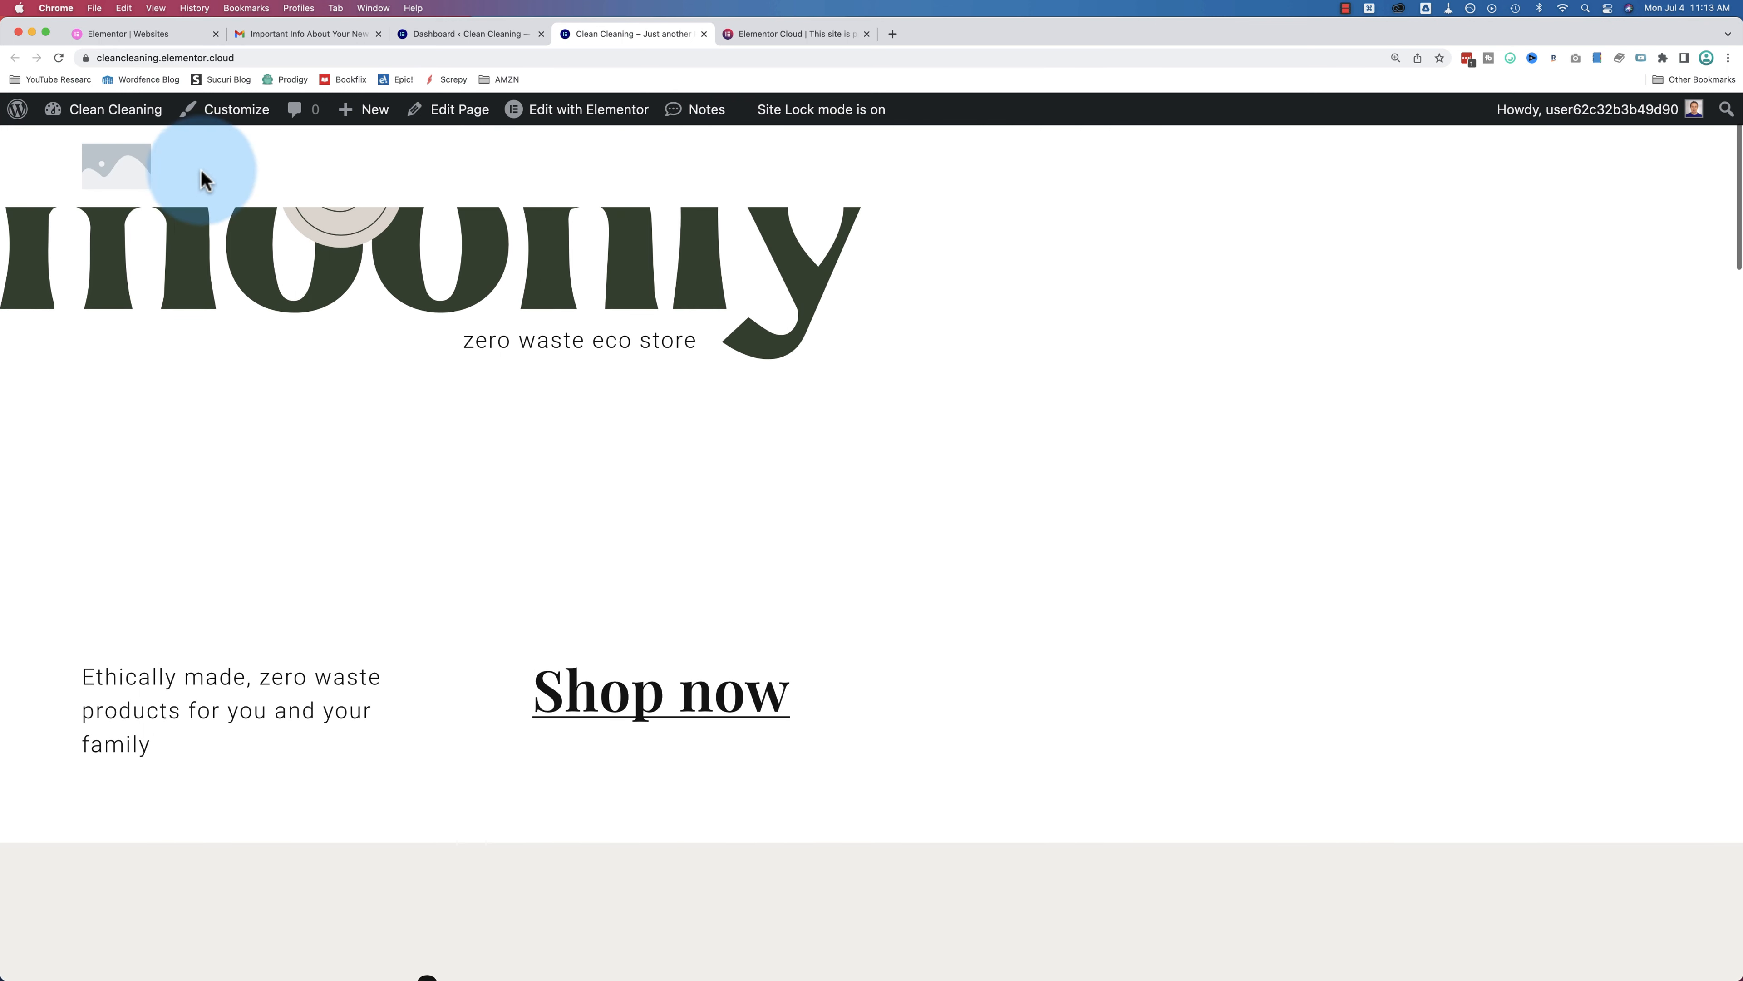
{"action": "scroll", "coordinate": [481, 206], "scroll_direction": "down", "scroll_amount": 1}
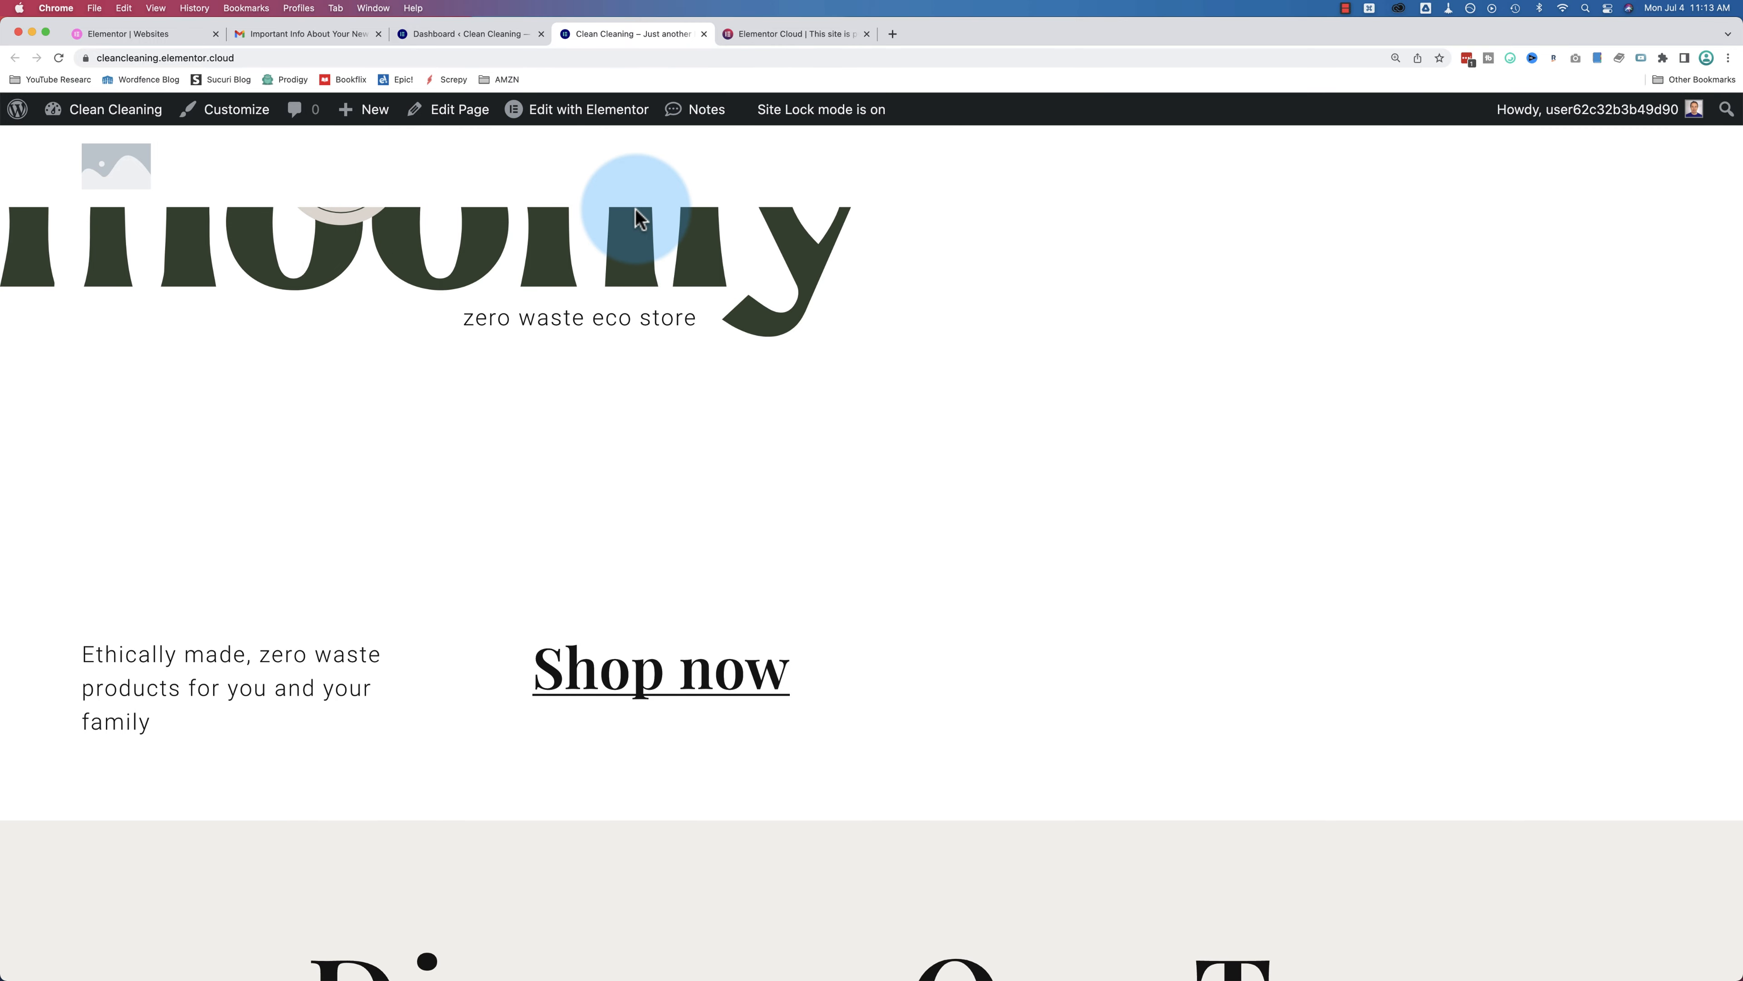
{"action": "left_click", "coordinate": [704, 33]}
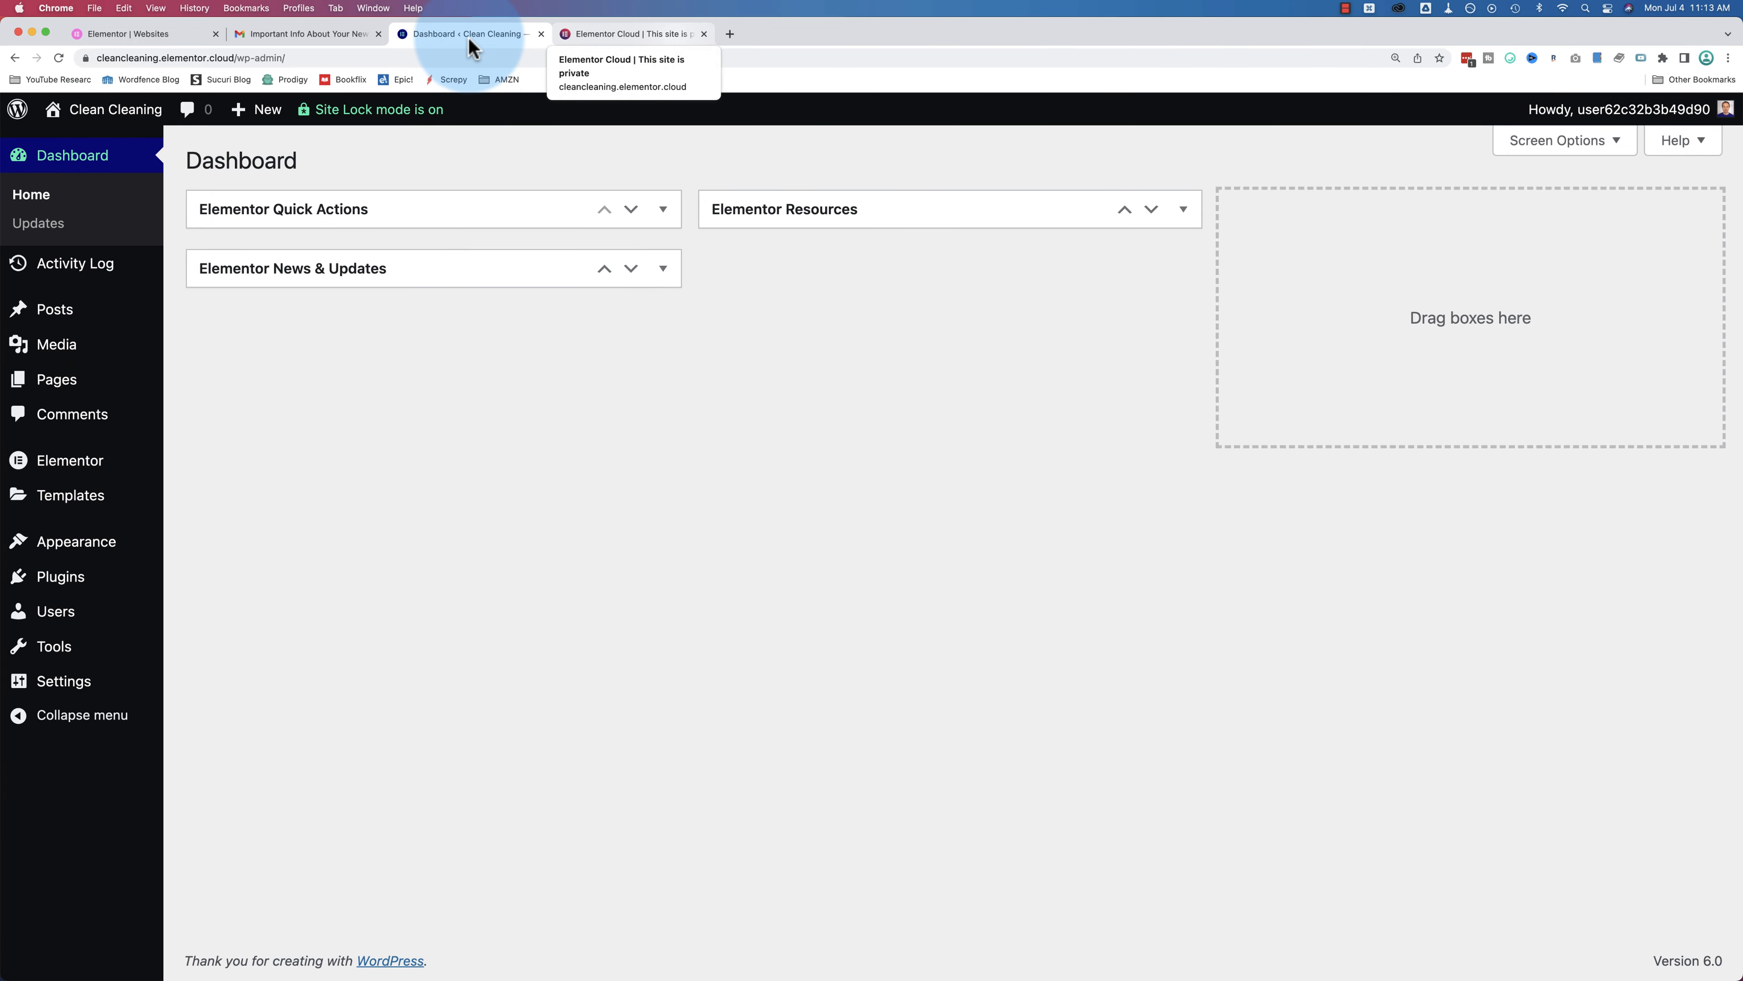
Step: In the Elementor tab, go to elementor.com and log in to reach the Websites dashboard
{"action": "left_click", "coordinate": [141, 34]}
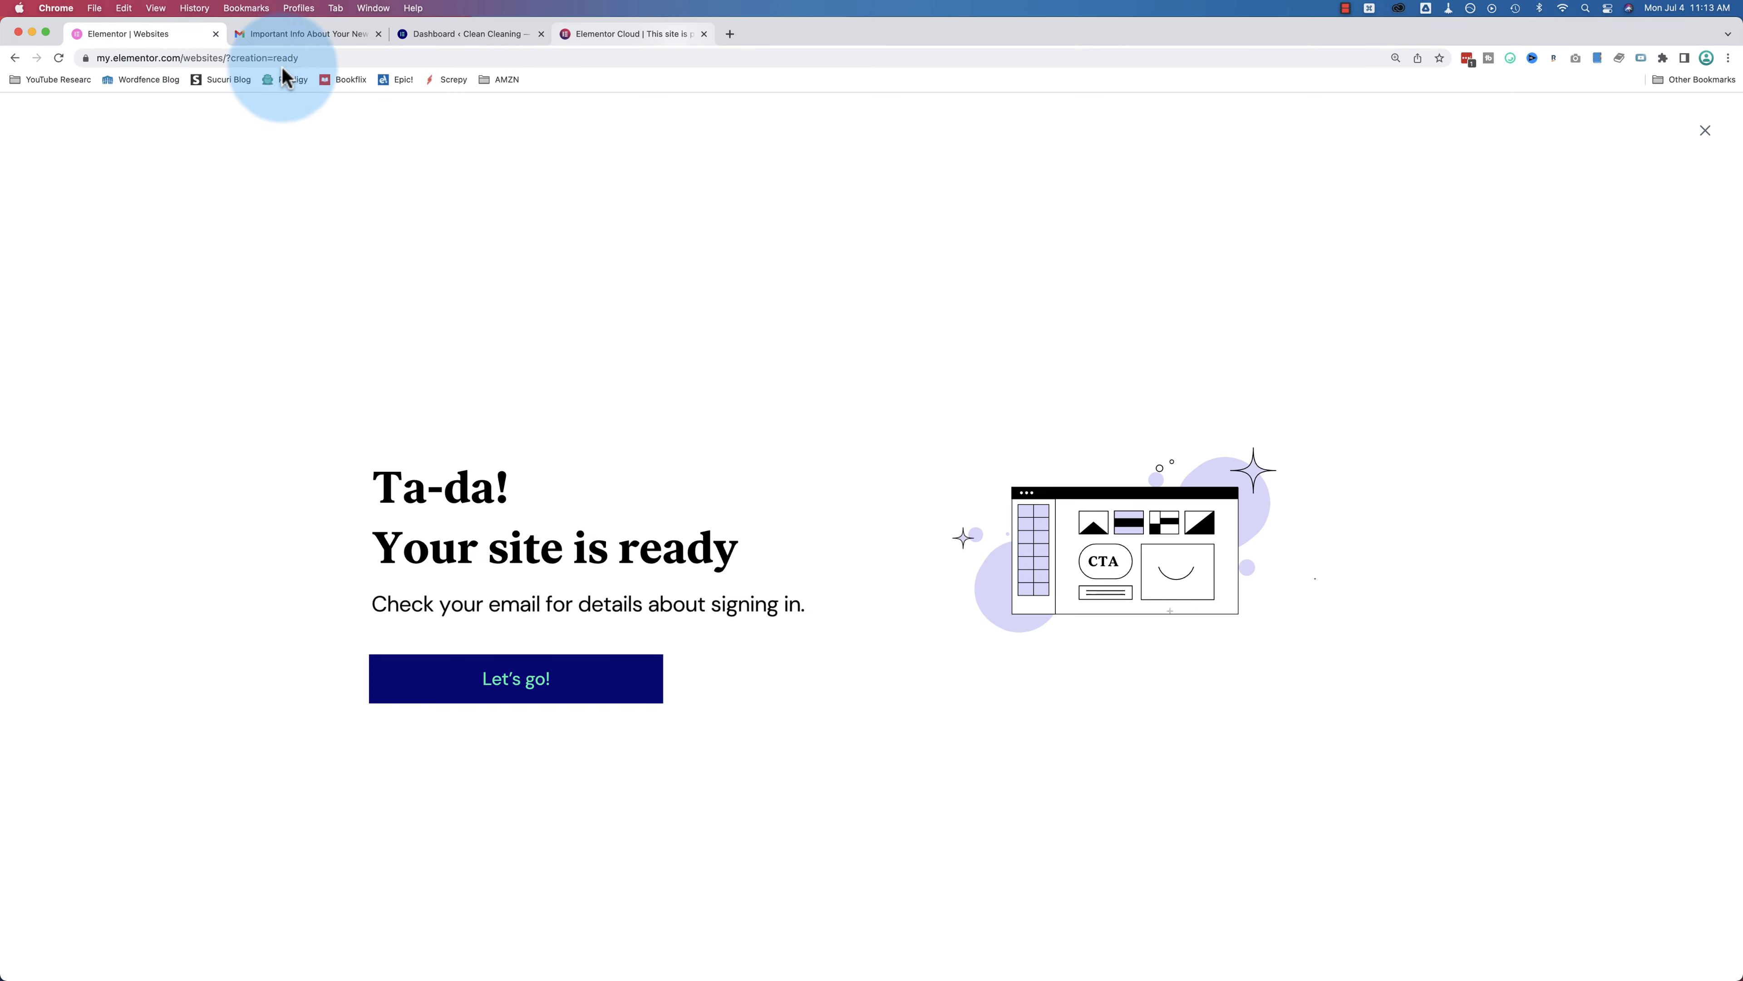
{"action": "left_click", "coordinate": [266, 58]}
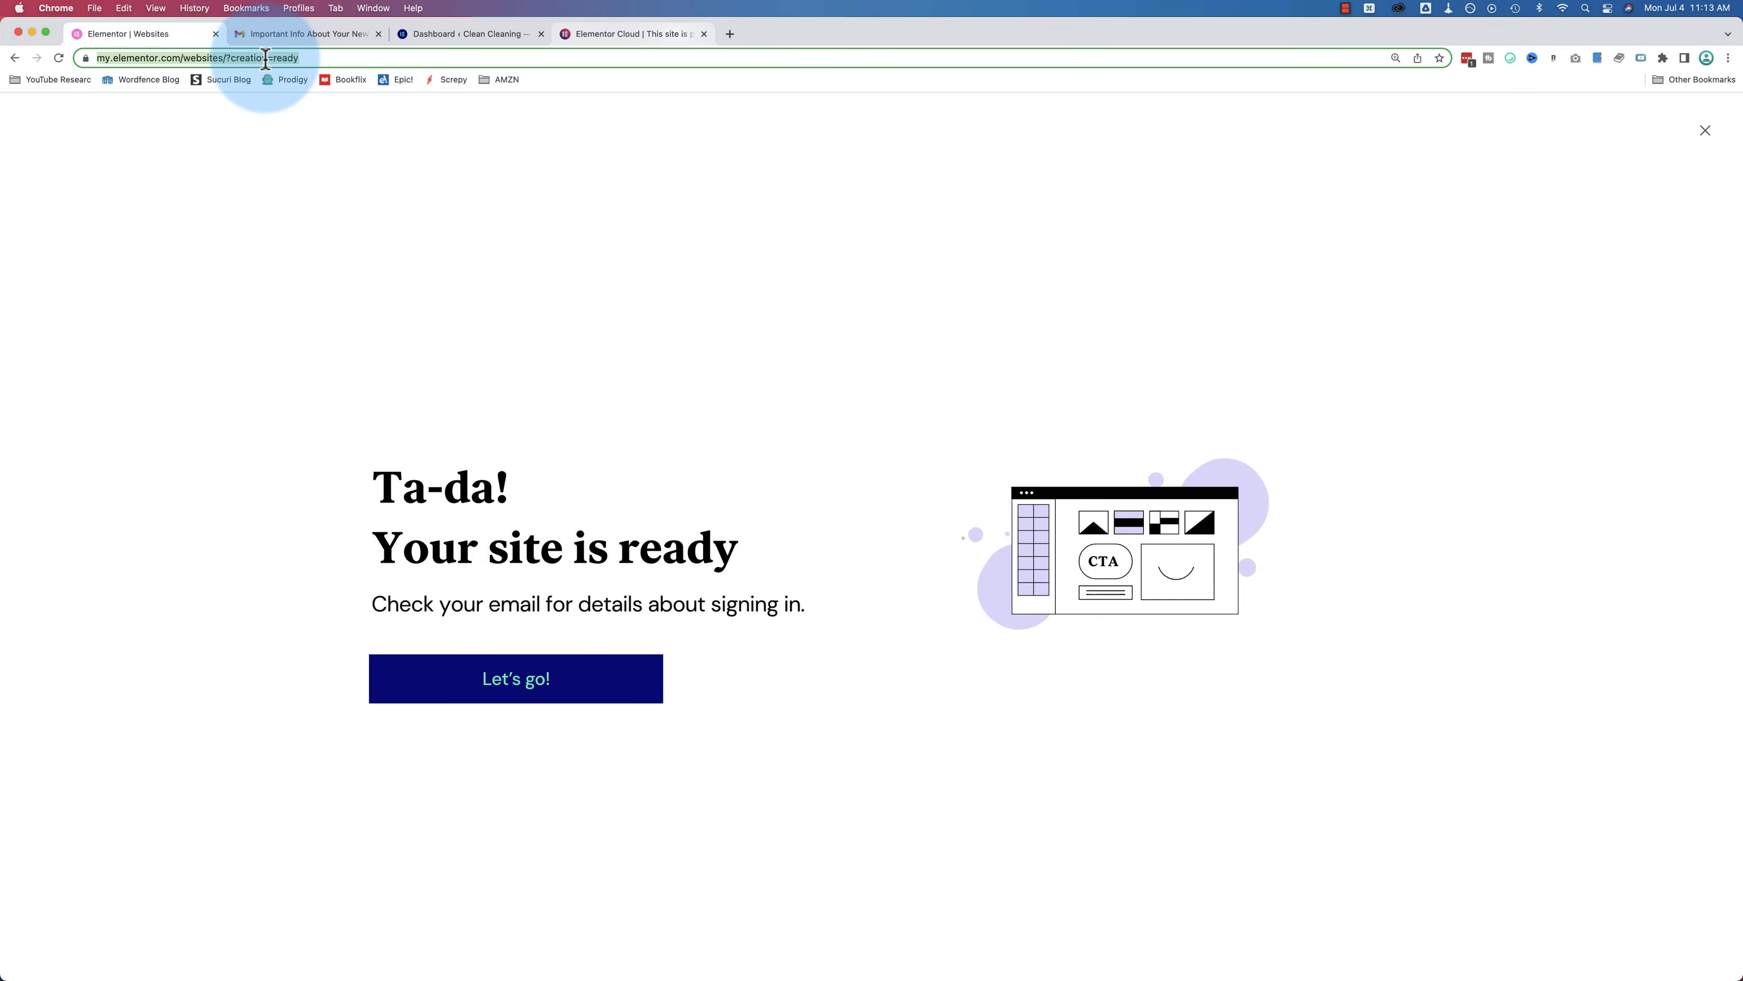
{"action": "type", "text": "elementor"}
{"action": "key", "text": "Return"}
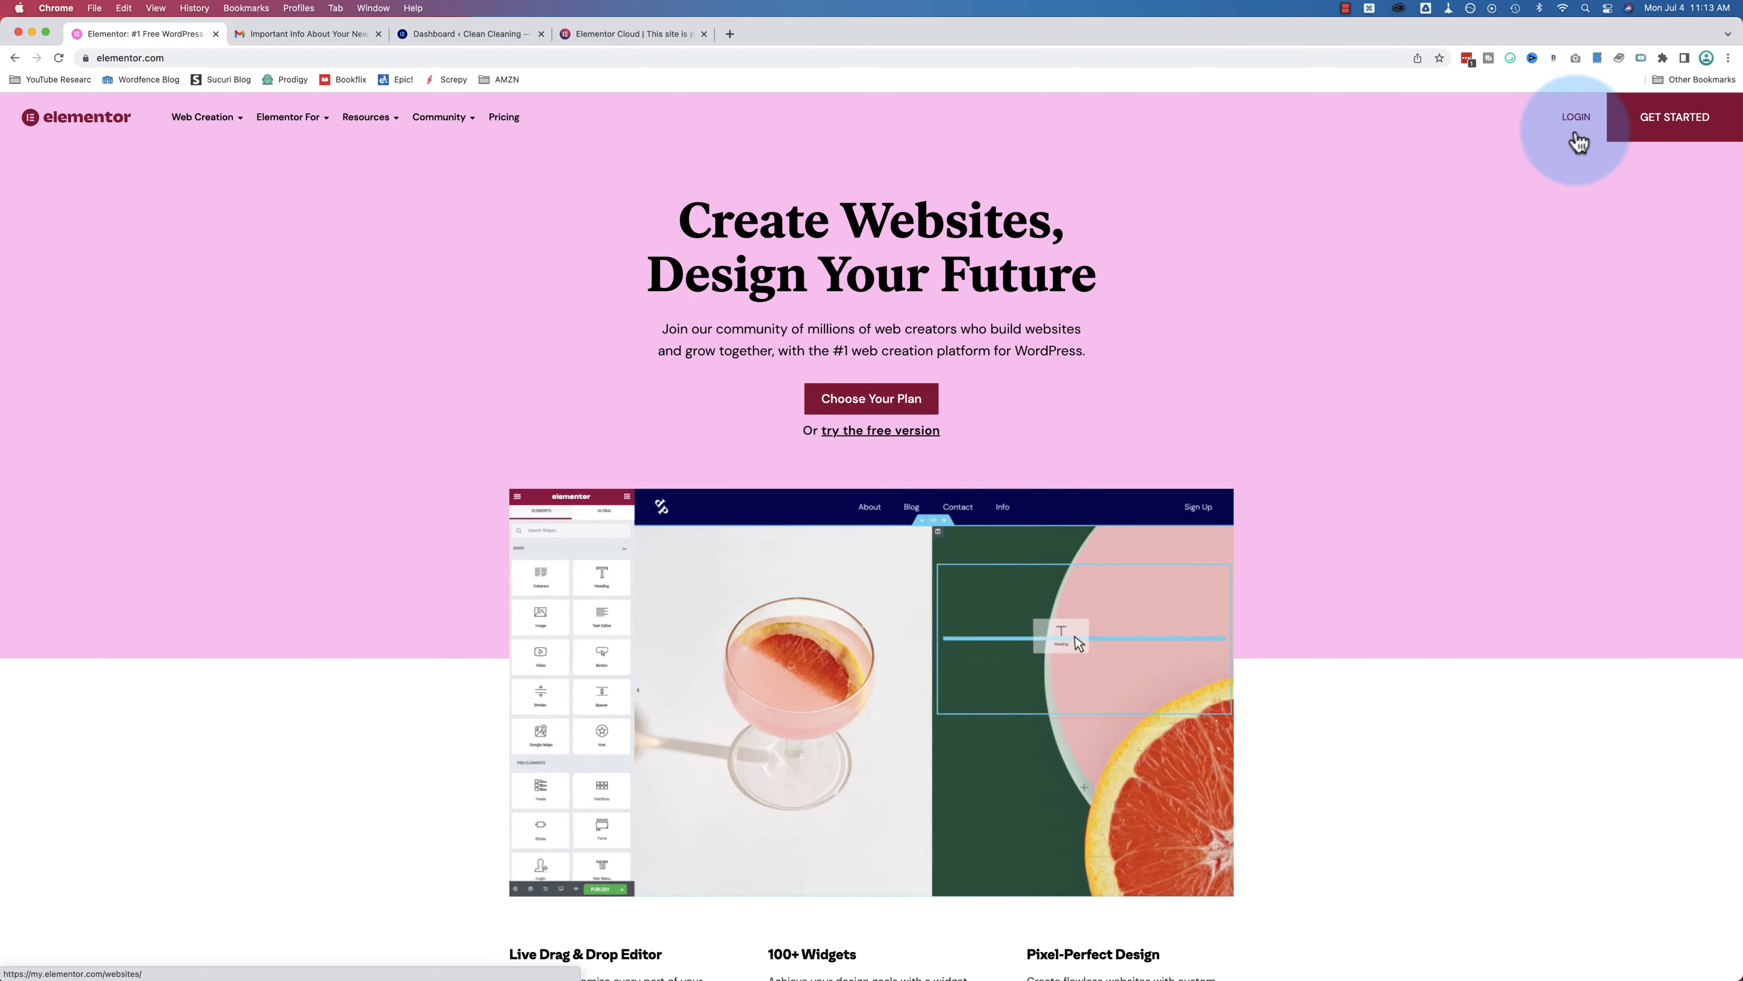
{"action": "left_click", "coordinate": [1576, 118]}
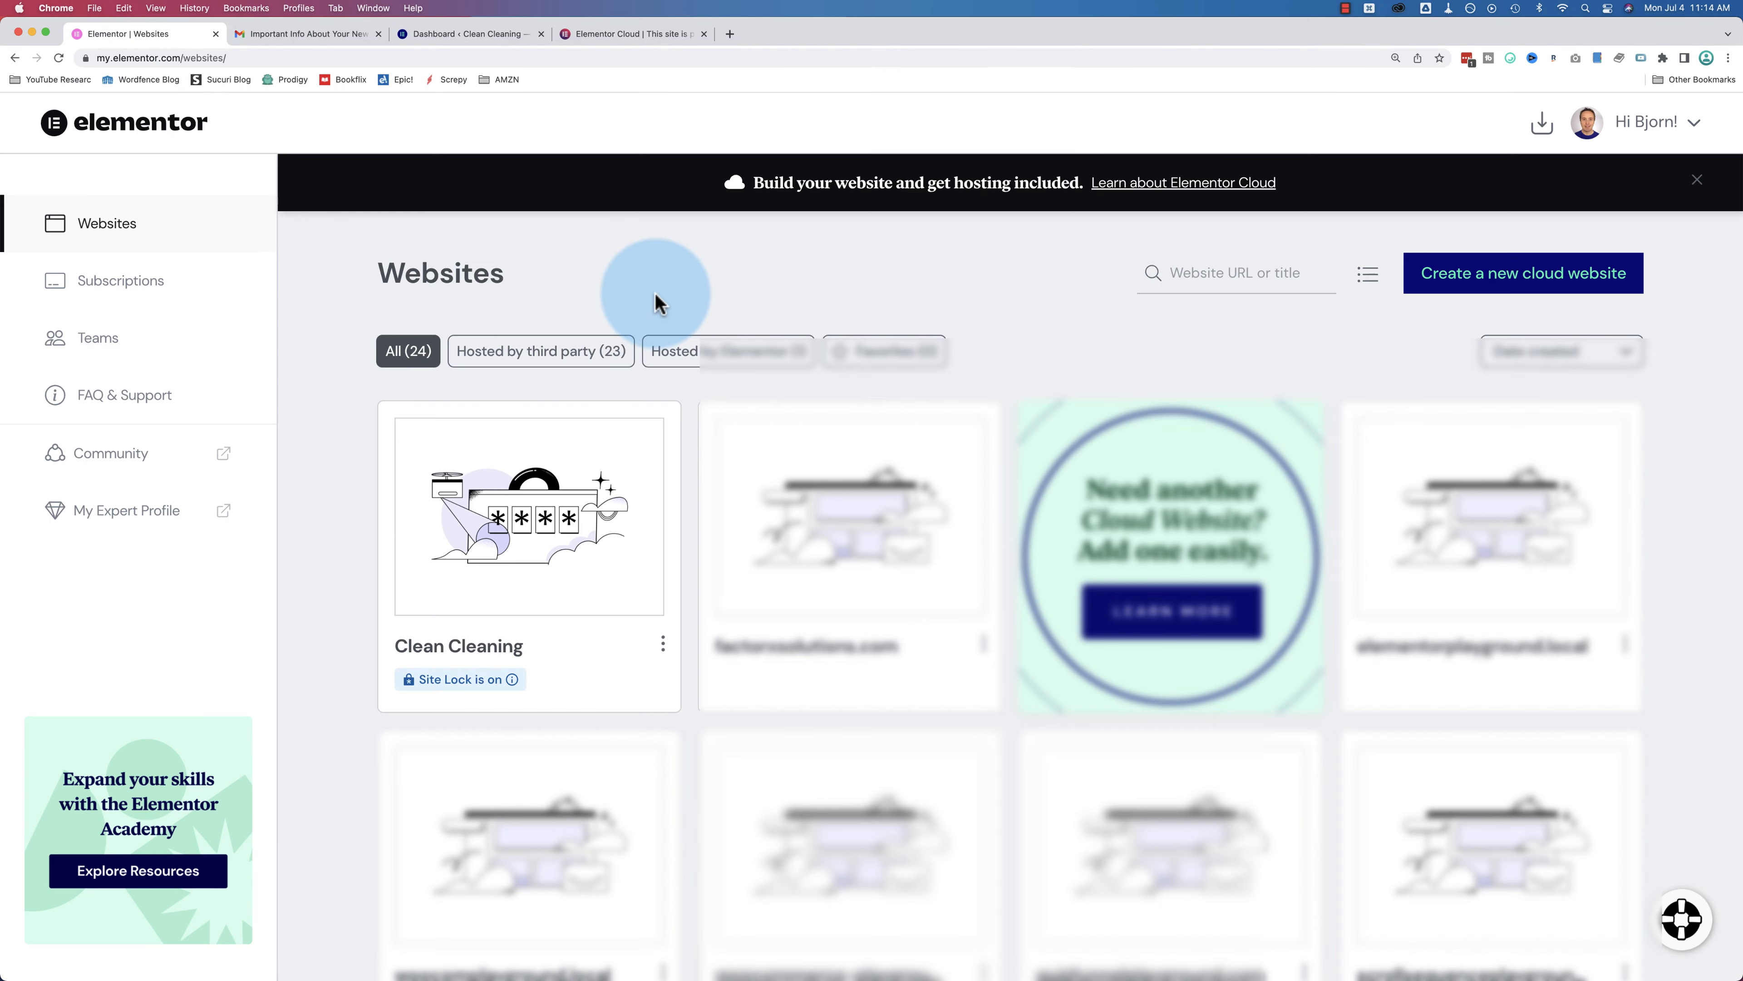
Step: Open Clean Cleaning's 'Manage this website' page and scroll down to Manage Domains and Site Lock
{"action": "scroll", "coordinate": [327, 513], "scroll_direction": "down", "scroll_amount": 1}
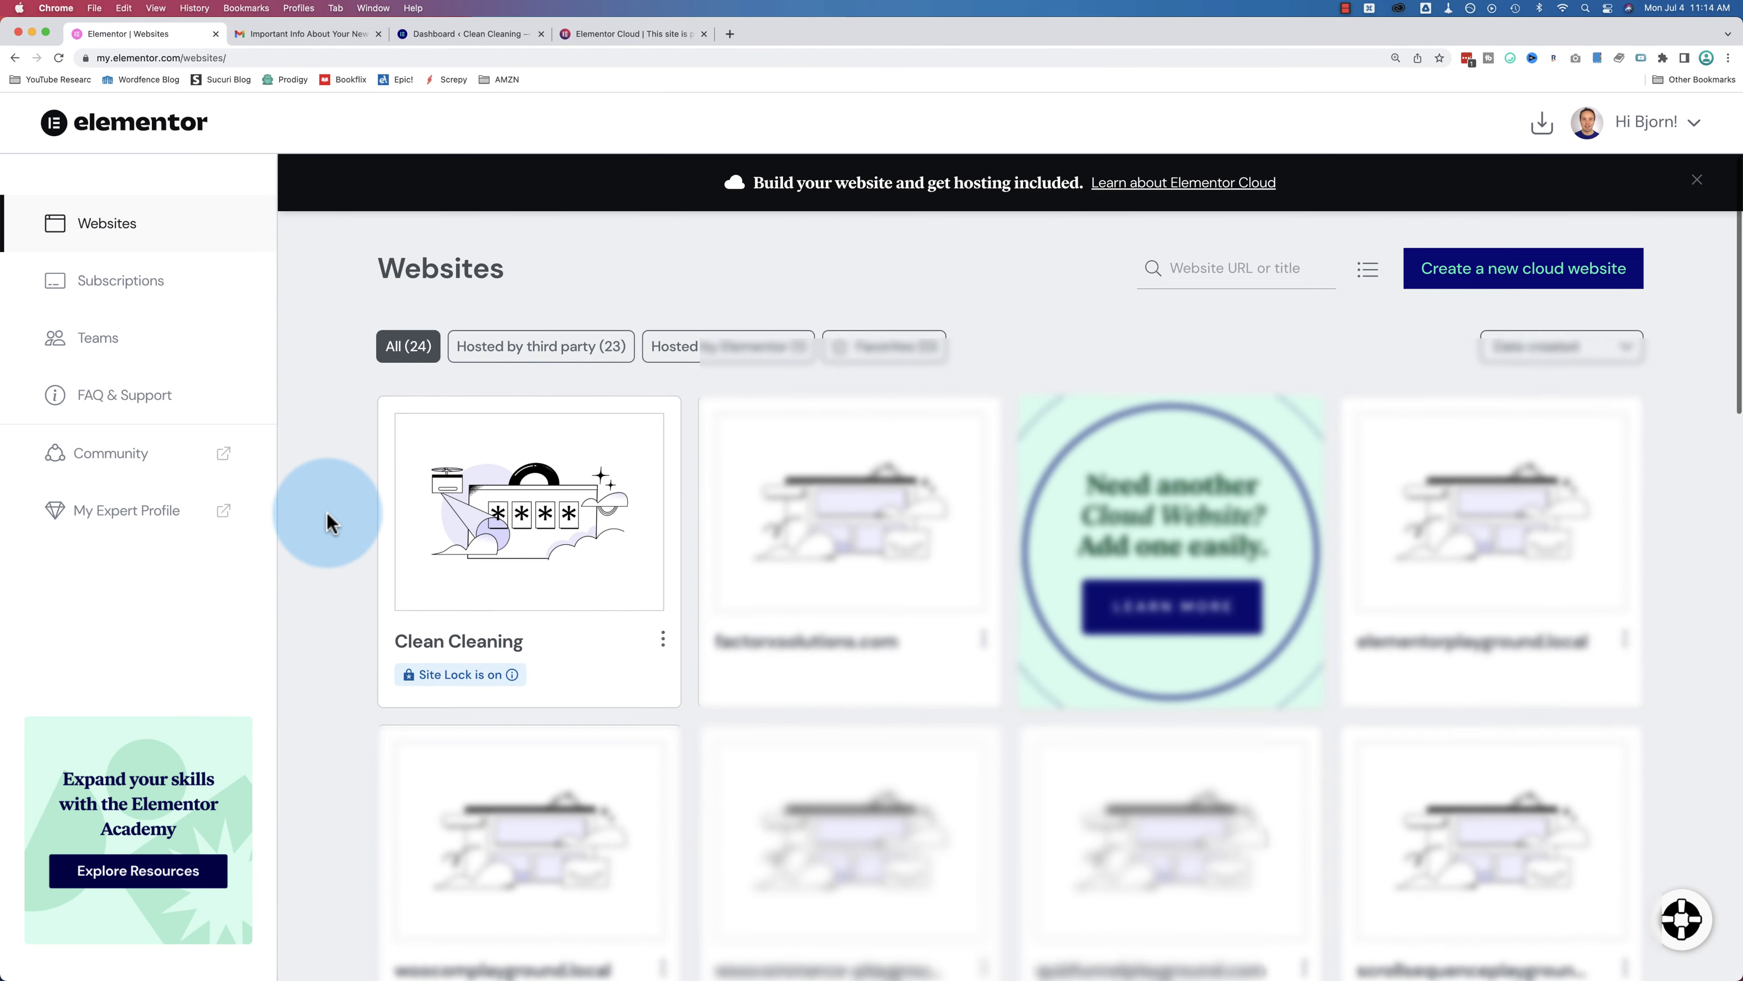
{"action": "mouse_move", "coordinate": [498, 549]}
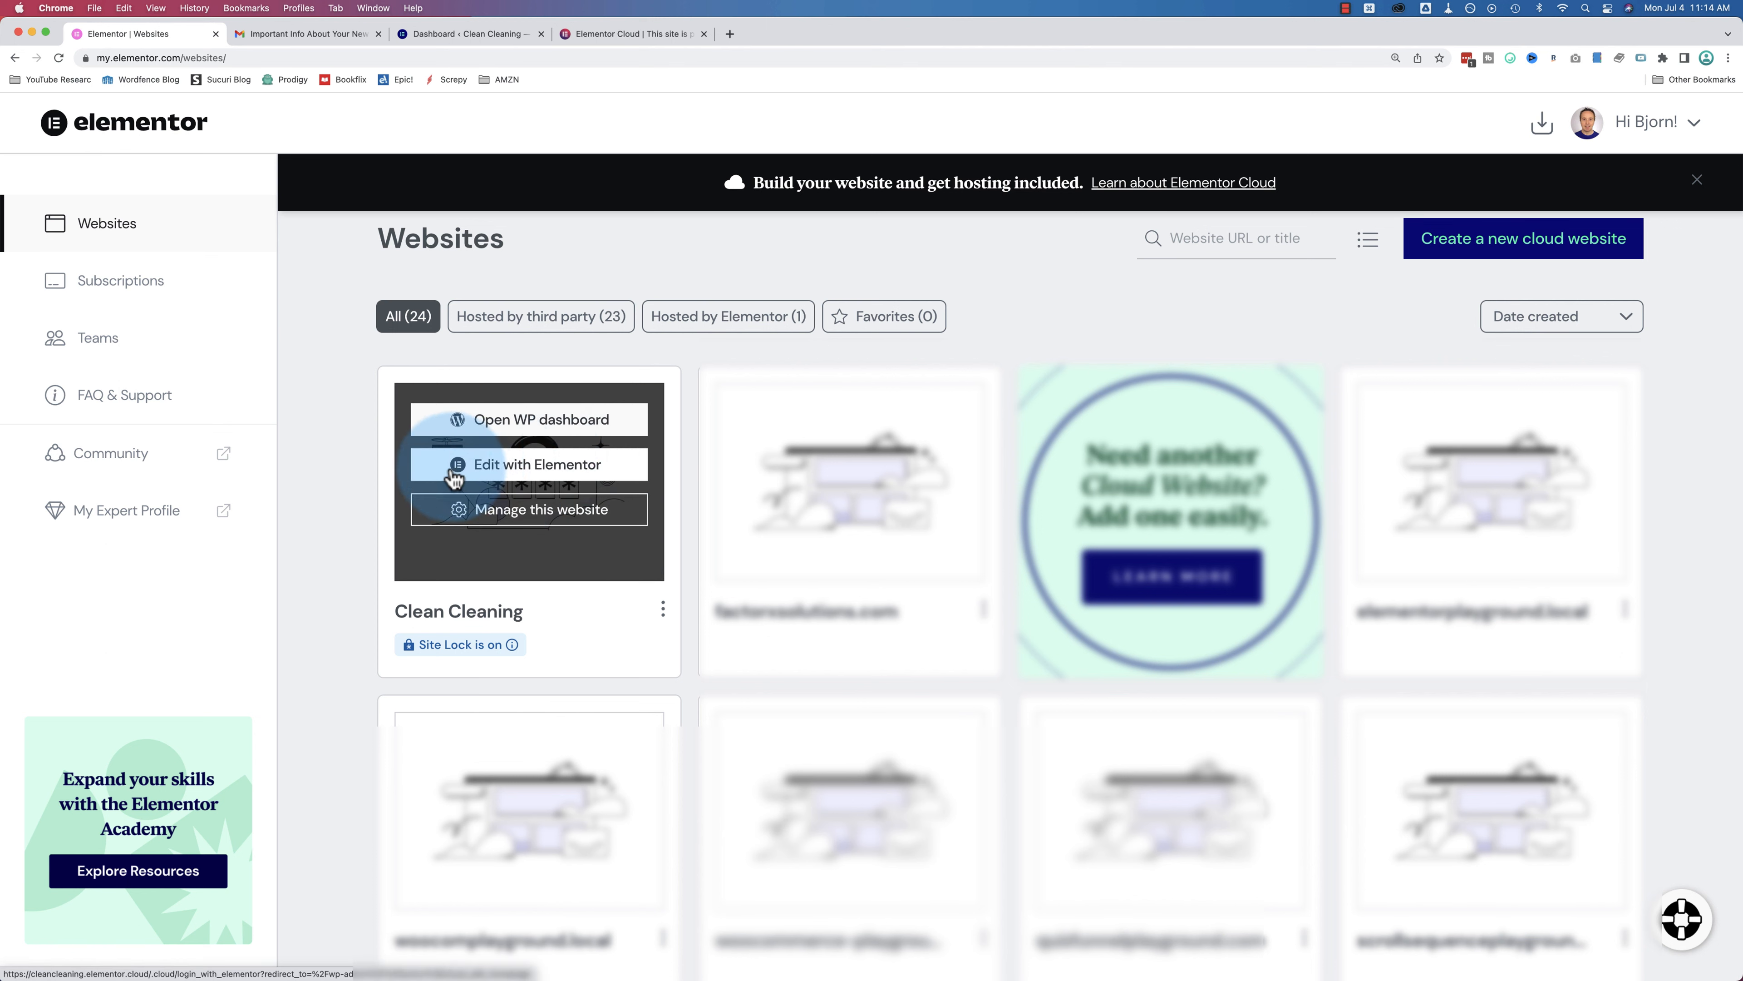
{"action": "left_click", "coordinate": [537, 511]}
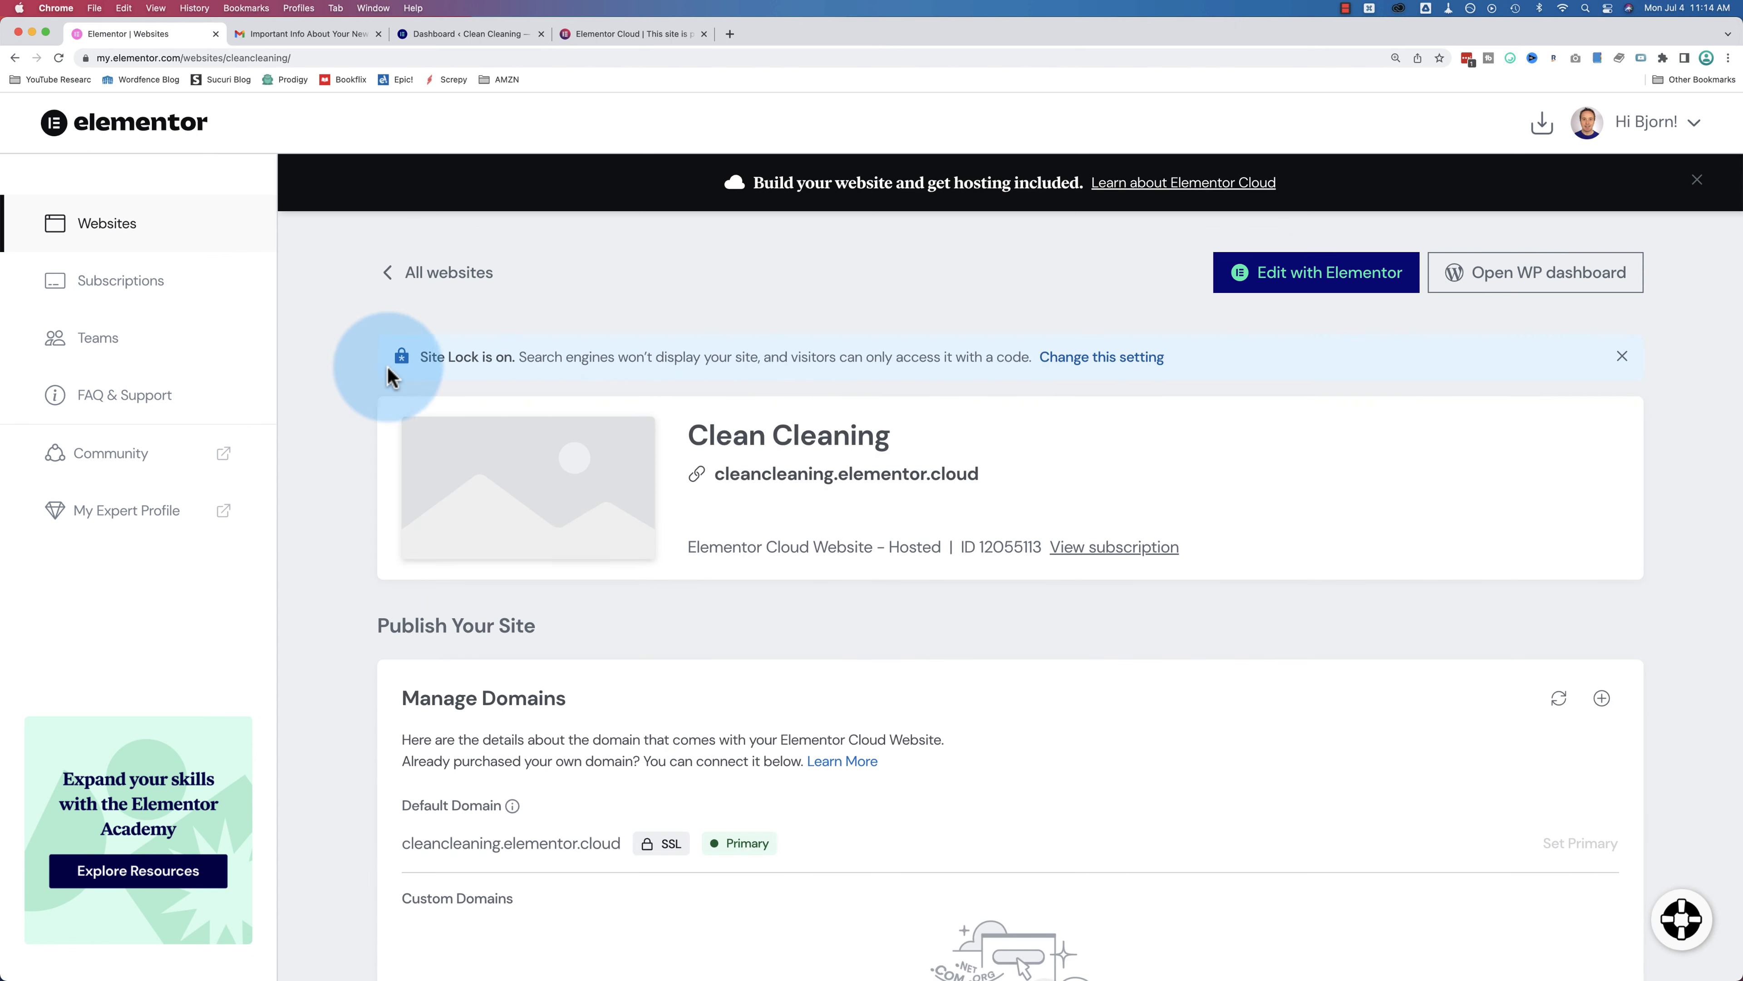
{"action": "scroll", "coordinate": [378, 354], "scroll_direction": "down", "scroll_amount": 3}
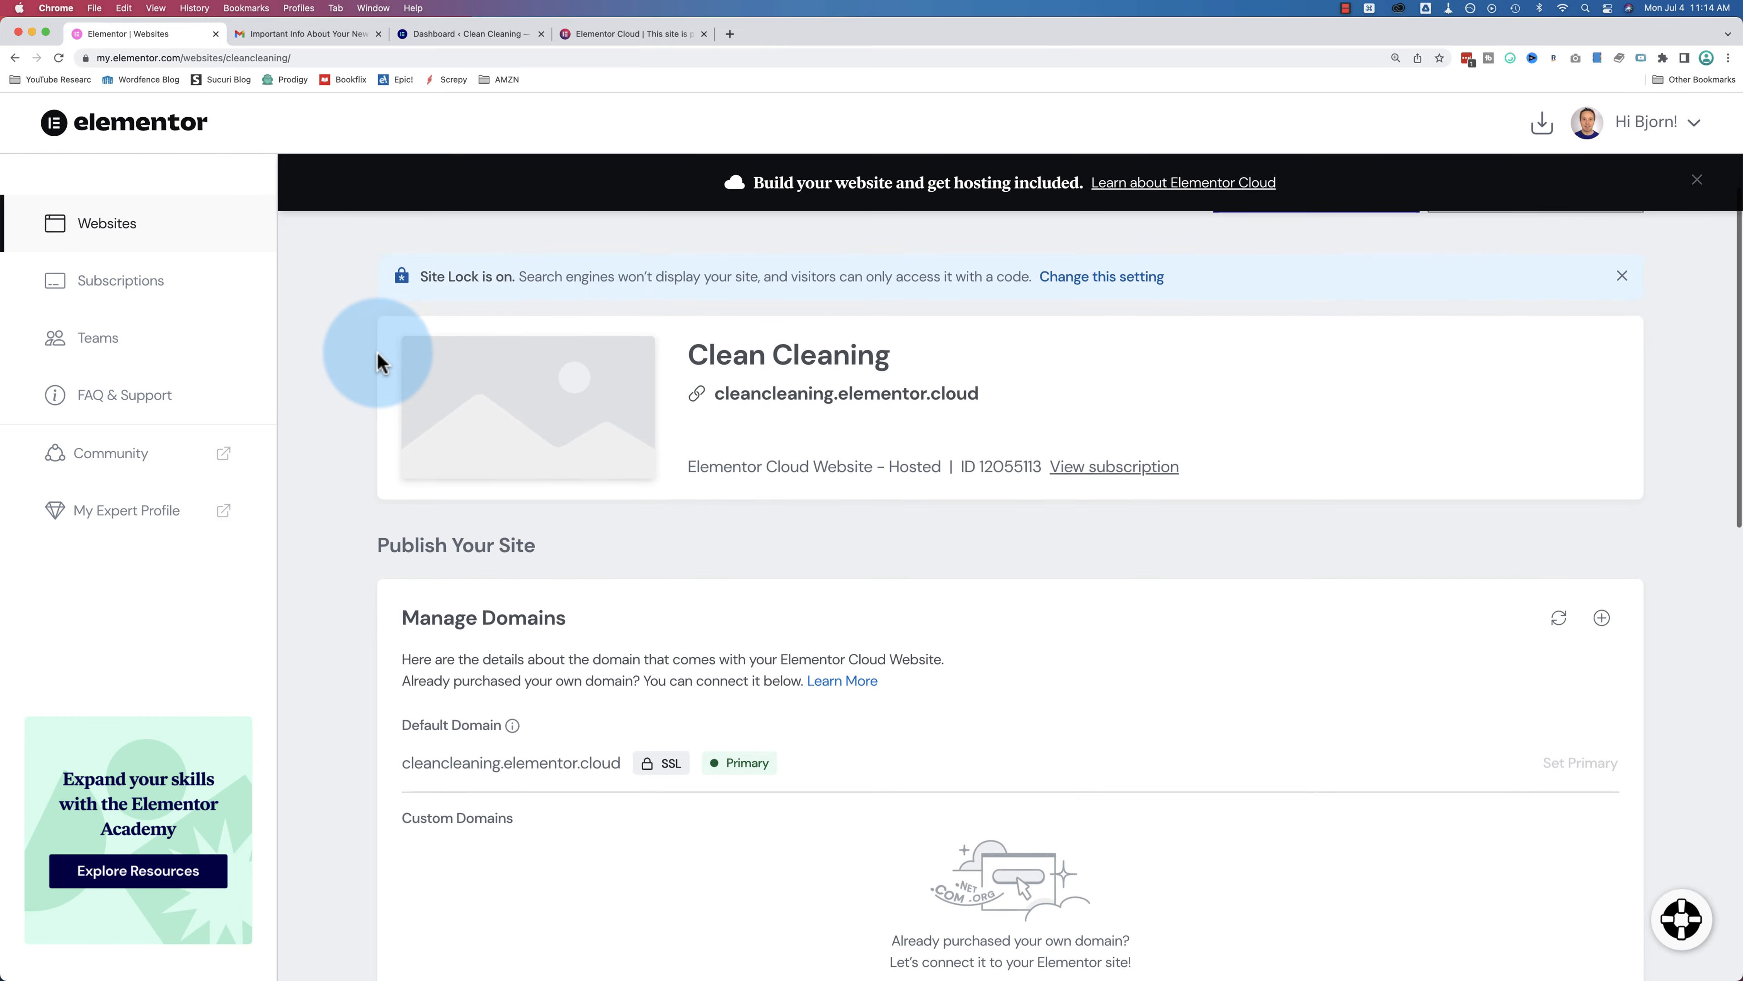
{"action": "scroll", "coordinate": [379, 353], "scroll_direction": "down", "scroll_amount": 1}
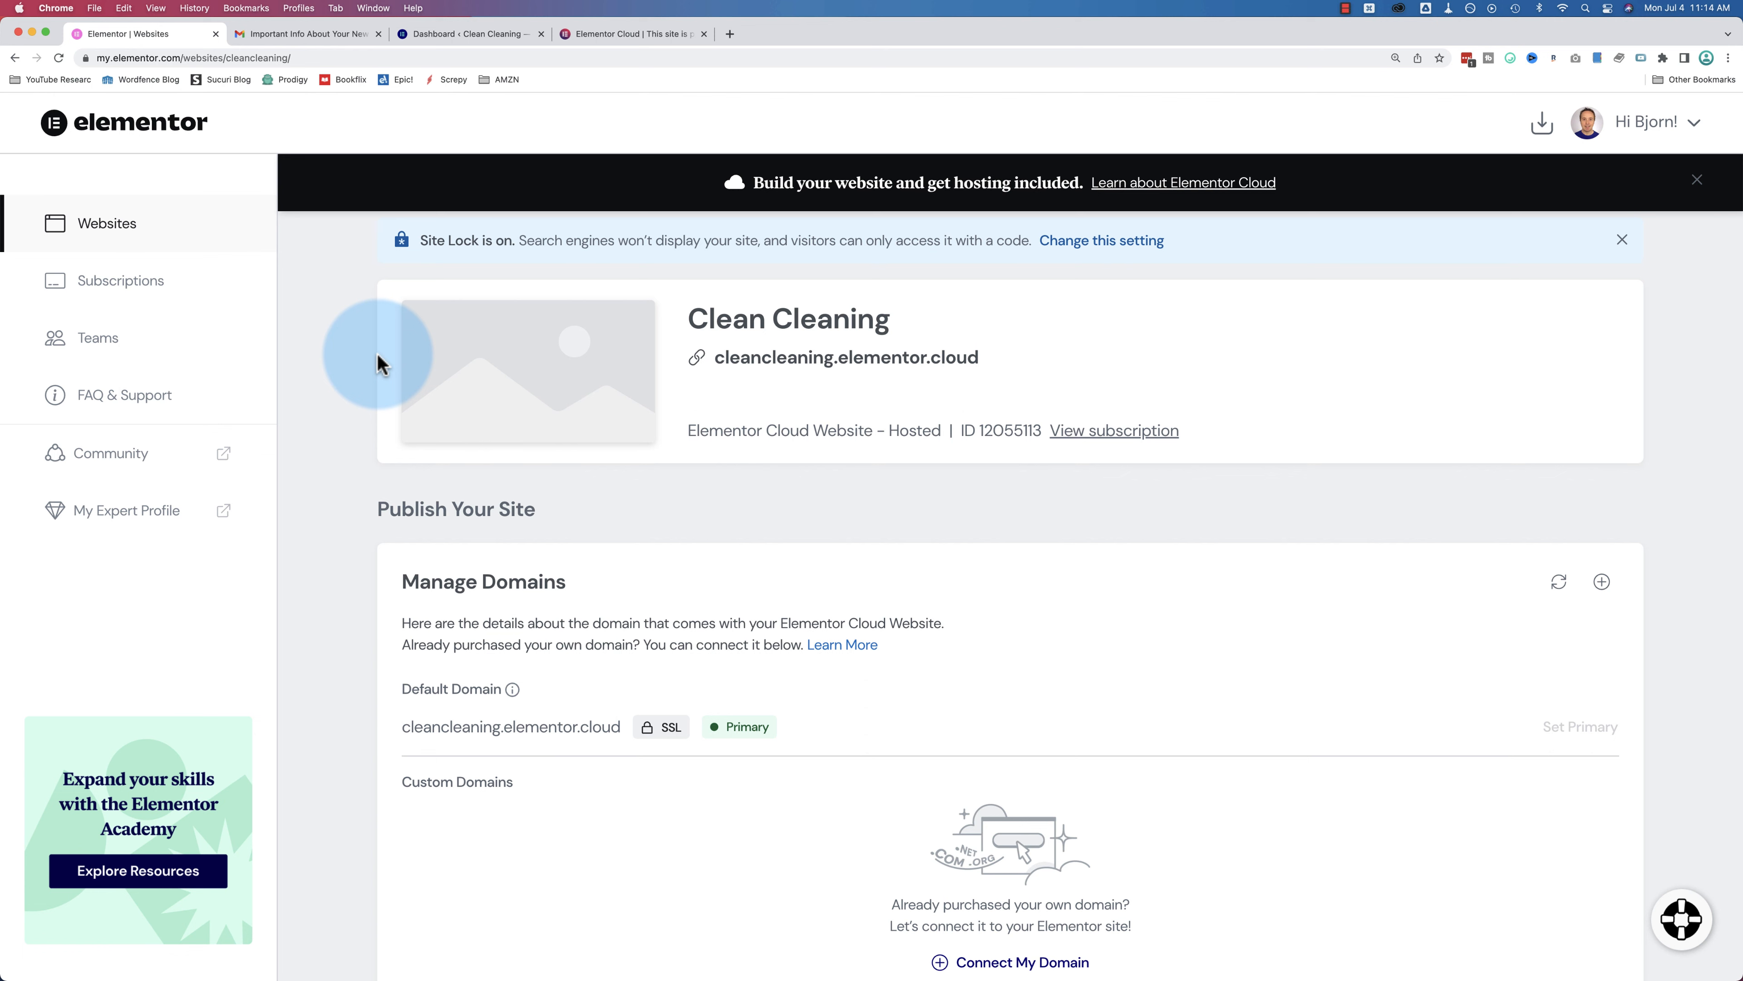
{"action": "scroll", "coordinate": [378, 355], "scroll_direction": "down", "scroll_amount": 5}
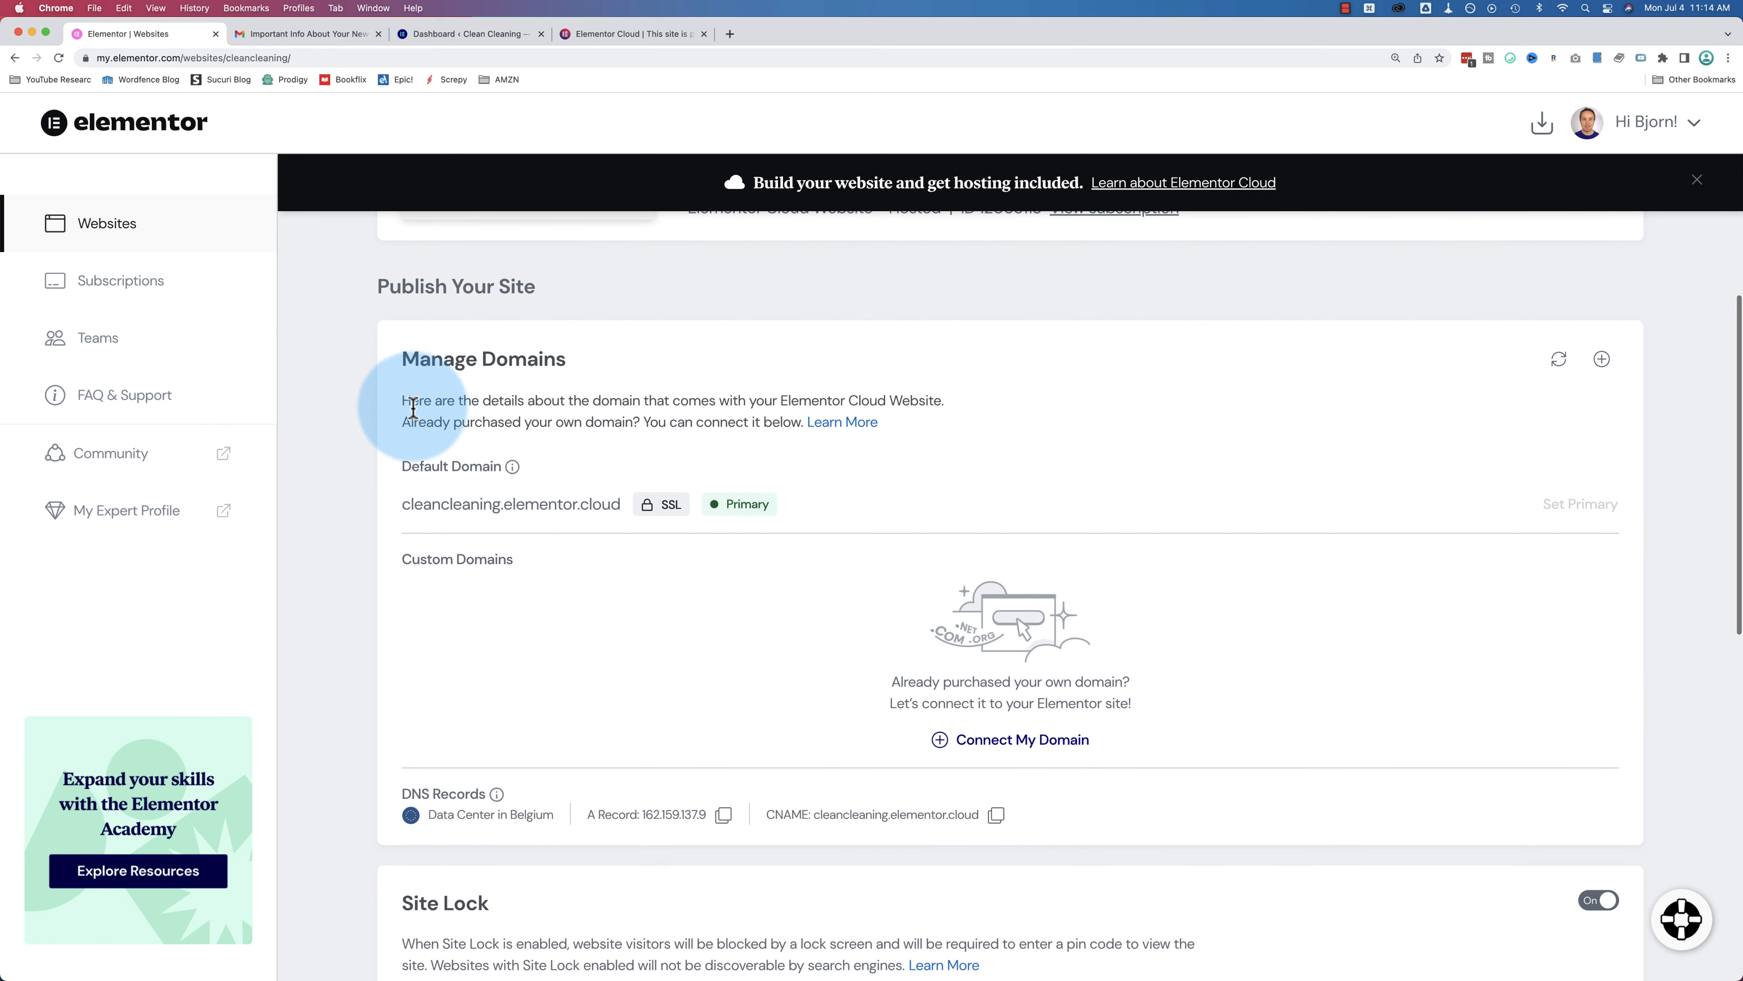
{"action": "left_click_drag", "start_coordinate": [402, 400], "coordinate": [855, 429]}
{"action": "scroll", "coordinate": [905, 608], "scroll_direction": "down", "scroll_amount": 3}
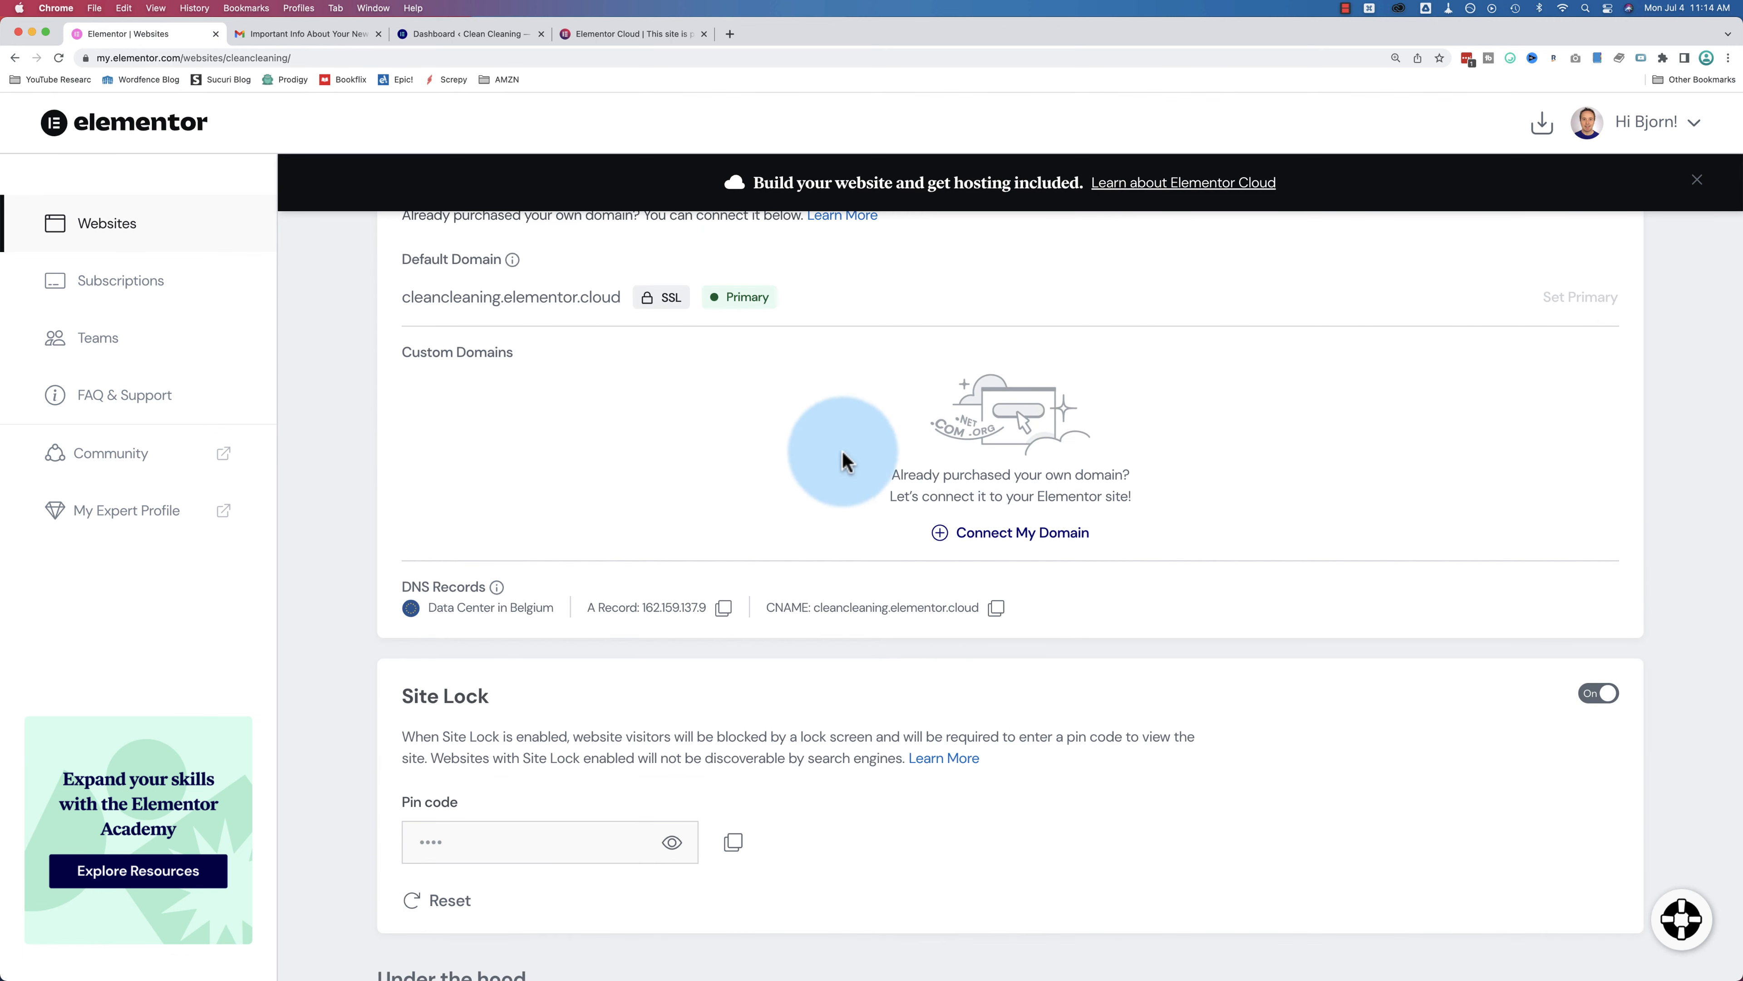
Step: Start Connect My Domain, highlight the A Record 162.159.137.9, then cancel the dialog
{"action": "left_click", "coordinate": [1002, 535]}
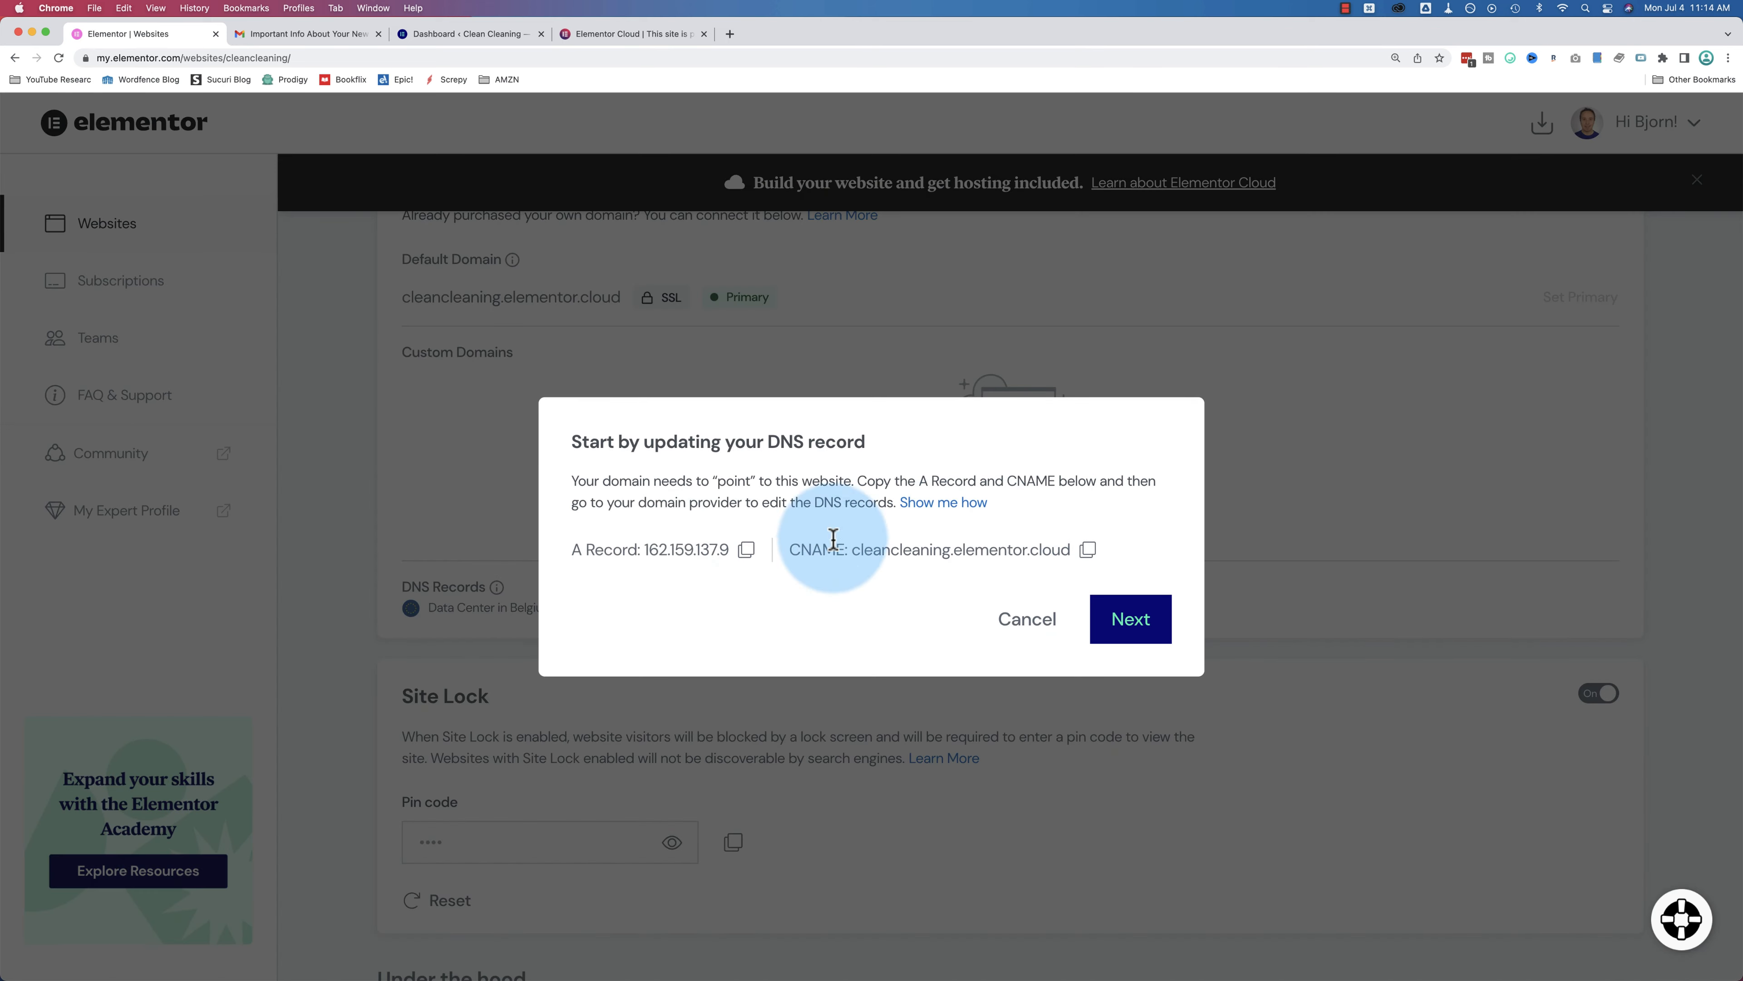
{"action": "left_click_drag", "start_coordinate": [573, 550], "coordinate": [728, 548]}
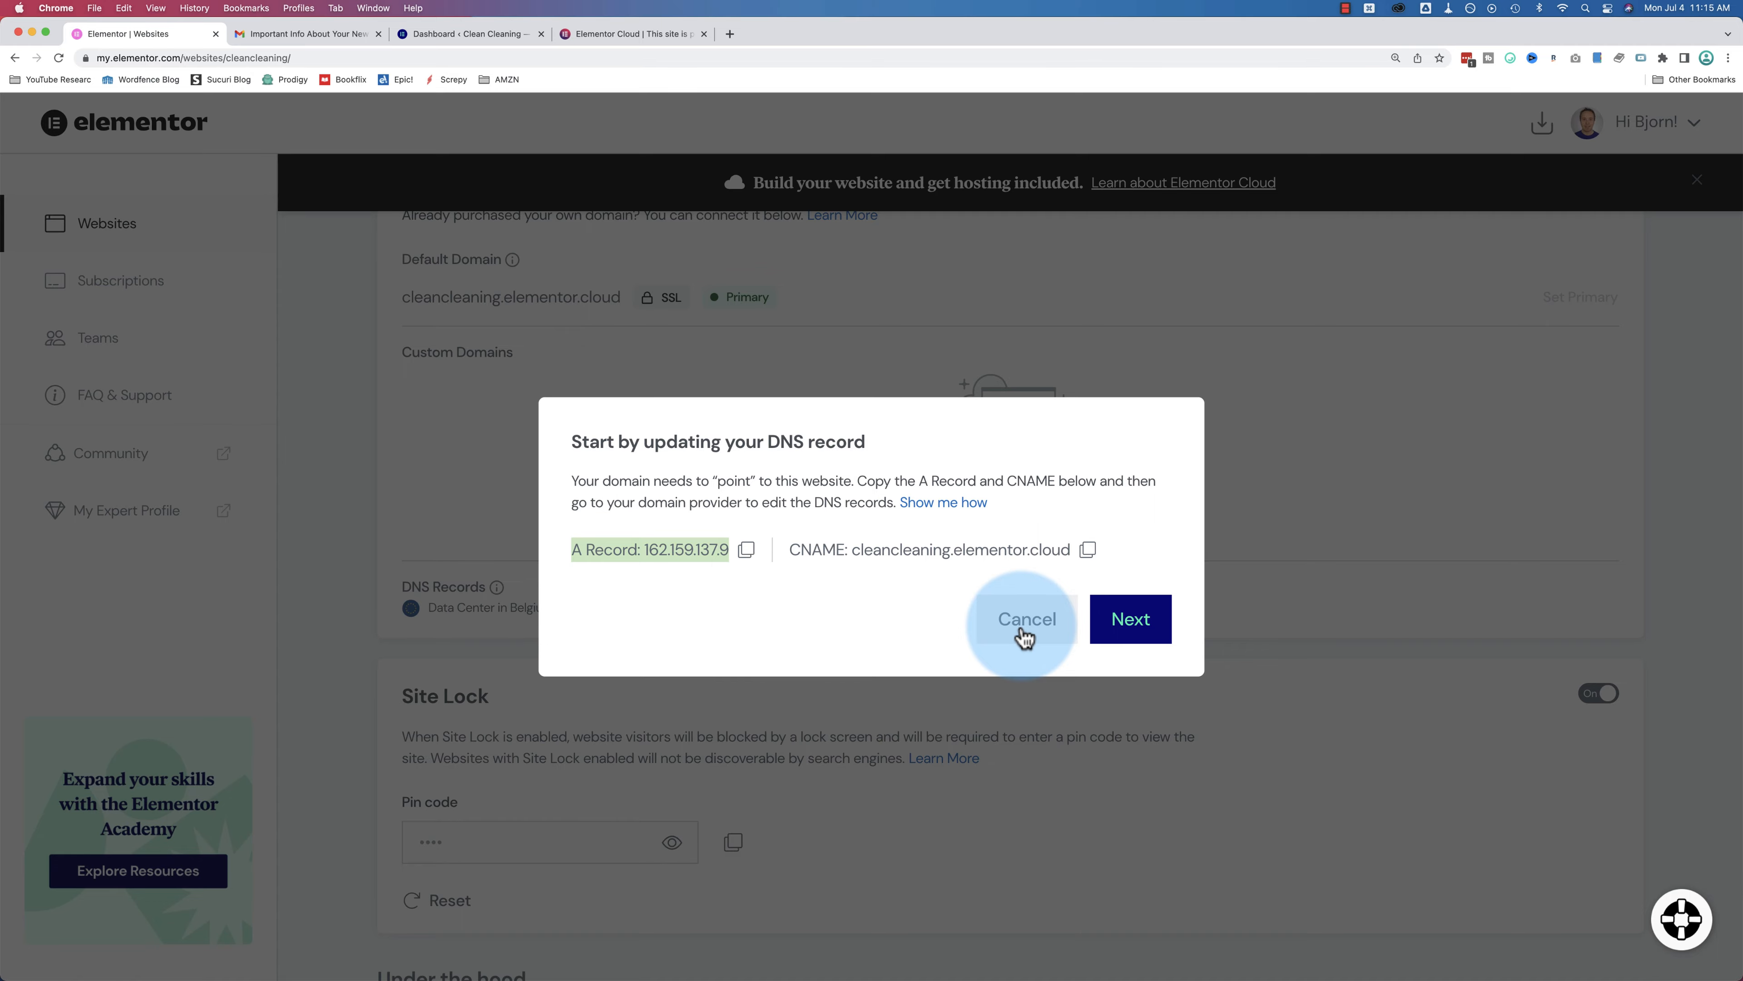
{"action": "left_click", "coordinate": [1027, 618]}
Step: Scroll through Site Lock, Backups and Debugging & Troubleshooting, highlighting the 24-hour automatic backup note
{"action": "scroll", "coordinate": [892, 495], "scroll_direction": "up", "scroll_amount": 2}
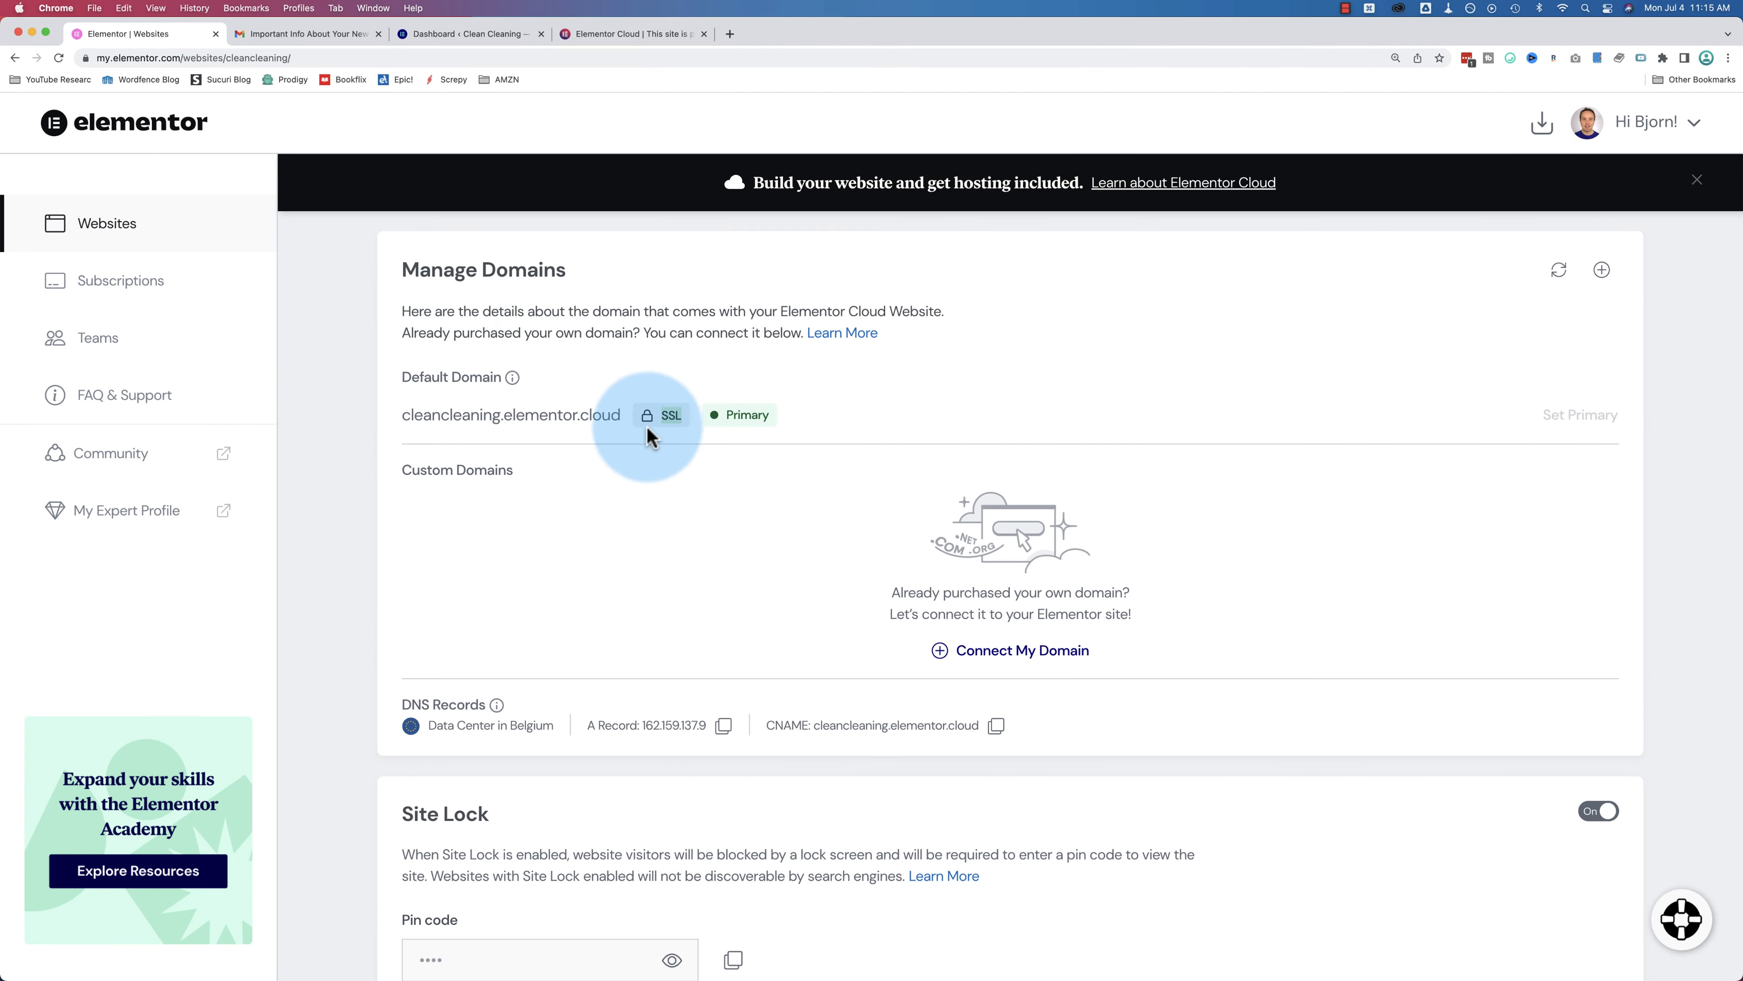
{"action": "scroll", "coordinate": [712, 456], "scroll_direction": "down", "scroll_amount": 1}
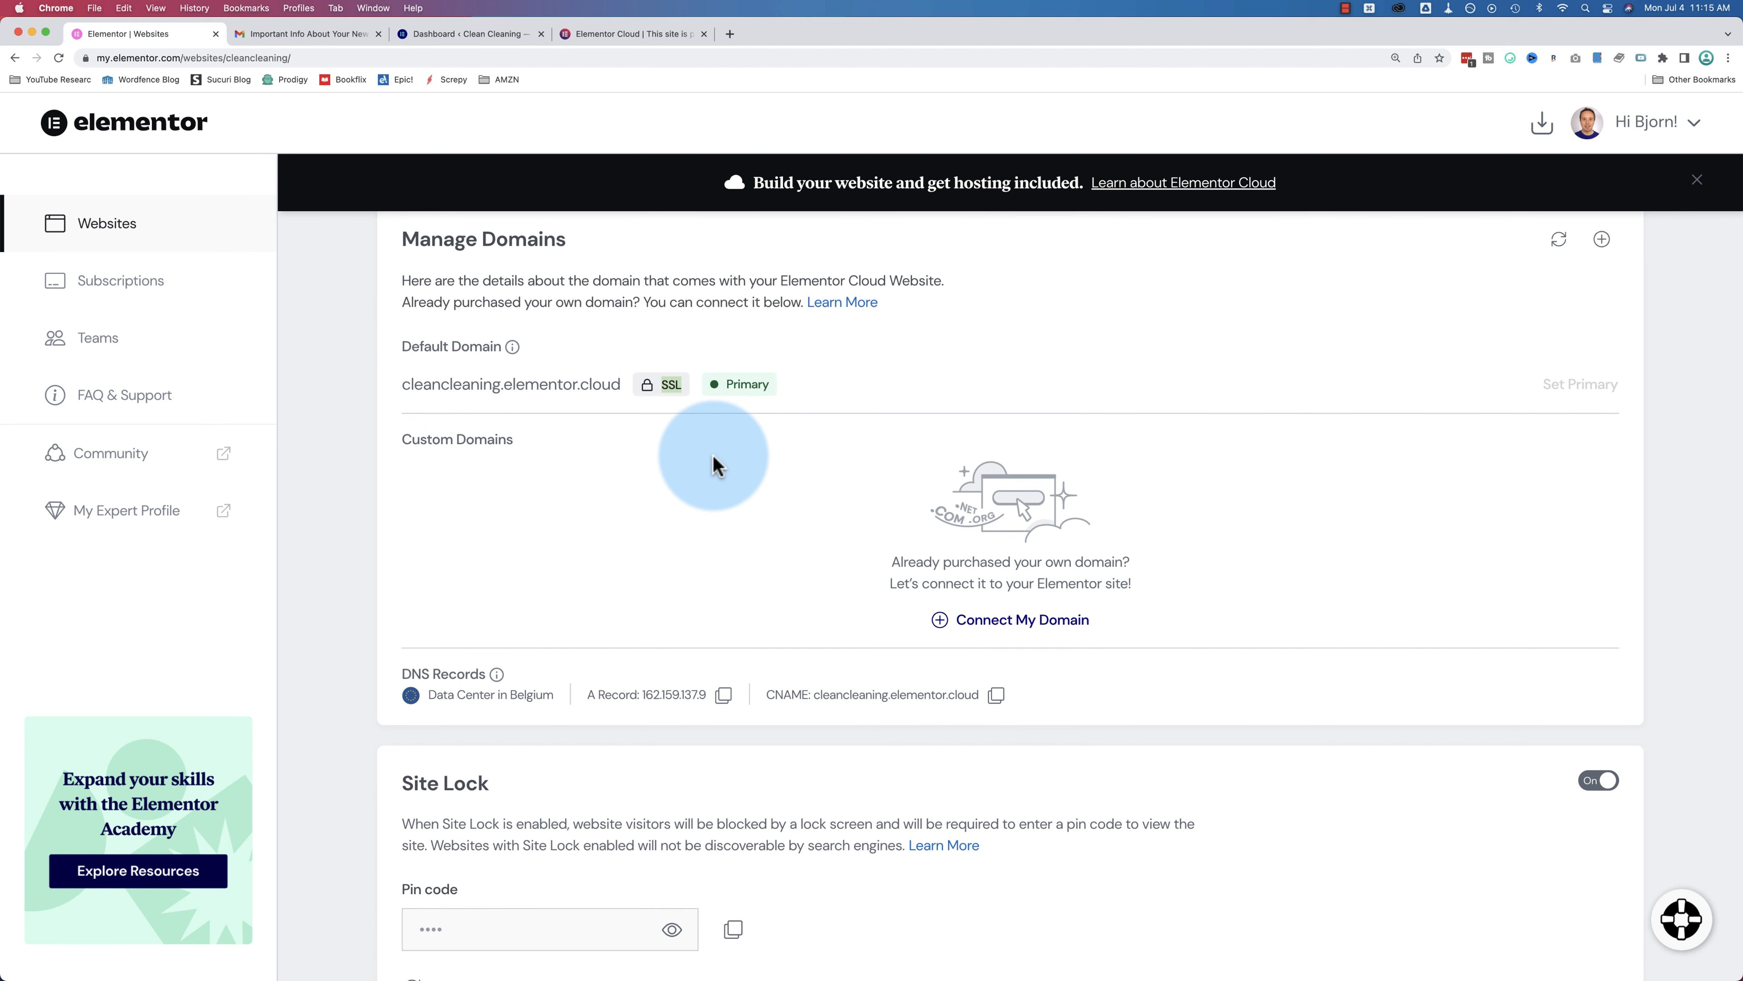
{"action": "scroll", "coordinate": [714, 465], "scroll_direction": "down", "scroll_amount": 5}
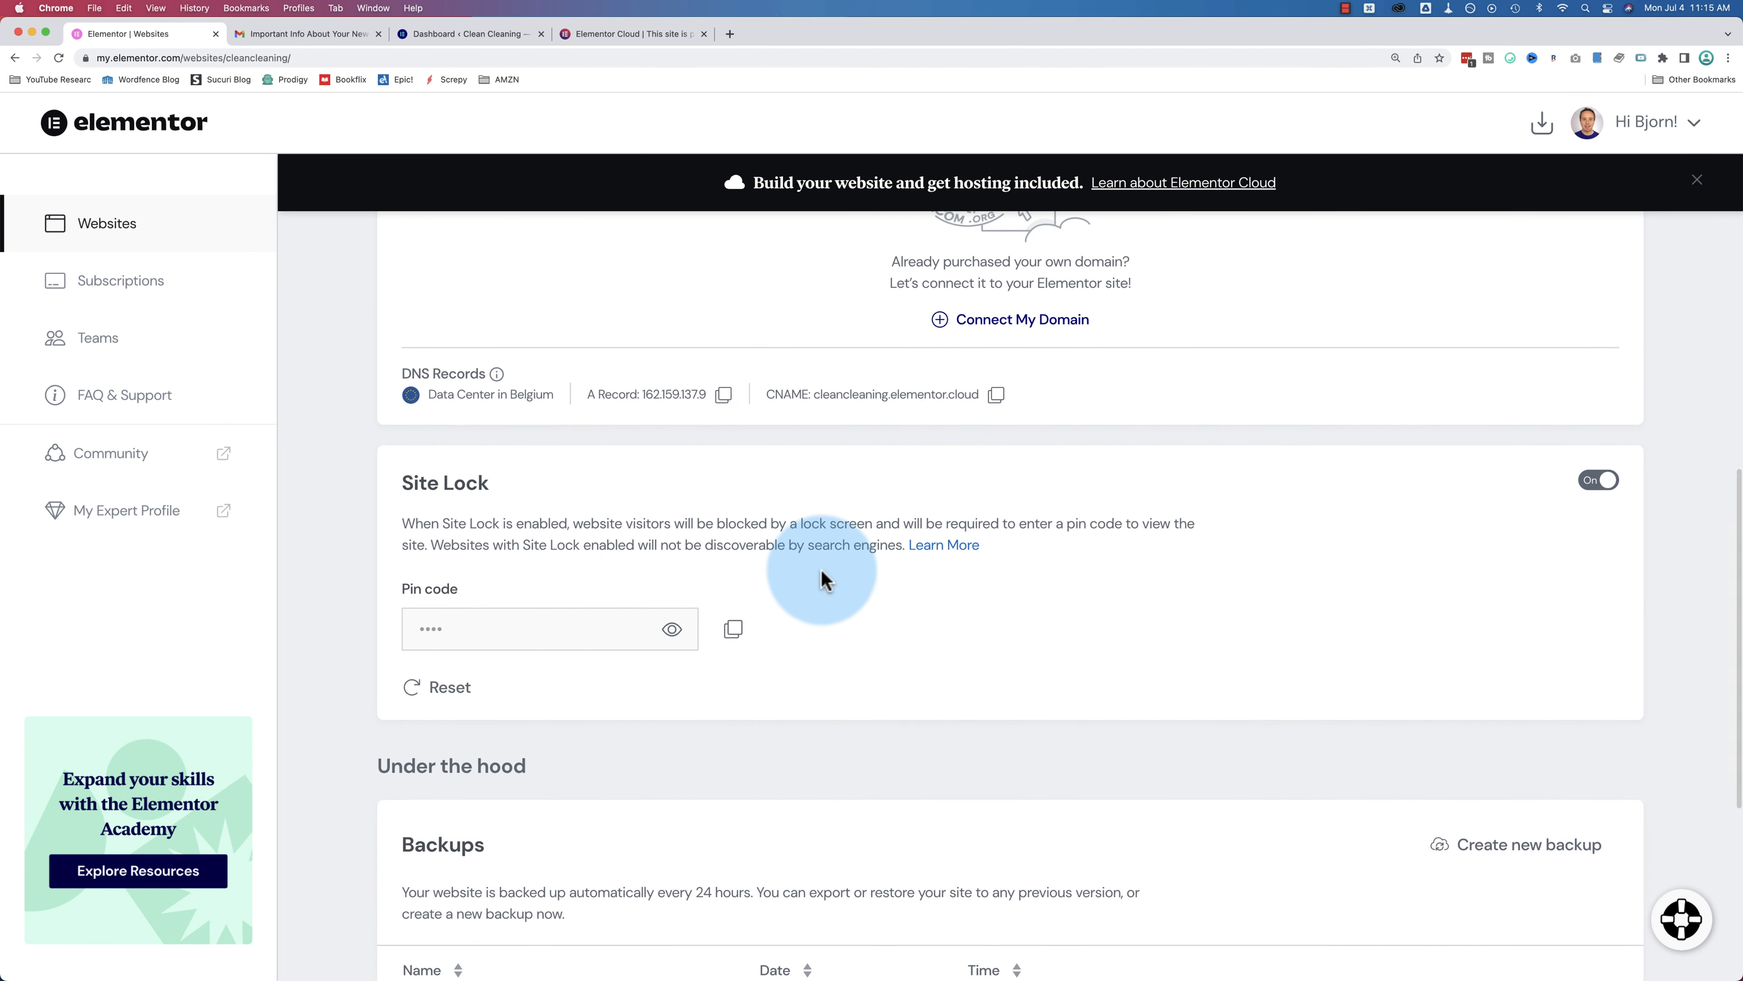
{"action": "scroll", "coordinate": [824, 580], "scroll_direction": "down", "scroll_amount": 1}
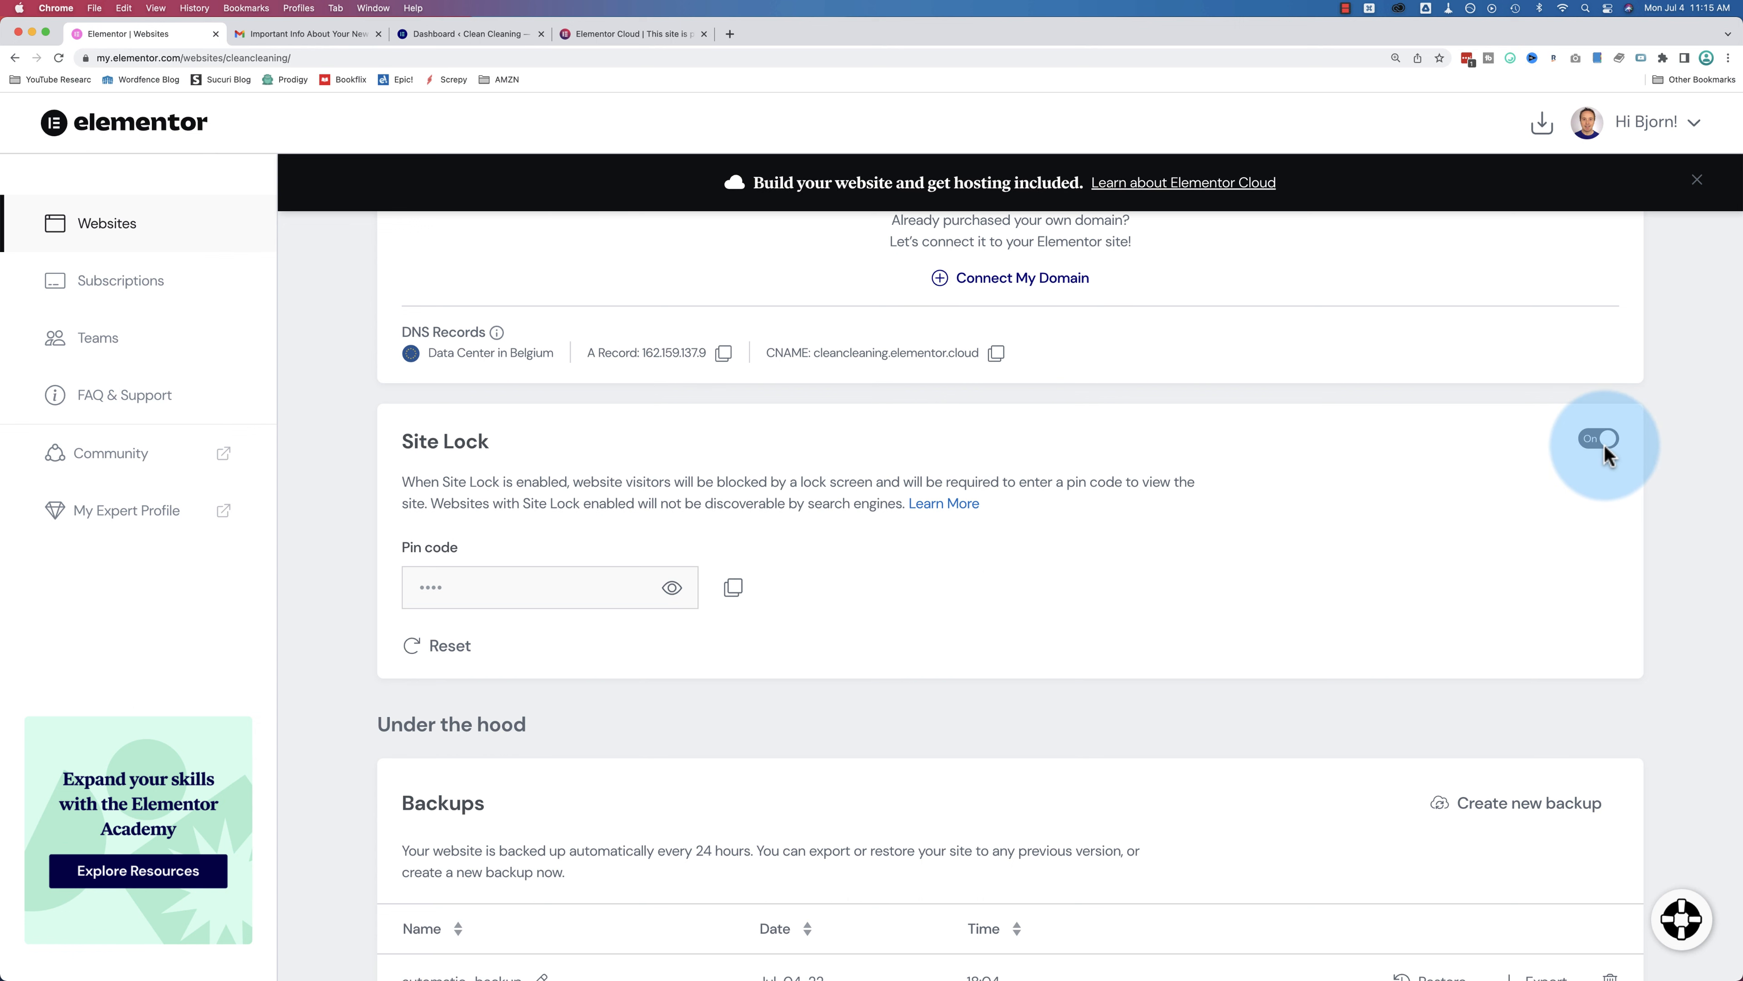
{"action": "scroll", "coordinate": [1606, 443], "scroll_direction": "down", "scroll_amount": 4}
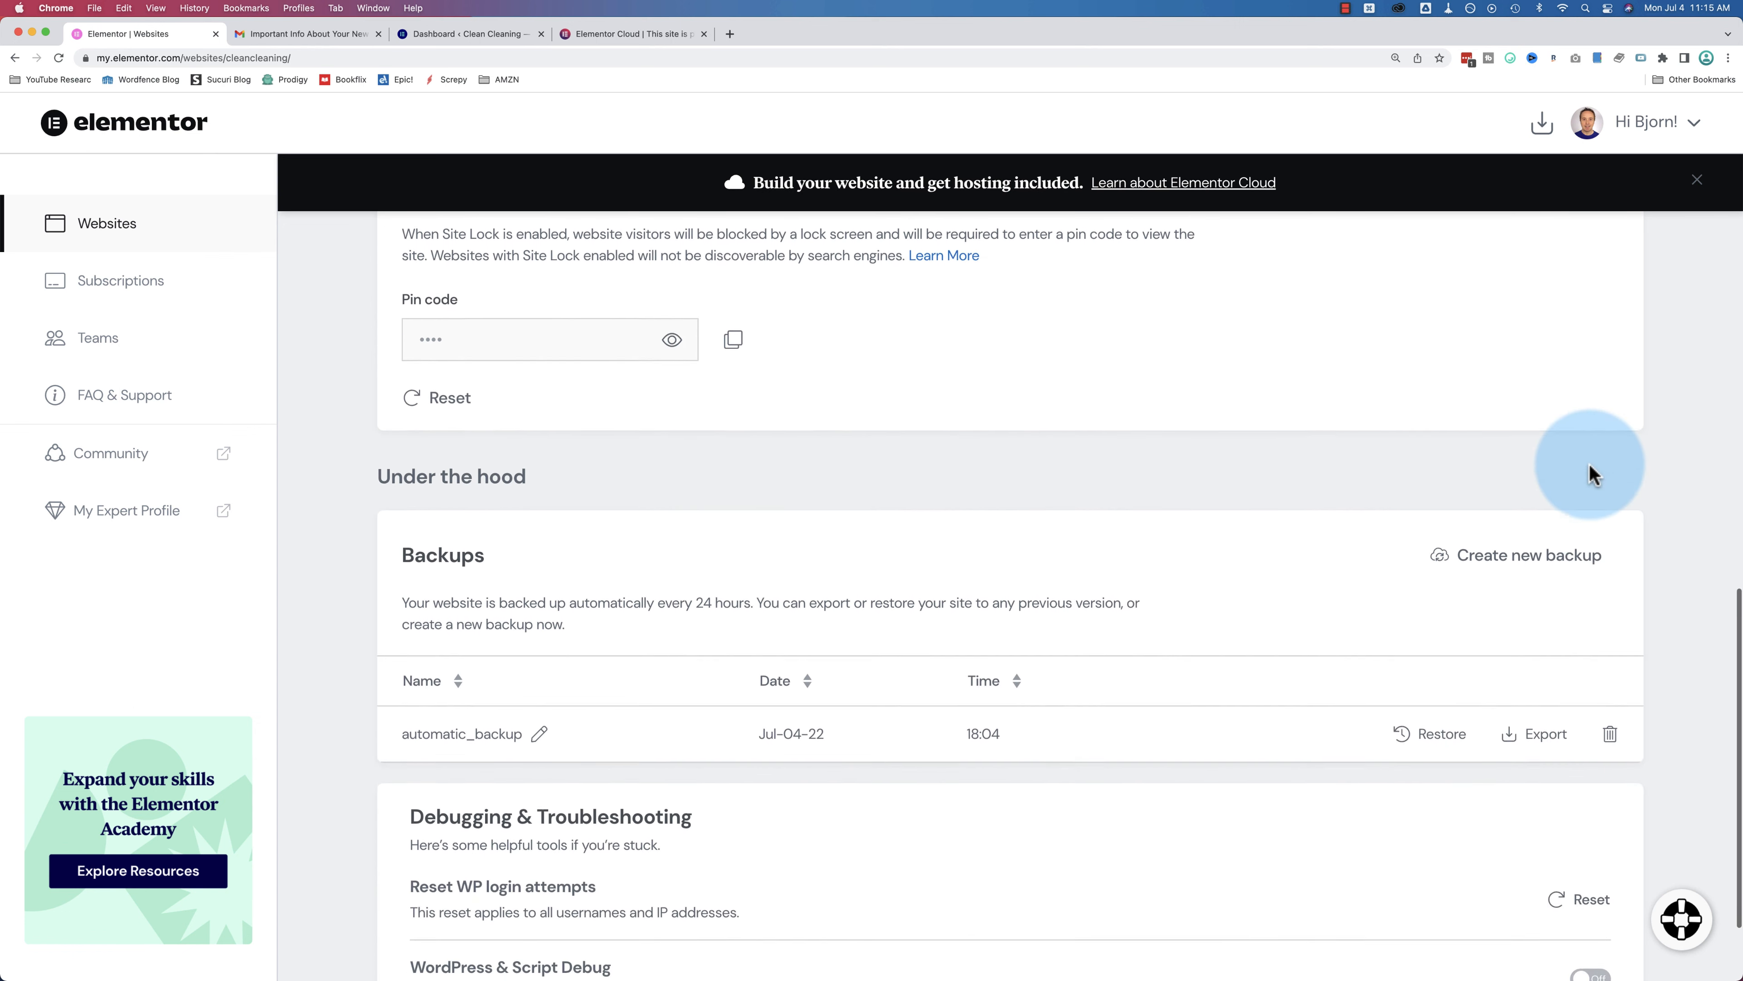
{"action": "left_click_drag", "start_coordinate": [405, 556], "coordinate": [751, 553]}
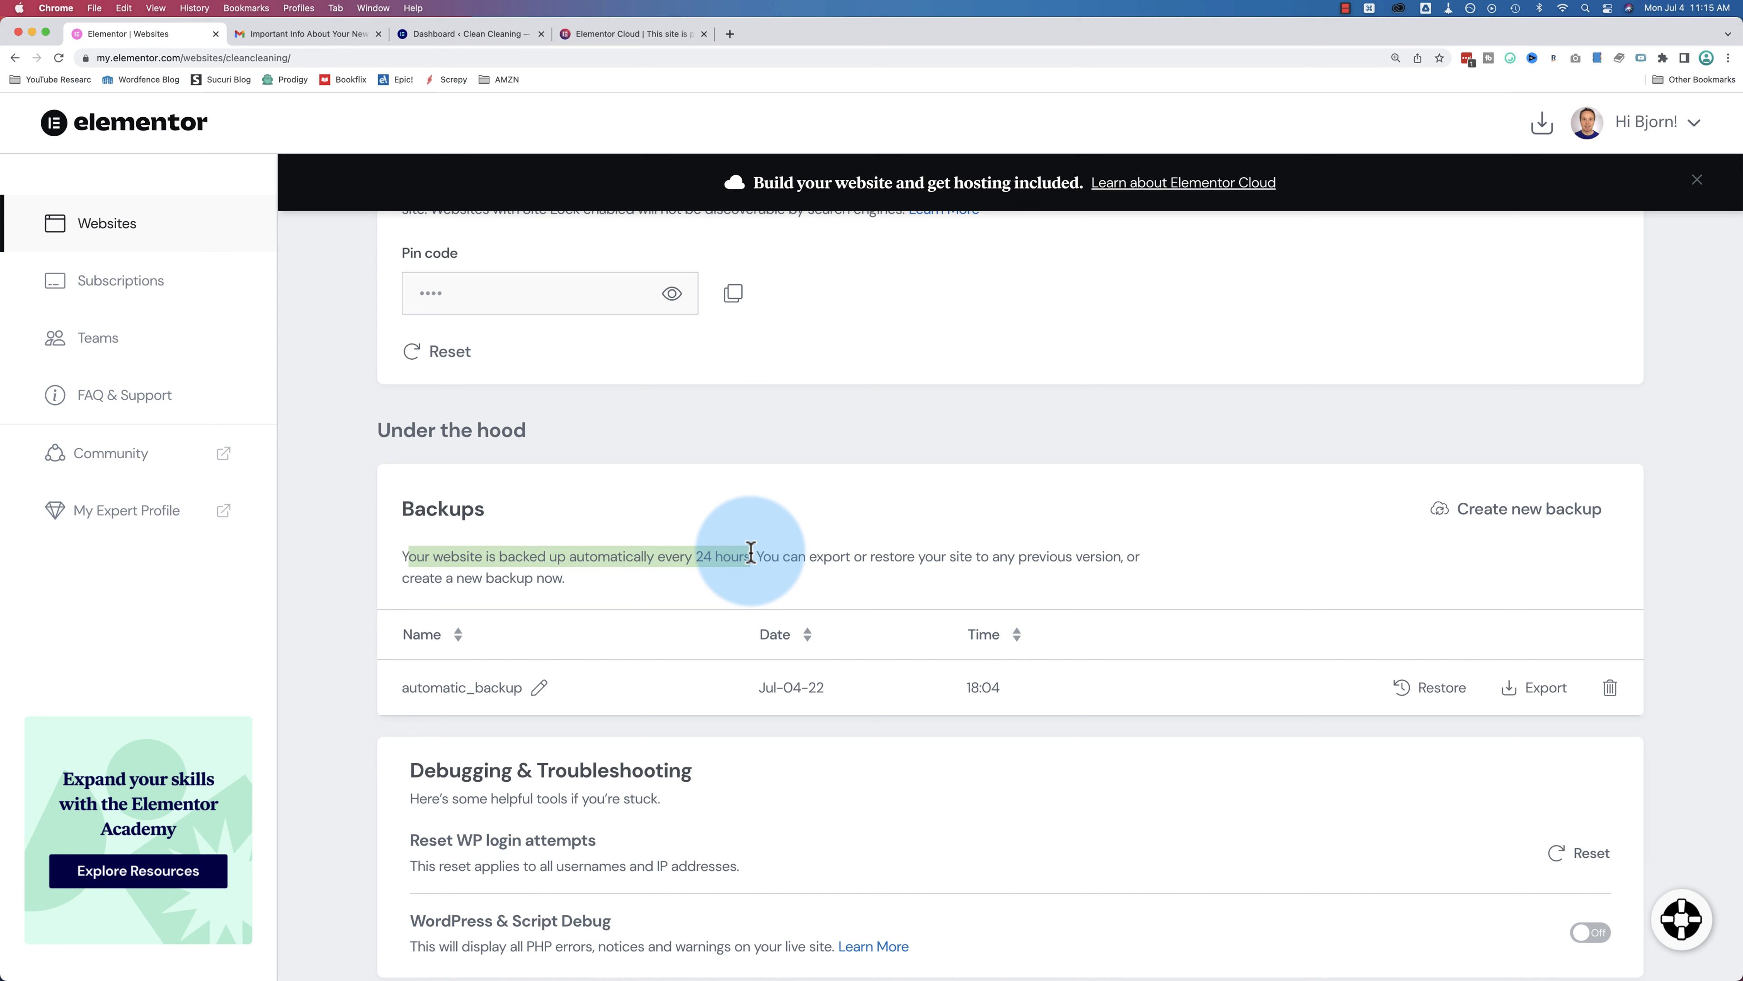
{"action": "scroll", "coordinate": [751, 553], "scroll_direction": "down", "scroll_amount": 2}
{"action": "left_click_drag", "start_coordinate": [406, 761], "coordinate": [634, 763]}
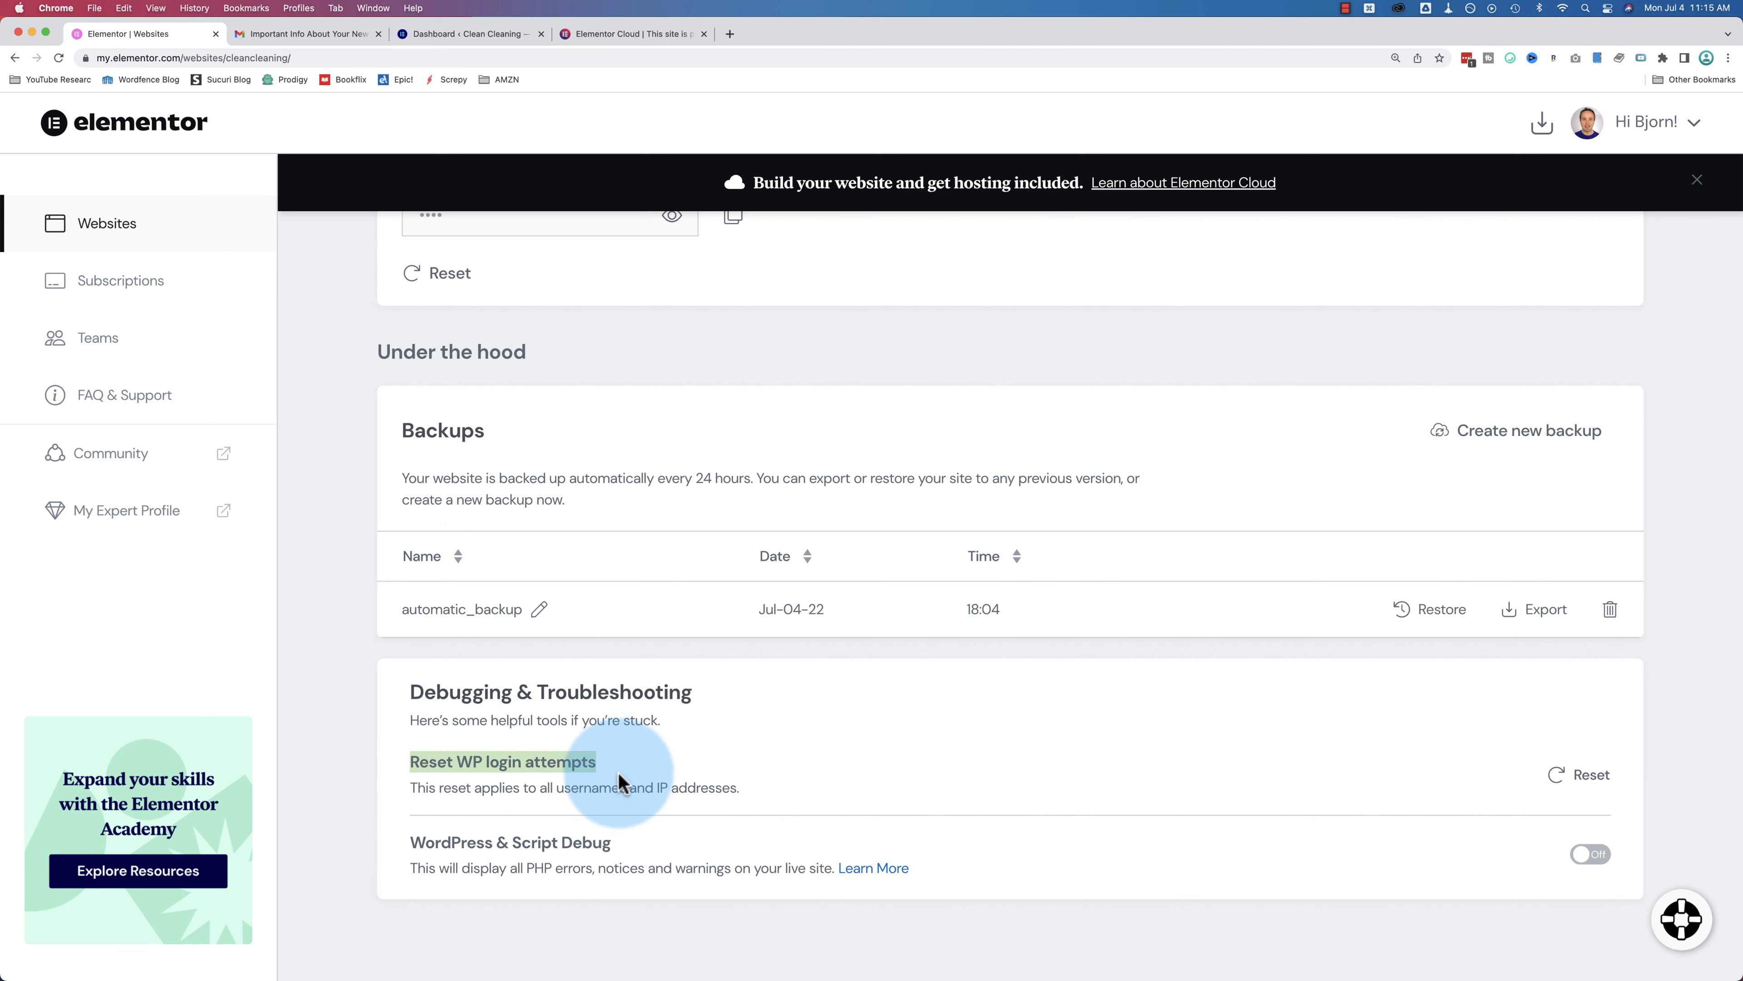
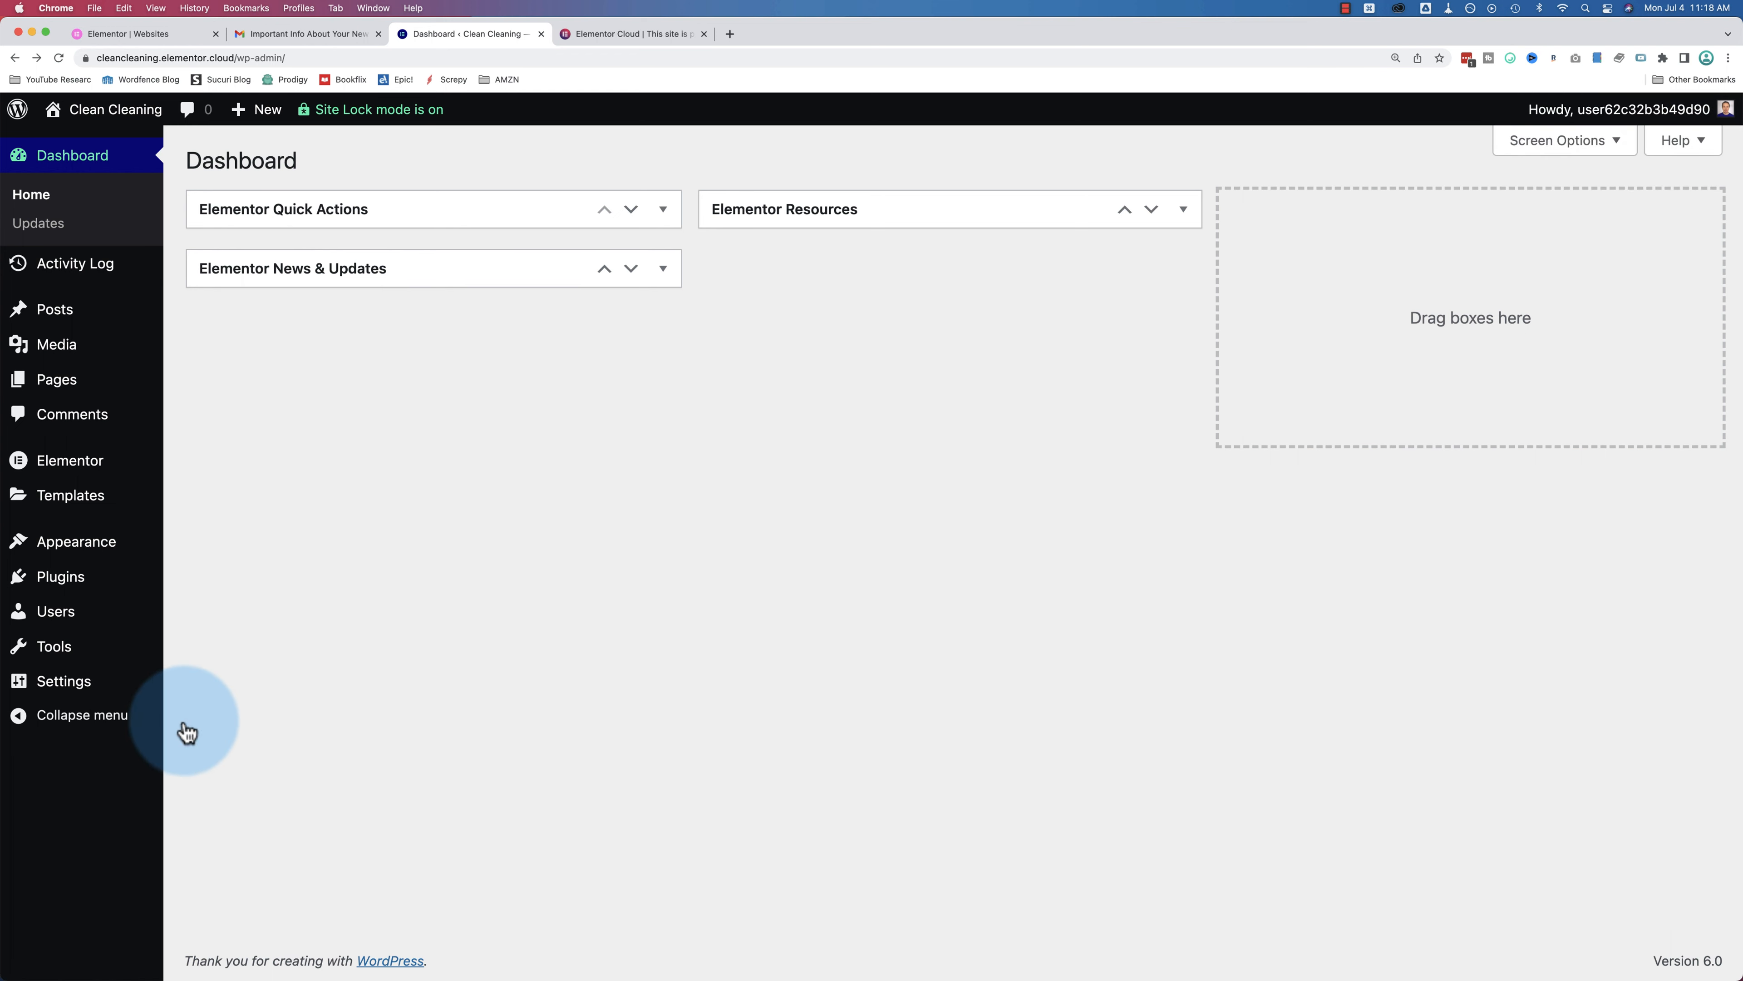
Step: Open your own profile under Users and highlight the username that cannot be changed
{"action": "left_click", "coordinate": [64, 626]}
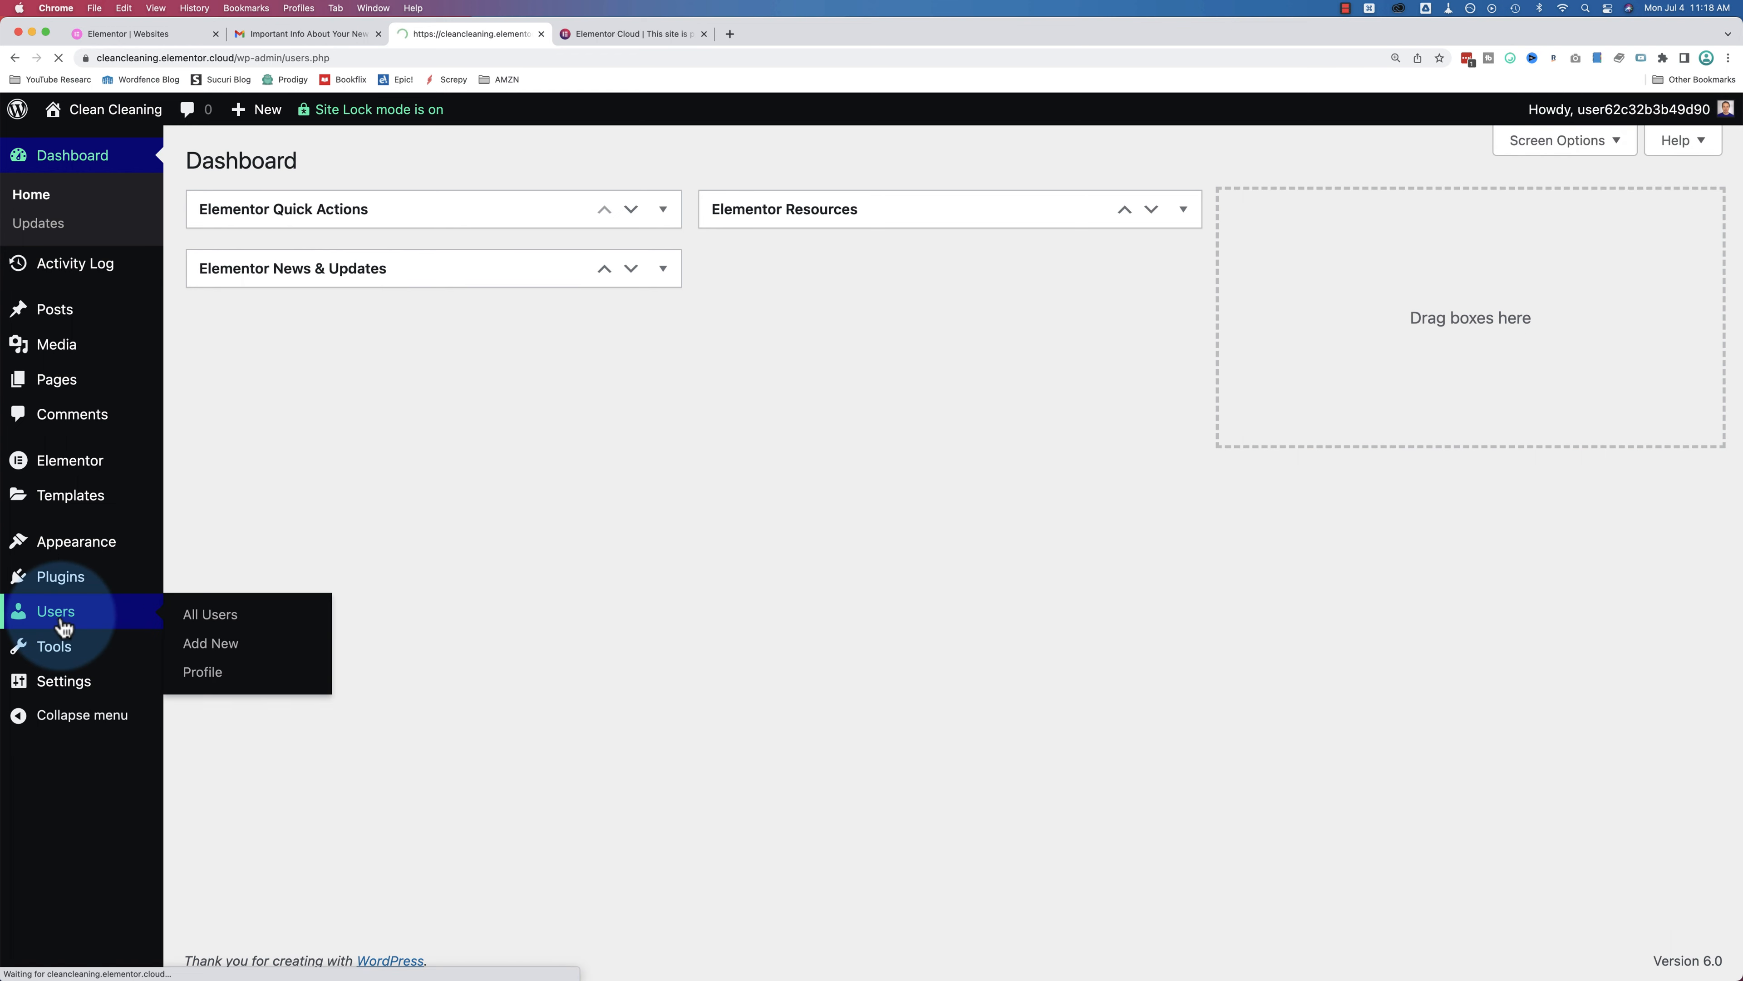
{"action": "left_click", "coordinate": [292, 347]}
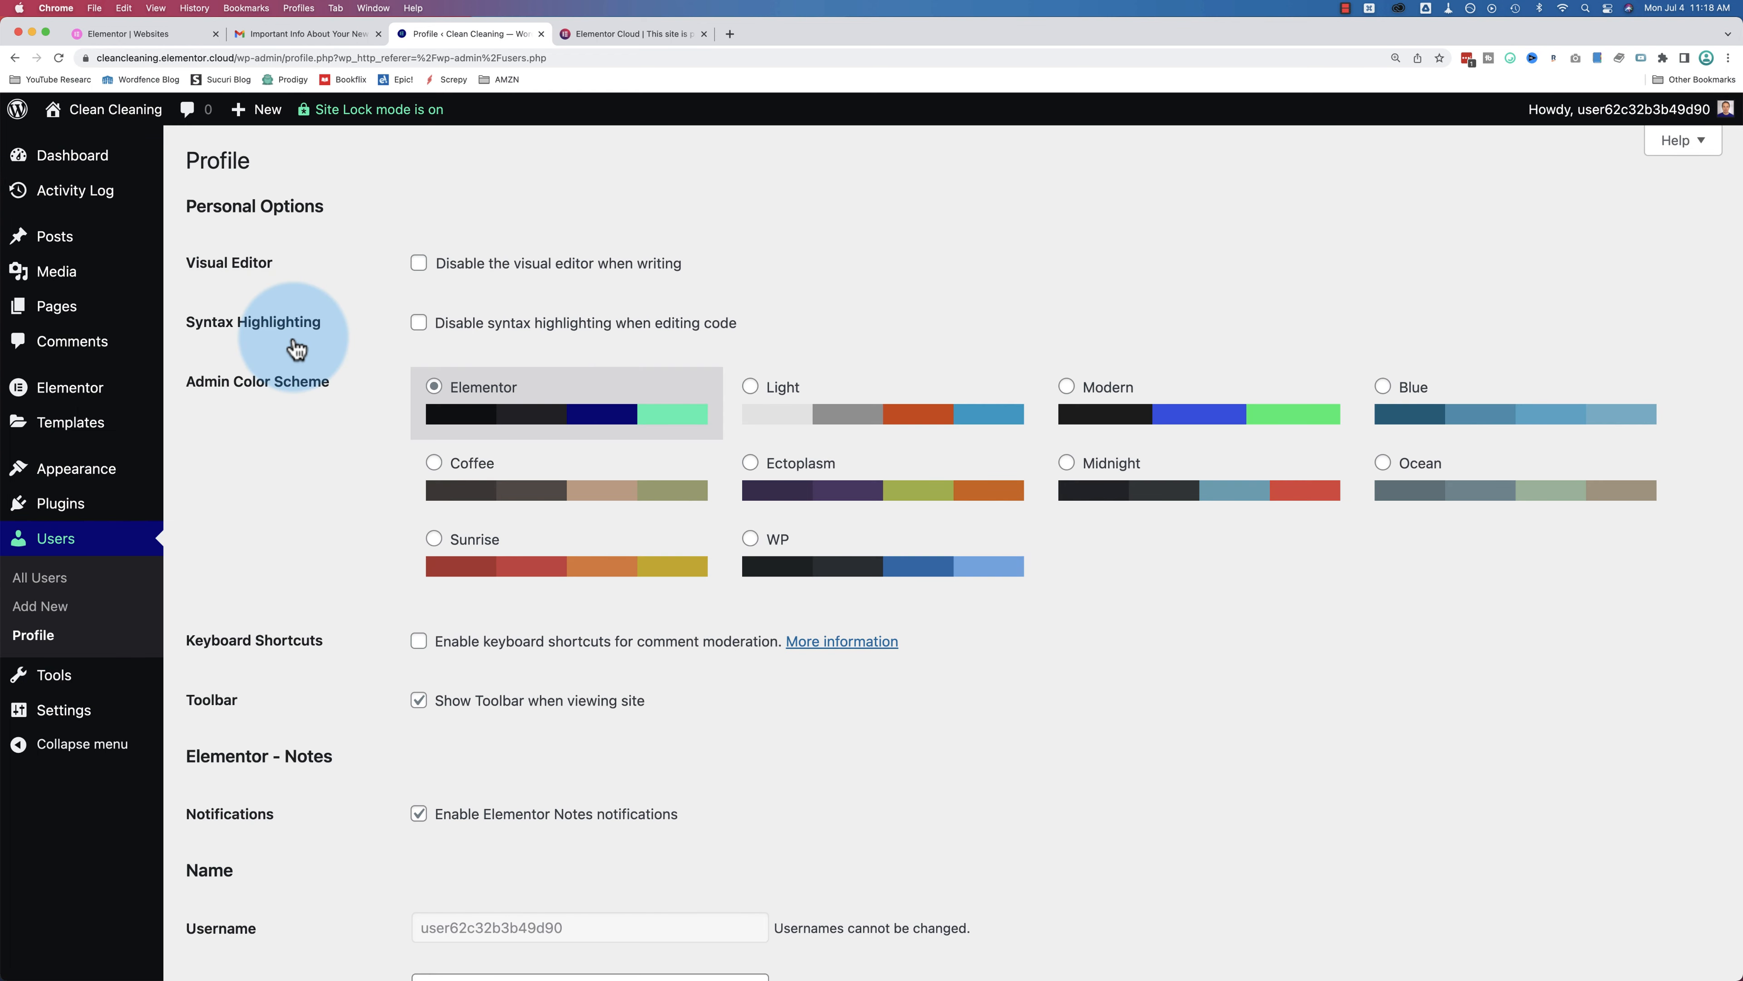
{"action": "scroll", "coordinate": [343, 377], "scroll_direction": "down", "scroll_amount": 8}
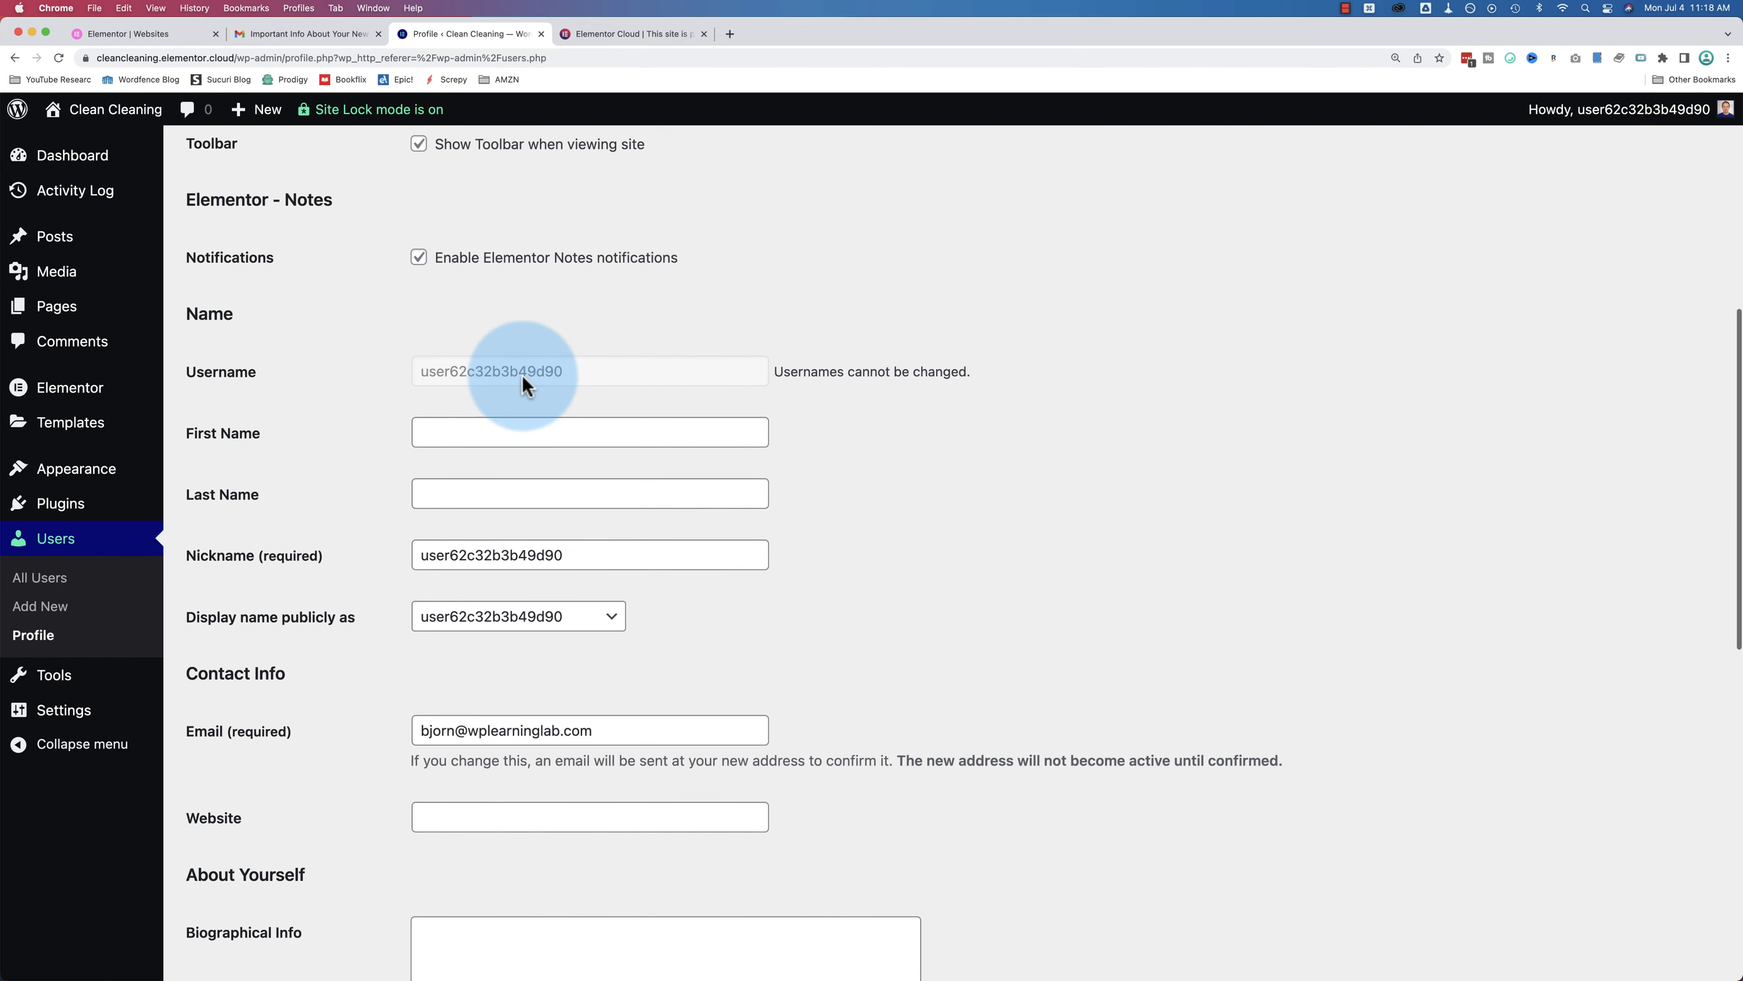
{"action": "left_click_drag", "start_coordinate": [568, 374], "coordinate": [428, 375]}
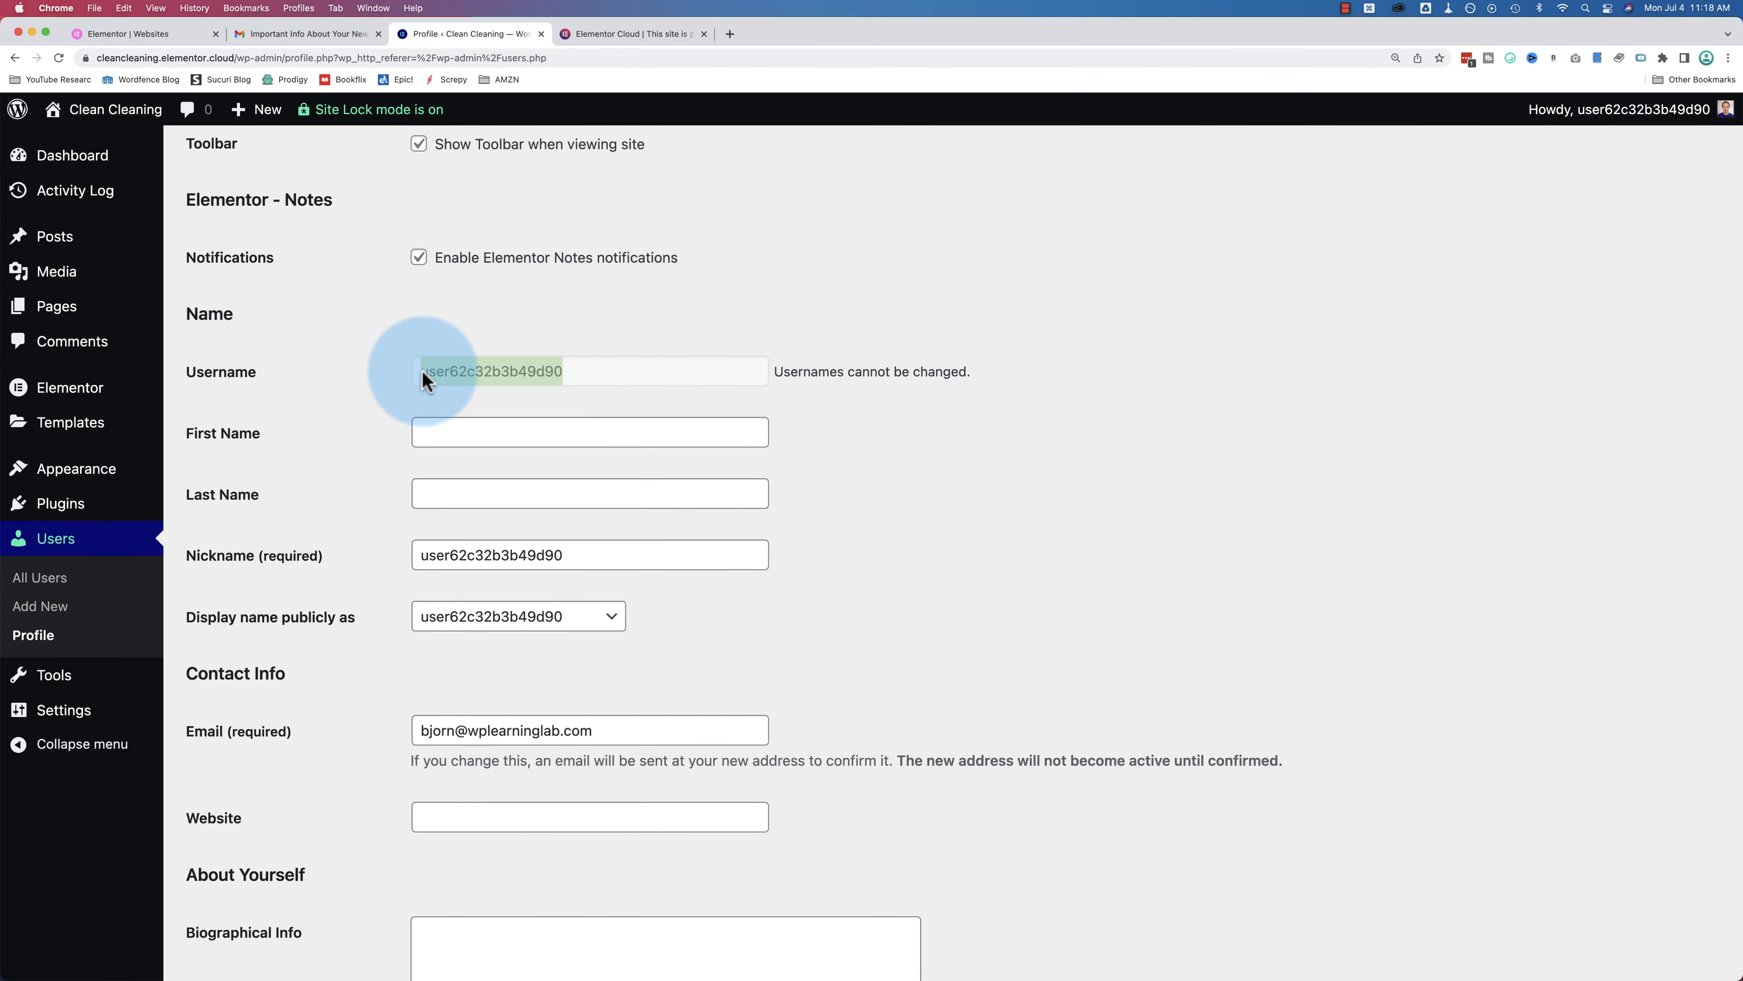
Step: Try out name entries on the profile and review the public display name choices
{"action": "mouse_move", "coordinate": [1613, 128]}
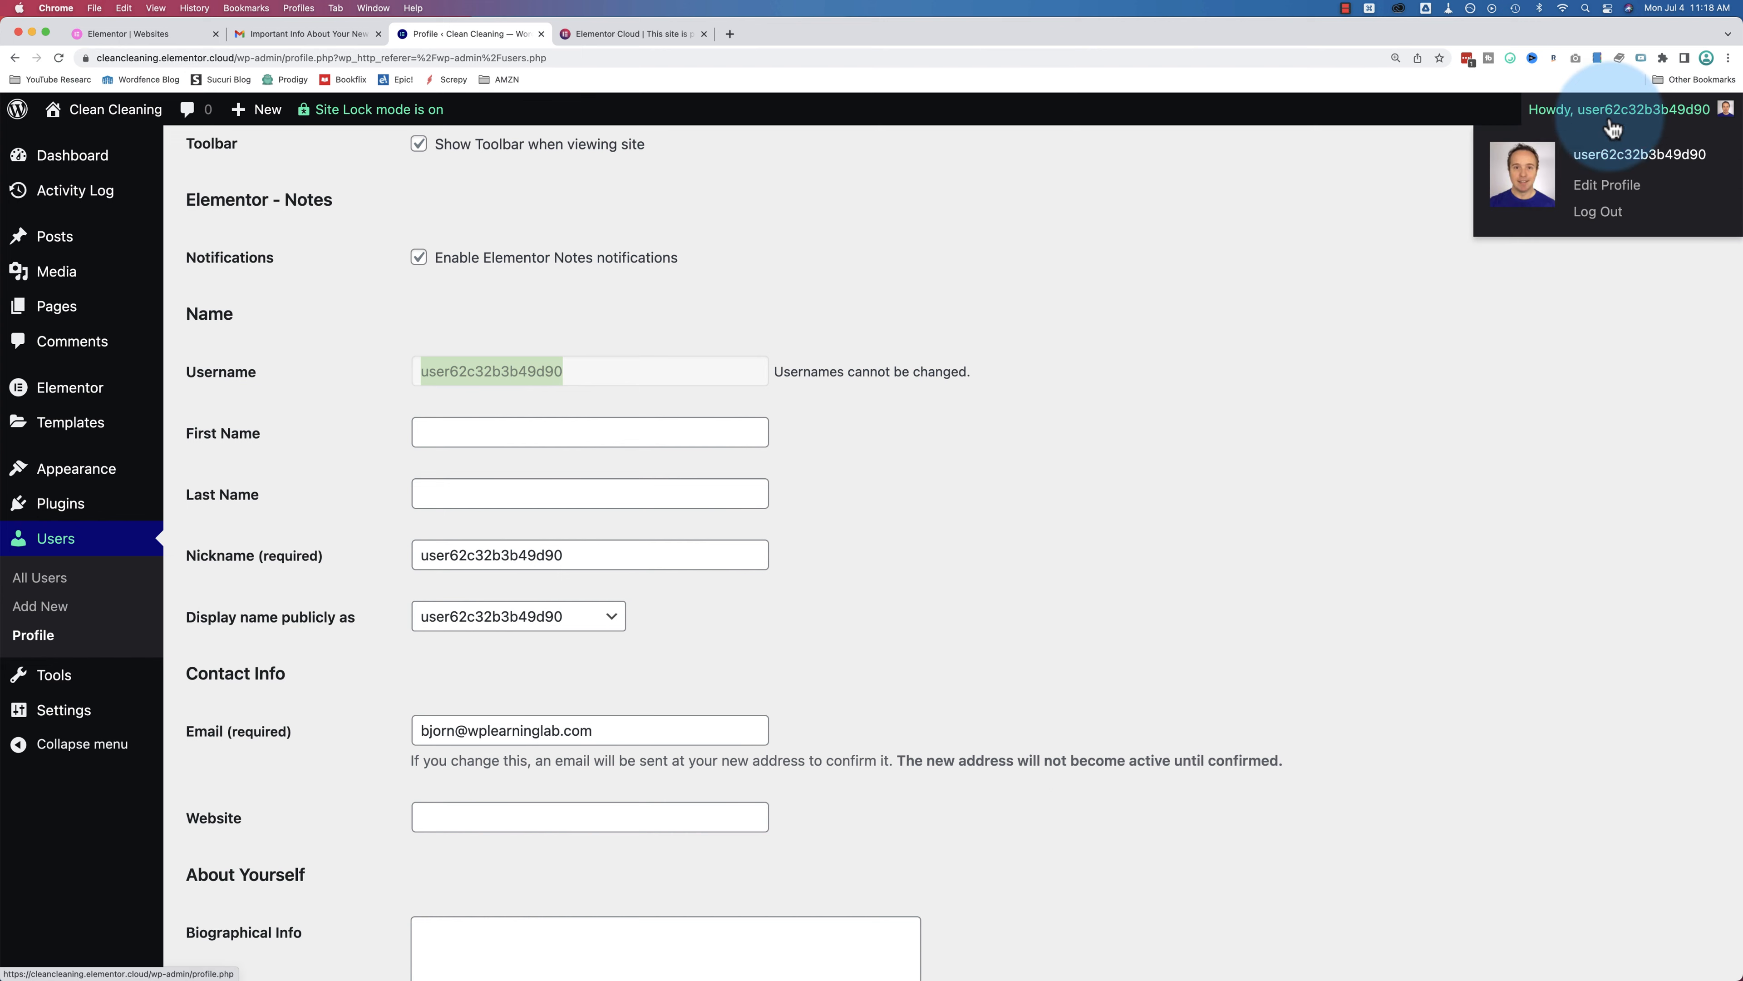
{"action": "left_click", "coordinate": [446, 447]}
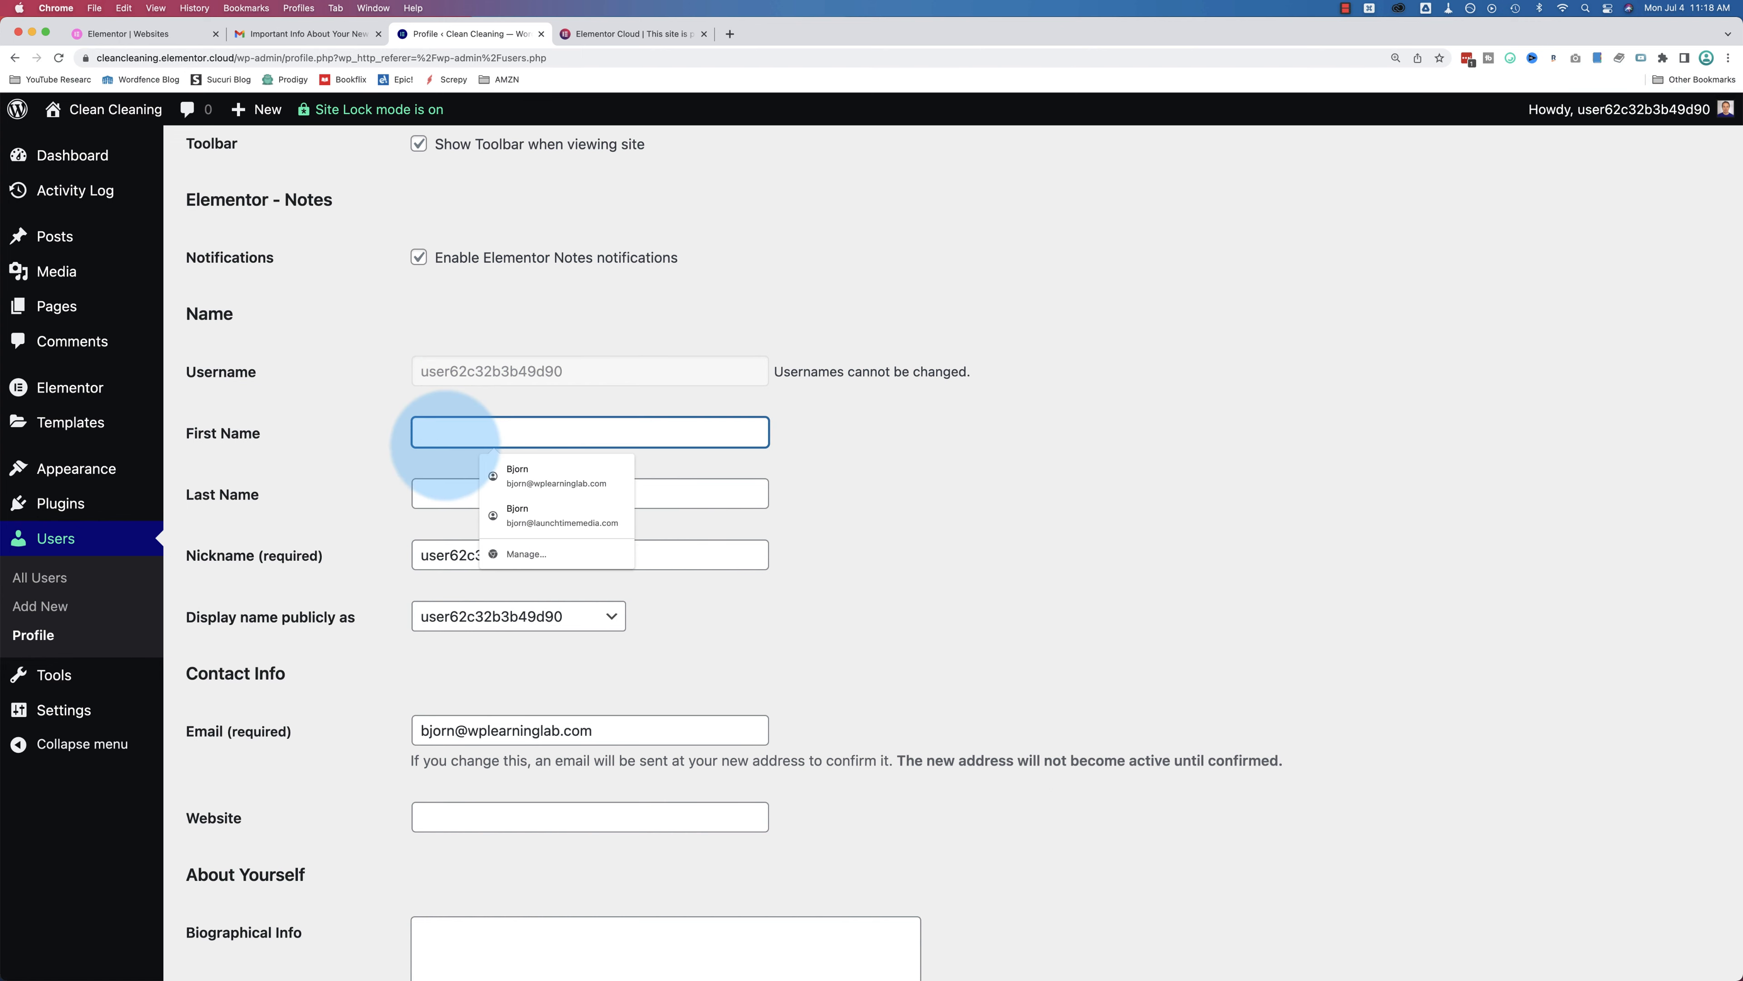
{"action": "scroll", "coordinate": [381, 508], "scroll_direction": "down", "scroll_amount": 2}
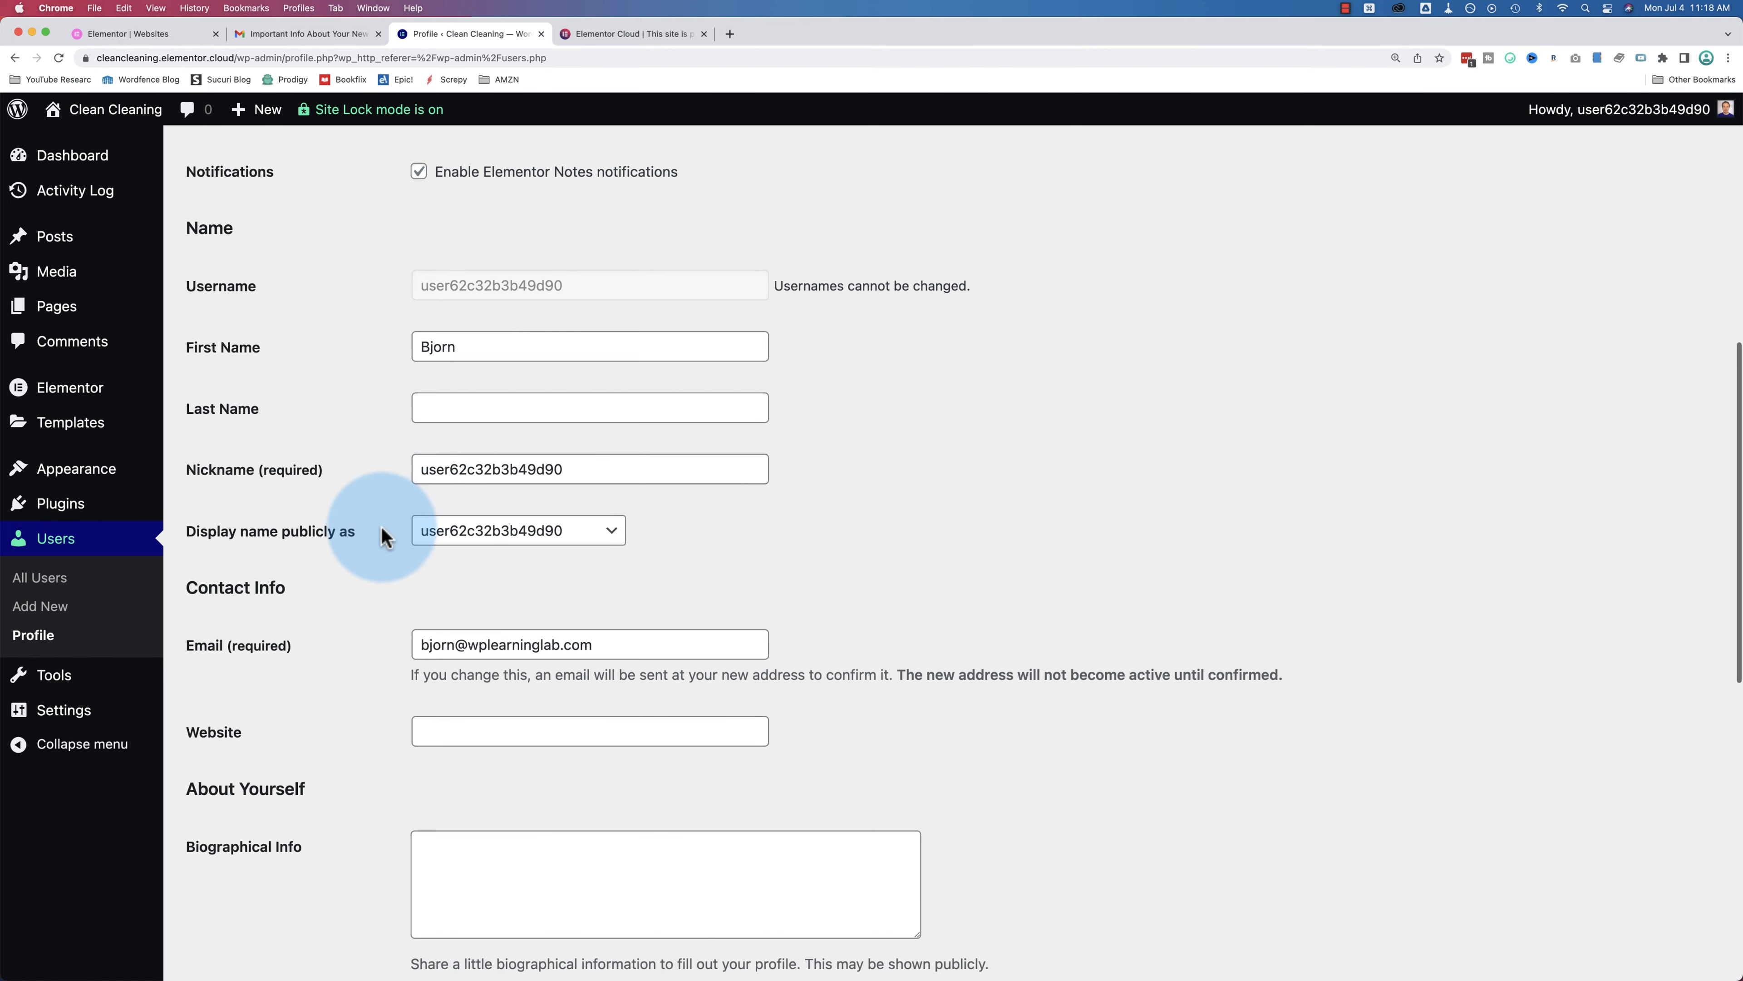
{"action": "left_click", "coordinate": [440, 409]}
{"action": "type", "text": "Allpas"}
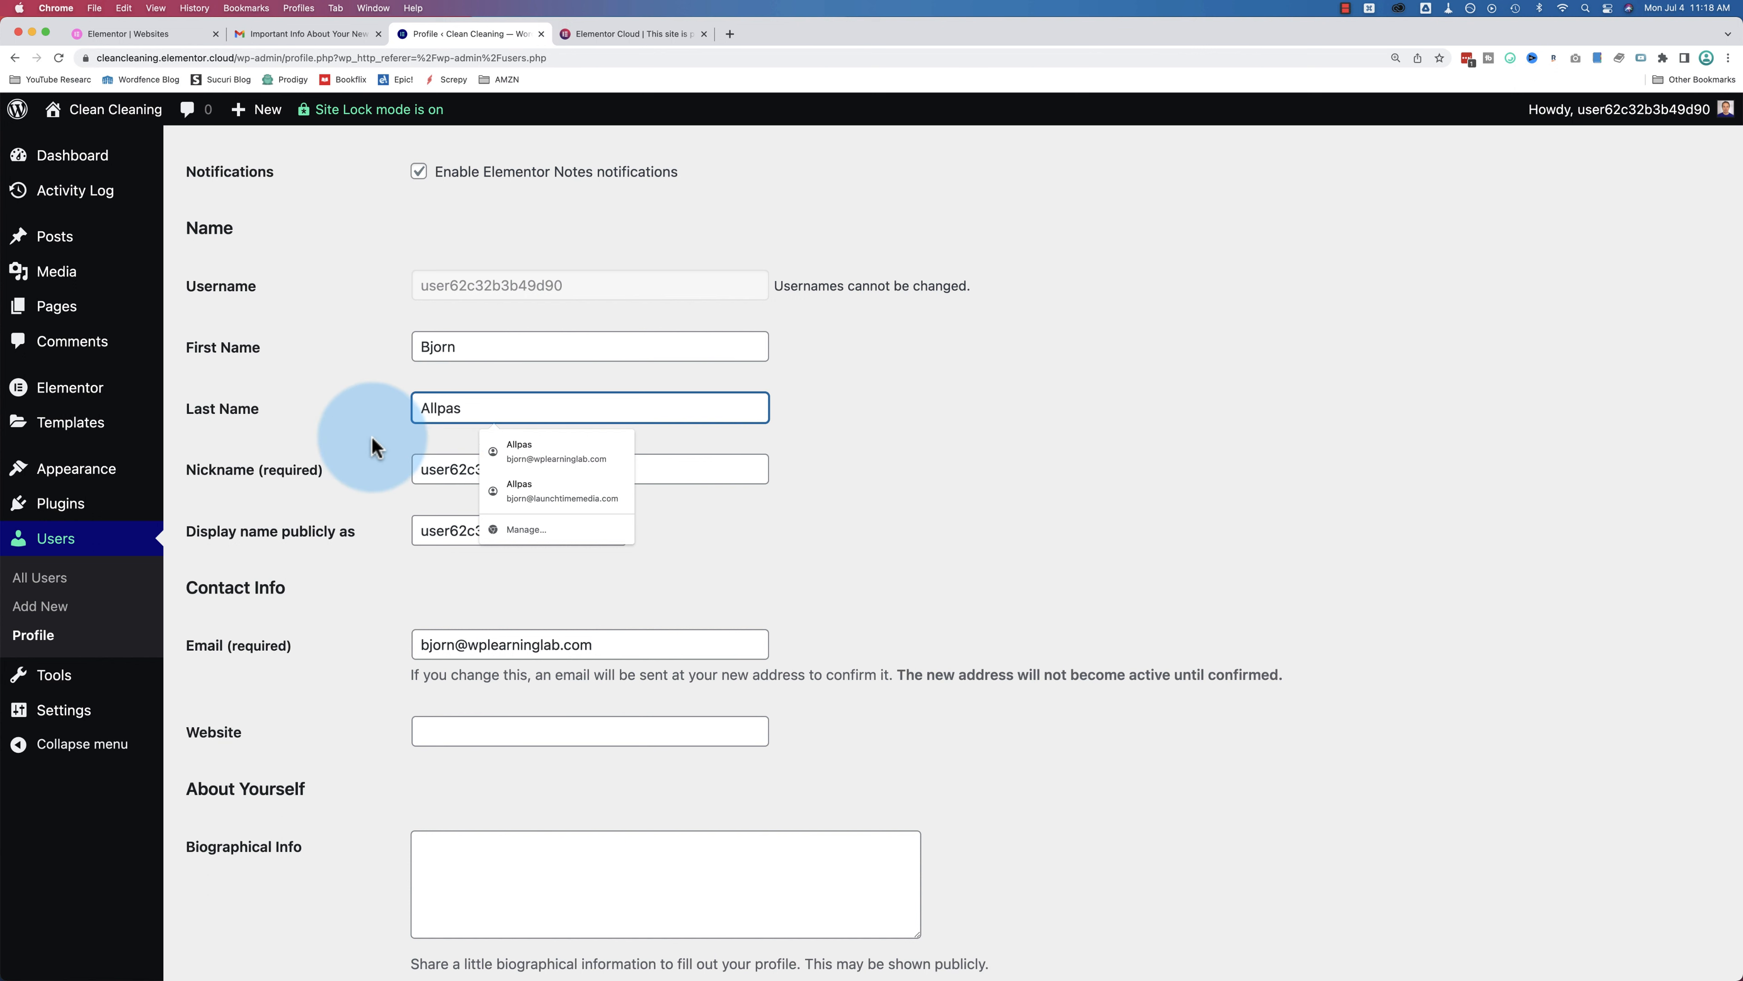
{"action": "left_click", "coordinate": [505, 469]}
{"action": "left_click", "coordinate": [465, 534]}
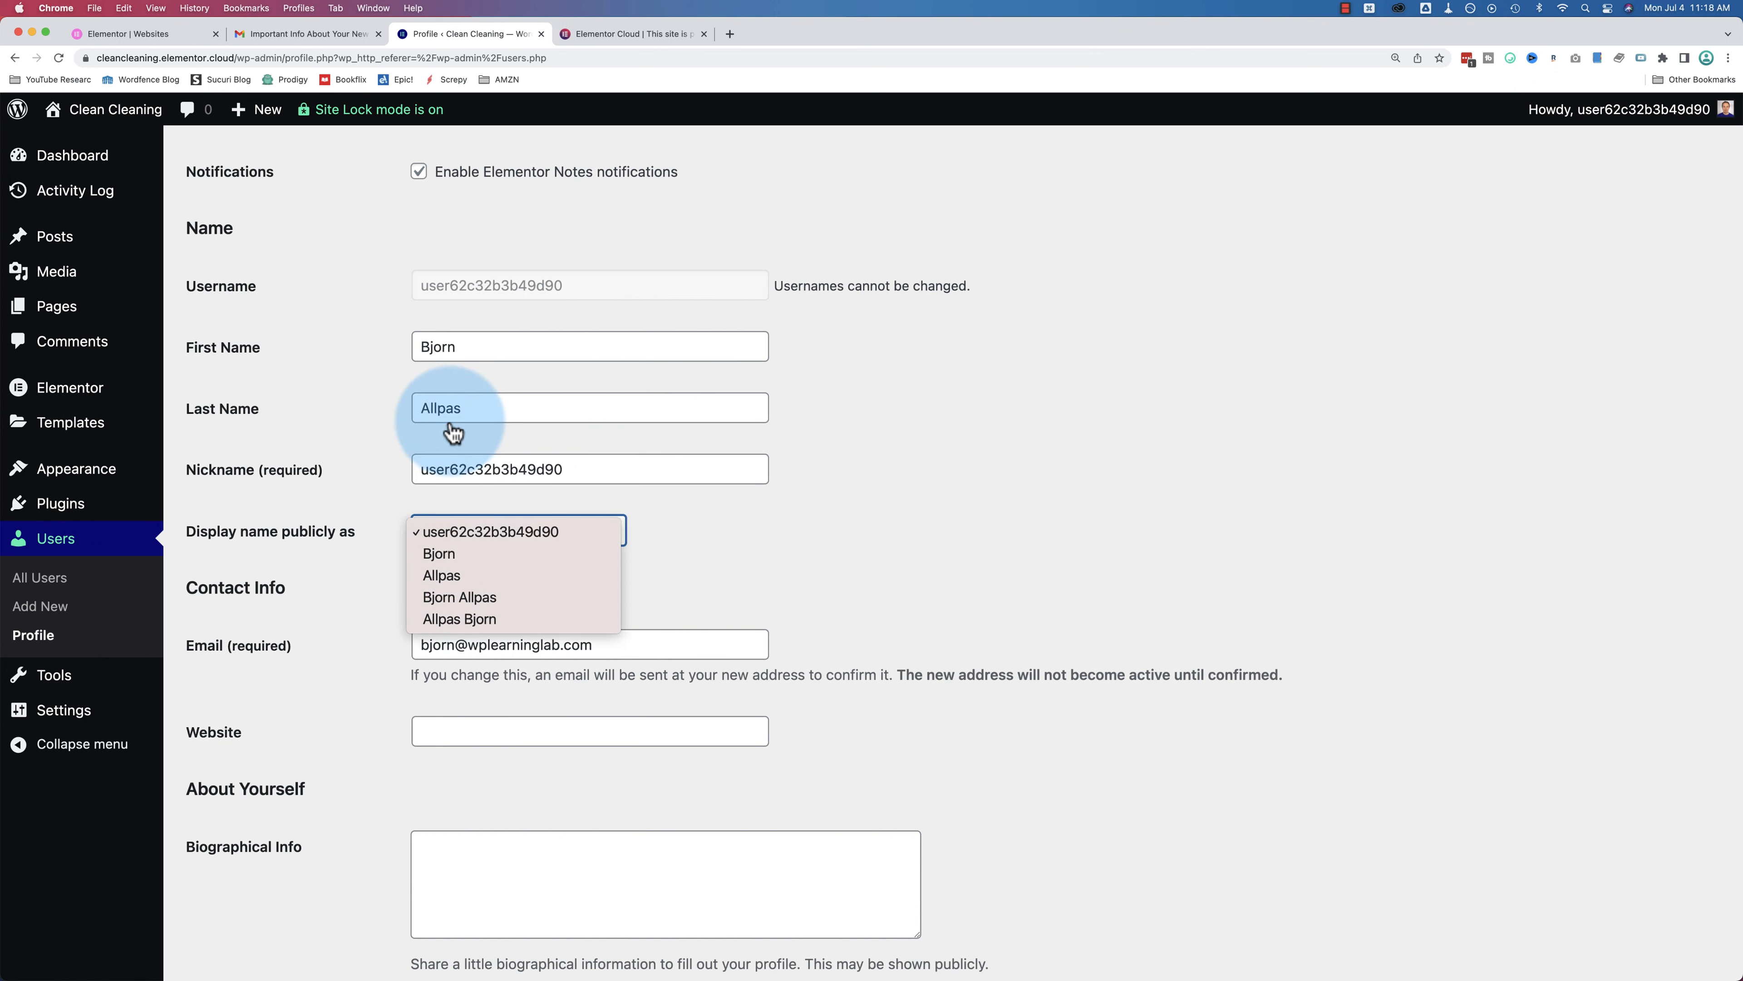
{"action": "left_click", "coordinate": [443, 349]}
{"action": "type", "text": "Clean Cleaning"}
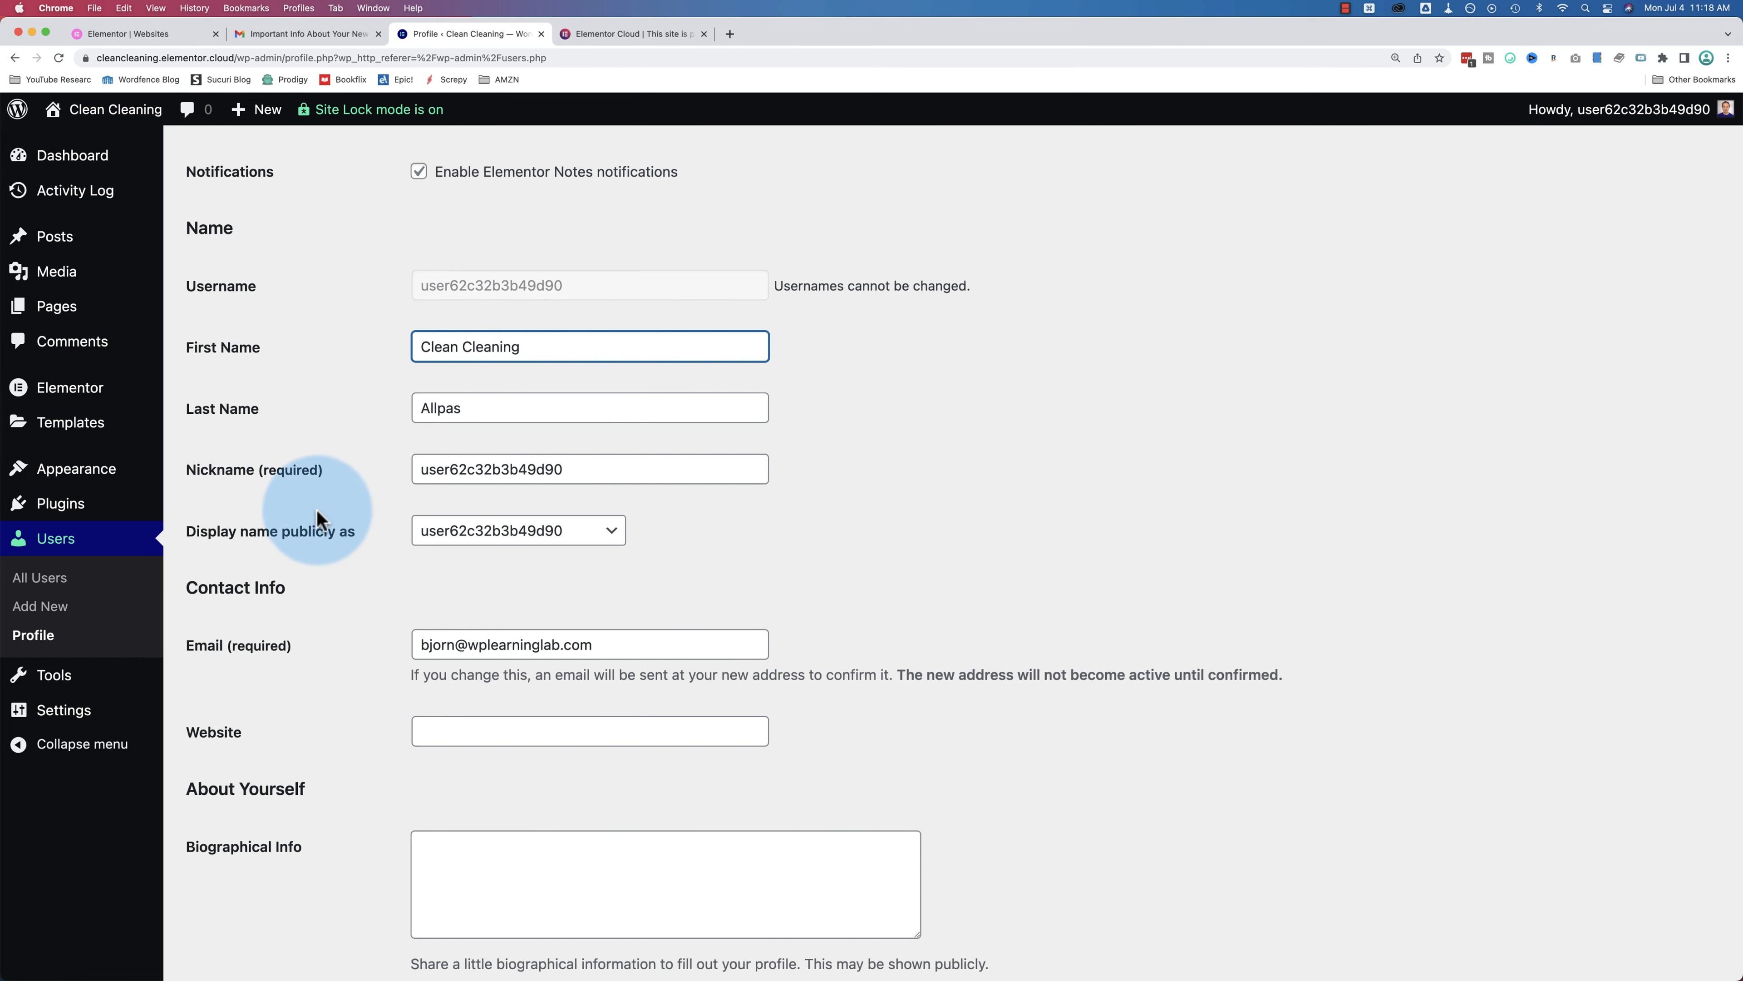
{"action": "left_click", "coordinate": [455, 536]}
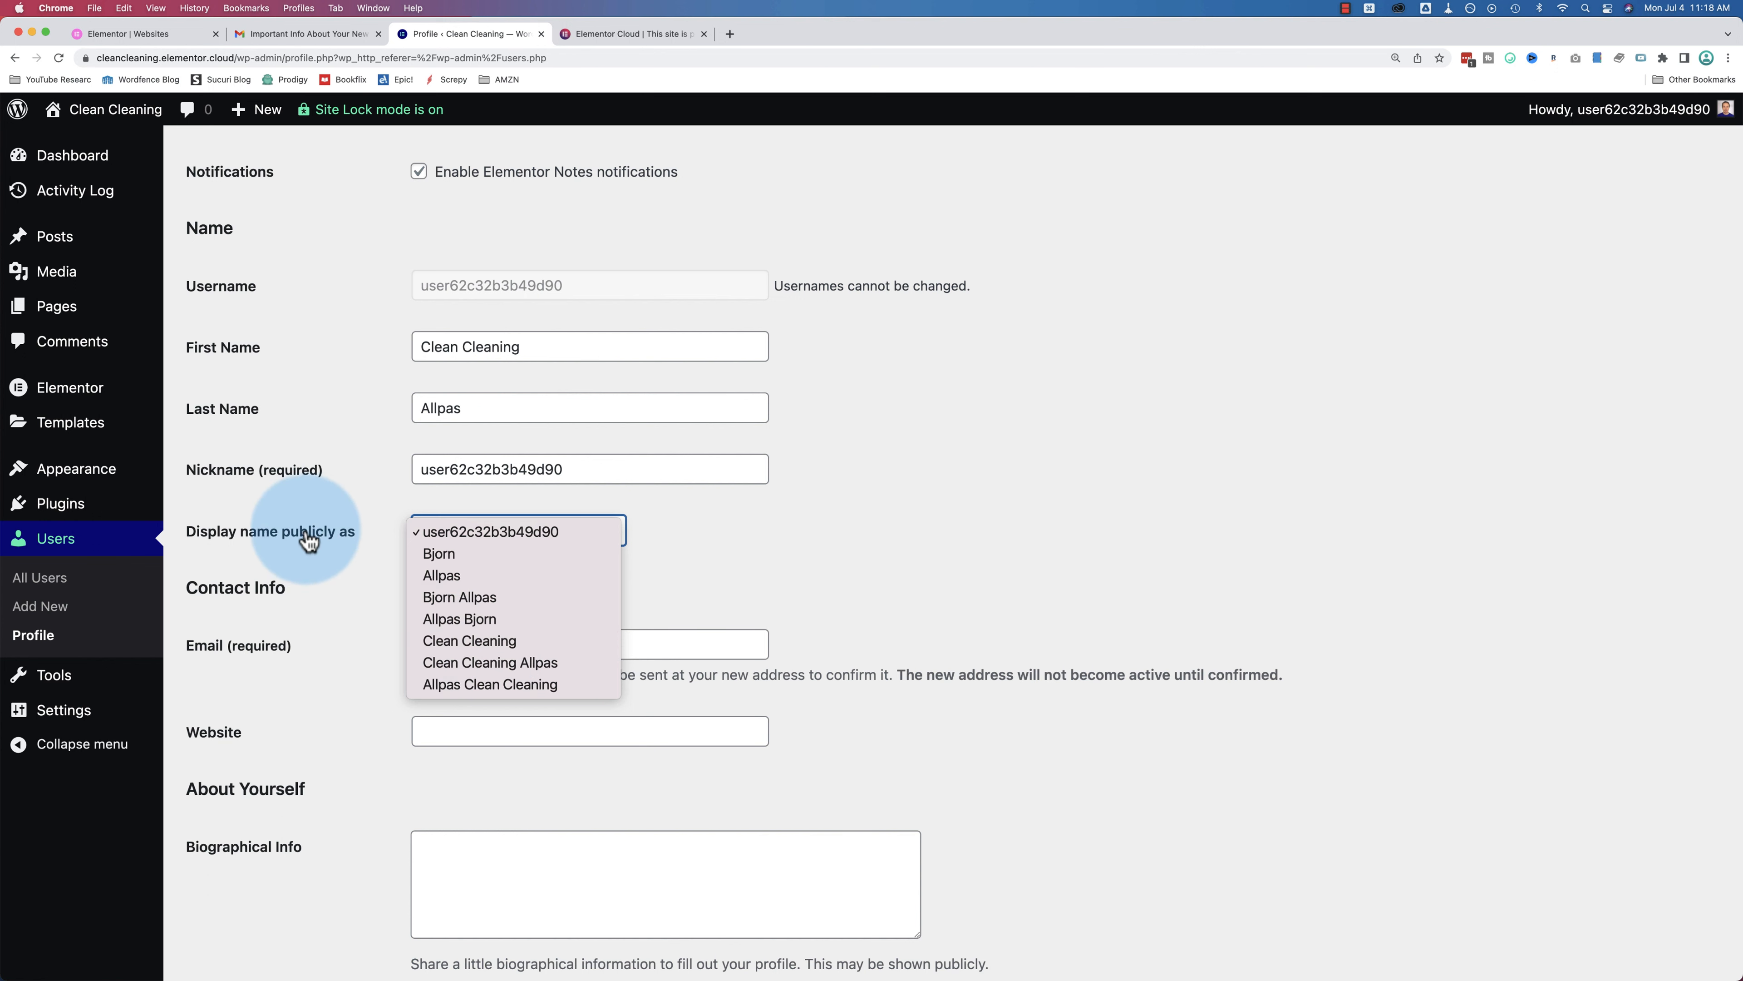
Step: Enter the owner's first name and nickname, and choose the first name as public display name
{"action": "left_click", "coordinate": [460, 348]}
{"action": "key", "text": "BackSpace"}
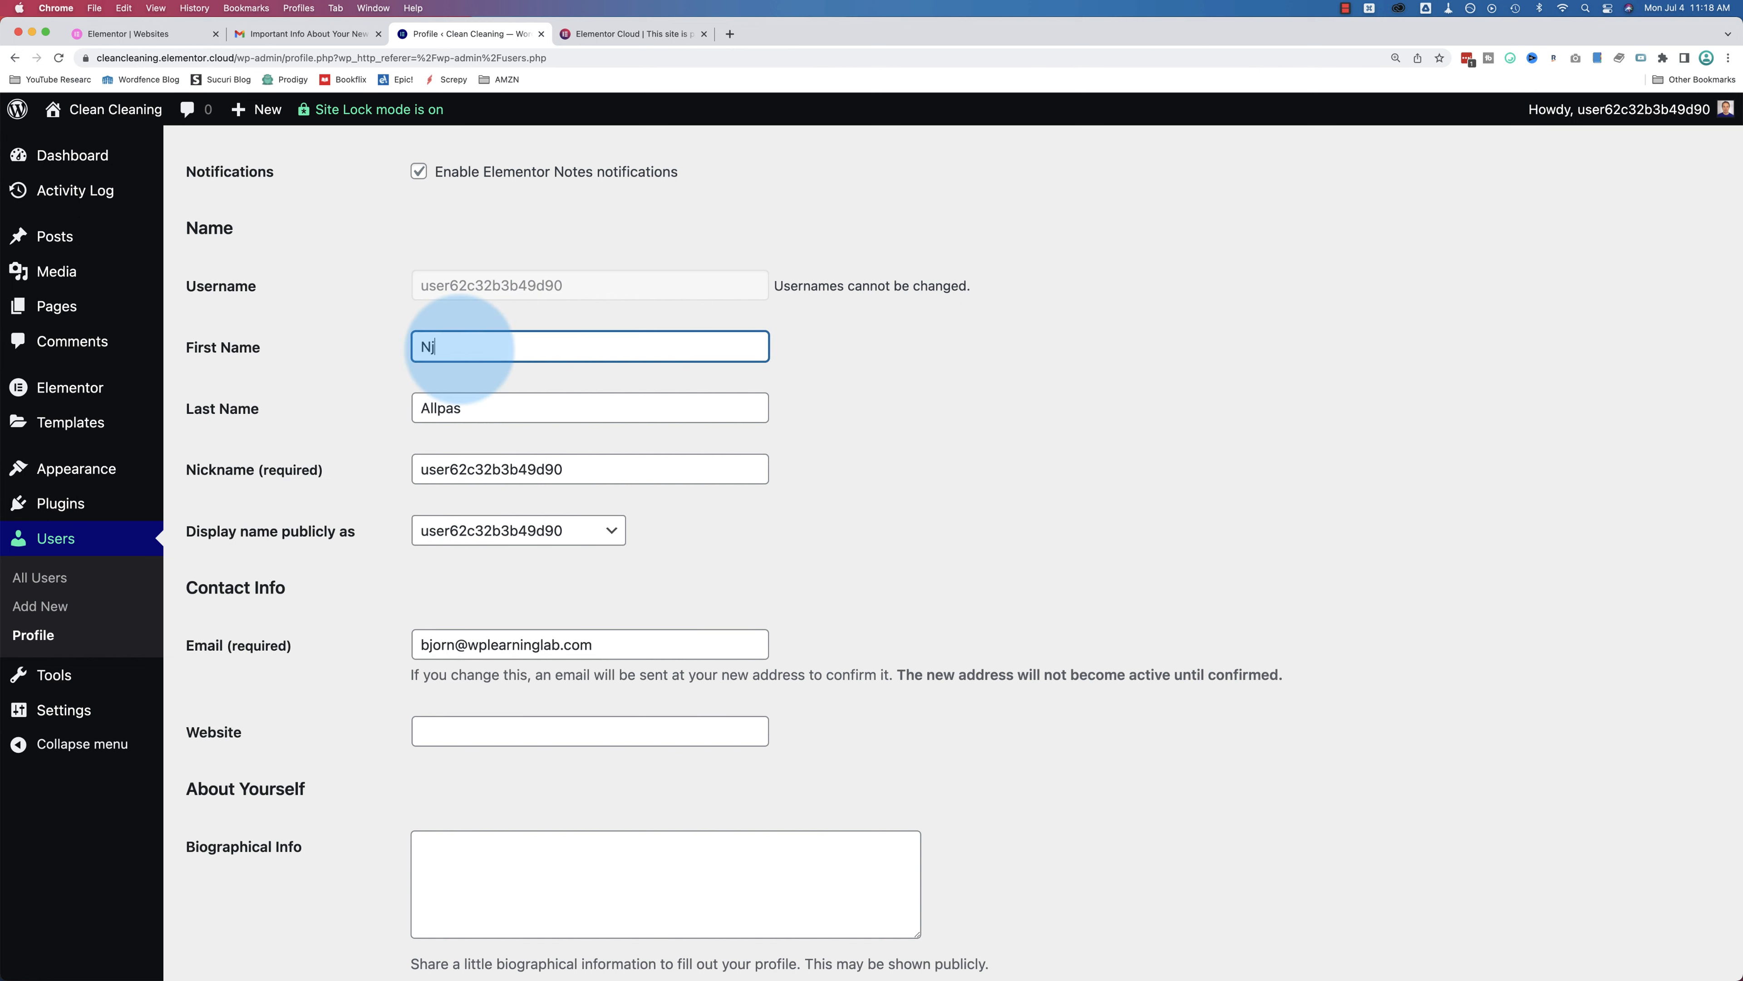
{"action": "type", "text": "Bjorn"}
{"action": "key", "text": "Tab"}
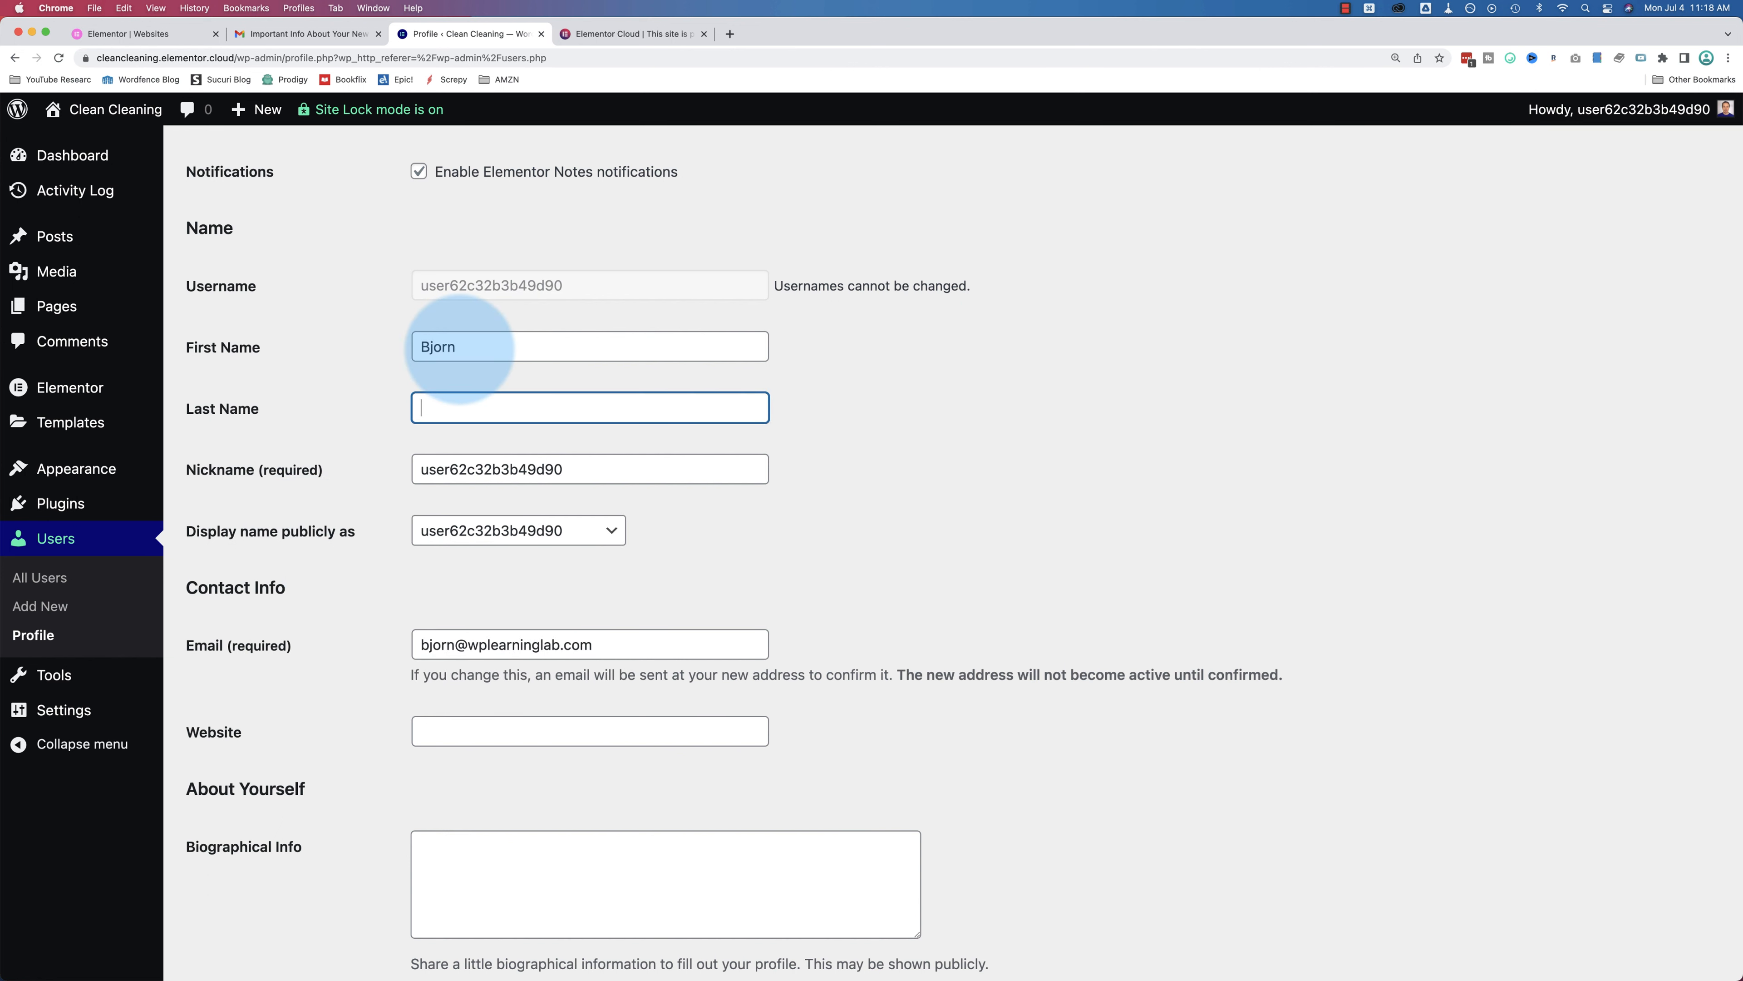
{"action": "double_click", "coordinate": [525, 469]}
{"action": "type", "text": "Bjorn"}
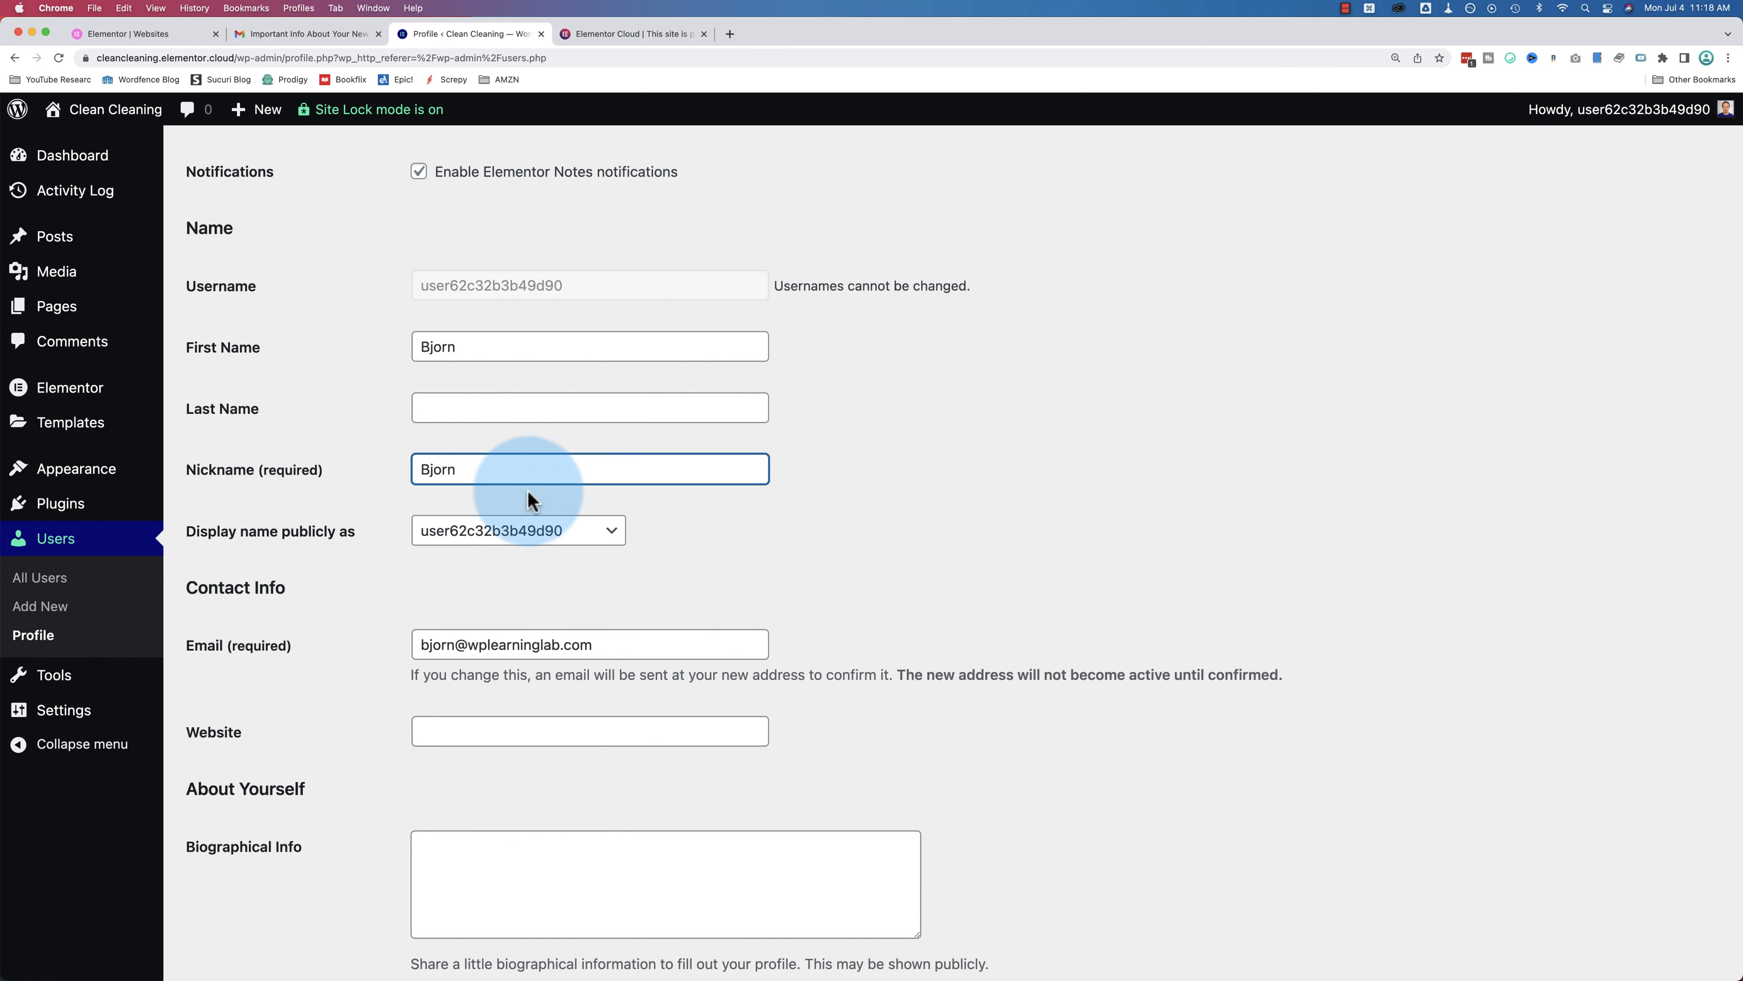
{"action": "left_click", "coordinate": [529, 530]}
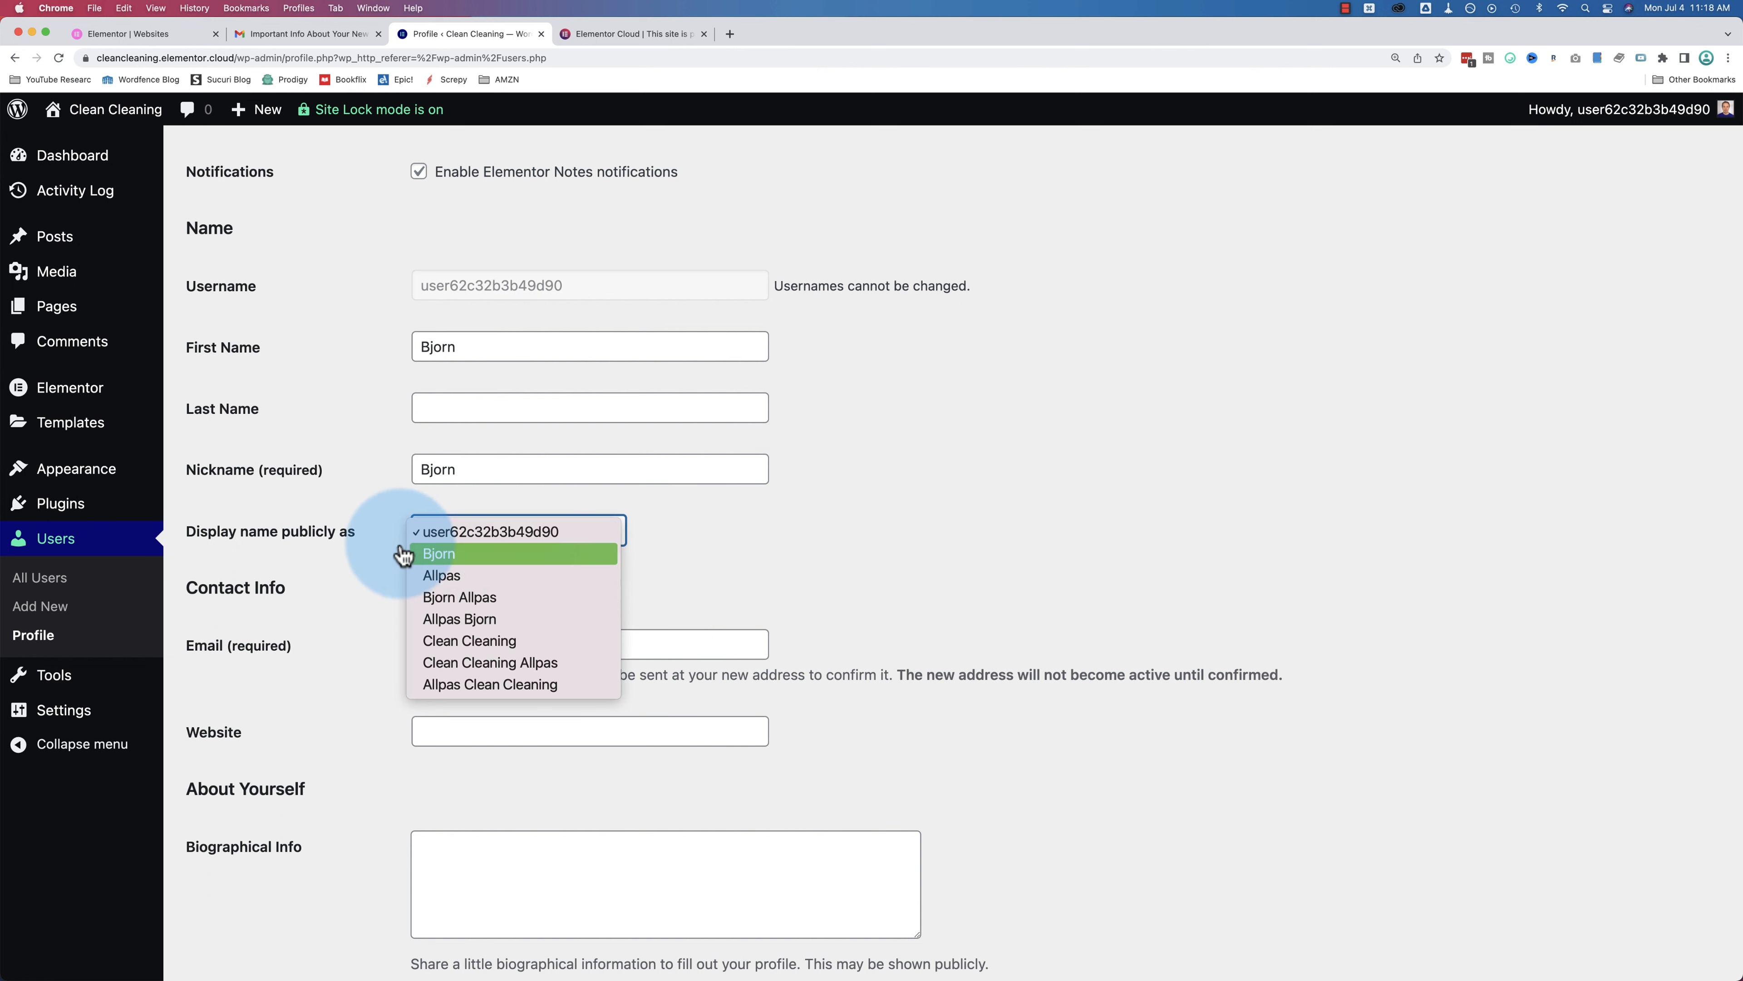
{"action": "left_click", "coordinate": [444, 561]}
Step: Save the profile with Update Profile so the admin bar greets you by first name
{"action": "left_click", "coordinate": [325, 590]}
{"action": "scroll", "coordinate": [389, 591], "scroll_direction": "down", "scroll_amount": 6}
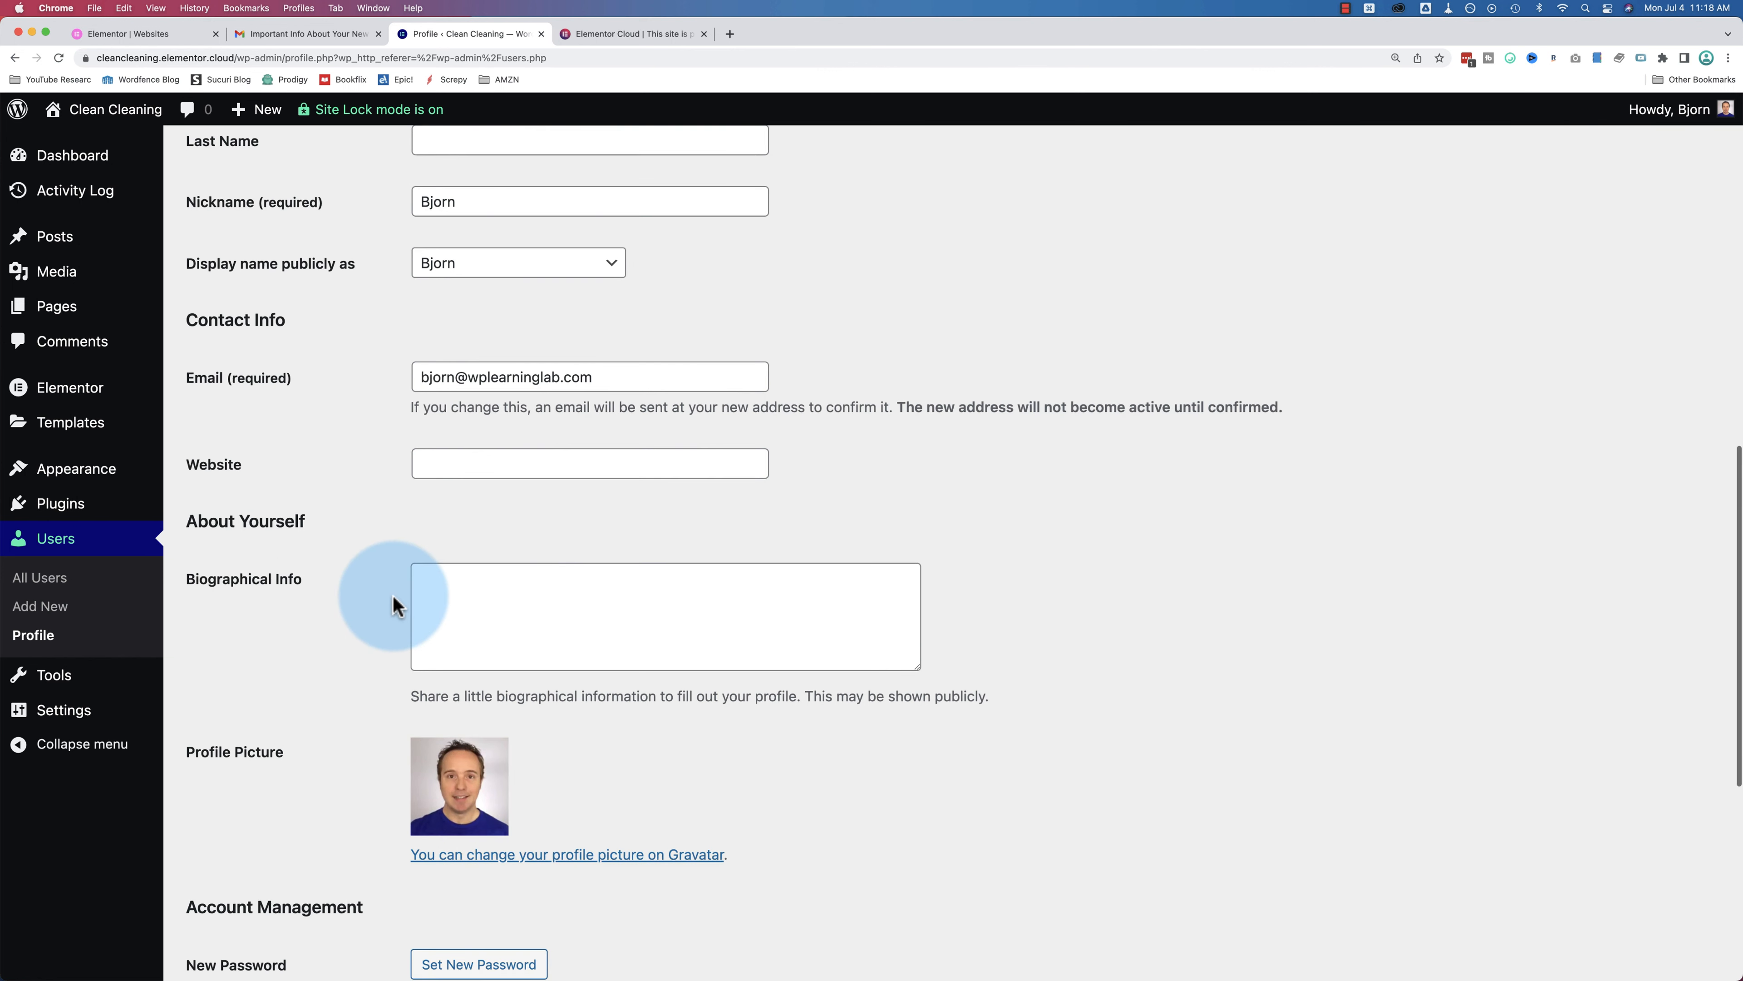
{"action": "scroll", "coordinate": [446, 835], "scroll_direction": "down", "scroll_amount": 4}
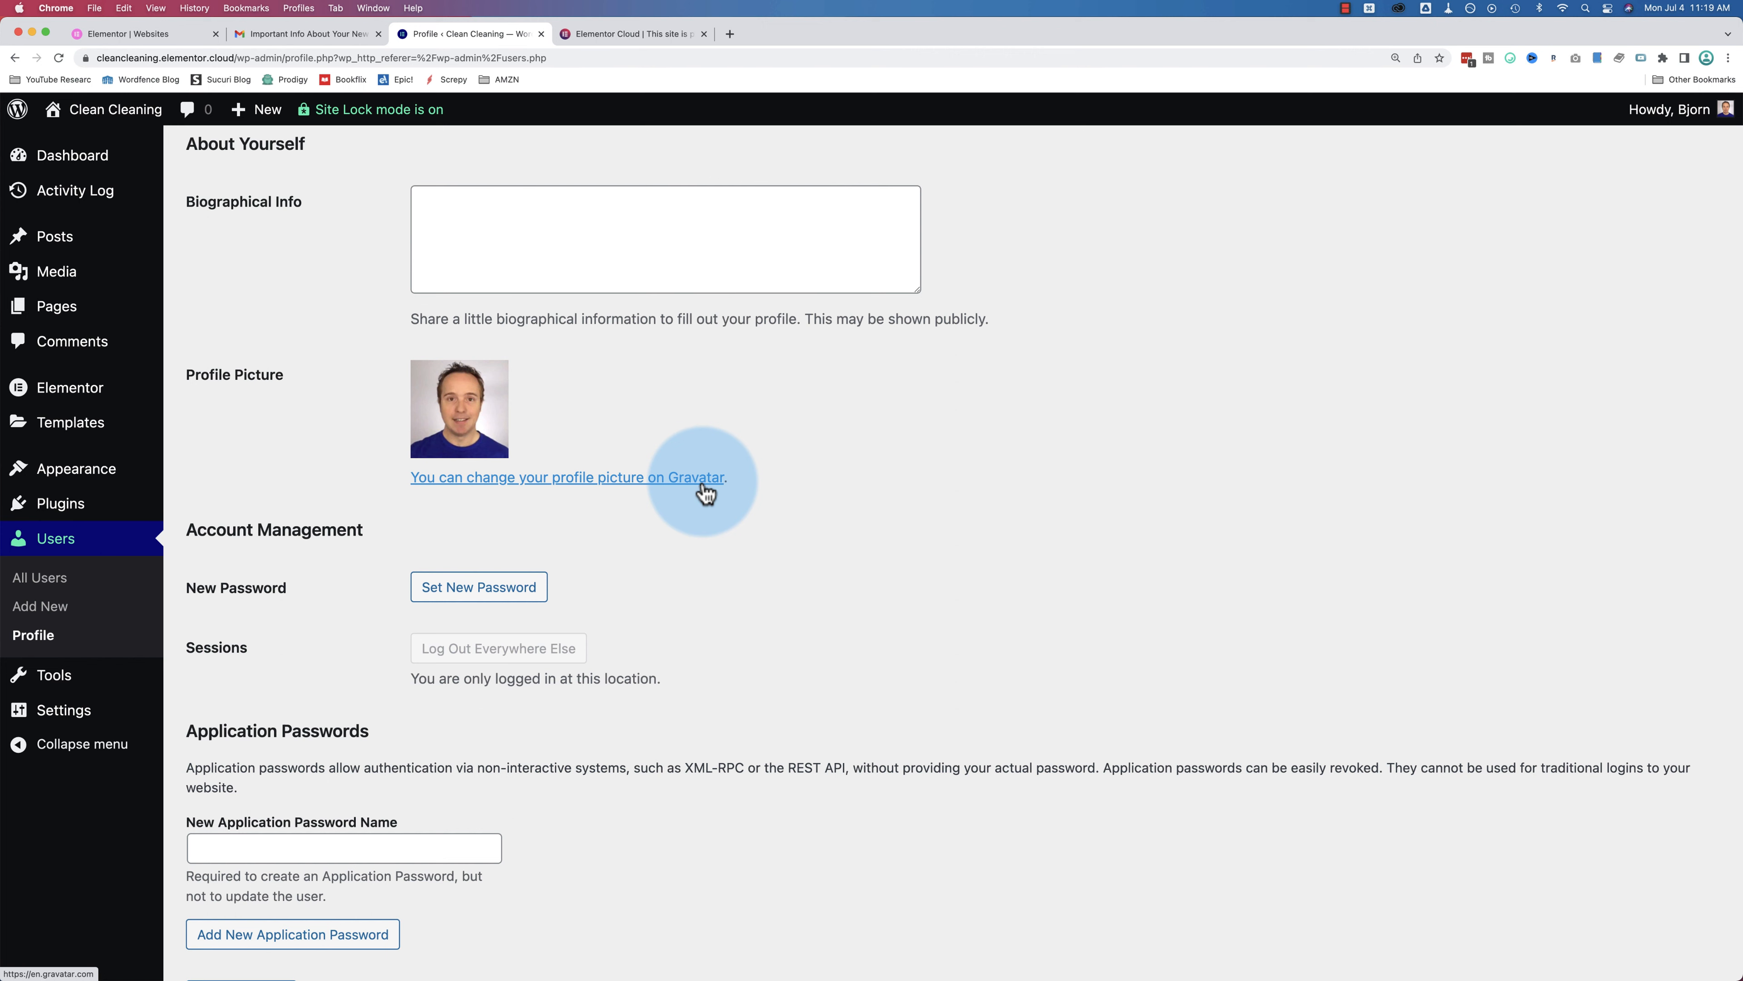
{"action": "scroll", "coordinate": [511, 383], "scroll_direction": "up", "scroll_amount": 3}
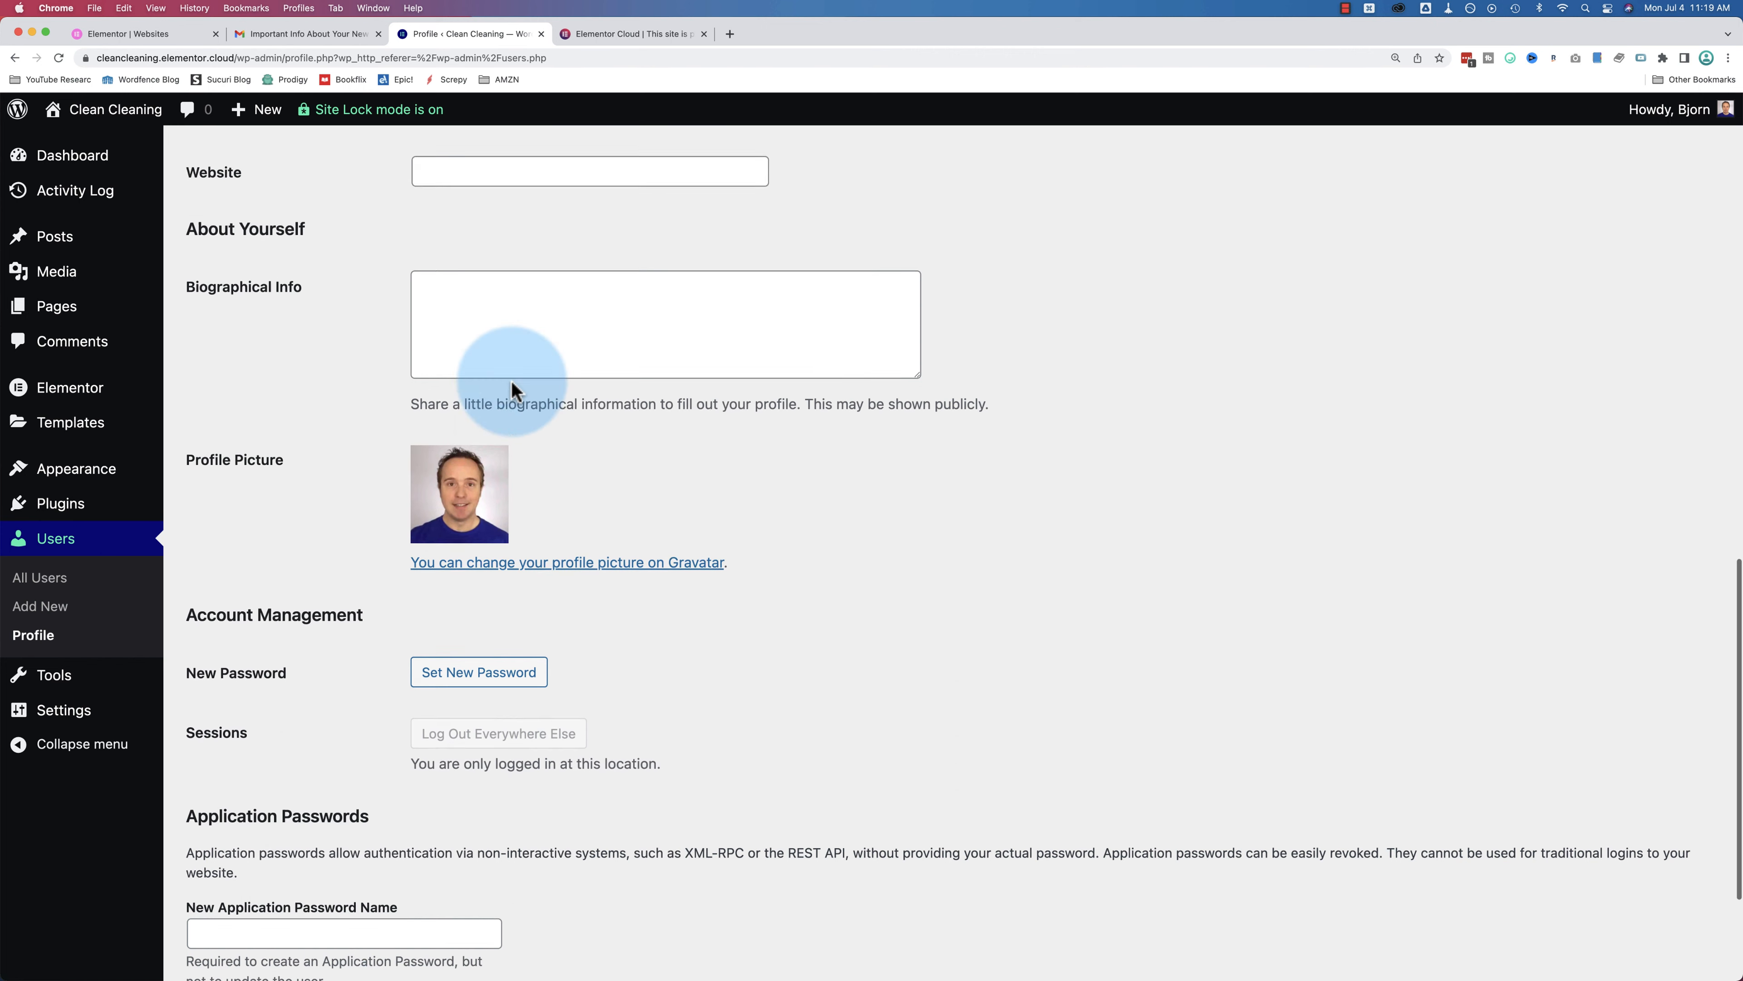
{"action": "scroll", "coordinate": [511, 386], "scroll_direction": "up", "scroll_amount": 10}
{"action": "scroll", "coordinate": [511, 386], "scroll_direction": "down", "scroll_amount": 3}
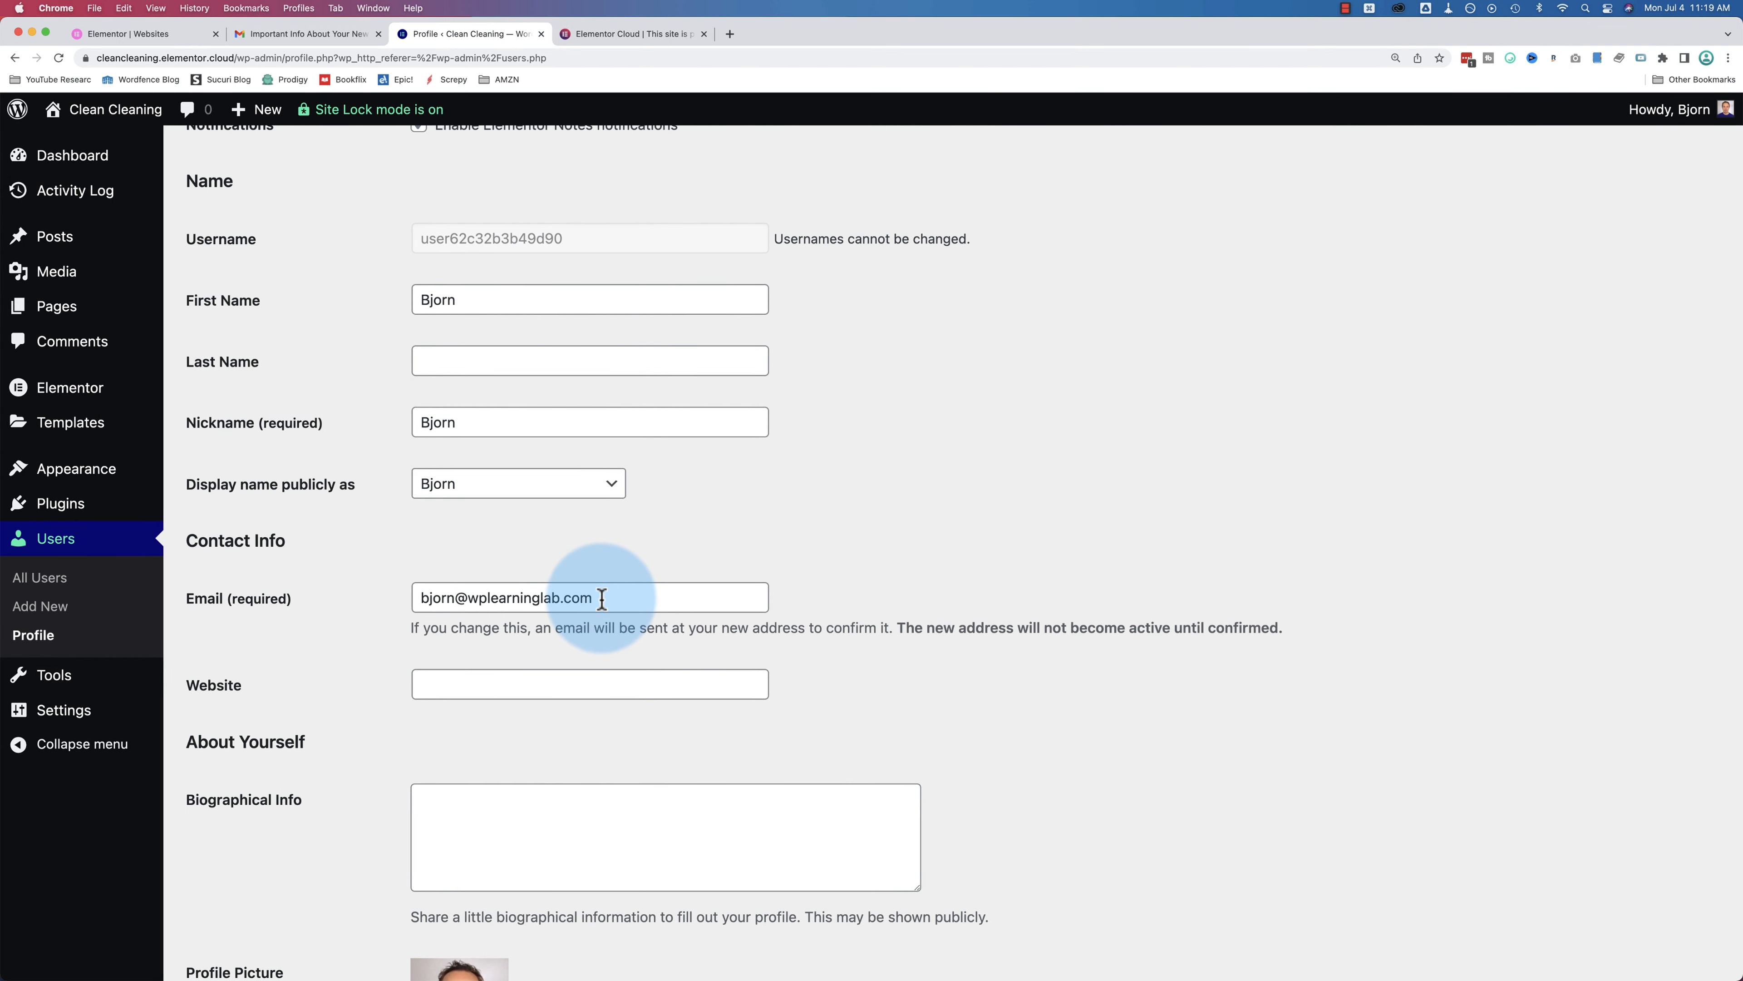
{"action": "scroll", "coordinate": [362, 630], "scroll_direction": "down", "scroll_amount": 6}
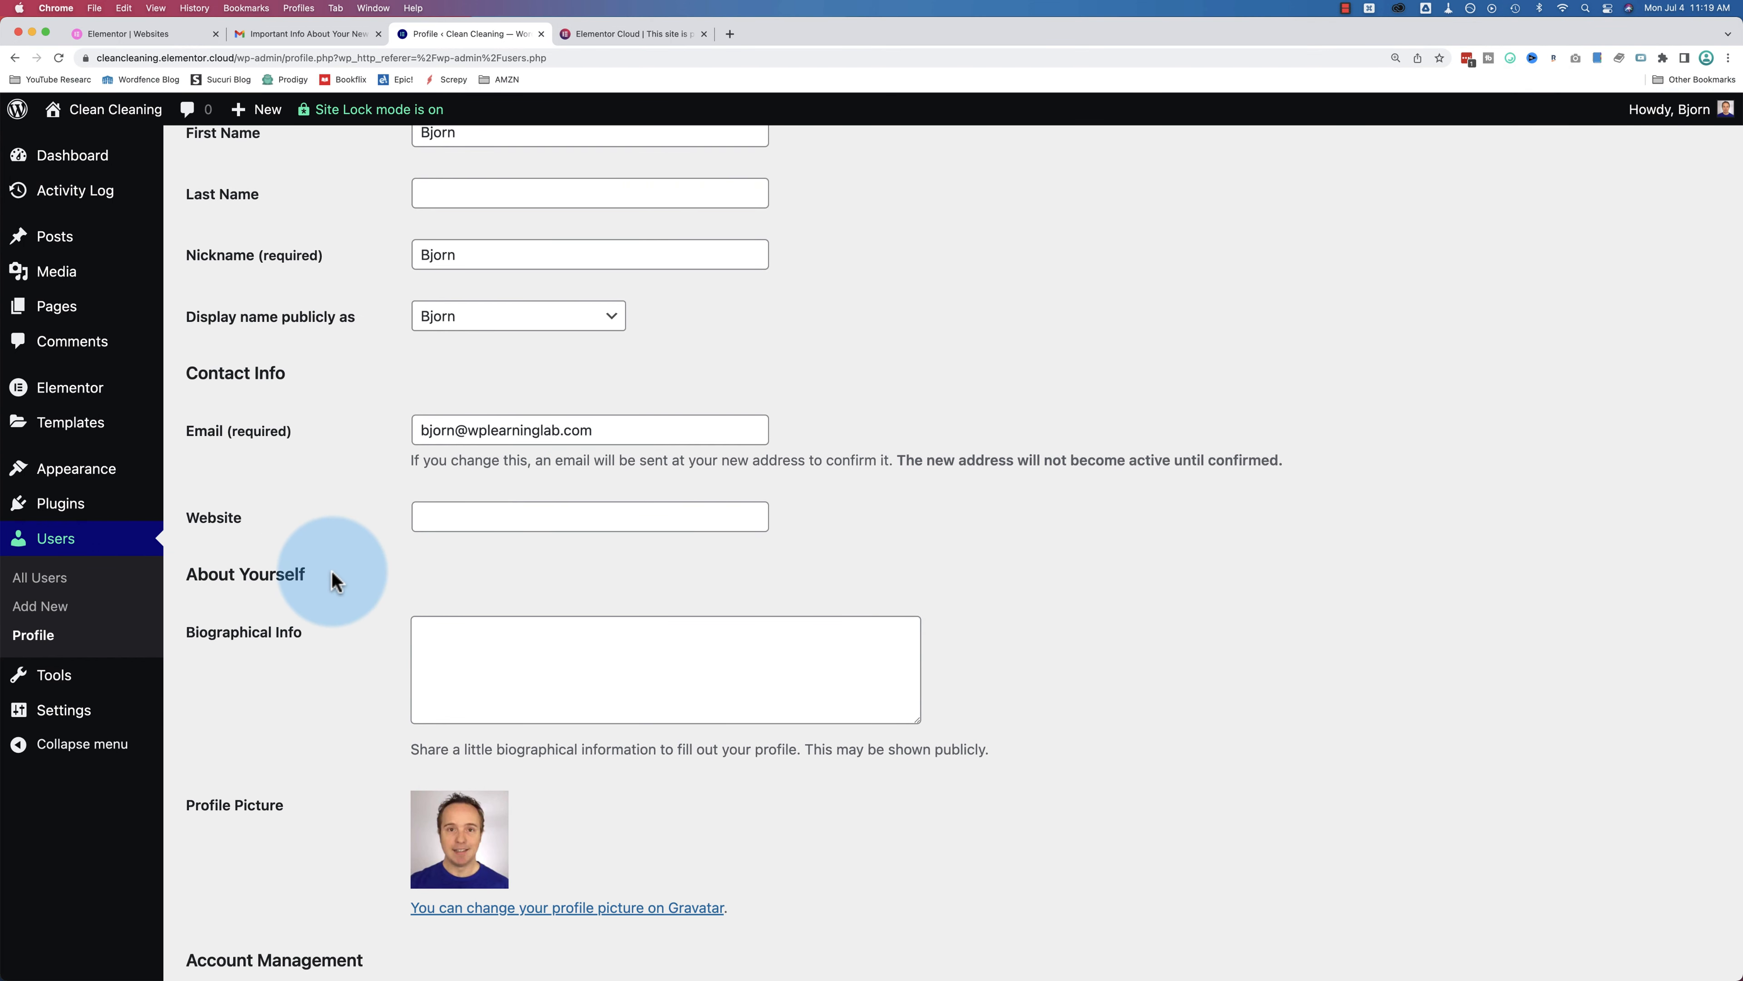
{"action": "scroll", "coordinate": [331, 580], "scroll_direction": "down", "scroll_amount": 8}
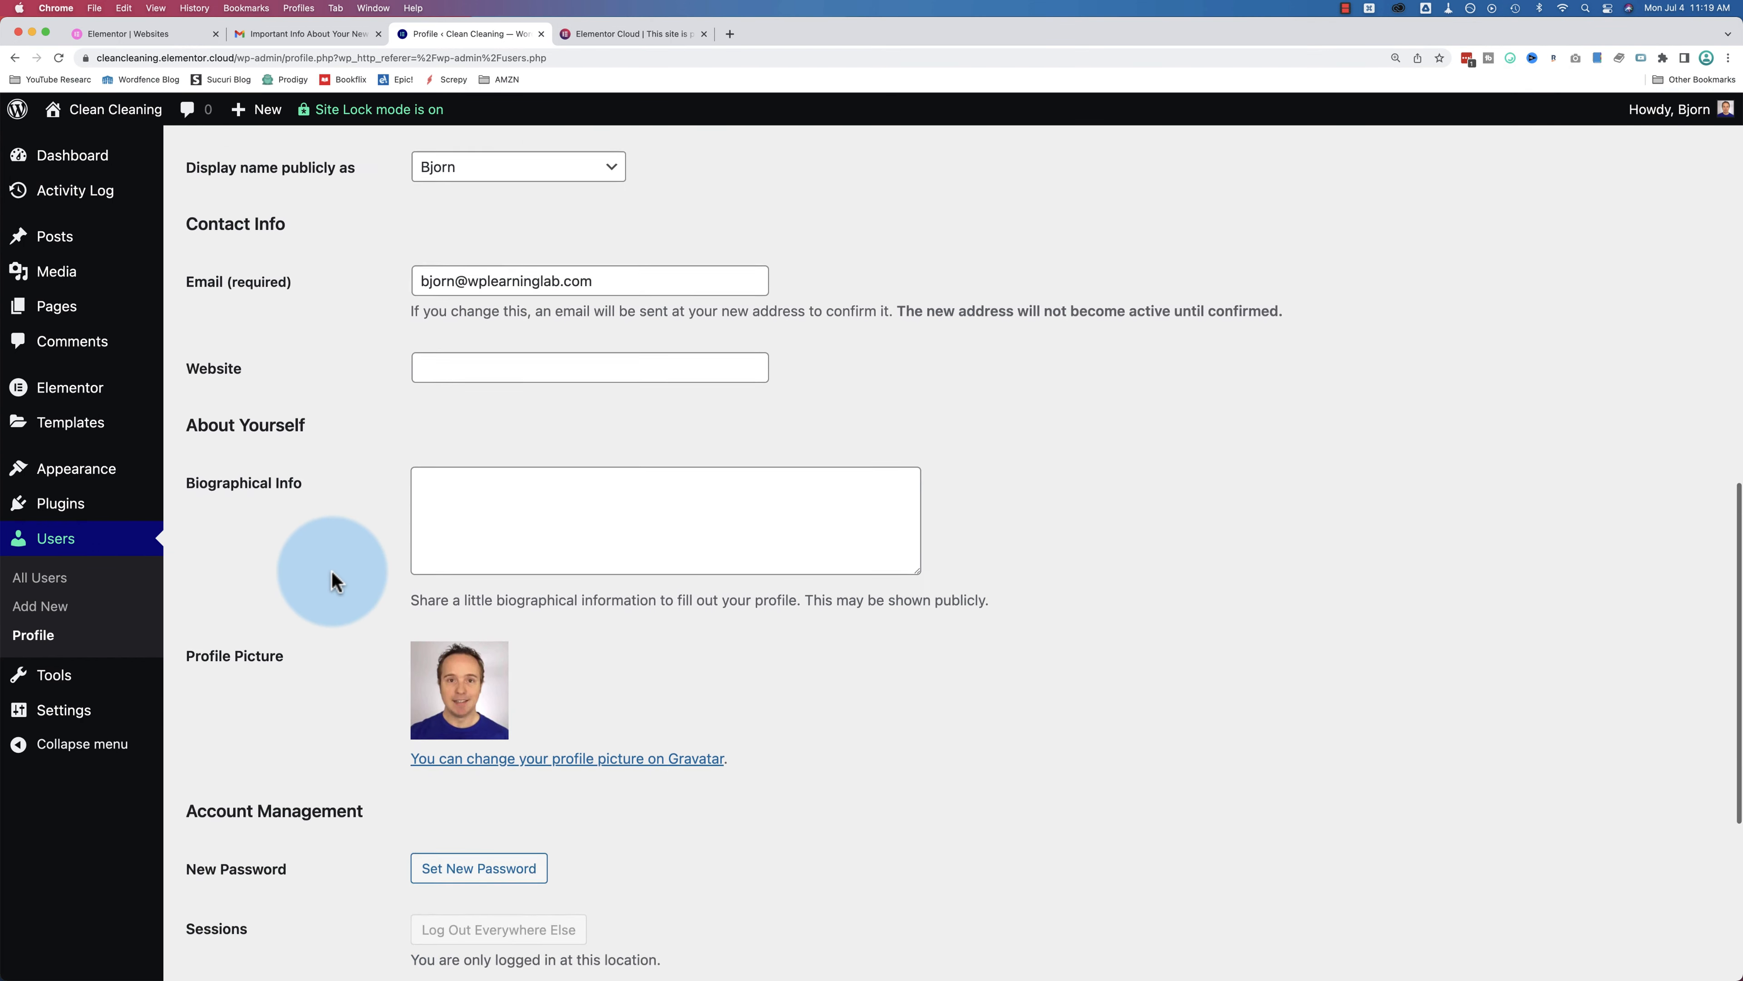
{"action": "scroll", "coordinate": [394, 628], "scroll_direction": "down", "scroll_amount": 10}
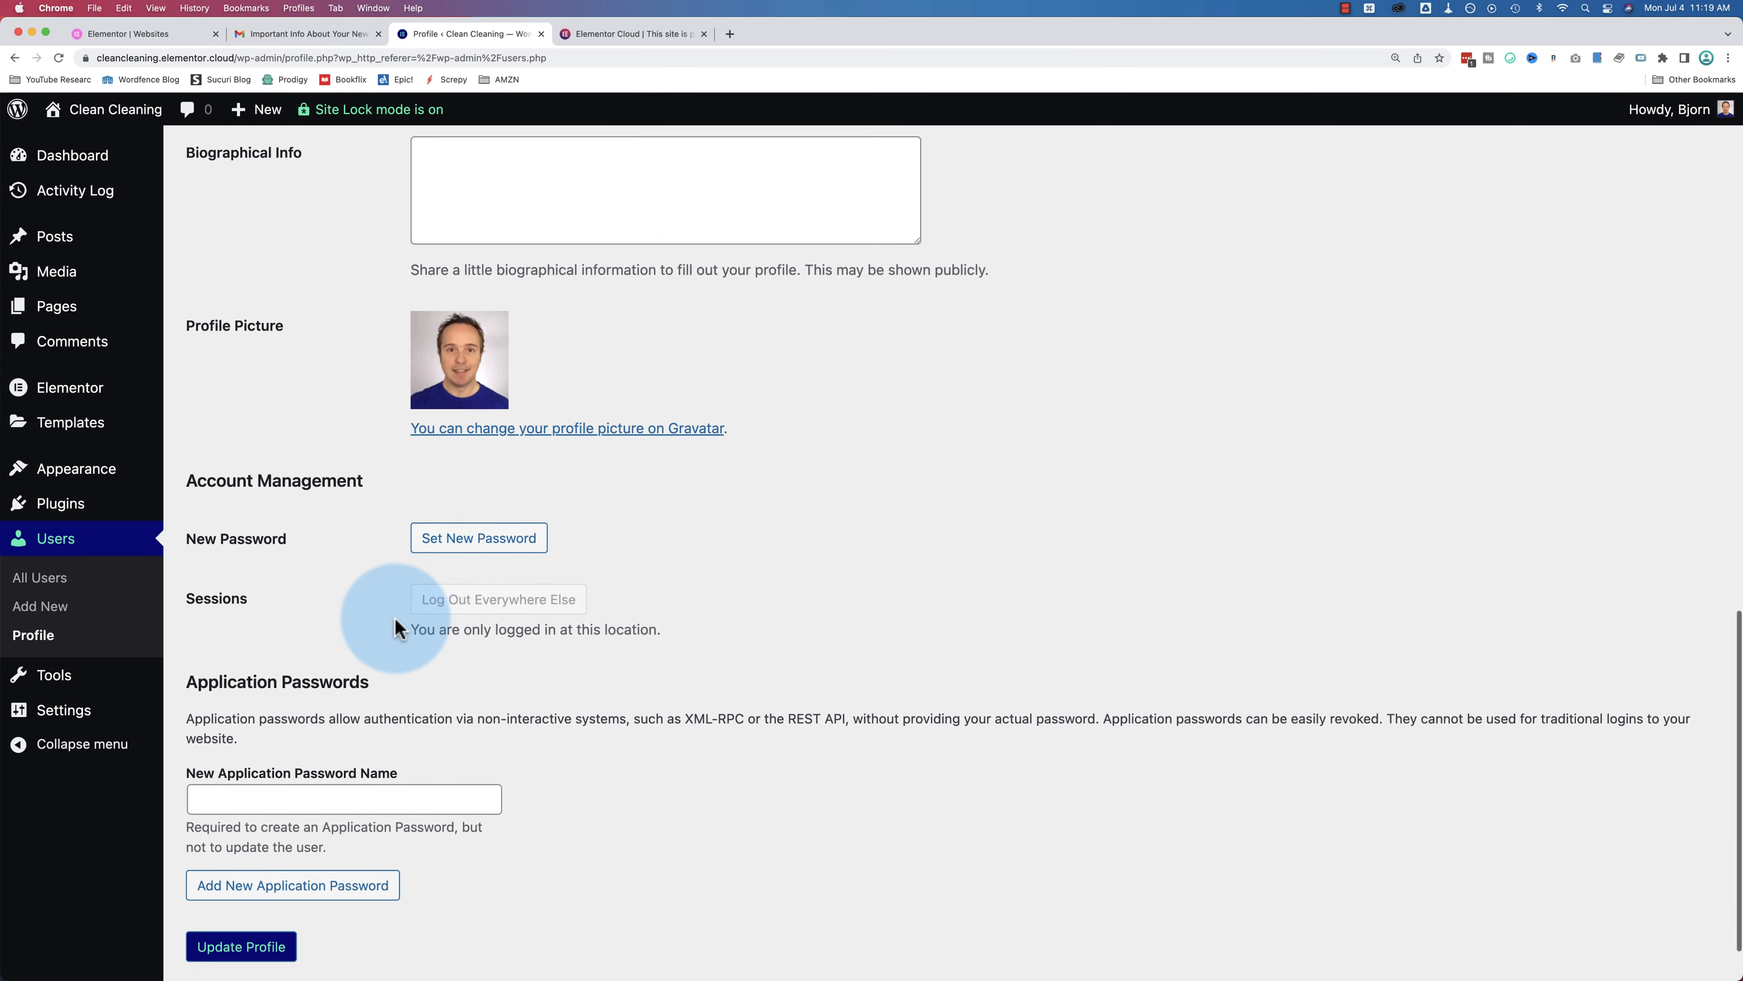
{"action": "left_click", "coordinate": [244, 876]}
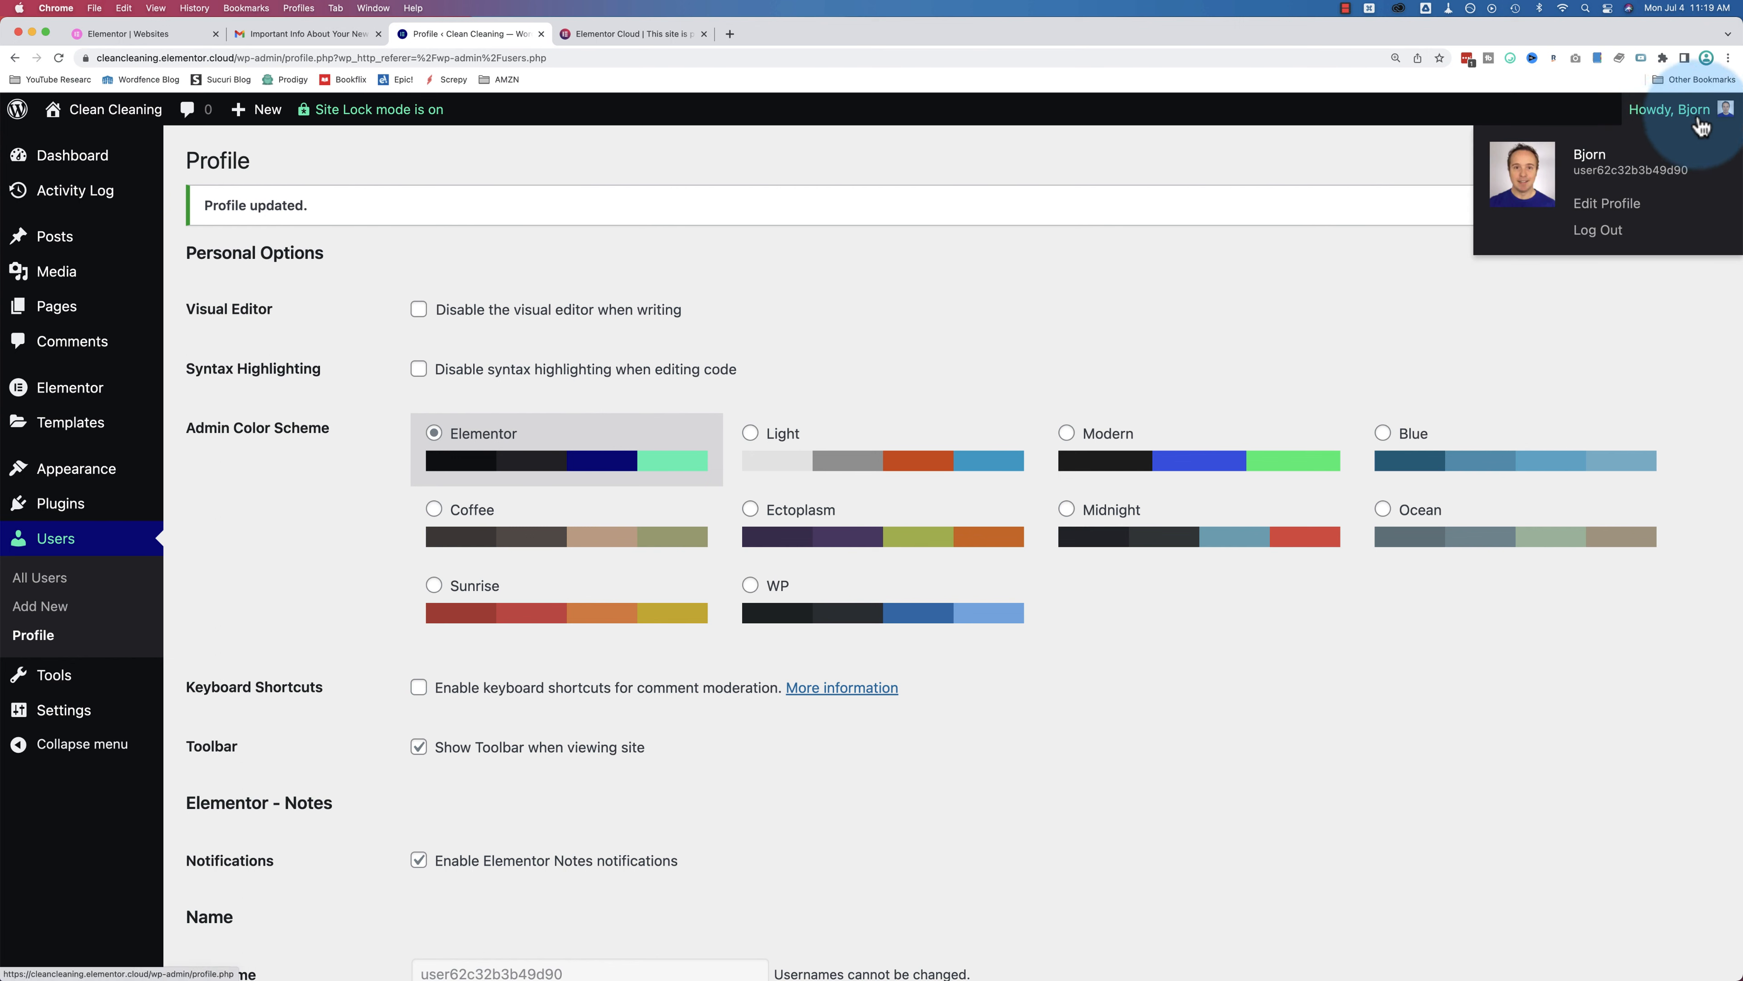
{"action": "mouse_move", "coordinate": [1695, 112]}
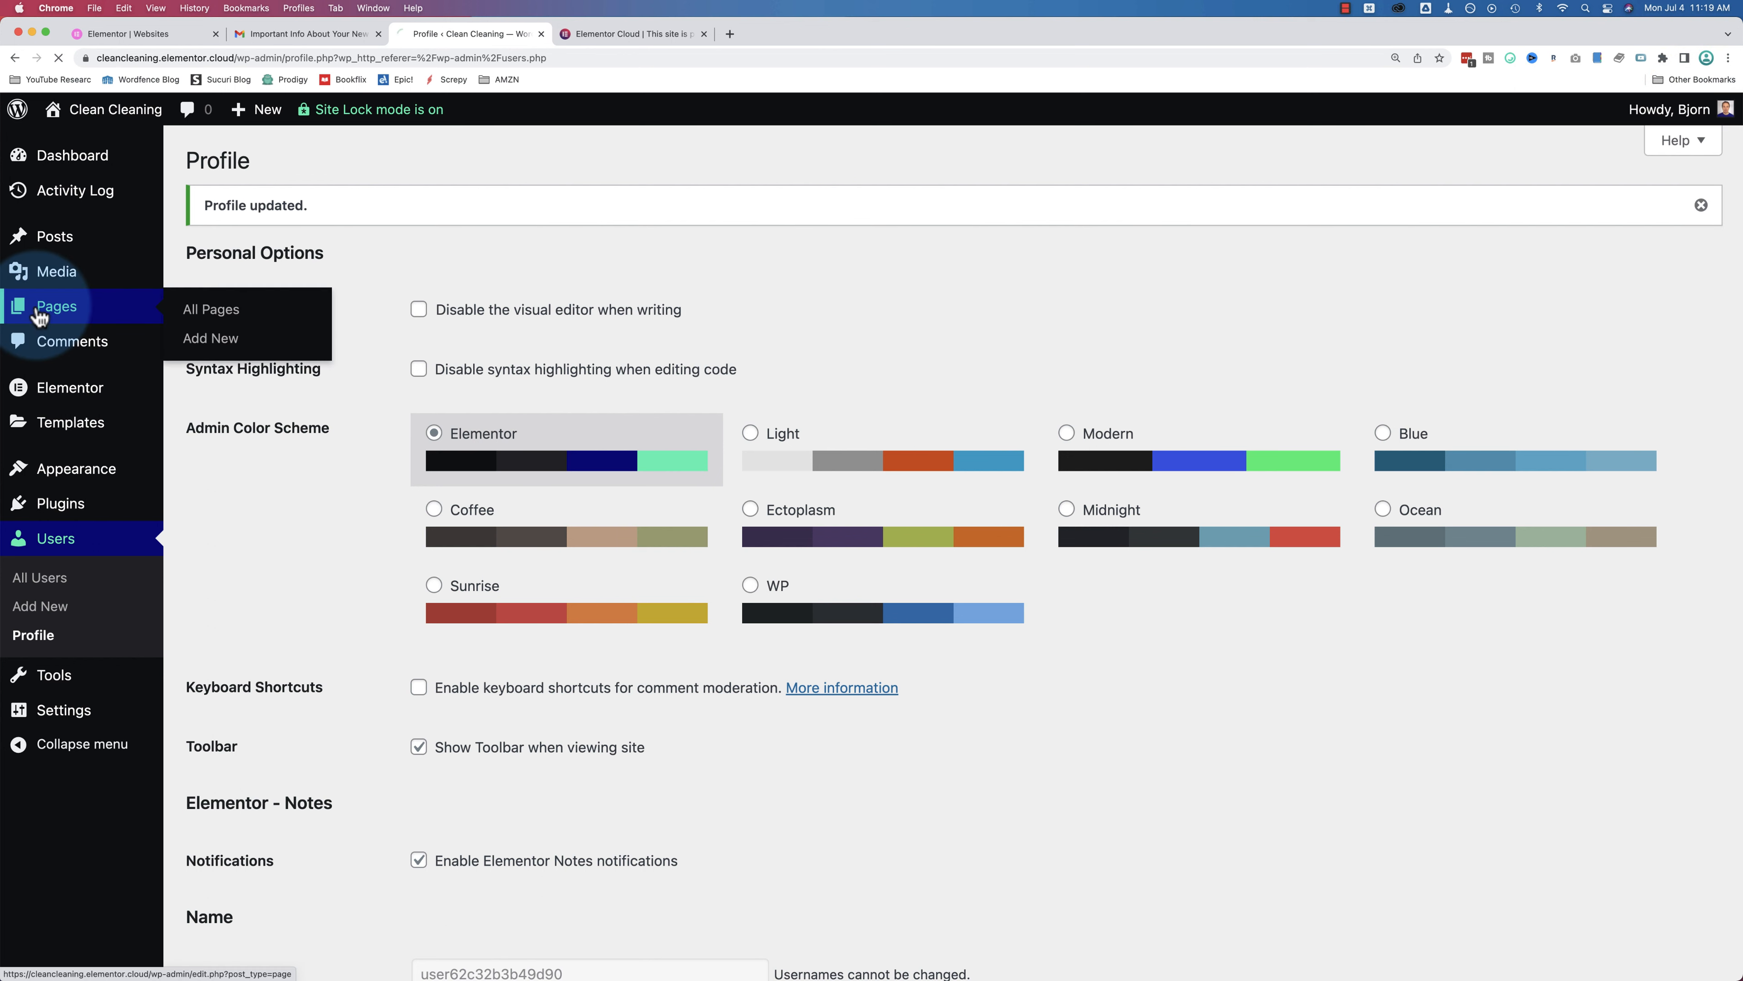
Step: Open All Pages from the admin sidebar to list the nine published pages
{"action": "left_click", "coordinate": [56, 306]}
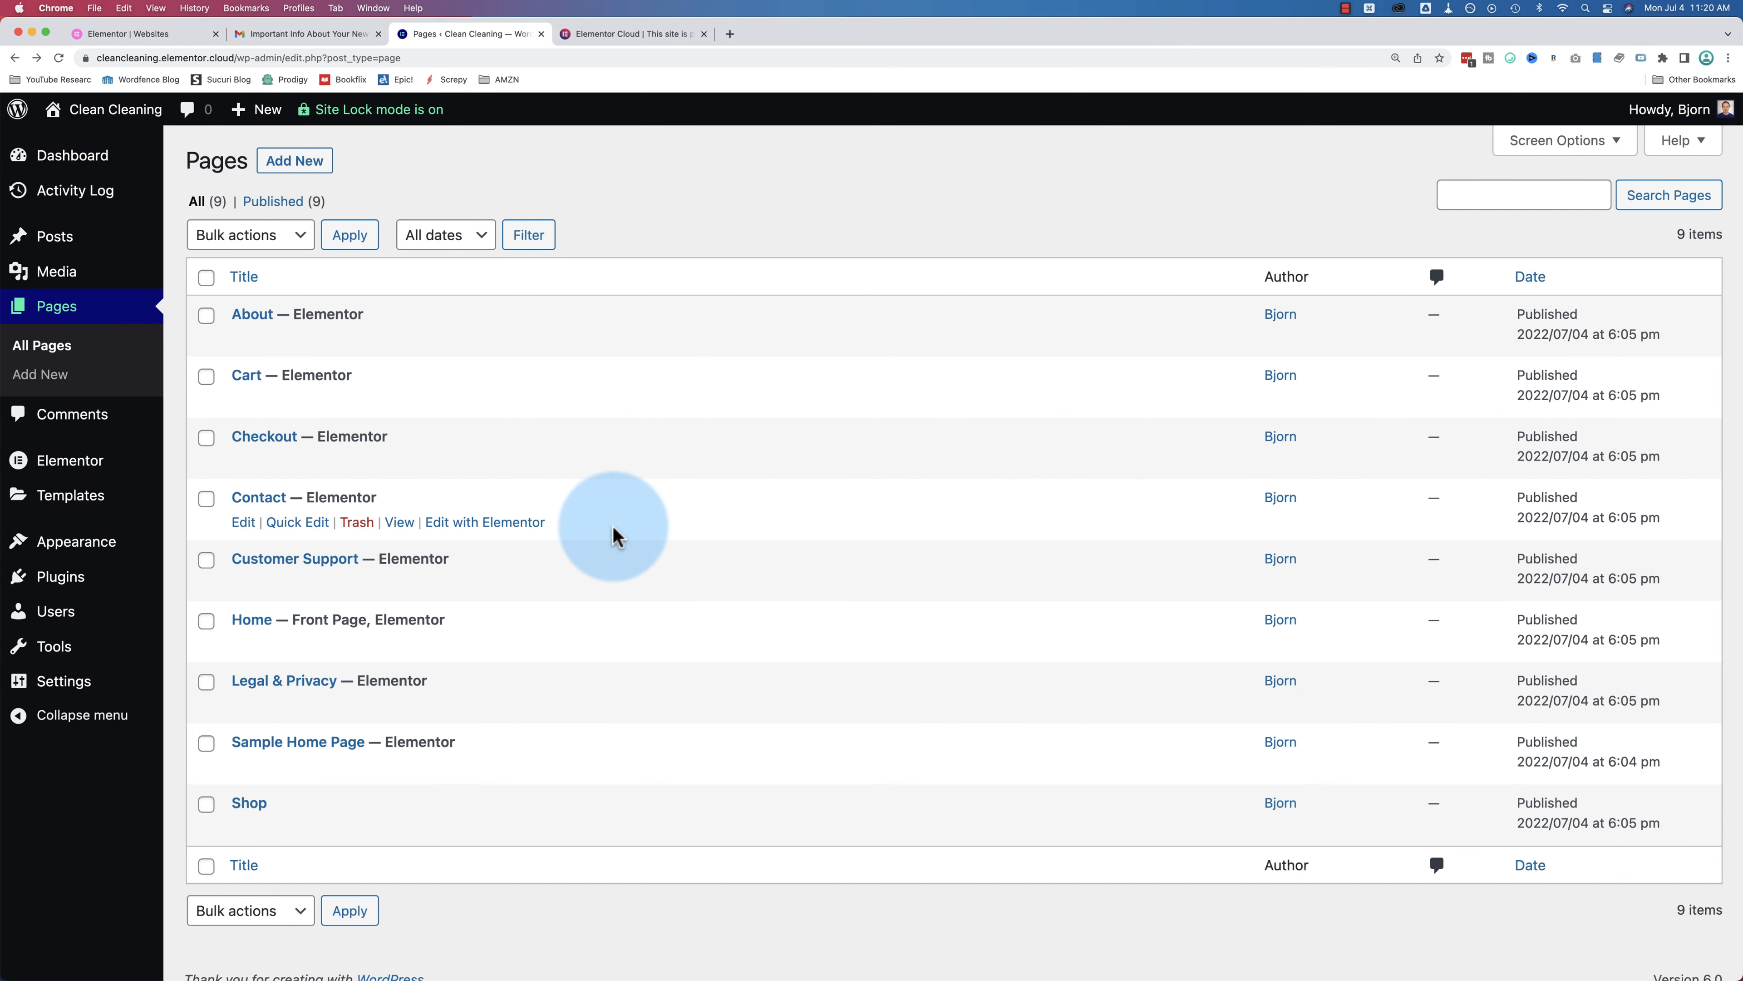
Step: Open Elementor's Kit Library and expand the Tags filter list
{"action": "mouse_move", "coordinate": [65, 494]}
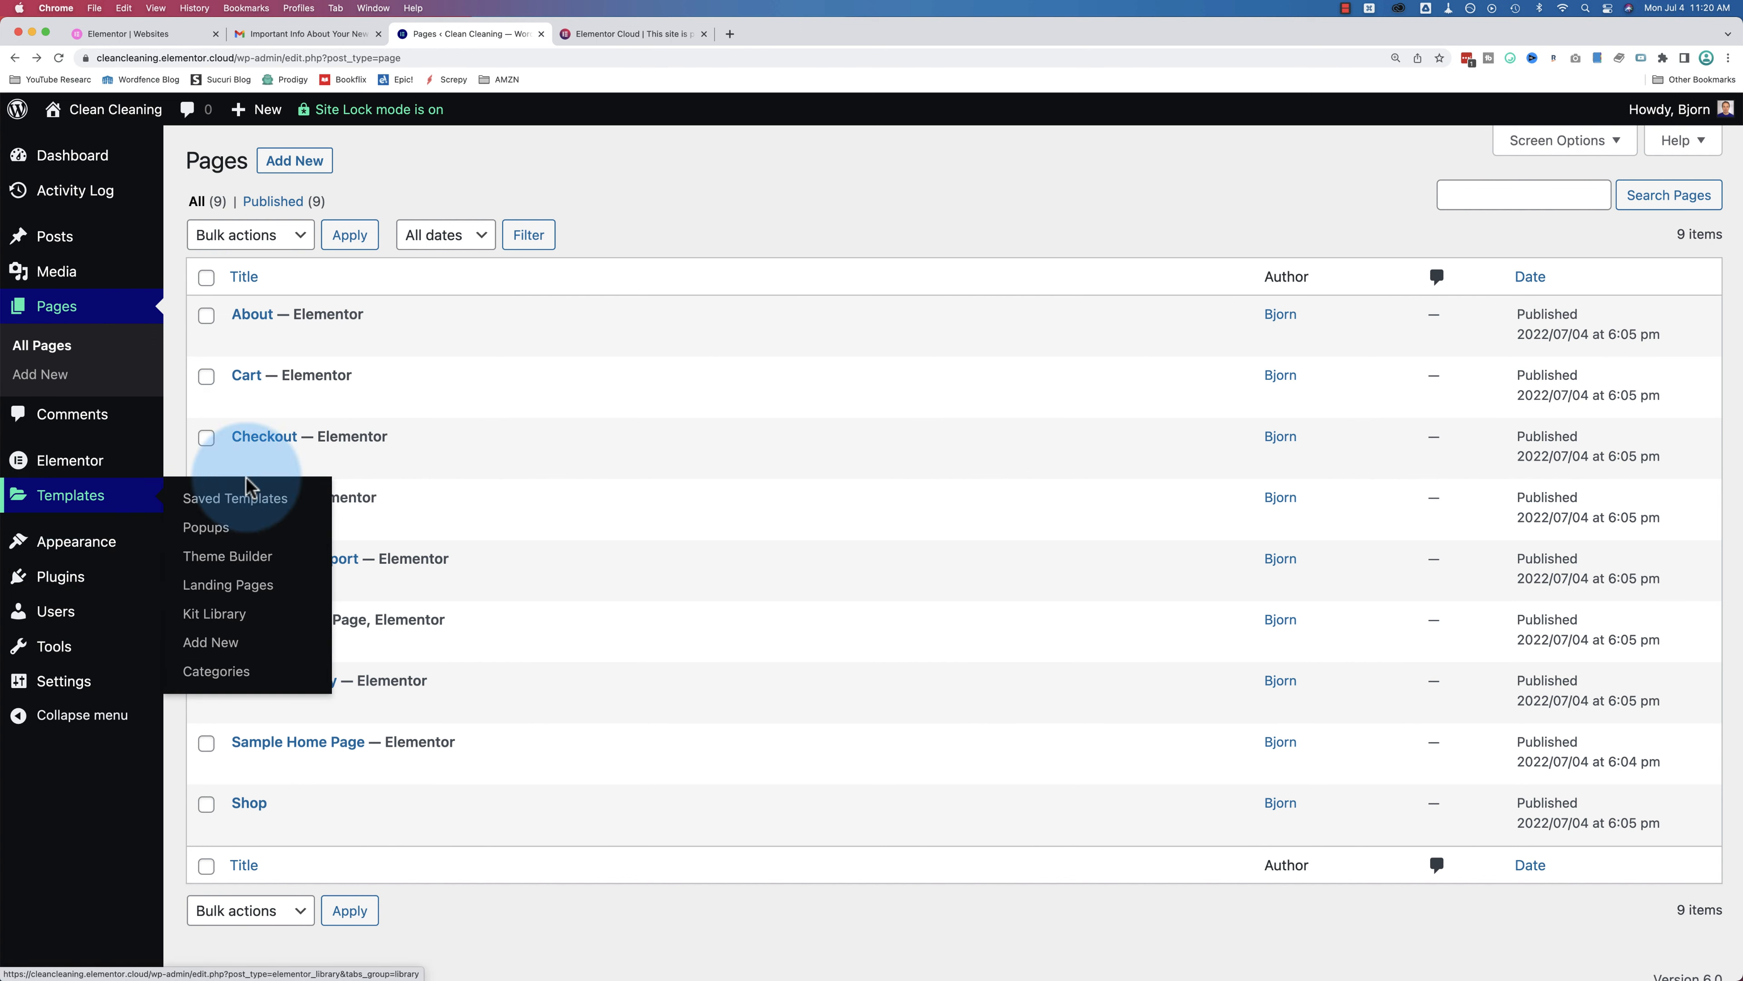
{"action": "left_click", "coordinate": [237, 616]}
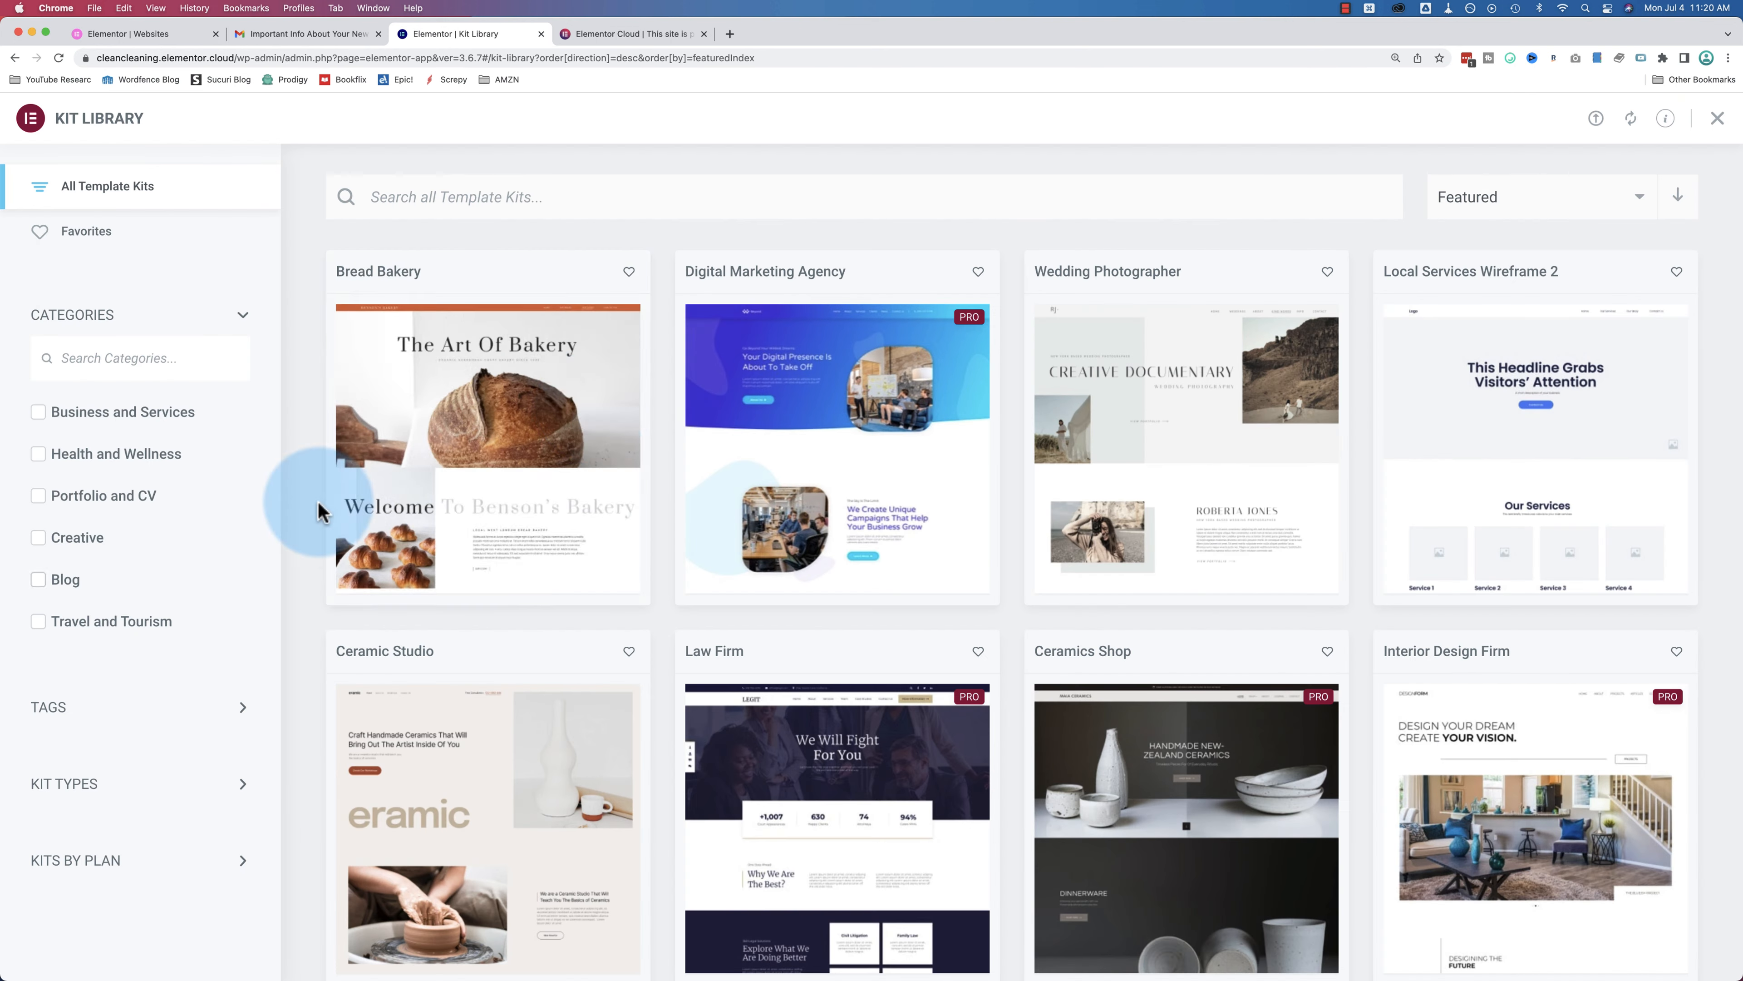
{"action": "scroll", "coordinate": [669, 329], "scroll_direction": "down", "scroll_amount": 2}
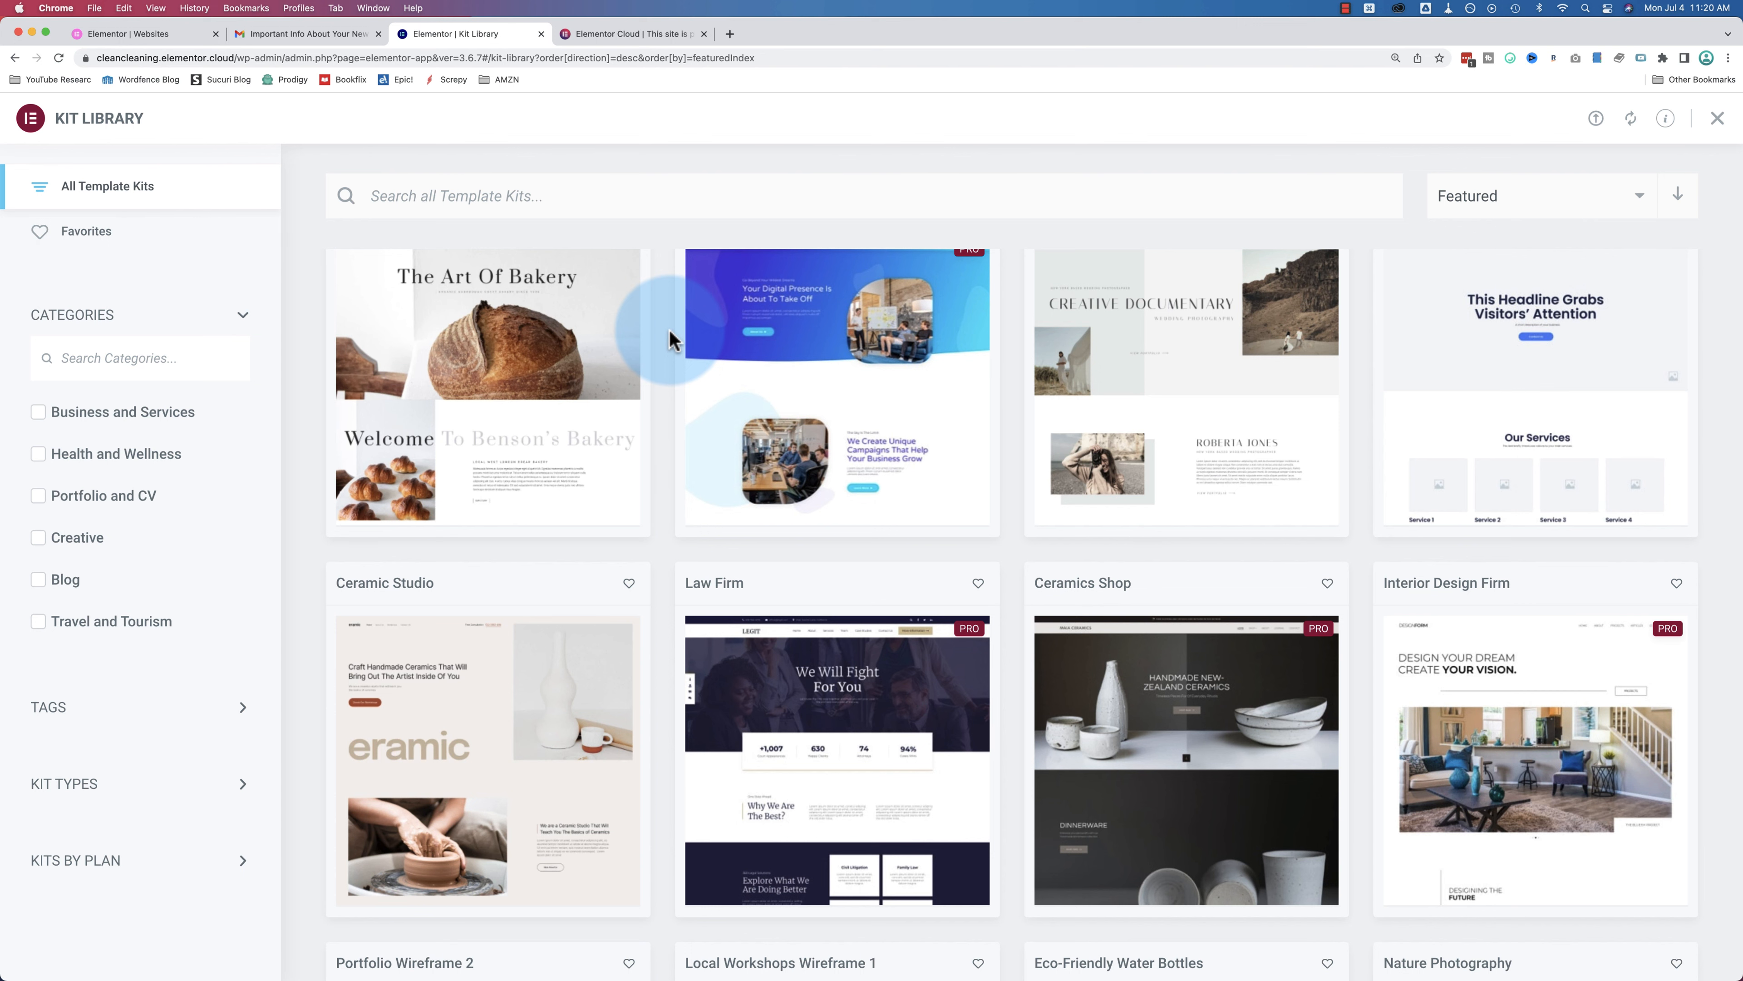
{"action": "scroll", "coordinate": [669, 328], "scroll_direction": "down", "scroll_amount": 2}
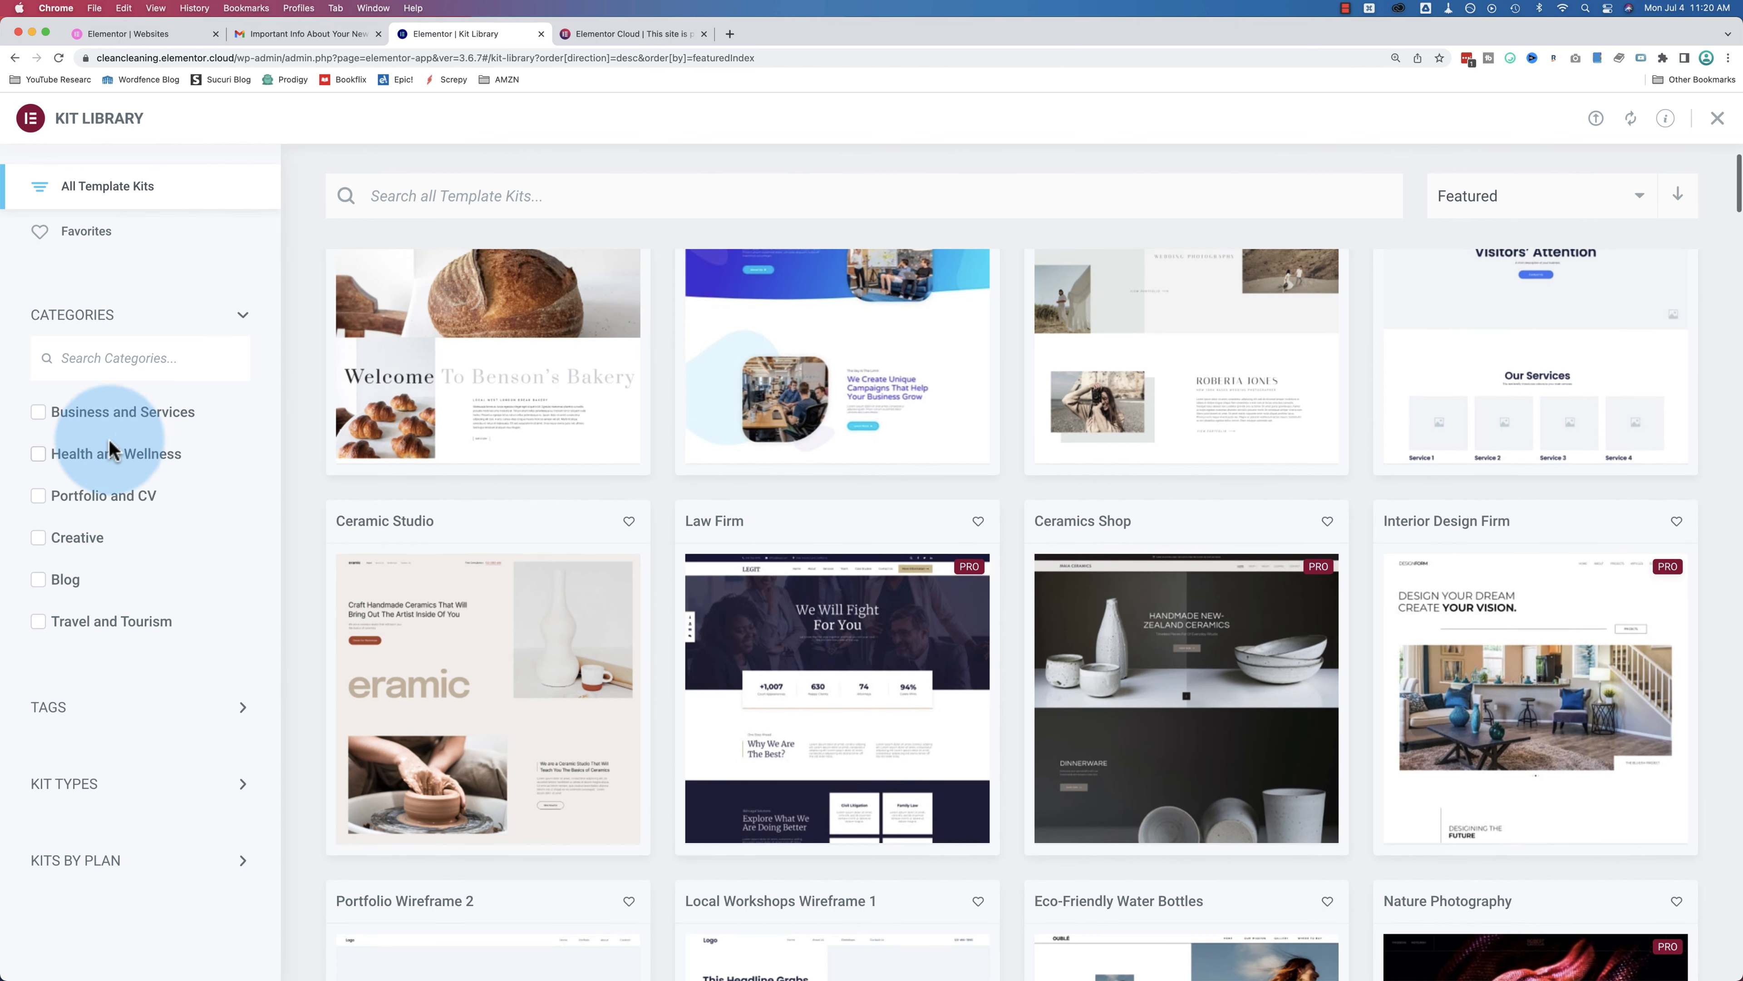
{"action": "scroll", "coordinate": [72, 637], "scroll_direction": "down", "scroll_amount": 1}
{"action": "left_click", "coordinate": [60, 709]}
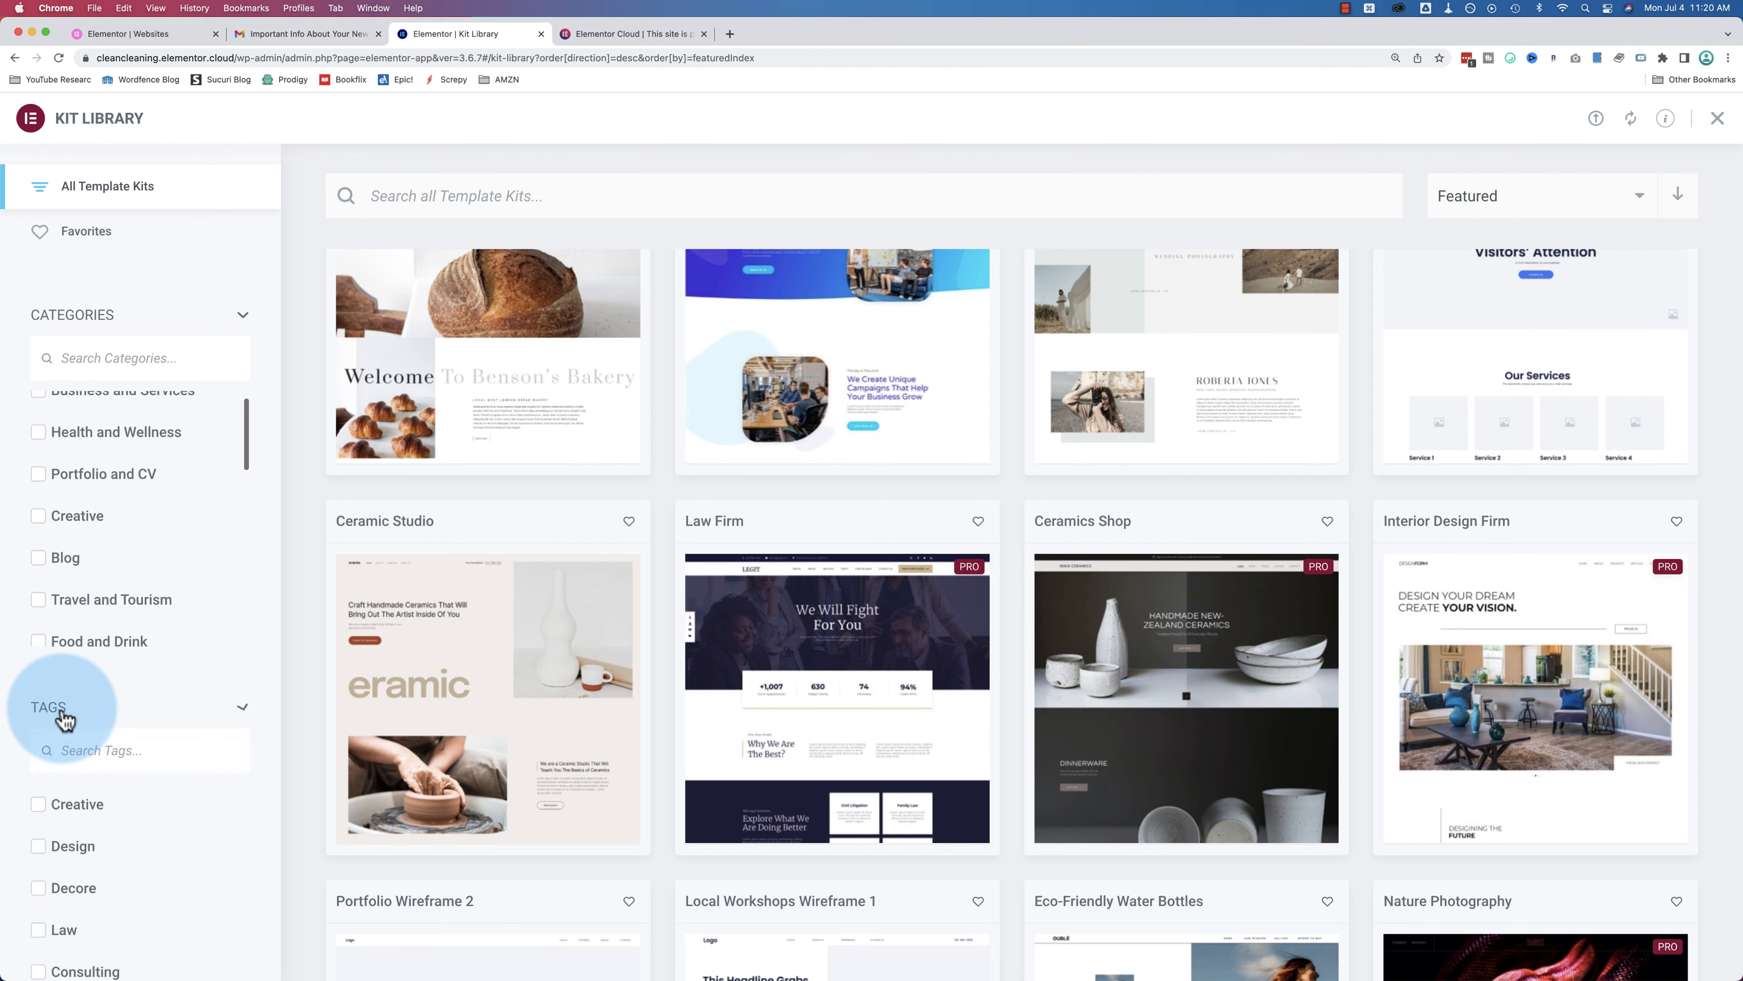
{"action": "scroll", "coordinate": [136, 714], "scroll_direction": "down", "scroll_amount": 3}
{"action": "scroll", "coordinate": [137, 720], "scroll_direction": "down", "scroll_amount": 1}
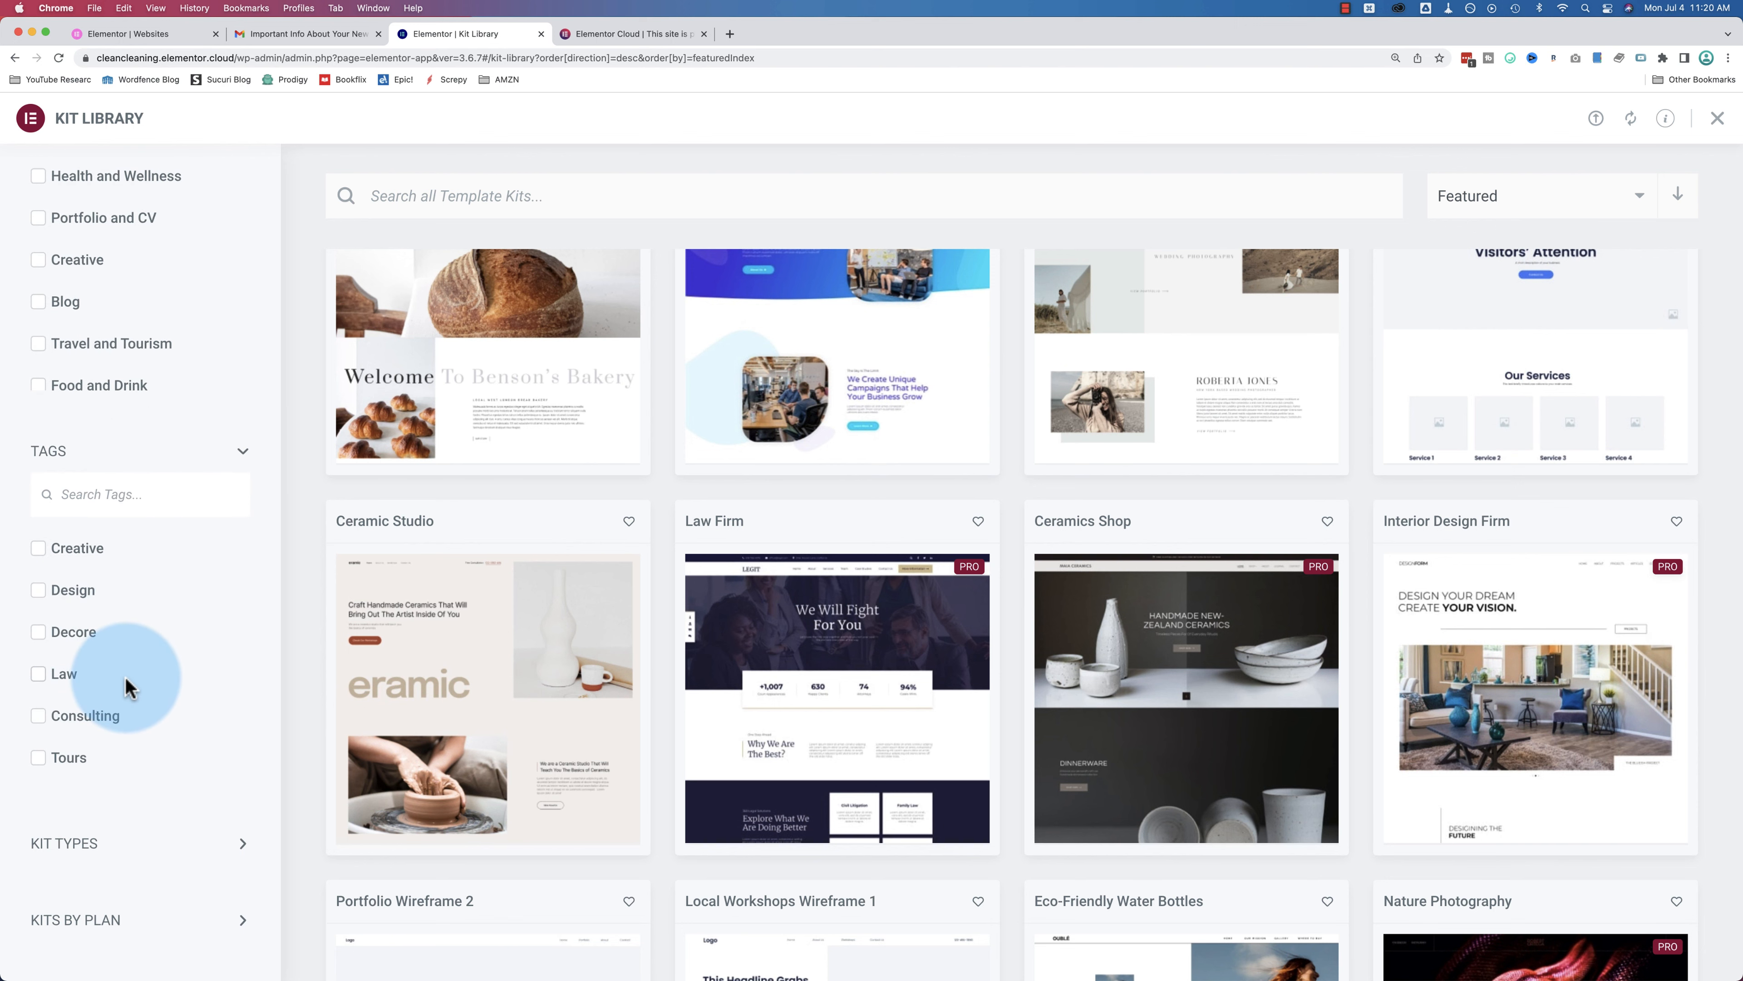
Step: Expand Kit Types and Kits By Plan, then filter to Expert-plan kits (20 results)
{"action": "left_click", "coordinate": [103, 842]}
{"action": "scroll", "coordinate": [173, 755], "scroll_direction": "down", "scroll_amount": 3}
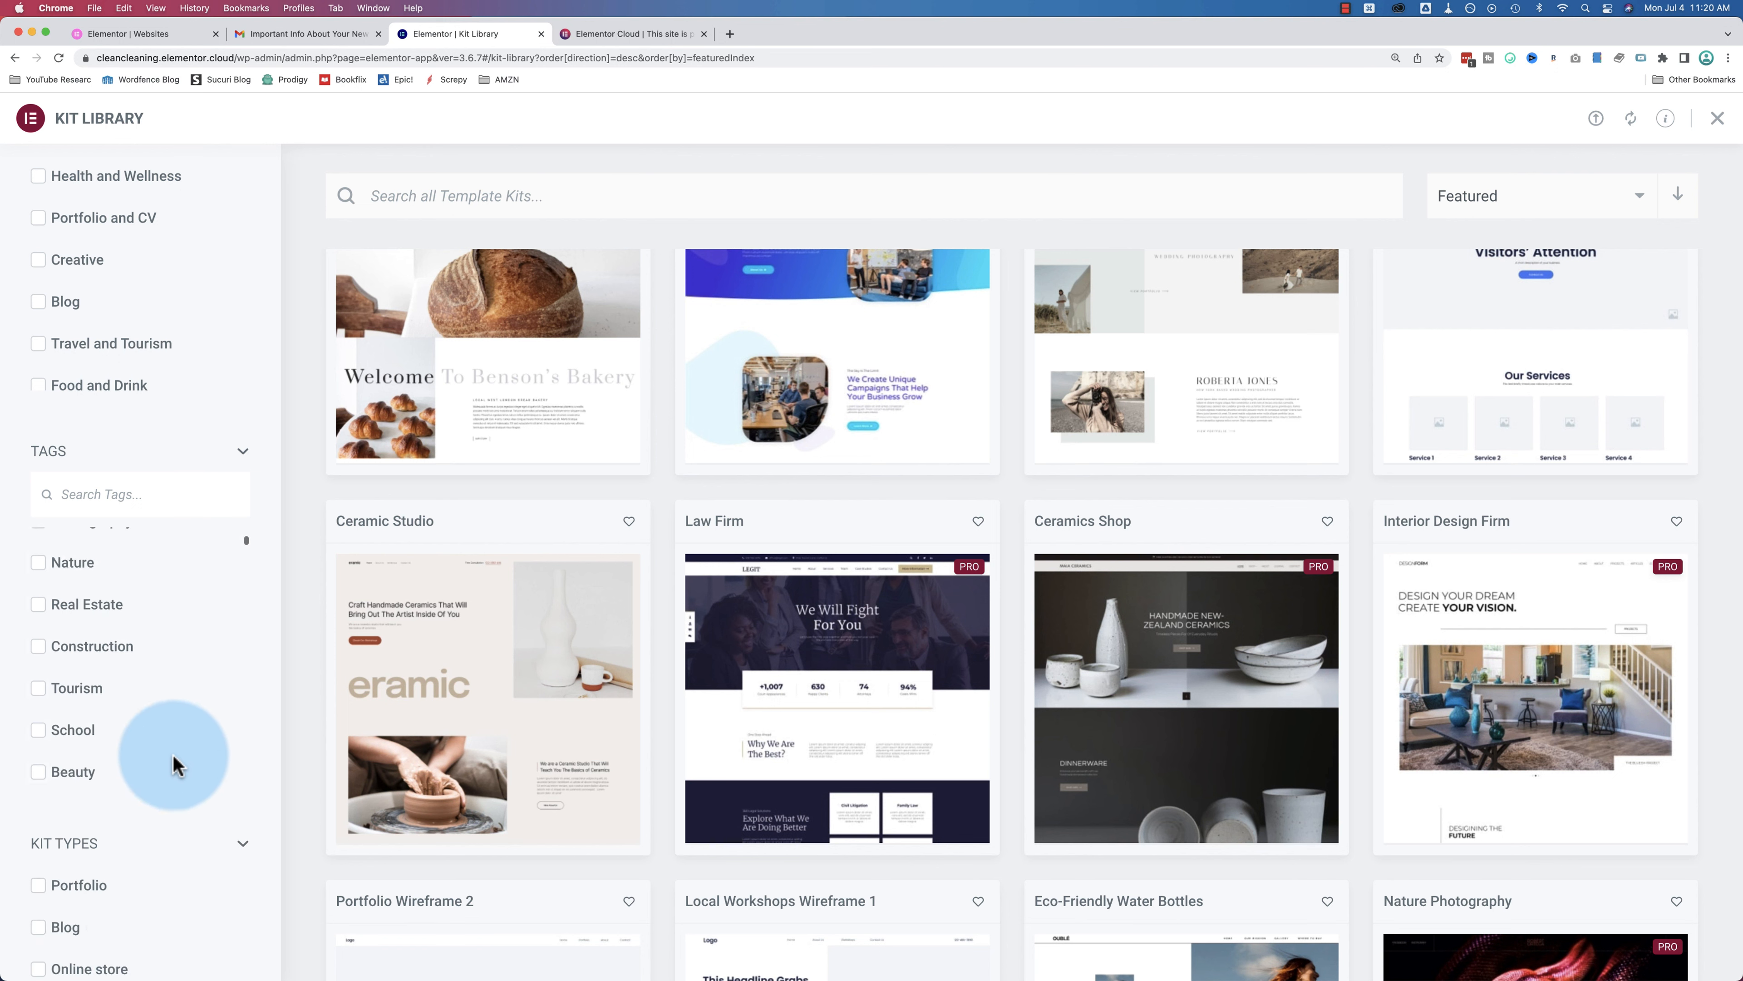
{"action": "scroll", "coordinate": [141, 944], "scroll_direction": "down", "scroll_amount": 2}
{"action": "scroll", "coordinate": [141, 952], "scroll_direction": "down", "scroll_amount": 1}
{"action": "left_click", "coordinate": [148, 919]}
{"action": "scroll", "coordinate": [172, 893], "scroll_direction": "down", "scroll_amount": 2}
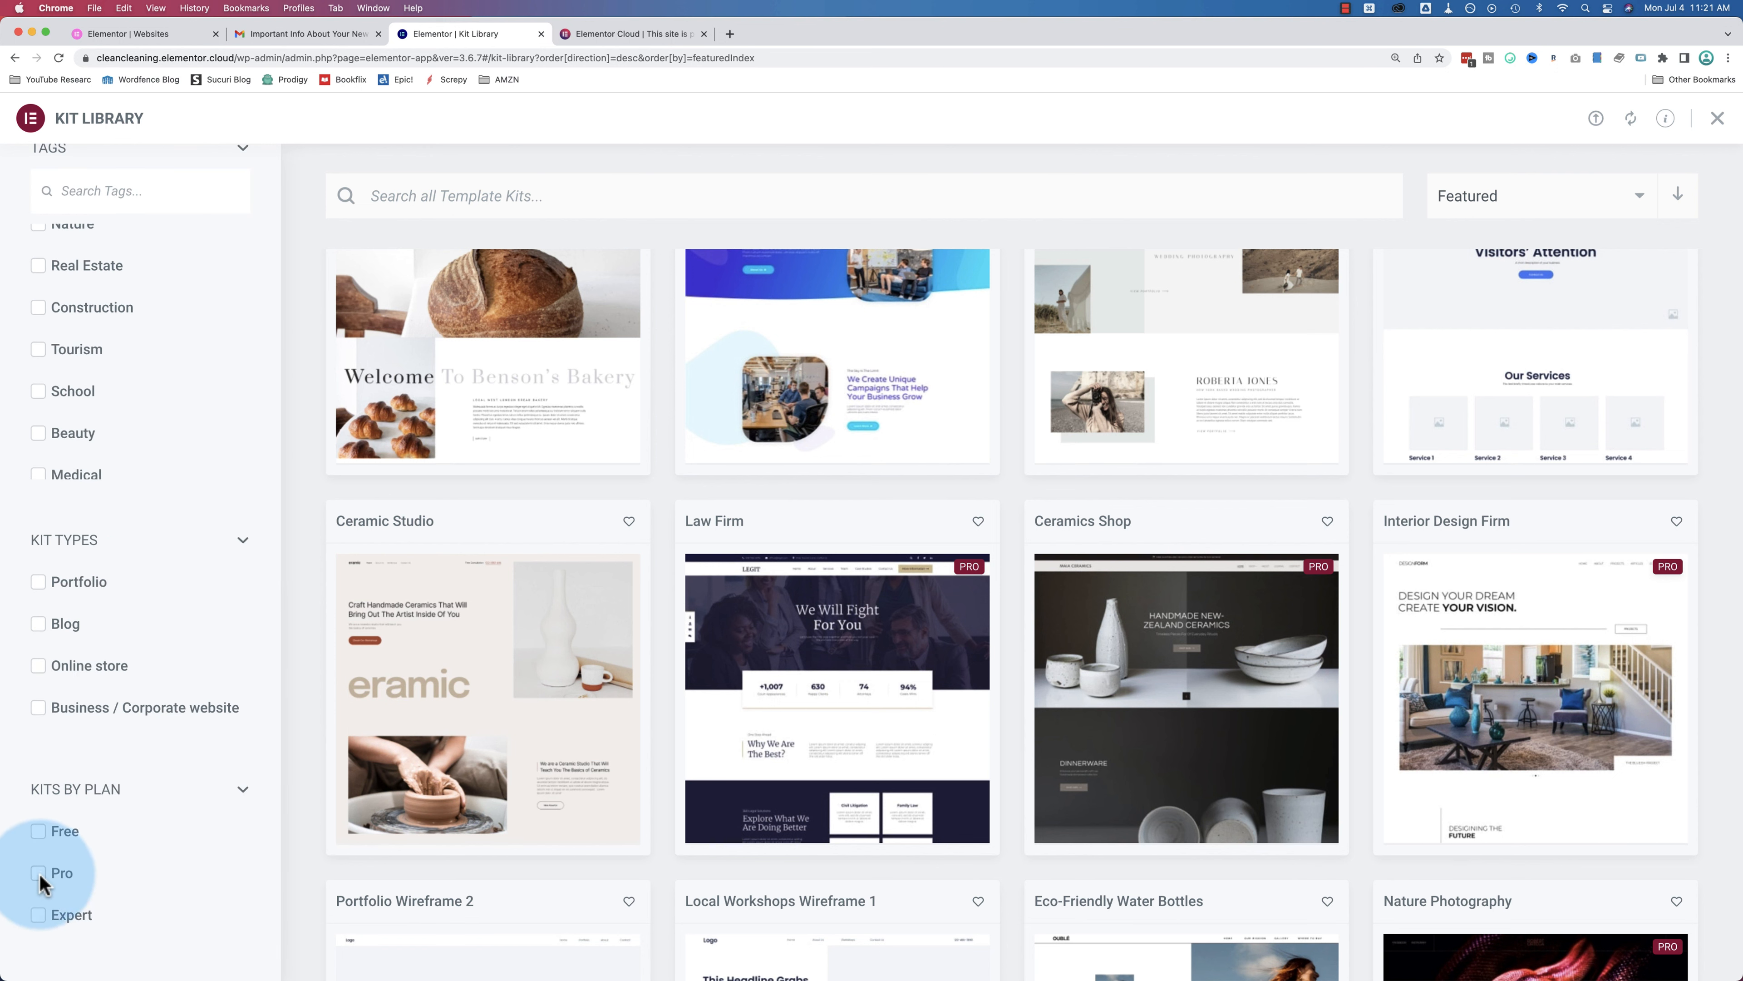
{"action": "left_click", "coordinate": [39, 916]}
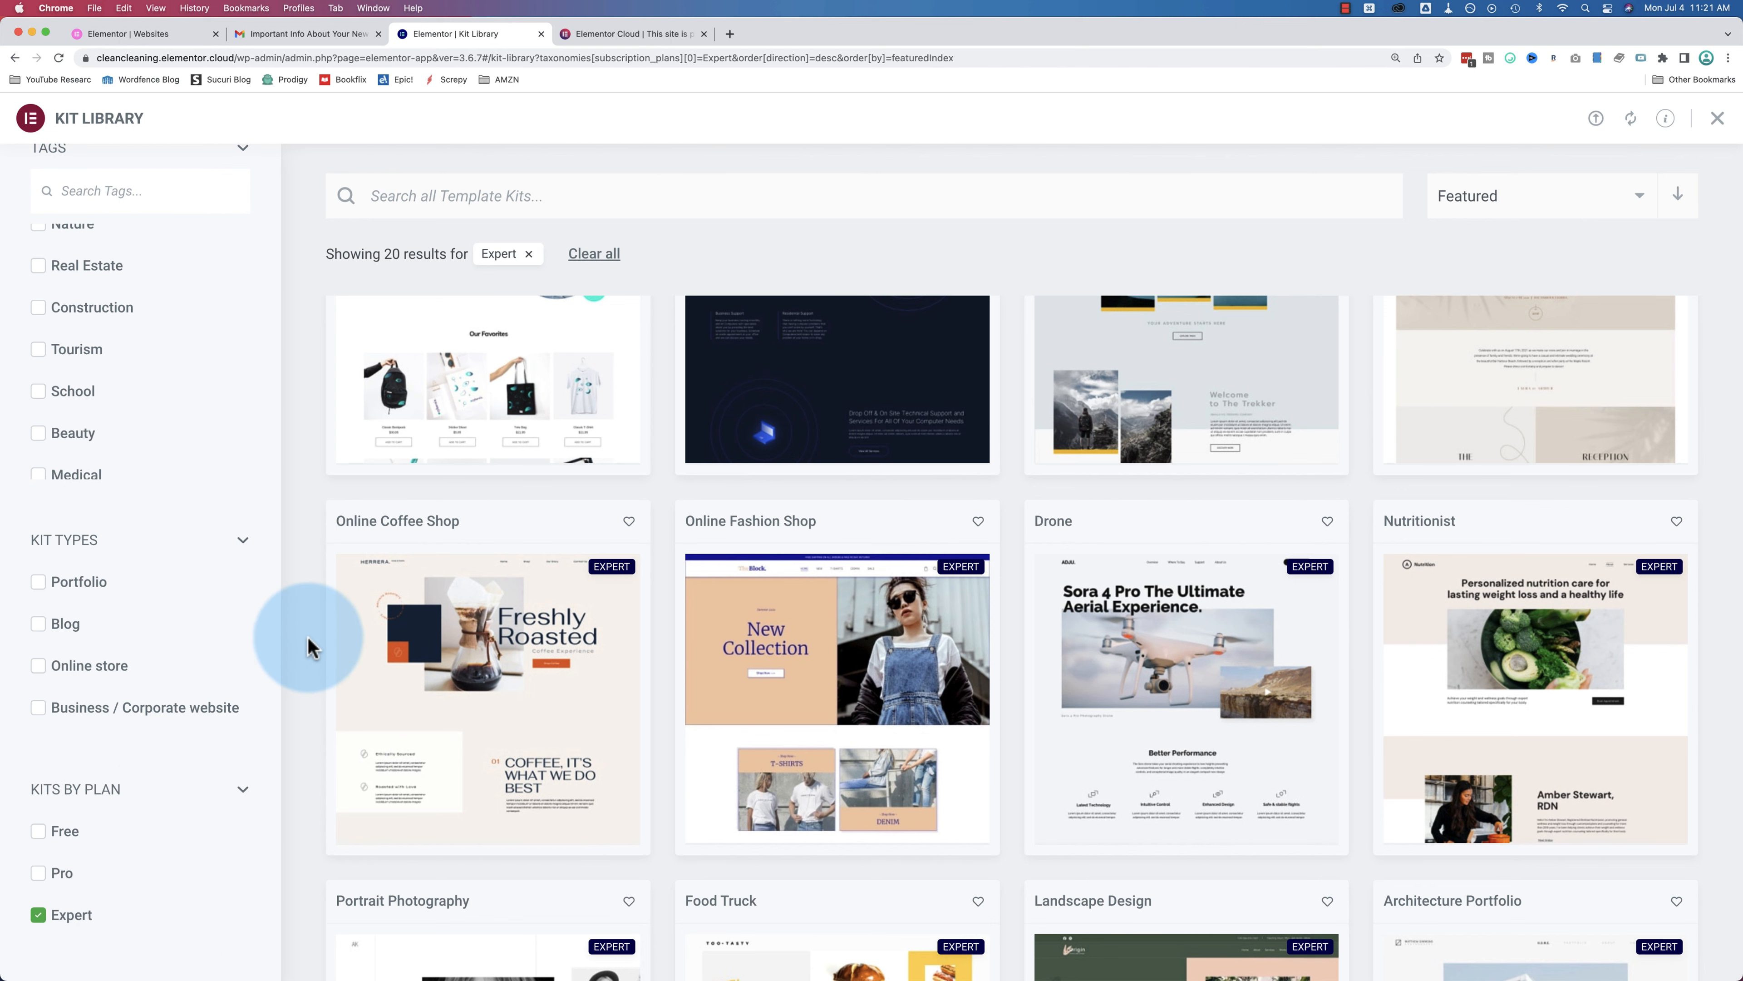
{"action": "scroll", "coordinate": [308, 646], "scroll_direction": "up", "scroll_amount": 3}
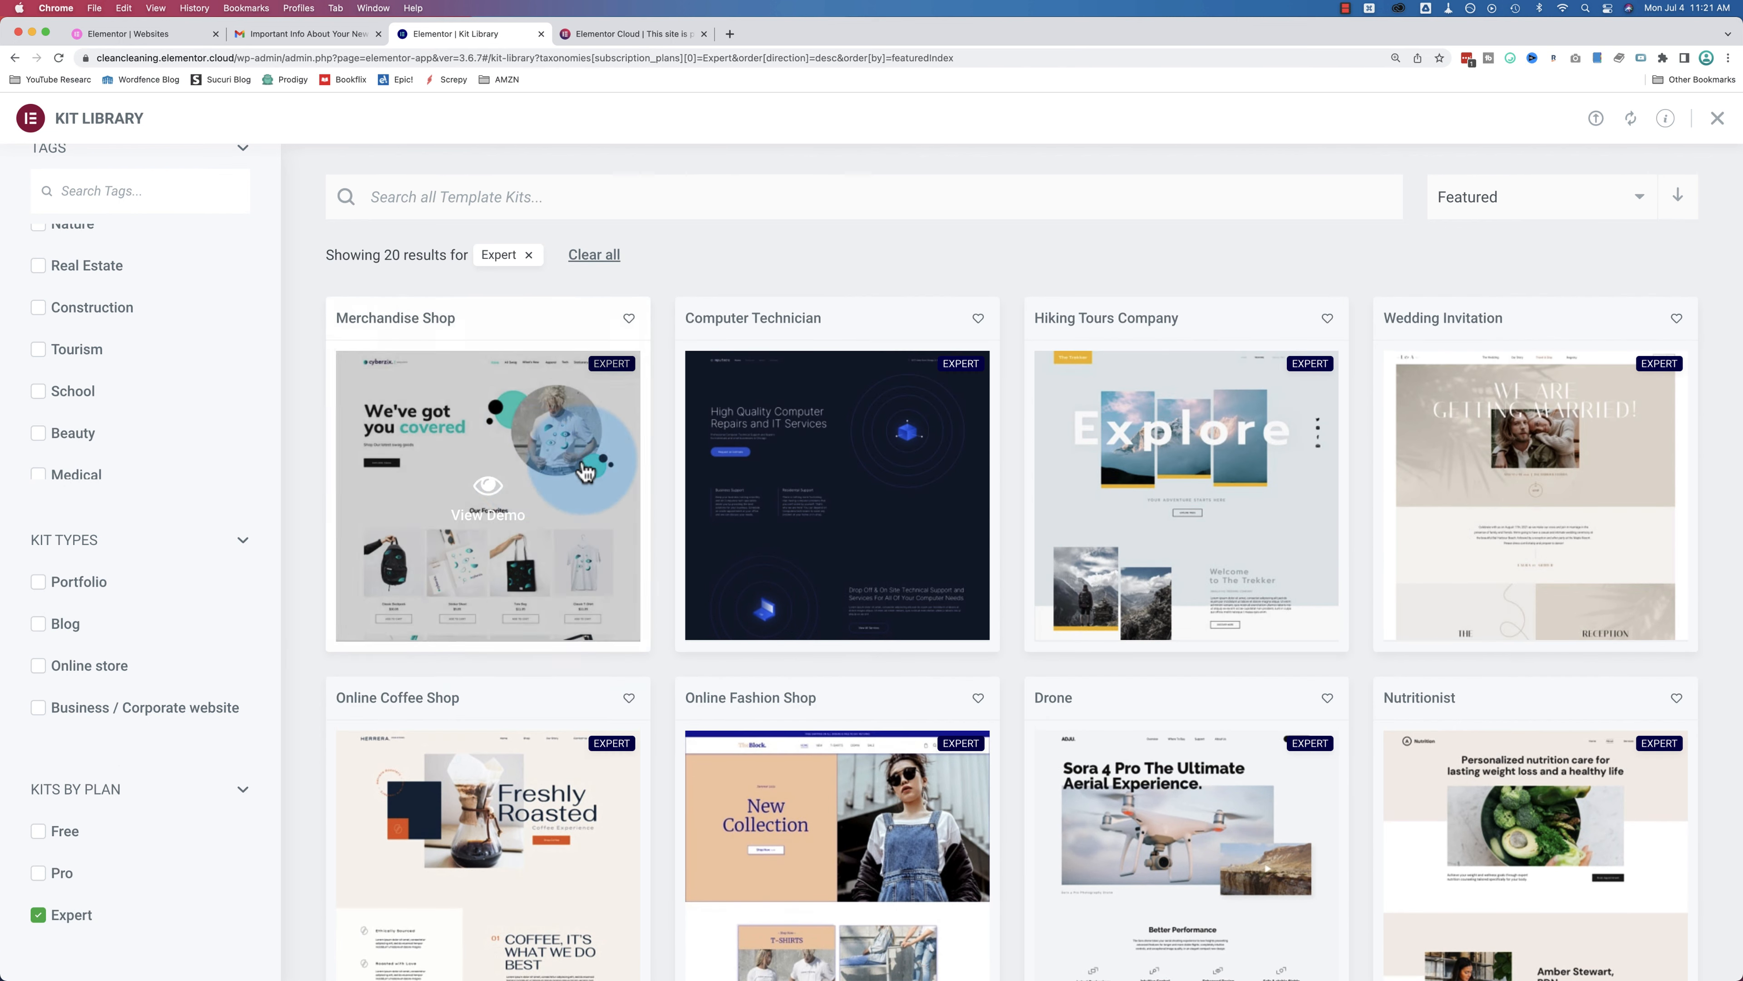
Step: Open the Merchandise Shop kit demo and preview it at tablet, mobile and desktop widths
{"action": "left_click", "coordinate": [529, 473]}
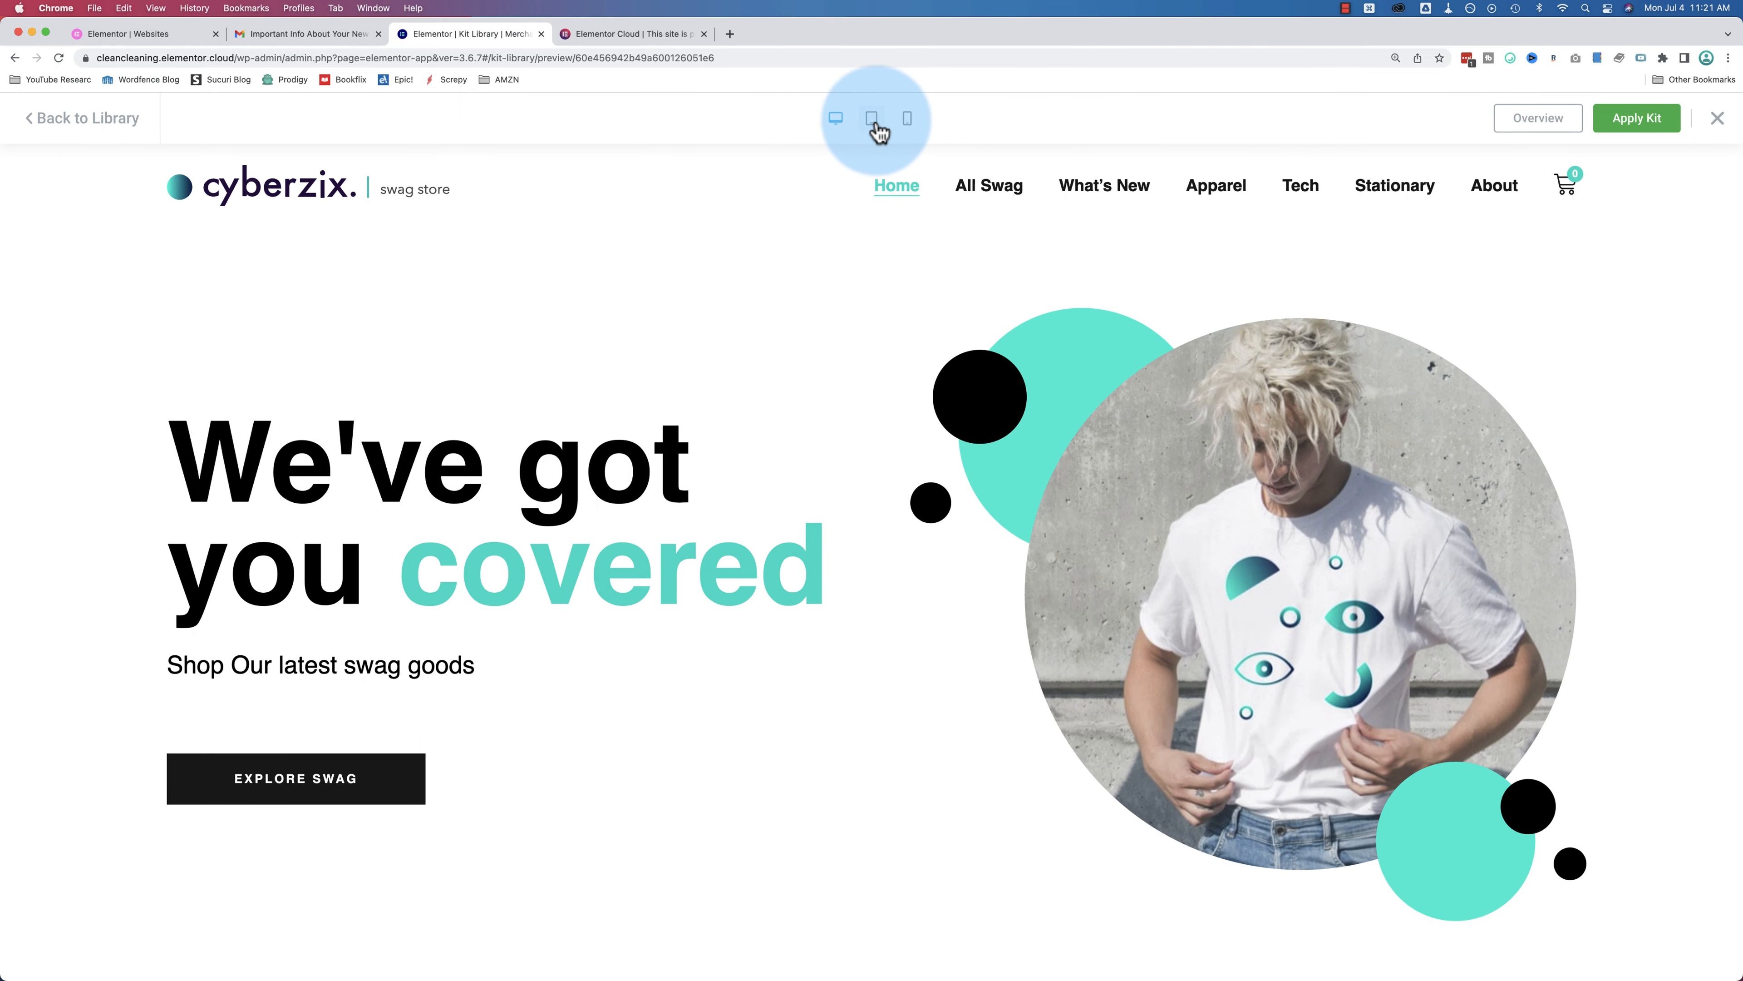
{"action": "left_click", "coordinate": [879, 130]}
{"action": "left_click", "coordinate": [909, 127]}
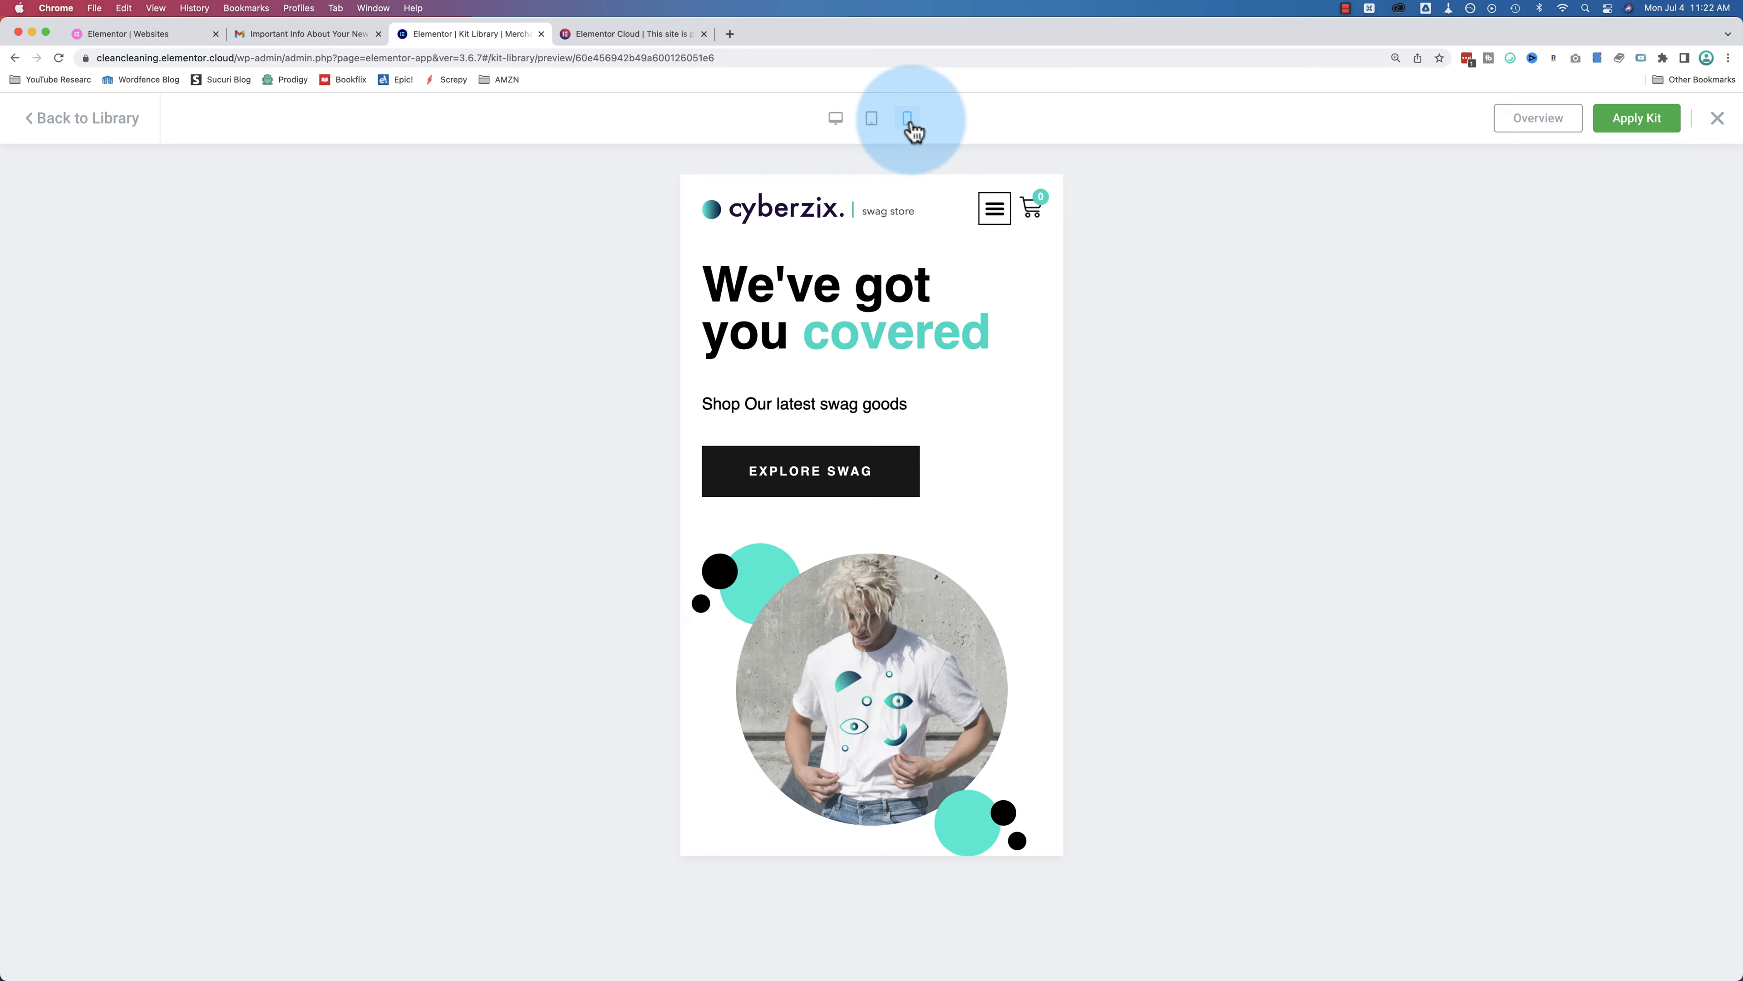
{"action": "left_click", "coordinate": [876, 130]}
{"action": "left_click", "coordinate": [837, 122]}
Step: Review the Apply Kit warning about overriding site content, then dismiss it without applying
{"action": "left_click", "coordinate": [1631, 120]}
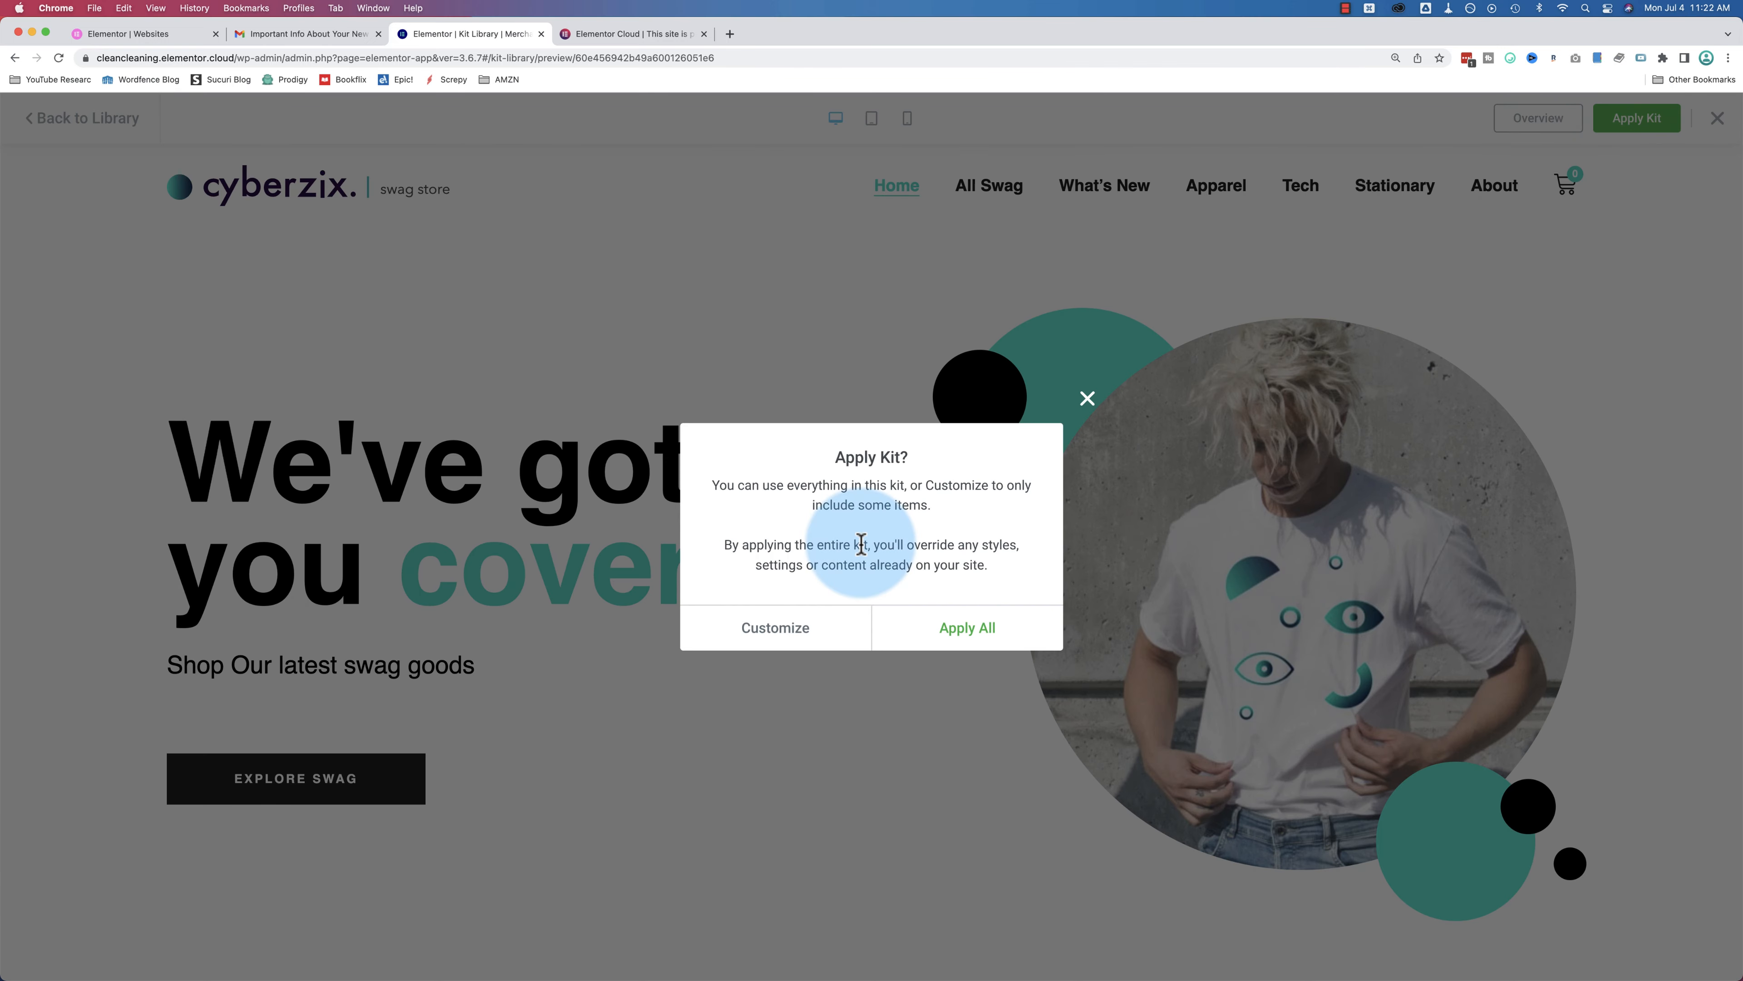
{"action": "left_click_drag", "start_coordinate": [712, 483], "coordinate": [1031, 506]}
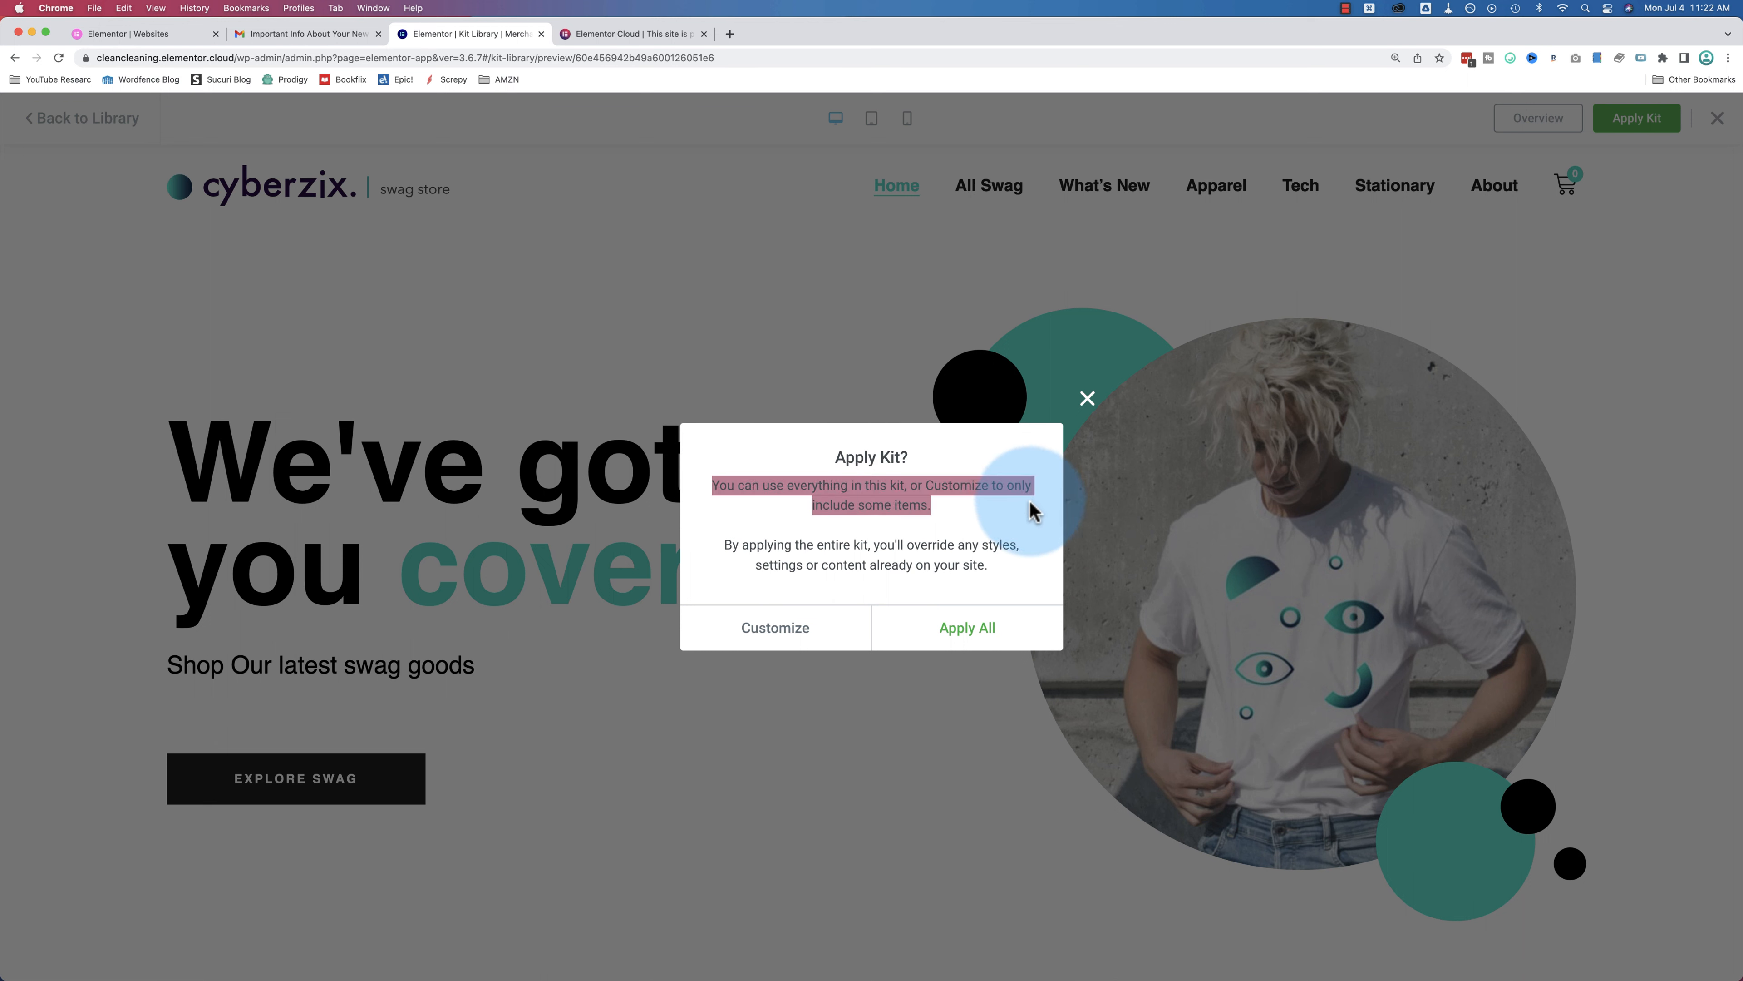
{"action": "left_click", "coordinate": [850, 522]}
{"action": "left_click_drag", "start_coordinate": [850, 522], "coordinate": [1037, 569]}
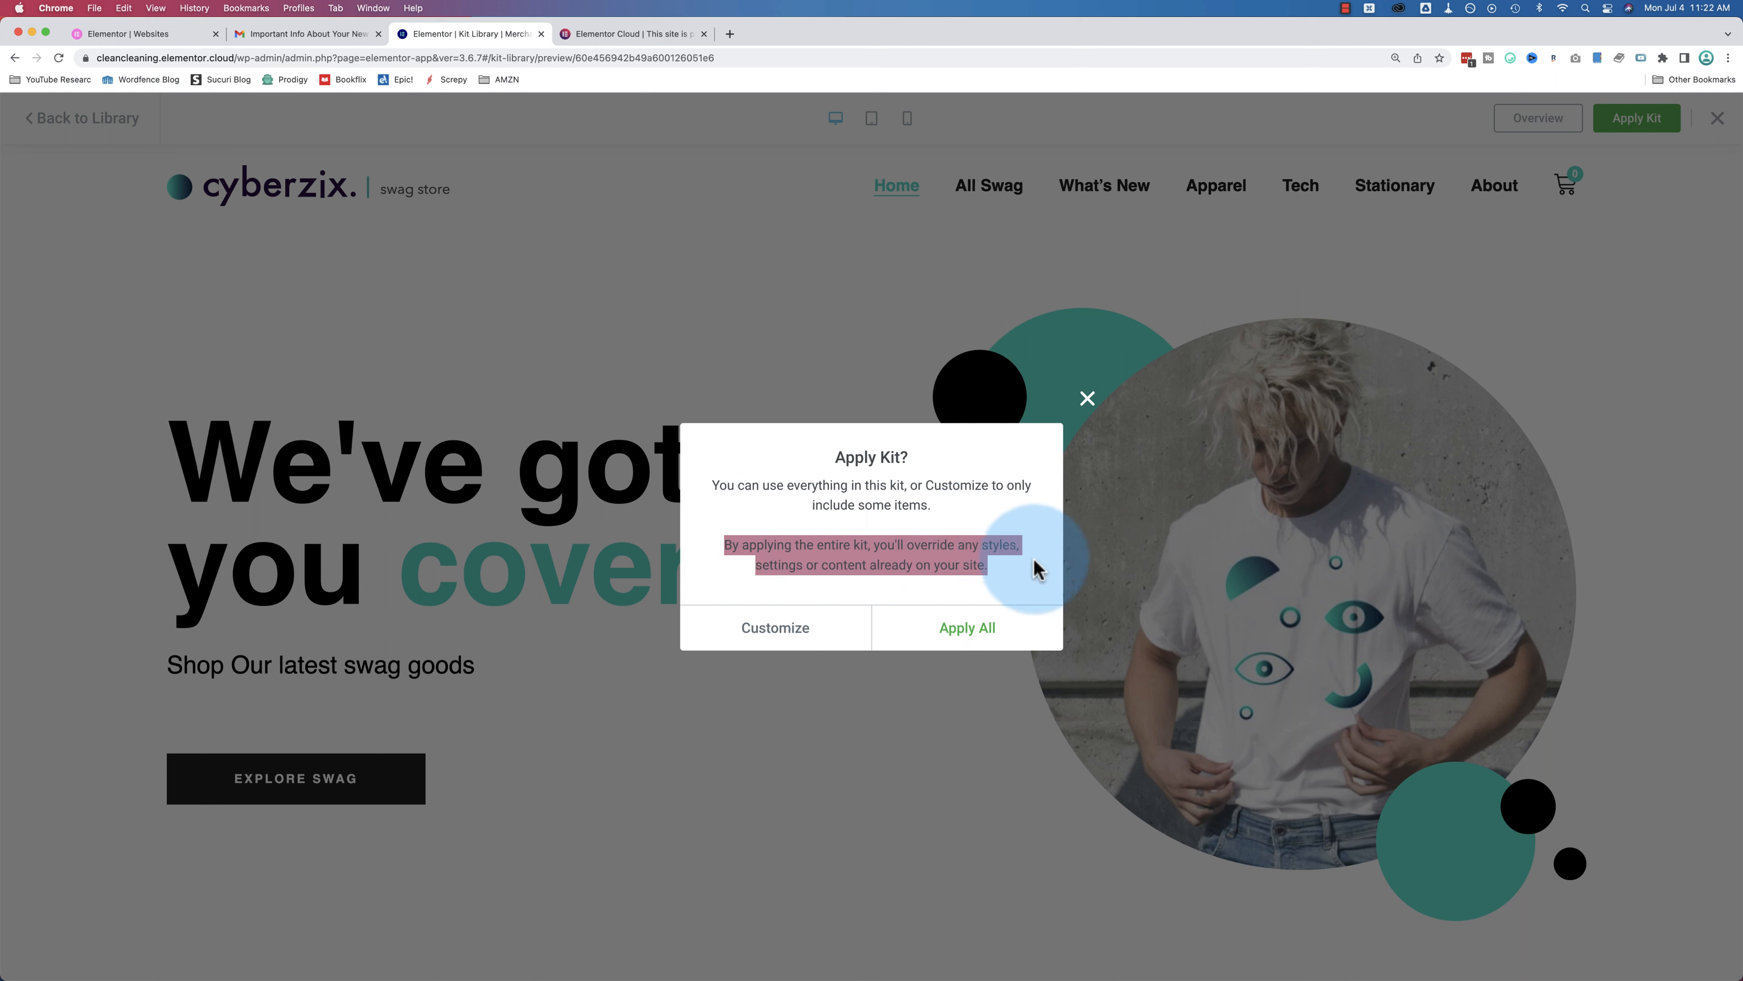
{"action": "left_click", "coordinate": [1038, 571]}
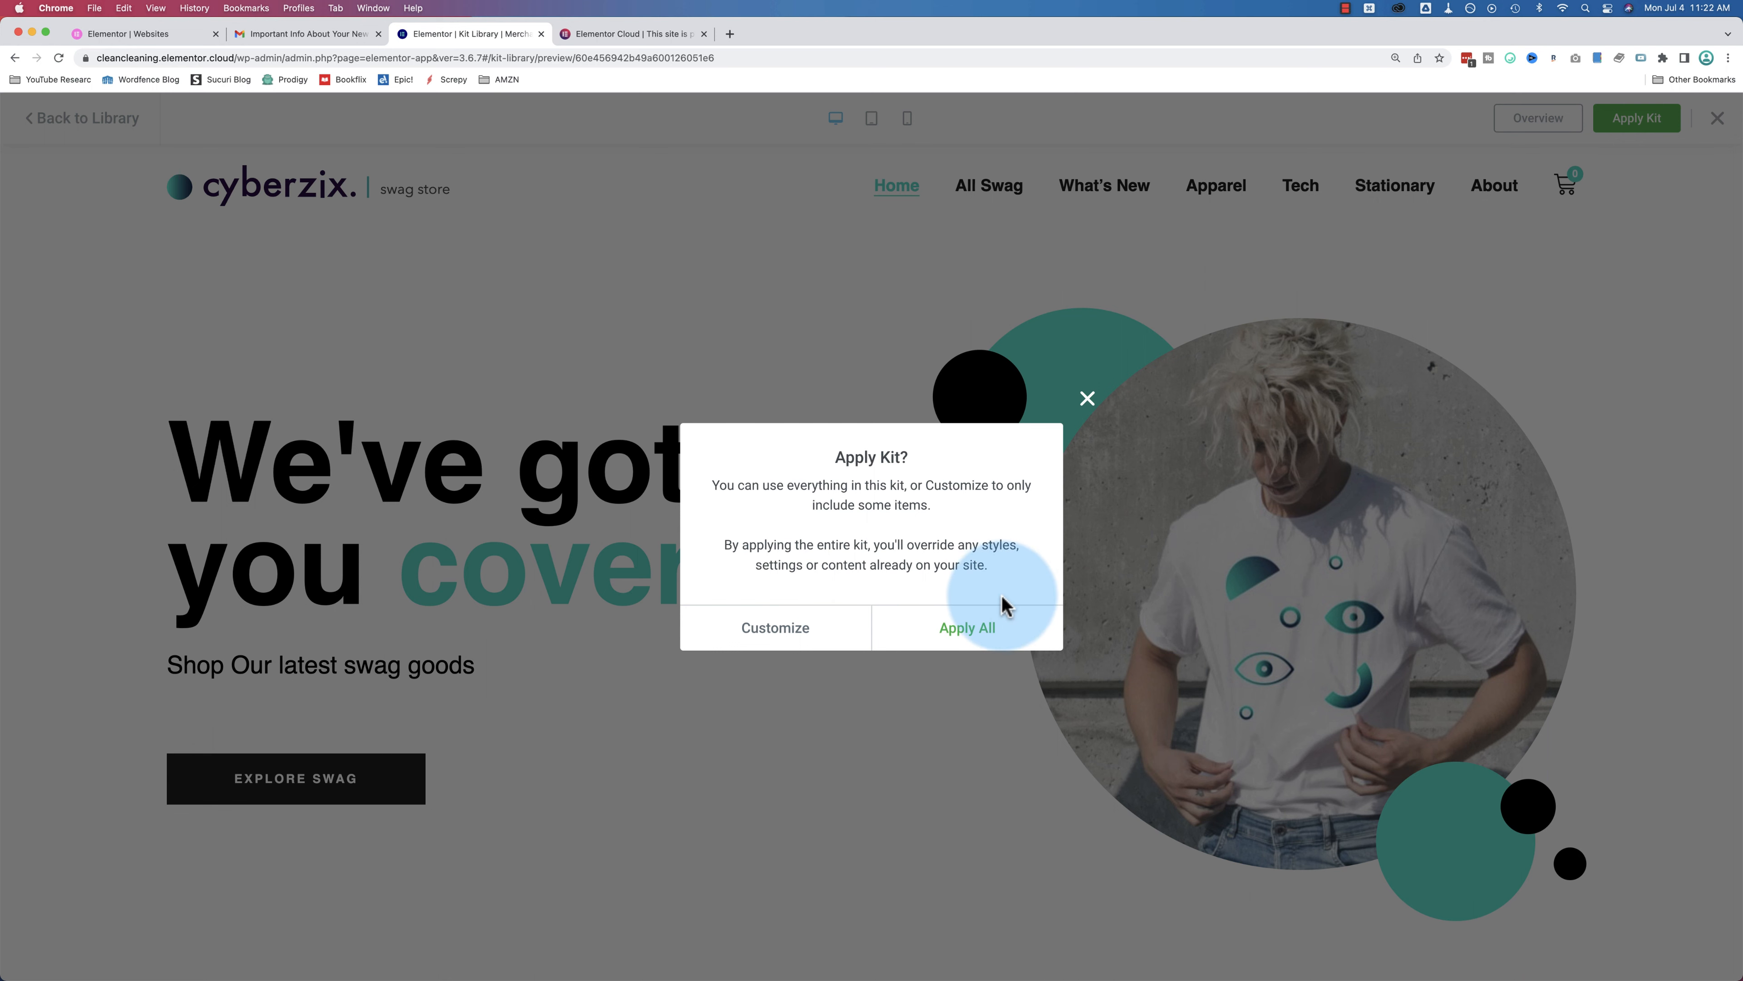
{"action": "left_click", "coordinate": [1087, 398]}
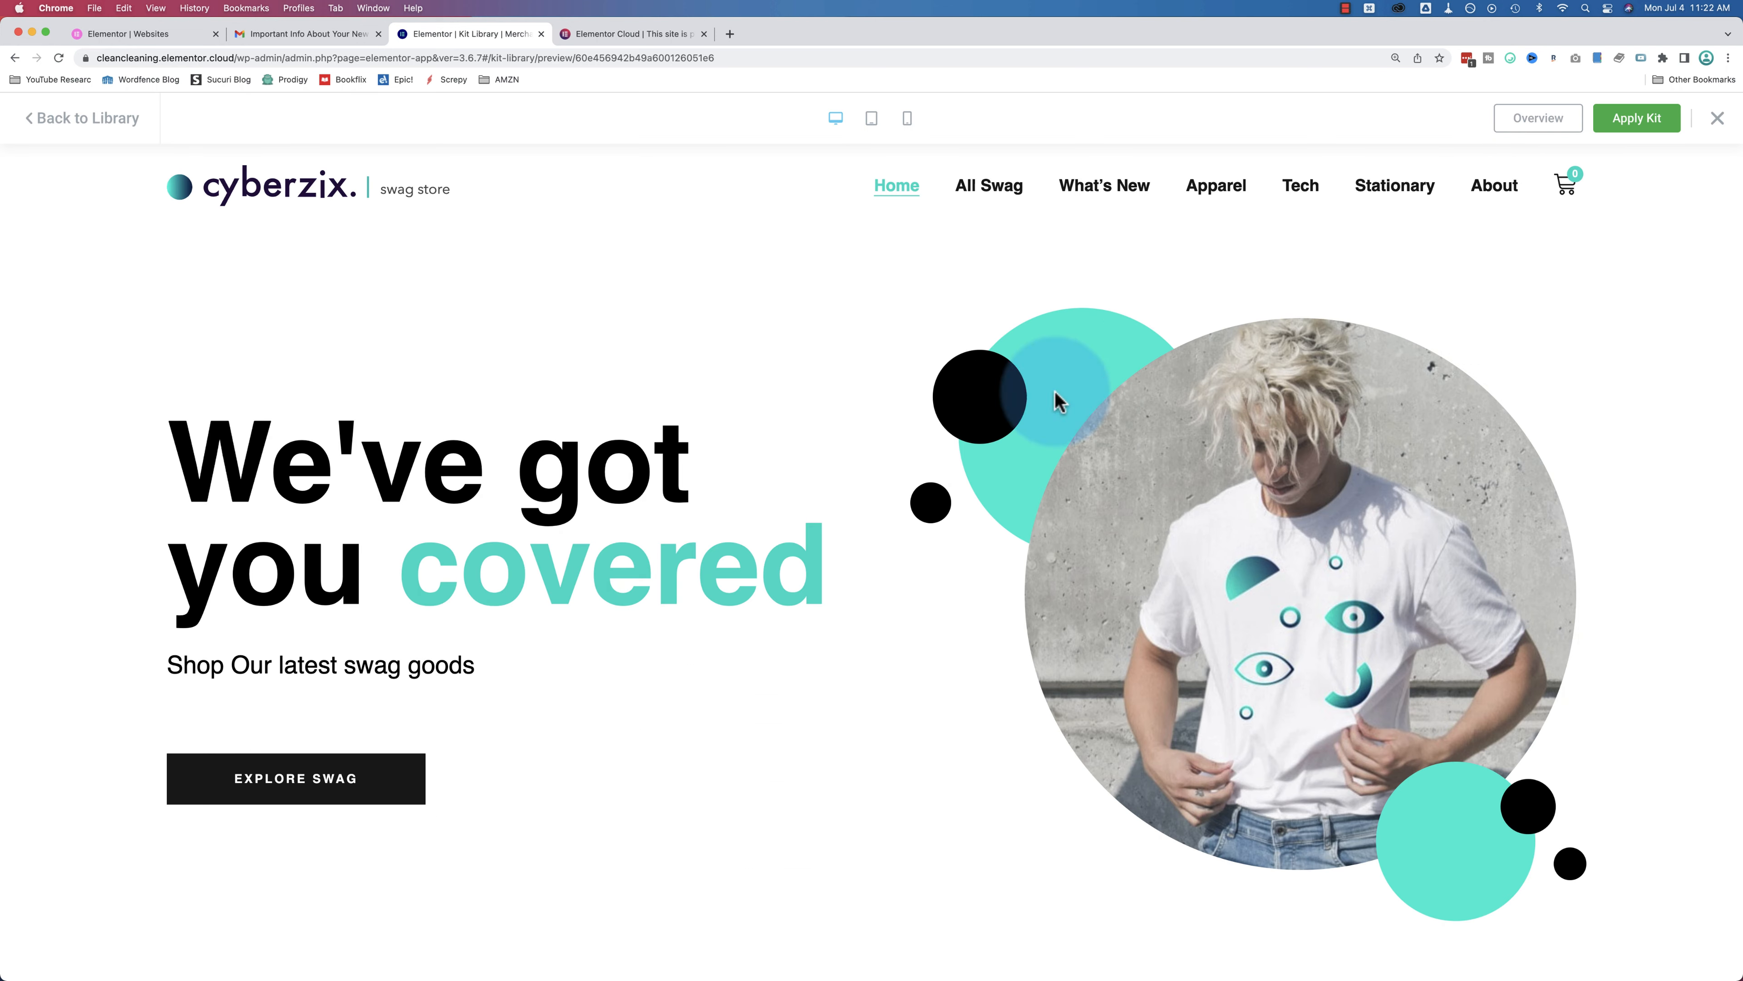
Step: Back in the Kit Library, change the plan filter from Expert to Pro and Free
{"action": "left_click", "coordinate": [117, 134]}
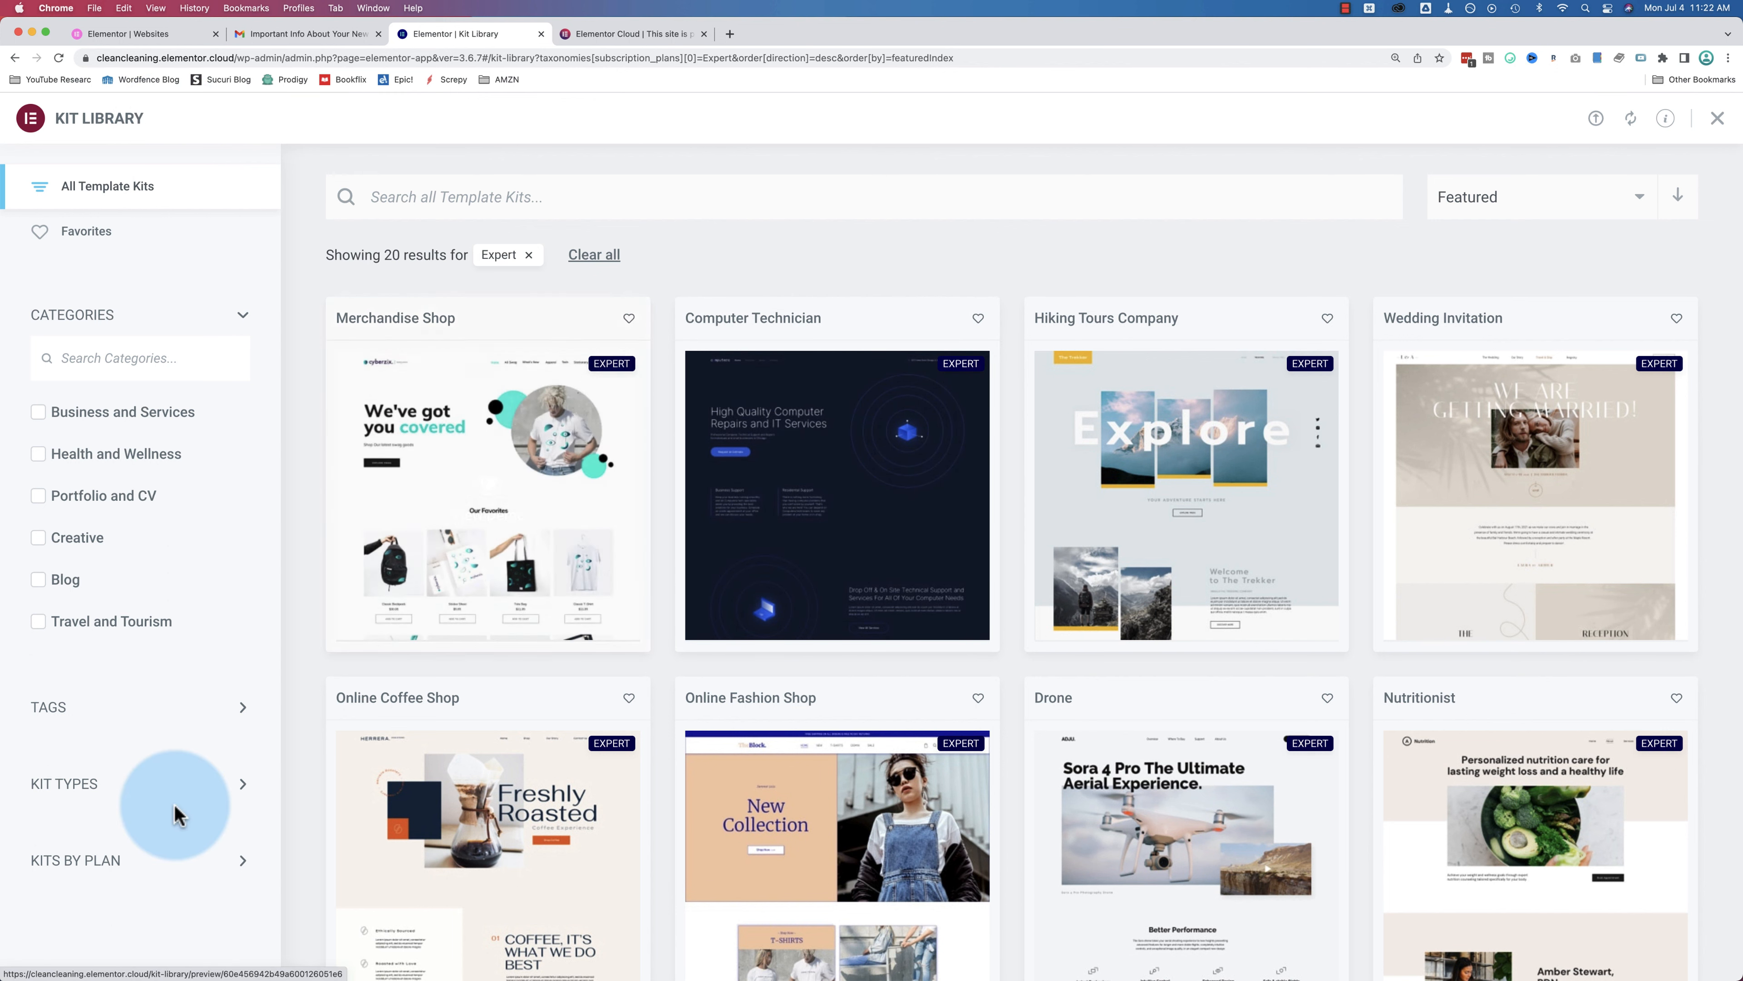
{"action": "left_click", "coordinate": [147, 881]}
{"action": "scroll", "coordinate": [72, 876], "scroll_direction": "down", "scroll_amount": 2}
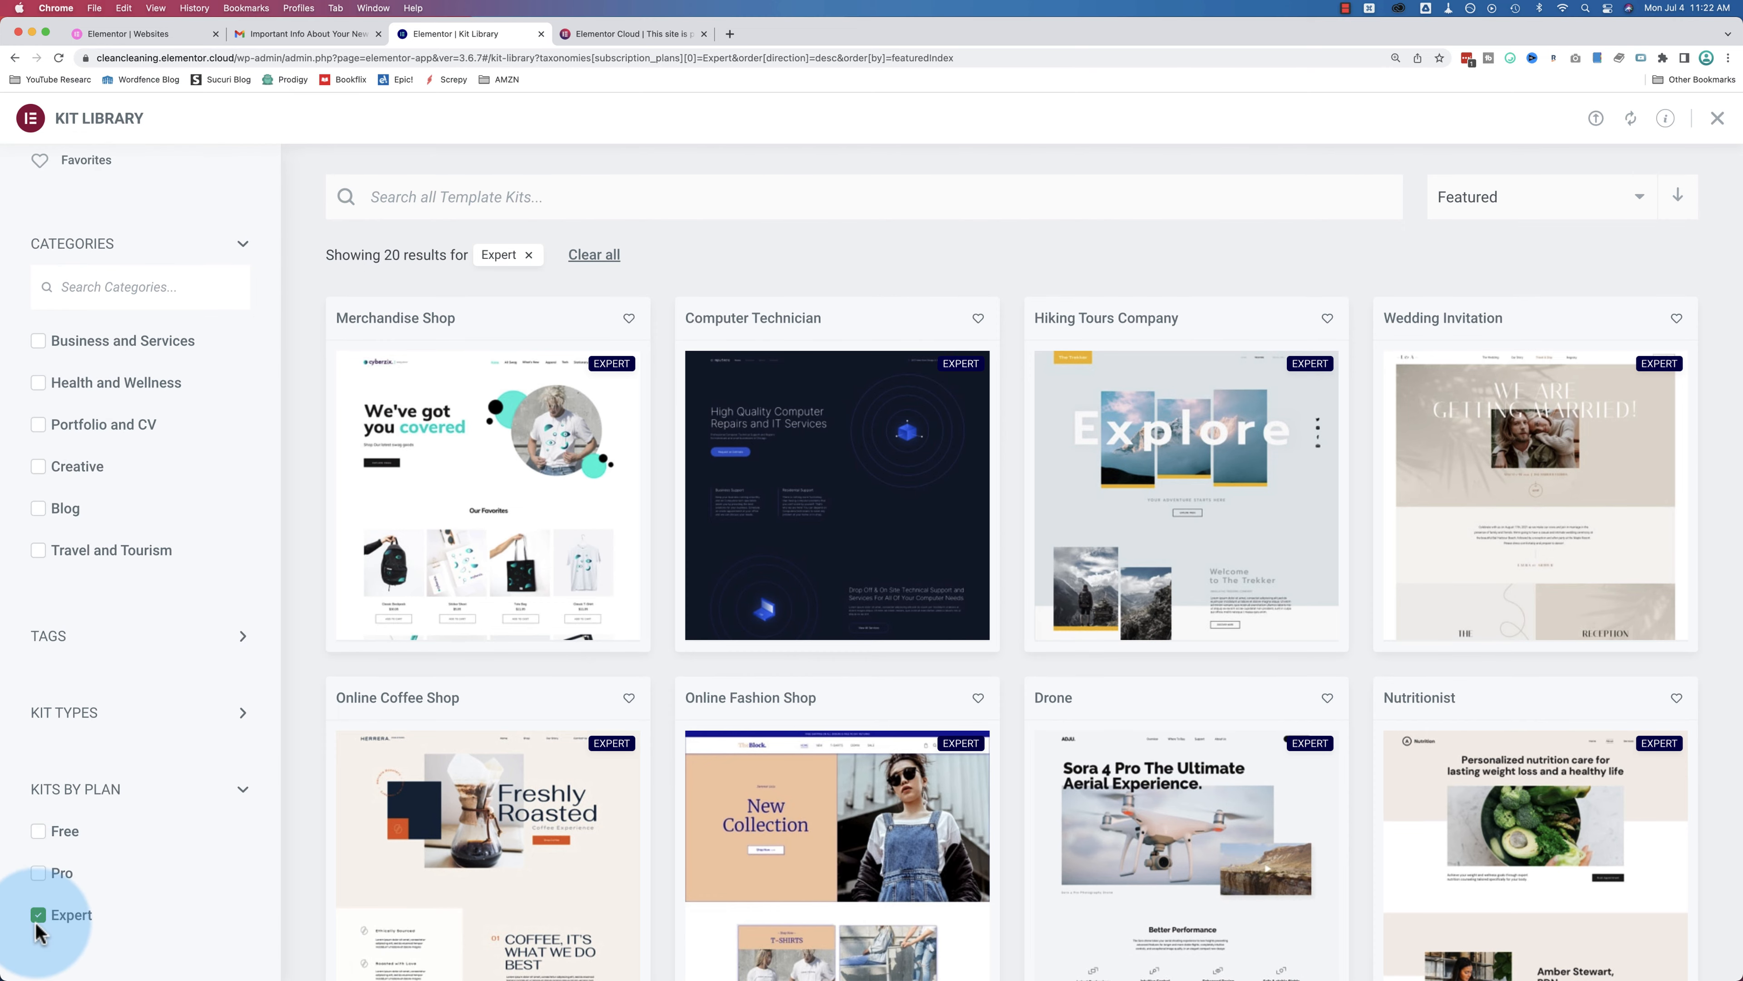
{"action": "left_click", "coordinate": [38, 920]}
{"action": "left_click", "coordinate": [39, 879]}
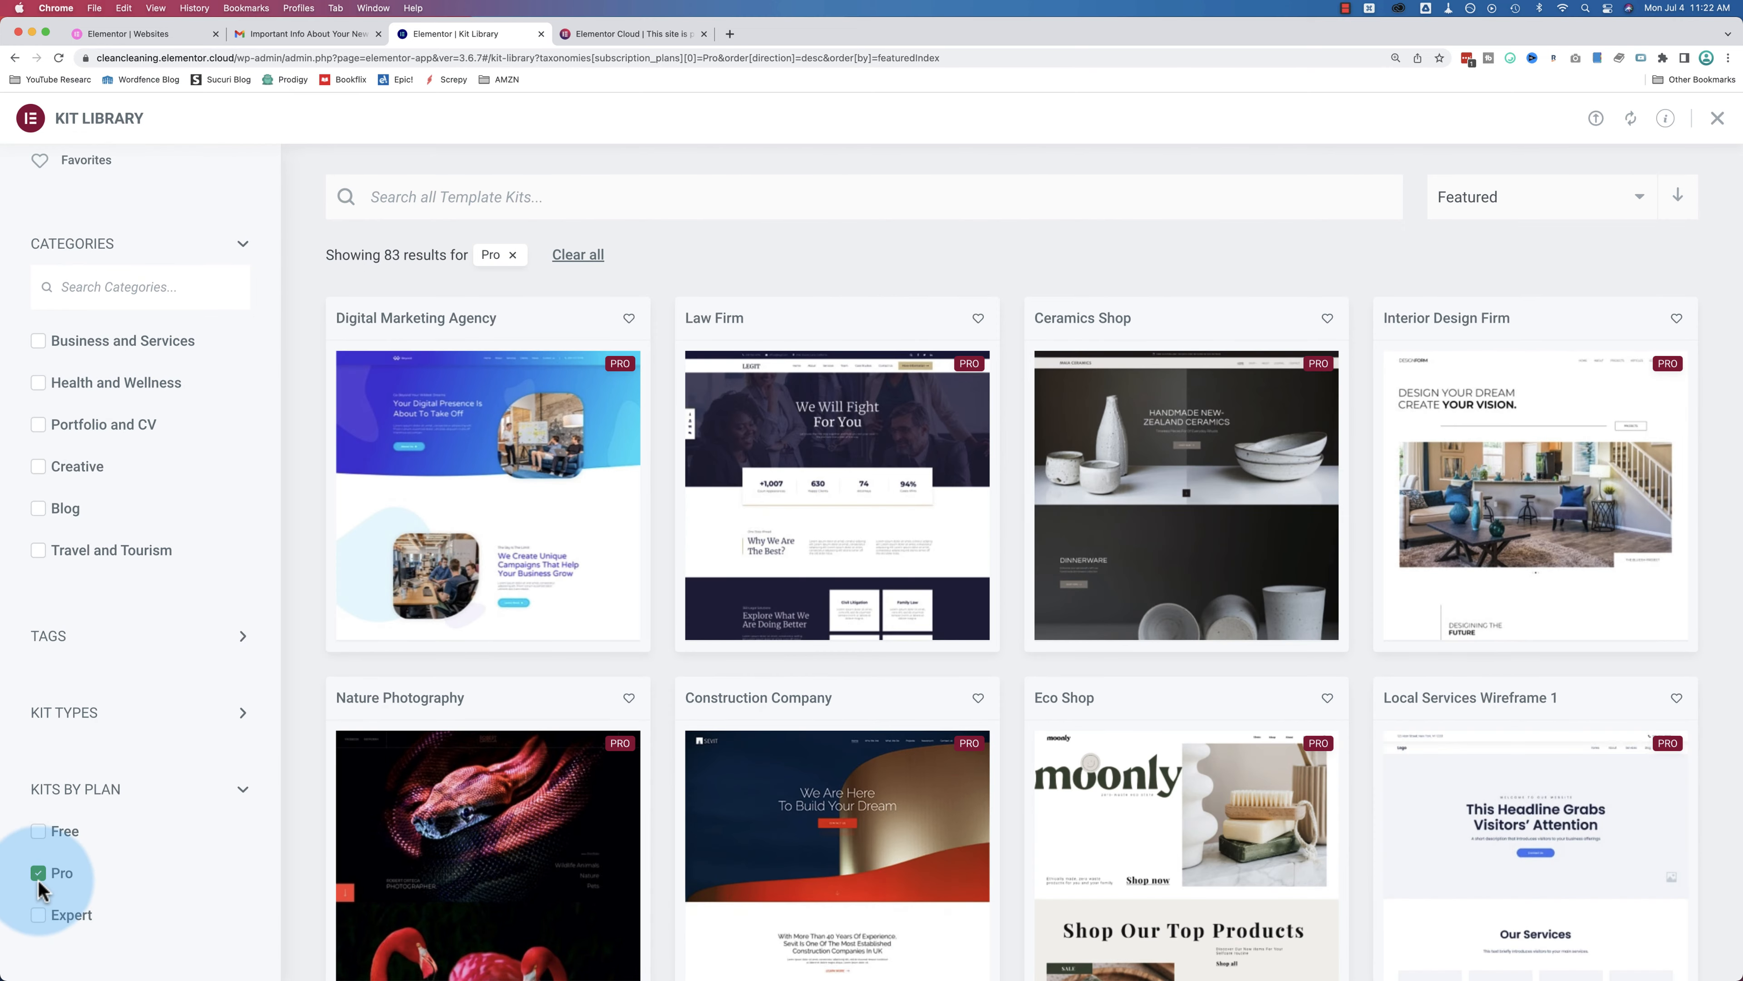
{"action": "left_click", "coordinate": [38, 832]}
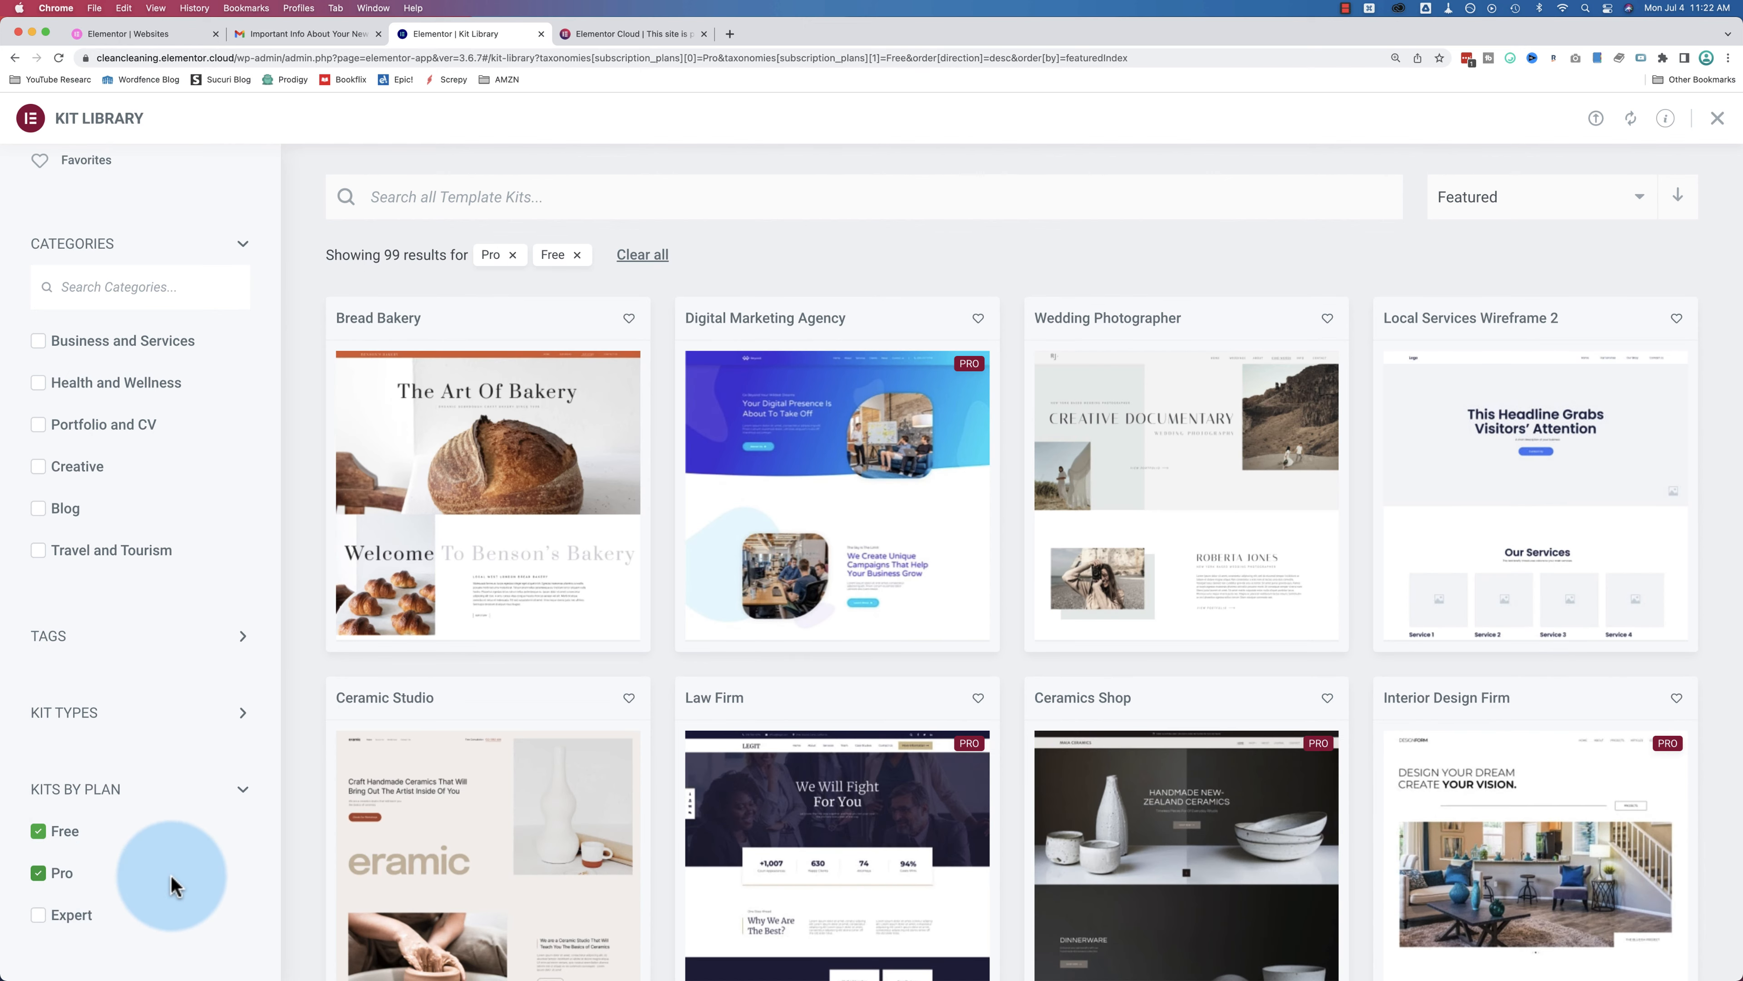
Step: Close the Kit Library, go to Pages, and view the About page live
{"action": "left_click", "coordinate": [1717, 118]}
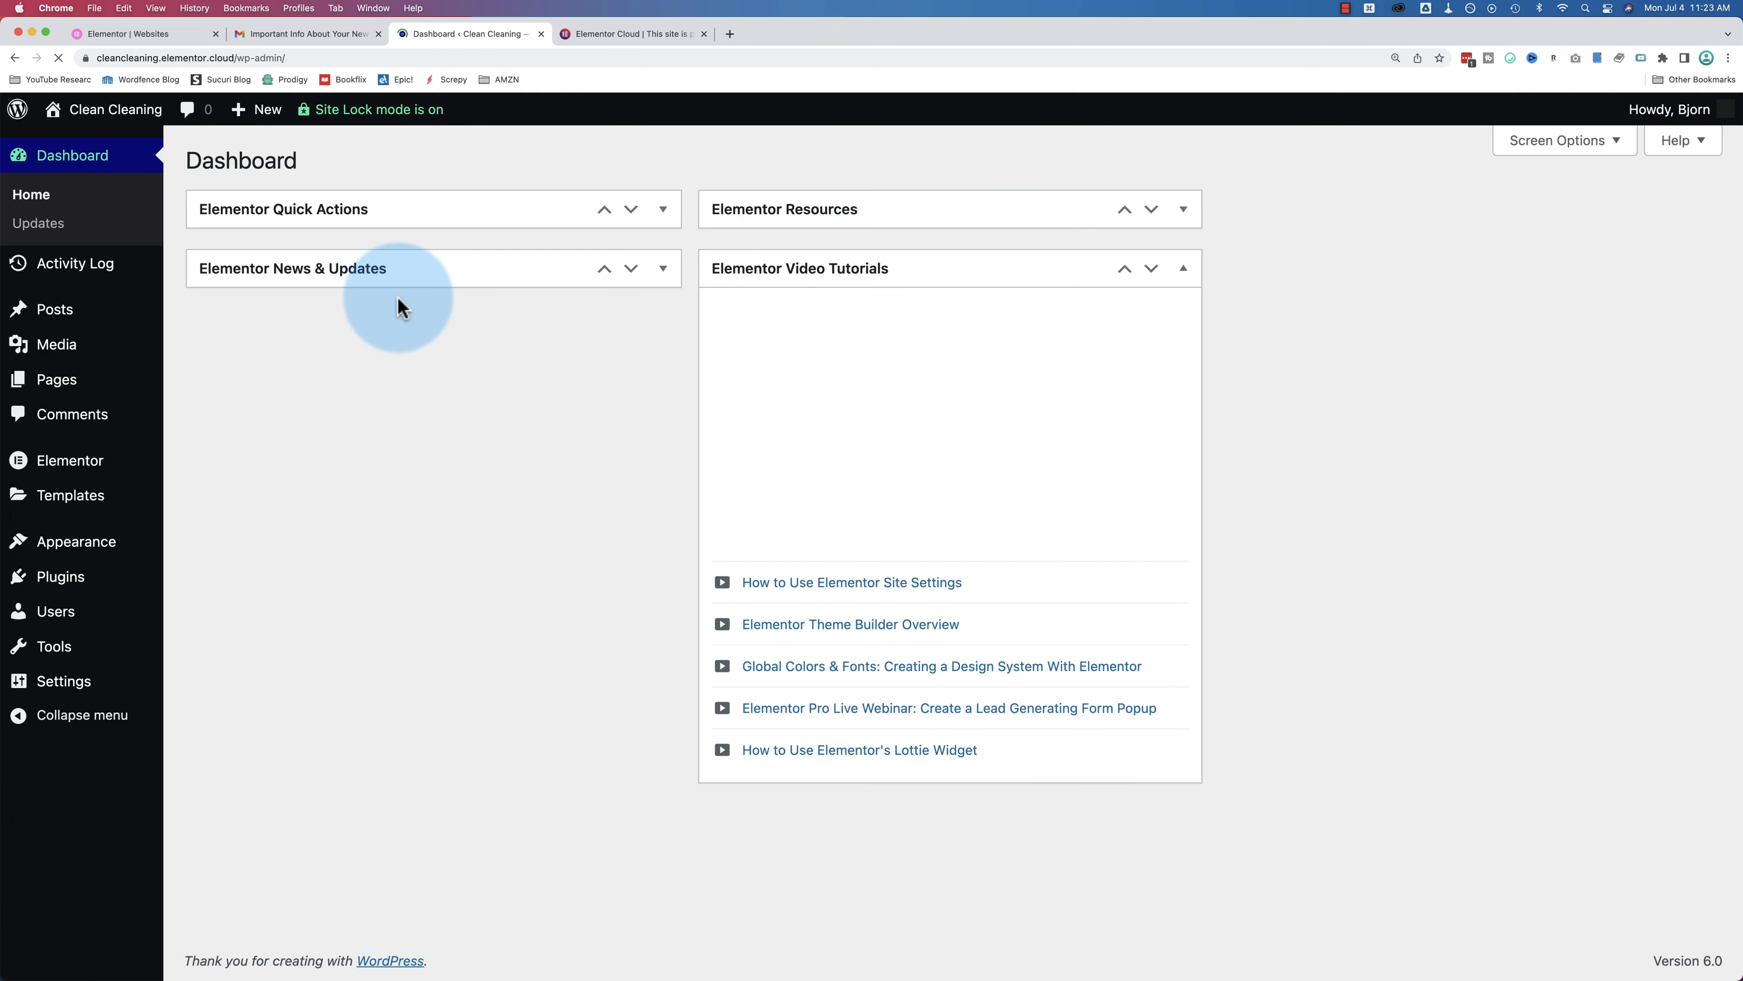
{"action": "left_click", "coordinate": [69, 382]}
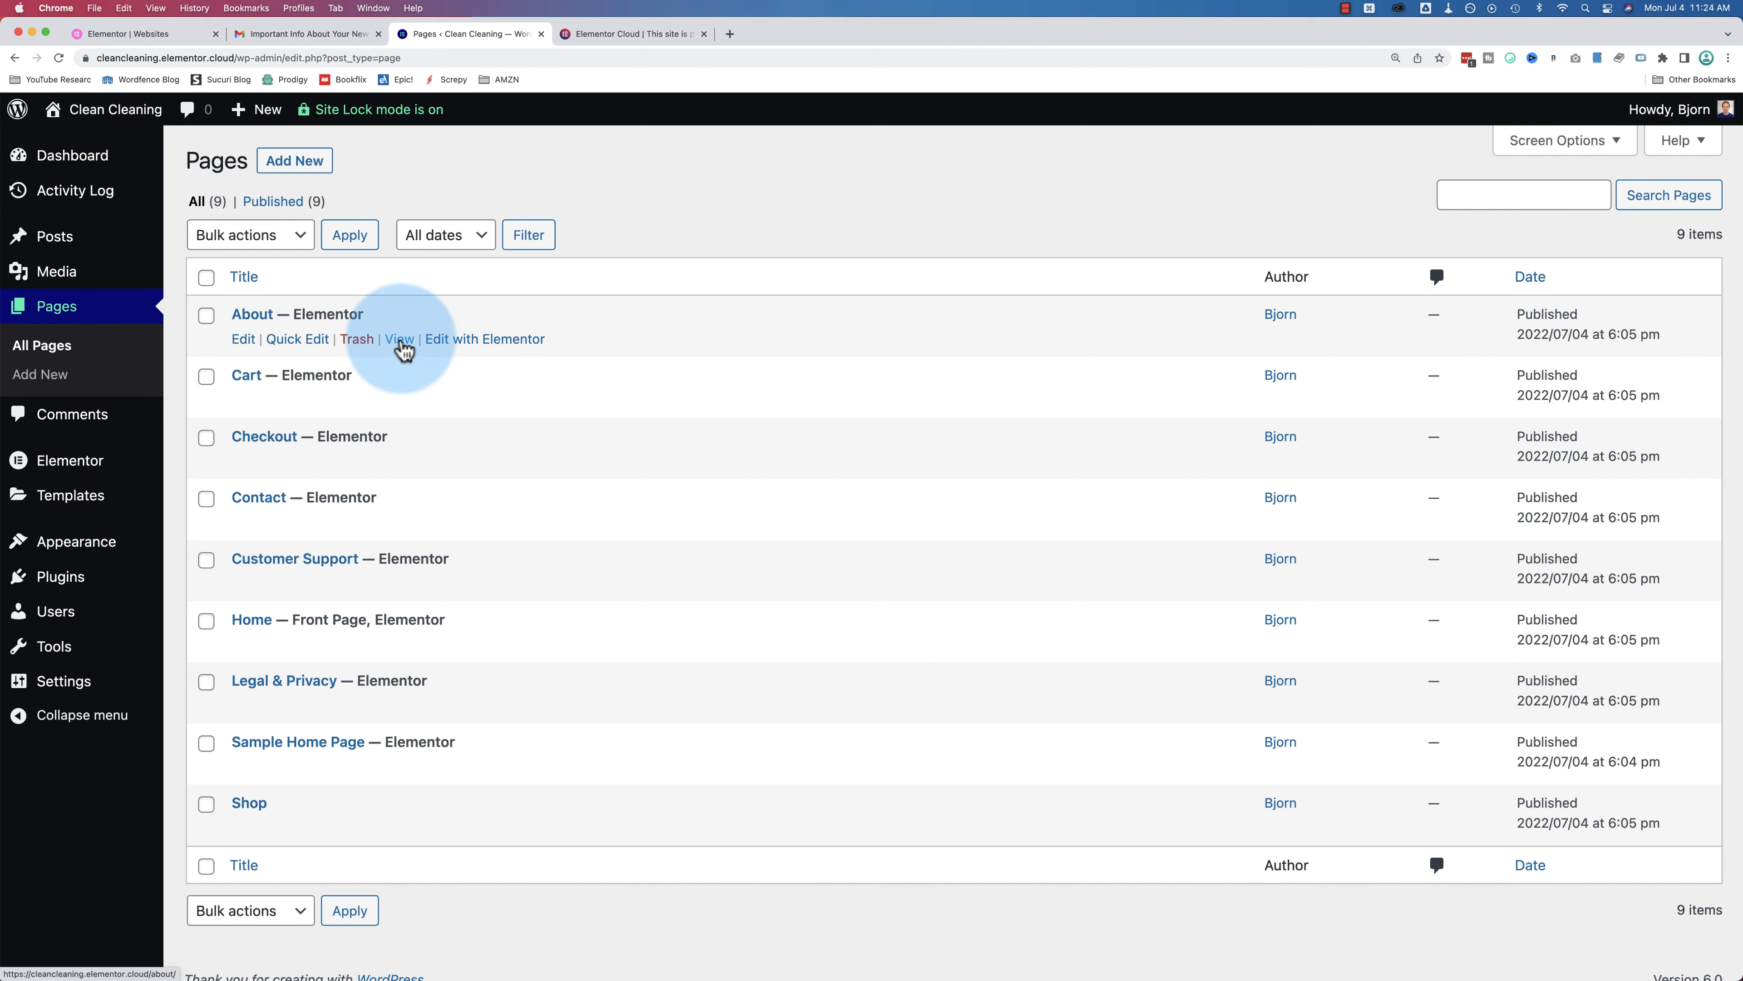
{"action": "left_click", "coordinate": [579, 36]}
Step: Scroll down the live About page, then close its tab
{"action": "scroll", "coordinate": [411, 383], "scroll_direction": "down", "scroll_amount": 10}
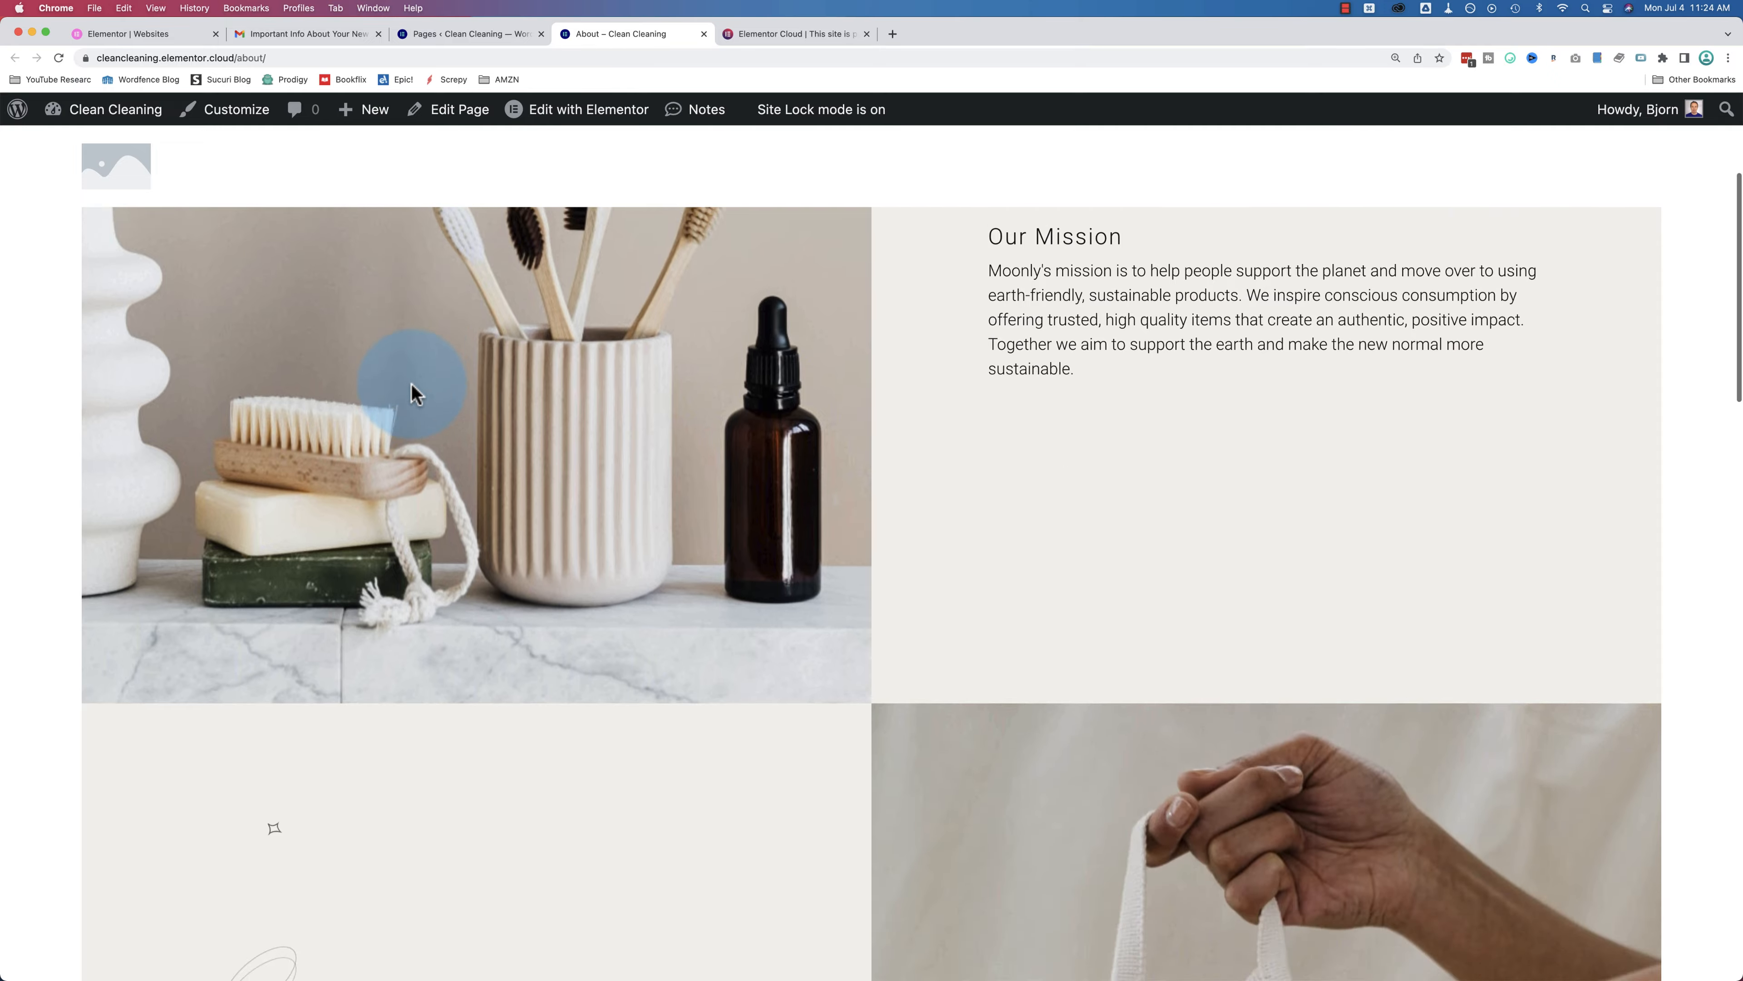
{"action": "scroll", "coordinate": [413, 384], "scroll_direction": "down", "scroll_amount": 12}
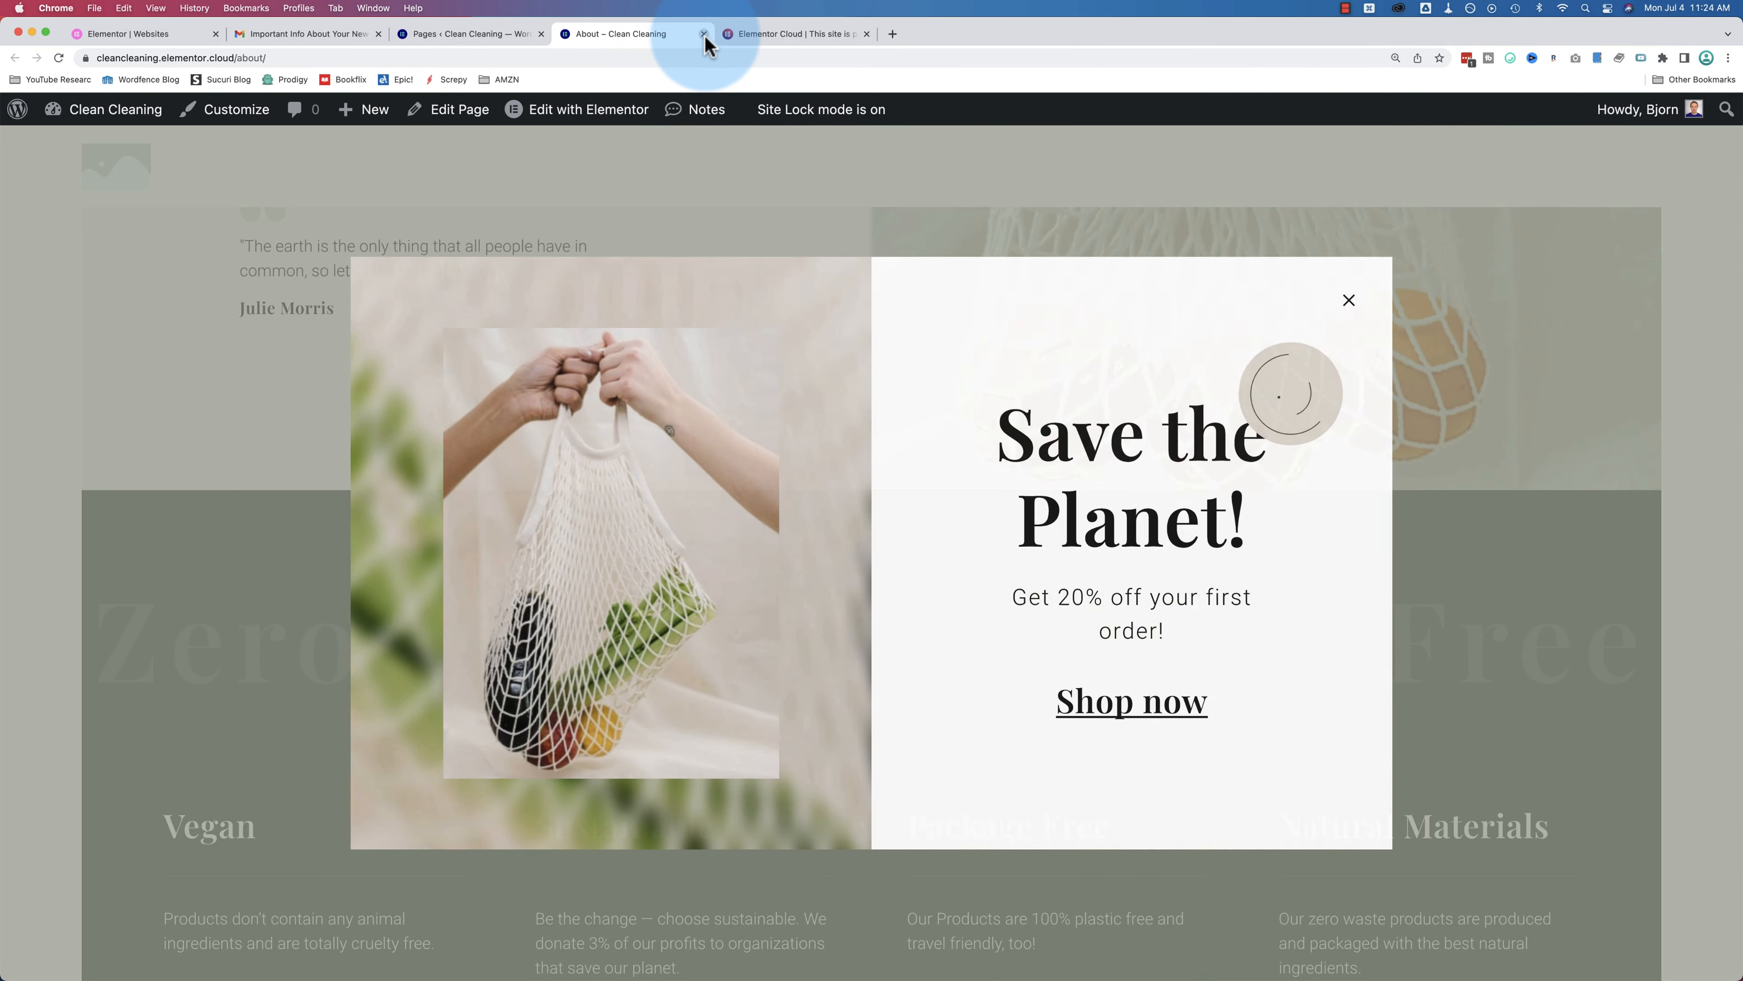
{"action": "left_click", "coordinate": [704, 34]}
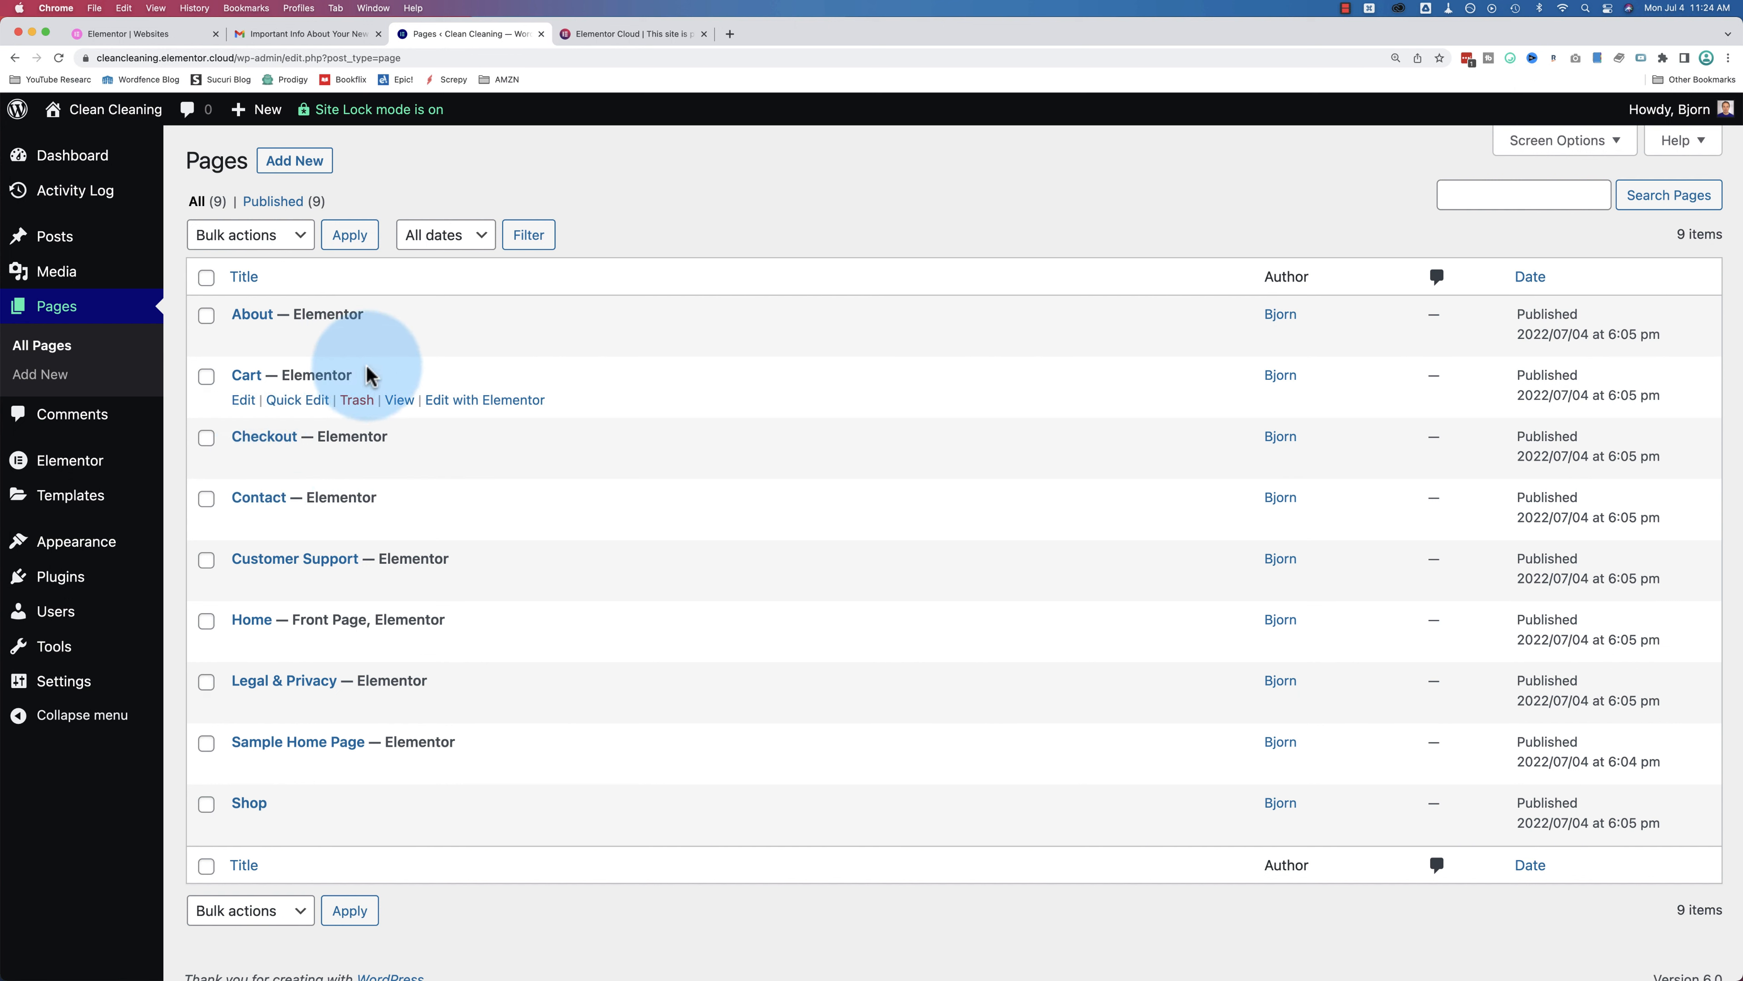
Step: Reopen About live, scroll to the newsletter signup and MoonlyStore footer, and list Edit with Elementor templates
{"action": "left_click", "coordinate": [399, 339], "text": "super"}
{"action": "left_click", "coordinate": [604, 34]}
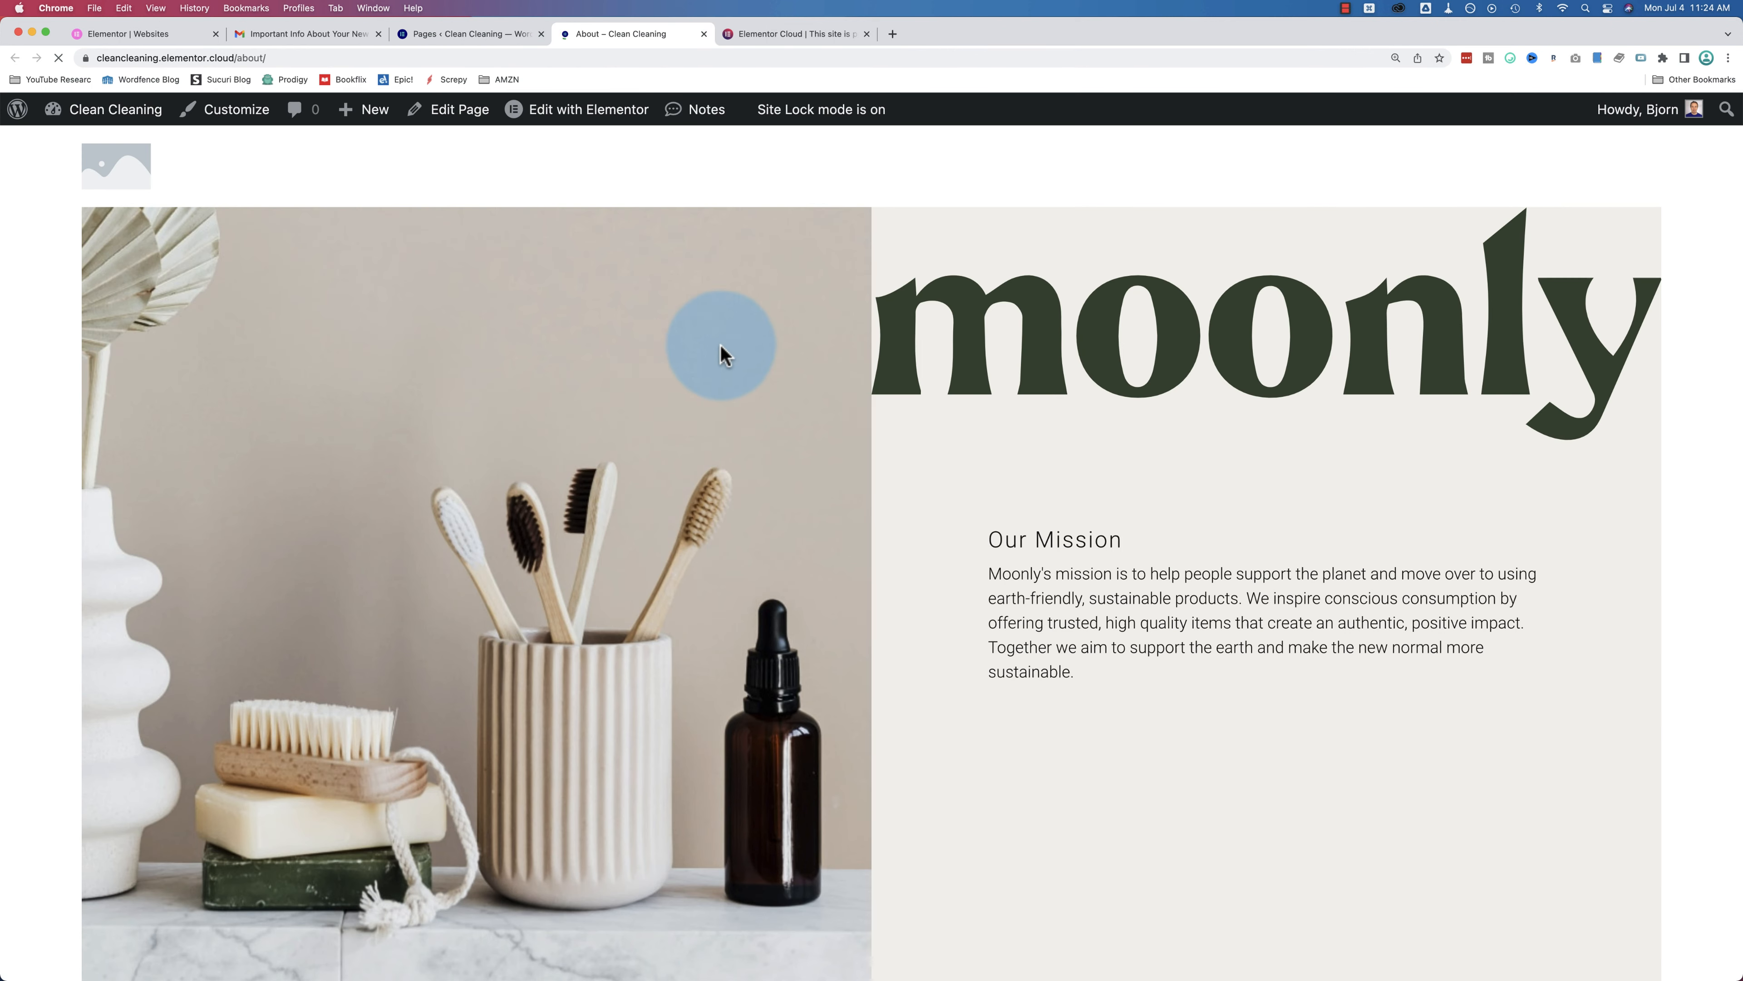
{"action": "scroll", "coordinate": [692, 381], "scroll_direction": "down", "scroll_amount": 4}
{"action": "mouse_move", "coordinate": [519, 122]}
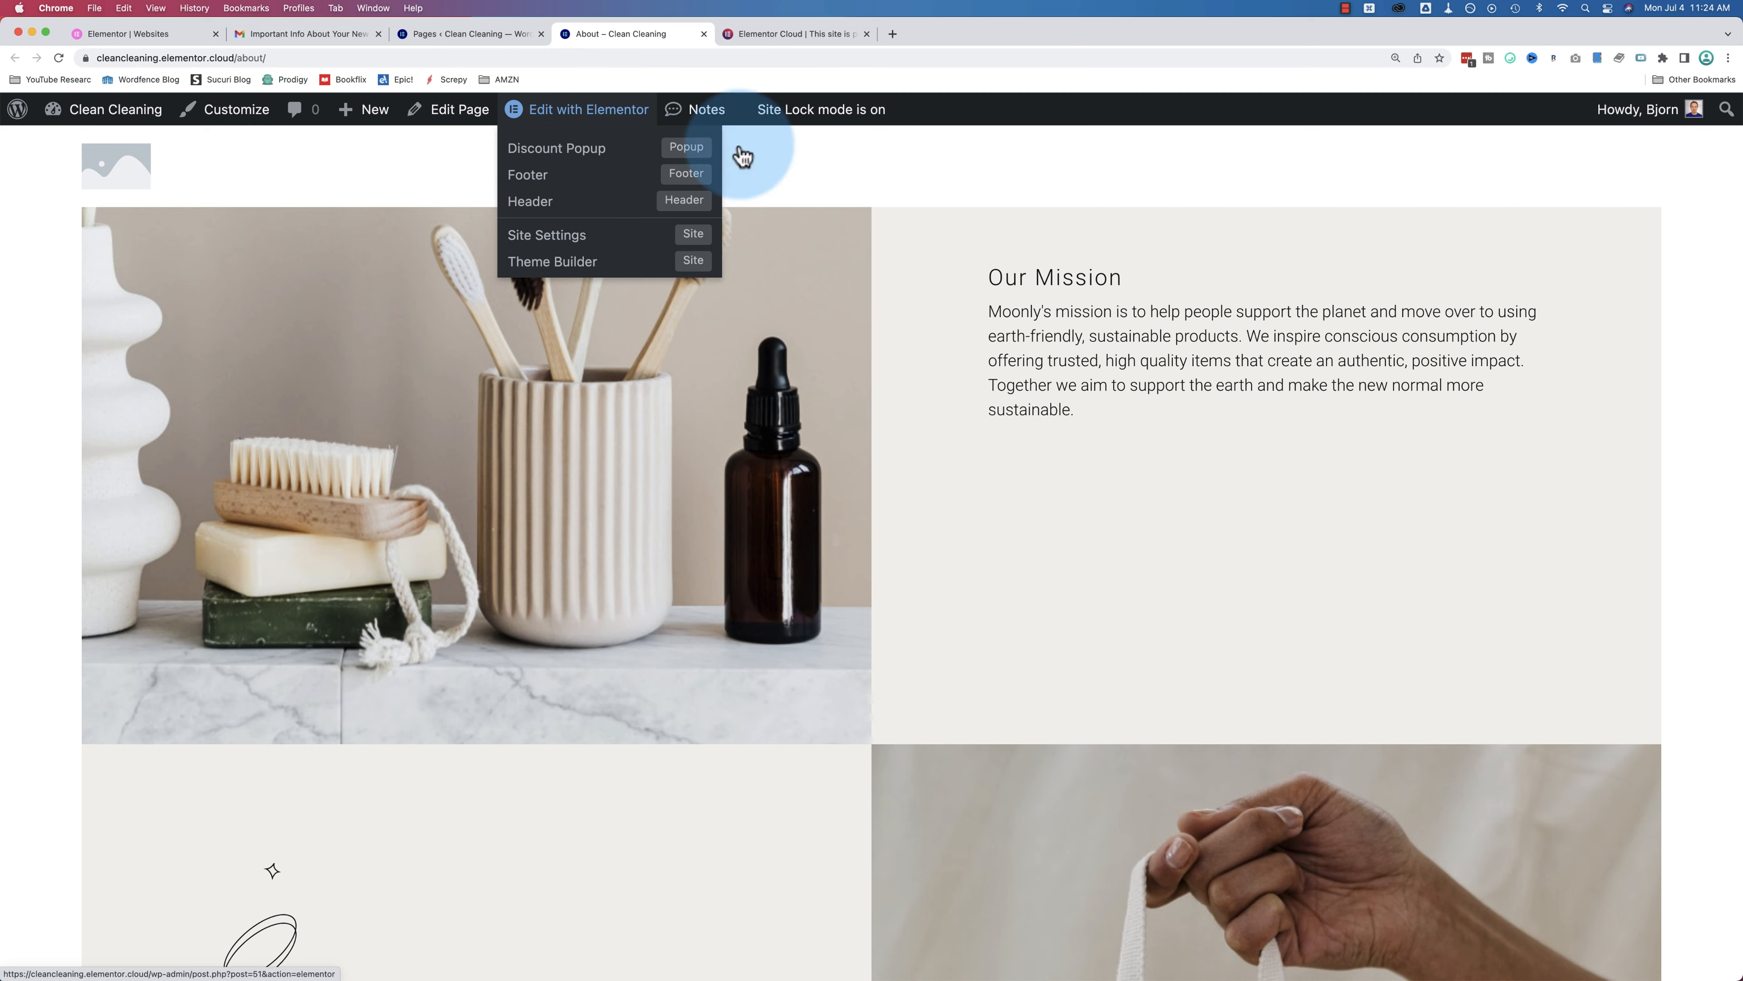
{"action": "scroll", "coordinate": [1093, 447], "scroll_direction": "up", "scroll_amount": 4}
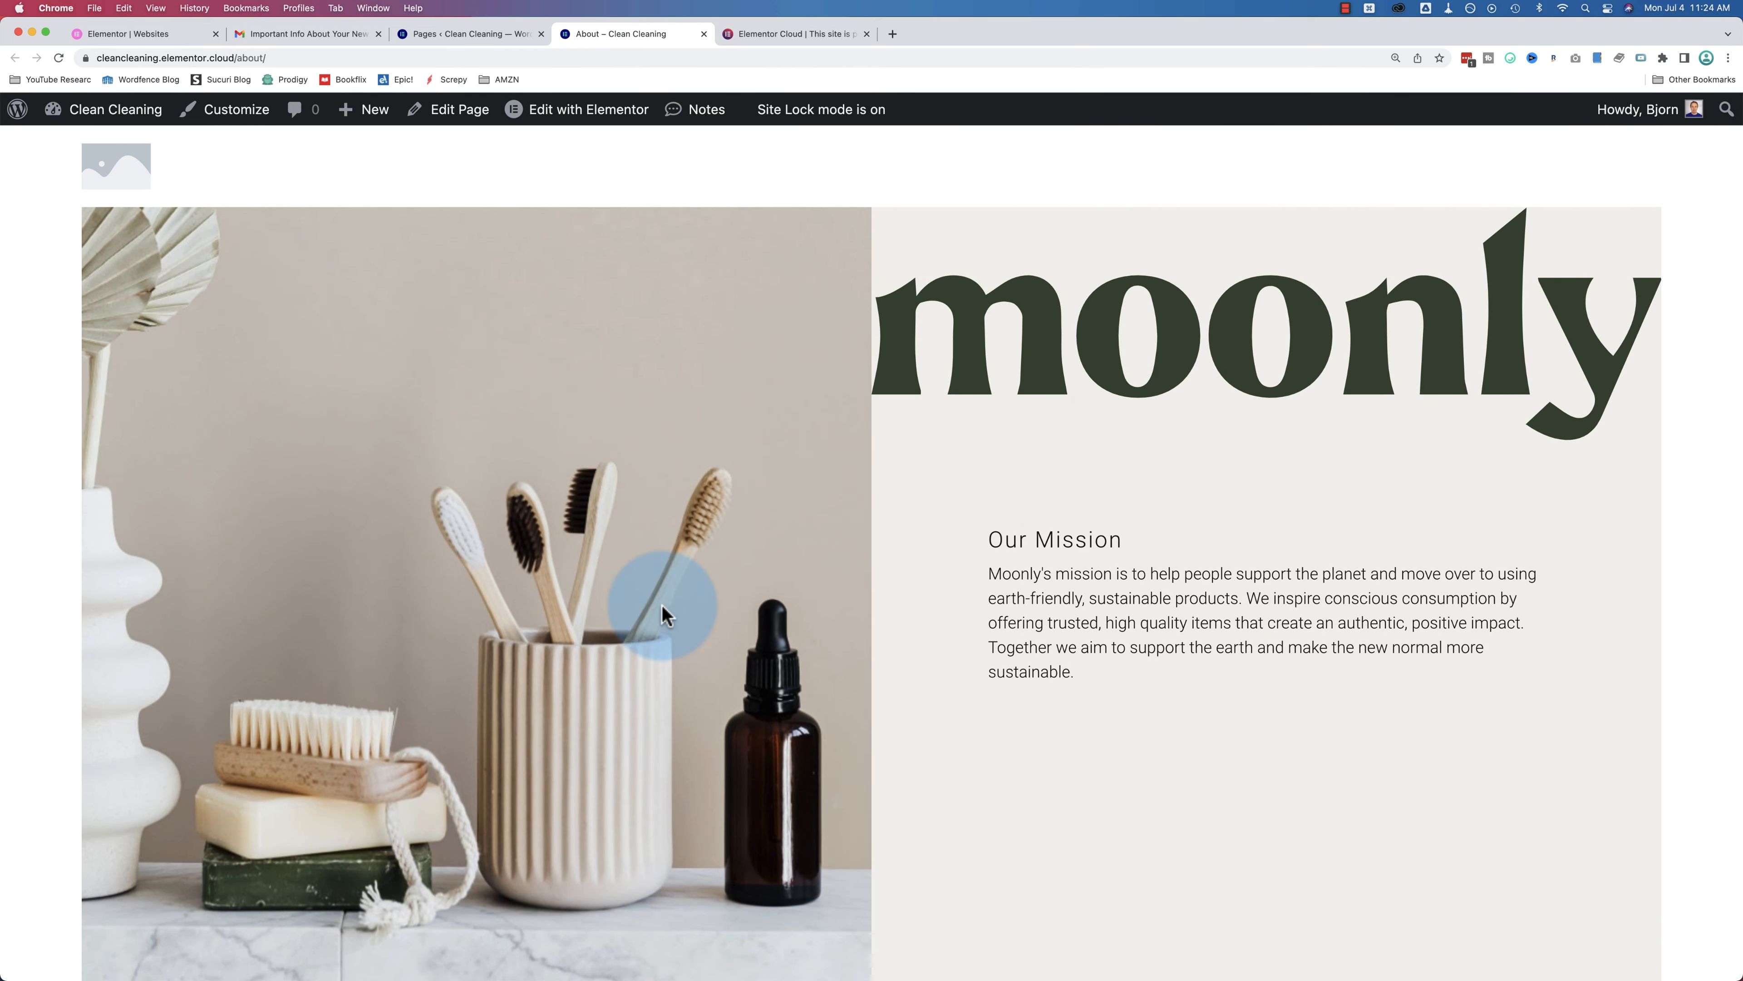
{"action": "scroll", "coordinate": [660, 604], "scroll_direction": "down", "scroll_amount": 5}
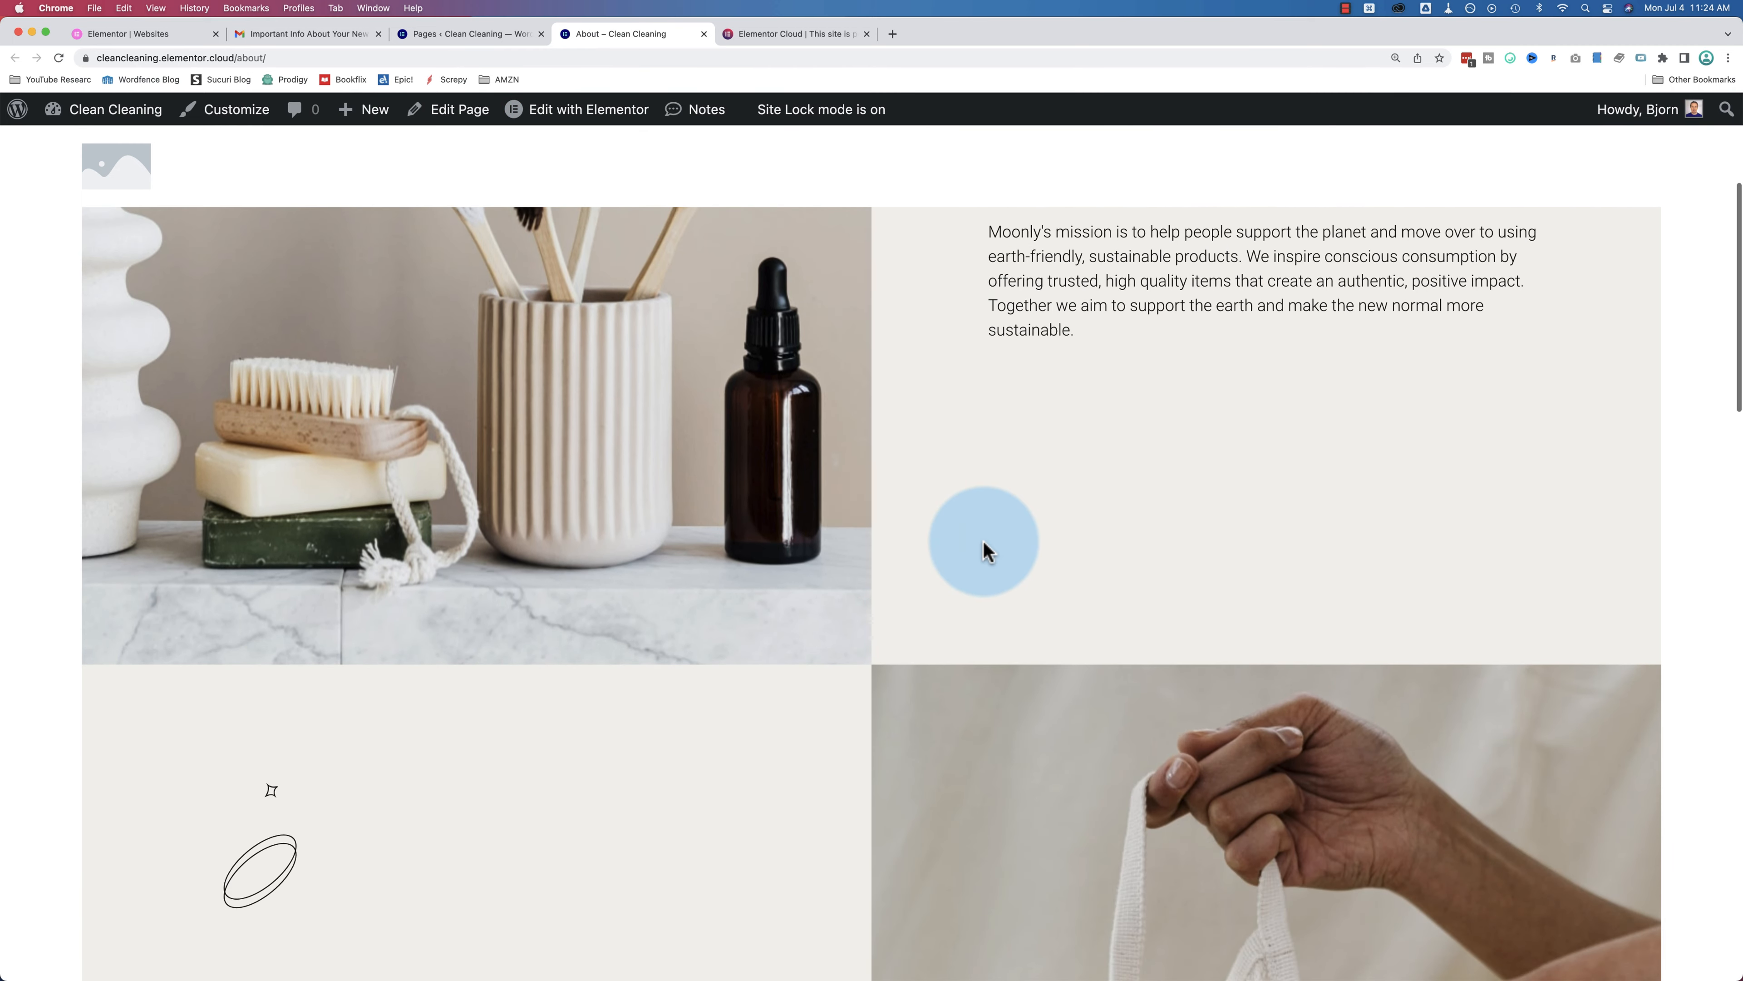
{"action": "scroll", "coordinate": [984, 549], "scroll_direction": "down", "scroll_amount": 20}
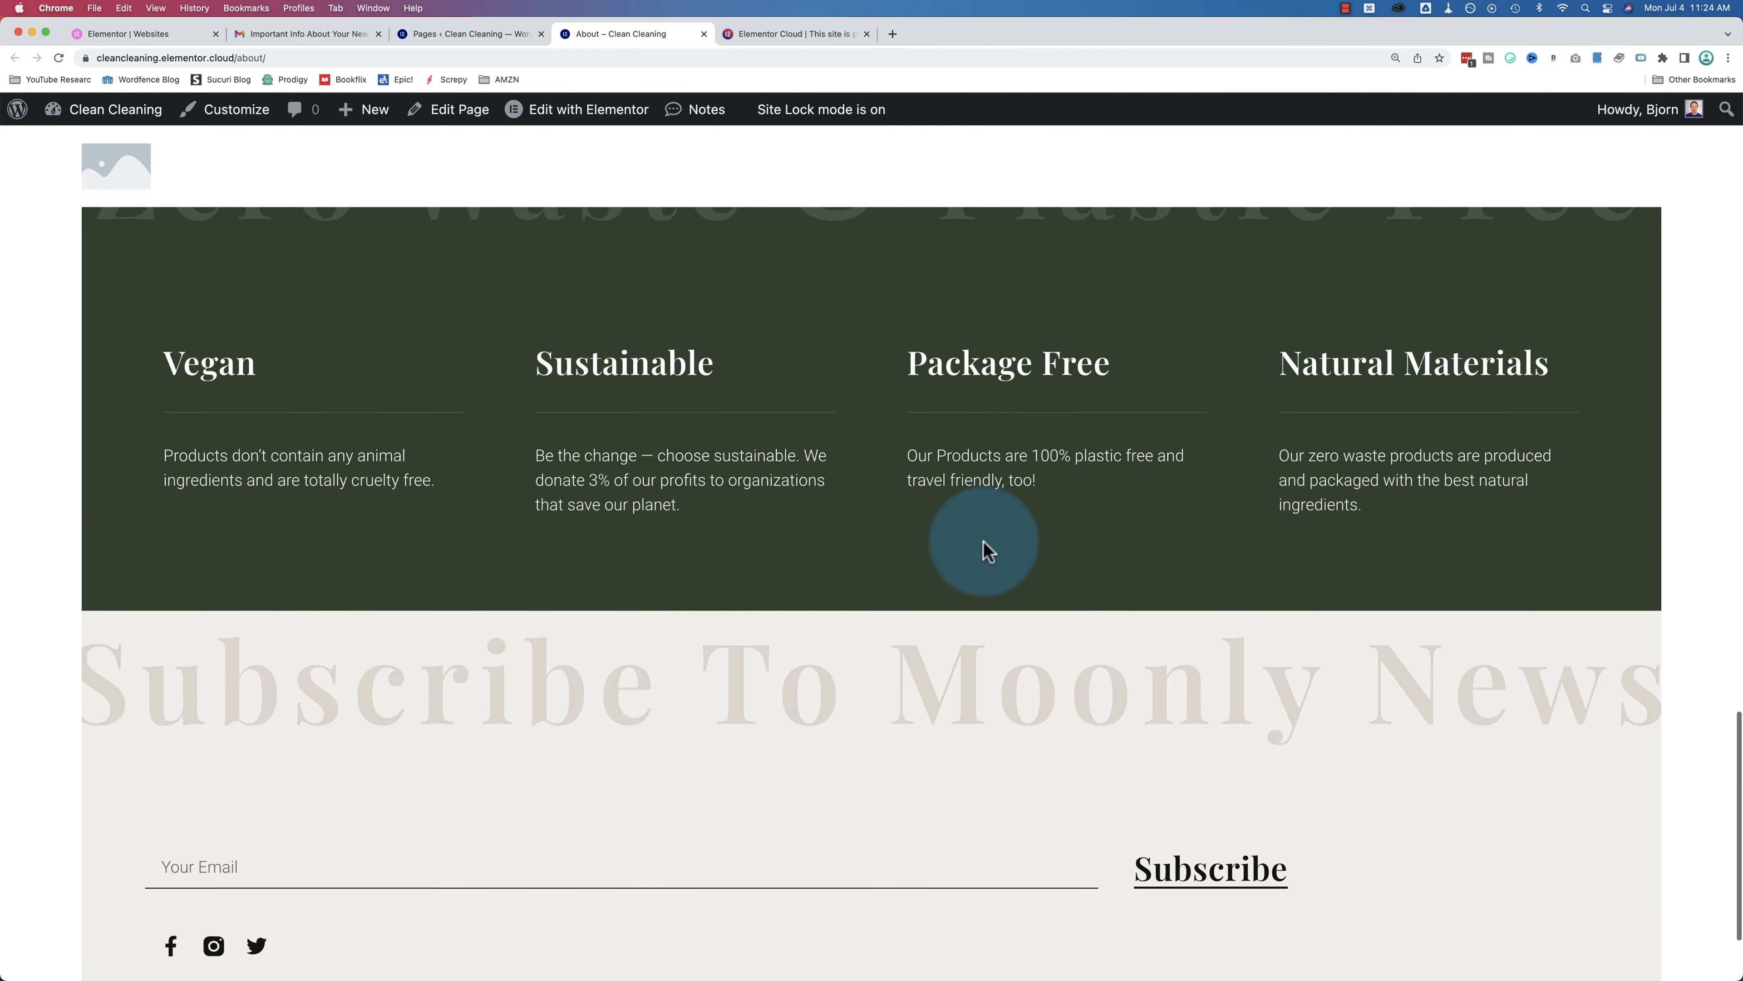
{"action": "scroll", "coordinate": [986, 549], "scroll_direction": "down", "scroll_amount": 3}
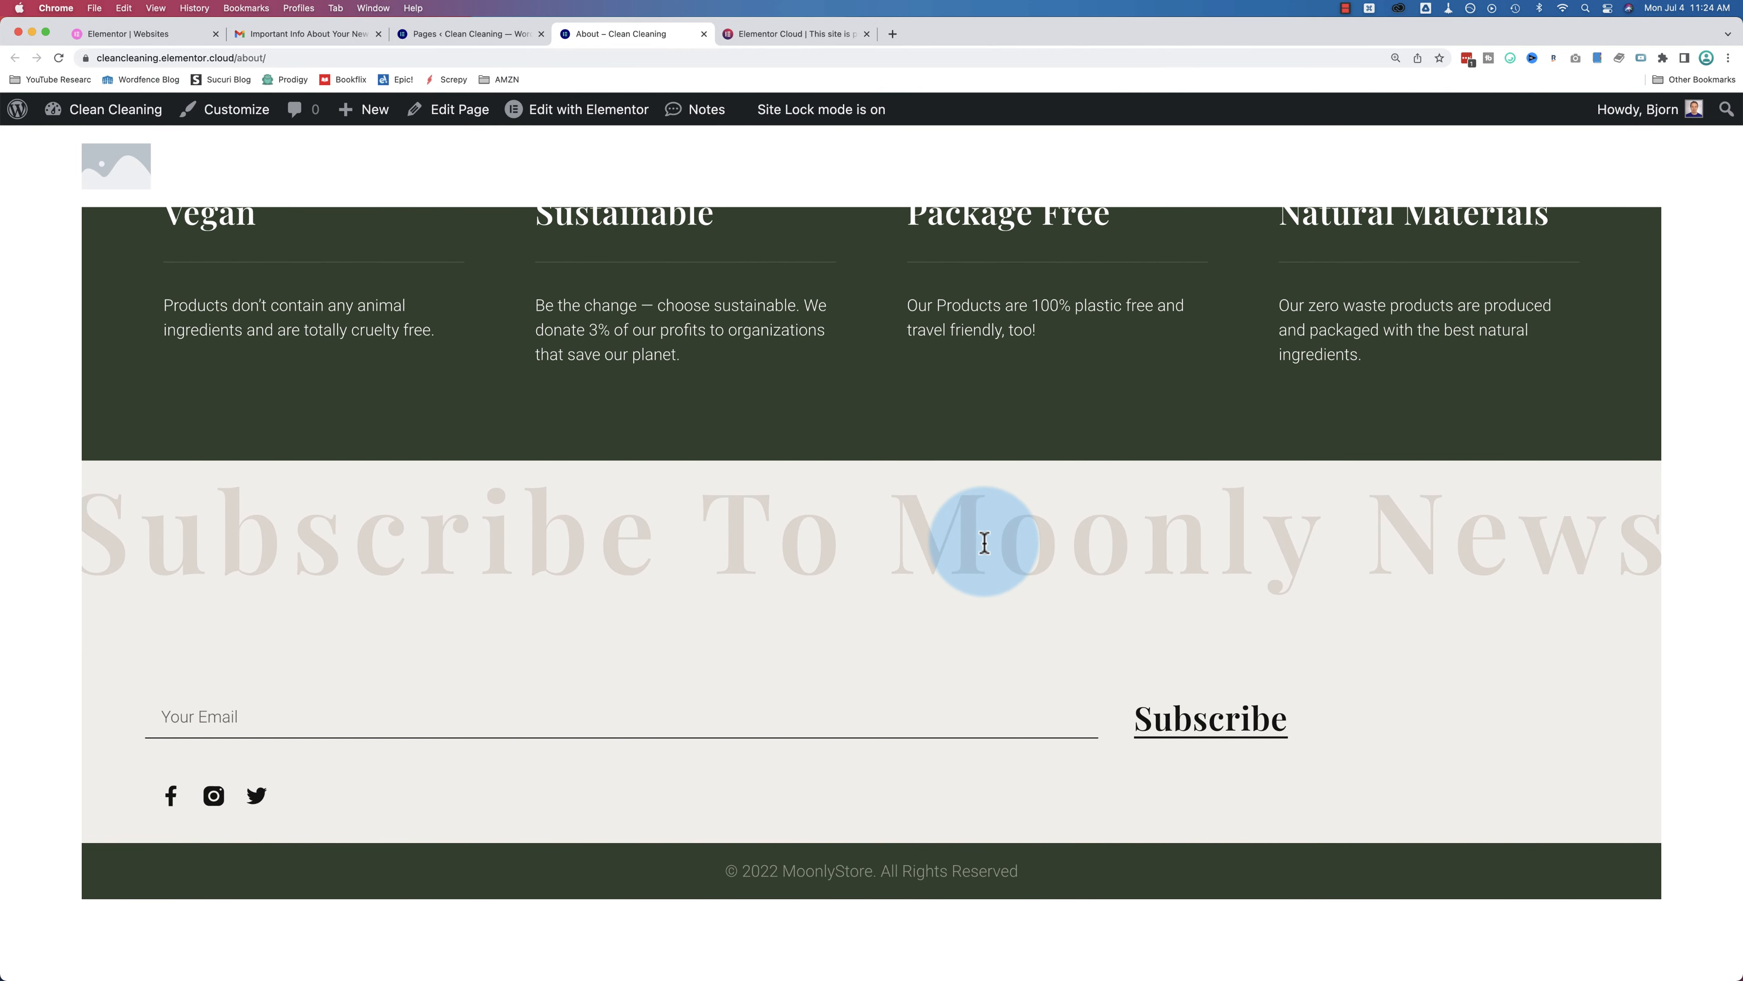
{"action": "mouse_move", "coordinate": [578, 118]}
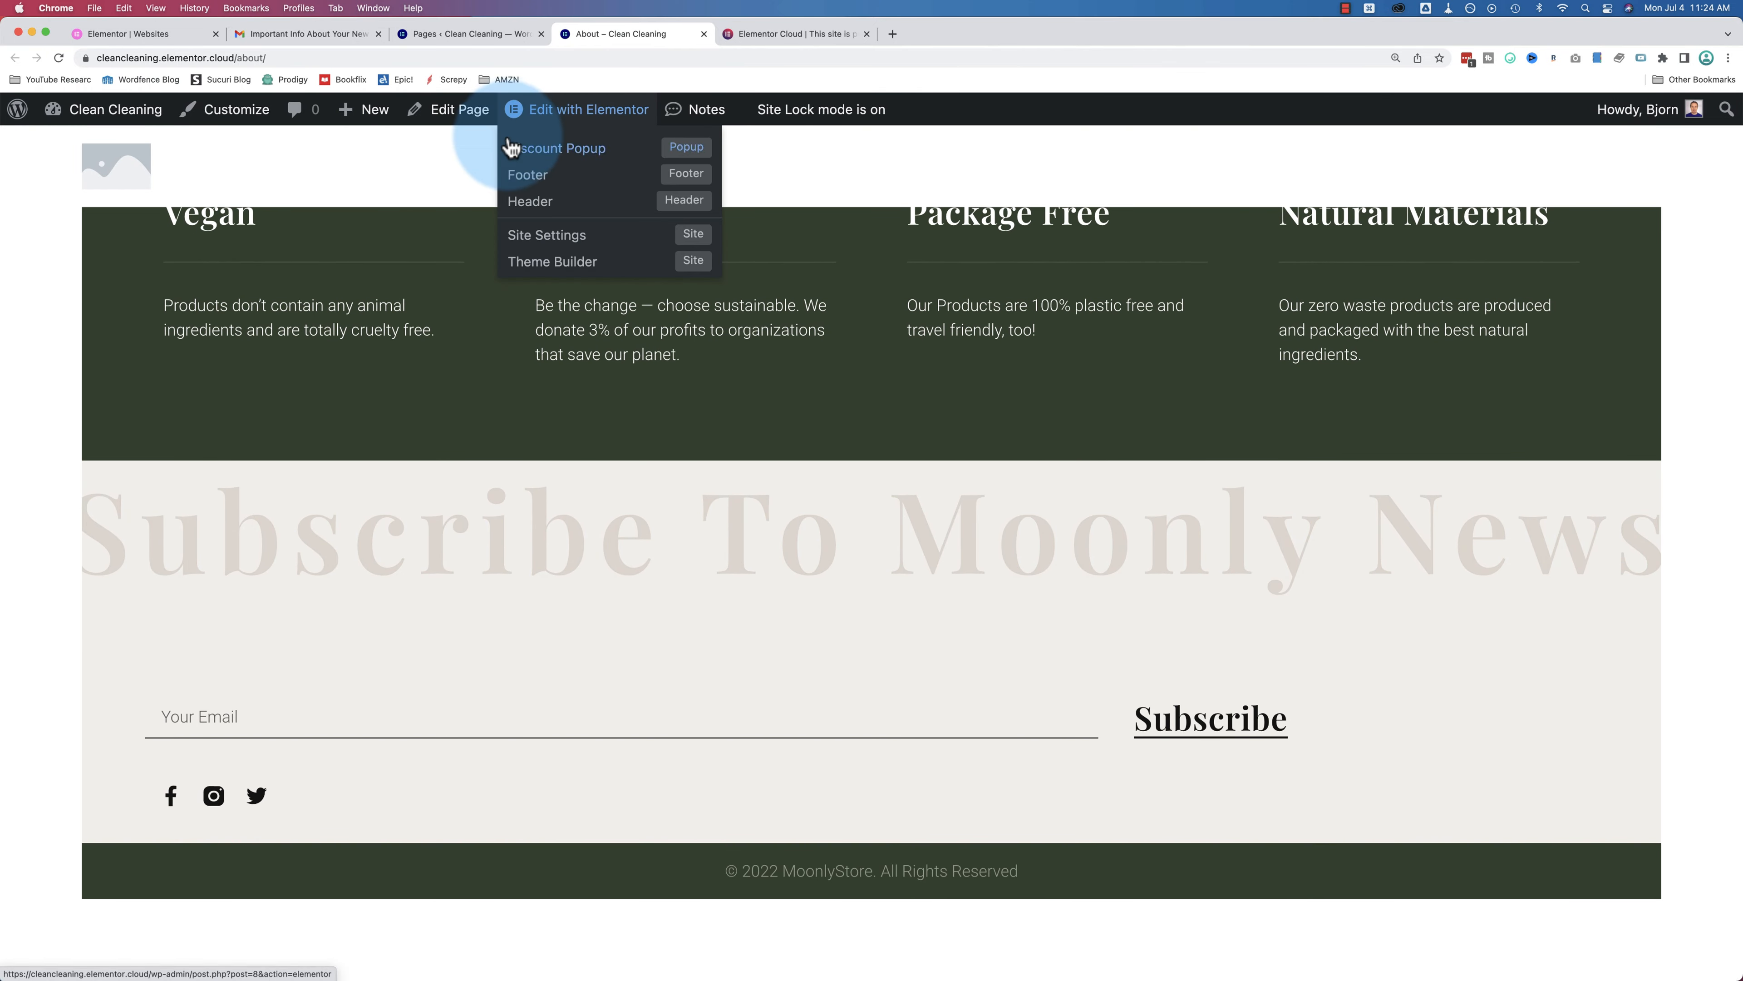
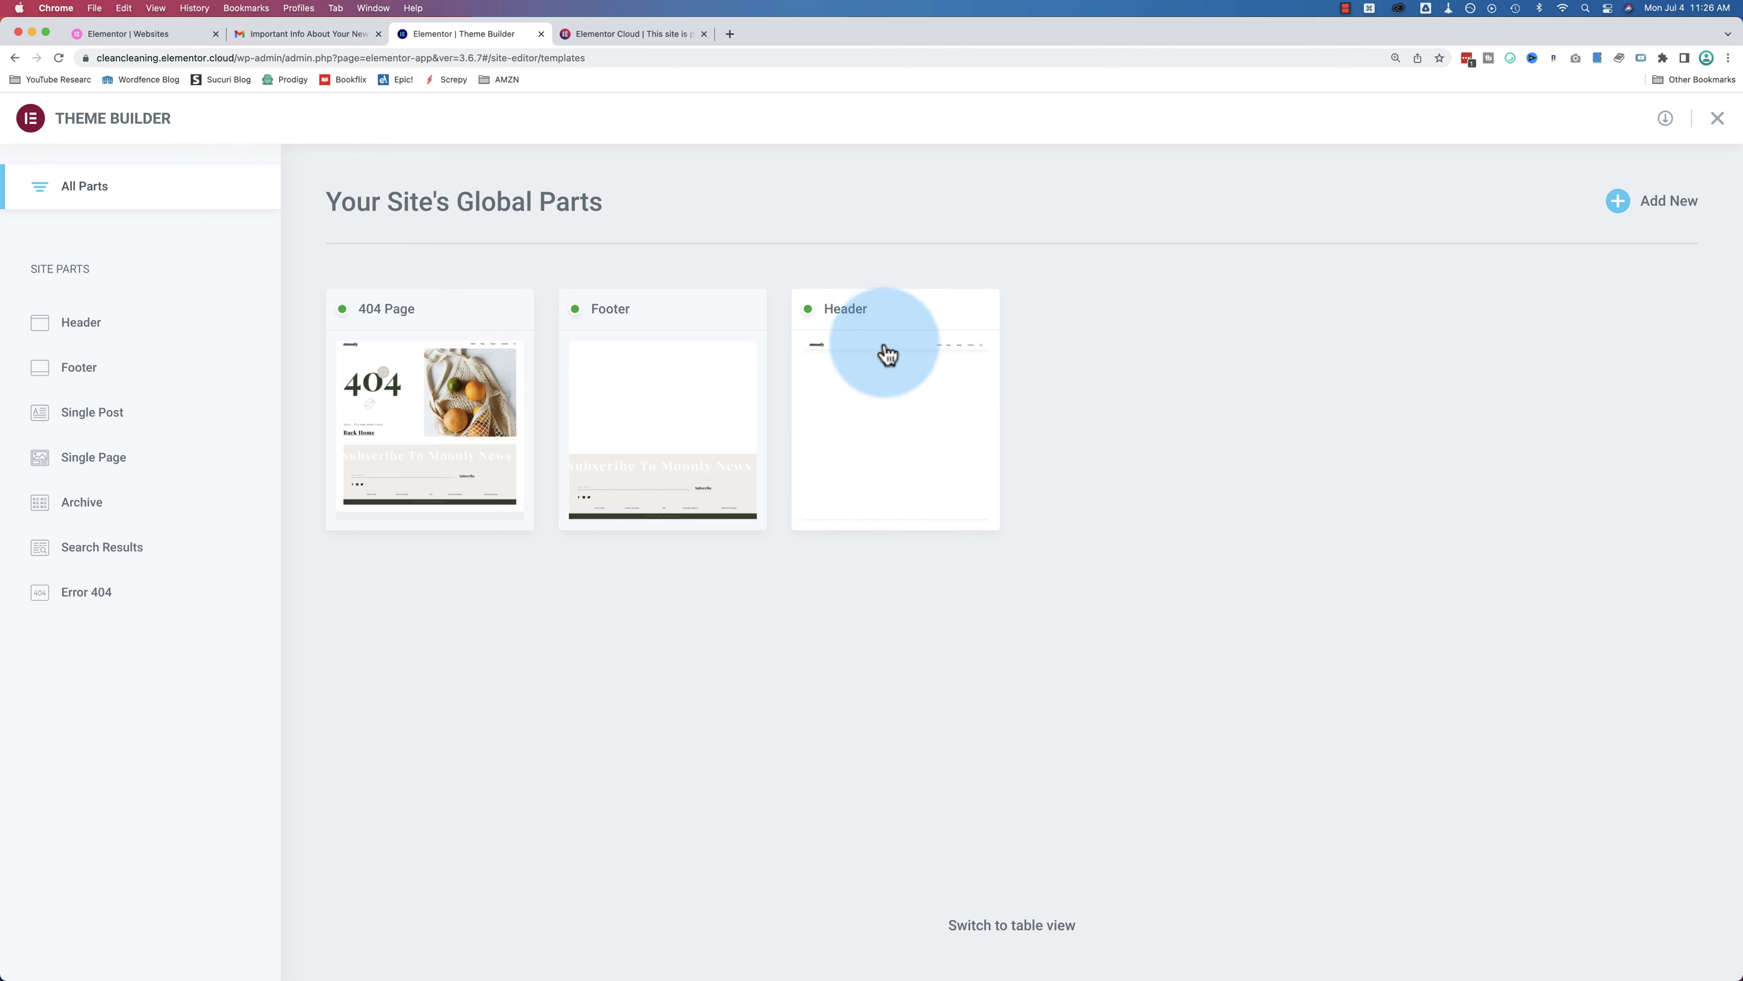
Step: Open the site's Header template from the Theme Builder in the editor
{"action": "left_click", "coordinate": [878, 367]}
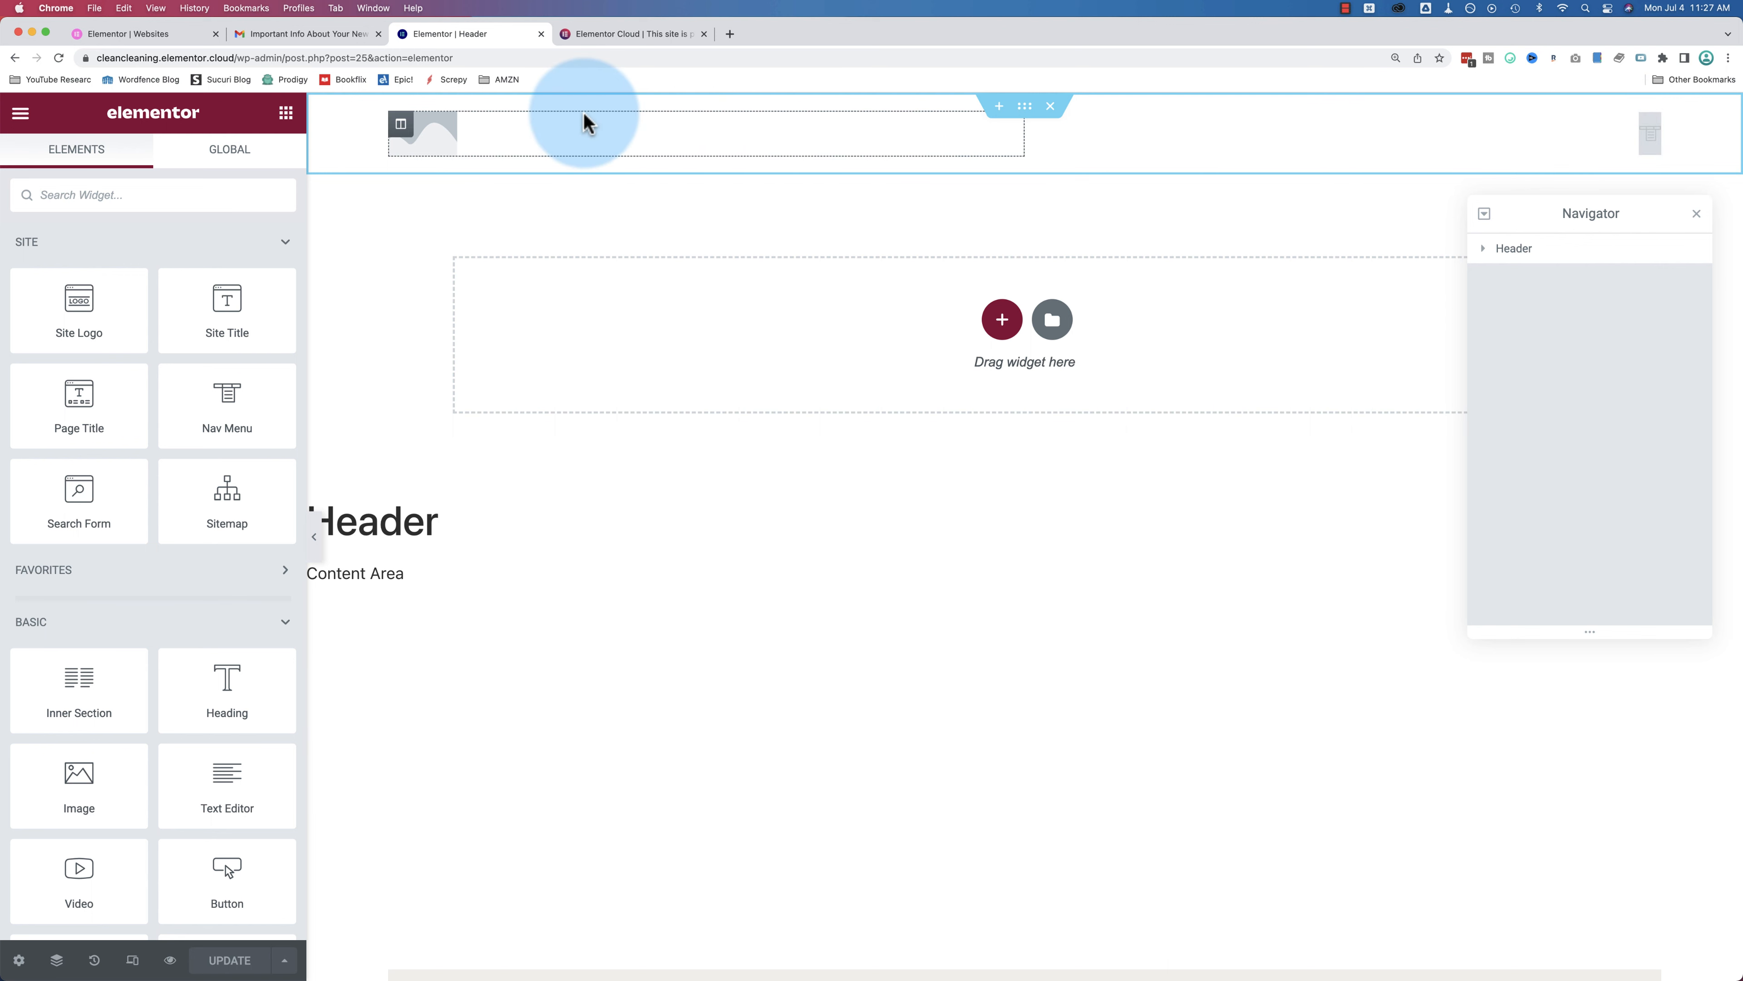
Step: Select the header's Site Logo widget and open Site Settings from the editor menu
{"action": "left_click", "coordinate": [441, 131]}
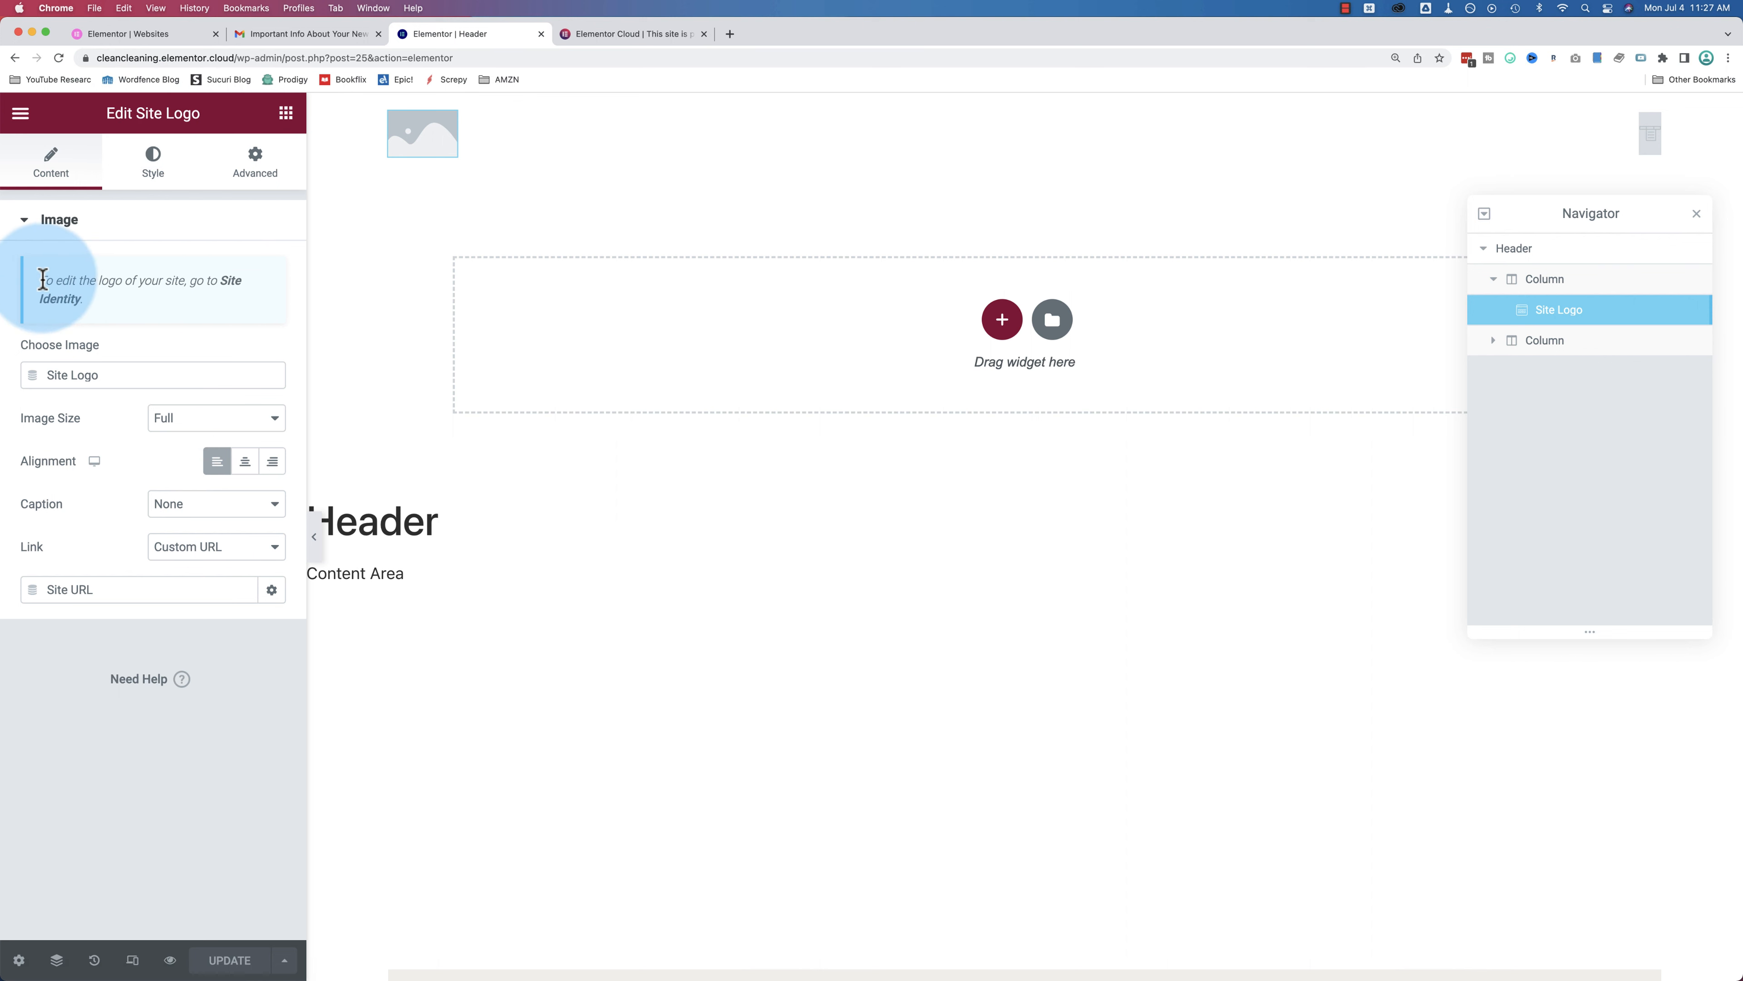
{"action": "left_click", "coordinate": [234, 288]}
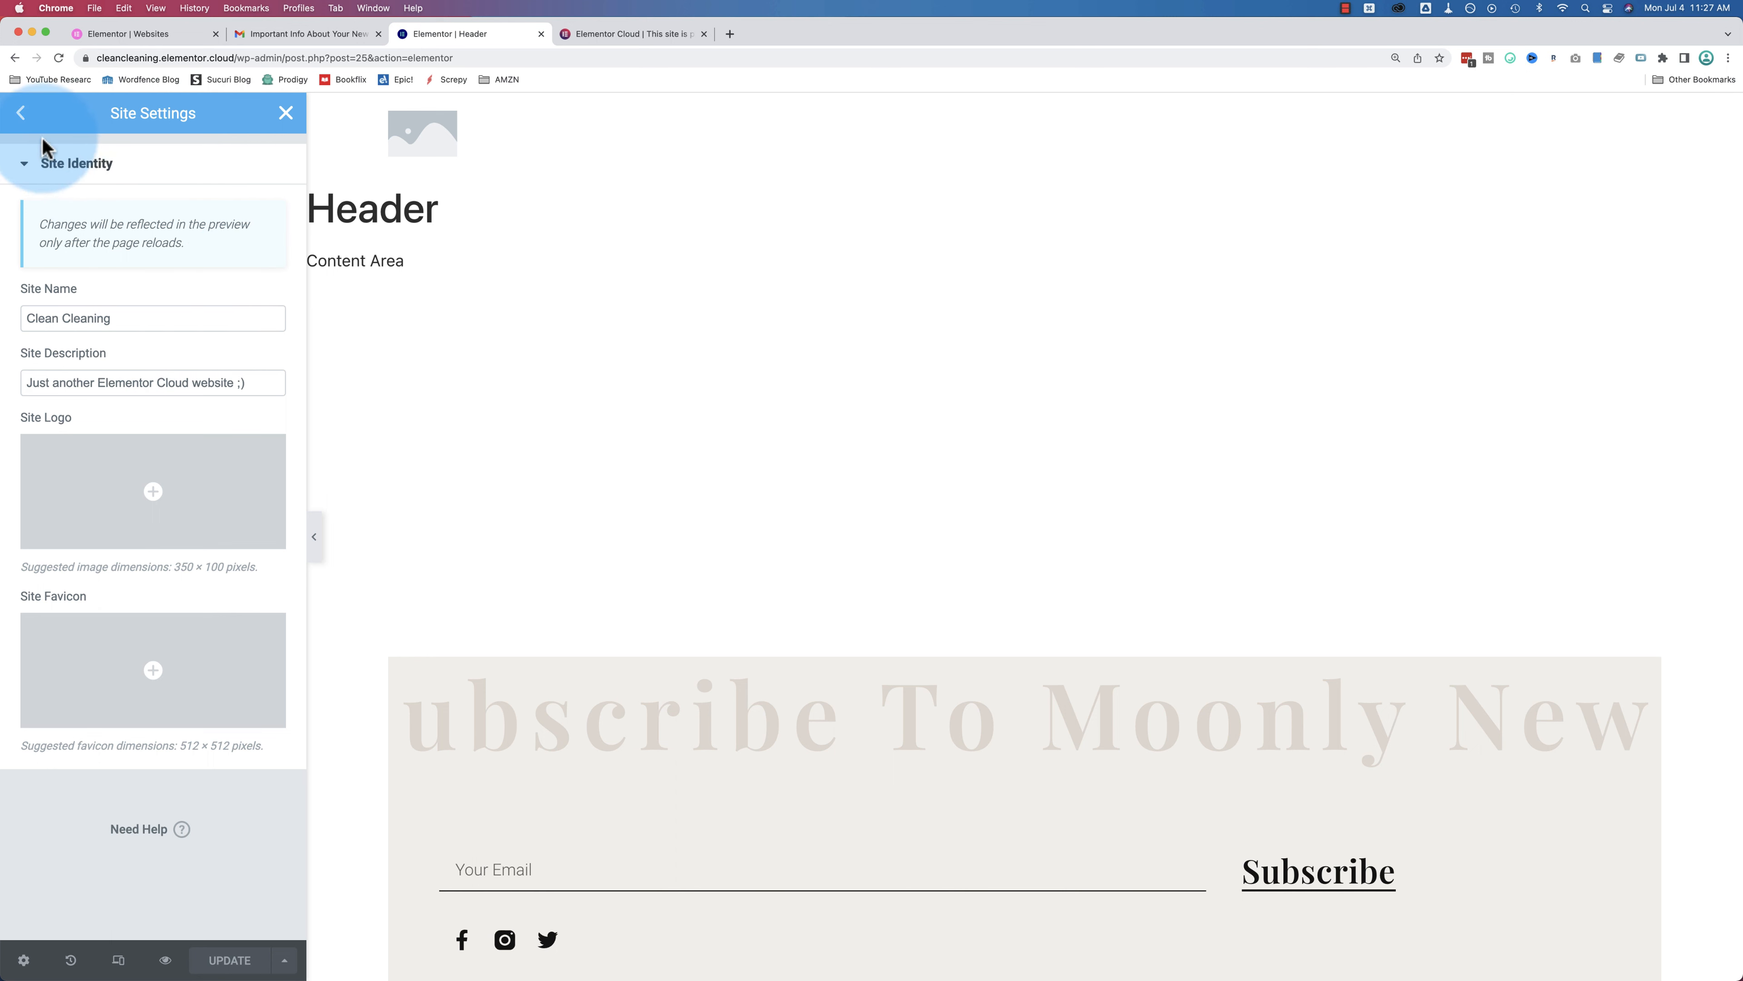
{"action": "left_click", "coordinate": [21, 113]}
{"action": "left_click", "coordinate": [286, 113]}
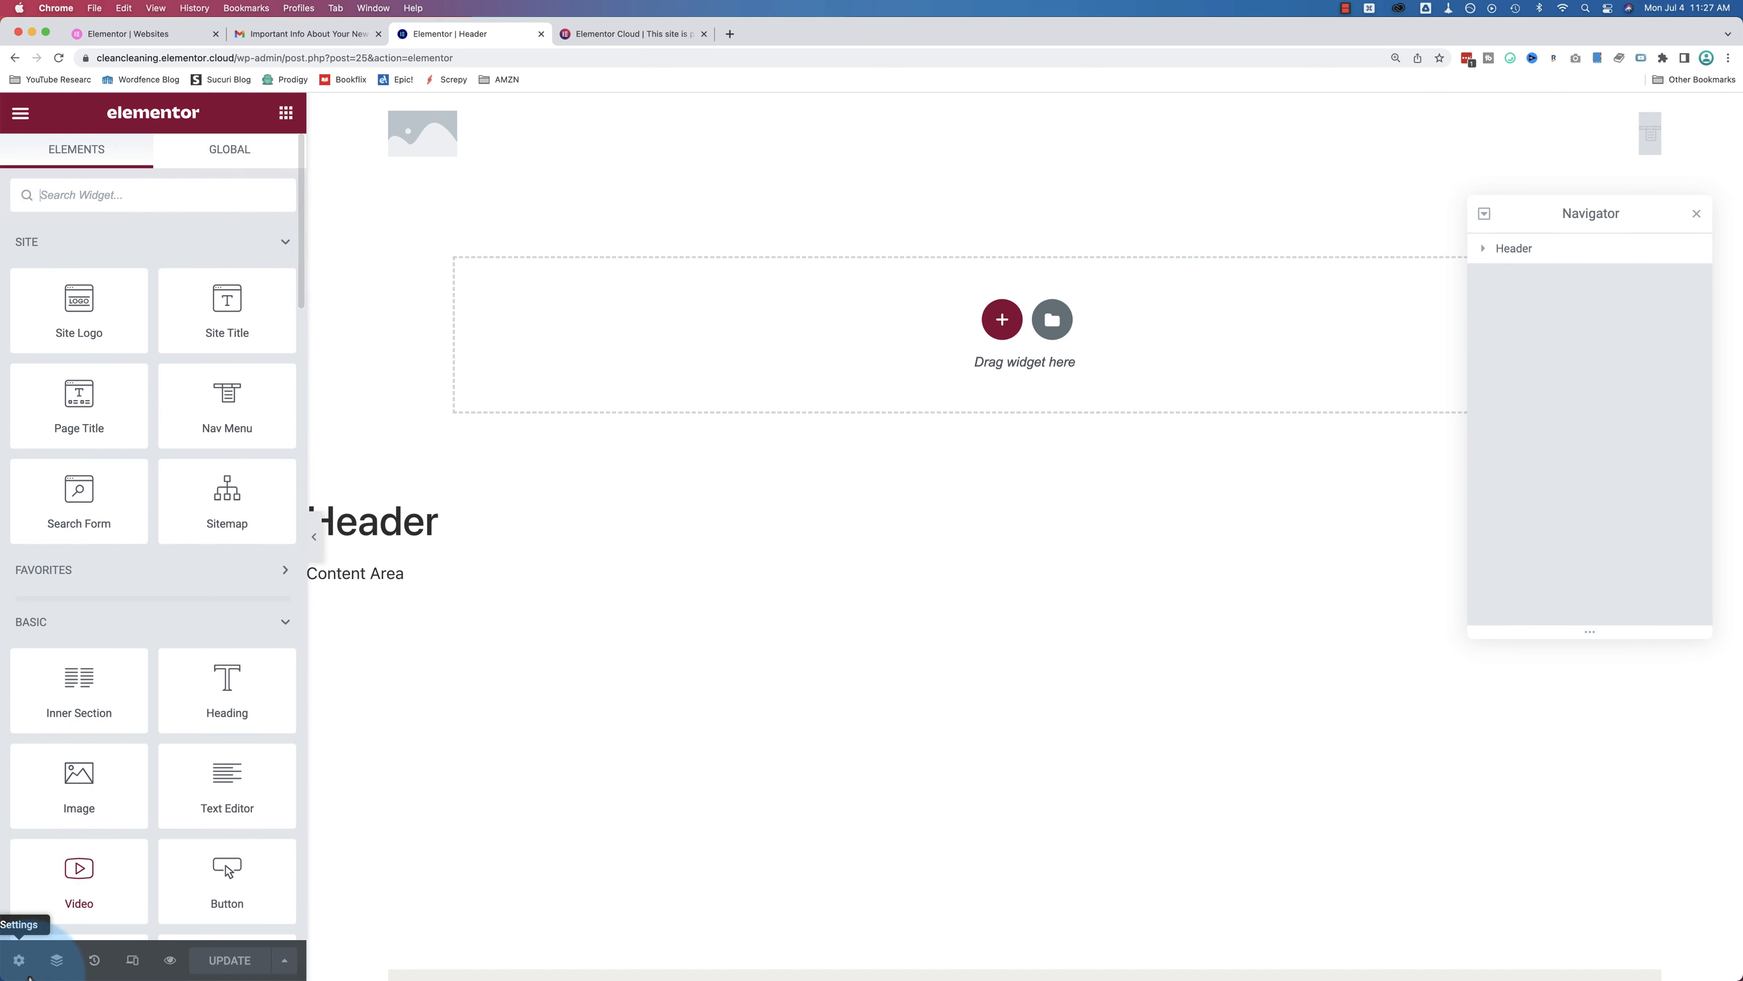
{"action": "left_click", "coordinate": [422, 133]}
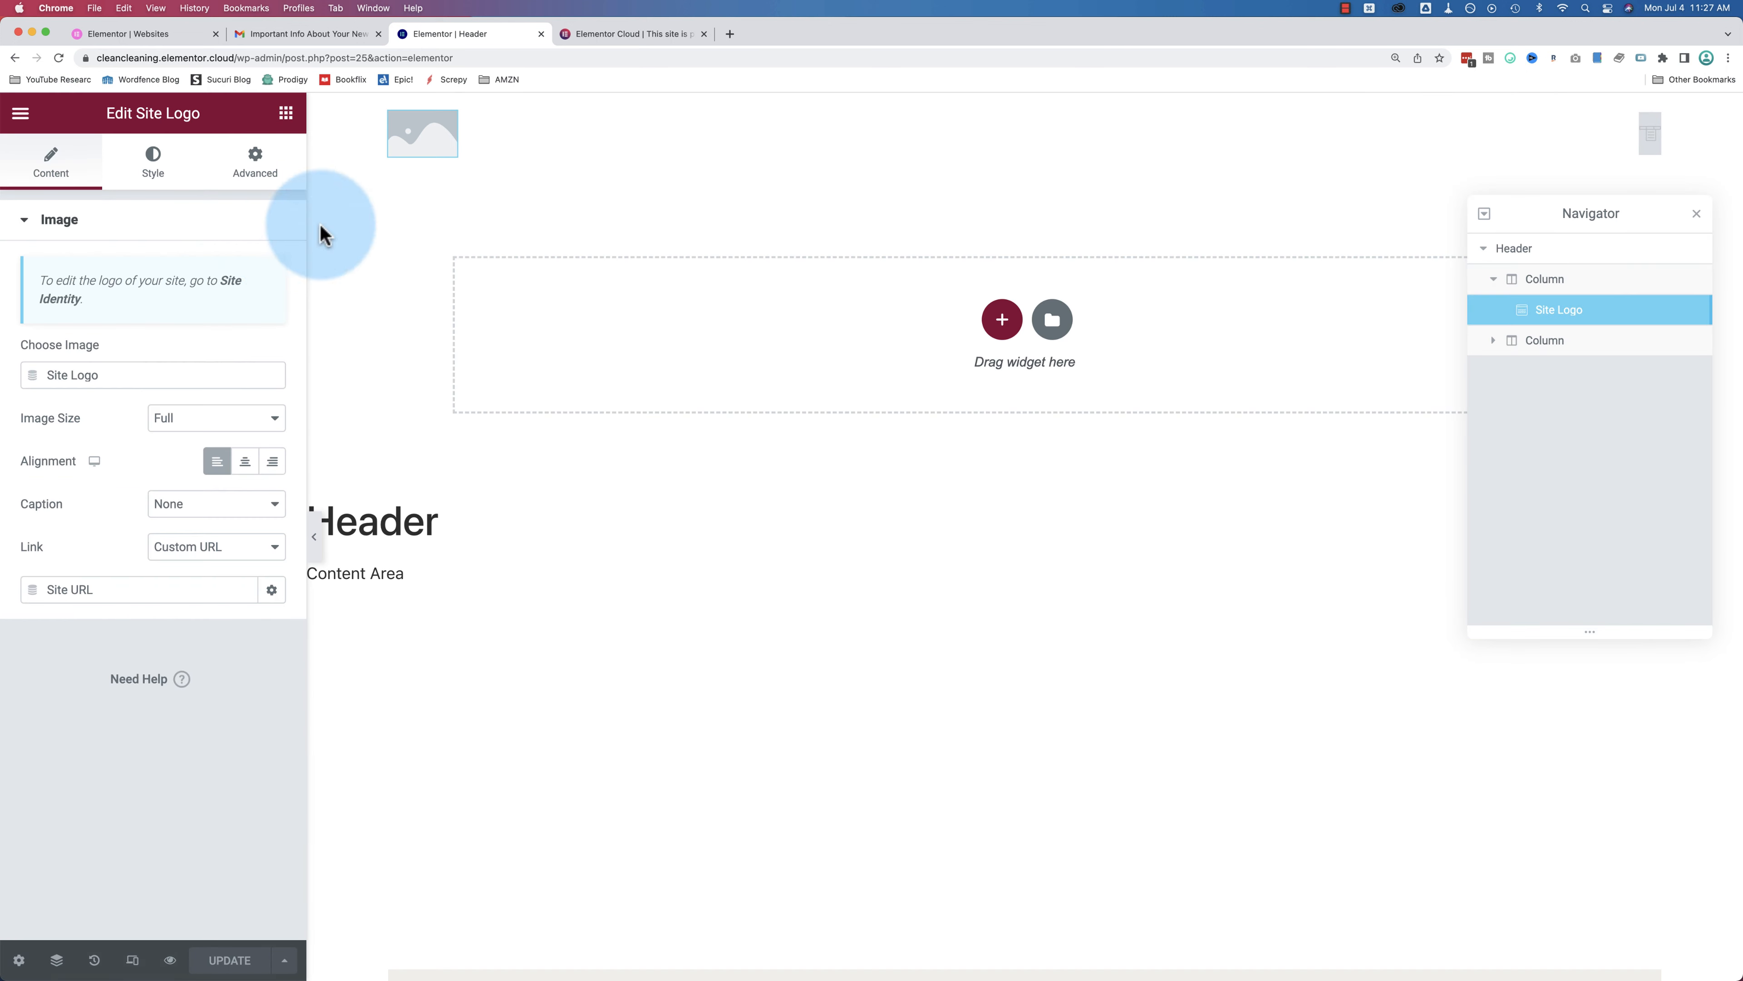
{"action": "left_click", "coordinate": [19, 123]}
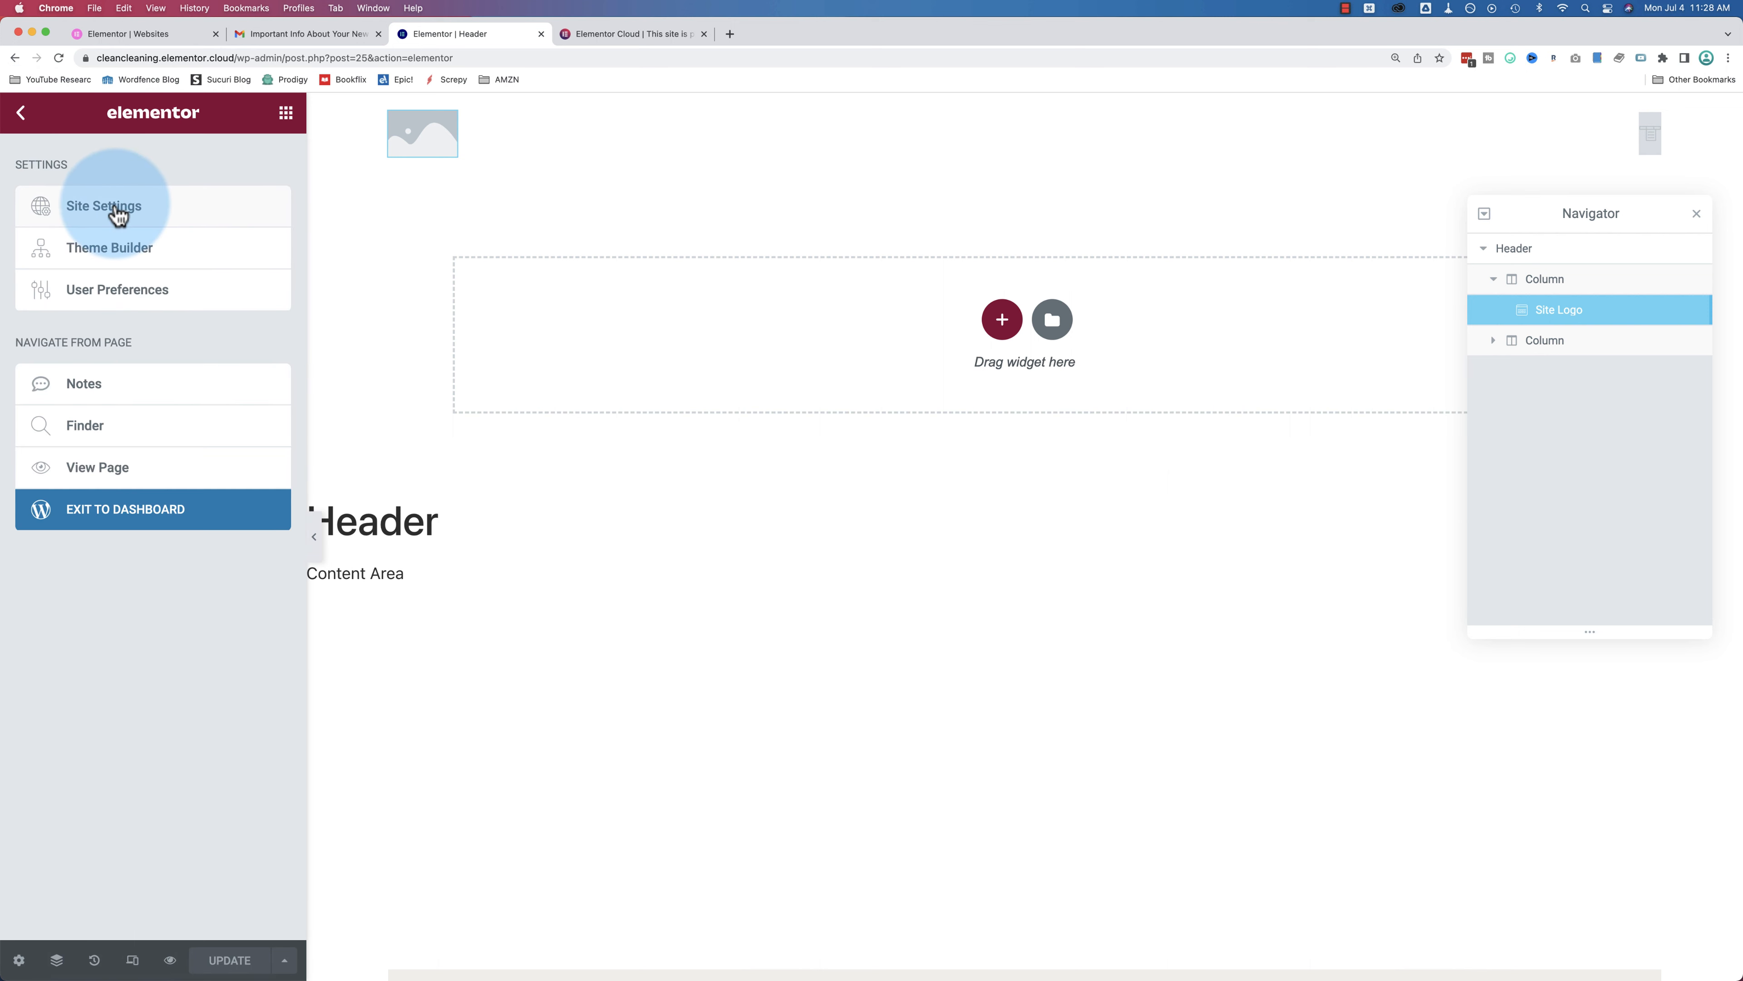
{"action": "left_click", "coordinate": [115, 209]}
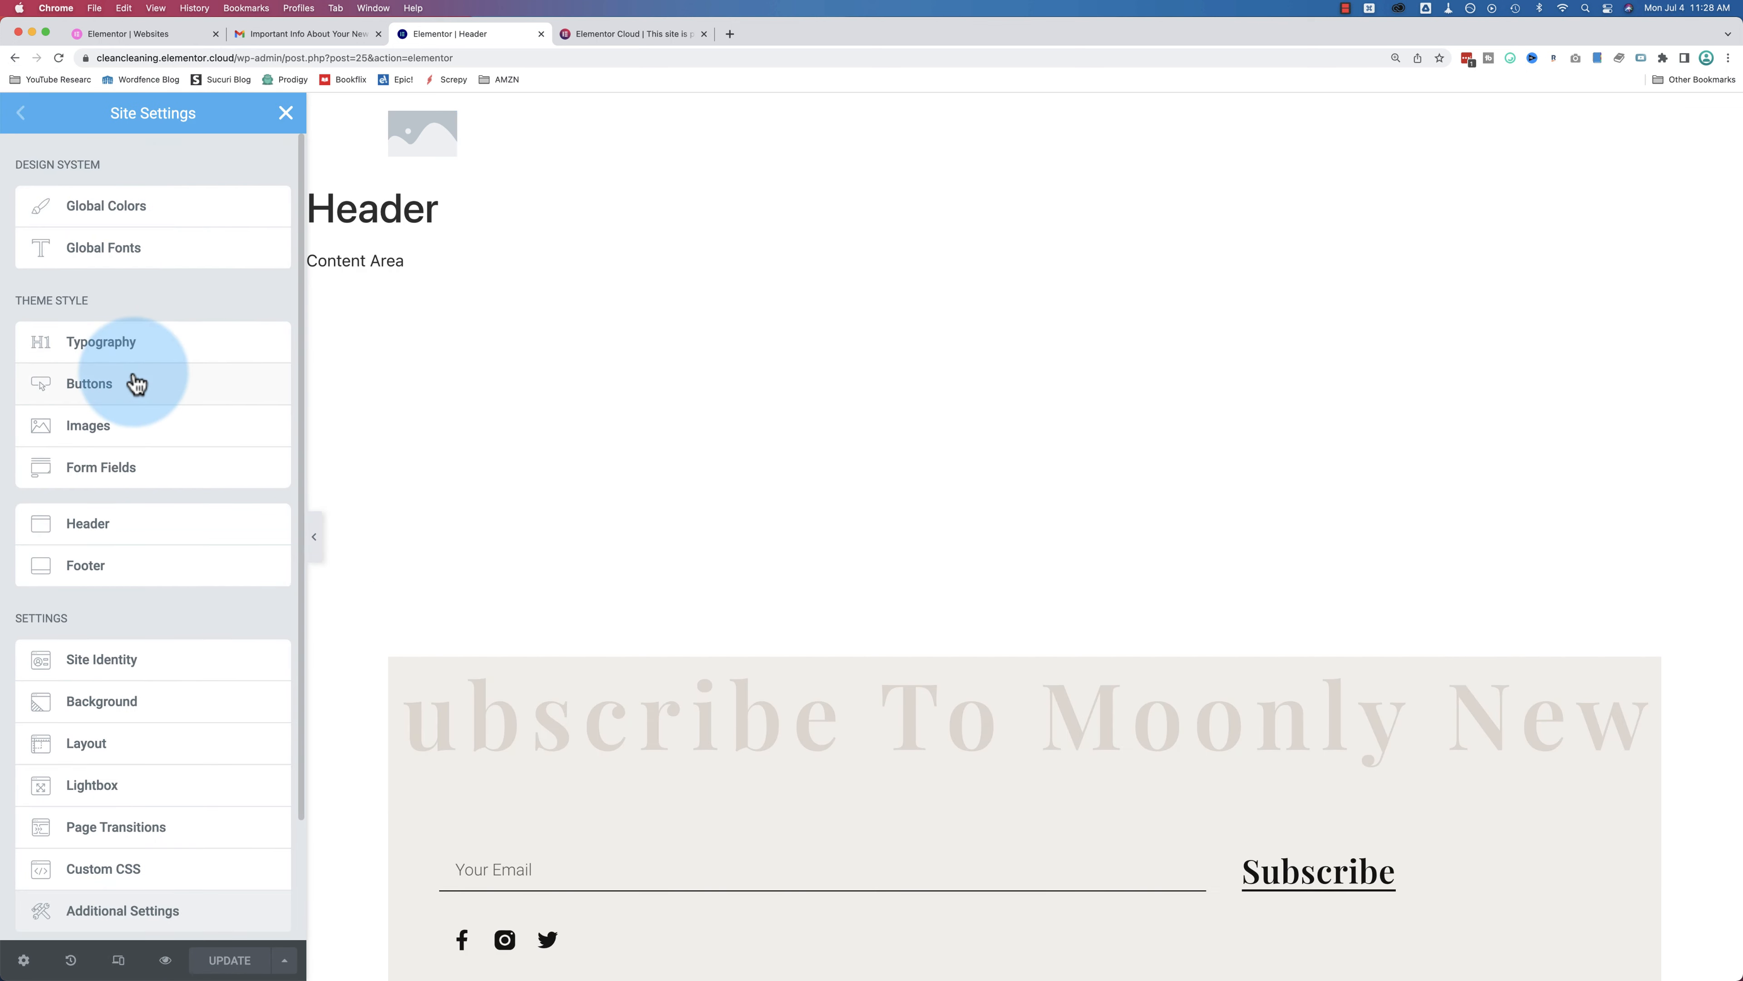
{"action": "scroll", "coordinate": [132, 398], "scroll_direction": "down", "scroll_amount": 2}
Step: Delete the Site Description under Site Identity and open the Site Logo image picker
{"action": "left_click", "coordinate": [101, 520]}
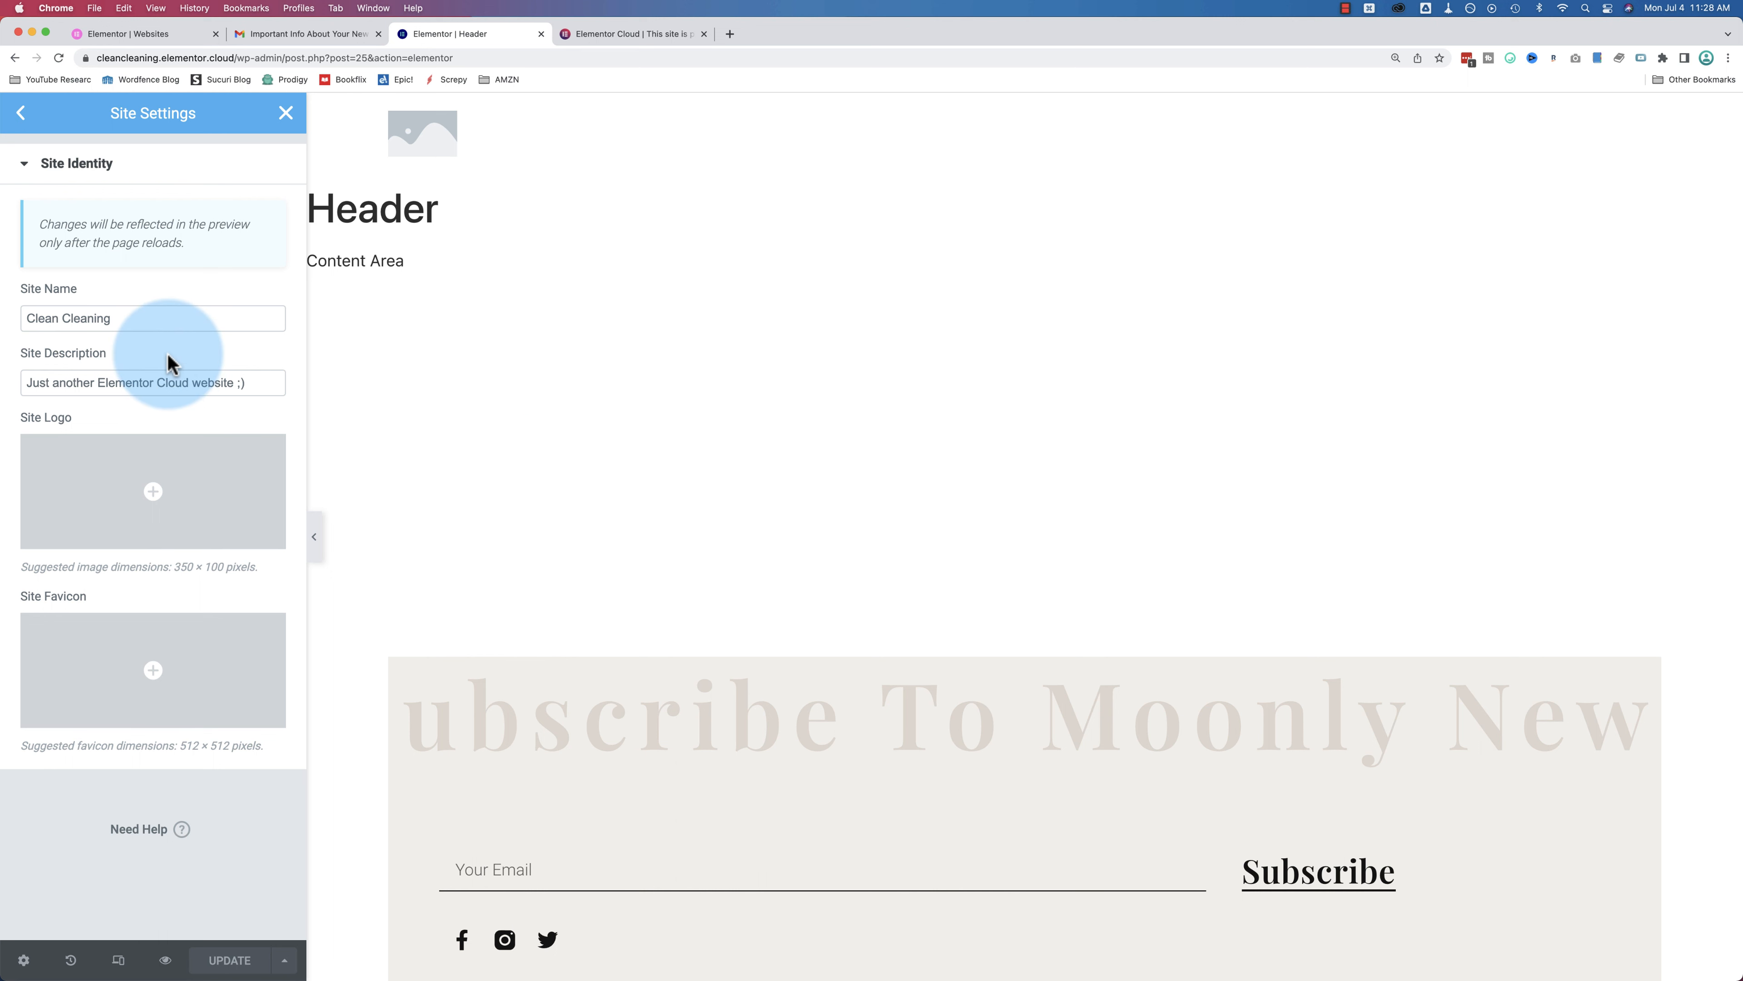
{"action": "left_click", "coordinate": [256, 383]}
{"action": "key", "text": "super+a"}
{"action": "key", "text": "BackSpace"}
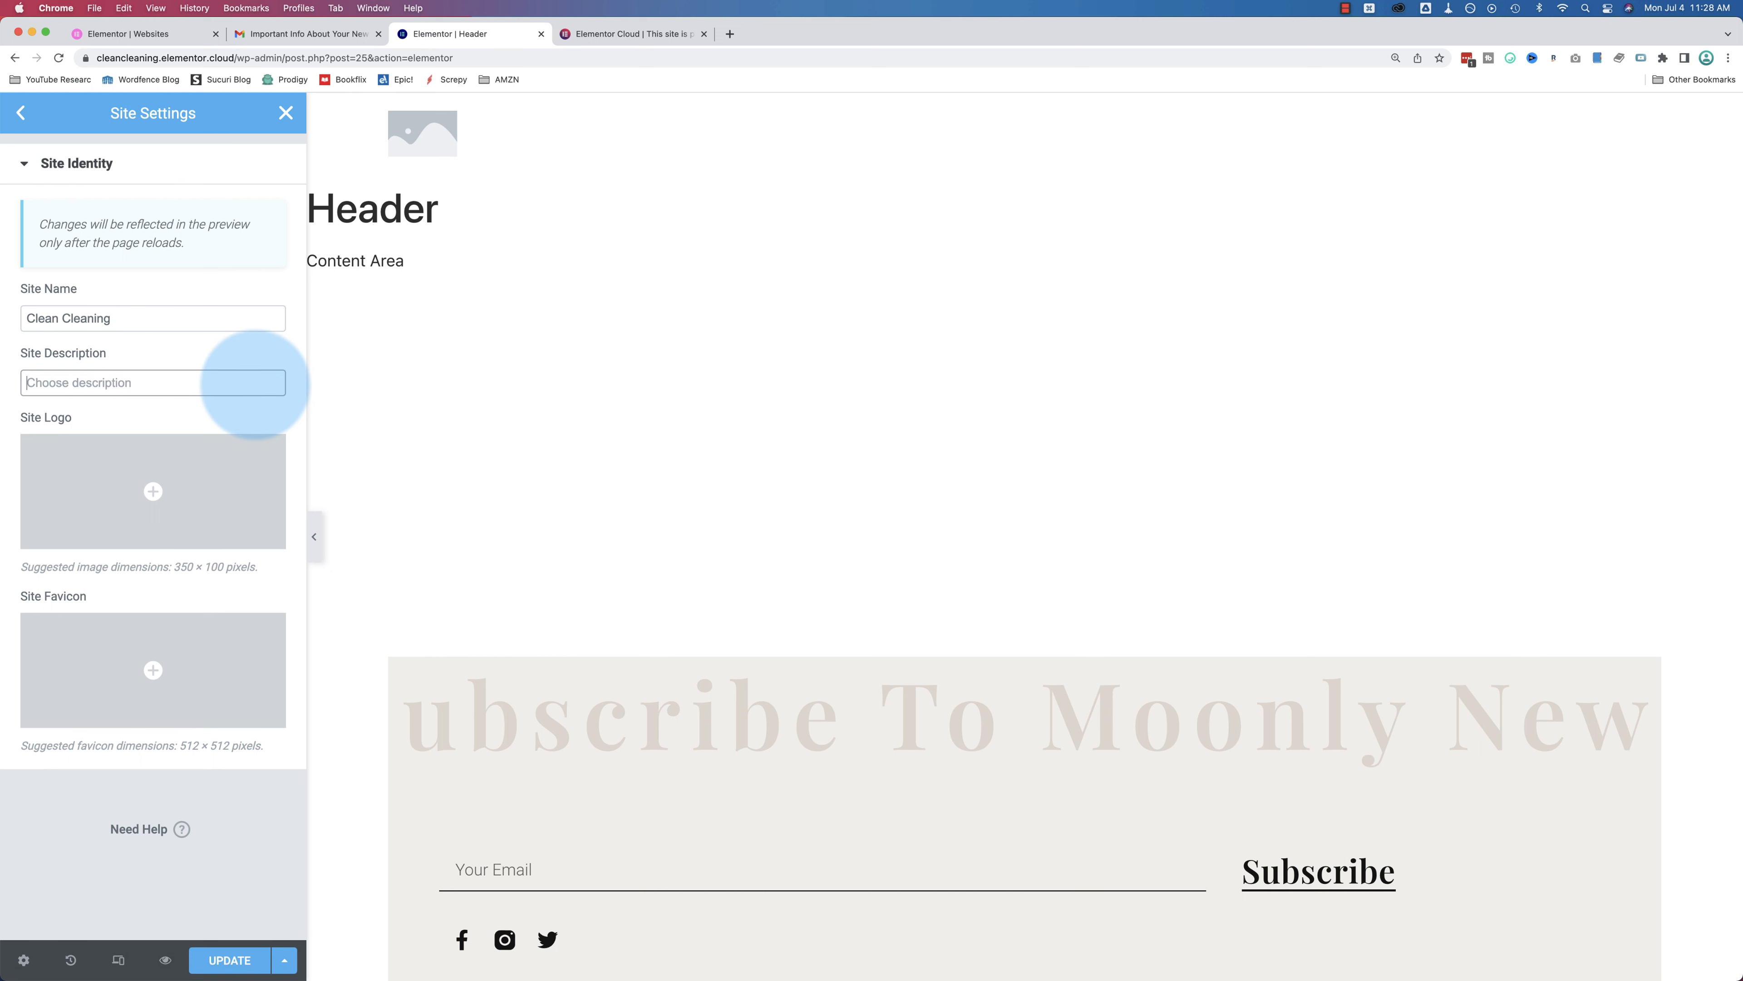
{"action": "left_click", "coordinate": [152, 489]}
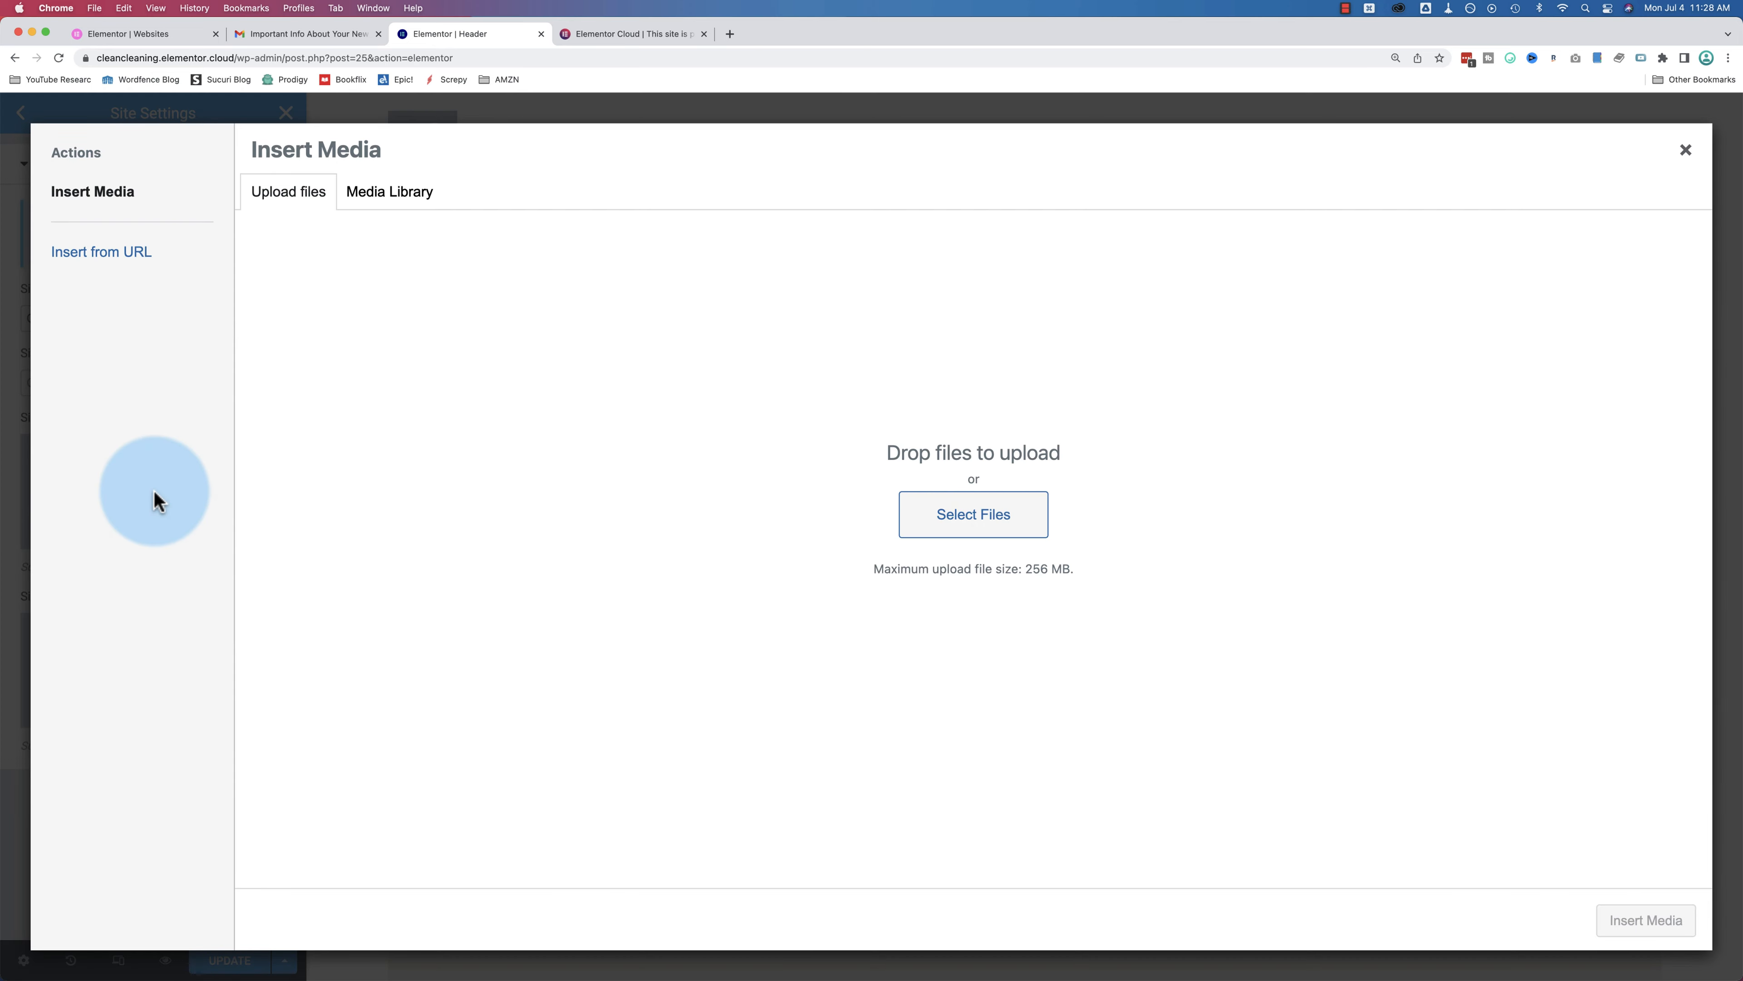
Step: Insert Moonly-Logo.svg as site logo with alt text 'moonly-logo' and title 'Moonly Logo'
{"action": "left_click", "coordinate": [401, 196]}
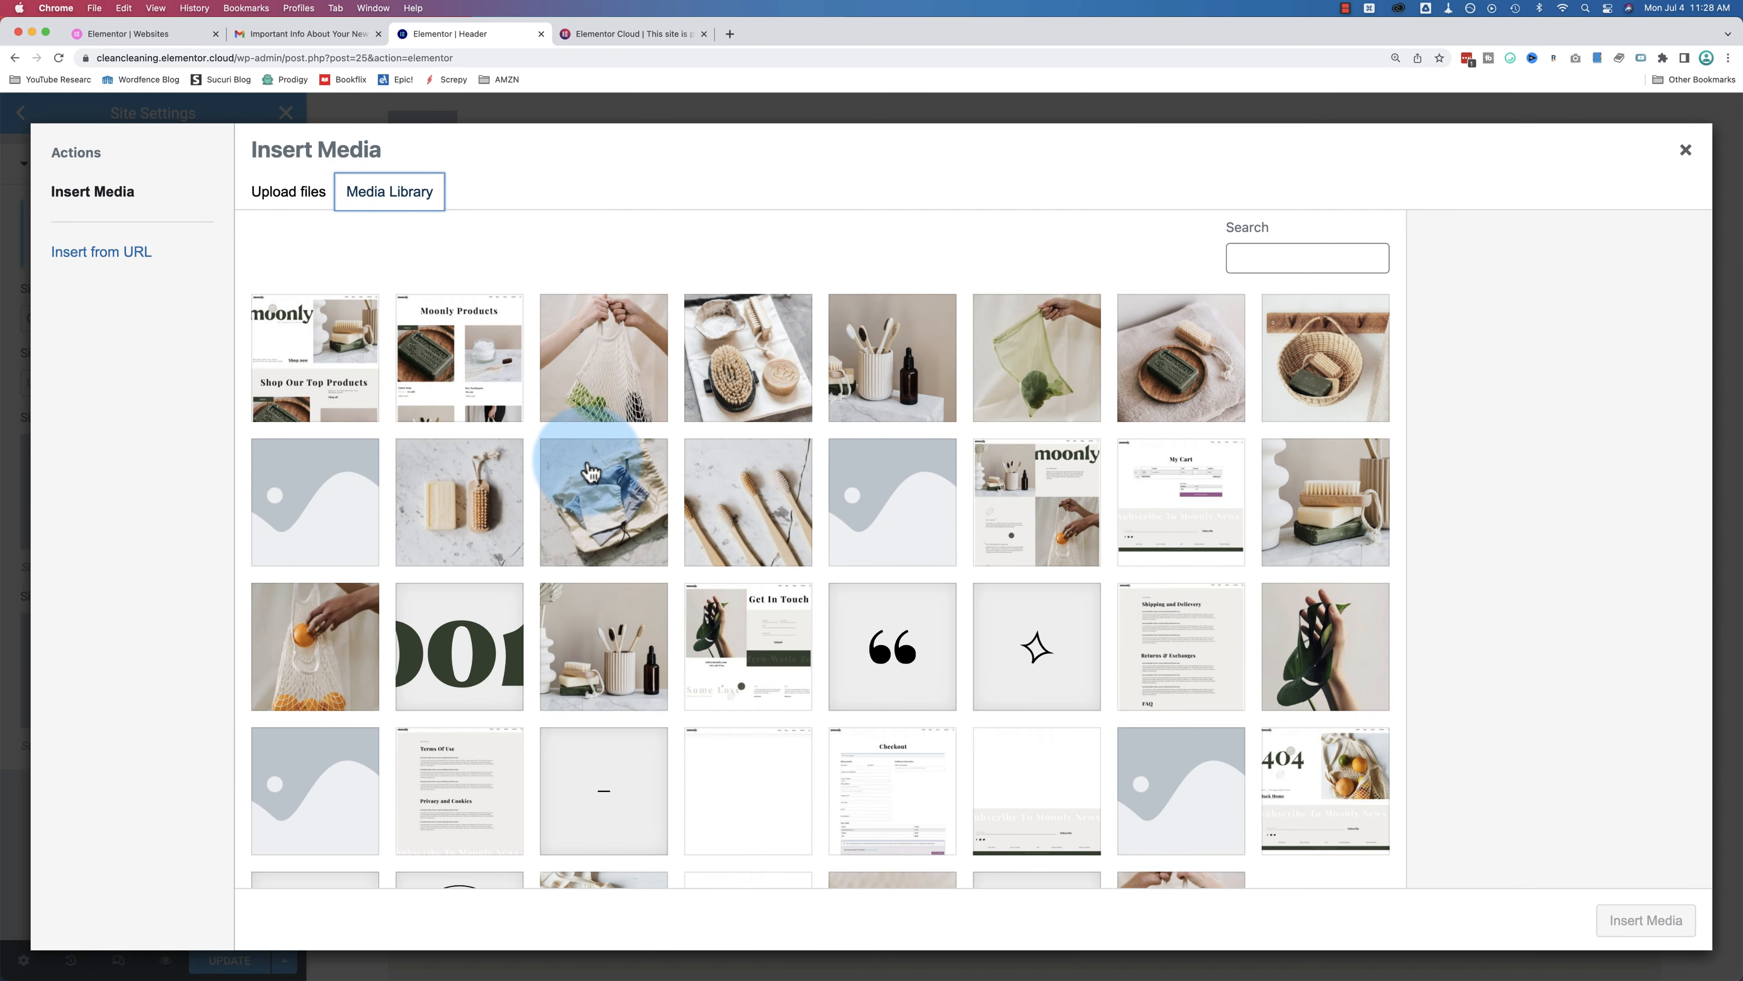
{"action": "left_click", "coordinate": [482, 679]}
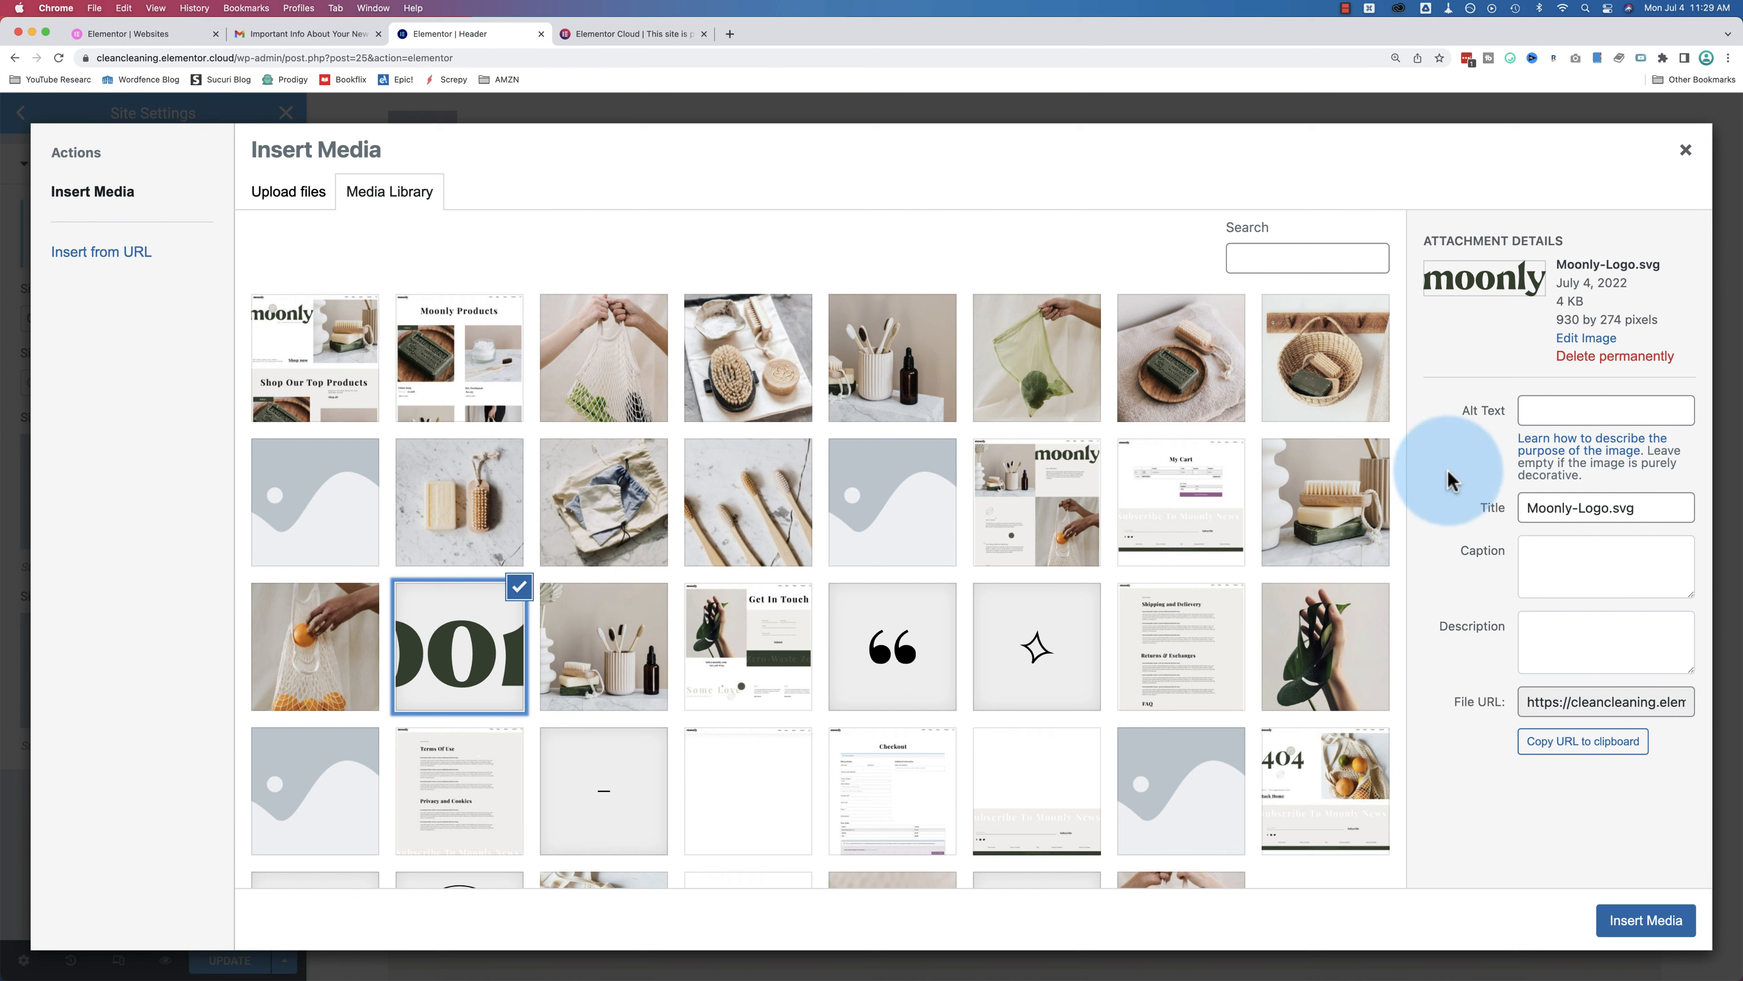
{"action": "left_click", "coordinate": [1577, 407]}
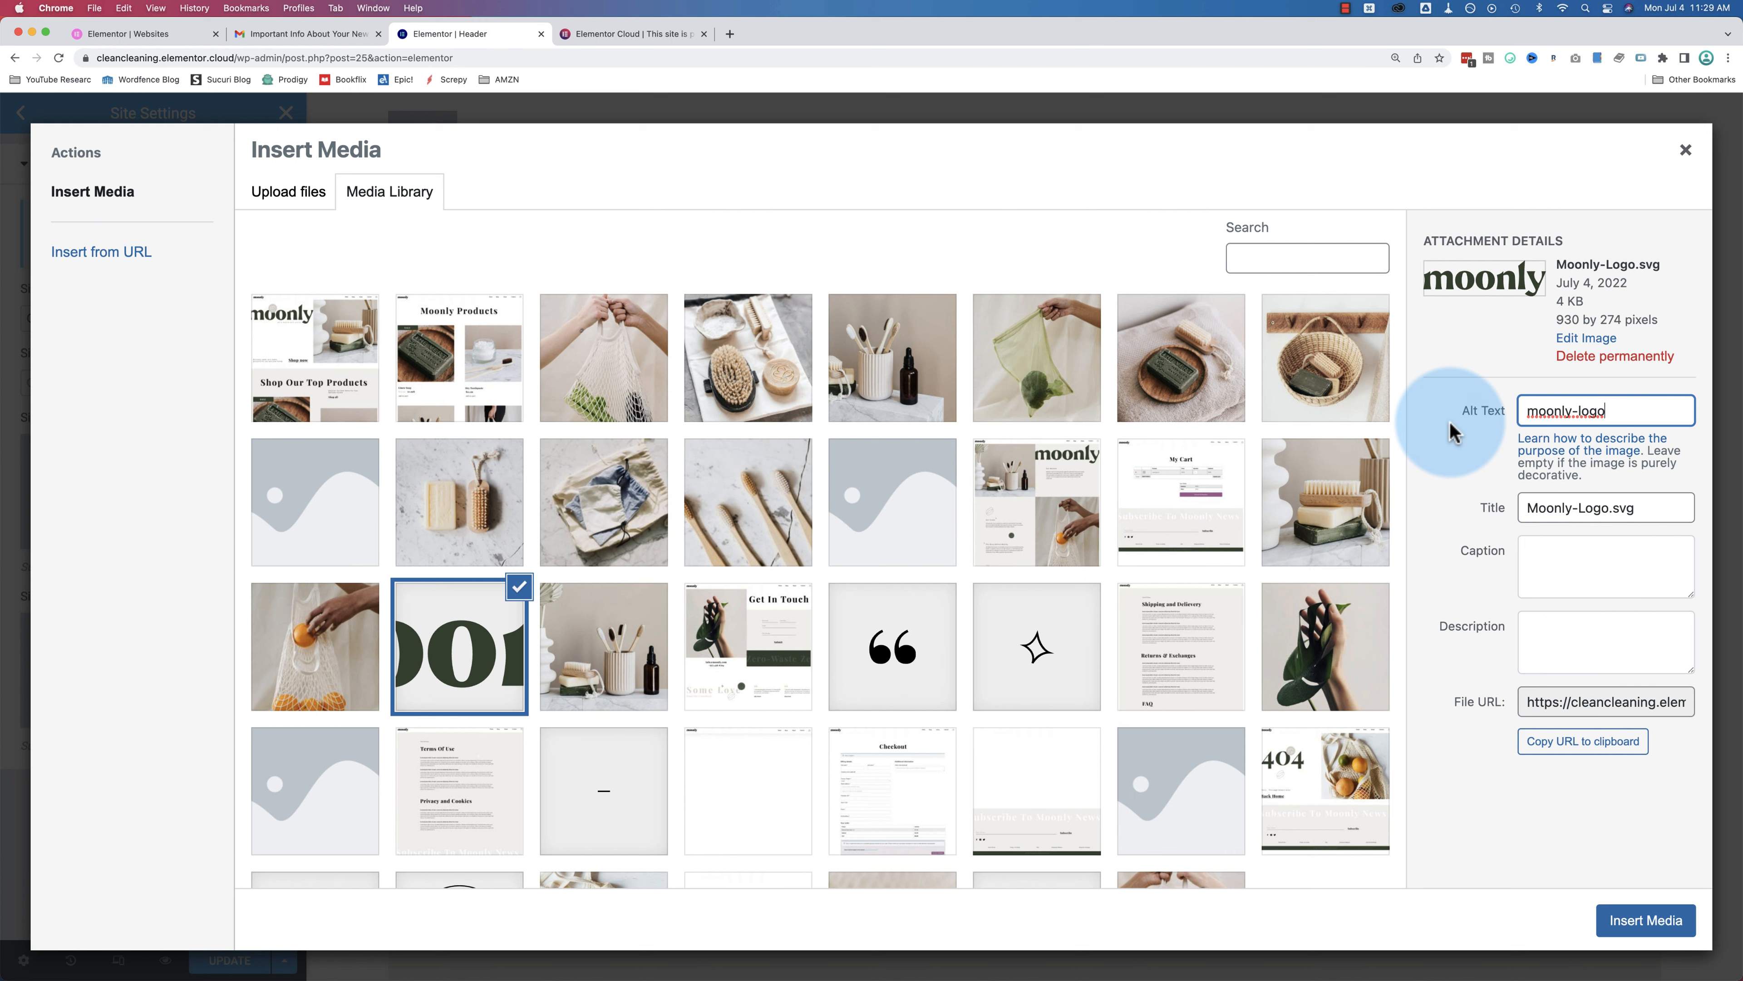
{"action": "left_click_drag", "start_coordinate": [1650, 411], "coordinate": [1496, 415]}
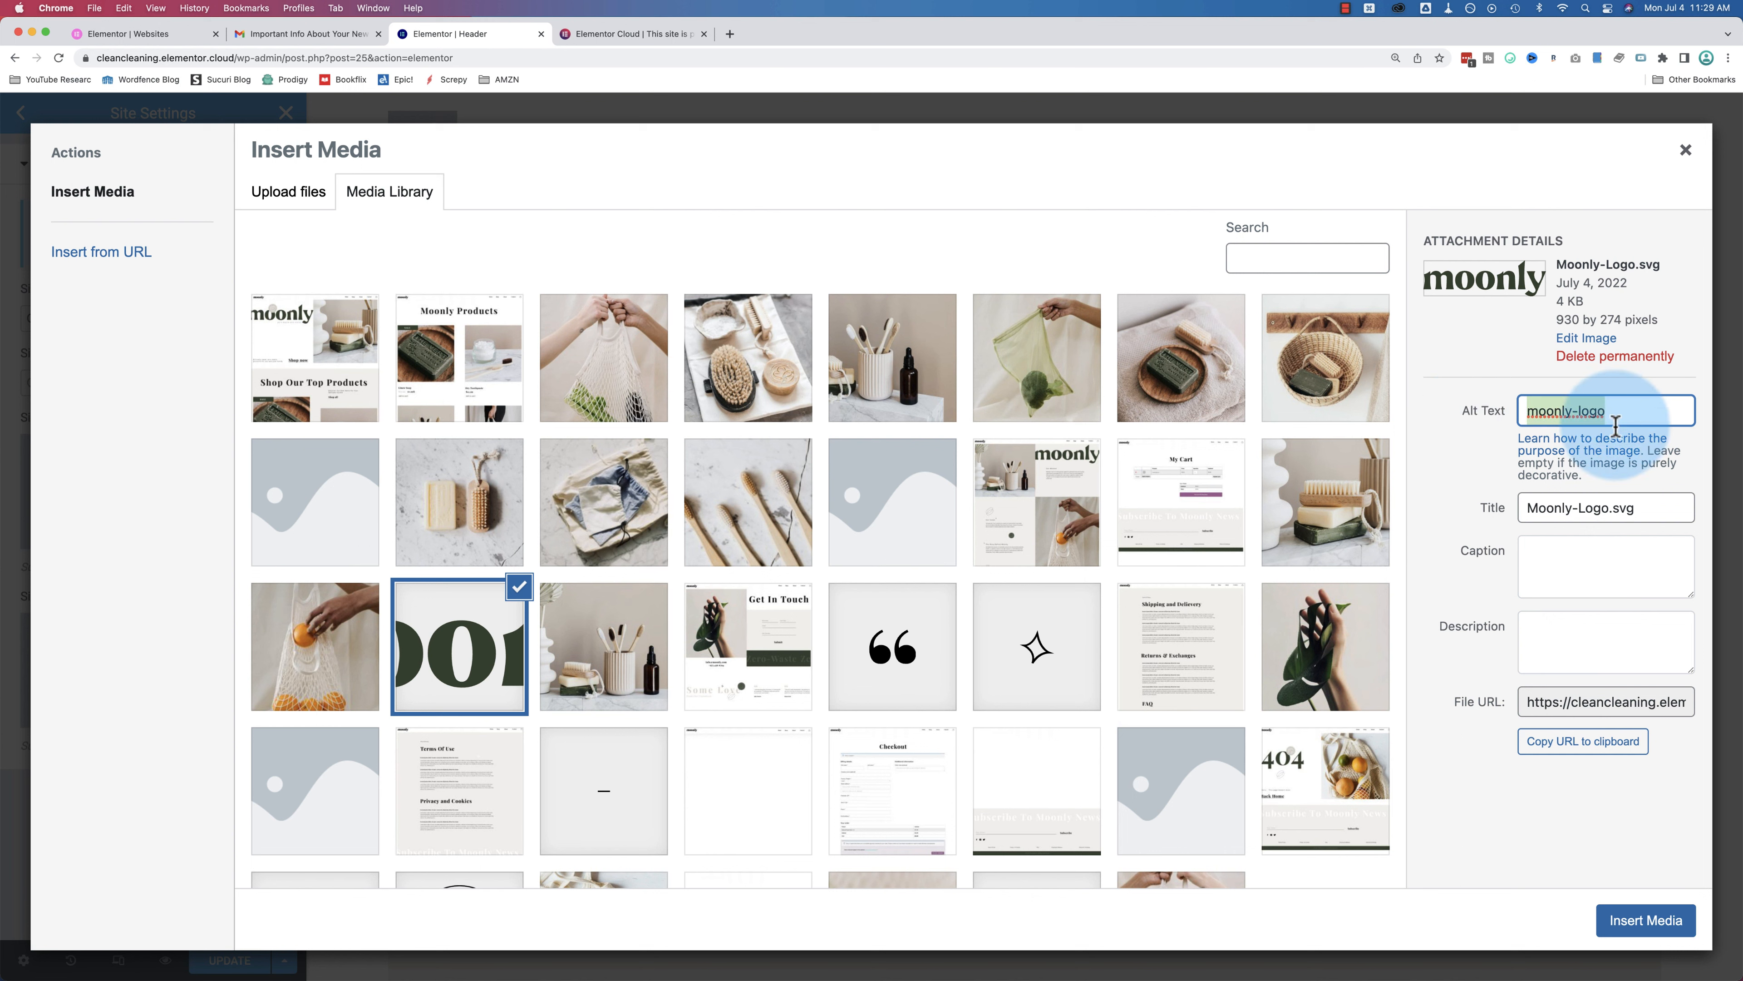
{"action": "left_click", "coordinate": [1642, 512]}
{"action": "key", "text": "BackSpace"}
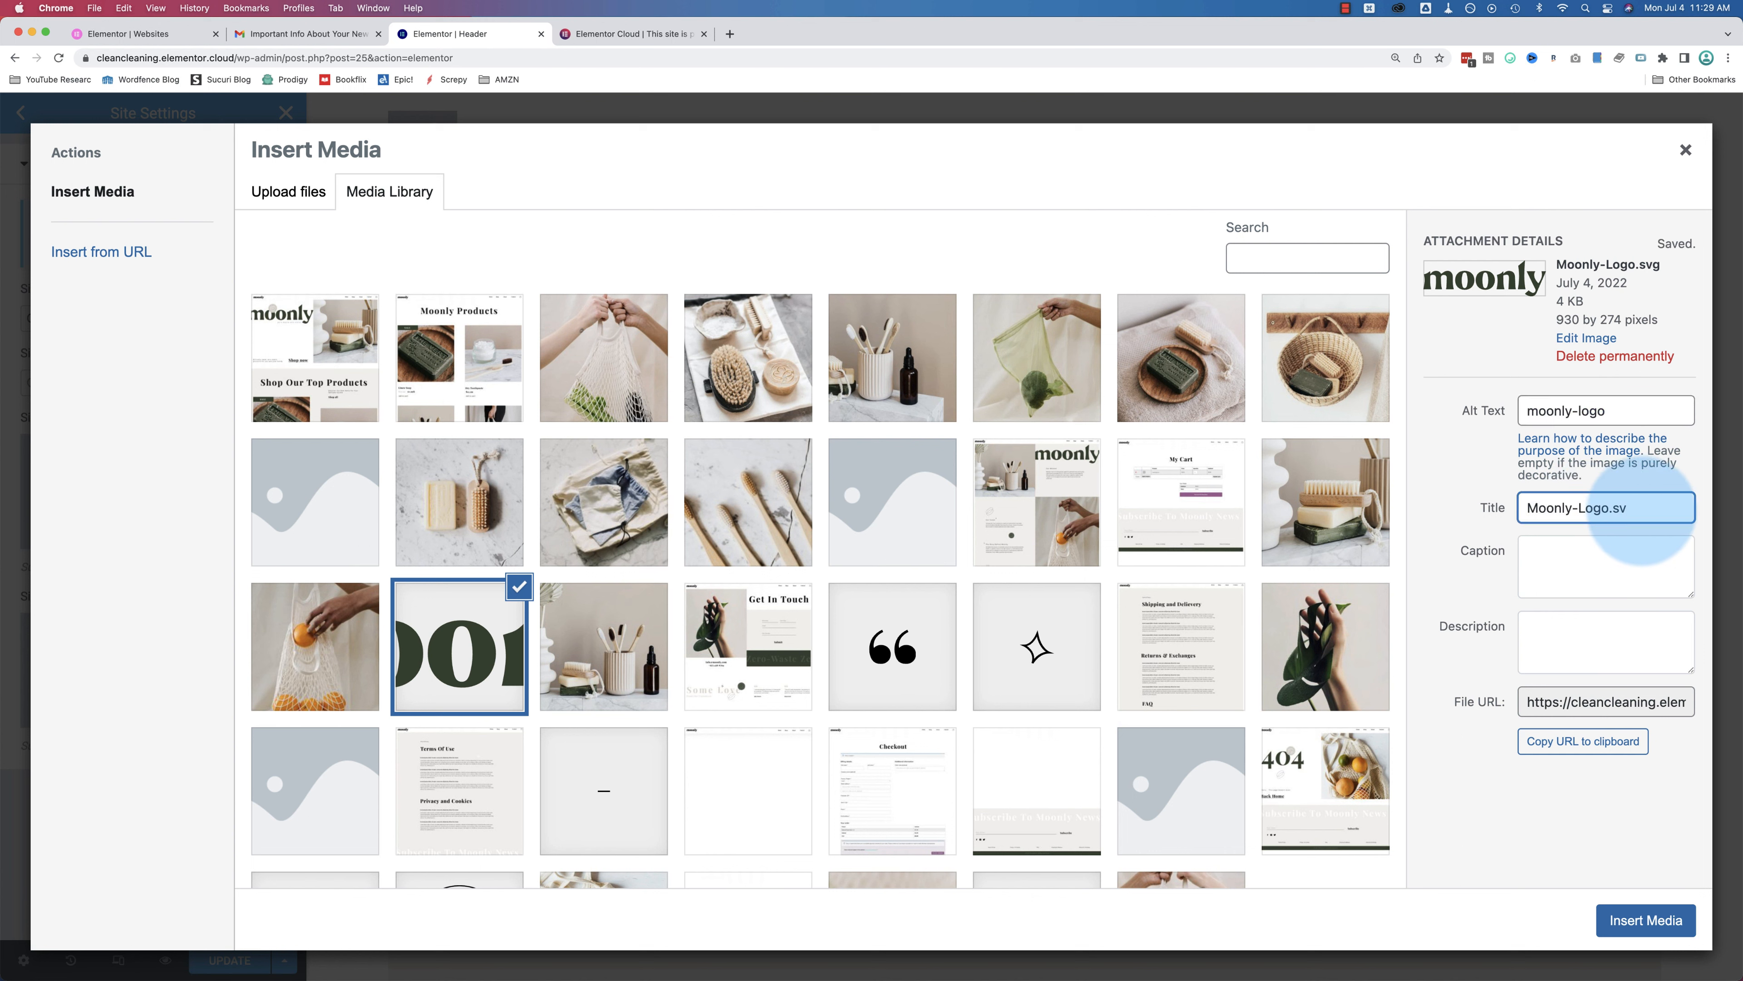
{"action": "key", "text": "BackSpace"}
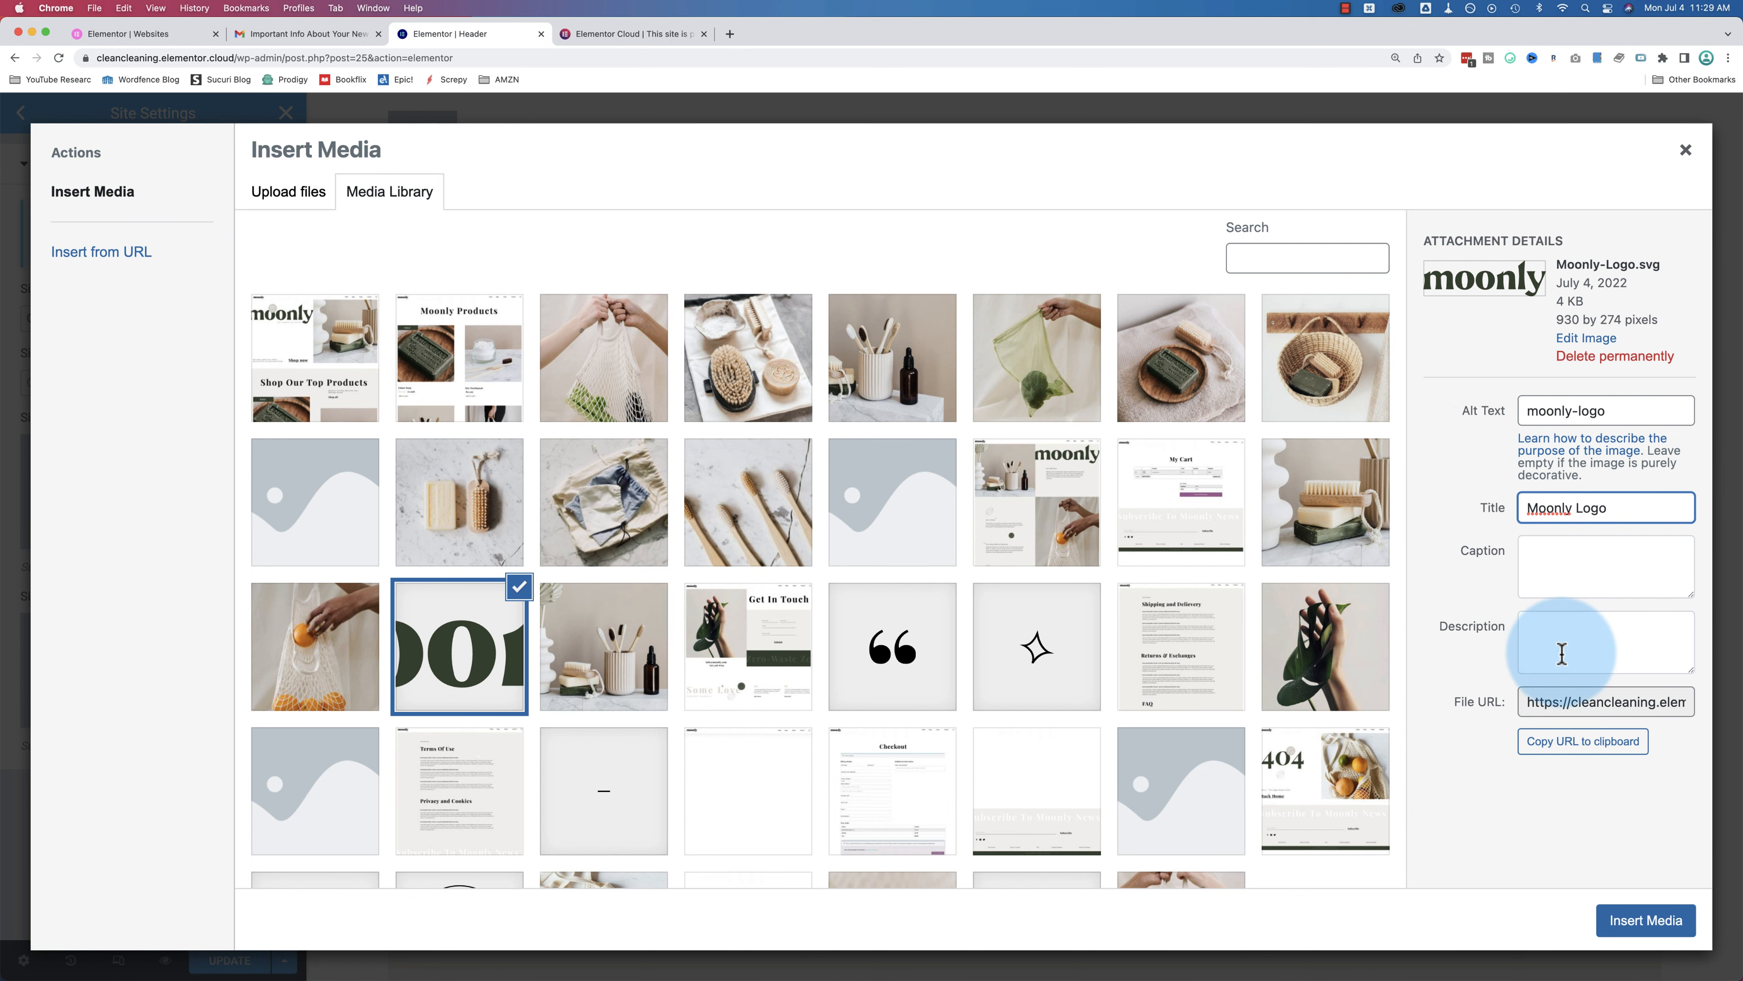
{"action": "left_click", "coordinate": [1637, 923]}
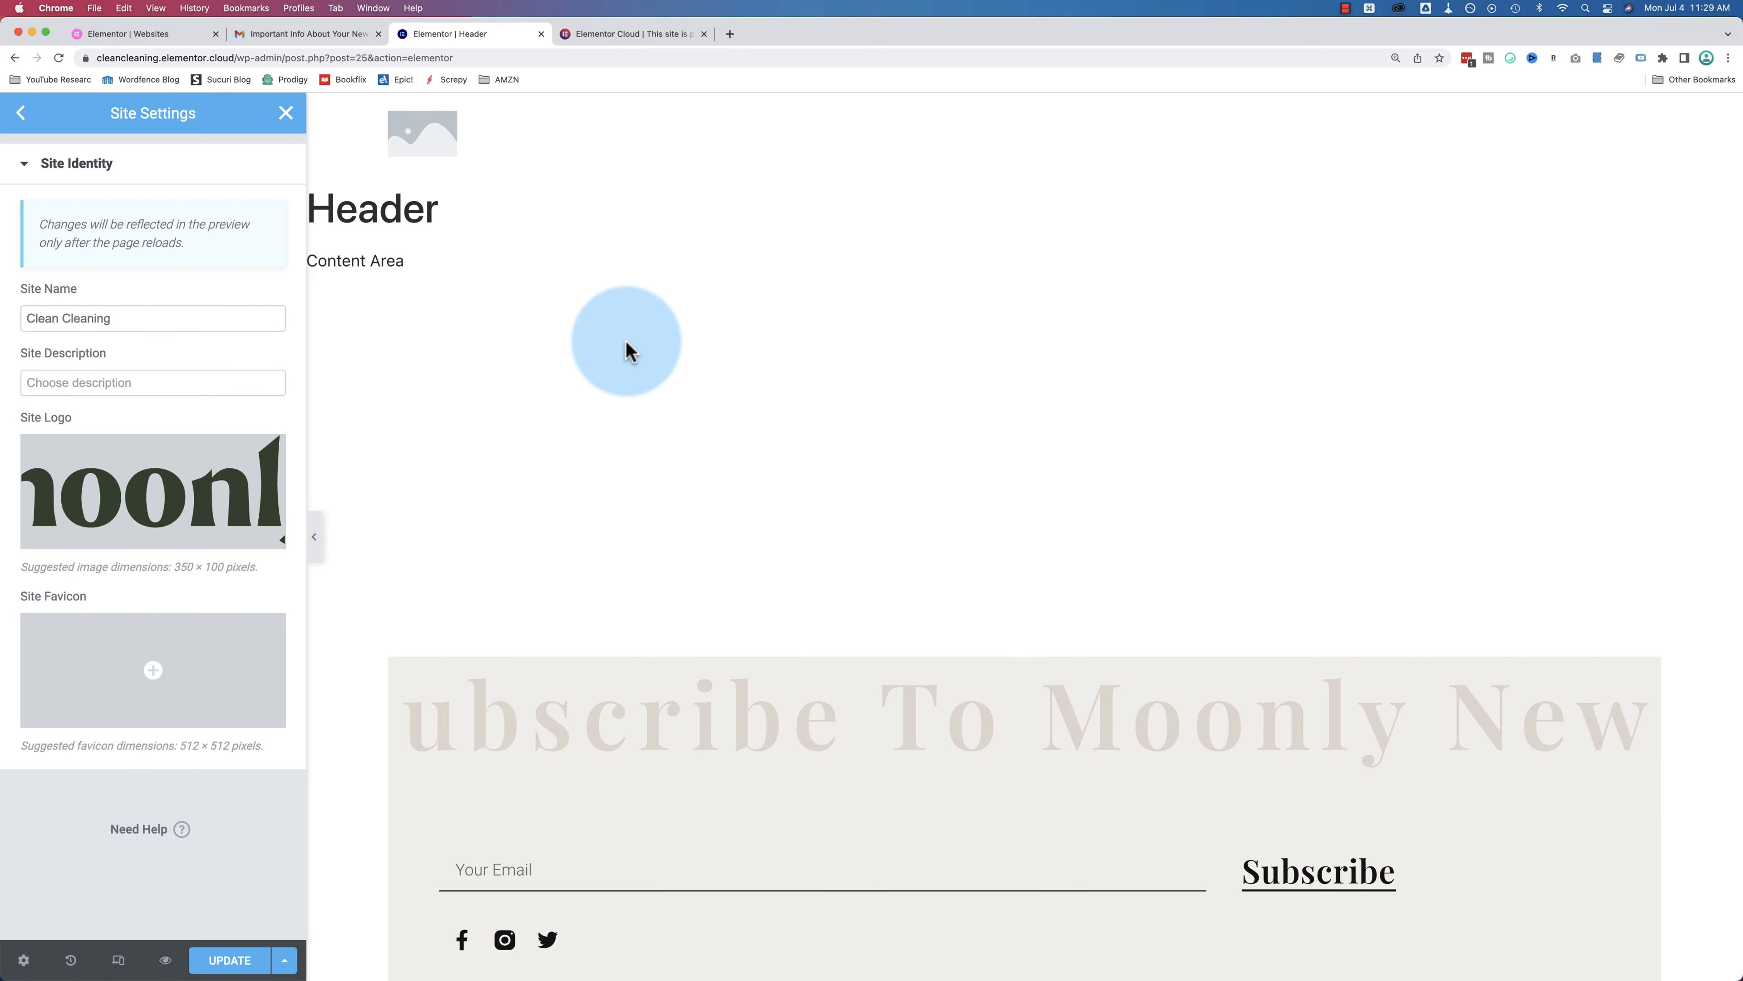
Step: Insert Quotation.svg as the site favicon and click Update to save the settings
{"action": "mouse_move", "coordinate": [148, 543]}
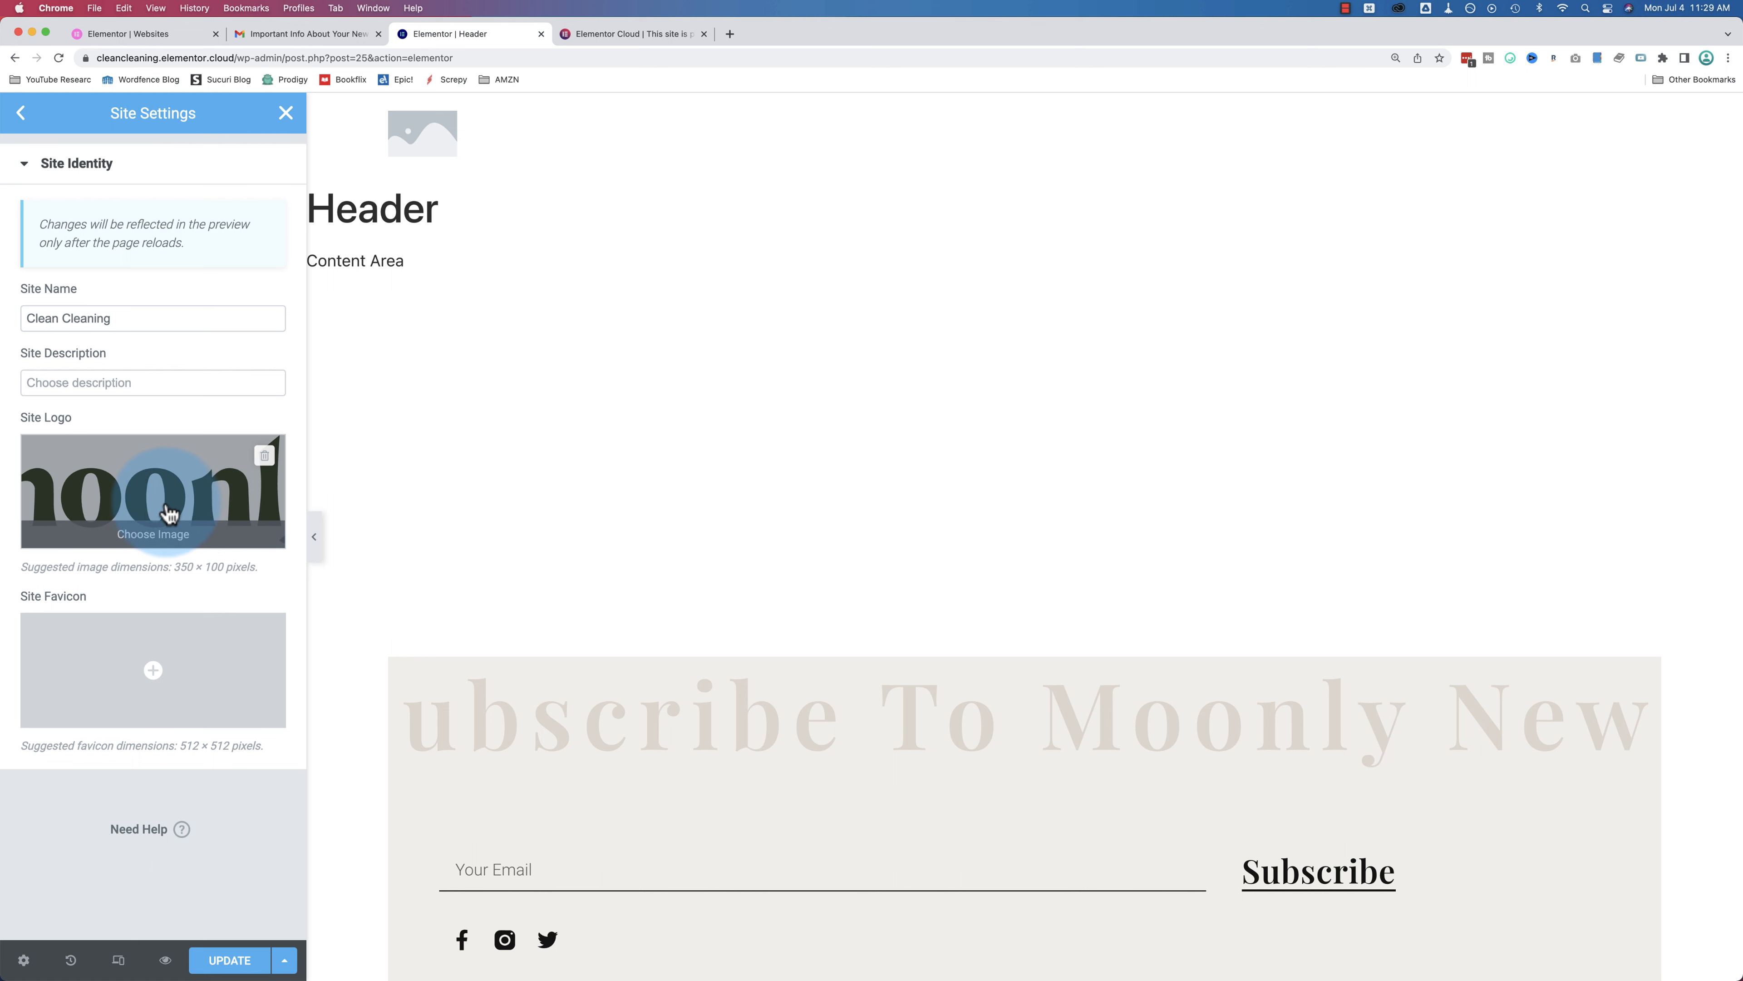
{"action": "mouse_move", "coordinate": [150, 672]}
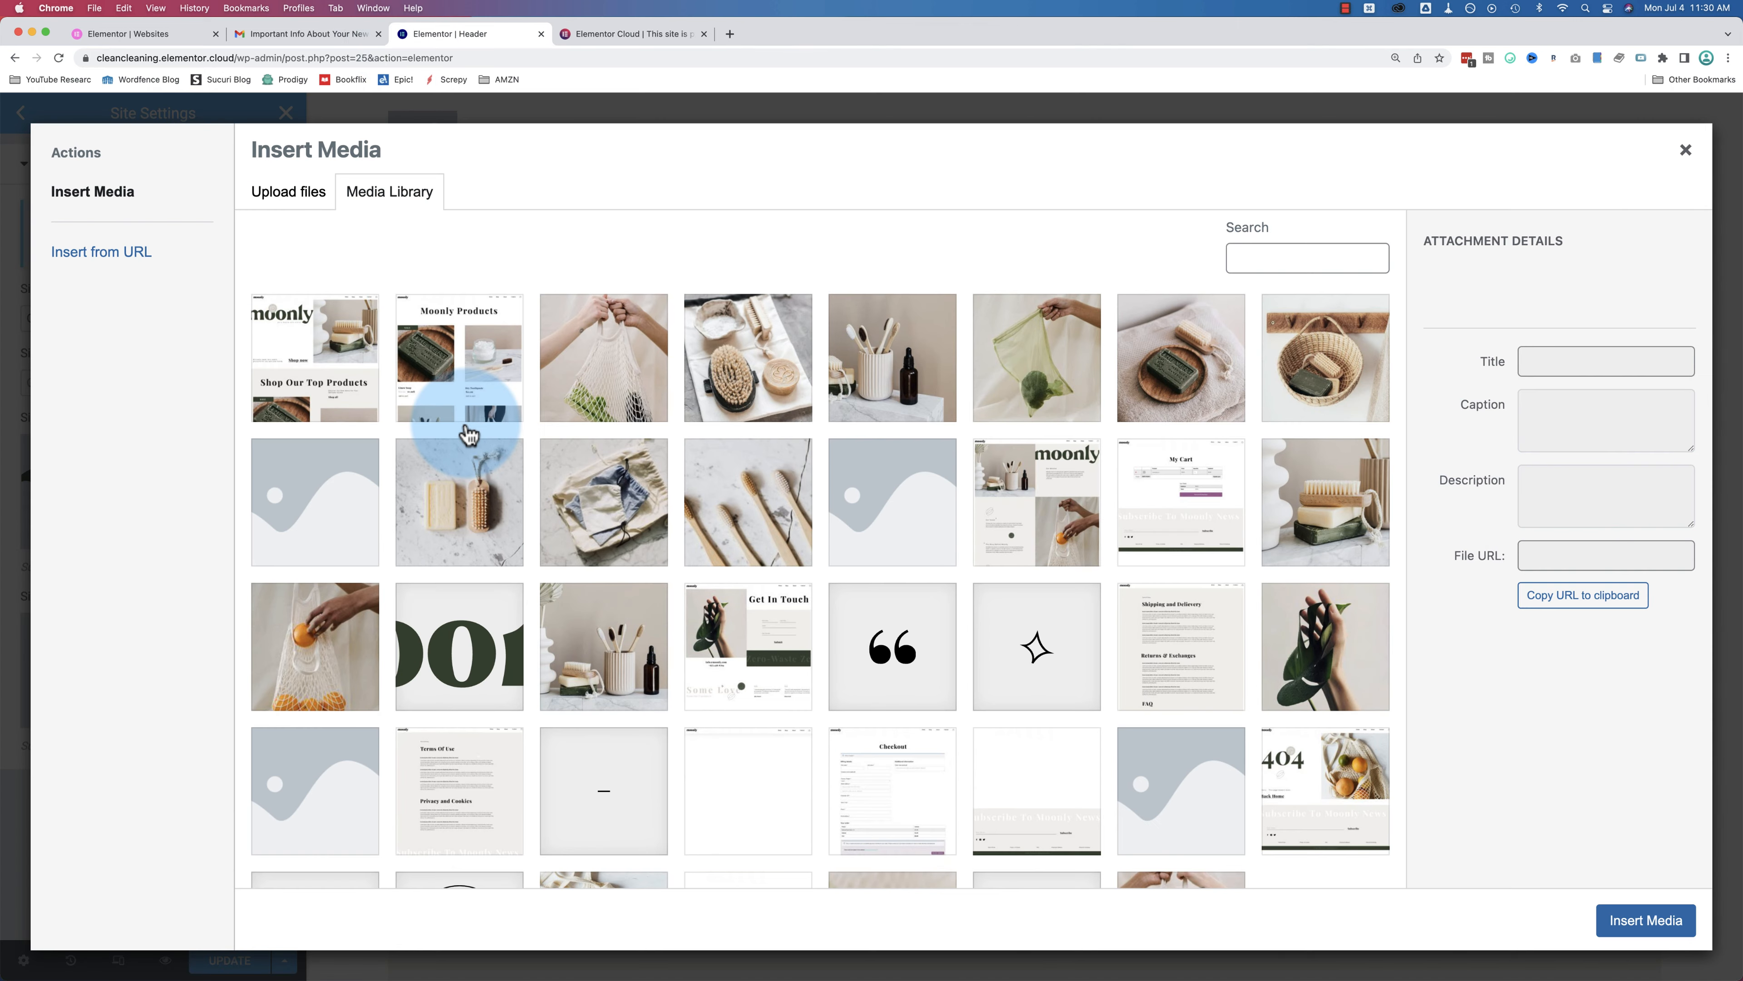
{"action": "scroll", "coordinate": [570, 459], "scroll_direction": "down", "scroll_amount": 5}
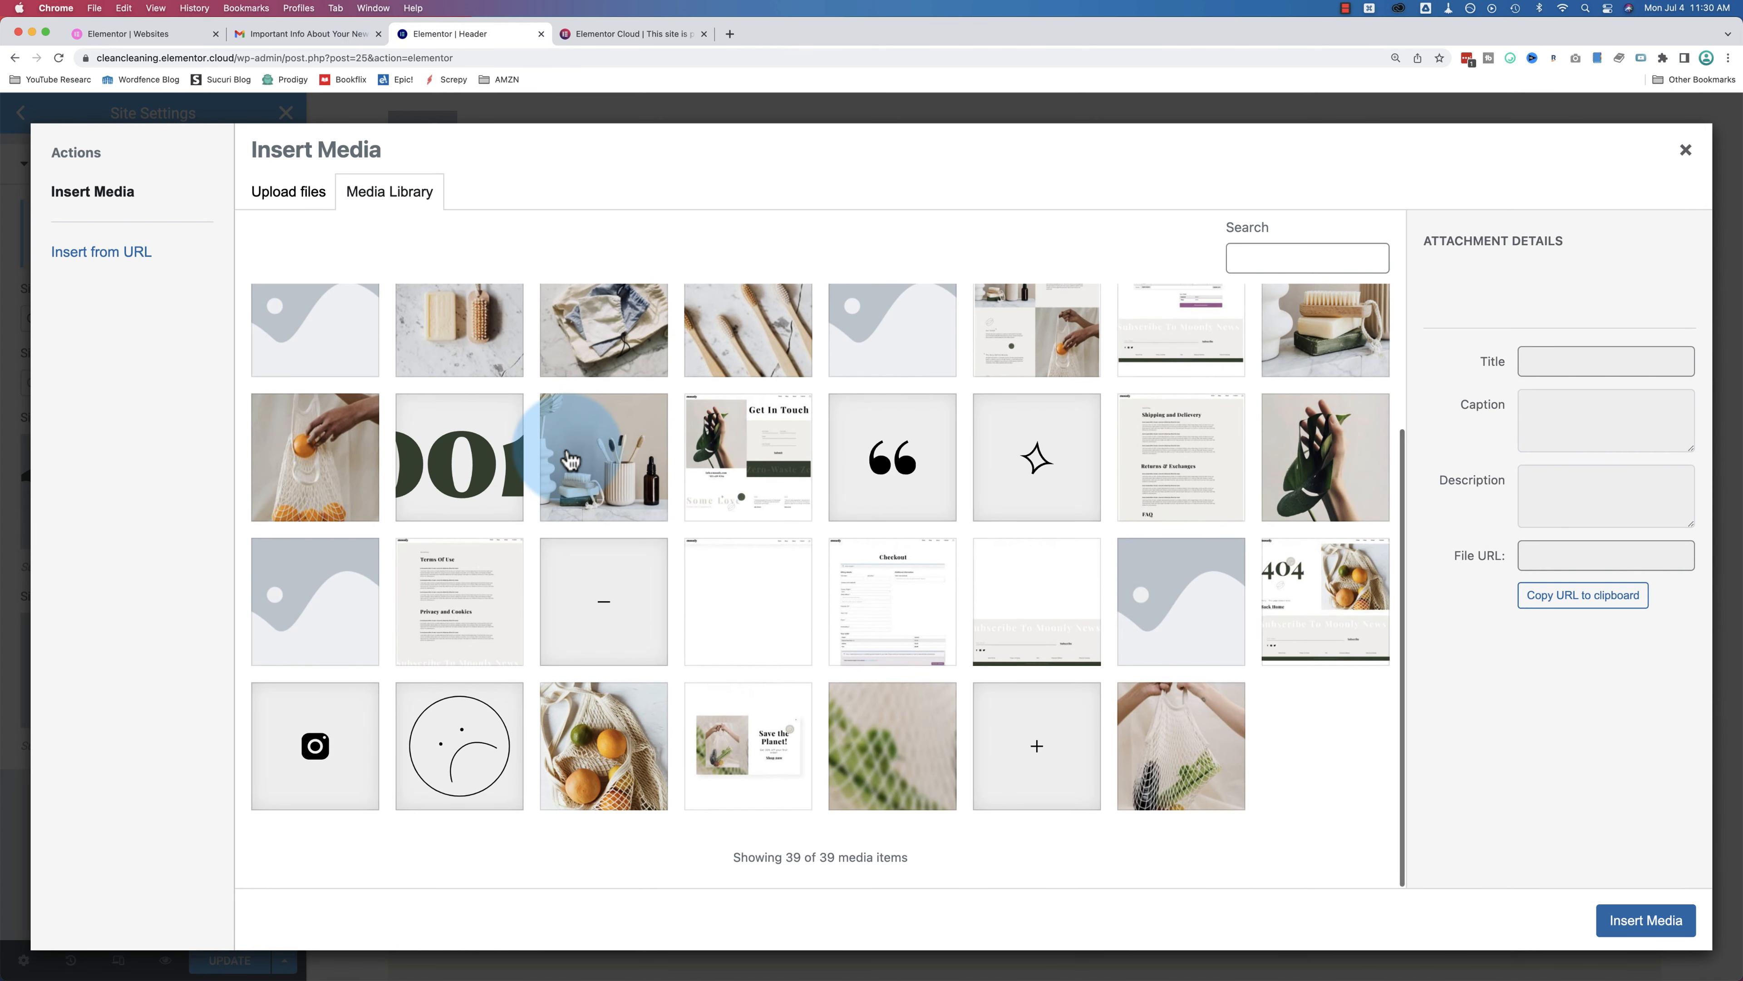
{"action": "left_click", "coordinate": [860, 509]}
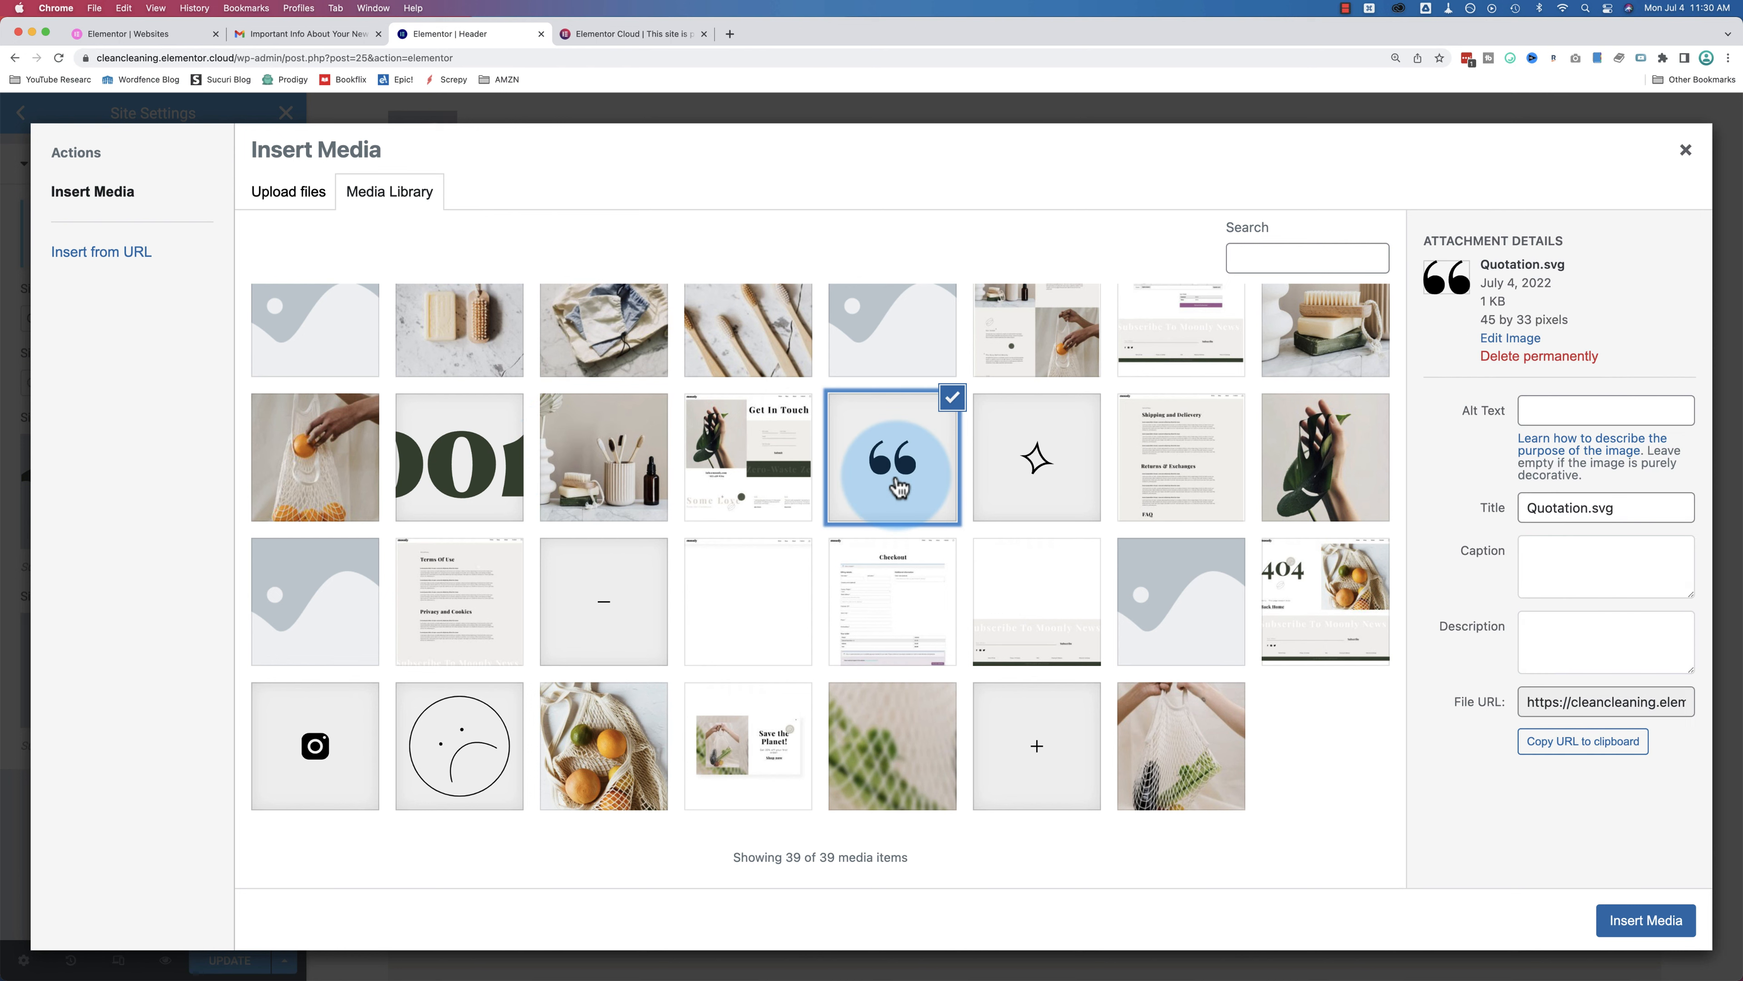
{"action": "left_click", "coordinate": [1640, 919]}
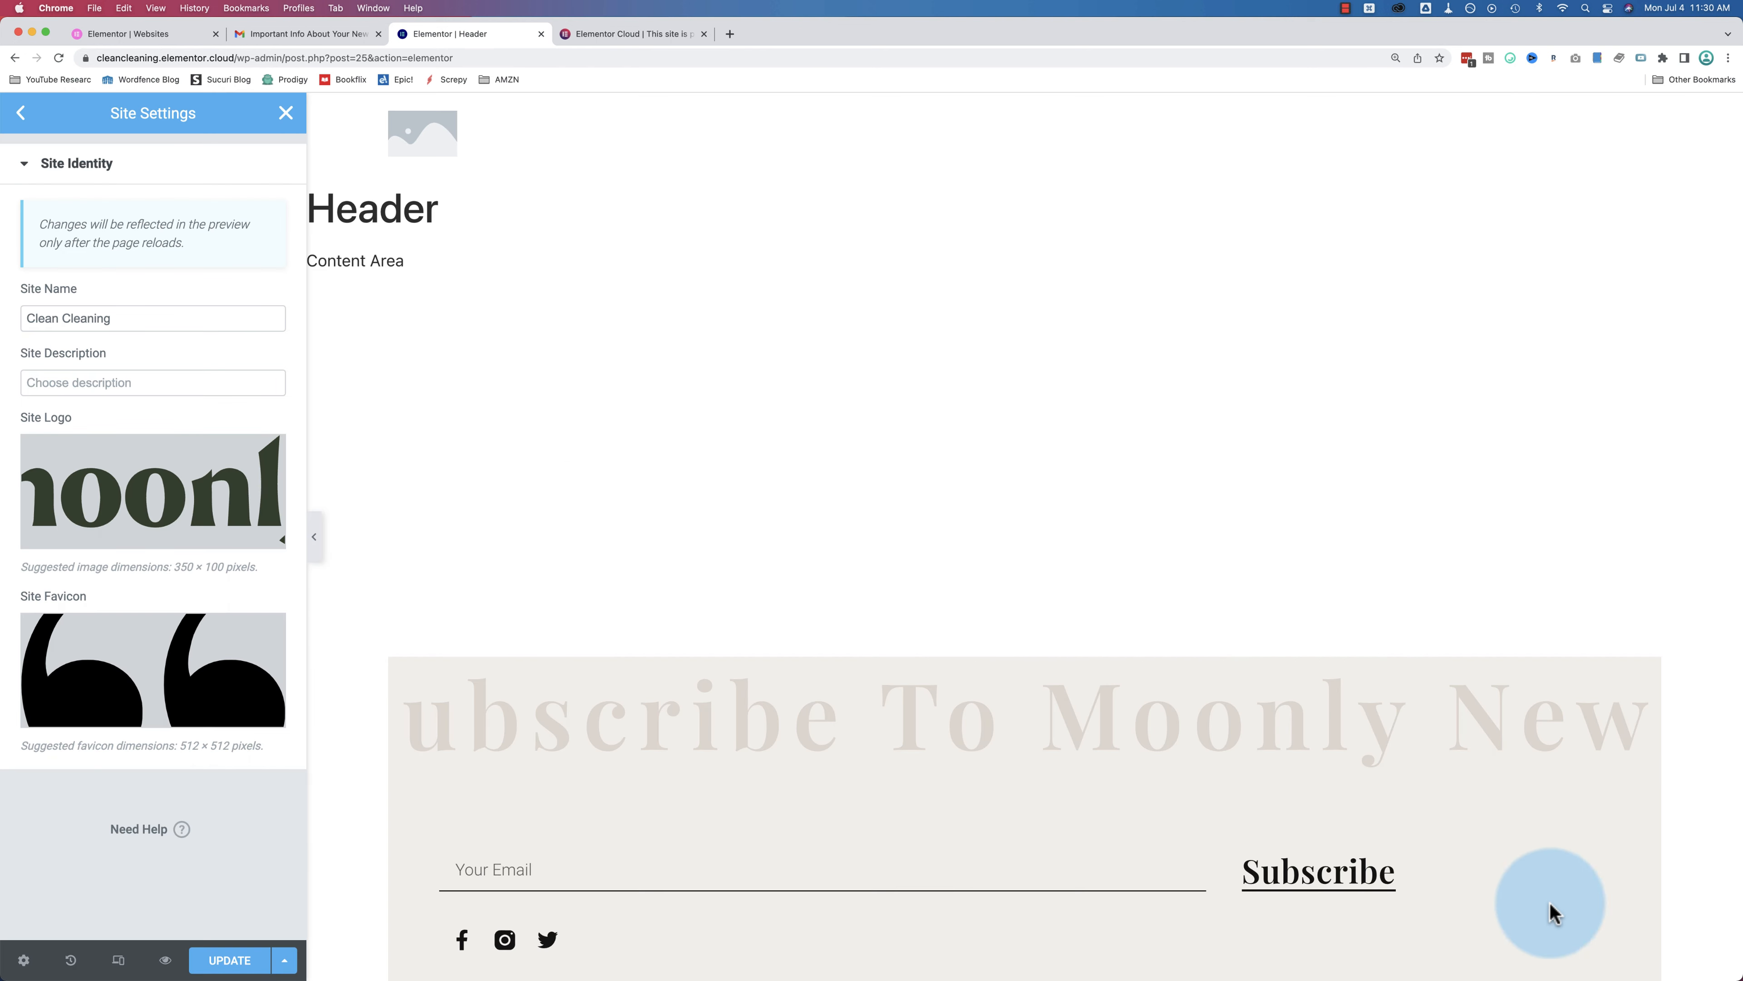
{"action": "left_click", "coordinate": [227, 962]}
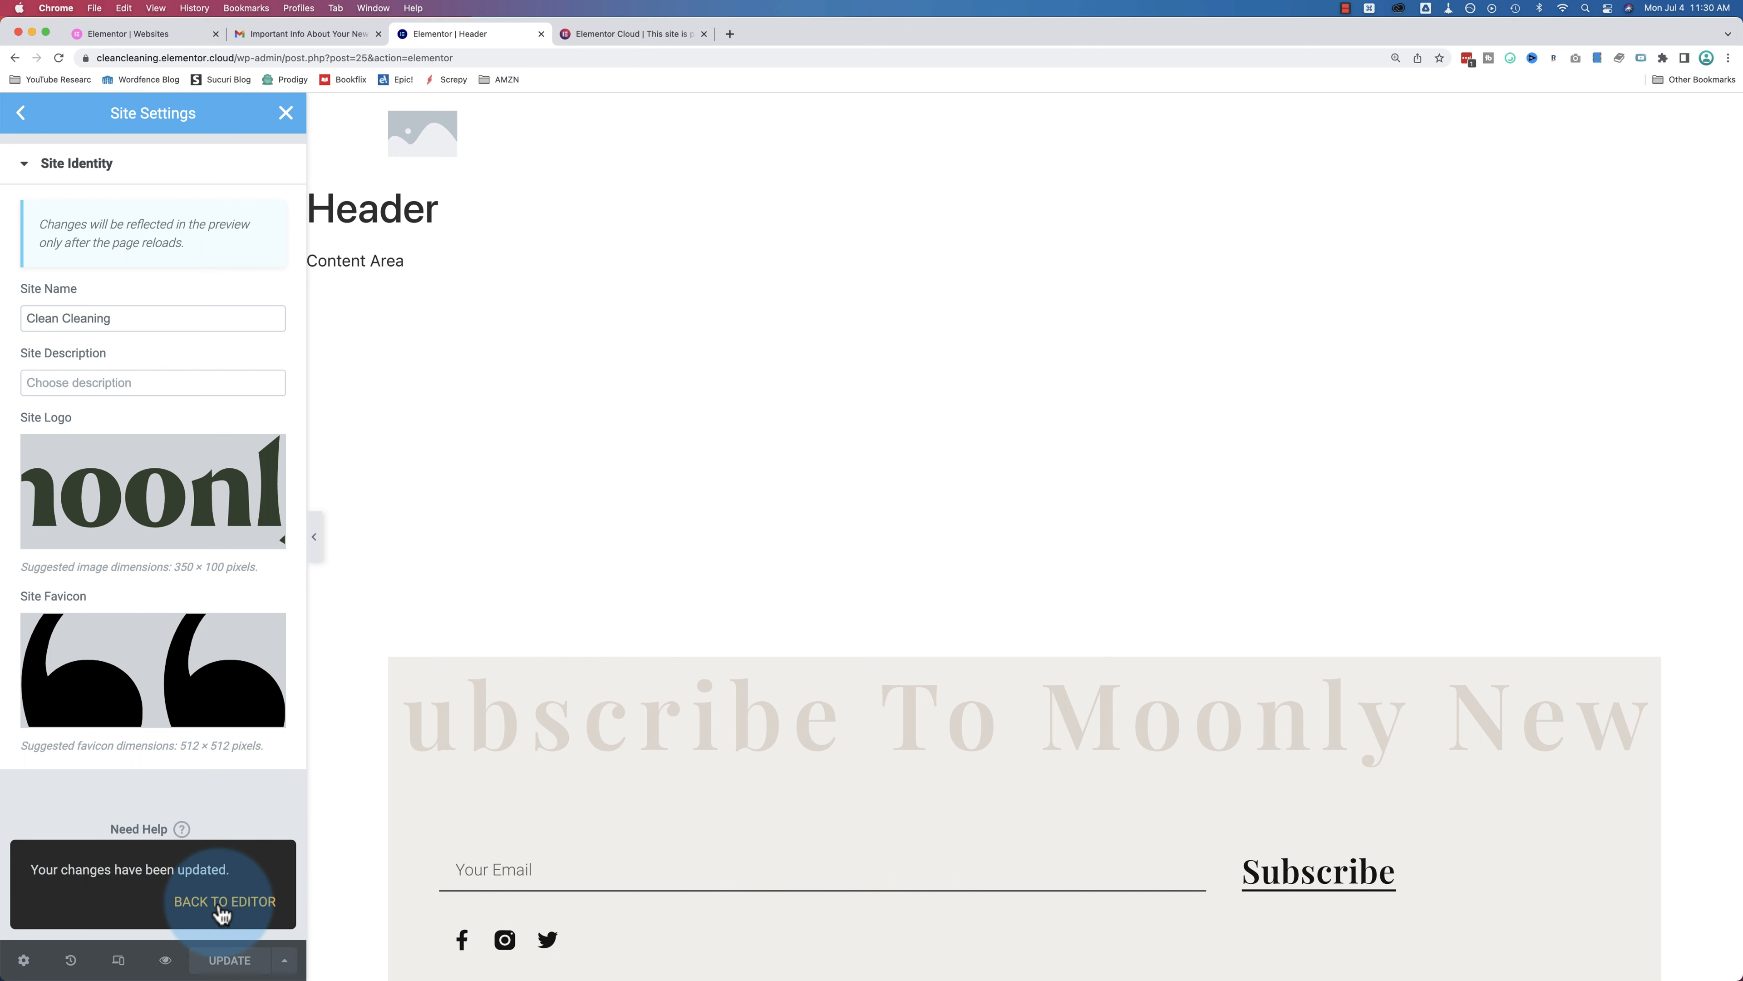
Step: Reload the editor, select the Site Logo, and set its image size to Full
{"action": "left_click", "coordinate": [58, 57]}
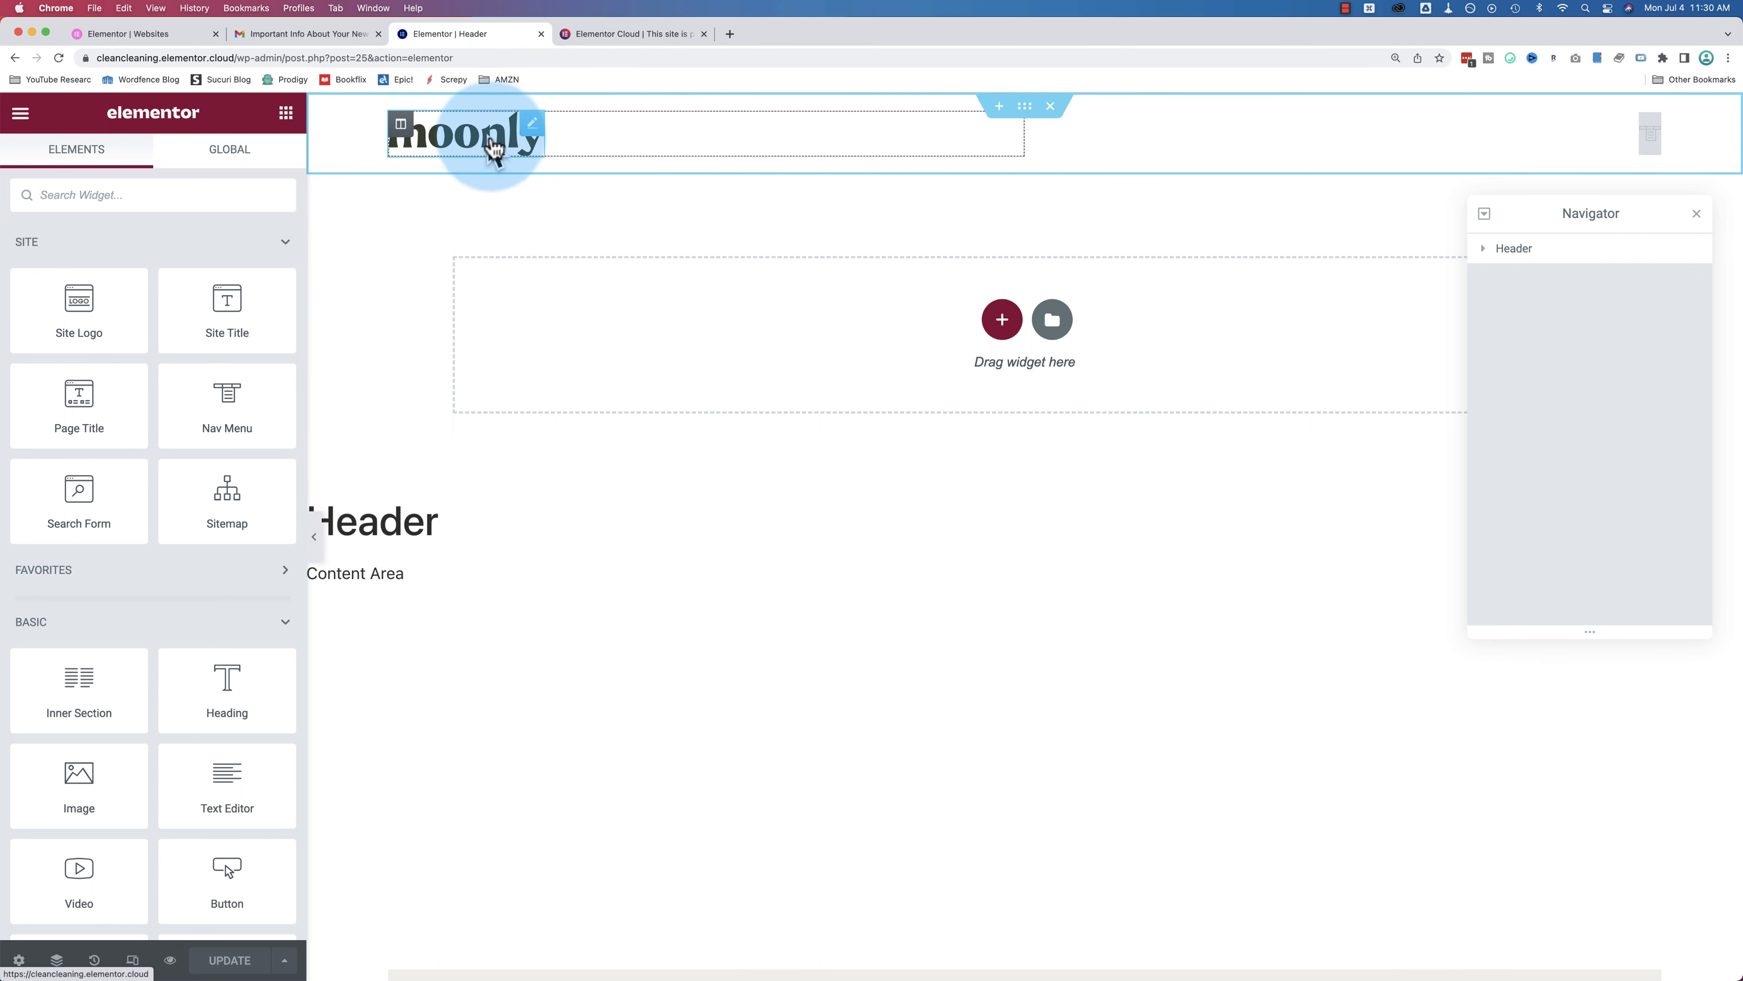
{"action": "left_click", "coordinate": [525, 135]}
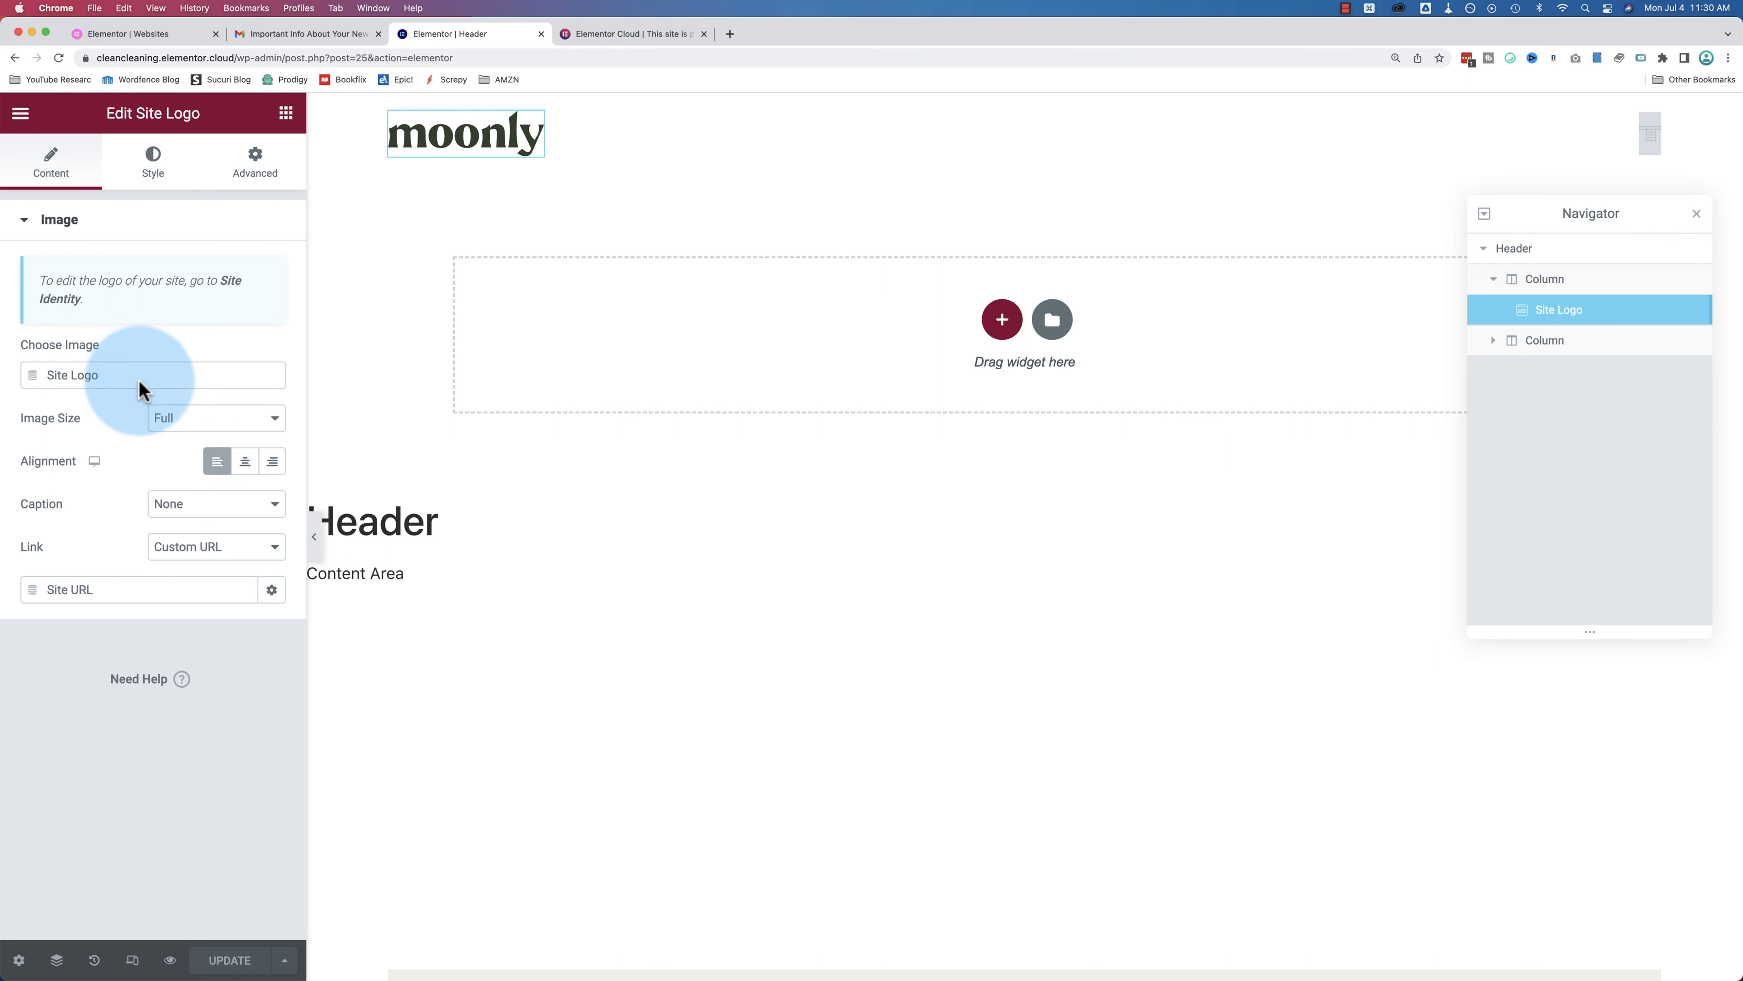
{"action": "left_click", "coordinate": [161, 422]}
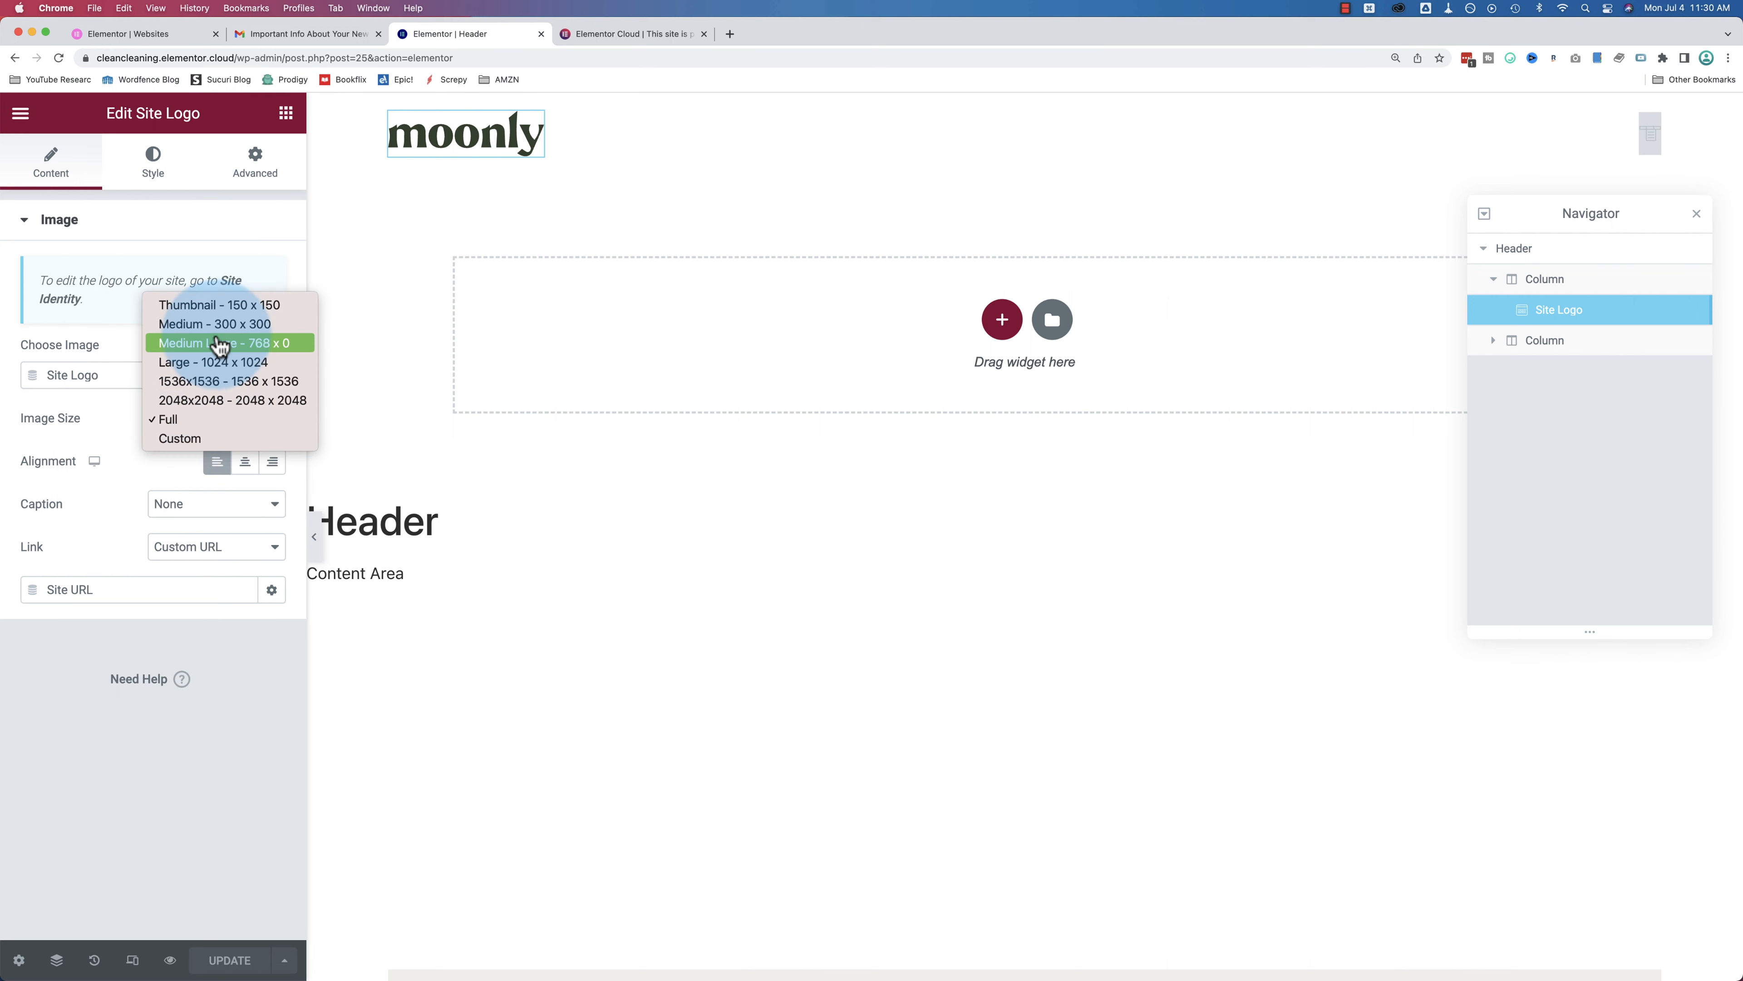
{"action": "left_click", "coordinate": [228, 310]}
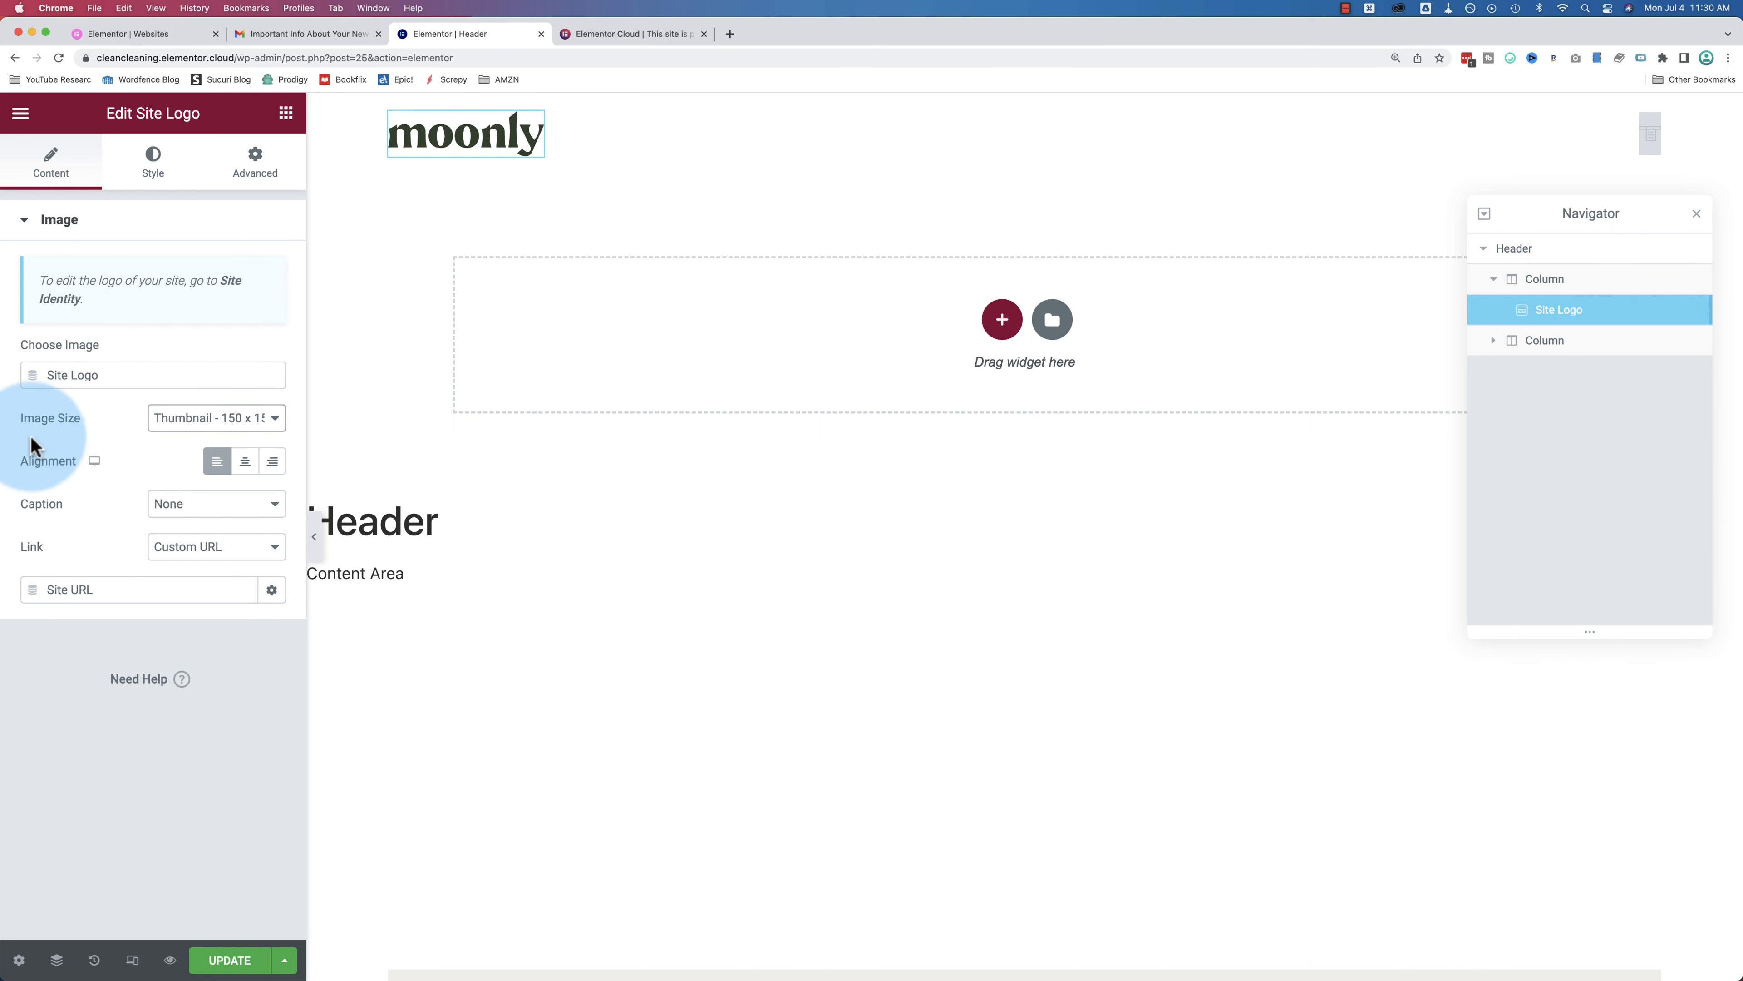
{"action": "left_click", "coordinate": [180, 421]}
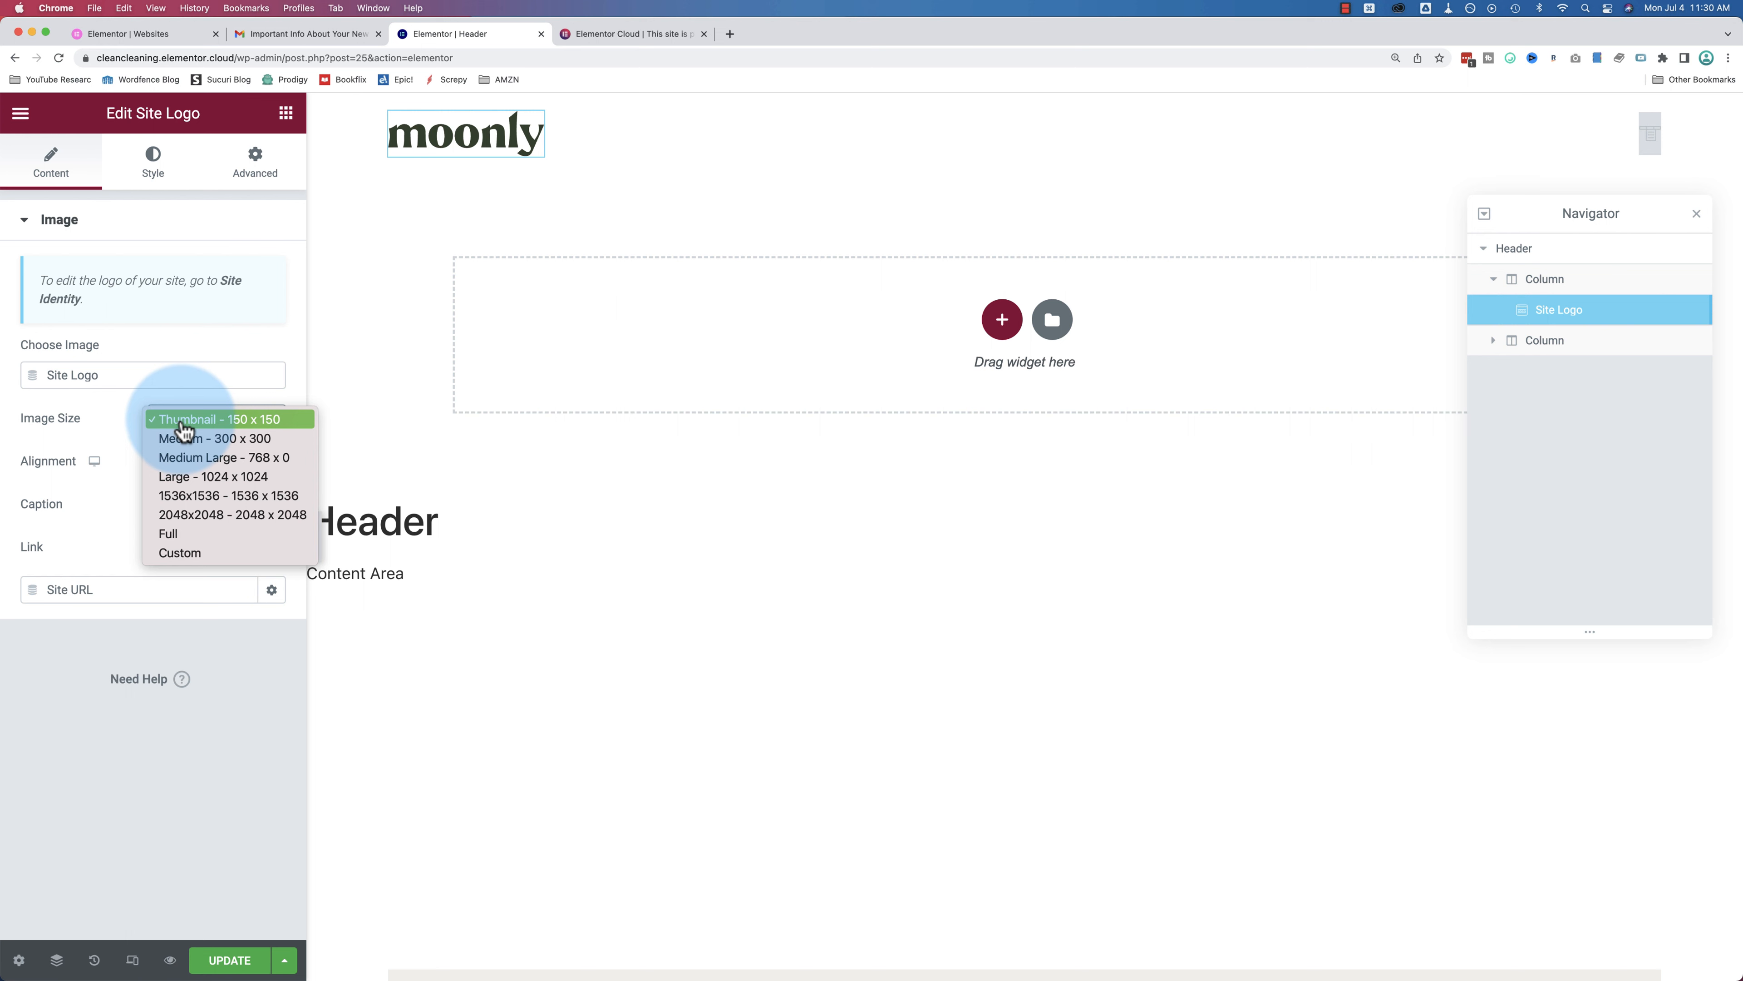
{"action": "left_click", "coordinate": [201, 536]}
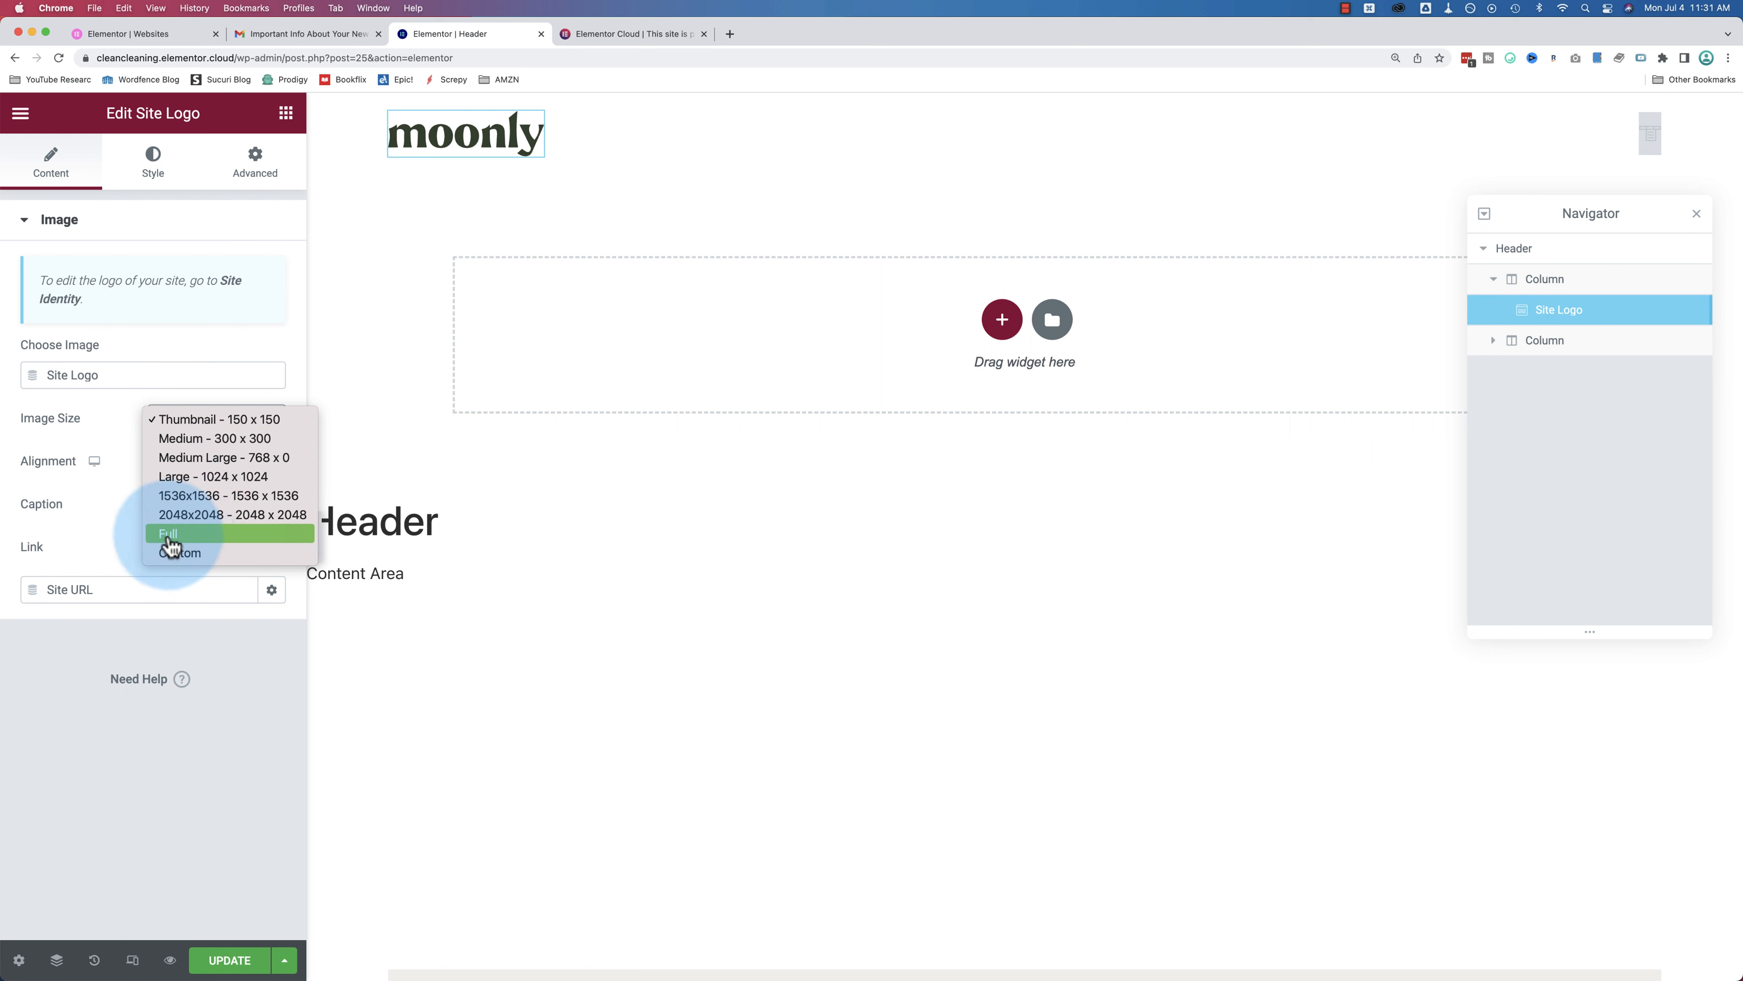
{"action": "left_click", "coordinate": [183, 537]}
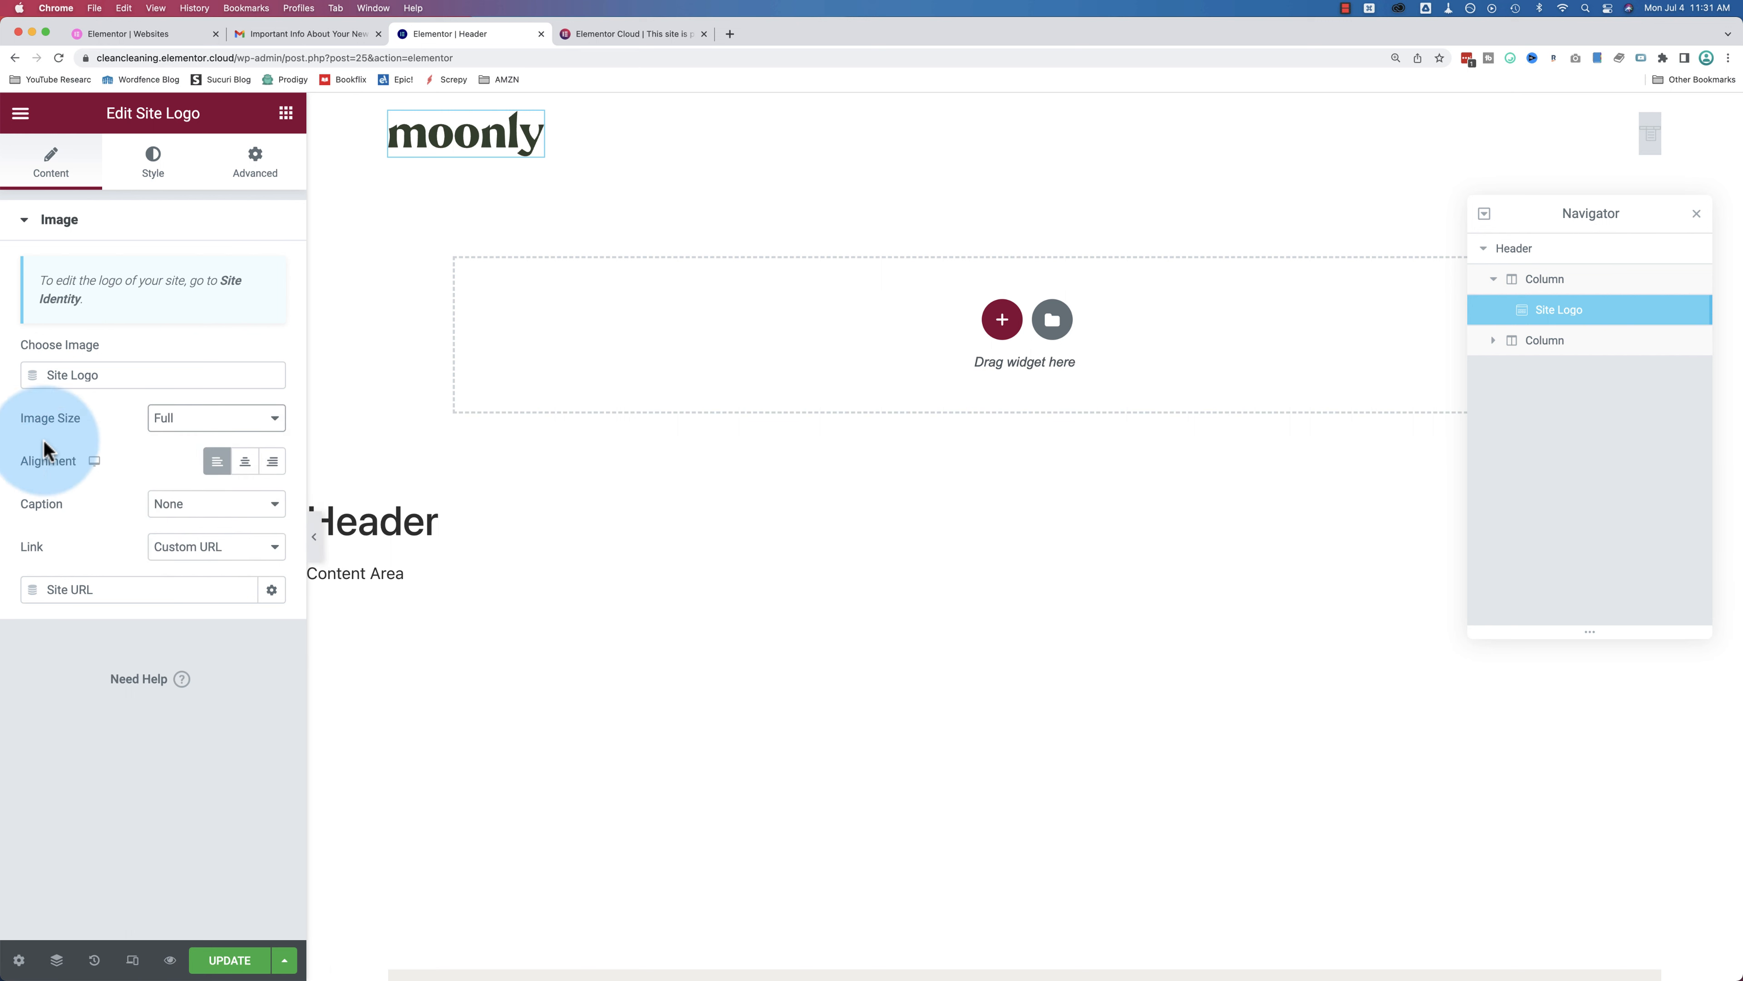
Step: Align the logo left, keep caption None and link Custom URL, then preview at tablet width
{"action": "left_click", "coordinate": [213, 460]}
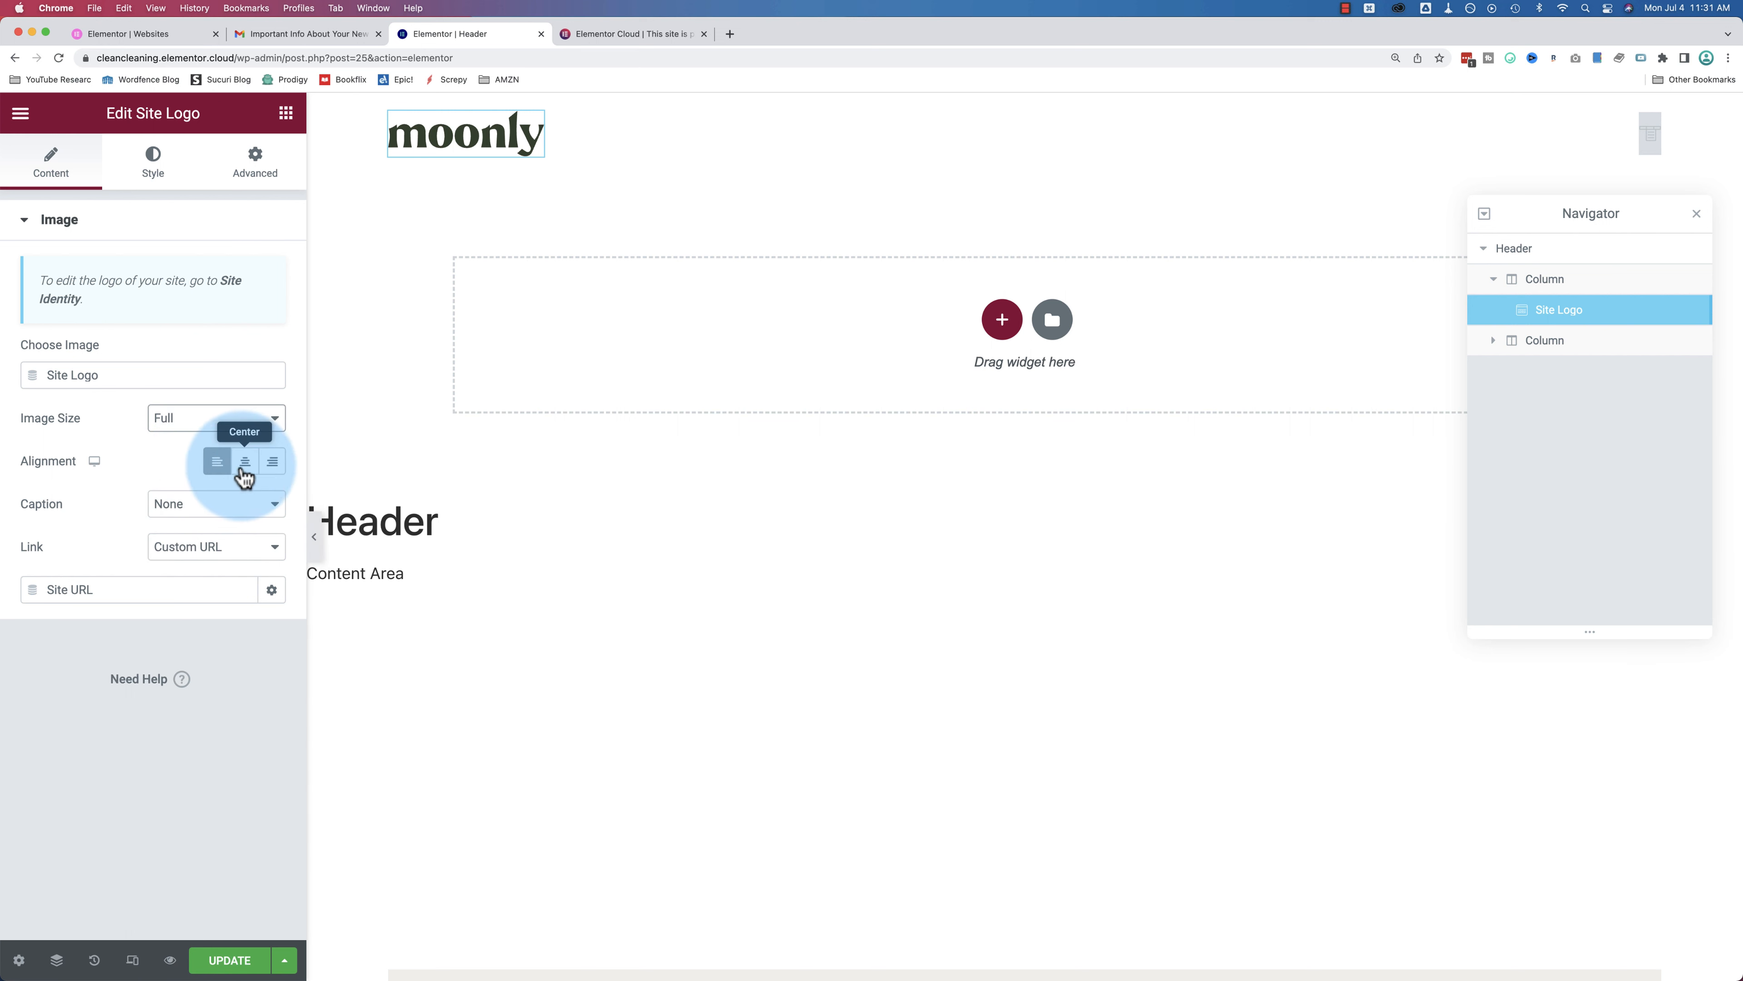
{"action": "left_click", "coordinate": [172, 508]}
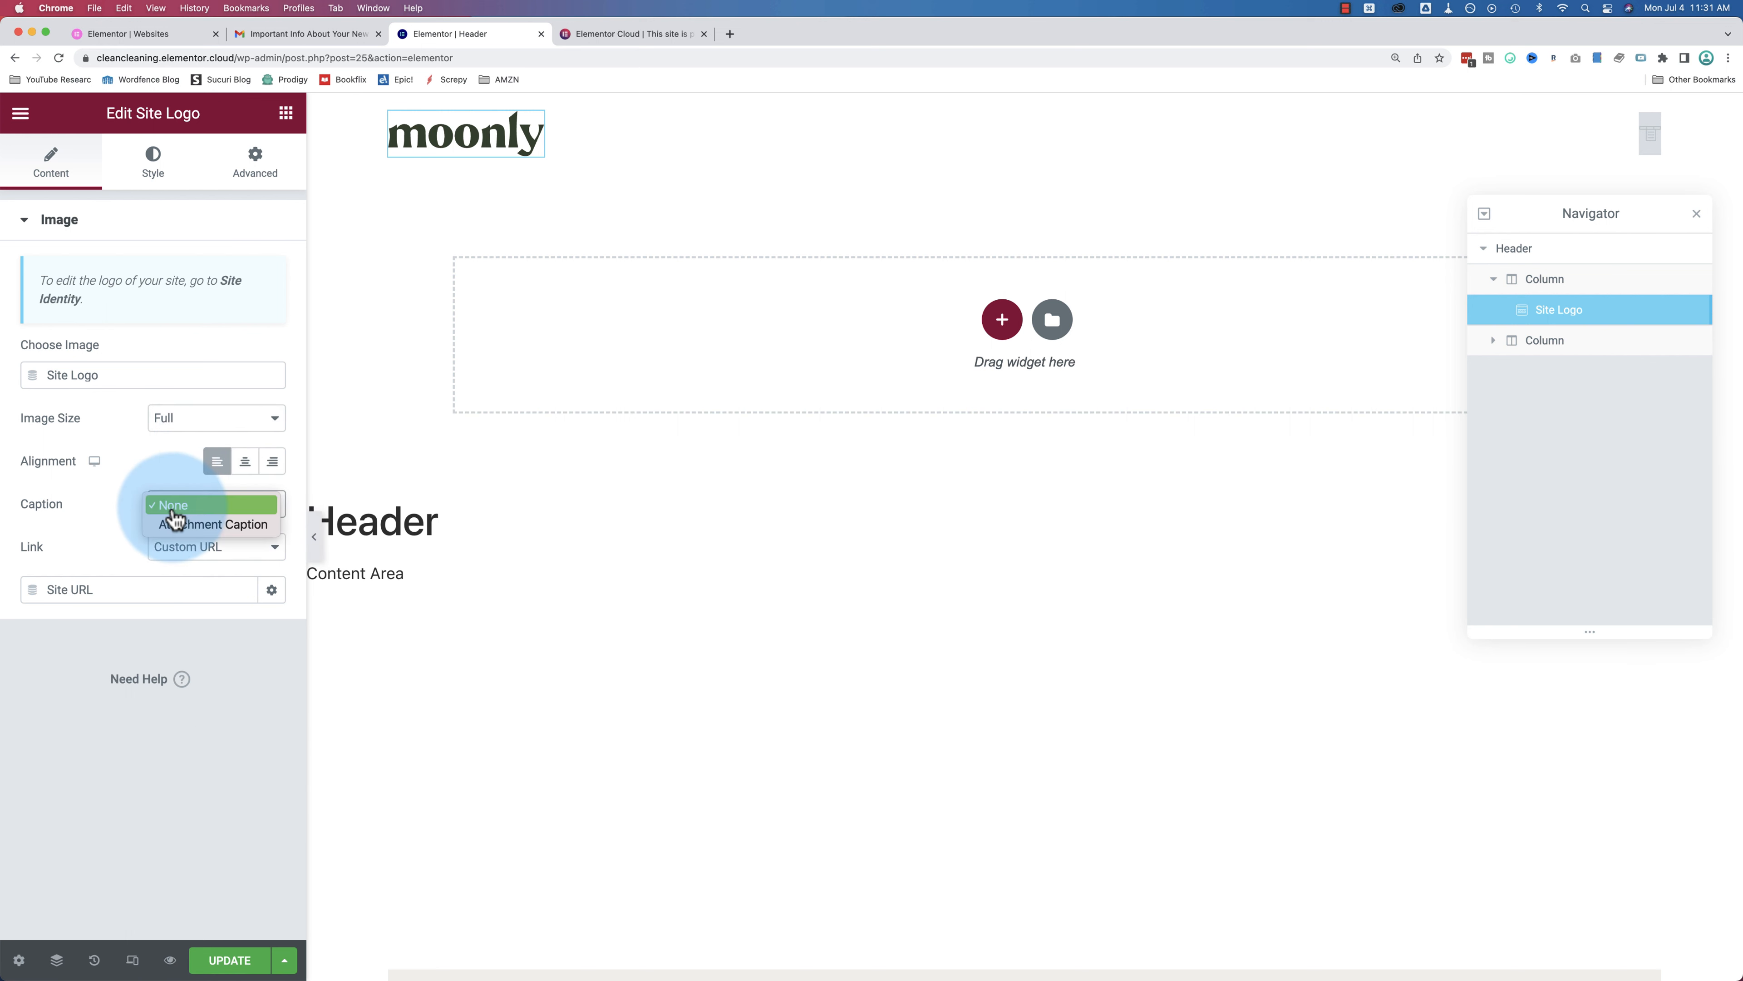
{"action": "left_click", "coordinate": [105, 543]}
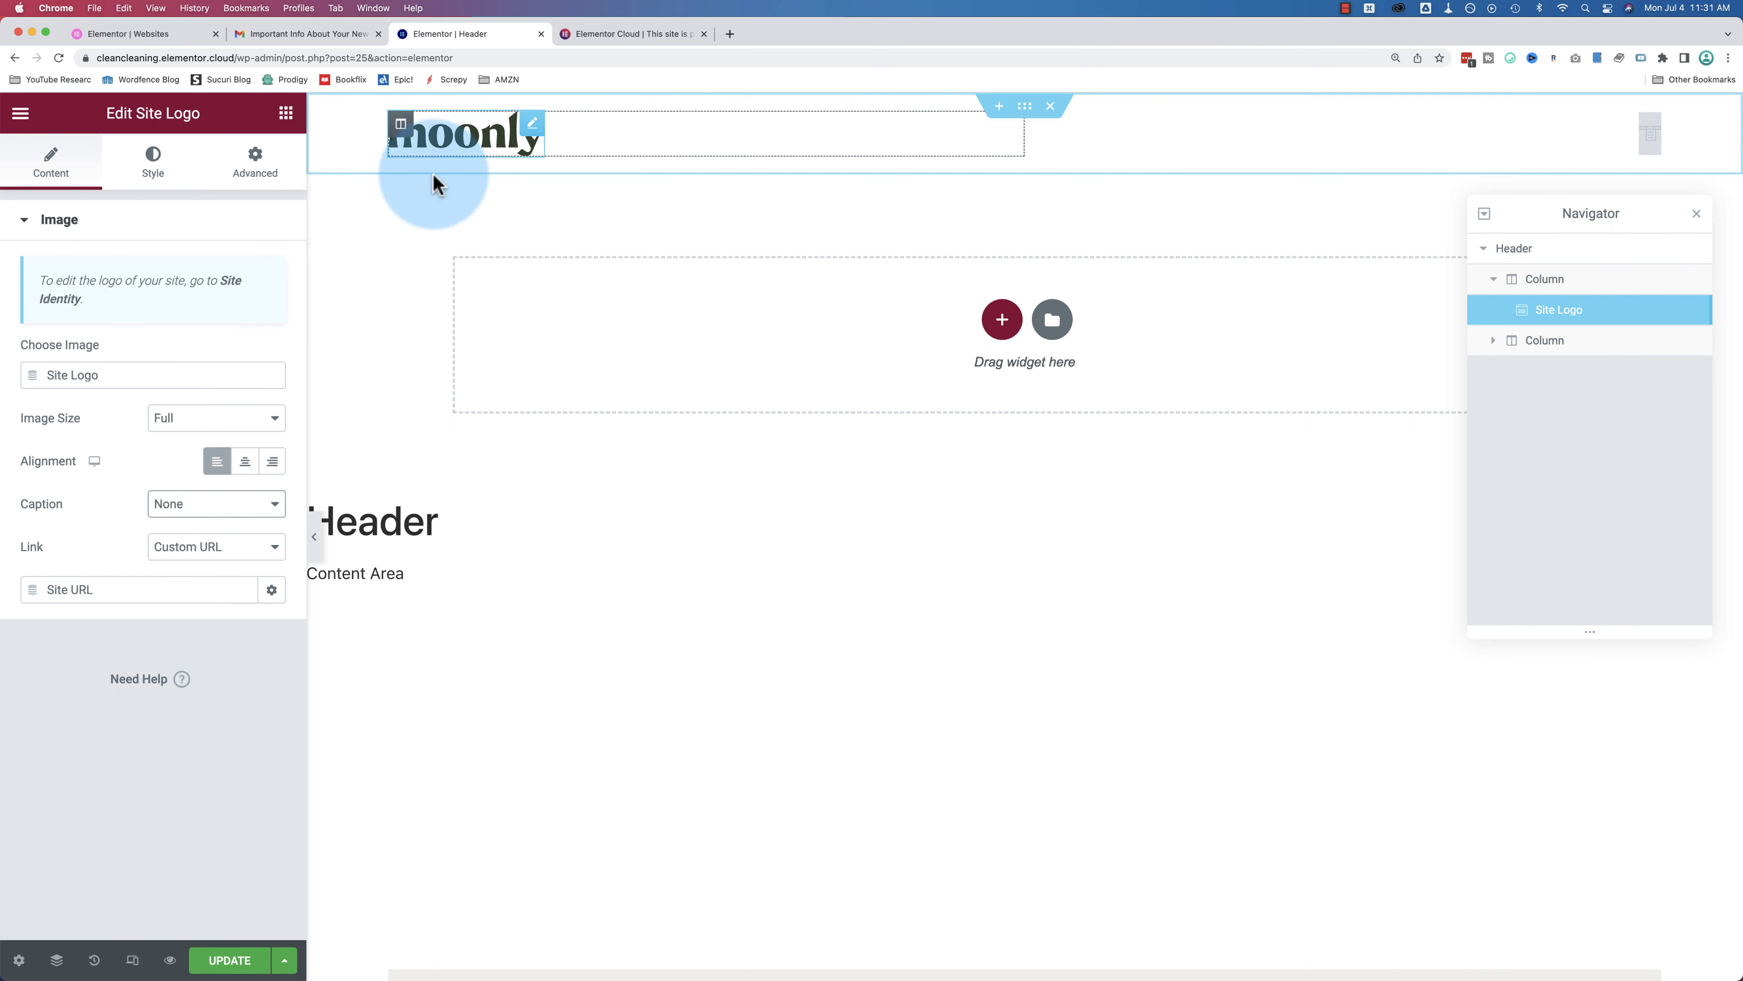
{"action": "left_click", "coordinate": [203, 559]}
{"action": "left_click", "coordinate": [203, 550]}
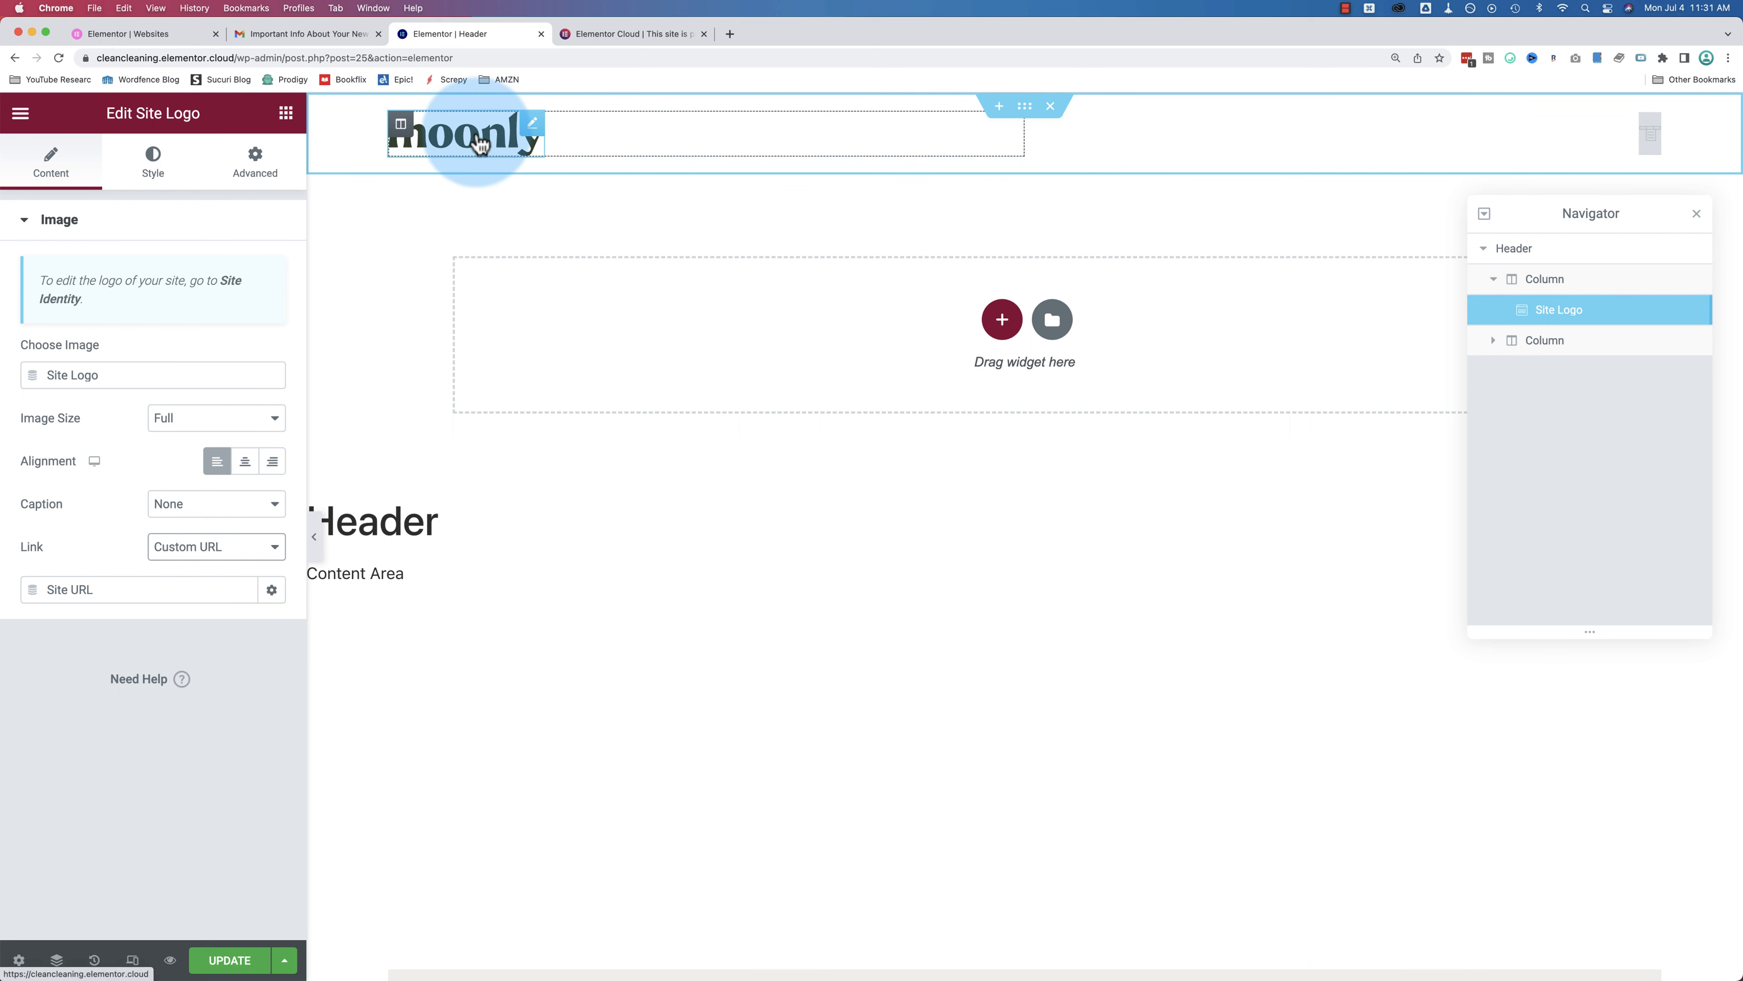
{"action": "left_click", "coordinate": [95, 463]}
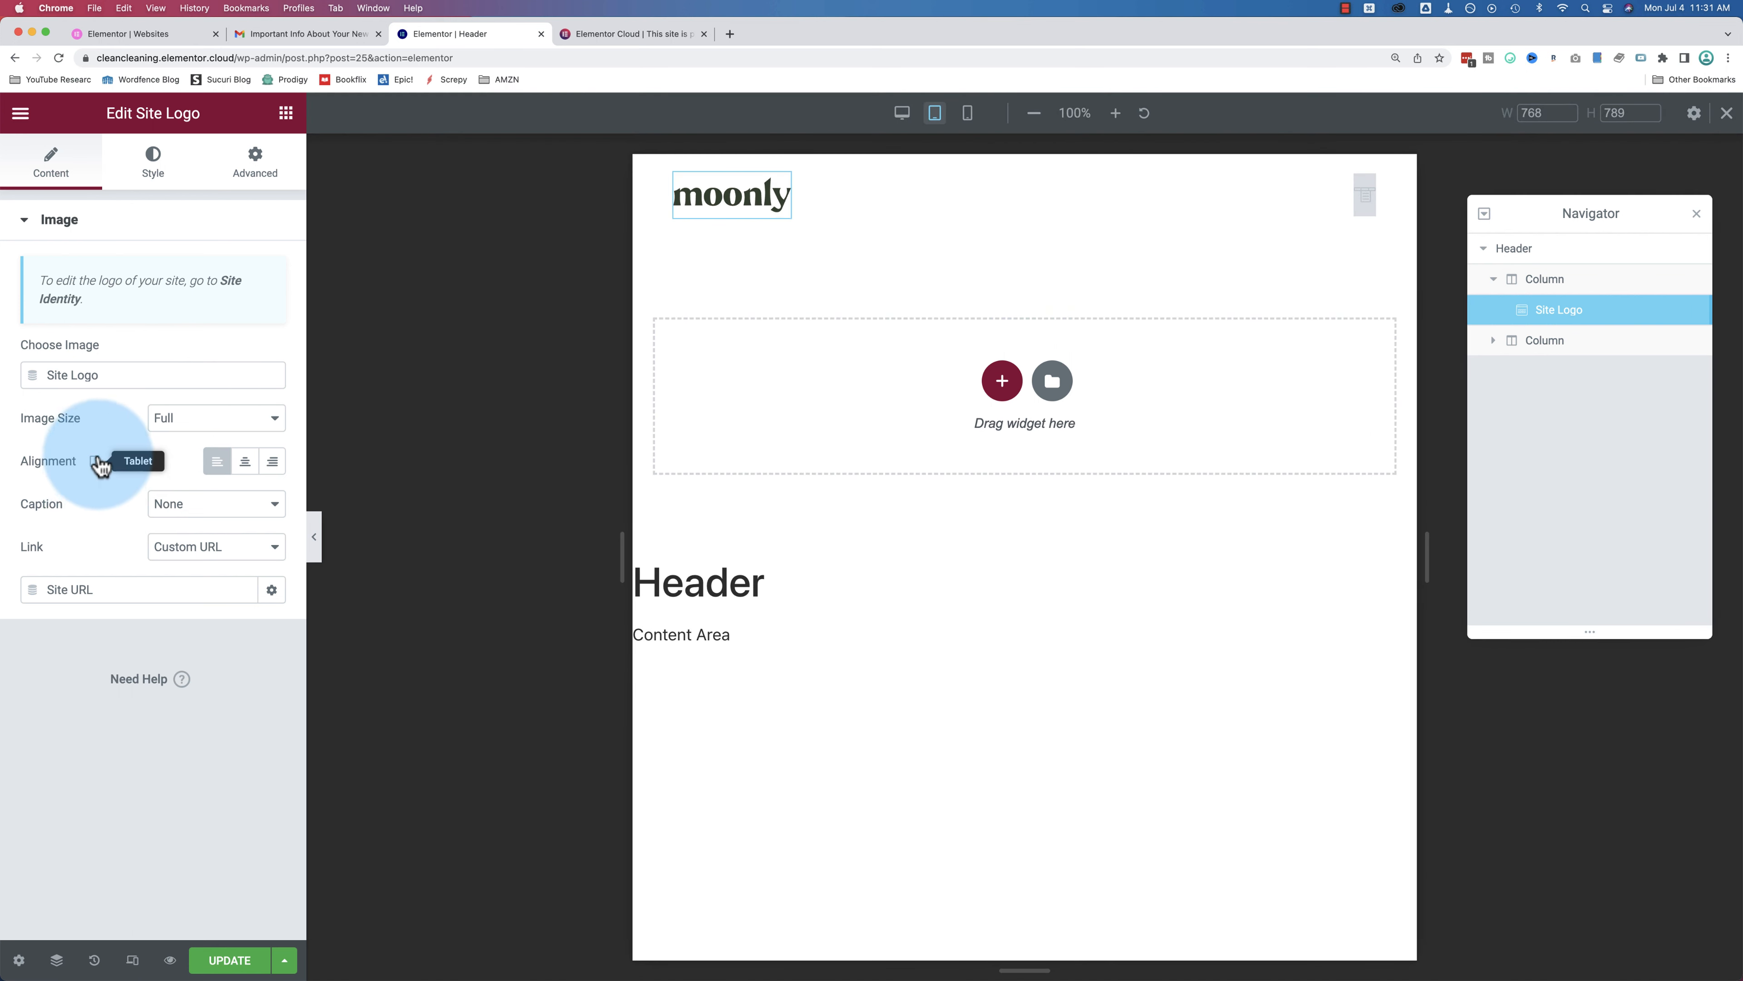
Step: Preview the header at mobile, tablet, then desktop width, and show the Site Logo's Style tab
{"action": "left_click", "coordinate": [95, 462]}
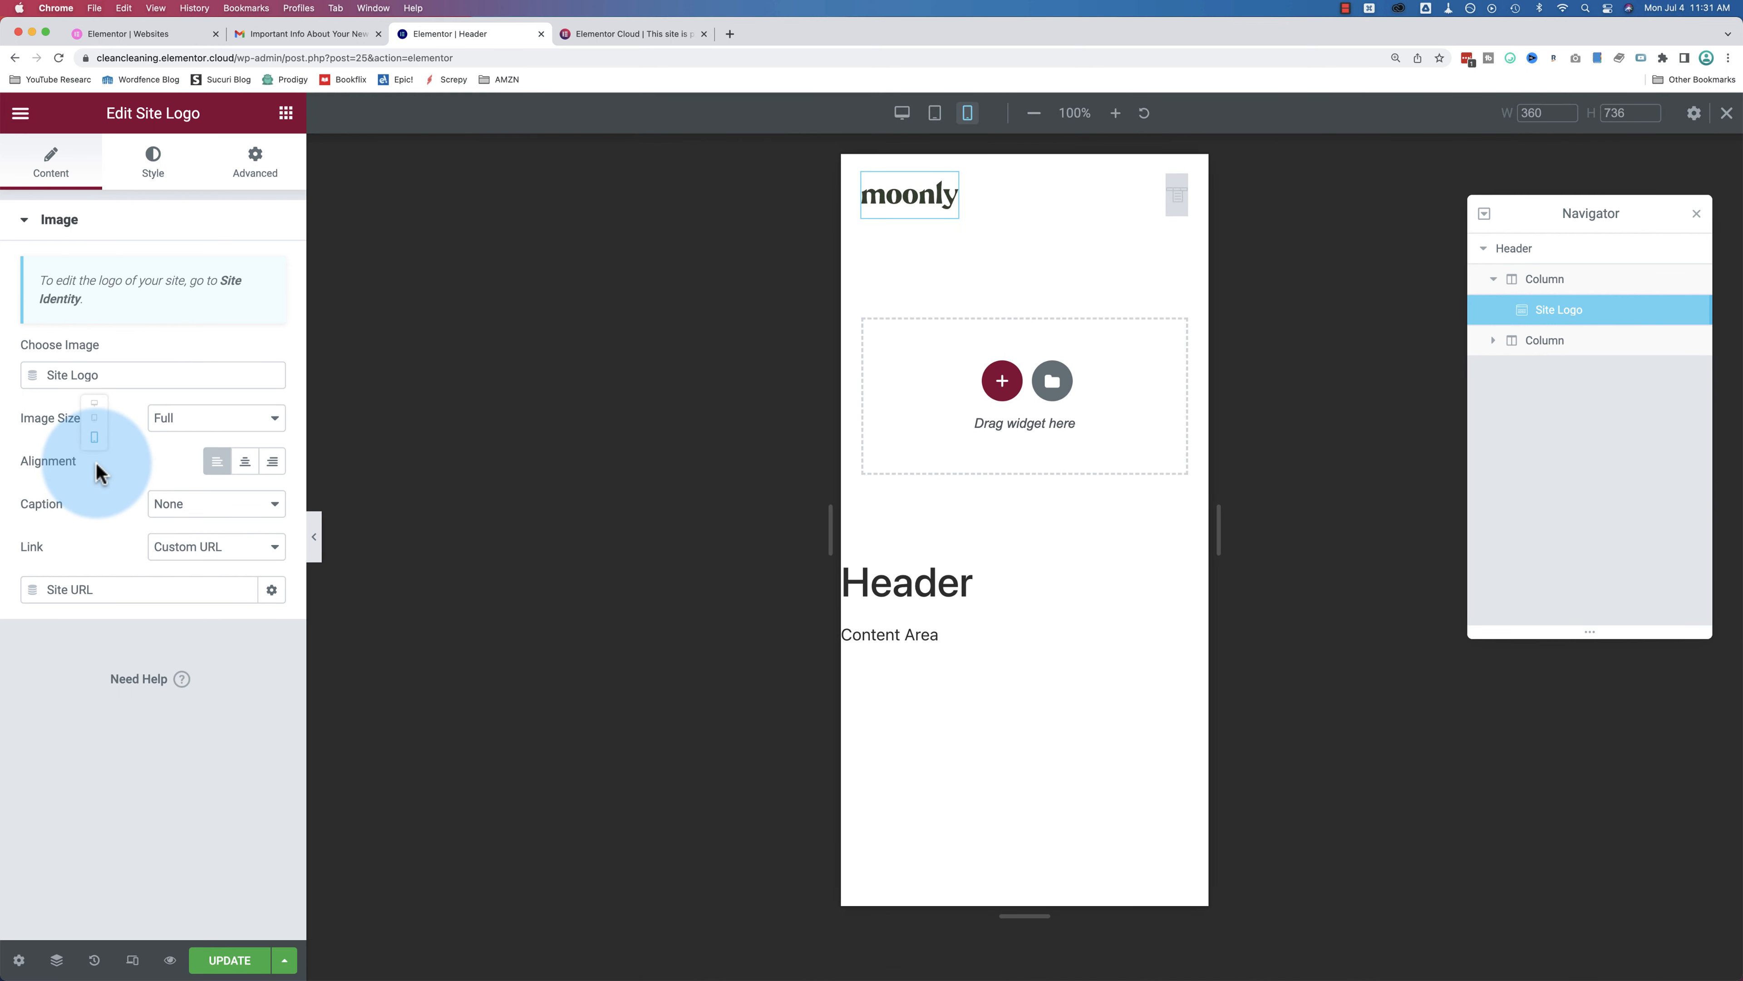
{"action": "mouse_move", "coordinate": [97, 458]}
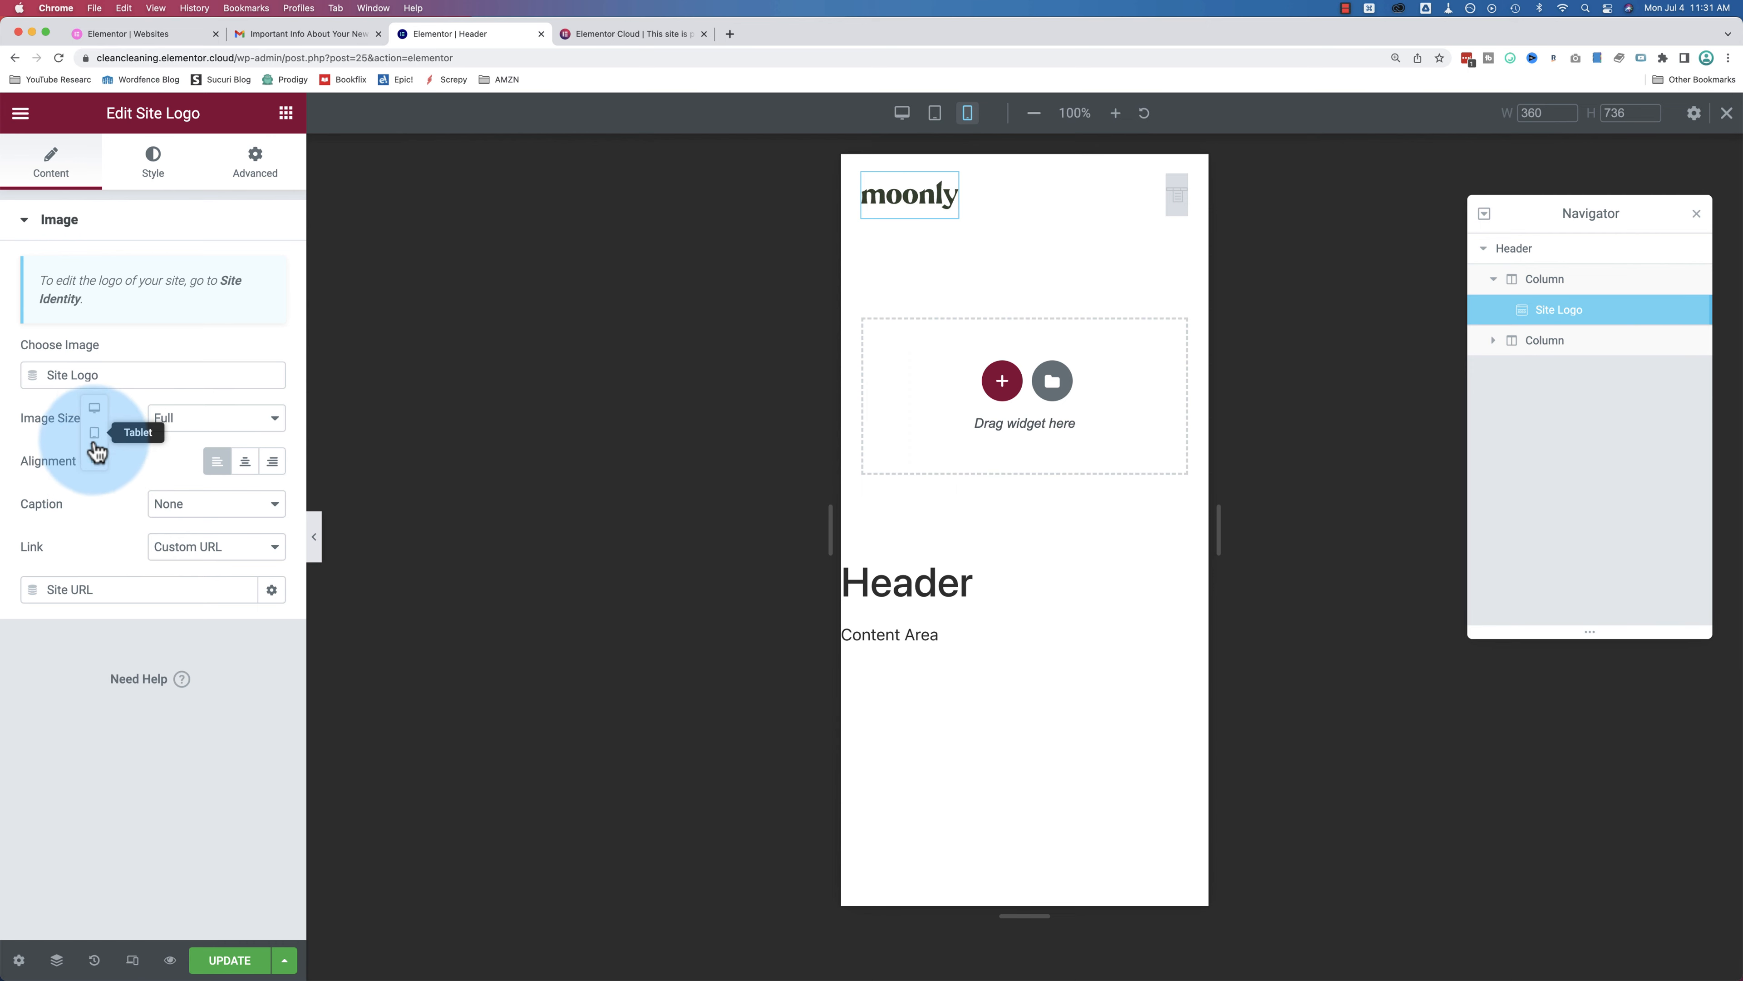
{"action": "left_click", "coordinate": [94, 429]}
{"action": "left_click", "coordinate": [94, 432]}
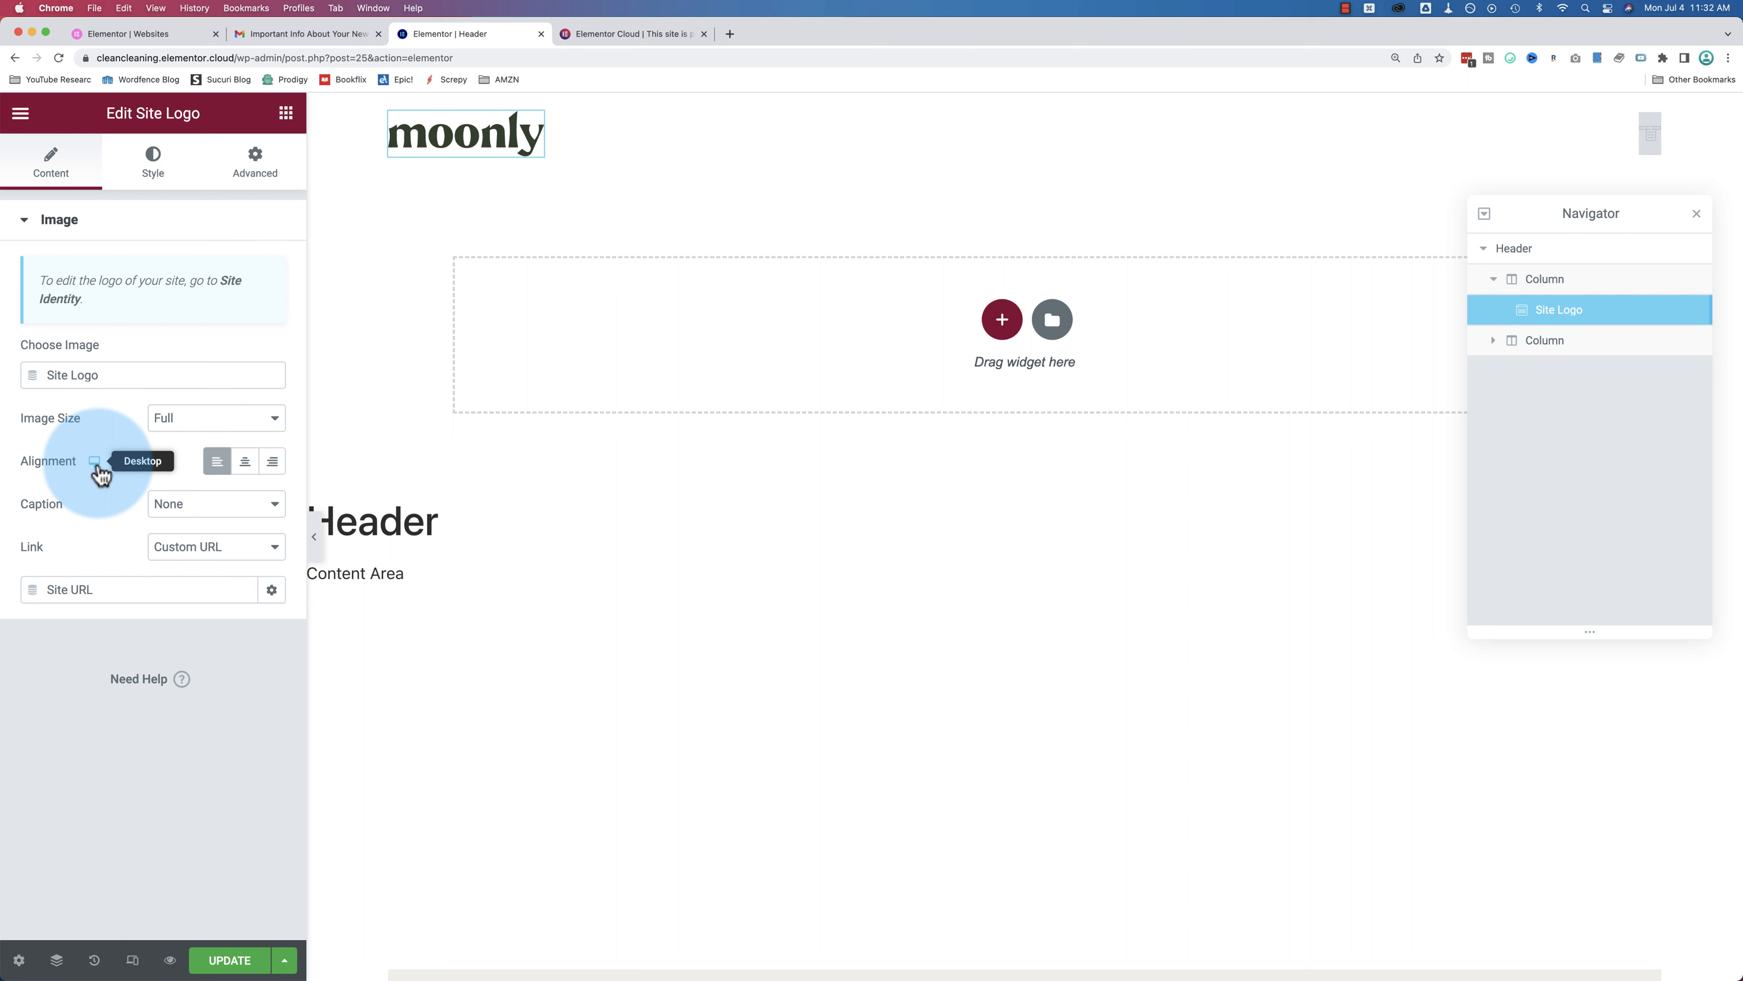
{"action": "left_click", "coordinate": [274, 175]}
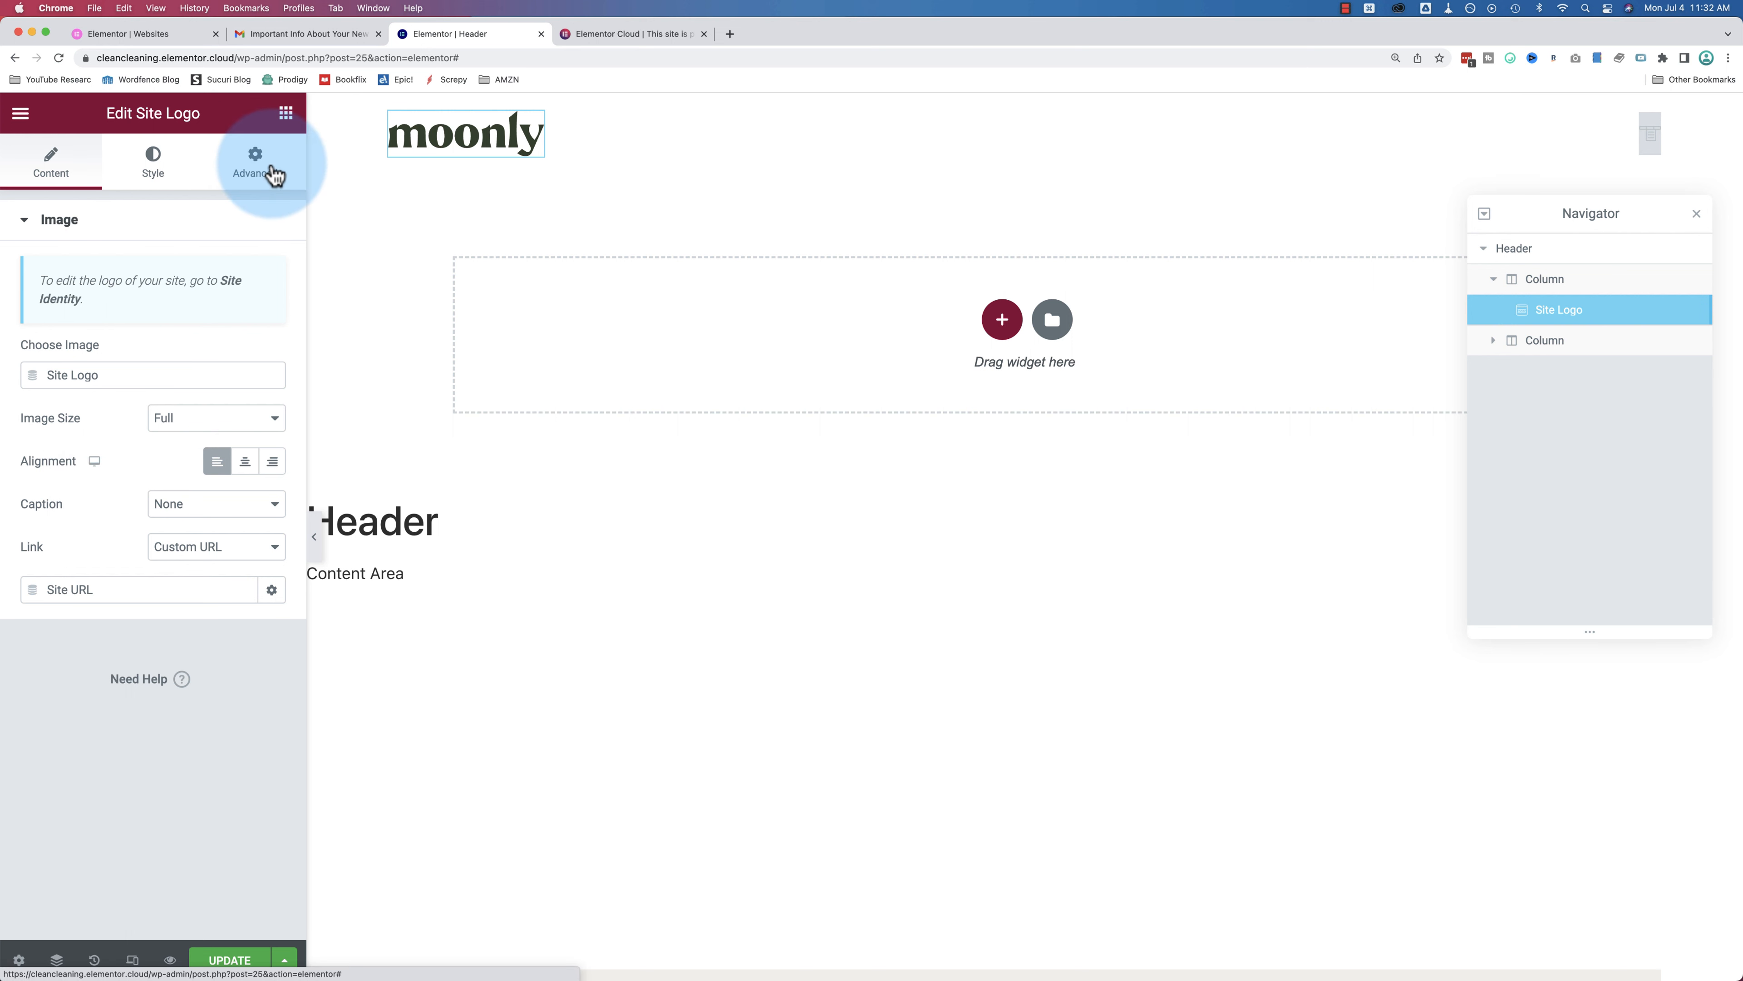
{"action": "left_click", "coordinate": [155, 171]}
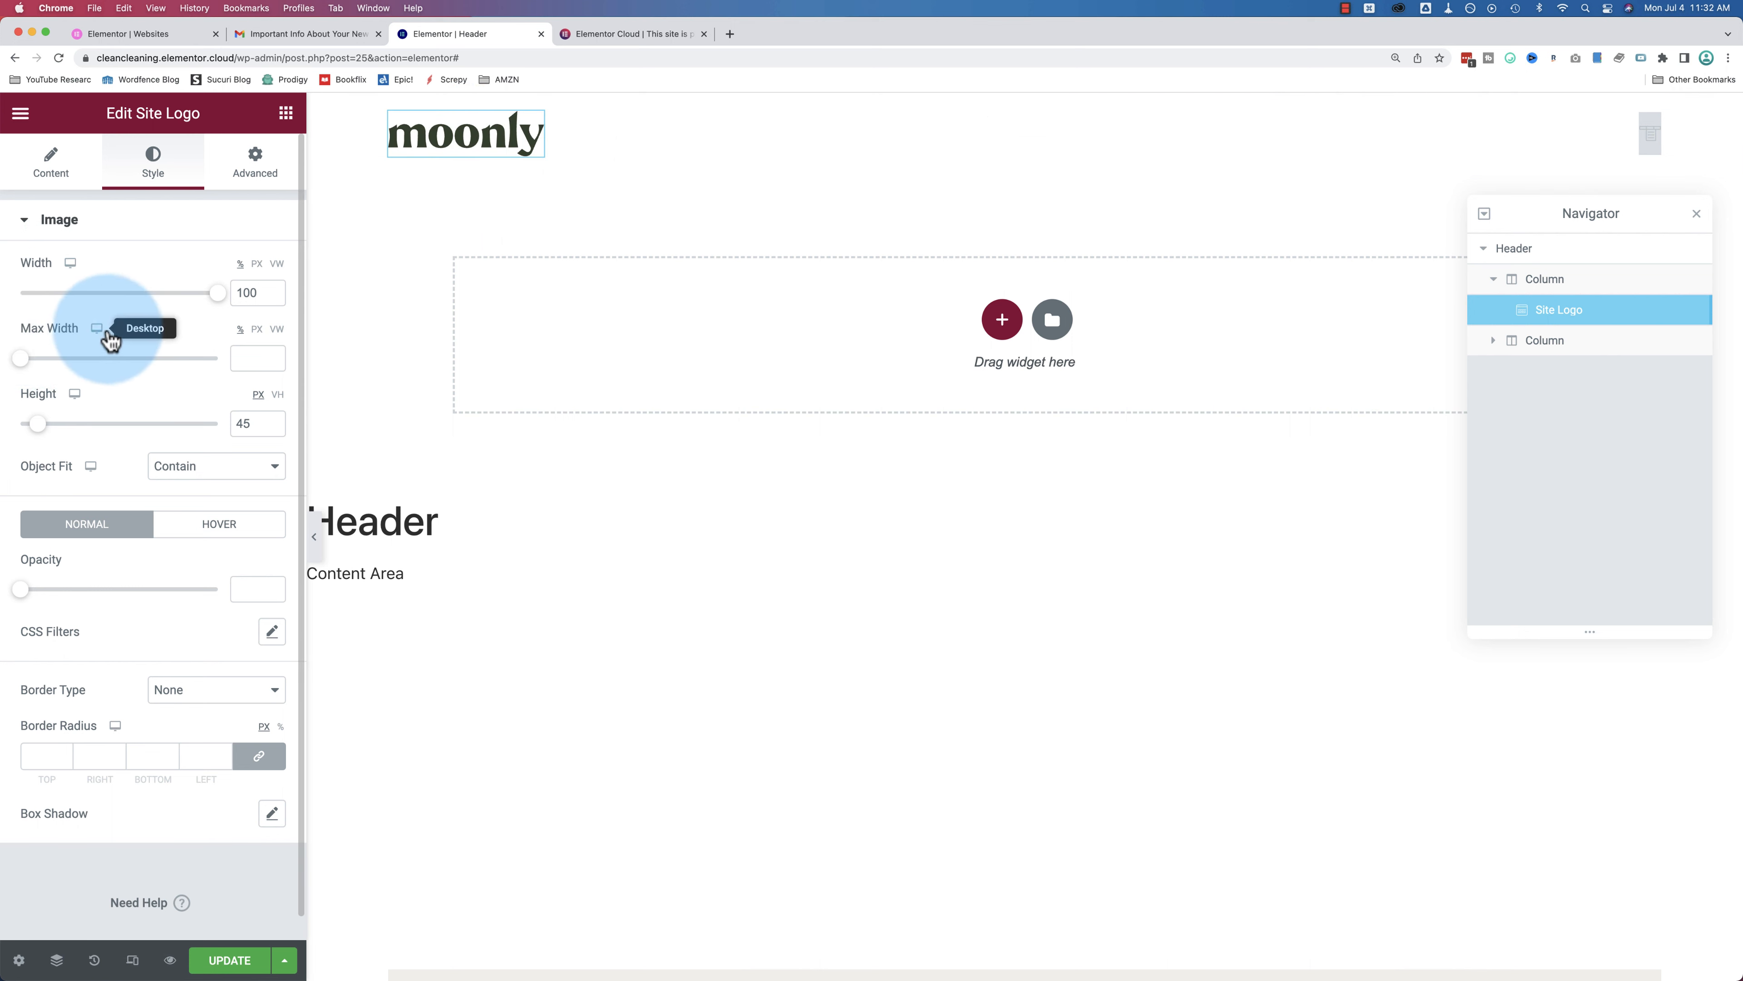
{"action": "left_click", "coordinate": [220, 487]}
{"action": "left_click", "coordinate": [185, 512]}
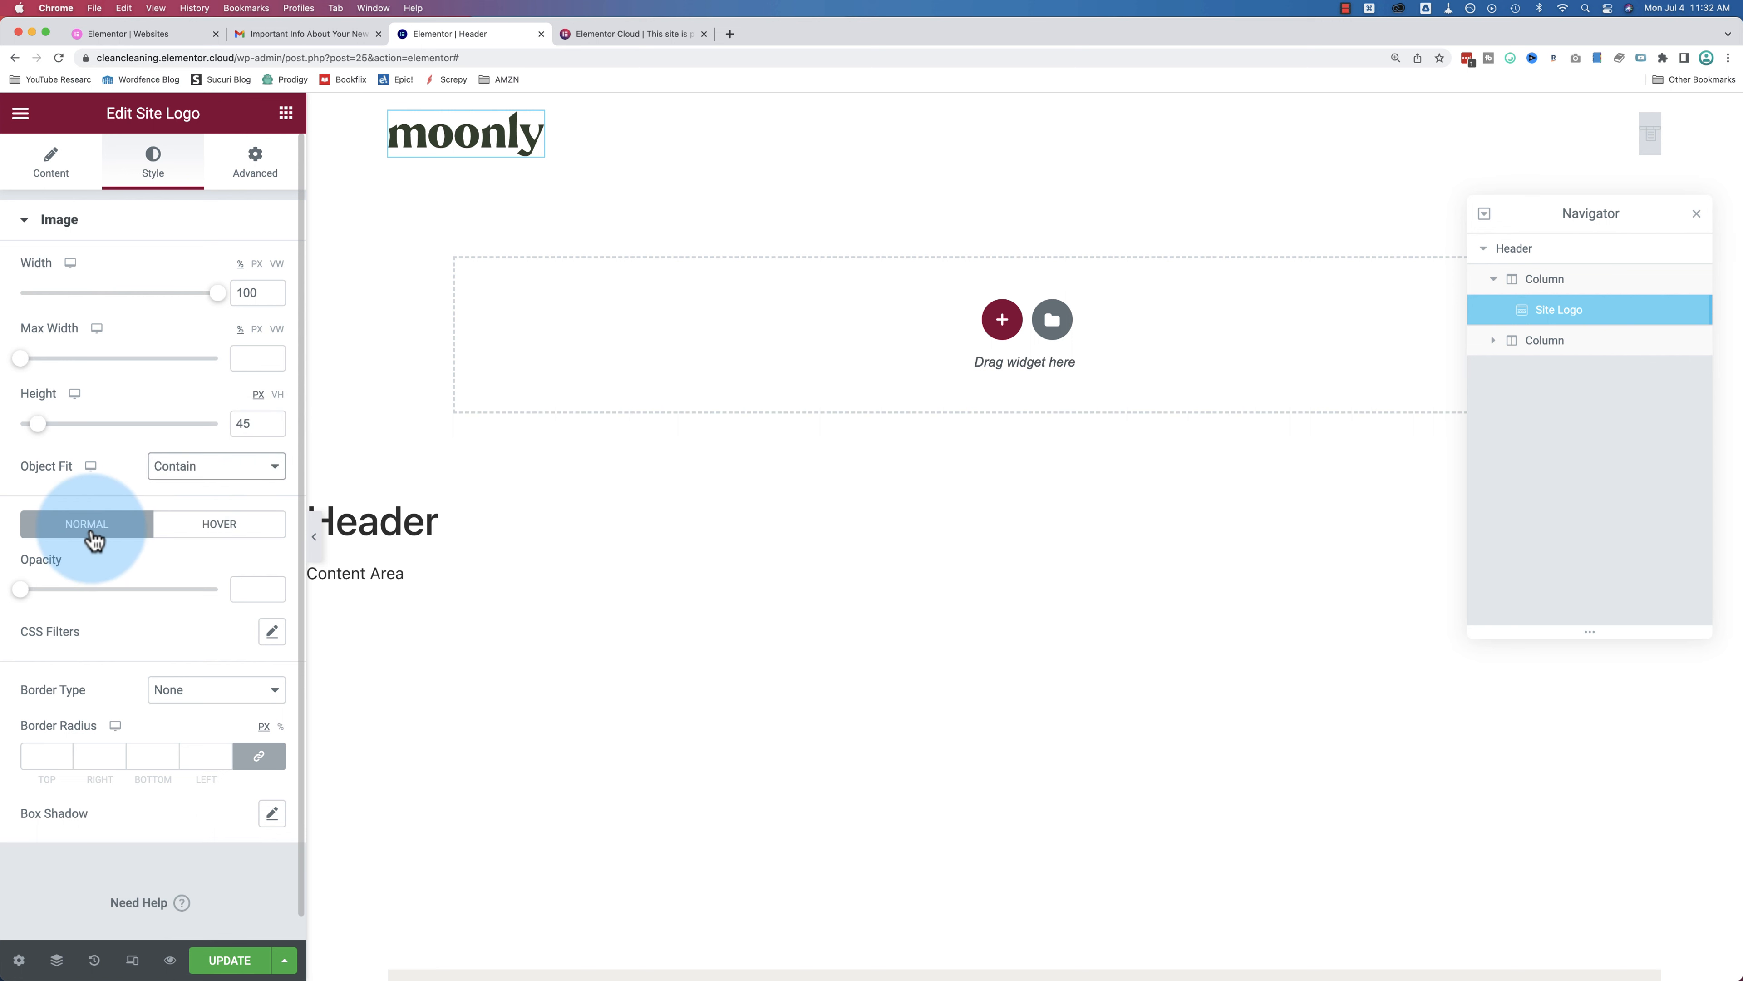
{"action": "left_click", "coordinate": [195, 541]}
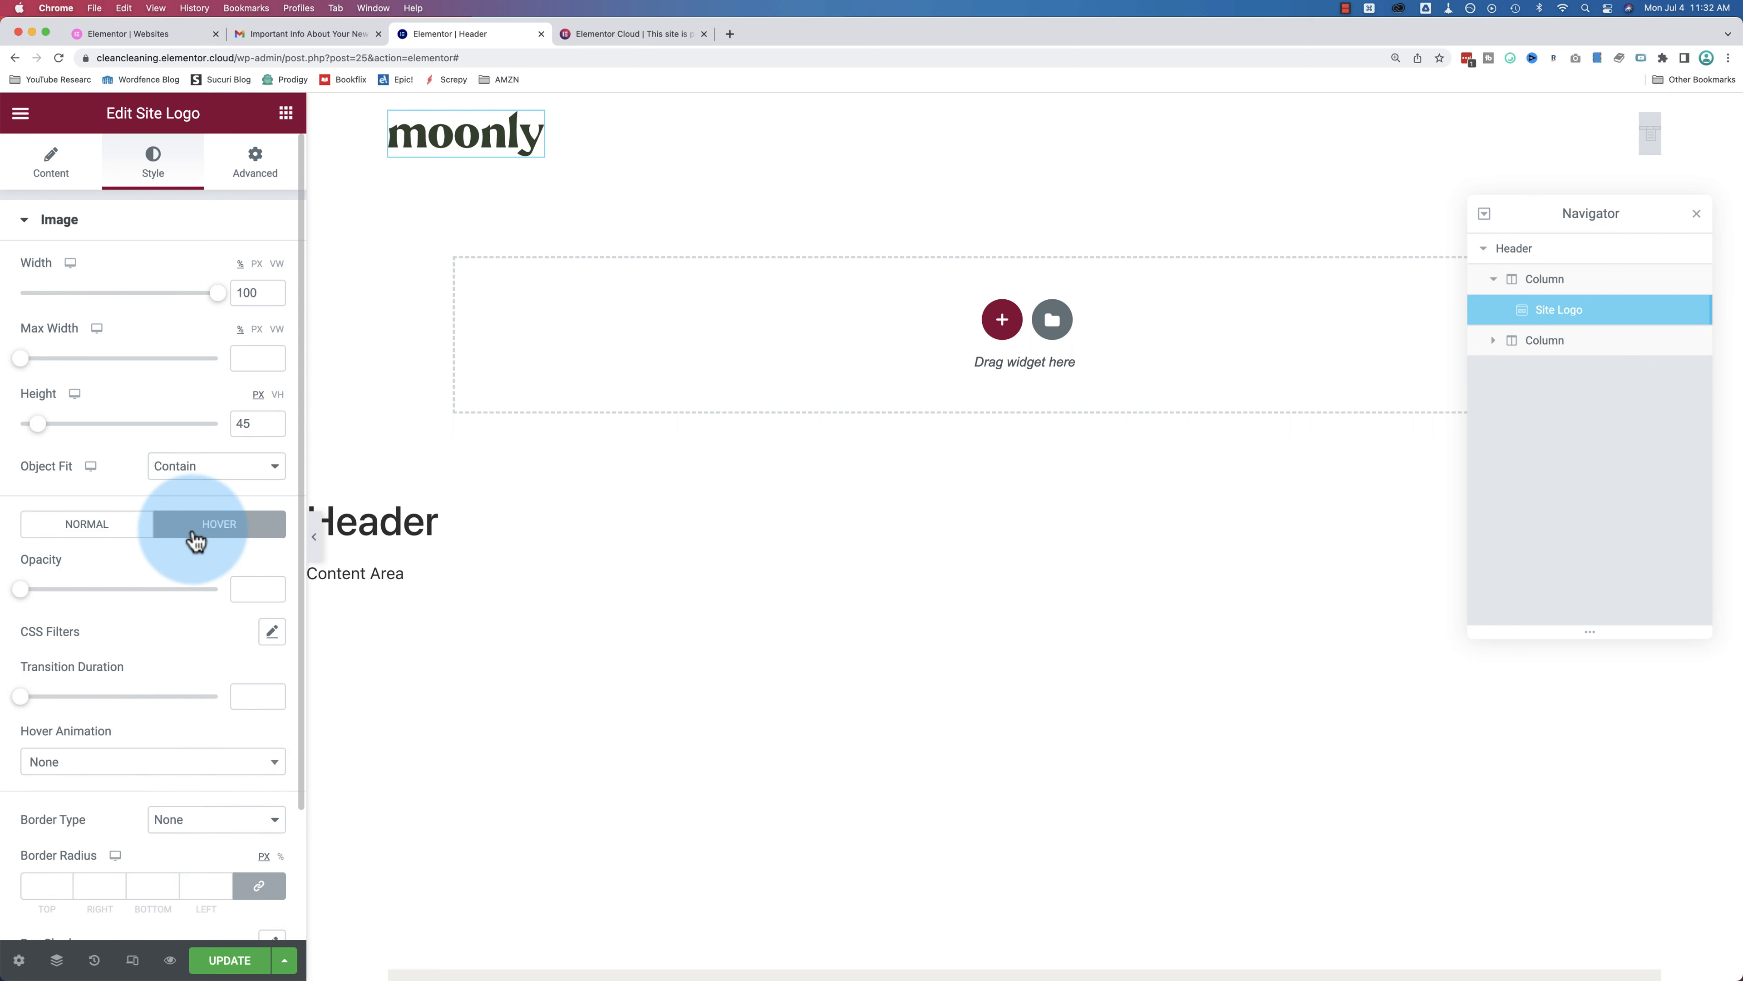
{"action": "mouse_move", "coordinate": [35, 592]}
{"action": "left_mouse_down"}
{"action": "mouse_move", "coordinate": [106, 595]}
{"action": "mouse_move", "coordinate": [67, 590]}
{"action": "left_mouse_up"}
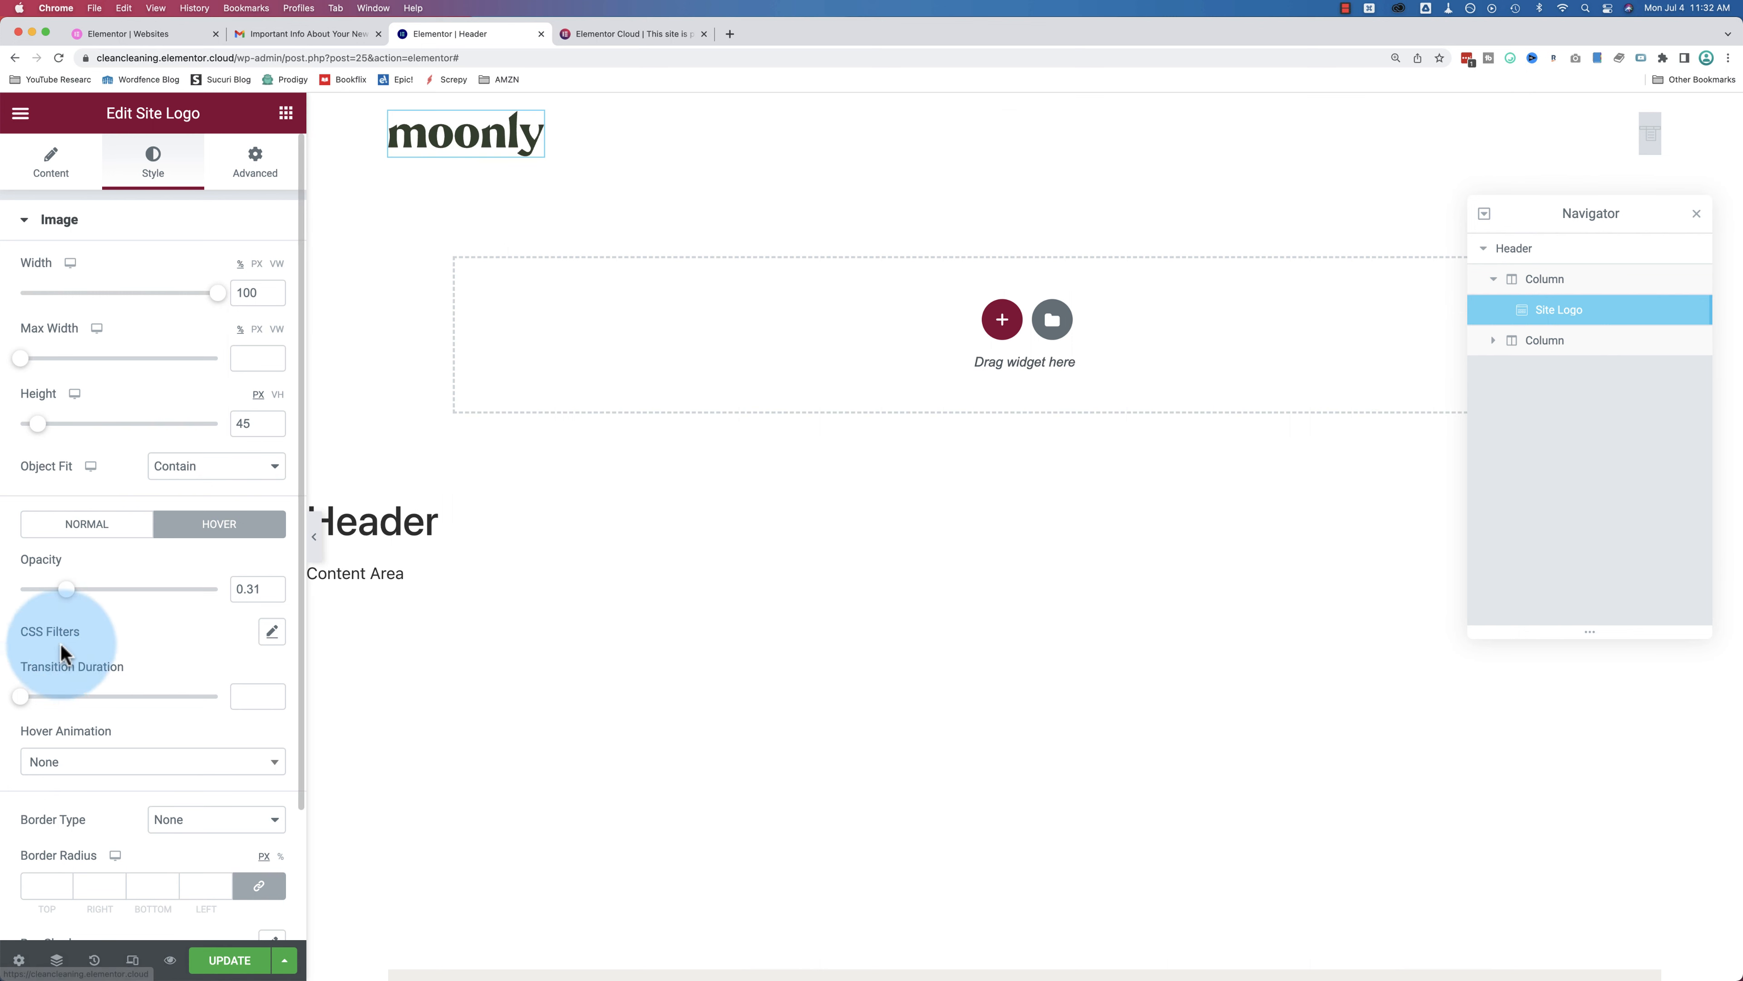
{"action": "left_click_drag", "start_coordinate": [264, 590], "coordinate": [225, 589]}
{"action": "key", "text": "BackSpace"}
{"action": "left_click", "coordinate": [202, 558]}
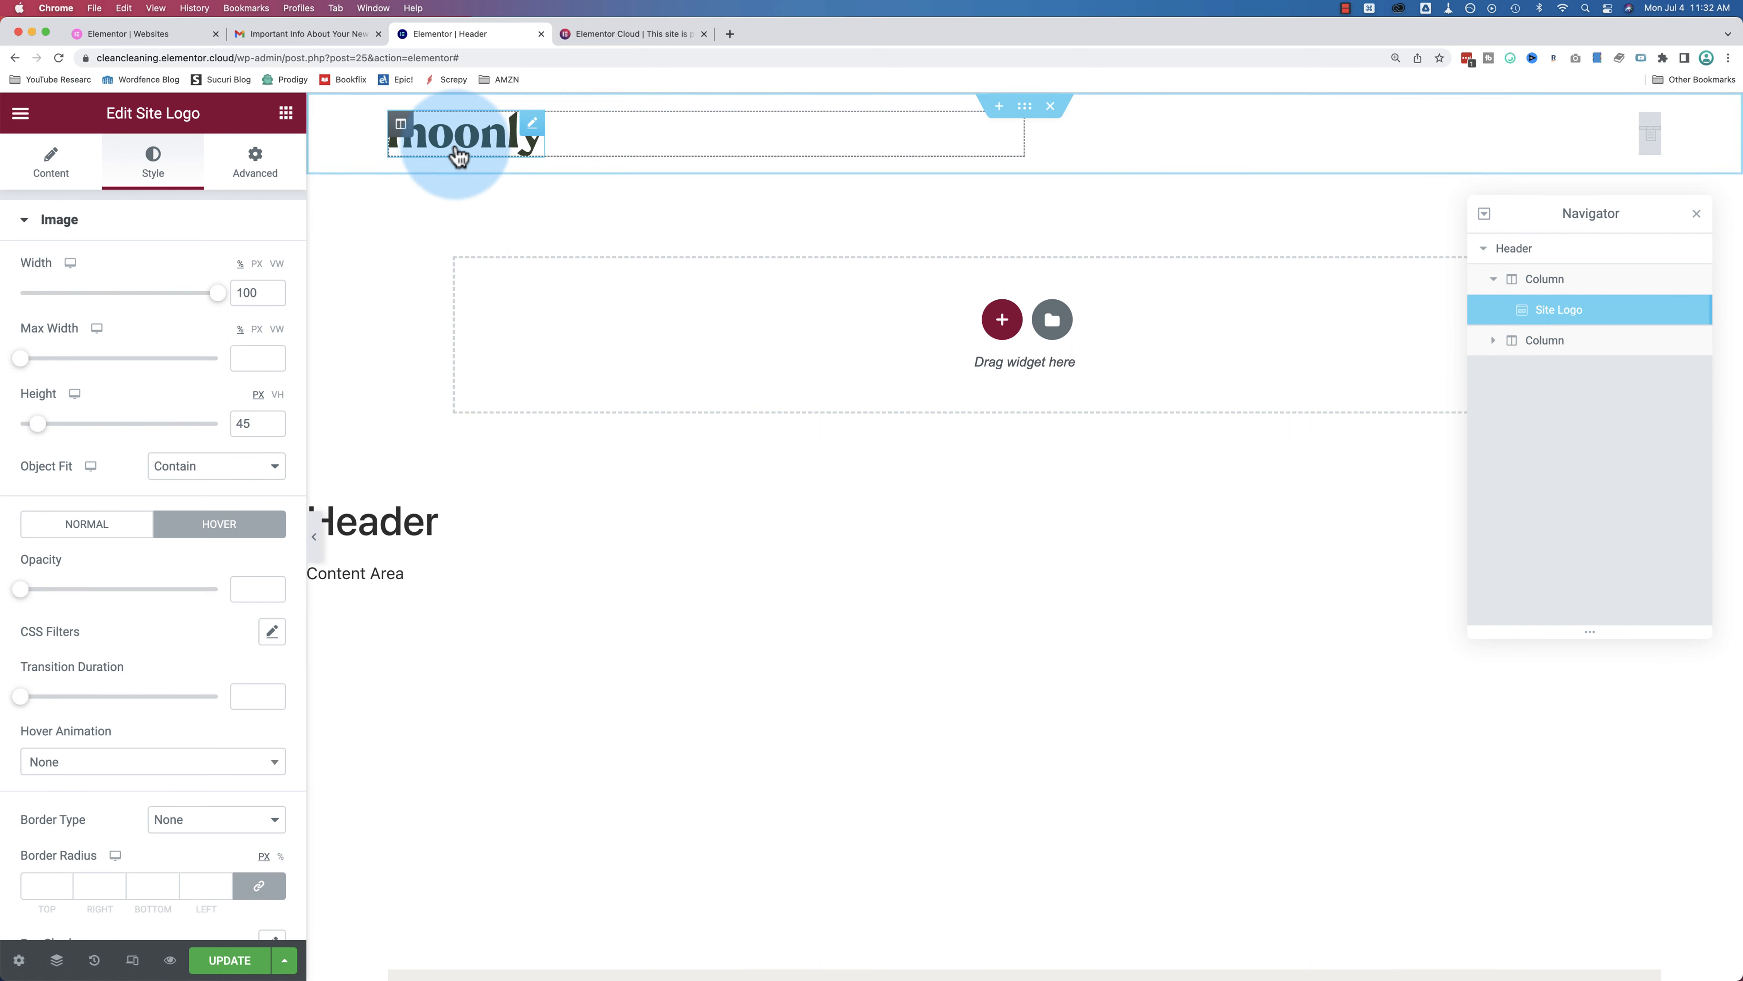
{"action": "left_click", "coordinate": [114, 525]}
{"action": "scroll", "coordinate": [128, 588], "scroll_direction": "down", "scroll_amount": 1}
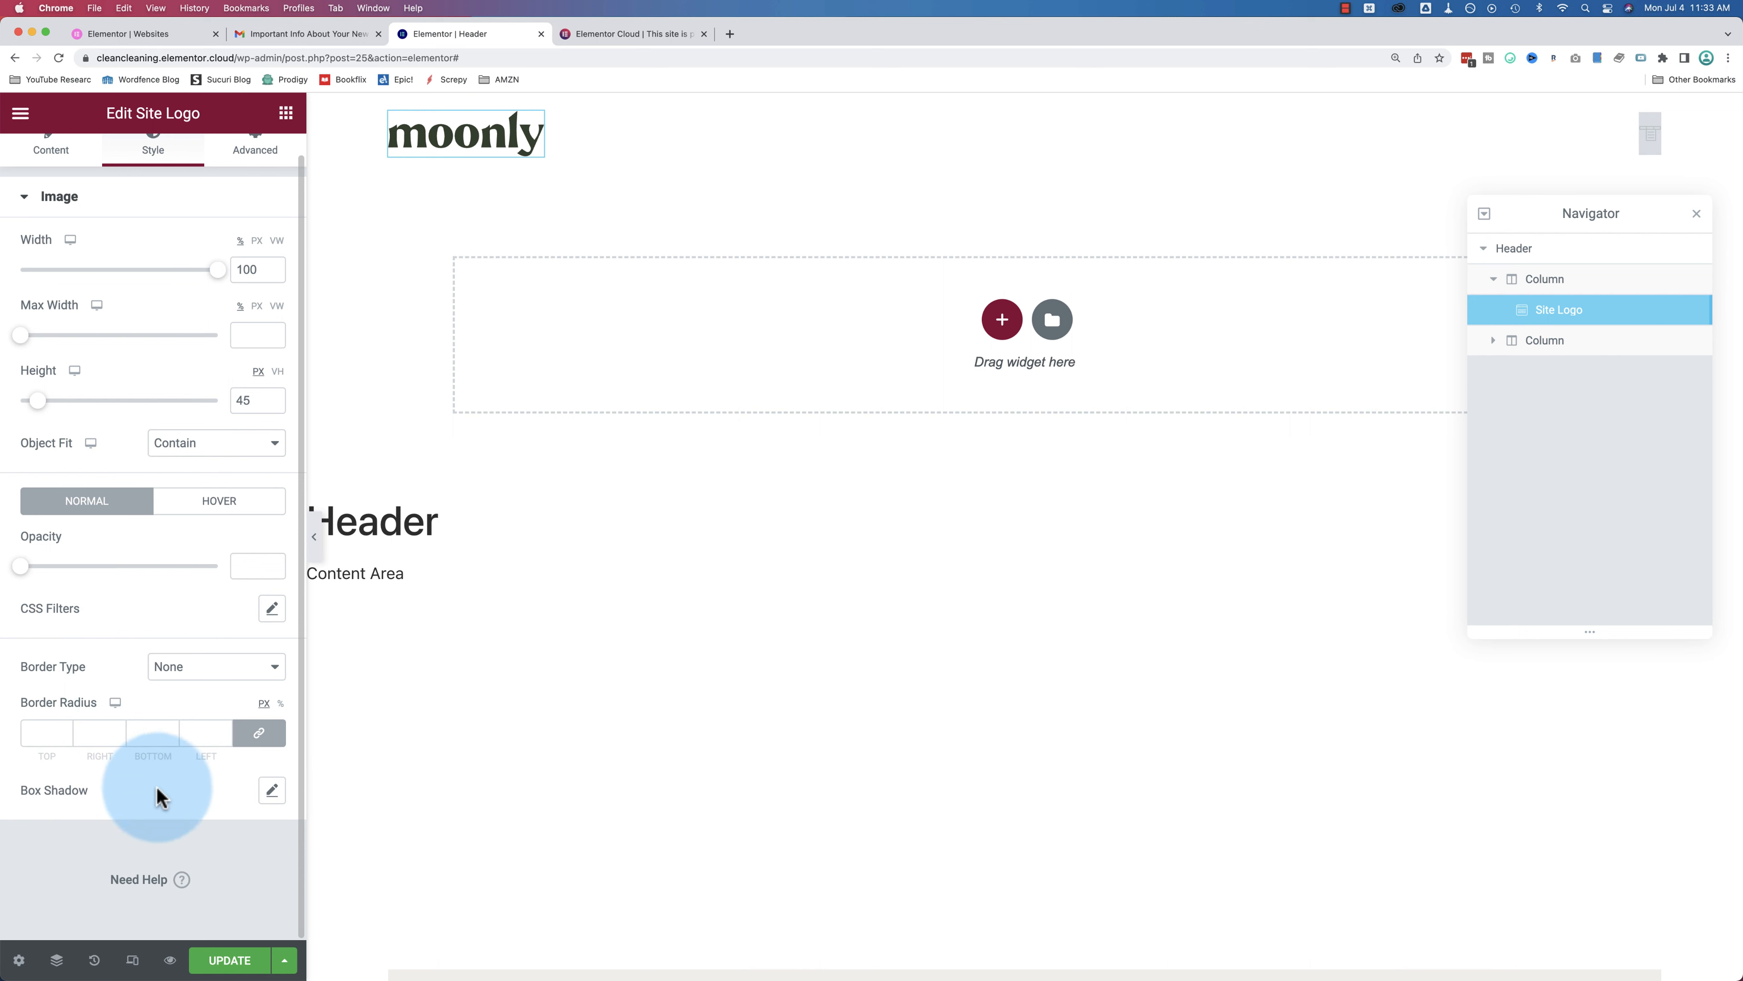
{"action": "left_click", "coordinate": [206, 507]}
{"action": "scroll", "coordinate": [156, 653], "scroll_direction": "down", "scroll_amount": 4}
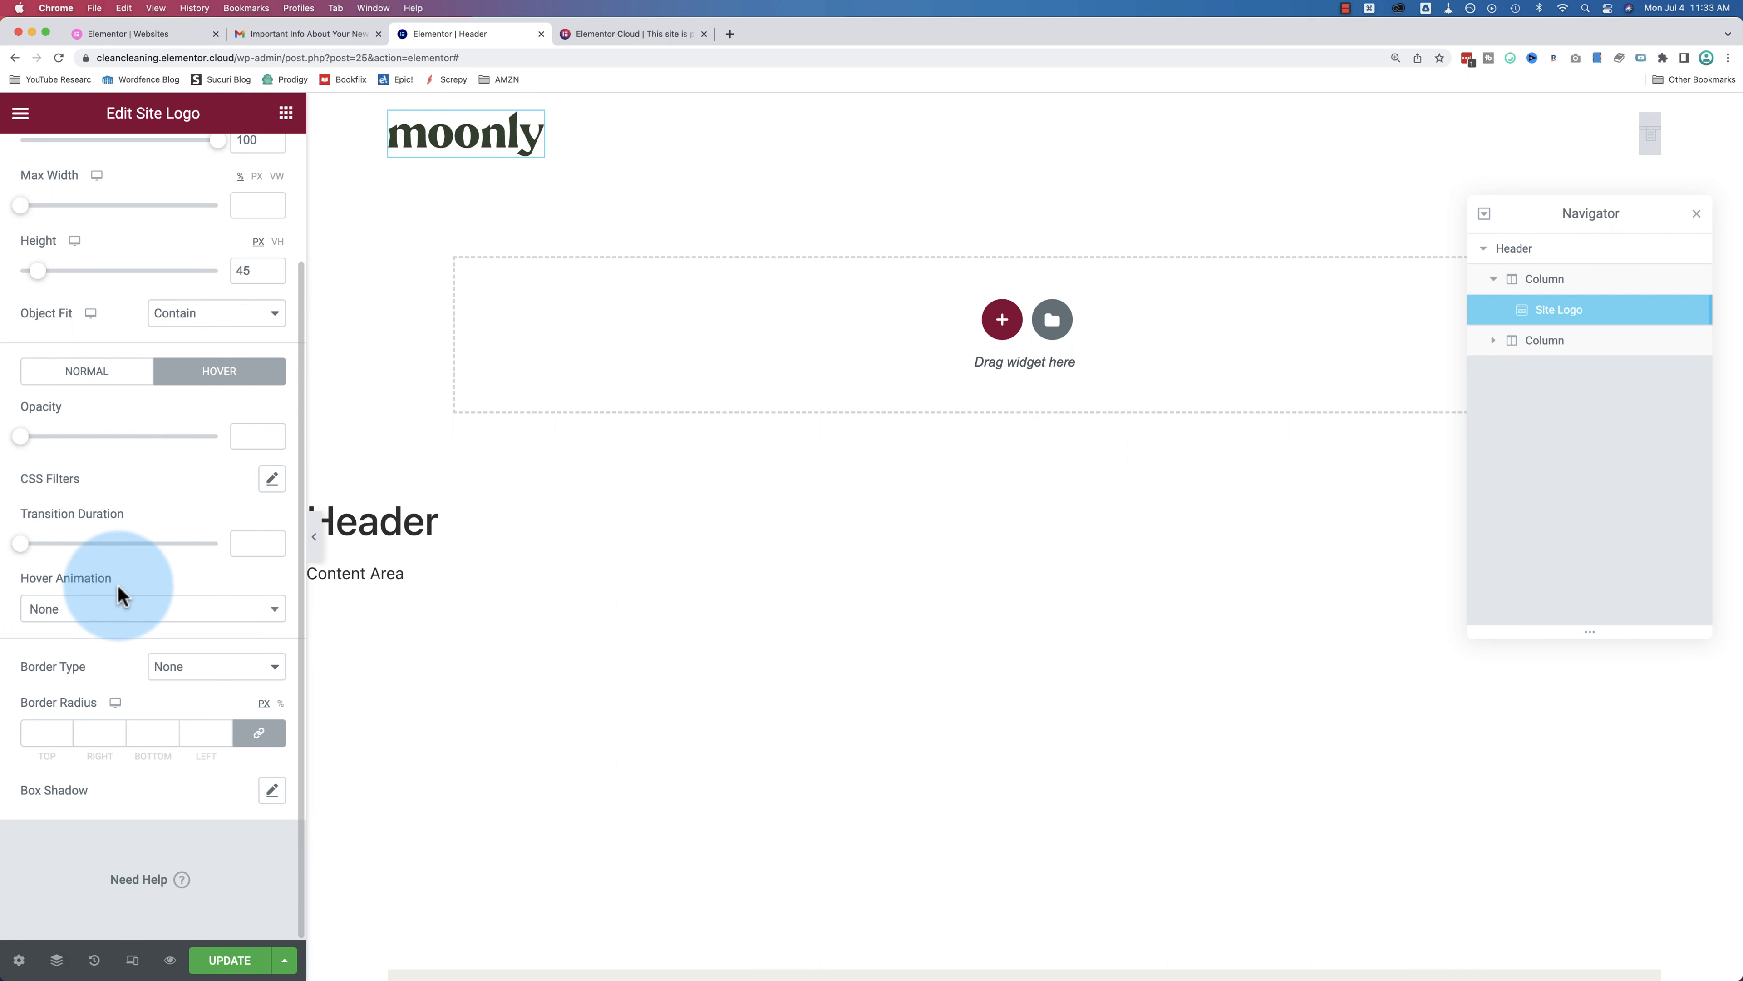
{"action": "left_click", "coordinate": [107, 385]}
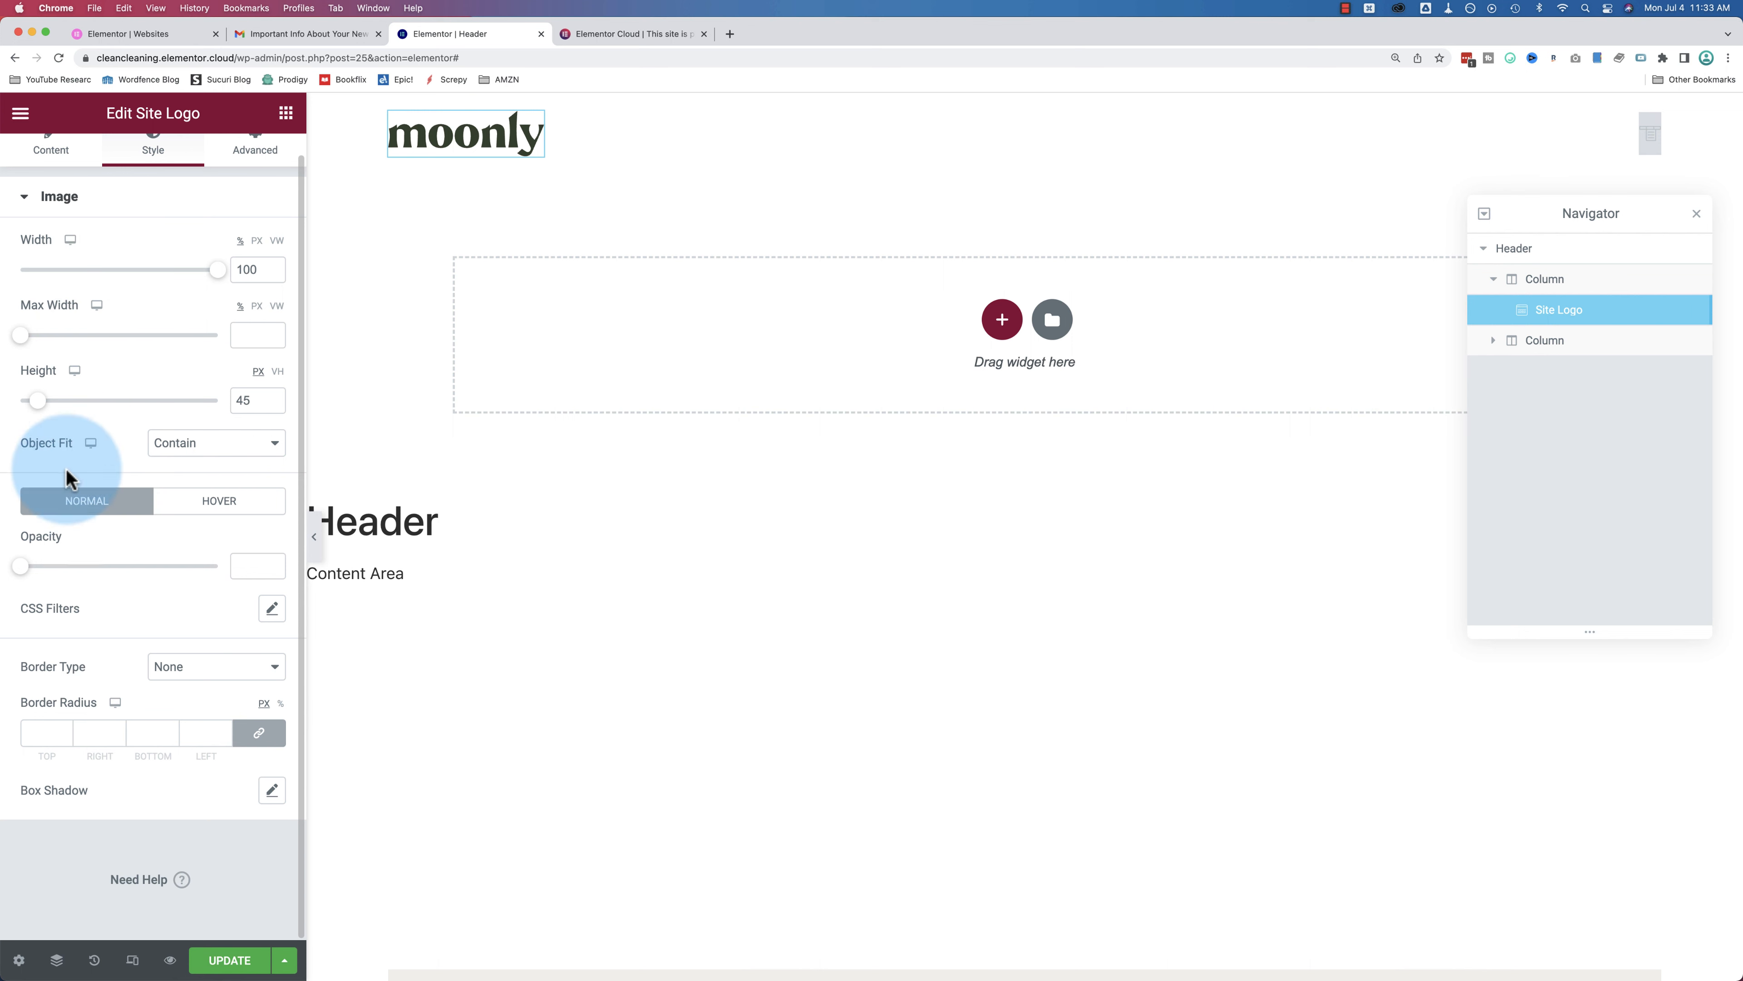
{"action": "scroll", "coordinate": [120, 429], "scroll_direction": "up", "scroll_amount": 1}
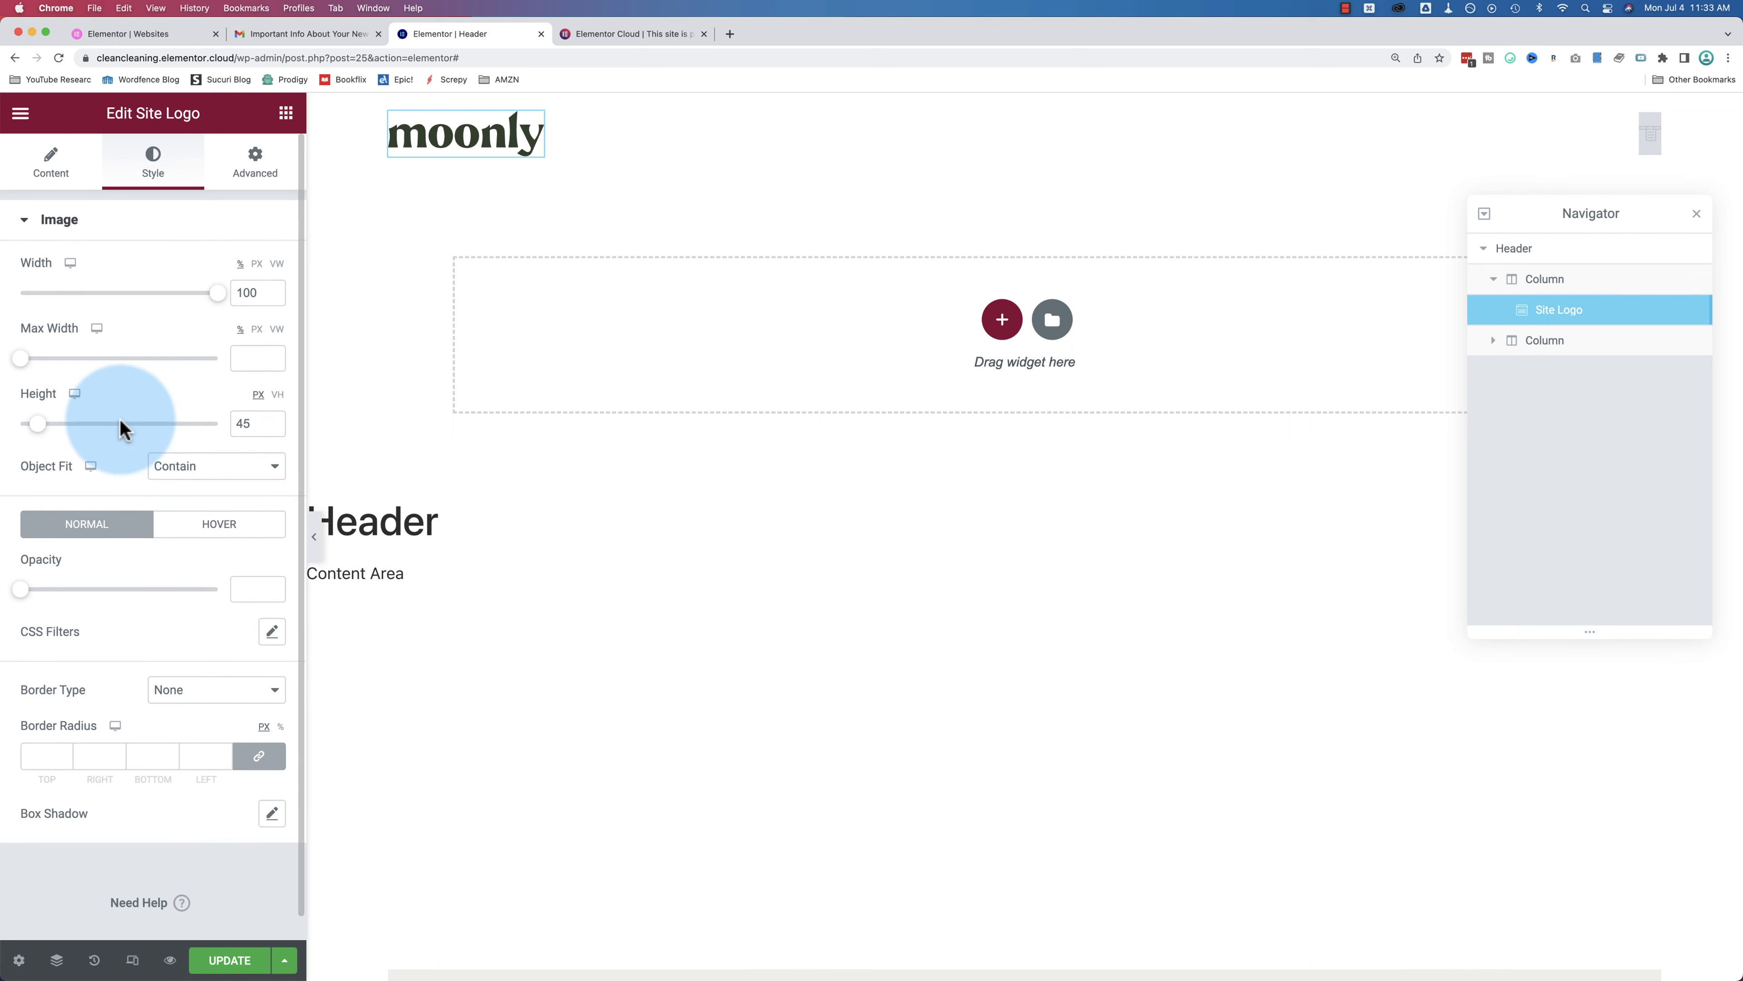
{"action": "left_click", "coordinate": [255, 173]}
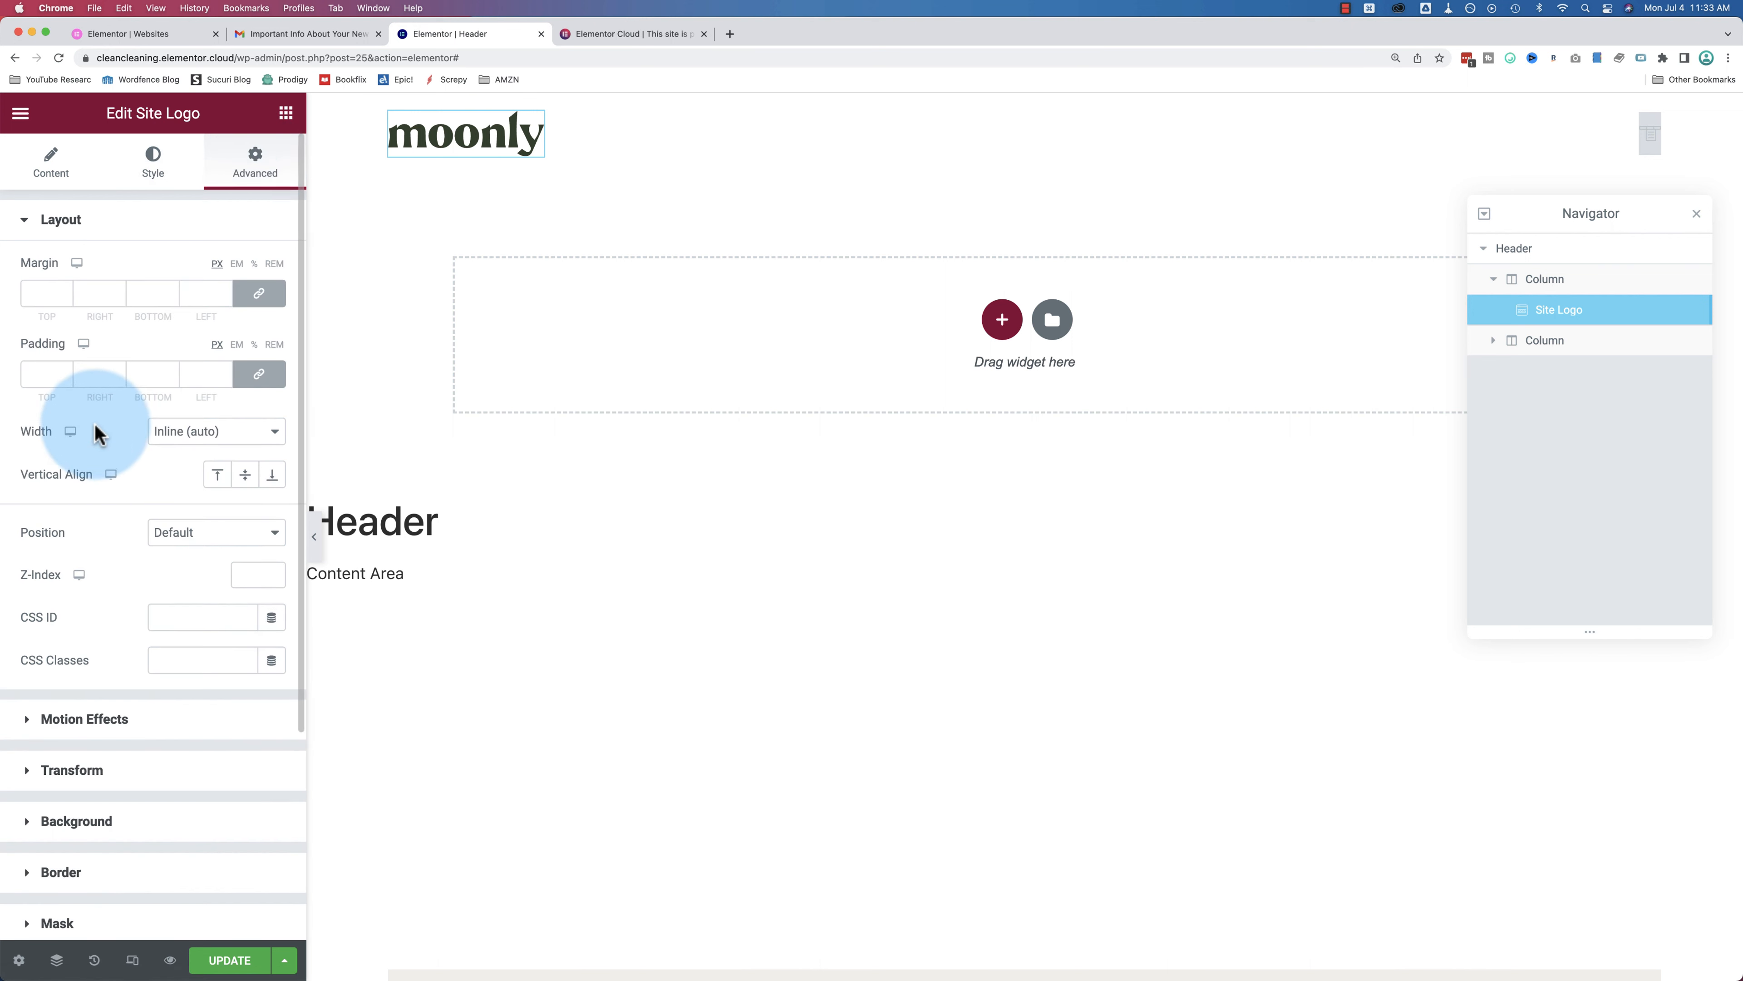
{"action": "scroll", "coordinate": [103, 429], "scroll_direction": "down", "scroll_amount": 2}
{"action": "scroll", "coordinate": [96, 432], "scroll_direction": "down", "scroll_amount": 4}
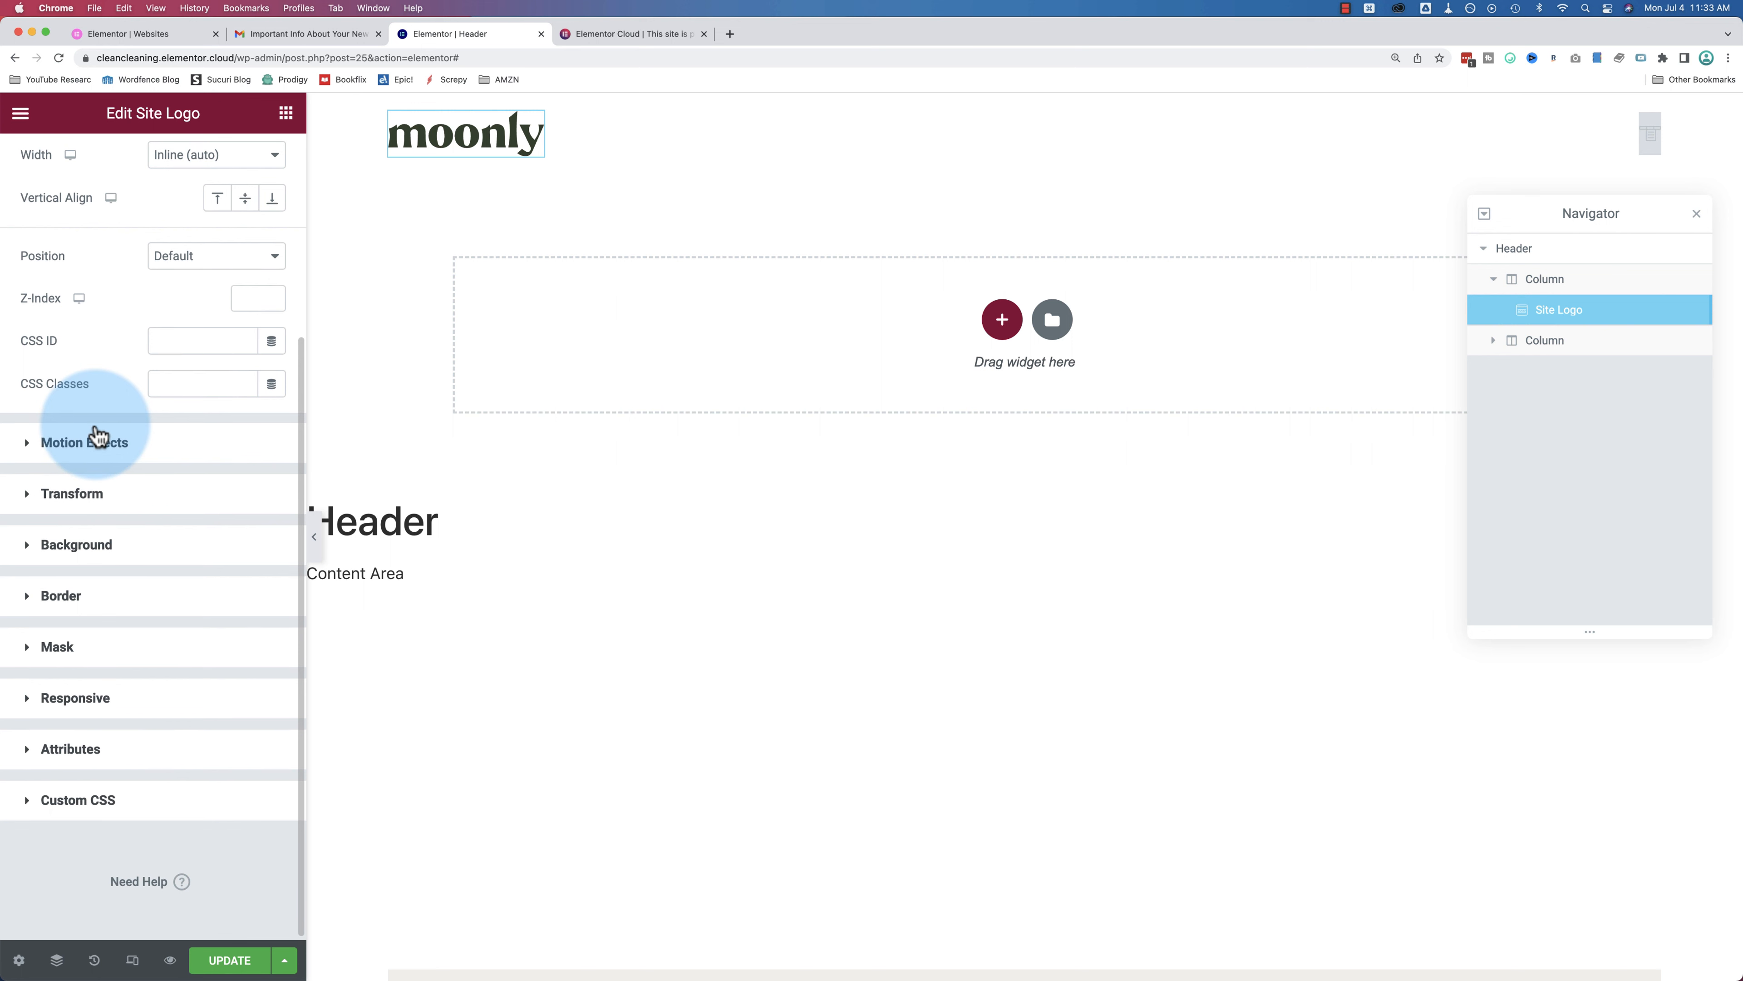
{"action": "scroll", "coordinate": [98, 435], "scroll_direction": "up", "scroll_amount": 6}
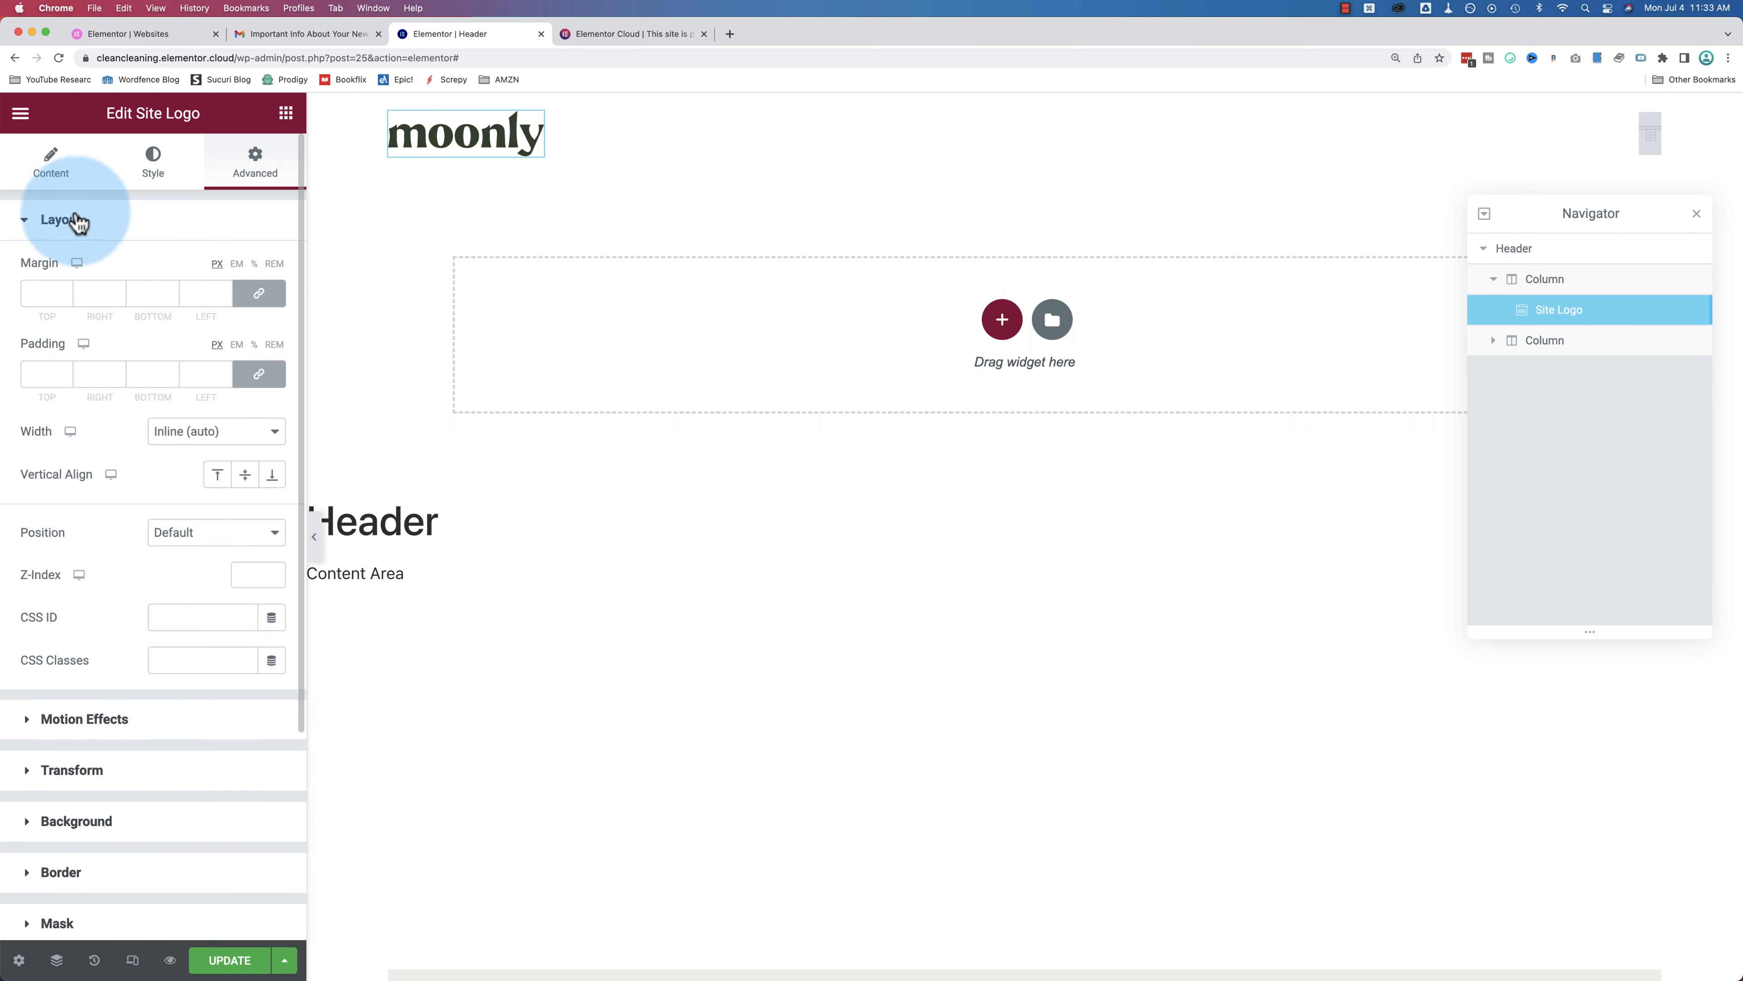
{"action": "scroll", "coordinate": [86, 449], "scroll_direction": "down", "scroll_amount": 6}
{"action": "left_click", "coordinate": [86, 444]}
{"action": "scroll", "coordinate": [99, 443], "scroll_direction": "down", "scroll_amount": 1}
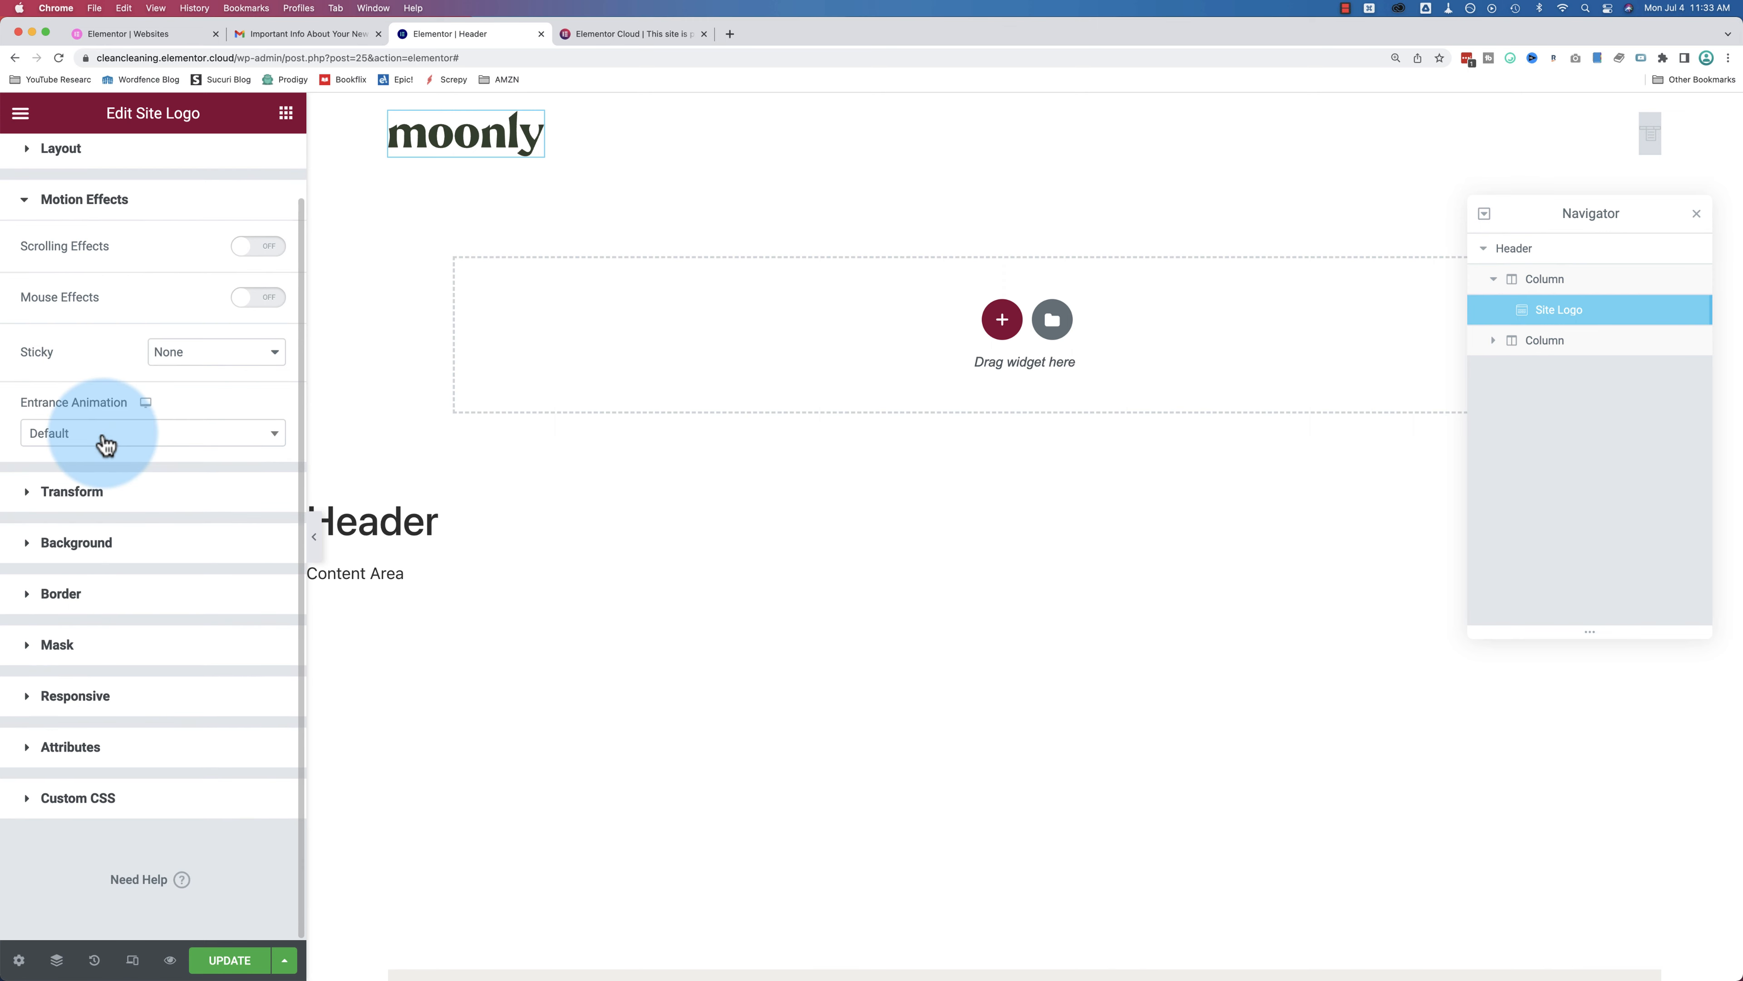
{"action": "left_click", "coordinate": [102, 493]}
{"action": "scroll", "coordinate": [101, 480], "scroll_direction": "down", "scroll_amount": 3}
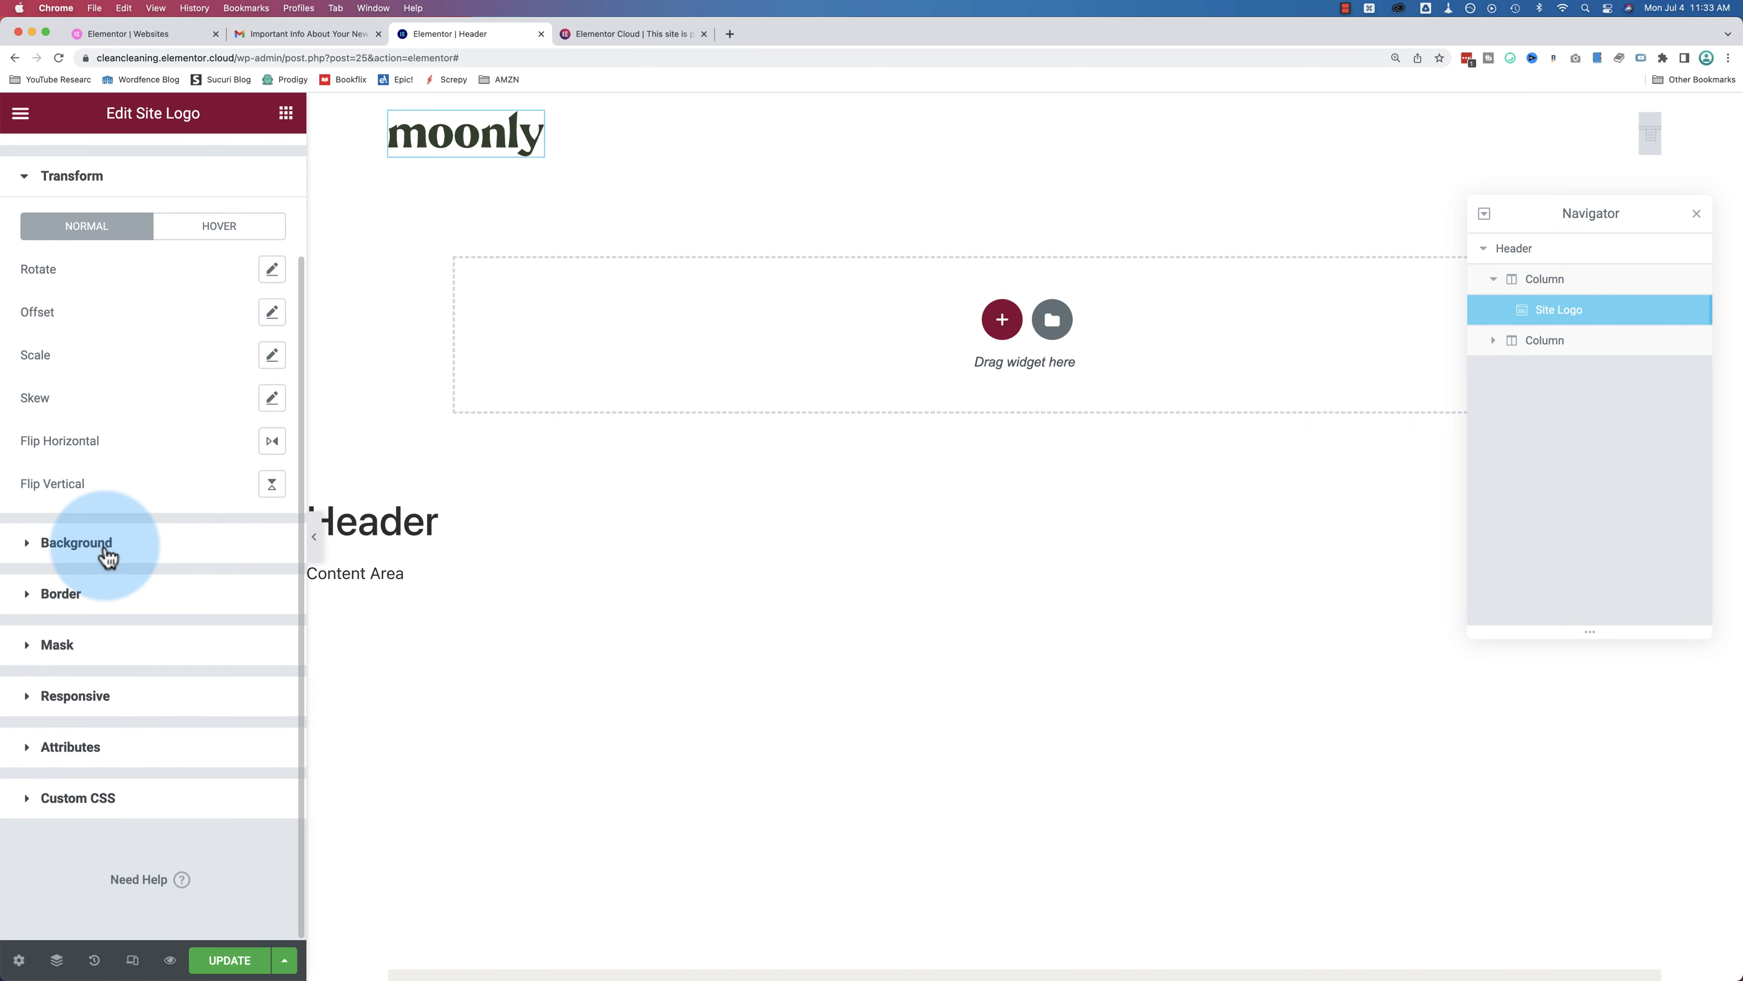
{"action": "left_click", "coordinate": [107, 553]}
{"action": "left_click", "coordinate": [105, 532]}
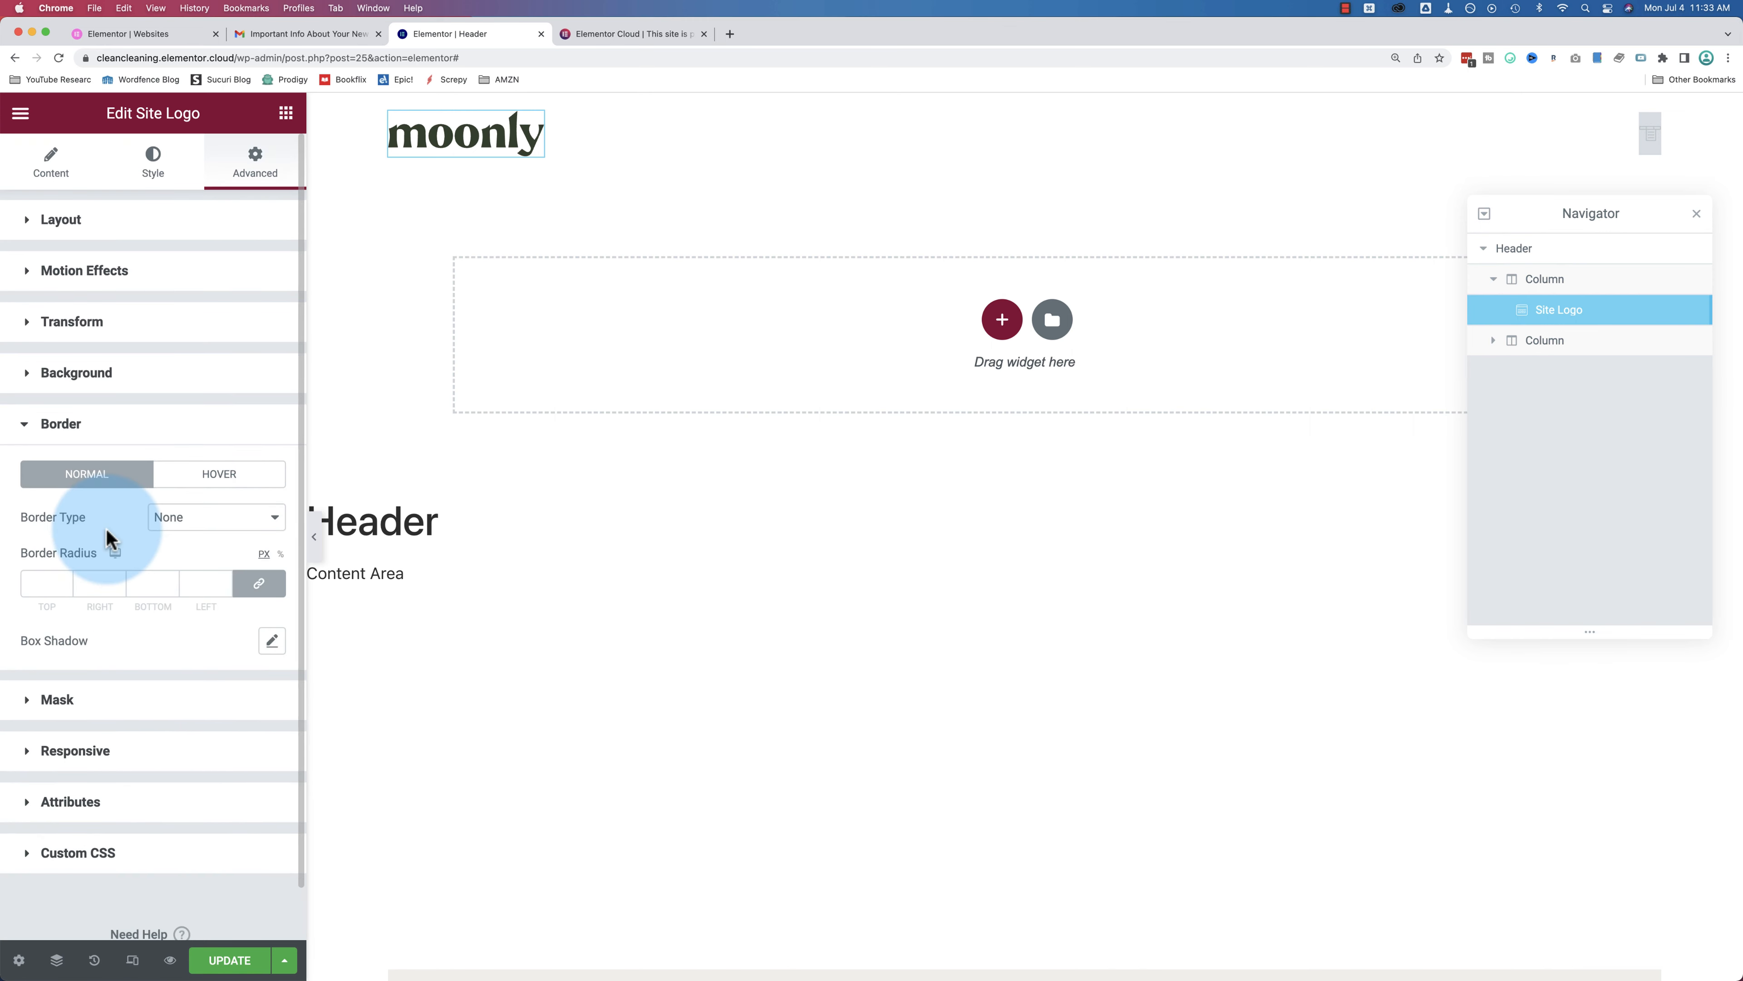
{"action": "left_click", "coordinate": [118, 697]}
{"action": "left_click", "coordinate": [124, 580]}
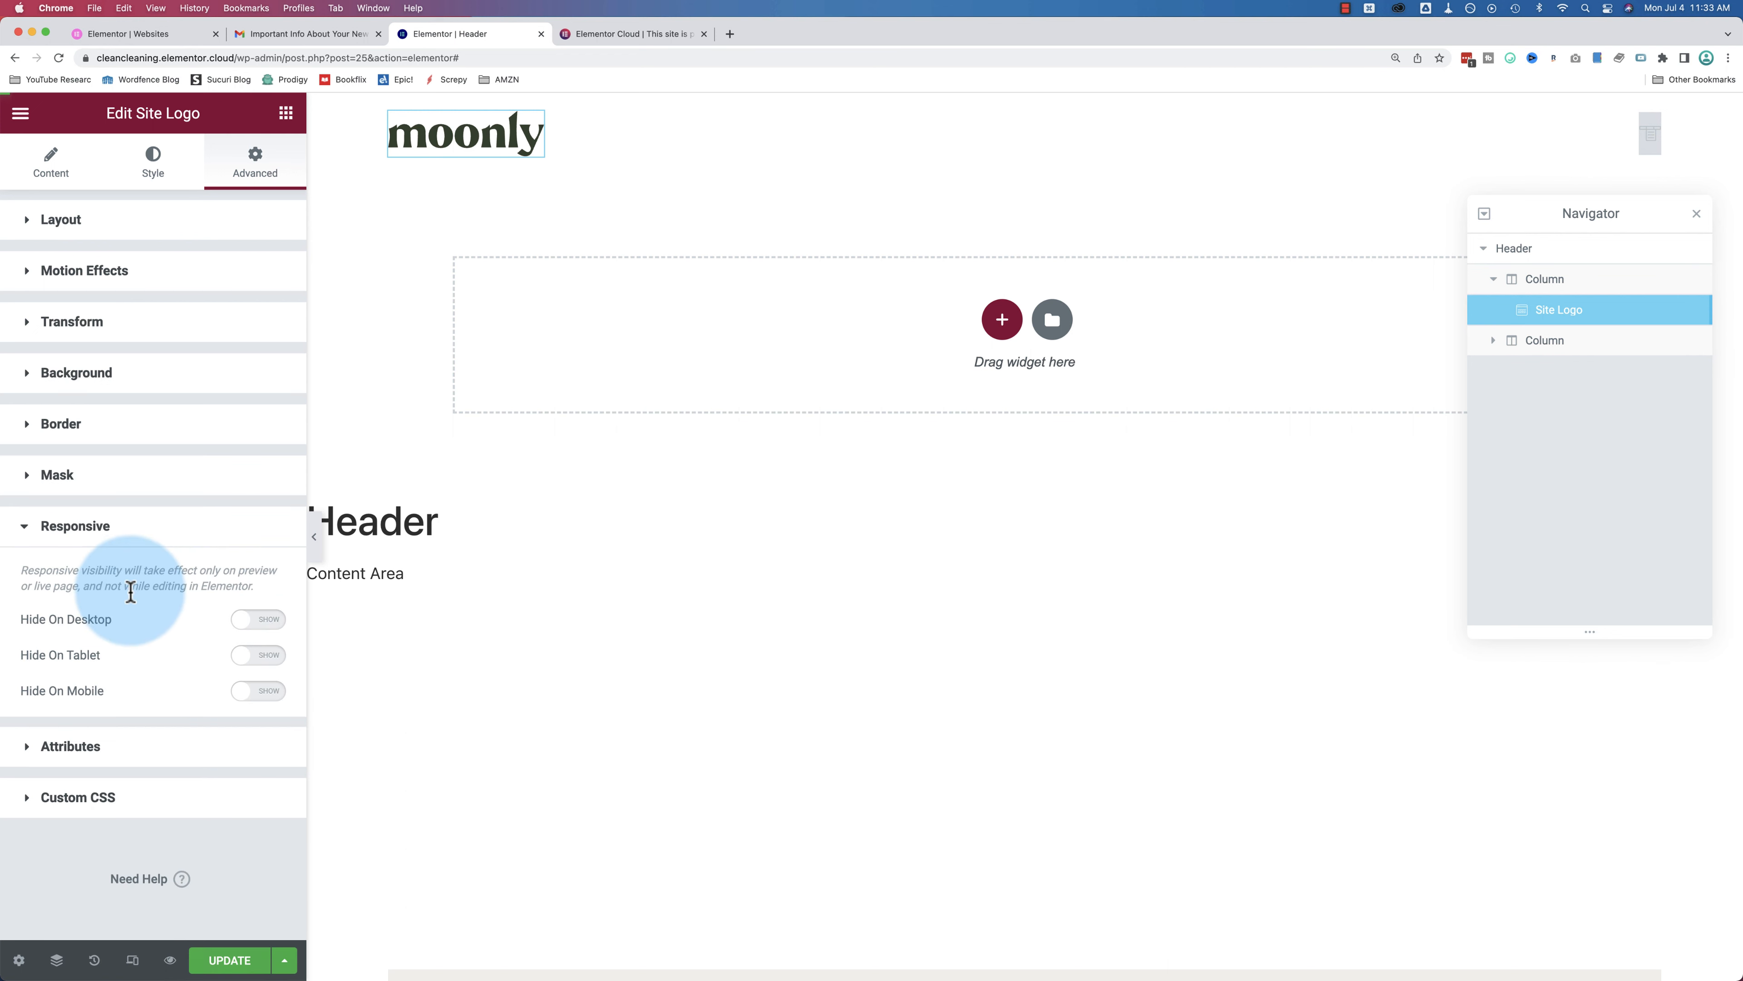
{"action": "left_click", "coordinate": [124, 747]}
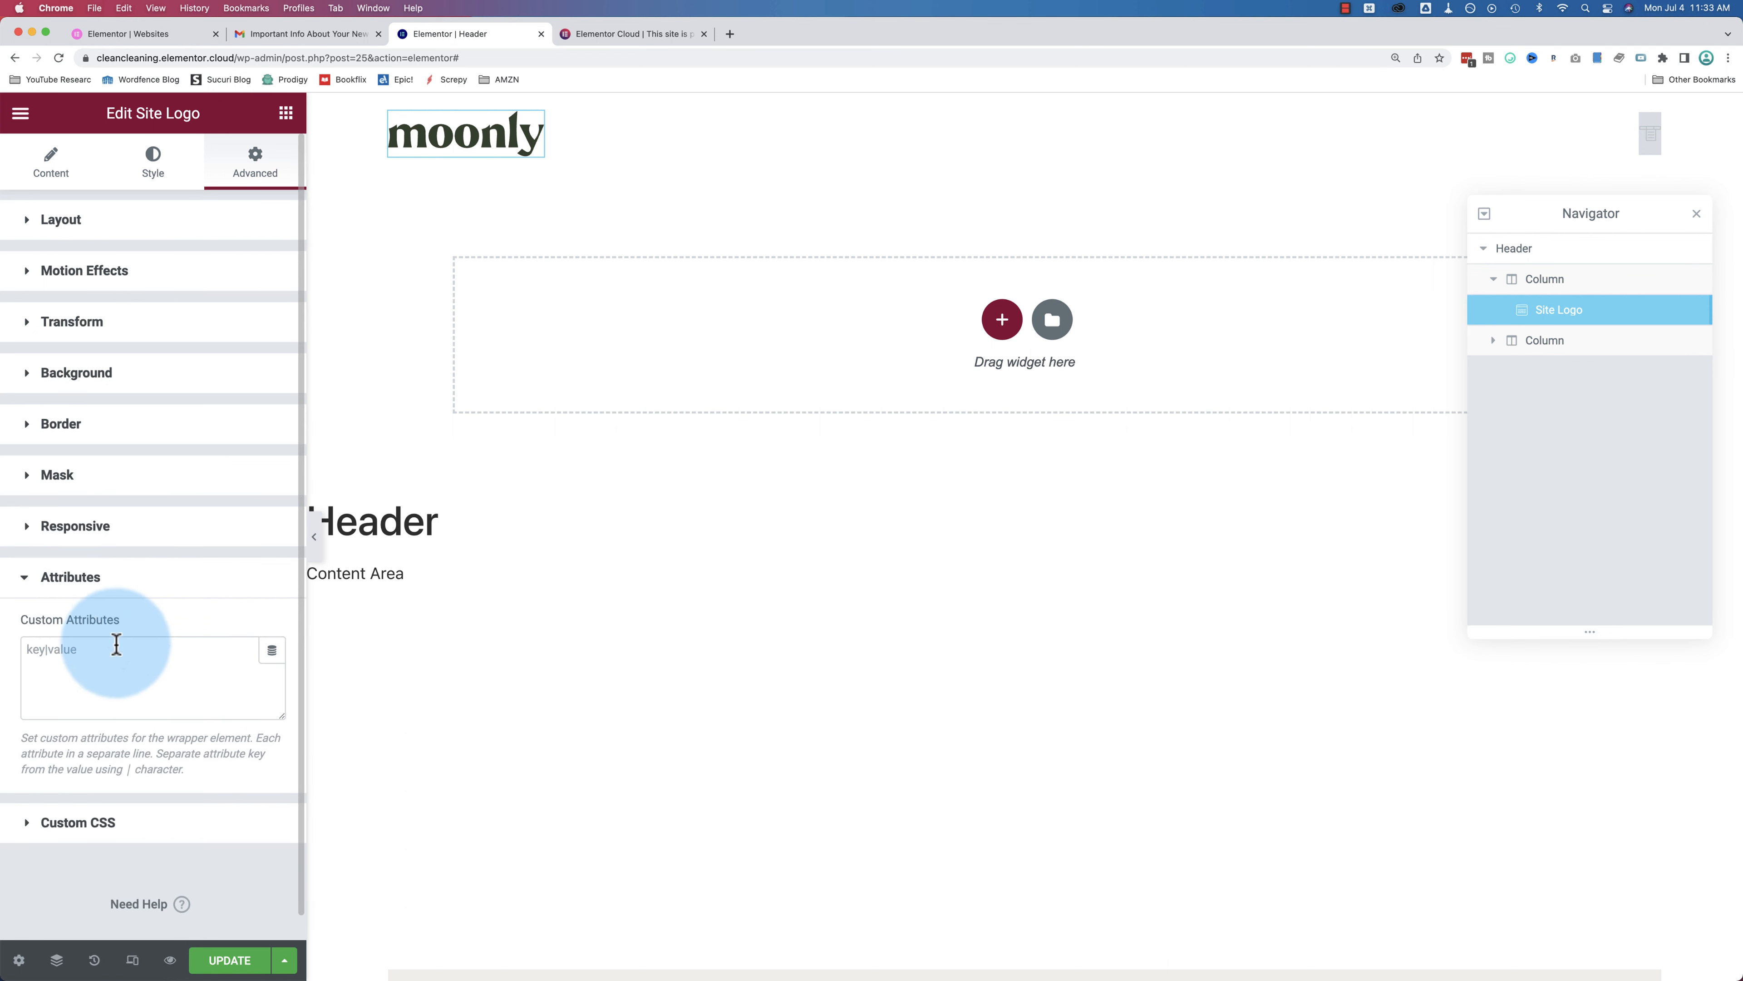
{"action": "left_click", "coordinate": [121, 797]}
{"action": "left_click", "coordinate": [120, 725]}
{"action": "left_click", "coordinate": [159, 631]}
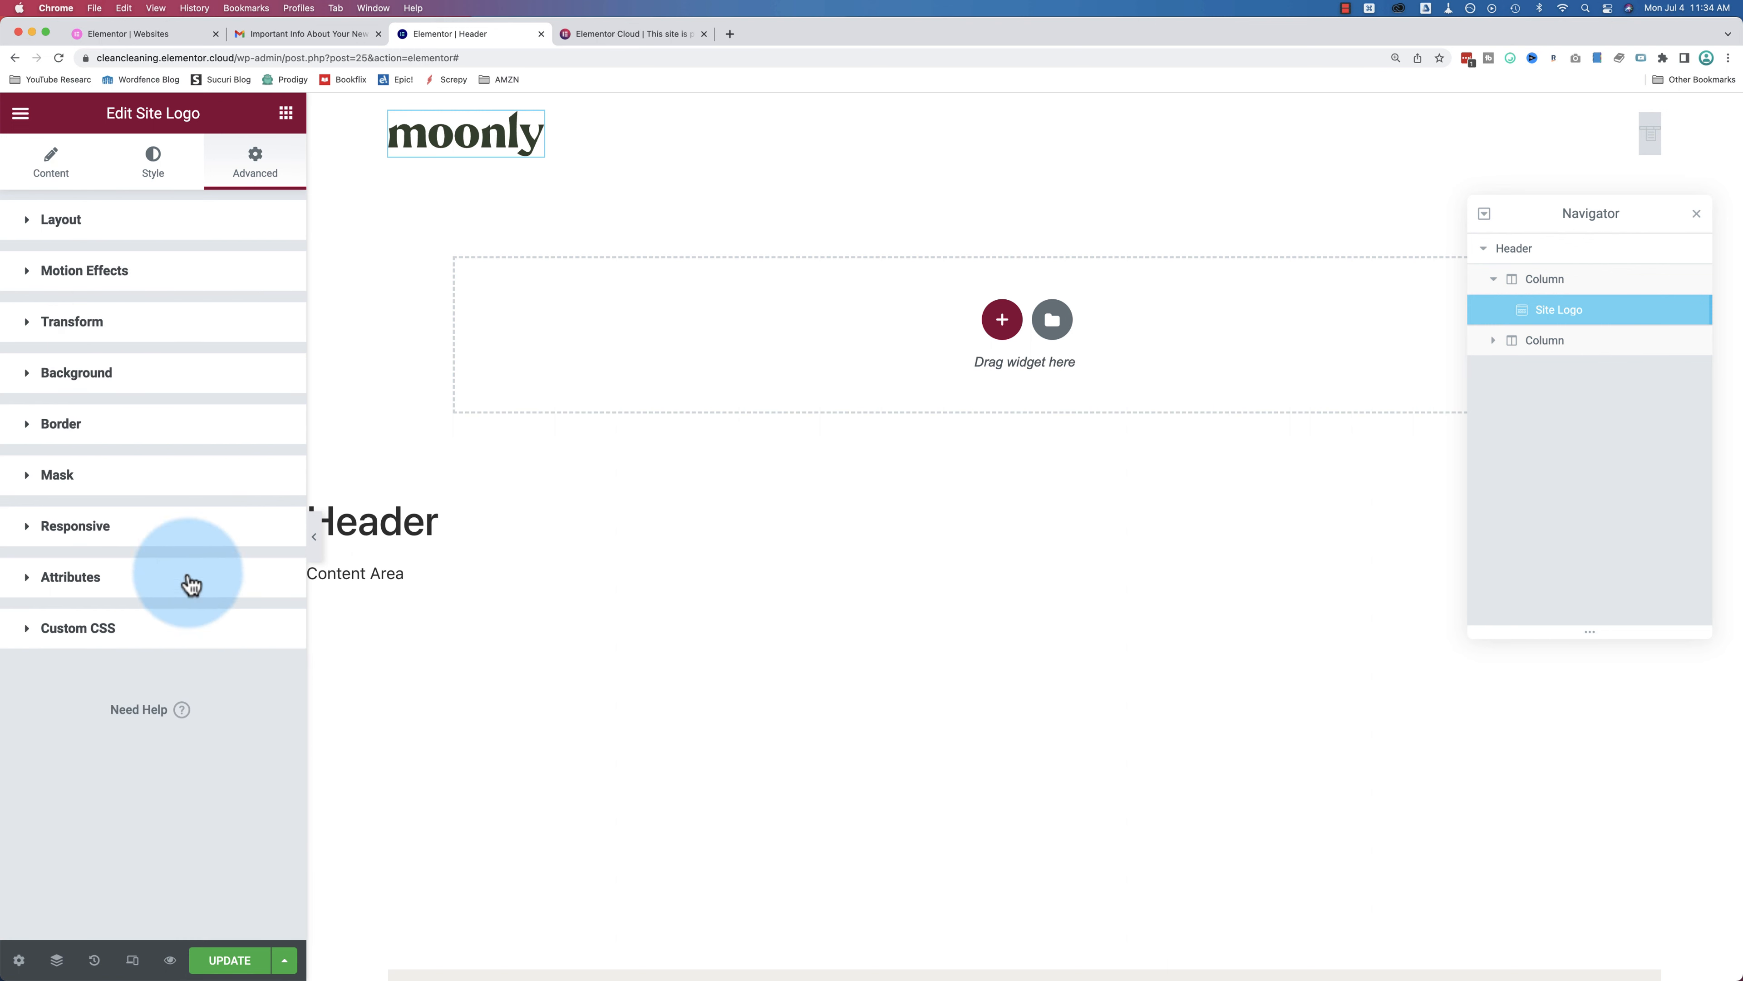
{"action": "left_click", "coordinate": [162, 176]}
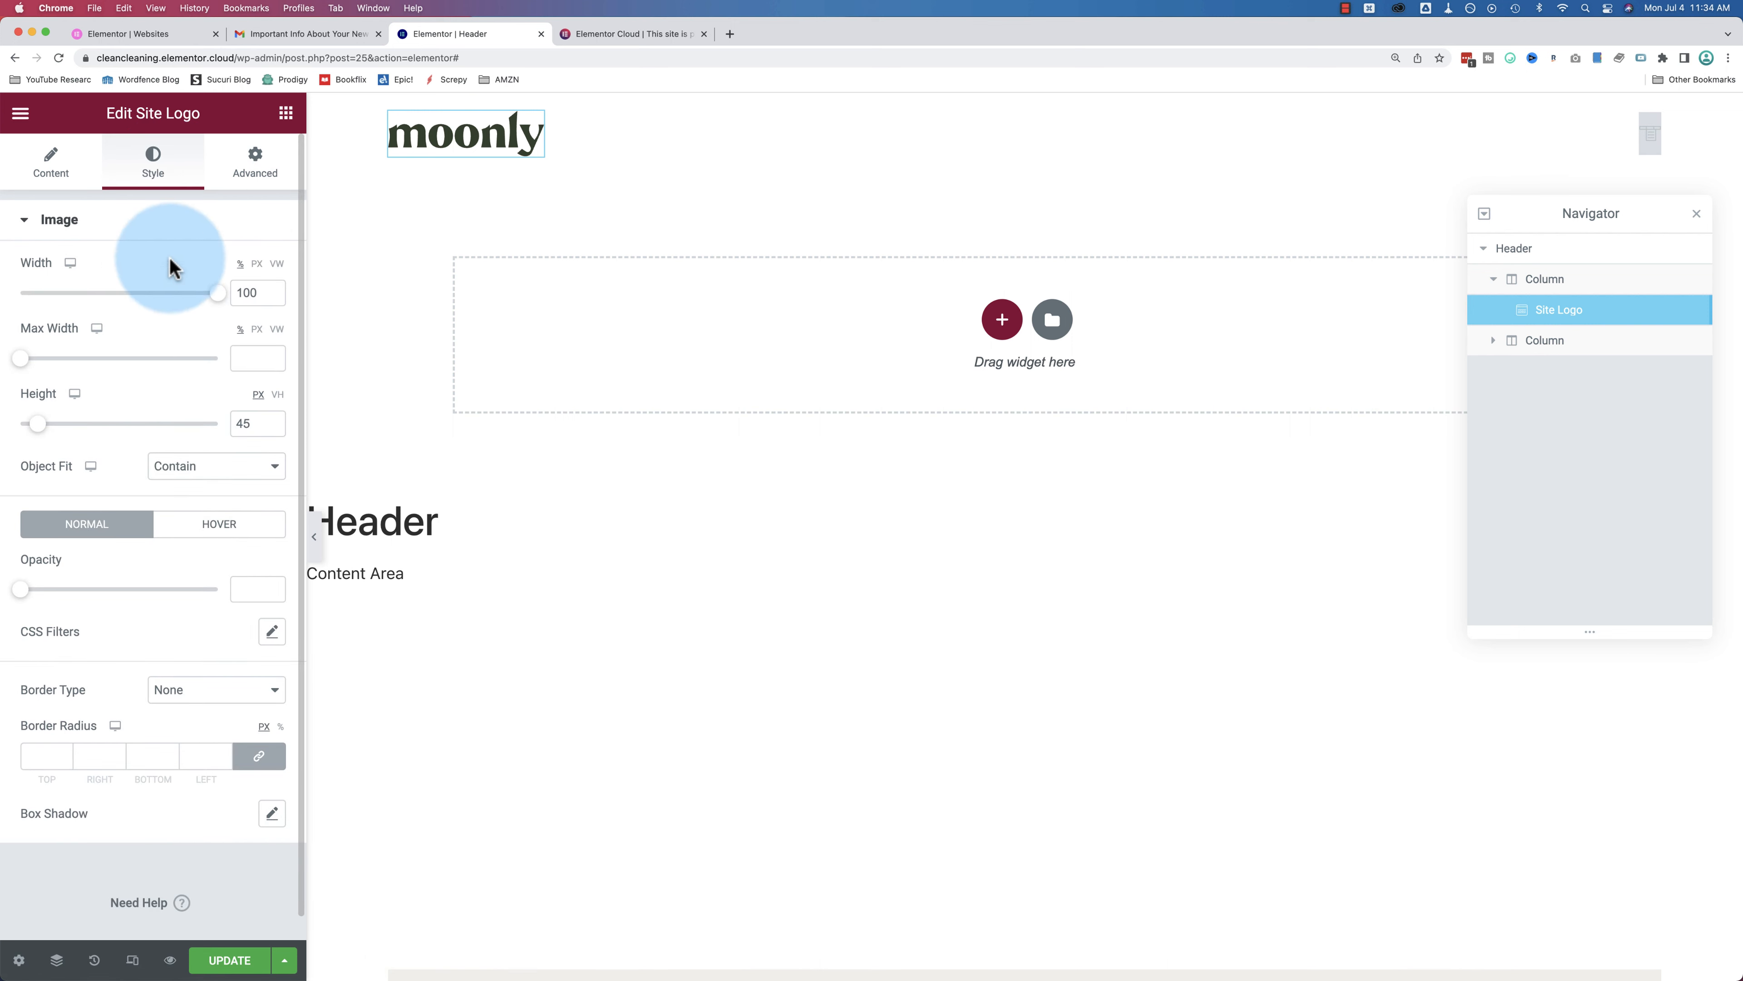
{"action": "left_click", "coordinate": [72, 185]}
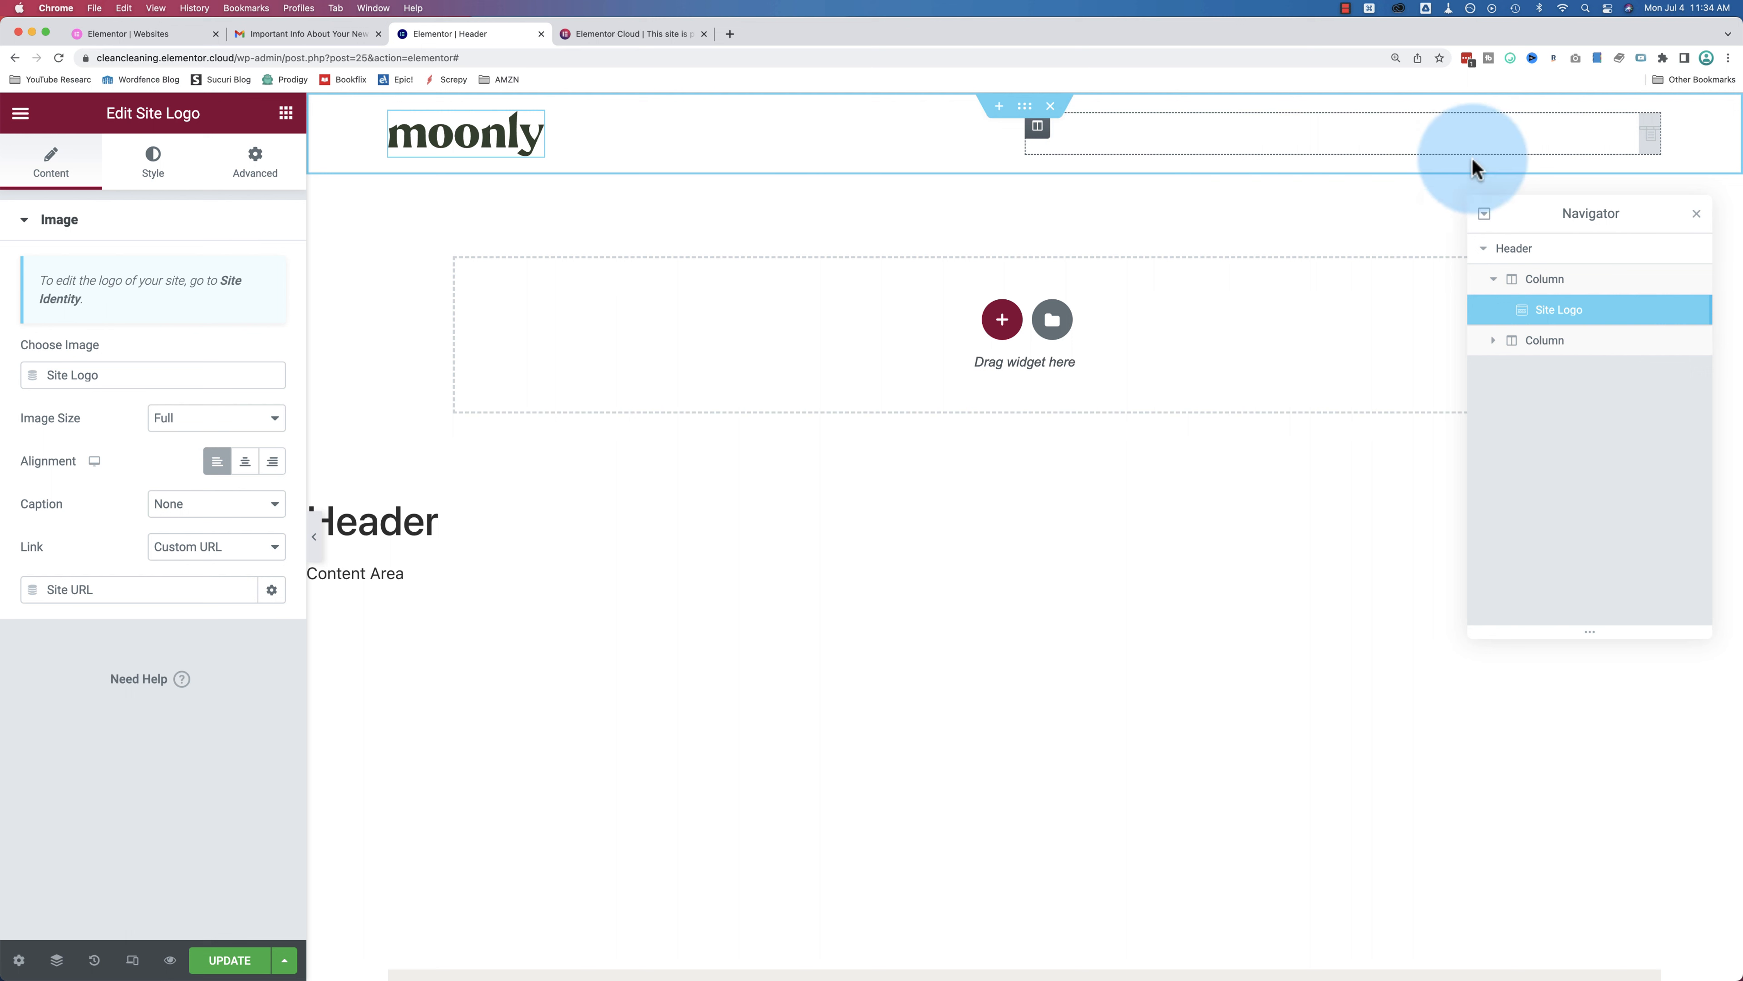
Step: Select the Nav Menu widget and follow its 'Menus screen' link to create a menu
{"action": "left_click", "coordinate": [1654, 139]}
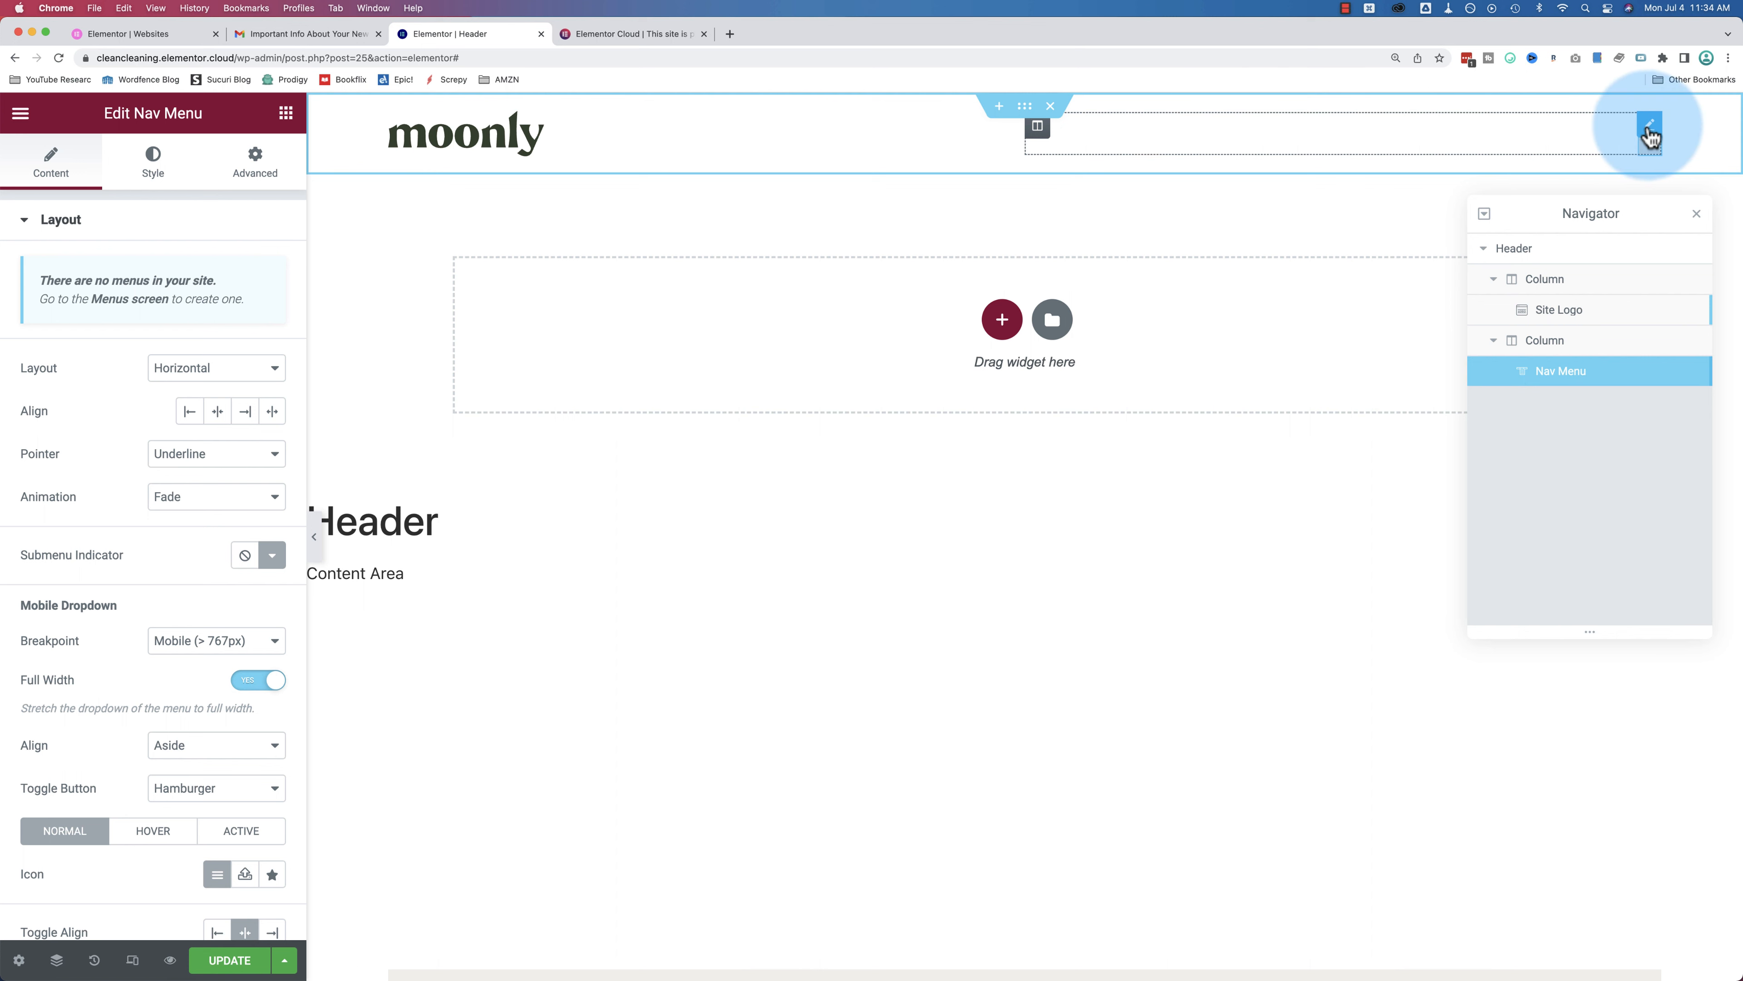
{"action": "mouse_move", "coordinate": [218, 282]}
{"action": "left_mouse_down"}
{"action": "mouse_move", "coordinate": [49, 280]}
{"action": "mouse_move", "coordinate": [41, 302]}
{"action": "mouse_move", "coordinate": [236, 301]}
{"action": "left_mouse_up"}
{"action": "left_click", "coordinate": [234, 301]}
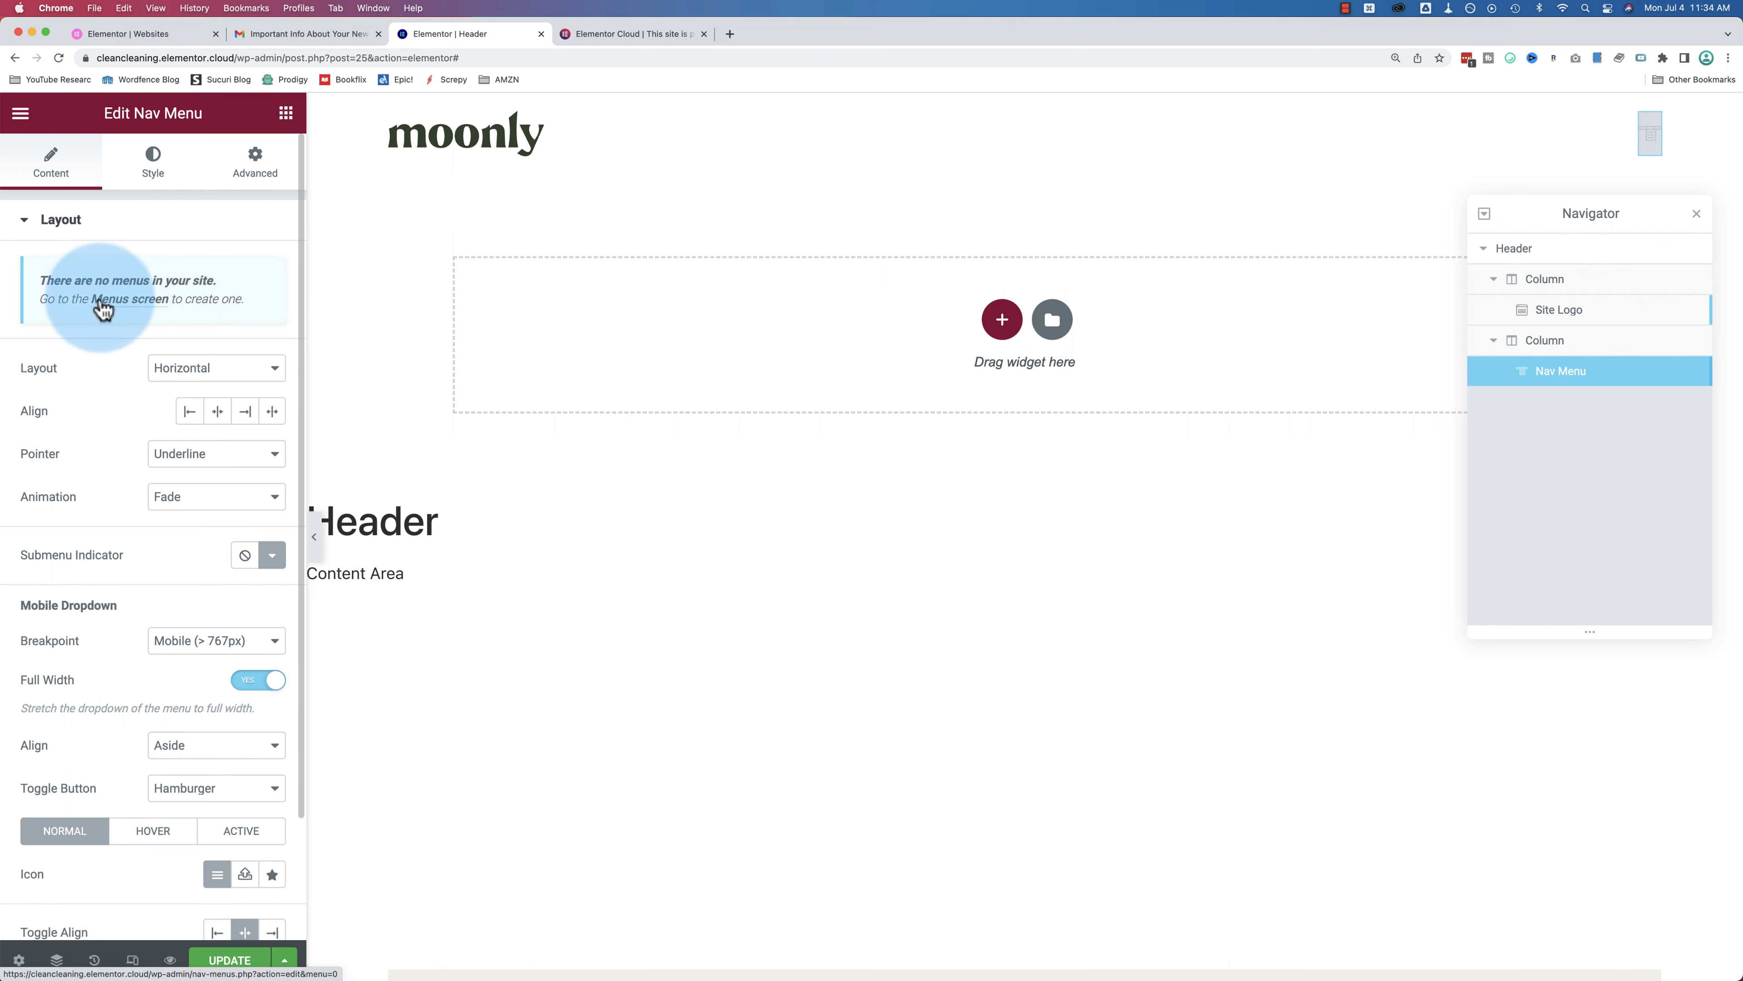
{"action": "left_click", "coordinate": [126, 301]}
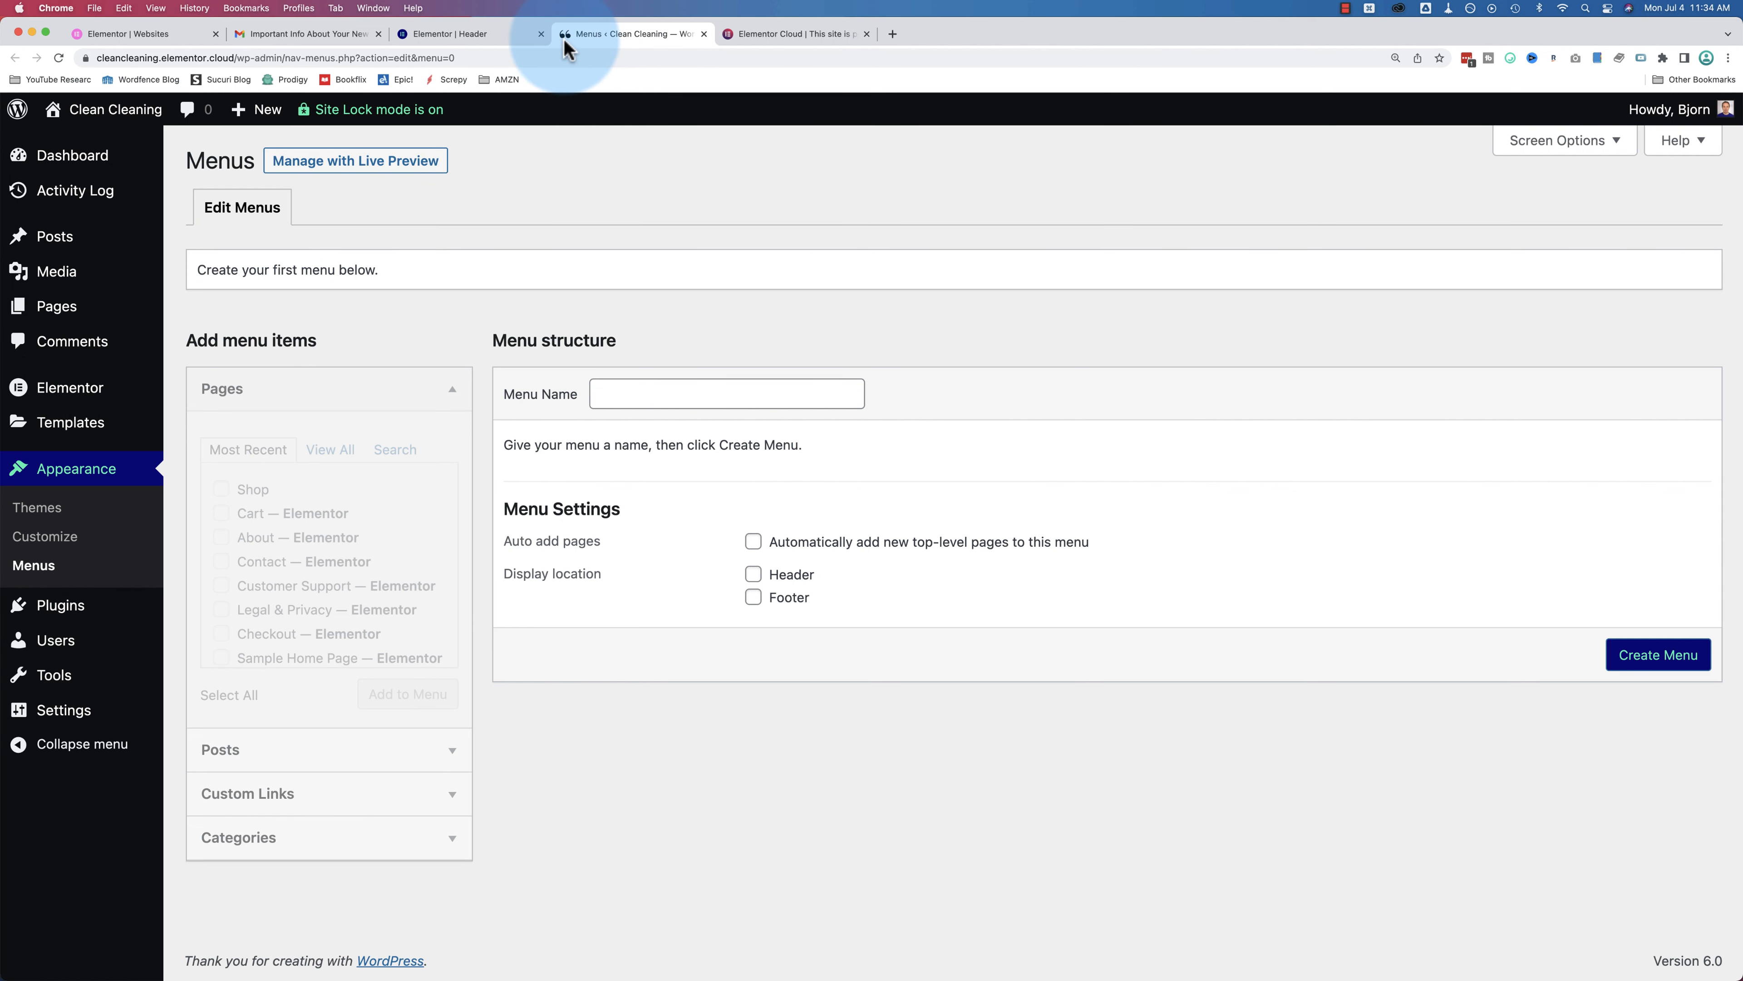
Step: Name the new menu 'Main Nav' and assign it to the Header location
{"action": "left_click", "coordinate": [626, 400]}
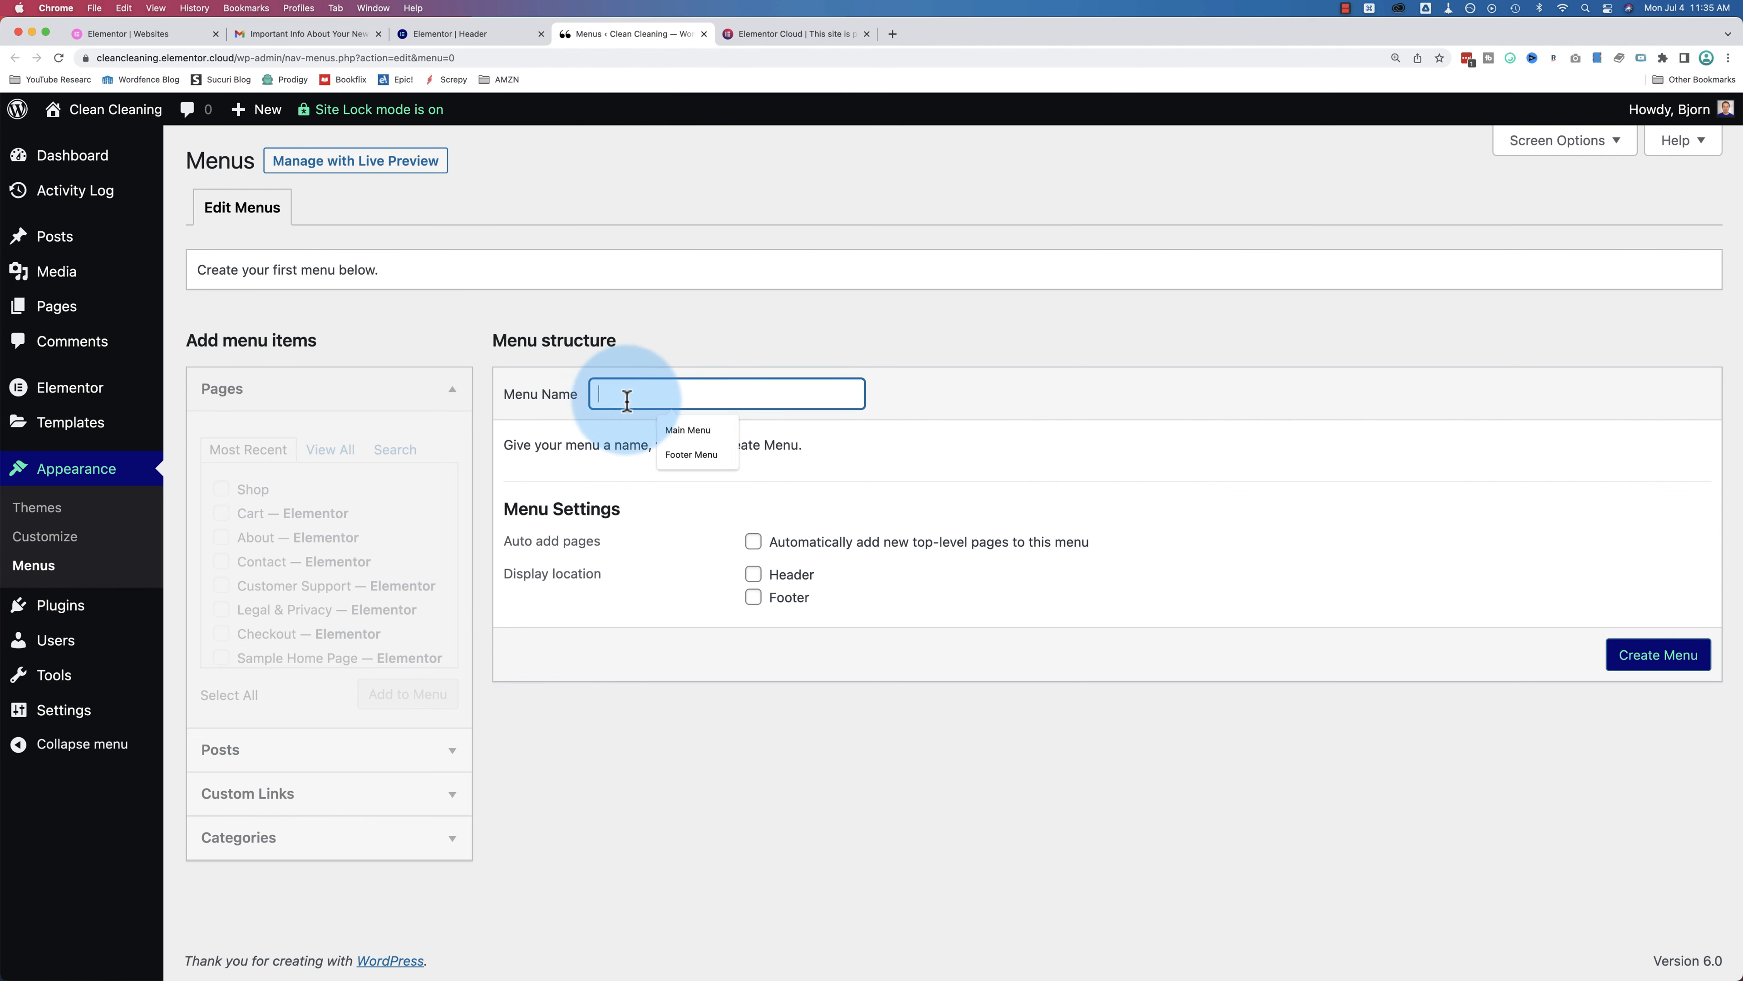
{"action": "type", "text": "Main Nav"}
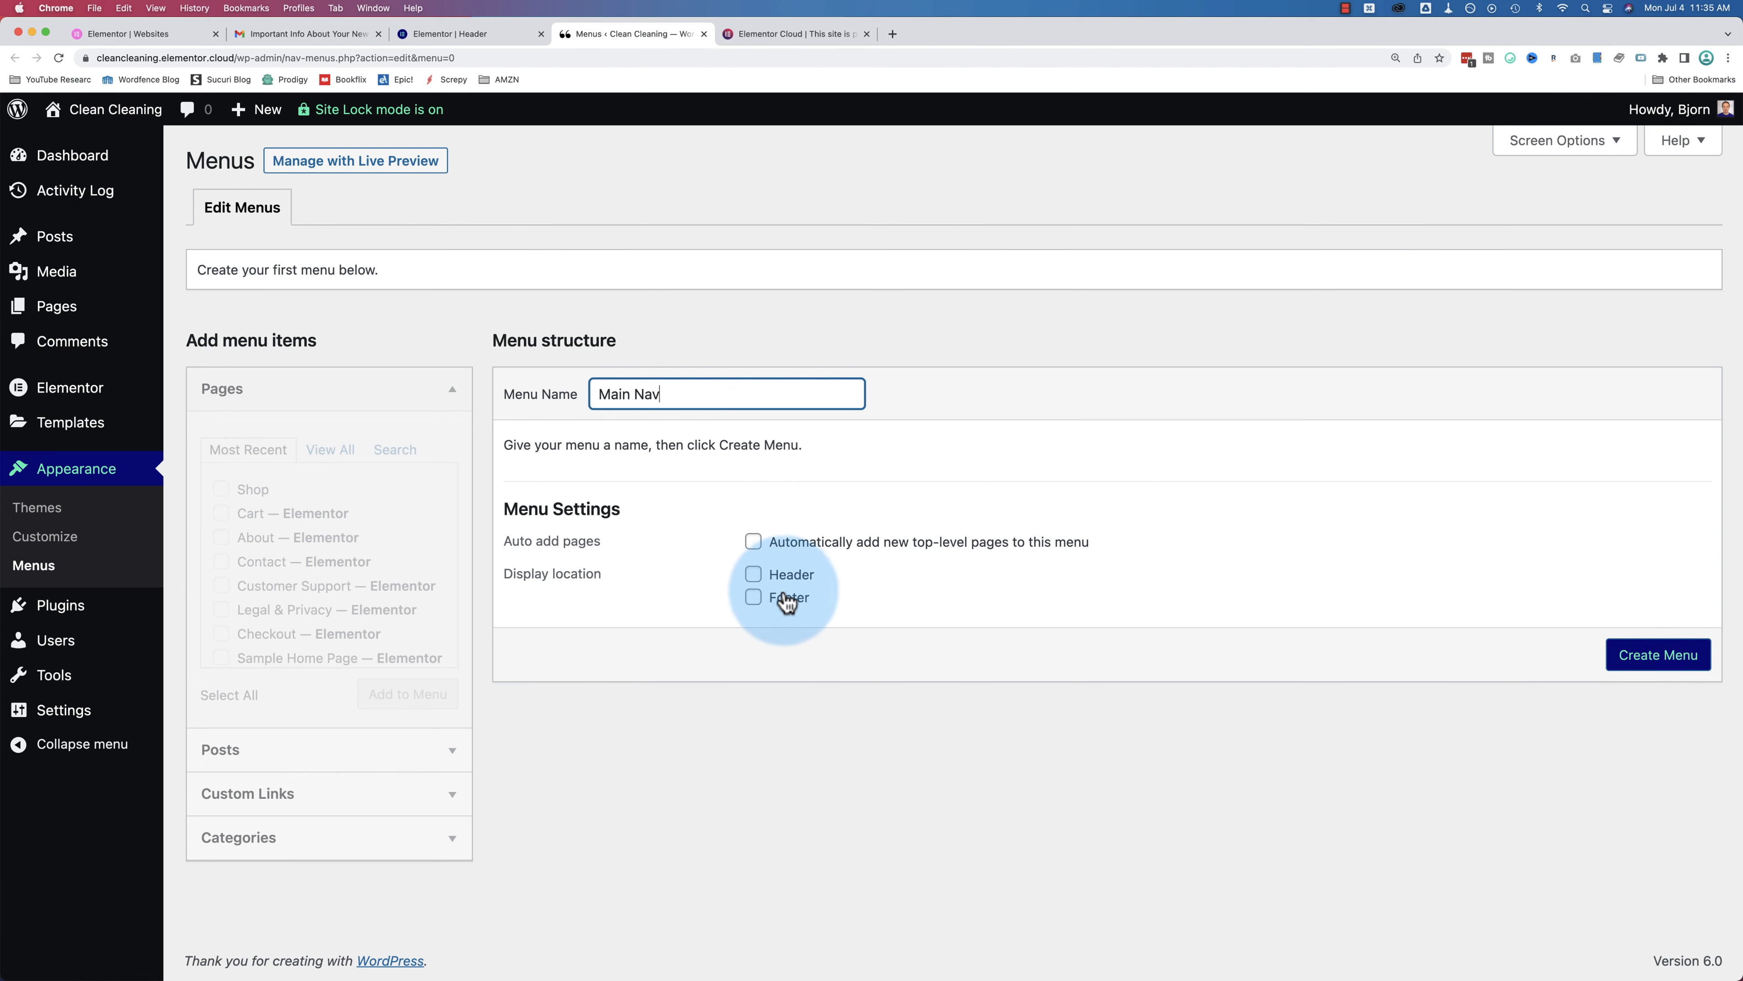
{"action": "left_click", "coordinate": [754, 577]}
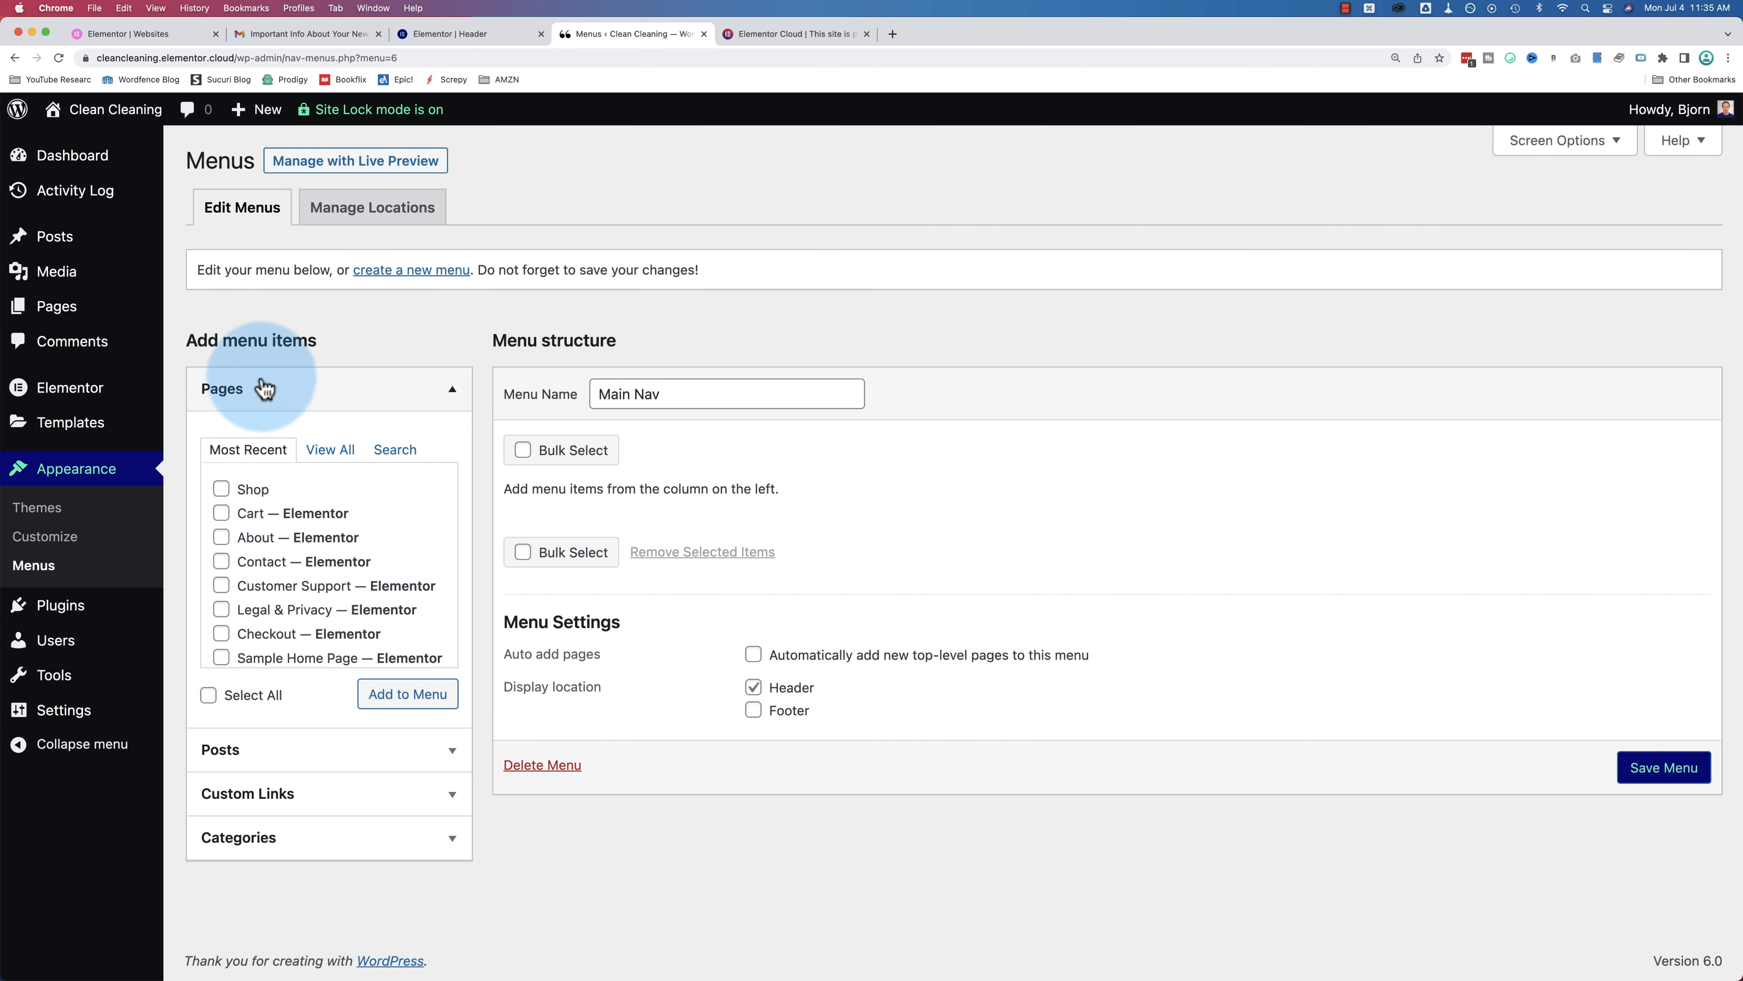
Step: Browse the add-item panels, then select Contact and Sample Home Page under Pages
{"action": "left_click", "coordinate": [328, 402]}
{"action": "left_click", "coordinate": [302, 443]}
{"action": "left_click", "coordinate": [305, 450]}
{"action": "left_click", "coordinate": [301, 489]}
{"action": "left_click", "coordinate": [302, 495]}
{"action": "left_click", "coordinate": [290, 540]}
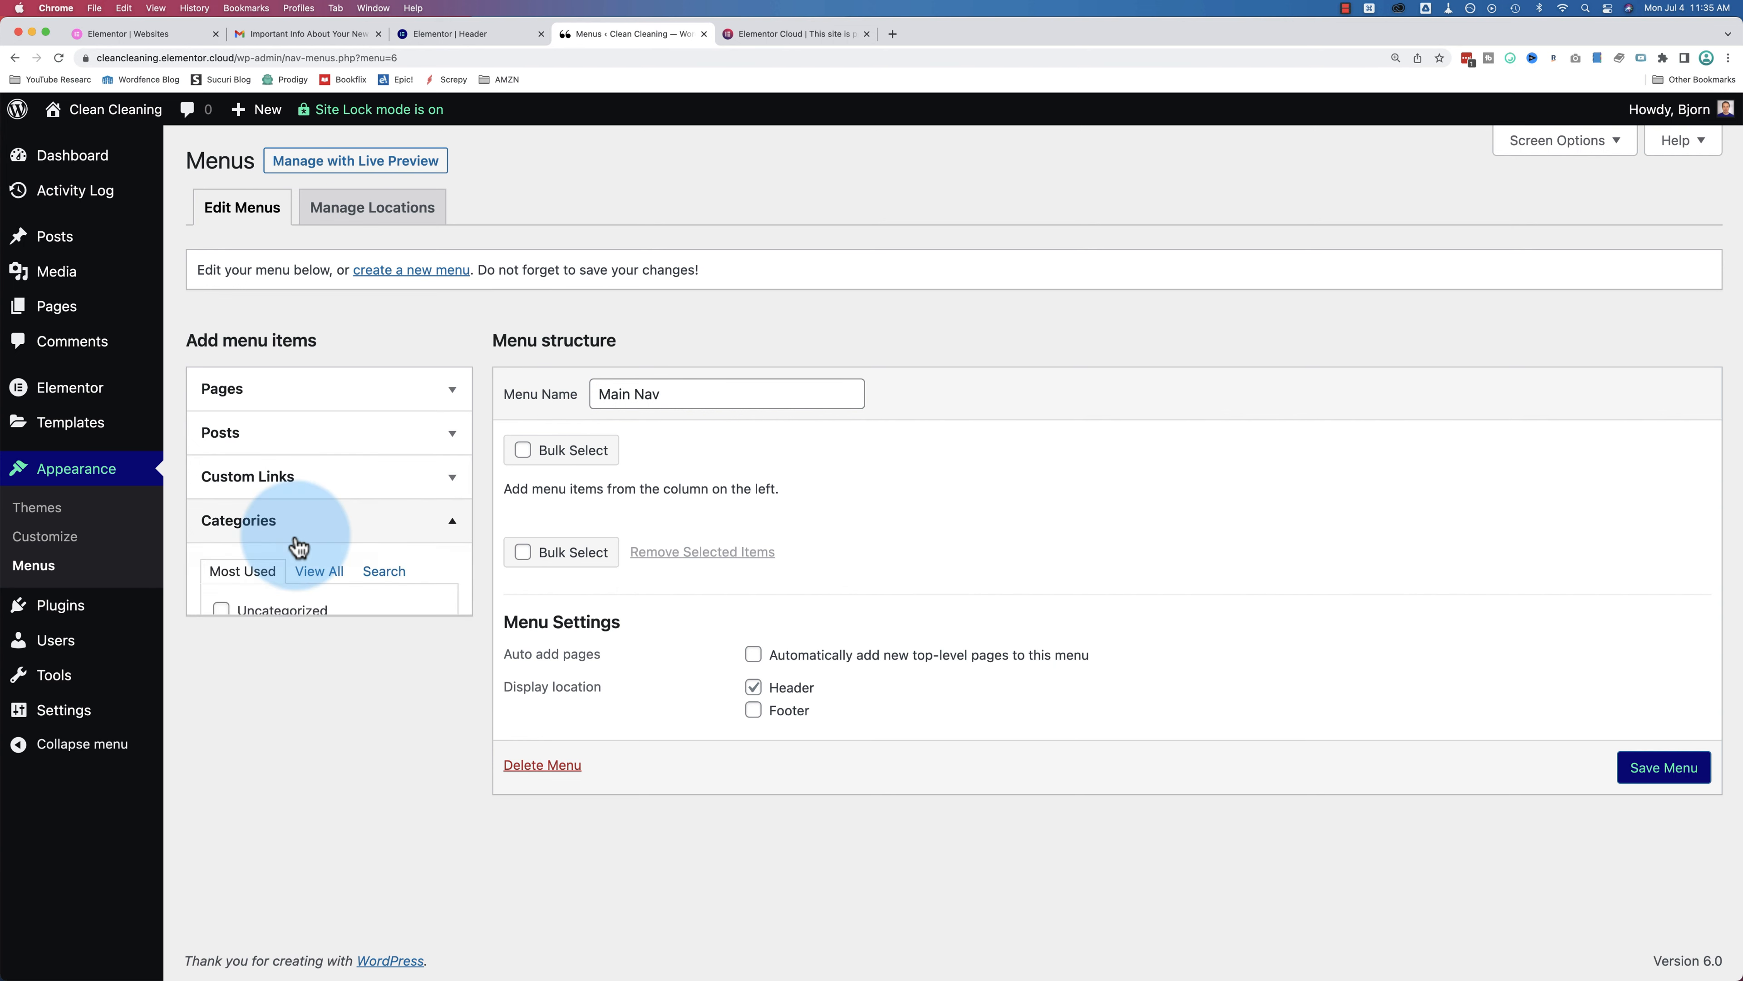
{"action": "left_click", "coordinate": [290, 539]}
{"action": "left_click", "coordinate": [237, 395]}
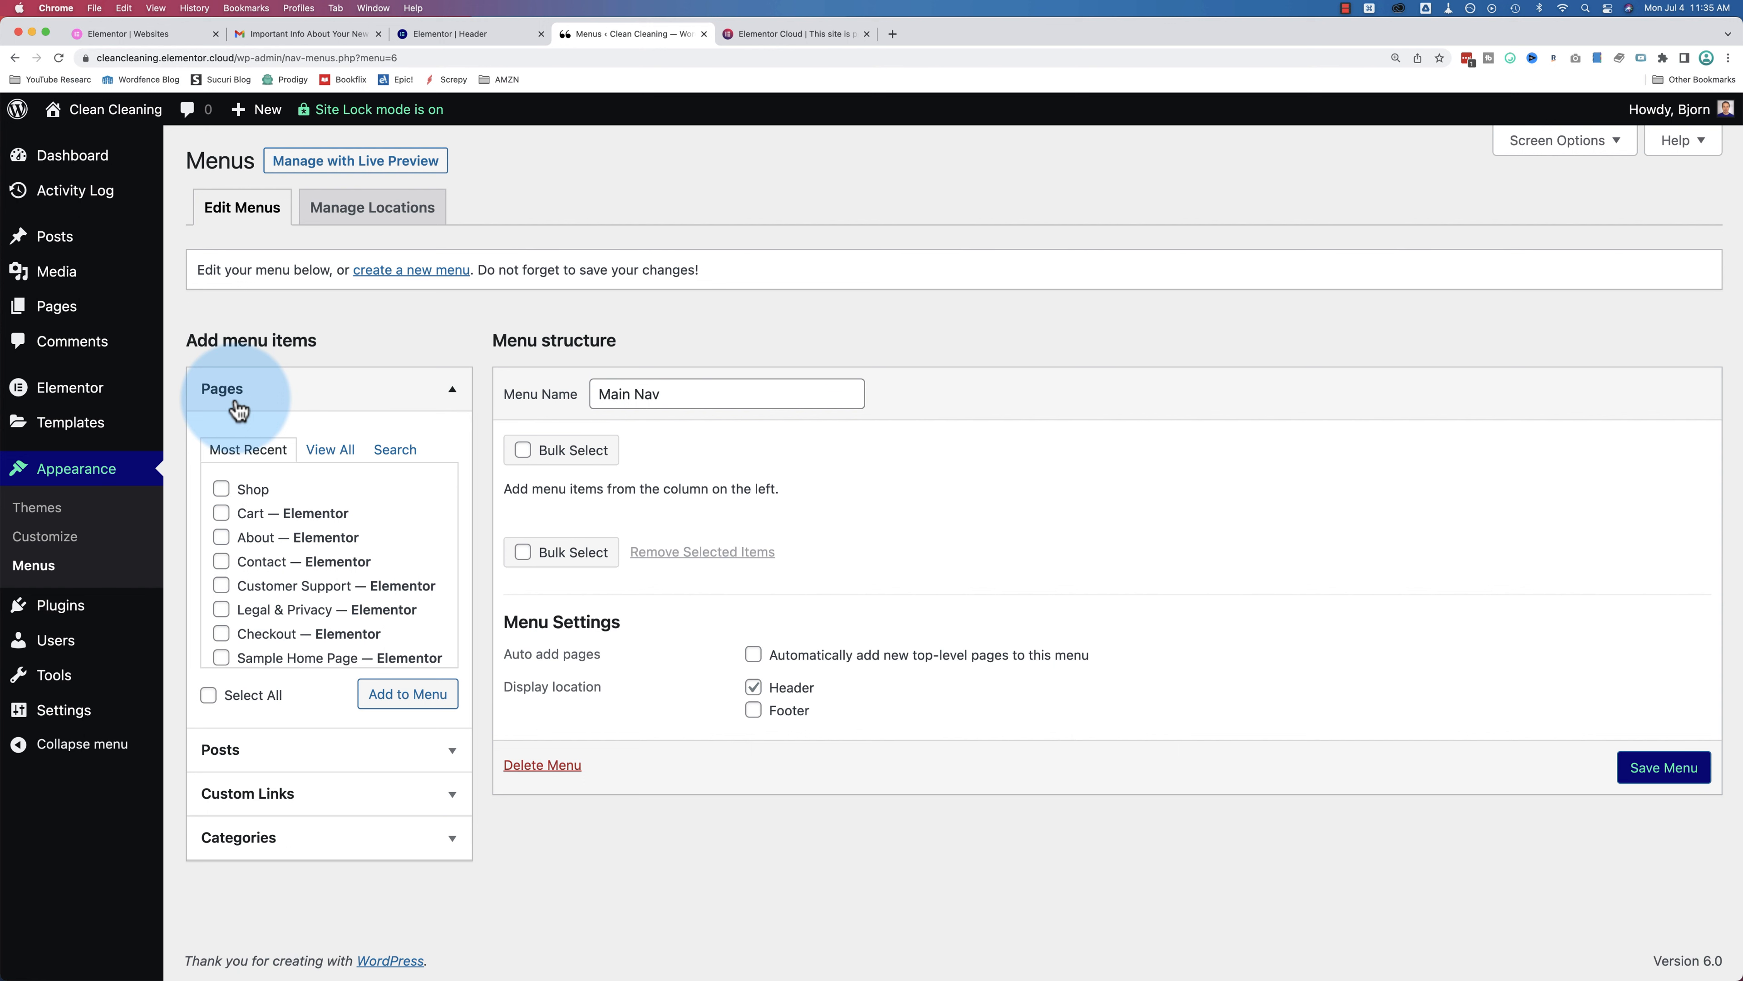
{"action": "scroll", "coordinate": [303, 489], "scroll_direction": "down", "scroll_amount": 1}
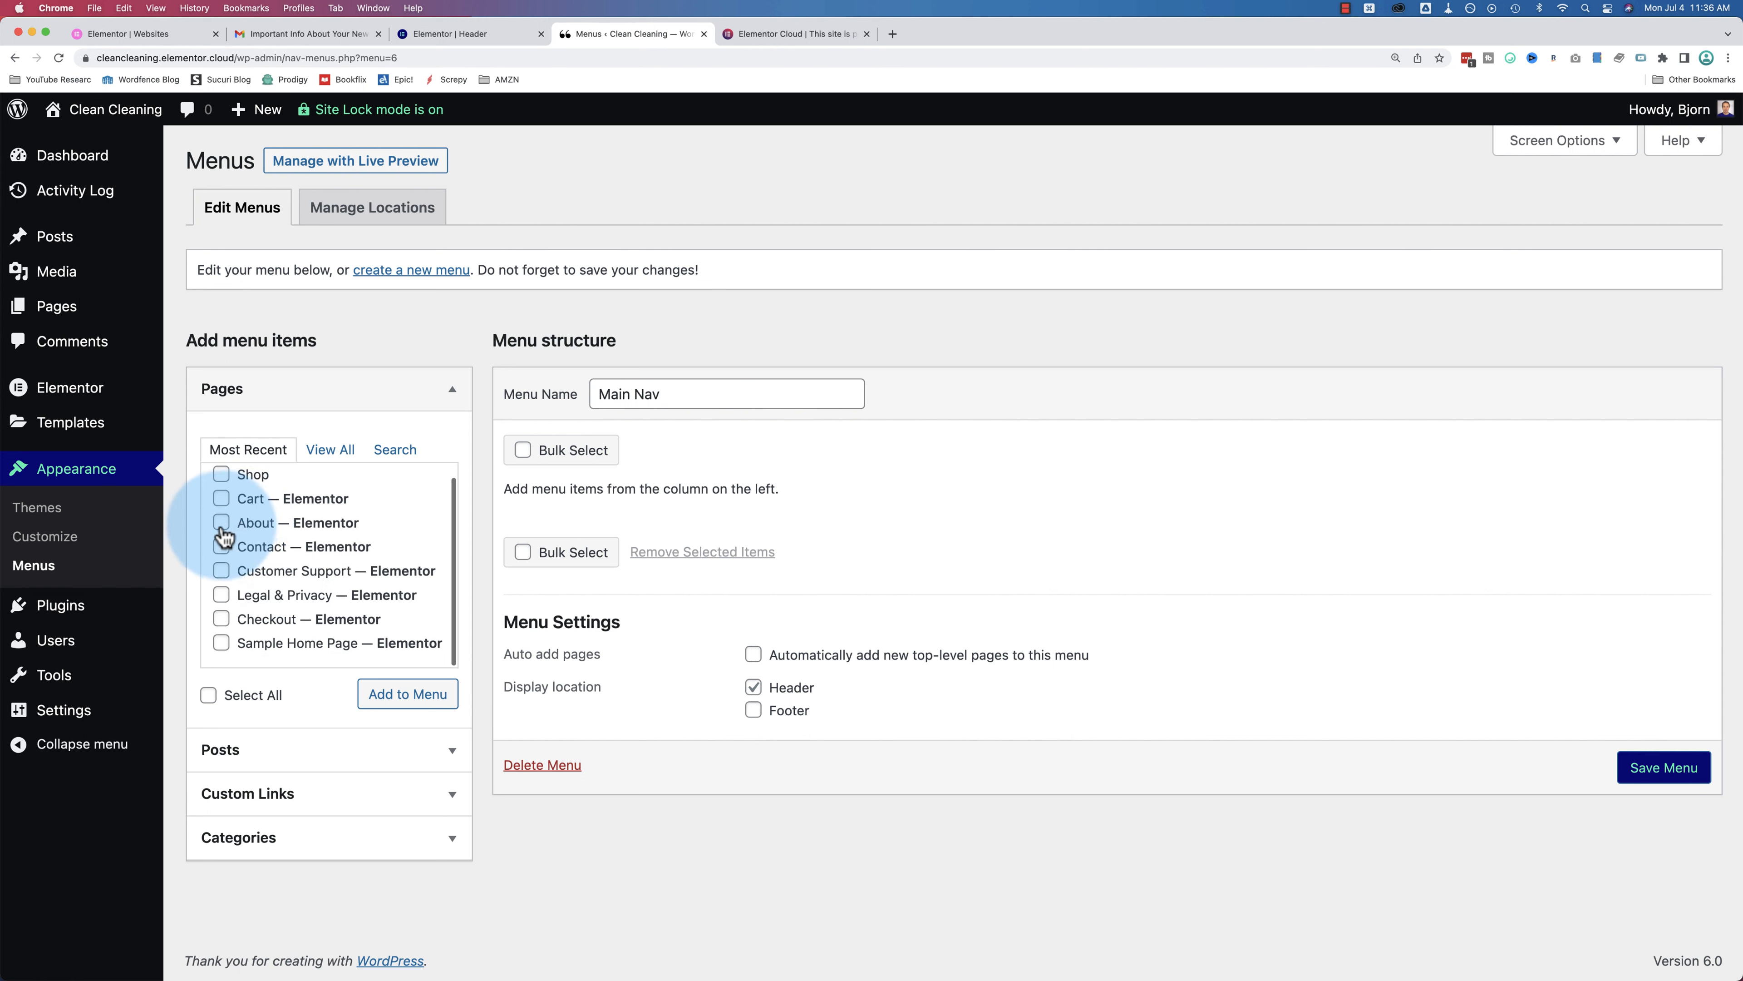
{"action": "left_click", "coordinate": [221, 546]}
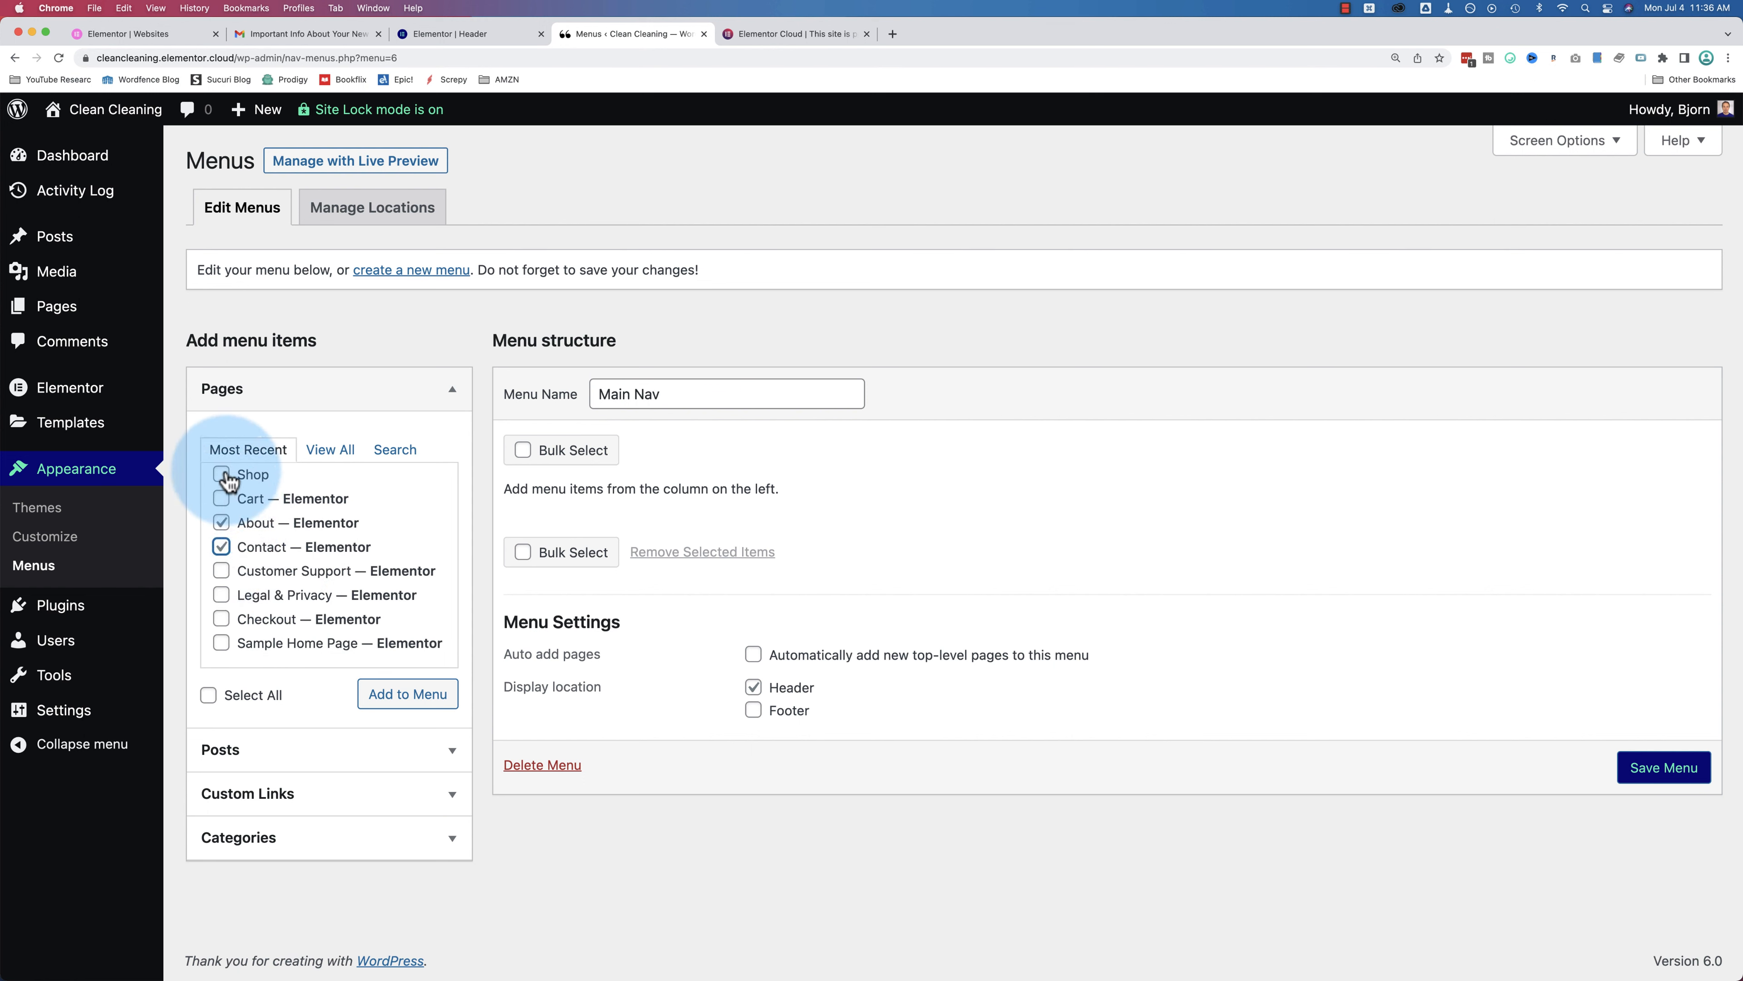
{"action": "left_click", "coordinate": [221, 644]}
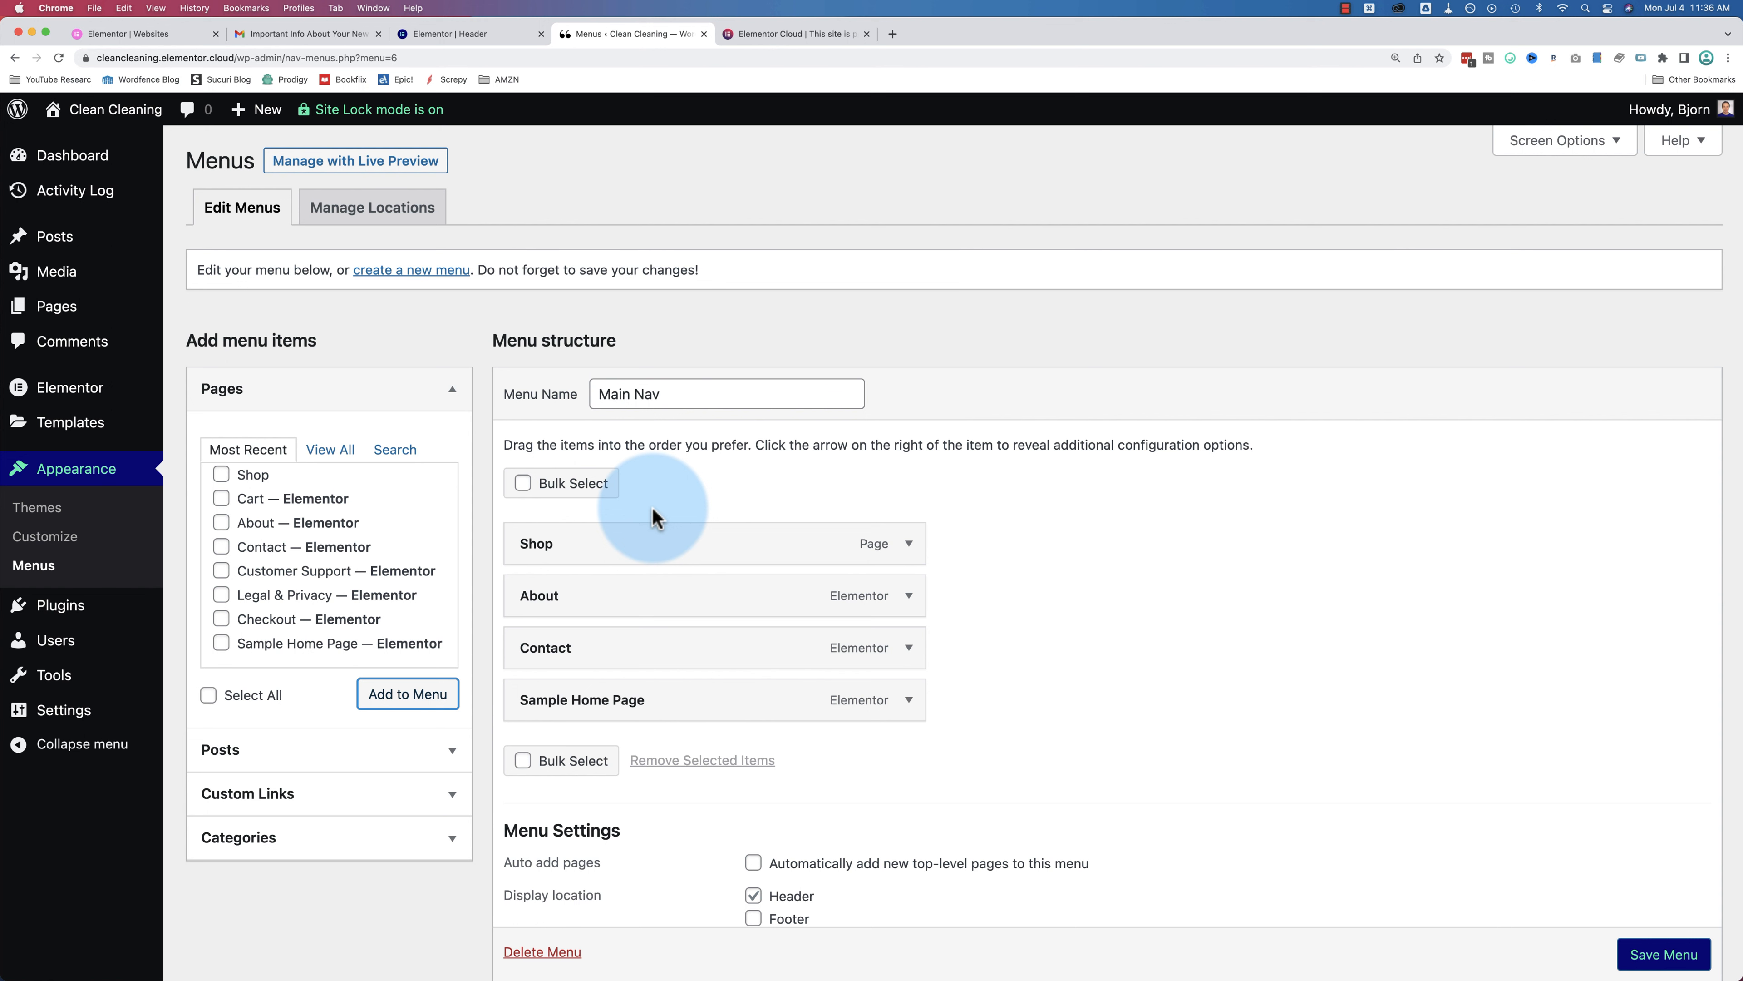
Step: Move Sample Home Page to the top and Shop to the end, adding Checkout nested under Shop
{"action": "left_click_drag", "start_coordinate": [622, 700], "coordinate": [615, 546]}
{"action": "left_click", "coordinate": [542, 603]}
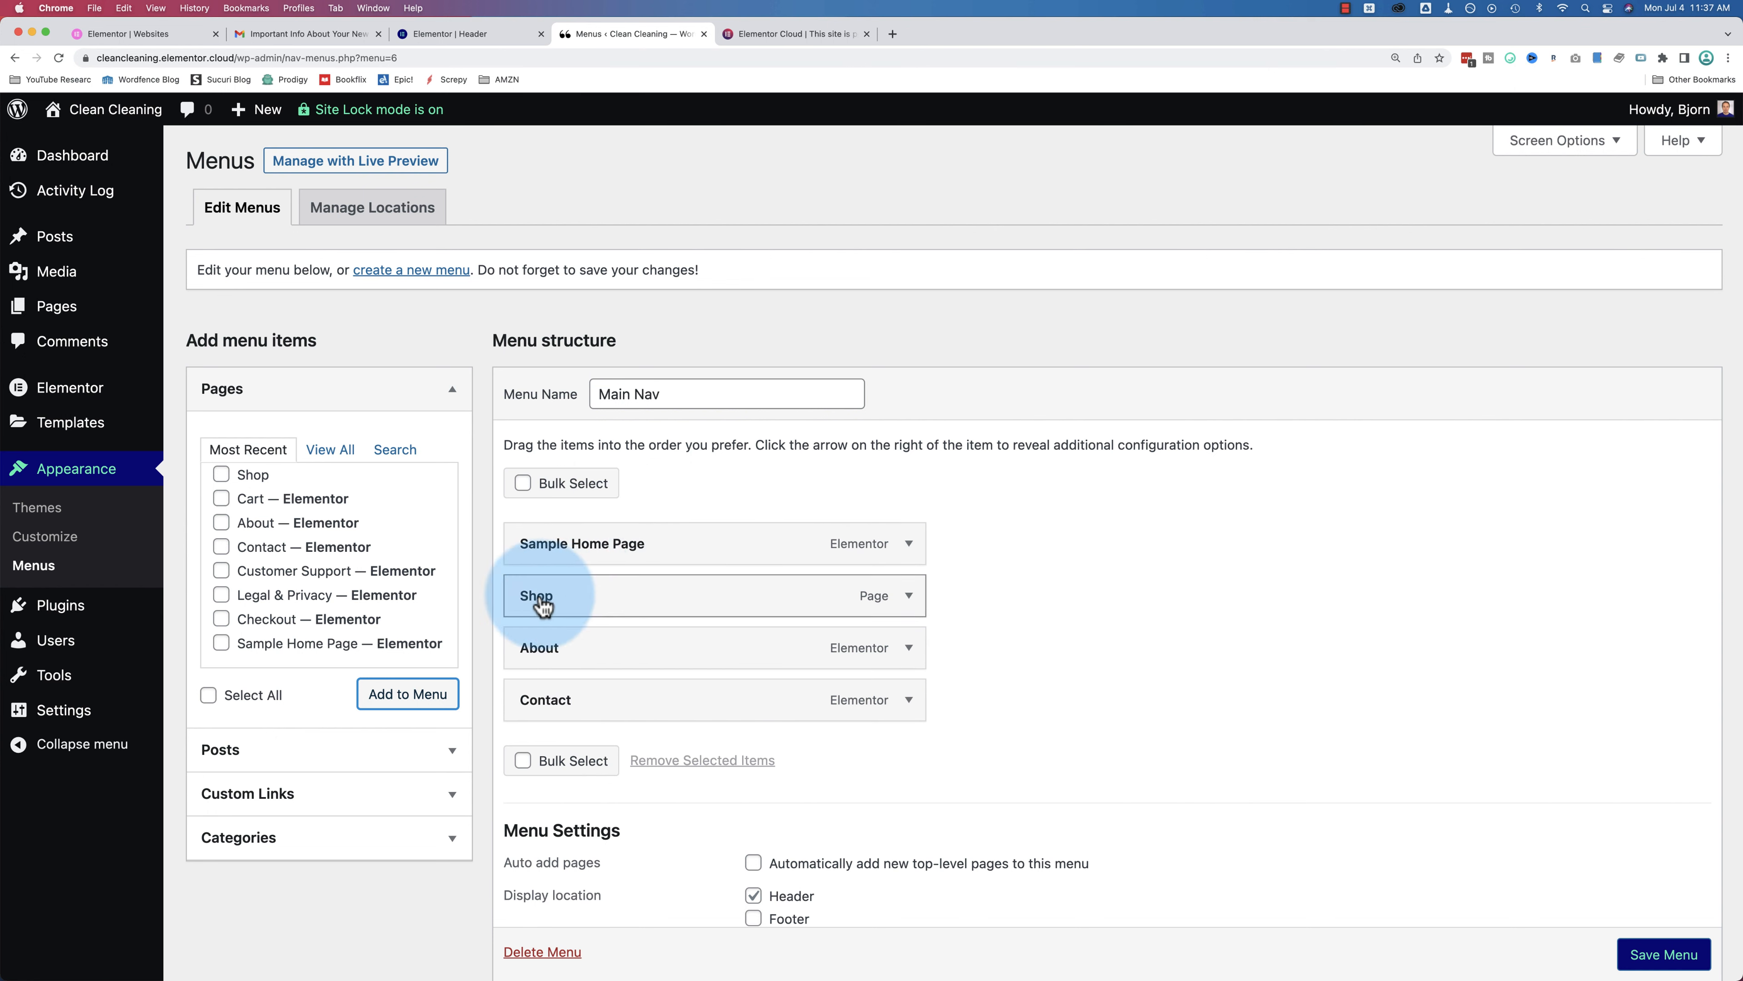
{"action": "left_click", "coordinate": [525, 549]}
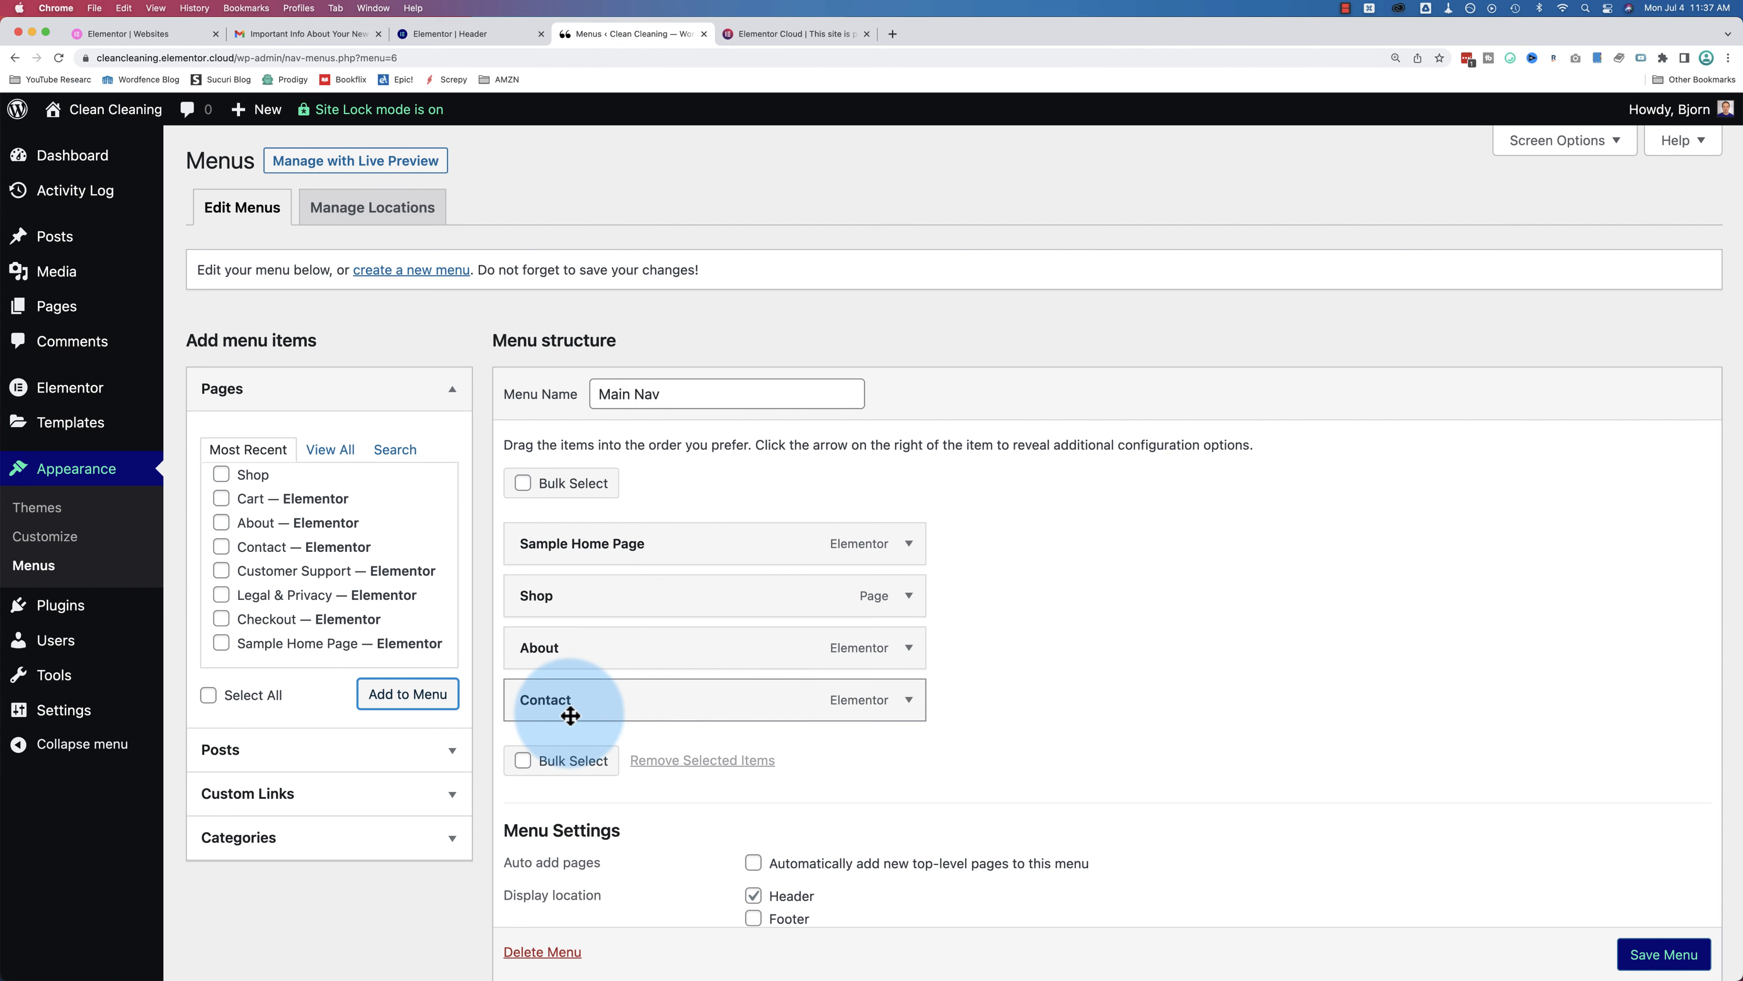
{"action": "left_click_drag", "start_coordinate": [555, 616], "coordinate": [566, 718]}
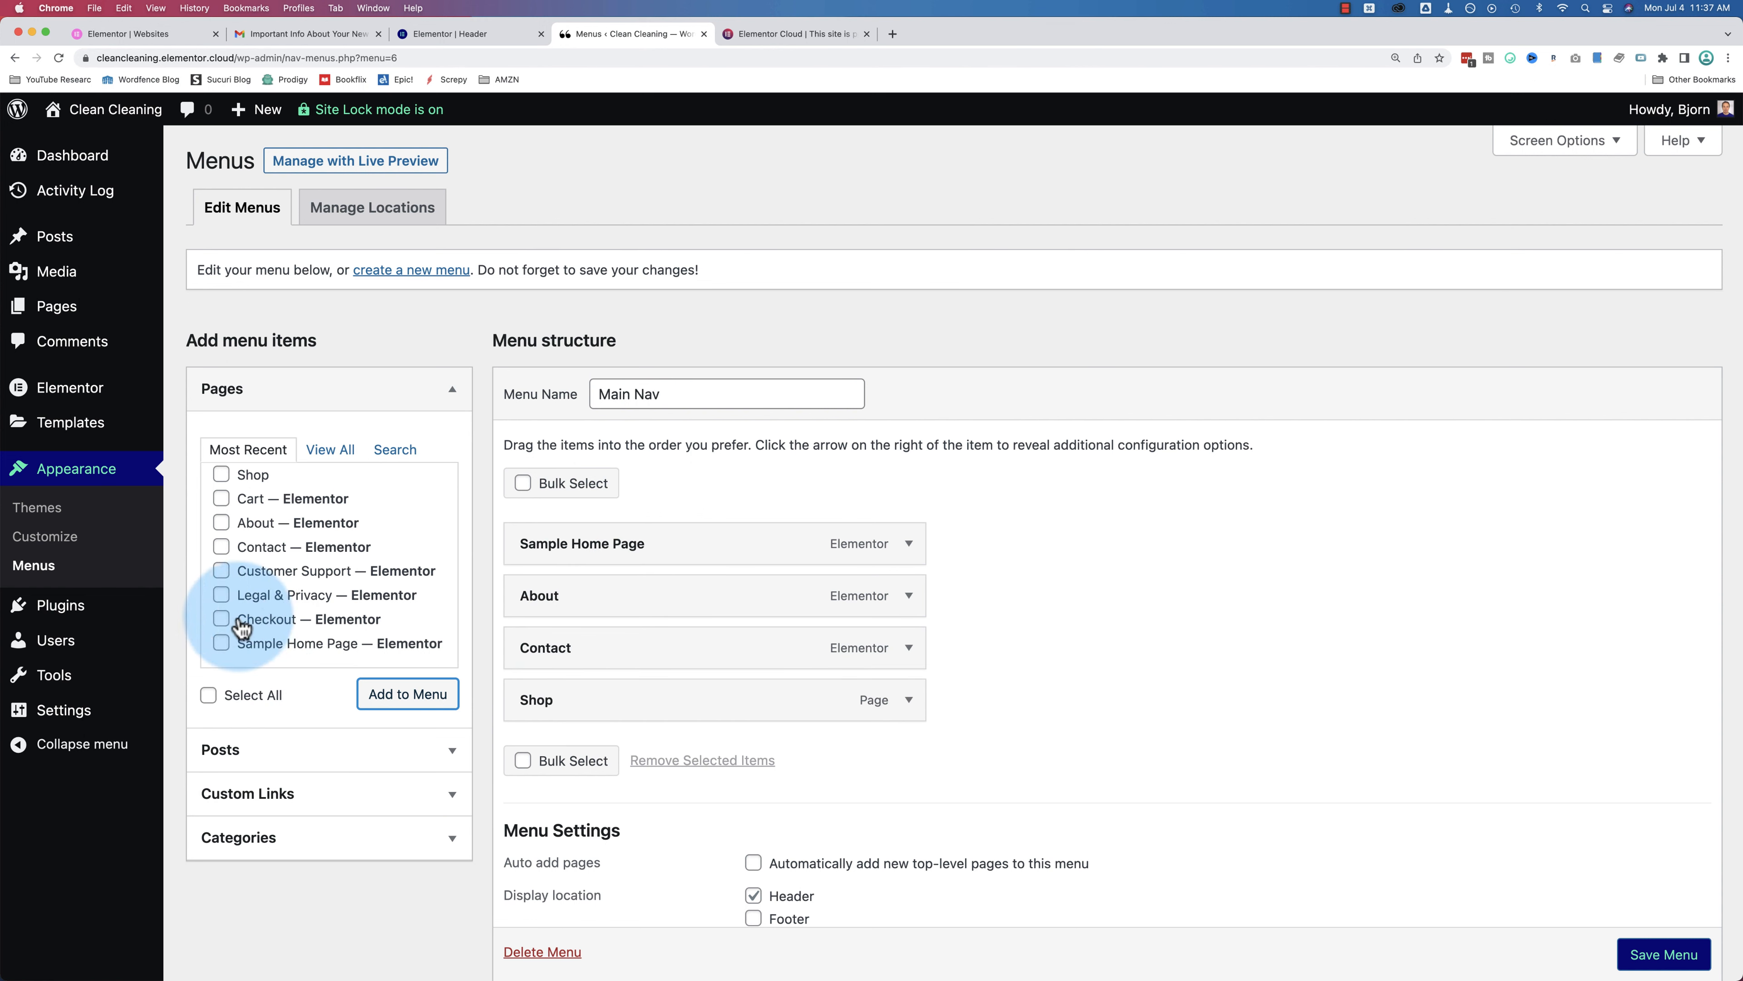
{"action": "left_click", "coordinate": [221, 617]}
{"action": "left_click", "coordinate": [406, 695]}
{"action": "left_click_drag", "start_coordinate": [673, 734], "coordinate": [590, 767]}
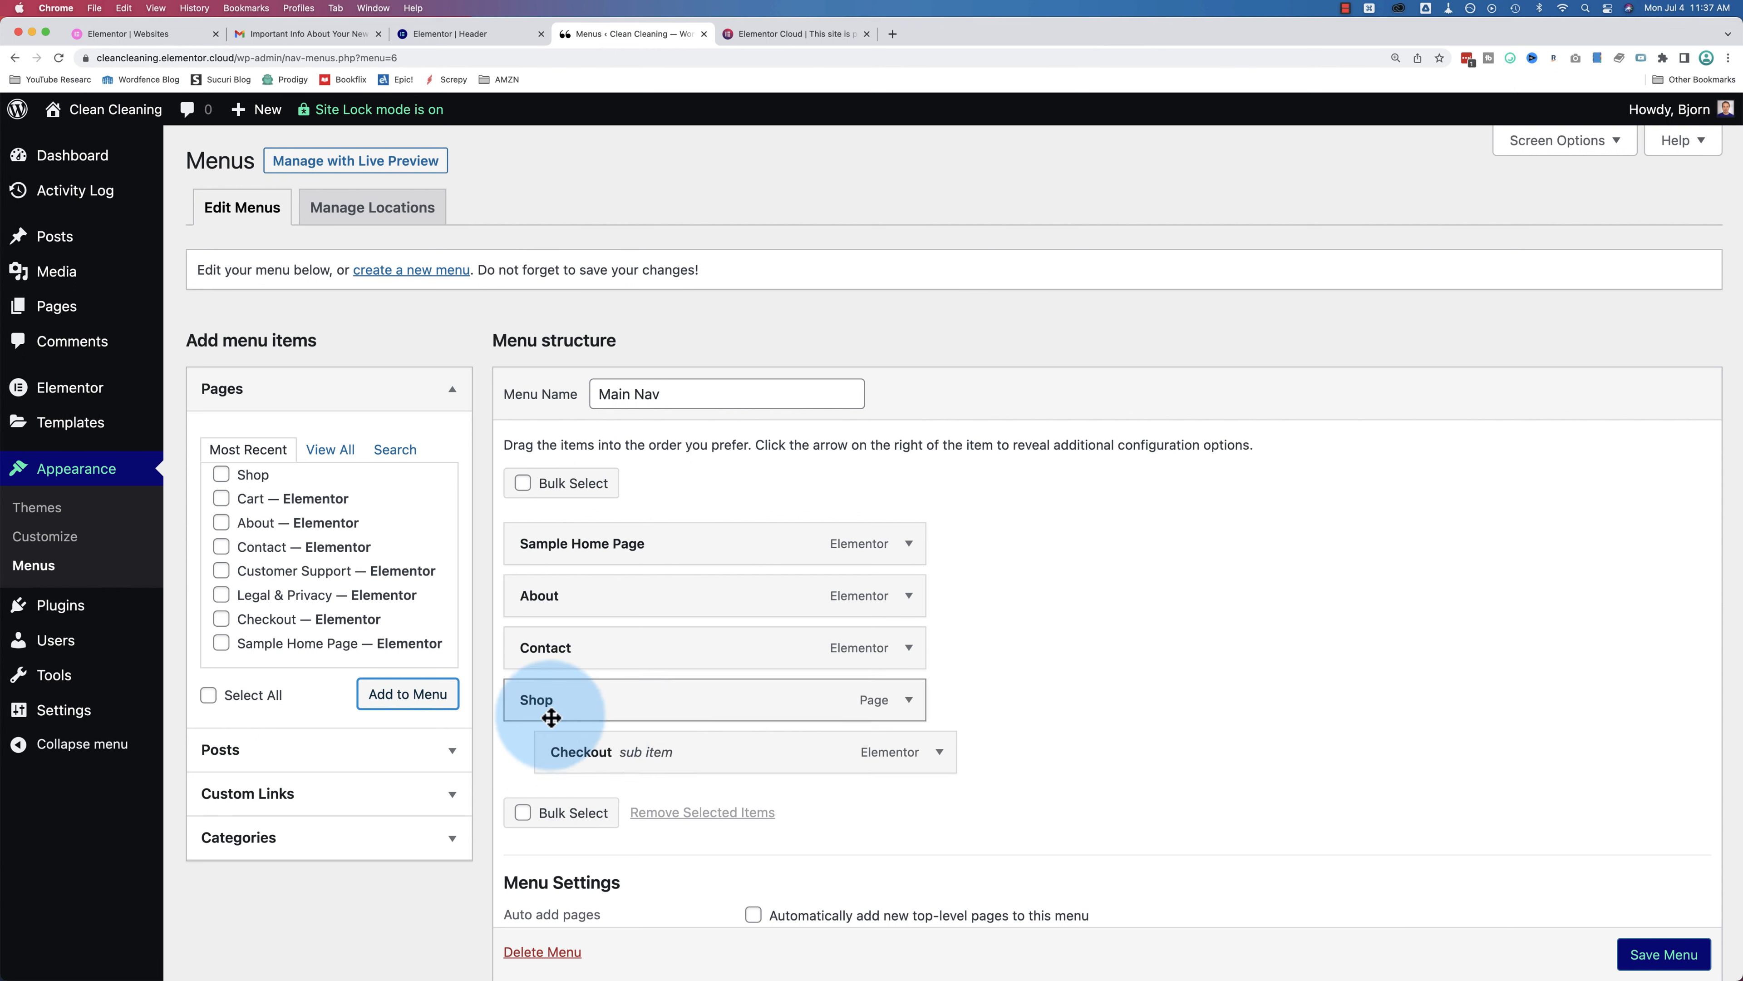
Step: Relabel Sample Home Page as 'Home' and save the Main Nav menu
{"action": "left_click", "coordinate": [910, 544]}
{"action": "left_click", "coordinate": [574, 618]}
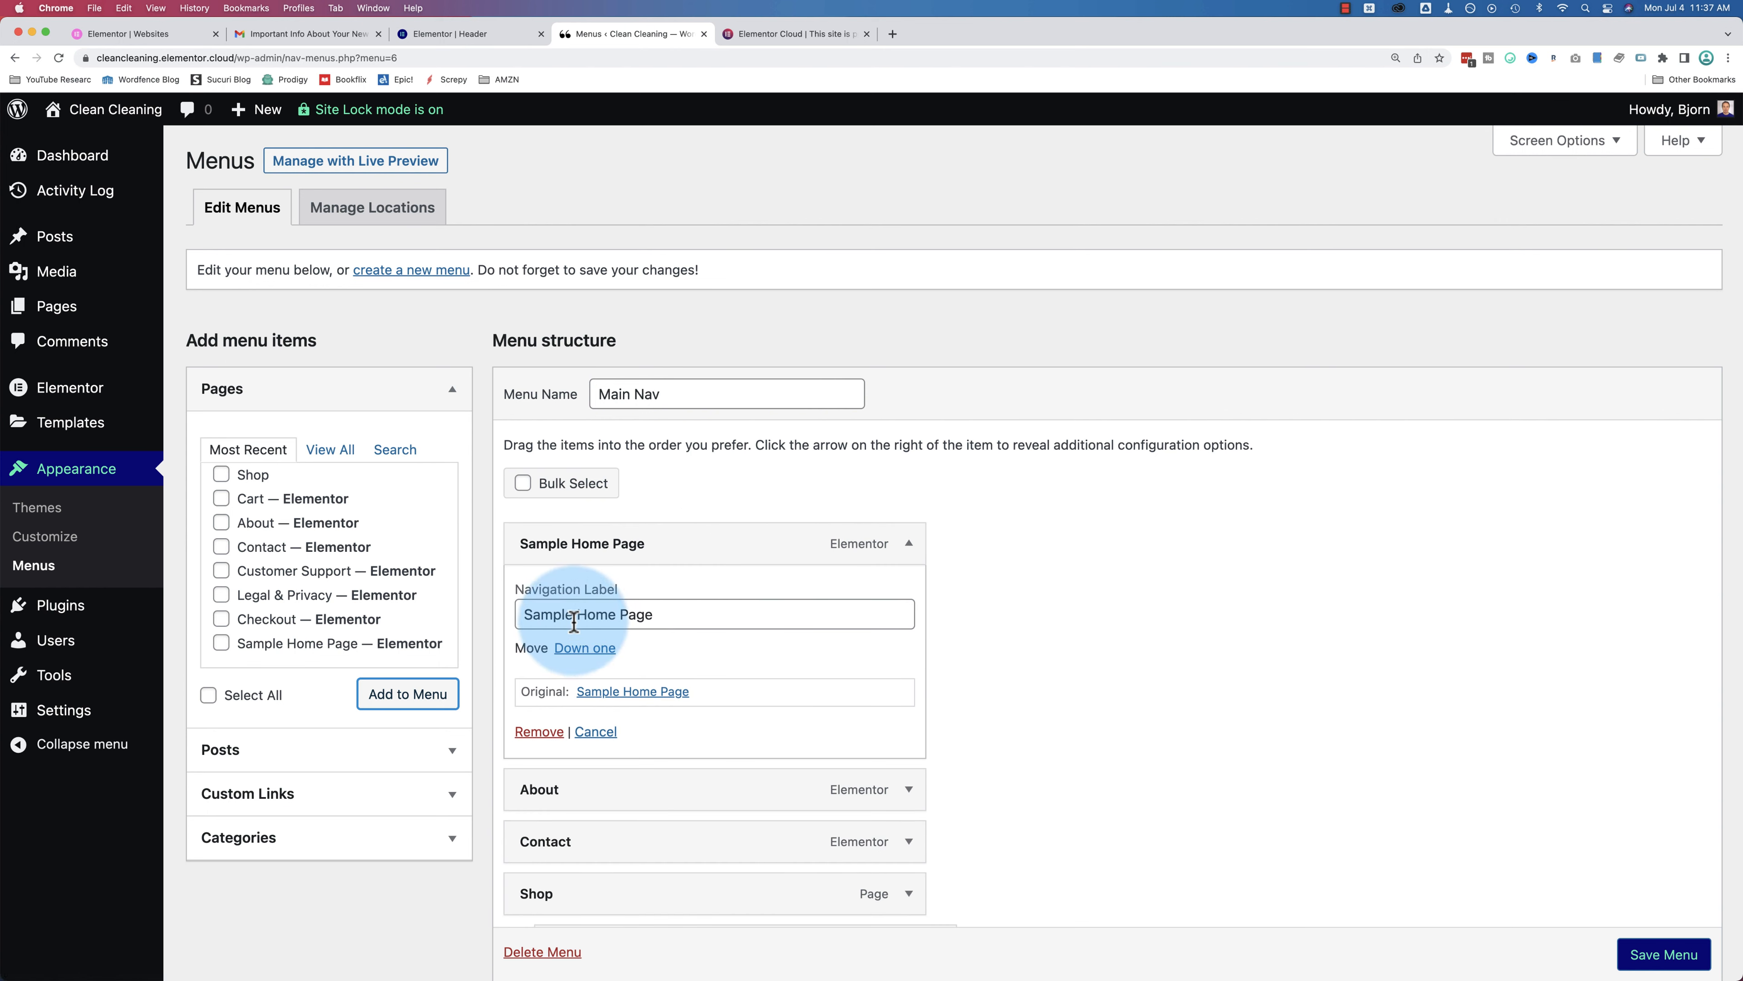
{"action": "left_click_drag", "start_coordinate": [574, 618], "coordinate": [519, 614]}
{"action": "key", "text": "BackSpace"}
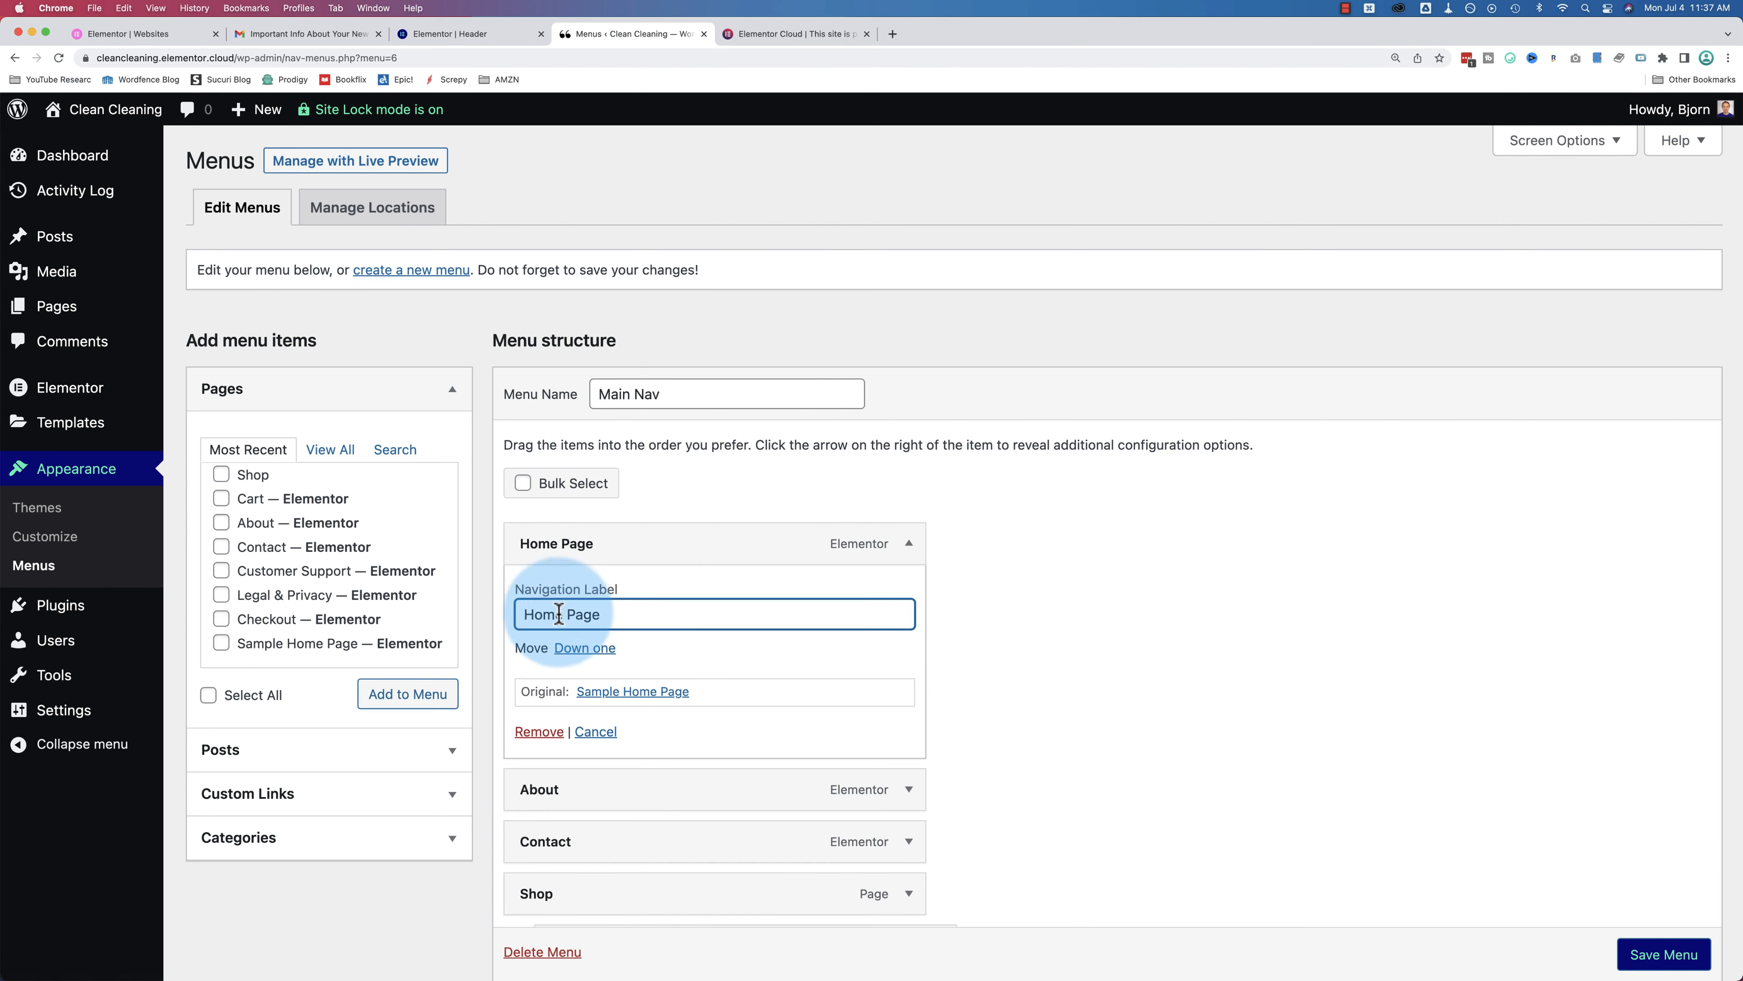
{"action": "double_click", "coordinate": [578, 616]}
{"action": "scroll", "coordinate": [951, 665], "scroll_direction": "down", "scroll_amount": 3}
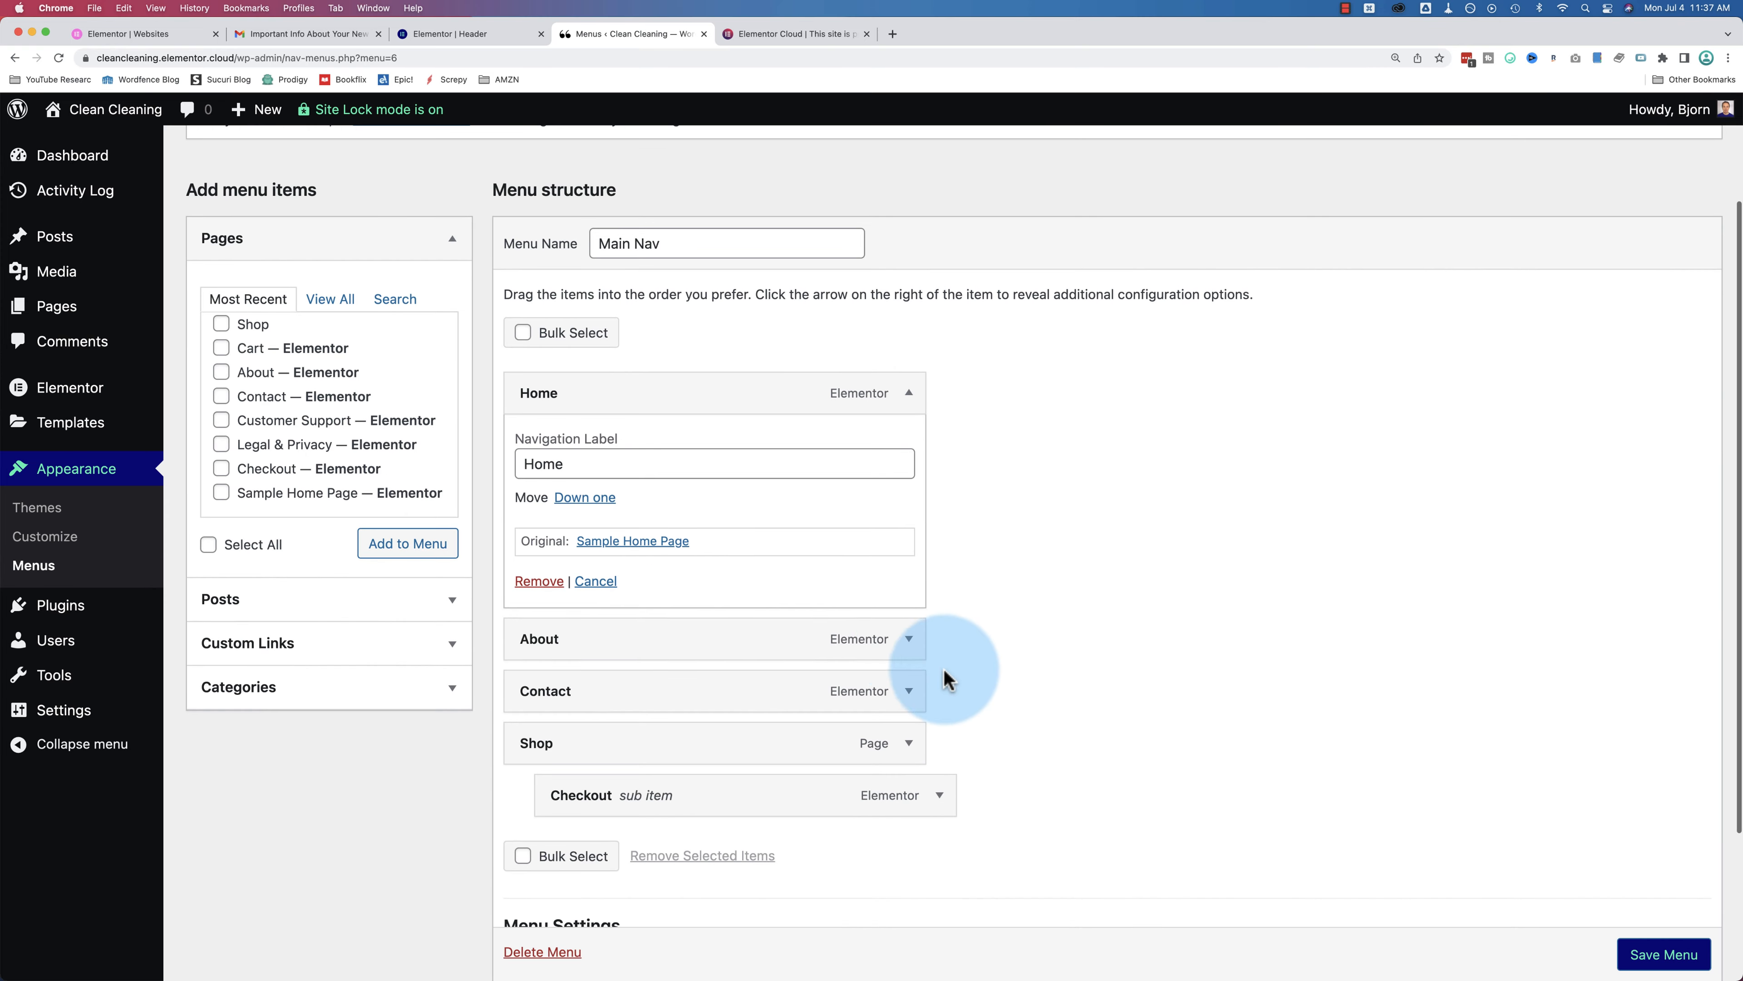
{"action": "left_click", "coordinate": [910, 640]}
{"action": "scroll", "coordinate": [984, 724], "scroll_direction": "down", "scroll_amount": 3}
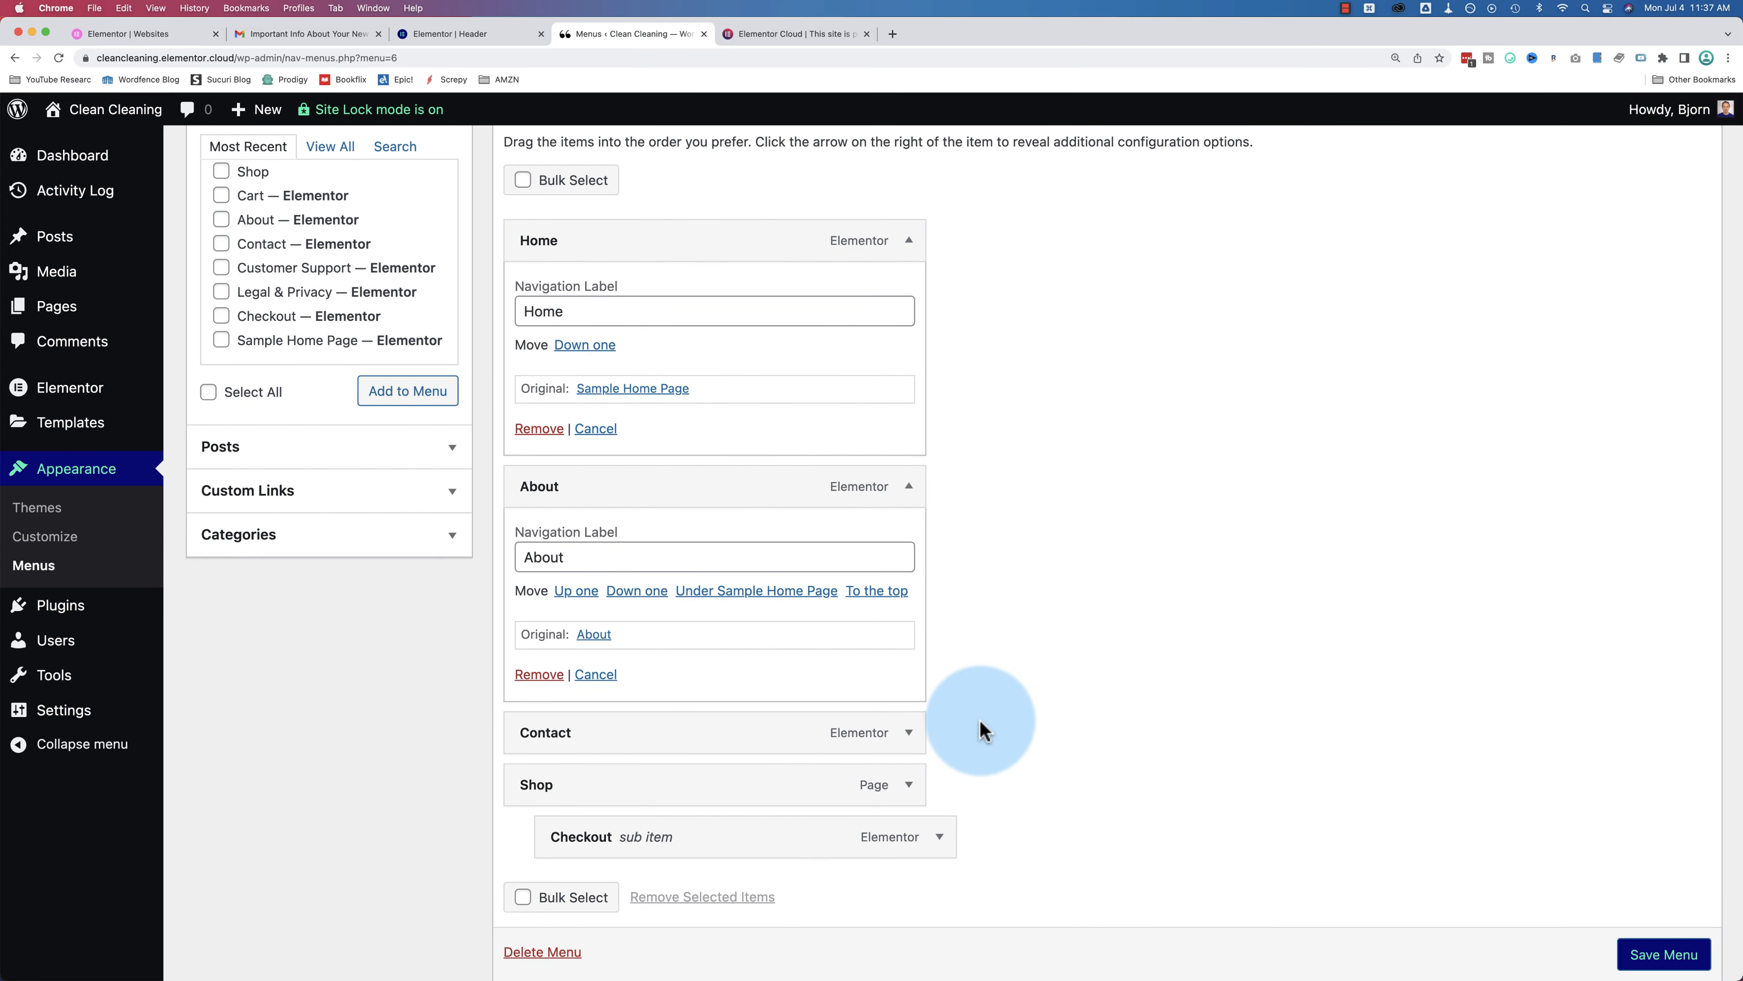
{"action": "left_click", "coordinate": [1630, 953]}
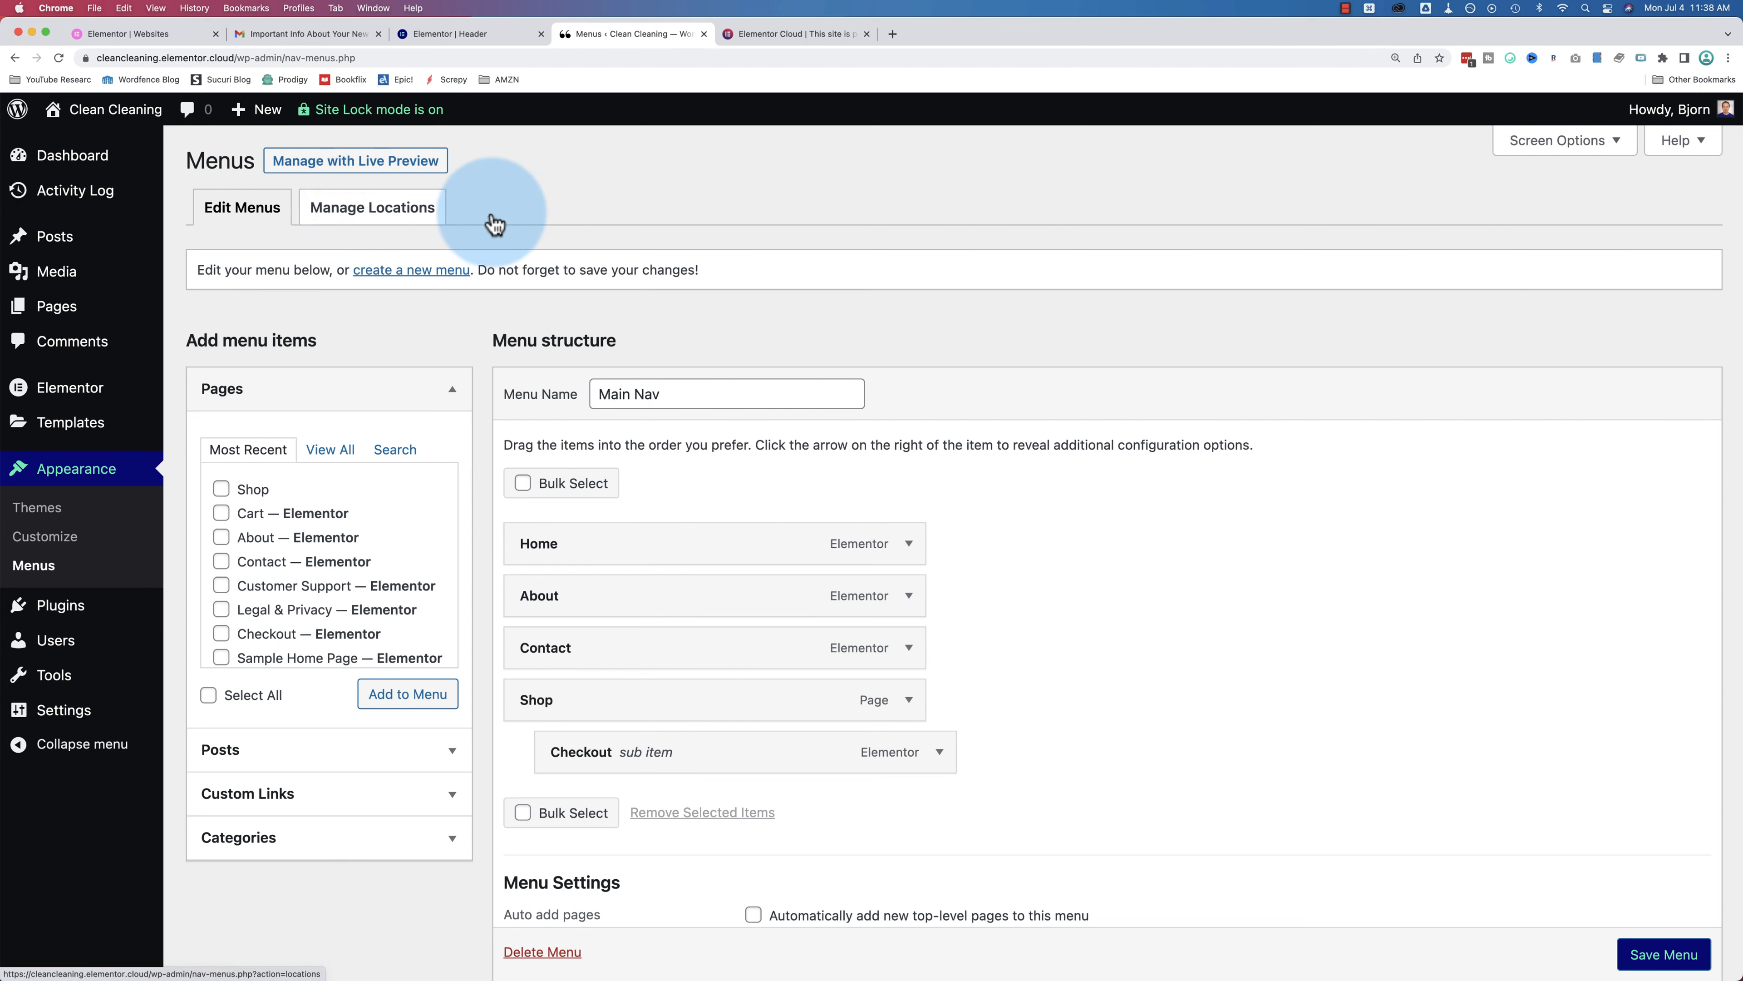
{"action": "scroll", "coordinate": [723, 328], "scroll_direction": "down", "scroll_amount": 3}
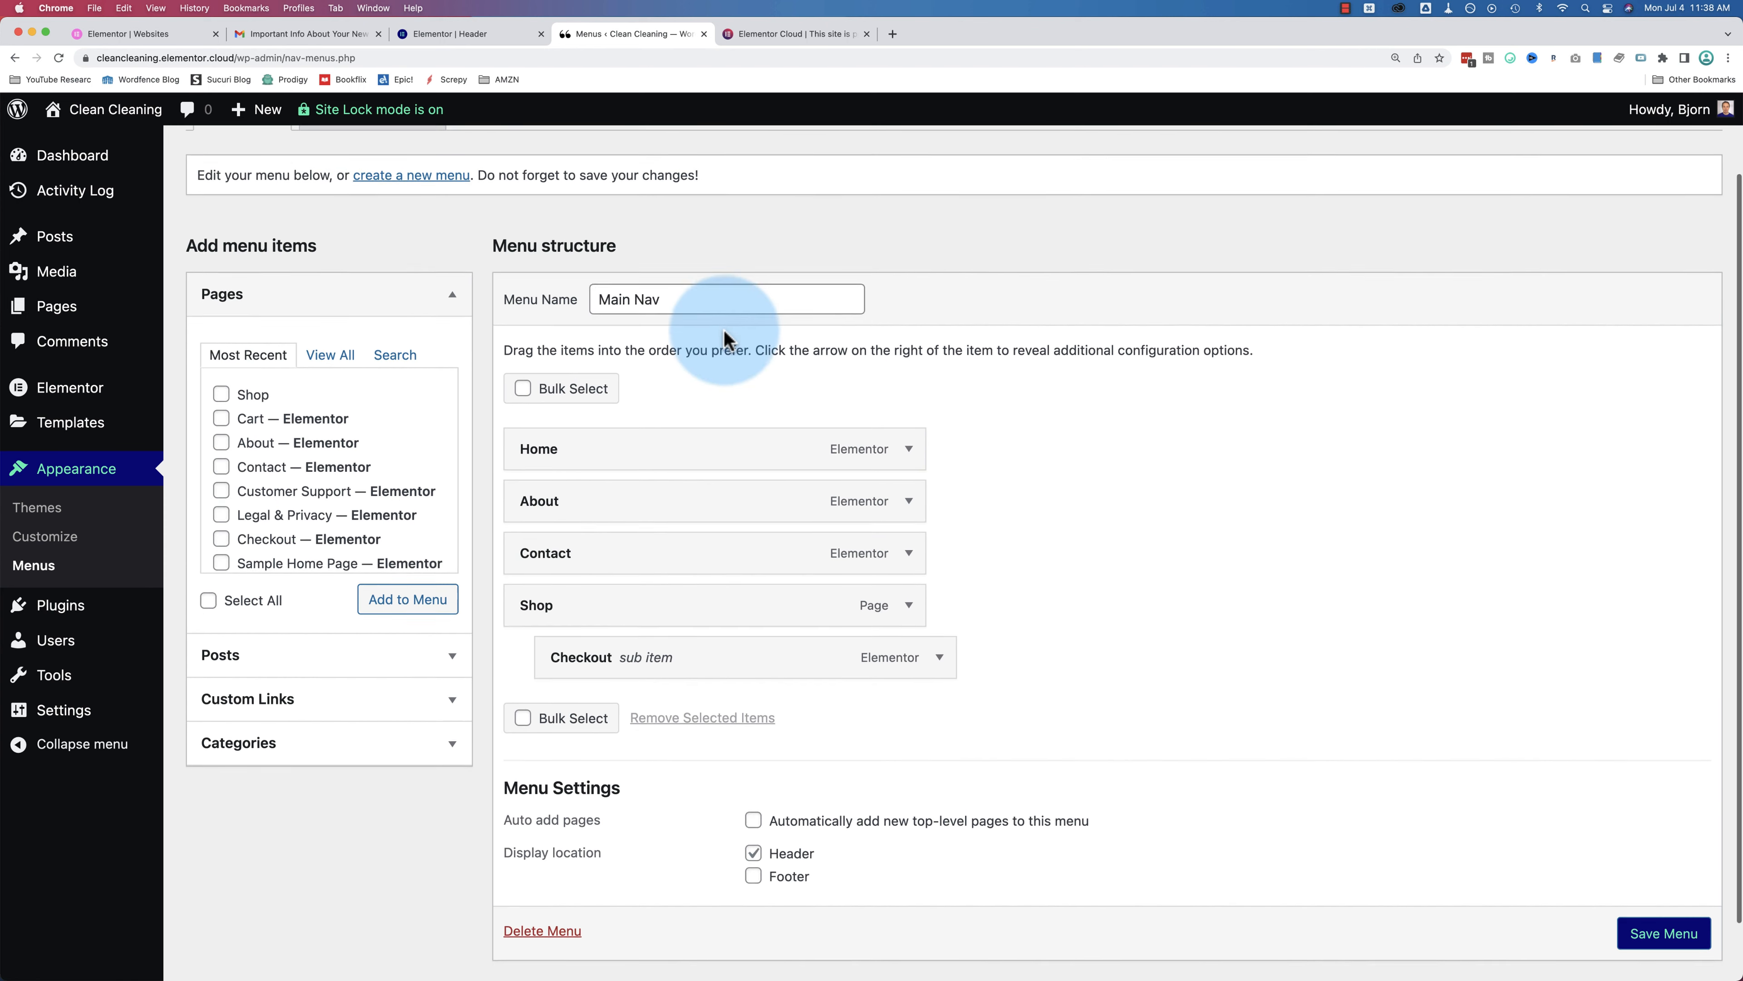
Step: Confirm Main Nav is assigned to the Header location, then return to the Header template editor
{"action": "scroll", "coordinate": [385, 221], "scroll_direction": "up", "scroll_amount": 3}
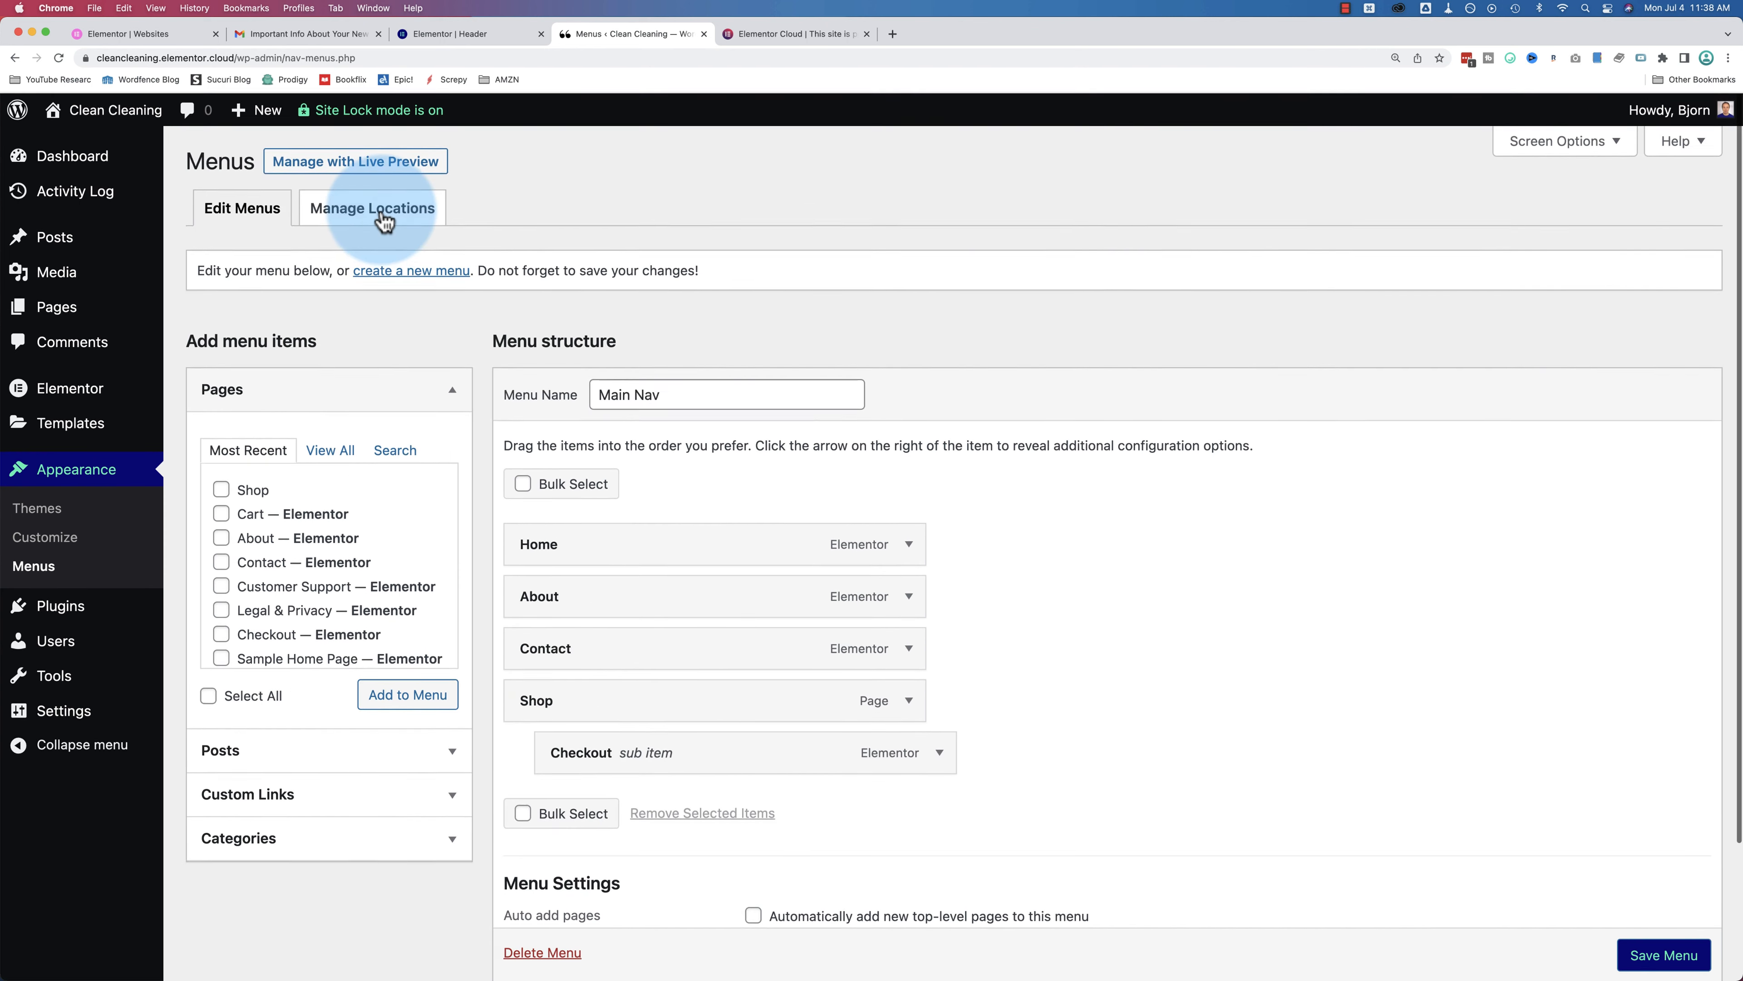
{"action": "left_click", "coordinate": [385, 221]}
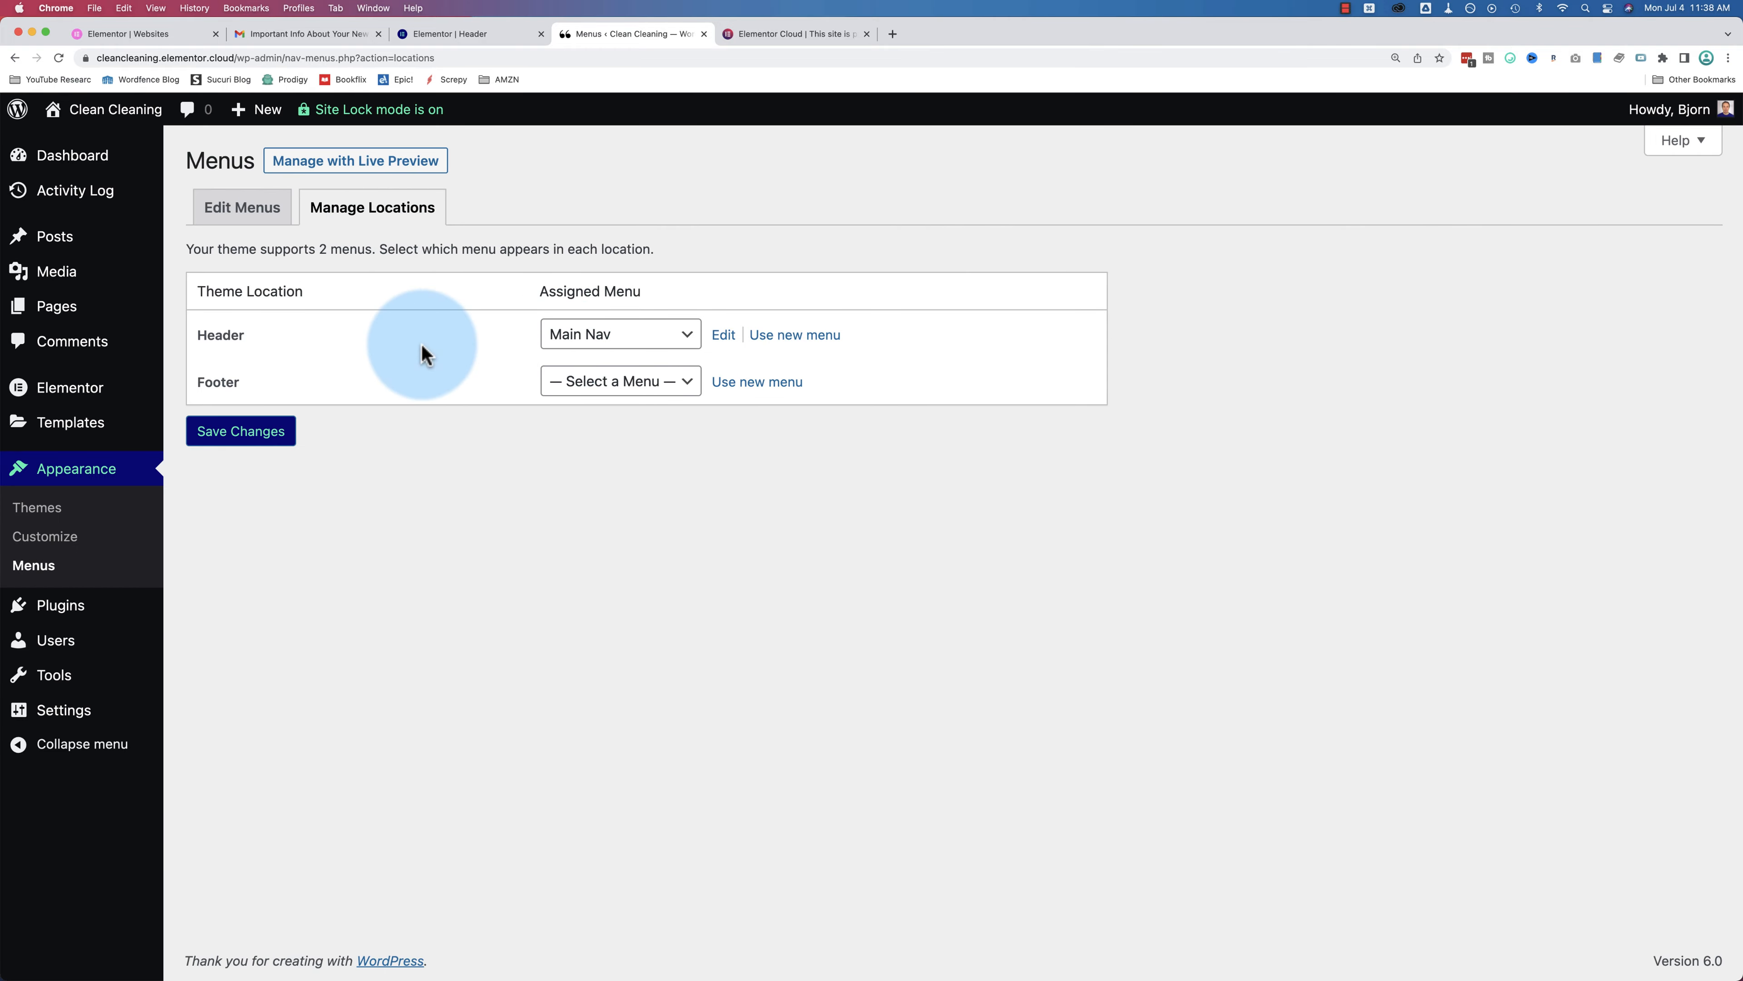
{"action": "left_click", "coordinate": [484, 36]}
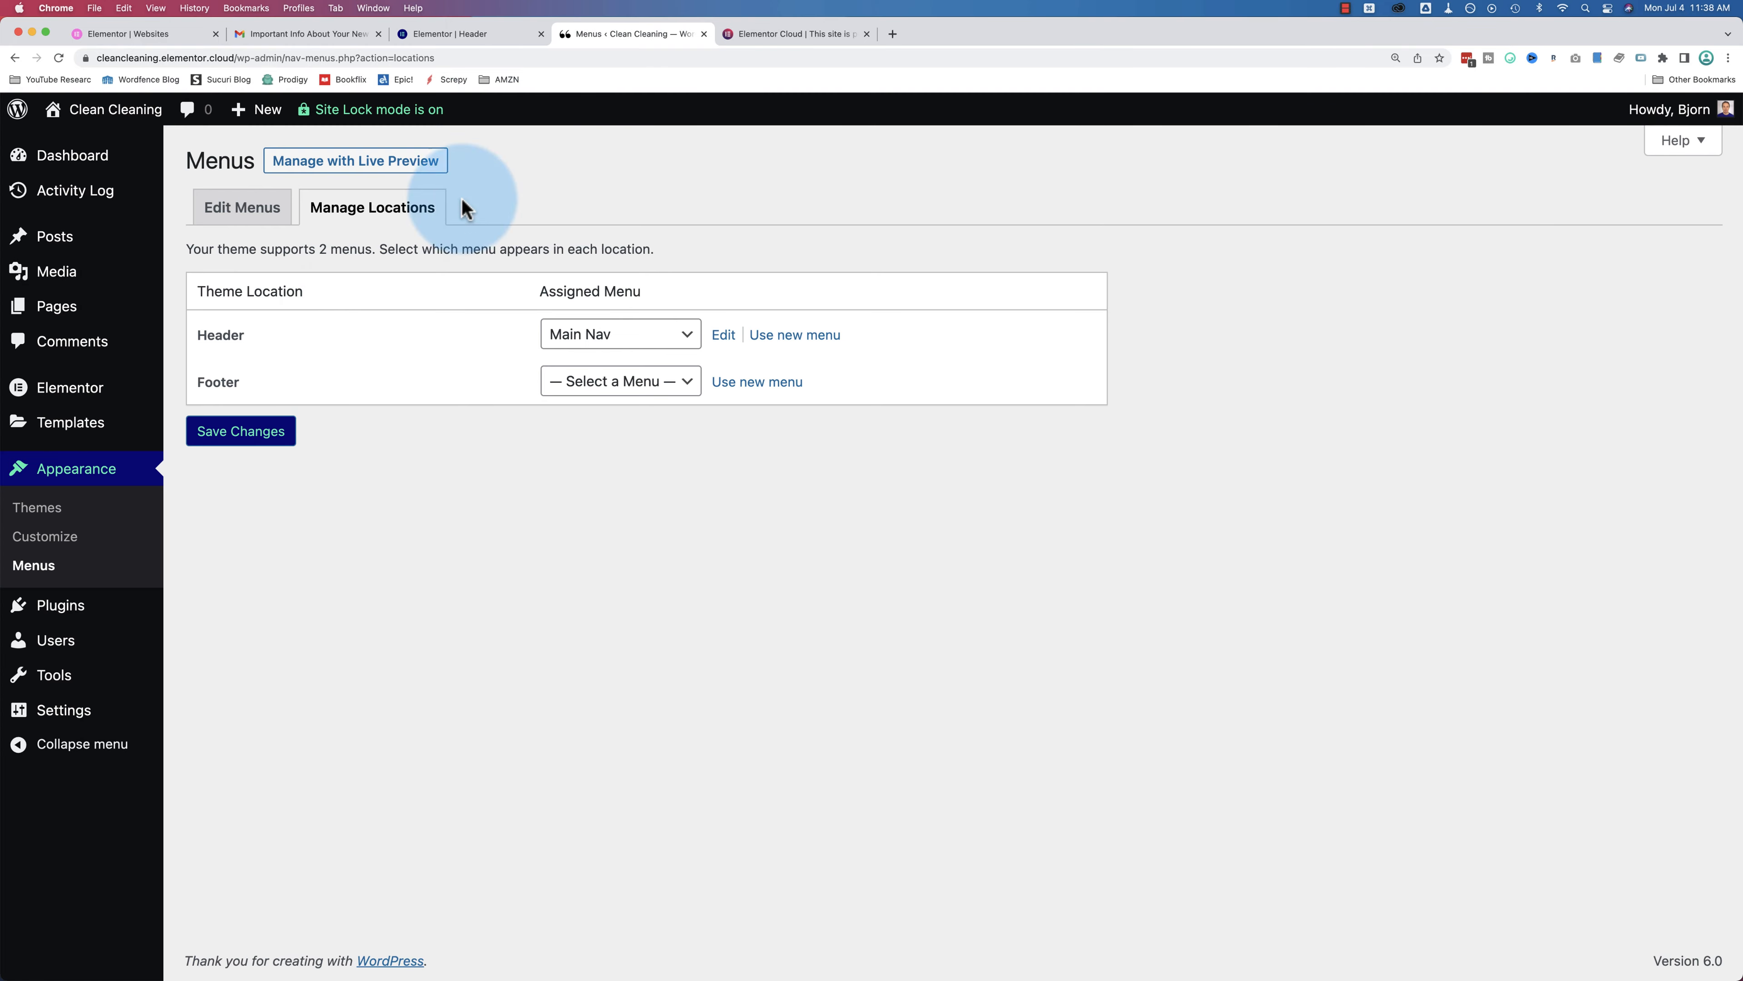
{"action": "left_click", "coordinate": [478, 36]}
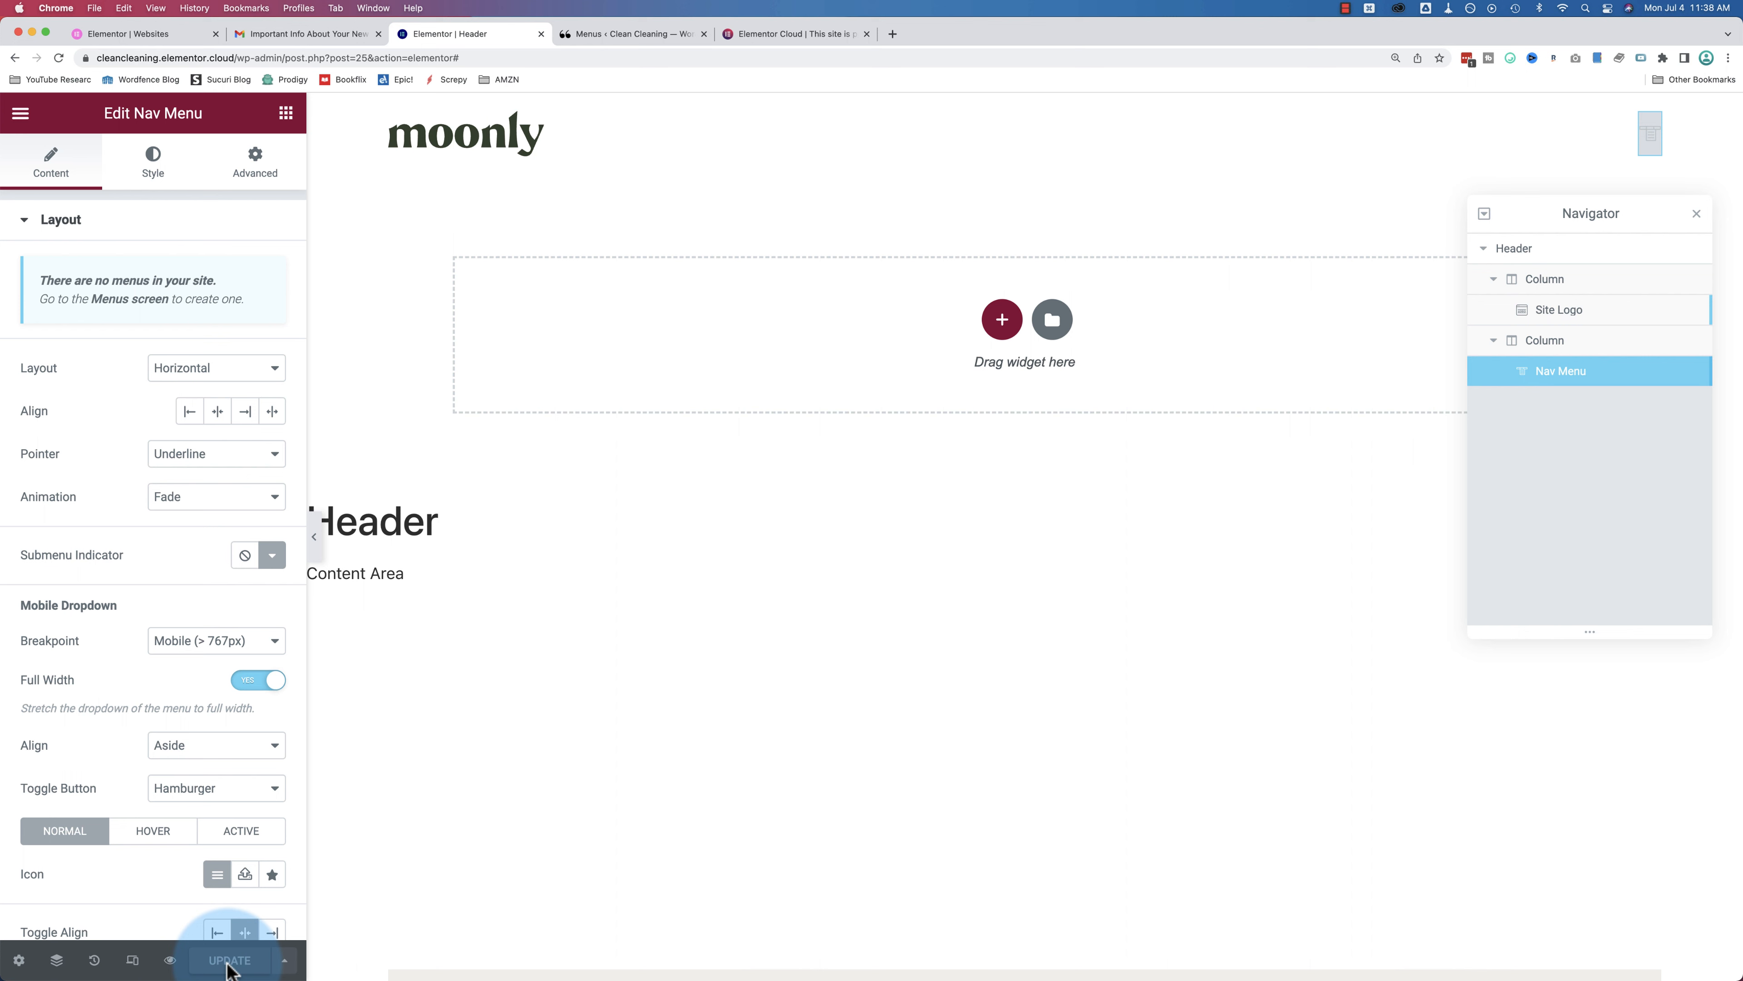
Step: Reload the editor so Main Nav loads, then open the Nav Menu widget's Style settings
{"action": "key", "text": "super+r"}
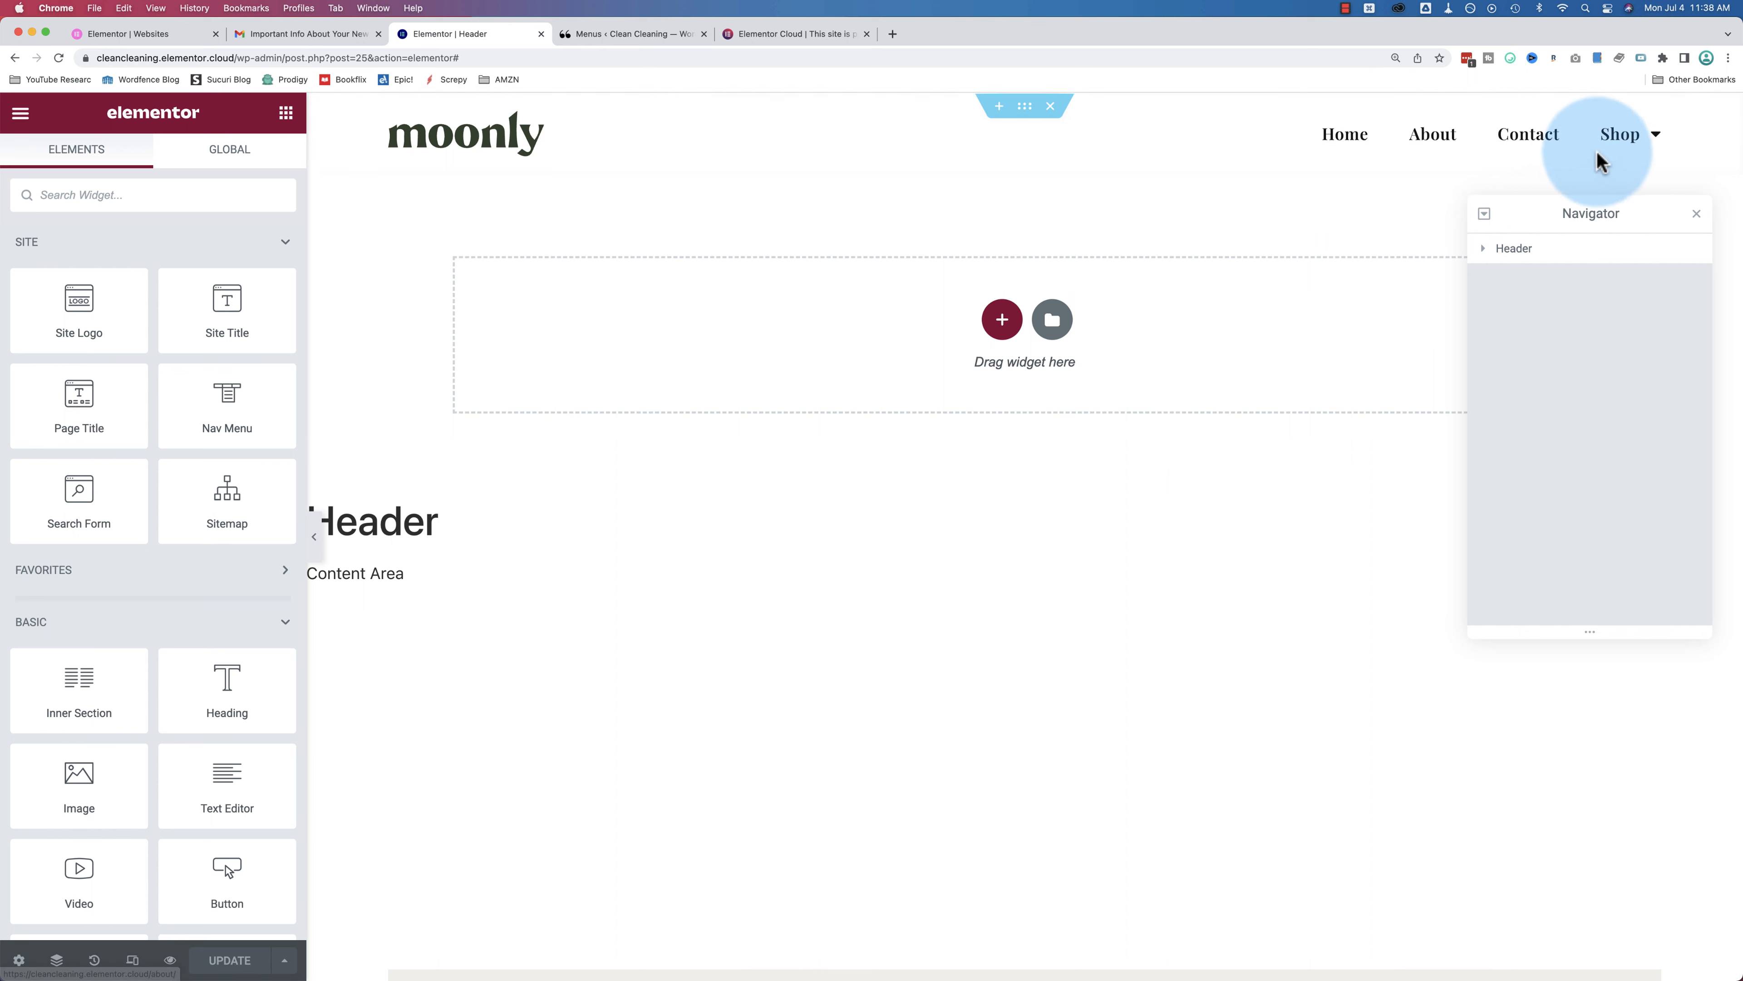
{"action": "mouse_move", "coordinate": [1630, 150]}
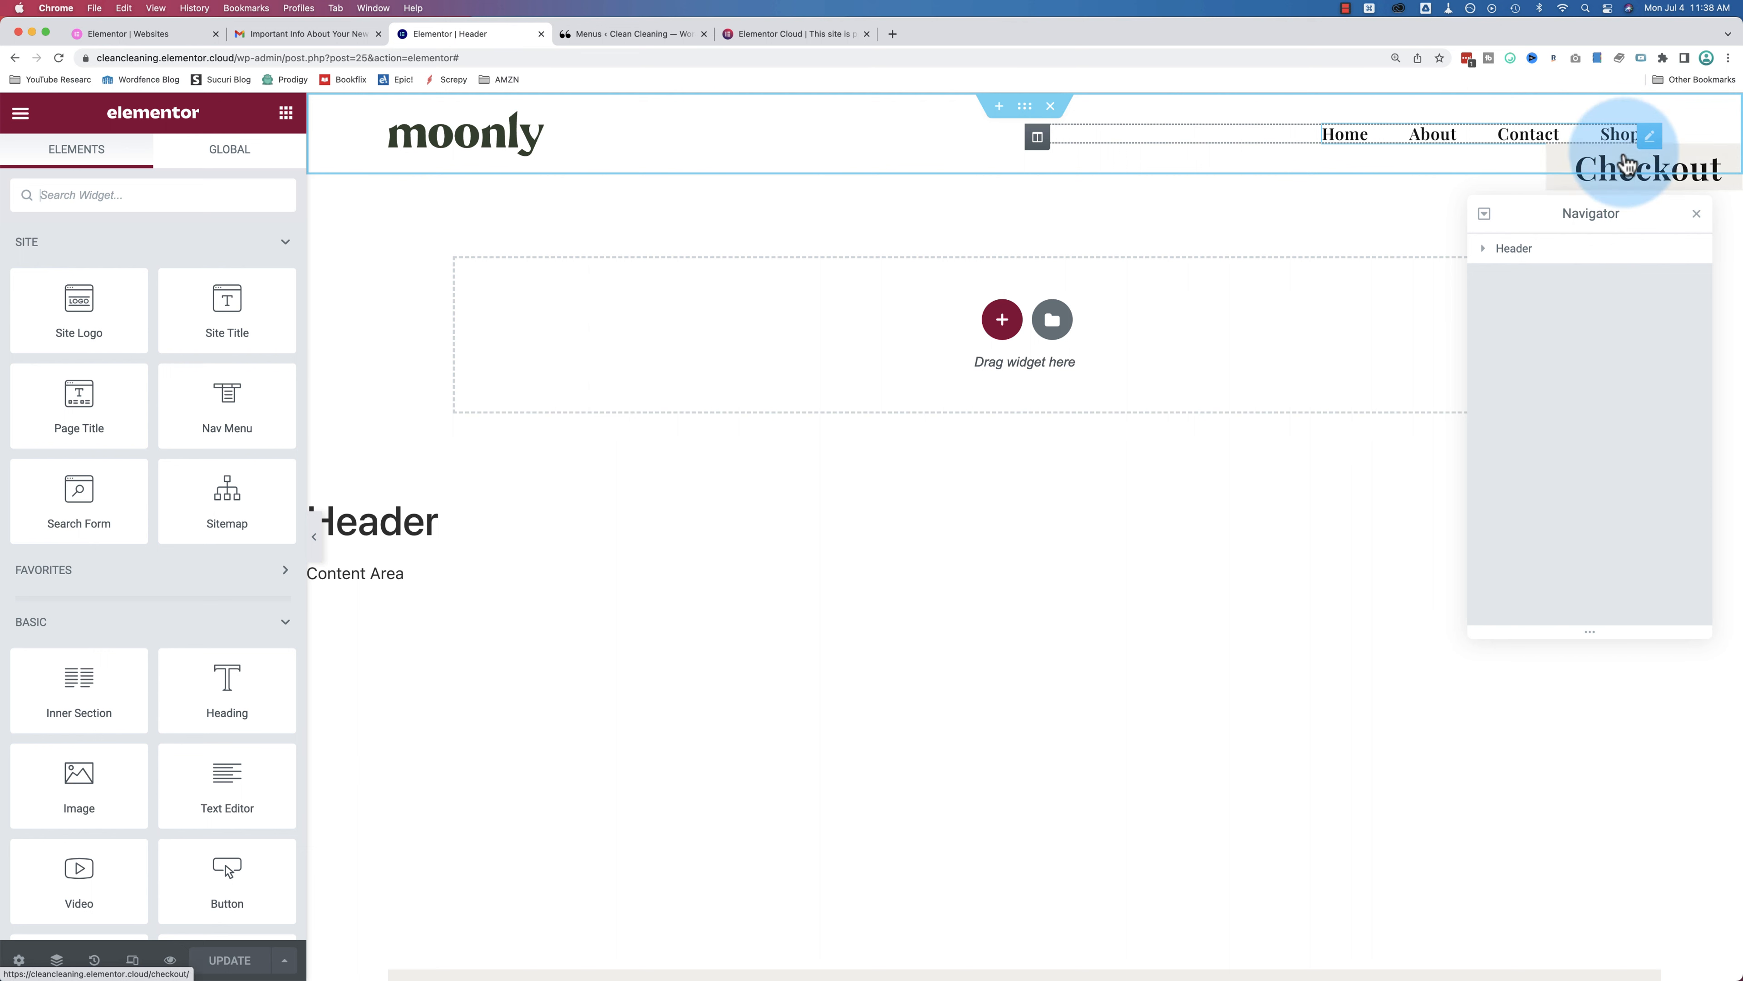
{"action": "left_click", "coordinate": [1650, 136]}
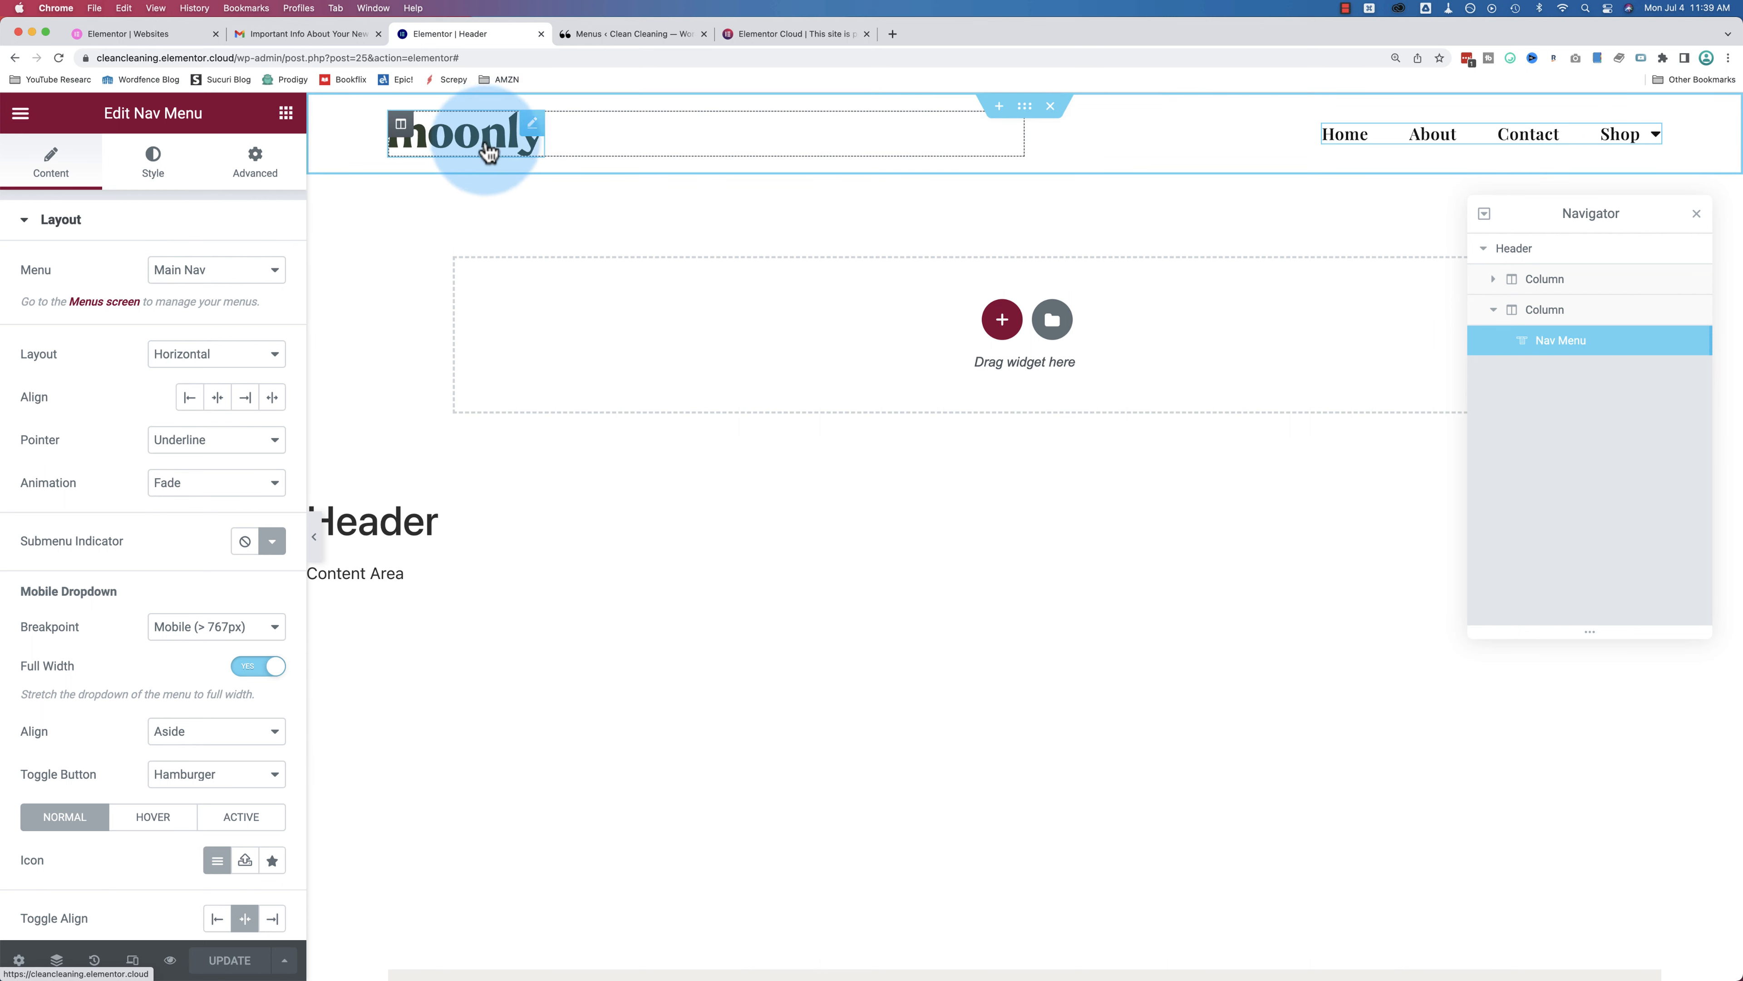
{"action": "scroll", "coordinate": [68, 295], "scroll_direction": "down", "scroll_amount": 2}
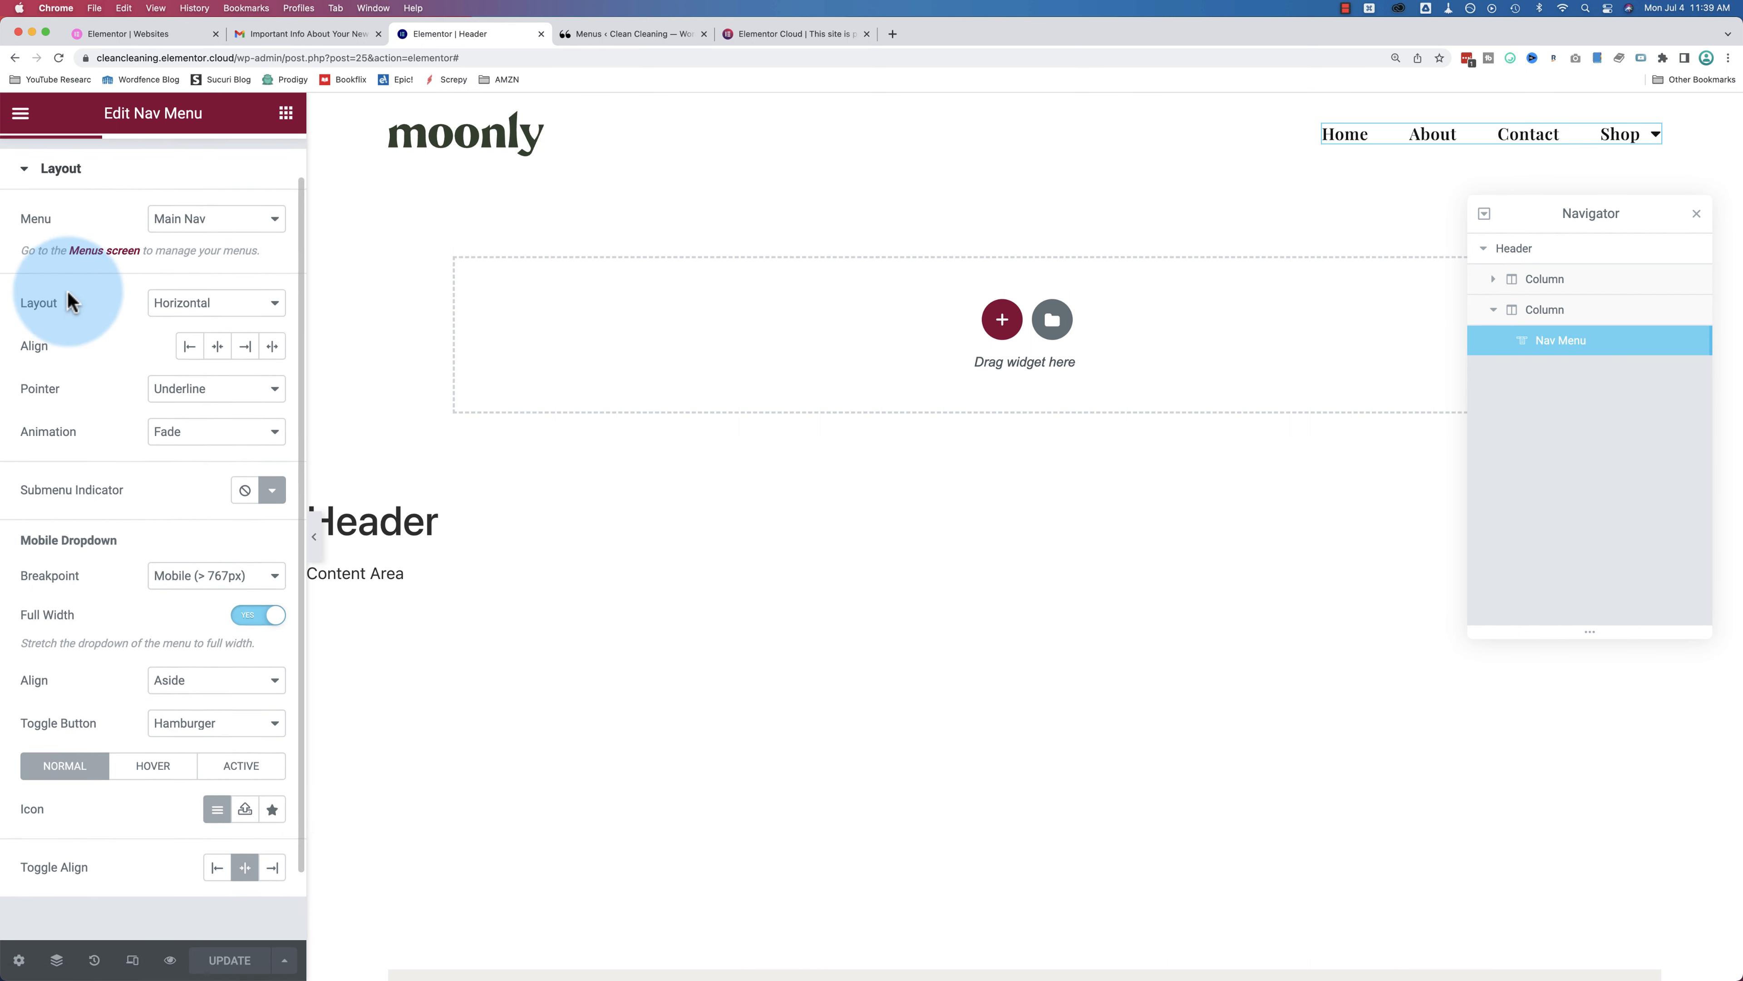
{"action": "scroll", "coordinate": [70, 301], "scroll_direction": "up", "scroll_amount": 1}
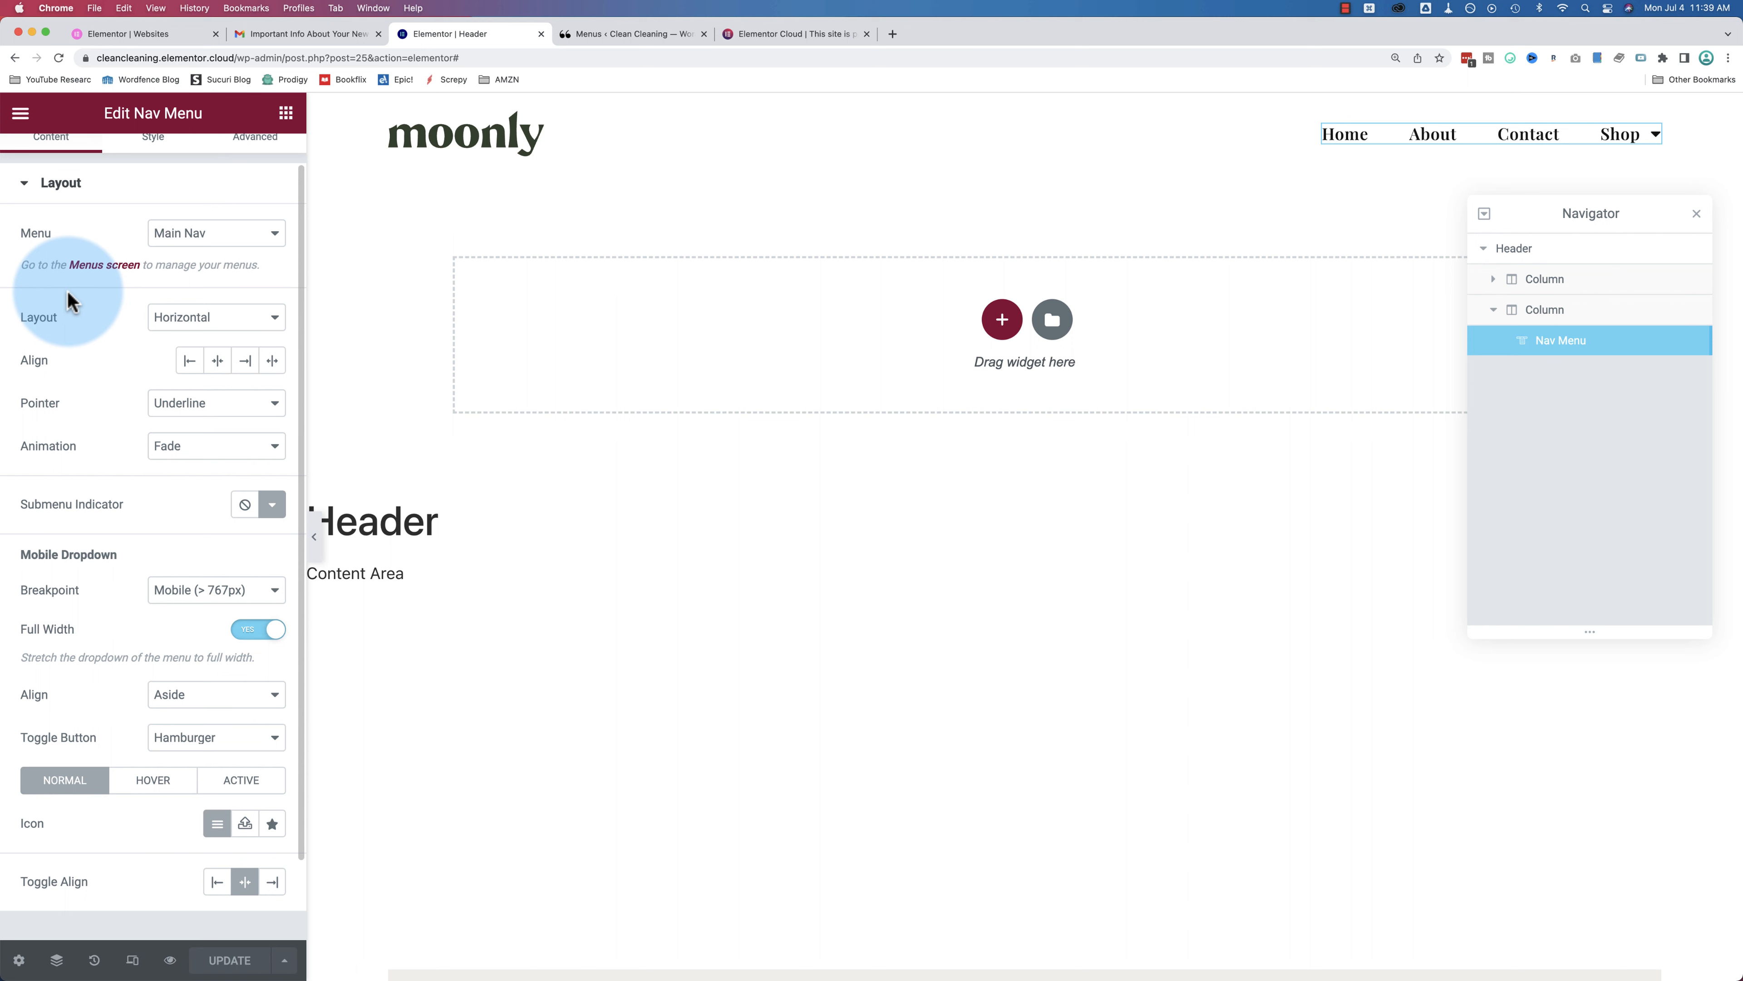
{"action": "scroll", "coordinate": [82, 560], "scroll_direction": "down", "scroll_amount": 3}
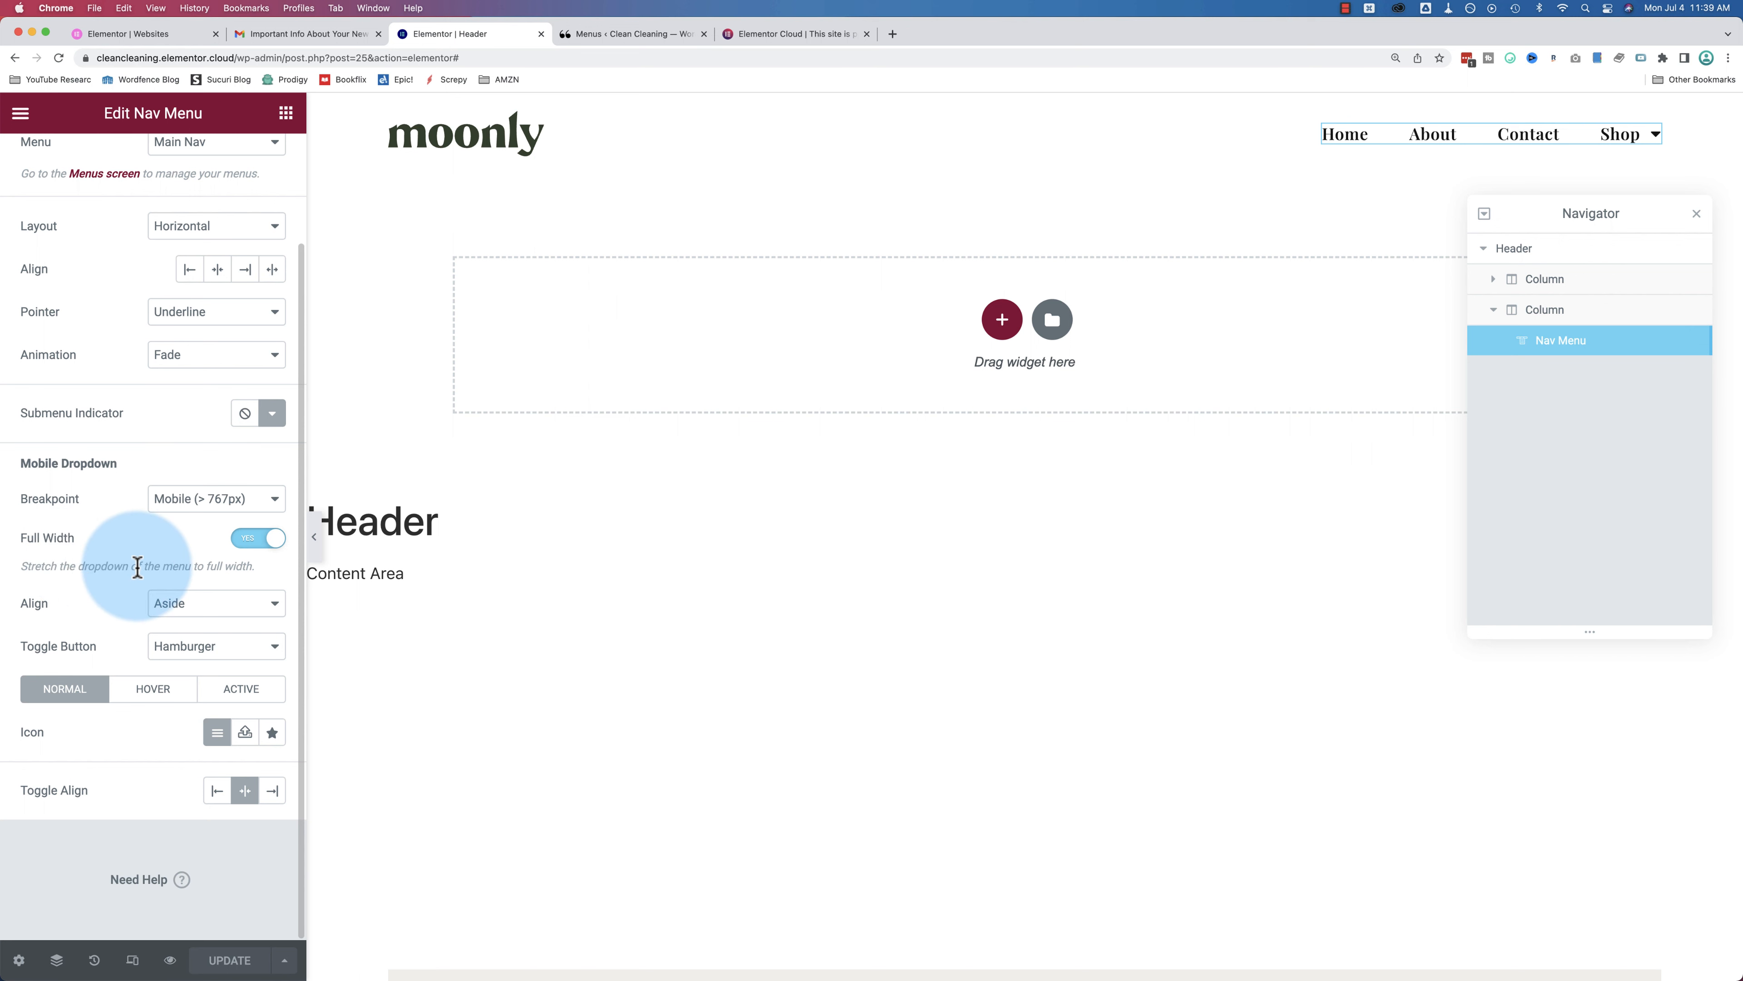
{"action": "scroll", "coordinate": [137, 597], "scroll_direction": "up", "scroll_amount": 3}
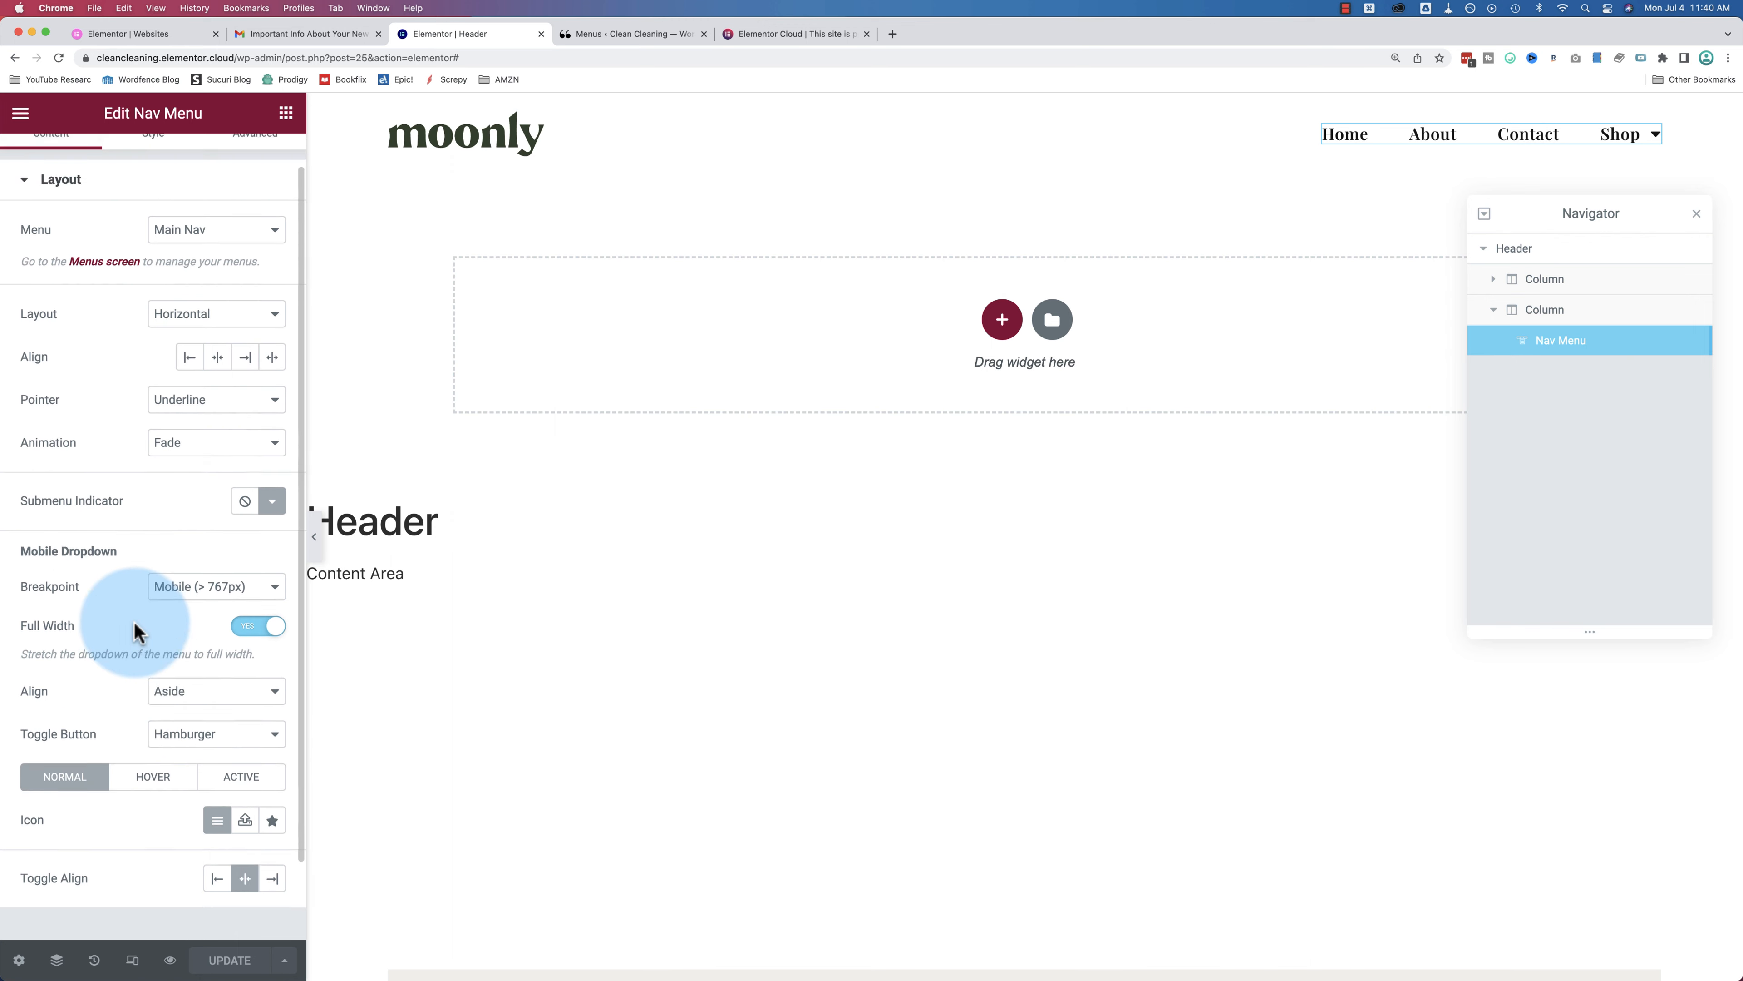
{"action": "left_click", "coordinate": [145, 164]}
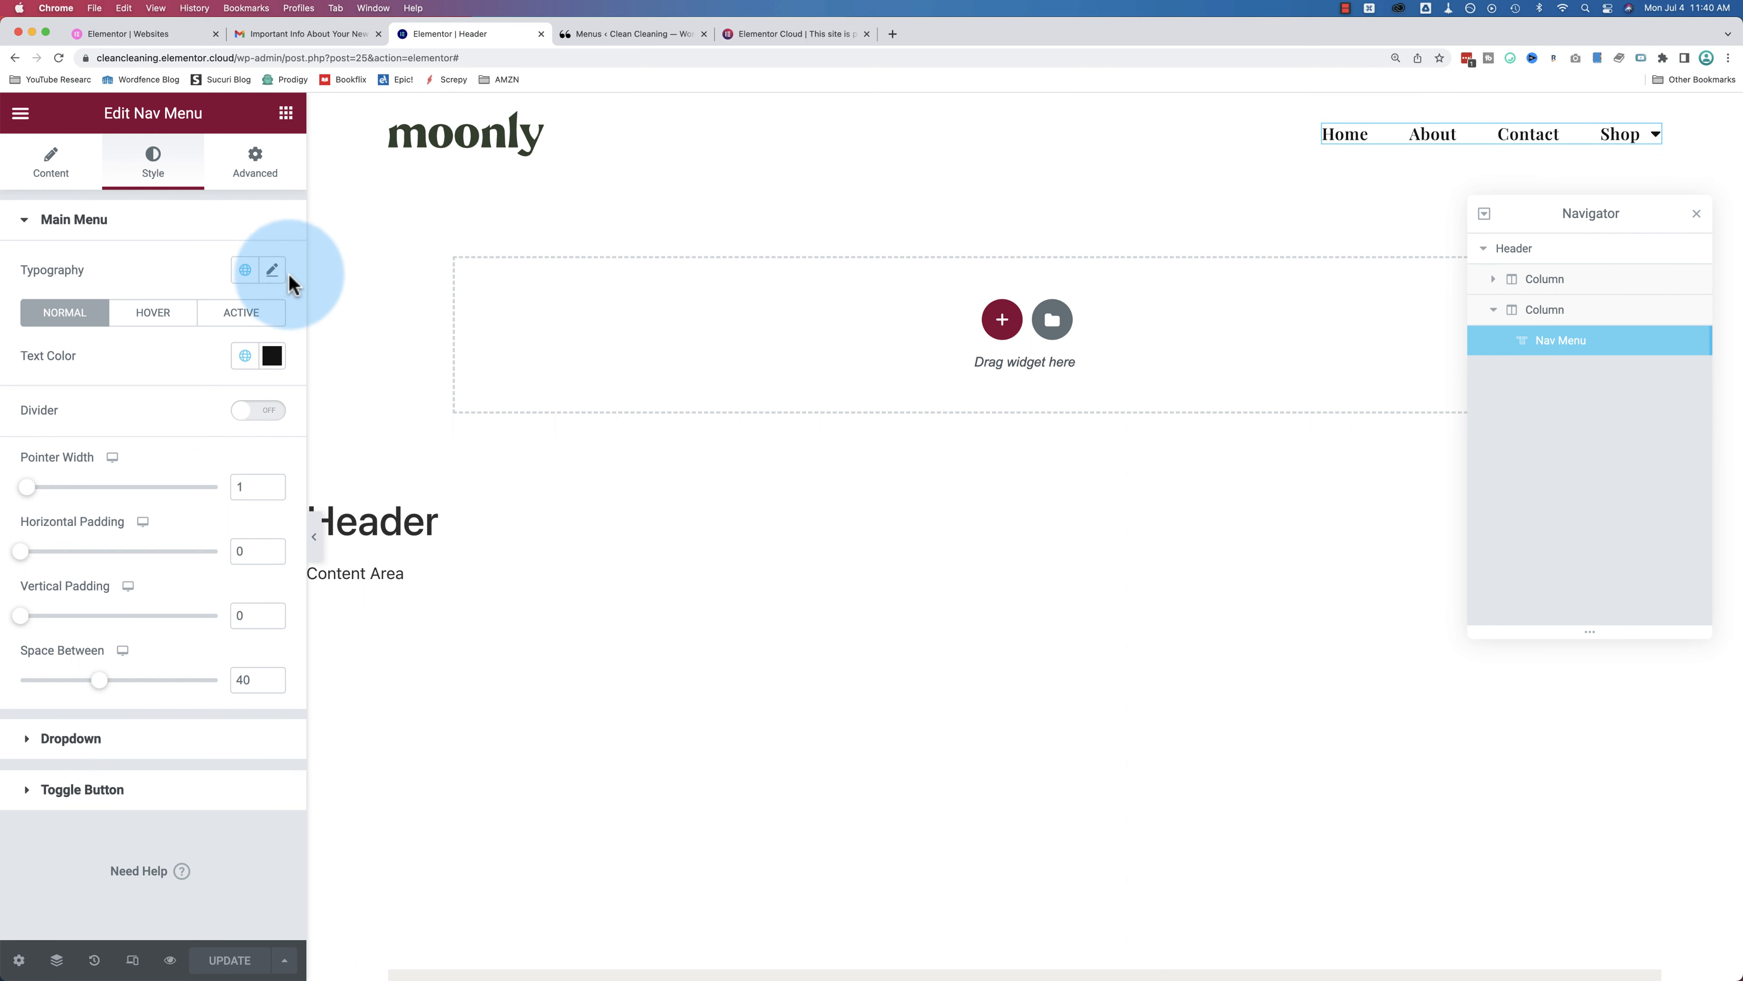
Step: Set the main menu typography font family to Pontano Sans
{"action": "left_click", "coordinate": [272, 269]}
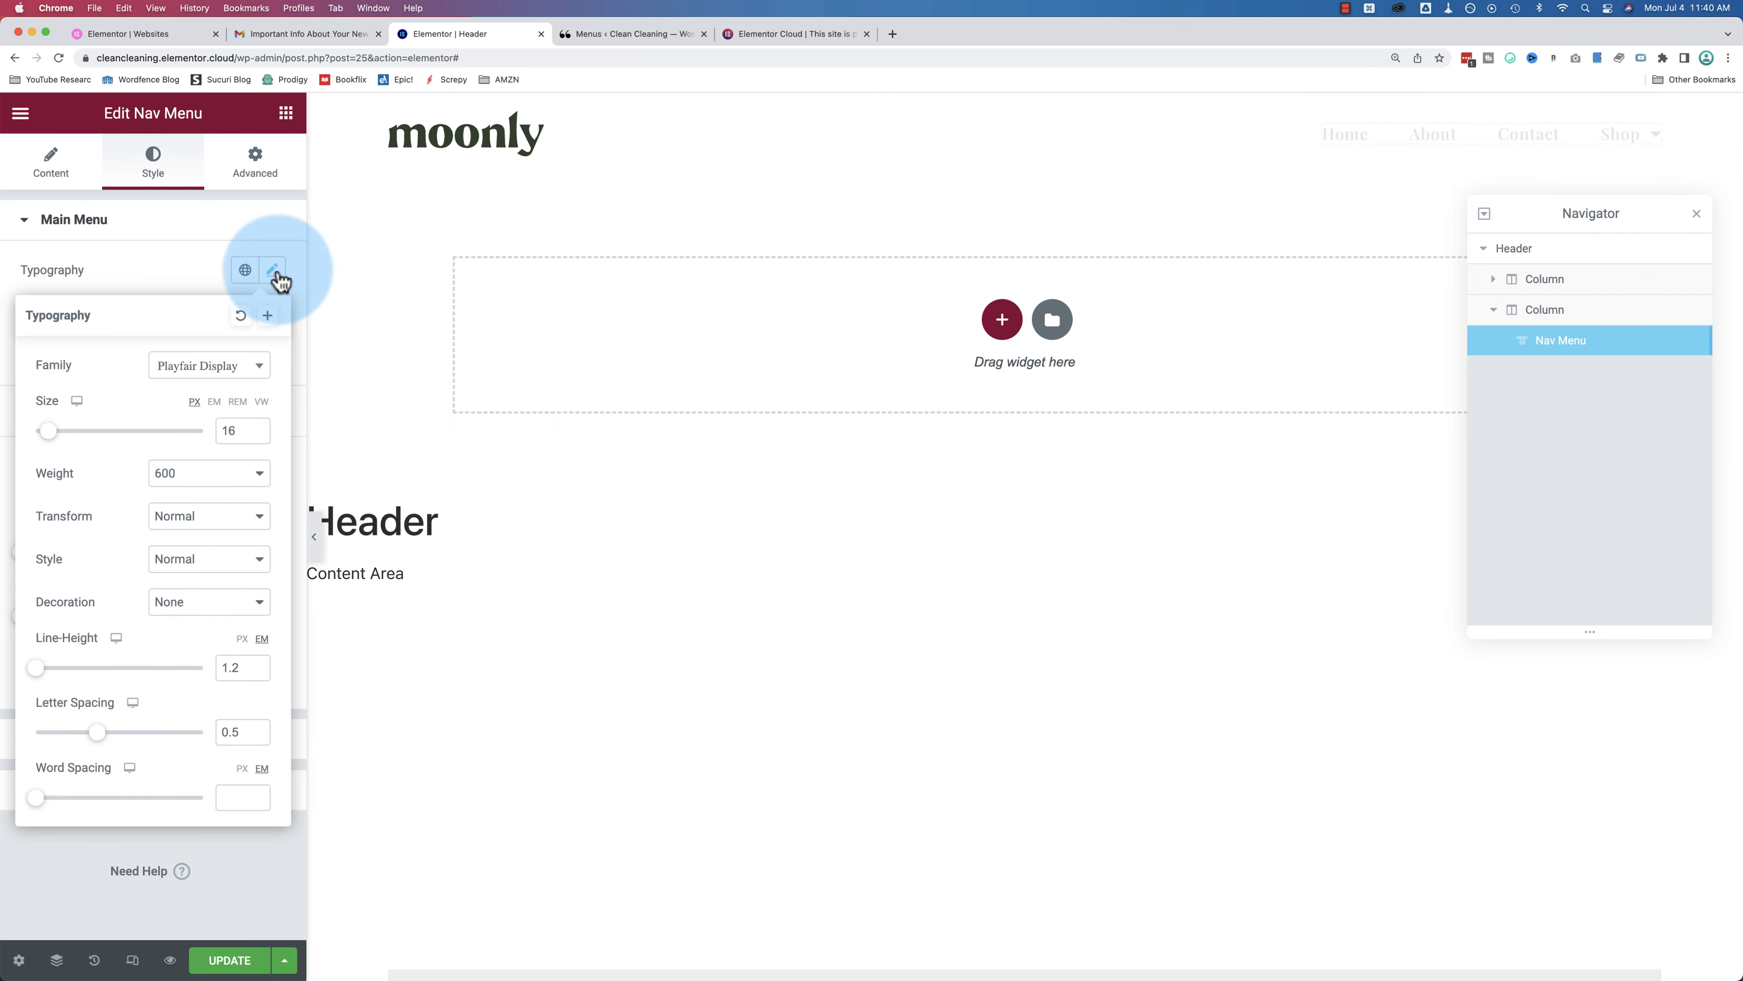
{"action": "left_click", "coordinate": [264, 374]}
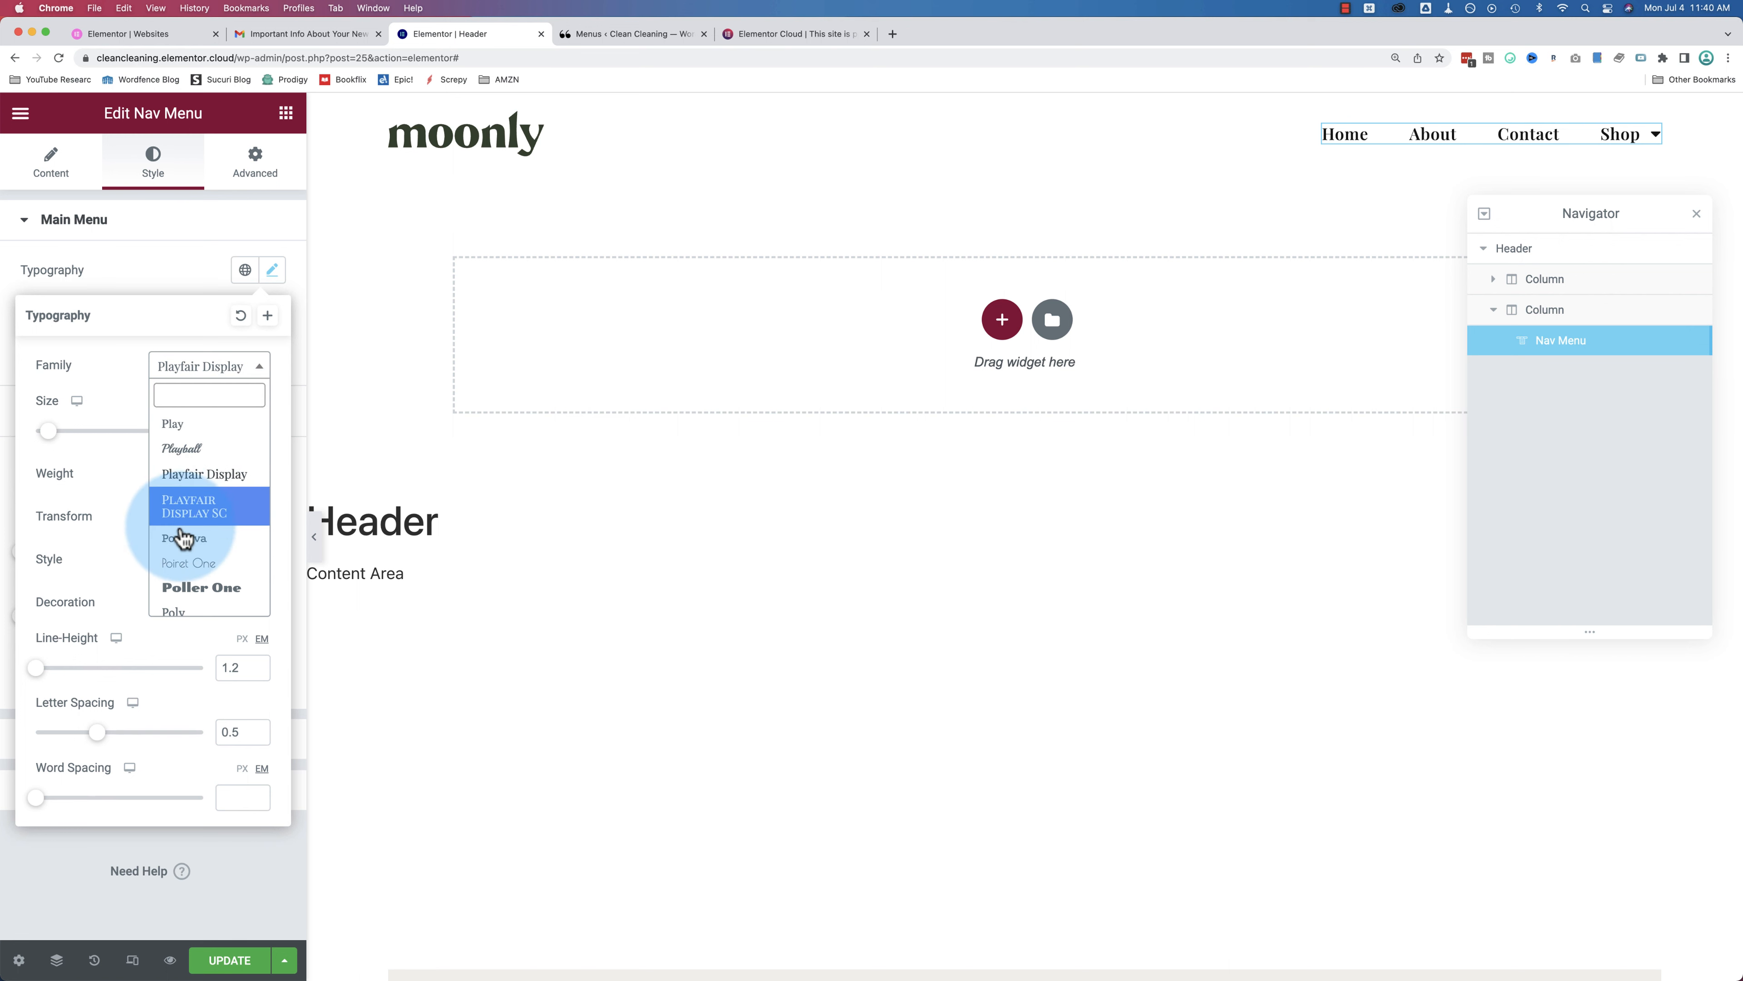
{"action": "scroll", "coordinate": [185, 576], "scroll_direction": "down", "scroll_amount": 5}
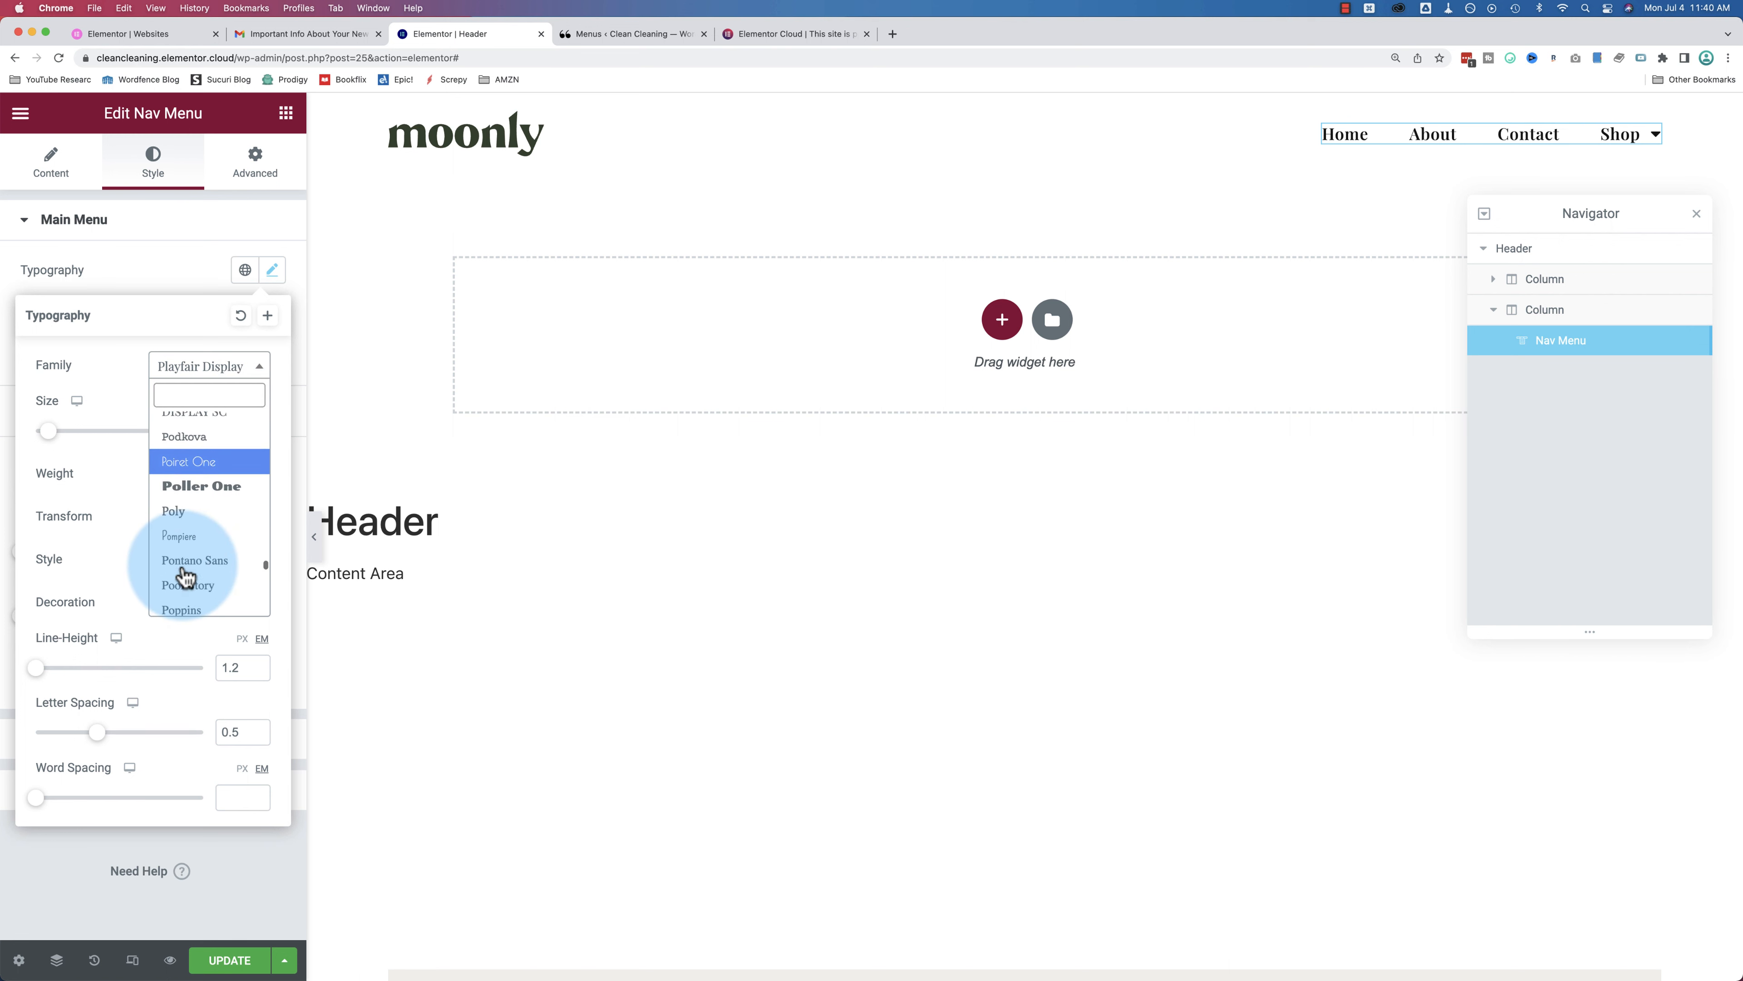
{"action": "scroll", "coordinate": [185, 576], "scroll_direction": "up", "scroll_amount": 2}
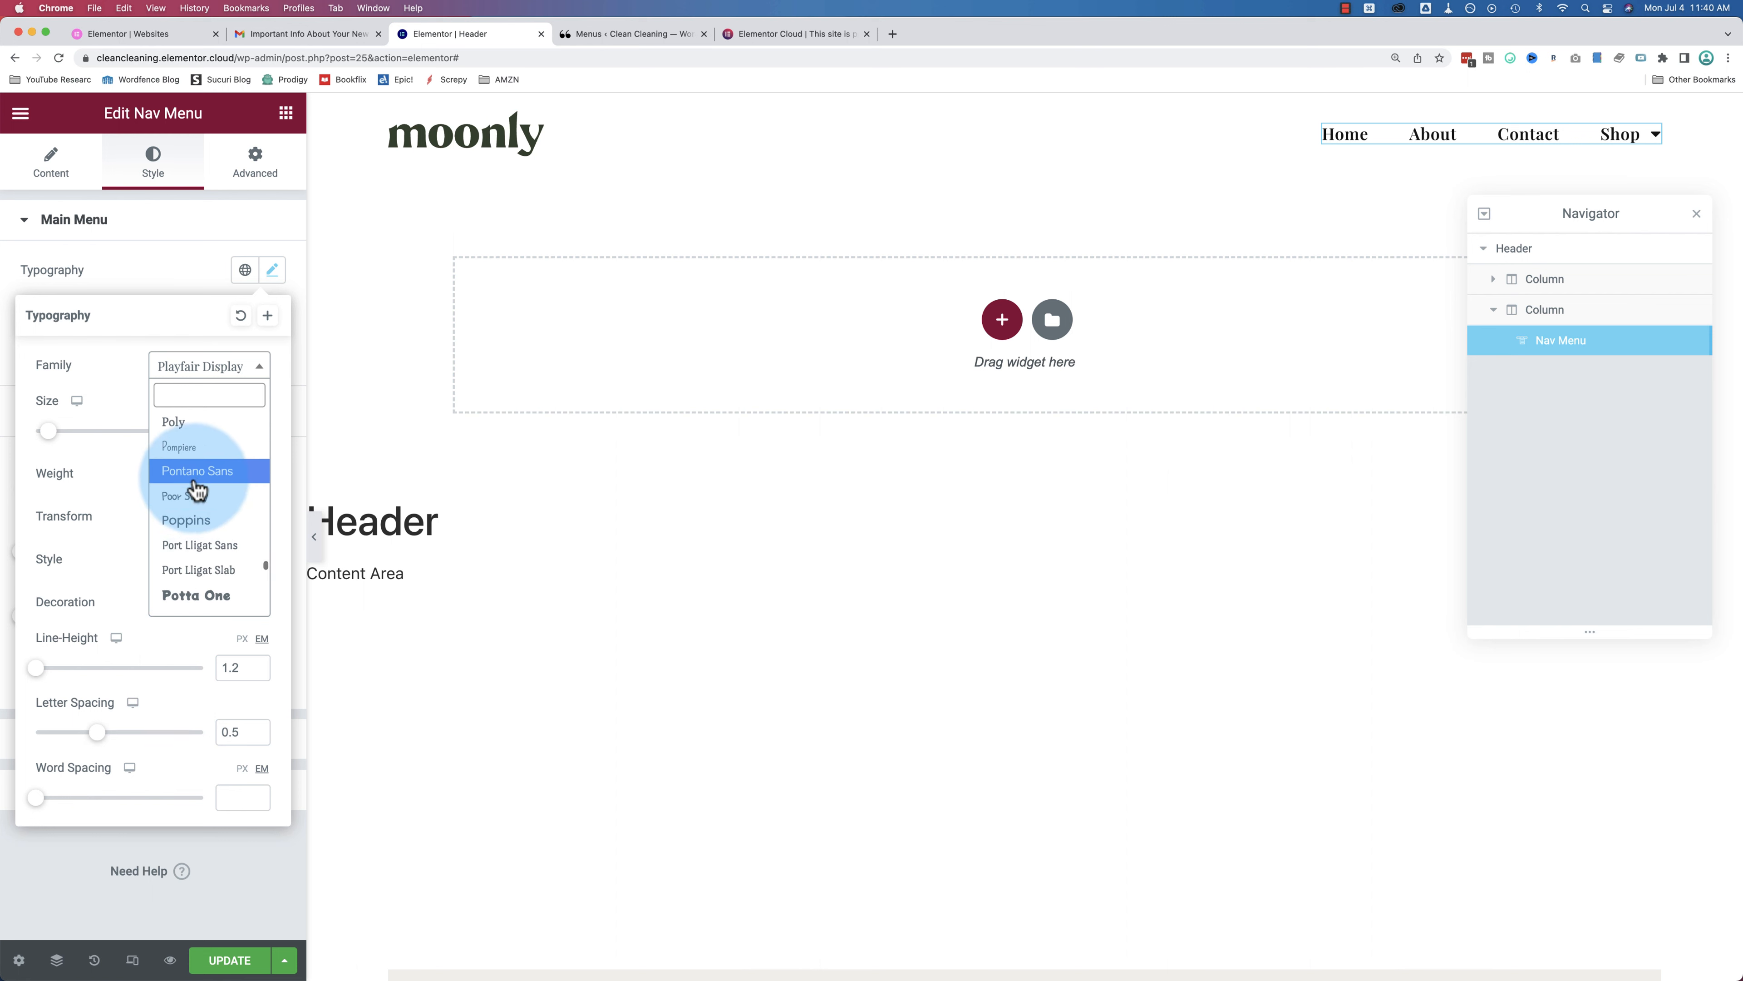
{"action": "left_click", "coordinate": [197, 486]}
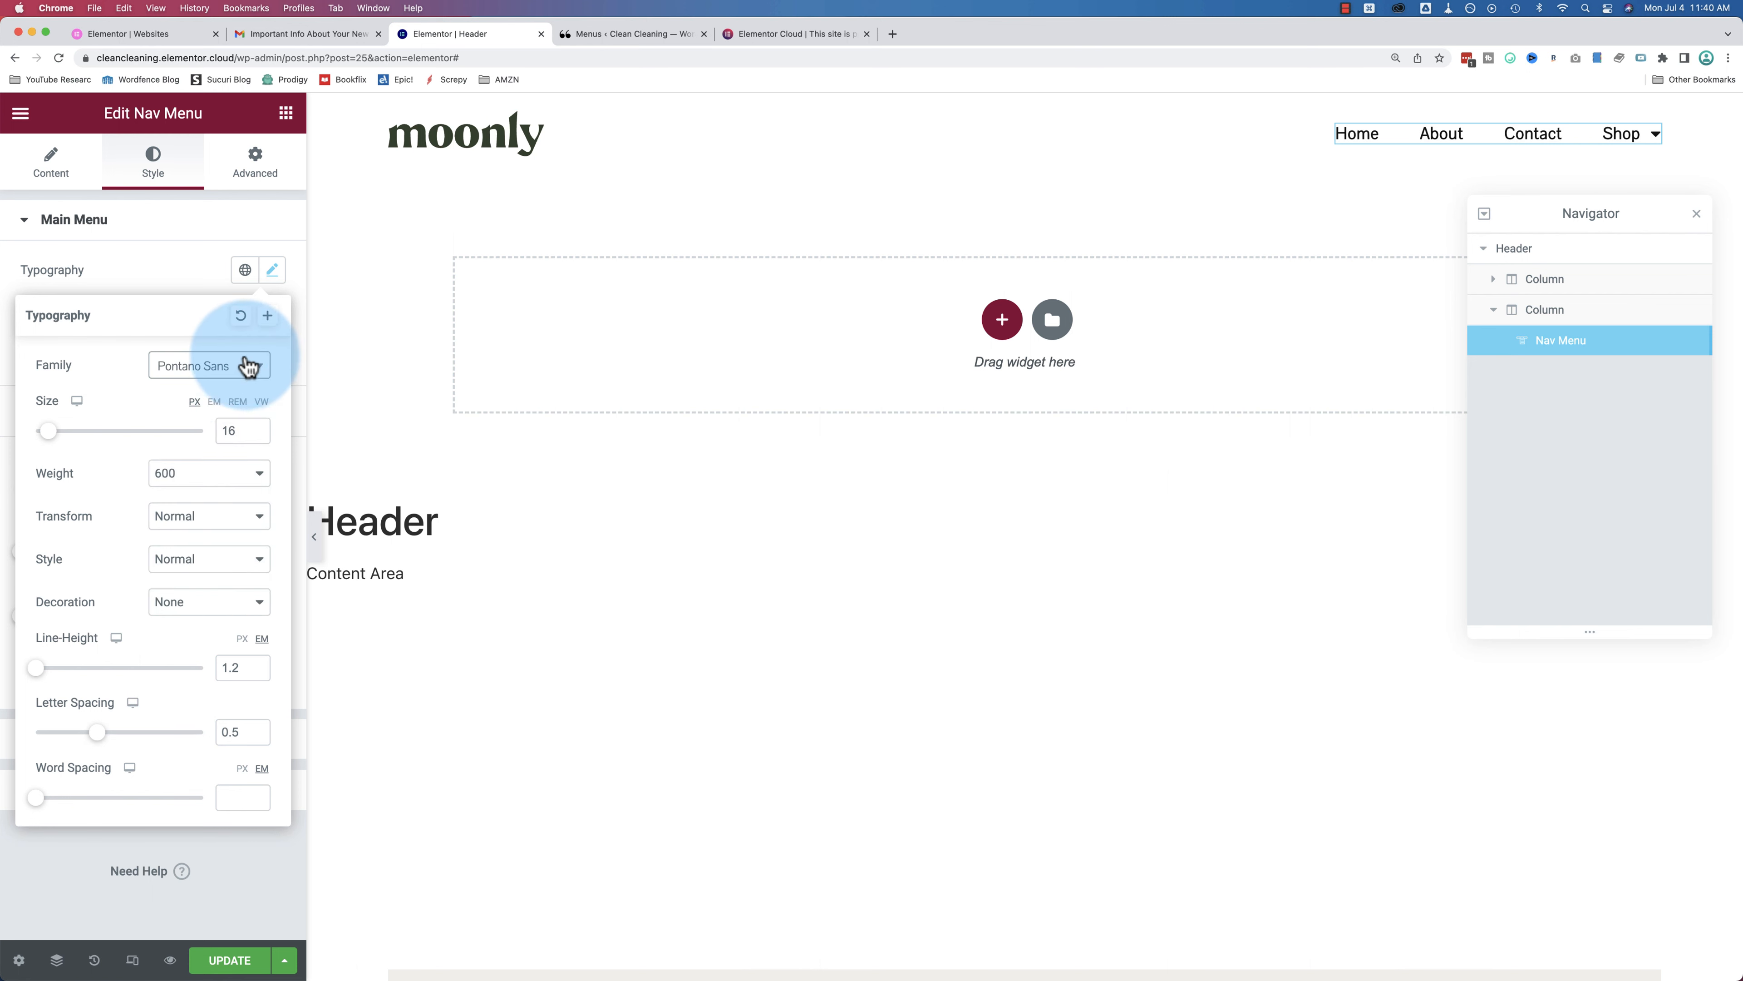
Step: Look through the Global Fonts list for the main menu typography
{"action": "left_click", "coordinate": [245, 272]}
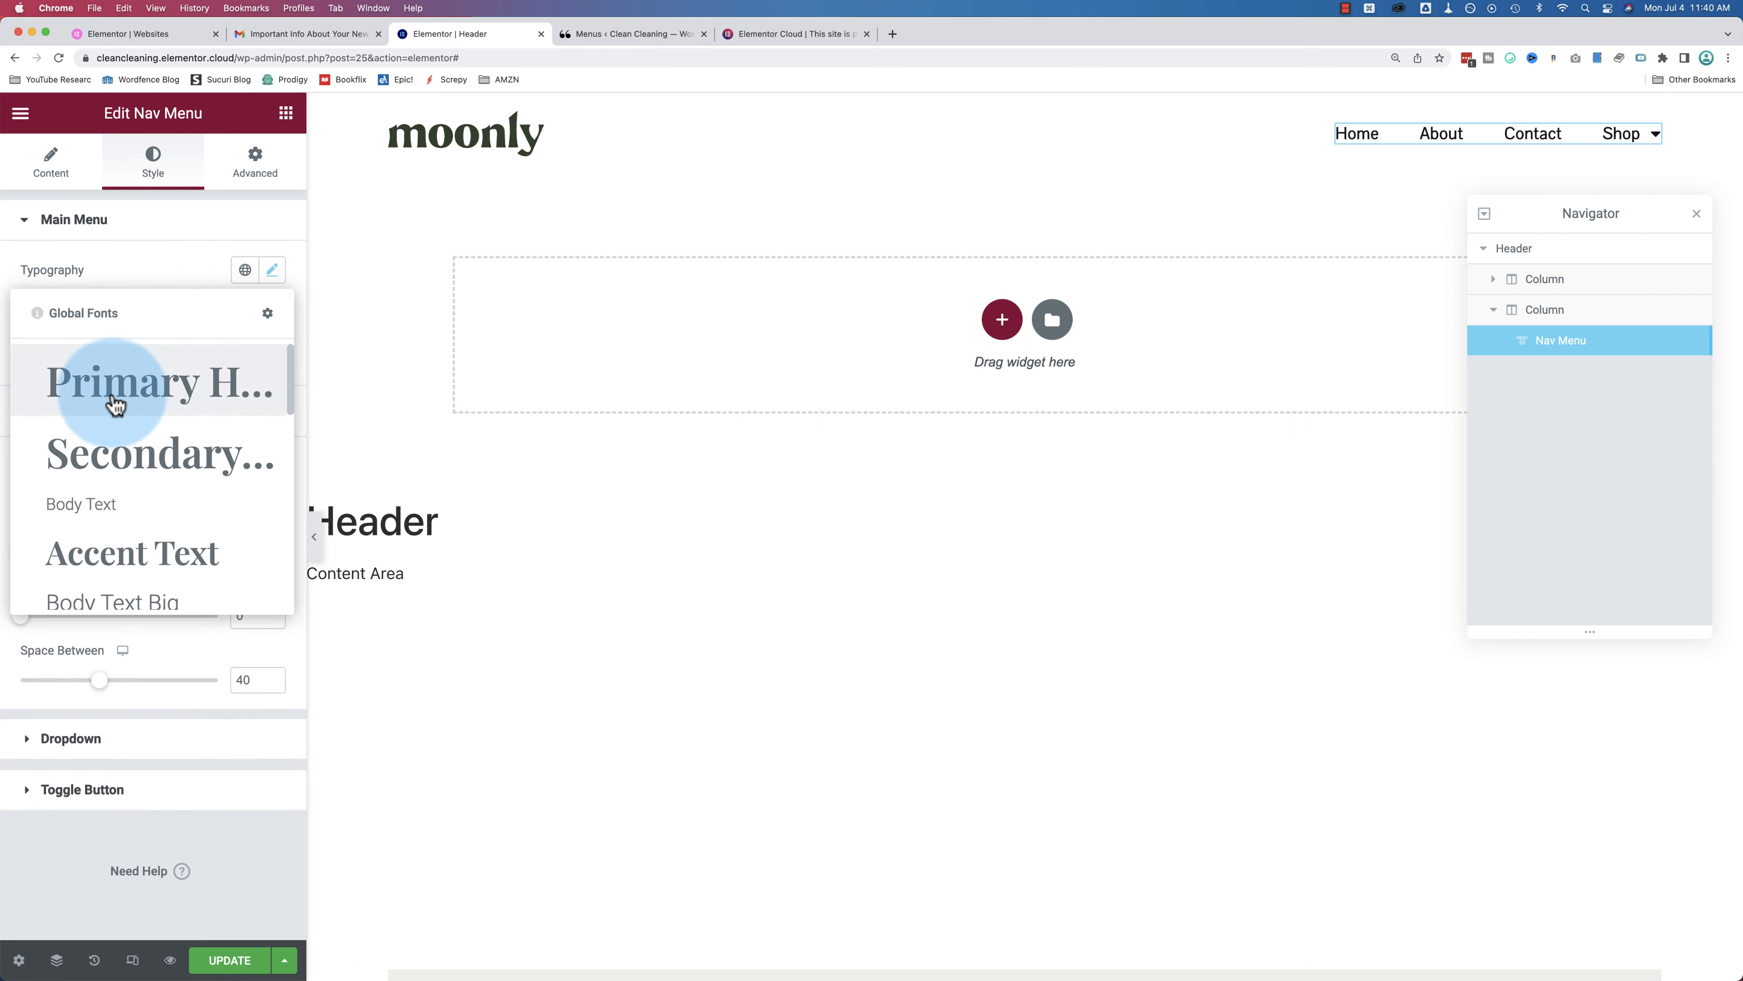
{"action": "scroll", "coordinate": [121, 391], "scroll_direction": "down", "scroll_amount": 5}
{"action": "scroll", "coordinate": [113, 395], "scroll_direction": "down", "scroll_amount": 5}
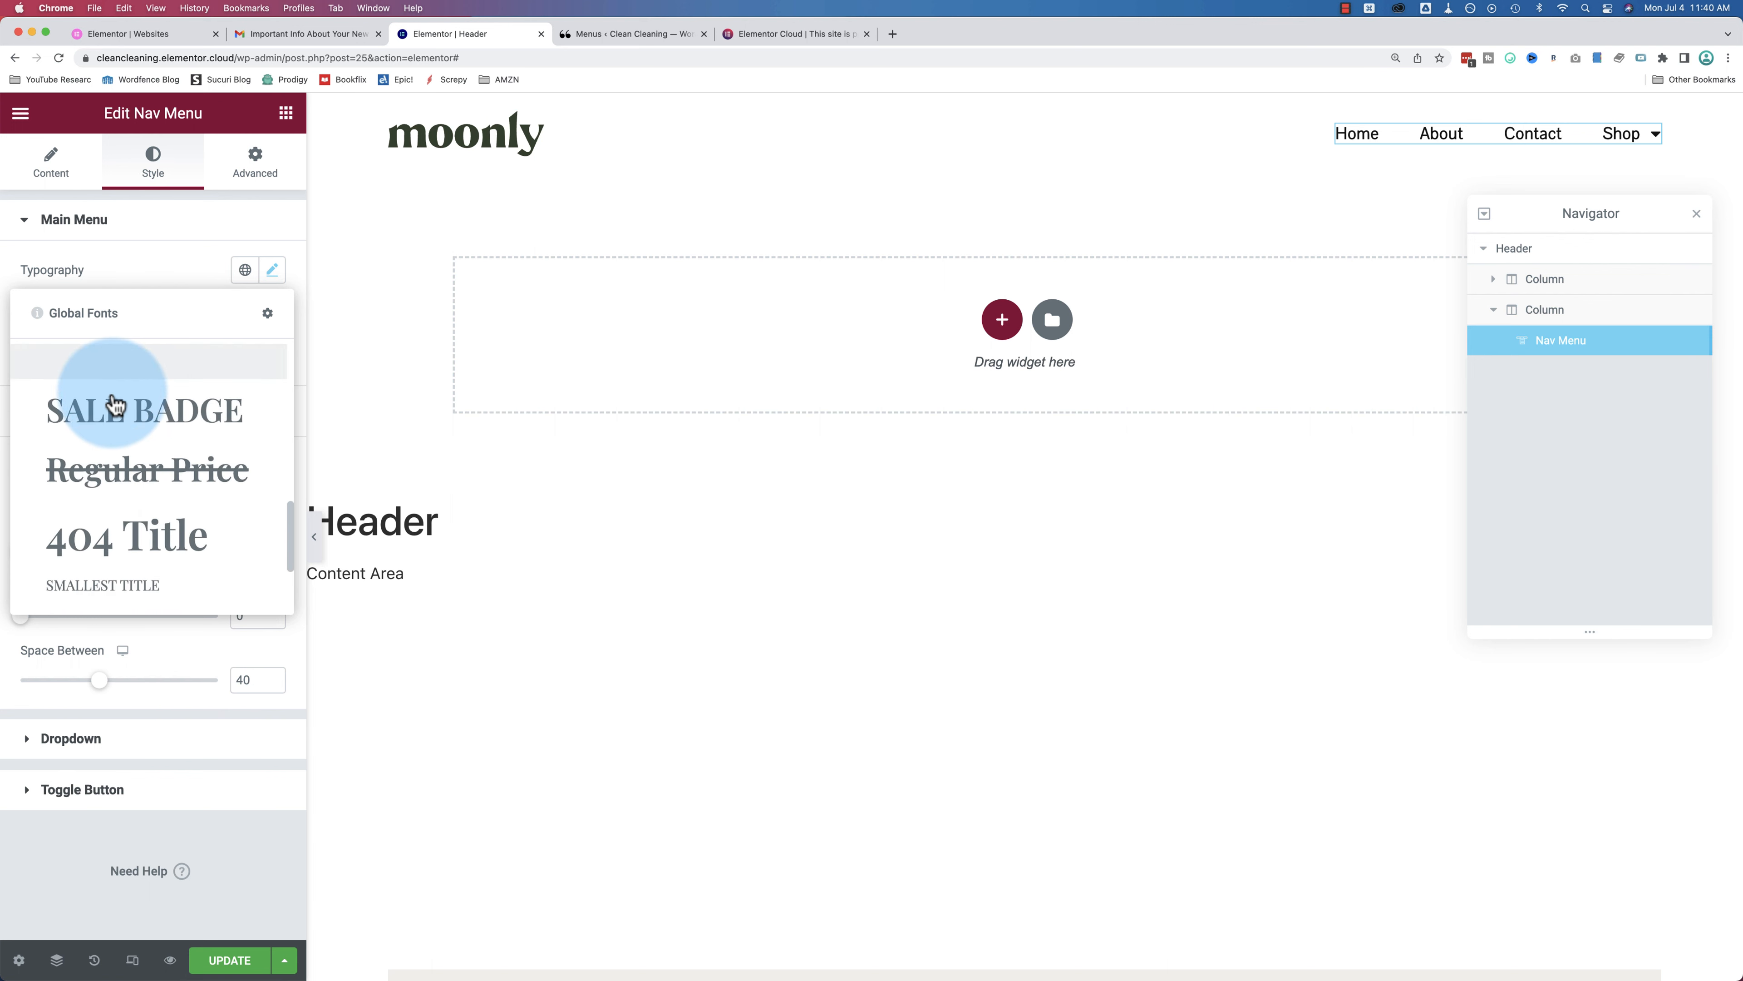
{"action": "left_click", "coordinate": [157, 238]}
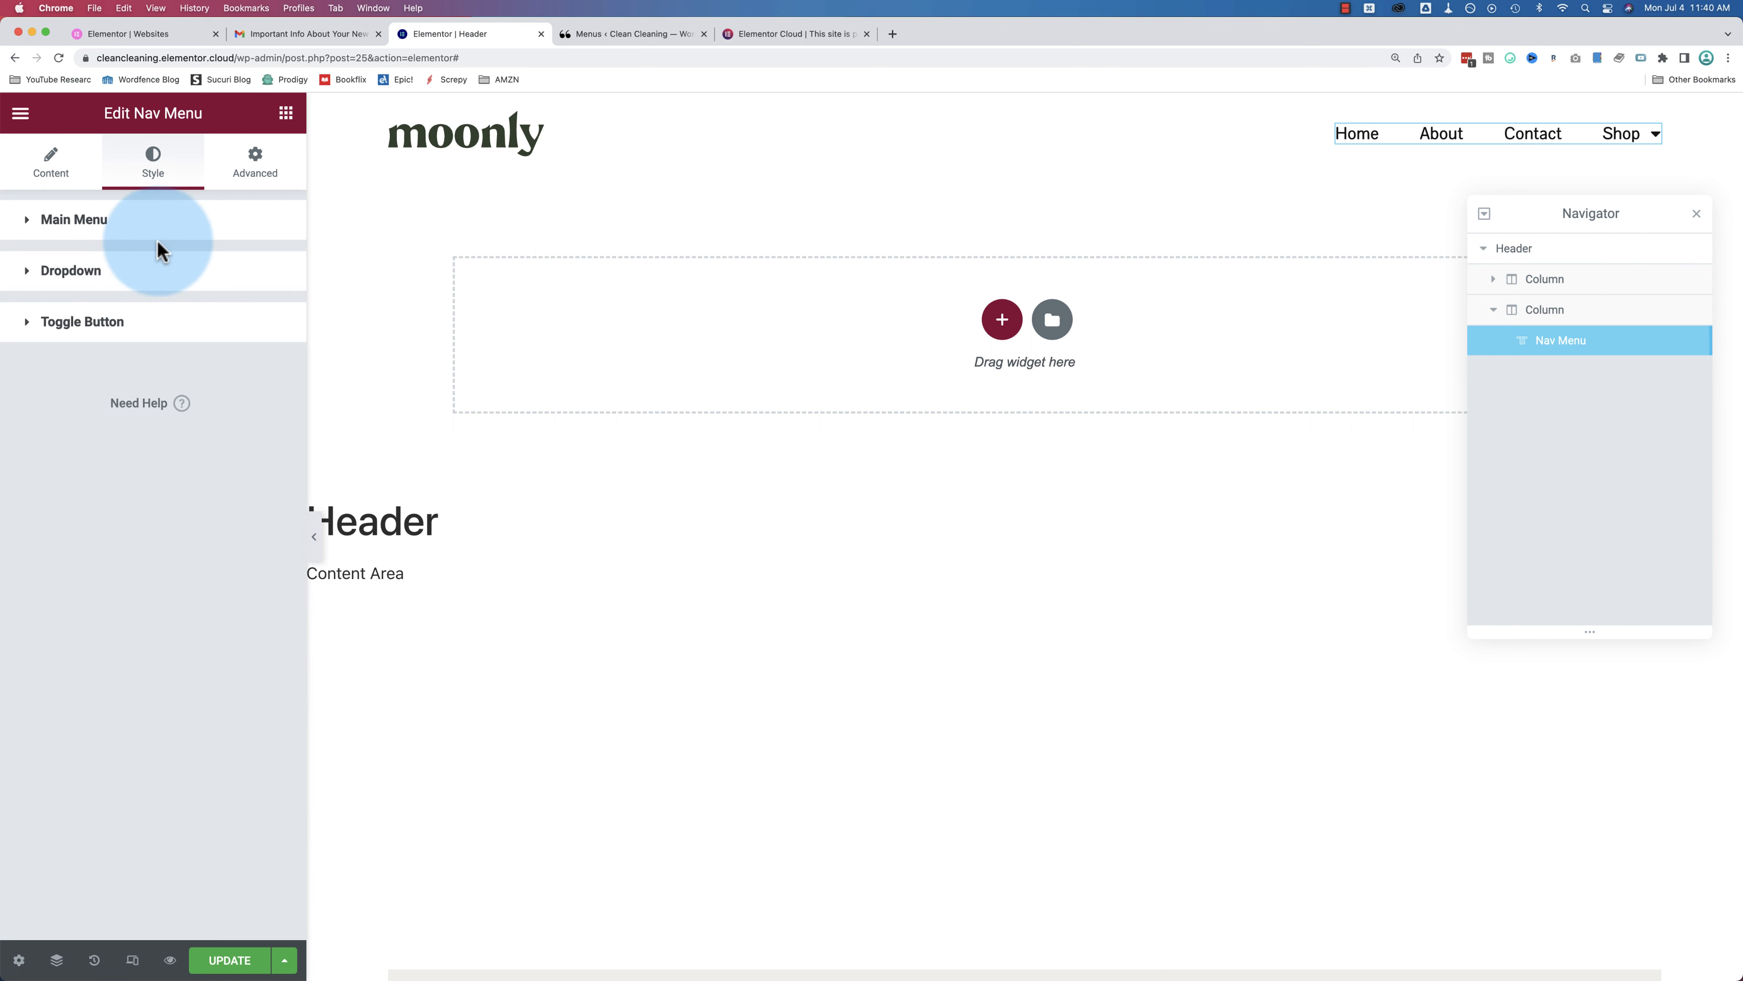
{"action": "left_click", "coordinate": [162, 238]}
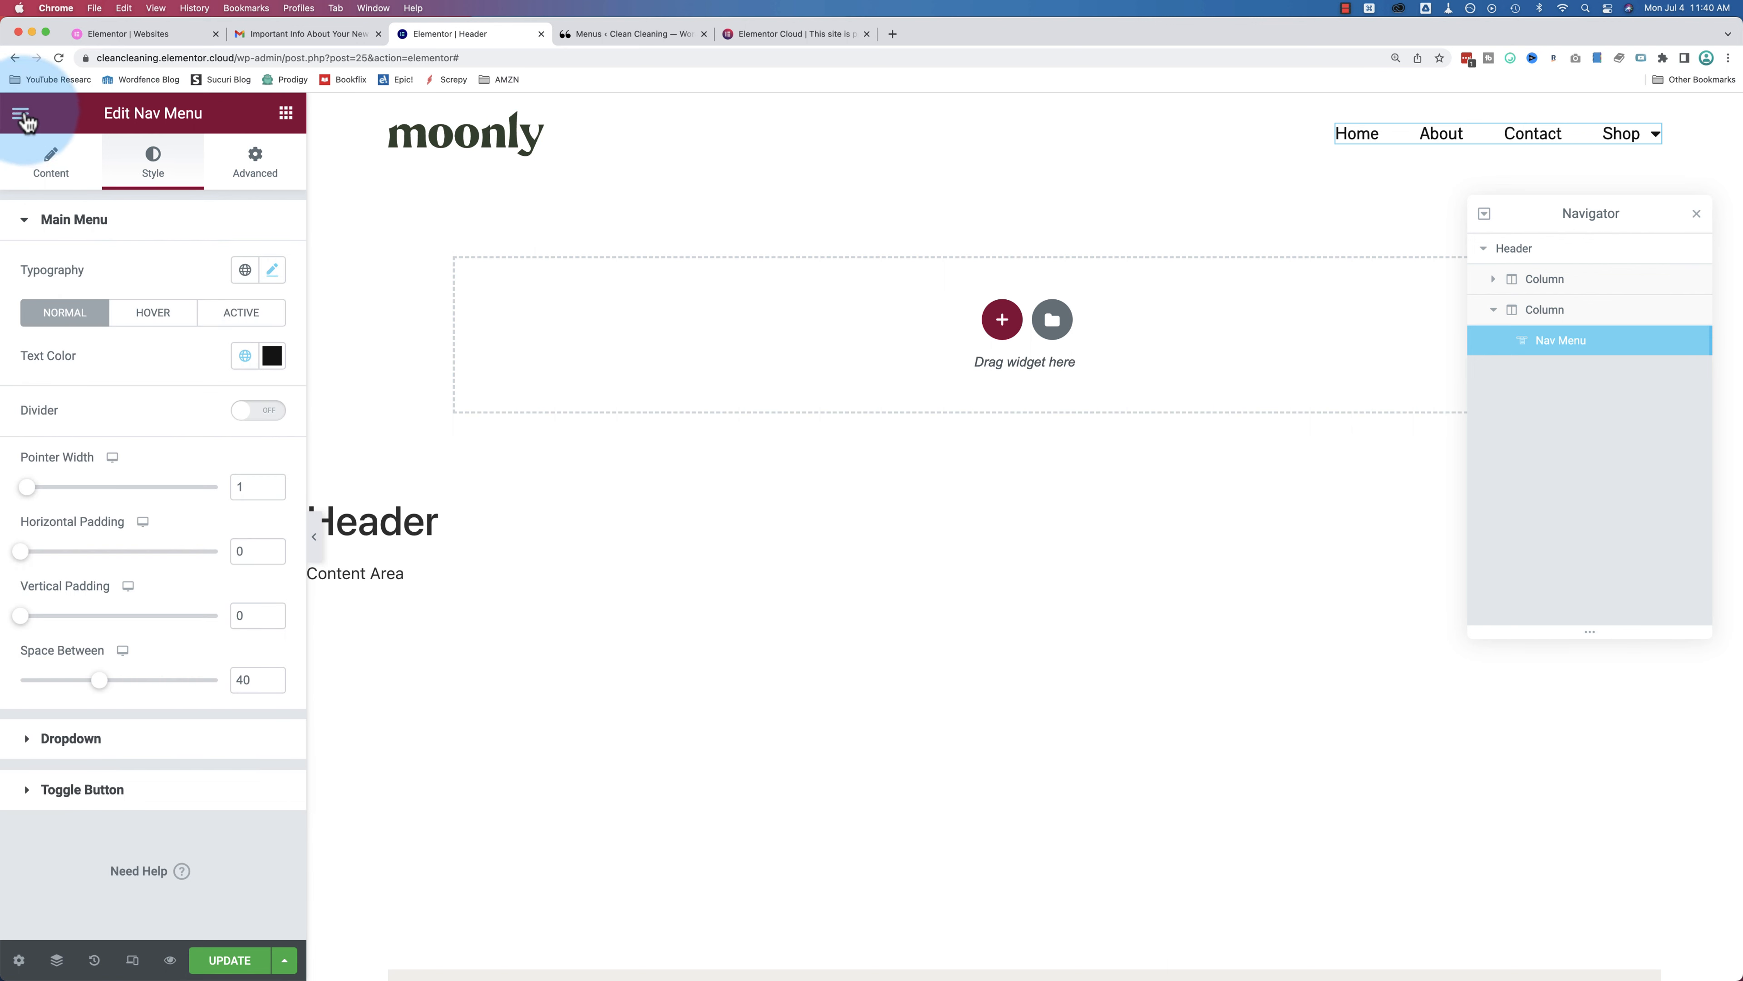
{"action": "left_click", "coordinate": [245, 270]}
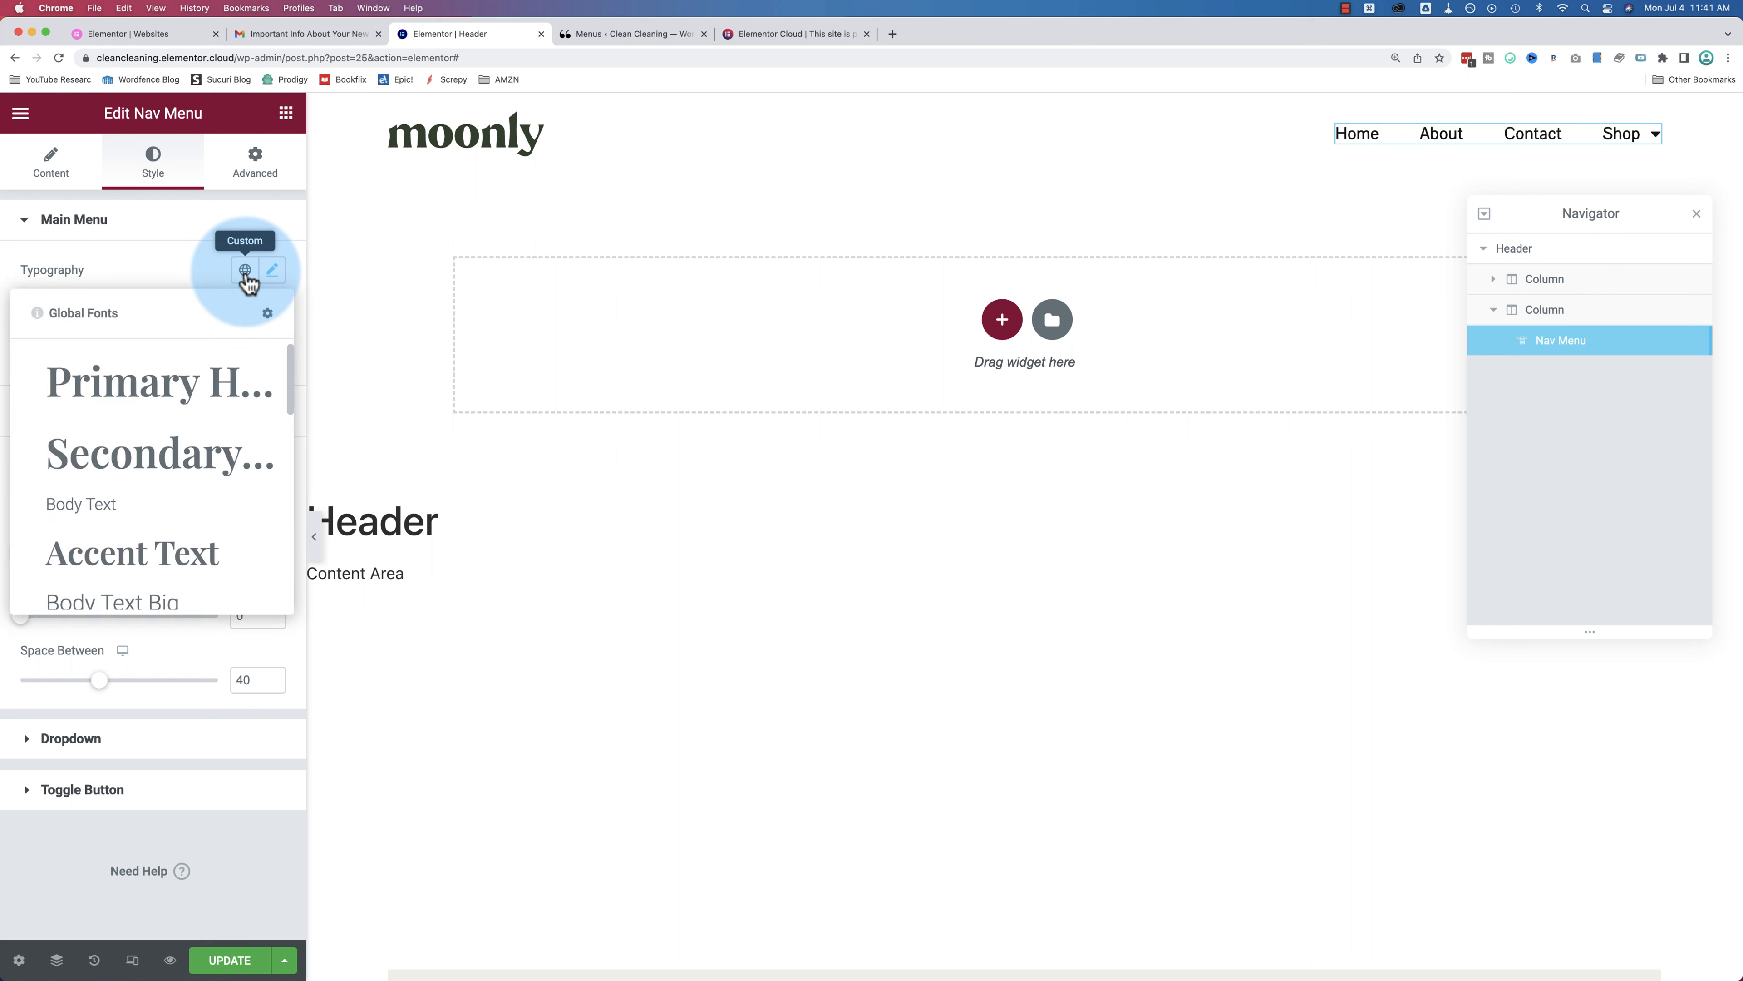
{"action": "left_click", "coordinate": [194, 263]}
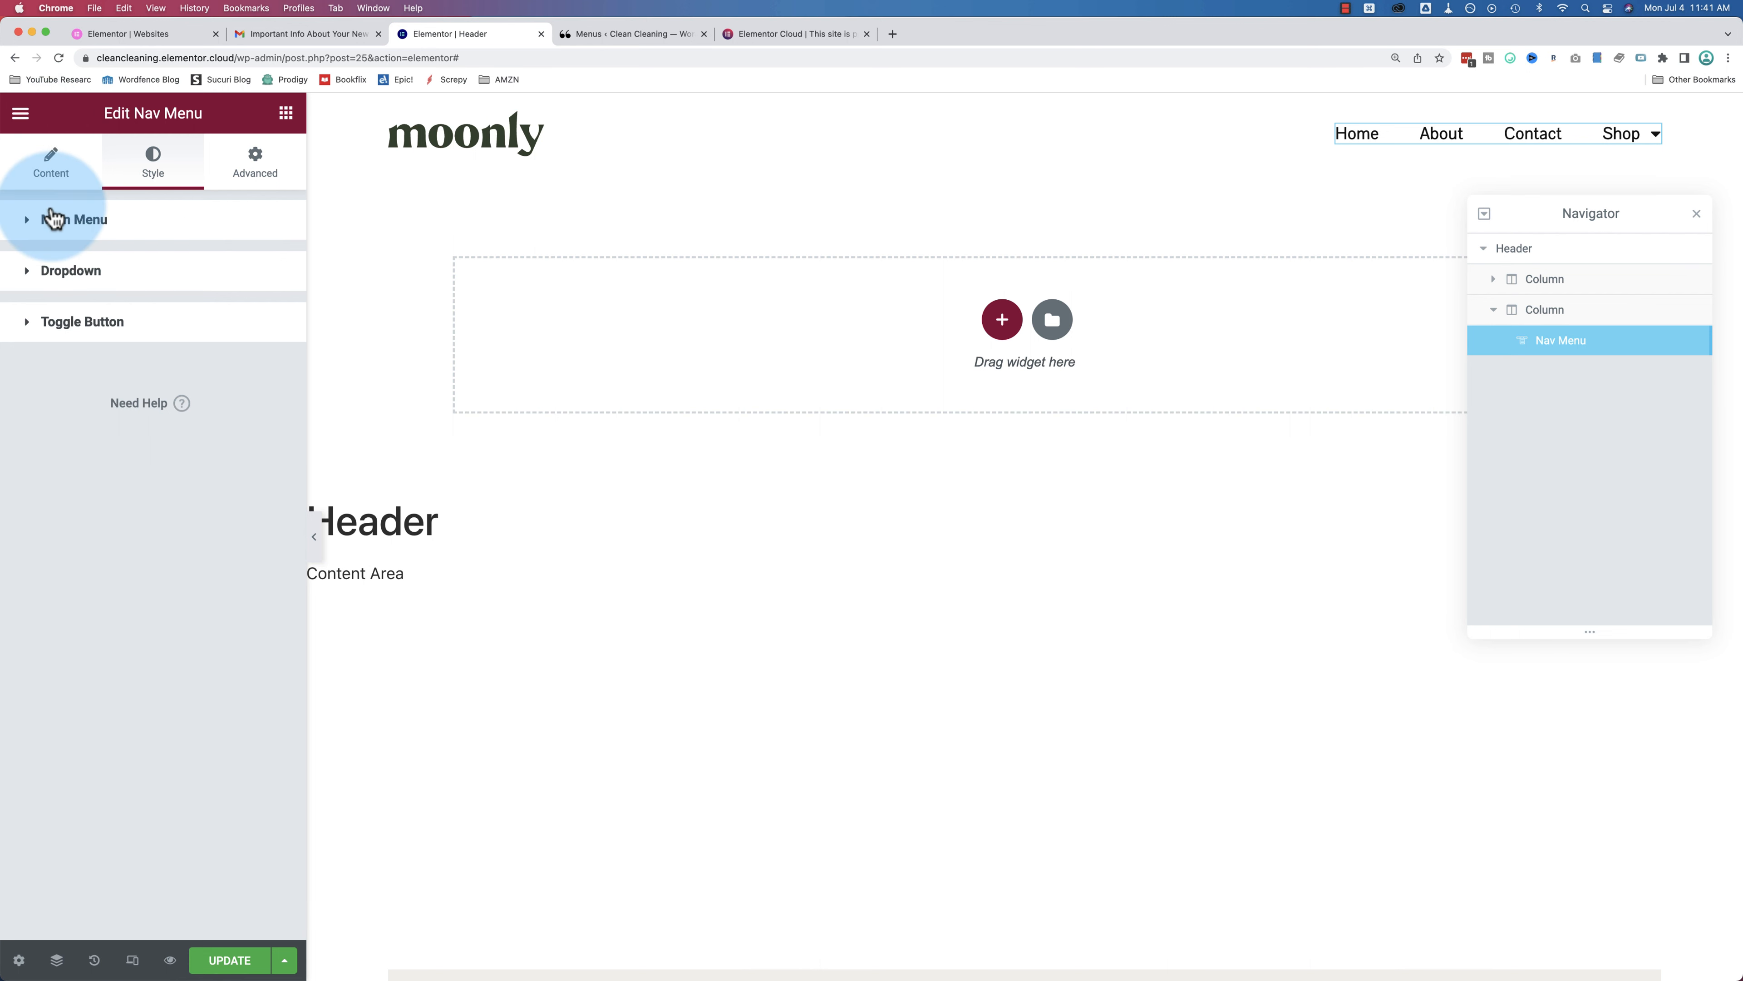
{"action": "left_click", "coordinate": [62, 219]}
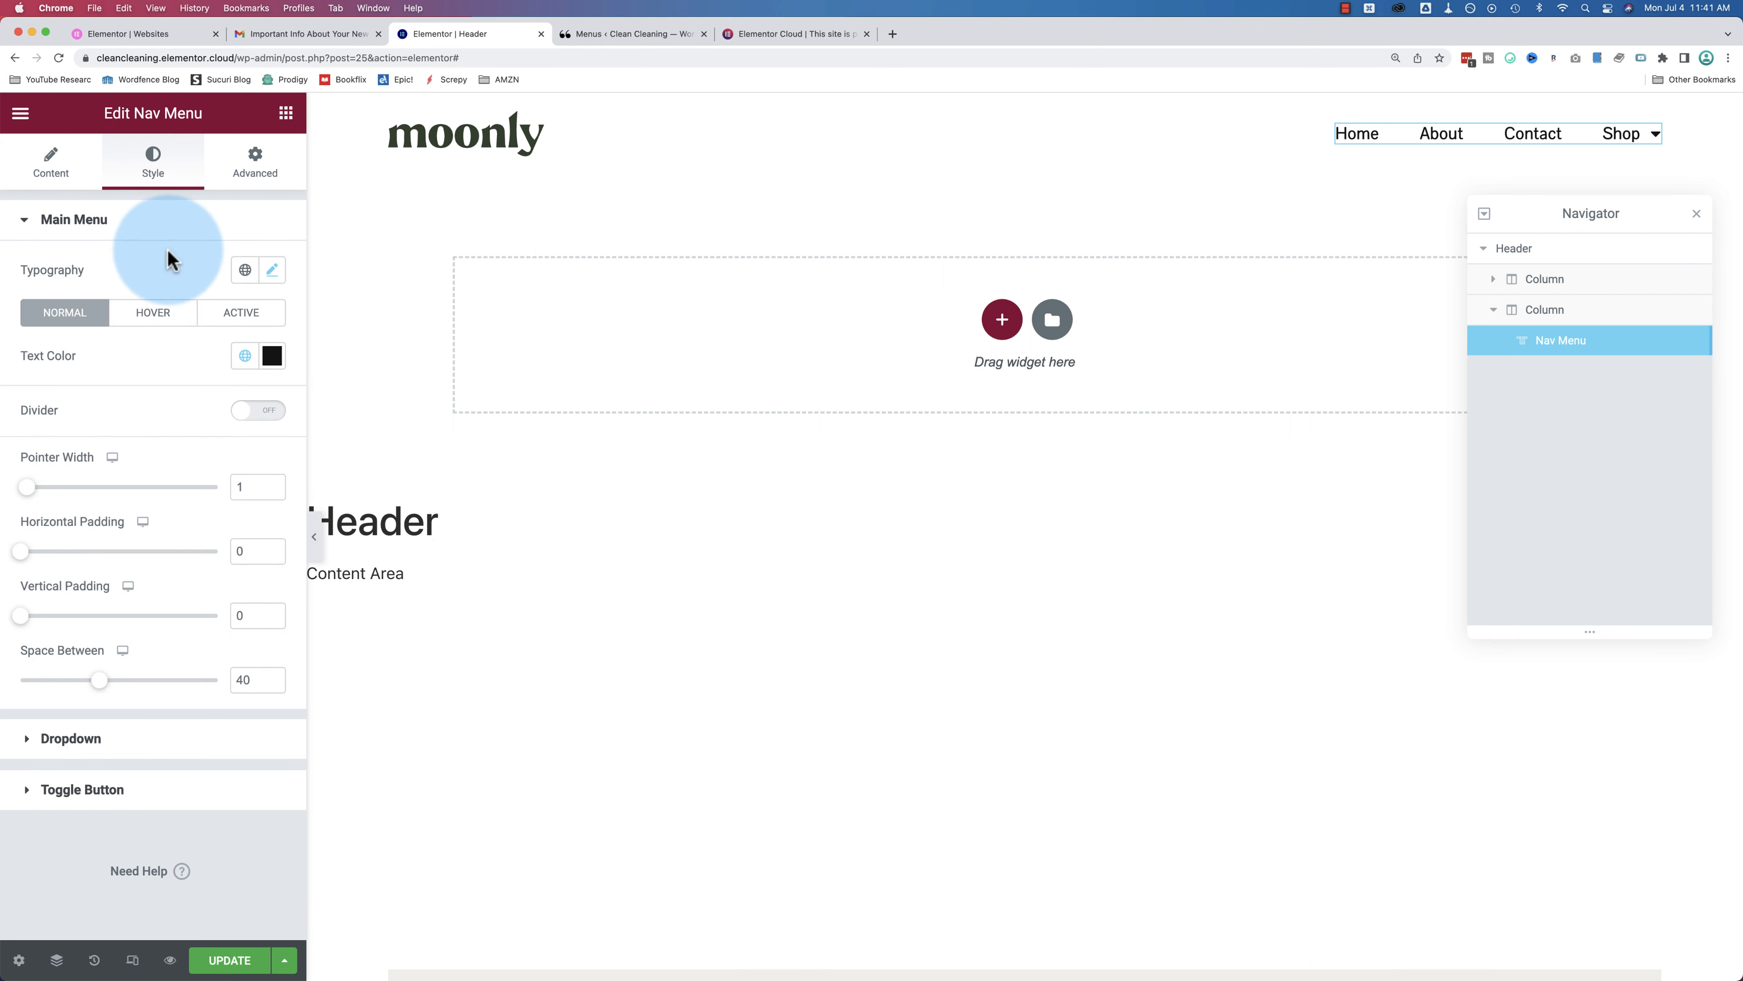
{"action": "left_click", "coordinate": [244, 271]}
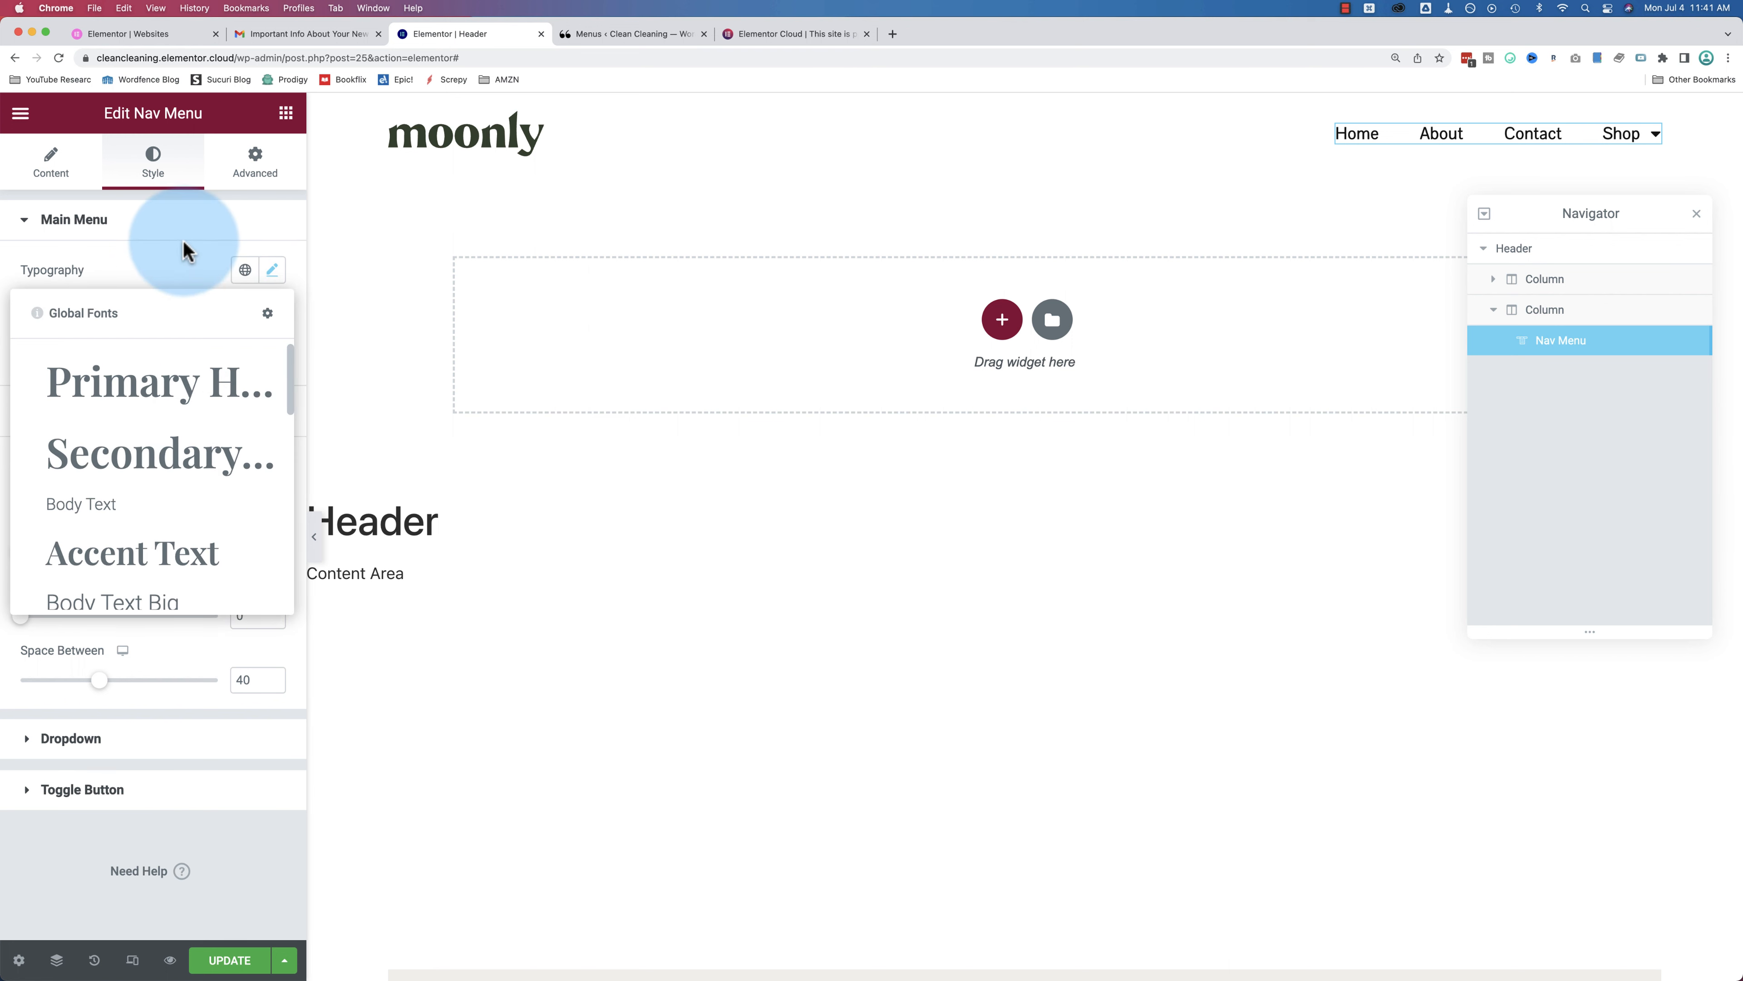
{"action": "left_click", "coordinate": [215, 262]}
{"action": "left_click", "coordinate": [163, 224]}
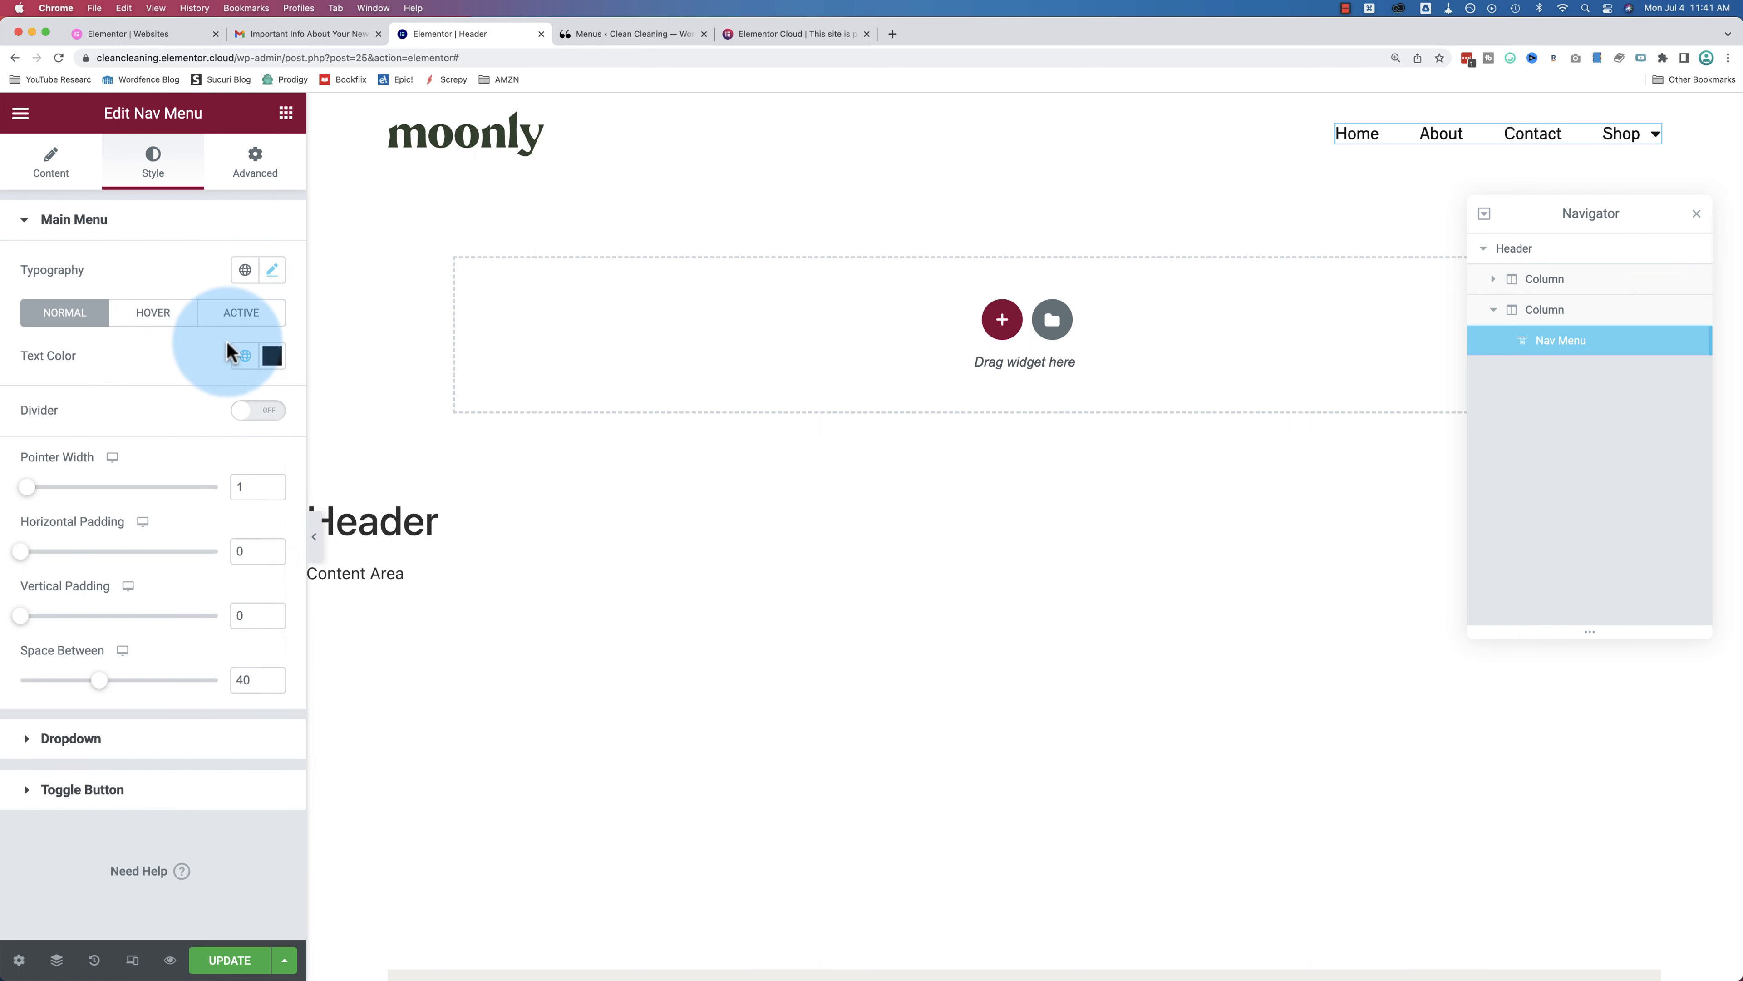
{"action": "left_click", "coordinate": [272, 355]}
{"action": "left_click", "coordinate": [232, 505]}
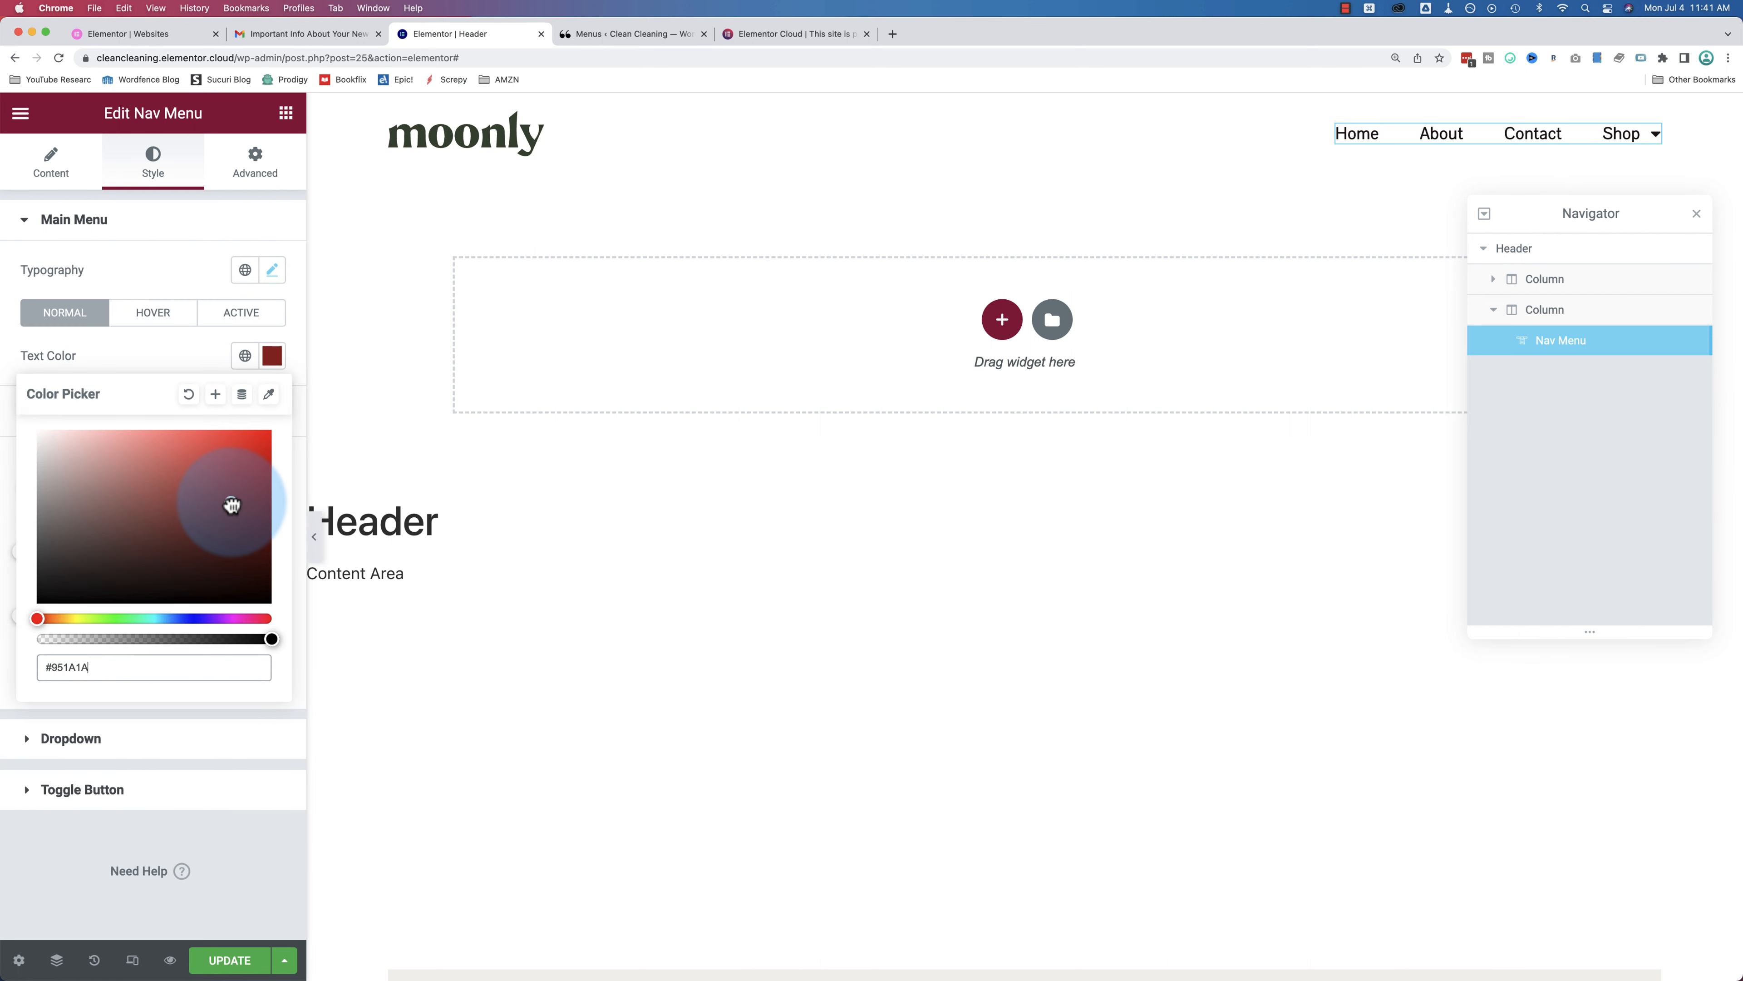
{"action": "left_click_drag", "start_coordinate": [232, 505], "coordinate": [159, 507]}
{"action": "left_click_drag", "start_coordinate": [156, 639], "coordinate": [249, 638]}
{"action": "left_click", "coordinate": [188, 394]}
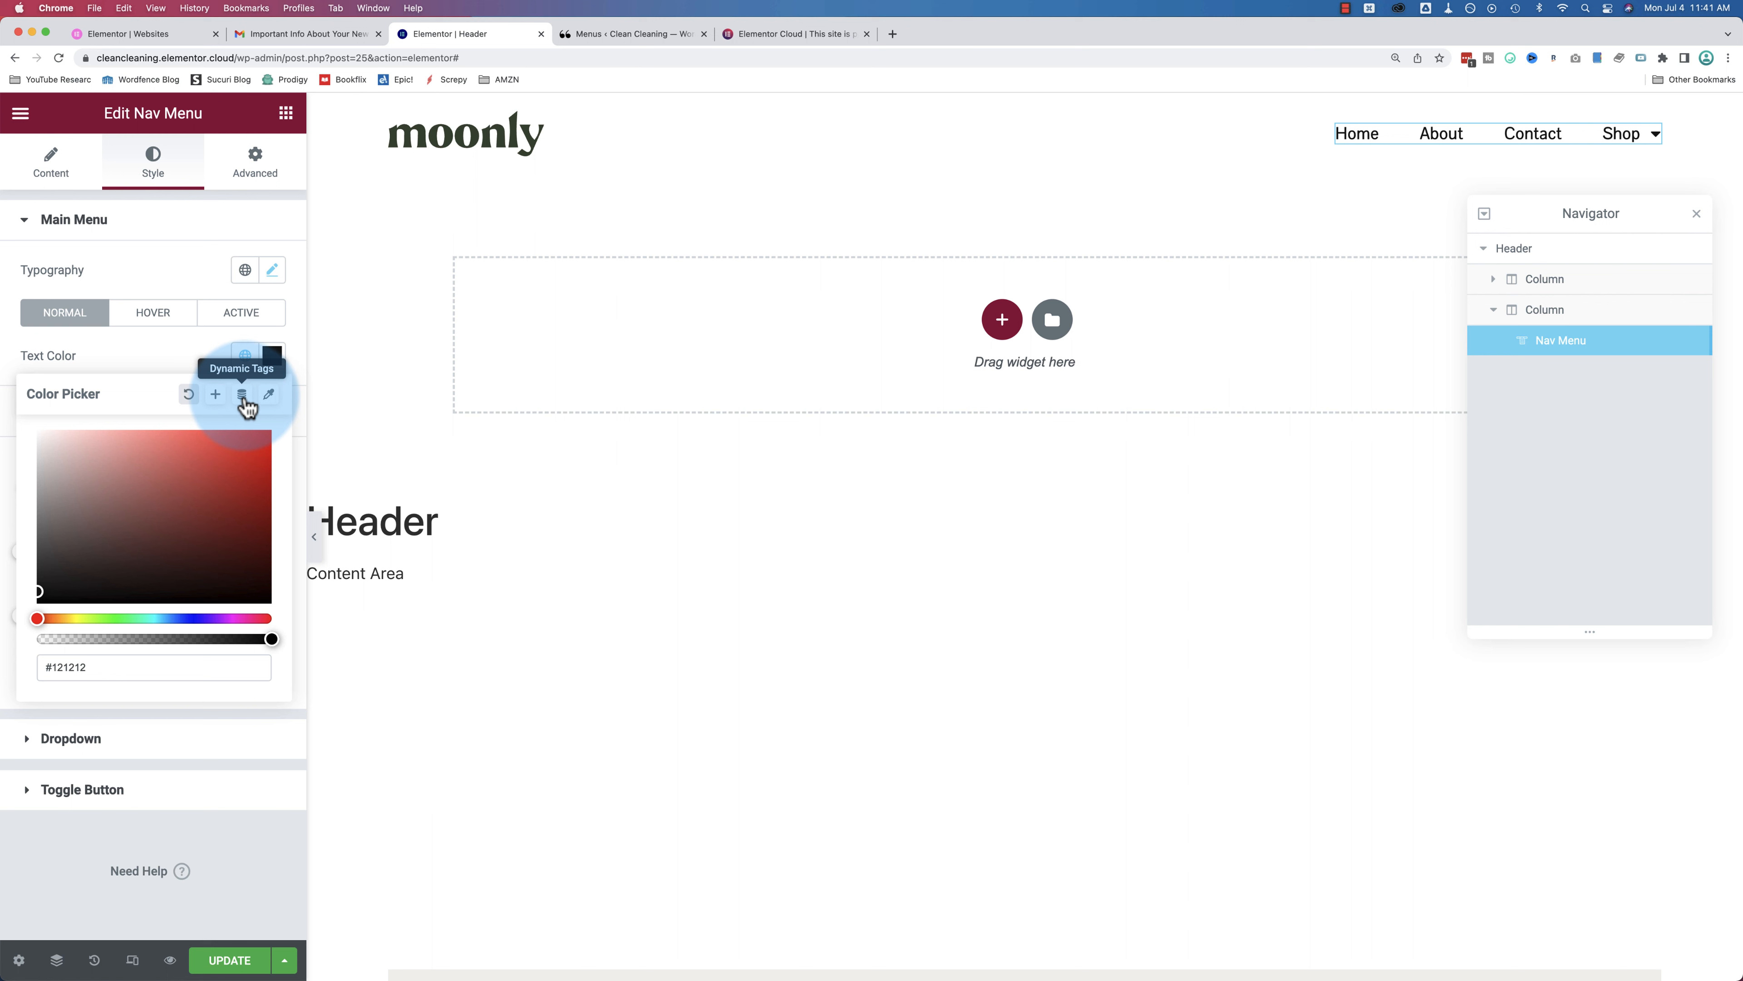
{"action": "left_click", "coordinate": [184, 355]}
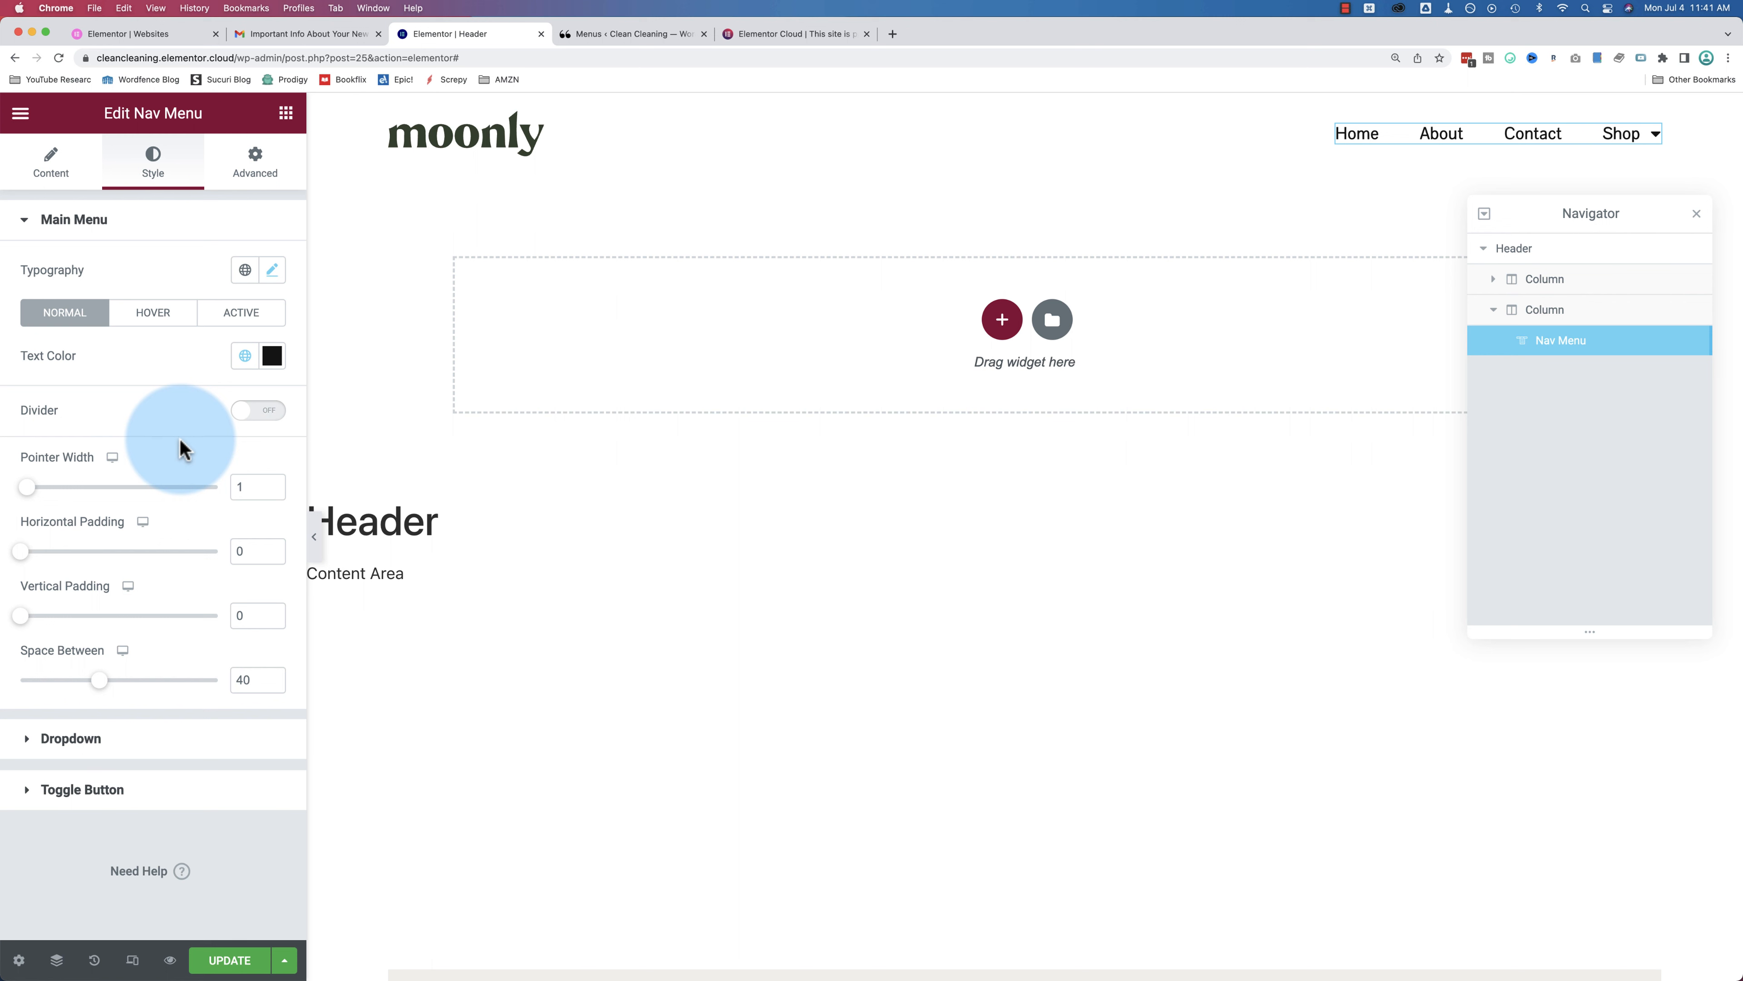
Step: Turn on menu dividers in the Double style, with width 2 and height 9 px
{"action": "left_click", "coordinate": [251, 415]}
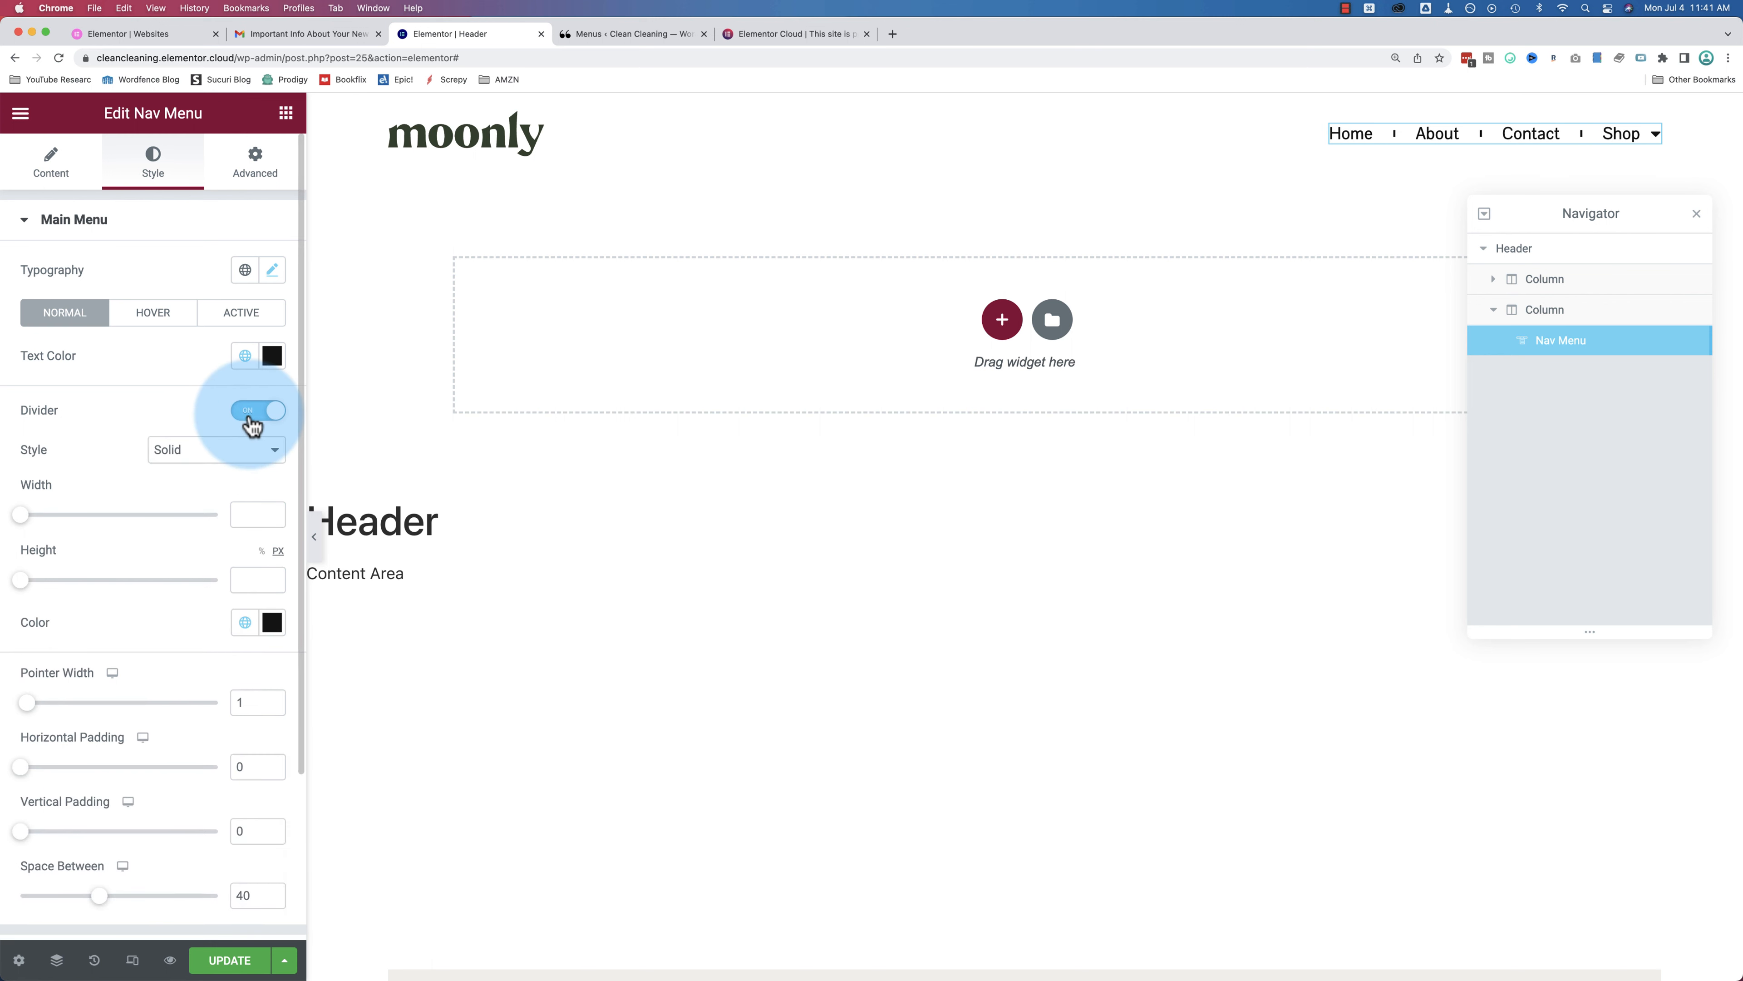
{"action": "left_click", "coordinate": [168, 450]}
{"action": "left_click", "coordinate": [172, 473]}
{"action": "left_click", "coordinate": [176, 451]}
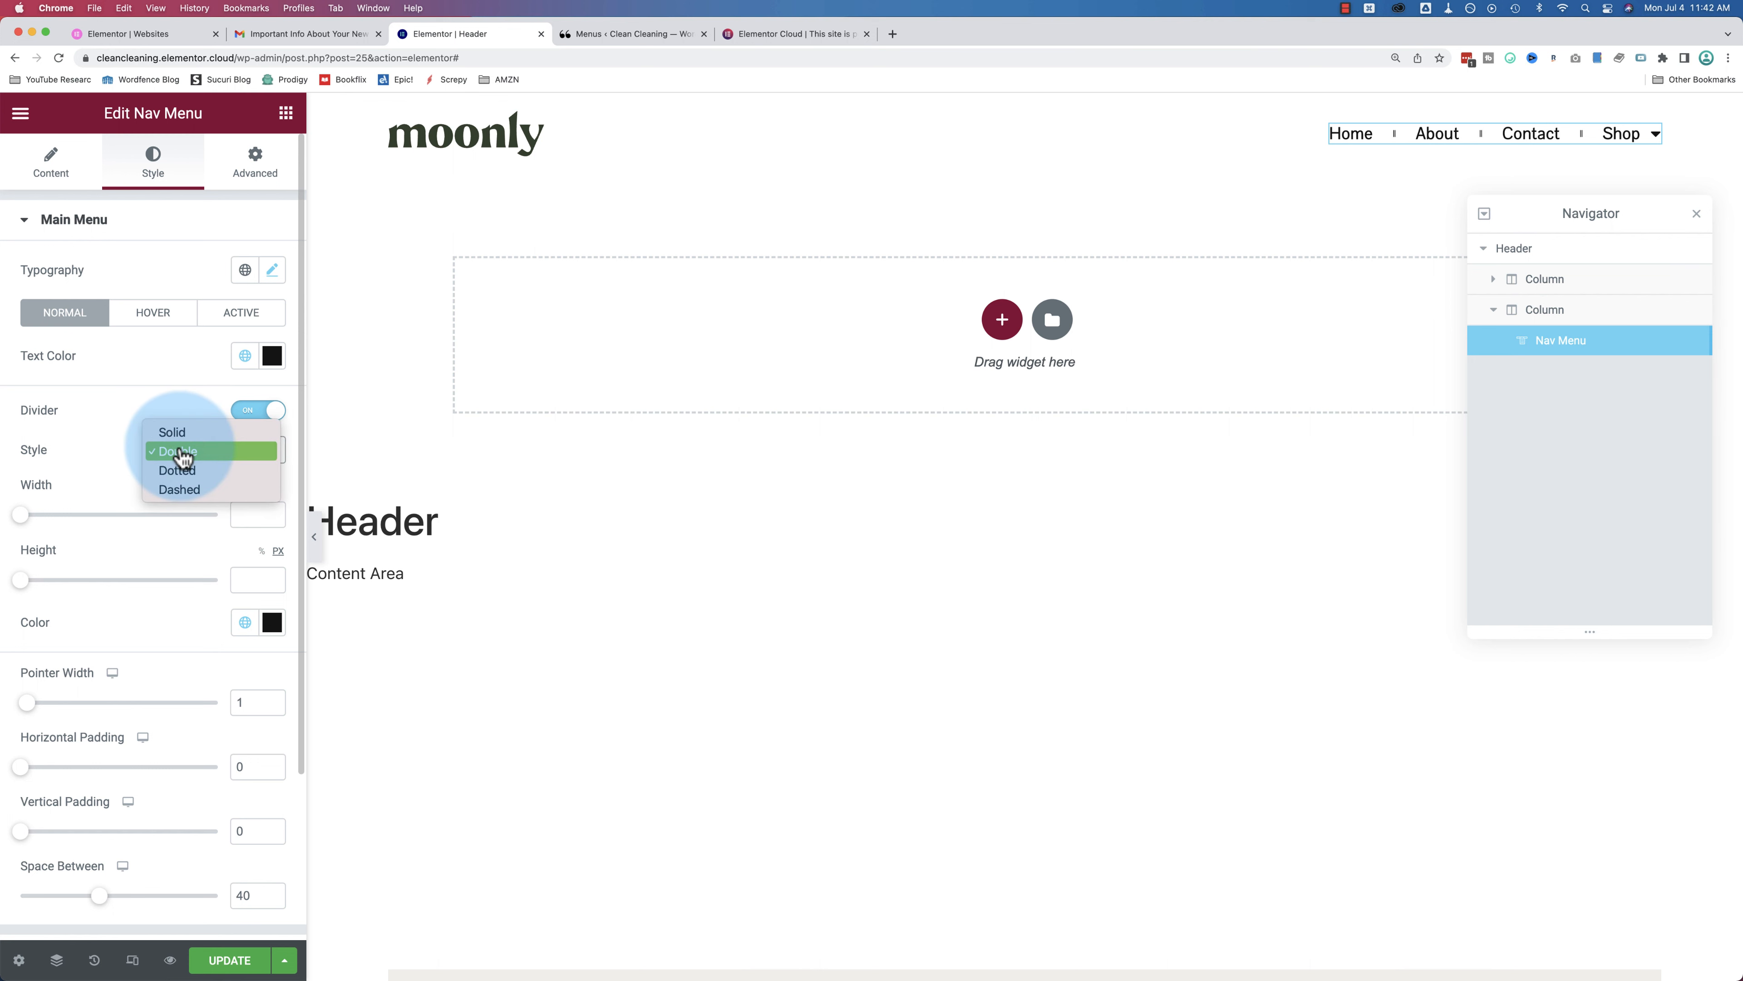
{"action": "left_click", "coordinate": [121, 431]}
{"action": "scroll", "coordinate": [51, 429], "scroll_direction": "down", "scroll_amount": 2}
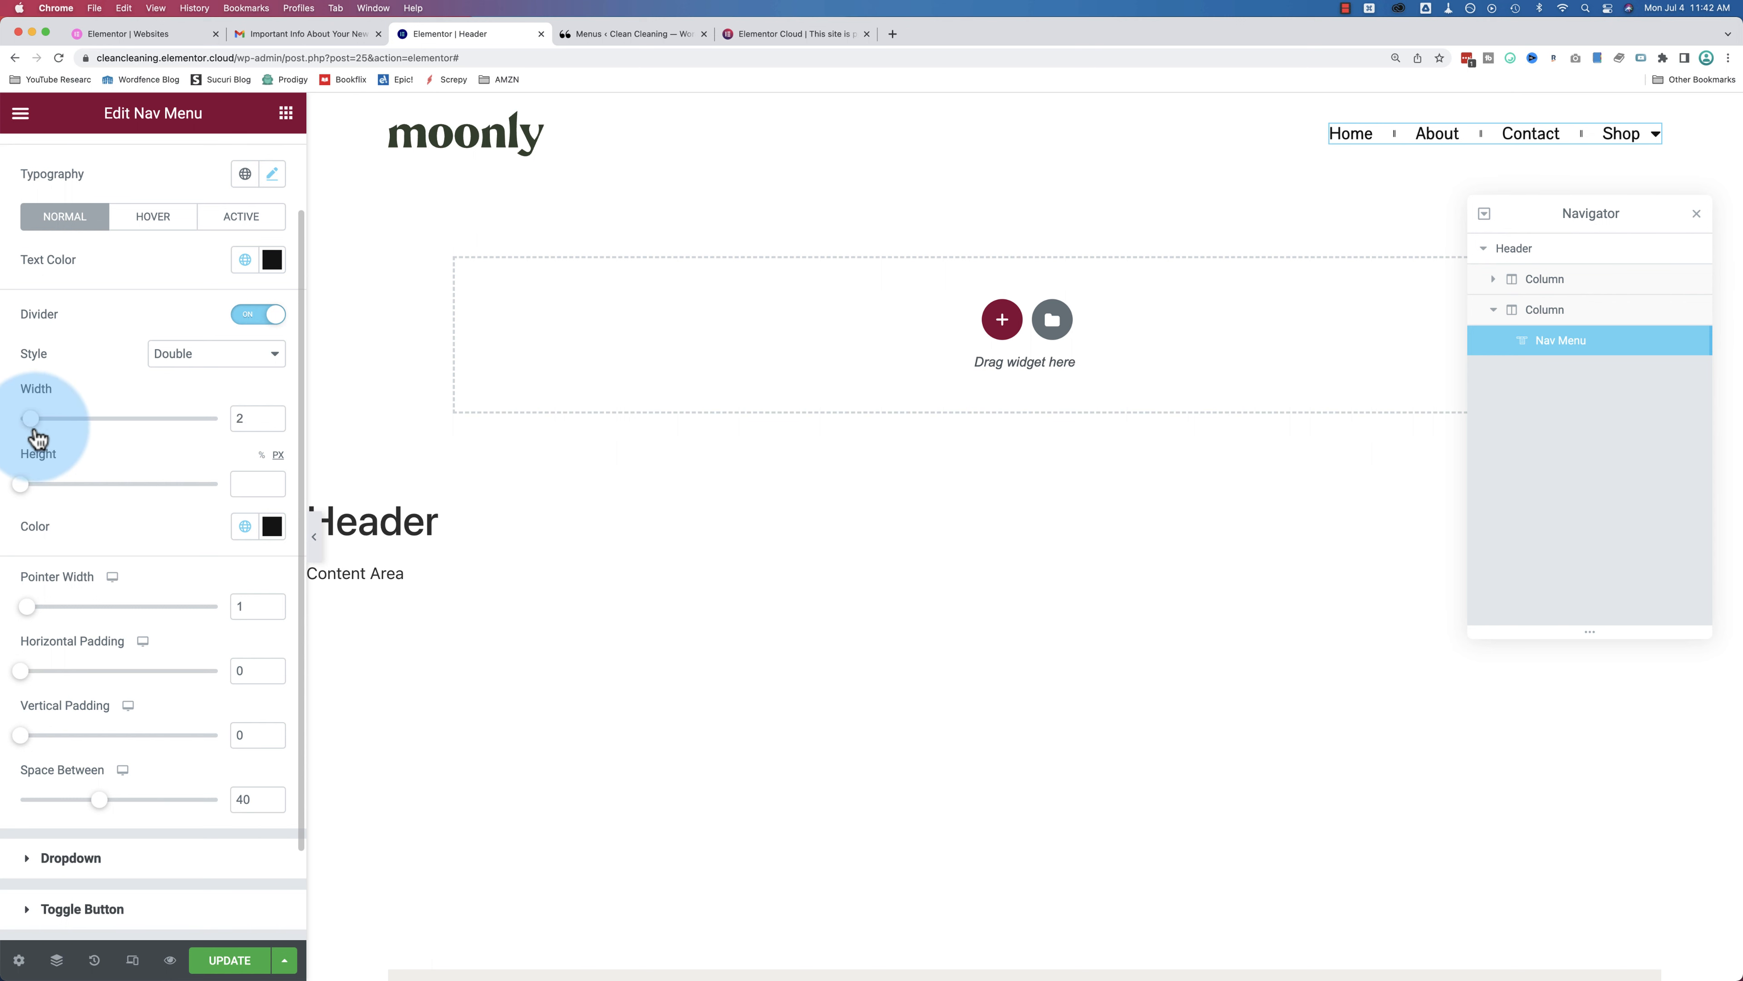
{"action": "left_click_drag", "start_coordinate": [30, 437], "coordinate": [32, 439]}
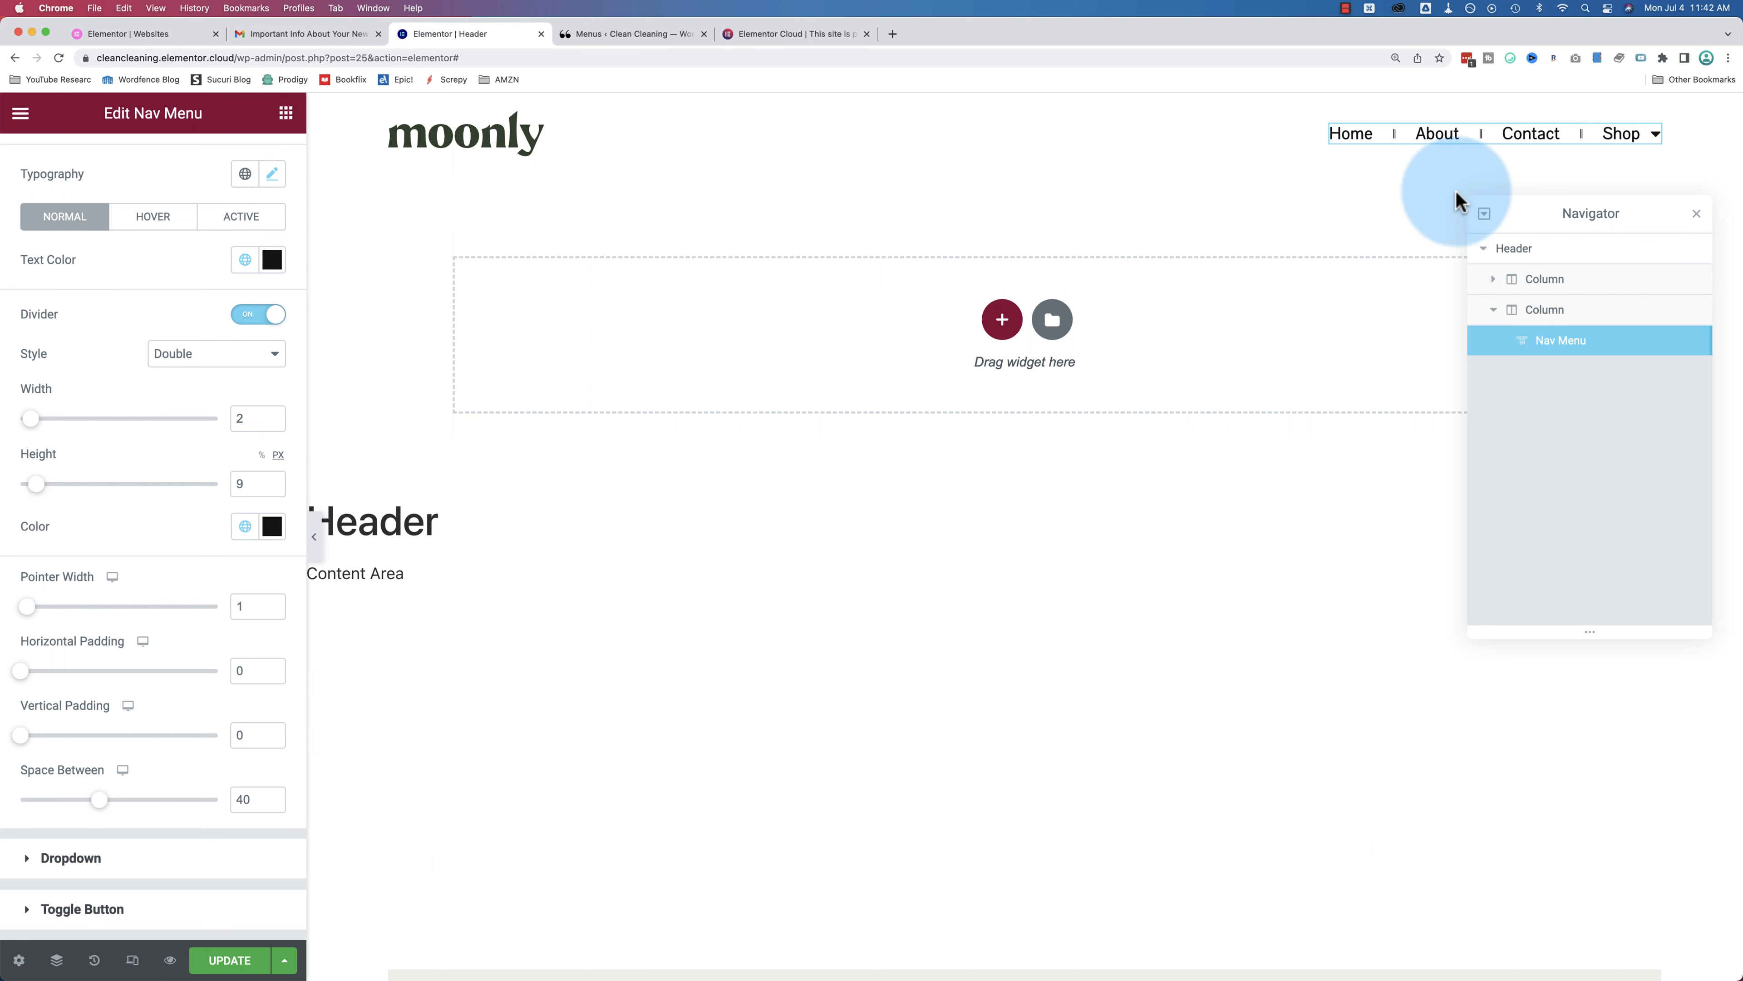
{"action": "scroll", "coordinate": [104, 529], "scroll_direction": "down", "scroll_amount": 3}
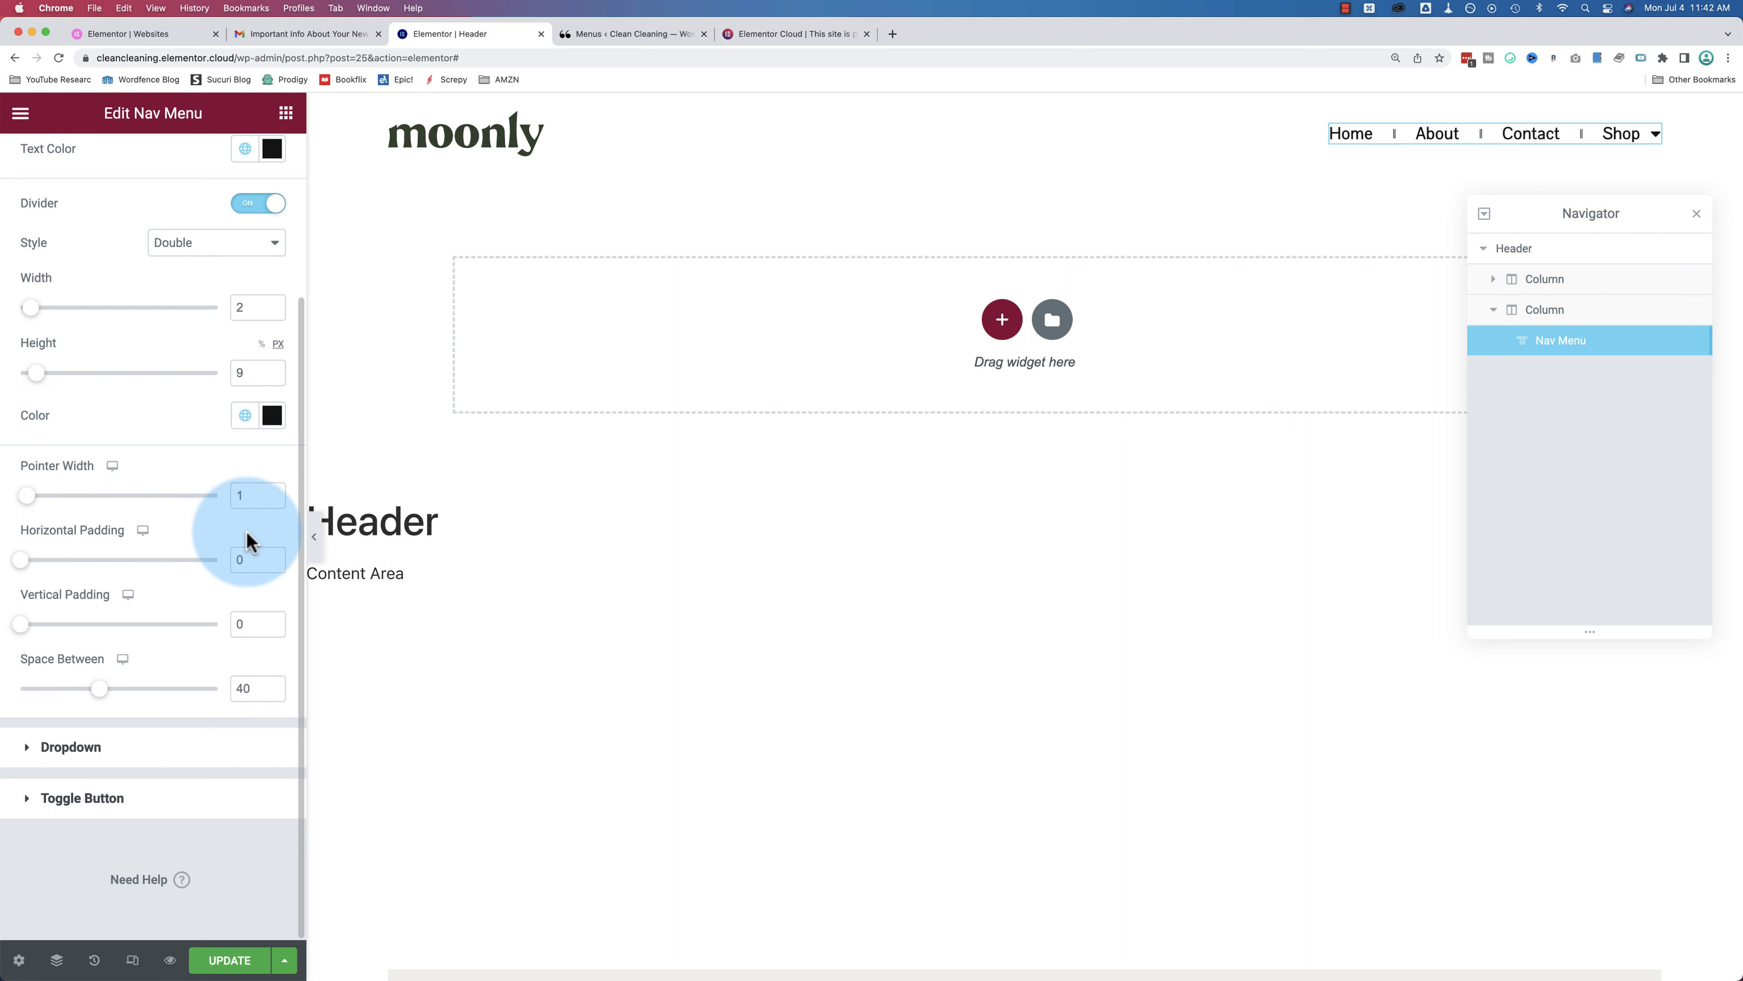
Step: Preview the header in mobile view and expand the Shop submenu to show Checkout
{"action": "left_click", "coordinate": [82, 752]}
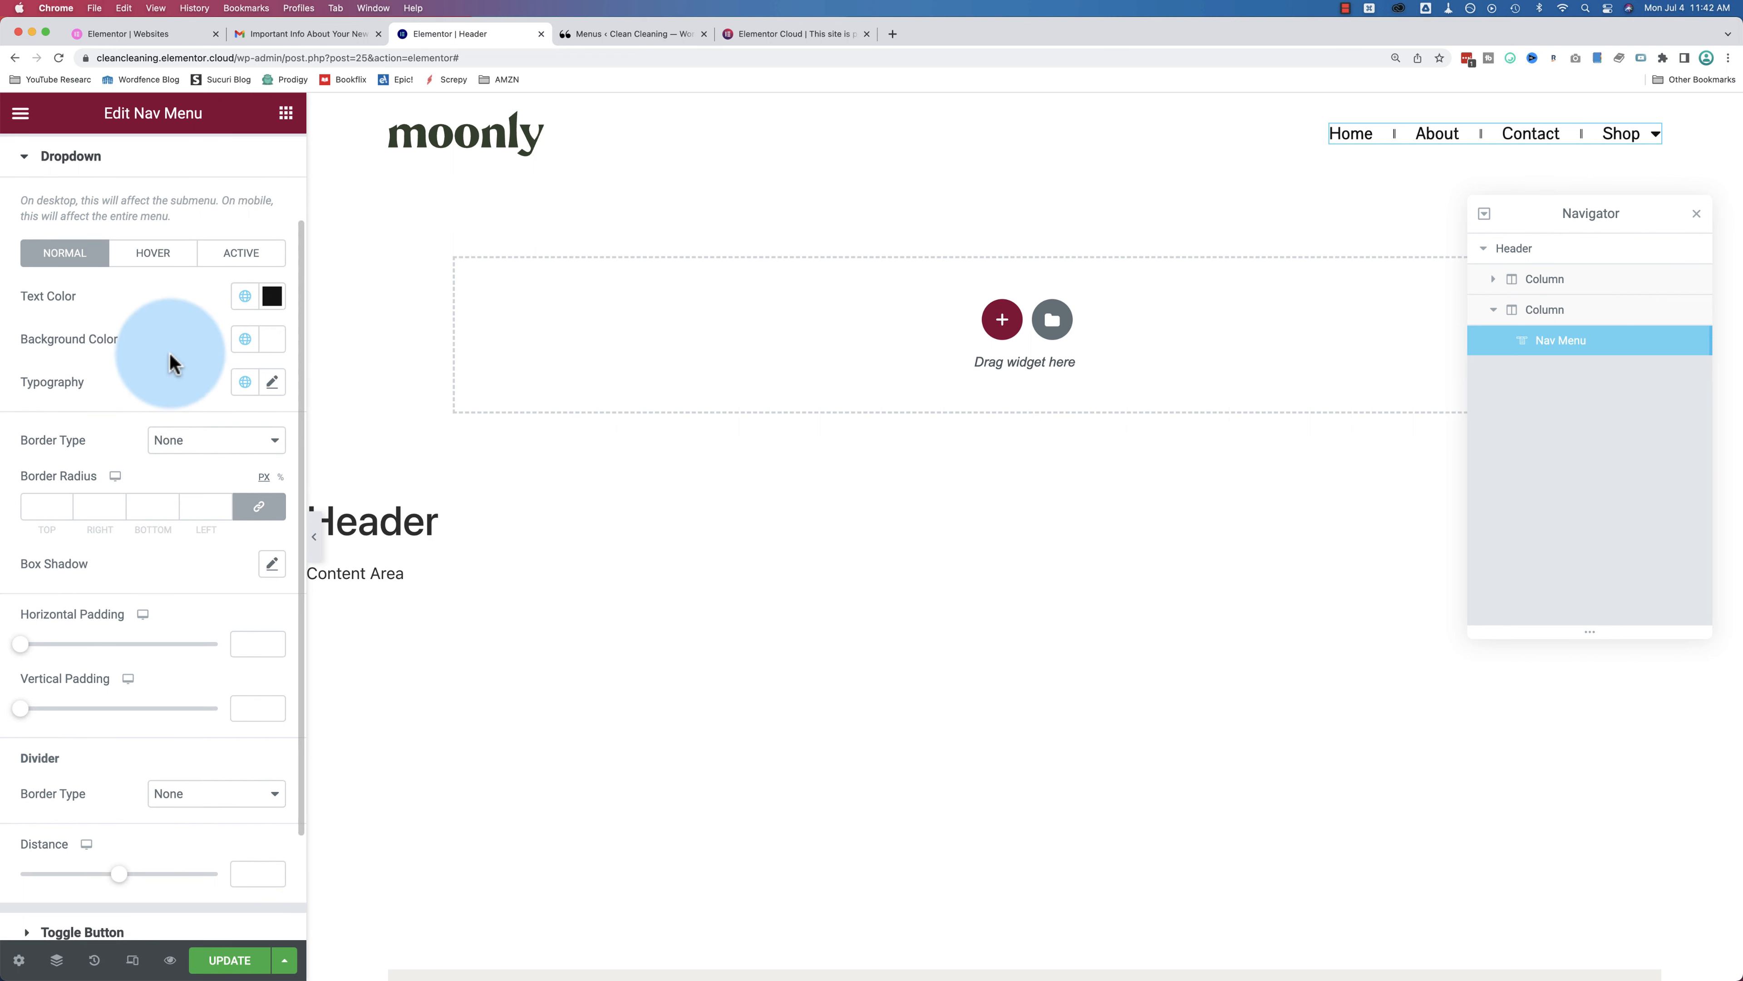
{"action": "scroll", "coordinate": [147, 370], "scroll_direction": "up", "scroll_amount": 3}
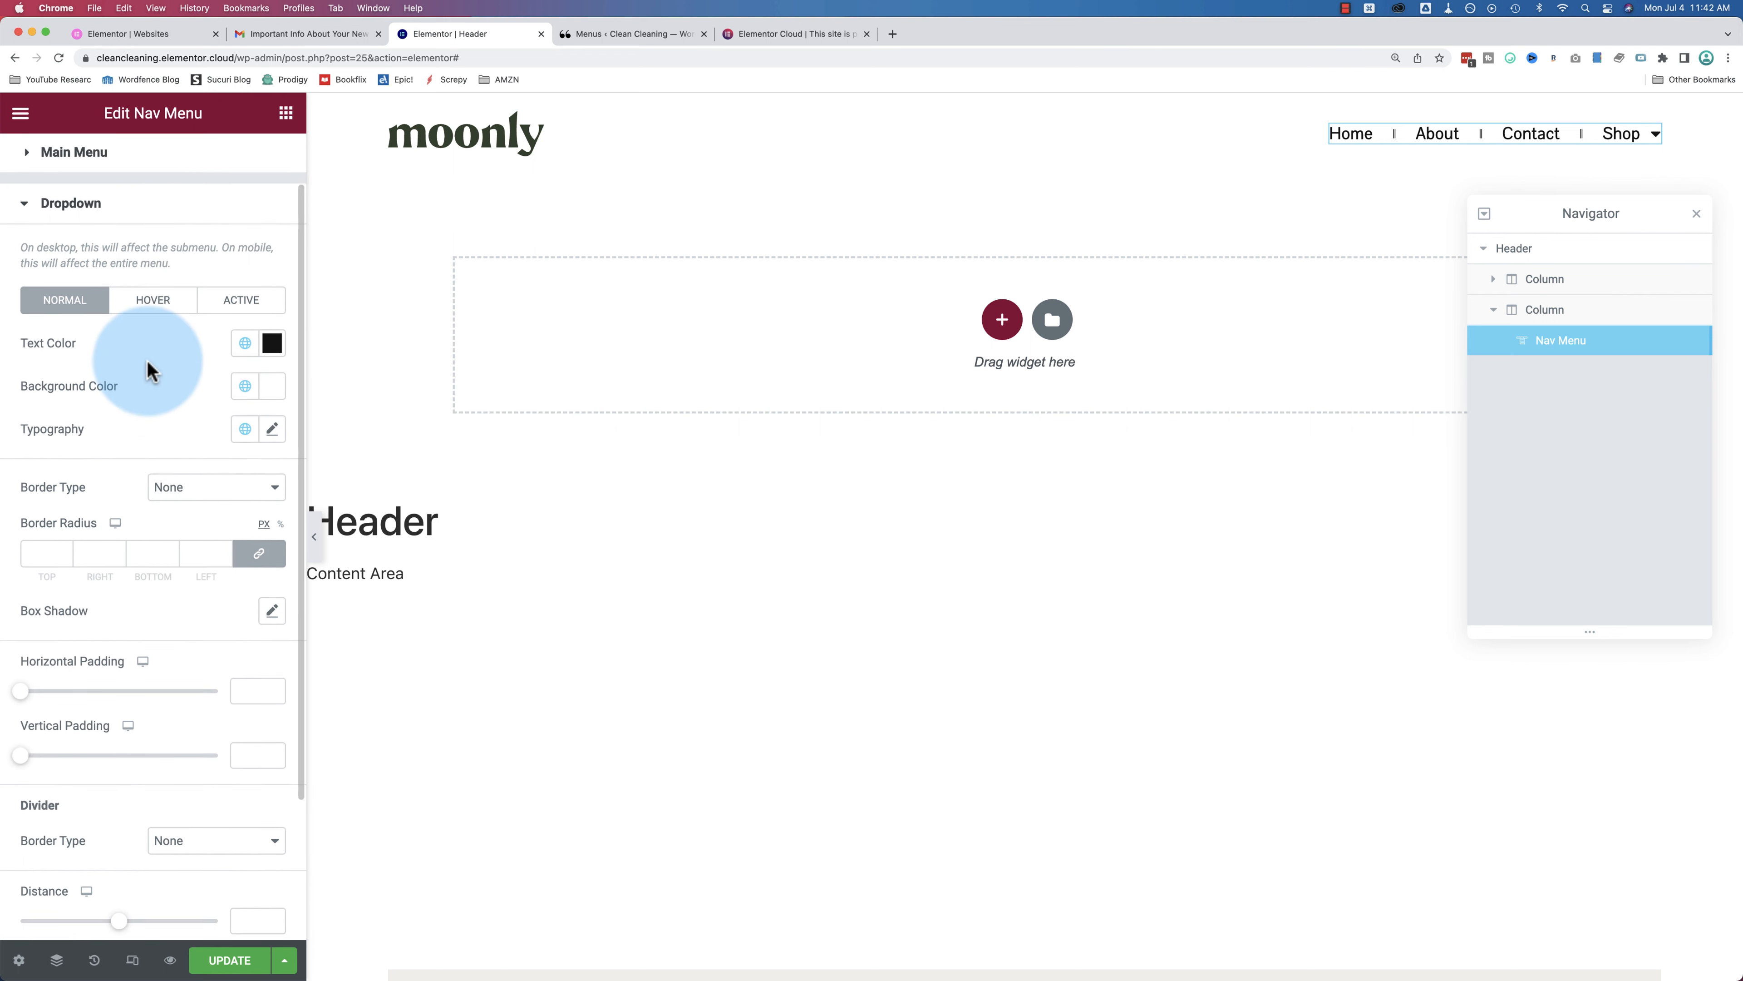
{"action": "left_click", "coordinate": [133, 962]}
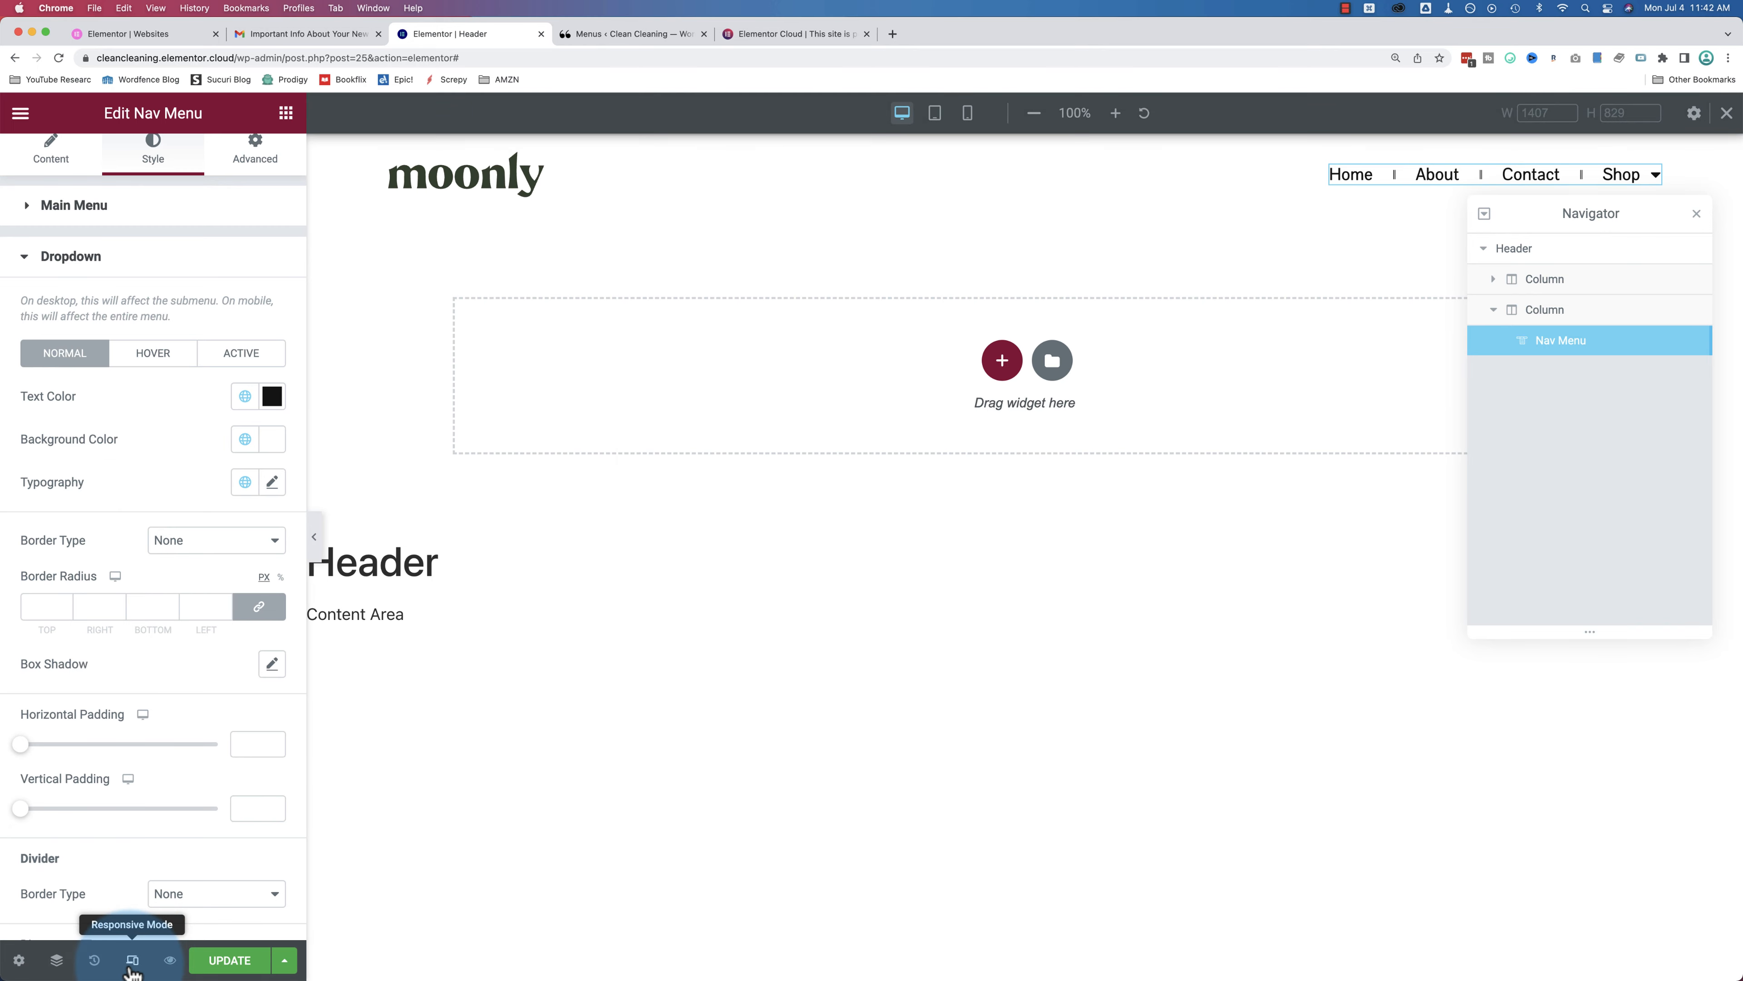
{"action": "left_click", "coordinate": [968, 114]}
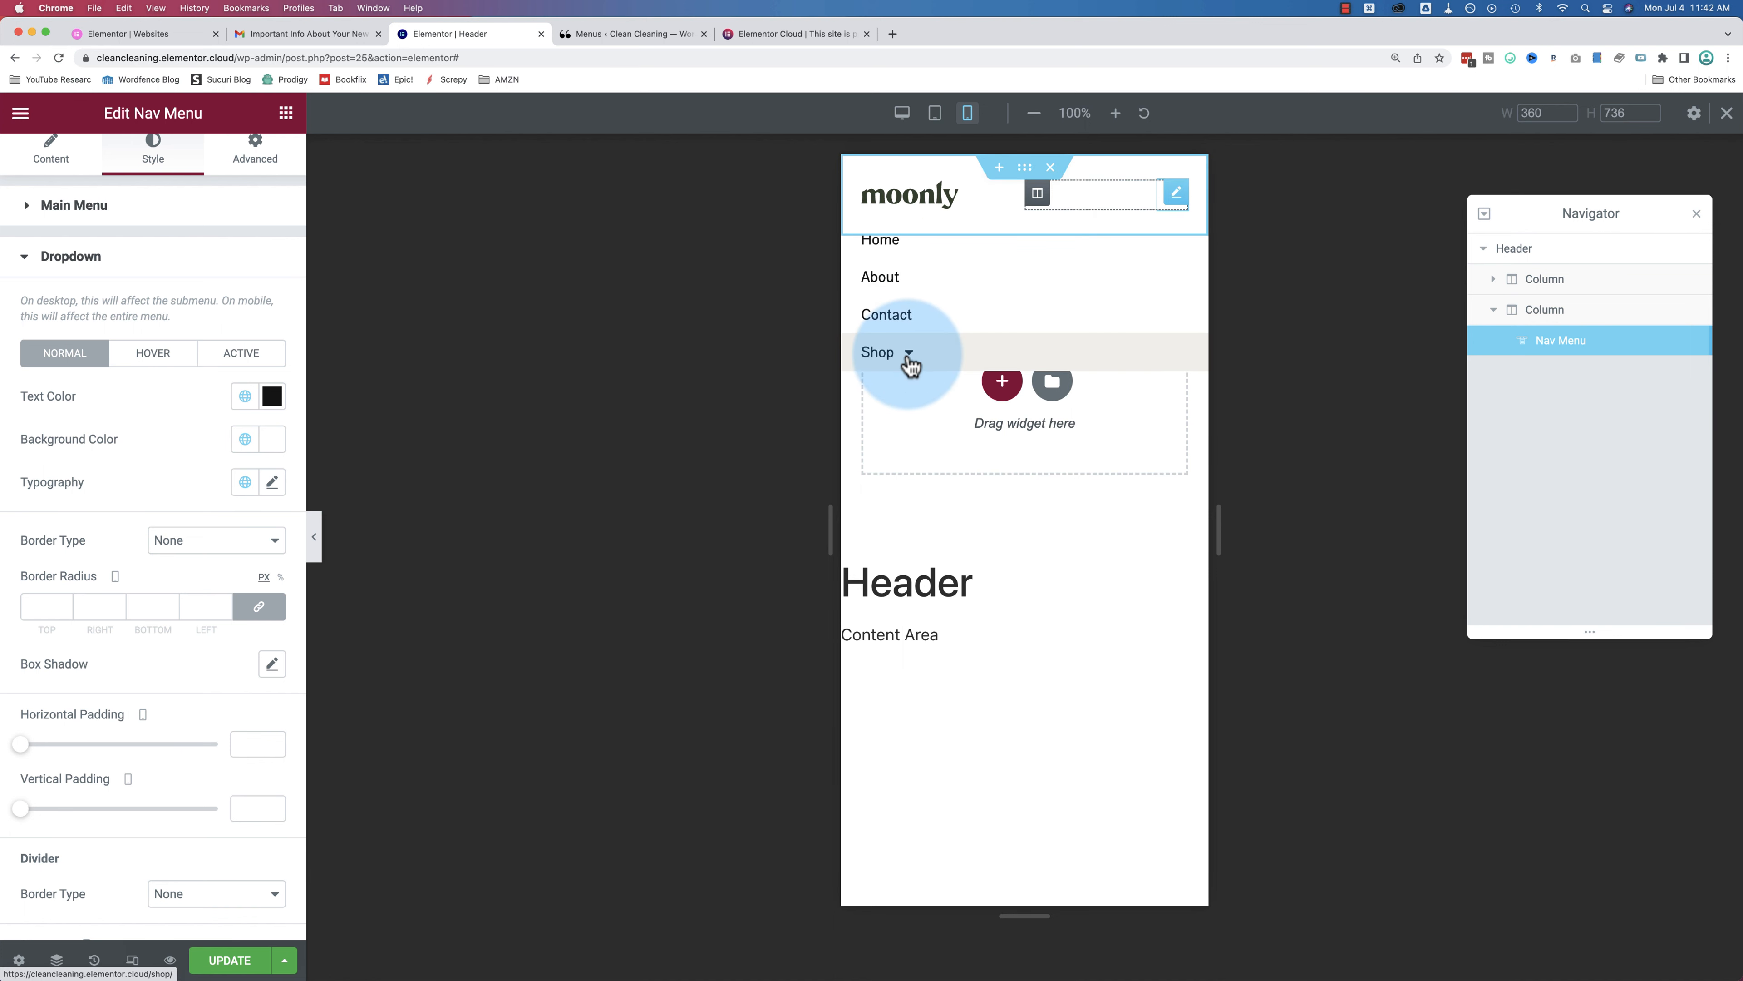
{"action": "left_click", "coordinate": [906, 360]}
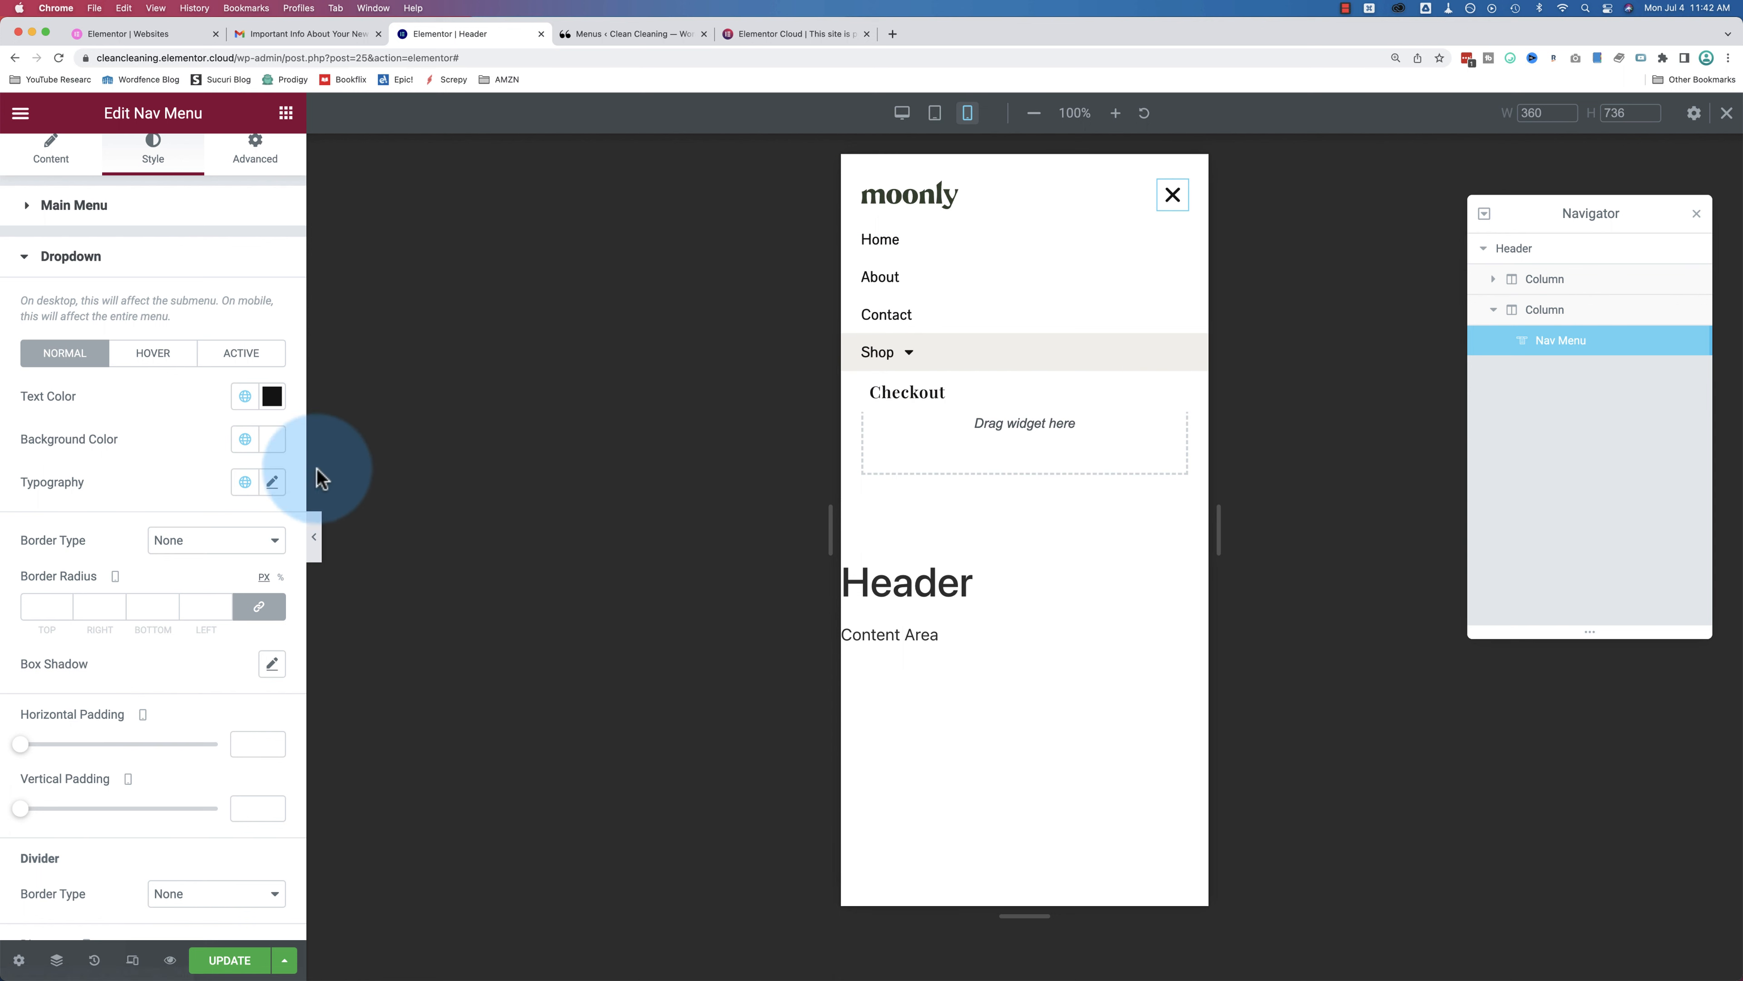
Step: Set the dropdown typography font to Pontano Sans, check the mobile menu, then return to desktop
{"action": "left_click", "coordinate": [272, 481]}
{"action": "left_click", "coordinate": [246, 596]}
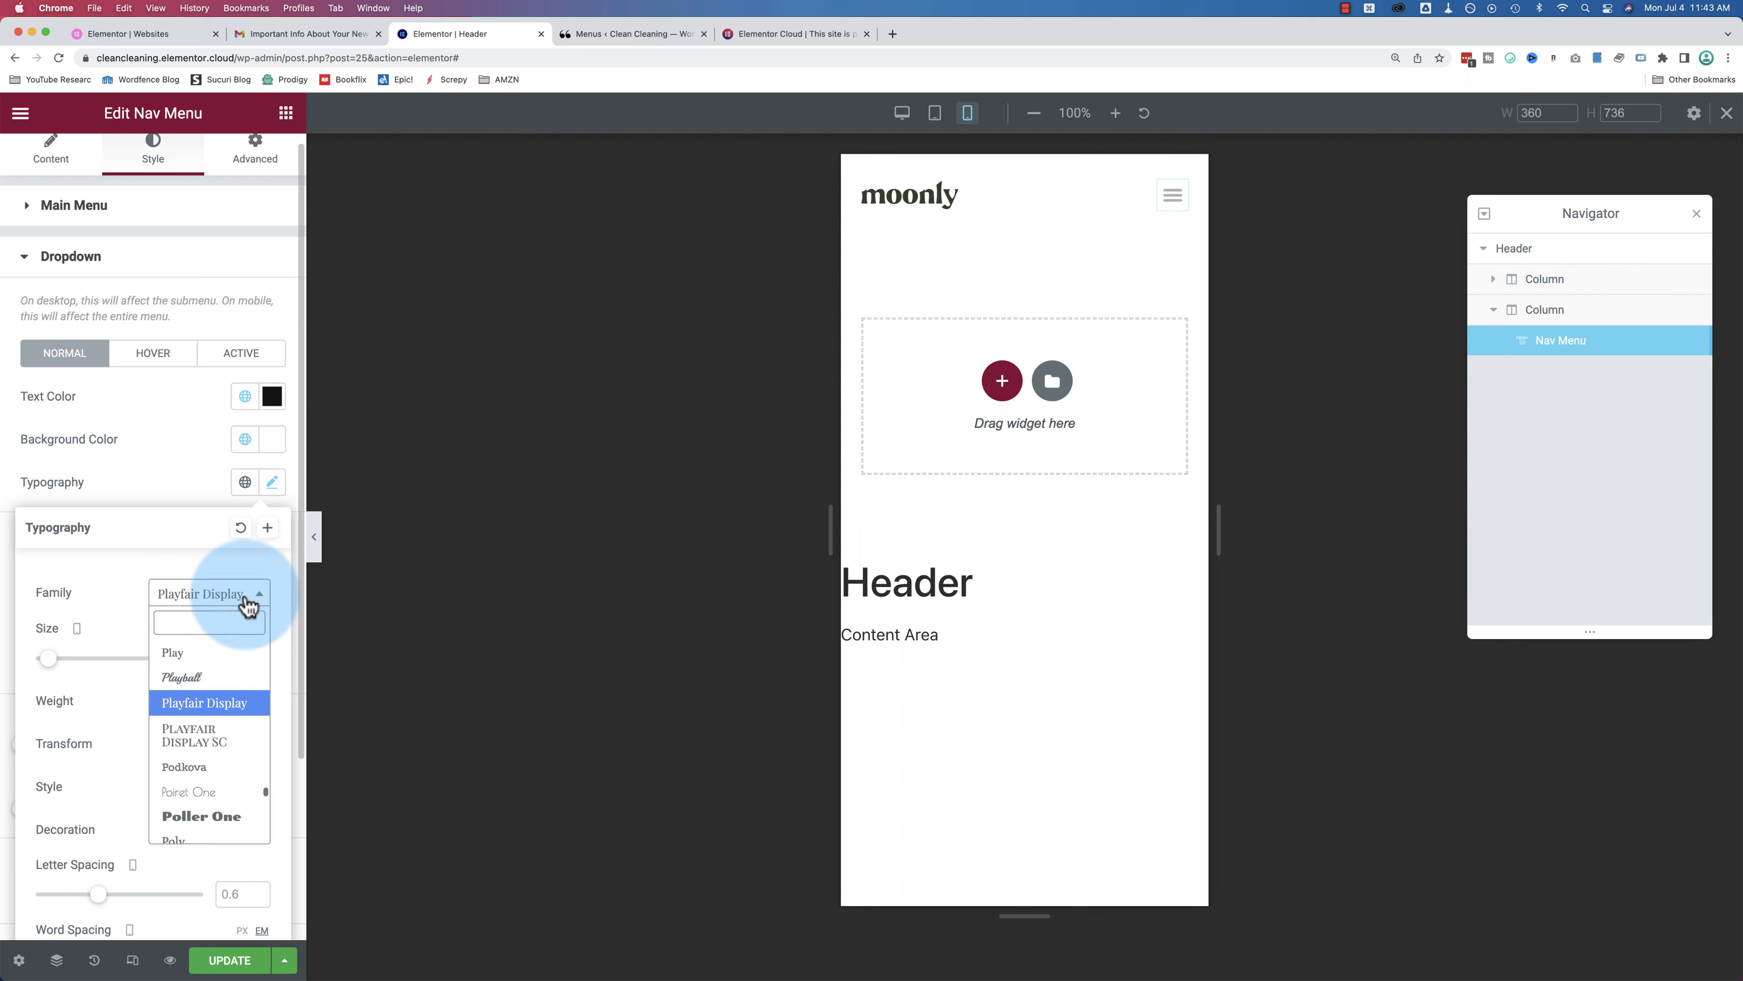
{"action": "scroll", "coordinate": [225, 711], "scroll_direction": "down", "scroll_amount": 5}
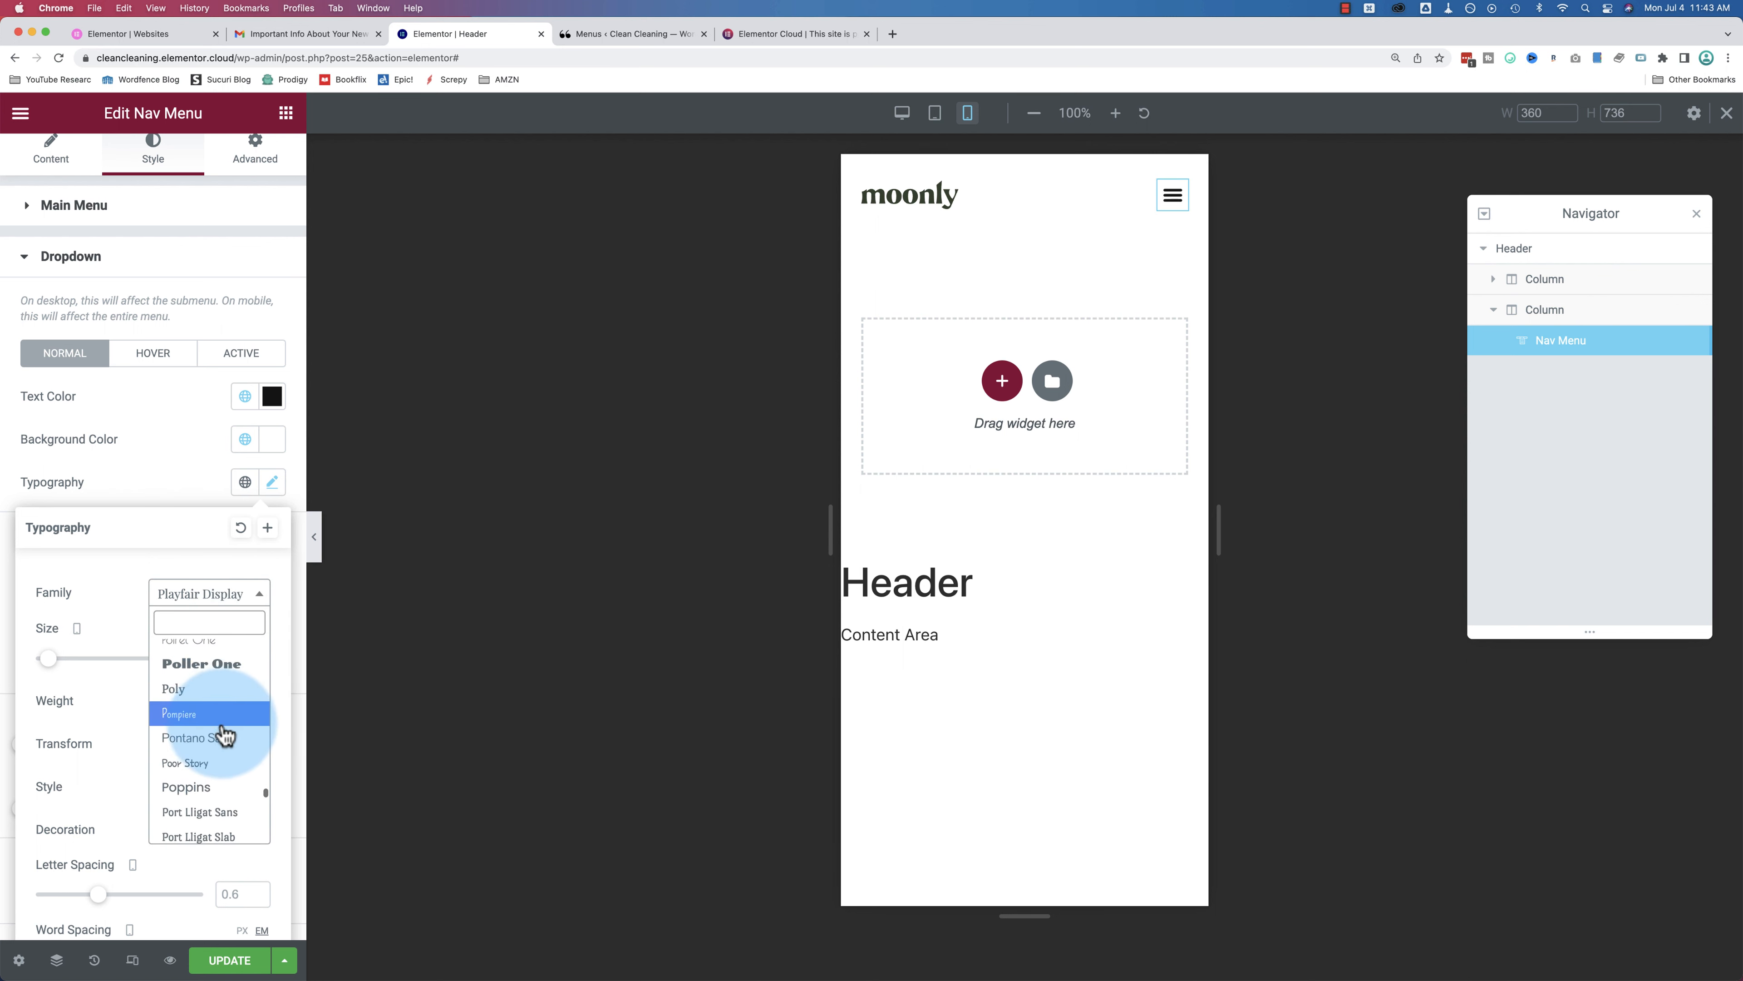
{"action": "left_click", "coordinate": [224, 735]}
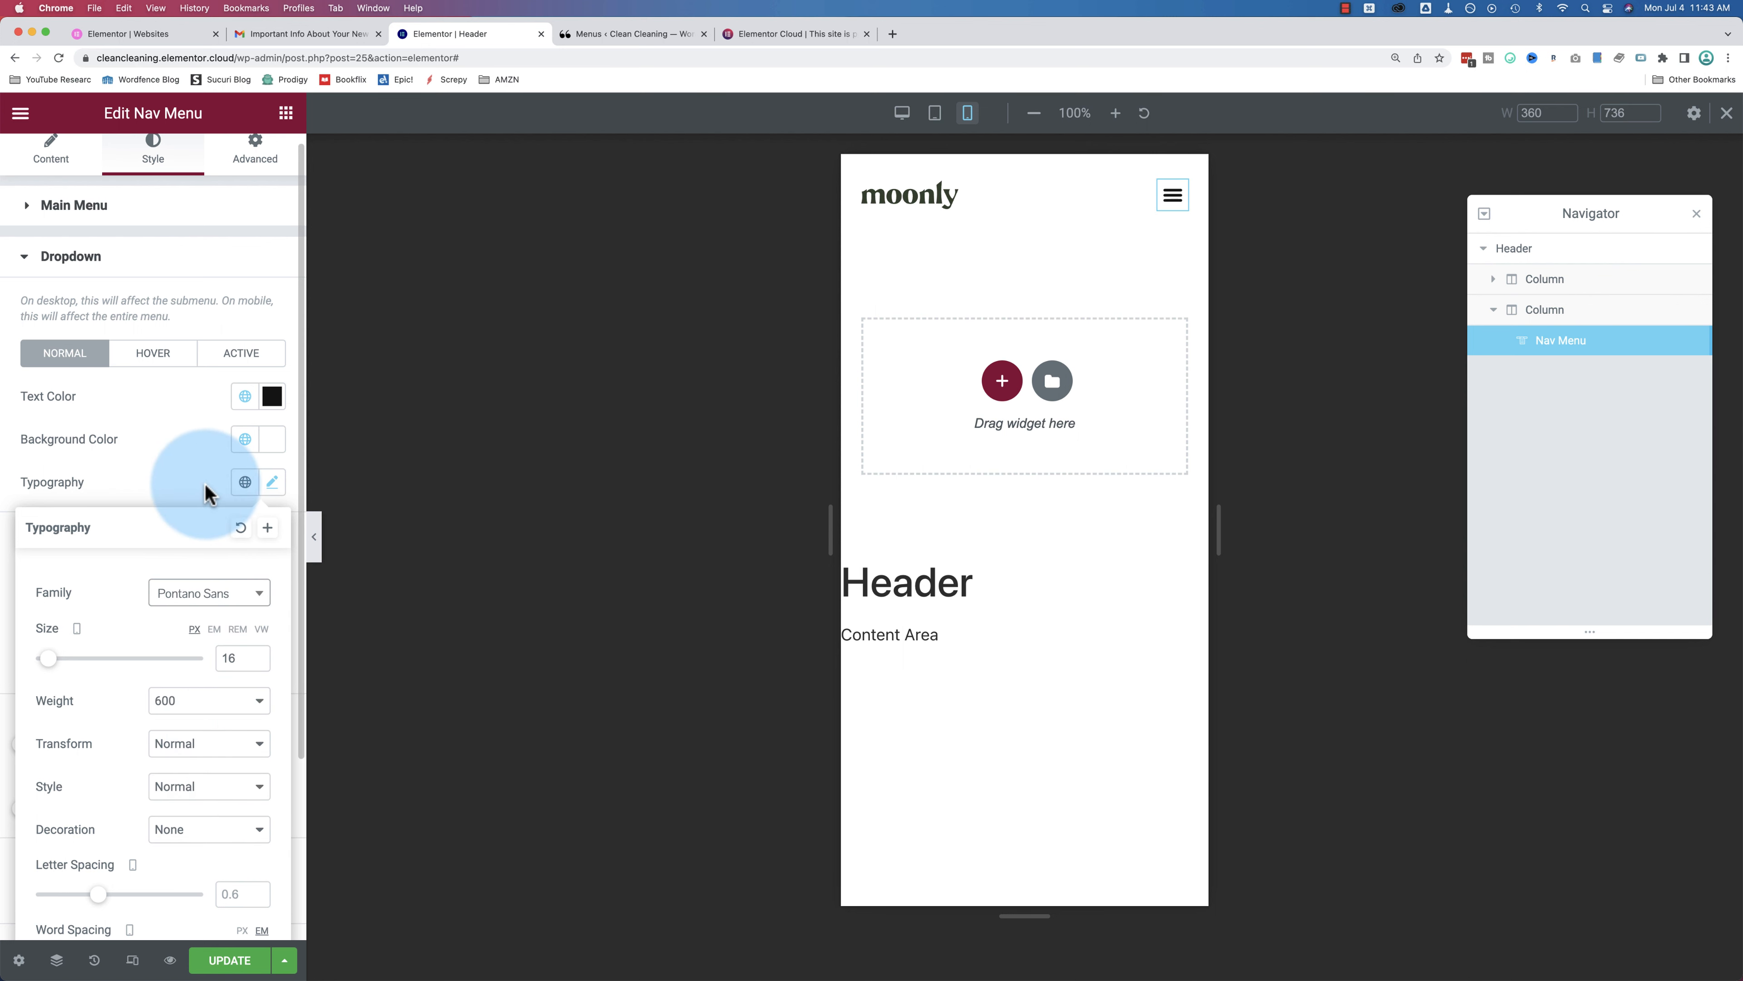
{"action": "left_click", "coordinate": [254, 501]}
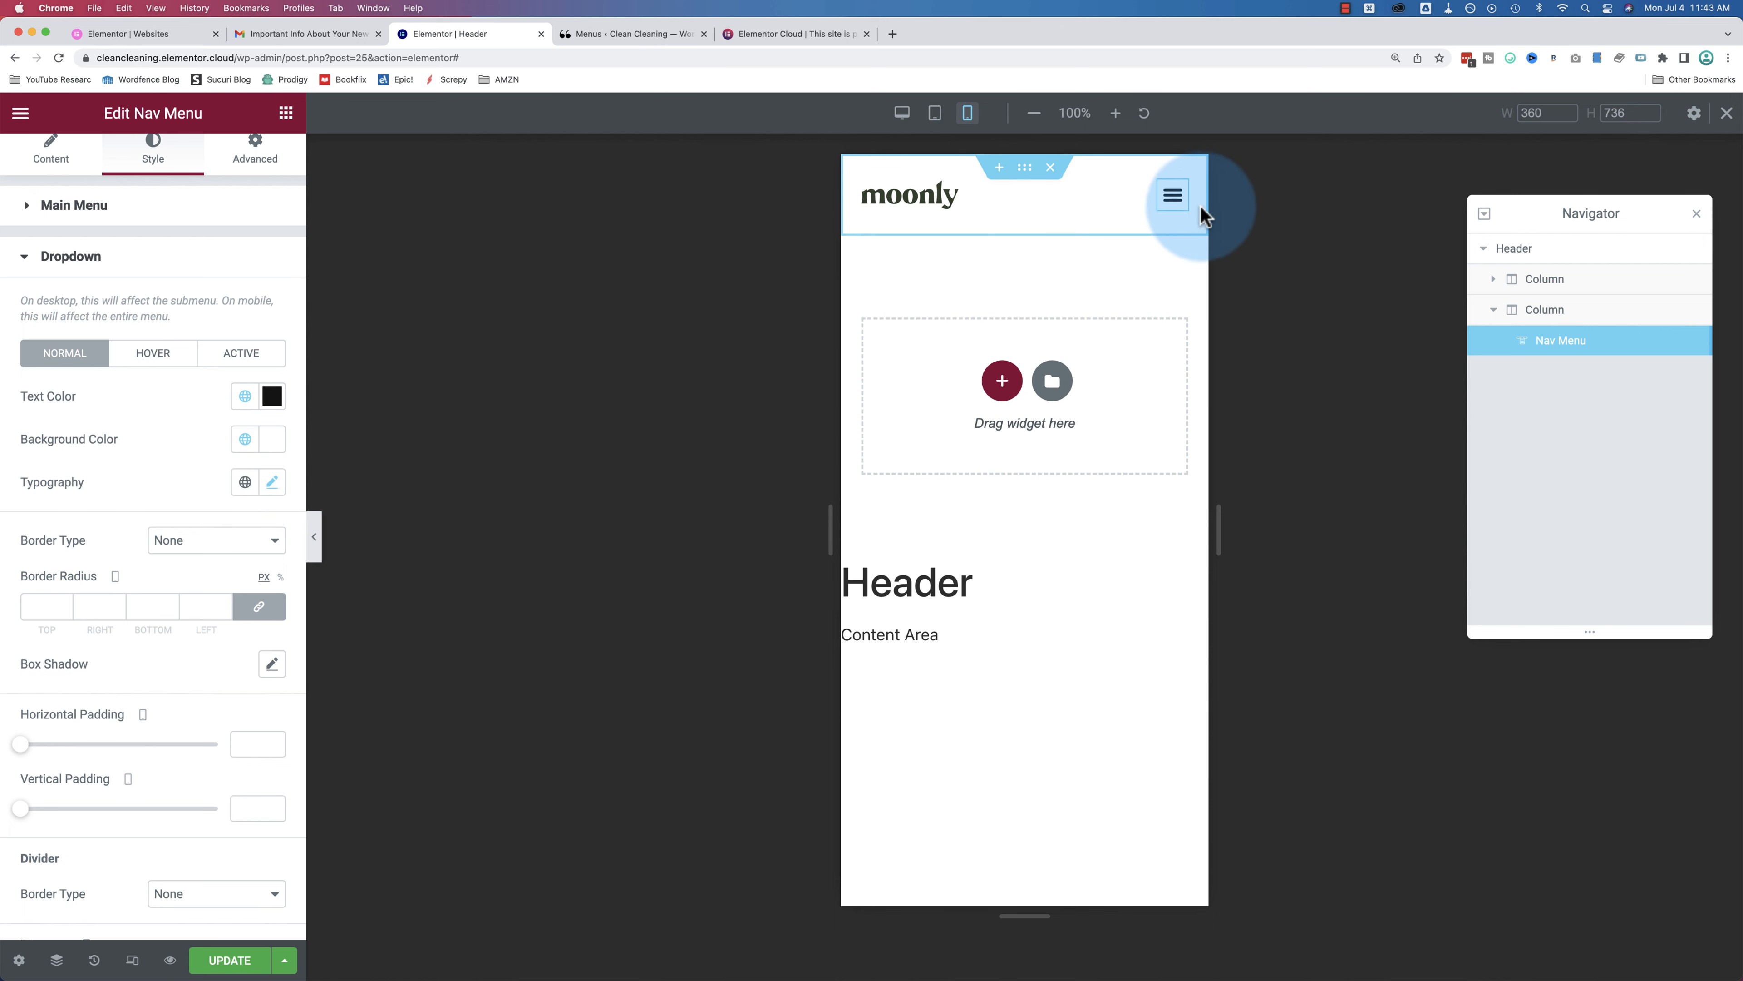
{"action": "left_click", "coordinate": [911, 370]}
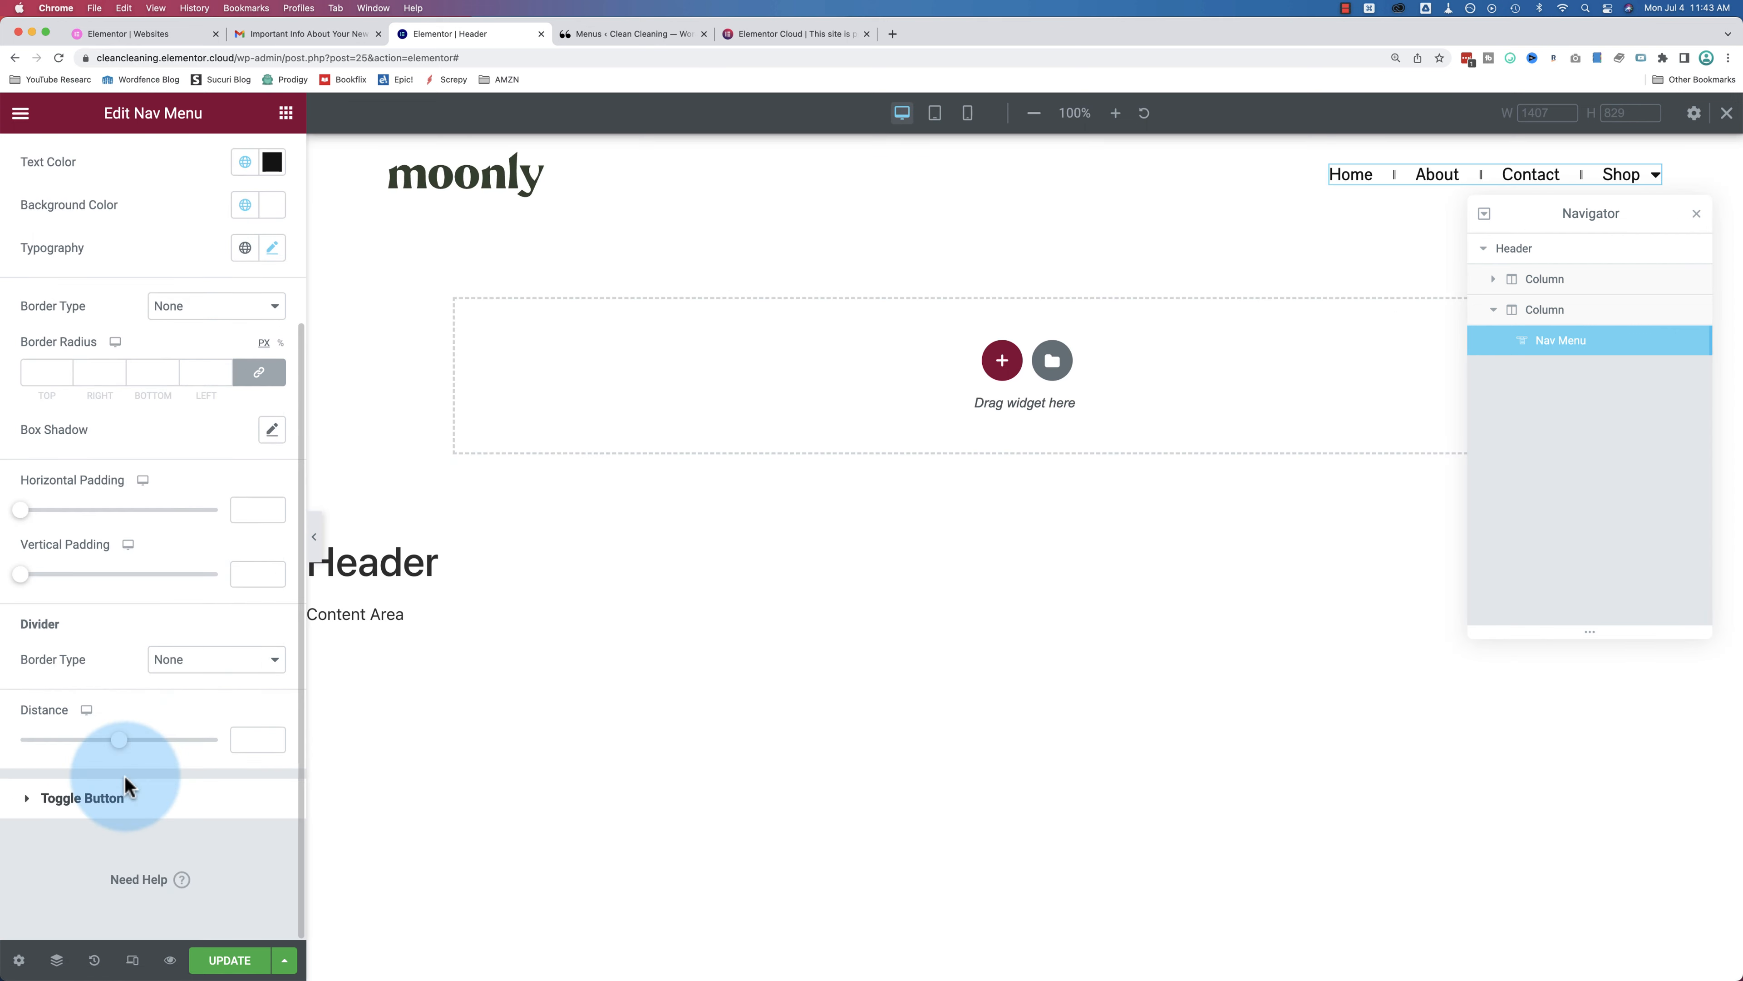
{"action": "left_click", "coordinate": [104, 805]}
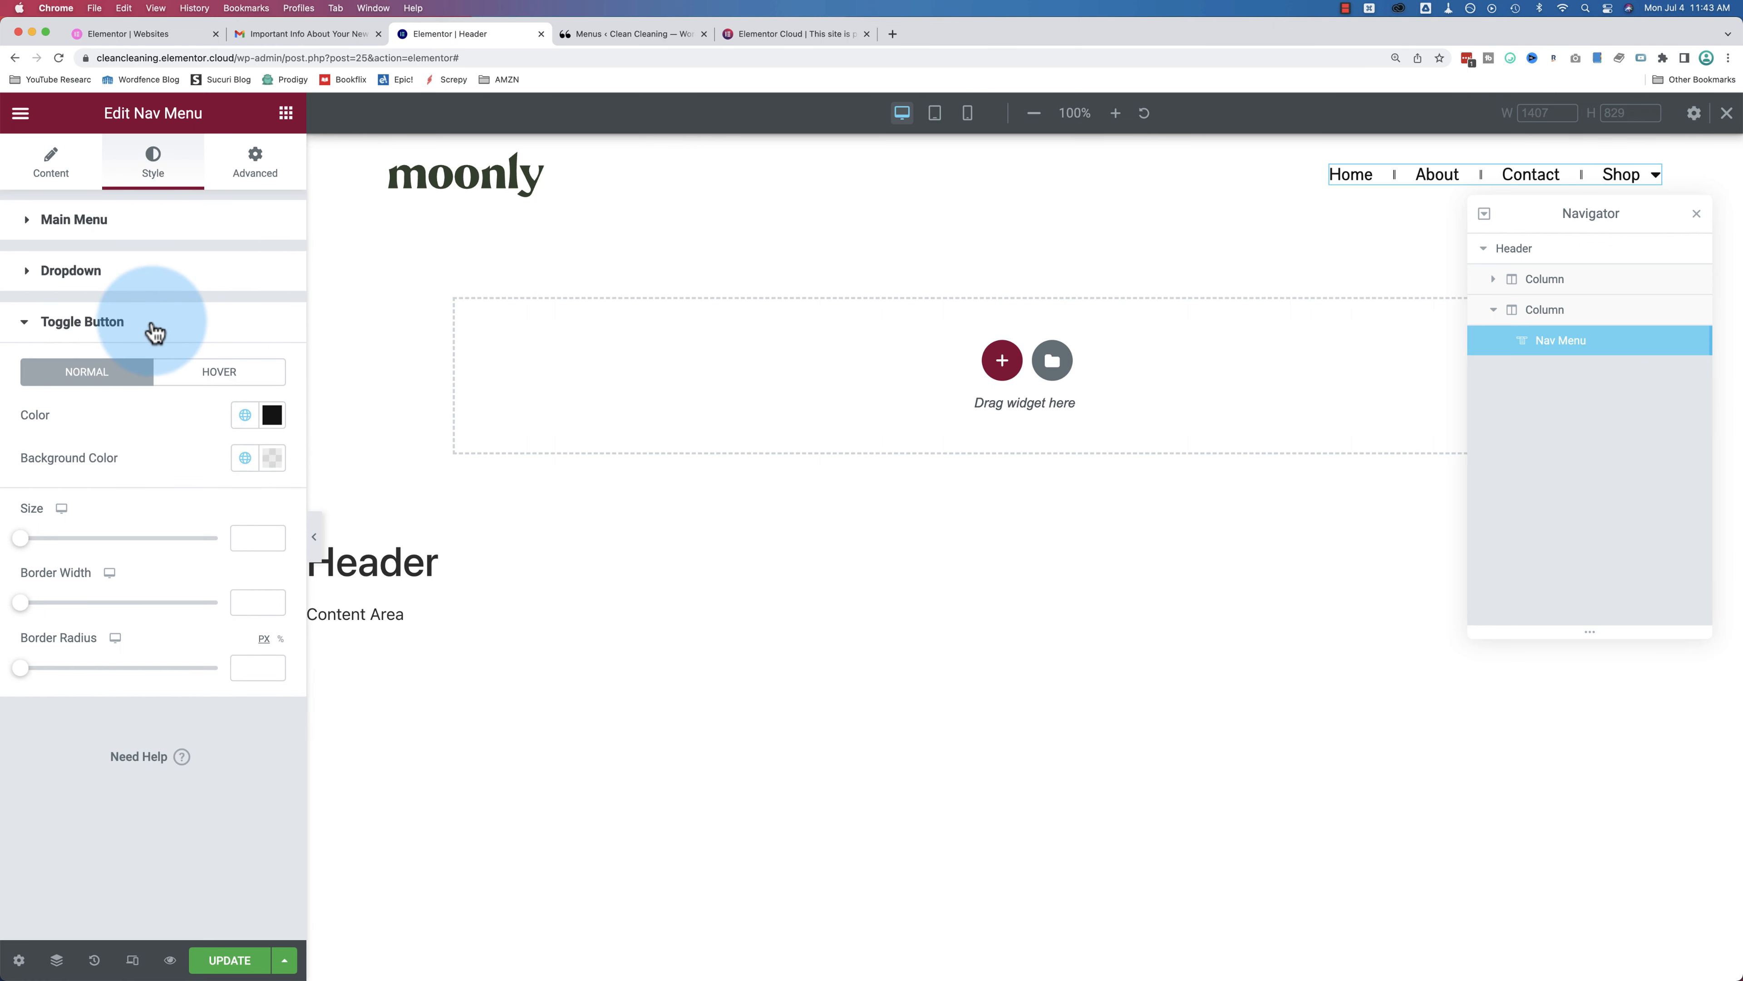
Step: In mobile preview, open and close the hamburger menu, then switch back to desktop view
{"action": "left_click", "coordinate": [960, 118]}
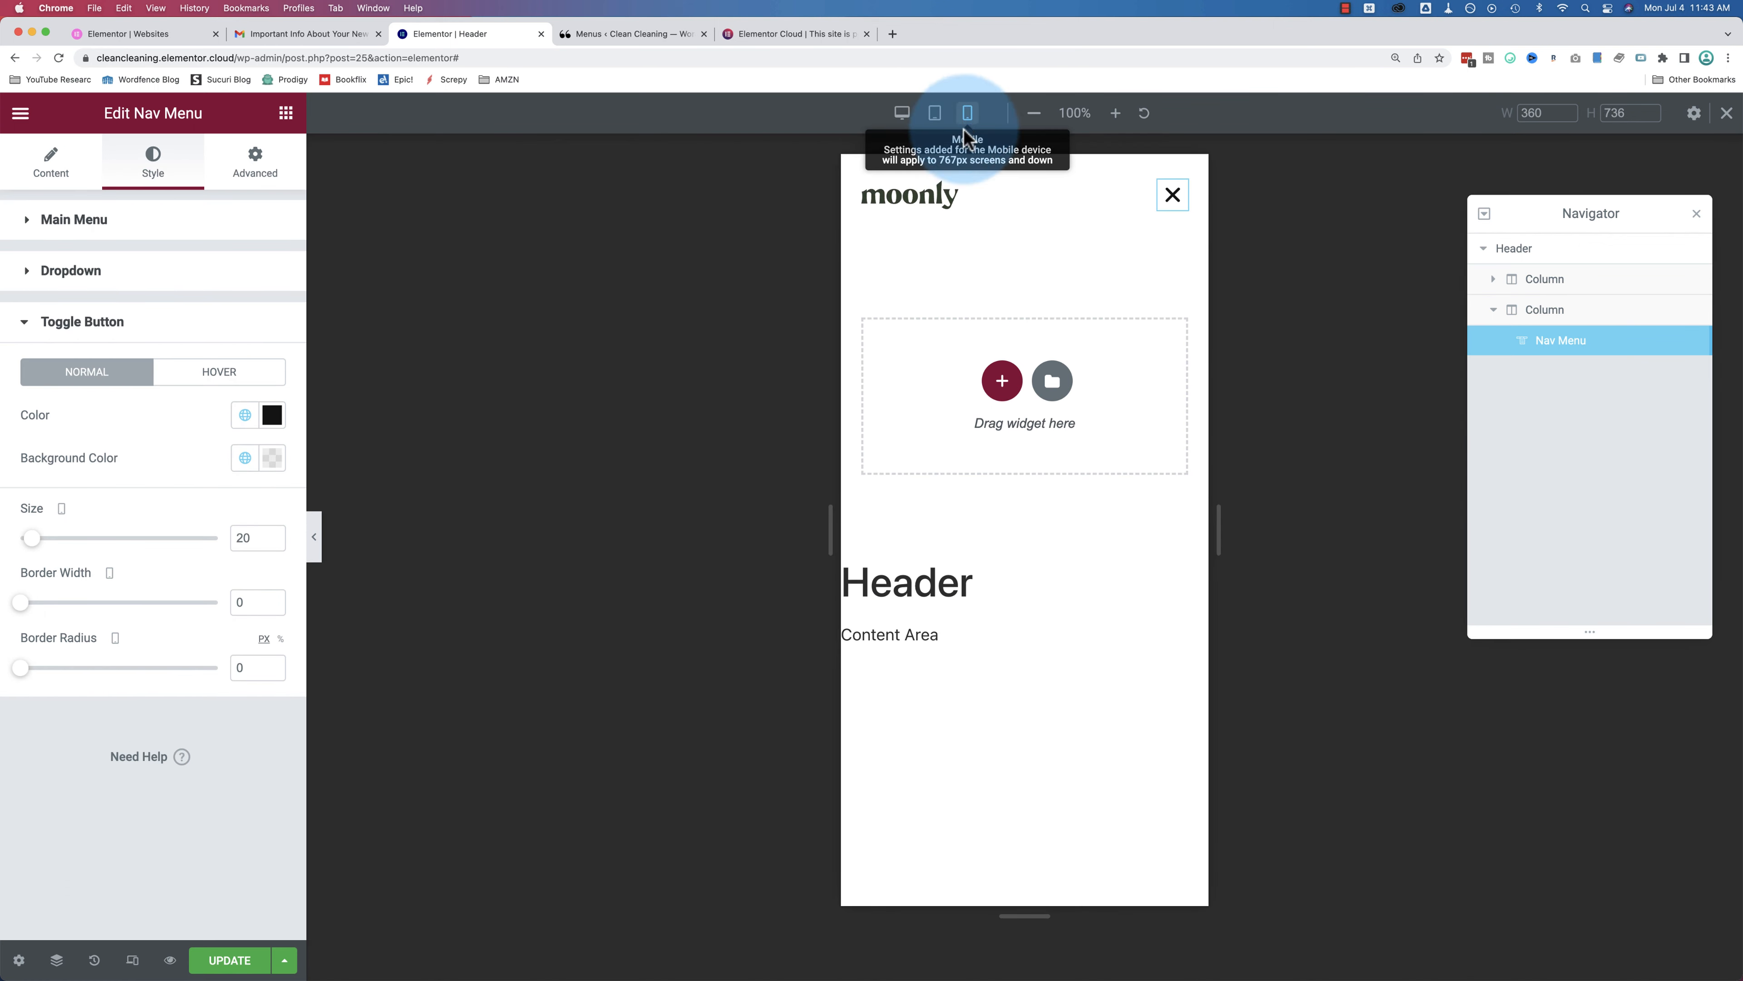
{"action": "left_click", "coordinate": [1172, 206]}
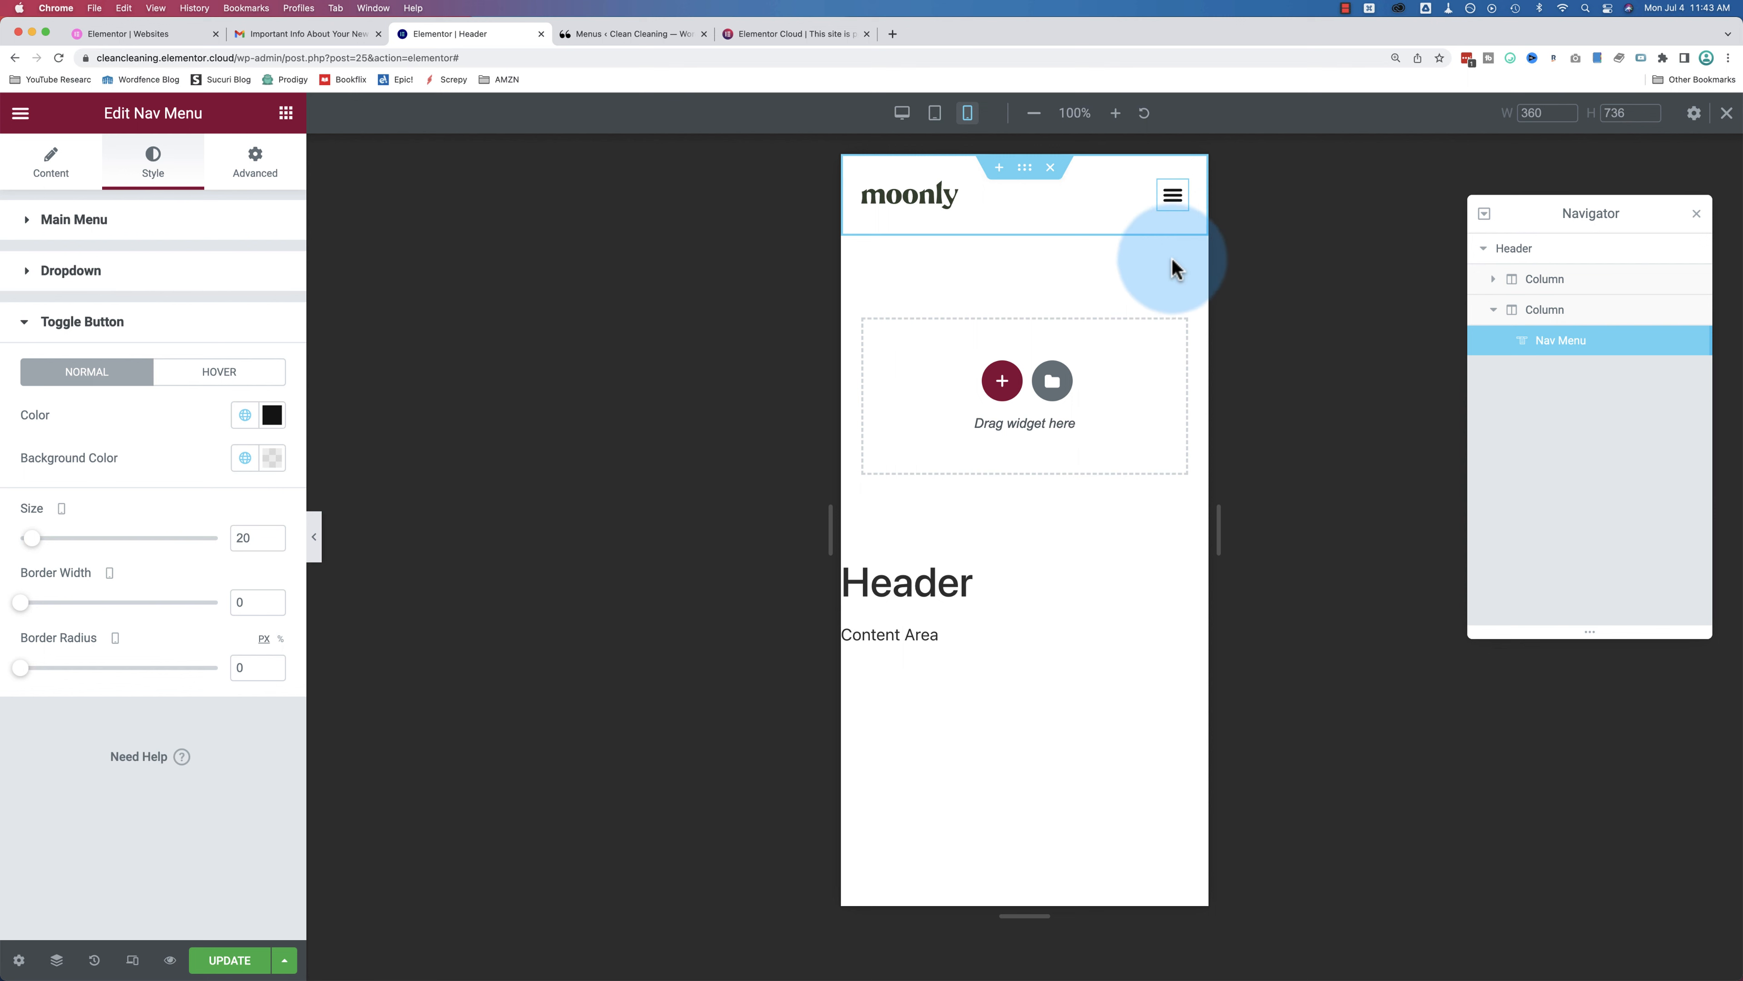
{"action": "left_click", "coordinate": [1167, 216]}
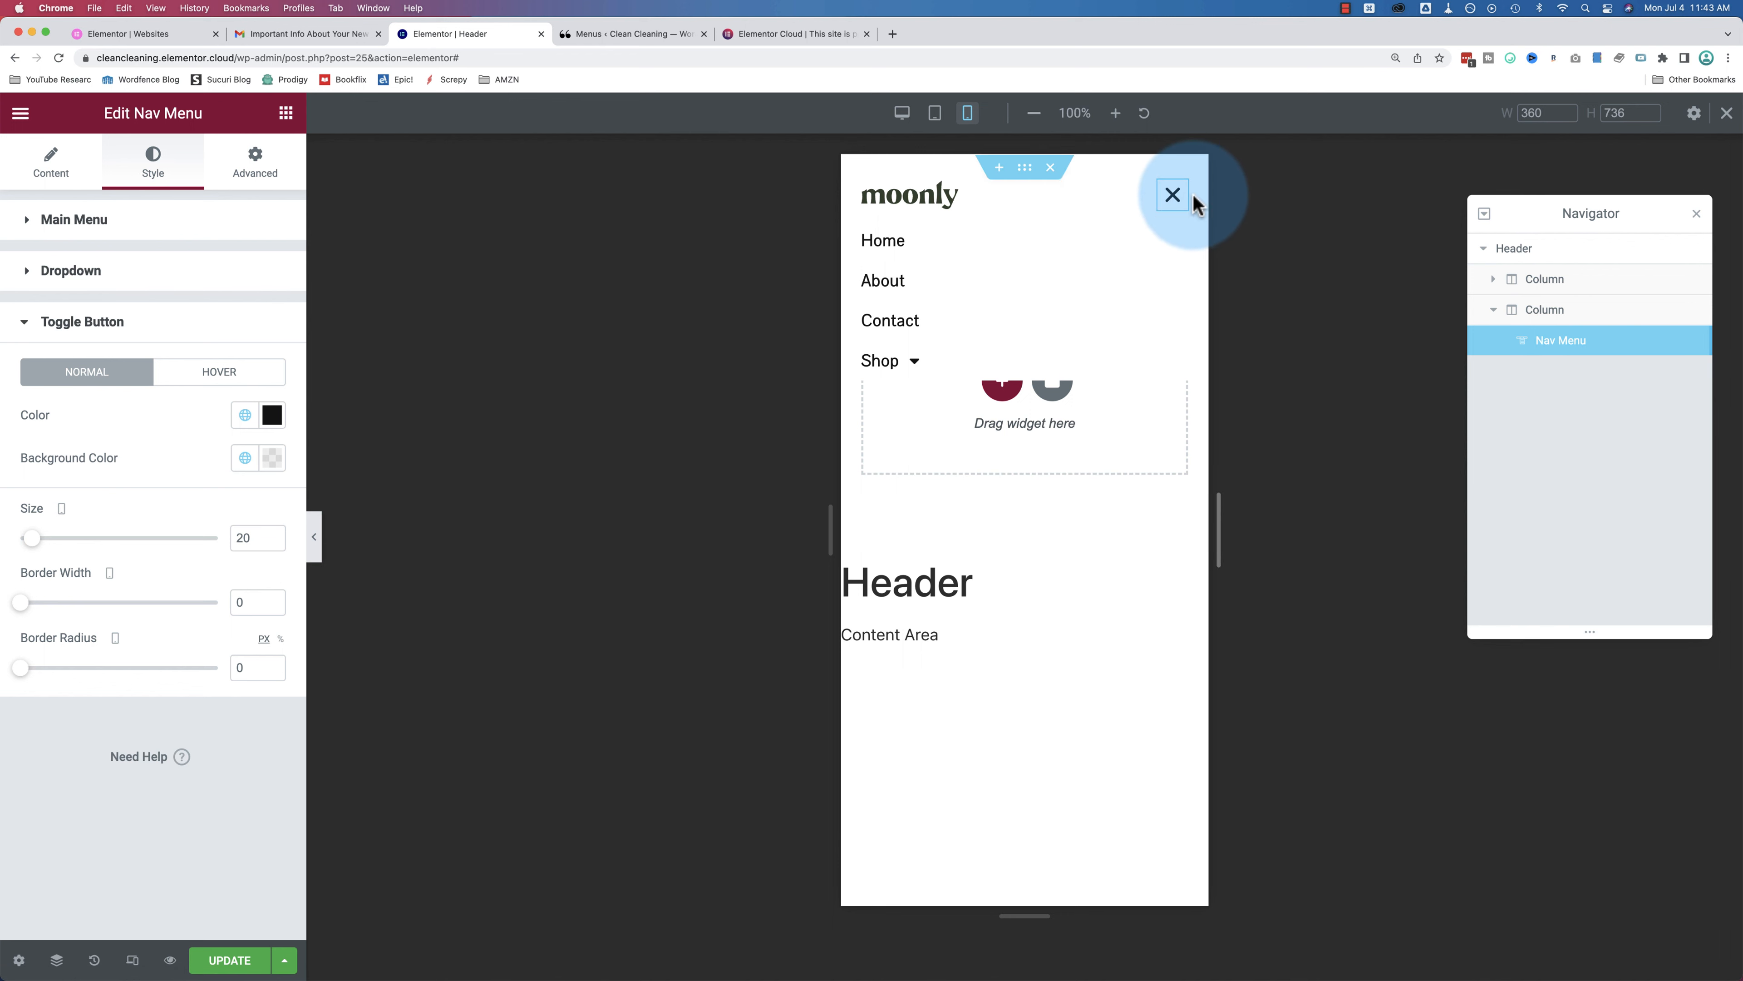
{"action": "left_click", "coordinate": [1162, 215]}
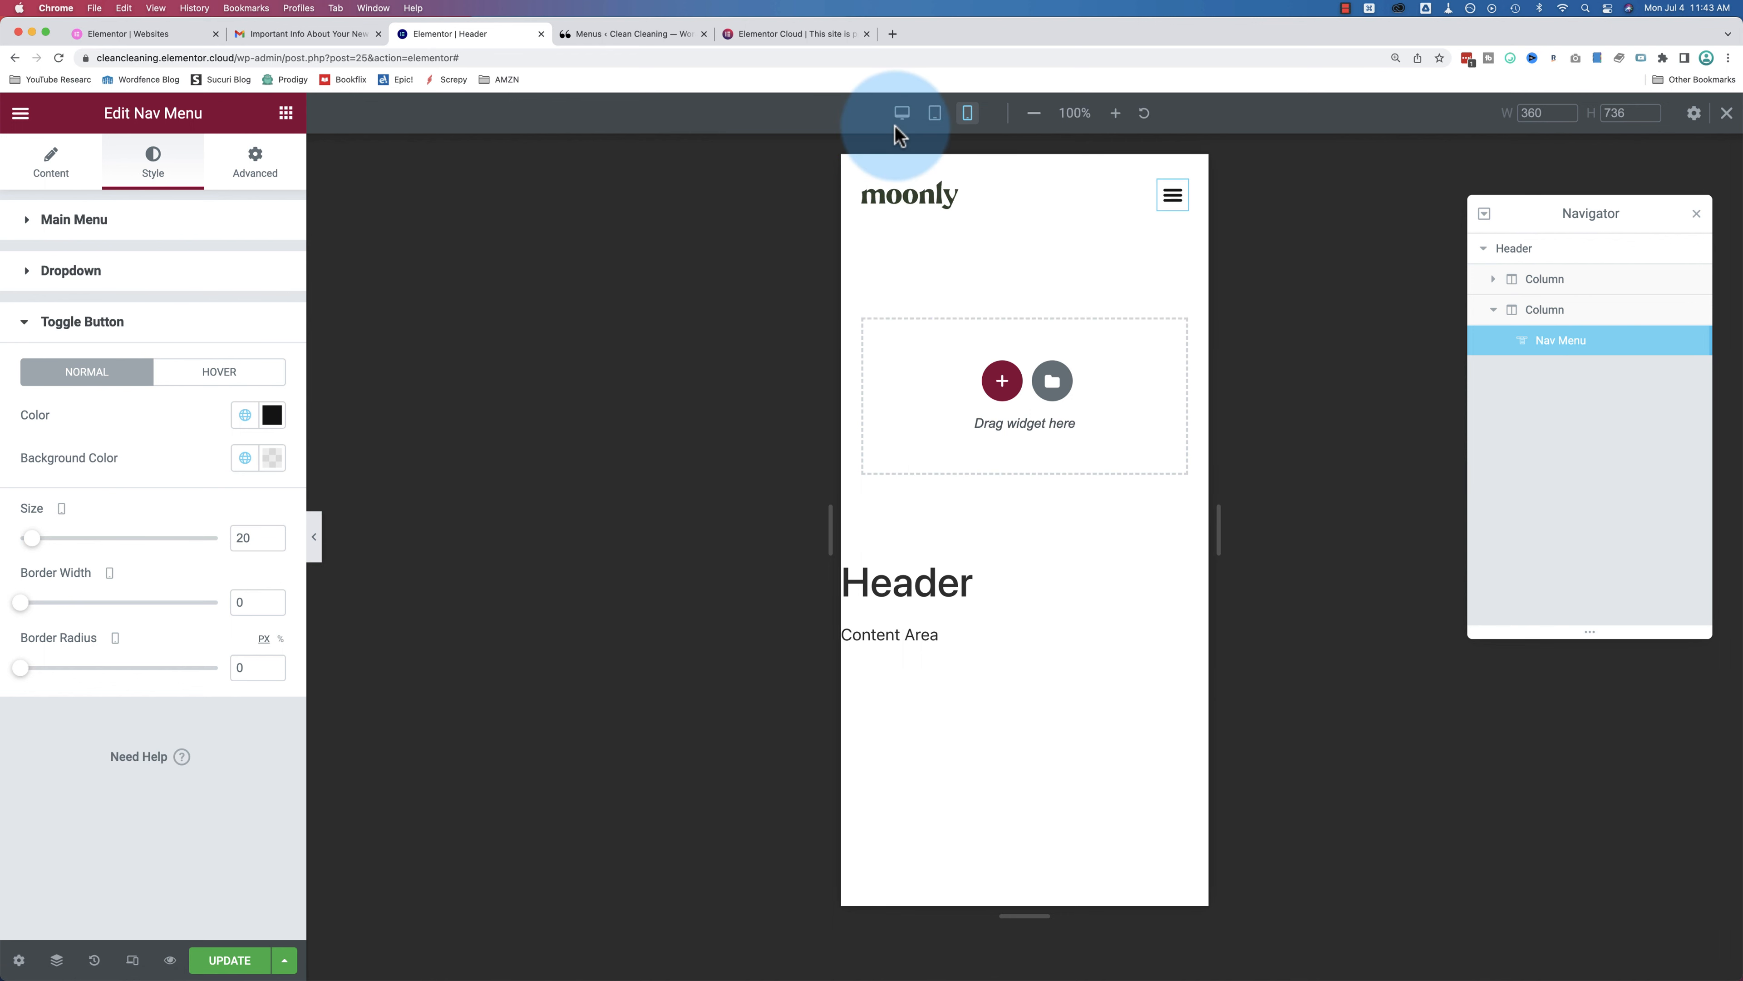
{"action": "left_click", "coordinate": [902, 114]}
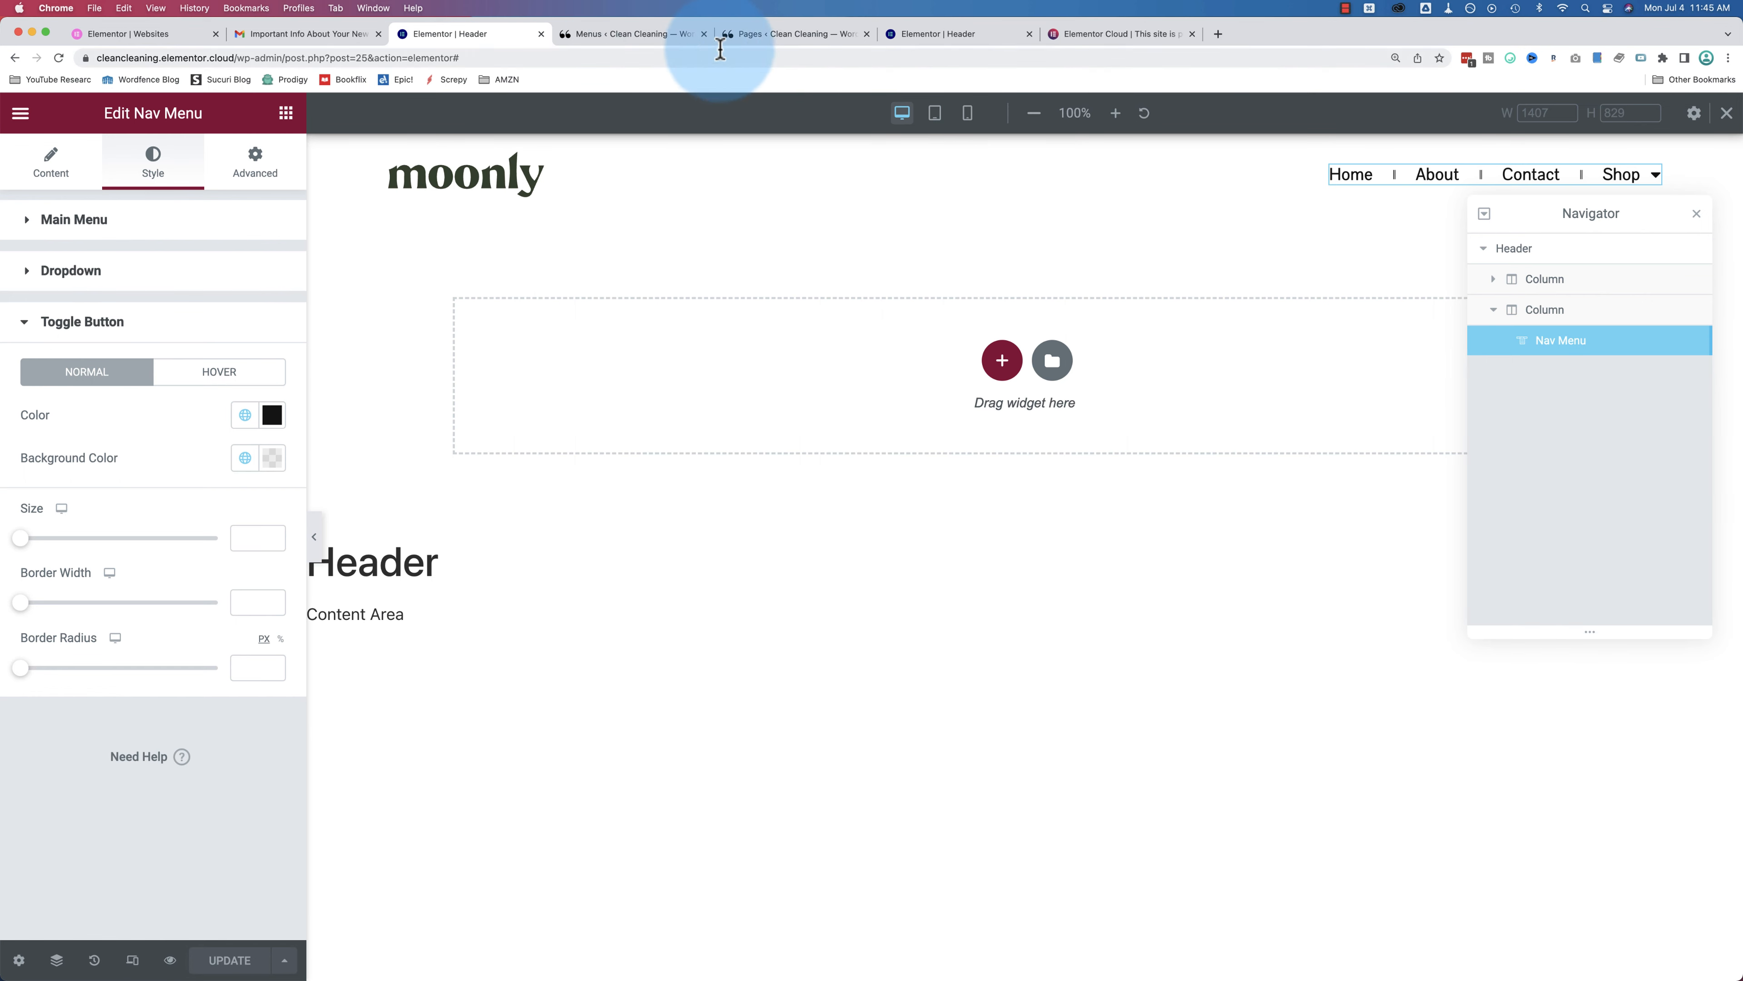
{"action": "left_click", "coordinate": [752, 40]}
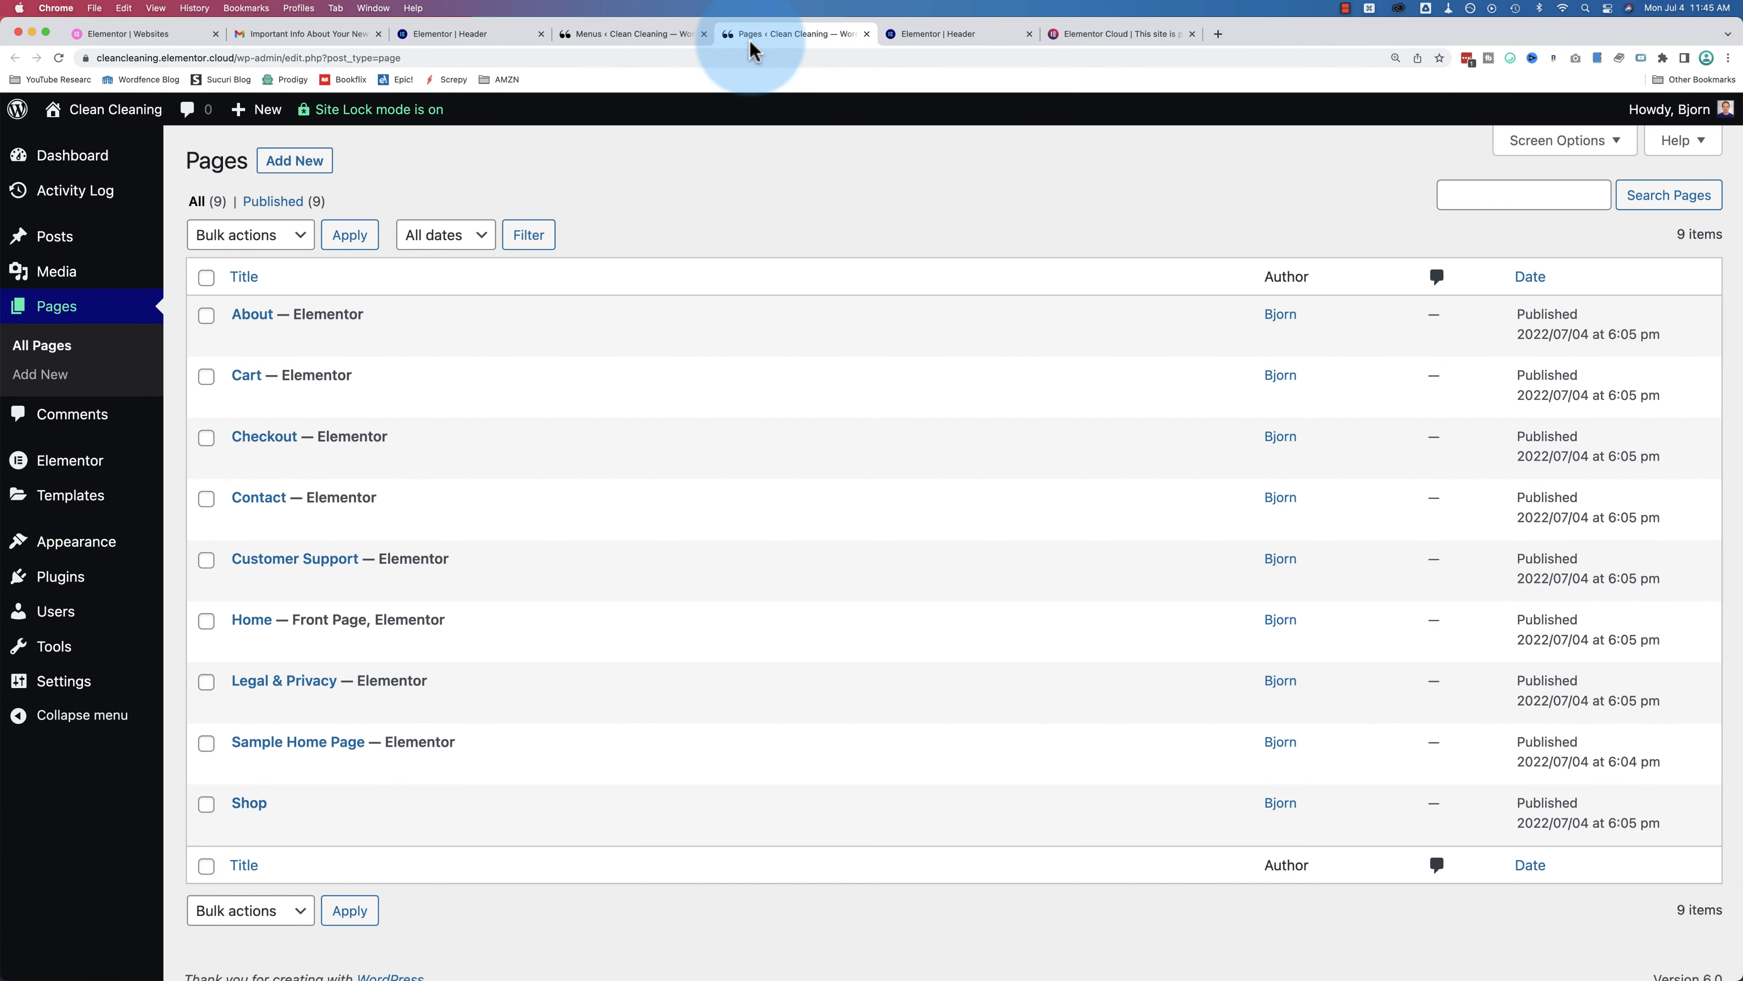
{"action": "mouse_move", "coordinate": [389, 295]}
{"action": "left_click", "coordinate": [400, 339]}
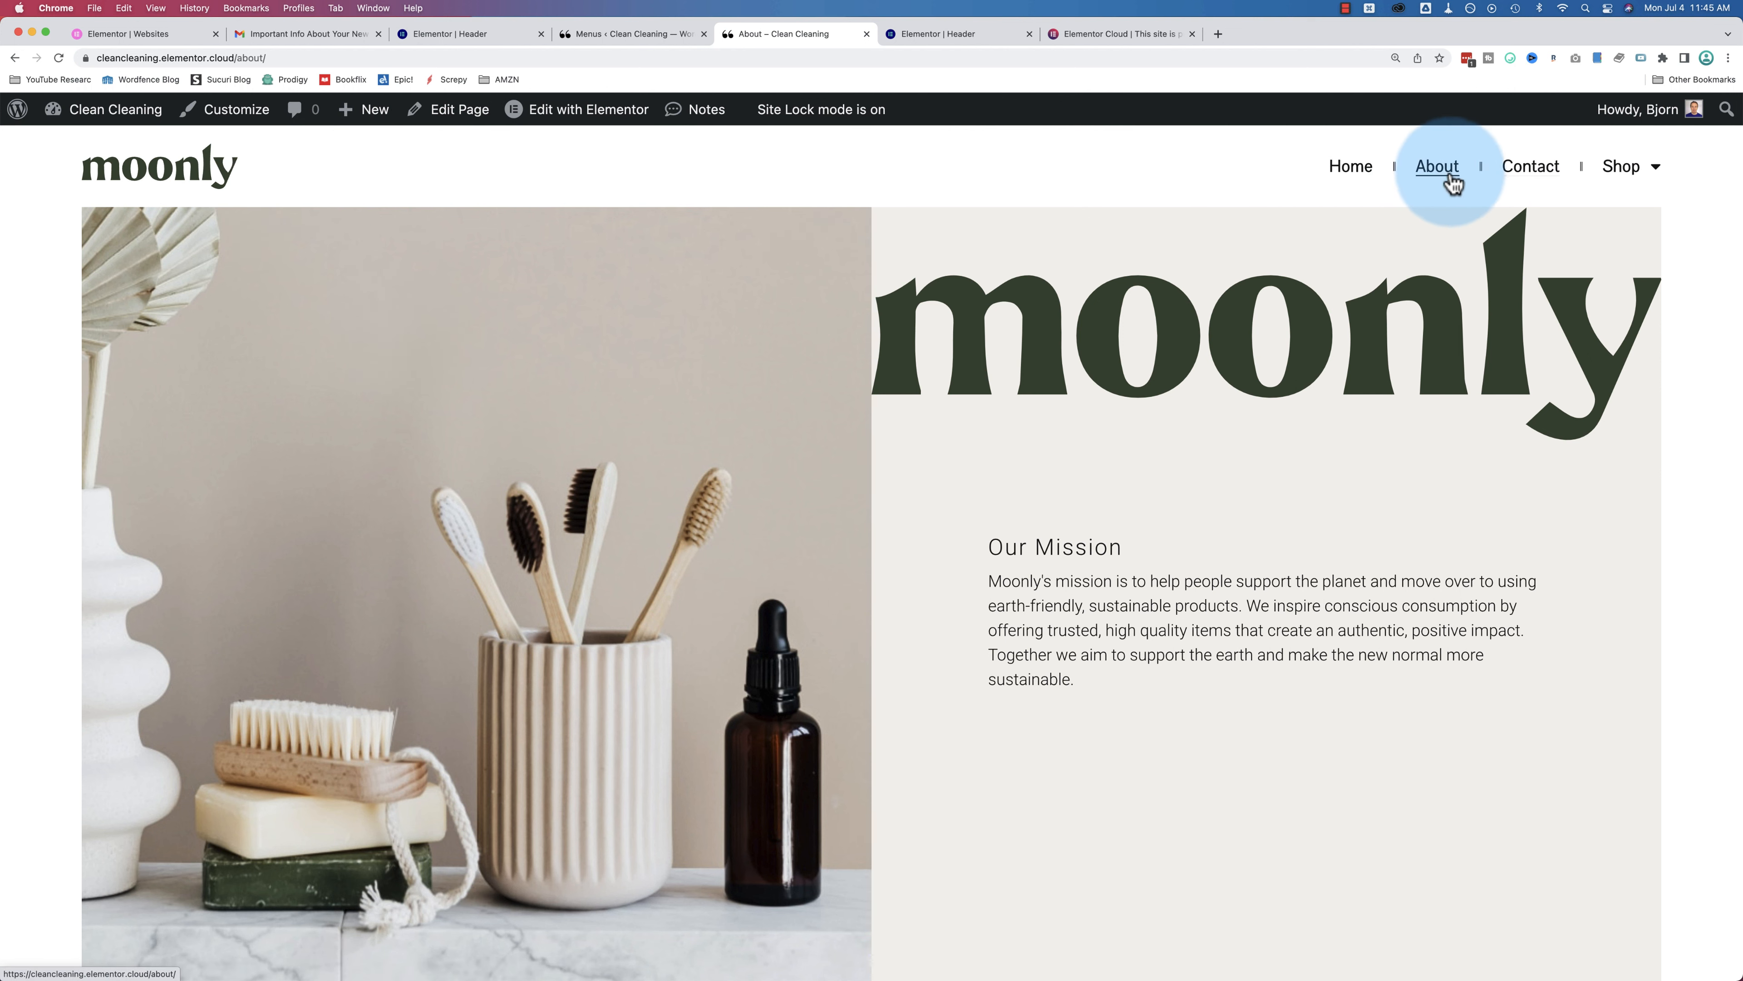
{"action": "mouse_move", "coordinate": [1634, 171]}
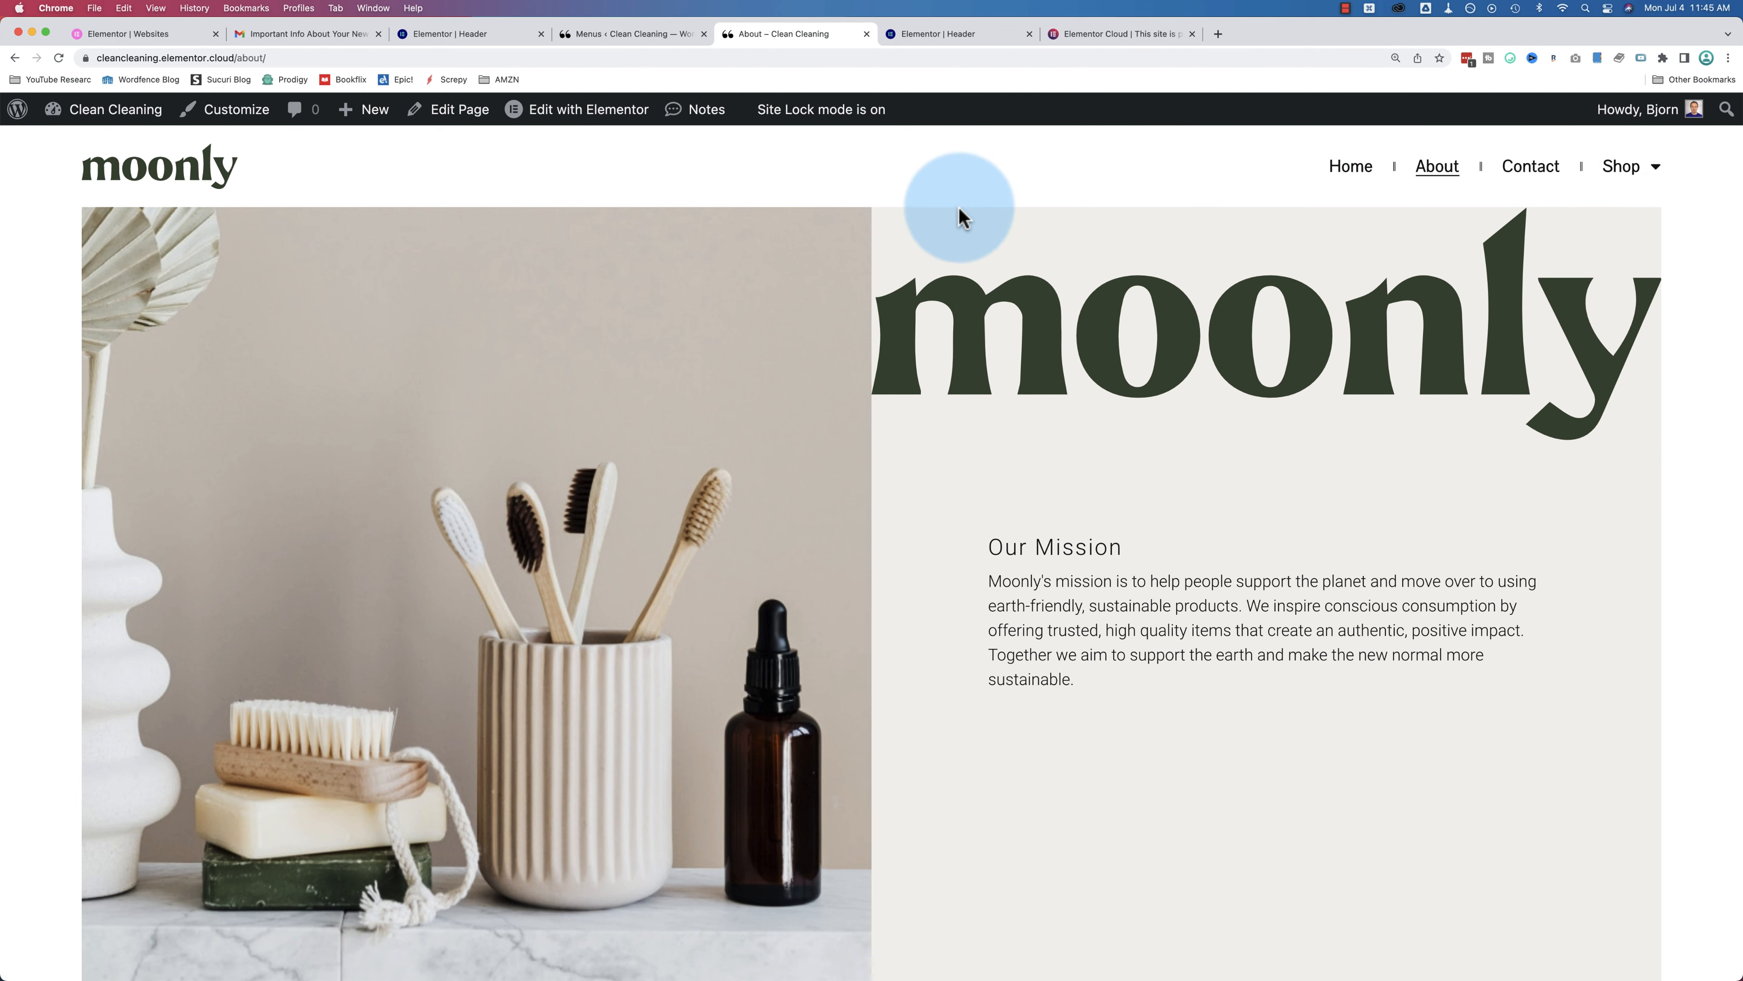
{"action": "scroll", "coordinate": [910, 226], "scroll_direction": "down", "scroll_amount": 5}
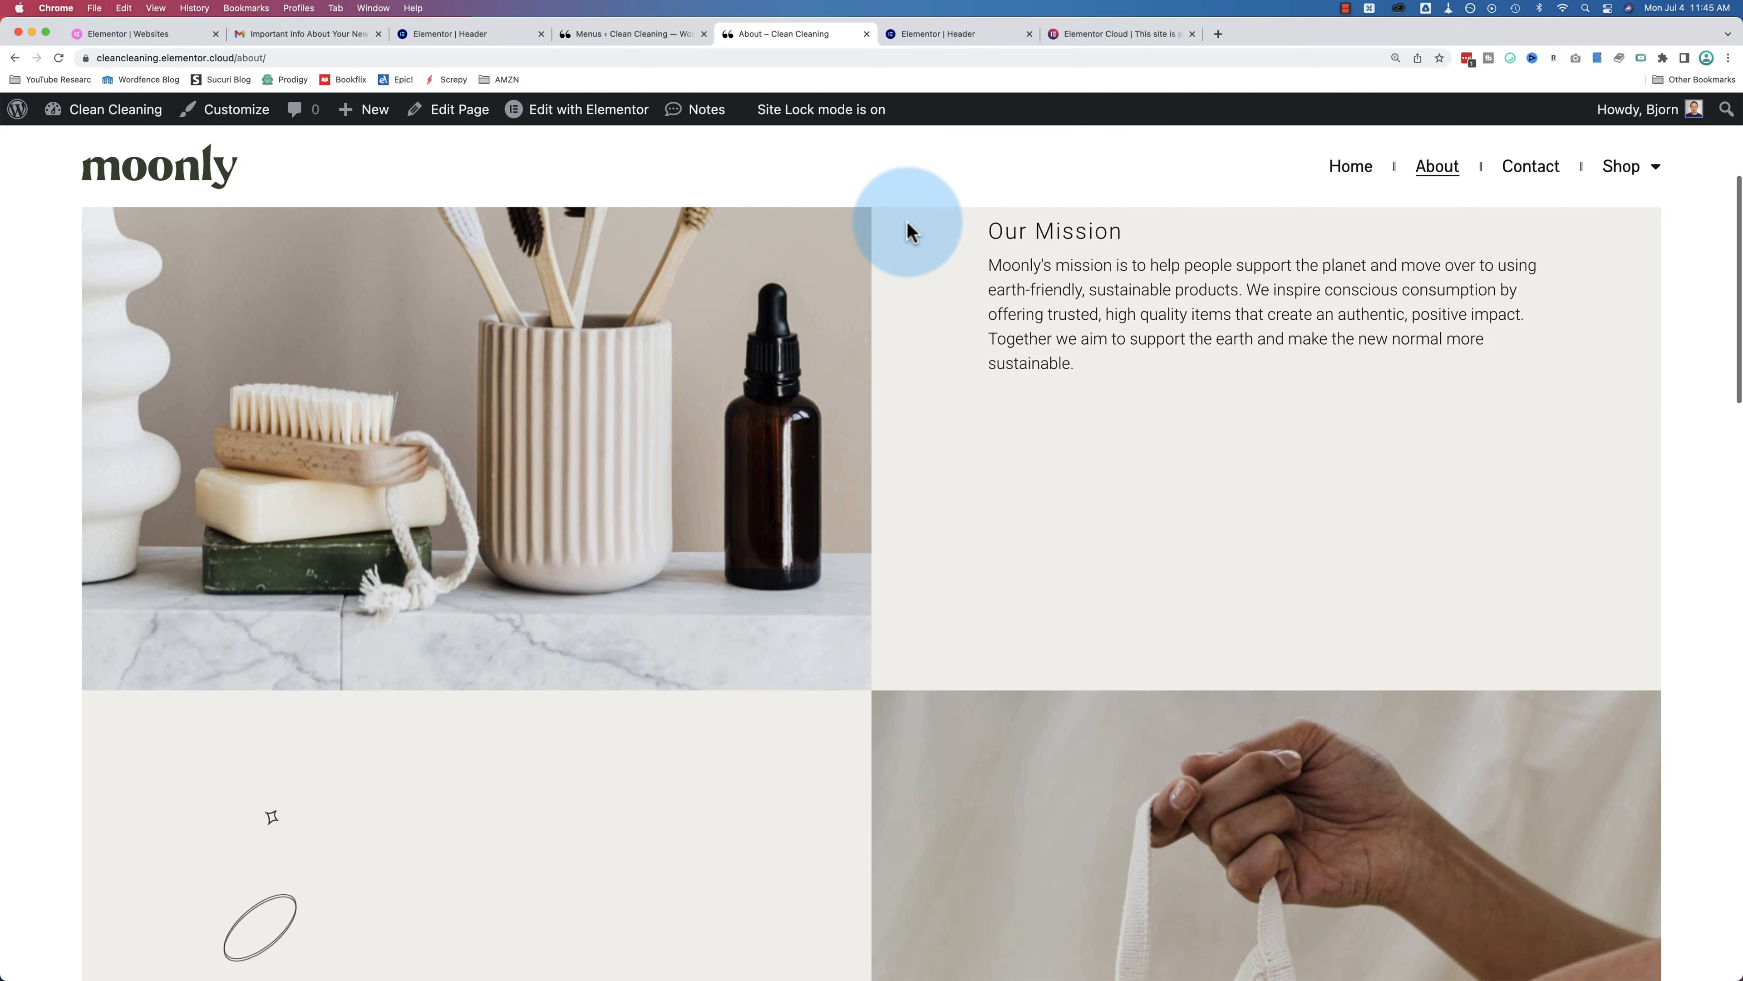
{"action": "scroll", "coordinate": [910, 230], "scroll_direction": "down", "scroll_amount": 5}
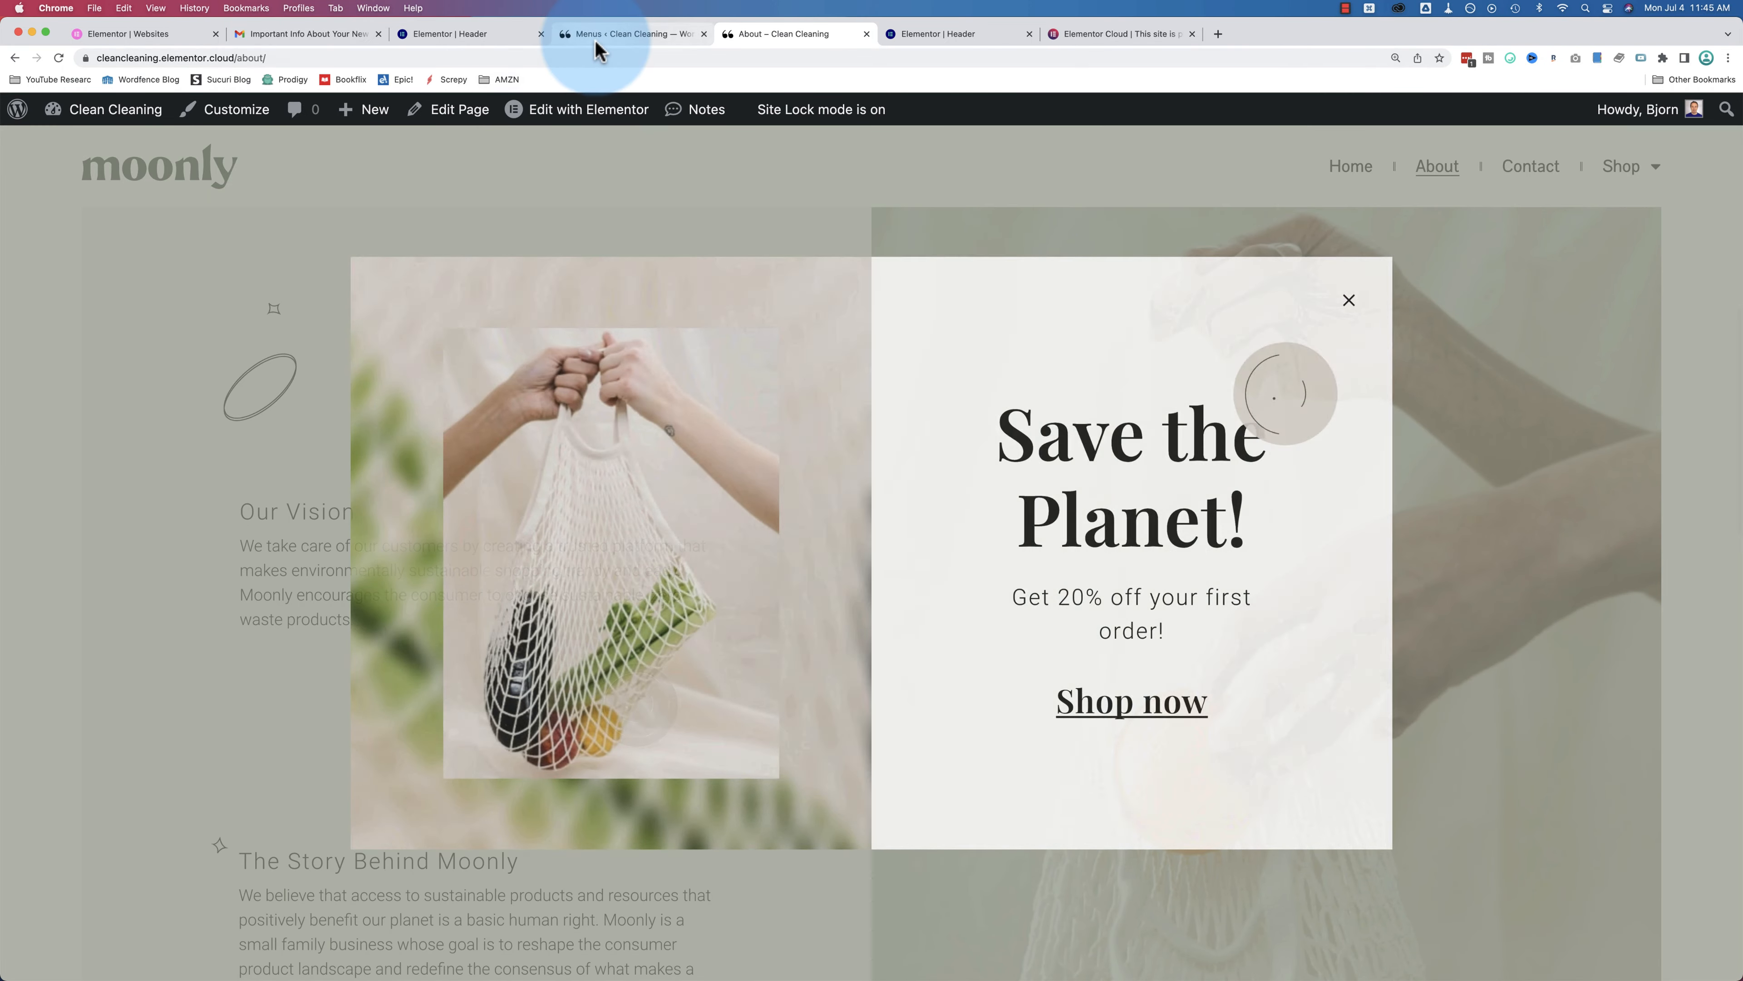
{"action": "left_click", "coordinate": [594, 34]}
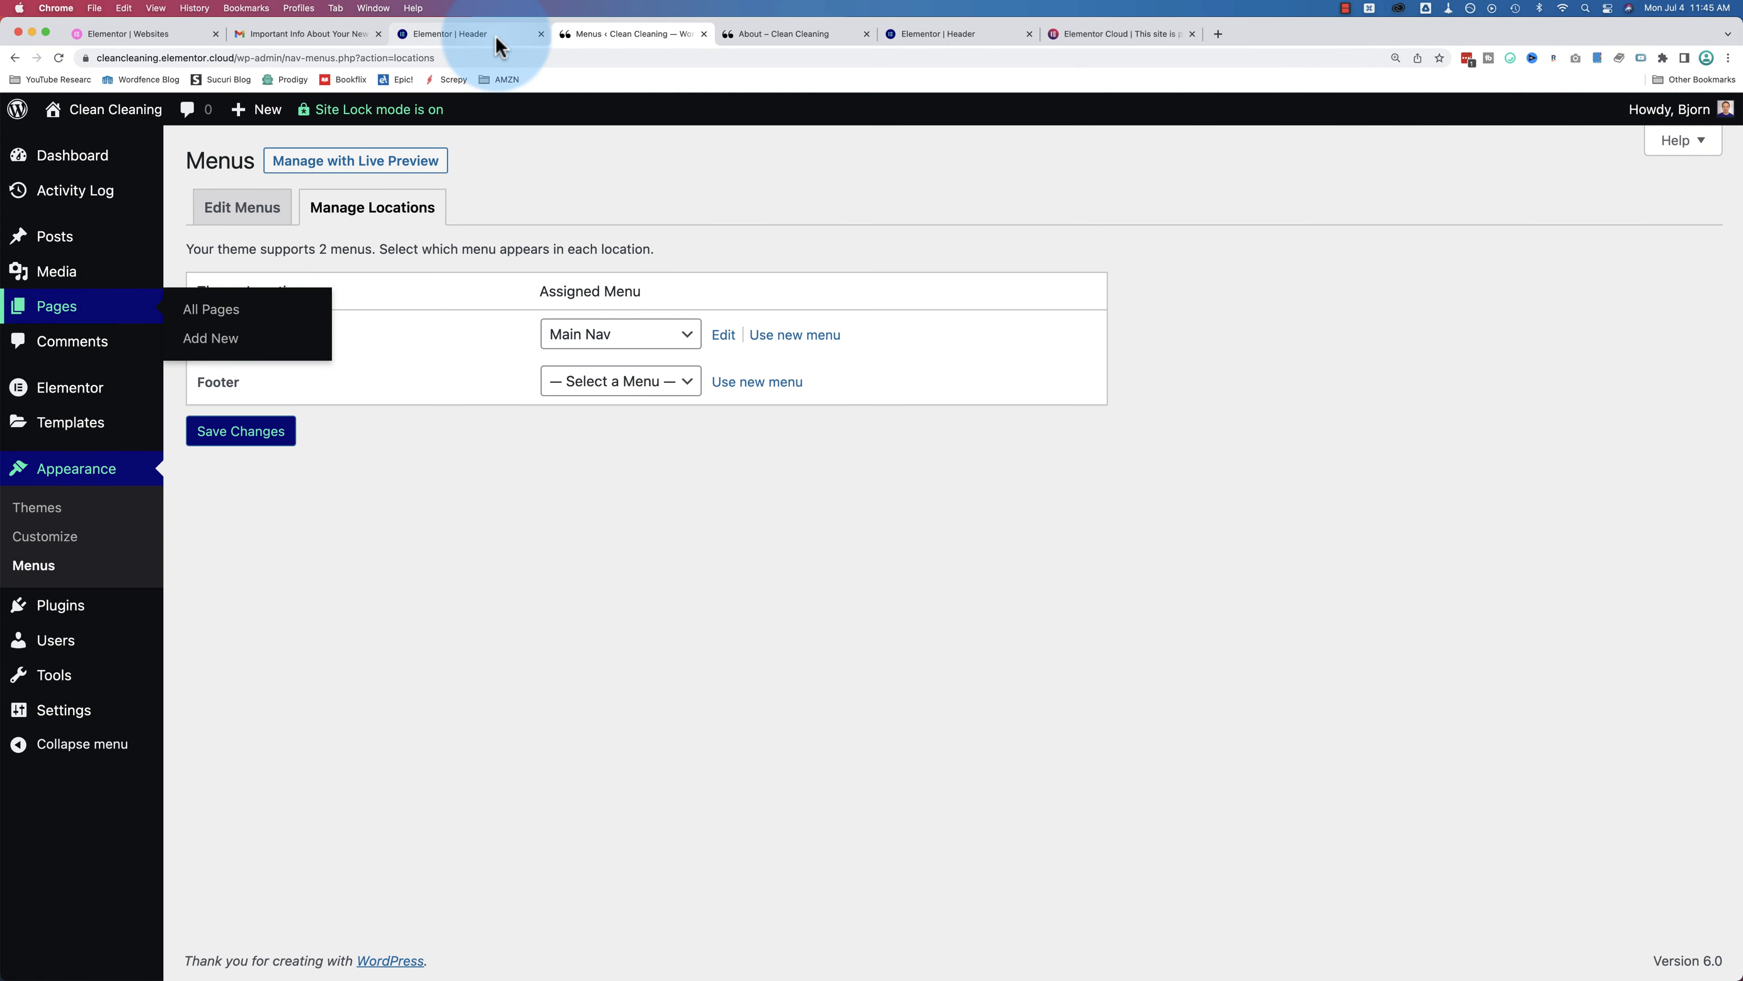
{"action": "left_click", "coordinate": [497, 40]}
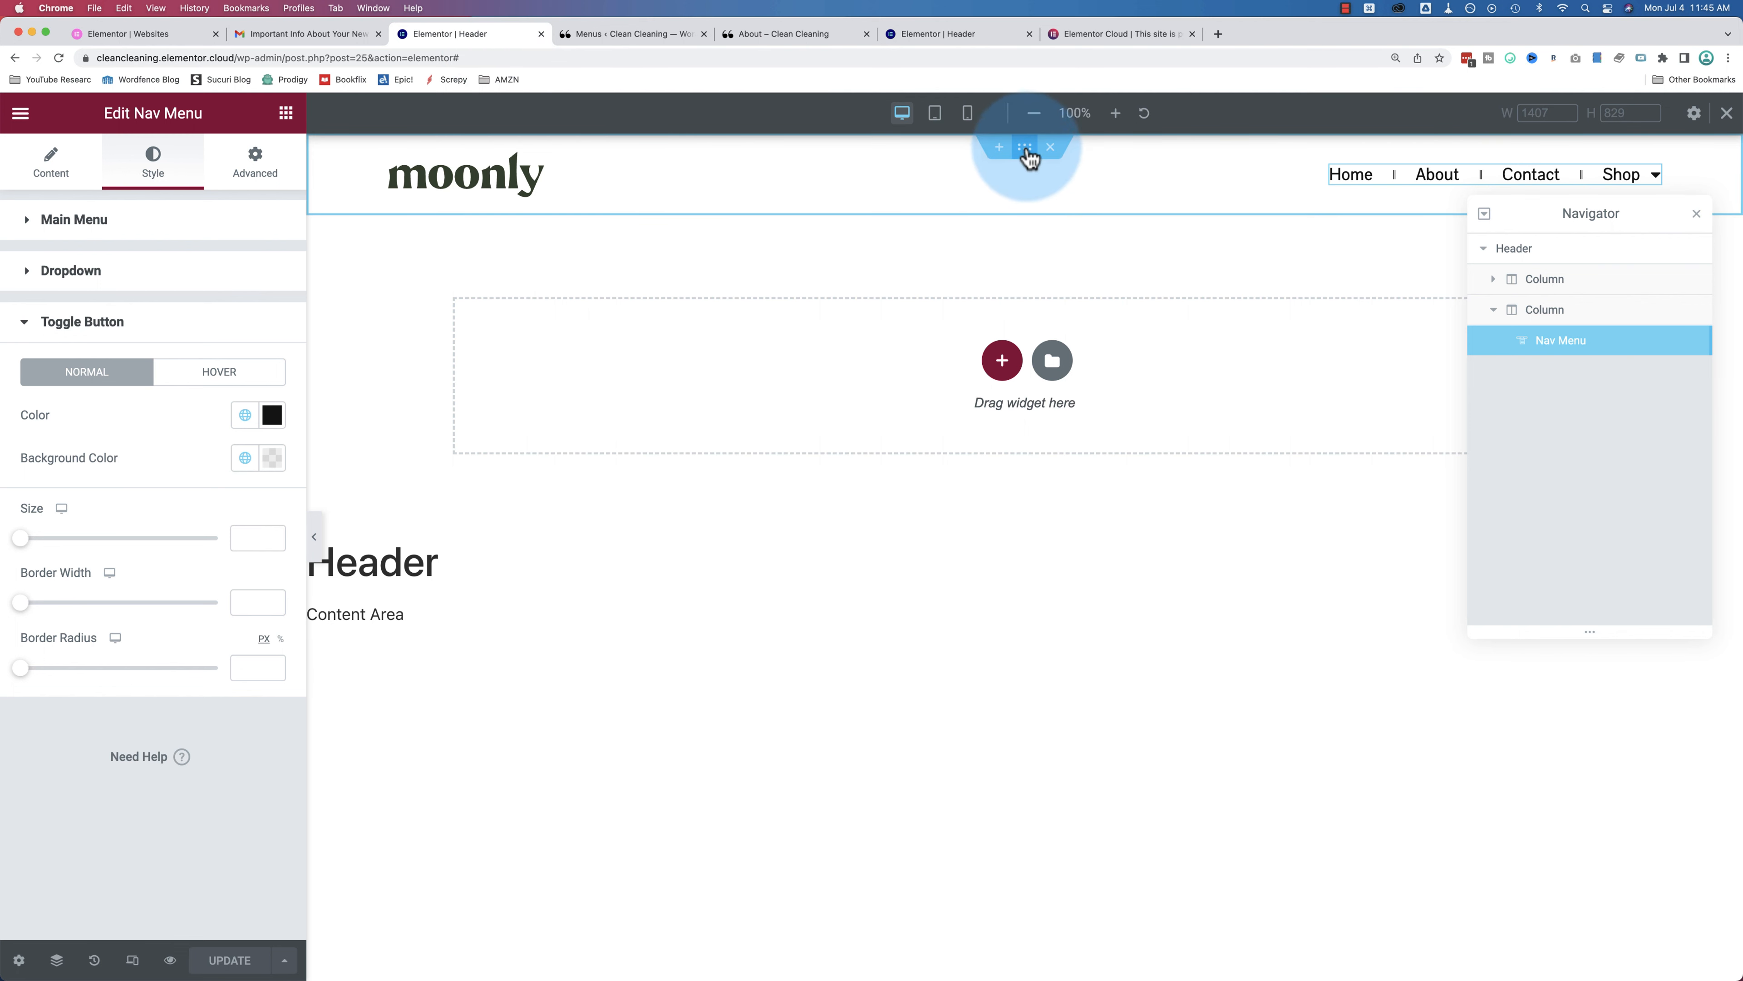
Step: Give the whole header section a Classic #FFFFFF background
{"action": "left_click", "coordinate": [1027, 152]}
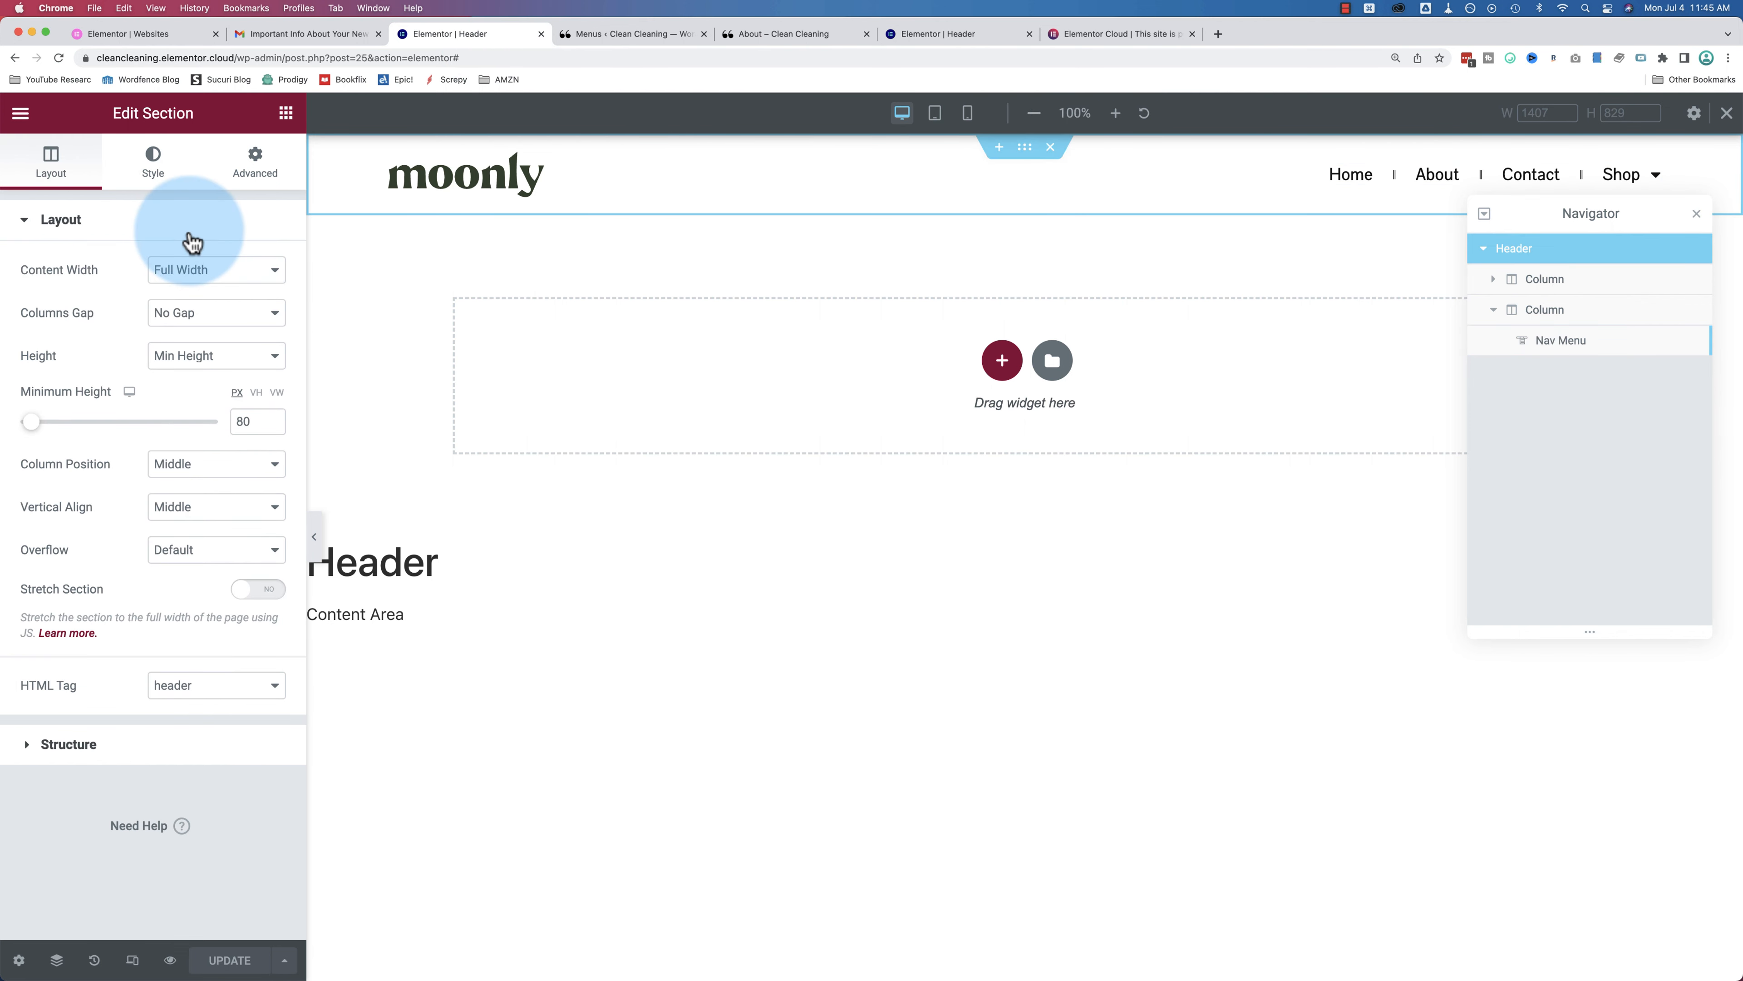
{"action": "left_click", "coordinate": [155, 186]}
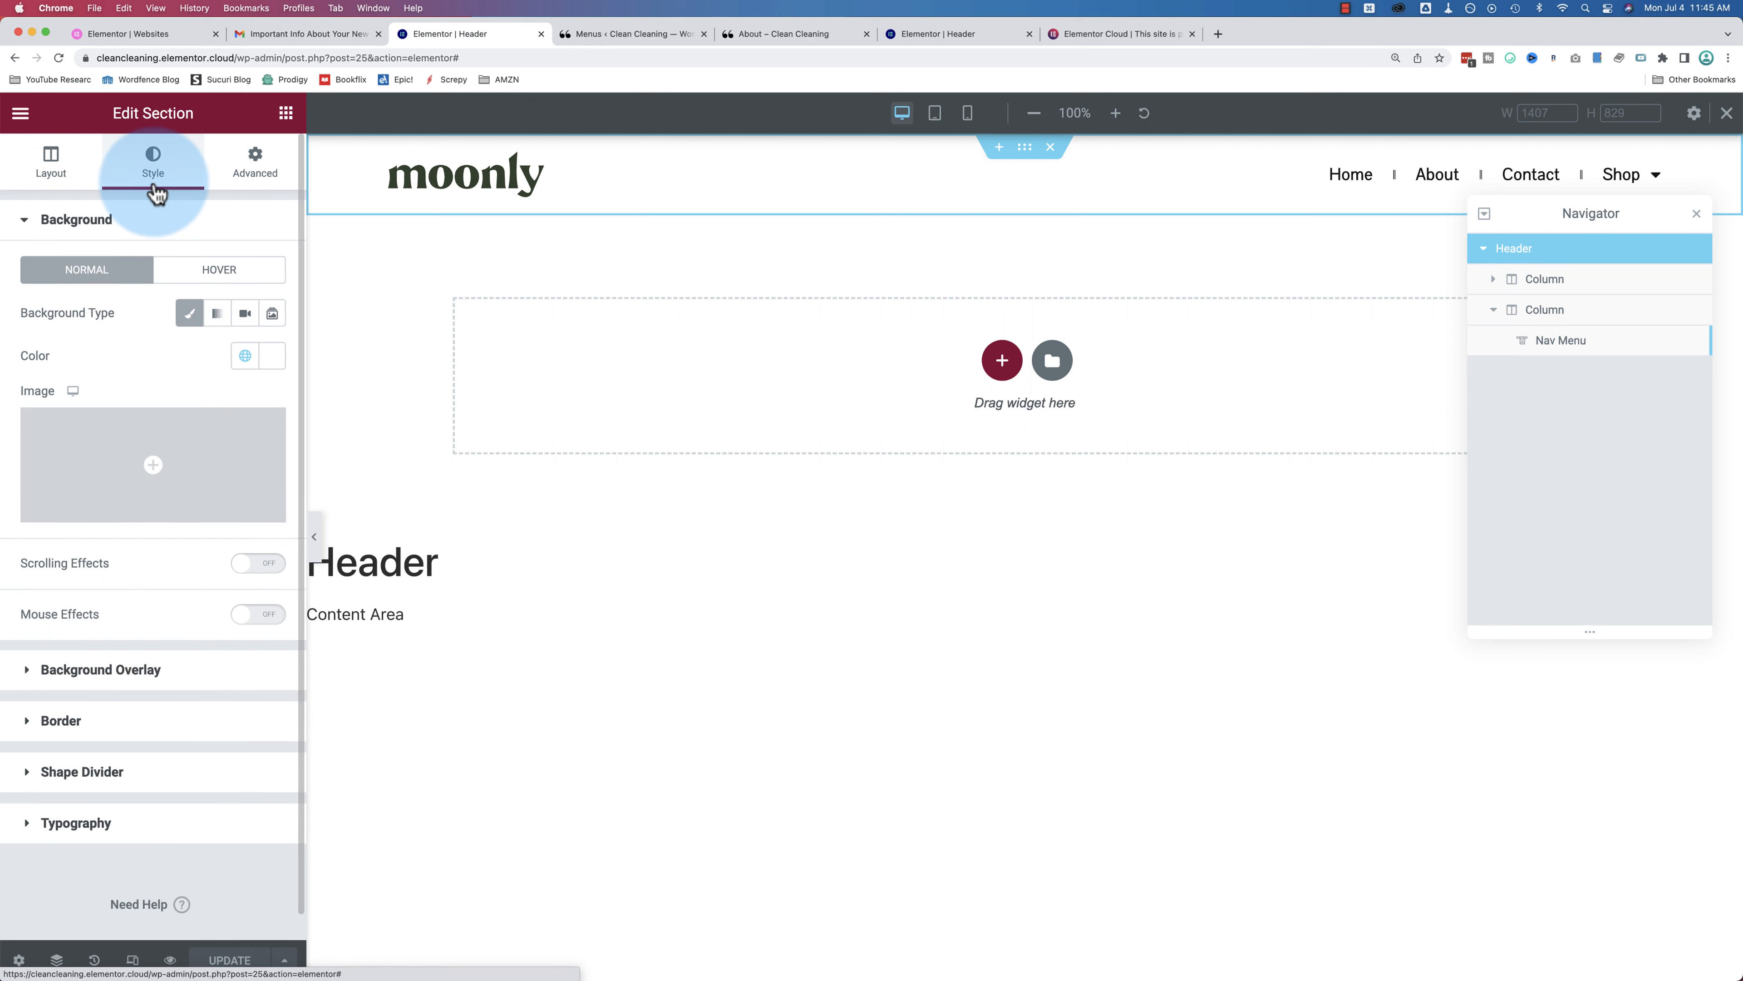
{"action": "left_click", "coordinate": [189, 313]}
{"action": "left_click", "coordinate": [272, 355]}
{"action": "left_click_drag", "start_coordinate": [226, 498], "coordinate": [13, 415]}
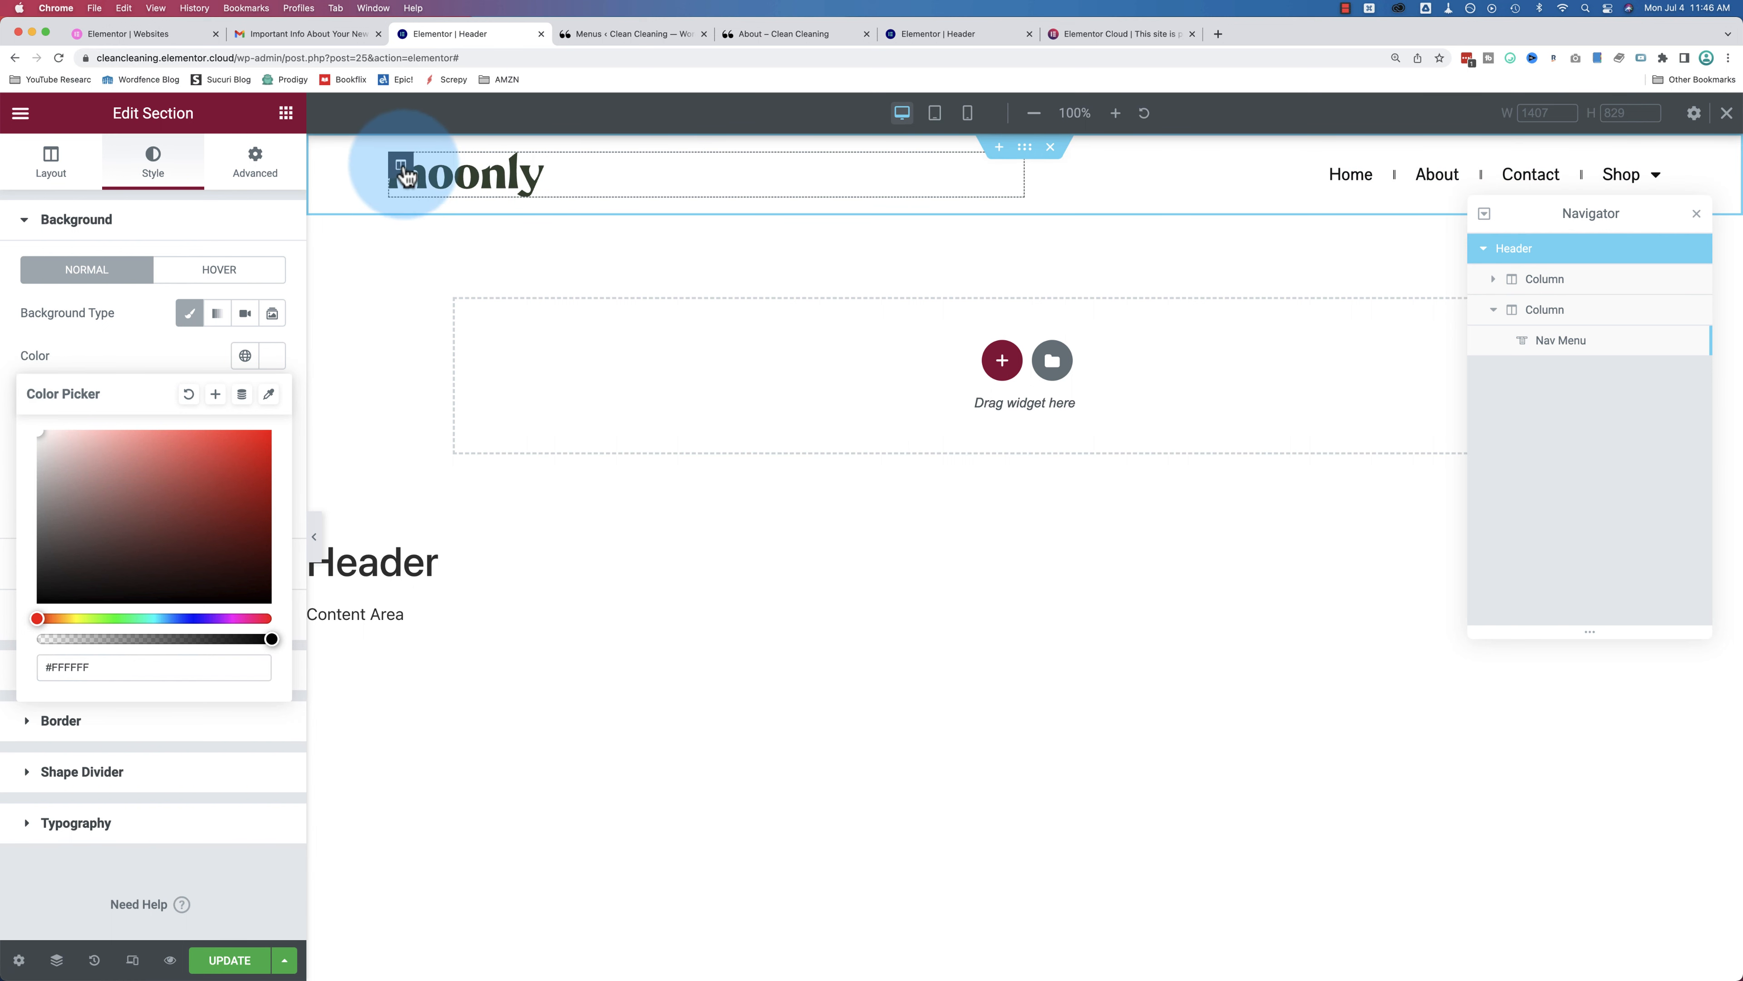
Step: Give the logo column a Classic #FFFFFF background too, then switch to the About page tab
{"action": "left_click", "coordinate": [403, 167]}
{"action": "left_click", "coordinate": [158, 177]}
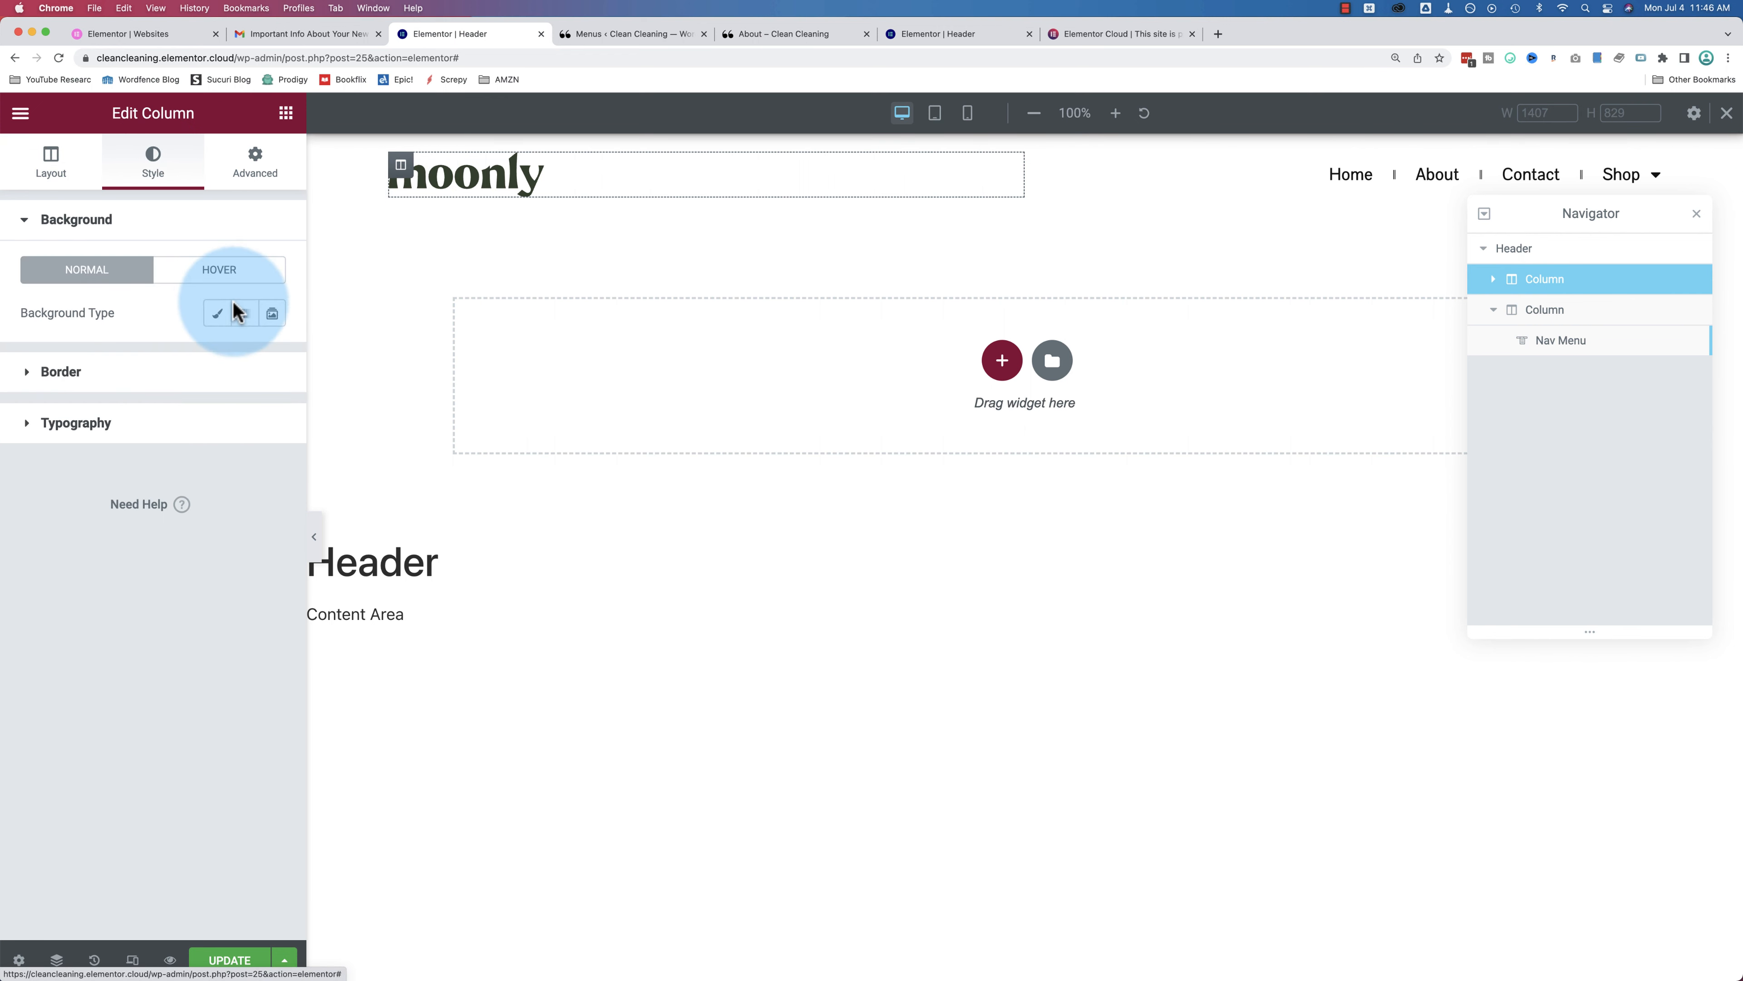
{"action": "left_click", "coordinate": [217, 314]}
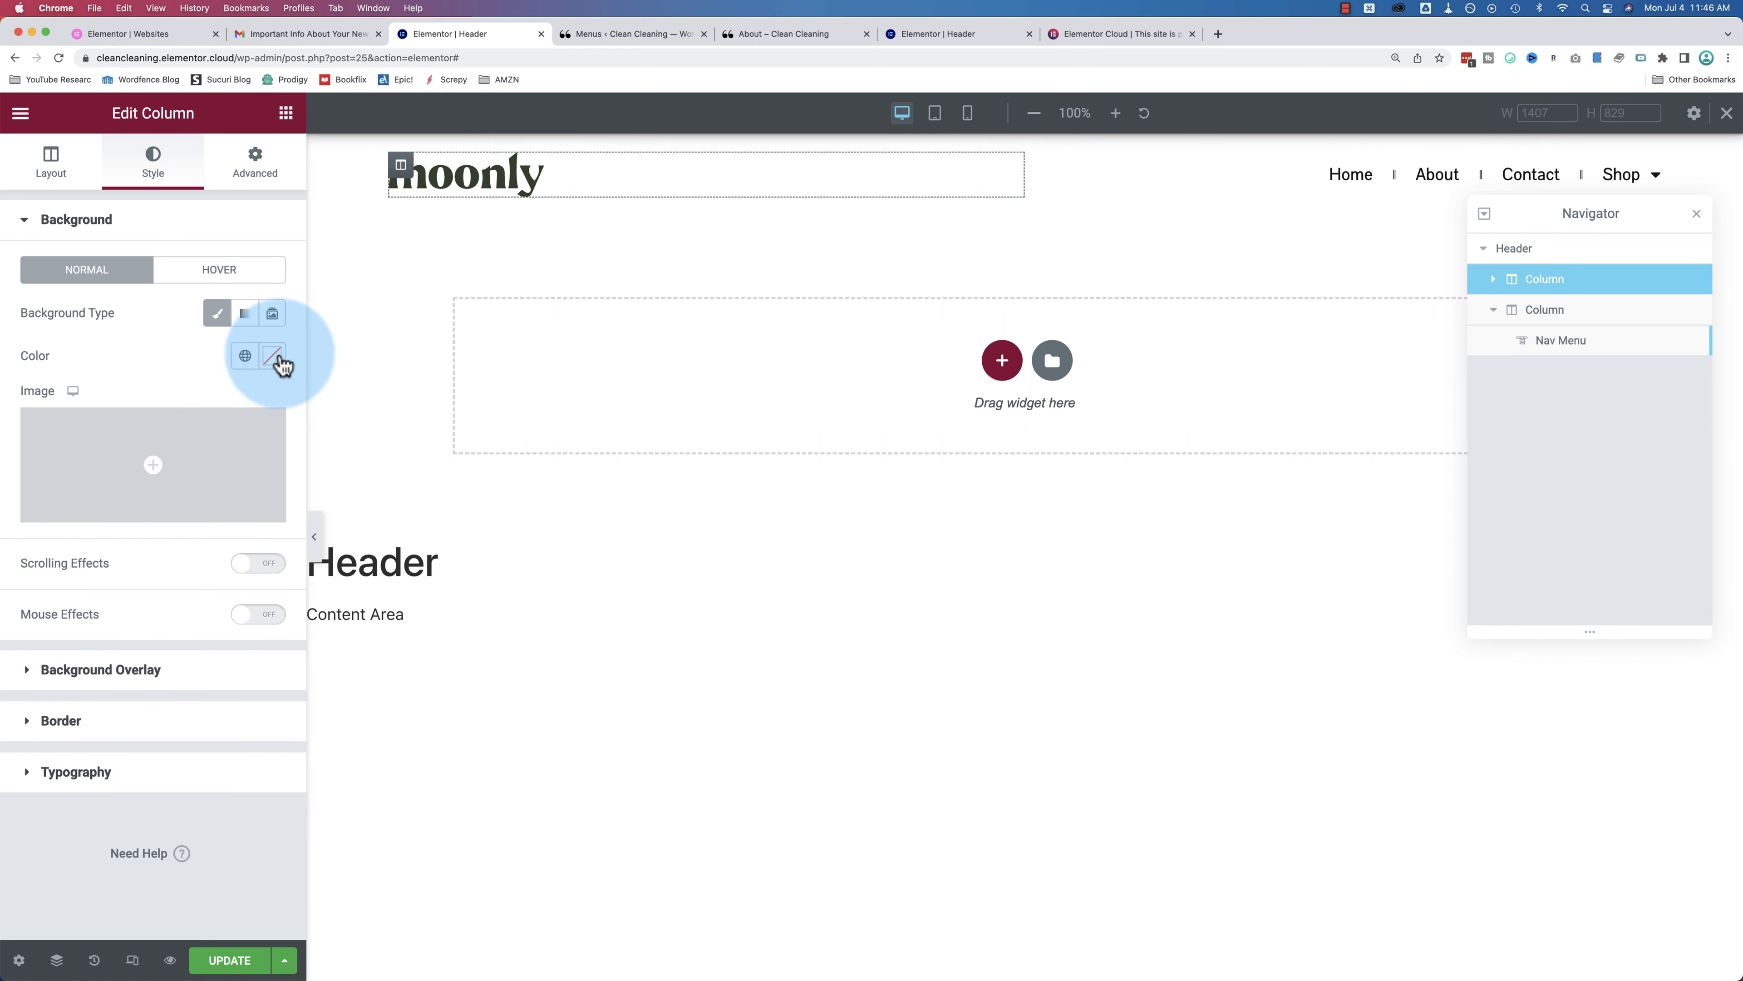
{"action": "left_click", "coordinate": [273, 357]}
{"action": "left_click_drag", "start_coordinate": [218, 440], "coordinate": [13, 397]}
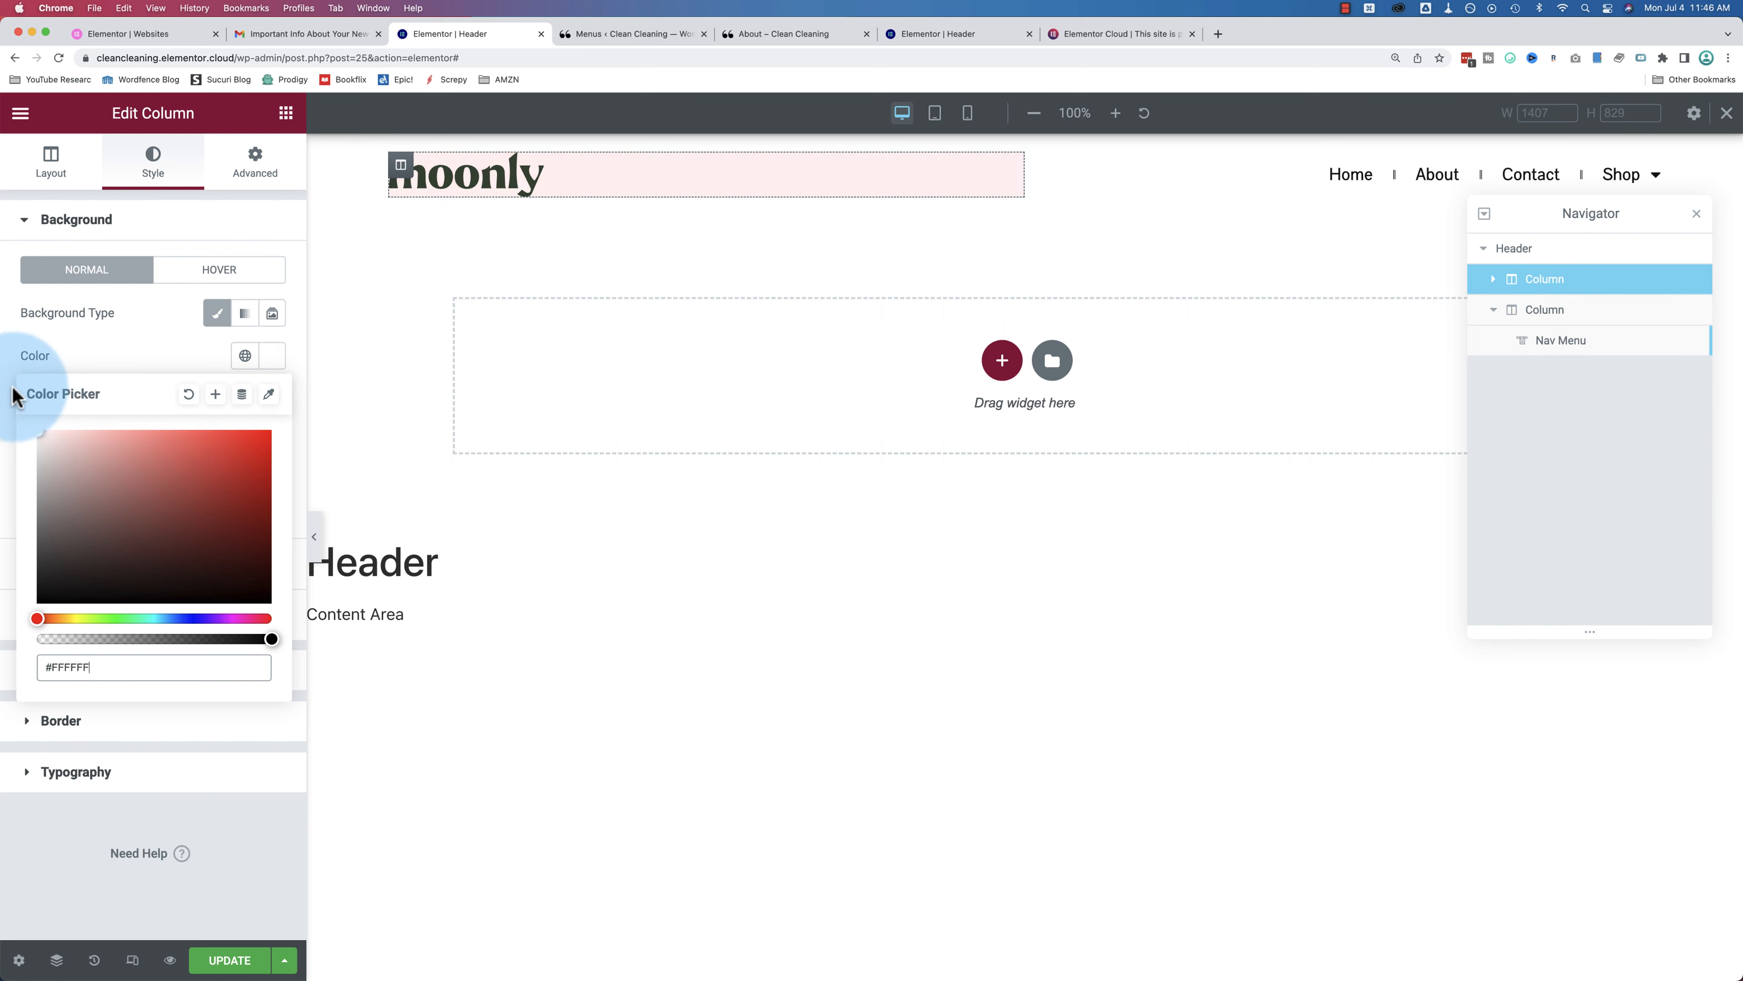
{"action": "left_click", "coordinate": [130, 362]}
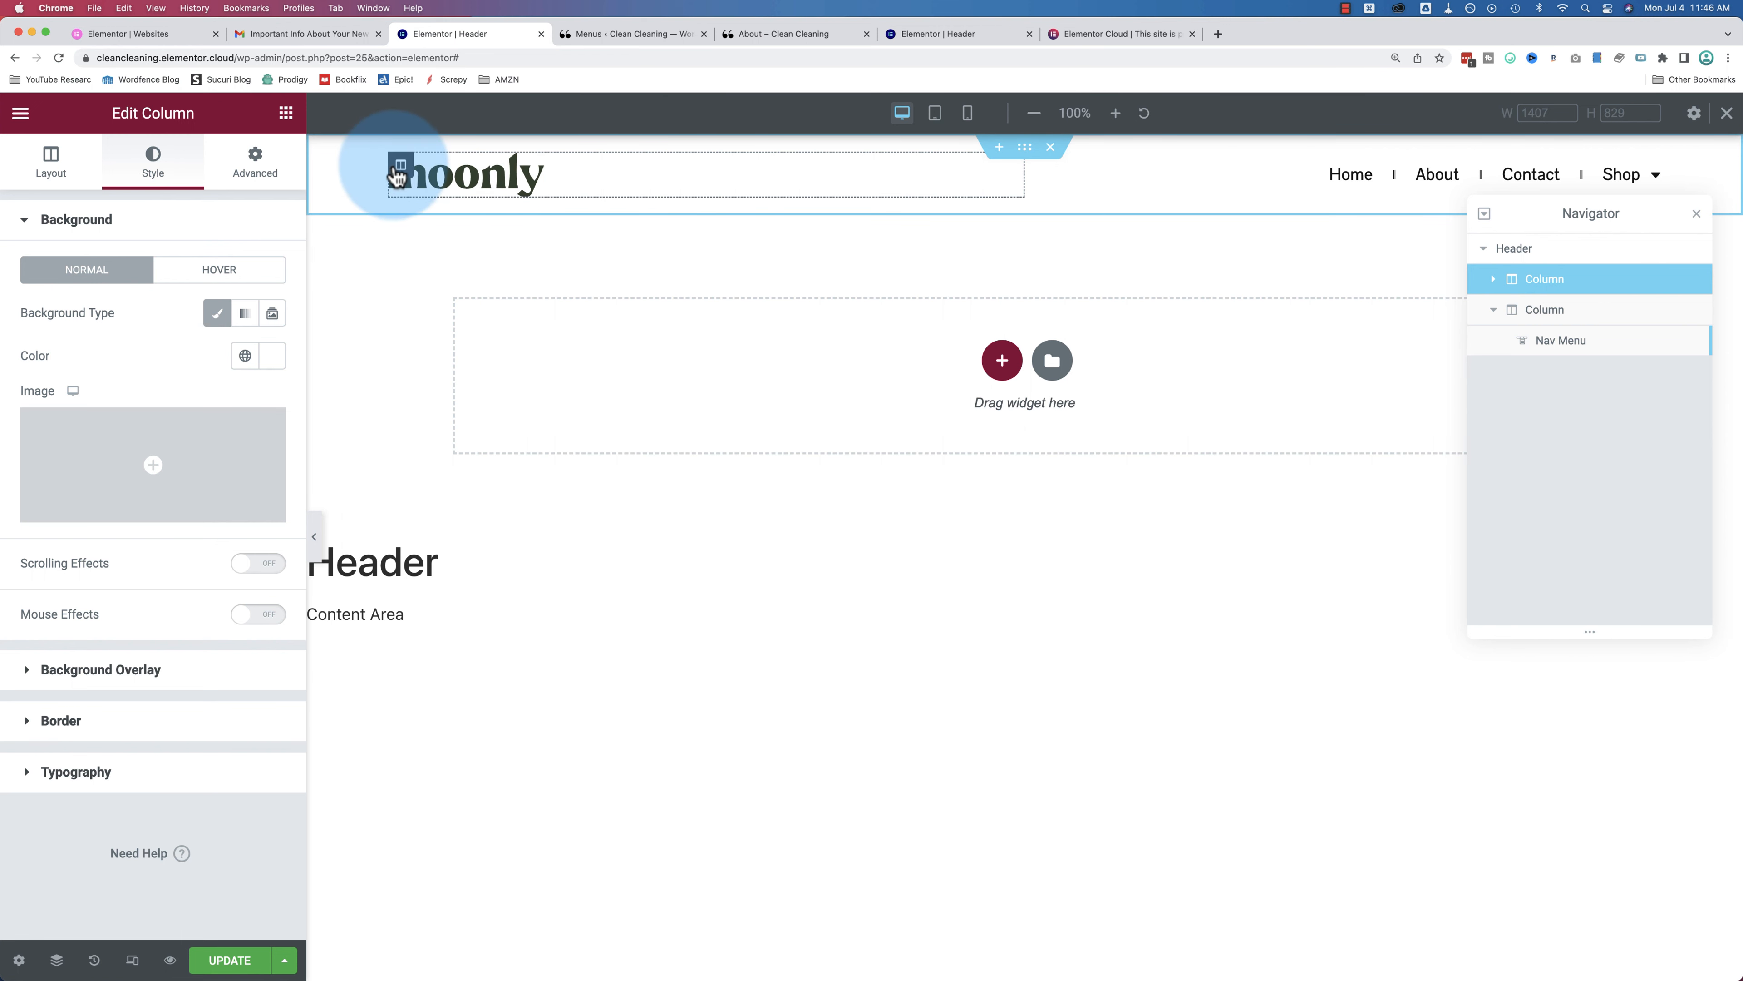
{"action": "left_click", "coordinate": [1024, 151]}
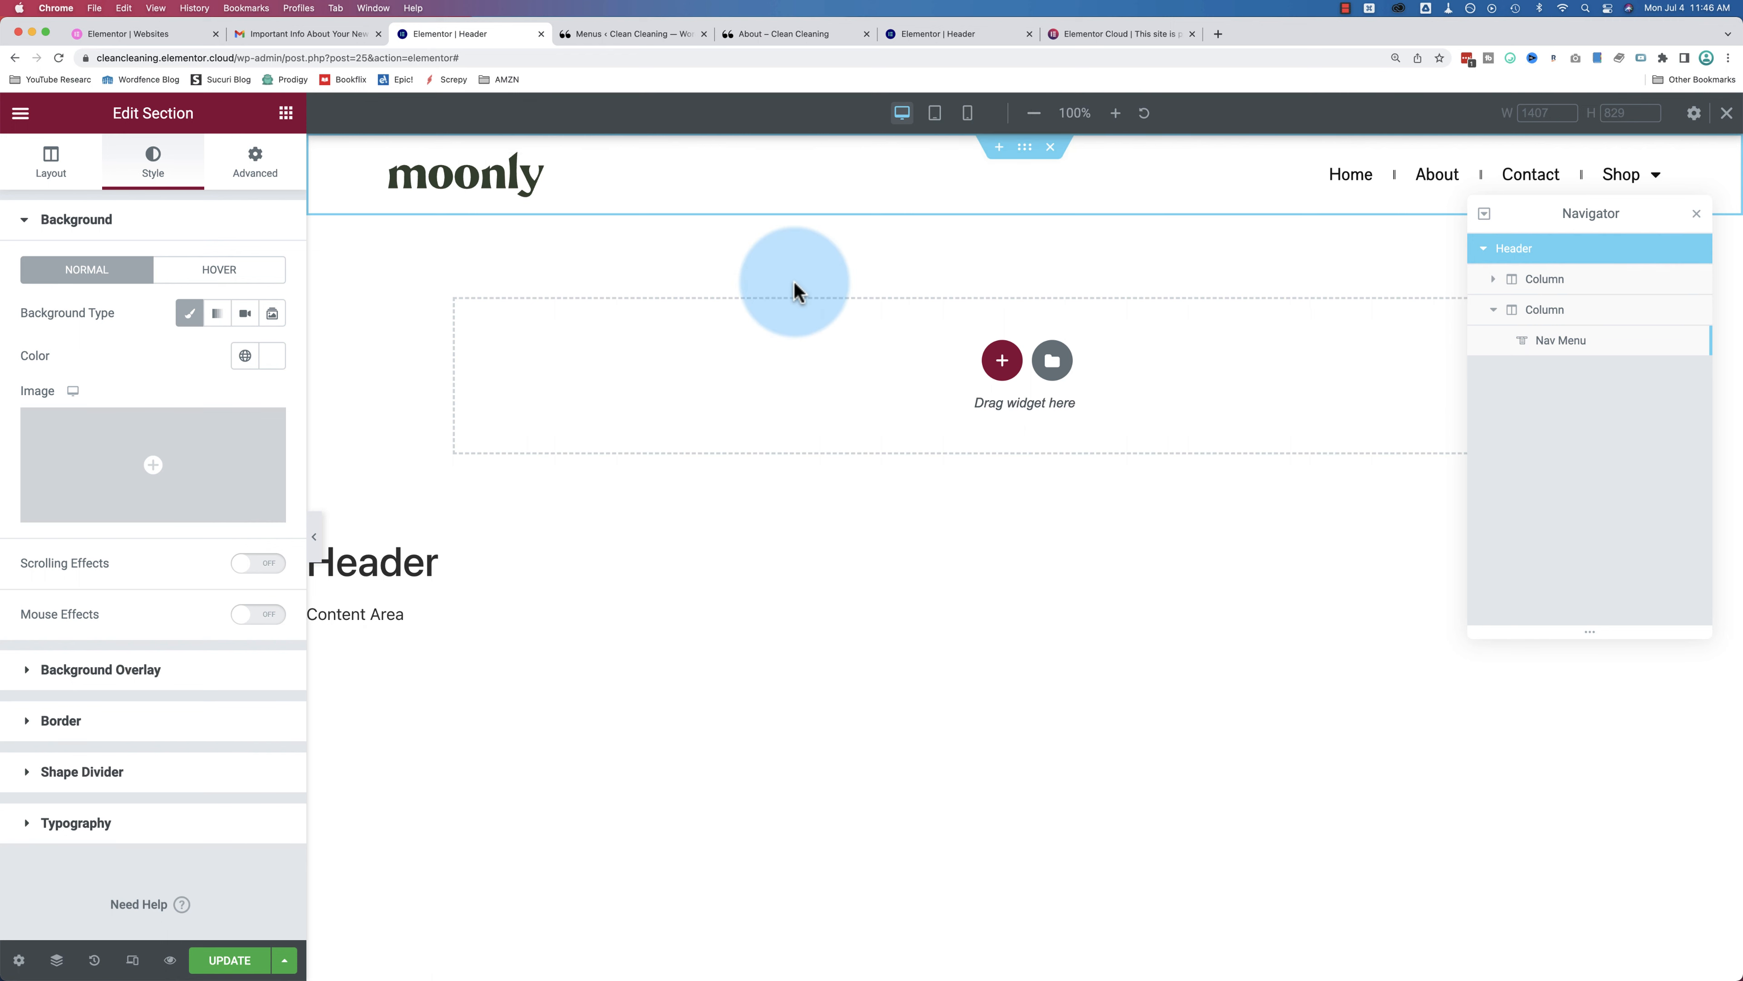
{"action": "left_click", "coordinate": [672, 39]}
Step: Dismiss the Save the Planet popup, open the Footer template in Elementor, and select its Nav Menu widget
{"action": "left_click", "coordinate": [780, 38]}
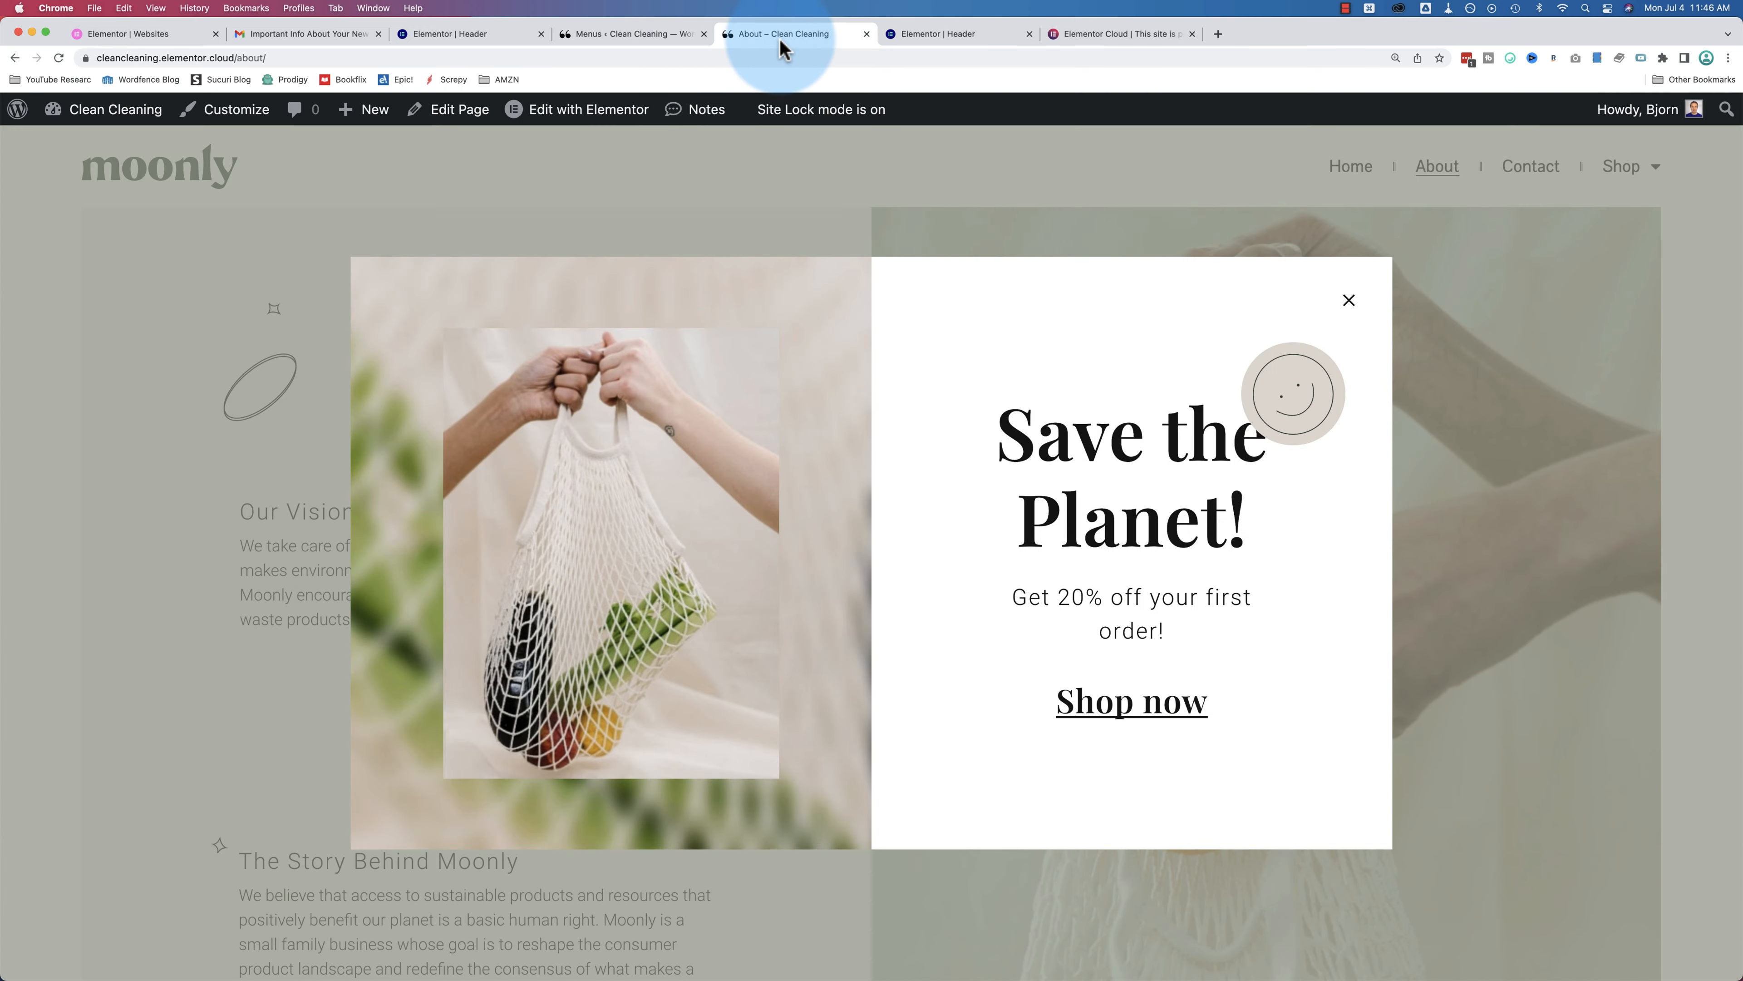
{"action": "left_click", "coordinate": [1347, 301]}
{"action": "scroll", "coordinate": [954, 213], "scroll_direction": "down", "scroll_amount": 2}
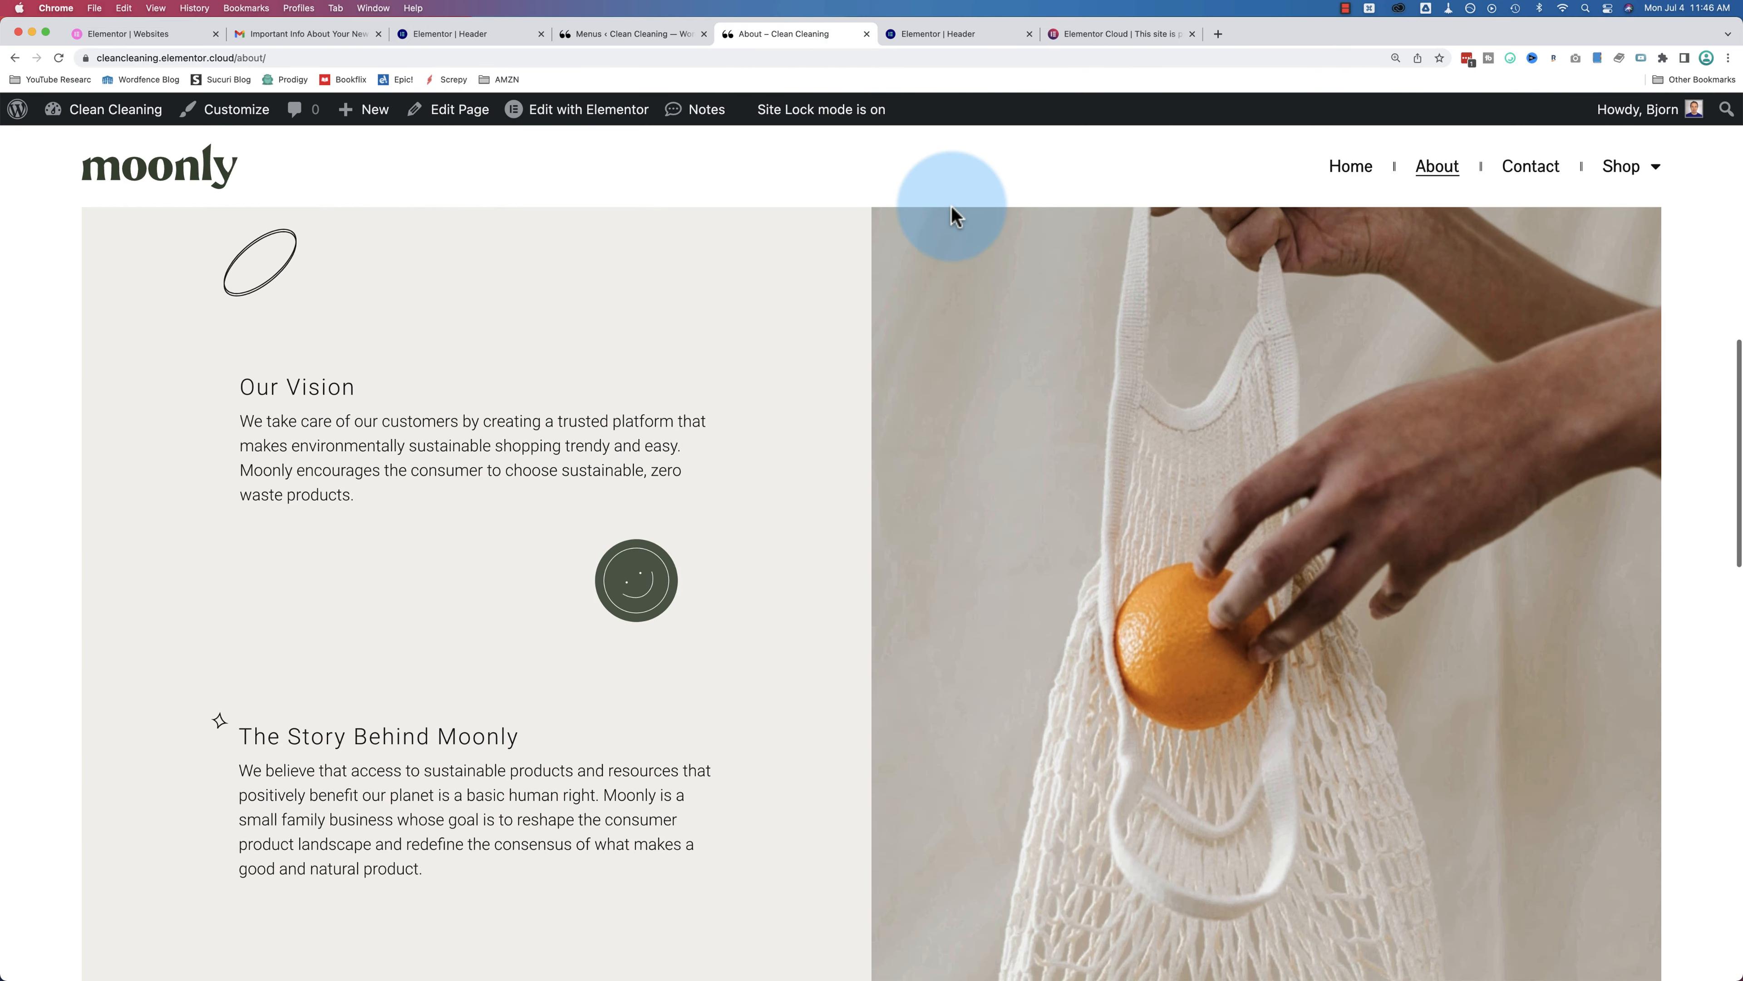
{"action": "mouse_move", "coordinate": [583, 110]}
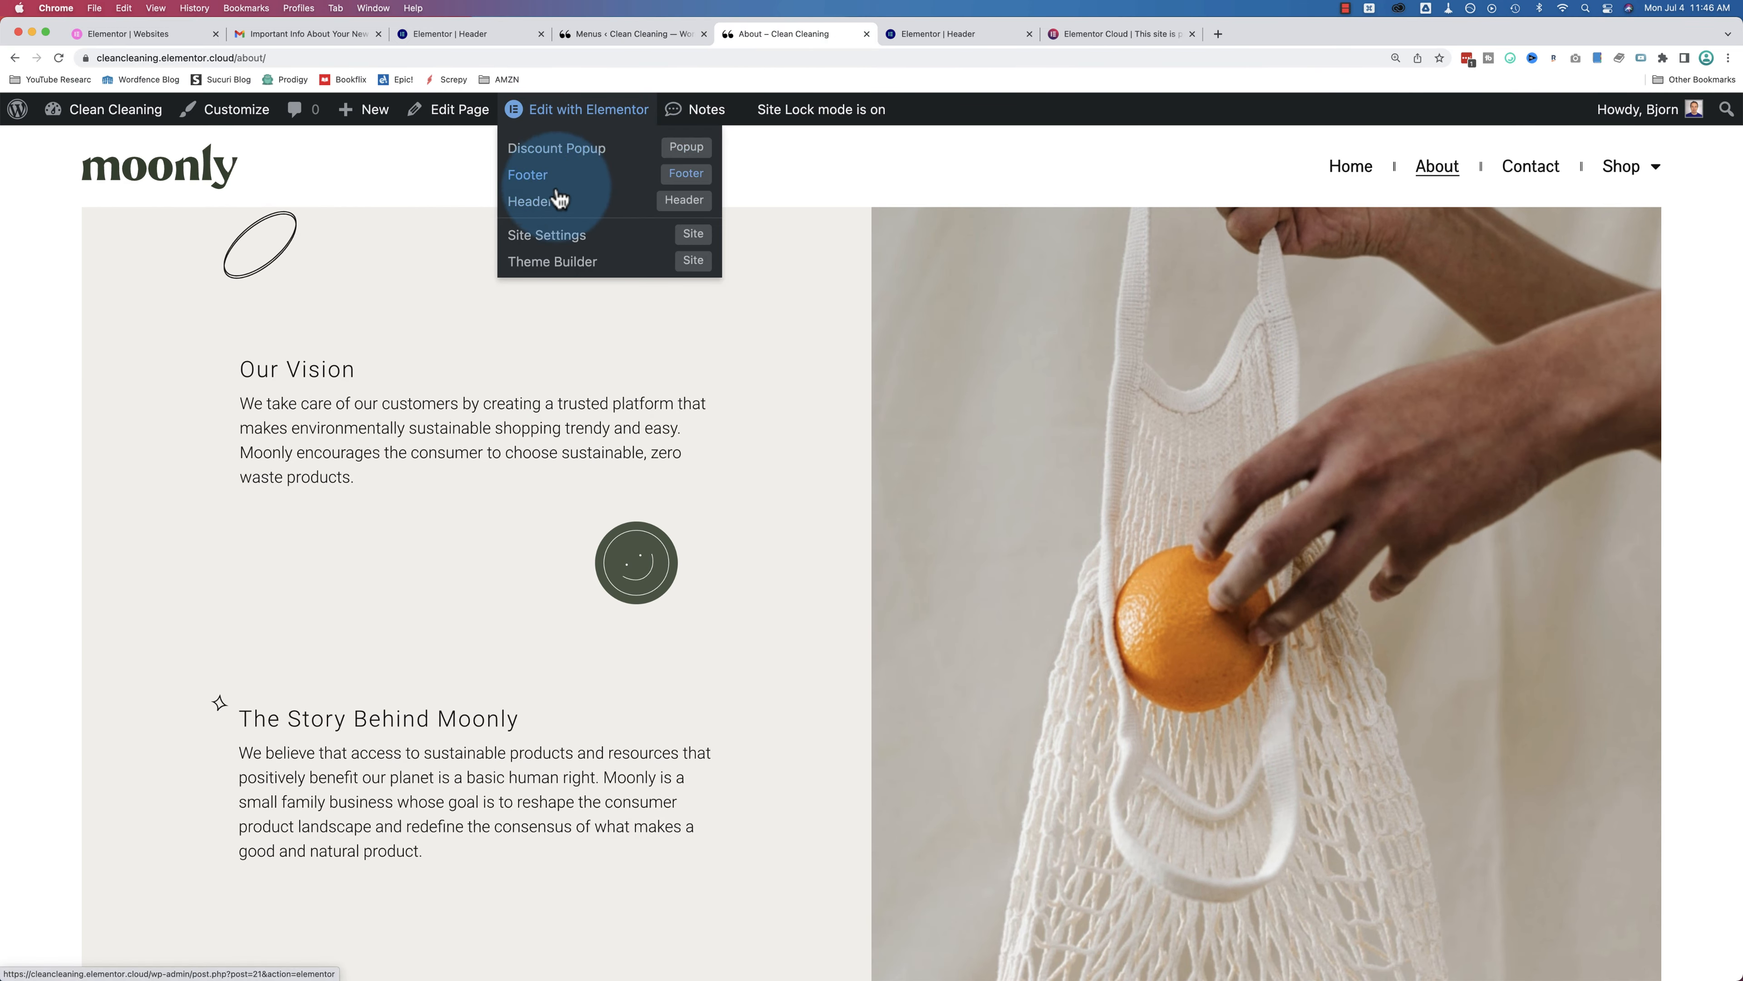
{"action": "left_click", "coordinate": [525, 183]}
{"action": "scroll", "coordinate": [822, 458], "scroll_direction": "down", "scroll_amount": 8}
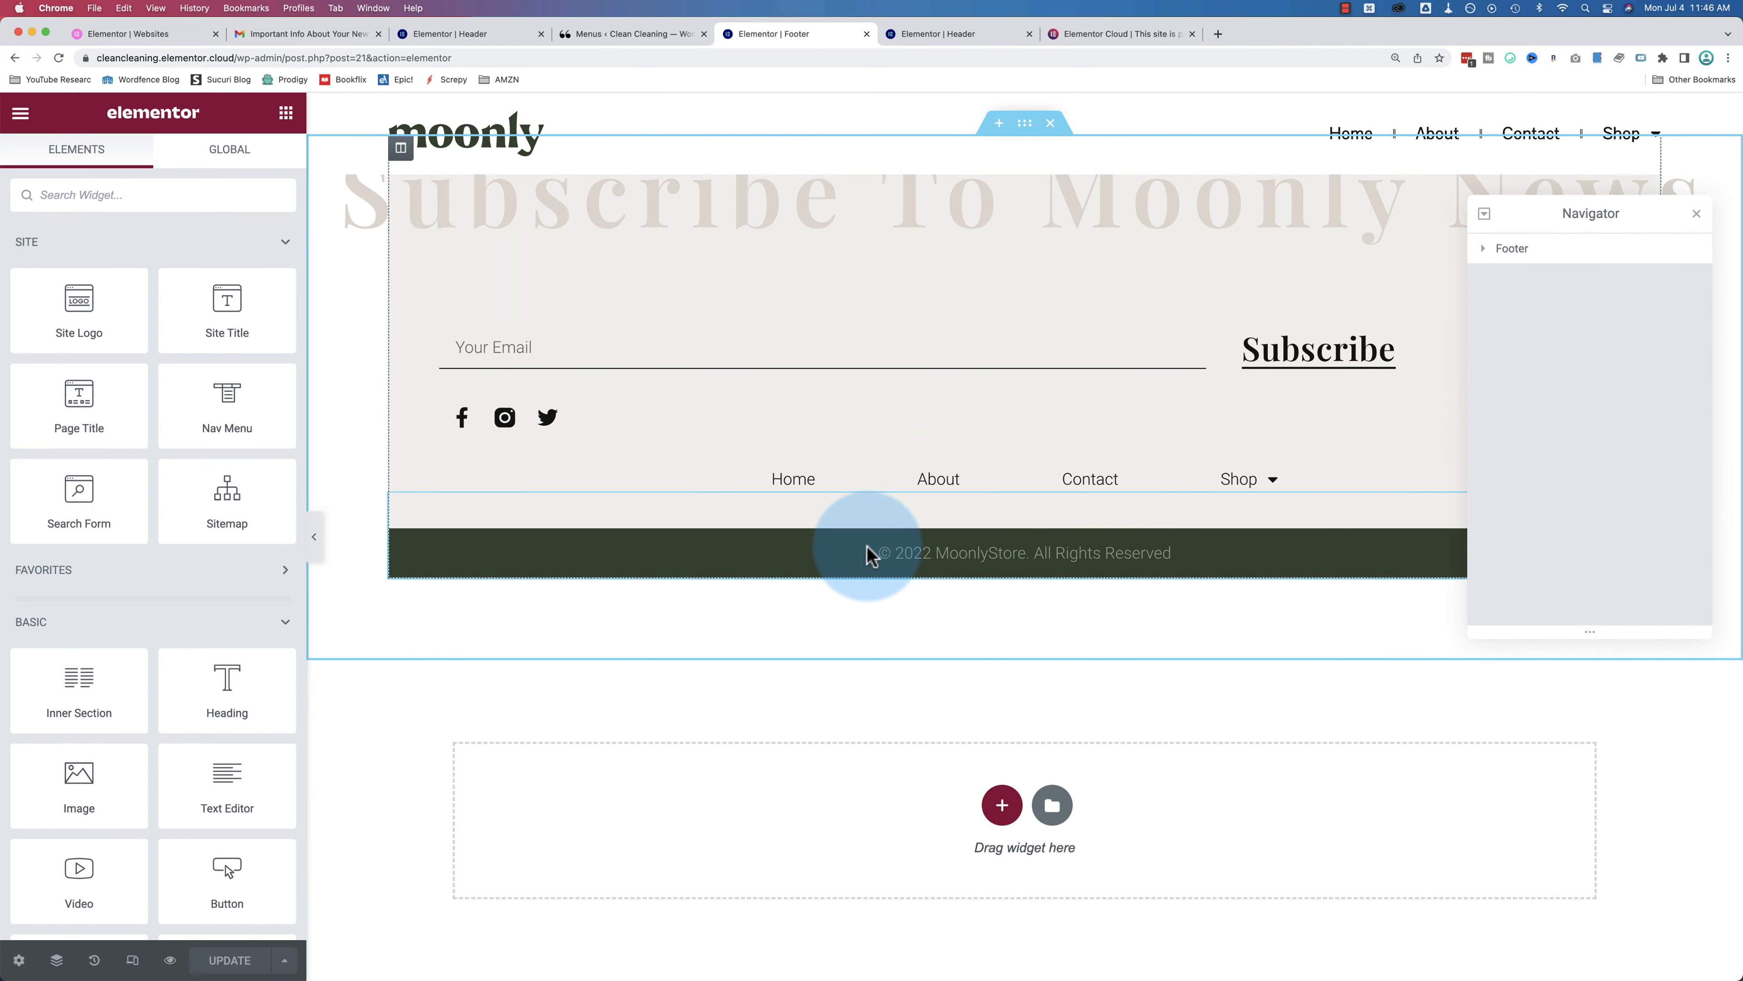
{"action": "scroll", "coordinate": [872, 542], "scroll_direction": "up", "scroll_amount": 3}
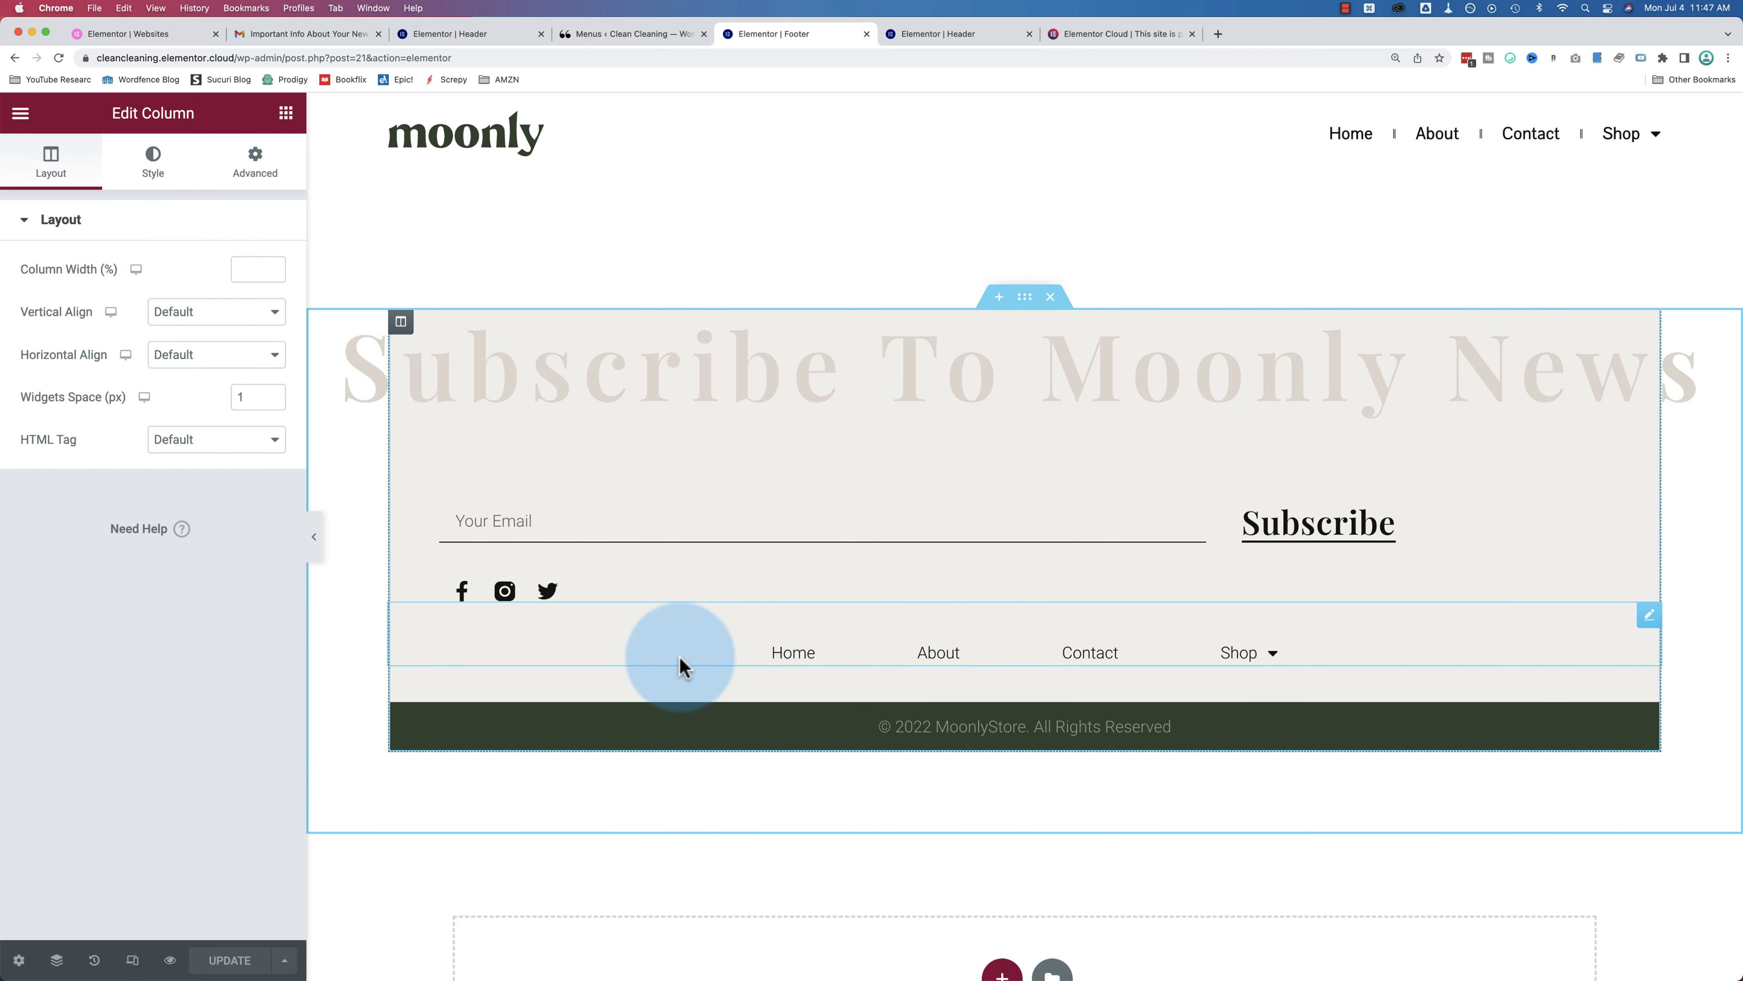
{"action": "left_click", "coordinate": [680, 665]}
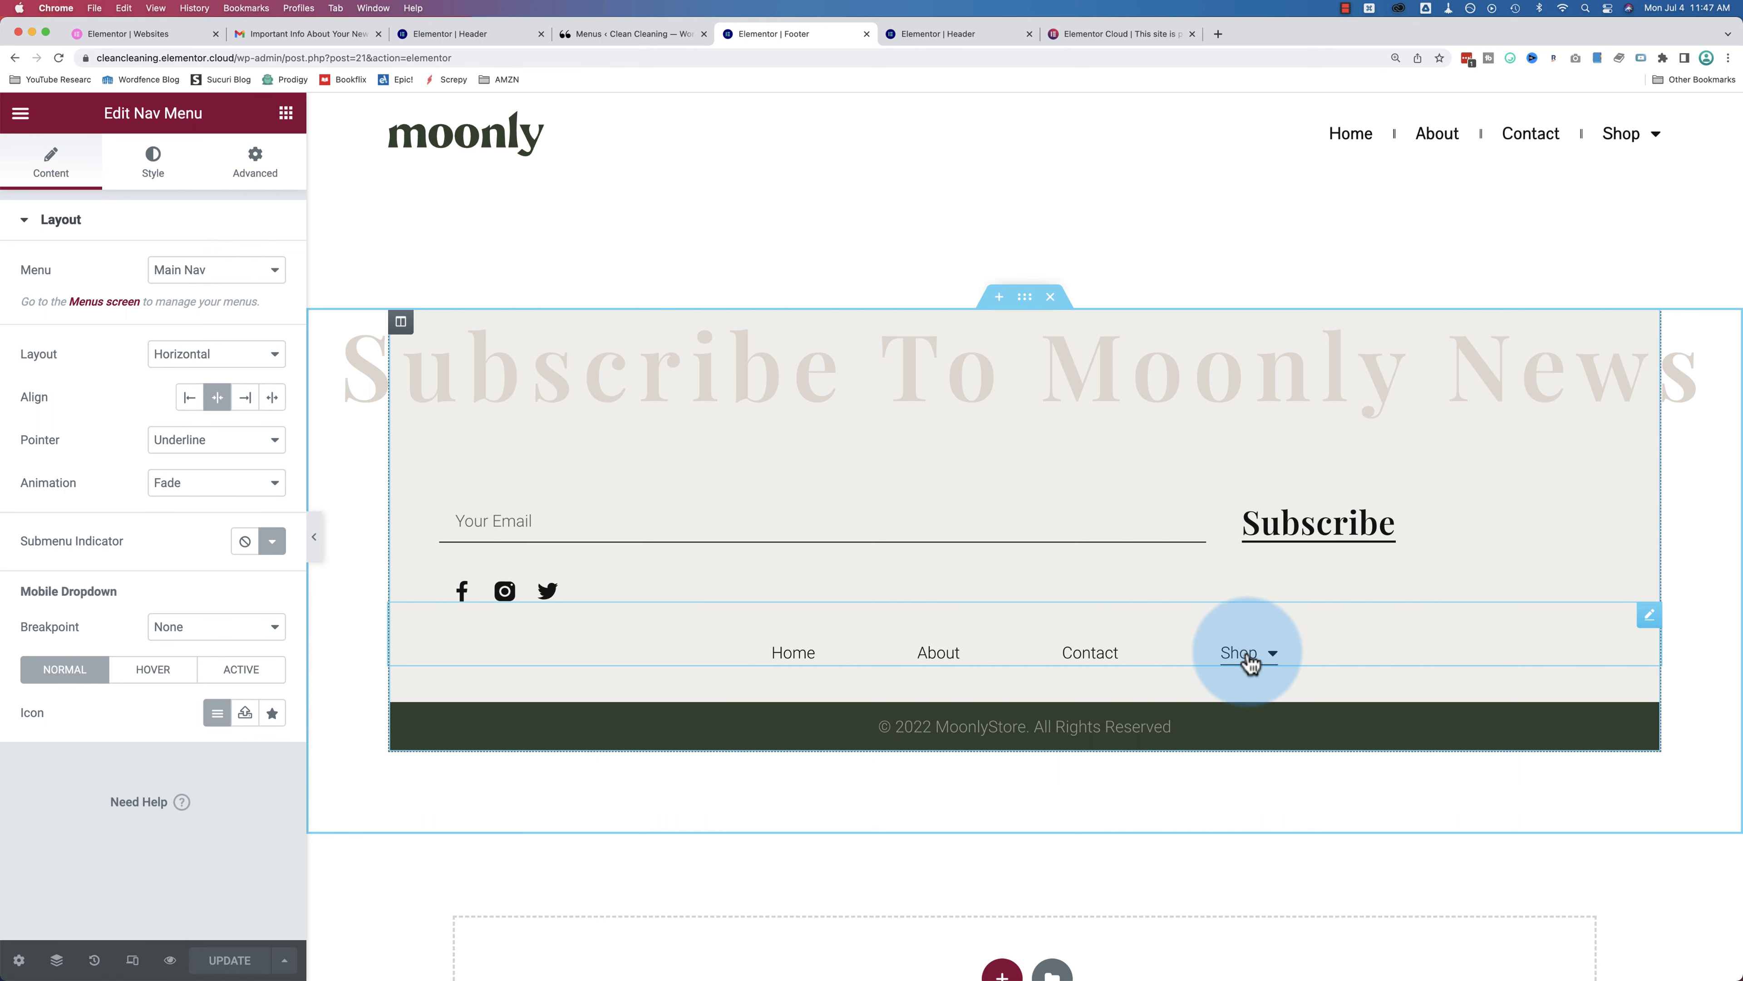
Step: Create and save 'Footer Nav' in the Footer location with About, Contact, Customer Support, Legal & Privacy
{"action": "left_click", "coordinate": [101, 286]}
{"action": "left_click", "coordinate": [99, 304]}
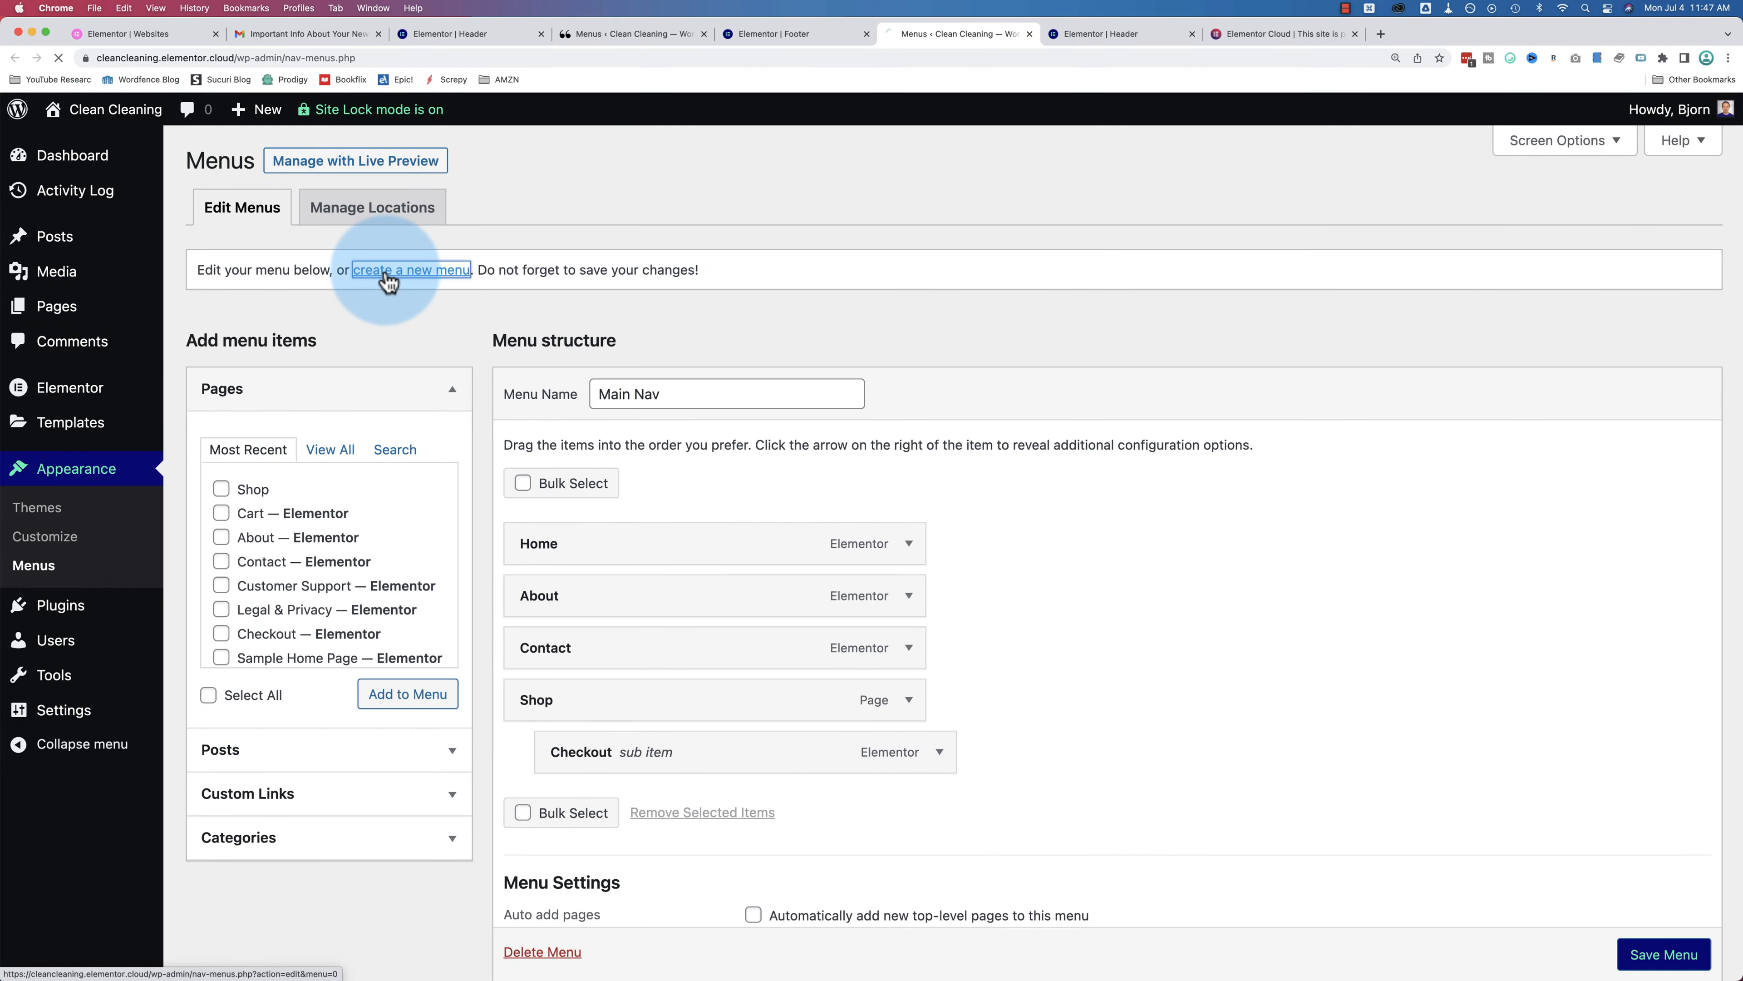
{"action": "left_click", "coordinate": [611, 393]}
{"action": "type", "text": "Footer N"}
{"action": "type", "text": "av"}
{"action": "left_click", "coordinate": [620, 405]}
{"action": "type", "text": "er"}
{"action": "left_click", "coordinate": [753, 598]}
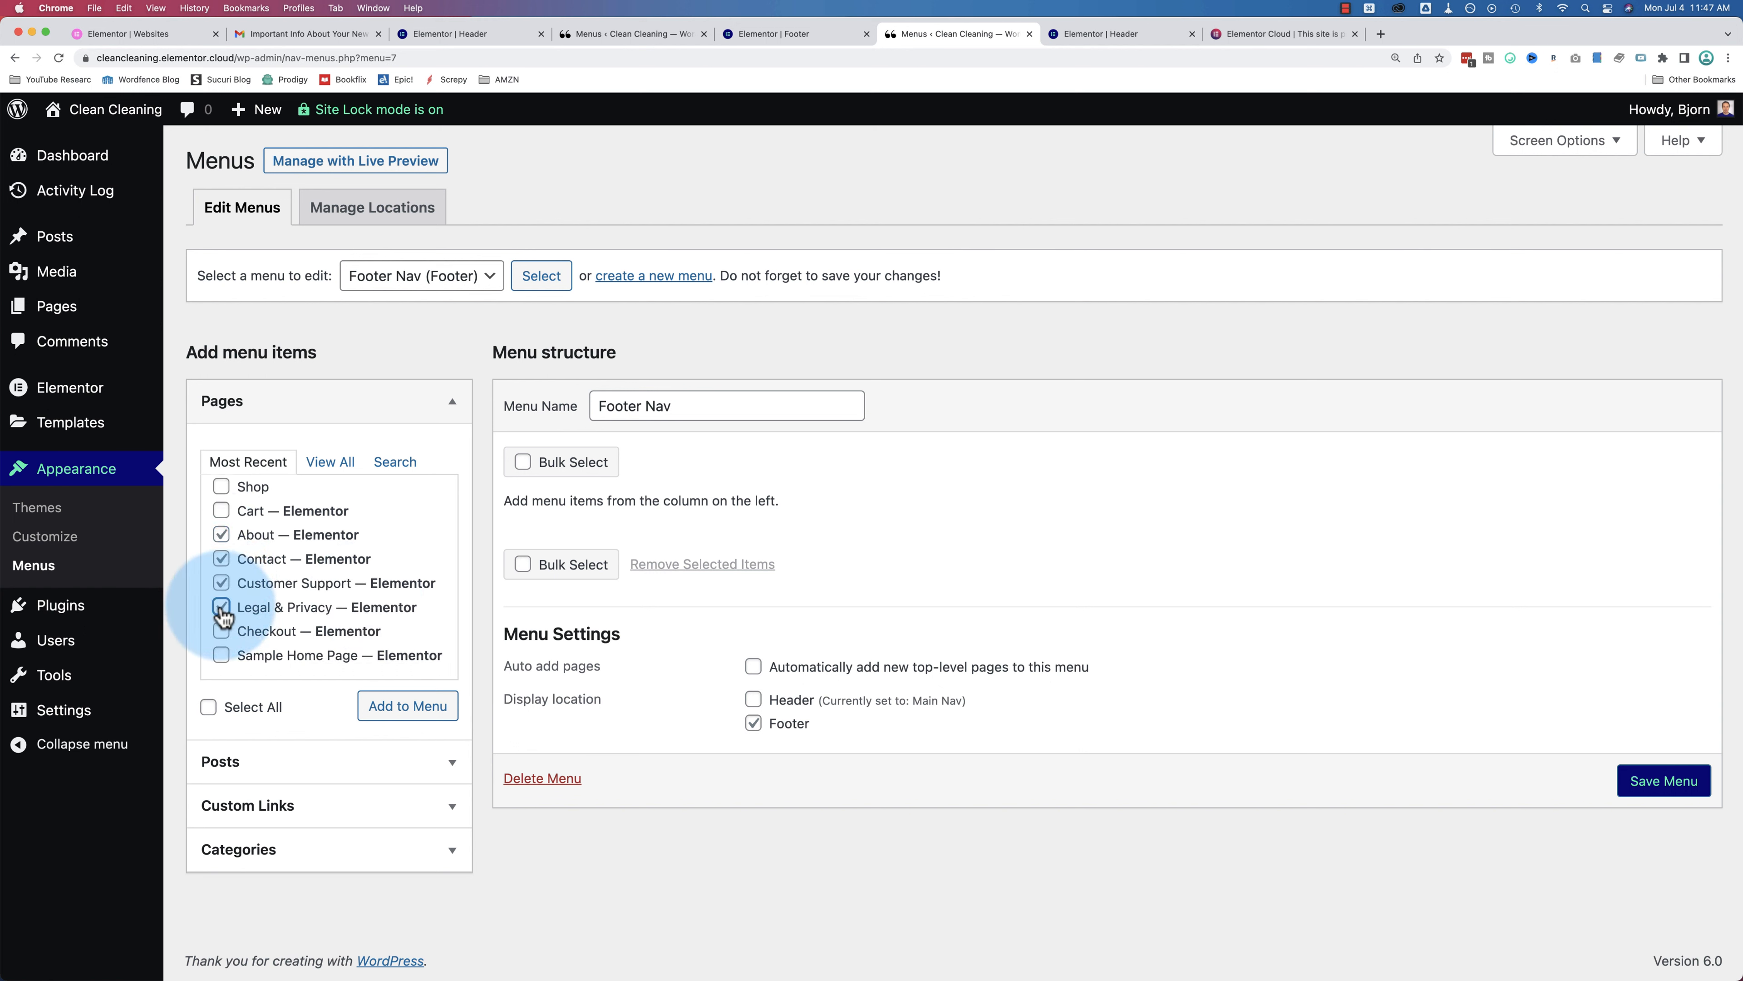
{"action": "left_click", "coordinate": [393, 714]}
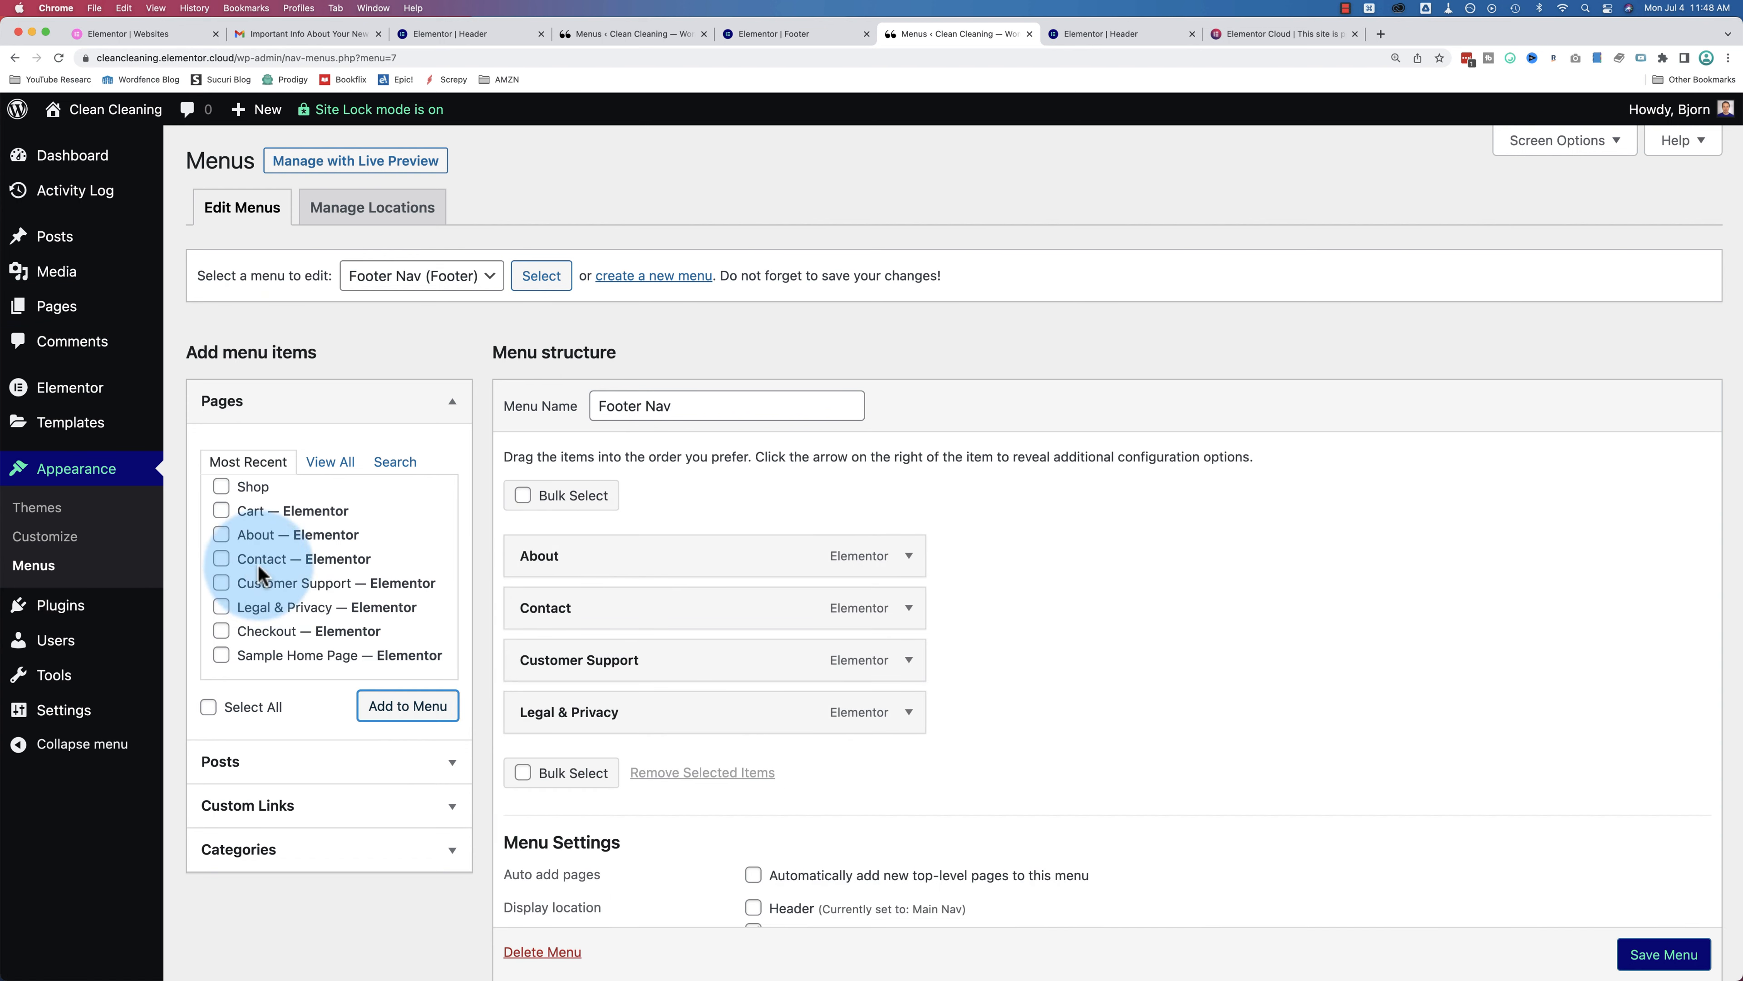
{"action": "scroll", "coordinate": [1235, 687], "scroll_direction": "down", "scroll_amount": 3}
{"action": "left_click", "coordinate": [1658, 892]}
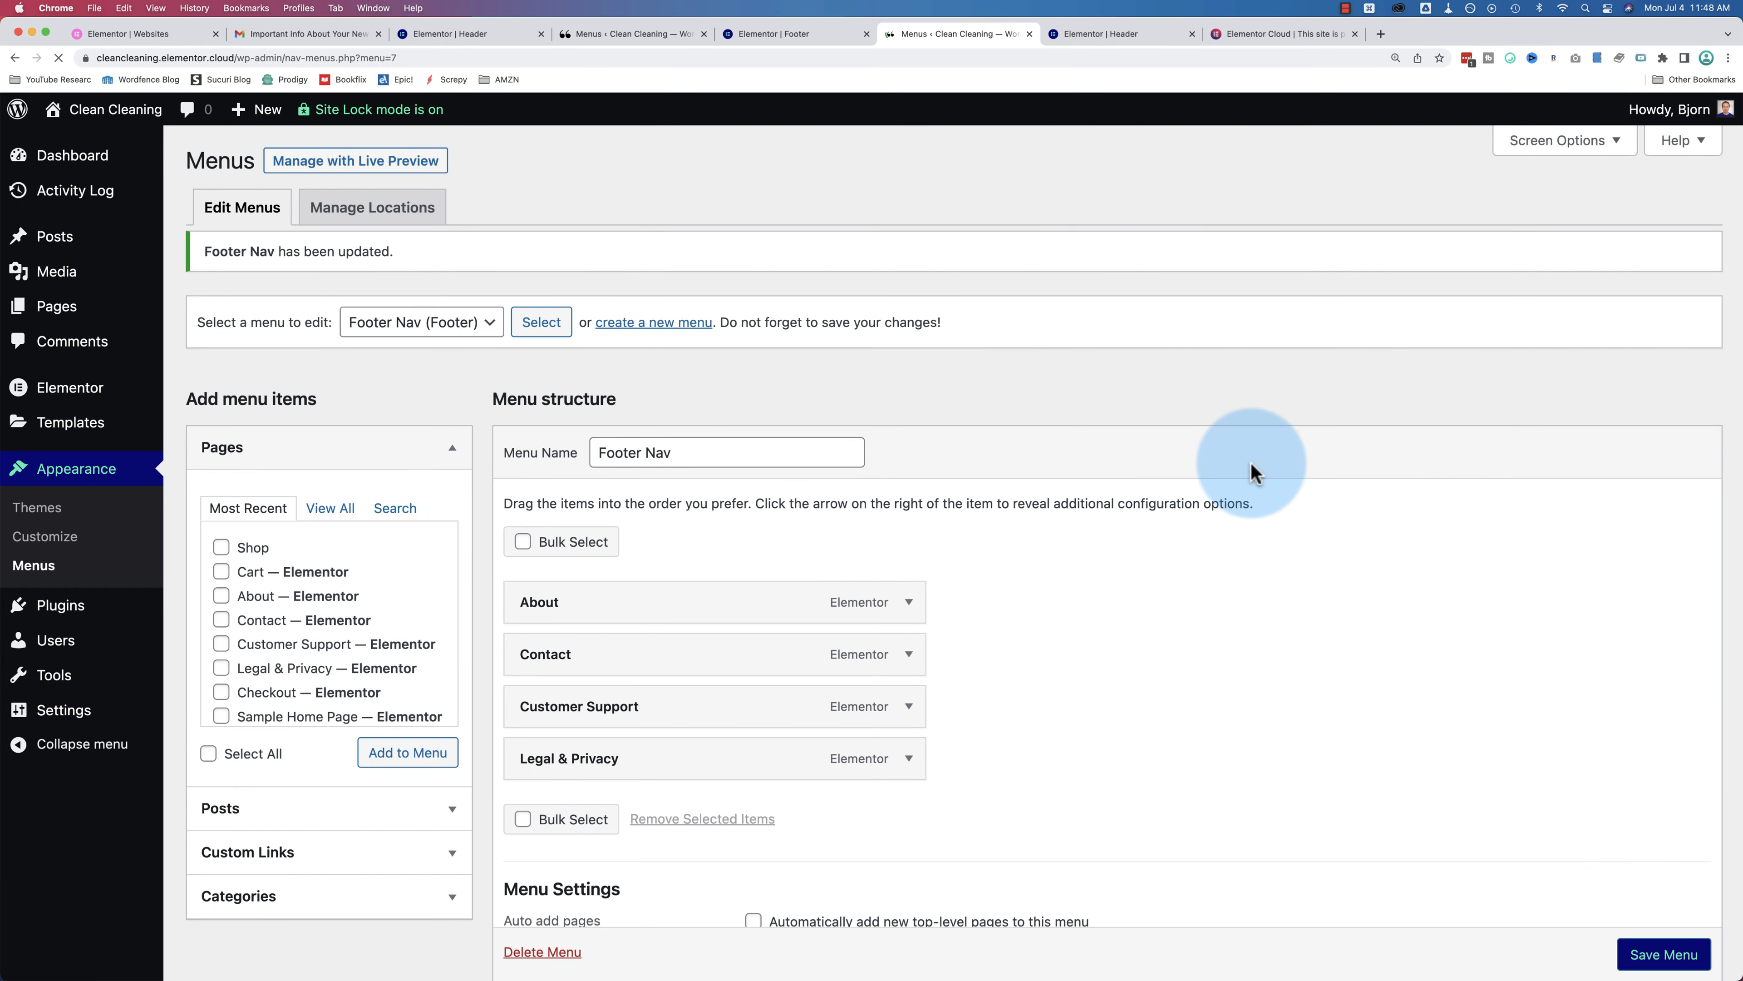
{"action": "left_click", "coordinate": [765, 36]}
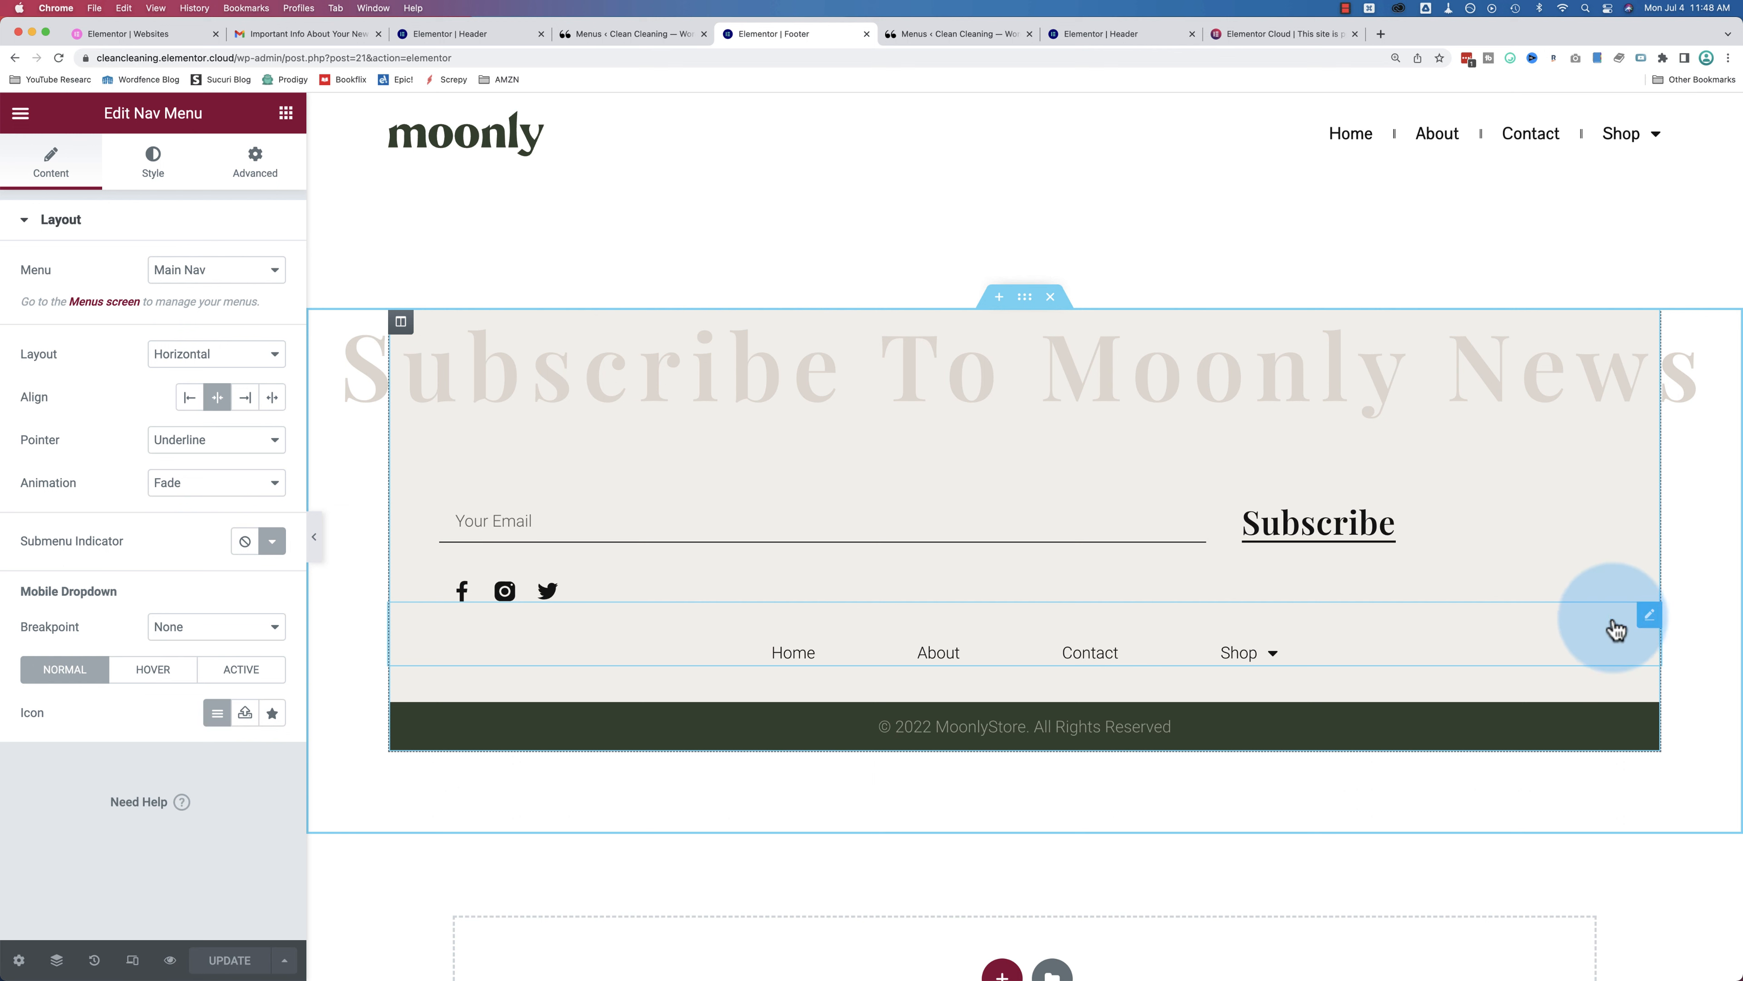
Step: Reload the editor, set the footer Nav Menu's menu to Footer Nav, and select the newsletter form
{"action": "left_click_drag", "start_coordinate": [102, 118], "coordinate": [249, 122]}
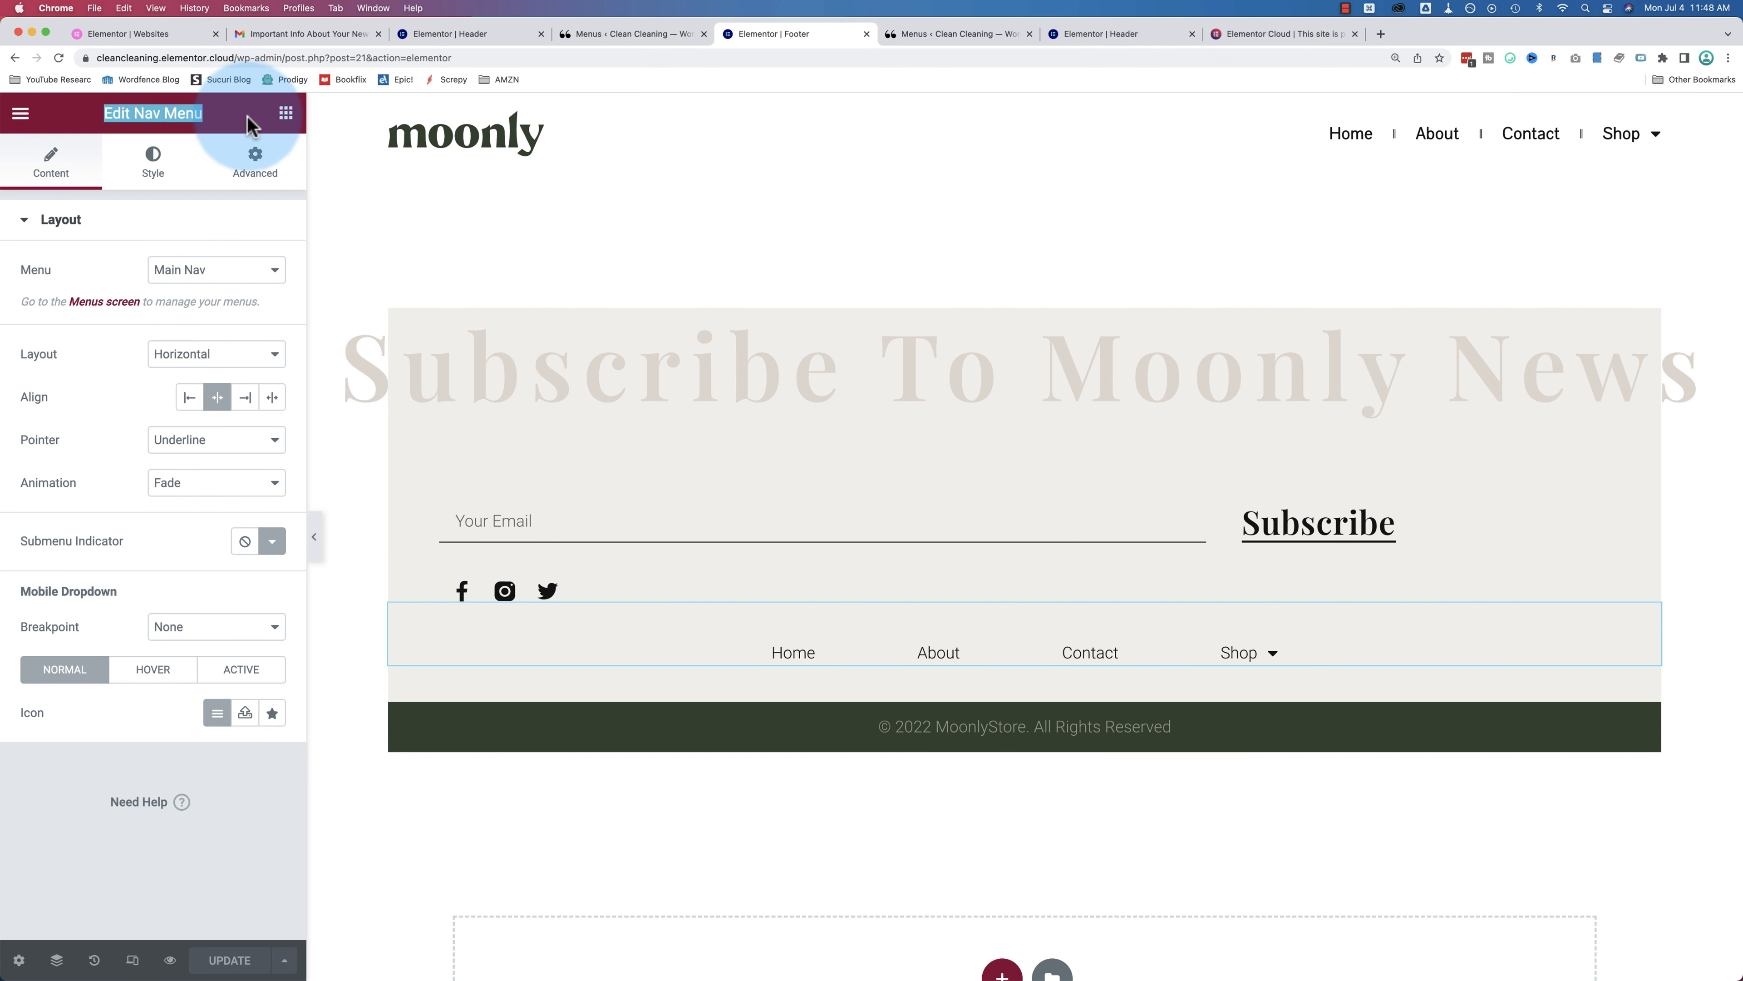
{"action": "left_click", "coordinate": [257, 276]}
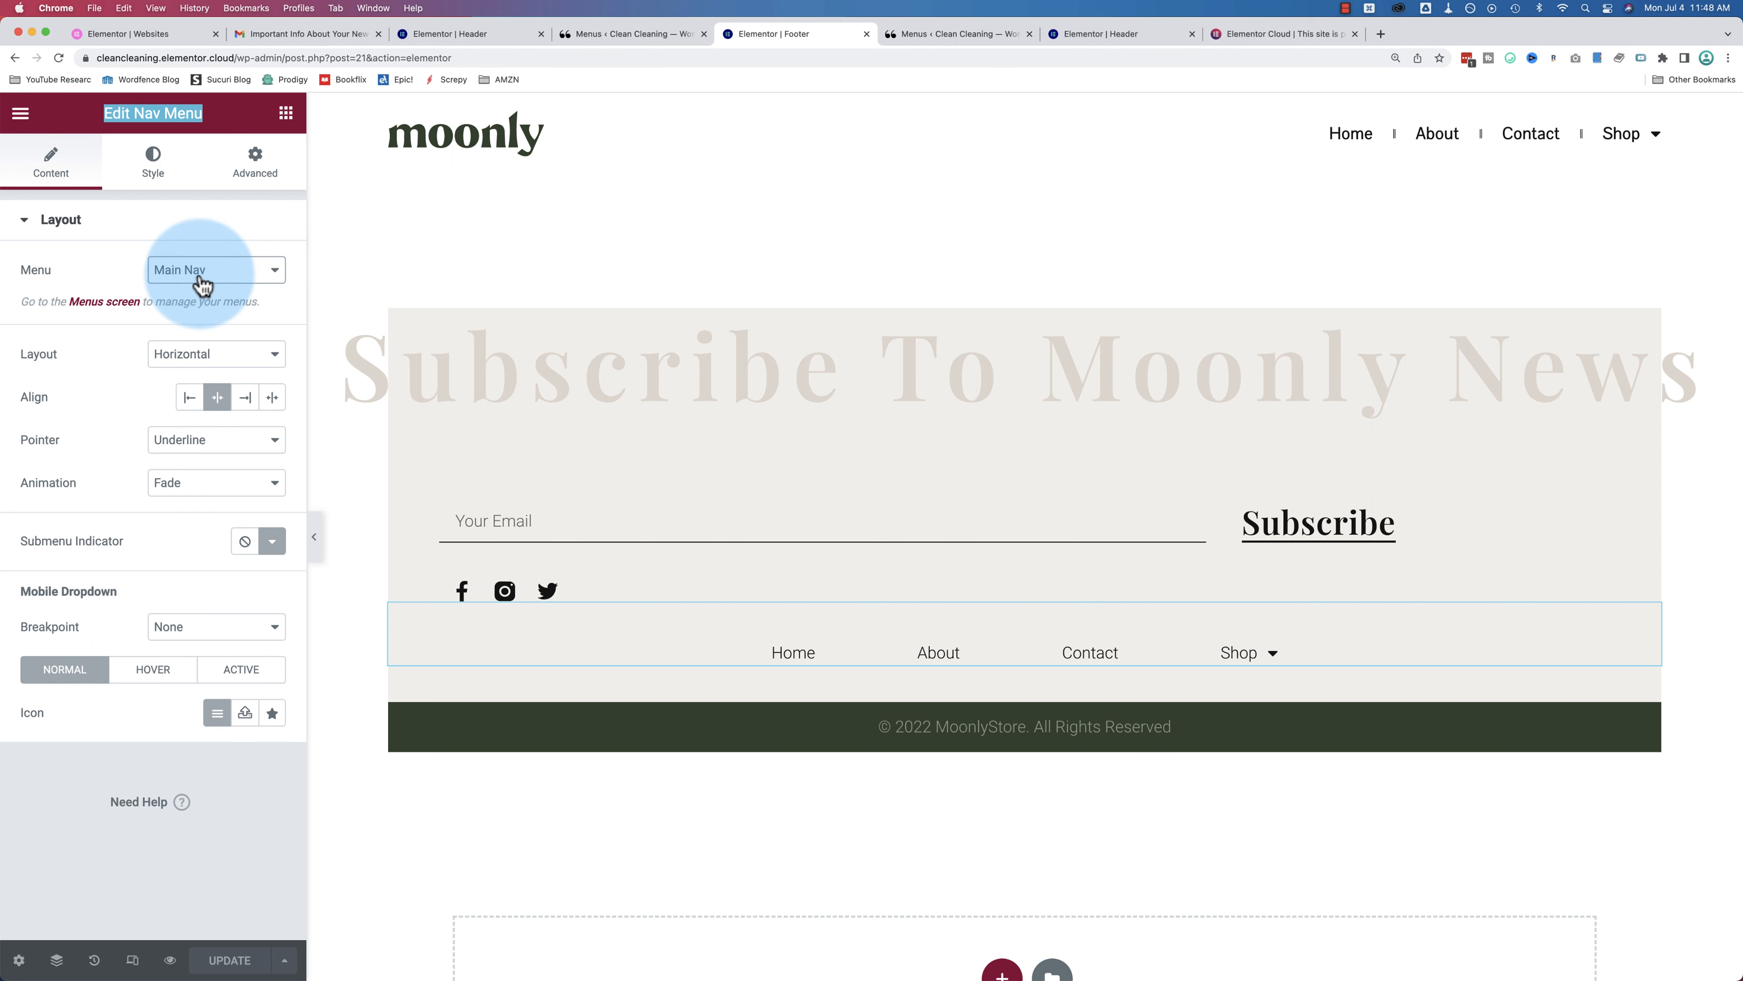
{"action": "left_click", "coordinate": [59, 59]}
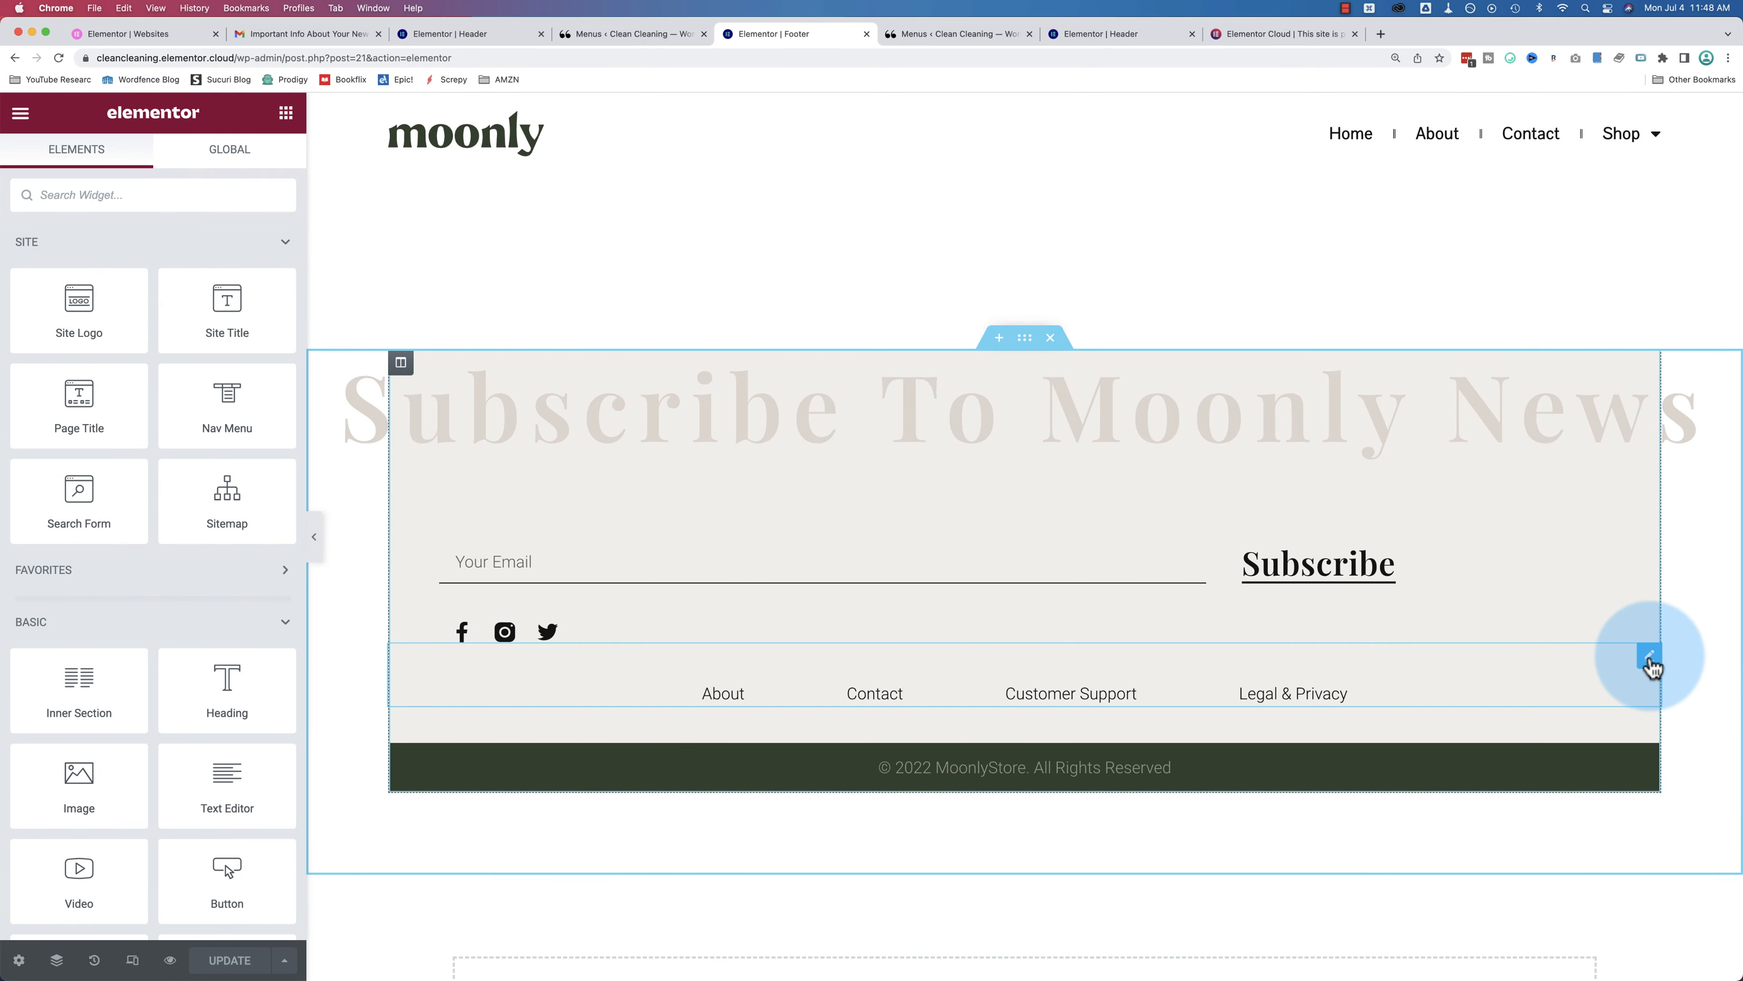
{"action": "left_click", "coordinate": [1649, 659]}
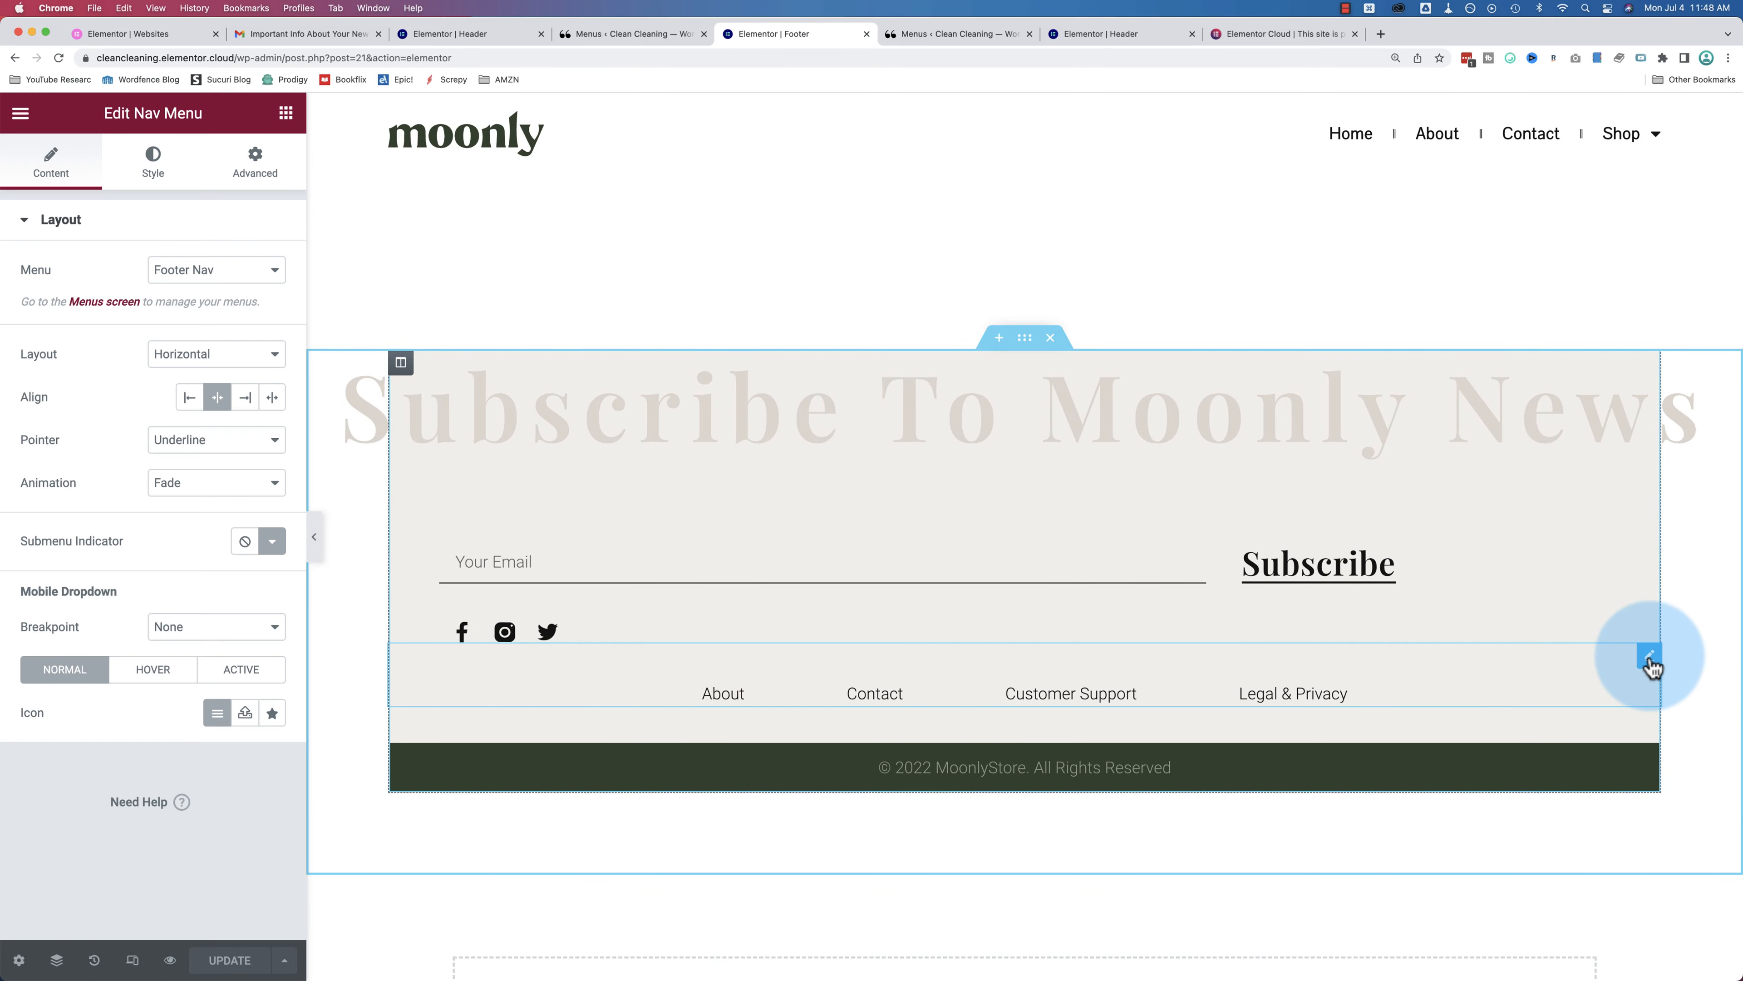
{"action": "left_click", "coordinate": [262, 281]}
{"action": "left_click", "coordinate": [201, 273]}
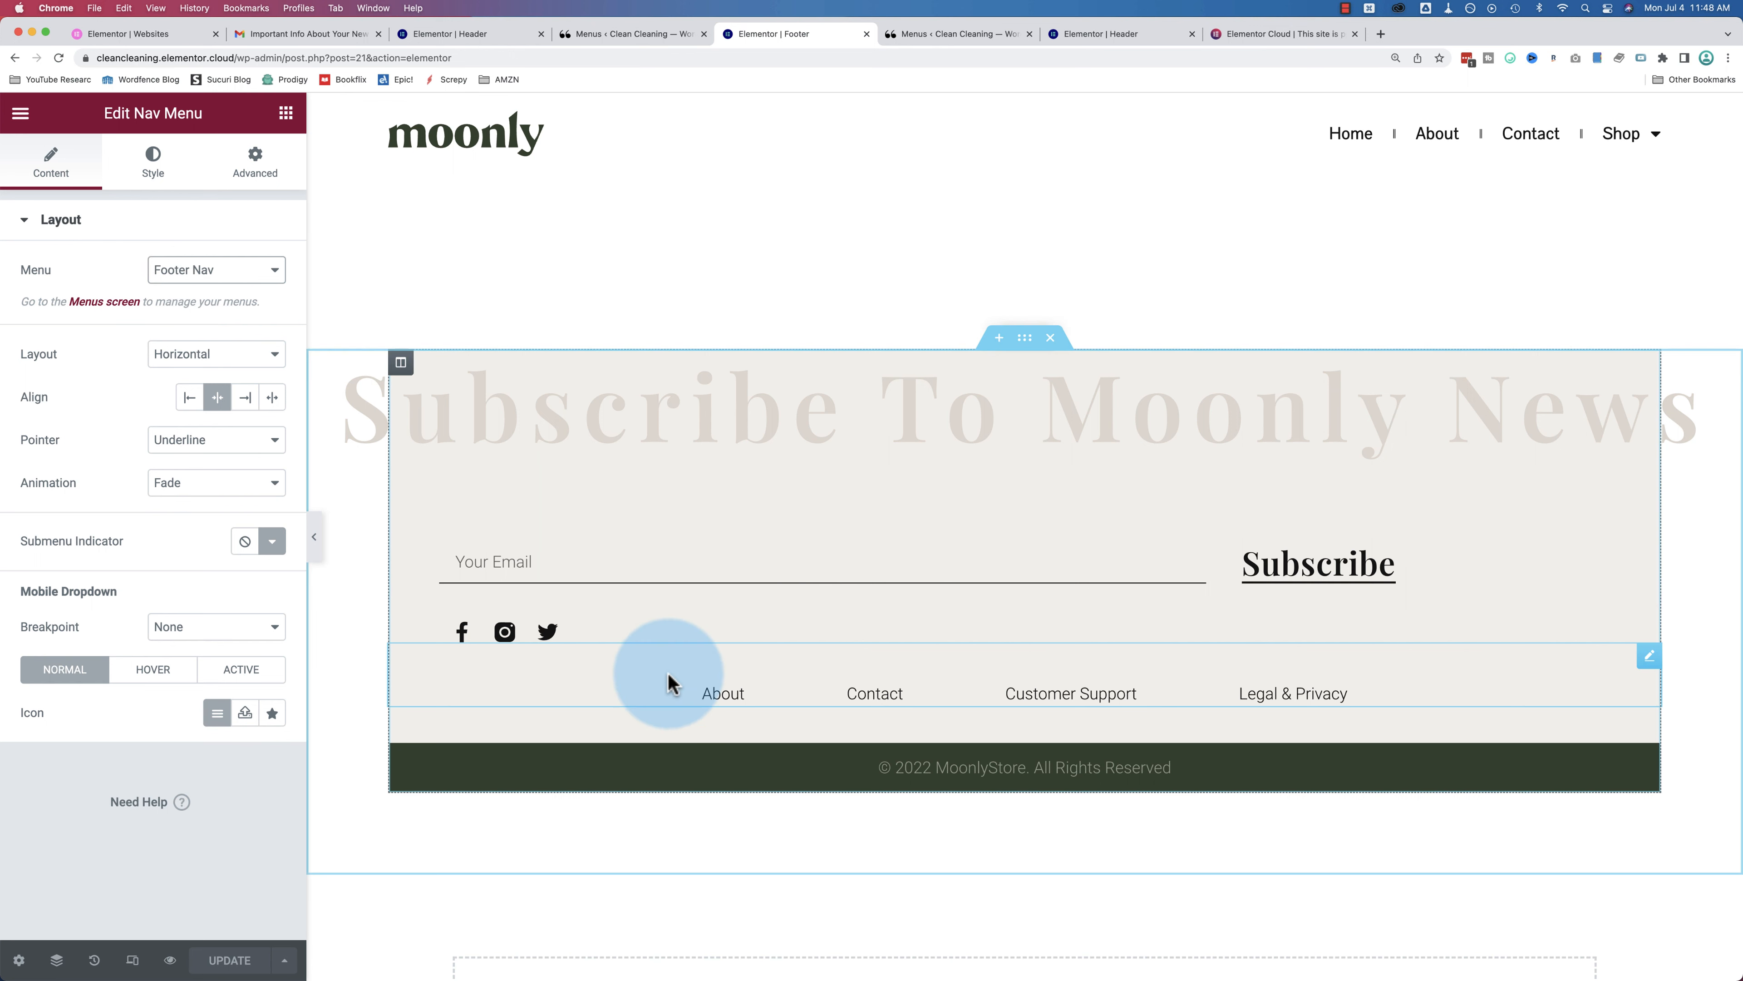
{"action": "left_click", "coordinate": [805, 560]}
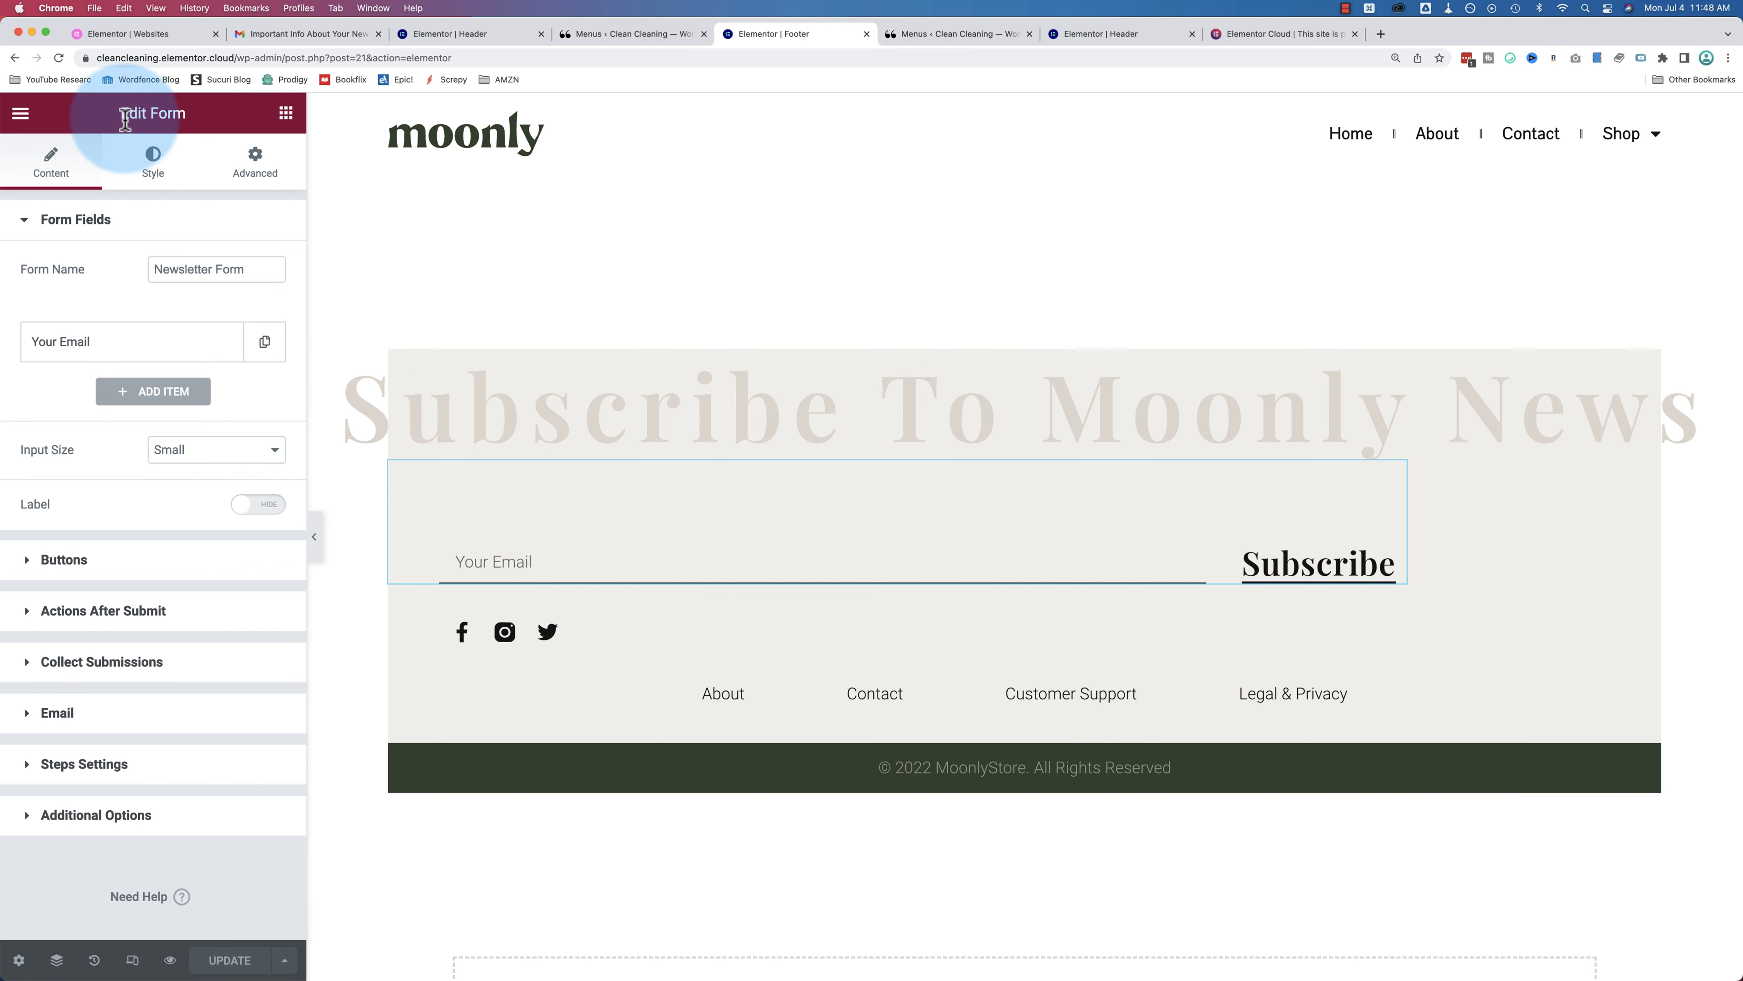
{"action": "left_click_drag", "start_coordinate": [114, 124], "coordinate": [213, 126]}
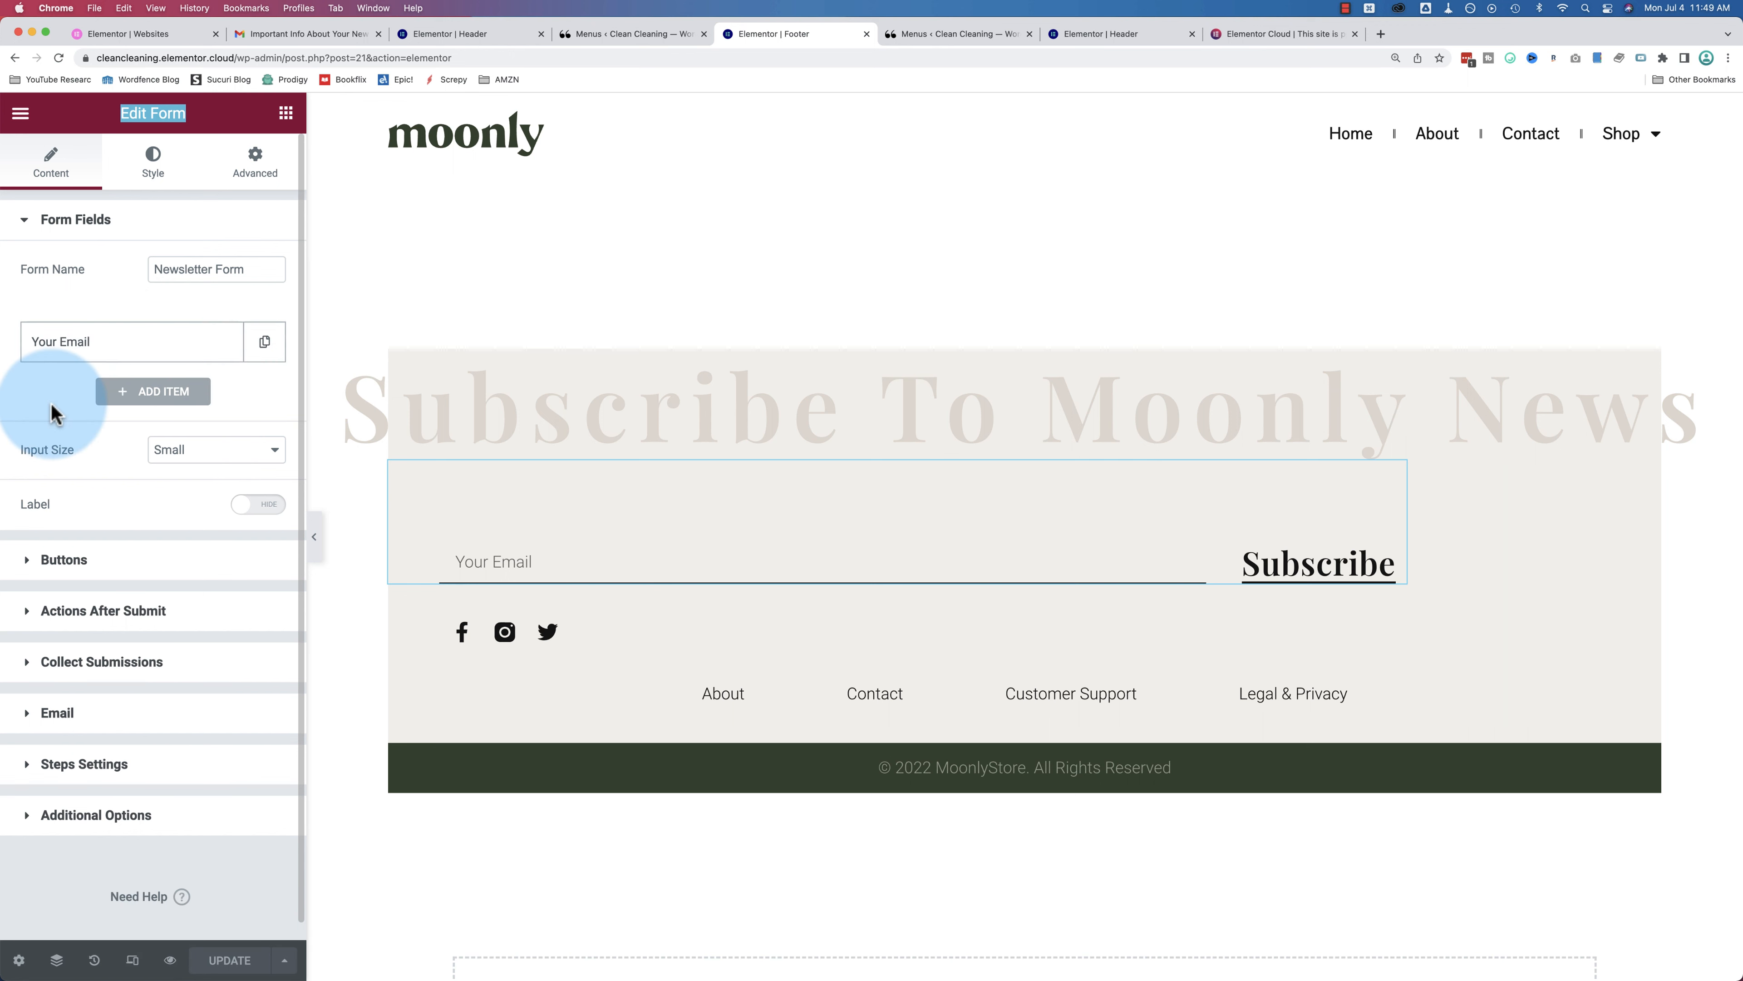
{"action": "scroll", "coordinate": [103, 413], "scroll_direction": "down", "scroll_amount": 1}
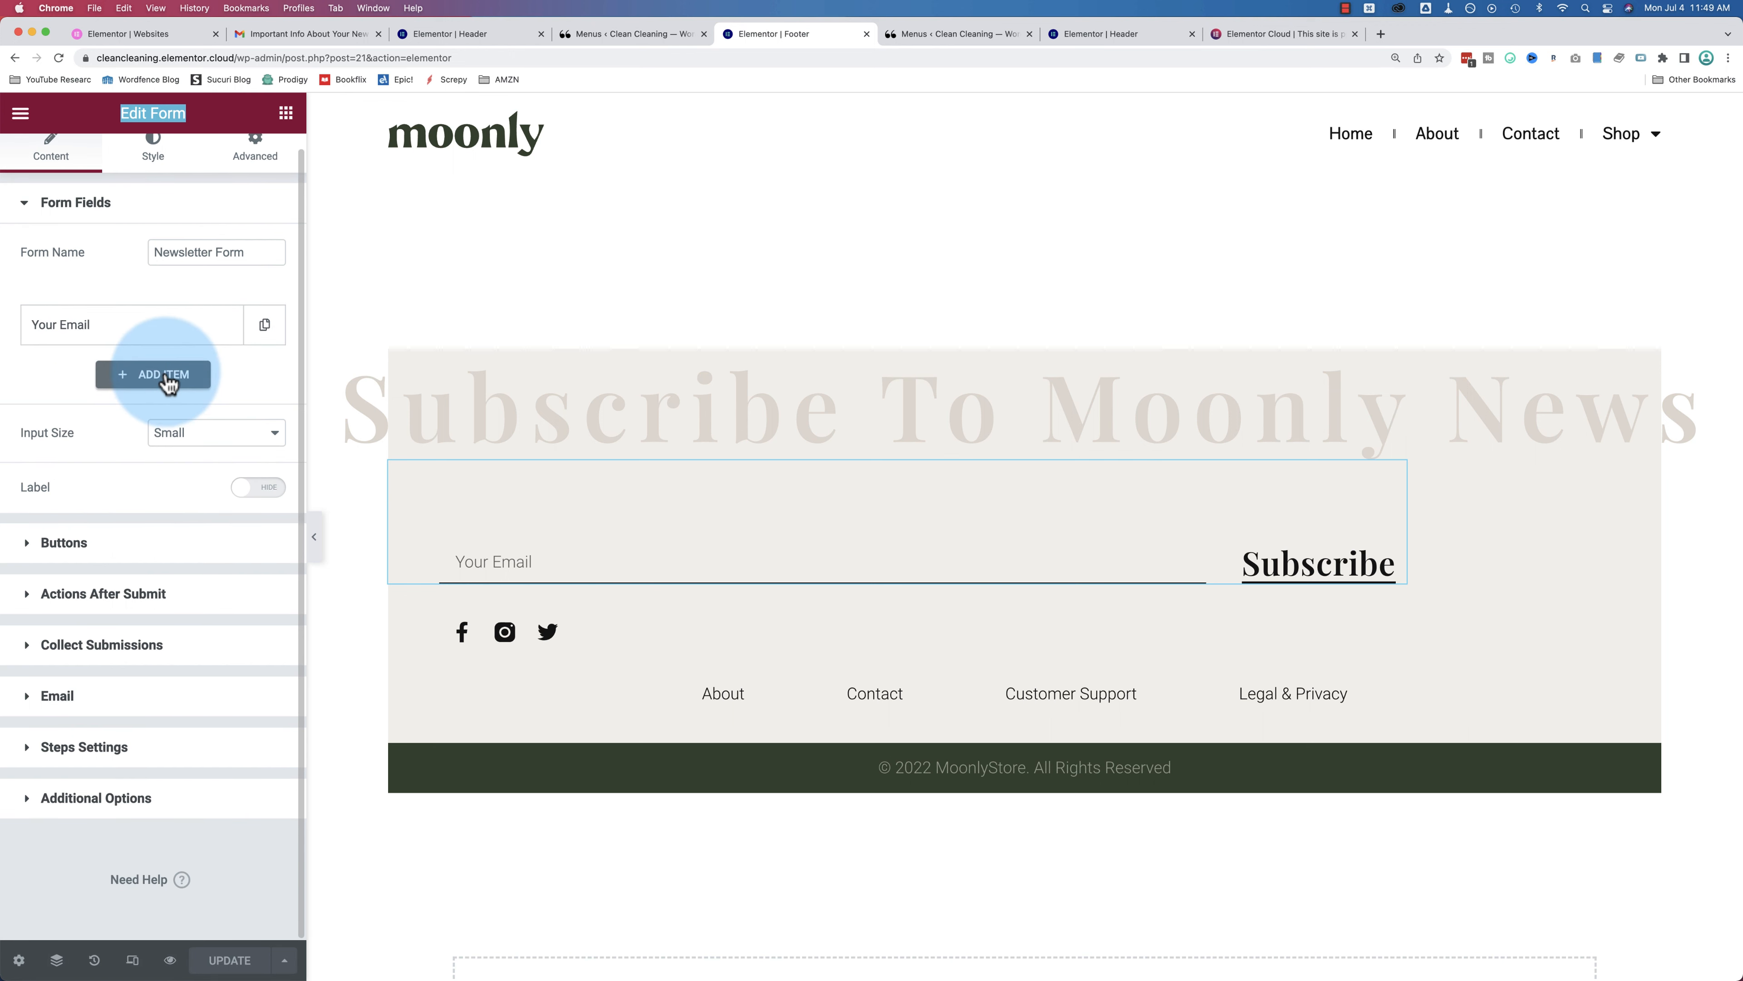
{"action": "left_click", "coordinate": [165, 376]}
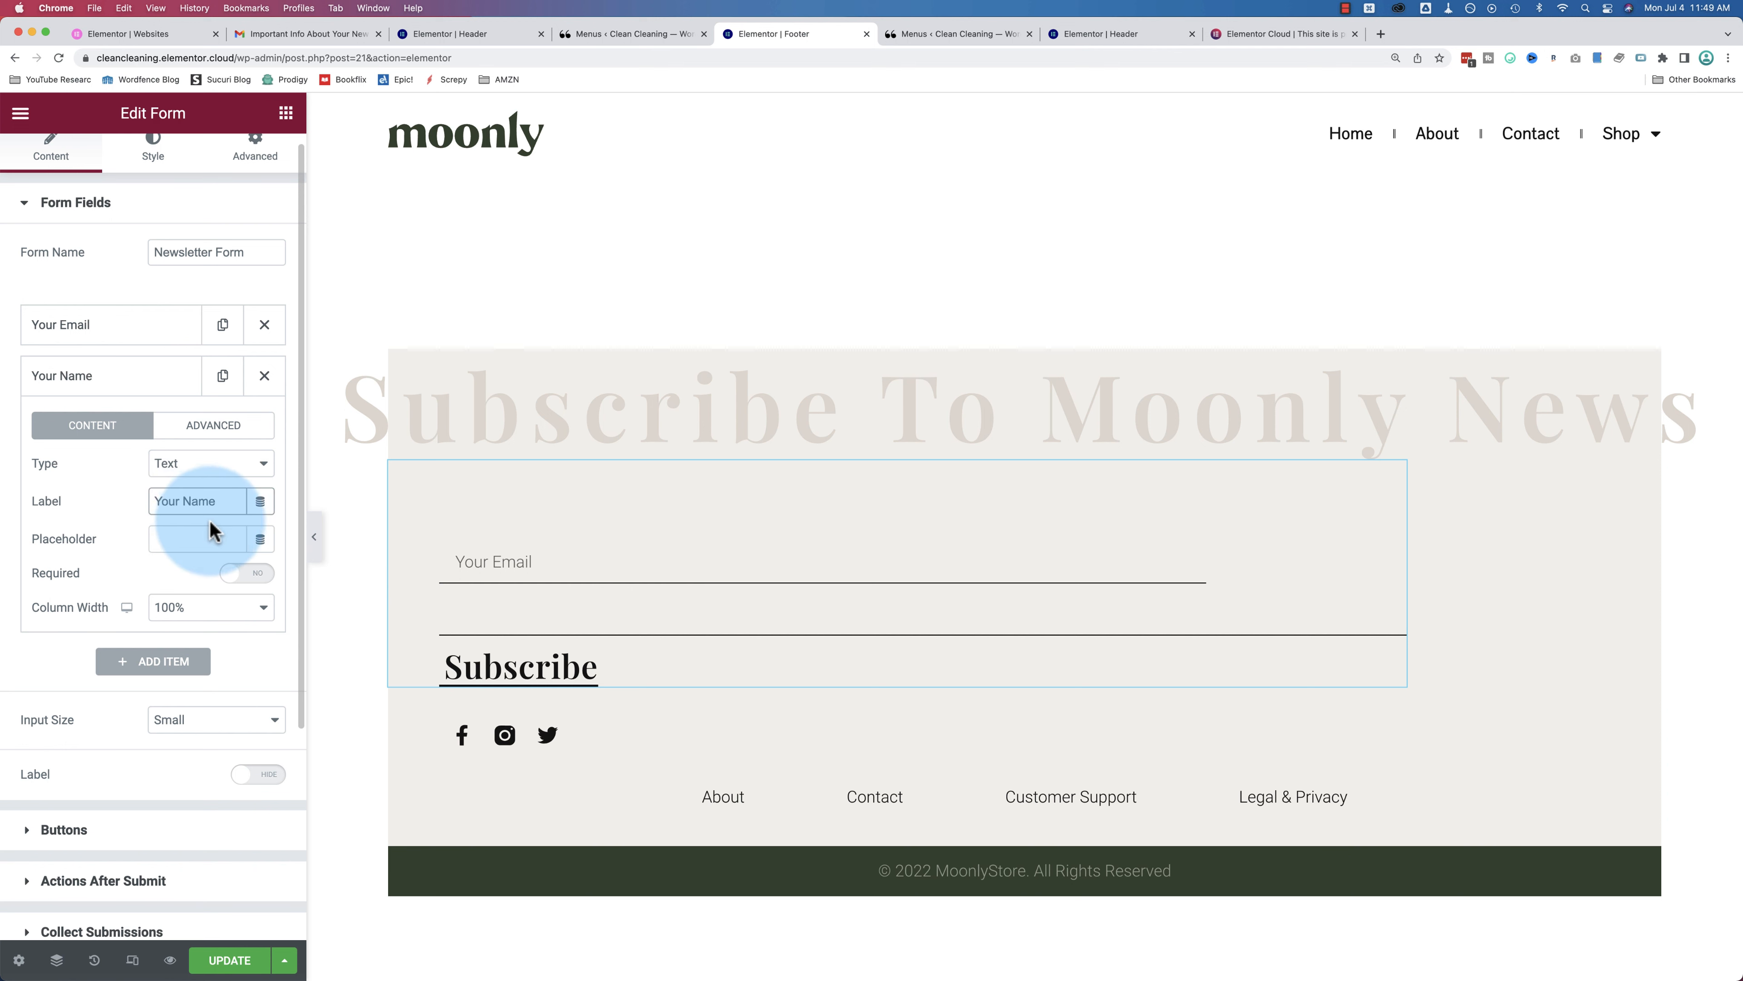
{"action": "triple_click", "coordinate": [213, 504]}
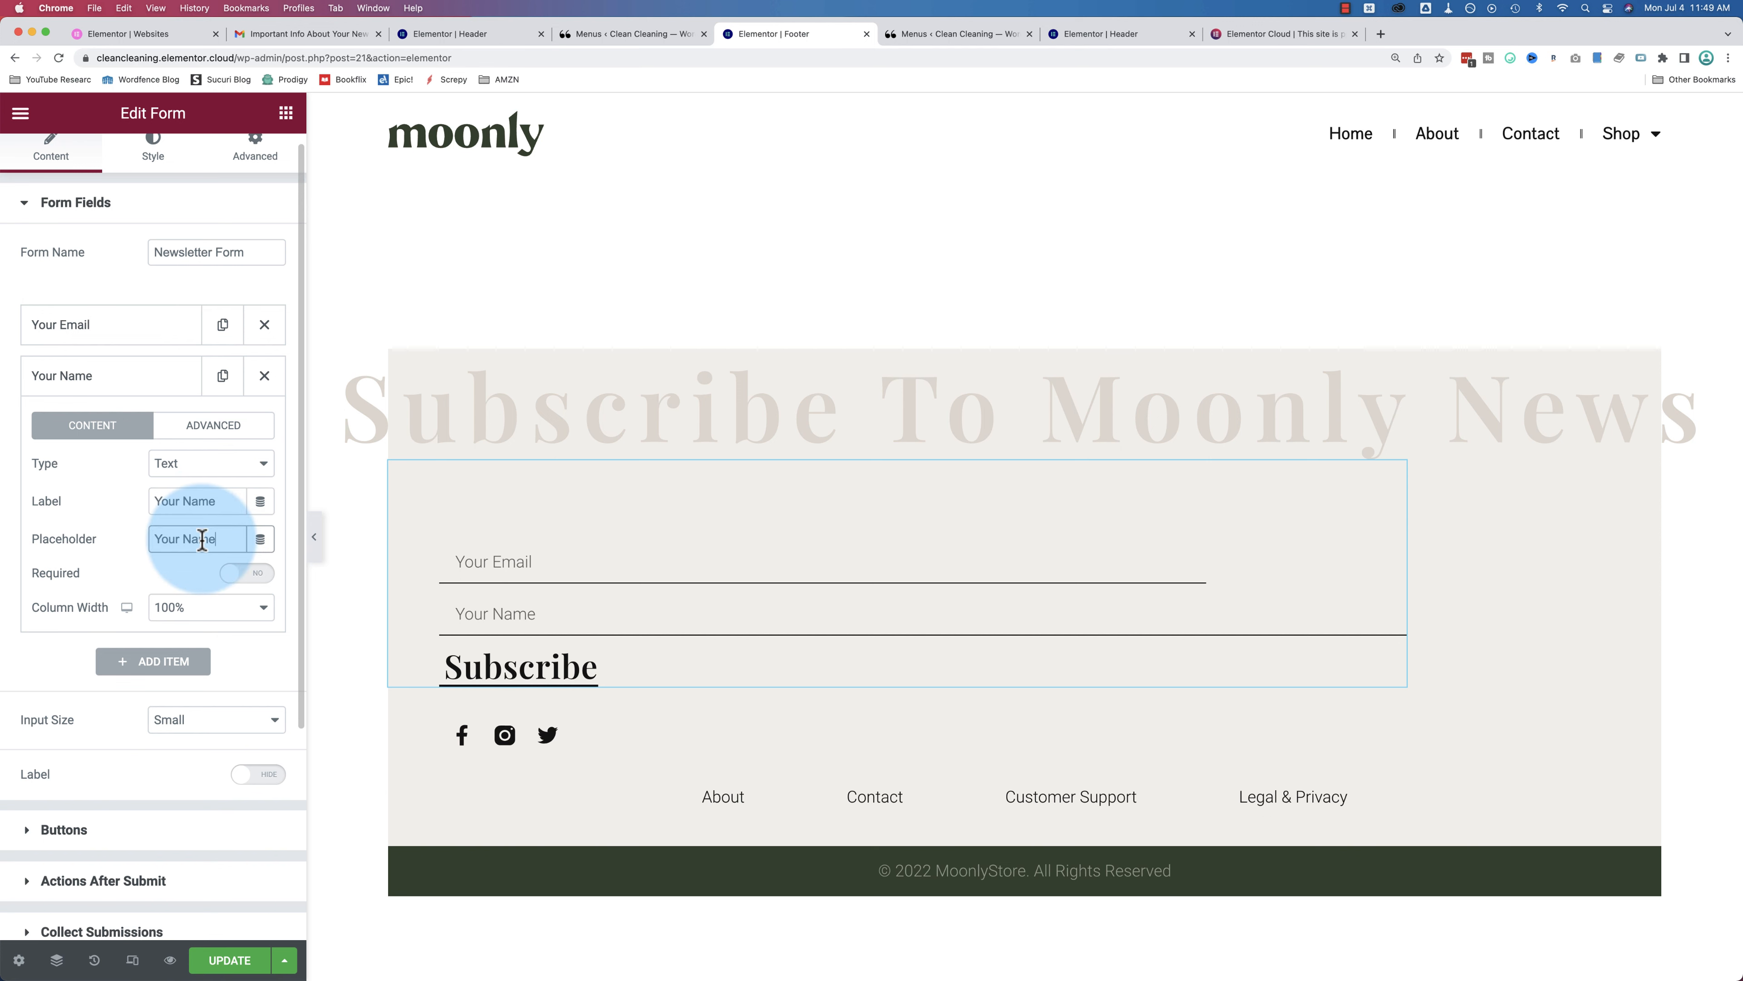
{"action": "left_click_drag", "start_coordinate": [84, 382], "coordinate": [80, 304]}
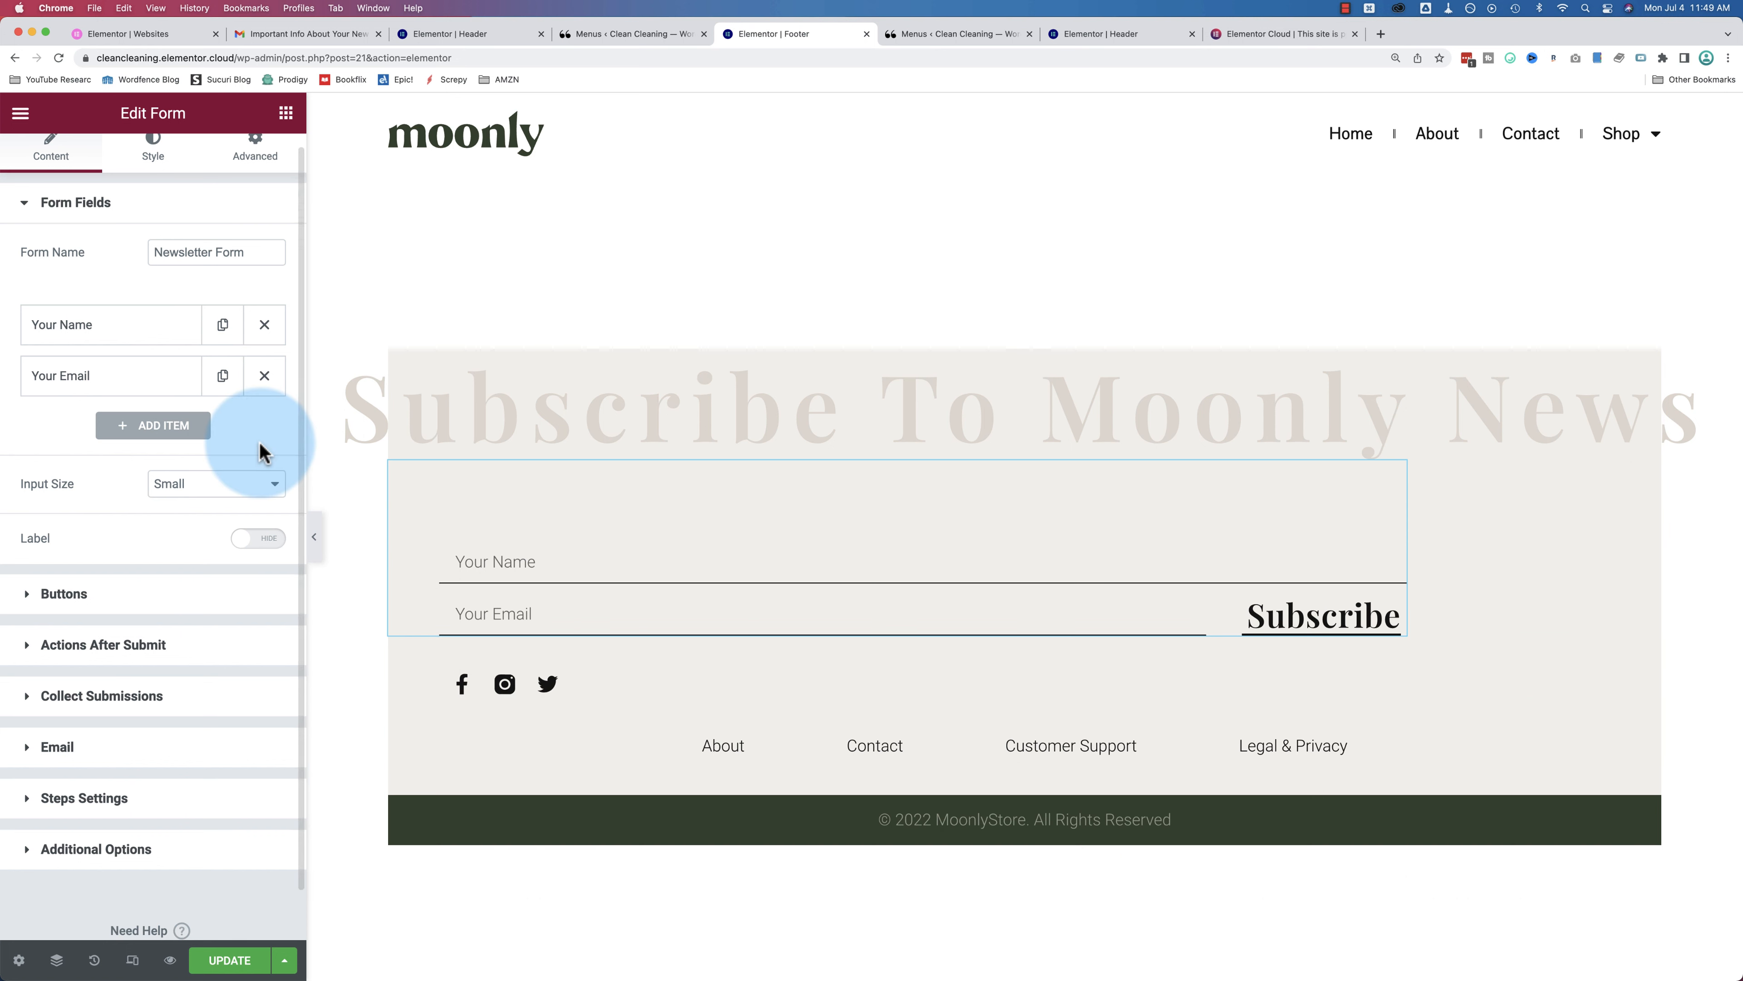
{"action": "left_click", "coordinate": [265, 326]}
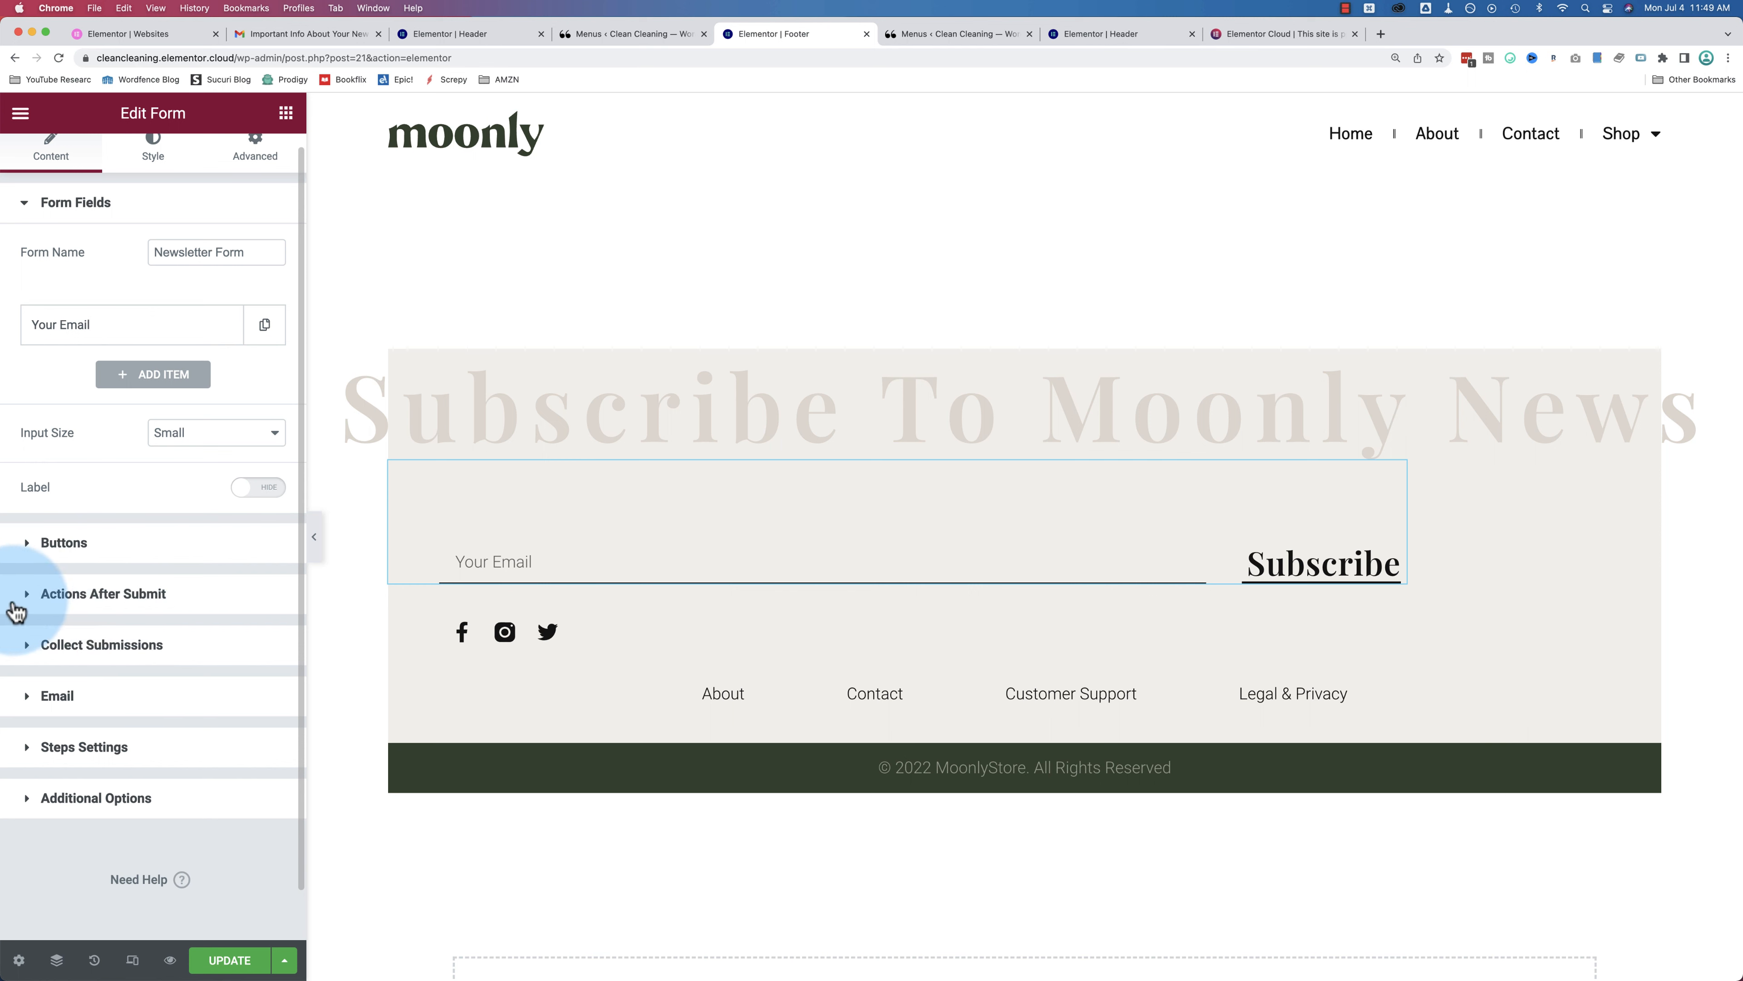
Step: Expand the form's after-submit actions and check the Collect Submissions list of submissions
{"action": "left_click", "coordinate": [61, 597]}
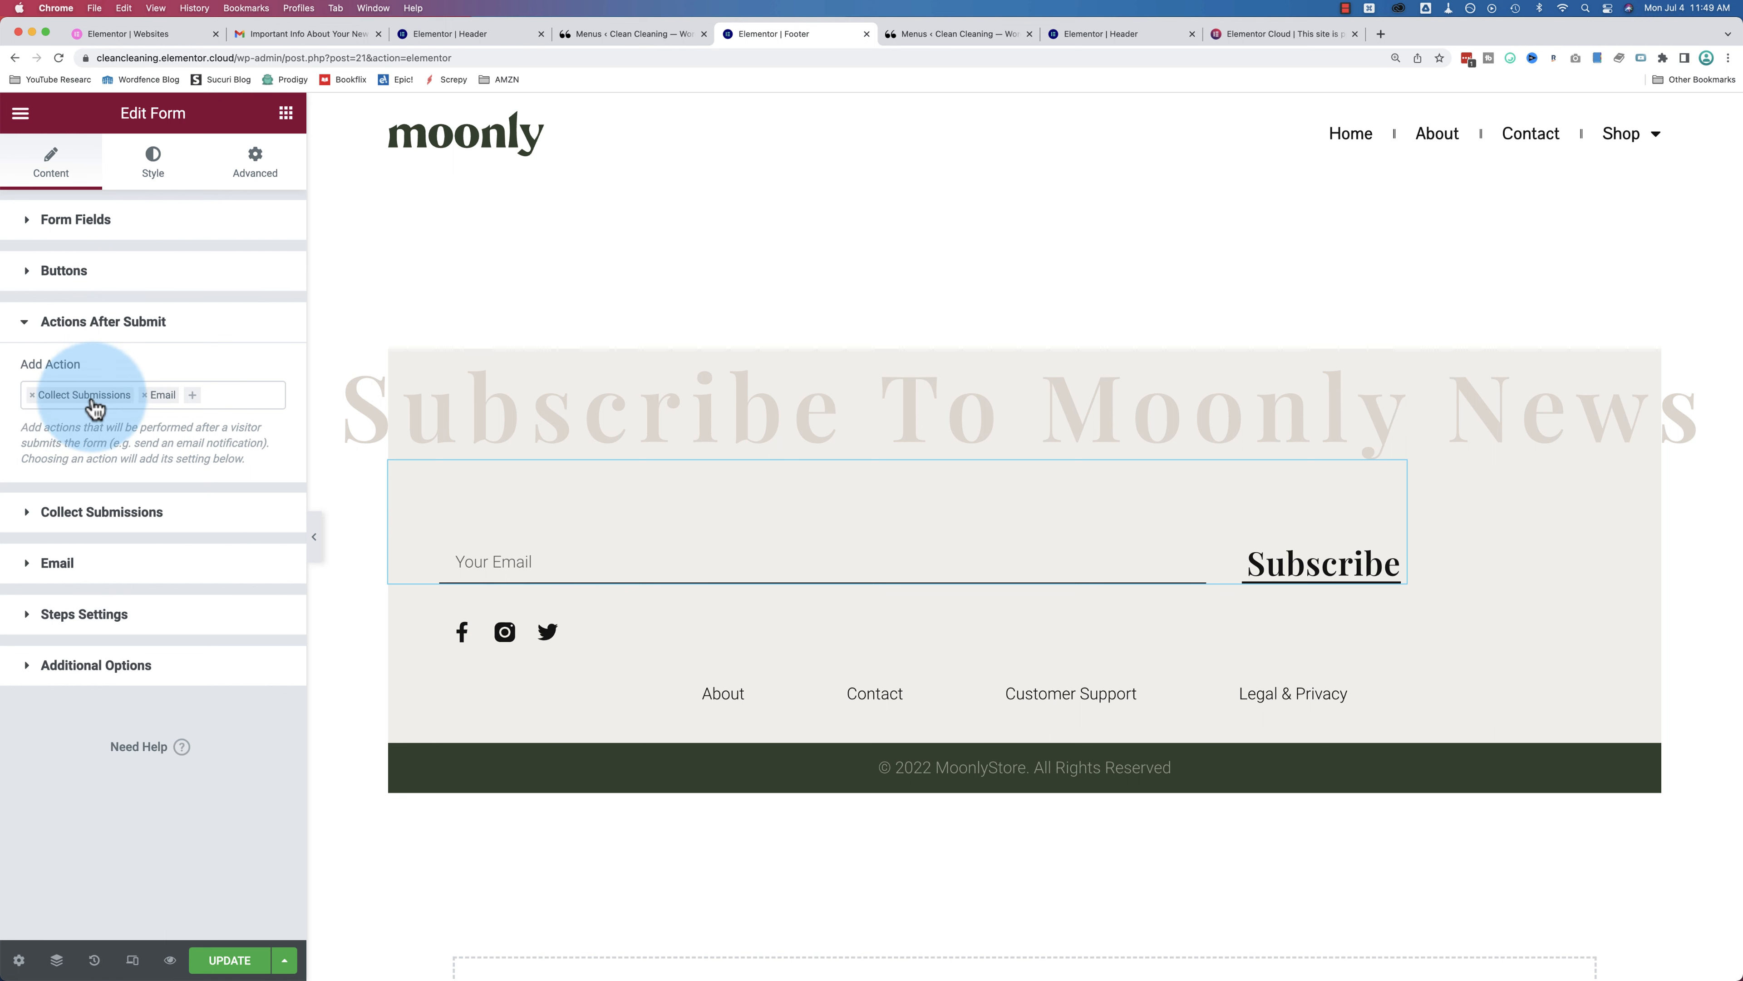
{"action": "left_click", "coordinate": [30, 522]}
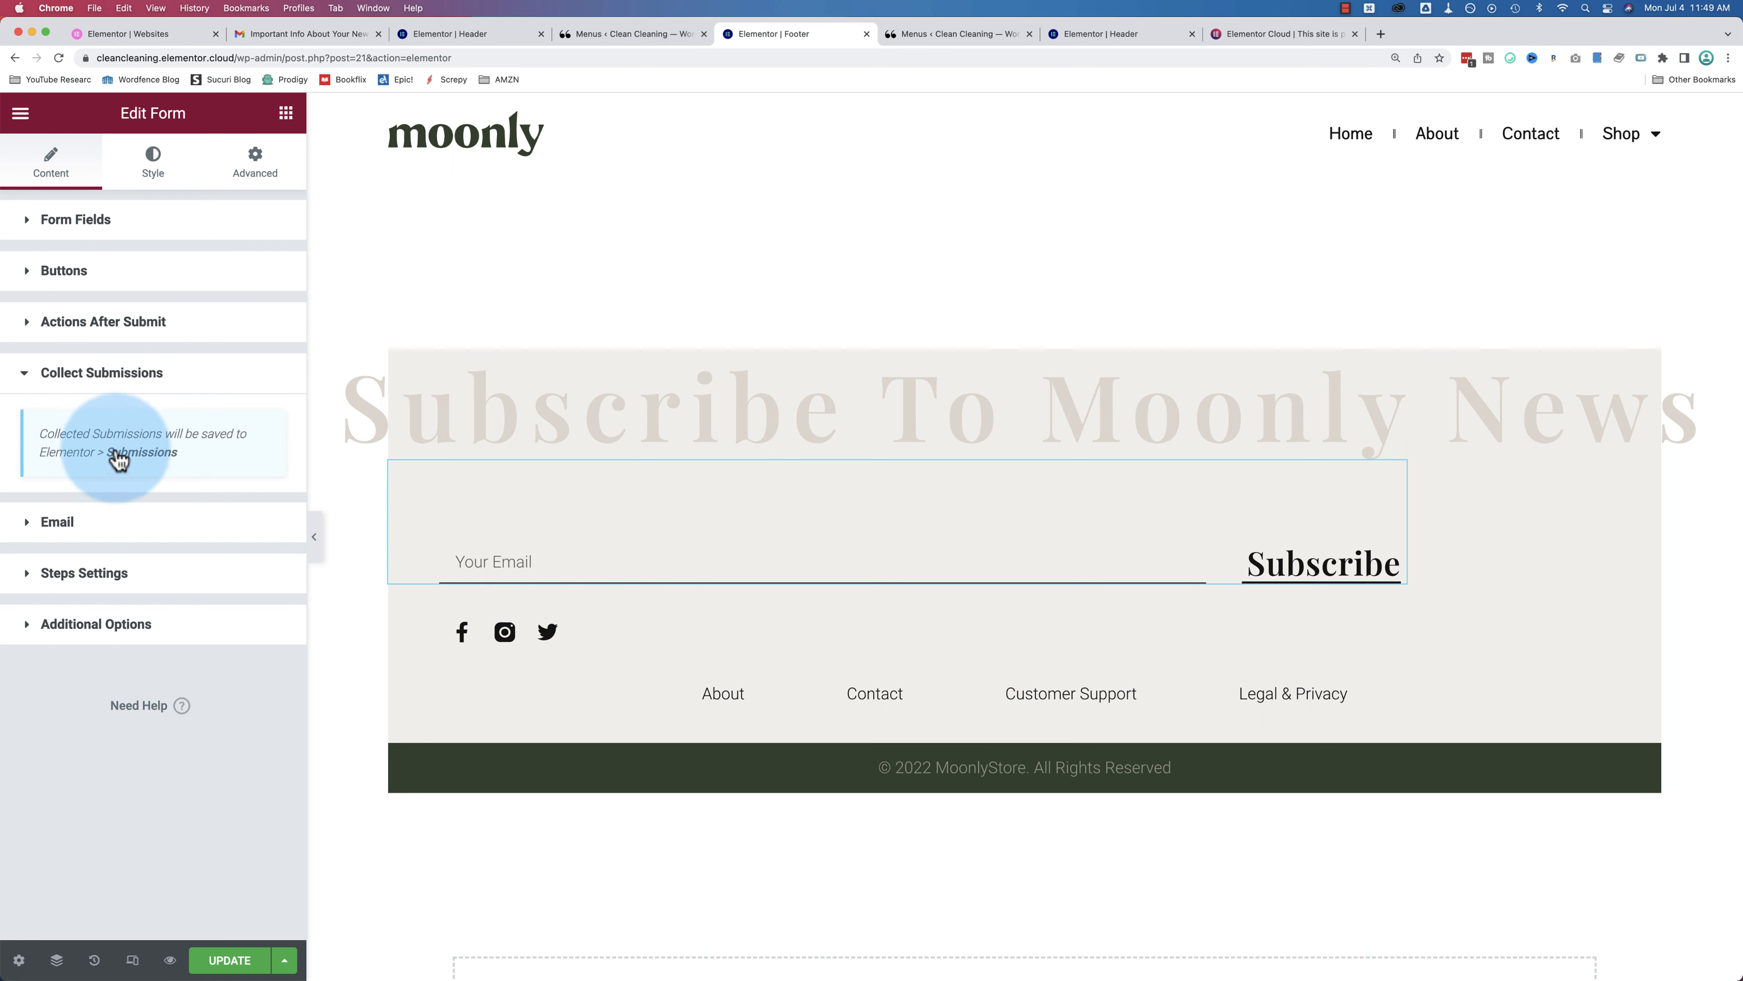
{"action": "left_click", "coordinate": [143, 451]}
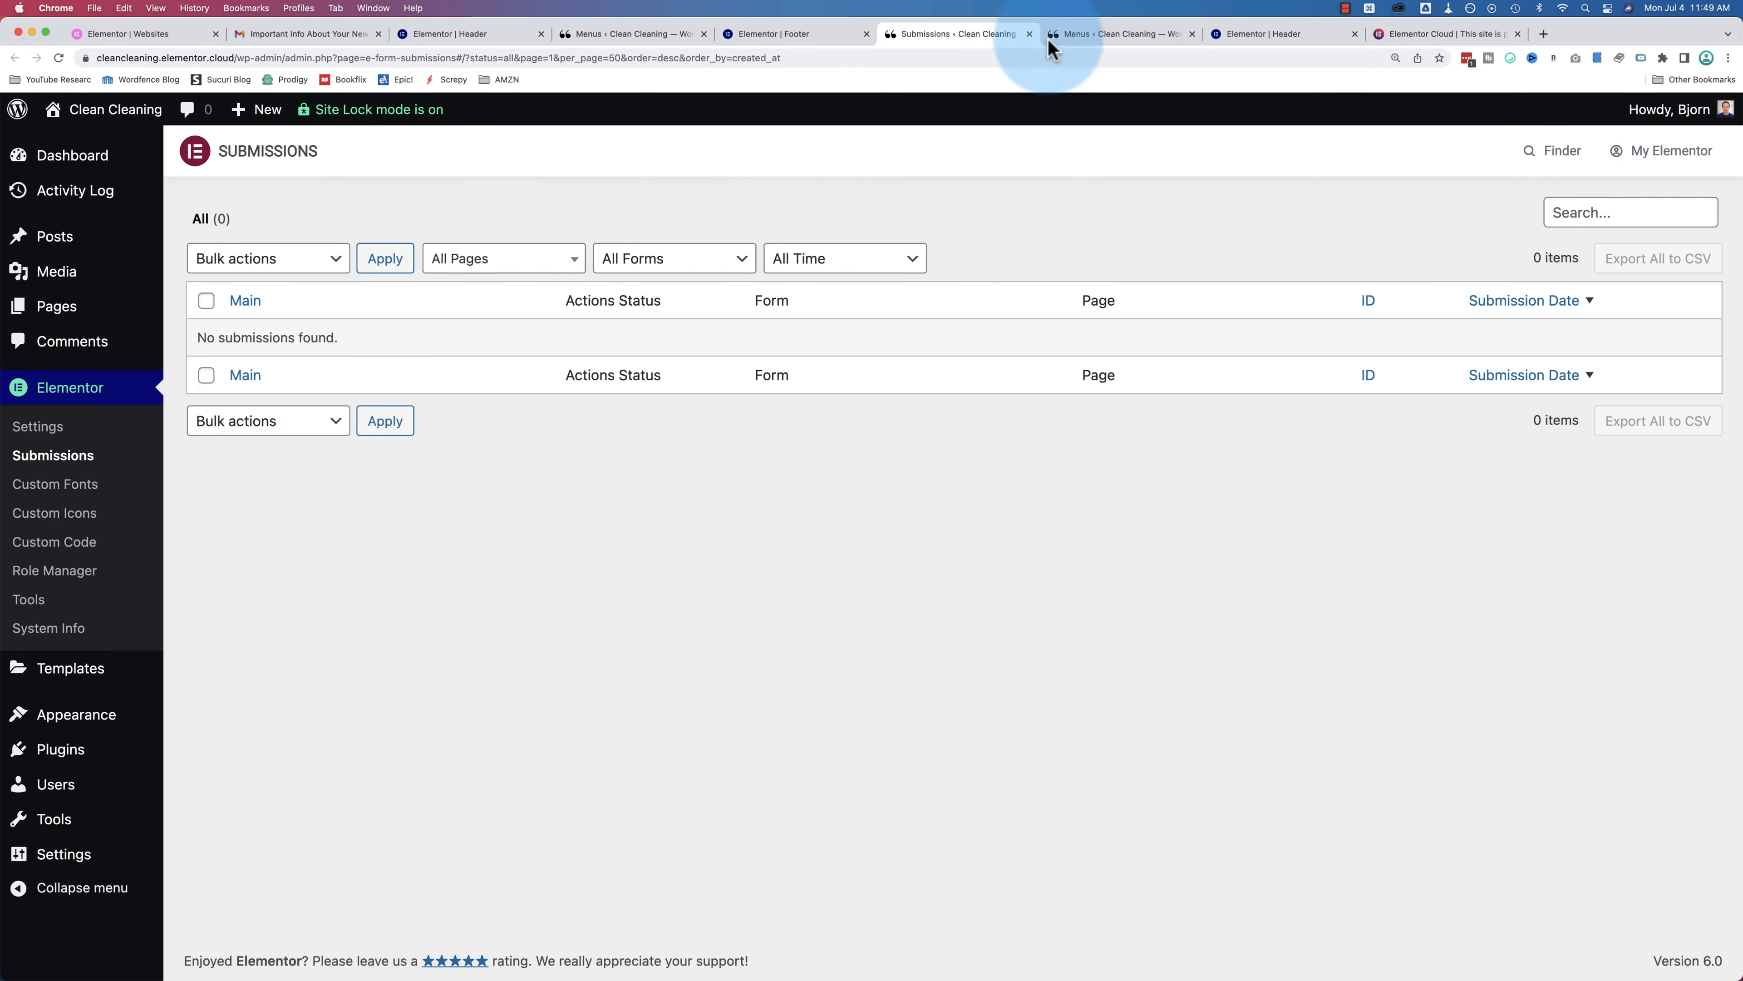
{"action": "left_click", "coordinate": [1030, 33]}
Step: Reopen the after-submit actions and review the Email notification settings
{"action": "left_click", "coordinate": [66, 323]}
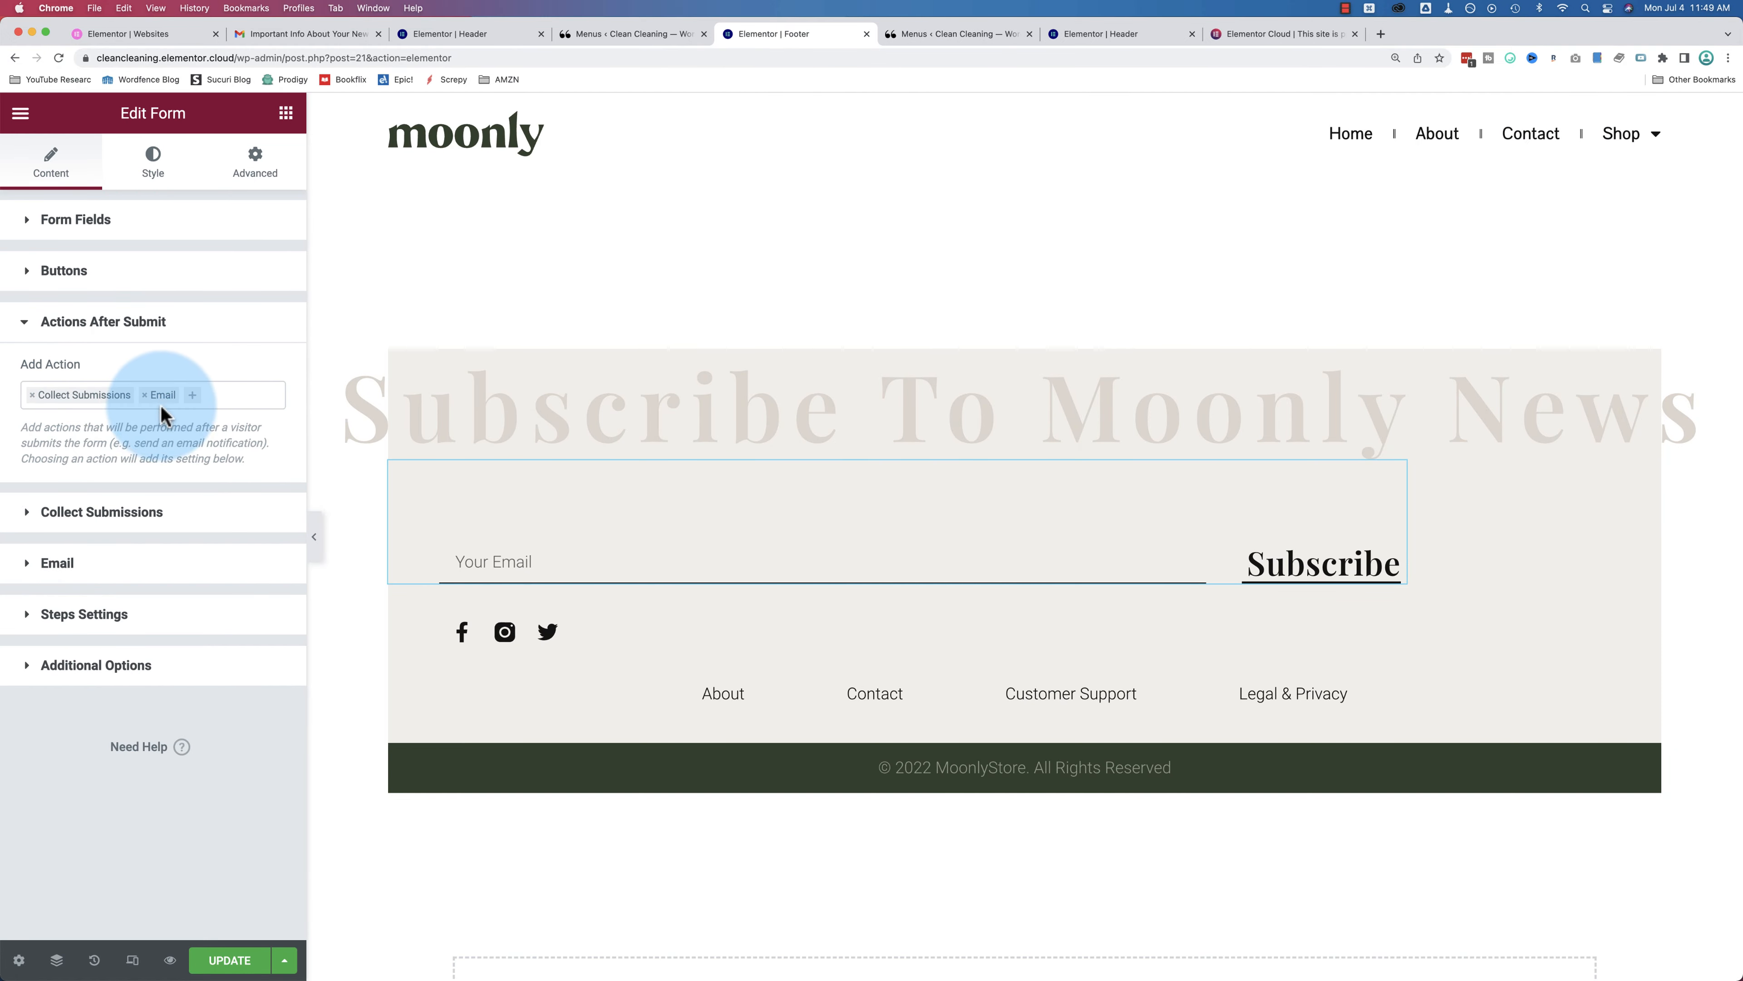
{"action": "left_click", "coordinate": [27, 562]}
{"action": "scroll", "coordinate": [27, 489], "scroll_direction": "down", "scroll_amount": 5}
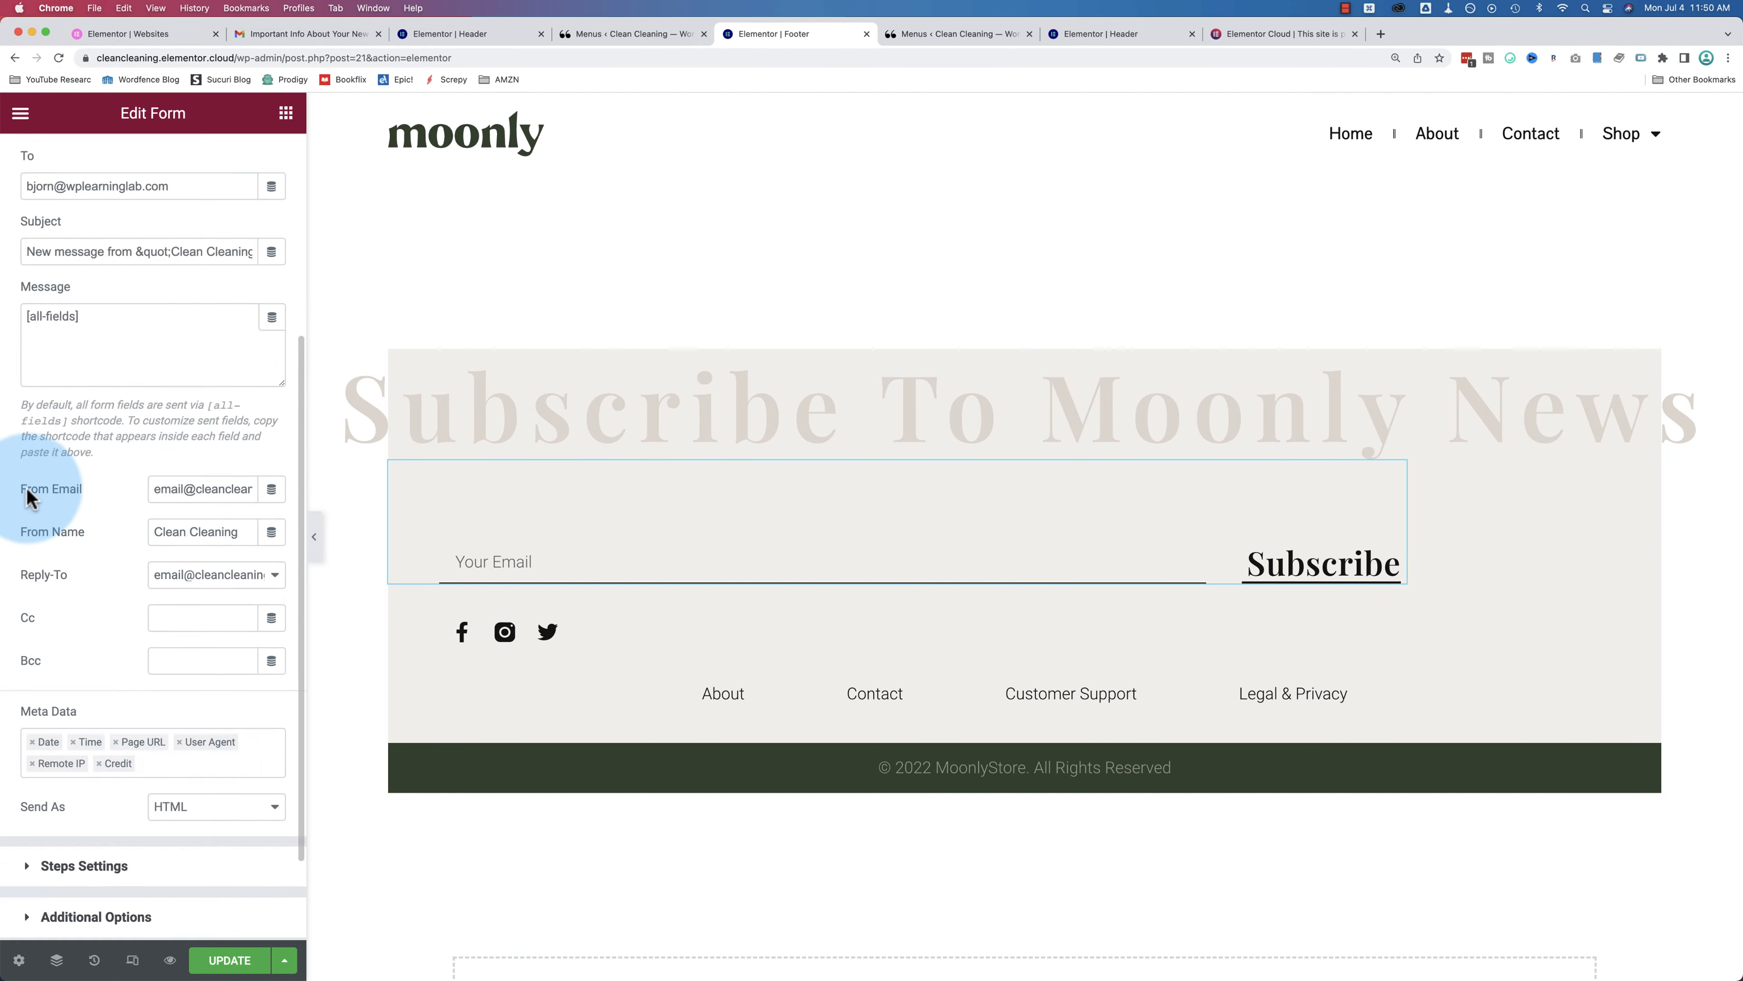
{"action": "scroll", "coordinate": [28, 489], "scroll_direction": "up", "scroll_amount": 6}
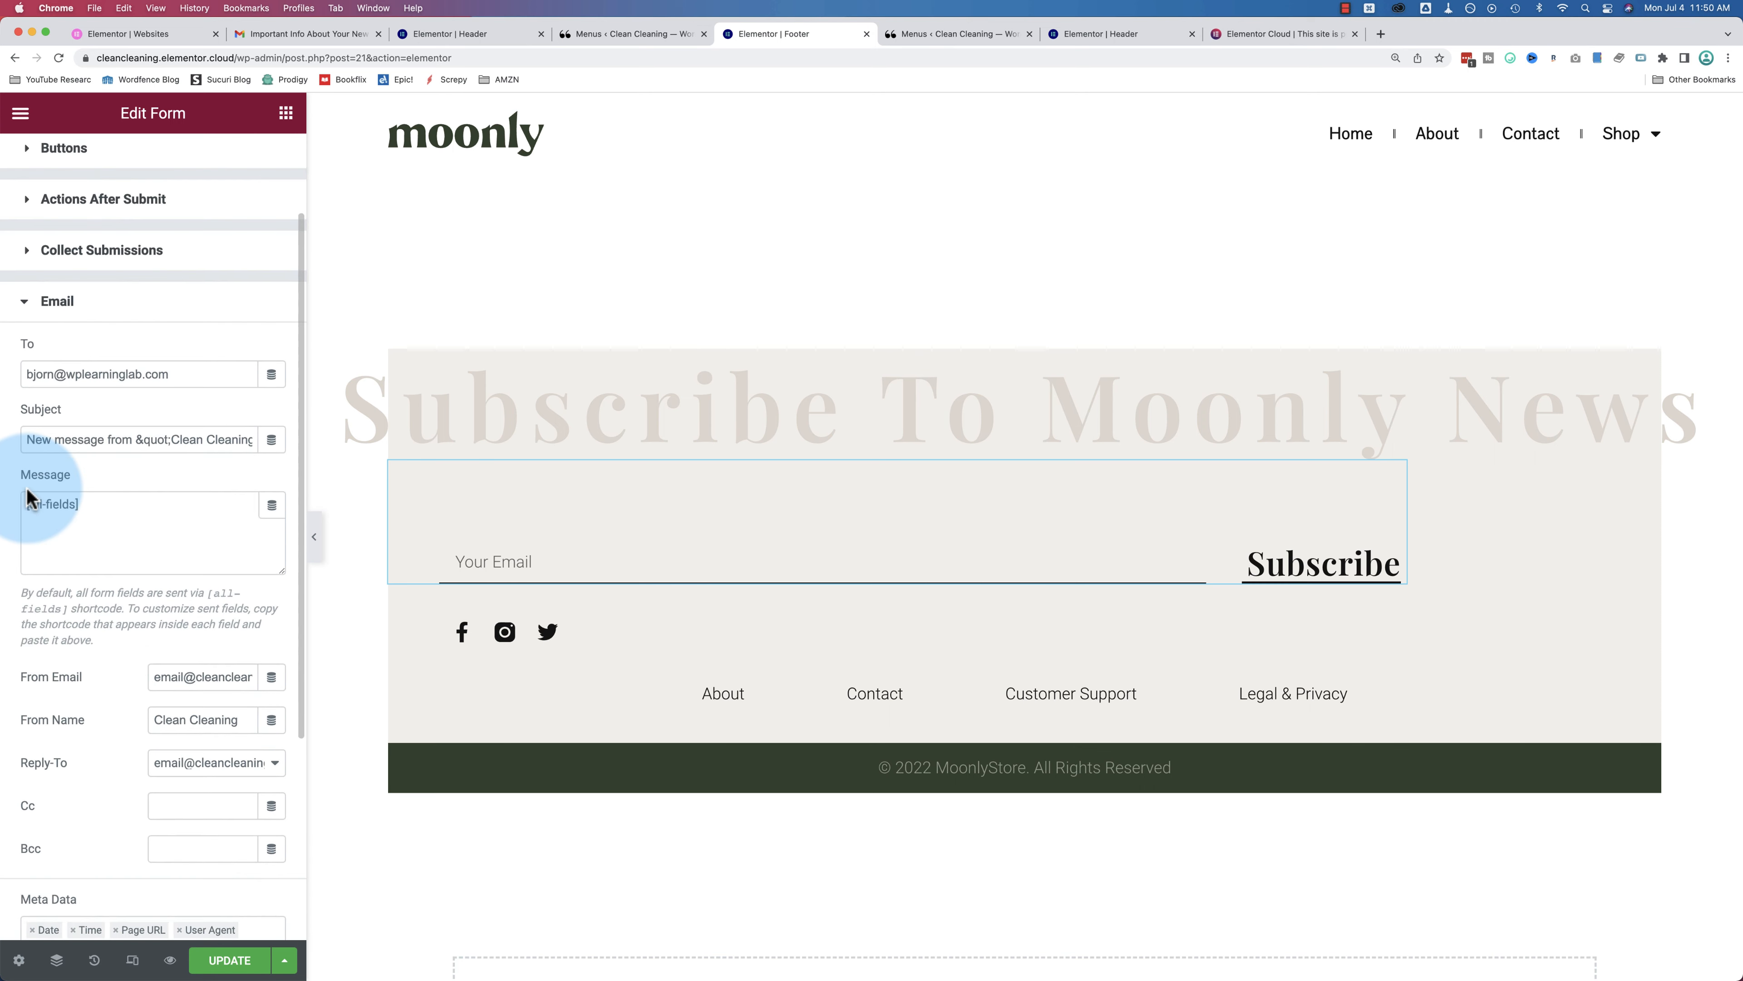
{"action": "left_click", "coordinate": [27, 303]}
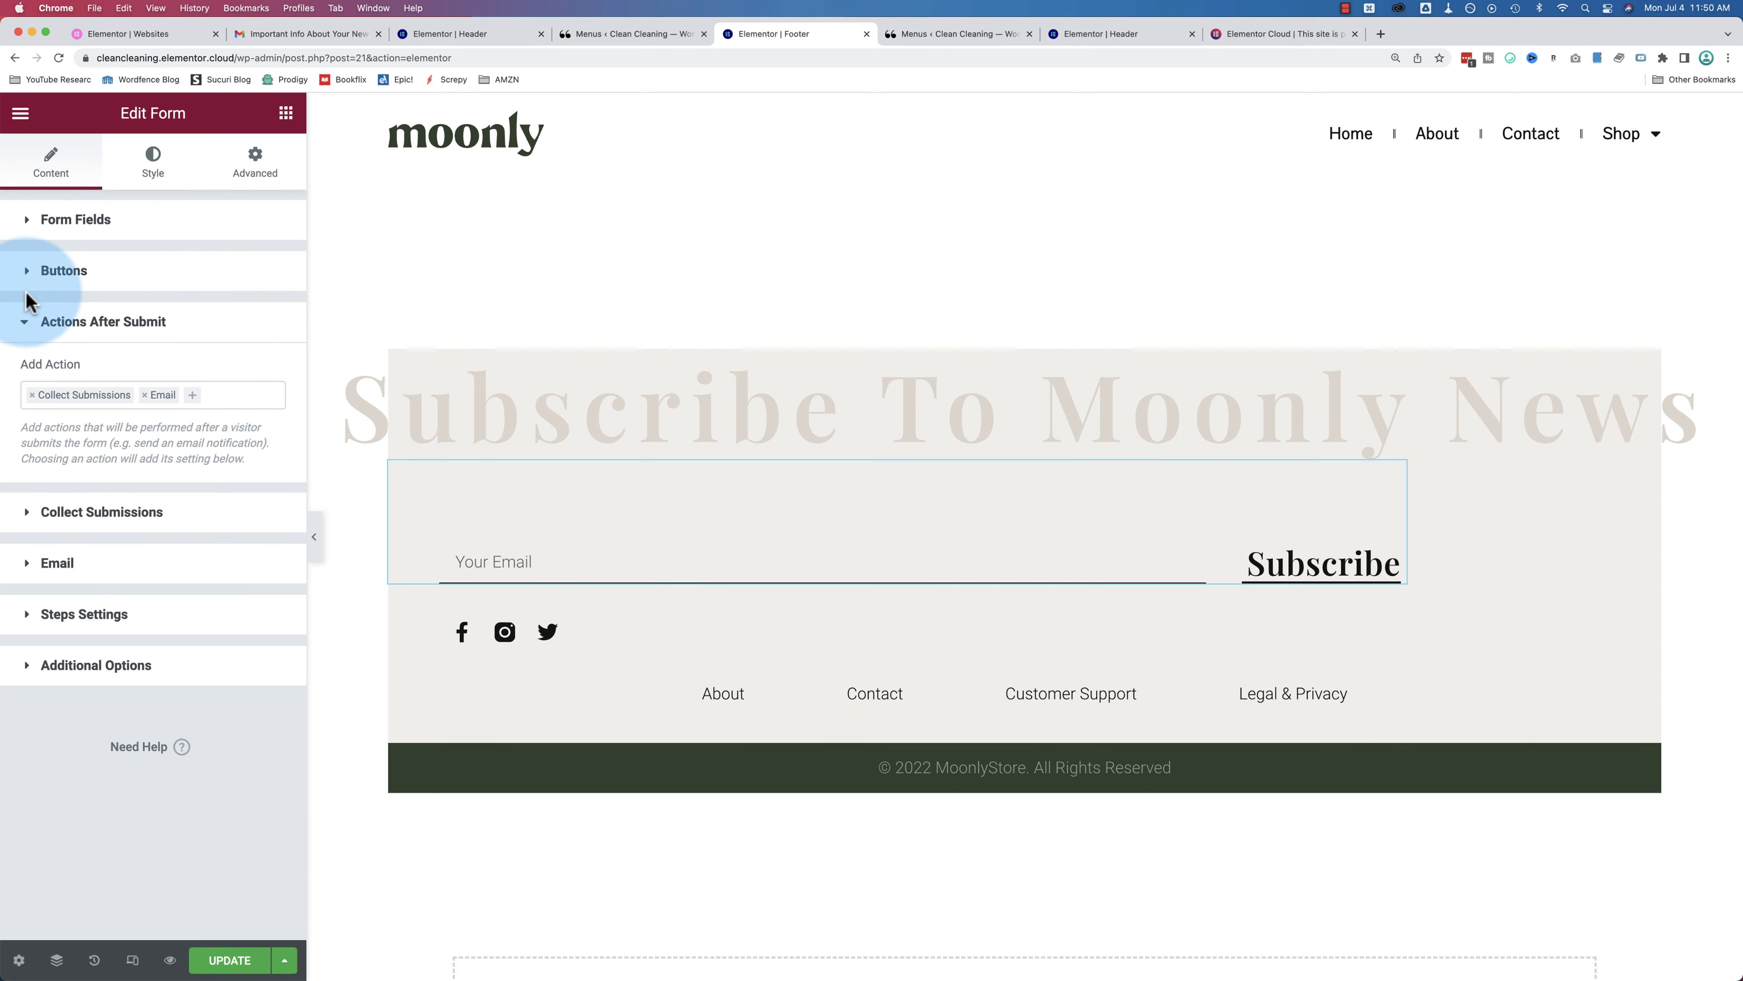
Step: Browse the Add Action dropdown under Actions After Submit without adding any action
{"action": "left_click", "coordinate": [194, 398]}
{"action": "scroll", "coordinate": [105, 460], "scroll_direction": "down", "scroll_amount": 2}
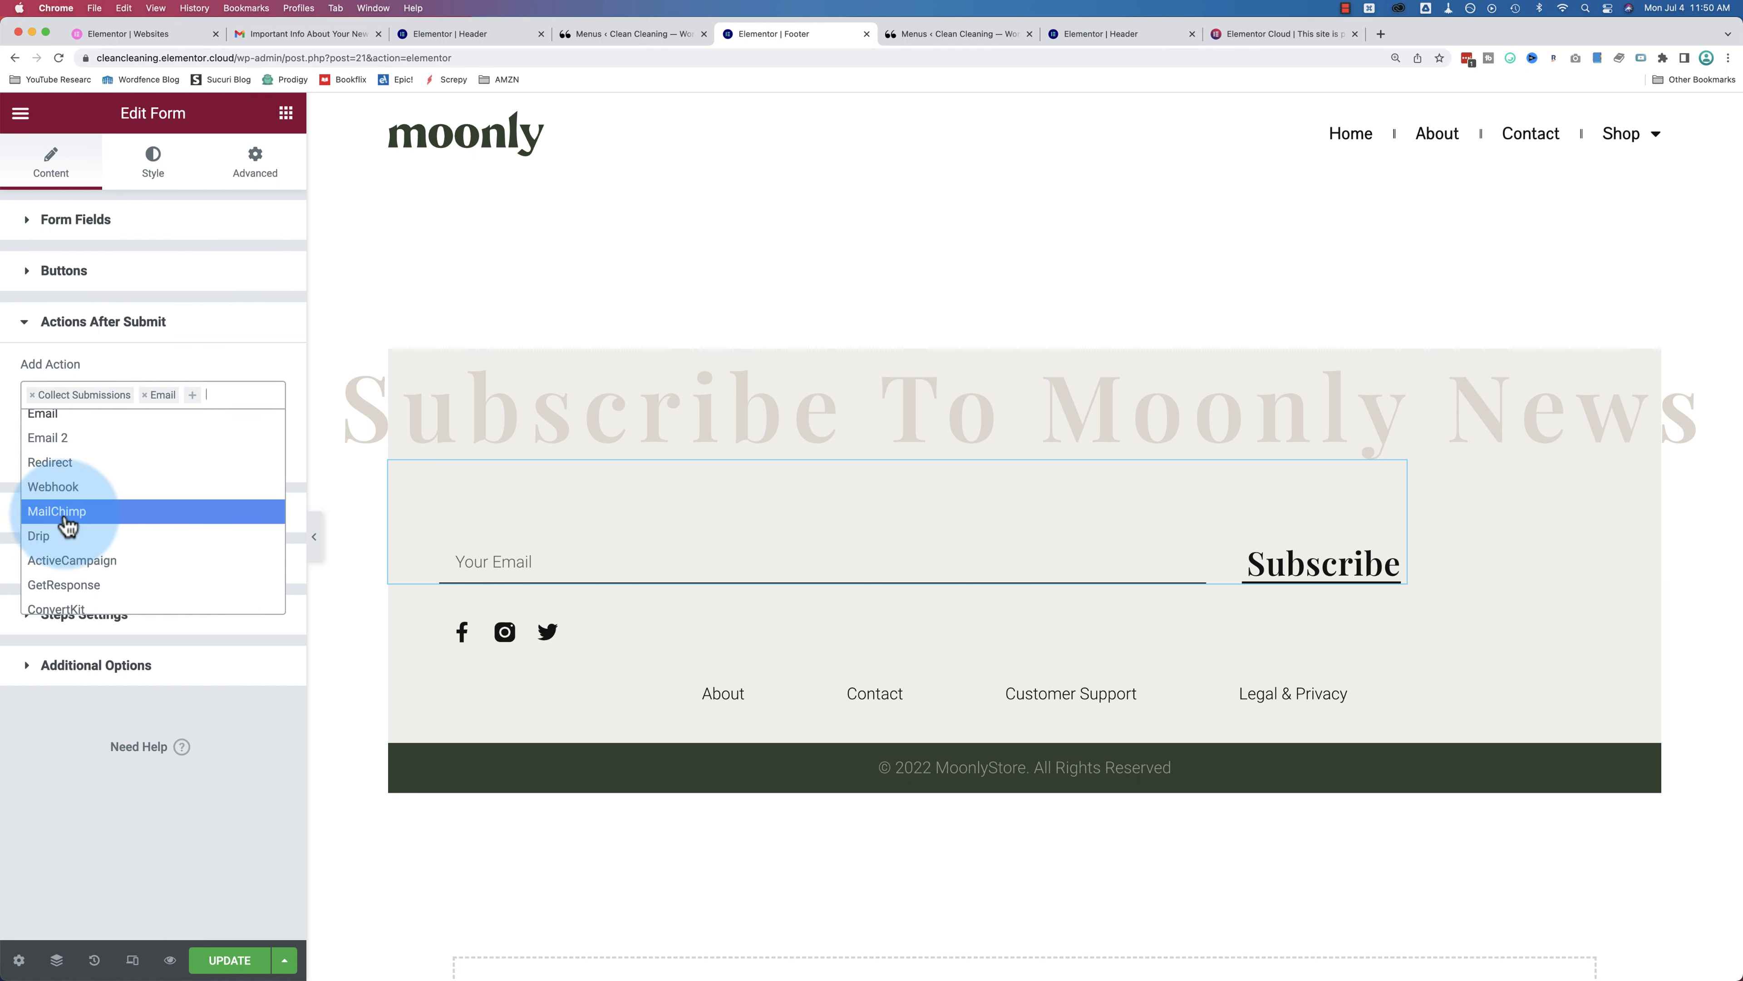
{"action": "scroll", "coordinate": [75, 529], "scroll_direction": "down", "scroll_amount": 3}
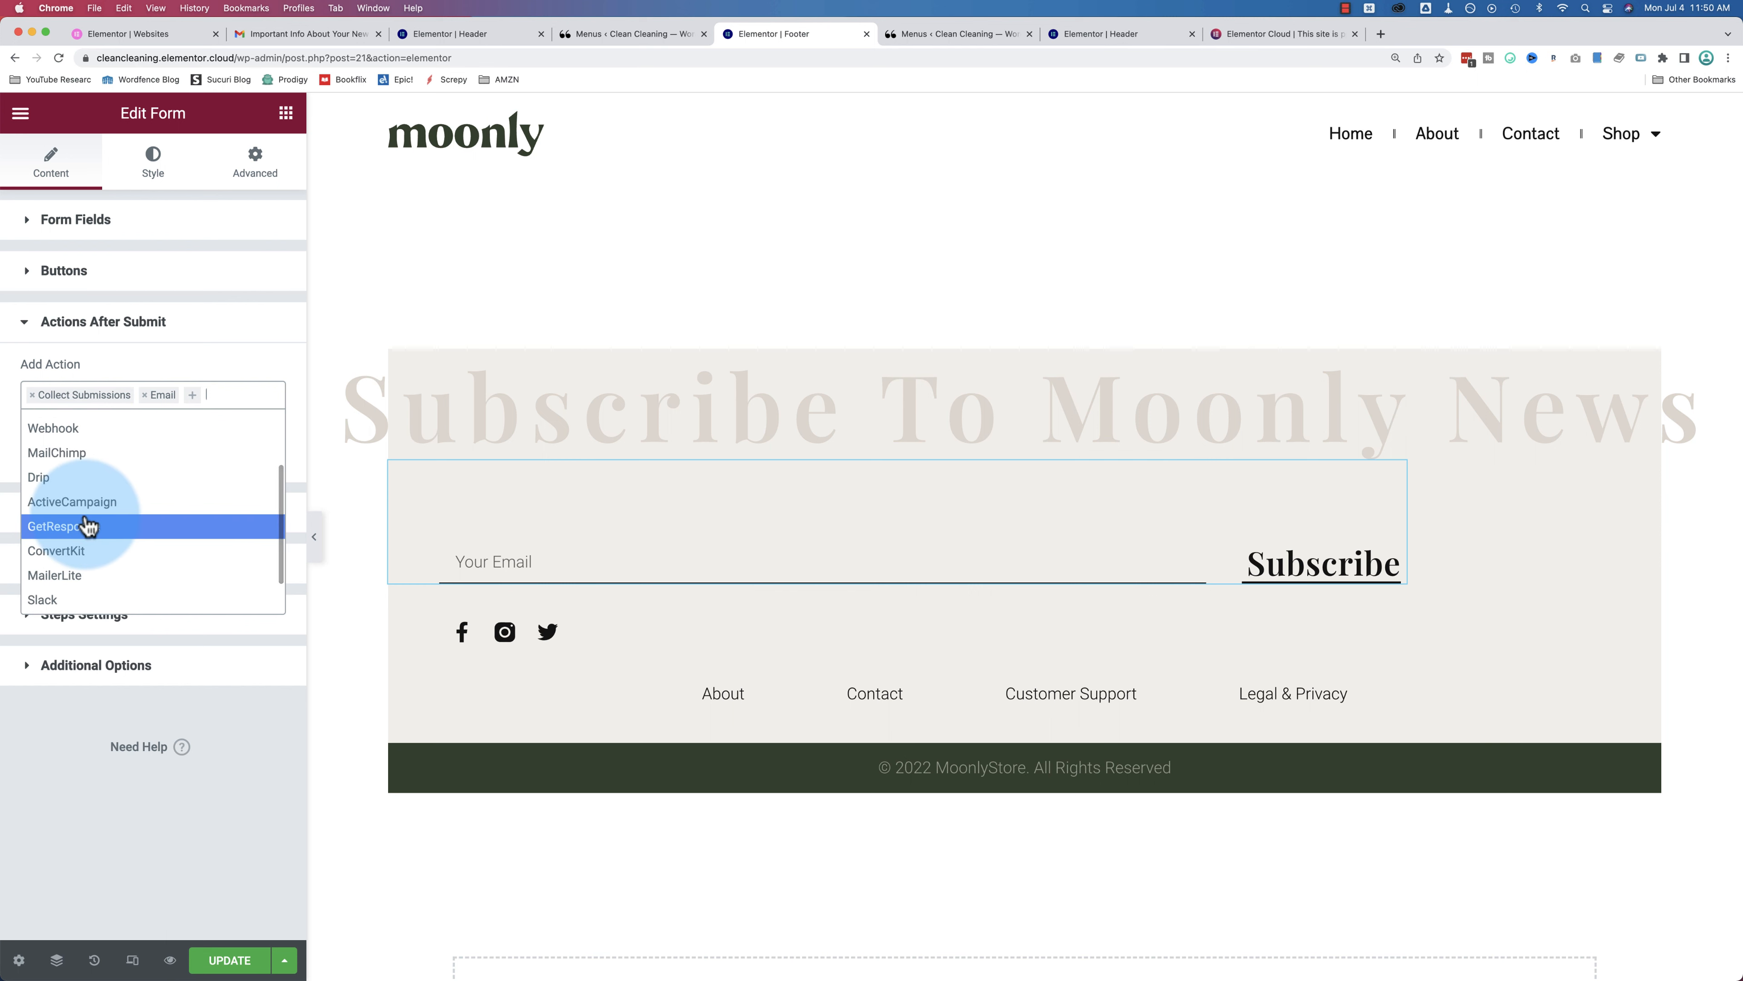
{"action": "scroll", "coordinate": [79, 525], "scroll_direction": "down", "scroll_amount": 1}
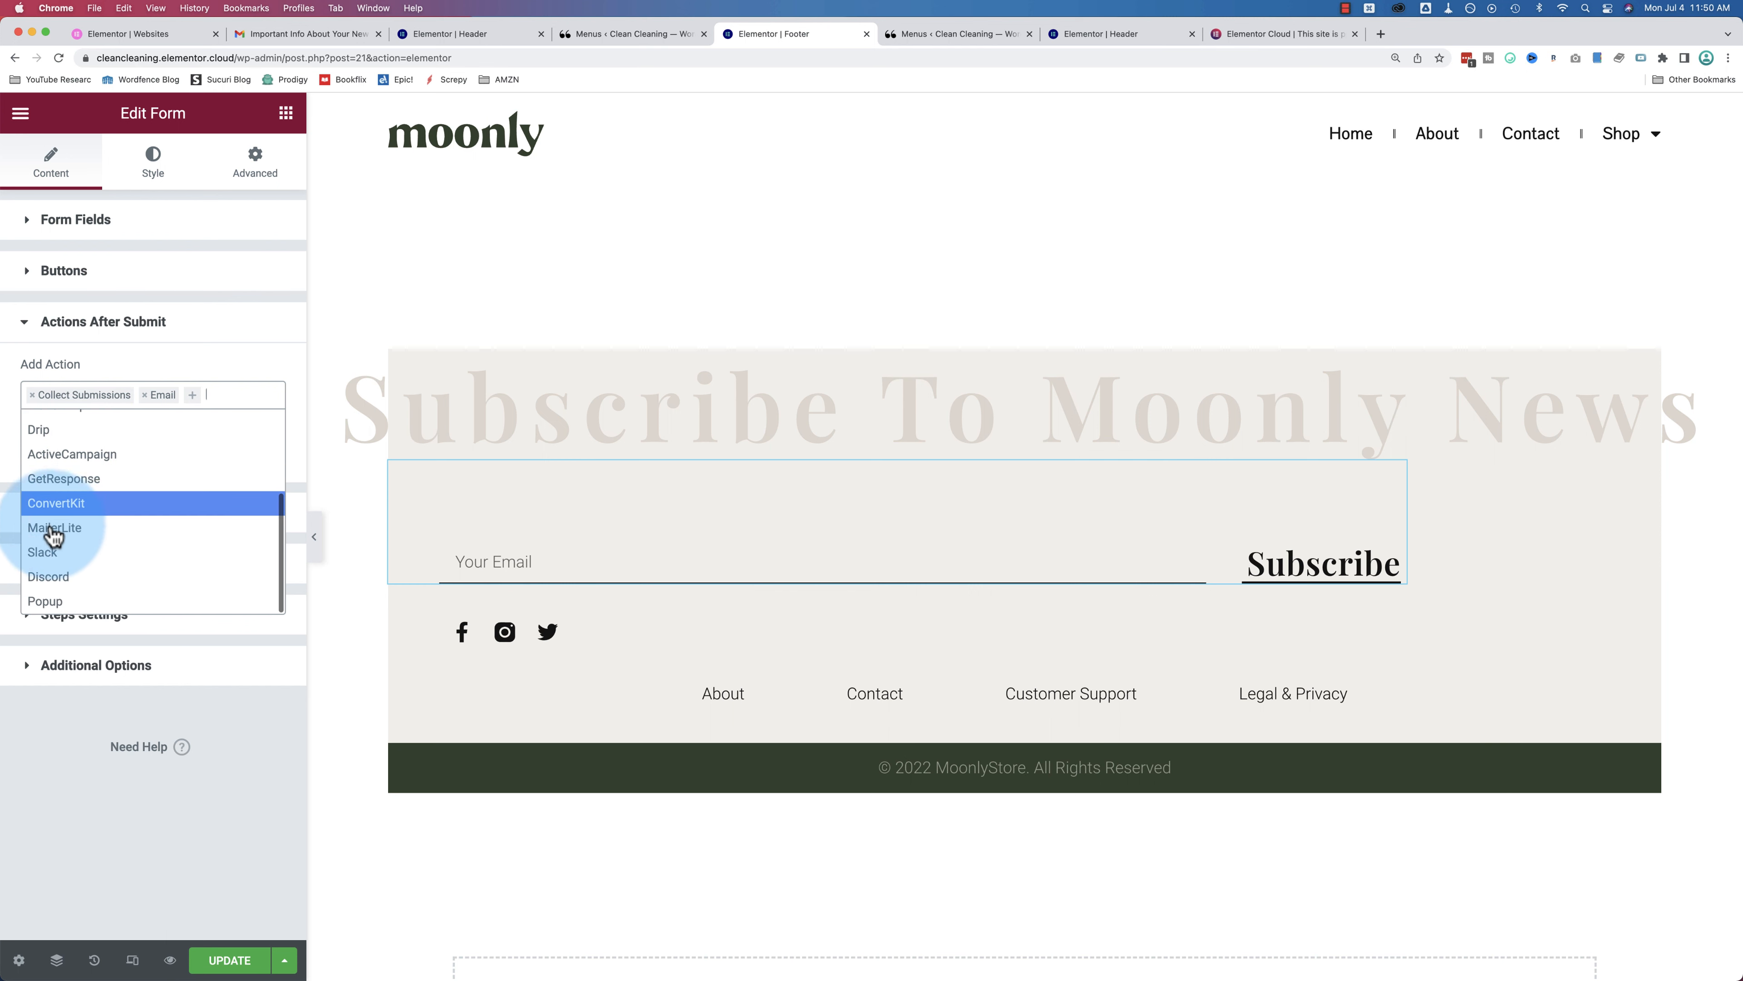
{"action": "scroll", "coordinate": [87, 540], "scroll_direction": "up", "scroll_amount": 1}
{"action": "scroll", "coordinate": [87, 541], "scroll_direction": "up", "scroll_amount": 1}
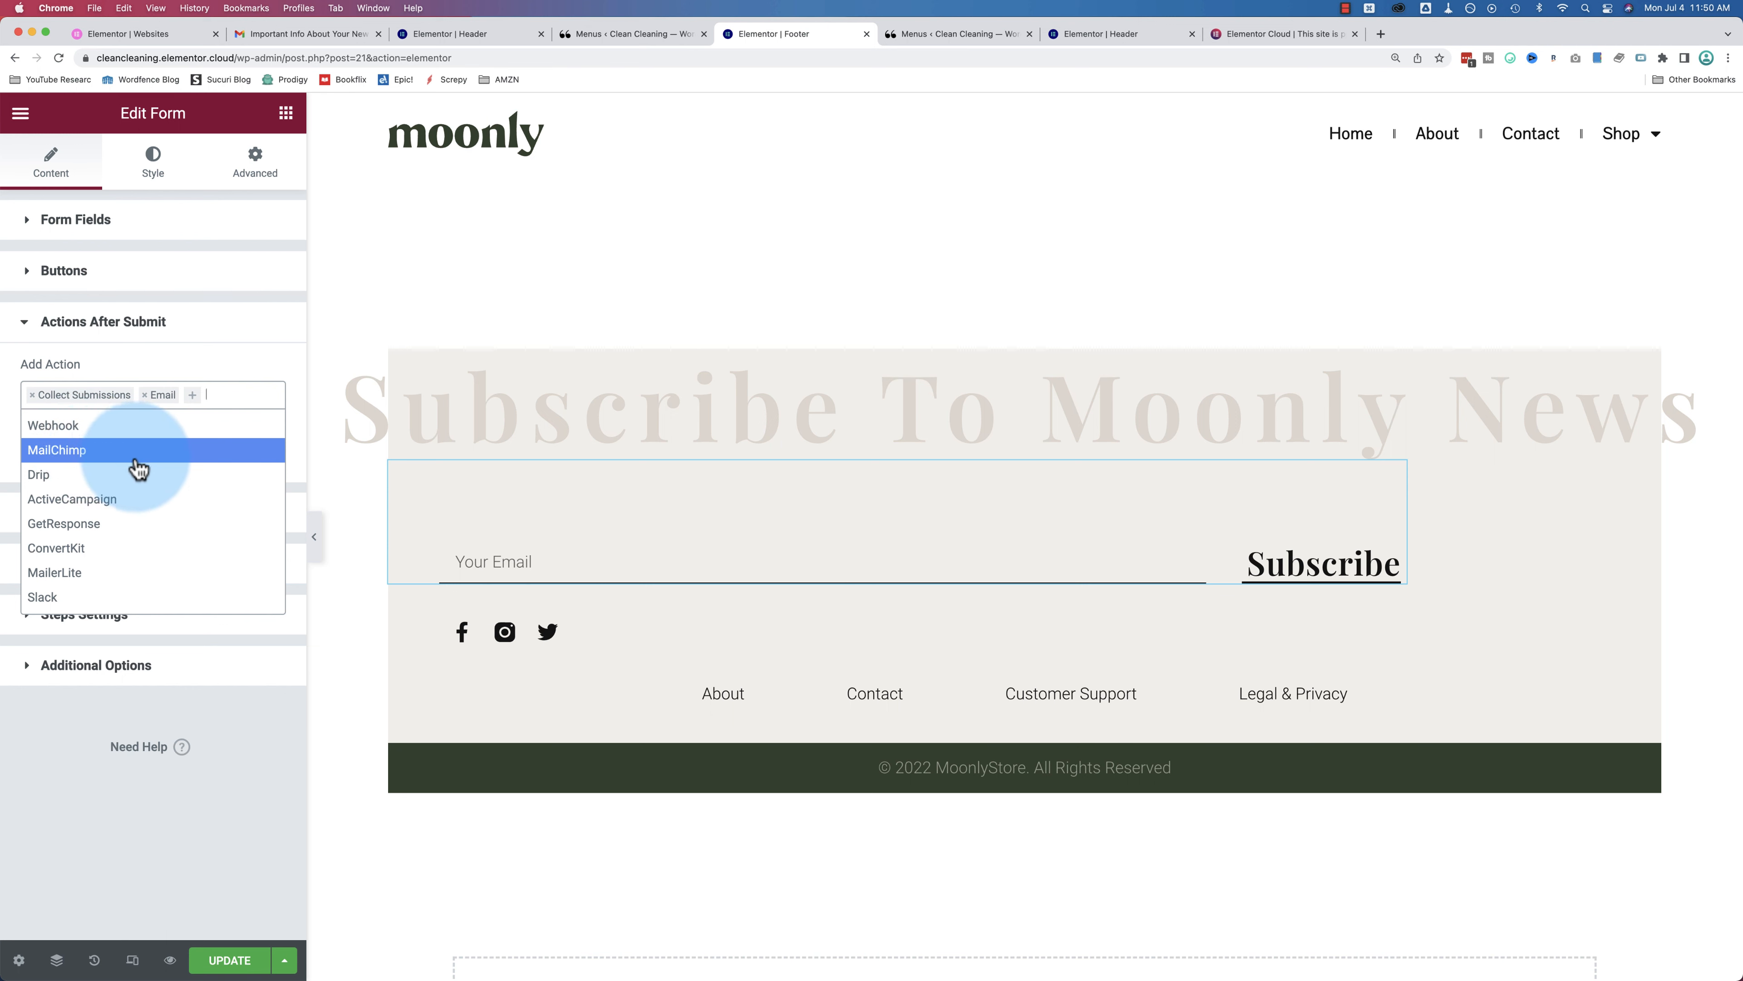
{"action": "scroll", "coordinate": [103, 467], "scroll_direction": "up", "scroll_amount": 1}
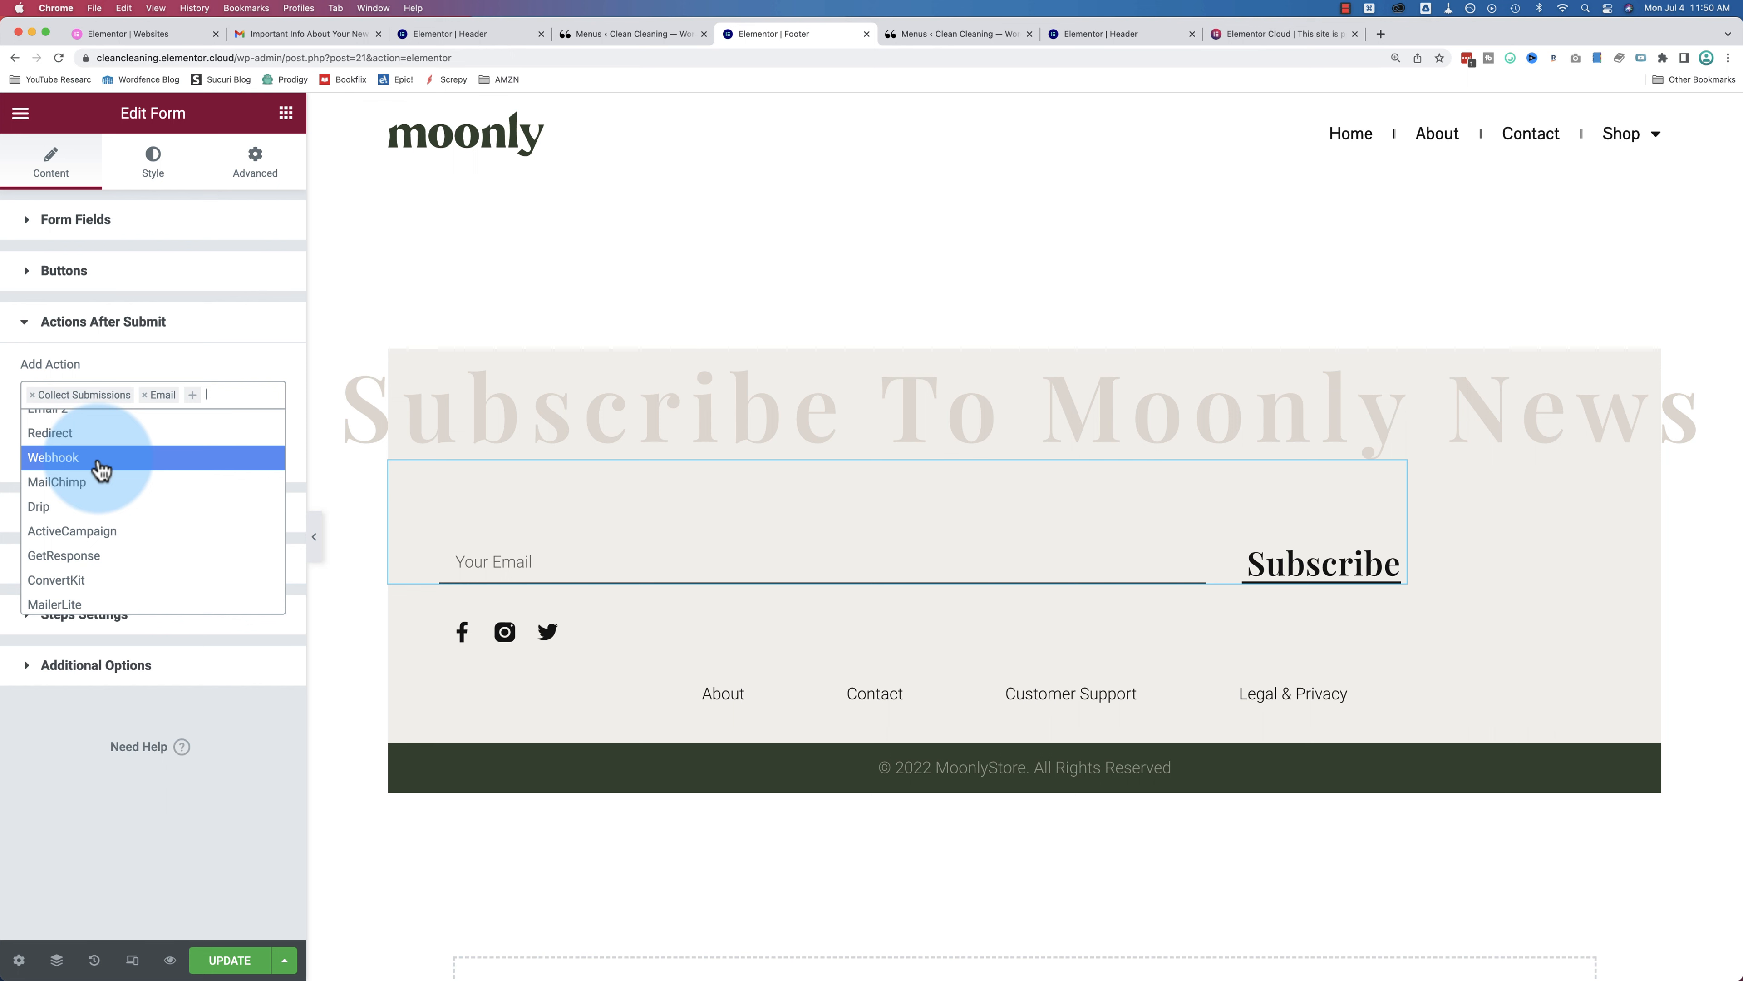
{"action": "scroll", "coordinate": [146, 565], "scroll_direction": "down", "scroll_amount": 2}
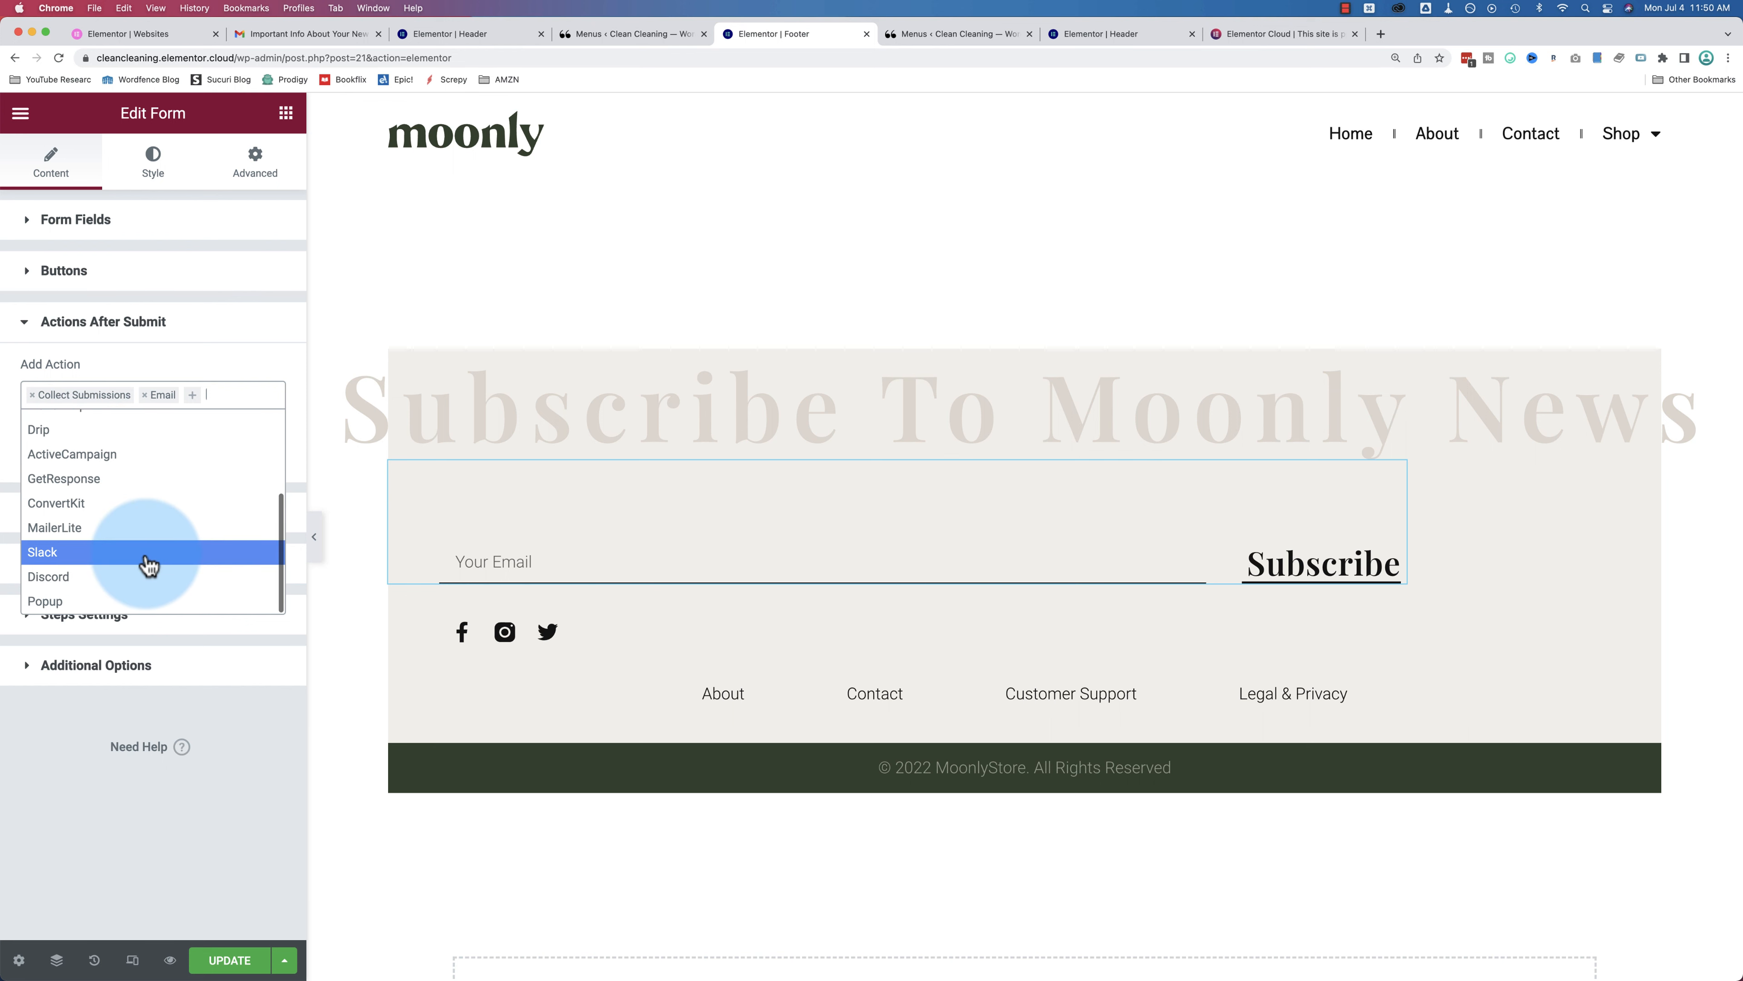
{"action": "scroll", "coordinate": [146, 560], "scroll_direction": "up", "scroll_amount": 2}
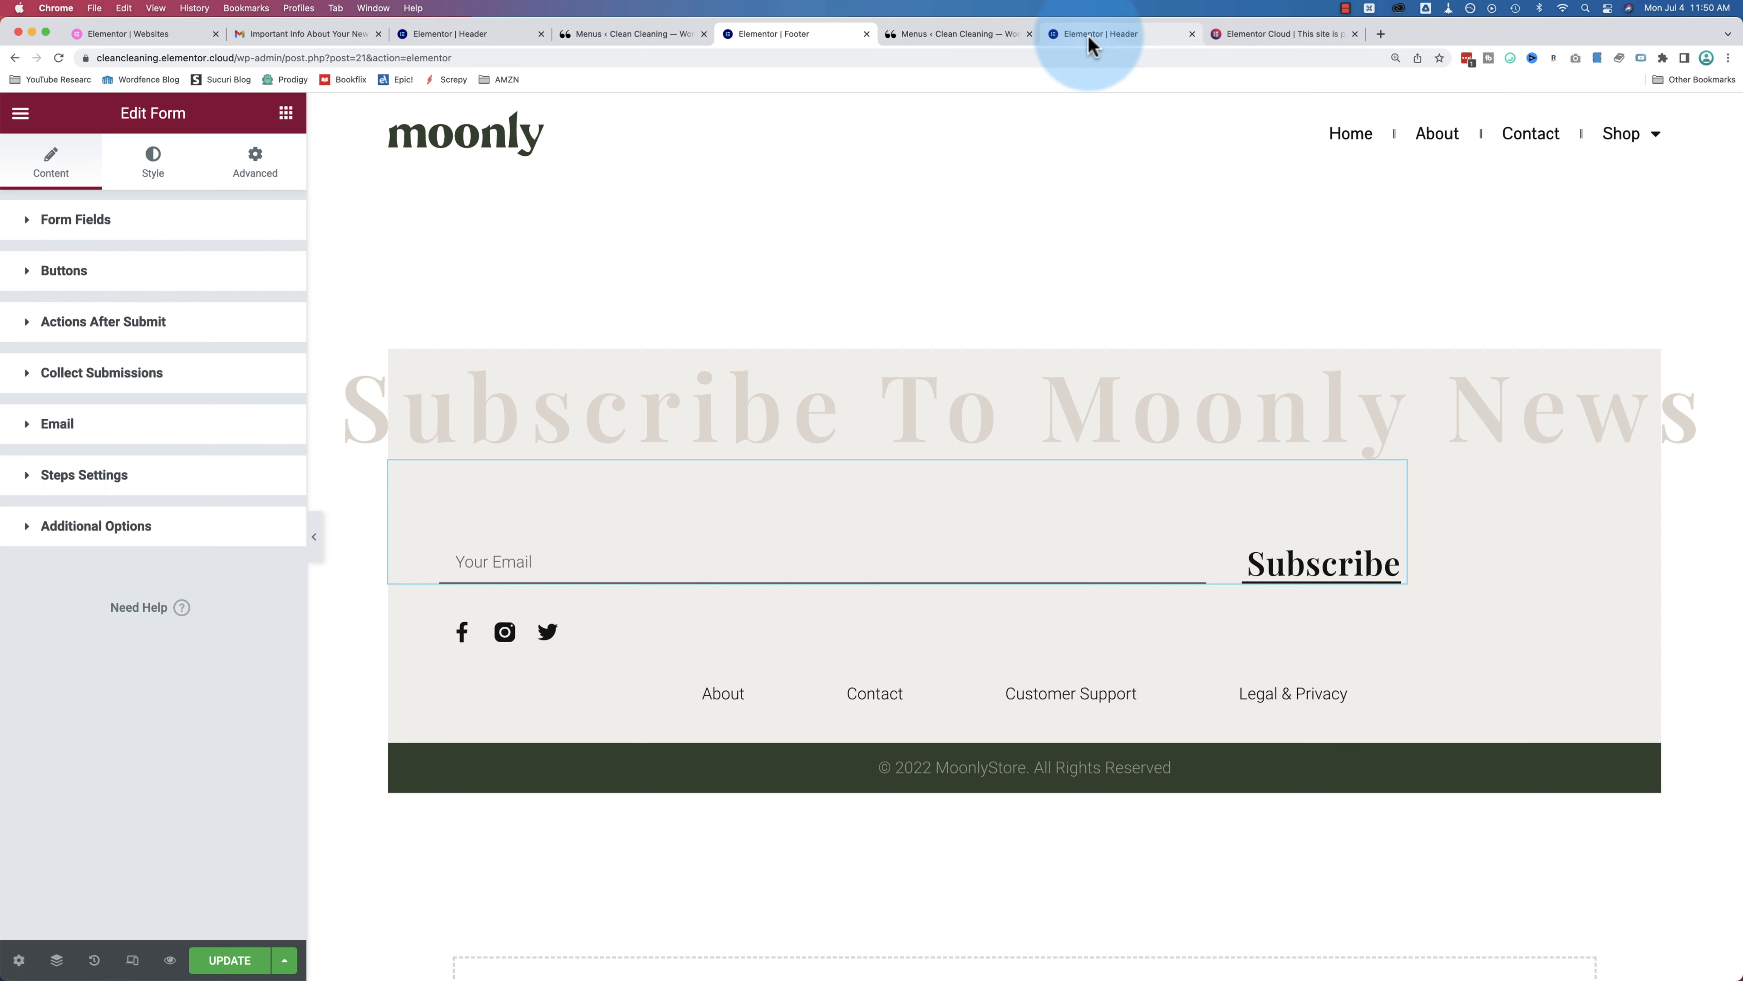
Step: Go from the Header editor to the menus page and open Elementor's Integrations settings
{"action": "left_click", "coordinate": [1103, 34]}
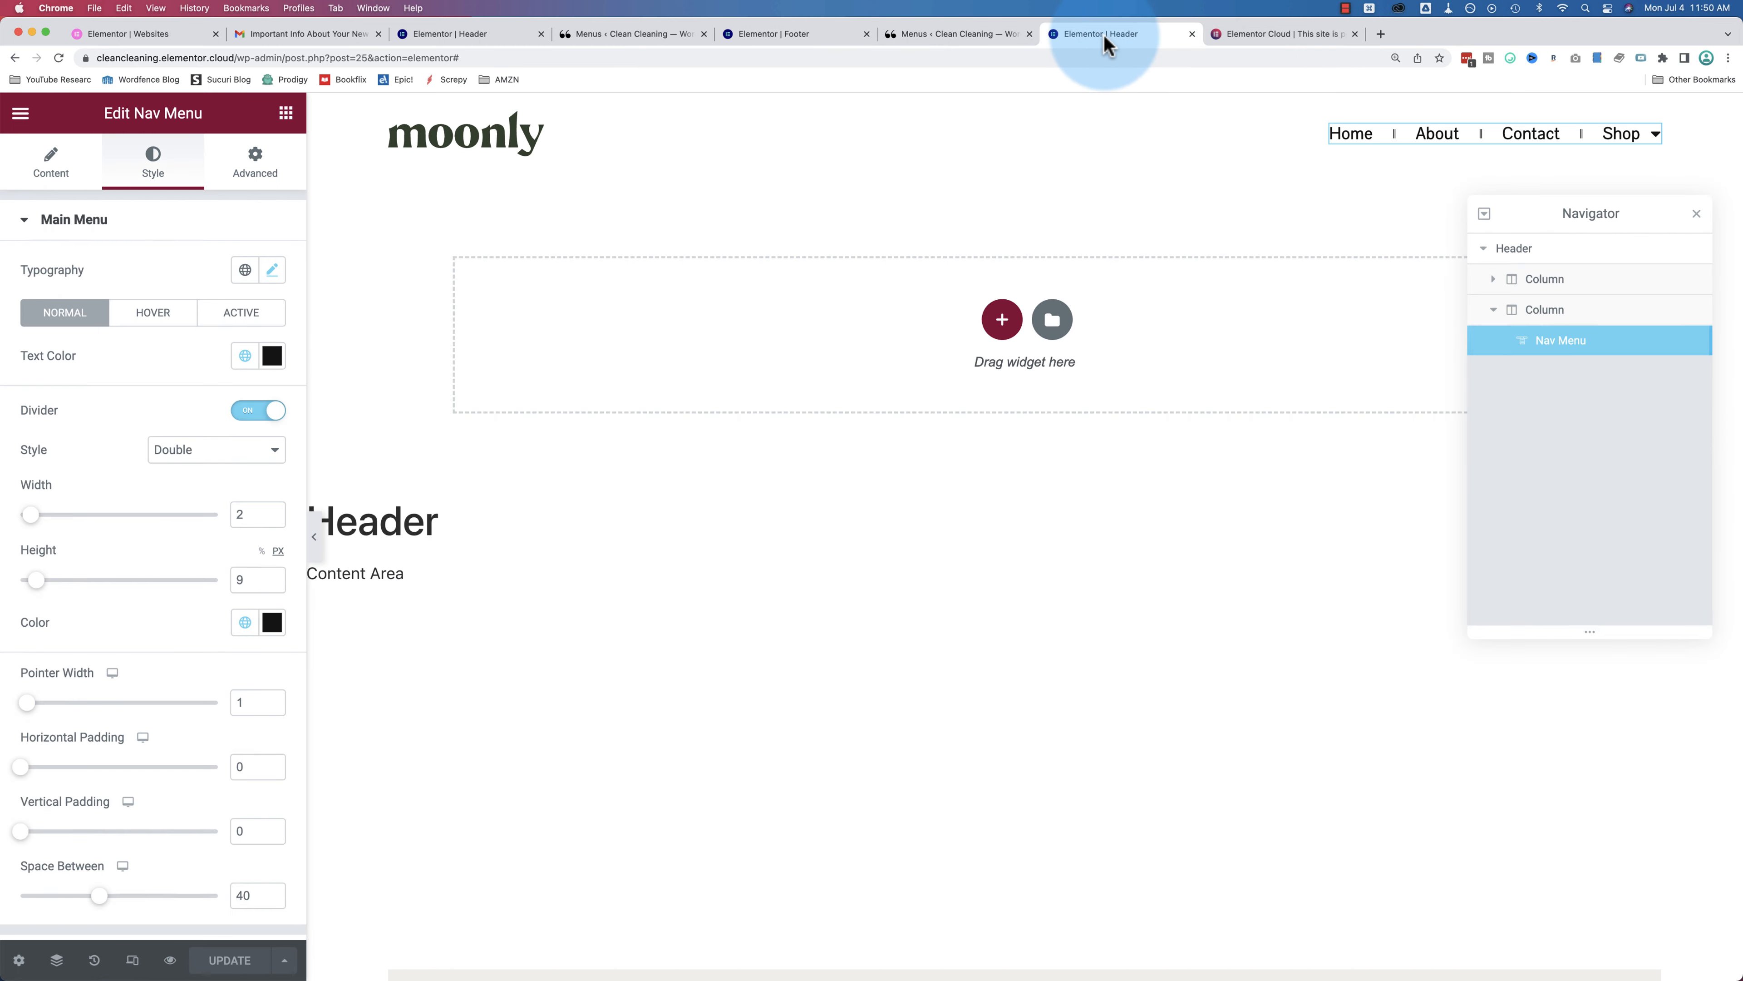
{"action": "left_click", "coordinate": [926, 33]}
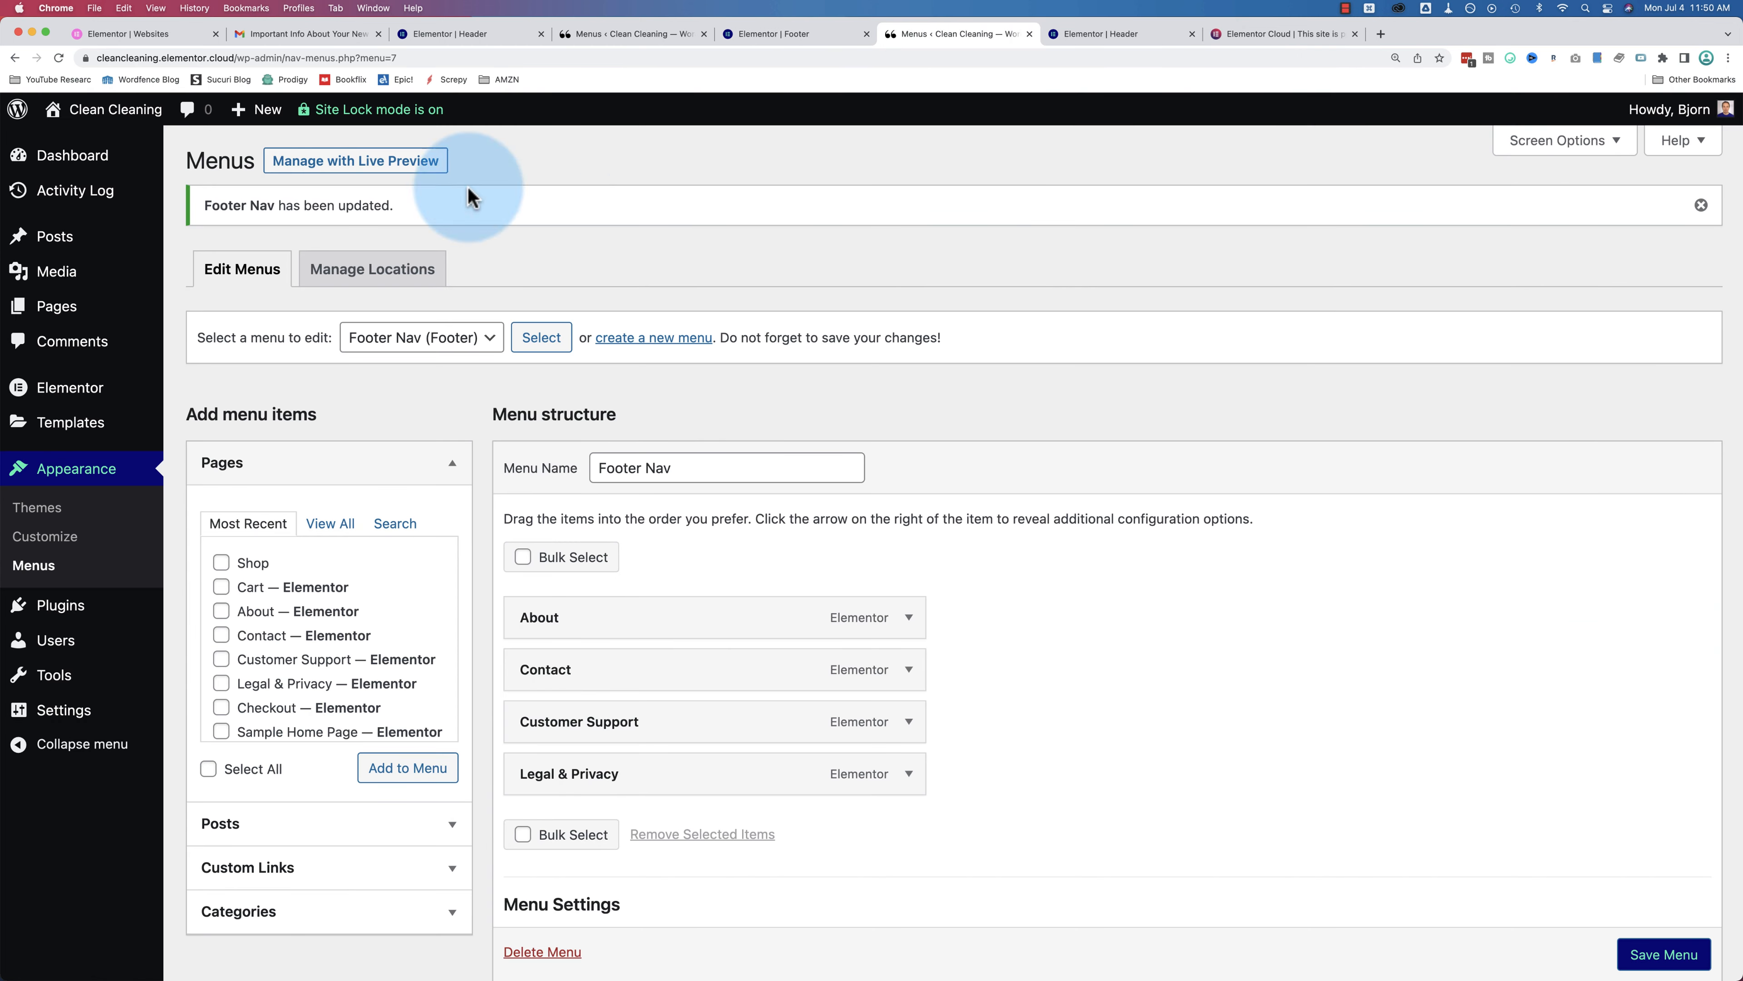
{"action": "mouse_move", "coordinate": [114, 392]}
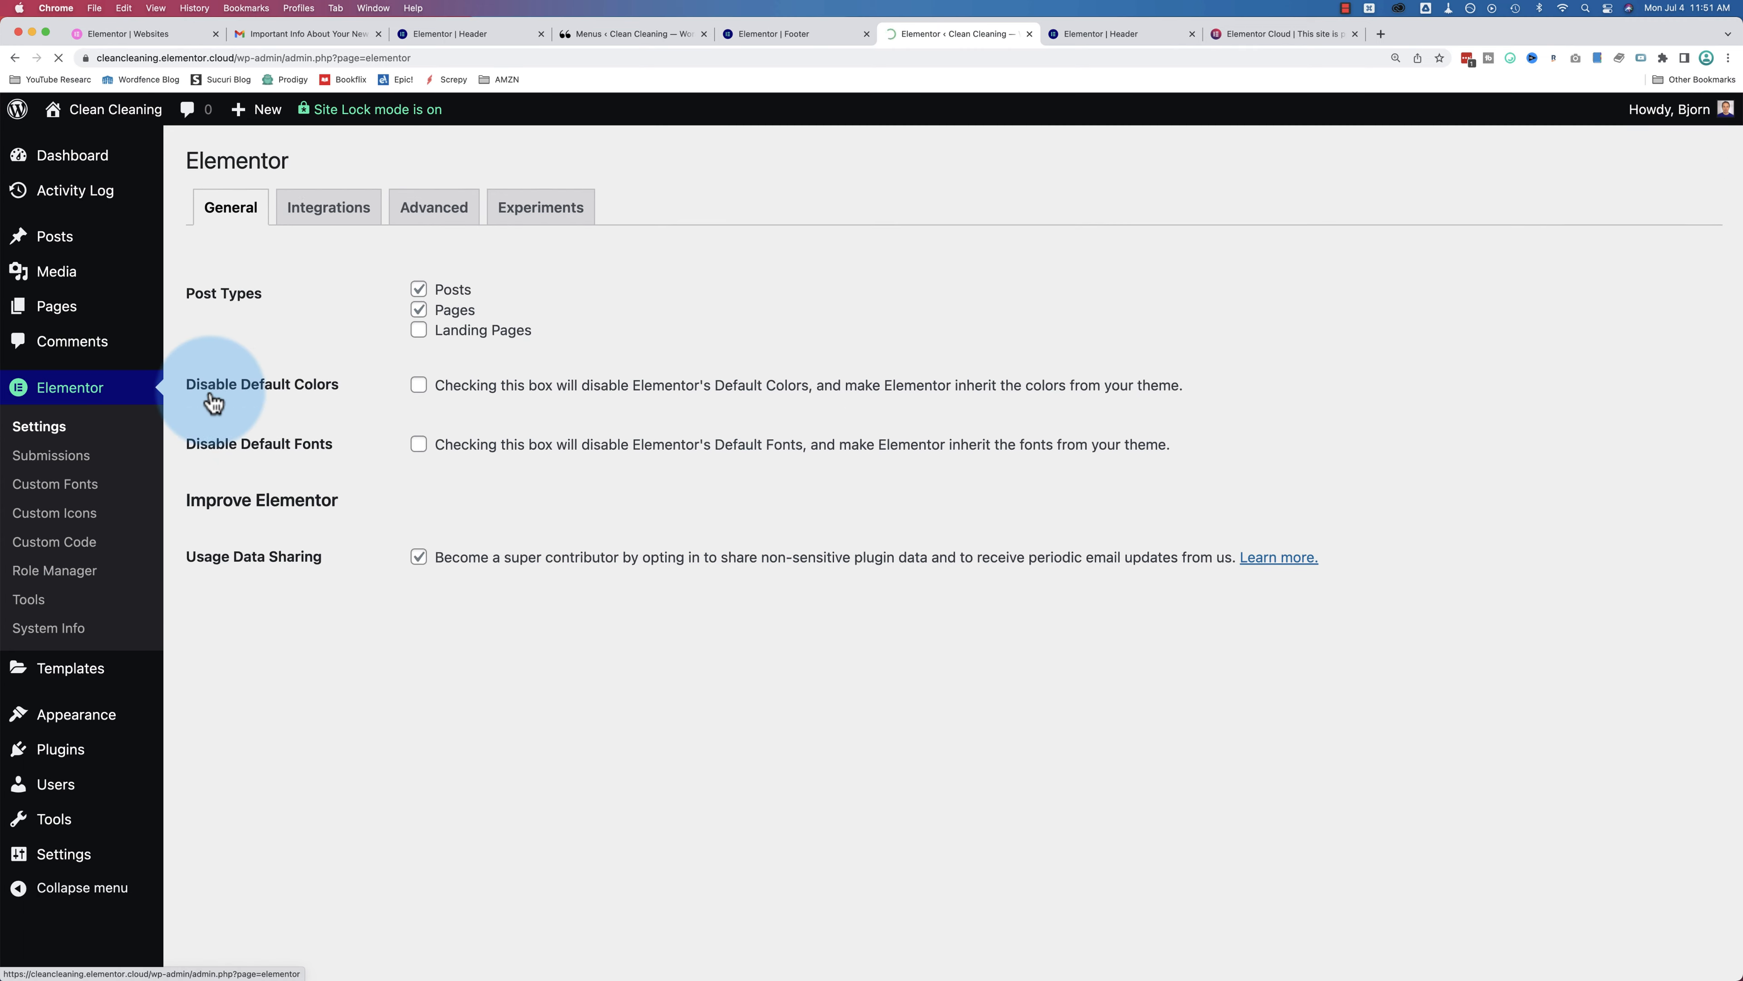
{"action": "left_click", "coordinate": [330, 227]}
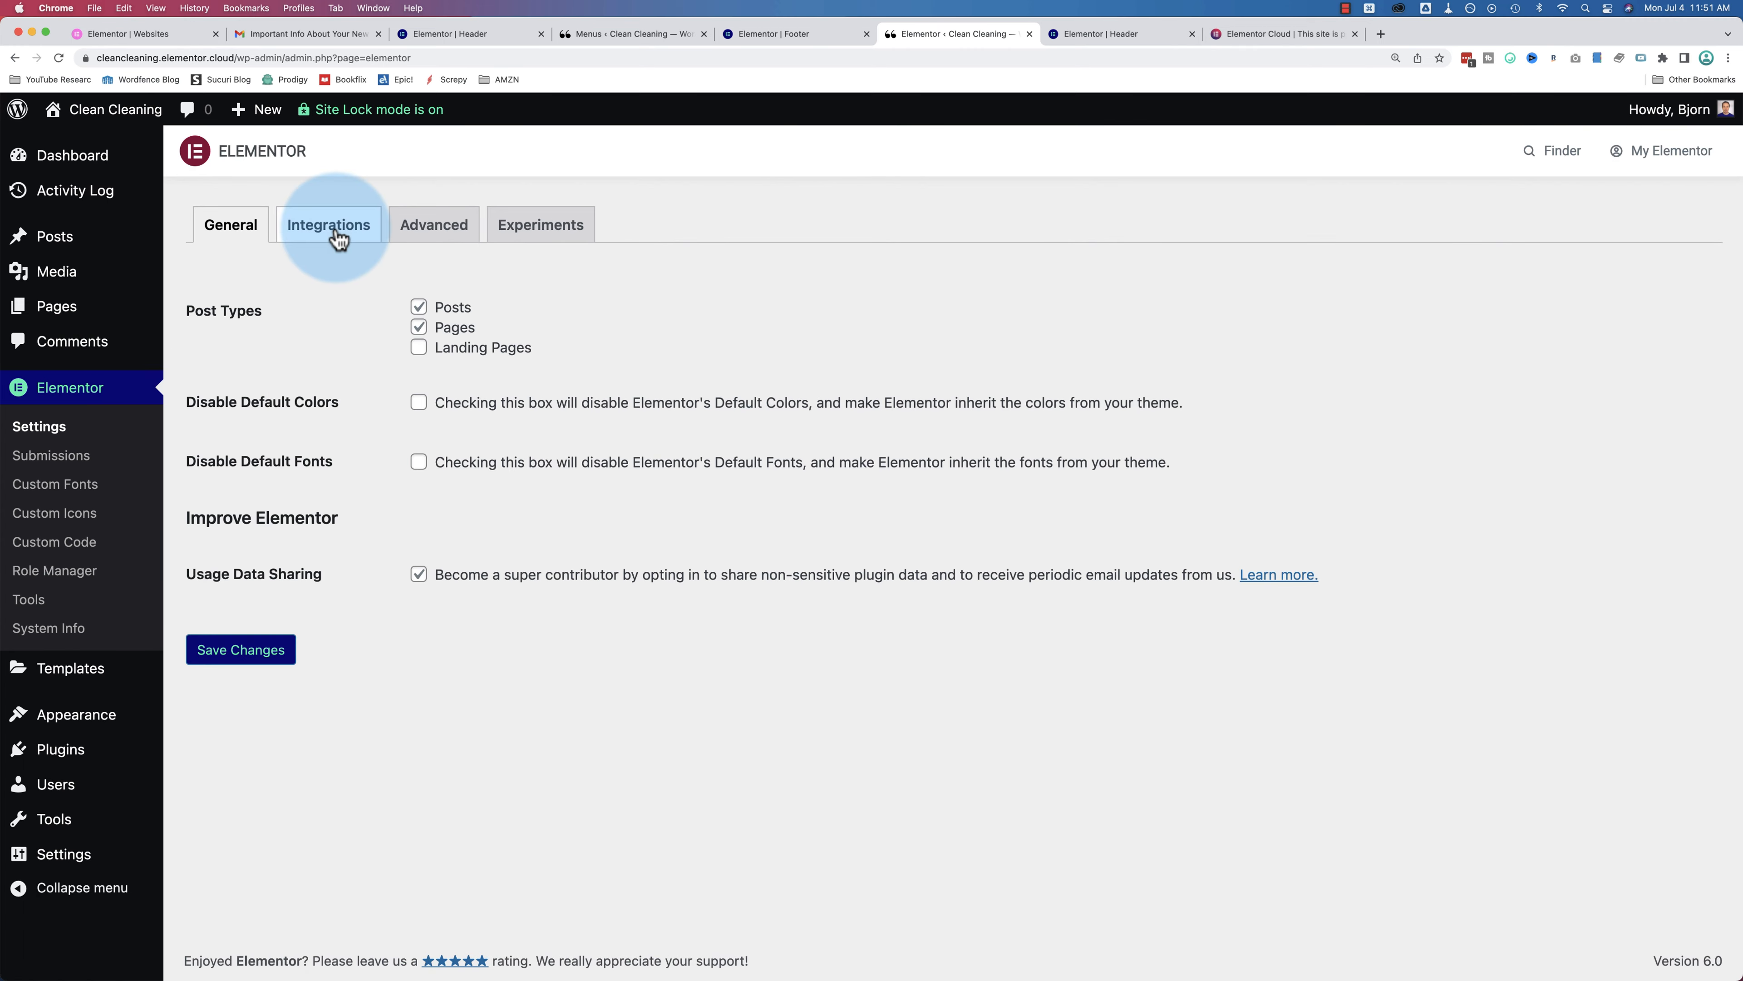
Step: Review the mailing-service API key sections, then return to the Footer template editor
{"action": "scroll", "coordinate": [362, 520], "scroll_direction": "down", "scroll_amount": 12}
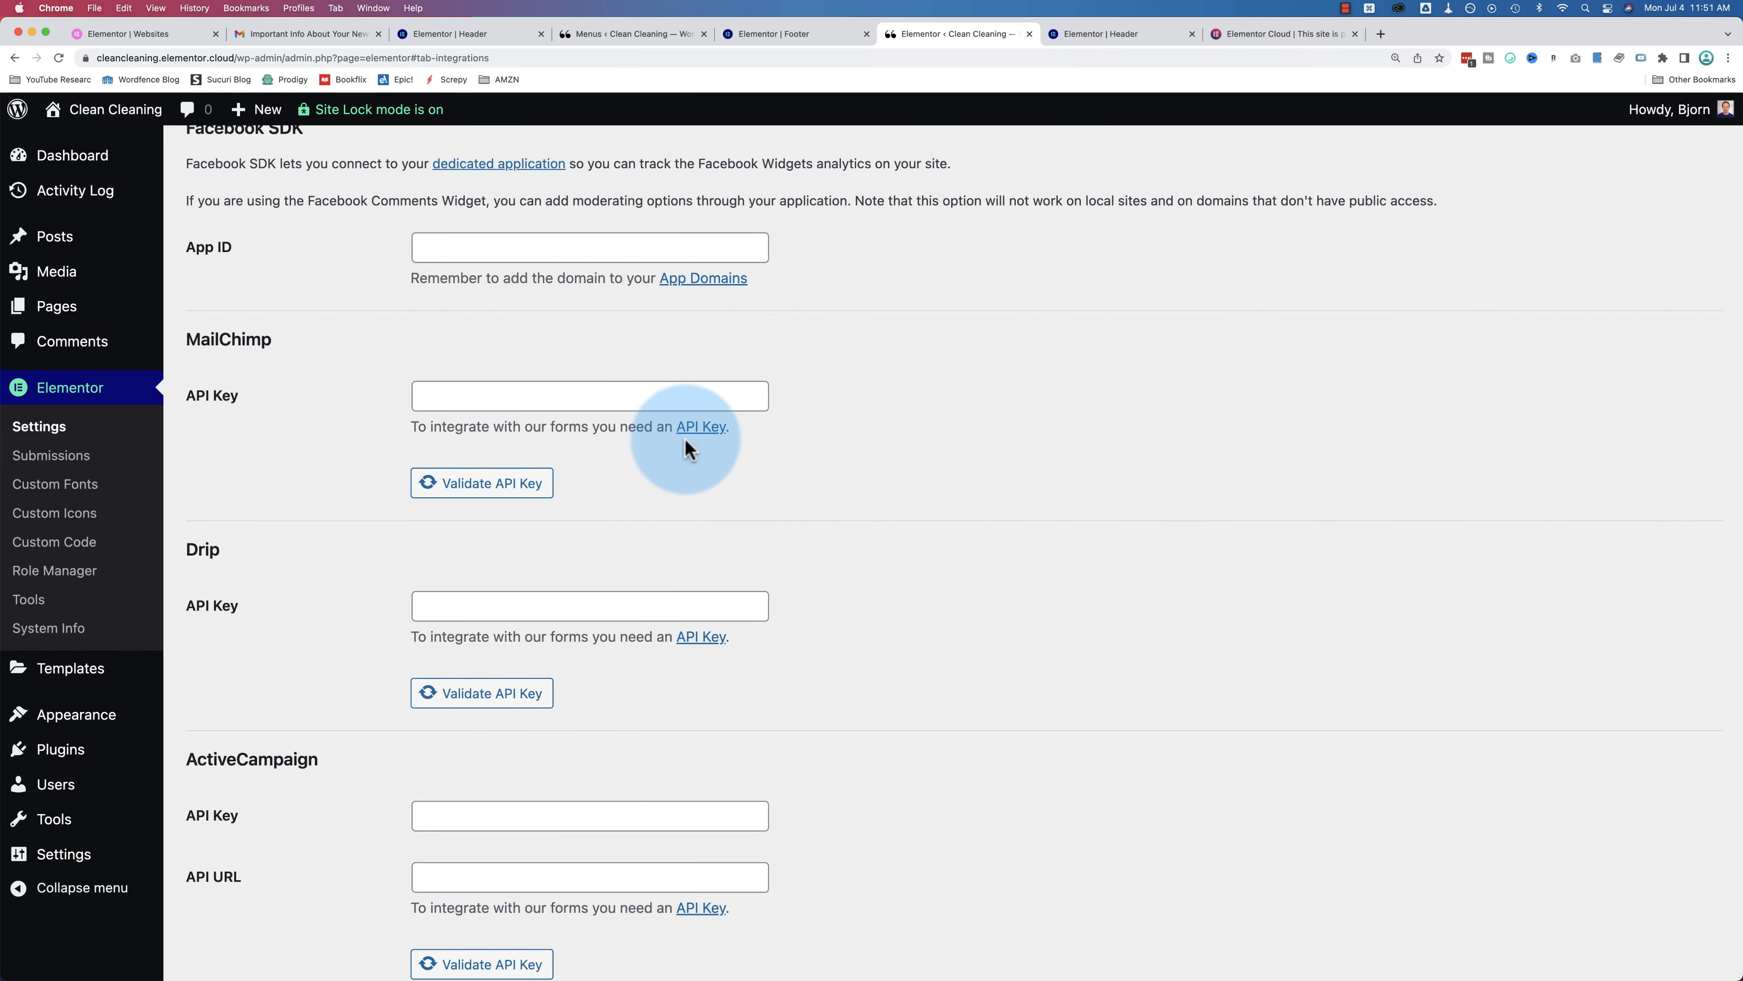
{"action": "scroll", "coordinate": [275, 453], "scroll_direction": "down", "scroll_amount": 2}
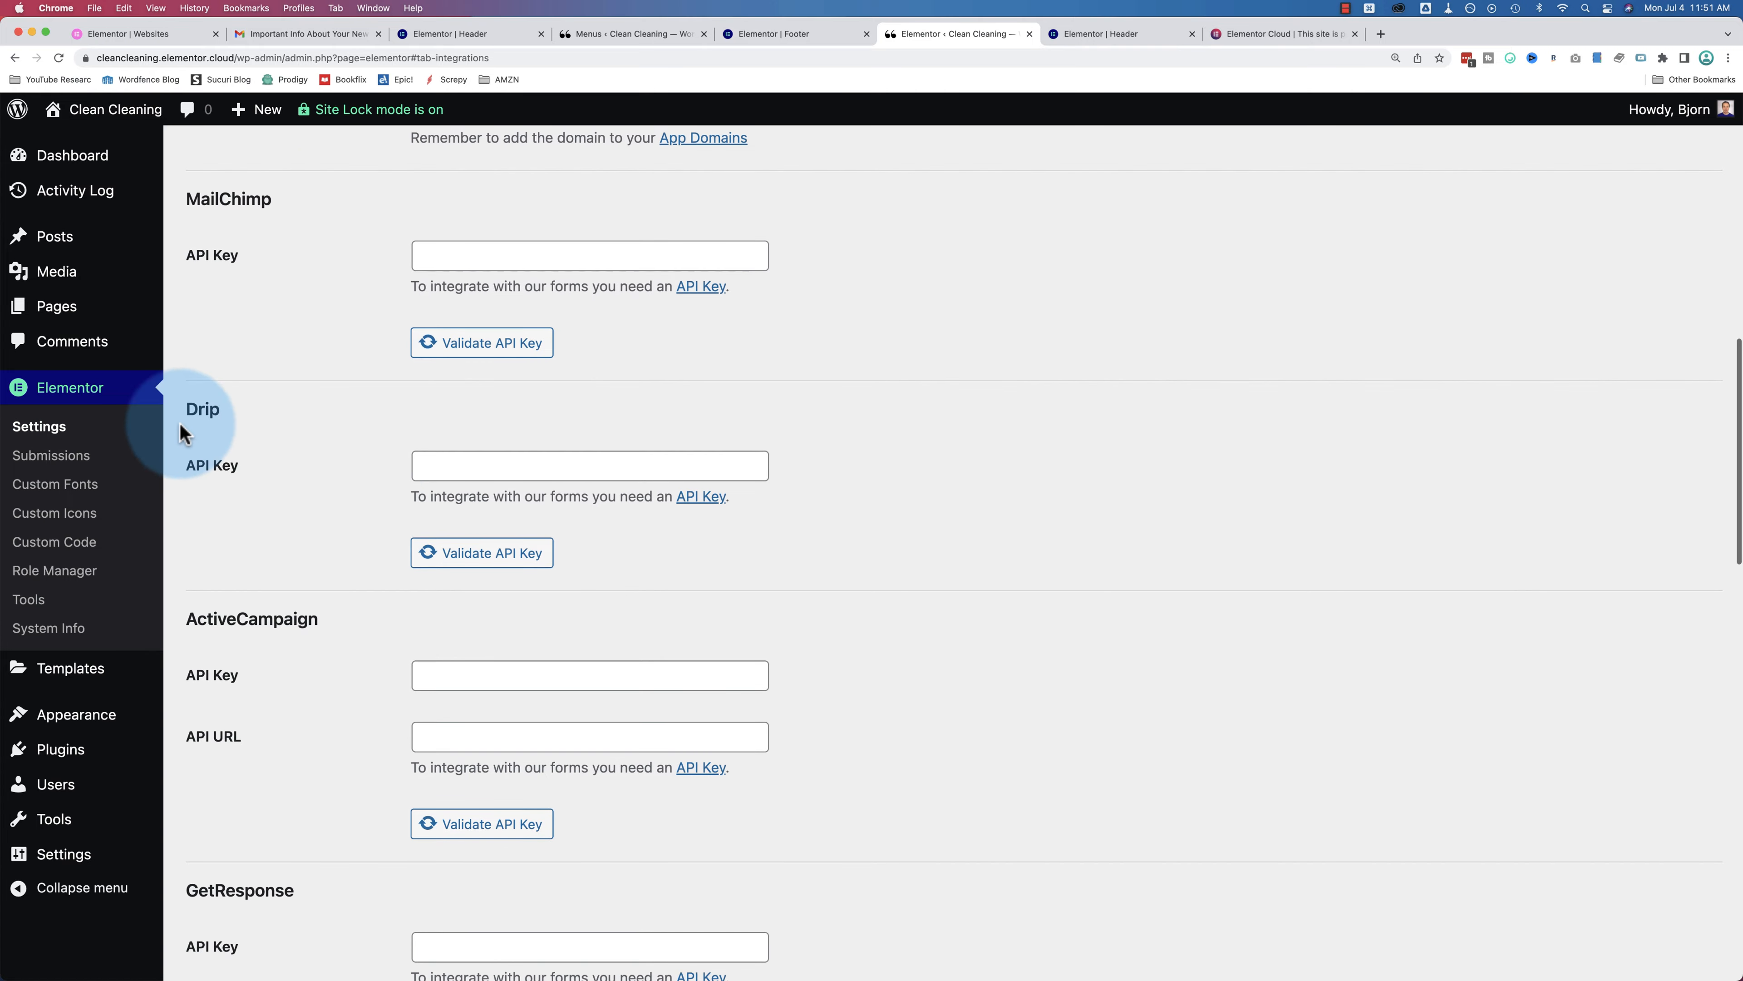
{"action": "scroll", "coordinate": [203, 489], "scroll_direction": "down", "scroll_amount": 2}
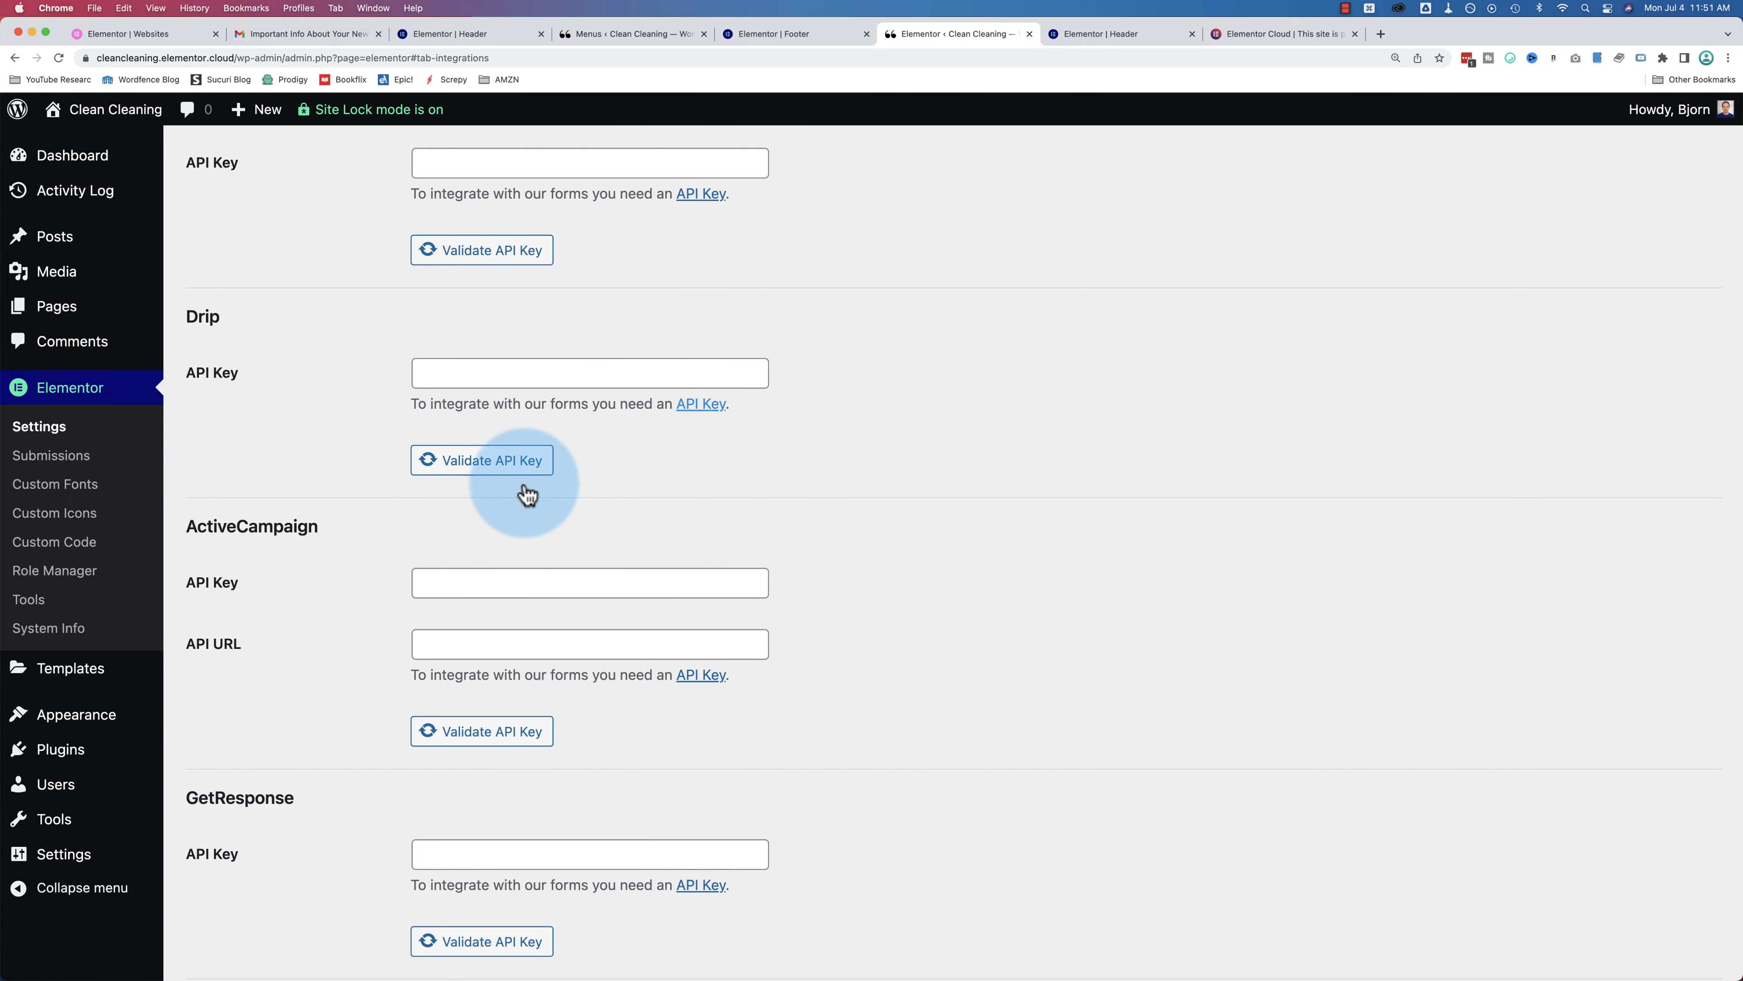
{"action": "scroll", "coordinate": [251, 518], "scroll_direction": "down", "scroll_amount": 1}
{"action": "scroll", "coordinate": [251, 518], "scroll_direction": "down", "scroll_amount": 3}
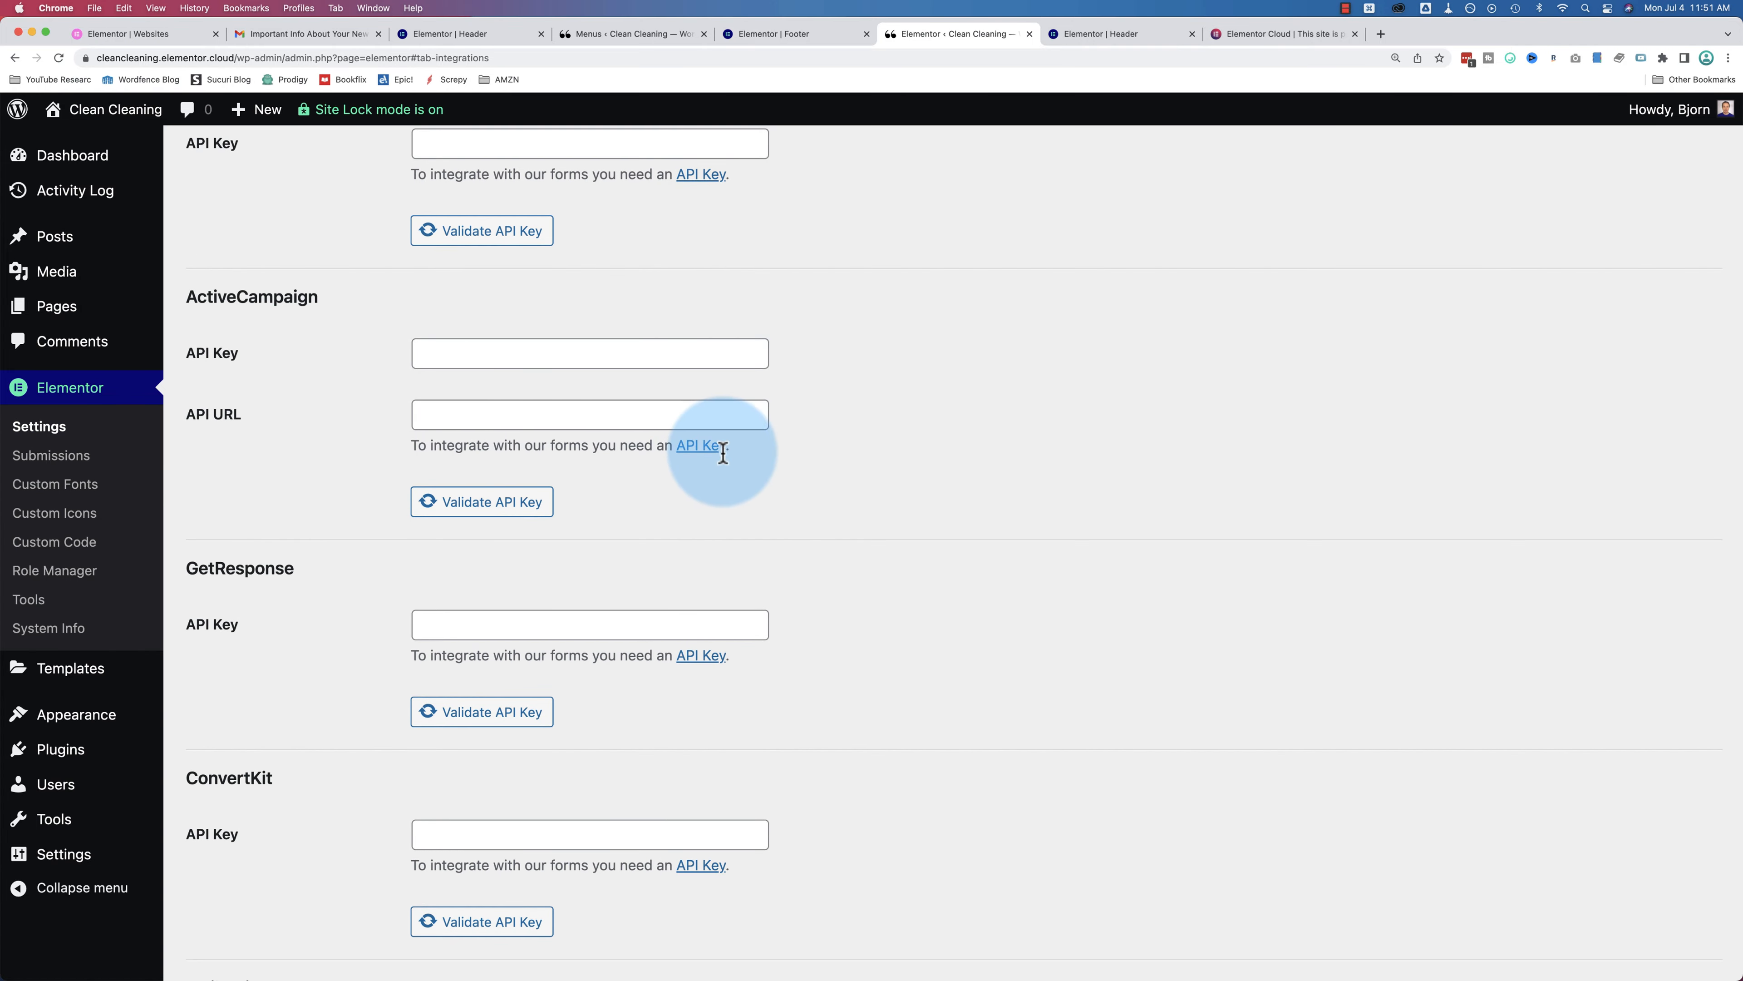
{"action": "scroll", "coordinate": [302, 467], "scroll_direction": "down", "scroll_amount": 3}
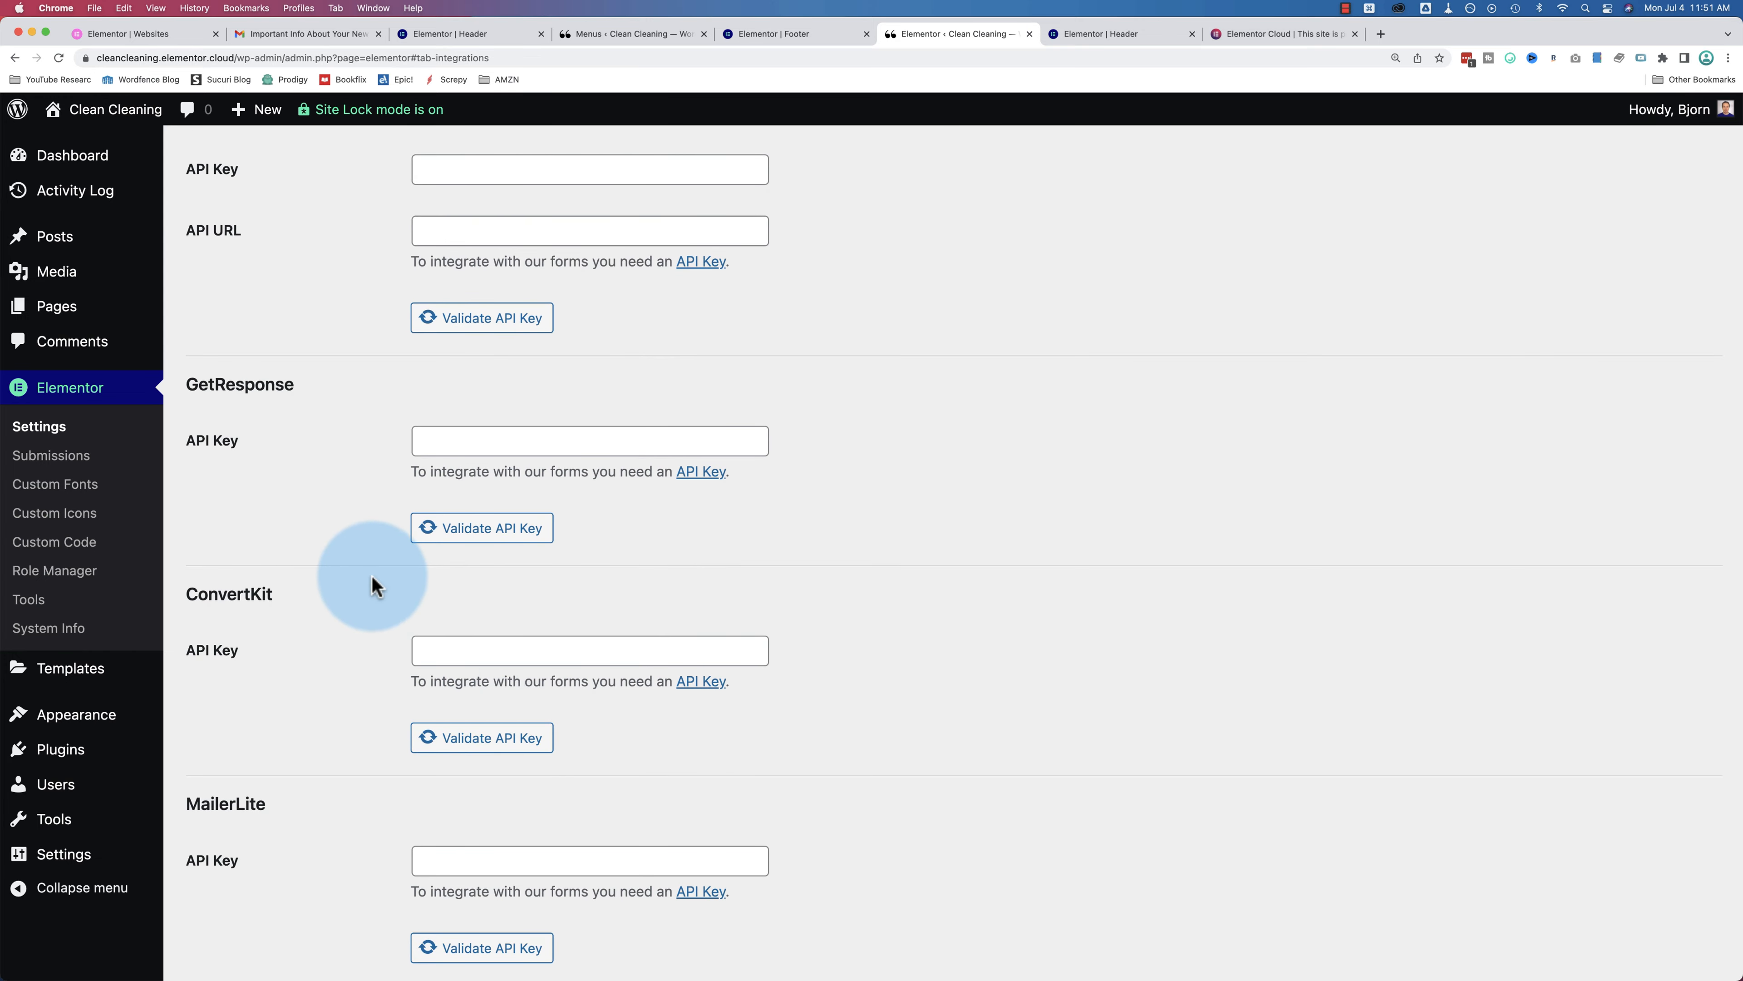
{"action": "scroll", "coordinate": [374, 577], "scroll_direction": "down", "scroll_amount": 2}
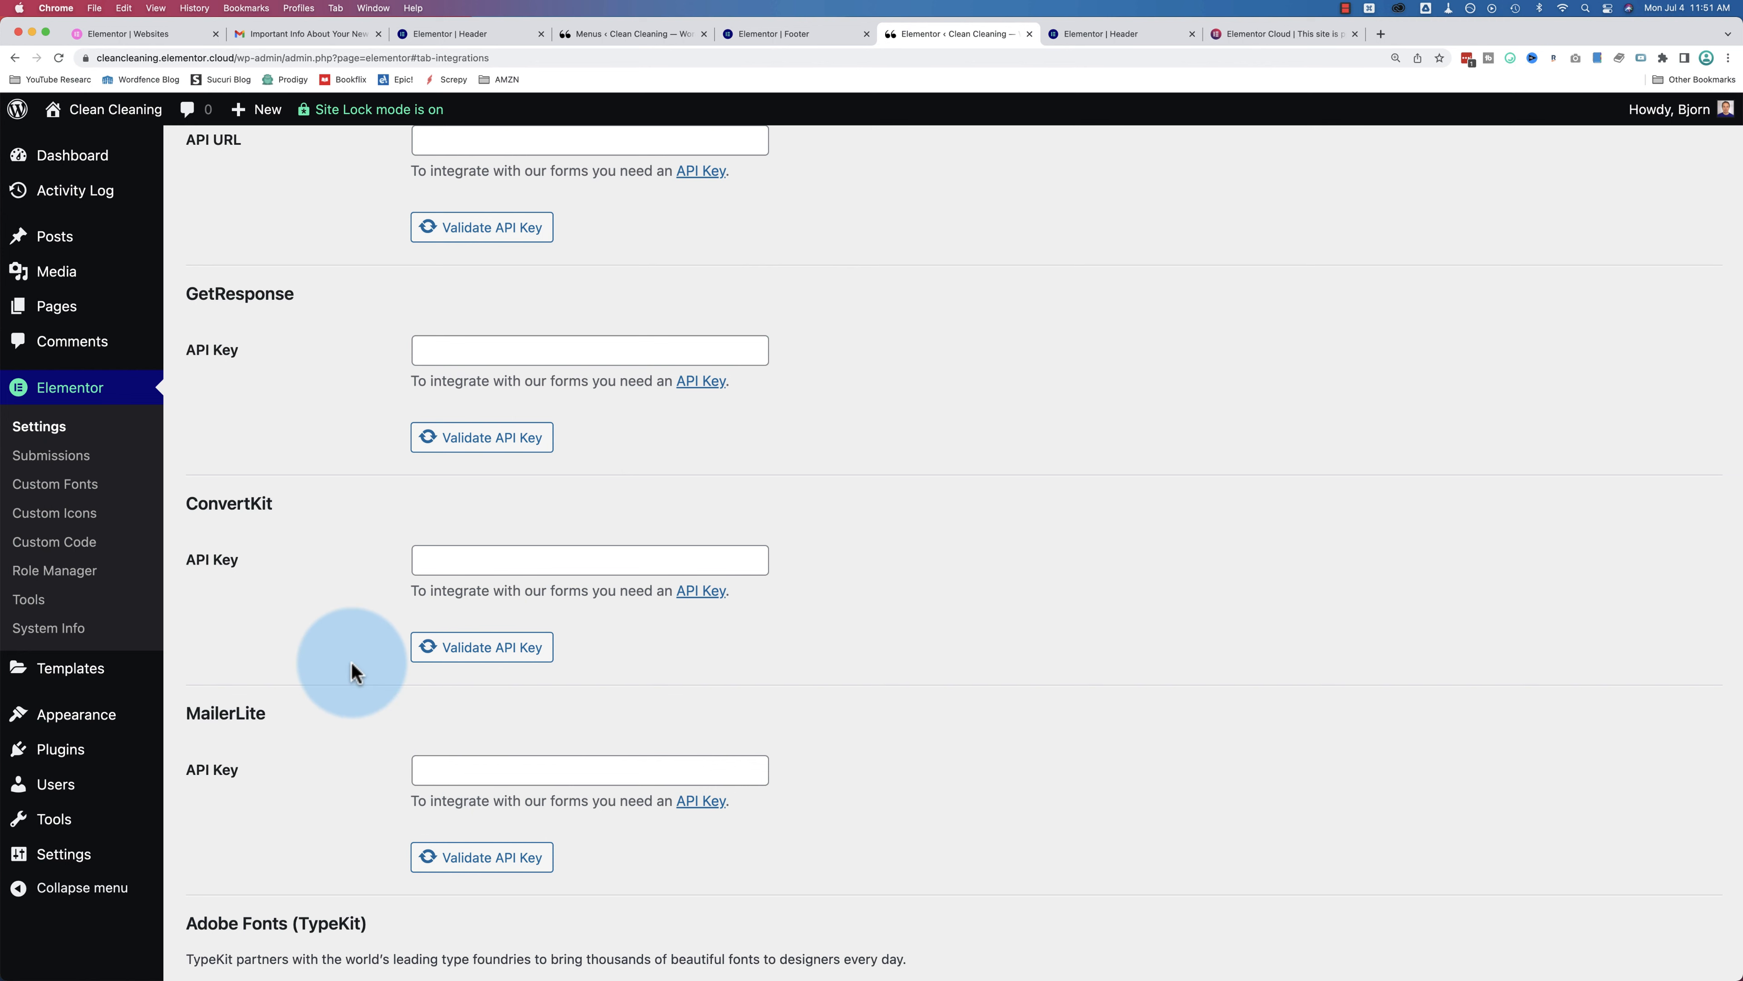
{"action": "scroll", "coordinate": [346, 670], "scroll_direction": "up", "scroll_amount": 5}
{"action": "left_click", "coordinate": [824, 36]}
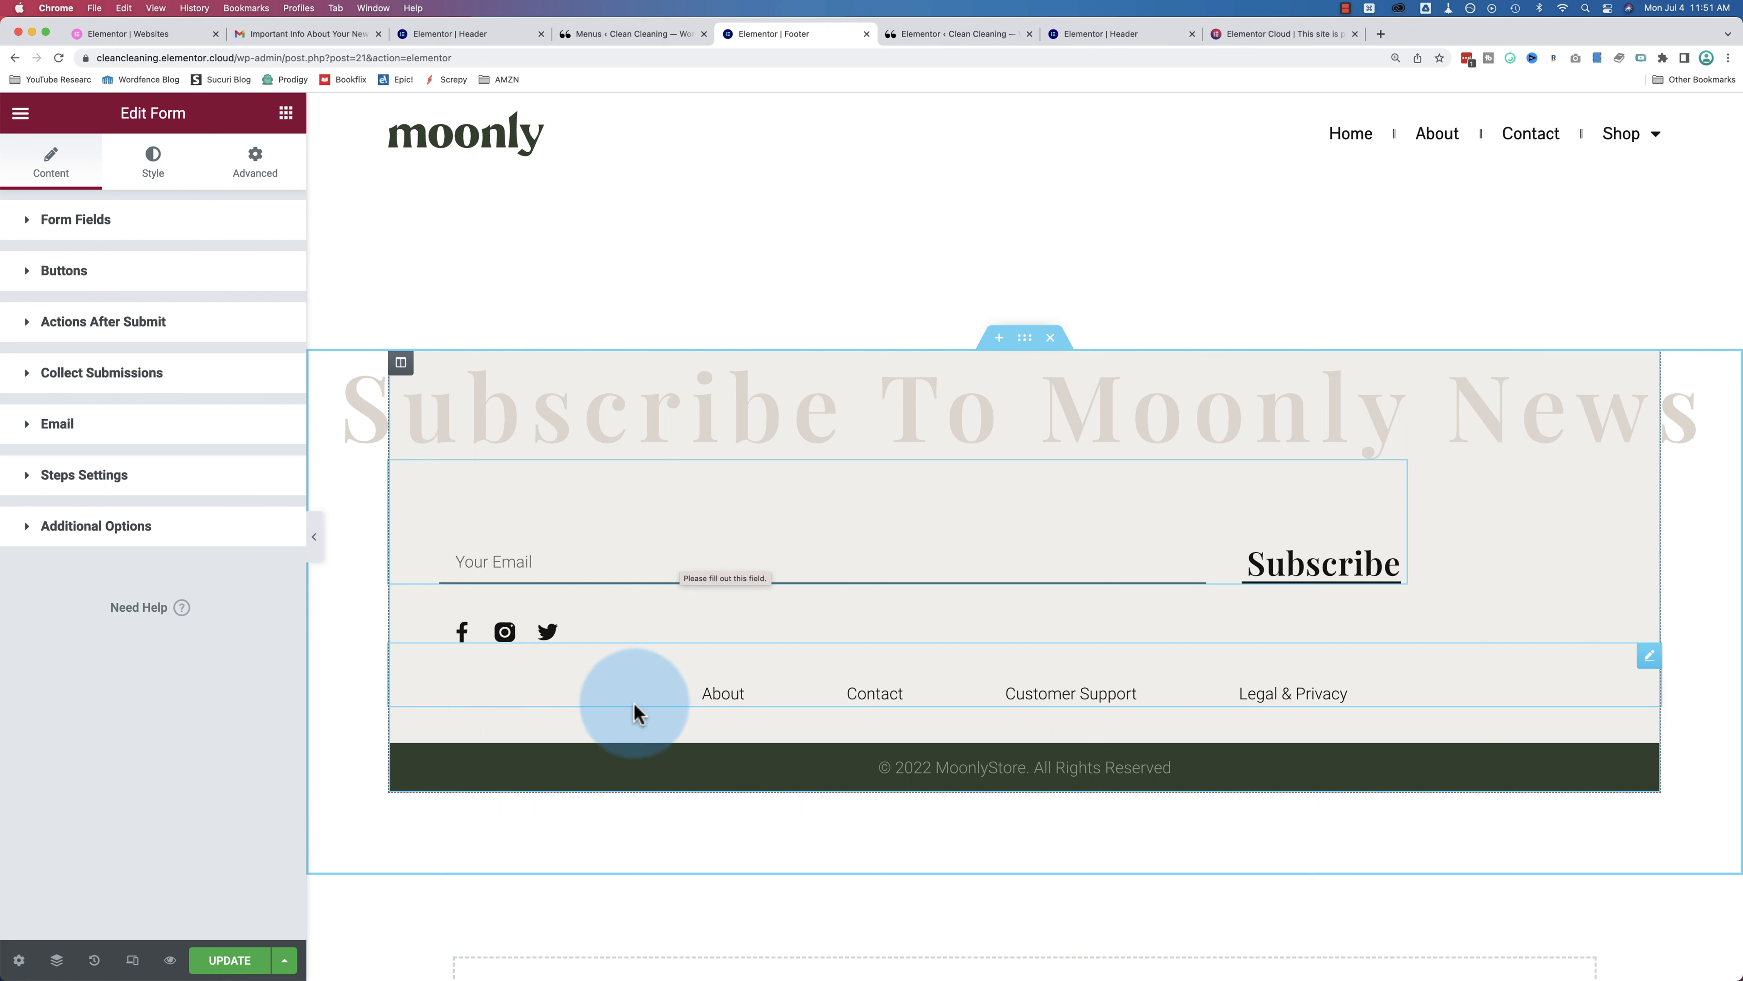
Step: Select the footer social icons and expand the Facebook, Instagram and Twitter items
{"action": "left_click", "coordinate": [459, 639]}
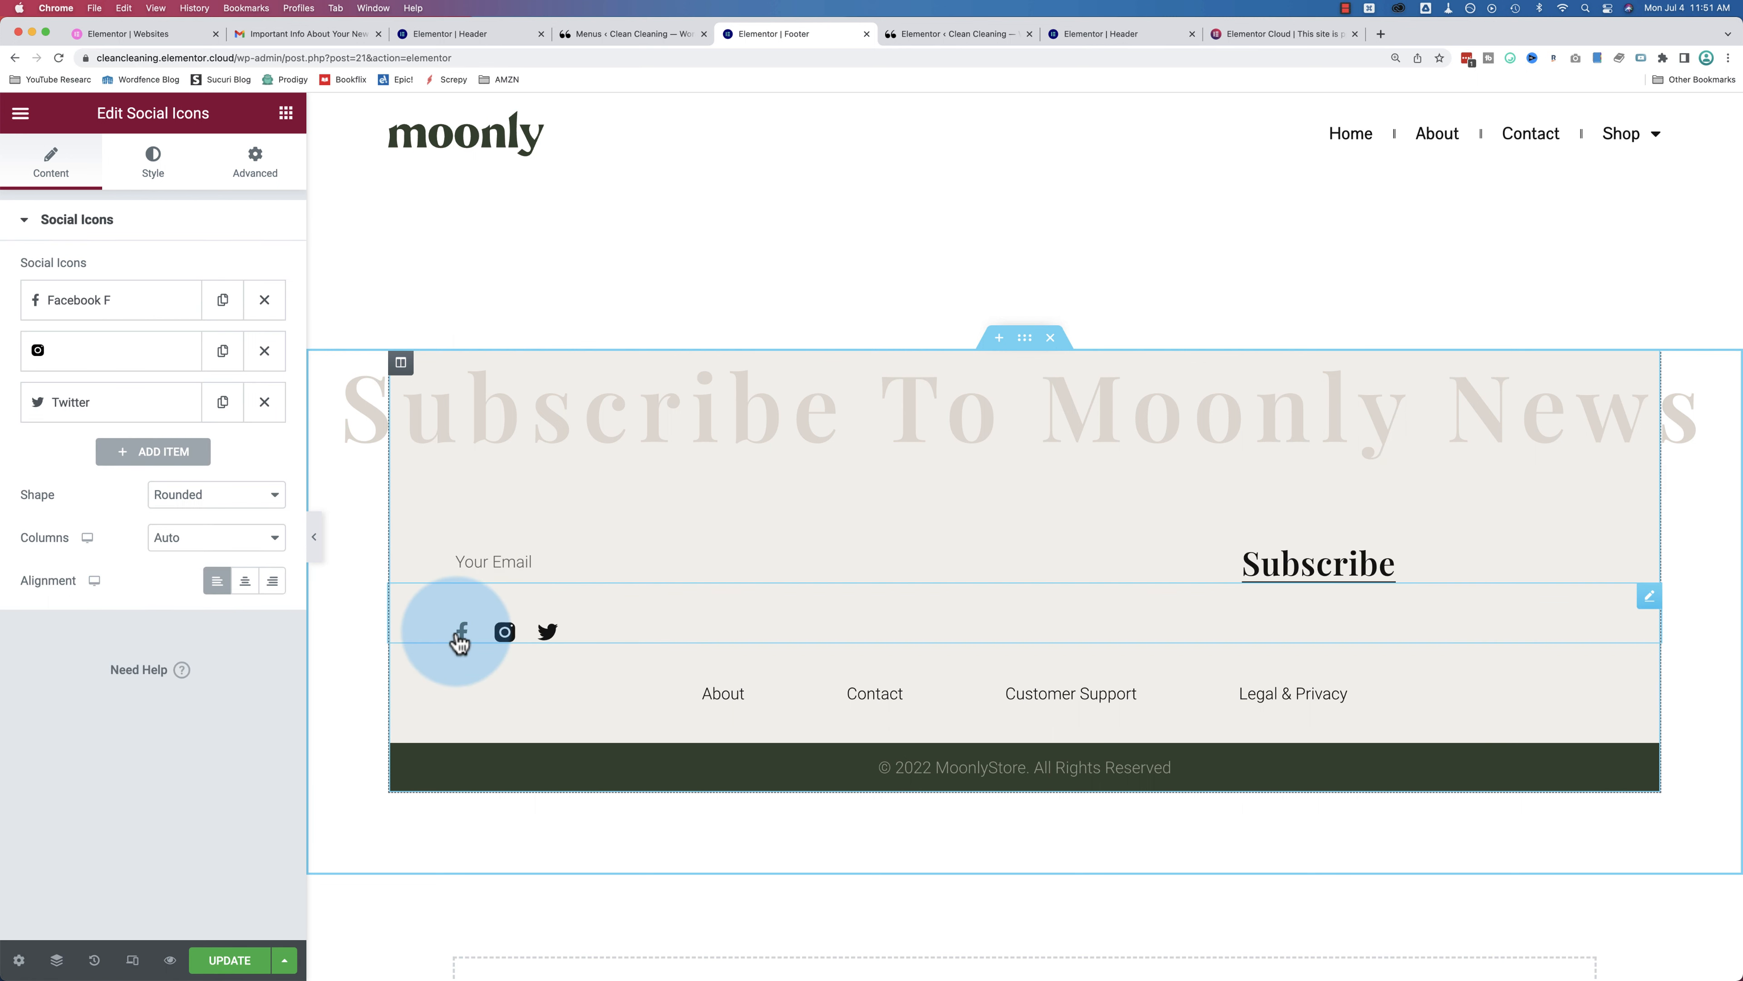
{"action": "left_click", "coordinate": [125, 307]}
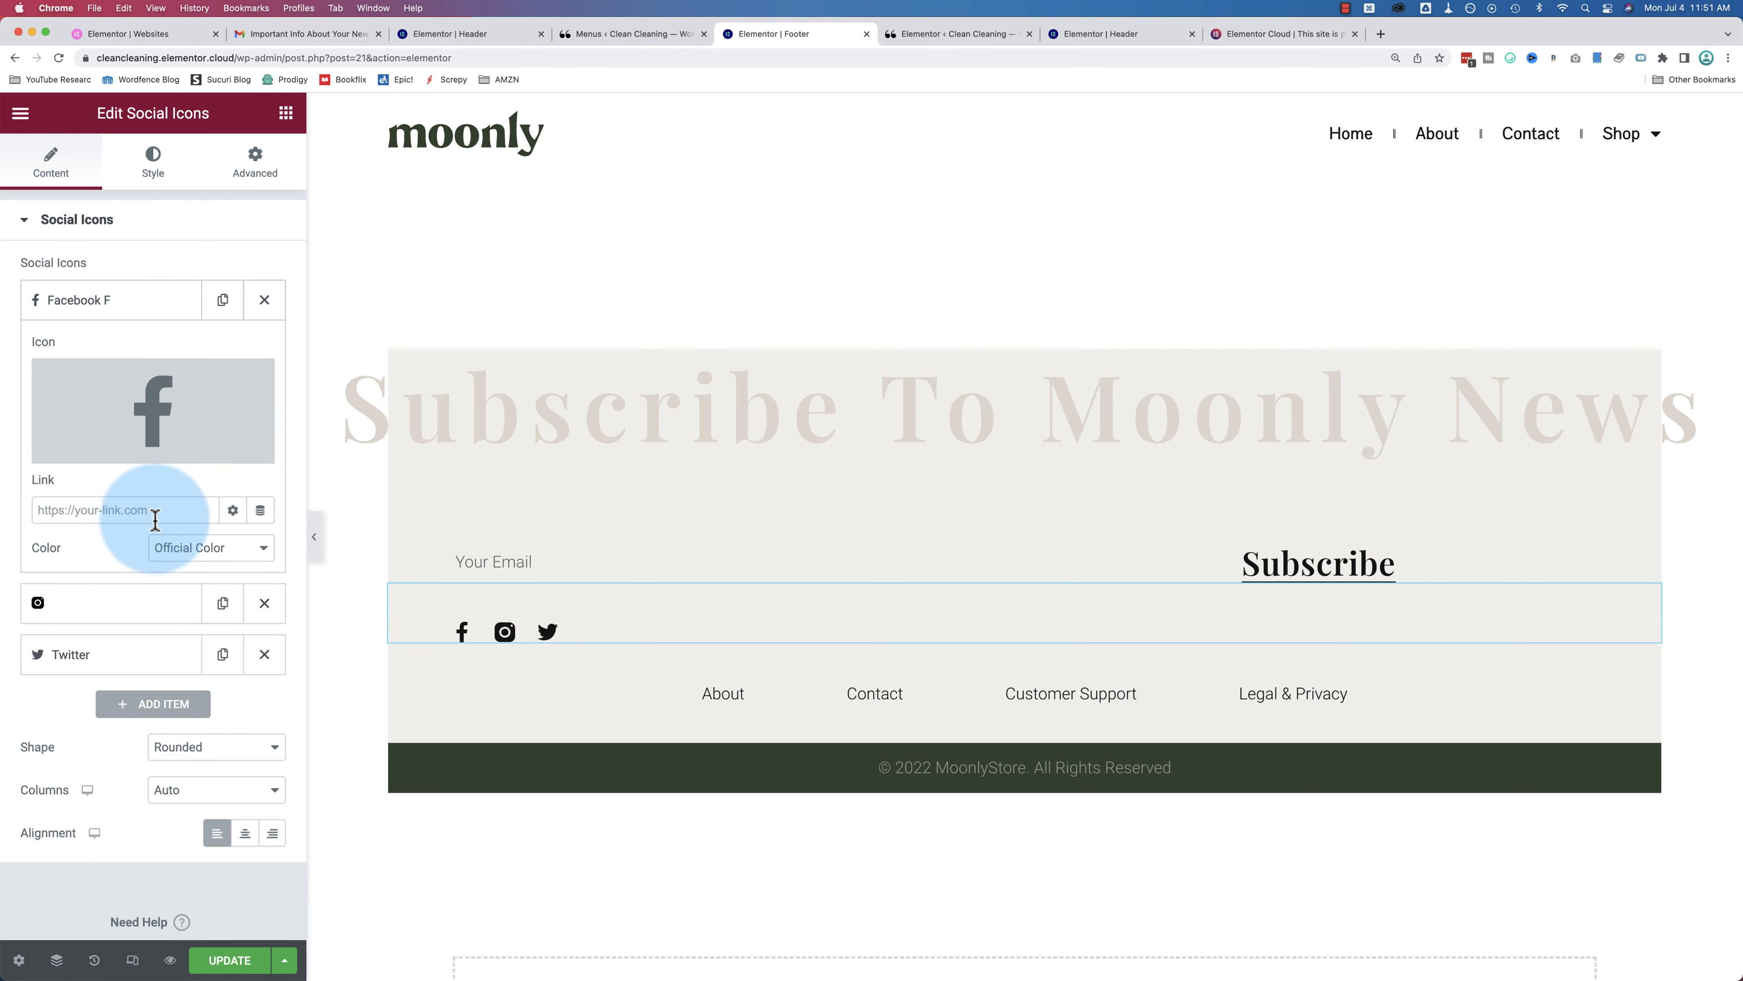
{"action": "left_click", "coordinate": [98, 513]}
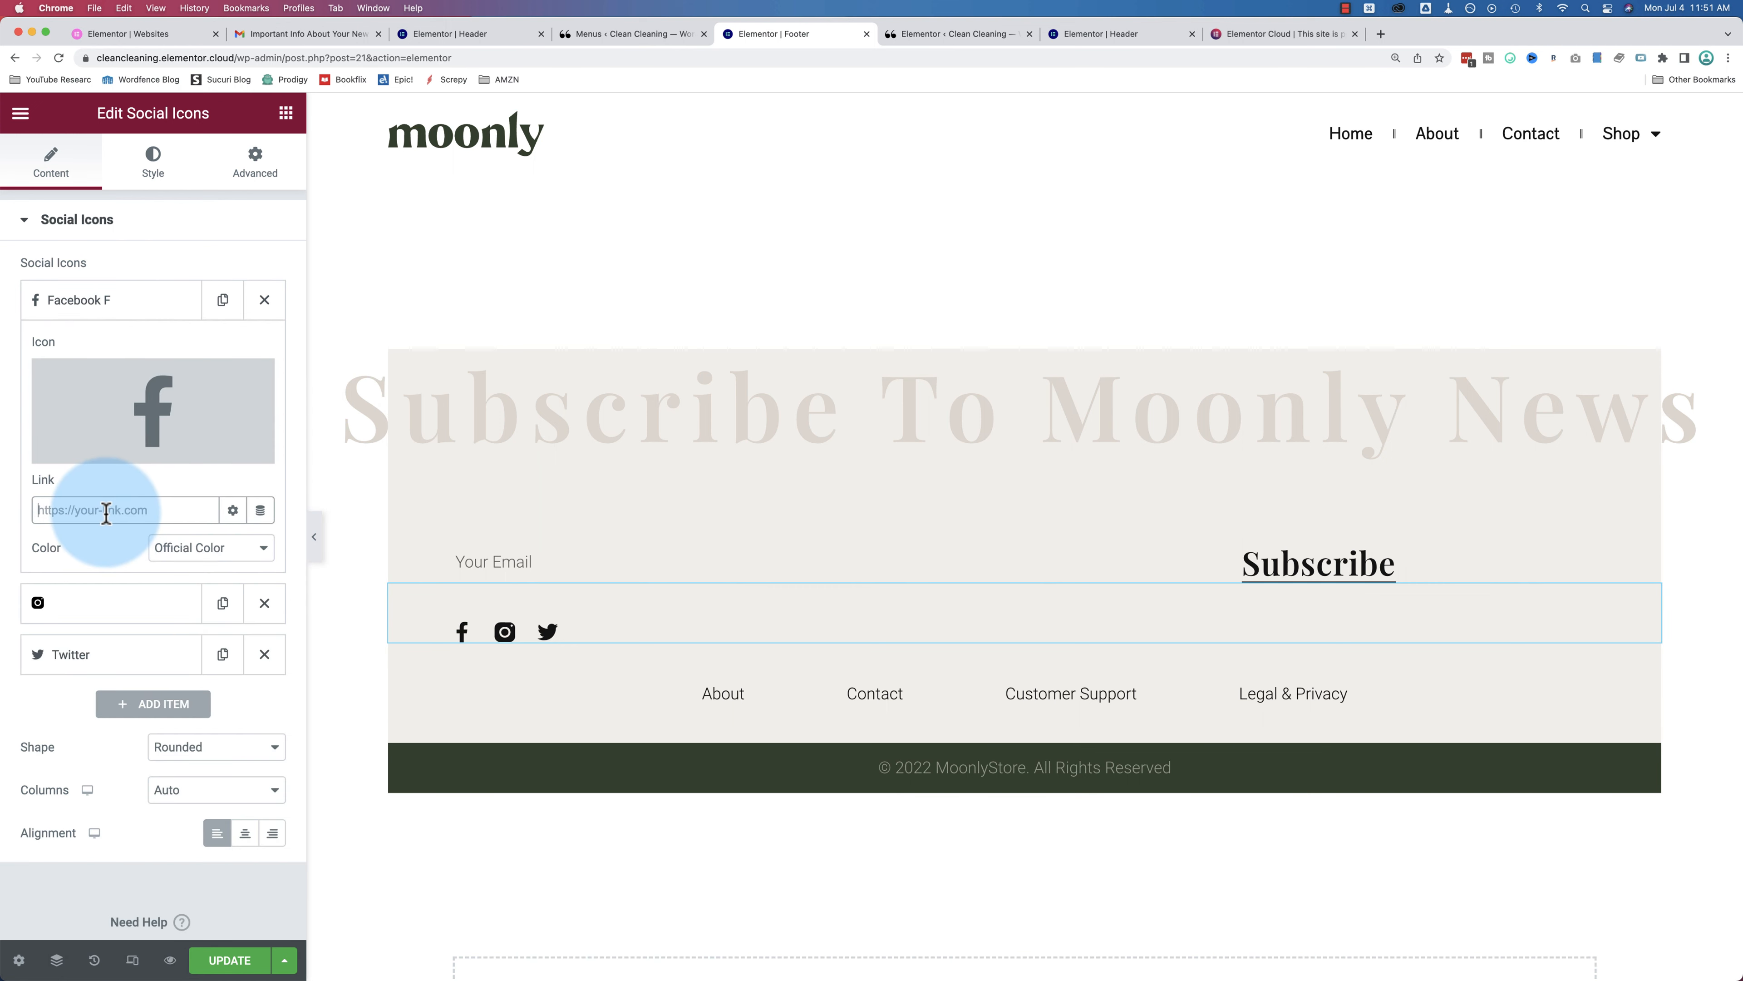
{"action": "left_click", "coordinate": [55, 602]}
{"action": "left_click", "coordinate": [80, 652]}
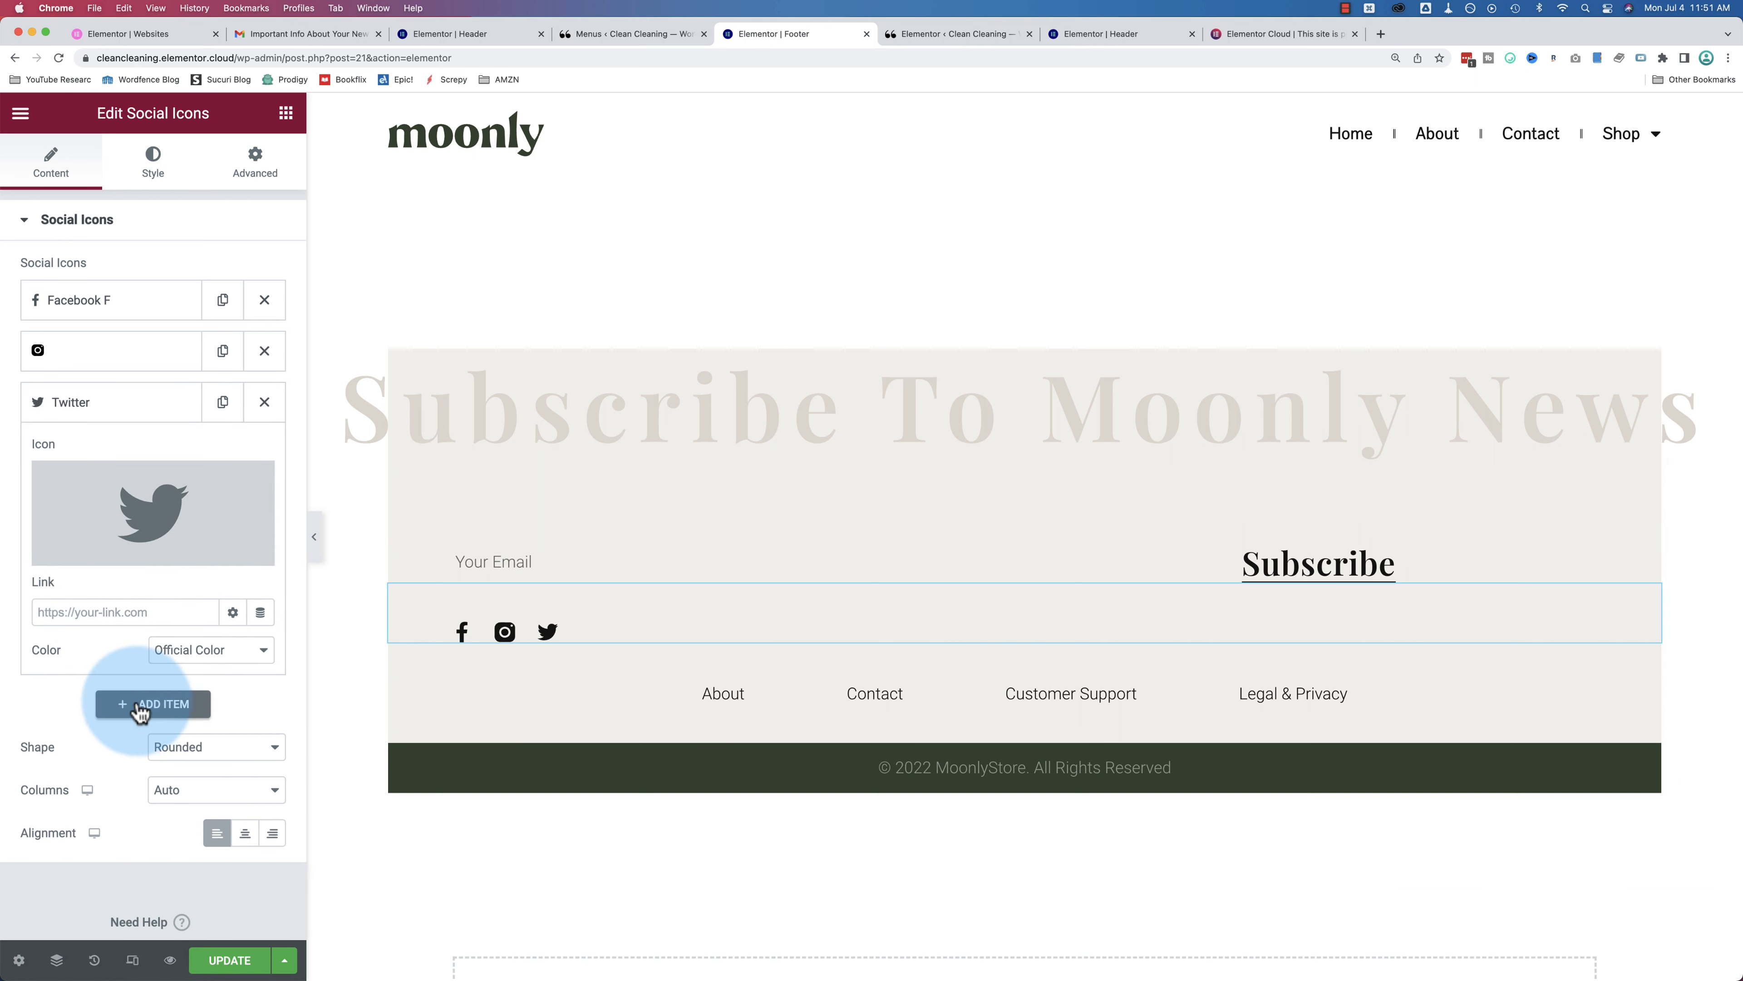
Step: Add a fourth social icon item and open the Icon Library for it
{"action": "left_click", "coordinate": [157, 707]}
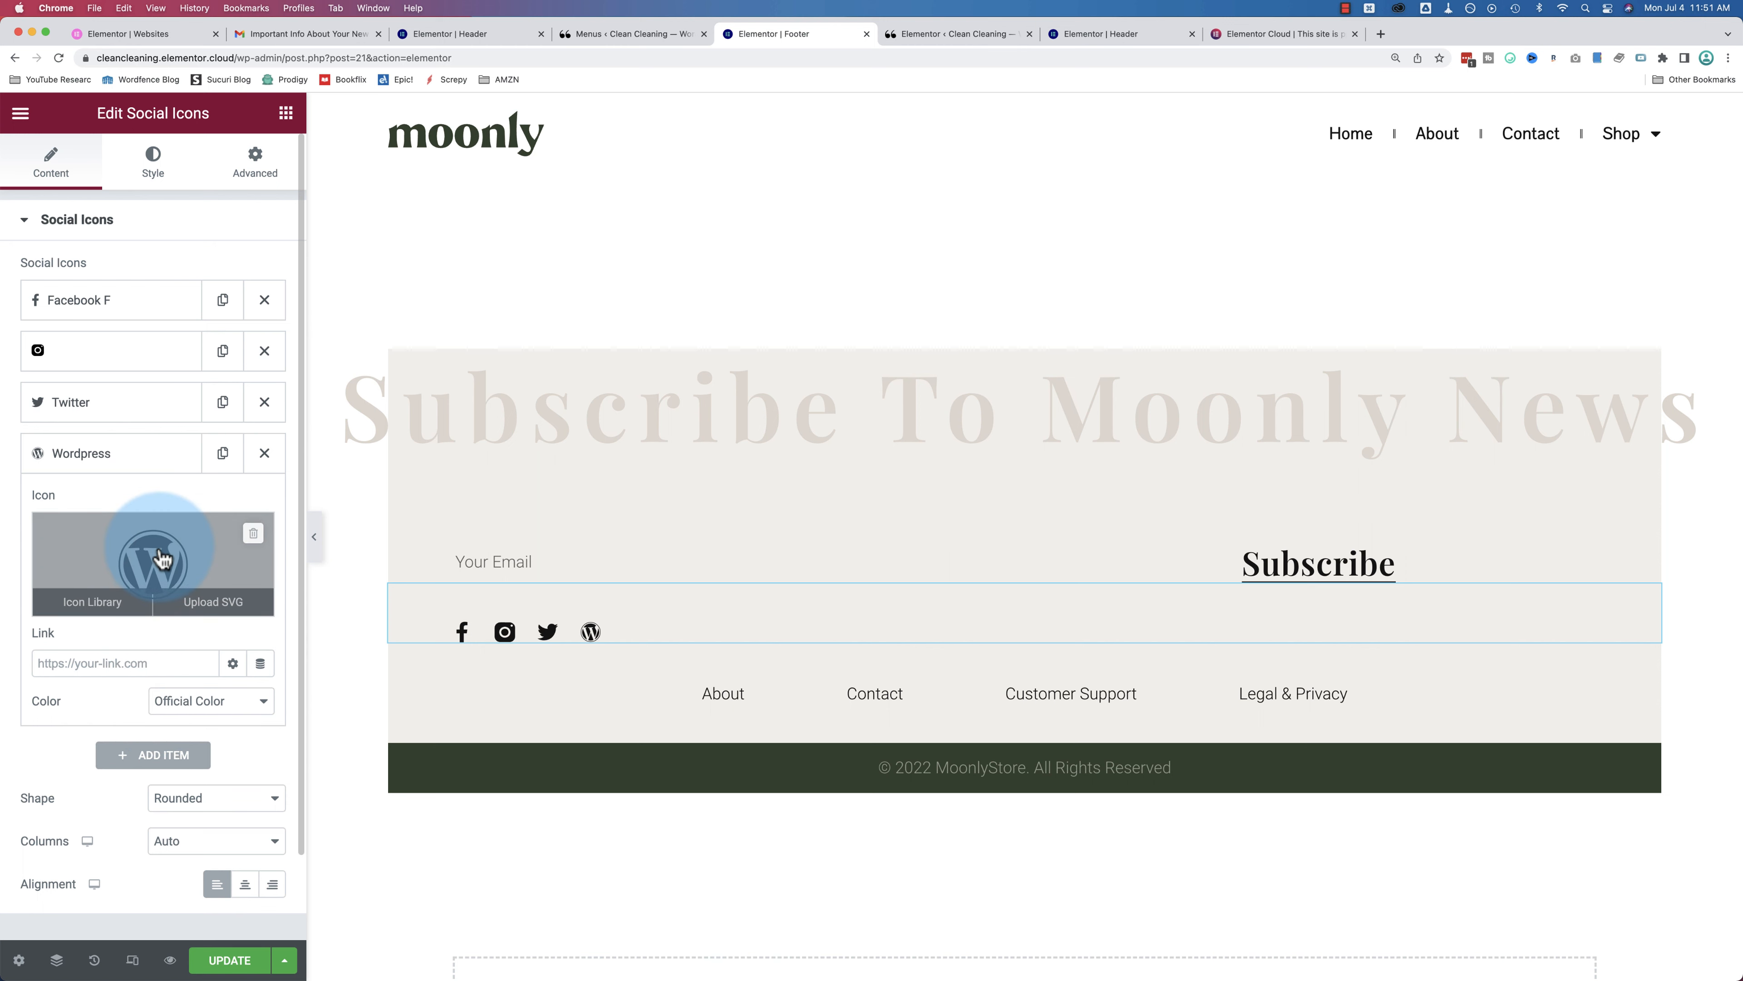
{"action": "left_click", "coordinate": [89, 603]}
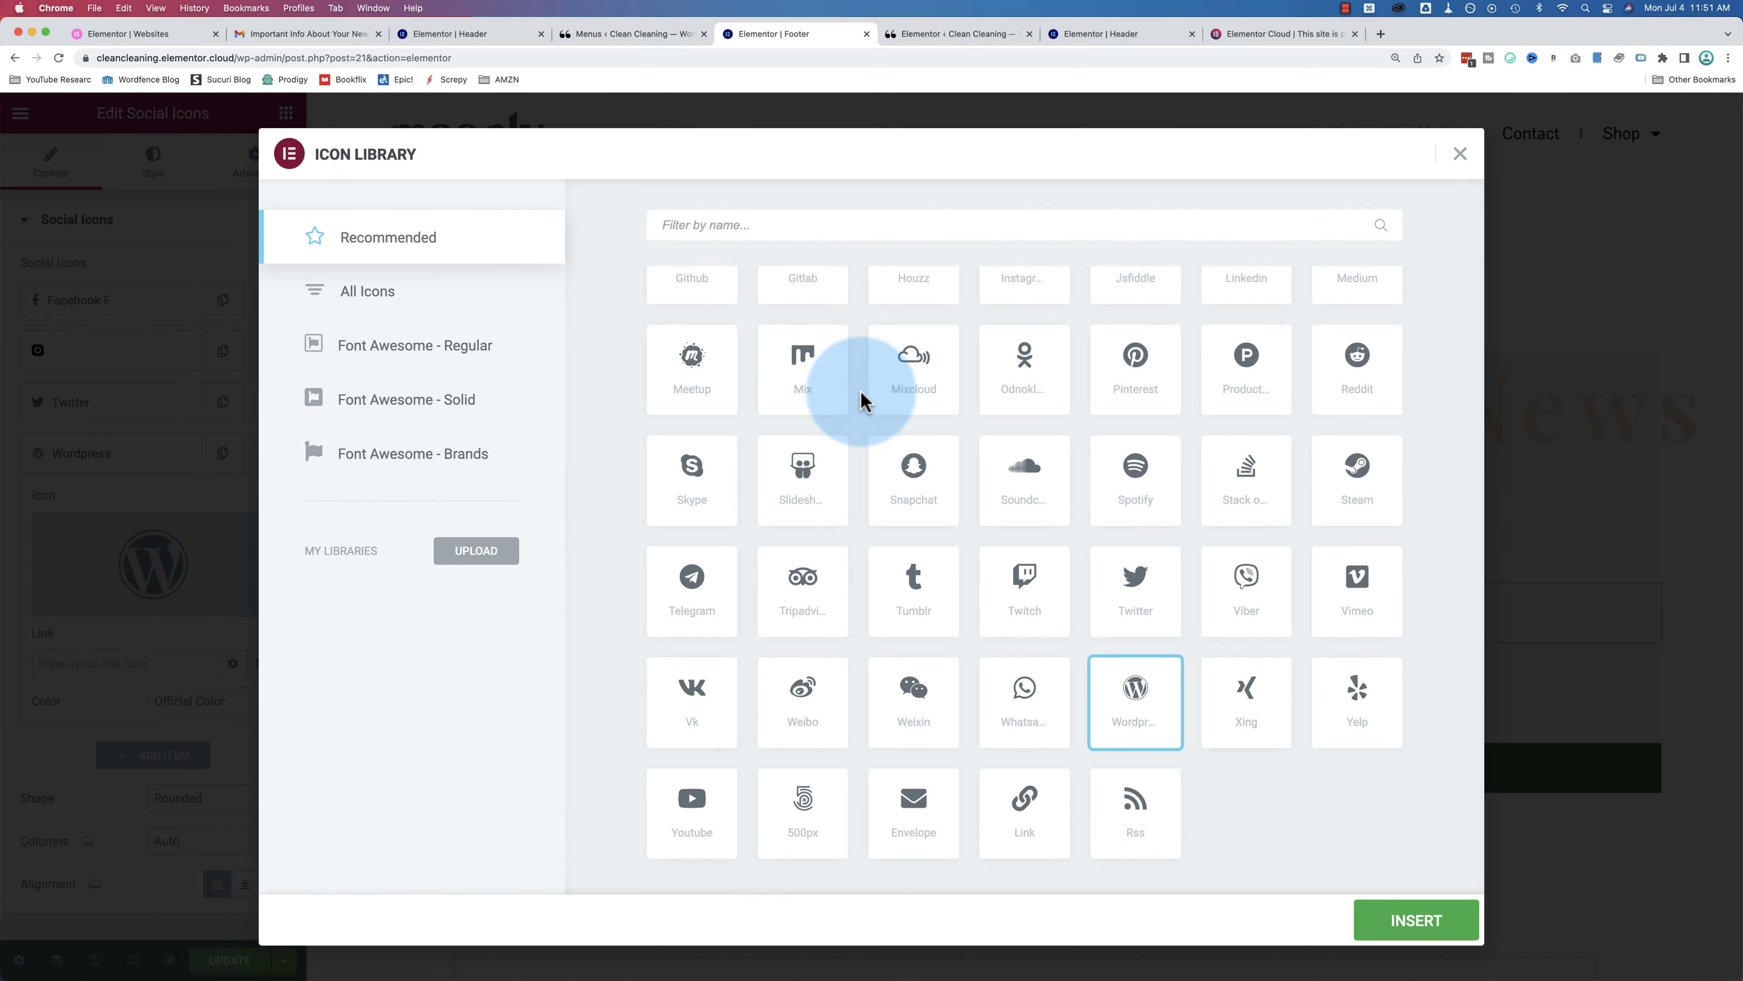
{"action": "scroll", "coordinate": [910, 662], "scroll_direction": "up", "scroll_amount": 5}
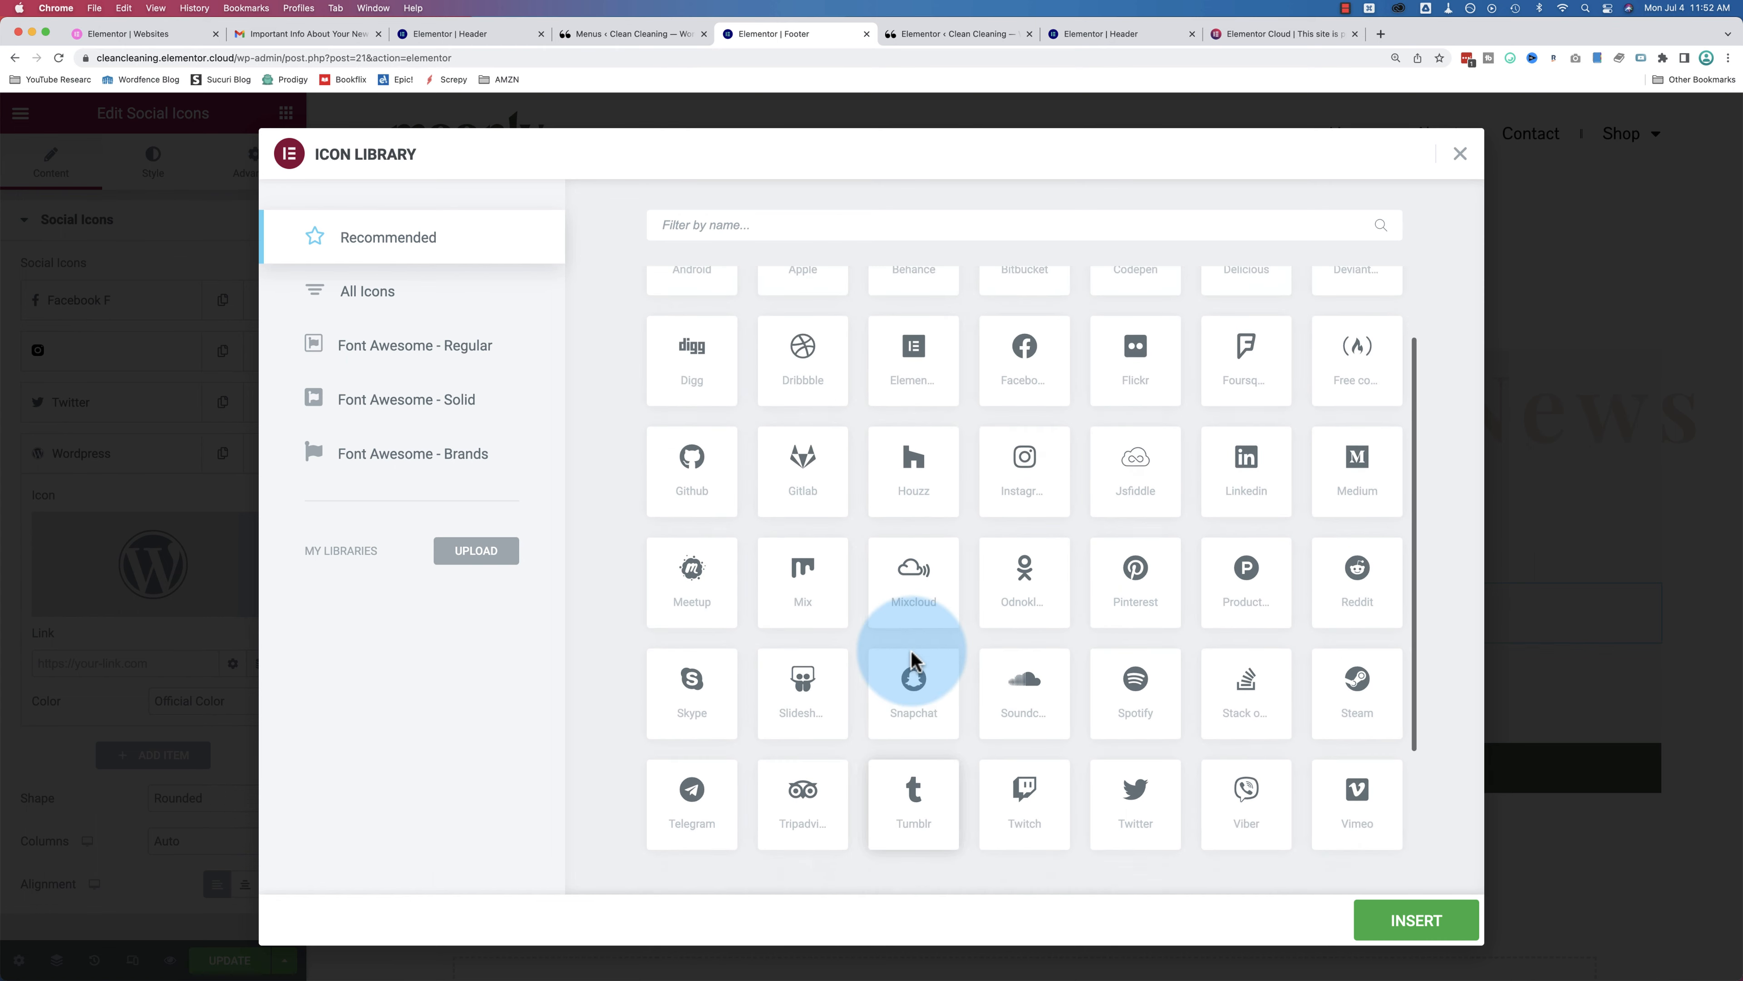
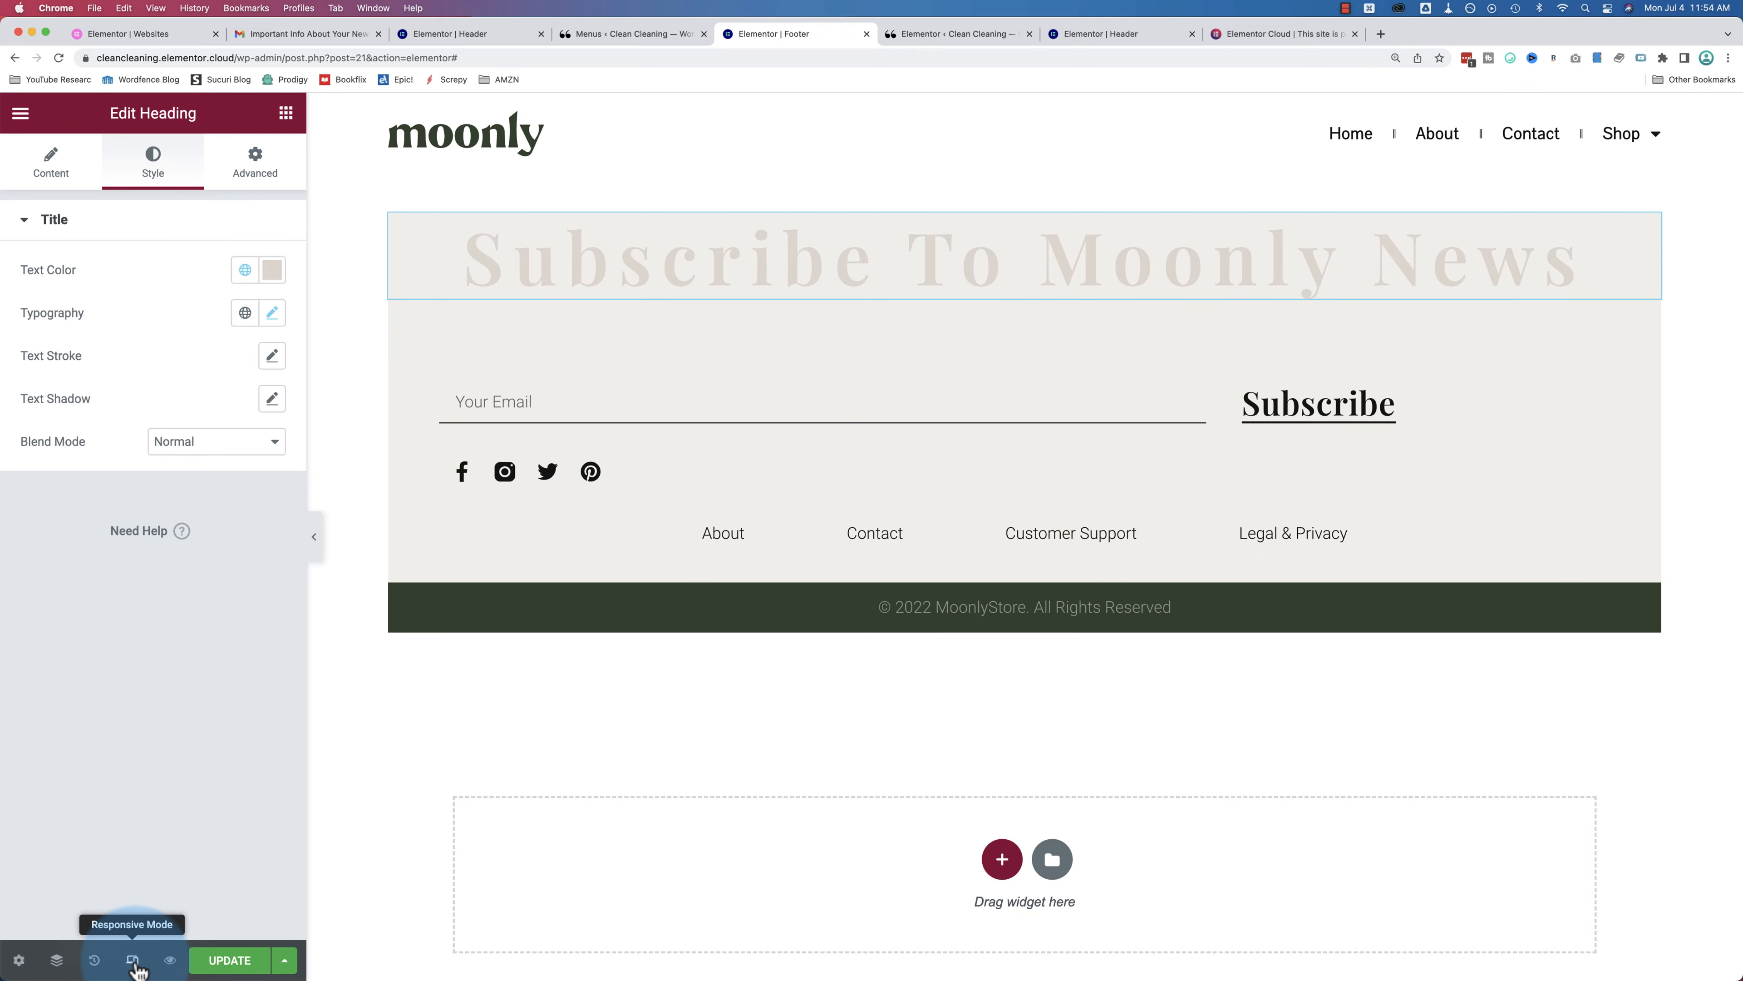
{"action": "left_click", "coordinate": [132, 961]}
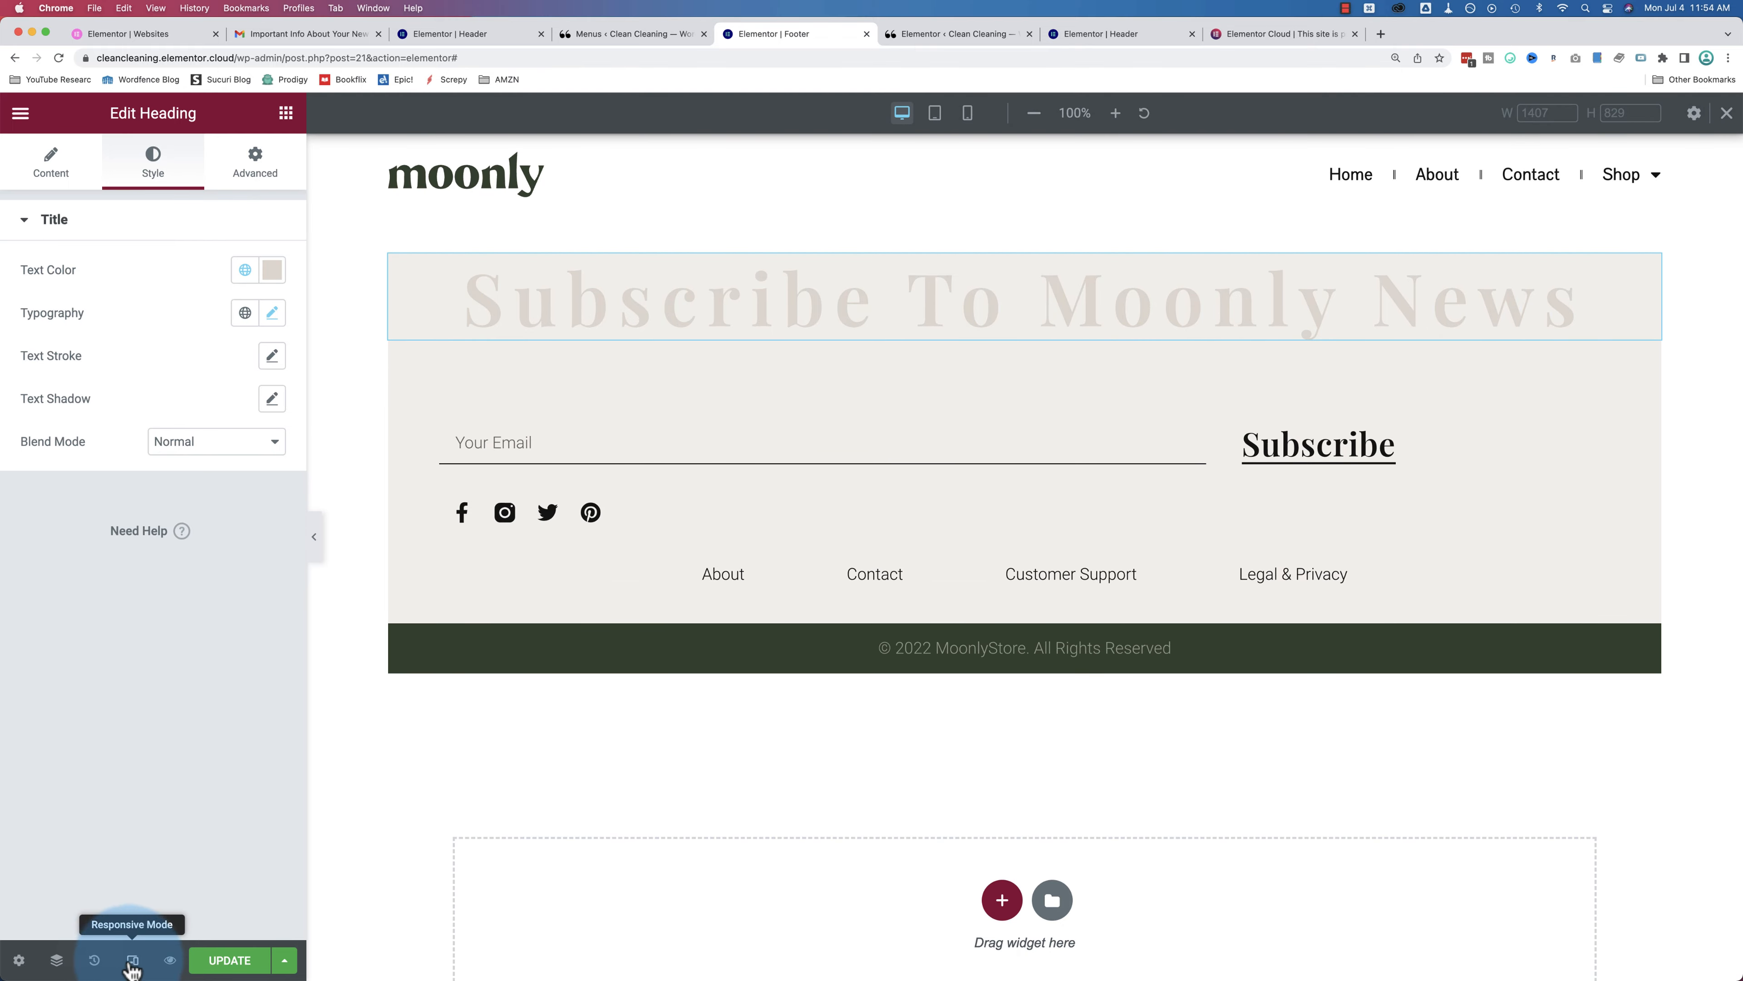
Step: Preview the footer at tablet, mobile and desktop widths, then go to the WordPress Menus tab
{"action": "left_click", "coordinate": [936, 113]}
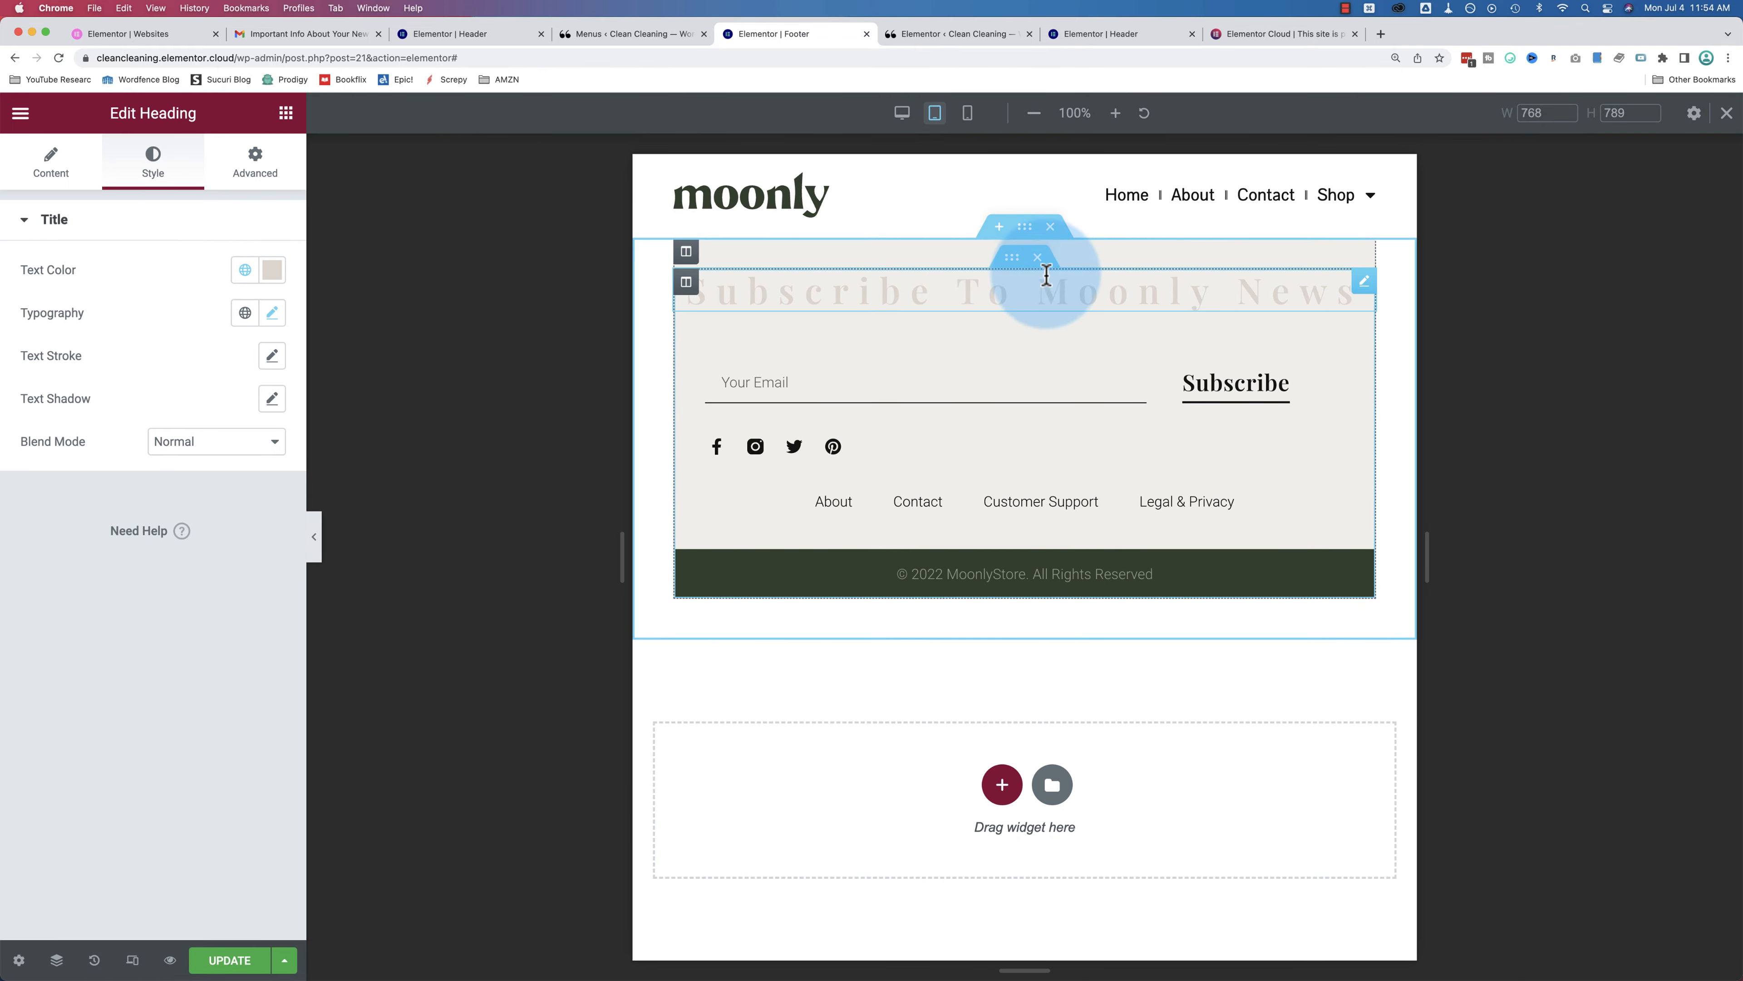
{"action": "left_click", "coordinate": [968, 113]}
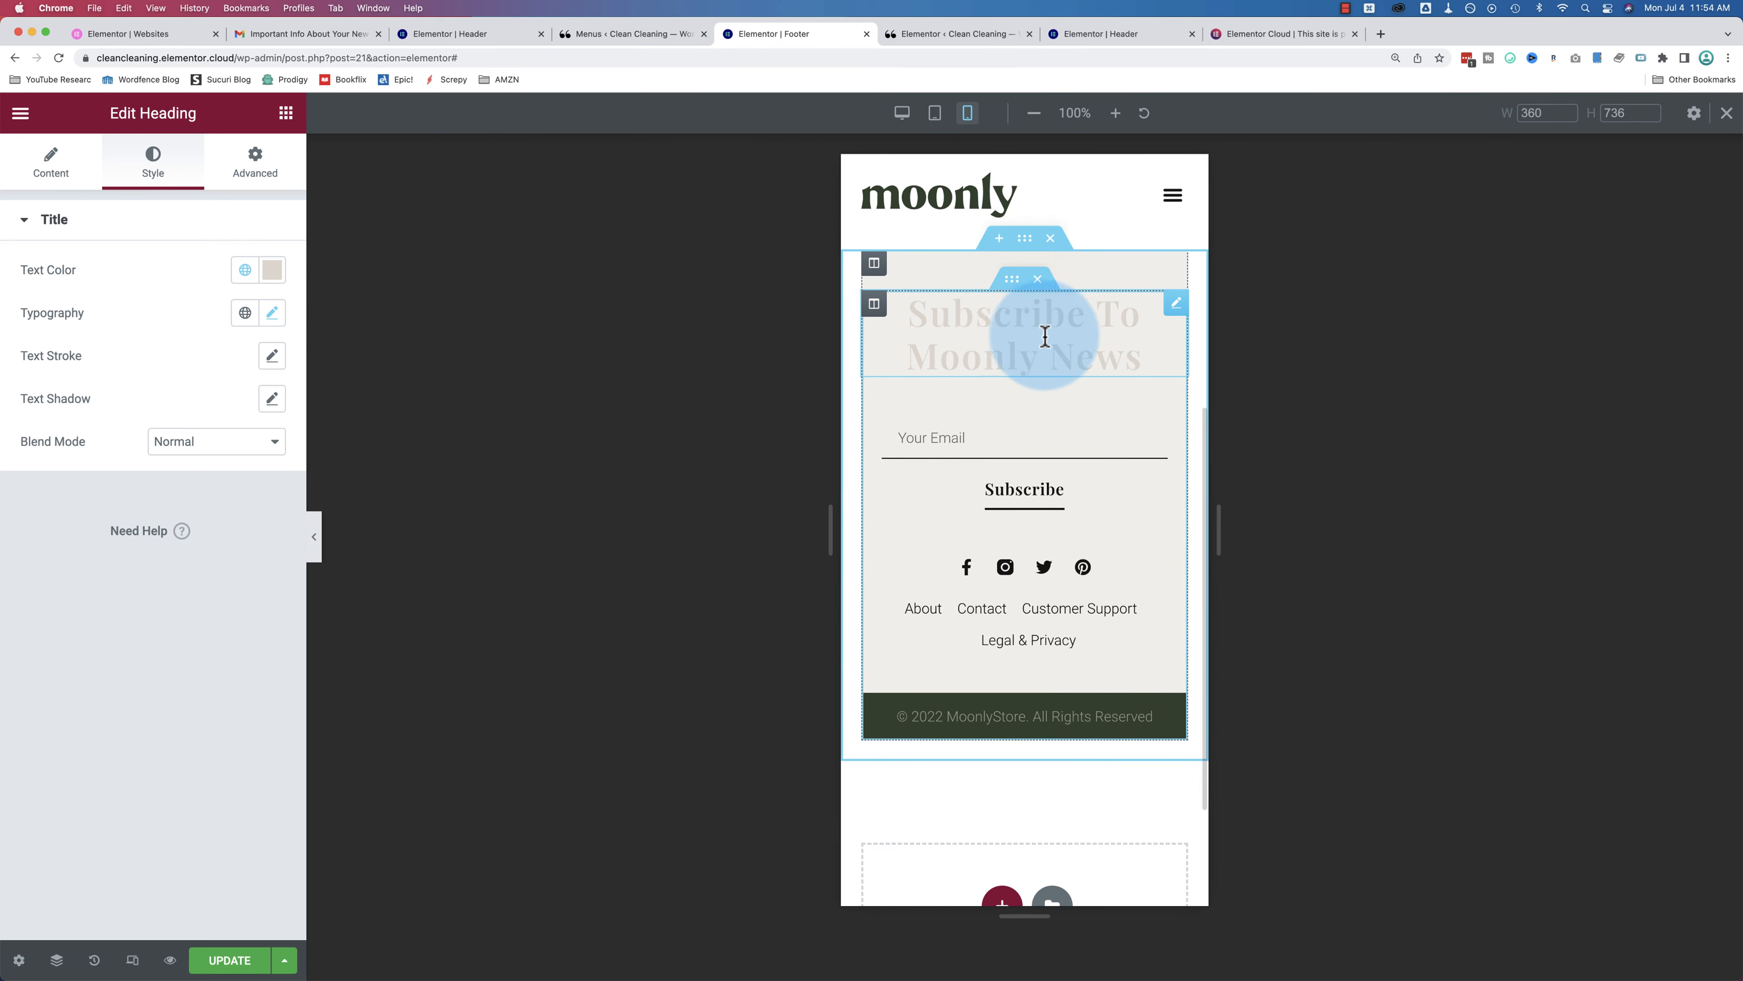
{"action": "left_click", "coordinate": [897, 115]}
{"action": "left_click", "coordinate": [133, 960]}
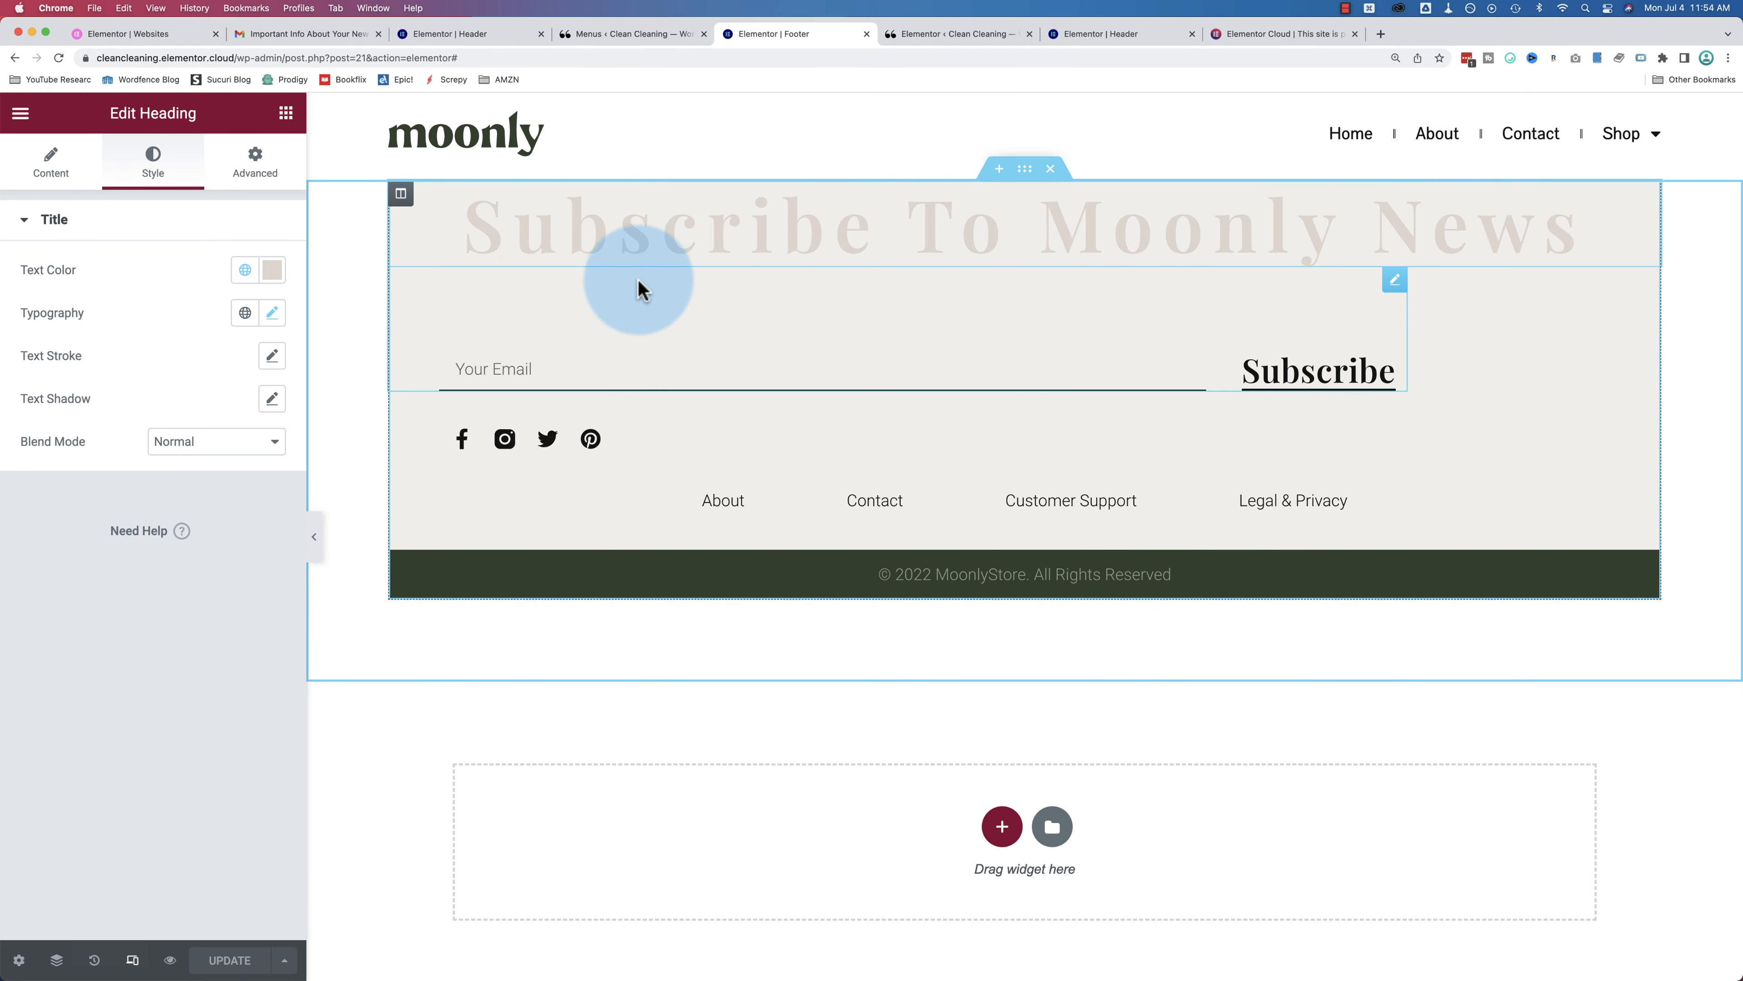
{"action": "left_click", "coordinate": [628, 34]}
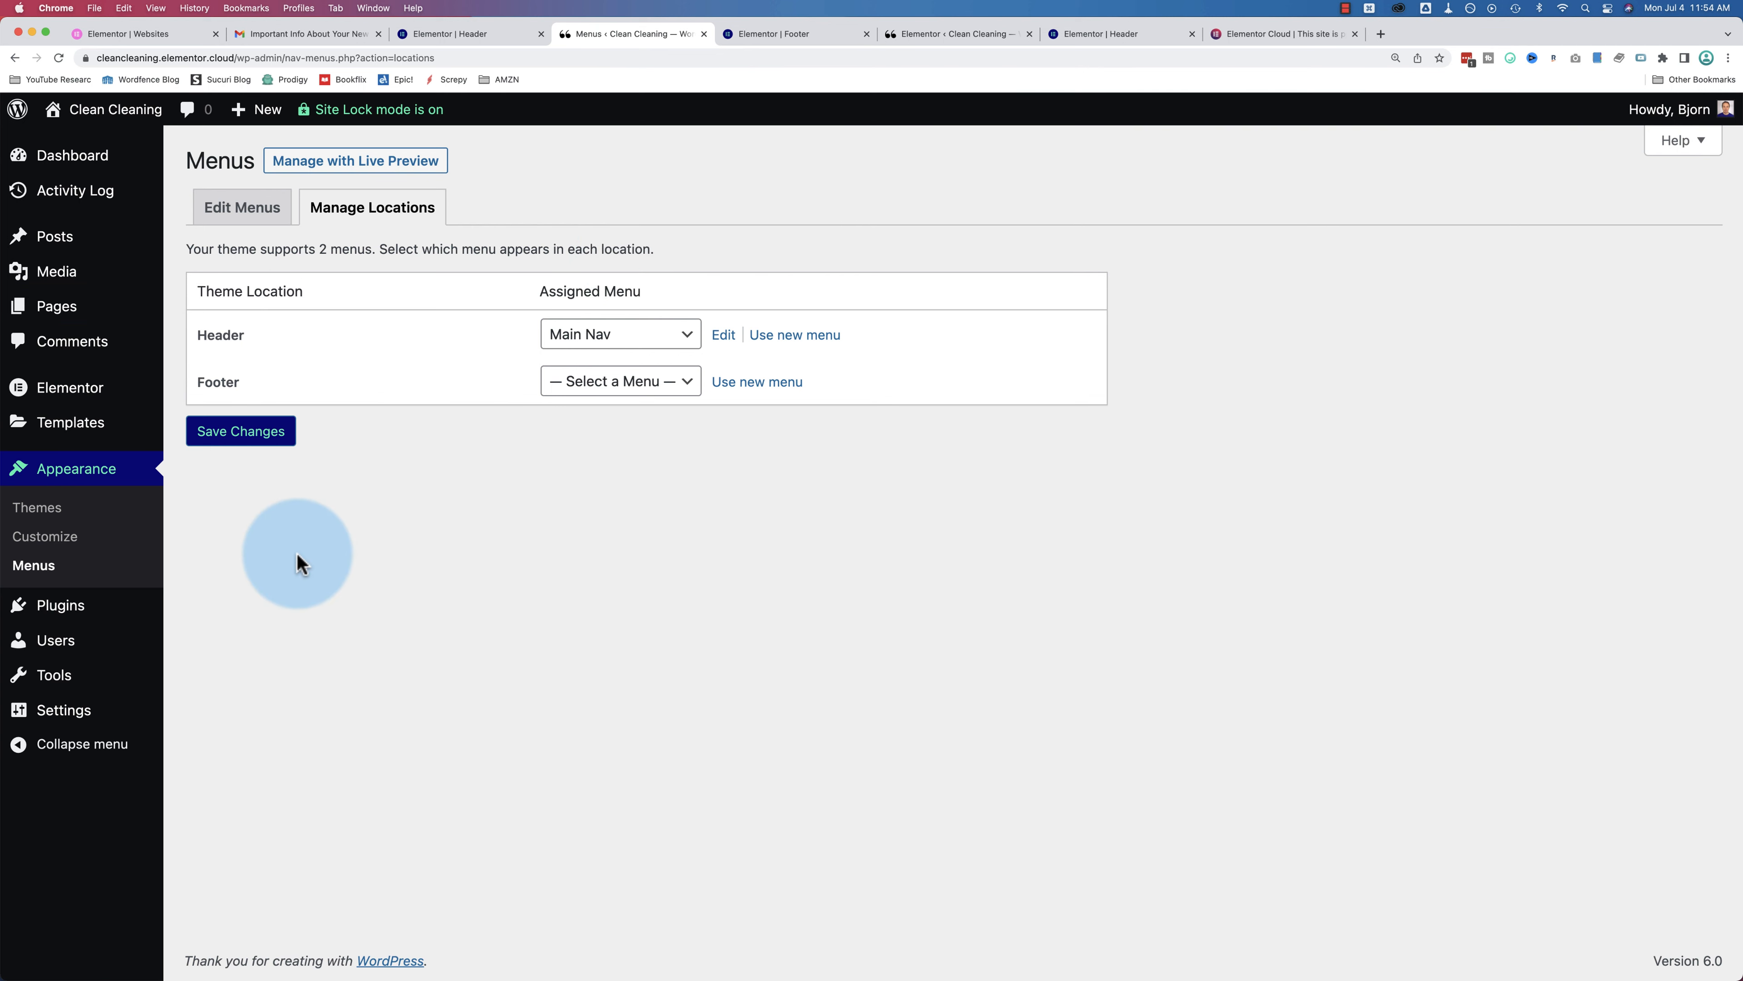
Step: Open the Popups template list and edit the Discount Popup
{"action": "mouse_move", "coordinate": [75, 436]}
{"action": "left_click", "coordinate": [229, 461]}
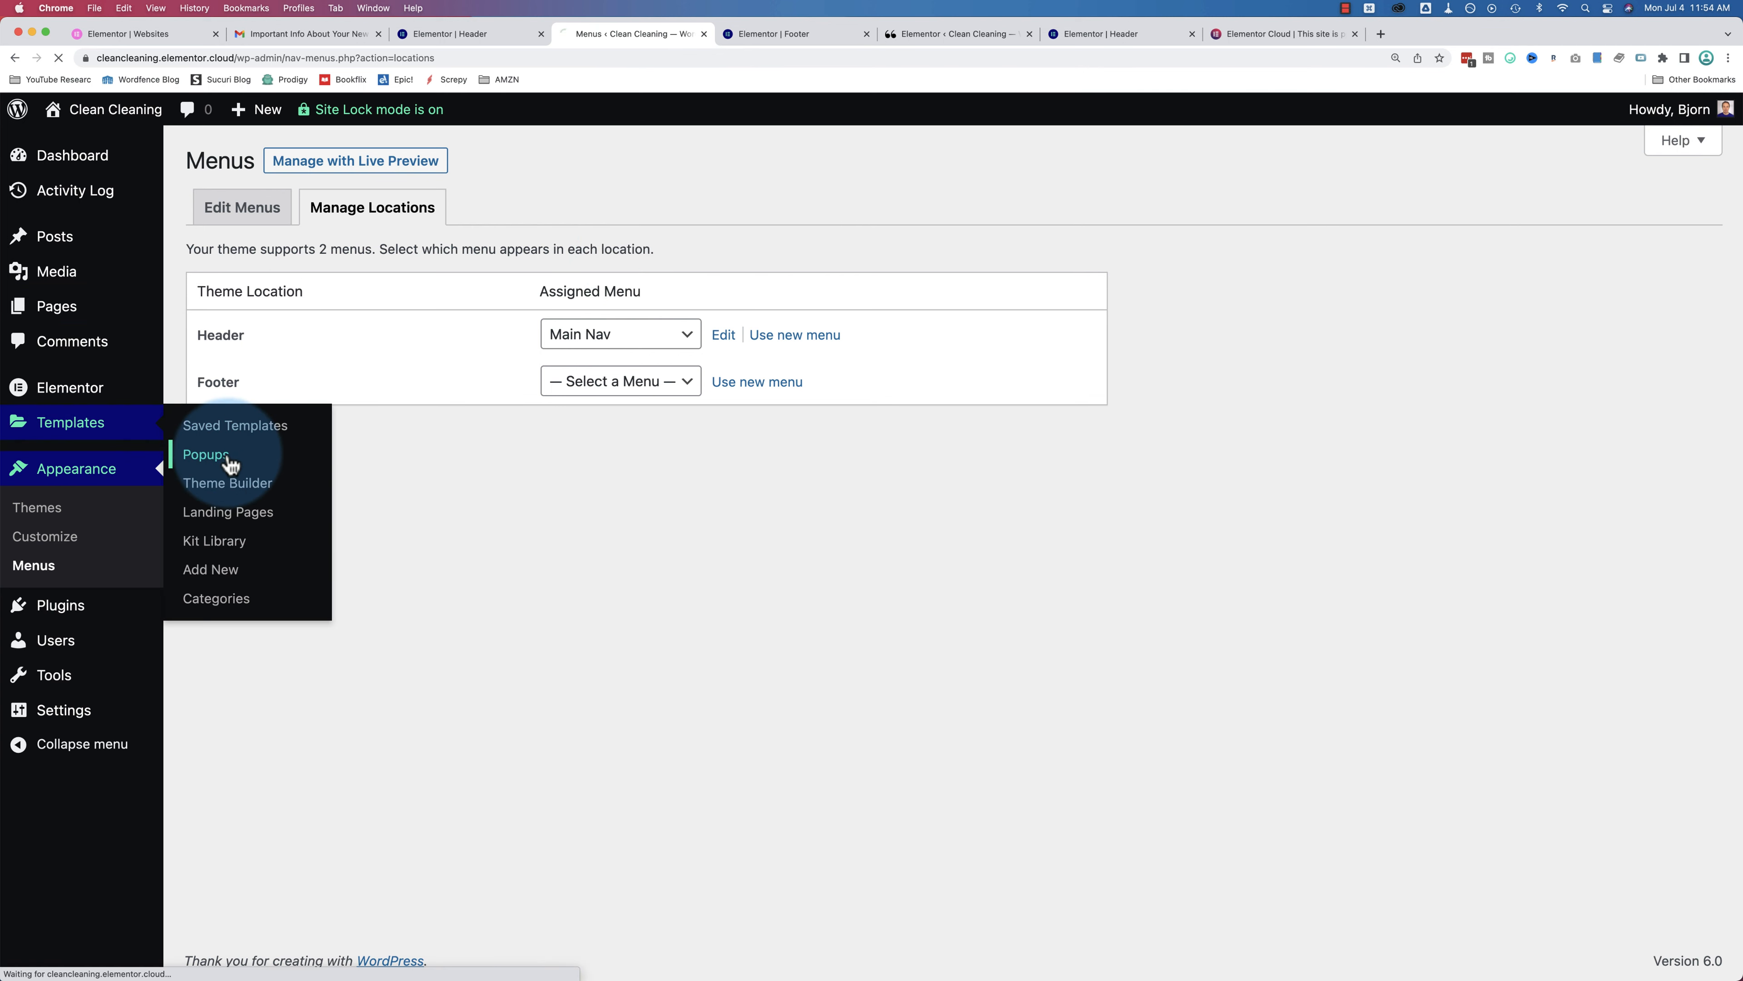
{"action": "mouse_move", "coordinate": [315, 349]}
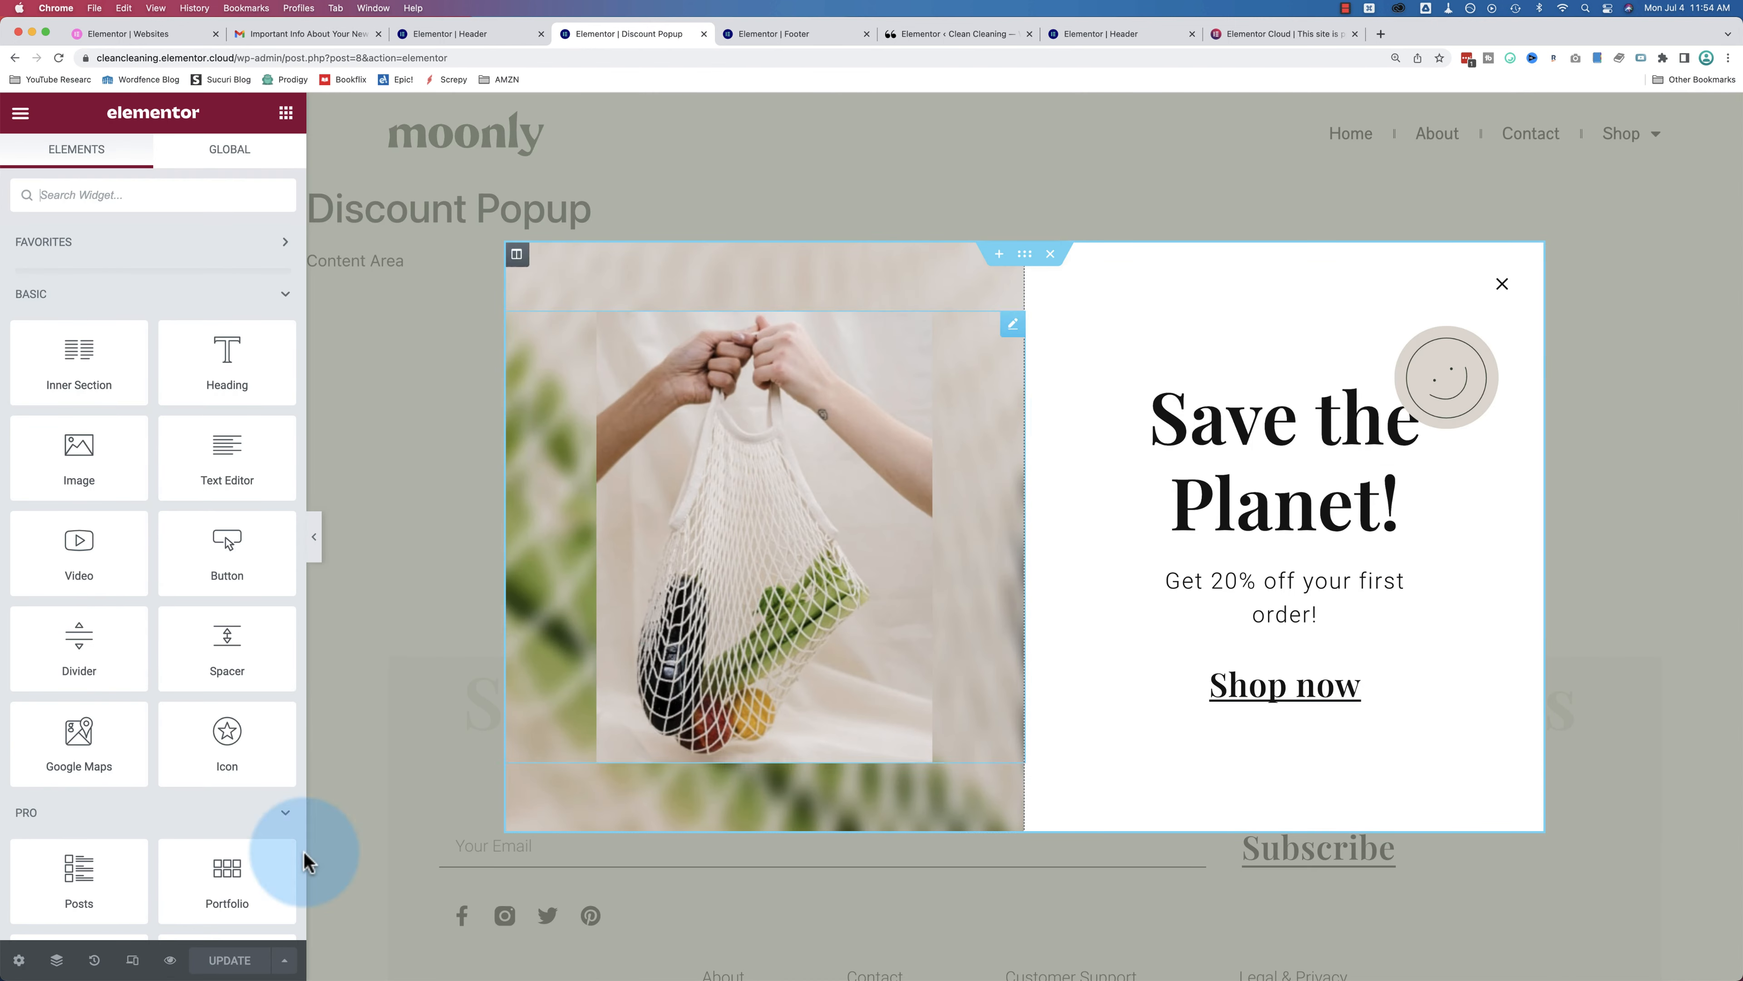
Step: Review the Discount Popup at tablet, mobile and desktop widths, scrolling through the previews
{"action": "left_click", "coordinate": [133, 961]}
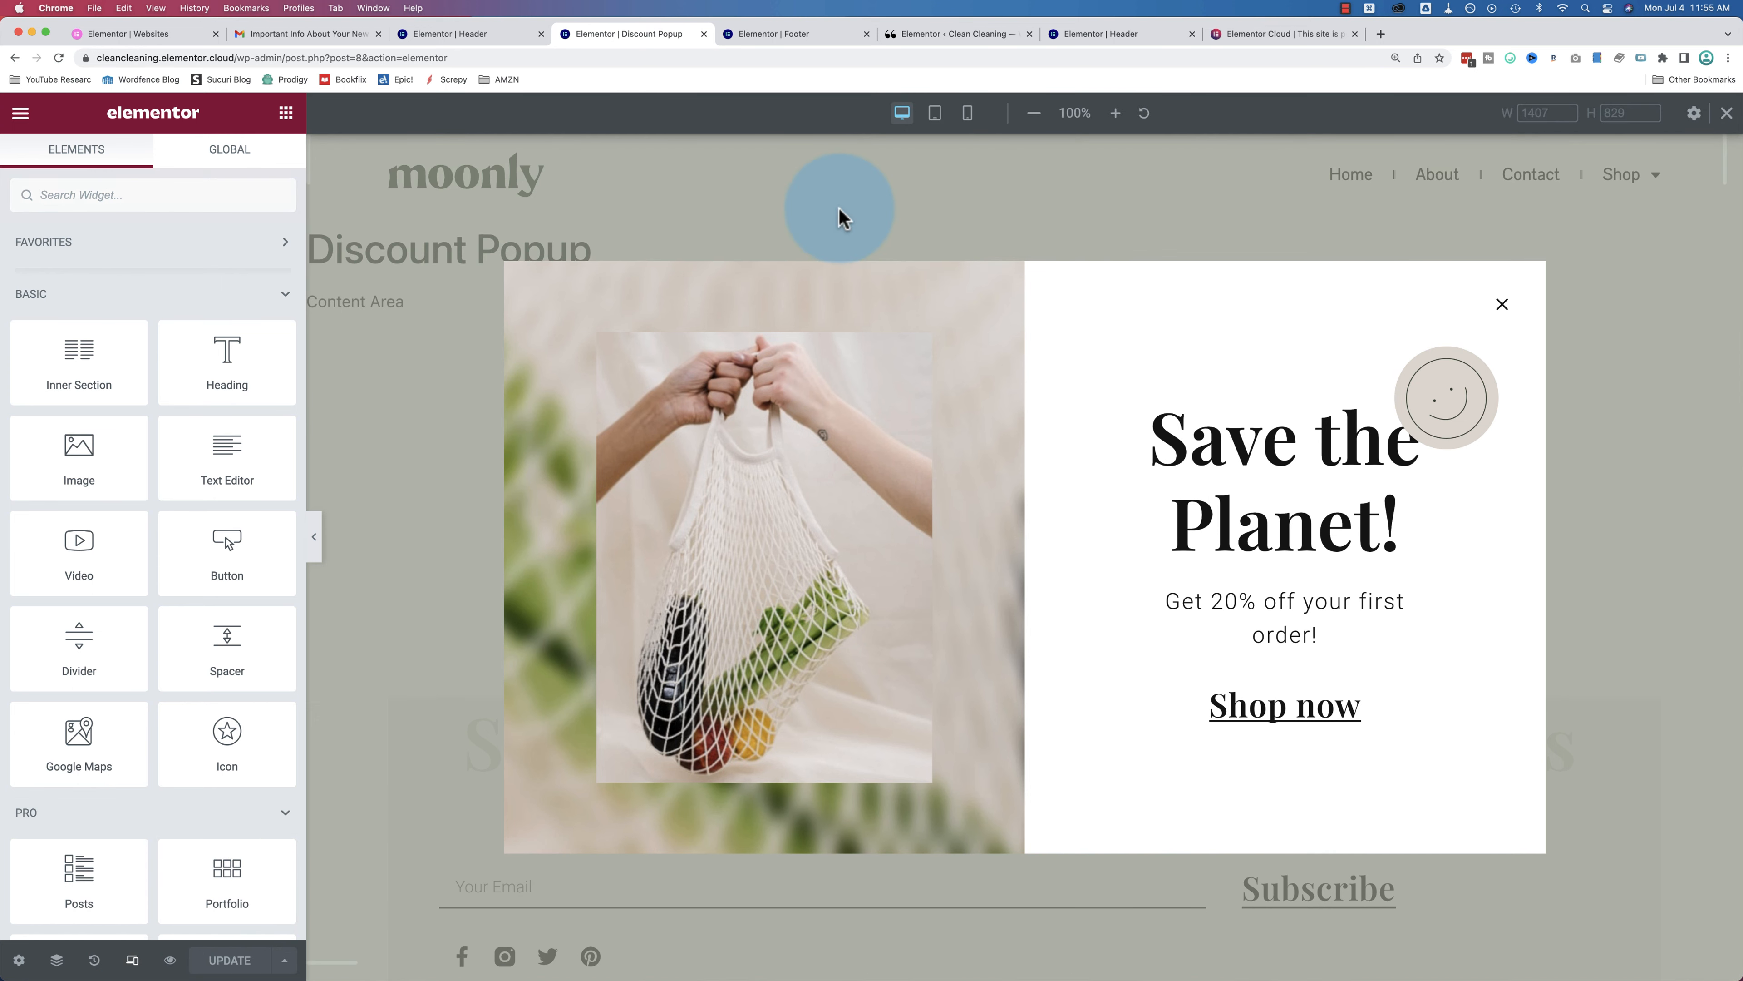
{"action": "left_click", "coordinate": [935, 113]}
{"action": "left_click", "coordinate": [968, 123]}
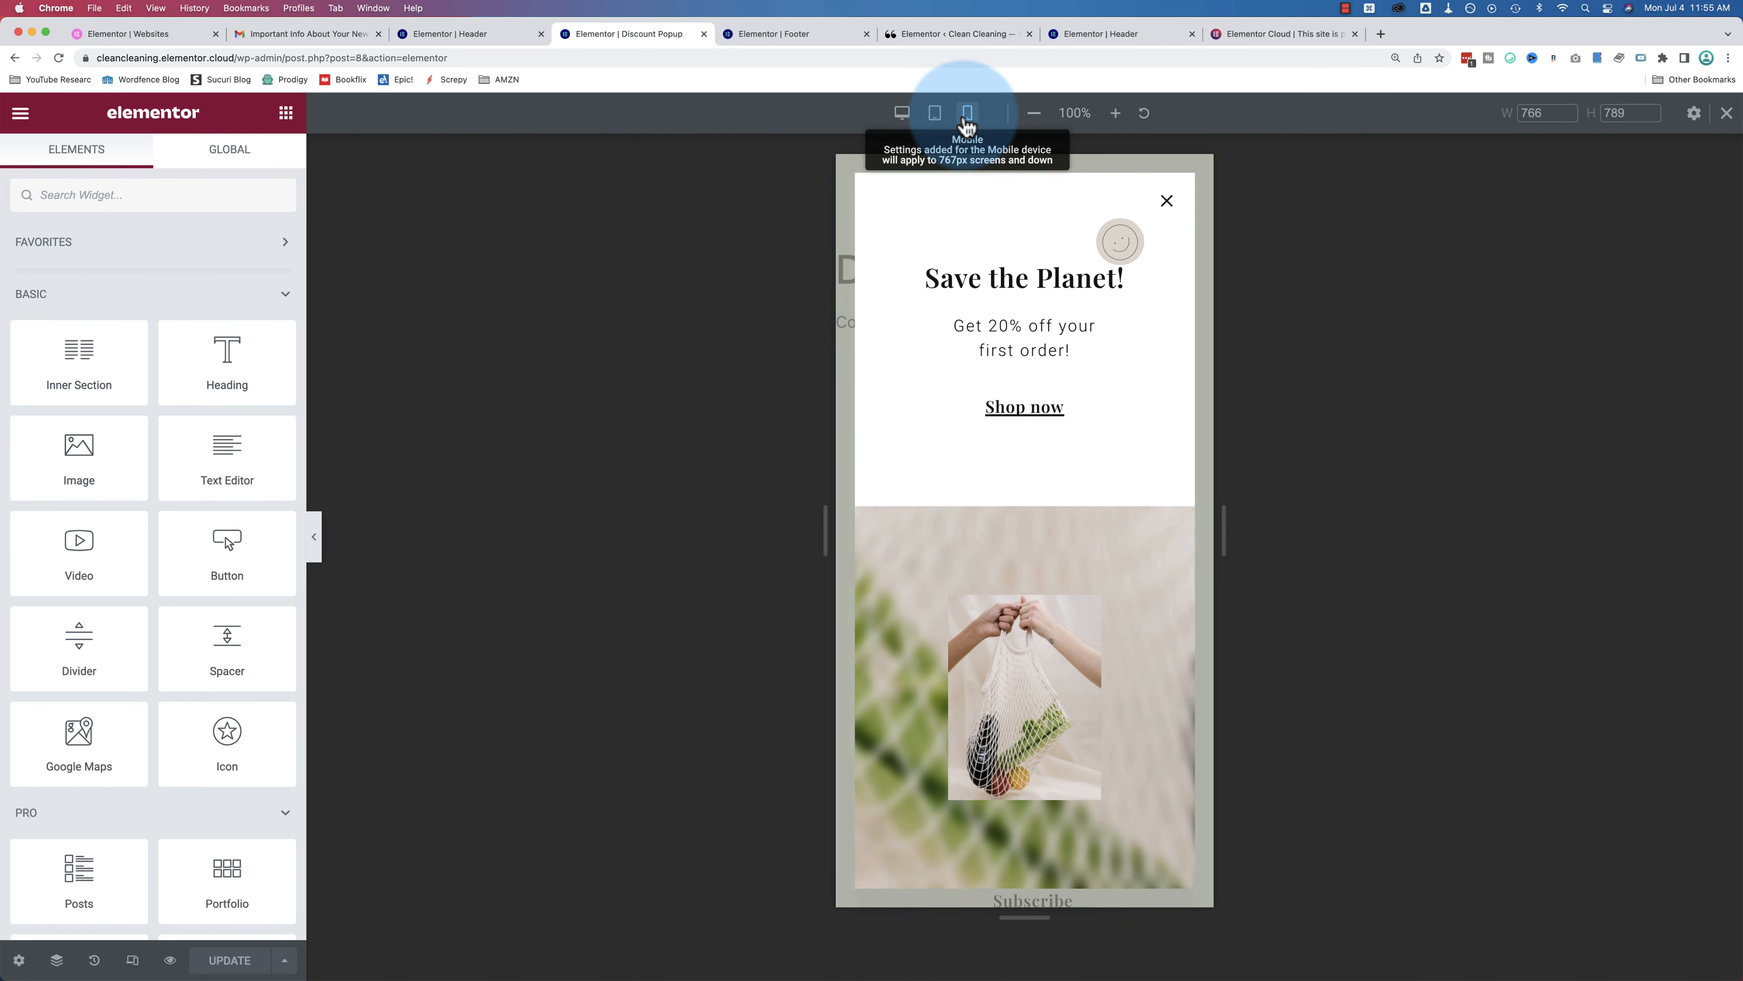
{"action": "left_click", "coordinate": [935, 116]}
{"action": "left_click", "coordinate": [903, 116]}
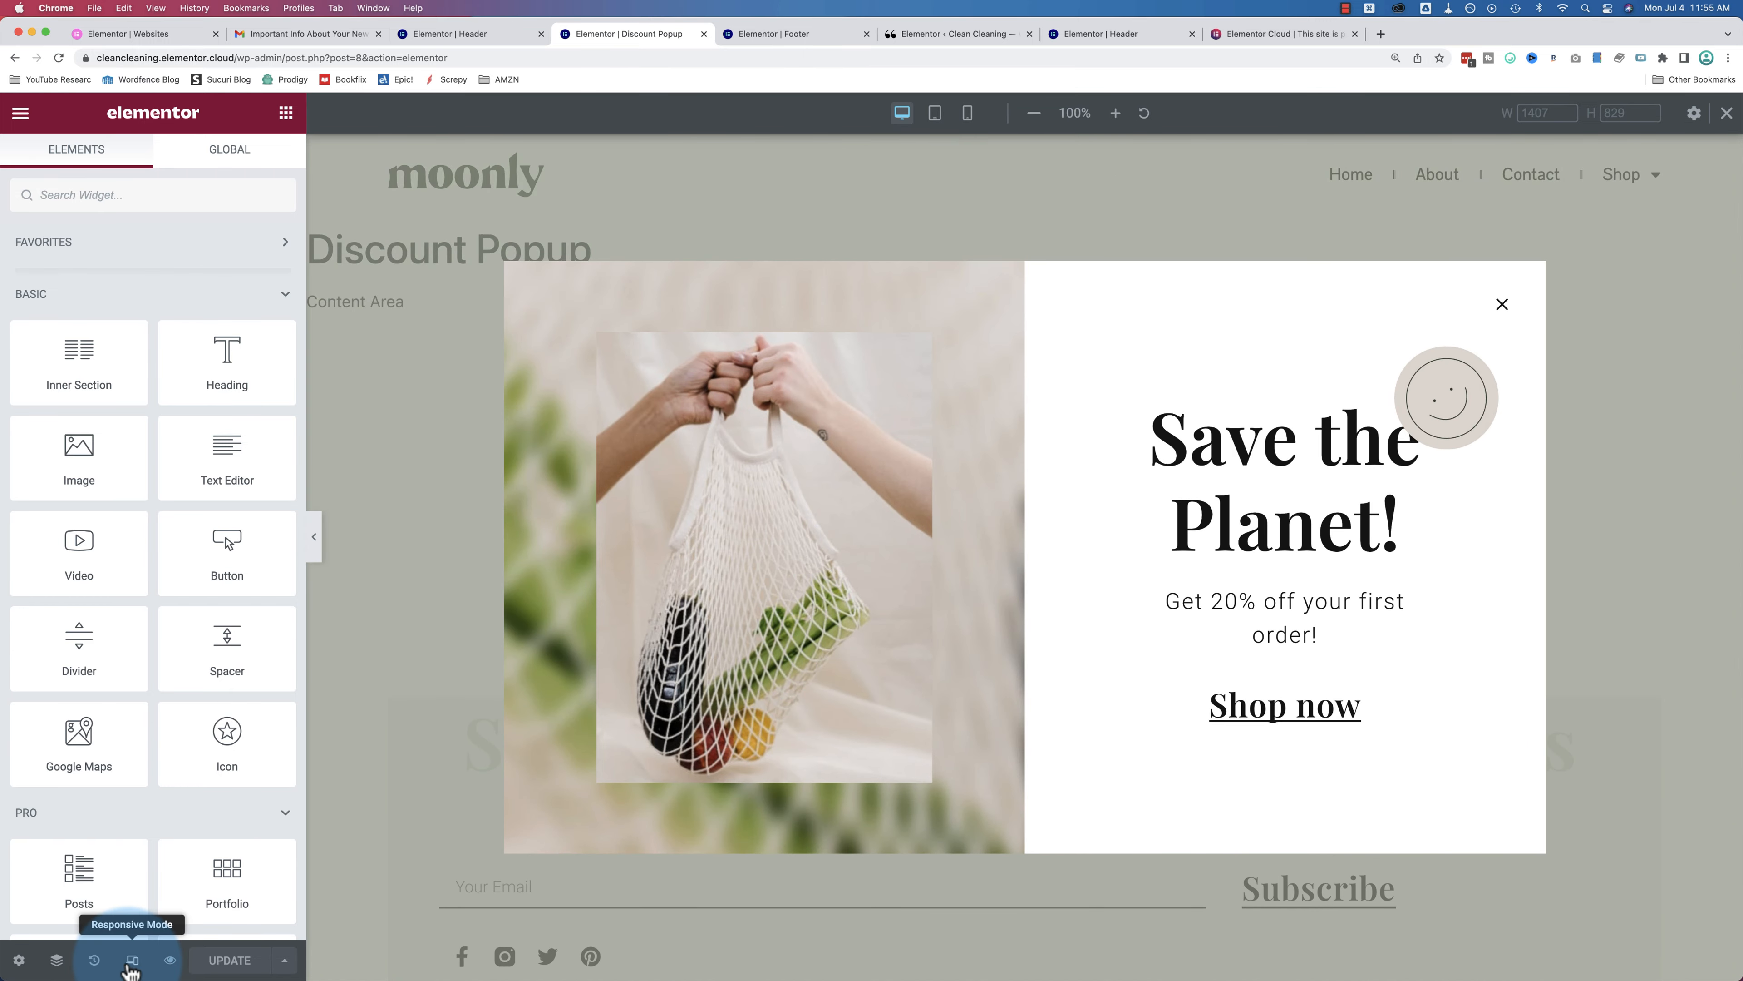
{"action": "left_click", "coordinate": [938, 117]}
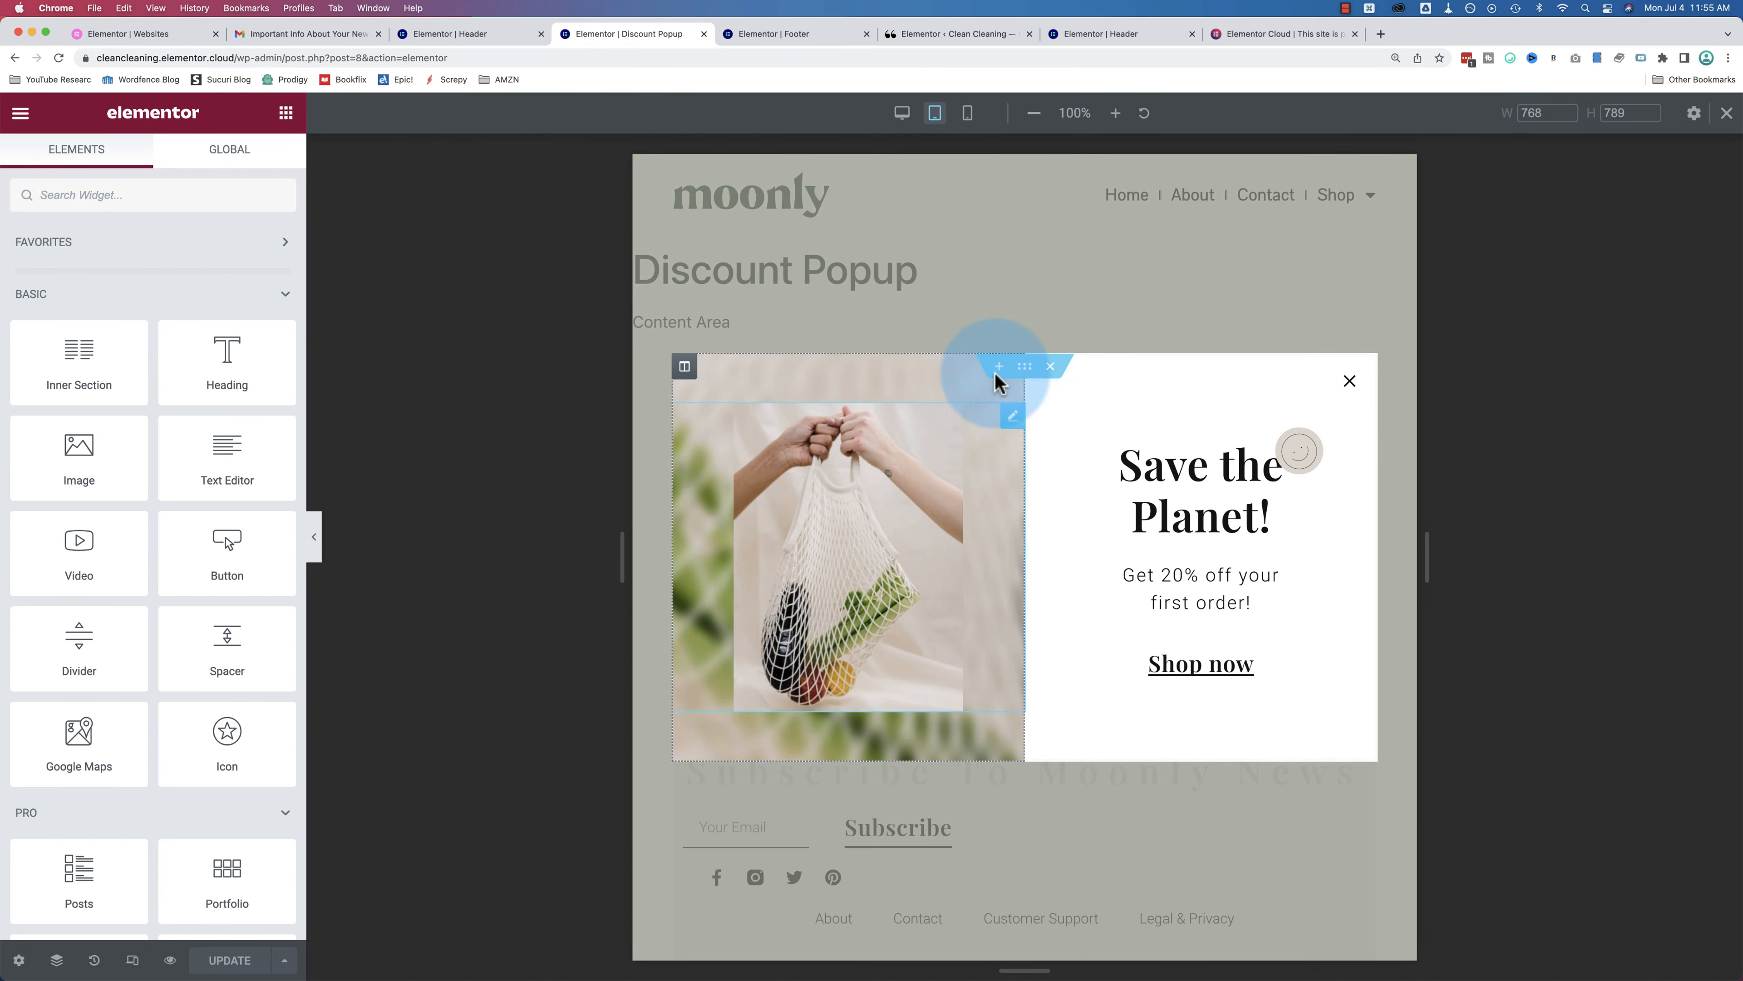
{"action": "left_click", "coordinate": [968, 115]}
{"action": "scroll", "coordinate": [1024, 656], "scroll_direction": "down", "scroll_amount": 1}
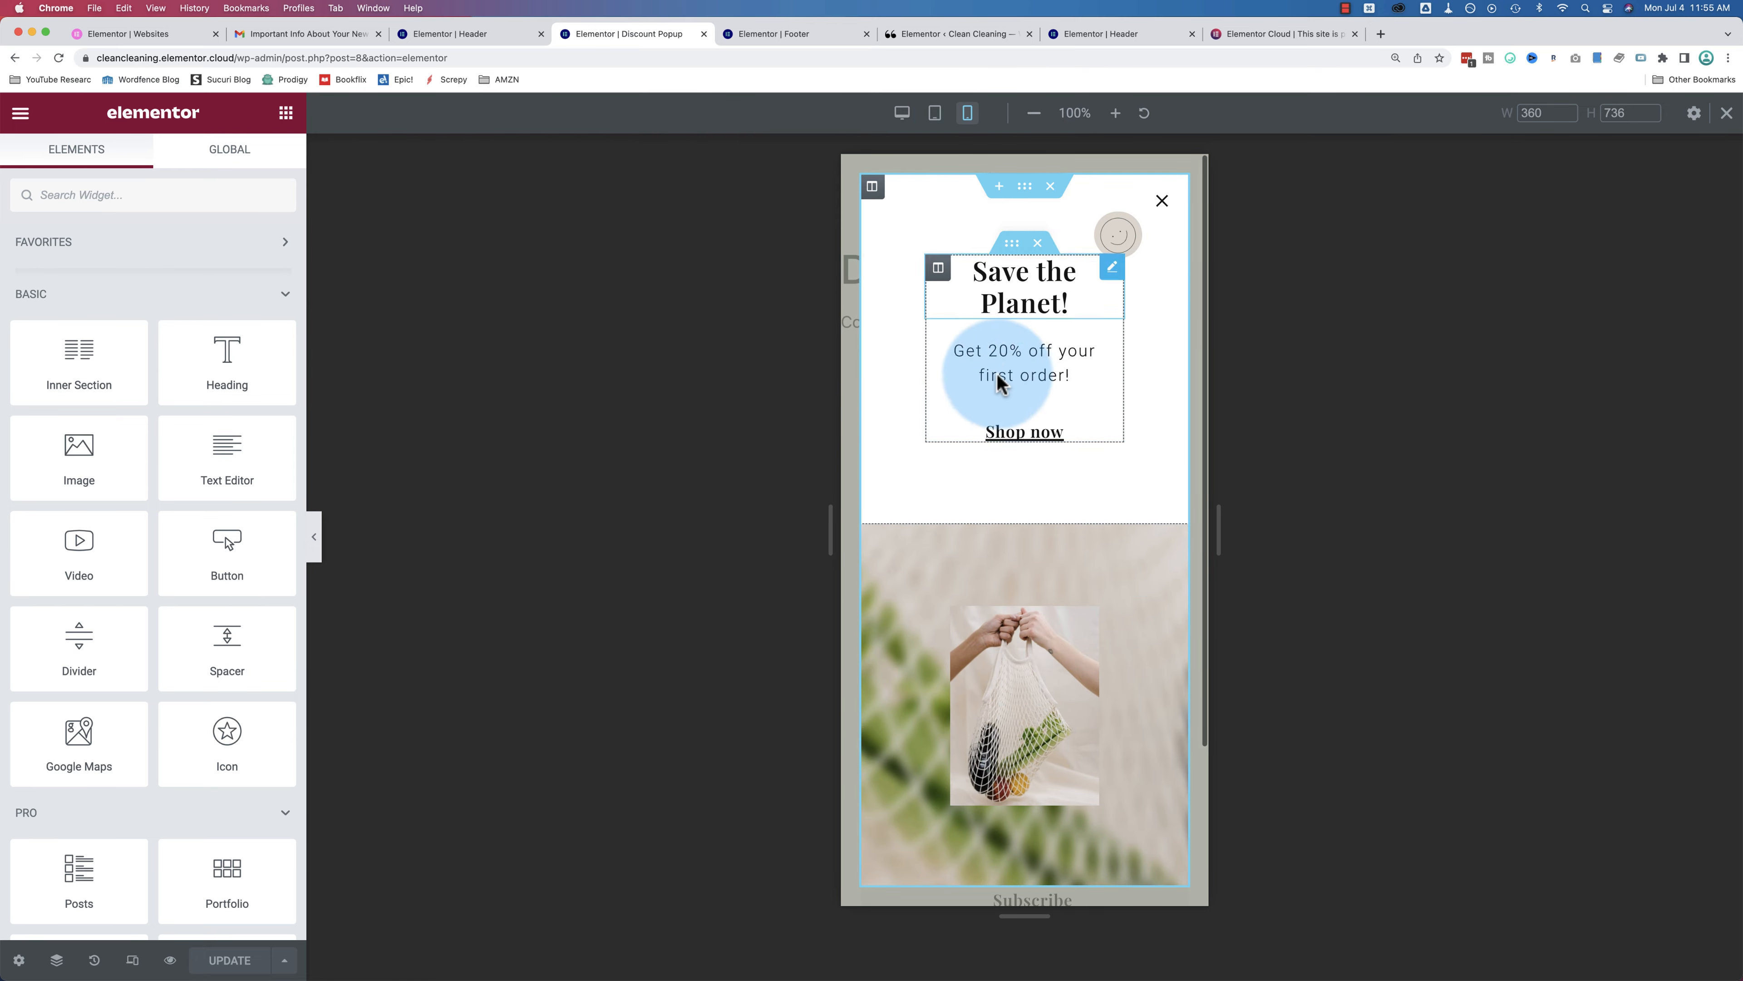
{"action": "left_click", "coordinate": [904, 115]}
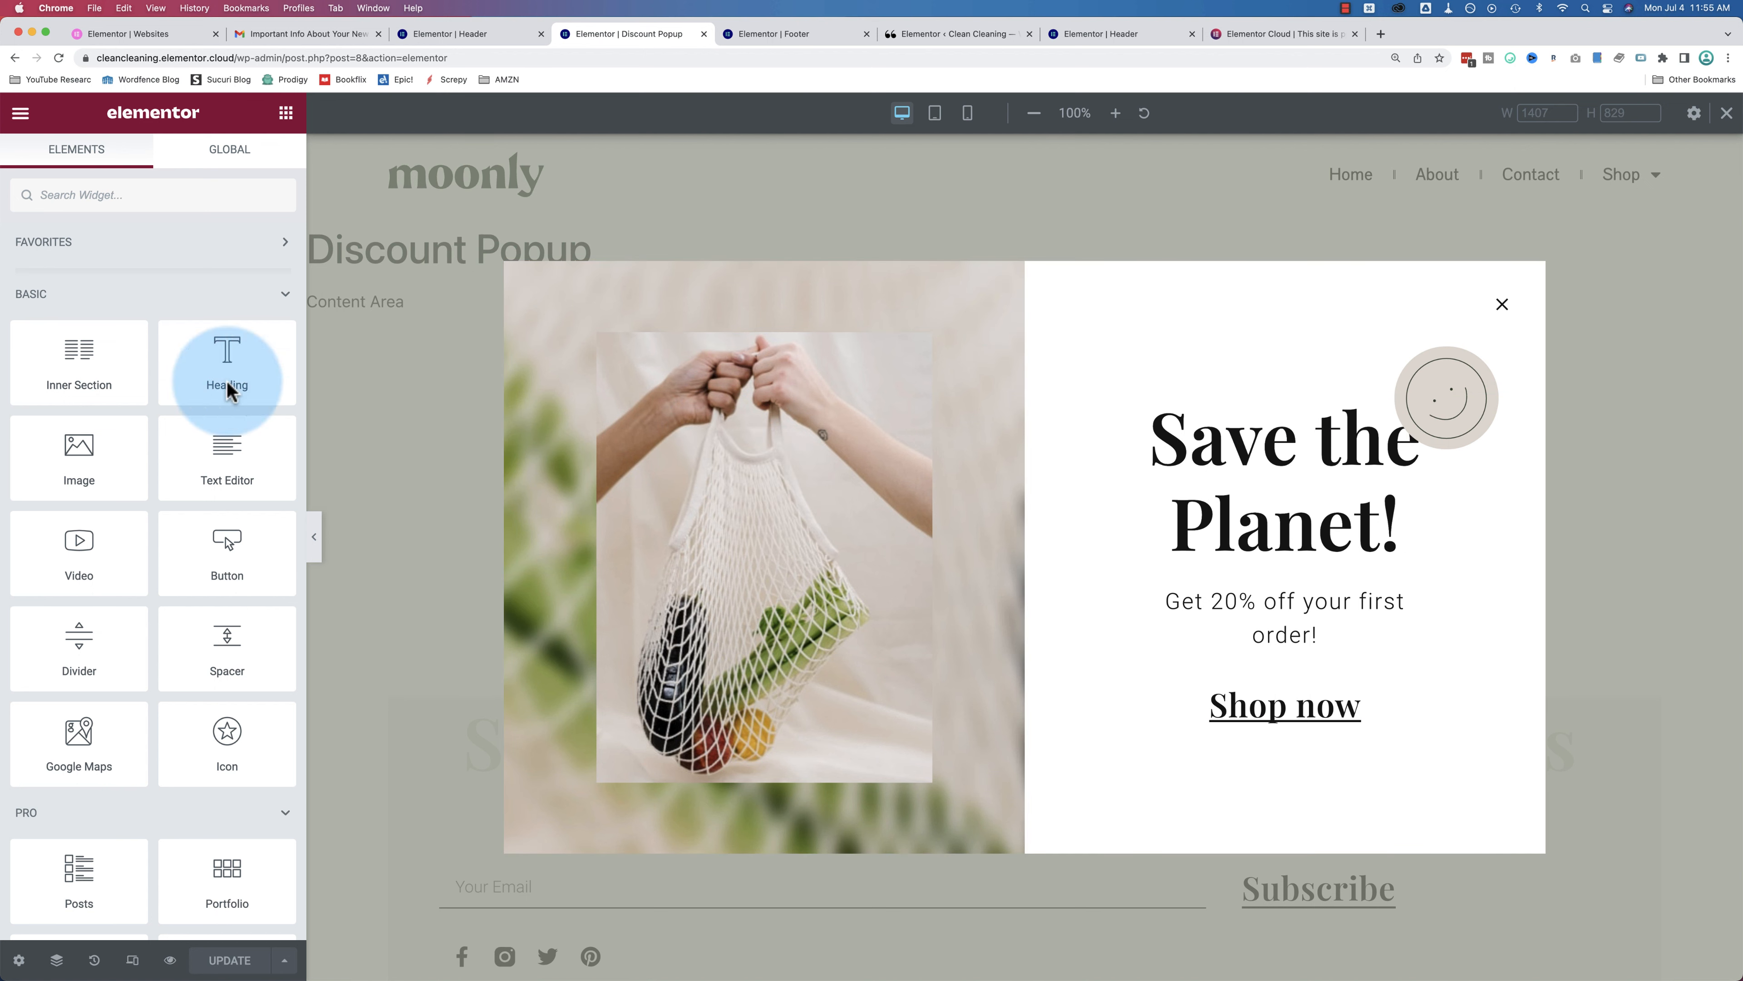
{"action": "scroll", "coordinate": [84, 358], "scroll_direction": "down", "scroll_amount": 2}
{"action": "scroll", "coordinate": [84, 359], "scroll_direction": "down", "scroll_amount": 10}
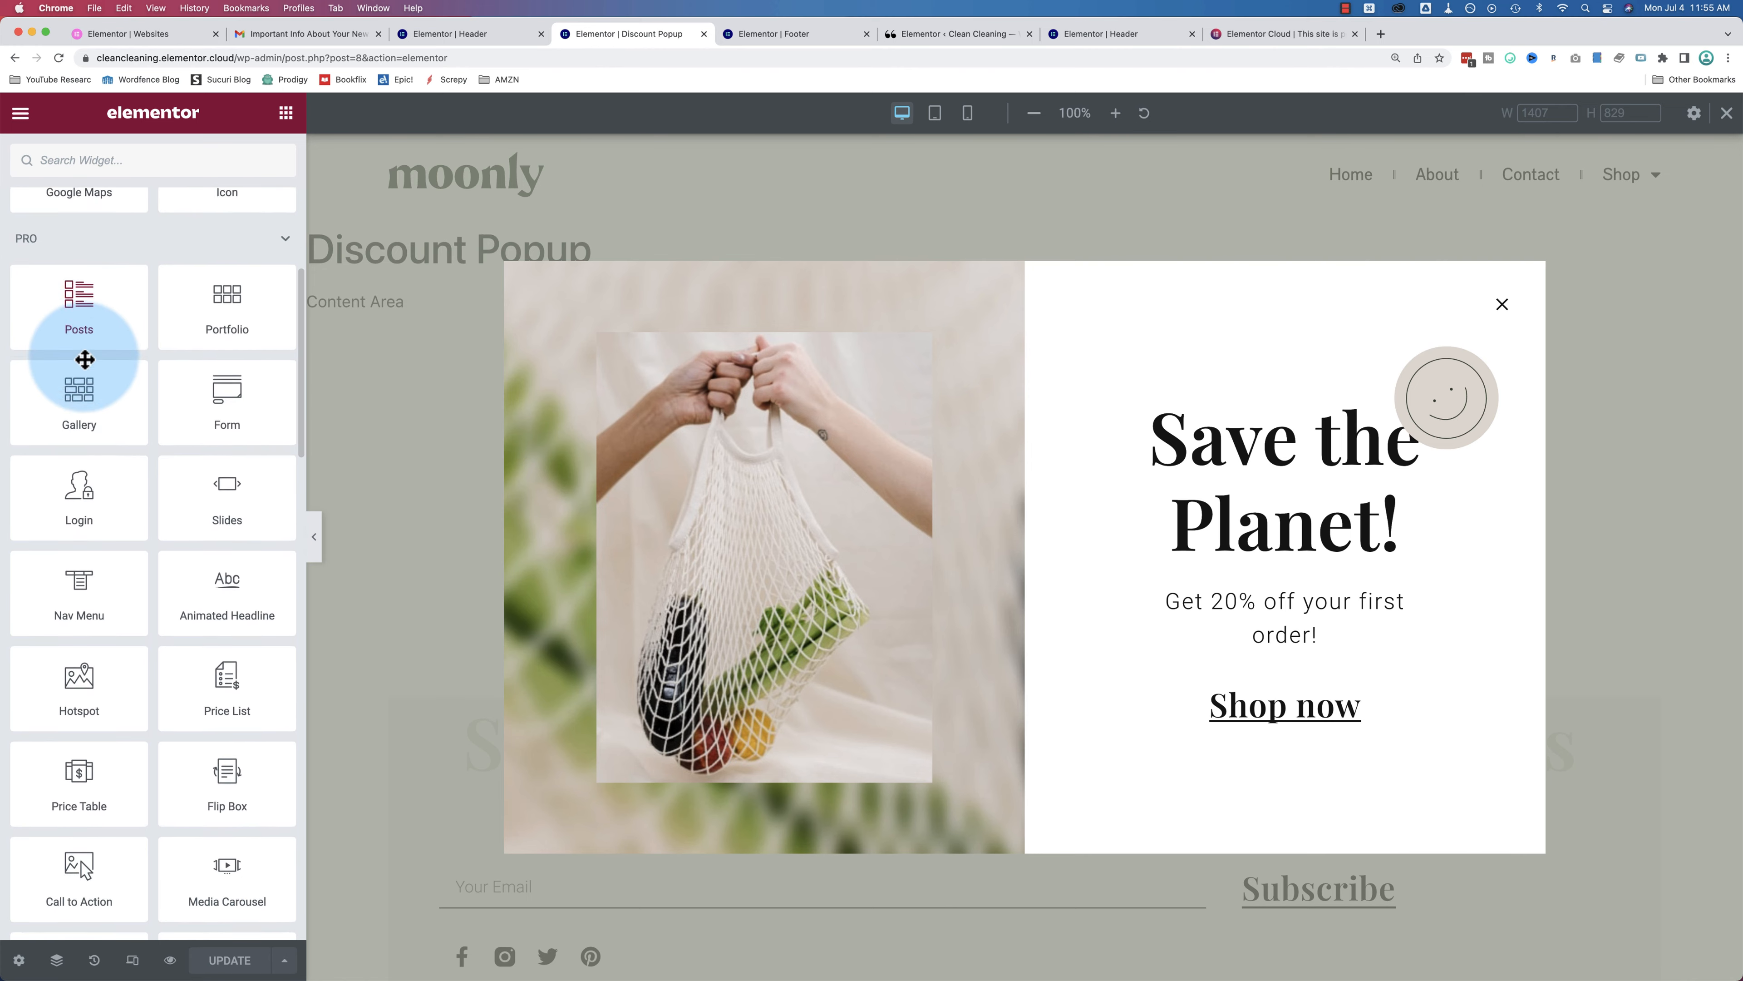
{"action": "scroll", "coordinate": [84, 359], "scroll_direction": "up", "scroll_amount": 9}
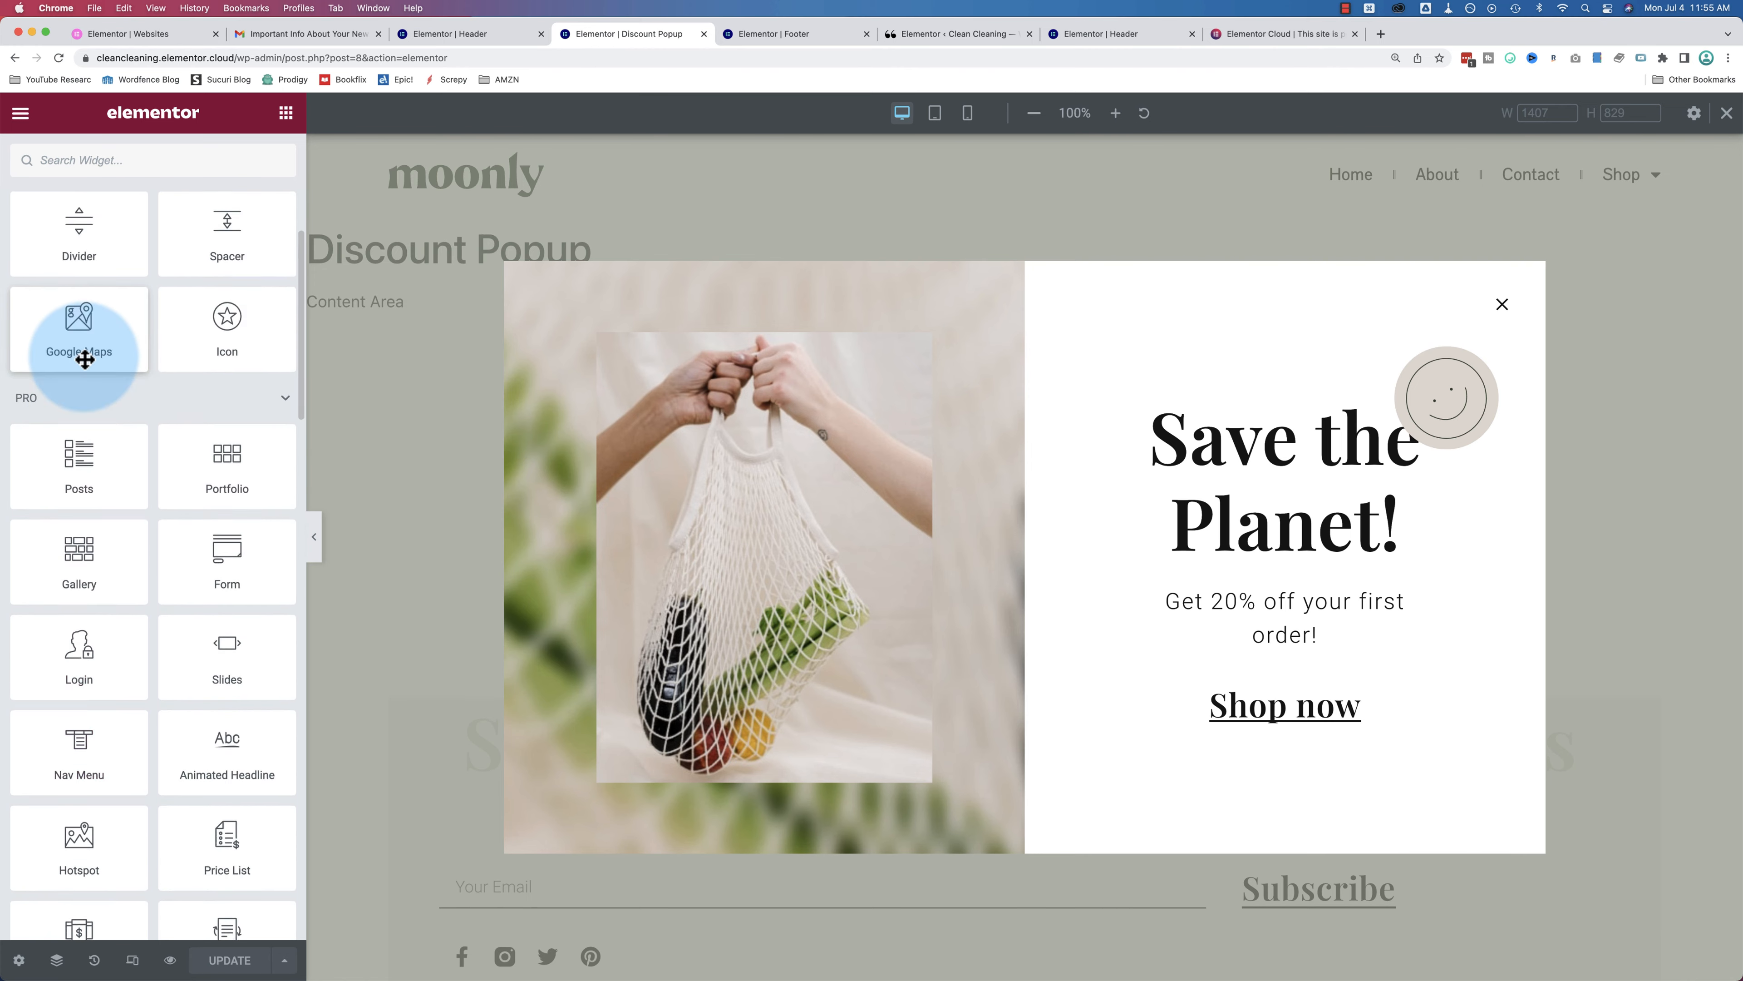
Step: Inspect the popup image settings, then bring up the publishing options beside UPDATE
{"action": "left_click", "coordinate": [1012, 347]}
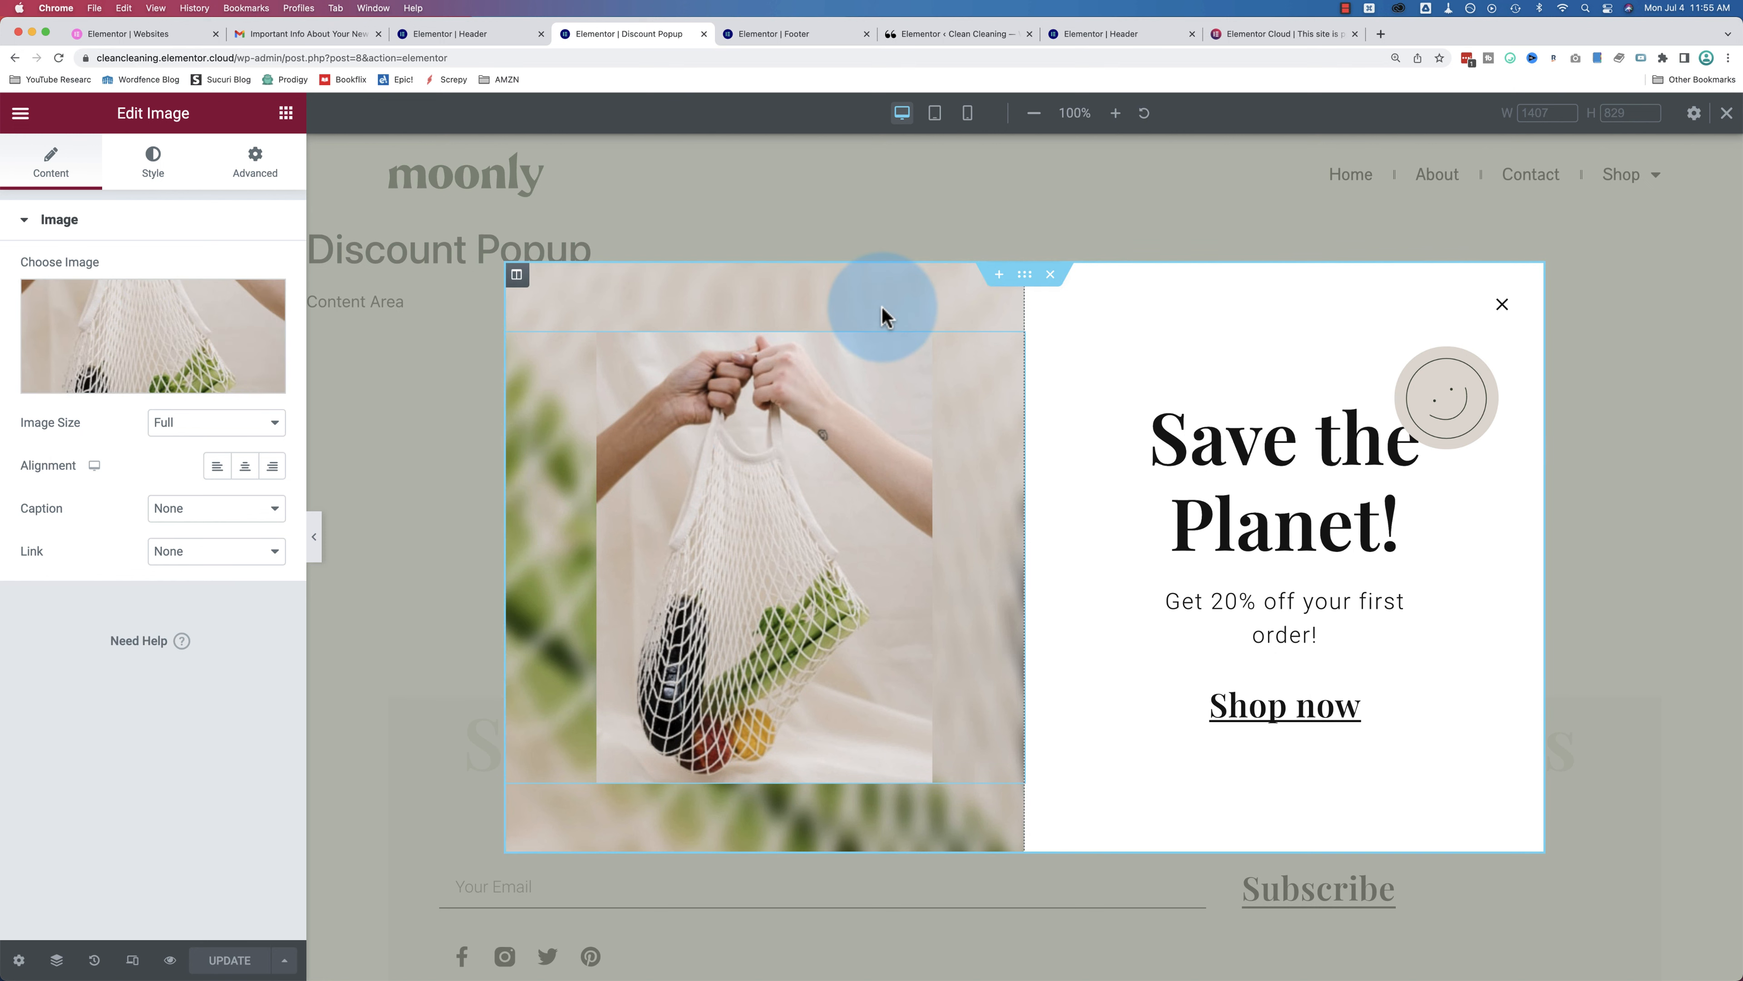
{"action": "left_click", "coordinate": [286, 113]}
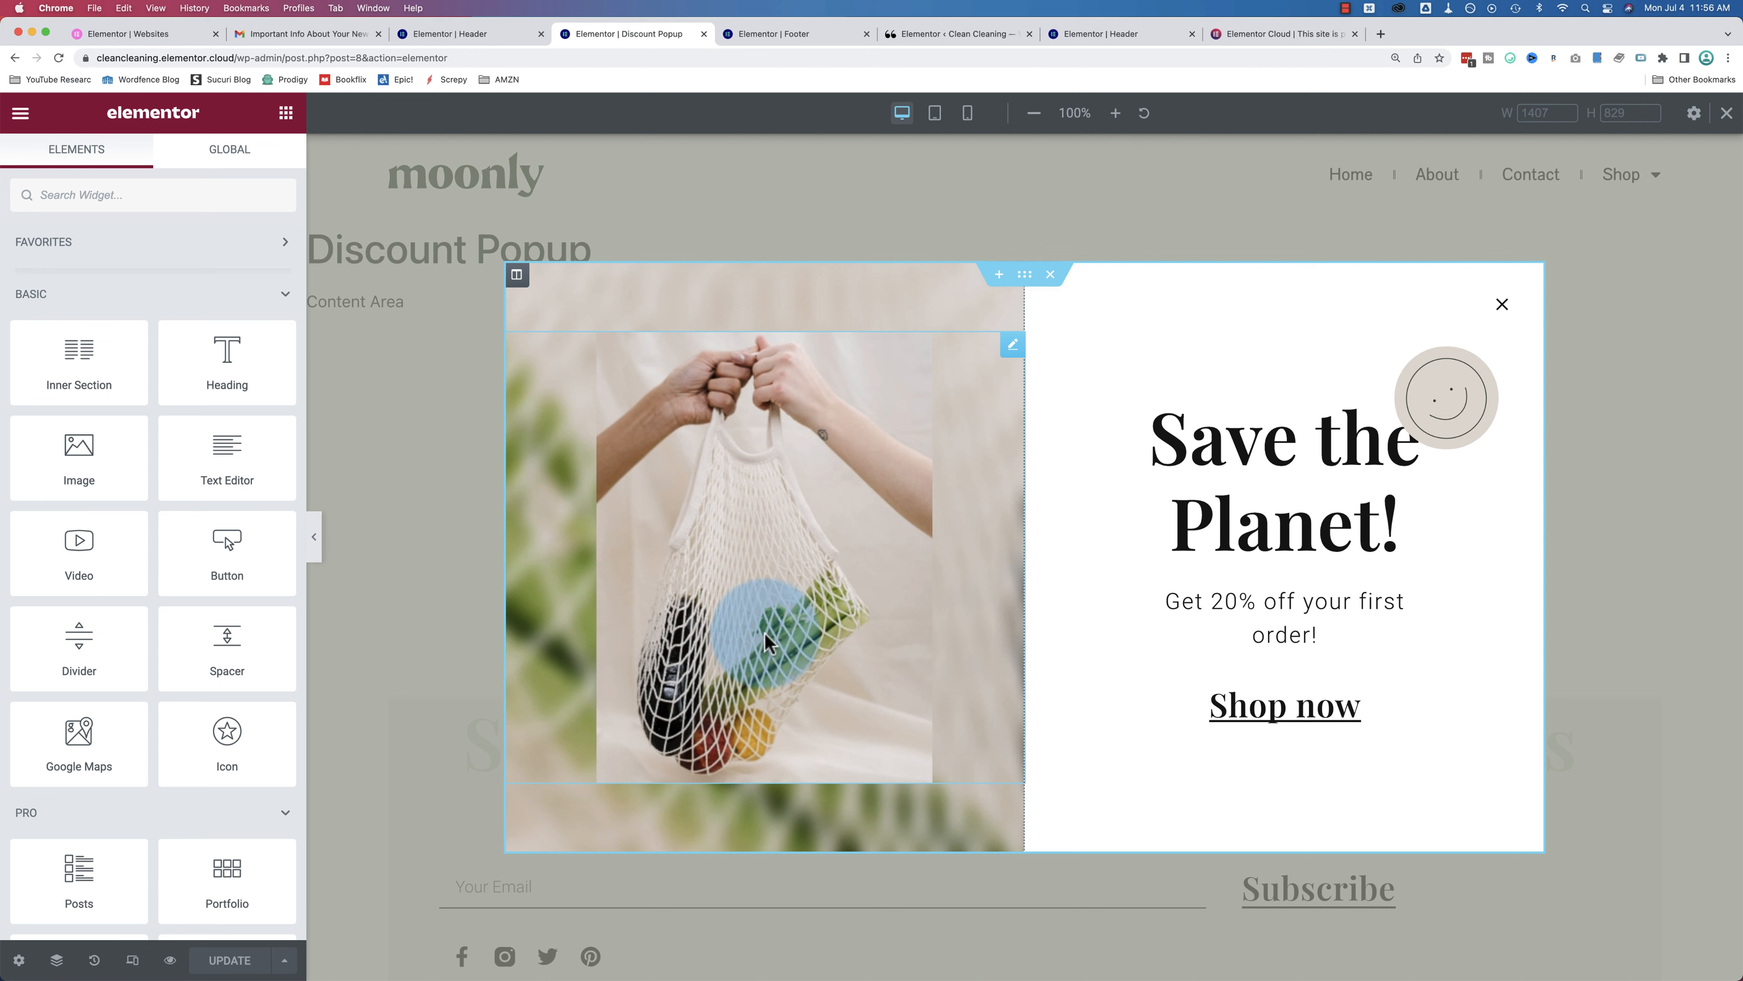
{"action": "left_click", "coordinate": [287, 962]}
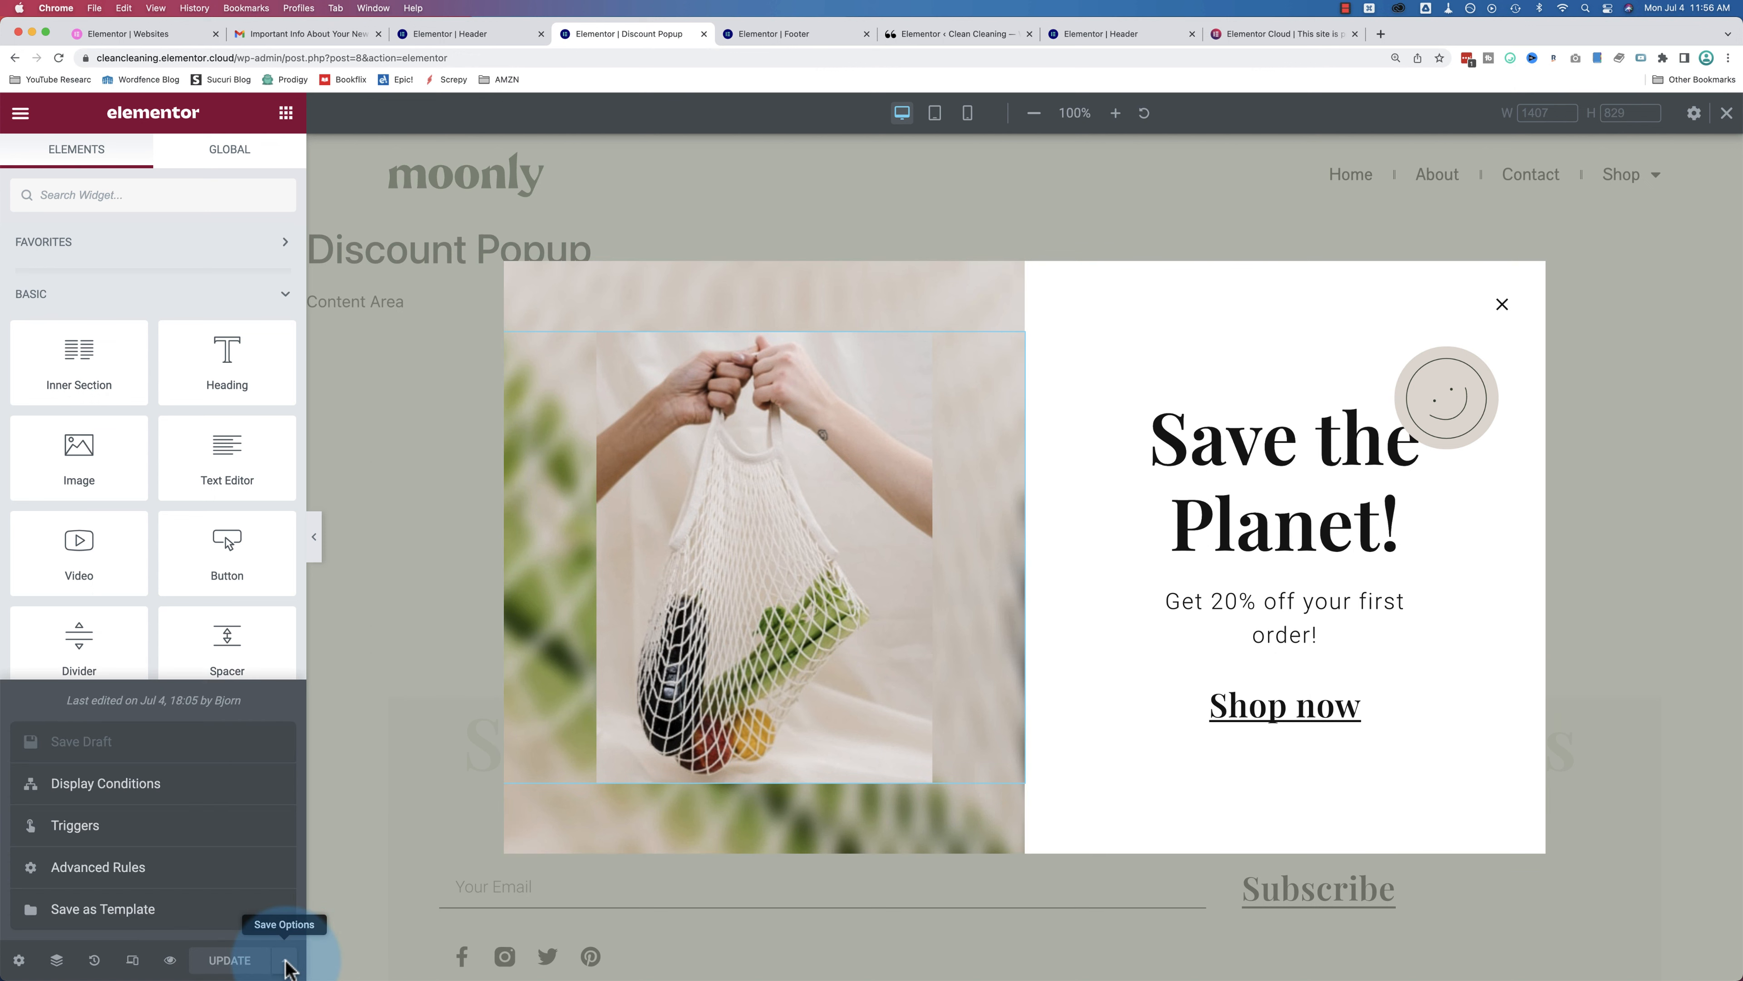
Step: Open the popup's display conditions, keeping the include condition on Entire Site
{"action": "left_click", "coordinate": [136, 785]}
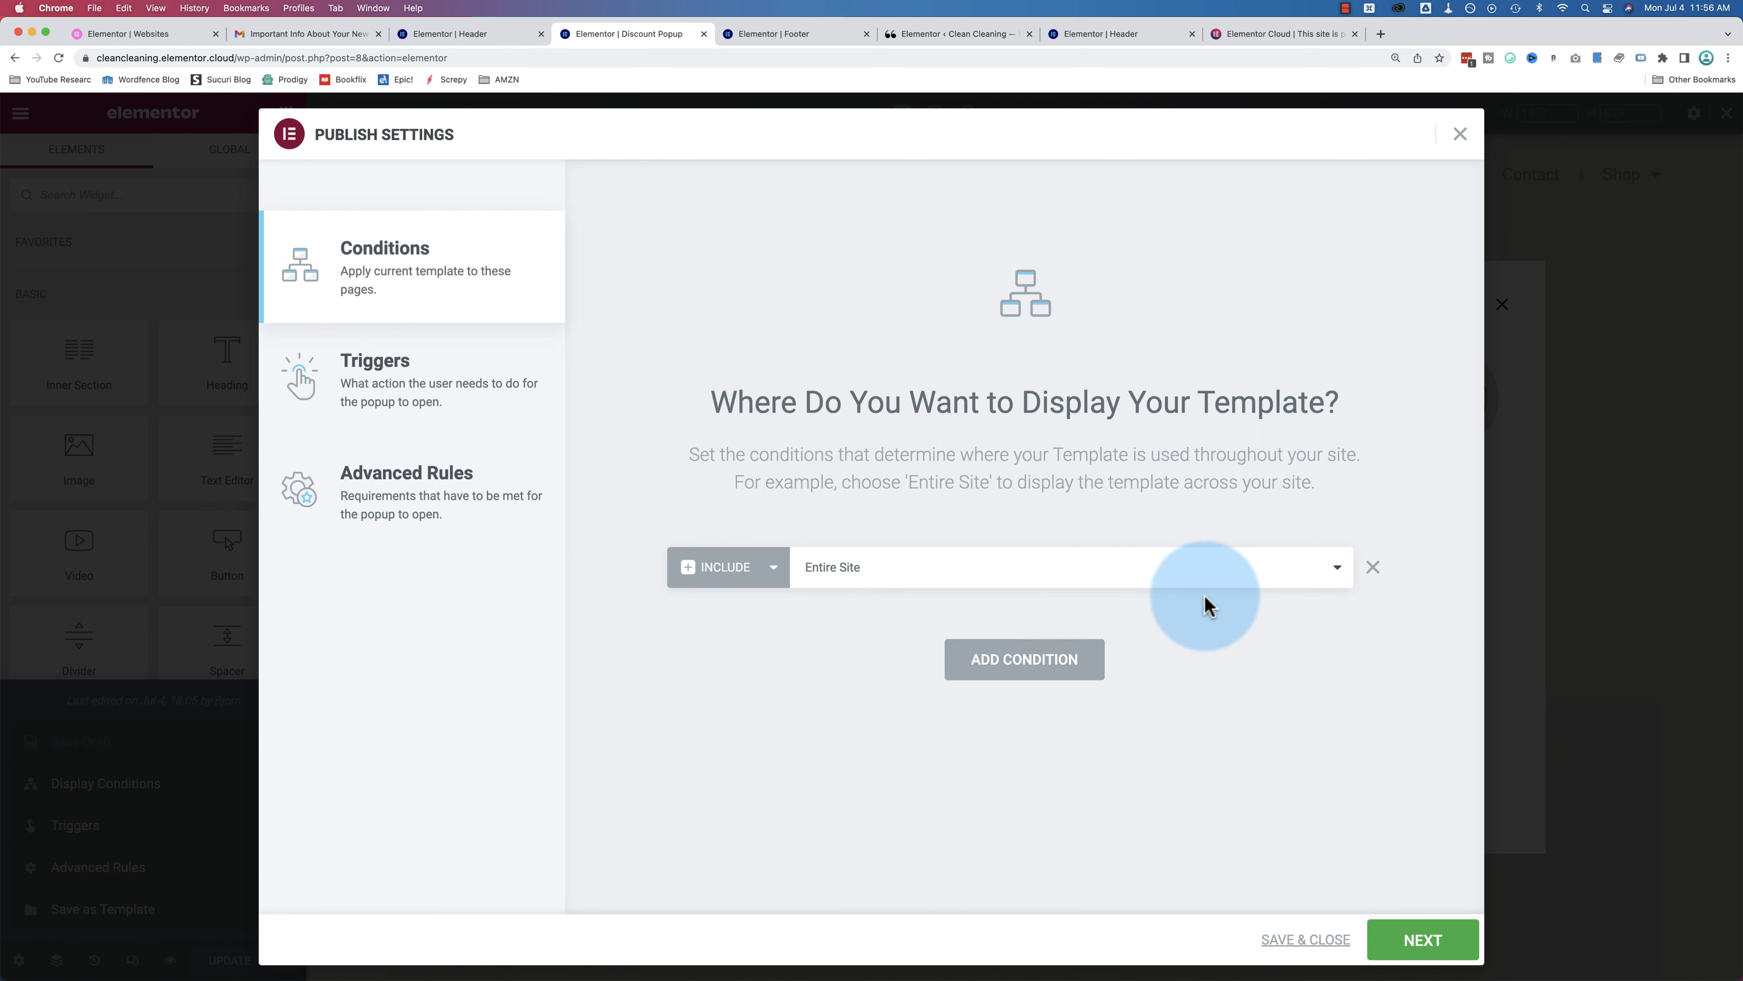
{"action": "left_click", "coordinate": [1277, 589]}
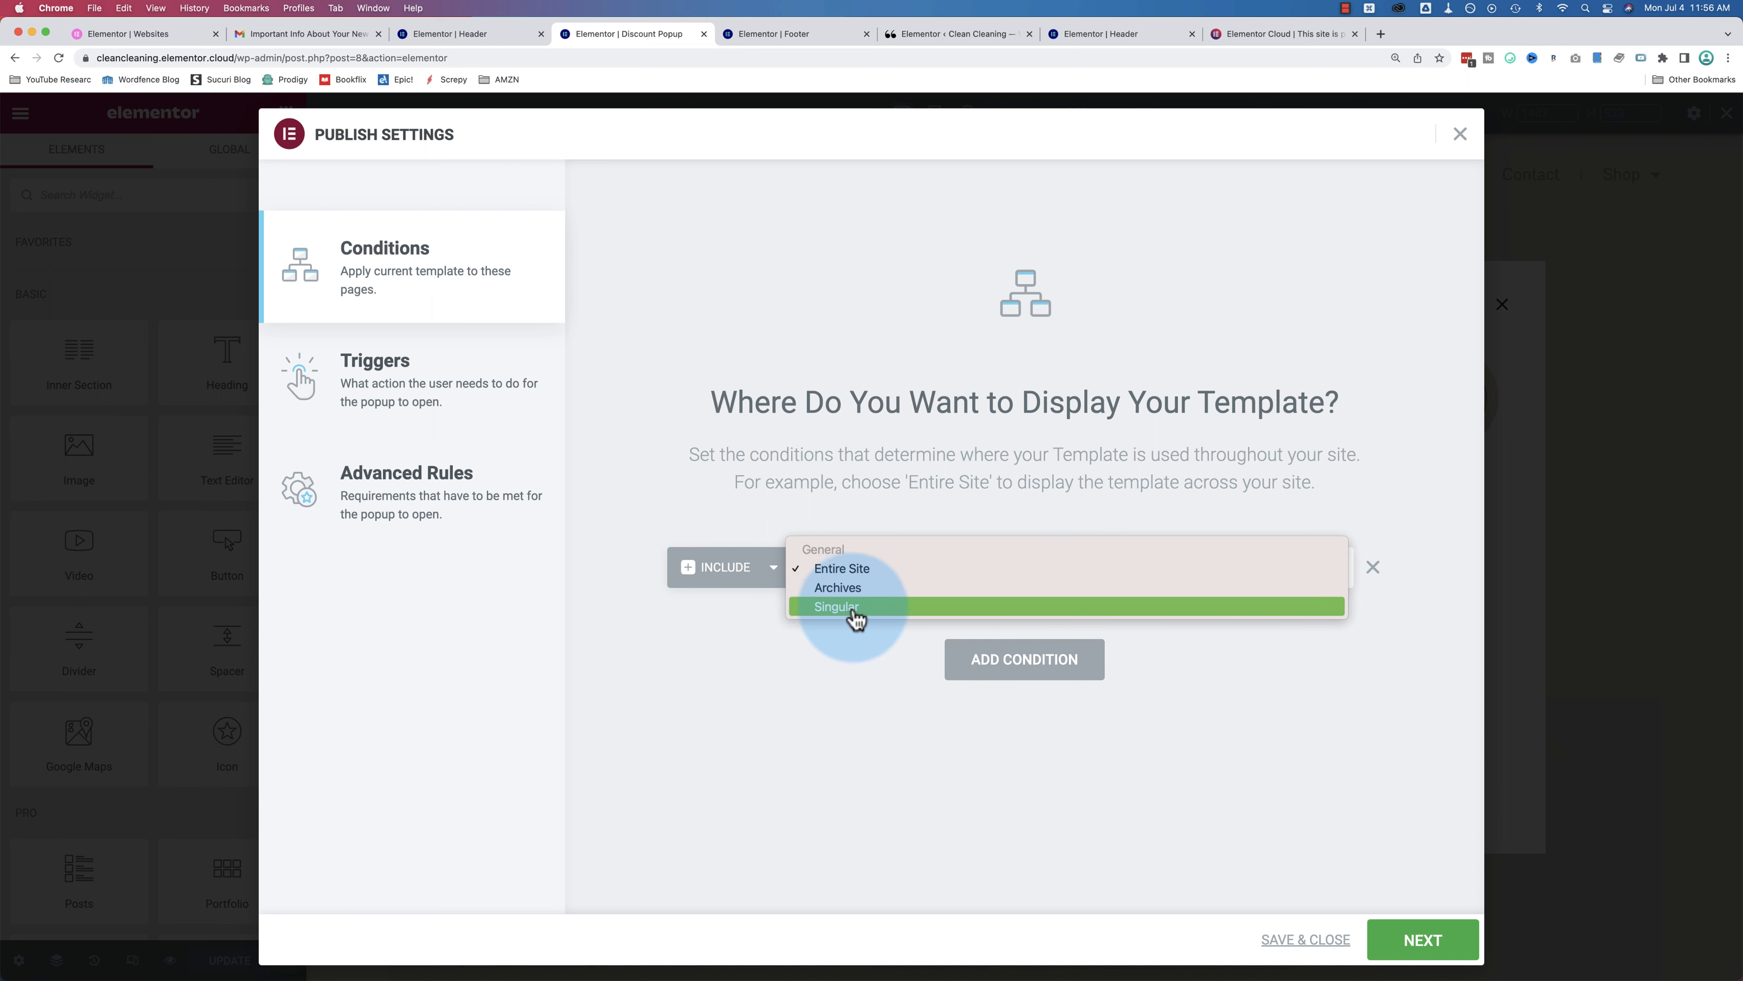
{"action": "left_click", "coordinate": [767, 650]}
Step: Set up an Exclude condition, trying Singular and then Archives as its target
{"action": "left_click", "coordinate": [770, 569]}
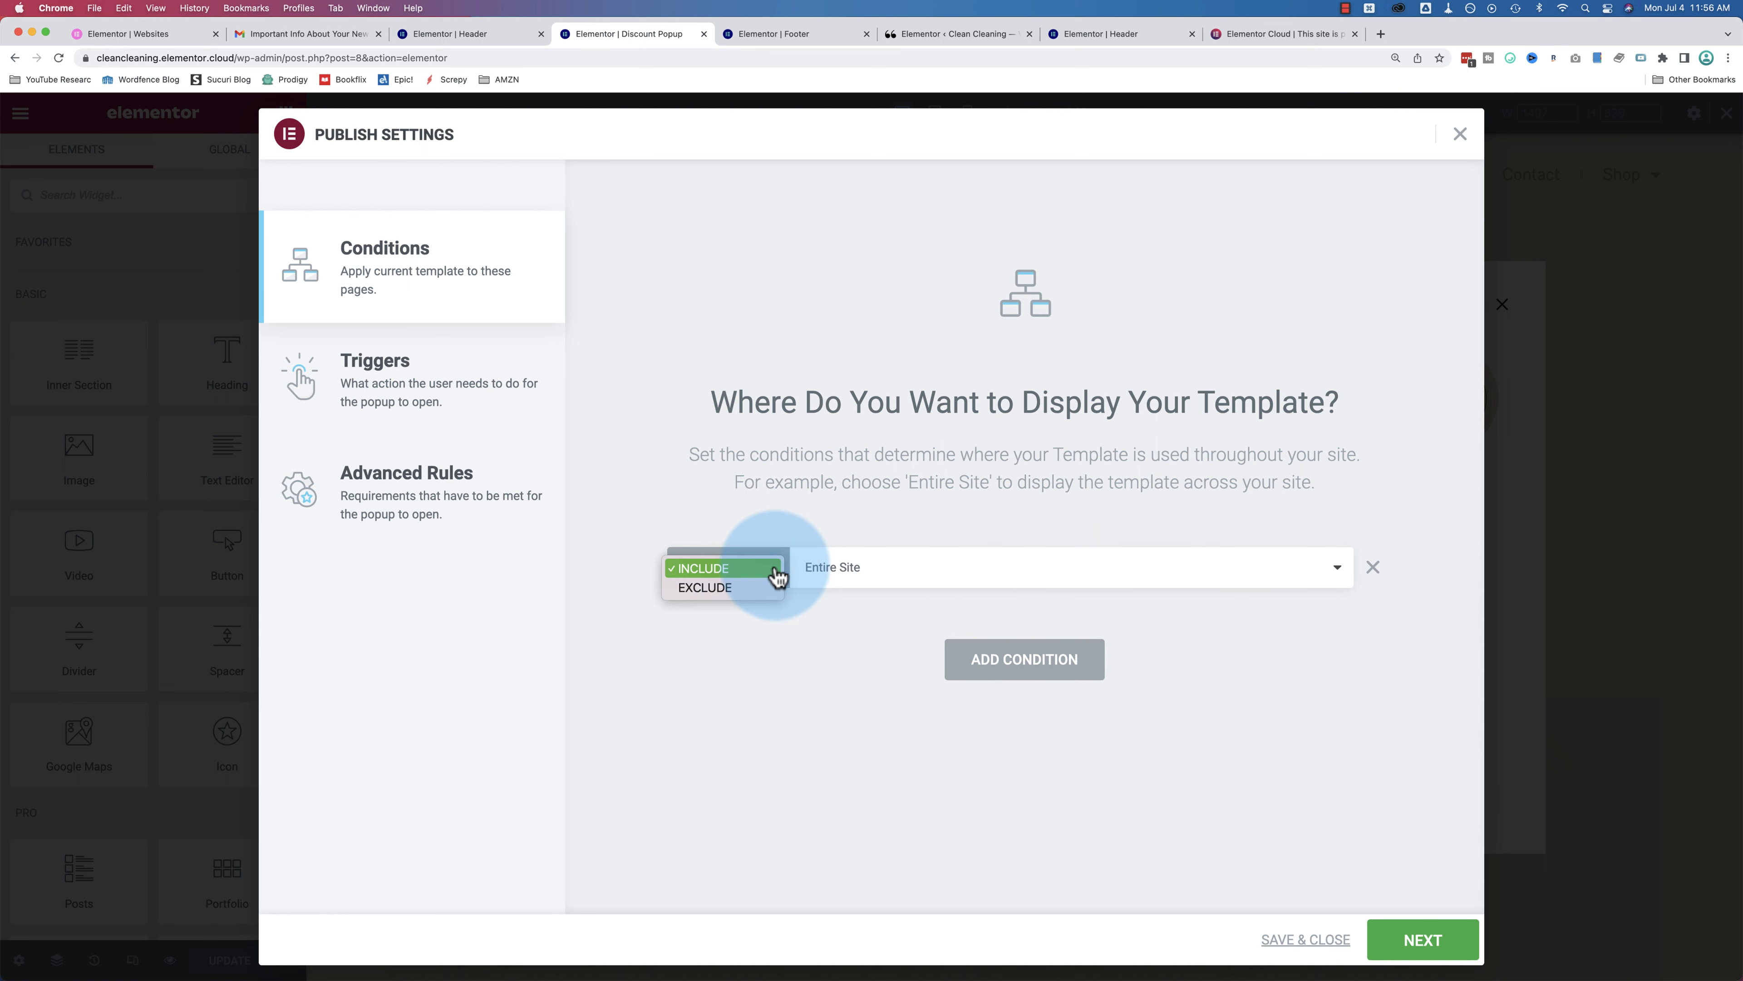
{"action": "left_click", "coordinate": [759, 589]}
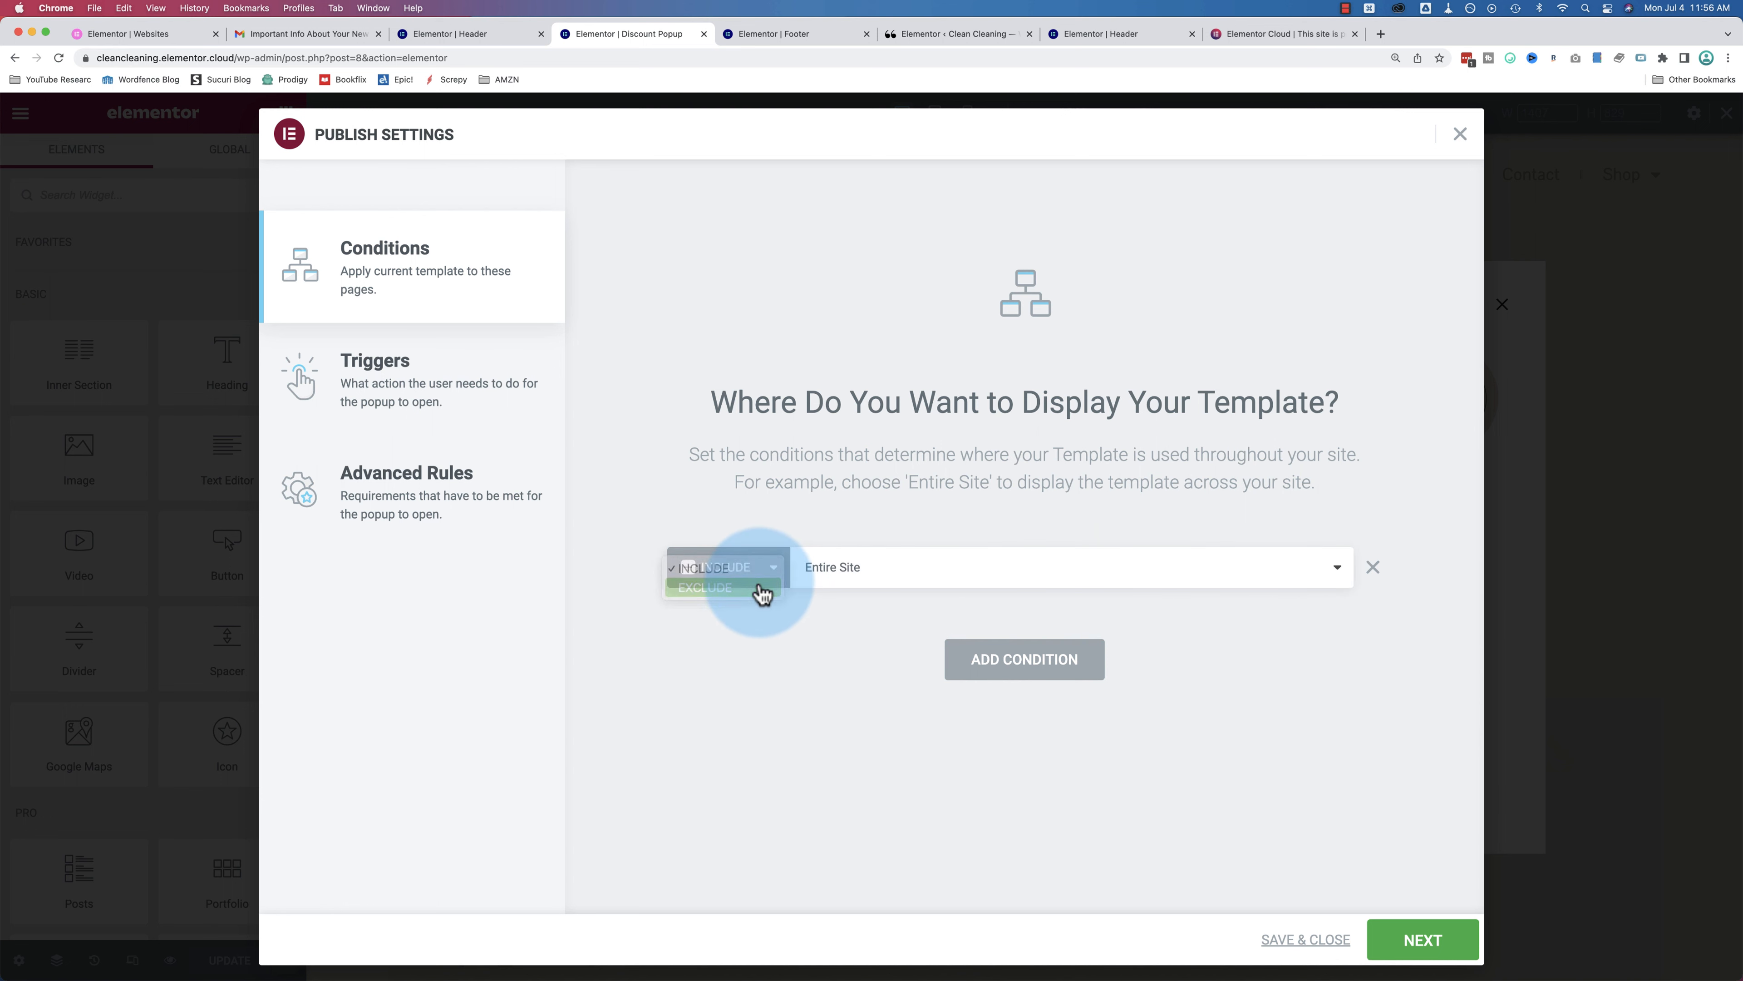
{"action": "left_click", "coordinate": [857, 577]}
{"action": "left_click", "coordinate": [862, 609]}
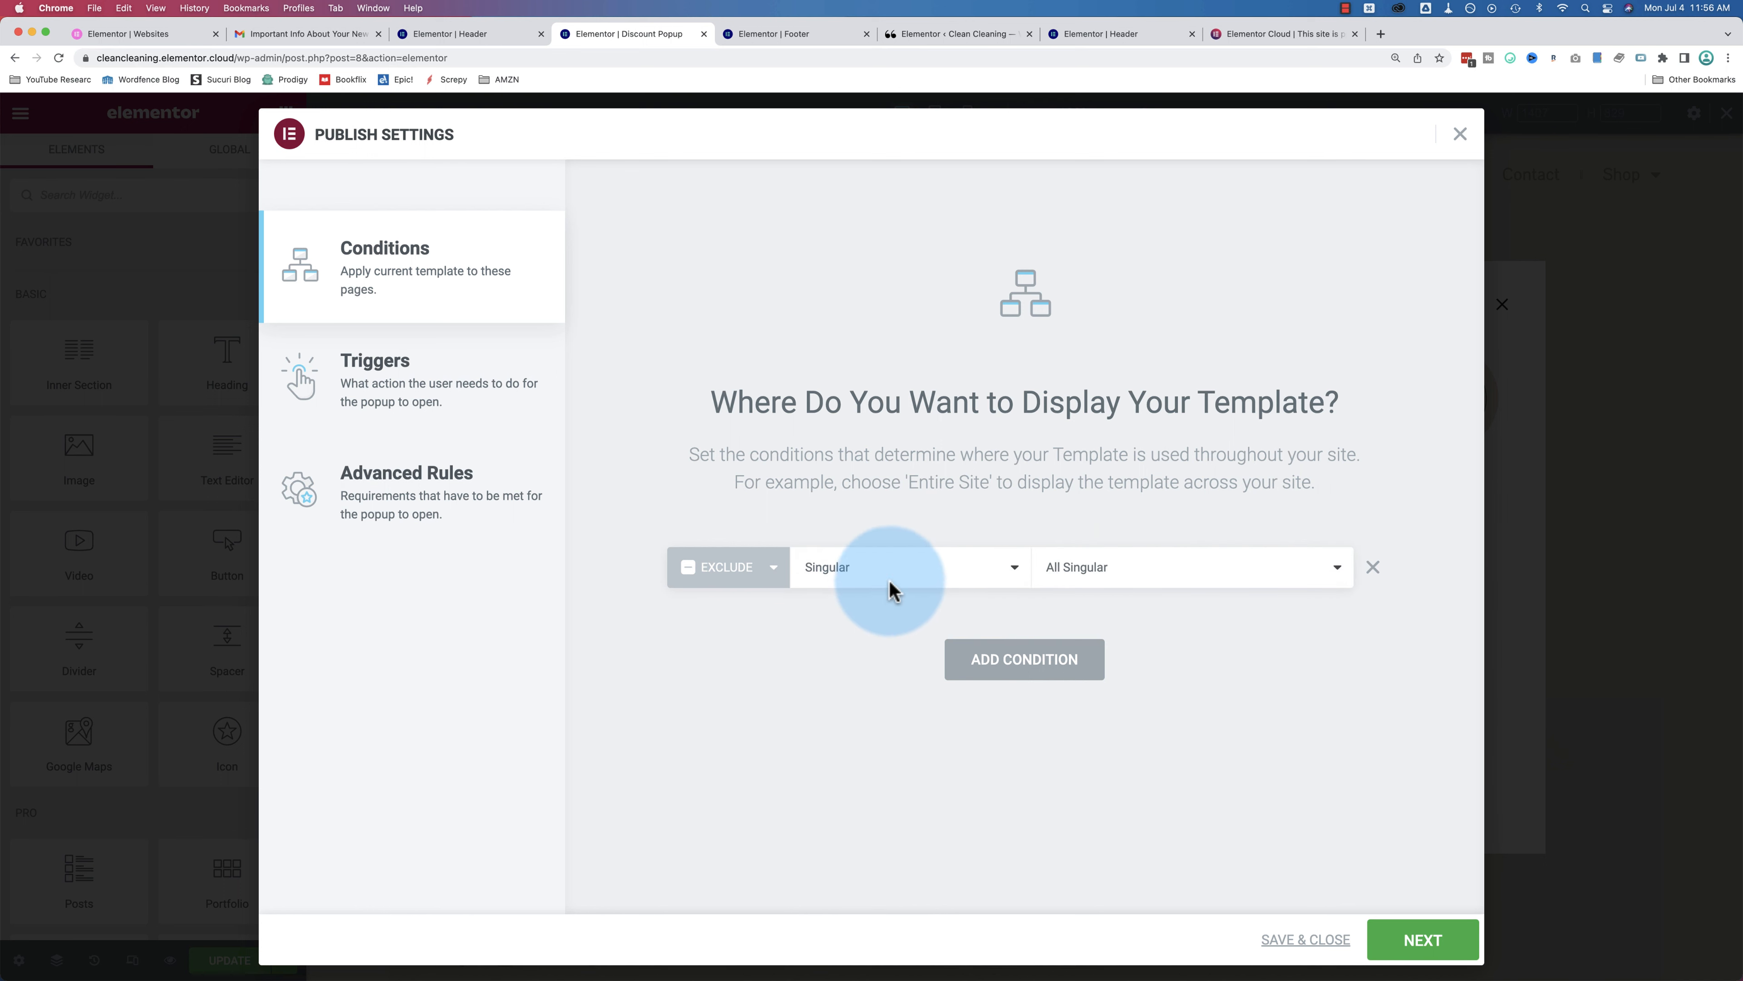
{"action": "left_click", "coordinate": [1065, 578]}
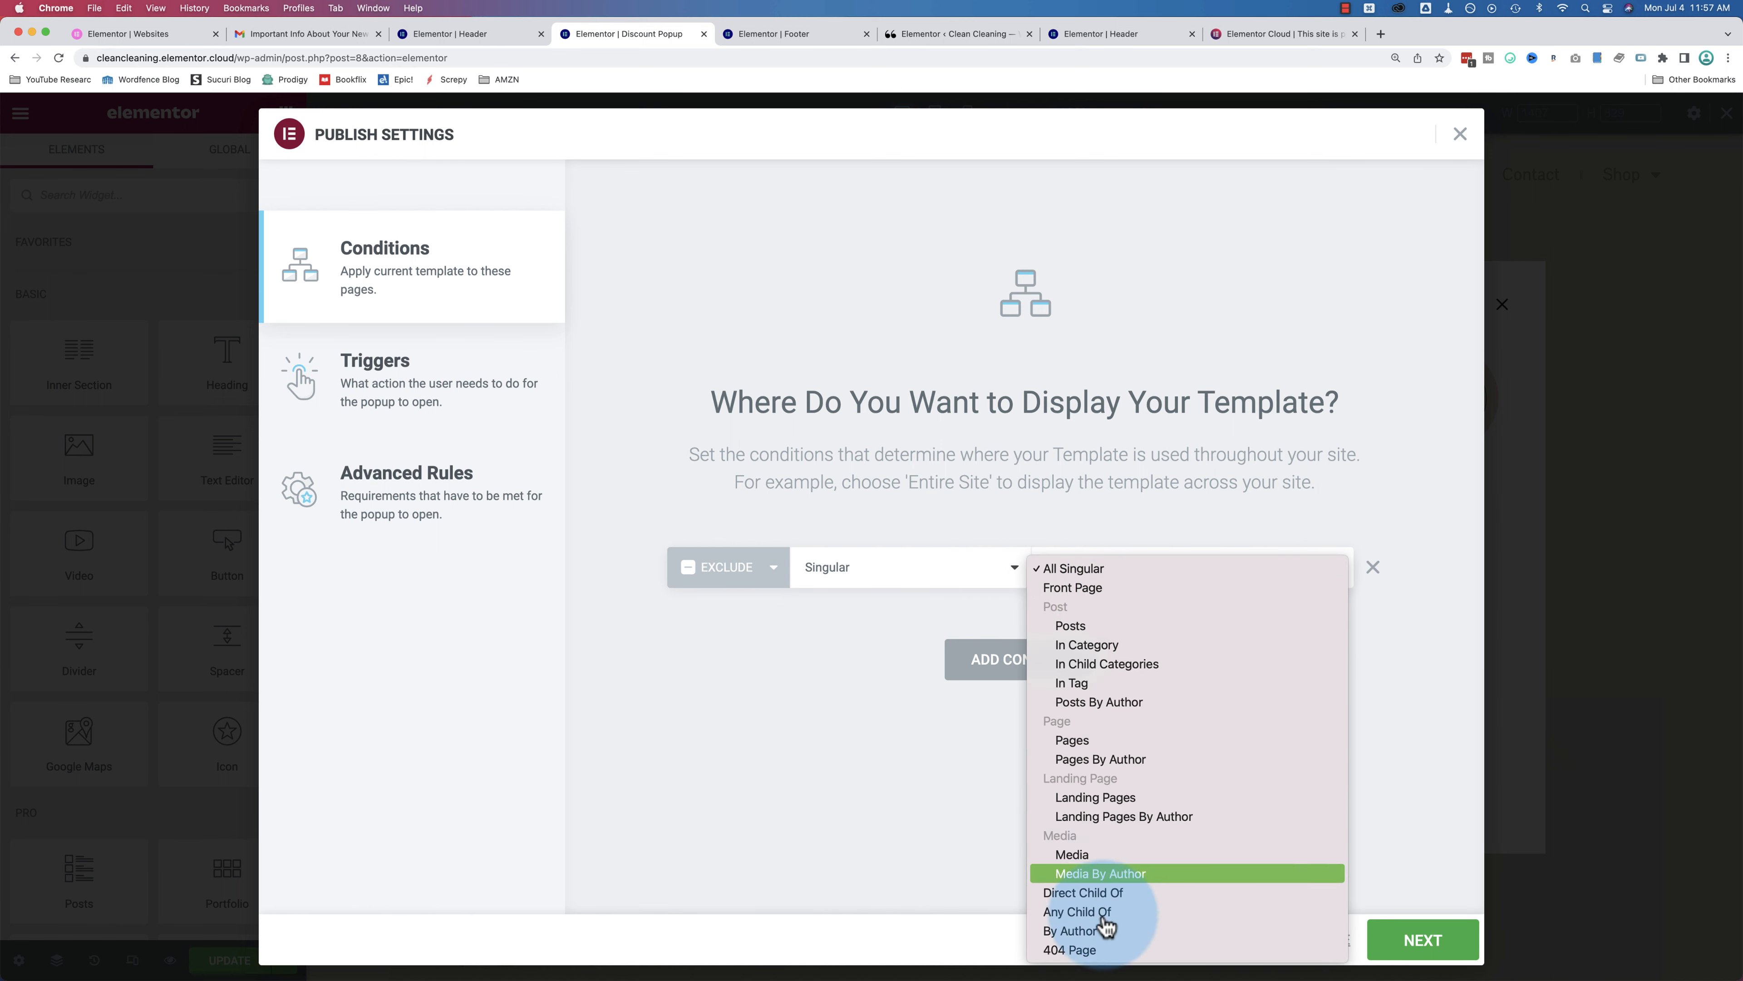
{"action": "left_click", "coordinate": [995, 581]}
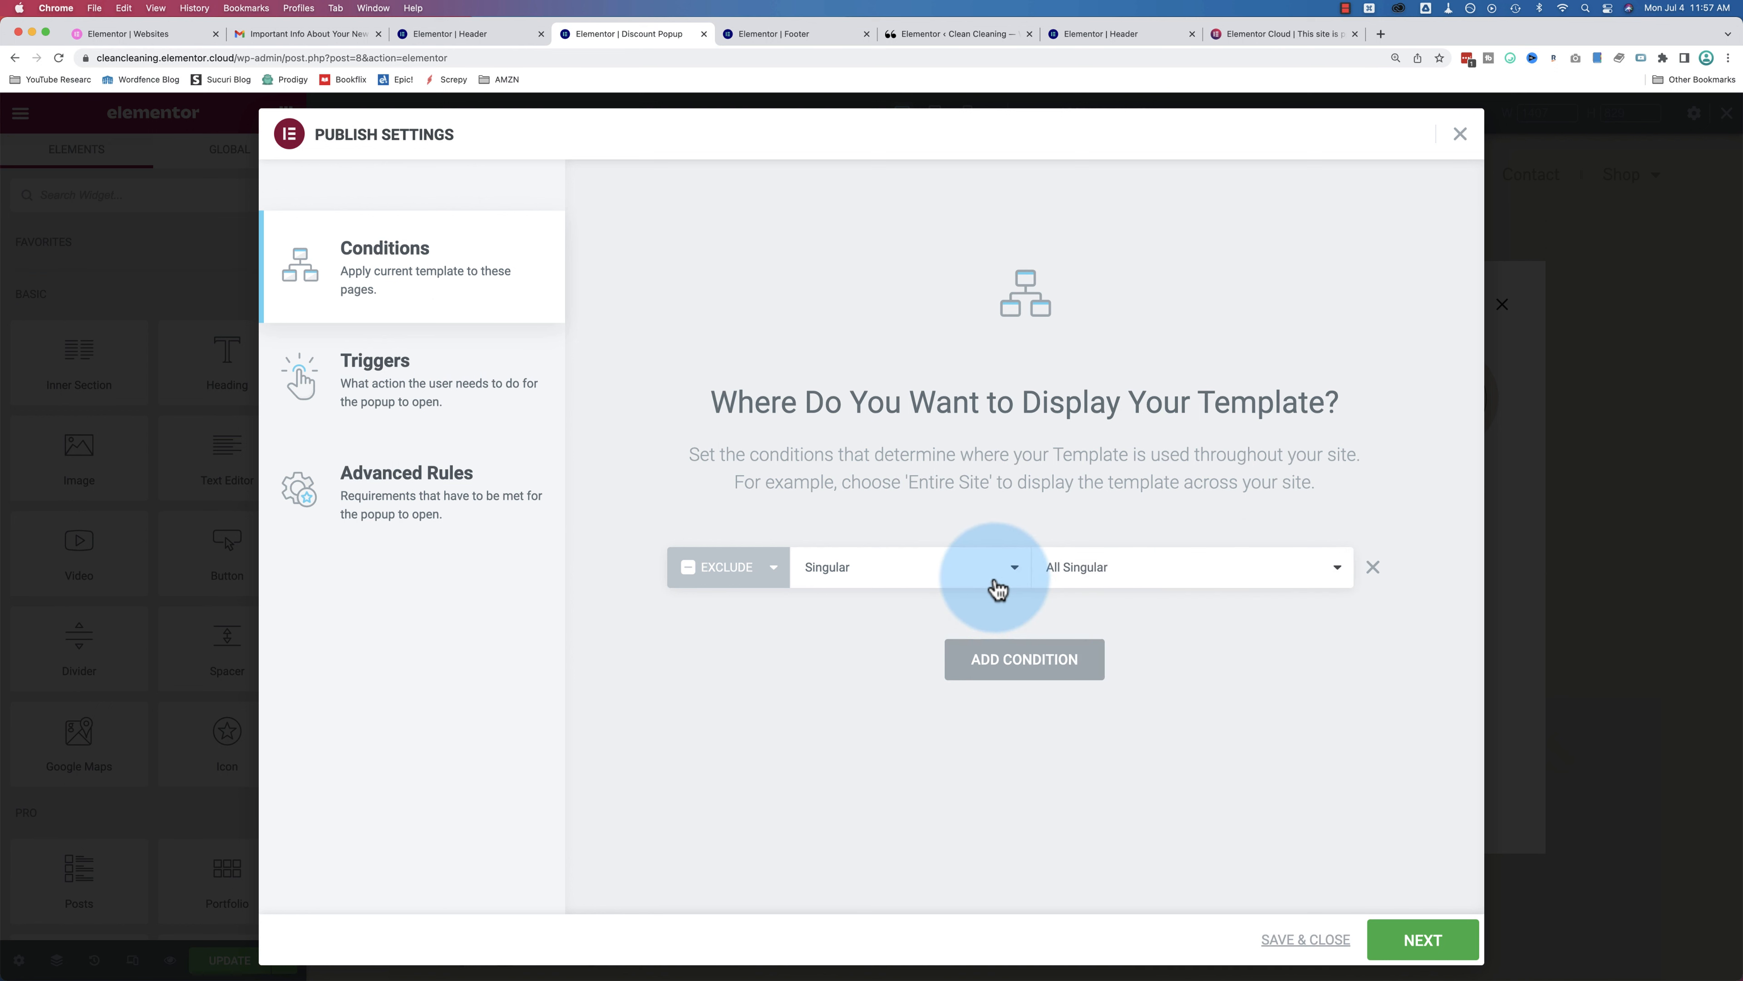
{"action": "left_click", "coordinate": [995, 580]}
{"action": "left_click", "coordinate": [988, 551]}
{"action": "left_click", "coordinate": [1071, 571]}
{"action": "left_click", "coordinate": [988, 577]}
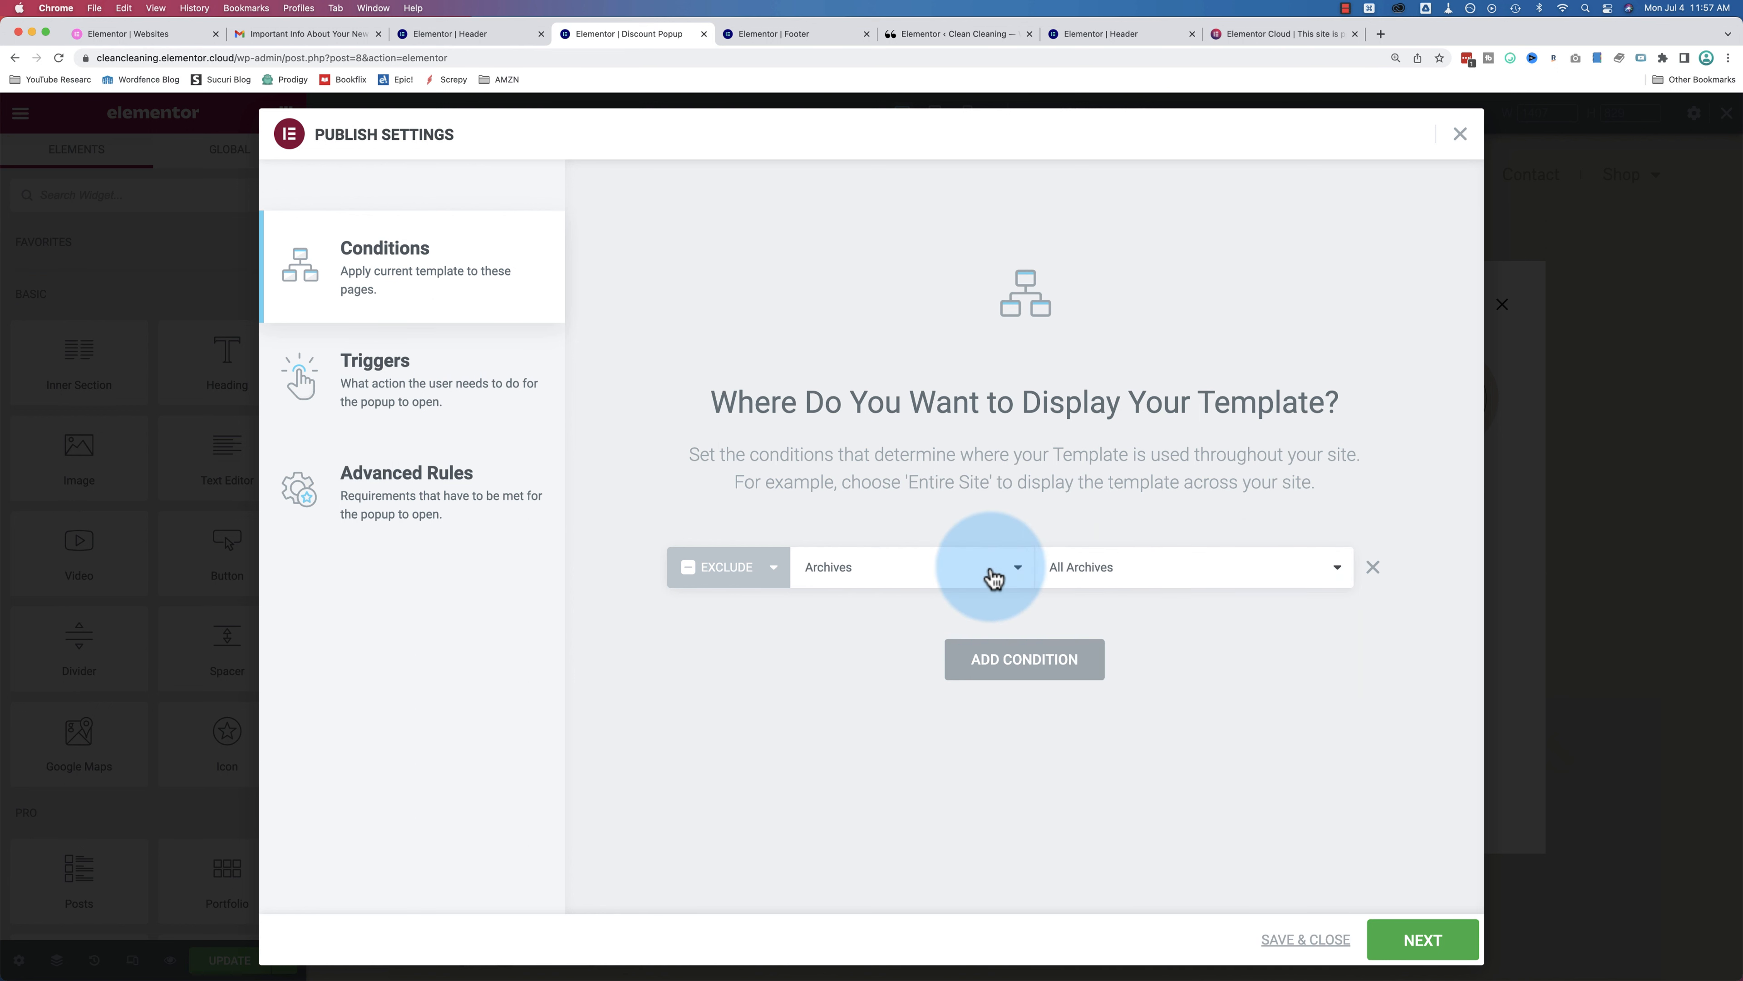
{"action": "left_click", "coordinate": [989, 578]}
Step: Delete the Archives exclusion row and add an Include Entire Site condition
{"action": "left_click", "coordinate": [962, 558]}
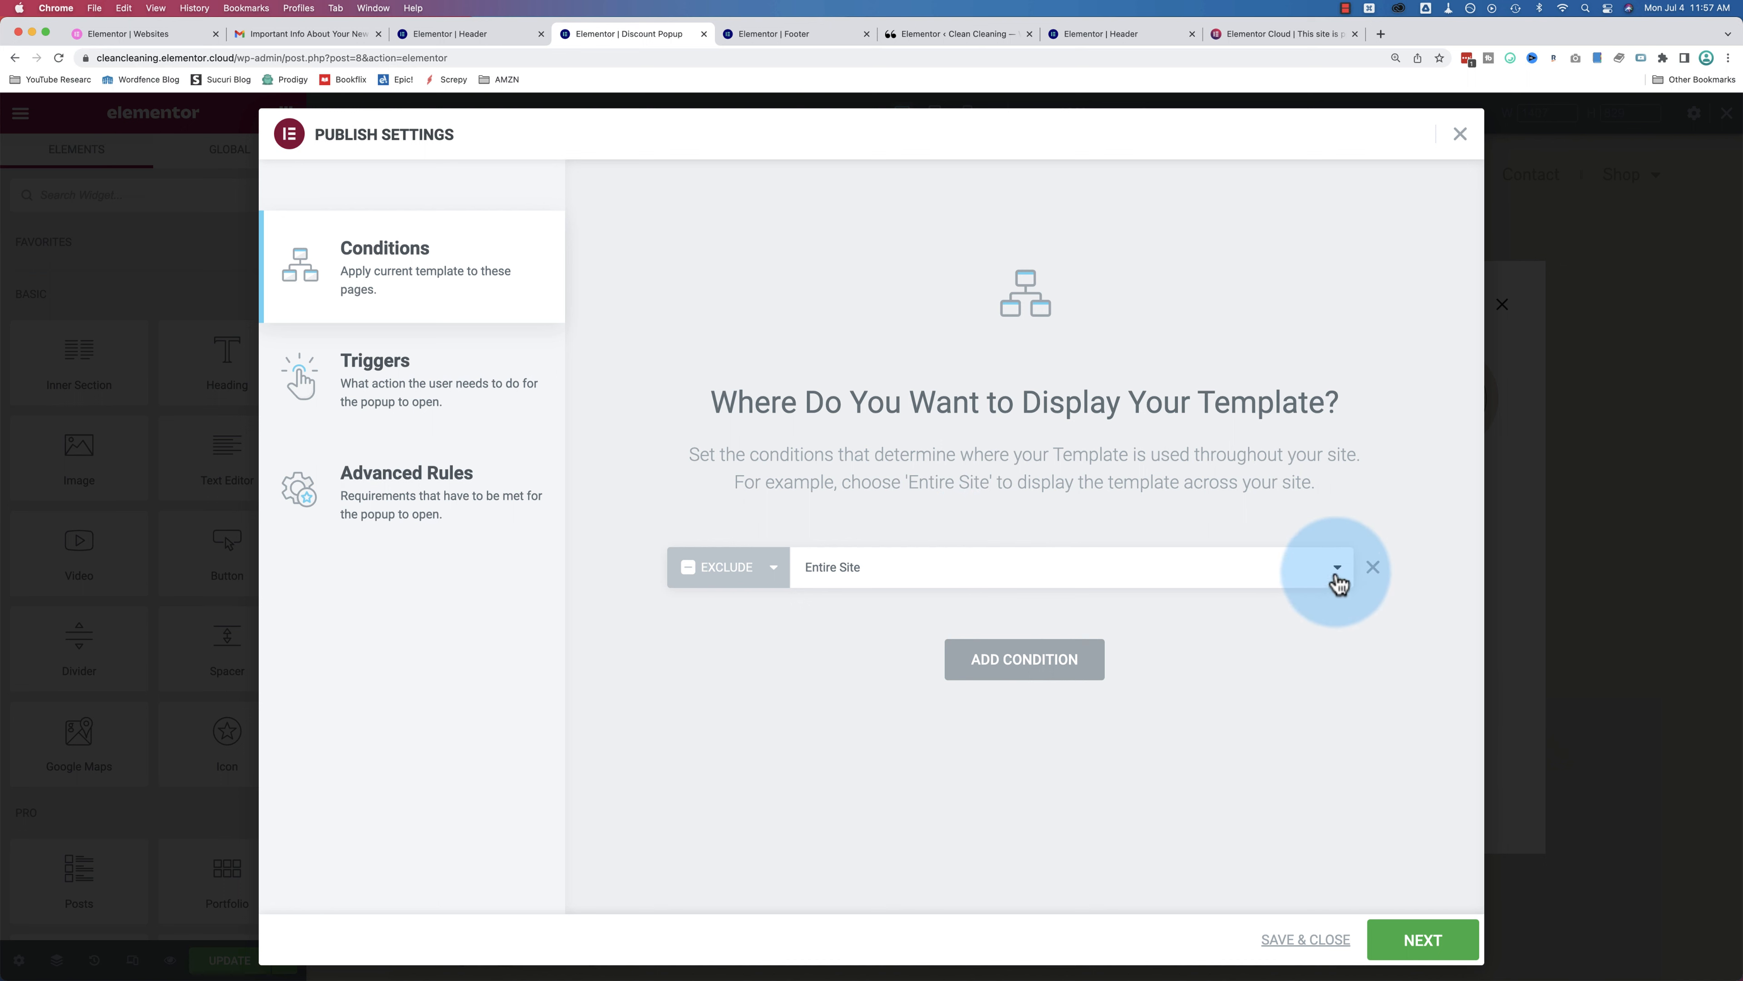
{"action": "left_click", "coordinate": [1373, 566]}
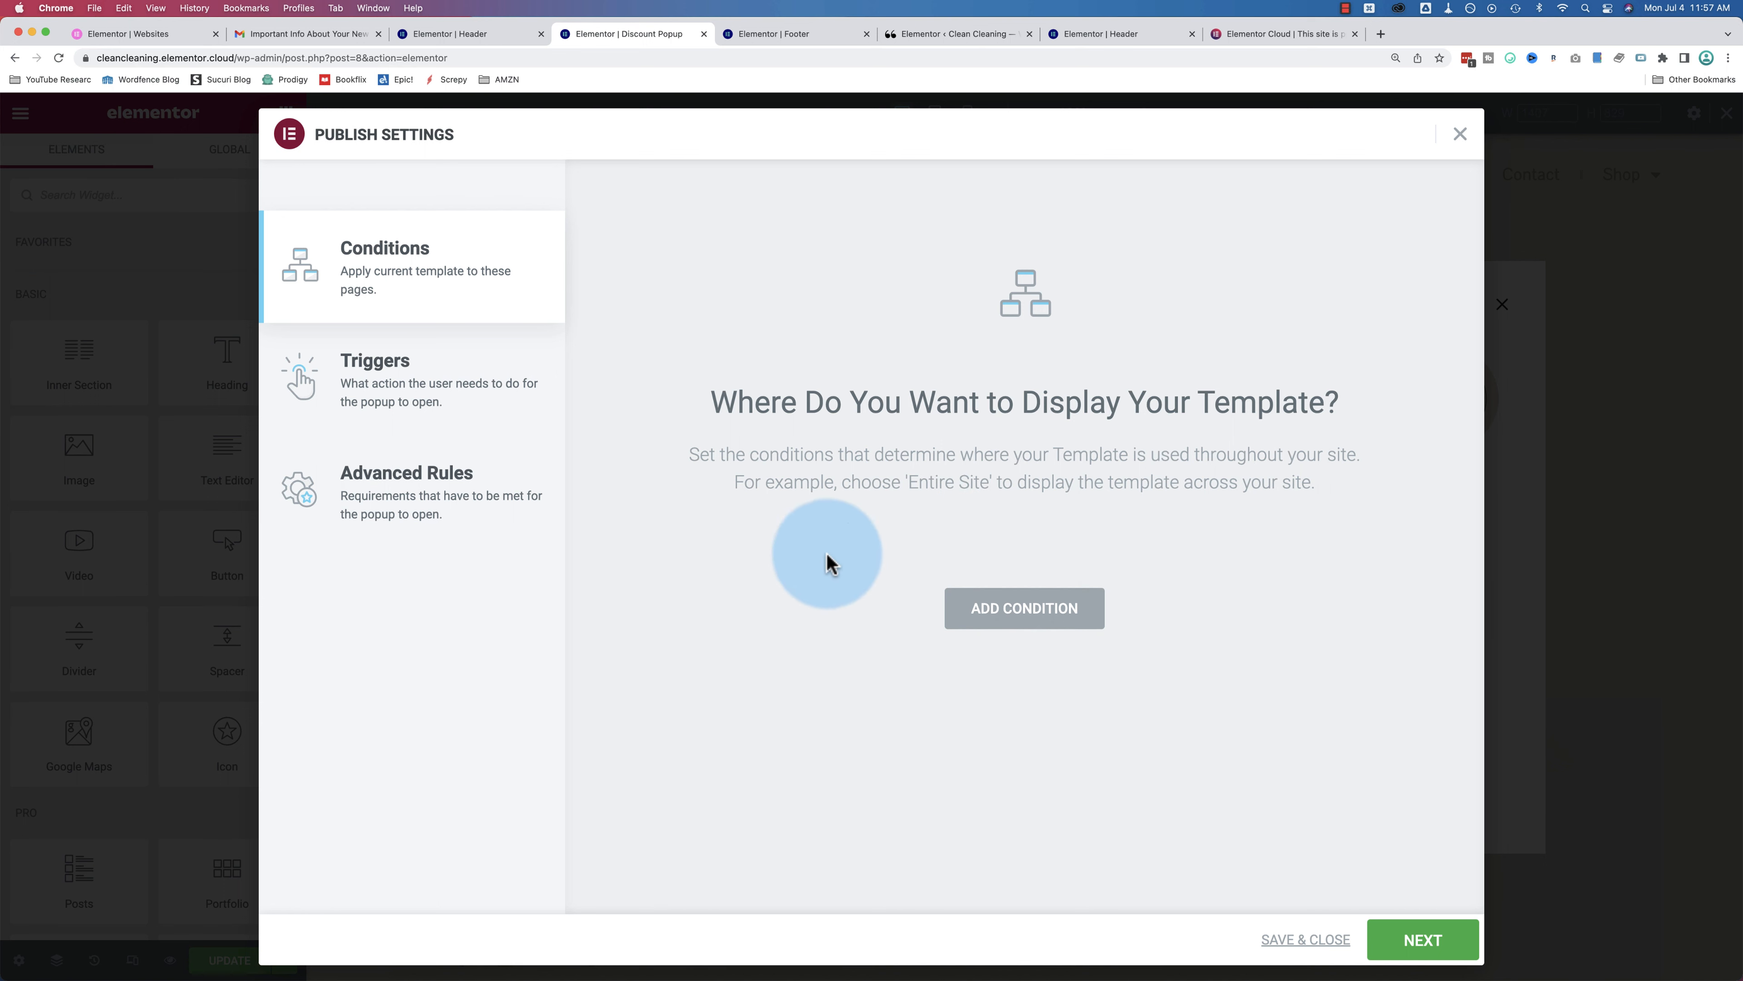
{"action": "left_click", "coordinate": [1023, 618]}
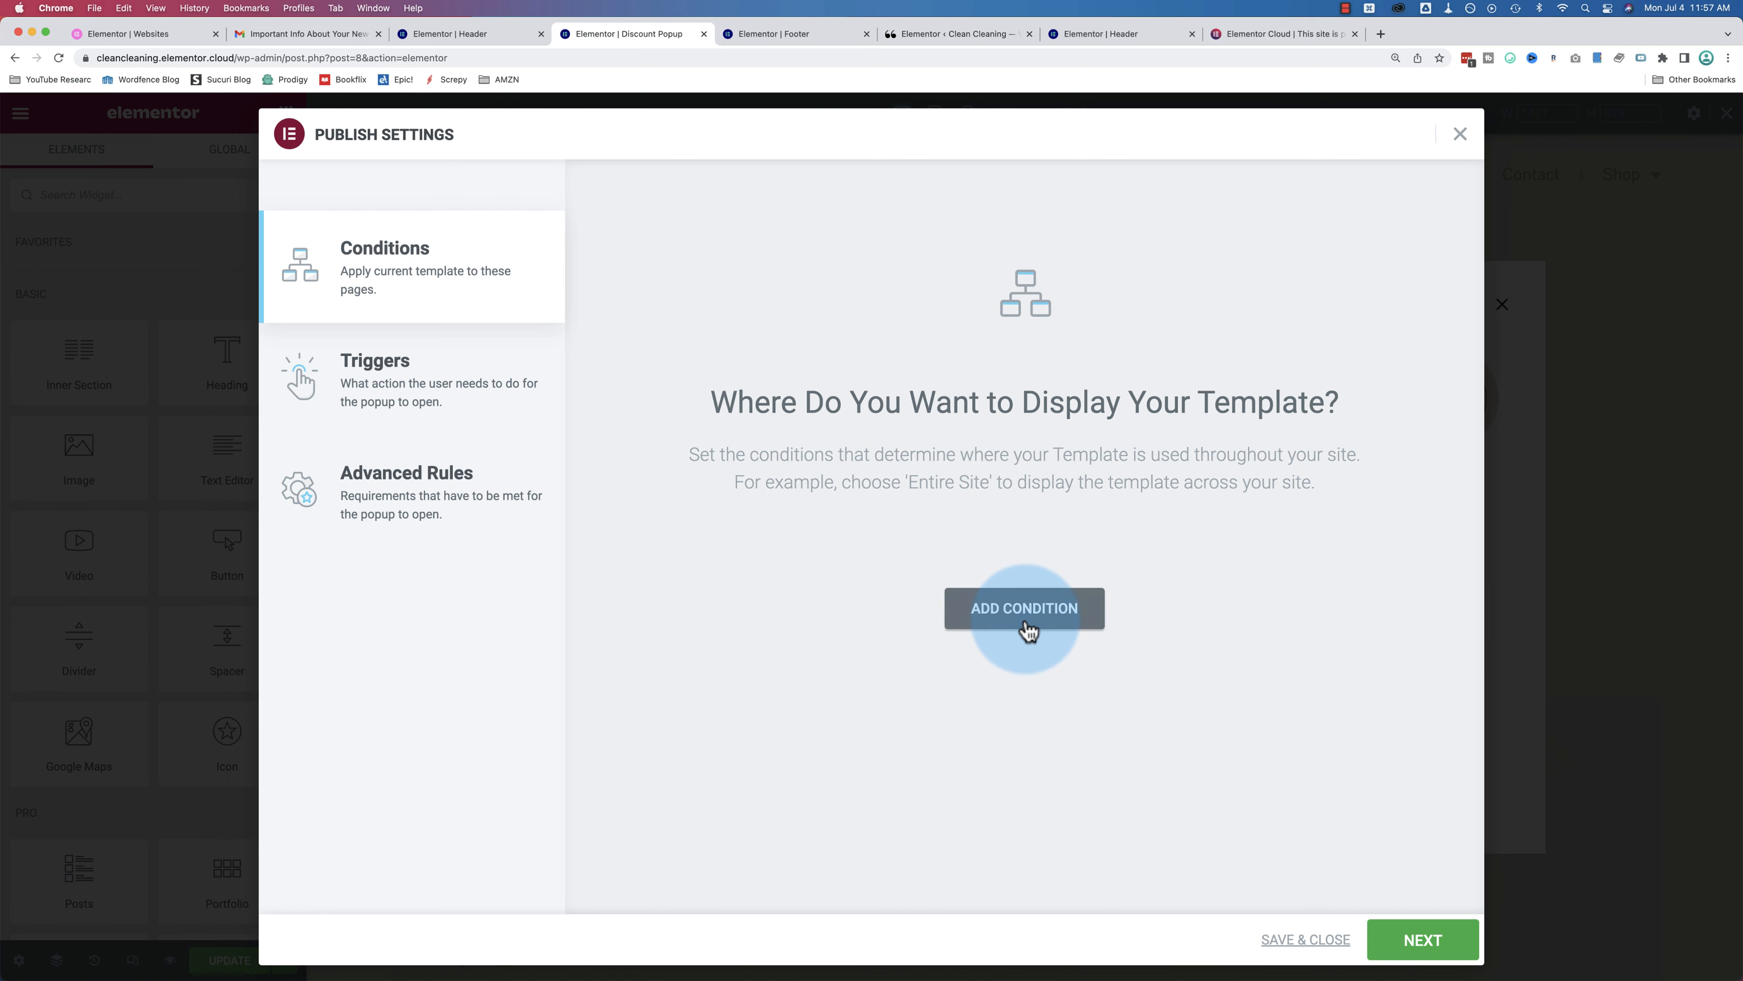
{"action": "left_click", "coordinate": [444, 382]}
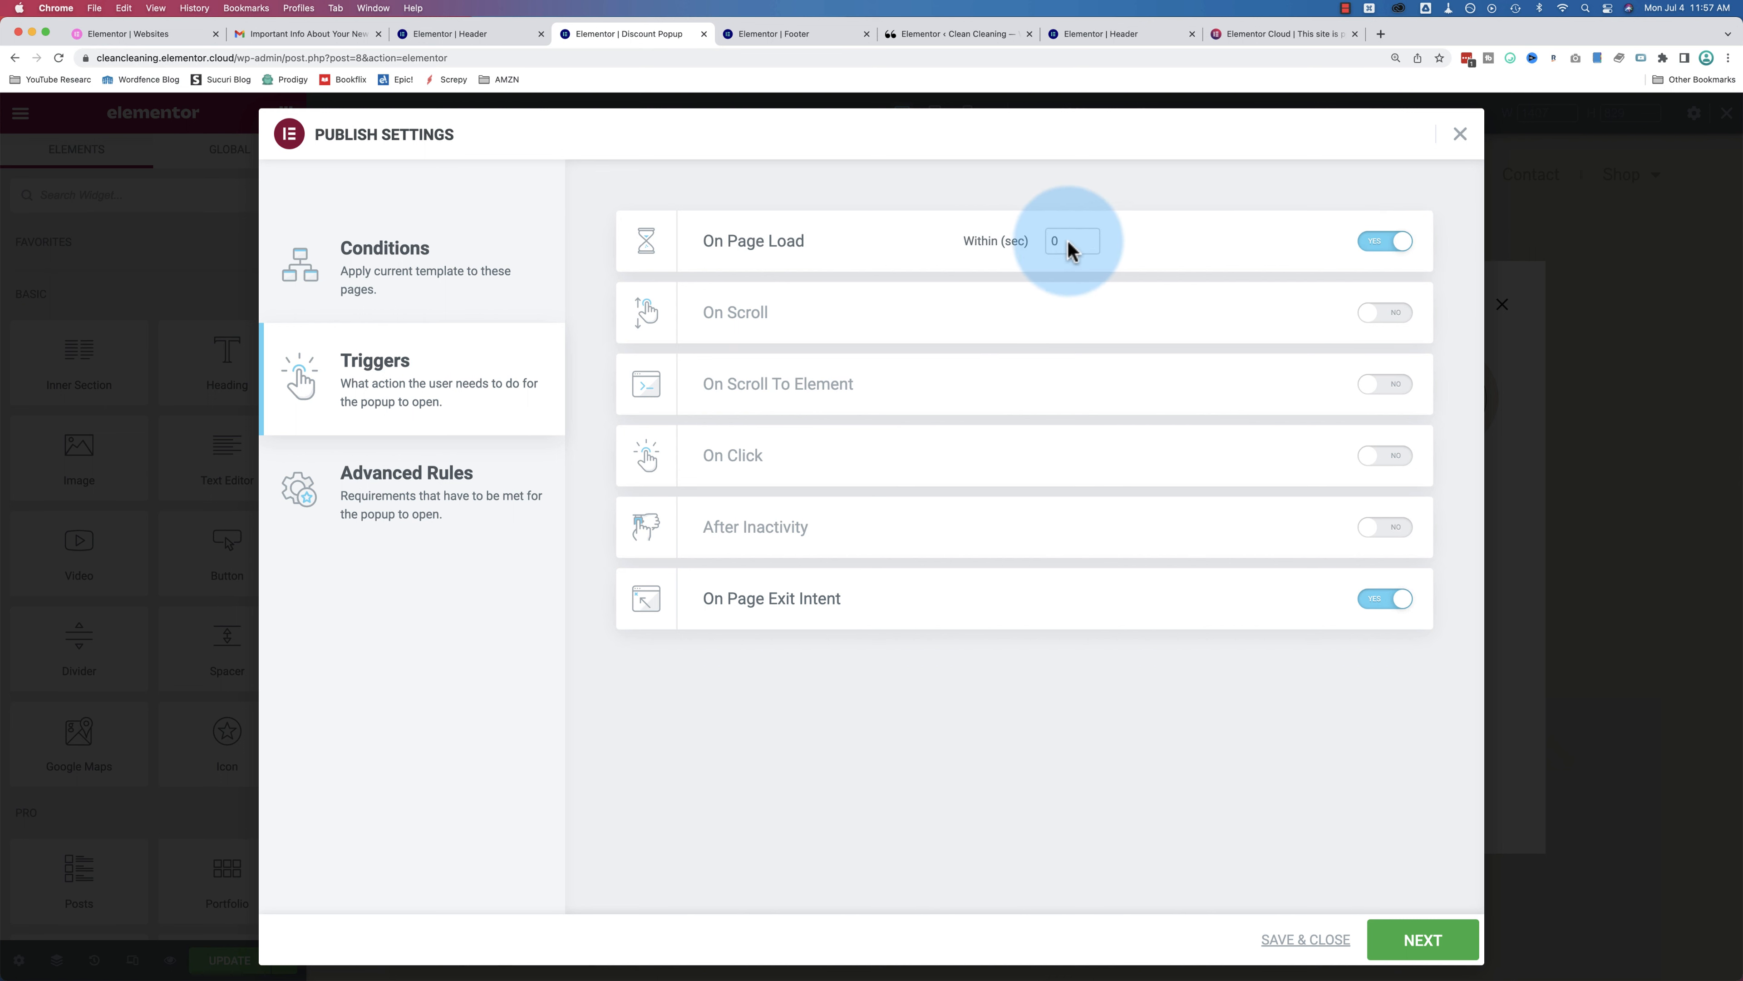
Step: Switch off On Page Load (delay 1) and On Scroll, then start the Scroll To Element selector
{"action": "left_click_drag", "start_coordinate": [1073, 240], "coordinate": [991, 240]}
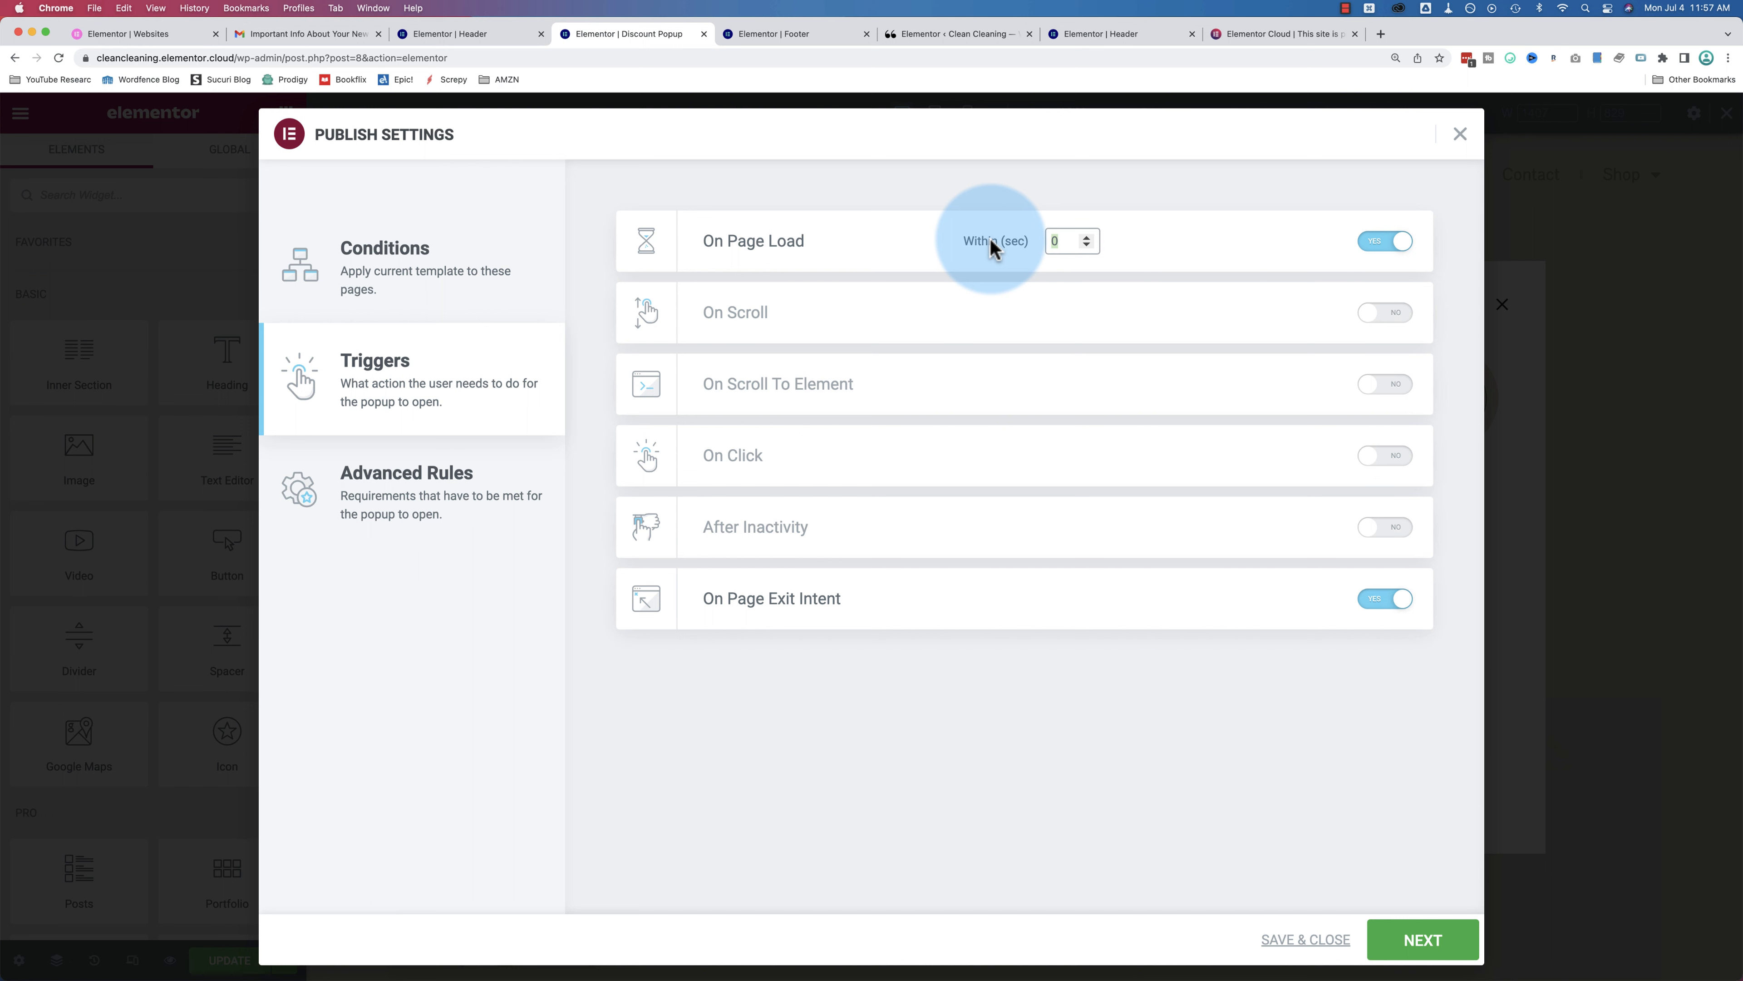
{"action": "type", "text": "1"}
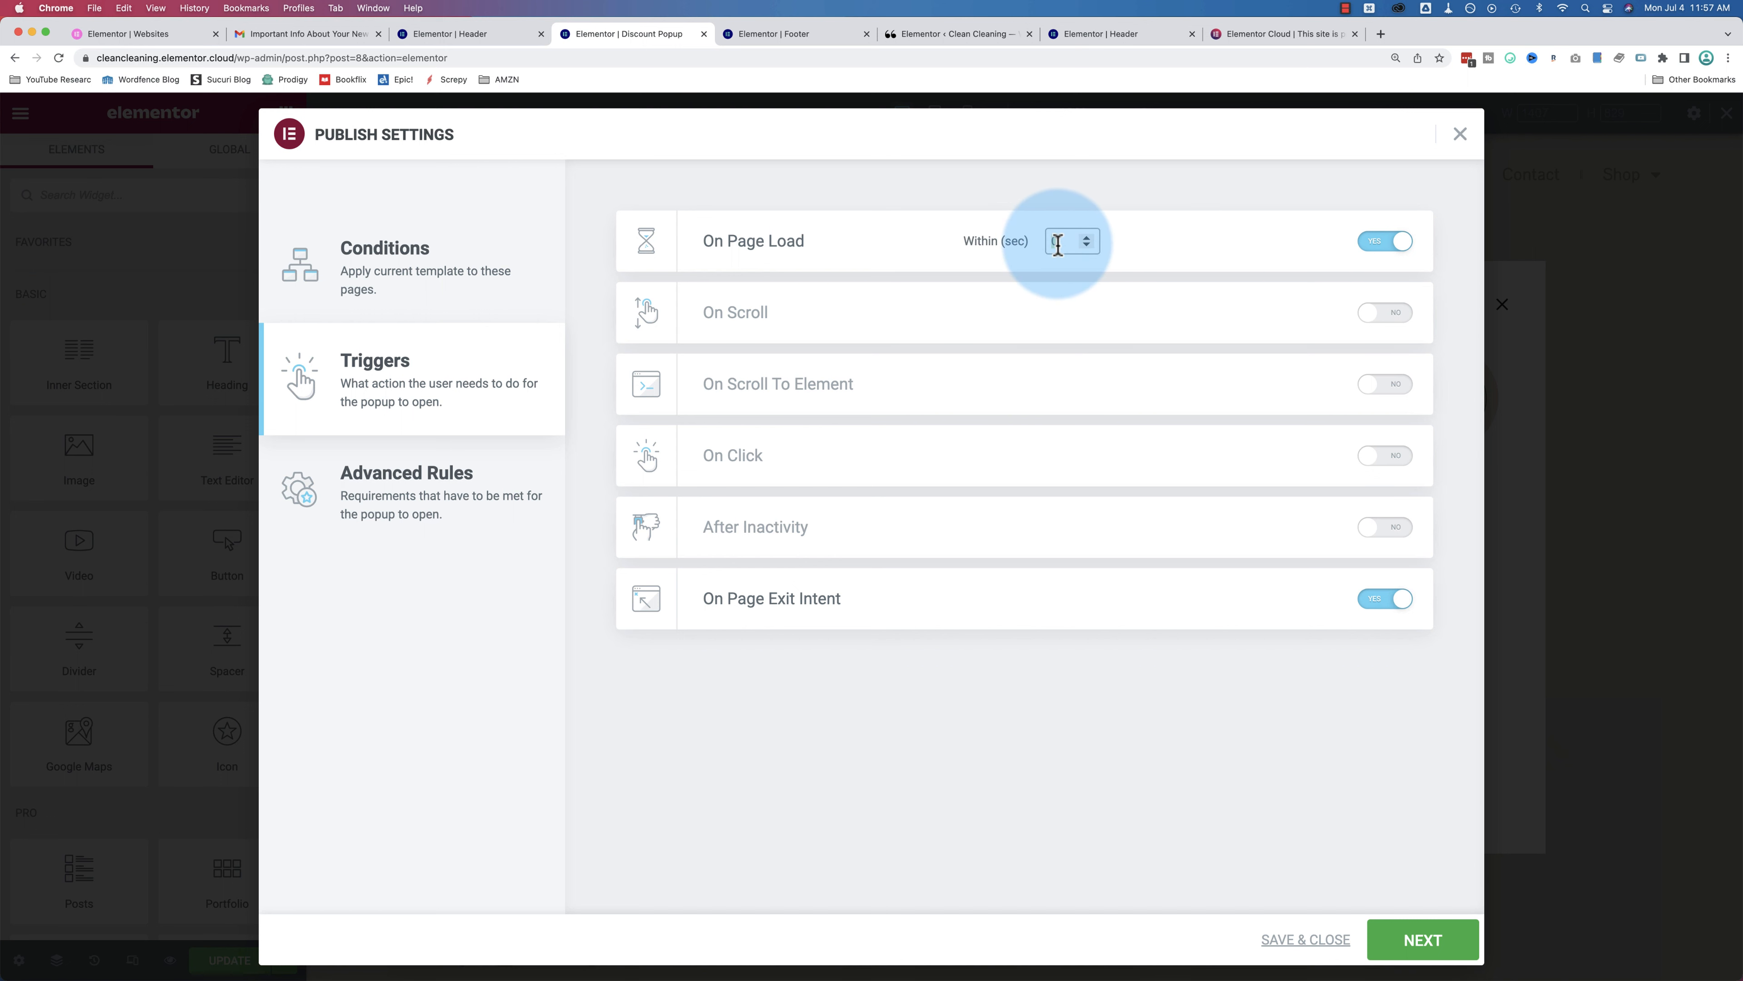
{"action": "left_click", "coordinate": [1386, 242]}
{"action": "left_click", "coordinate": [1381, 316]}
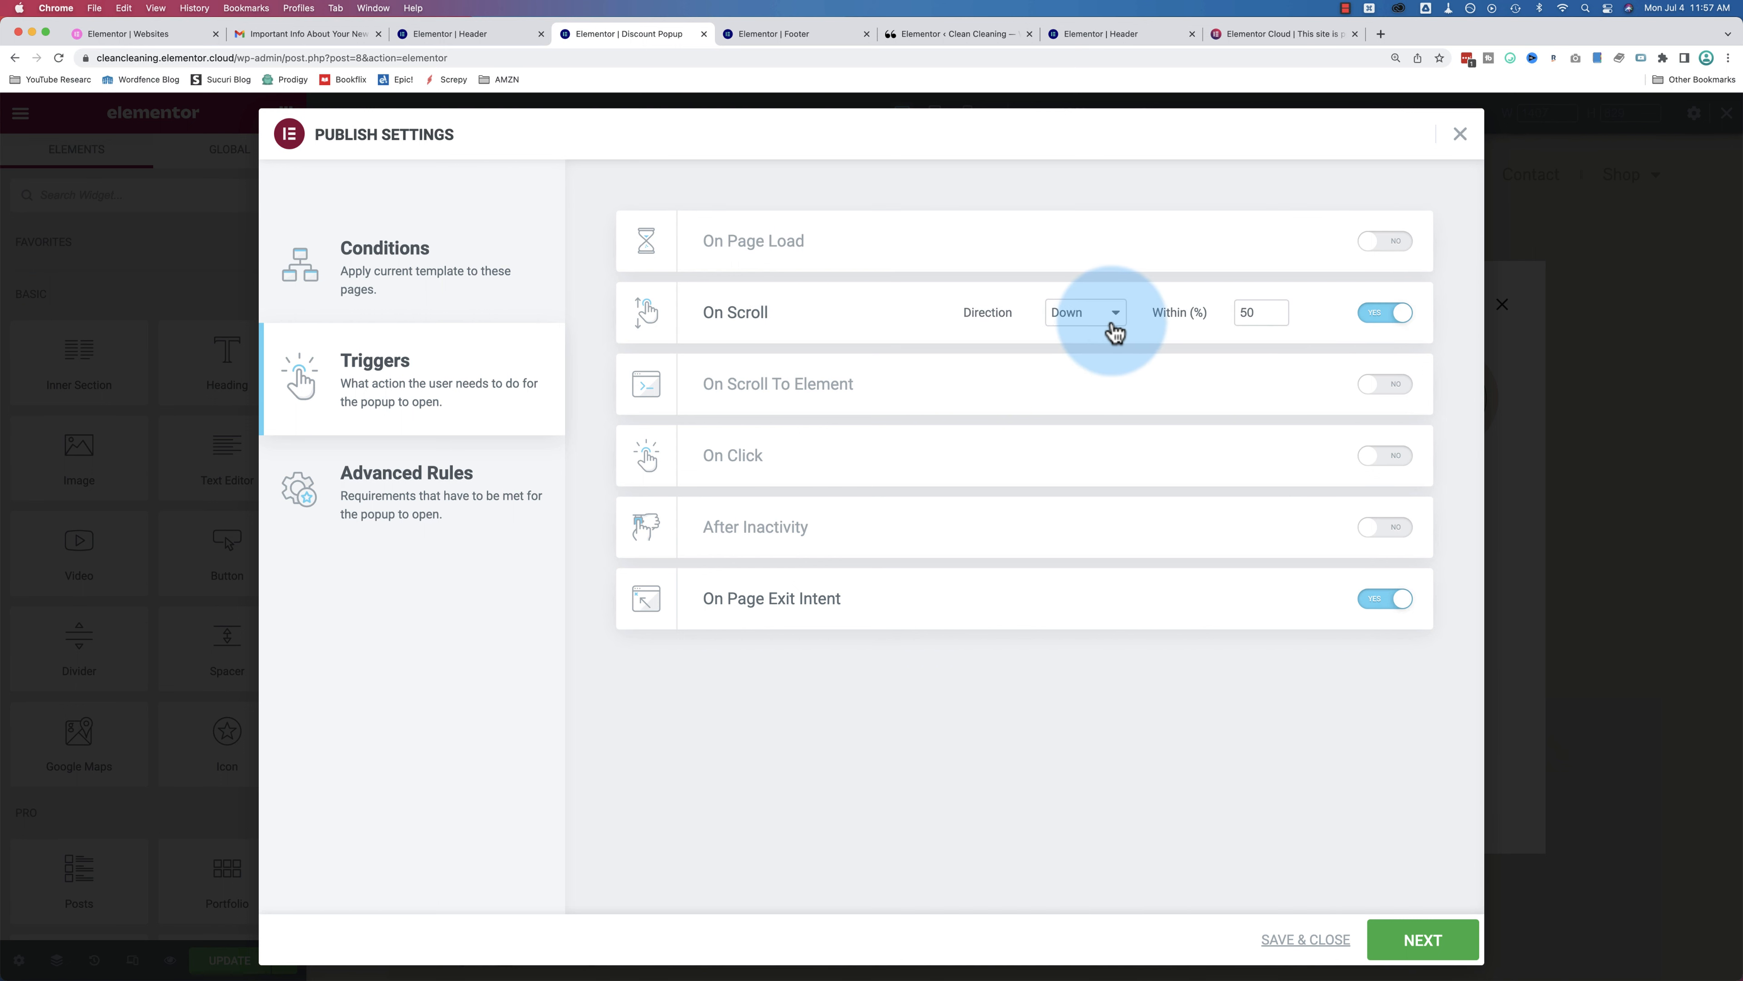
{"action": "left_click", "coordinate": [1128, 334]}
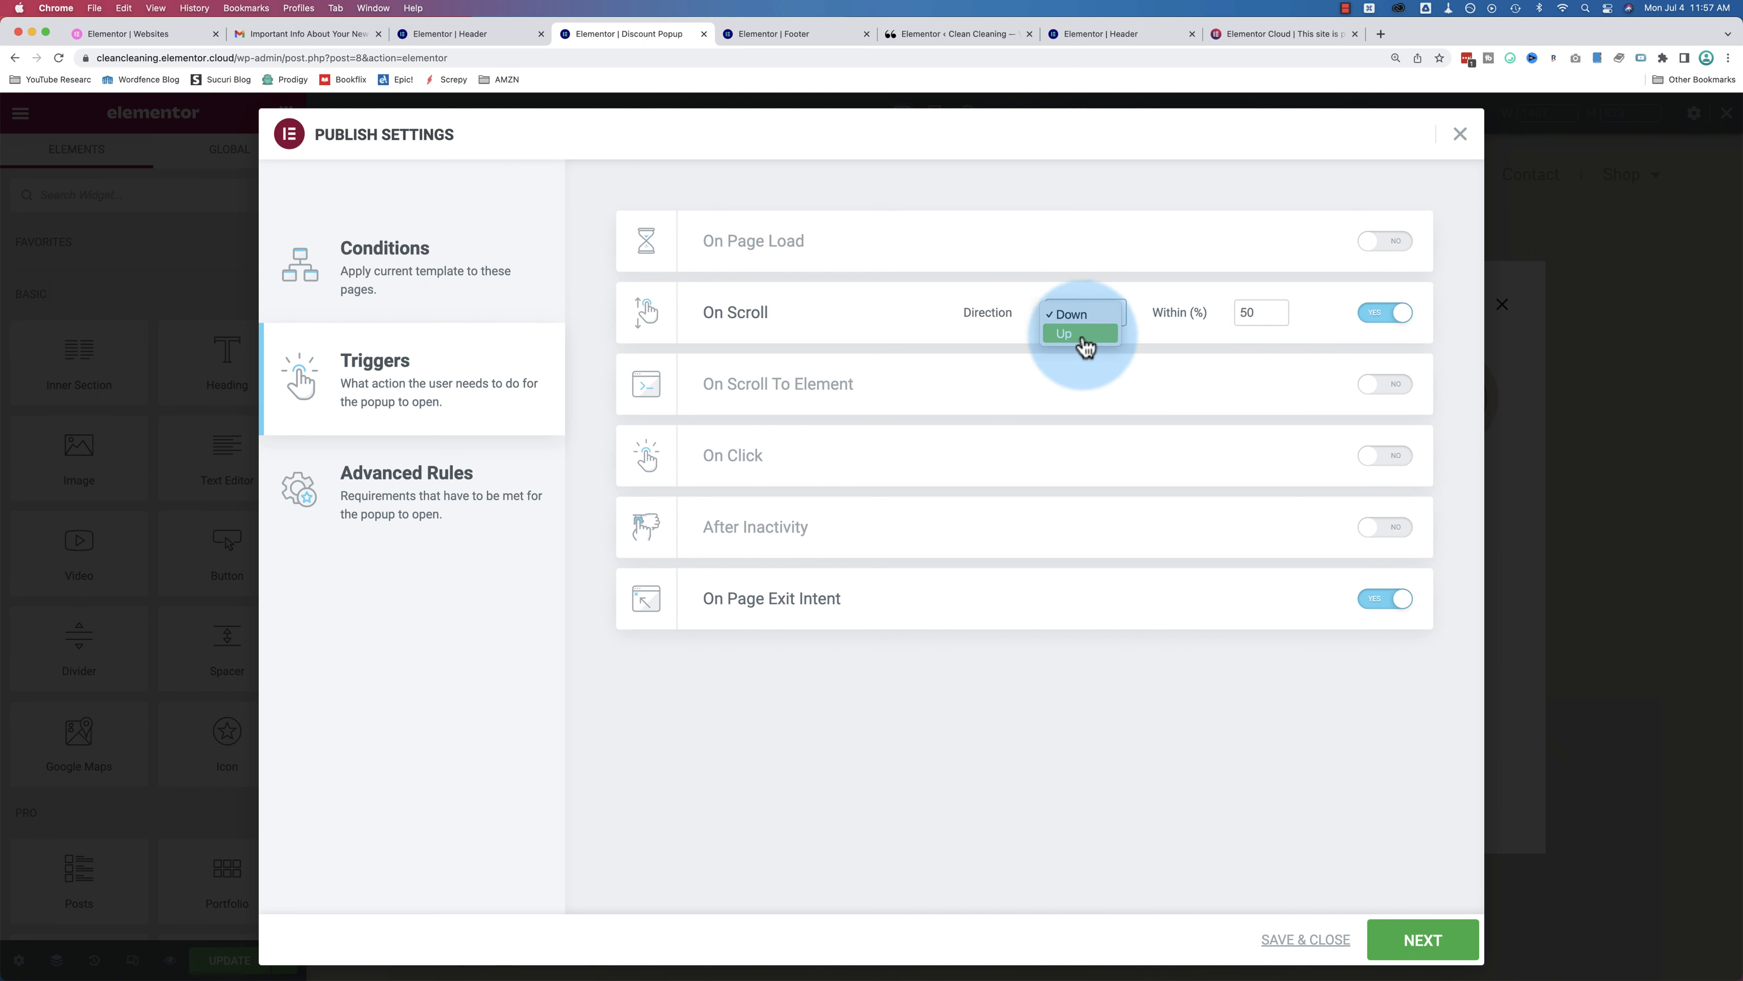
{"action": "left_click", "coordinate": [1160, 335]}
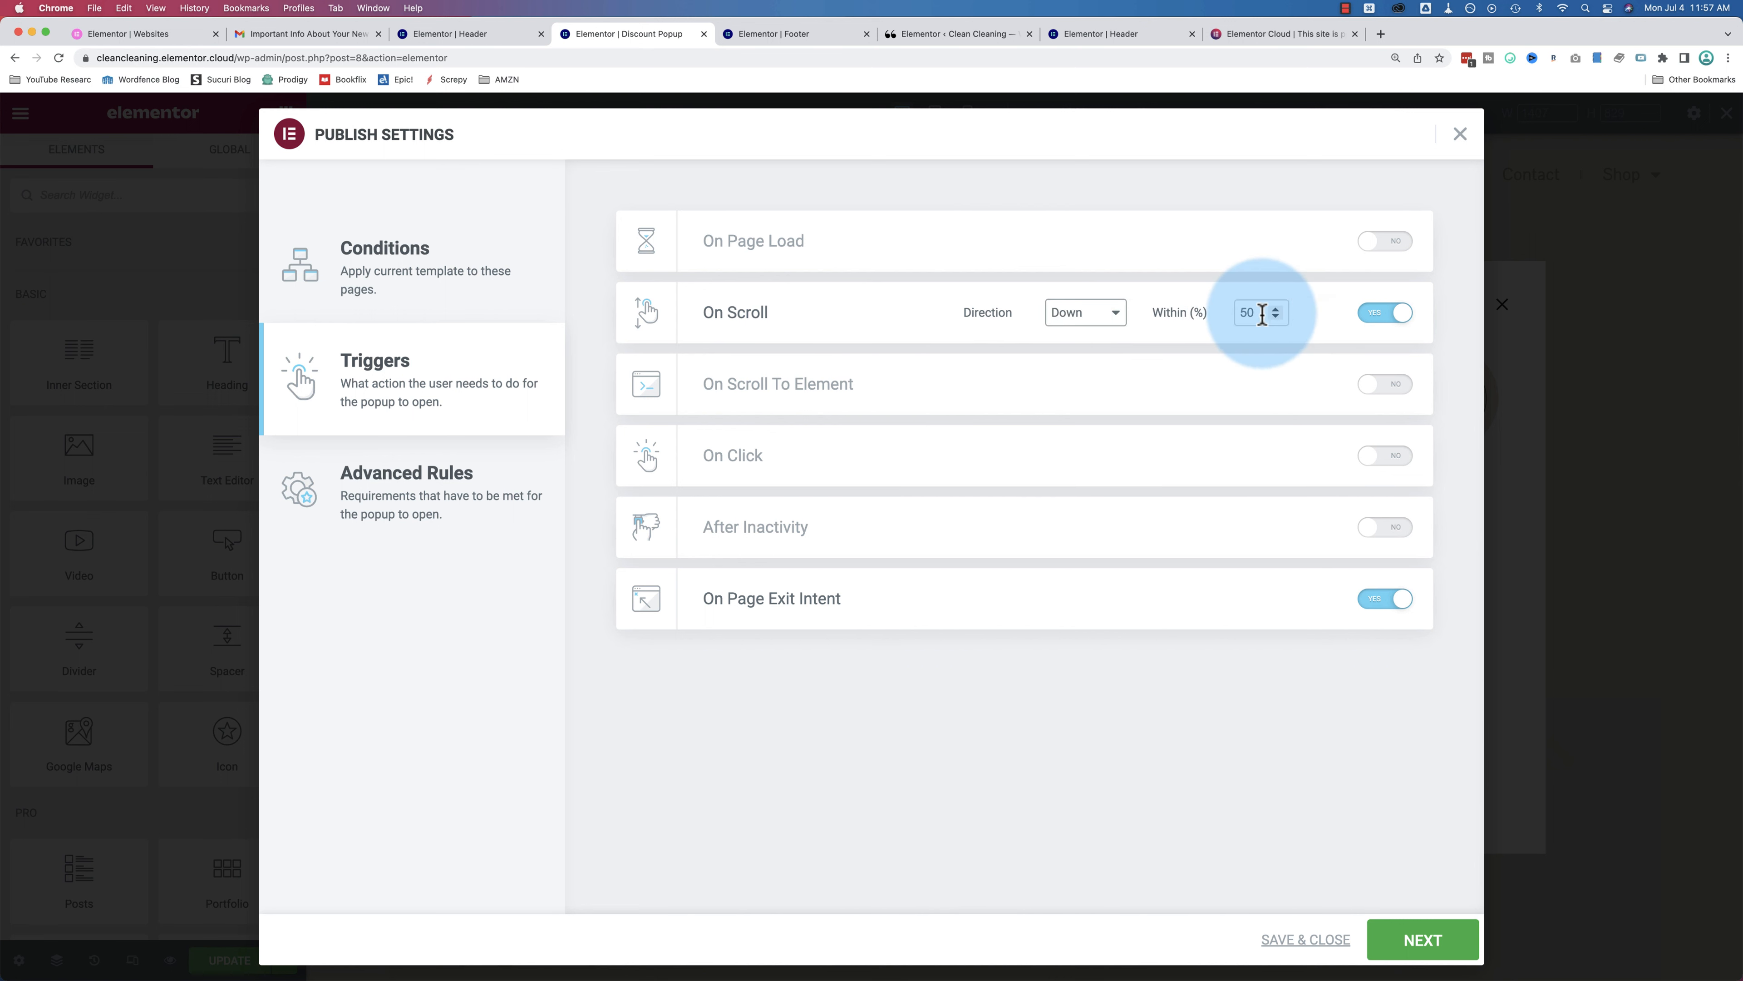
{"action": "left_click", "coordinate": [1392, 317]}
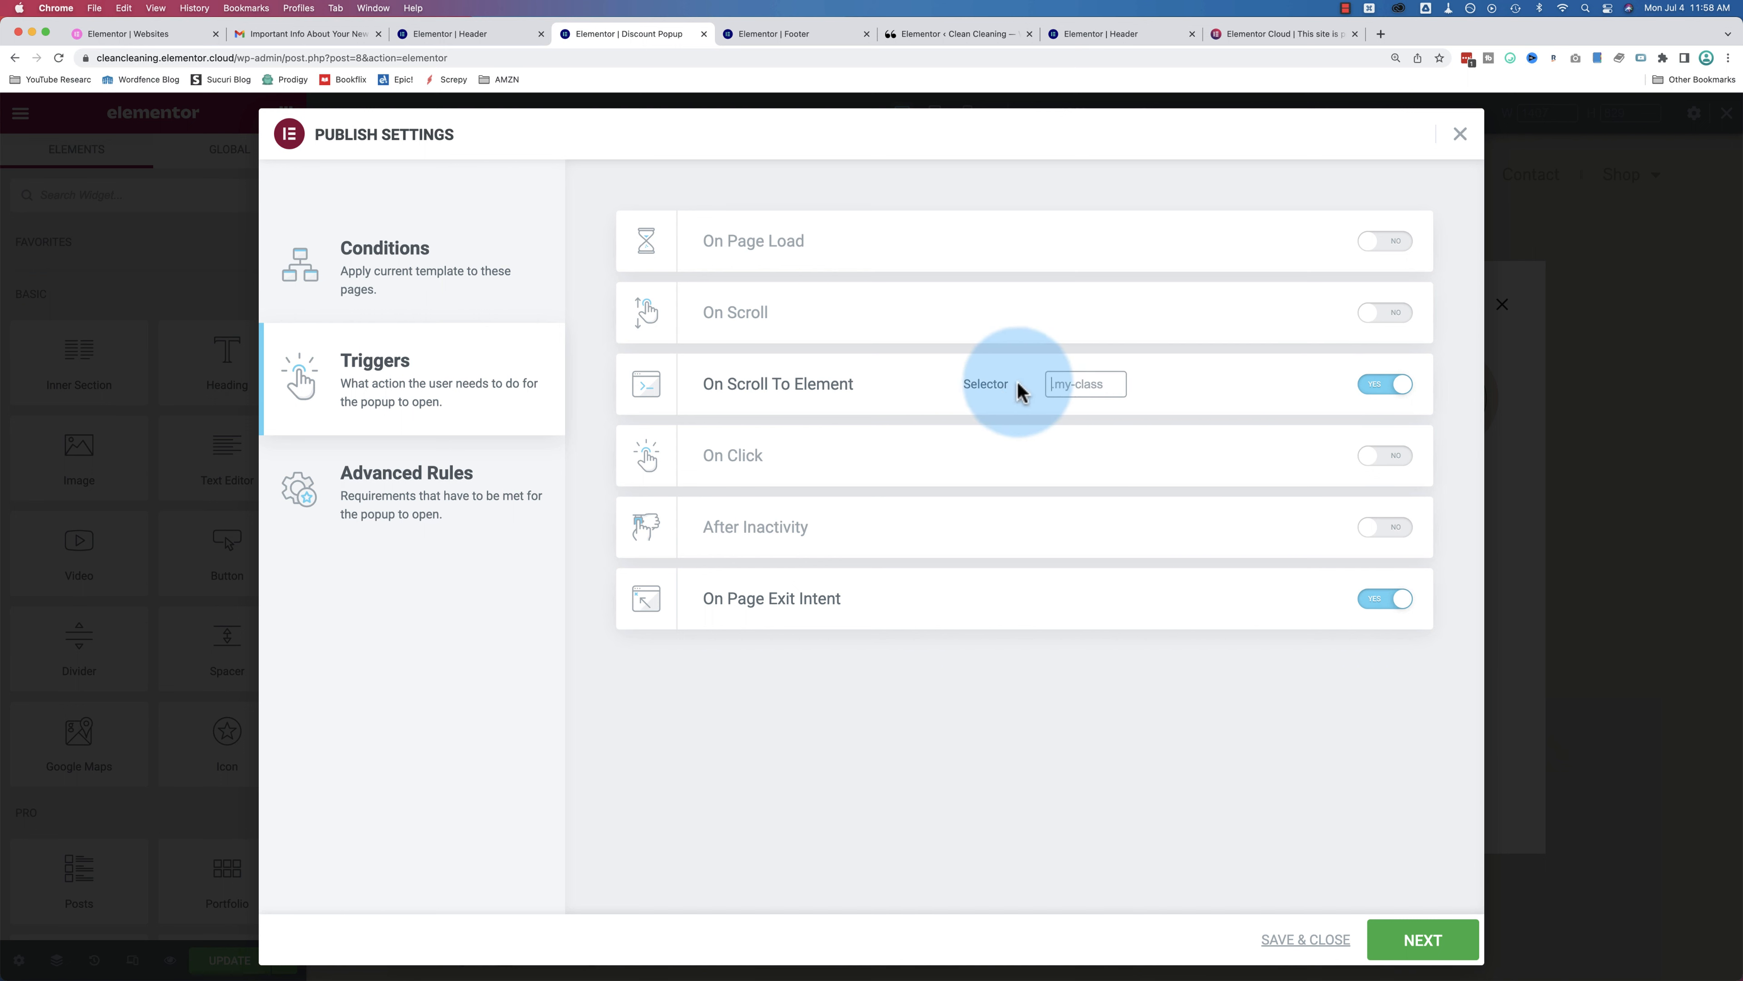
{"action": "left_click", "coordinate": [1079, 385]}
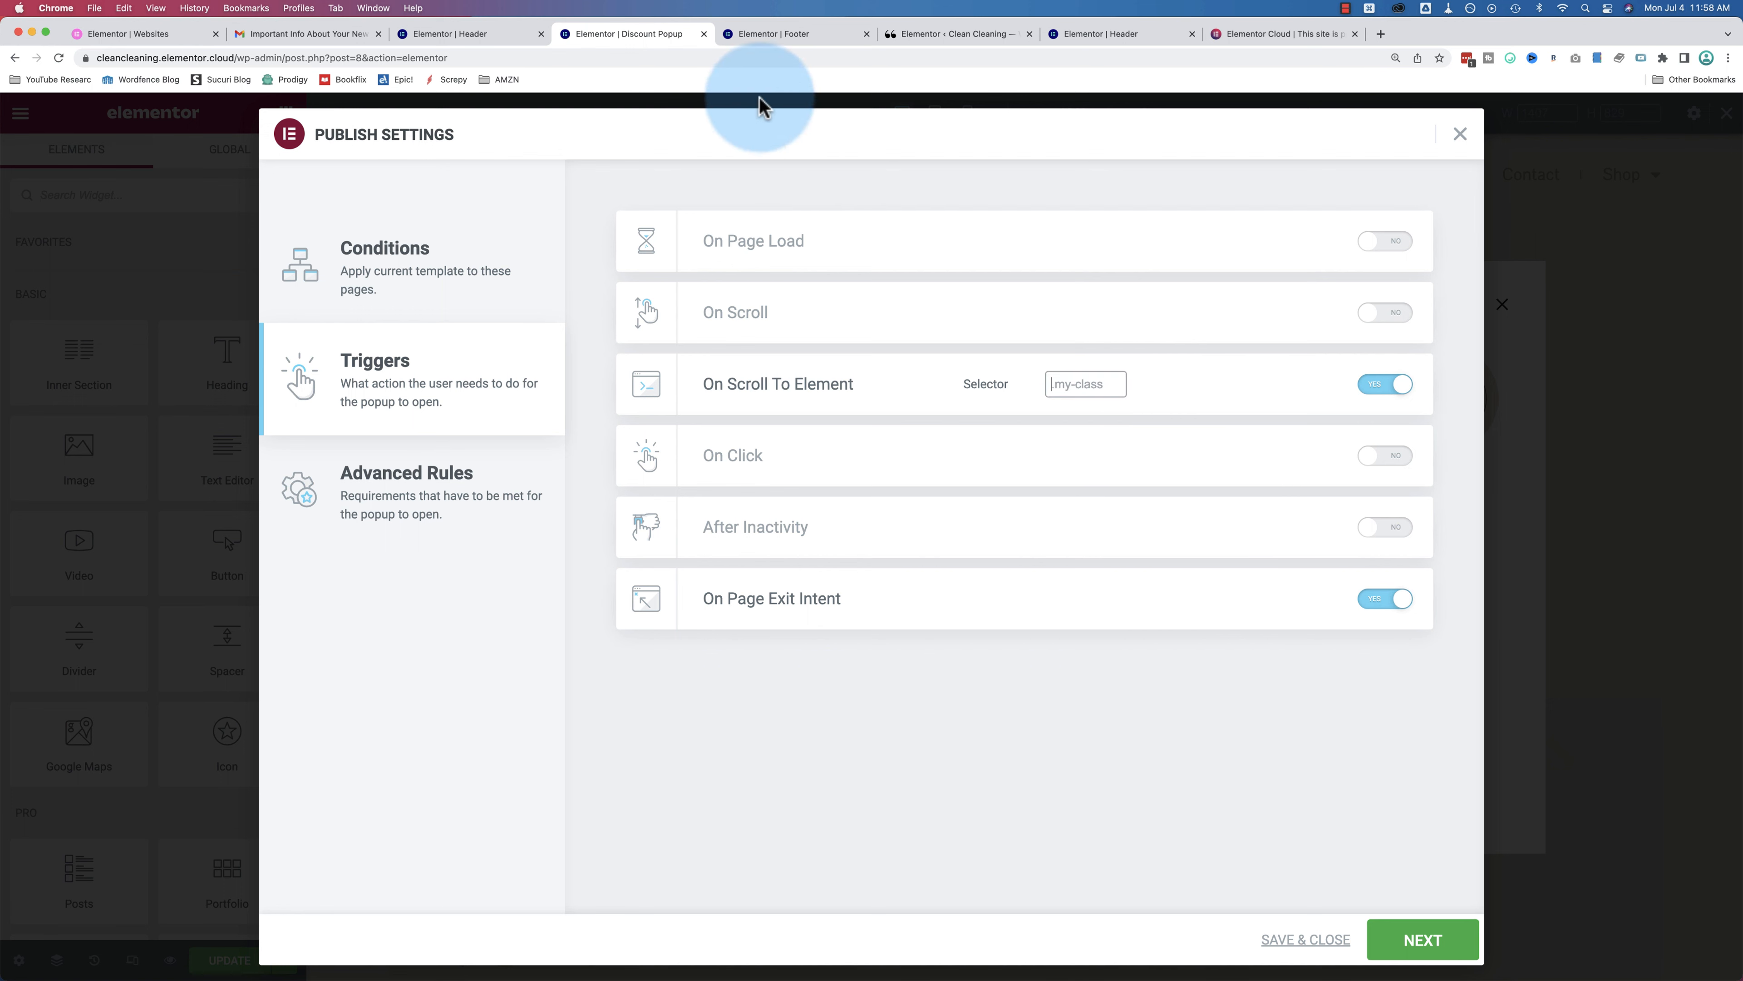
Step: Give the footer's Subscribe To Moonly News heading the CSS class footer-subscribe and update the footer
{"action": "left_click", "coordinate": [783, 33]}
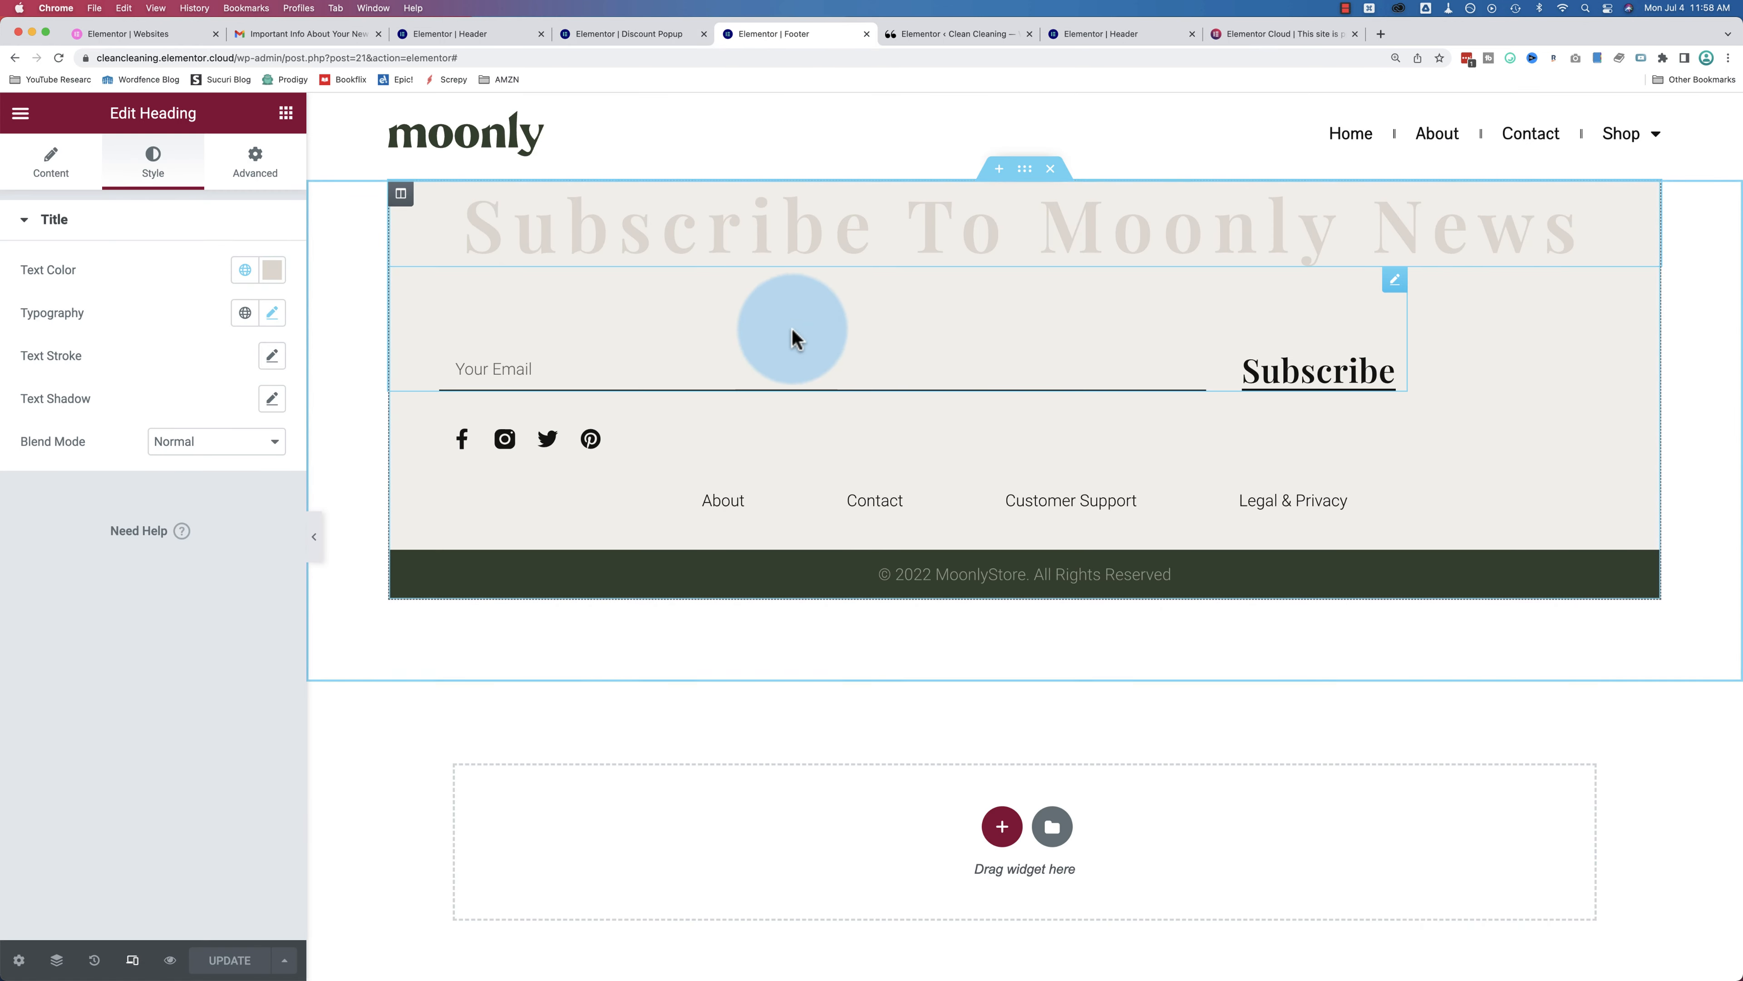
{"action": "left_click", "coordinate": [925, 233]}
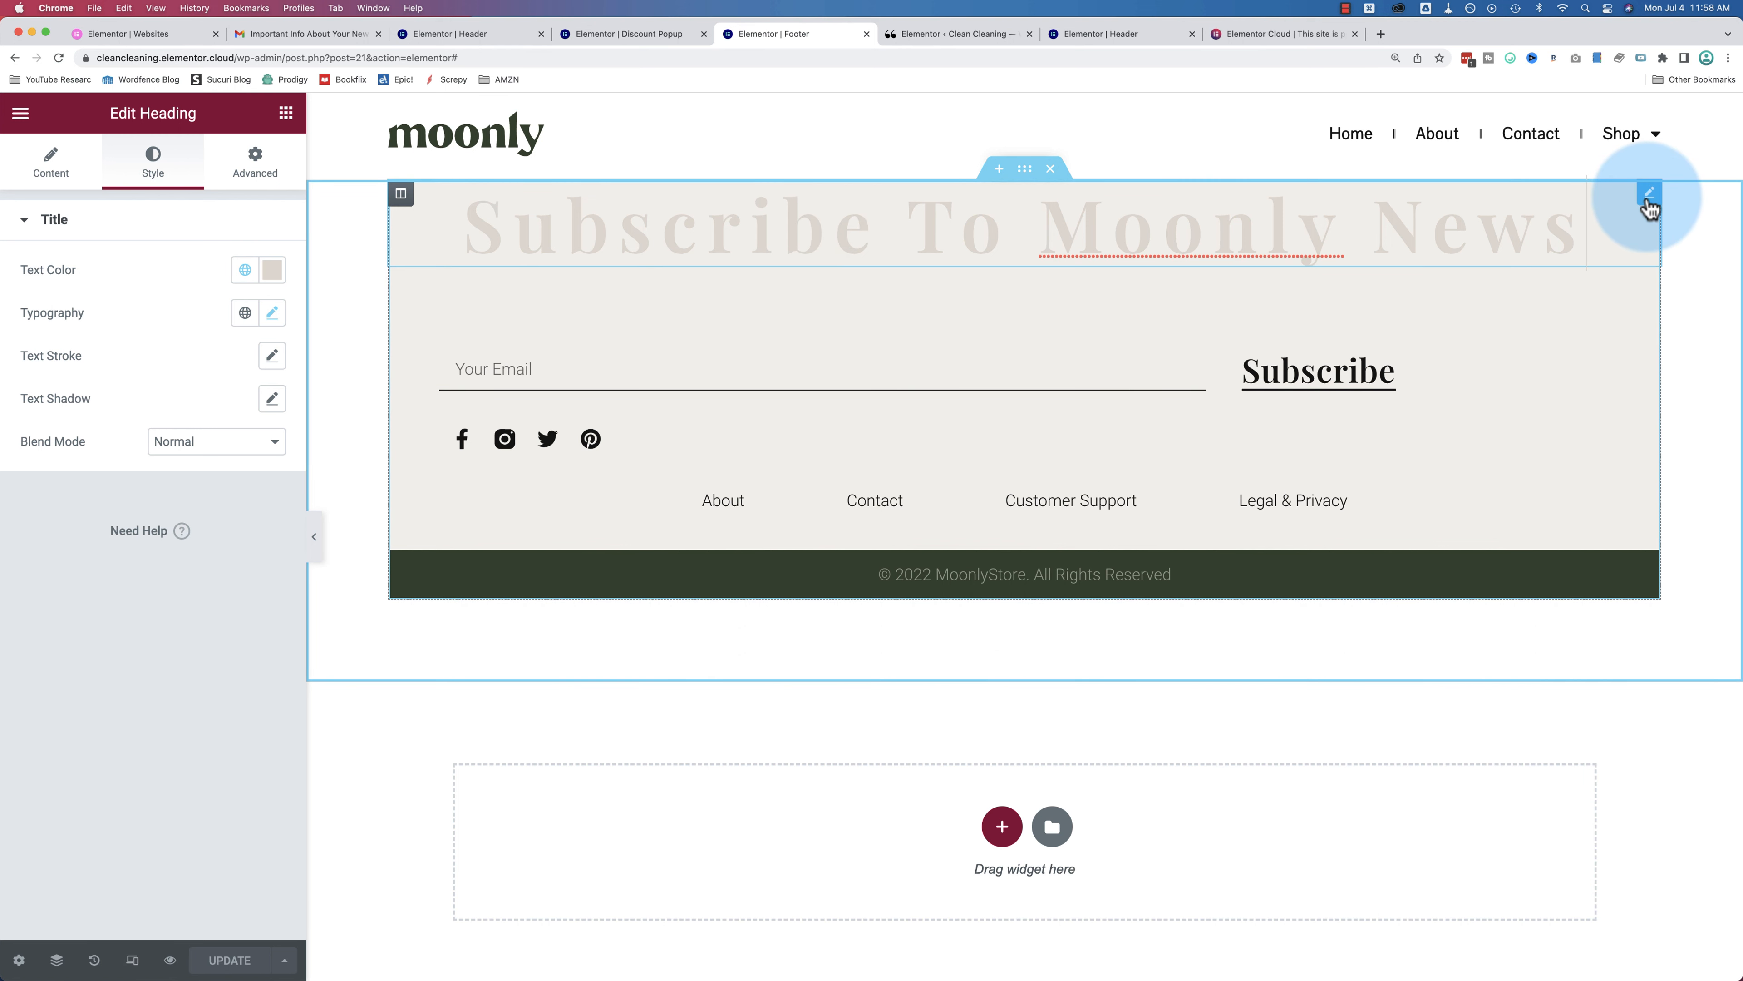
{"action": "left_click", "coordinate": [271, 172]}
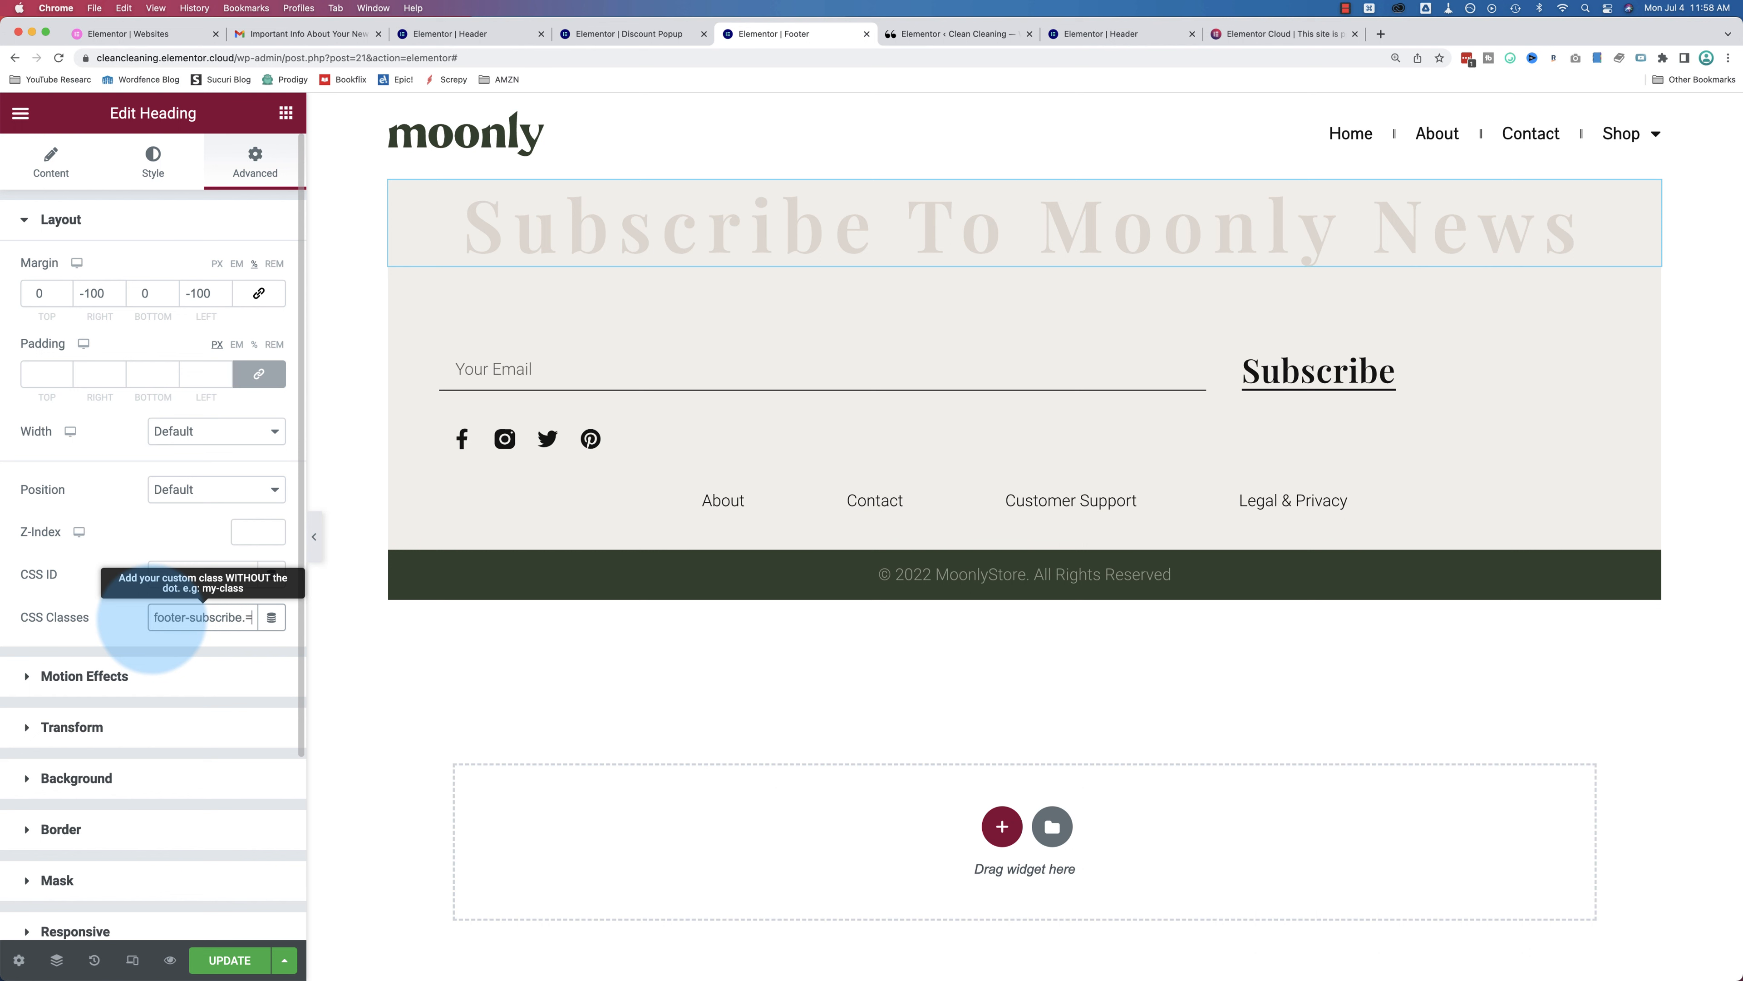
{"action": "left_click", "coordinate": [153, 618]}
{"action": "key", "text": "super+a"}
{"action": "key", "text": "super+c"}
{"action": "left_click", "coordinate": [232, 960]}
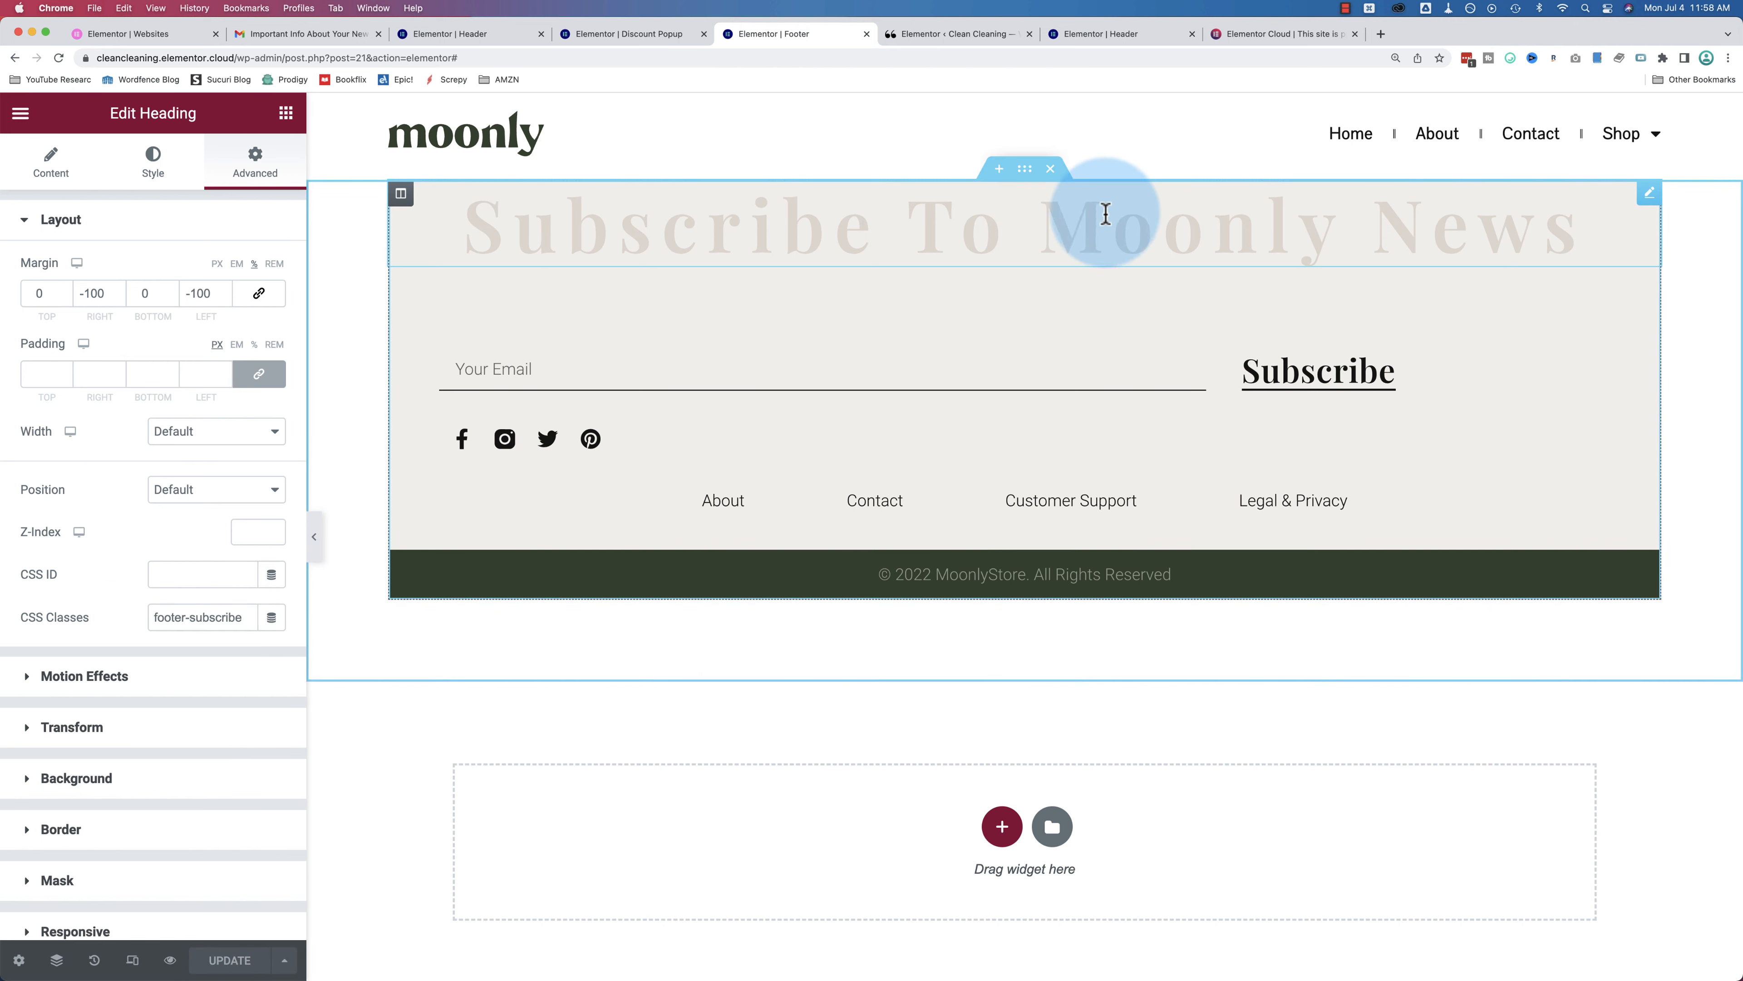
{"action": "left_click", "coordinate": [623, 34]}
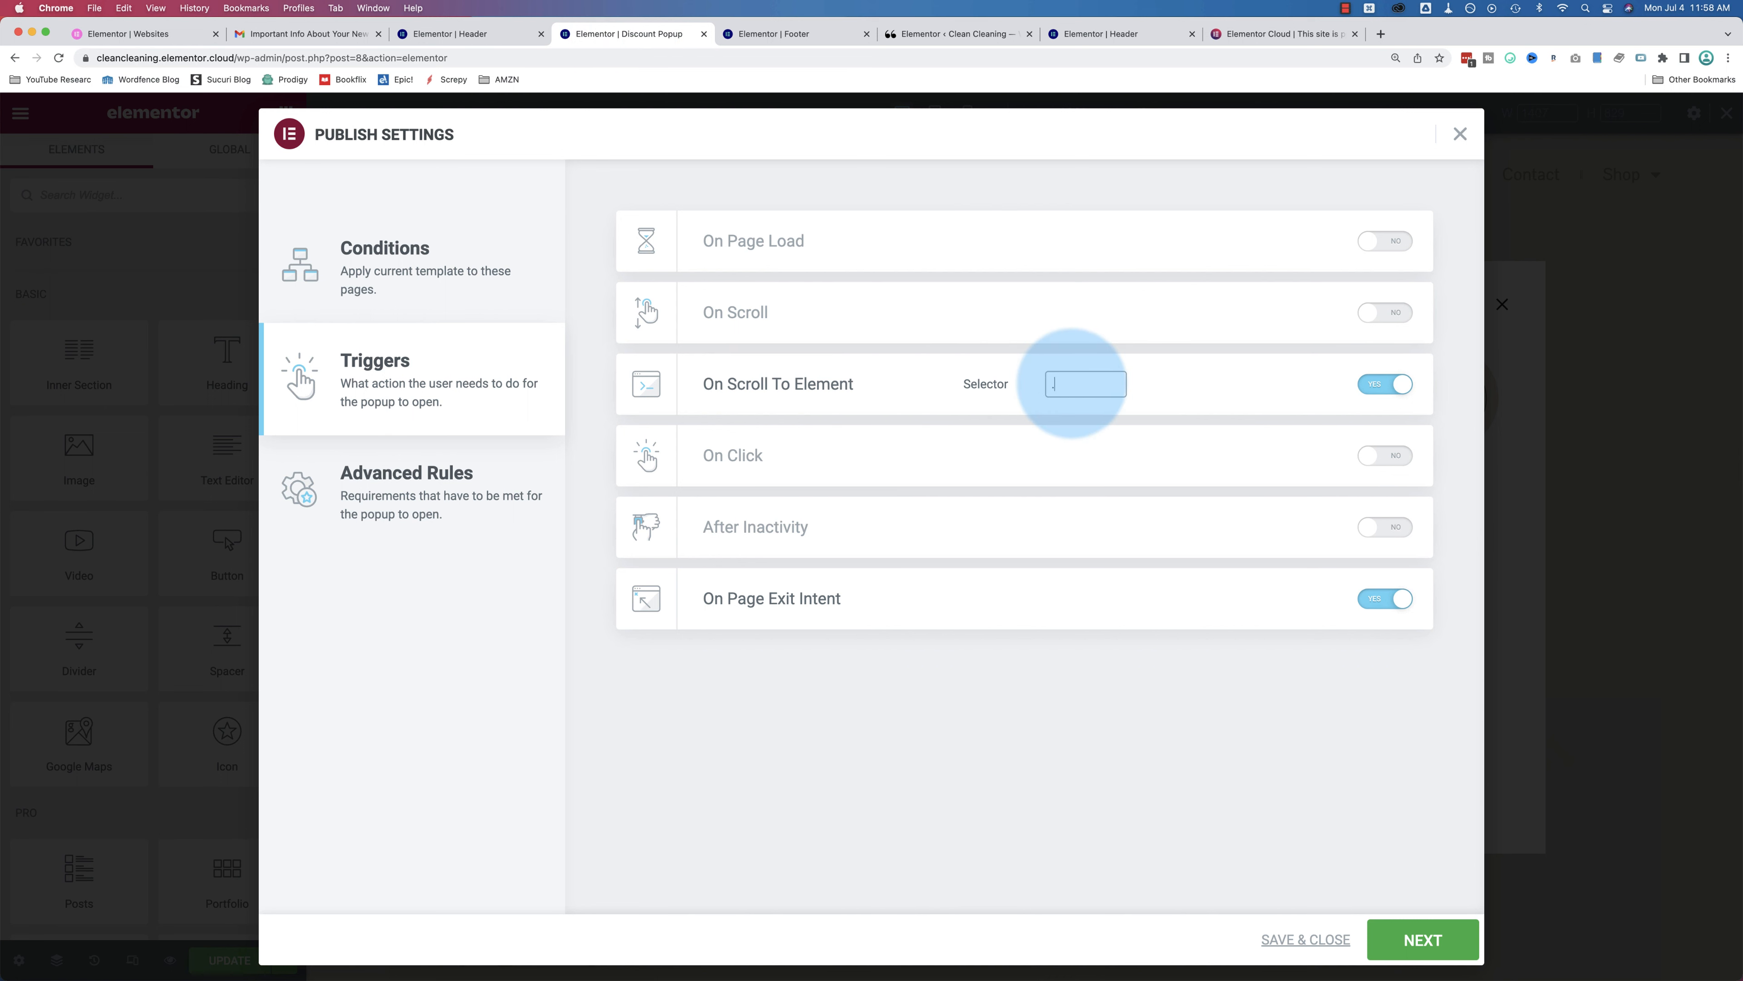
Step: Enter .footer-subscribe as the Scroll To Element selector
{"action": "left_click", "coordinate": [1072, 383]}
{"action": "type", "text": "."}
{"action": "key", "text": "super+v"}
{"action": "left_click_drag", "start_coordinate": [1073, 385], "coordinate": [1013, 384]}
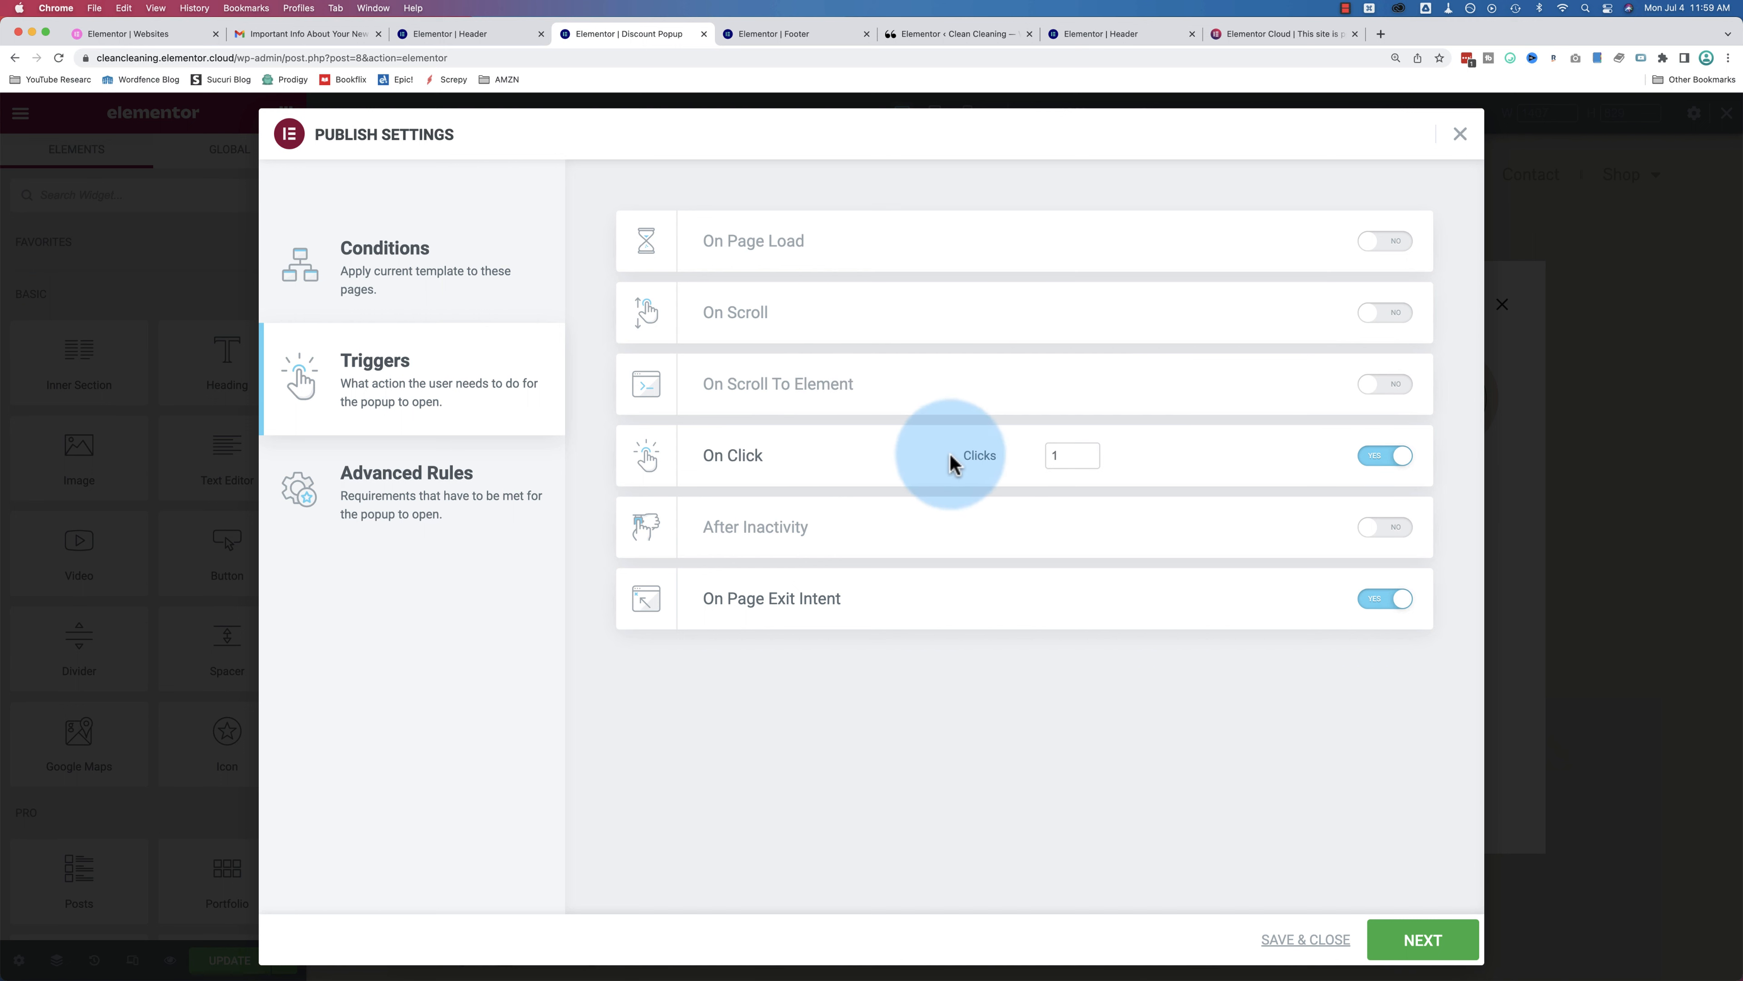
Step: Turn off the On Click and After Inactivity triggers
{"action": "left_click_drag", "start_coordinate": [1067, 458], "coordinate": [1016, 459]}
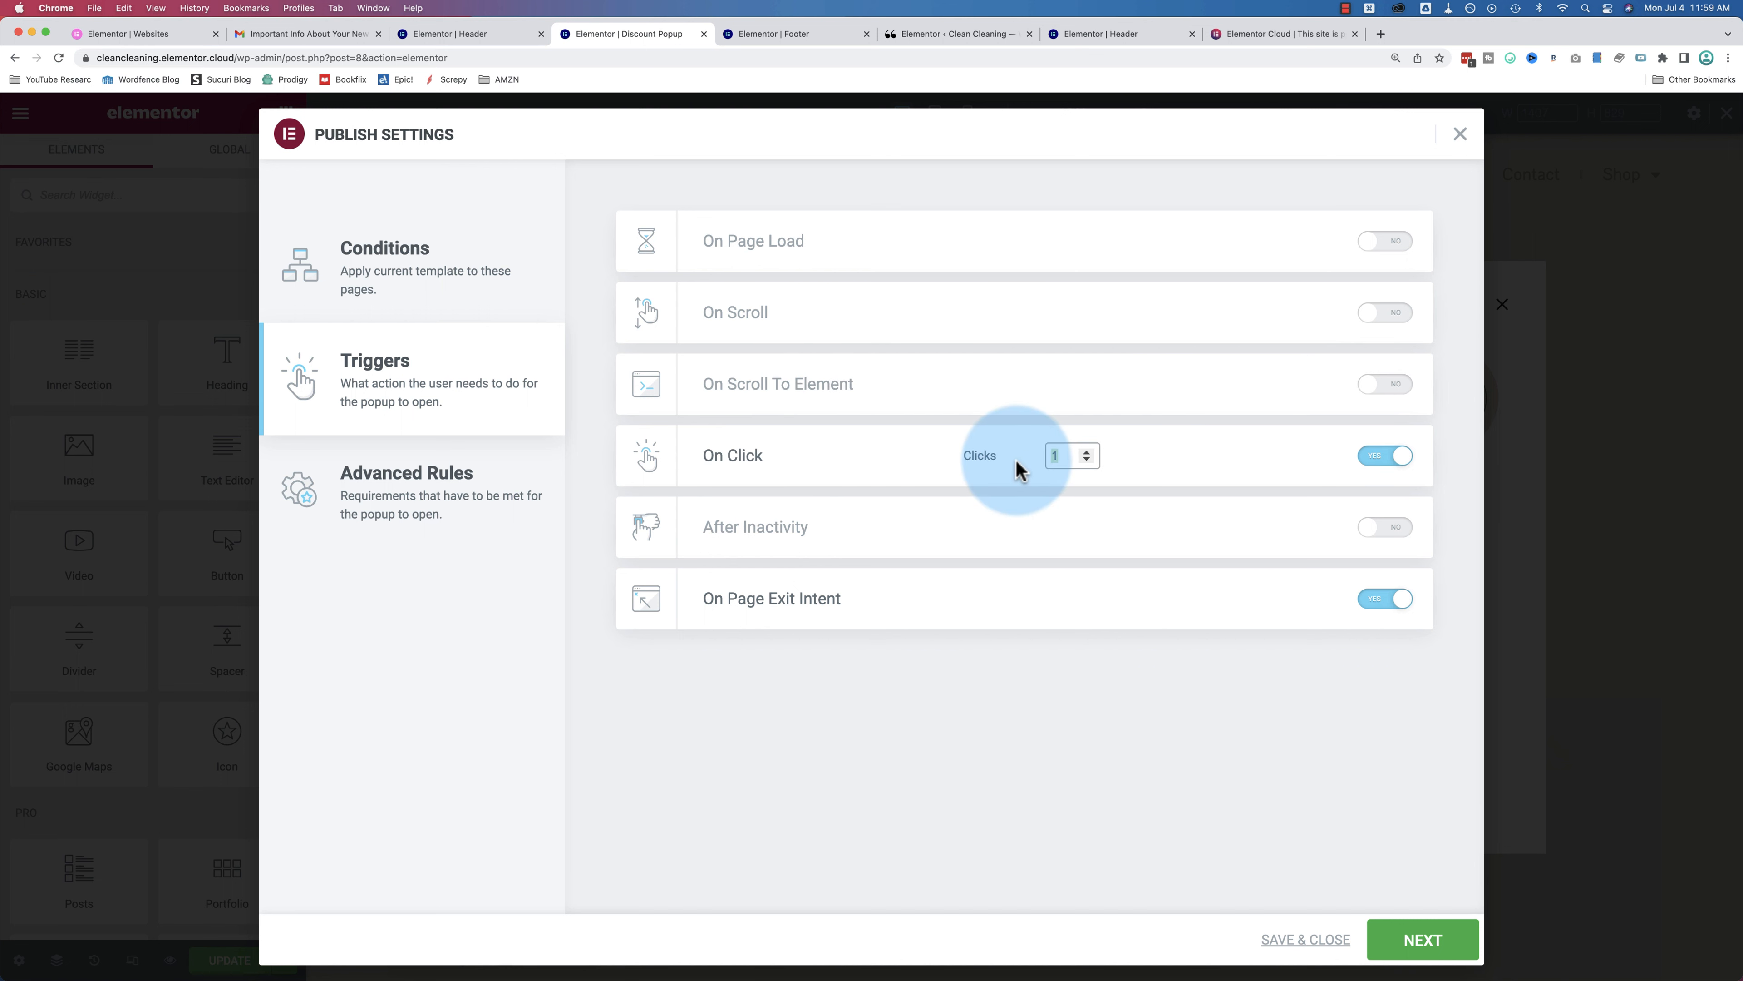
{"action": "left_click", "coordinate": [1381, 459]}
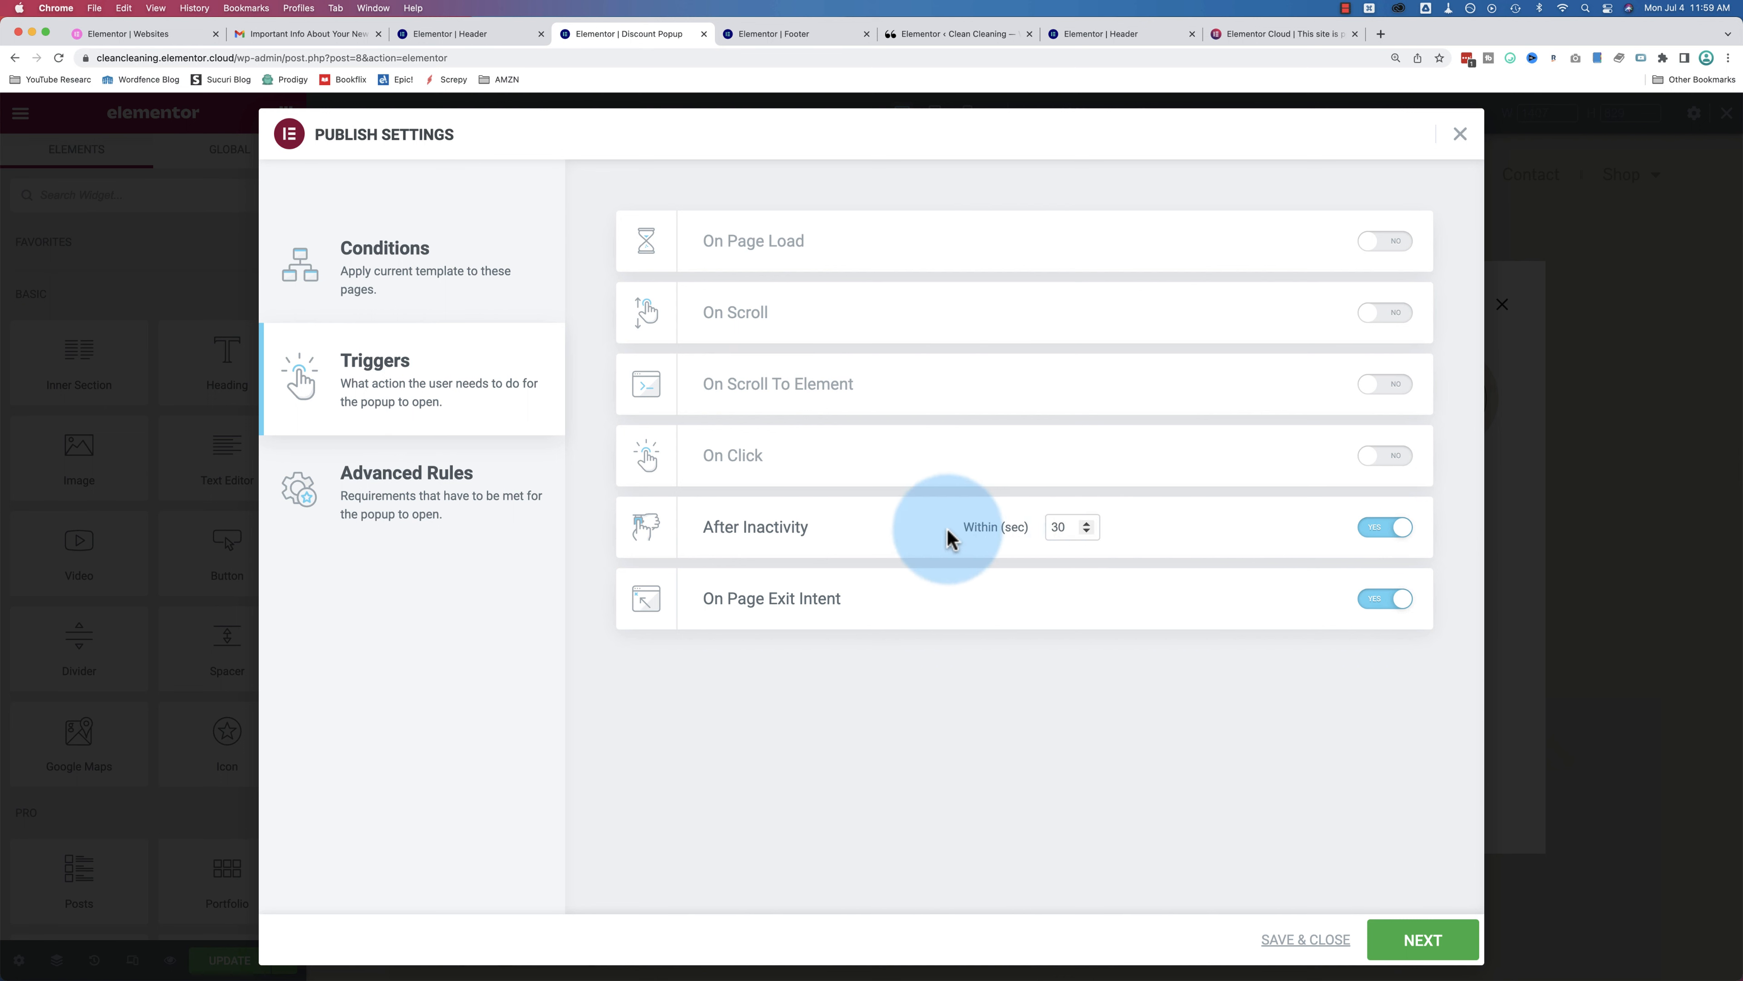
{"action": "left_click", "coordinate": [1388, 532]}
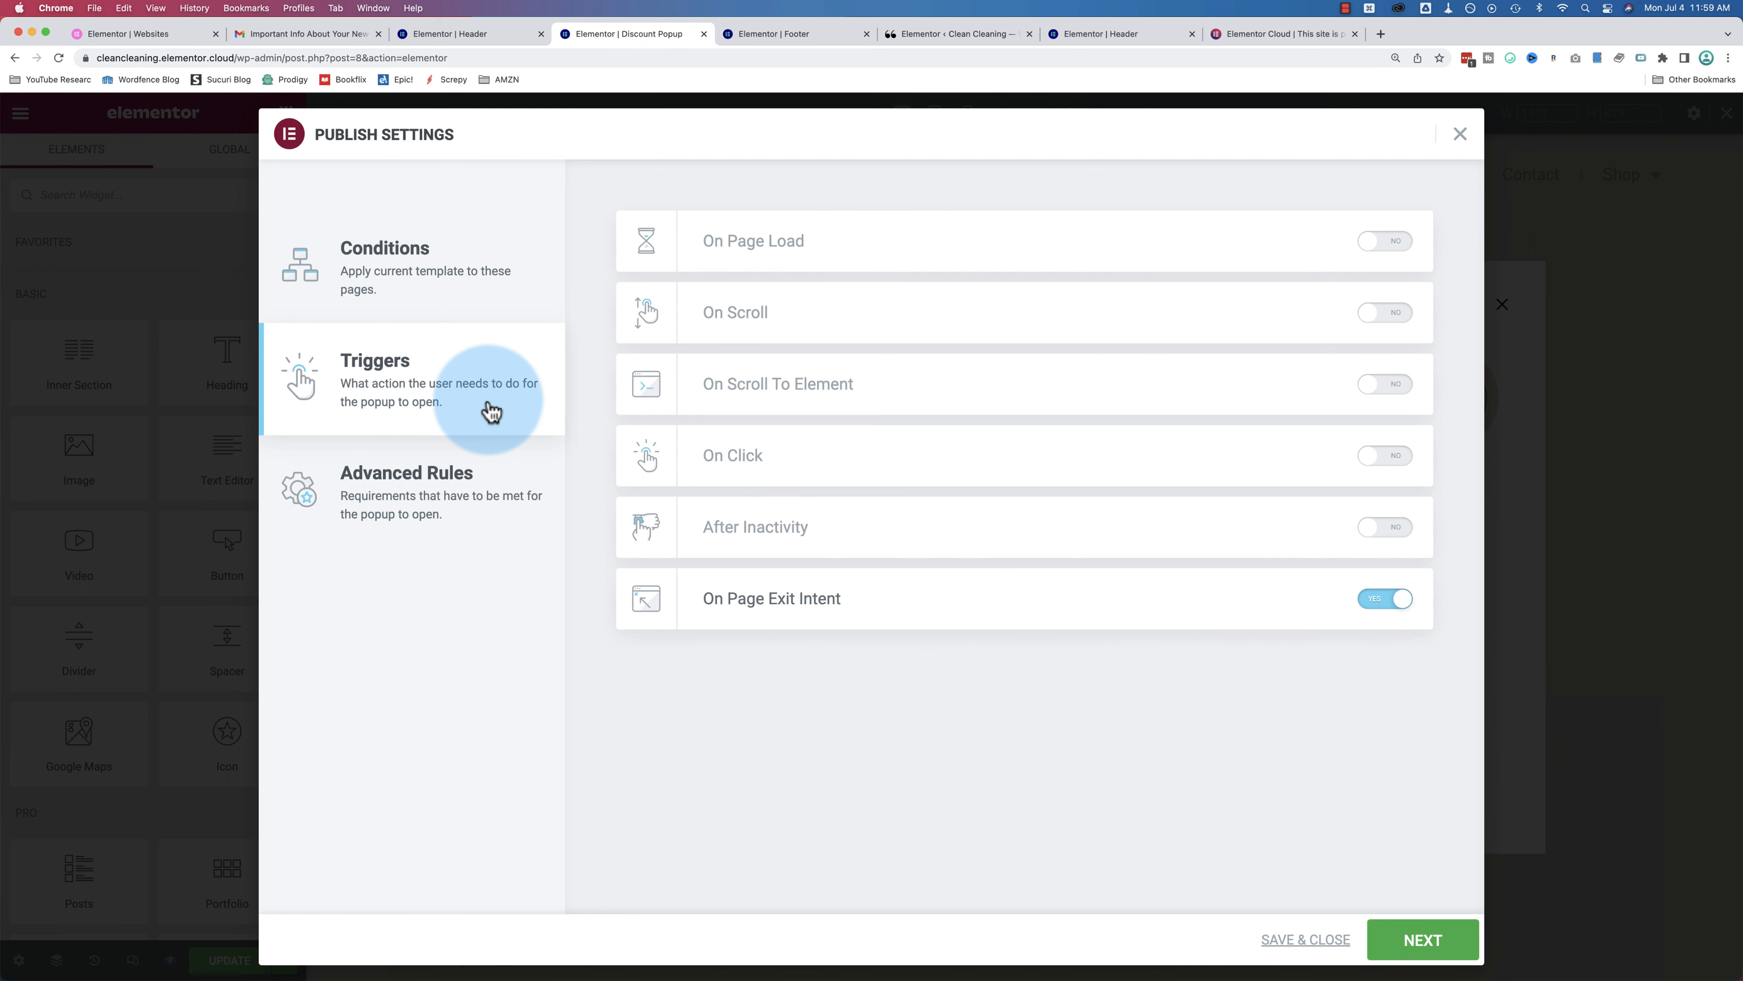
{"action": "left_click", "coordinate": [427, 498]}
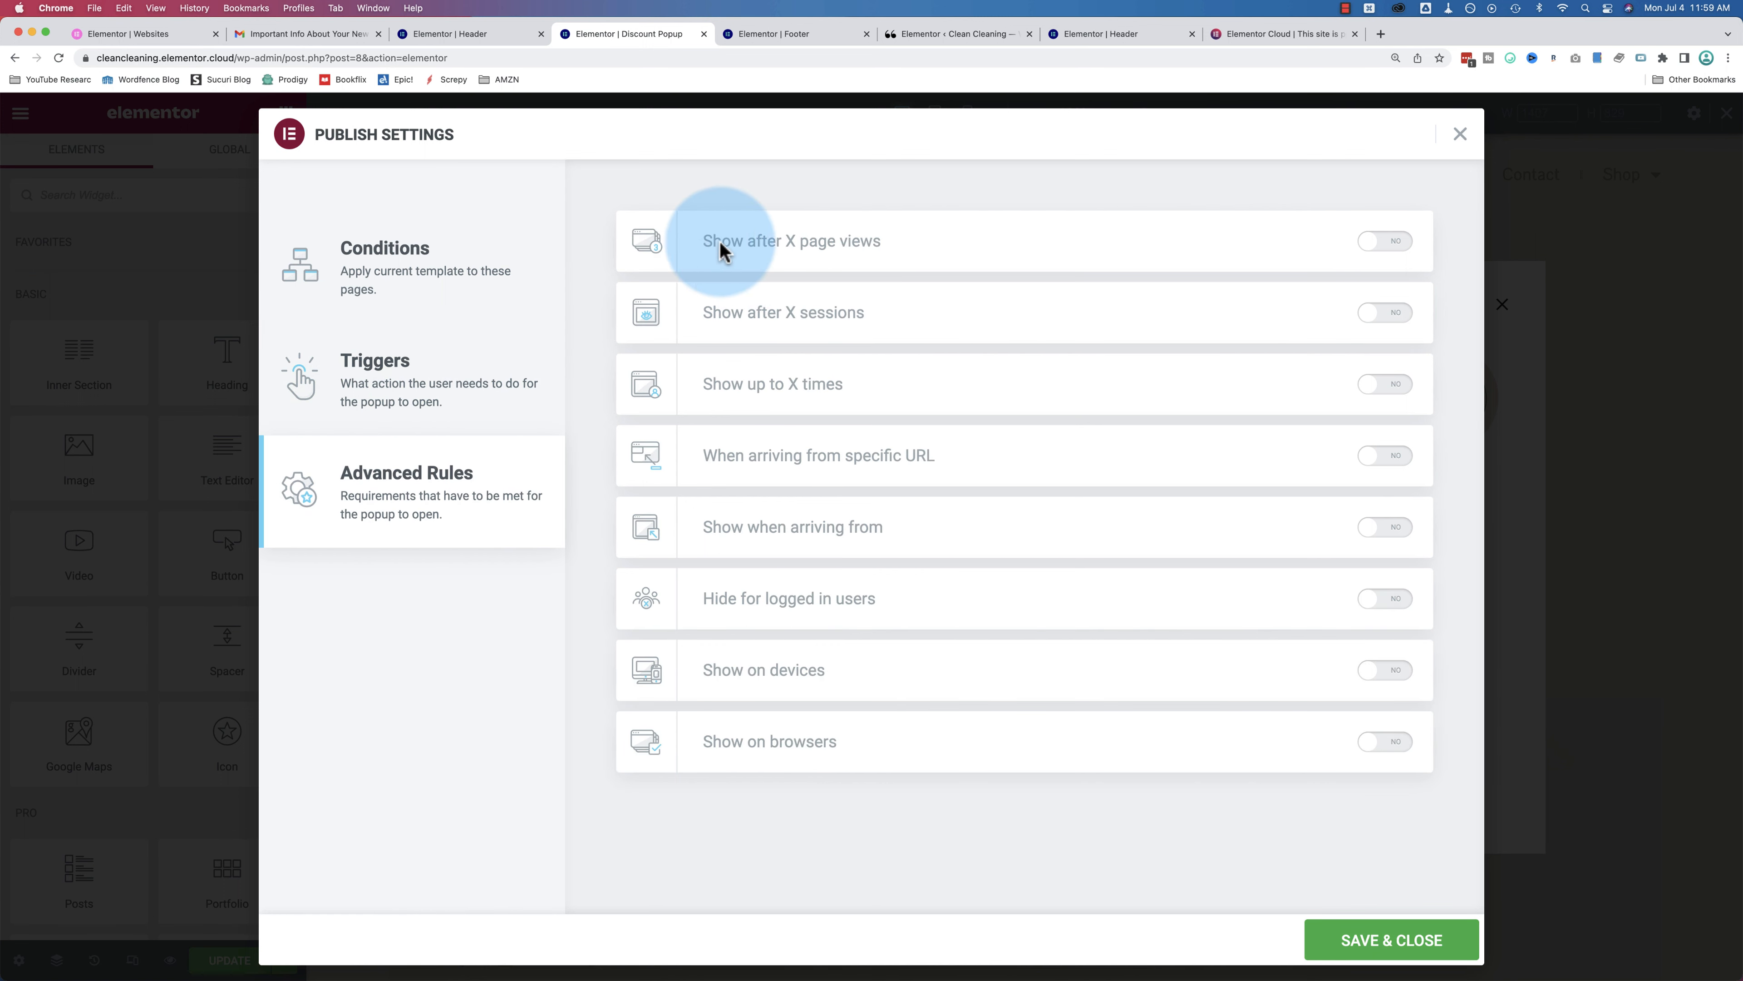
Step: Enable Show after 3 page views, recheck Triggers with On Scroll off, then switch to Show after 2 sessions
{"action": "left_click", "coordinate": [1384, 245]}
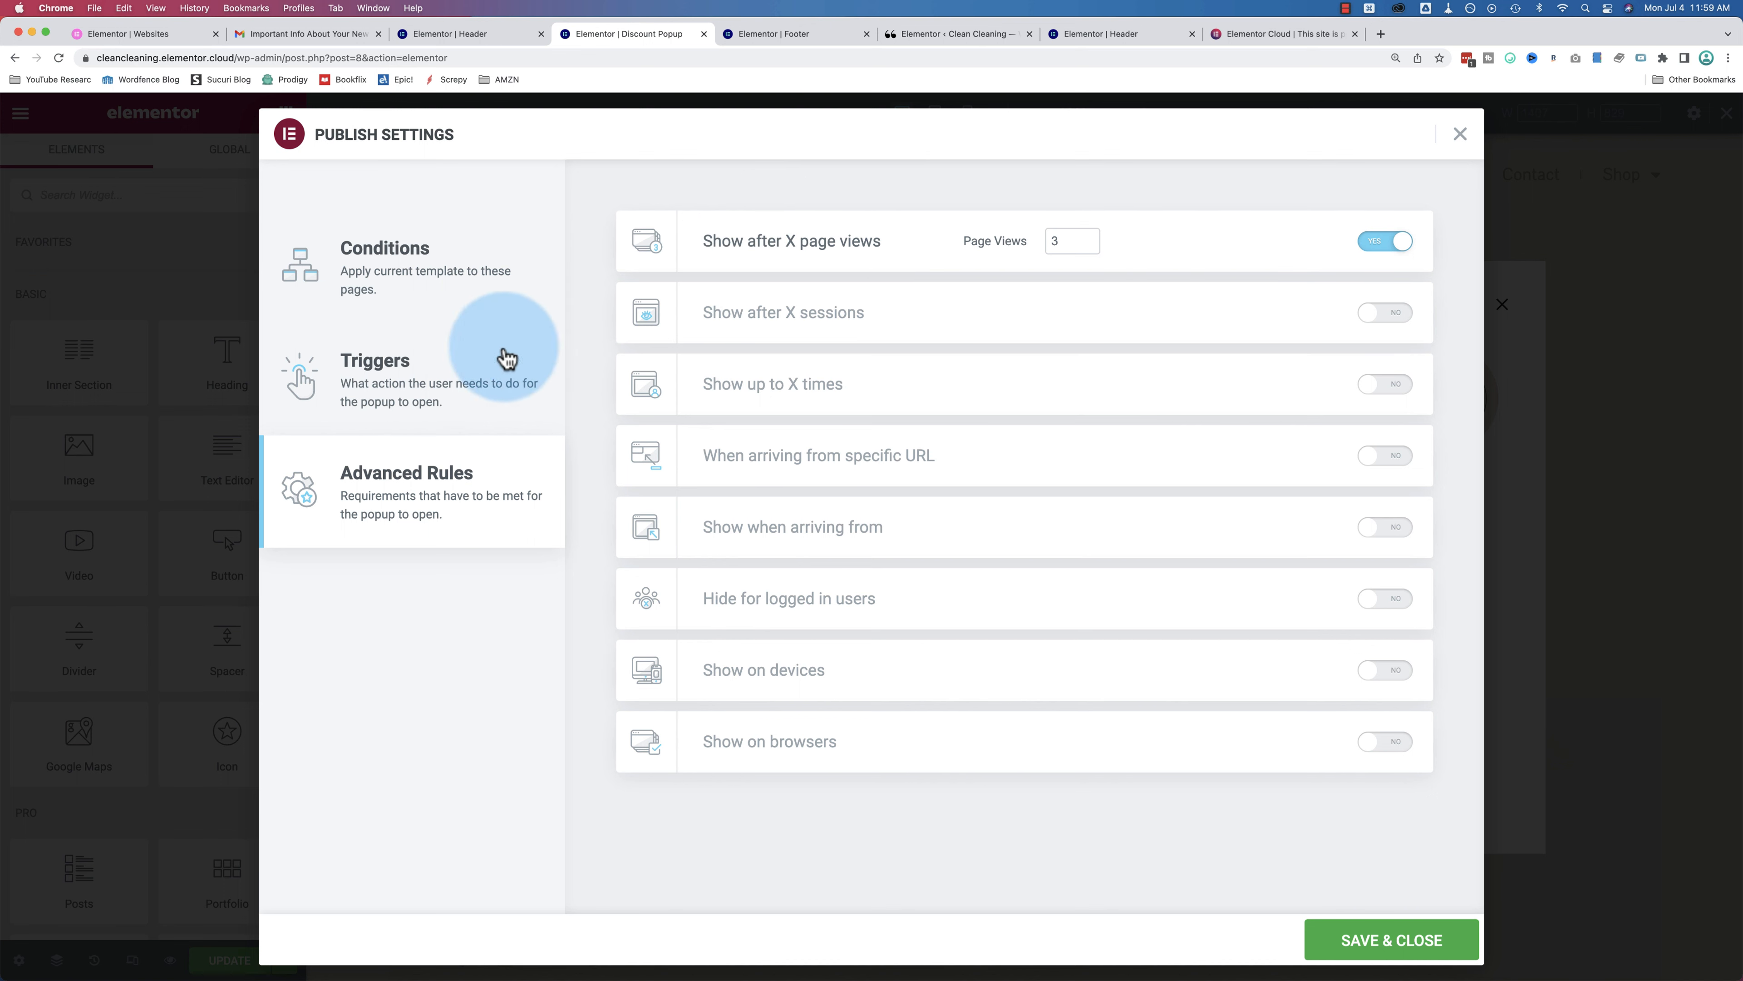
{"action": "left_click", "coordinate": [426, 381]}
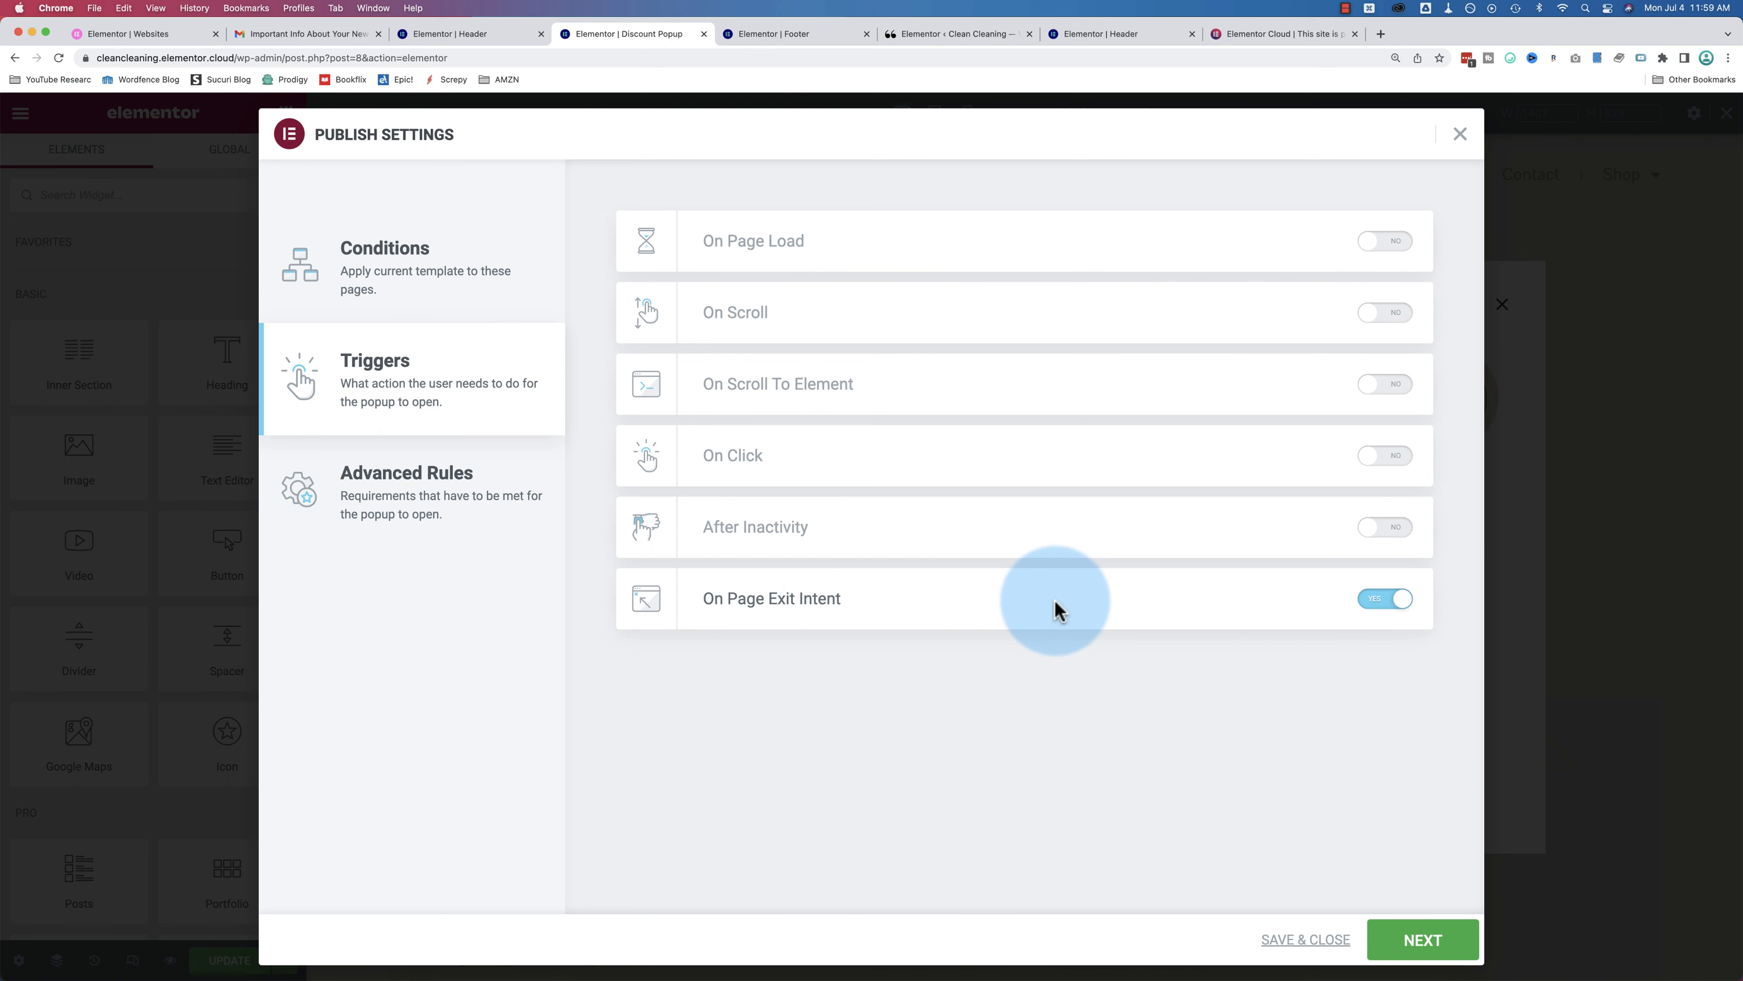
{"action": "left_click", "coordinate": [447, 507]}
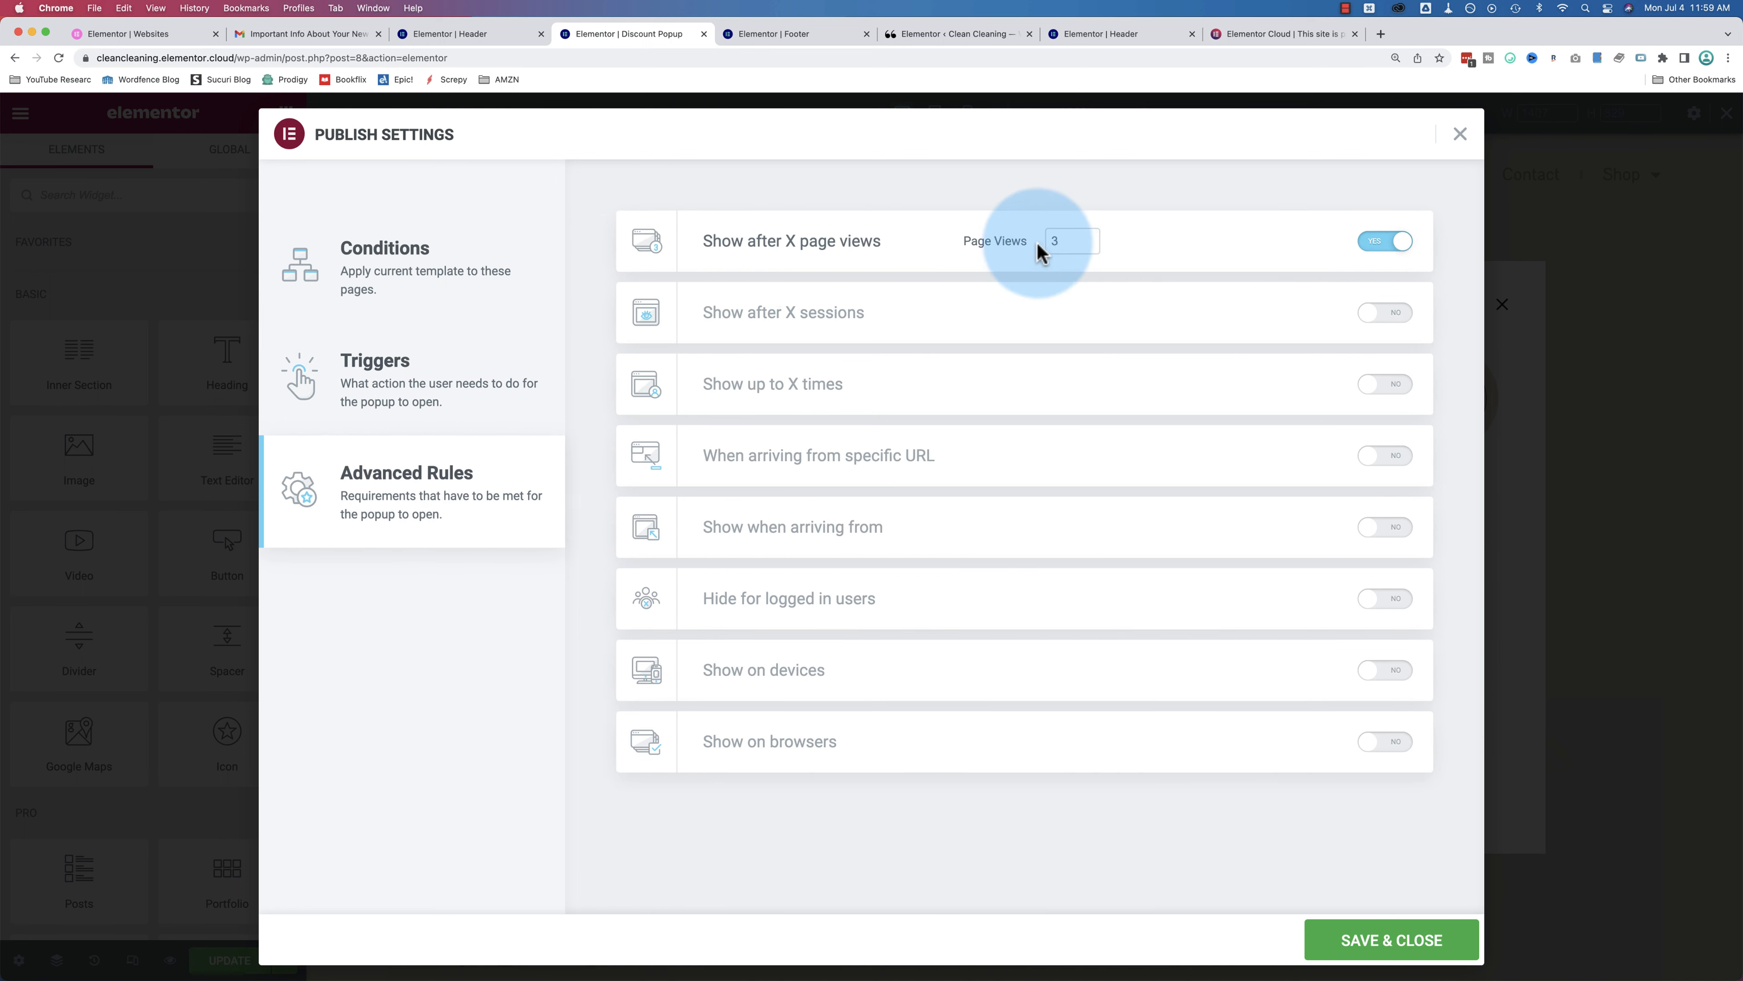
{"action": "left_click", "coordinate": [440, 407]}
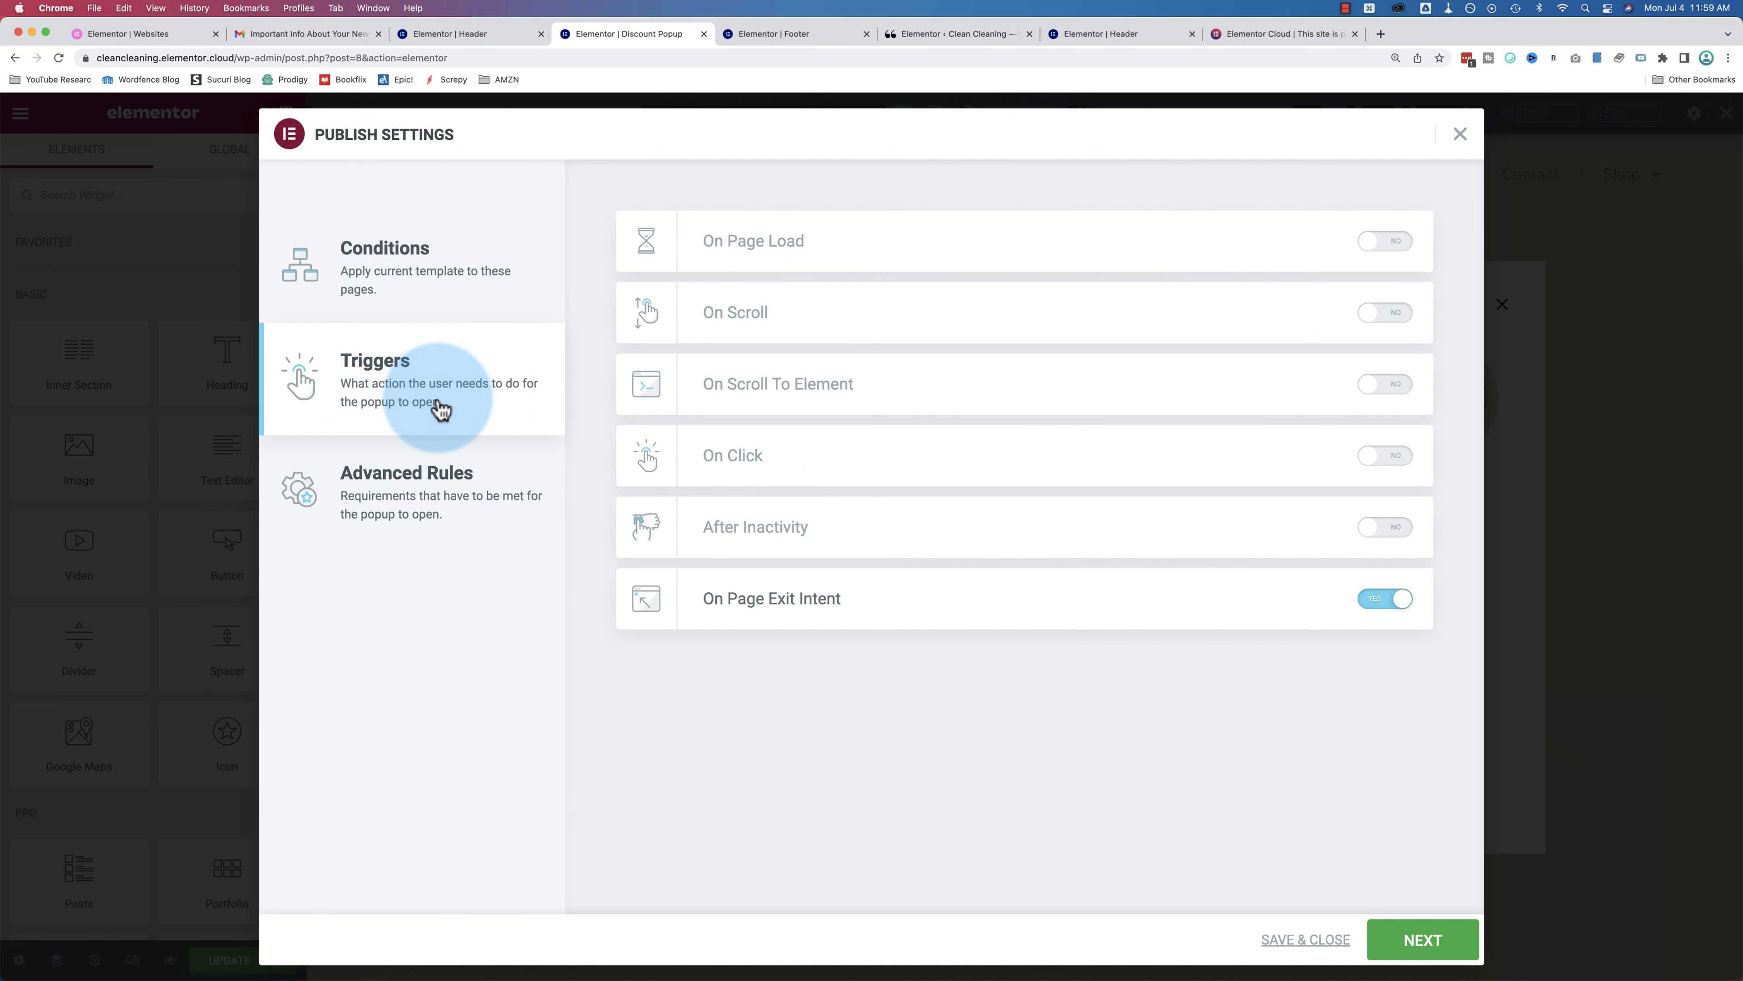
{"action": "left_click", "coordinate": [1381, 318]}
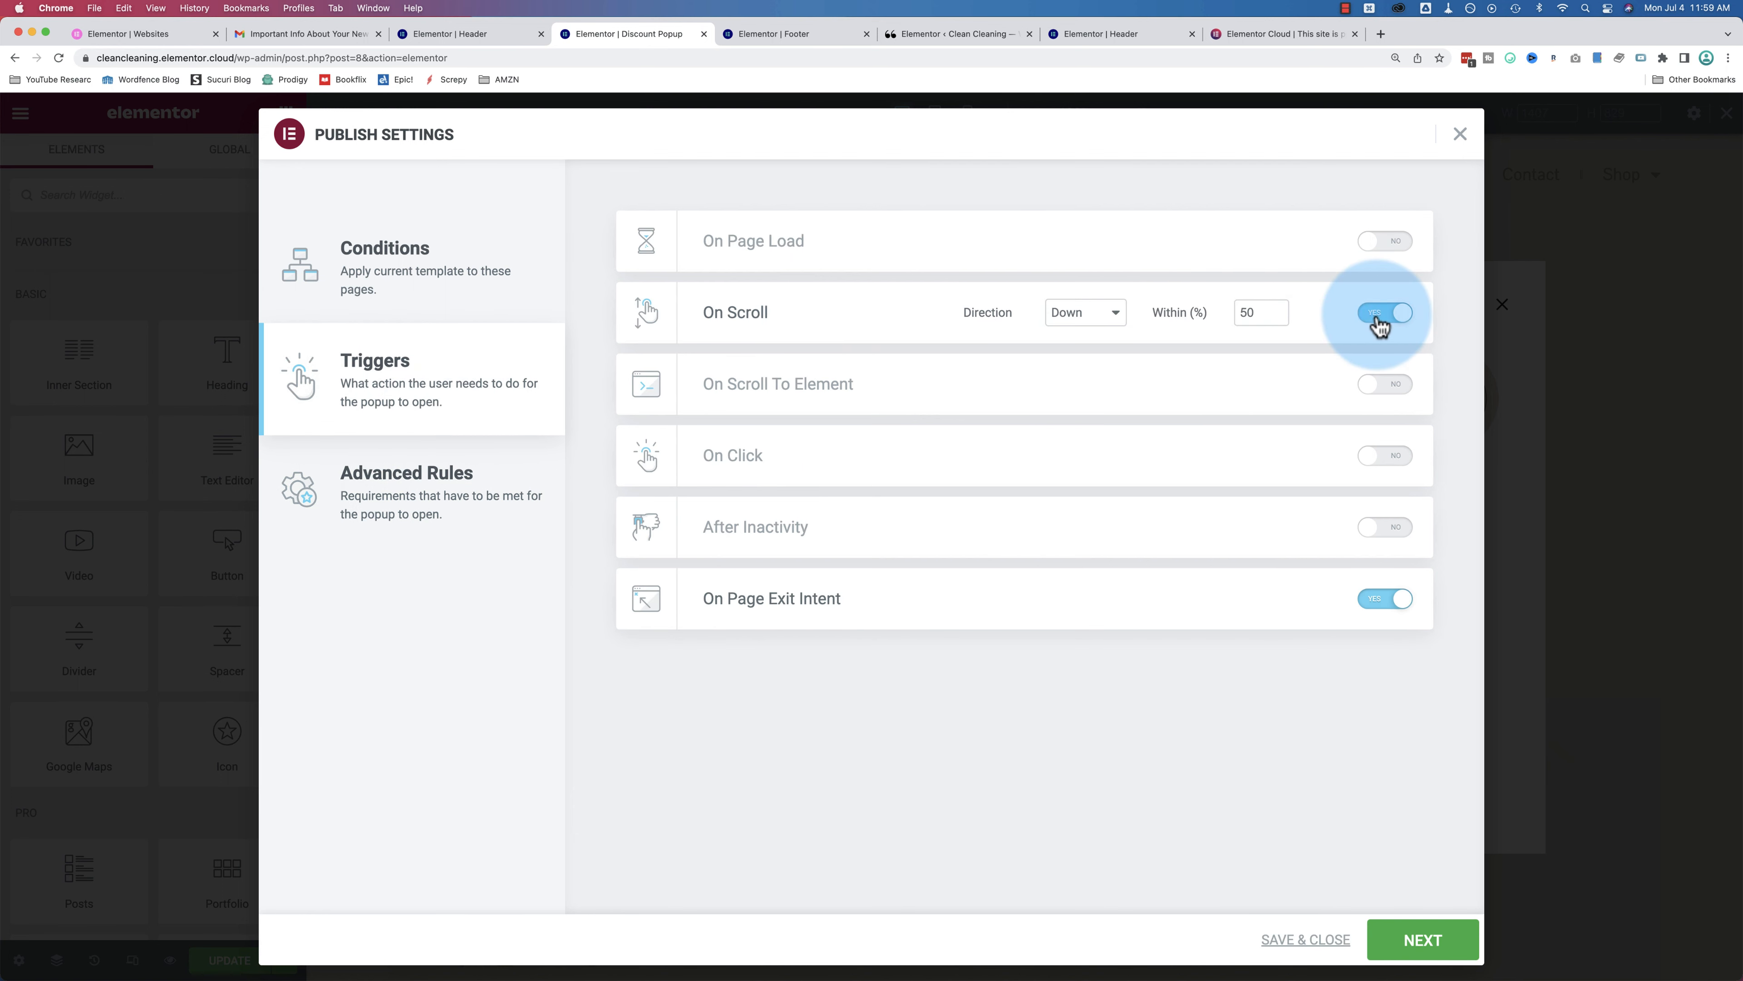
{"action": "left_click", "coordinate": [1384, 317]}
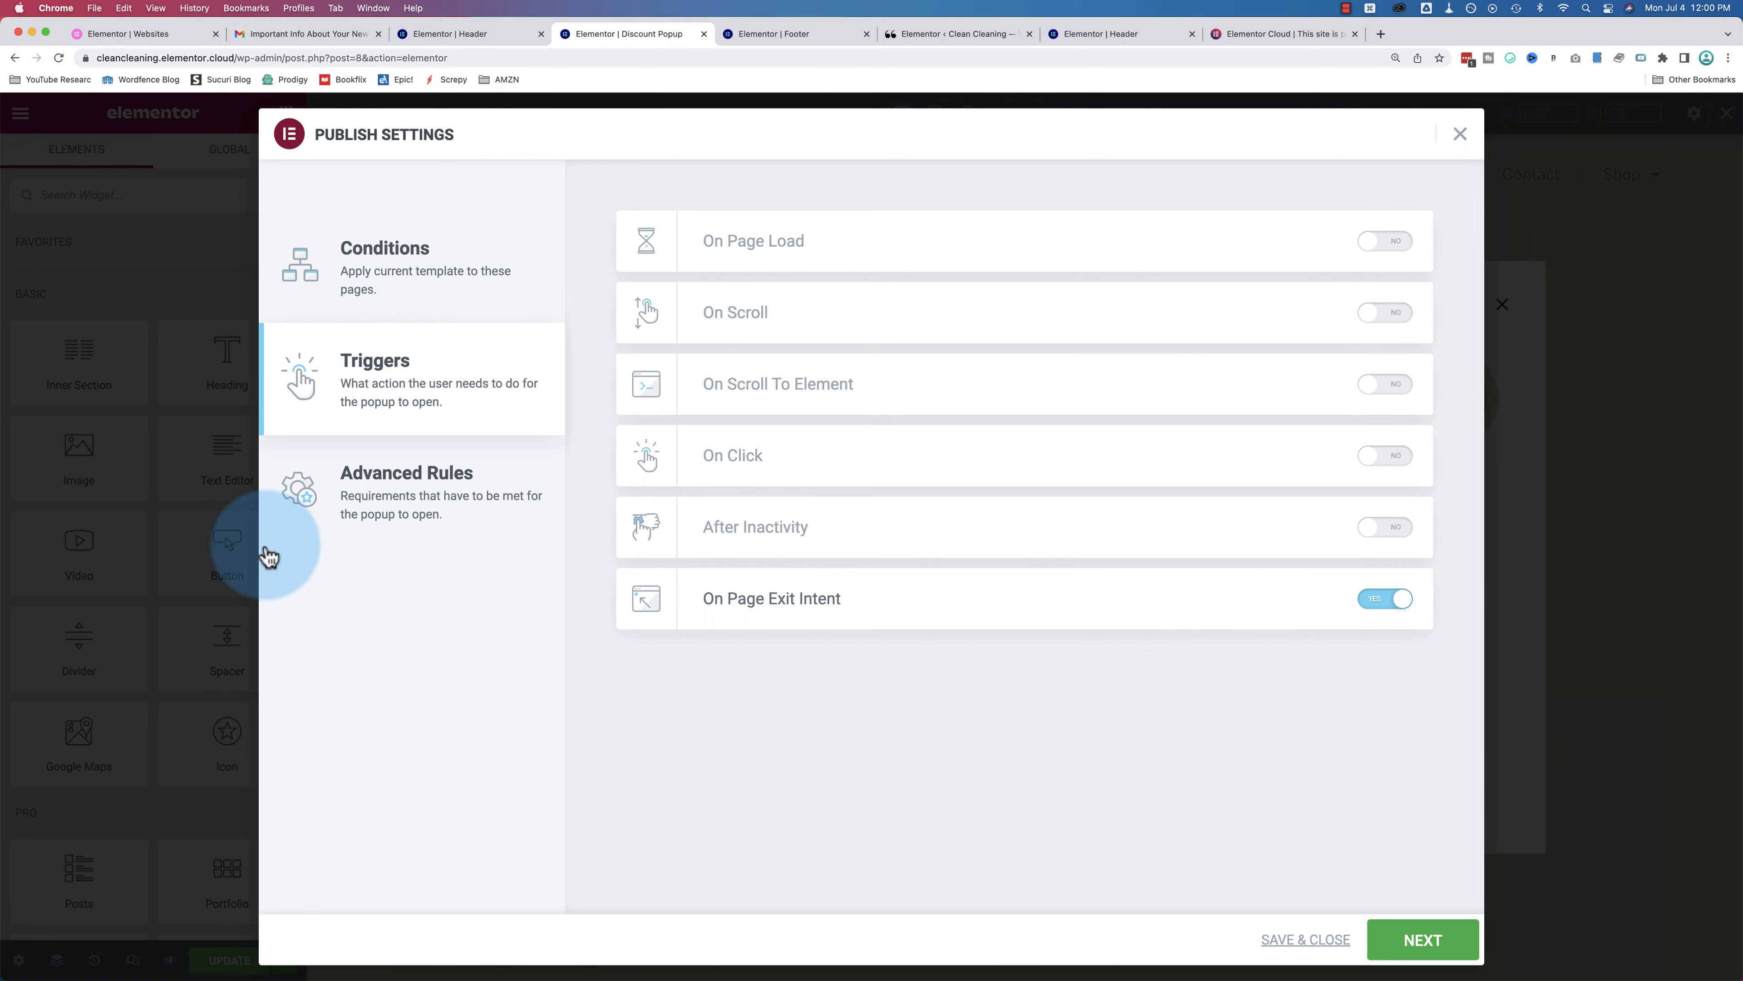
{"action": "left_click", "coordinate": [429, 504]}
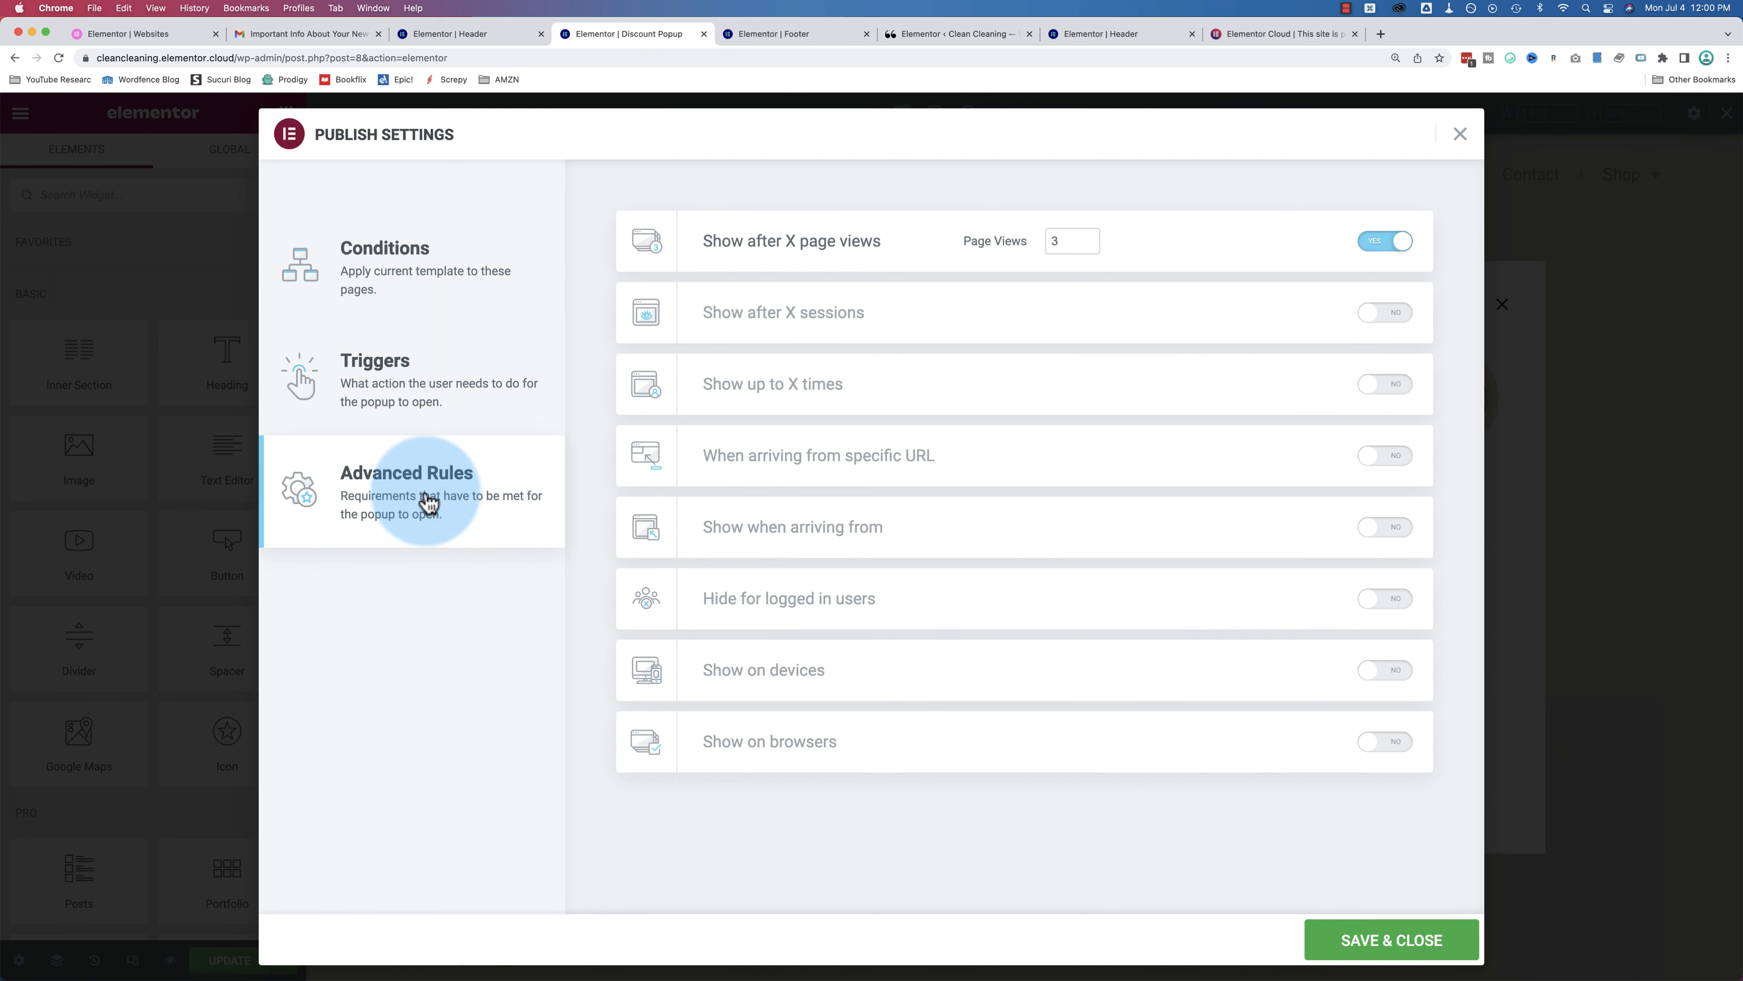
{"action": "left_click", "coordinate": [1383, 315]}
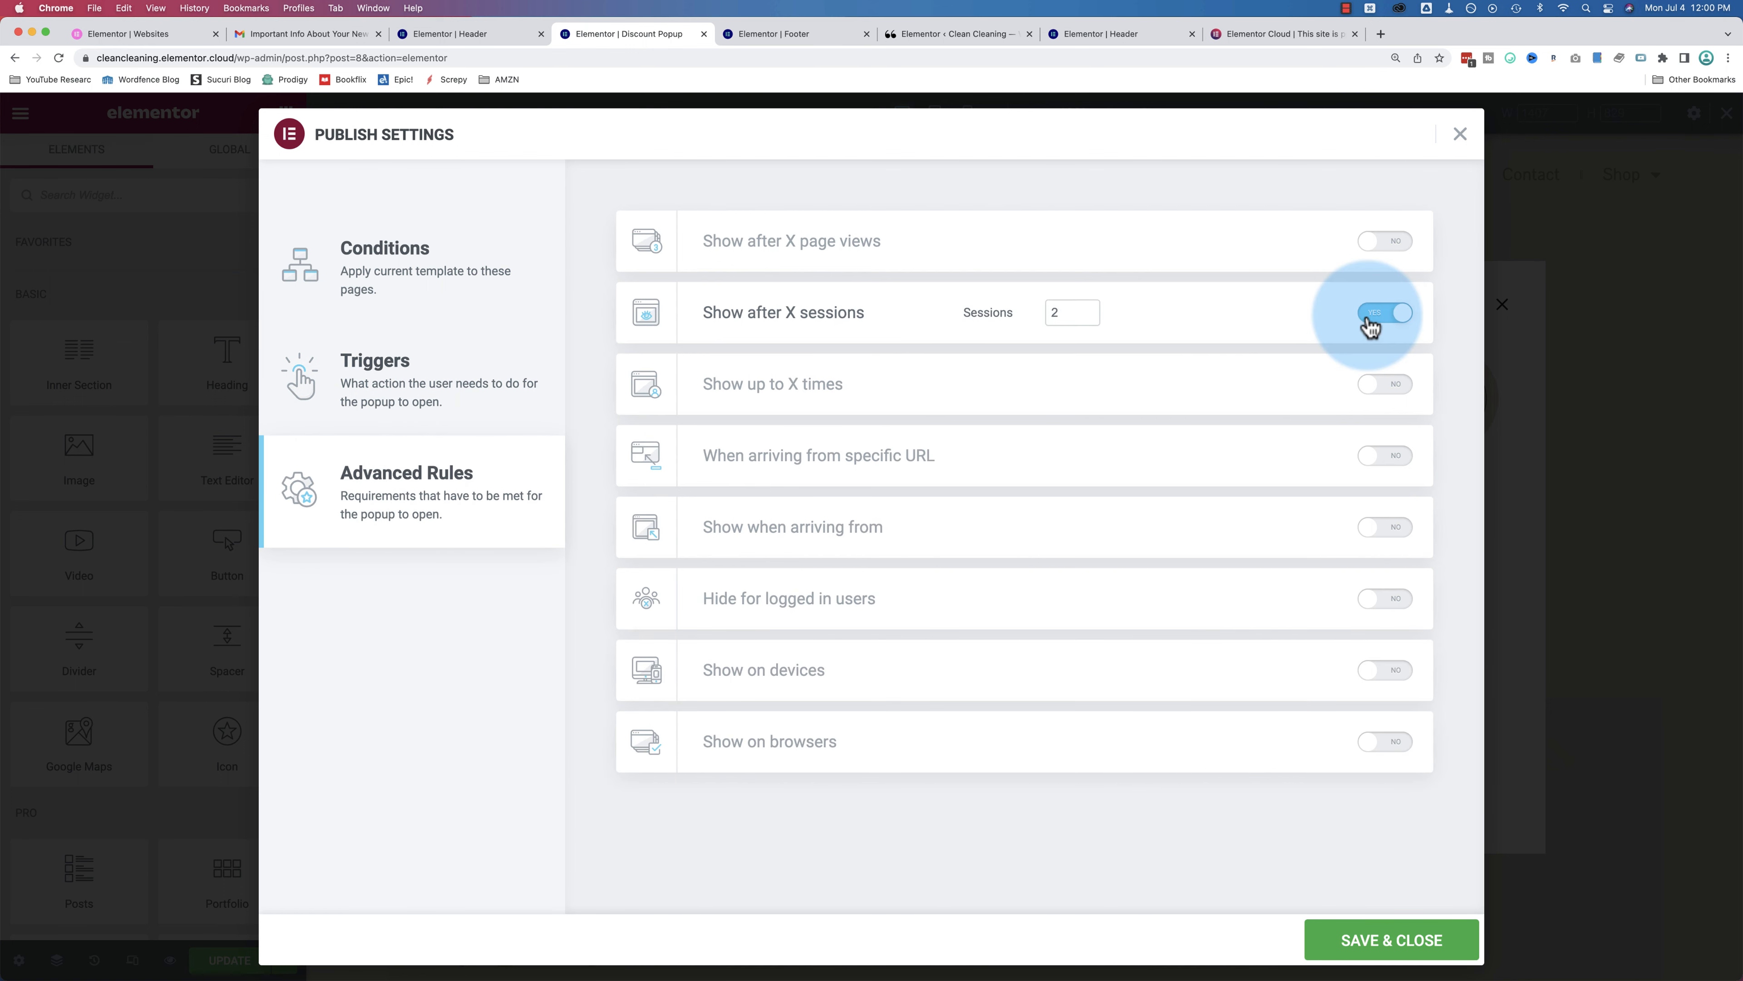
Step: Turn off the sessions rule, try the show-count limit, then enable arrival from Search Engines, External and Internal Links
{"action": "left_click", "coordinate": [1393, 319]}
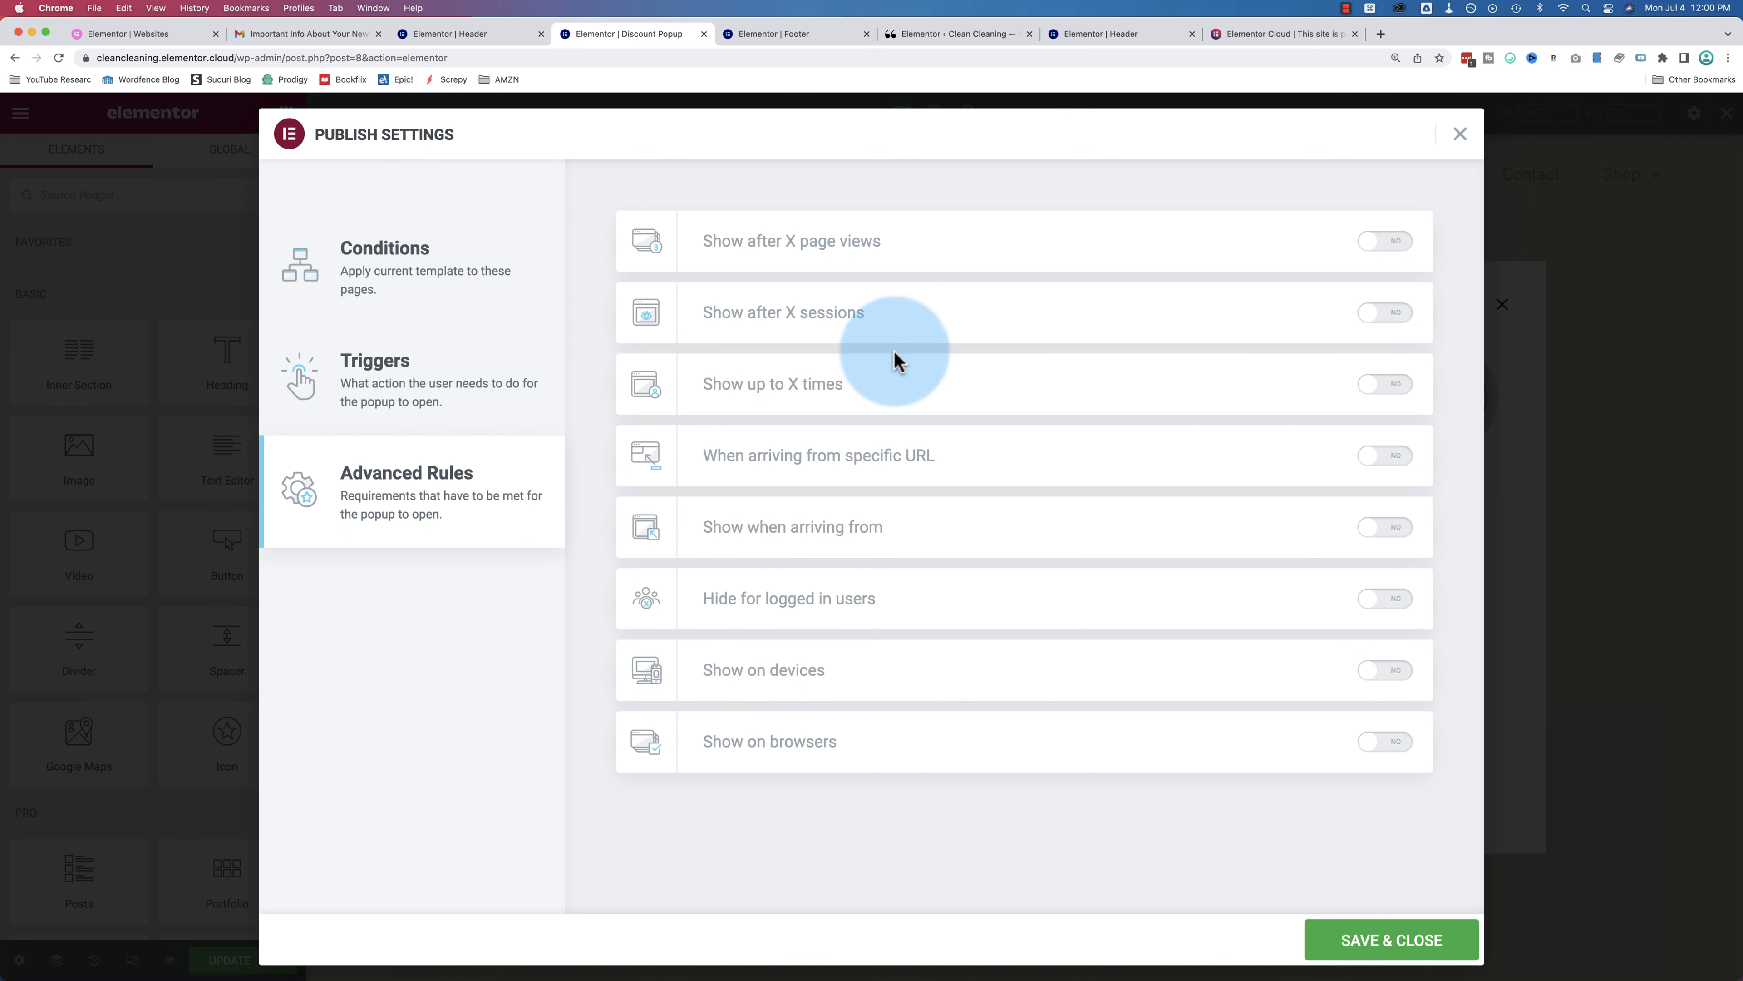
{"action": "left_click", "coordinate": [1364, 395]}
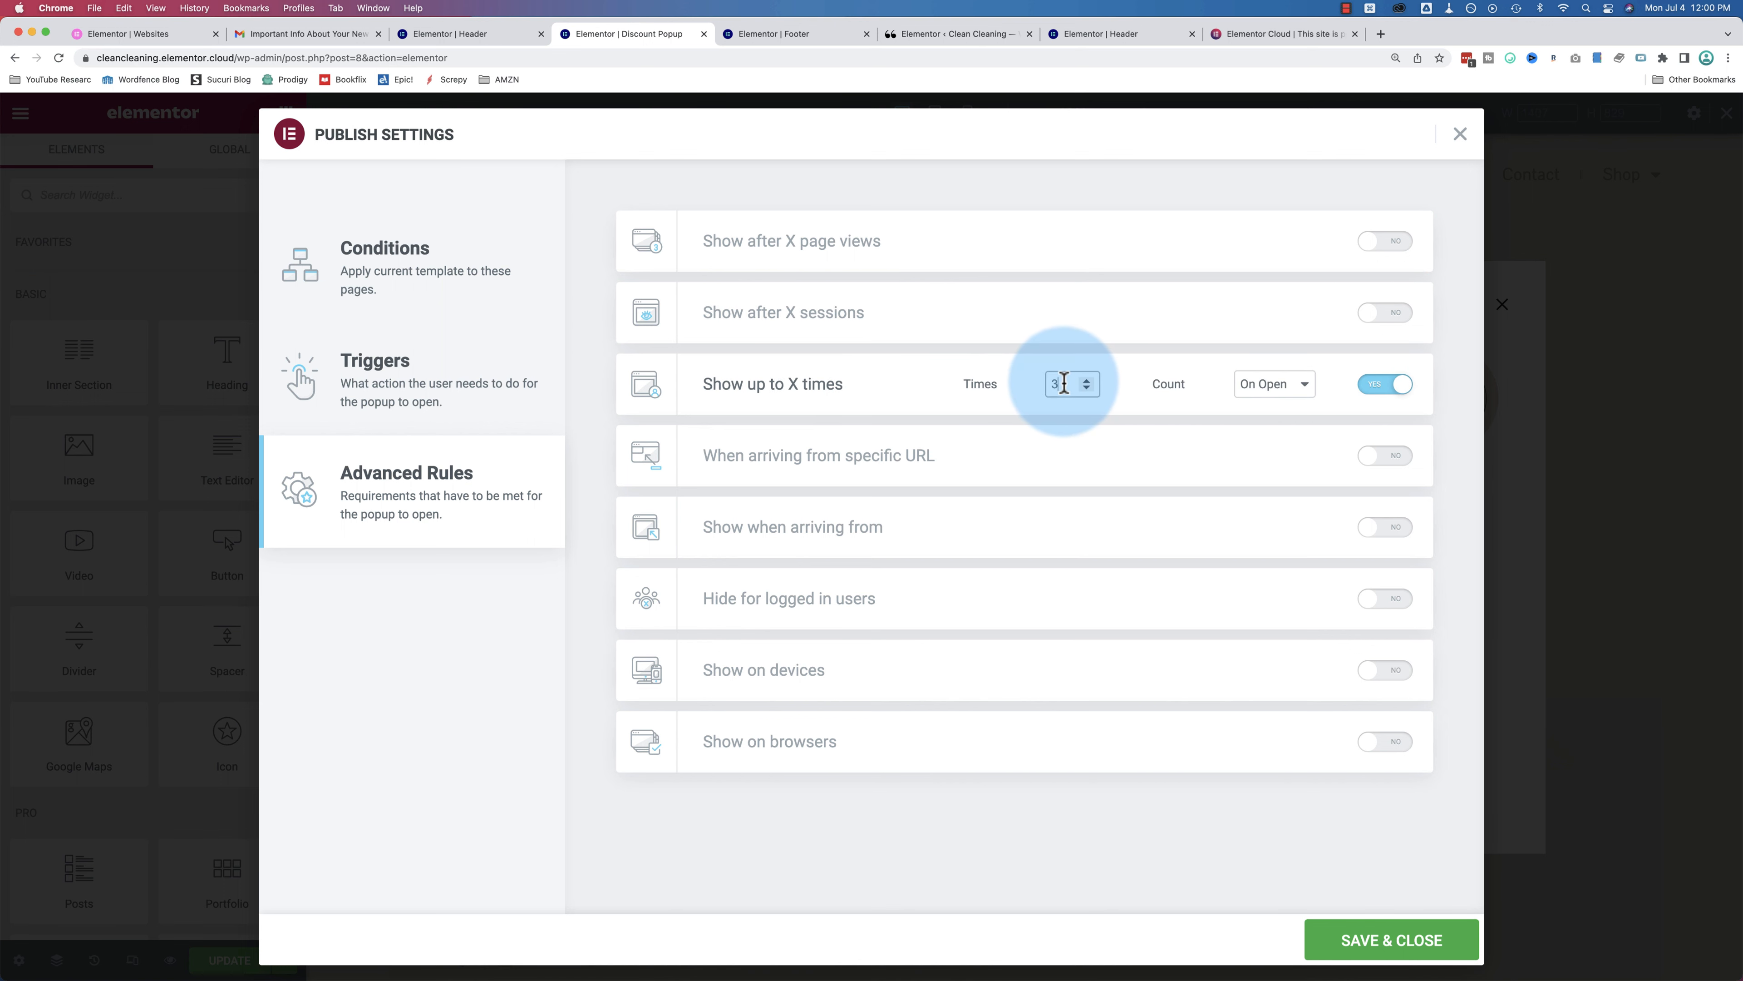
{"action": "left_click", "coordinate": [1275, 405]}
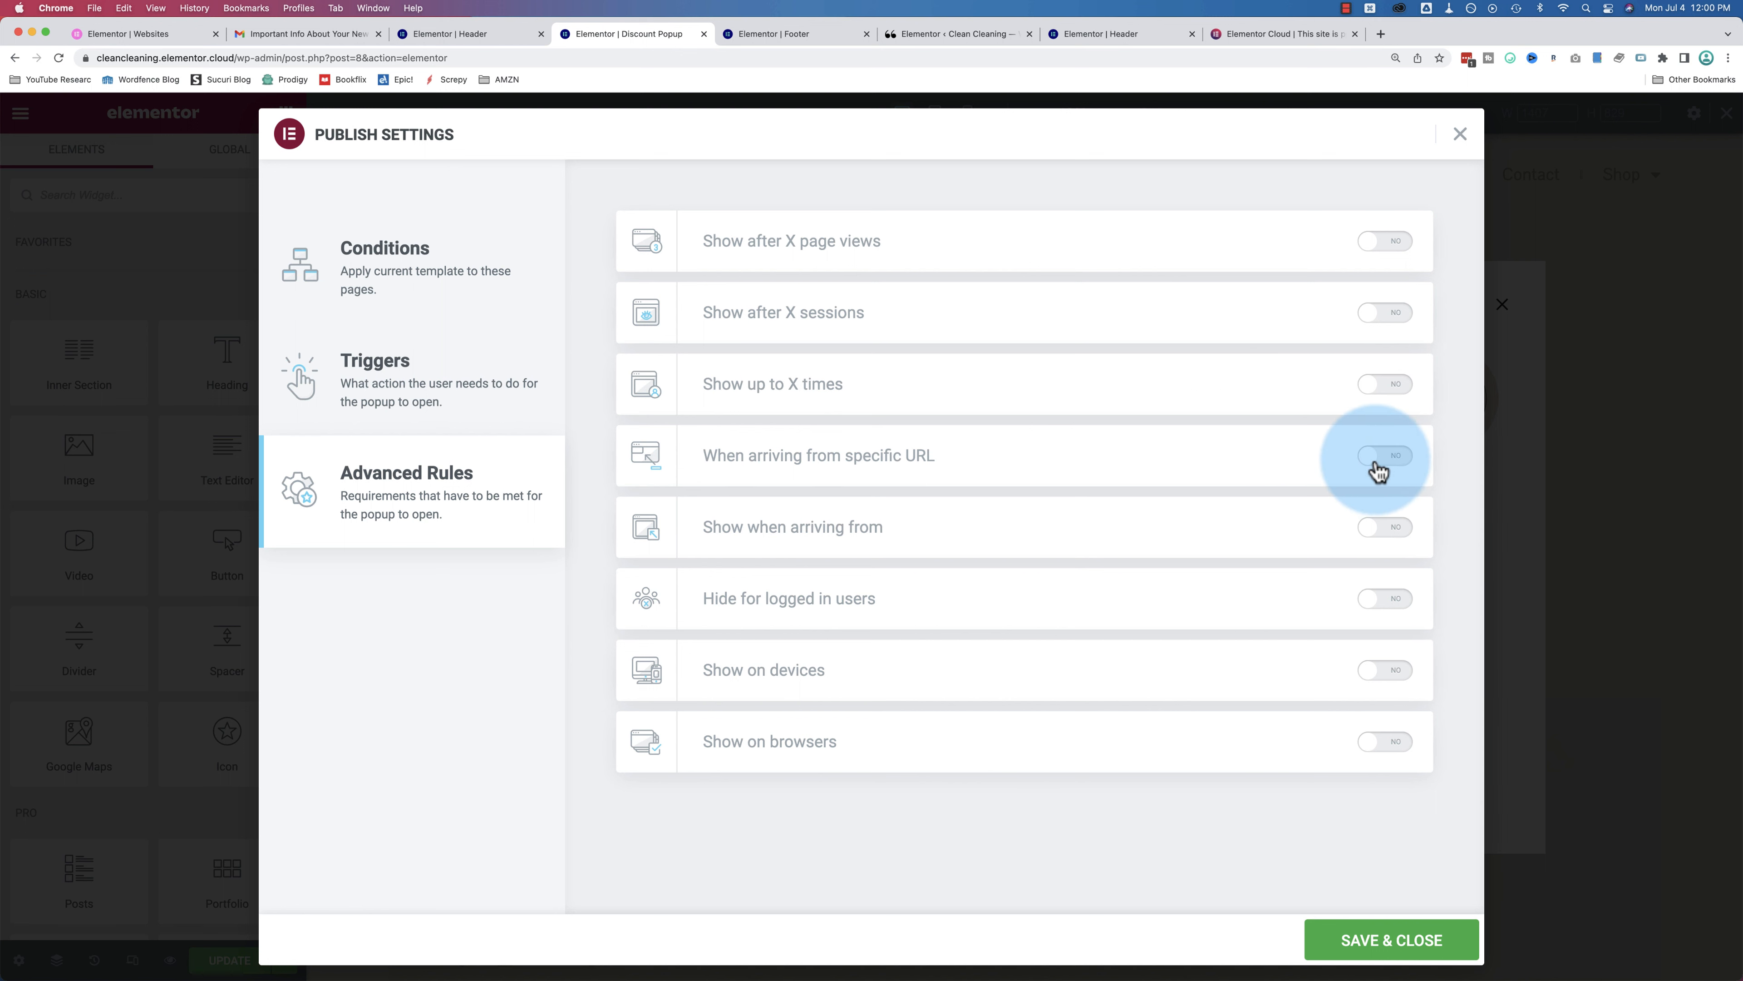
{"action": "left_click", "coordinate": [1375, 461]}
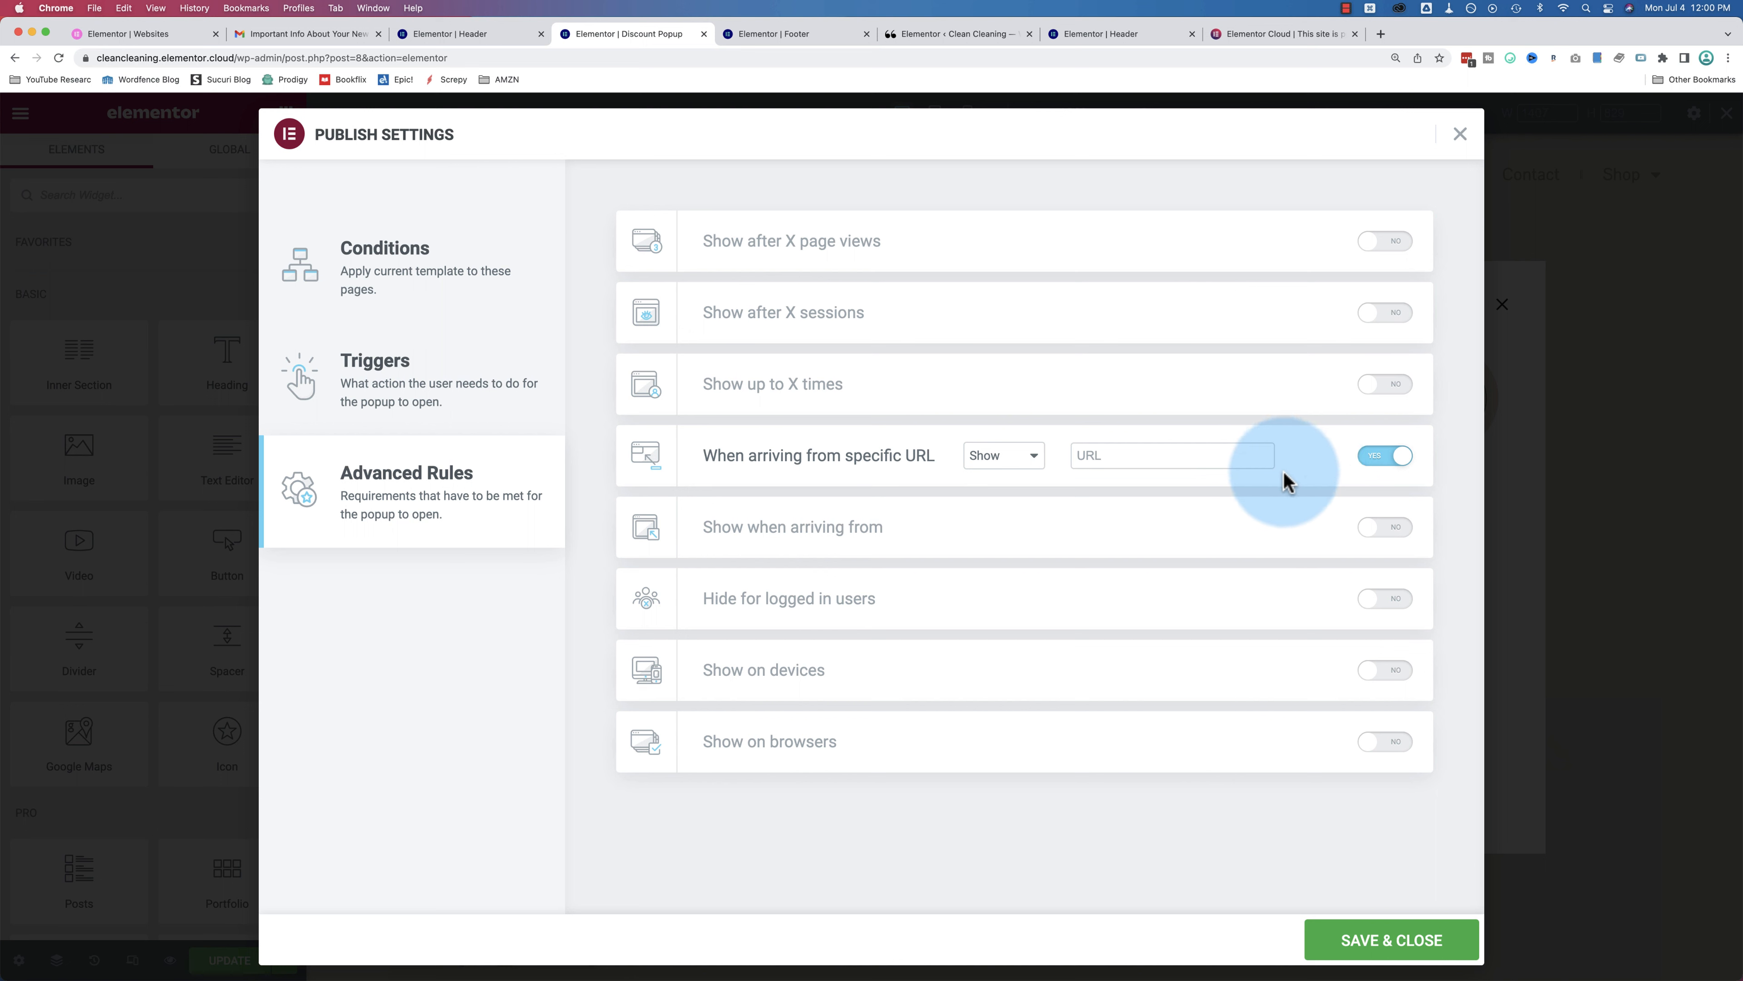
{"action": "left_click", "coordinate": [1385, 456]}
{"action": "left_click", "coordinate": [1383, 527]}
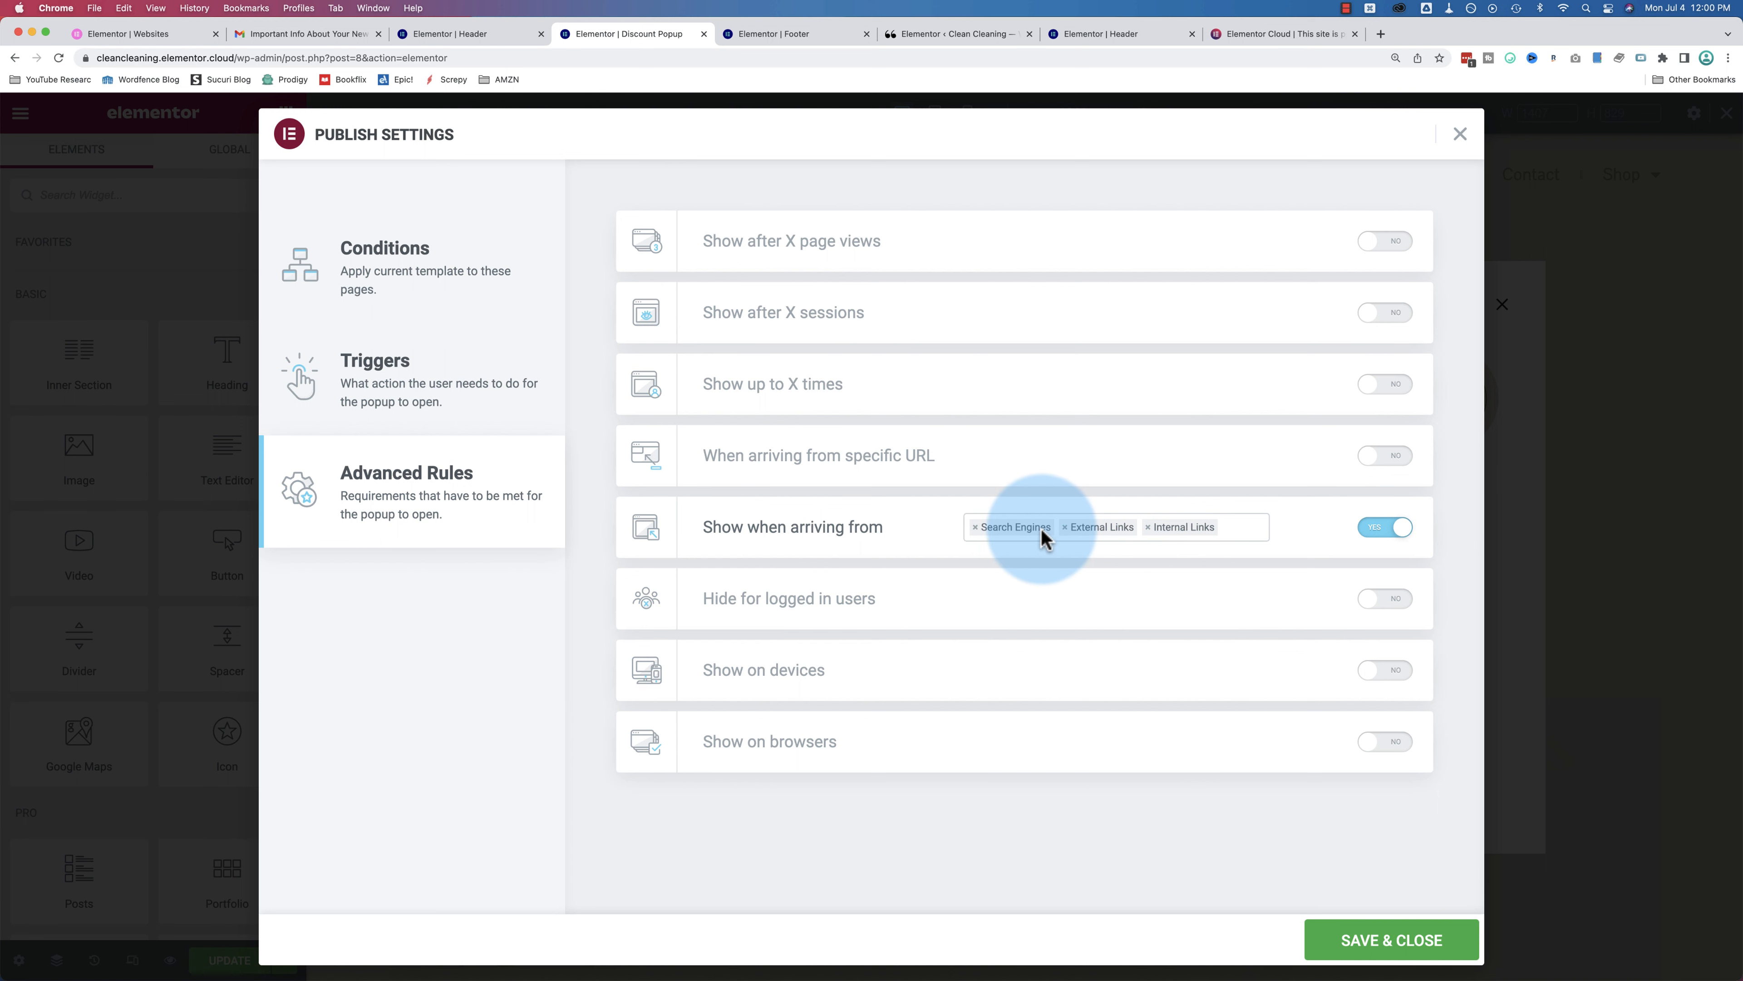
Step: Review the arrival-source and logged-in user options, then switch both rules off
{"action": "left_click", "coordinate": [1239, 535]}
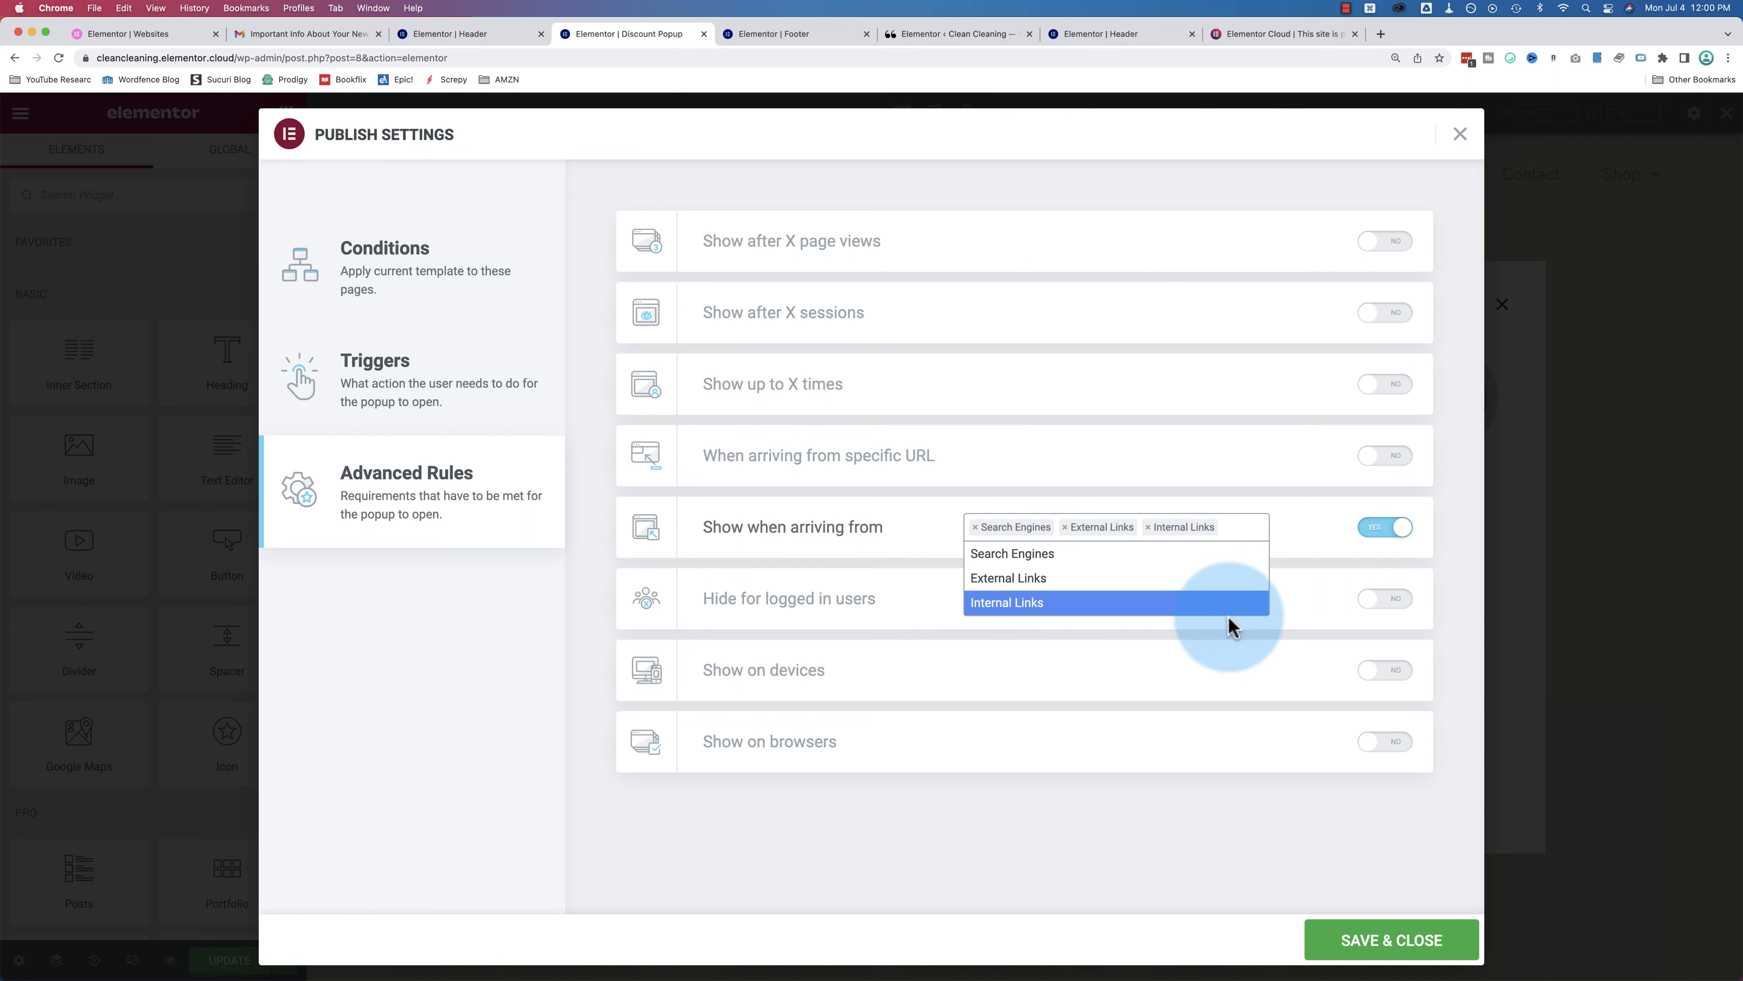
{"action": "left_click", "coordinate": [1302, 587]}
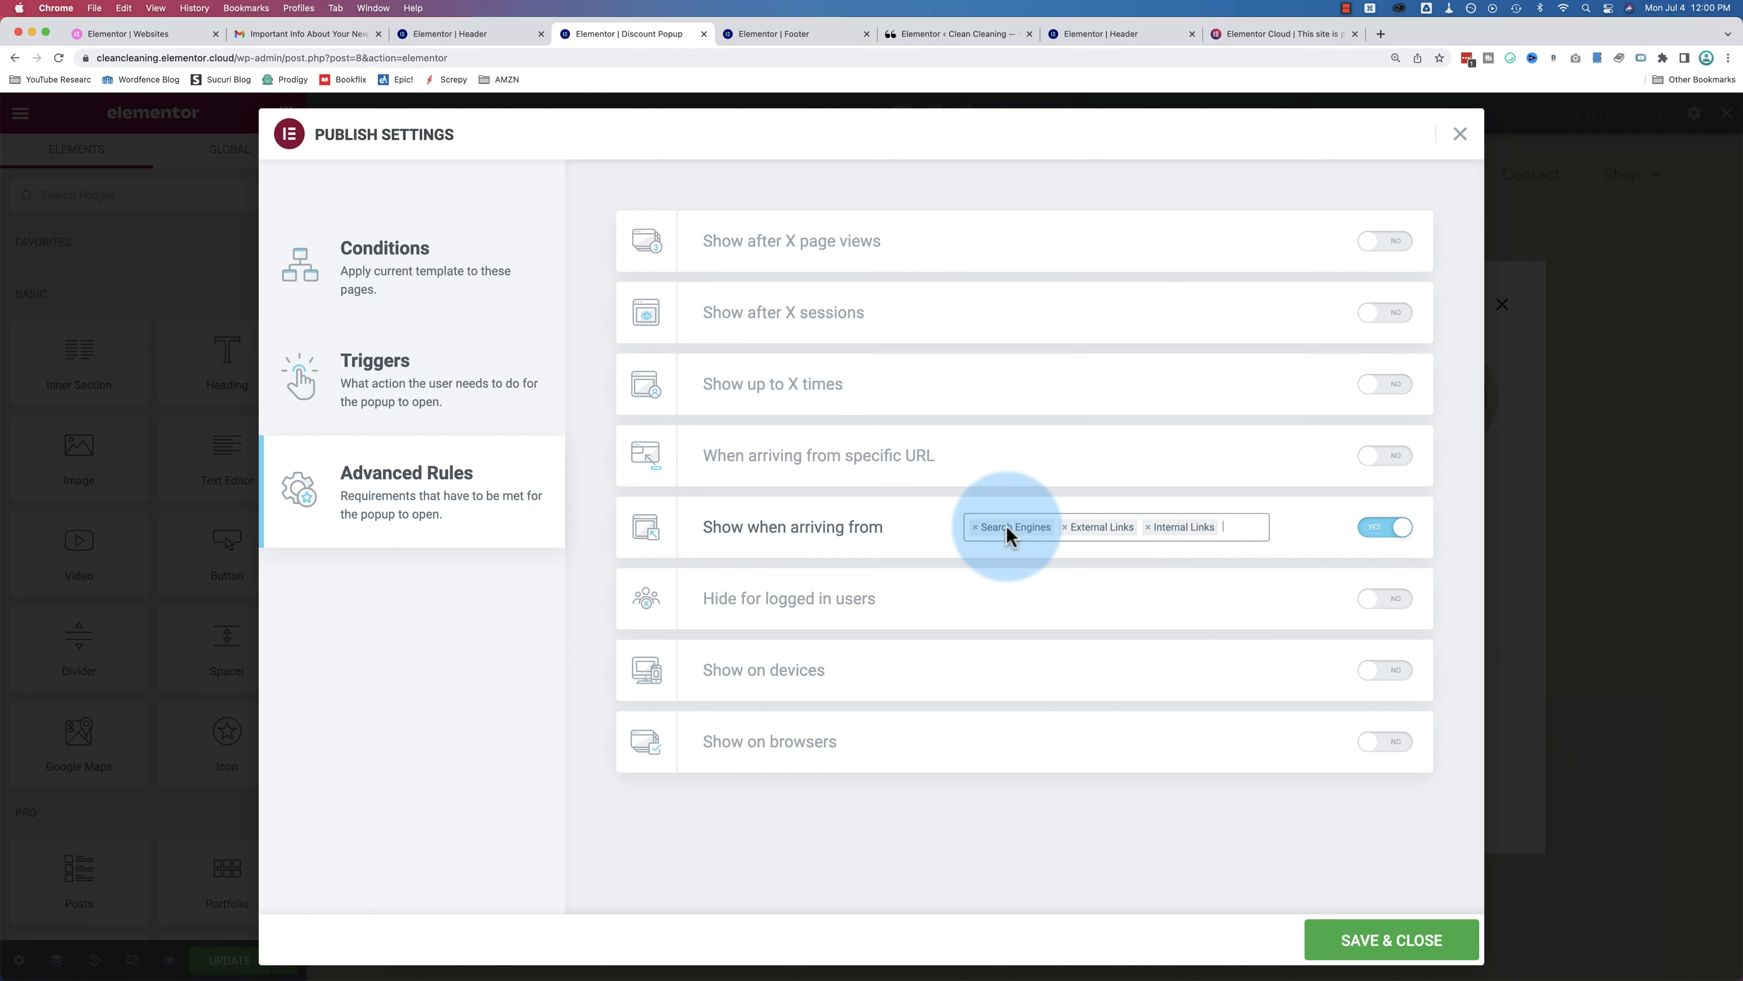
{"action": "left_click", "coordinate": [1396, 538]}
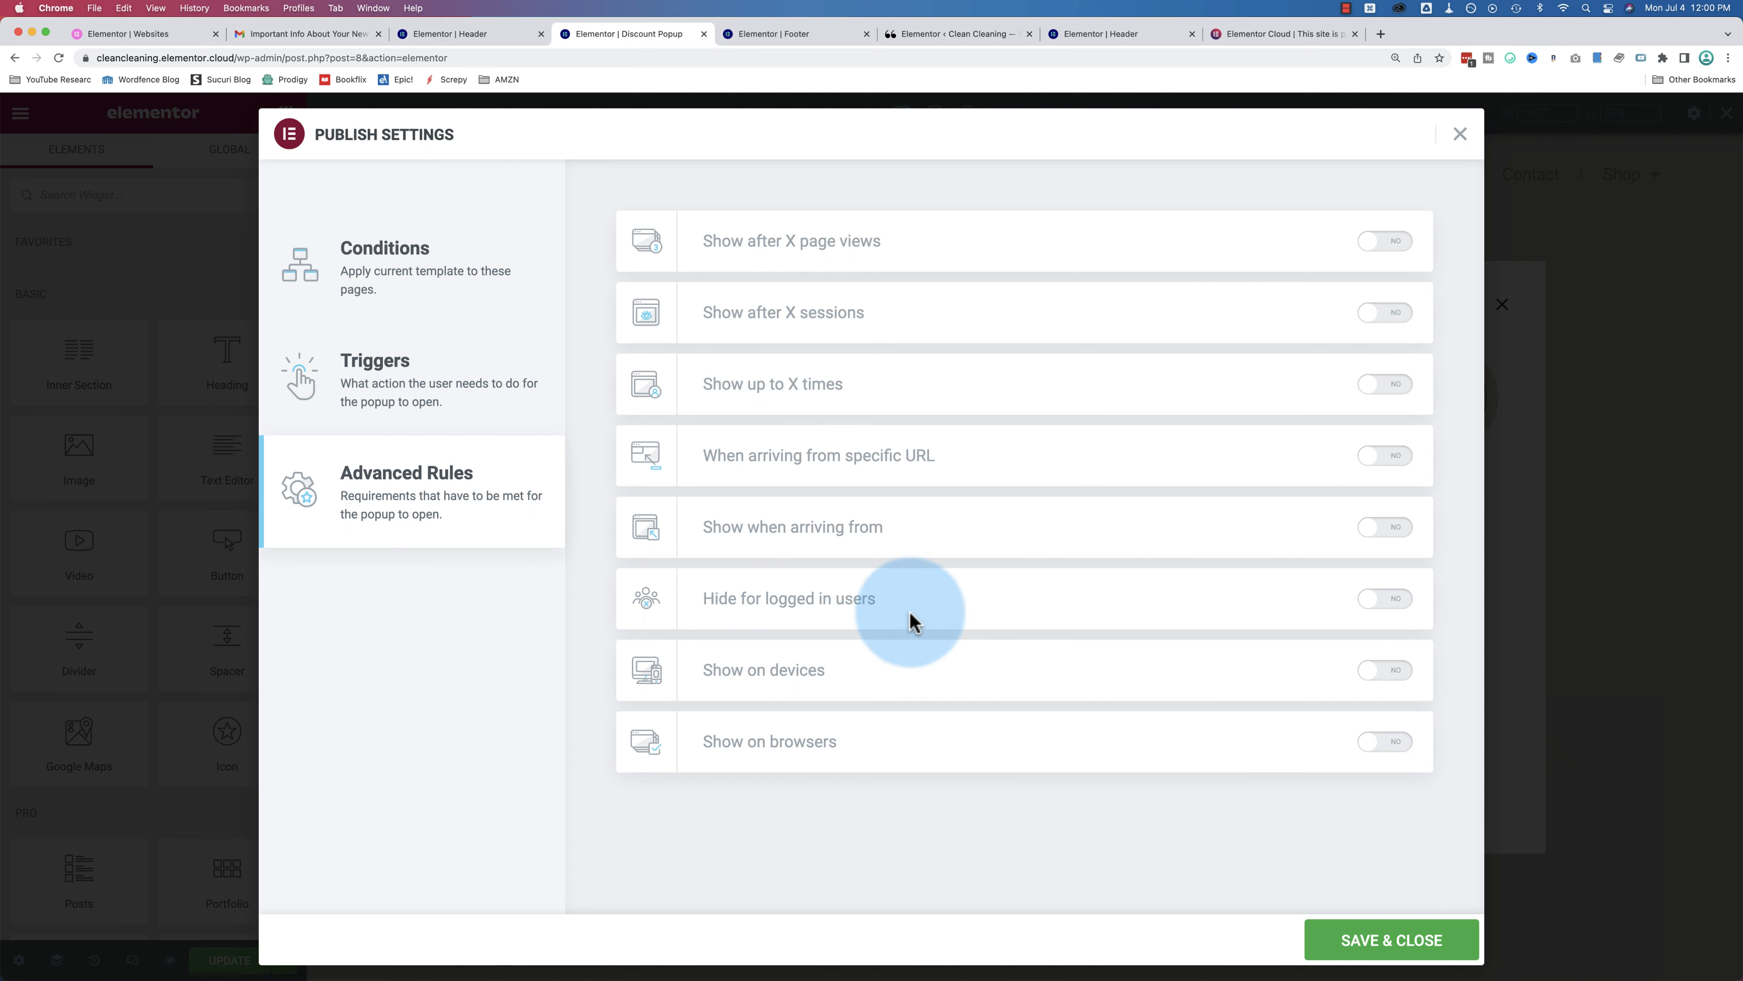
{"action": "left_click", "coordinate": [1366, 603]}
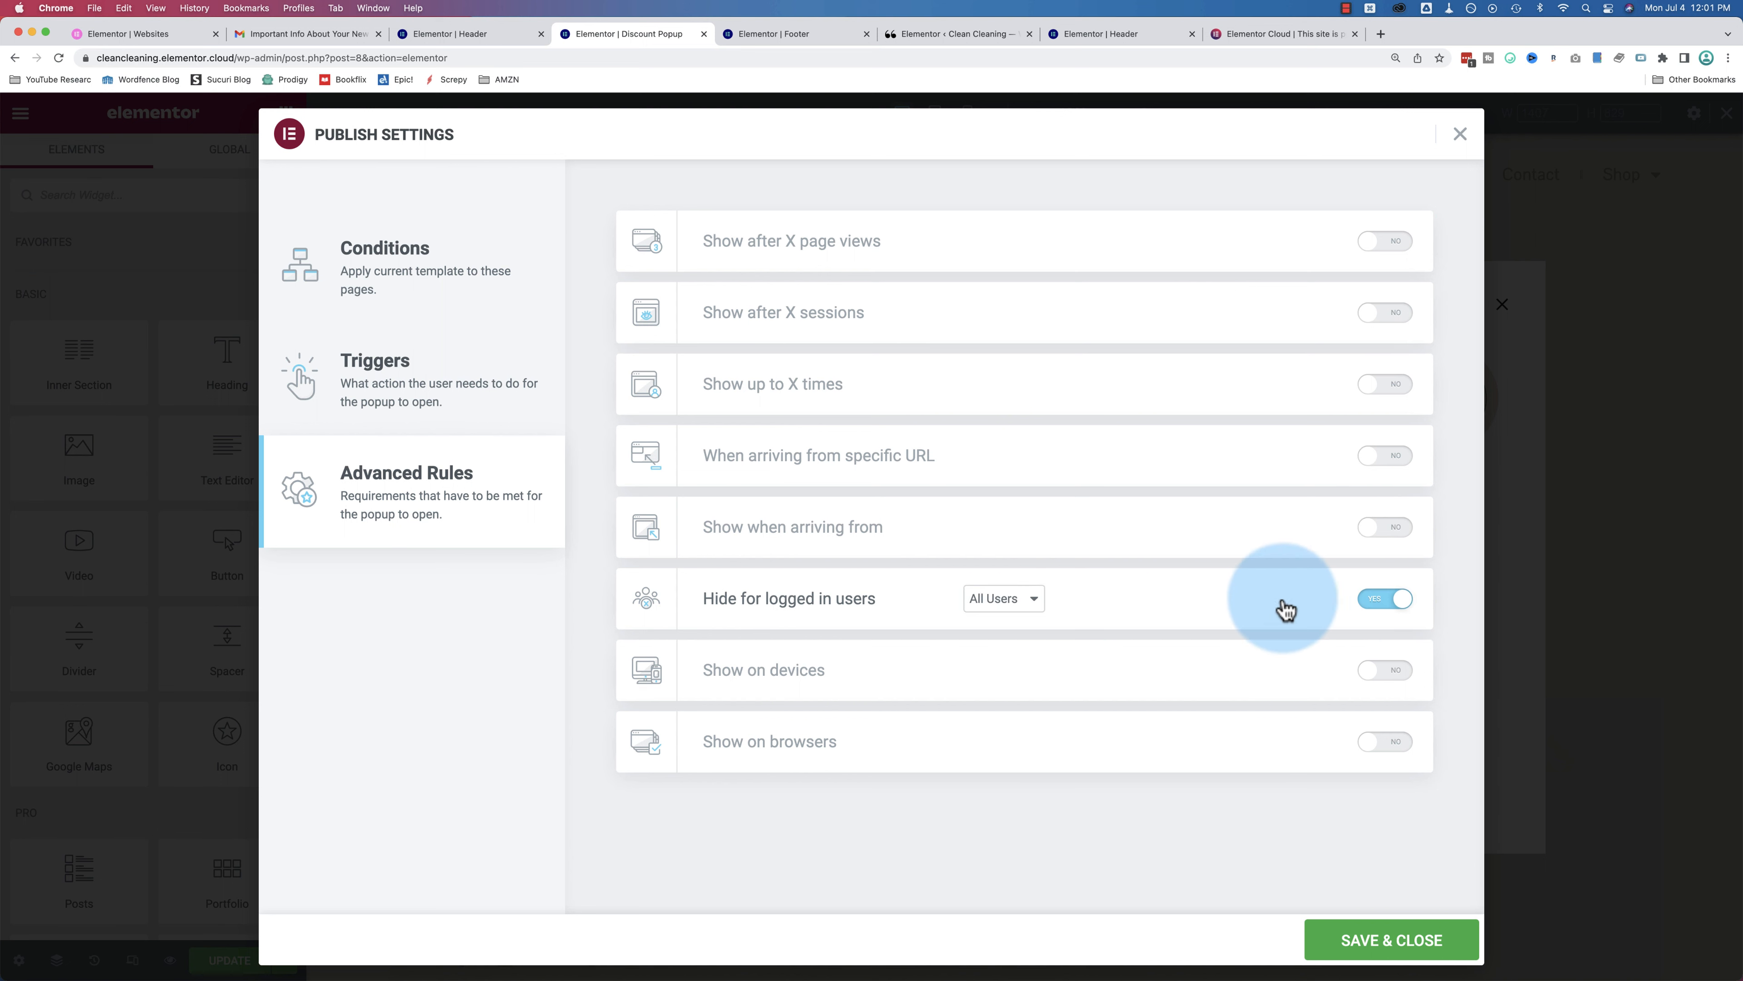
{"action": "left_click", "coordinate": [1040, 606]}
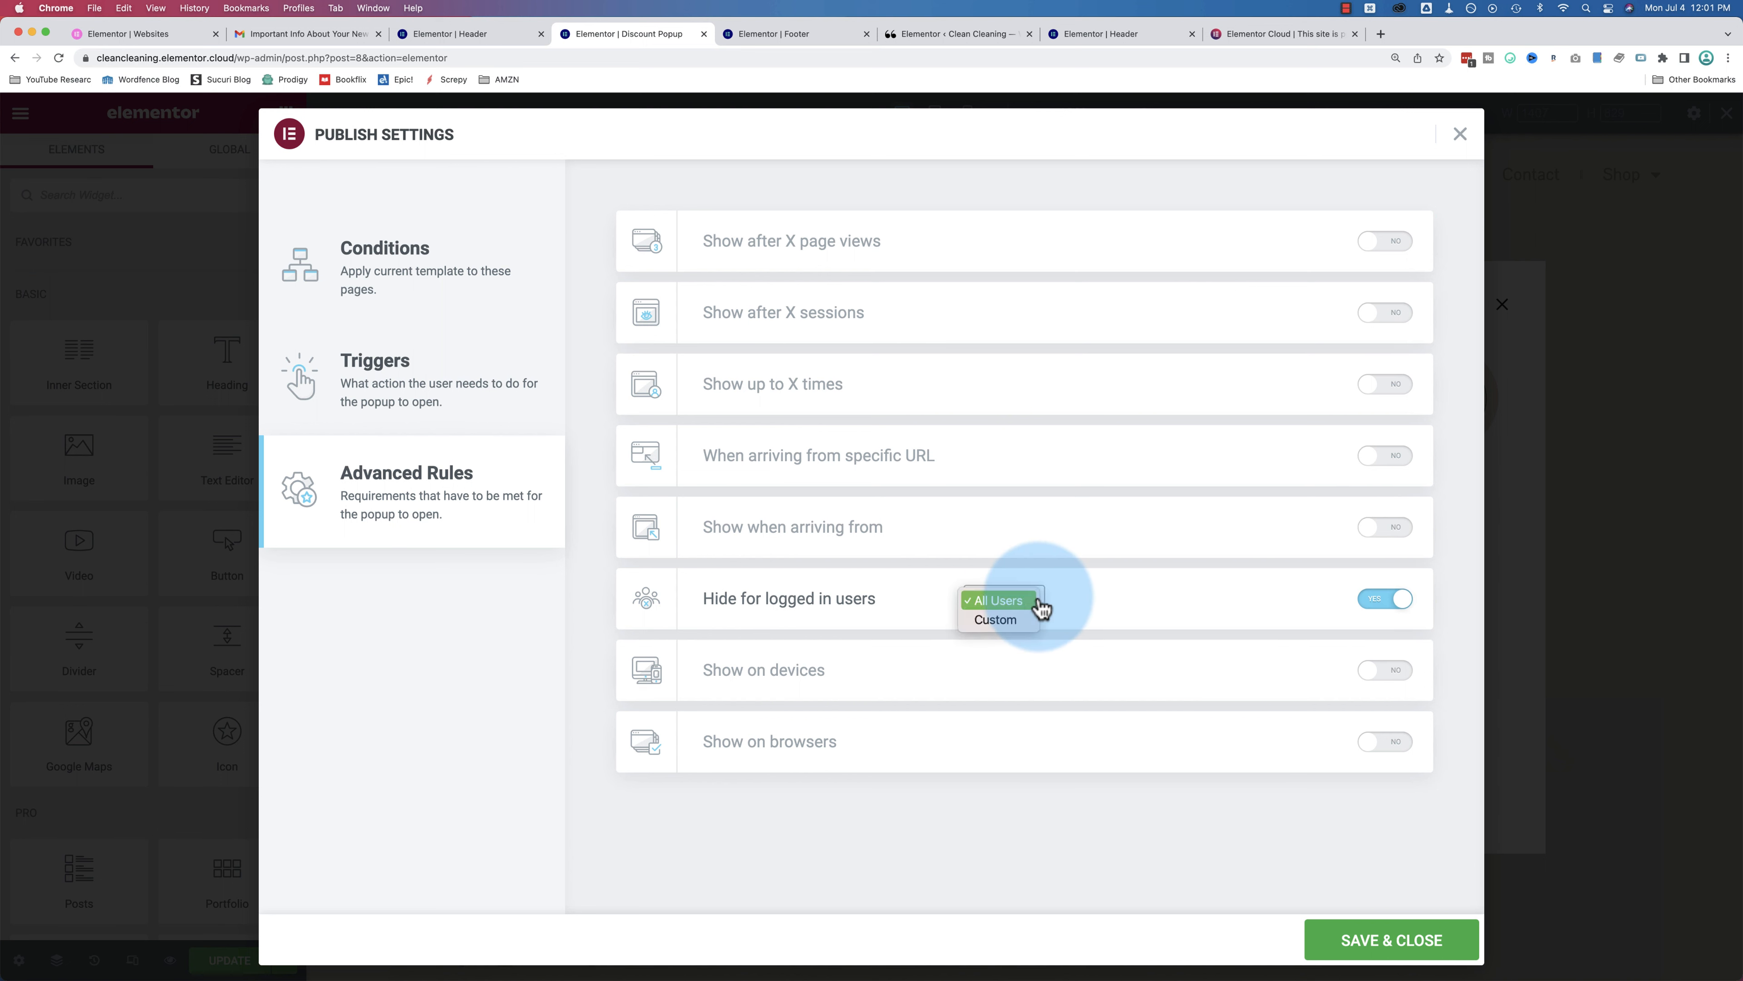
{"action": "left_click", "coordinate": [809, 604]}
{"action": "left_click", "coordinate": [1370, 597]}
Step: Try the device and browser rules, set them back to NO, and Save & Close the settings
{"action": "left_click", "coordinate": [1386, 671]}
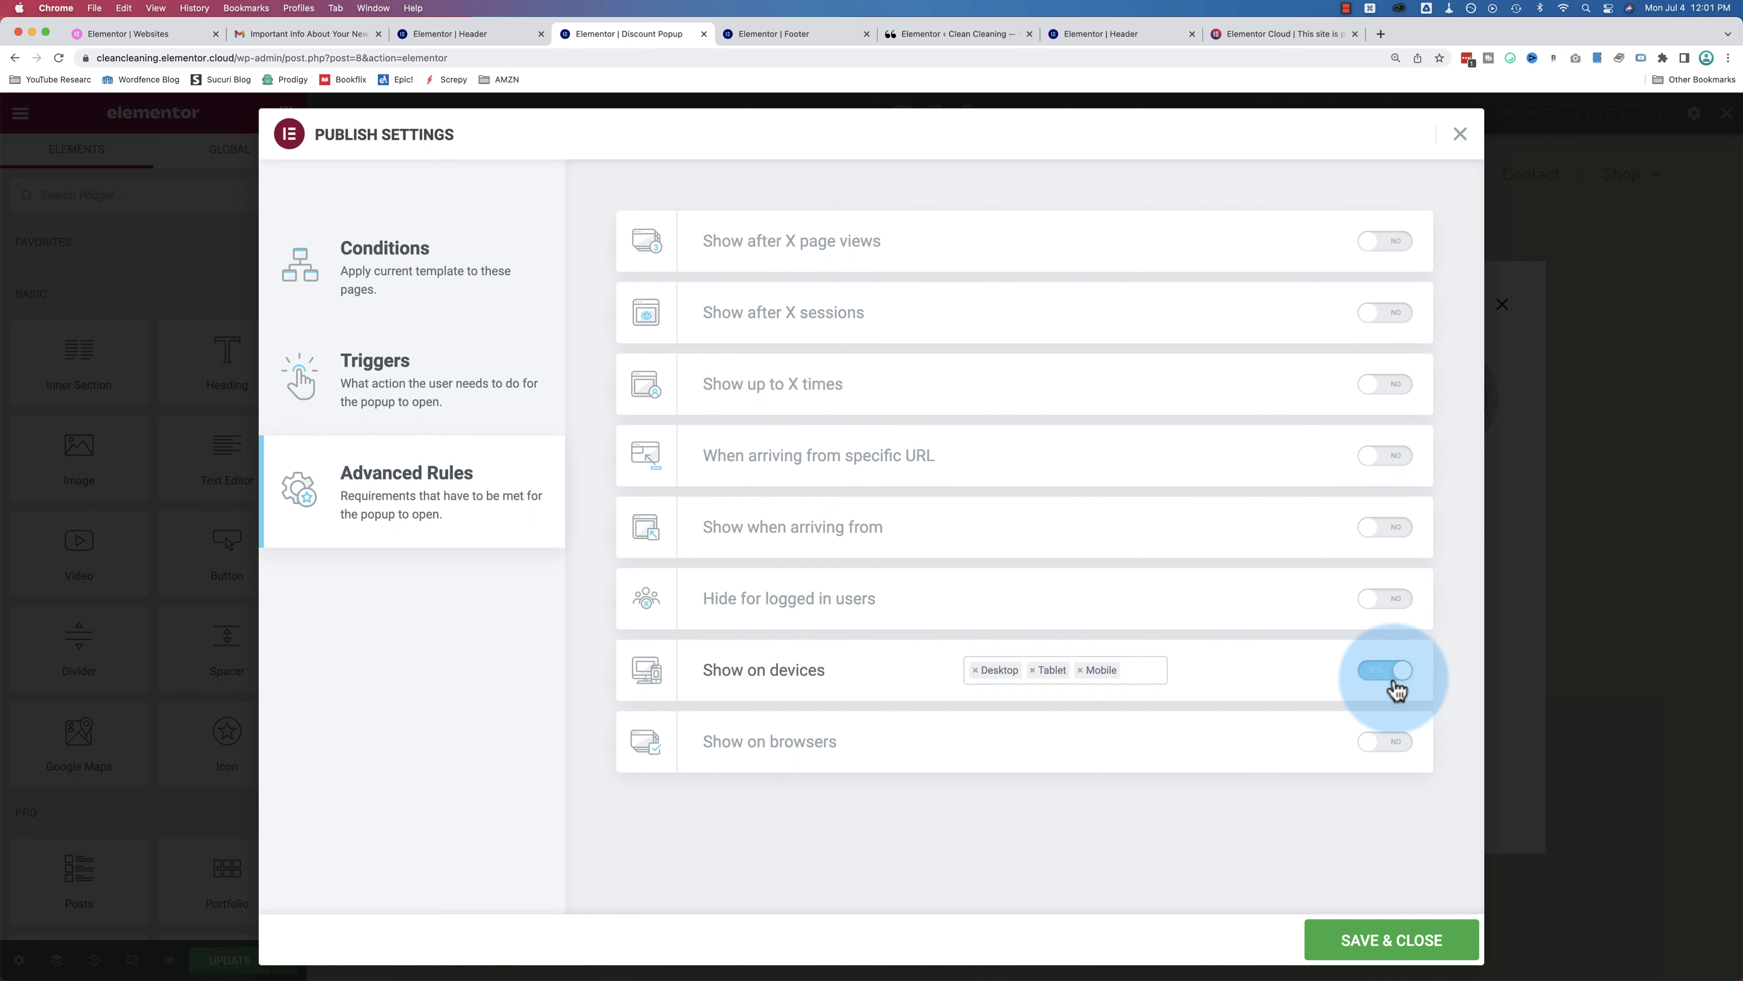
{"action": "left_click", "coordinate": [1383, 671]}
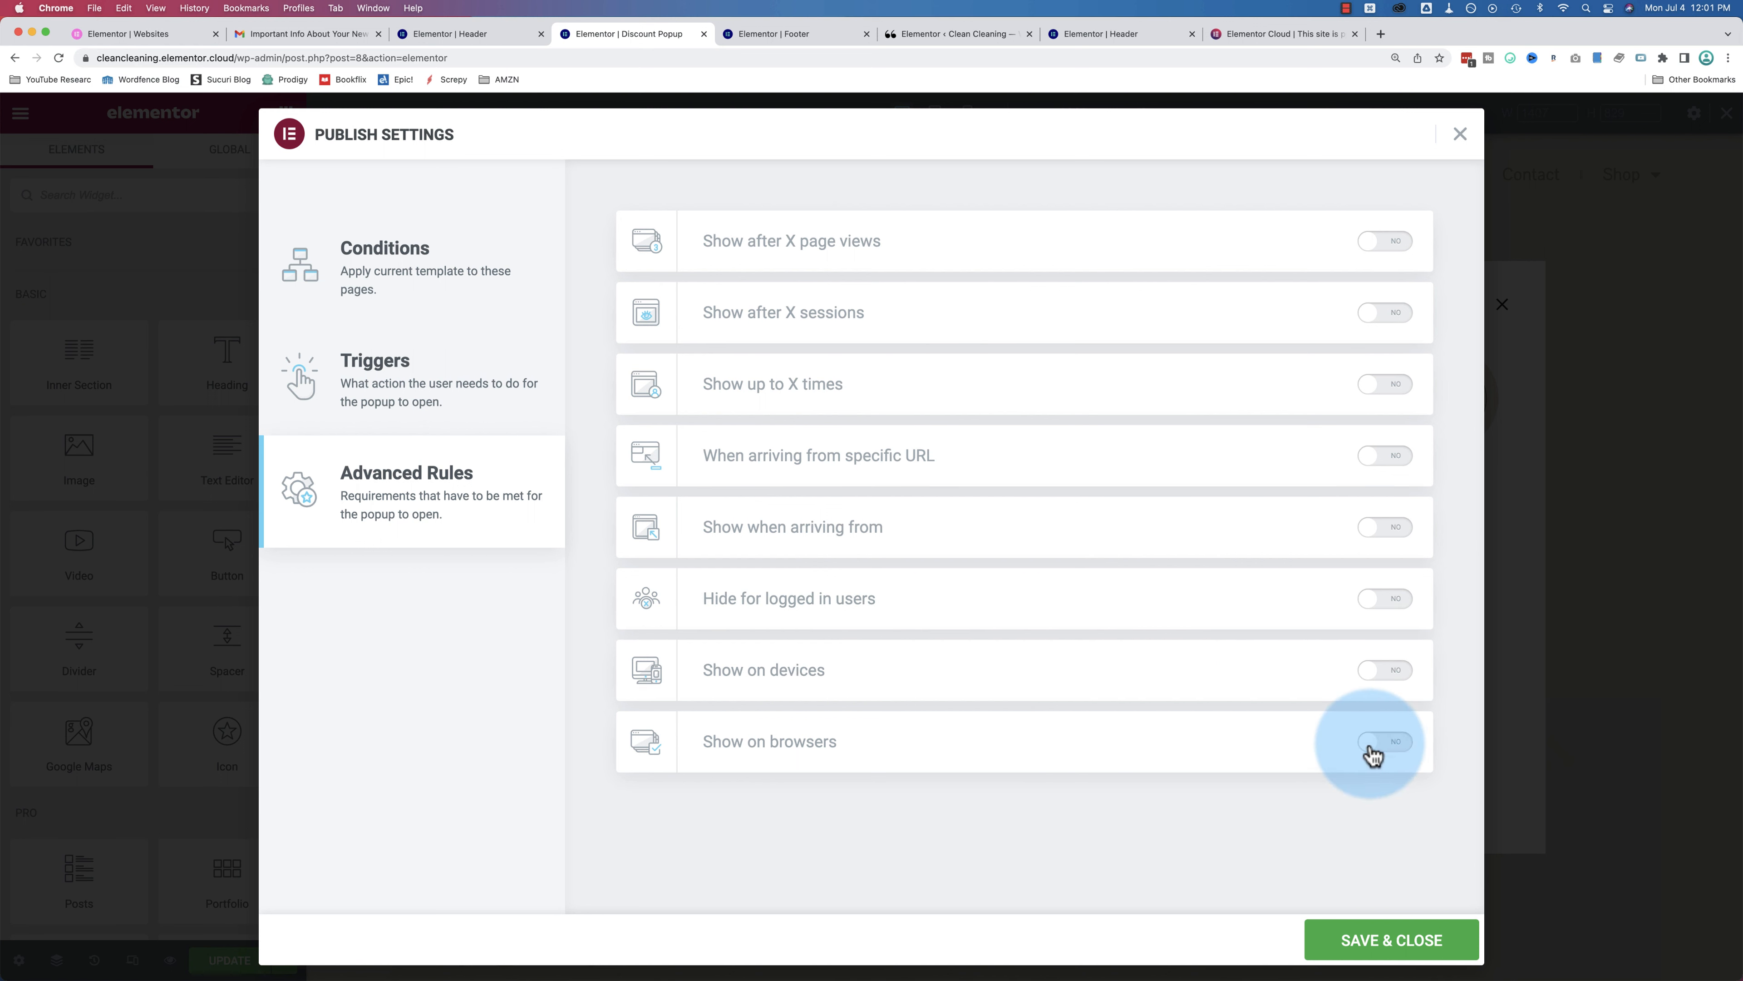
{"action": "left_click", "coordinate": [1380, 743]}
{"action": "left_click", "coordinate": [1020, 749]}
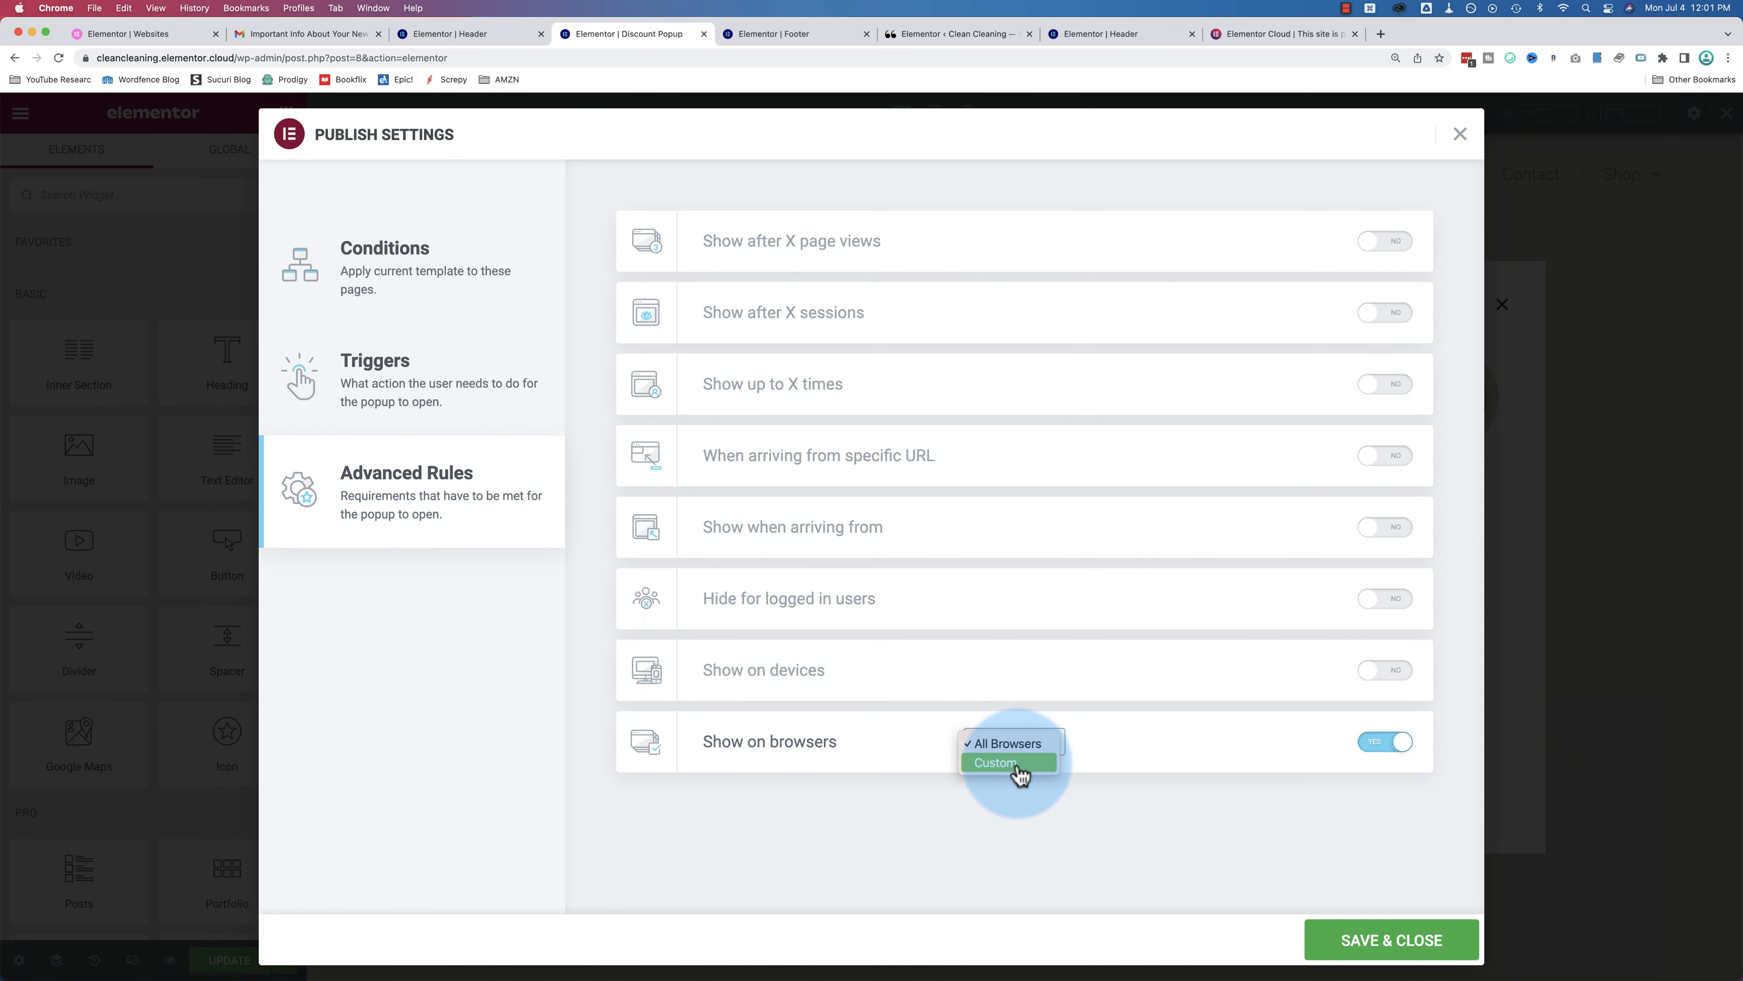
{"action": "left_click", "coordinate": [1019, 764]}
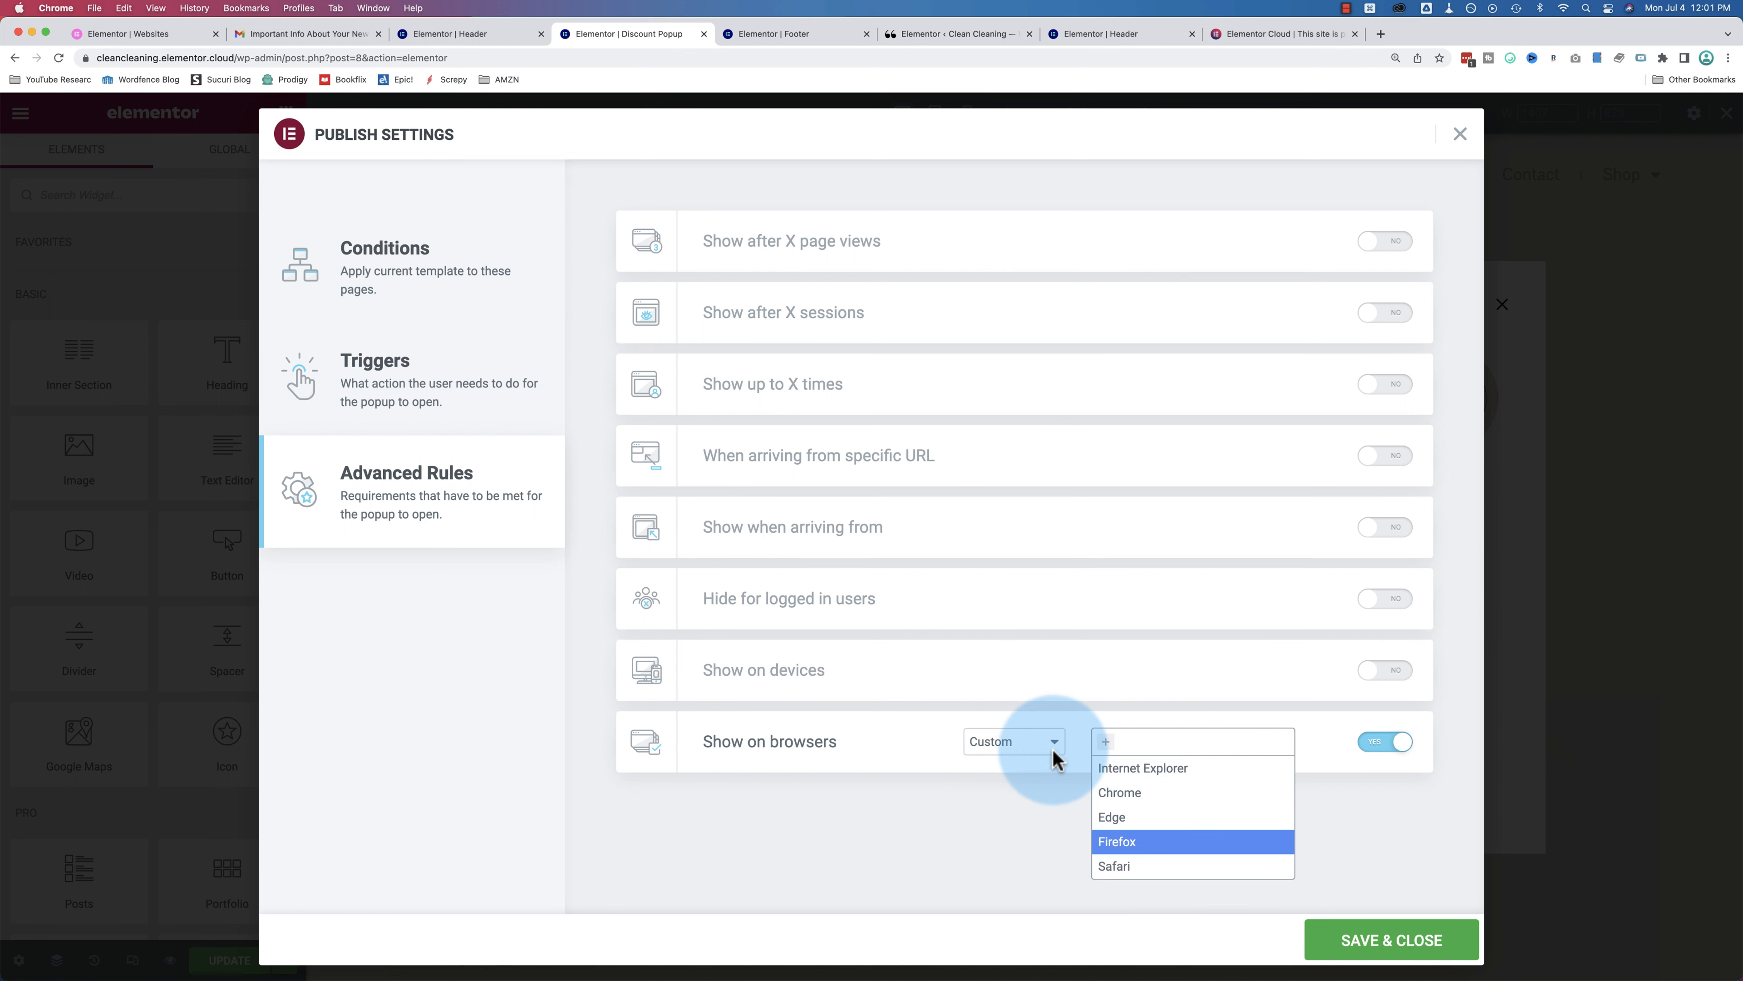
{"action": "left_click", "coordinate": [1384, 741]}
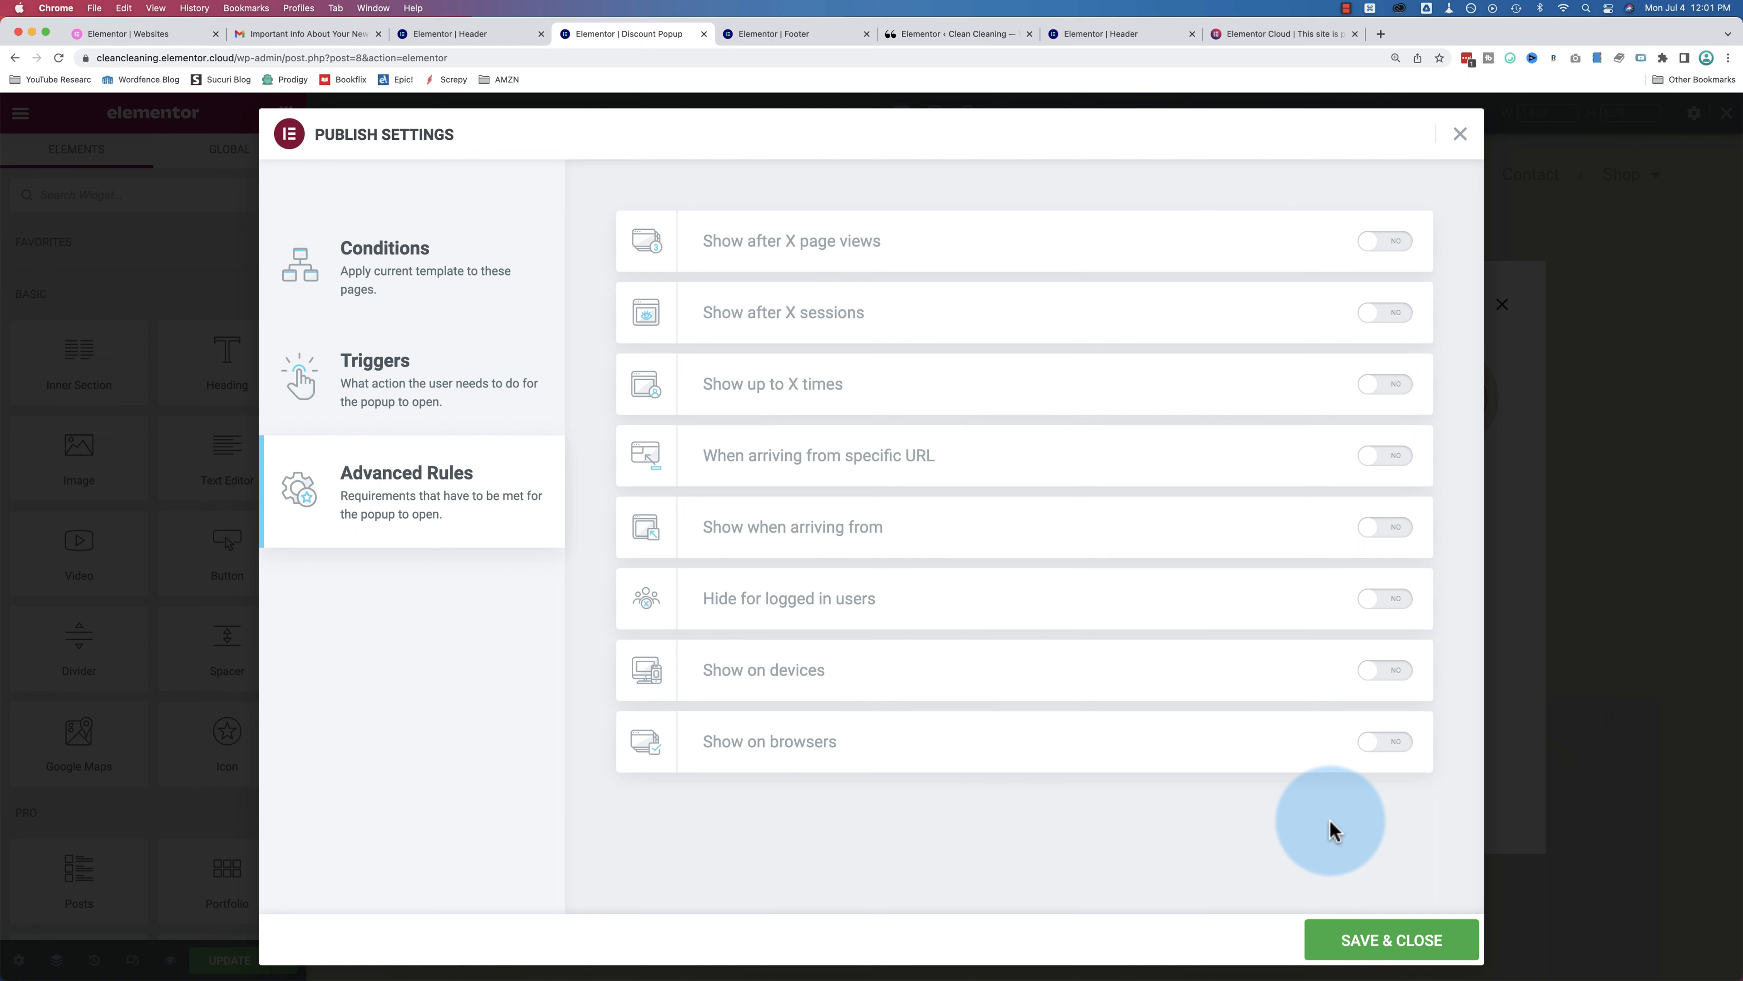
{"action": "left_click", "coordinate": [1389, 951]}
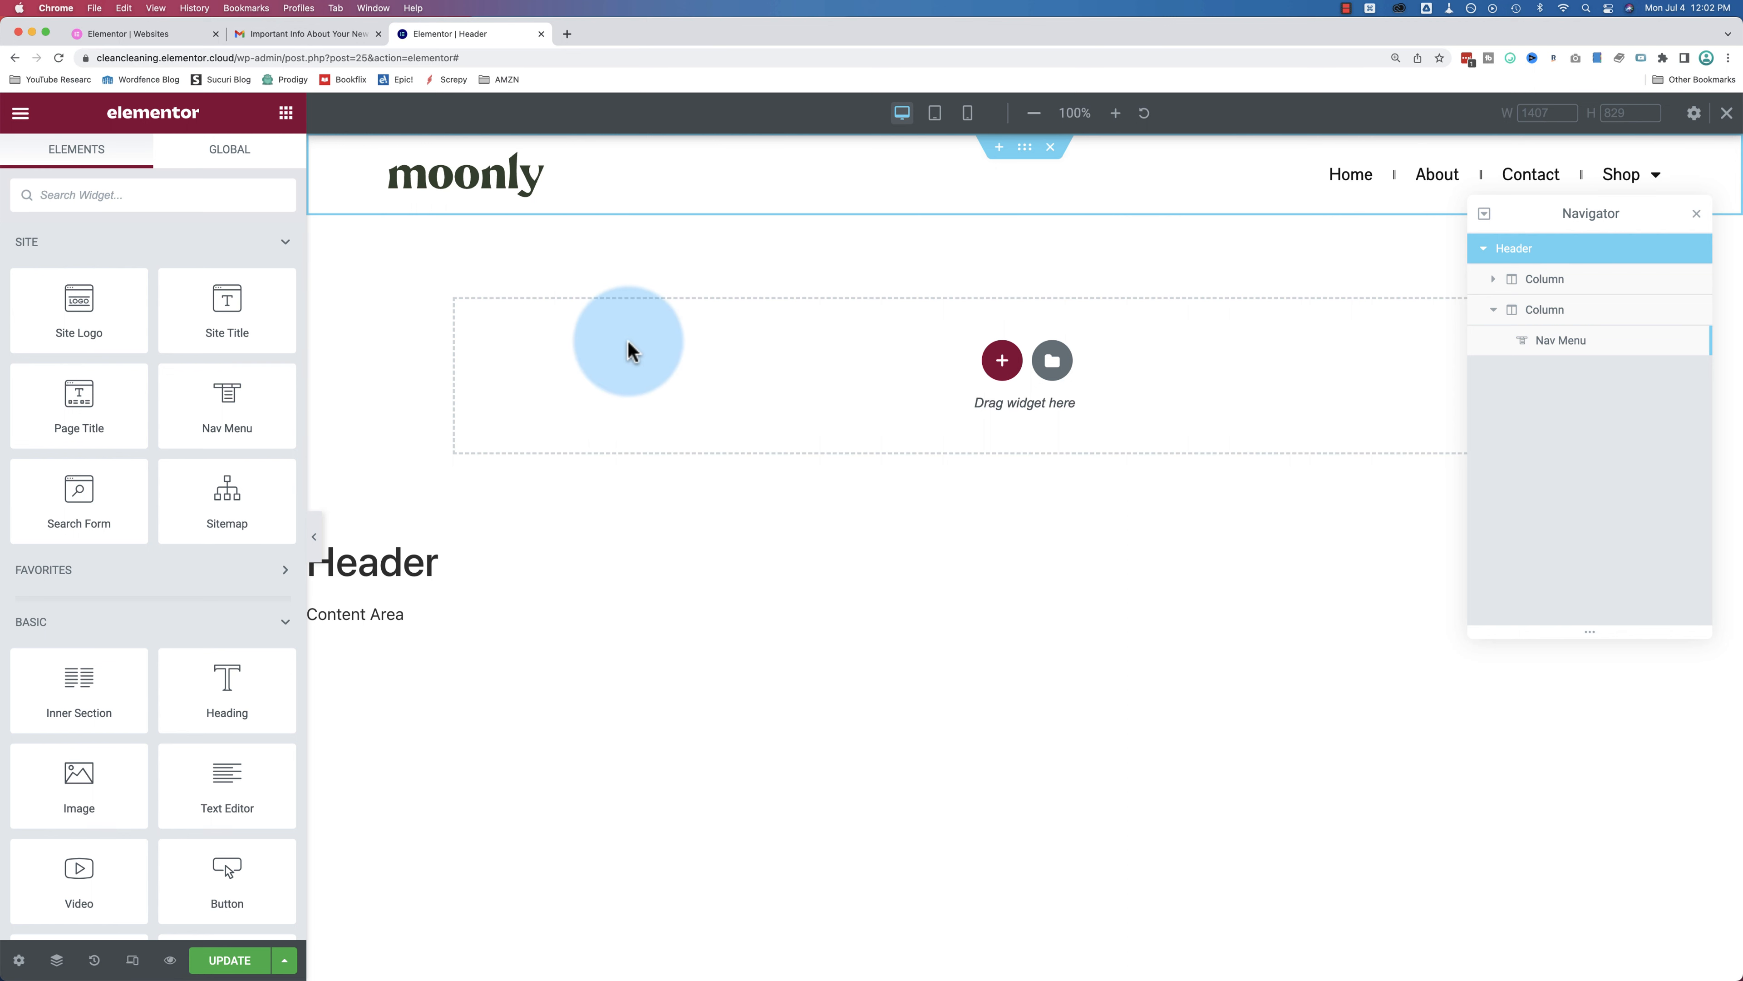
Step: Exit the Header template editor to the WordPress dashboard and open the Pages list
{"action": "left_click", "coordinate": [20, 112]}
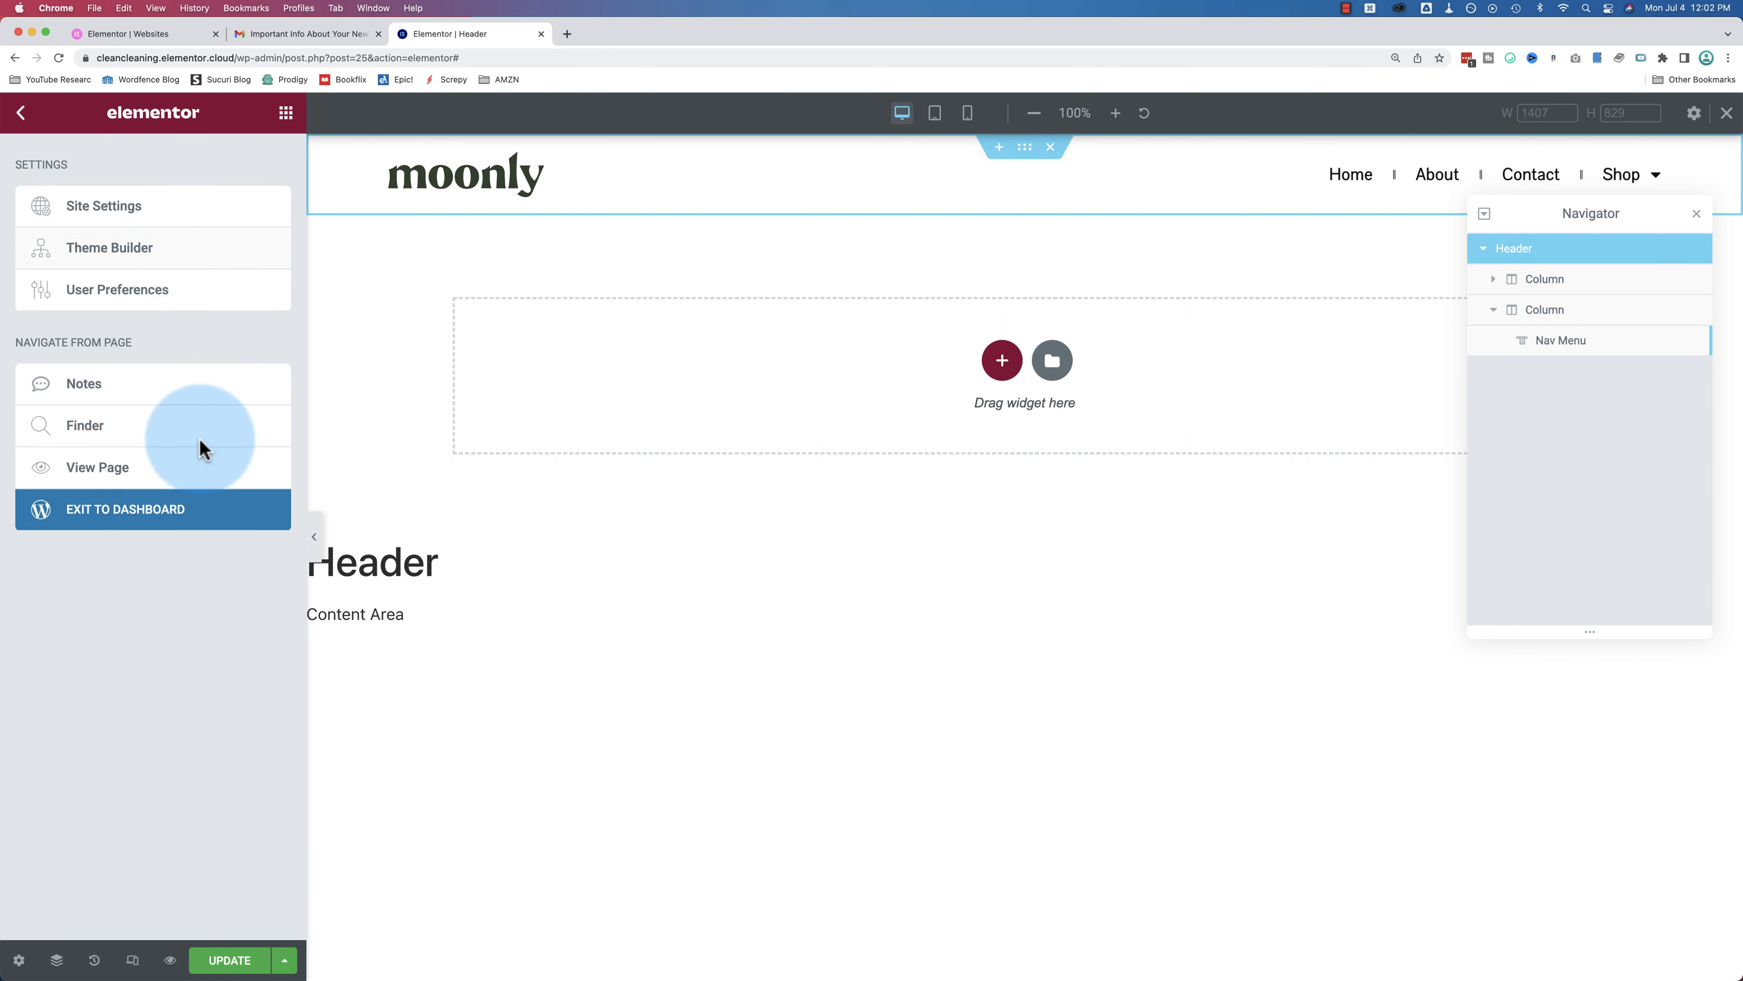
{"action": "left_click", "coordinate": [144, 508]}
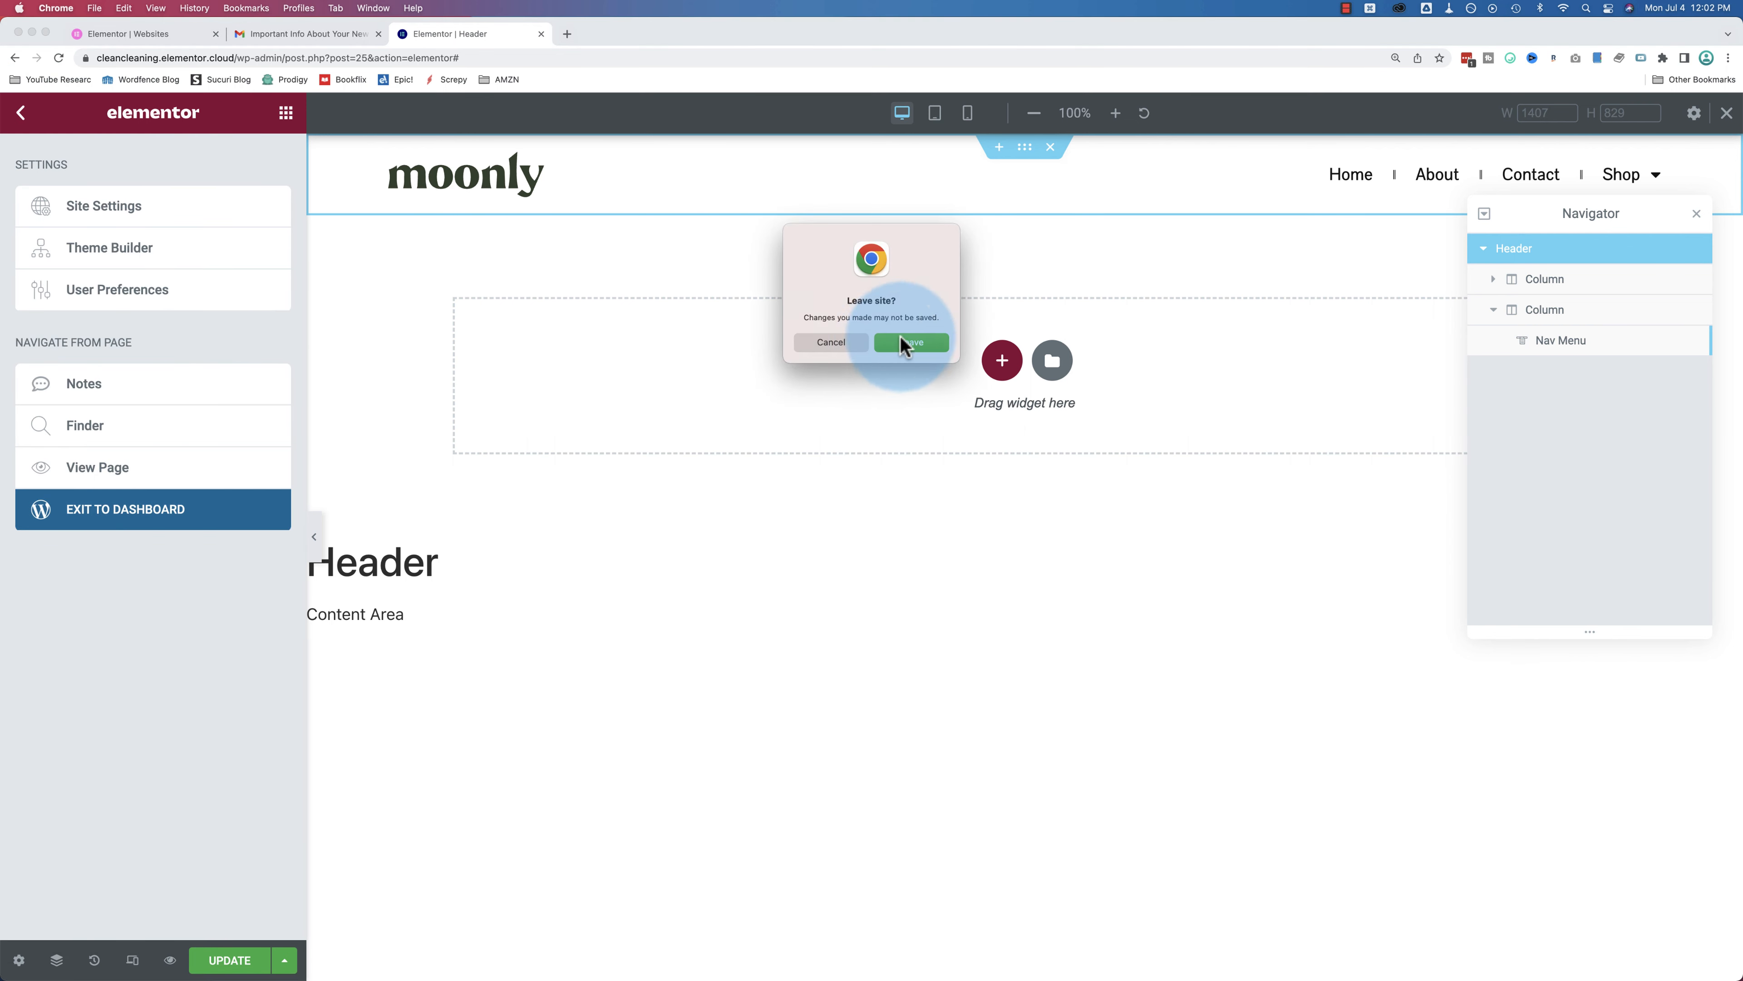
{"action": "left_click", "coordinate": [838, 342]}
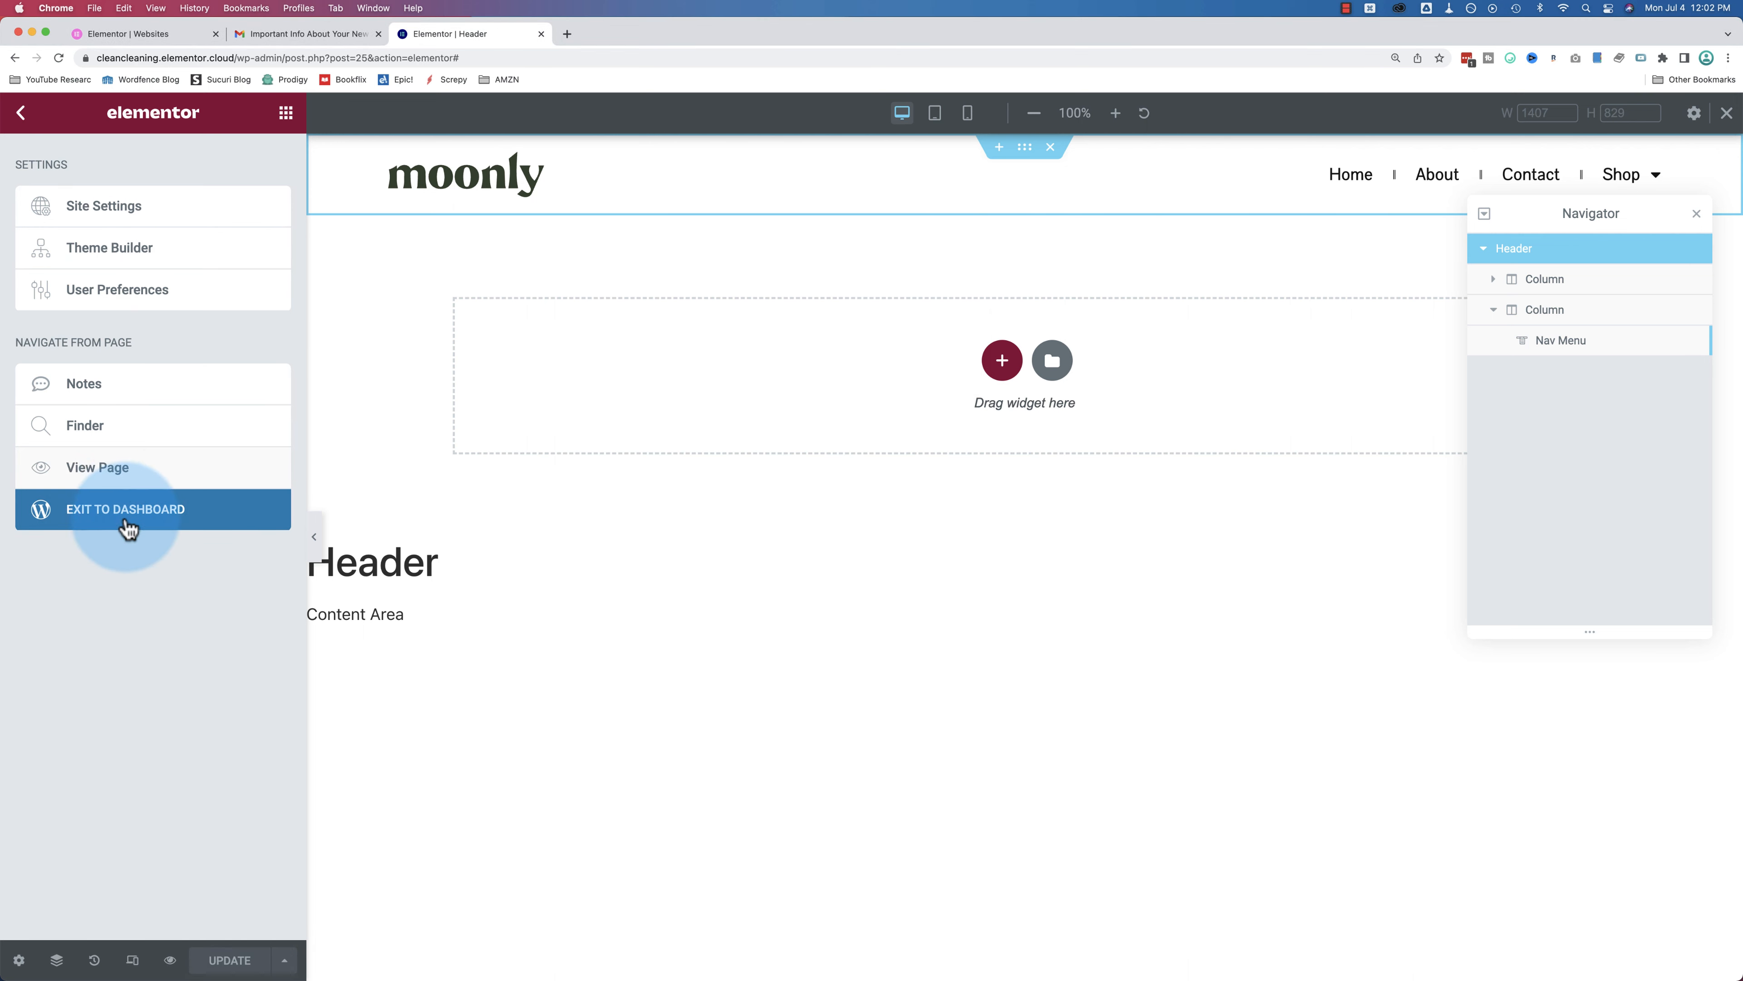
{"action": "left_click", "coordinate": [128, 525]}
{"action": "left_click", "coordinate": [49, 318]}
Step: View the live About page, check its moonly header and footer, and close the Save the Planet! popup
{"action": "scroll", "coordinate": [634, 326], "scroll_direction": "down", "scroll_amount": 1}
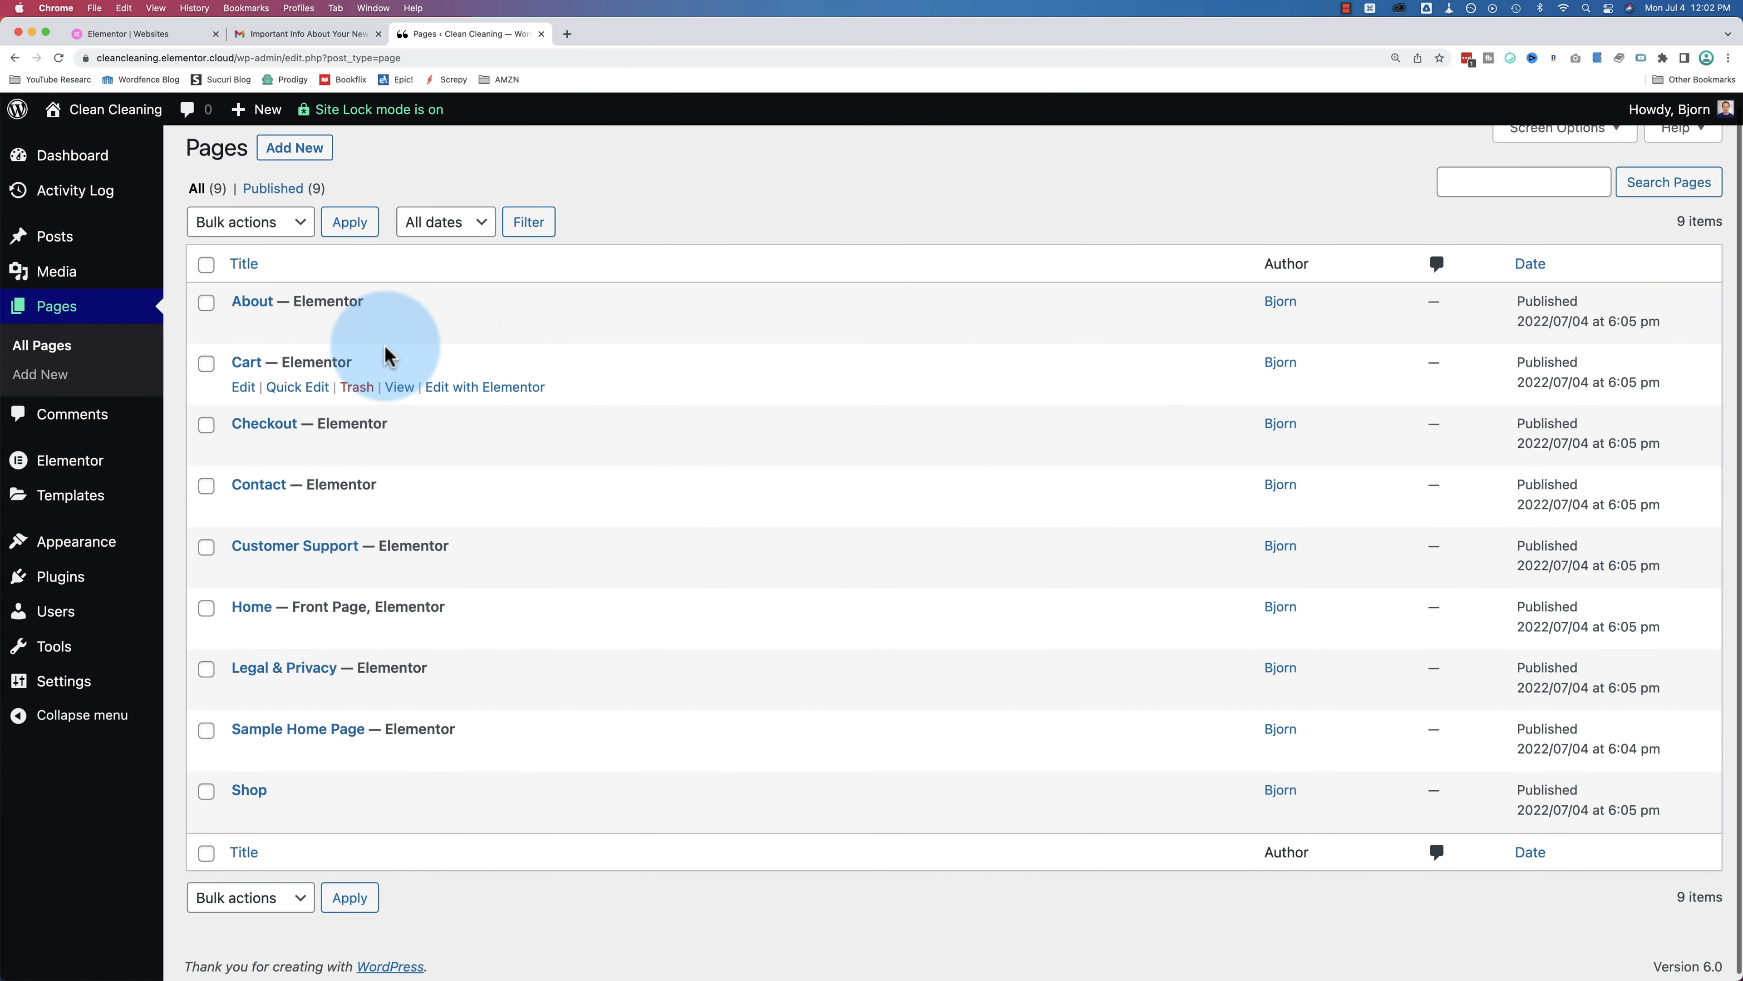
{"action": "left_click", "coordinate": [401, 327]}
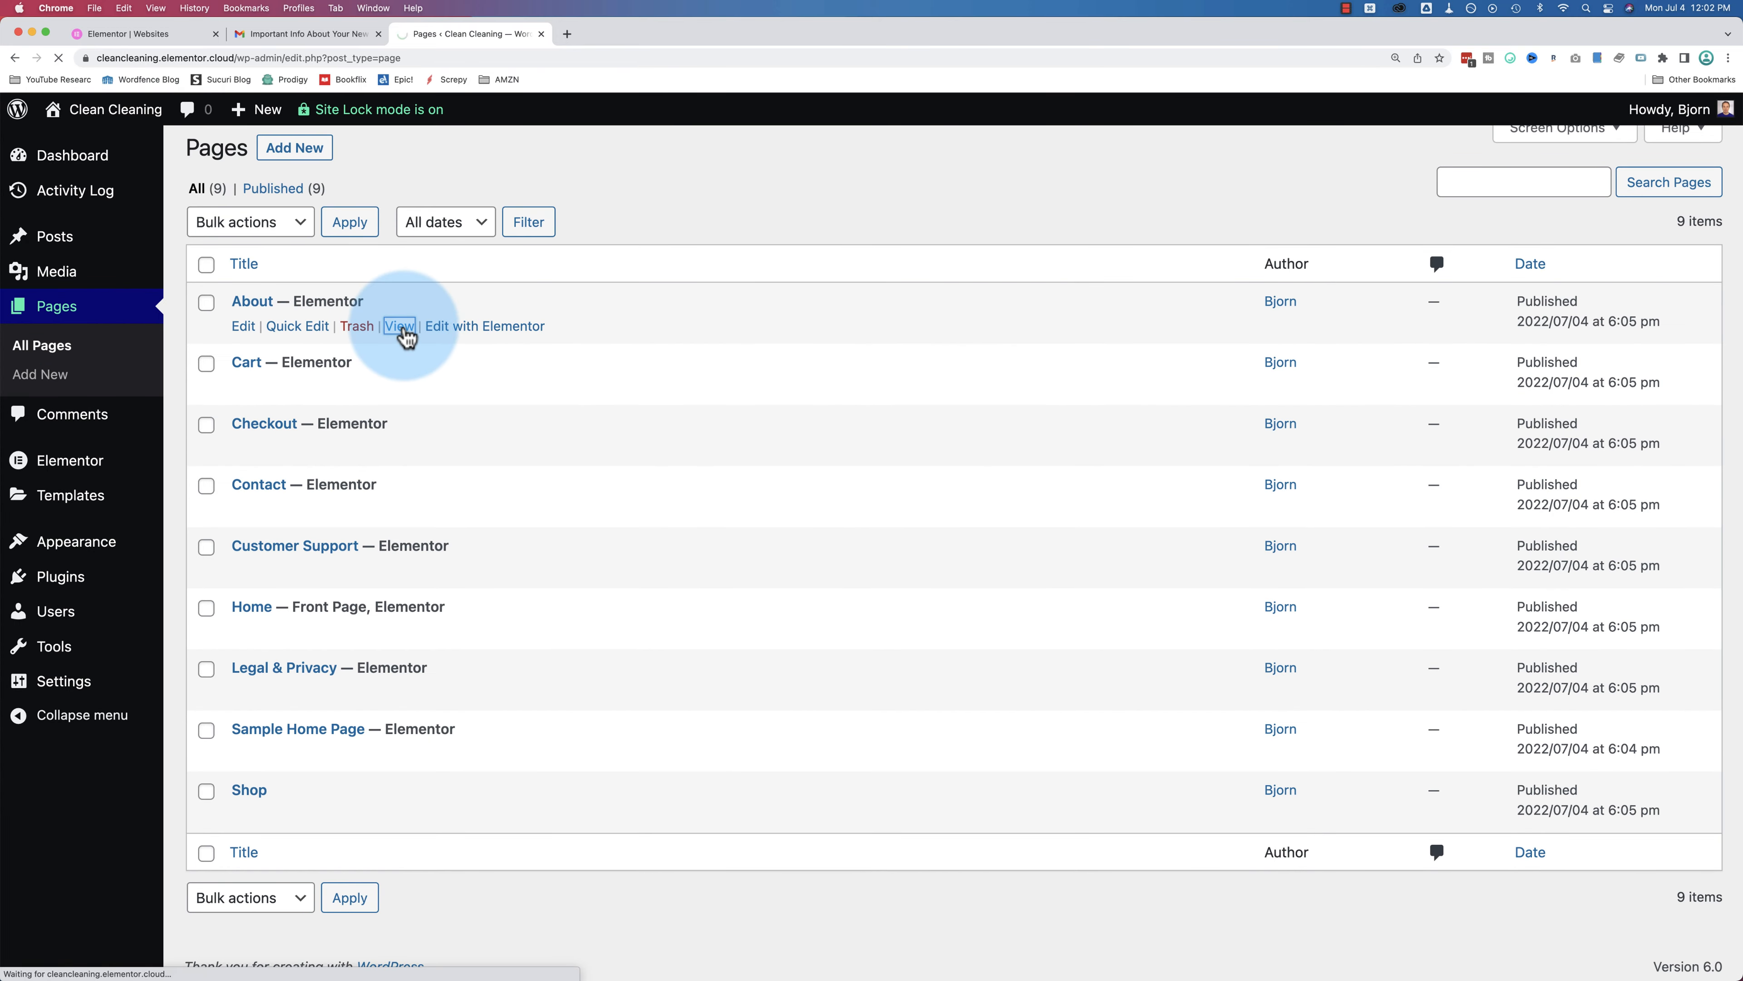
{"action": "scroll", "coordinate": [94, 647], "scroll_direction": "down", "scroll_amount": 20}
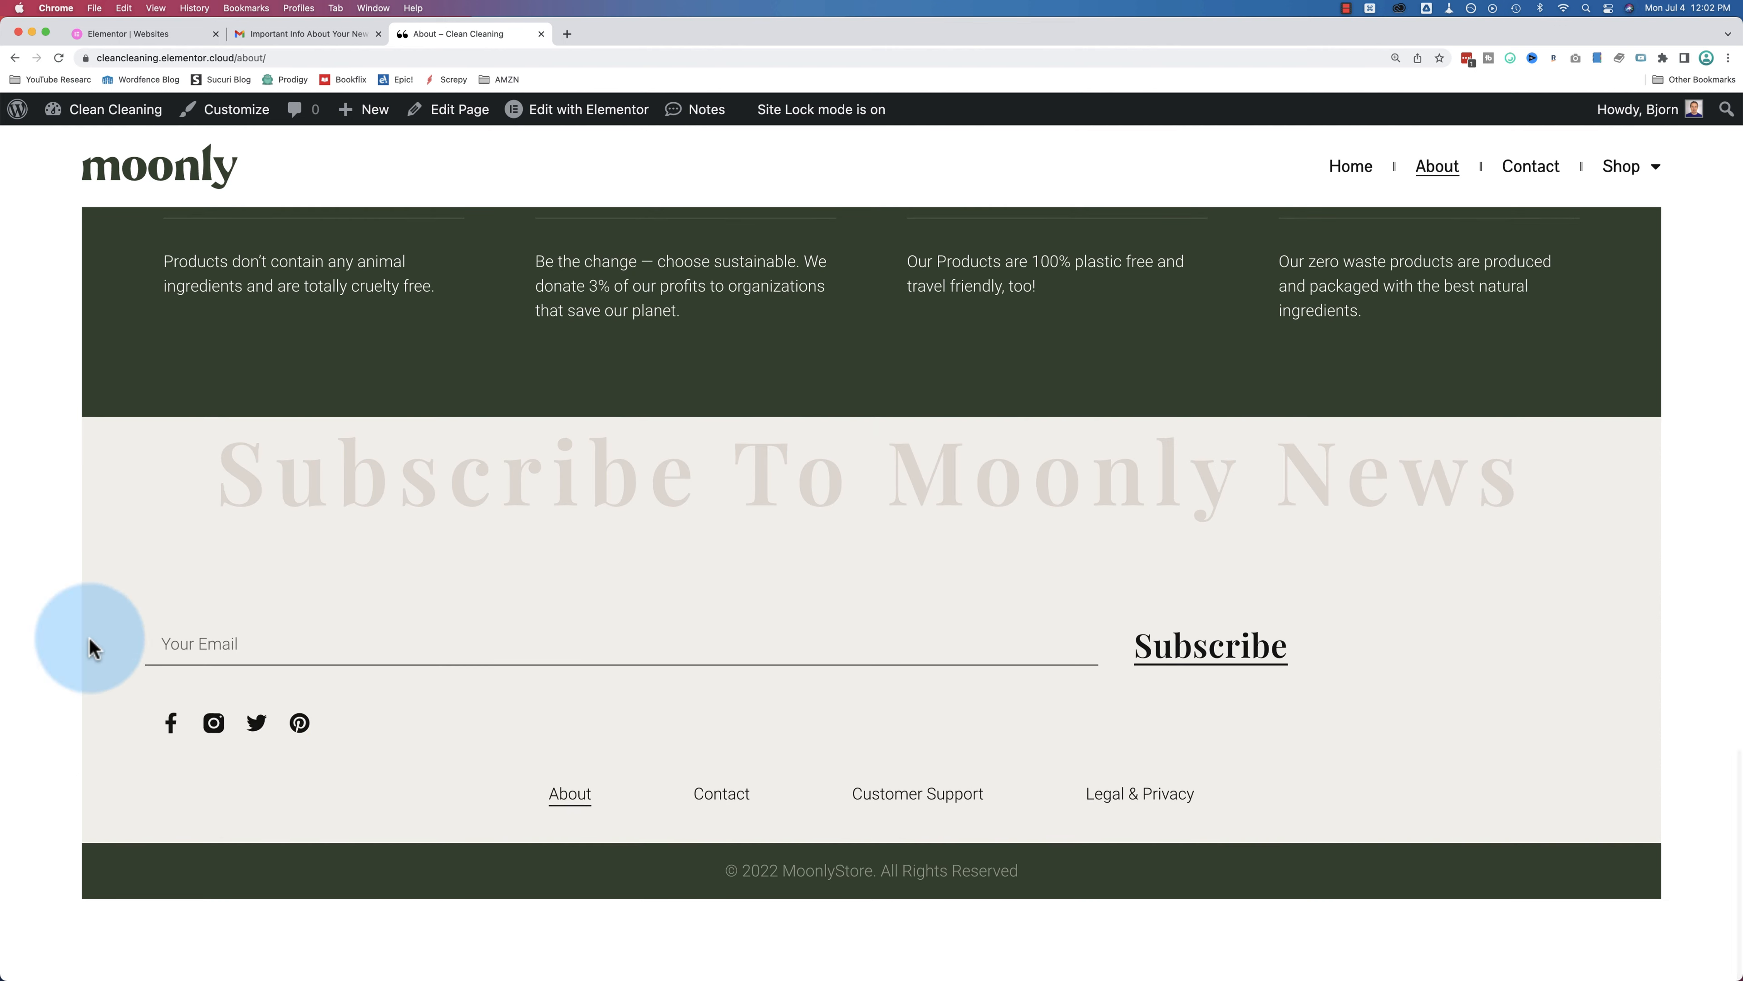
{"action": "scroll", "coordinate": [615, 419], "scroll_direction": "up", "scroll_amount": 5}
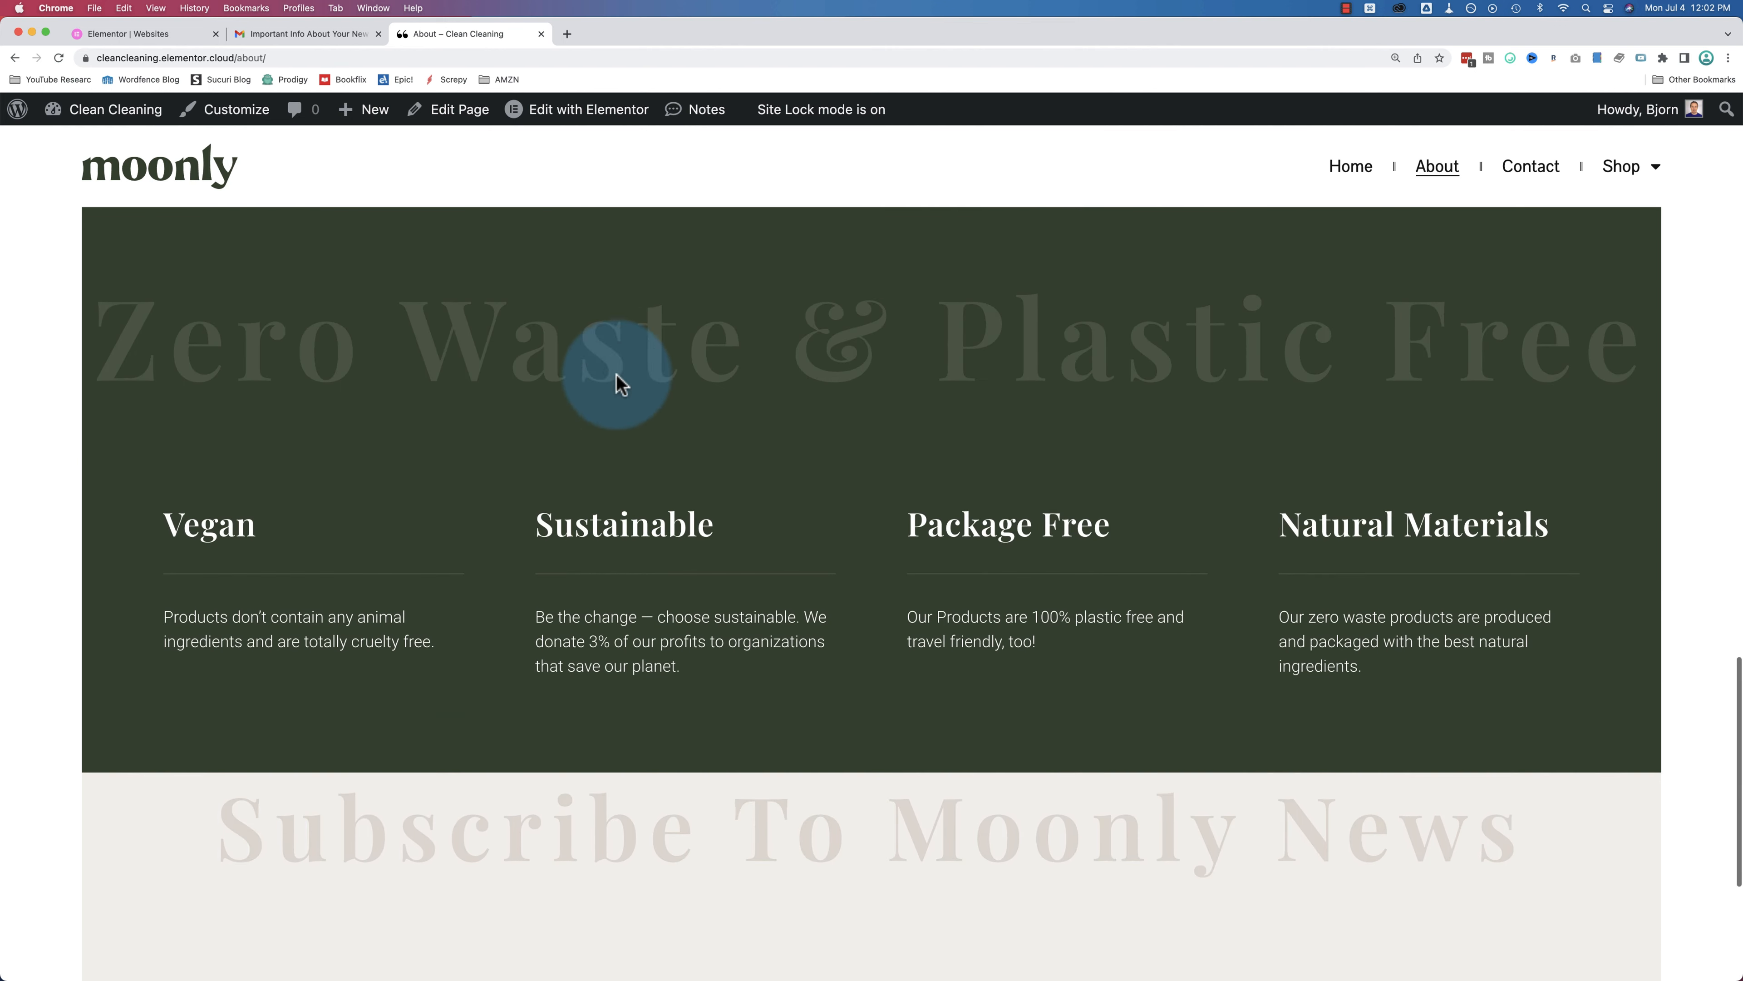
{"action": "mouse_move", "coordinate": [606, 84]}
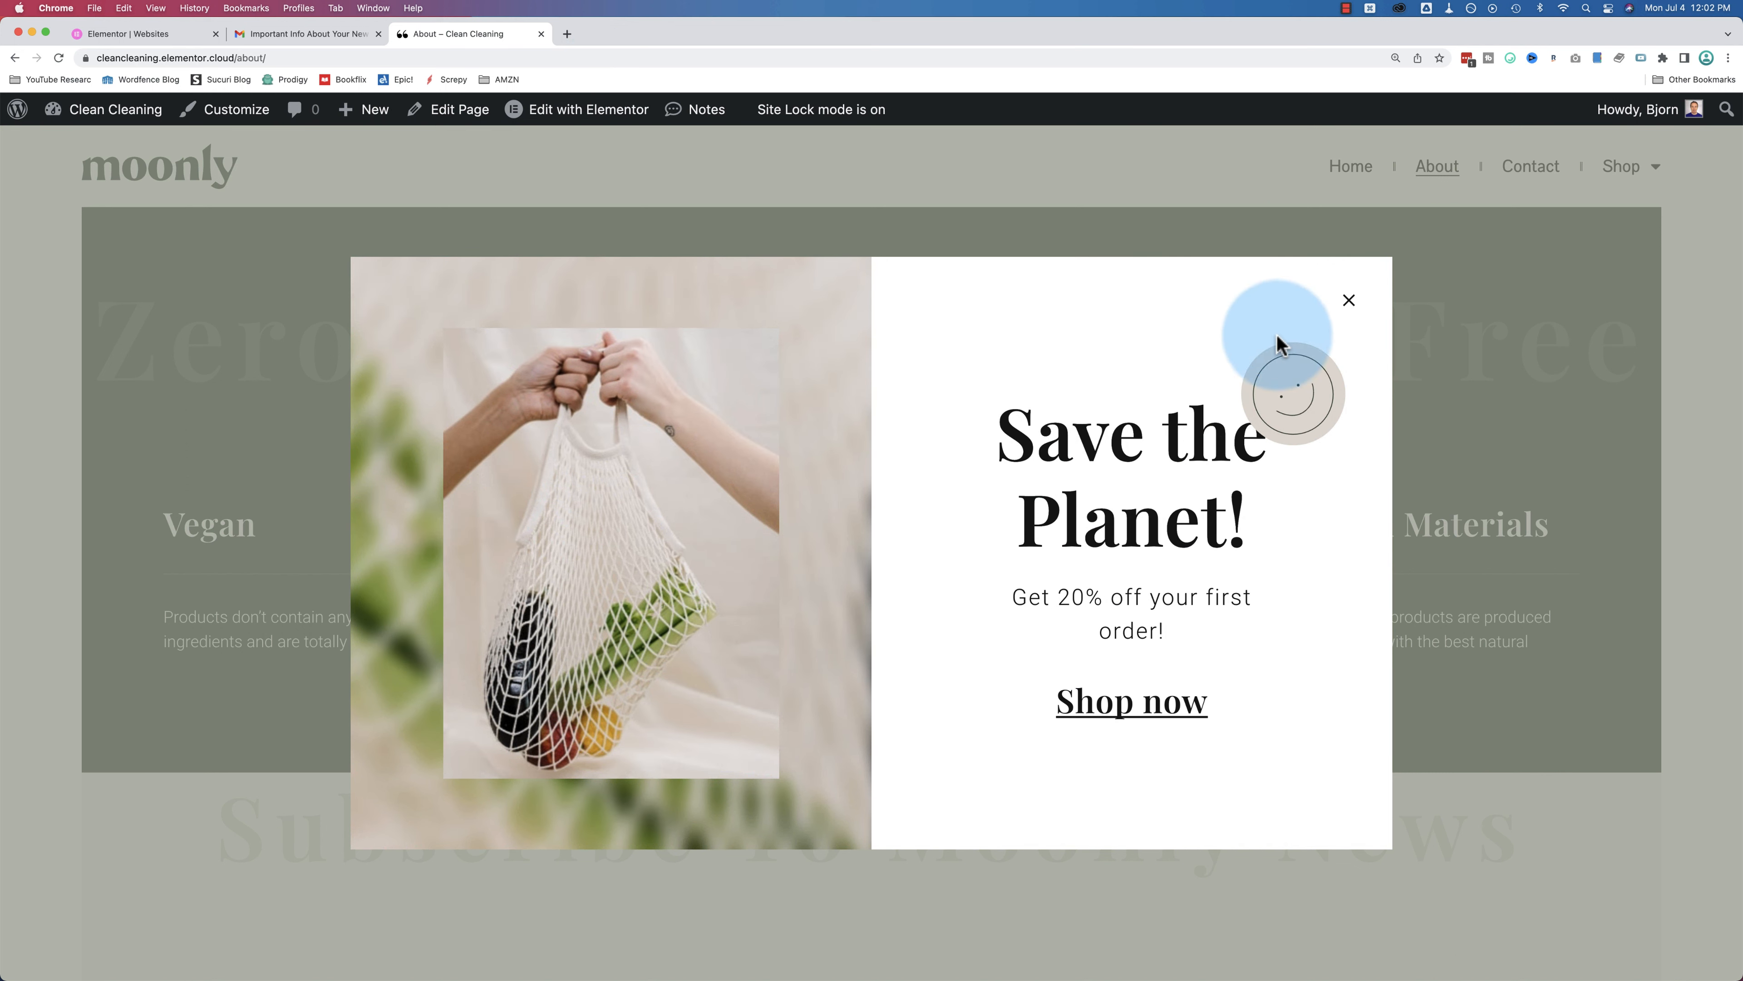
{"action": "left_click", "coordinate": [1080, 418]}
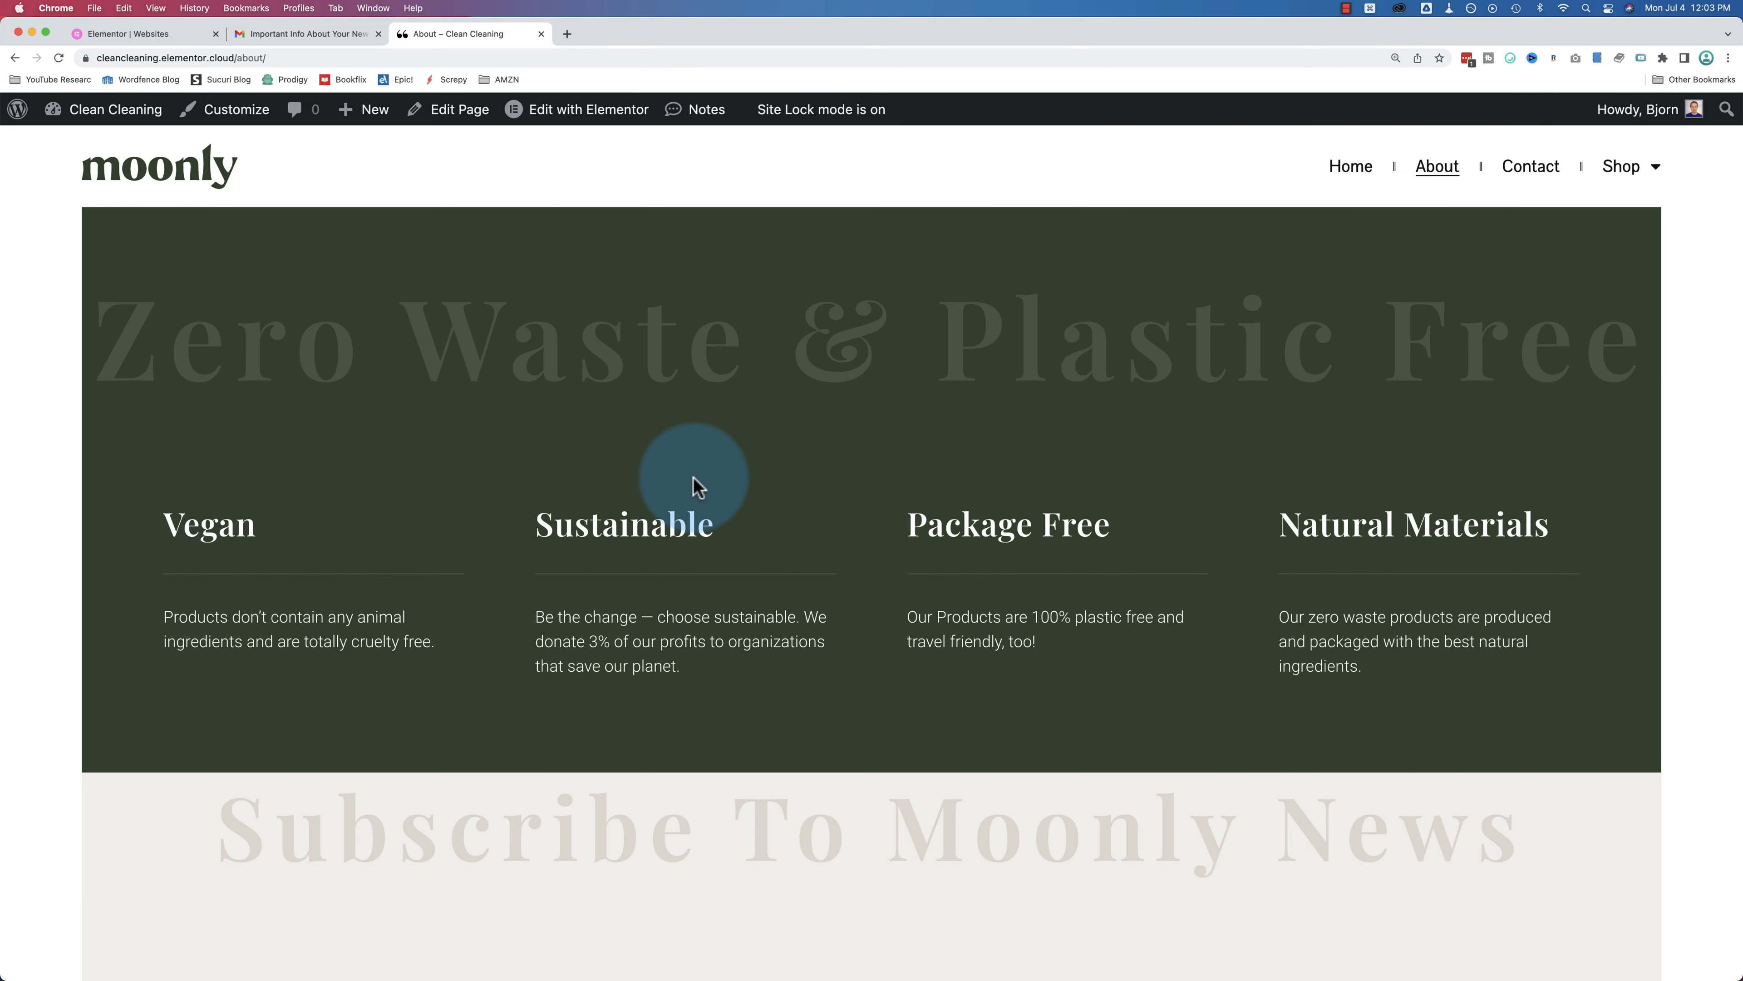
{"action": "scroll", "coordinate": [692, 477], "scroll_direction": "down", "scroll_amount": 10}
{"action": "scroll", "coordinate": [692, 476], "scroll_direction": "up", "scroll_amount": 2}
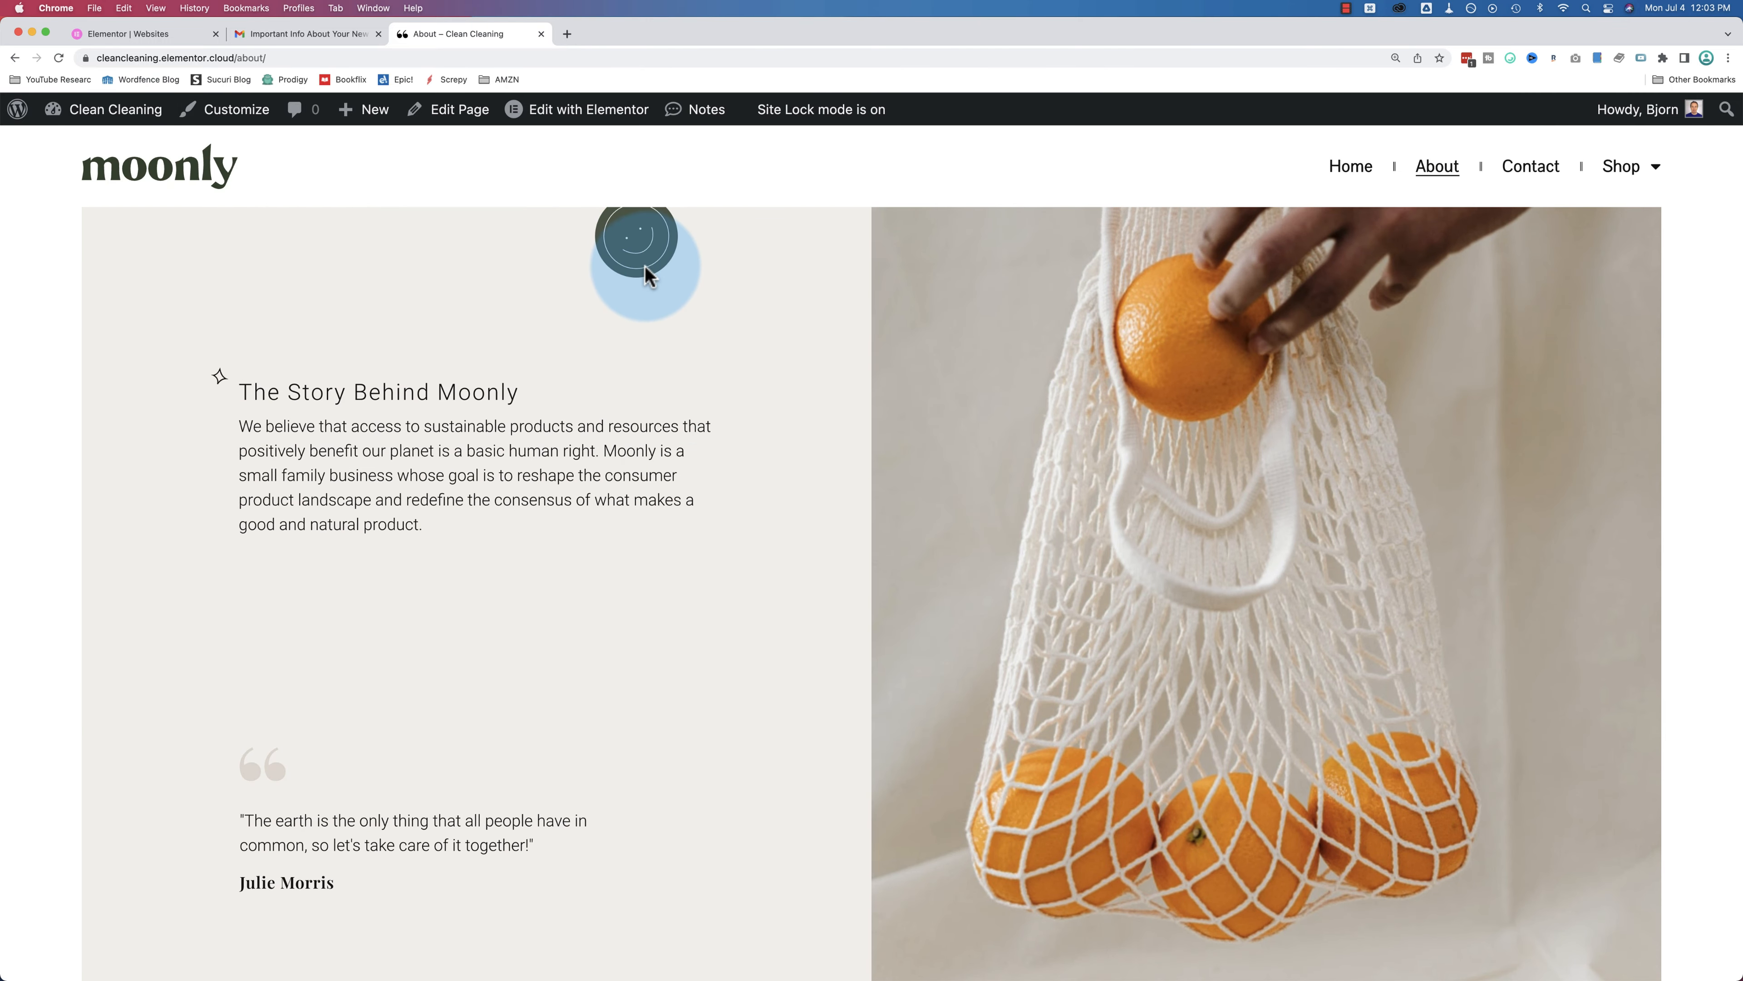
Step: Open the About page in the Elementor editor and select the left image column and moonly image
{"action": "left_click", "coordinate": [591, 114]}
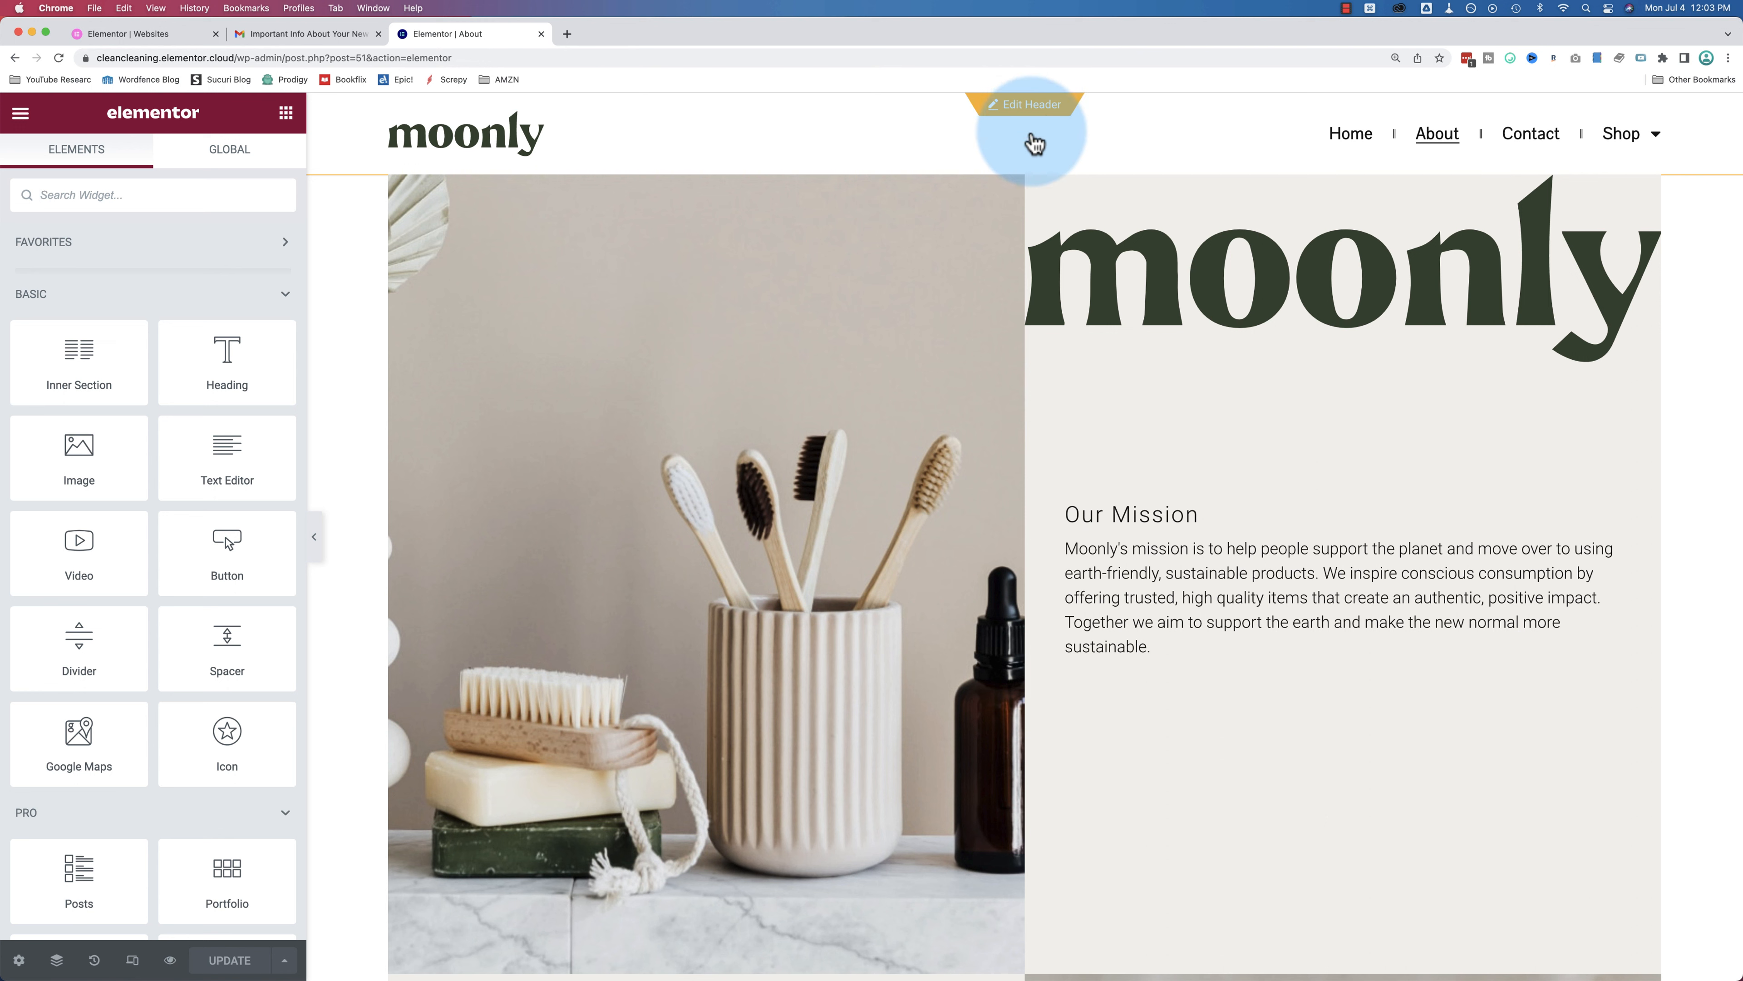
{"action": "mouse_move", "coordinate": [999, 214]}
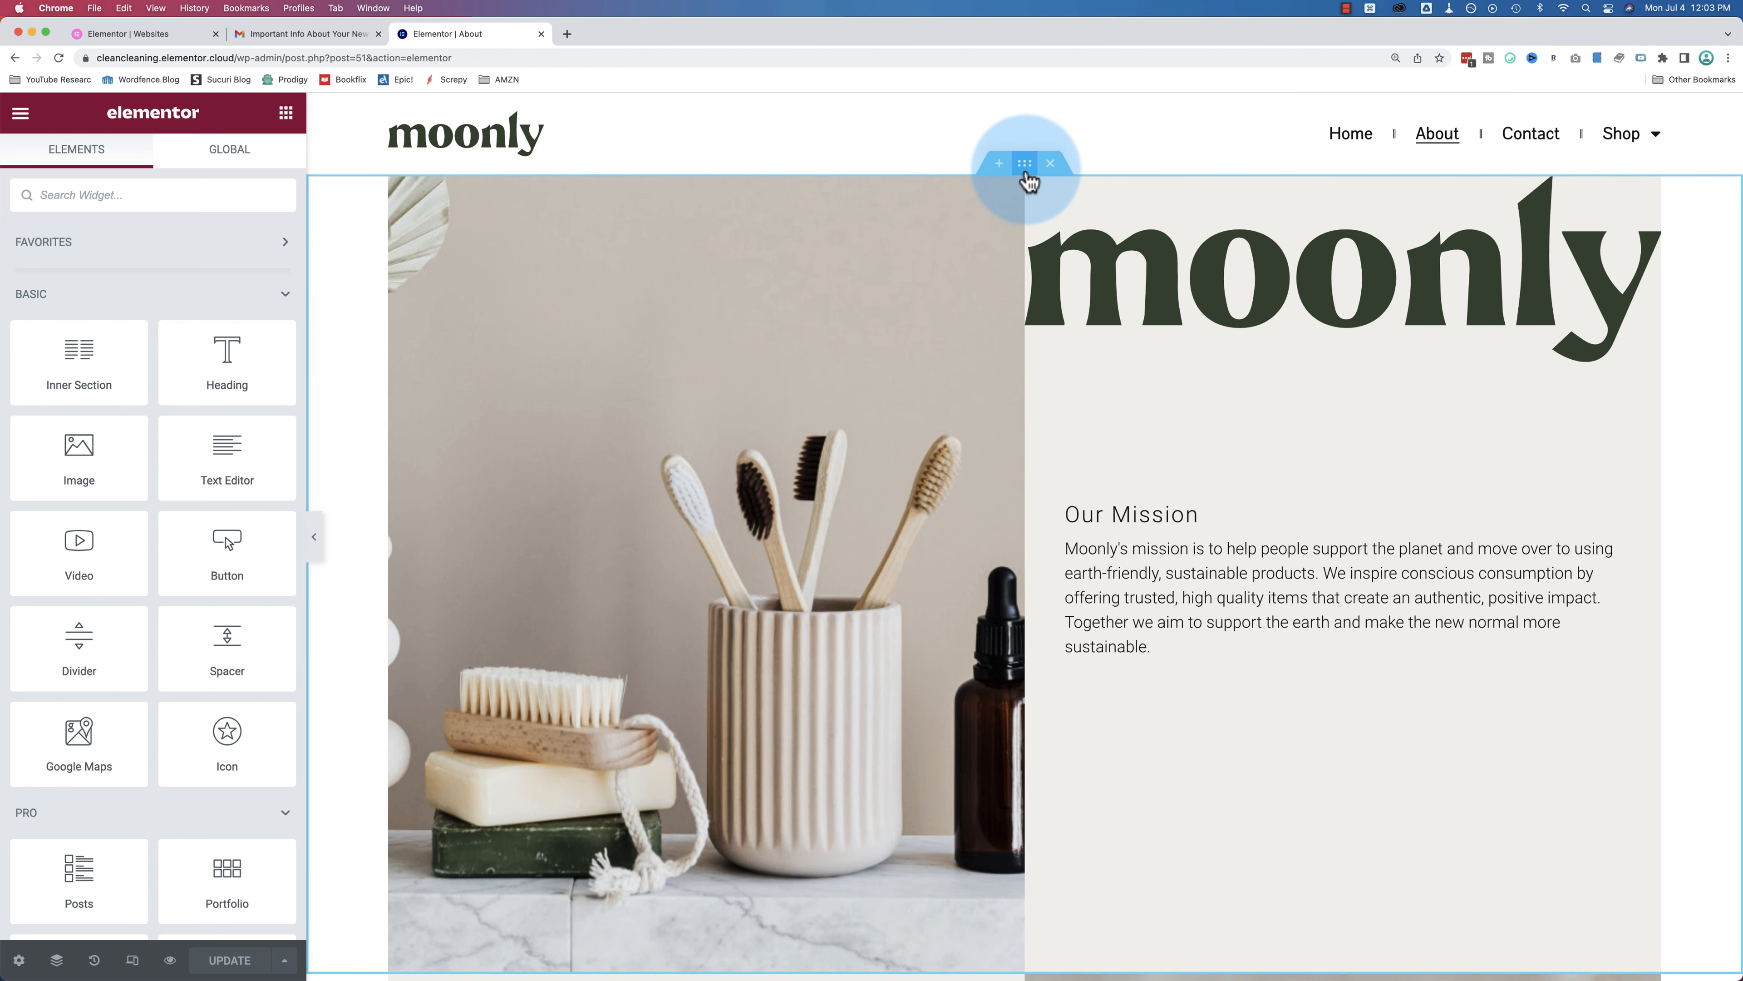
{"action": "scroll", "coordinate": [1027, 303], "scroll_direction": "down", "scroll_amount": 10}
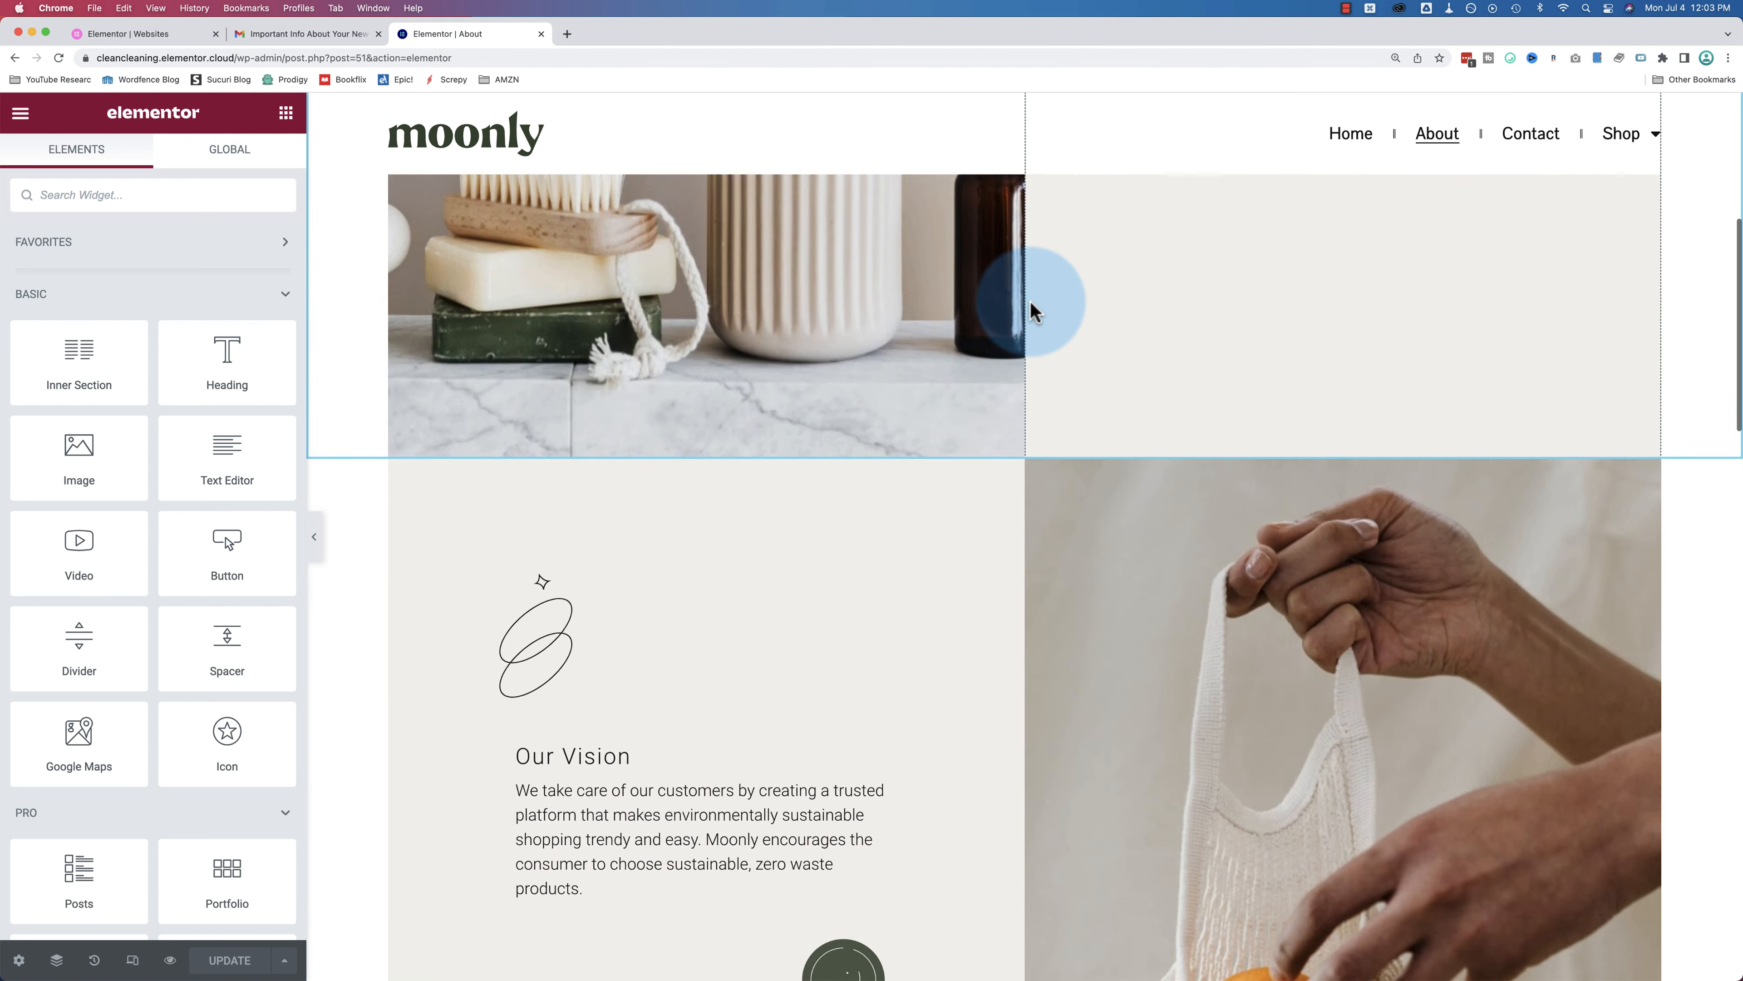
{"action": "scroll", "coordinate": [996, 311], "scroll_direction": "up", "scroll_amount": 10}
{"action": "left_click", "coordinate": [572, 498]}
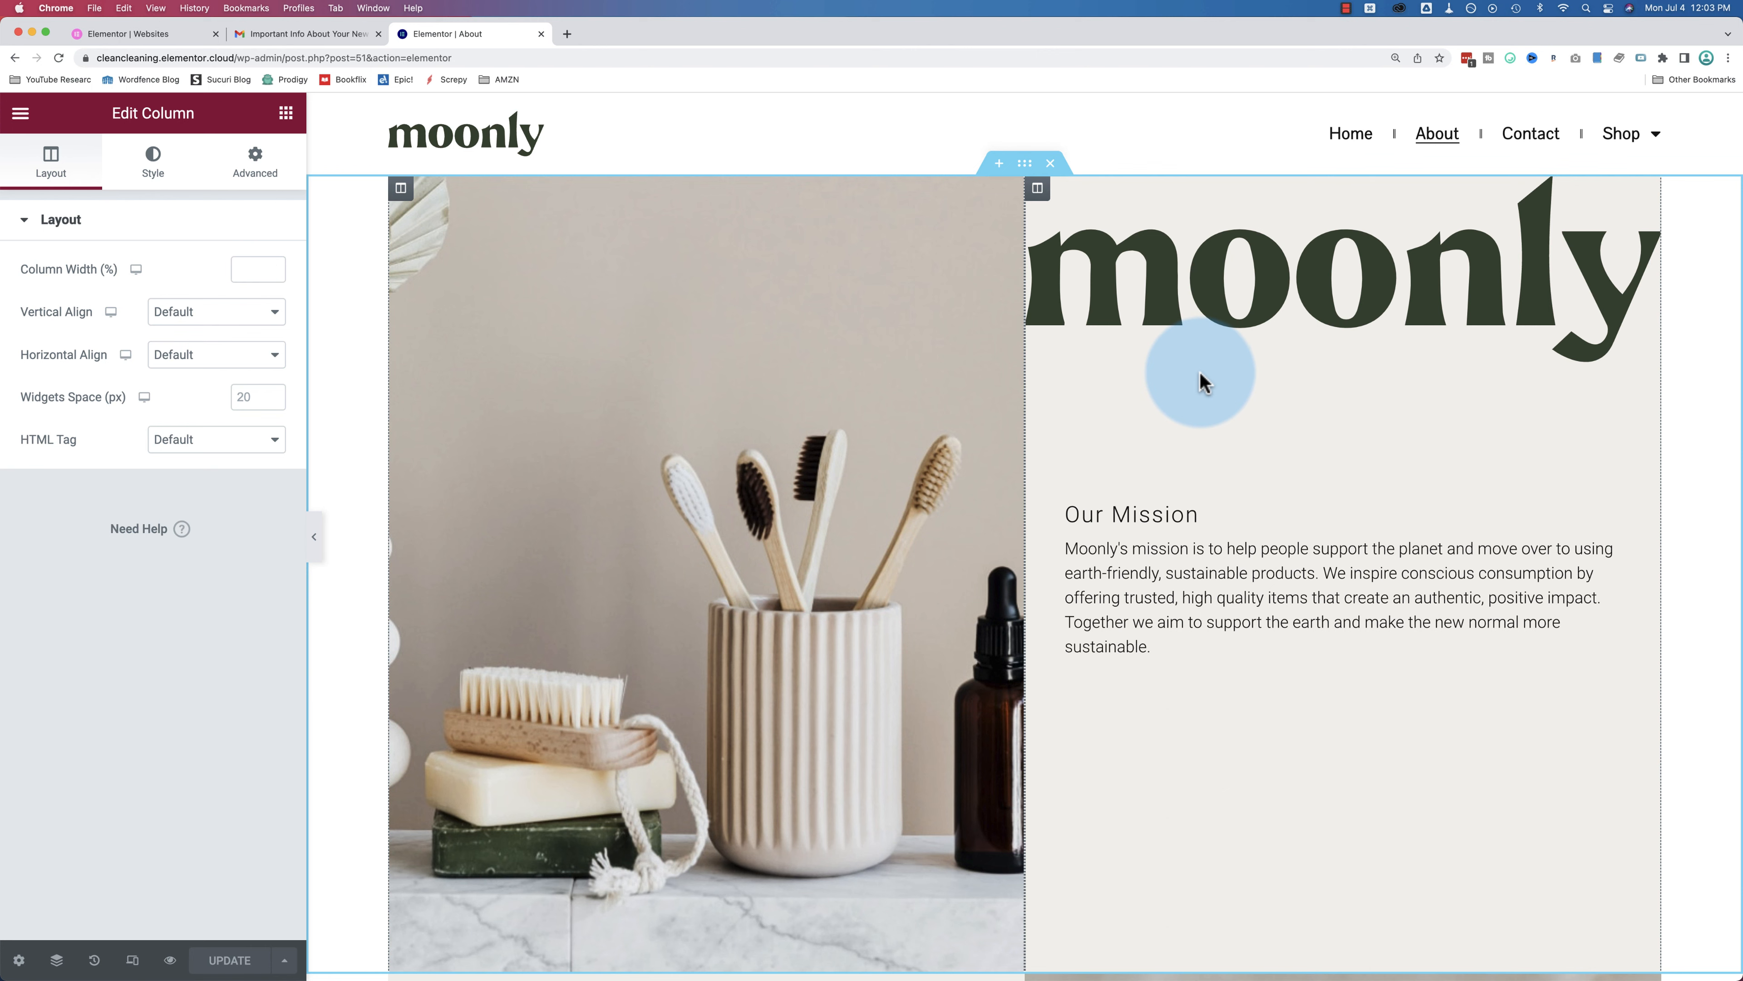
{"action": "left_click", "coordinate": [1201, 330]}
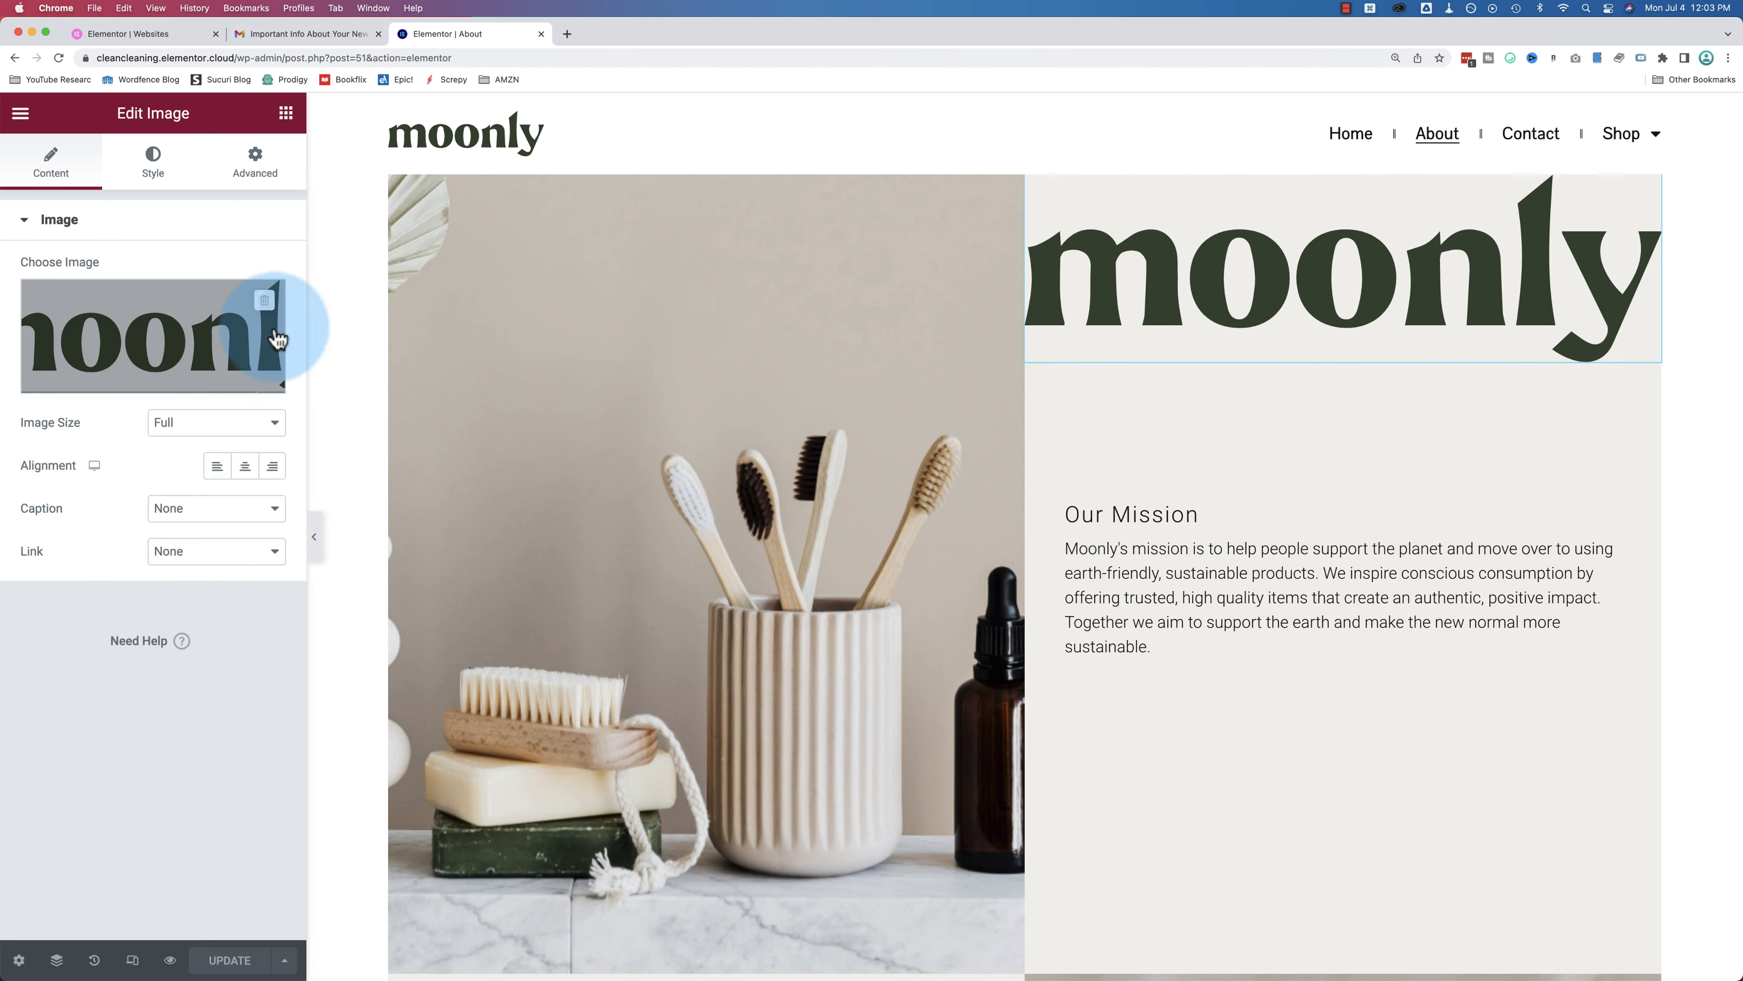
Step: Inspect the Our Mission icon box's advanced layout, the moonly image's positioning, and their column
{"action": "left_click", "coordinate": [1071, 512]}
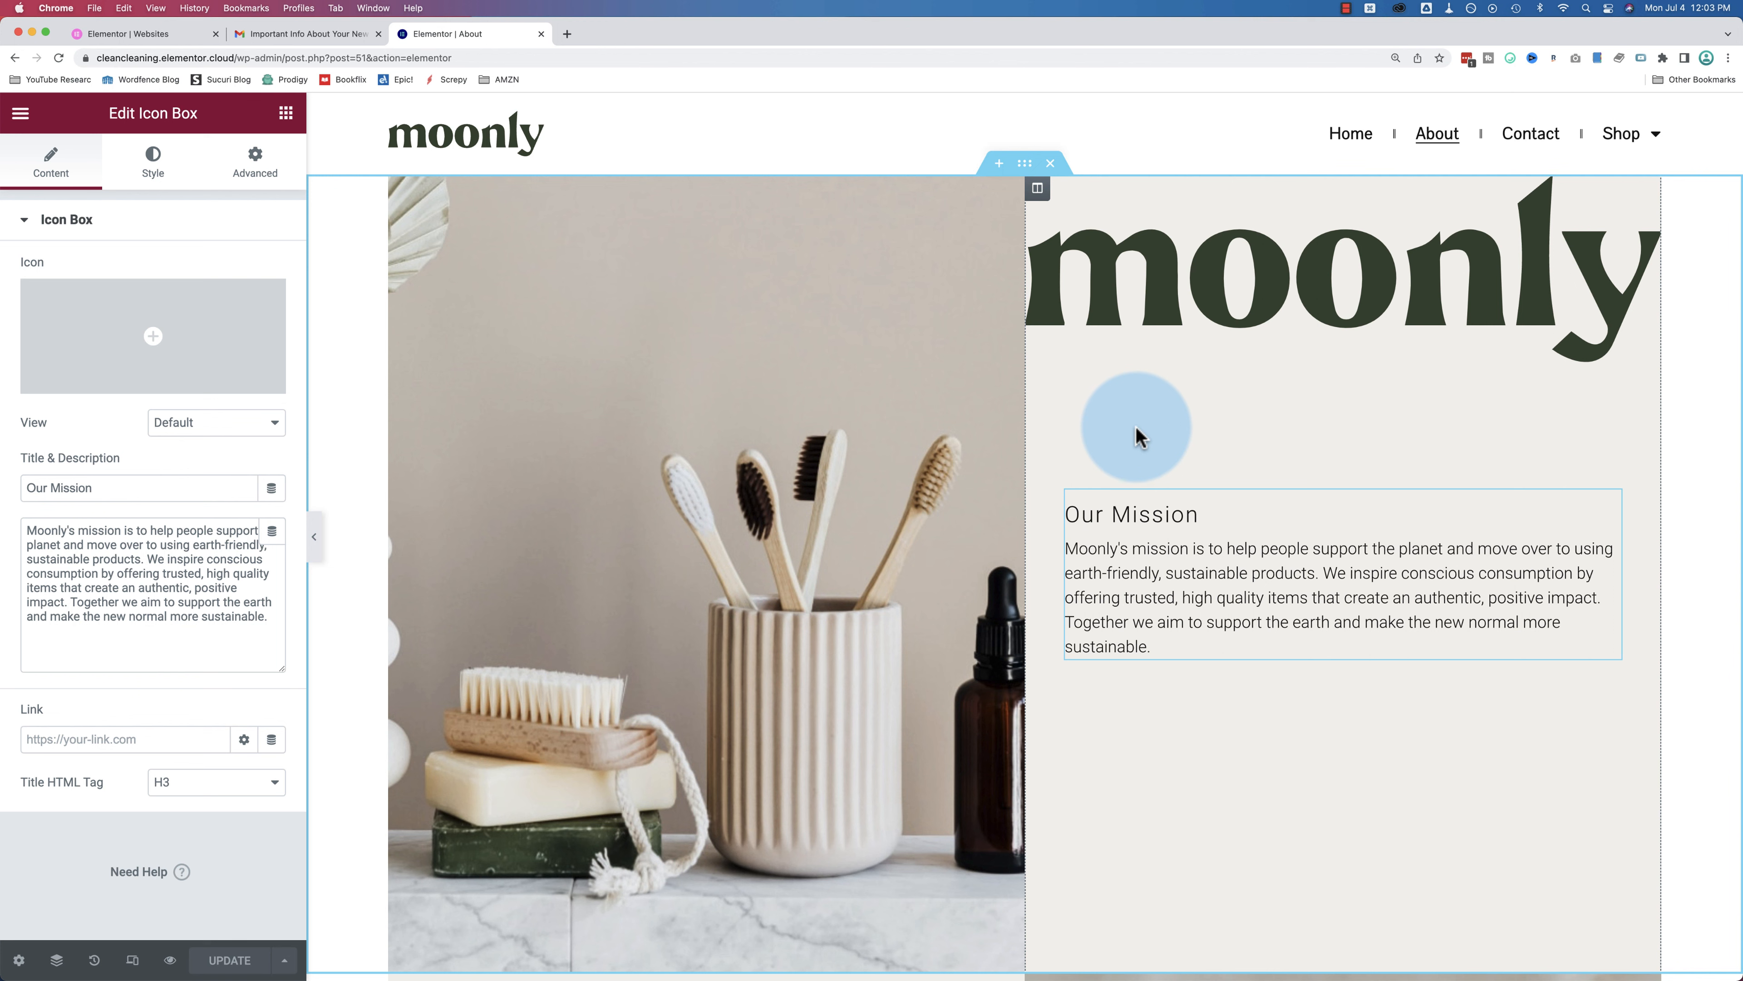
{"action": "left_click", "coordinate": [258, 168]}
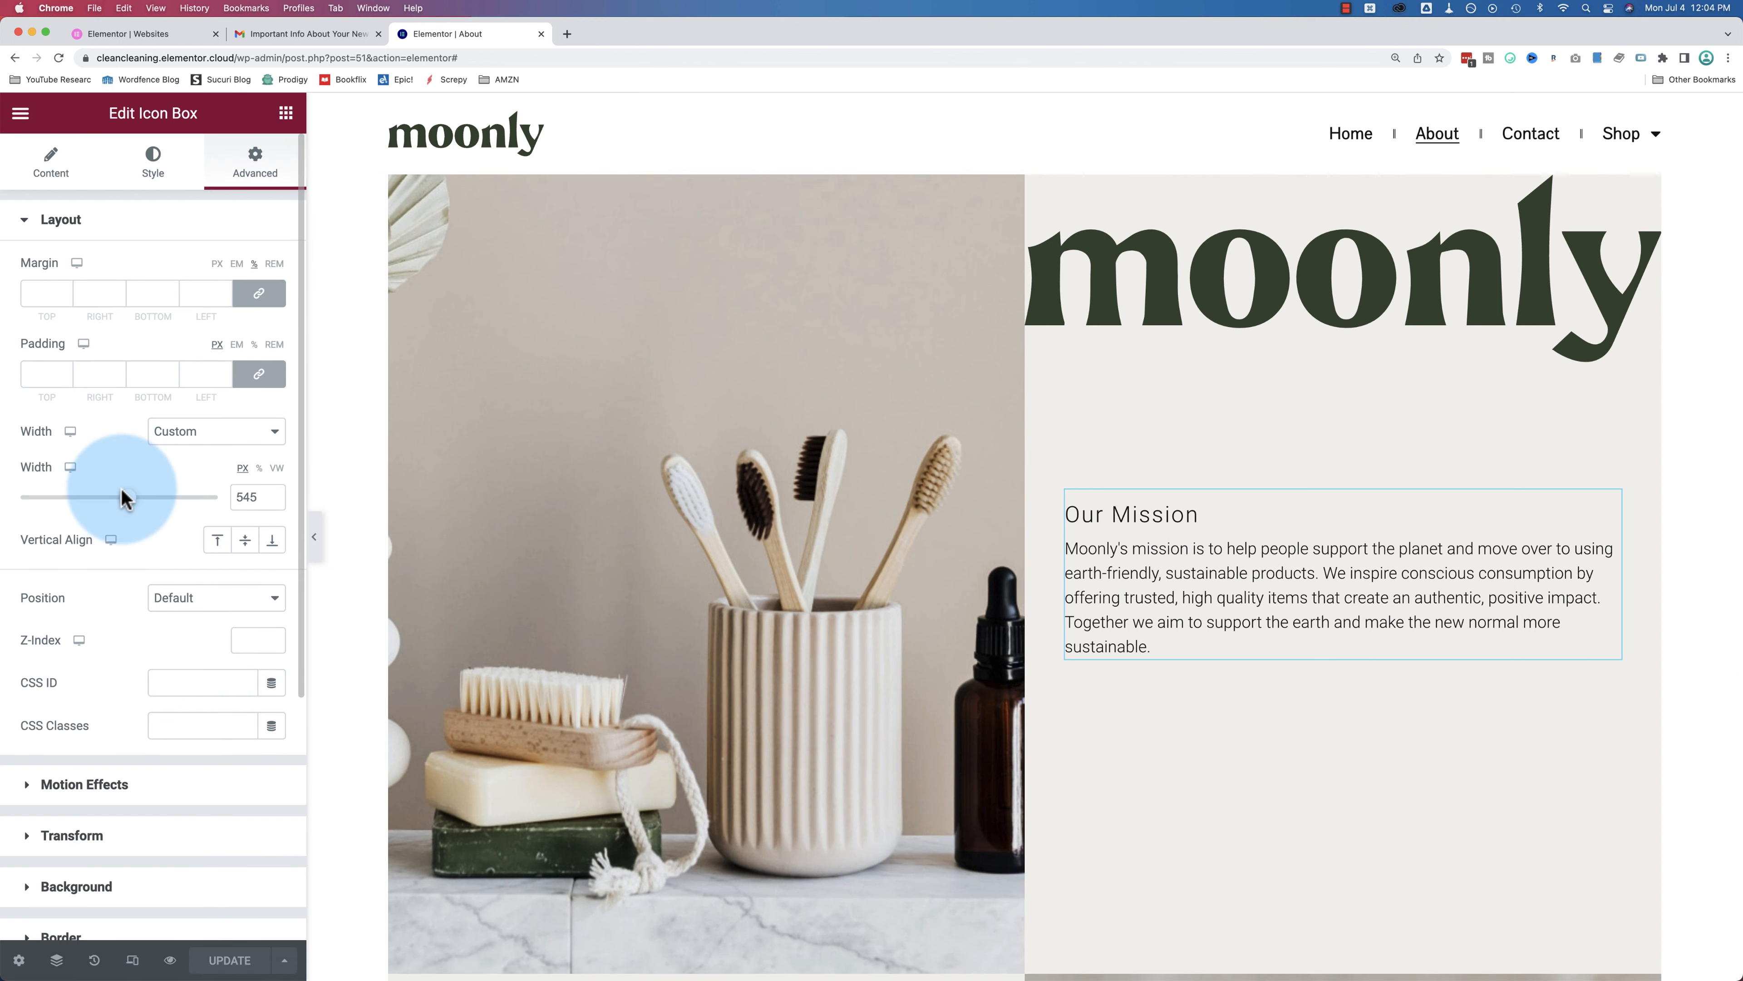
{"action": "left_click", "coordinate": [1237, 304]}
{"action": "left_click", "coordinate": [295, 172]}
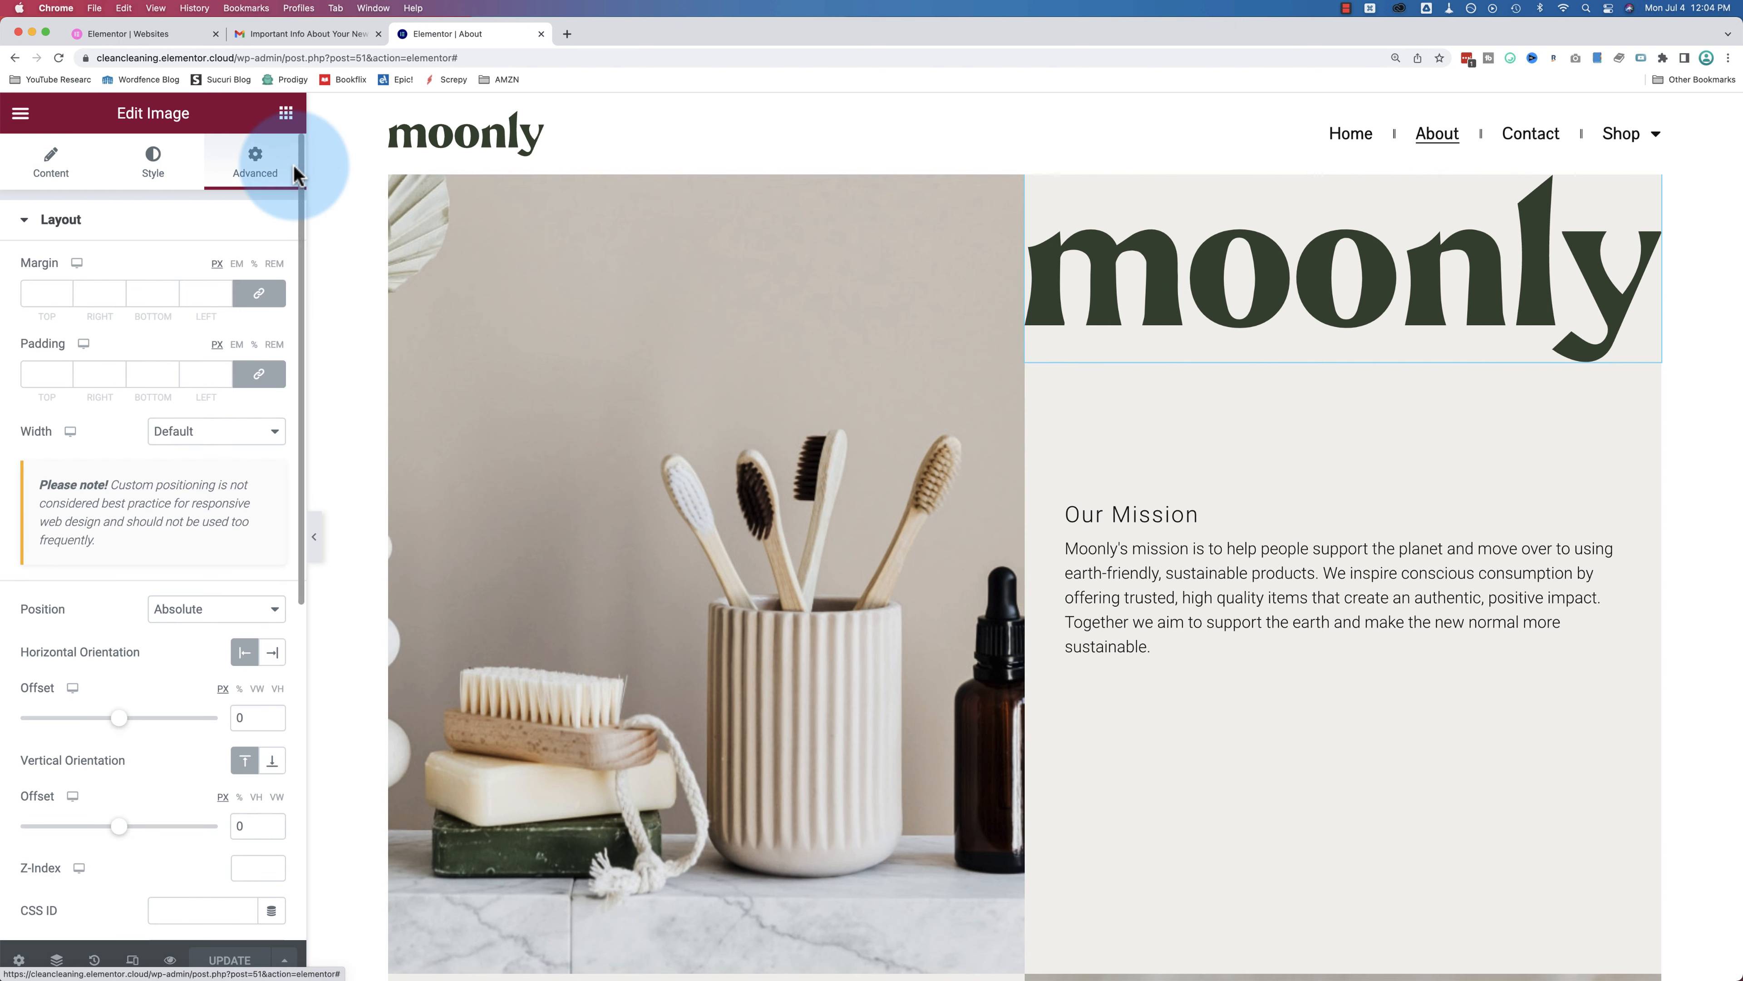
{"action": "left_click", "coordinate": [1278, 597]}
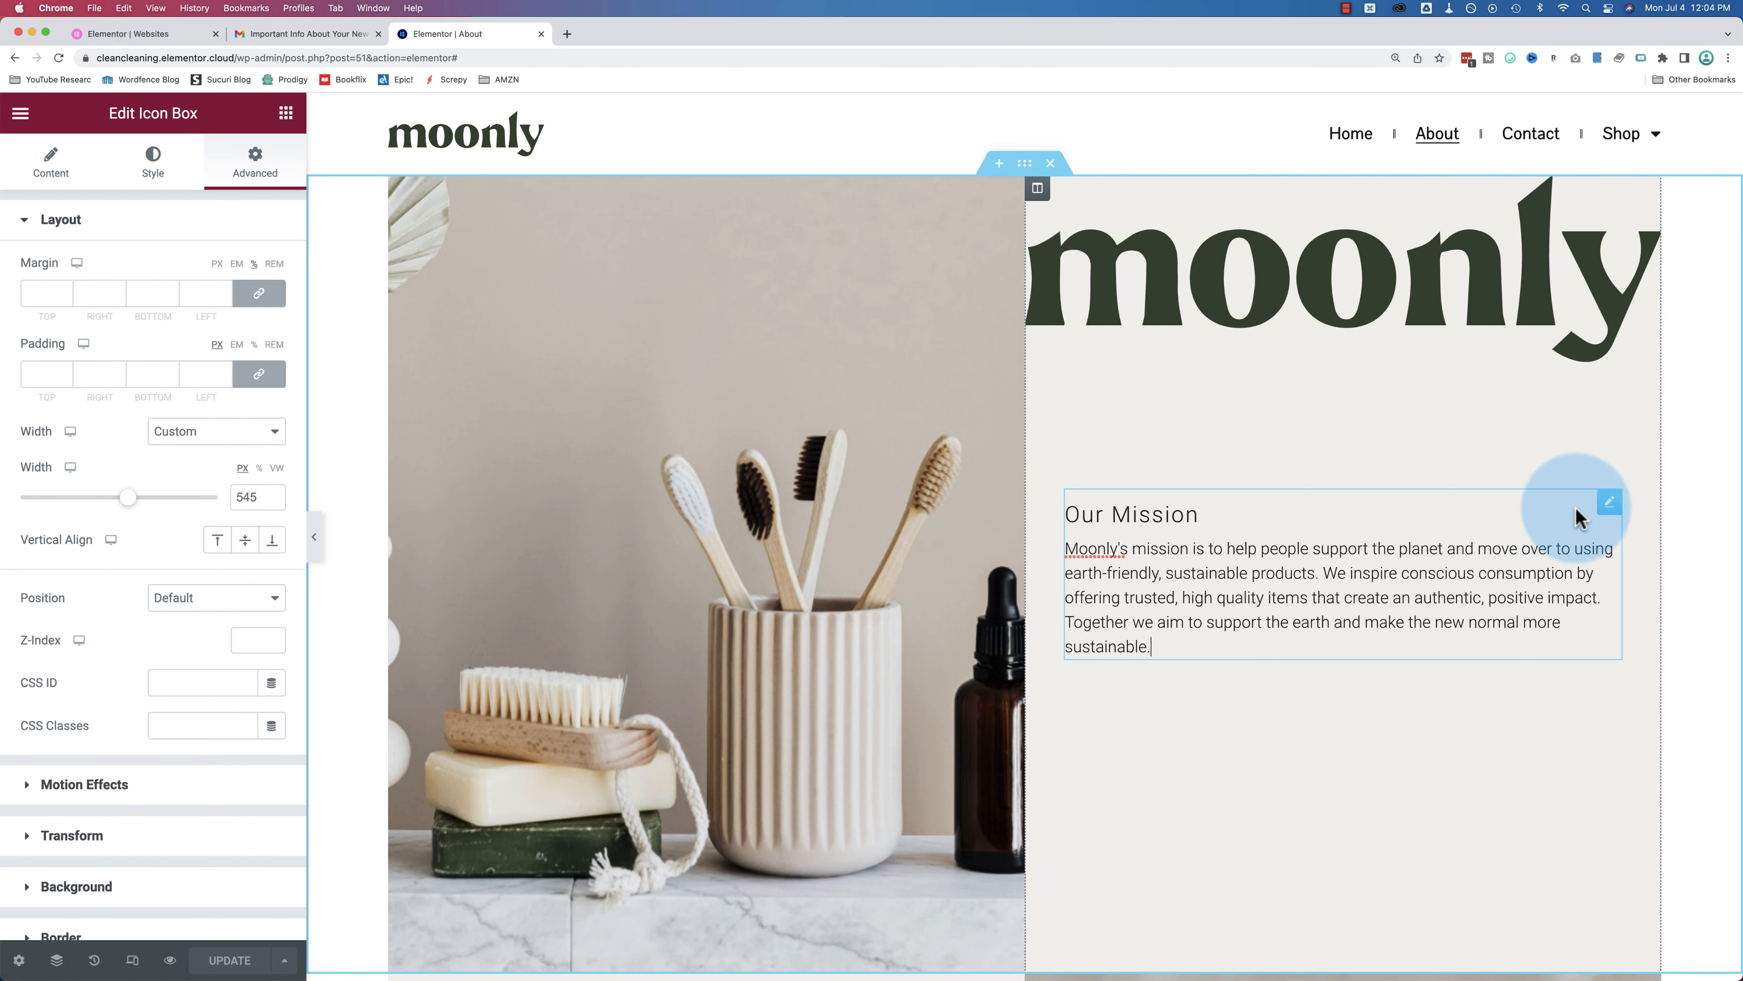
{"action": "left_click", "coordinate": [1037, 188]}
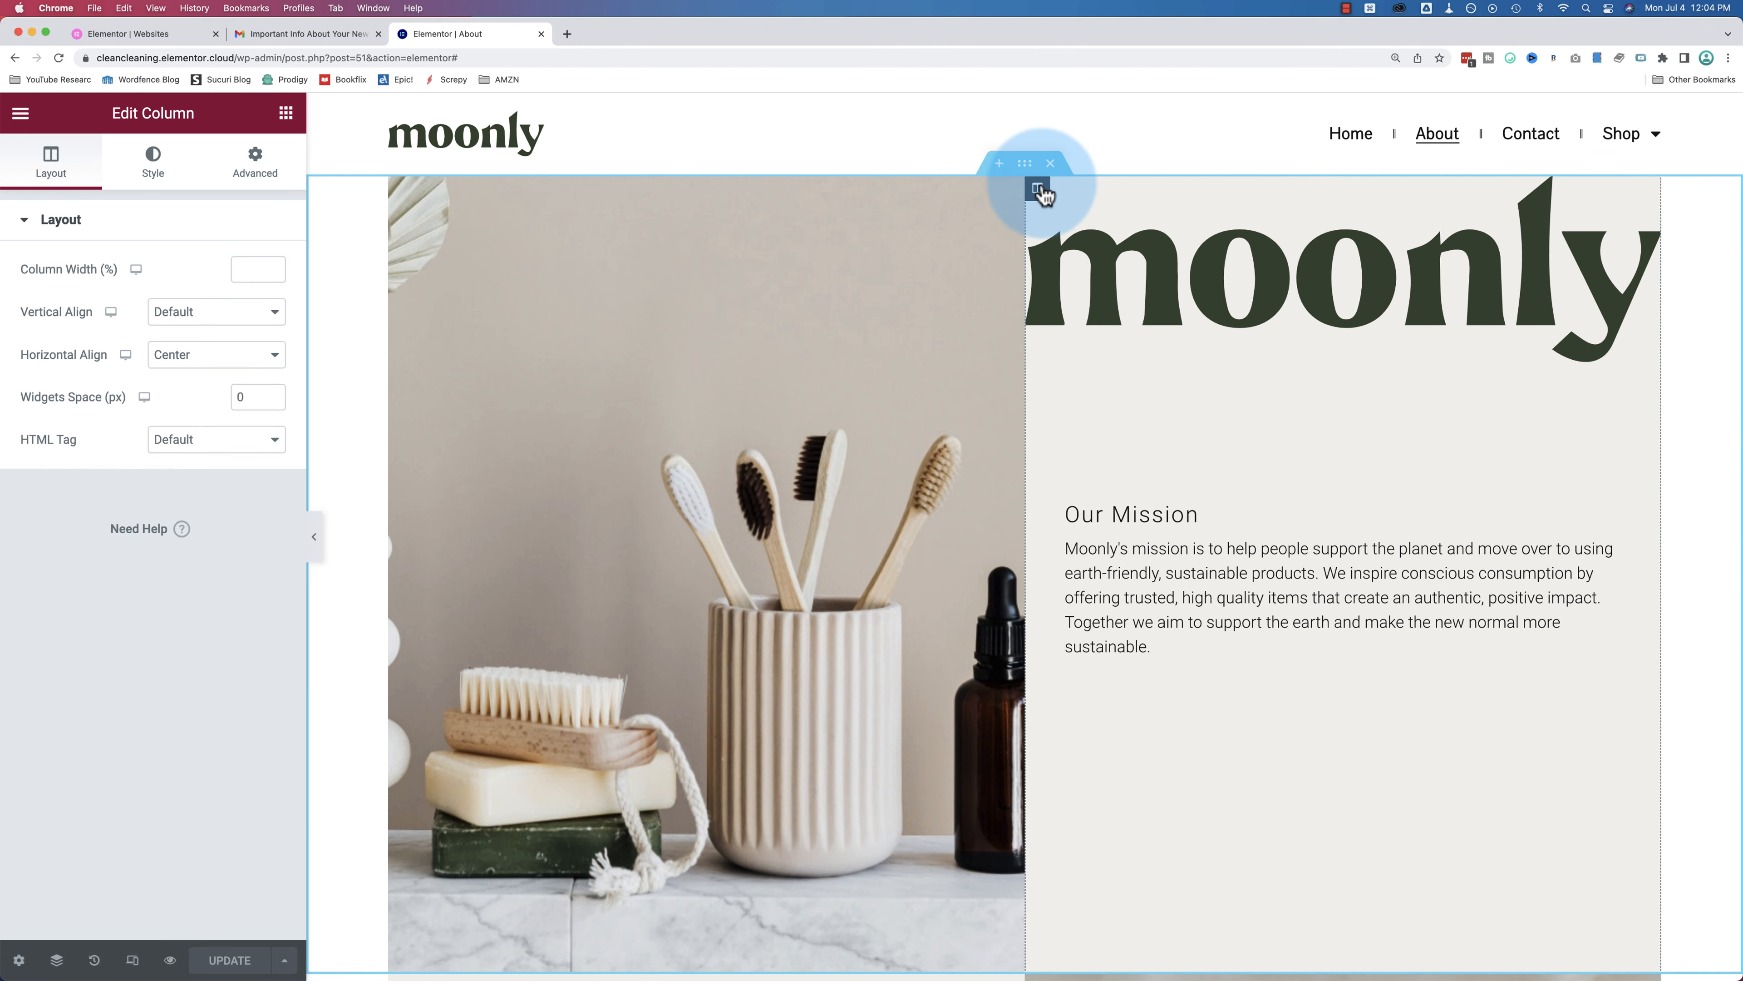
Step: Review the Our Mission column's advanced settings and its icon box
{"action": "left_click", "coordinate": [259, 164]}
{"action": "left_click", "coordinate": [1129, 511]}
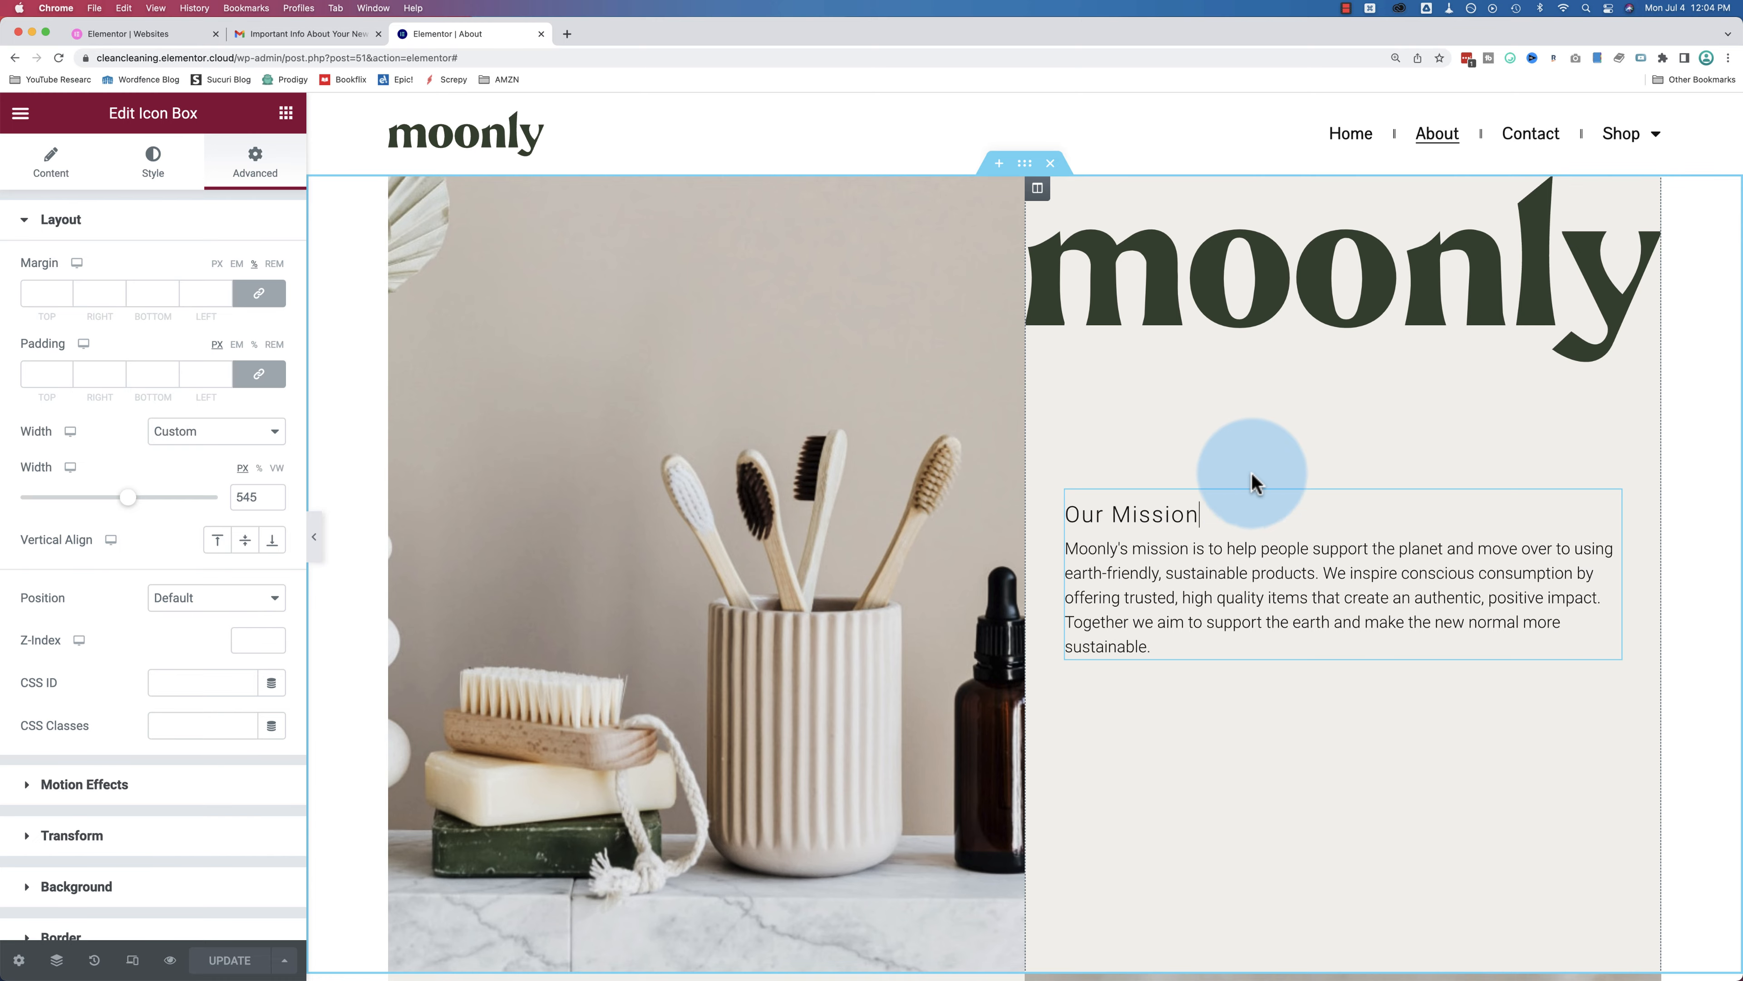
{"action": "scroll", "coordinate": [1238, 592], "scroll_direction": "down", "scroll_amount": 3}
{"action": "scroll", "coordinate": [1187, 300], "scroll_direction": "up", "scroll_amount": 2}
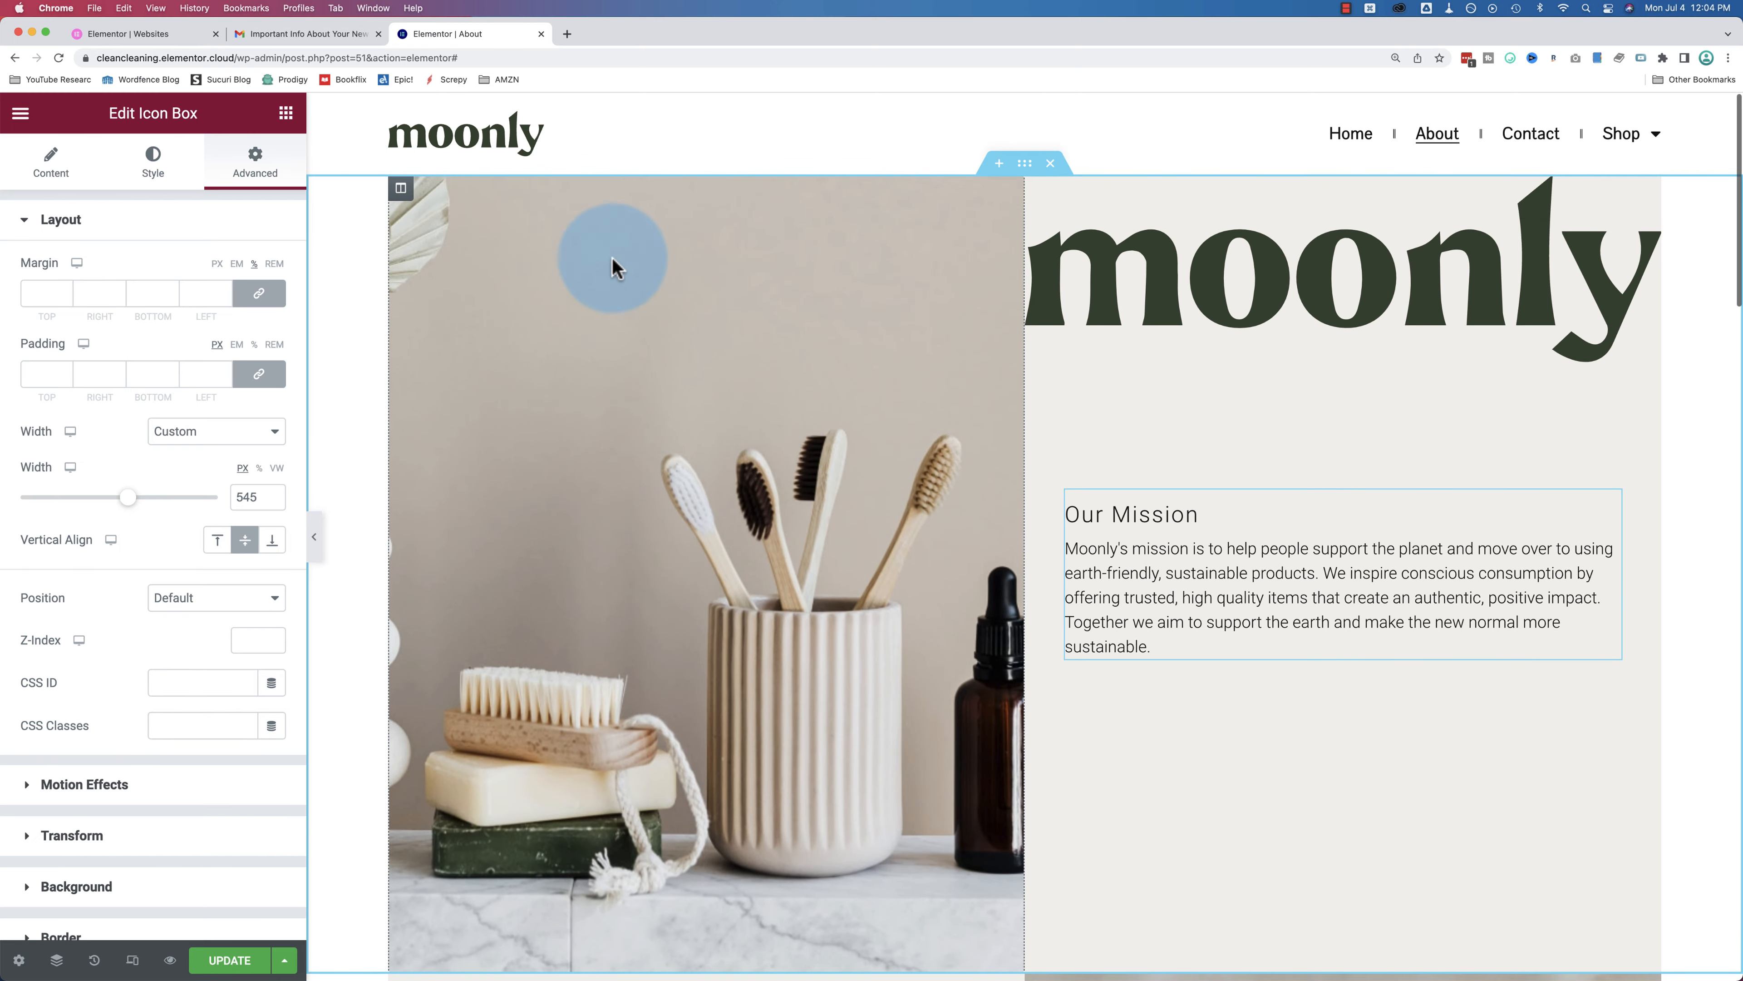
Step: Inspect the spacer over the left photo and the photo column's background image settings
{"action": "left_click", "coordinate": [459, 560]}
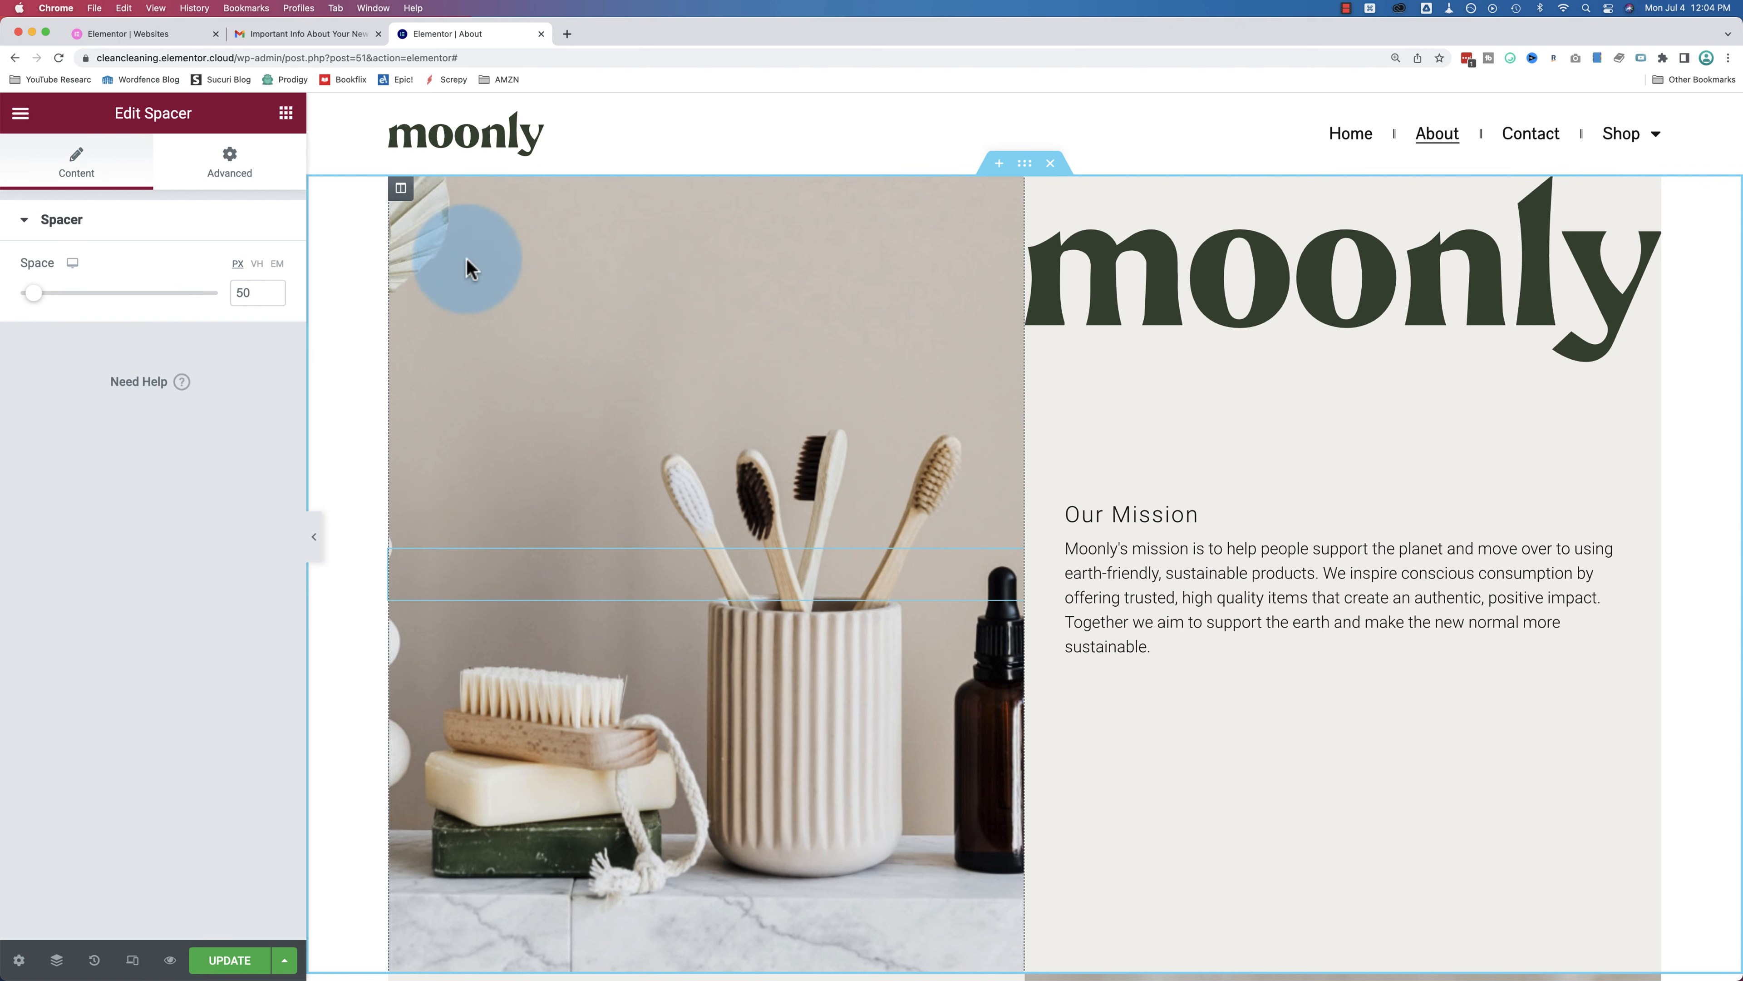
{"action": "left_click", "coordinate": [405, 195]}
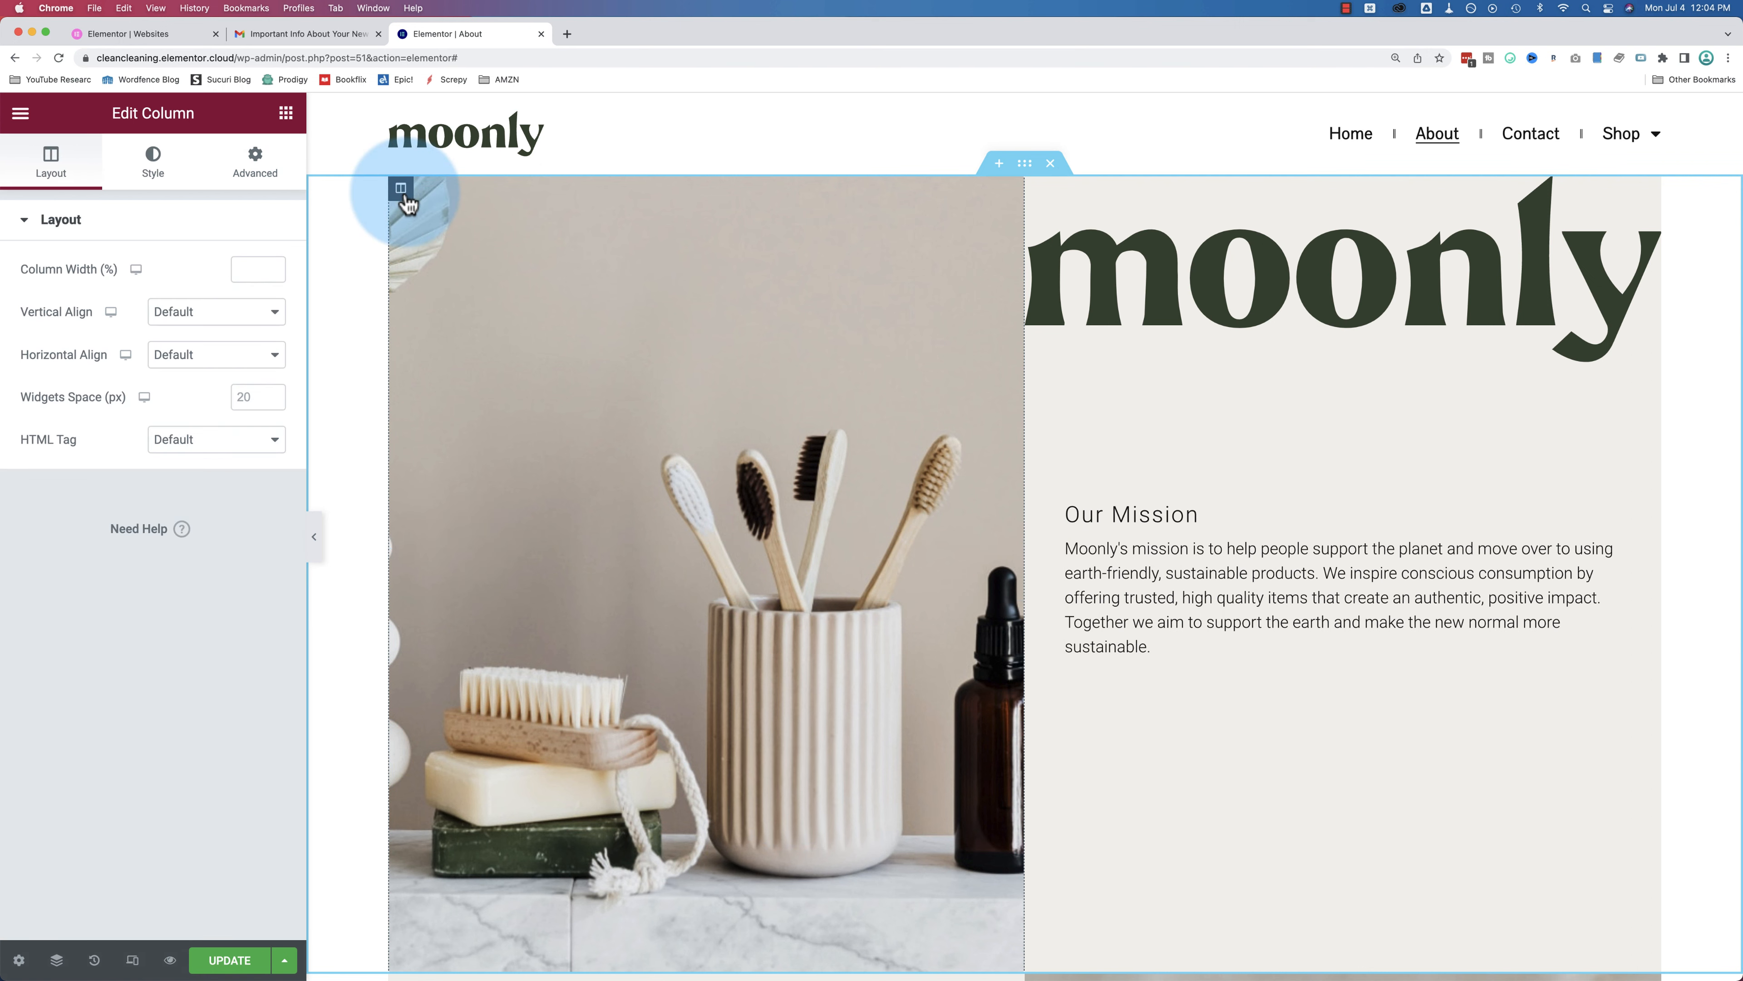
{"action": "left_click", "coordinate": [163, 179]}
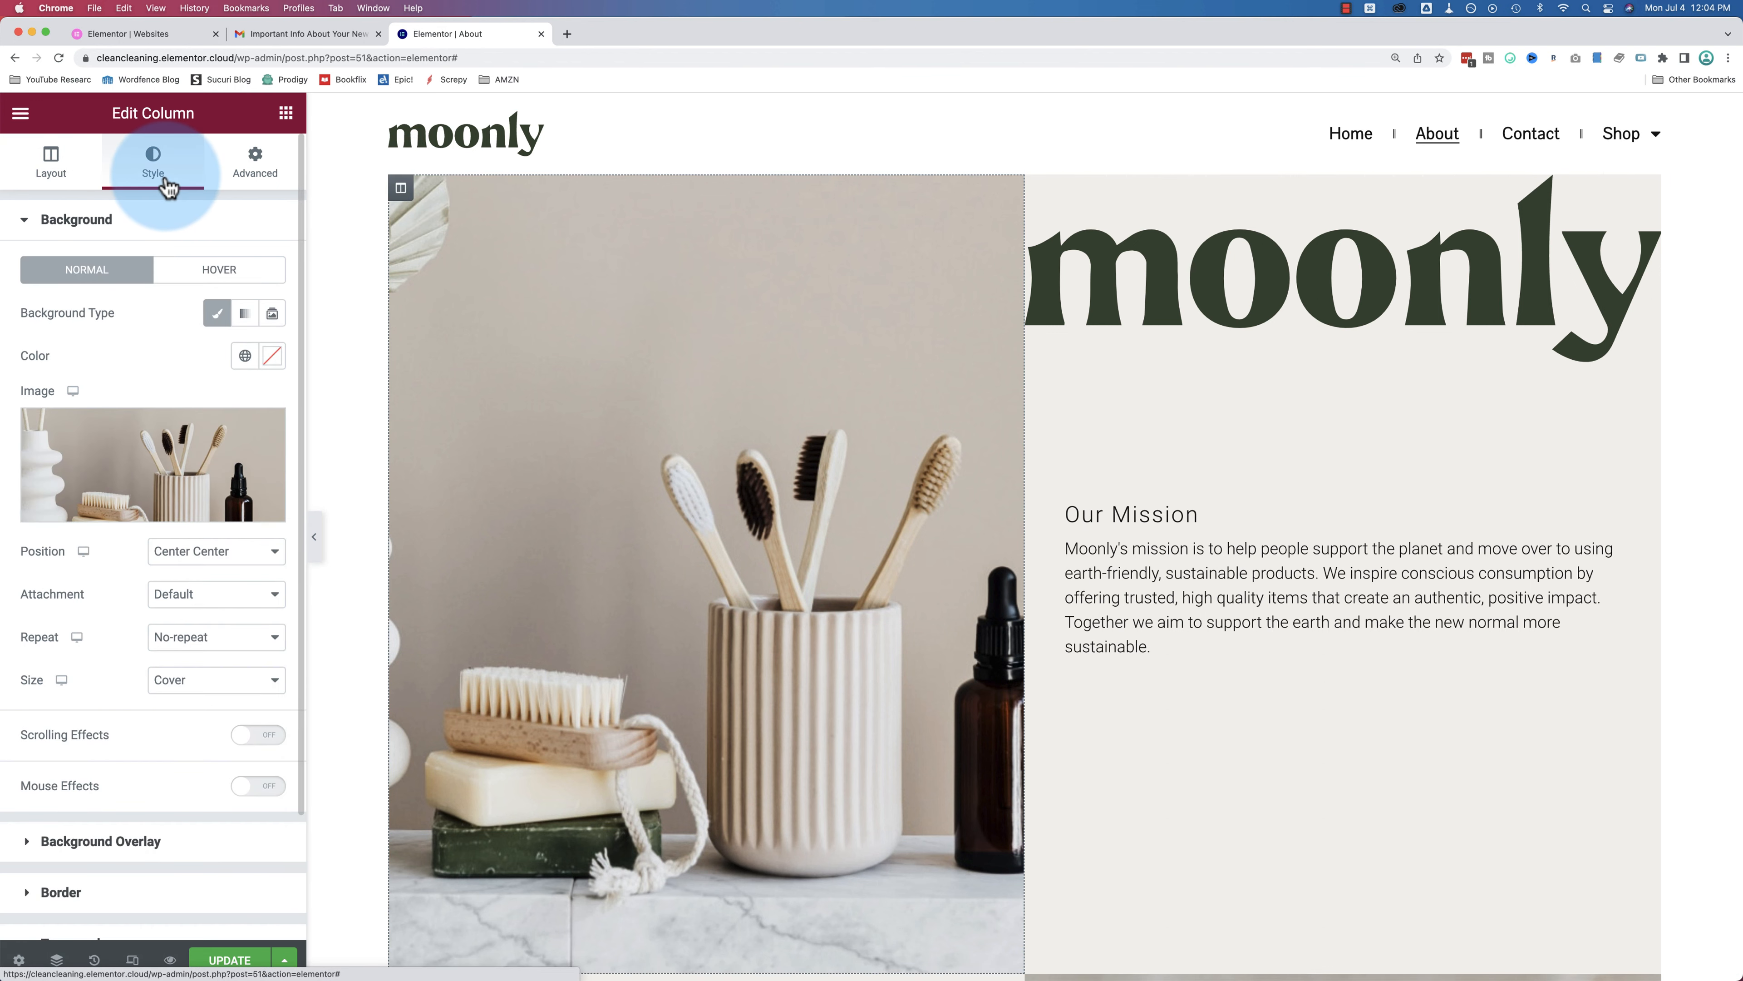
{"action": "mouse_move", "coordinate": [173, 448]}
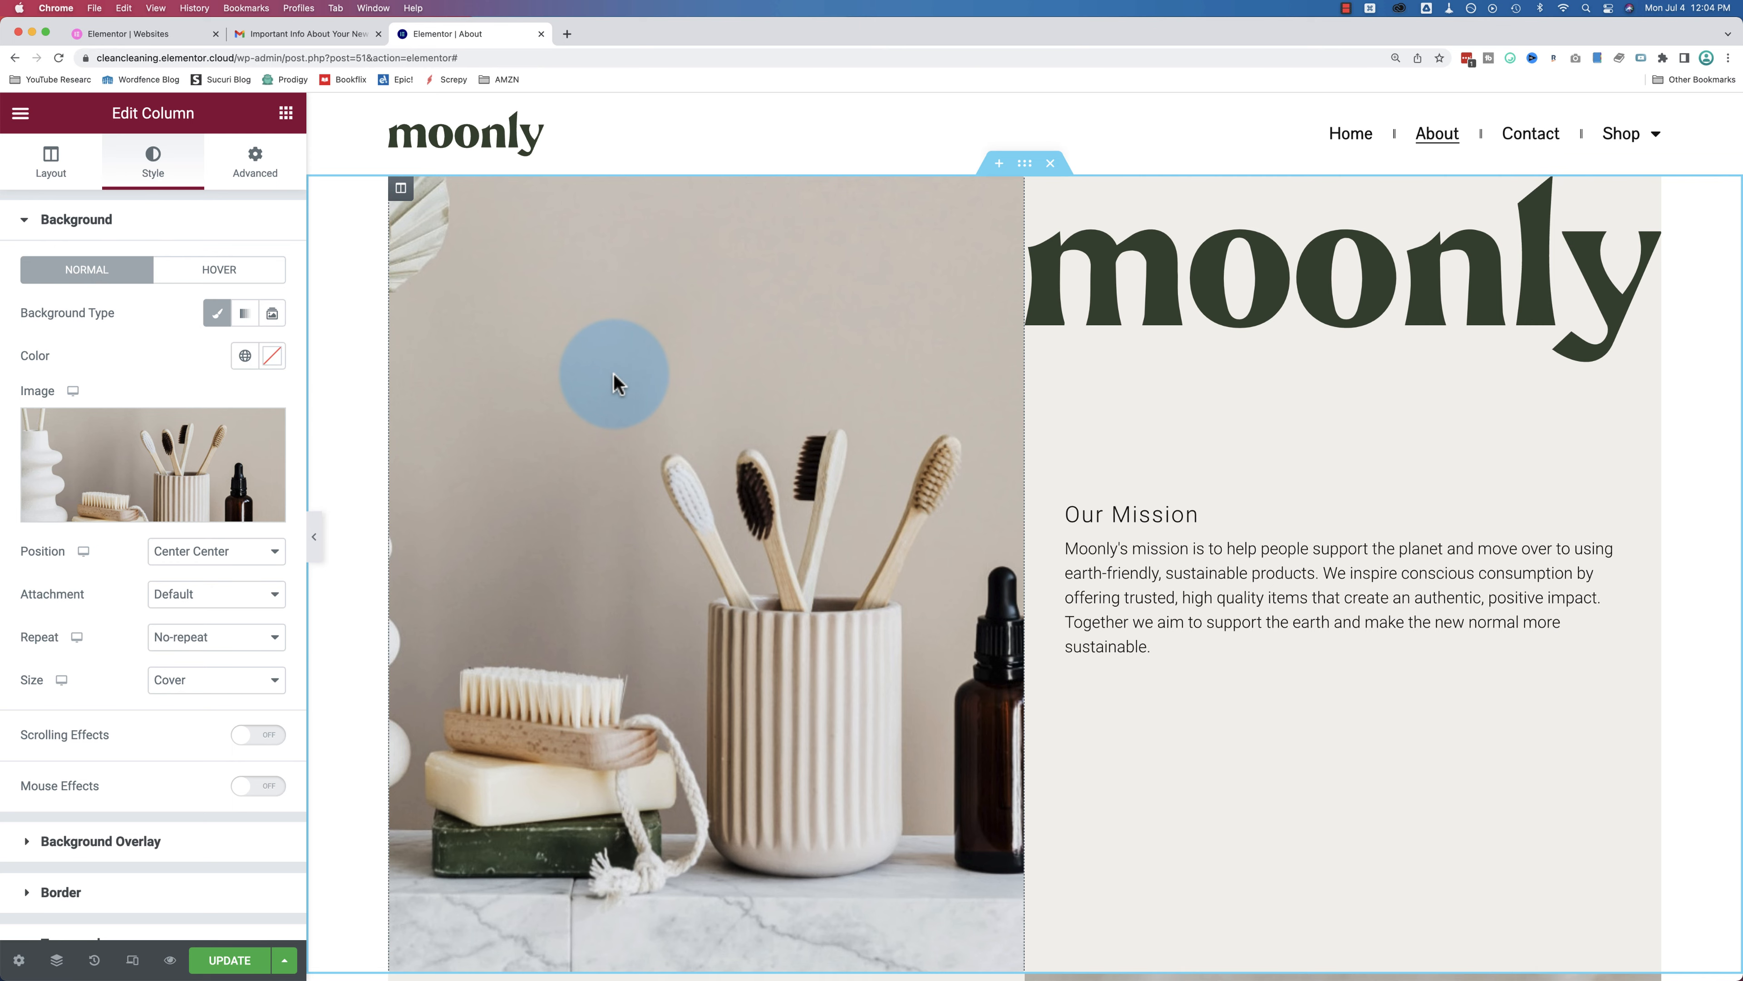
{"action": "scroll", "coordinate": [614, 375], "scroll_direction": "down", "scroll_amount": 10}
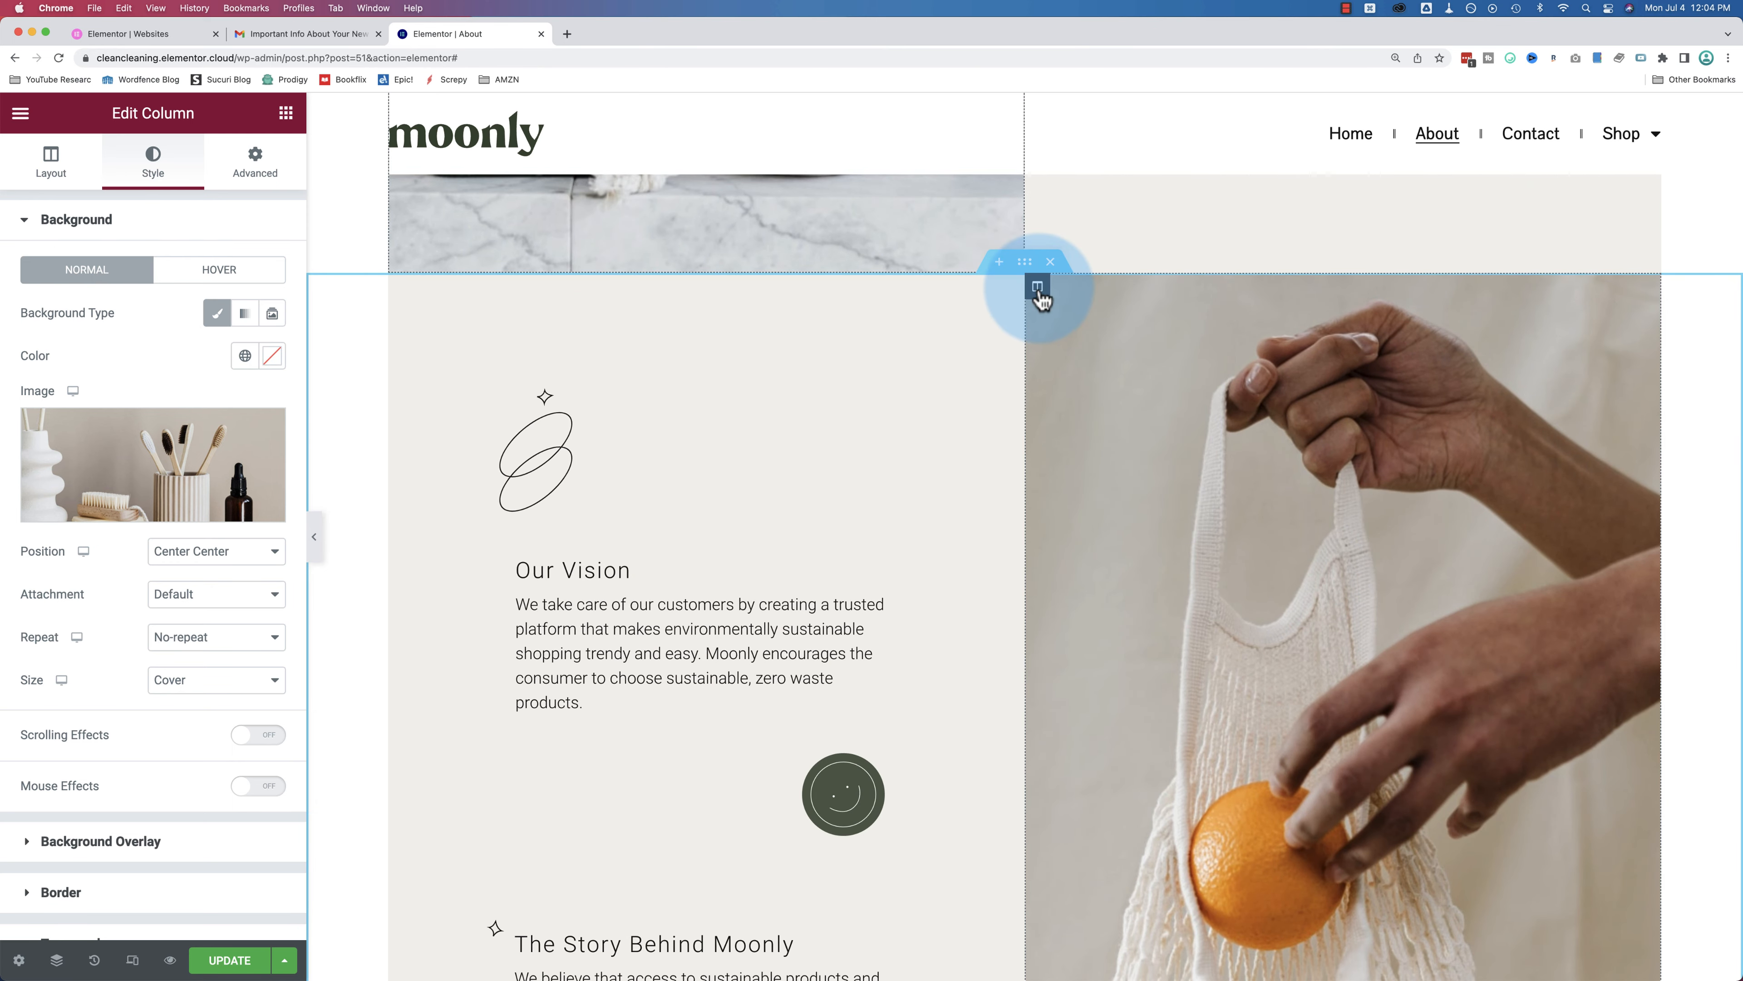
Step: Check the Our Vision column, icon box and spacer, then show the Elements widget list
{"action": "left_click", "coordinate": [1037, 287]}
{"action": "left_click", "coordinate": [663, 536]}
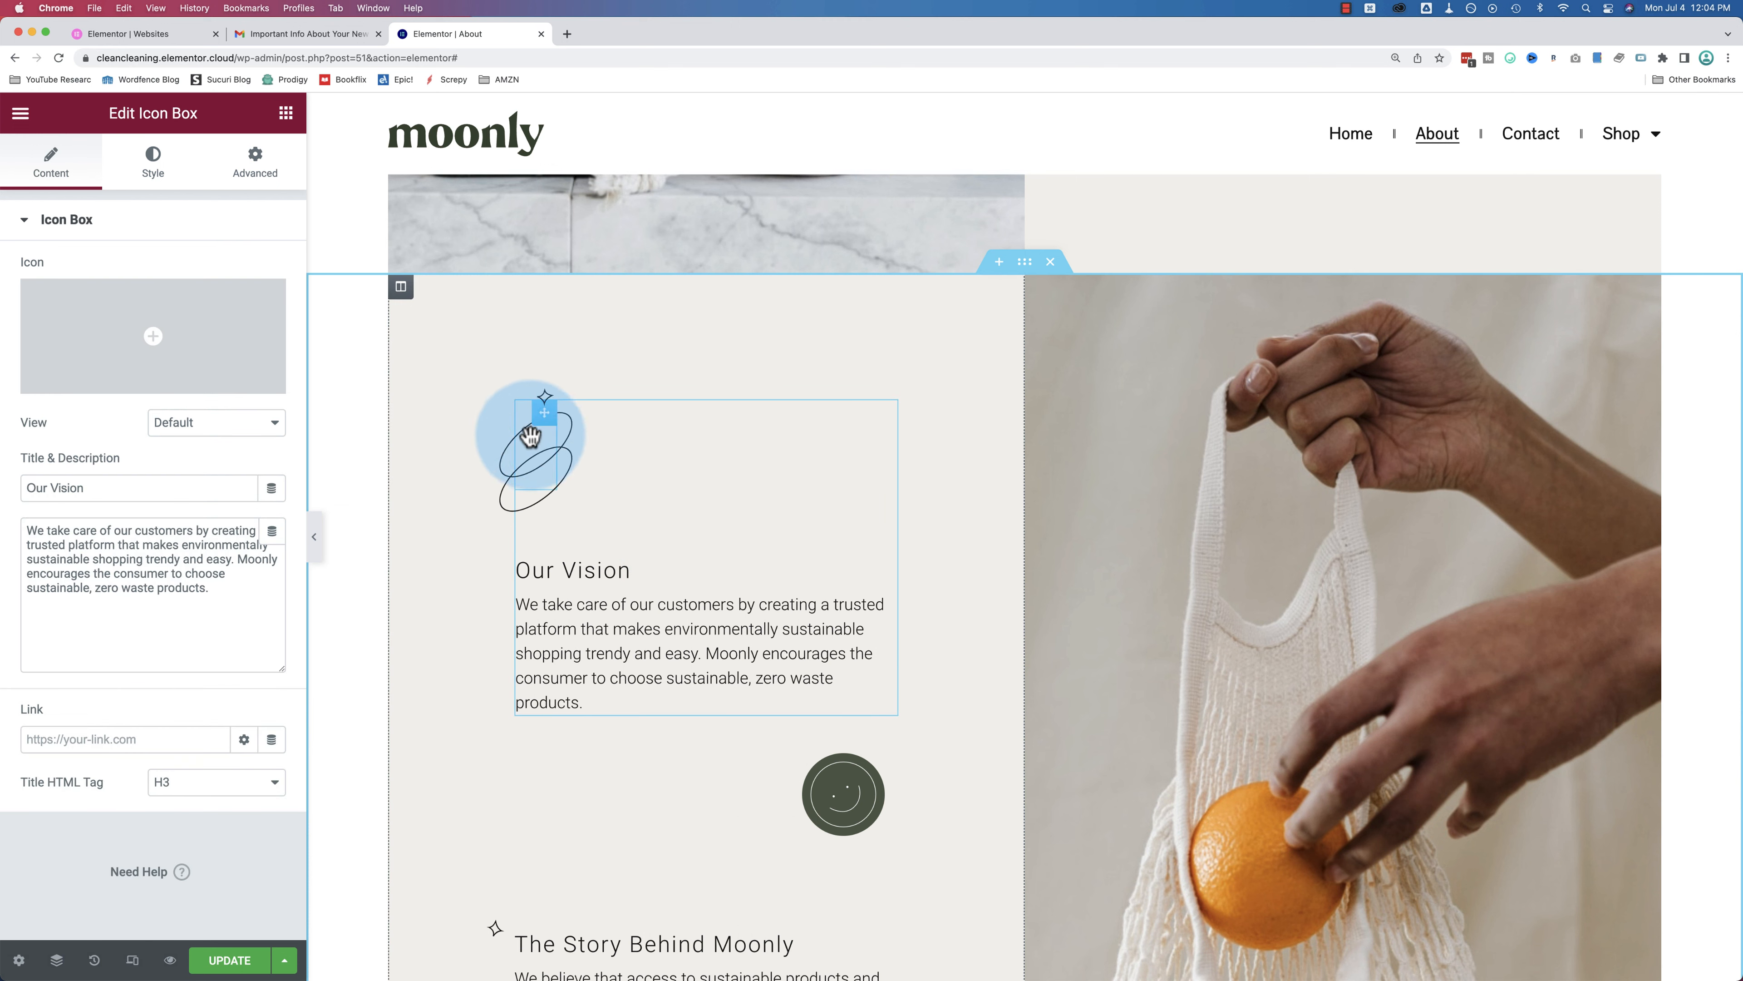
{"action": "left_click", "coordinate": [544, 434]}
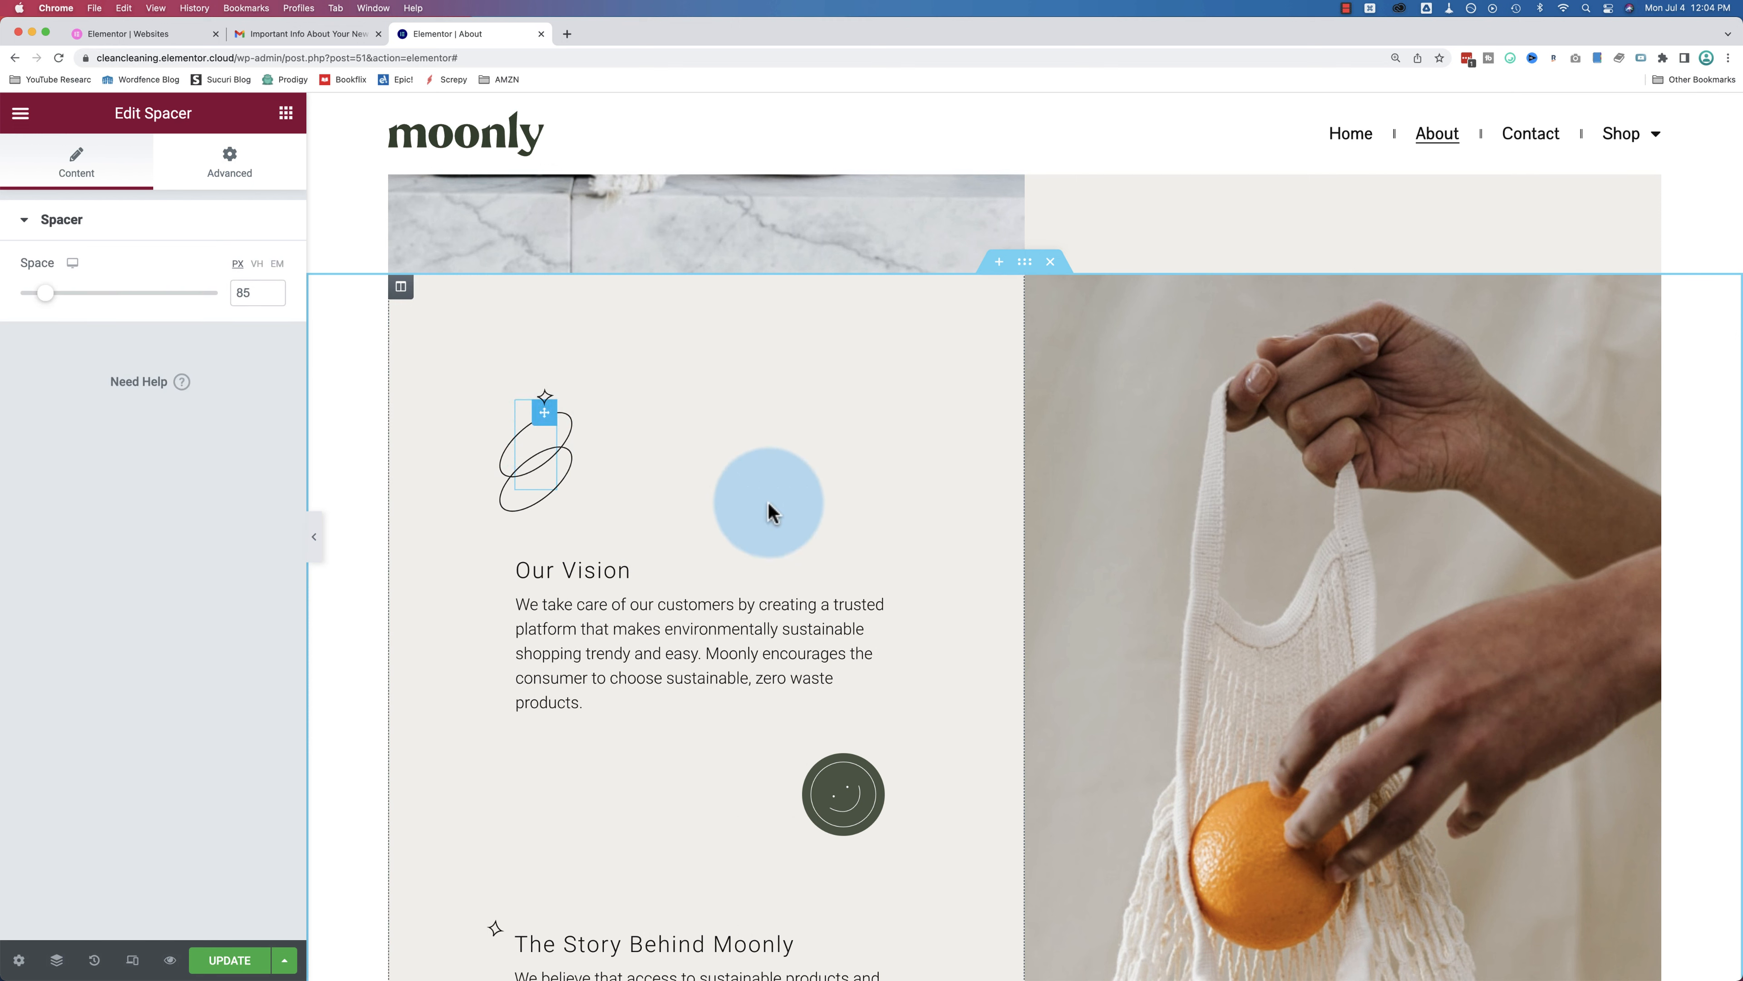
{"action": "scroll", "coordinate": [728, 545], "scroll_direction": "down", "scroll_amount": 5}
{"action": "scroll", "coordinate": [730, 543], "scroll_direction": "down", "scroll_amount": 4}
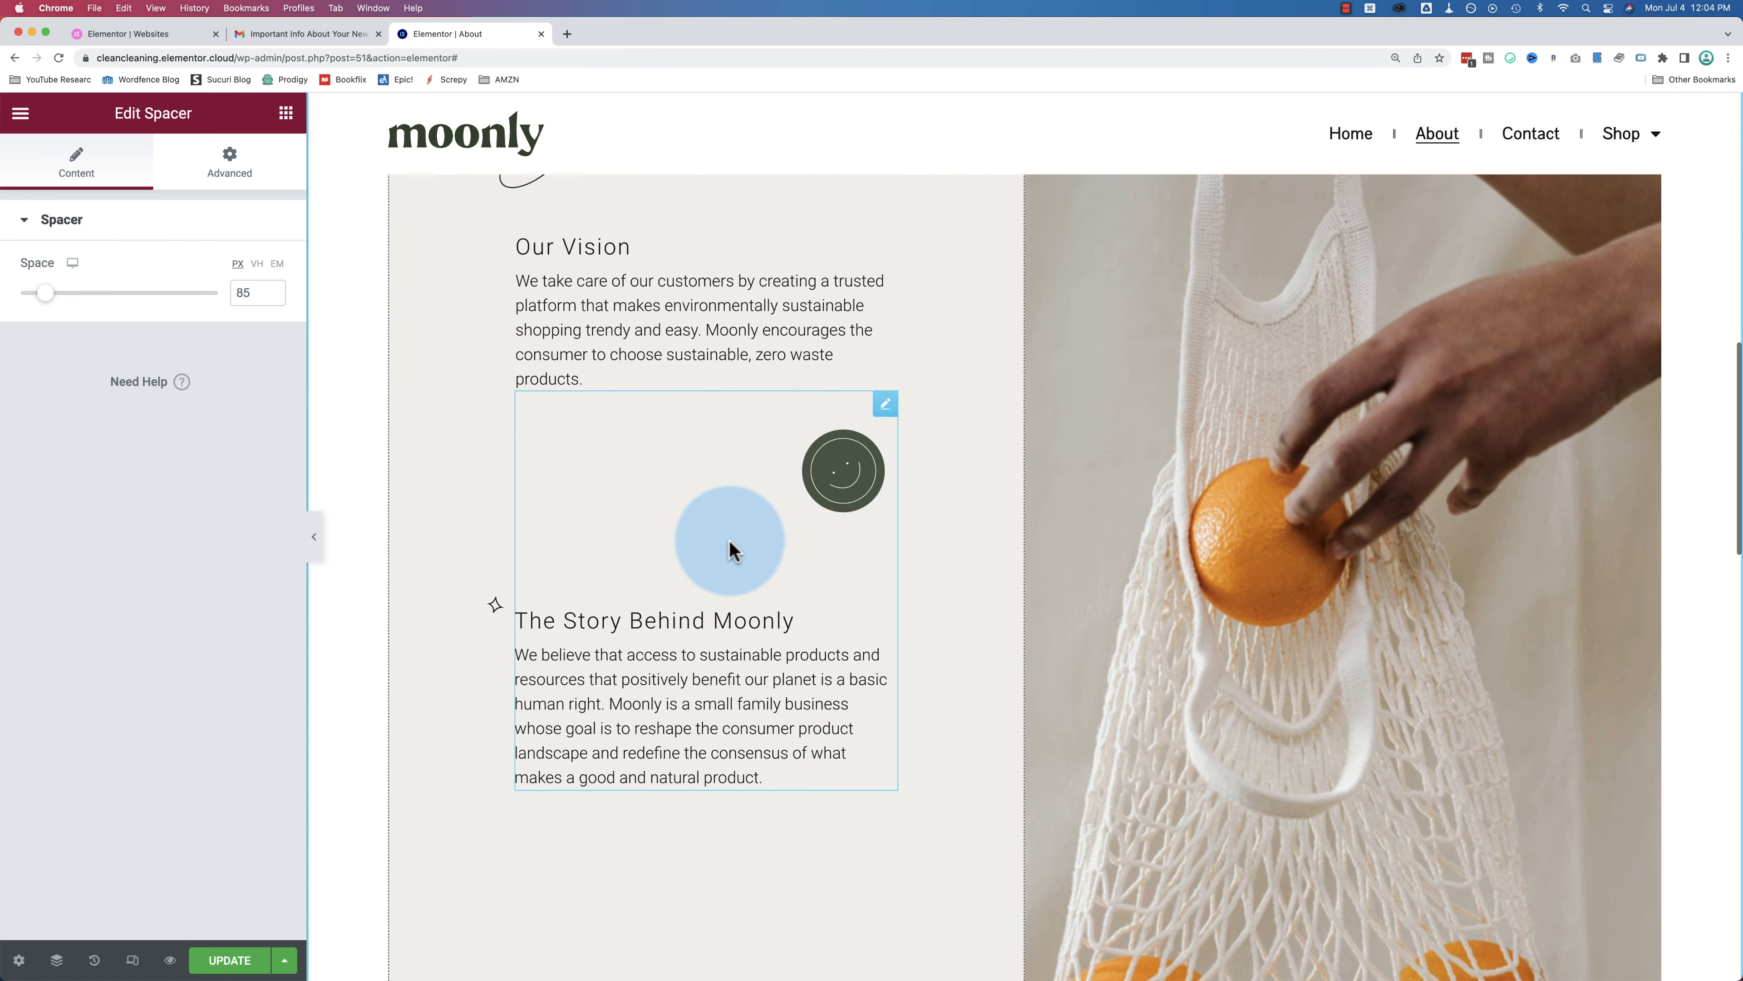
{"action": "scroll", "coordinate": [743, 538], "scroll_direction": "down", "scroll_amount": 6}
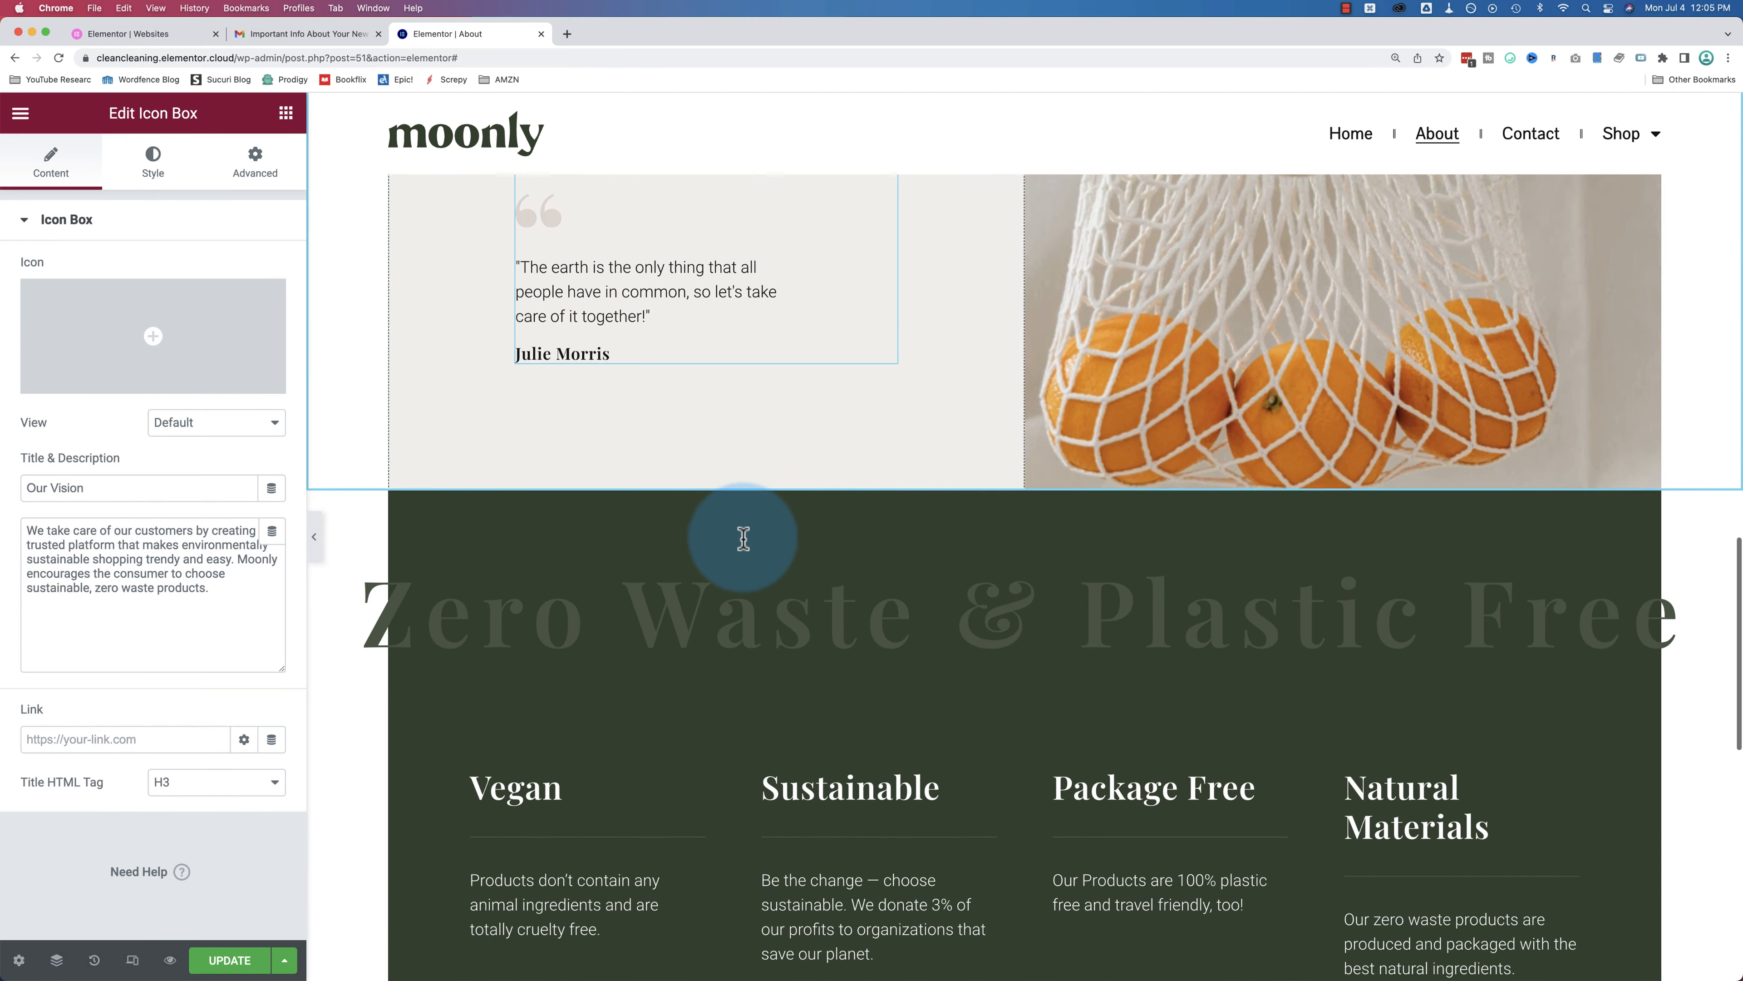
{"action": "scroll", "coordinate": [744, 539], "scroll_direction": "down", "scroll_amount": 8}
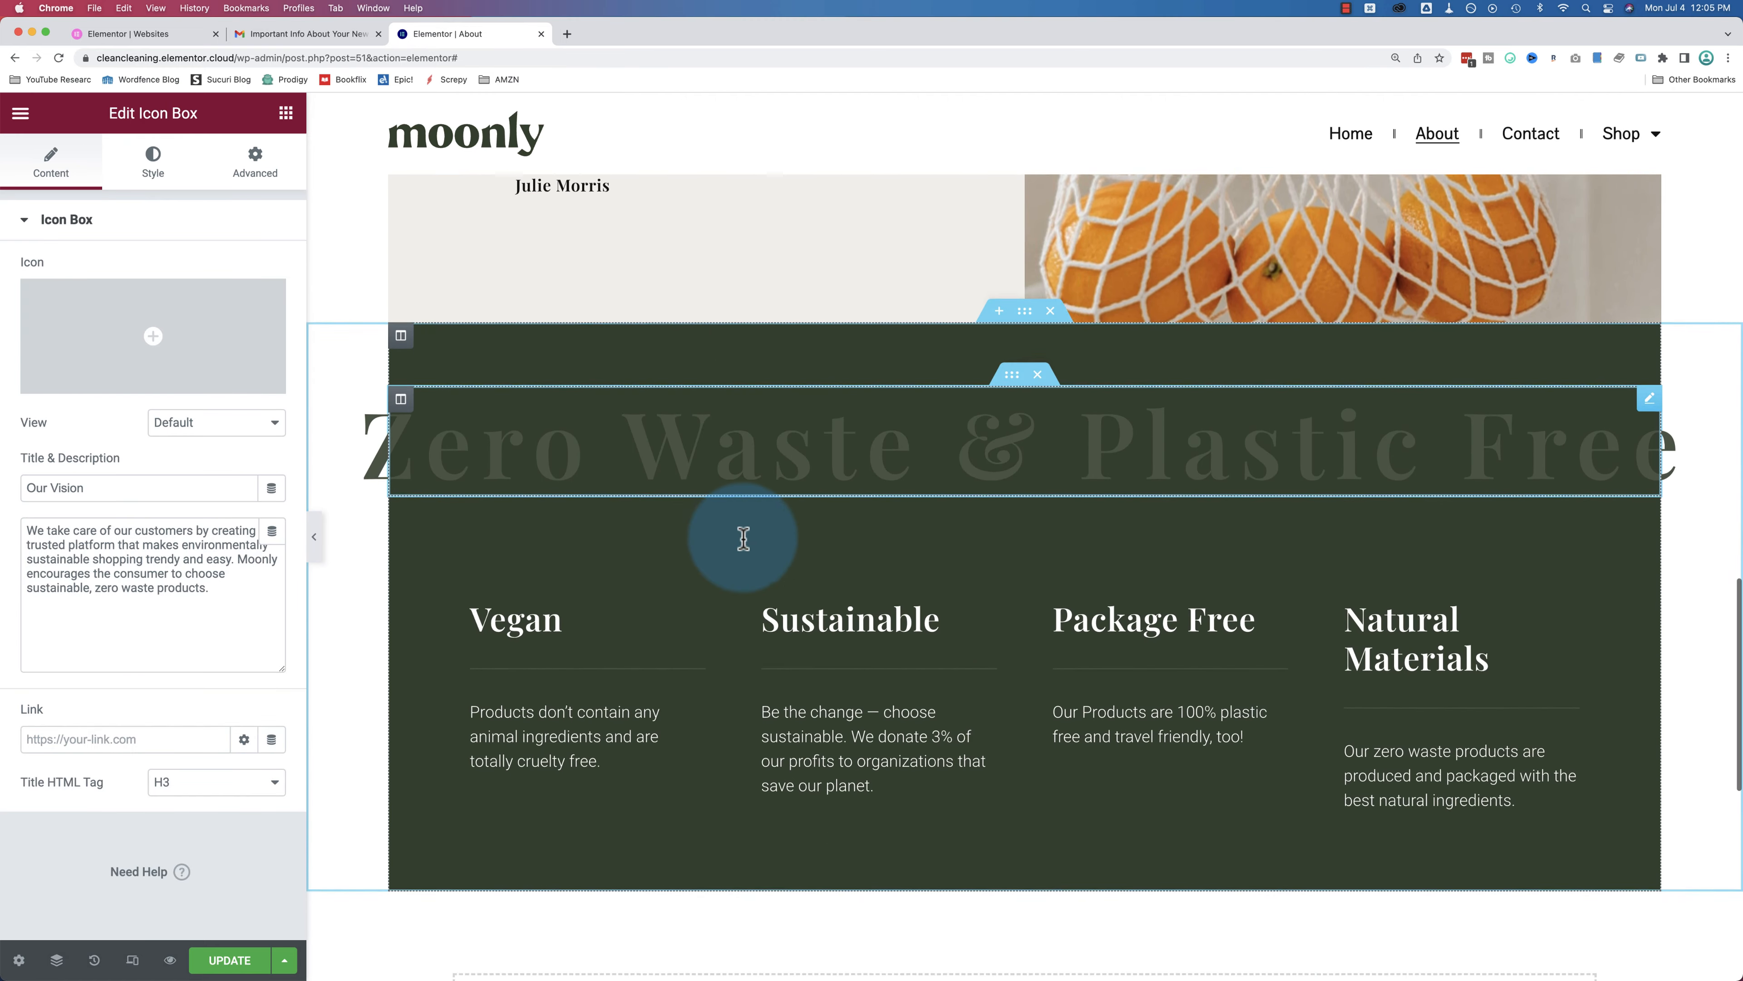
{"action": "scroll", "coordinate": [748, 446], "scroll_direction": "up", "scroll_amount": 10}
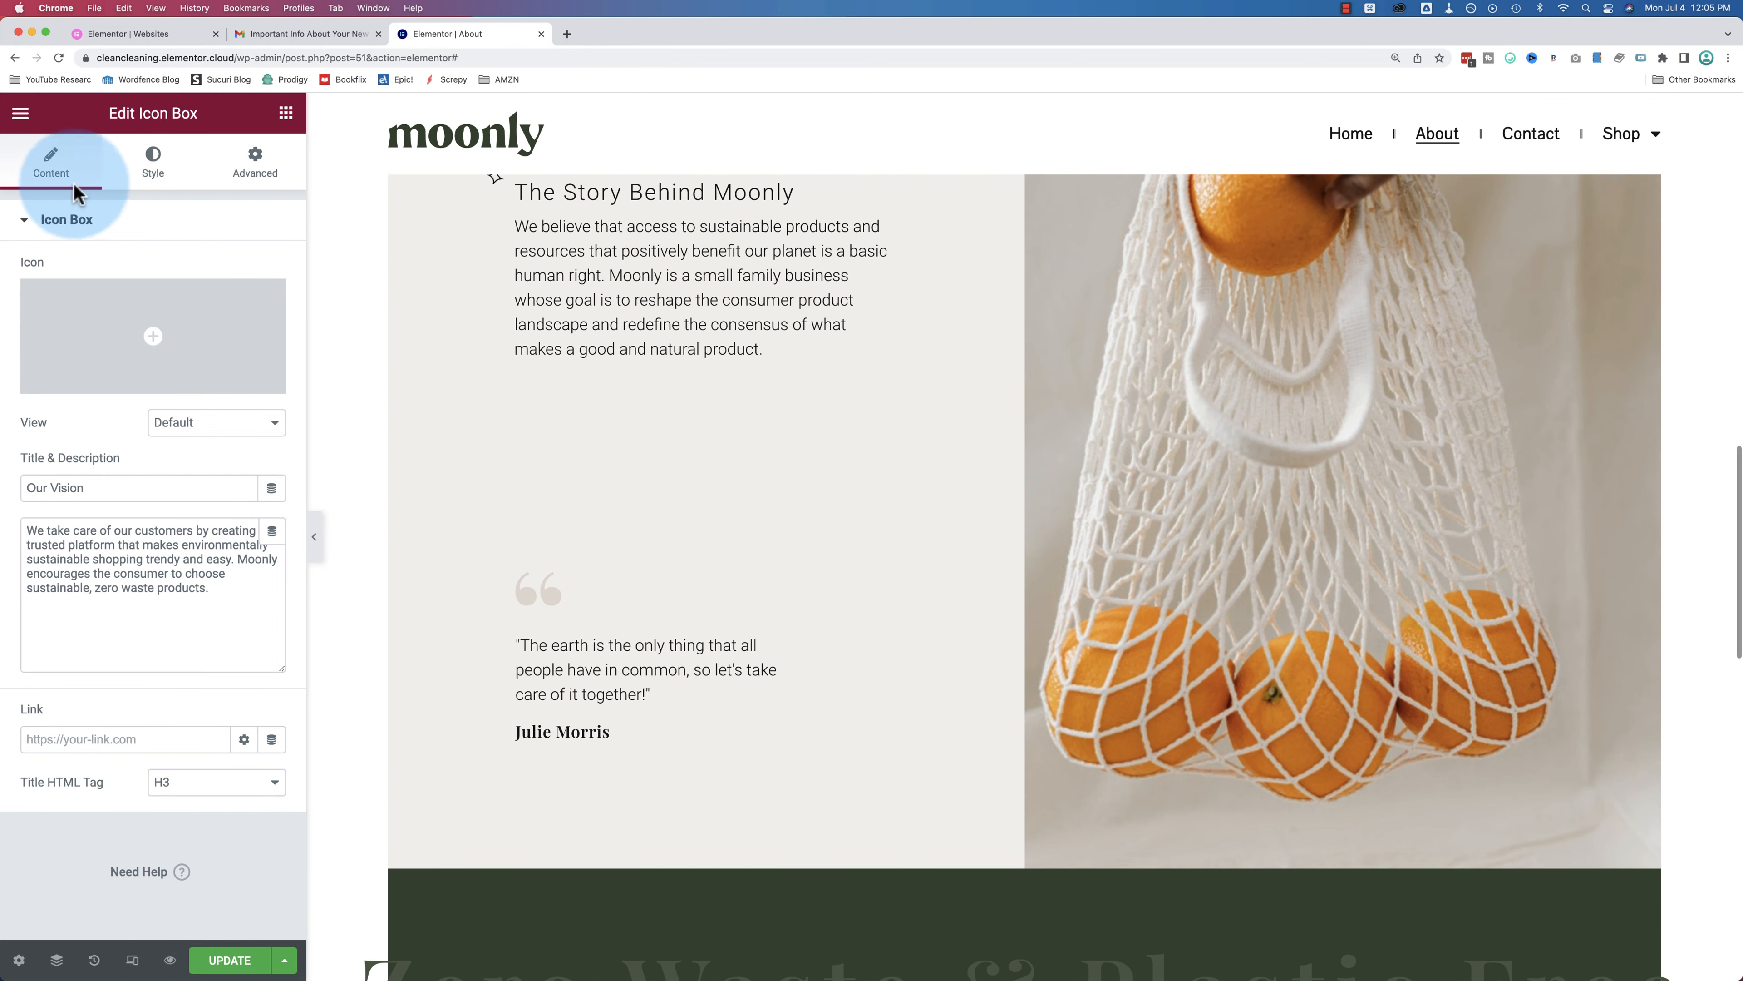
{"action": "scroll", "coordinate": [576, 280], "scroll_direction": "up", "scroll_amount": 3}
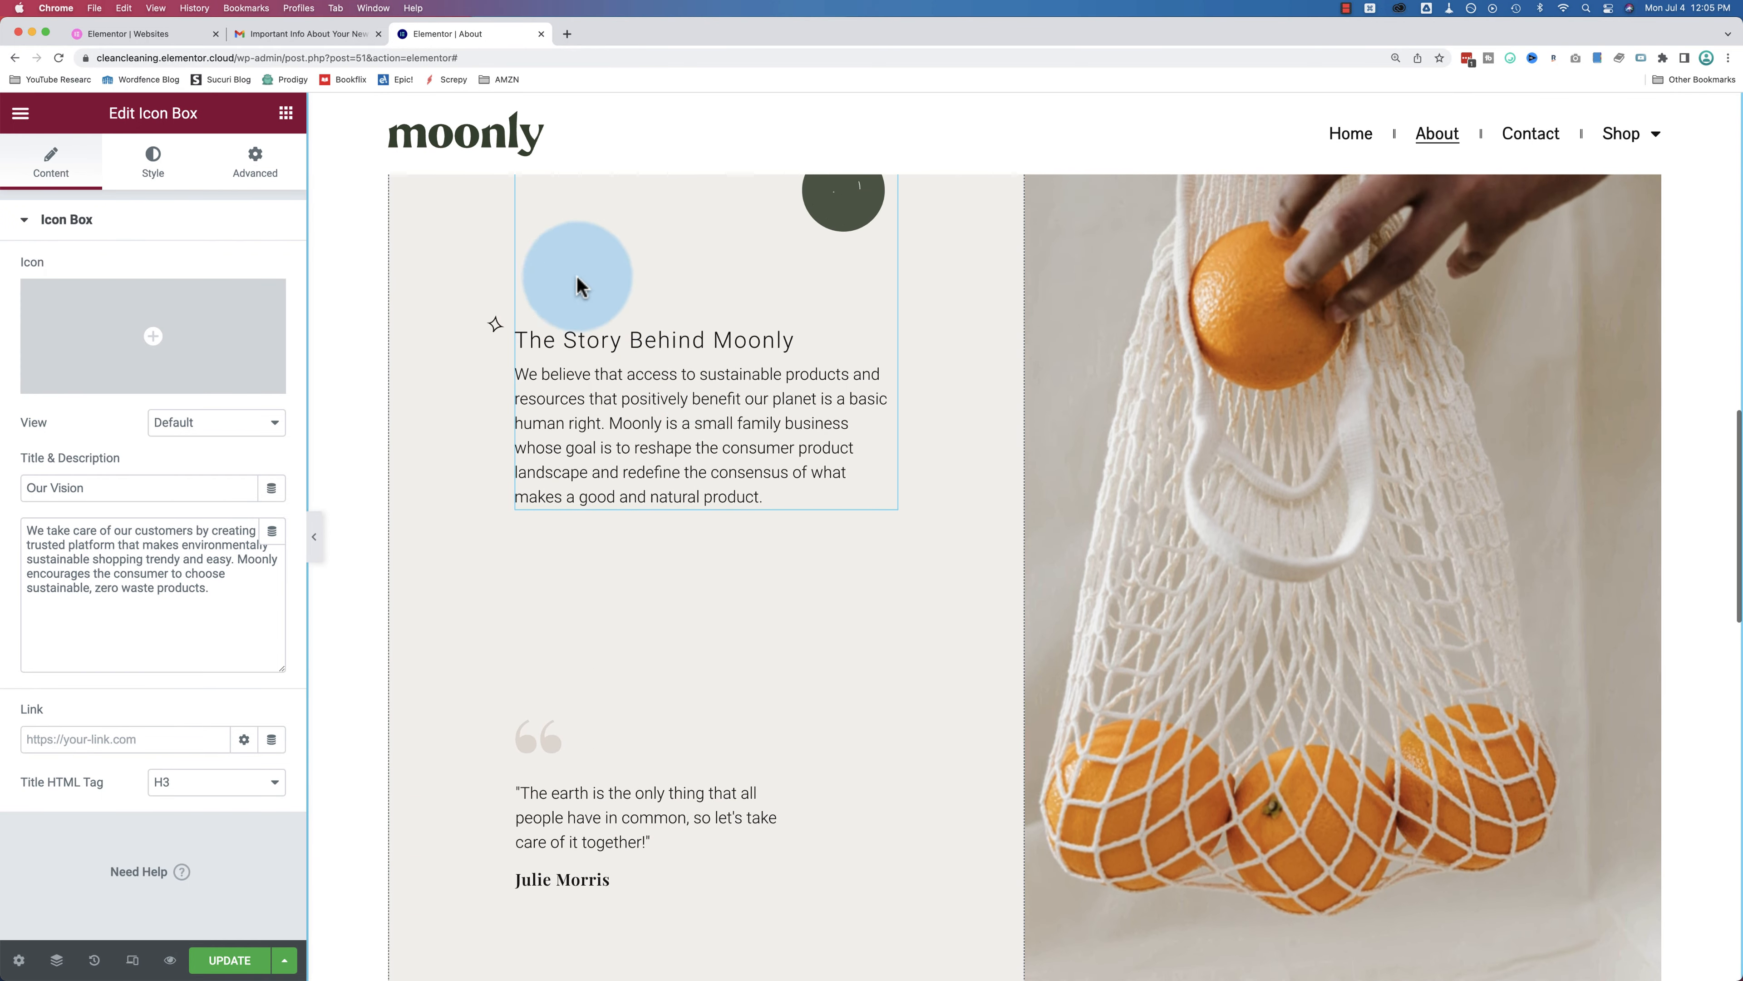
{"action": "left_click", "coordinate": [284, 118]}
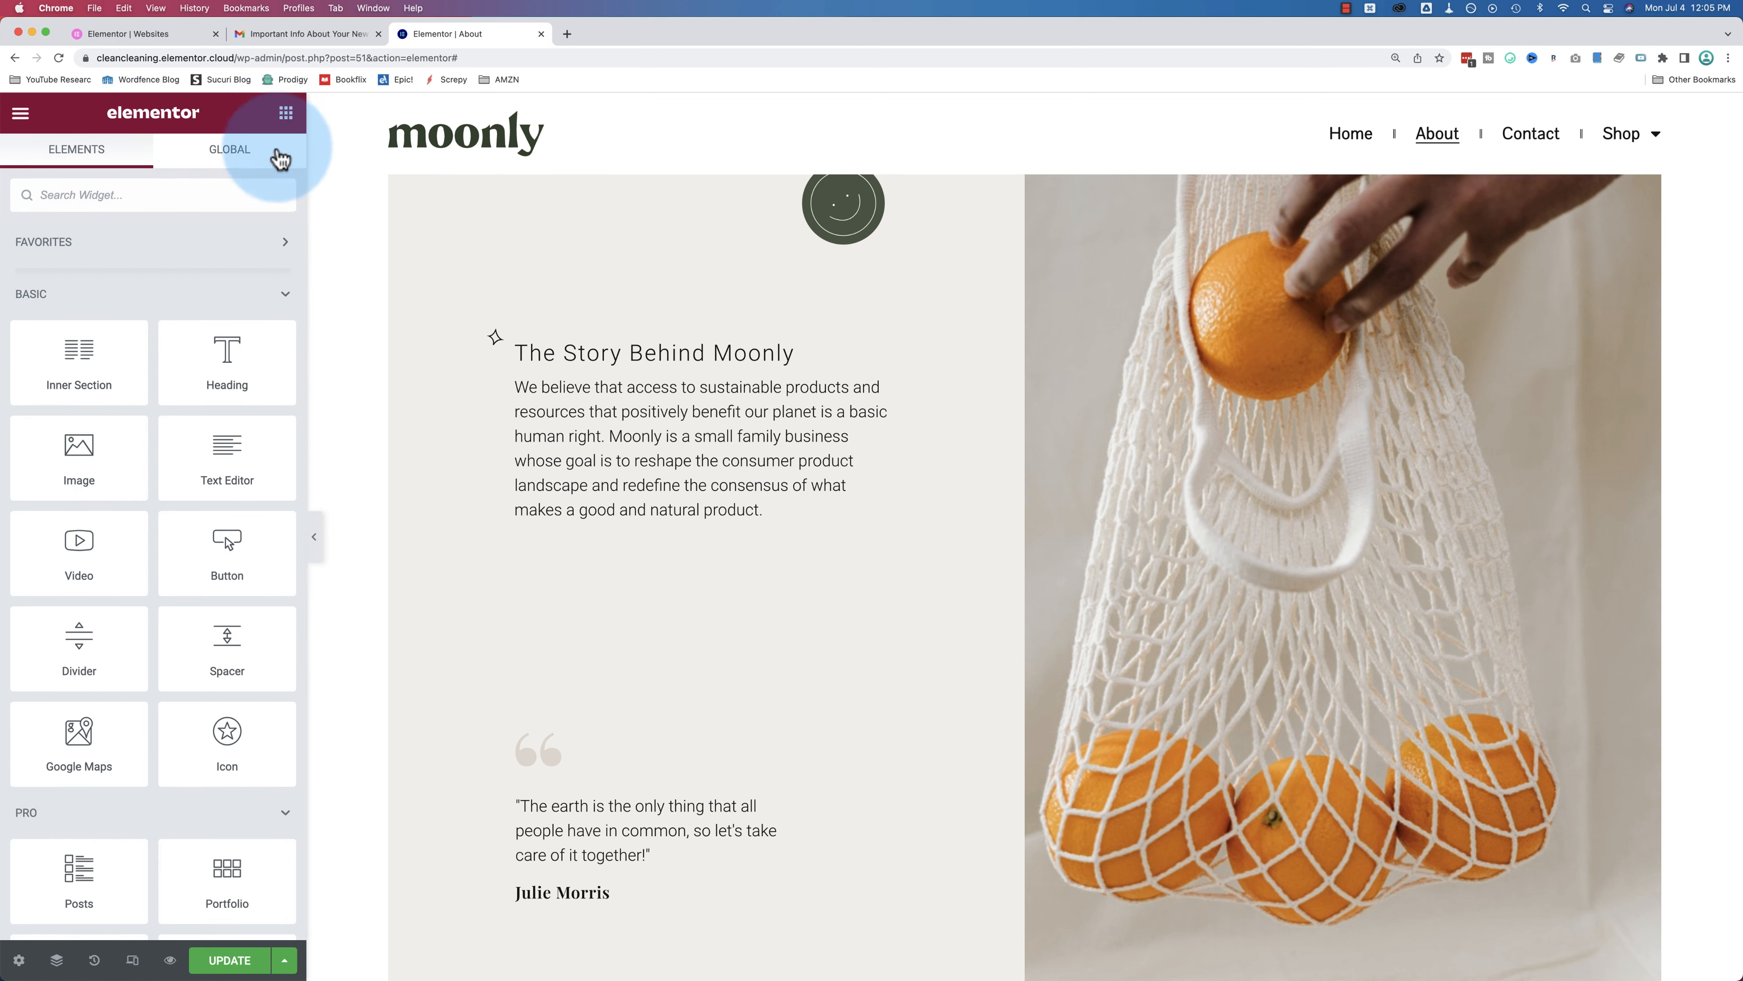
{"action": "left_click_drag", "start_coordinate": [192, 329], "coordinate": [192, 329]}
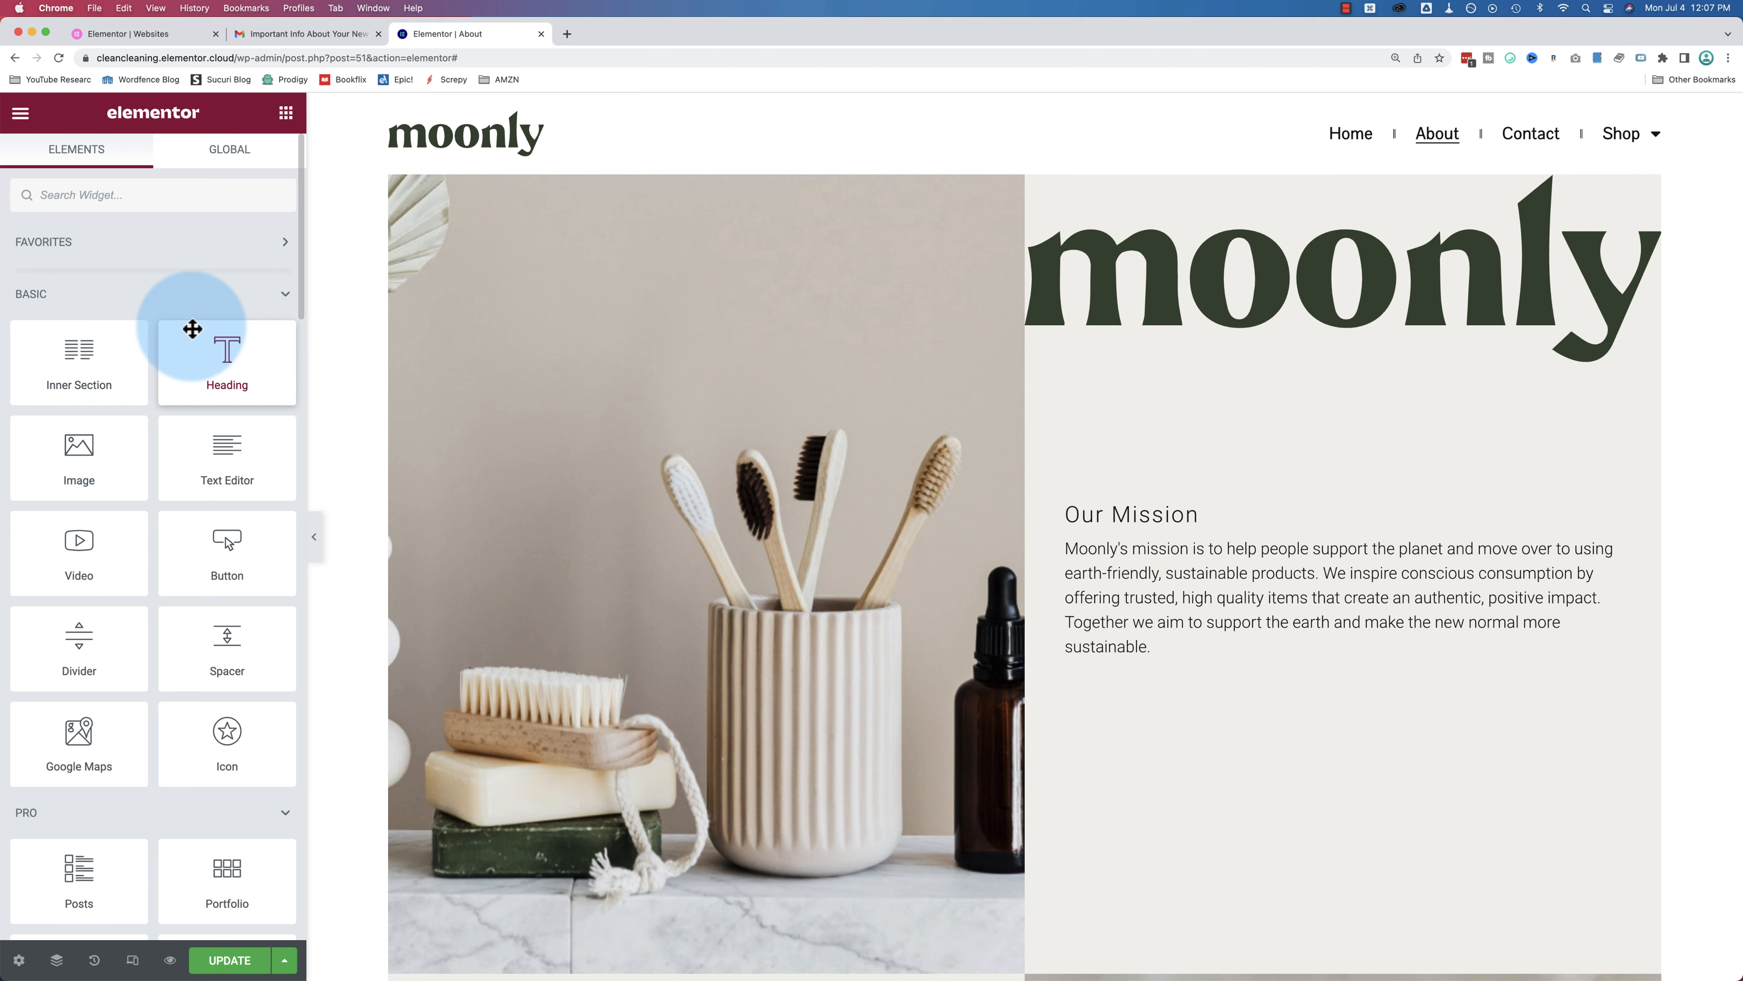
{"action": "scroll", "coordinate": [86, 370], "scroll_direction": "down", "scroll_amount": 10}
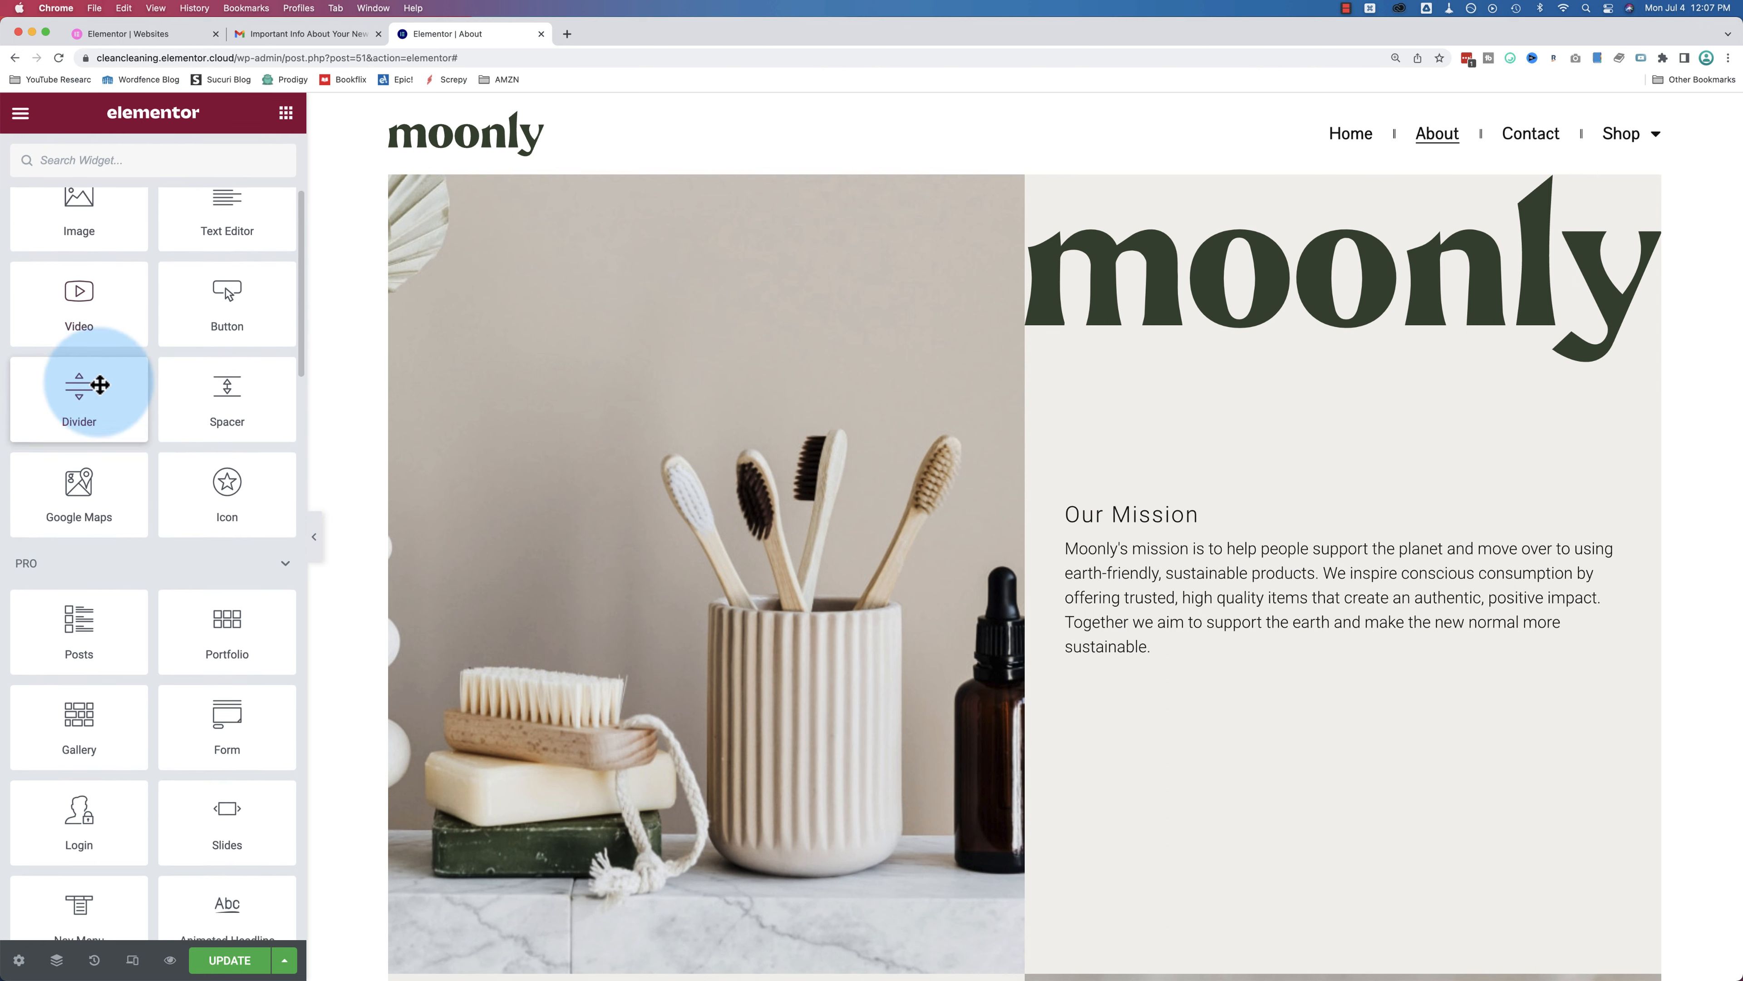
{"action": "scroll", "coordinate": [100, 385], "scroll_direction": "down", "scroll_amount": 4}
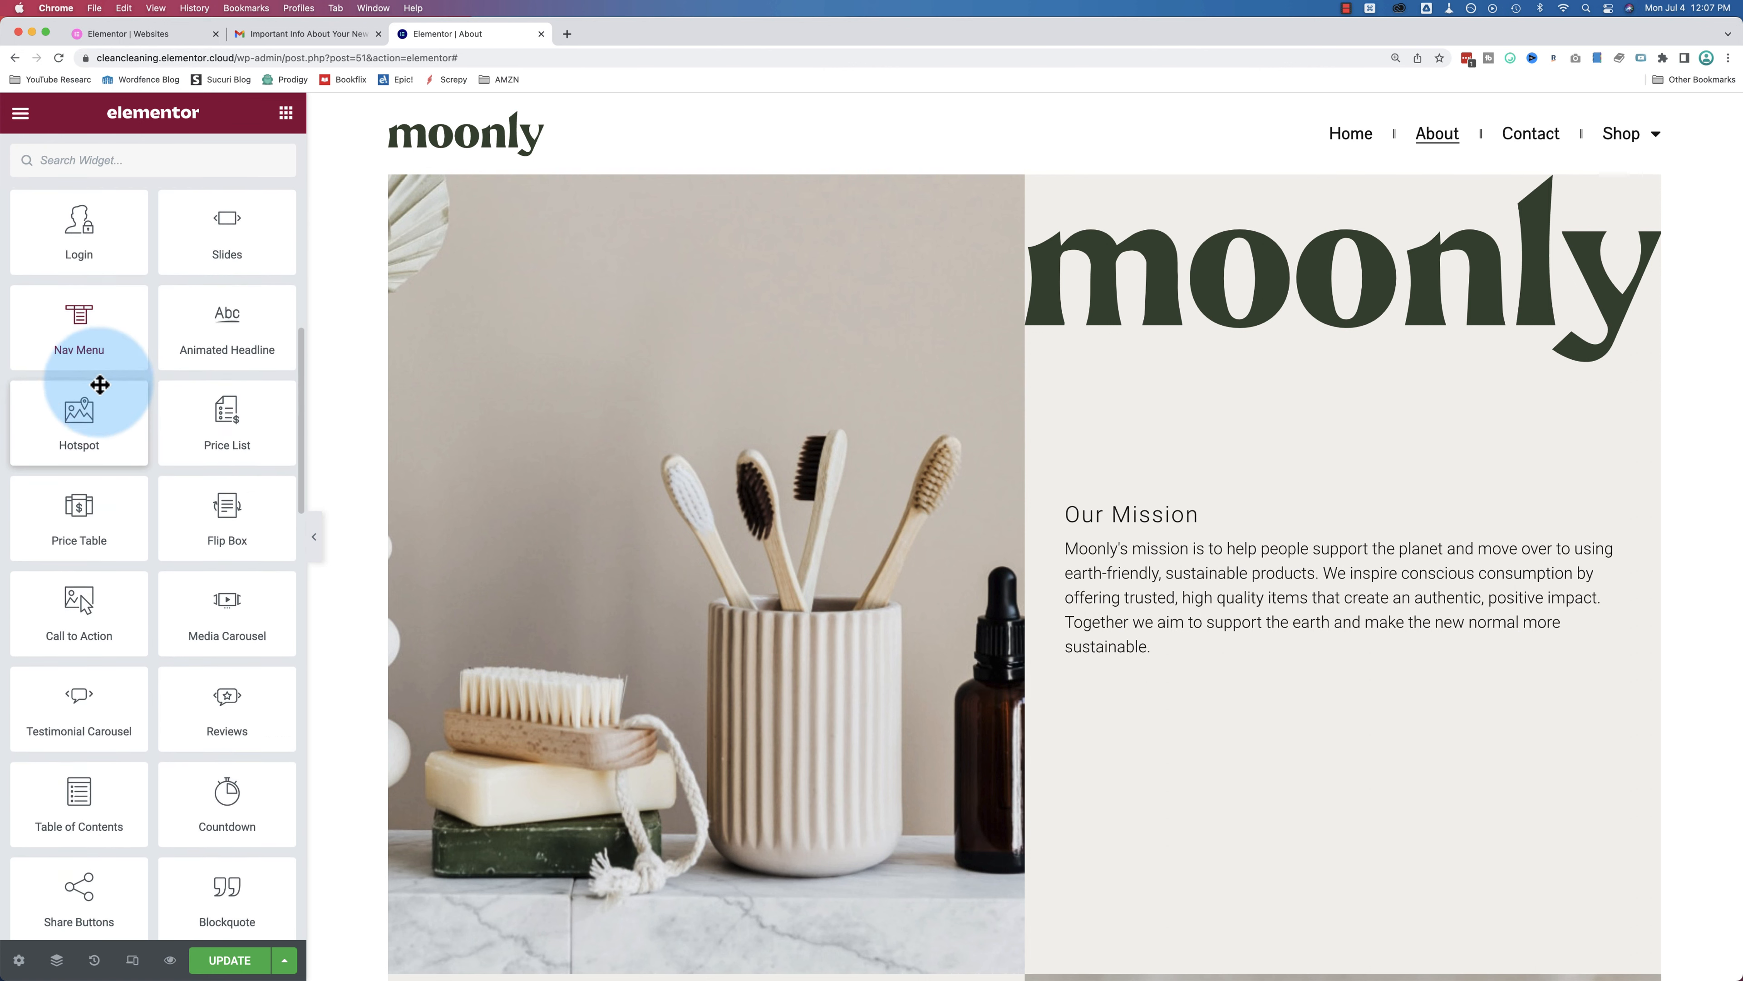
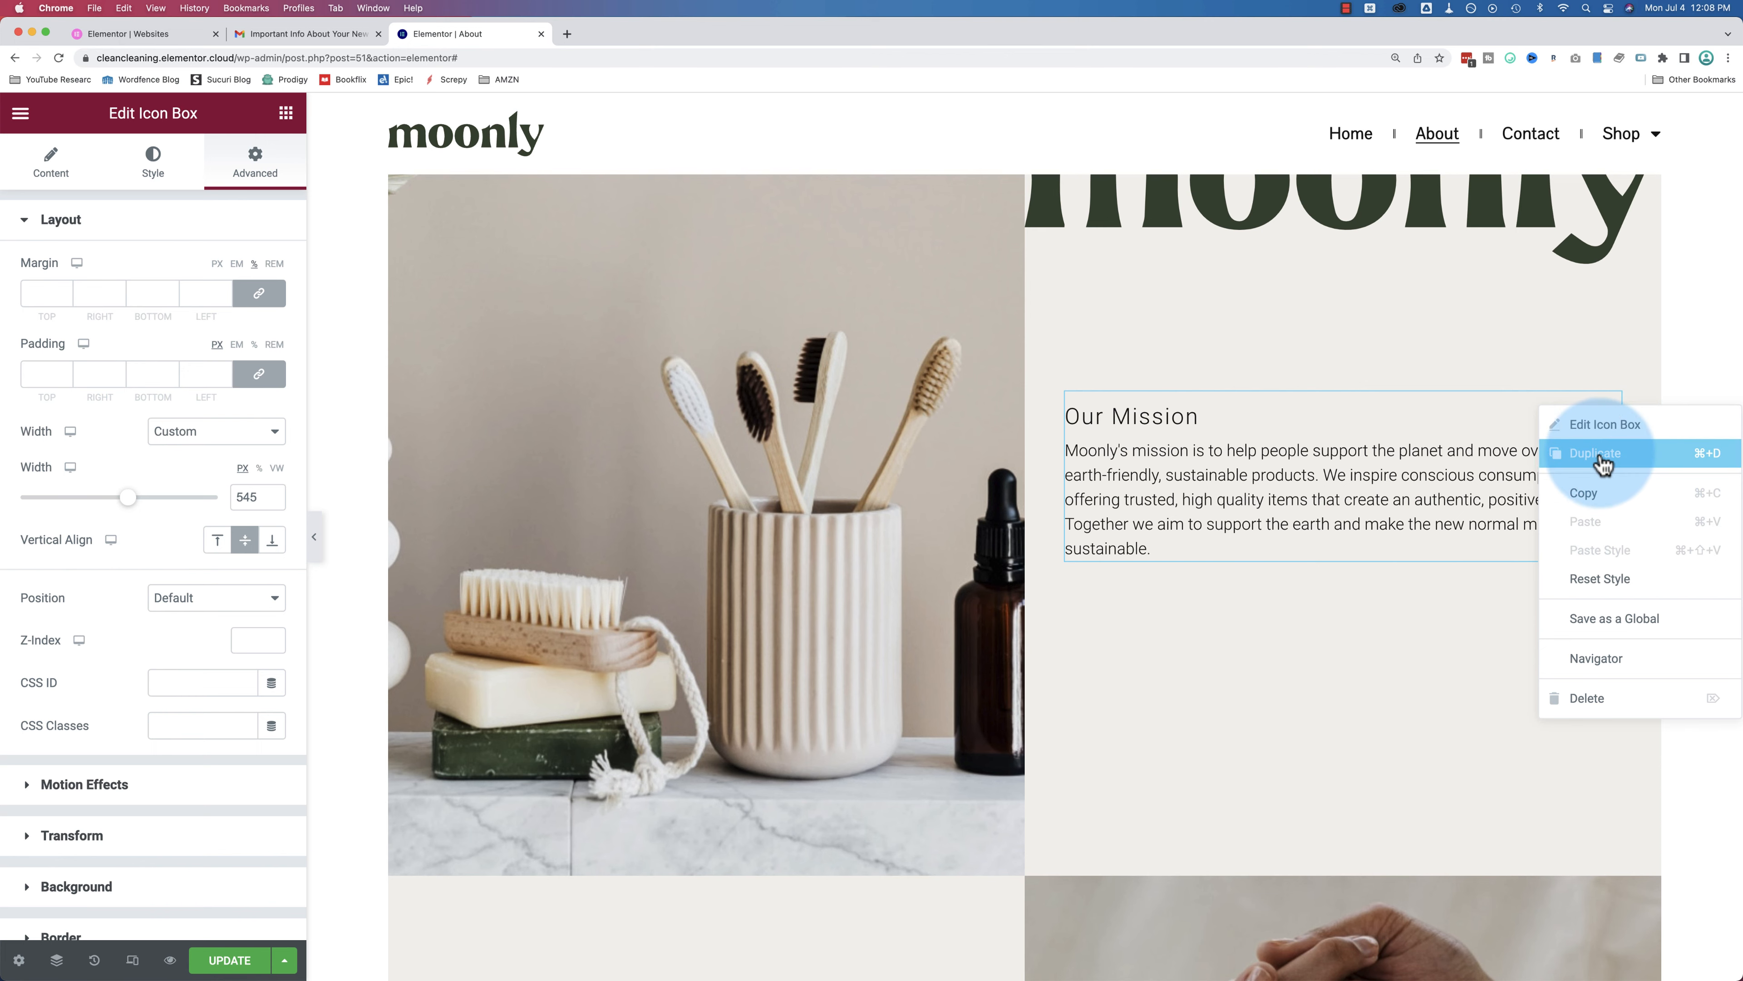
Step: Duplicate the Our Mission icon box, then delete the extra copy
{"action": "left_click", "coordinate": [1596, 453]}
{"action": "right_click", "coordinate": [1603, 329]}
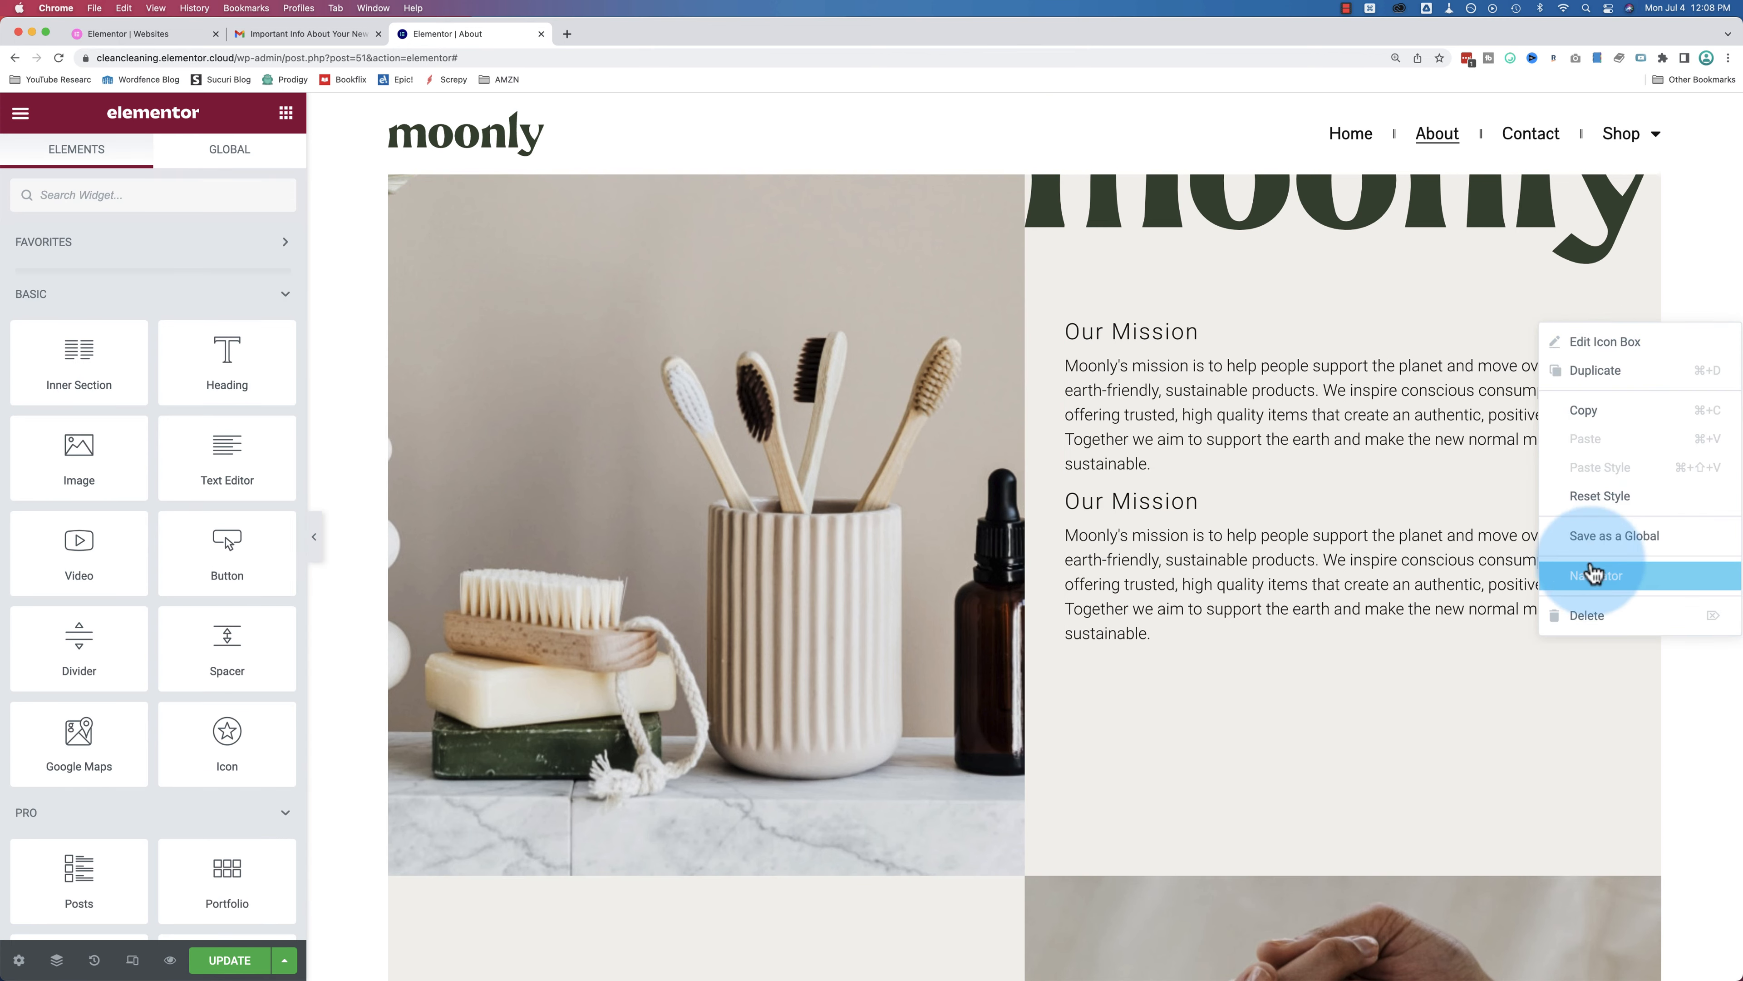
{"action": "left_click", "coordinate": [1588, 615]}
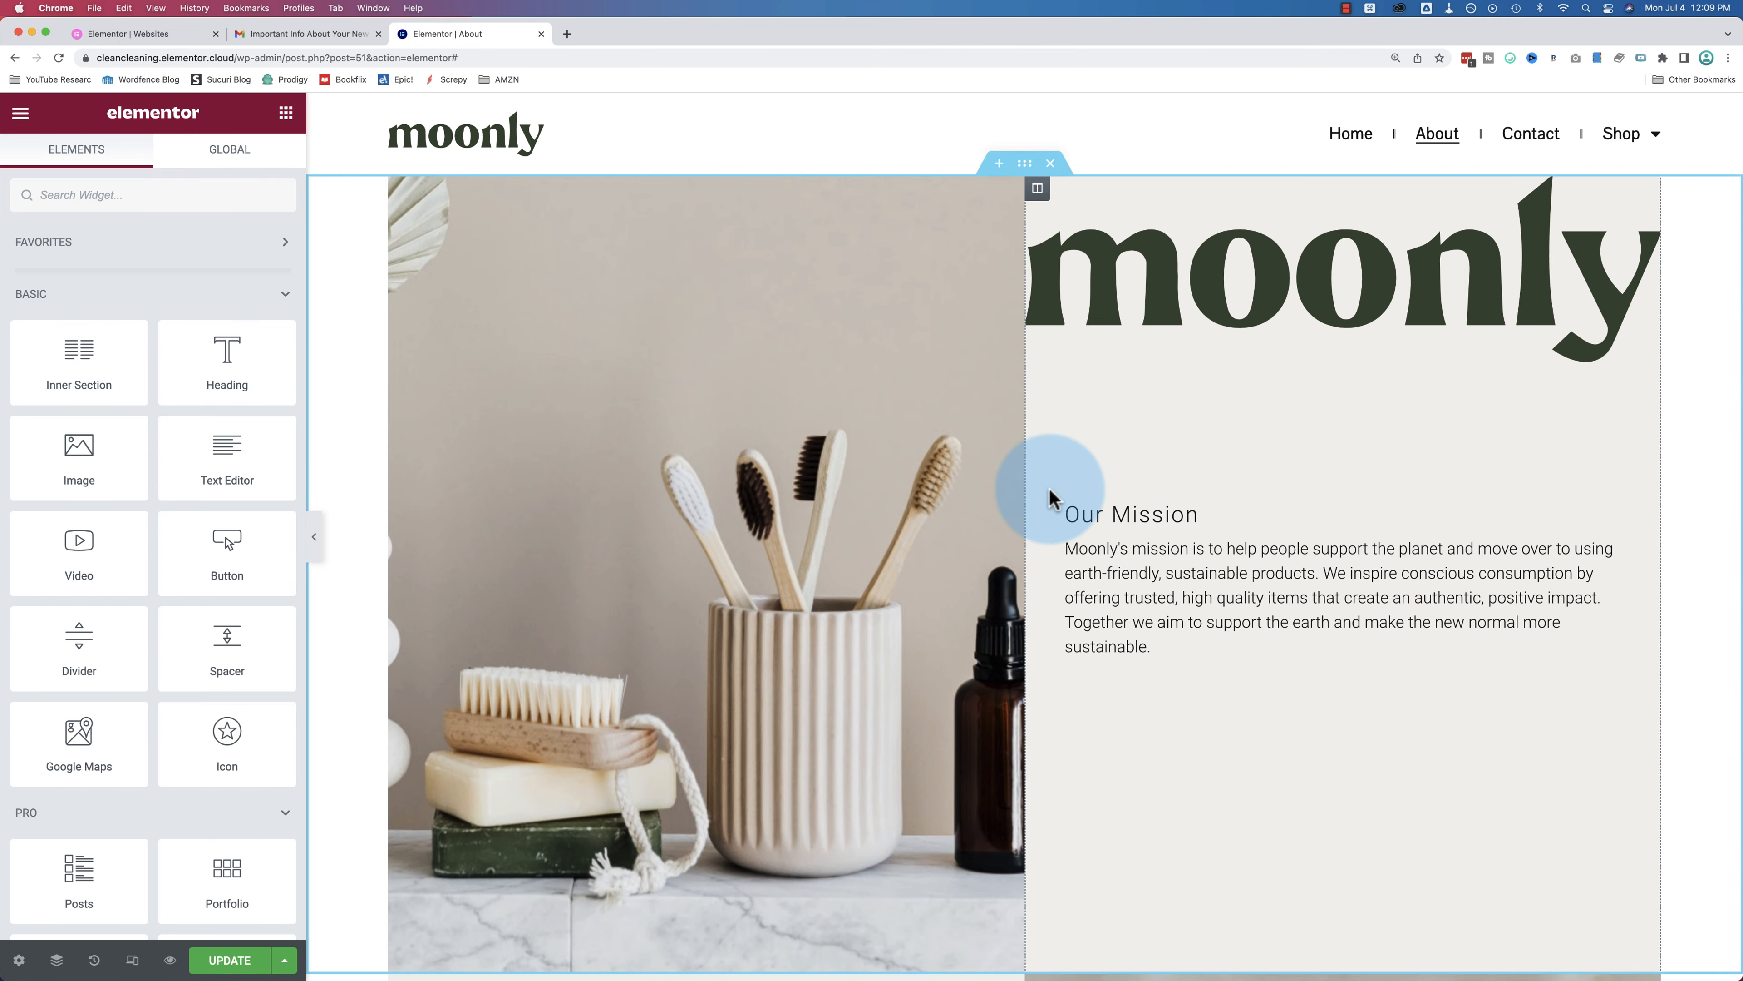
{"action": "scroll", "coordinate": [1047, 495], "scroll_direction": "down", "scroll_amount": 10}
{"action": "scroll", "coordinate": [1054, 498], "scroll_direction": "down", "scroll_amount": 15}
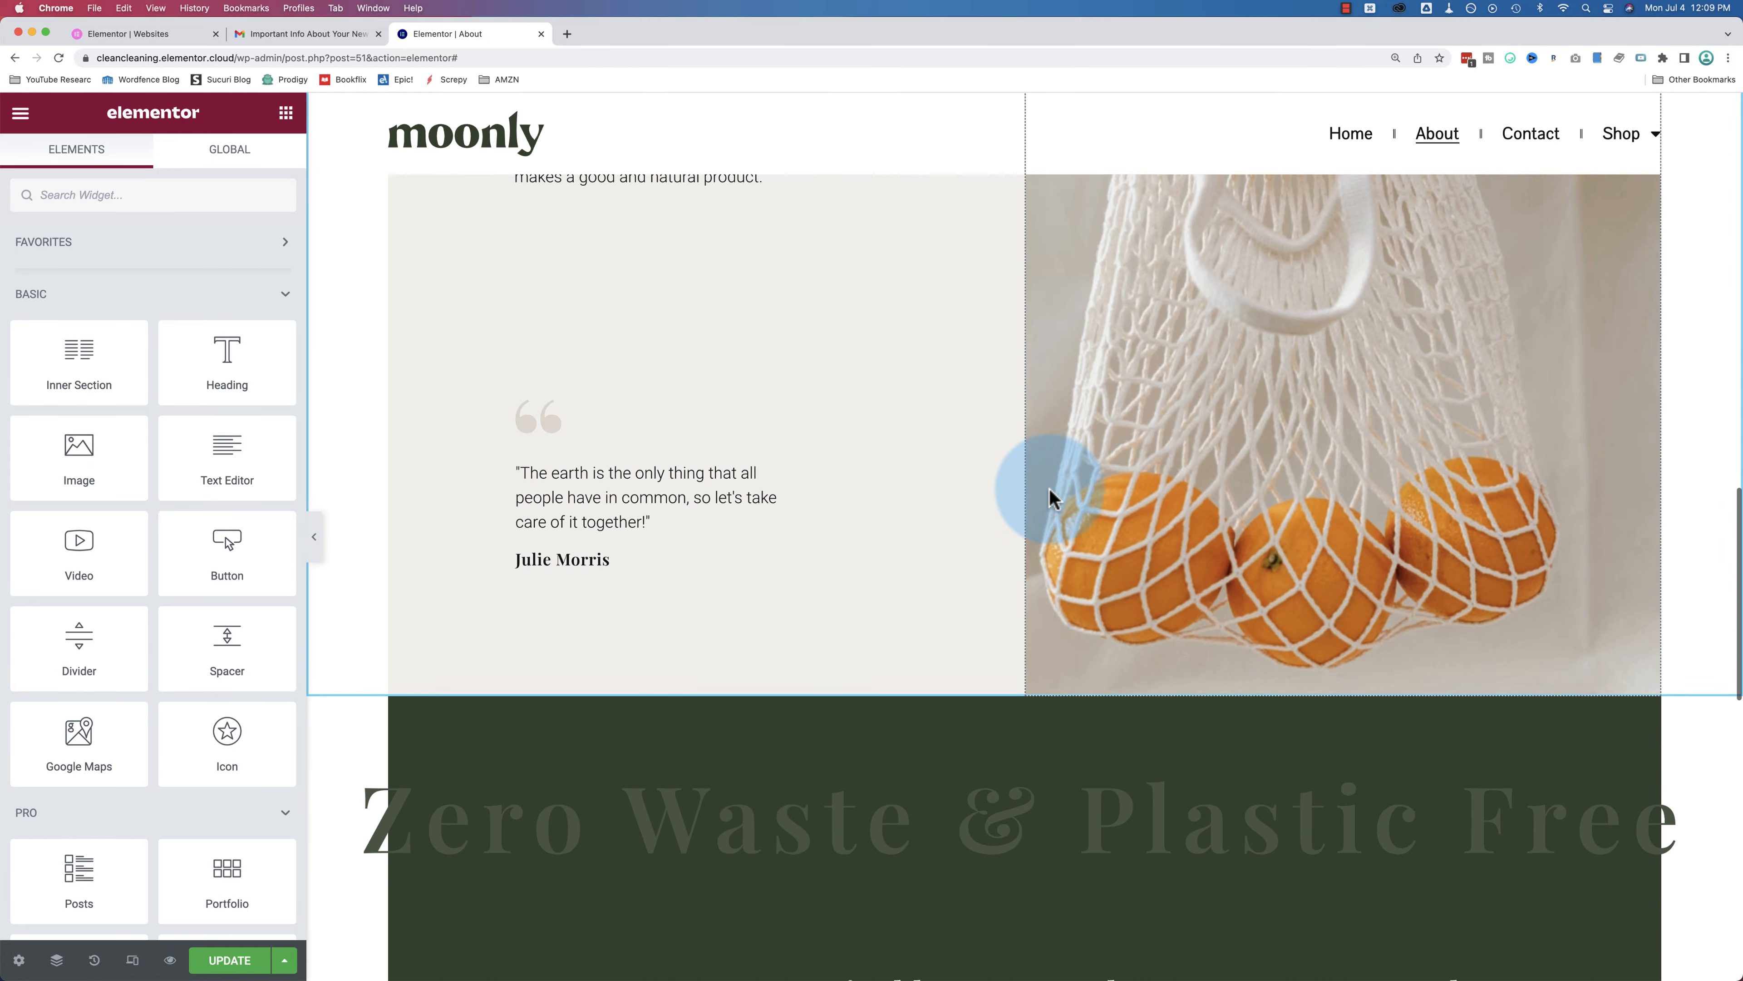
{"action": "scroll", "coordinate": [1050, 489], "scroll_direction": "down", "scroll_amount": 5}
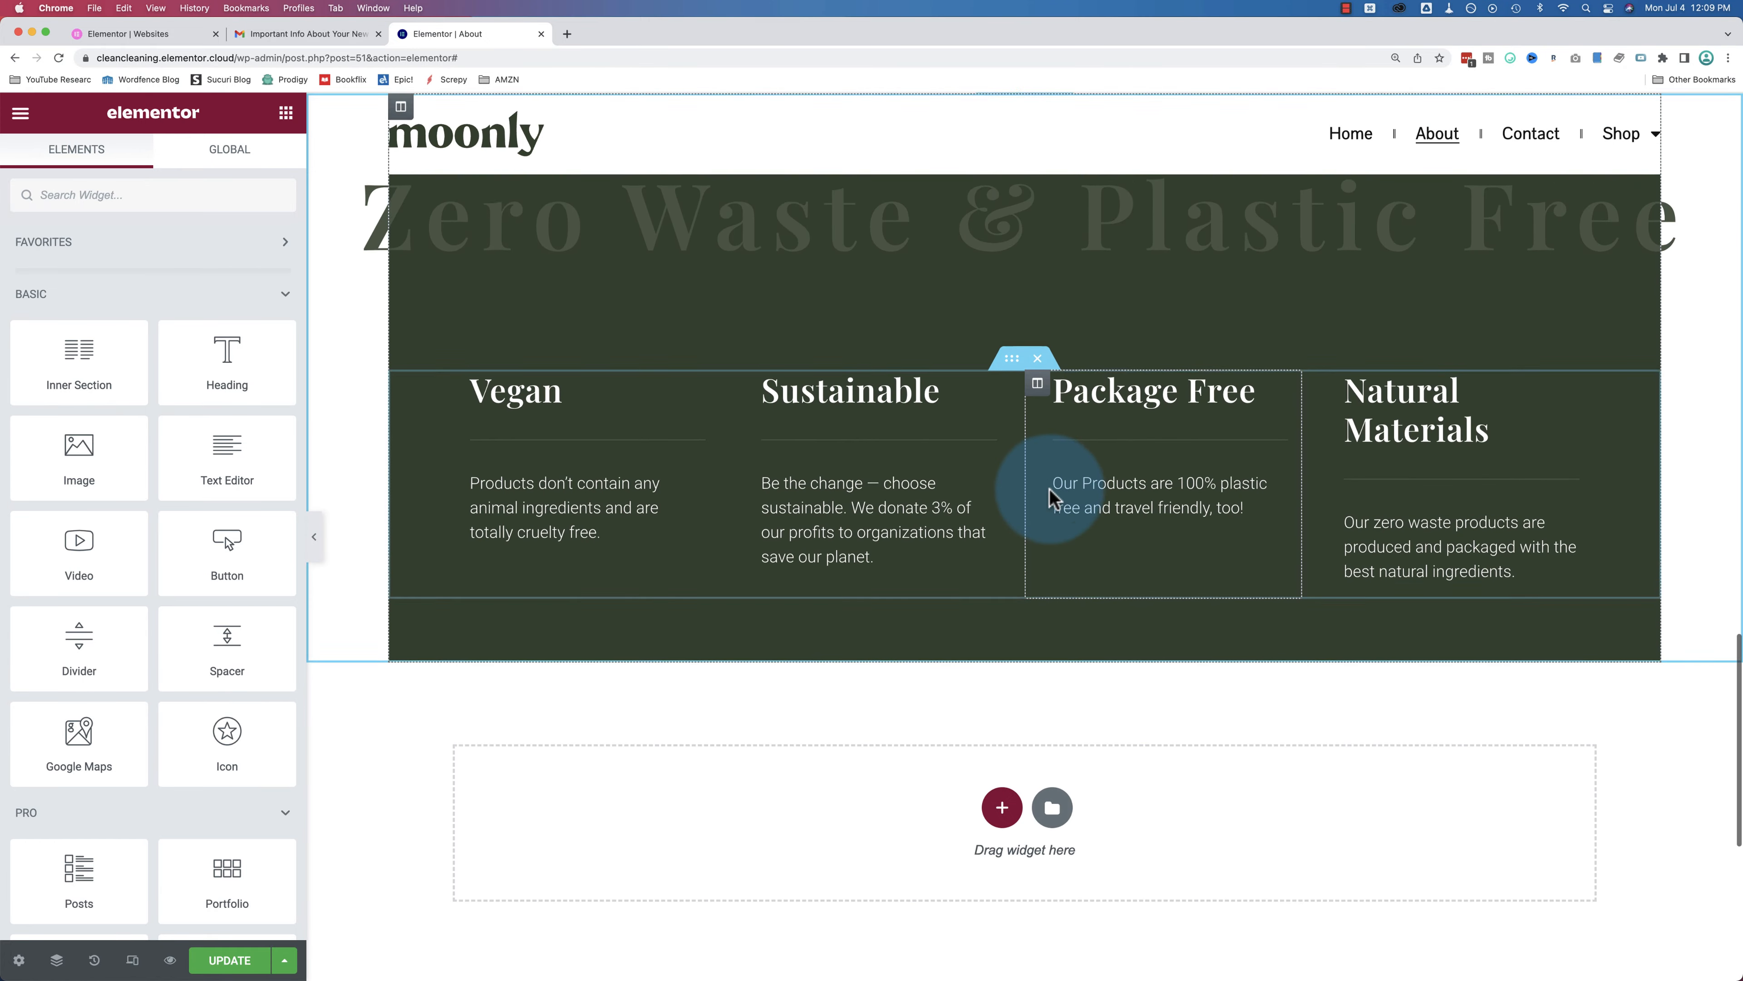
{"action": "scroll", "coordinate": [628, 419], "scroll_direction": "up", "scroll_amount": 3}
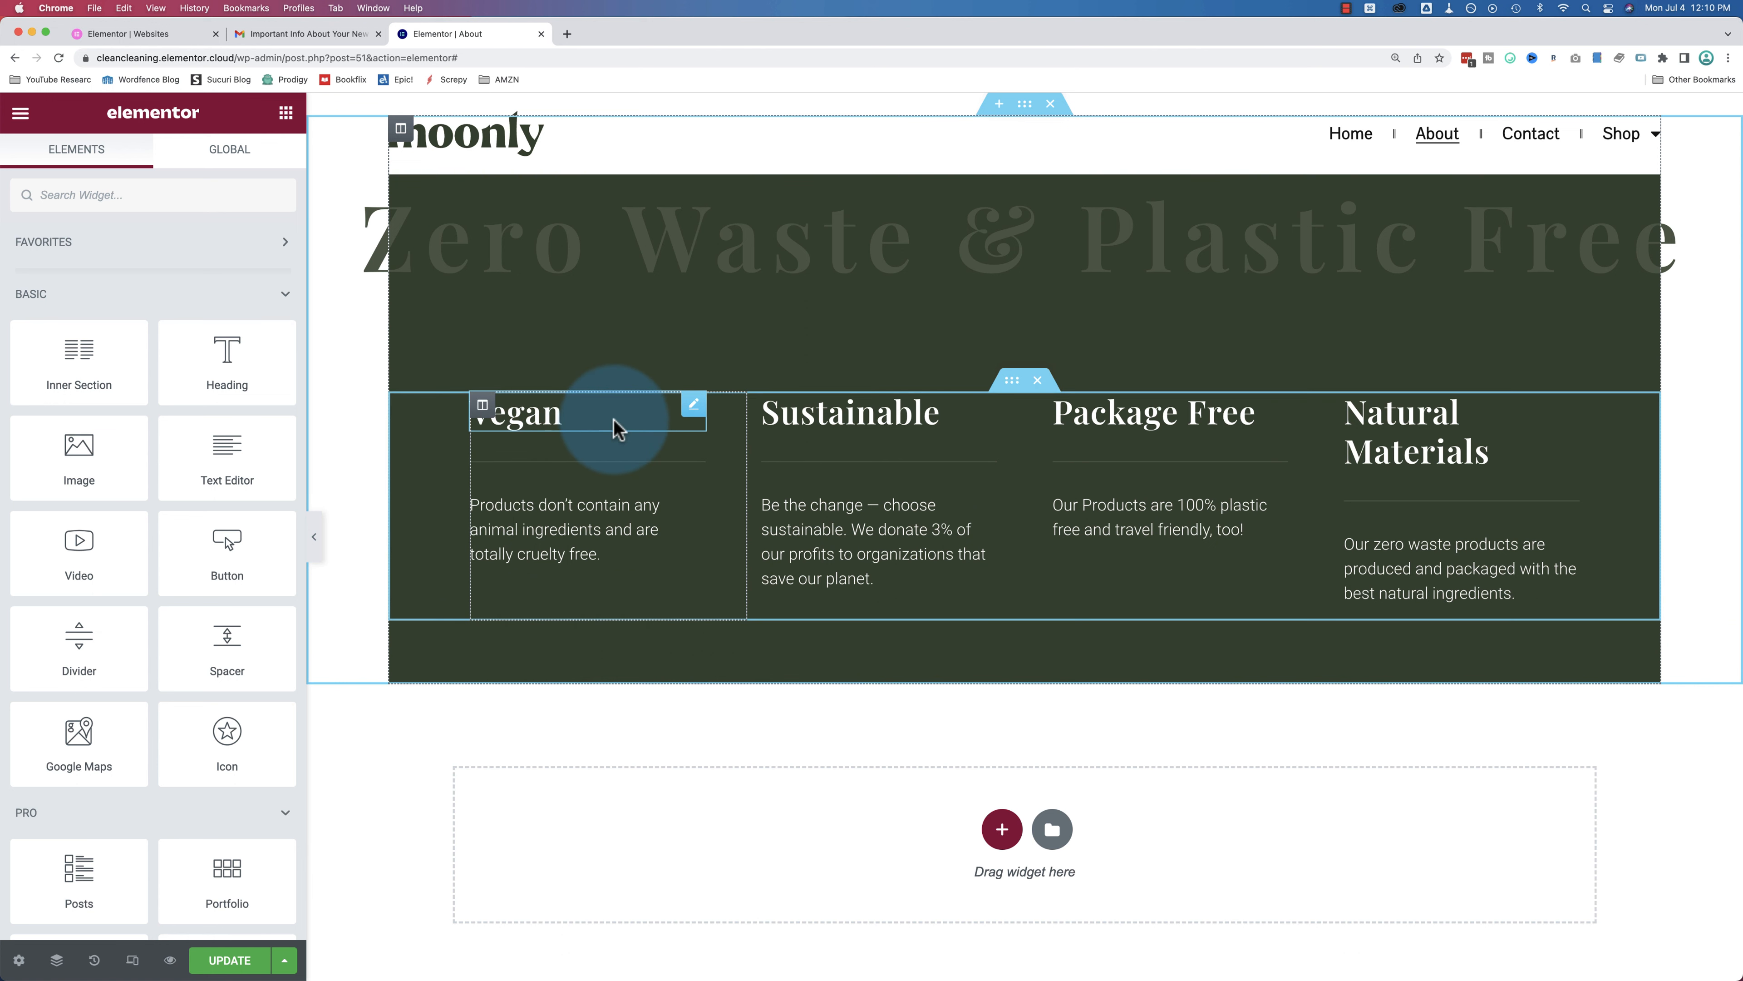
Step: Give the Vegan heading Poller One font, centre alignment and light pink #FFDCDC text
{"action": "left_click", "coordinate": [693, 407]}
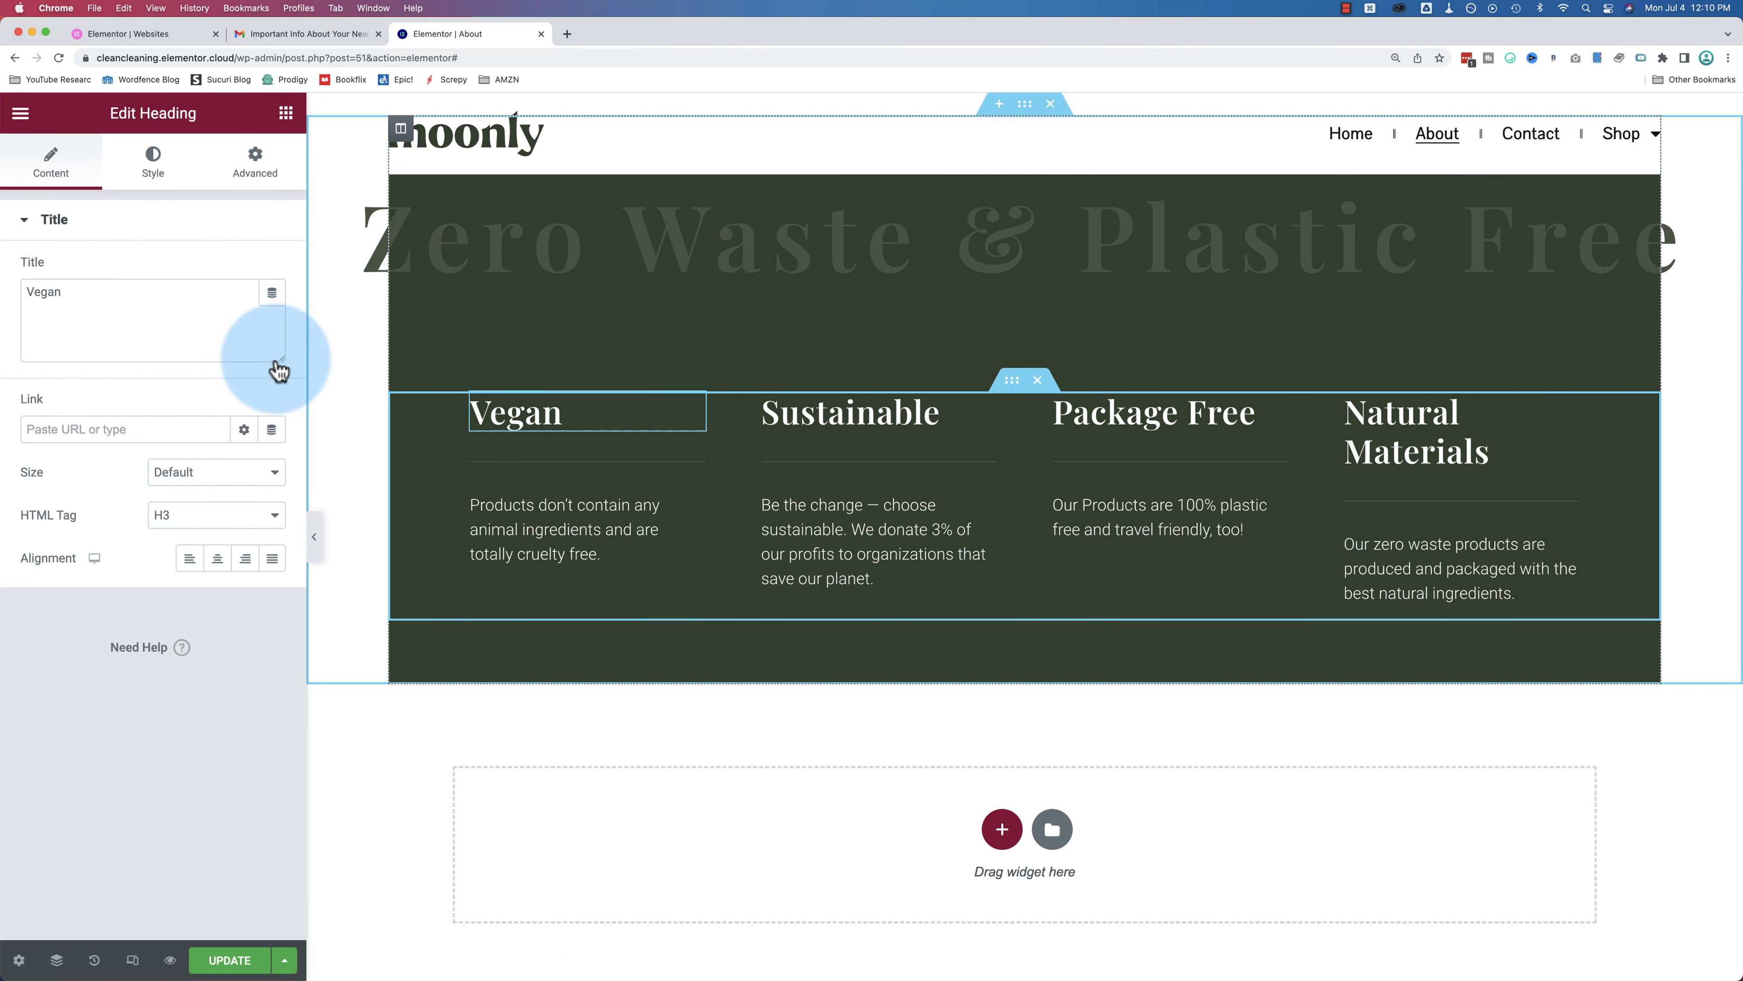
{"action": "left_click", "coordinate": [151, 163]}
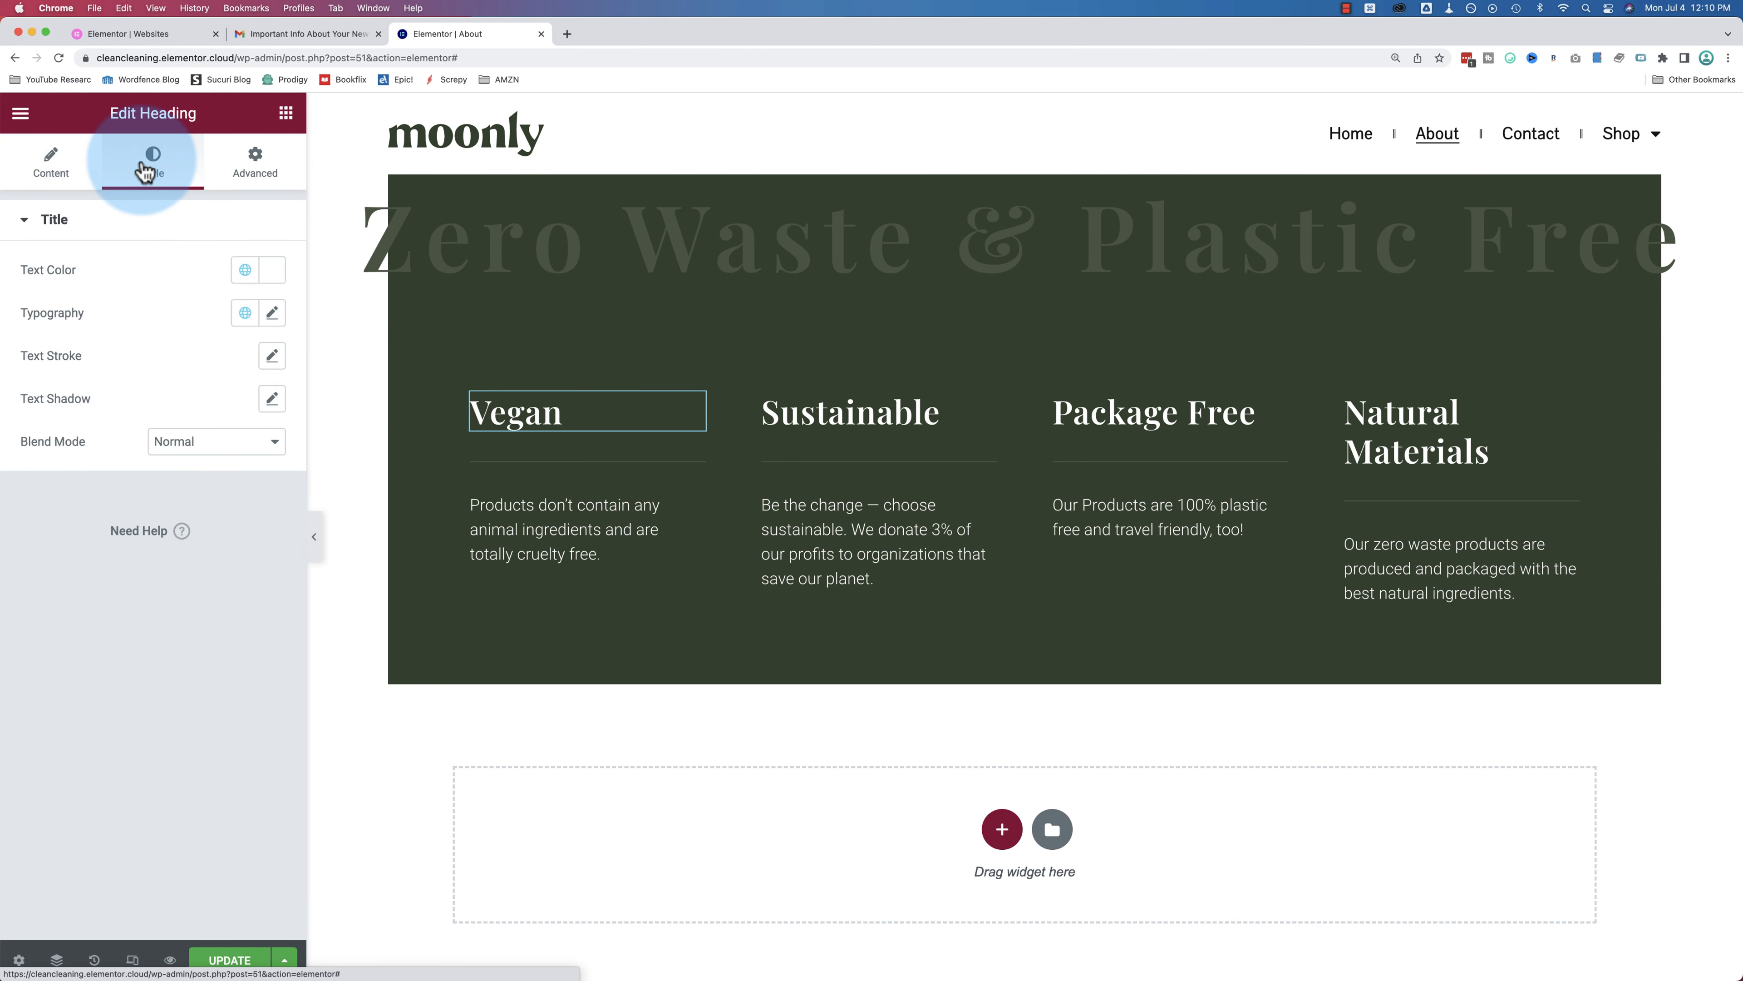
{"action": "left_click", "coordinate": [270, 312]}
{"action": "left_click", "coordinate": [254, 410]}
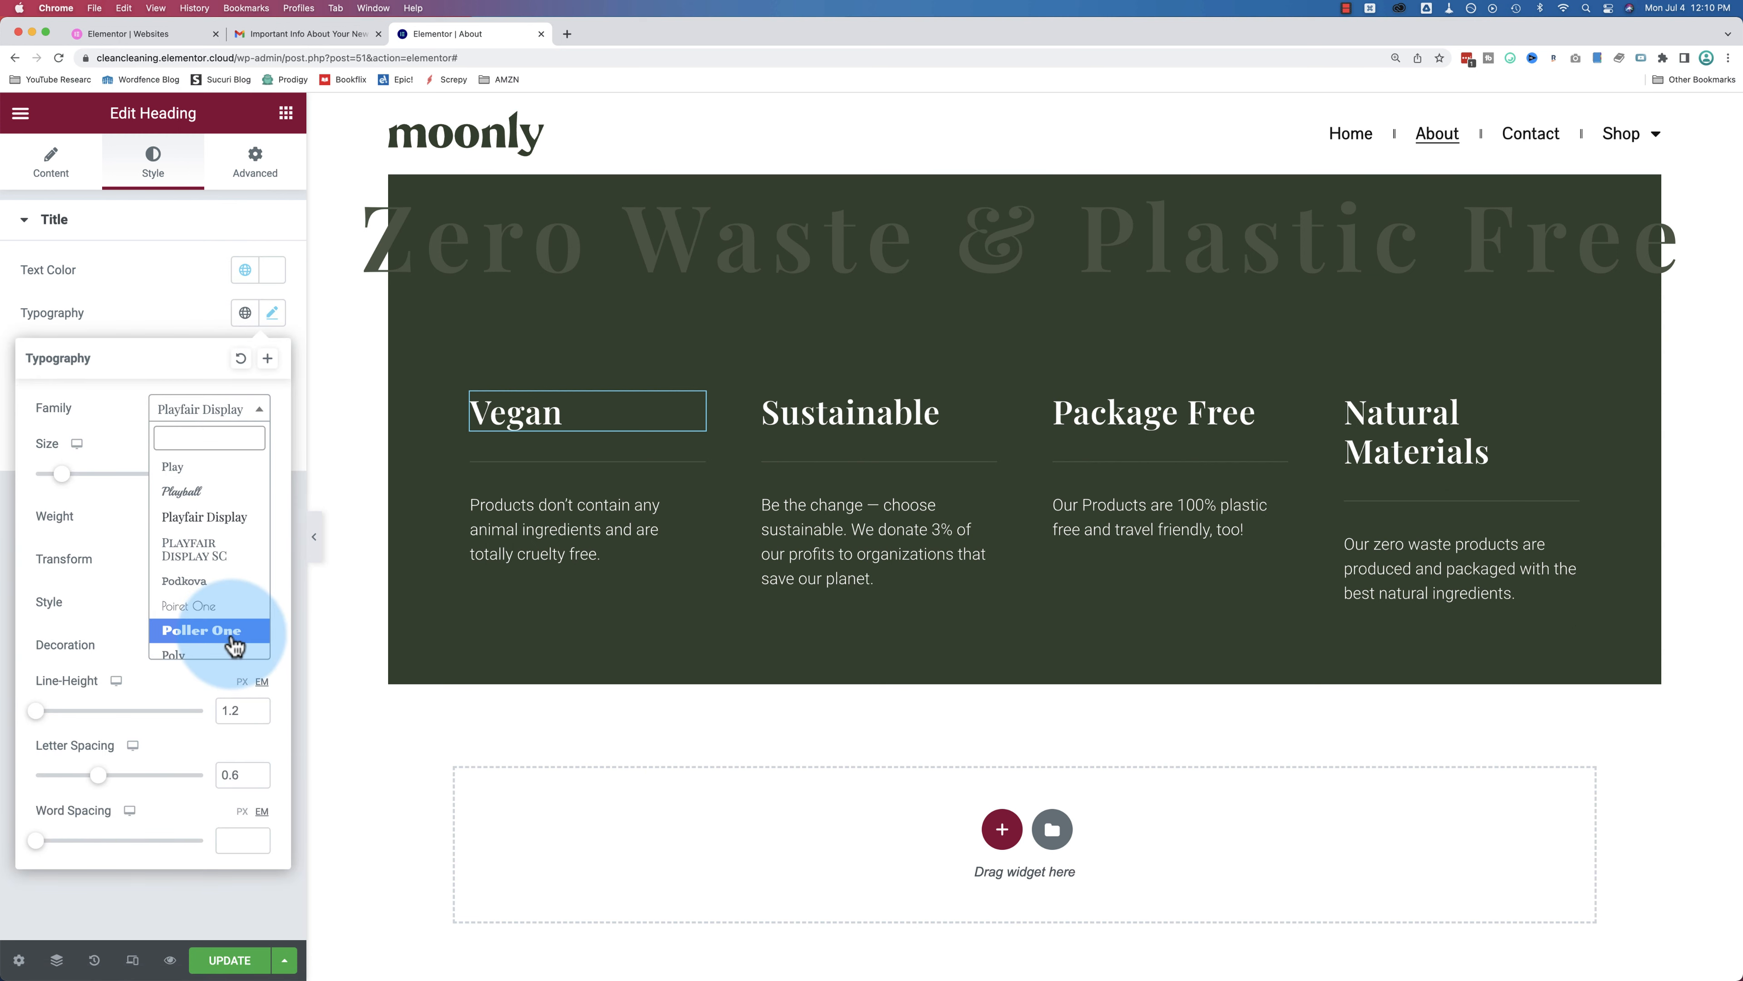
{"action": "left_click", "coordinate": [206, 630]}
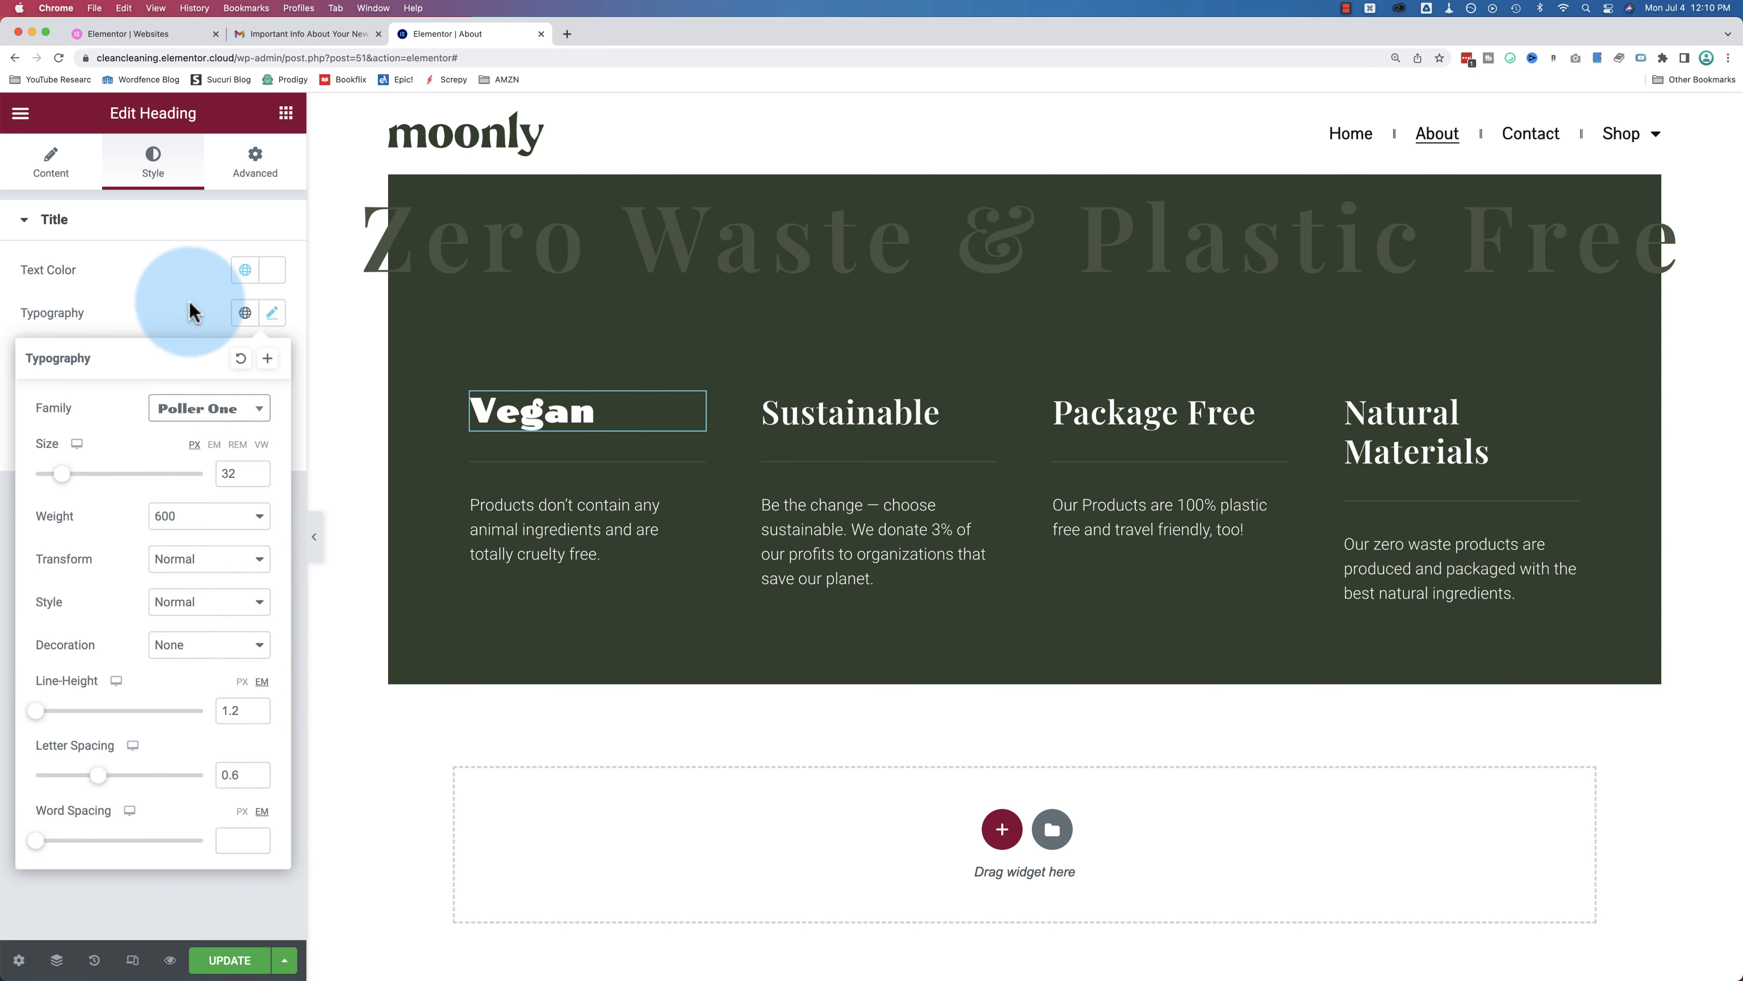
{"action": "left_click", "coordinate": [222, 549]}
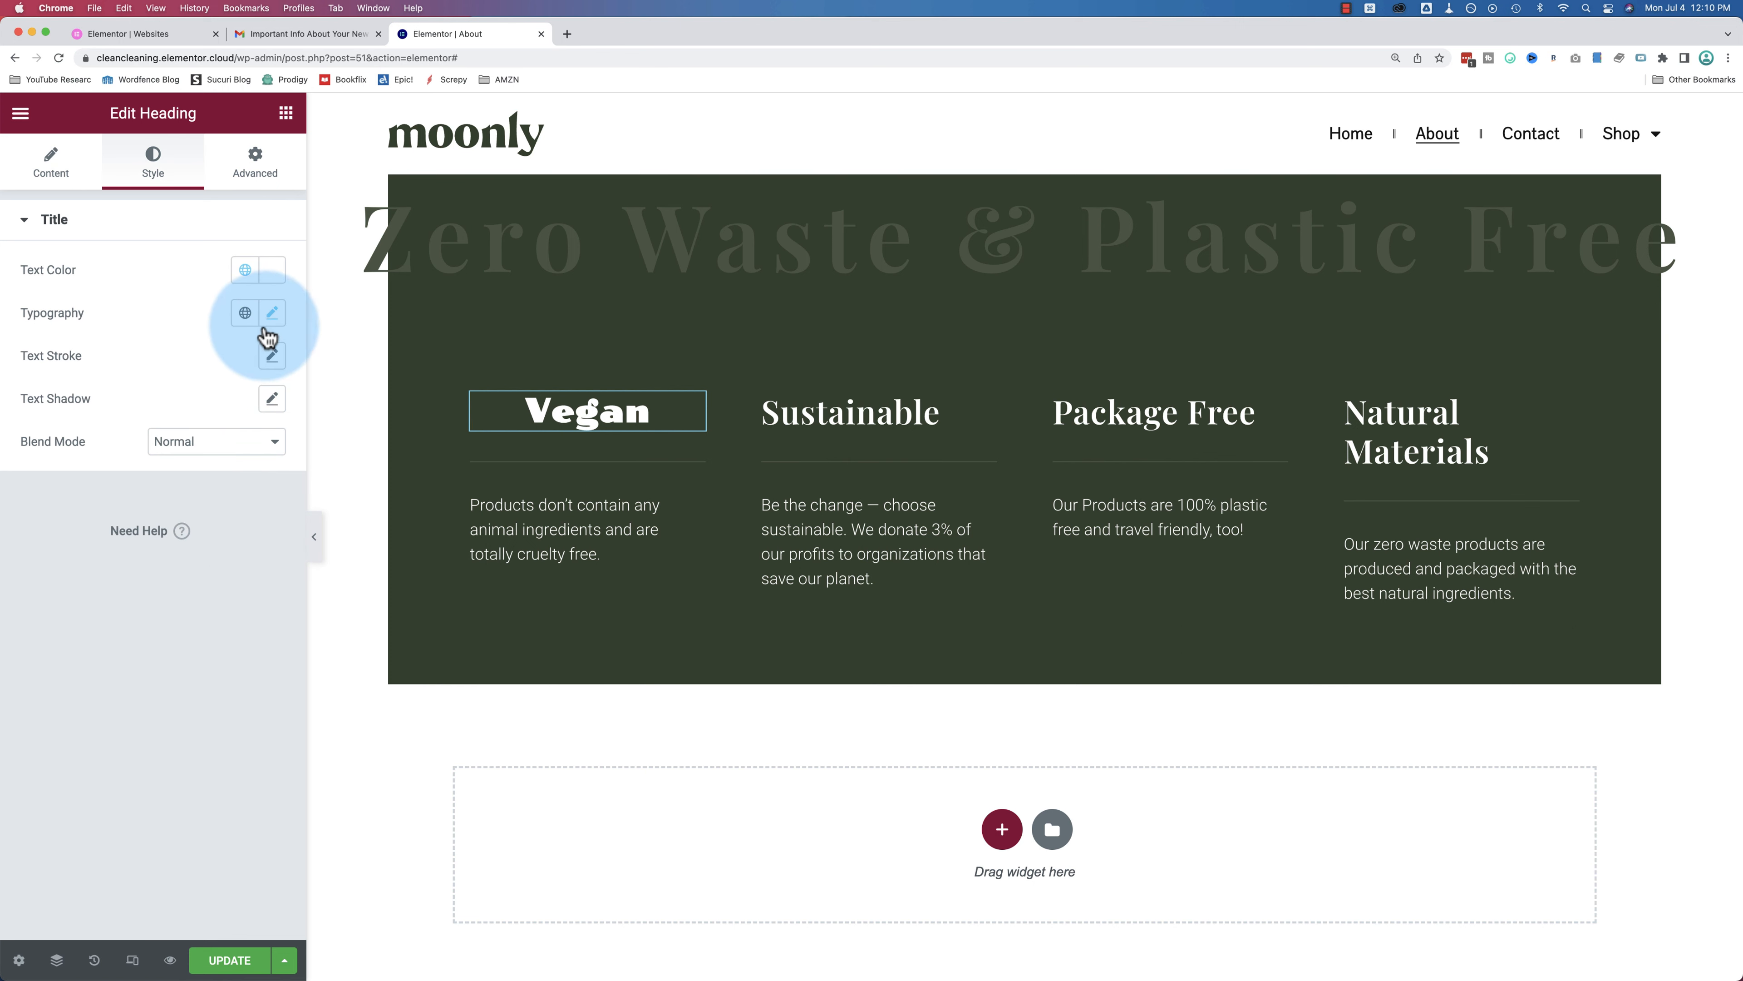
{"action": "left_click", "coordinate": [272, 271]}
{"action": "left_click_drag", "start_coordinate": [80, 434], "coordinate": [72, 350]}
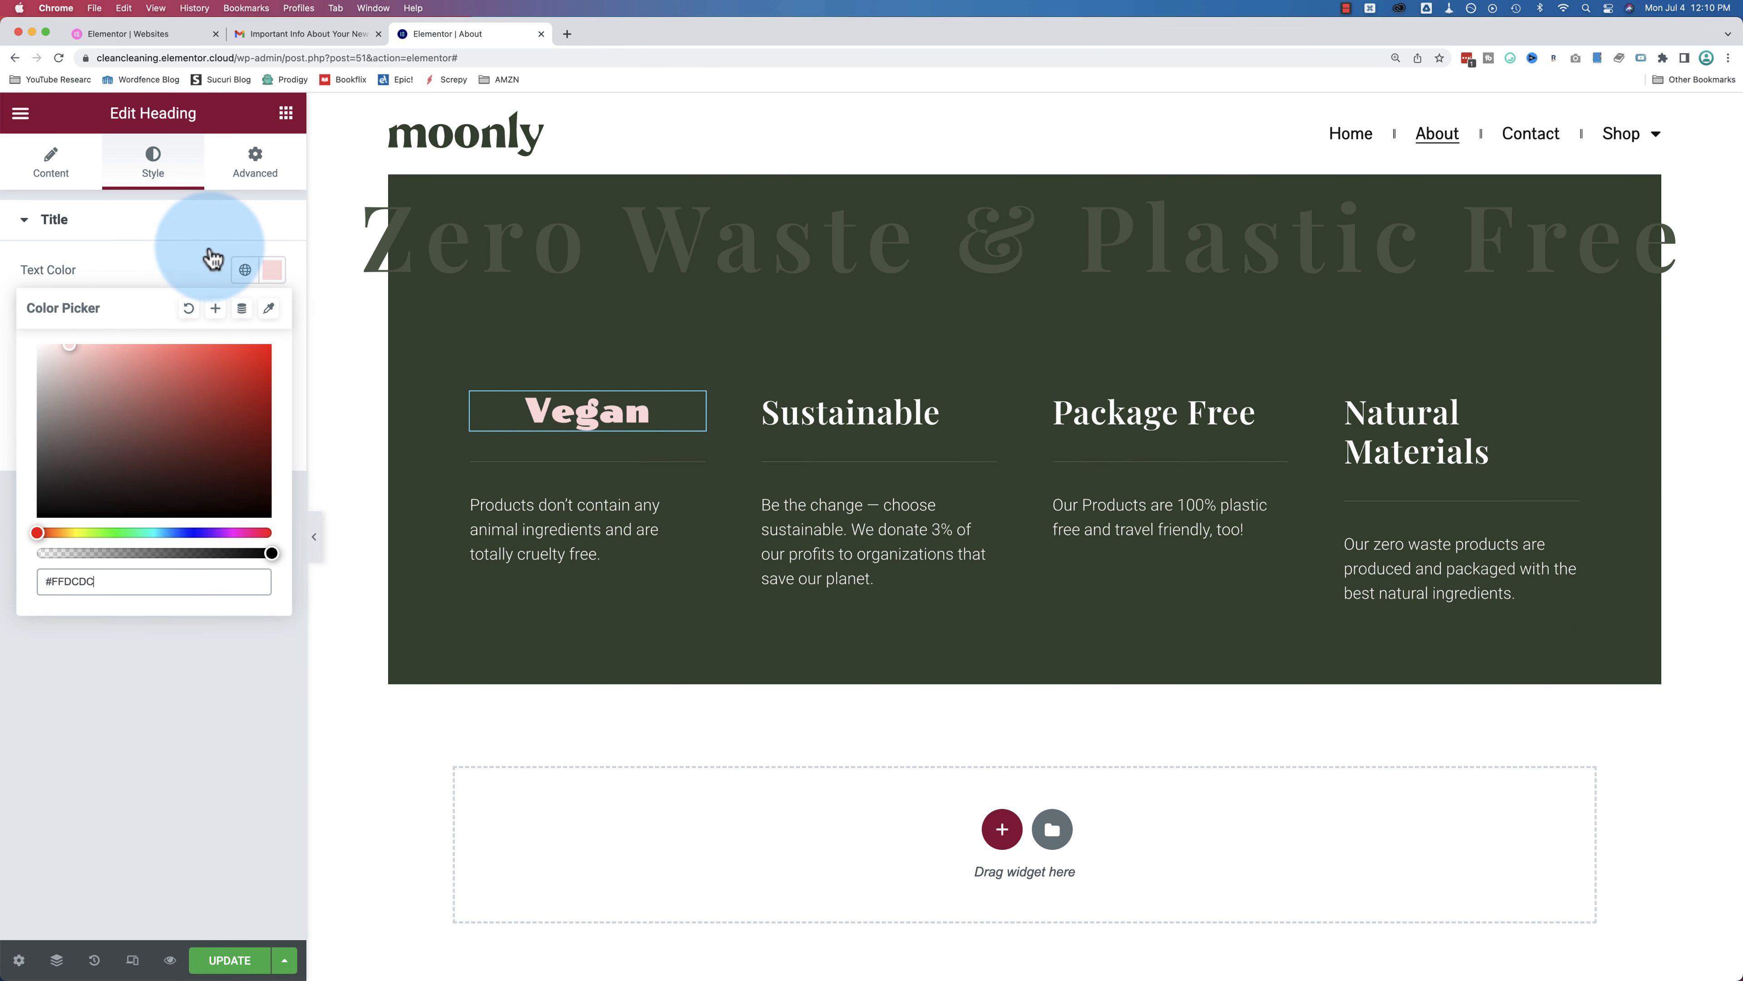
{"action": "left_click", "coordinate": [227, 244]}
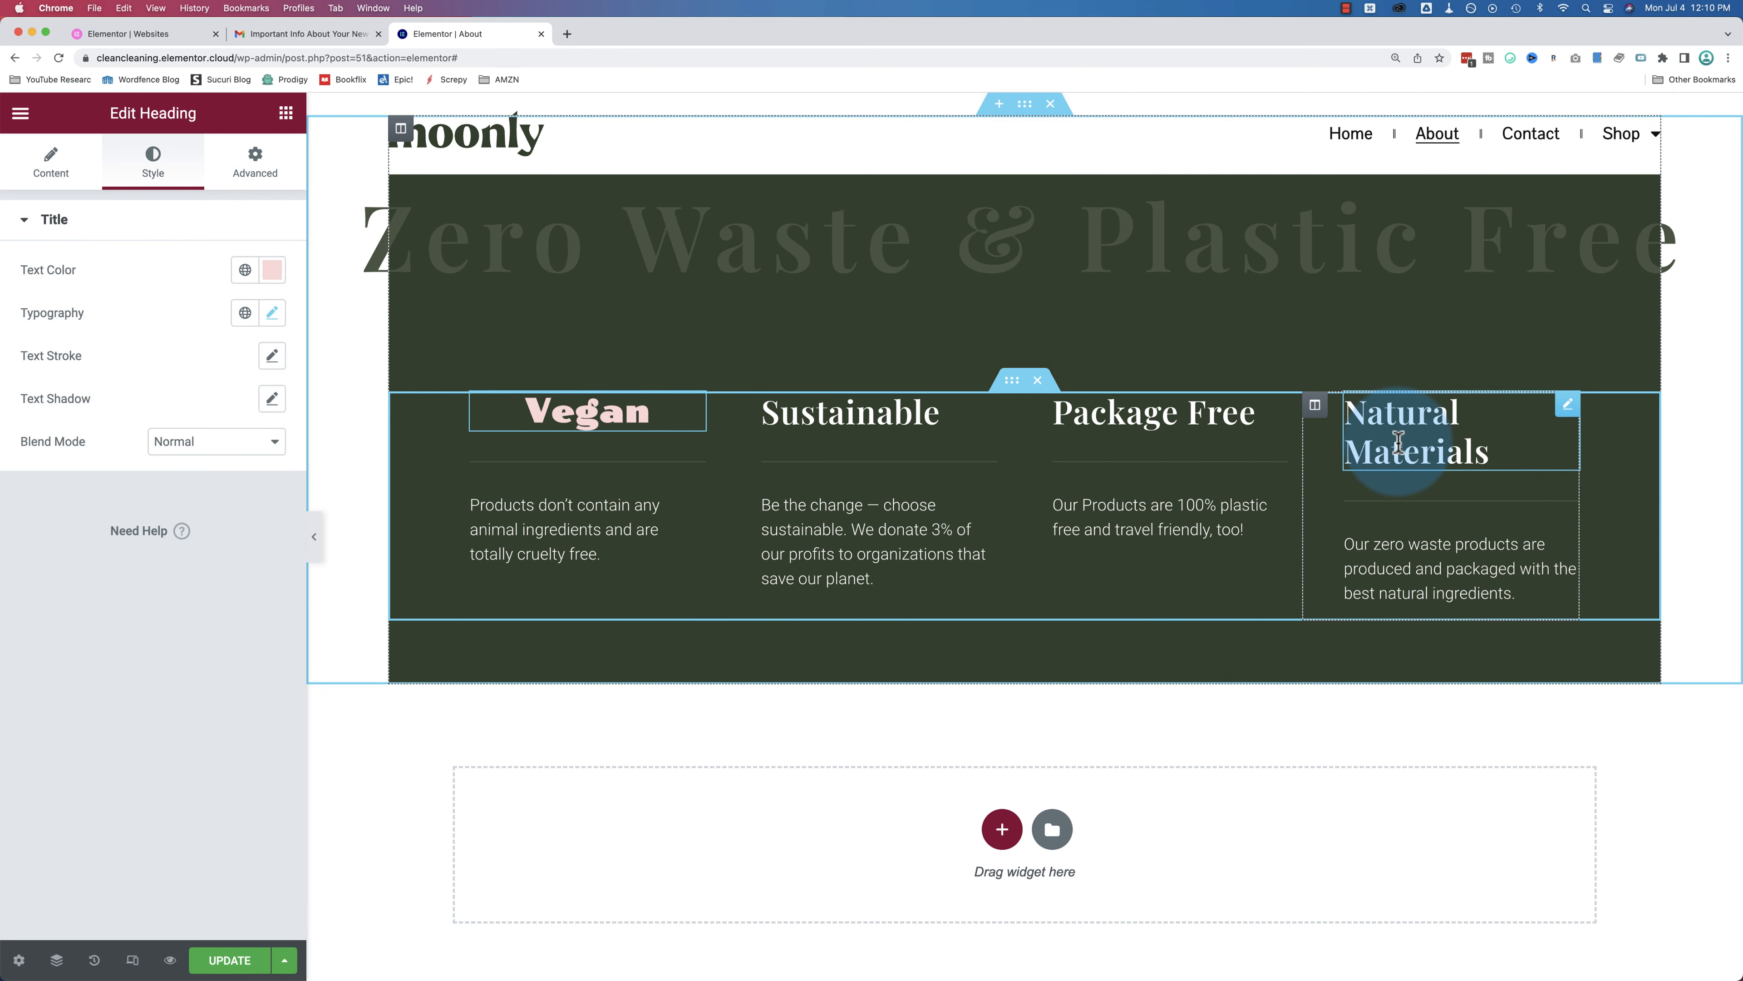
{"action": "left_click", "coordinate": [791, 415]}
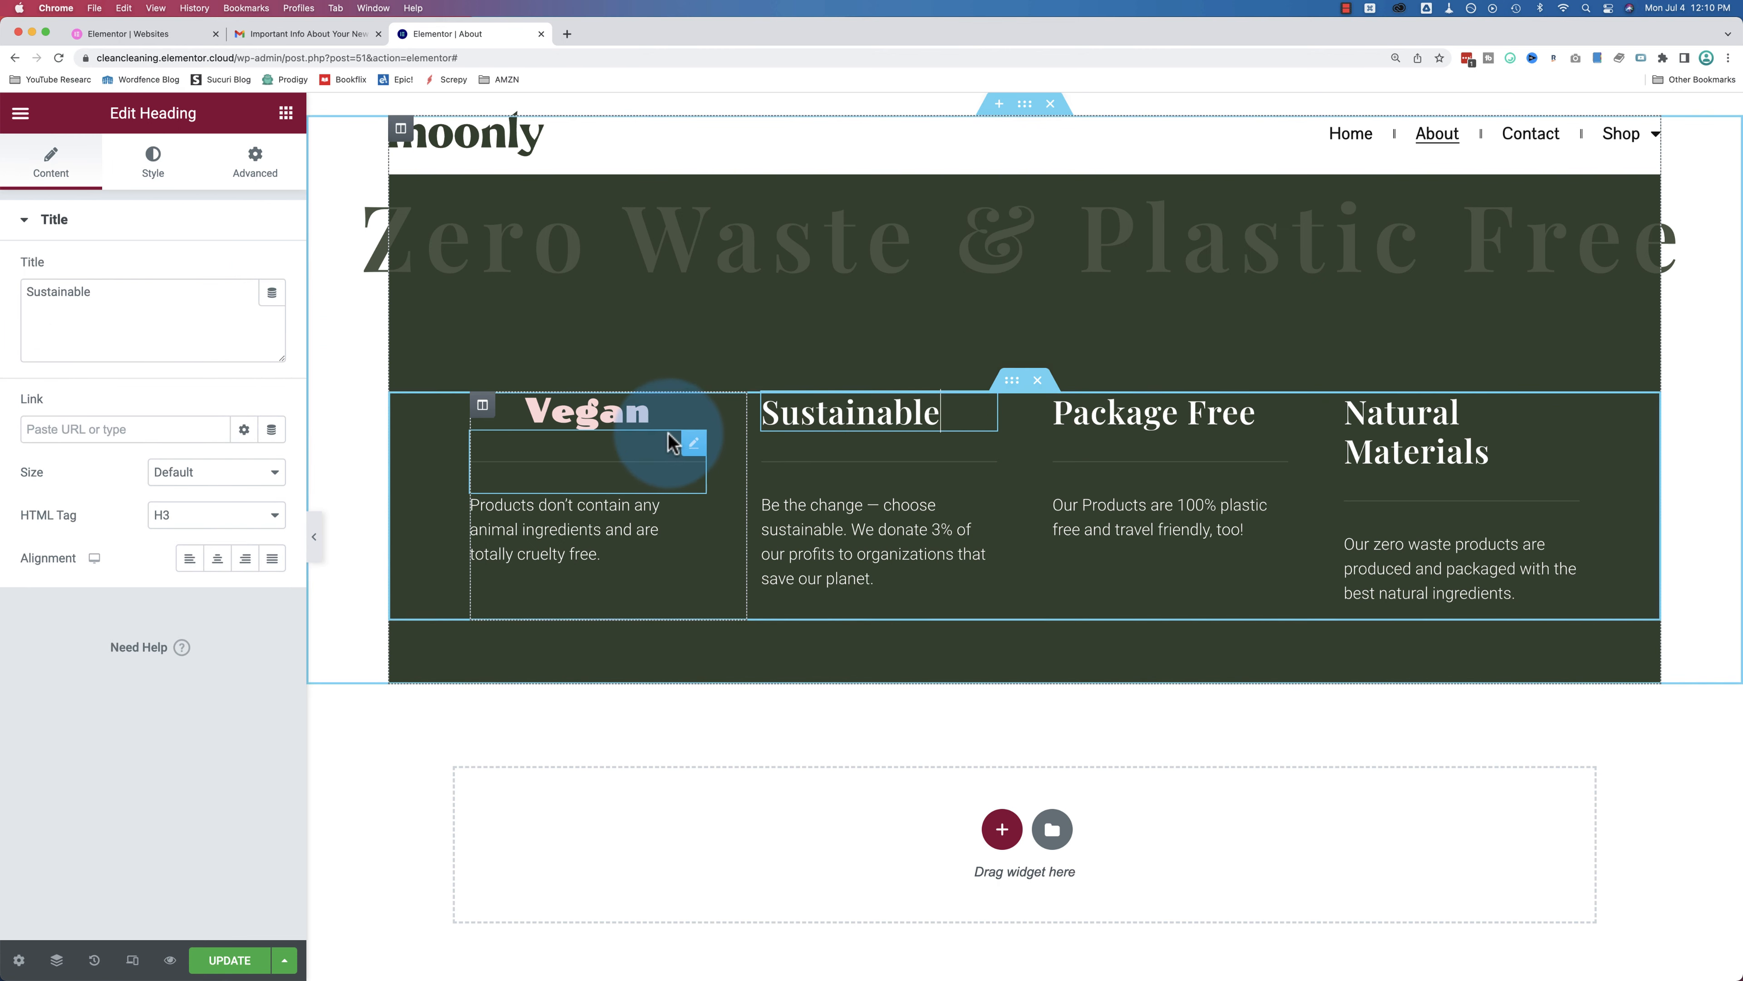
Step: Copy Vegan's style and paste it onto the Sustainable, Package Free and Natural Materials headings
{"action": "right_click", "coordinate": [689, 419]}
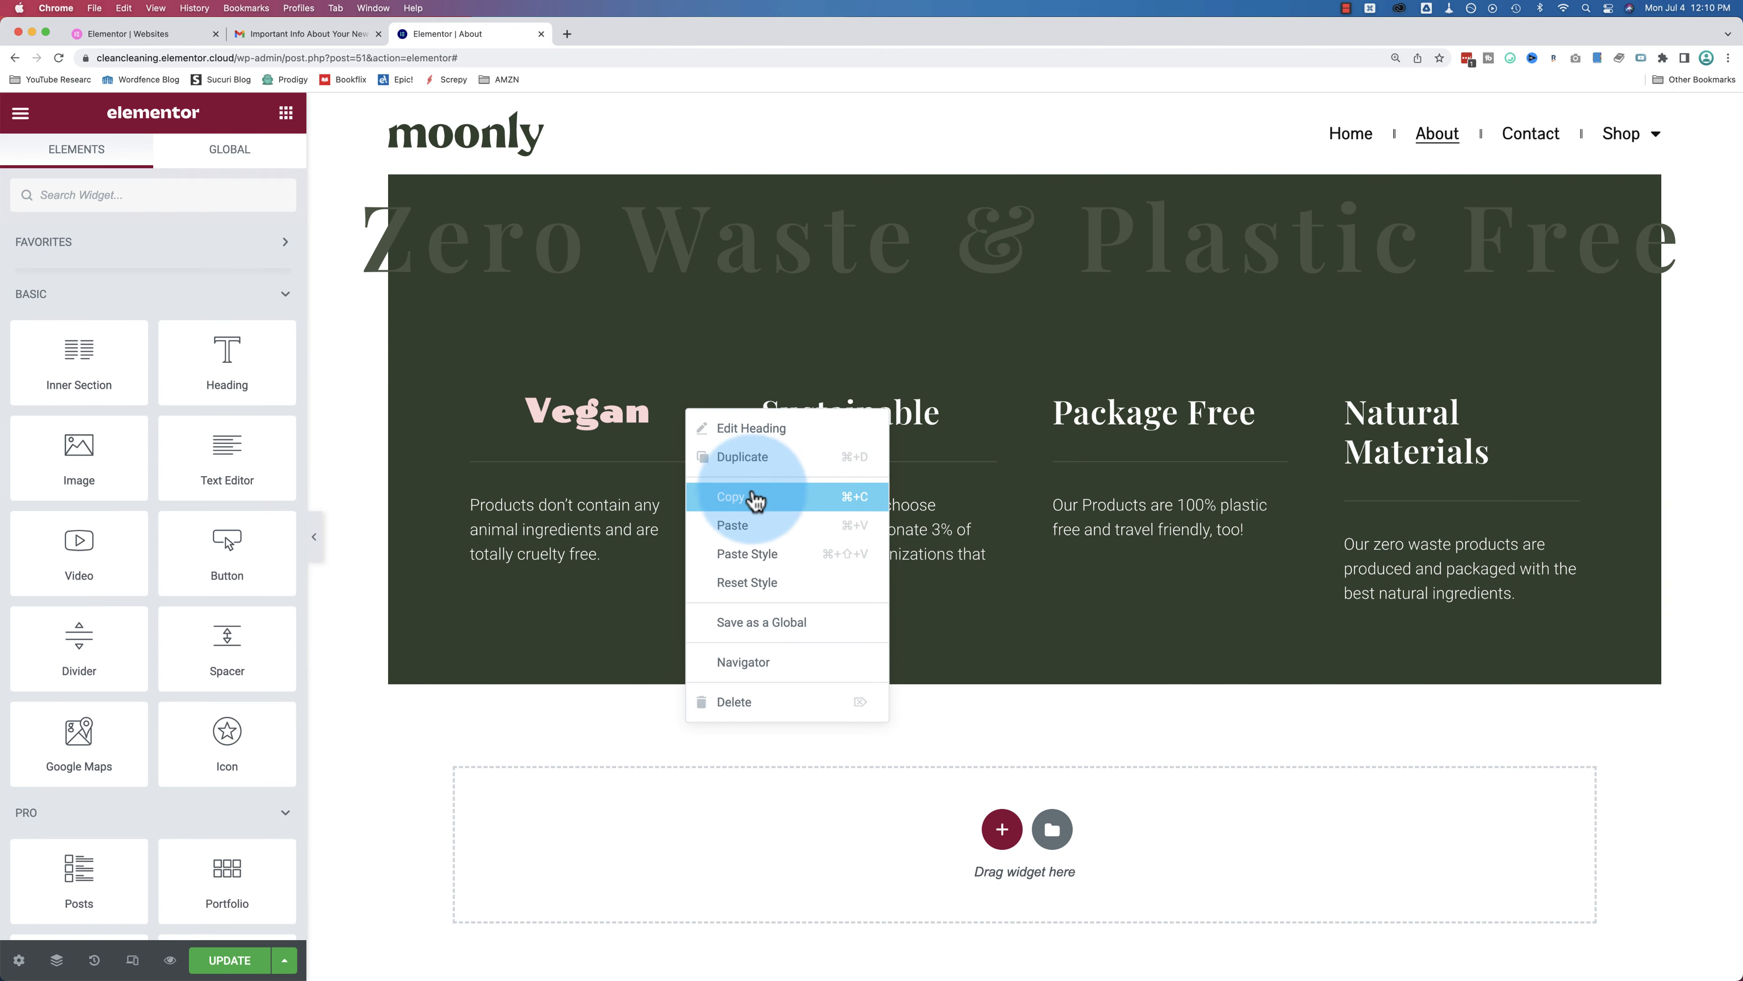
{"action": "left_click", "coordinate": [736, 498]}
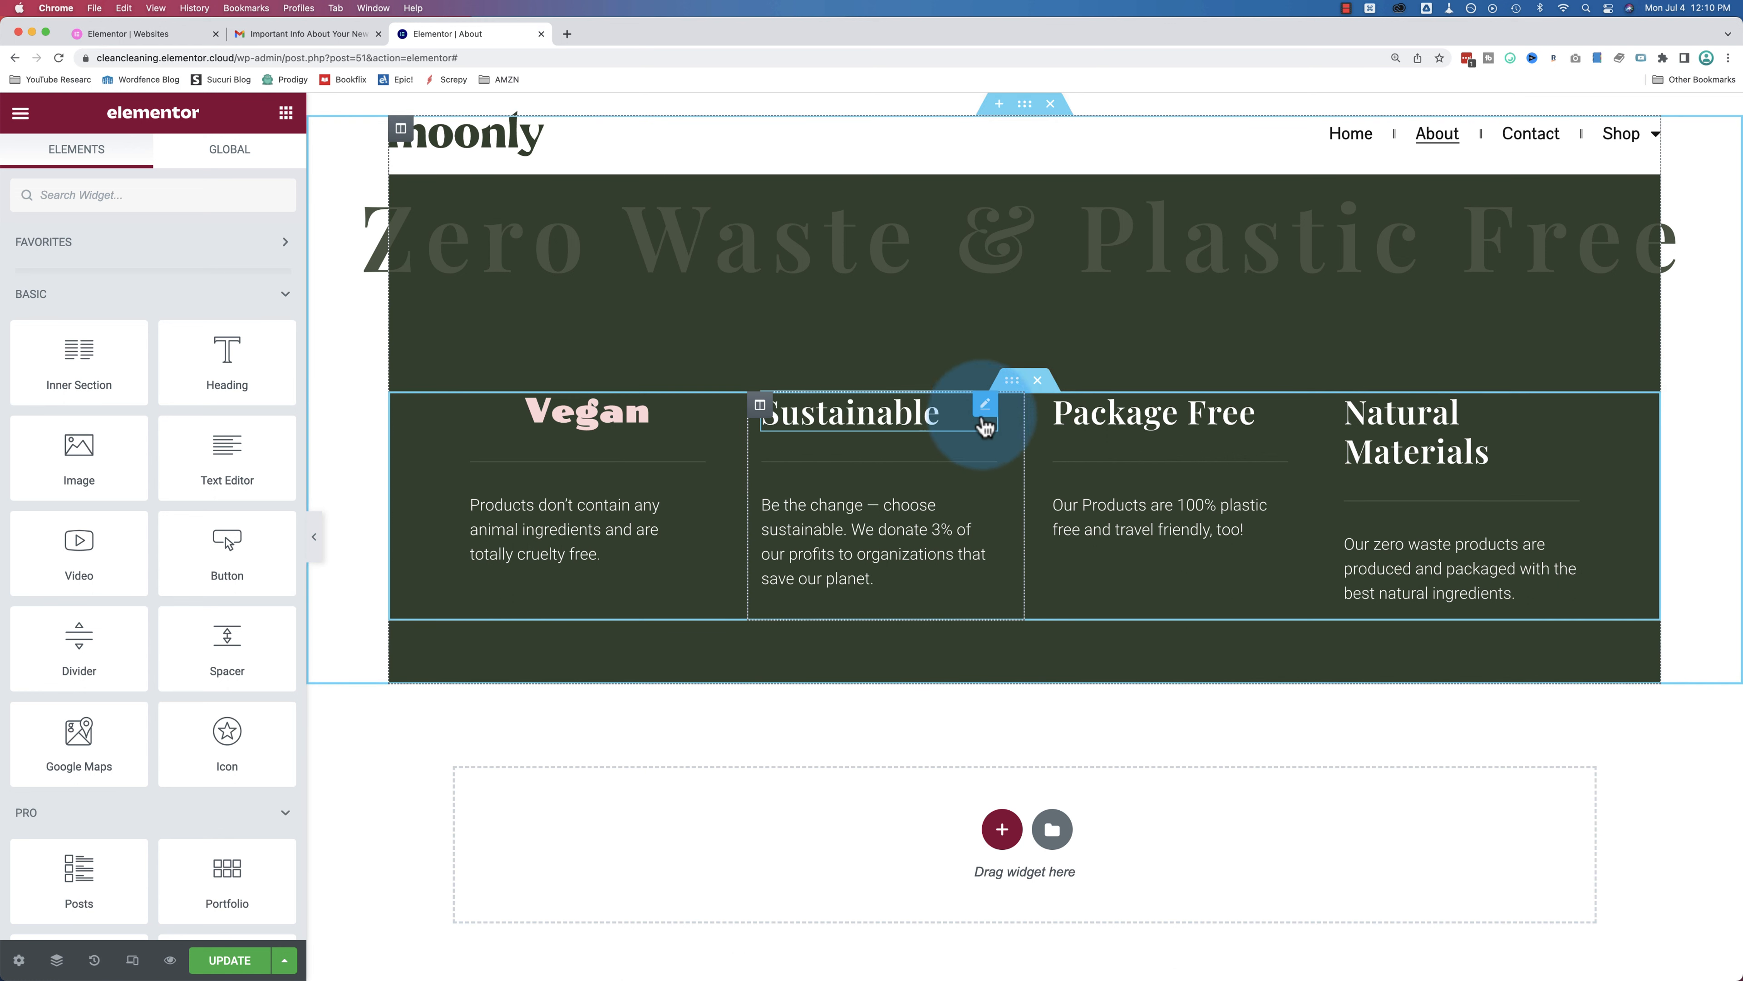
{"action": "right_click", "coordinate": [988, 411]}
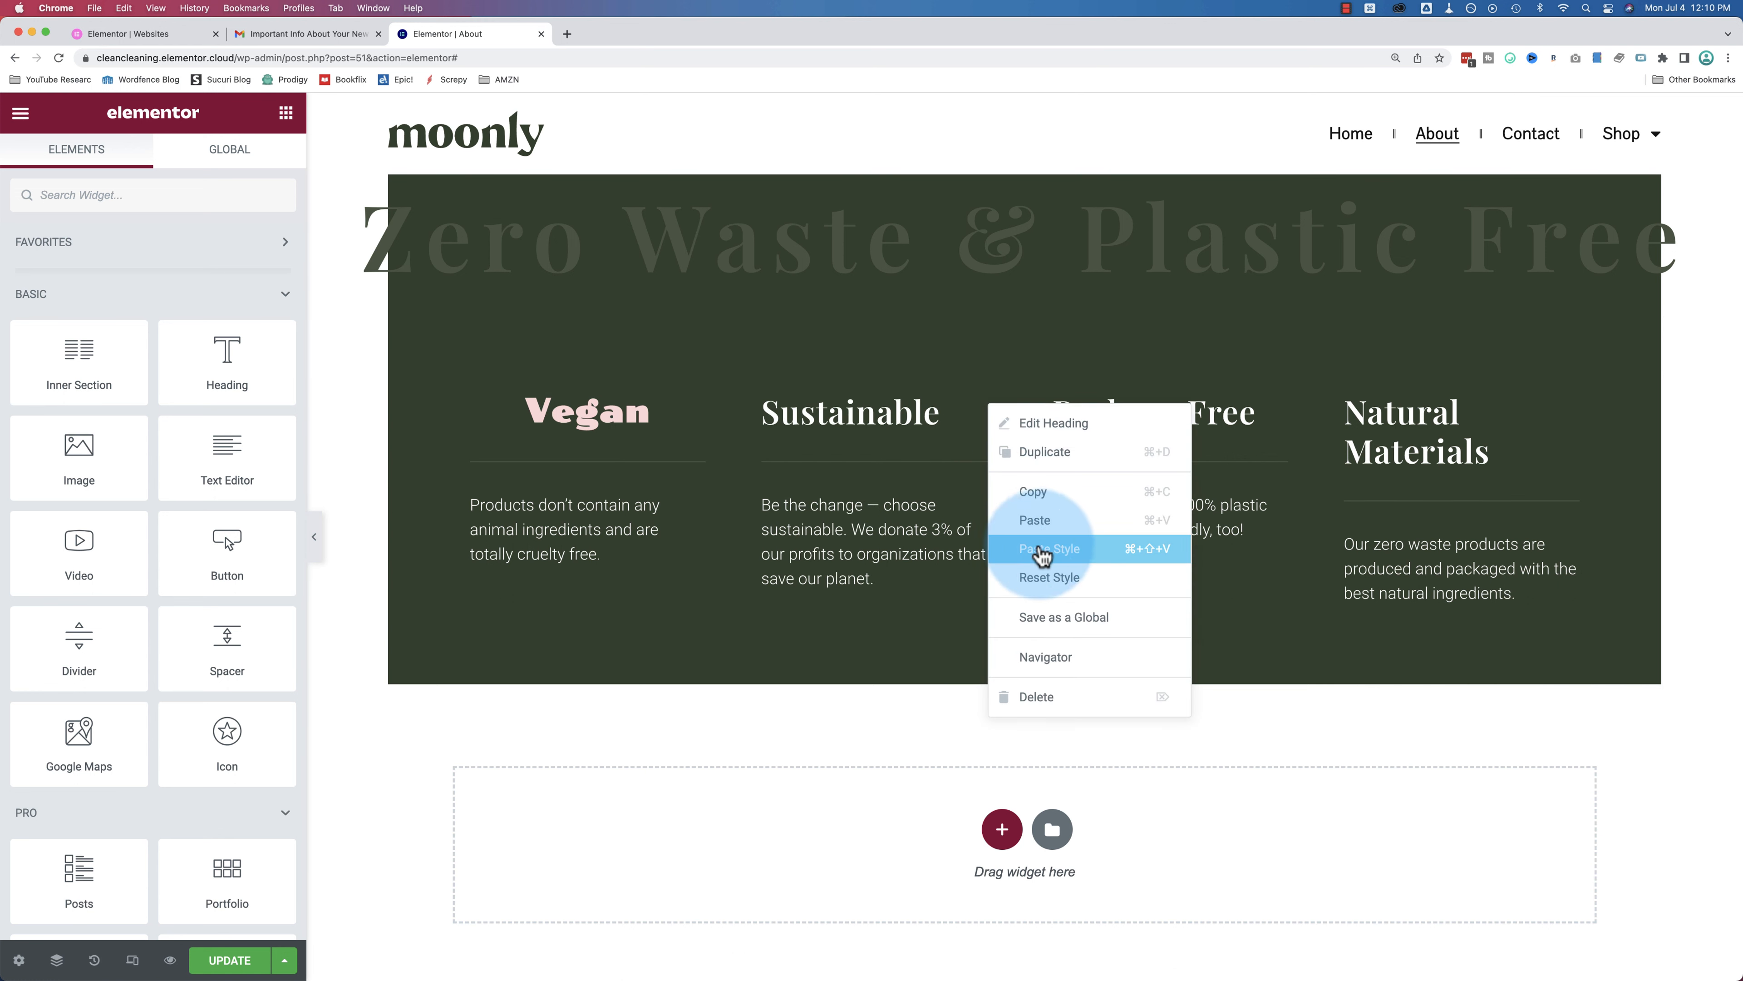
{"action": "left_click", "coordinate": [1059, 560]}
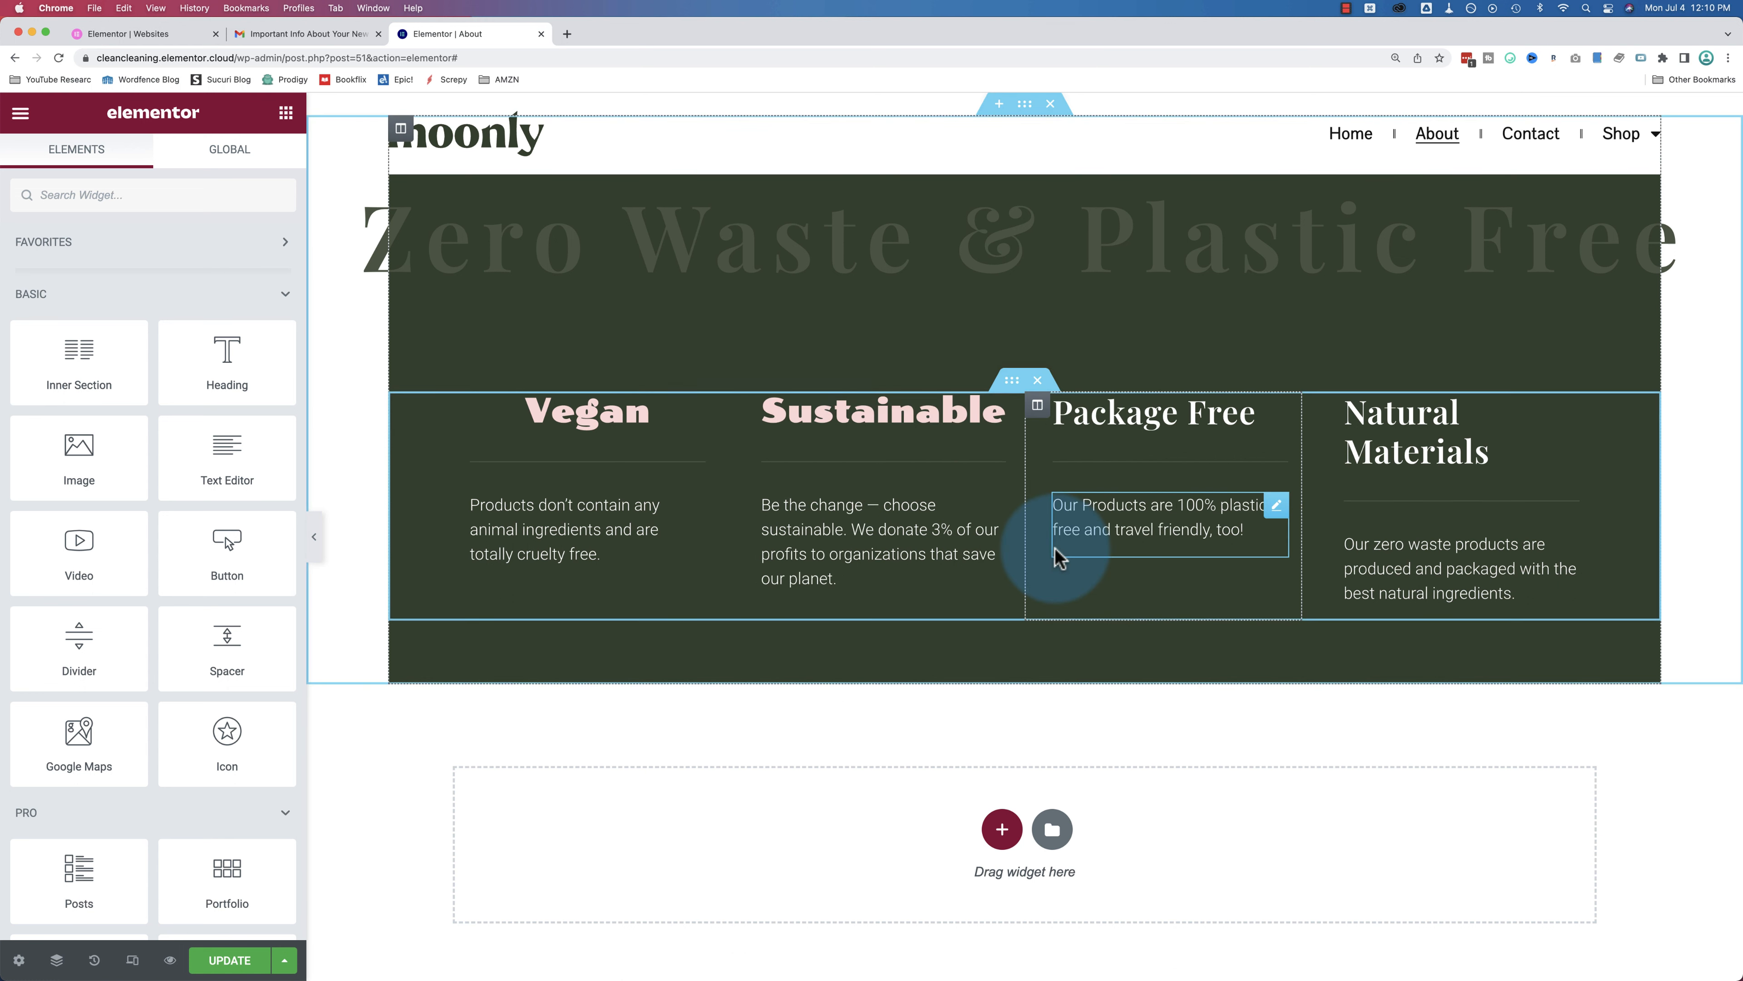
{"action": "left_click", "coordinate": [806, 422]}
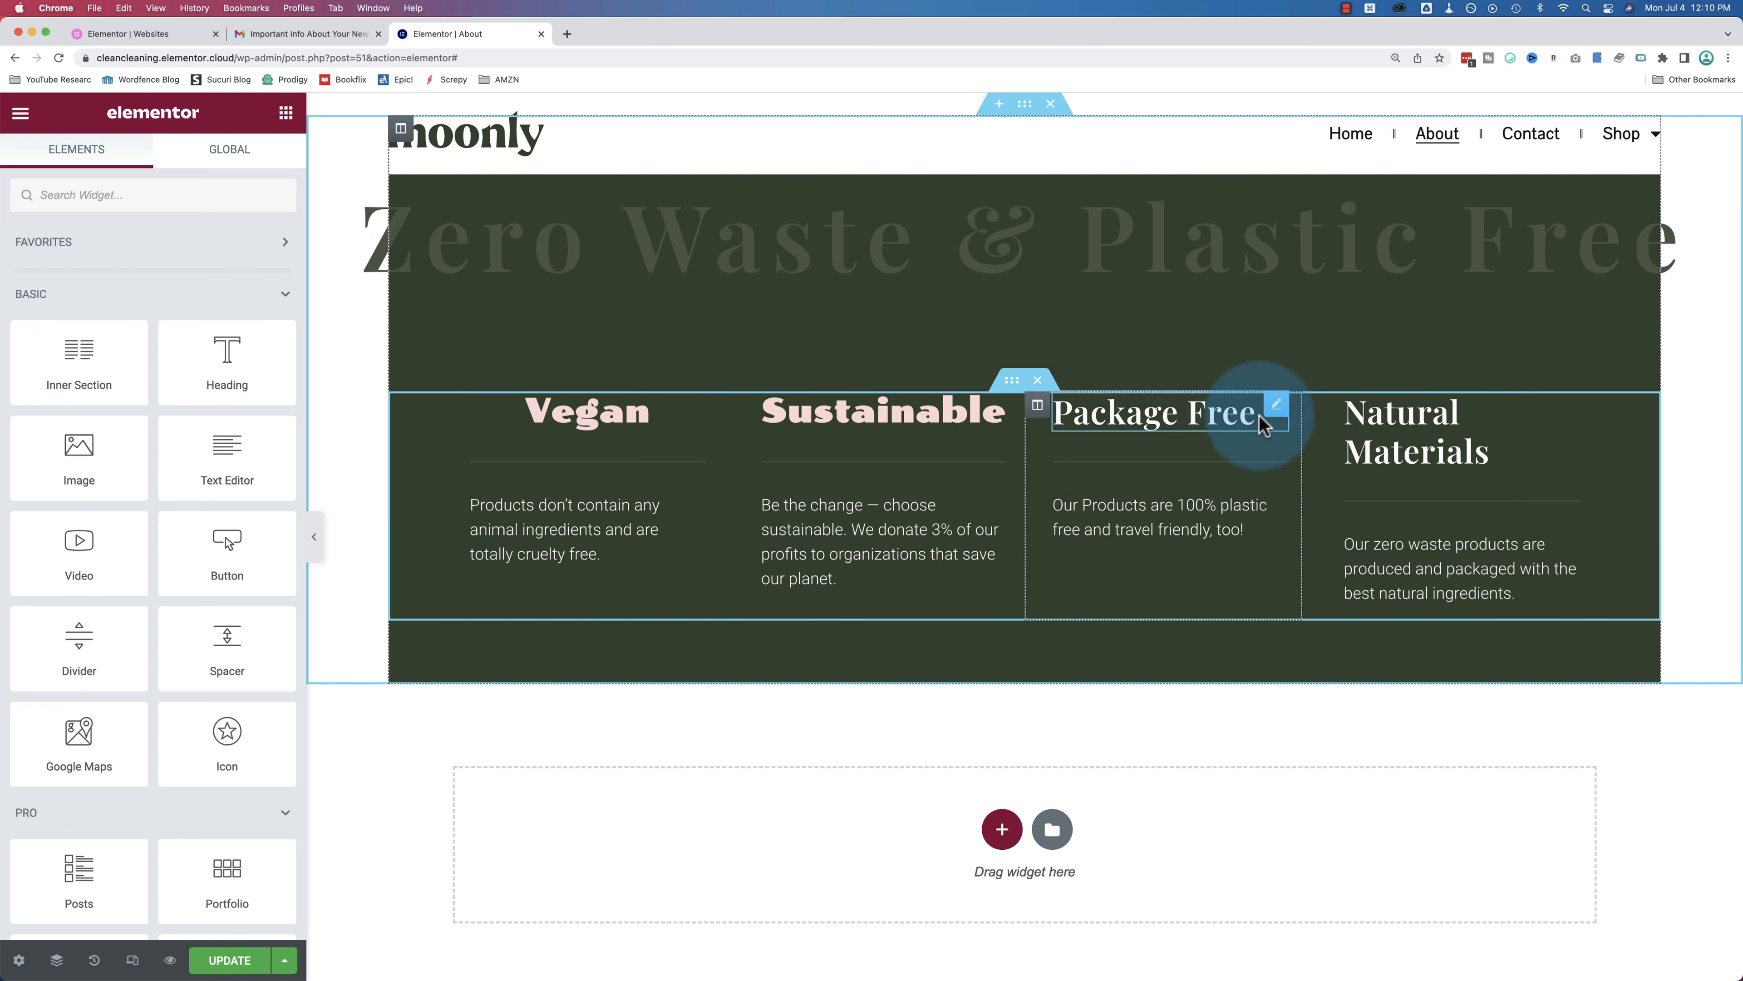
{"action": "right_click", "coordinate": [1278, 419]}
{"action": "left_click", "coordinate": [1345, 554]}
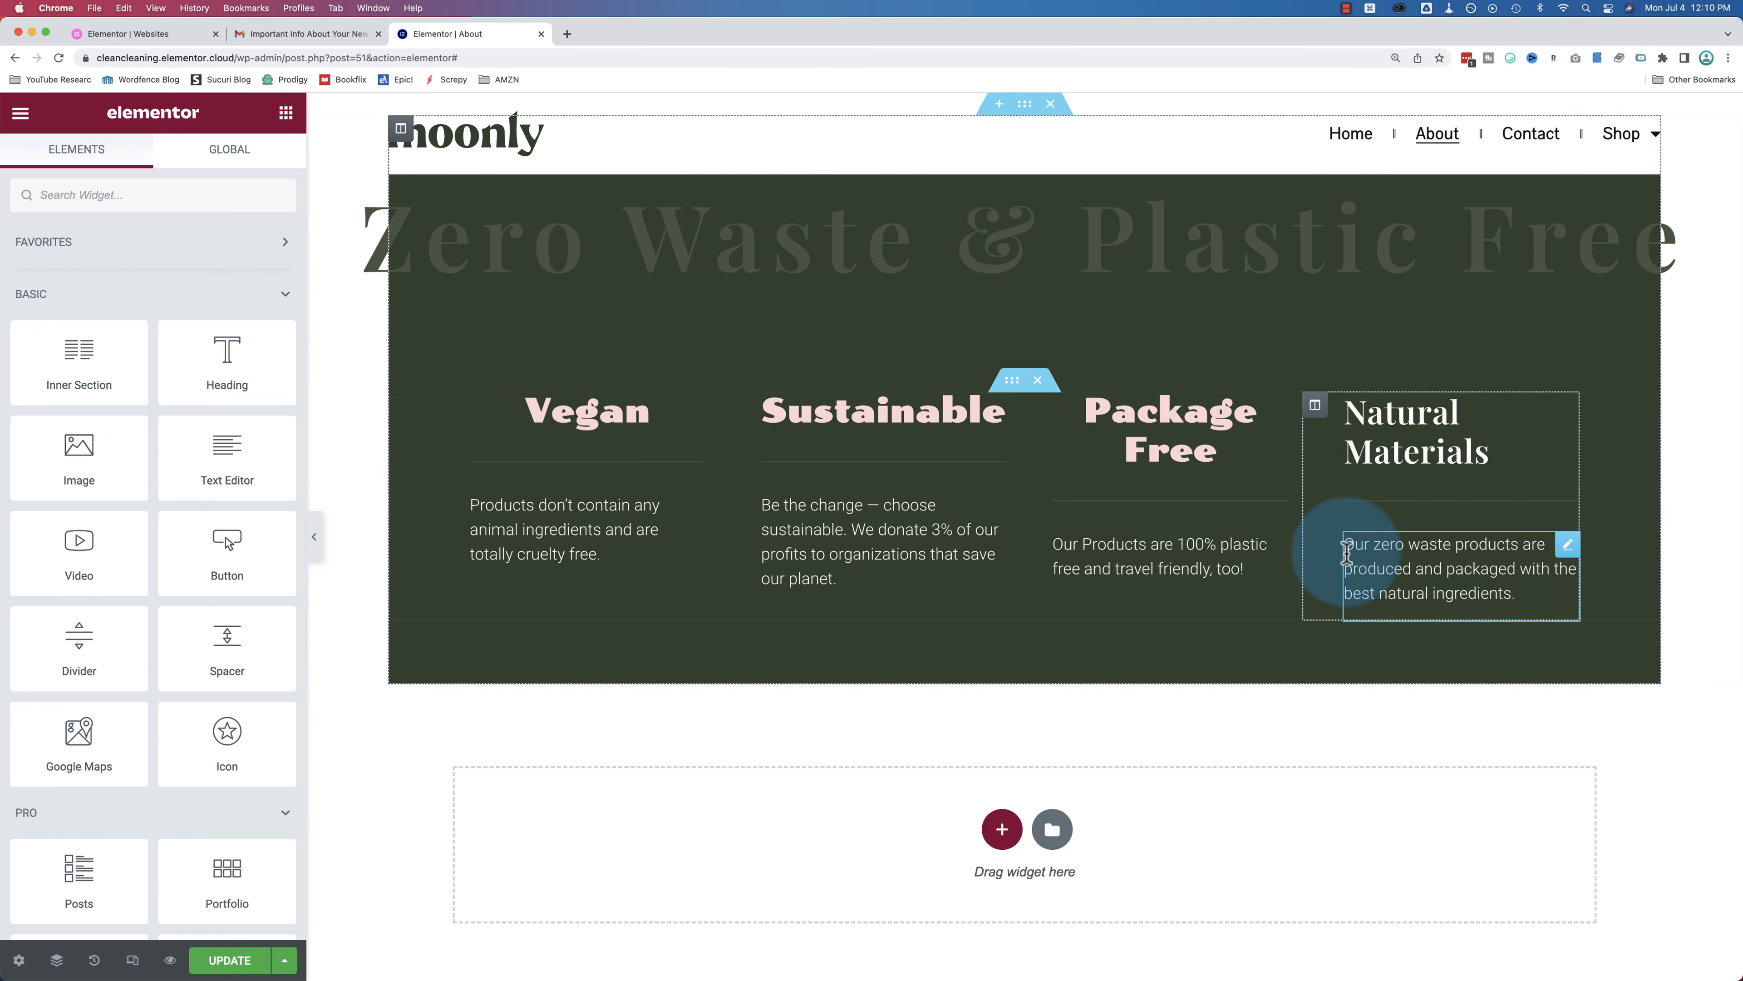
{"action": "right_click", "coordinate": [1563, 418]}
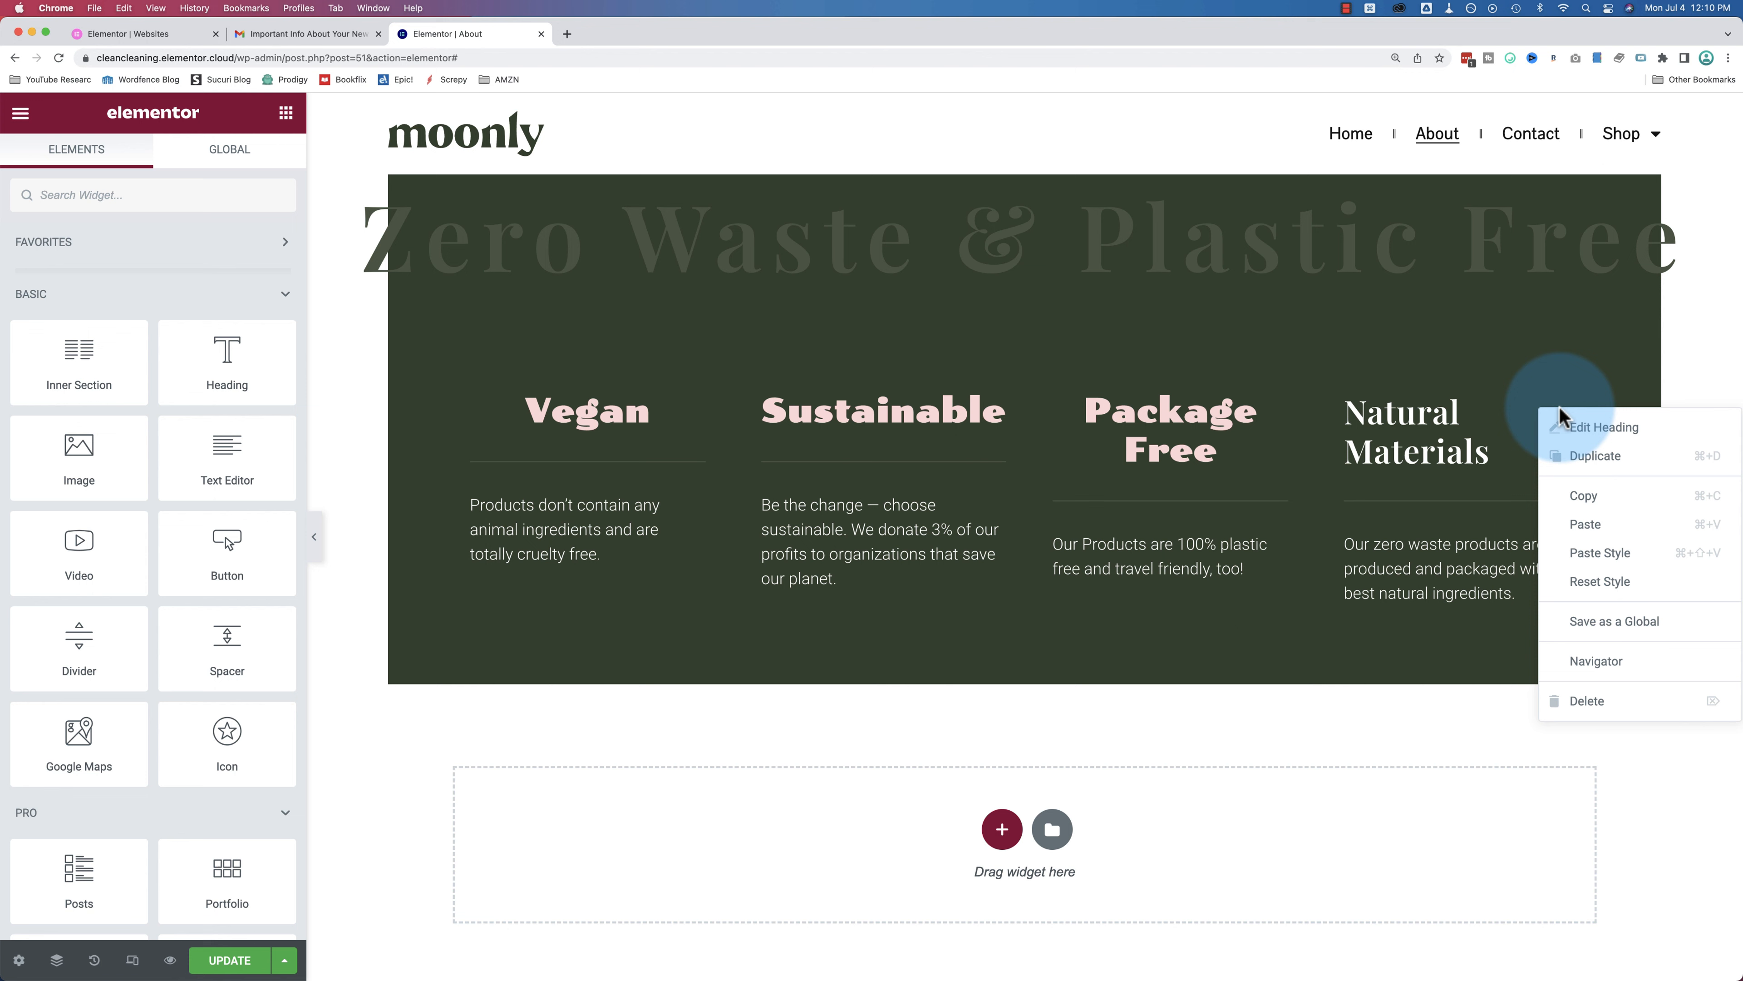
{"action": "left_click", "coordinate": [1596, 552]}
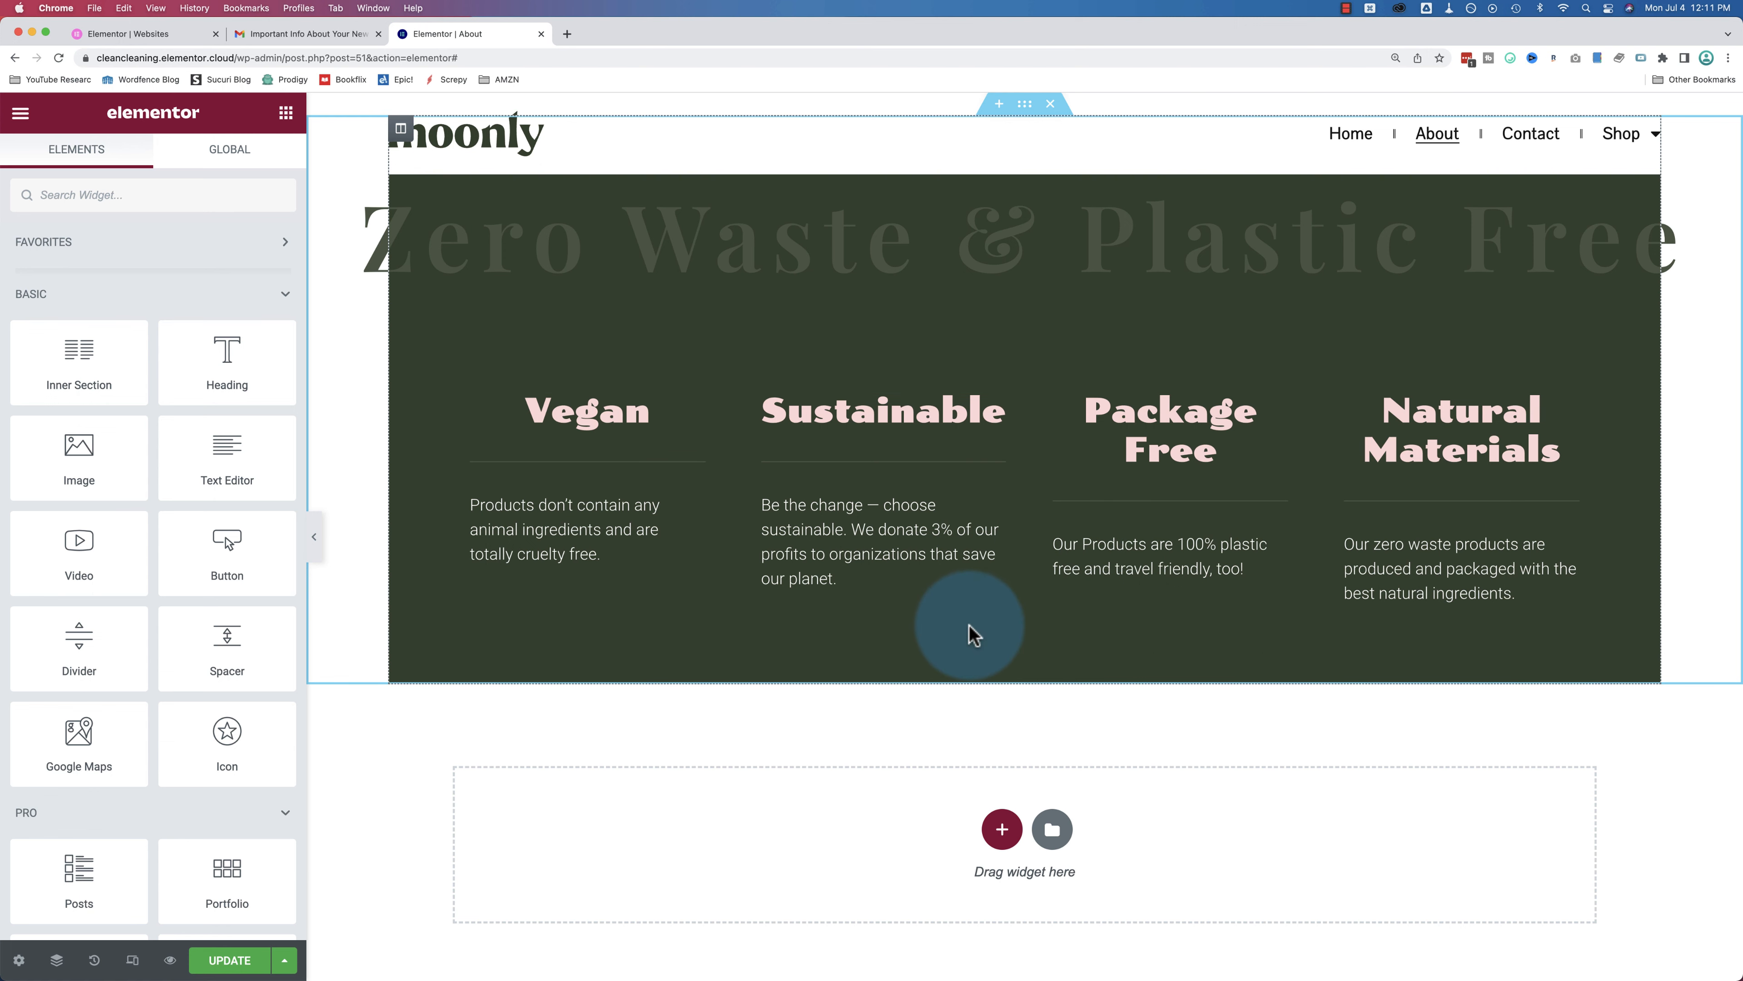
Step: Save the About page and exit to the WordPress dashboard
{"action": "scroll", "coordinate": [919, 659], "scroll_direction": "down", "scroll_amount": 2}
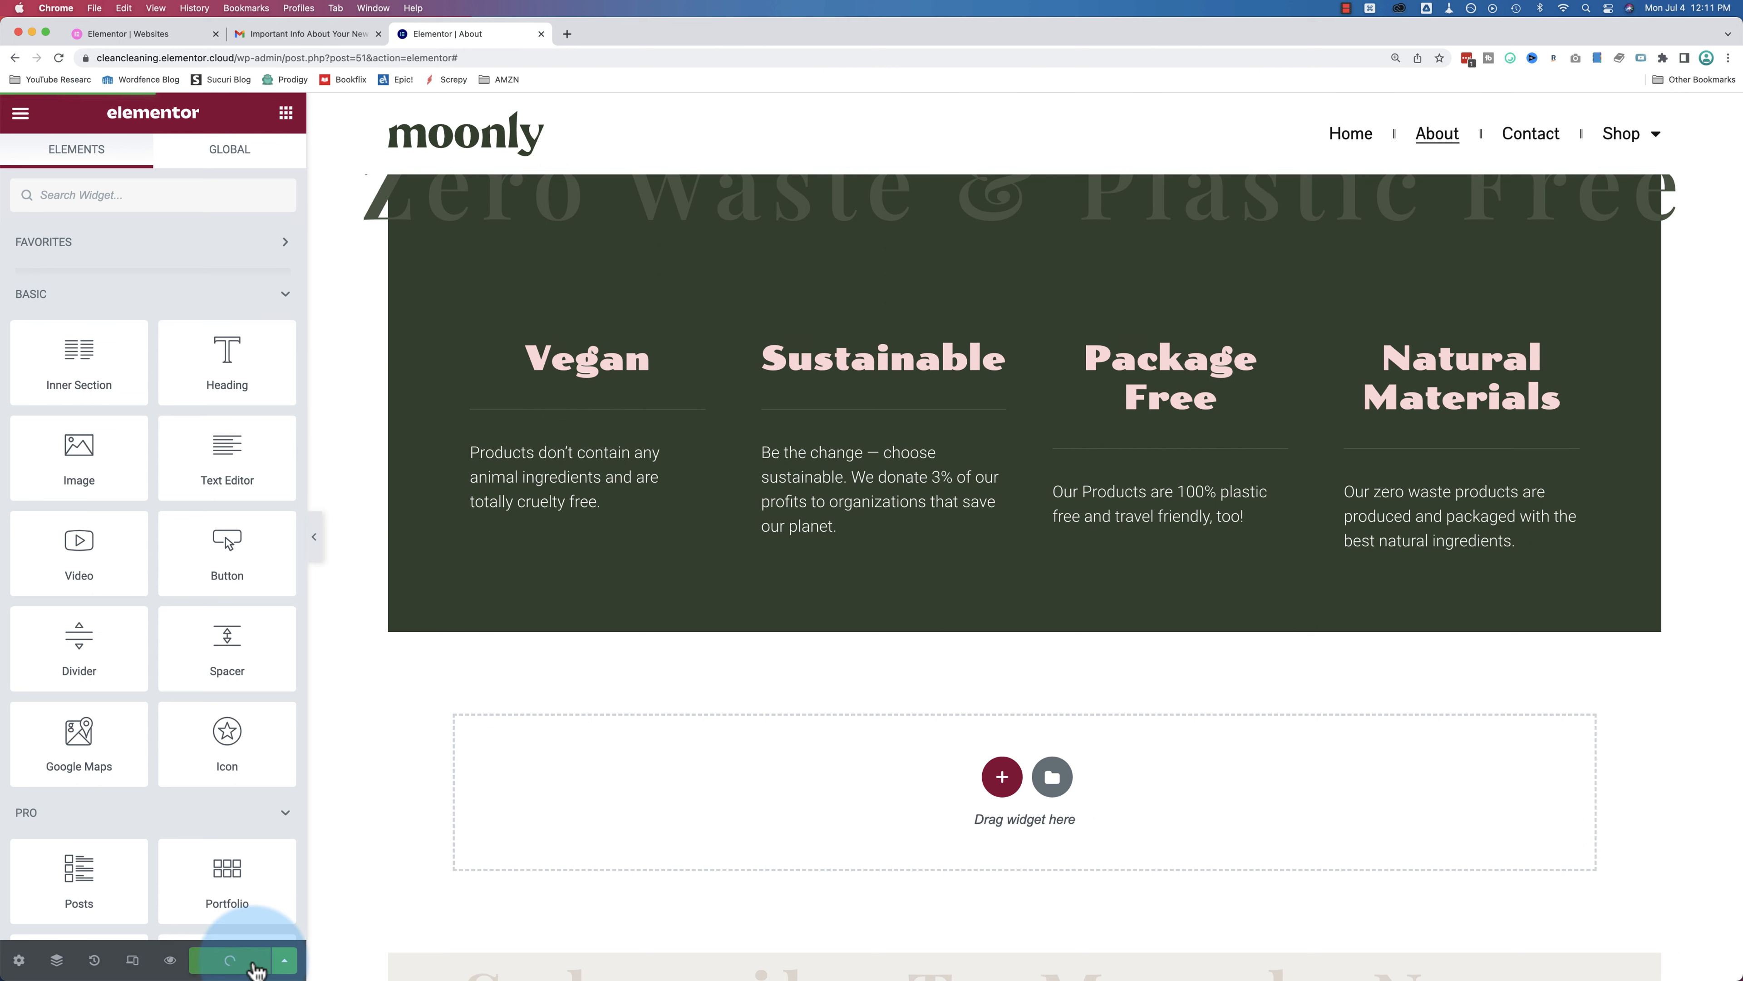
{"action": "left_click", "coordinate": [20, 112]}
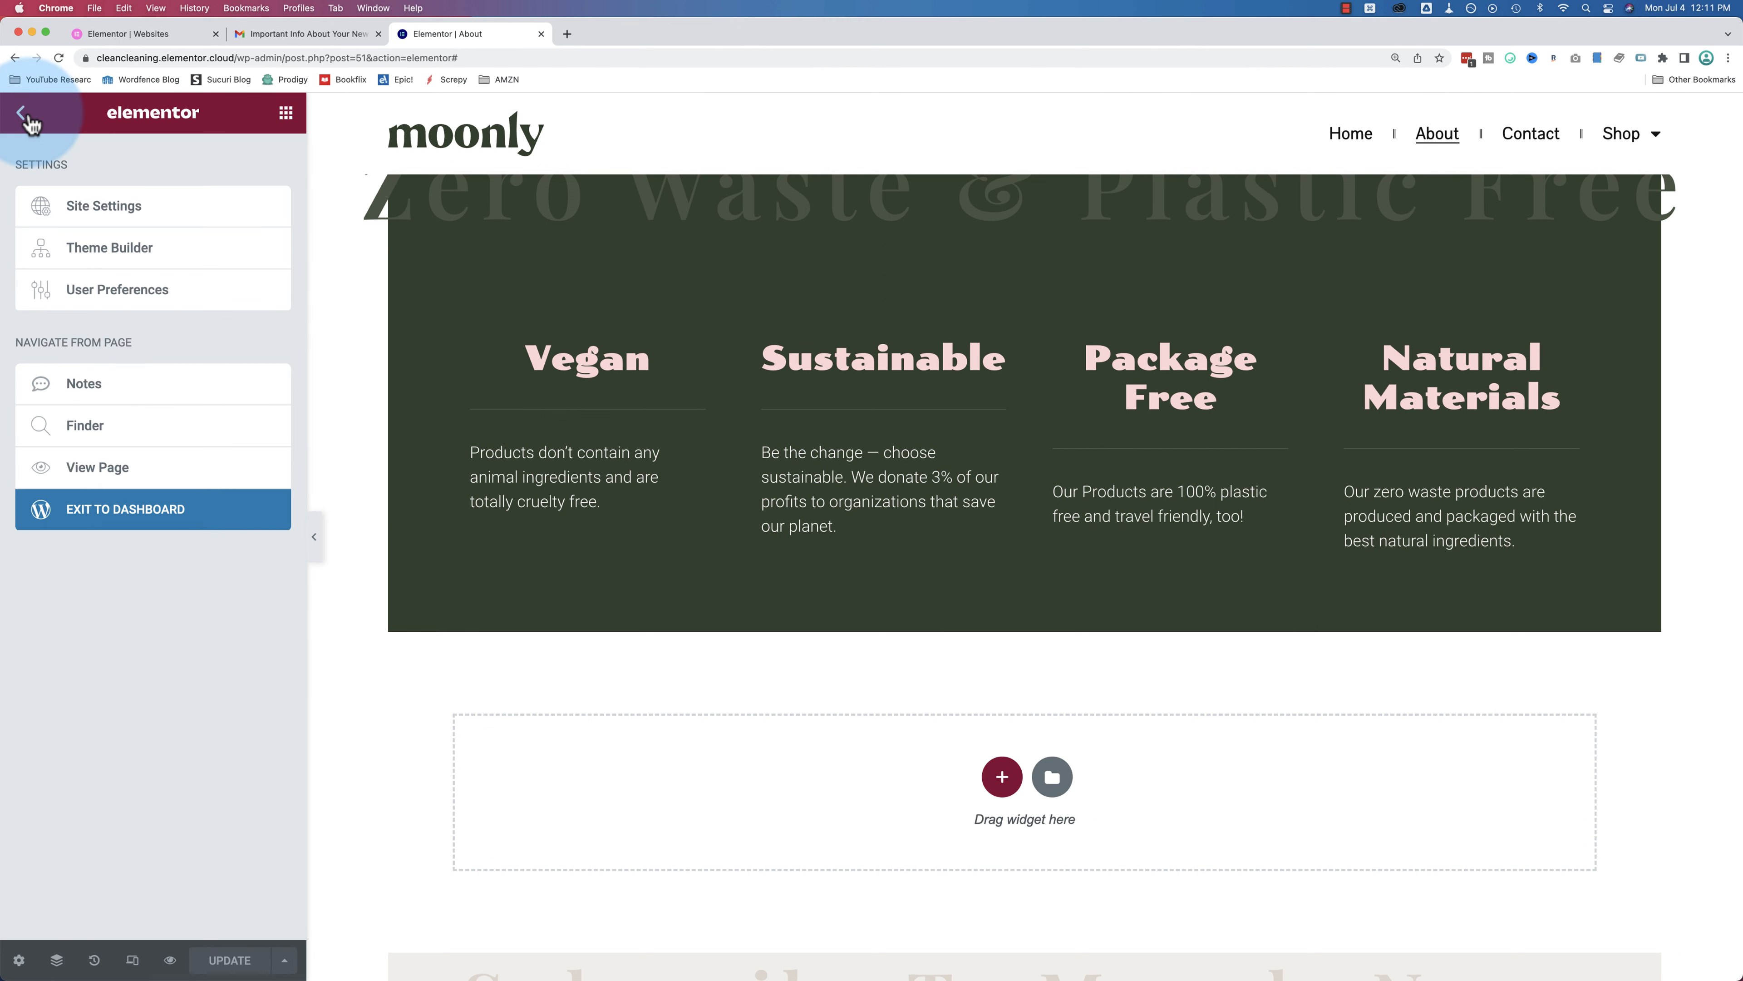
{"action": "left_click", "coordinate": [140, 522]}
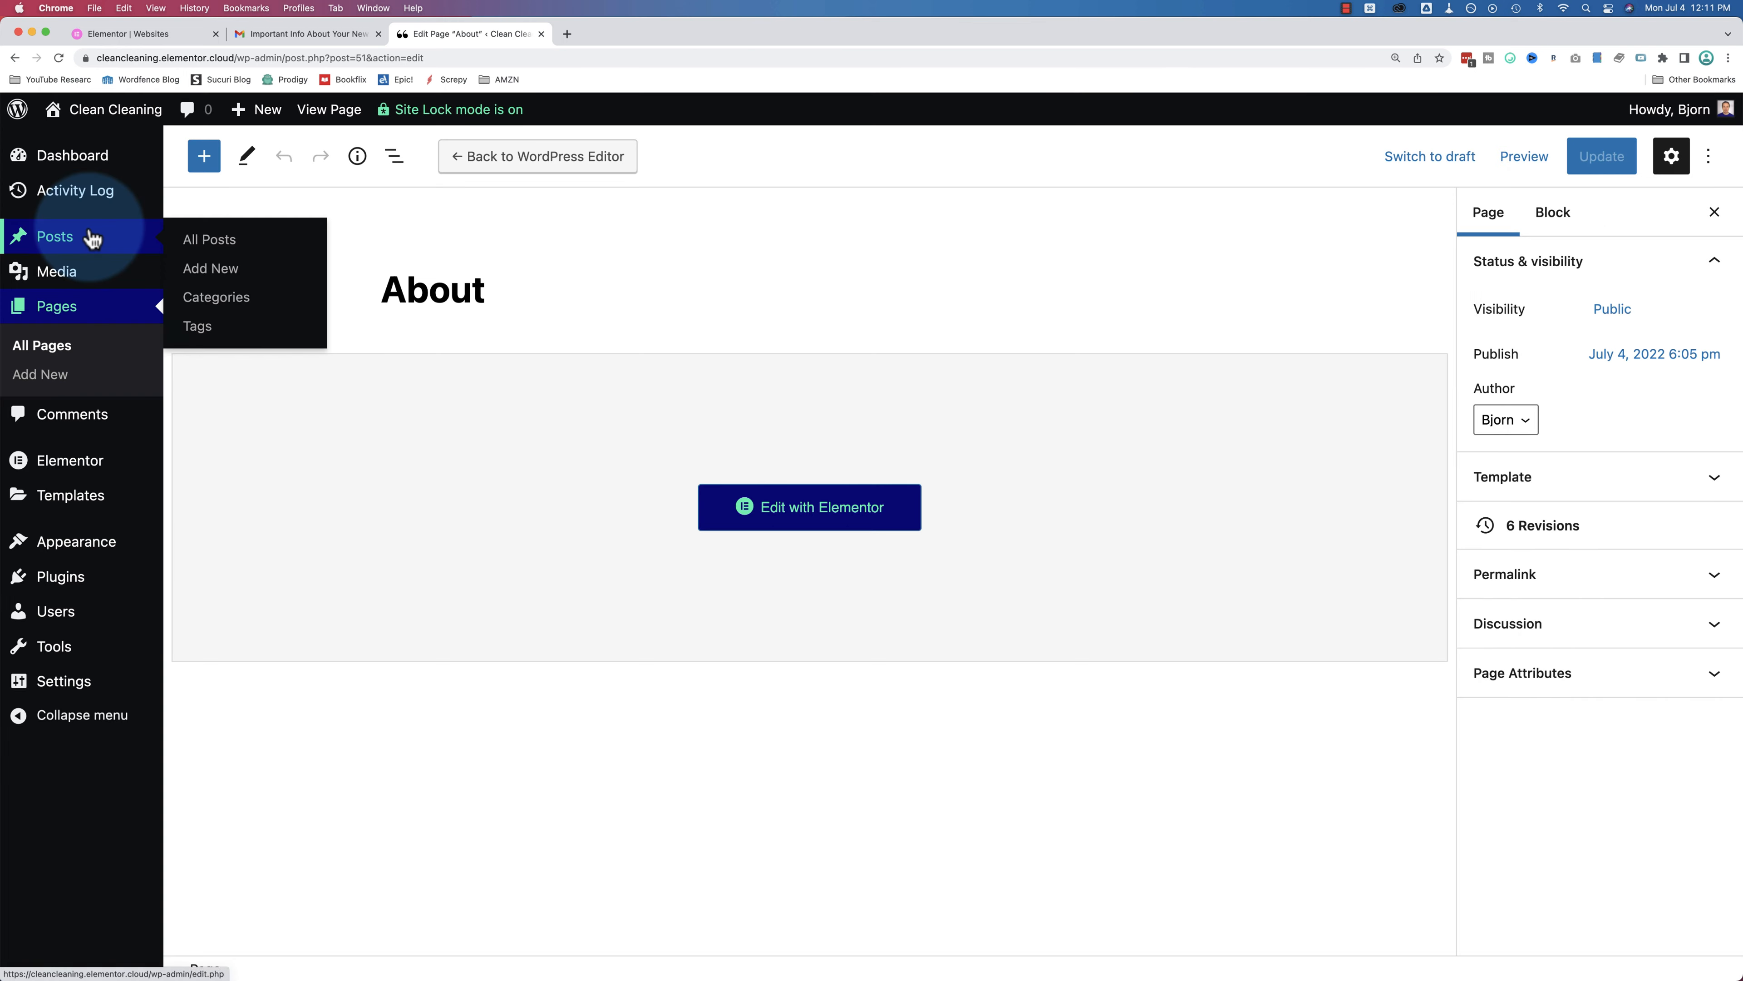
Step: Search the plugin directory for elementor
{"action": "mouse_move", "coordinate": [136, 590]}
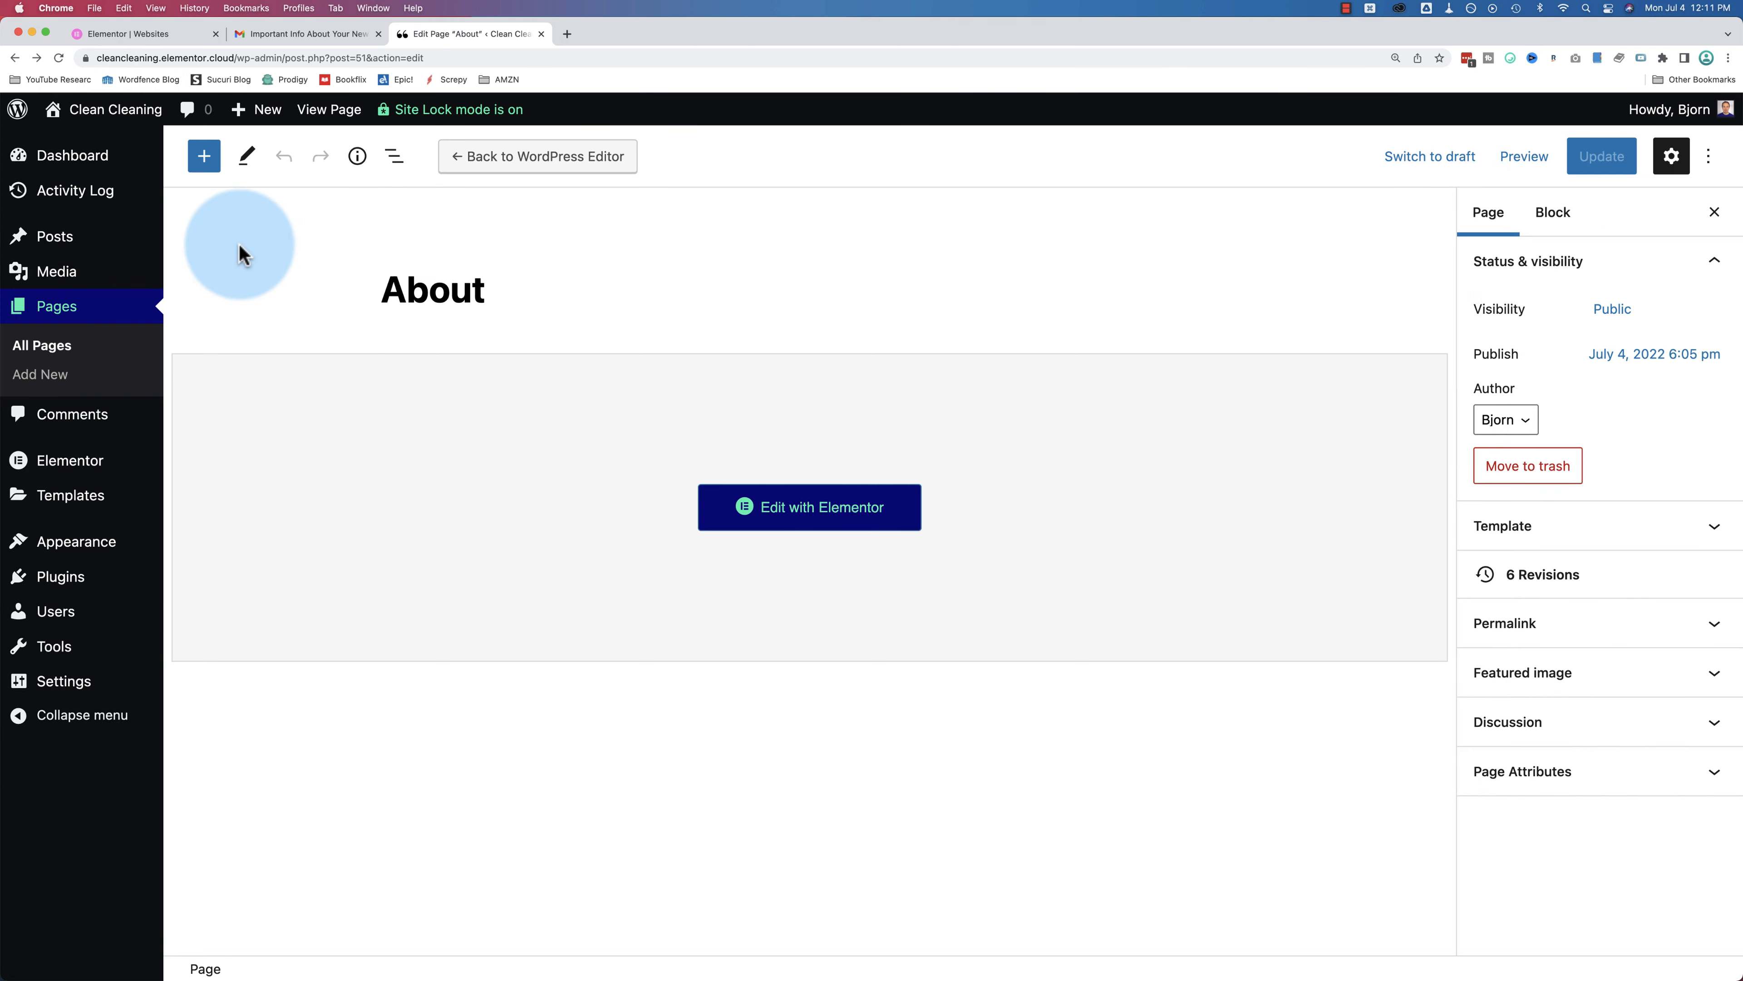
{"action": "mouse_move", "coordinate": [66, 587]}
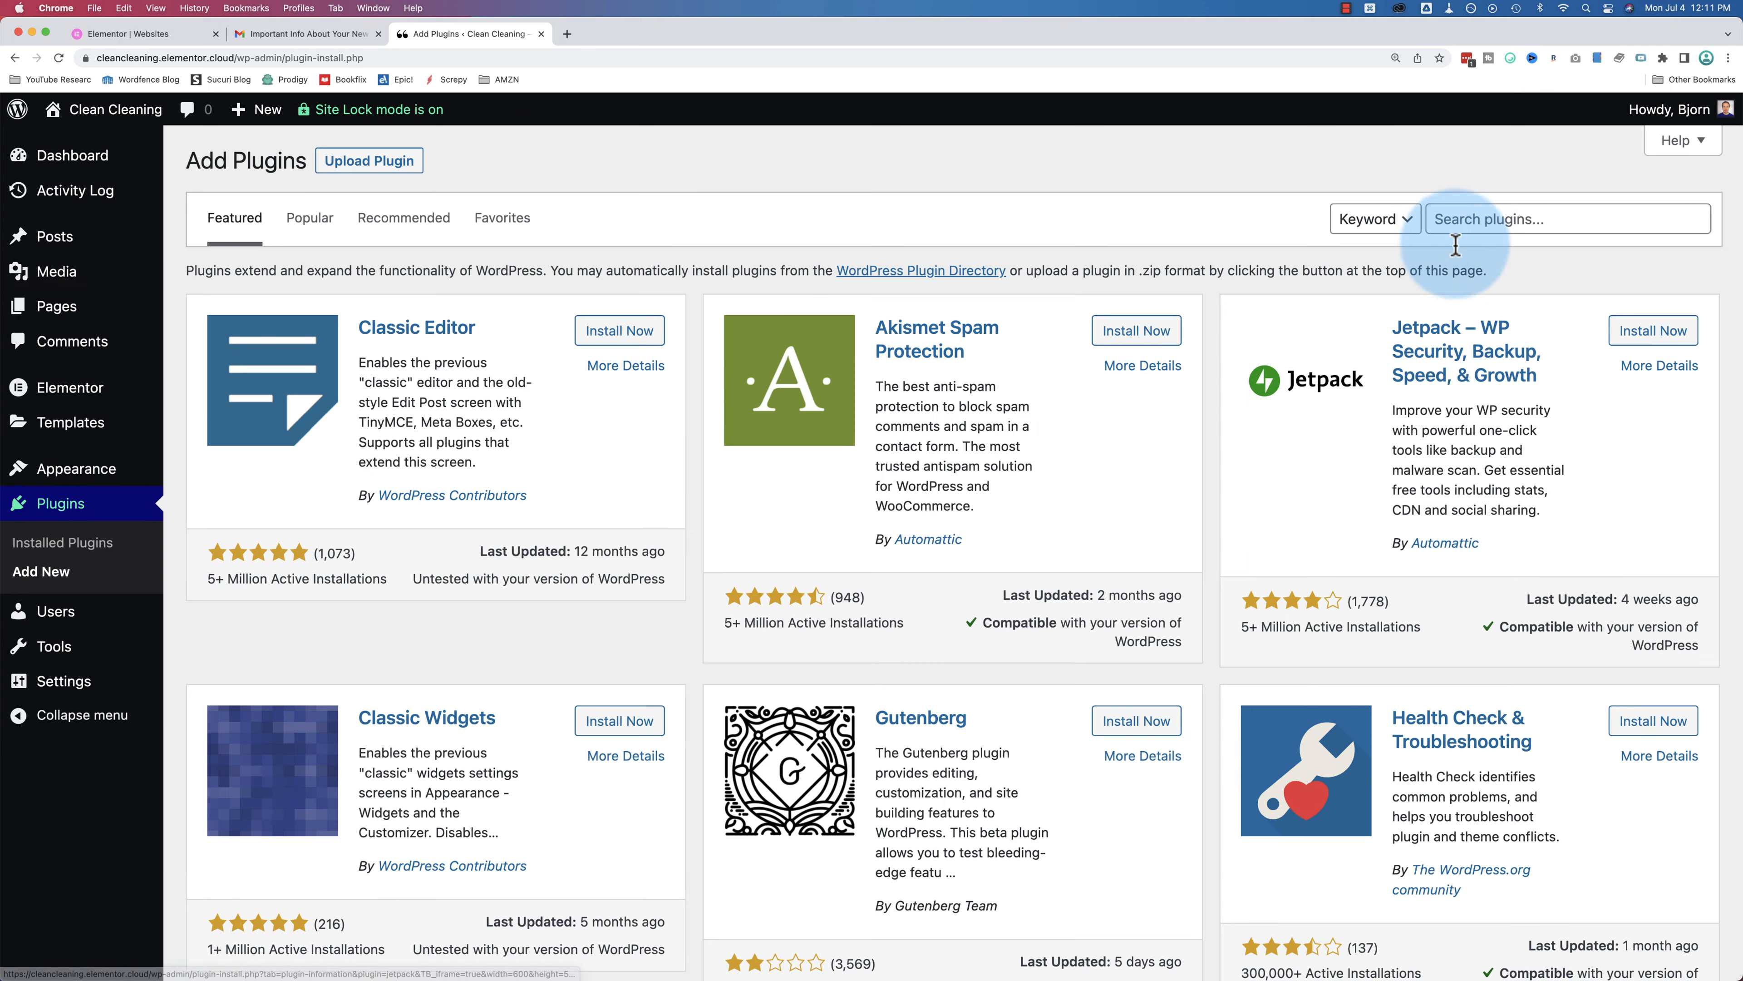
{"action": "left_click", "coordinate": [1462, 219]}
{"action": "type", "text": "elementor"}
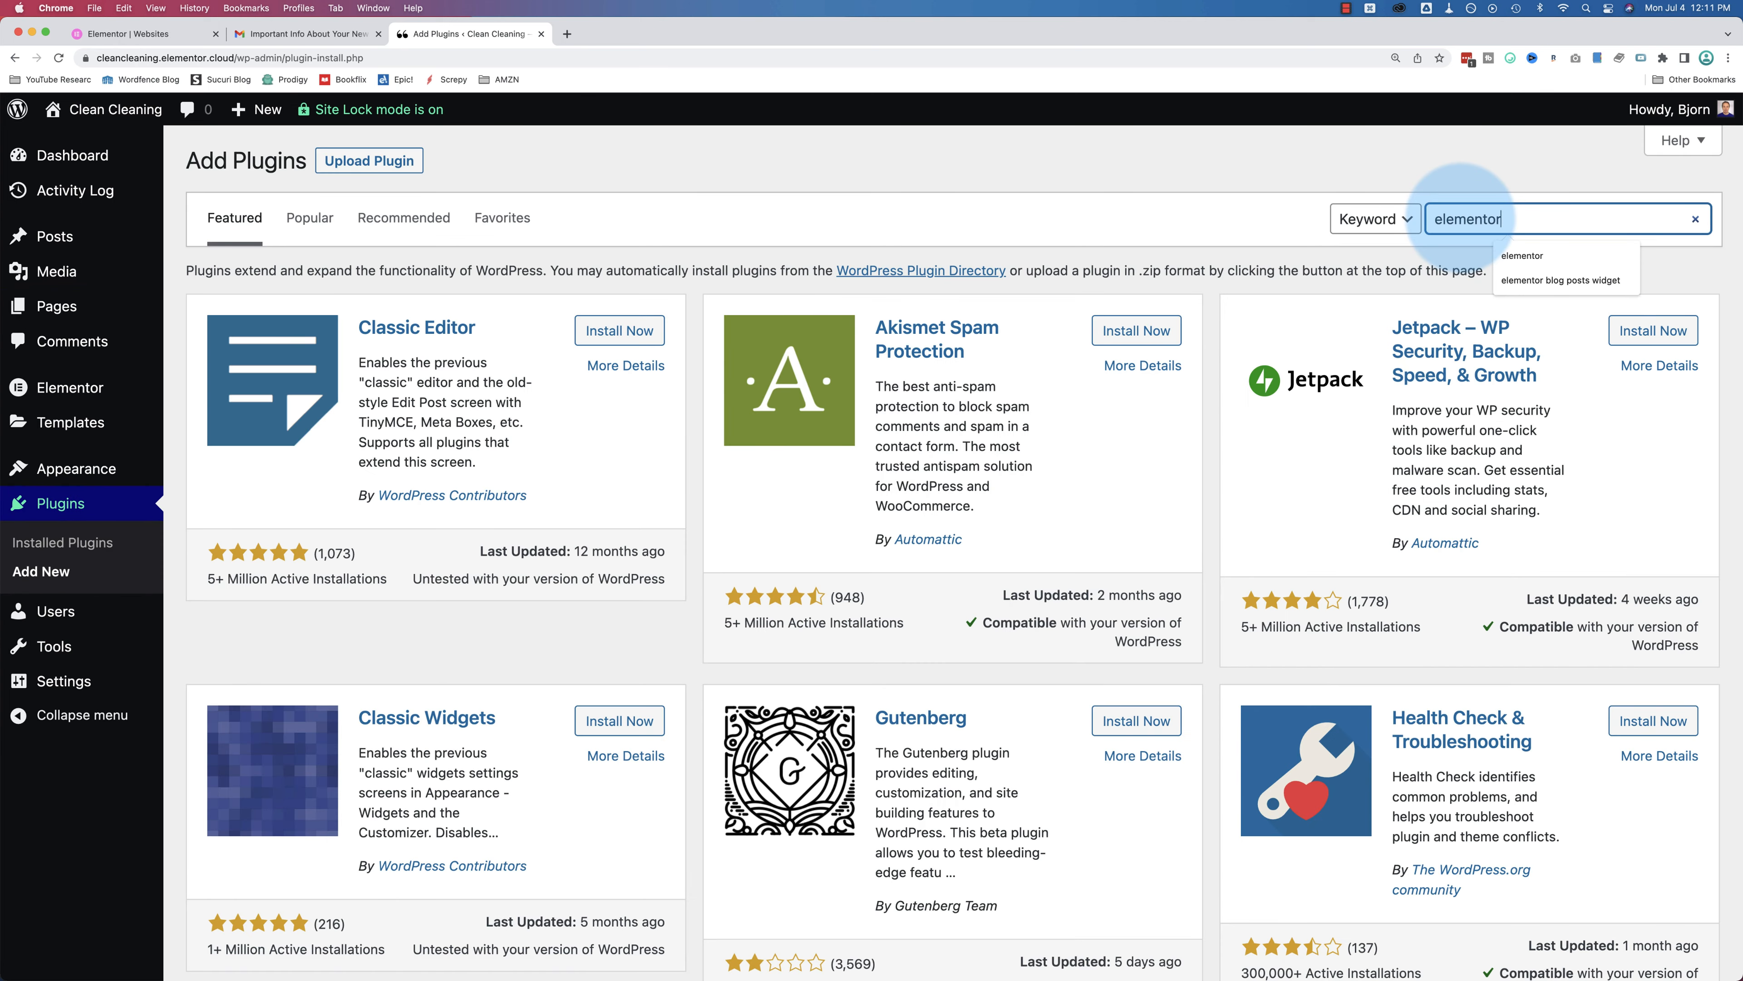
{"action": "key", "text": "Return"}
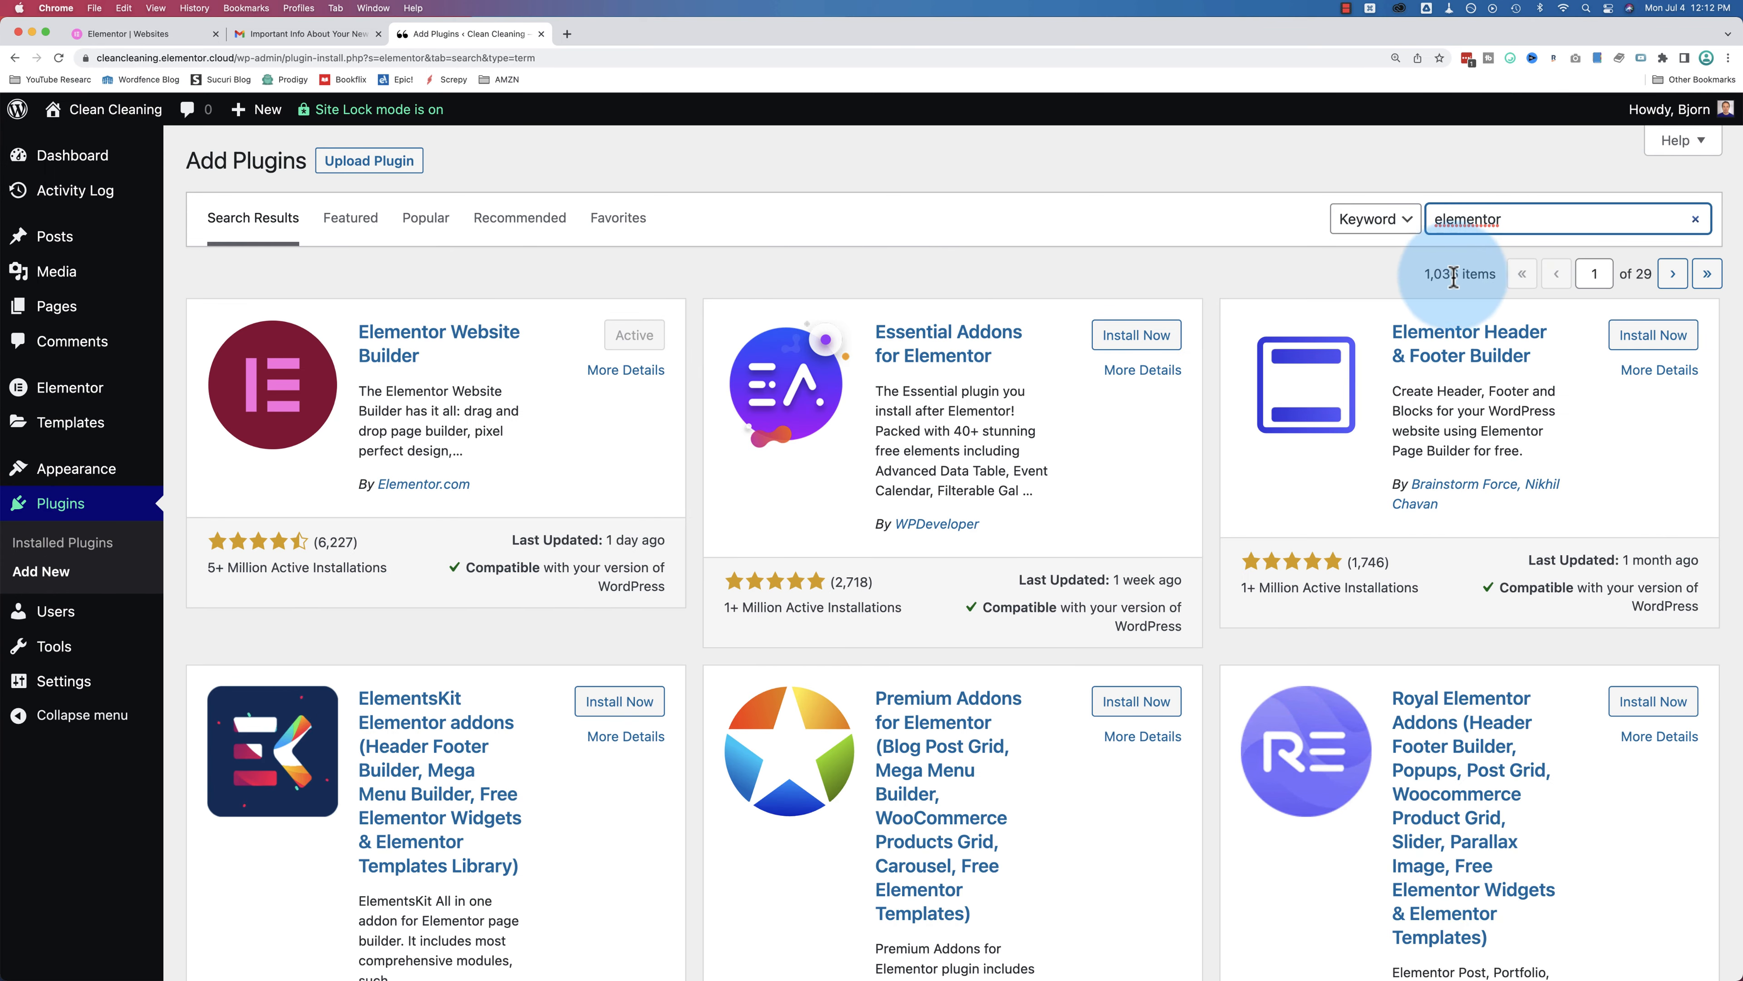
Step: Highlight the result count and scroll through the Elementor add-ons, noting Starter Templates' rating
{"action": "left_click", "coordinate": [1423, 274]}
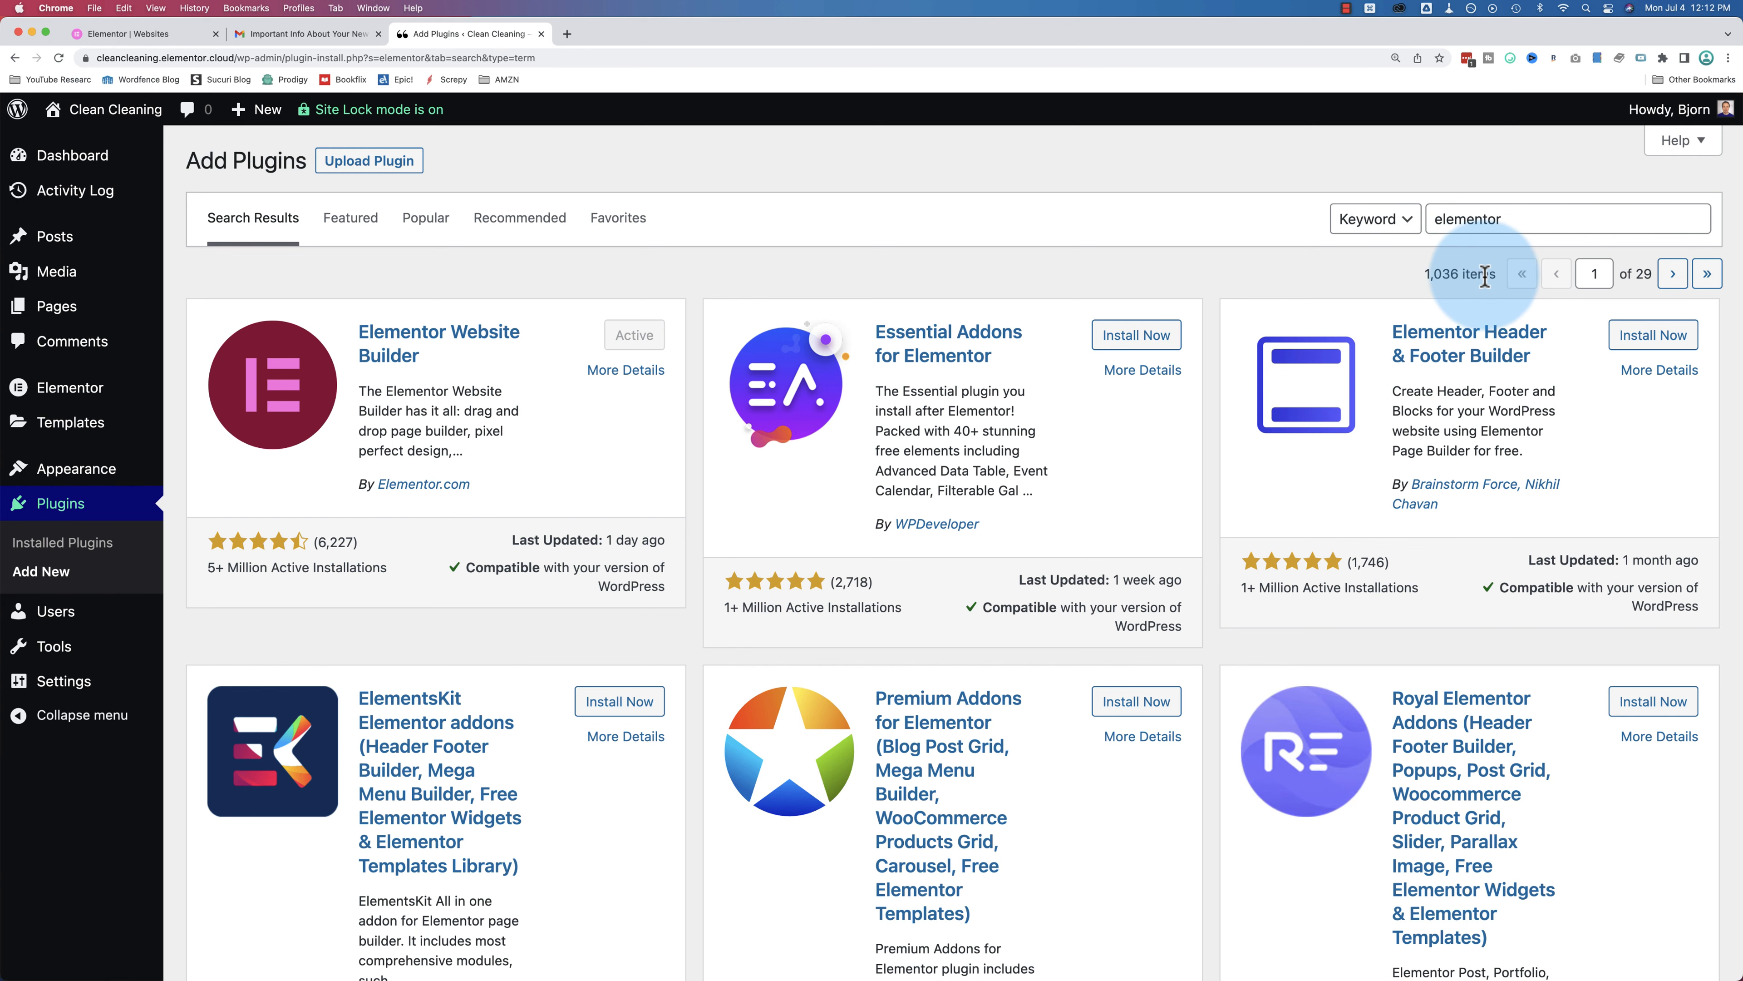
{"action": "left_click_drag", "start_coordinate": [1489, 276], "coordinate": [1429, 276]}
{"action": "left_click", "coordinate": [685, 292]}
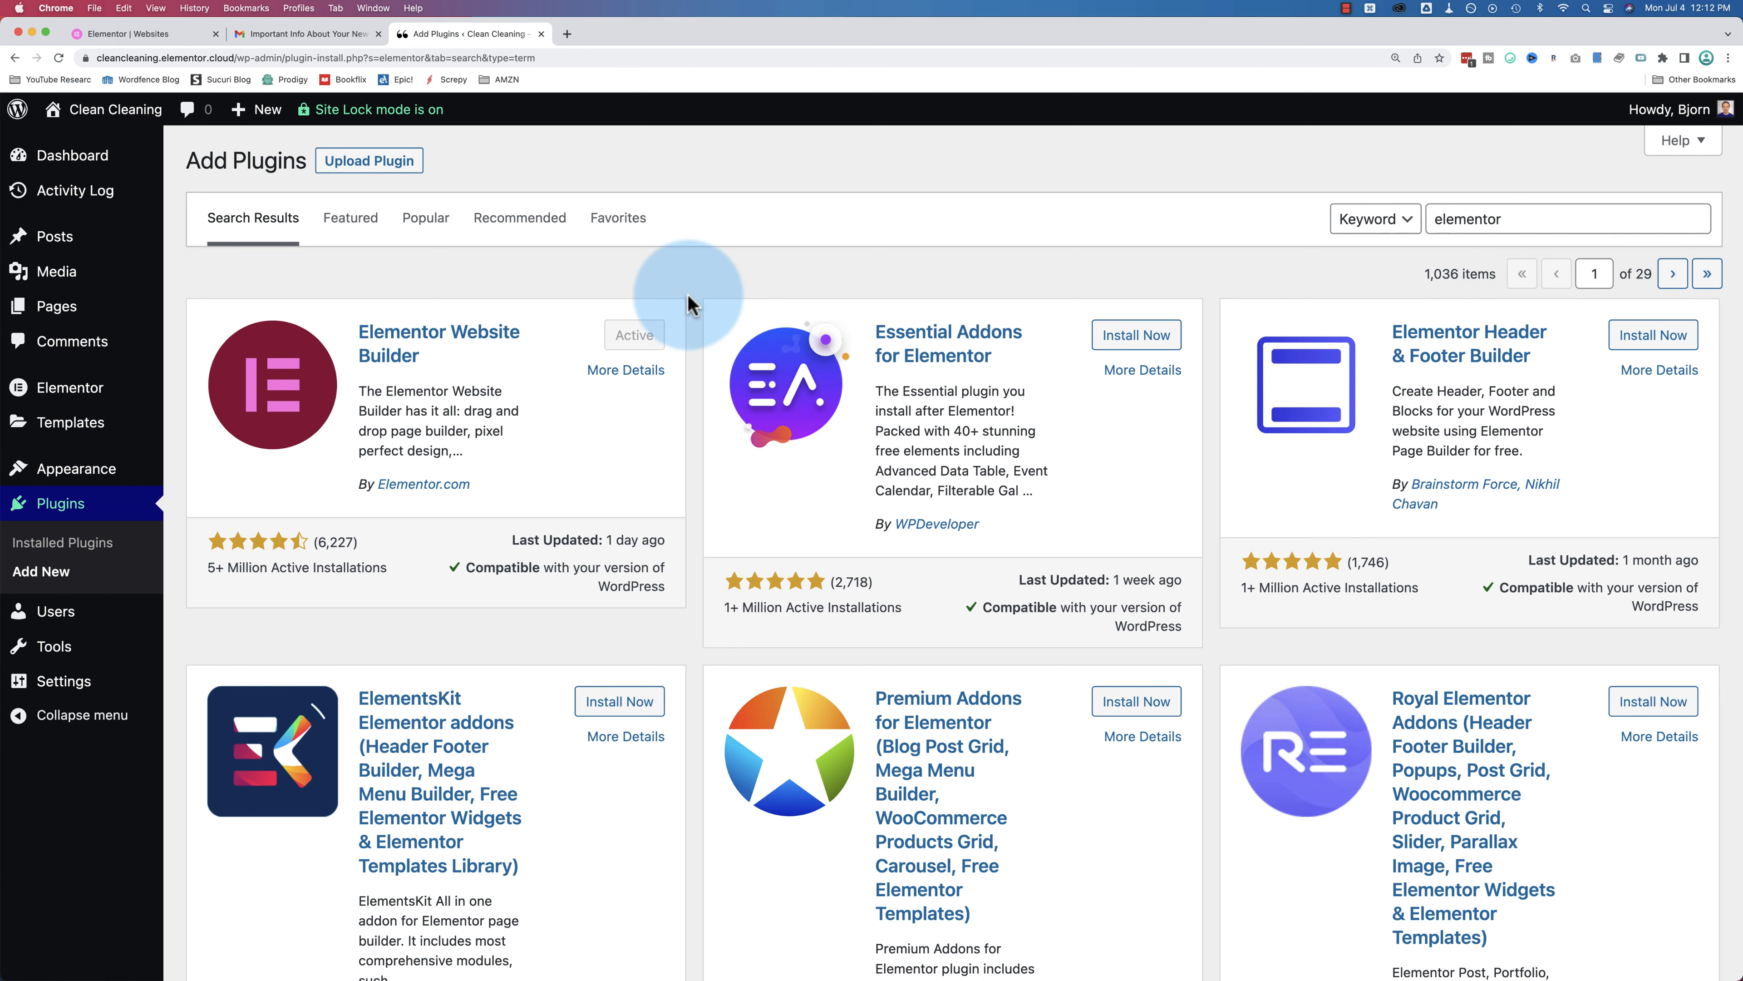
{"action": "scroll", "coordinate": [687, 295], "scroll_direction": "down", "scroll_amount": 3}
{"action": "scroll", "coordinate": [688, 303], "scroll_direction": "down", "scroll_amount": 5}
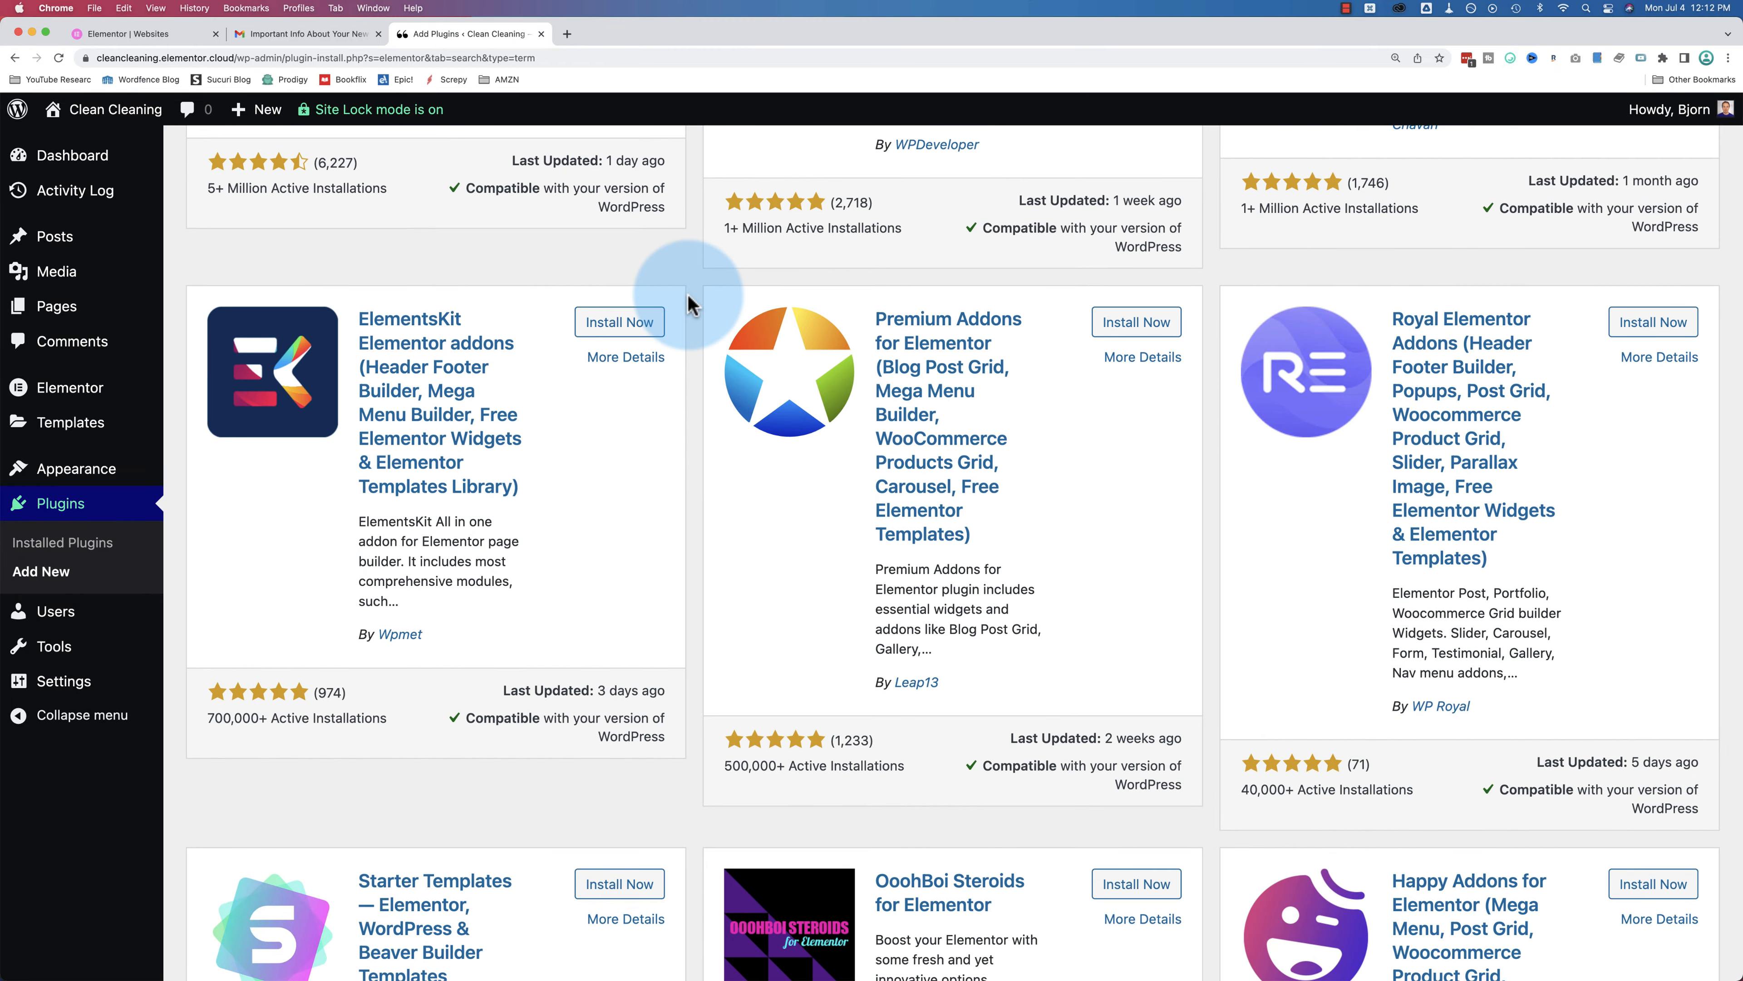
{"action": "scroll", "coordinate": [688, 302], "scroll_direction": "down", "scroll_amount": 8}
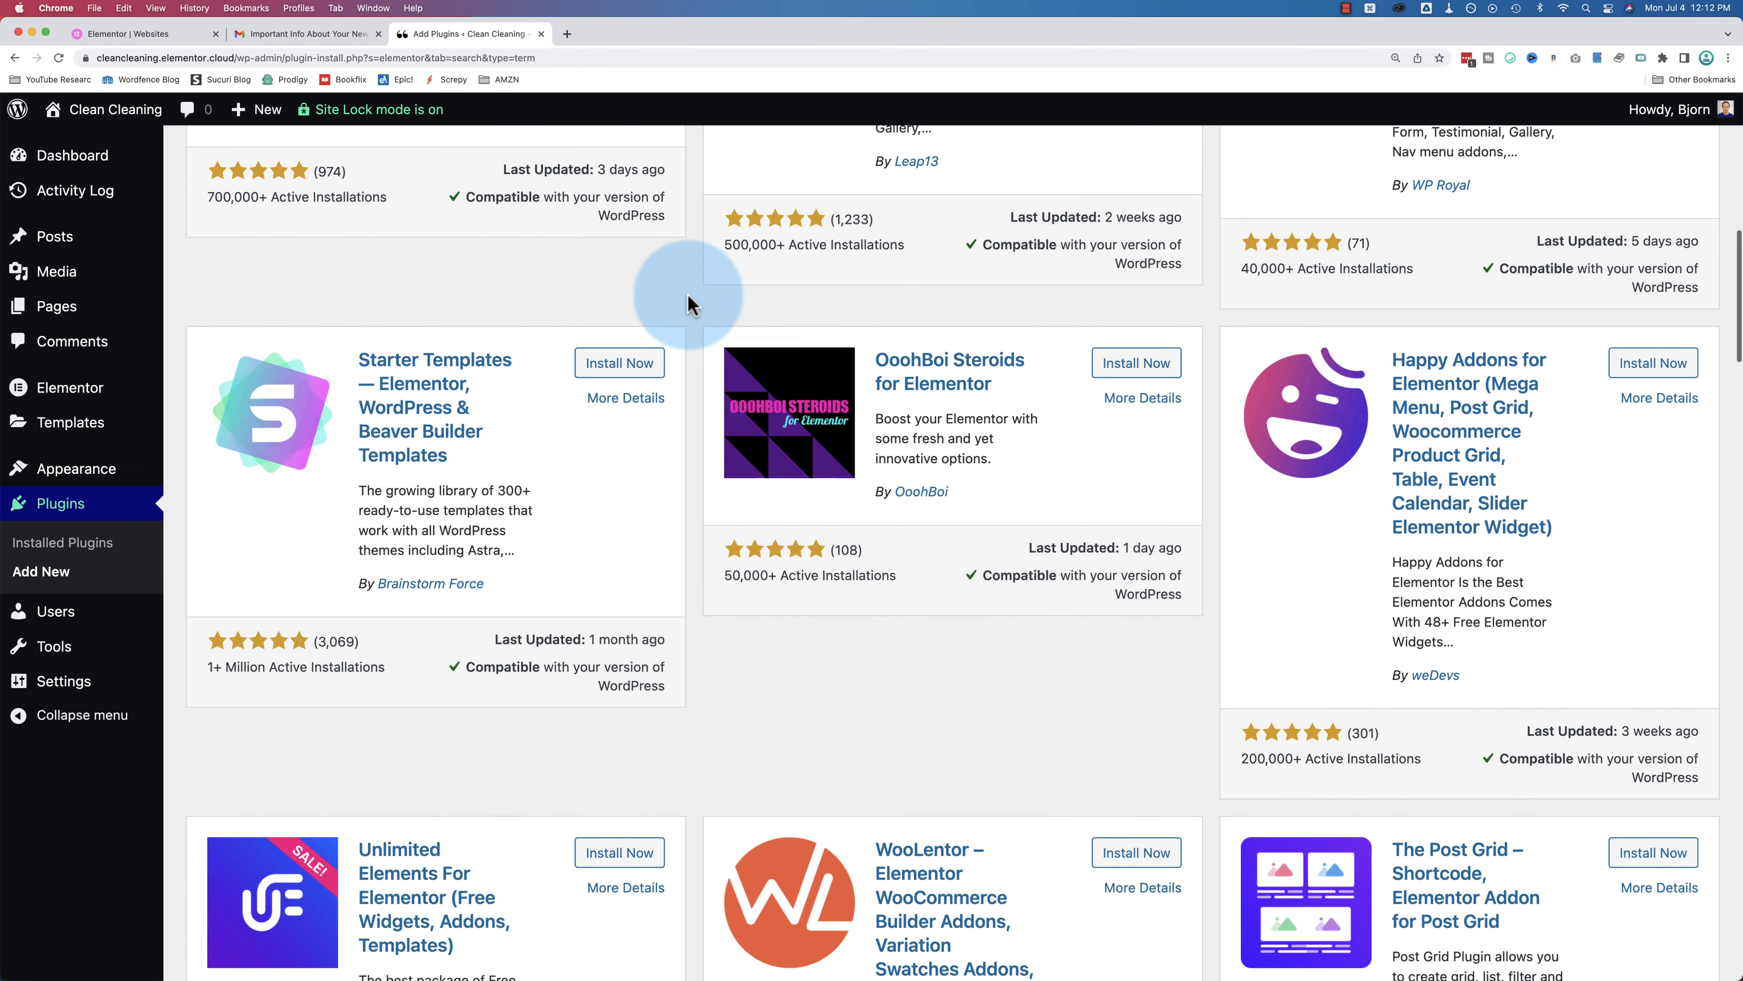
{"action": "scroll", "coordinate": [688, 302], "scroll_direction": "down", "scroll_amount": 3}
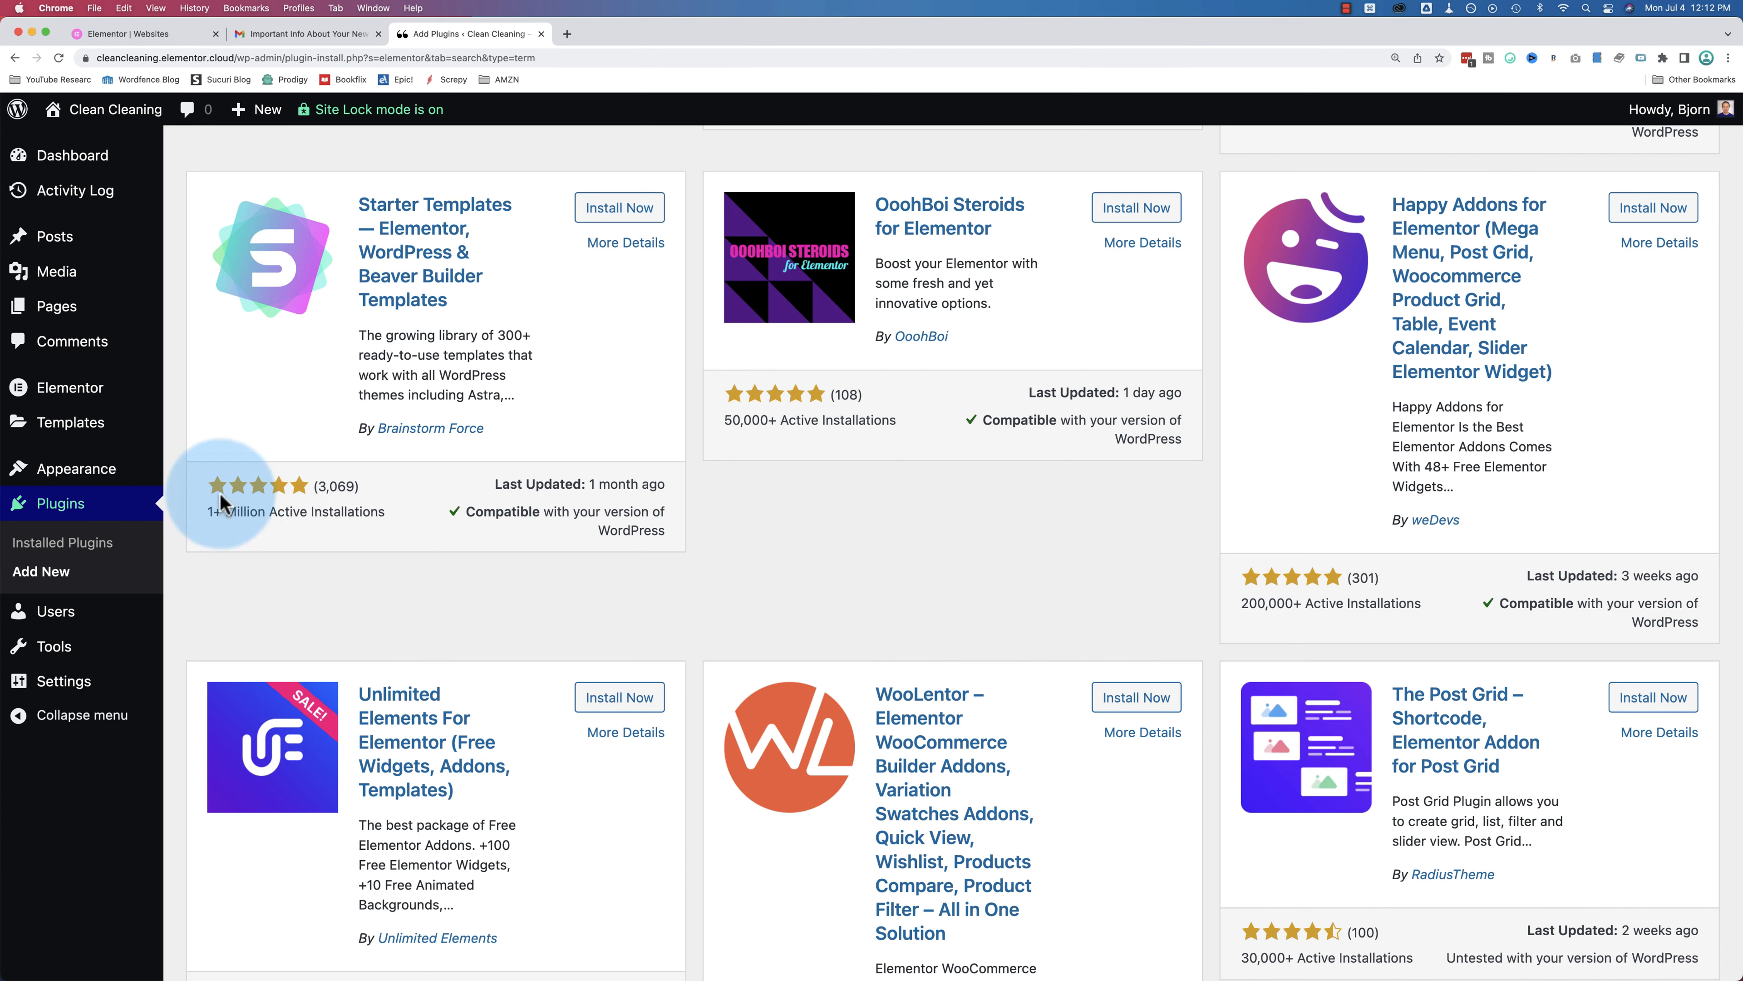
{"action": "left_click_drag", "start_coordinate": [211, 511], "coordinate": [369, 510]}
{"action": "left_click", "coordinate": [386, 511]}
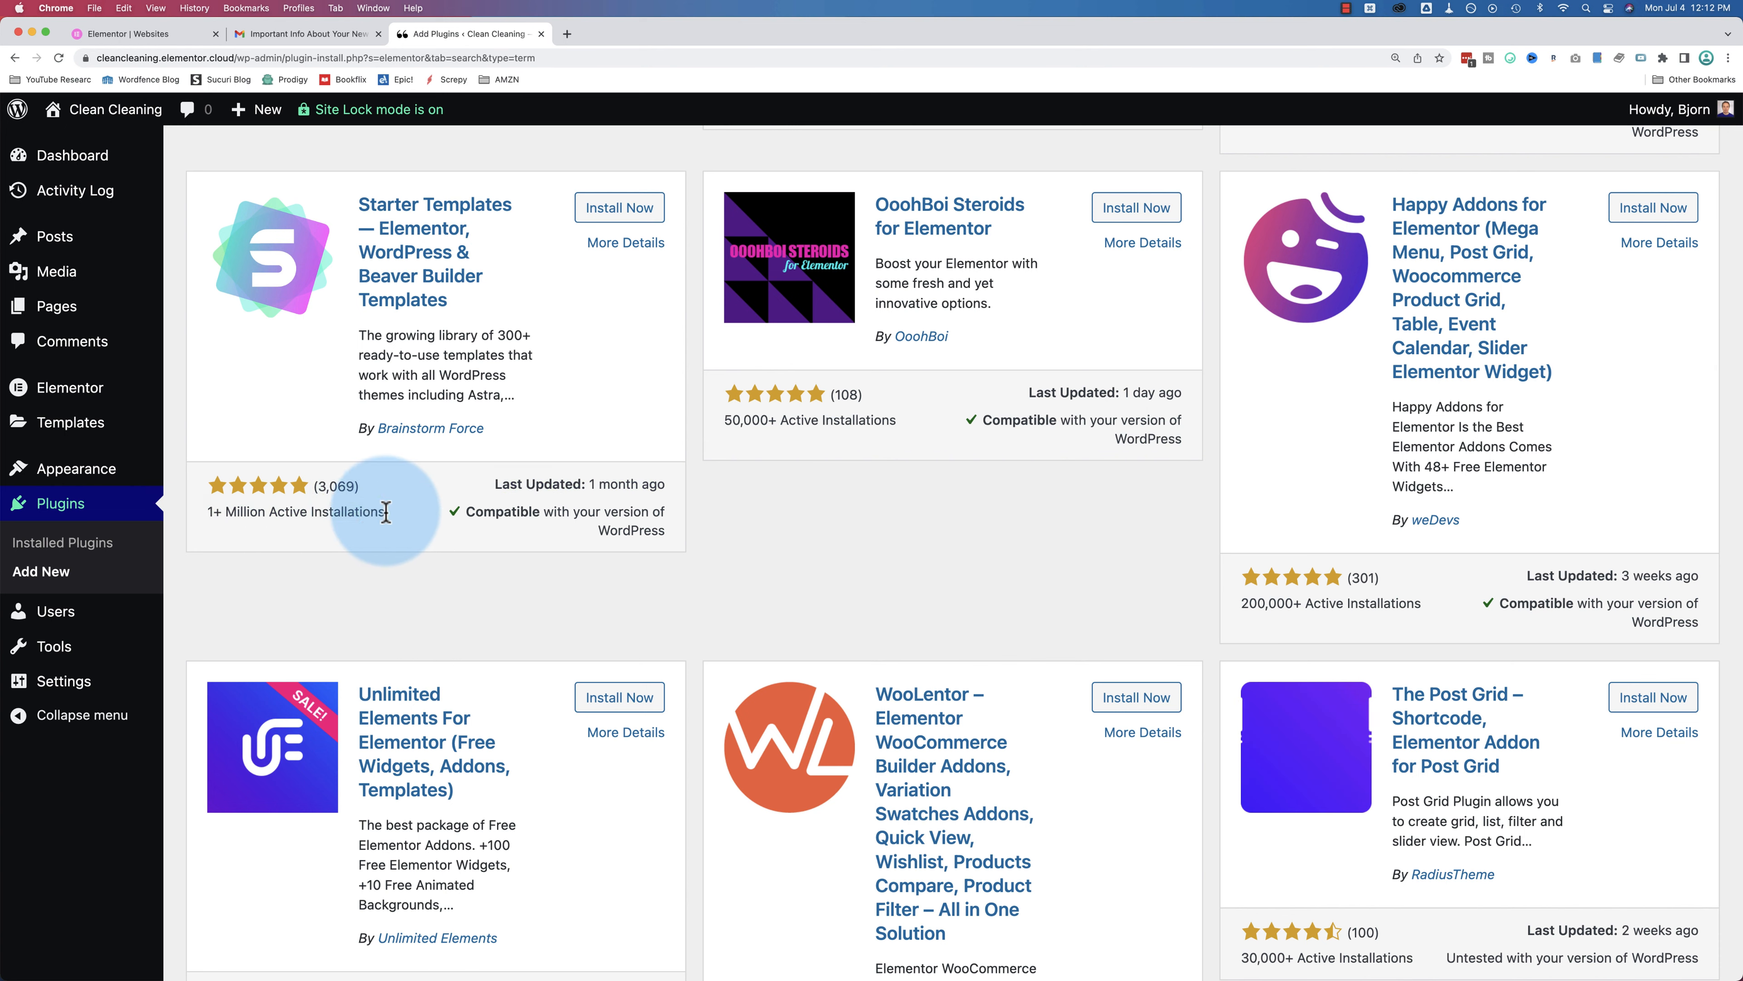
{"action": "scroll", "coordinate": [904, 557], "scroll_direction": "down", "scroll_amount": 15}
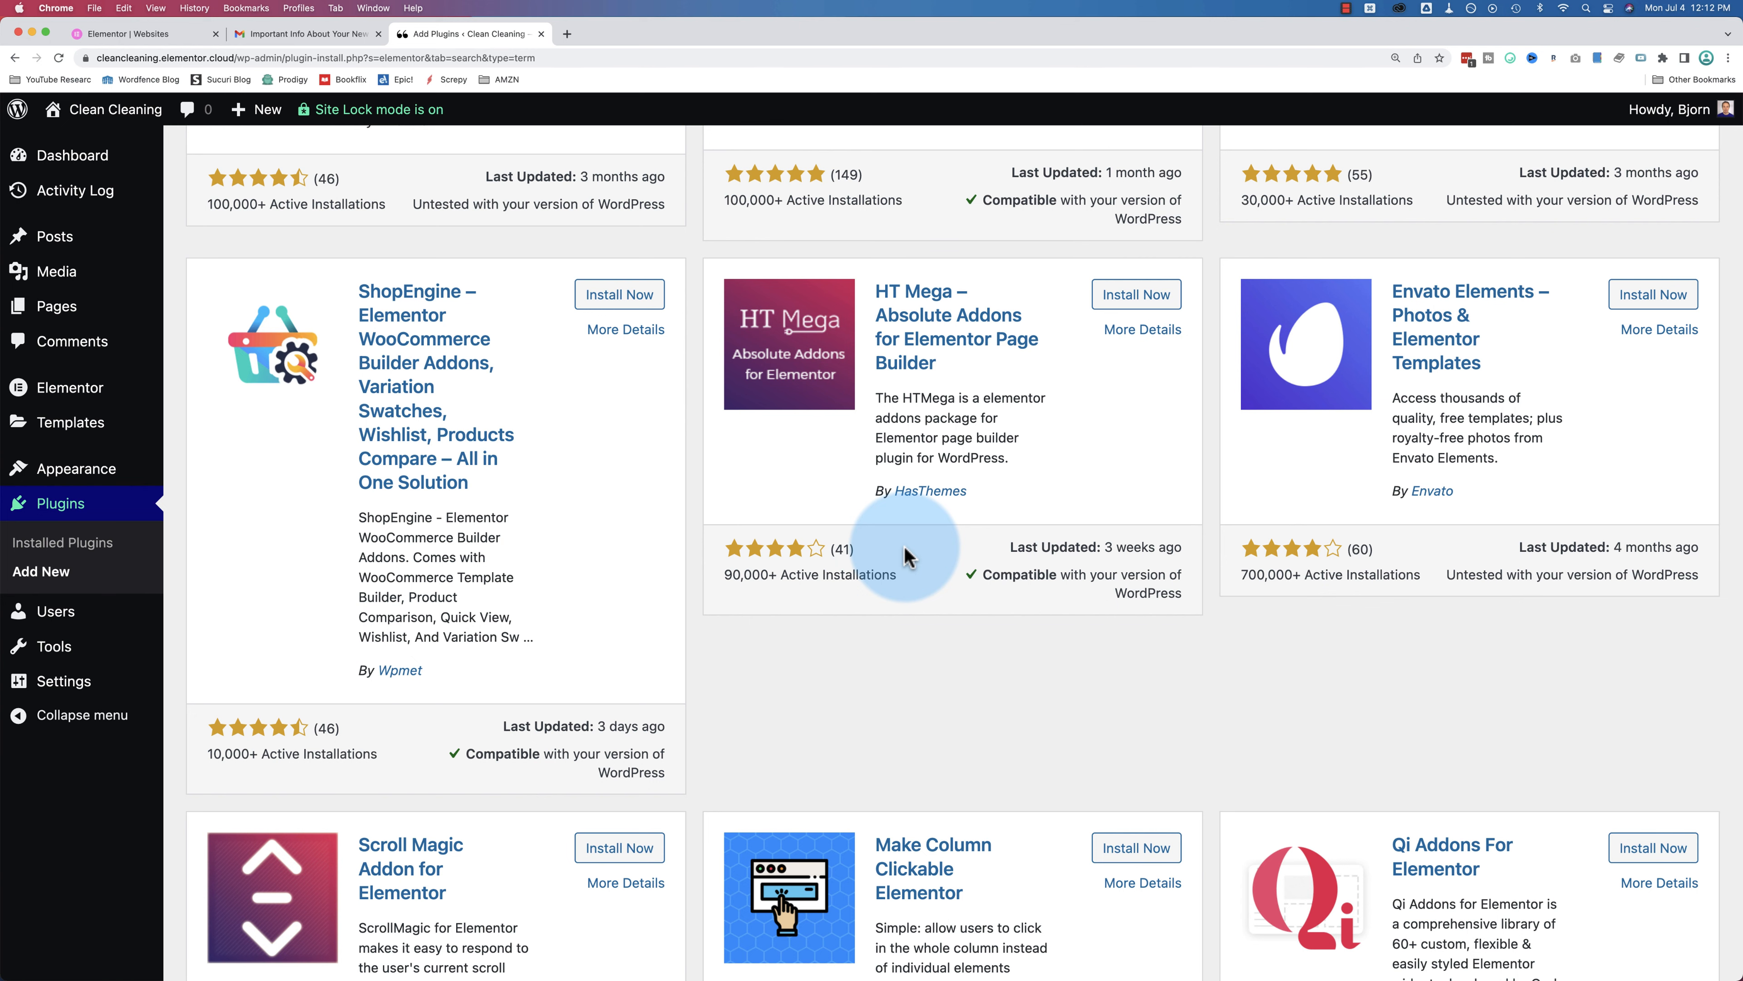
Step: Open the Shop page from the Pages list for editing, then view the installed plugins
{"action": "left_click", "coordinate": [75, 311]}
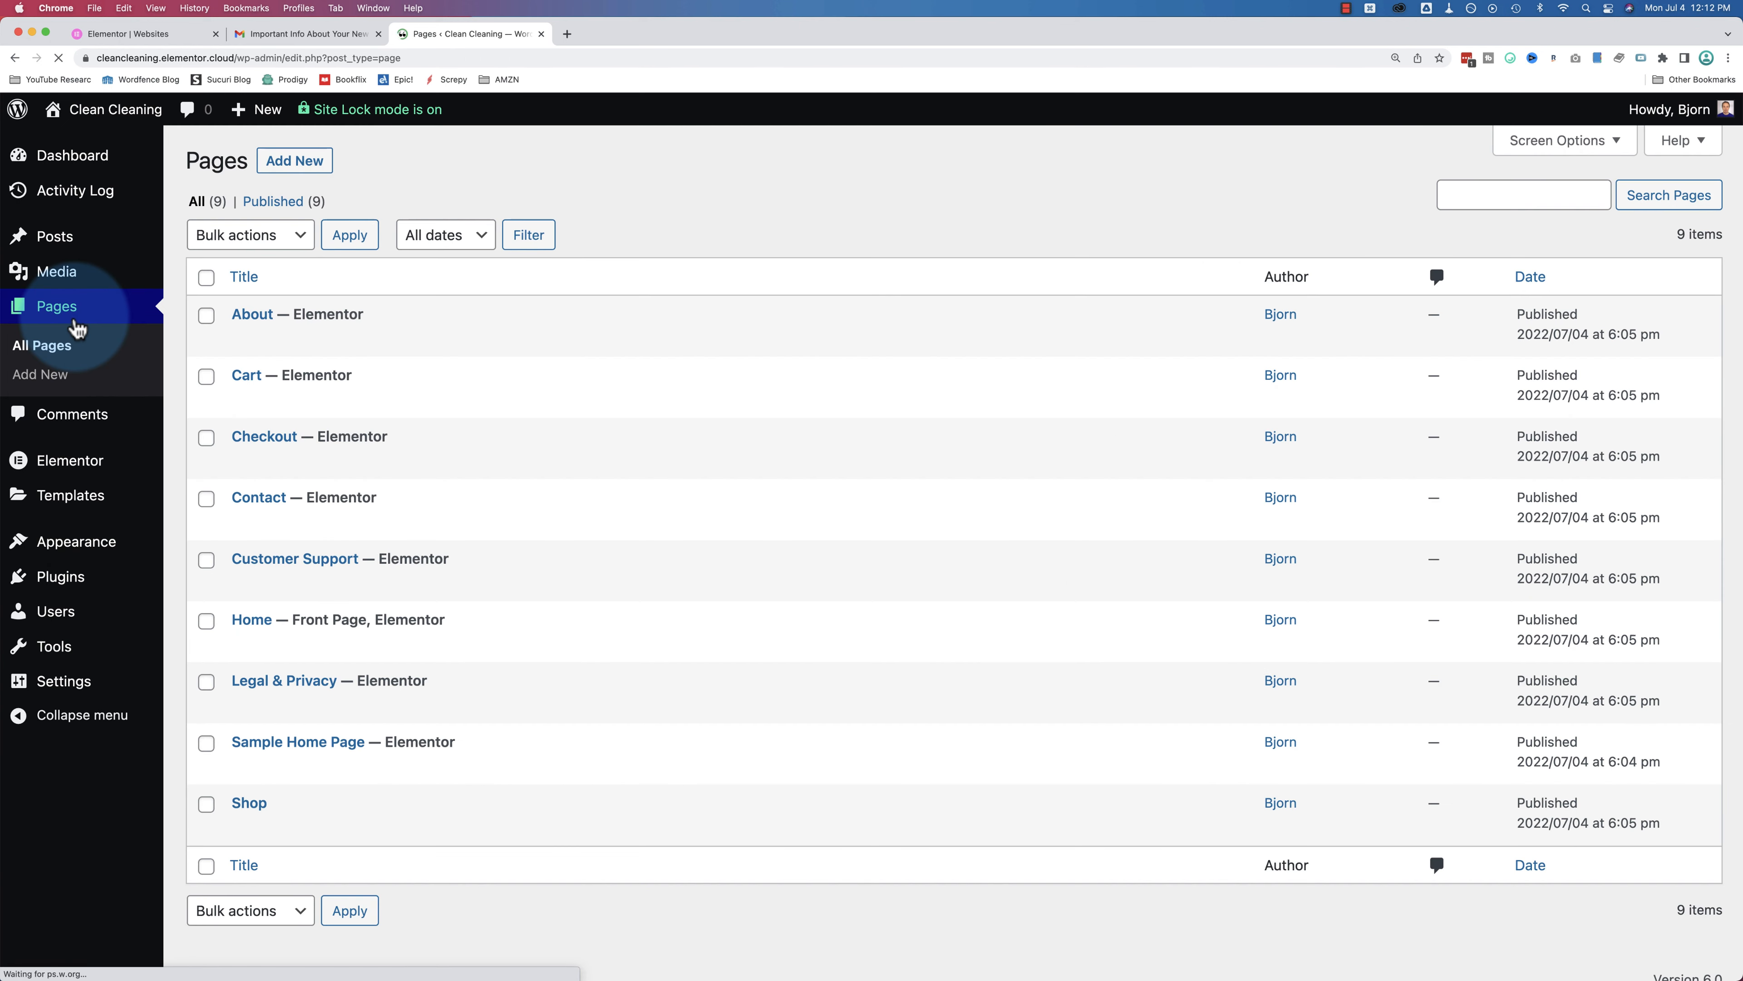
{"action": "scroll", "coordinate": [524, 341], "scroll_direction": "down", "scroll_amount": 1}
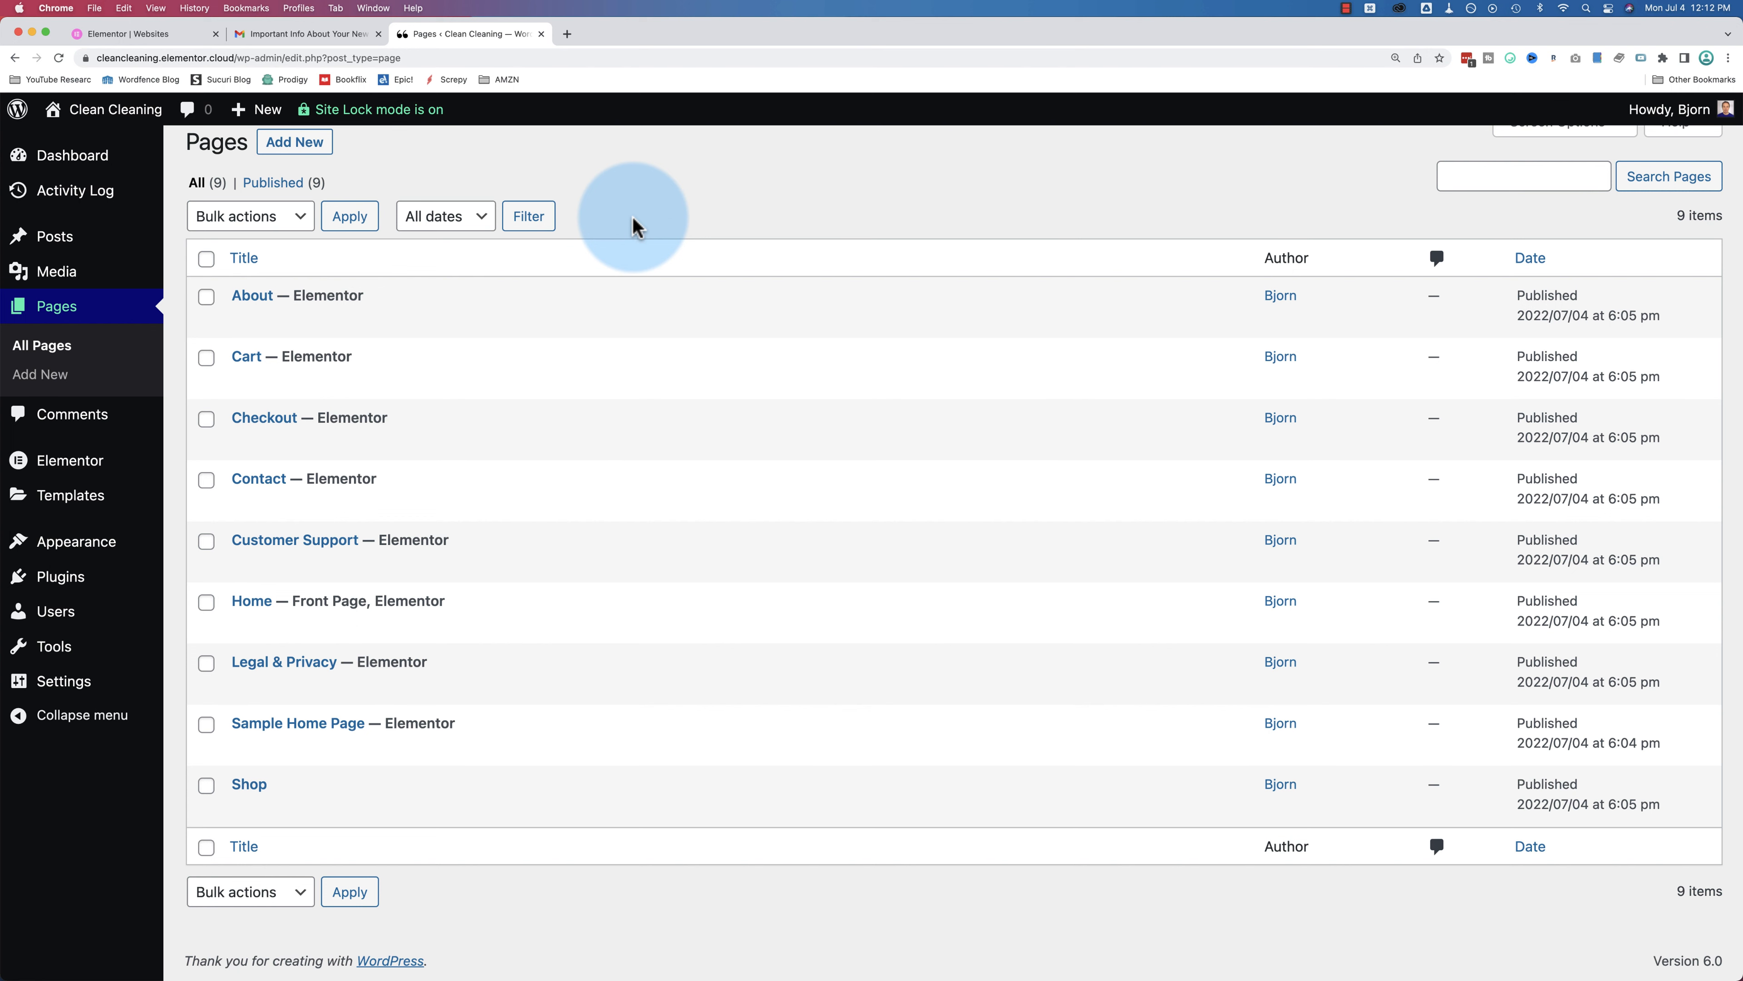
{"action": "left_click", "coordinate": [244, 810]}
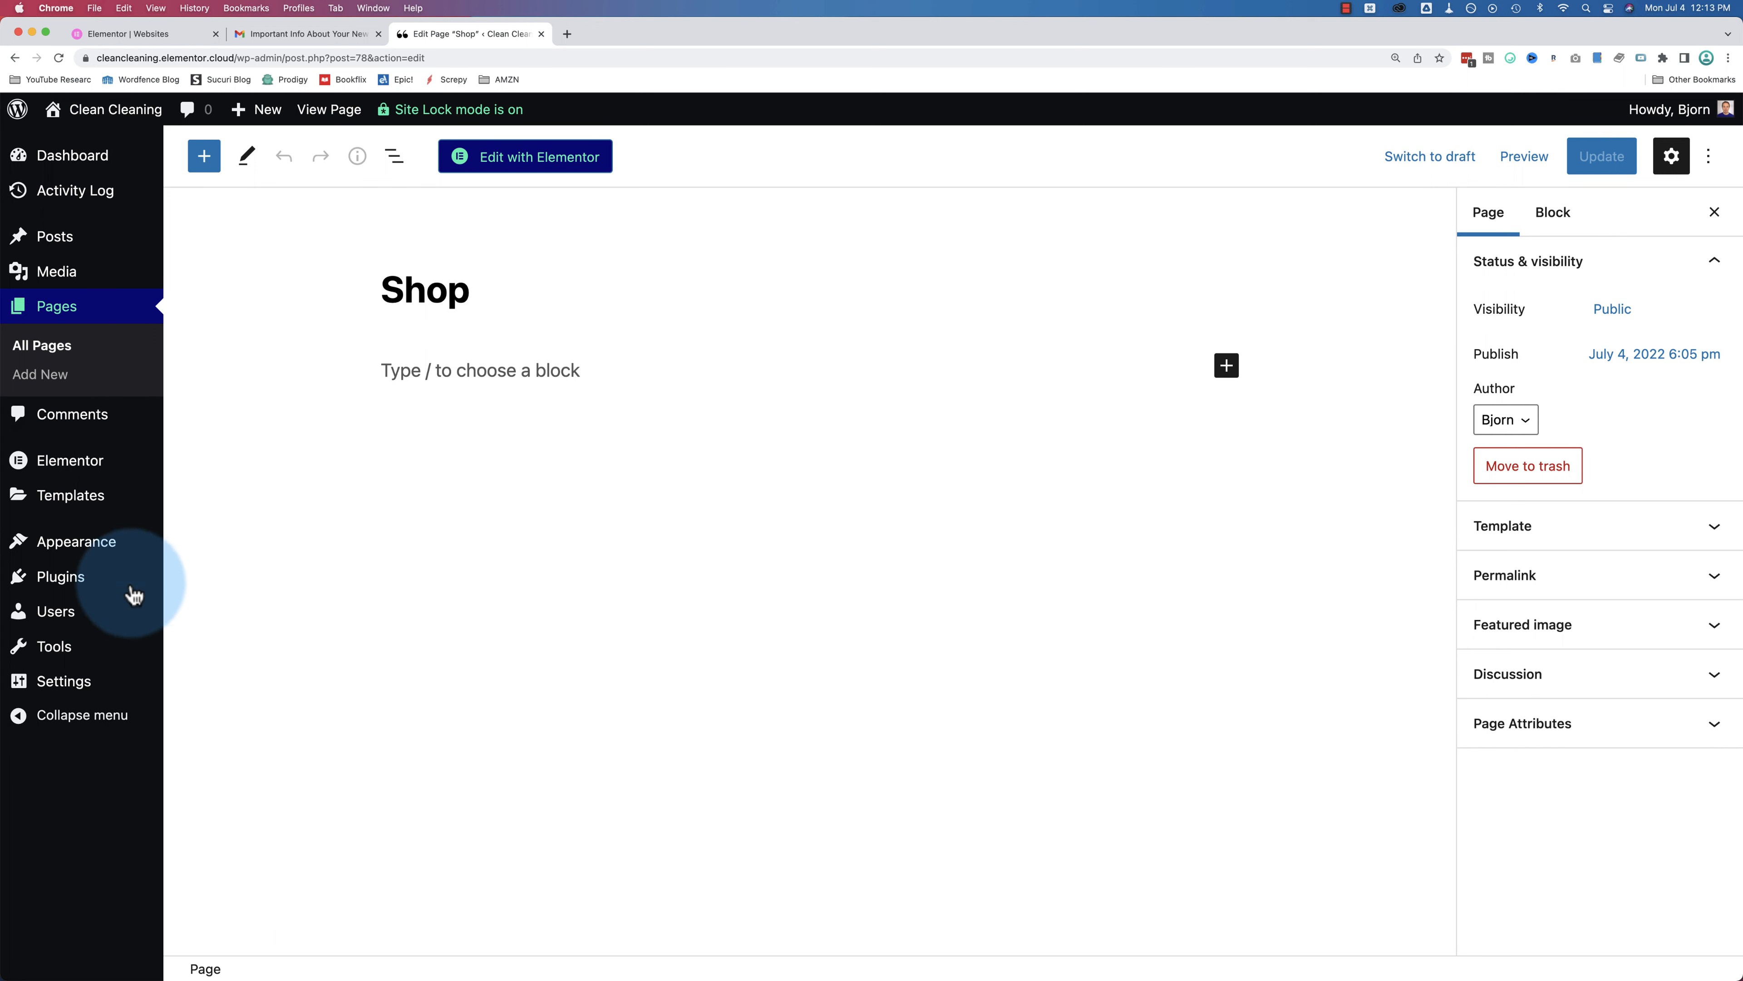
{"action": "left_click", "coordinate": [46, 592]}
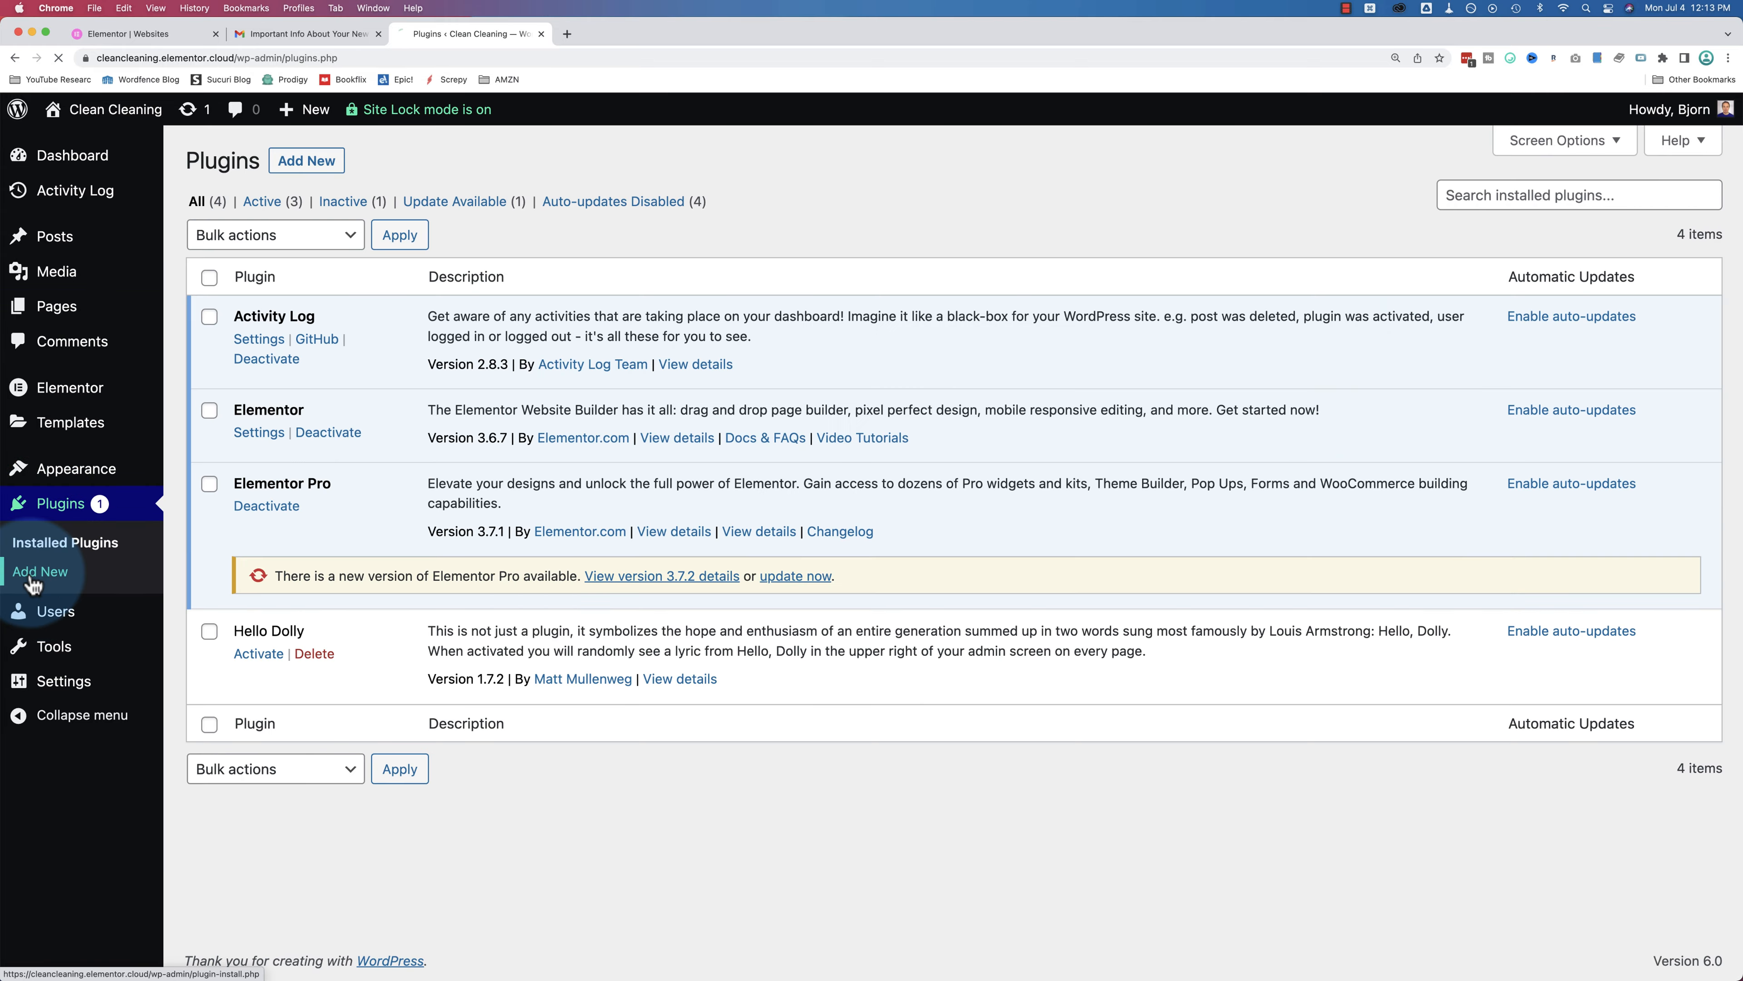
Step: Search the plugin directory for woocommerce
{"action": "left_click", "coordinate": [40, 570]}
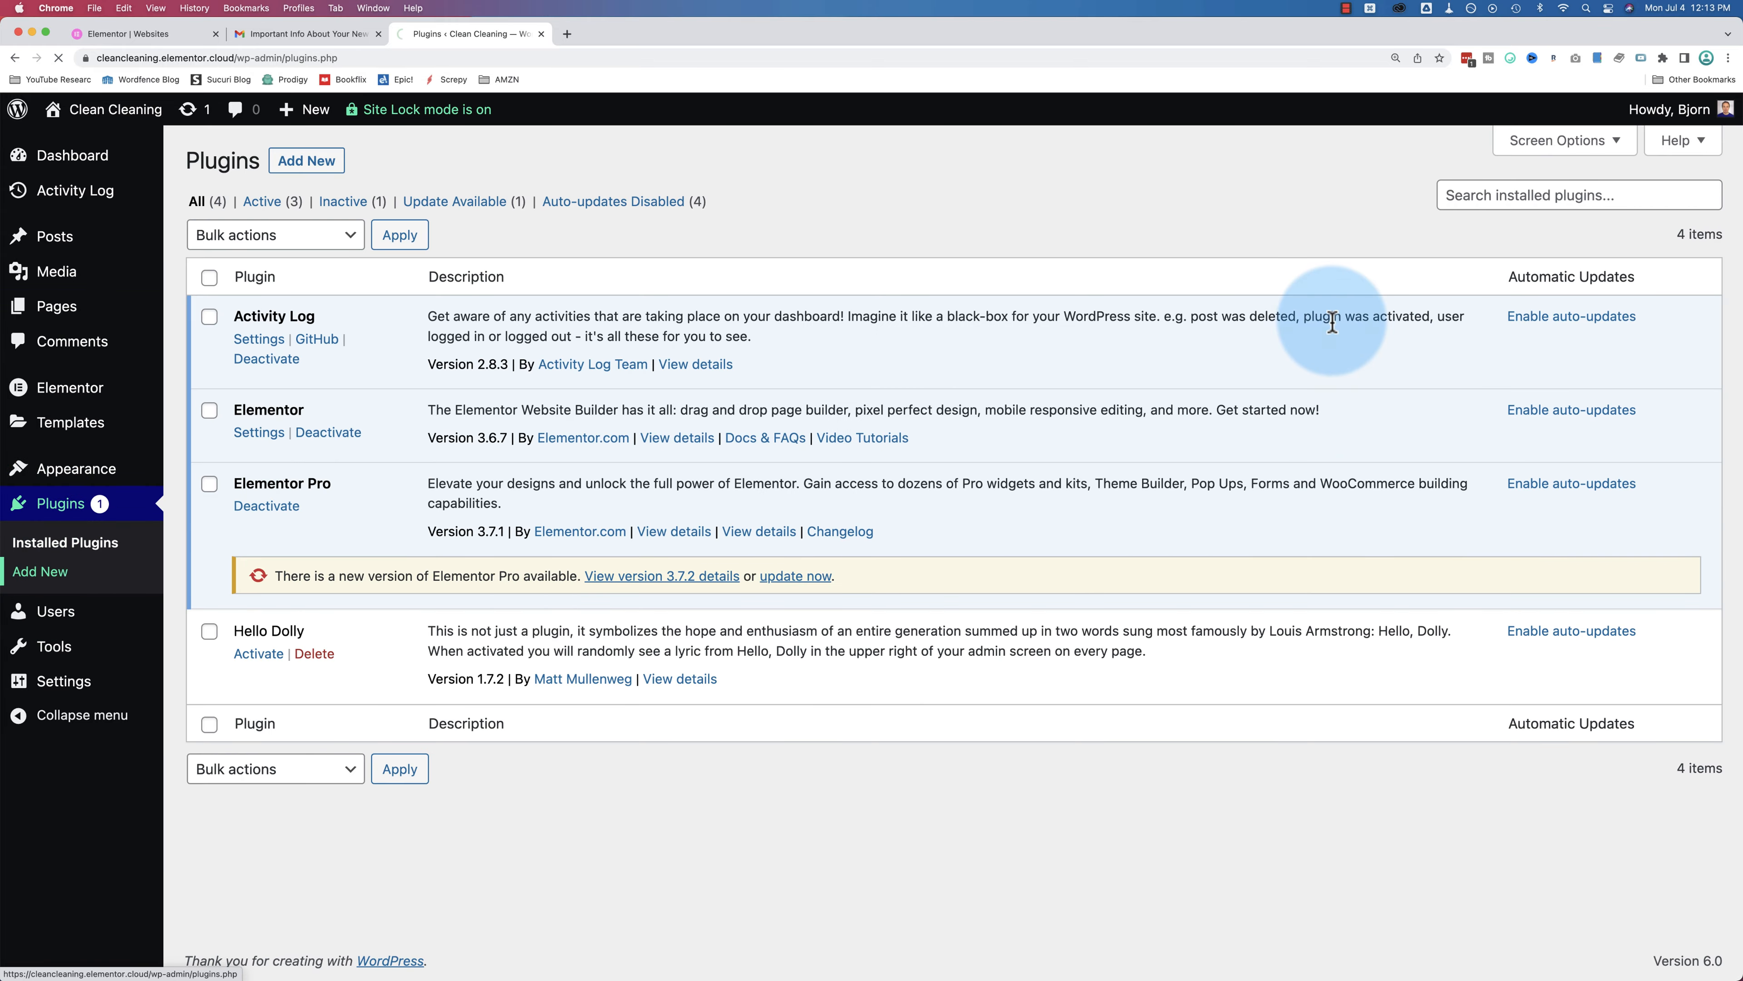
{"action": "left_click", "coordinate": [1502, 220]}
{"action": "type", "text": "wooco"}
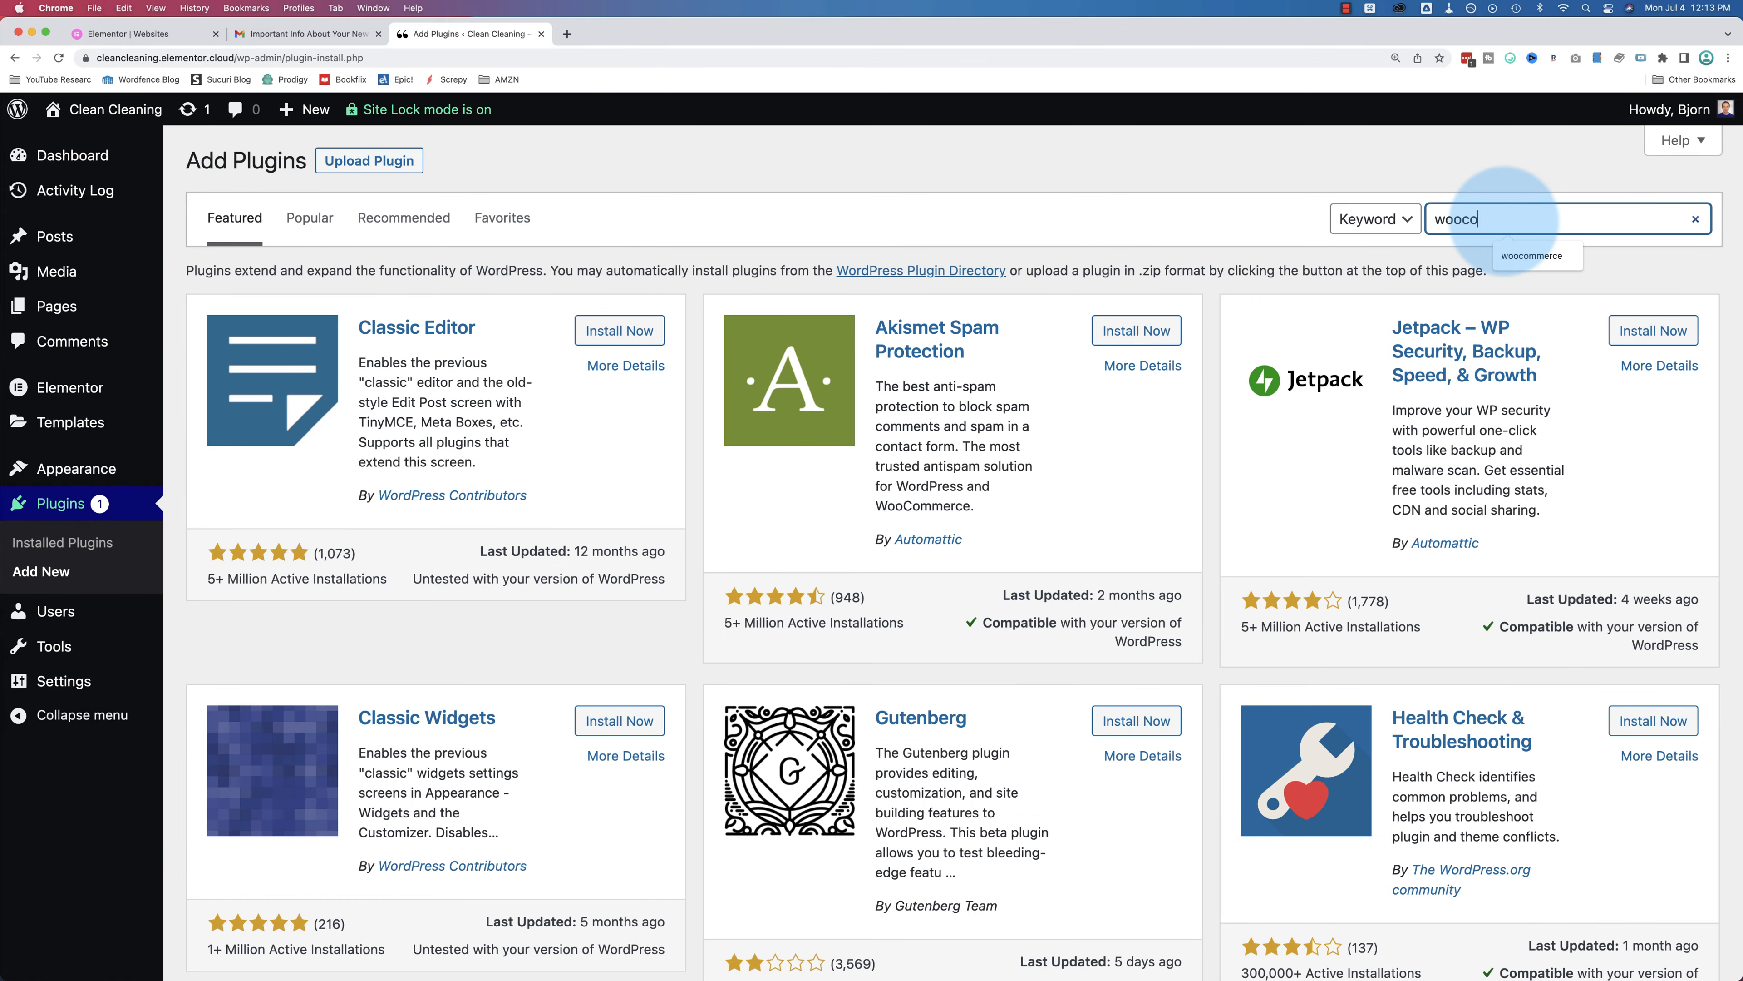
{"action": "left_click", "coordinate": [1531, 255]}
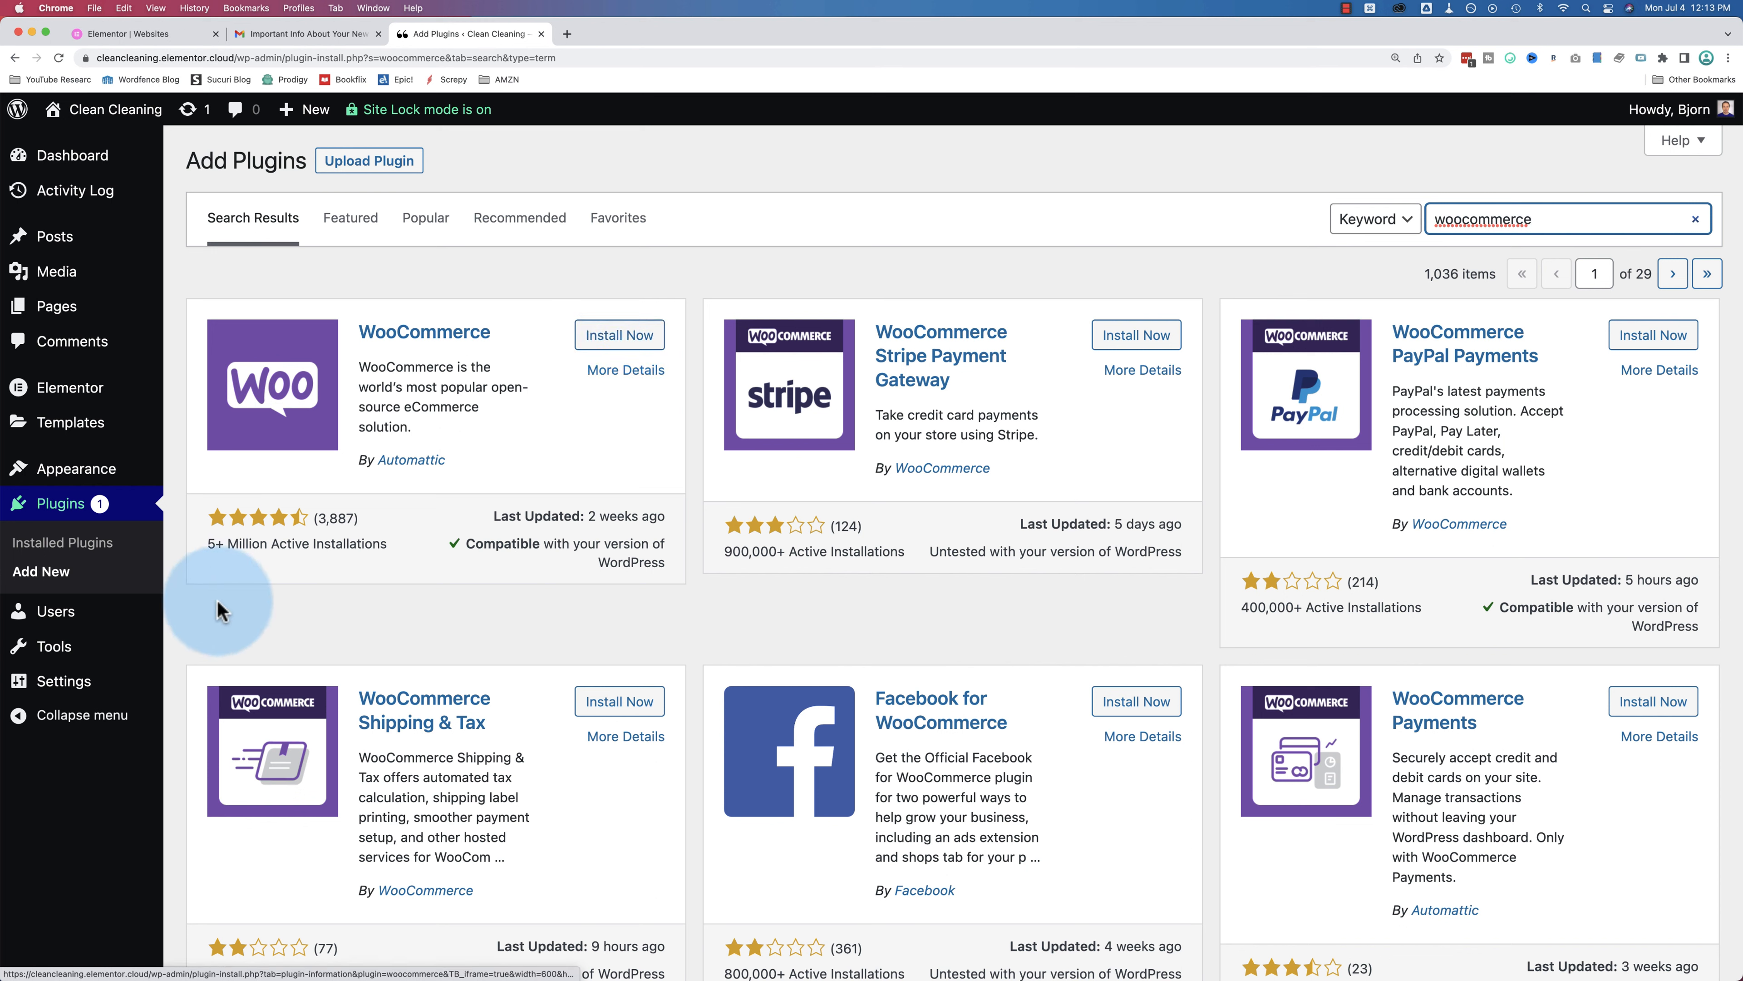
Step: Install and activate WooCommerce after checking its rating and install count
{"action": "left_click_drag", "start_coordinate": [204, 548], "coordinate": [373, 548]}
{"action": "left_click", "coordinate": [373, 547]}
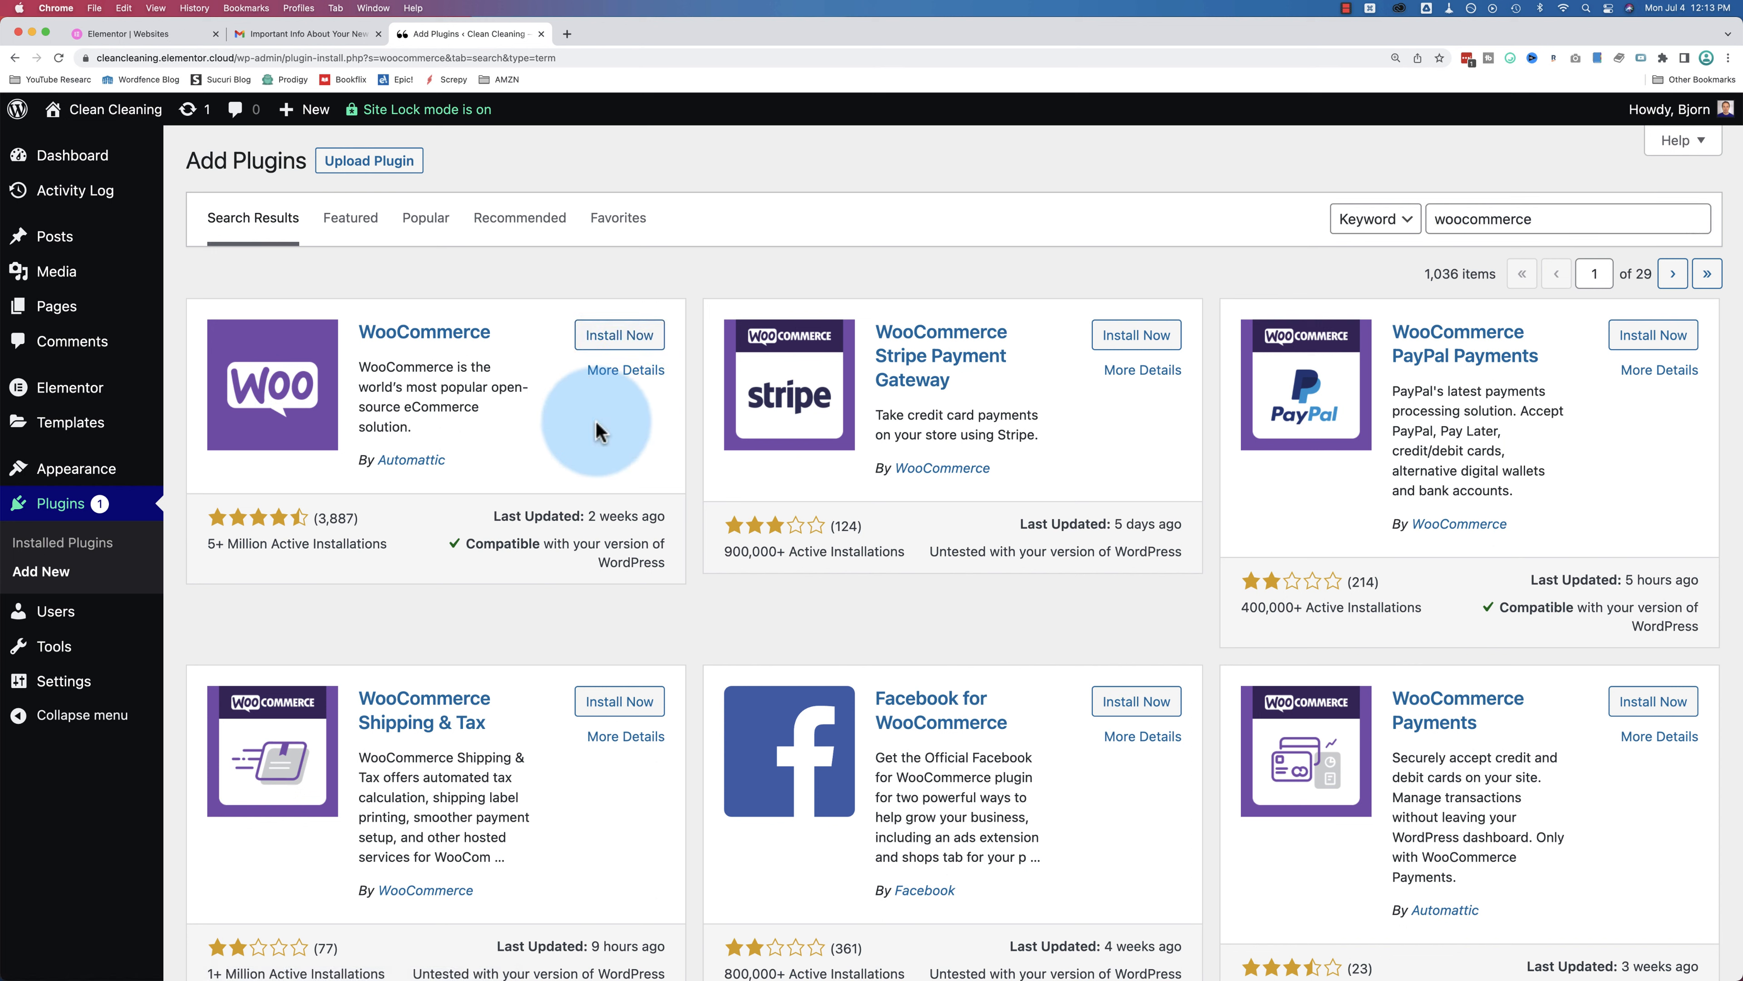
{"action": "left_click", "coordinate": [594, 342]}
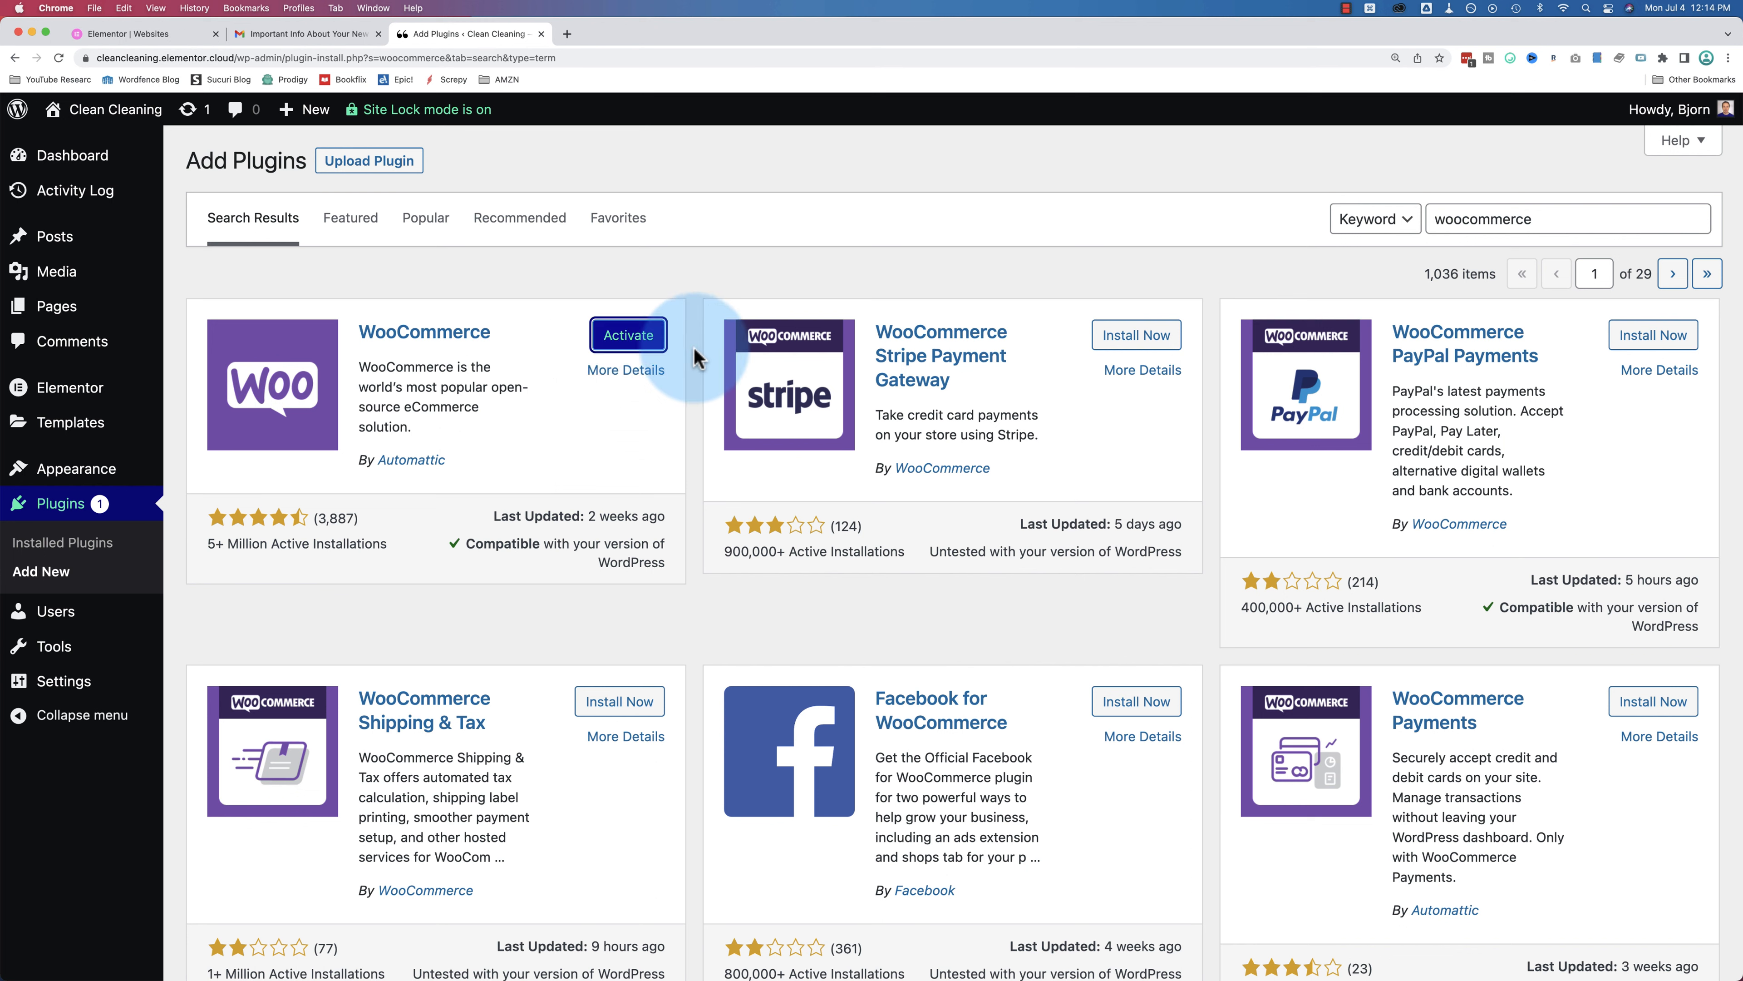
{"action": "left_click", "coordinate": [624, 338]}
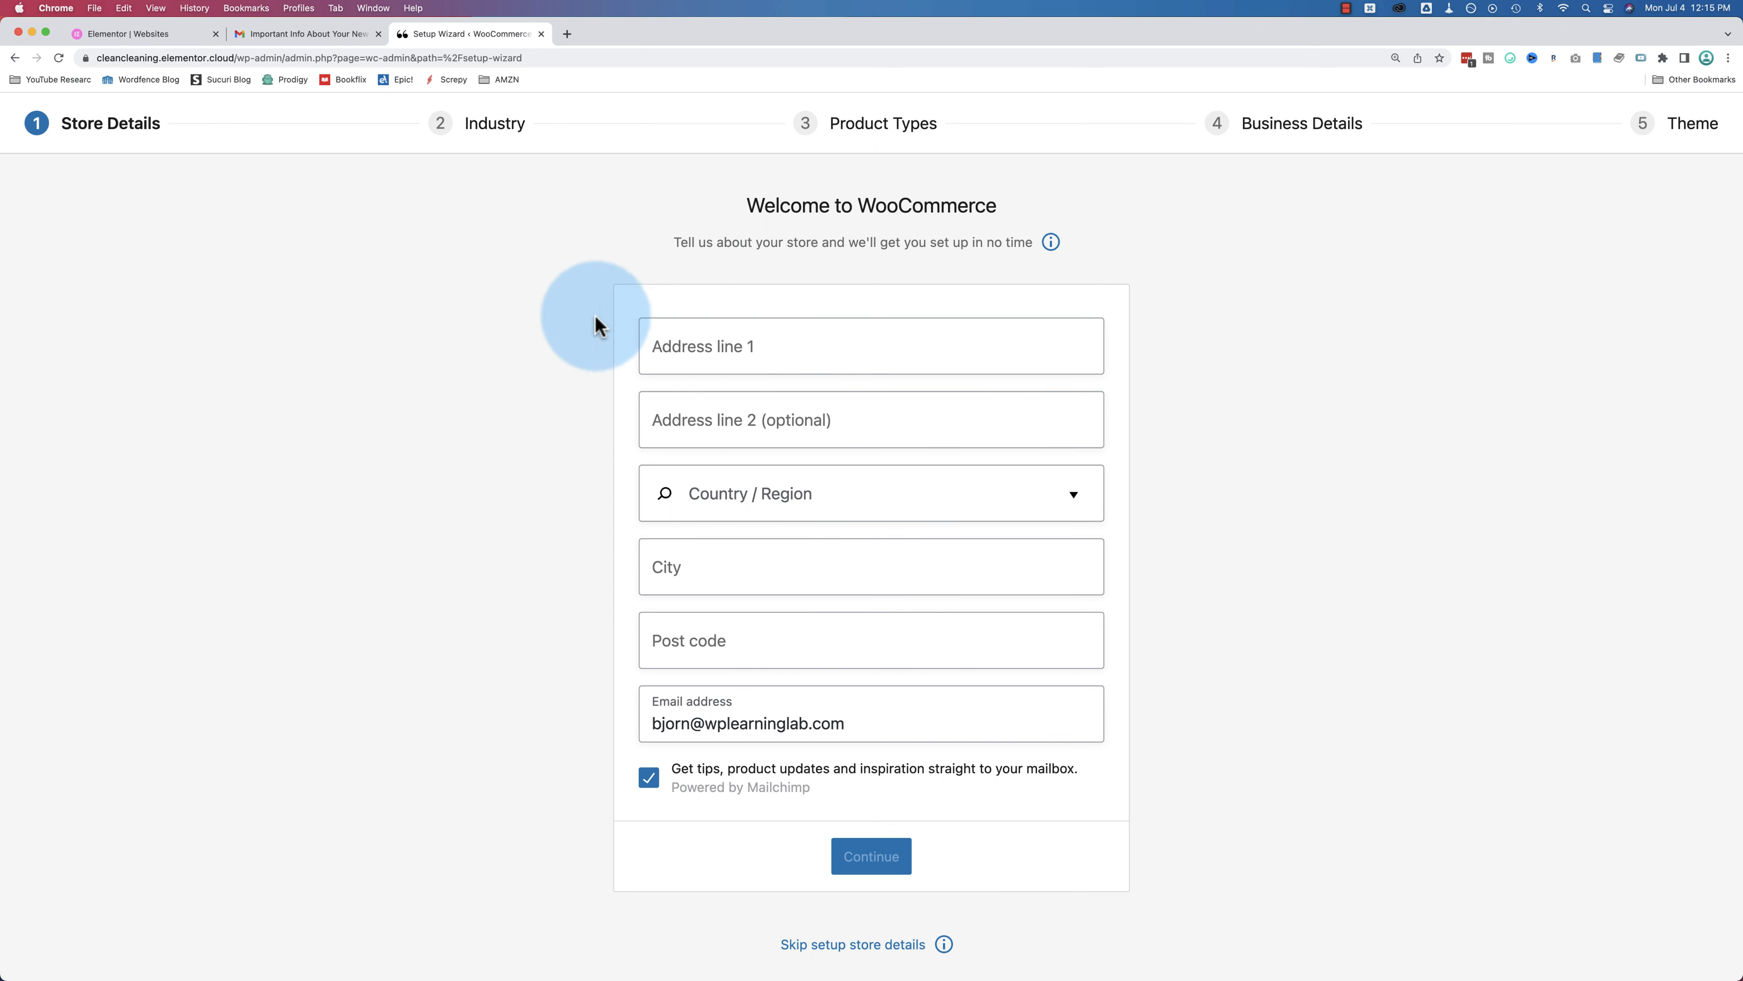
Step: Enter the store's street address, city, country and ZIP, join the mailing list, and decline tracking
{"action": "left_click", "coordinate": [700, 343]}
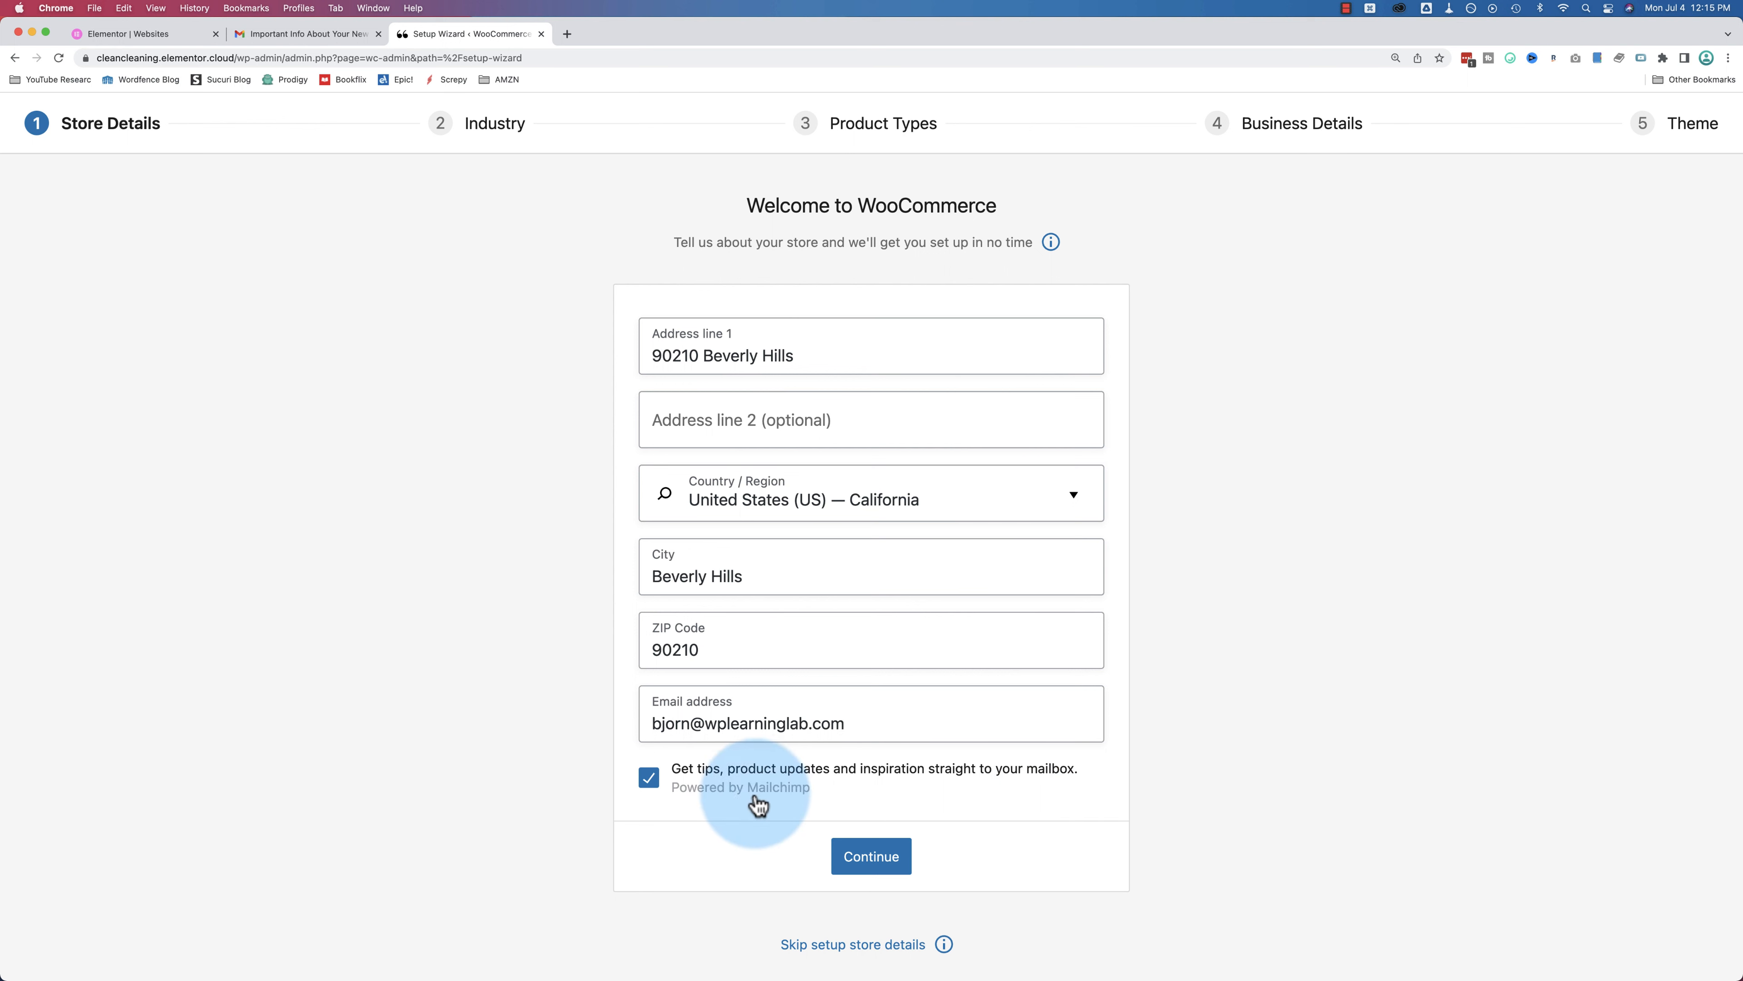
{"action": "left_click", "coordinate": [648, 783]}
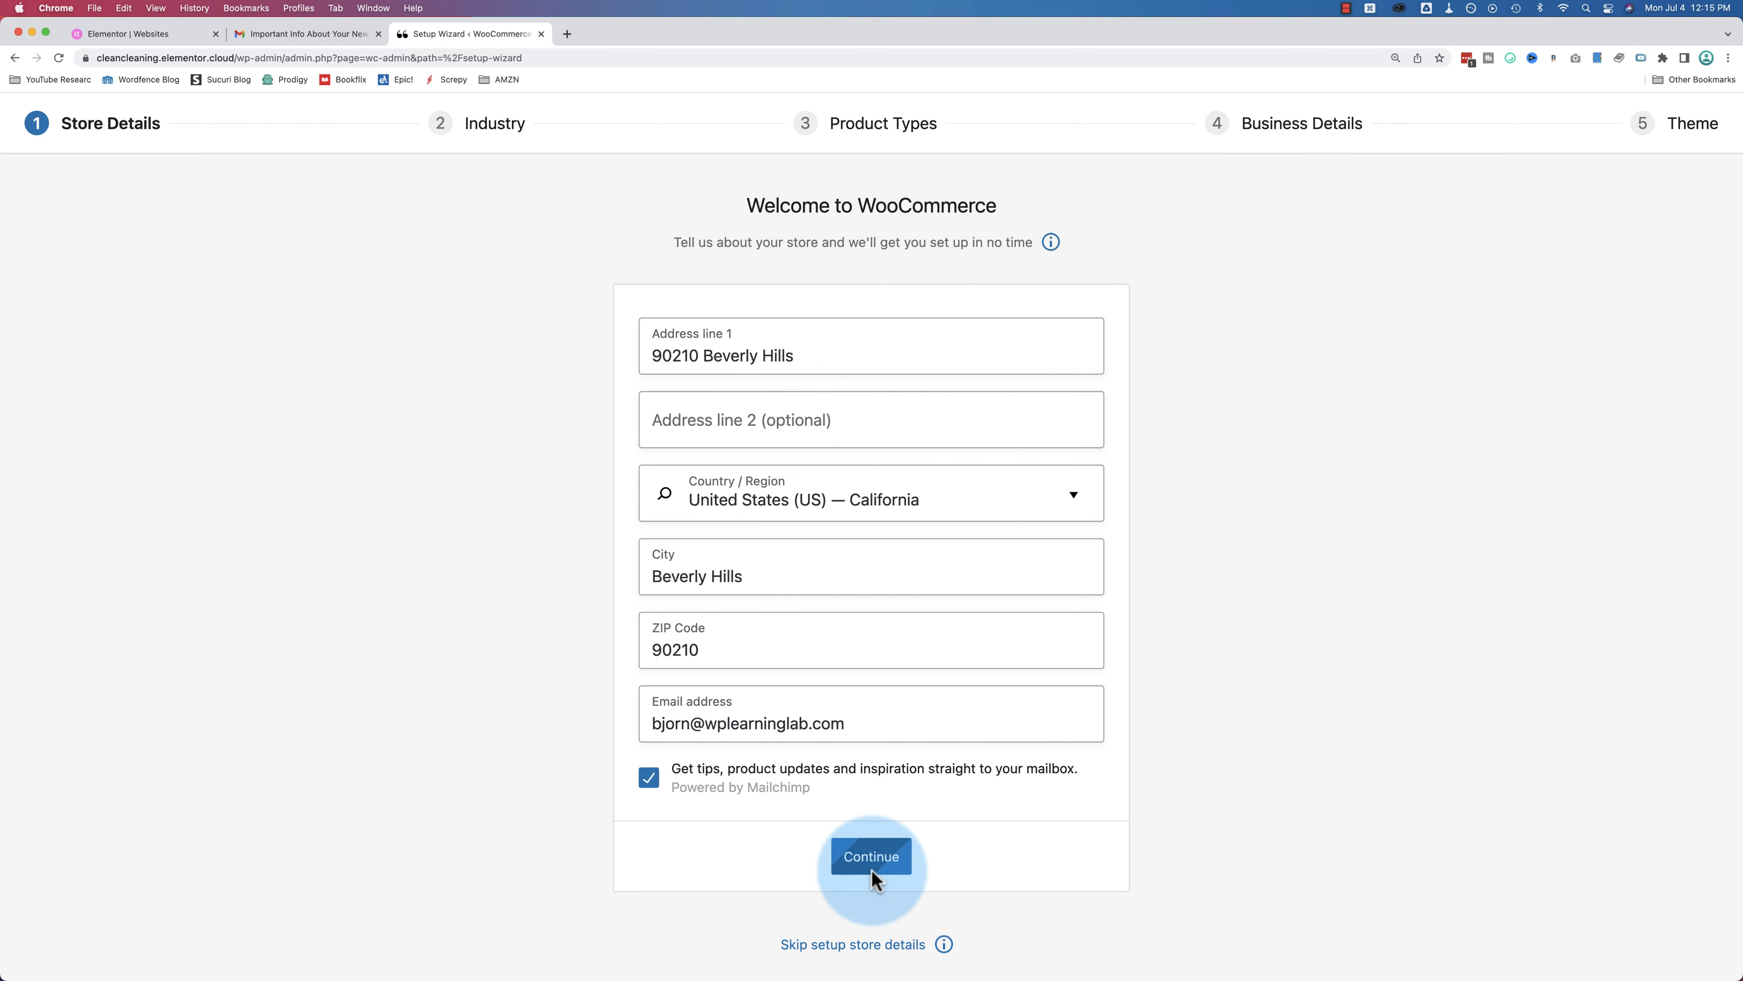
{"action": "left_click", "coordinate": [872, 867]}
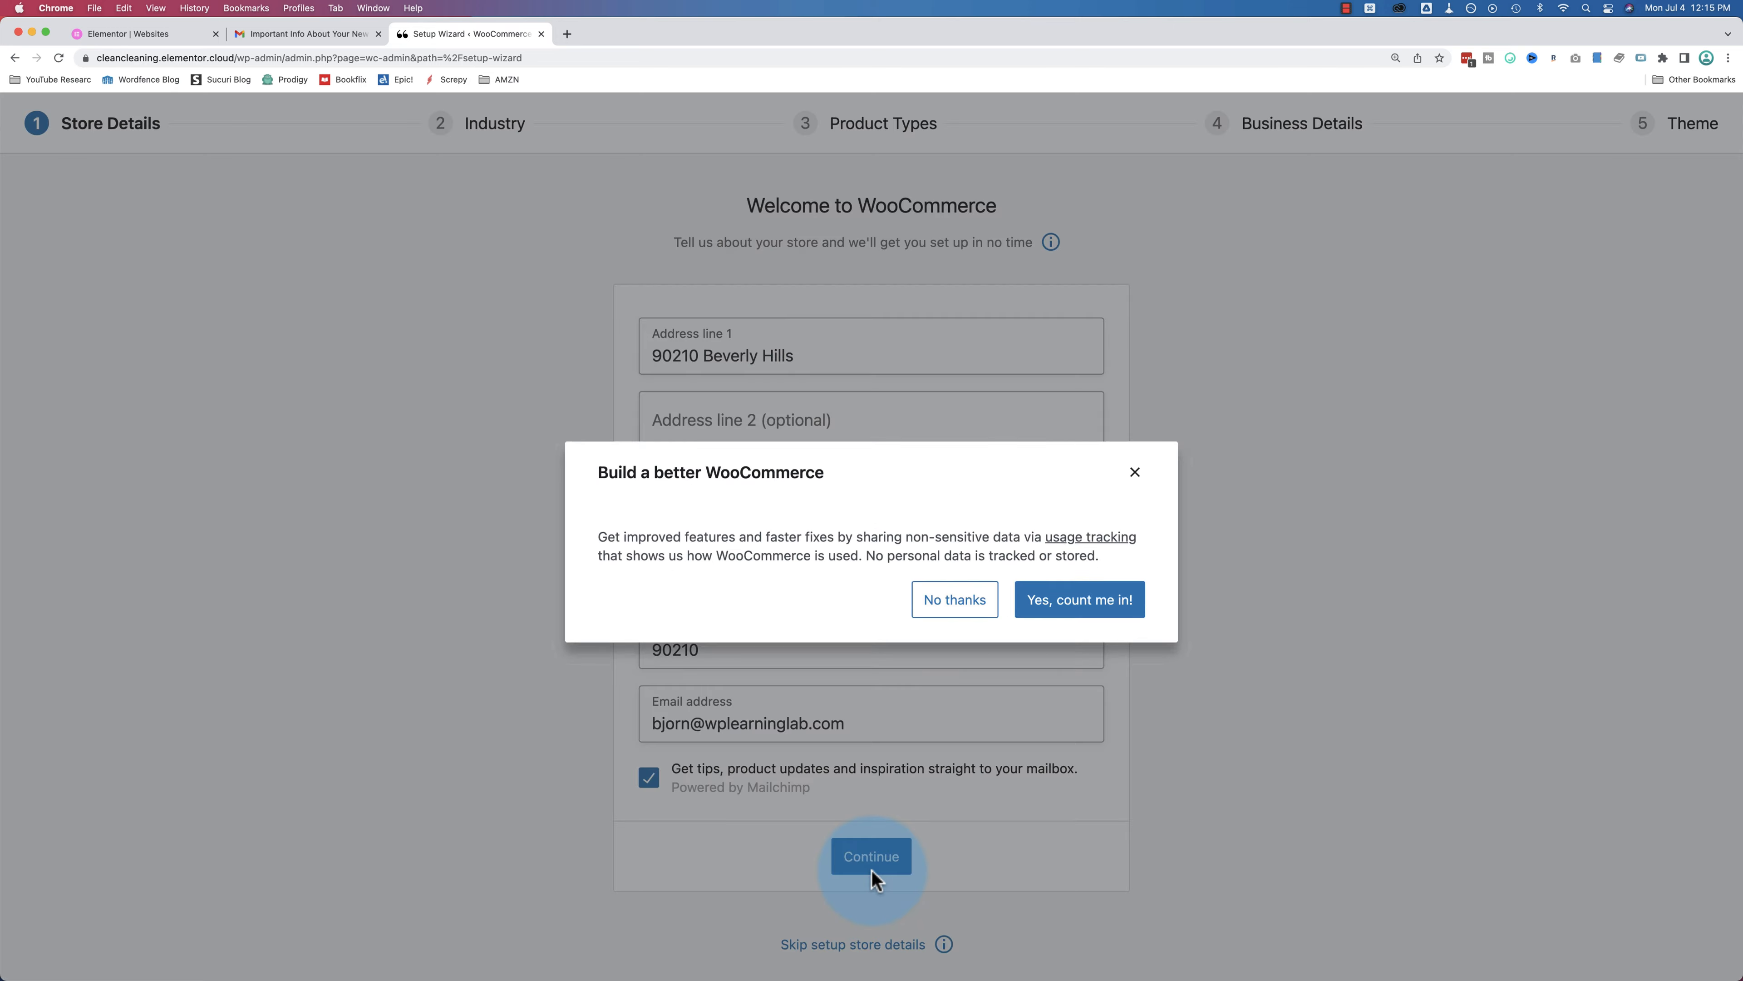
{"action": "left_click", "coordinate": [983, 595]}
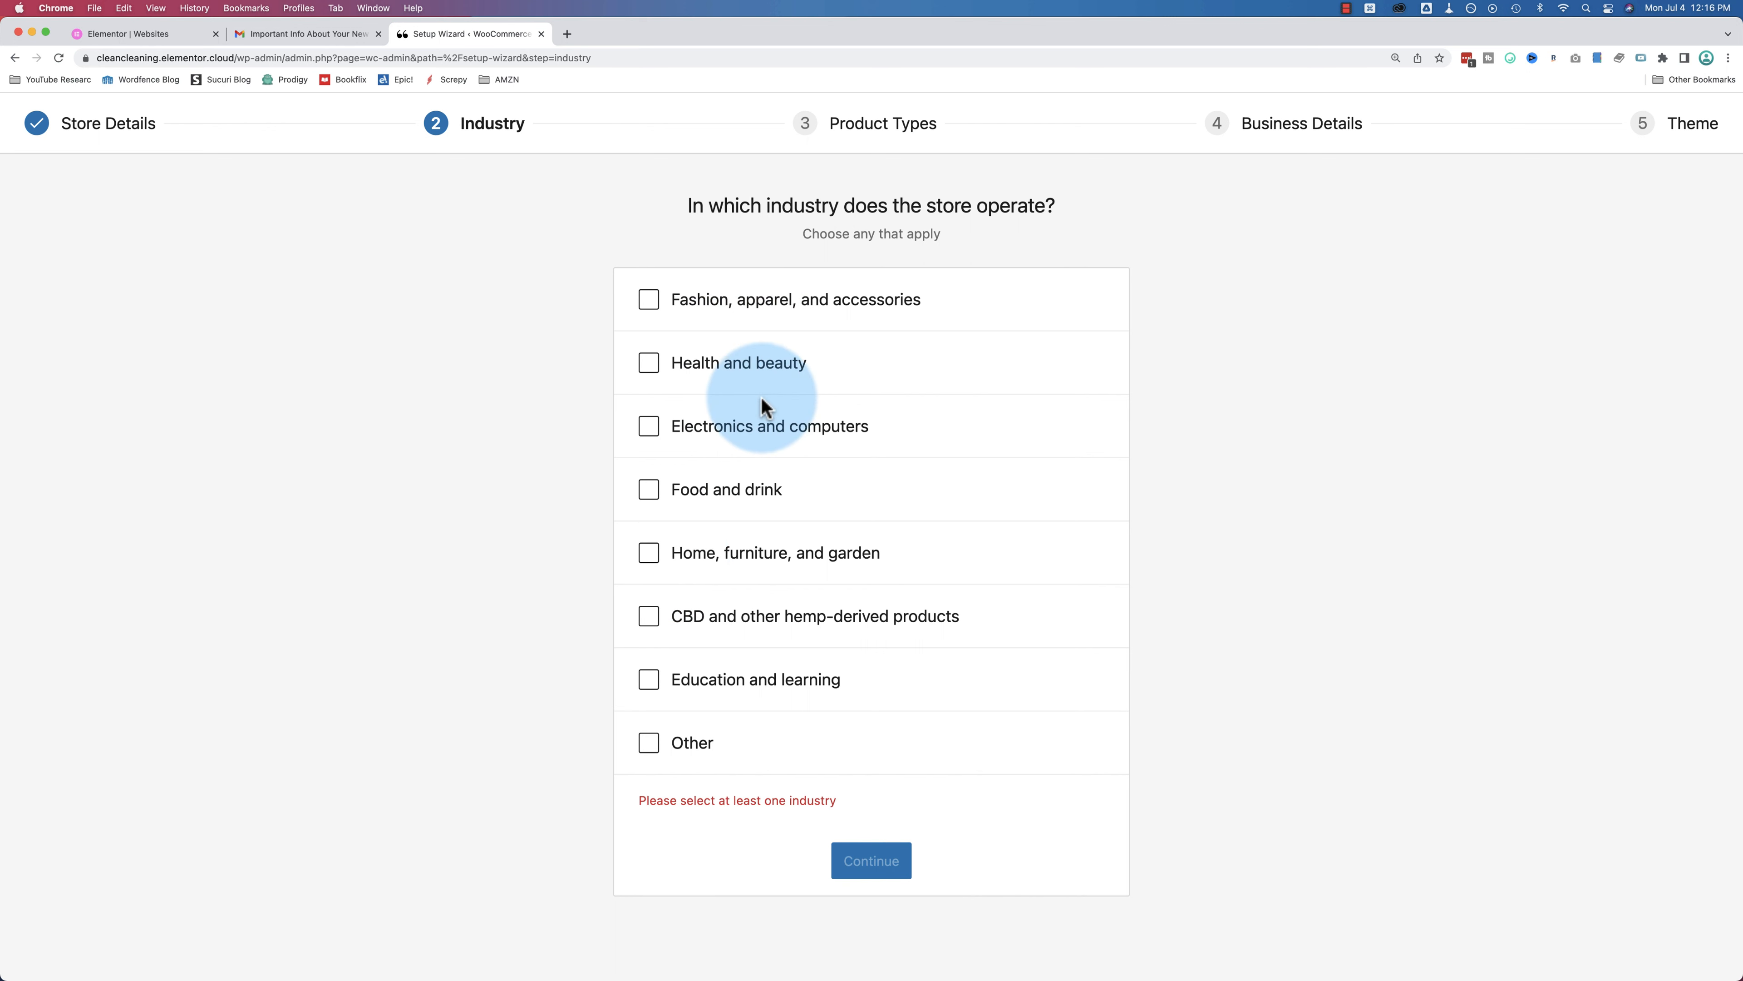
Step: Choose Home, furniture, and garden as the industry and continue to Product Types
{"action": "left_click", "coordinate": [648, 553]}
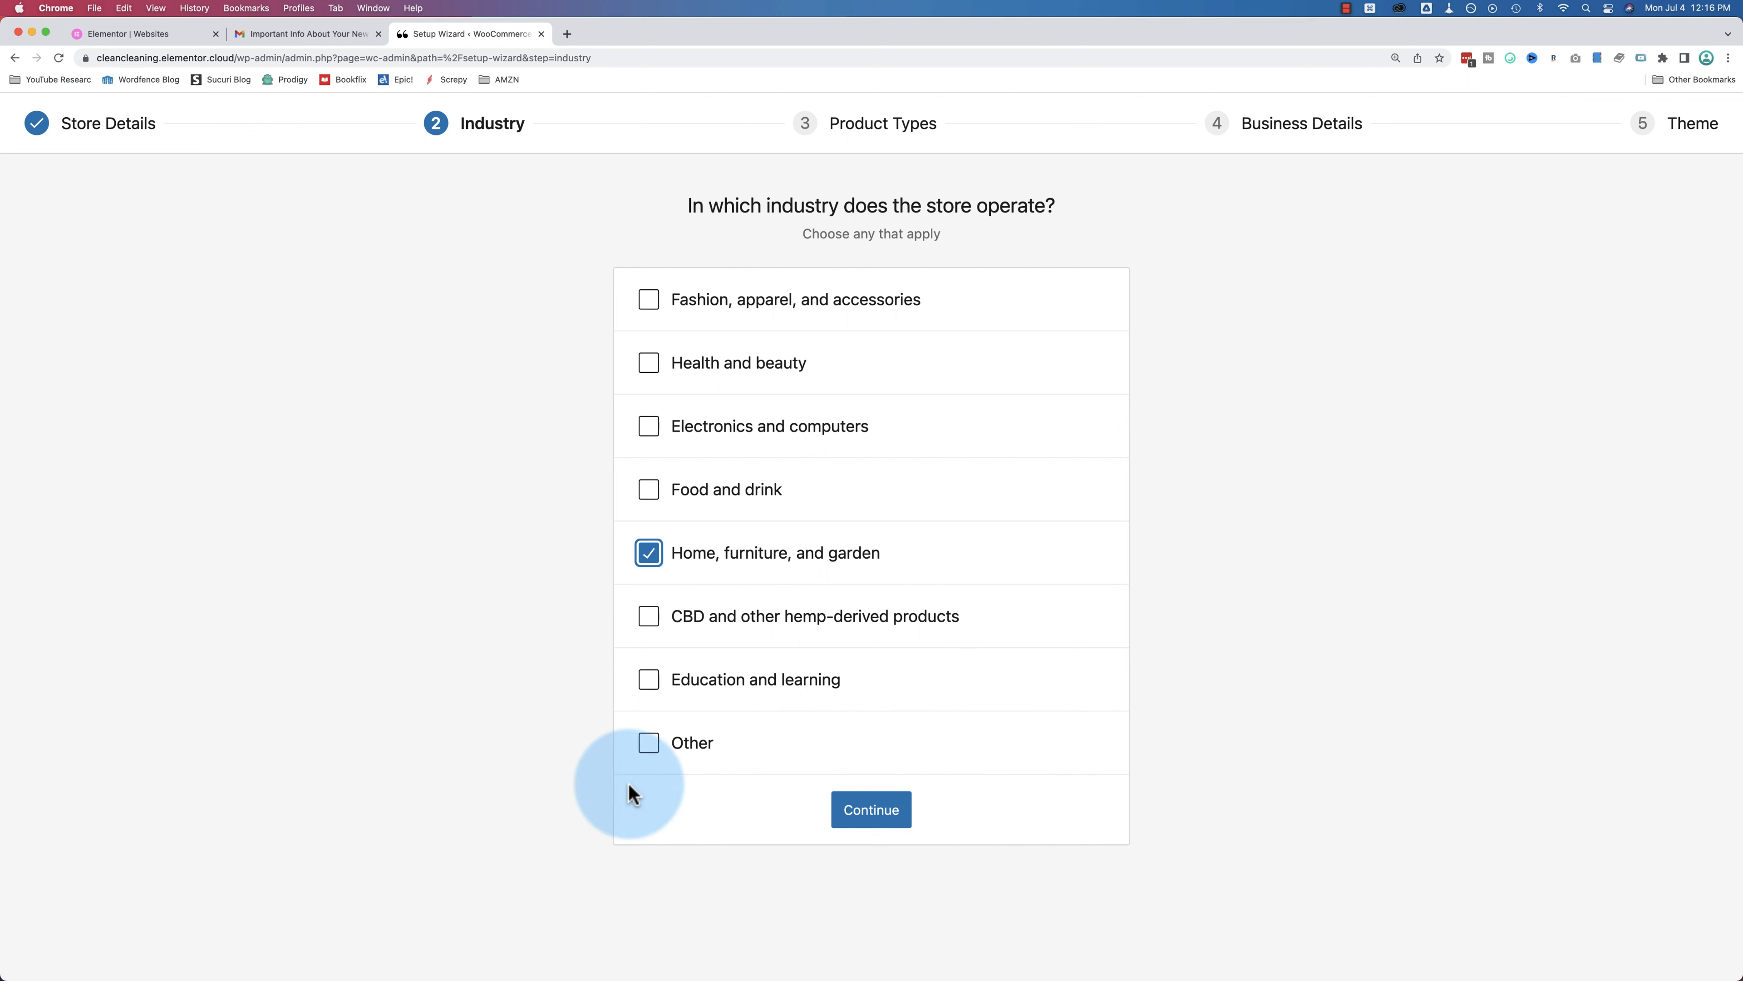
{"action": "left_click", "coordinate": [871, 821]}
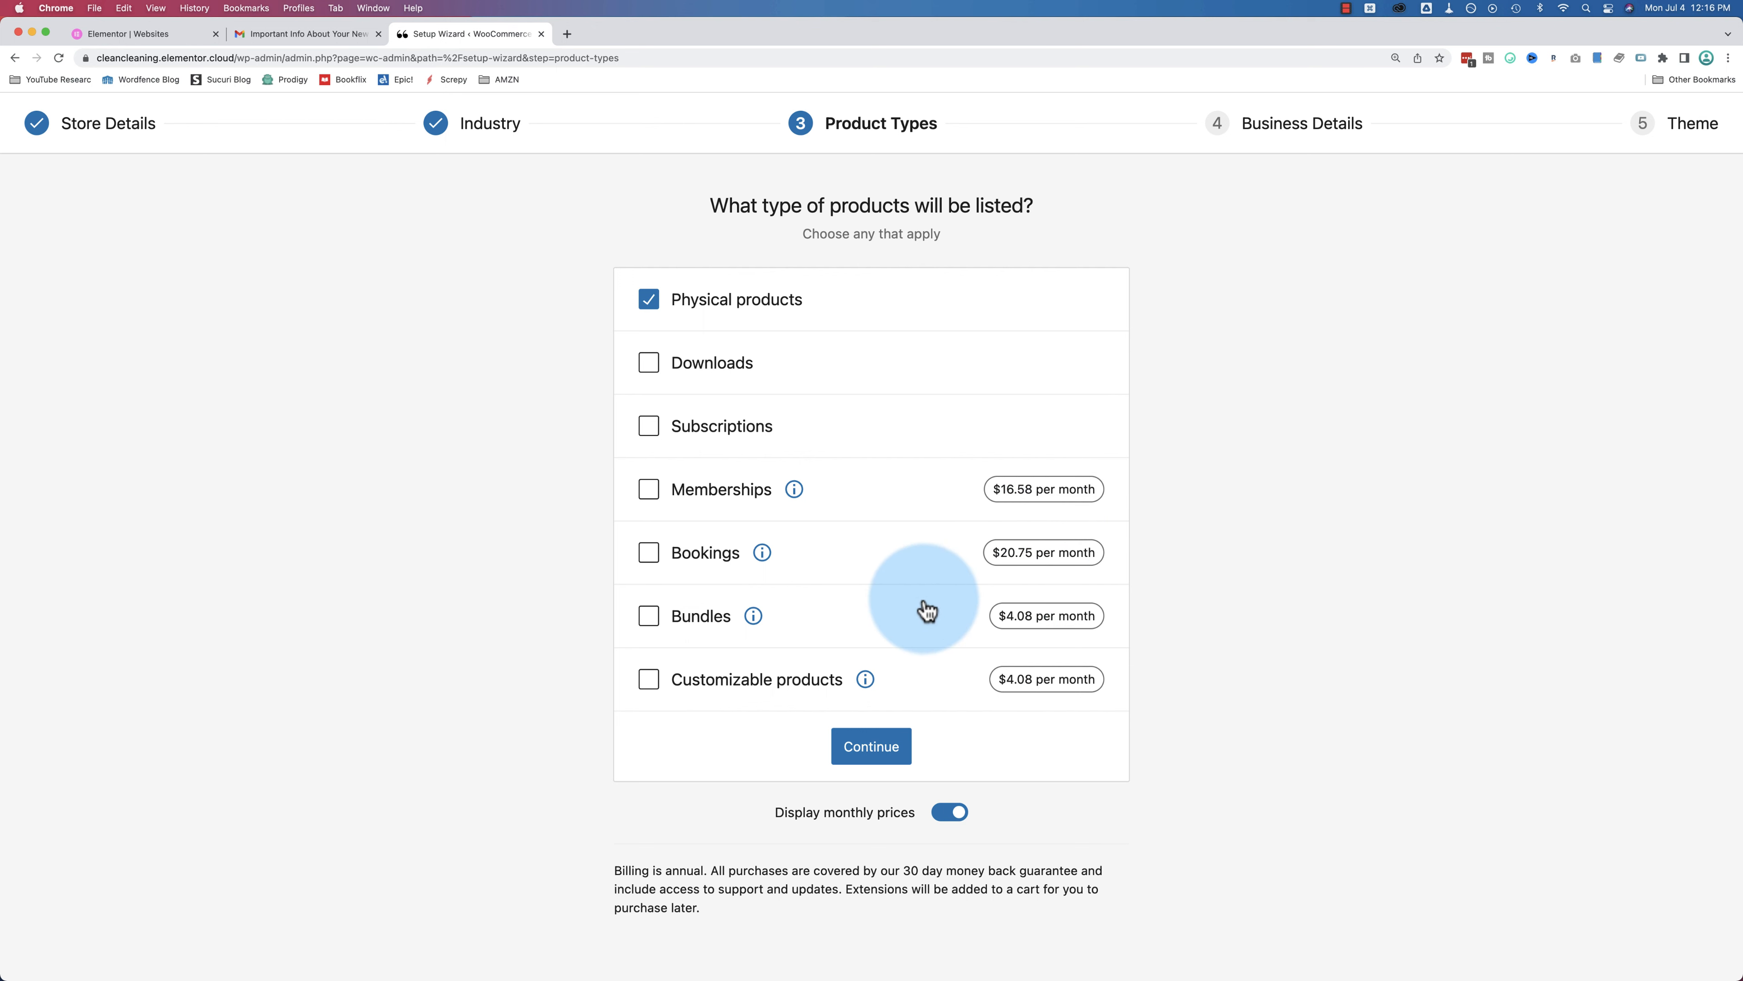
Step: Set the business details to 1 - 10 products and not selling elsewhere
{"action": "left_click", "coordinate": [872, 746]}
{"action": "left_click", "coordinate": [902, 429]}
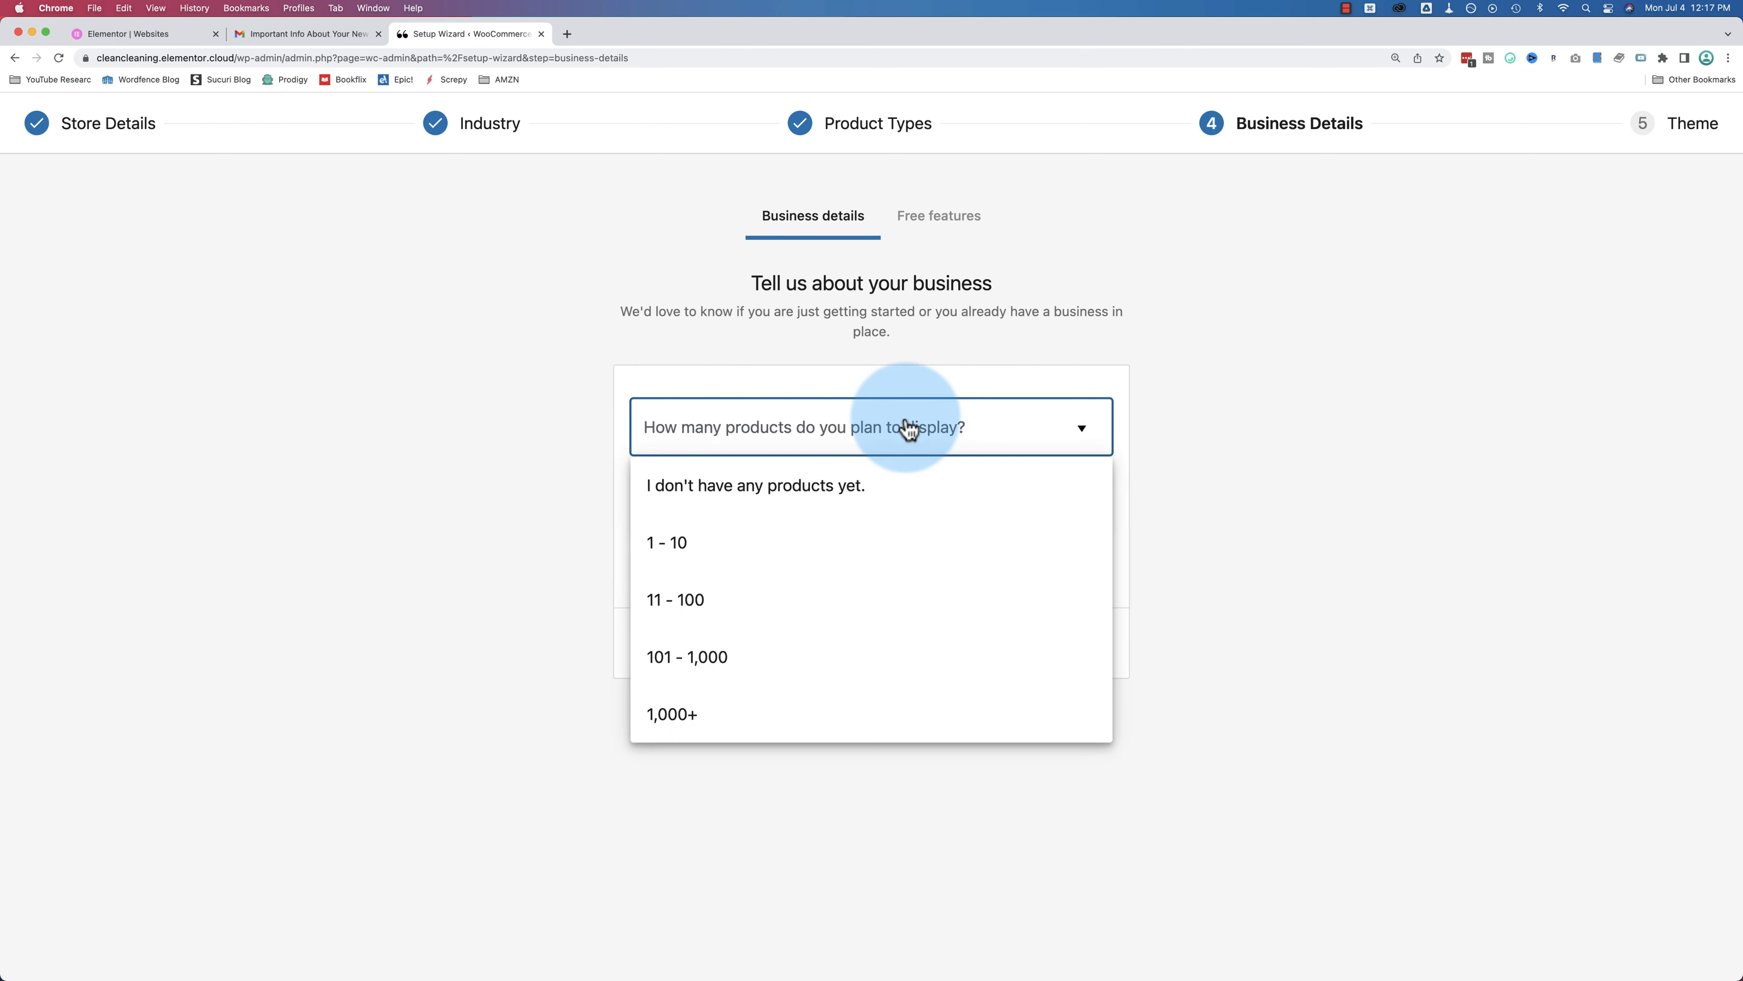
{"action": "left_click", "coordinate": [767, 546]}
{"action": "left_click", "coordinate": [893, 517]}
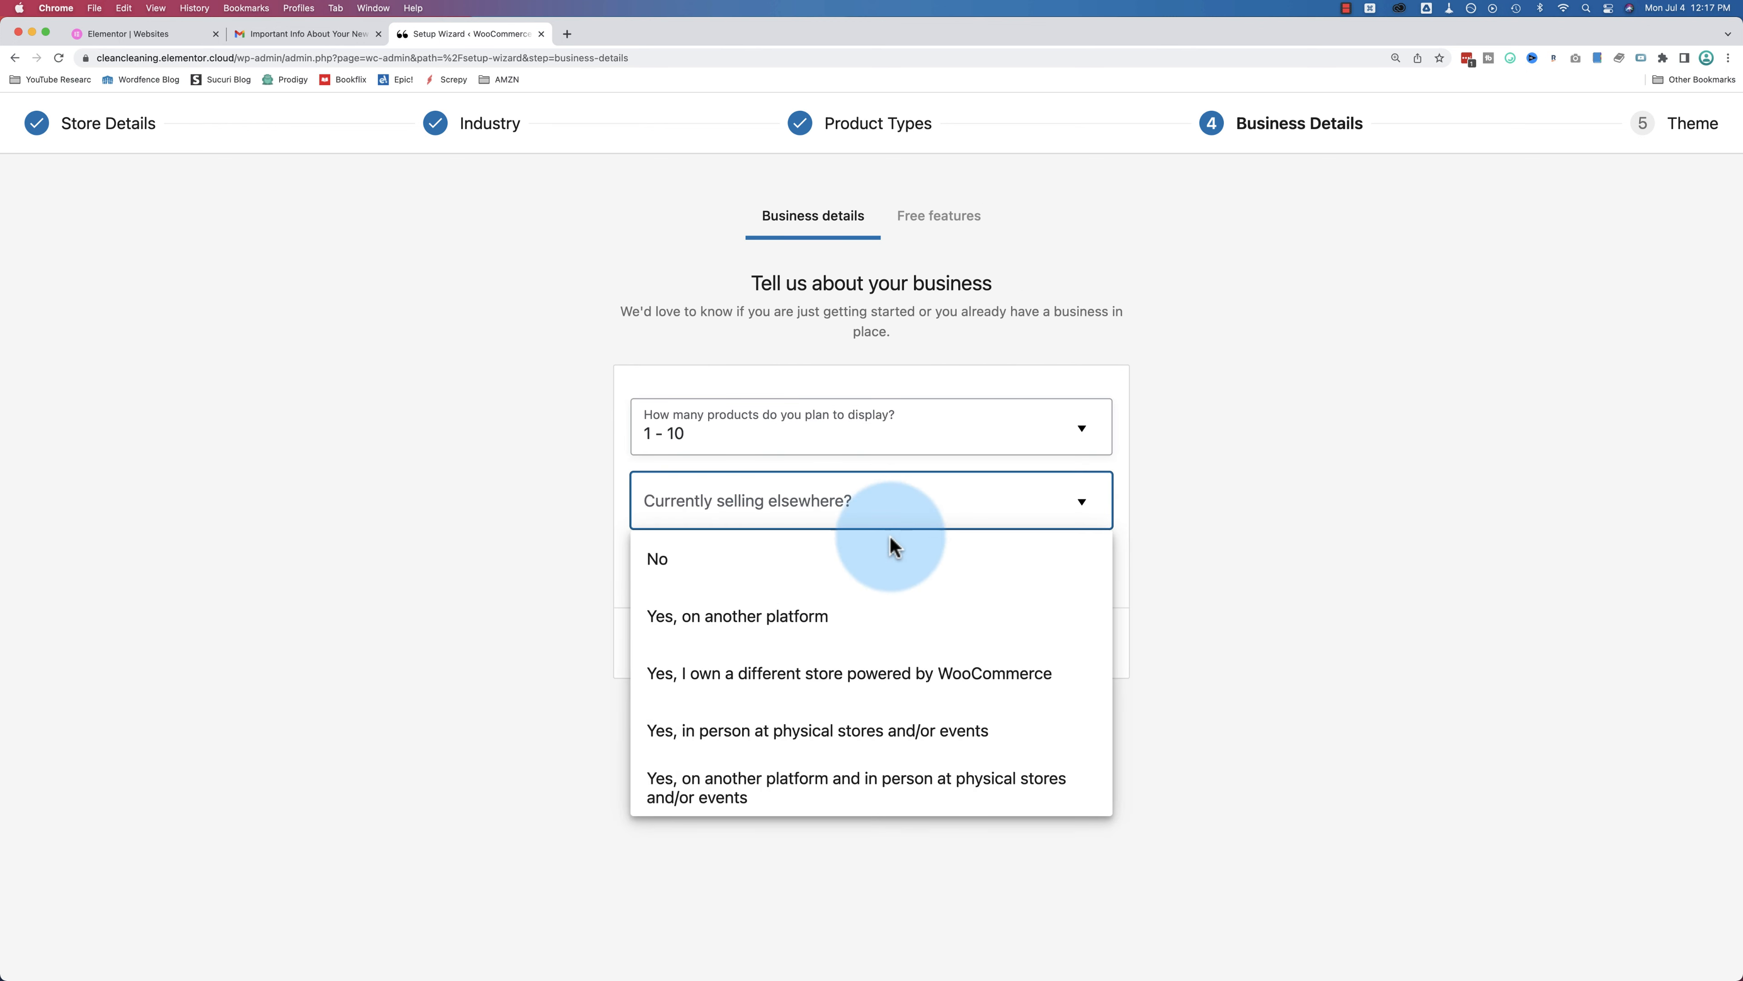
{"action": "left_click", "coordinate": [750, 577]}
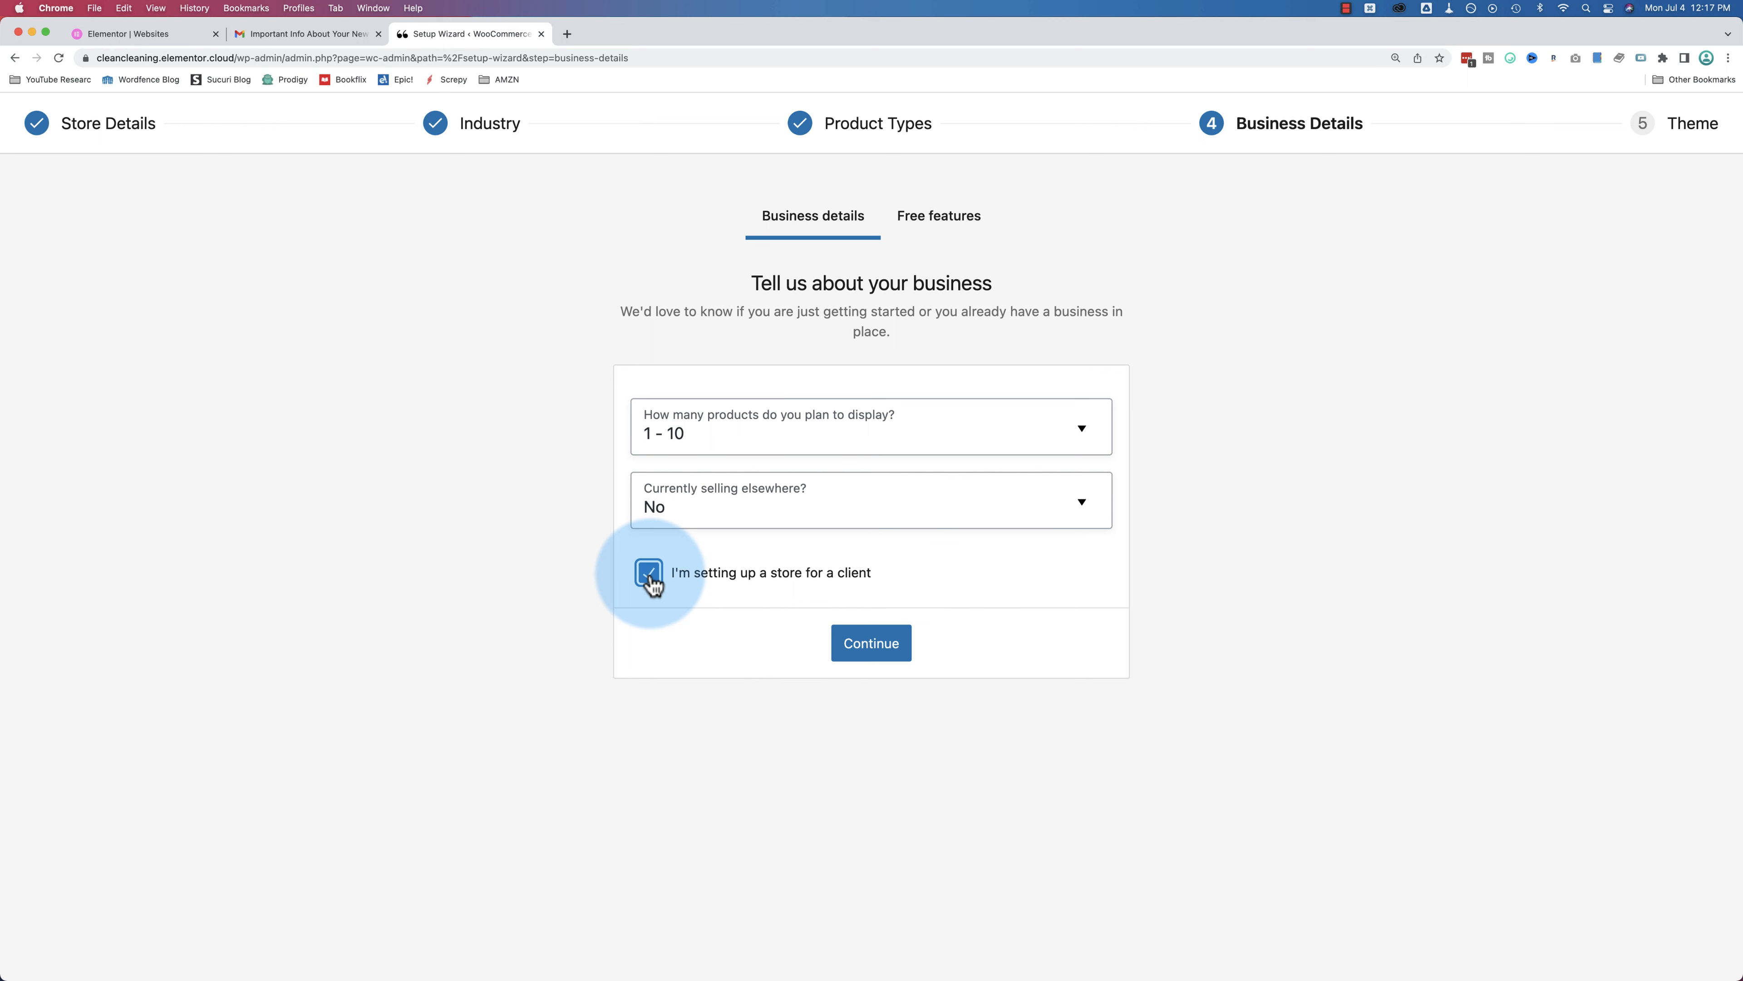
{"action": "left_click", "coordinate": [878, 653]}
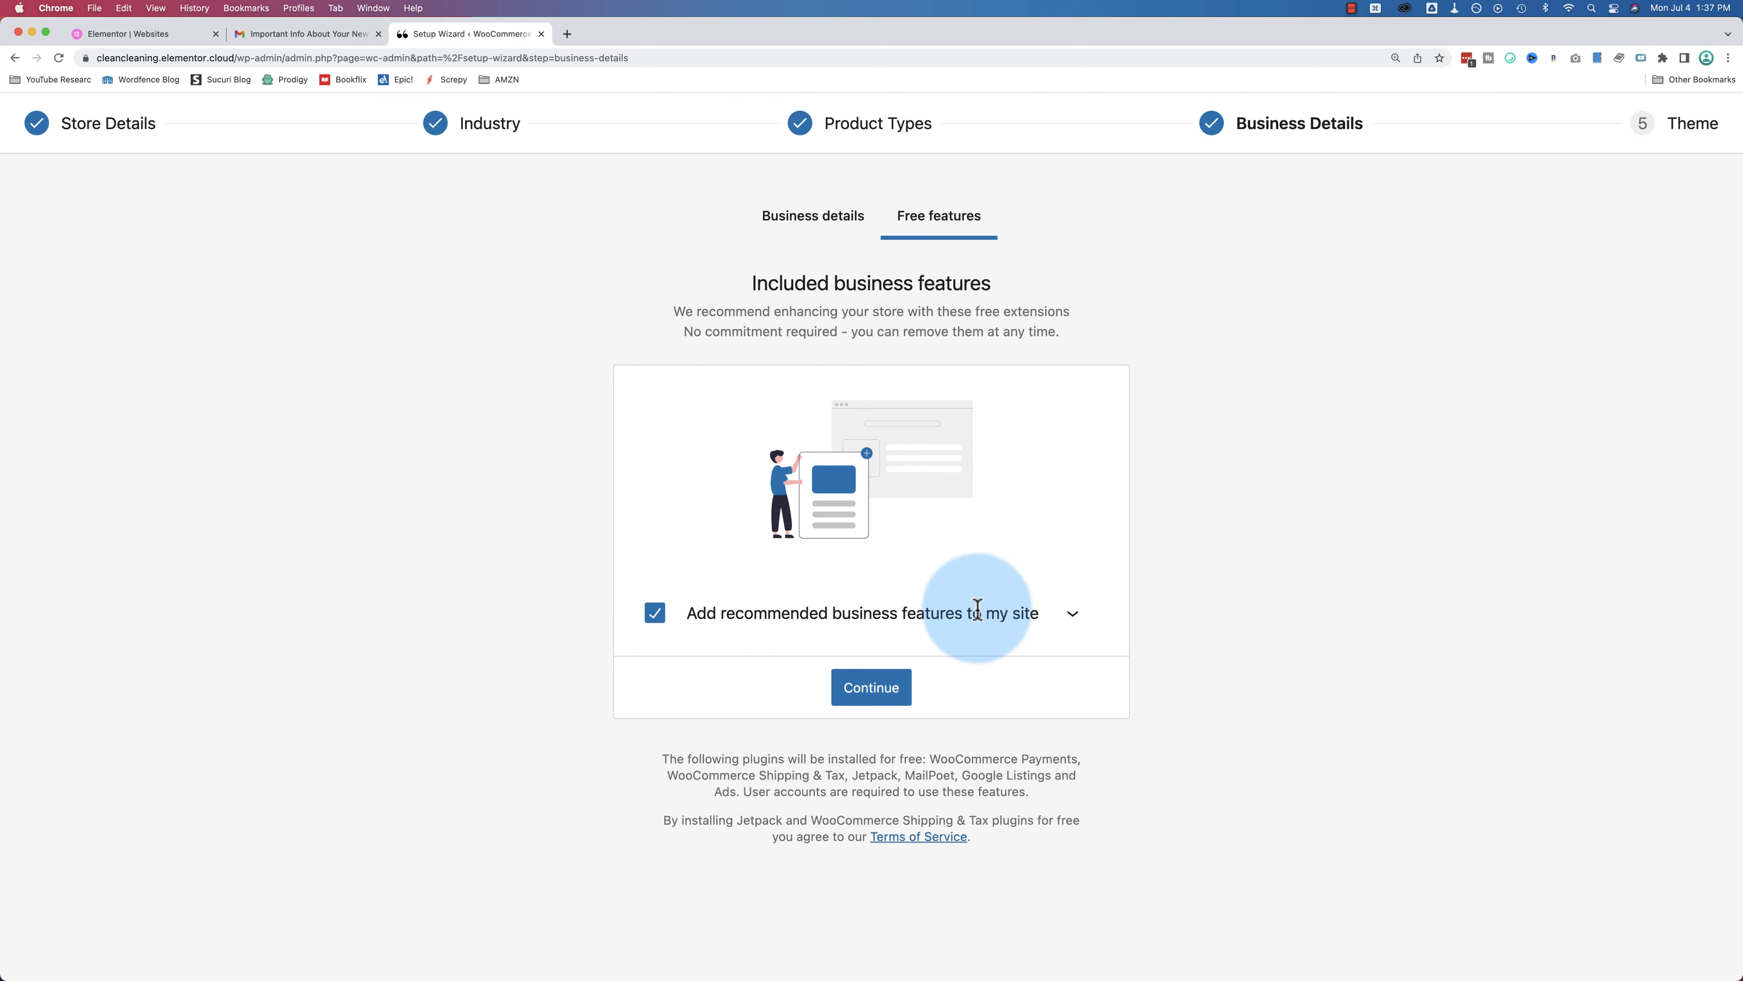
Step: Exclude Jetpack and Google Listings and Ads from the free features and install the rest
{"action": "left_click", "coordinate": [1074, 615]}
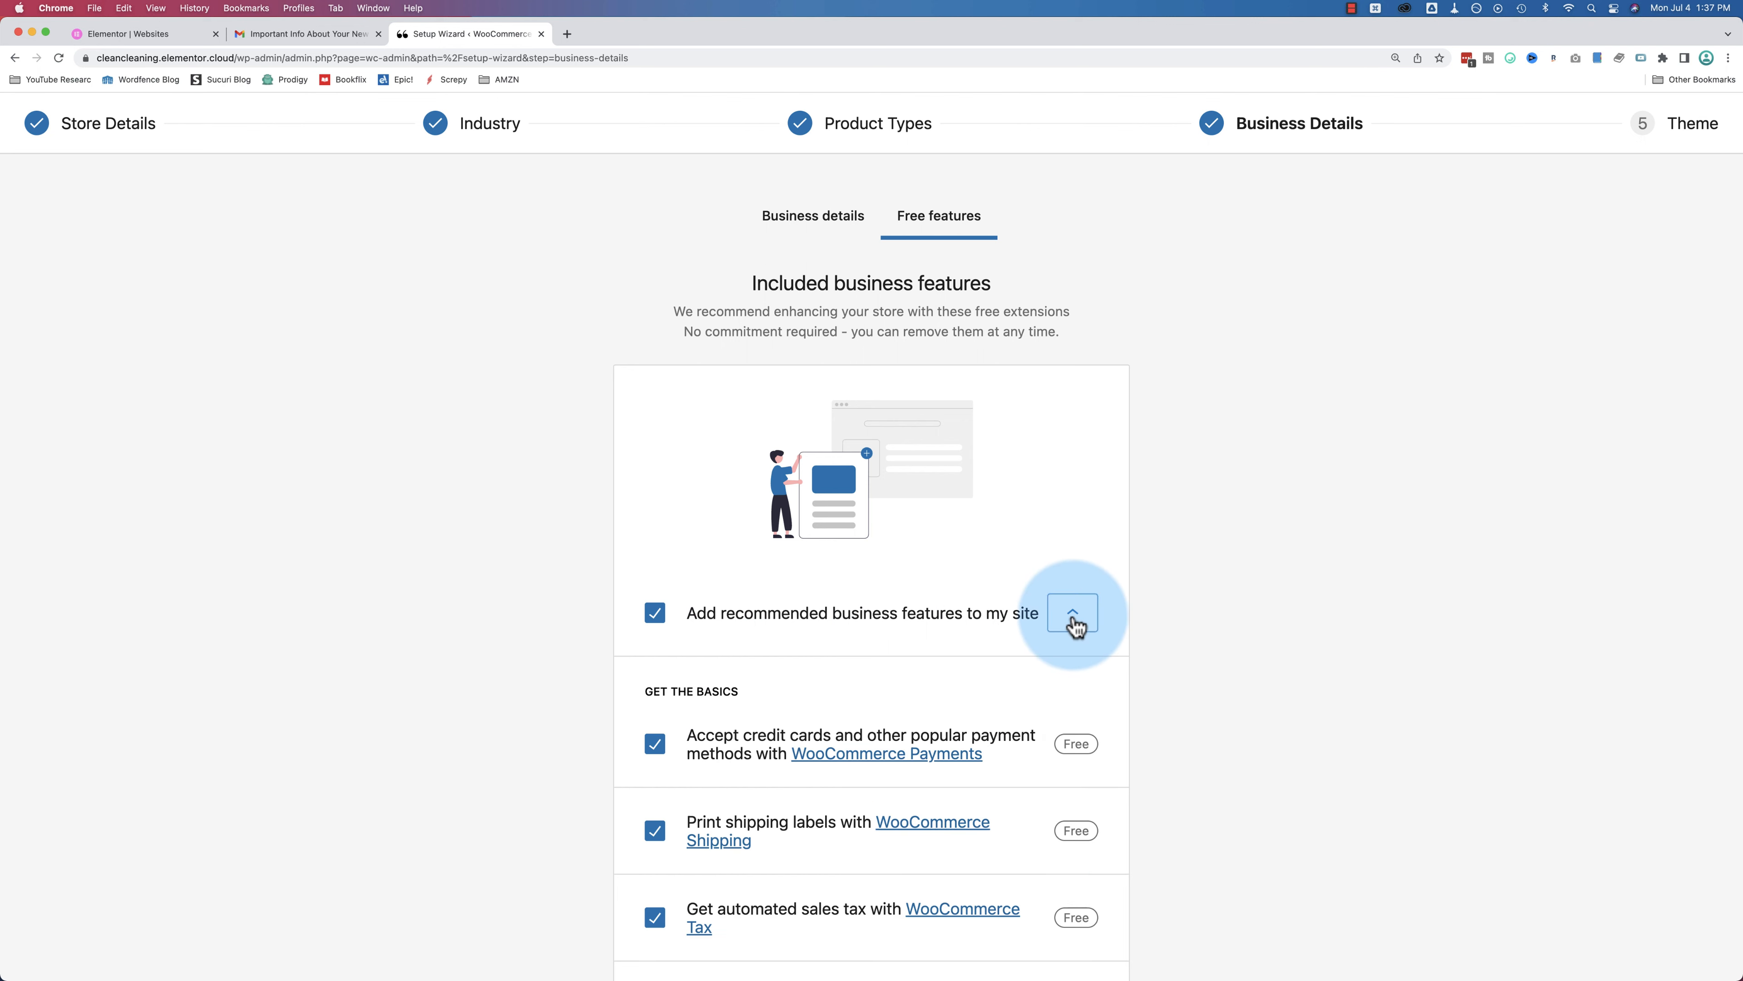
{"action": "scroll", "coordinate": [1130, 608], "scroll_direction": "down", "scroll_amount": 5}
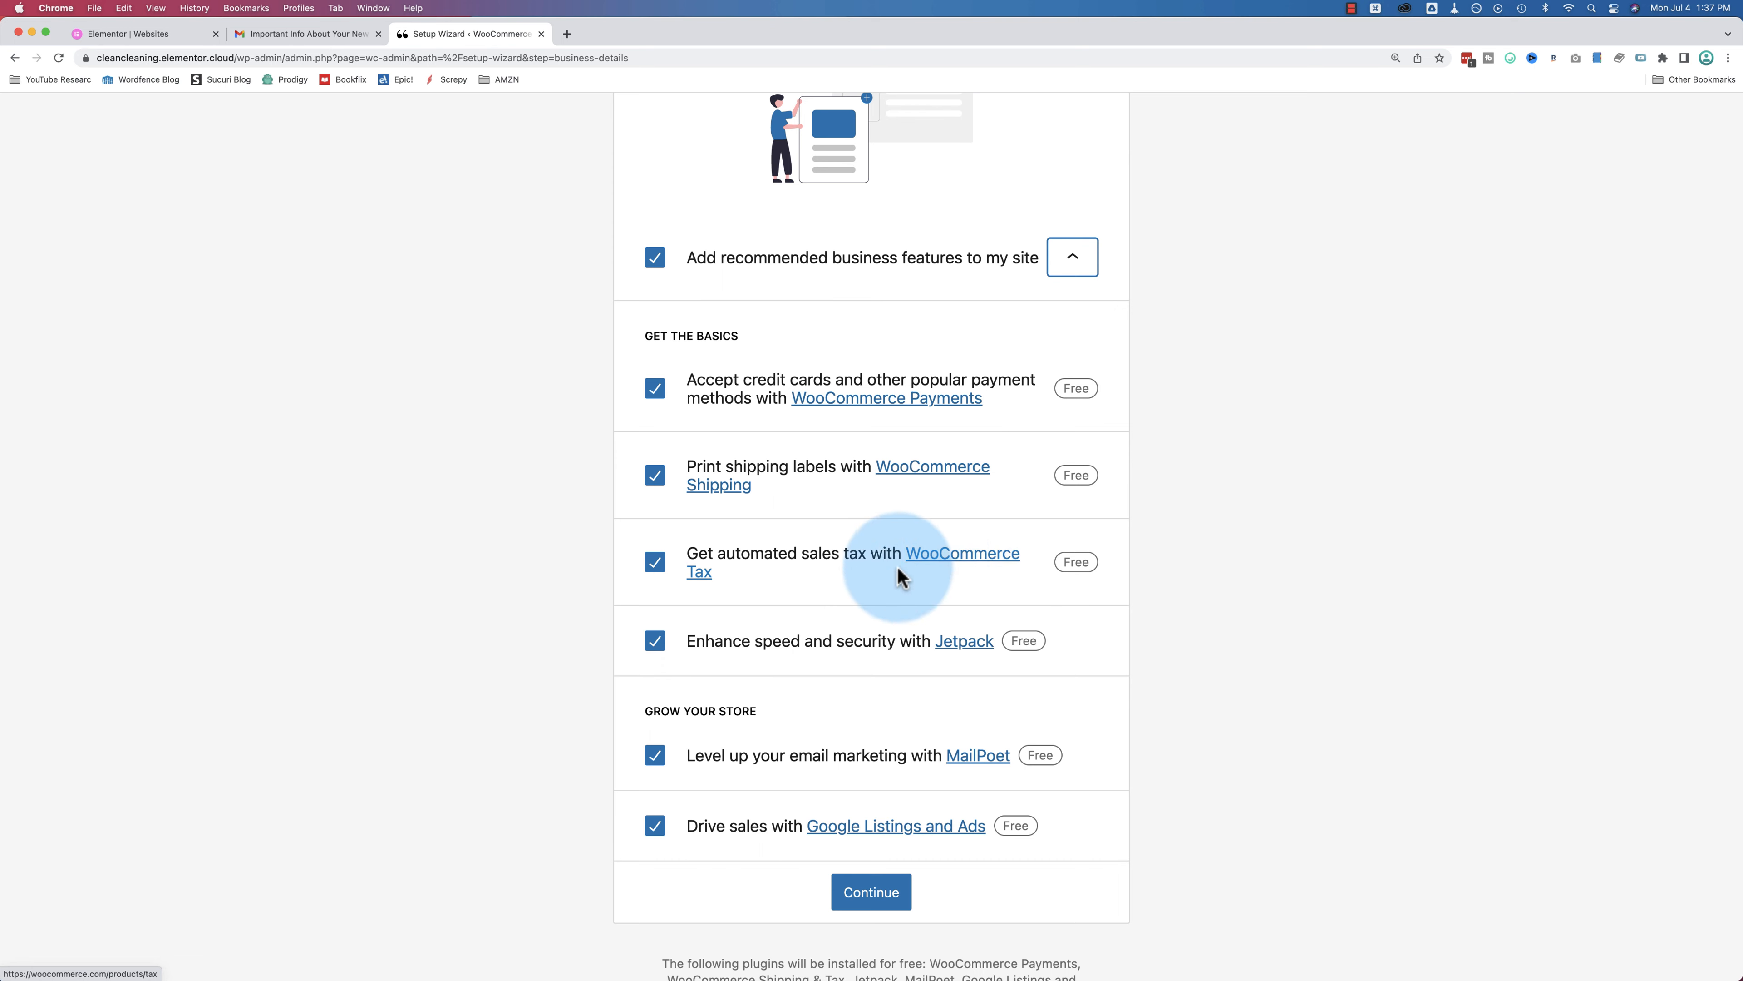
{"action": "scroll", "coordinate": [809, 604], "scroll_direction": "down", "scroll_amount": 2}
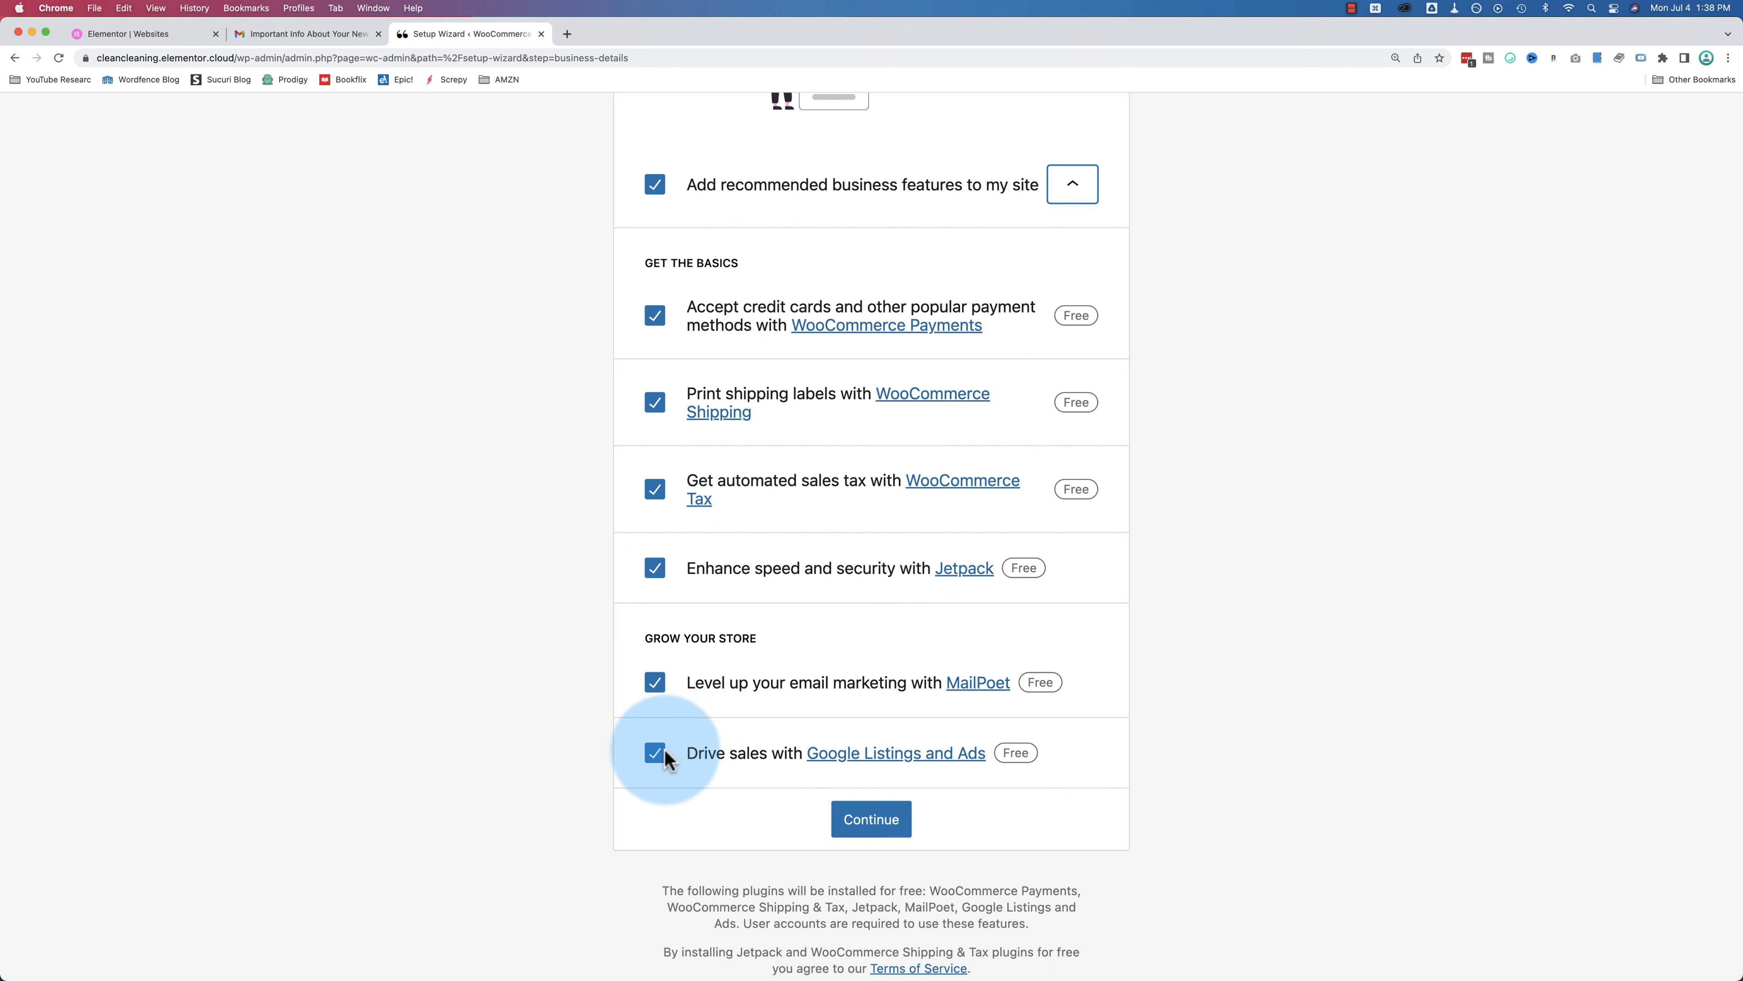
{"action": "left_click", "coordinate": [663, 750]}
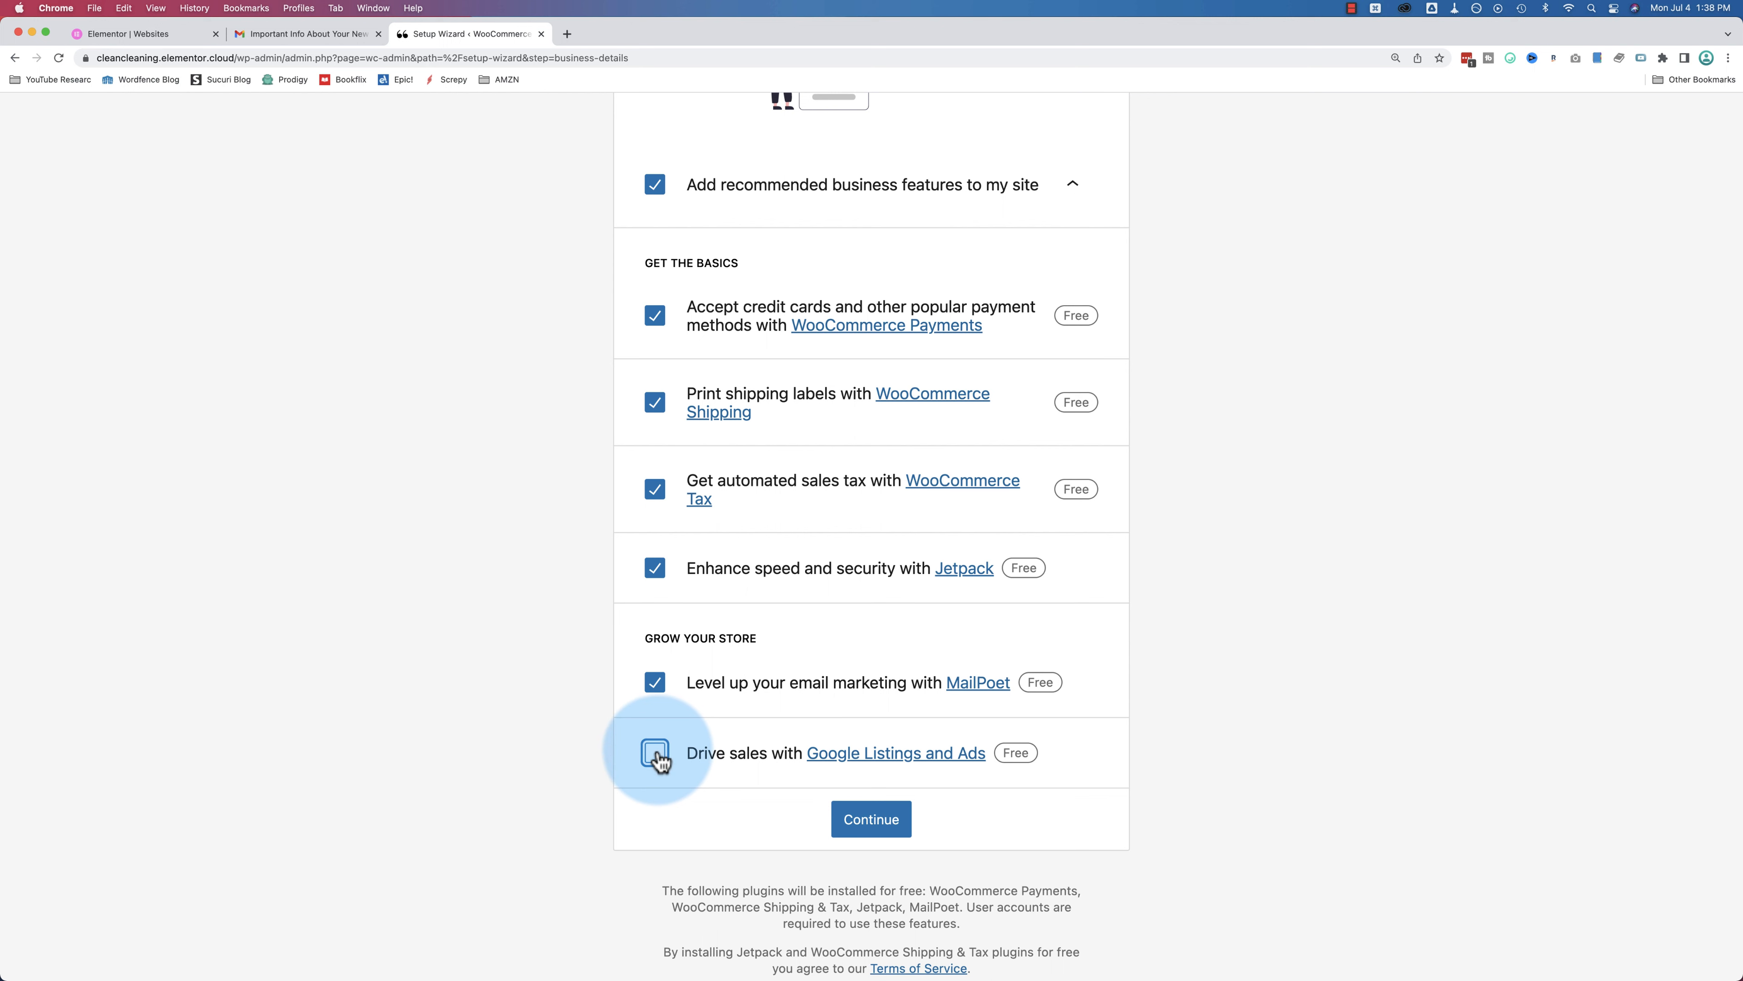
{"action": "left_click", "coordinate": [657, 570]}
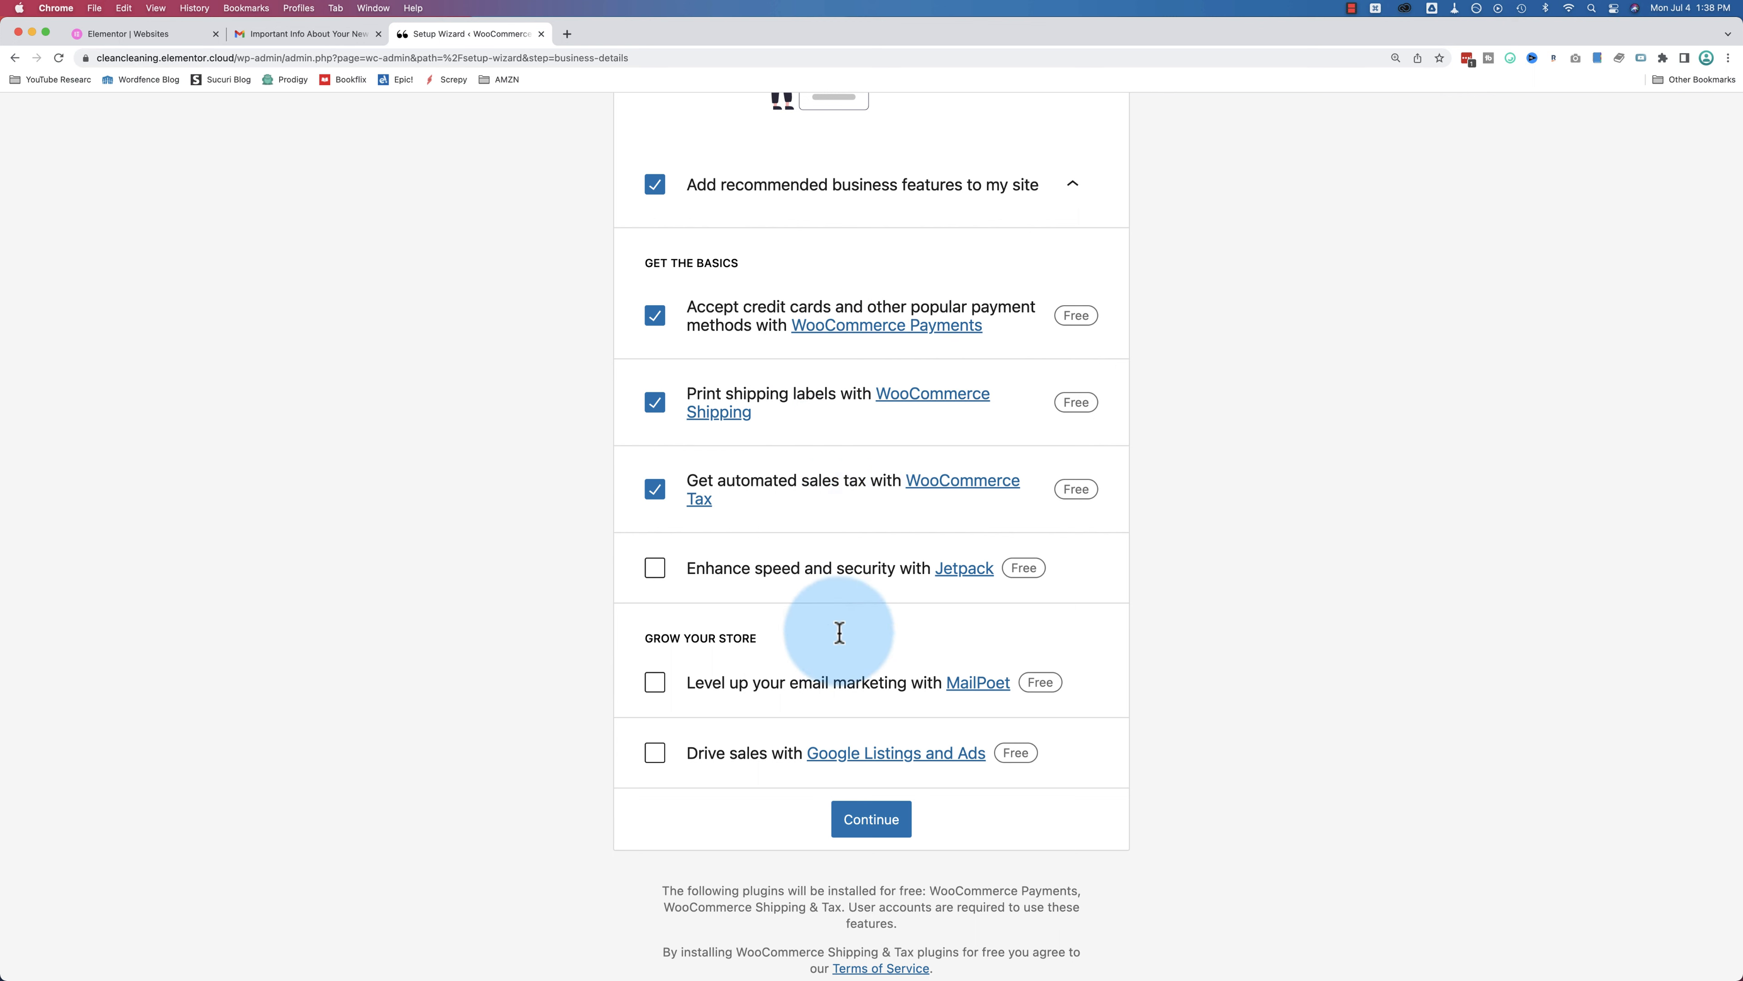
{"action": "left_click", "coordinate": [862, 828]}
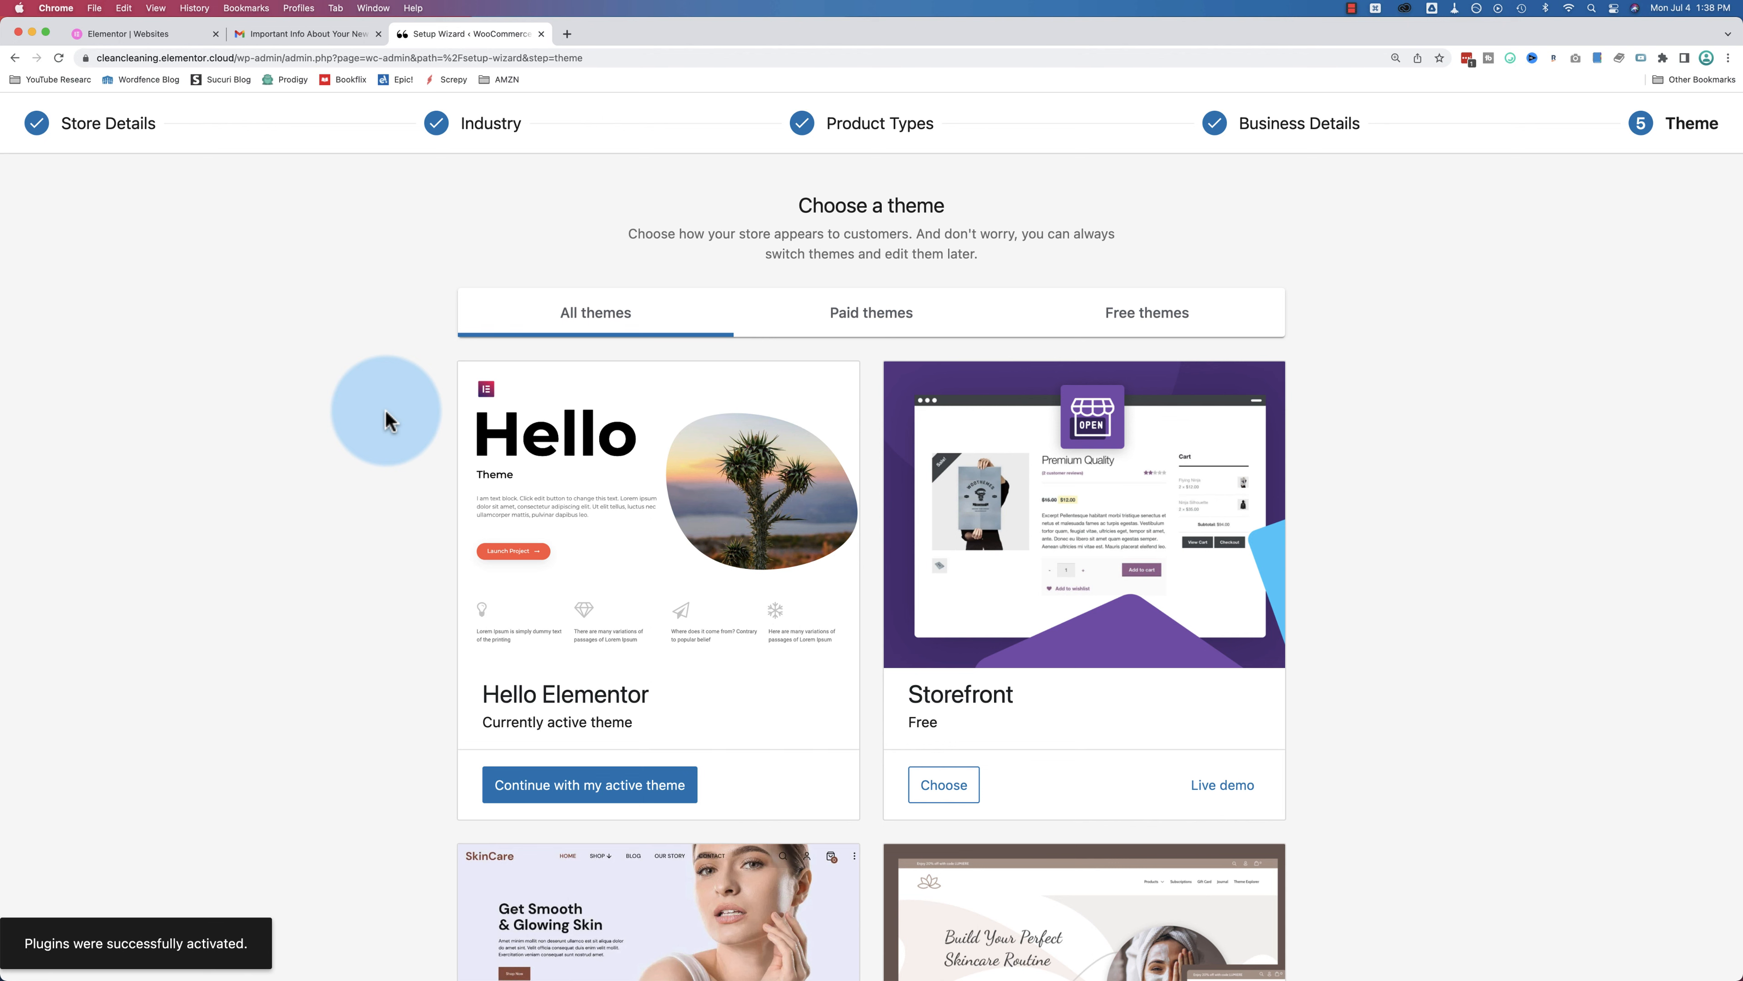
Step: Keep the Hello Elementor theme and create a product from the Physical product template
{"action": "scroll", "coordinate": [386, 419], "scroll_direction": "down", "scroll_amount": 5}
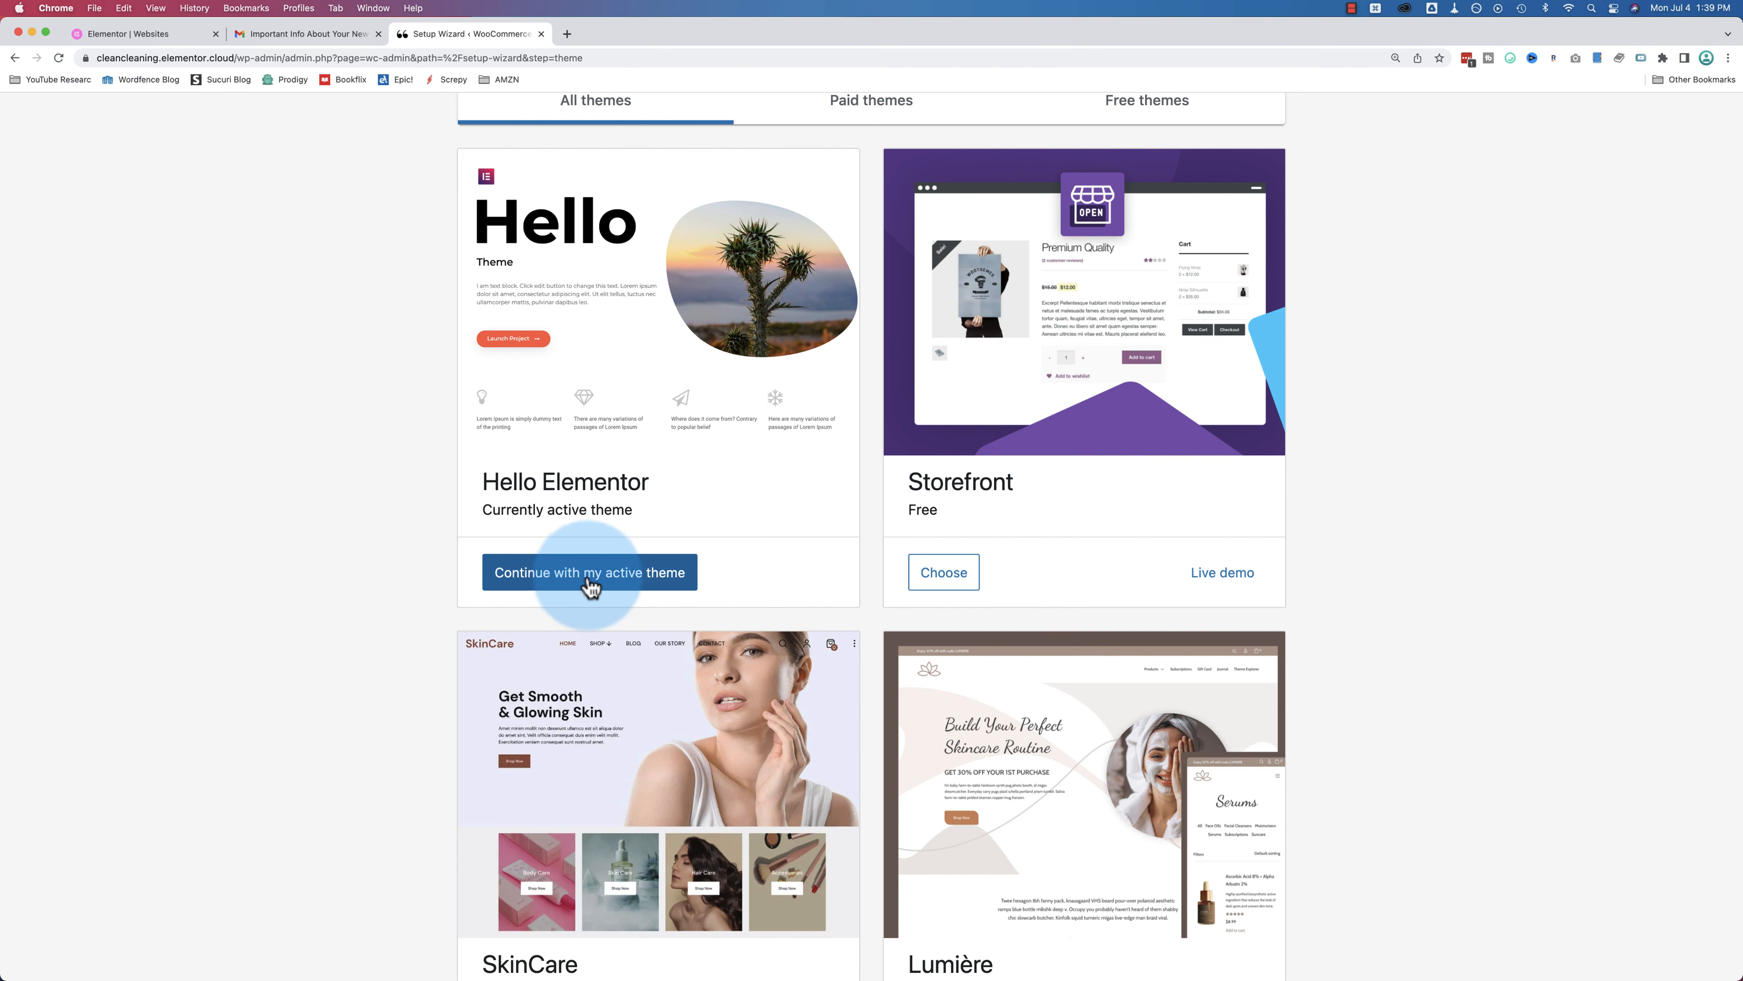
{"action": "left_click", "coordinate": [654, 589]}
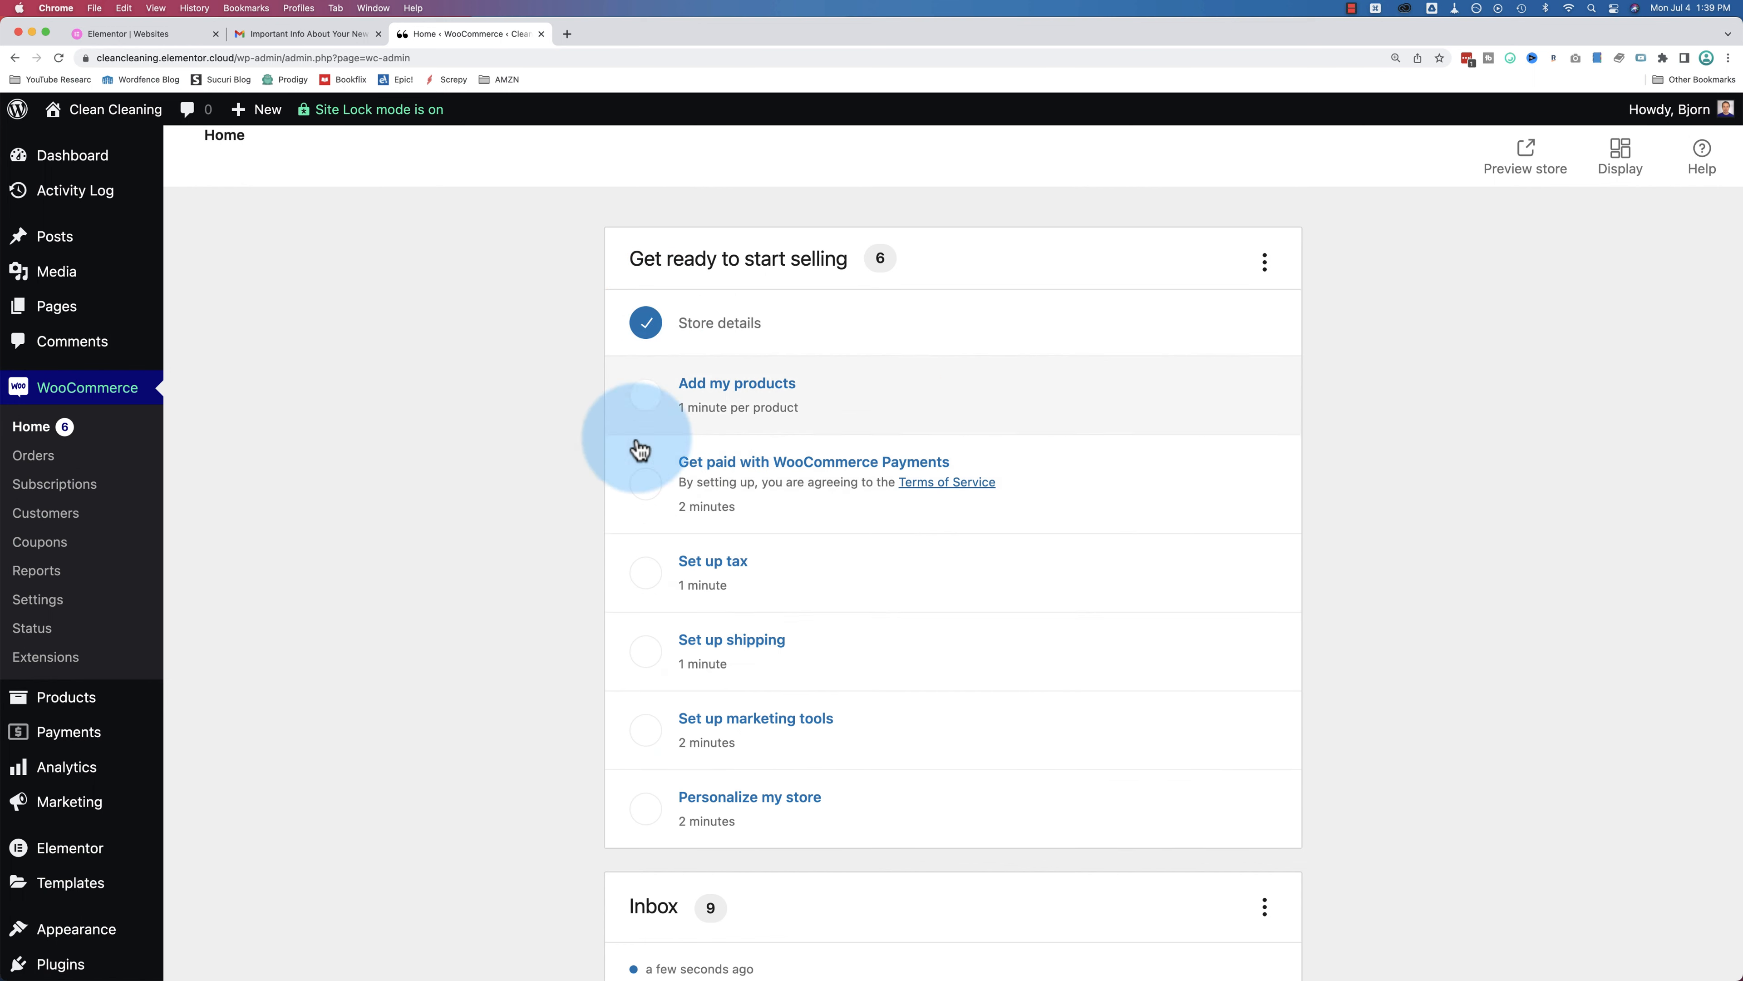
{"action": "left_click", "coordinate": [723, 397]}
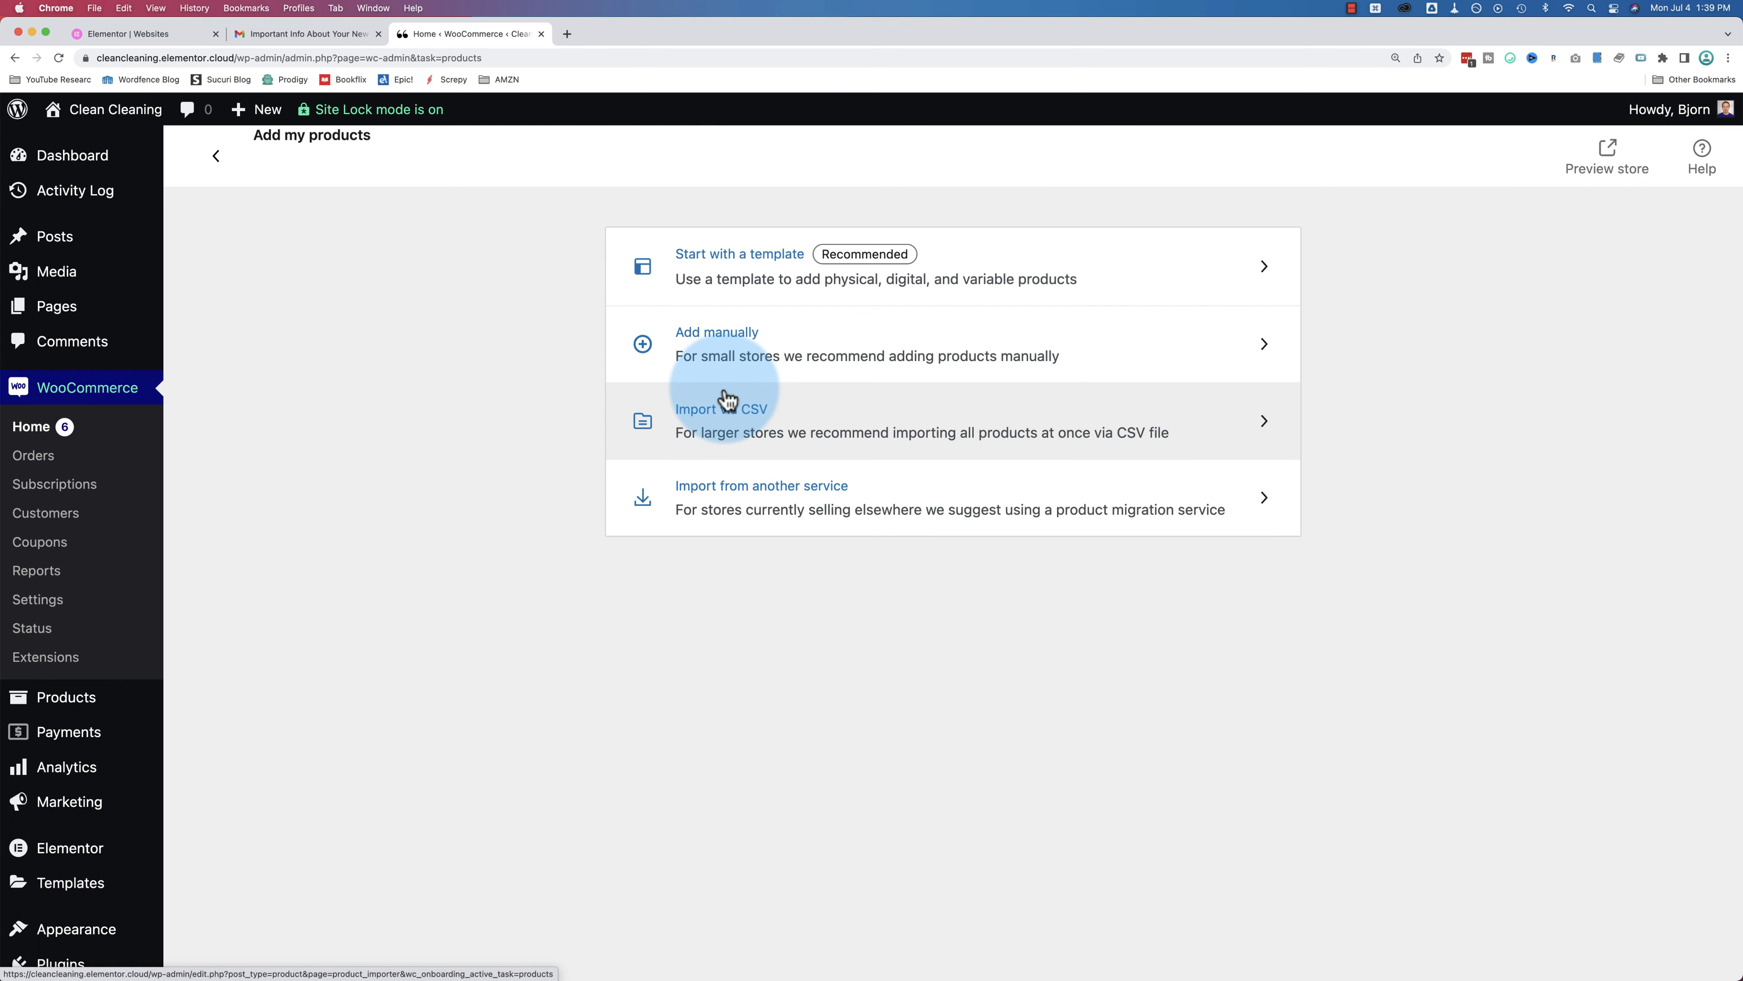
{"action": "left_click", "coordinate": [743, 261]}
{"action": "left_click", "coordinate": [626, 462]}
{"action": "left_click", "coordinate": [1087, 693]}
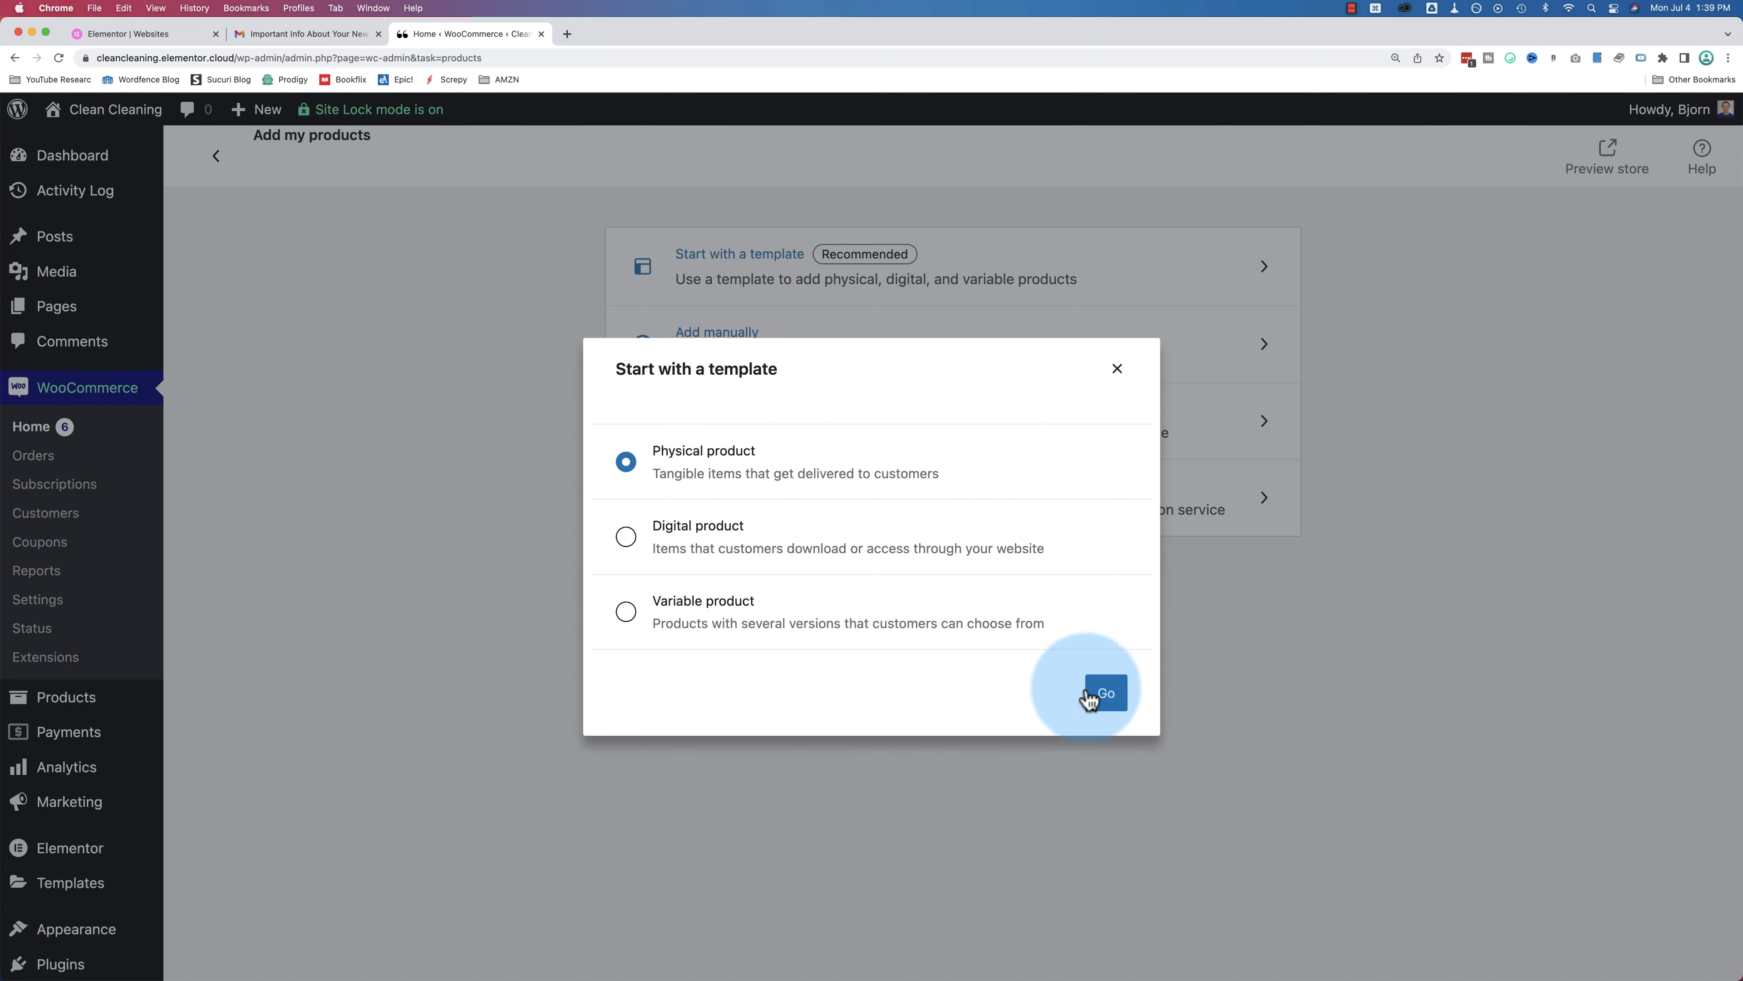
{"action": "left_click", "coordinate": [602, 336]}
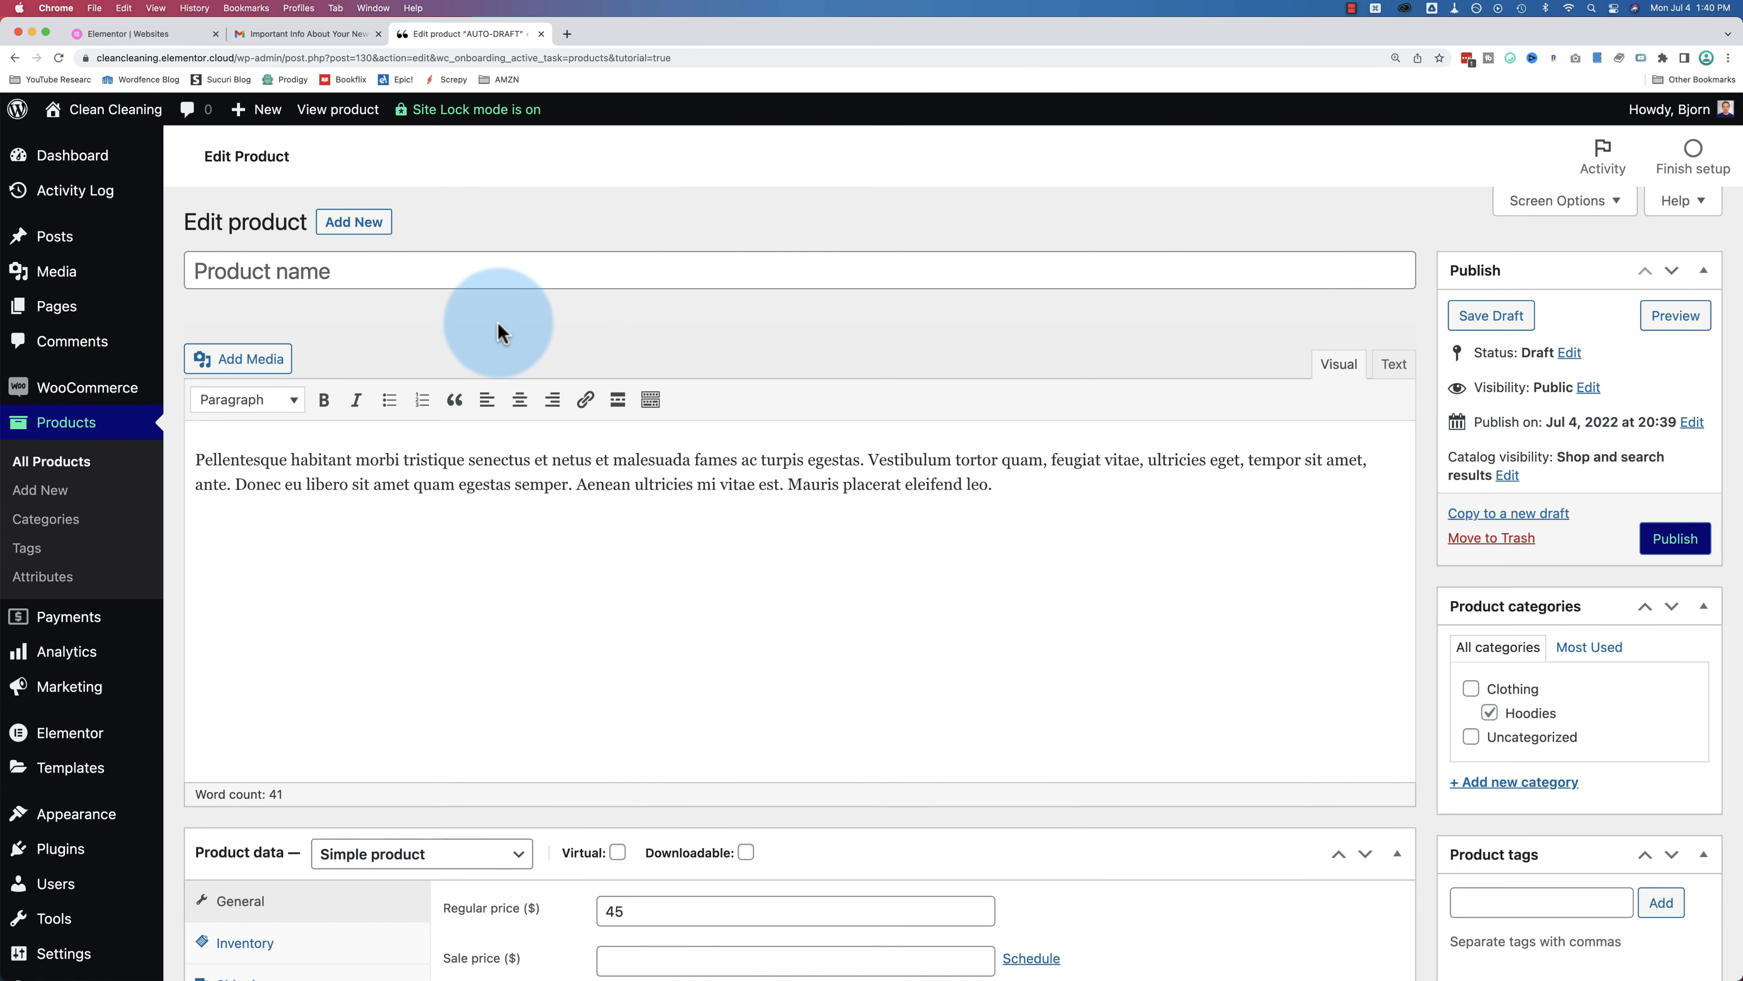
Step: Name the product Cleaning Spray and set its permalink slug to cleaning-spray
{"action": "scroll", "coordinate": [499, 331], "scroll_direction": "down", "scroll_amount": 1}
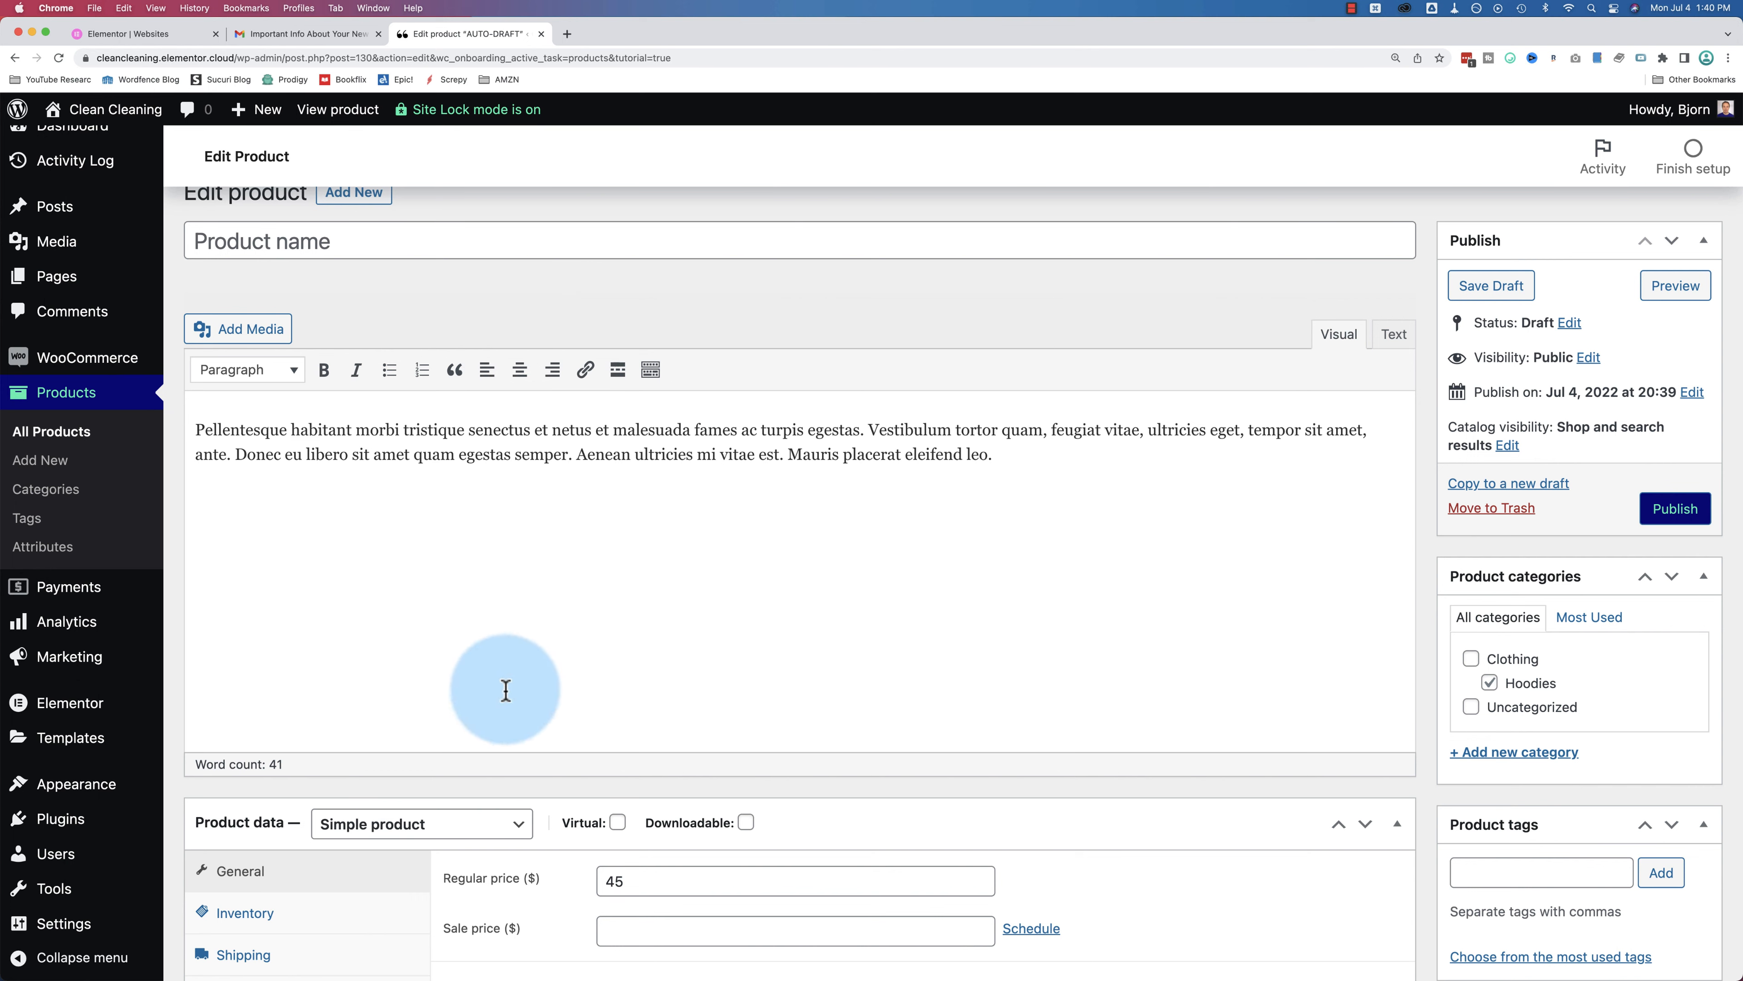
{"action": "left_click", "coordinate": [346, 237]}
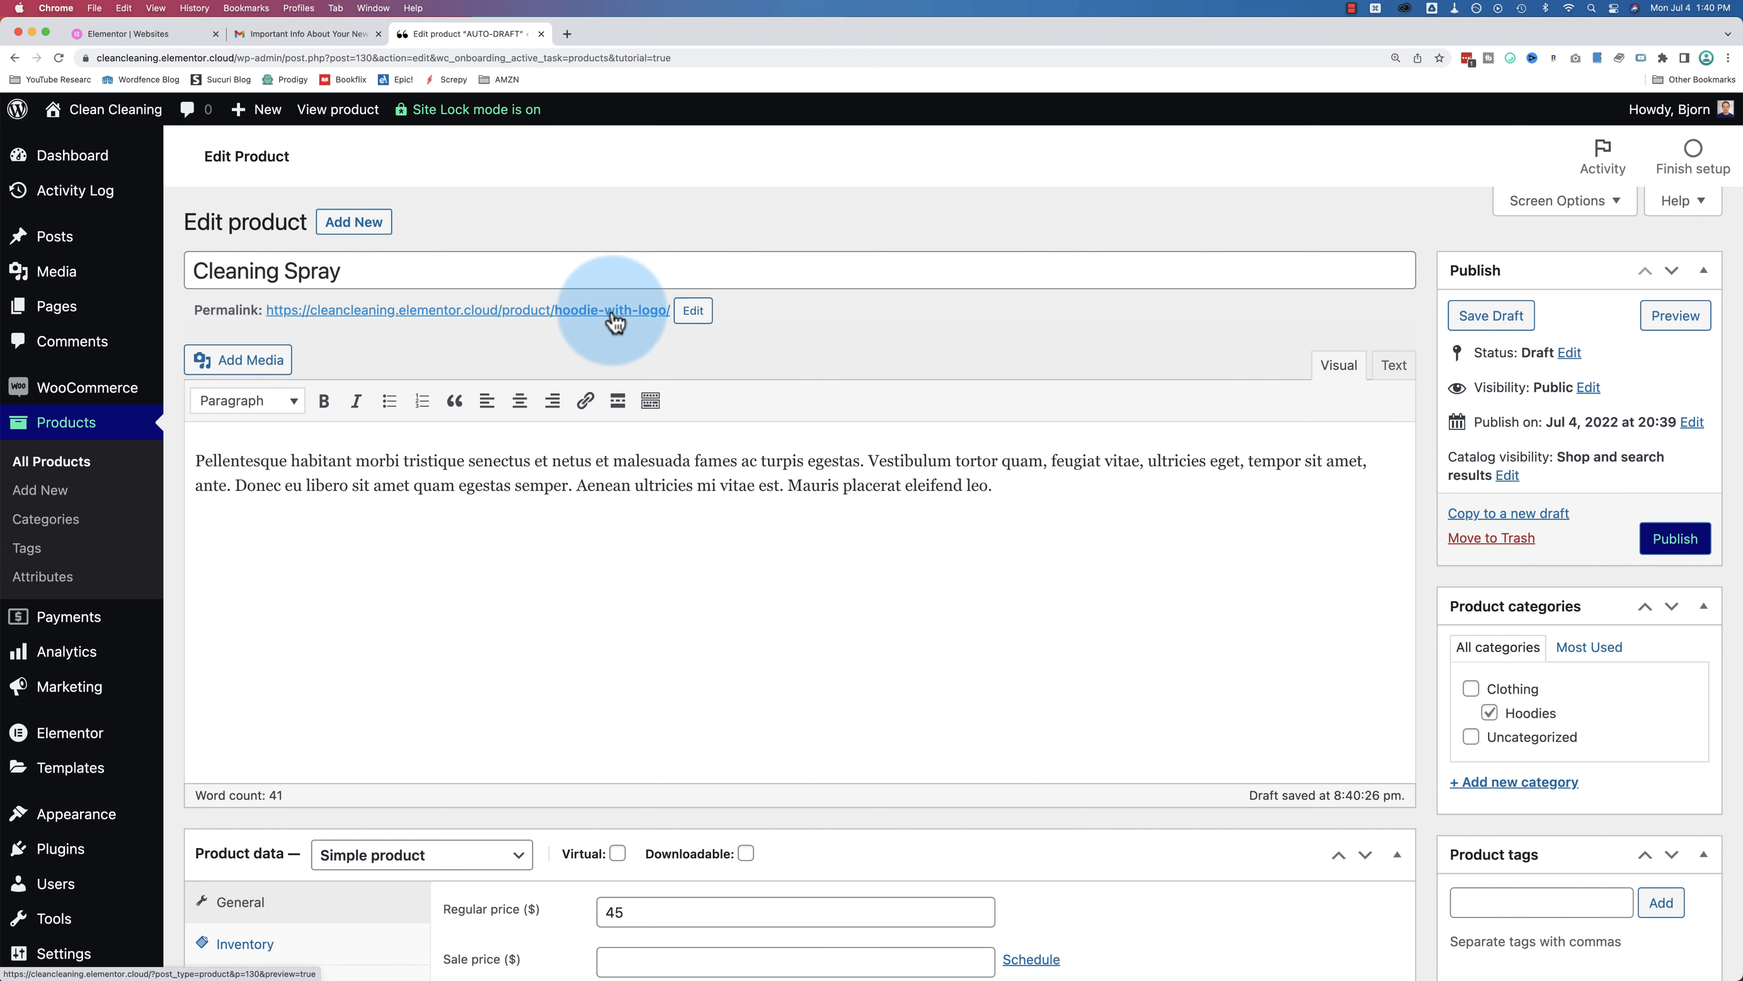
{"action": "left_click", "coordinate": [694, 311]}
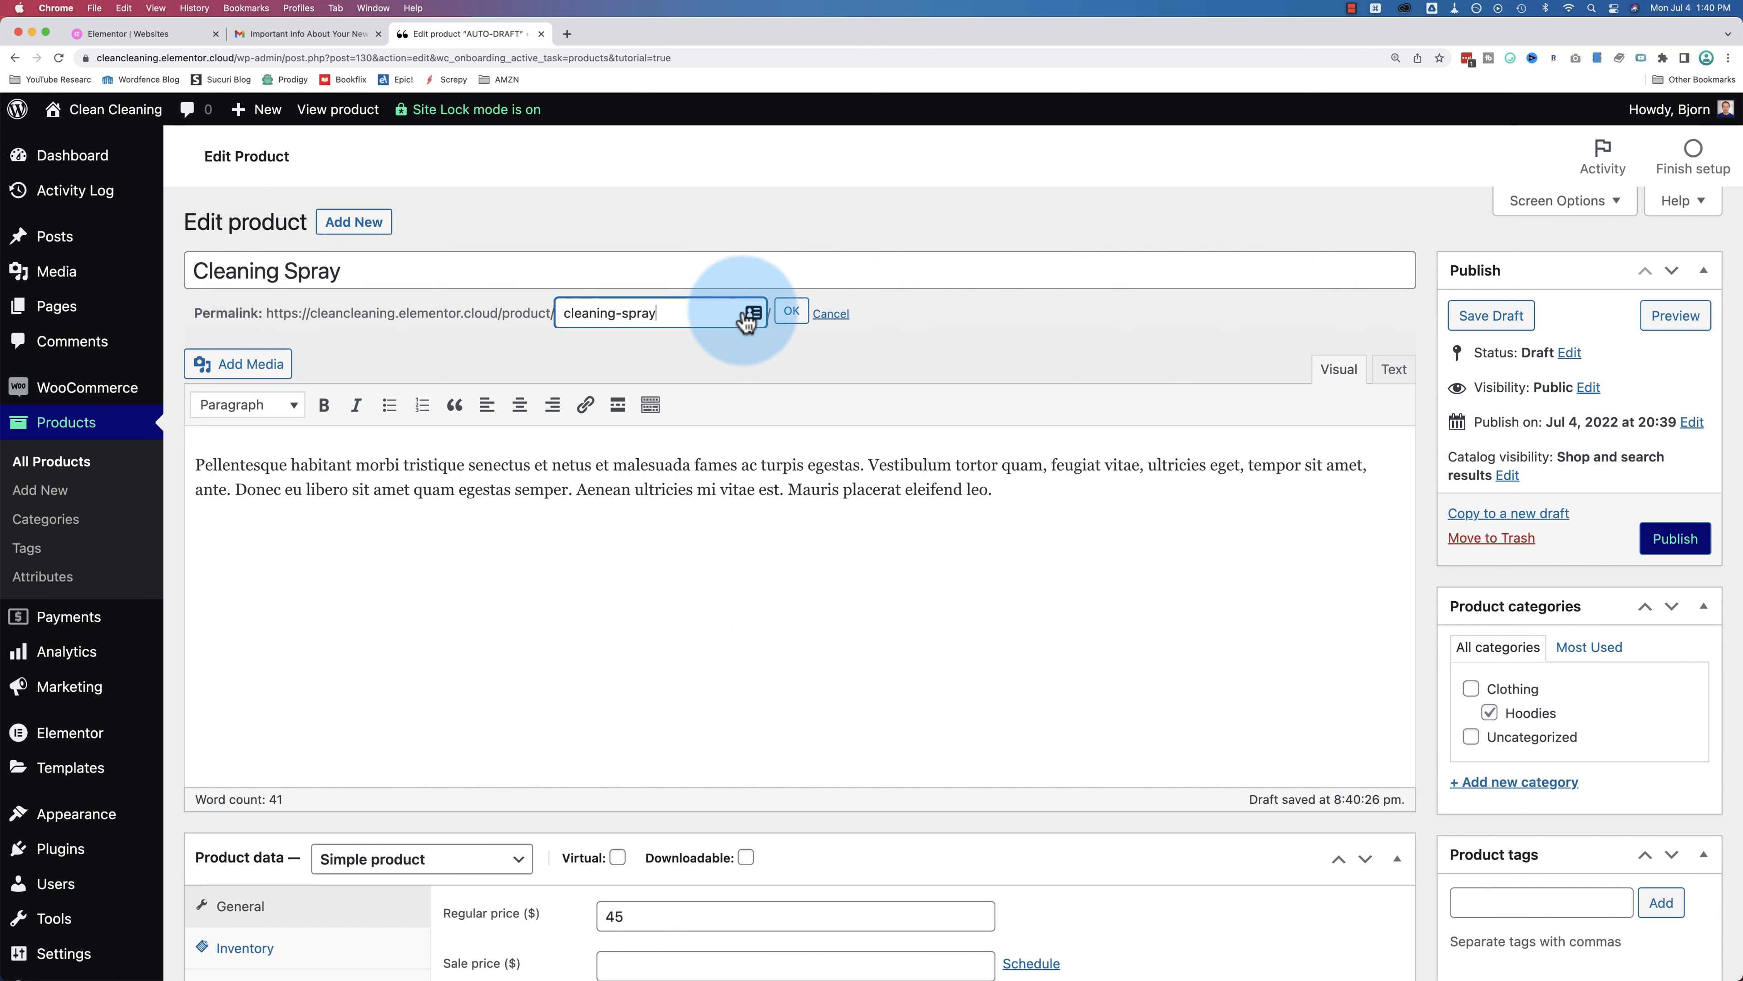
{"action": "left_click", "coordinate": [791, 310]}
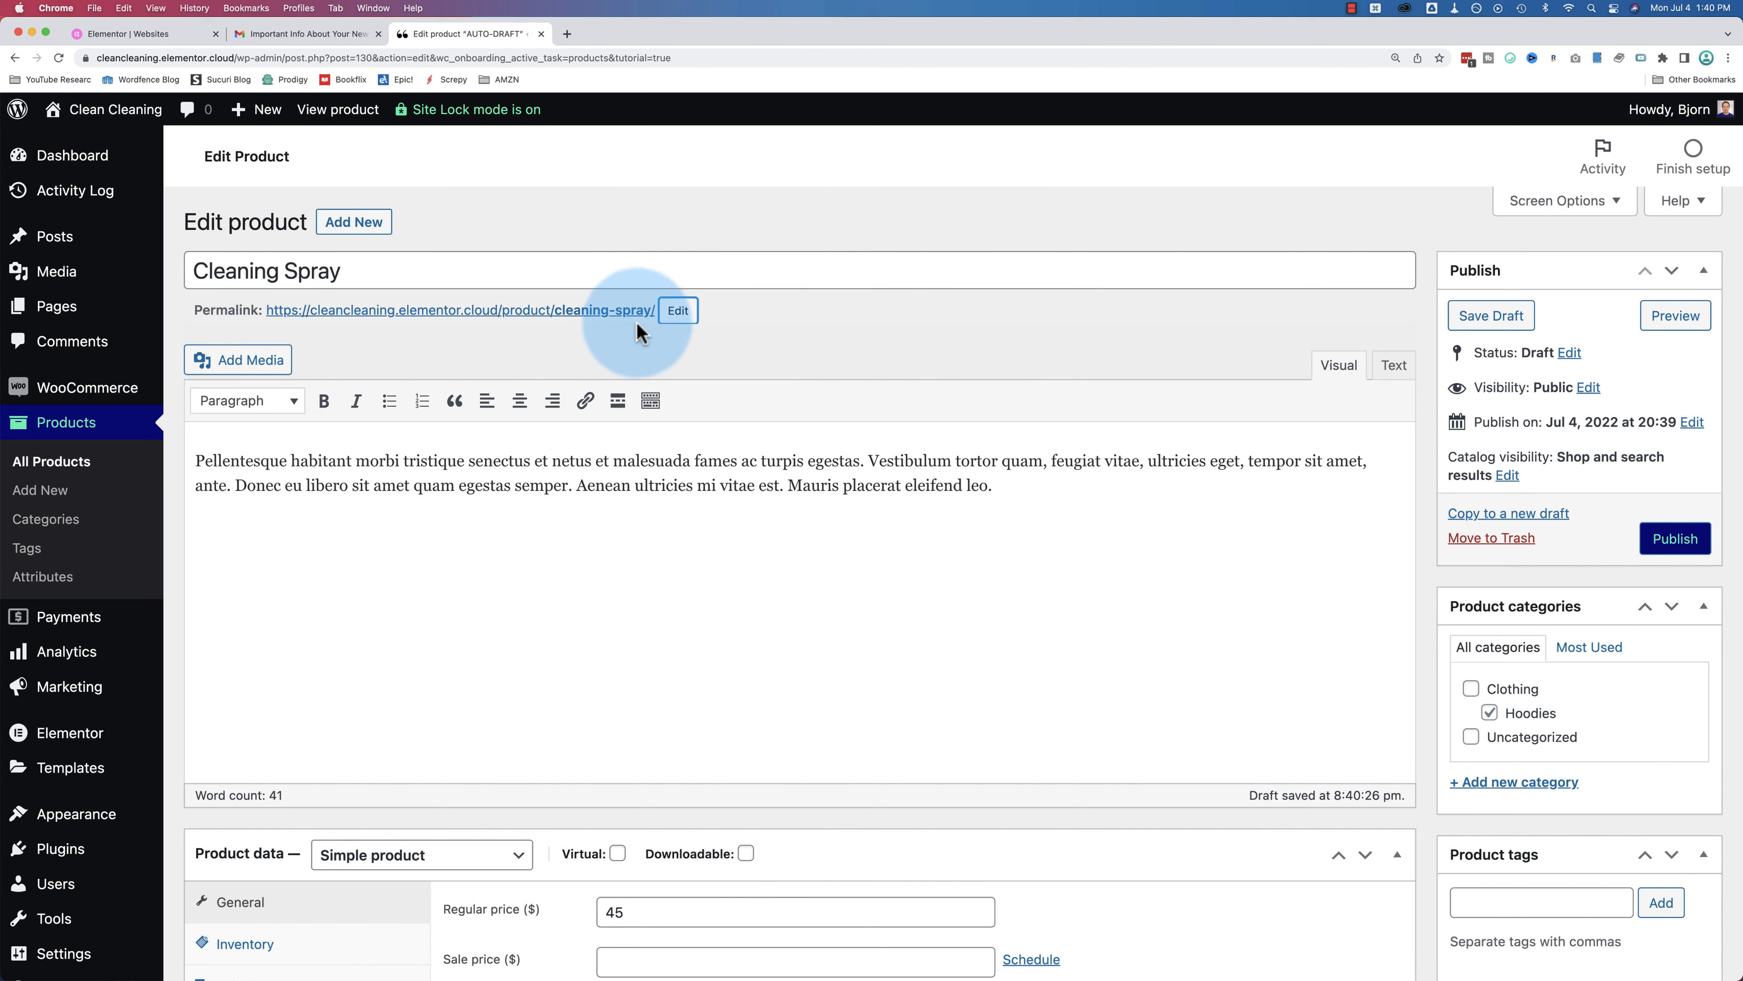
Step: Select the Cleaning Spray title and then the whole sample description paragraph
{"action": "left_click_drag", "start_coordinate": [345, 271], "coordinate": [194, 271]}
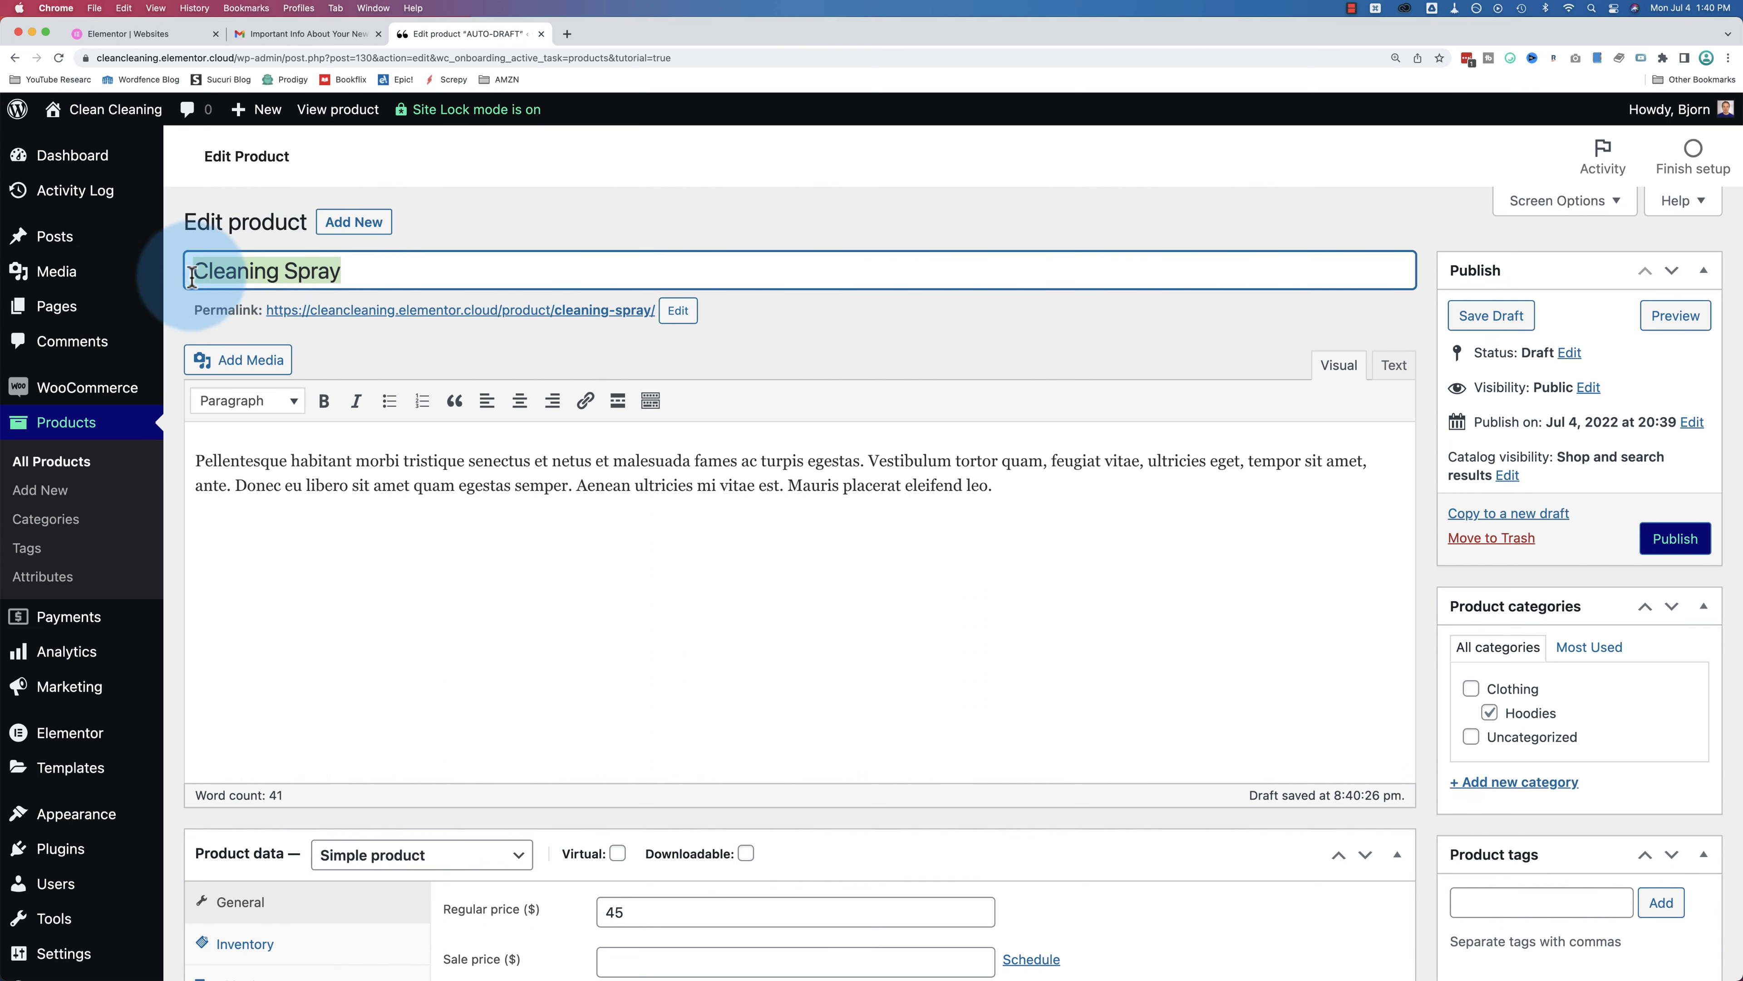
{"action": "scroll", "coordinate": [699, 357], "scroll_direction": "down", "scroll_amount": 4}
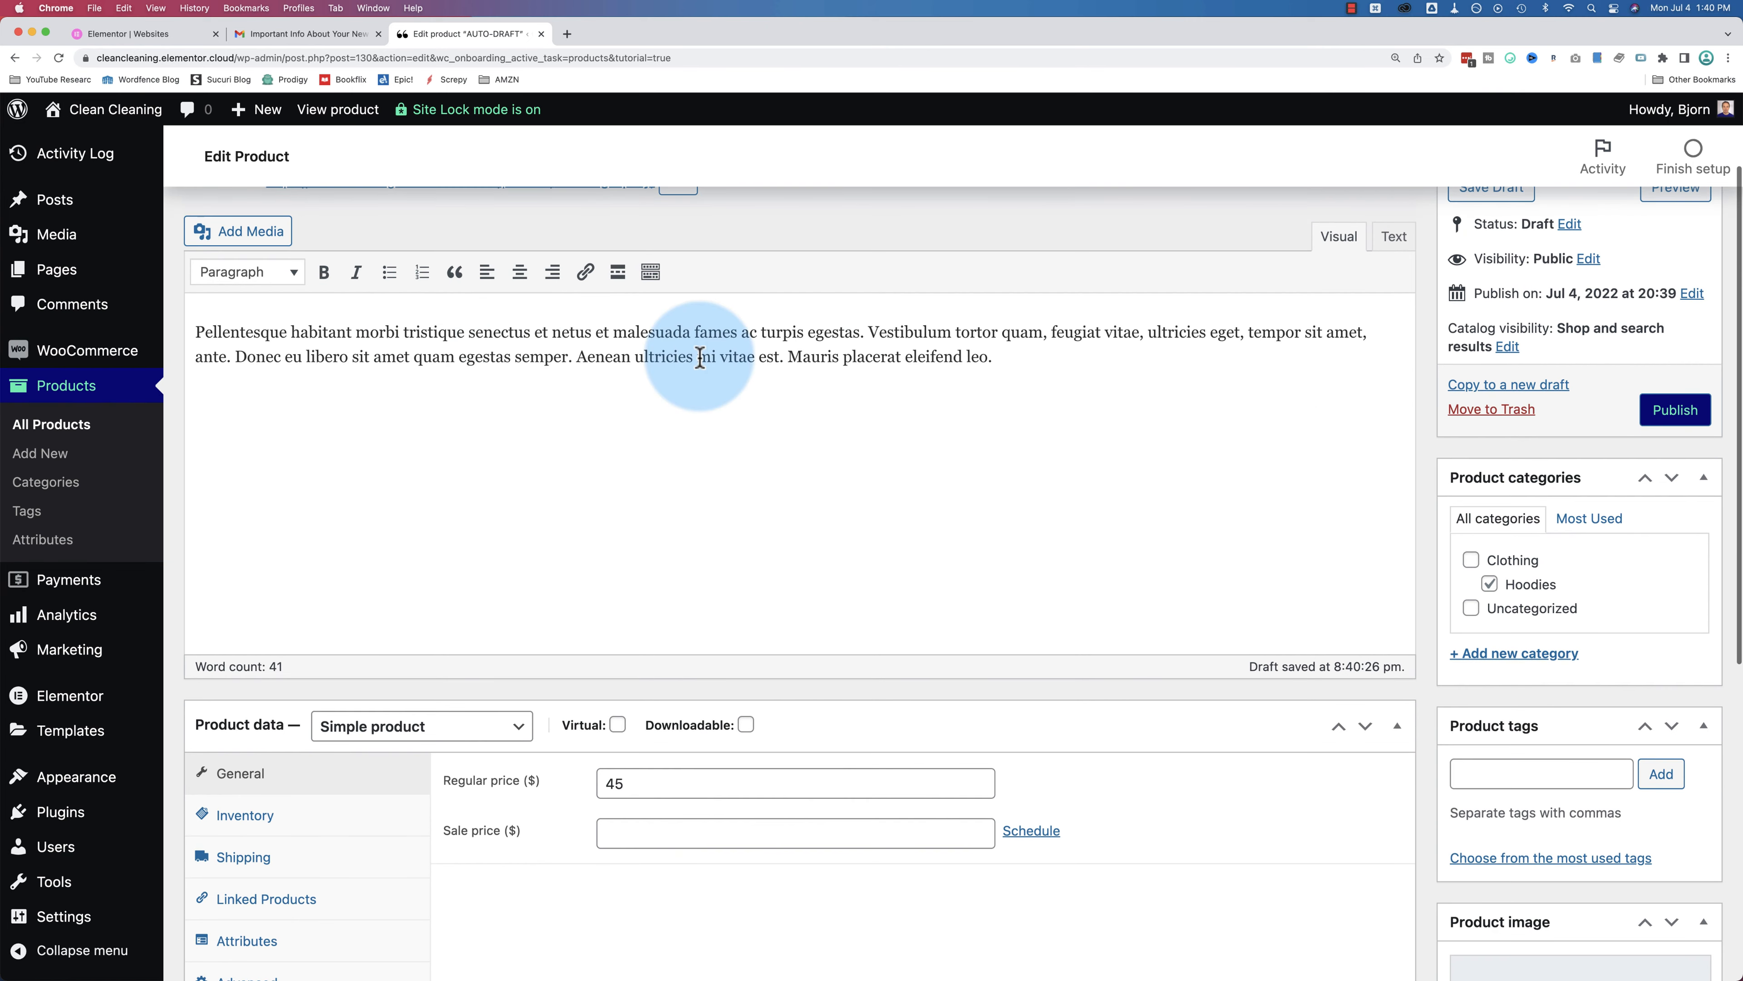
{"action": "left_click_drag", "start_coordinate": [994, 358], "coordinate": [214, 332]}
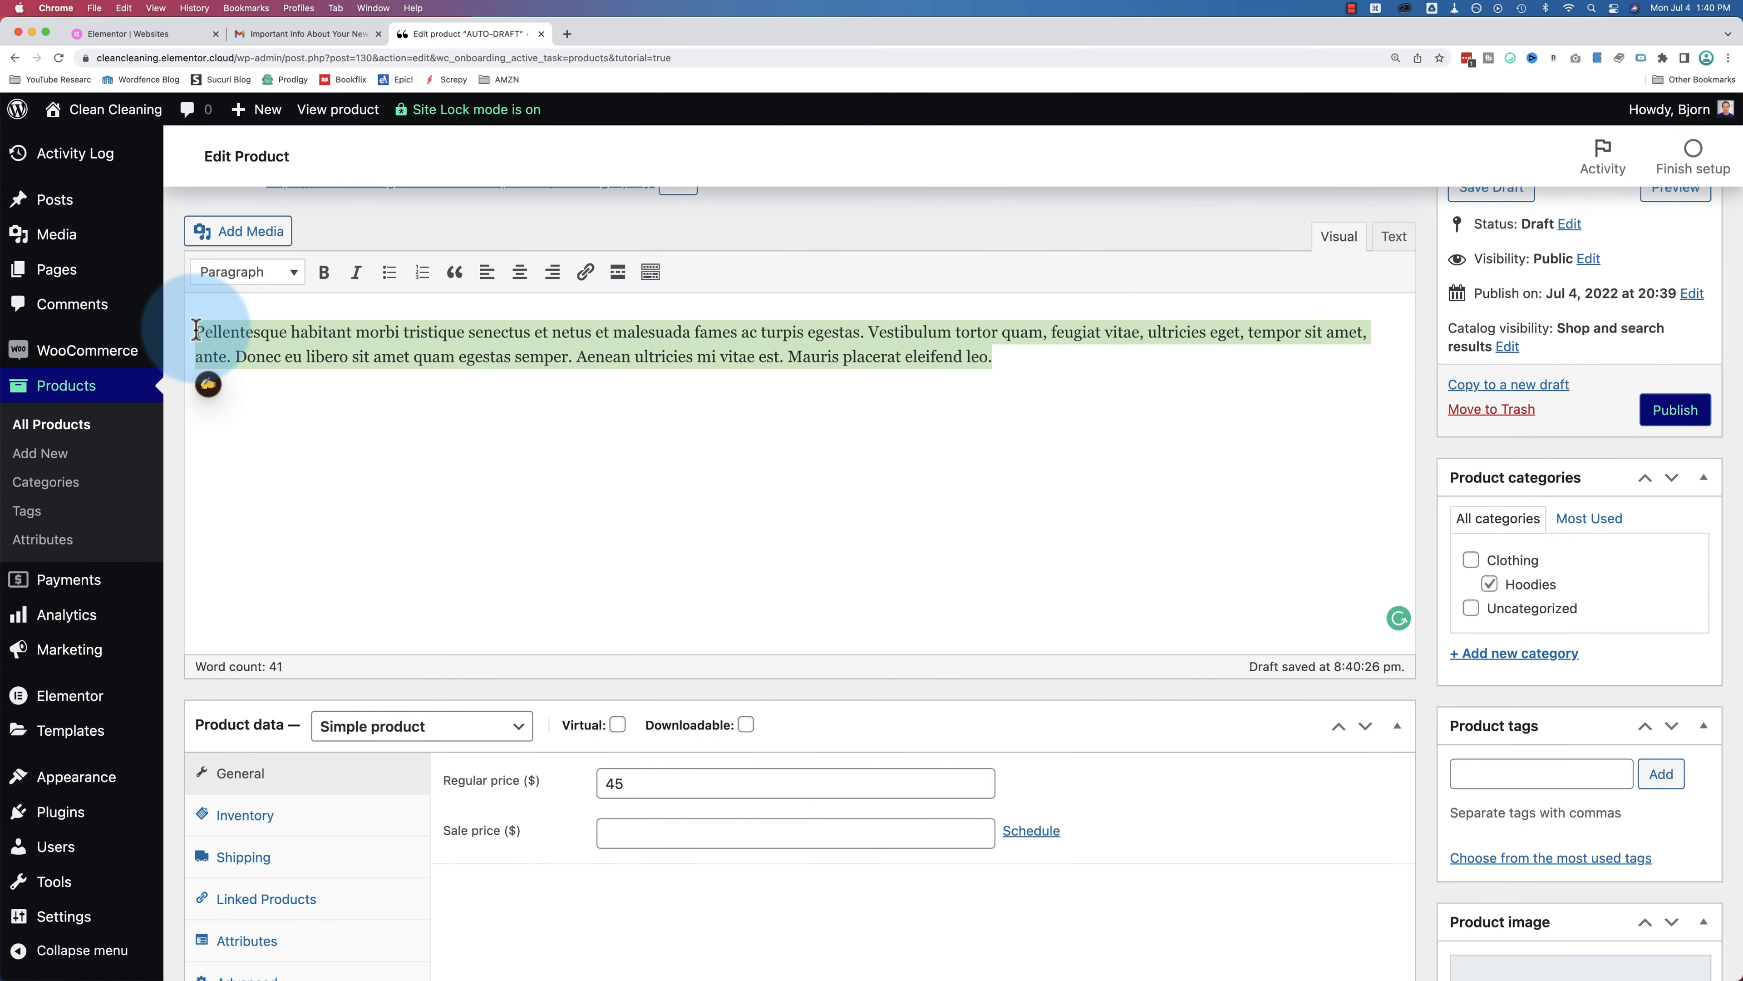
{"action": "left_click", "coordinate": [1020, 359]}
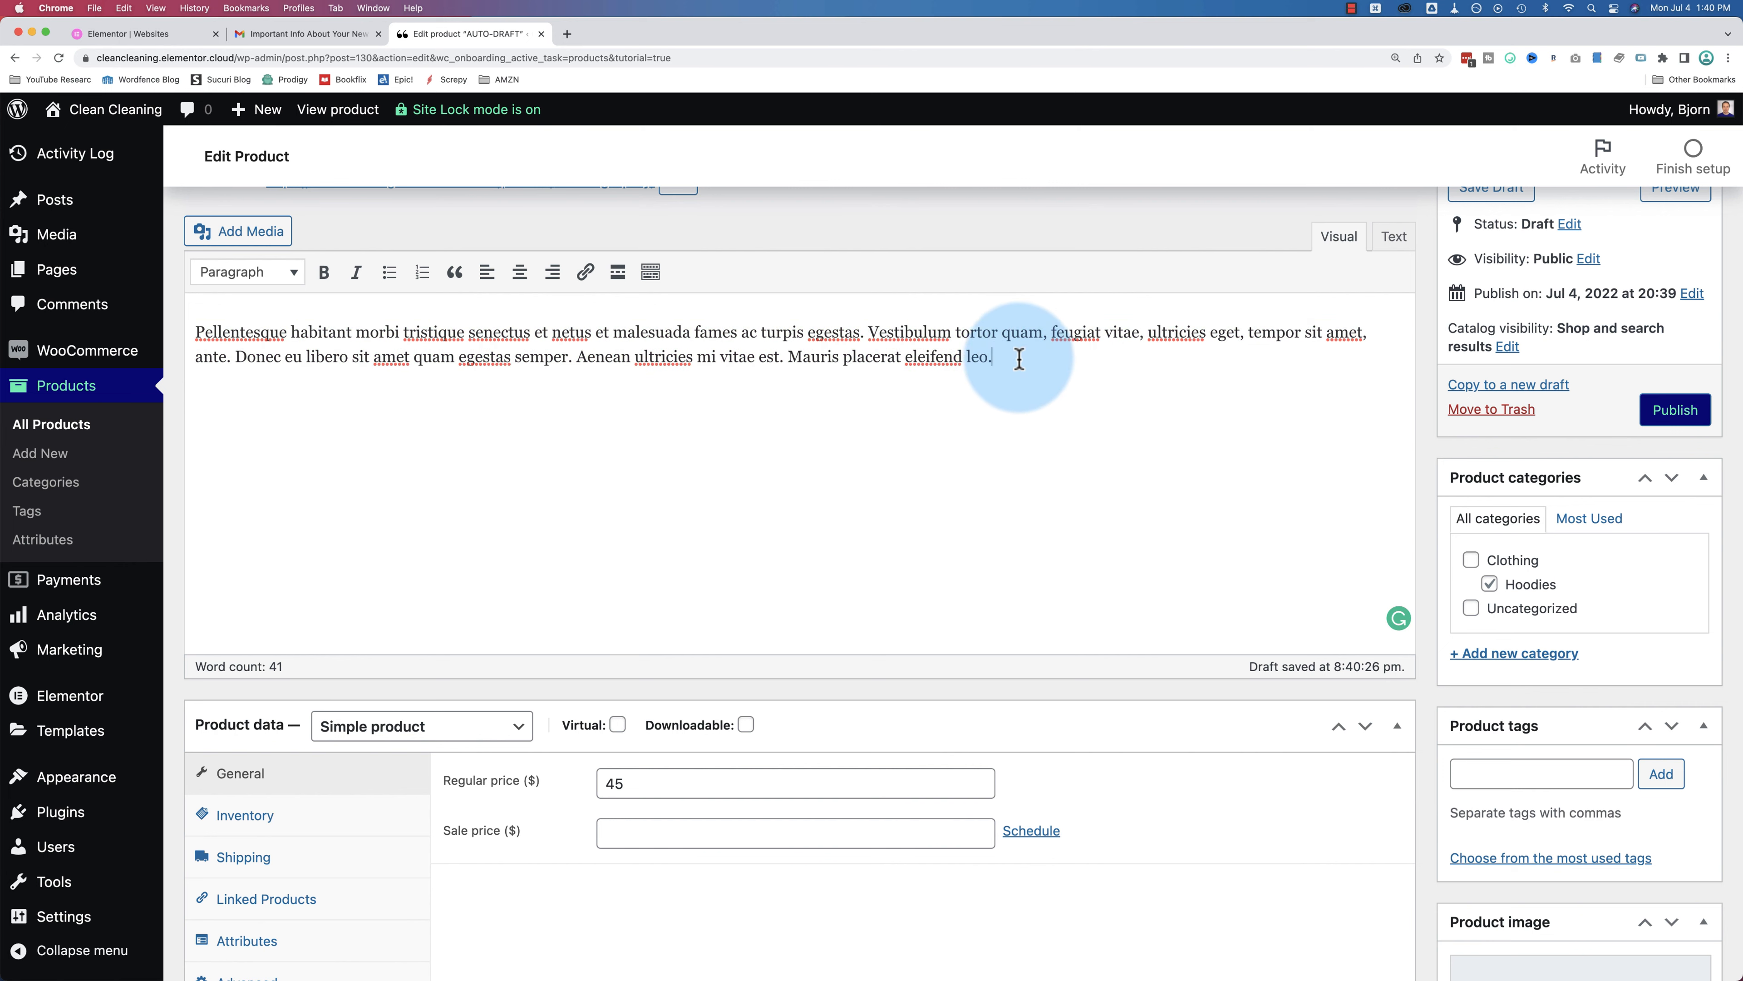
{"action": "left_click_drag", "start_coordinate": [1020, 359], "coordinate": [316, 289]}
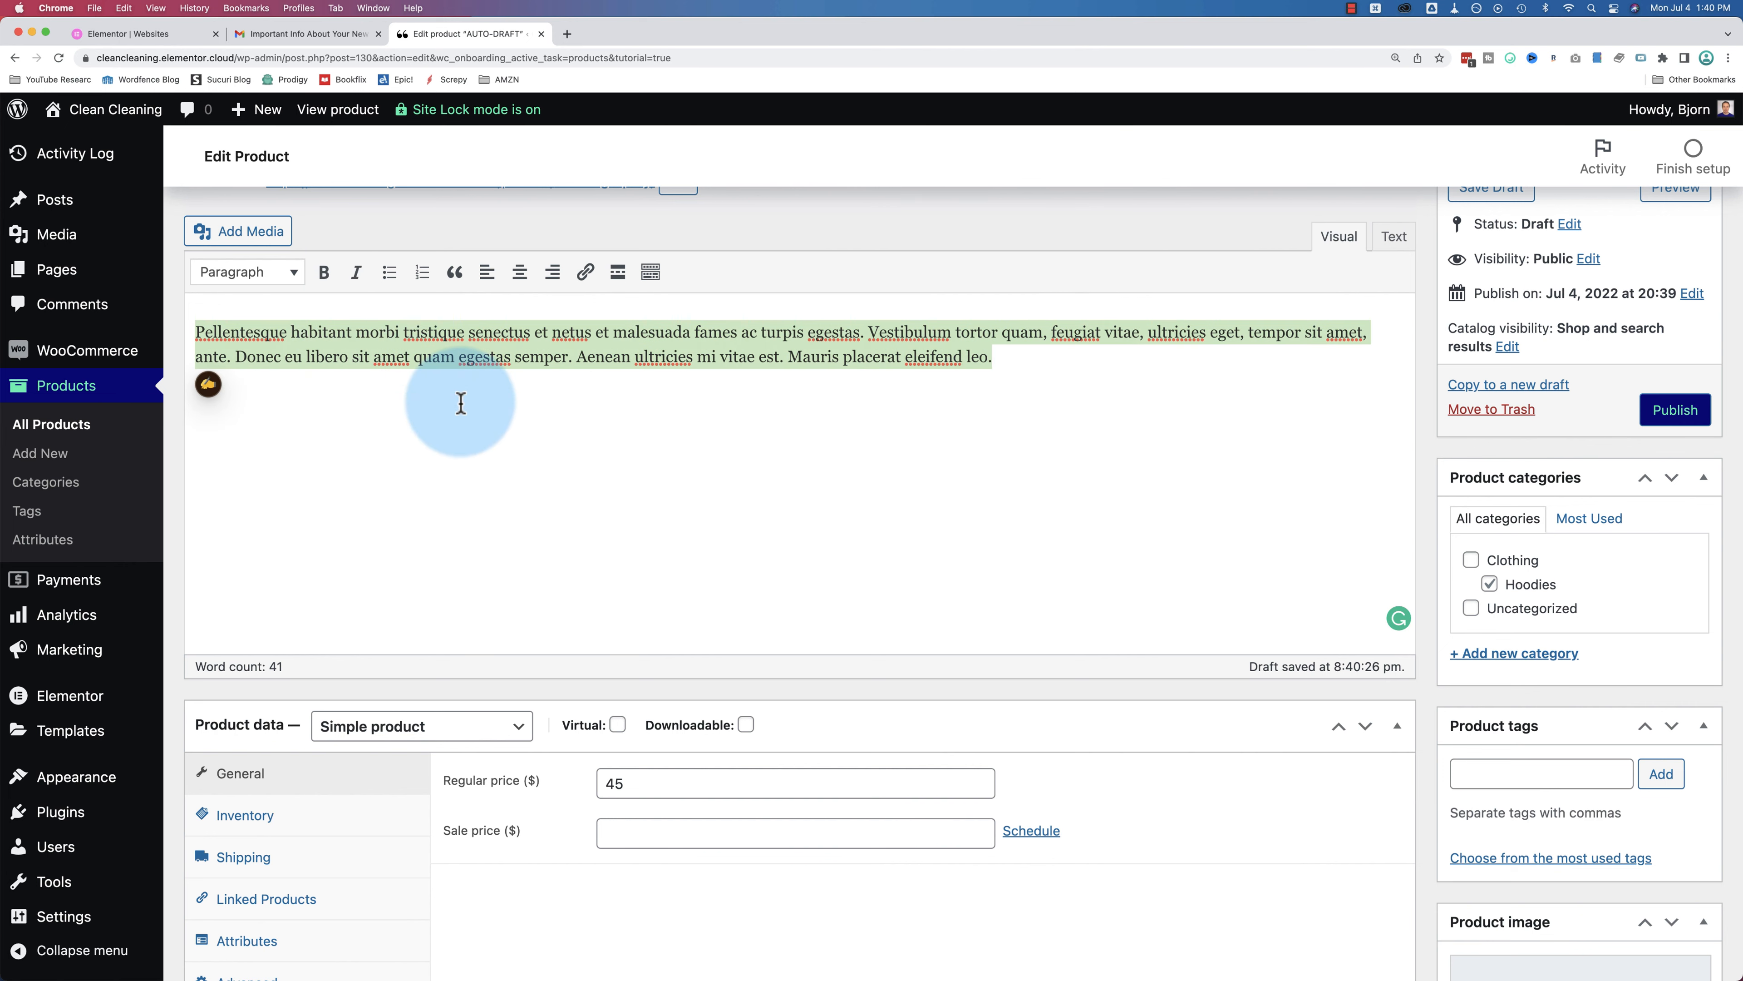
{"action": "scroll", "coordinate": [611, 475], "scroll_direction": "down", "scroll_amount": 5}
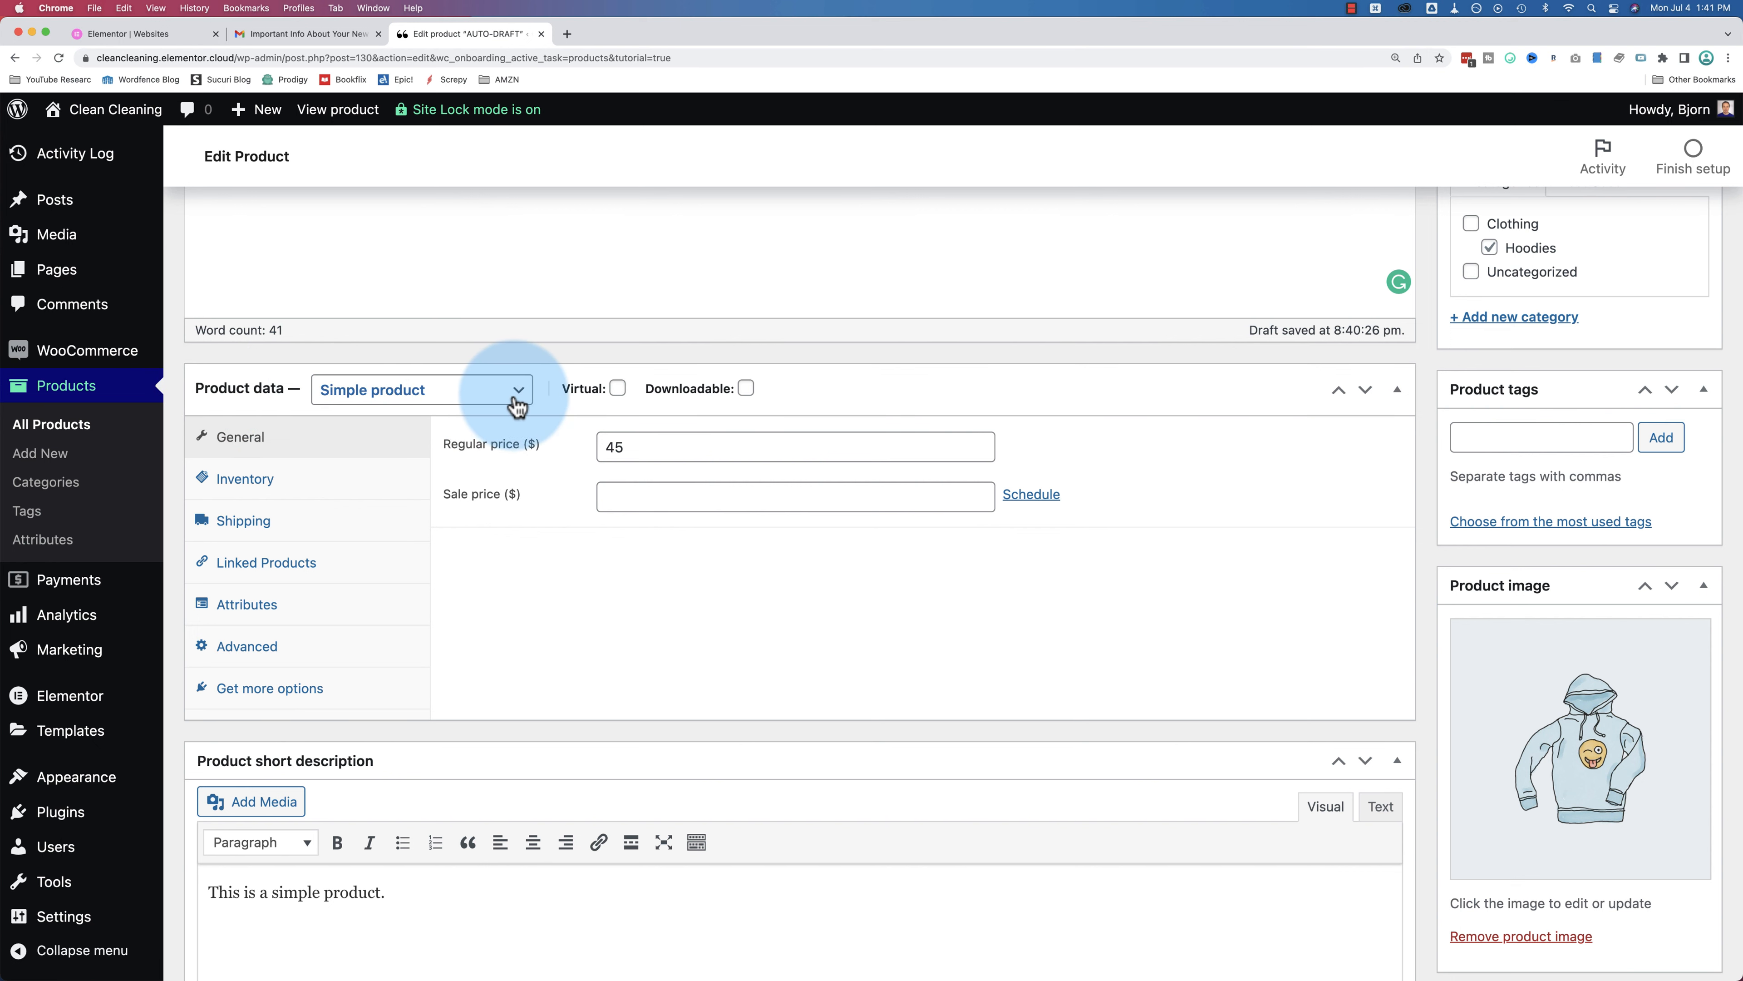
Step: Keep Cleaning Spray a Simple product, change its regular price from 45 to 15, and drop sale scheduling
{"action": "left_click", "coordinate": [518, 390]}
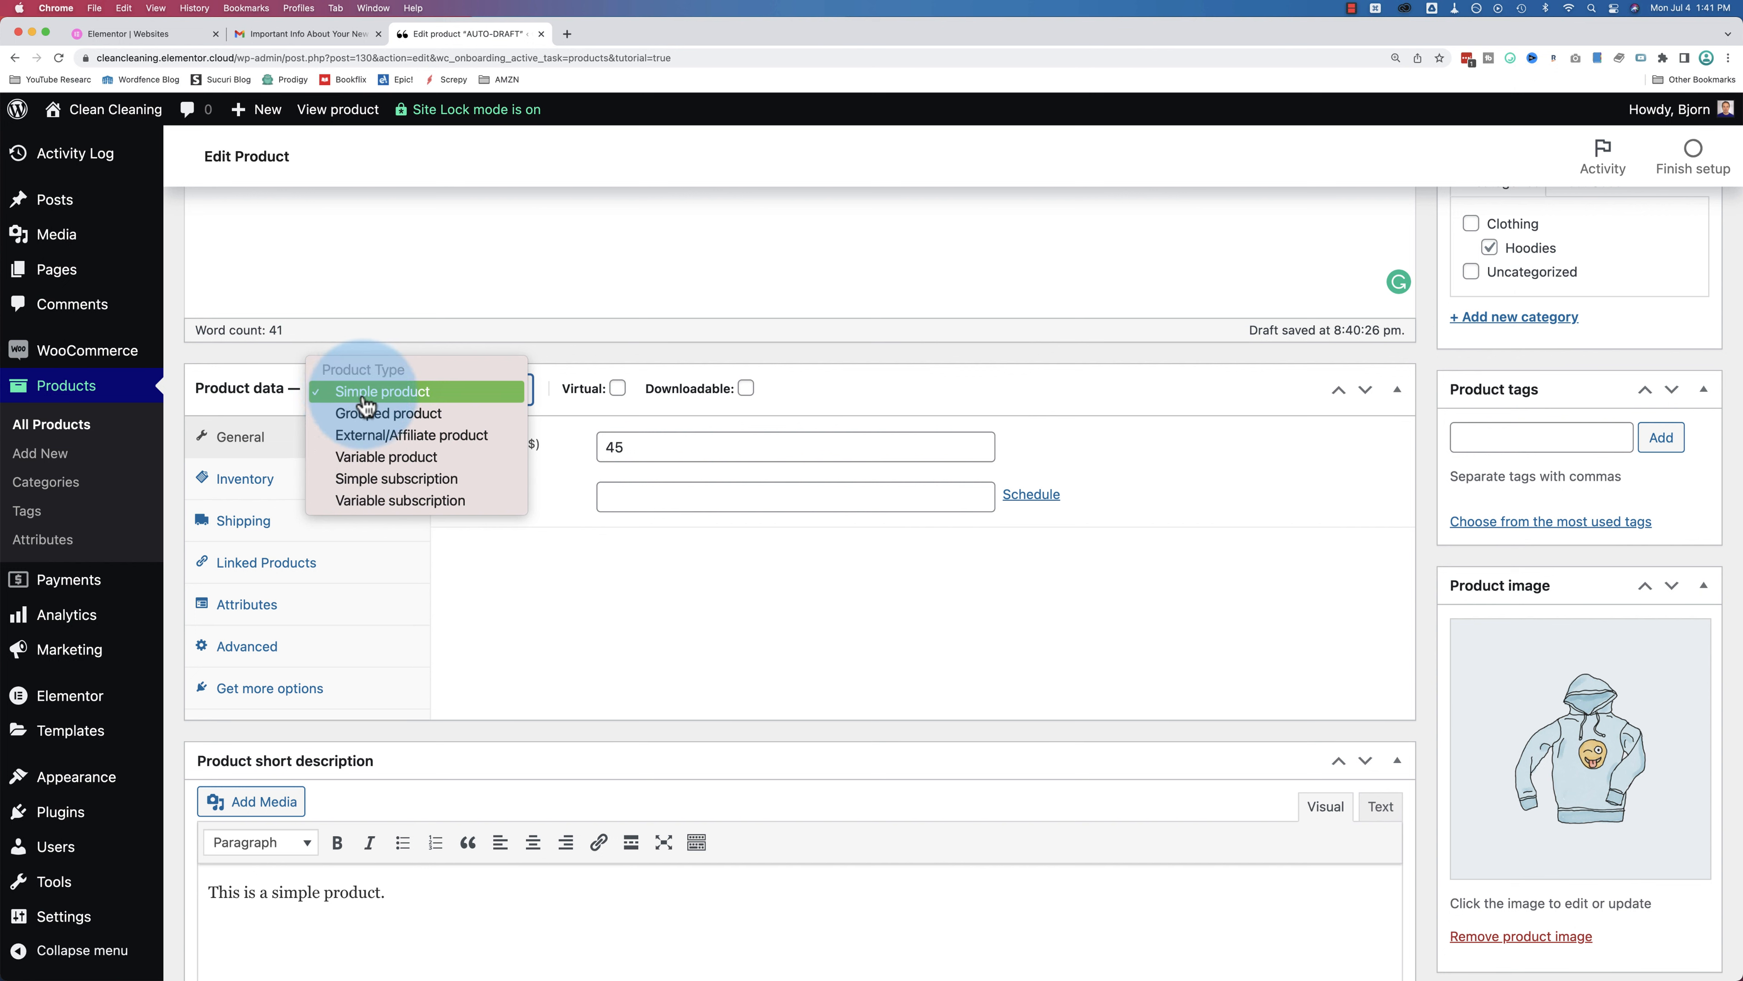
{"action": "left_click", "coordinate": [416, 401]}
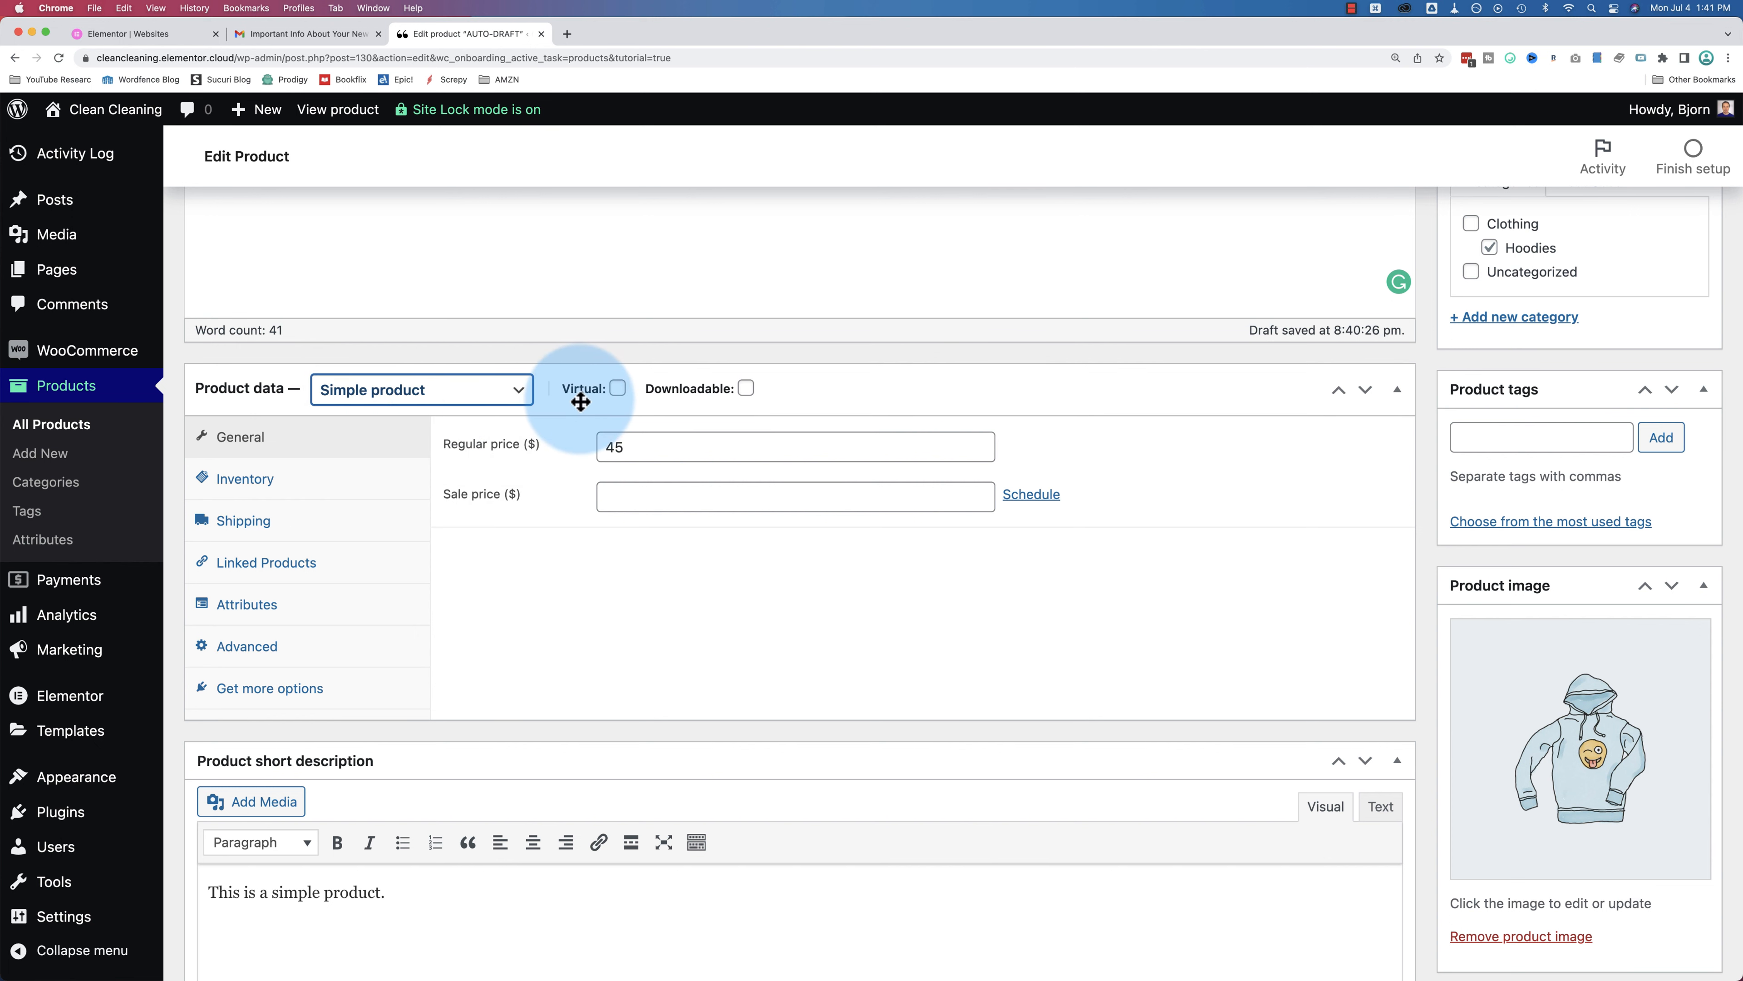
{"action": "mouse_move", "coordinate": [734, 389]}
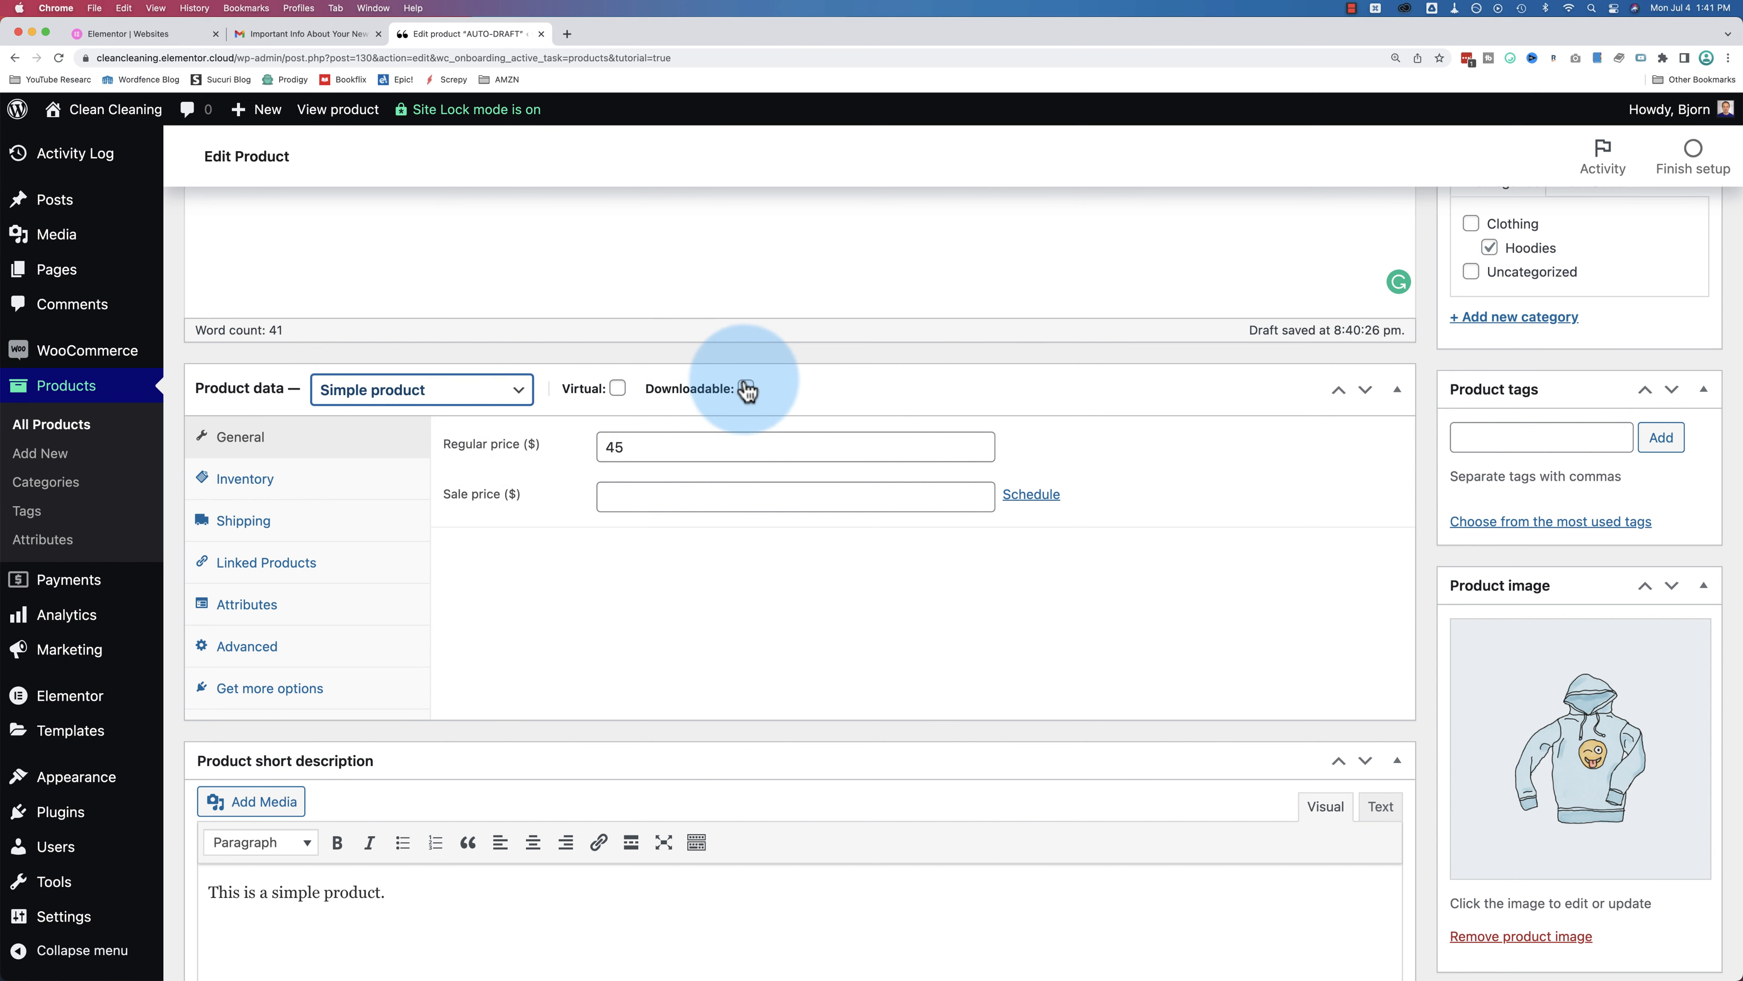
{"action": "double_click", "coordinate": [660, 447]}
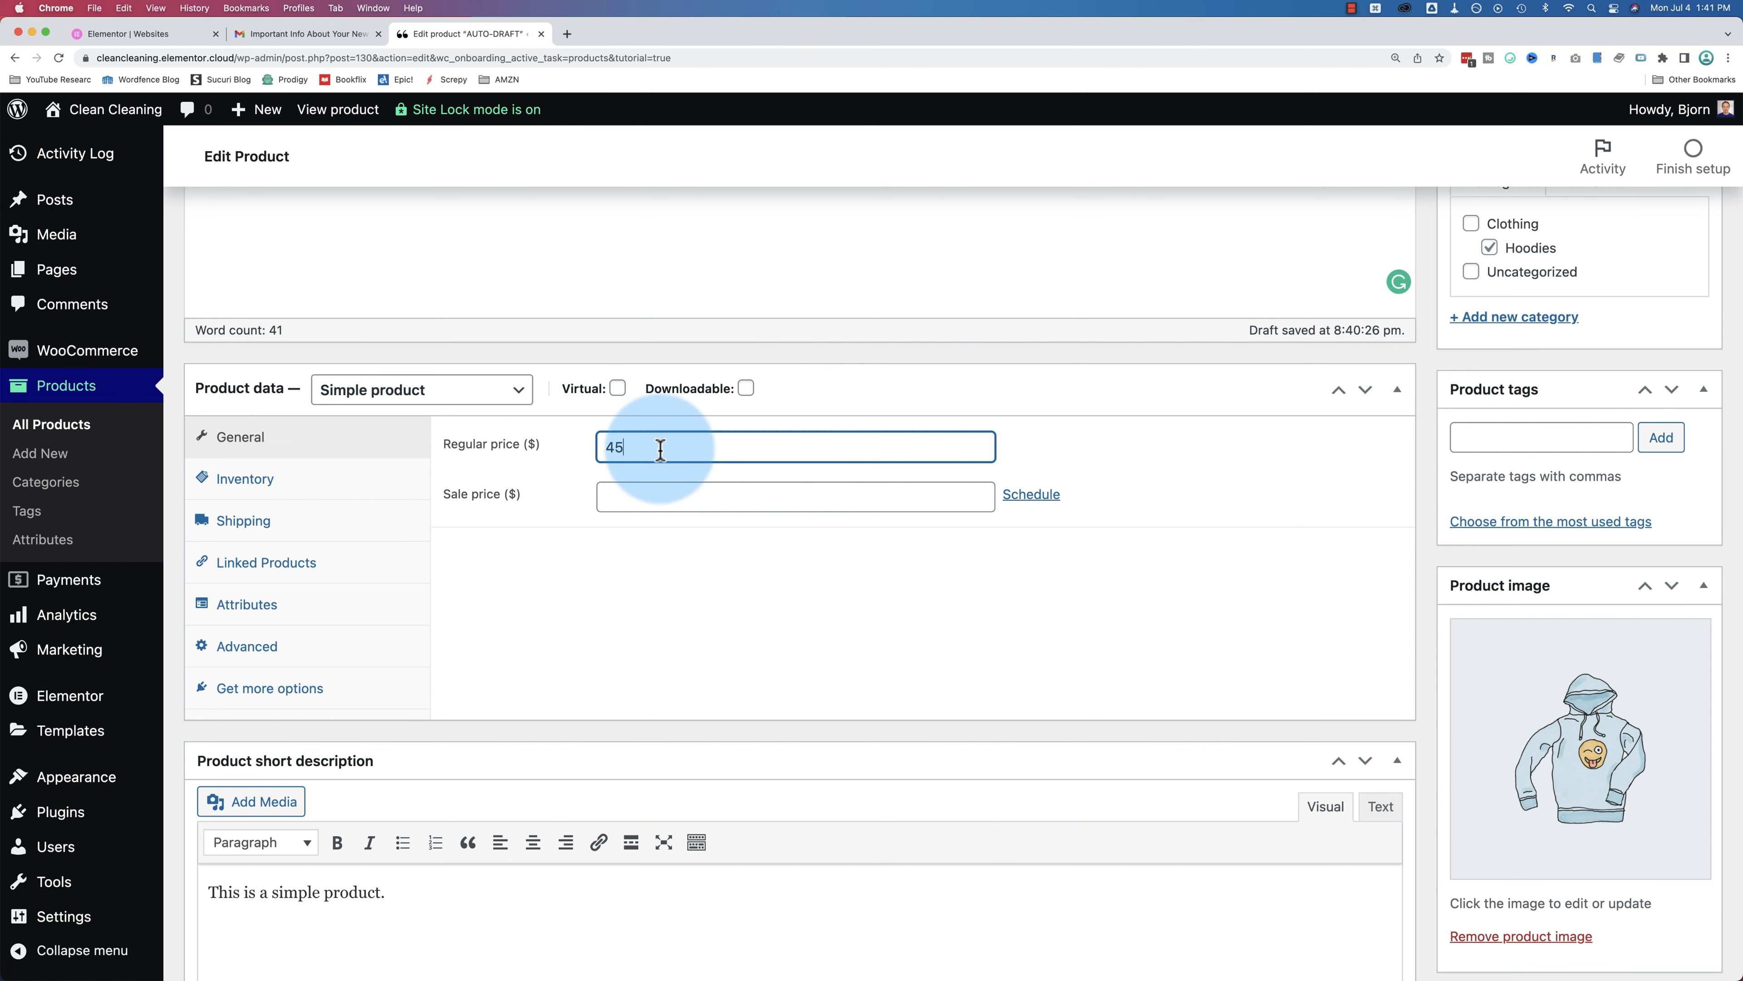
{"action": "type", "text": "15"}
{"action": "left_click", "coordinate": [626, 497]}
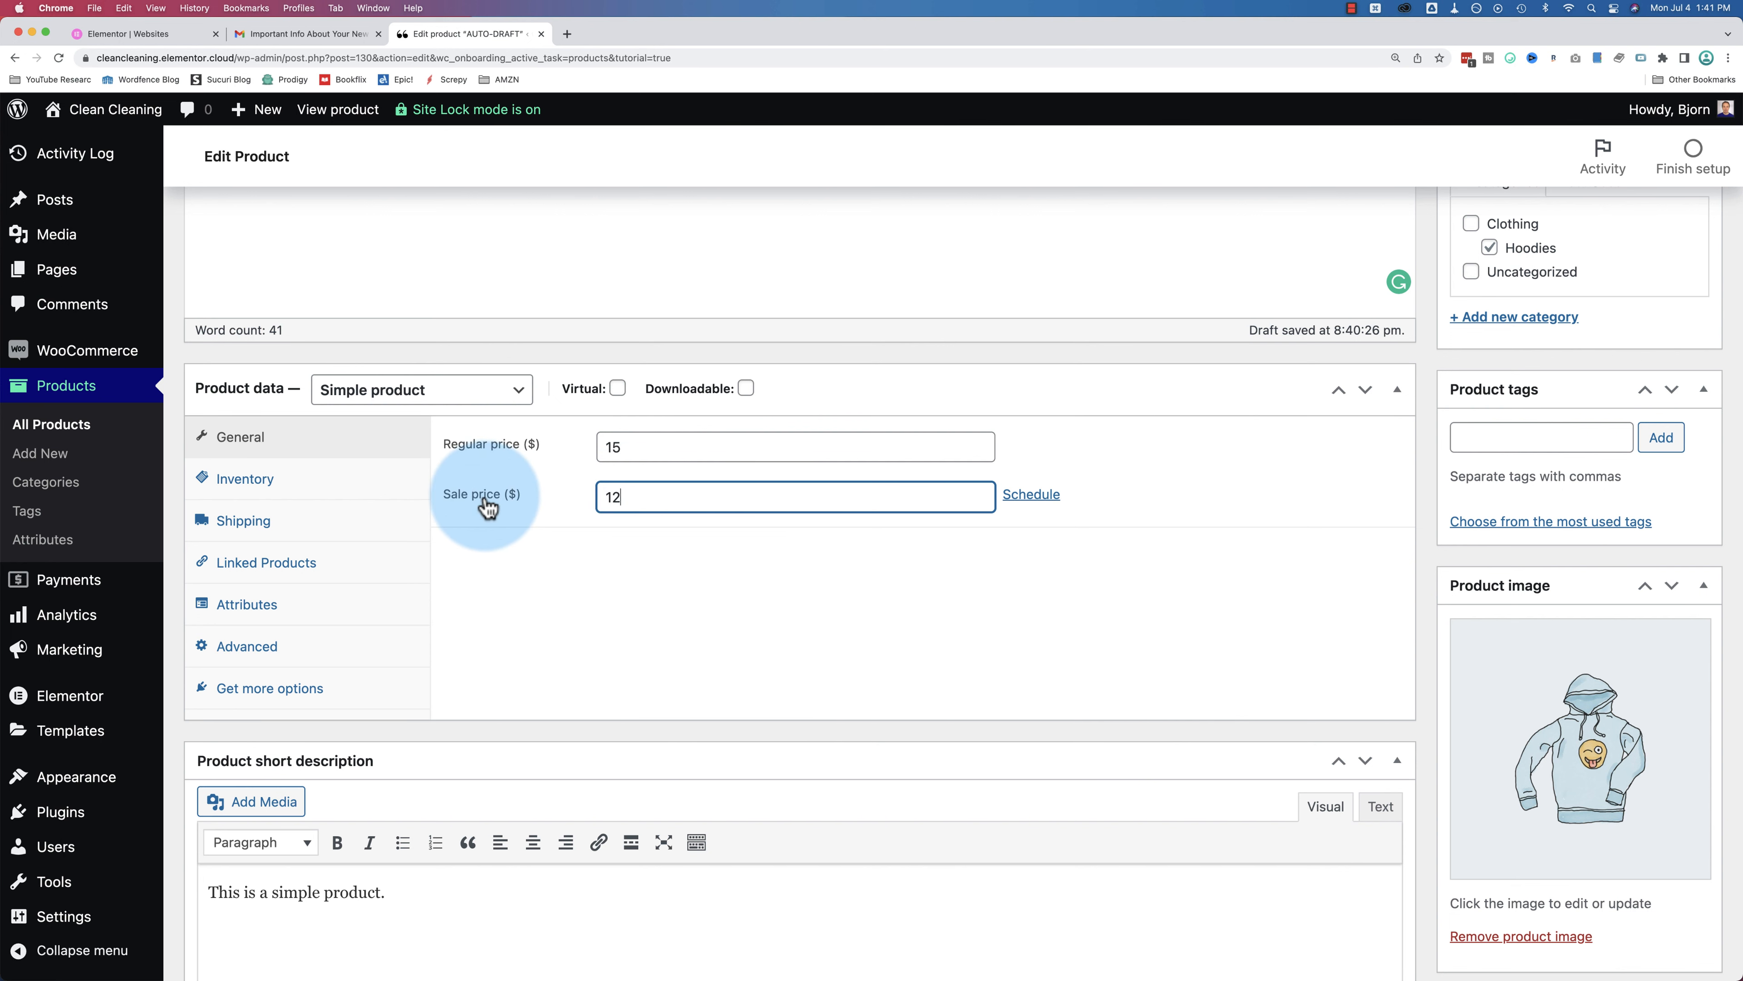
{"action": "left_click", "coordinate": [1035, 506]}
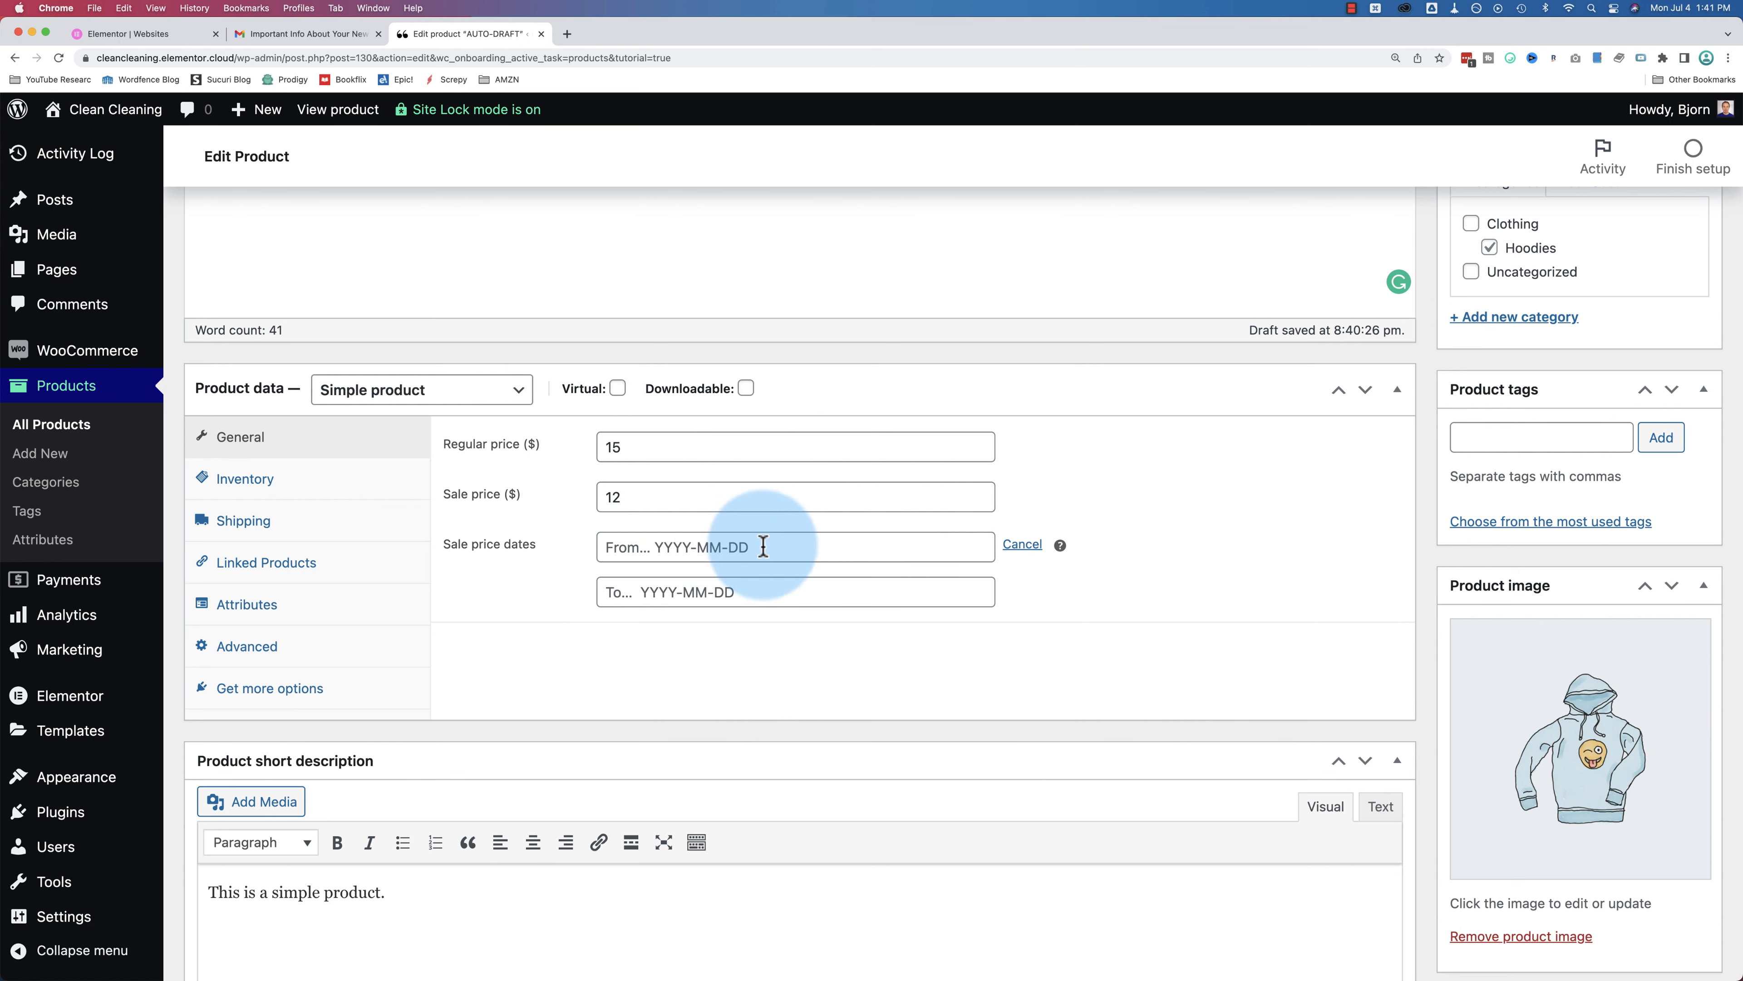
{"action": "left_click", "coordinate": [1019, 544]}
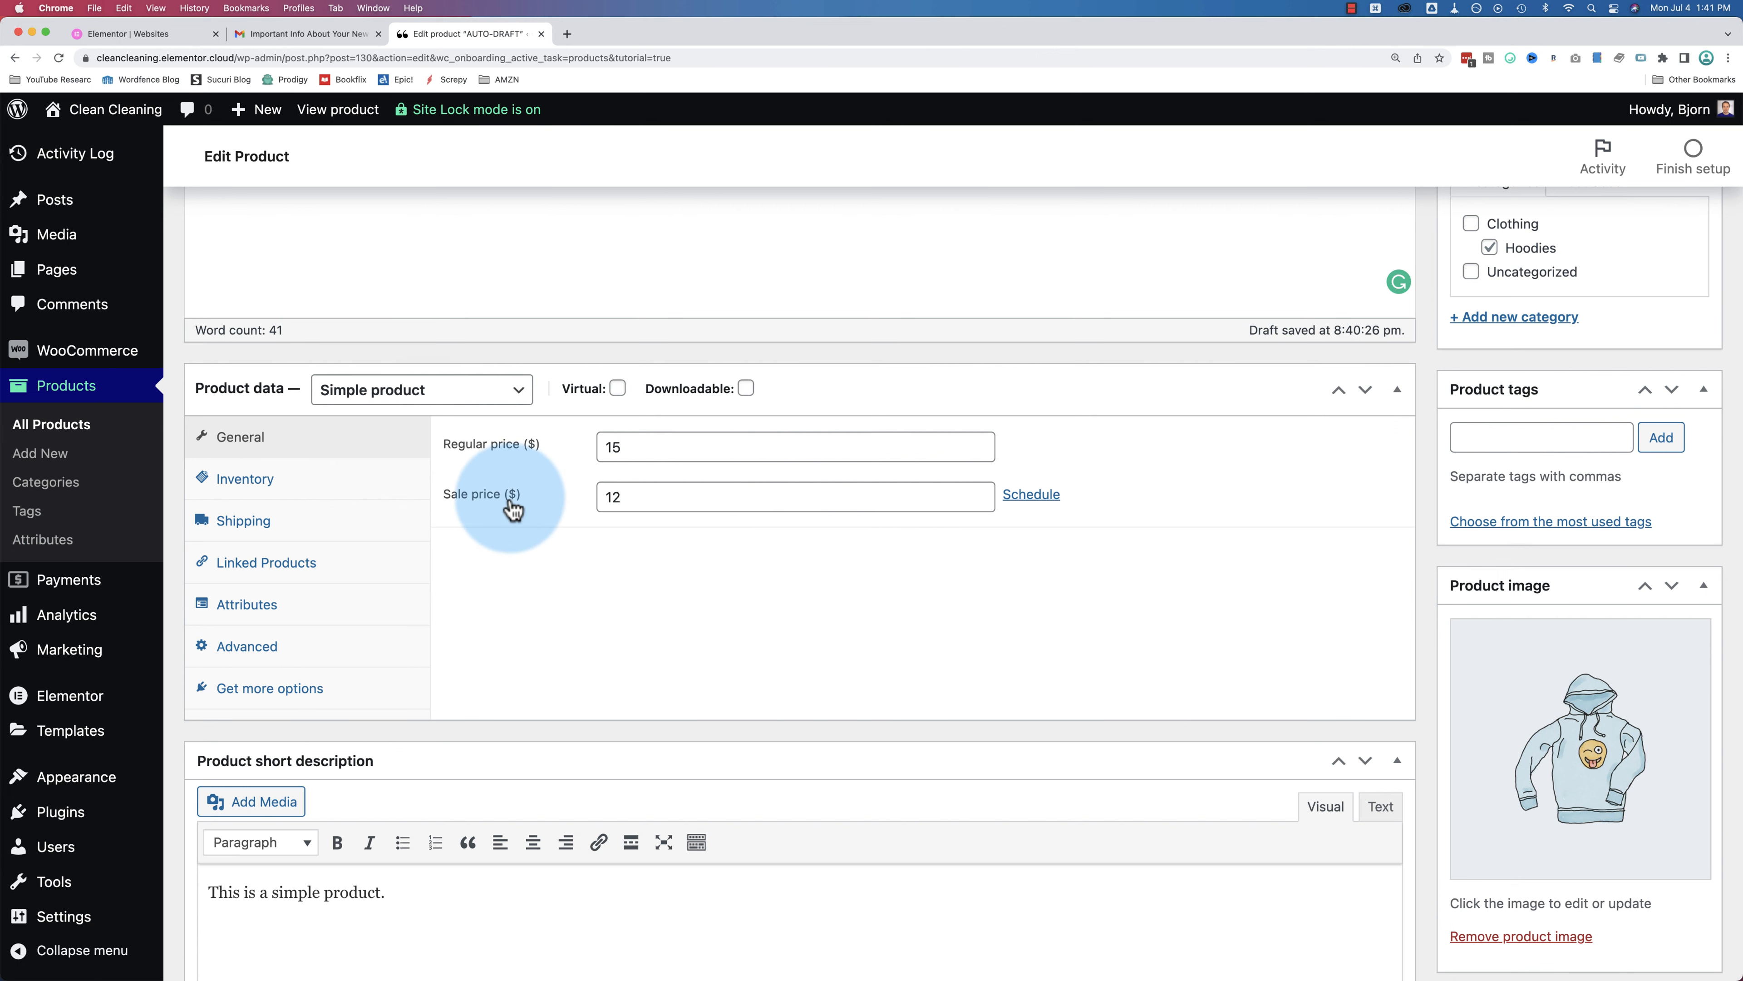
Step: Review the inventory and shipping settings, leaving the product with no shipping class
{"action": "left_click", "coordinate": [345, 484]}
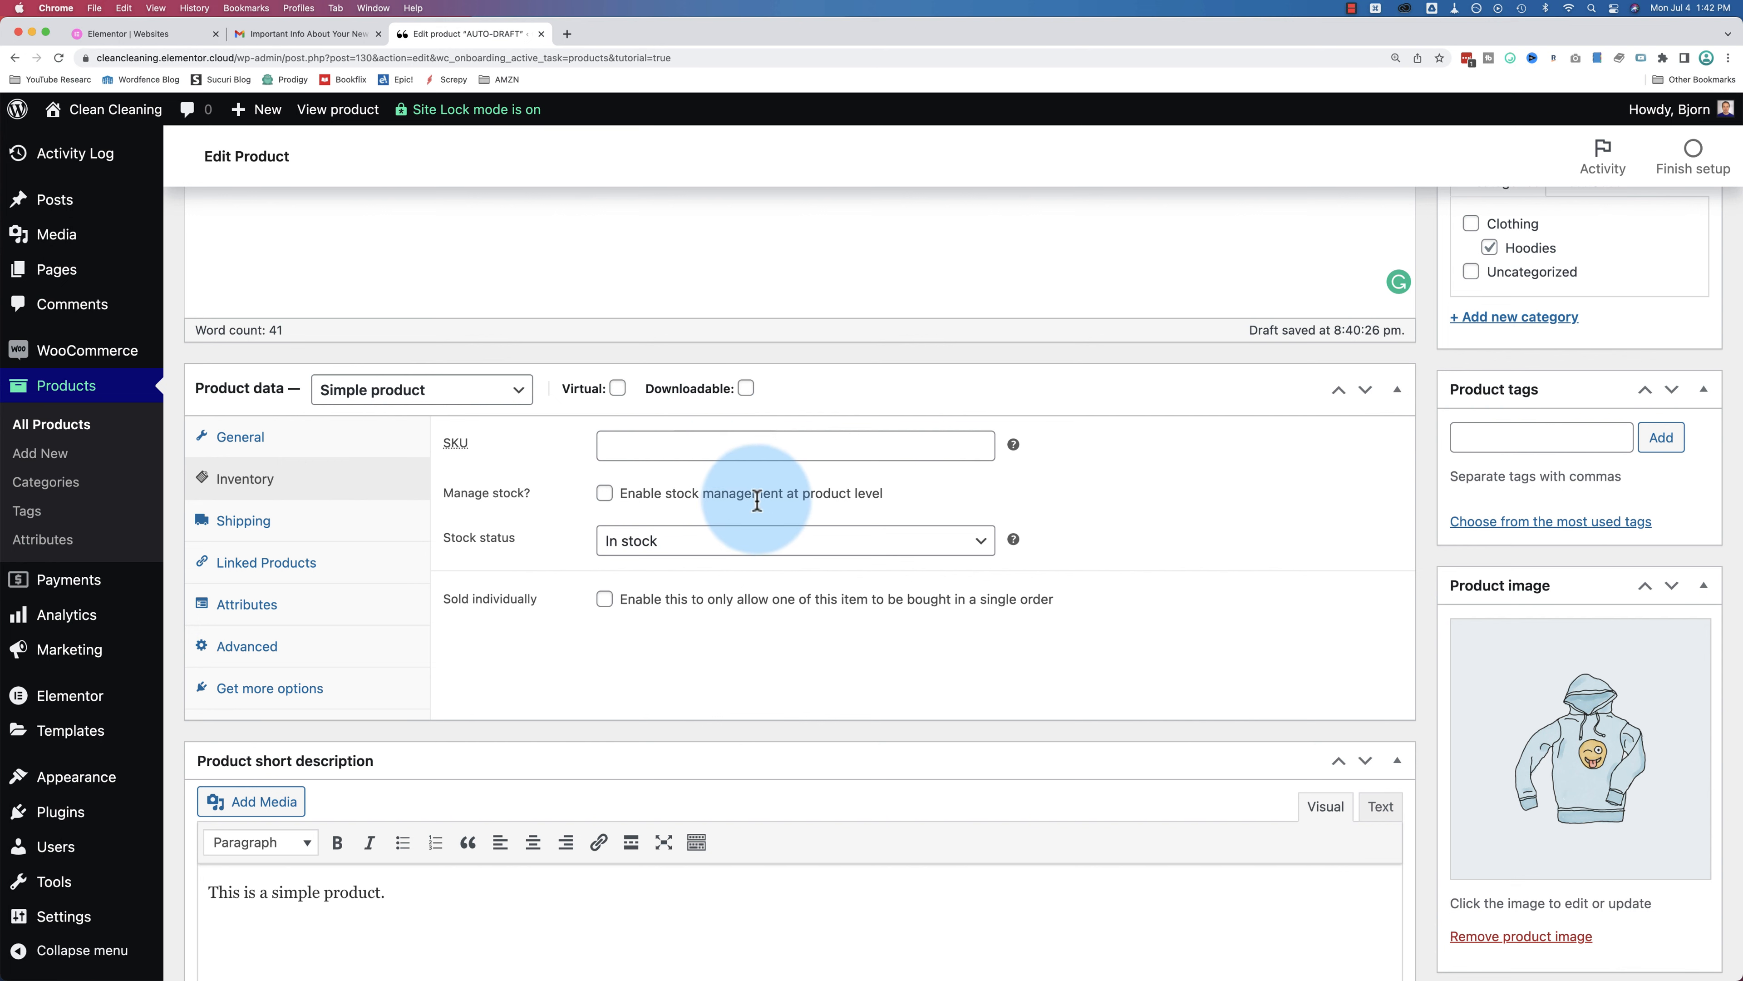
{"action": "left_click", "coordinate": [288, 520]}
{"action": "scroll", "coordinate": [633, 446], "scroll_direction": "down", "scroll_amount": 1}
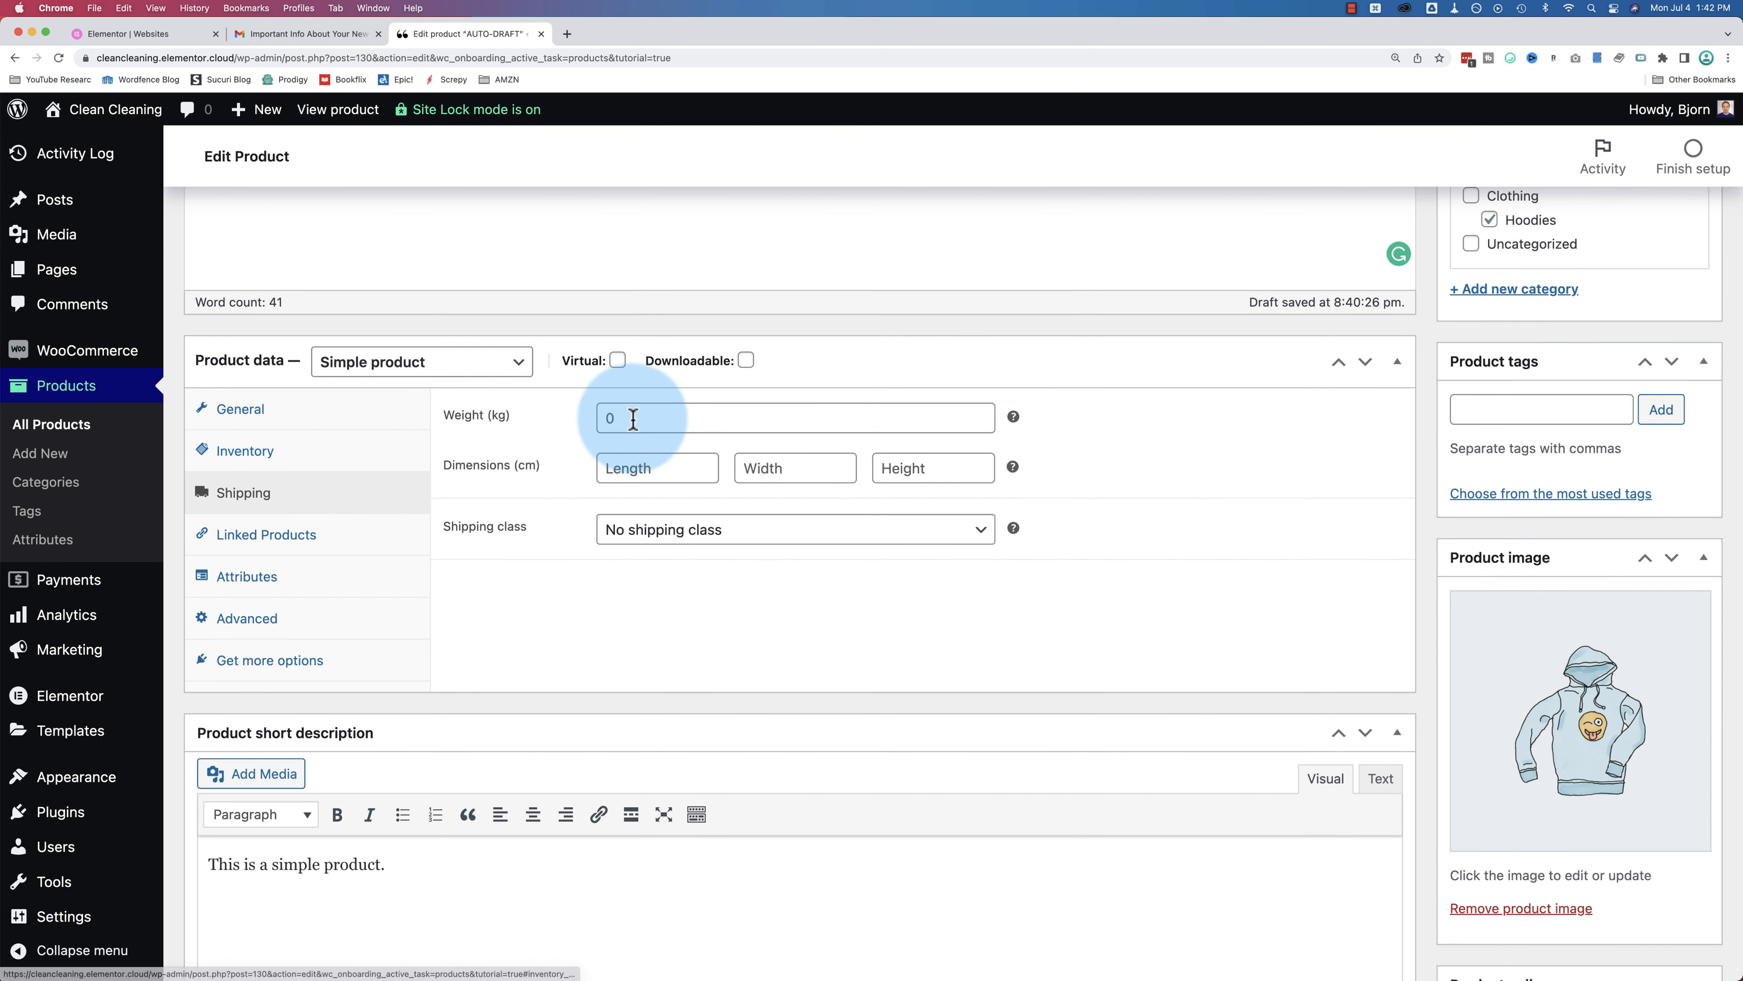
{"action": "left_click", "coordinate": [633, 419]}
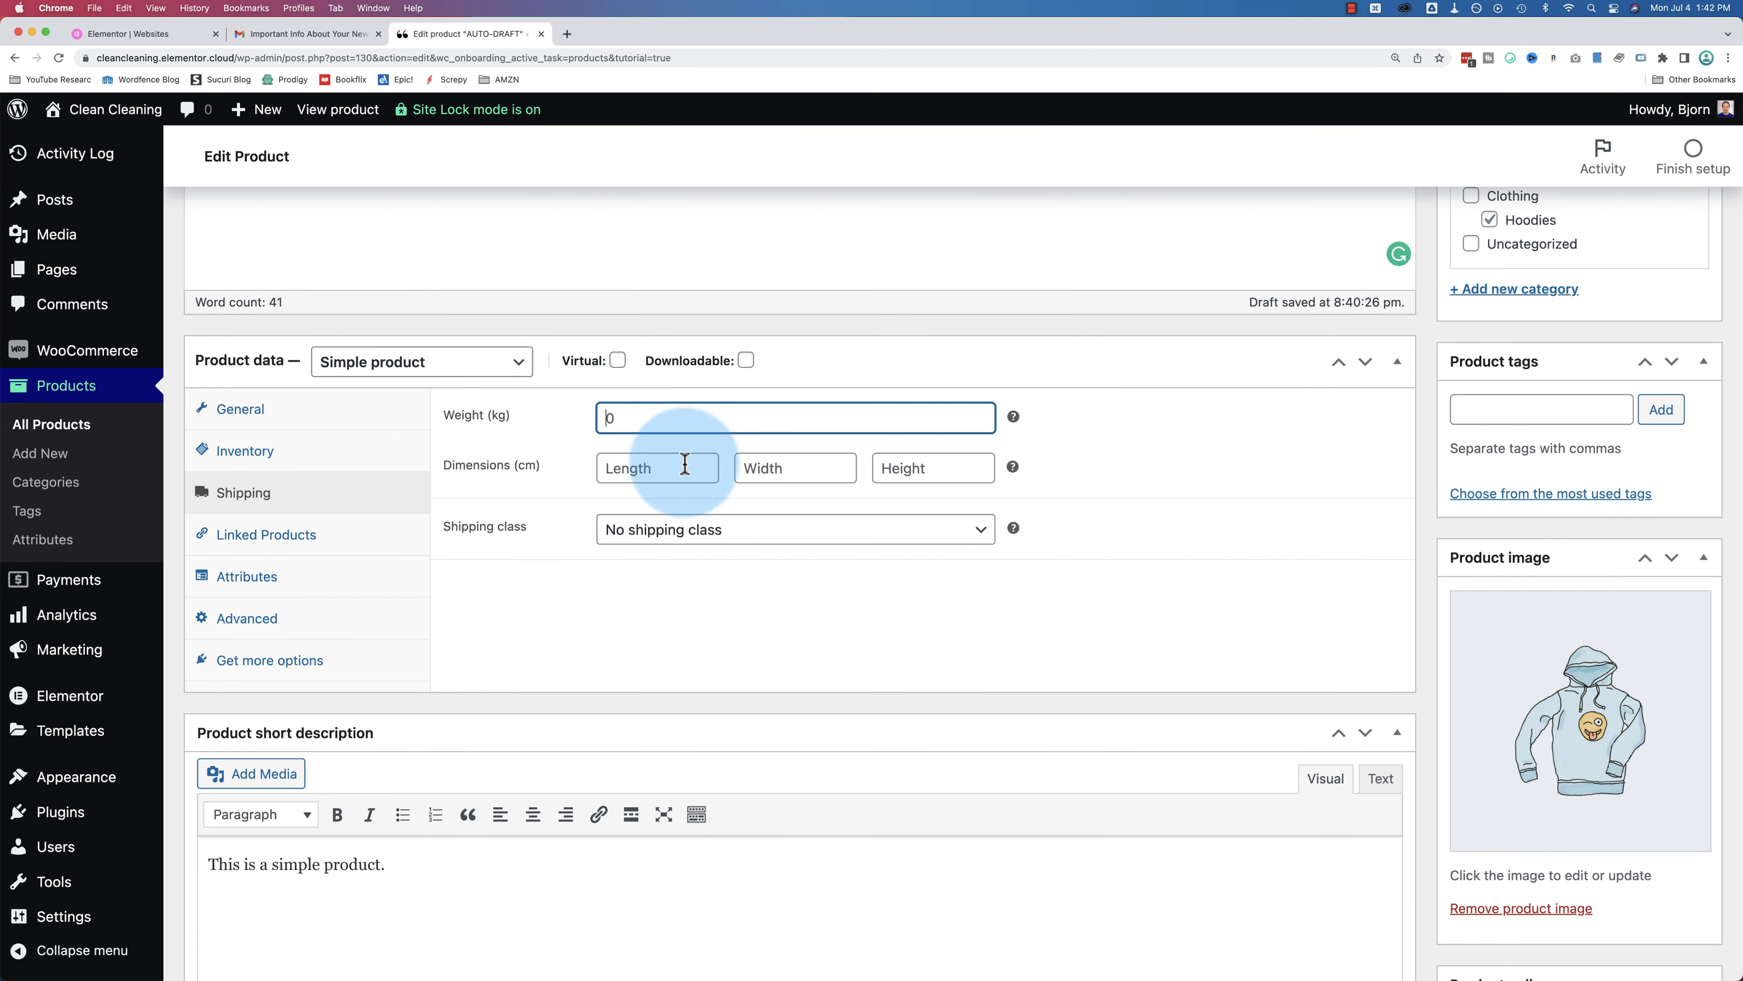
{"action": "left_click", "coordinate": [810, 534]}
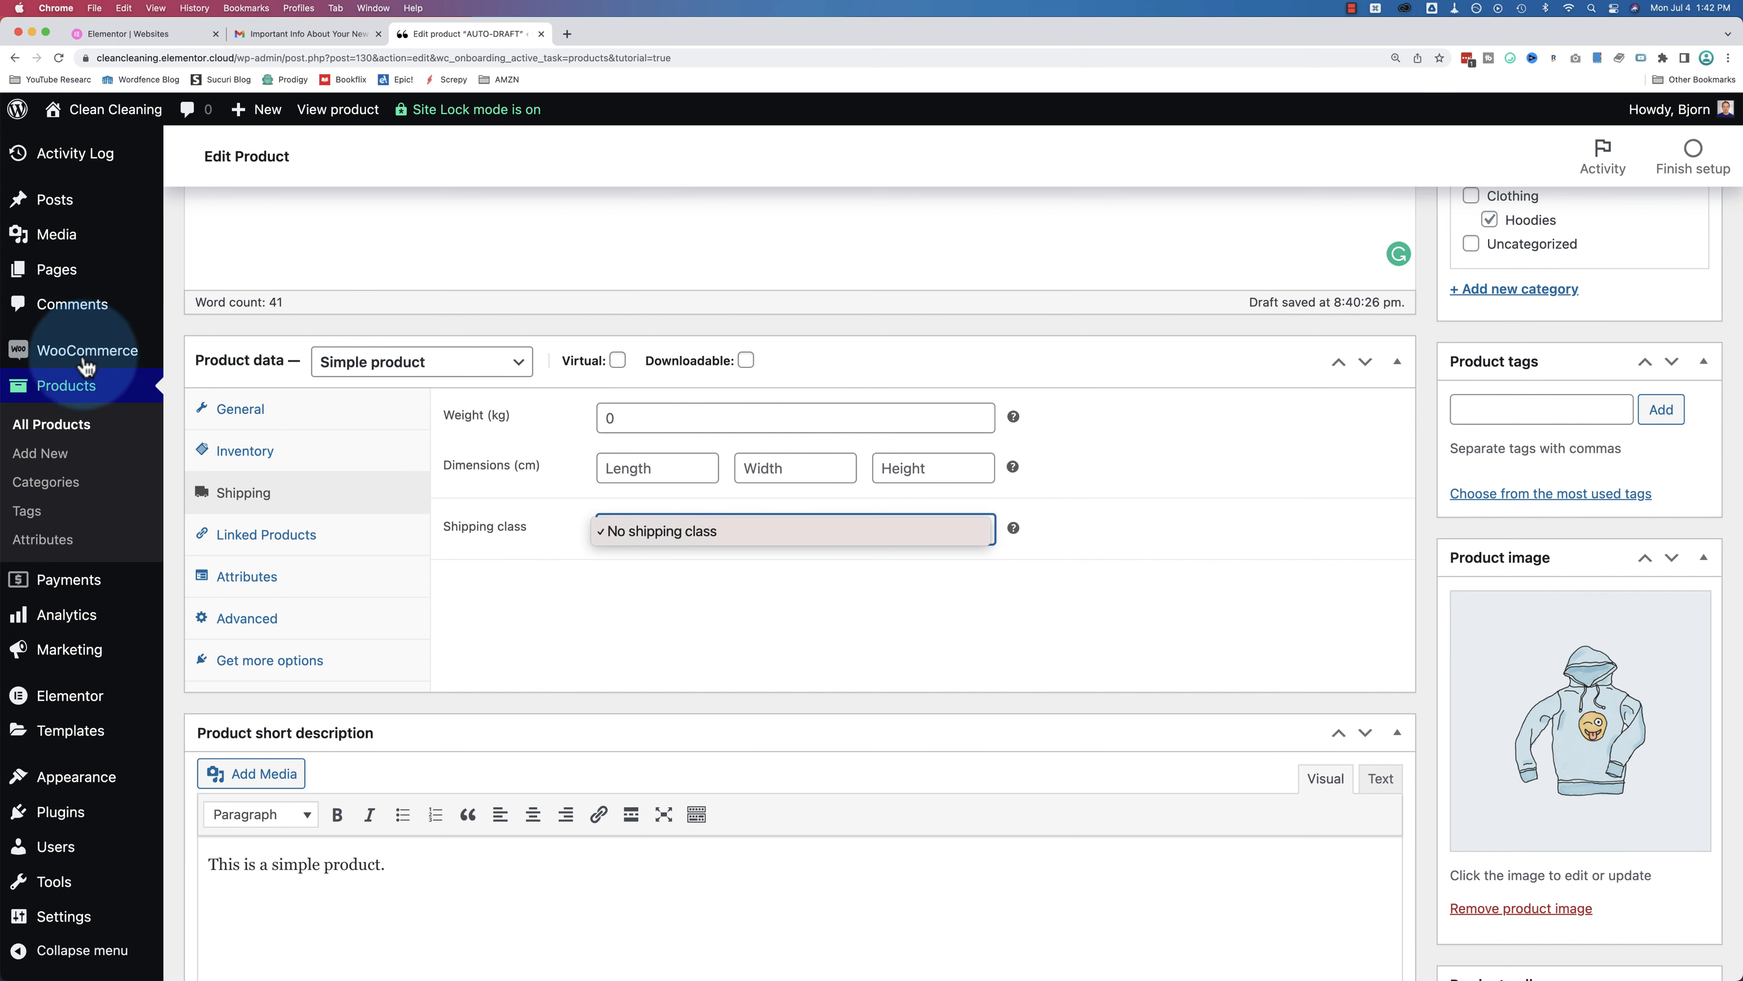
{"action": "left_click", "coordinate": [646, 541]}
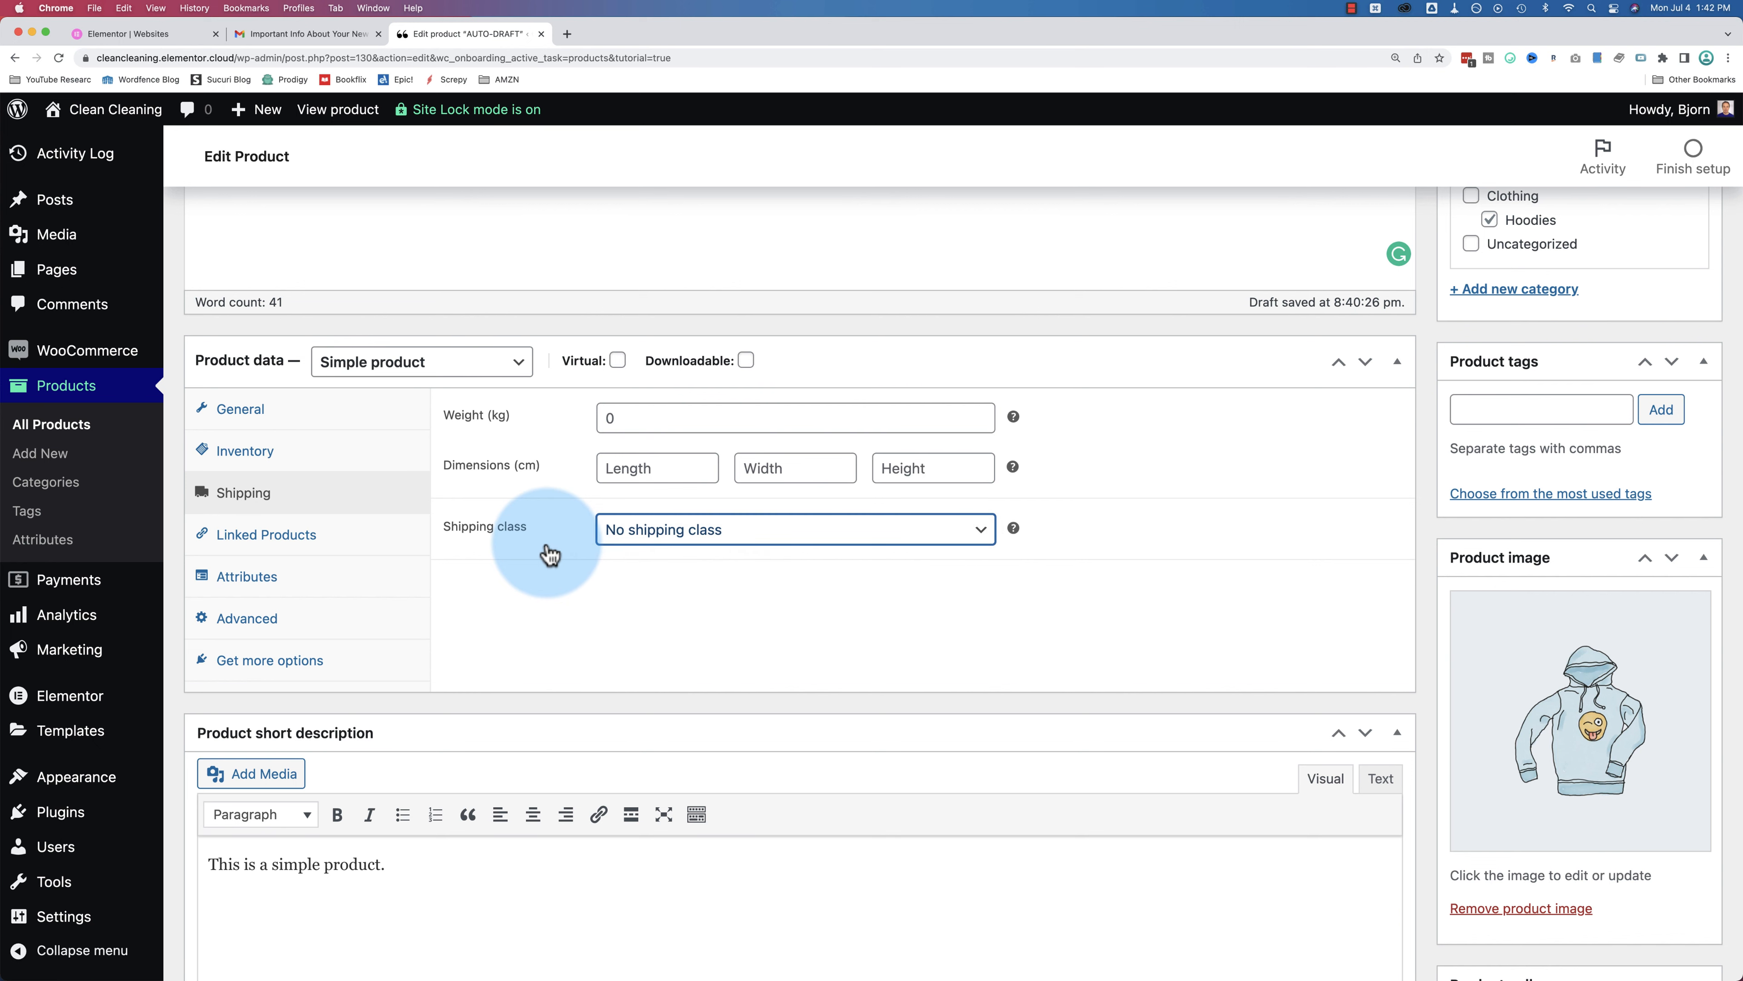
{"action": "scroll", "coordinate": [440, 522], "scroll_direction": "down", "scroll_amount": 2}
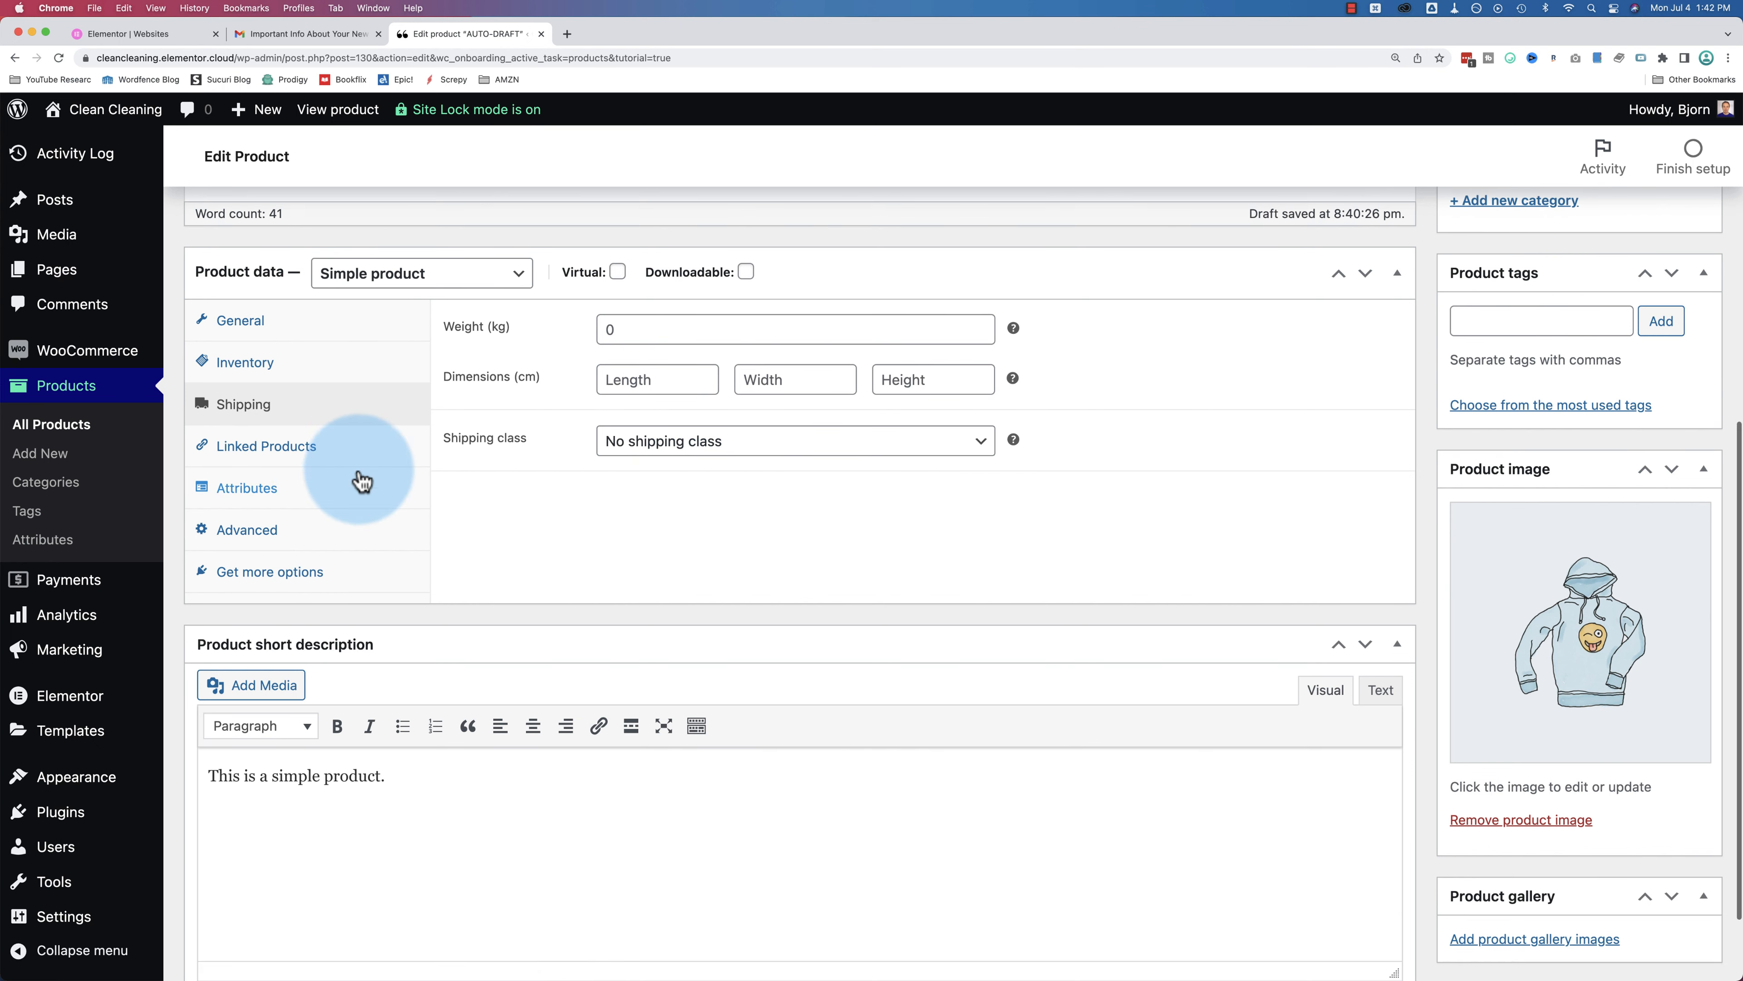
Step: Check the linked products and the Color attribute's Blue value
{"action": "left_click", "coordinate": [321, 458]}
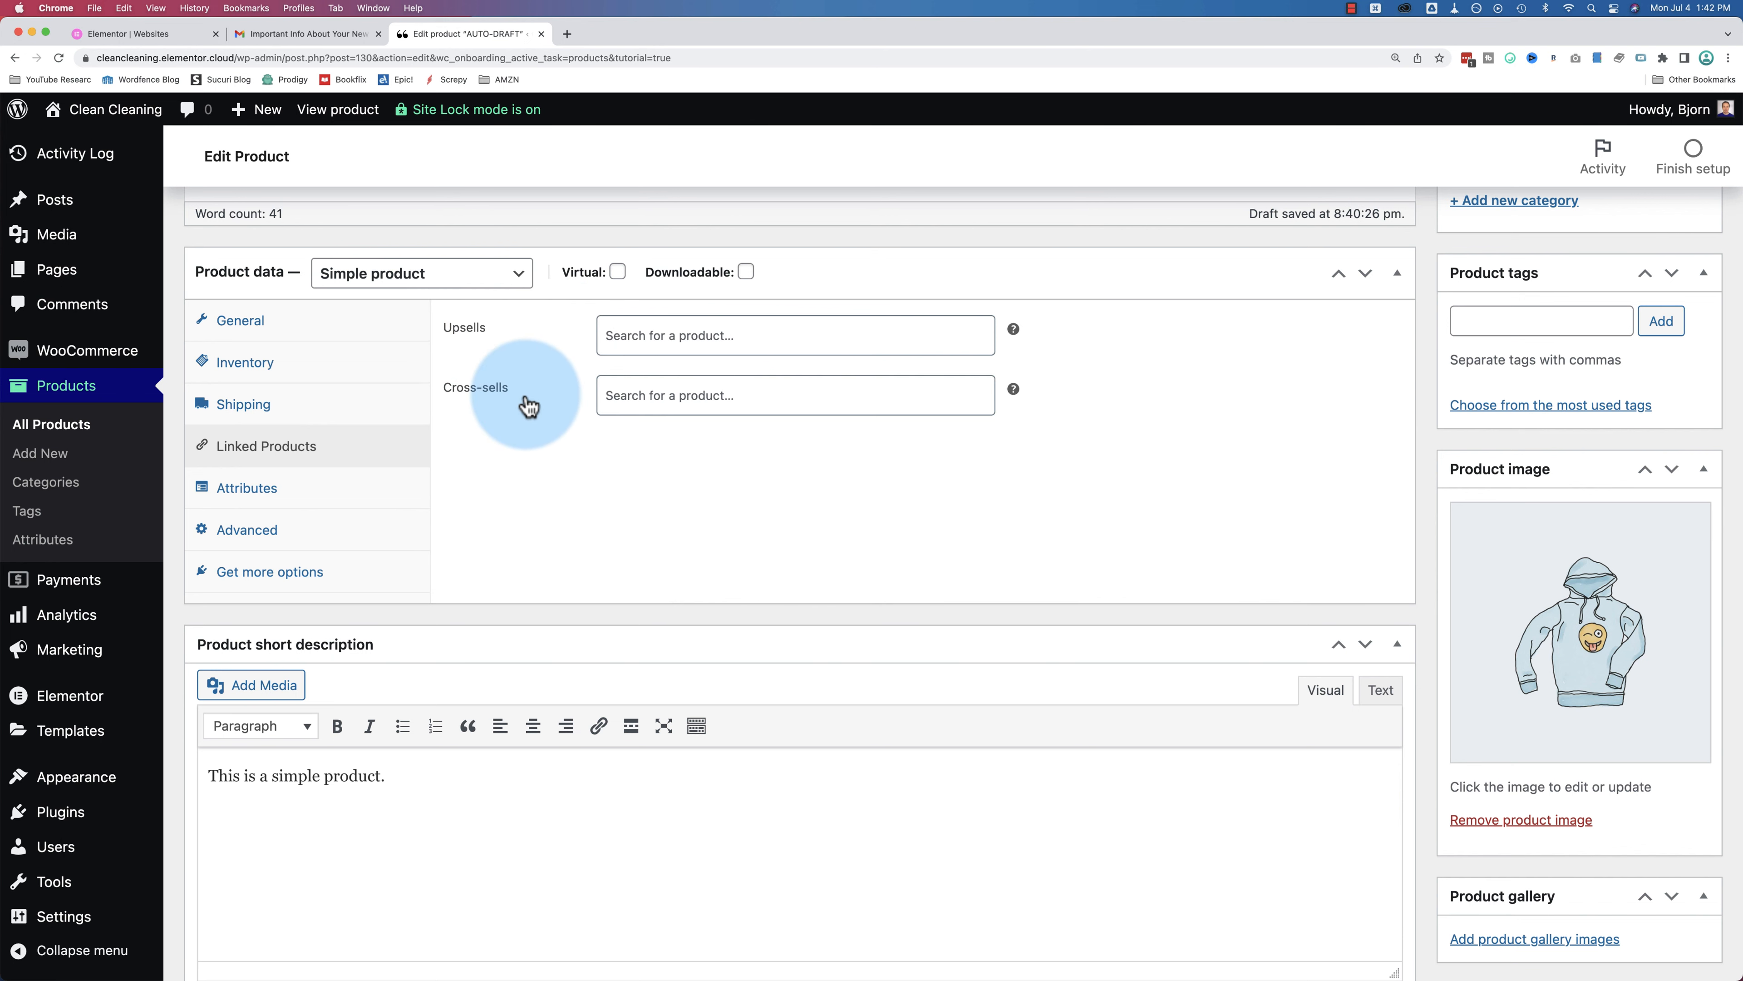
{"action": "left_click", "coordinate": [319, 503]}
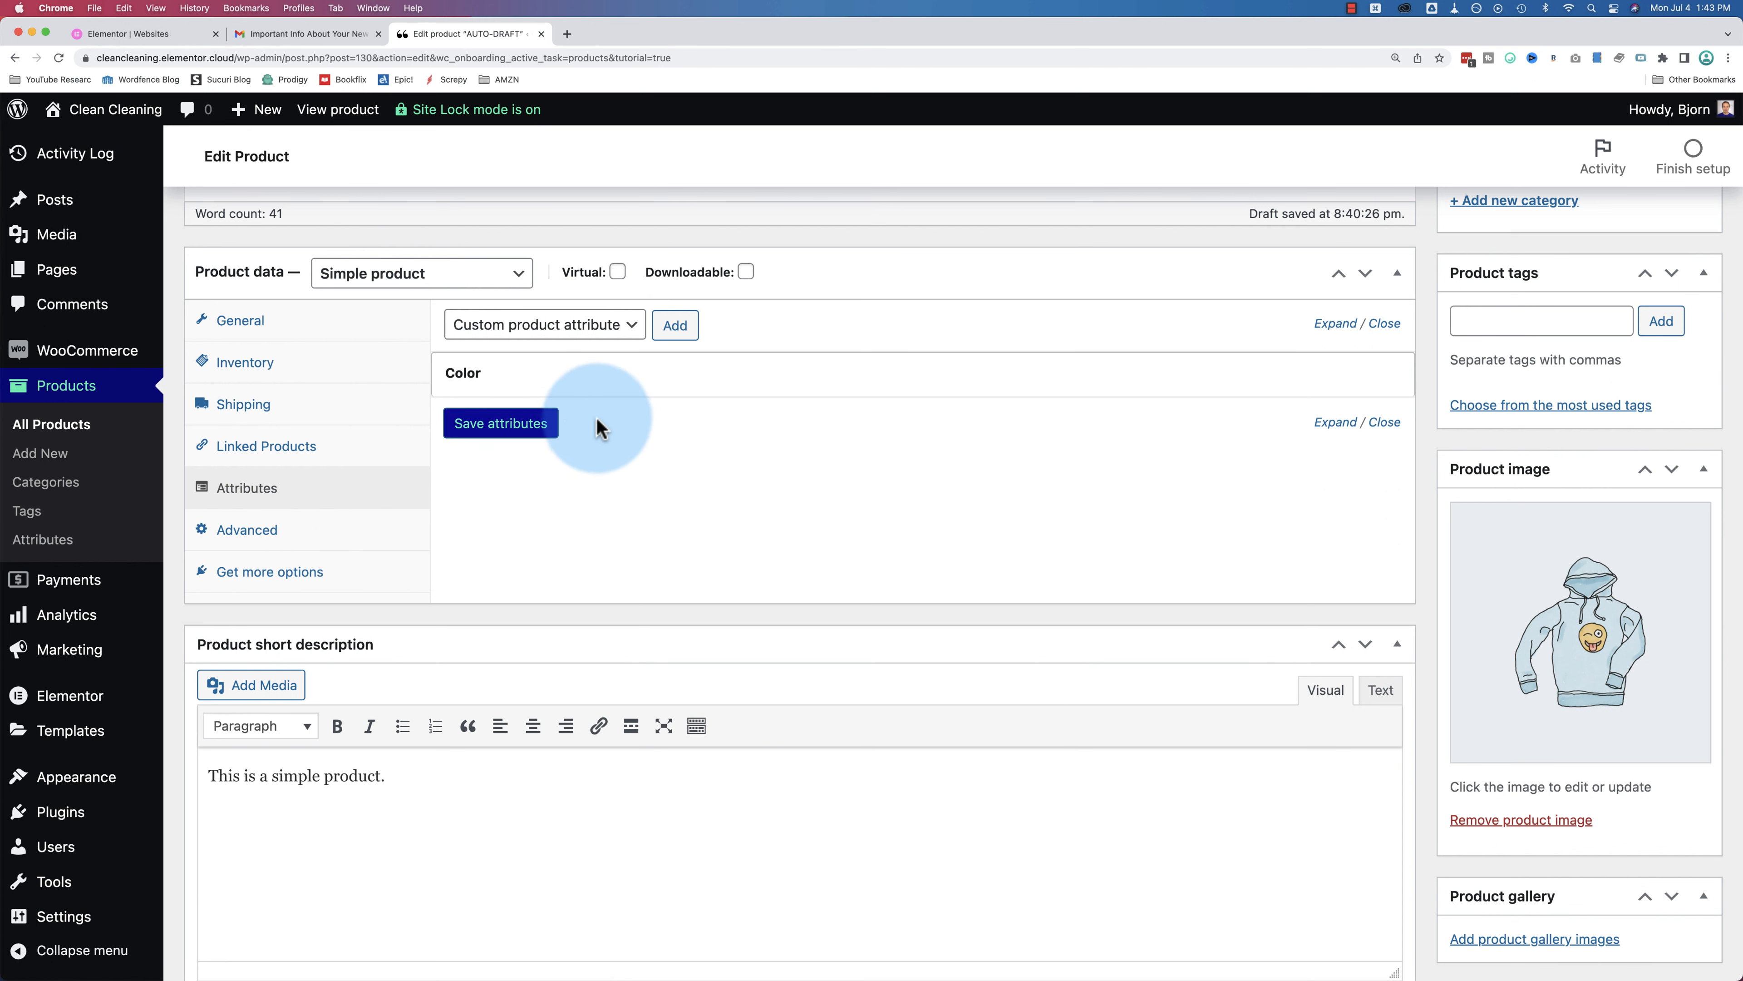
{"action": "left_click", "coordinate": [709, 389]}
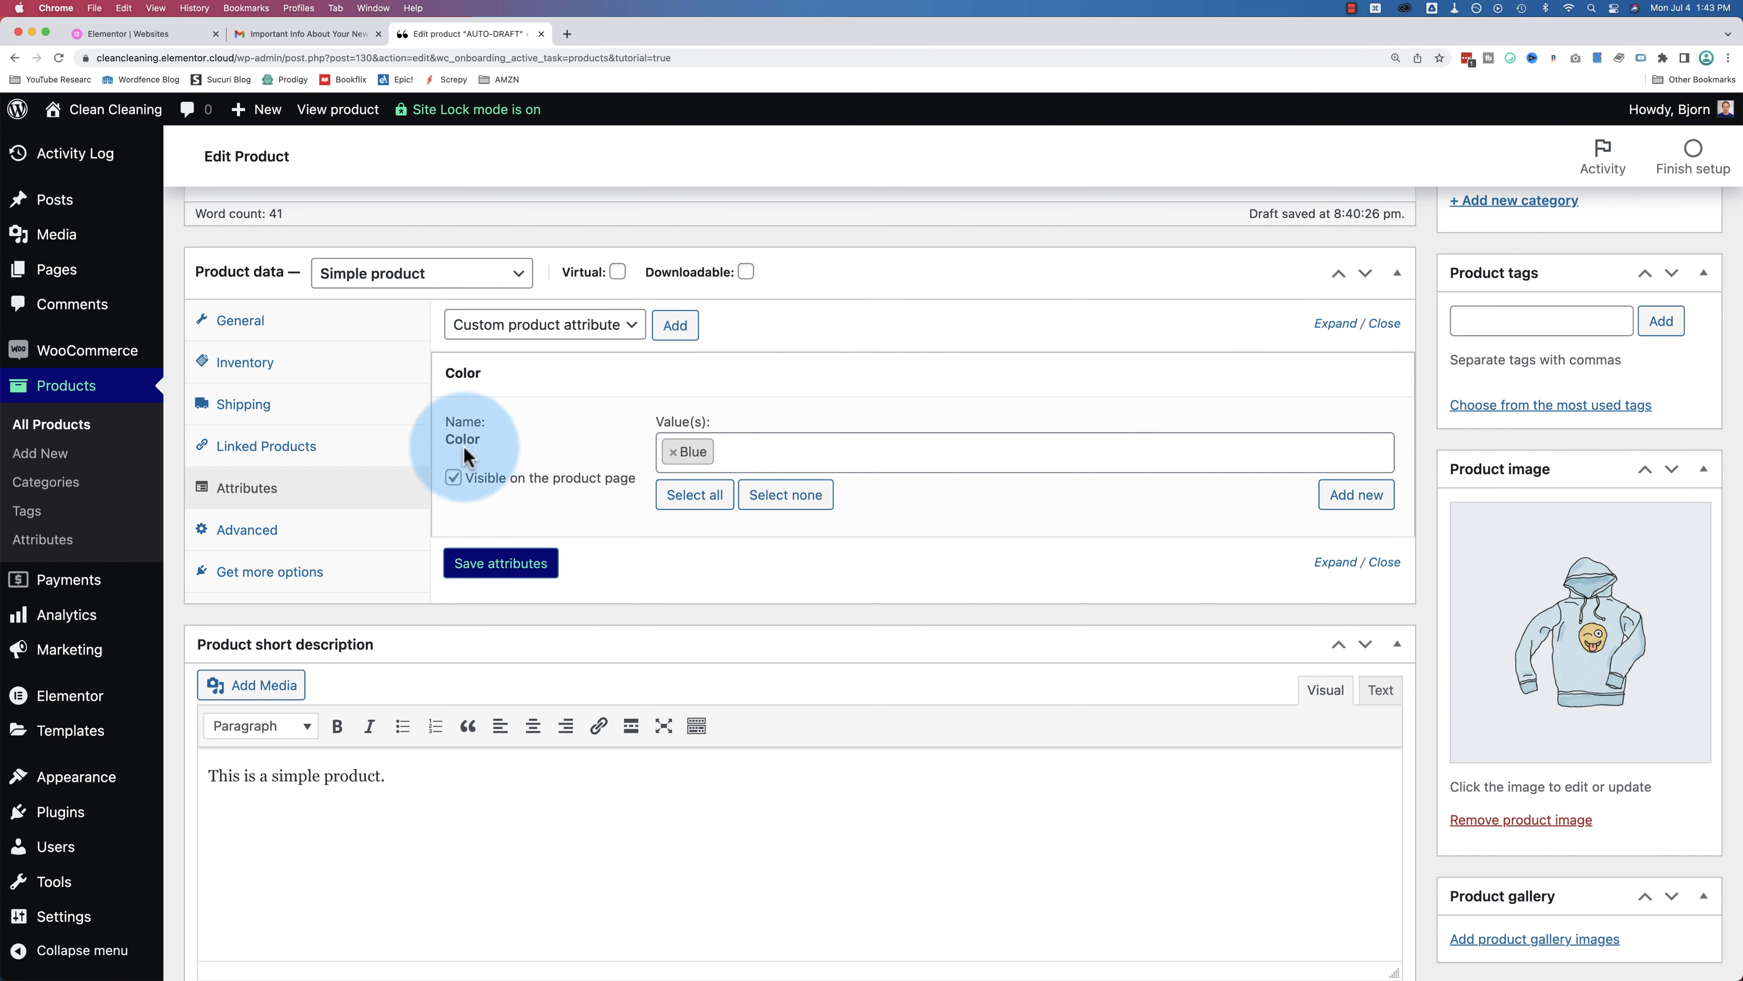
{"action": "scroll", "coordinate": [508, 446], "scroll_direction": "up", "scroll_amount": 4}
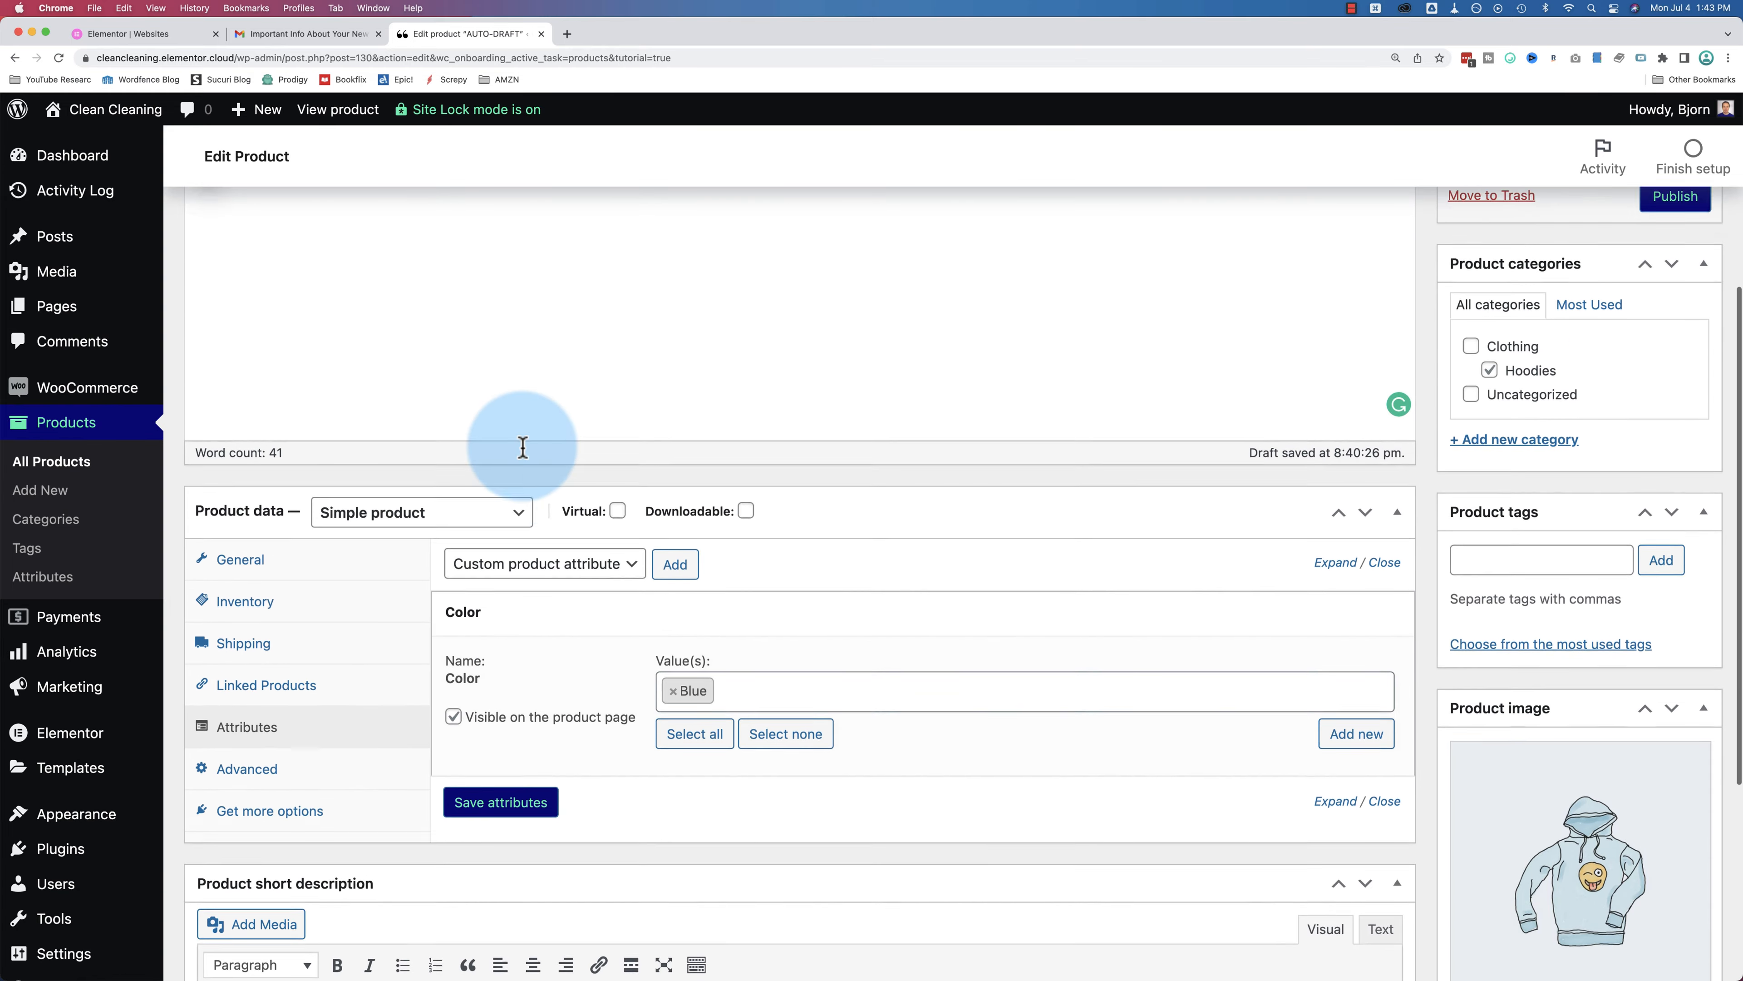
{"action": "scroll", "coordinate": [523, 447], "scroll_direction": "up", "scroll_amount": 5}
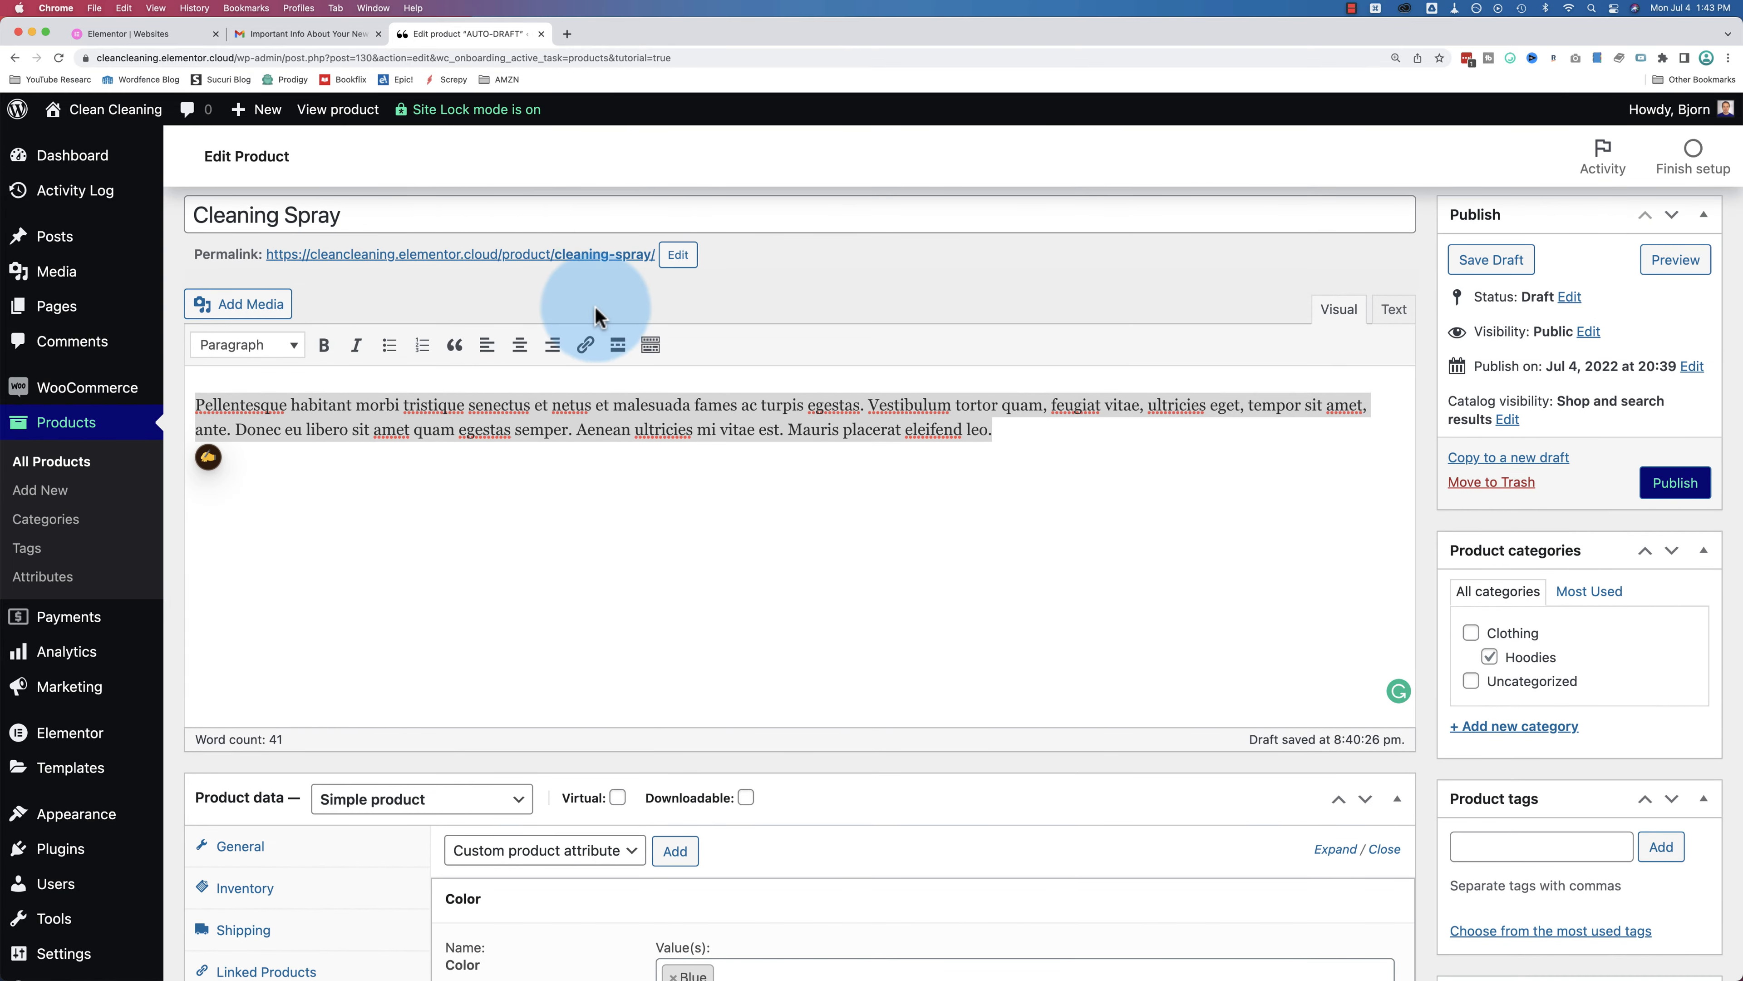
{"action": "scroll", "coordinate": [595, 316], "scroll_direction": "down", "scroll_amount": 9}
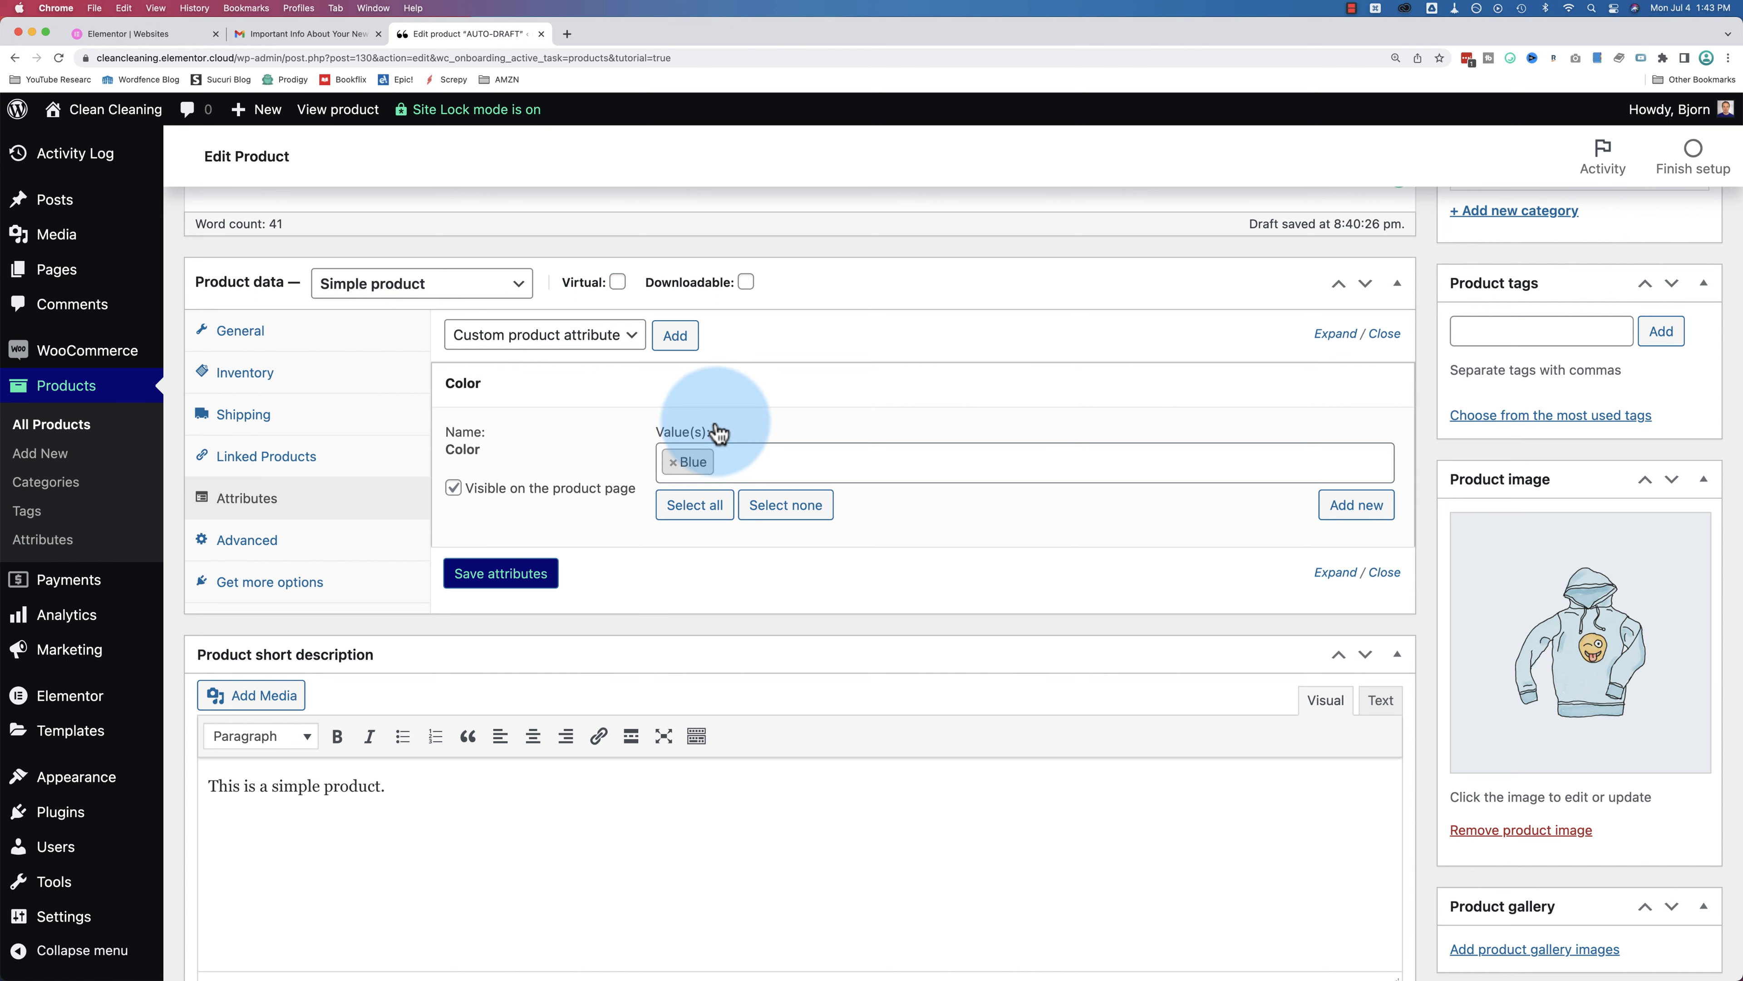
Step: Leave the product type unchanged, then review the Advanced settings and the short description 'This is a simple product.'
{"action": "left_click", "coordinate": [523, 281]}
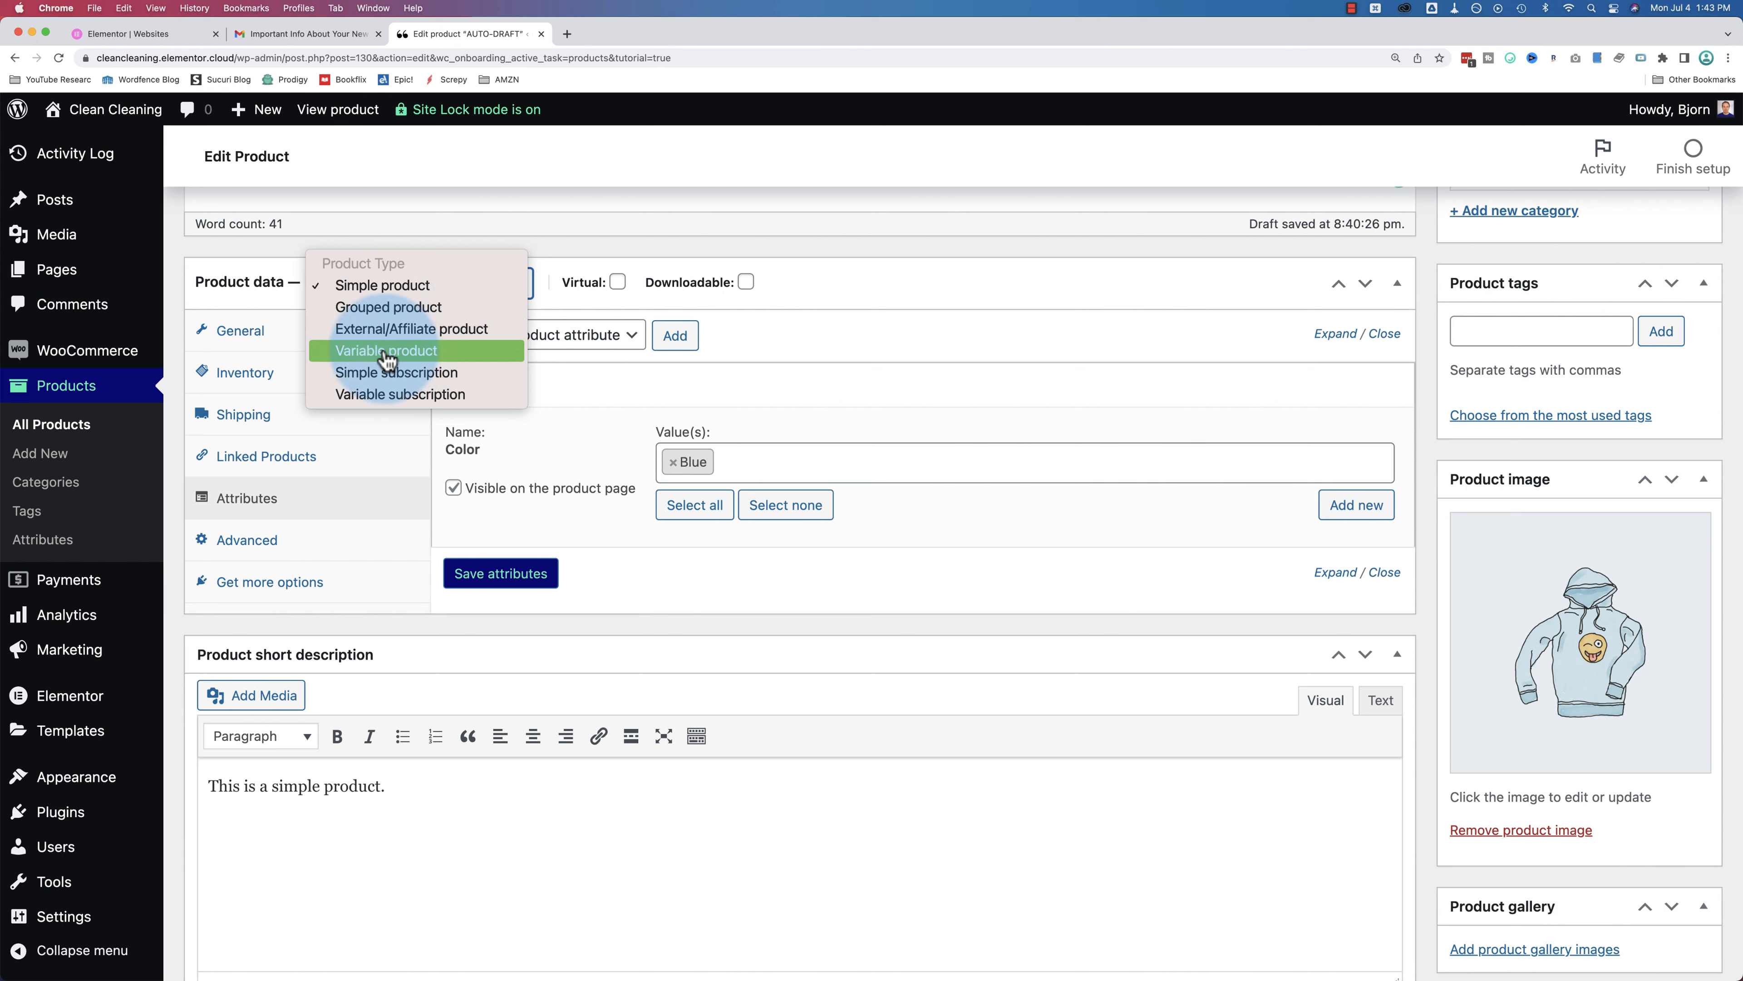
{"action": "left_click", "coordinate": [798, 359]}
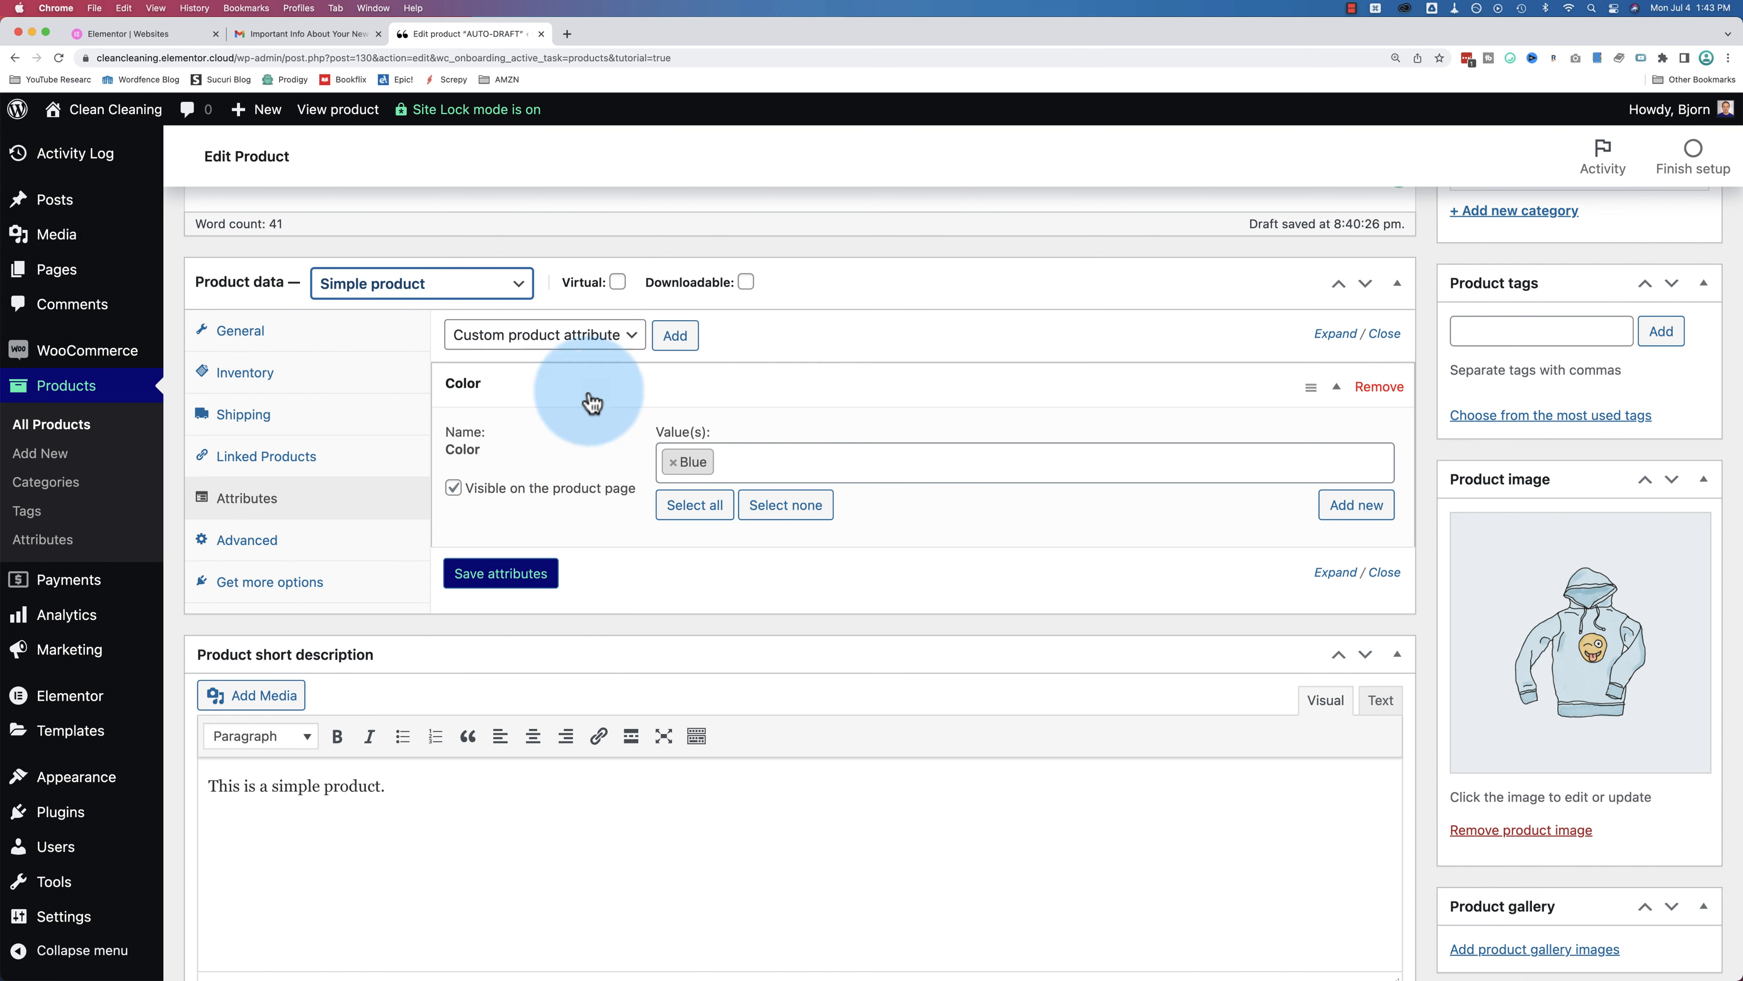
{"action": "scroll", "coordinate": [364, 508], "scroll_direction": "down", "scroll_amount": 1}
{"action": "left_click", "coordinate": [347, 489]}
{"action": "scroll", "coordinate": [689, 343], "scroll_direction": "up", "scroll_amount": 1}
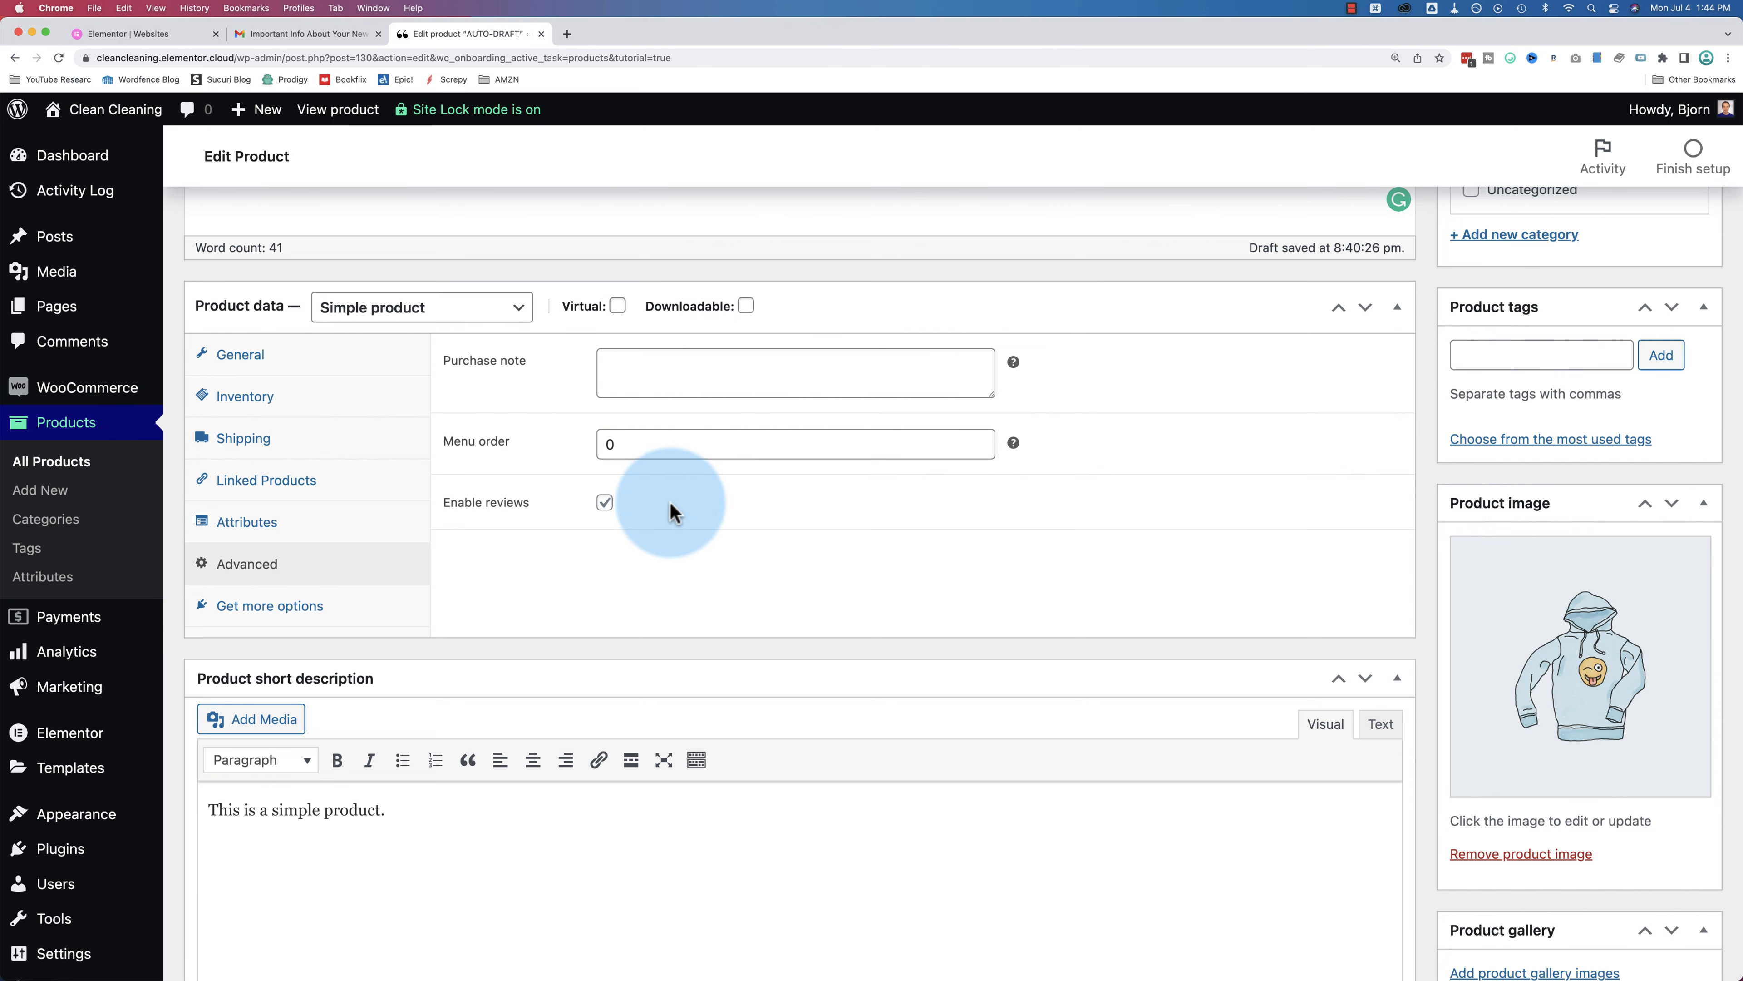
{"action": "scroll", "coordinate": [420, 722], "scroll_direction": "down", "scroll_amount": 2}
{"action": "left_click_drag", "start_coordinate": [420, 723], "coordinate": [227, 639]}
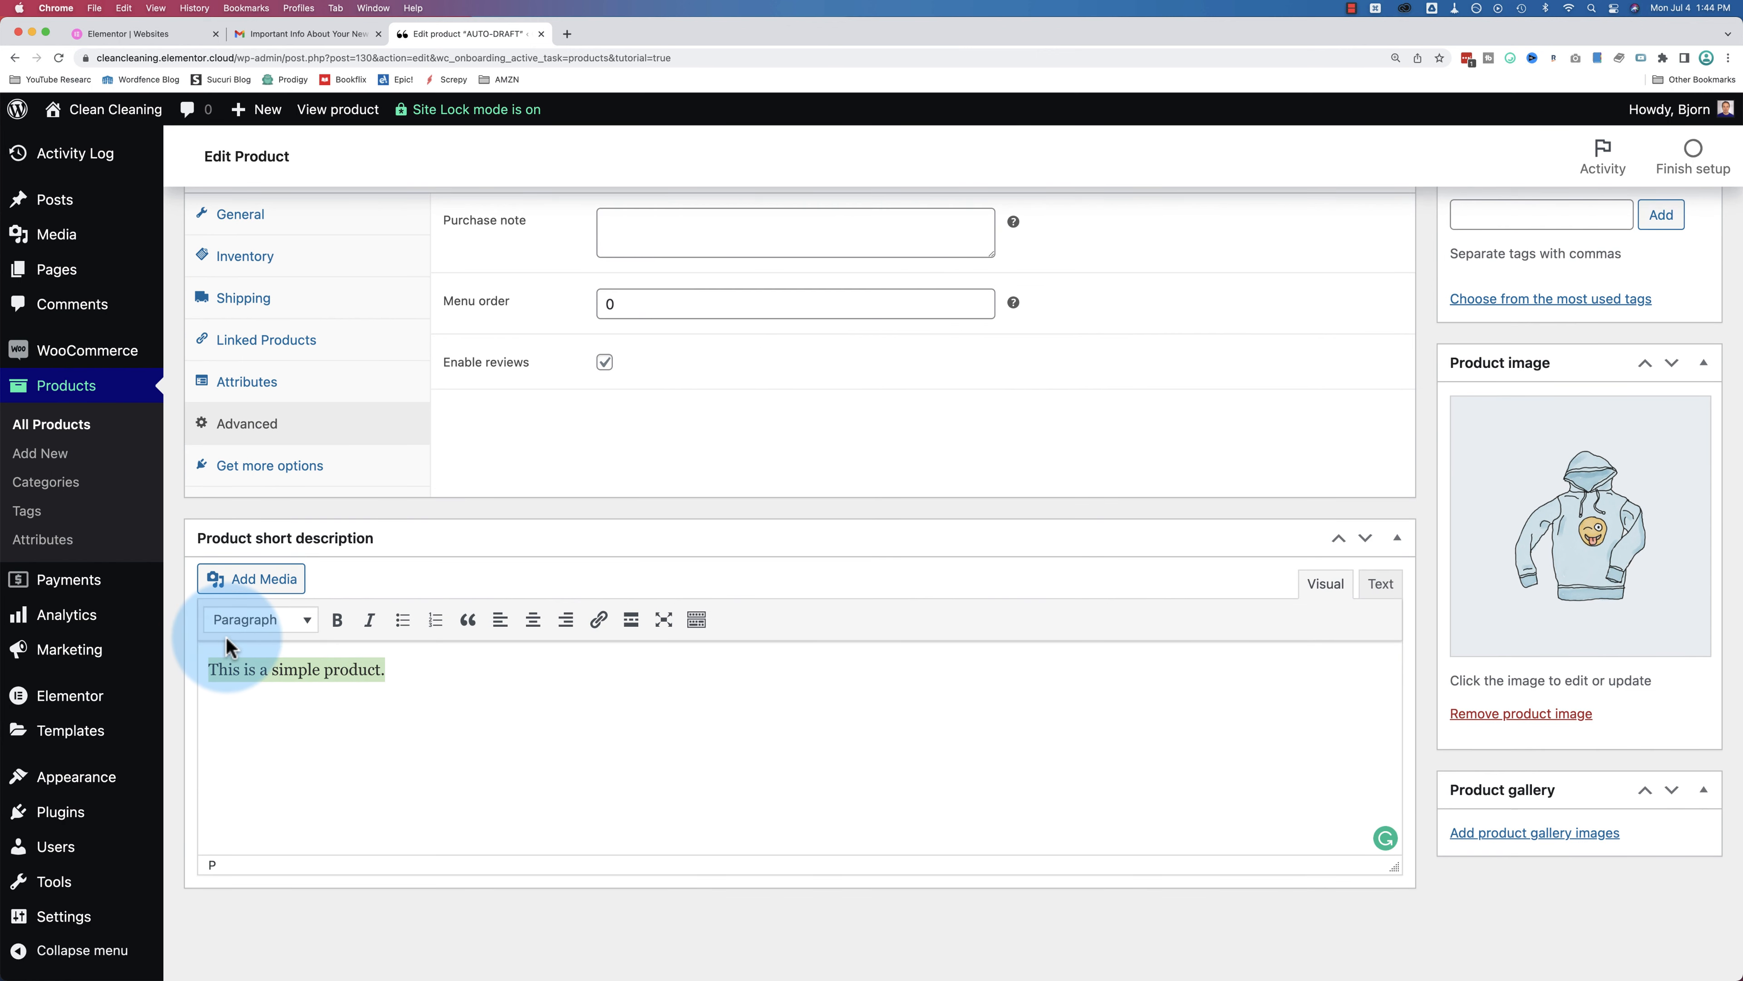
{"action": "scroll", "coordinate": [618, 549], "scroll_direction": "up", "scroll_amount": 1}
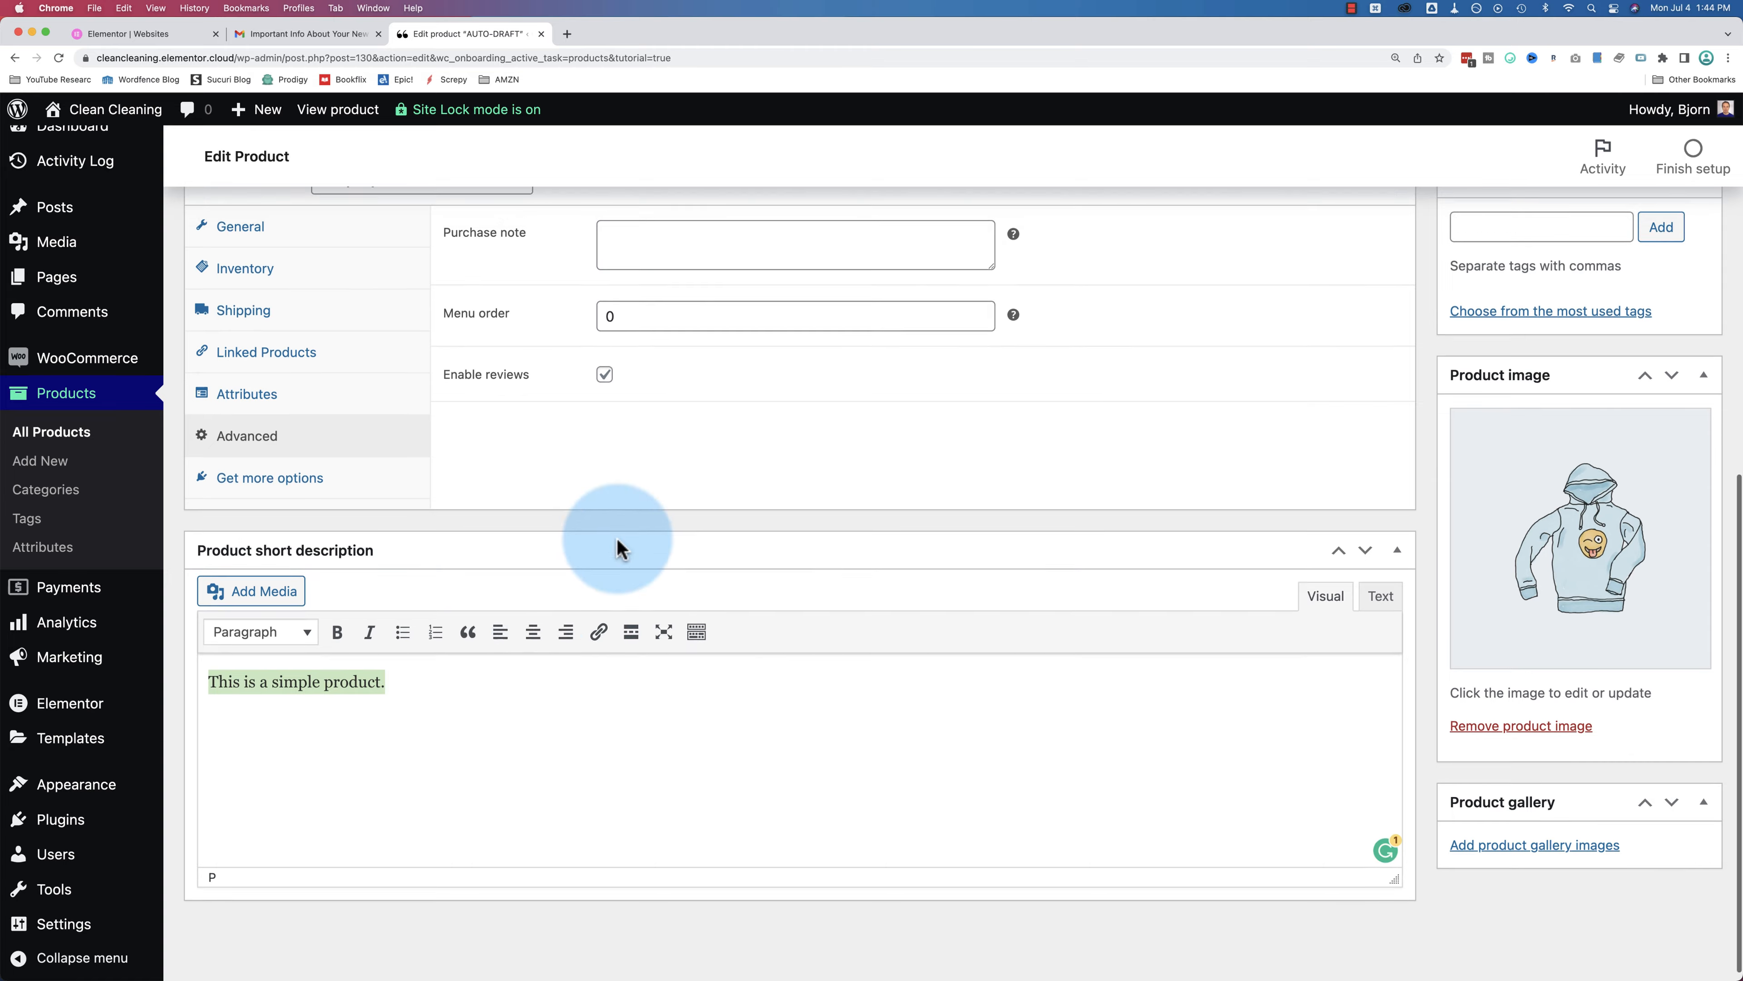
{"action": "scroll", "coordinate": [618, 546], "scroll_direction": "up", "scroll_amount": 9}
{"action": "scroll", "coordinate": [525, 512], "scroll_direction": "down", "scroll_amount": 2}
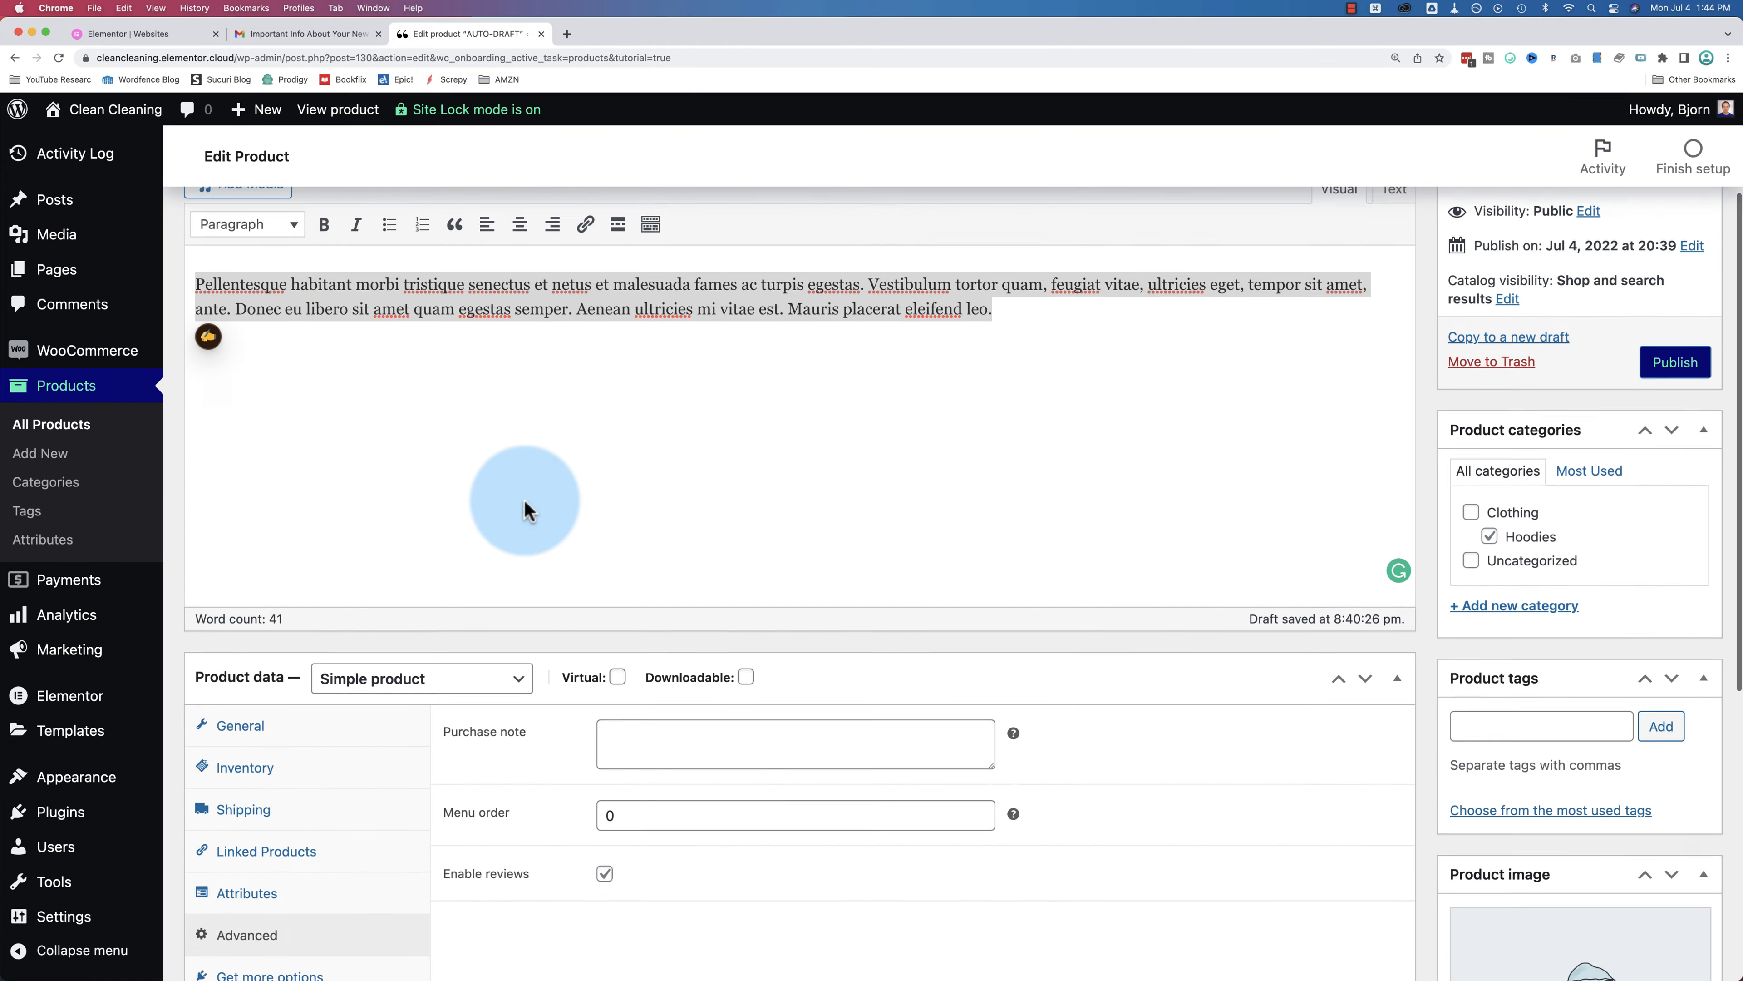
{"action": "scroll", "coordinate": [526, 508], "scroll_direction": "down", "scroll_amount": 8}
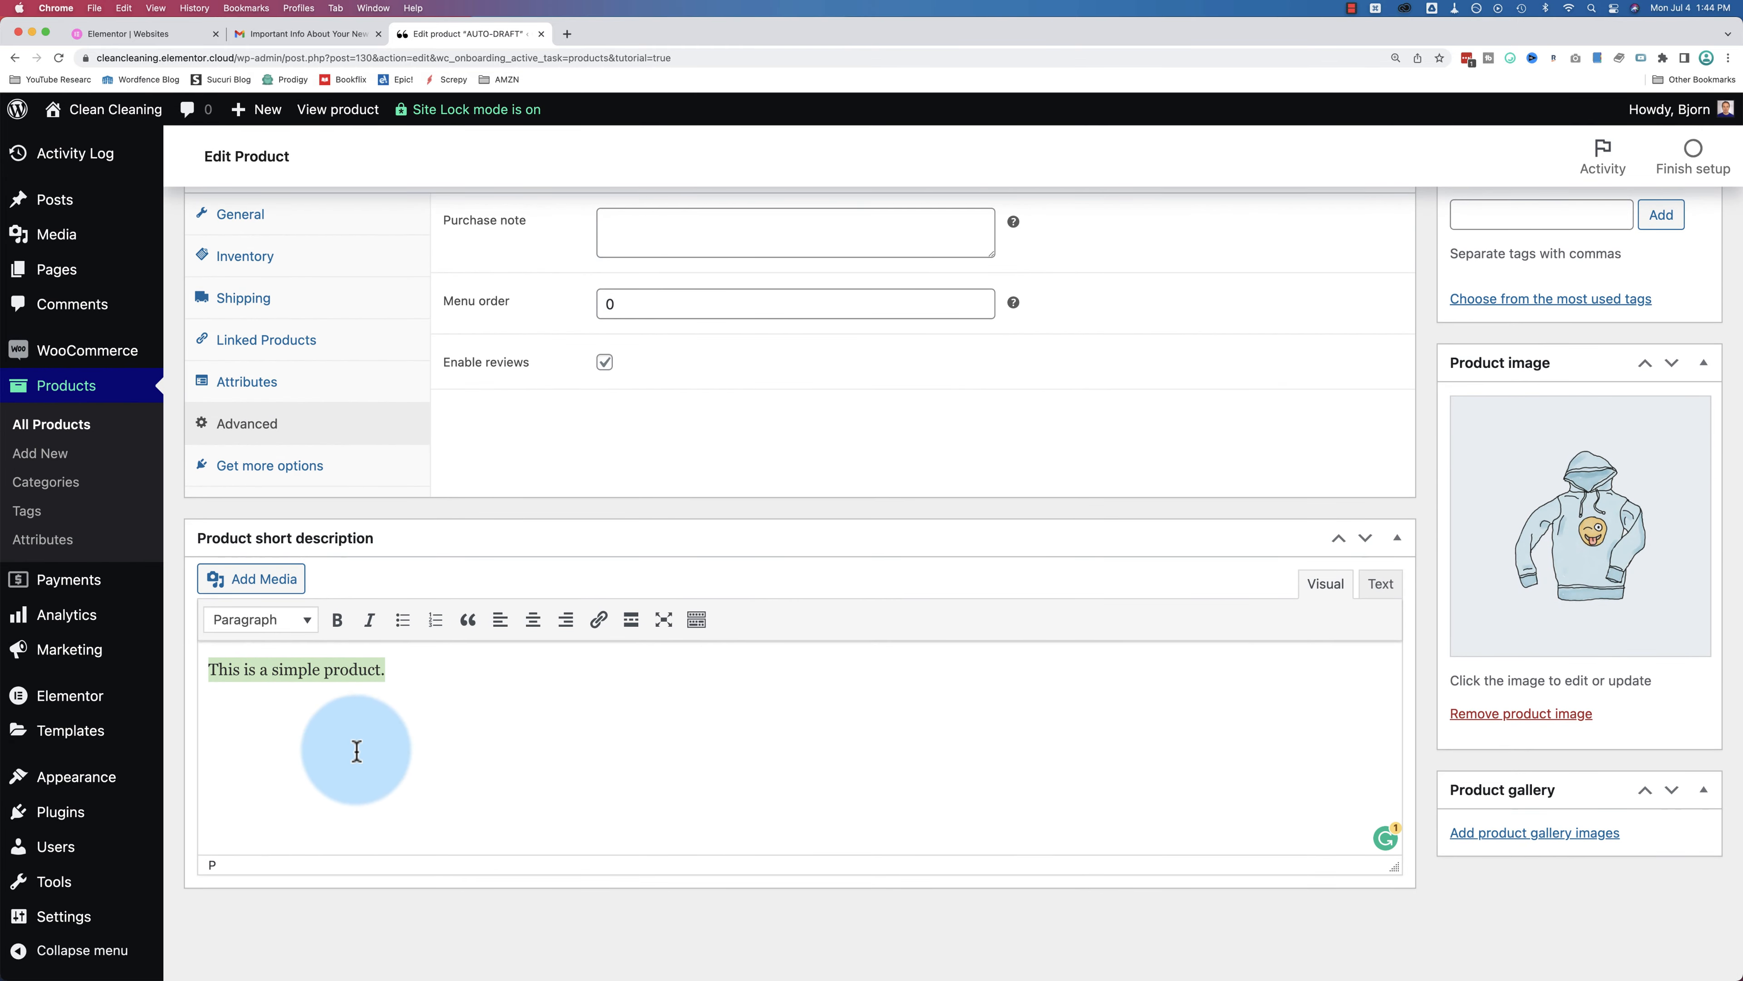
{"action": "scroll", "coordinate": [1476, 569], "scroll_direction": "up", "scroll_amount": 8}
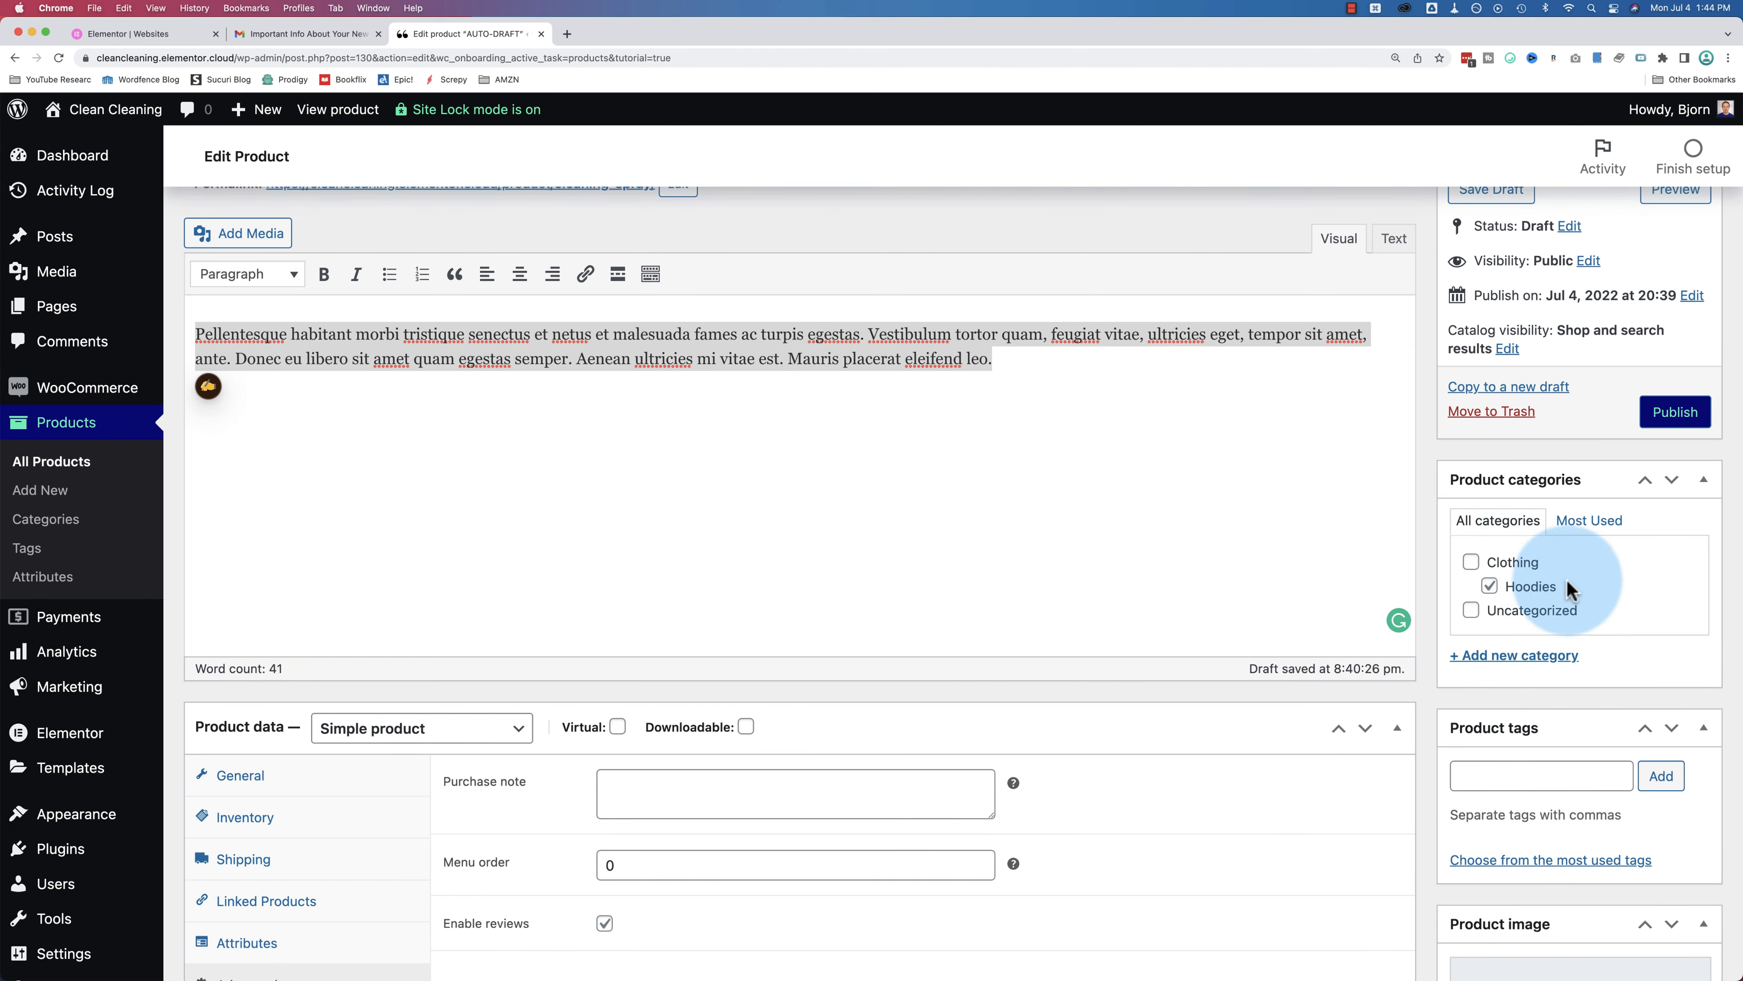
Step: Add the Kitchen Cleaners and Sprays categories, tick only Sprays for Cleaning Spray, and save the draft
{"action": "left_click", "coordinate": [1530, 657]}
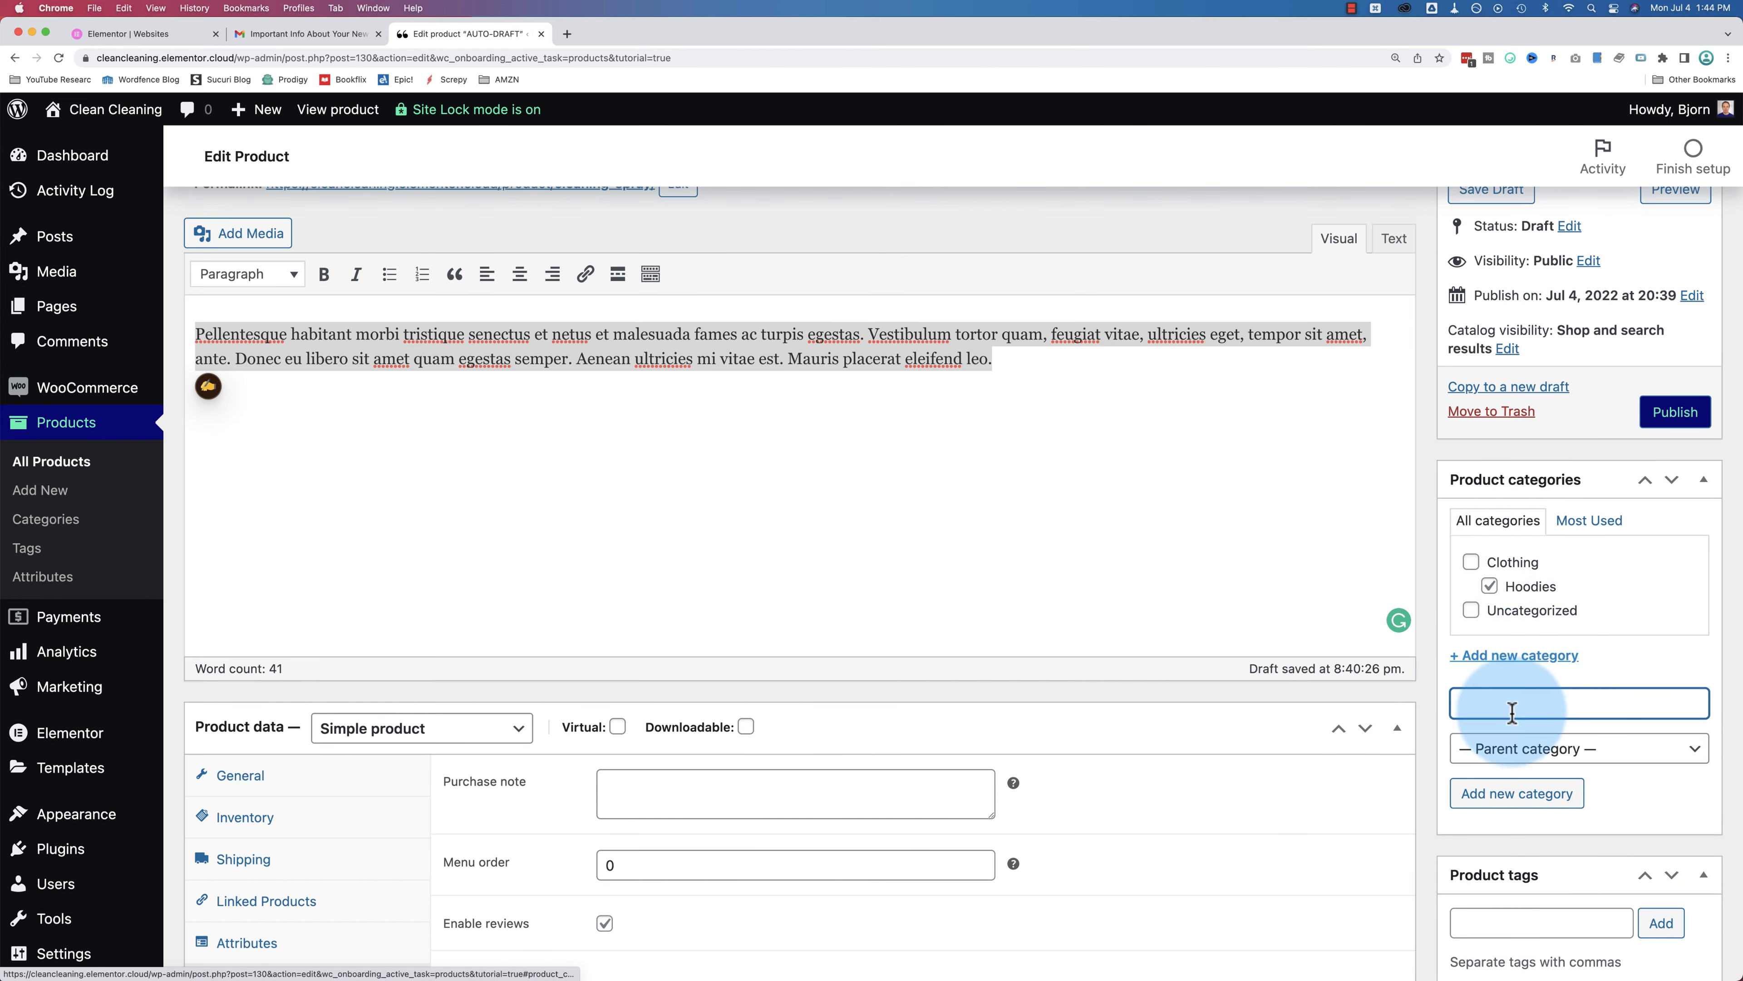
{"action": "type", "text": "Kitchen Clean"}
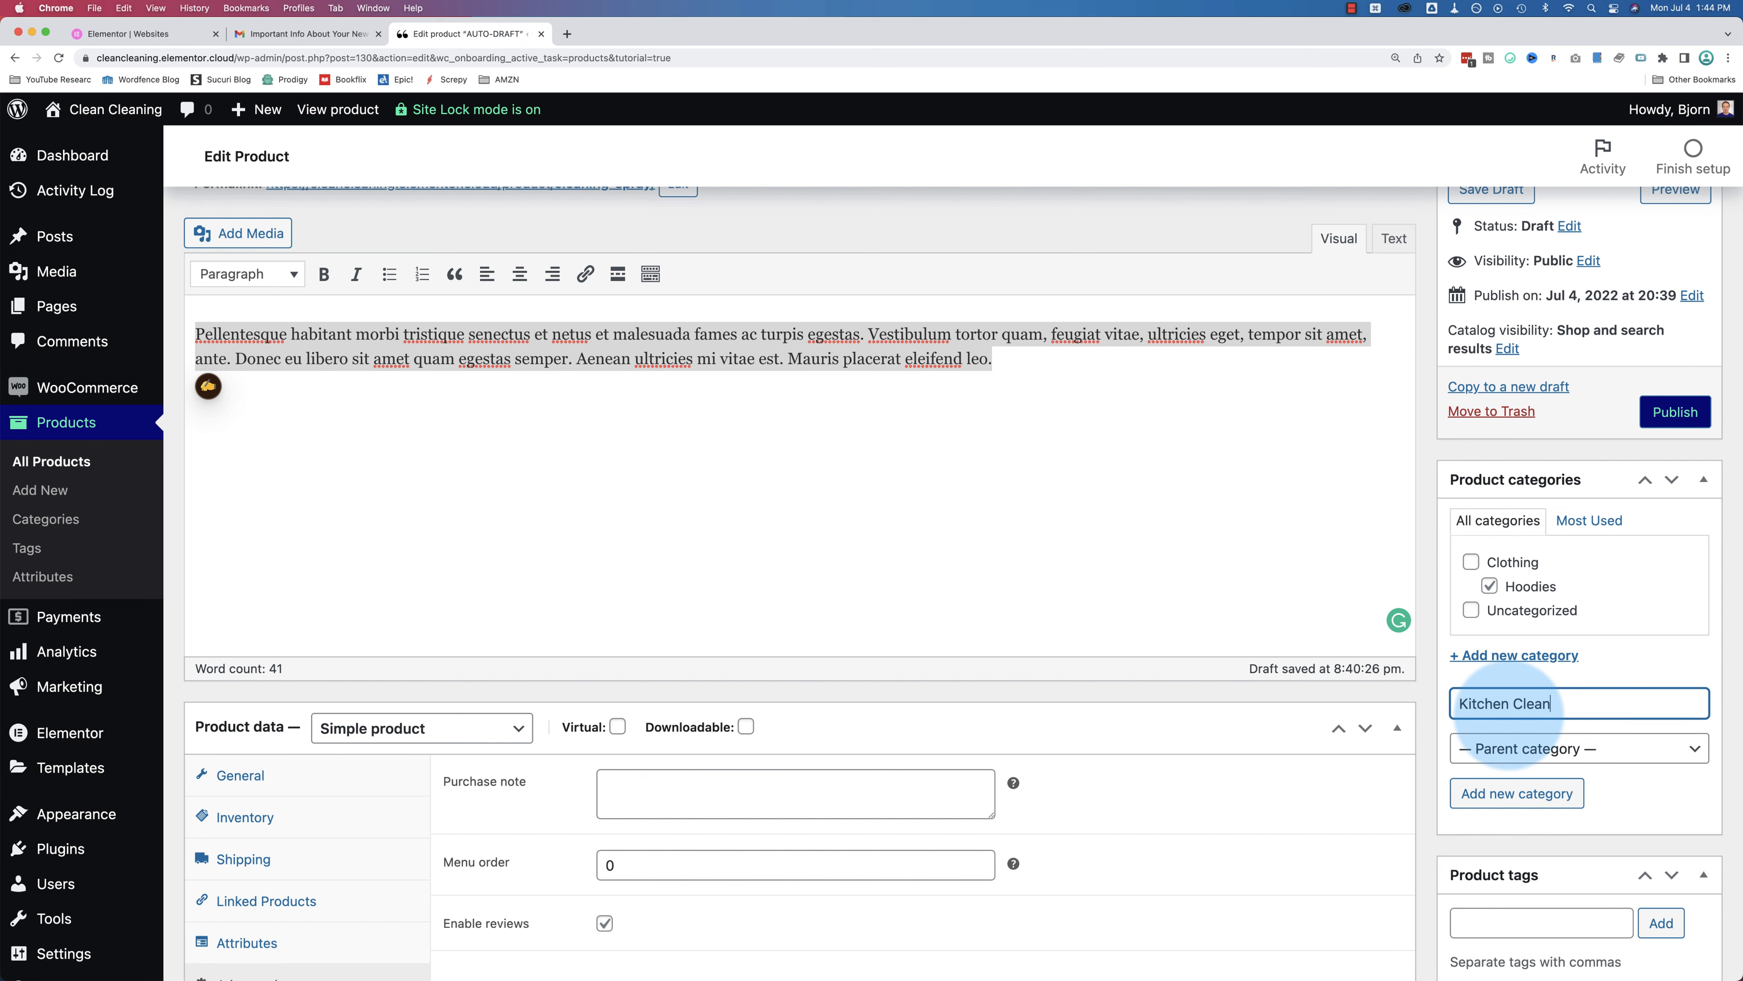
{"action": "type", "text": "ers"}
{"action": "scroll", "coordinate": [1419, 335], "scroll_direction": "up", "scroll_amount": 4}
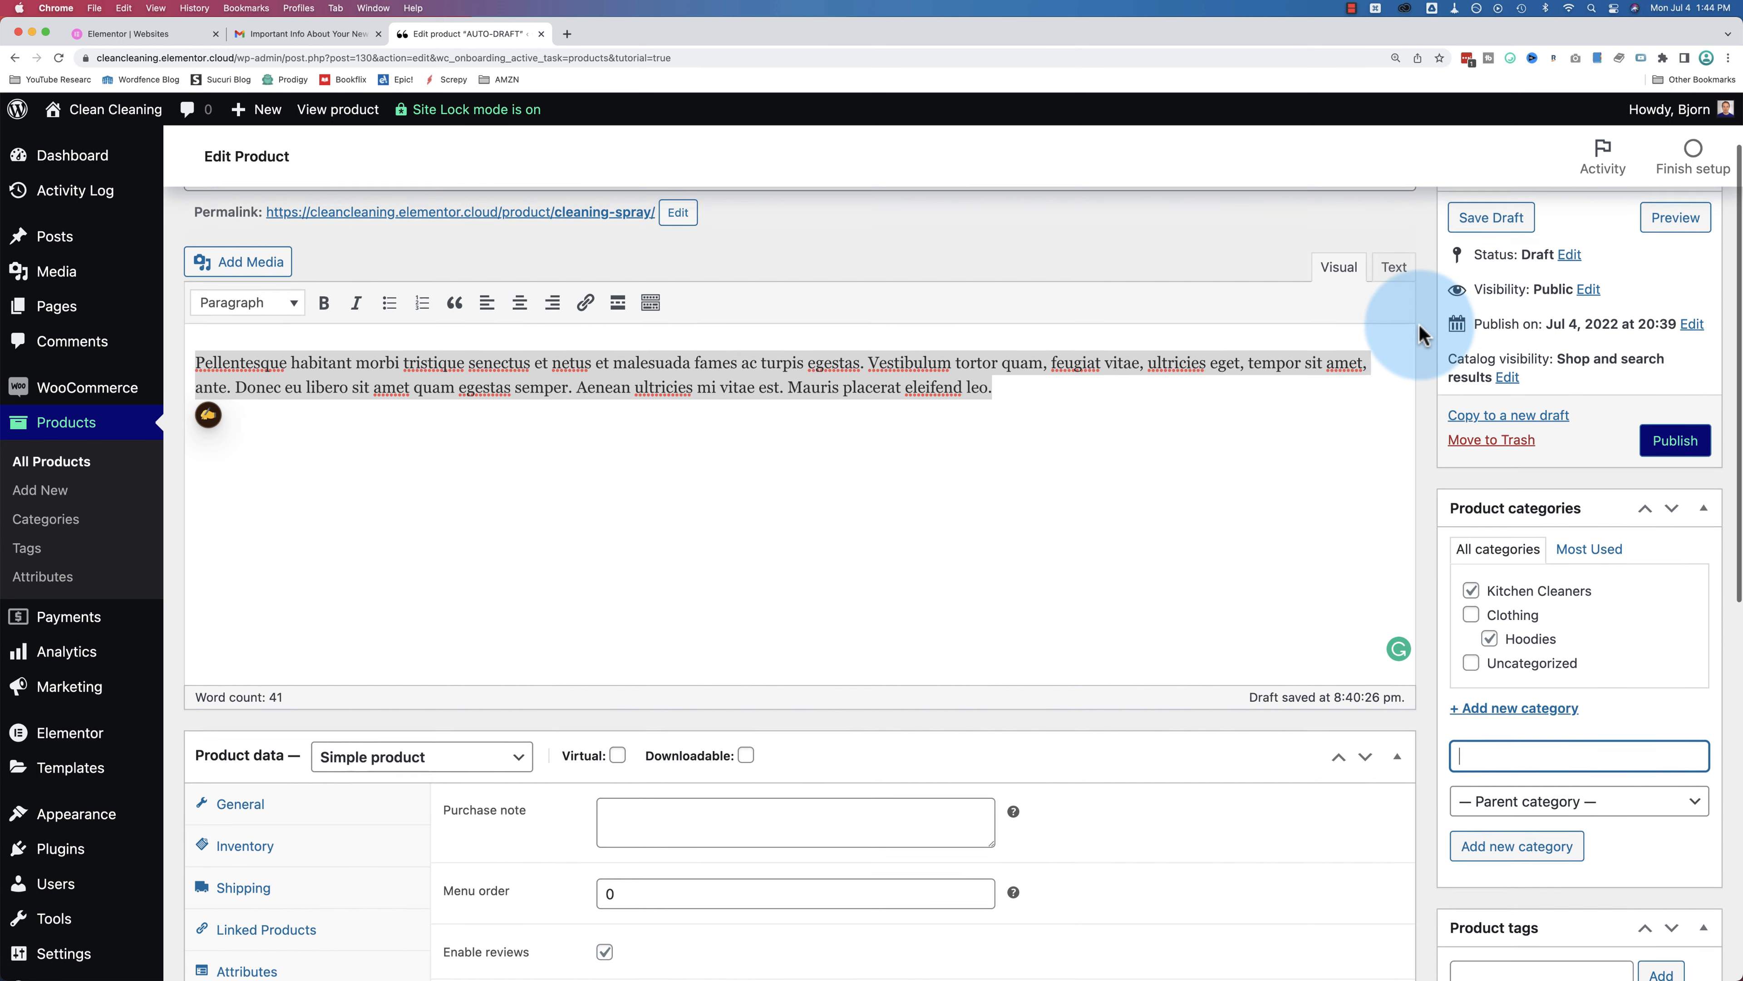
{"action": "scroll", "coordinate": [1530, 573], "scroll_direction": "down", "scroll_amount": 4}
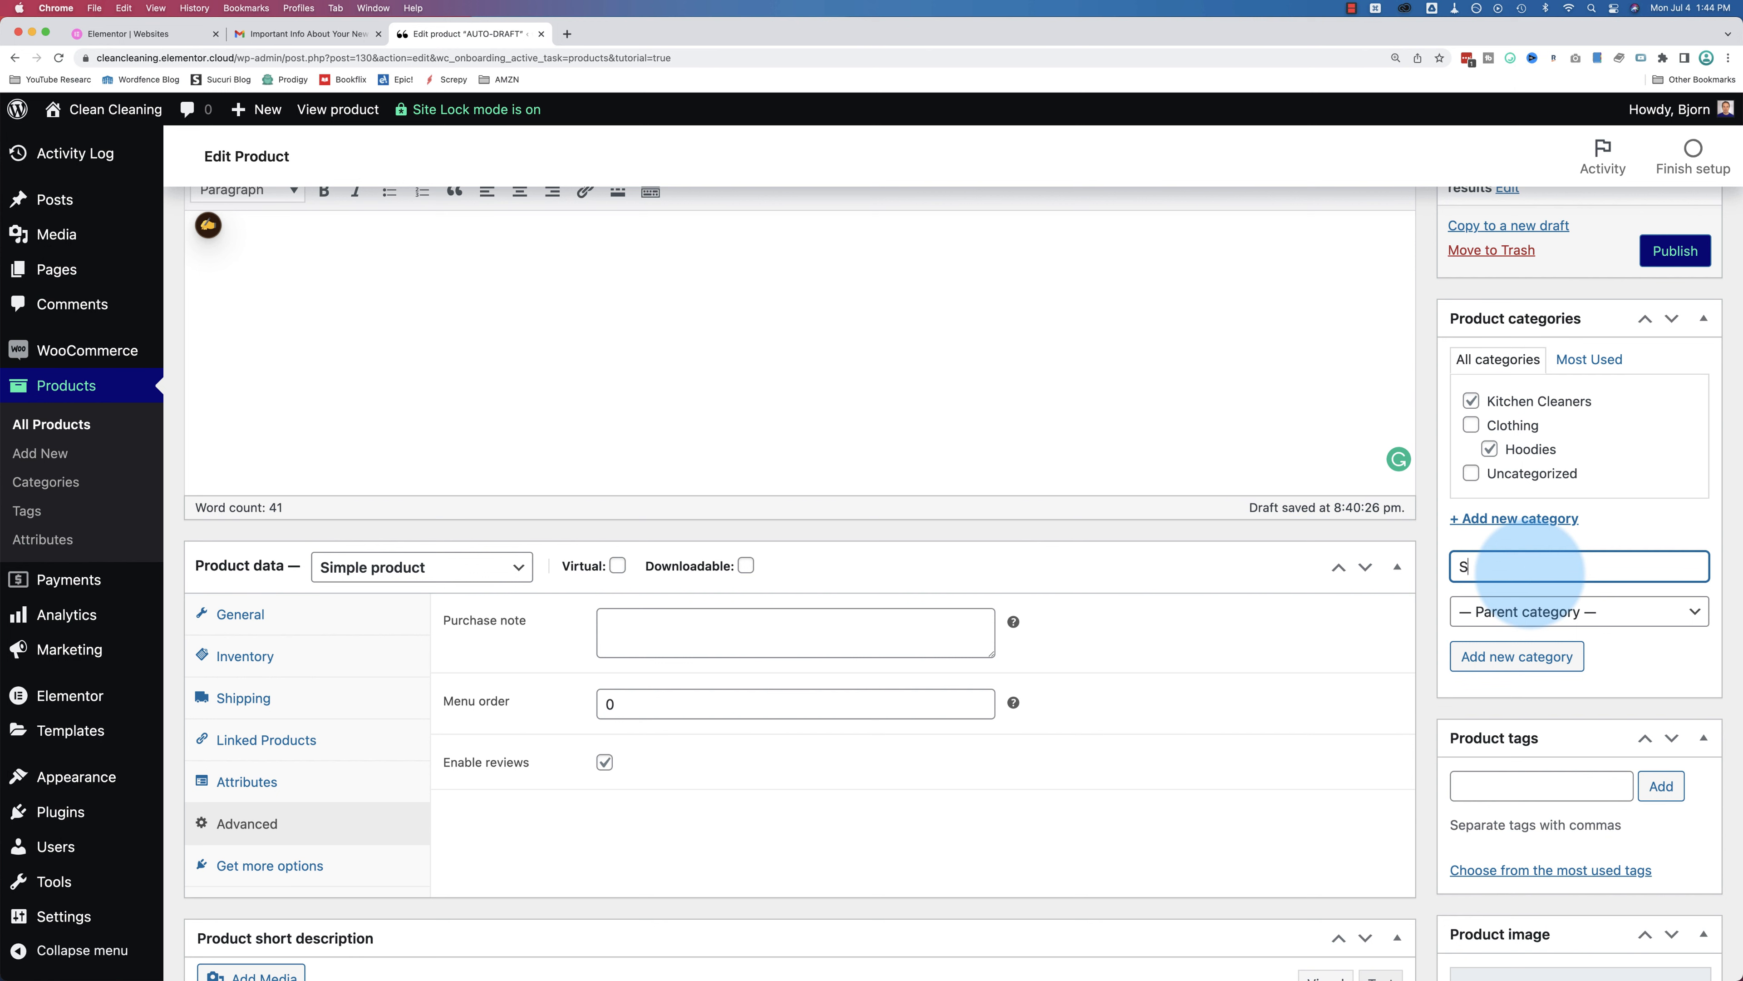
{"action": "left_click", "coordinate": [1531, 661]}
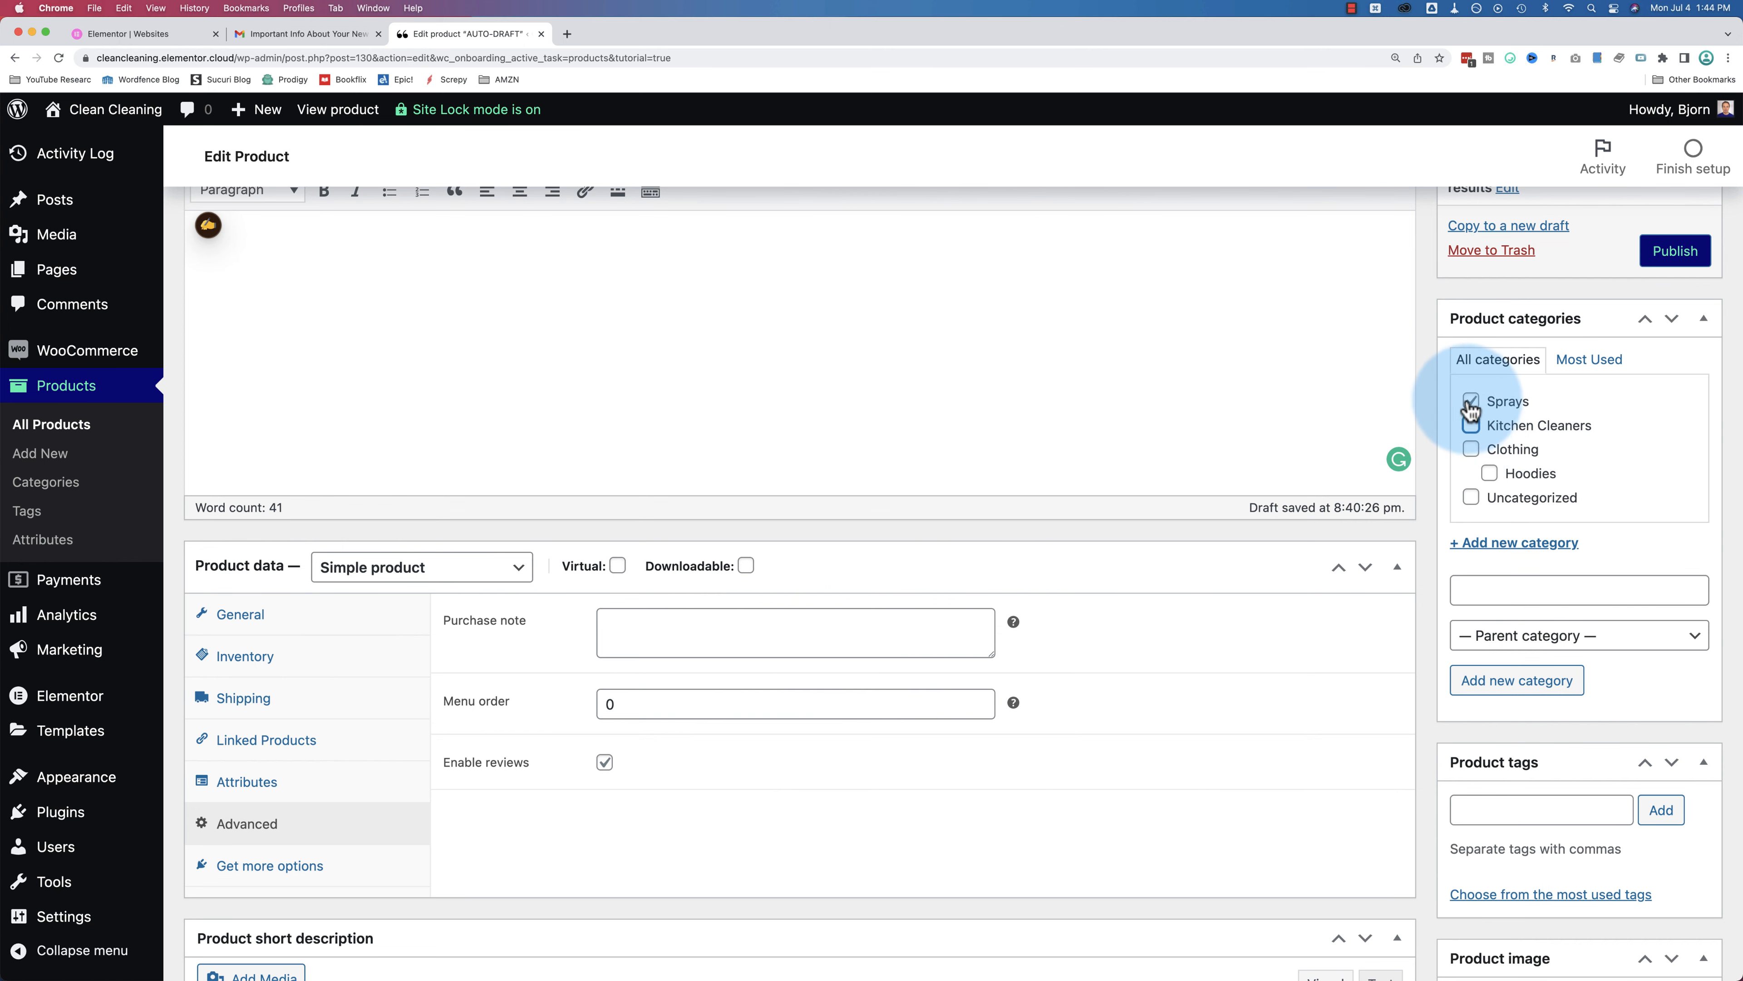
{"action": "scroll", "coordinate": [1635, 389], "scroll_direction": "up", "scroll_amount": 5}
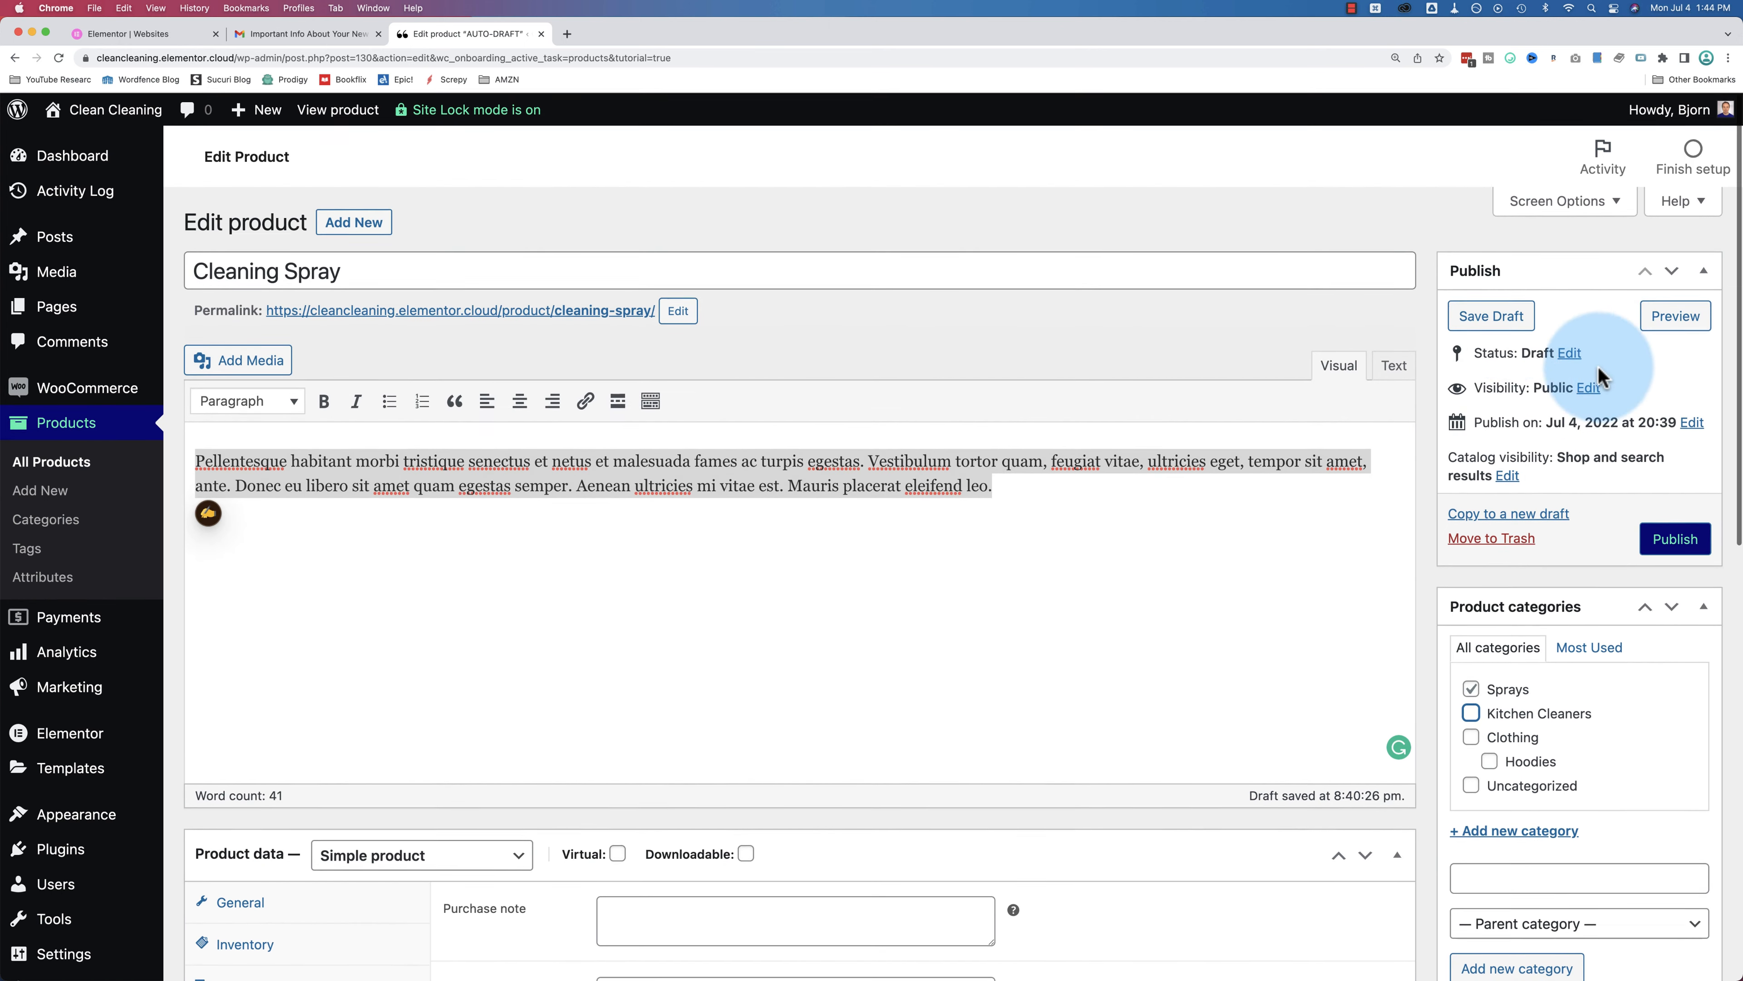
{"action": "left_click", "coordinate": [1492, 318]}
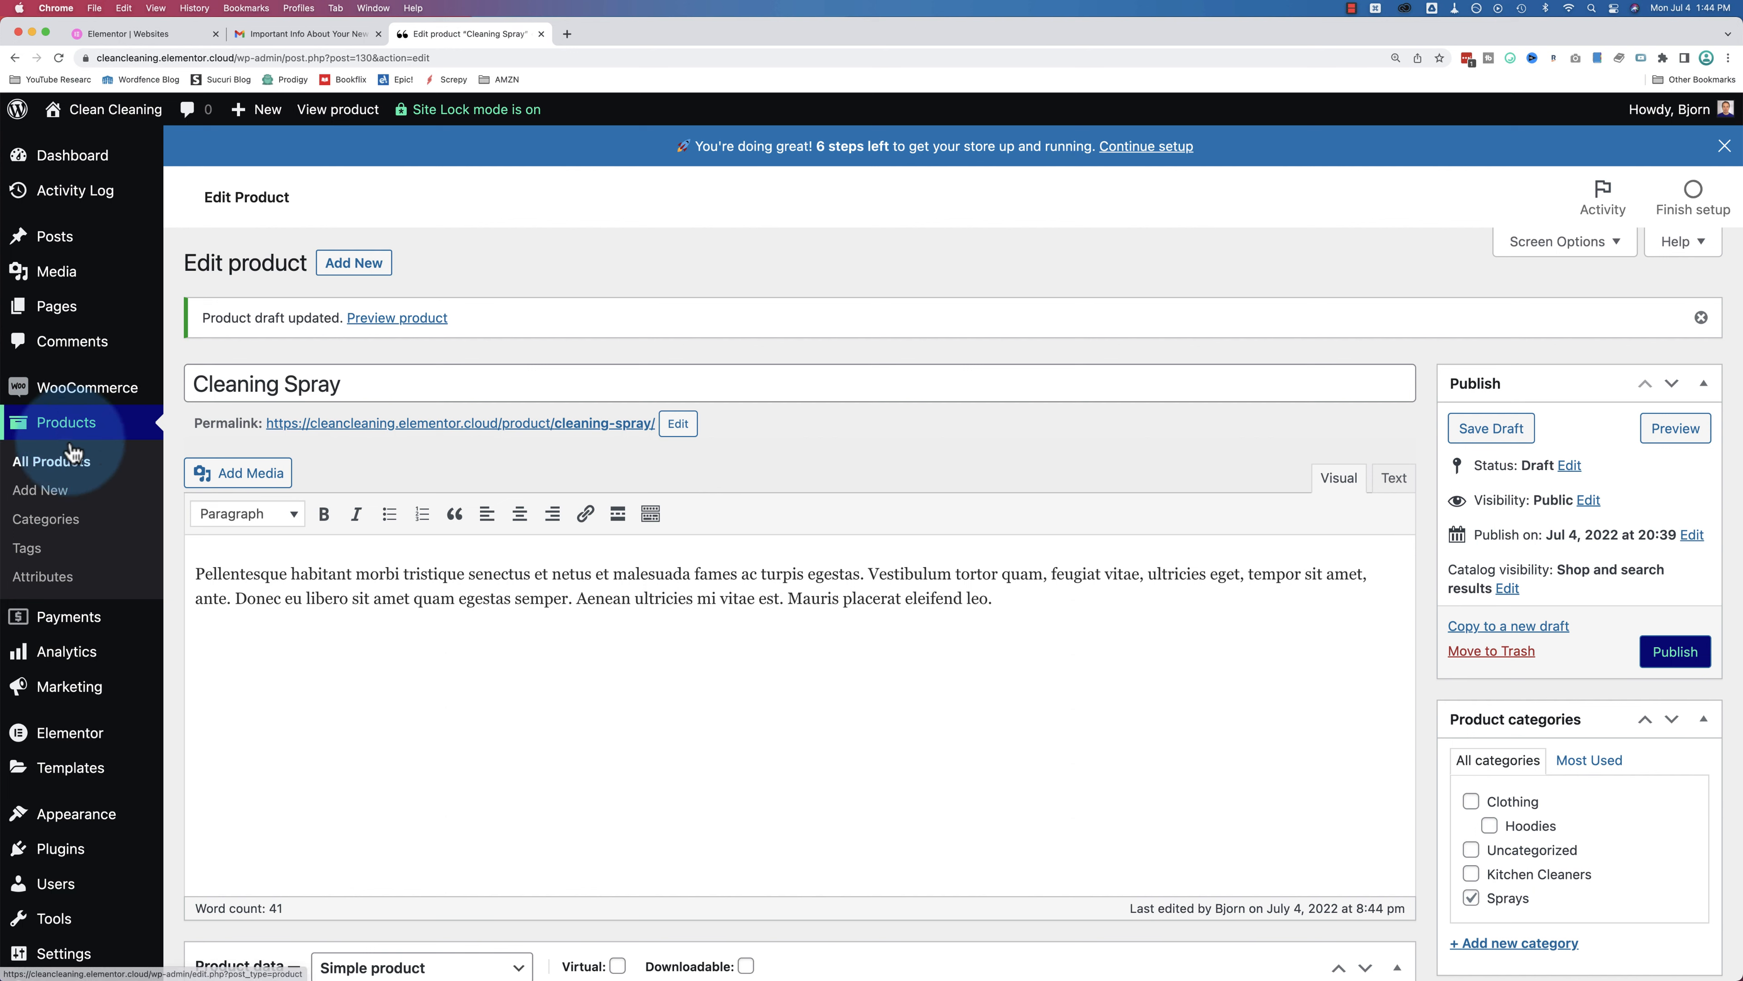
Step: Set Kitchen Cleaners as the parent of the Sprays category, then reopen the Cleaning Spray product
{"action": "left_click", "coordinate": [41, 522]}
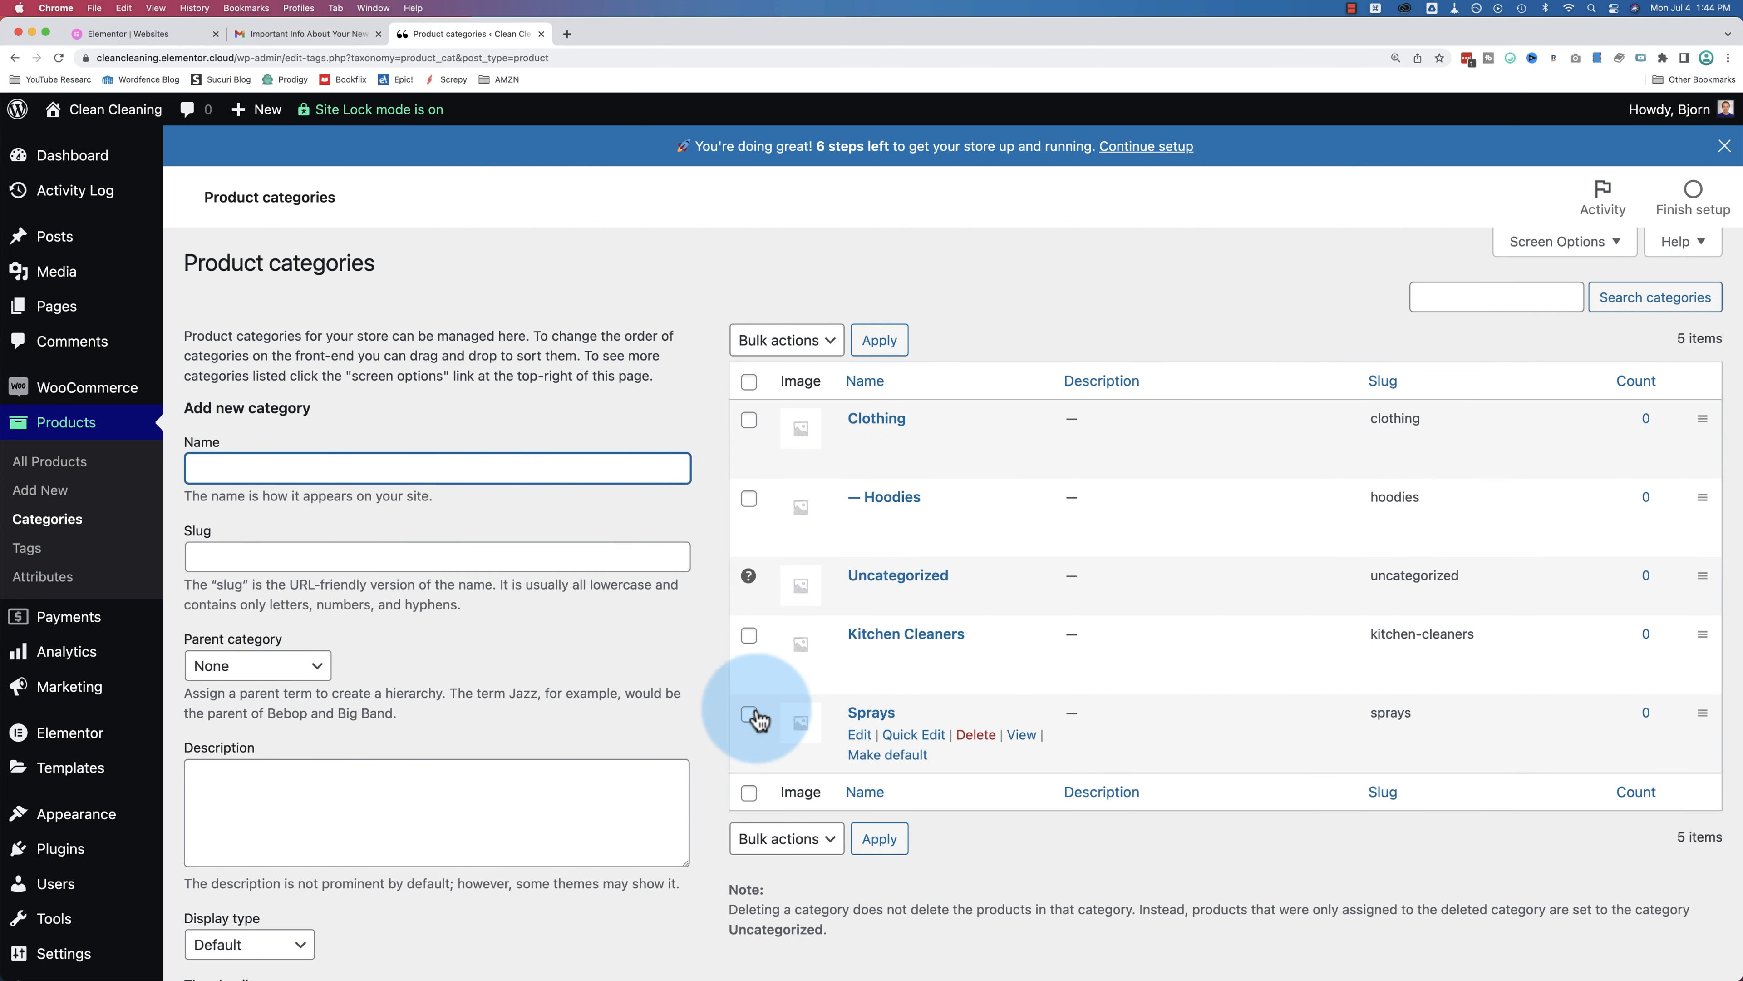
{"action": "left_click", "coordinate": [859, 735]}
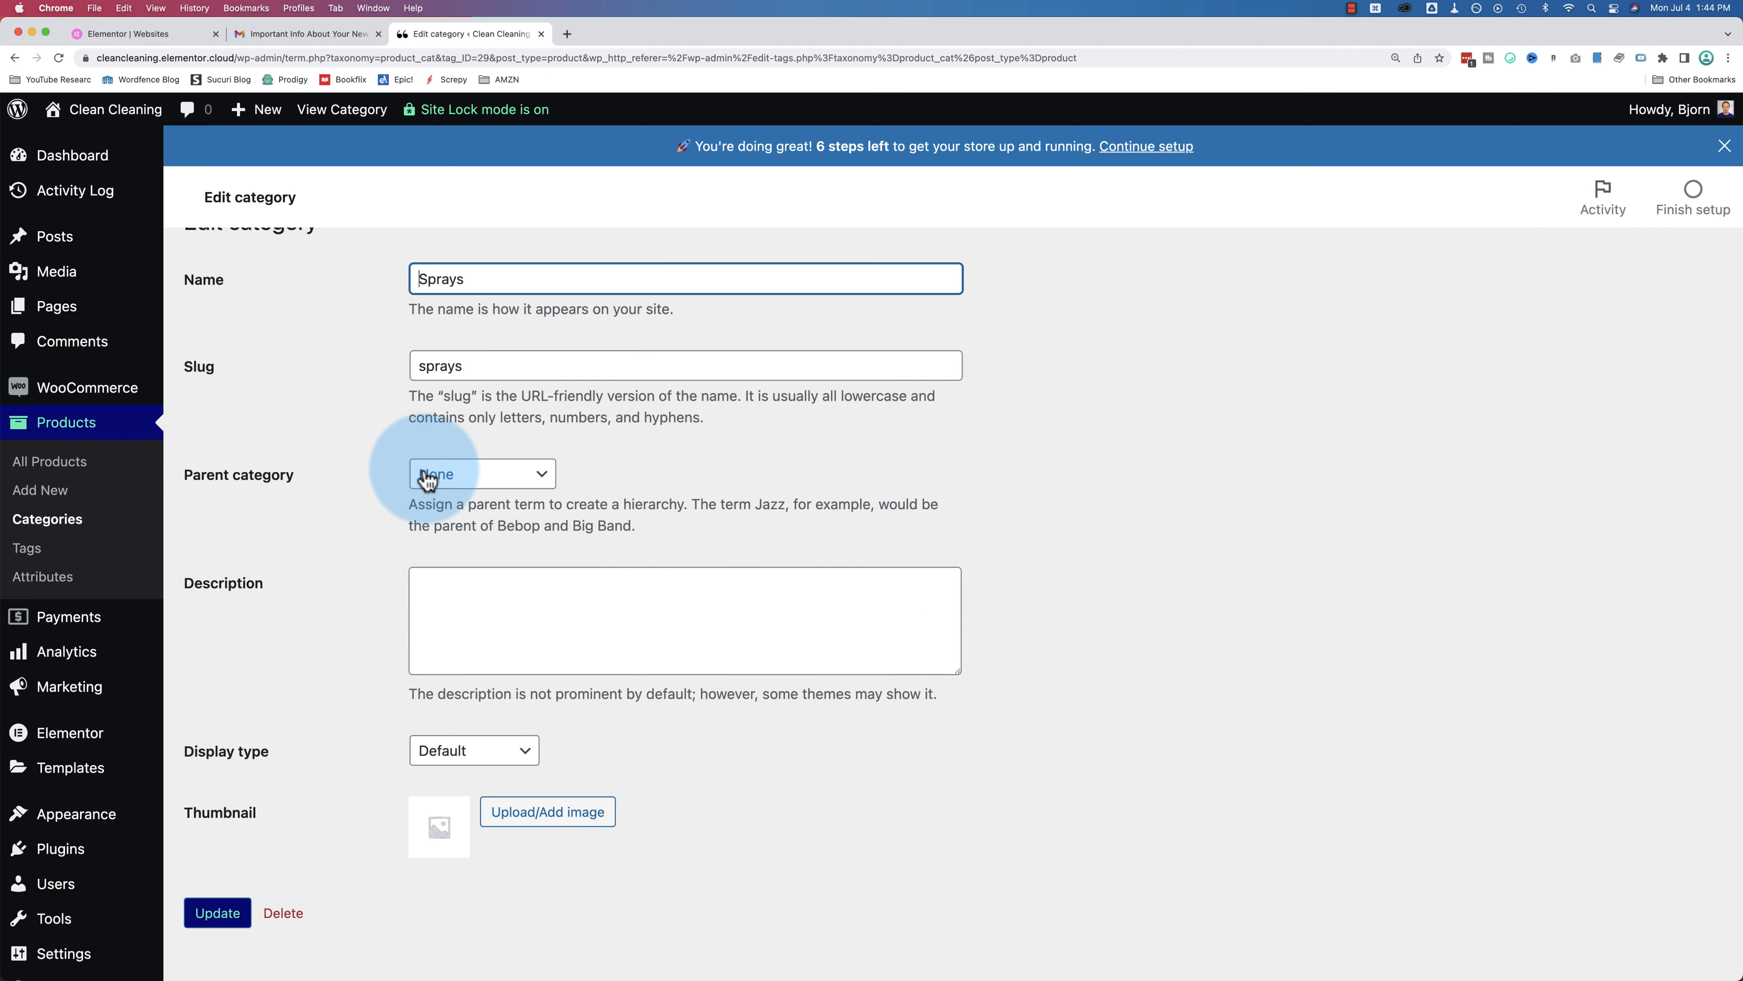
{"action": "left_click", "coordinate": [457, 519]}
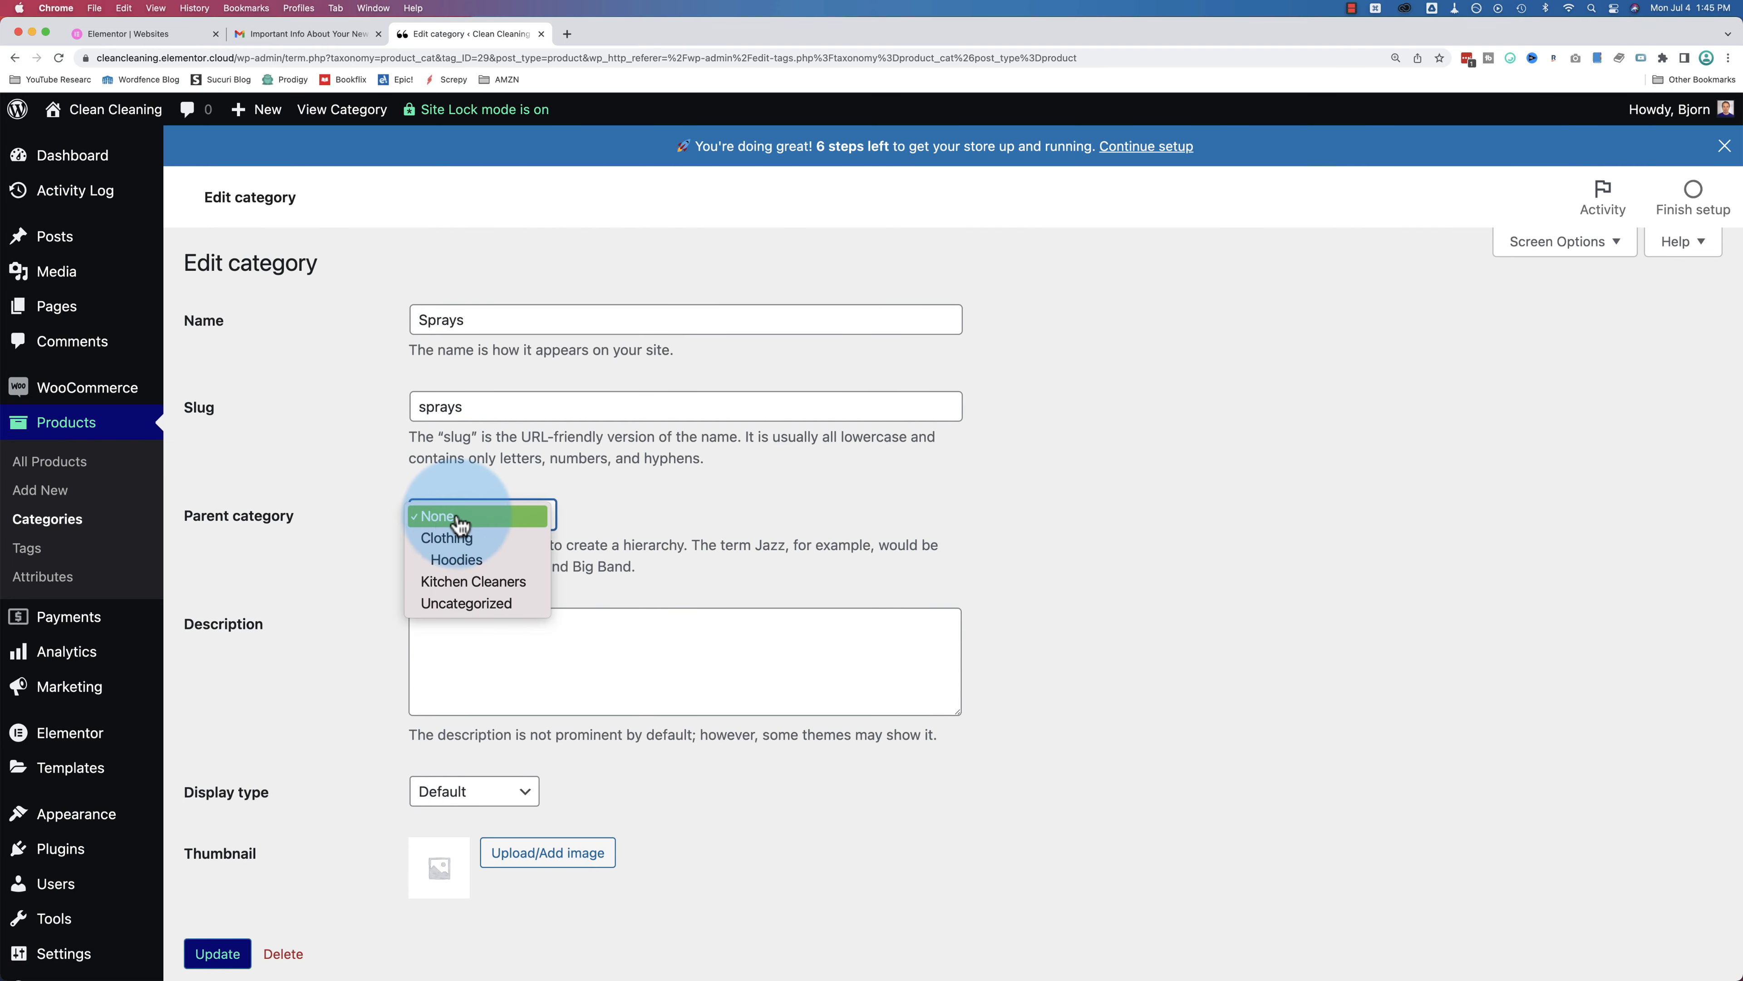
{"action": "left_click", "coordinate": [505, 586]}
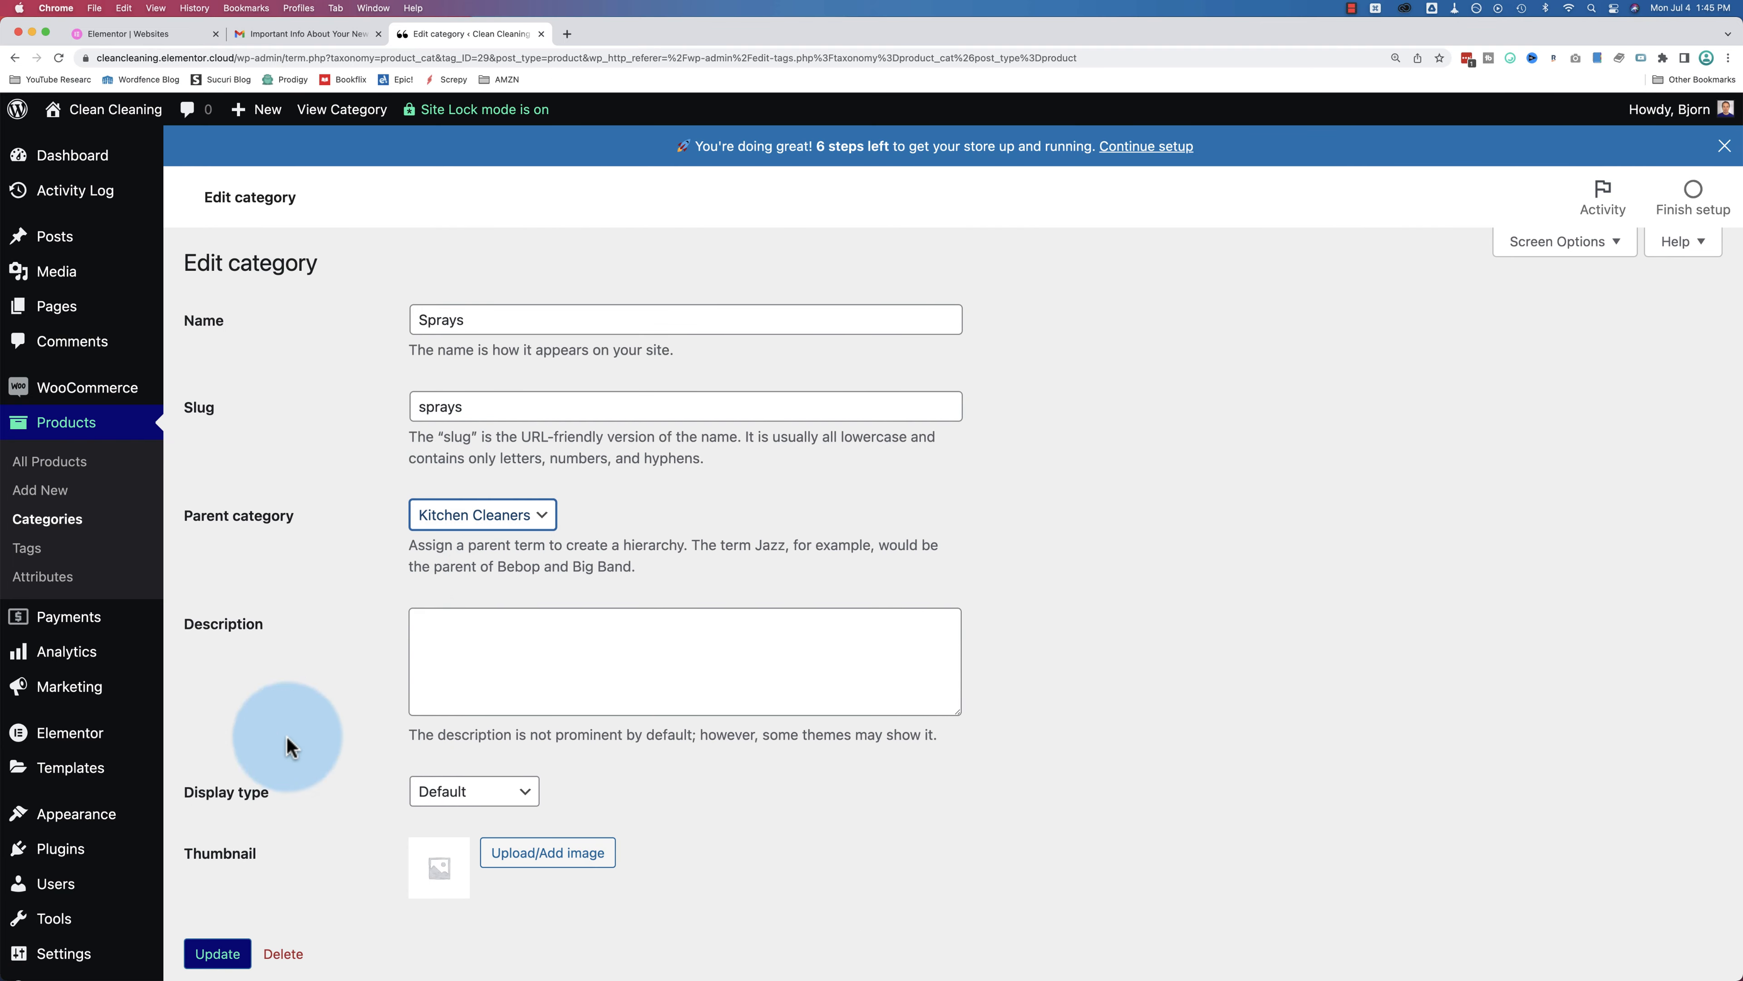
{"action": "left_click", "coordinate": [206, 954]}
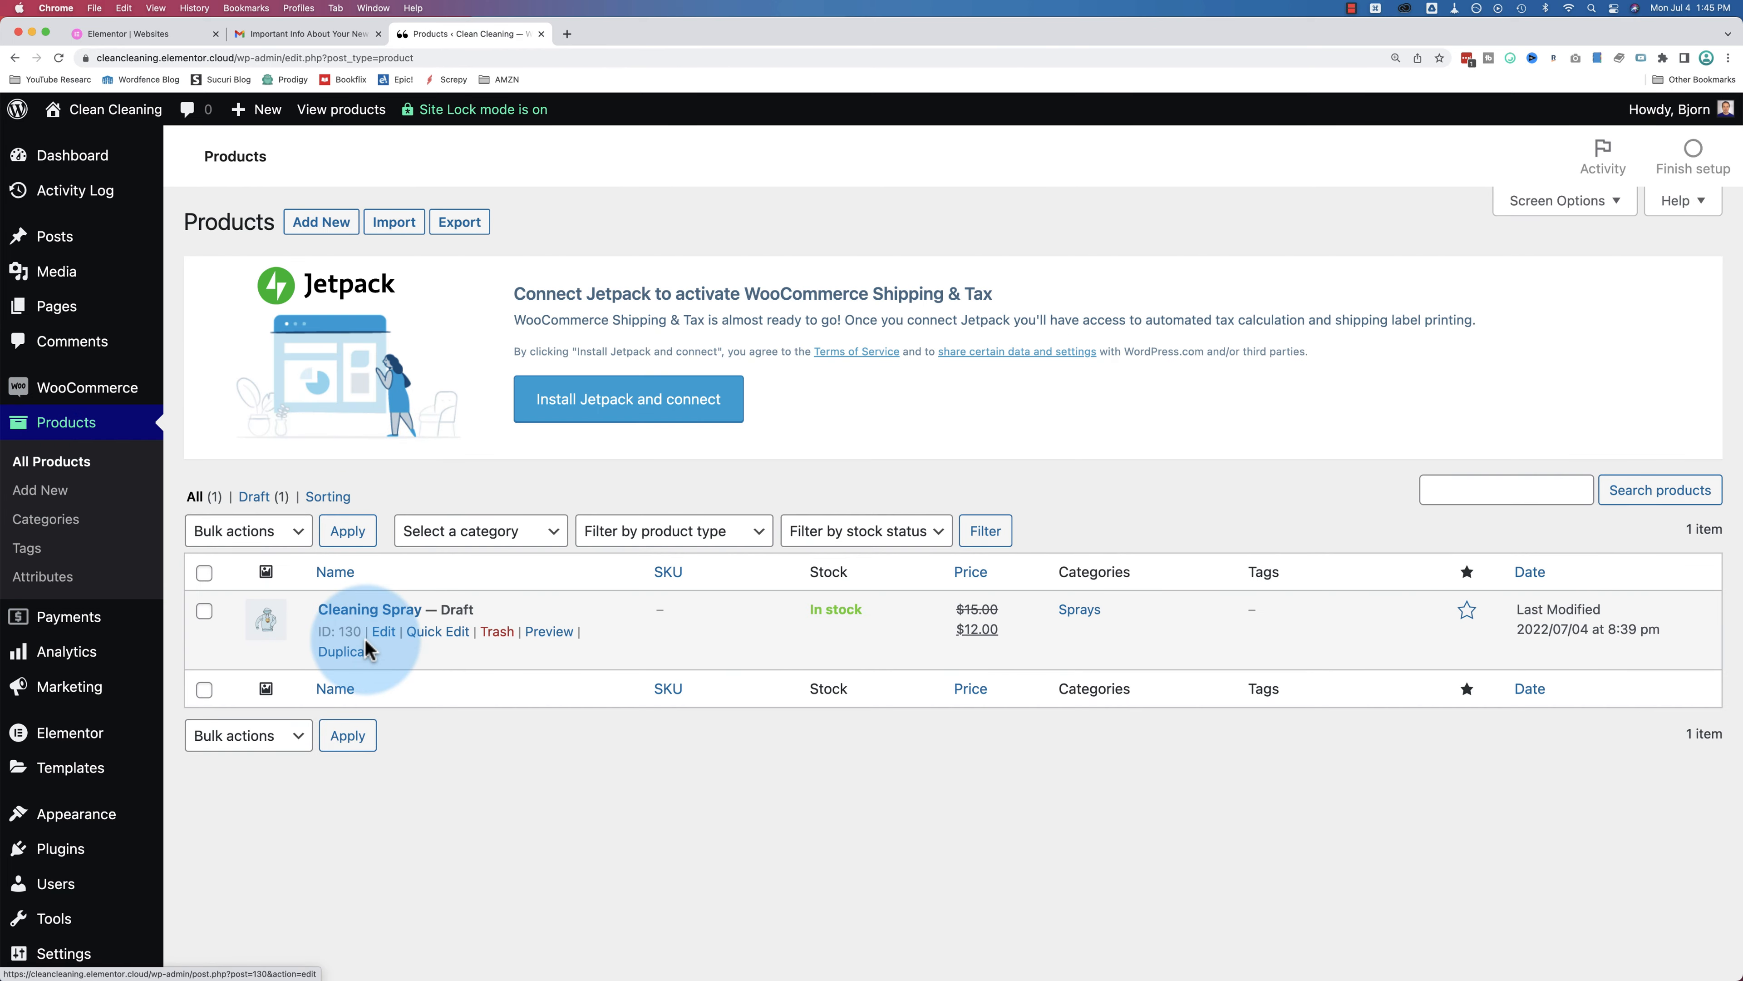
{"action": "left_click", "coordinate": [370, 635]}
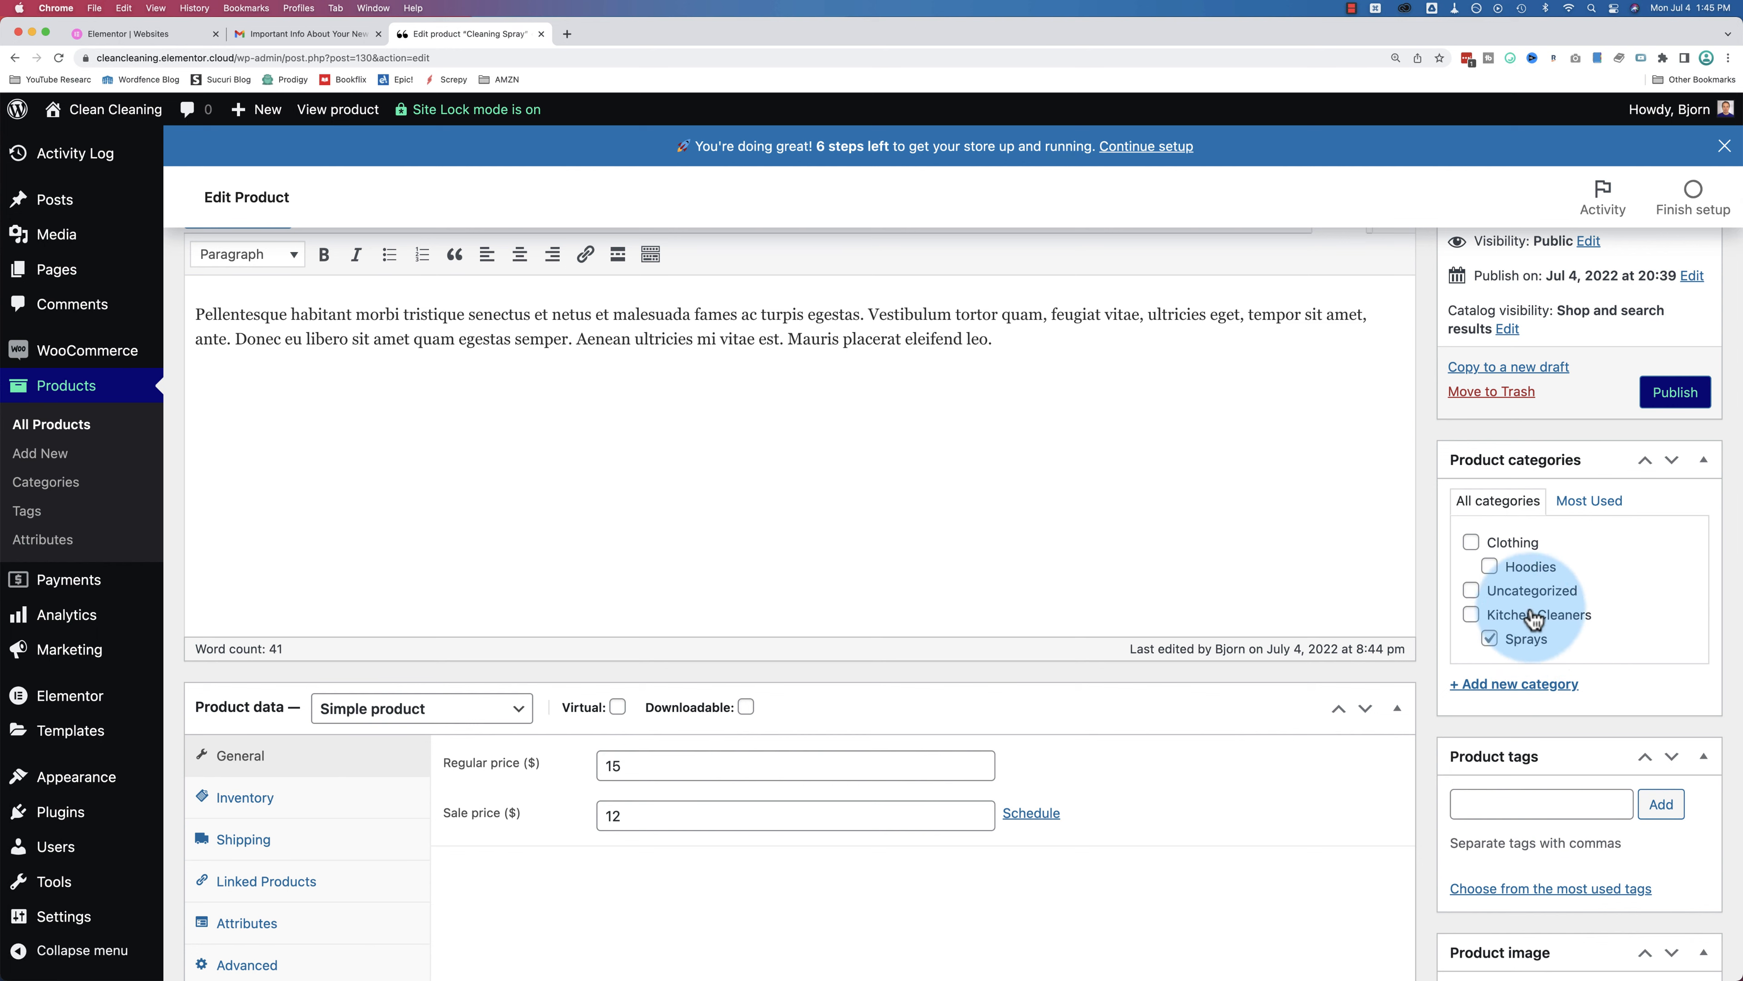
Step: Replace the hoodie product image with the toothbrush-cup photo from the Media Library
{"action": "scroll", "coordinate": [1510, 618], "scroll_direction": "down", "scroll_amount": 5}
{"action": "left_click", "coordinate": [1506, 495]}
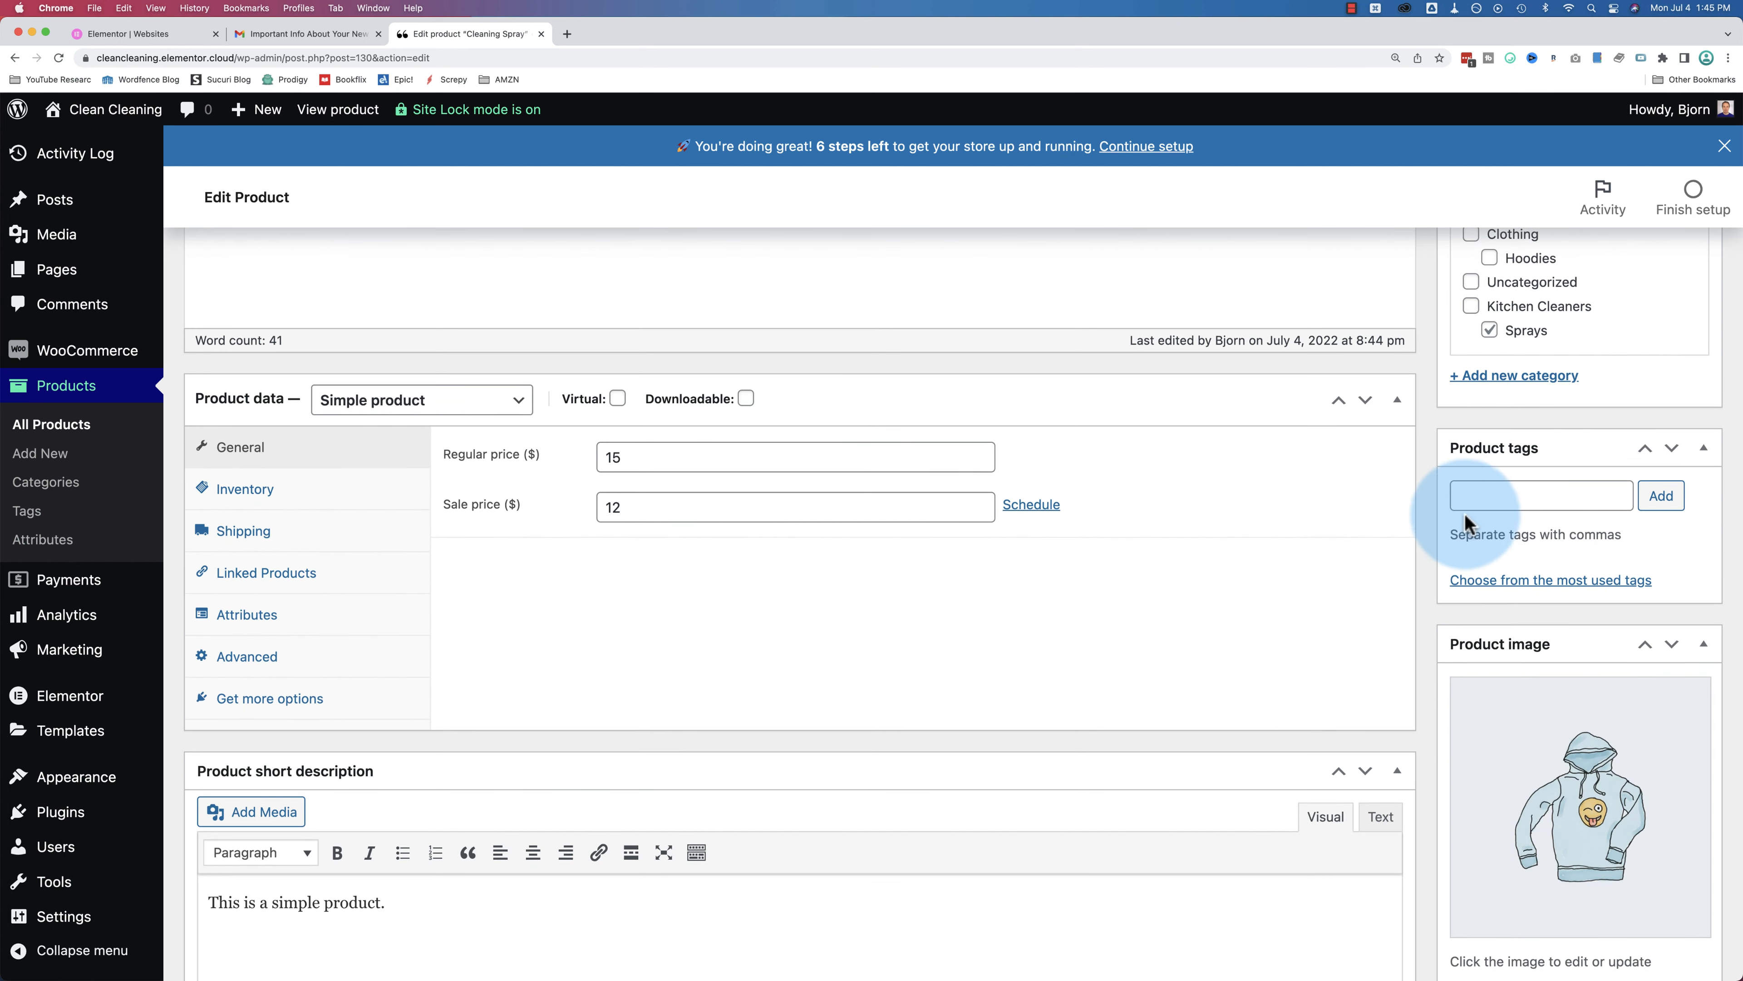
{"action": "scroll", "coordinate": [1476, 494], "scroll_direction": "down", "scroll_amount": 3}
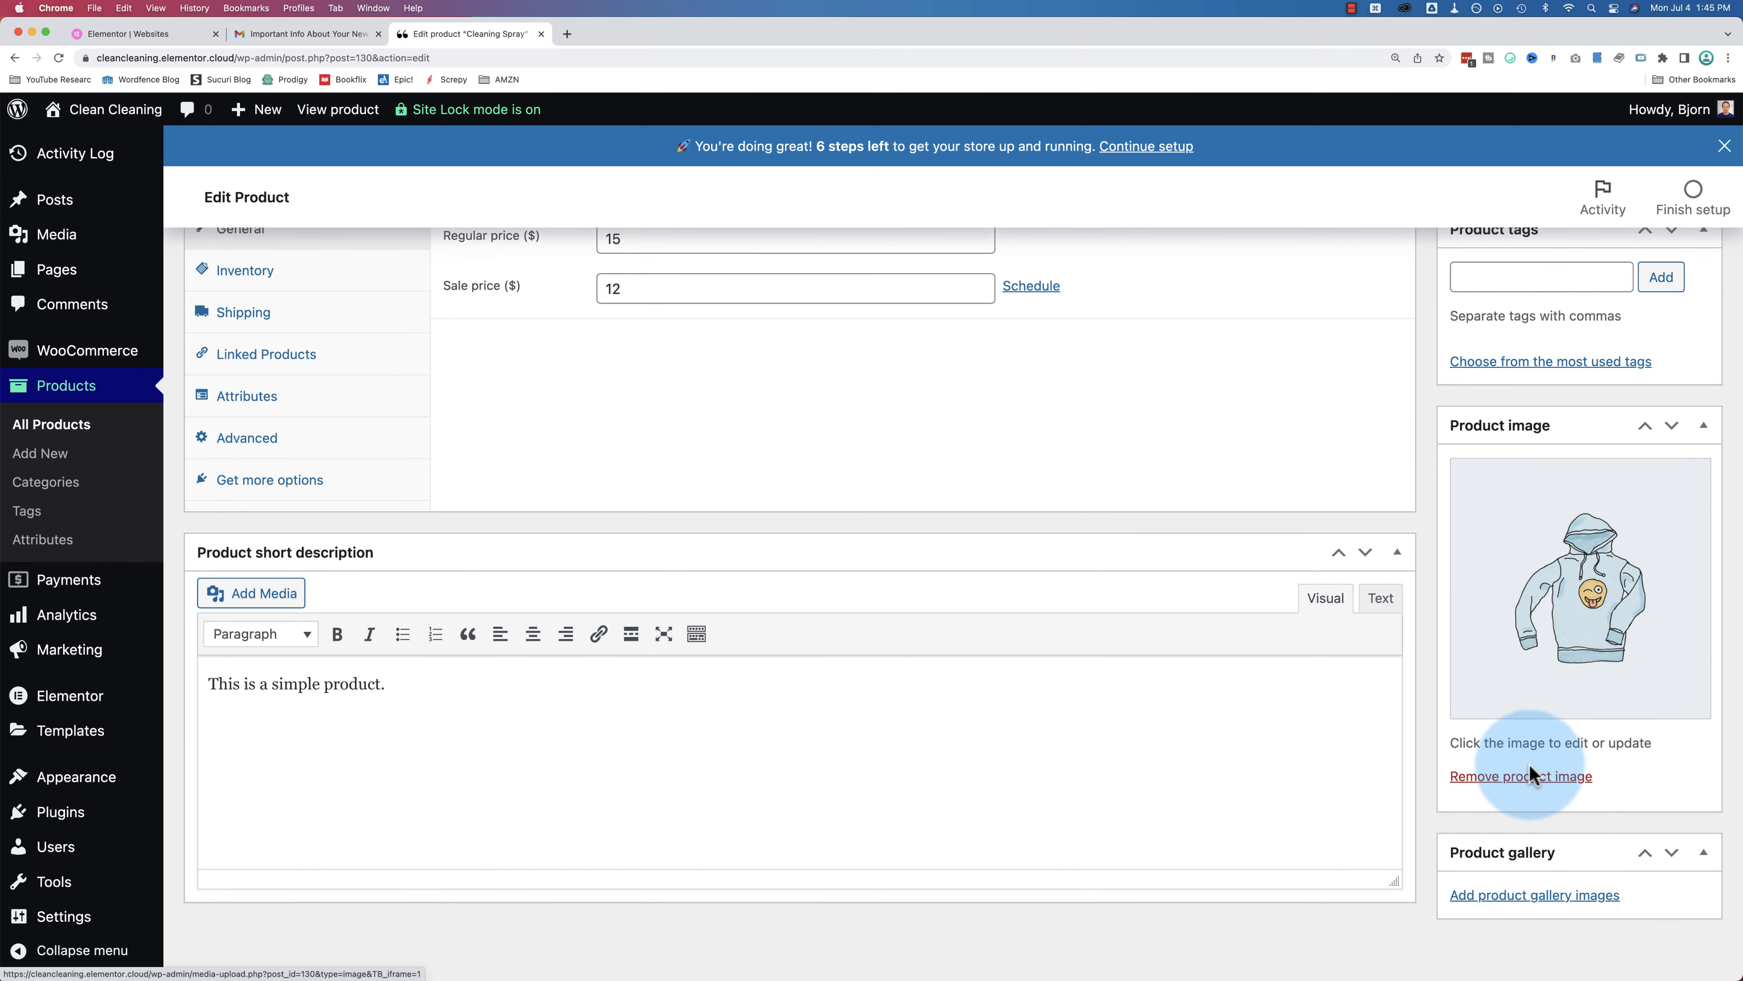
{"action": "left_click", "coordinate": [1523, 777]}
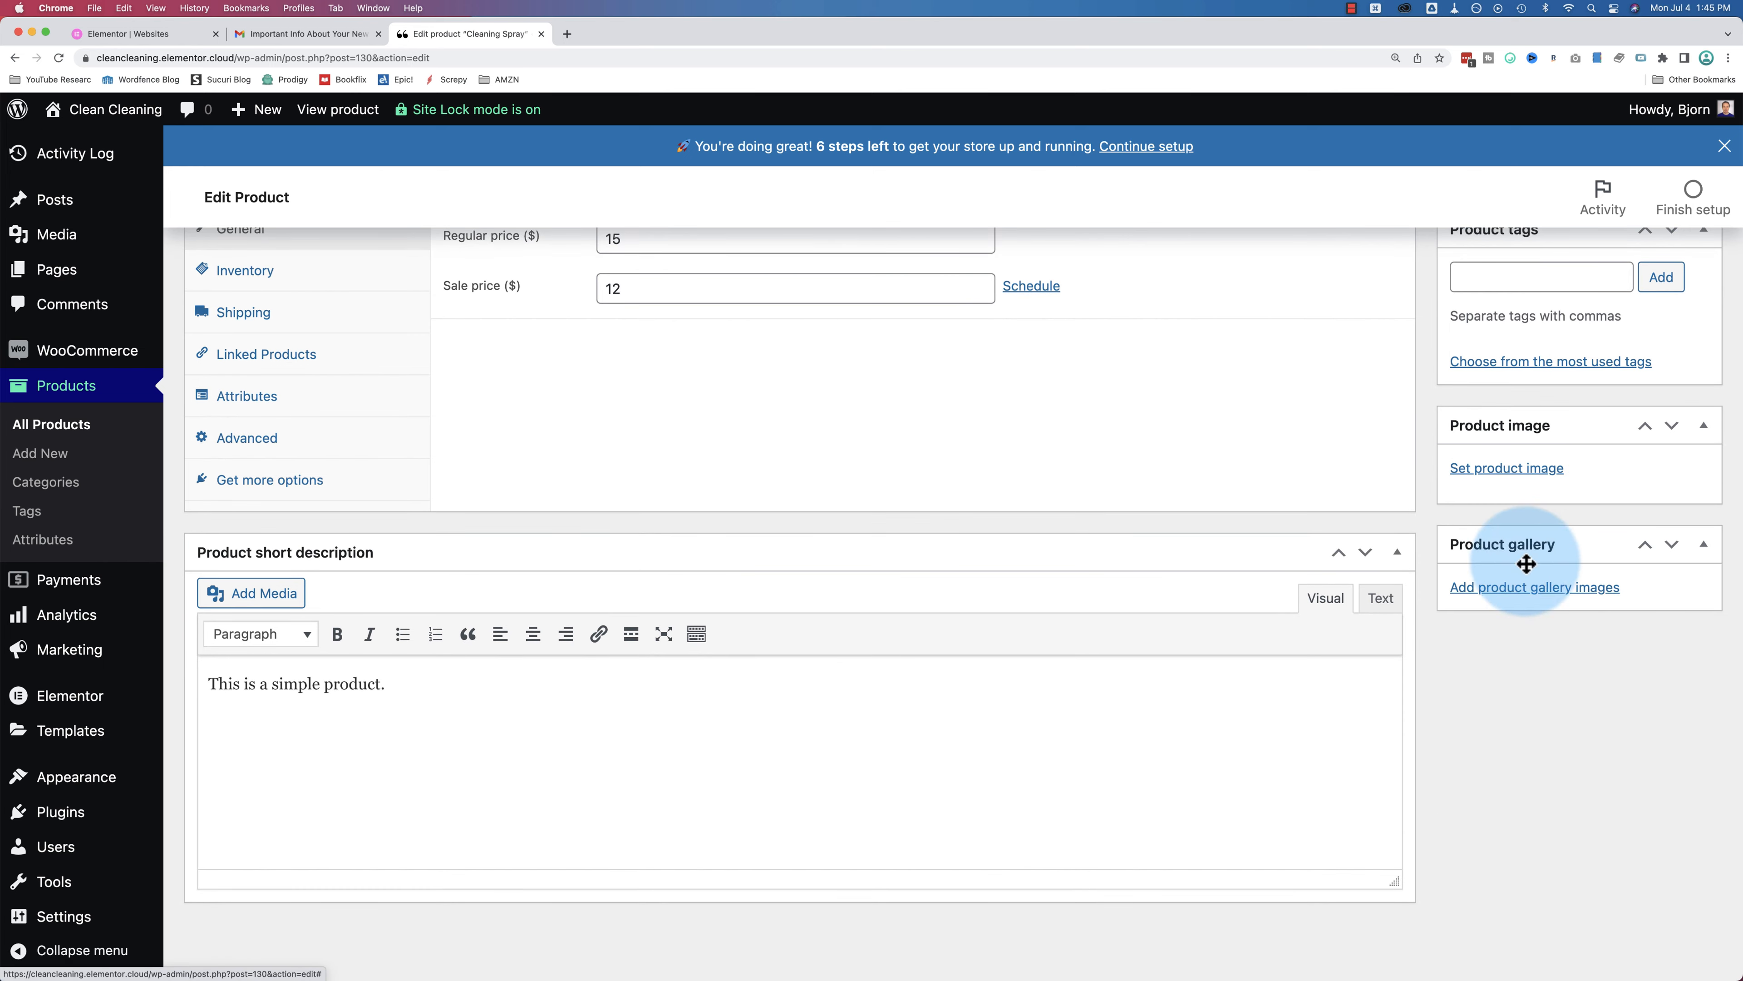
{"action": "left_click", "coordinate": [1521, 476]}
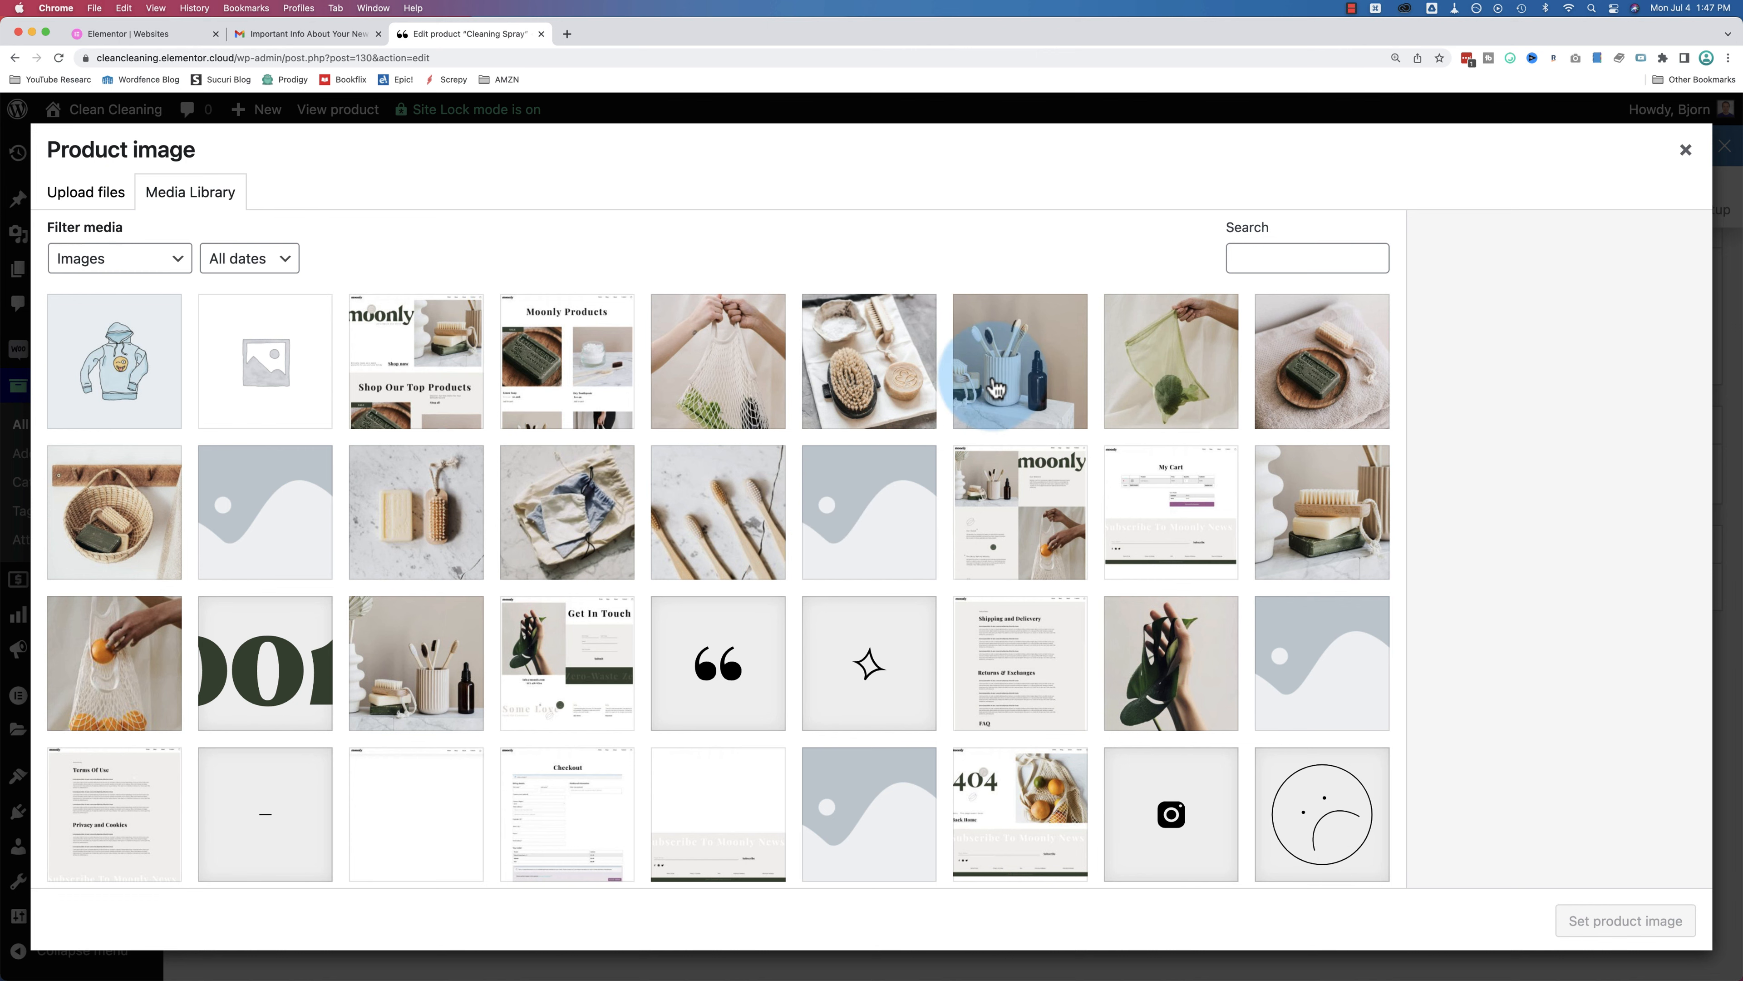
{"action": "left_click", "coordinate": [1066, 332]}
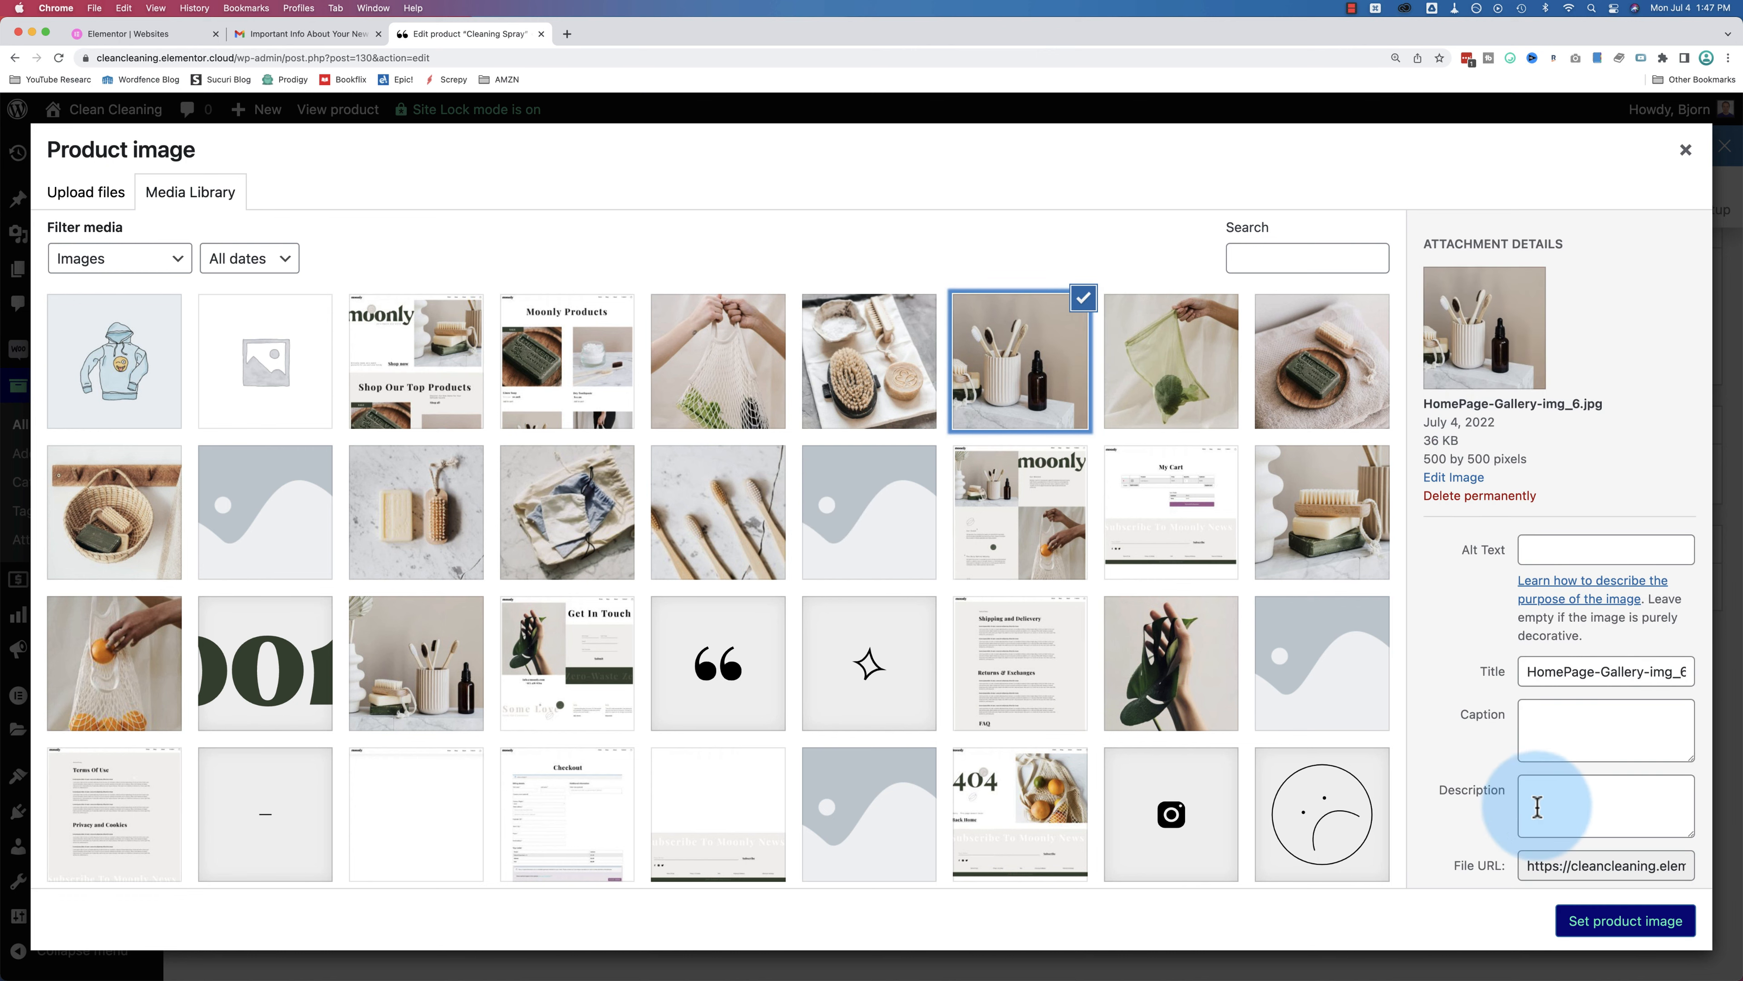
{"action": "left_click", "coordinate": [1606, 924]}
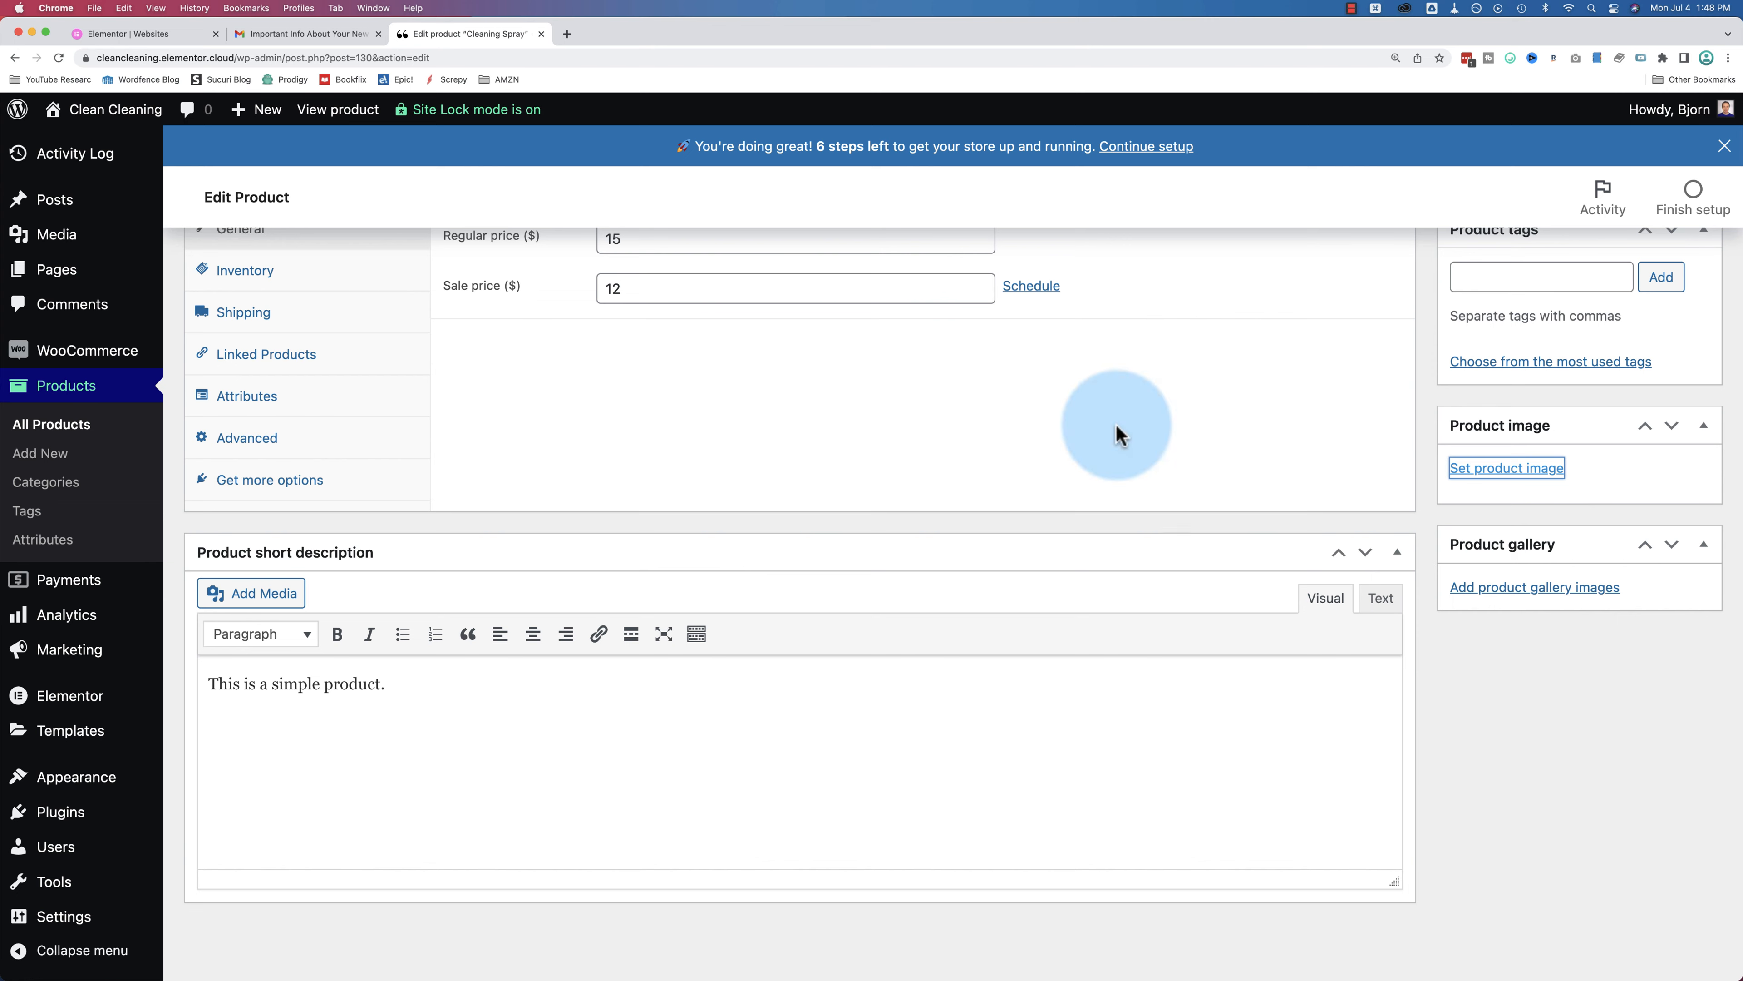
Step: Publish the Cleaning Spray product and open the live site in a new tab
{"action": "scroll", "coordinate": [1521, 680], "scroll_direction": "up", "scroll_amount": 6}
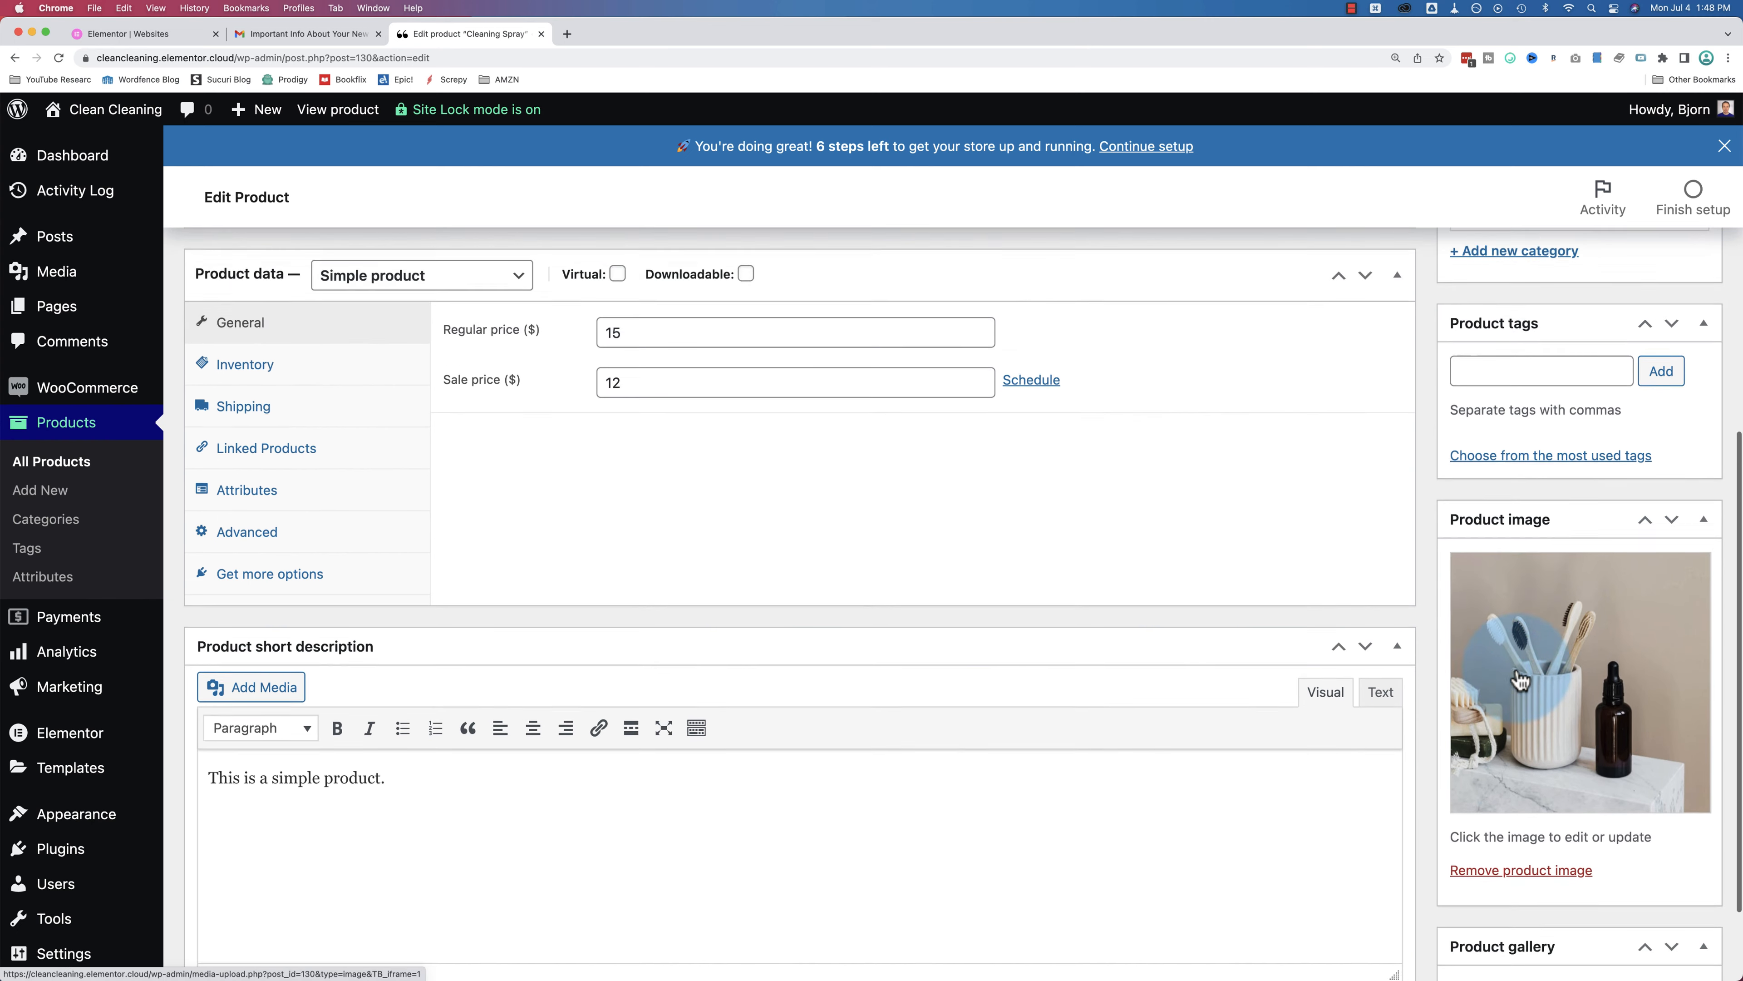
{"action": "scroll", "coordinate": [1518, 670], "scroll_direction": "down", "scroll_amount": 6}
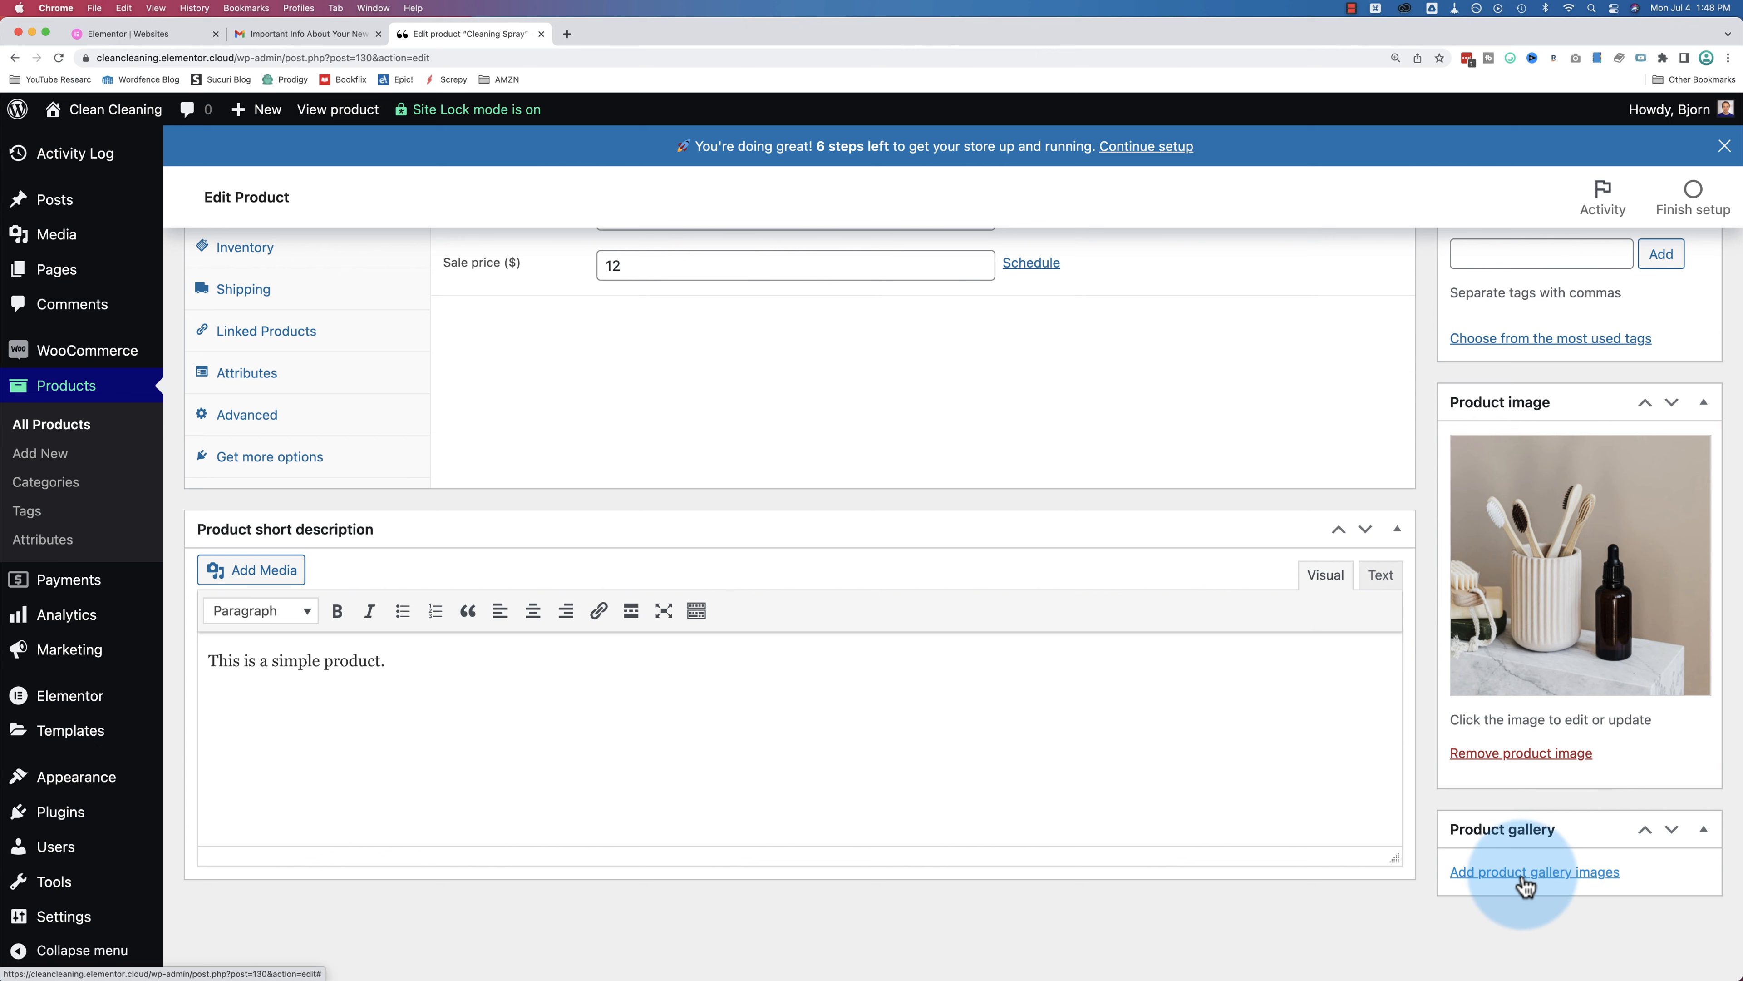
{"action": "scroll", "coordinate": [1480, 759], "scroll_direction": "up", "scroll_amount": 10}
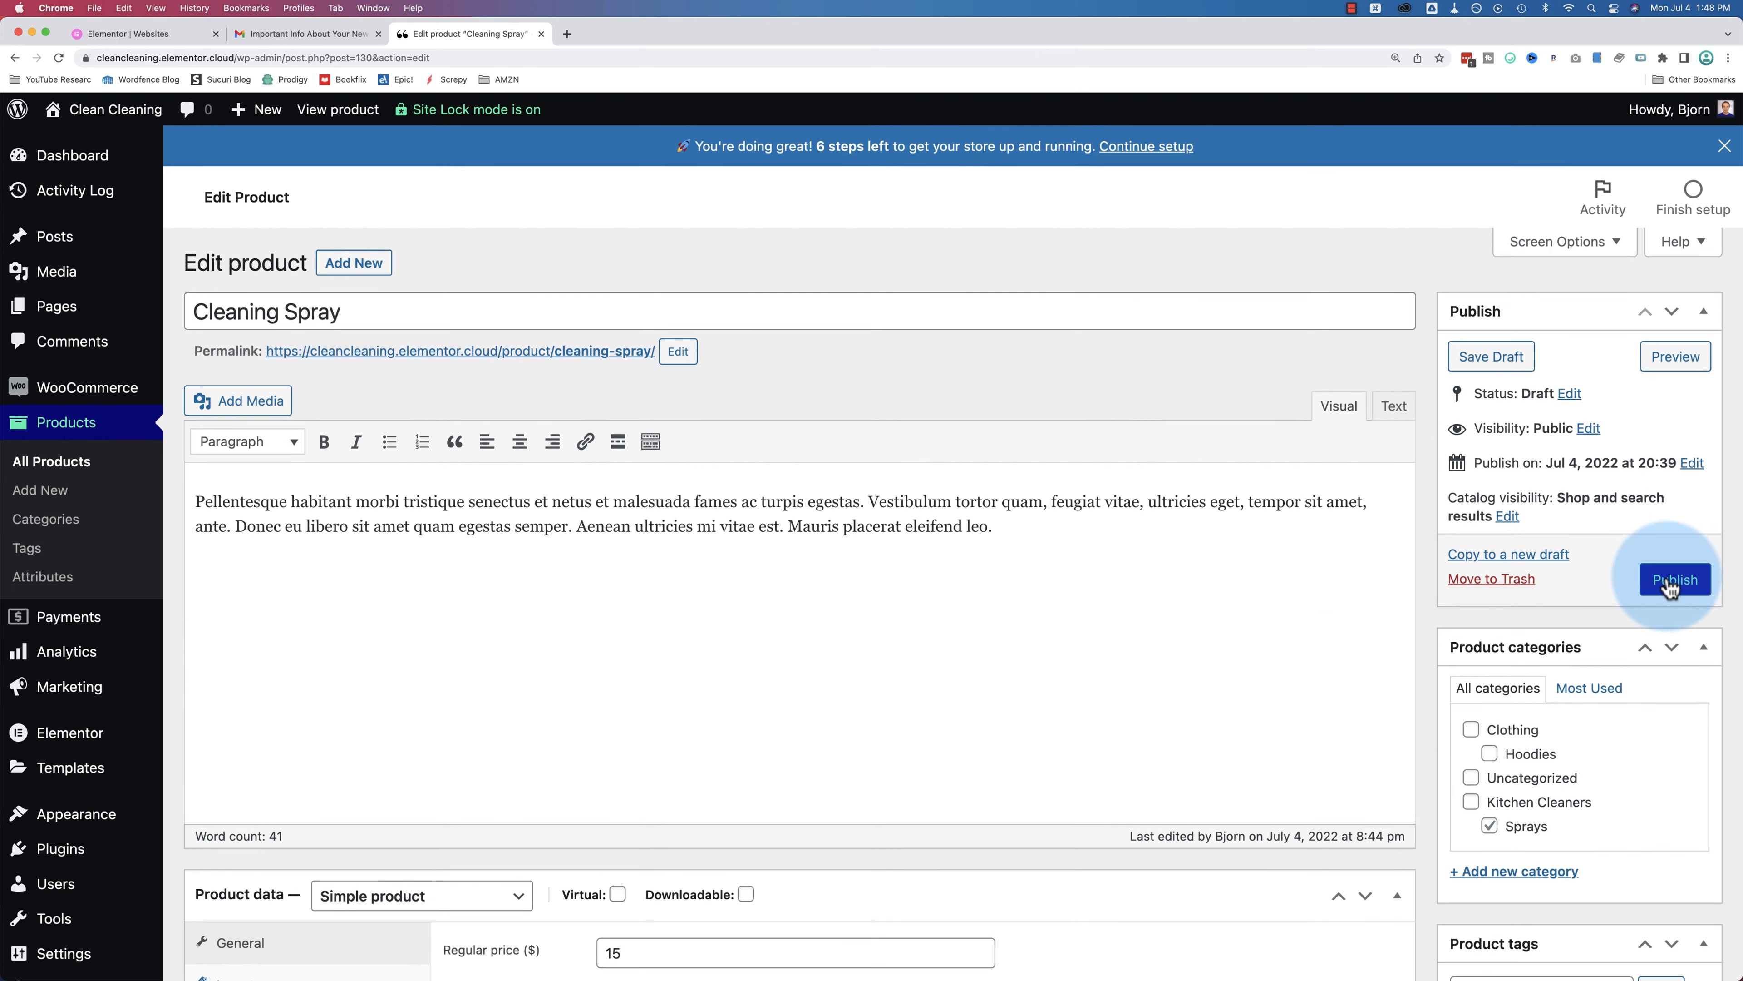
{"action": "left_click", "coordinate": [1675, 581]}
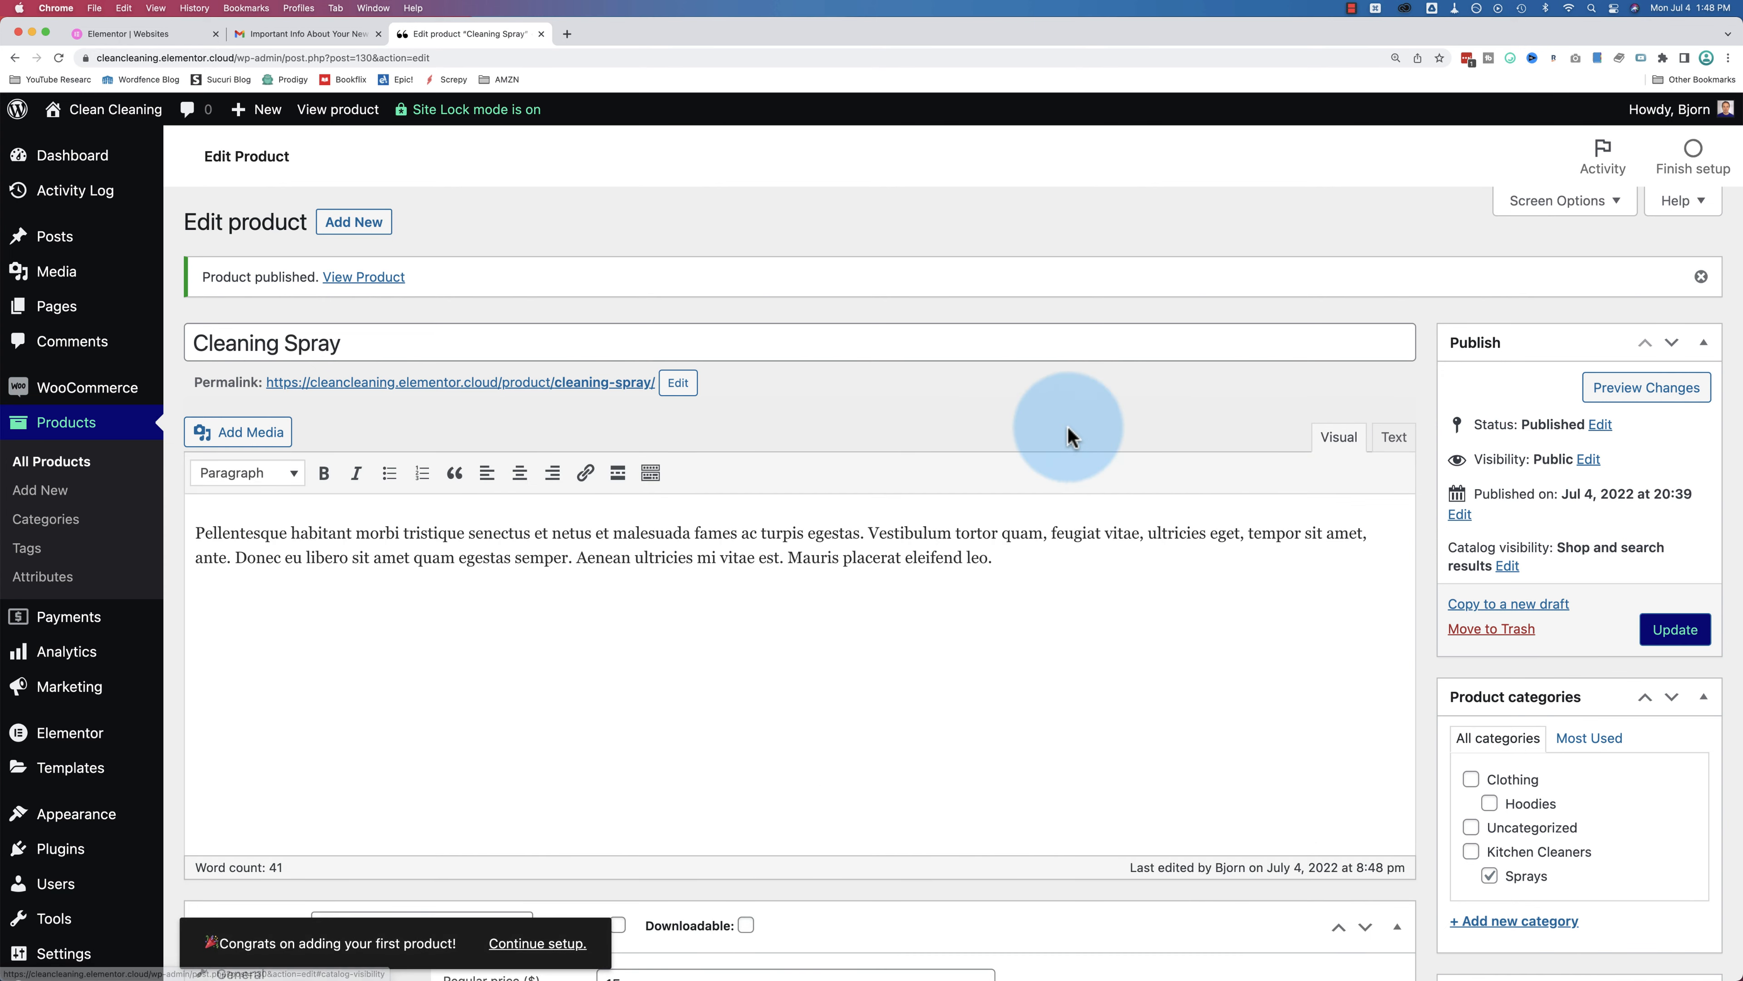
{"action": "left_click", "coordinate": [111, 122], "text": "super"}
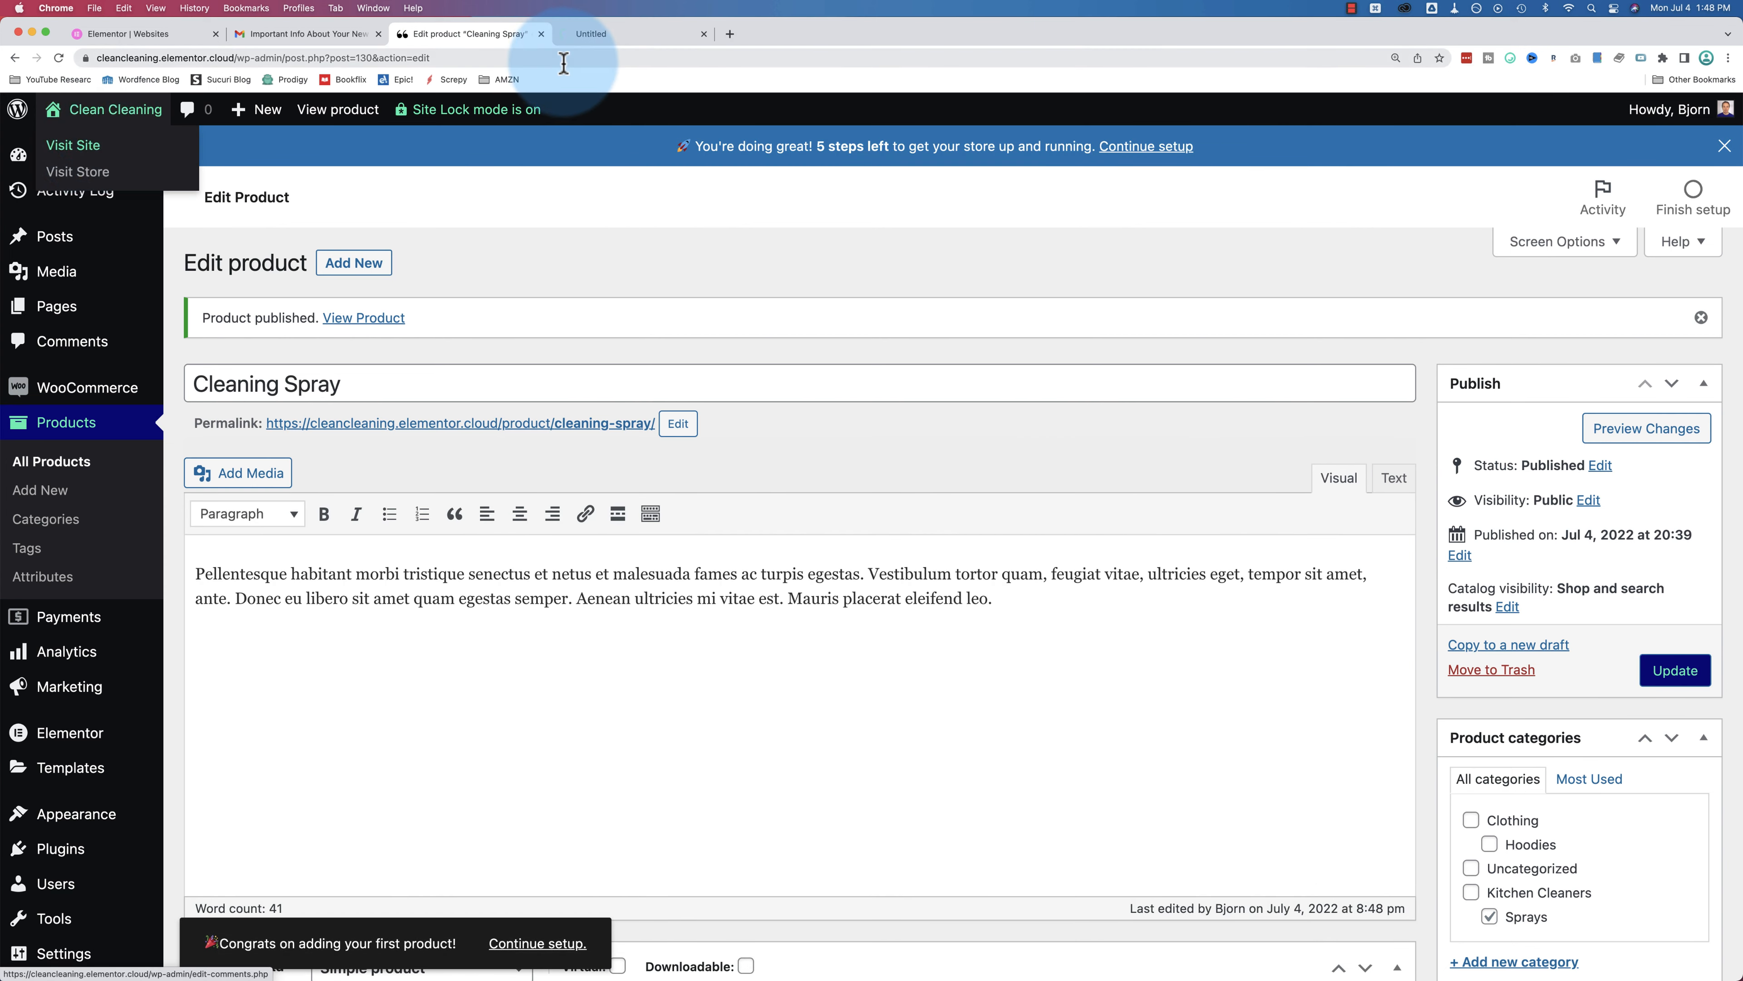
Step: Open the Cleaning Spray product page from the live store's Shop page
{"action": "left_click", "coordinate": [609, 39]}
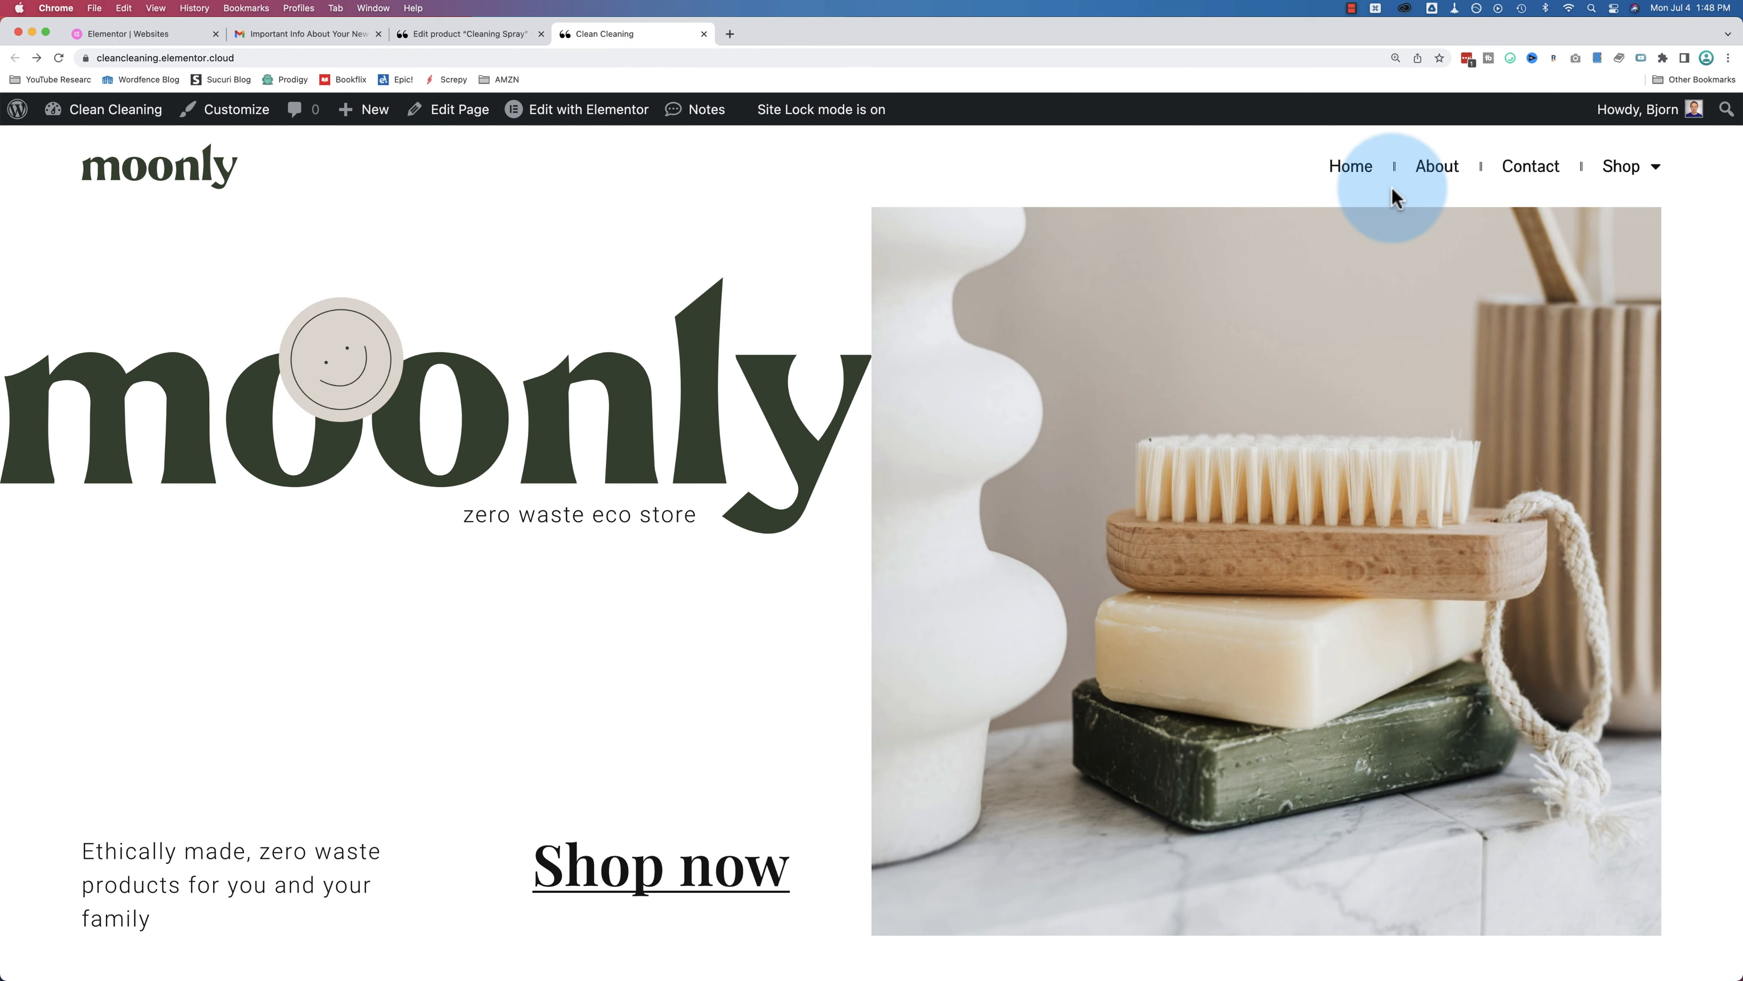
{"action": "left_click", "coordinate": [1623, 169]}
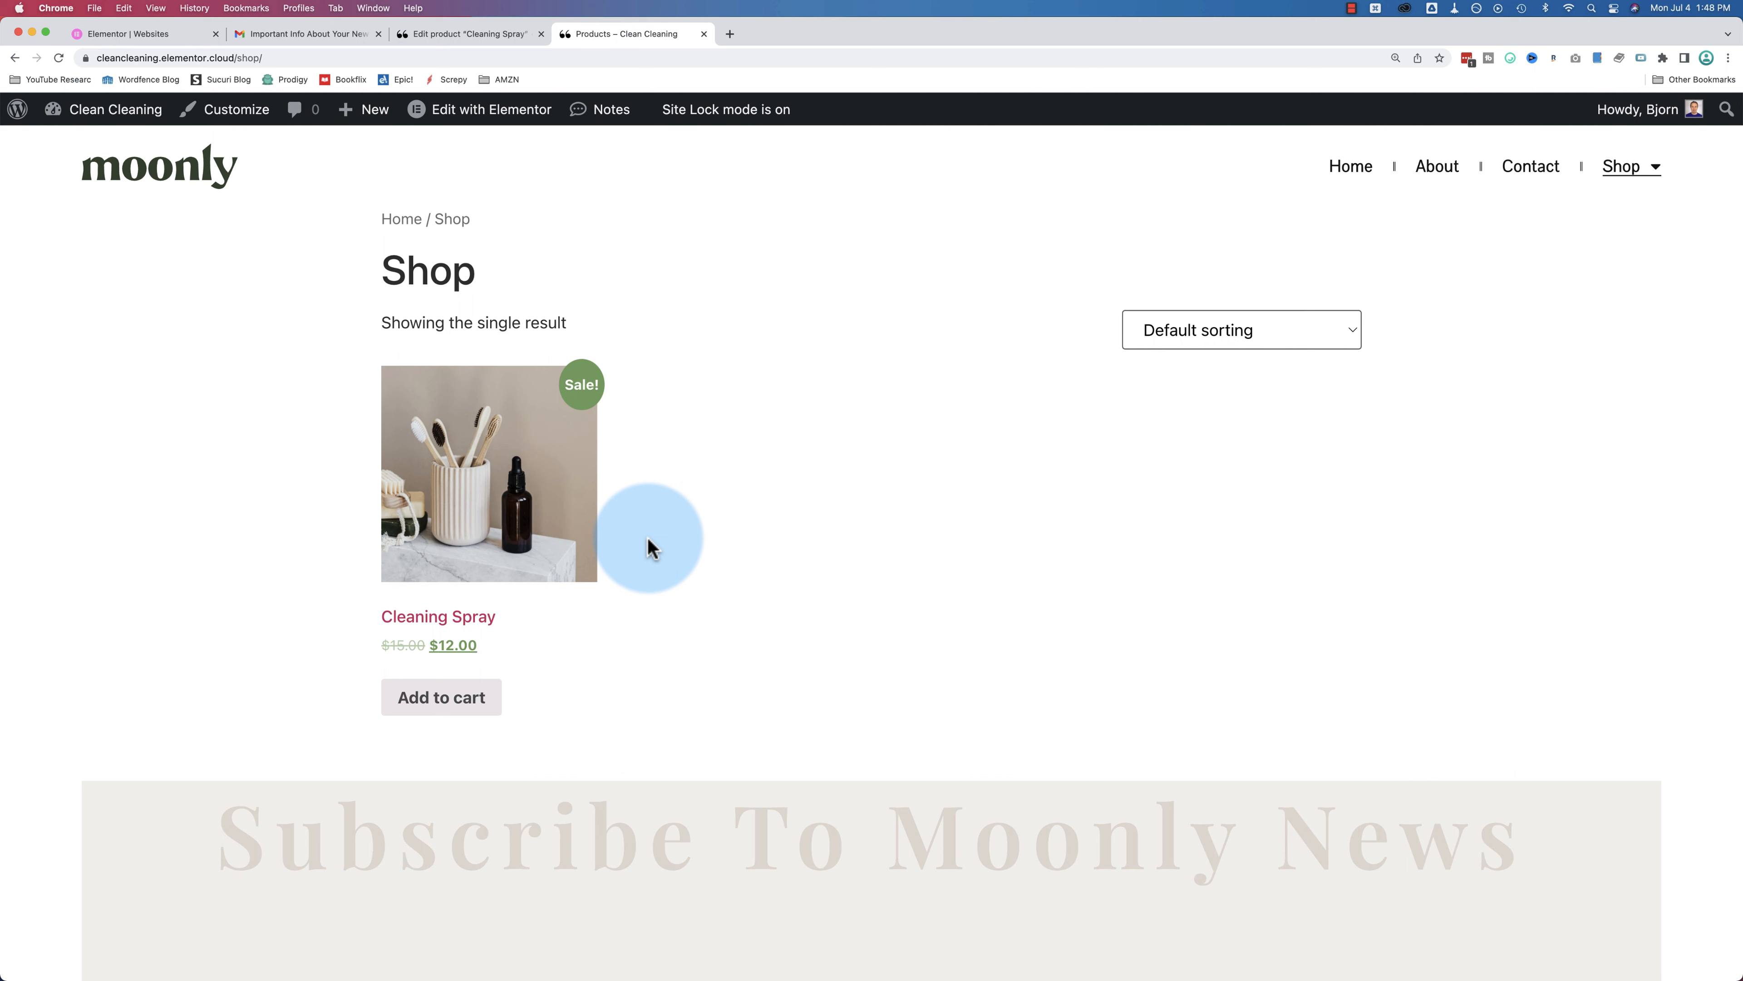
{"action": "scroll", "coordinate": [681, 536], "scroll_direction": "down", "scroll_amount": 4}
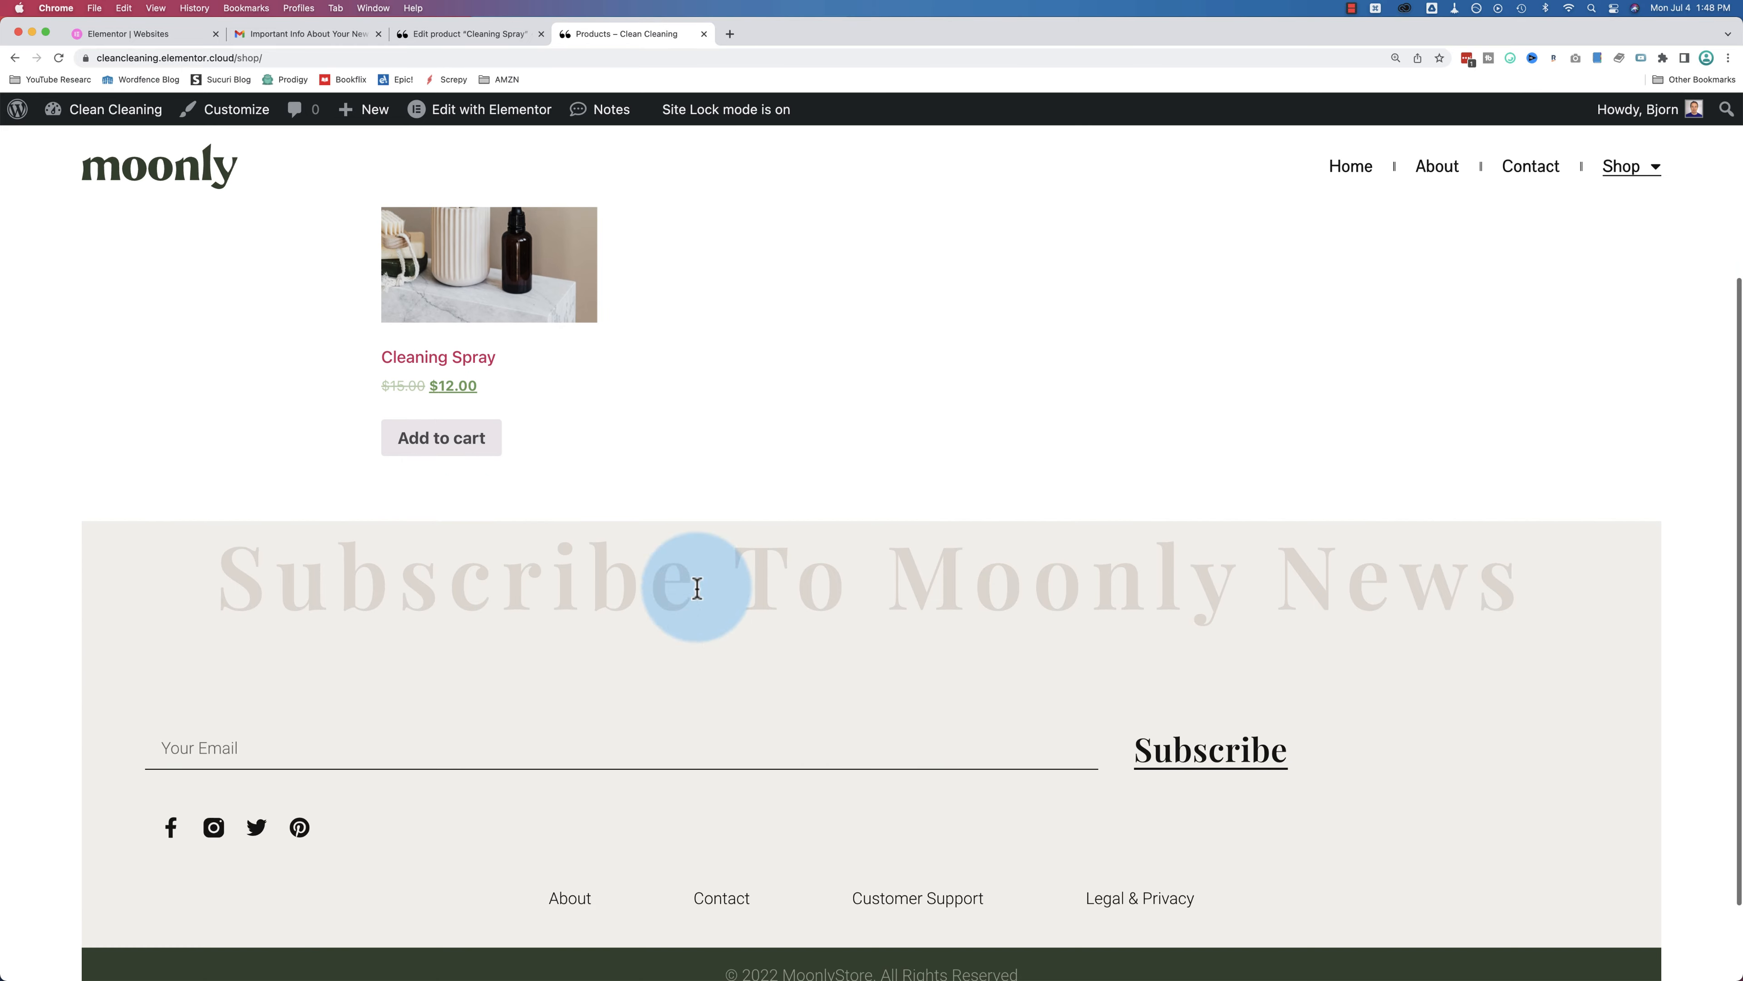
{"action": "scroll", "coordinate": [751, 677], "scroll_direction": "up", "scroll_amount": 3}
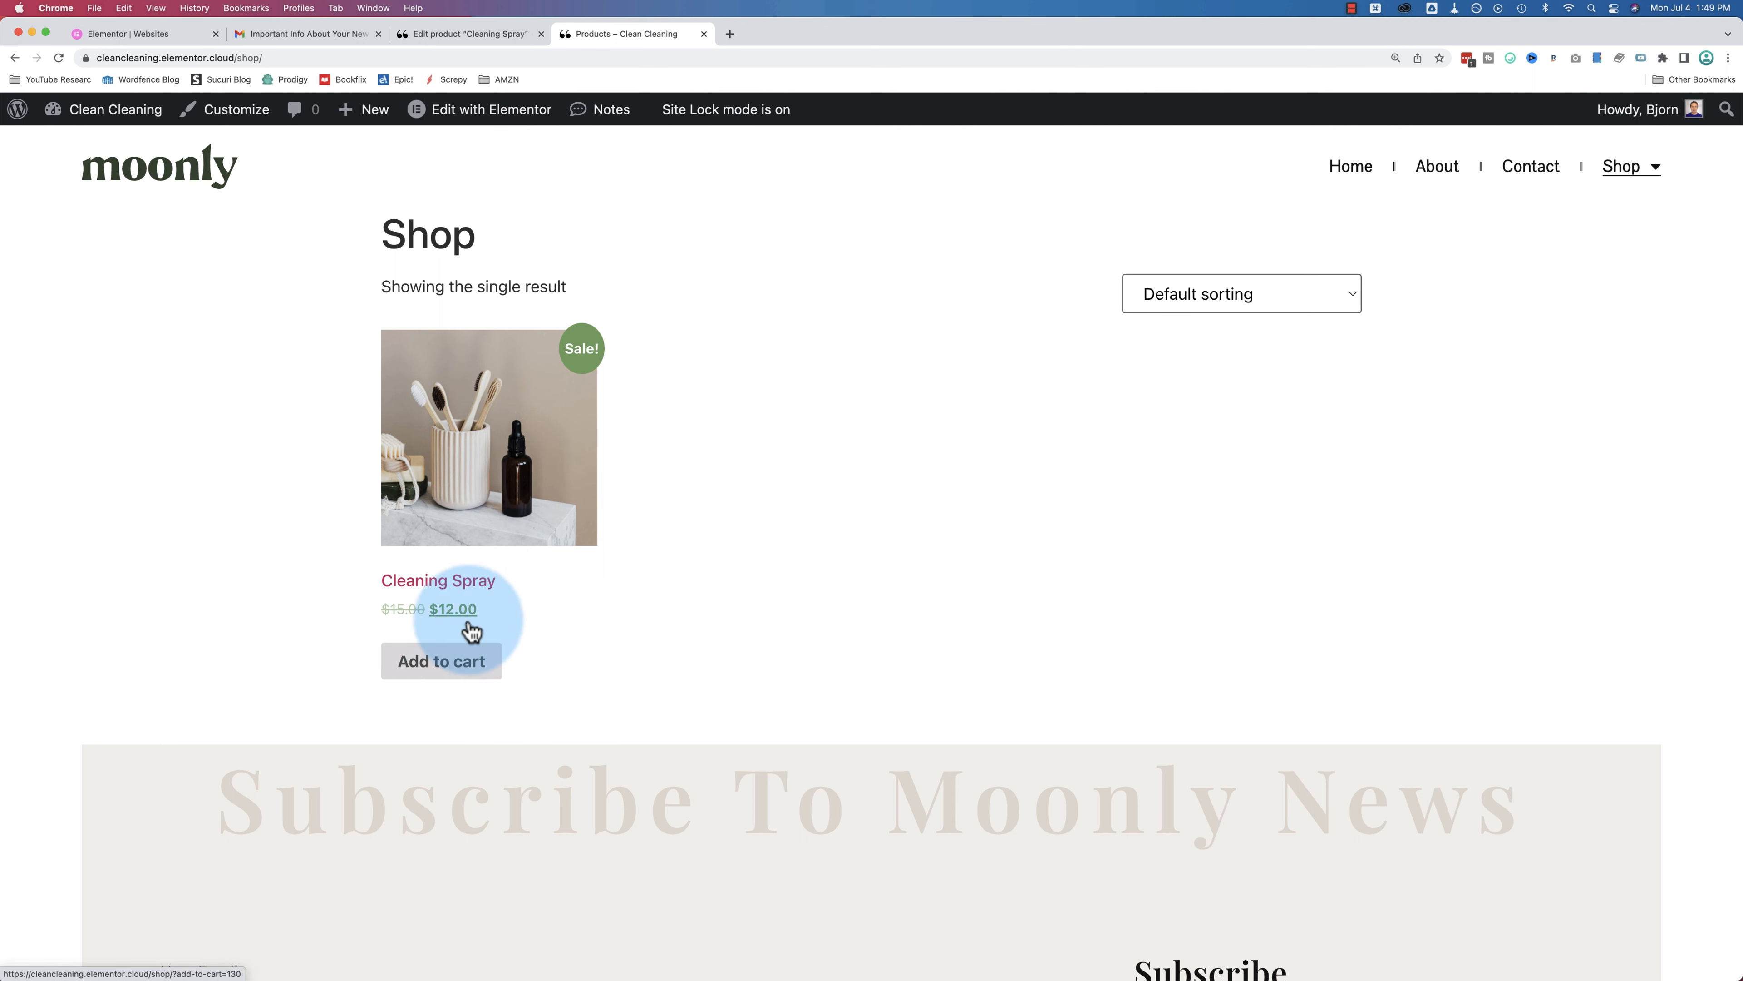
{"action": "left_click", "coordinate": [518, 510]}
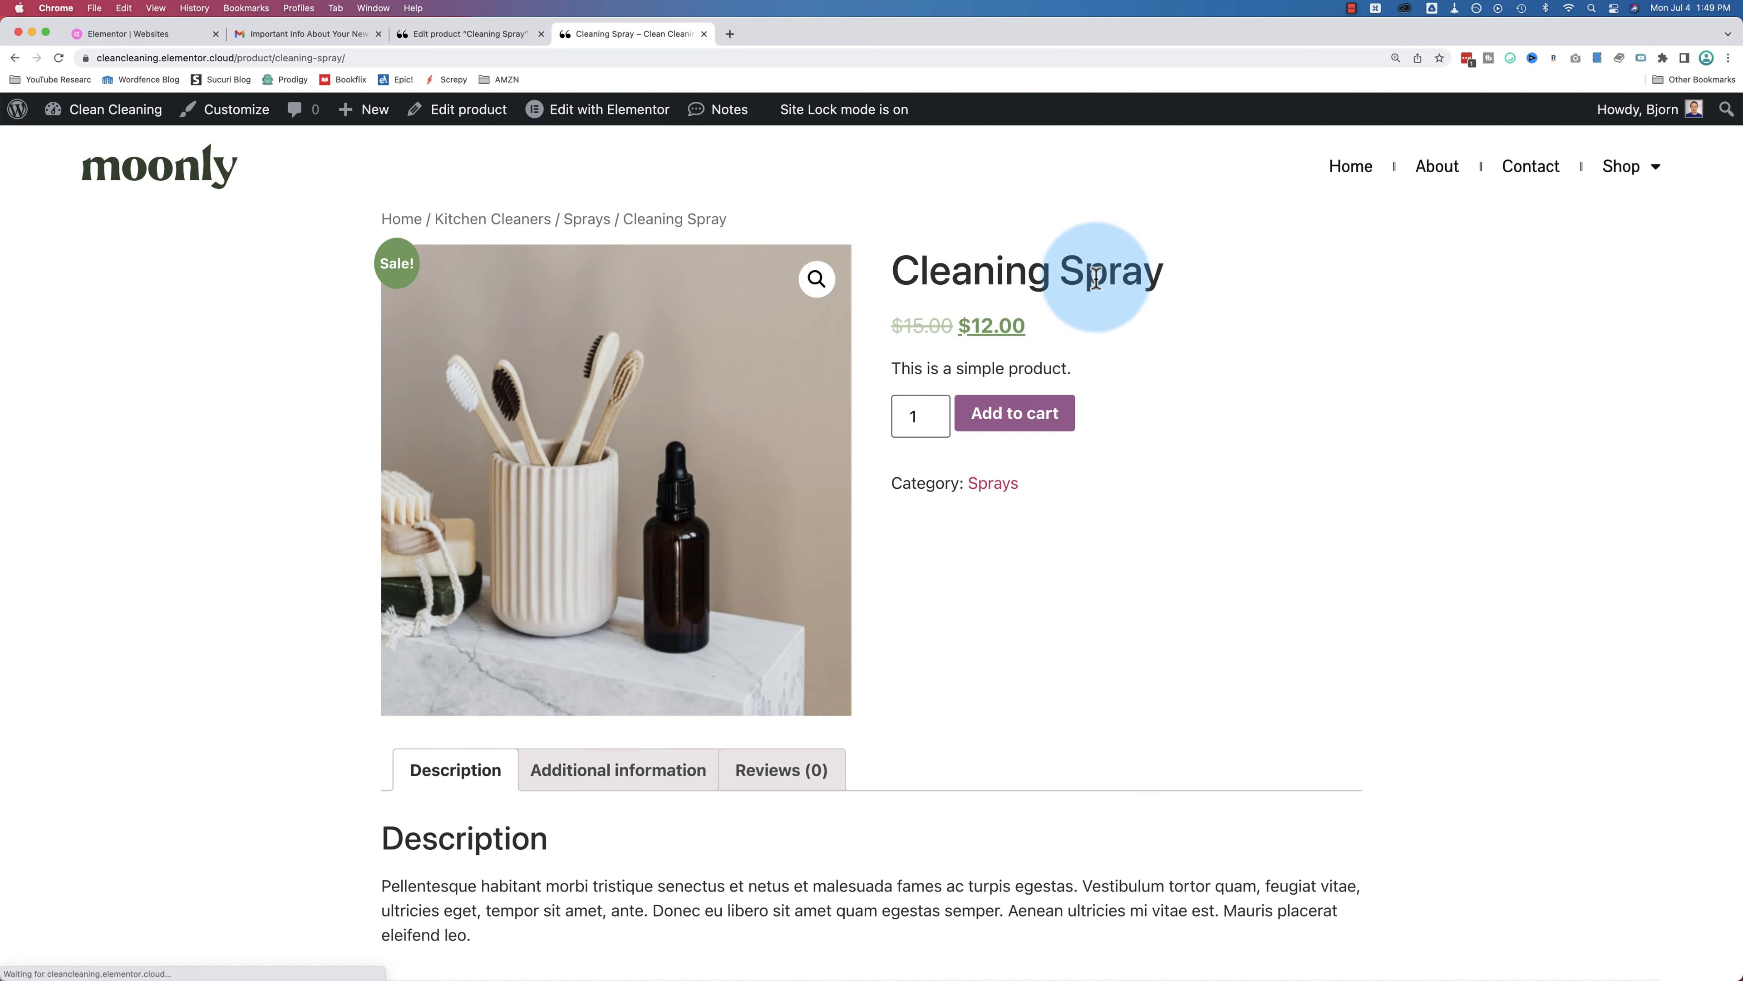
Step: Add Cleaning Spray to the cart and view the cart totalling $12.00
{"action": "scroll", "coordinate": [1098, 282], "scroll_direction": "down", "scroll_amount": 1}
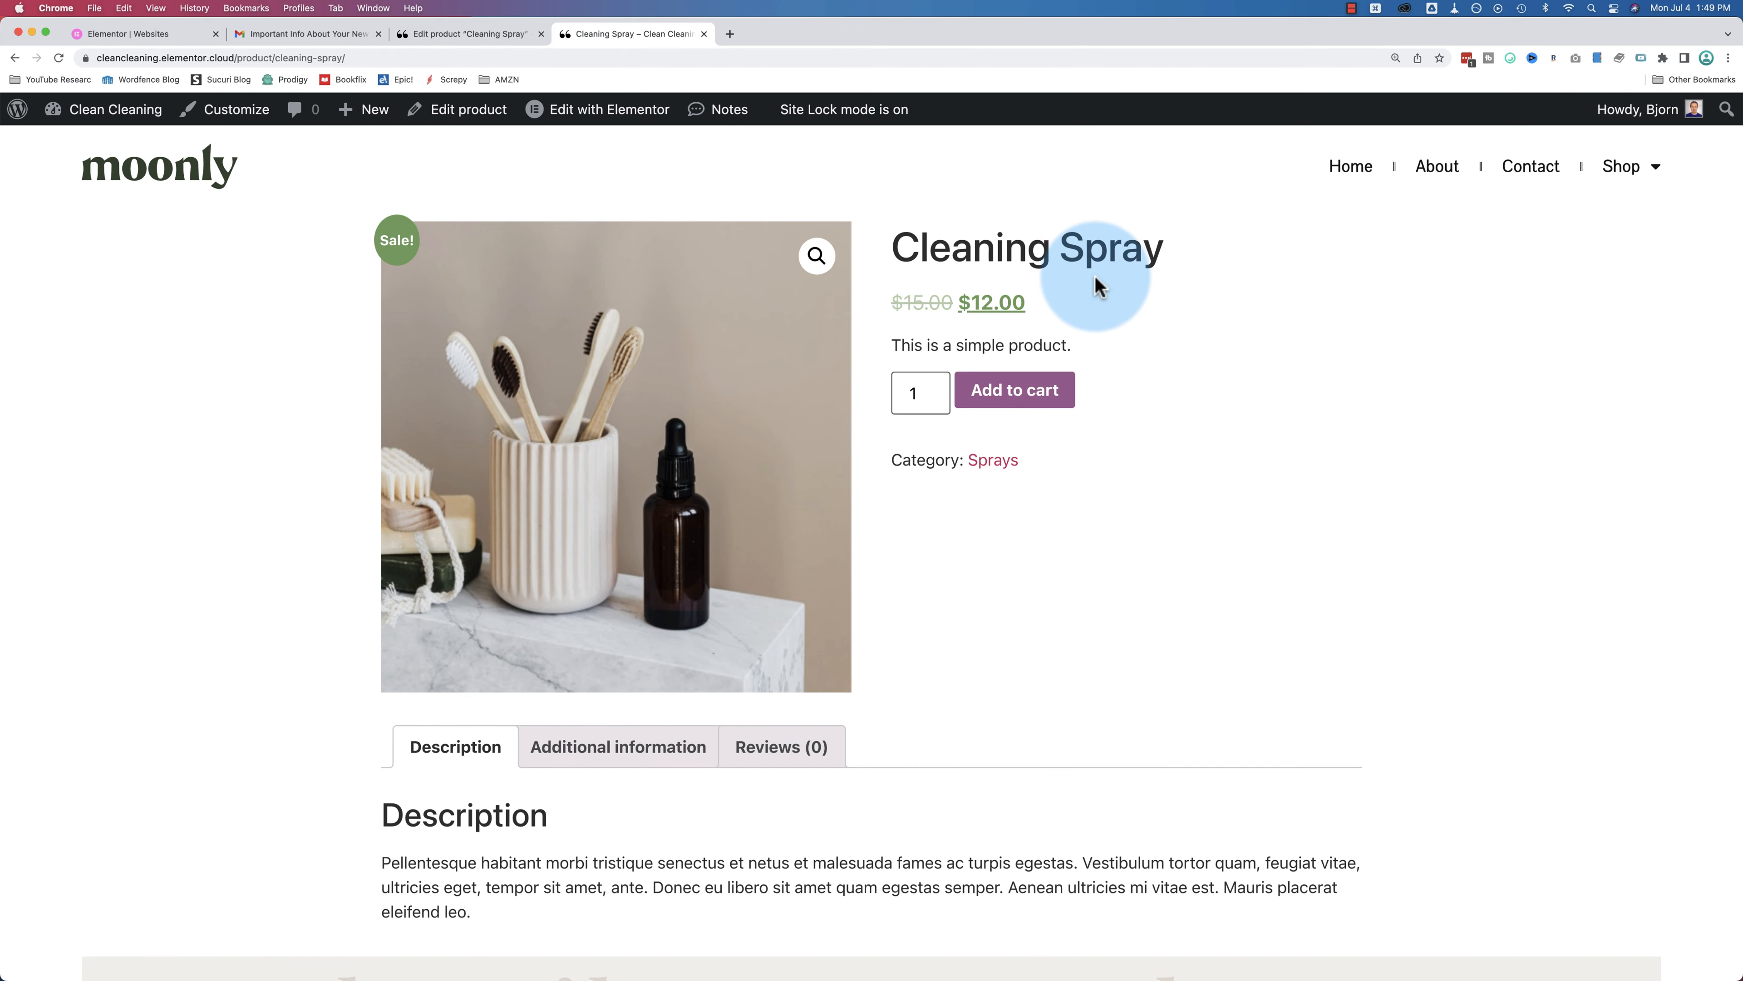
{"action": "scroll", "coordinate": [1098, 285], "scroll_direction": "down", "scroll_amount": 5}
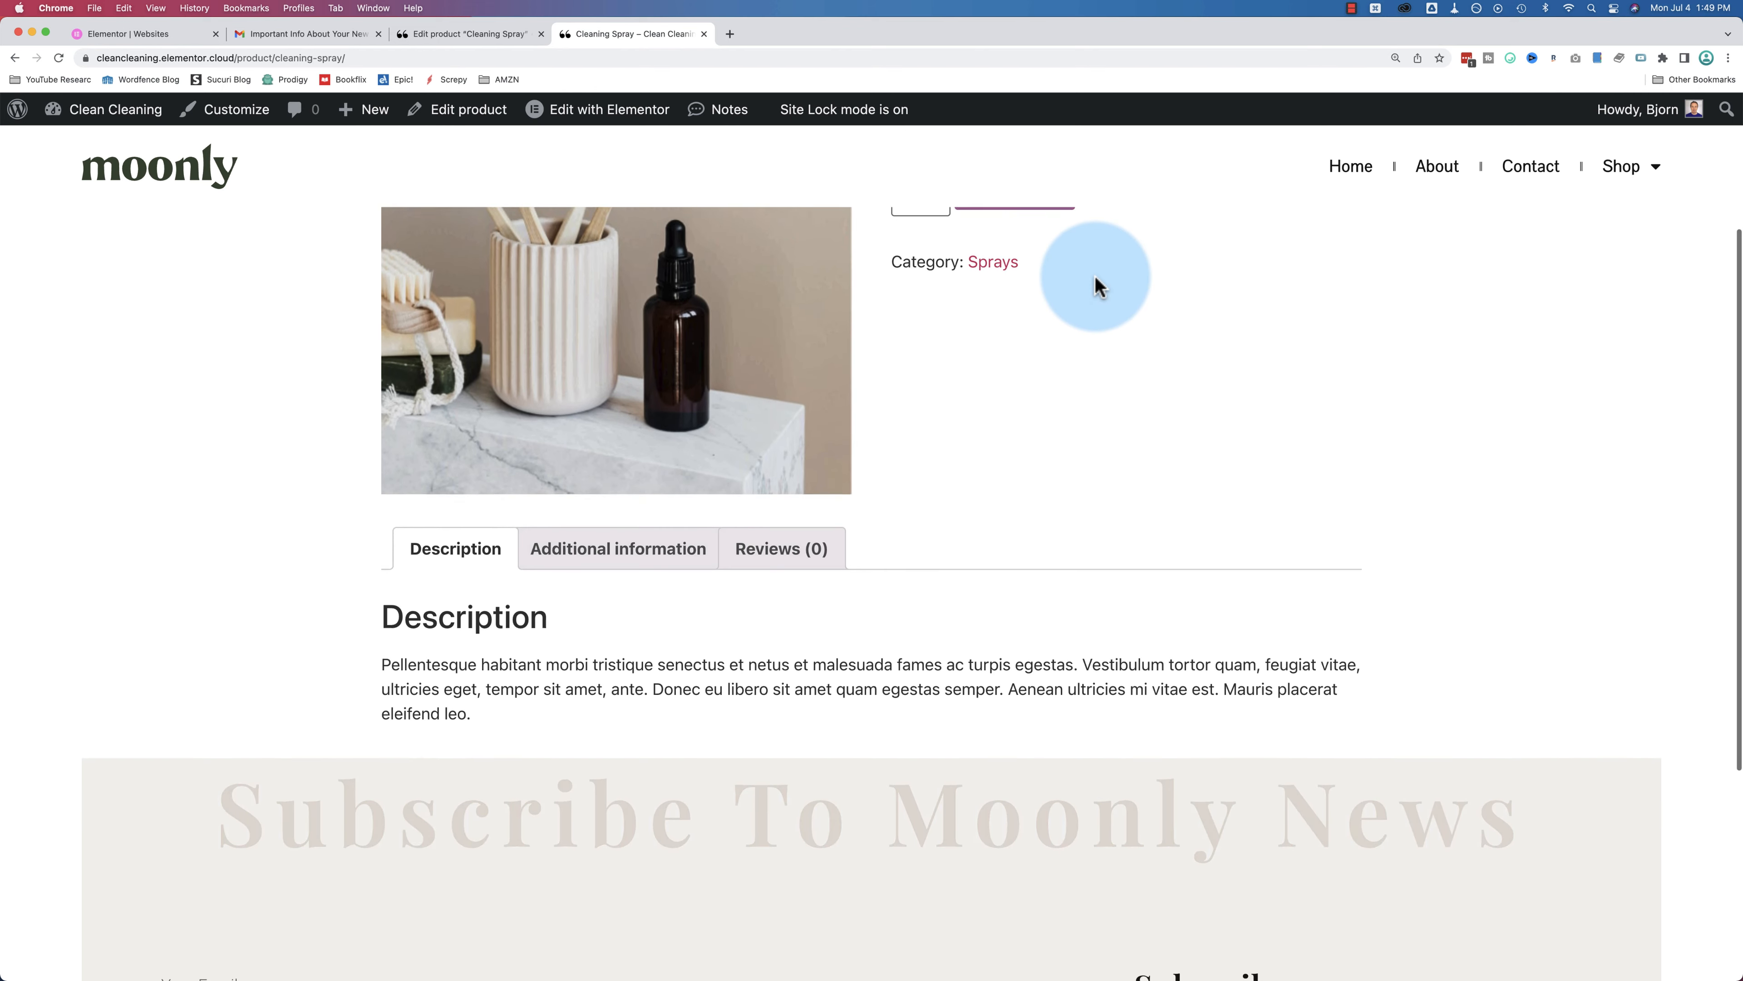
{"action": "scroll", "coordinate": [1098, 278], "scroll_direction": "up", "scroll_amount": 5}
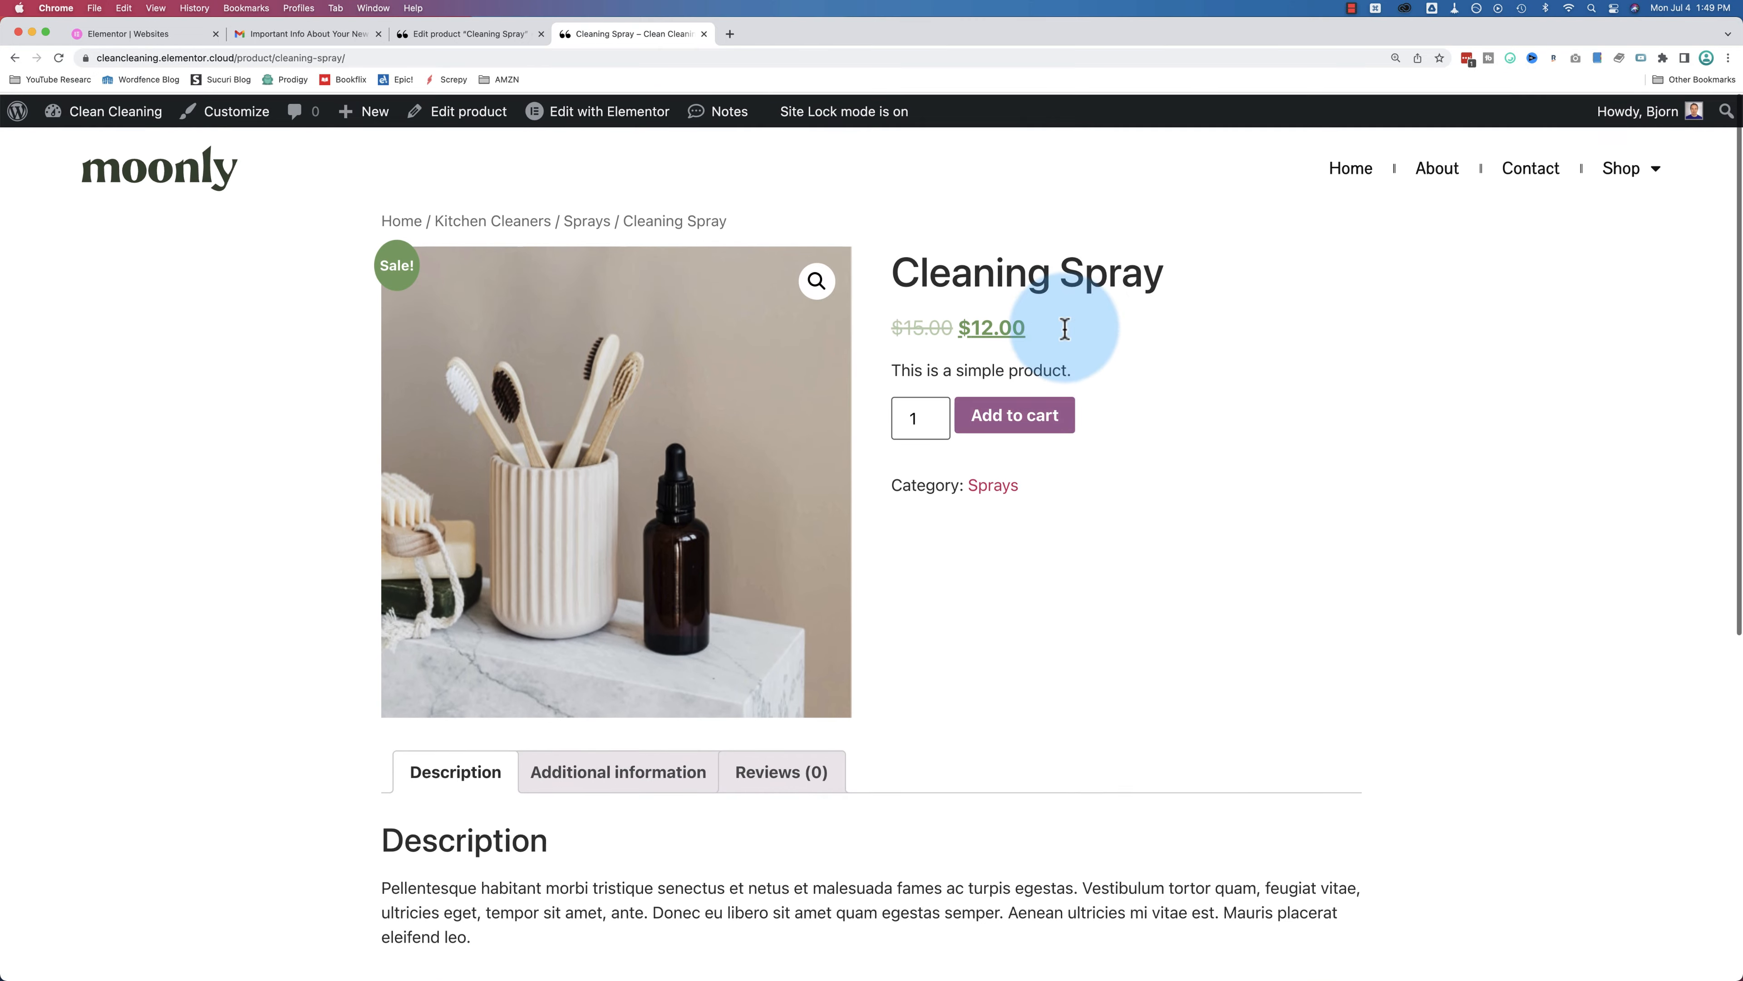
{"action": "left_click", "coordinate": [1016, 416]}
{"action": "left_click", "coordinate": [1265, 295]}
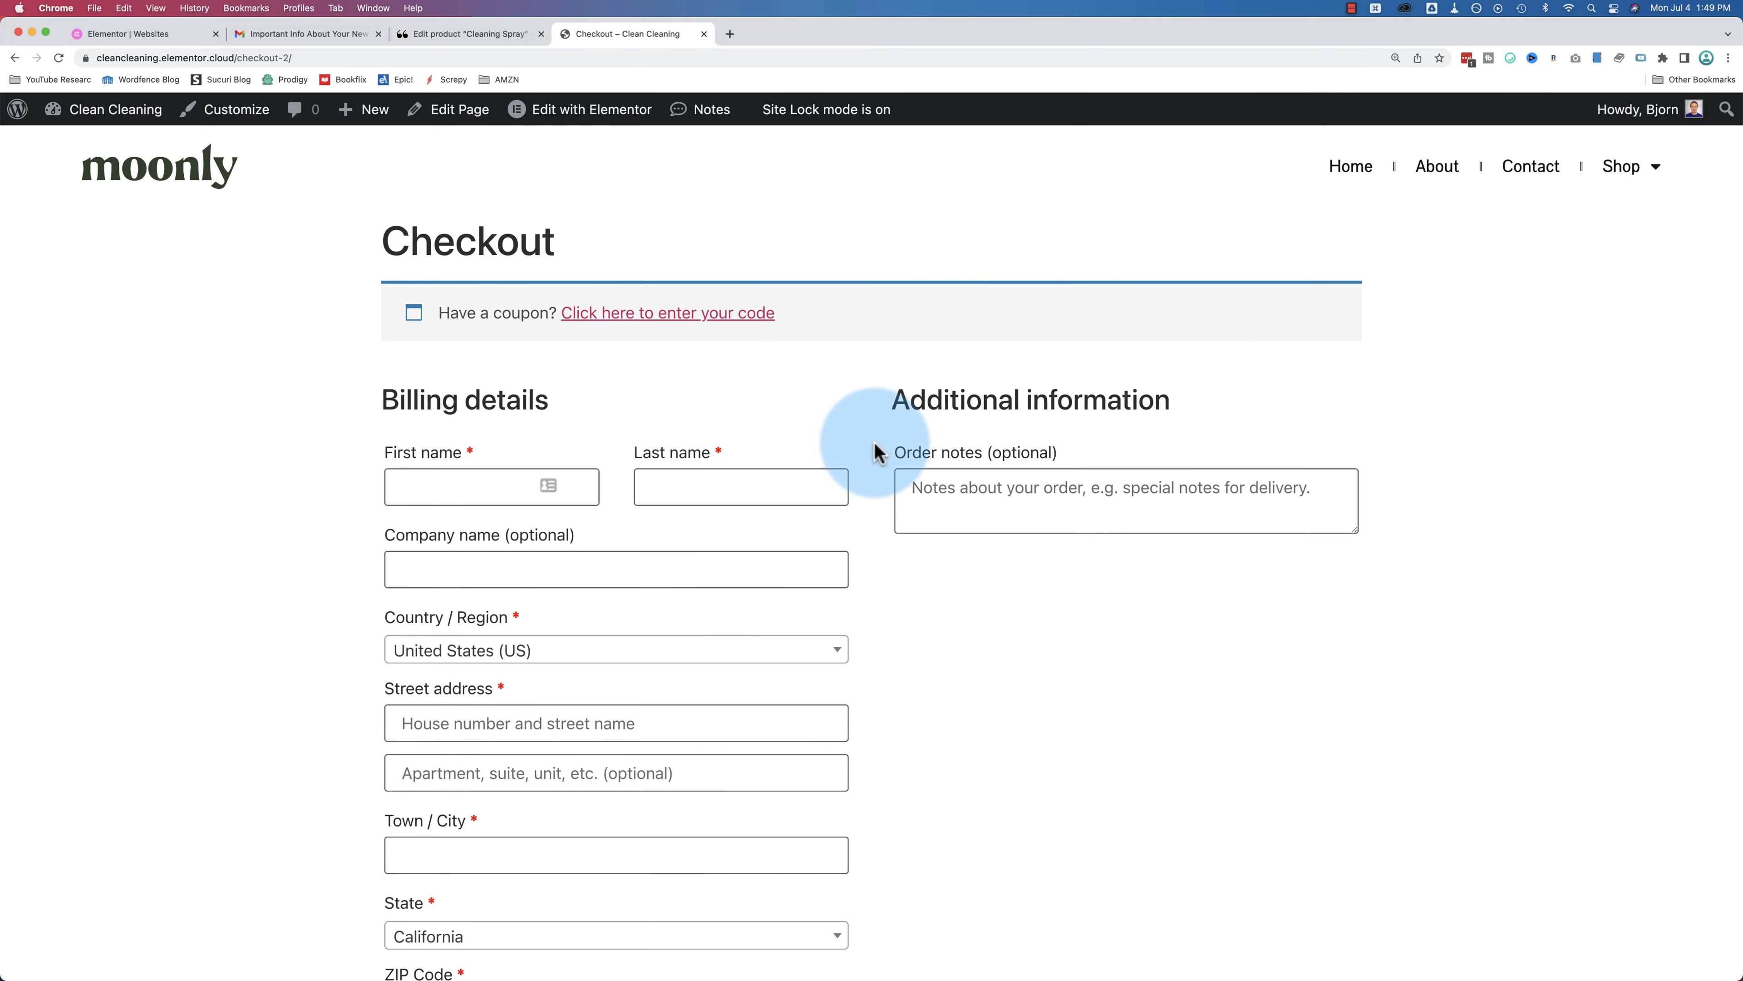
Step: Switch back to the admin tab and open the All Products list
{"action": "scroll", "coordinate": [875, 450], "scroll_direction": "down", "scroll_amount": 10}
{"action": "scroll", "coordinate": [875, 450], "scroll_direction": "down", "scroll_amount": 6}
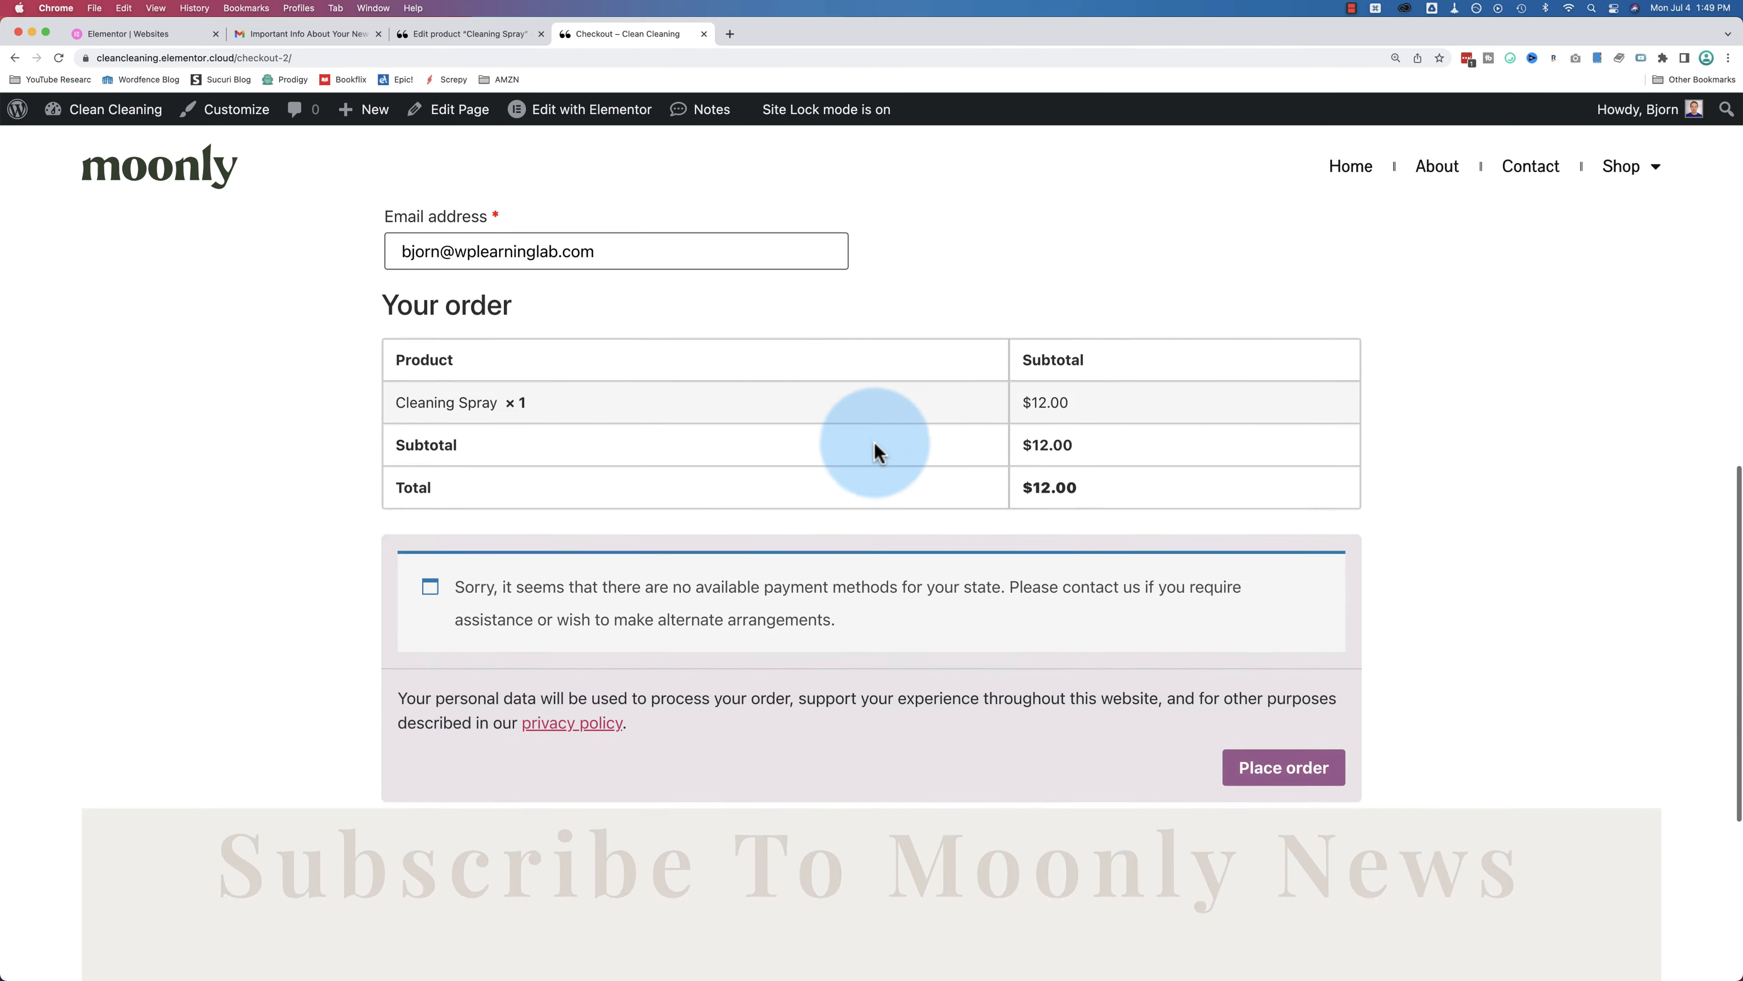
{"action": "scroll", "coordinate": [875, 450], "scroll_direction": "up", "scroll_amount": 15}
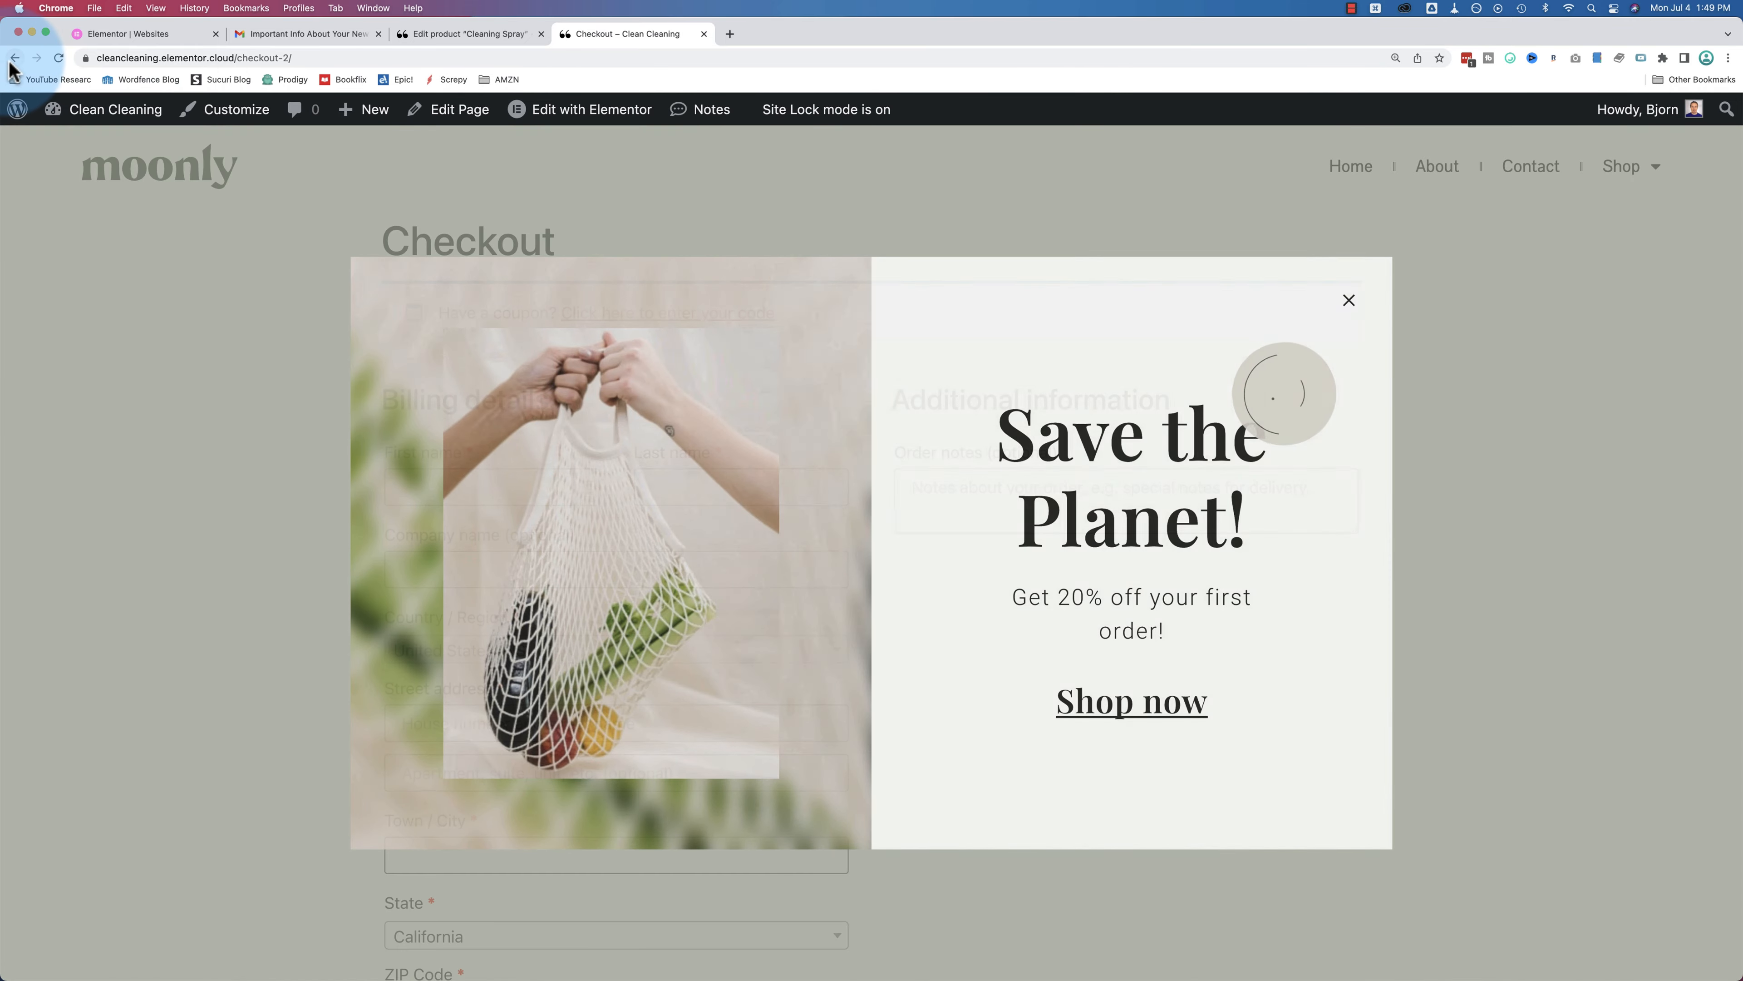
{"action": "left_click", "coordinate": [472, 37]}
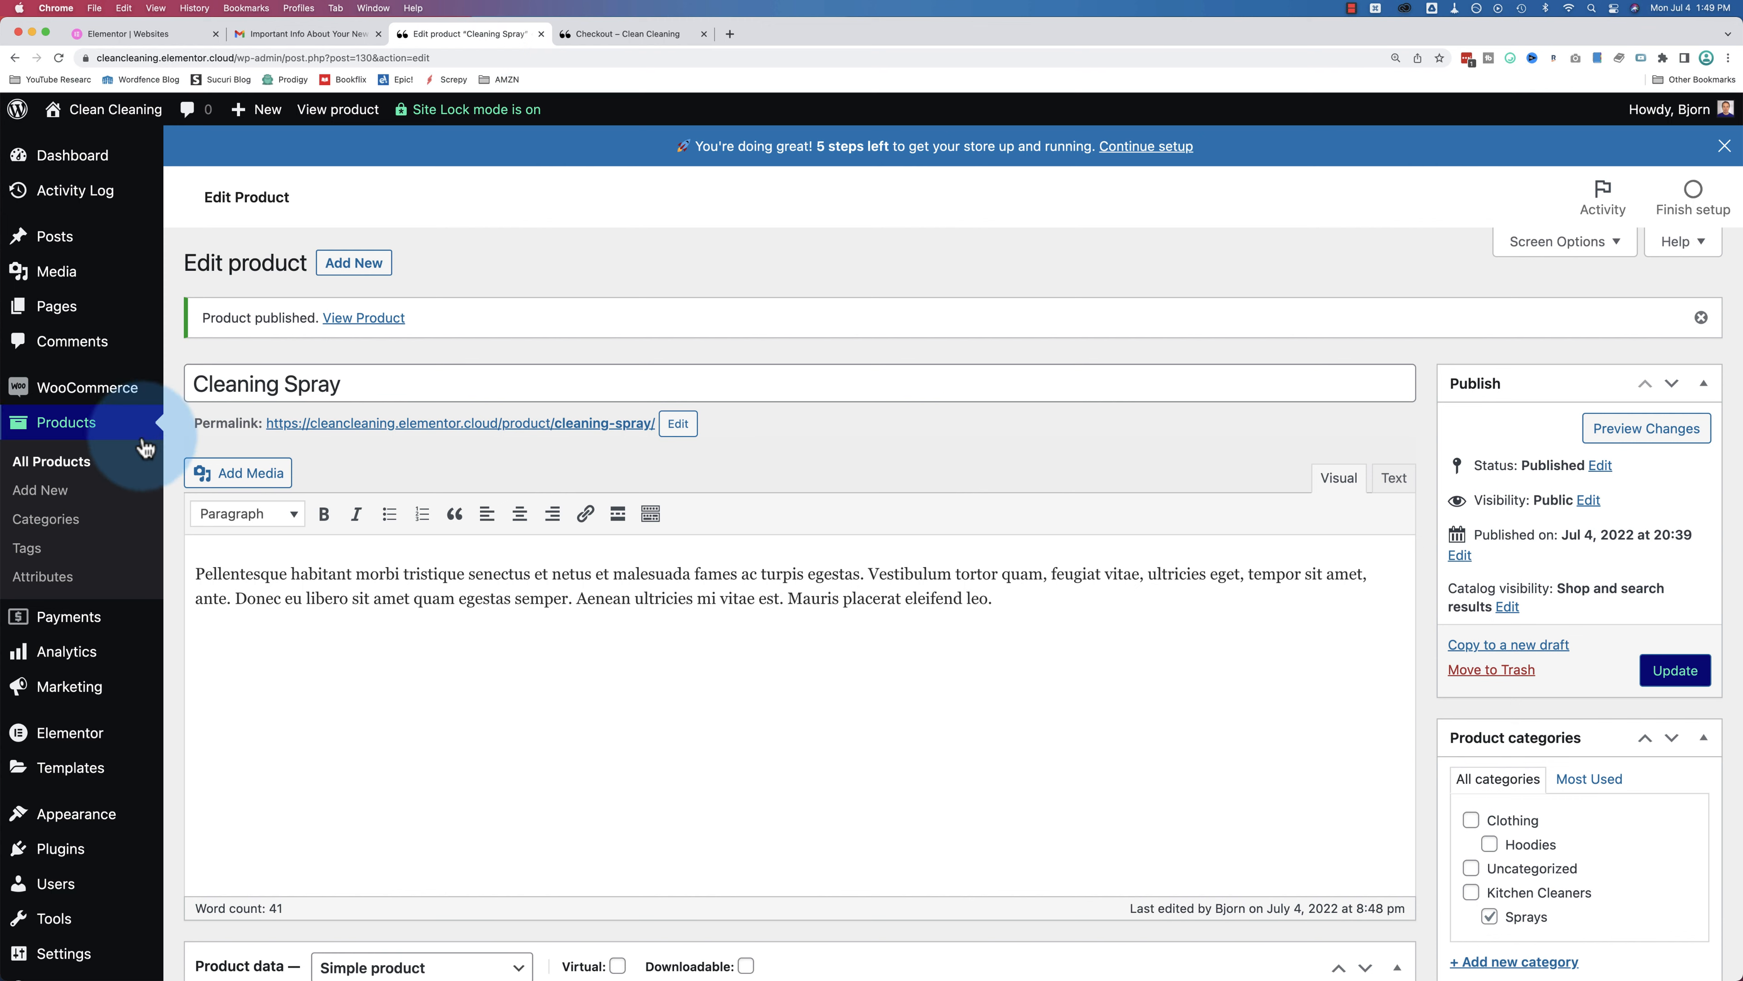
{"action": "left_click", "coordinate": [75, 460]}
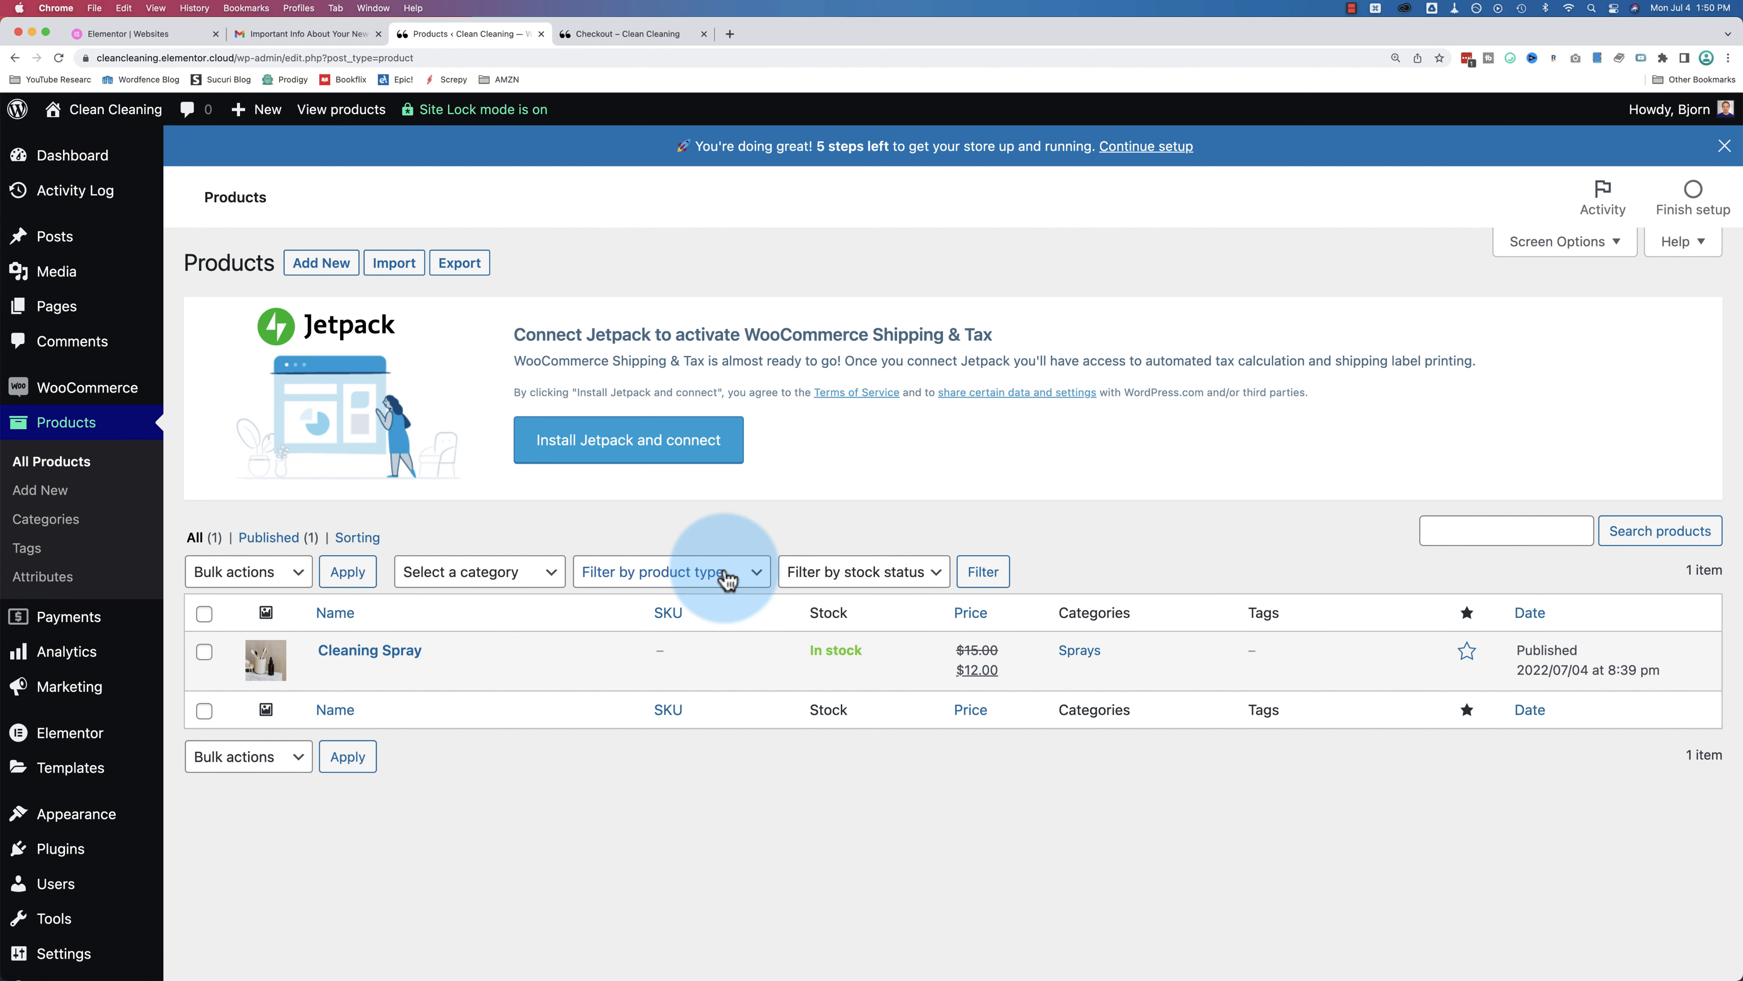
Step: On checkout, dismiss the Save the Planet! popup and read the no-payment-methods notice for California
{"action": "left_click", "coordinate": [594, 34]}
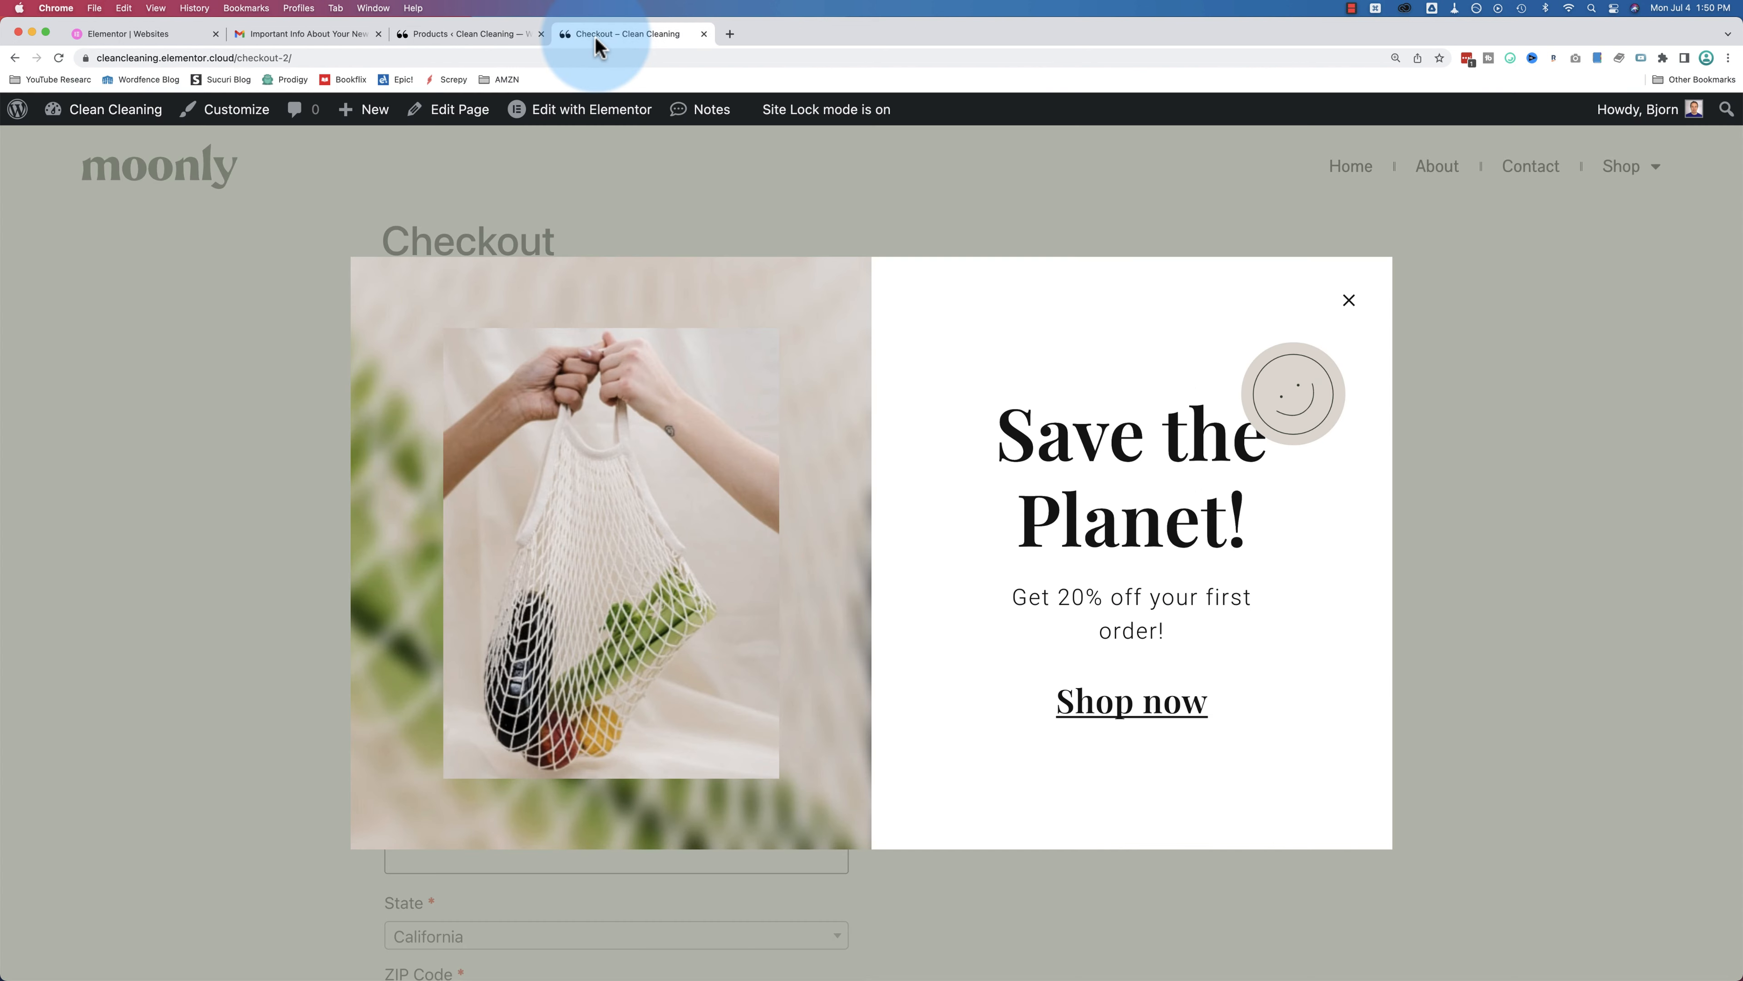
{"action": "left_click", "coordinate": [1348, 302]}
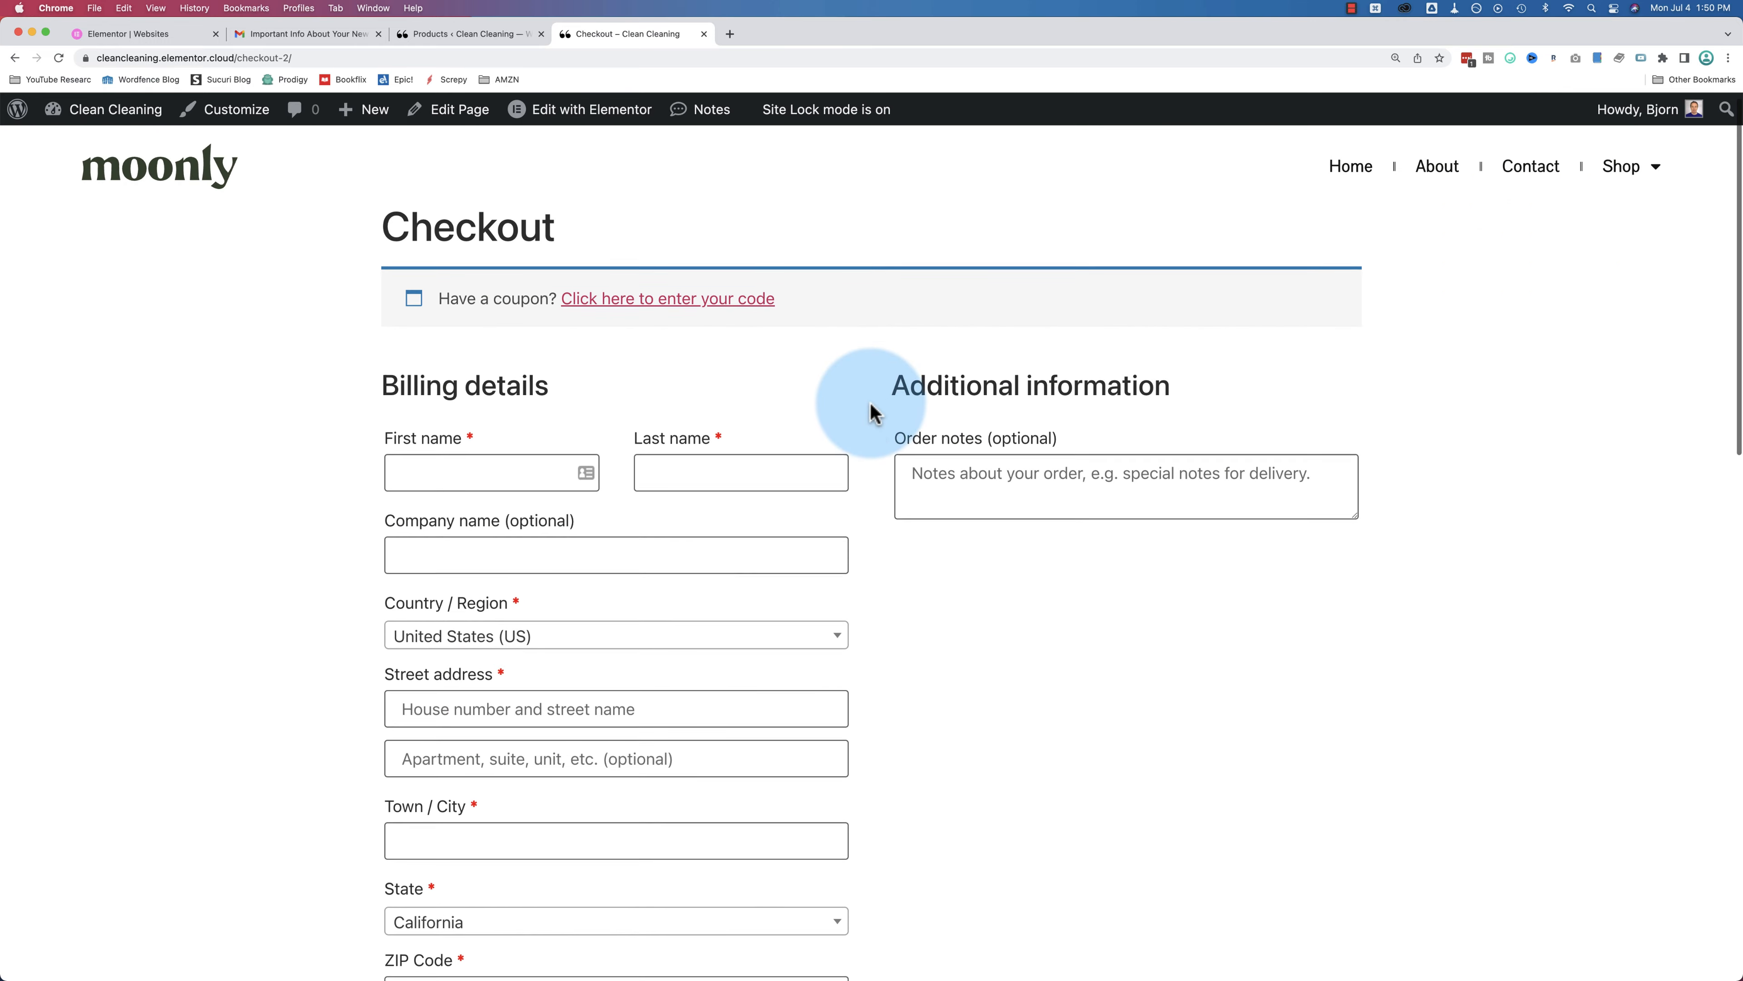
{"action": "scroll", "coordinate": [869, 412], "scroll_direction": "down", "scroll_amount": 2}
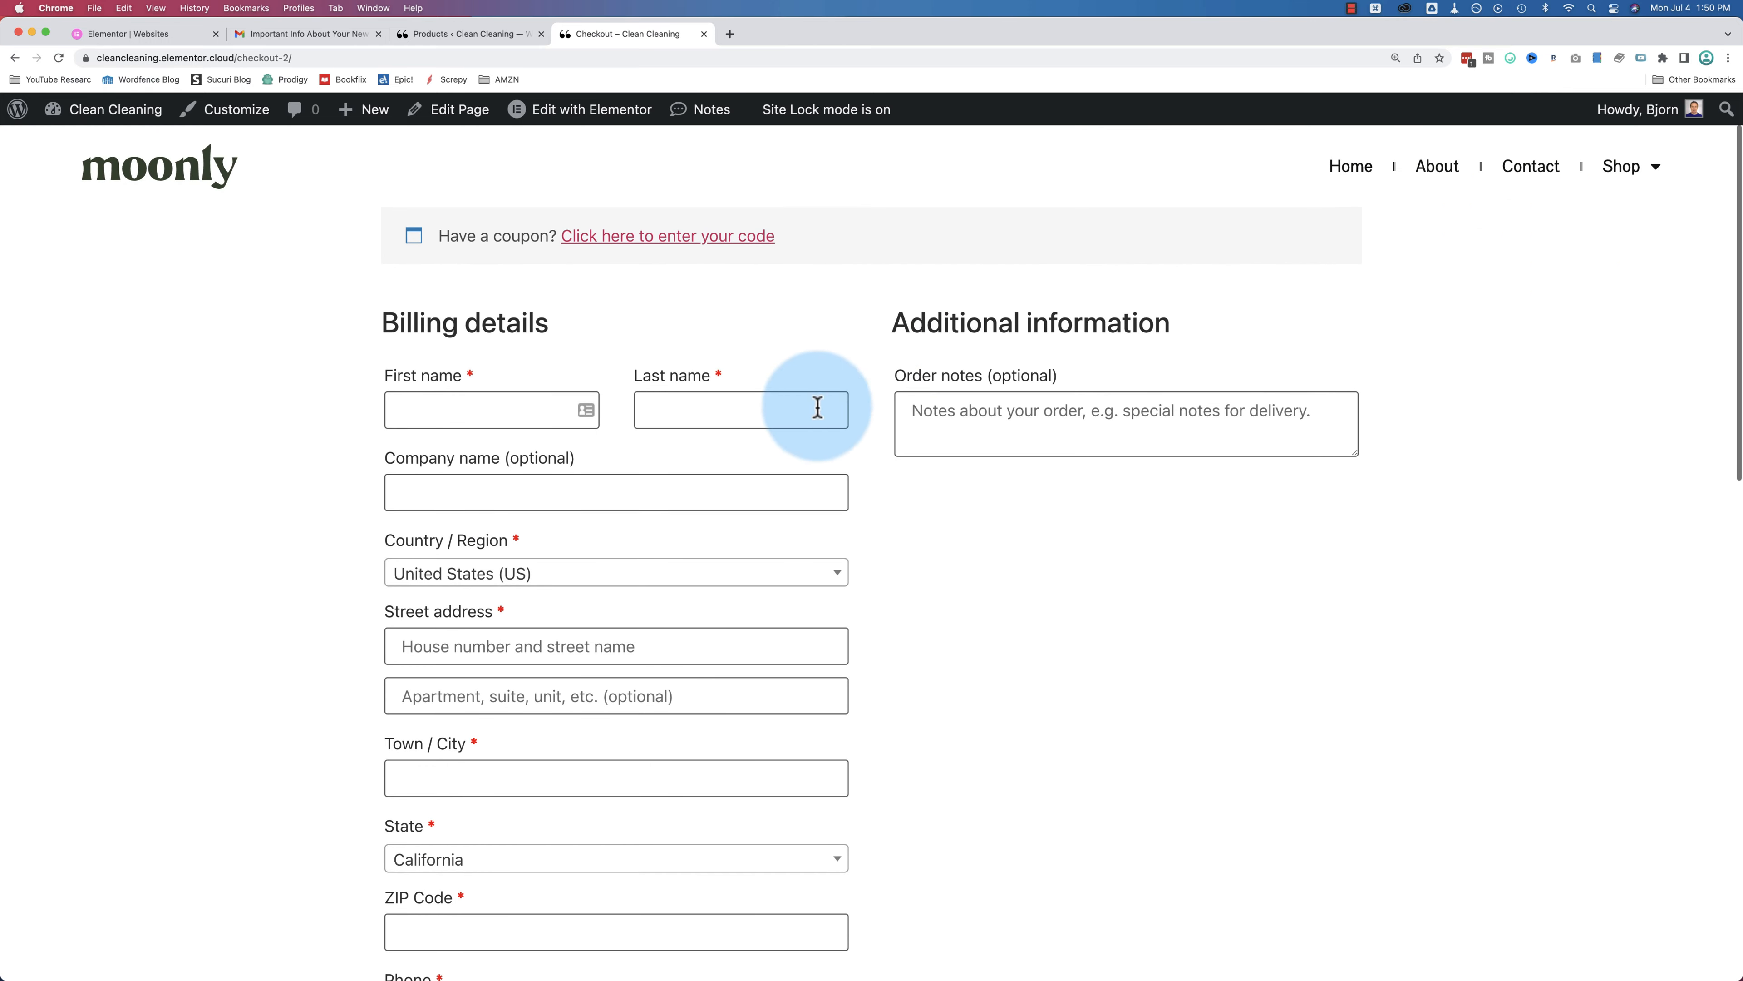
{"action": "scroll", "coordinate": [584, 789], "scroll_direction": "down", "scroll_amount": 10}
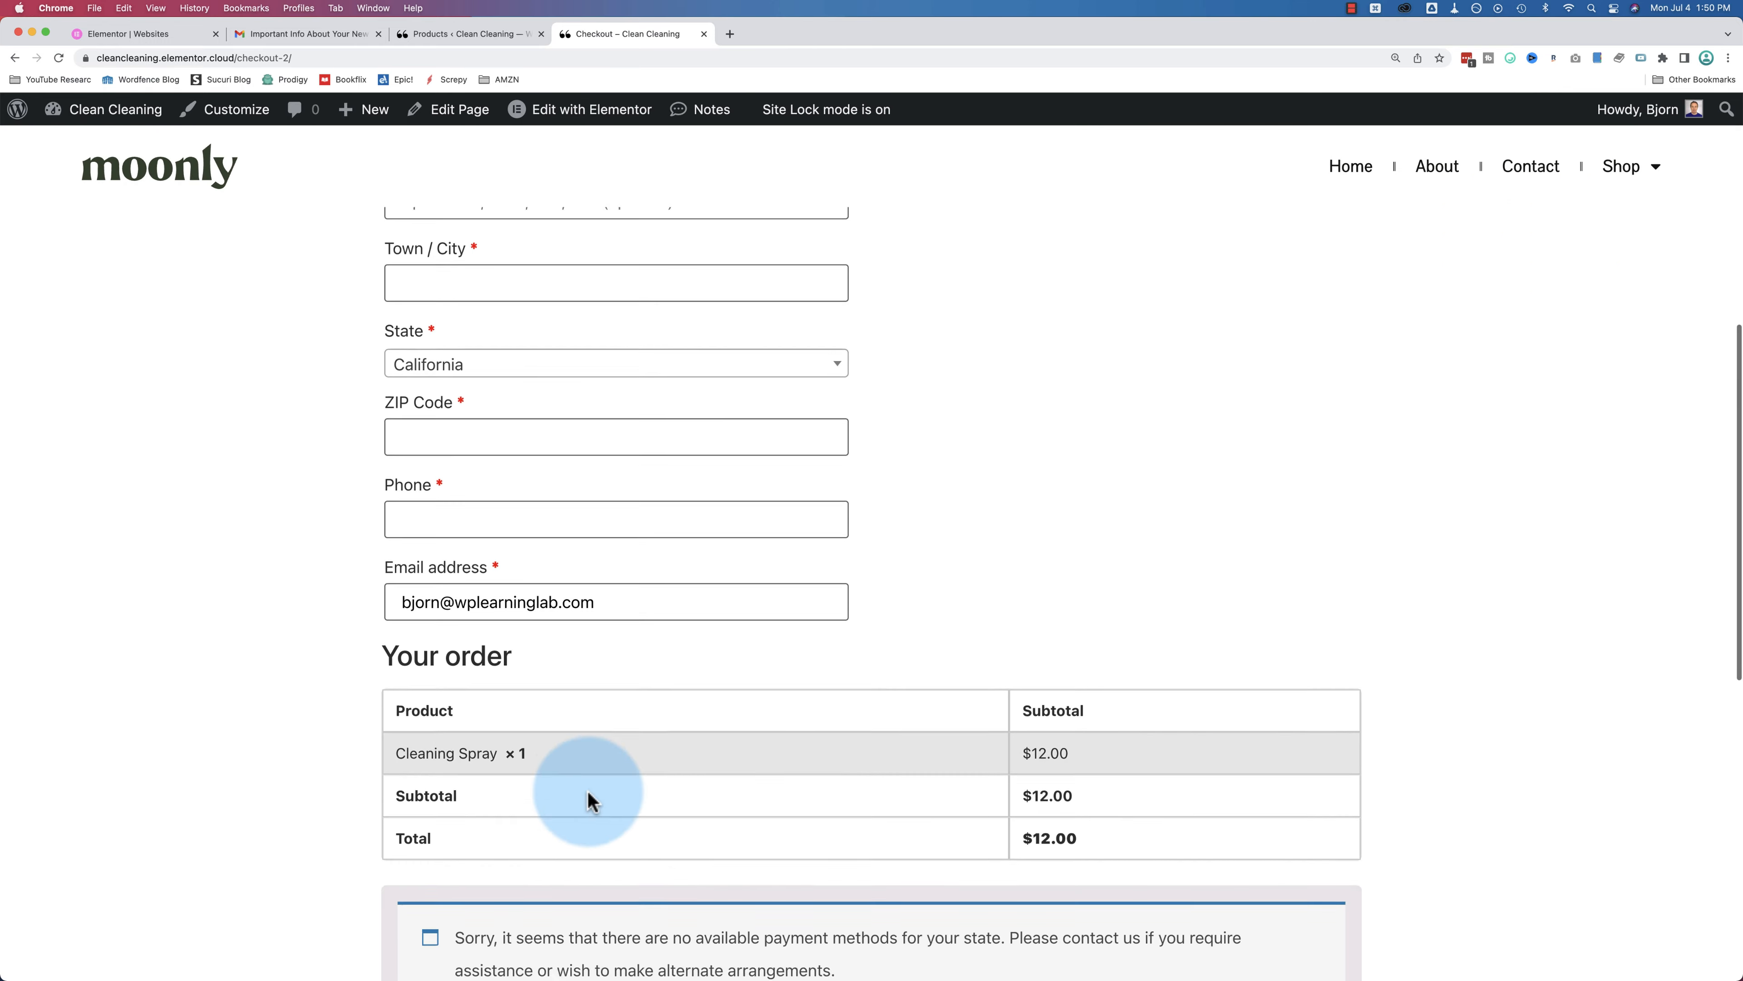
{"action": "scroll", "coordinate": [588, 793], "scroll_direction": "down", "scroll_amount": 8}
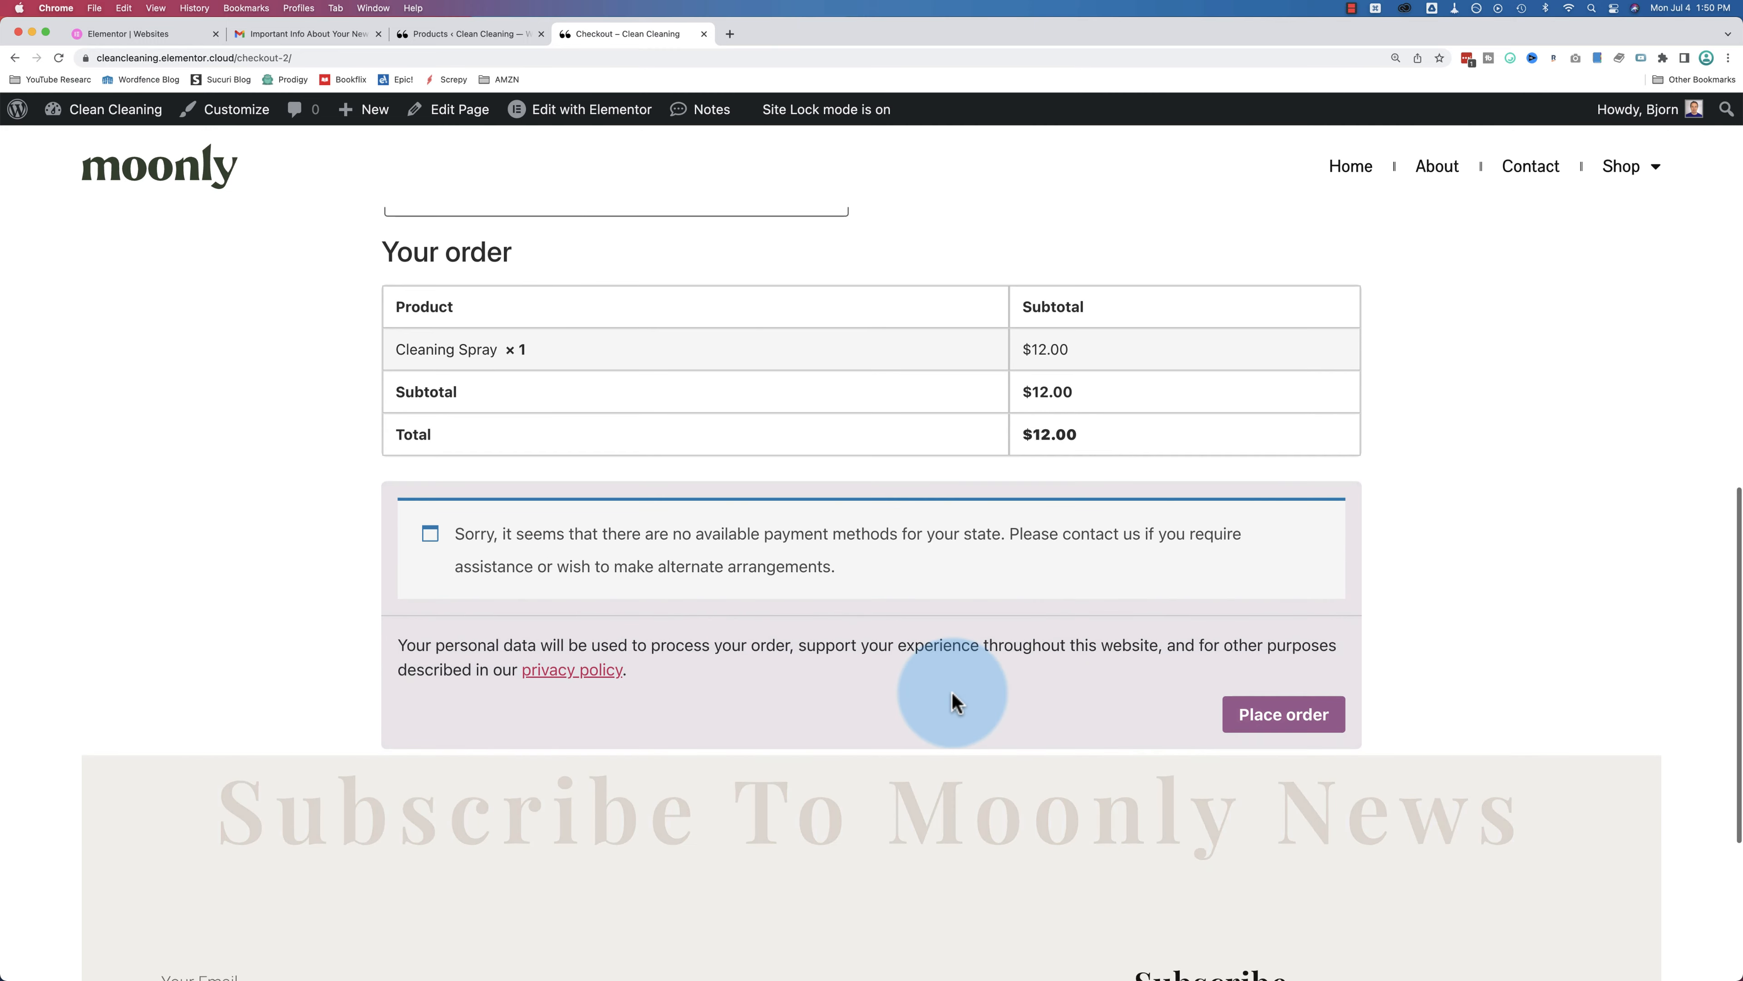
{"action": "scroll", "coordinate": [956, 702], "scroll_direction": "down", "scroll_amount": 1}
{"action": "left_click_drag", "start_coordinate": [456, 512], "coordinate": [1014, 512]}
{"action": "left_click", "coordinate": [1020, 548]}
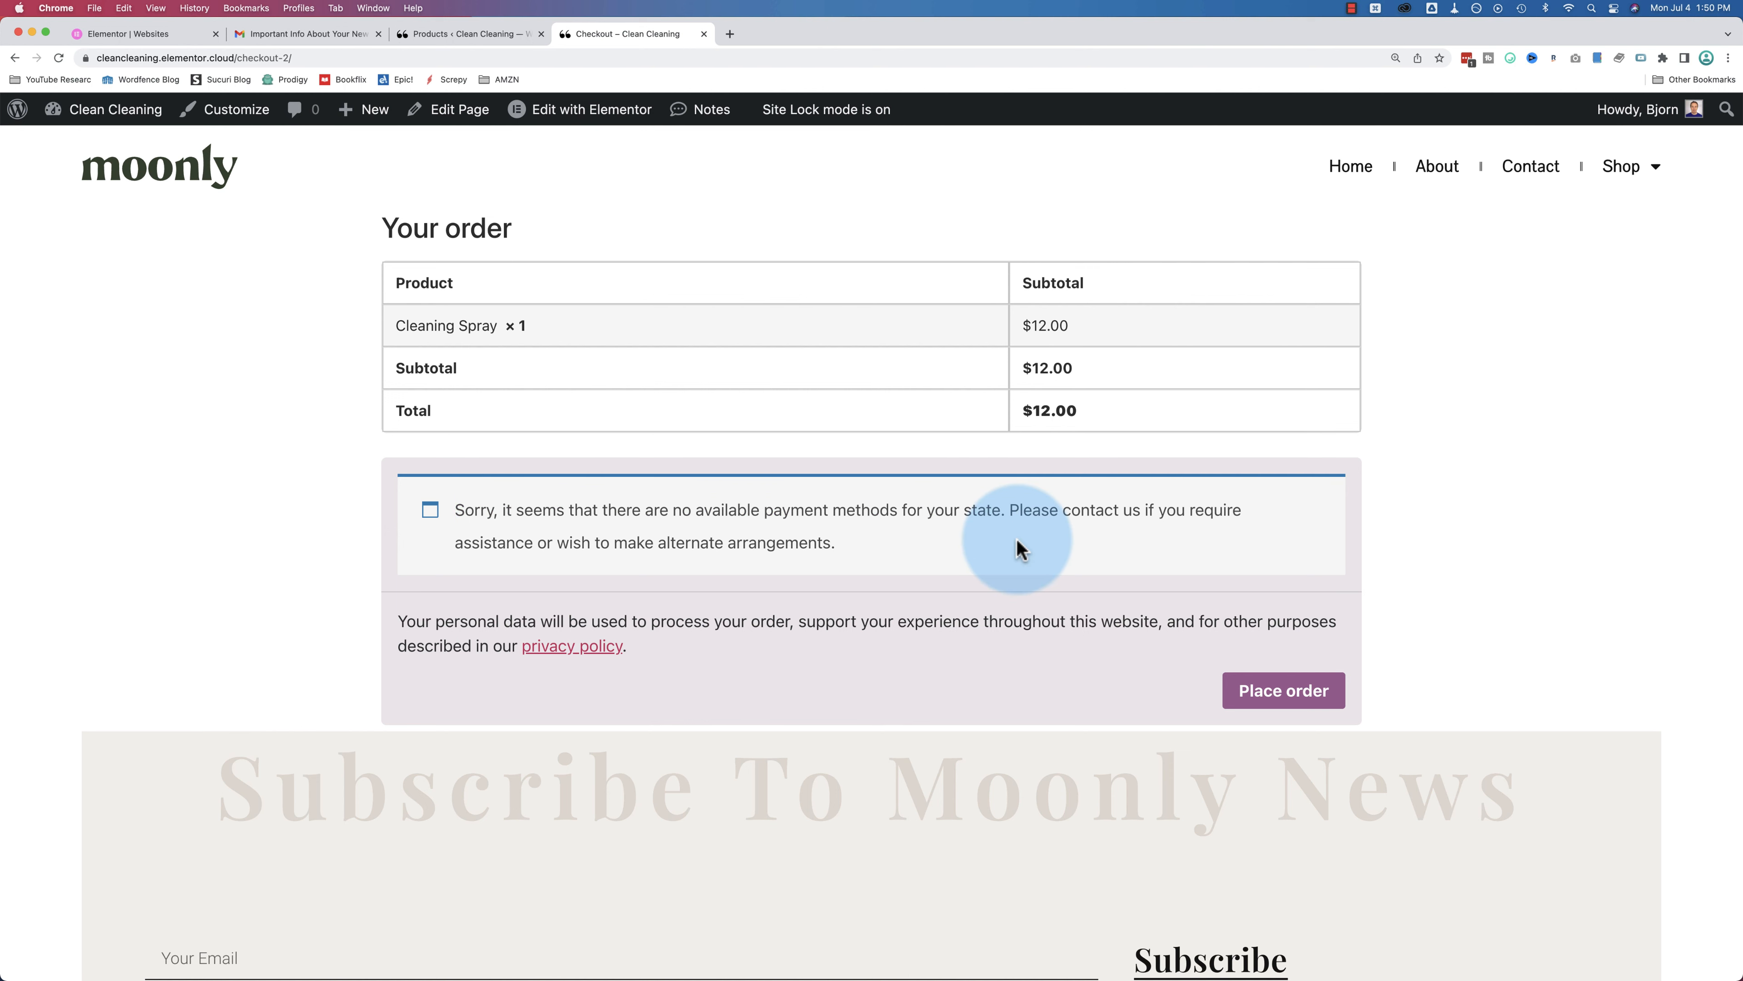
{"action": "left_click", "coordinate": [439, 34]}
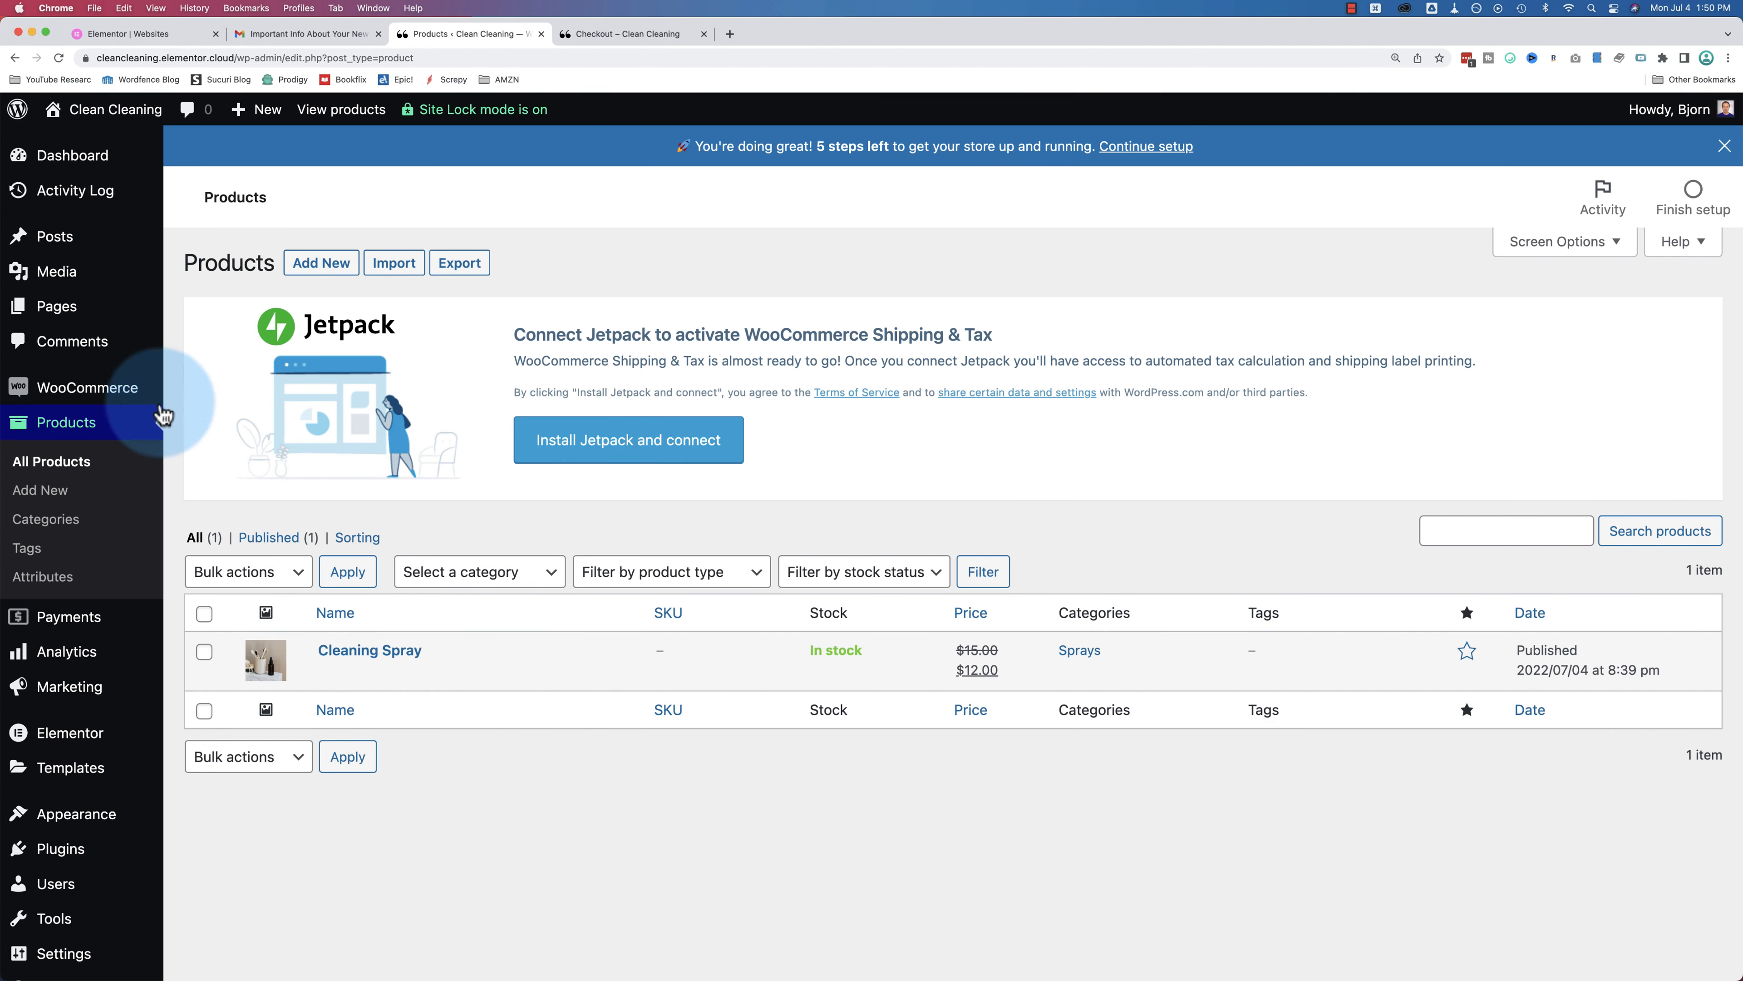
Step: Go to WooCommerce Payments settings, review the payment methods, and open the Cash on delivery settings
{"action": "mouse_move", "coordinate": [84, 397]}
{"action": "left_click", "coordinate": [207, 571]}
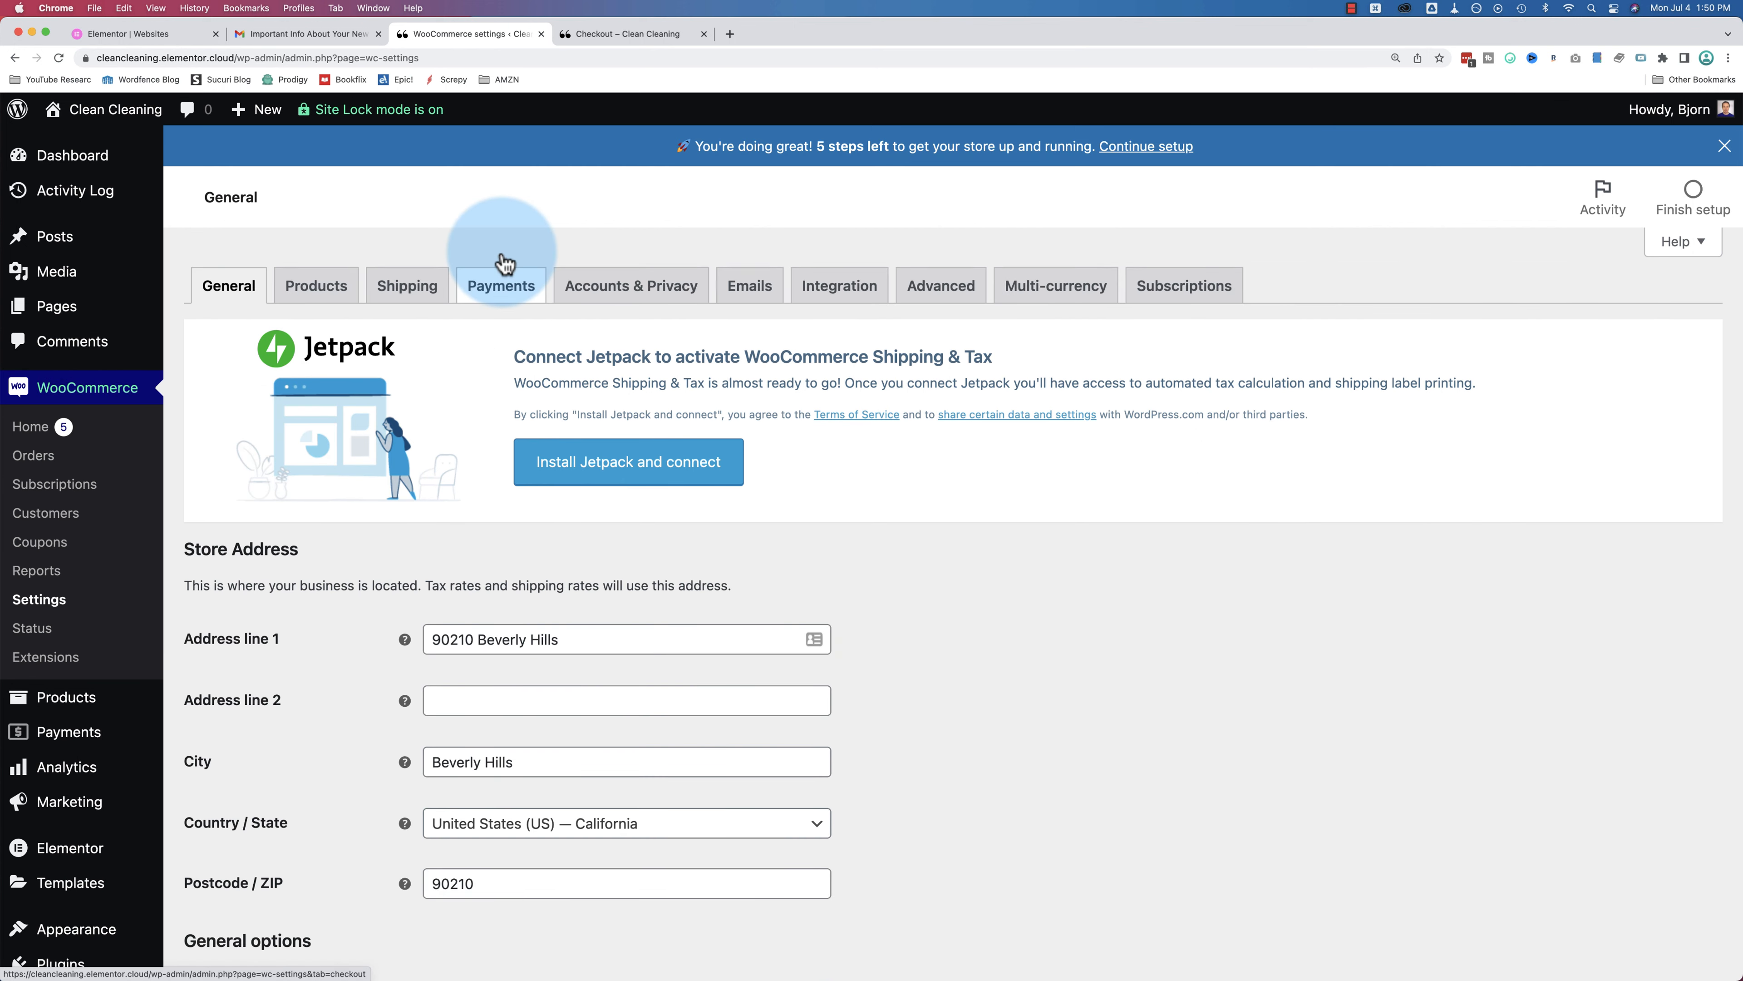
{"action": "left_click", "coordinate": [501, 261]}
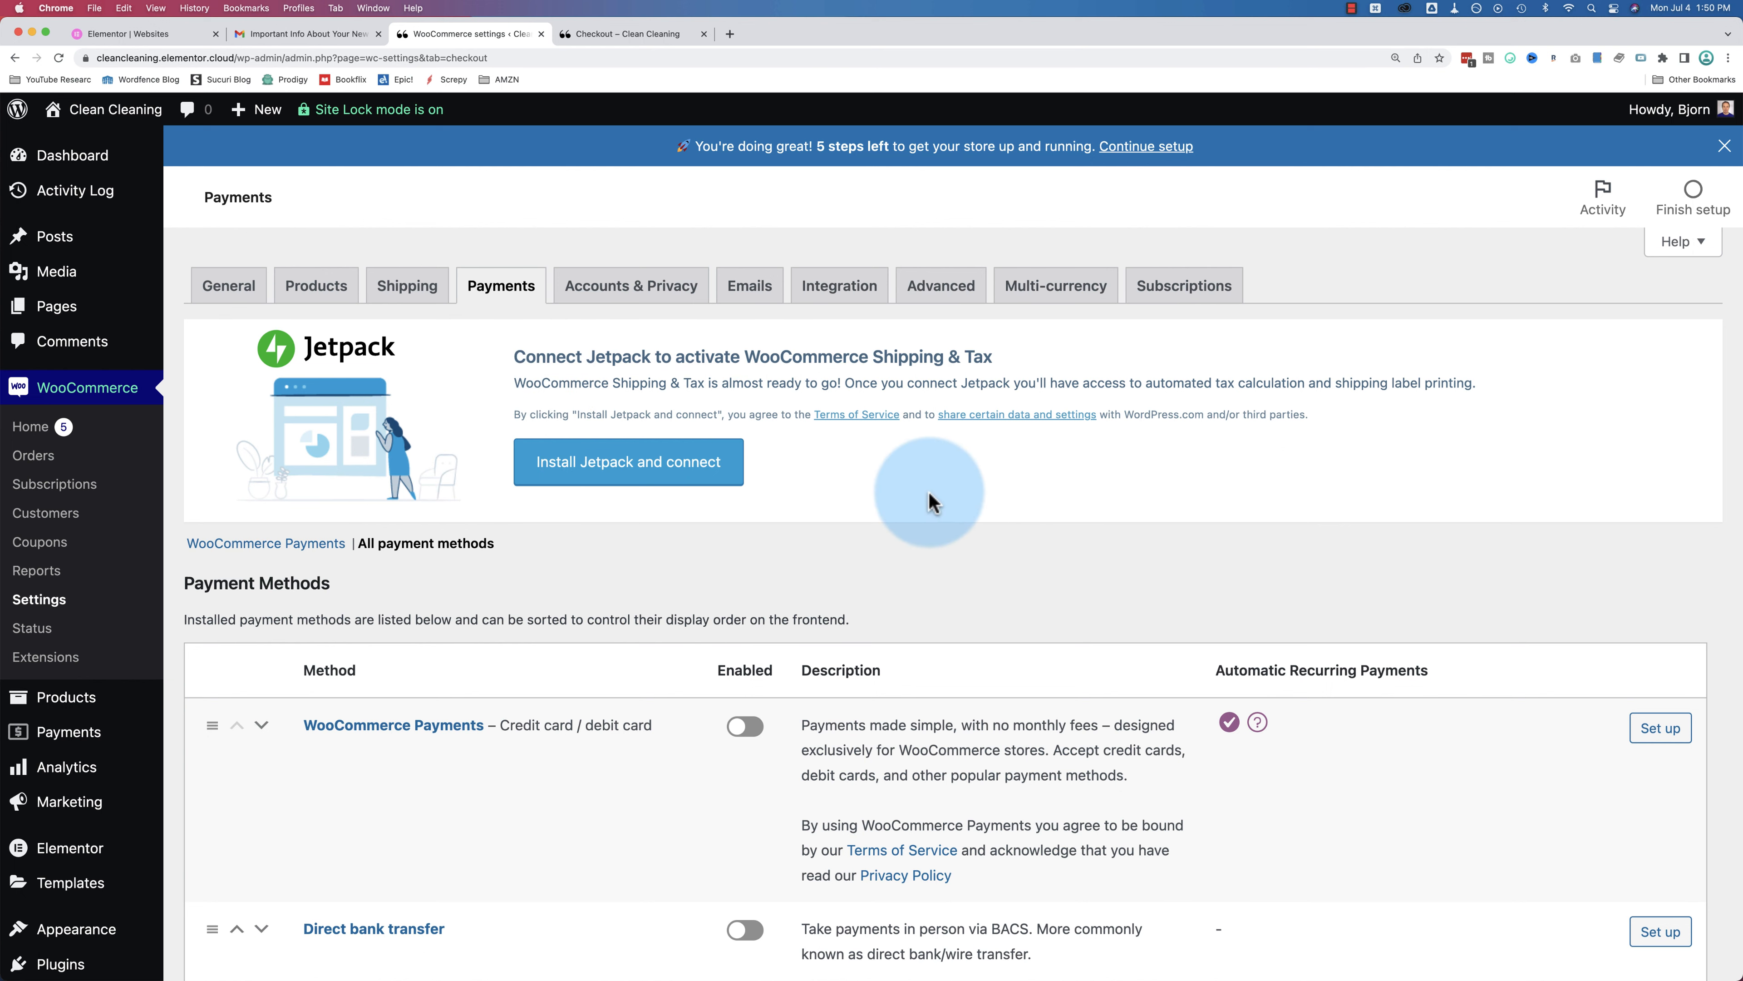
{"action": "scroll", "coordinate": [930, 504], "scroll_direction": "down", "scroll_amount": 5}
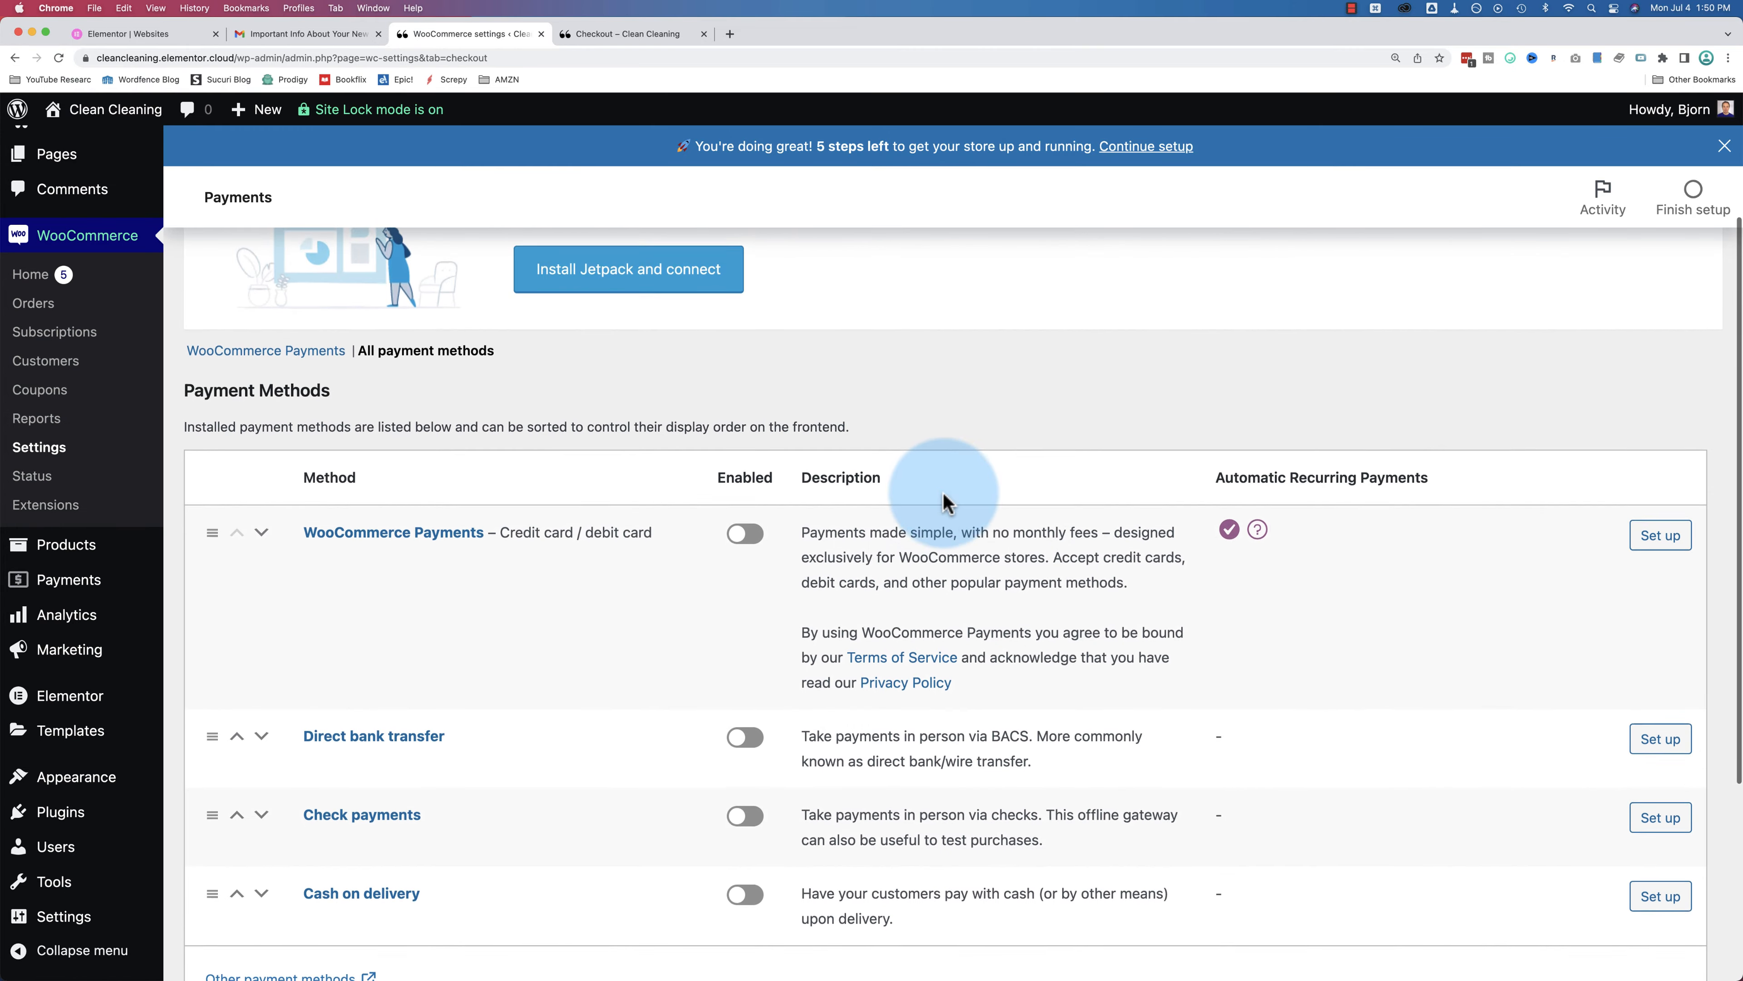
{"action": "scroll", "coordinate": [944, 503], "scroll_direction": "down", "scroll_amount": 5}
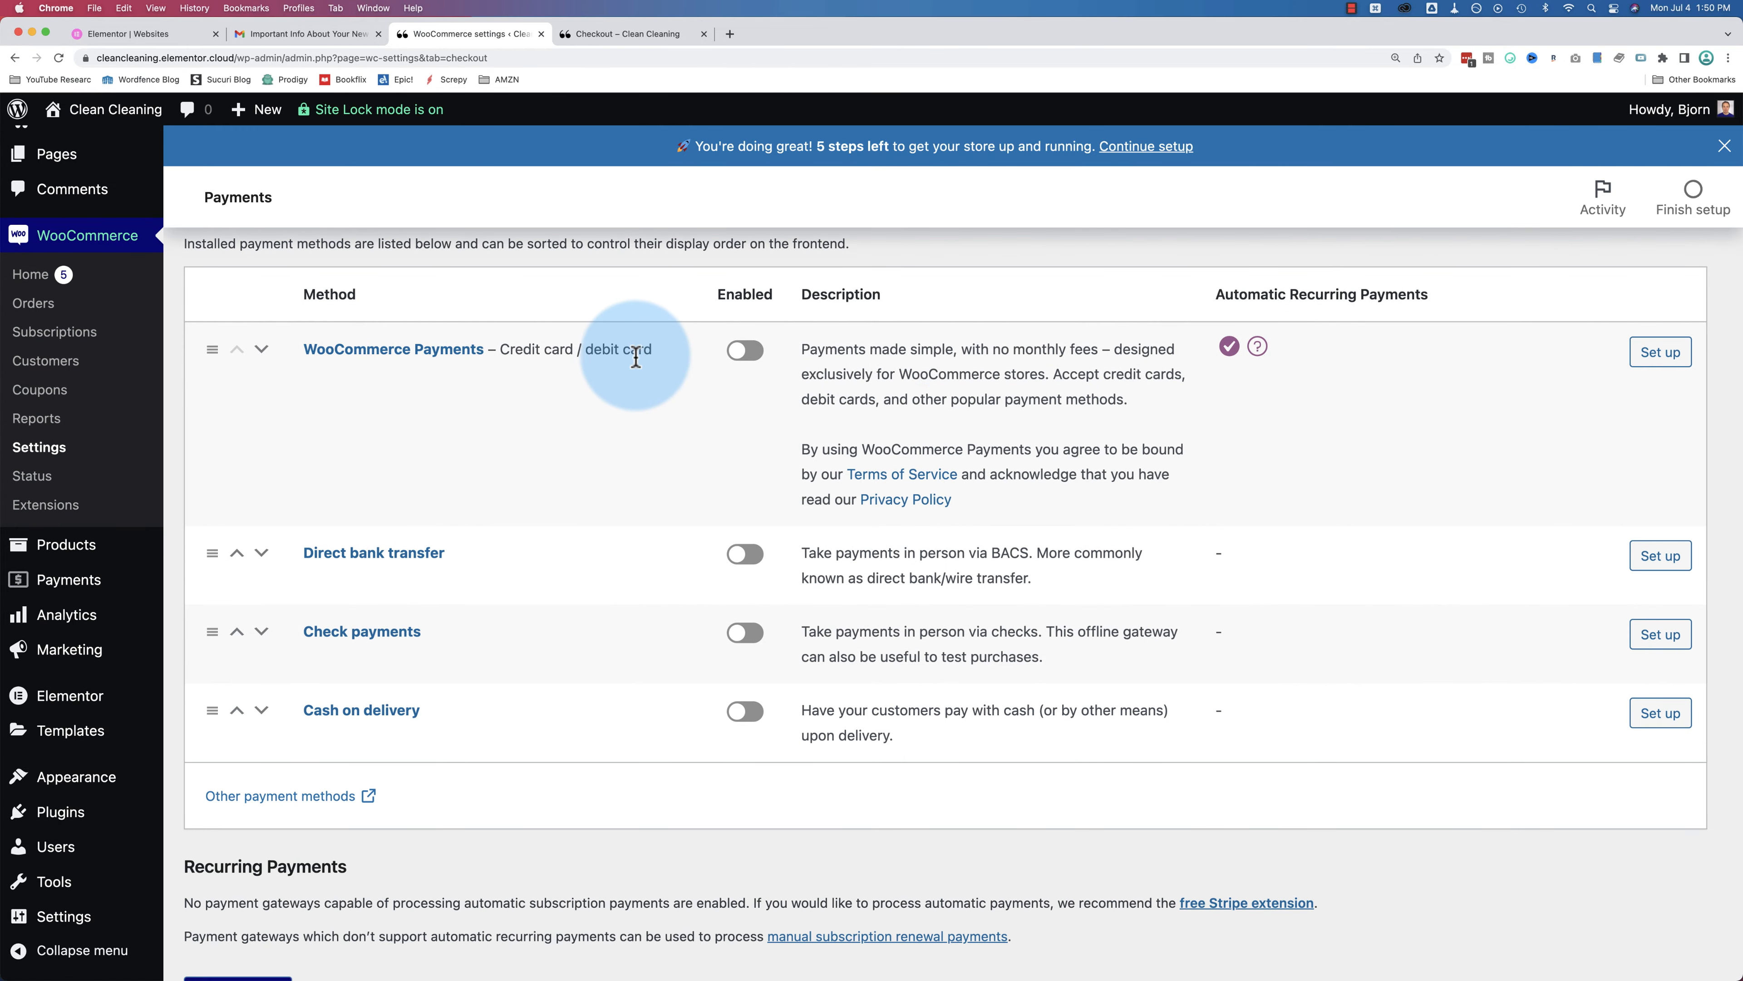
{"action": "left_click_drag", "start_coordinate": [502, 350], "coordinate": [645, 350]}
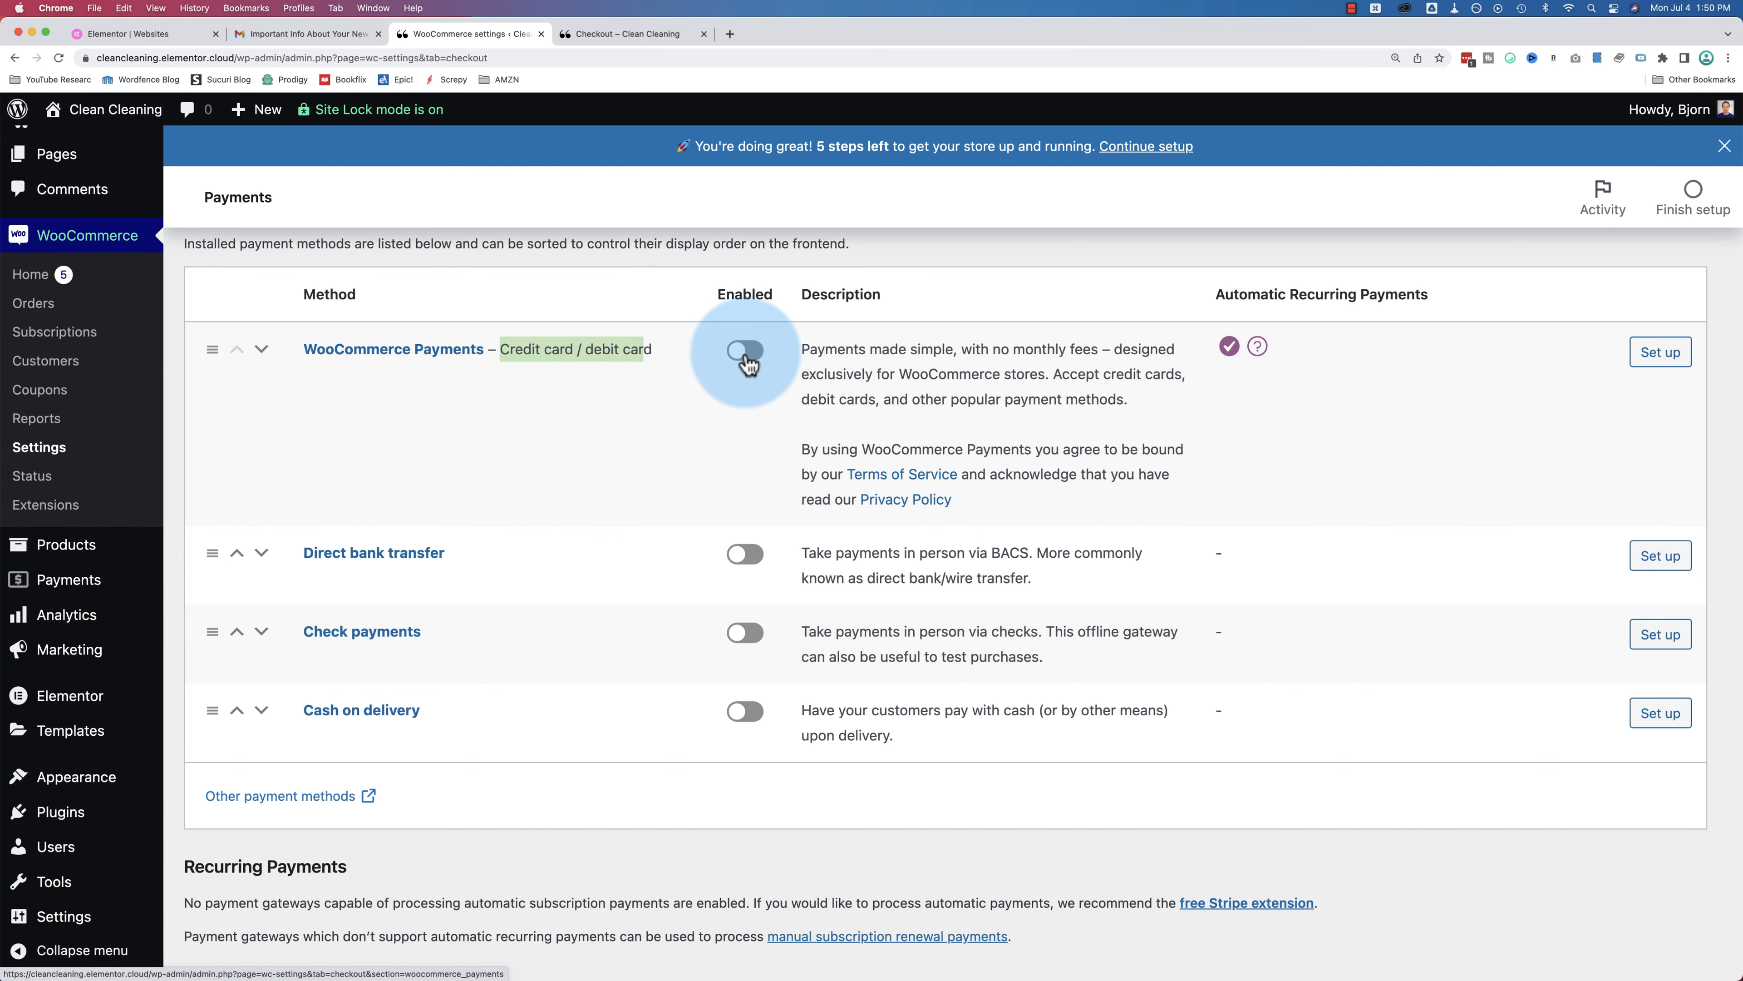
{"action": "scroll", "coordinate": [797, 453], "scroll_direction": "down", "scroll_amount": 1}
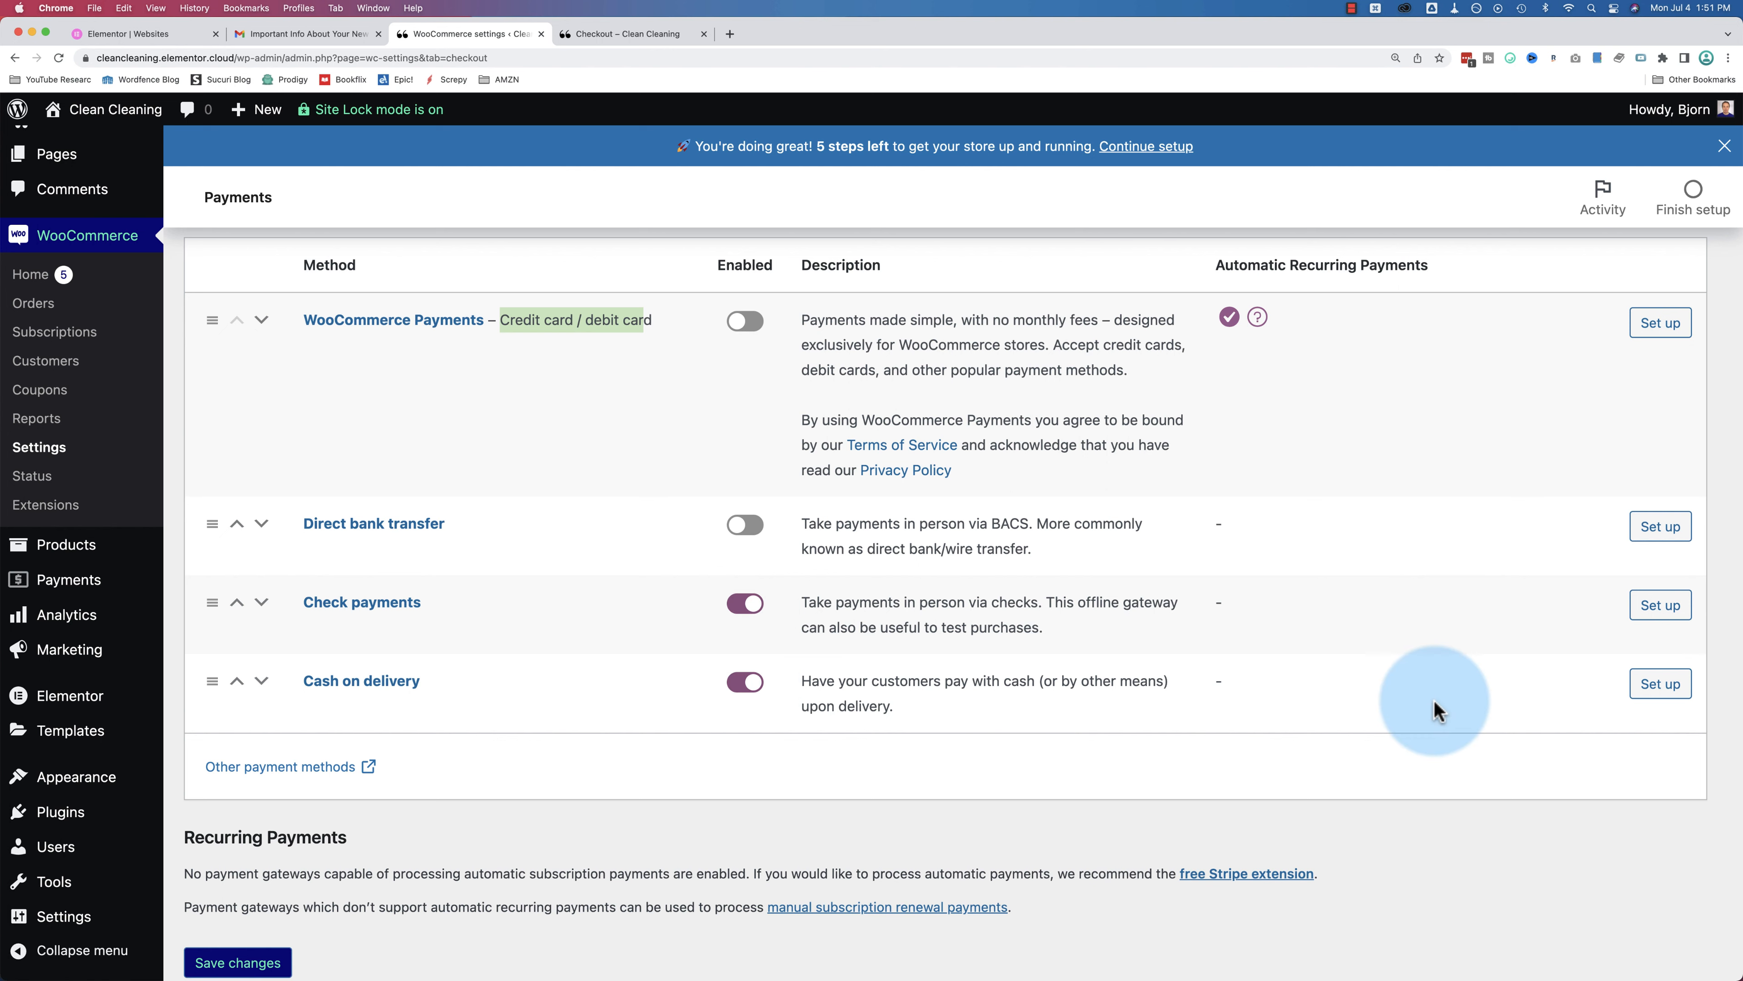
{"action": "left_click", "coordinate": [1671, 687]}
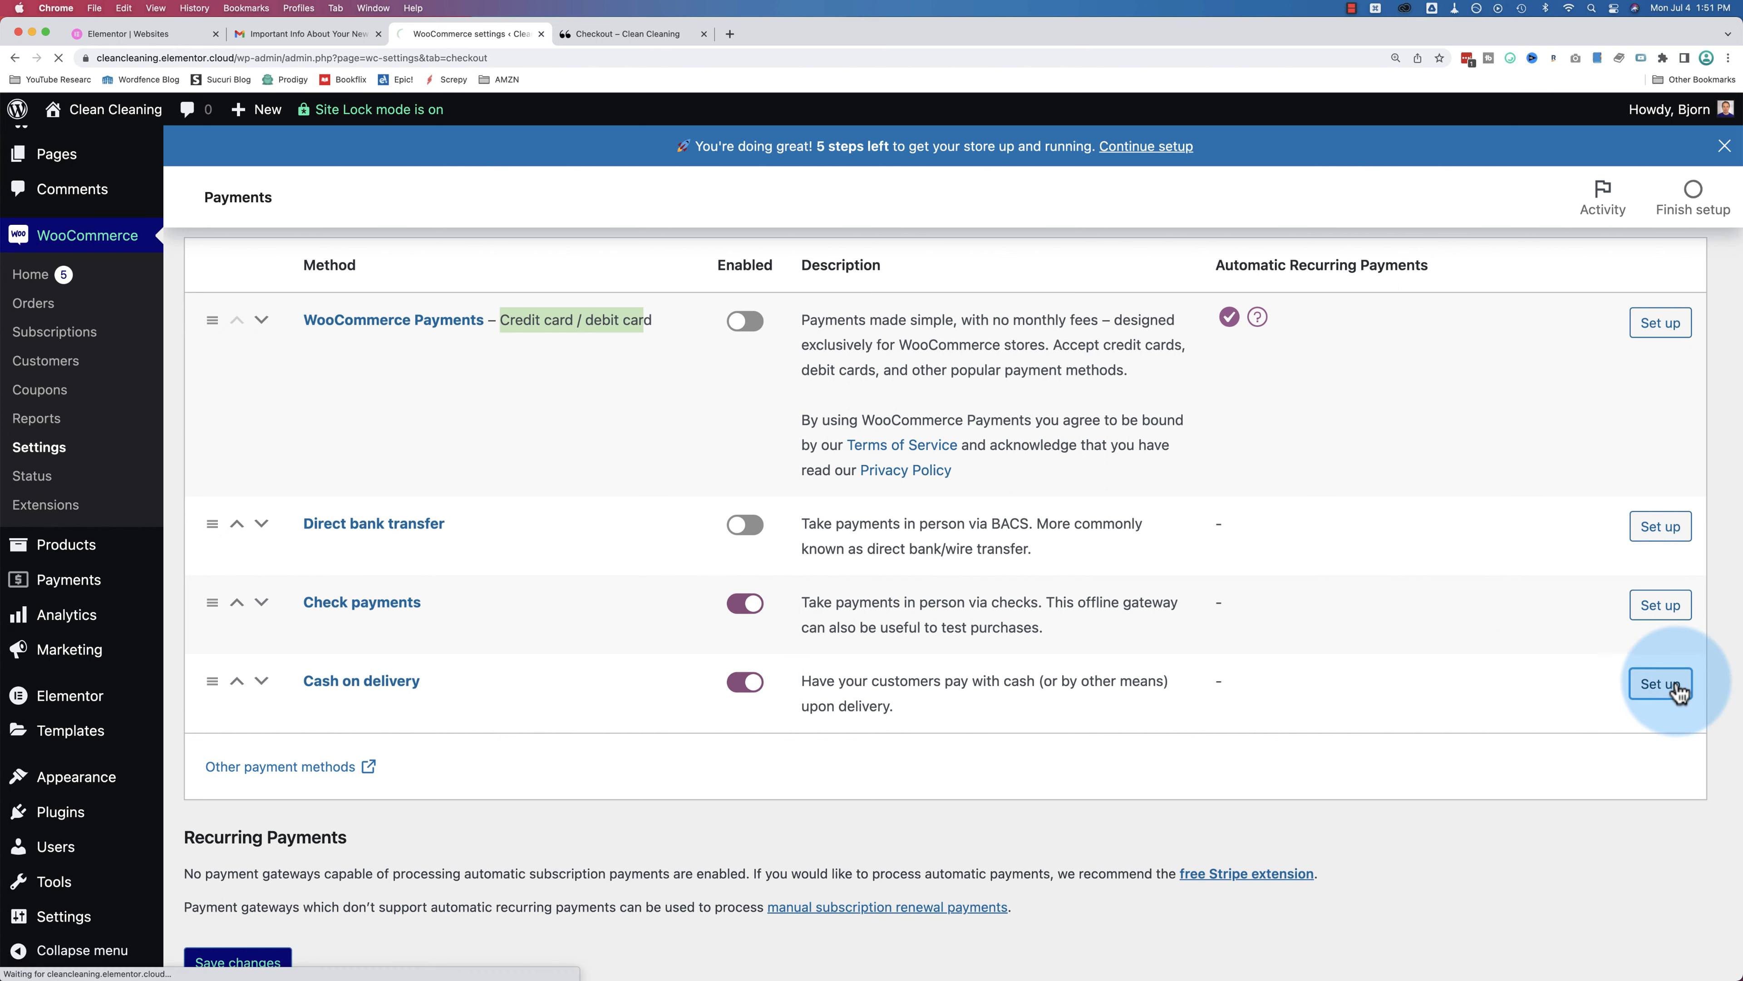
{"action": "scroll", "coordinate": [323, 511], "scroll_direction": "down", "scroll_amount": 3}
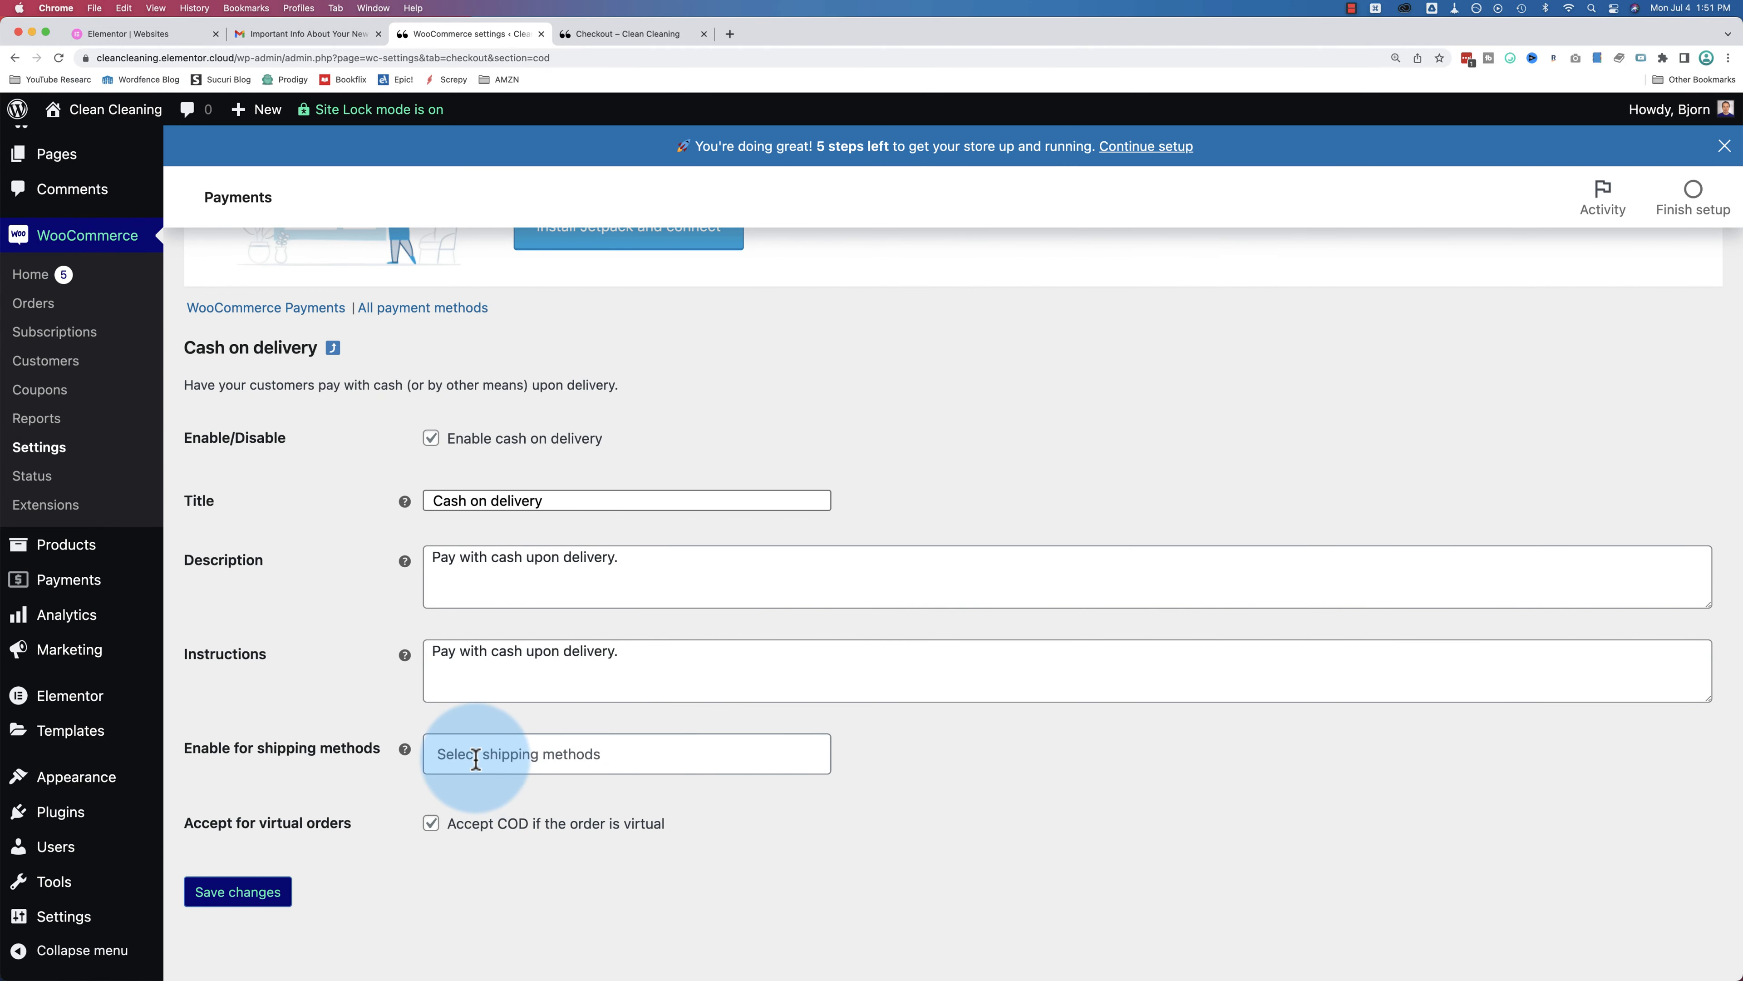
{"action": "left_click", "coordinate": [391, 309]}
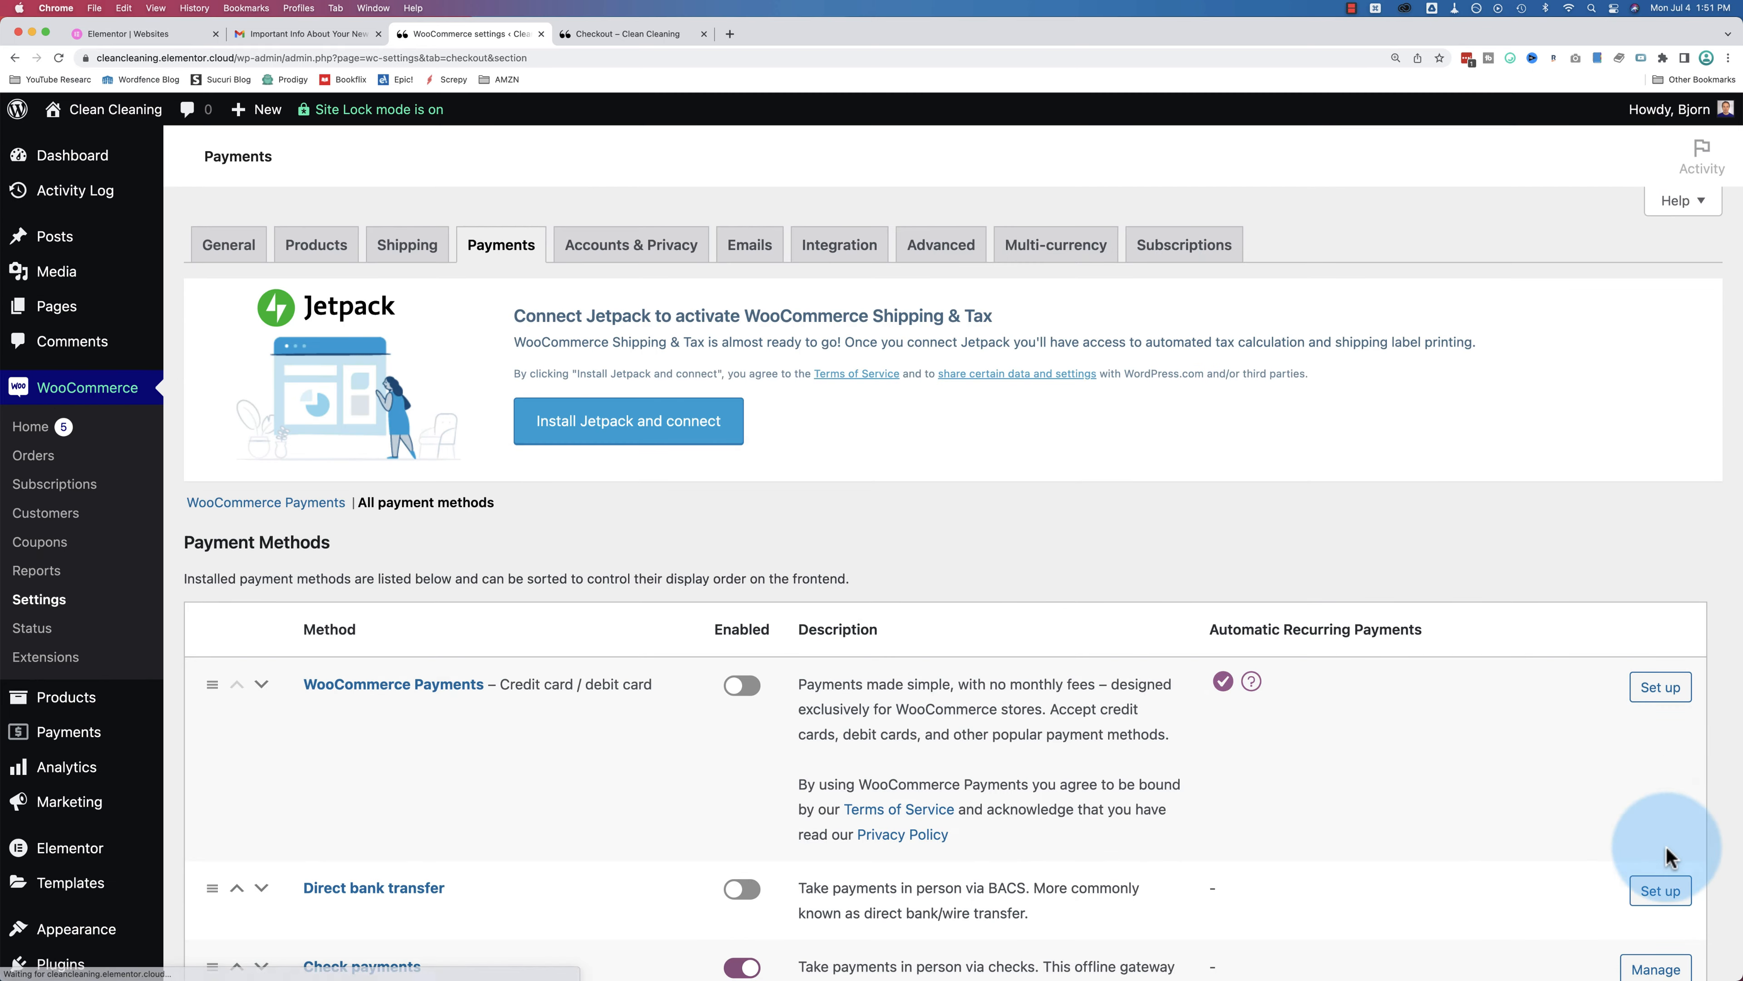
{"action": "scroll", "coordinate": [1672, 862], "scroll_direction": "down", "scroll_amount": 2}
{"action": "scroll", "coordinate": [1670, 891], "scroll_direction": "down", "scroll_amount": 2}
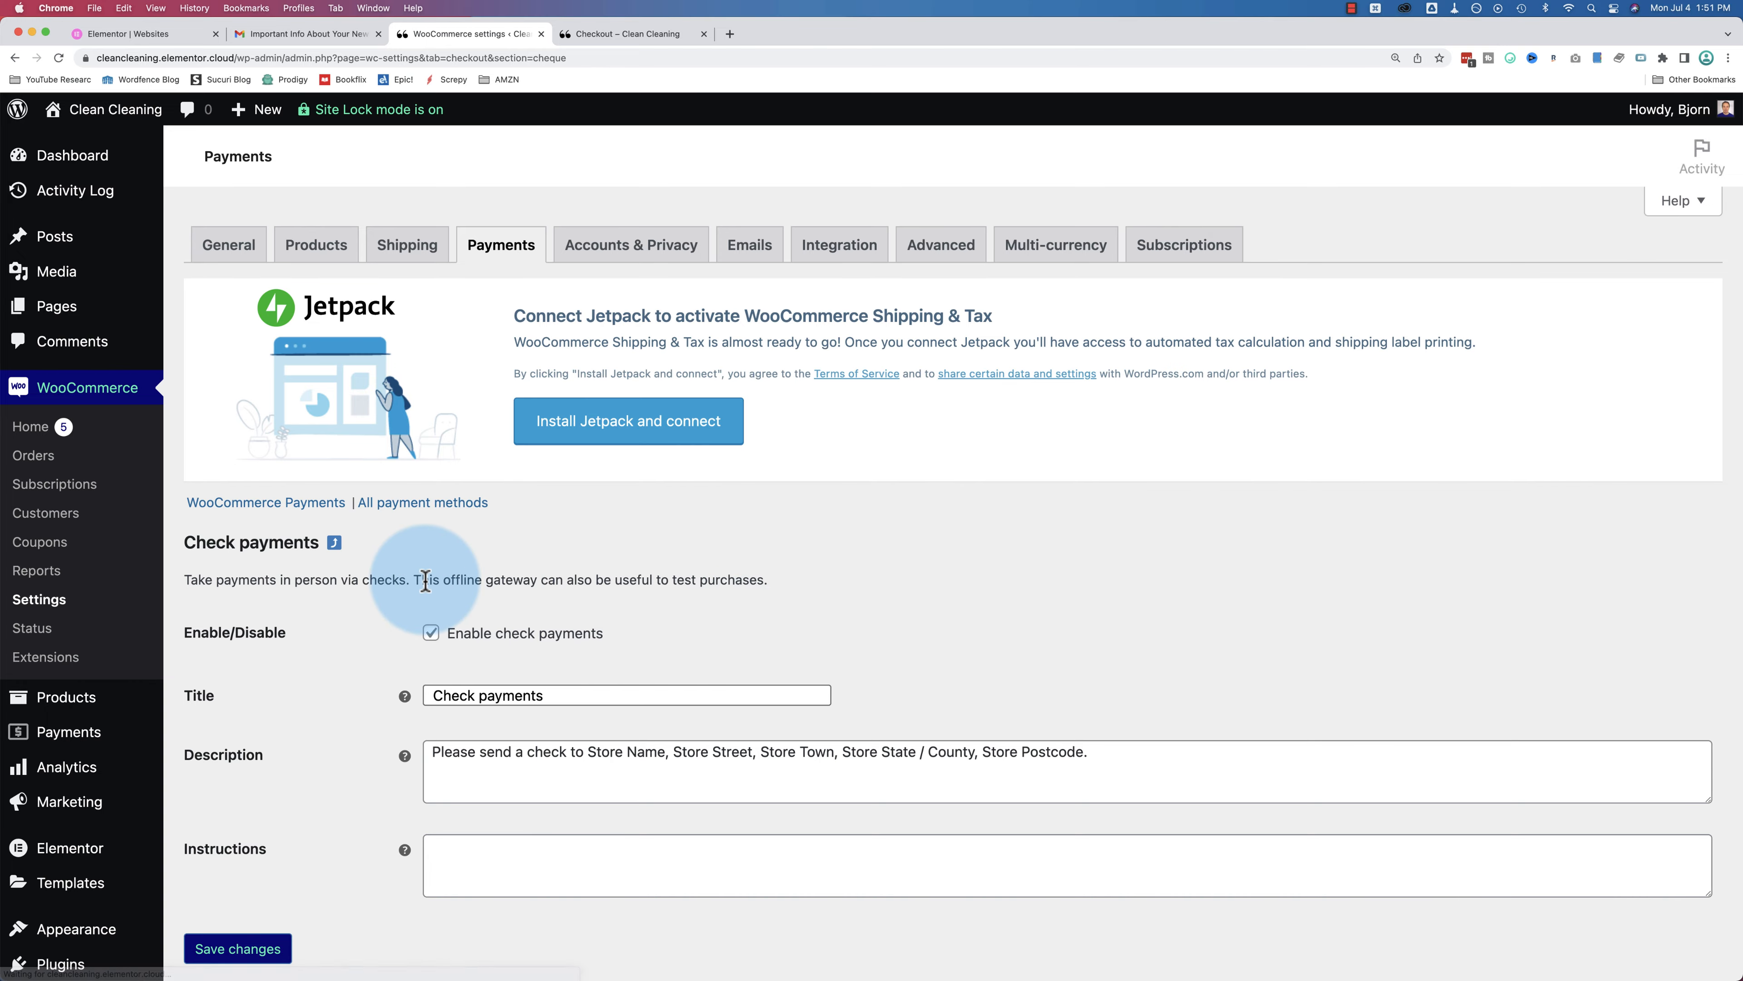
{"action": "scroll", "coordinate": [433, 584], "scroll_direction": "down", "scroll_amount": 2}
{"action": "scroll", "coordinate": [429, 590], "scroll_direction": "down", "scroll_amount": 2}
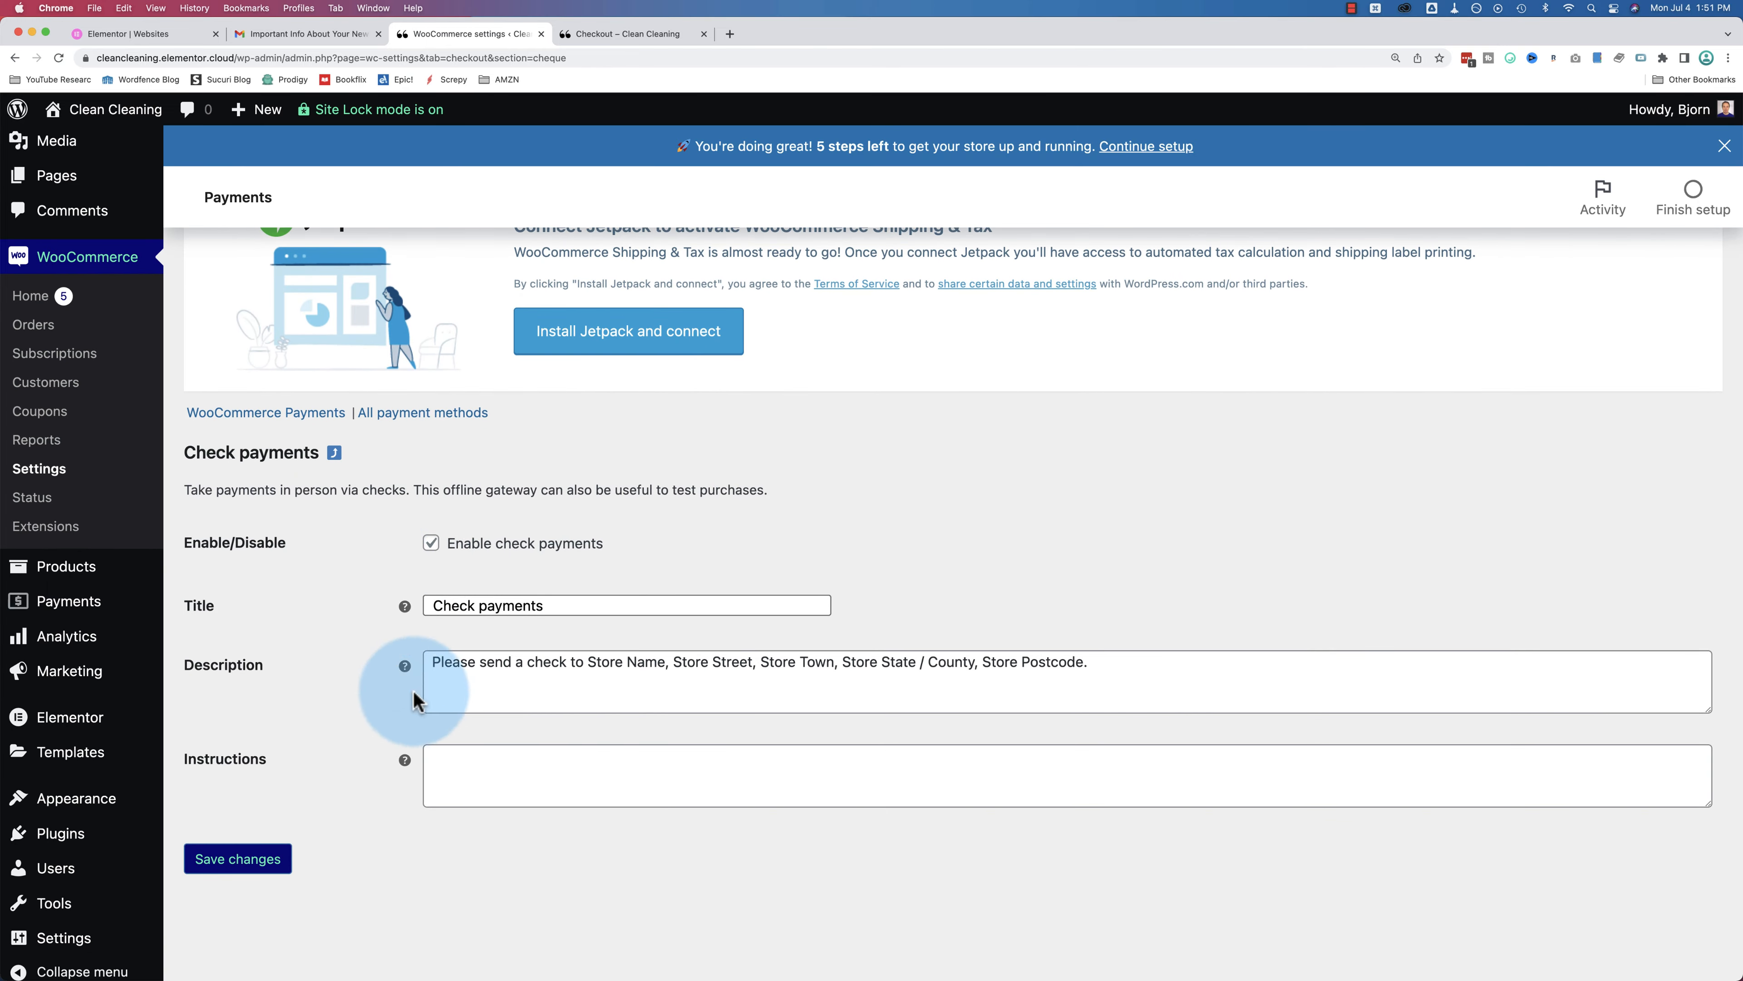
{"action": "scroll", "coordinate": [389, 584], "scroll_direction": "up", "scroll_amount": 2}
{"action": "left_click", "coordinate": [423, 510]}
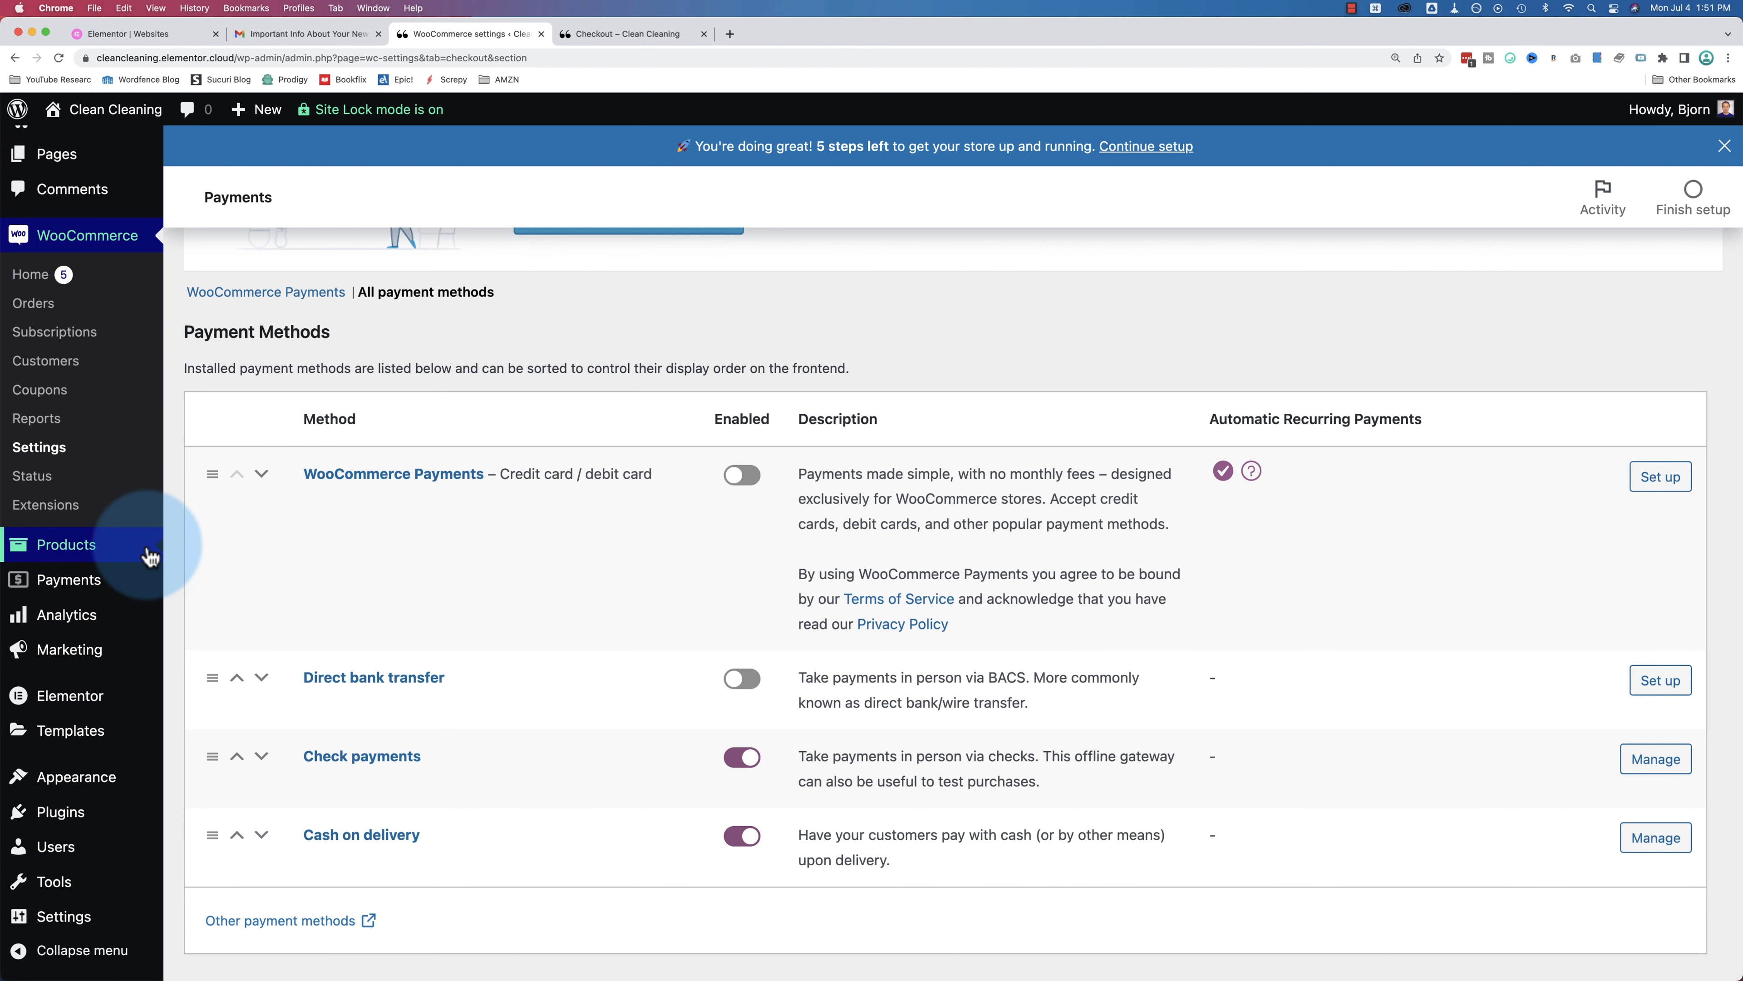
{"action": "mouse_move", "coordinate": [109, 817]}
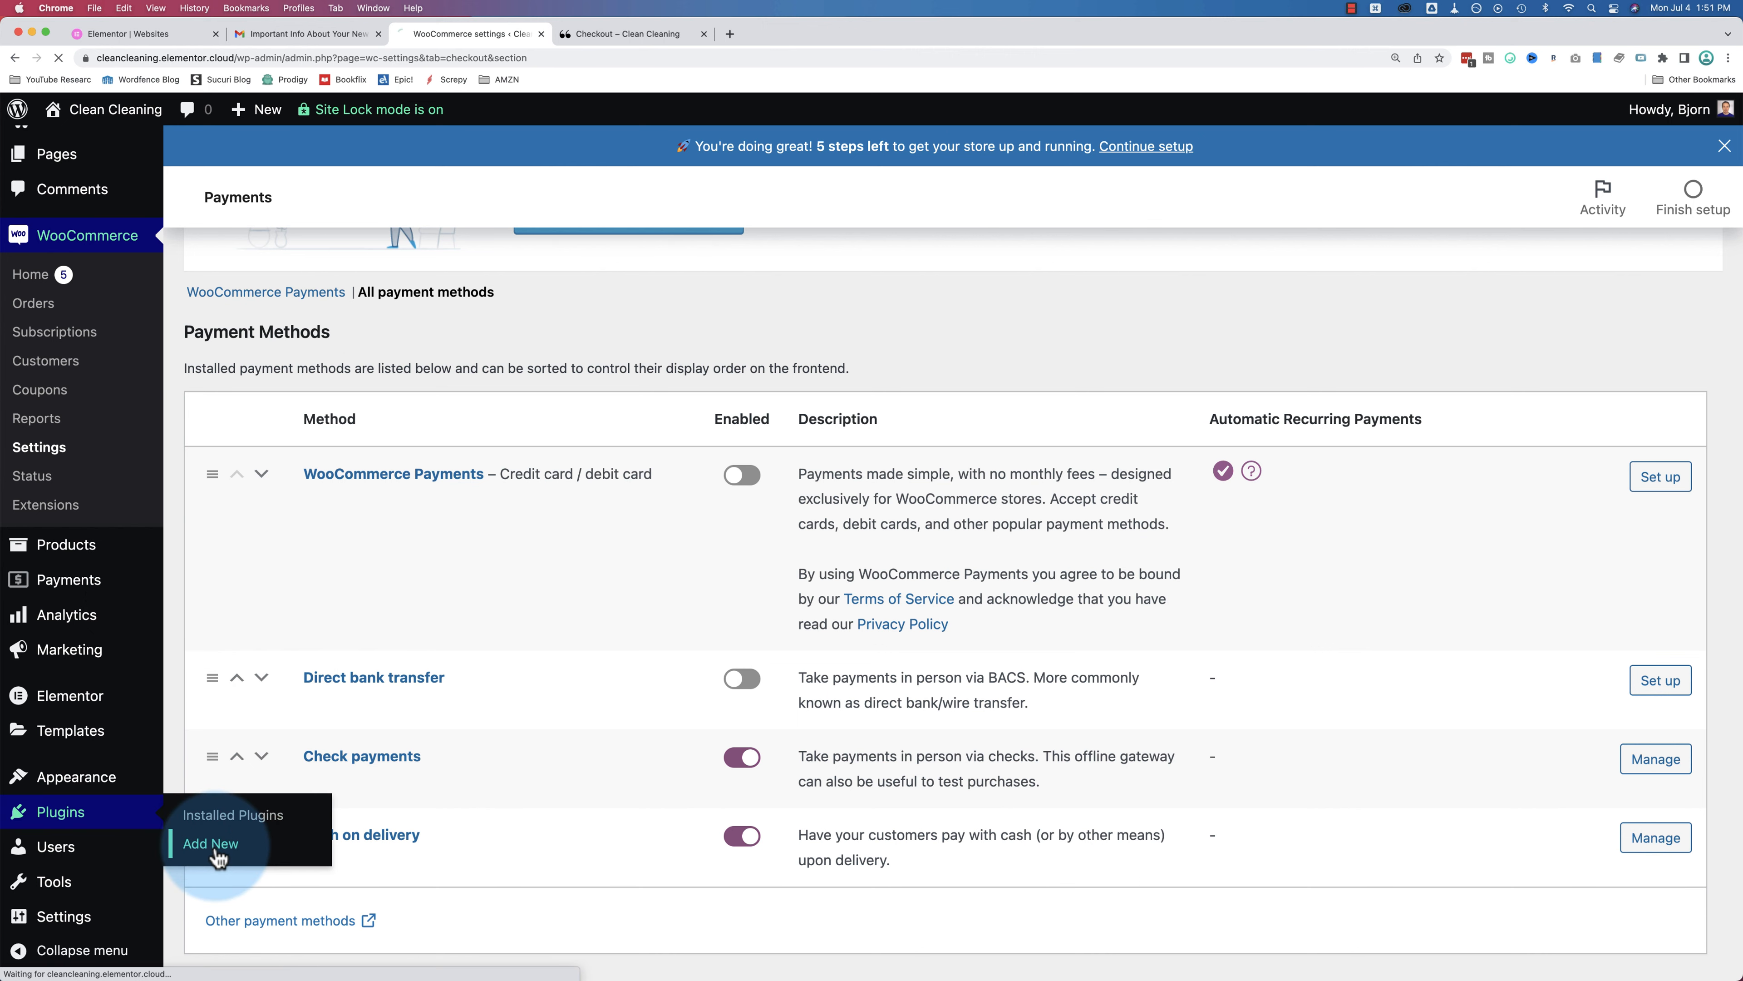
Step: Search the plugin directory for 'woocommerce stripe'
{"action": "left_click", "coordinate": [1459, 218]}
{"action": "type", "text": "woocom"}
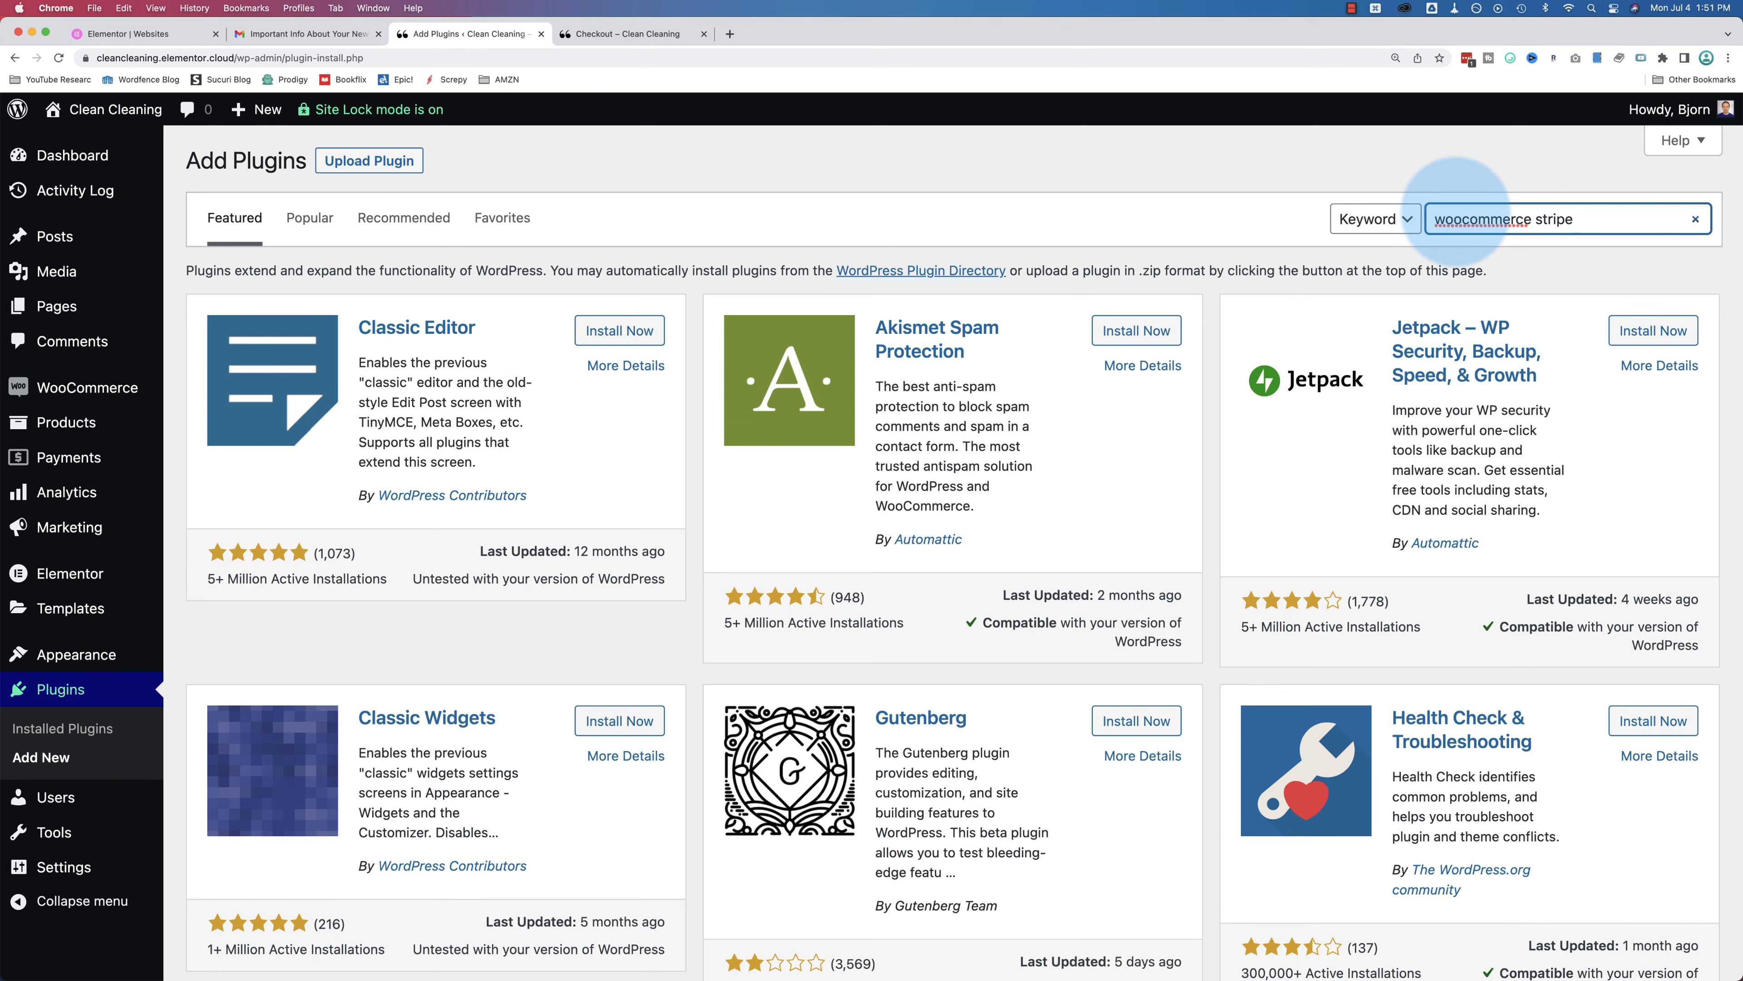
{"action": "type", "text": "merce stripe"}
{"action": "key", "text": "Return"}
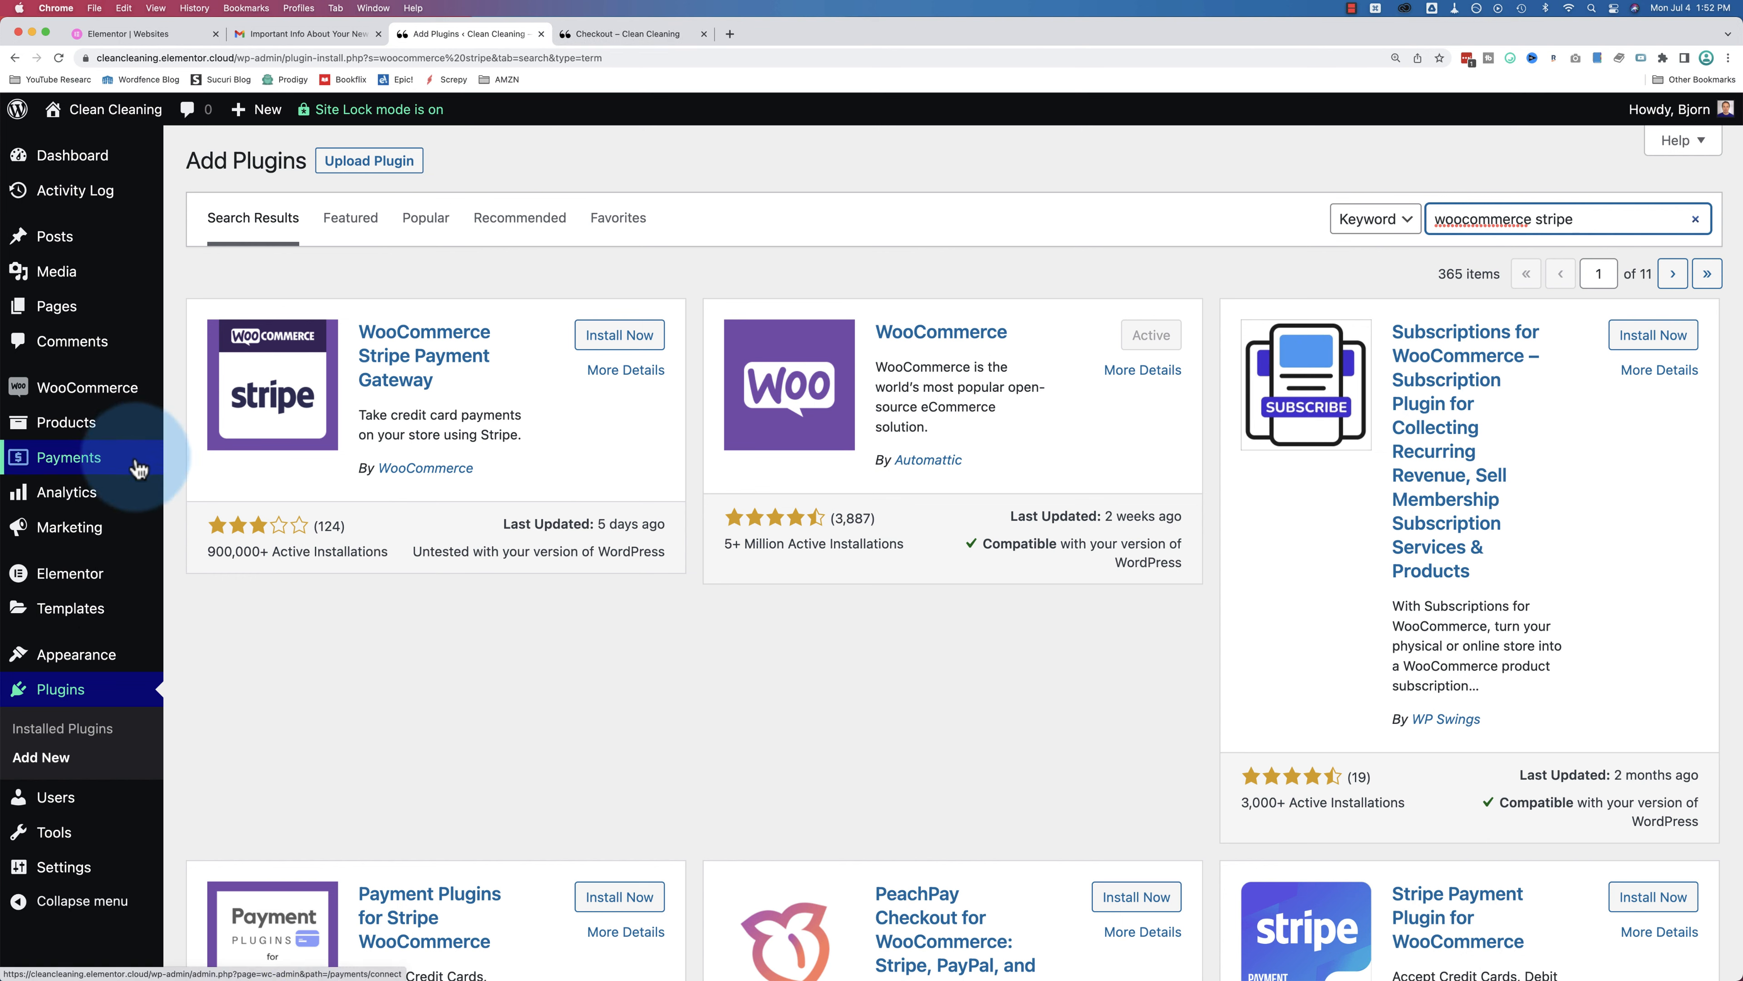
Step: Browse the search results for the WooCommerce Stripe Payment Gateway plugin
{"action": "mouse_move", "coordinate": [55, 389]}
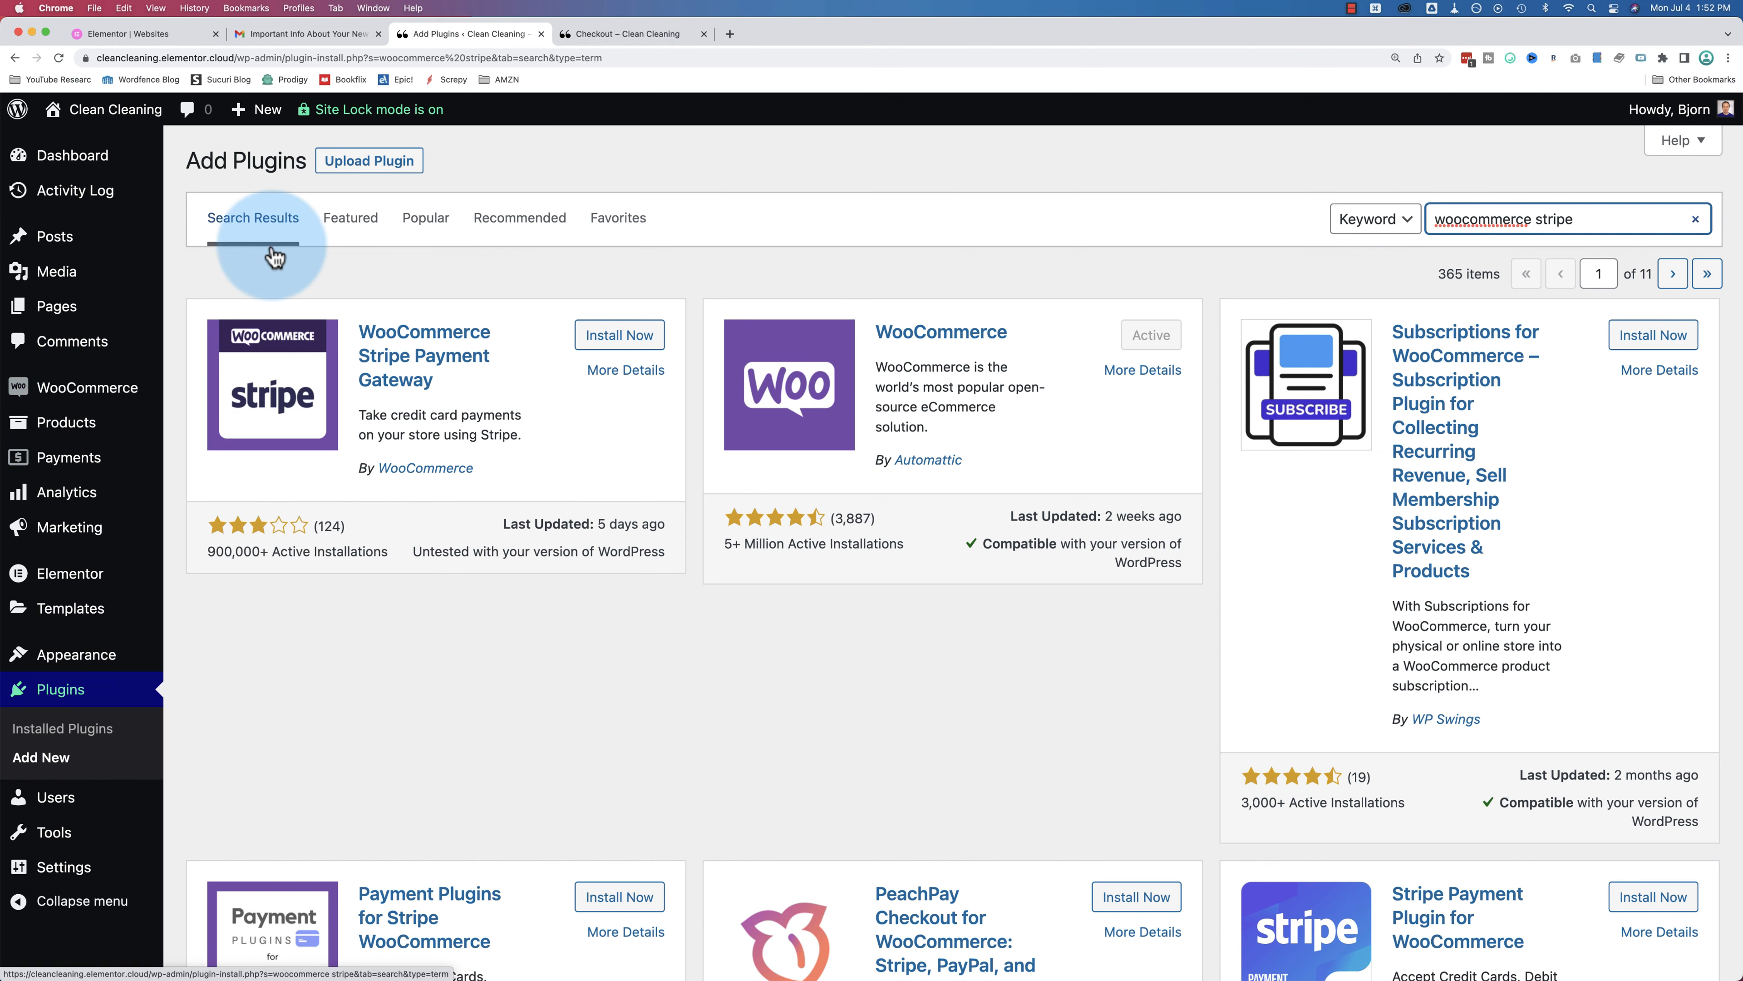
{"action": "scroll", "coordinate": [280, 479], "scroll_direction": "down", "scroll_amount": 5}
{"action": "scroll", "coordinate": [283, 481], "scroll_direction": "down", "scroll_amount": 7}
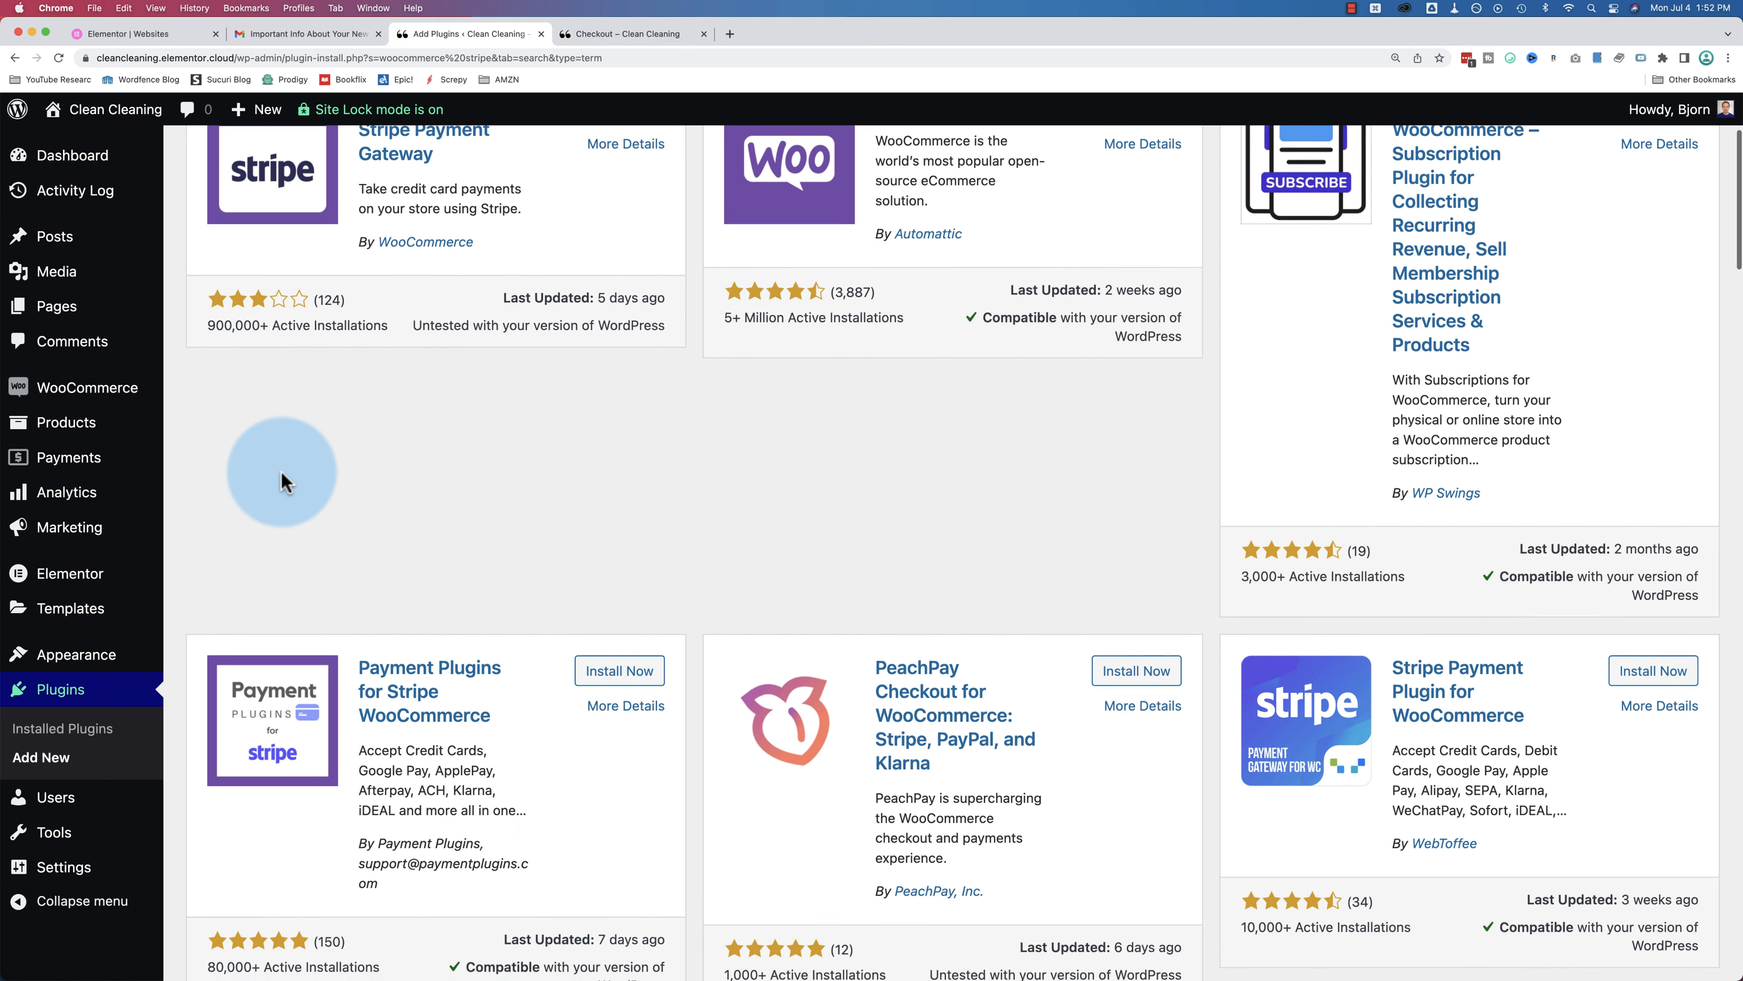
{"action": "scroll", "coordinate": [280, 470], "scroll_direction": "down", "scroll_amount": 4}
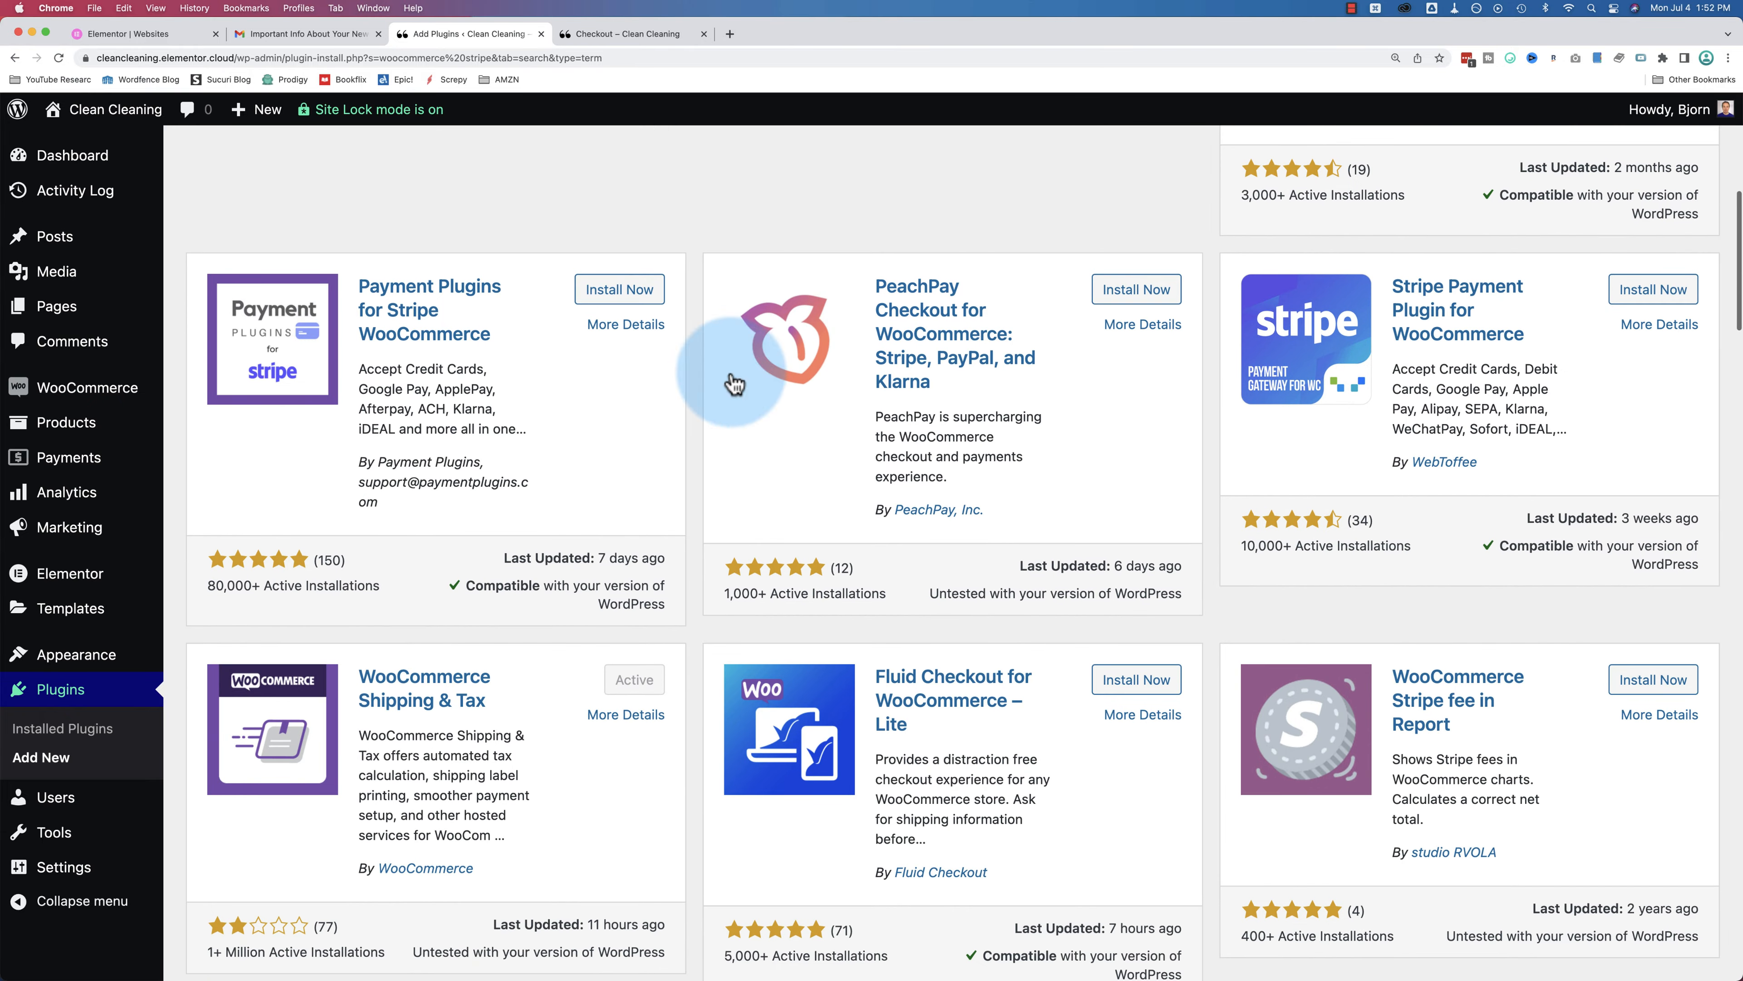
{"action": "scroll", "coordinate": [1019, 400], "scroll_direction": "down", "scroll_amount": 6}
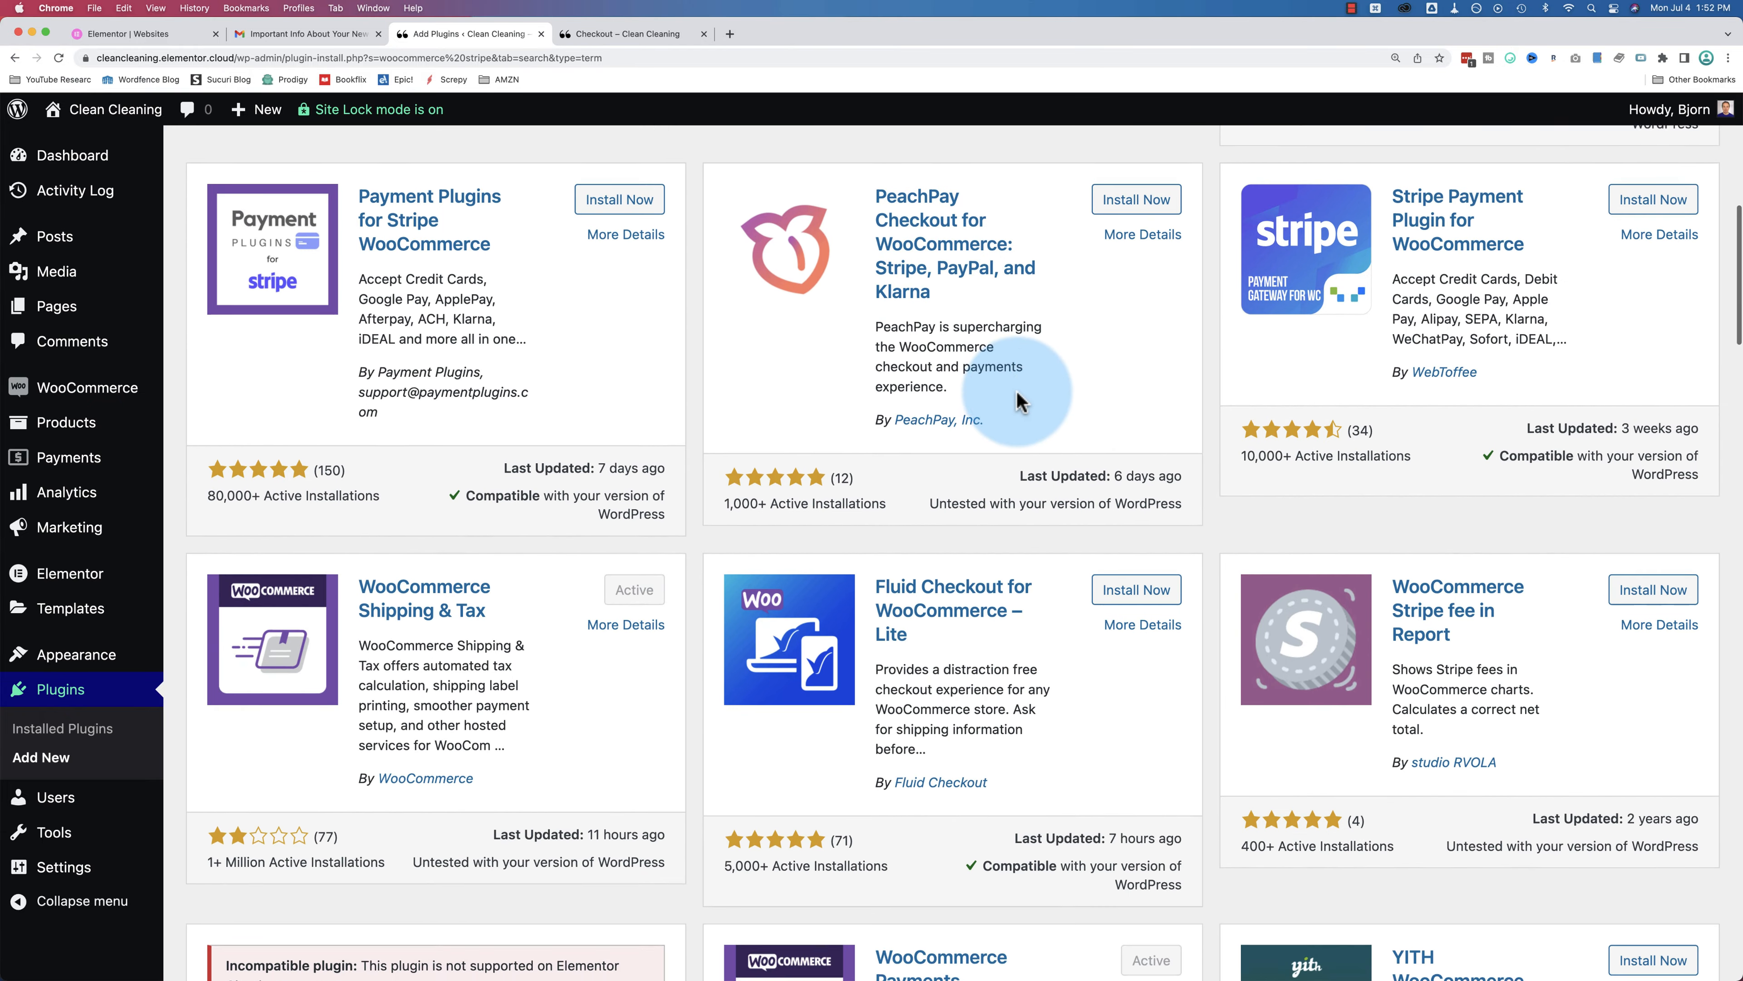
{"action": "scroll", "coordinate": [1002, 392], "scroll_direction": "up", "scroll_amount": 20}
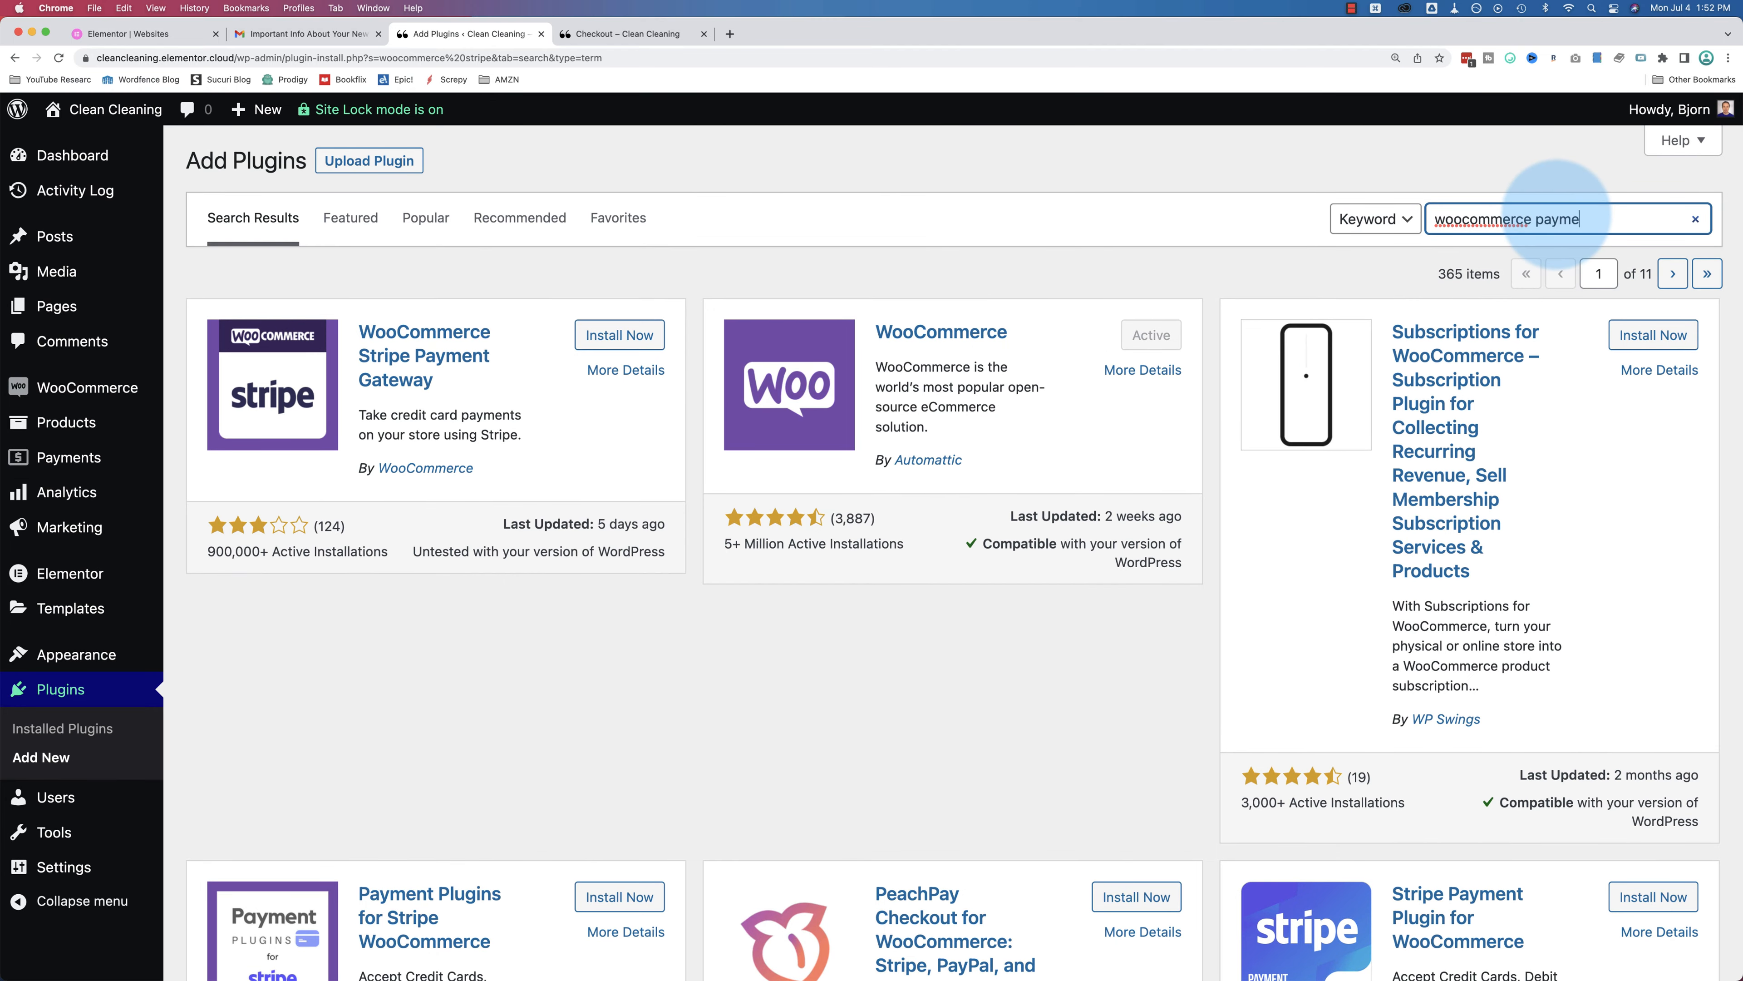
{"action": "scroll", "coordinate": [863, 320], "scroll_direction": "down", "scroll_amount": 9}
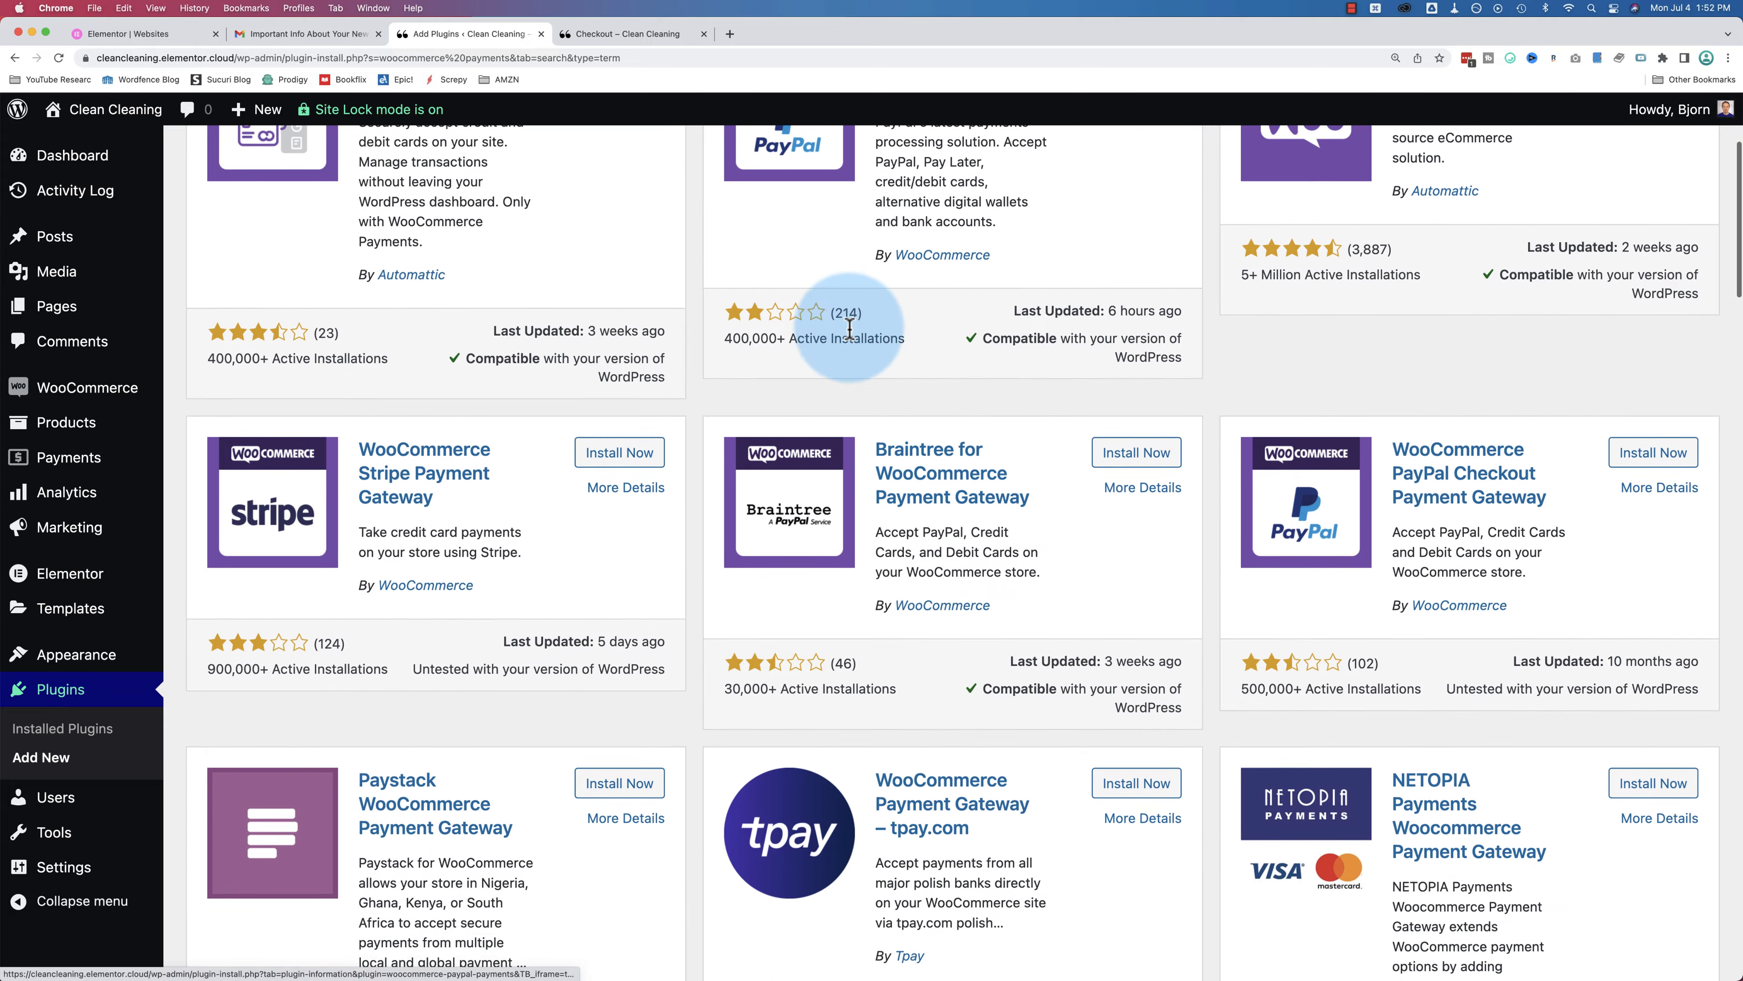
{"action": "scroll", "coordinate": [800, 546], "scroll_direction": "down", "scroll_amount": 6}
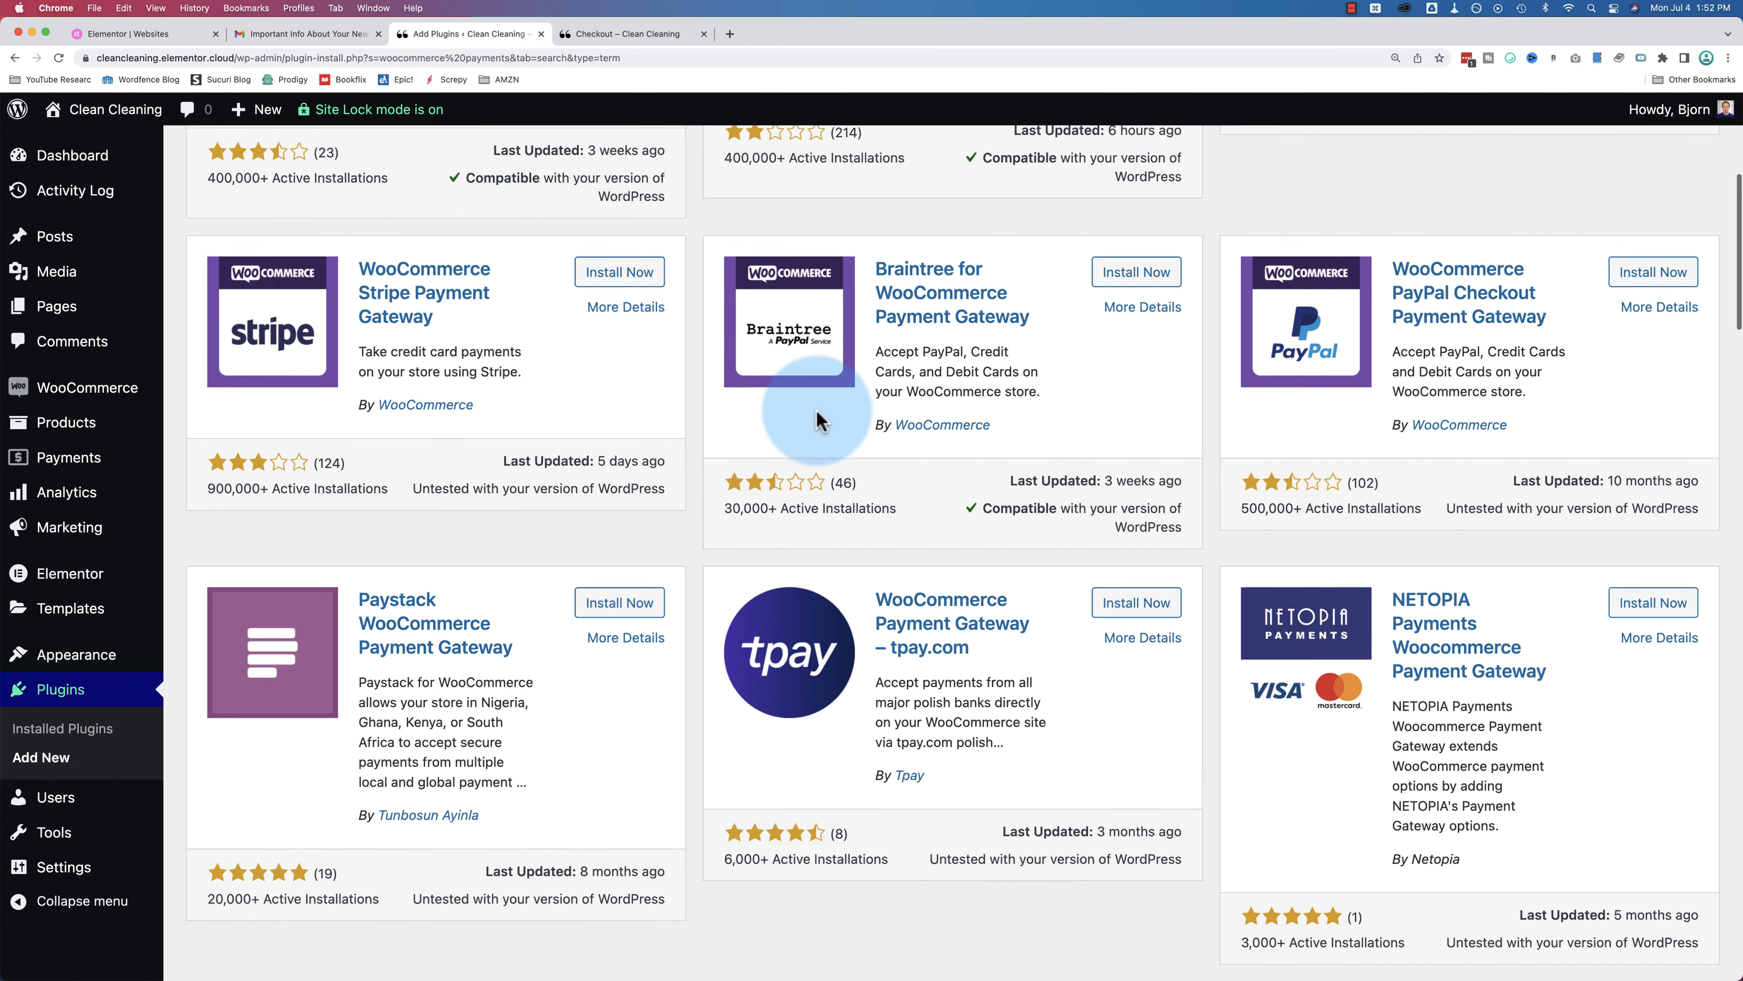
{"action": "scroll", "coordinate": [1044, 323], "scroll_direction": "down", "scroll_amount": 4}
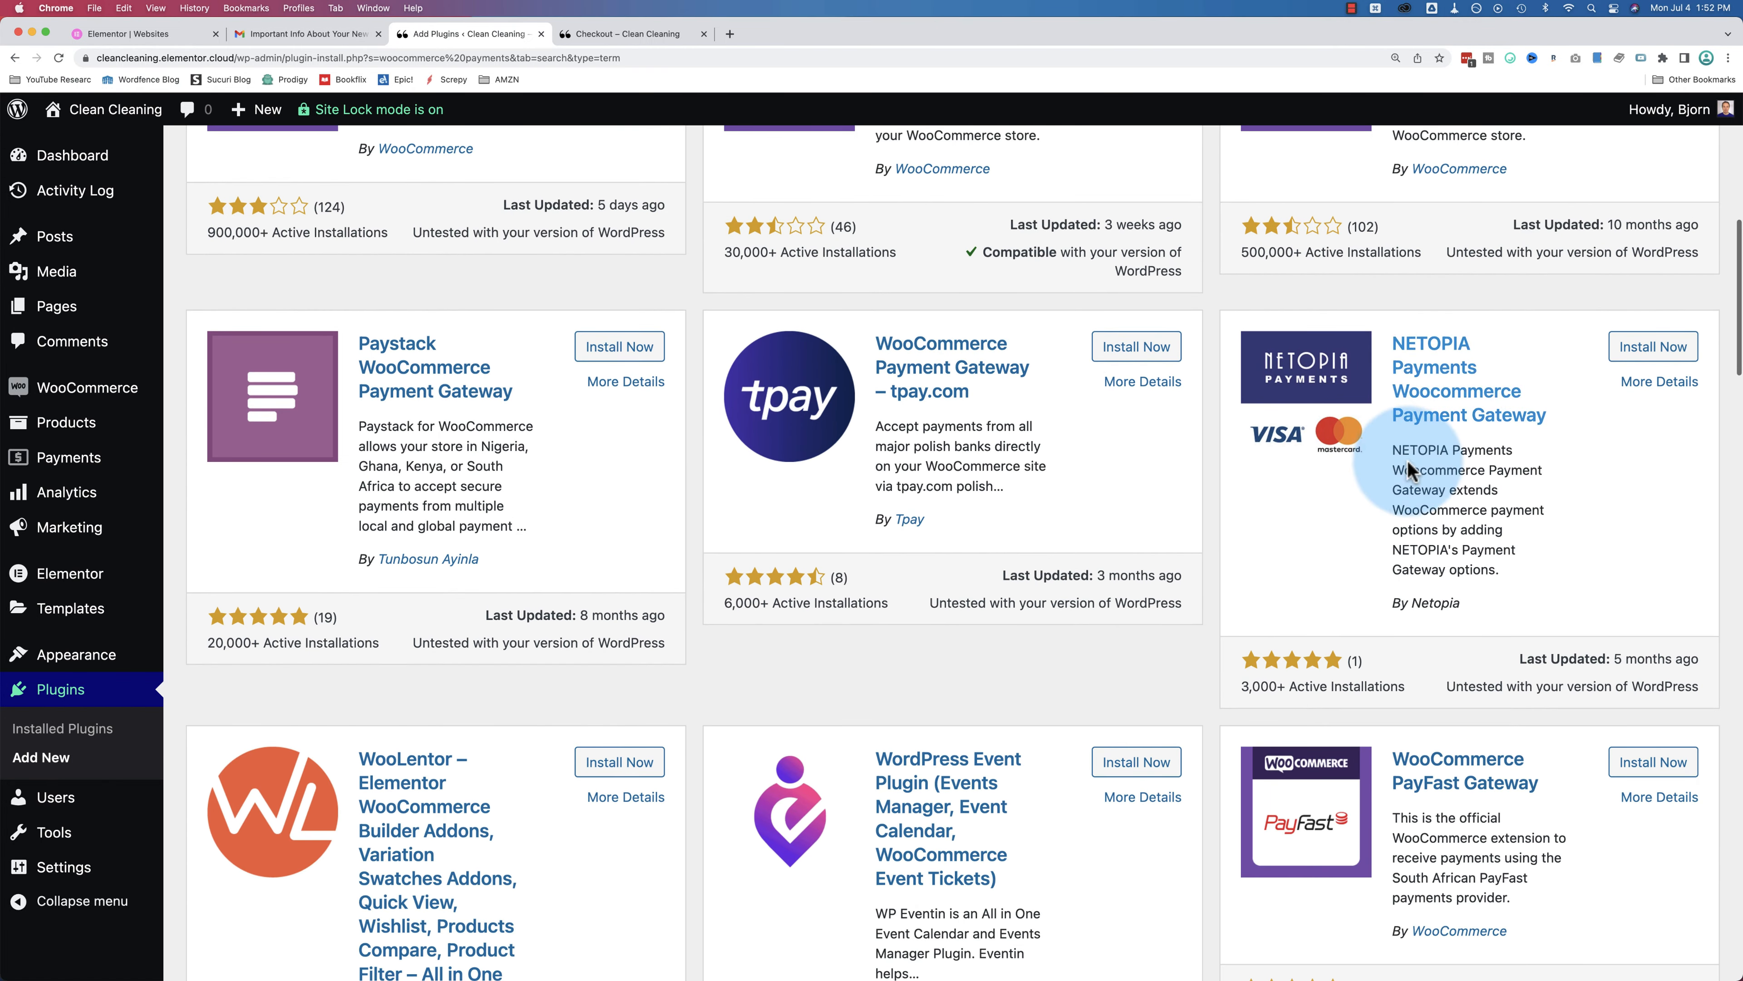
{"action": "scroll", "coordinate": [653, 390], "scroll_direction": "down", "scroll_amount": 2}
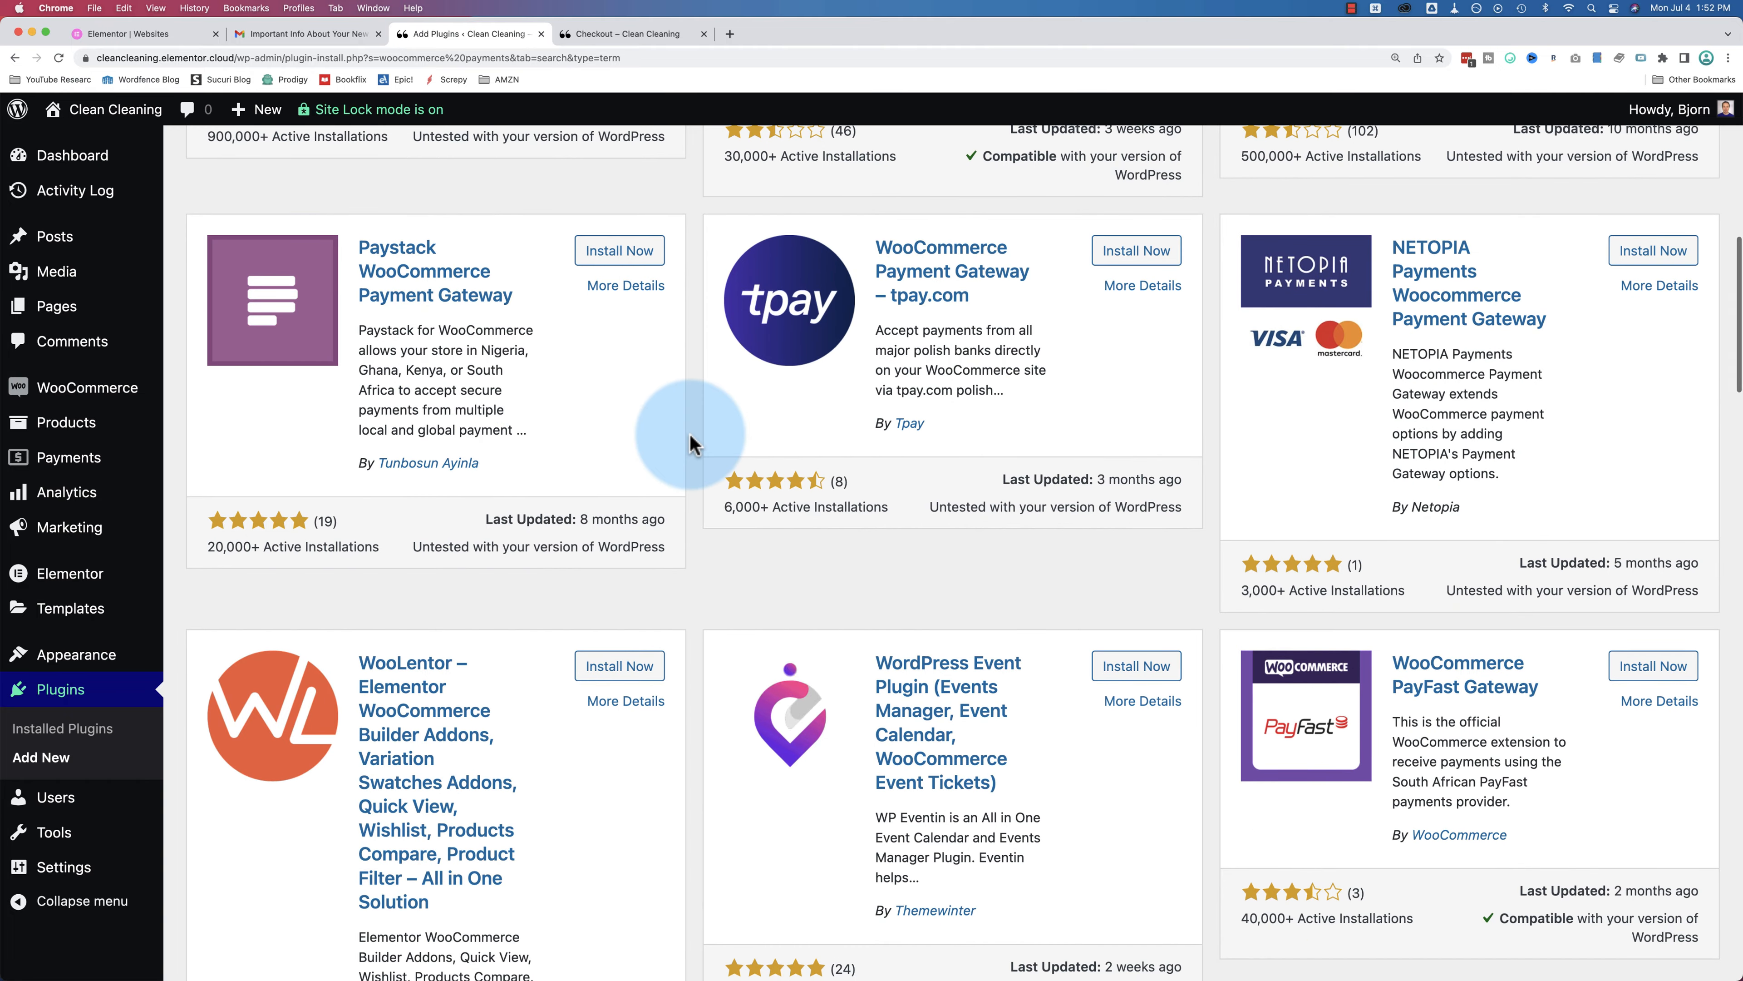
{"action": "scroll", "coordinate": [689, 439], "scroll_direction": "down", "scroll_amount": 2}
{"action": "scroll", "coordinate": [689, 439], "scroll_direction": "down", "scroll_amount": 13}
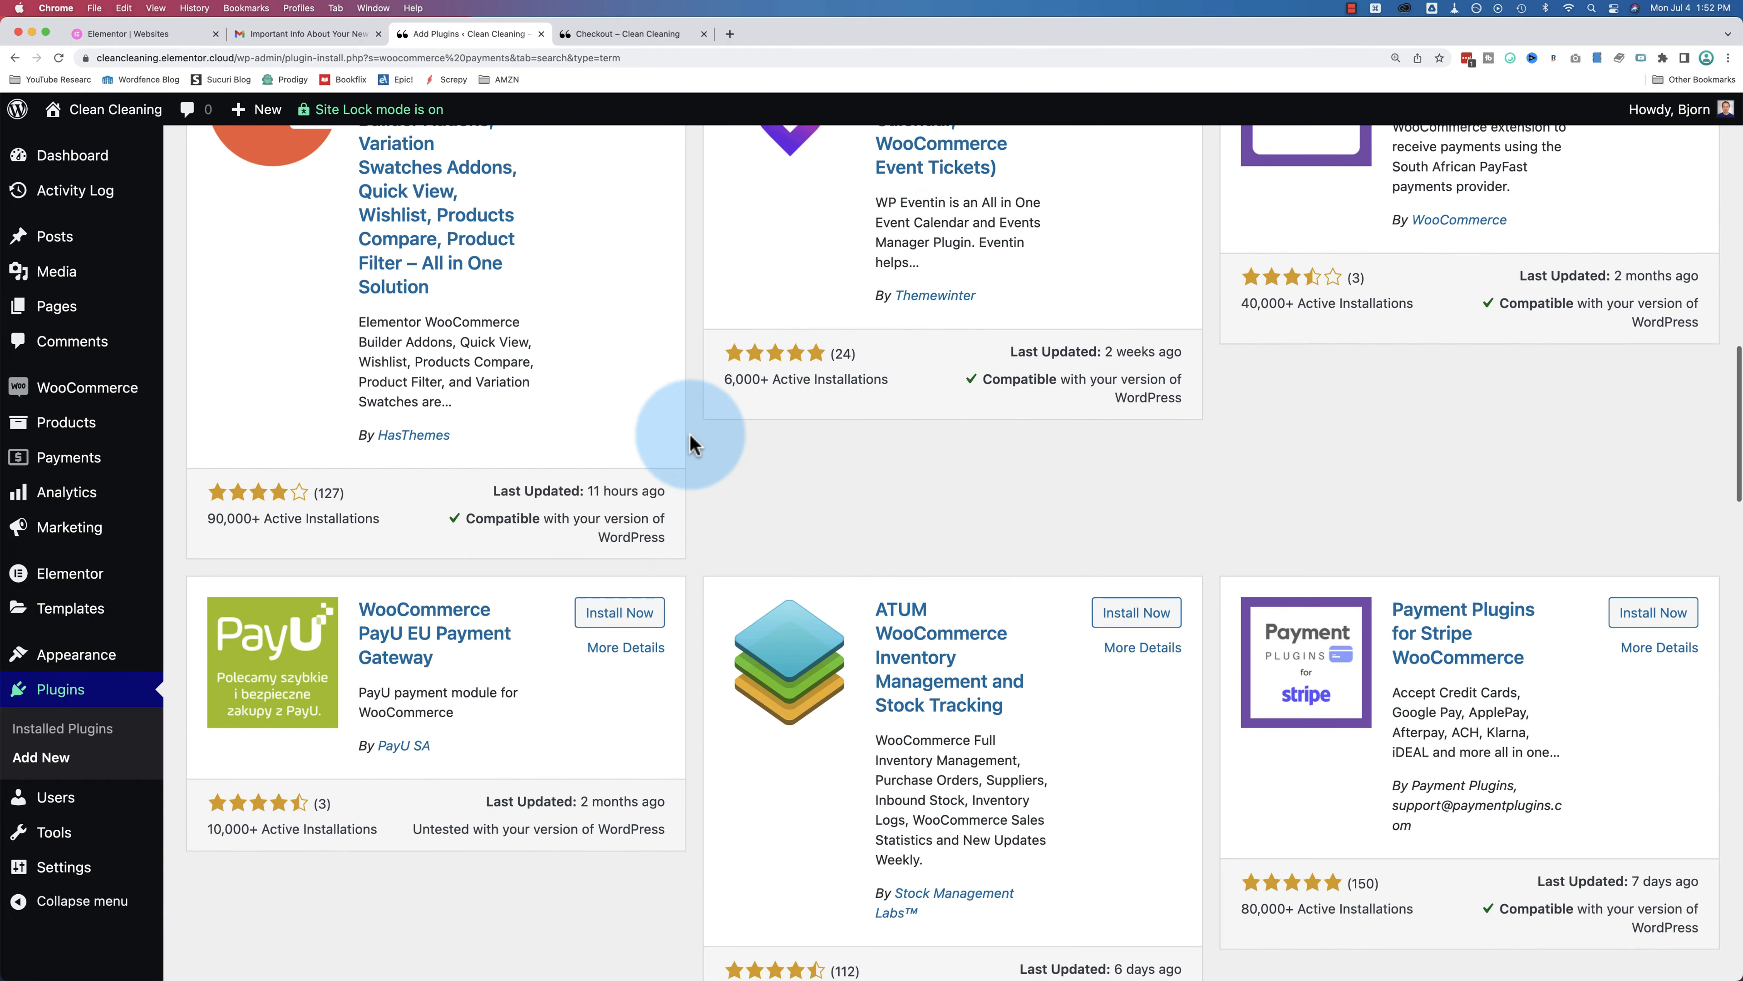
{"action": "scroll", "coordinate": [689, 439], "scroll_direction": "down", "scroll_amount": 6}
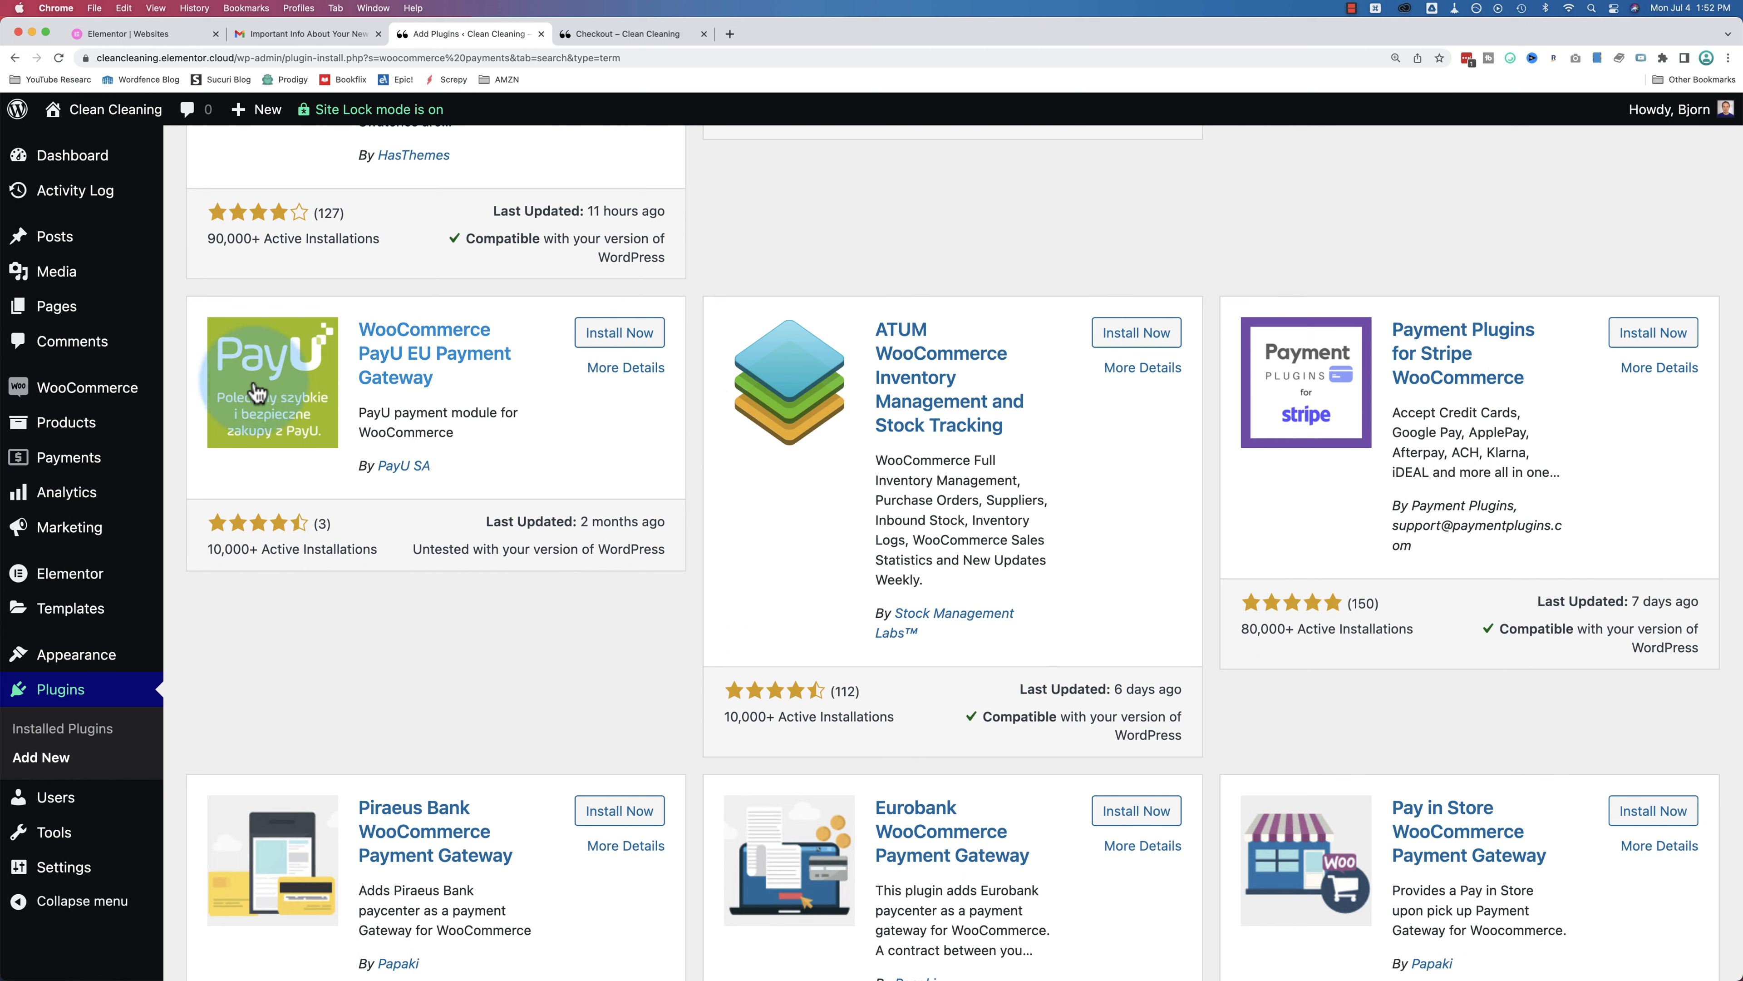
{"action": "mouse_move", "coordinate": [143, 402]}
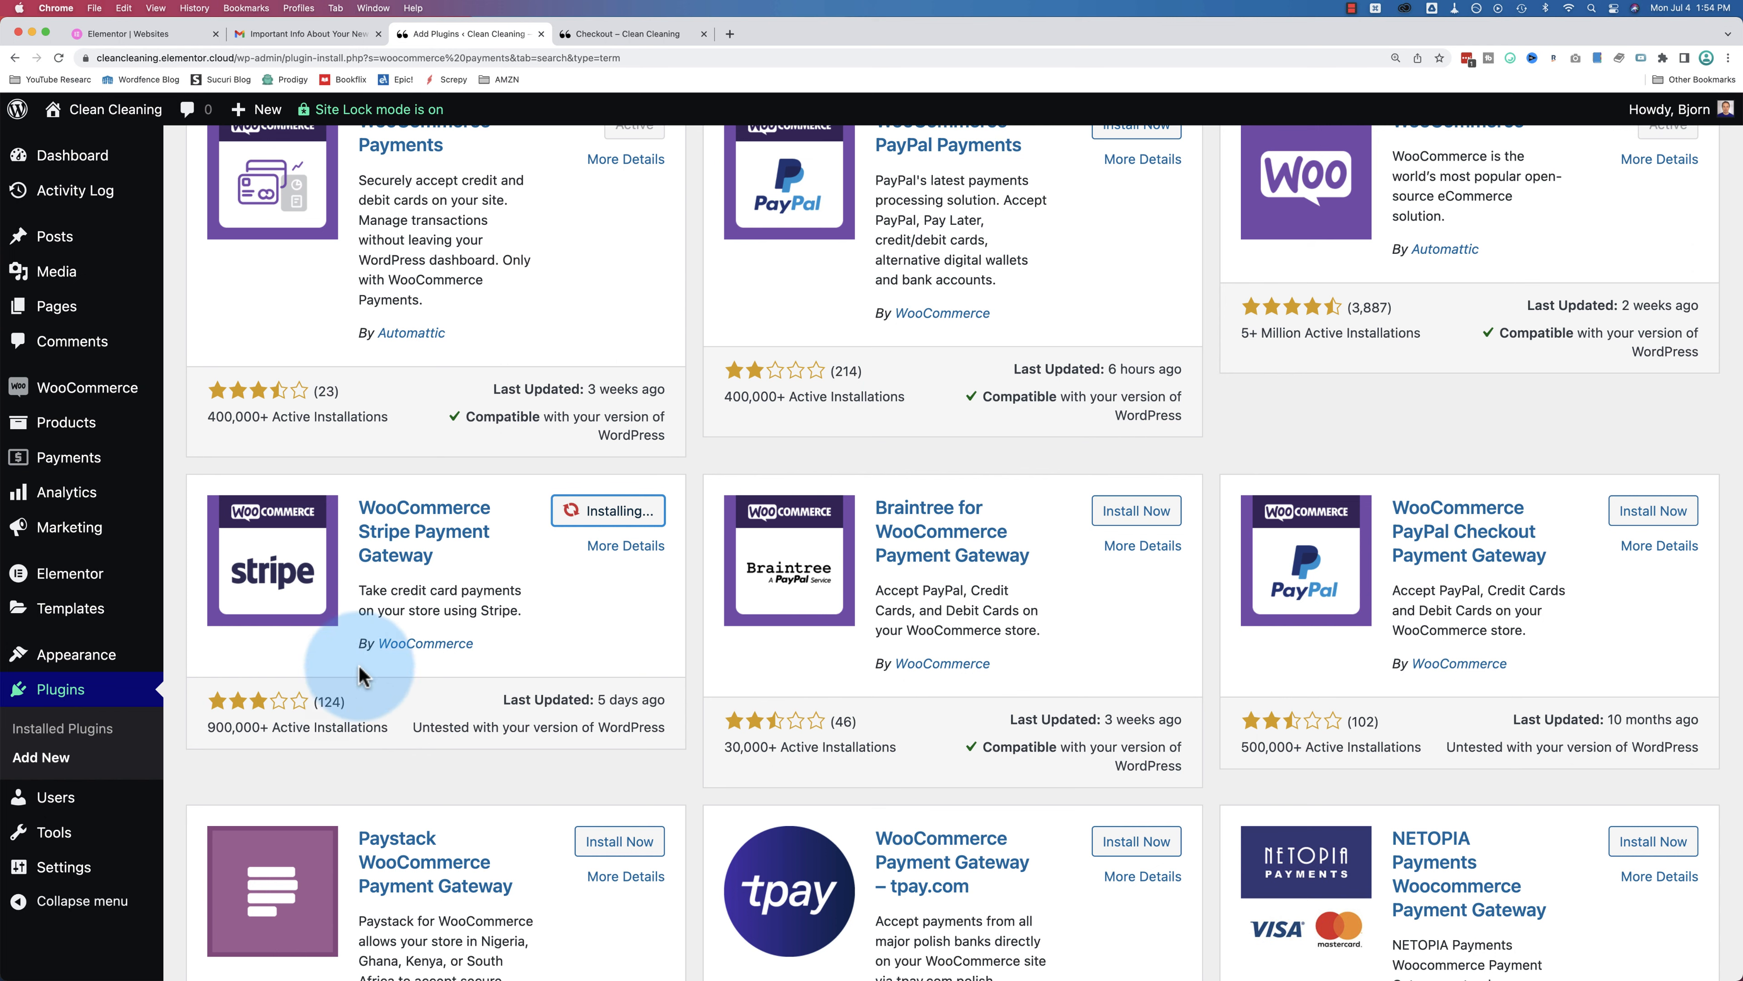
{"action": "scroll", "coordinate": [336, 665], "scroll_direction": "down", "scroll_amount": 1}
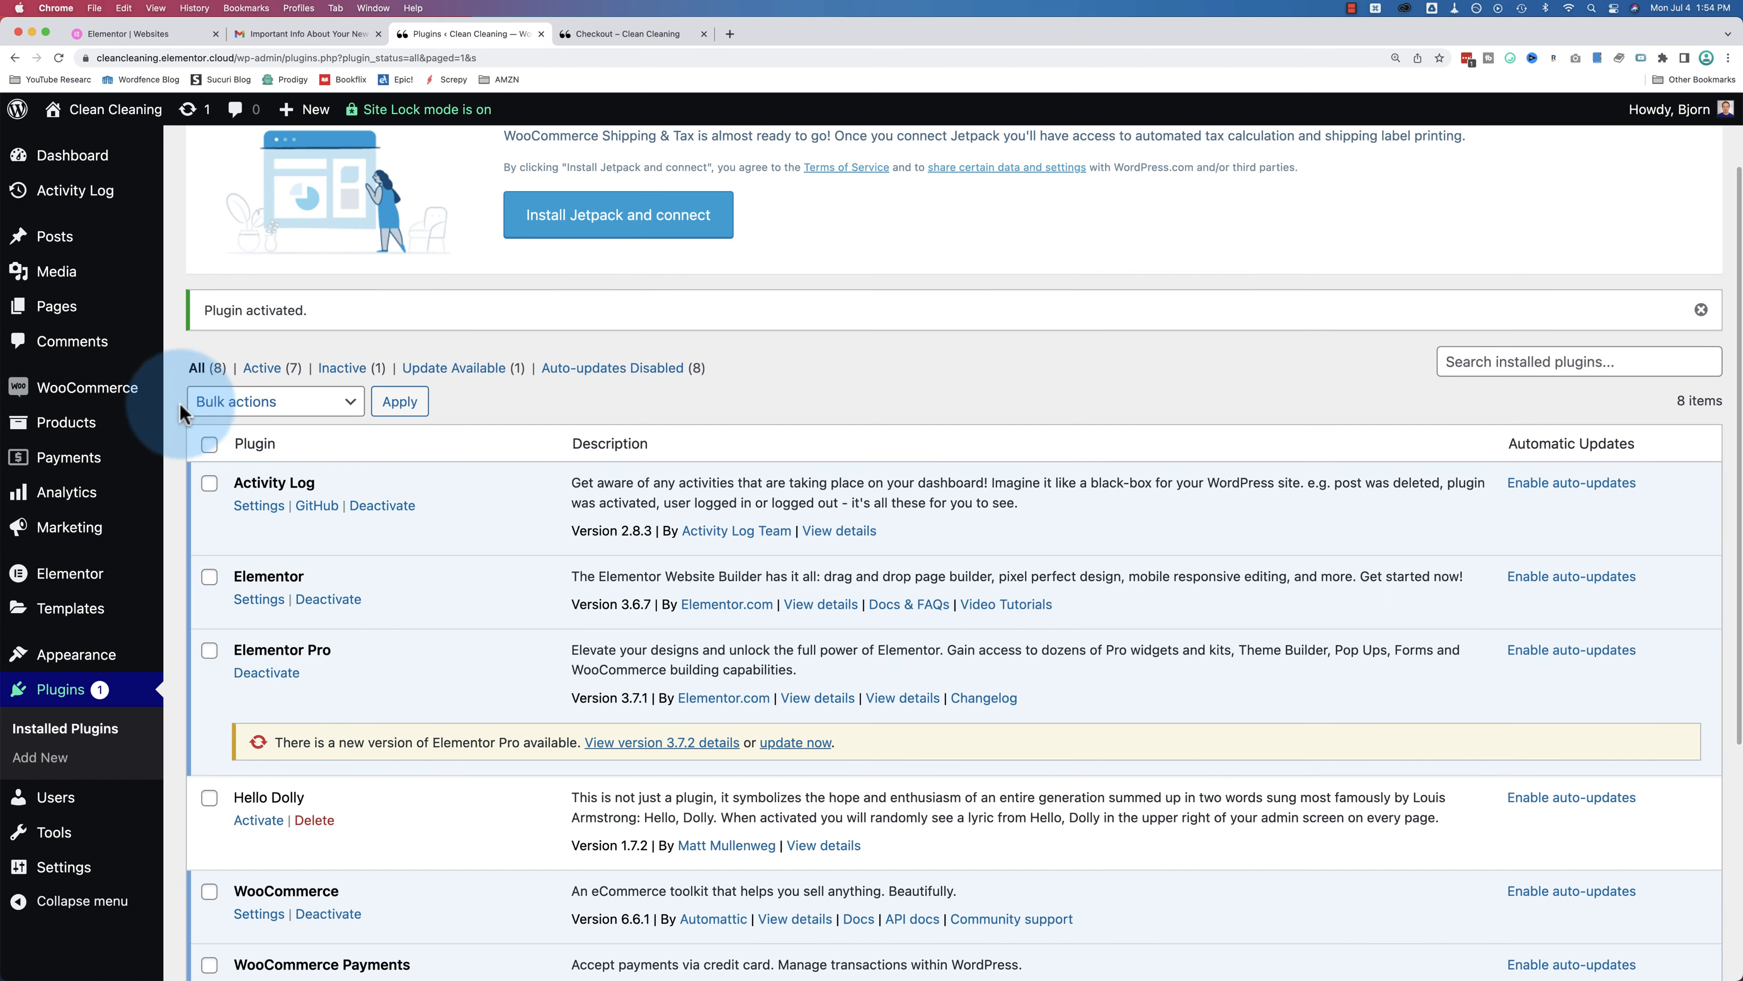
Step: Scroll through the plugins page to review the newly installed Stripe gateway plugin
{"action": "mouse_move", "coordinate": [111, 408]}
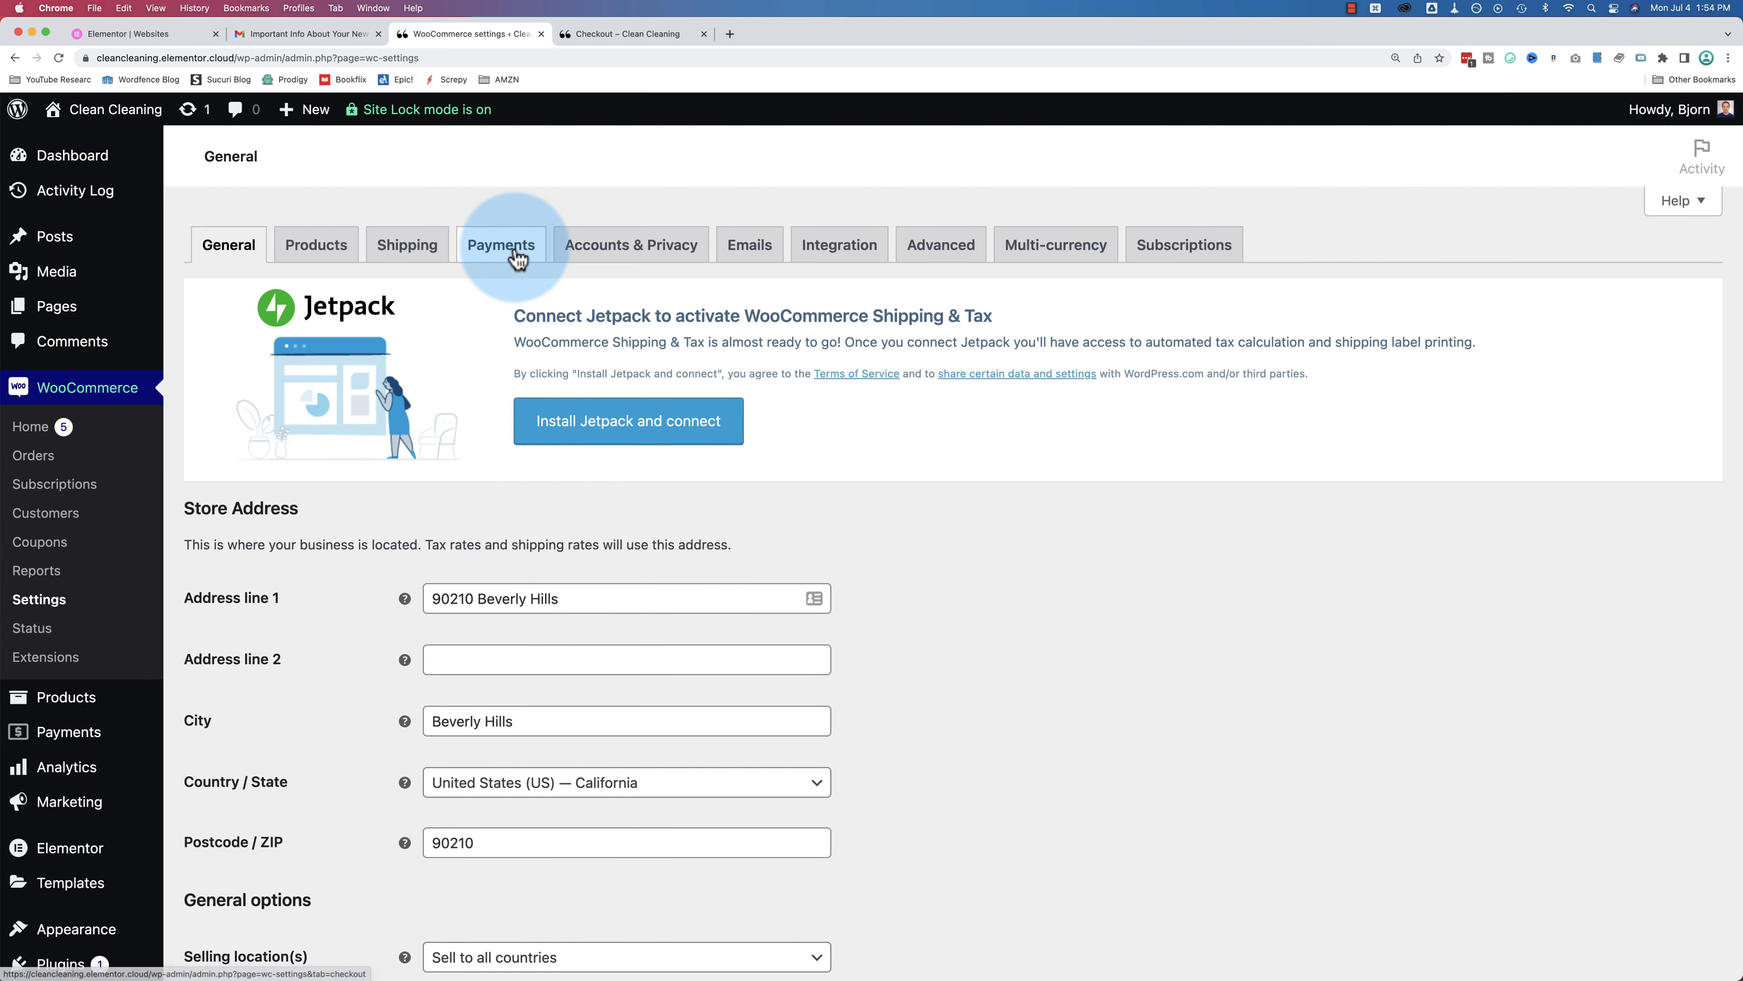
{"action": "scroll", "coordinate": [677, 498], "scroll_direction": "down", "scroll_amount": 5}
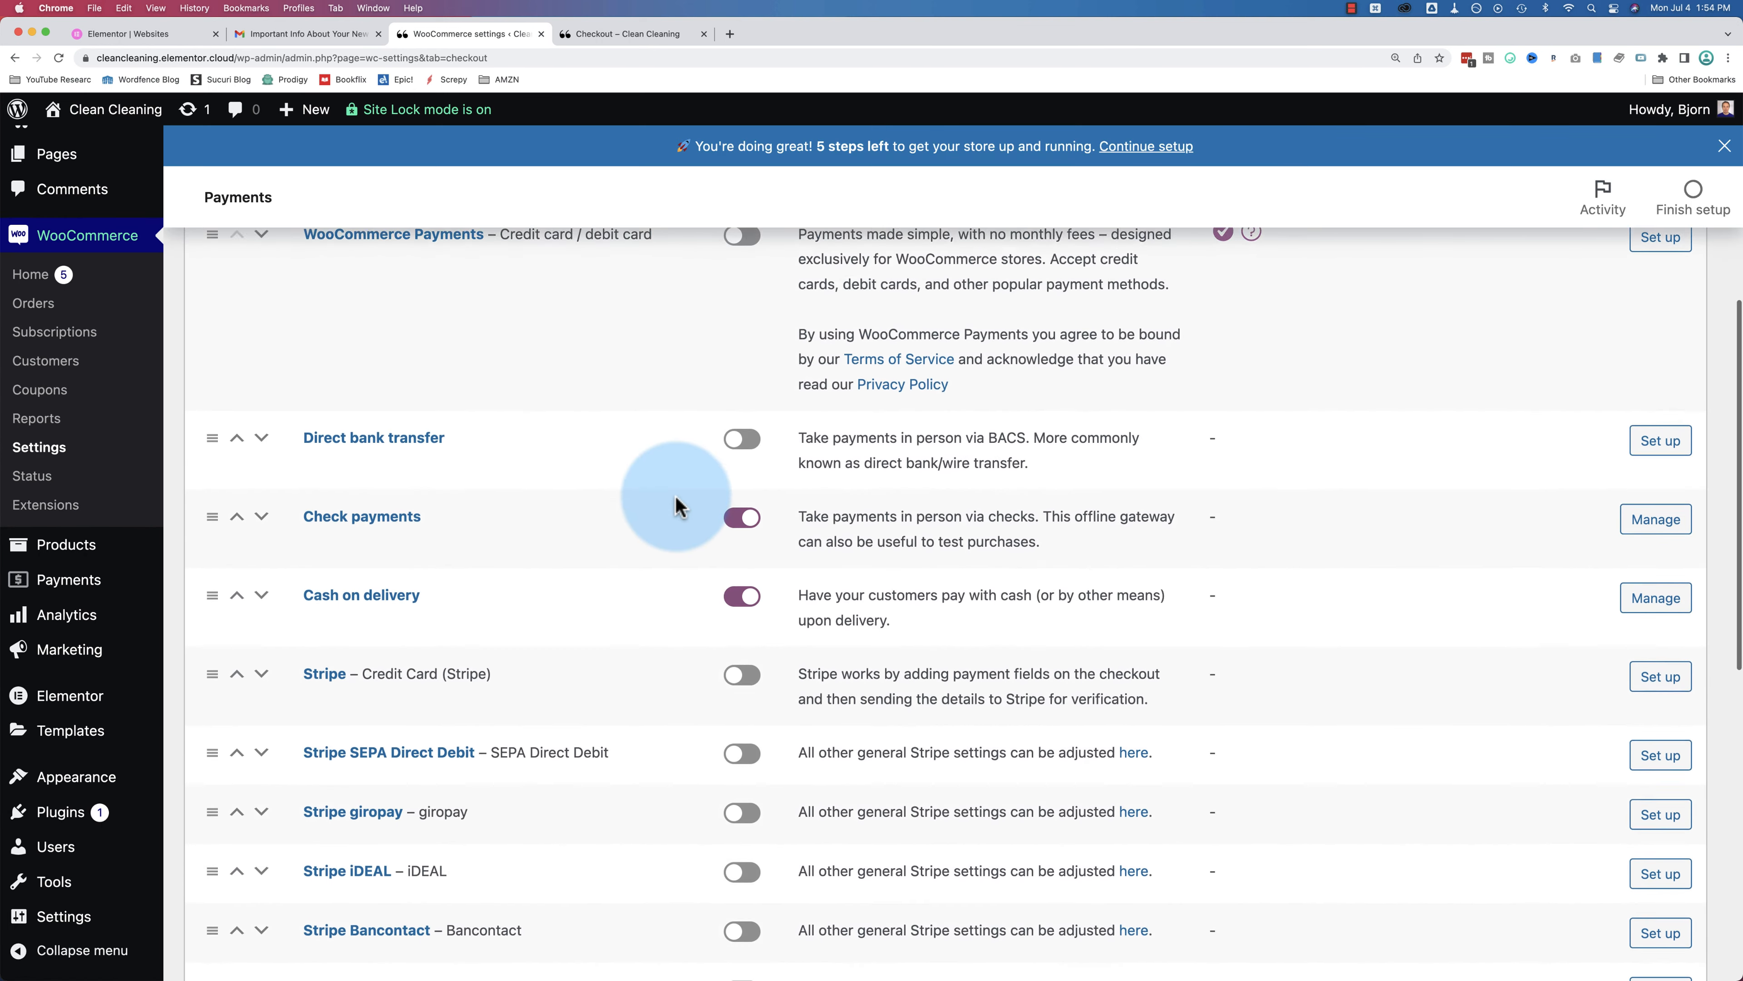
{"action": "scroll", "coordinate": [510, 510], "scroll_direction": "down", "scroll_amount": 2}
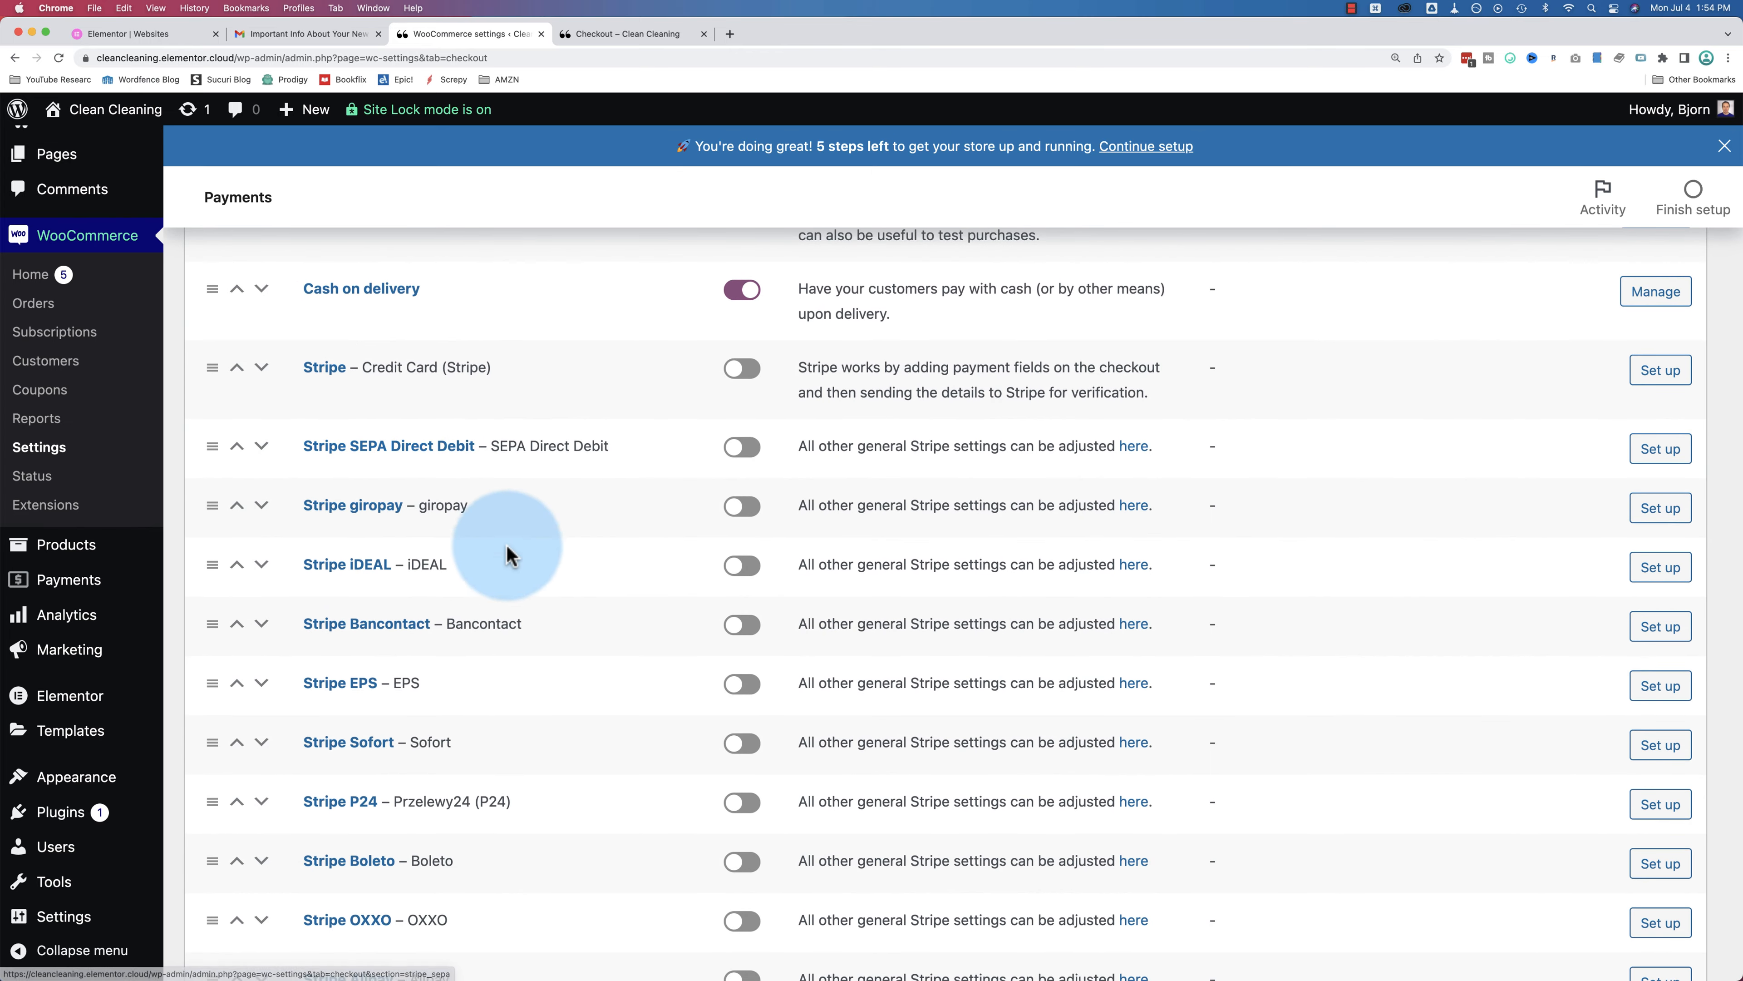
{"action": "scroll", "coordinate": [511, 569], "scroll_direction": "down", "scroll_amount": 1}
{"action": "scroll", "coordinate": [513, 574], "scroll_direction": "down", "scroll_amount": 1}
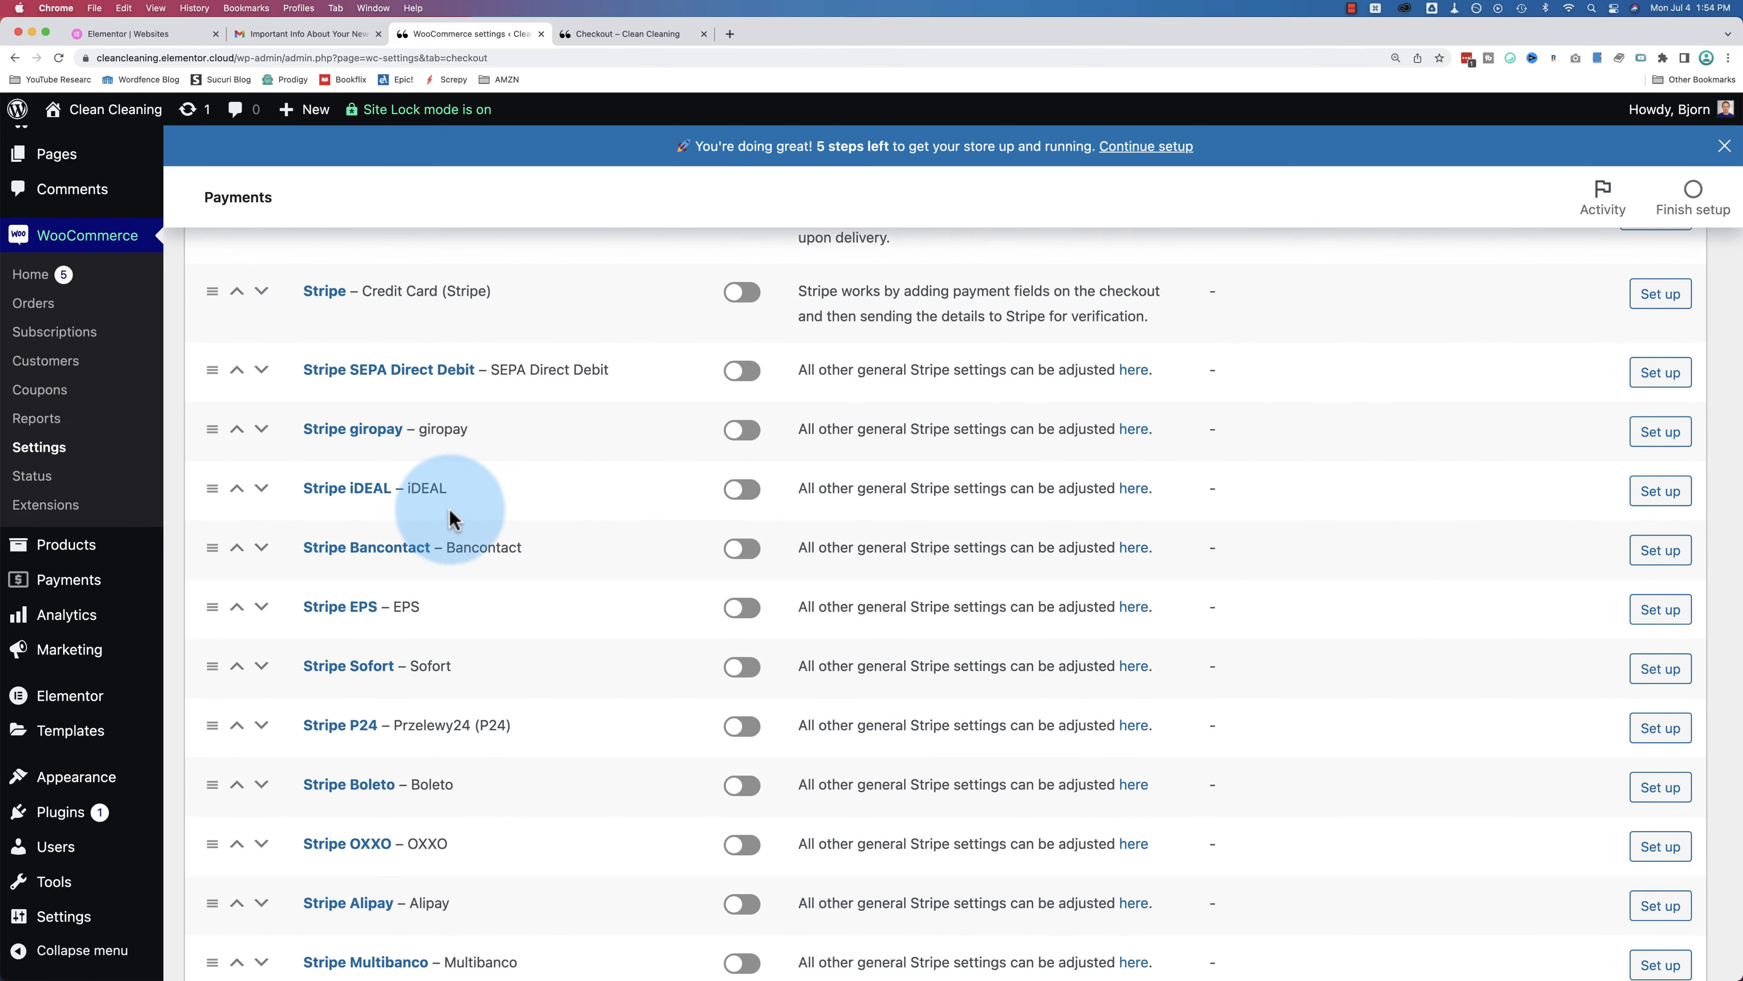
{"action": "scroll", "coordinate": [544, 557], "scroll_direction": "down", "scroll_amount": 4}
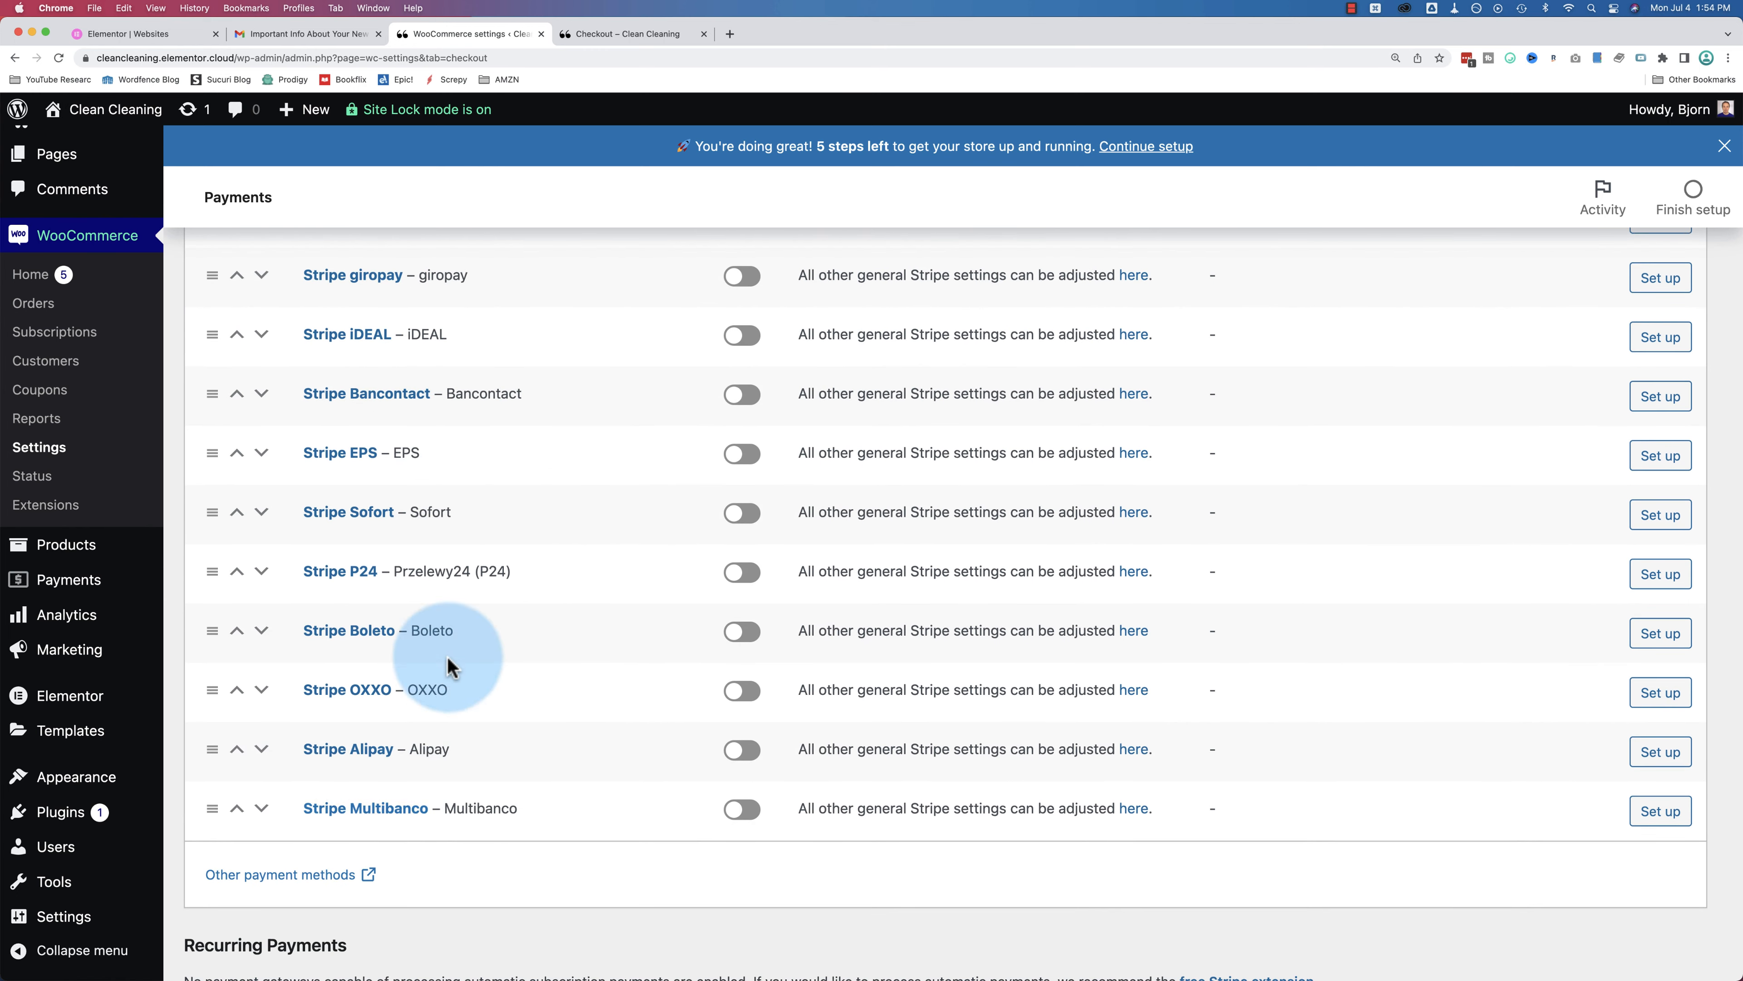
{"action": "scroll", "coordinate": [611, 542], "scroll_direction": "up", "scroll_amount": 7}
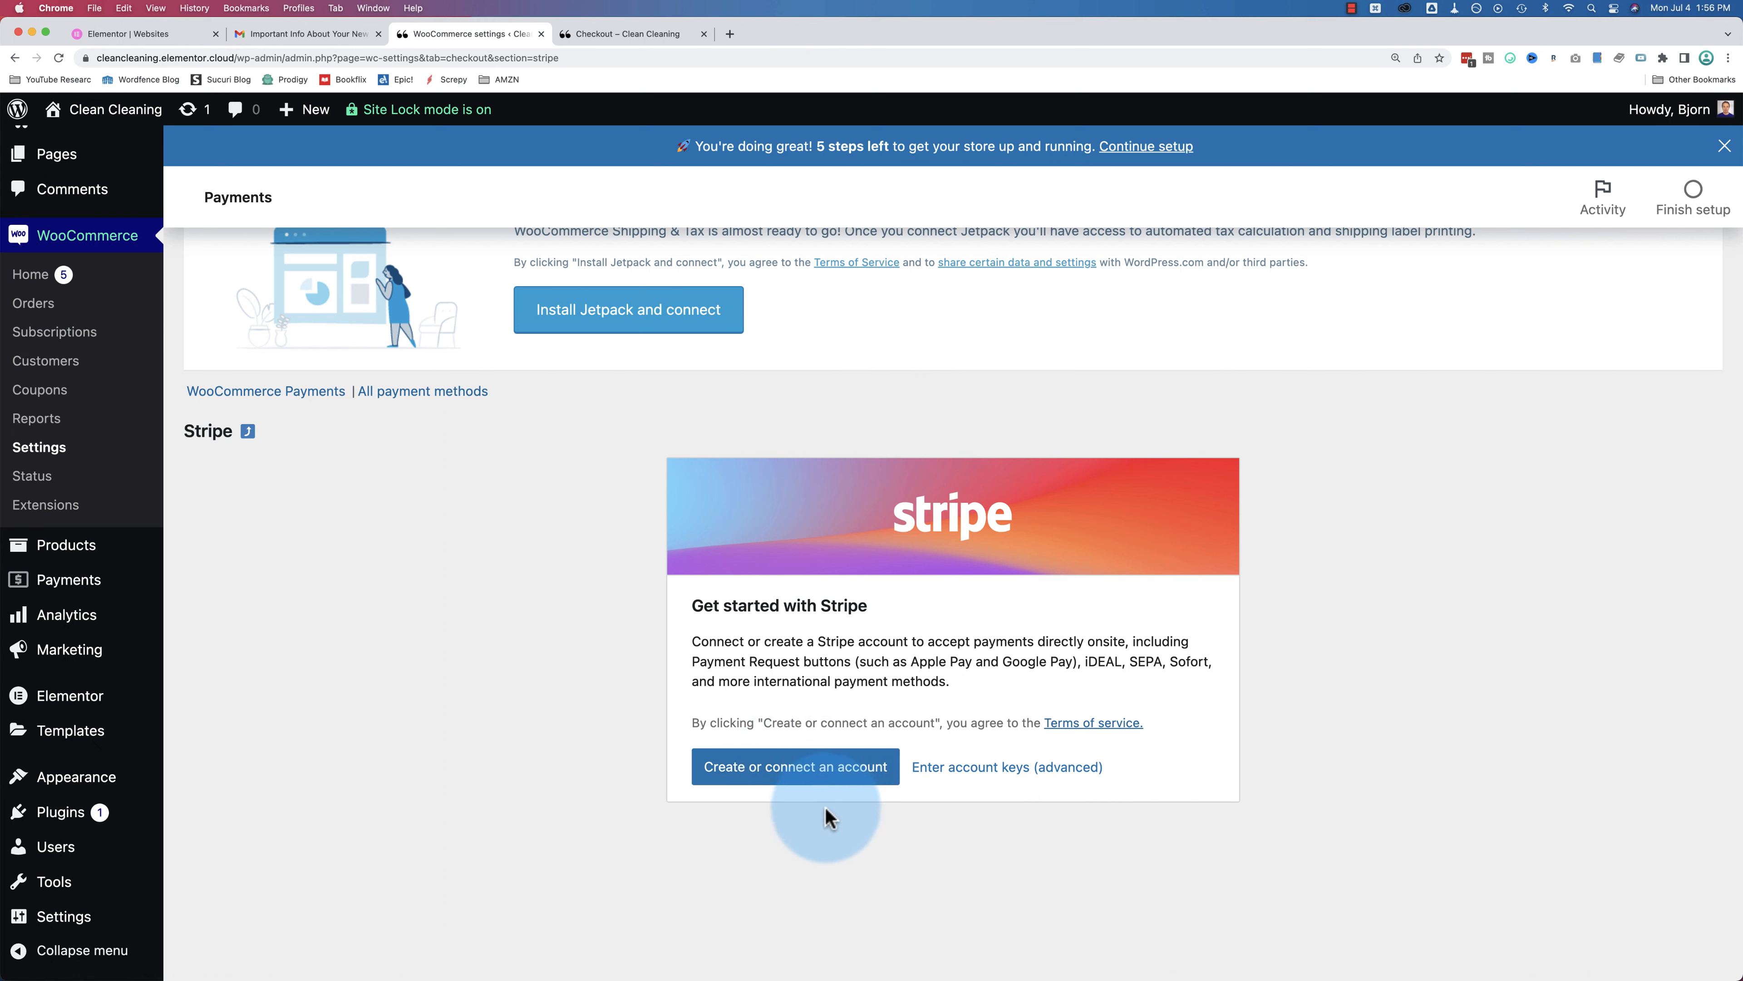
Step: Sign in to Stripe with the saved e-mail address and connect the existing account to WooCommerce
{"action": "left_click", "coordinate": [808, 770]}
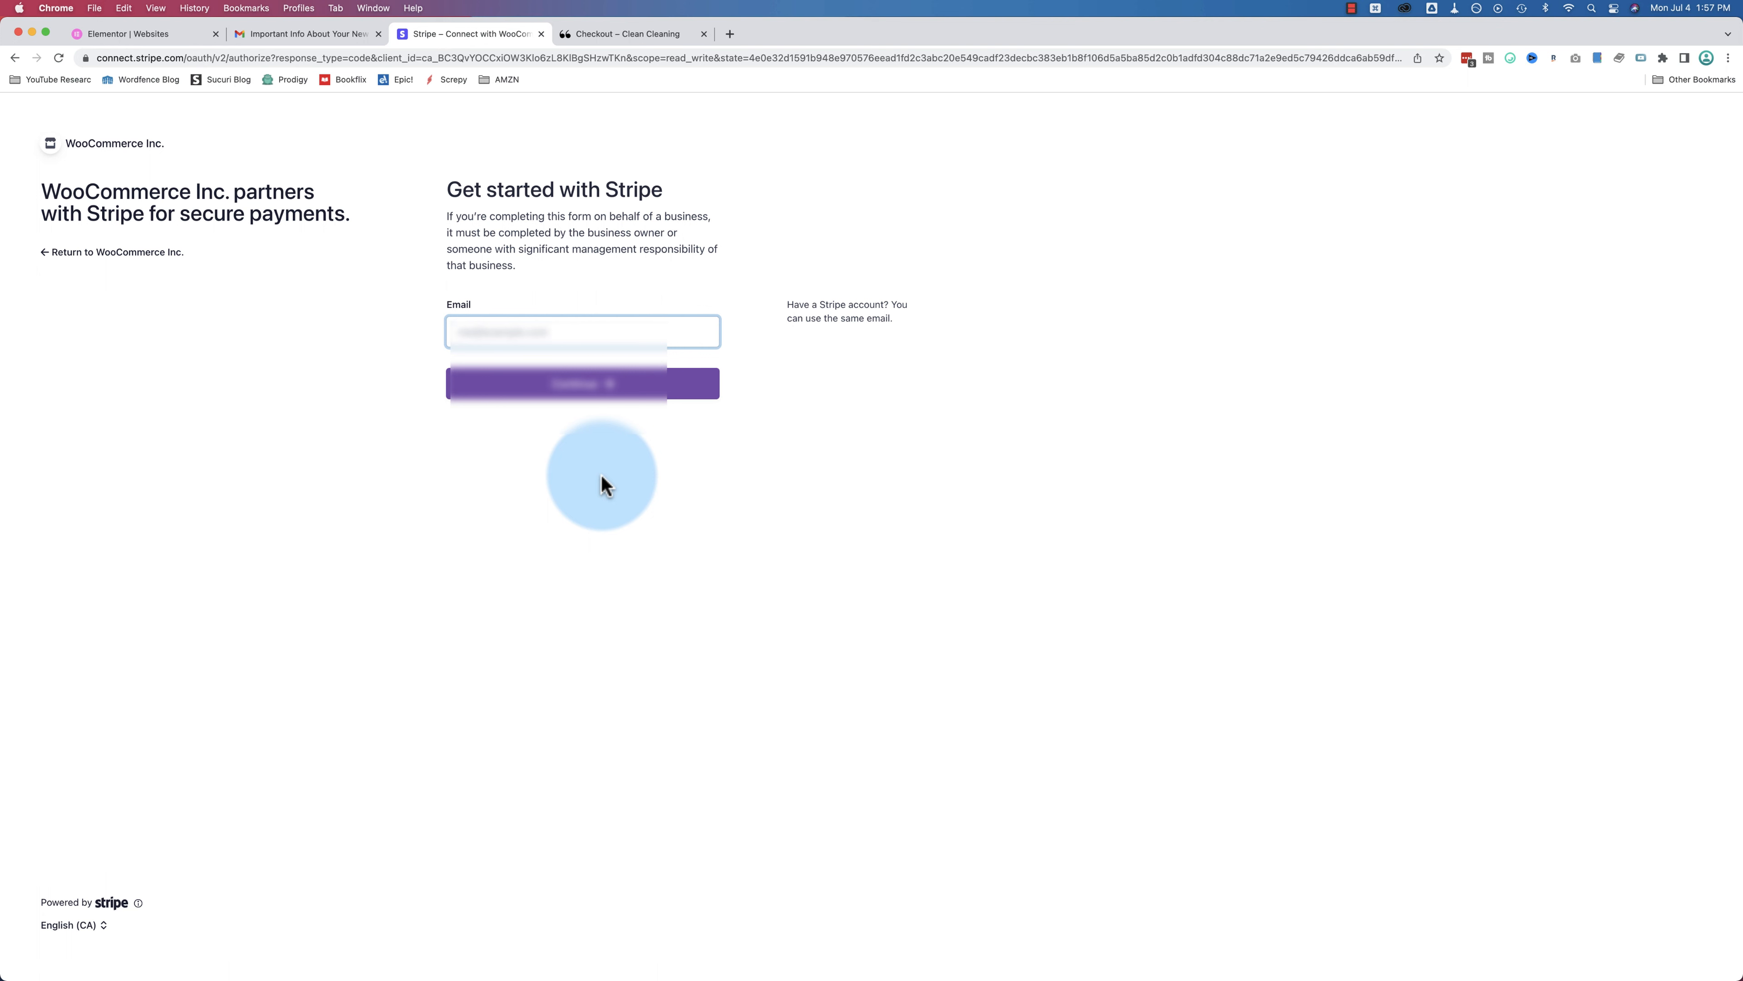
{"action": "type", "text": "bjorn"}
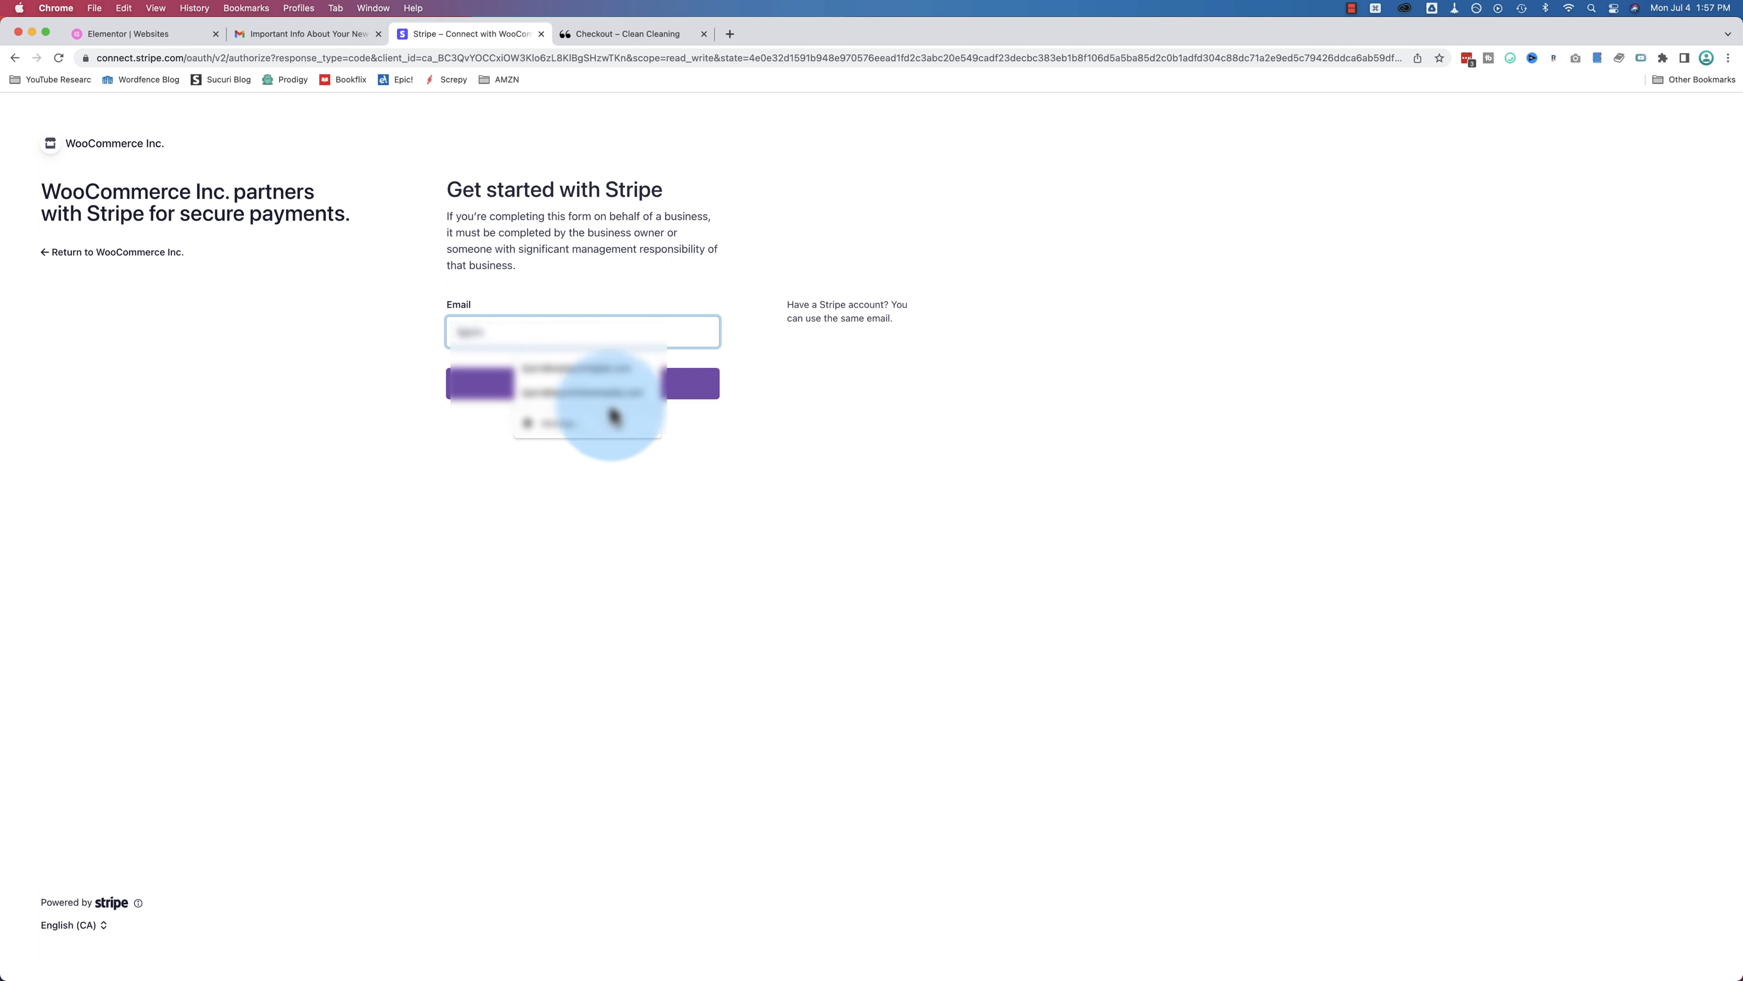
{"action": "left_click", "coordinate": [611, 411]}
{"action": "left_click", "coordinate": [603, 385]}
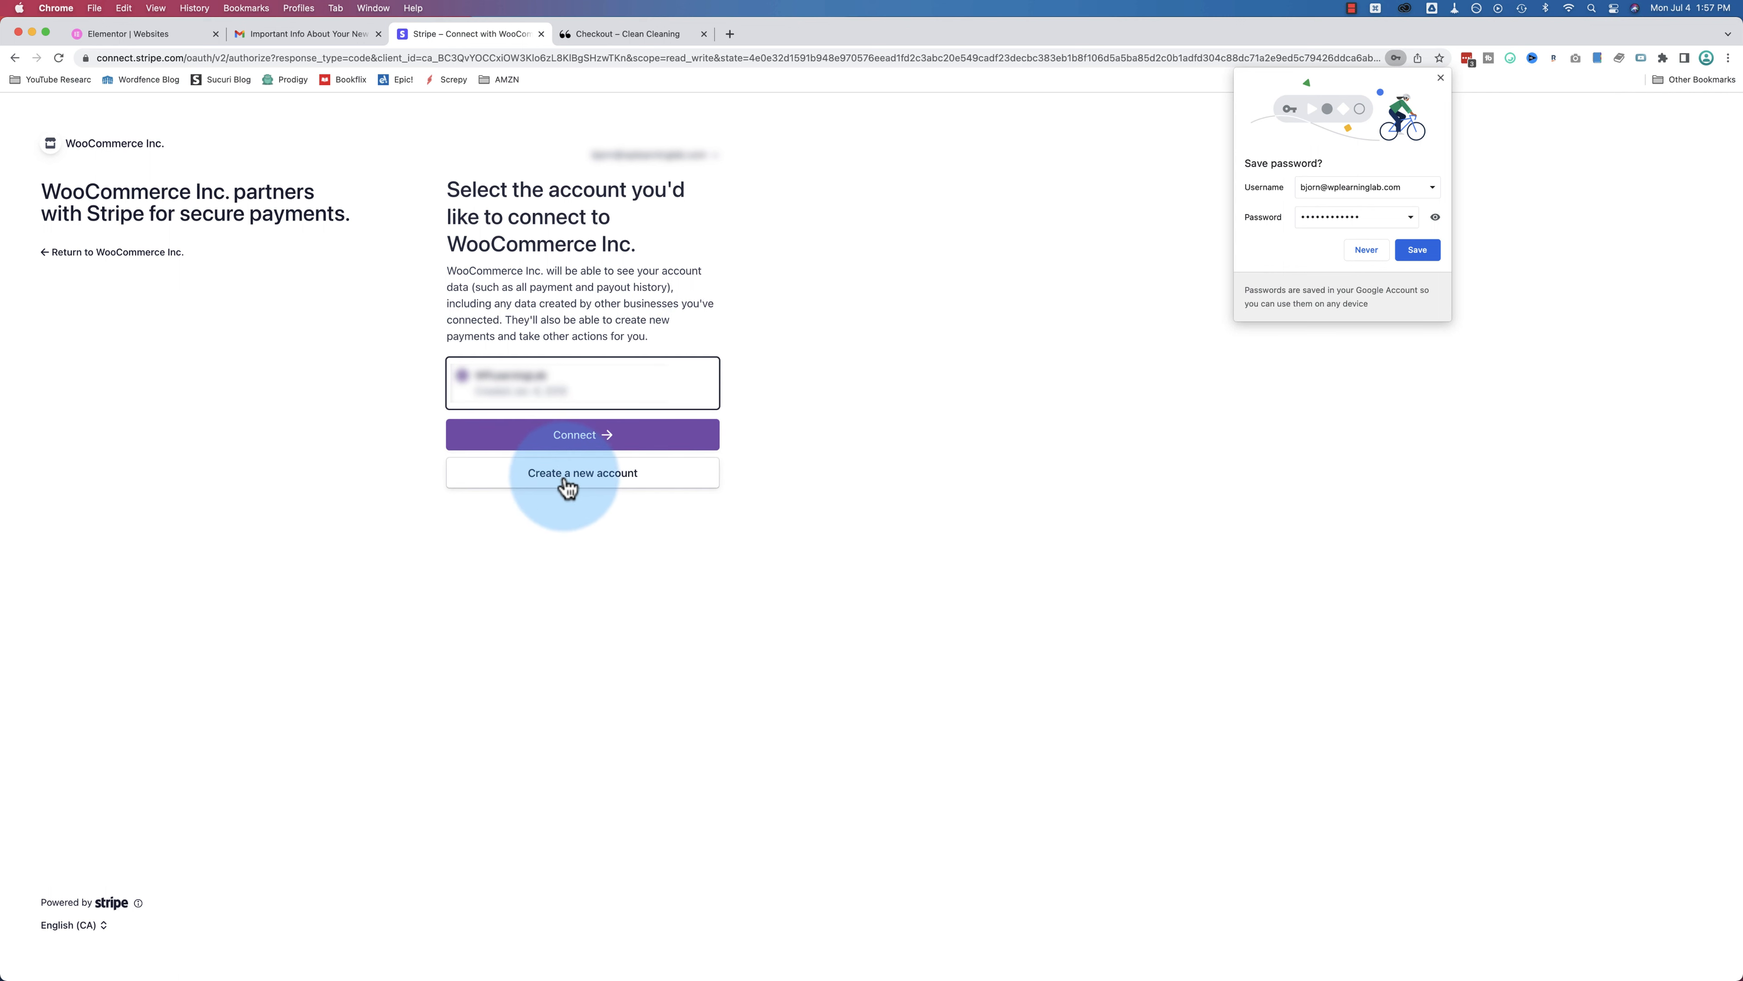
{"action": "left_click", "coordinate": [594, 443]}
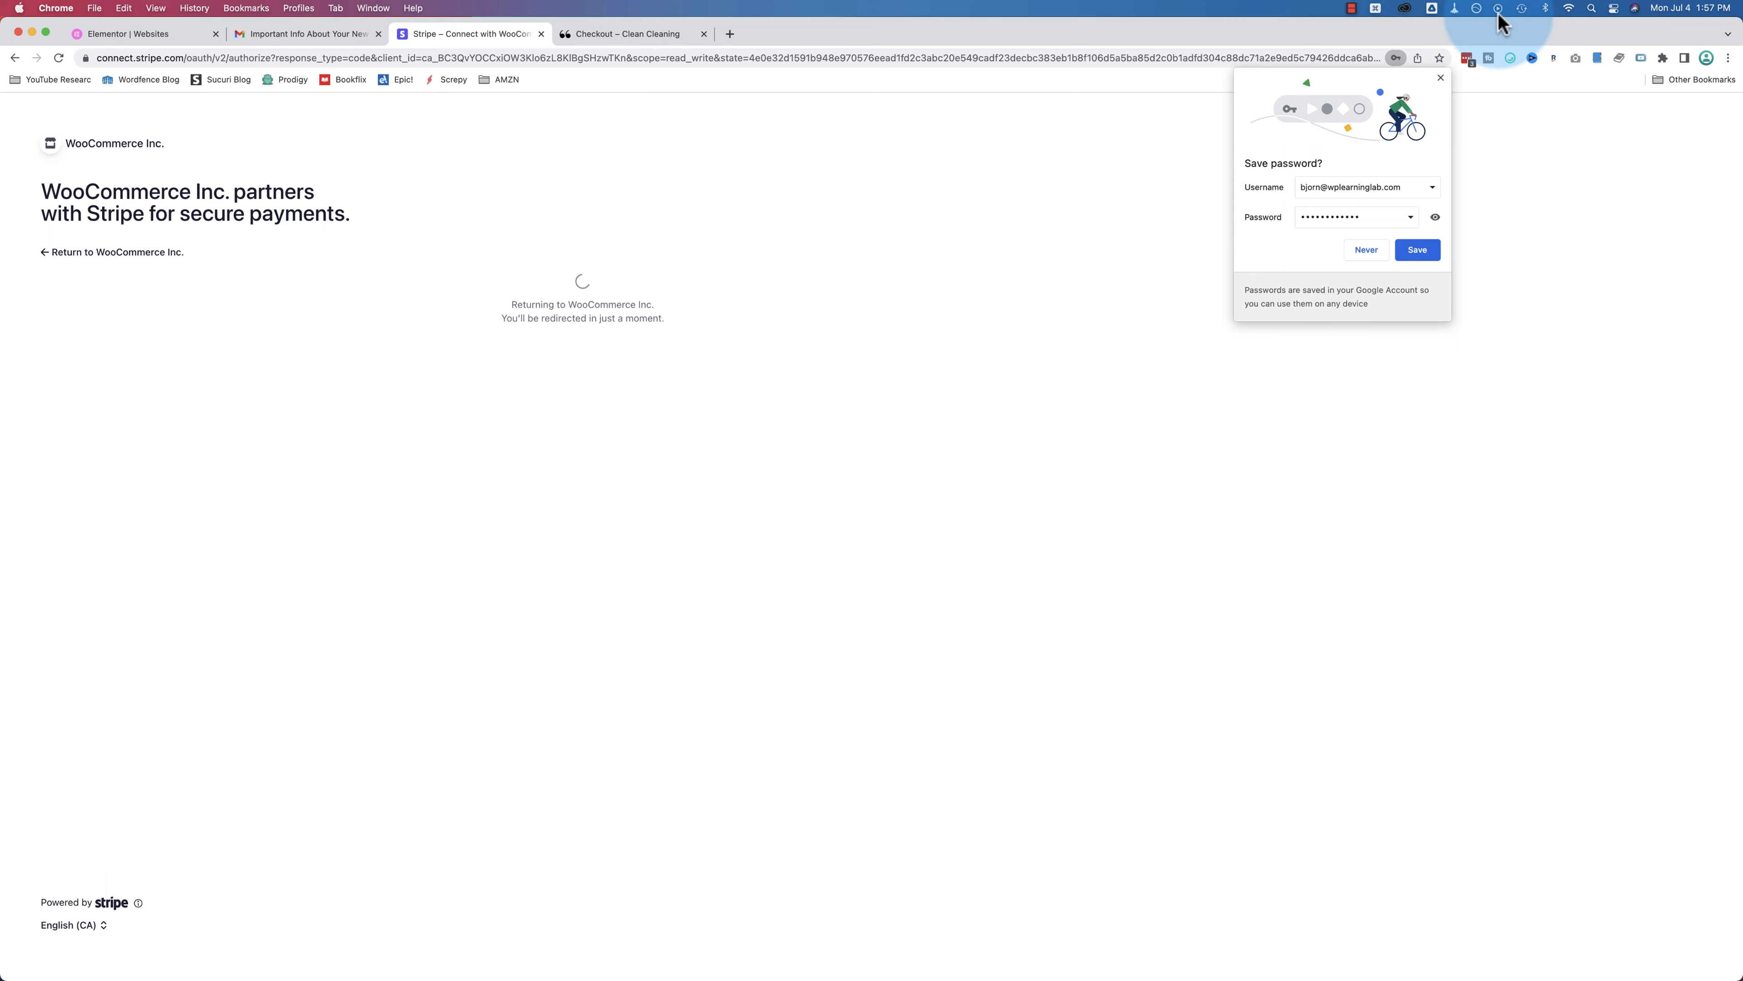
{"action": "left_click", "coordinate": [1441, 78]}
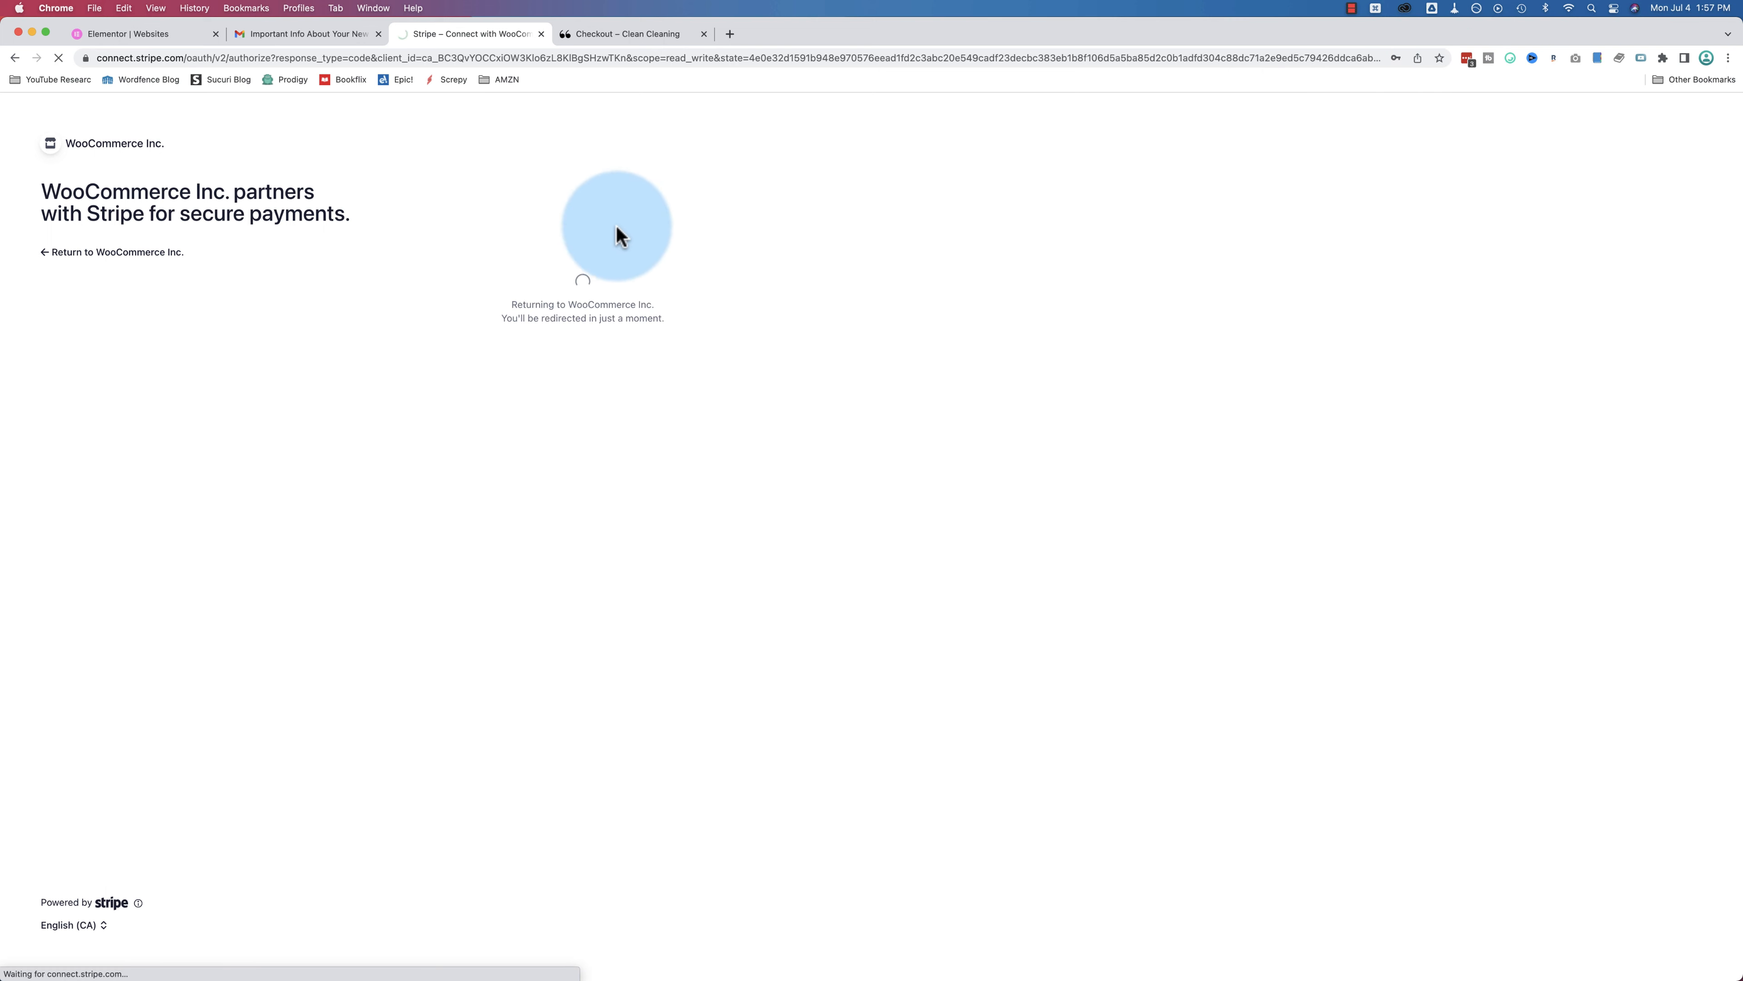
{"action": "scroll", "coordinate": [694, 486], "scroll_direction": "down", "scroll_amount": 5}
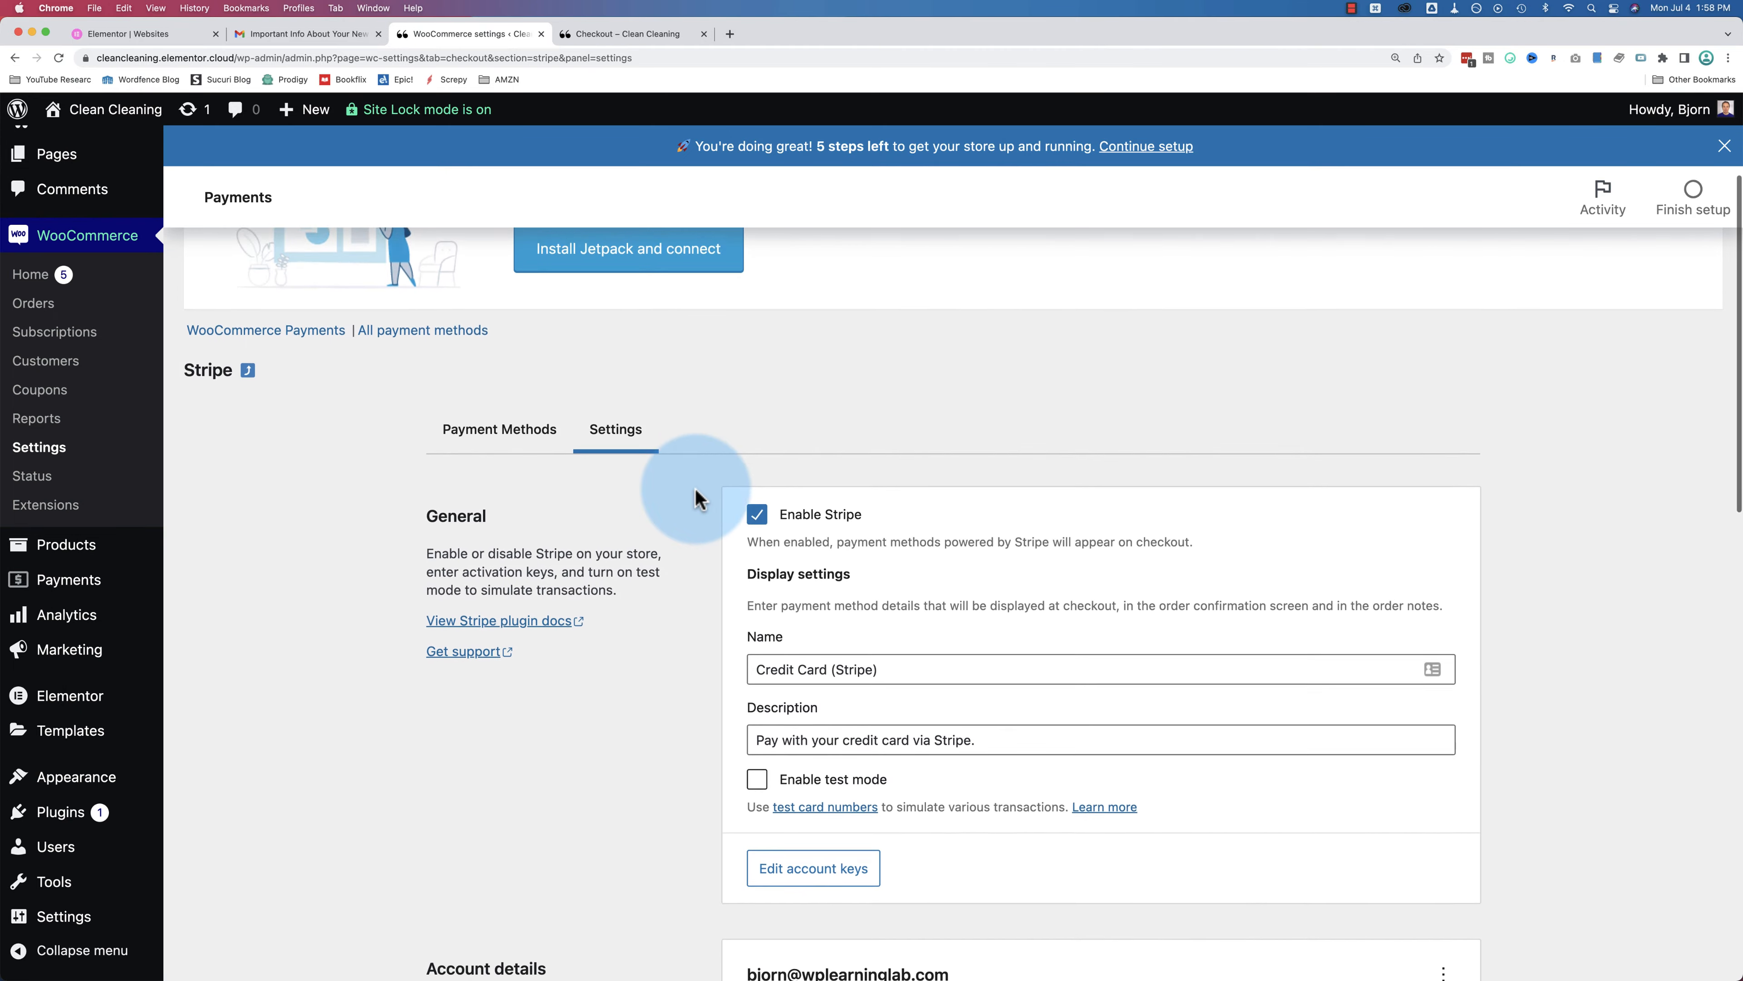
{"action": "scroll", "coordinate": [695, 486], "scroll_direction": "down", "scroll_amount": 8}
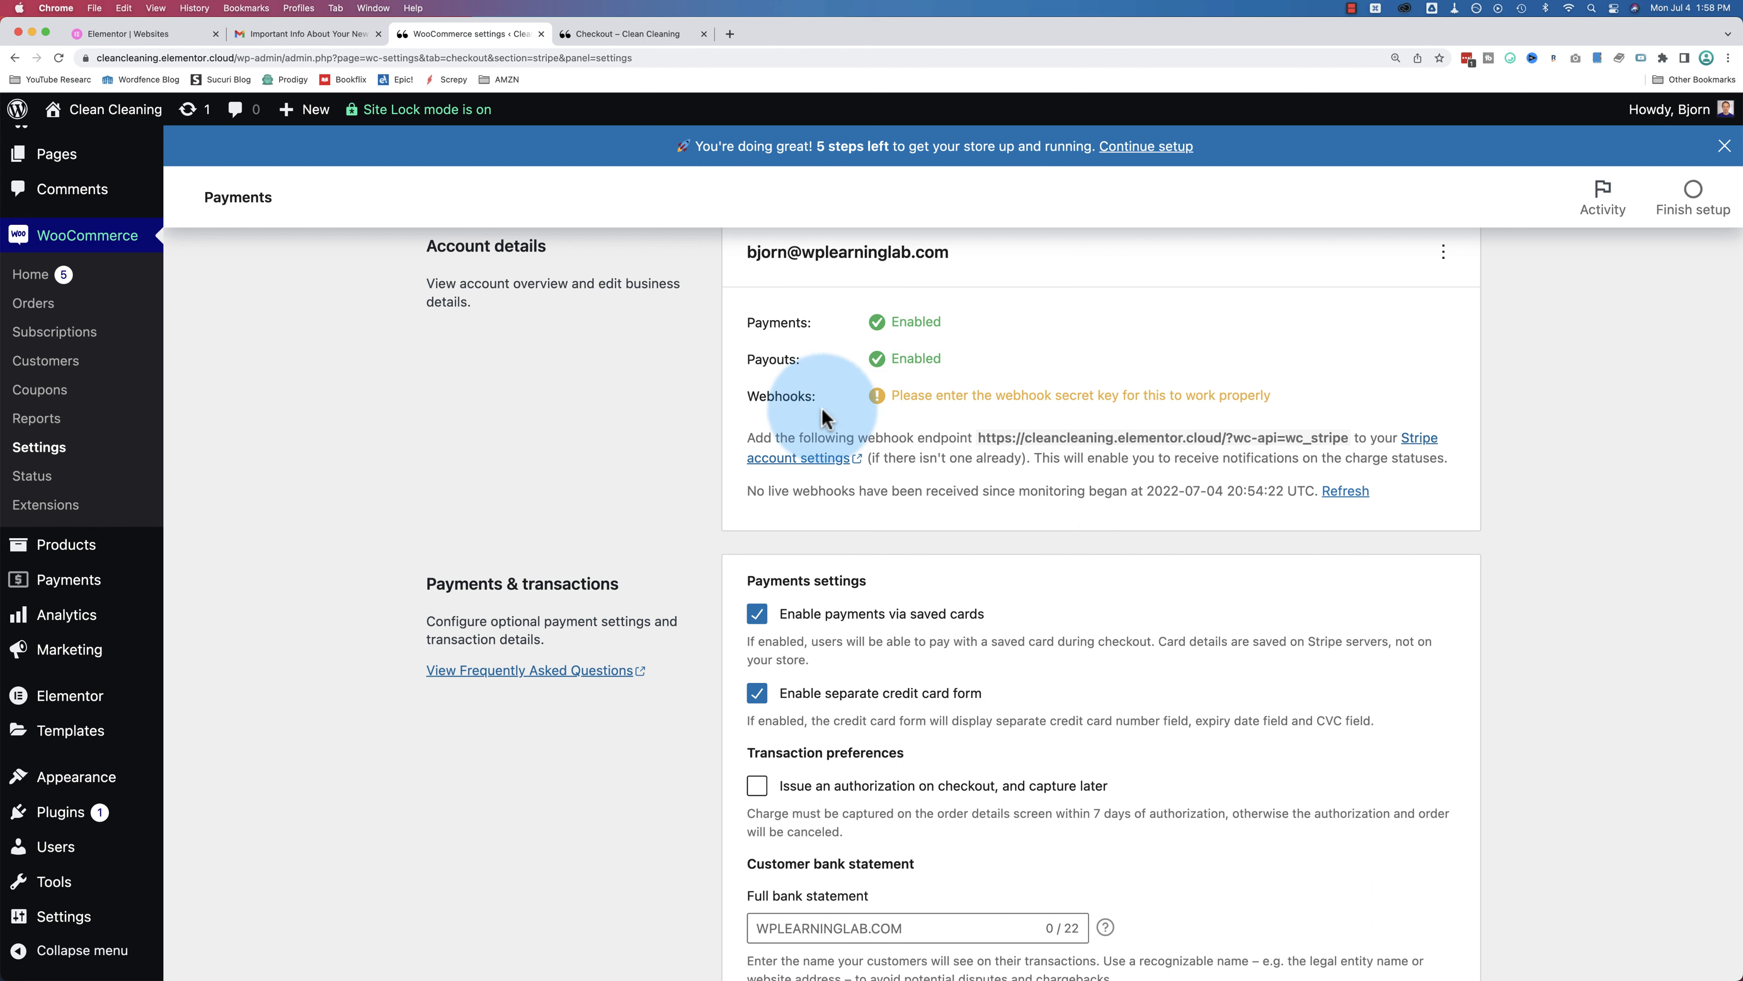
{"action": "double_click", "coordinate": [1003, 397]}
{"action": "left_click_drag", "start_coordinate": [1002, 396], "coordinate": [1112, 397]}
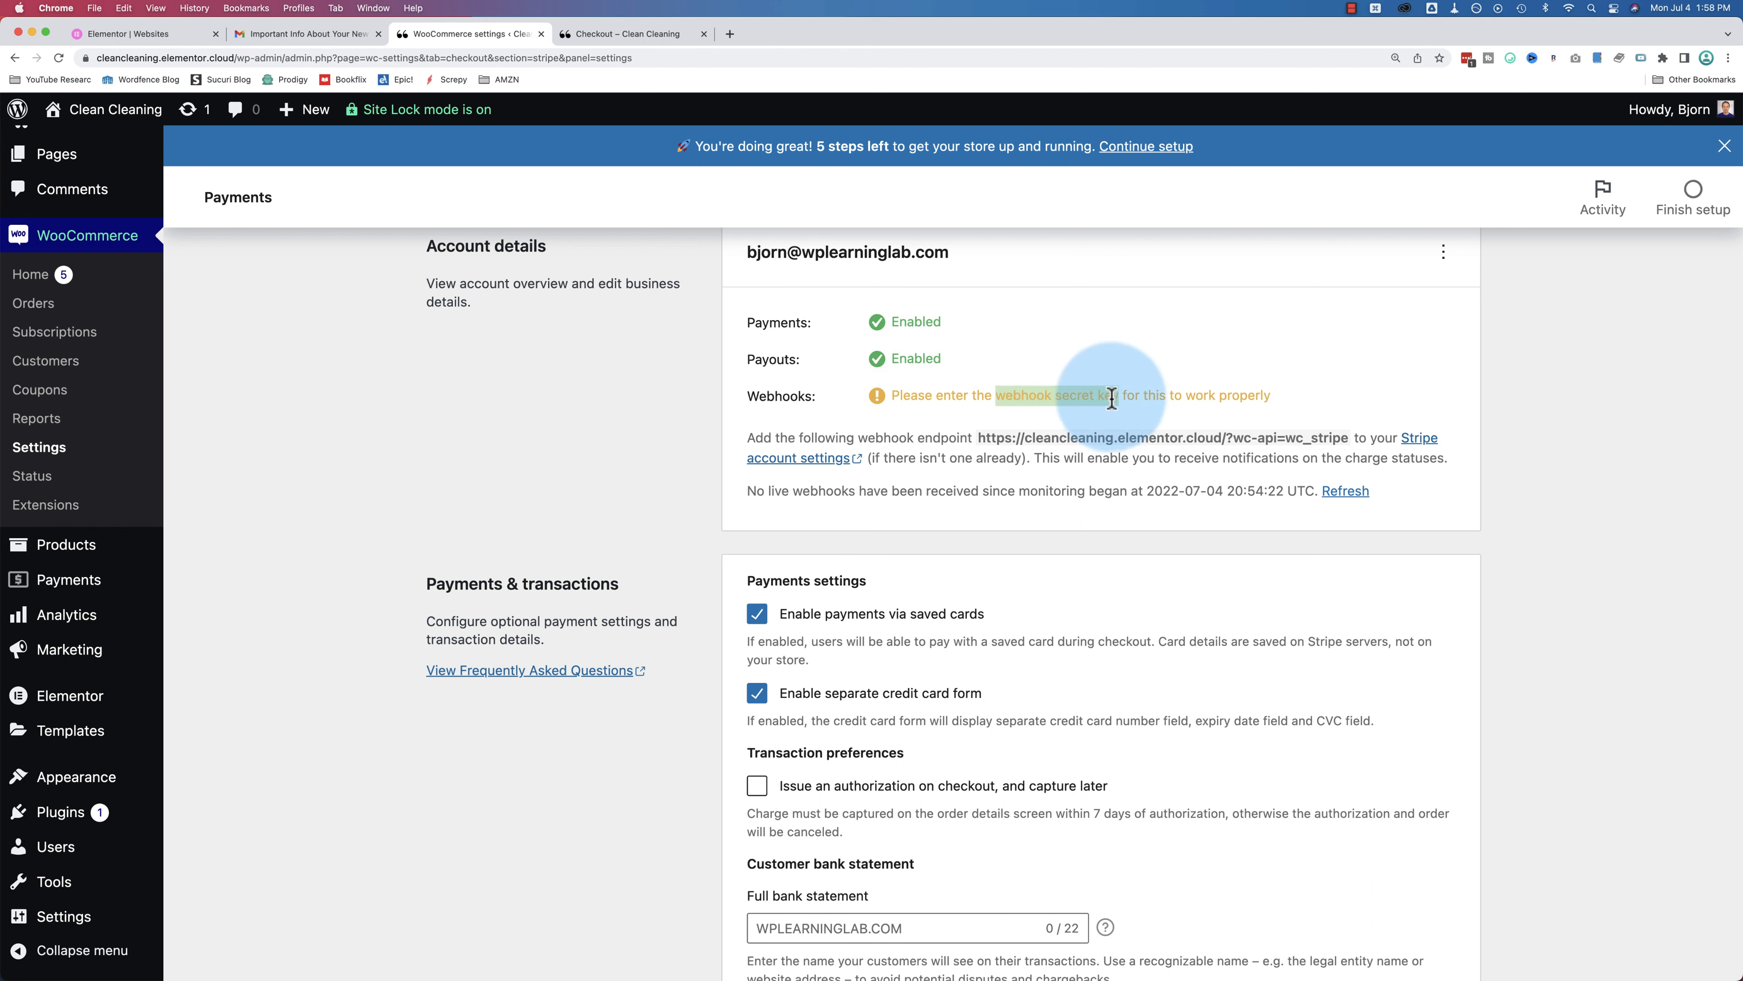
{"action": "left_click_drag", "start_coordinate": [745, 438], "coordinate": [1398, 531]}
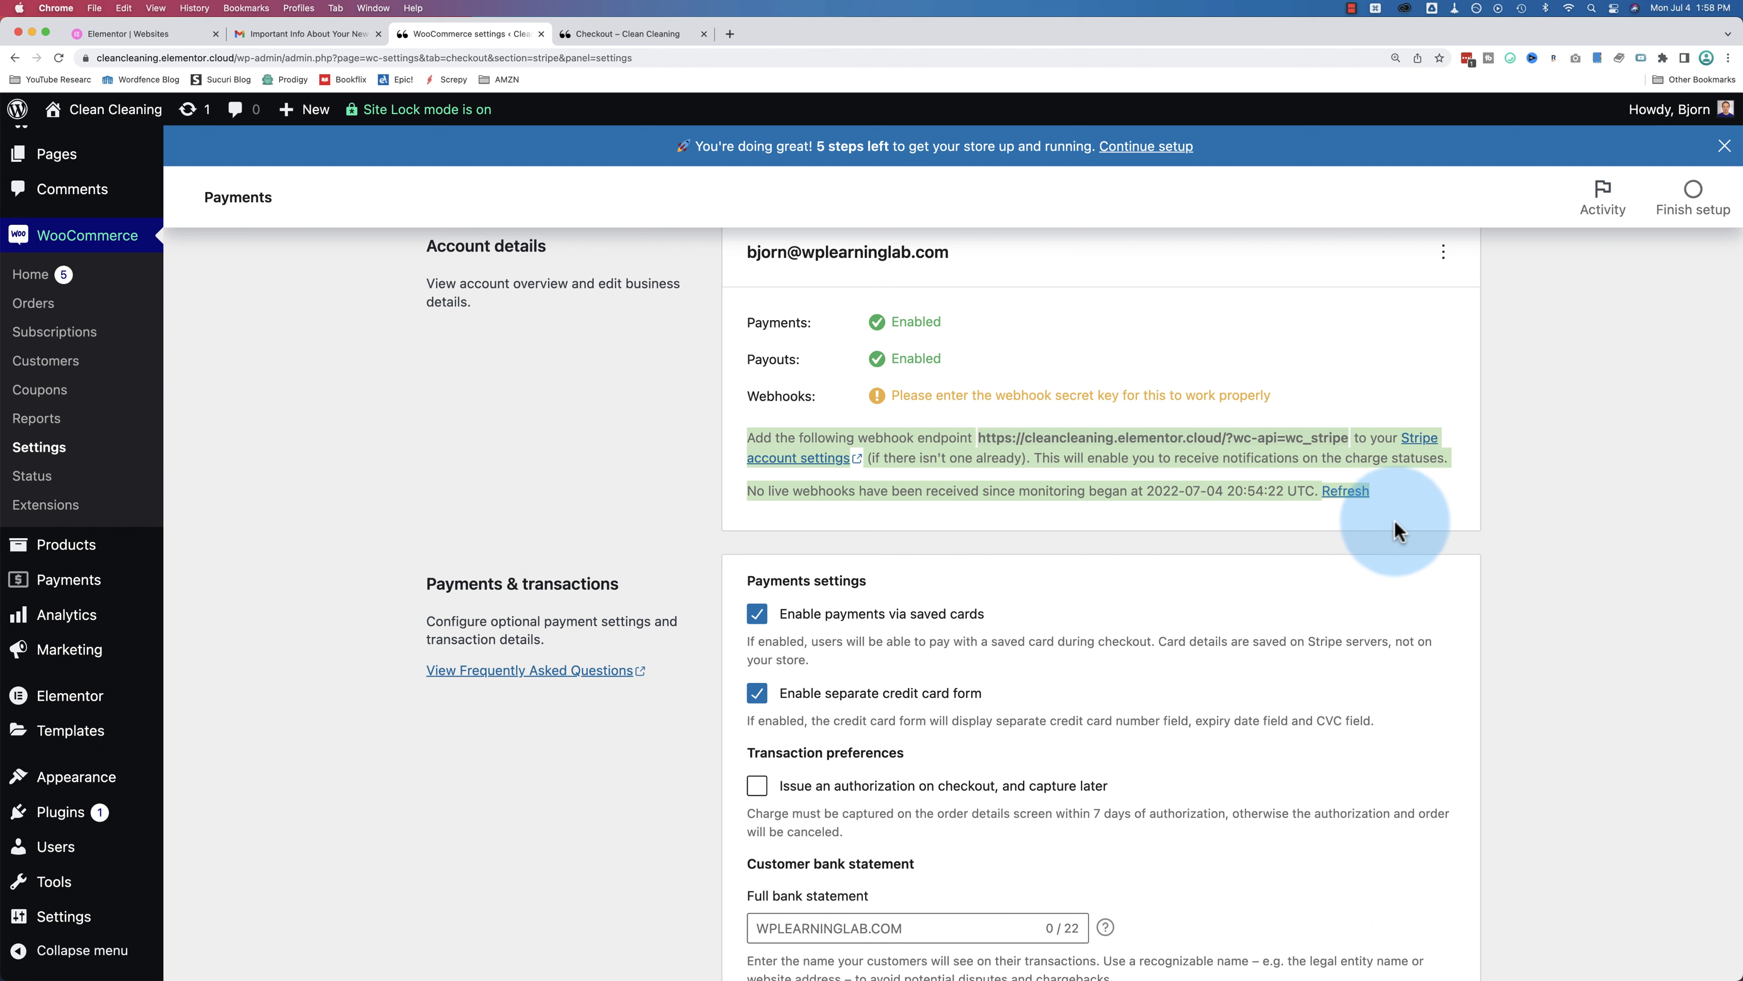
{"action": "left_click", "coordinate": [801, 403]}
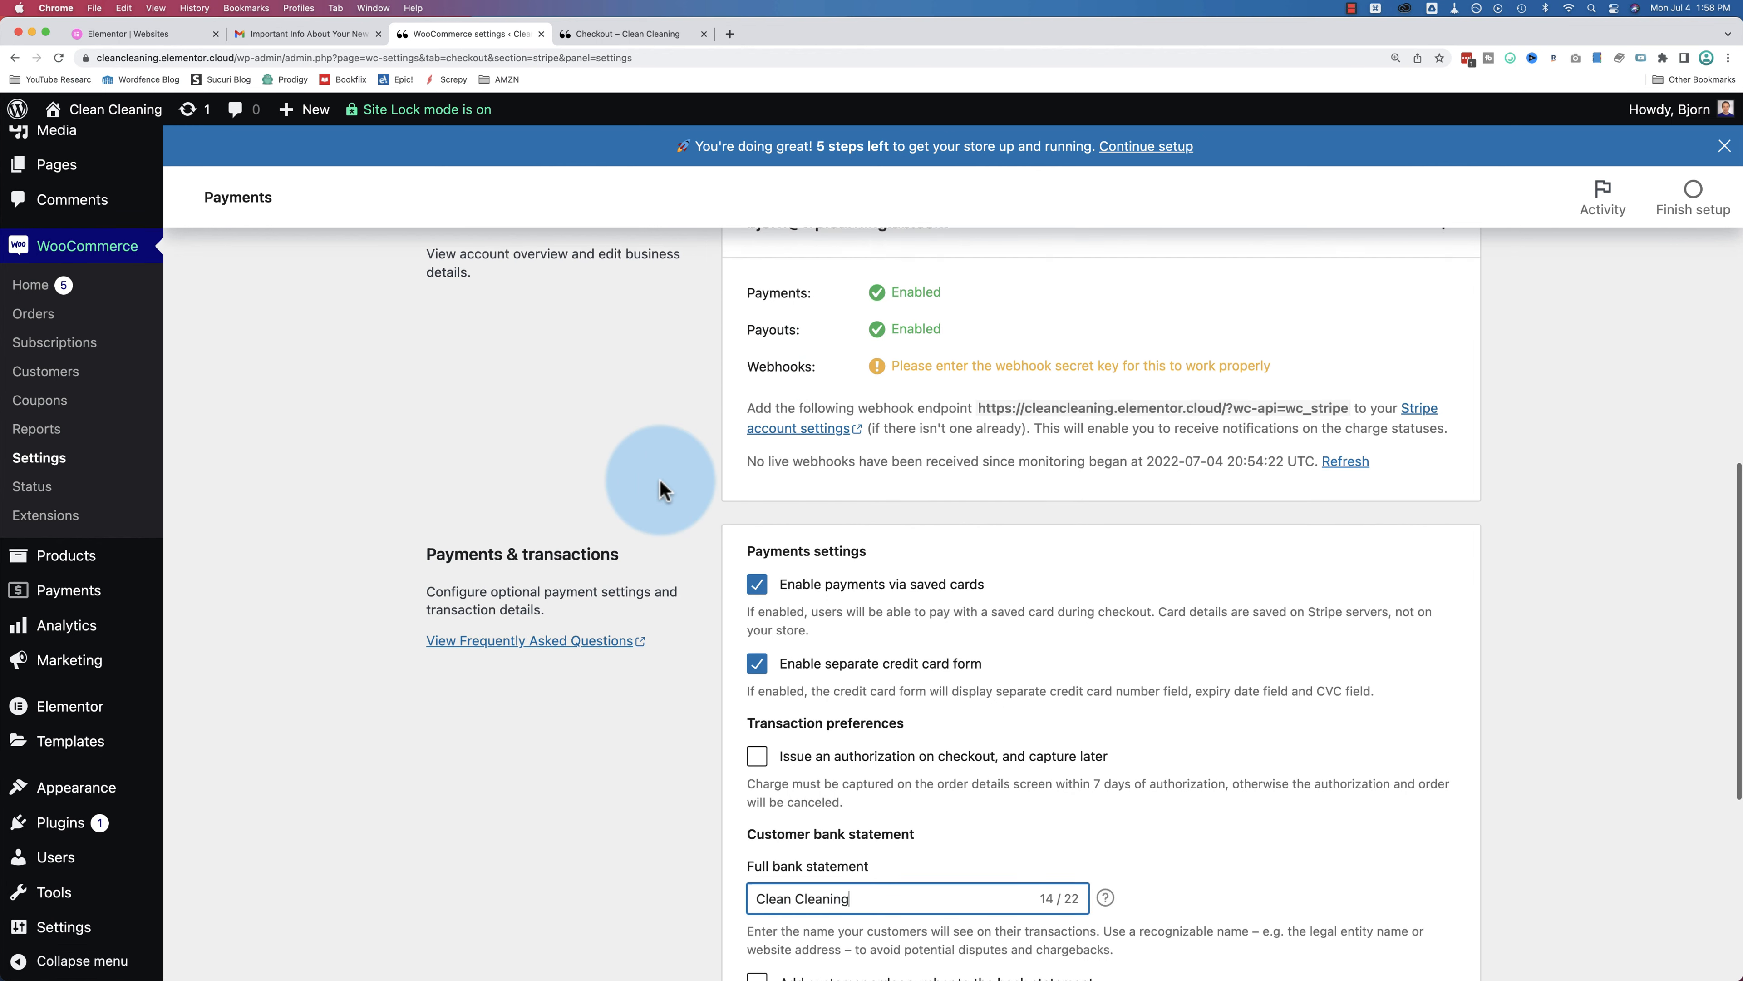
{"action": "scroll", "coordinate": [660, 489], "scroll_direction": "down", "scroll_amount": 7}
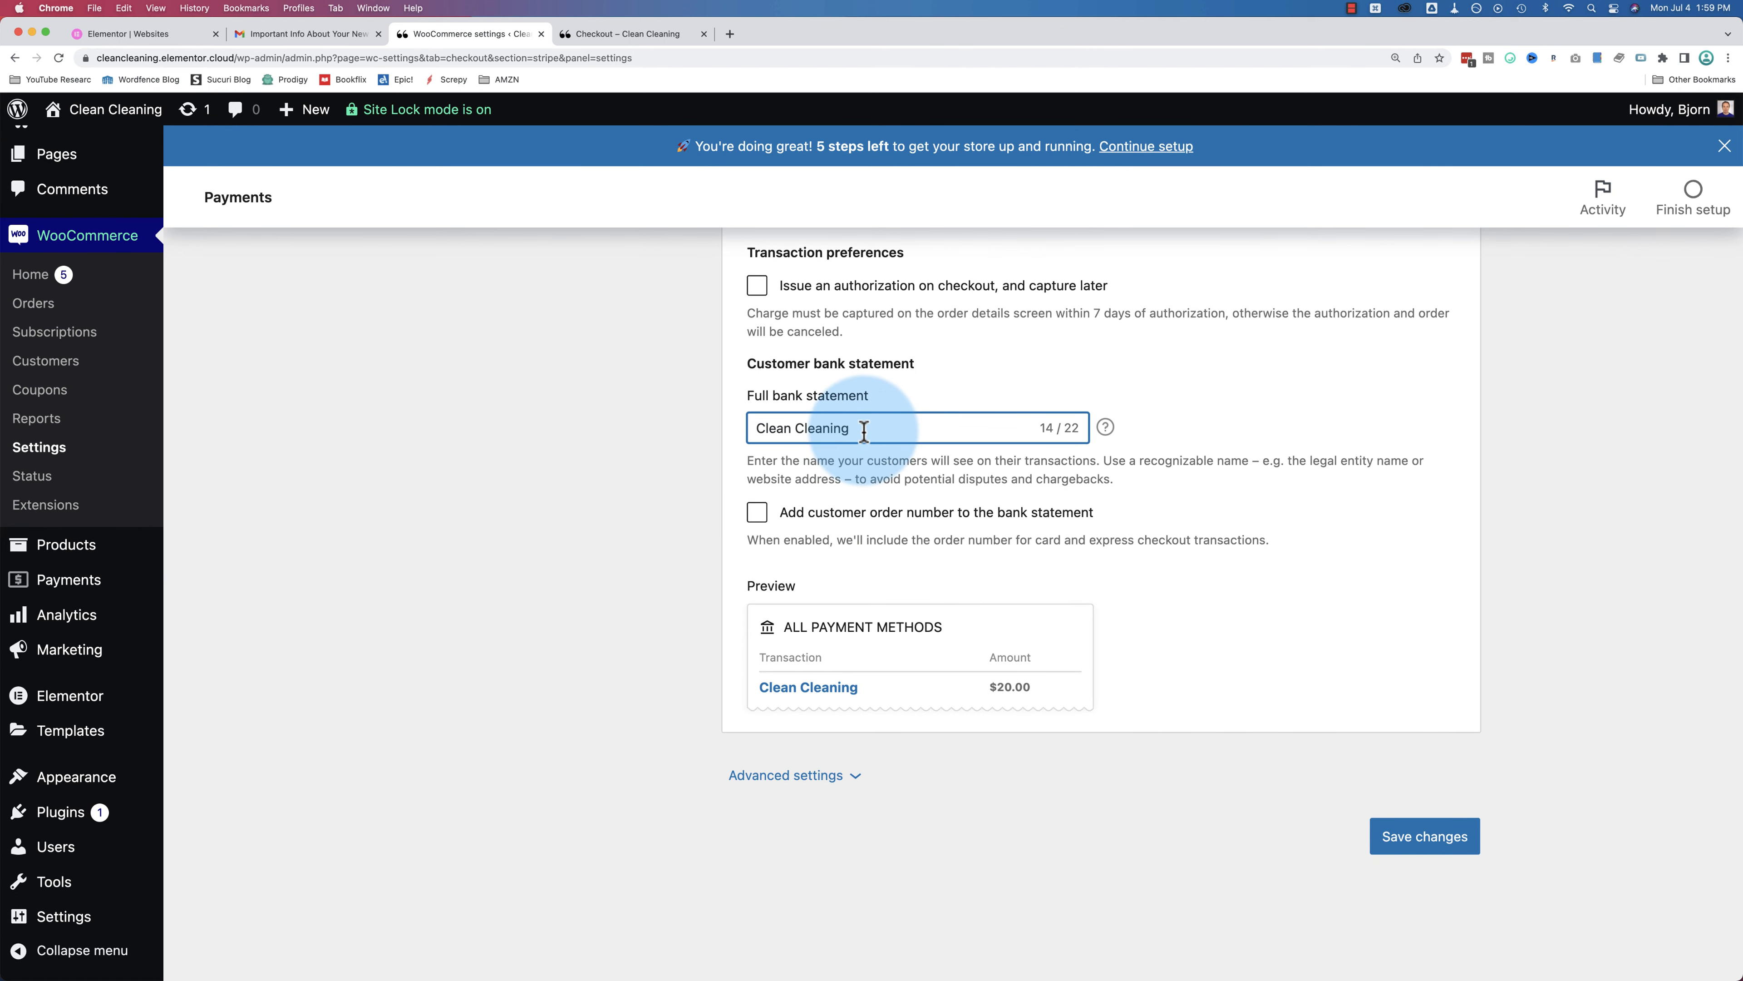
Step: Edit the Stripe full bank statement field until it reads Clean Cleaning
{"action": "left_click_drag", "start_coordinate": [859, 427], "coordinate": [704, 440]}
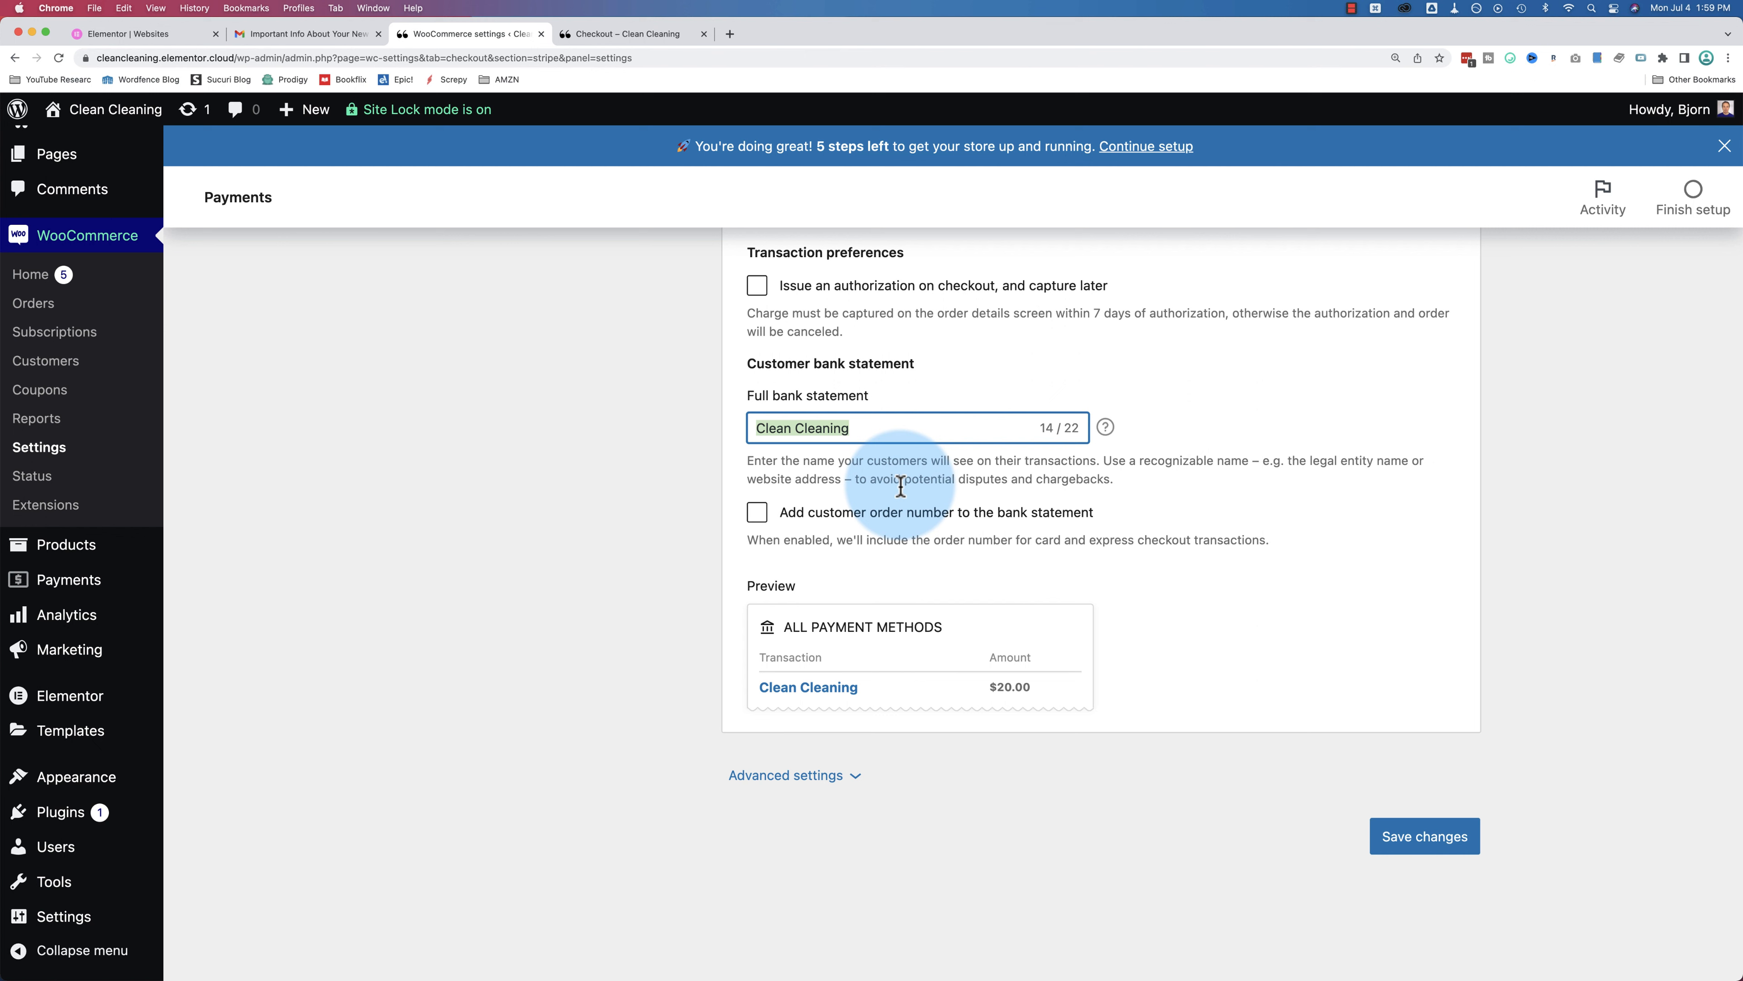
{"action": "left_click_drag", "start_coordinate": [838, 429], "coordinate": [757, 431]}
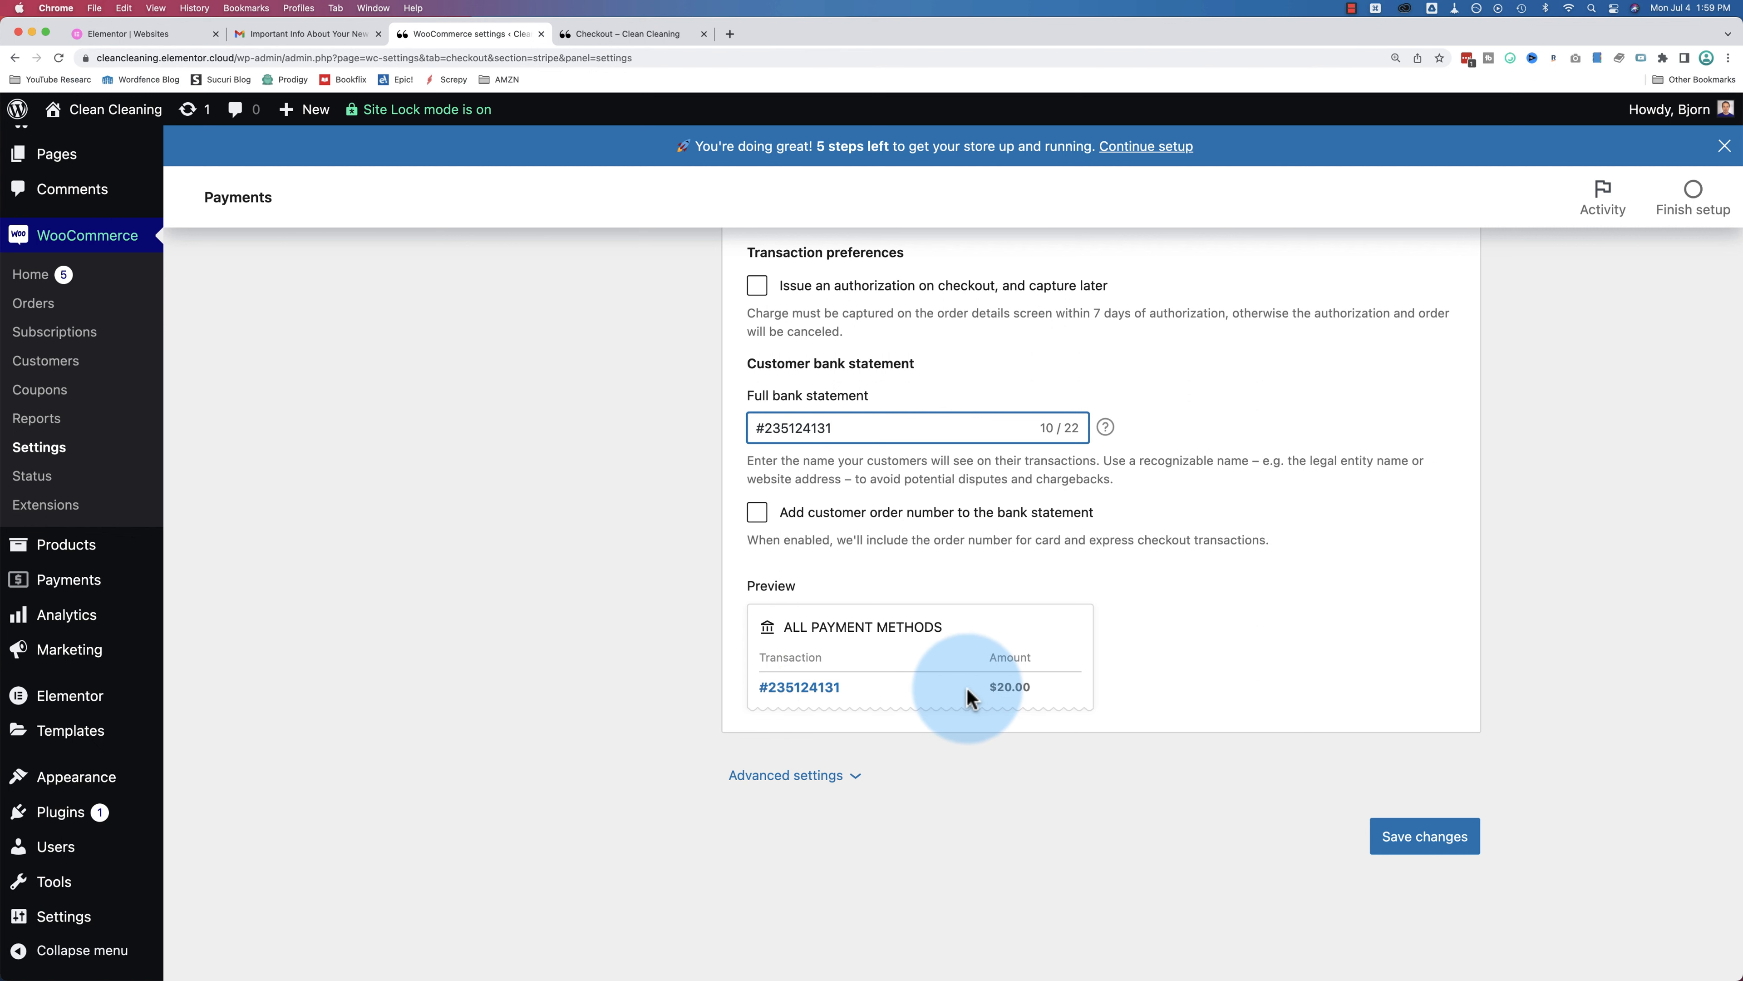
{"action": "triple_click", "coordinate": [800, 420]}
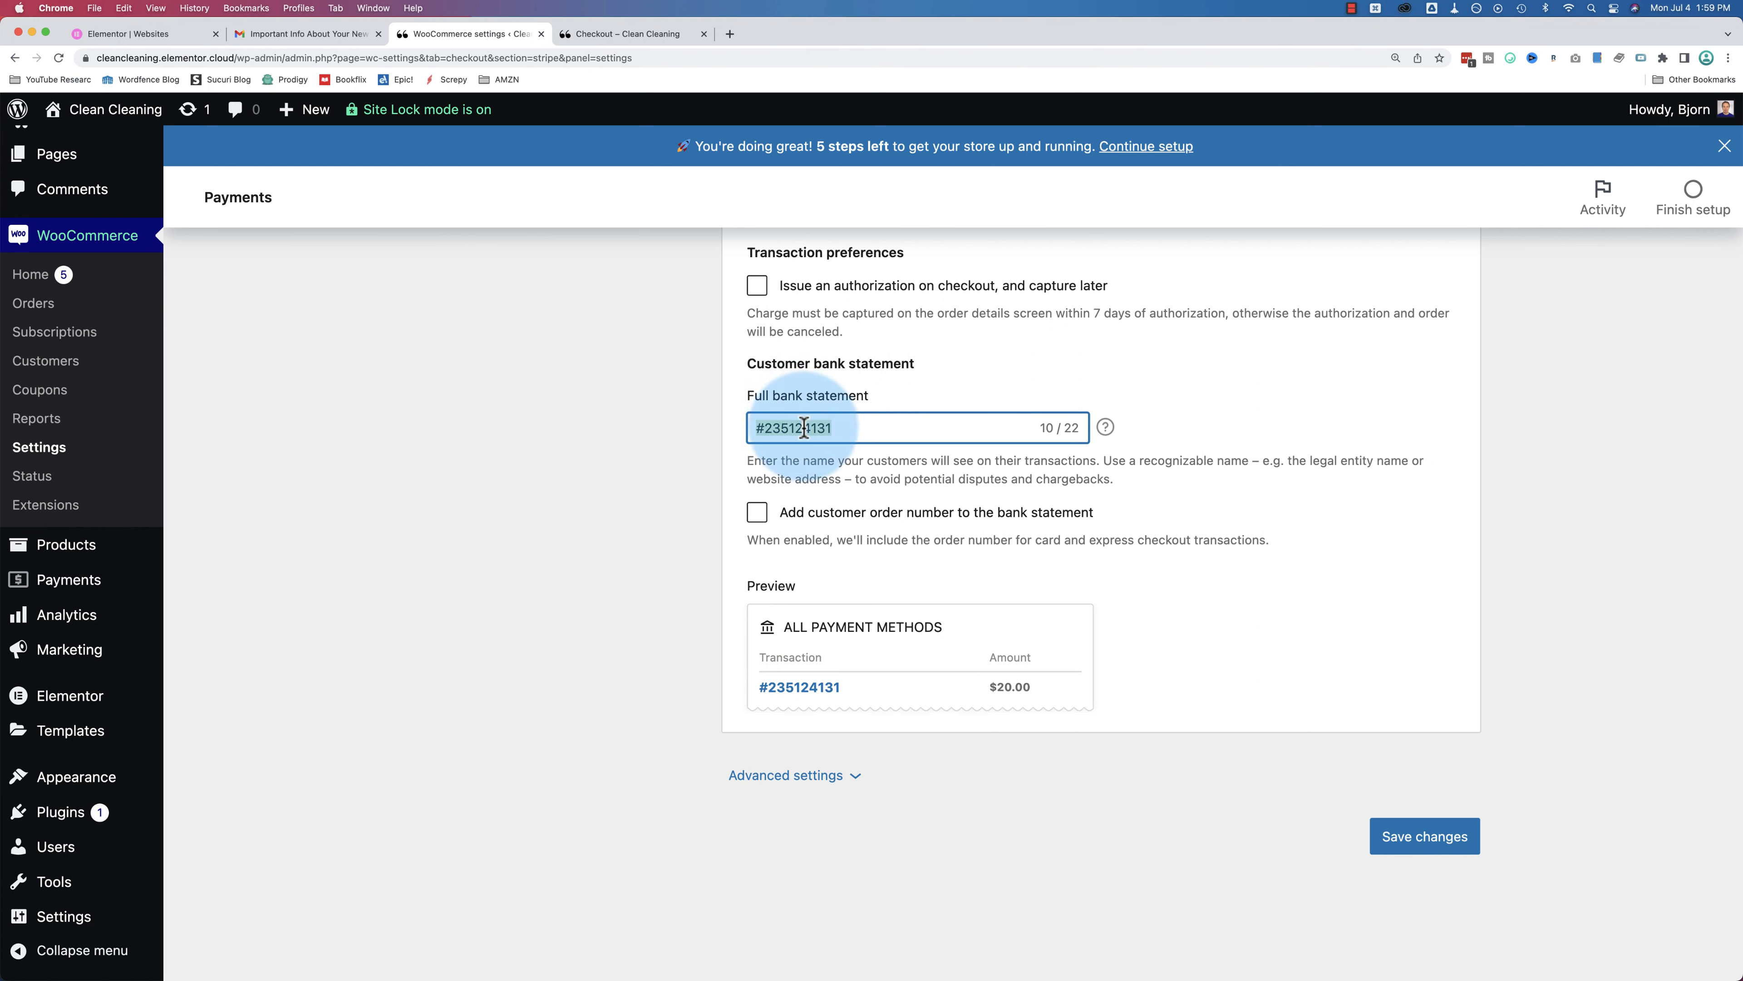
{"action": "type", "text": "Cleaning"}
{"action": "key", "text": "BackSpace"}
{"action": "key", "text": "BackSpace"}
{"action": "key", "text": "BackSpace"}
{"action": "key", "text": "BackSpace"}
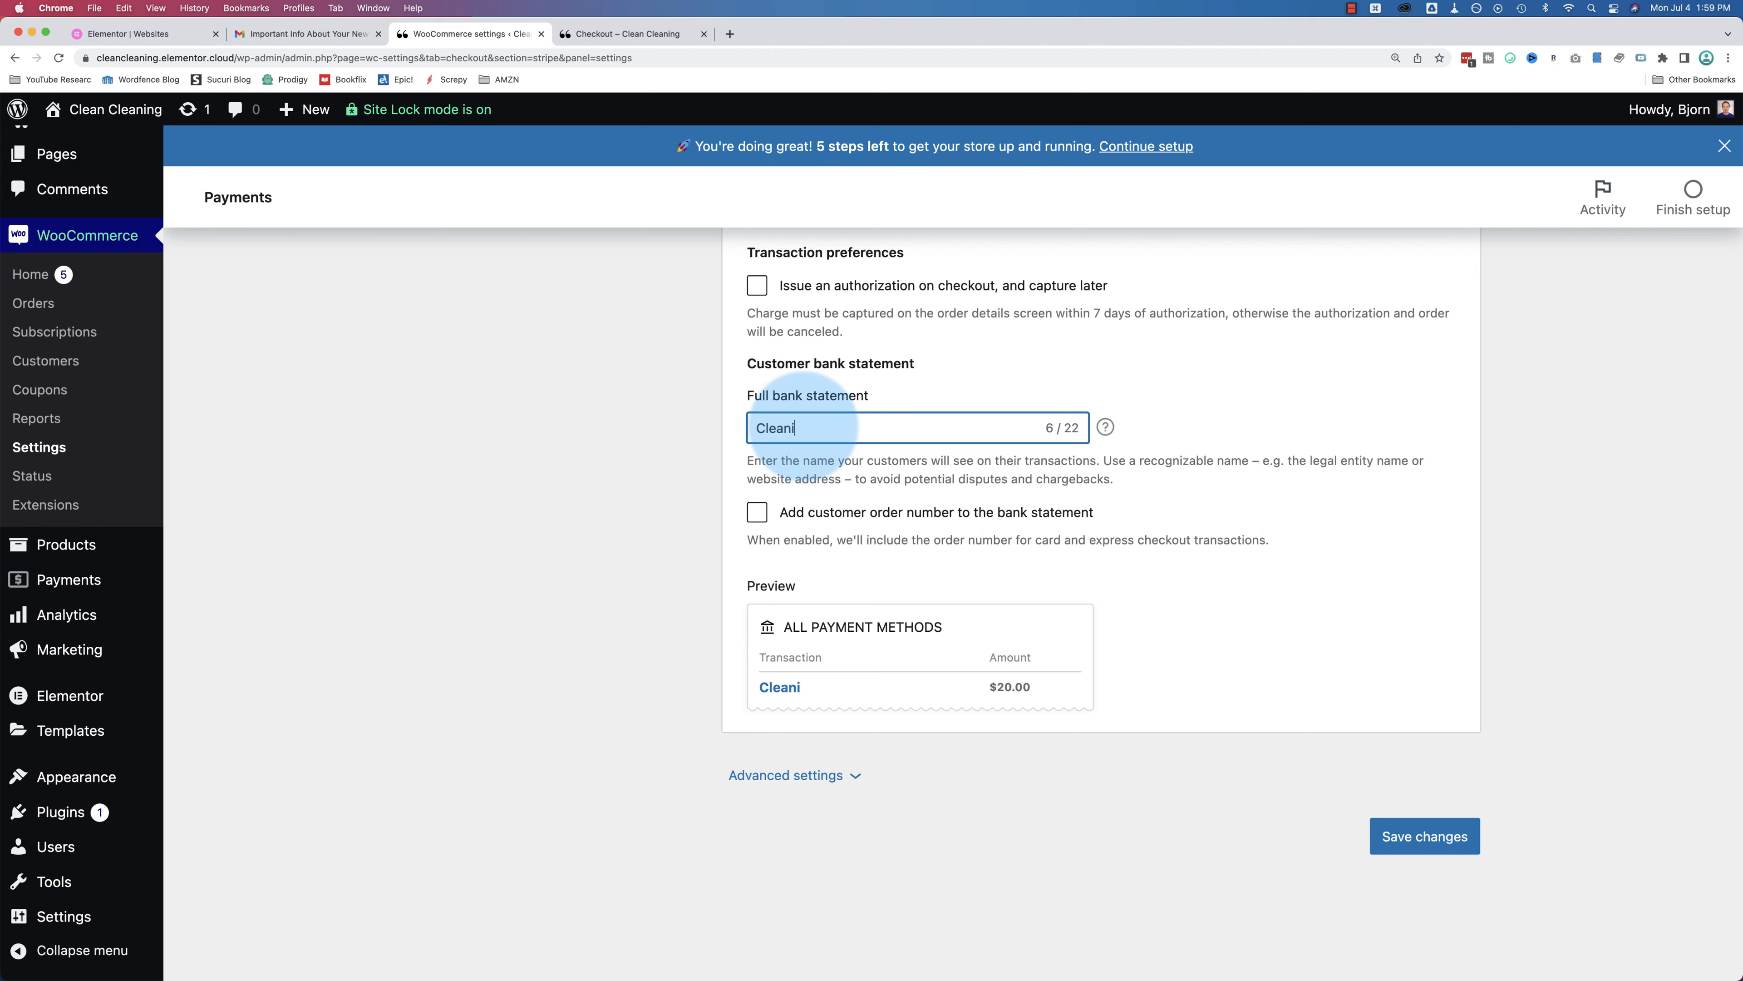
{"action": "type", "text": "Cleaning"}
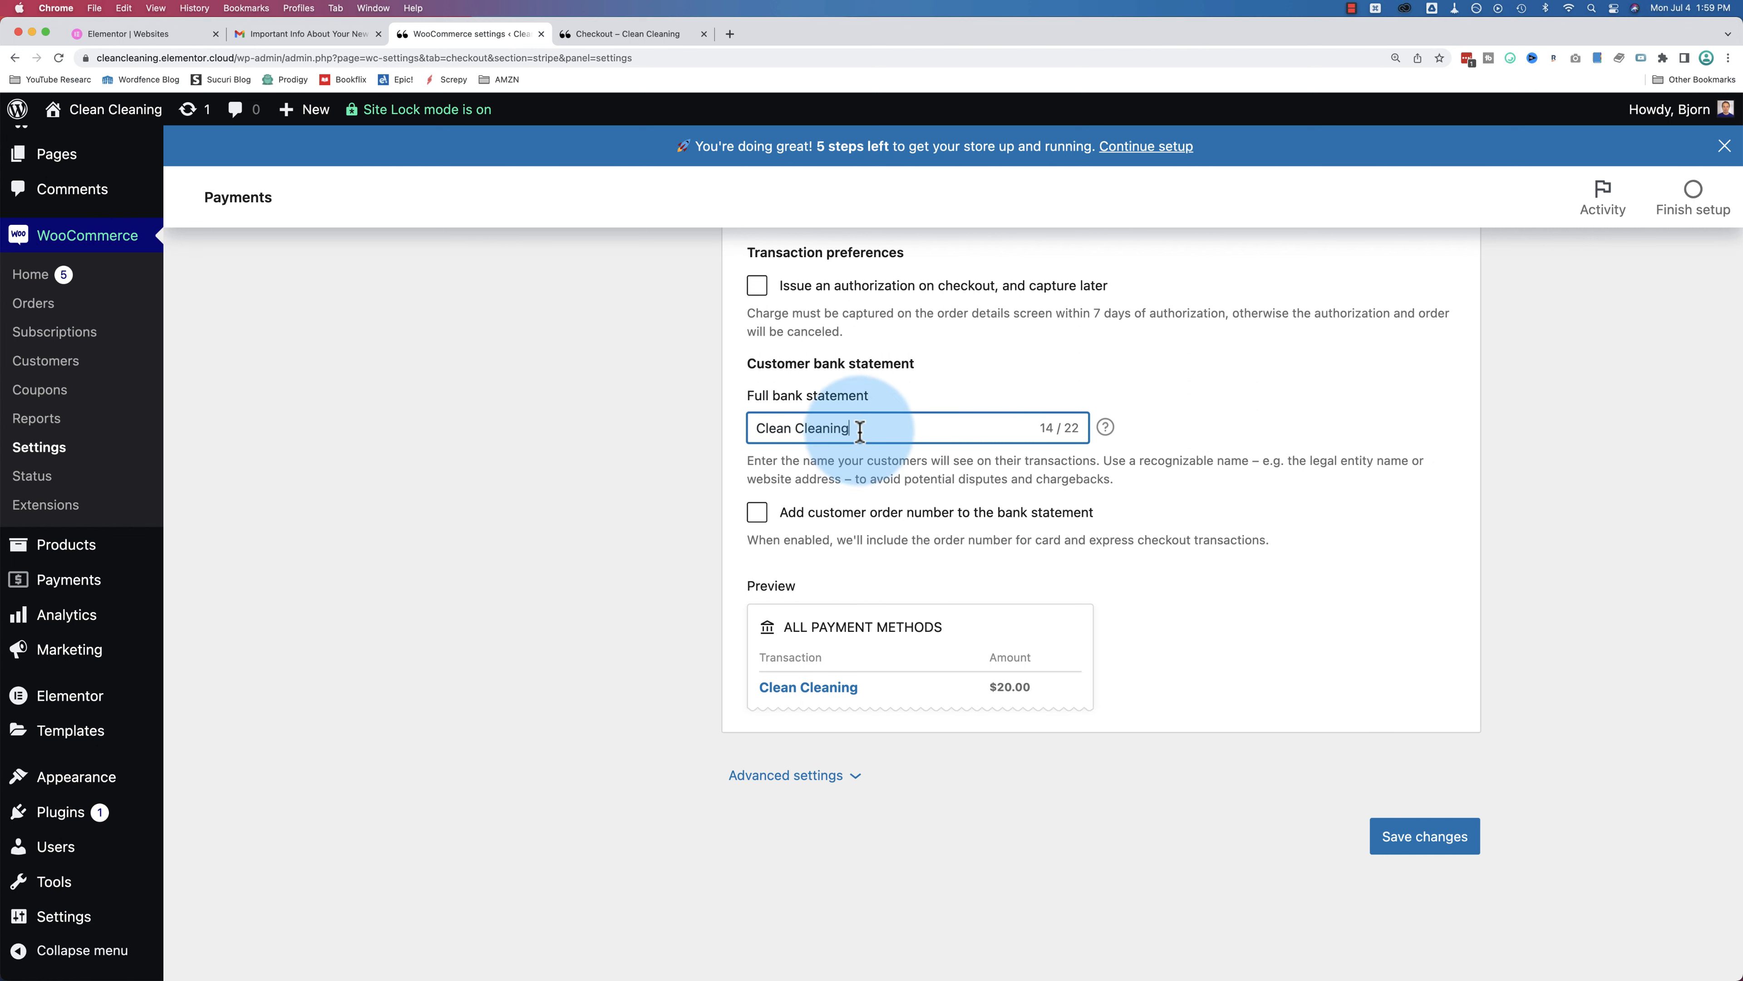
Step: Save the Stripe payment settings and go to the store's checkout page
{"action": "left_click_drag", "start_coordinate": [859, 429], "coordinate": [727, 427]}
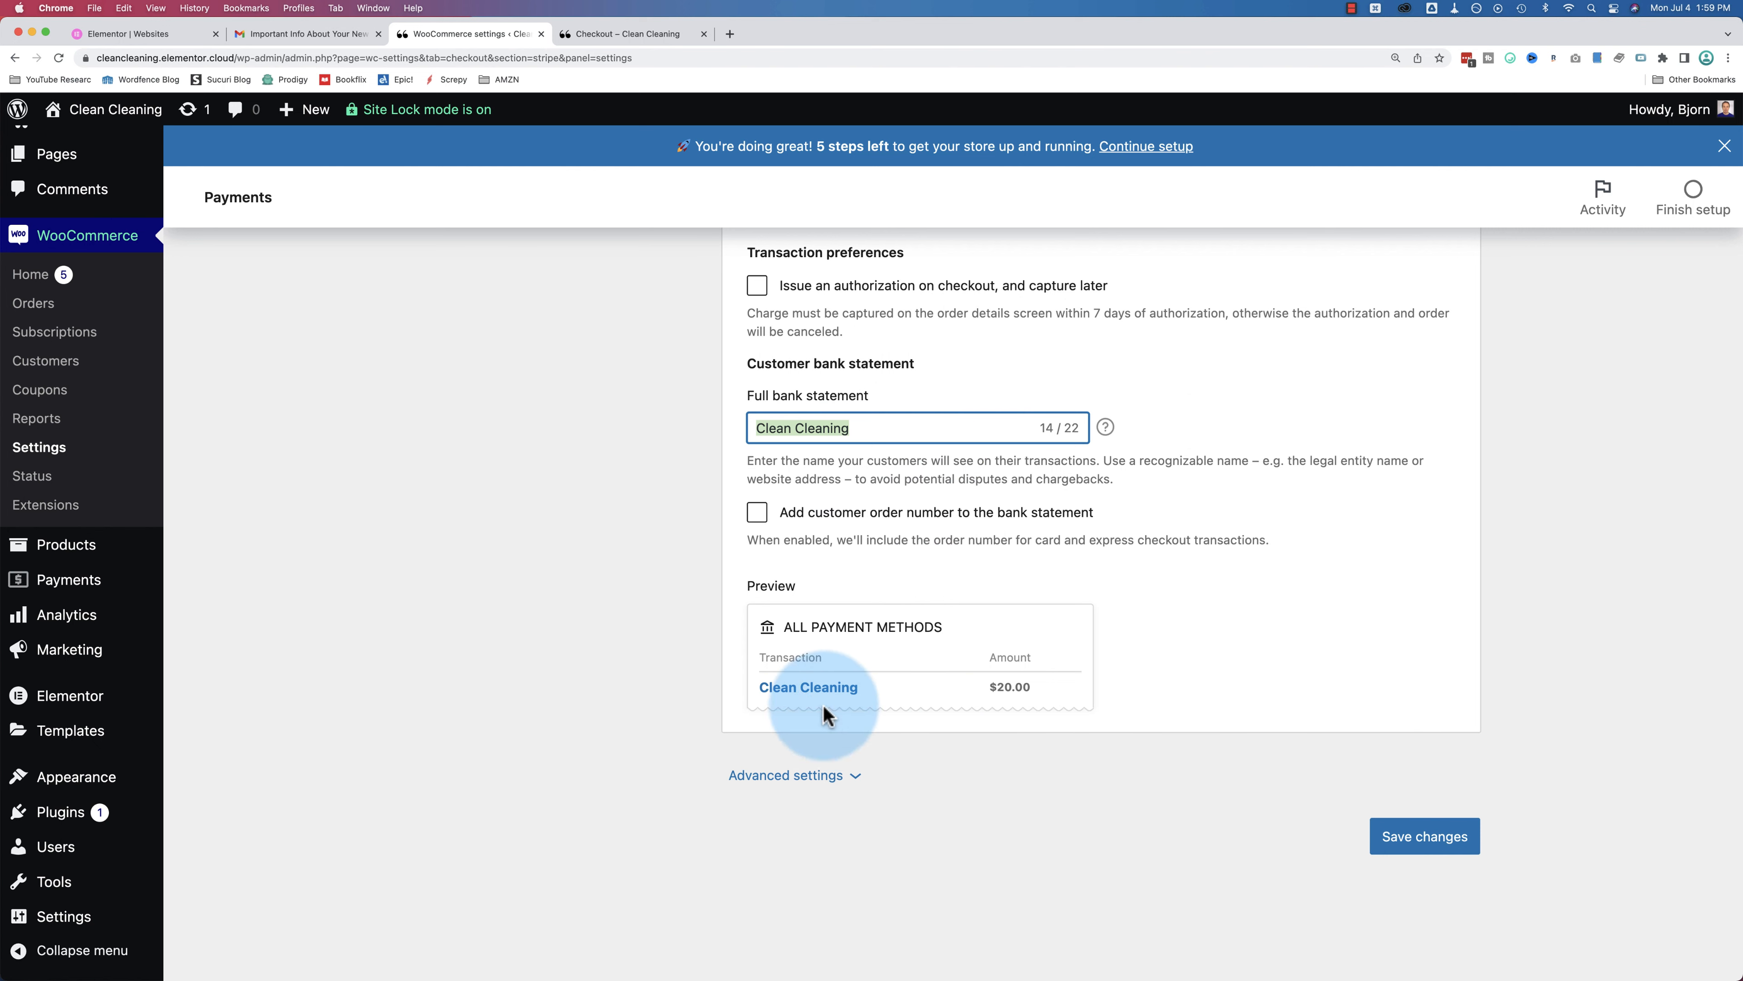
{"action": "left_click", "coordinate": [1398, 848]}
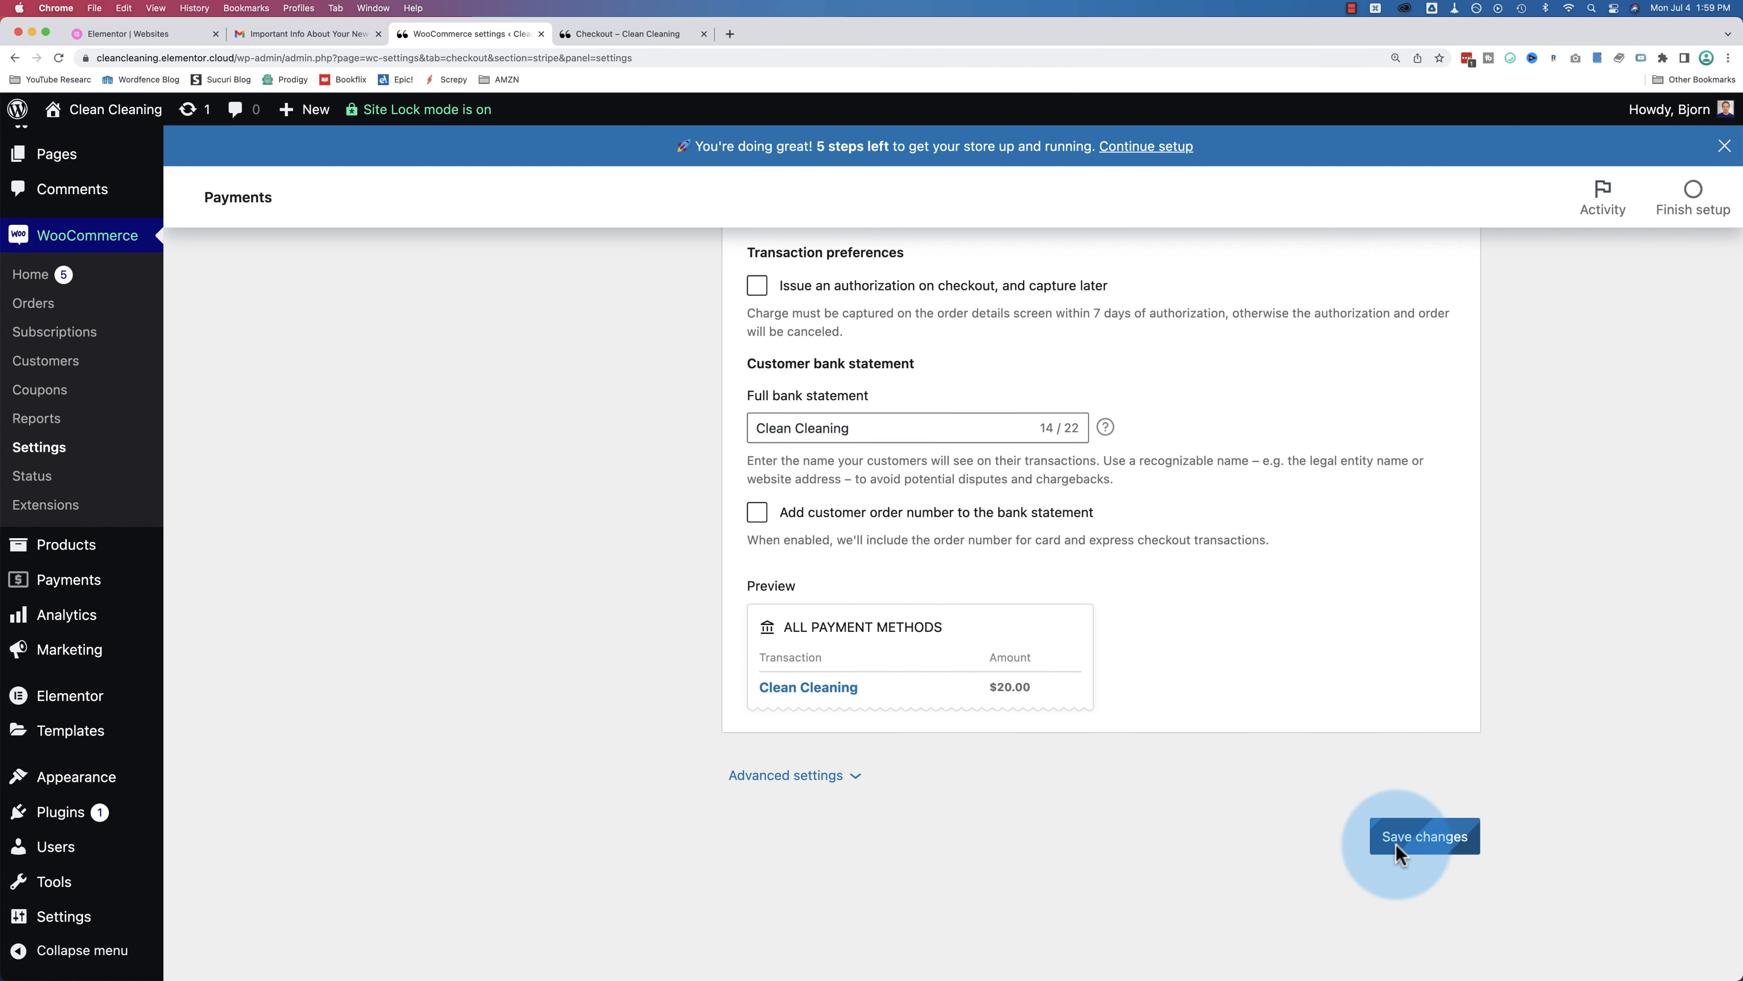
{"action": "left_click", "coordinate": [607, 39]}
Step: Reload checkout, choose Credit Card (Stripe), and try the card number, expiry and CVC fields
{"action": "left_click", "coordinate": [59, 58]}
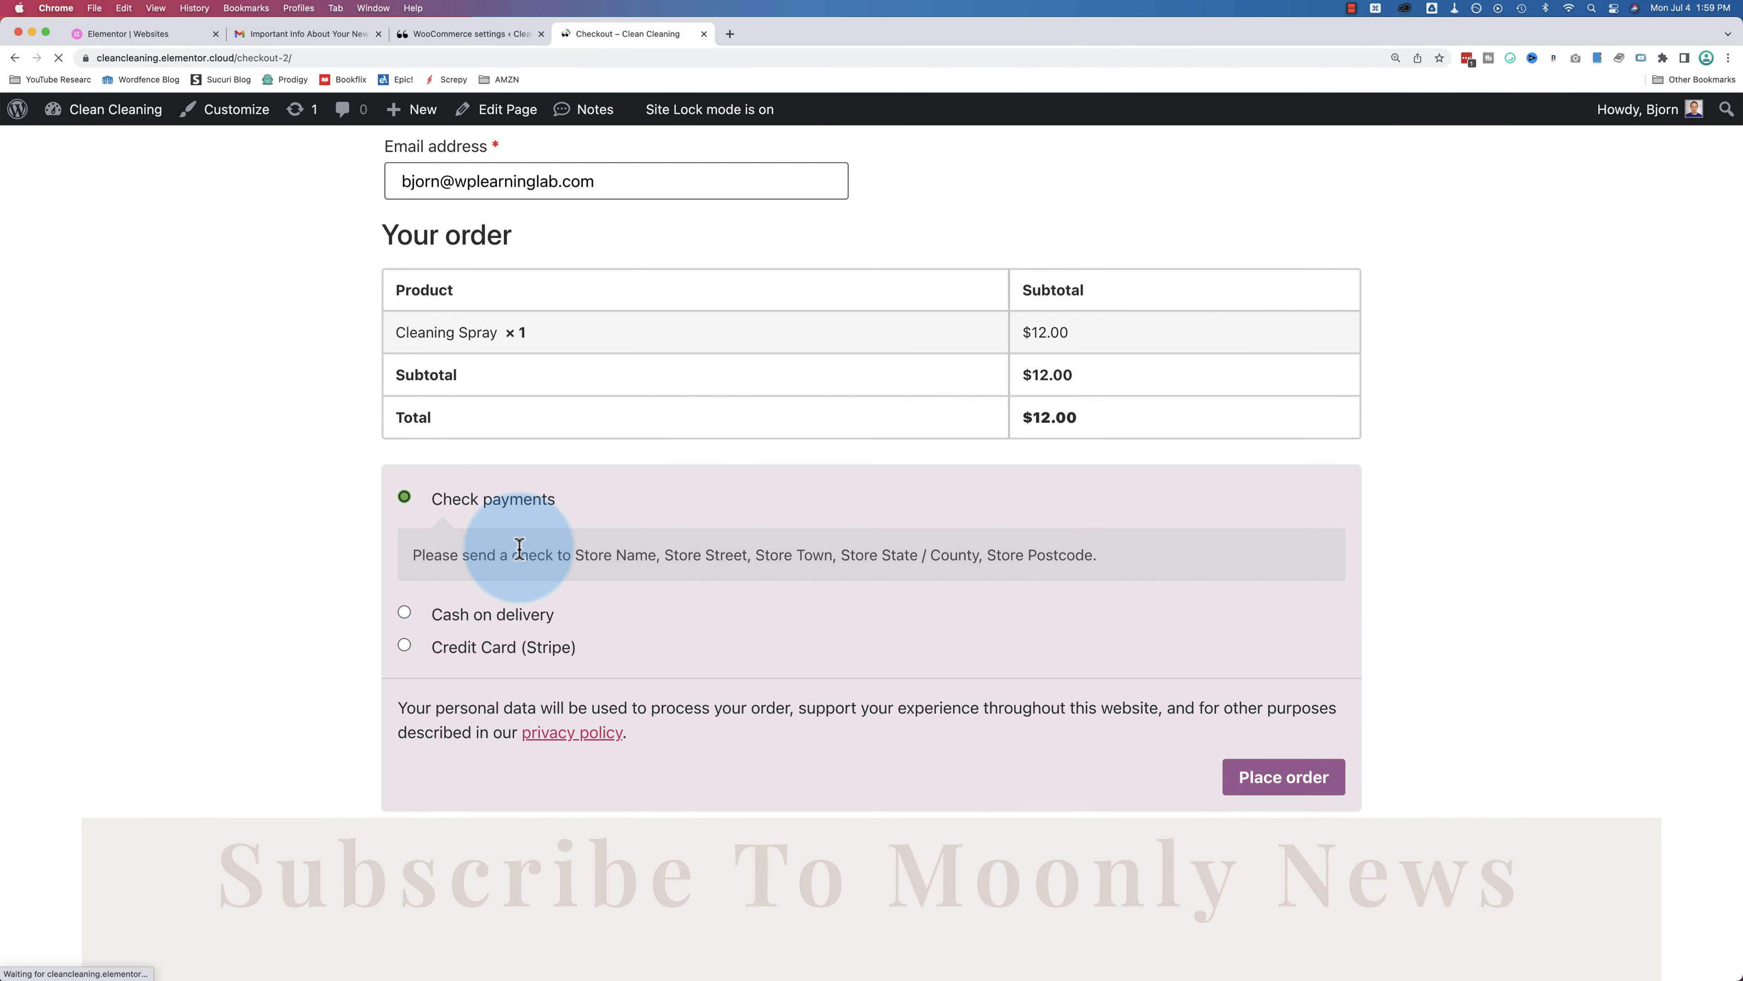
{"action": "scroll", "coordinate": [518, 549], "scroll_direction": "down", "scroll_amount": 2}
{"action": "left_click", "coordinate": [404, 374]}
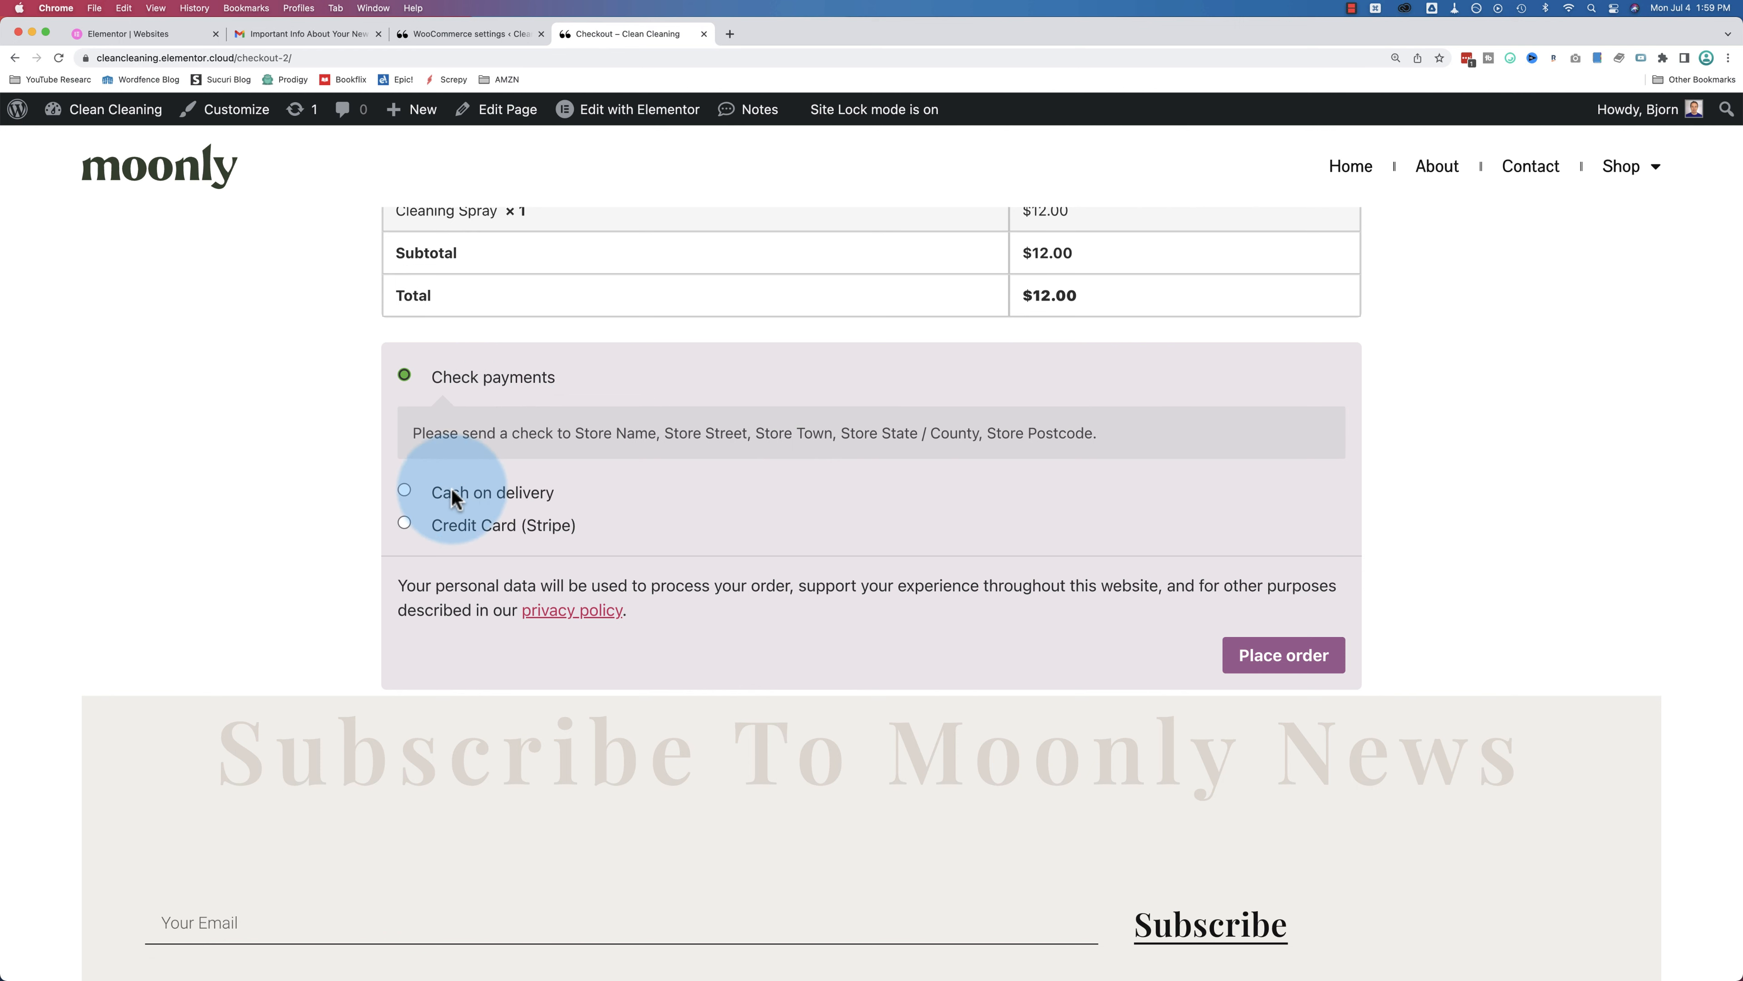
{"action": "left_click", "coordinate": [404, 523]}
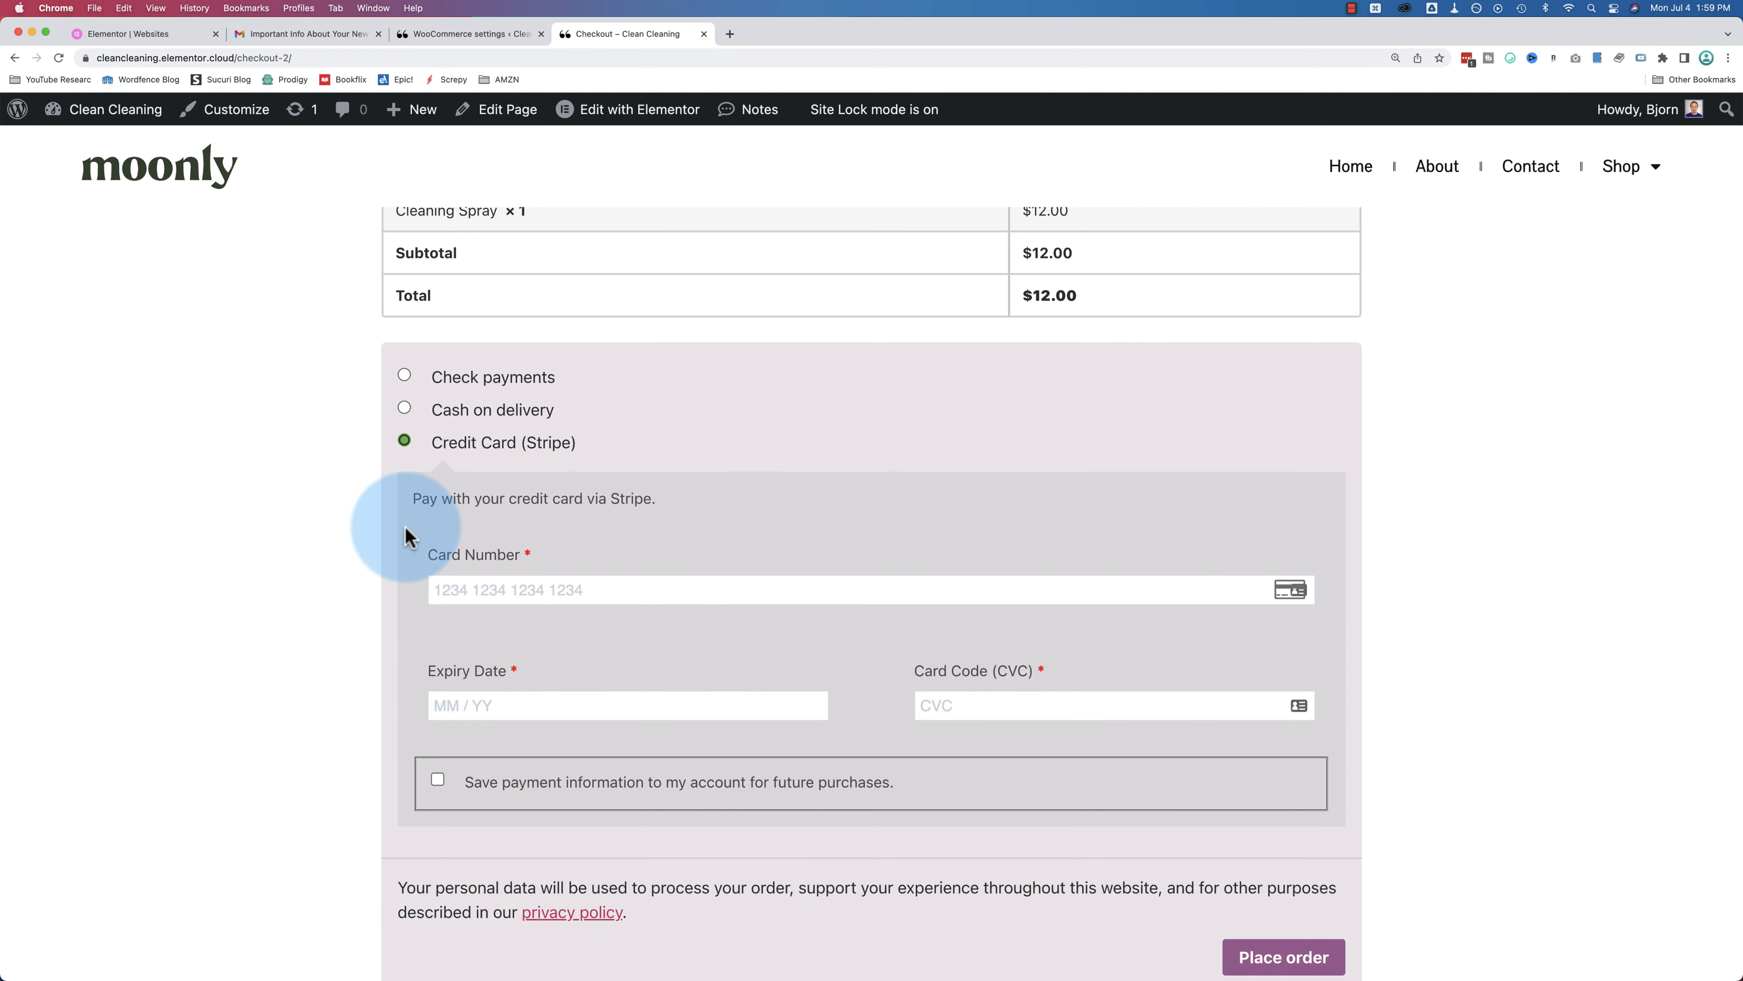
{"action": "scroll", "coordinate": [406, 526], "scroll_direction": "down", "scroll_amount": 3}
{"action": "left_click", "coordinate": [463, 465]}
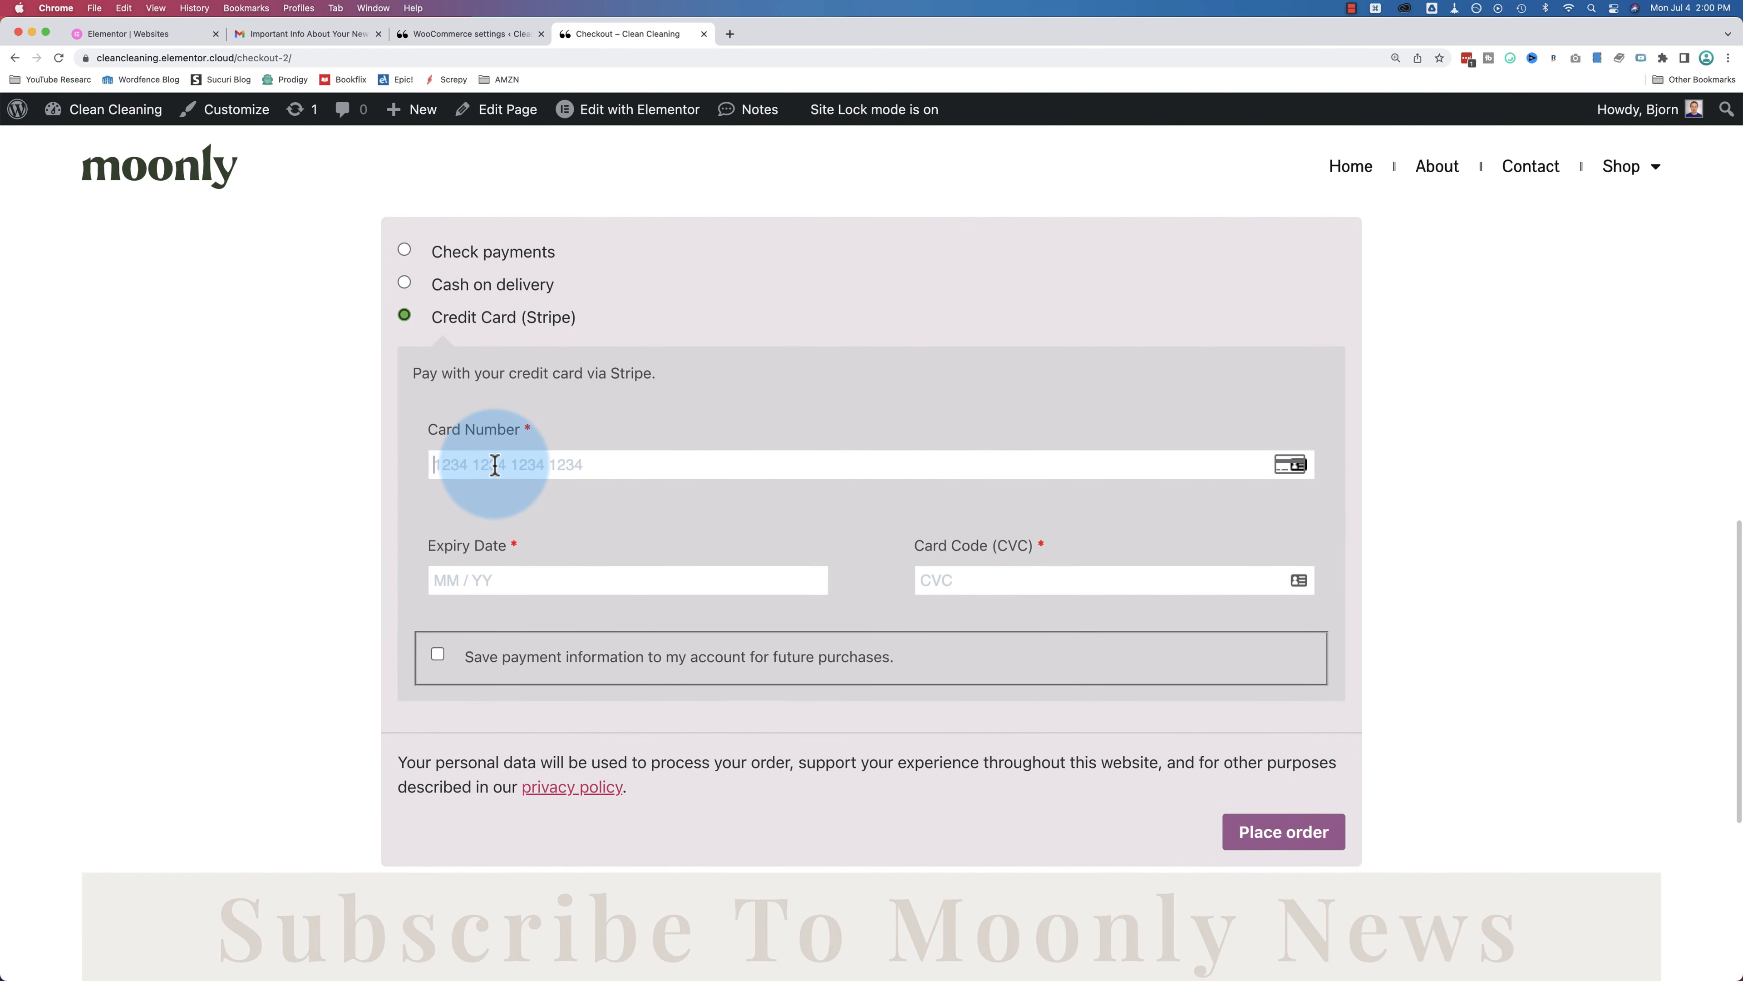
{"action": "left_click", "coordinate": [546, 580]}
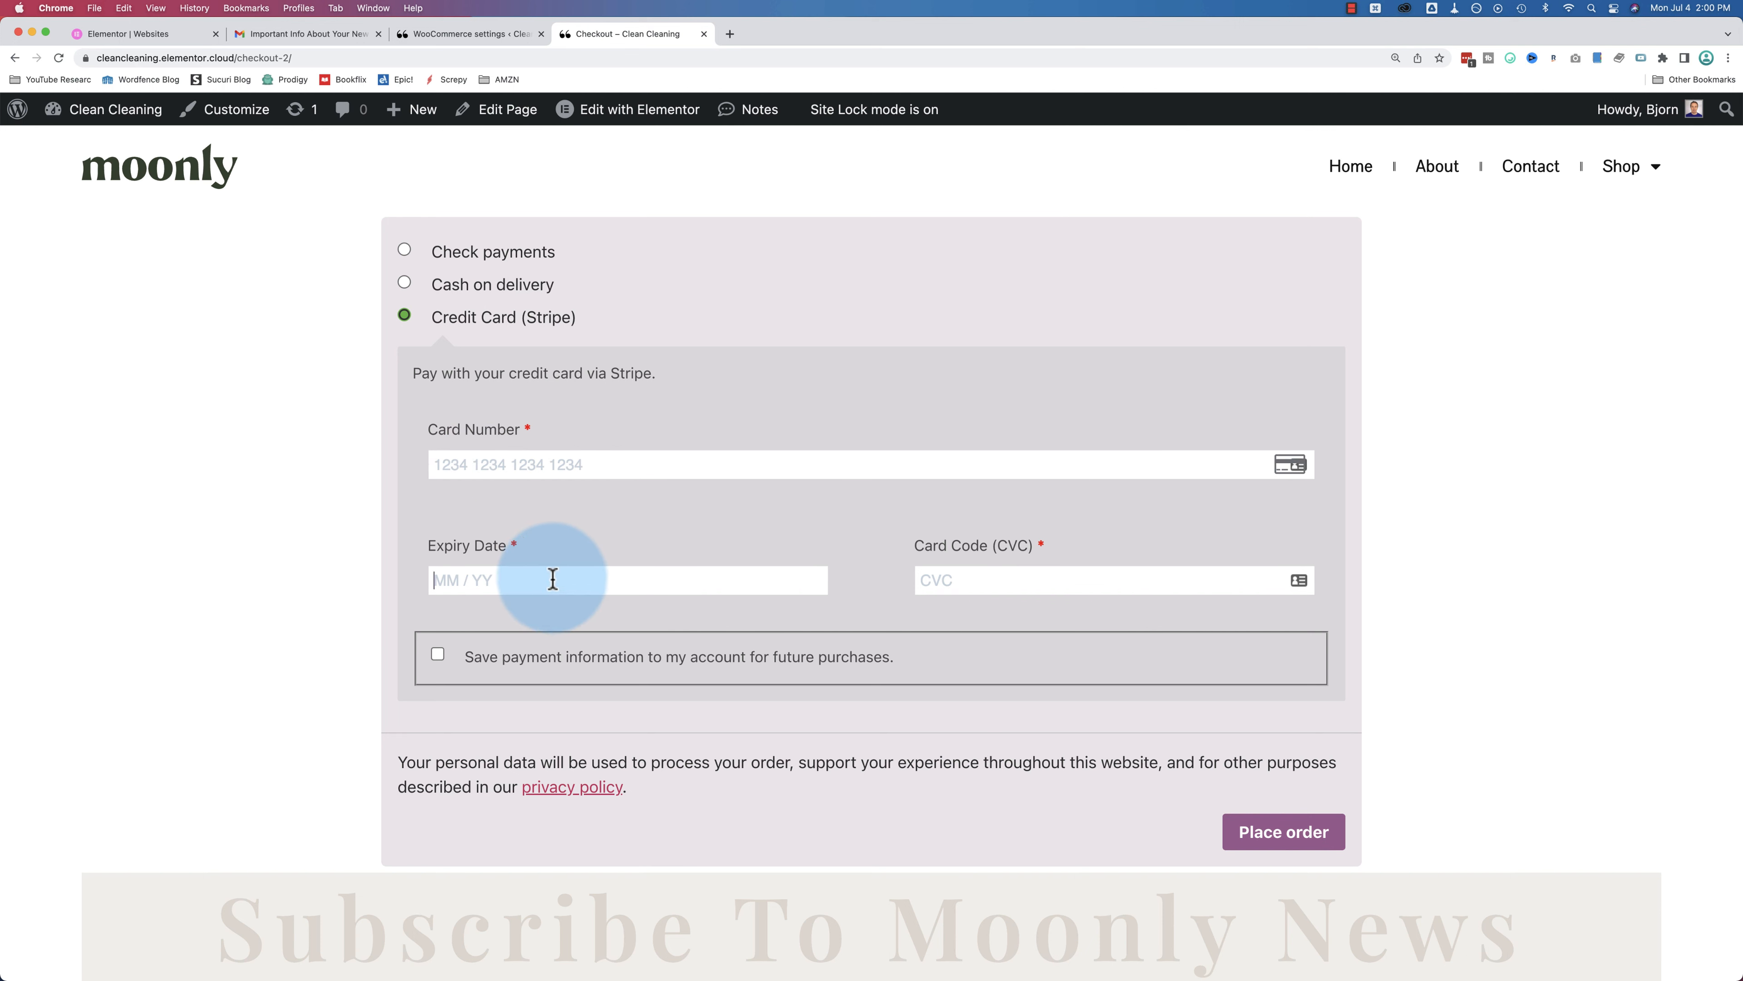
{"action": "left_click", "coordinate": [952, 582]}
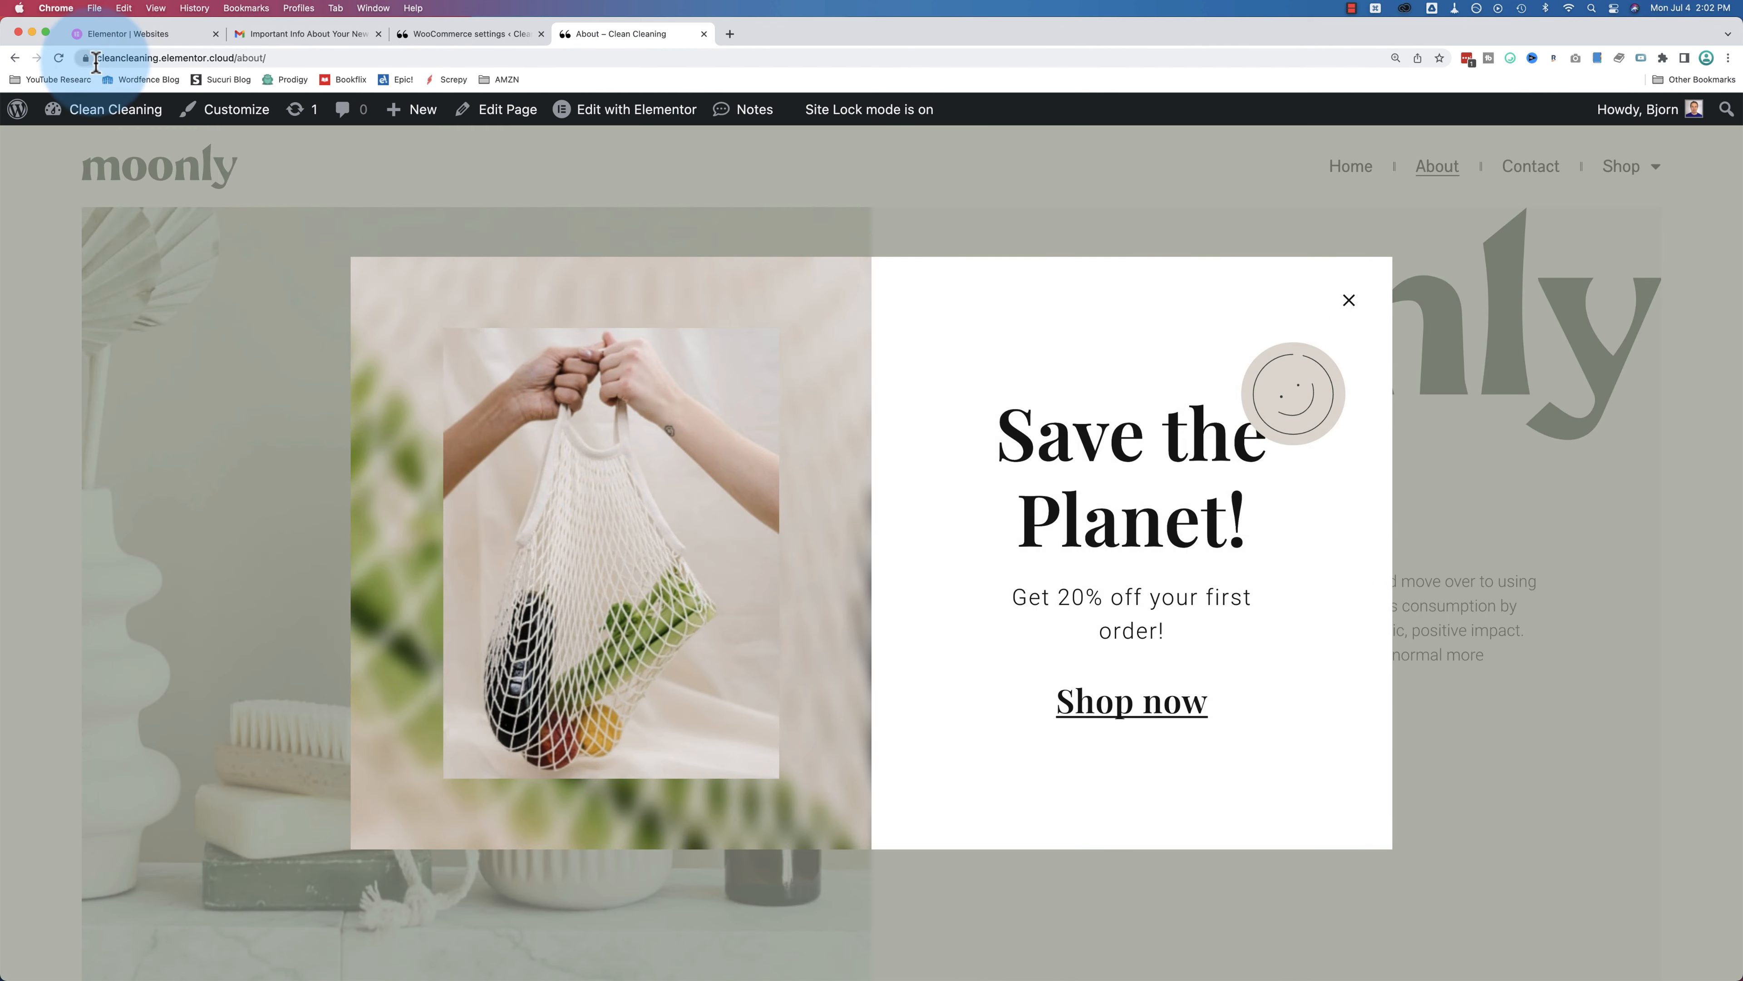
Step: Open Clean Cleaning's management page from the Websites list and start Connect My Domain
{"action": "left_click", "coordinate": [96, 59]}
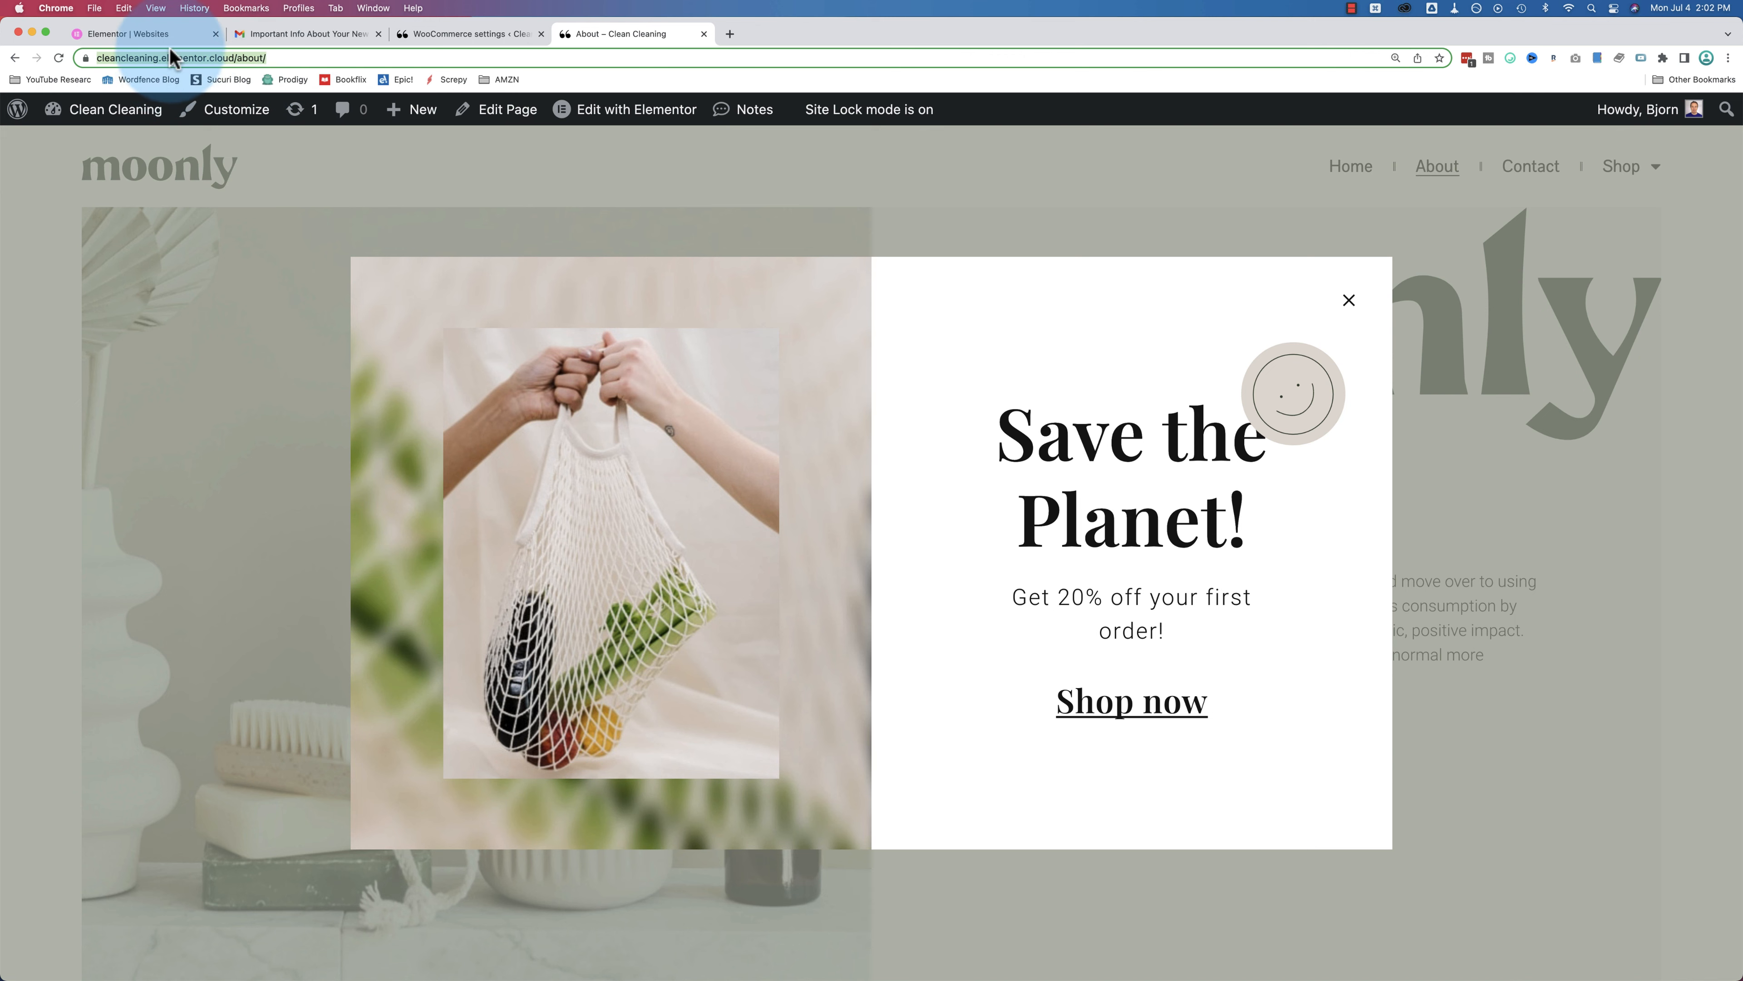
{"action": "left_click", "coordinate": [130, 33]}
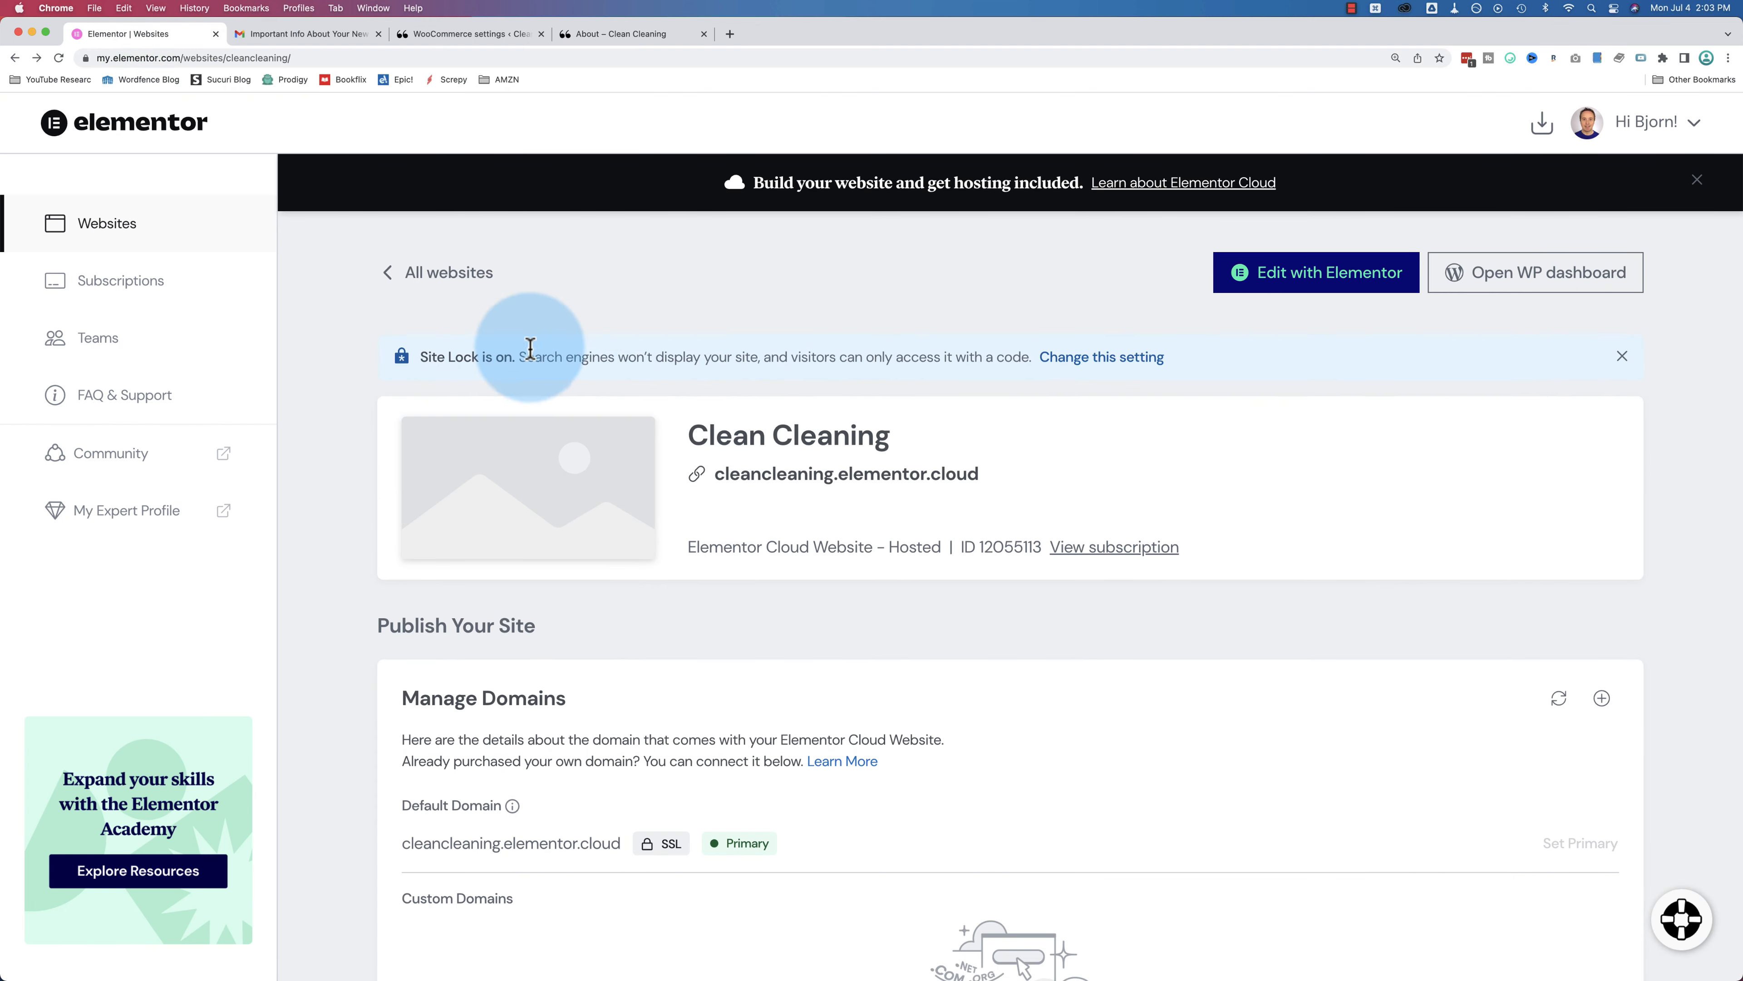
{"action": "left_click", "coordinate": [113, 230]}
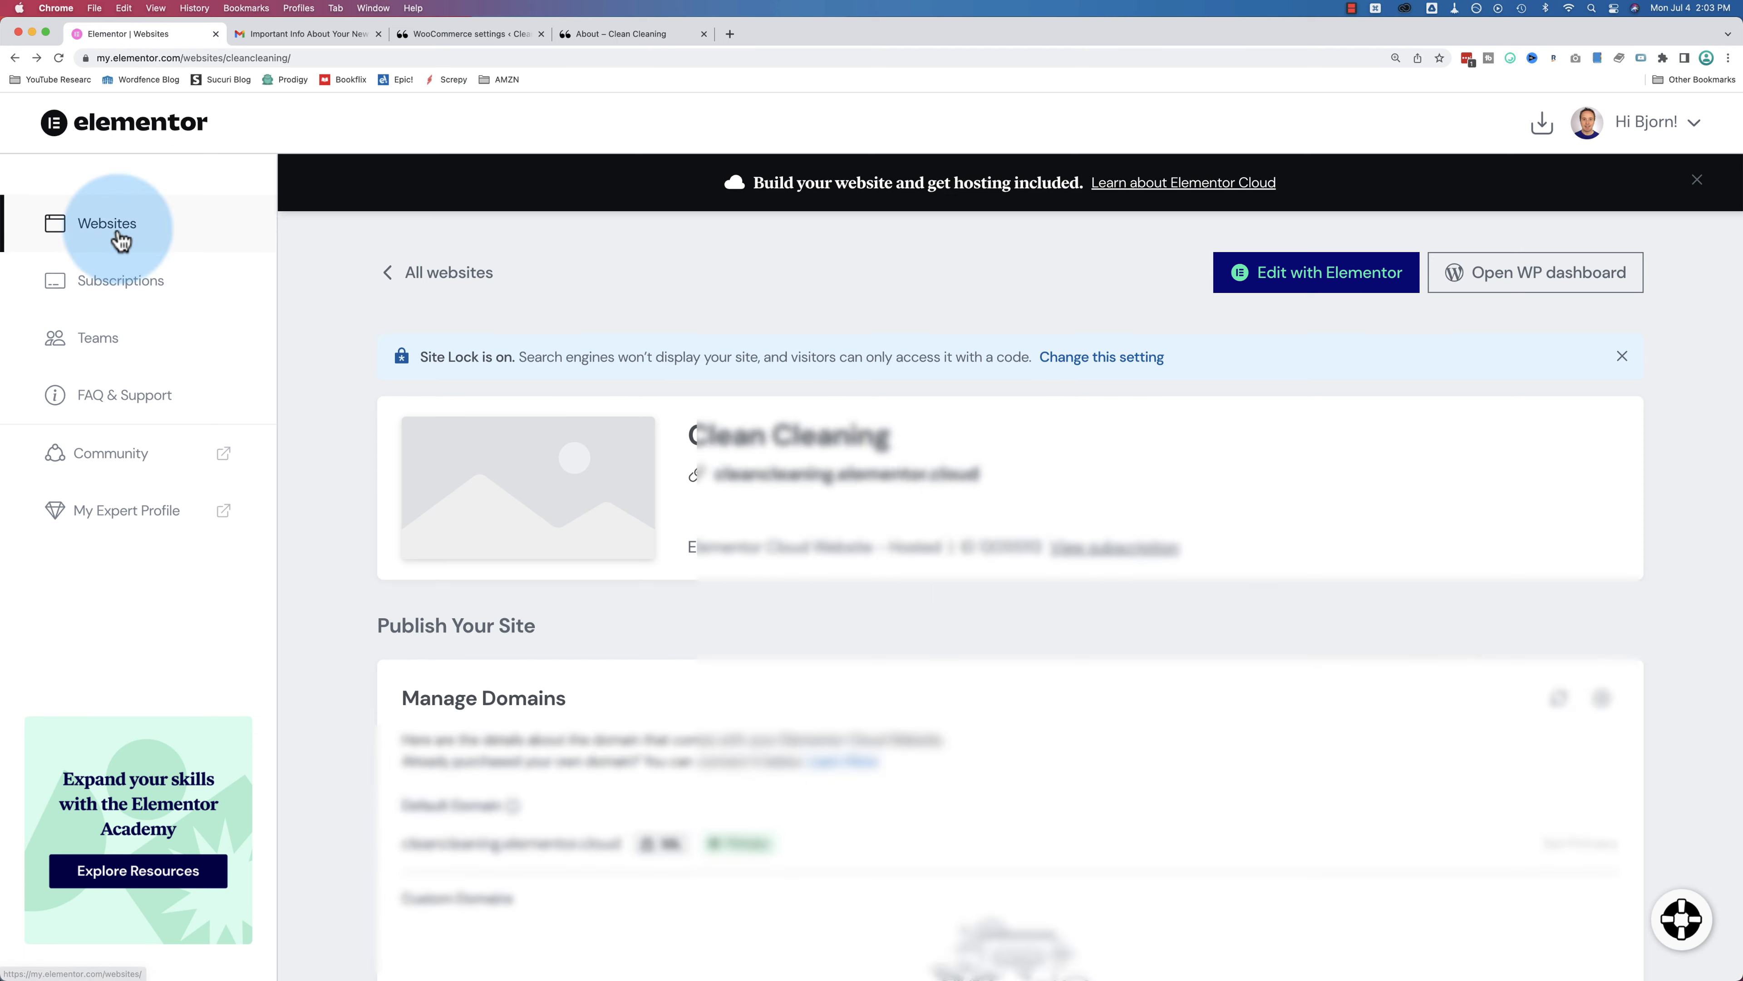
{"action": "mouse_move", "coordinate": [475, 680]}
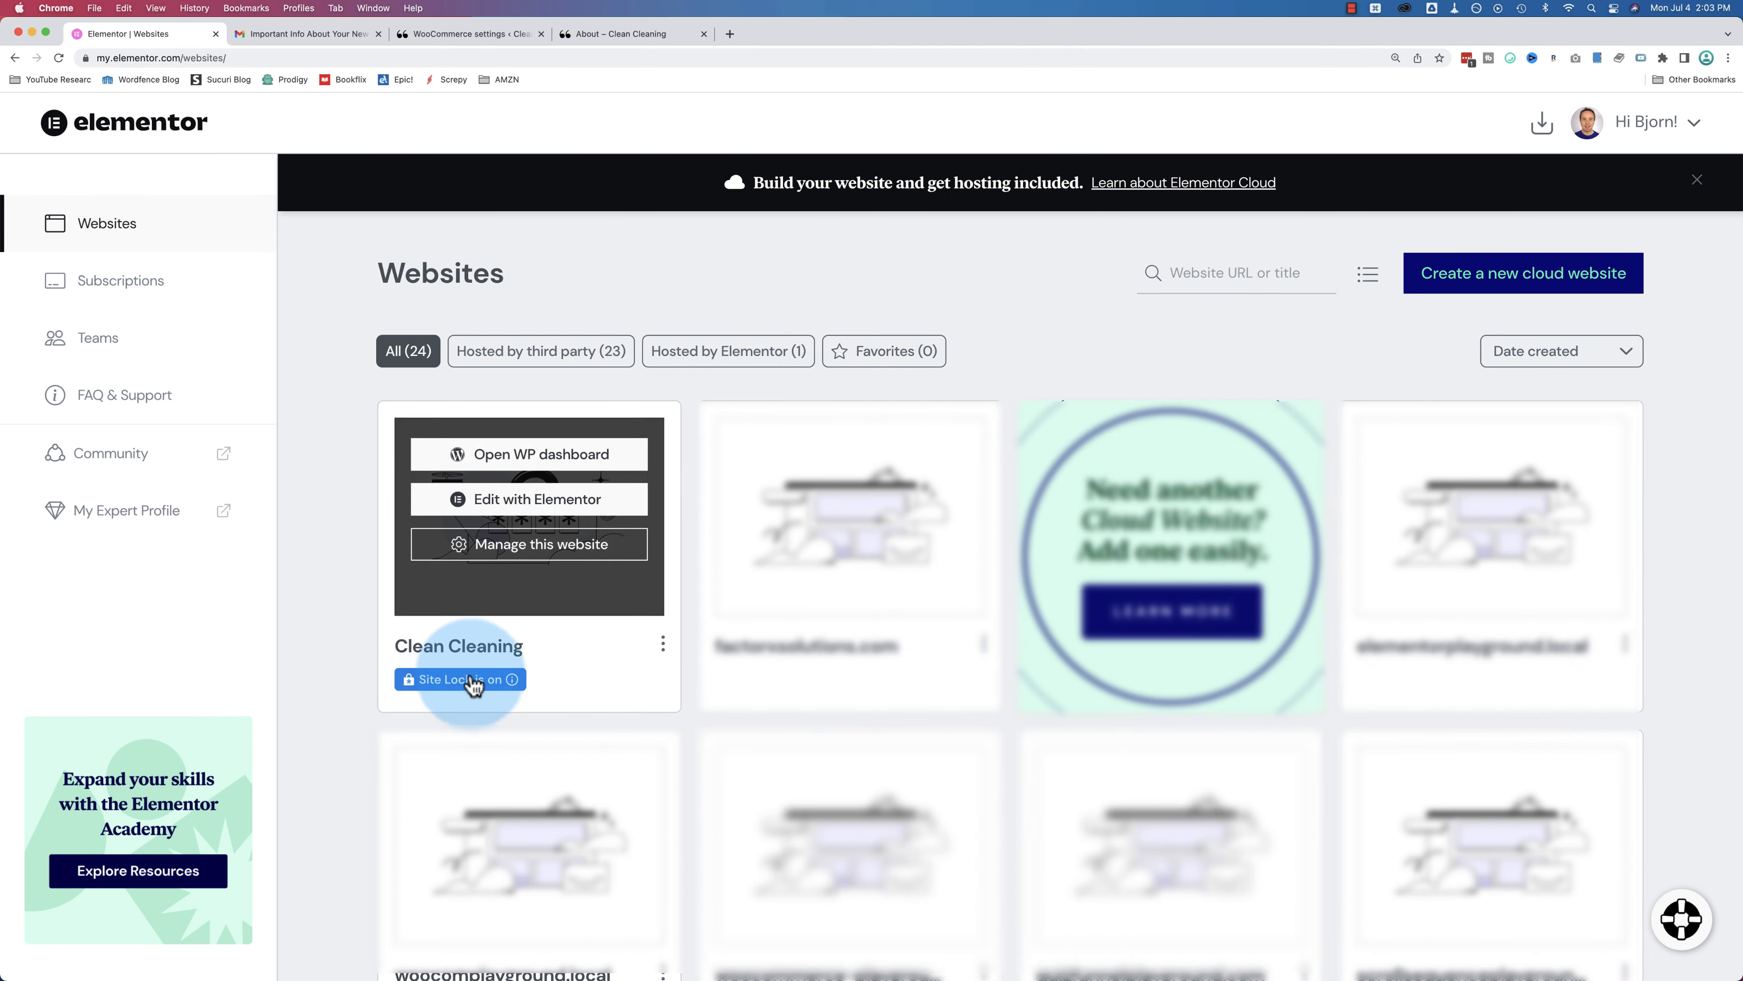
{"action": "left_click", "coordinate": [551, 557]}
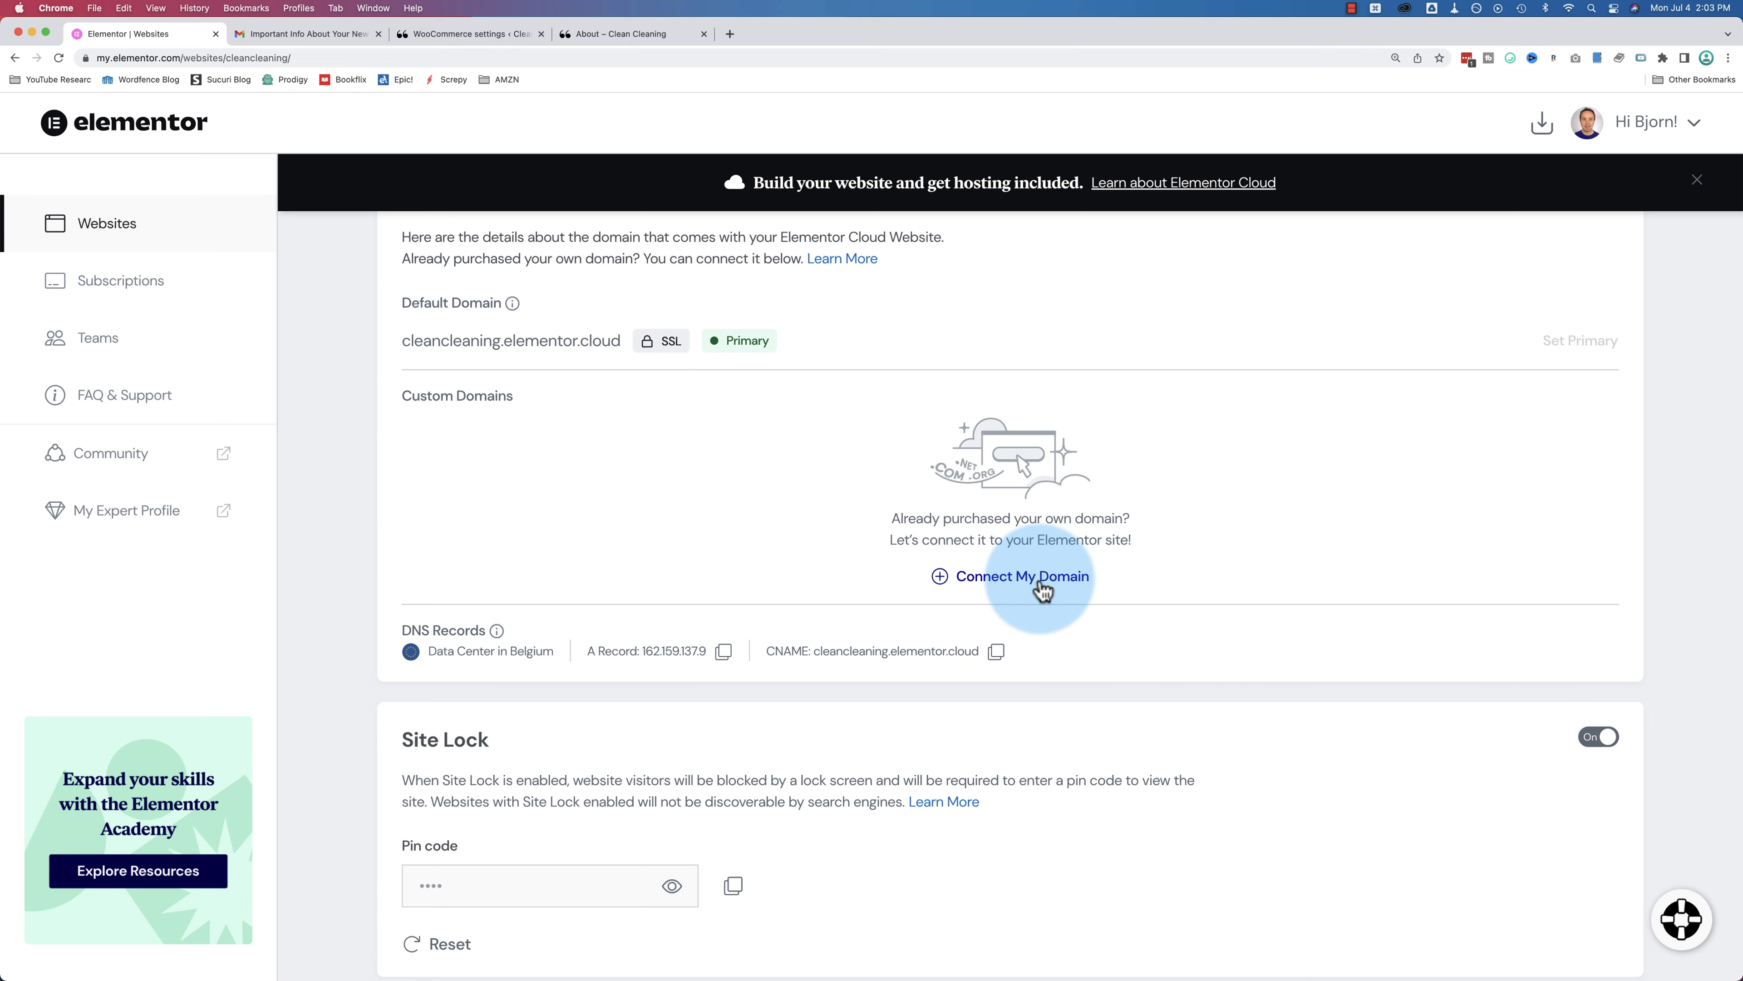
{"action": "left_click", "coordinate": [1038, 578]}
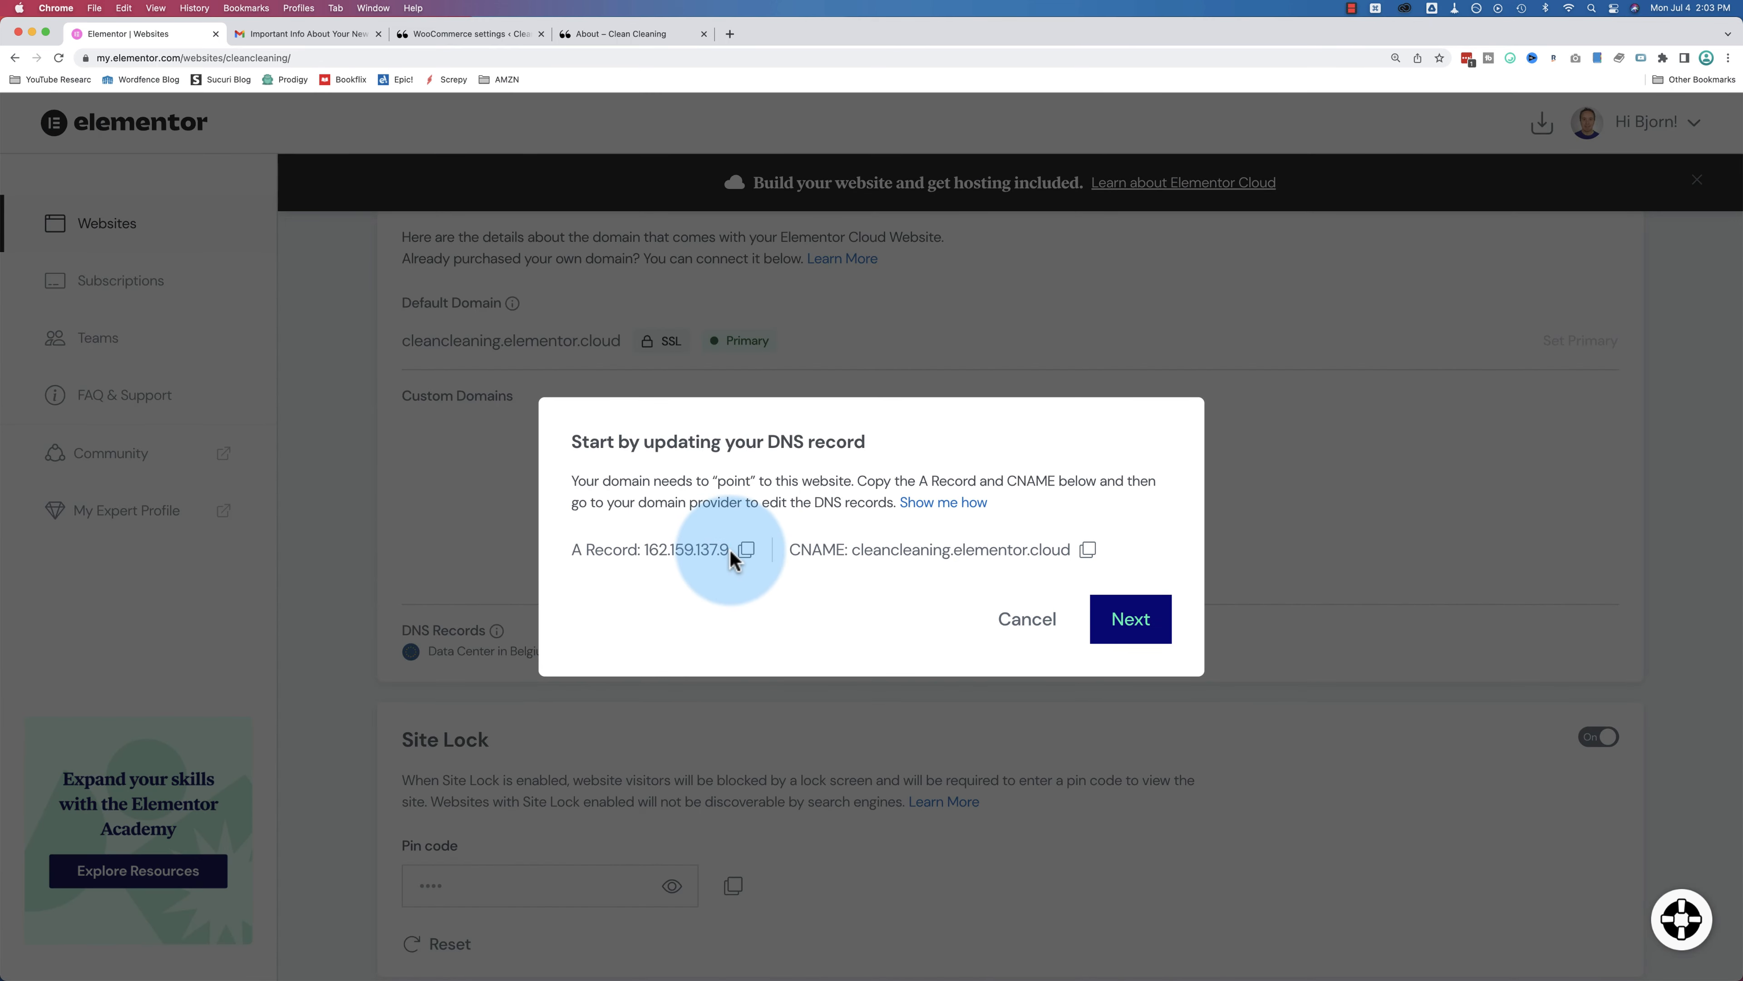
Step: Highlight the A record 162.159.137.9 and CNAME cleancleaning.elementor.cloud, then read the 'Show me how' guide
{"action": "left_click_drag", "start_coordinate": [729, 548], "coordinate": [579, 559]}
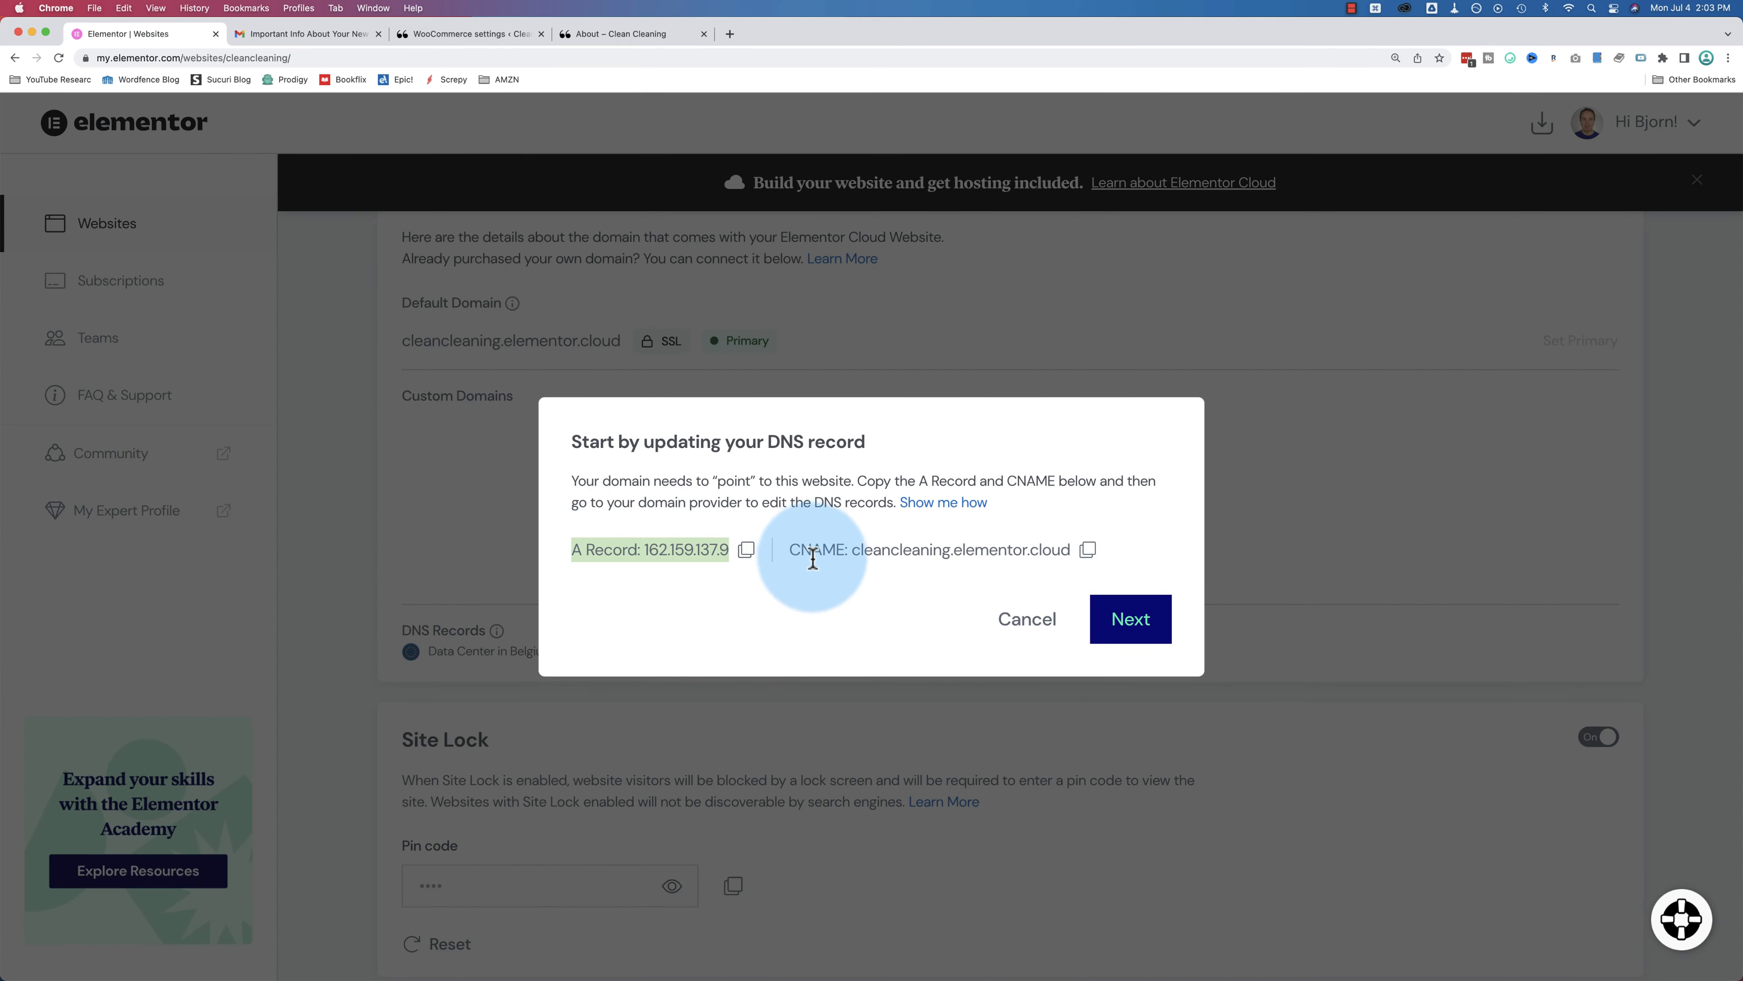
{"action": "left_click_drag", "start_coordinate": [851, 558], "coordinate": [1072, 567]}
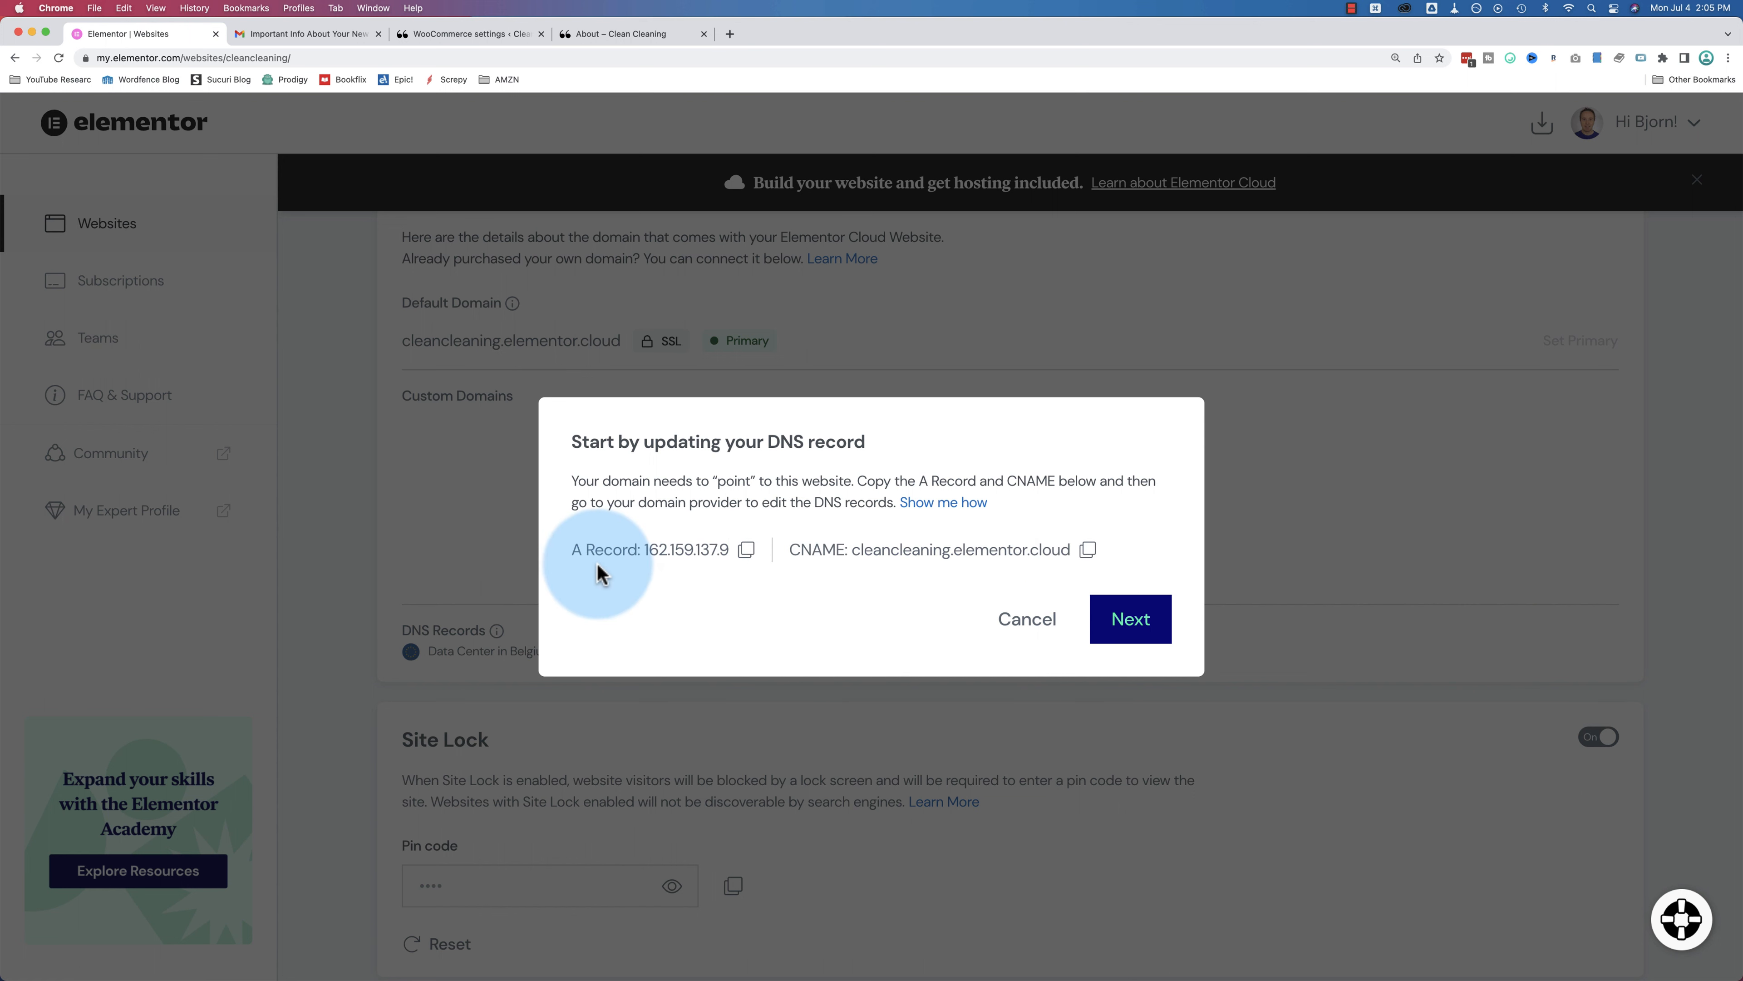
{"action": "left_click", "coordinate": [959, 506]}
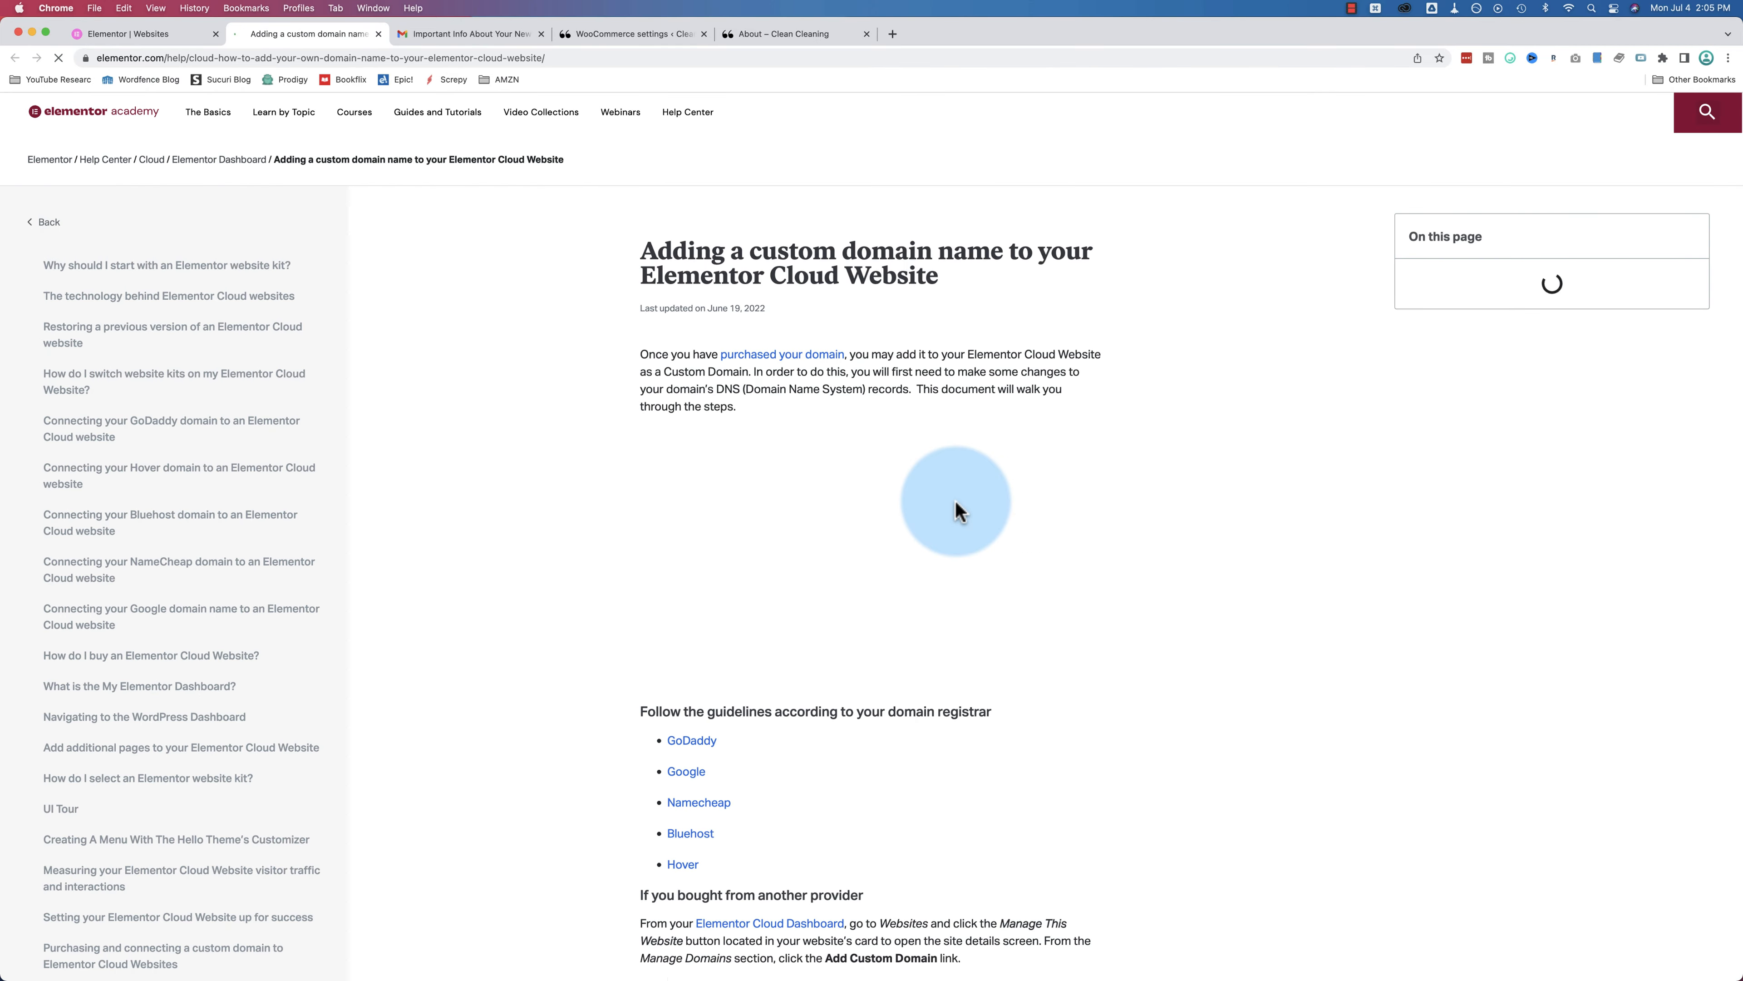
{"action": "scroll", "coordinate": [601, 404], "scroll_direction": "down", "scroll_amount": 5}
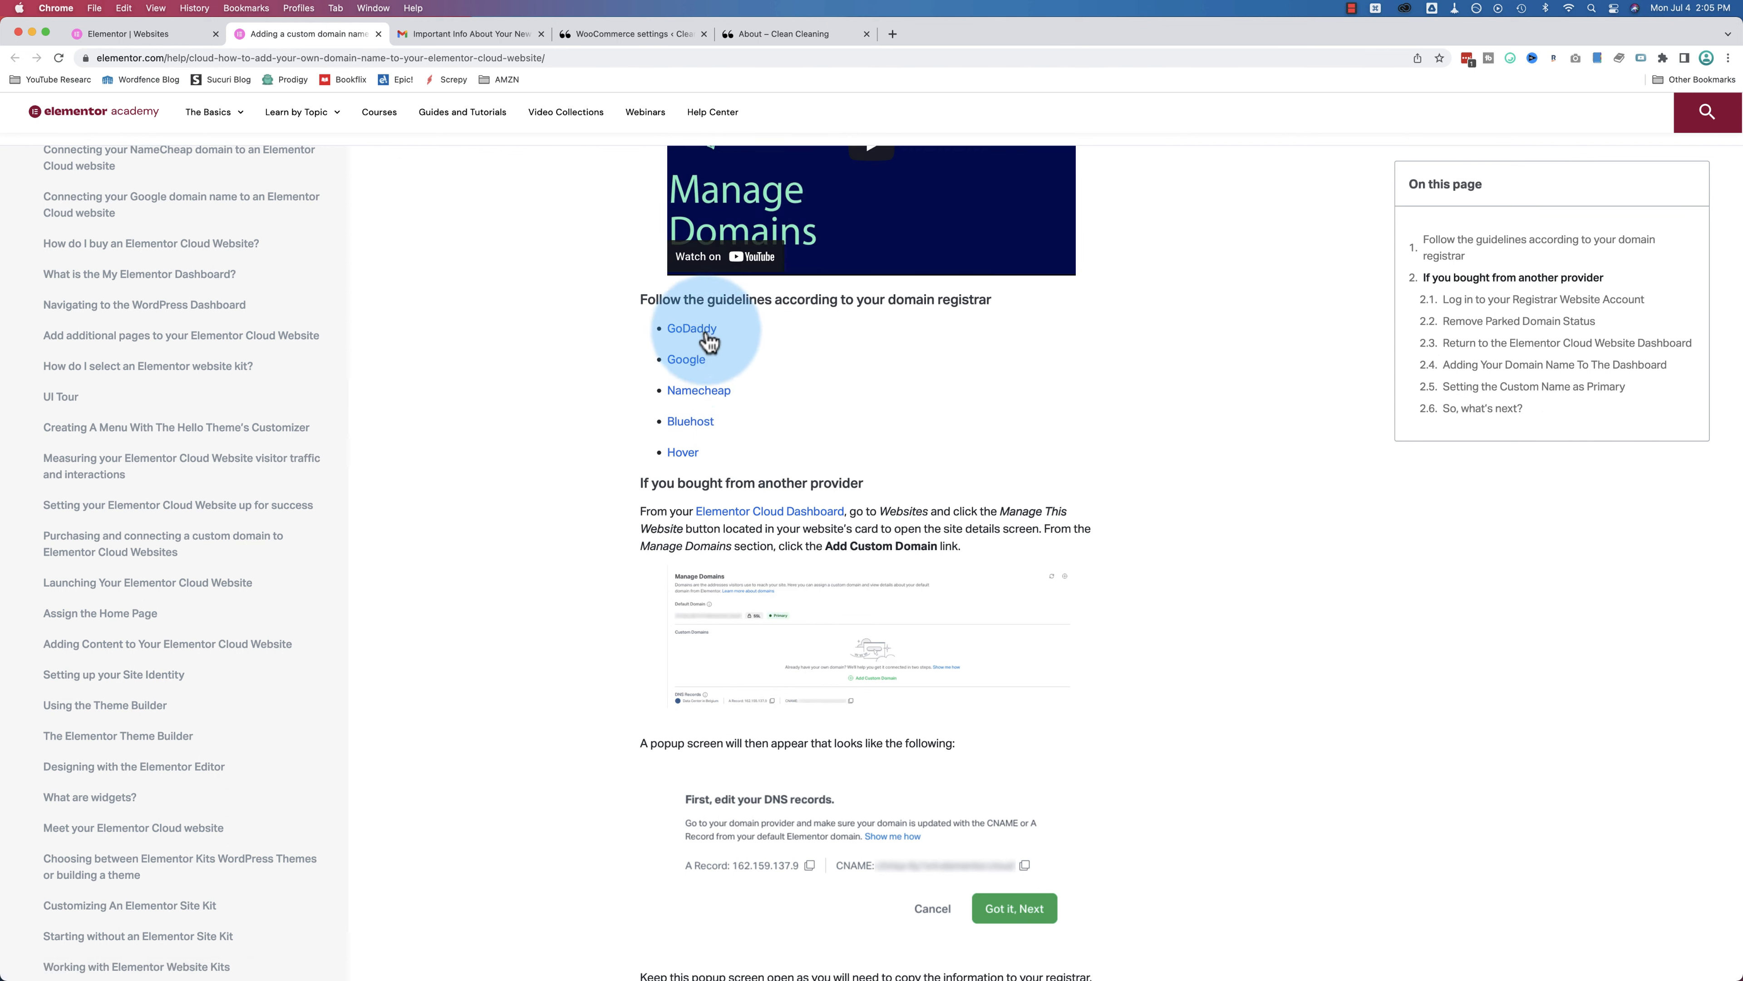
{"action": "scroll", "coordinate": [770, 380], "scroll_direction": "down", "scroll_amount": 2}
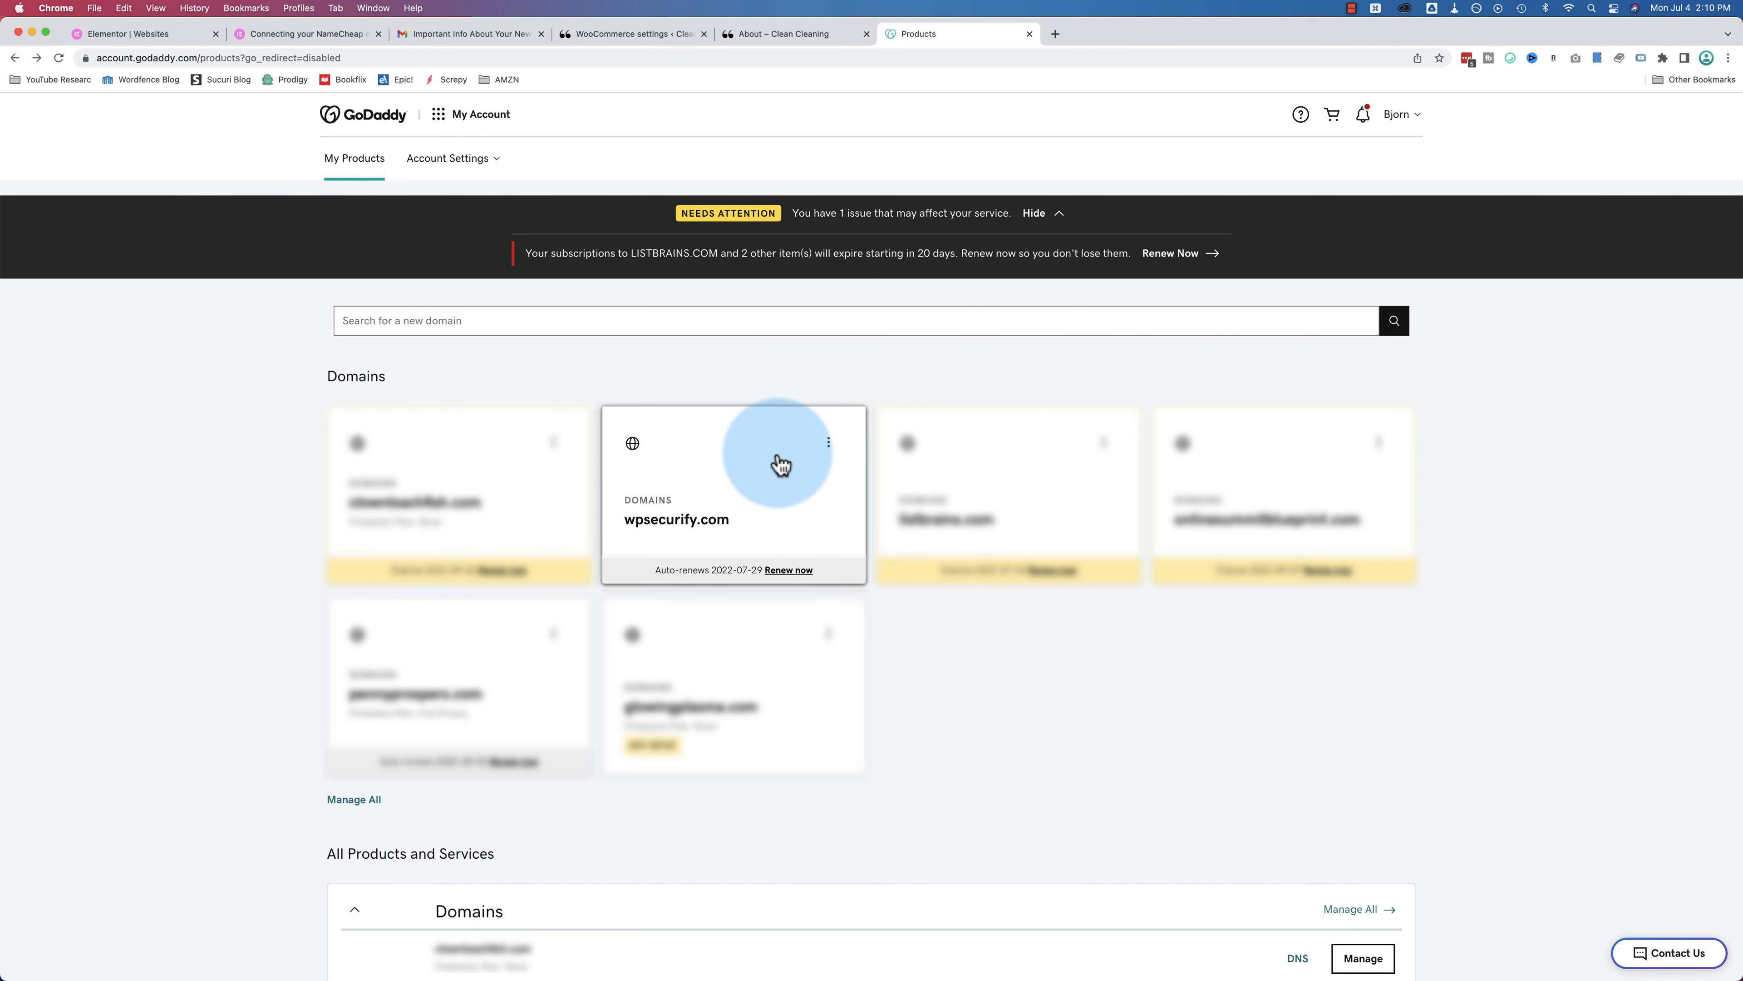
Step: Open DNS management for wpsecurify.com and compare it with Elementor's A record IP
{"action": "left_click", "coordinate": [827, 444]}
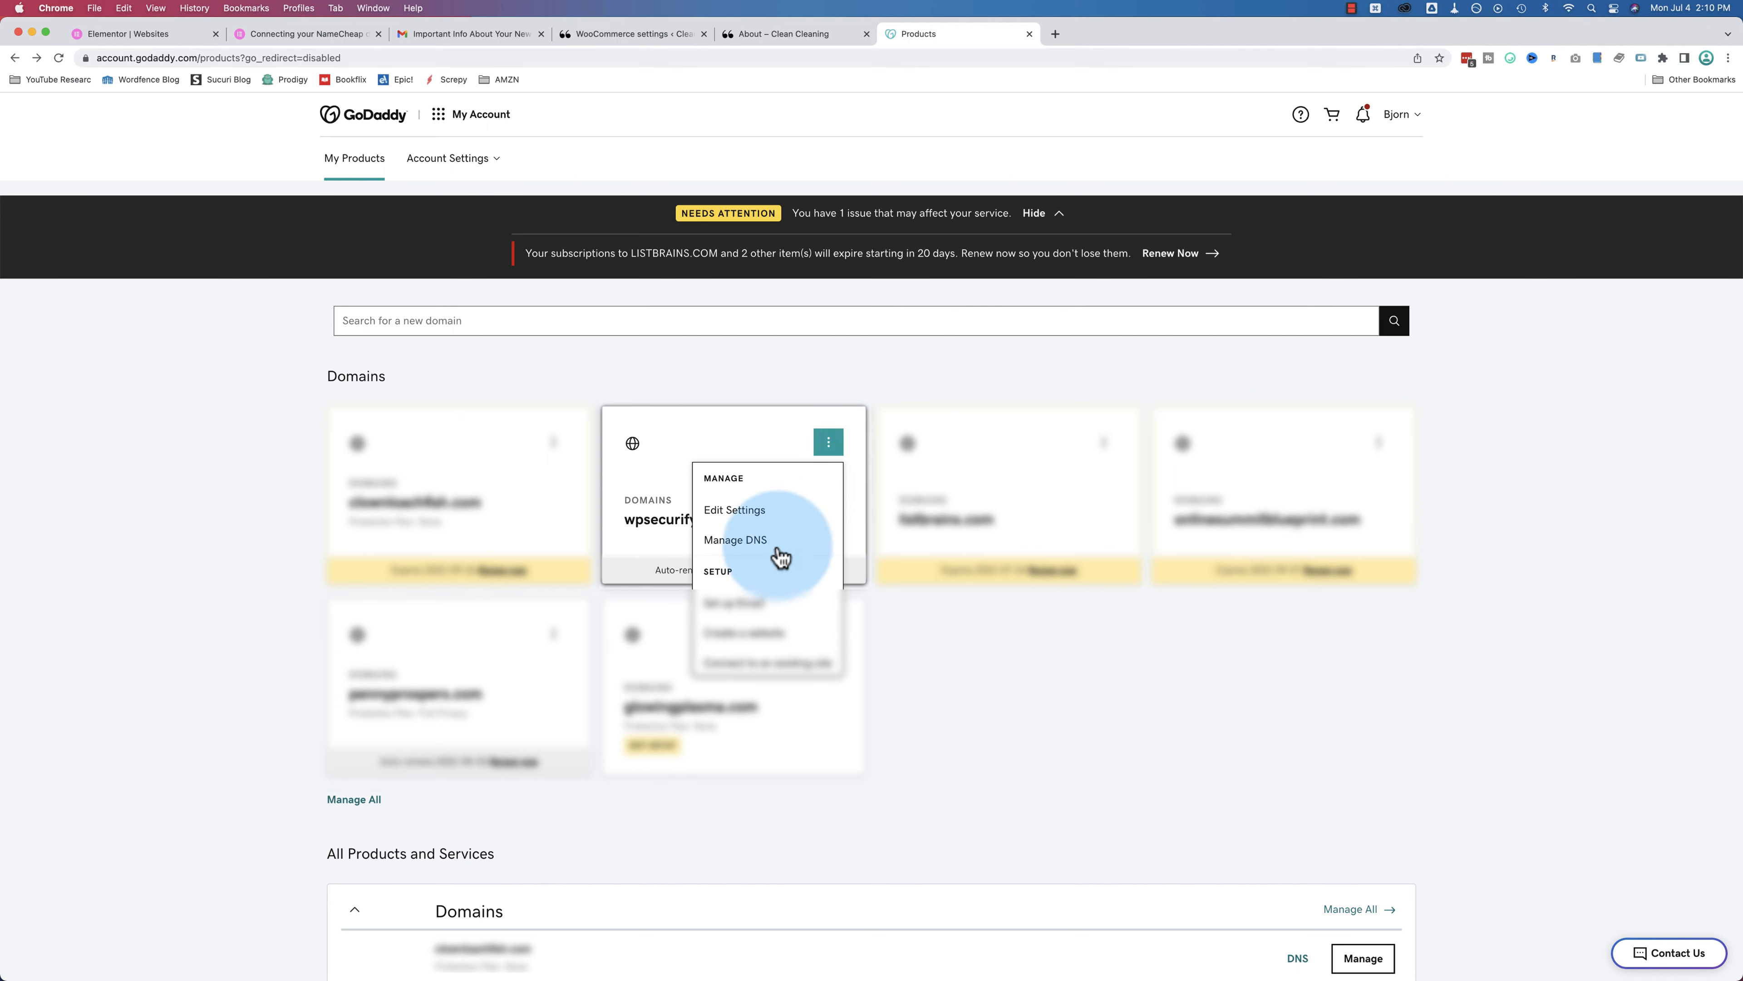
{"action": "left_click", "coordinate": [738, 550]}
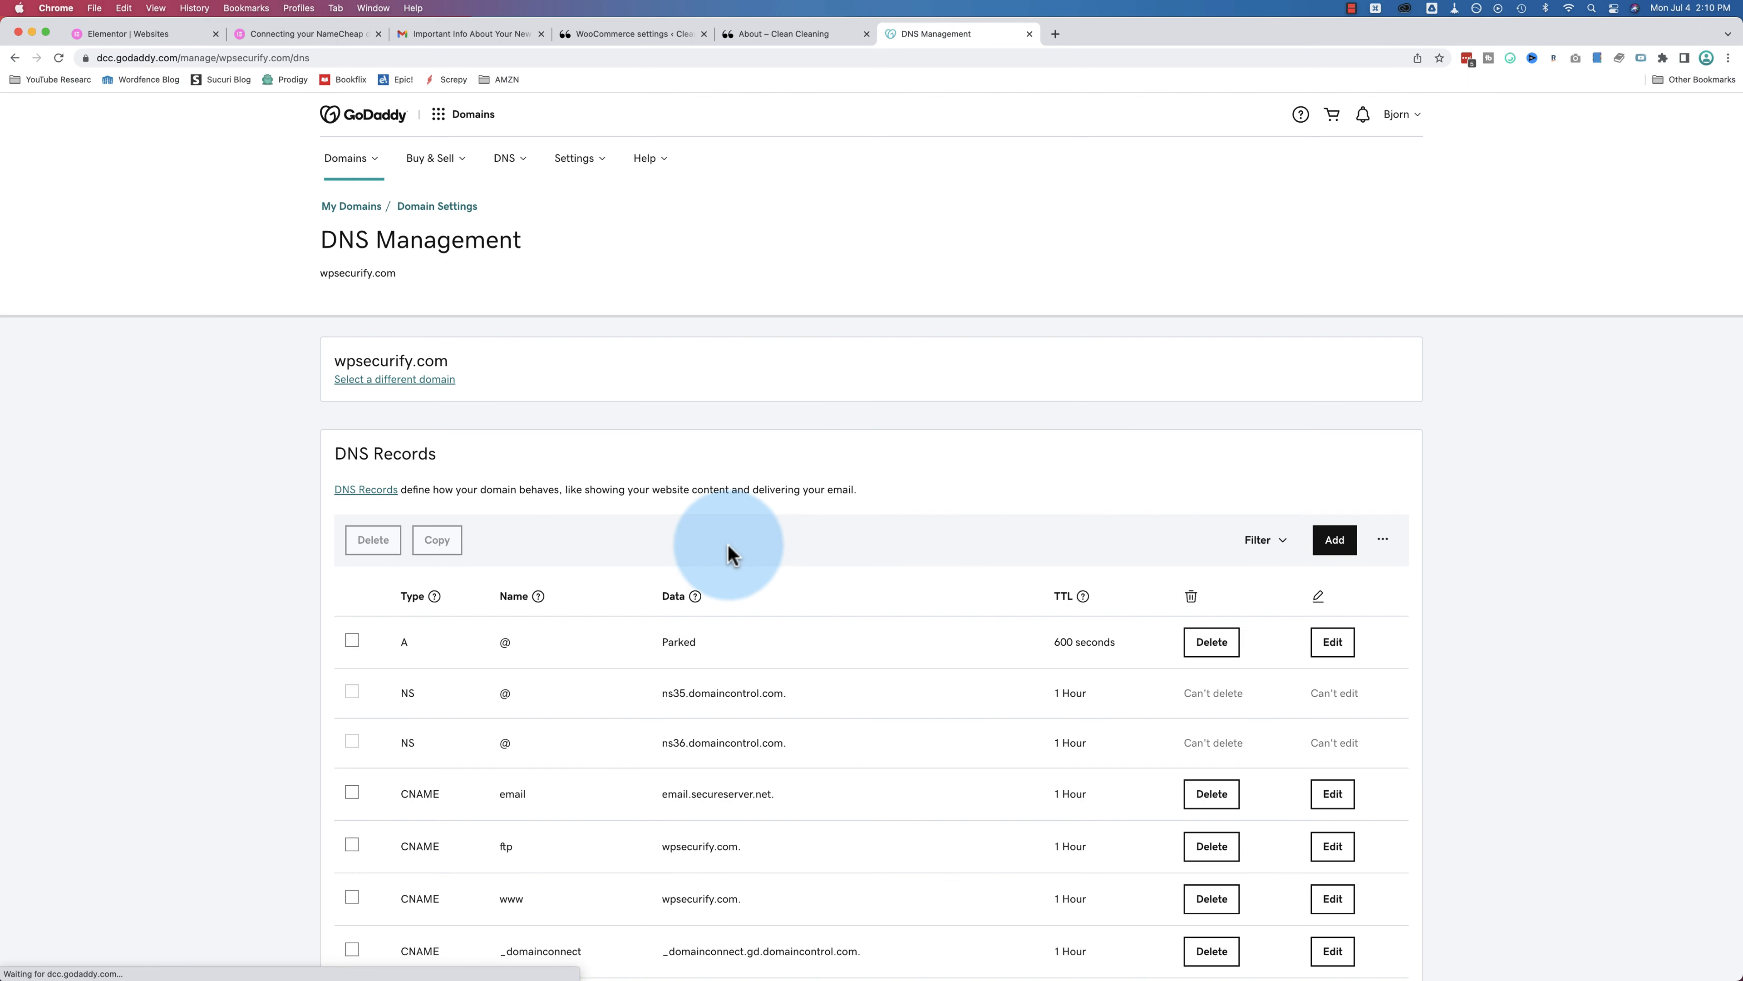
{"action": "scroll", "coordinate": [517, 643], "scroll_direction": "down", "scroll_amount": 1}
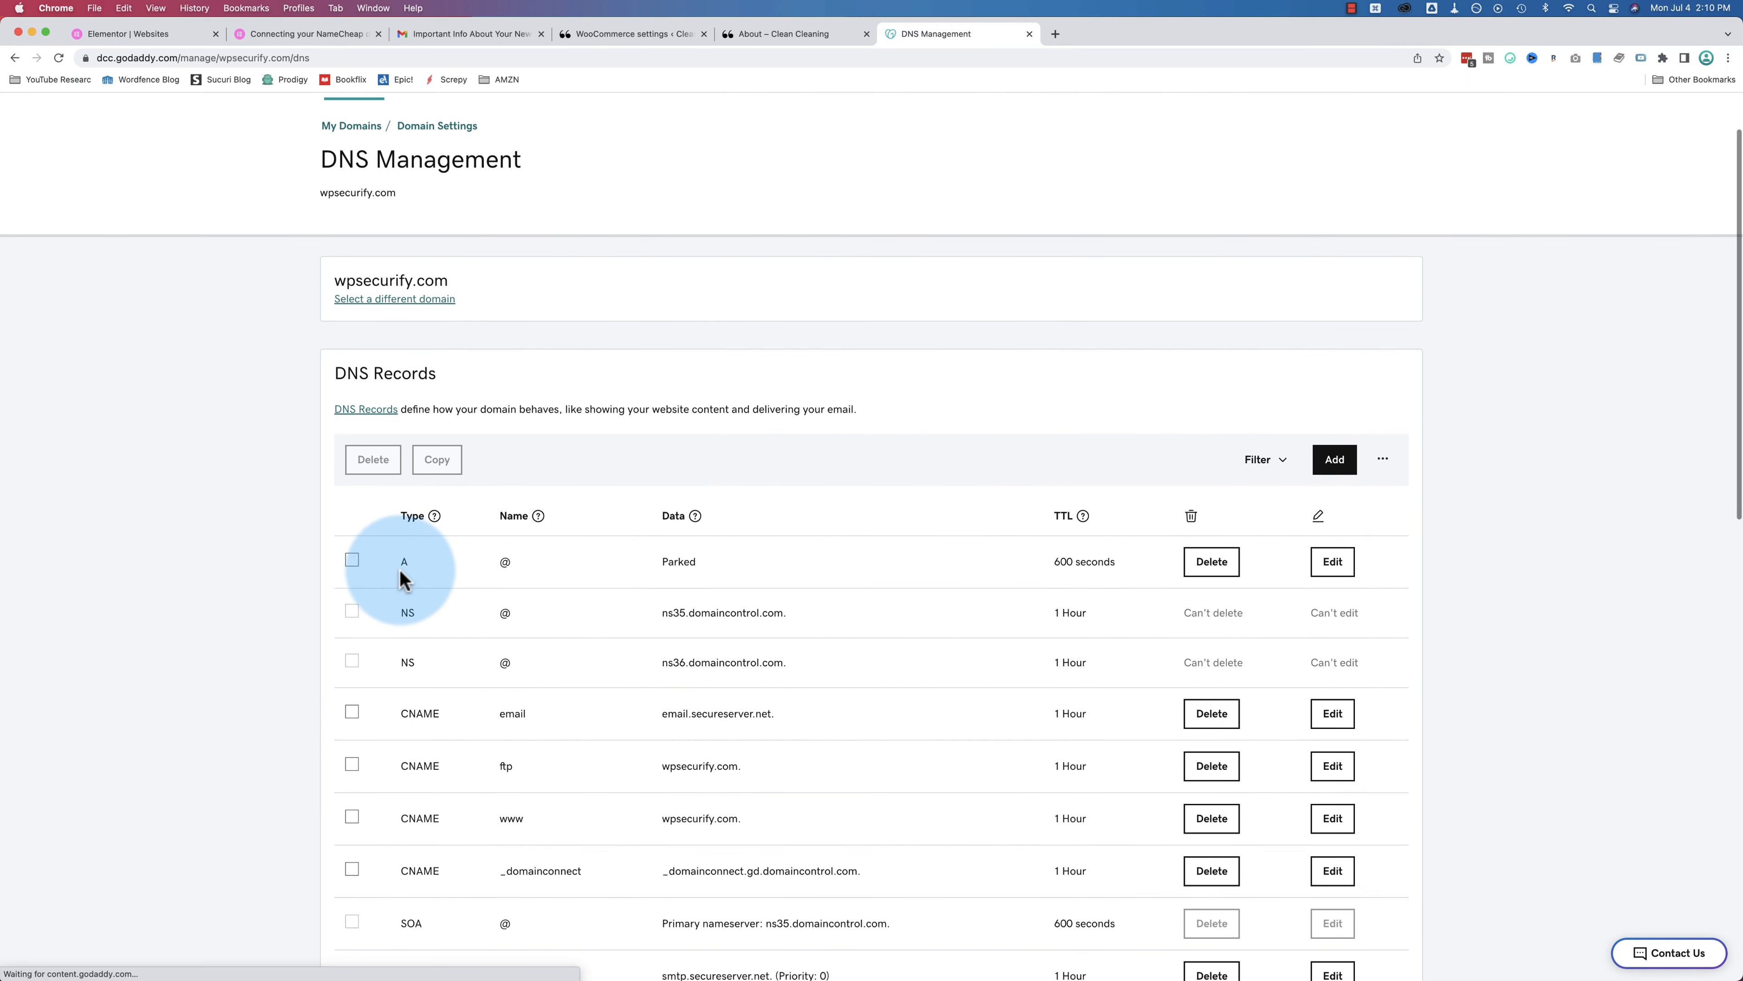
{"action": "left_click", "coordinate": [156, 41]}
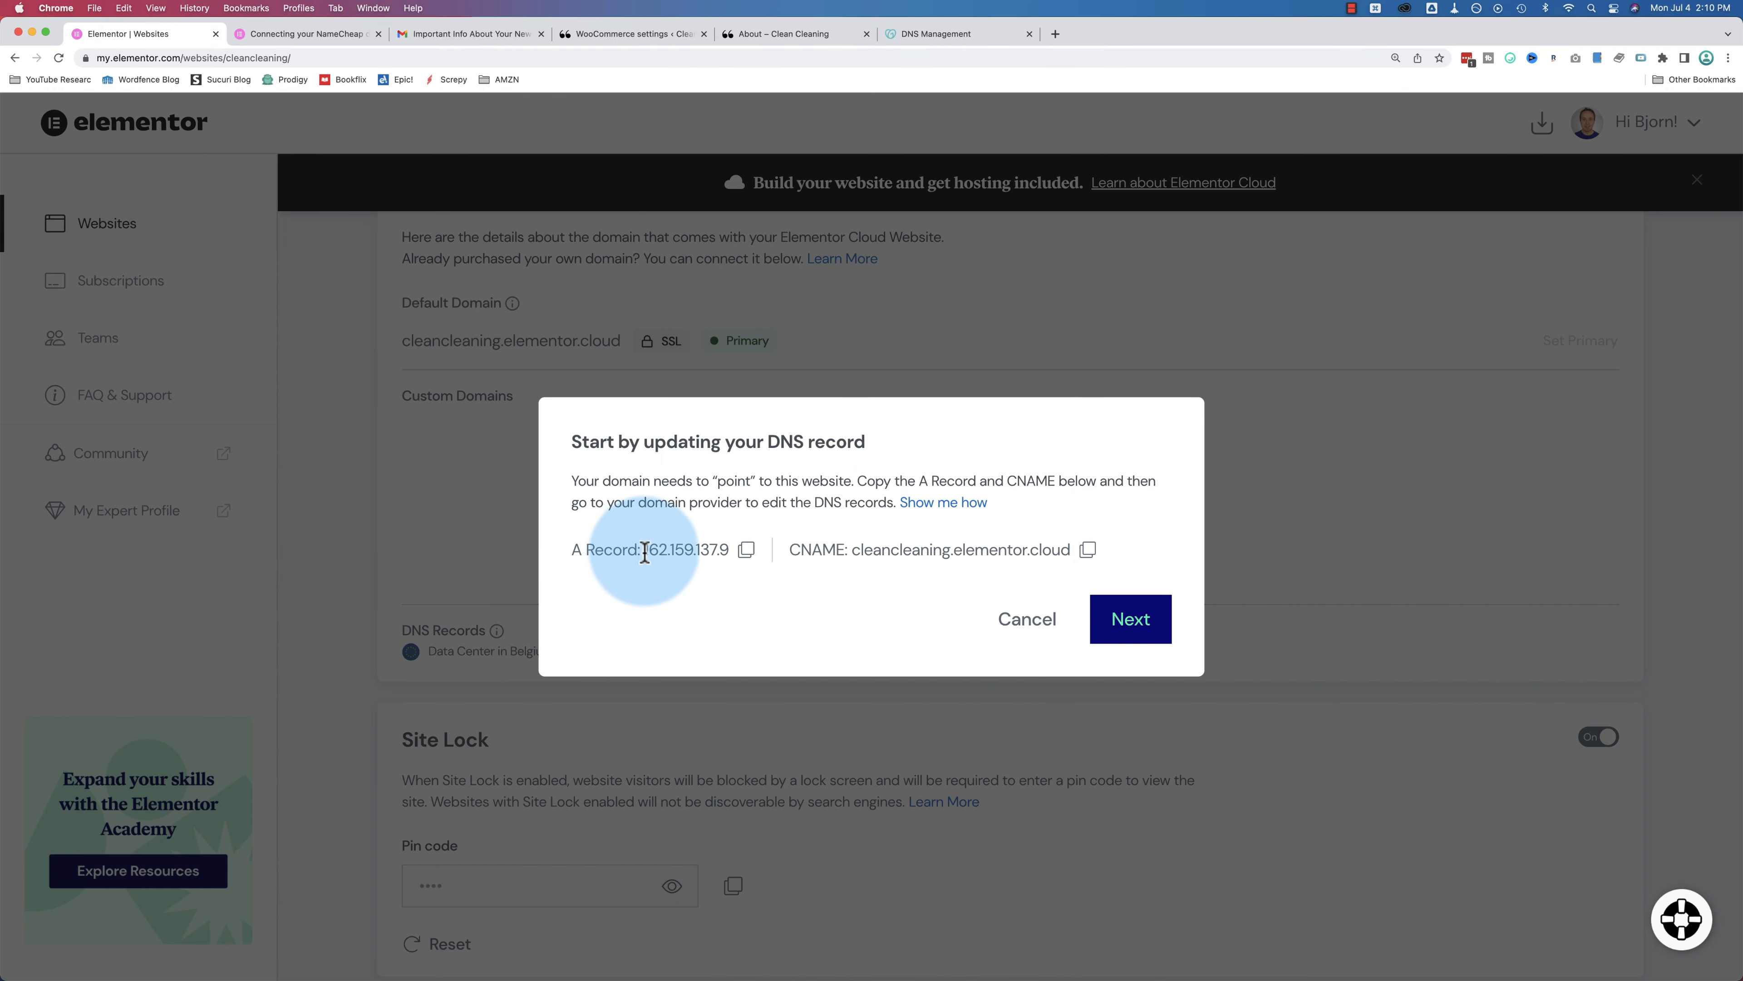
{"action": "left_click_drag", "start_coordinate": [645, 552], "coordinate": [709, 552]}
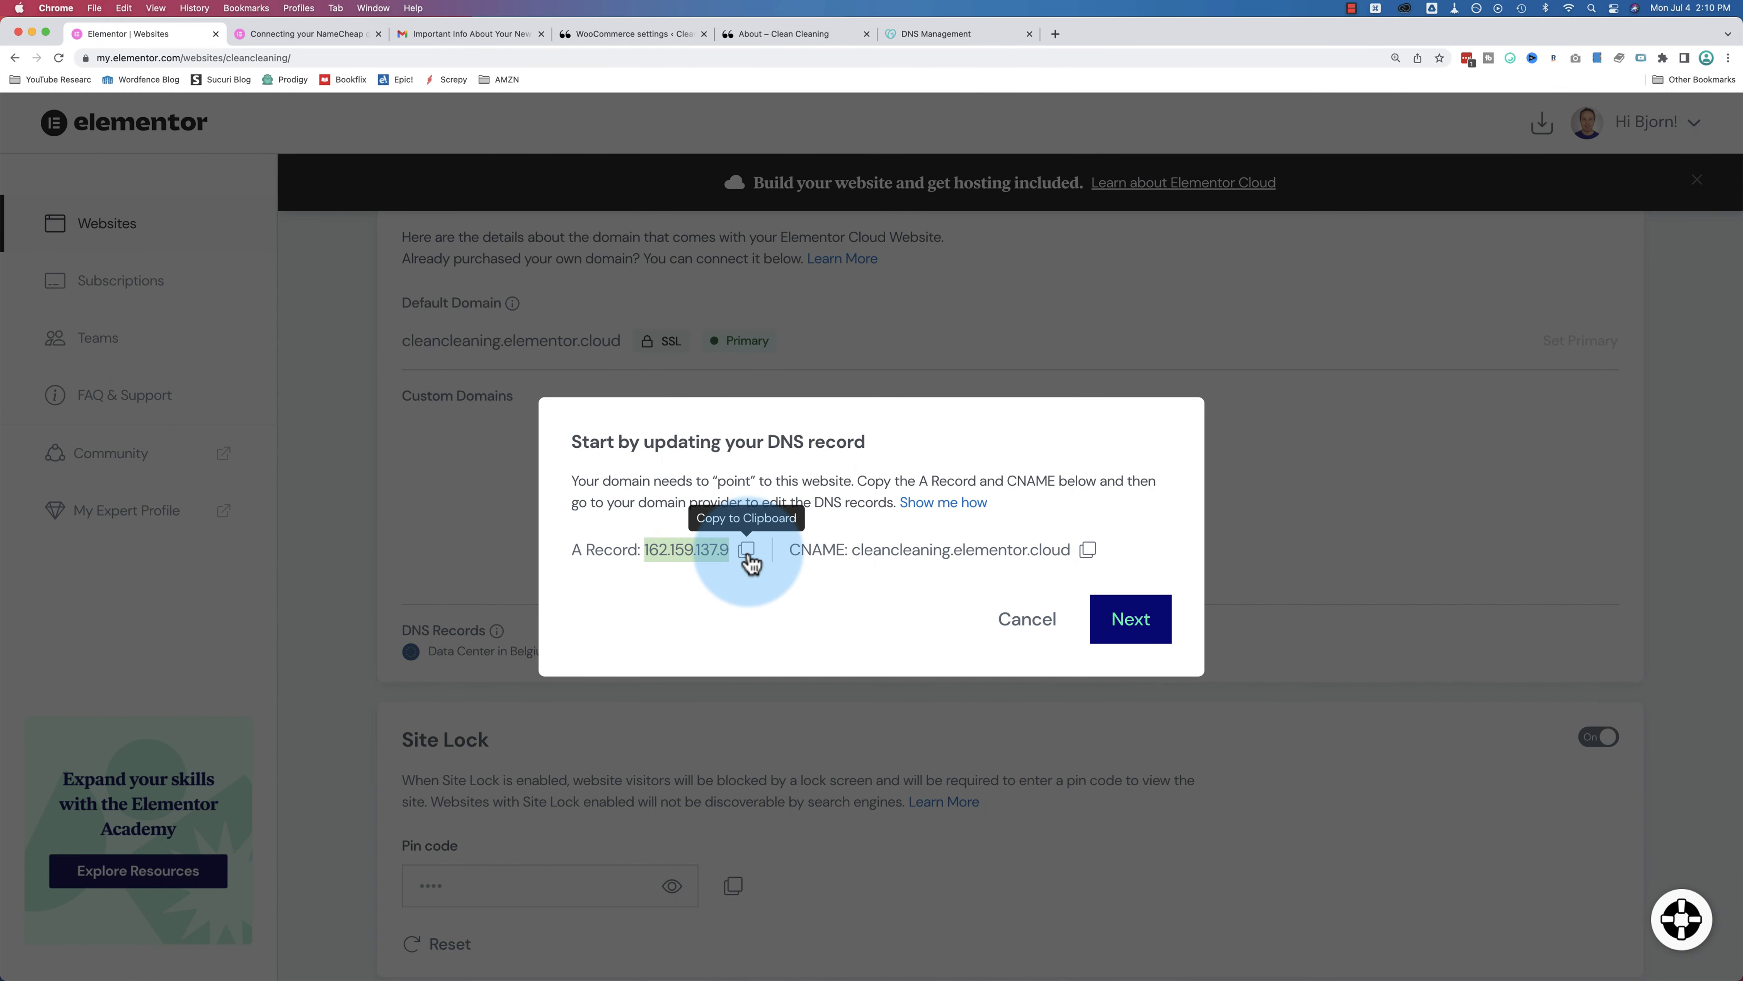
{"action": "left_click", "coordinate": [923, 34]}
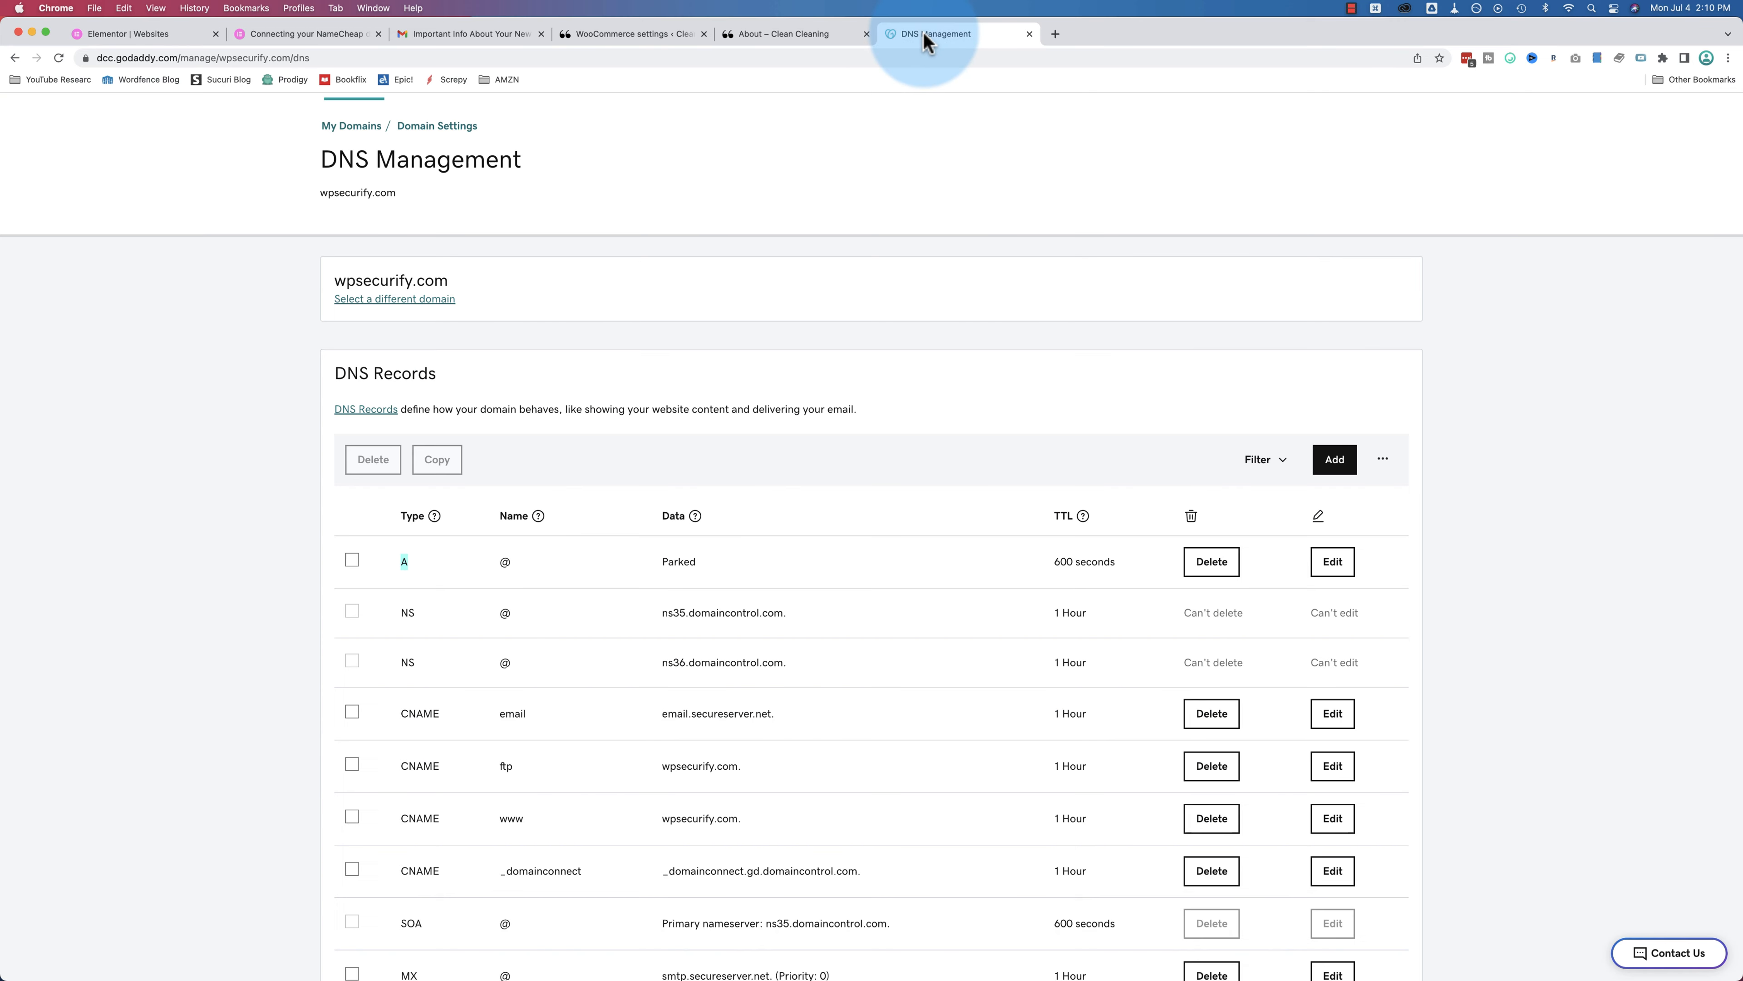
{"action": "scroll", "coordinate": [799, 589], "scroll_direction": "down", "scroll_amount": 2}
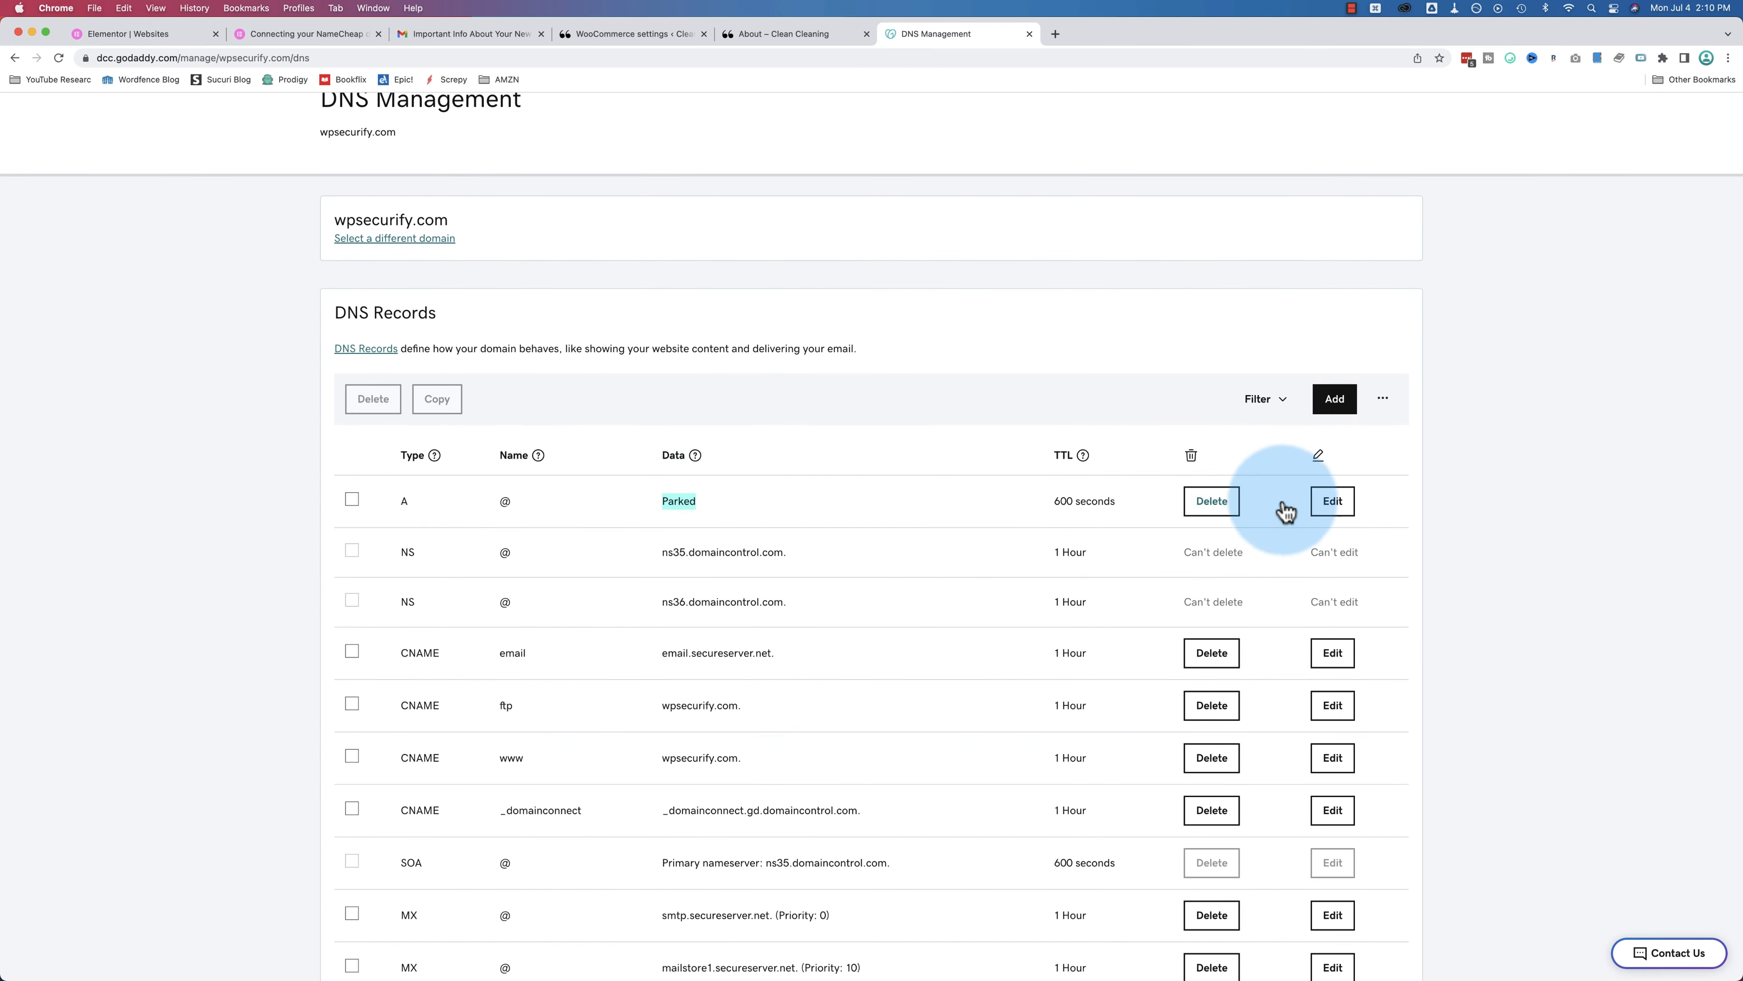
Step: Inspect the root A record's value, close it unsaved, and recheck Elementor's CNAME target
{"action": "left_click", "coordinate": [1332, 503]}
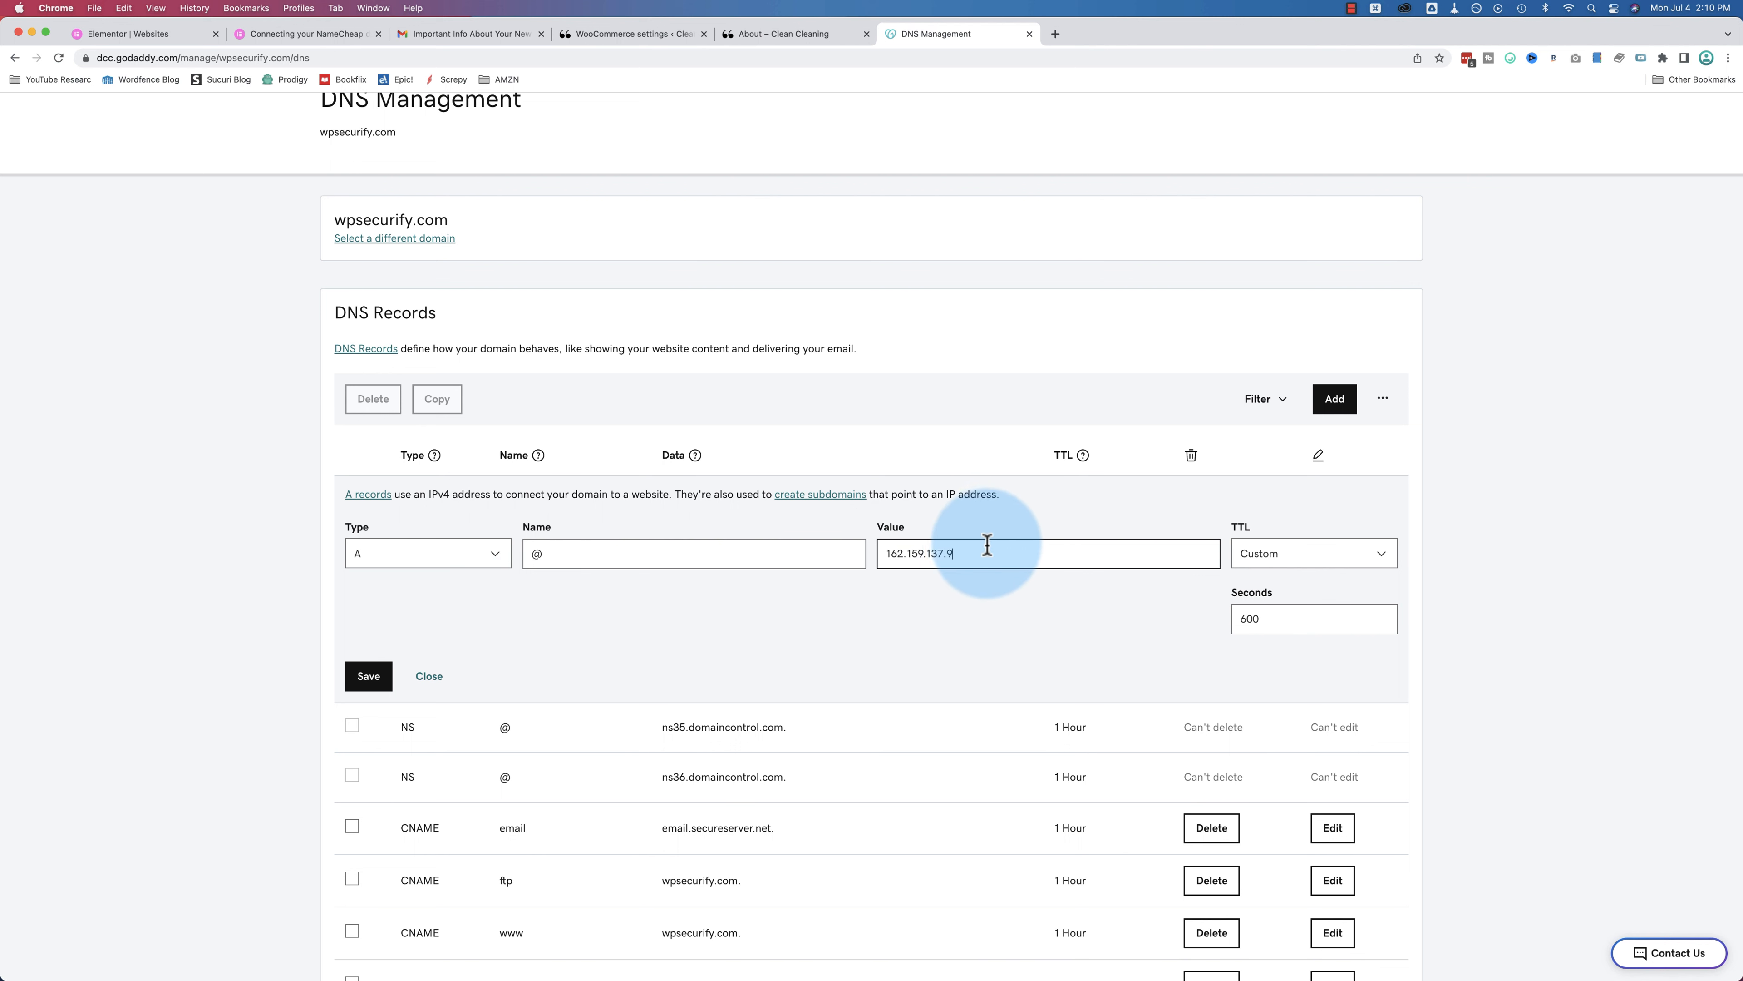
{"action": "left_click_drag", "start_coordinate": [984, 550], "coordinate": [881, 554]}
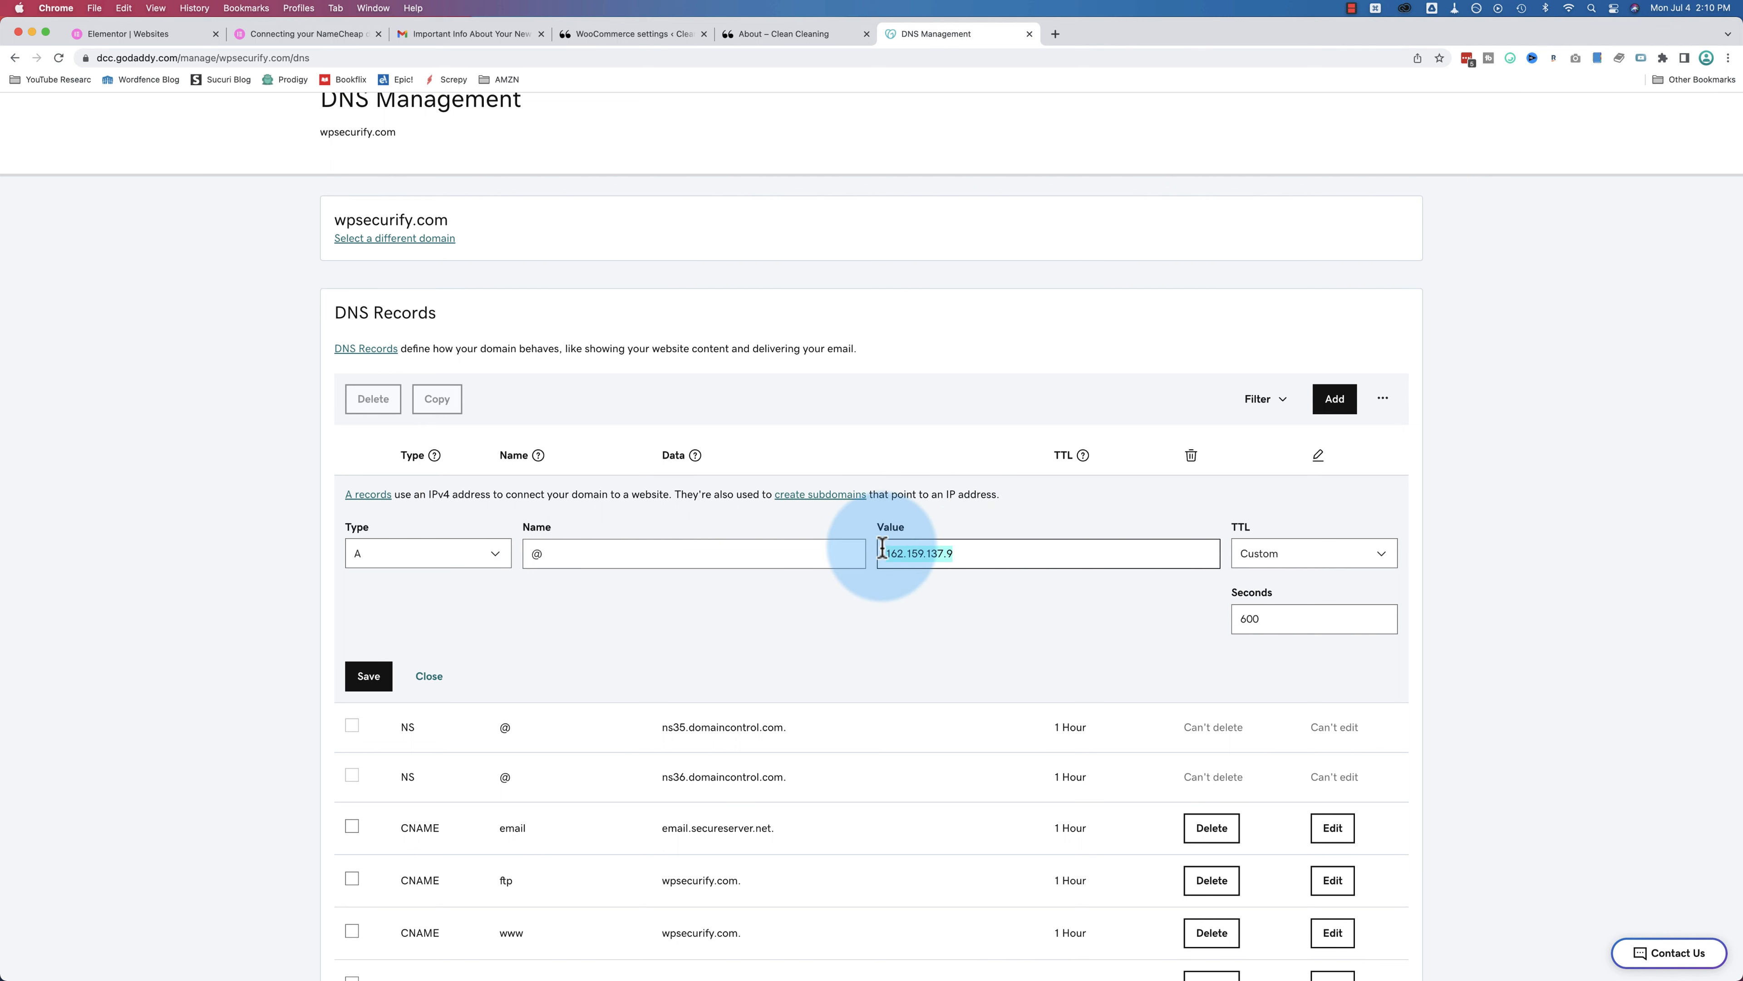
{"action": "left_click", "coordinate": [428, 676]}
{"action": "left_click", "coordinate": [144, 33]}
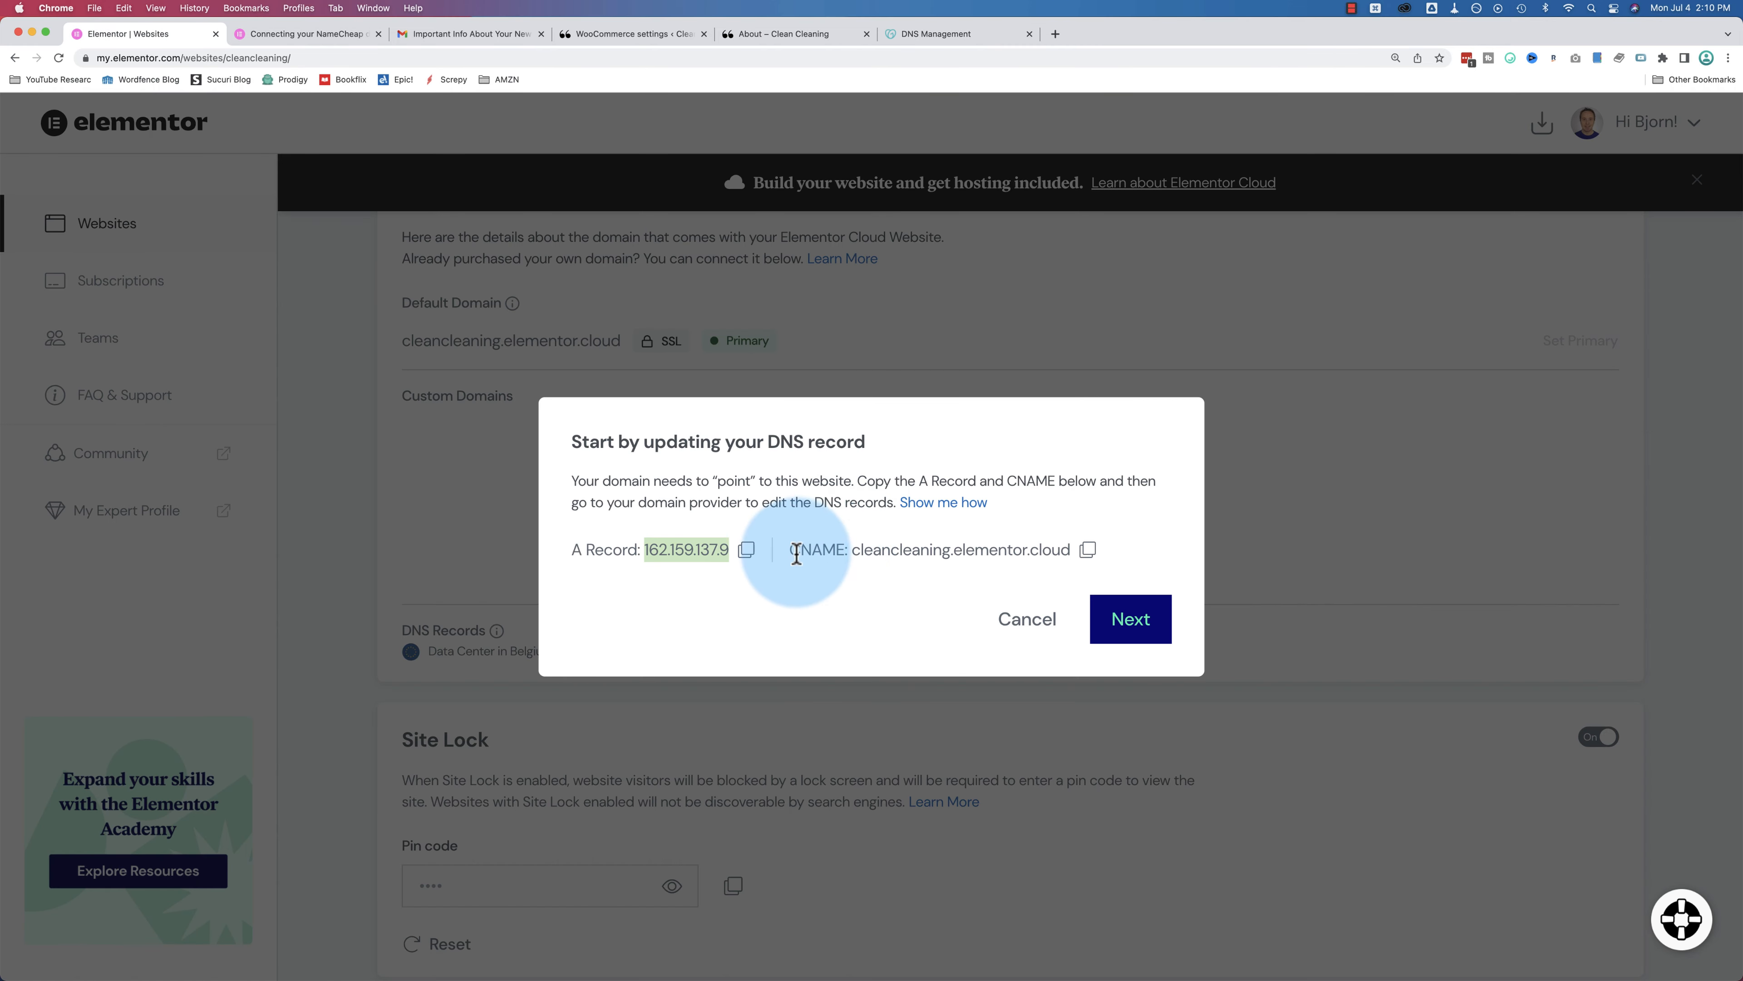
{"action": "left_click_drag", "start_coordinate": [854, 553], "coordinate": [1069, 553]}
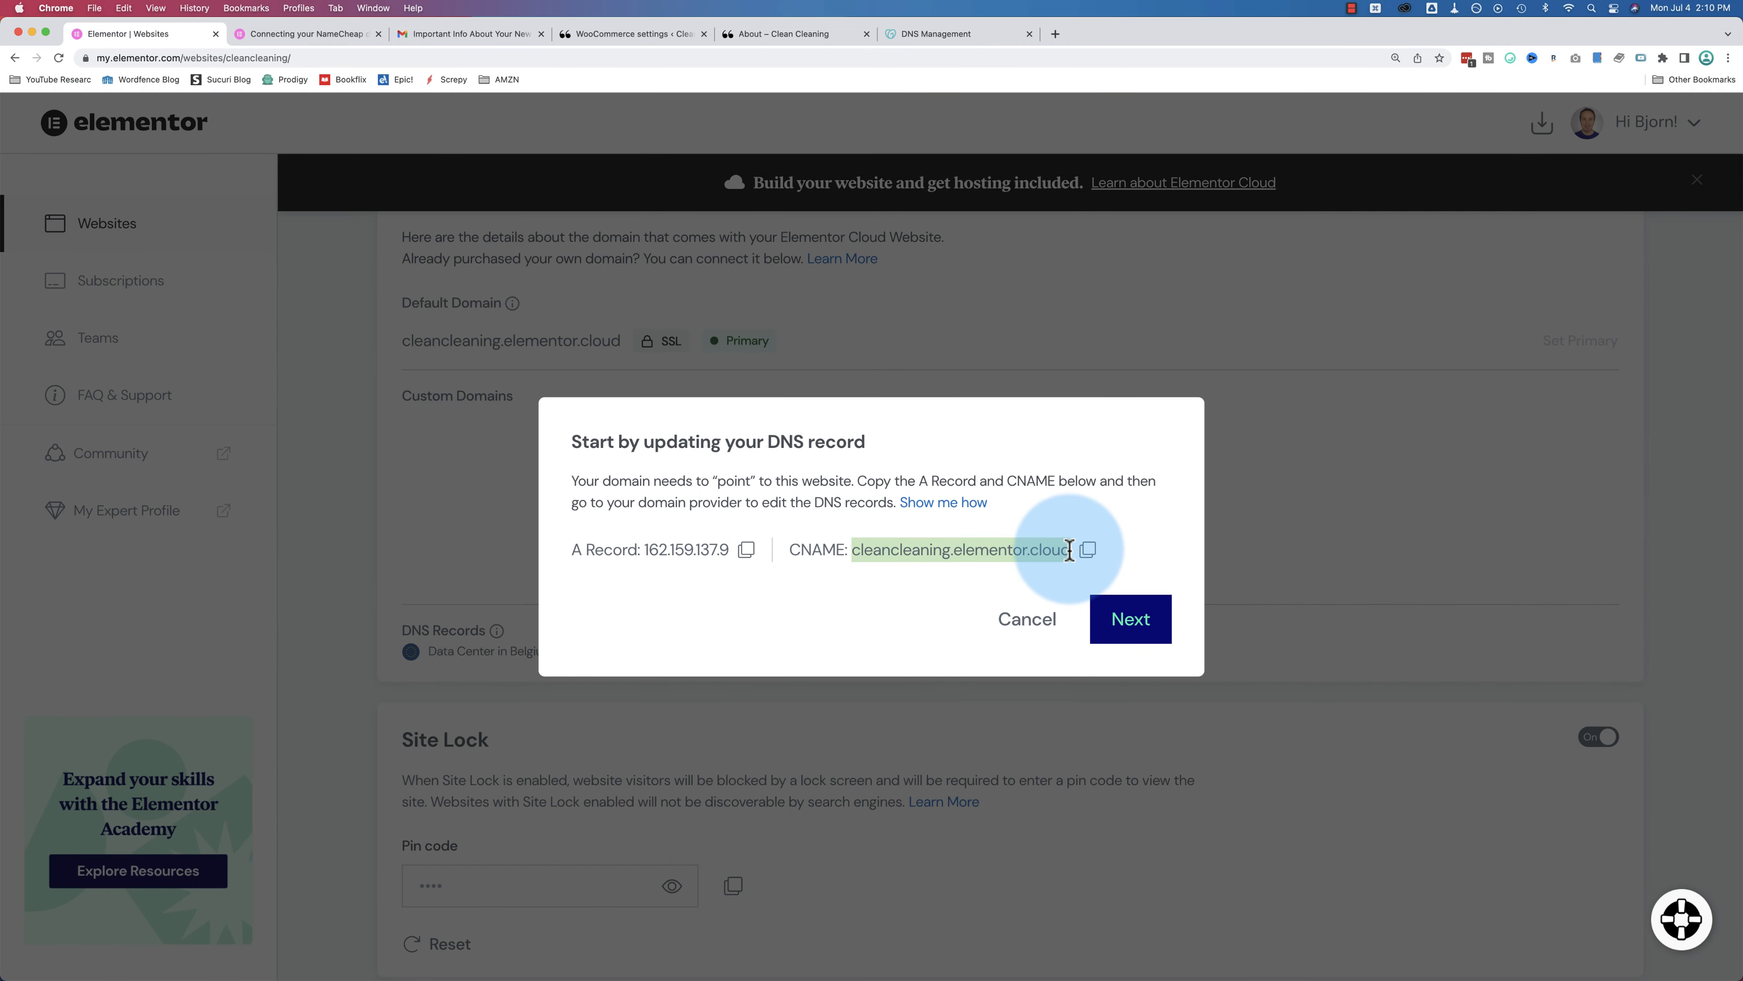
{"action": "left_click", "coordinate": [936, 33]}
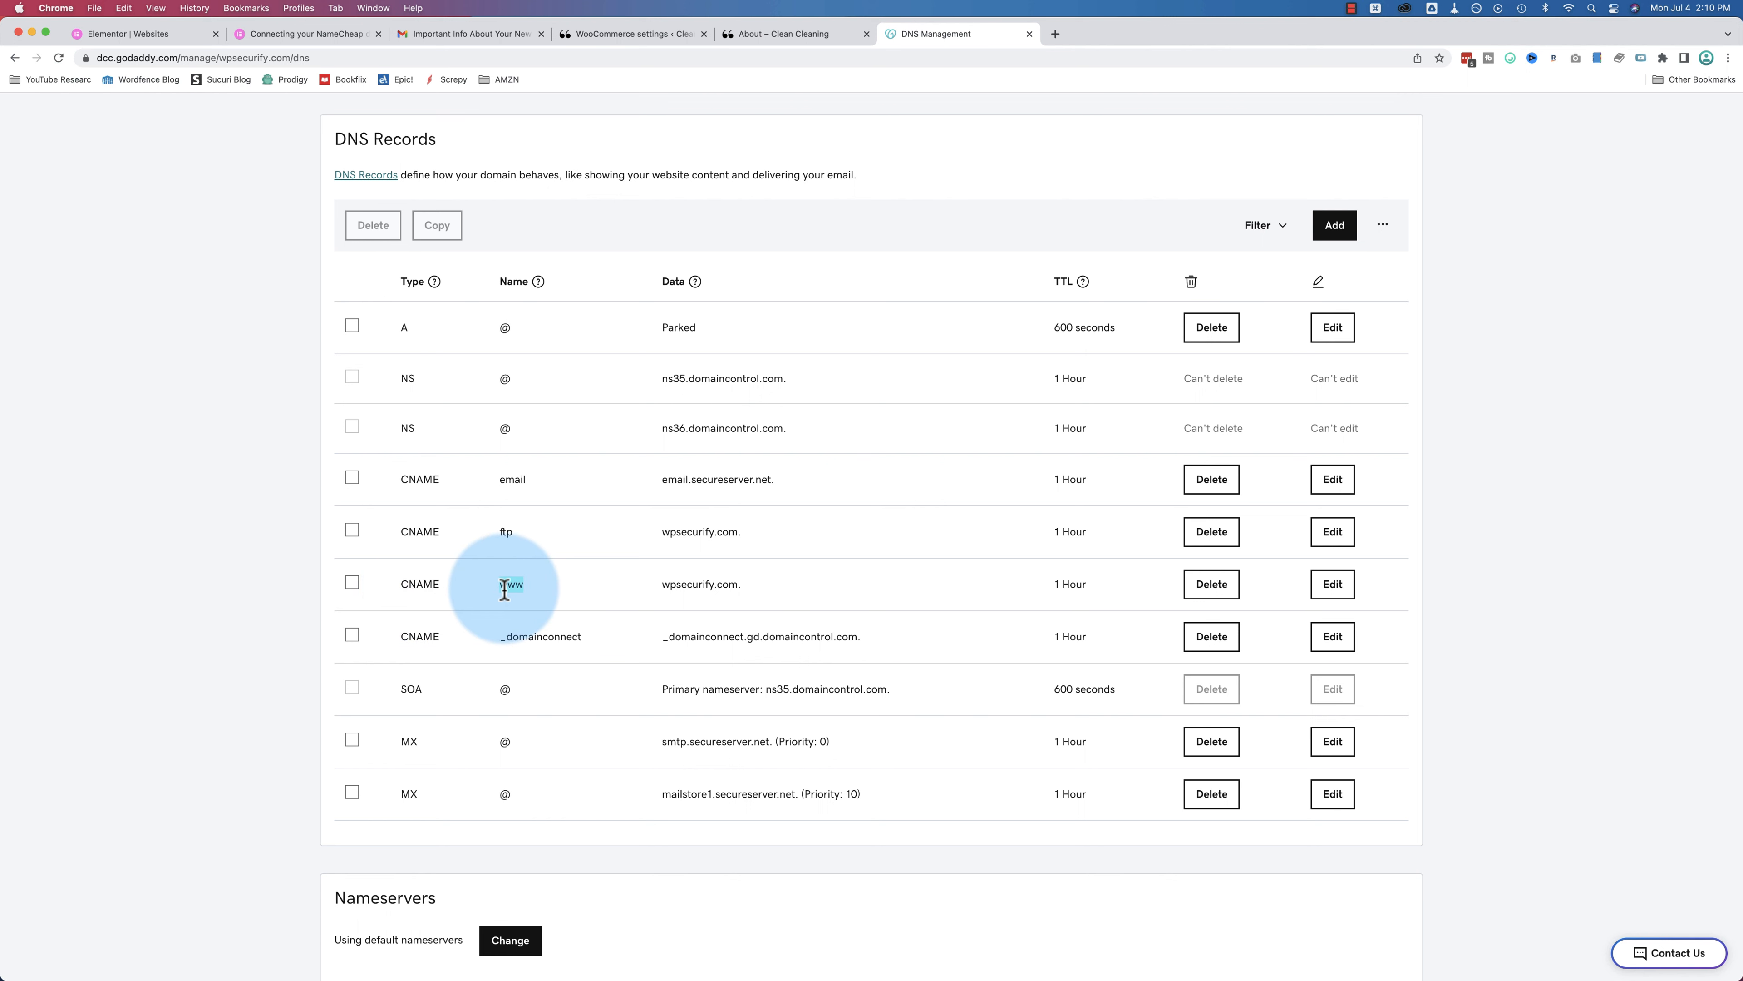
Step: Inspect the www CNAME record pointing to wpsecurify.com and close it unchanged
{"action": "left_click_drag", "start_coordinate": [660, 587], "coordinate": [771, 596]}
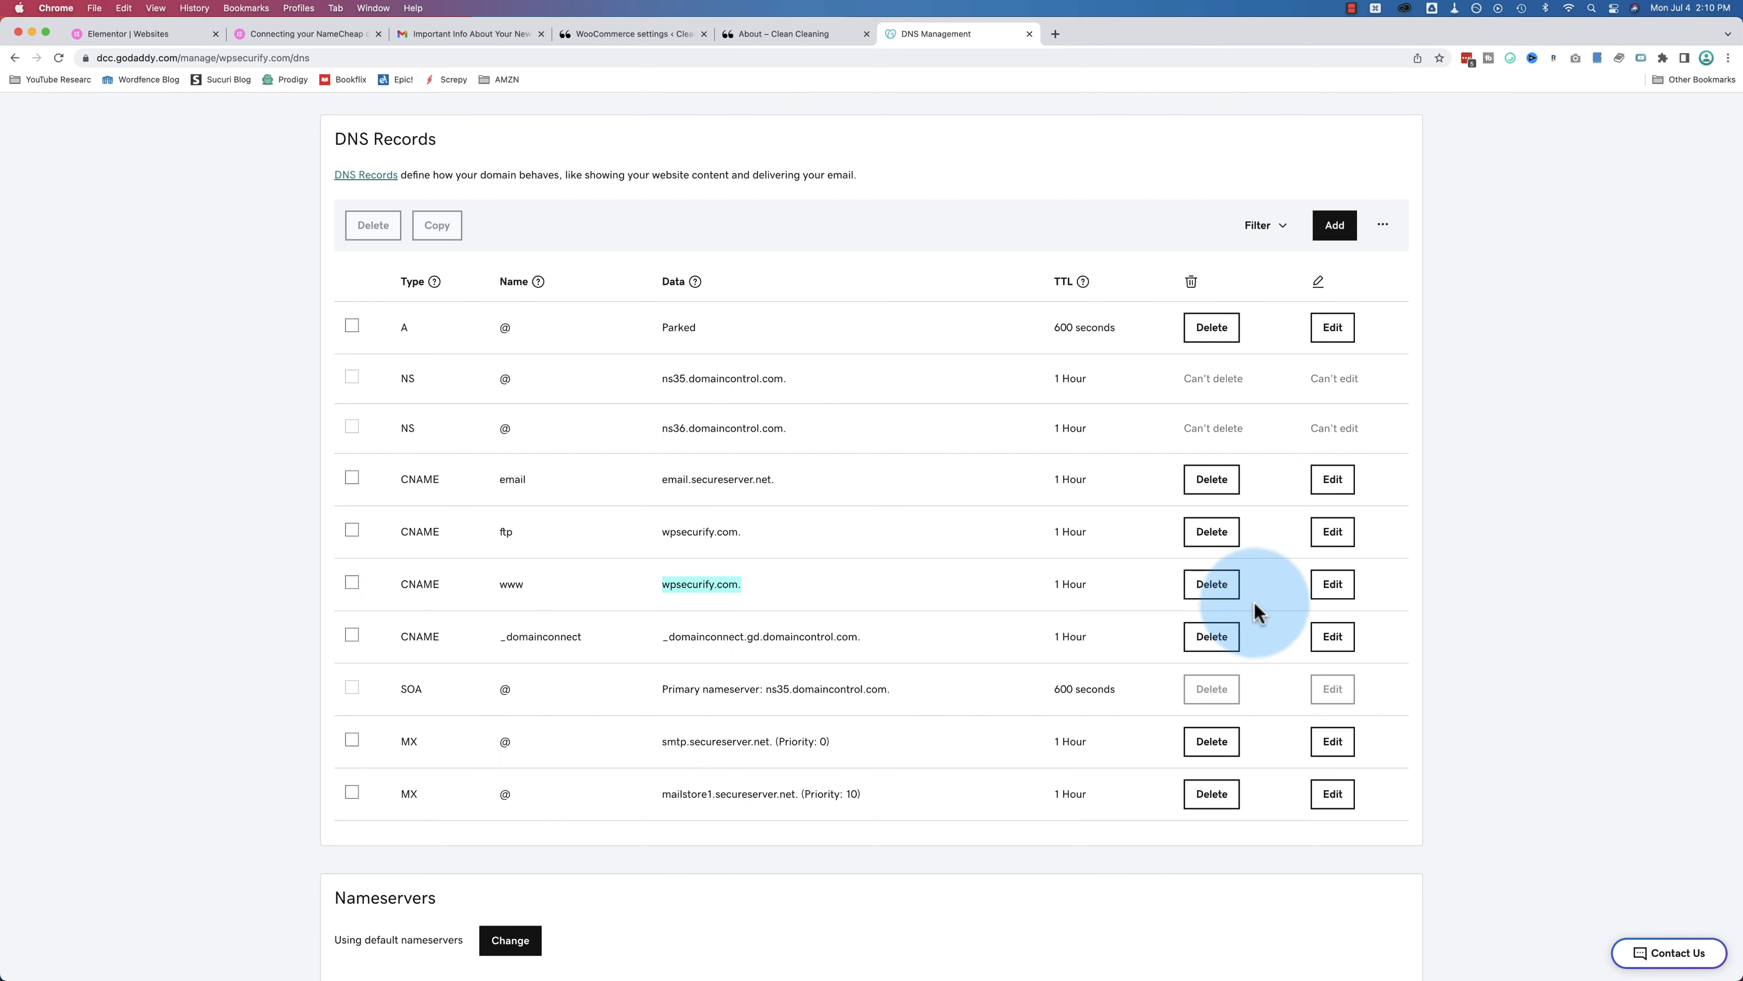
{"action": "left_click", "coordinate": [1325, 592]}
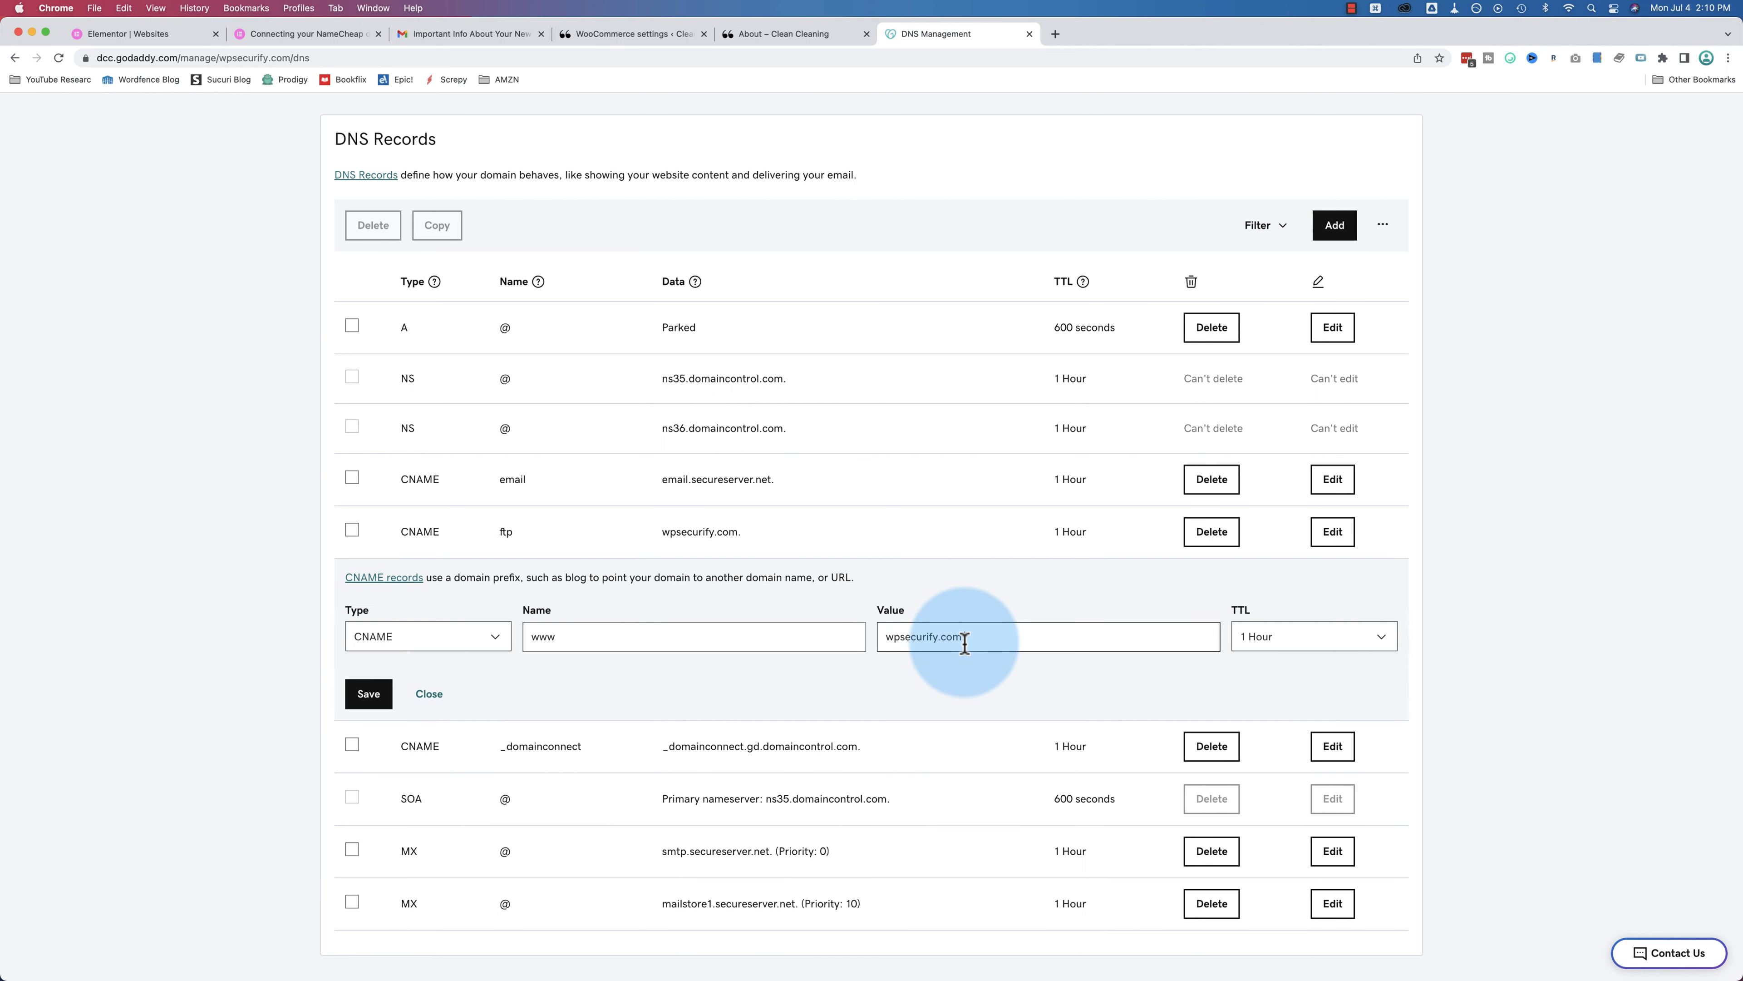
{"action": "left_click", "coordinate": [426, 694]}
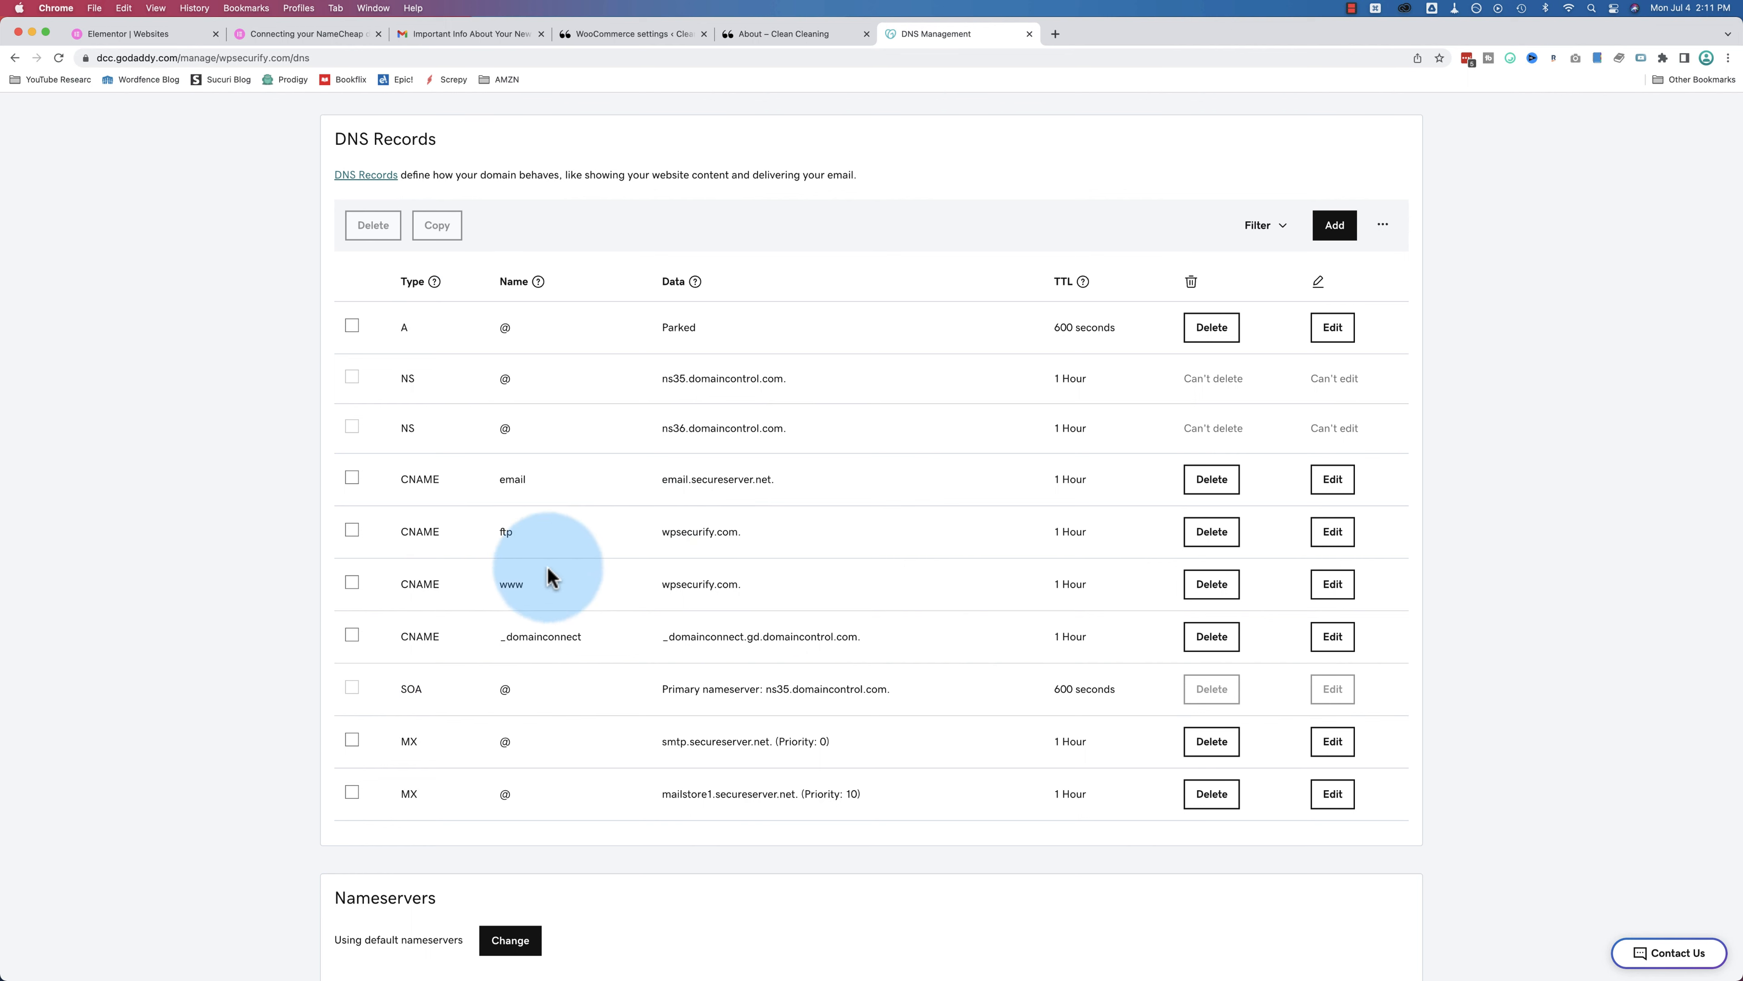
{"action": "scroll", "coordinate": [761, 313], "scroll_direction": "up", "scroll_amount": 2}
{"action": "scroll", "coordinate": [789, 309], "scroll_direction": "up", "scroll_amount": 2}
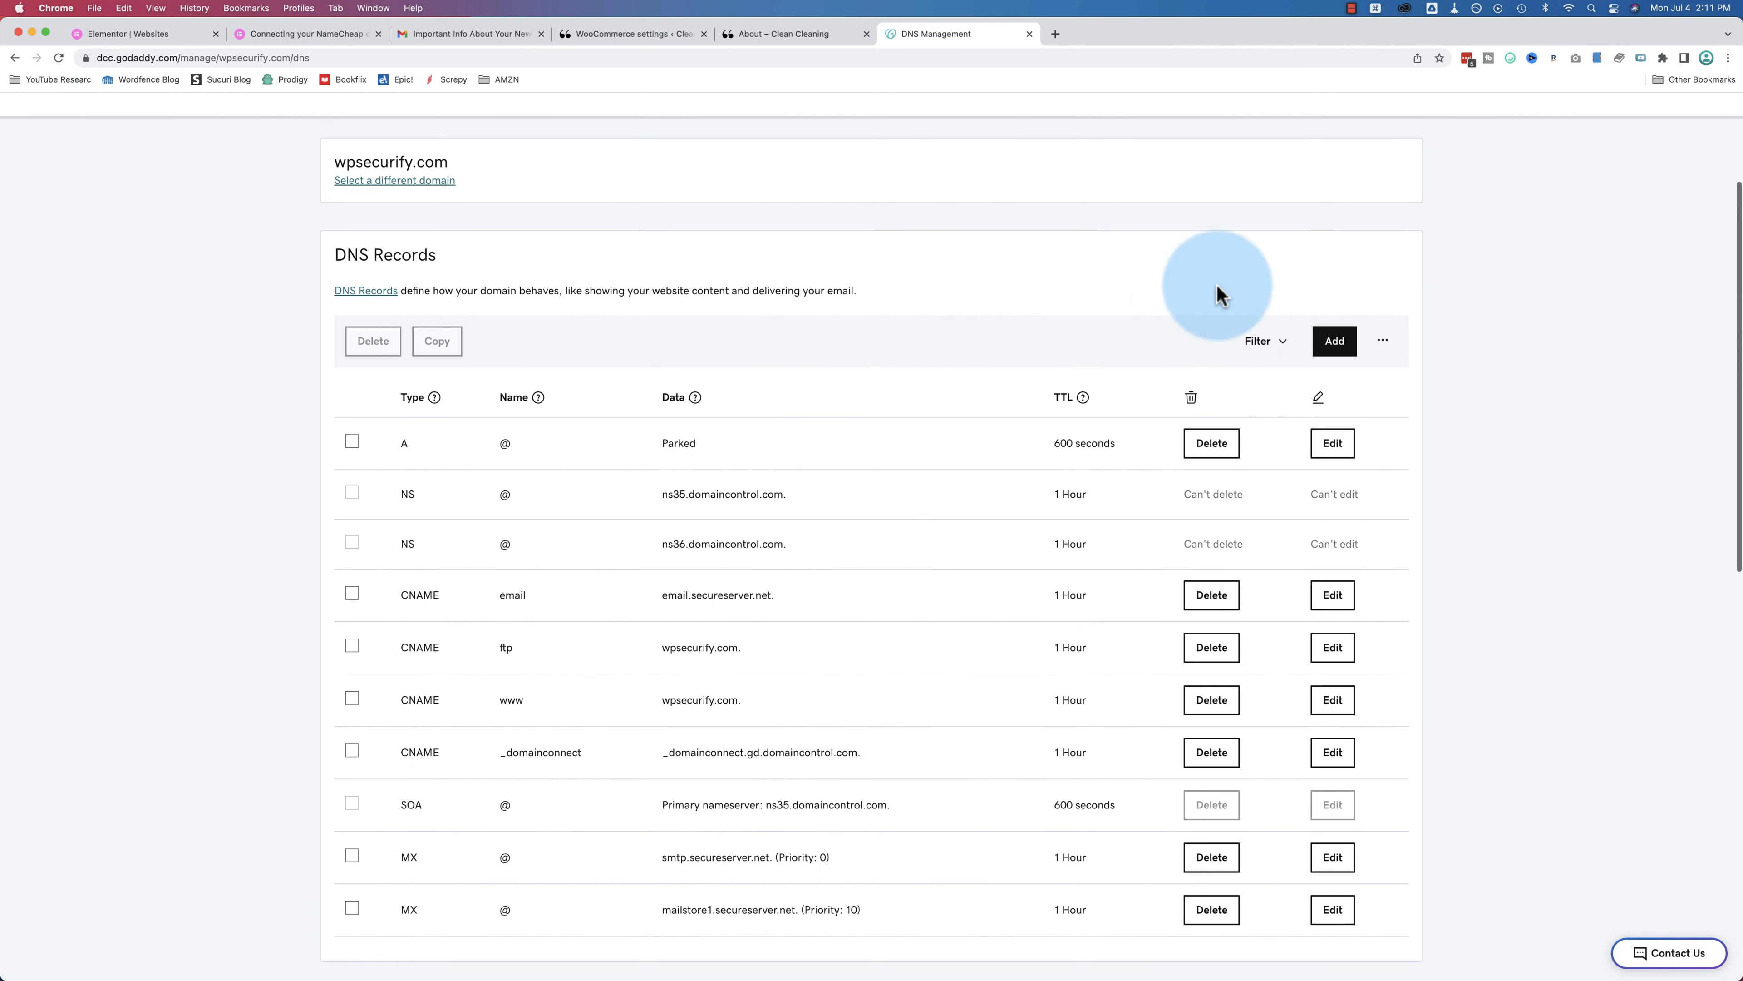
Step: Add a new A record with value 162.159.137.9, checking Elementor's details
{"action": "left_click", "coordinate": [1335, 341]}
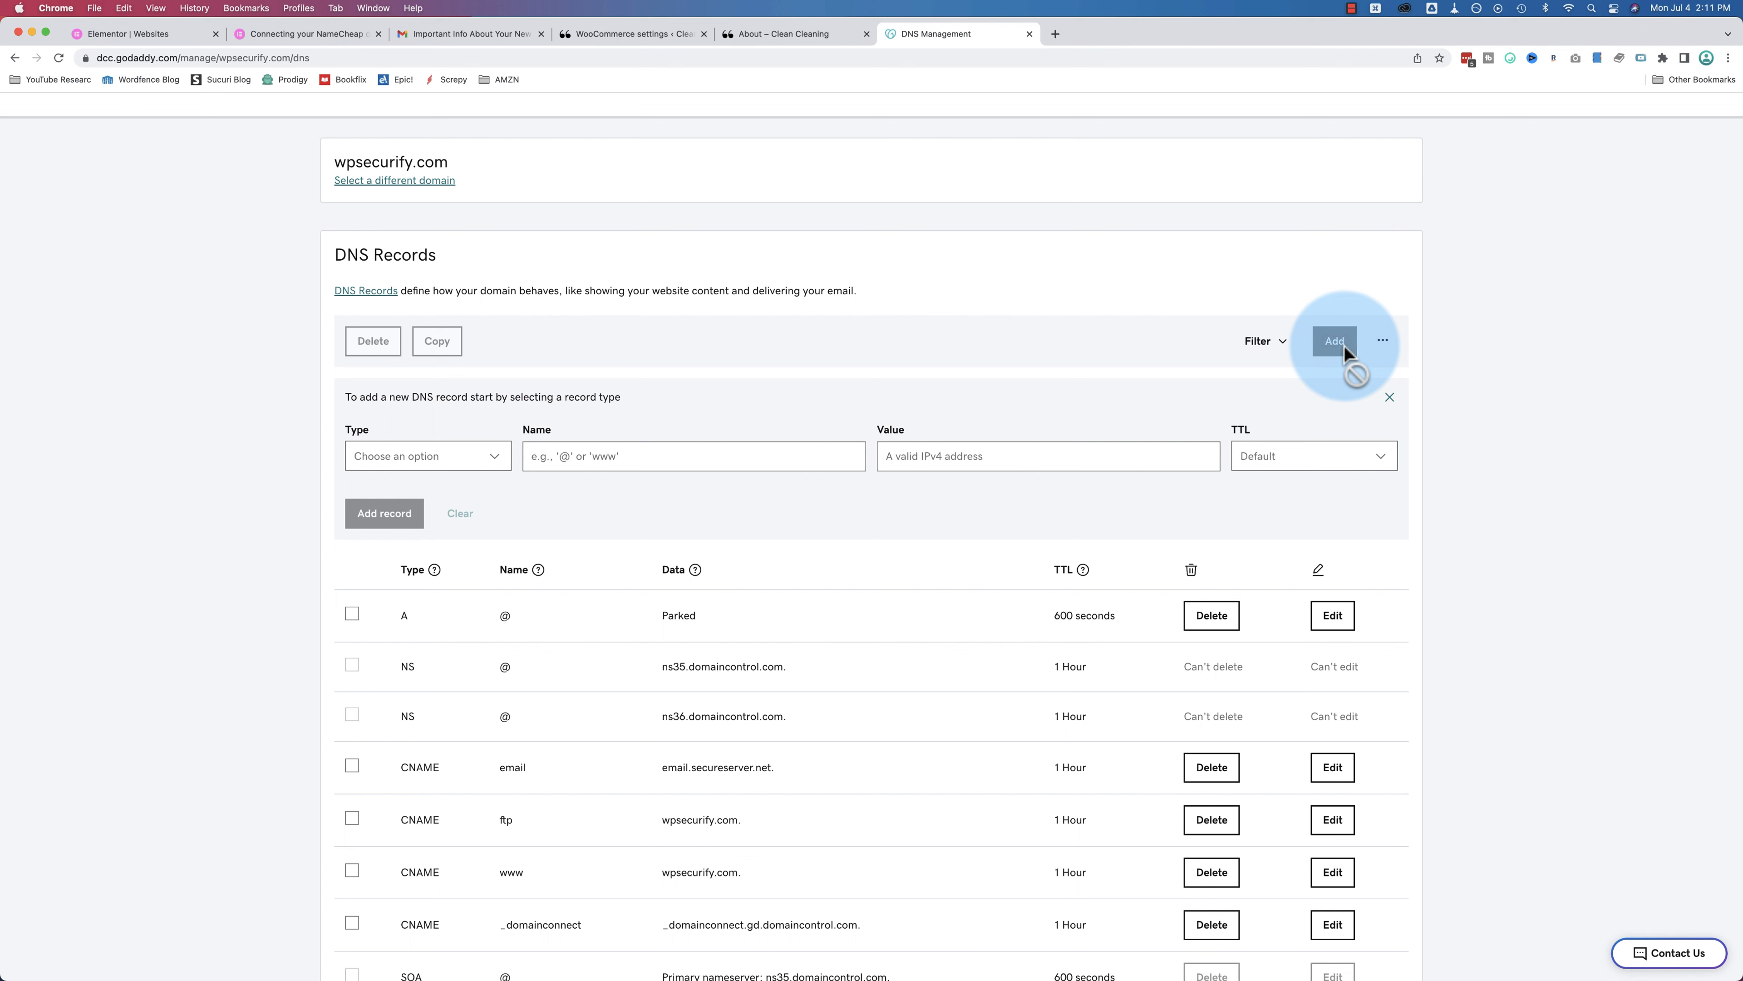
{"action": "left_click", "coordinate": [493, 465]}
{"action": "left_click", "coordinate": [360, 488]}
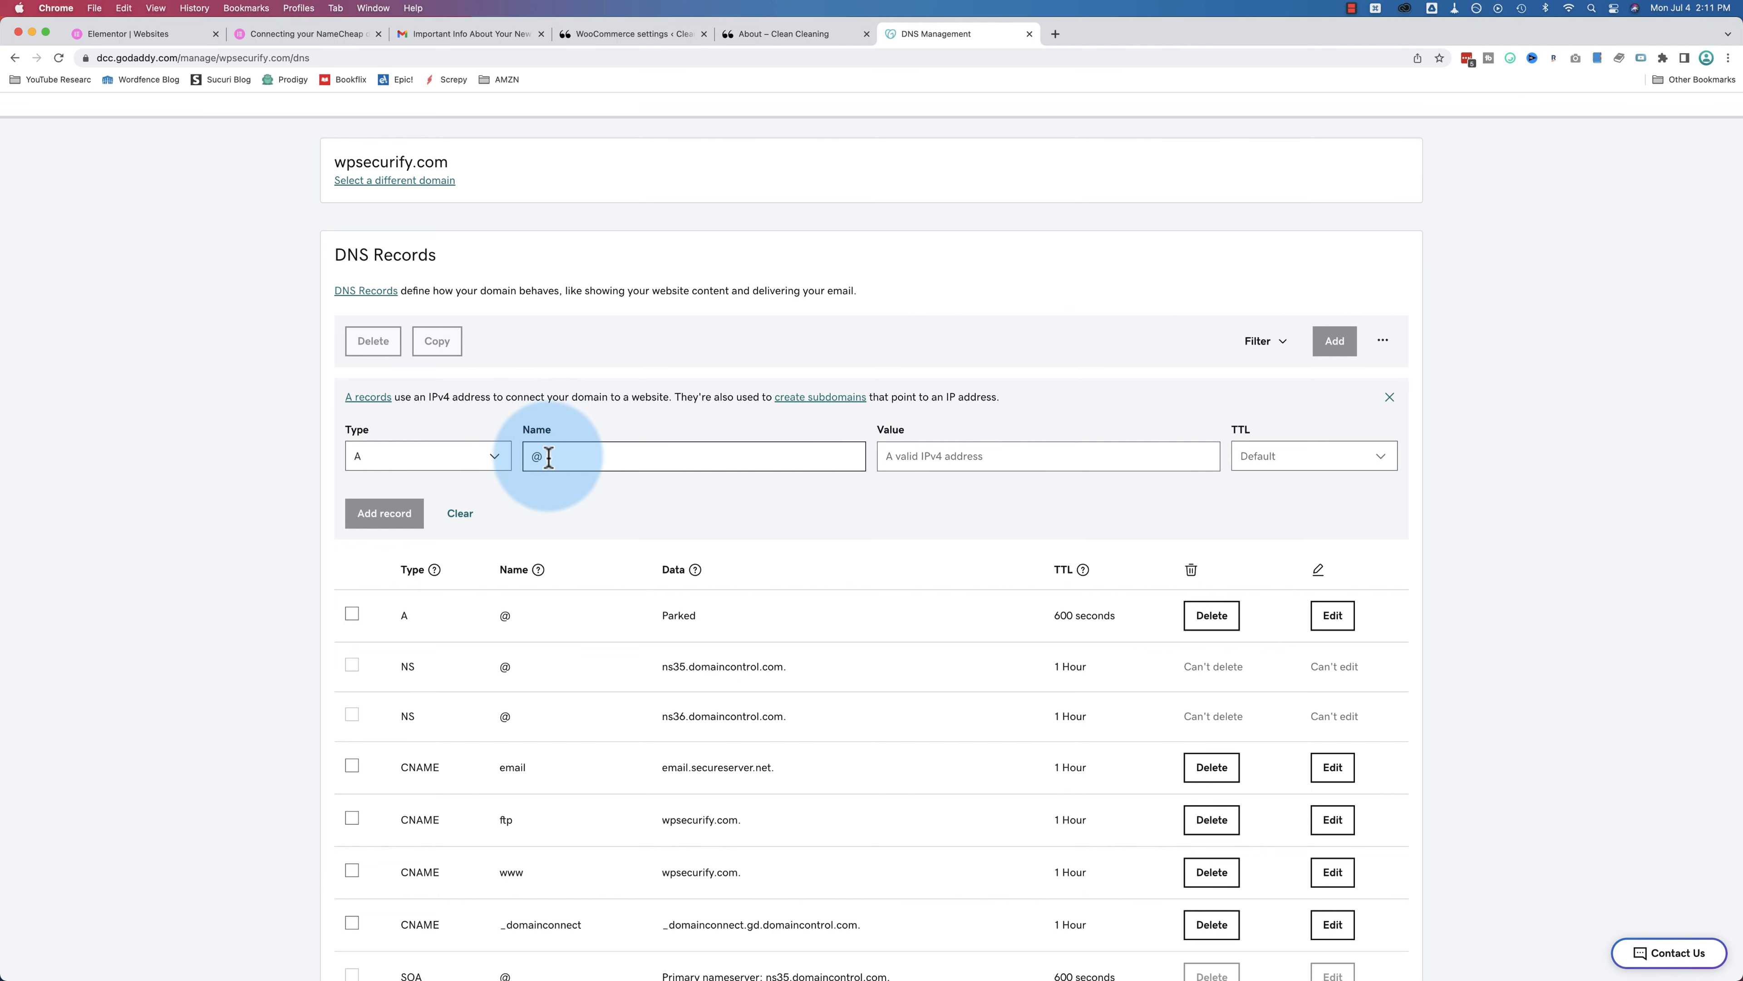
{"action": "left_click", "coordinate": [964, 460]}
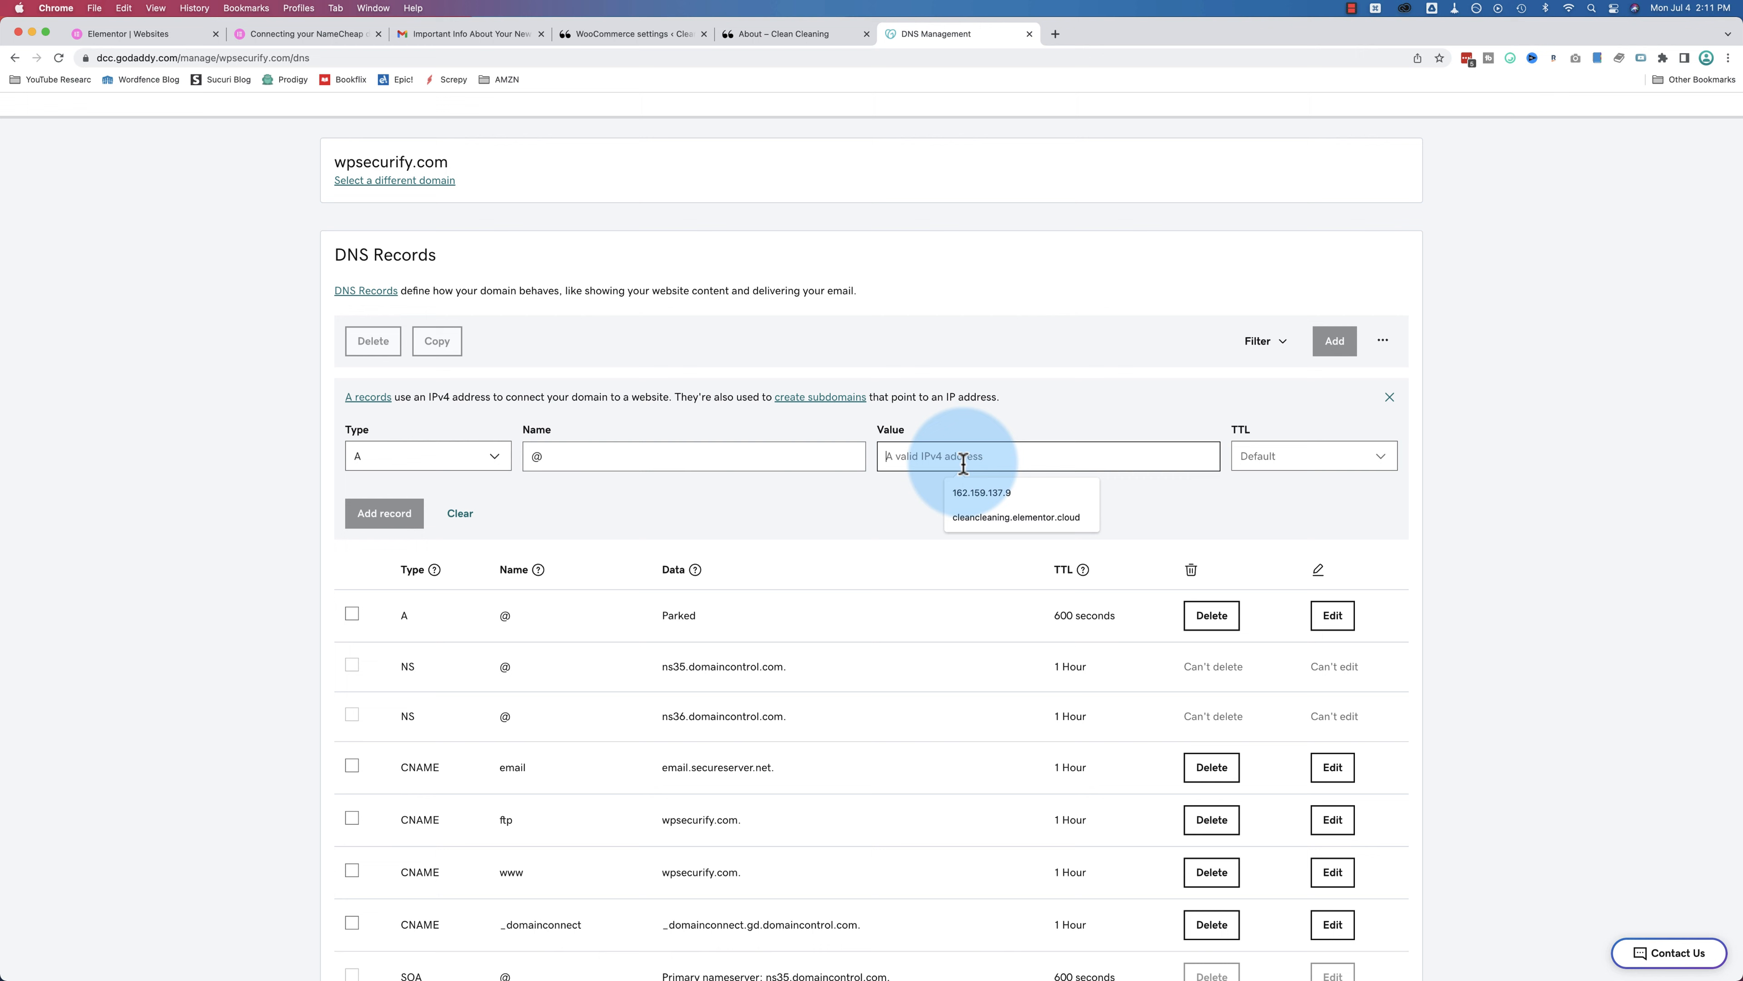
{"action": "left_click", "coordinate": [972, 493]}
{"action": "left_click", "coordinate": [173, 37]}
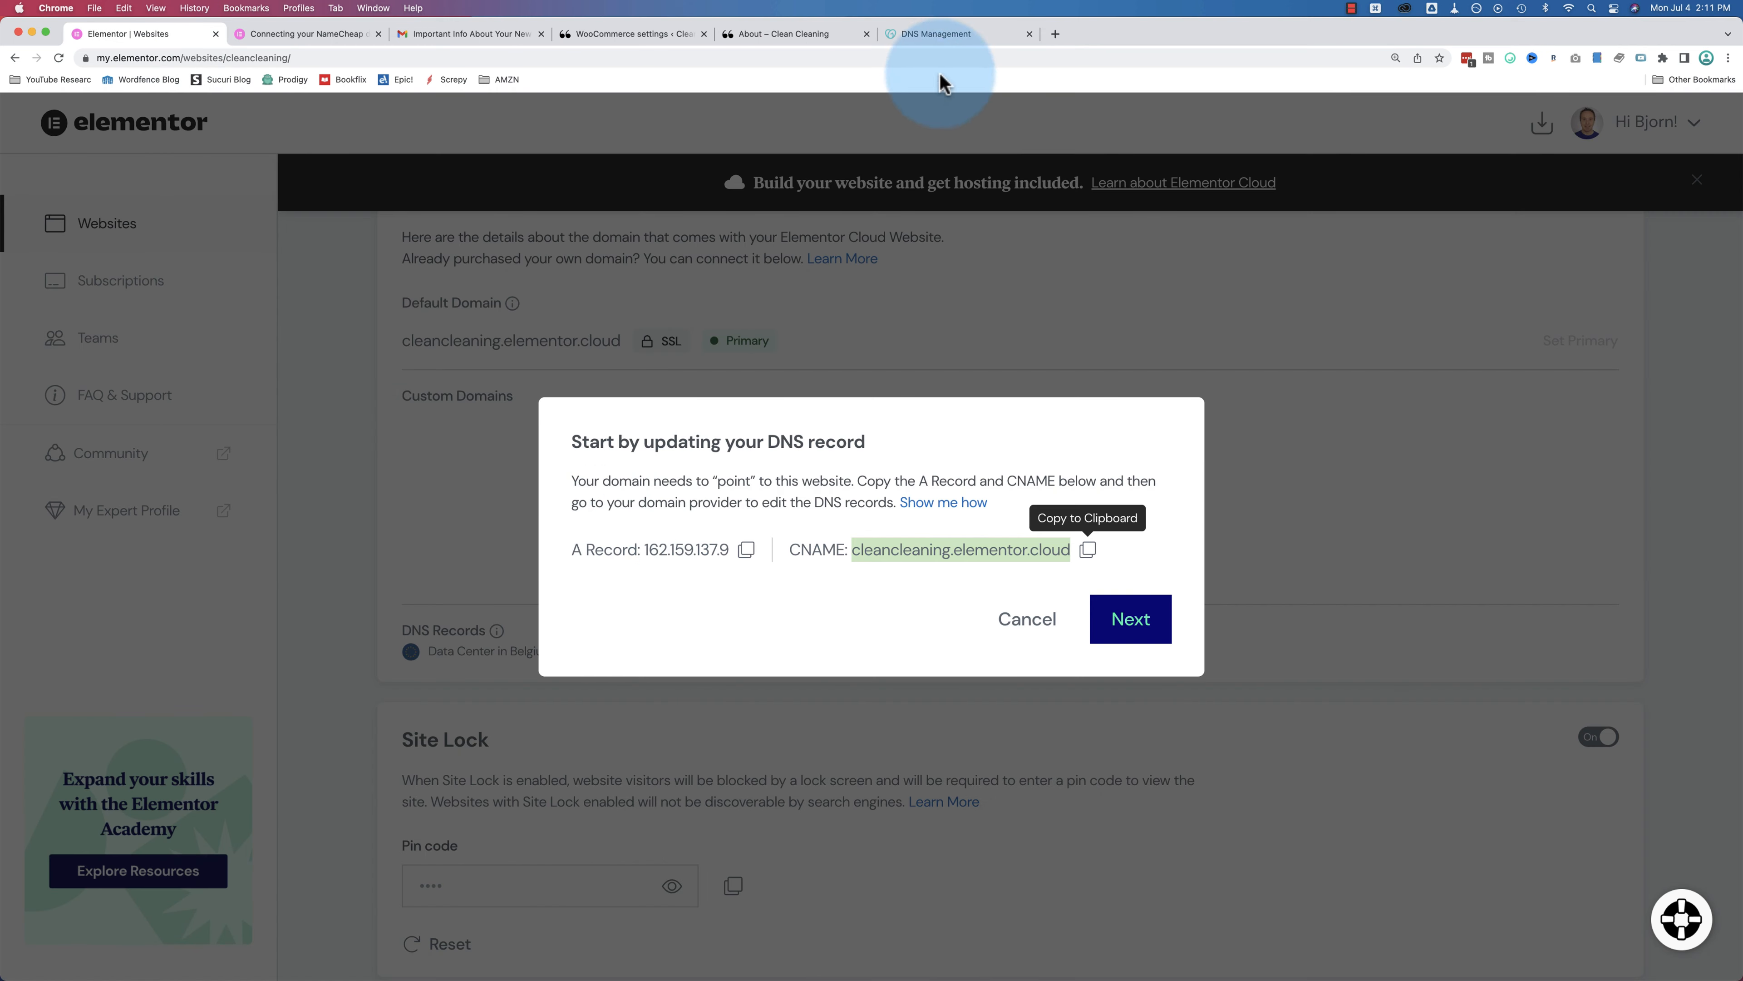
{"action": "left_click", "coordinate": [944, 36]}
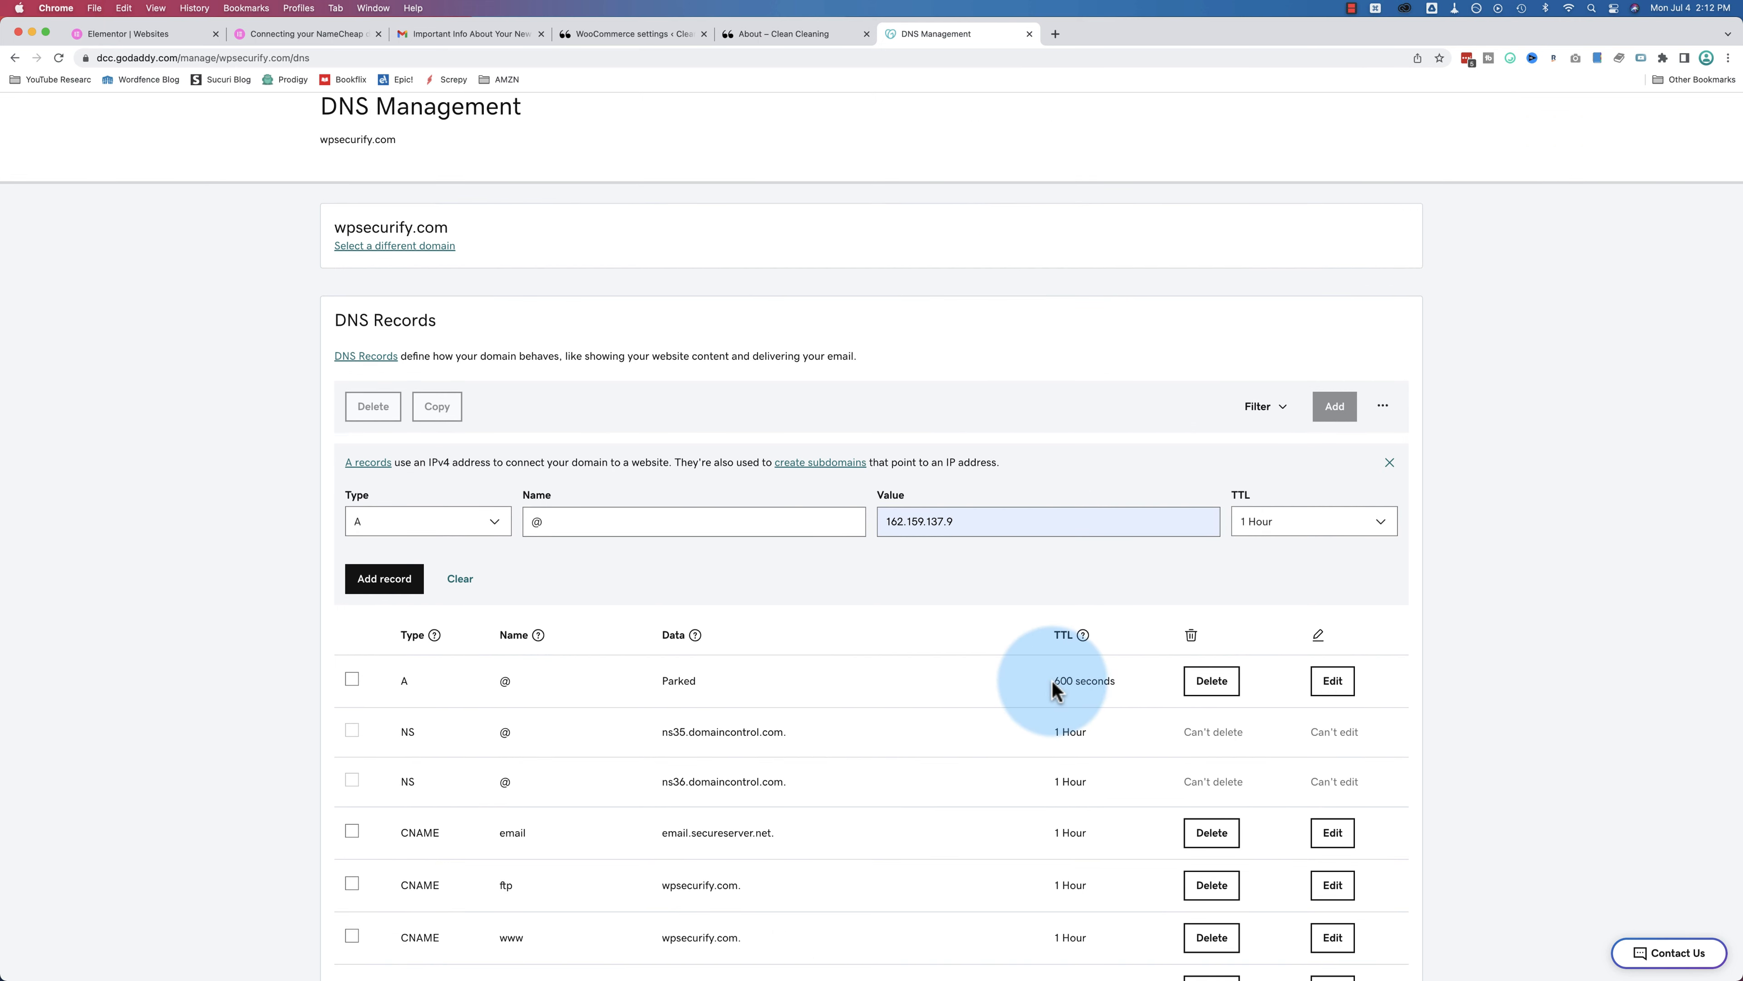
Step: Set the new A record's TTL to Custom, 600 seconds
{"action": "left_click_drag", "start_coordinate": [1054, 689], "coordinate": [1118, 679]}
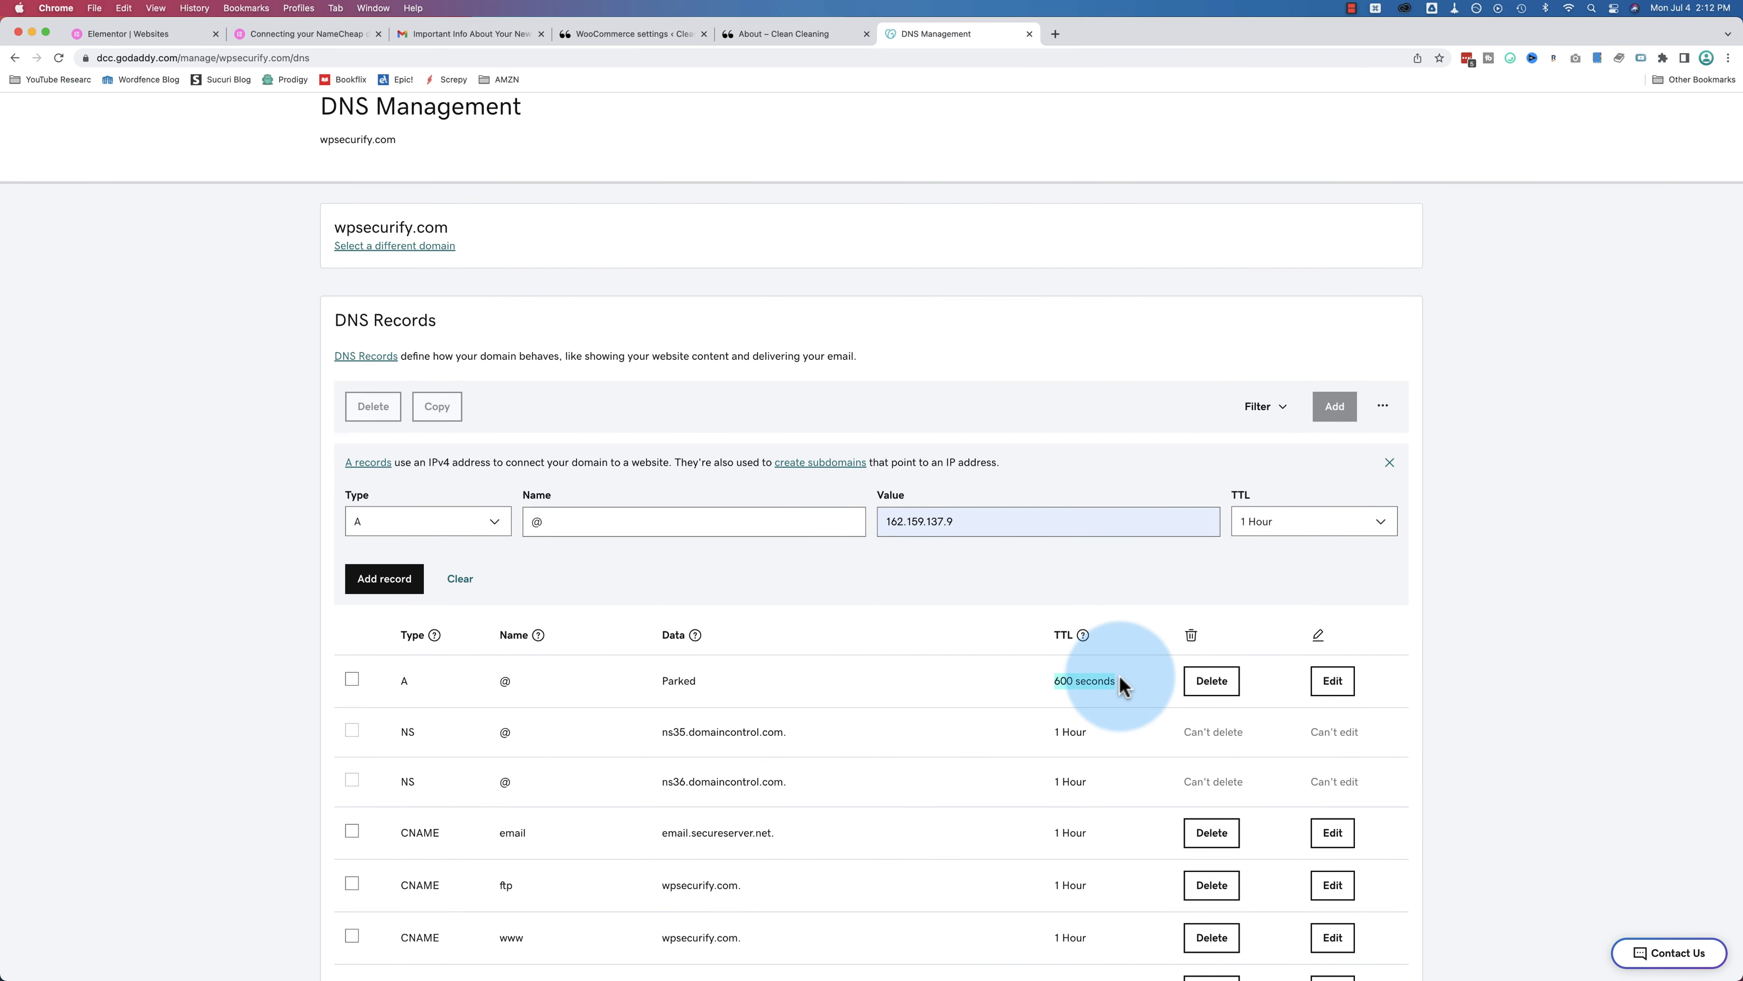
{"action": "left_click", "coordinate": [1298, 527]}
{"action": "left_click", "coordinate": [1295, 698]}
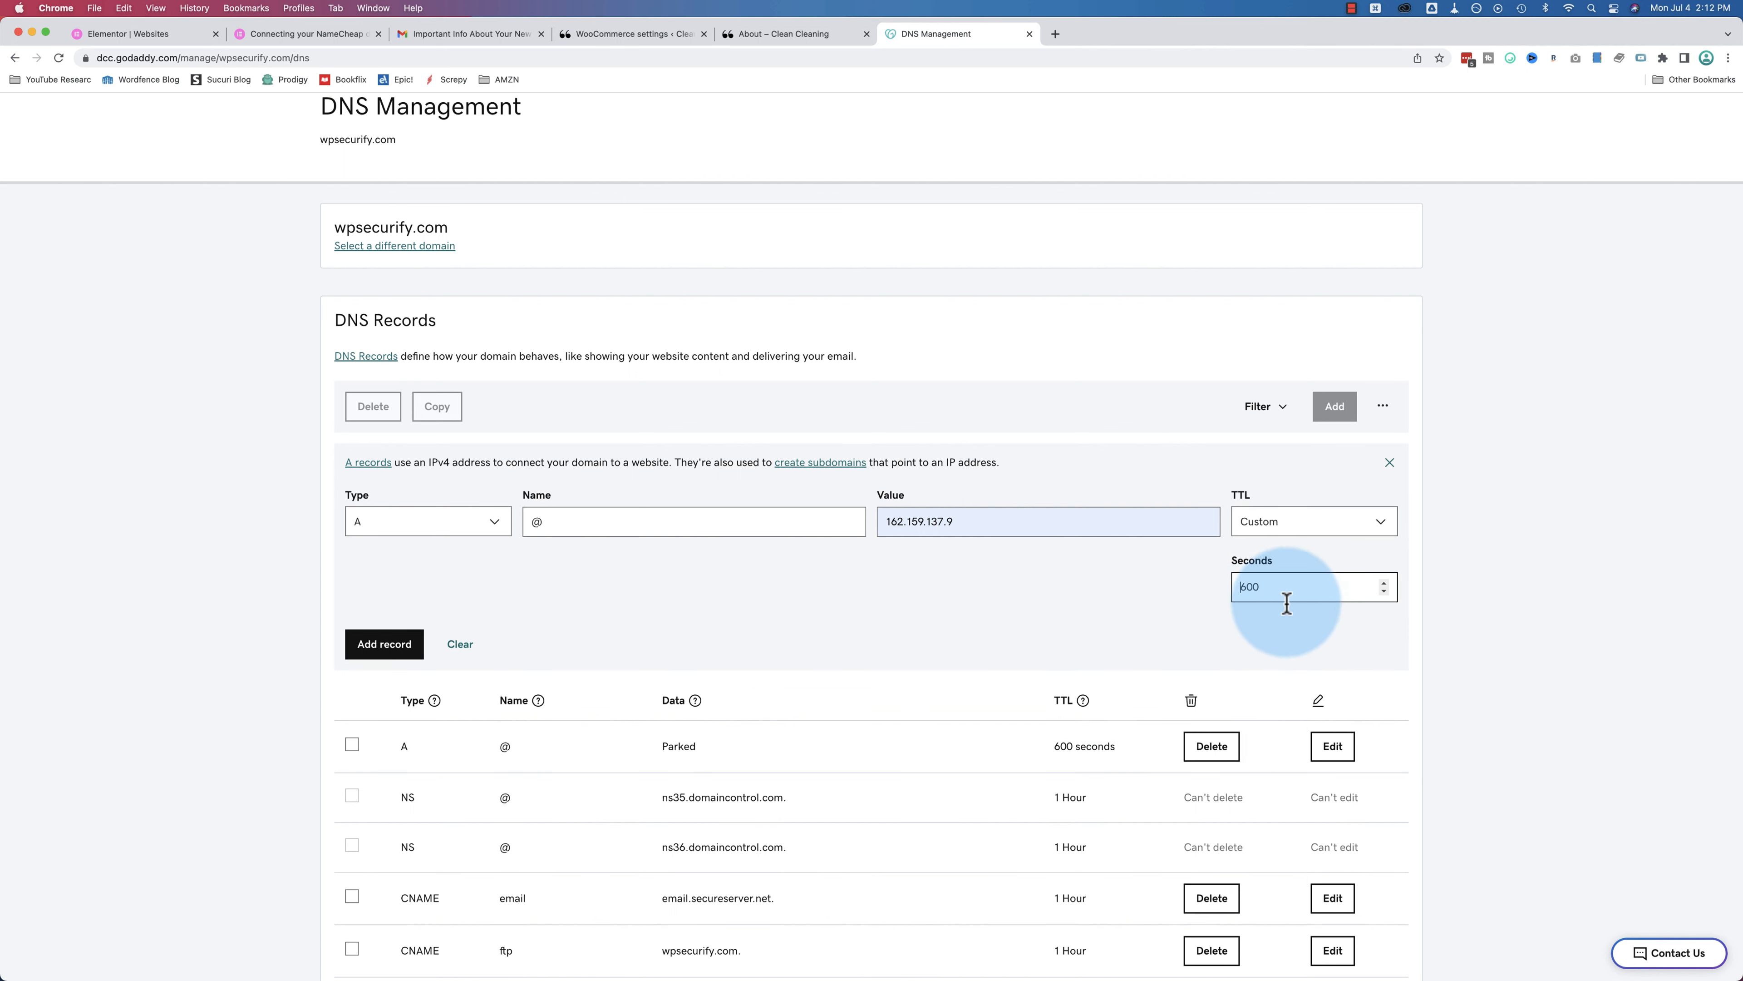
{"action": "scroll", "coordinate": [1023, 622], "scroll_direction": "down", "scroll_amount": 5}
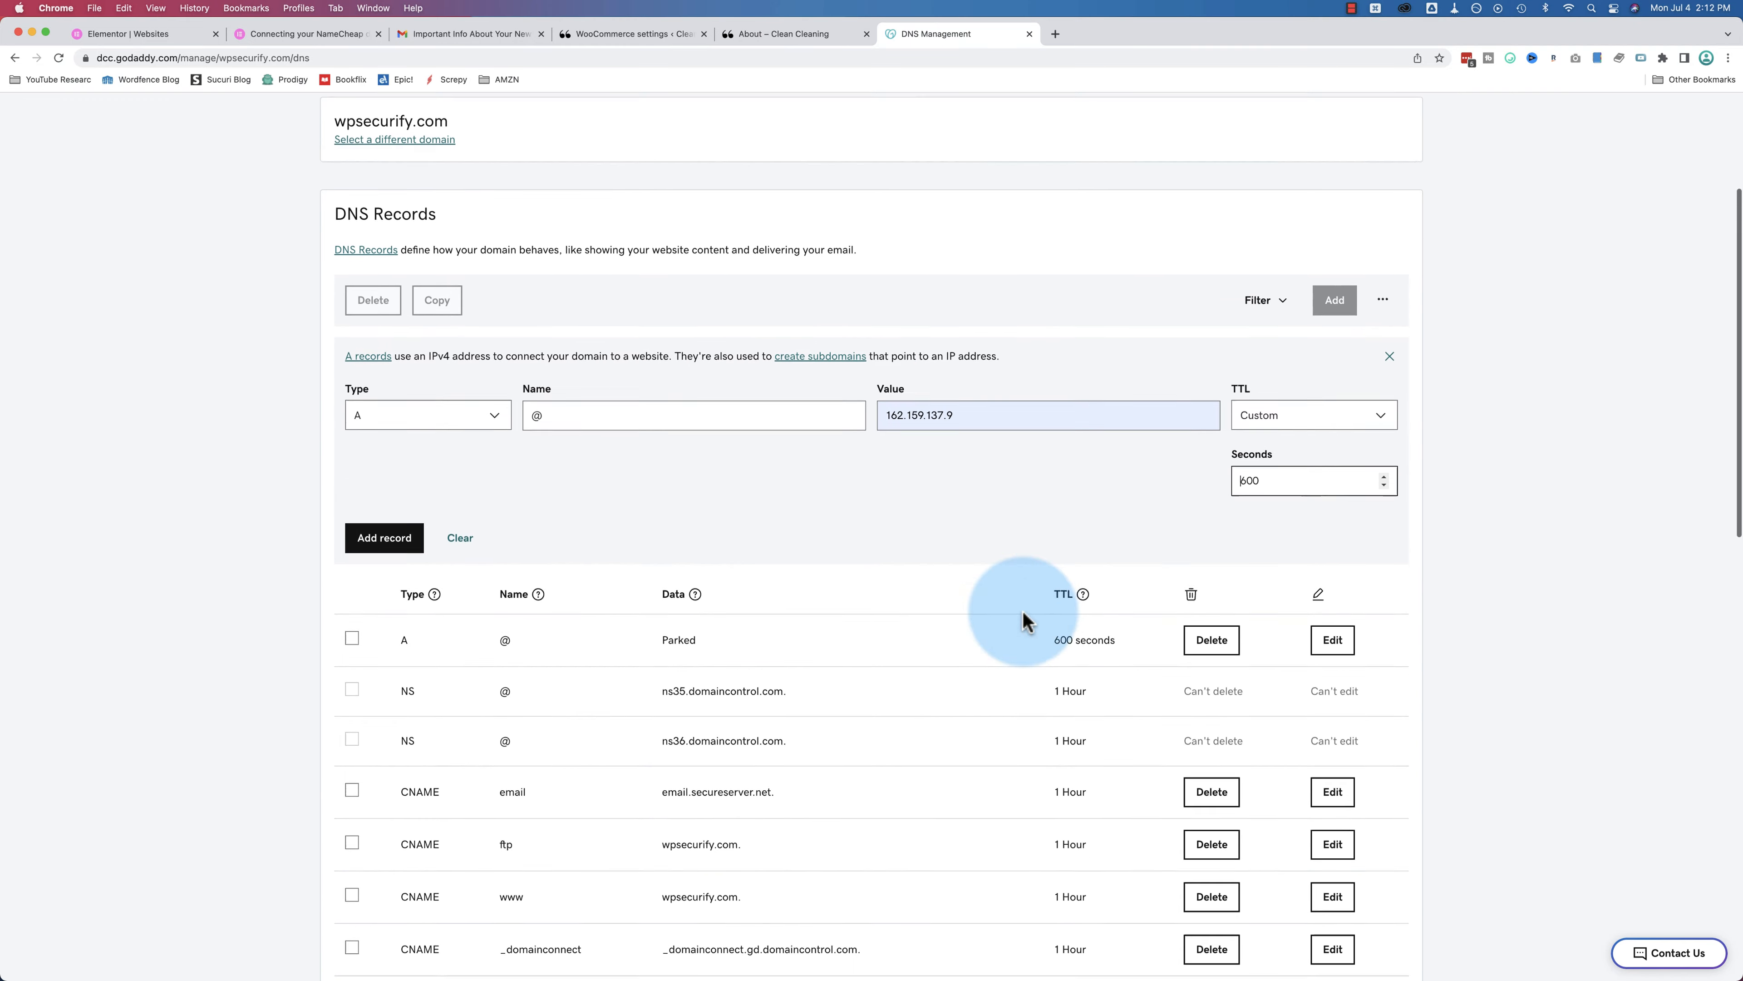
{"action": "scroll", "coordinate": [1050, 835], "scroll_direction": "down", "scroll_amount": 5}
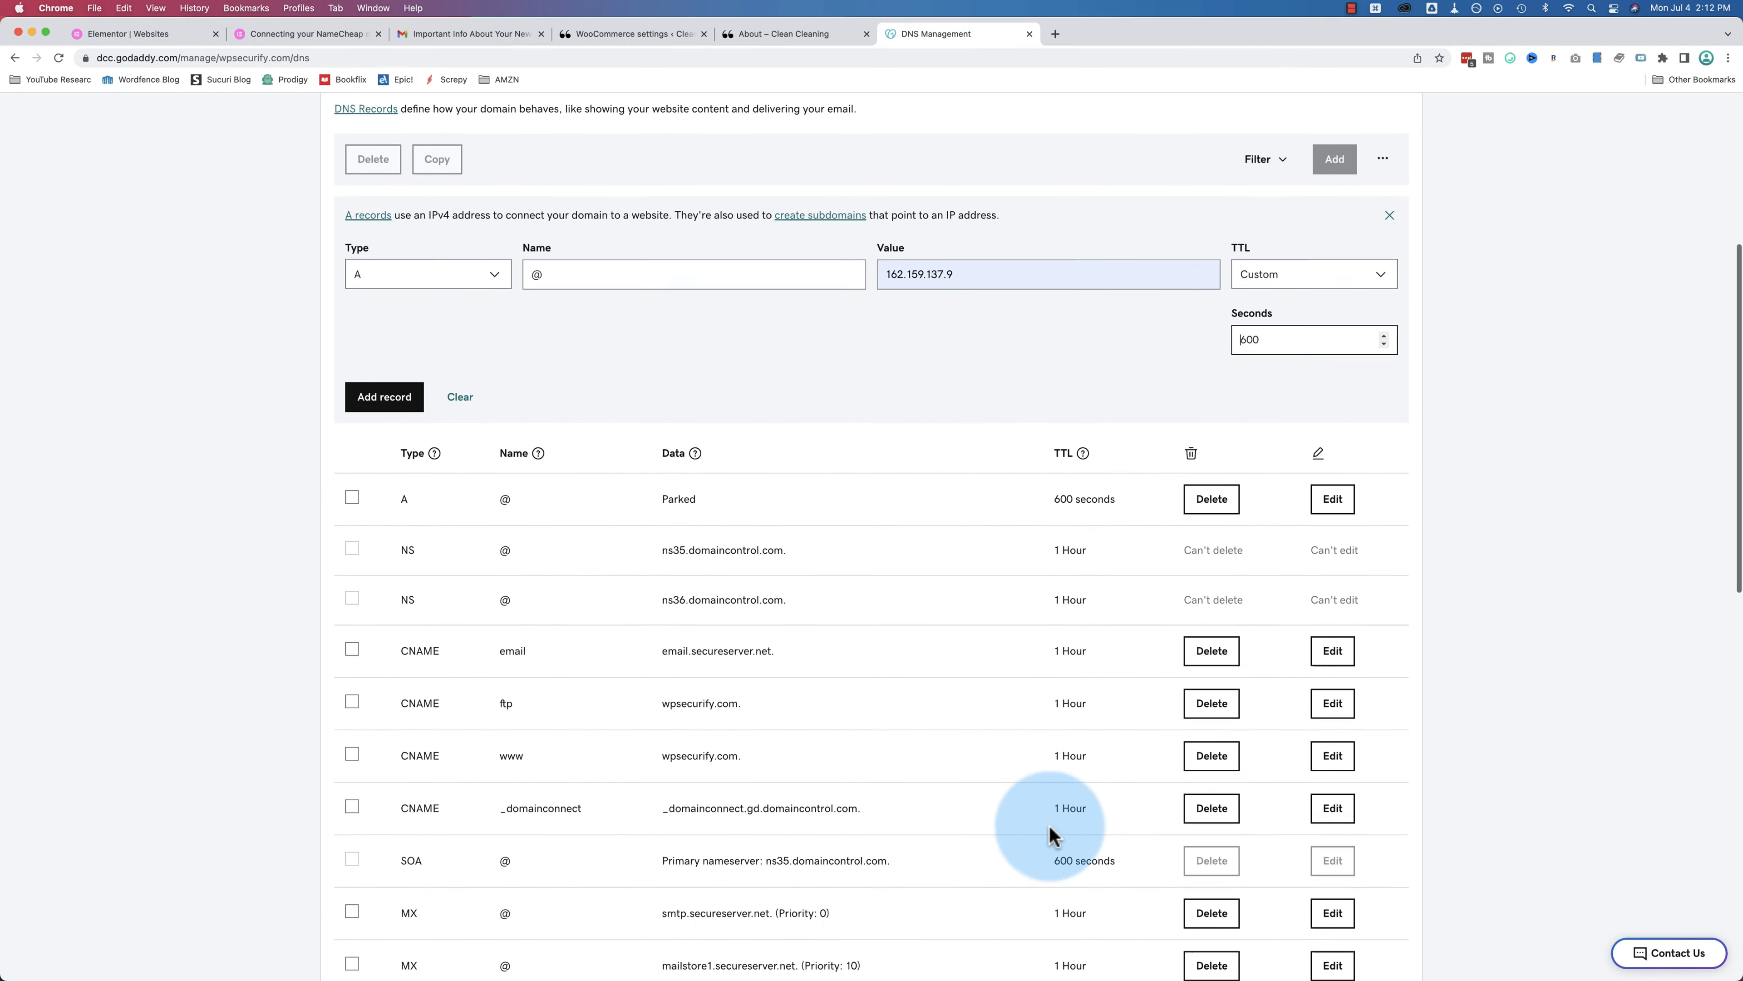
{"action": "scroll", "coordinate": [1039, 453], "scroll_direction": "up", "scroll_amount": 5}
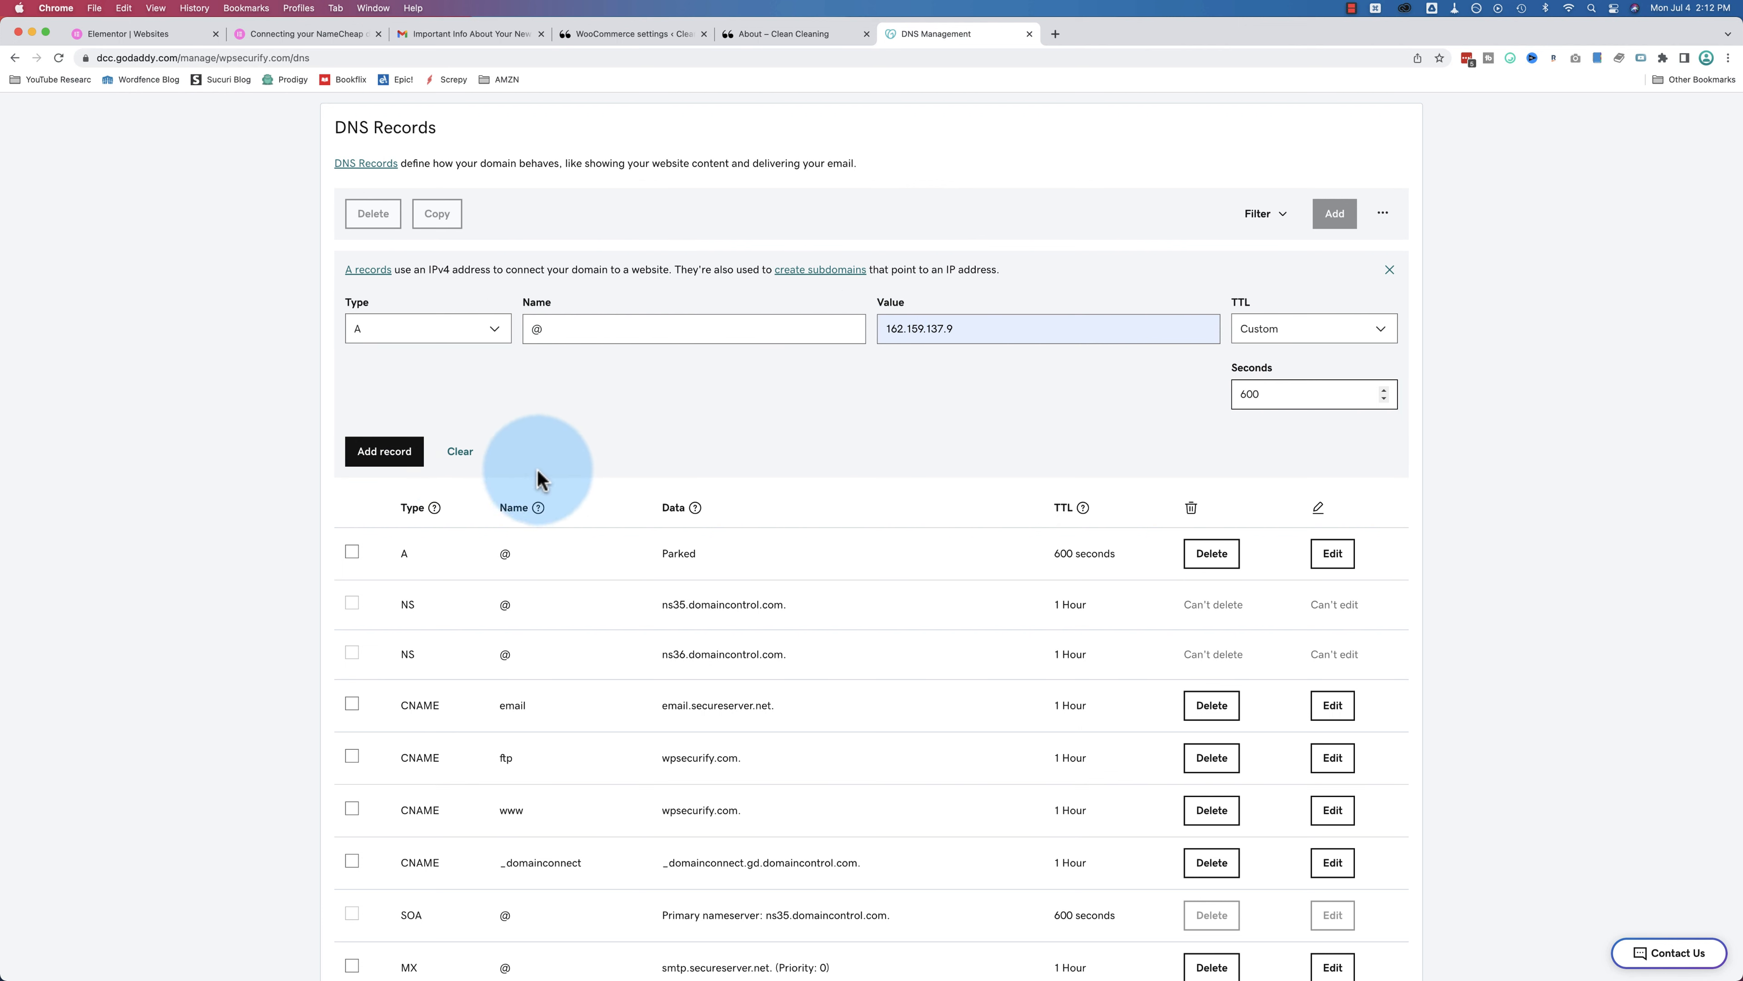
{"action": "left_click", "coordinate": [460, 451]}
{"action": "left_click", "coordinate": [503, 349]}
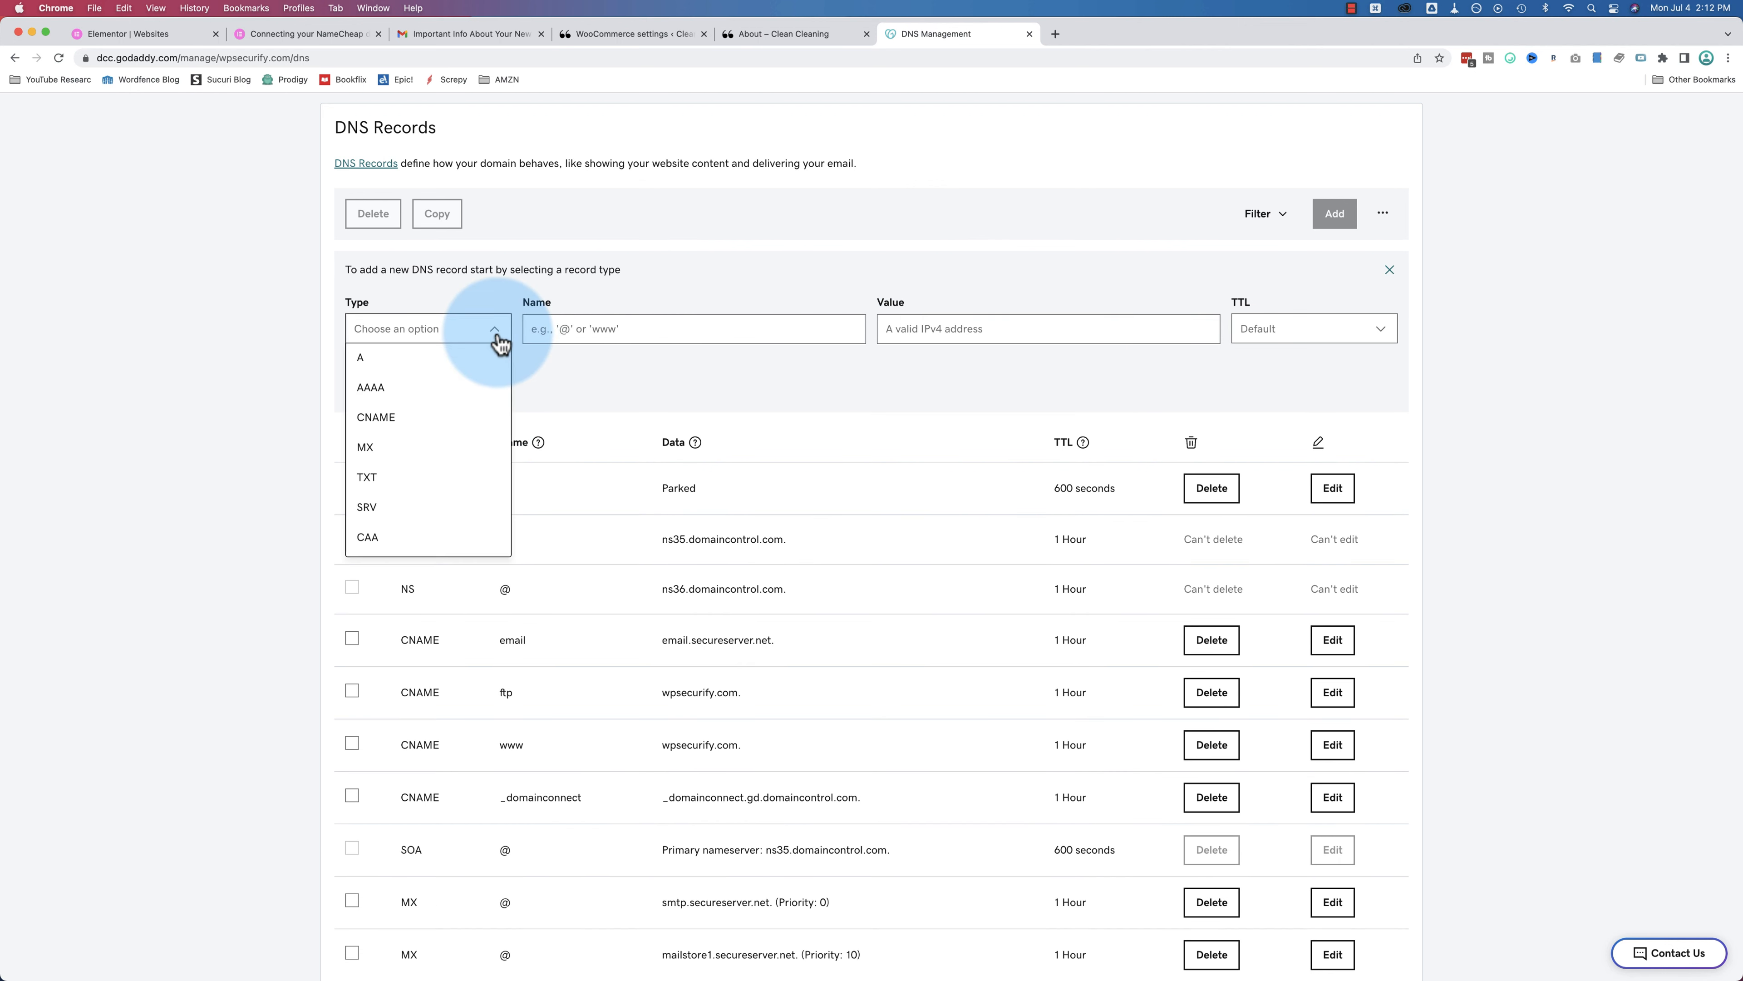
{"action": "left_click", "coordinate": [386, 415]}
{"action": "left_click", "coordinate": [567, 342]}
{"action": "left_click", "coordinate": [595, 332]}
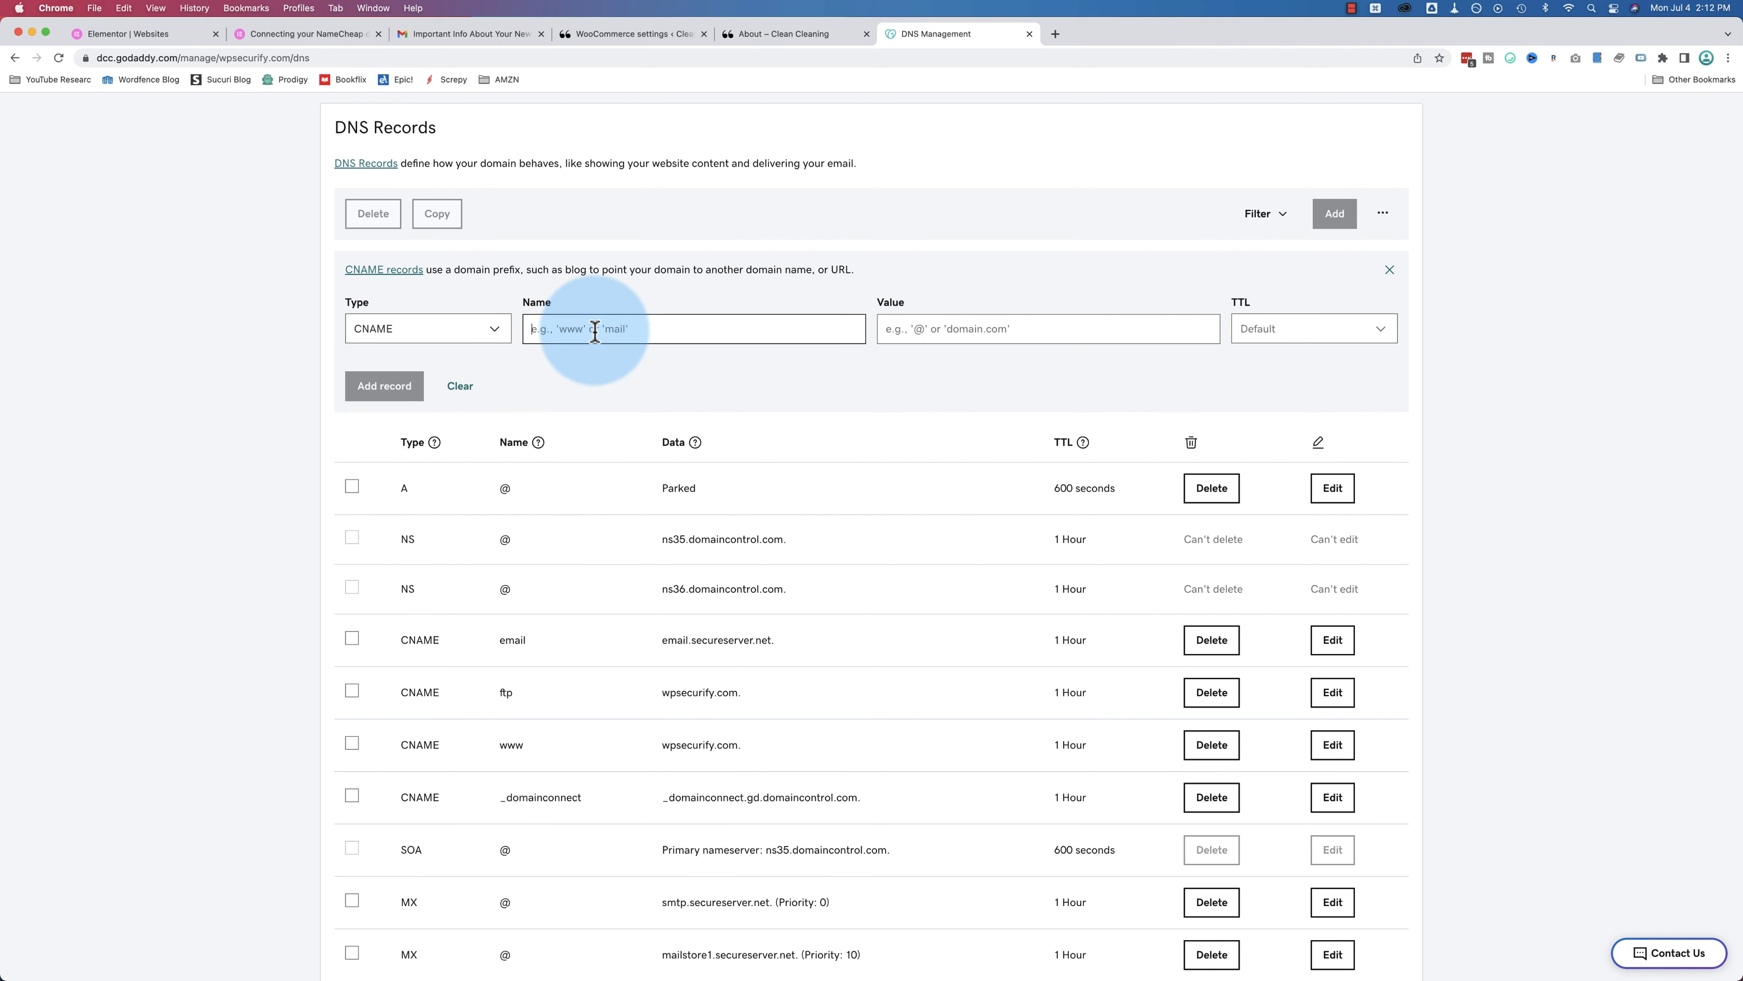
{"action": "type", "text": "www"}
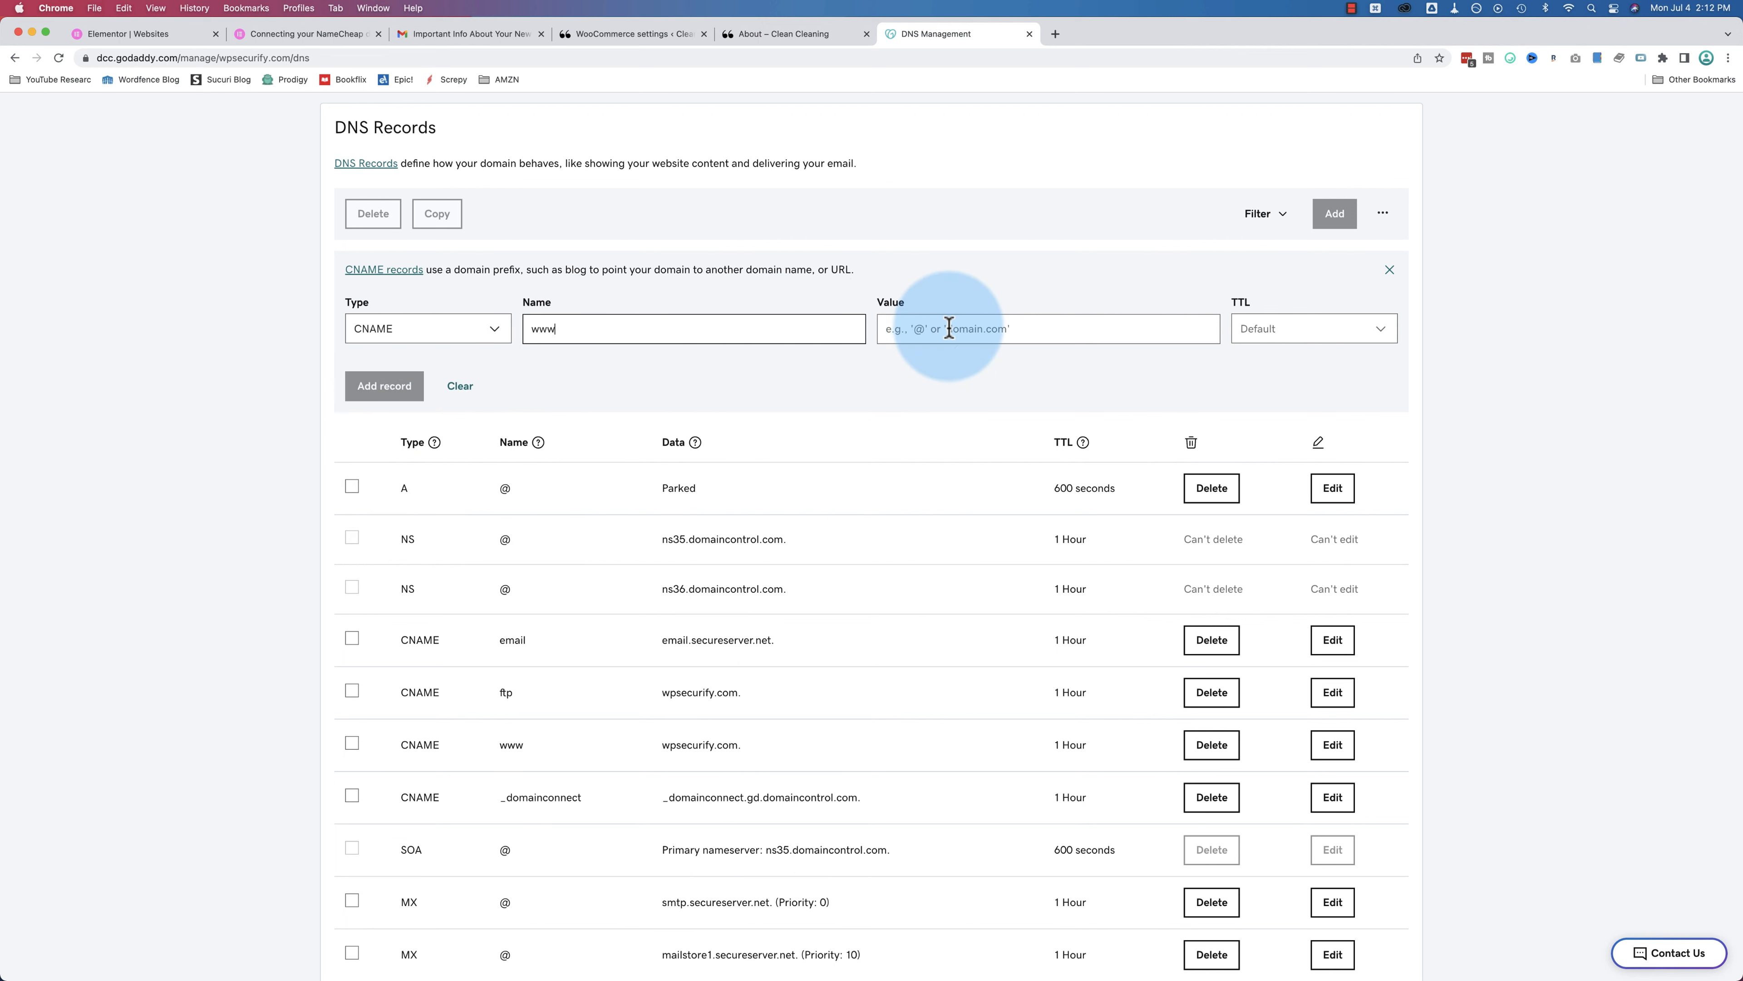
{"action": "left_click", "coordinate": [953, 328]}
Step: Paste cleancleaning.elementor.cloud as the CNAME value and set TTL to 1 Hour
{"action": "left_click", "coordinate": [130, 41]}
{"action": "left_click", "coordinate": [1090, 550]}
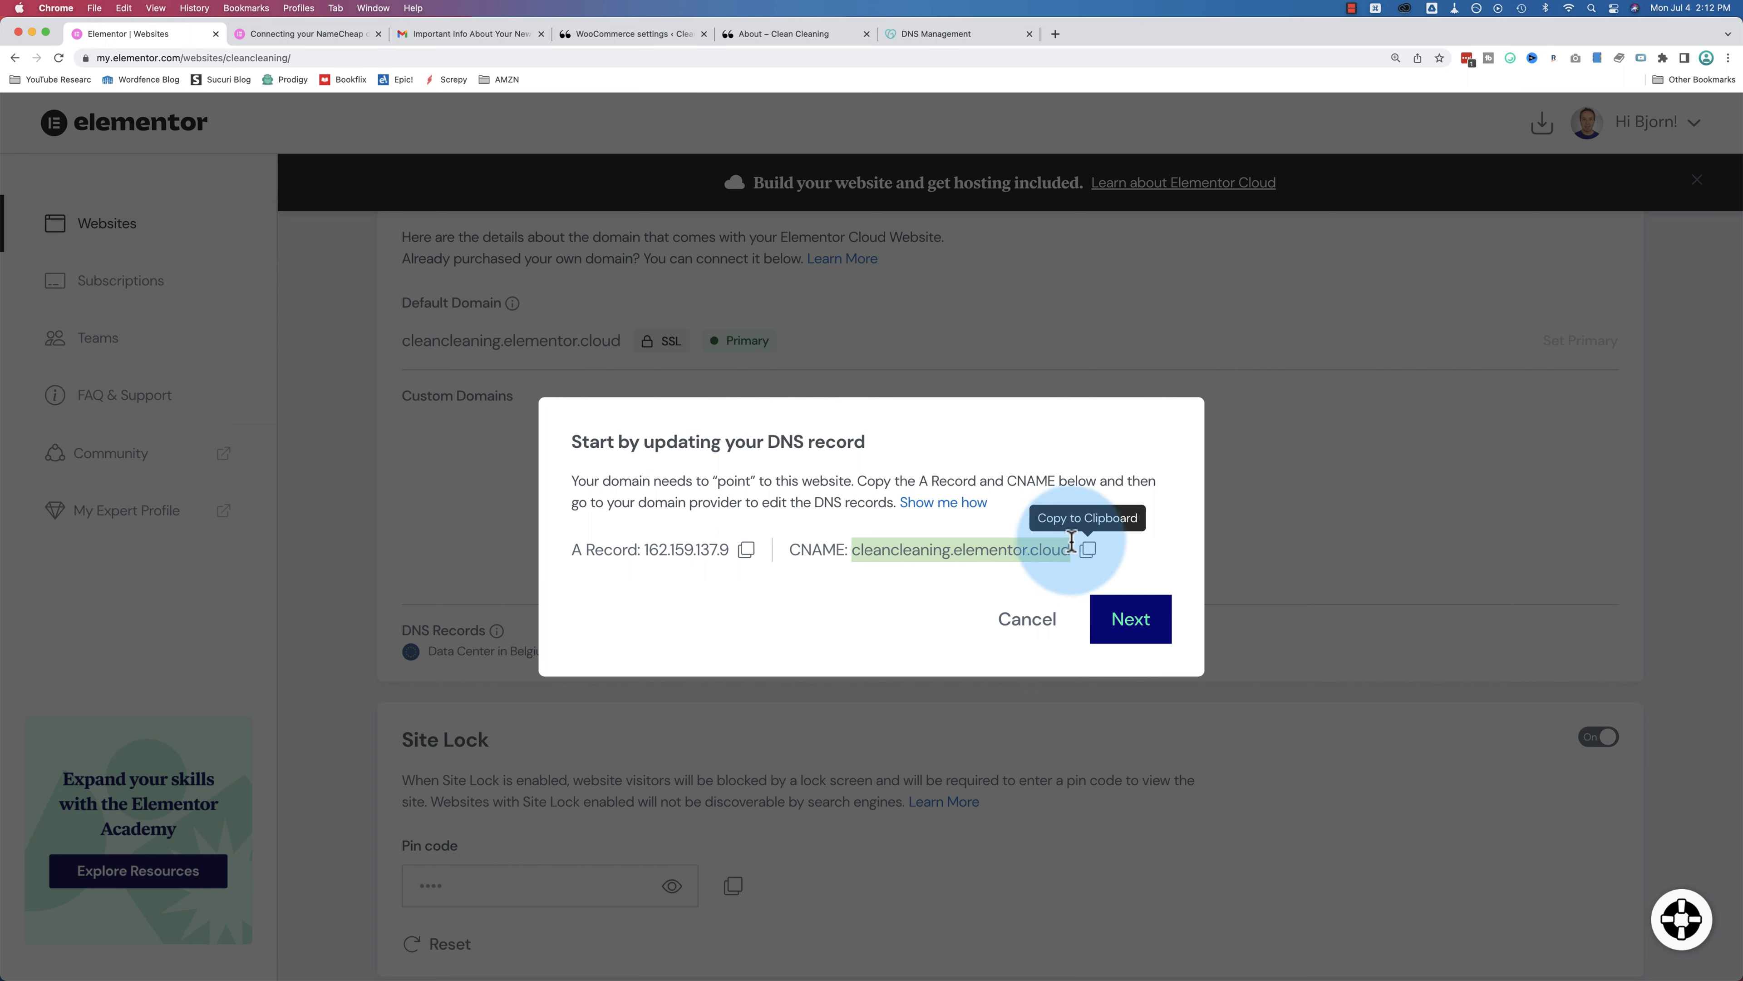
{"action": "left_click", "coordinate": [928, 34]}
{"action": "key", "text": "super+v"}
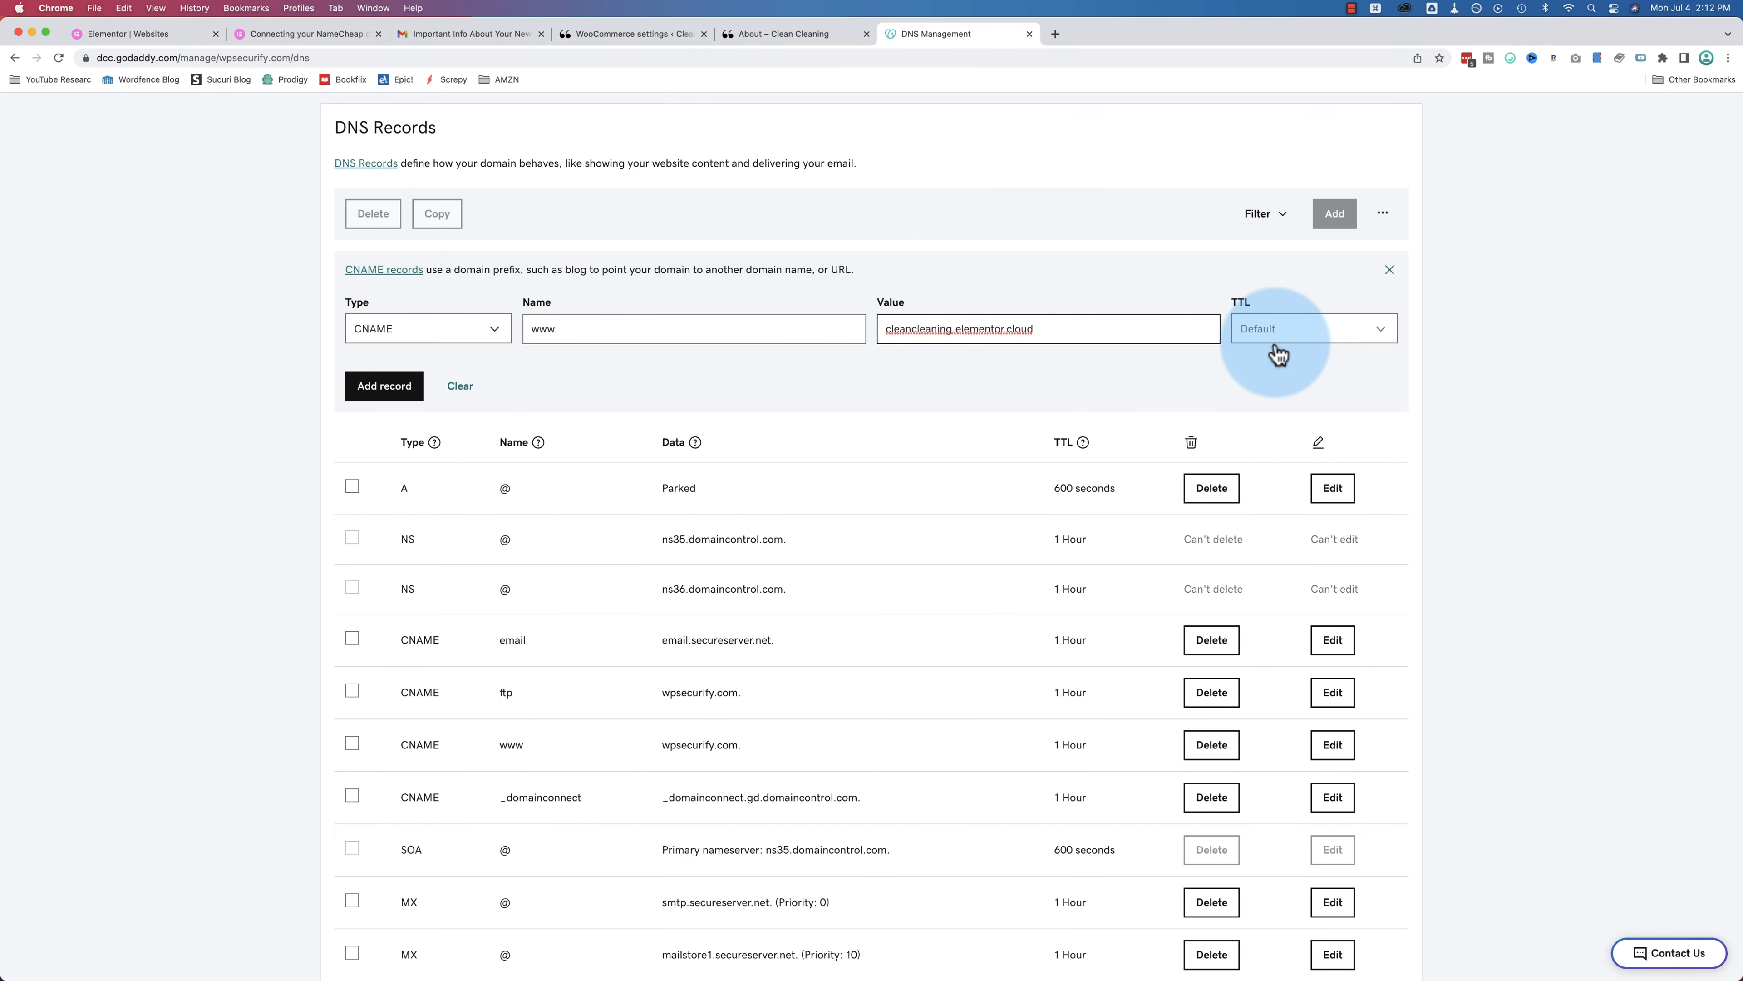
{"action": "left_click", "coordinate": [1273, 329]}
{"action": "left_click", "coordinate": [1276, 397]}
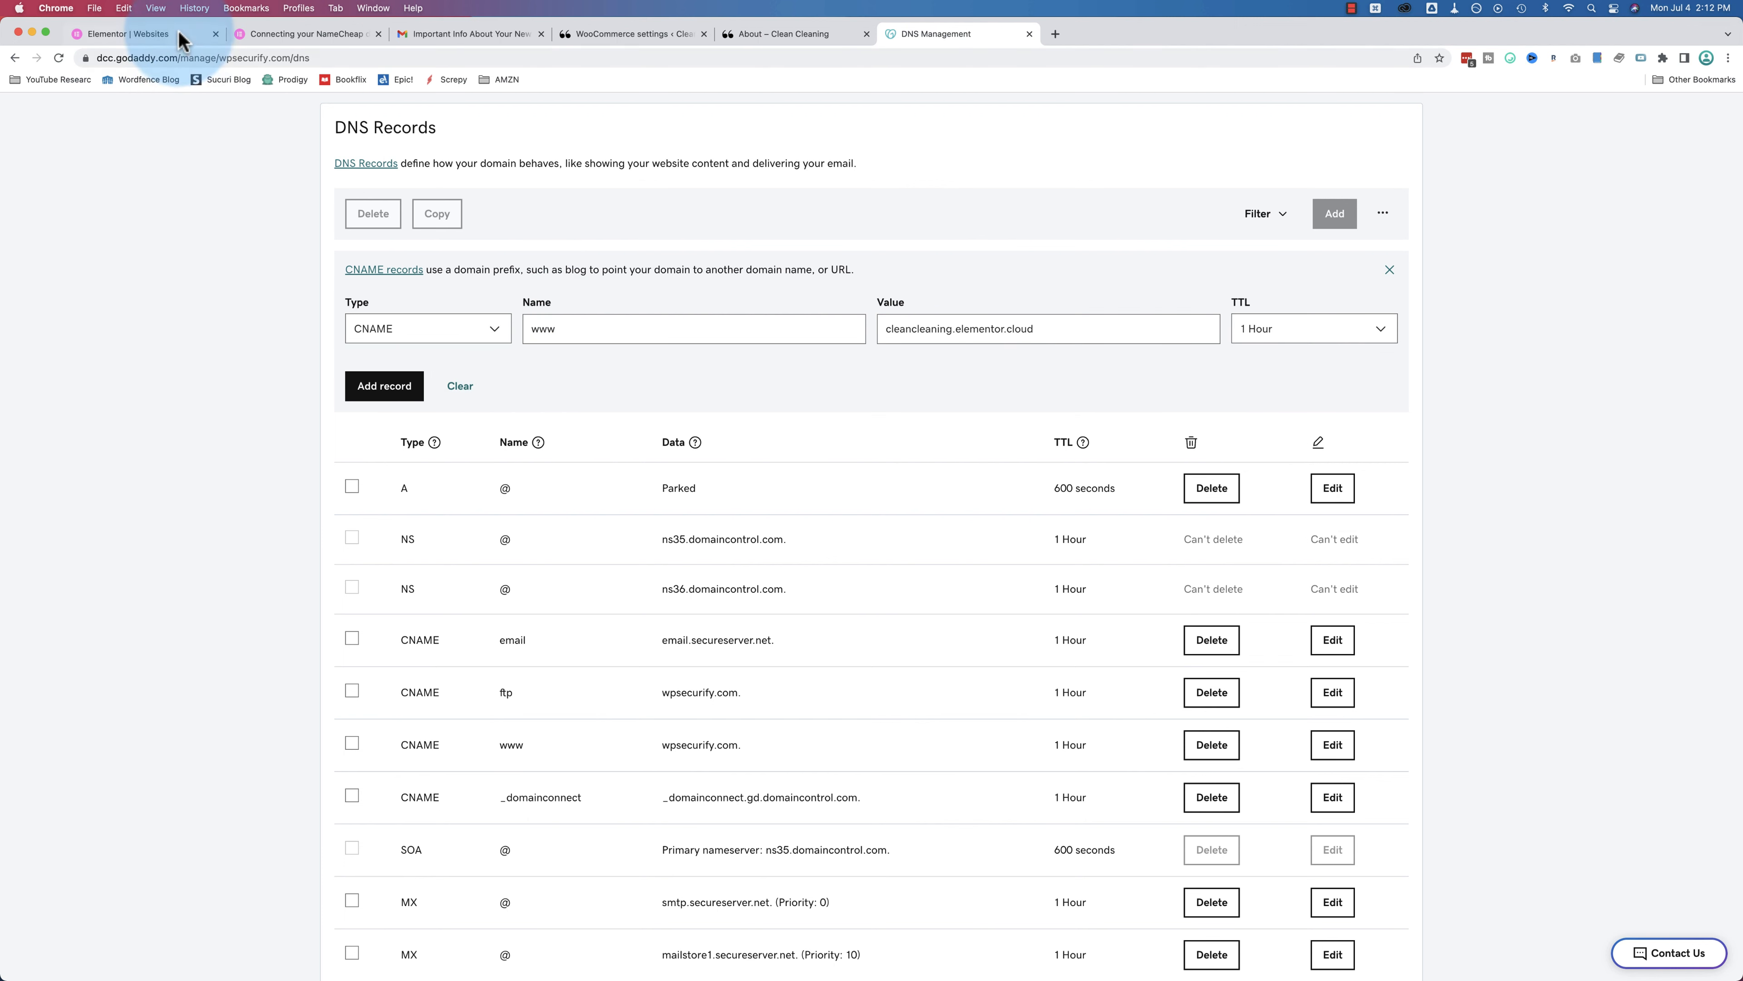
Step: Move Elementor's dialog to the domain step and copy wpsecurify.com from GoDaddy
{"action": "left_click", "coordinate": [161, 34]}
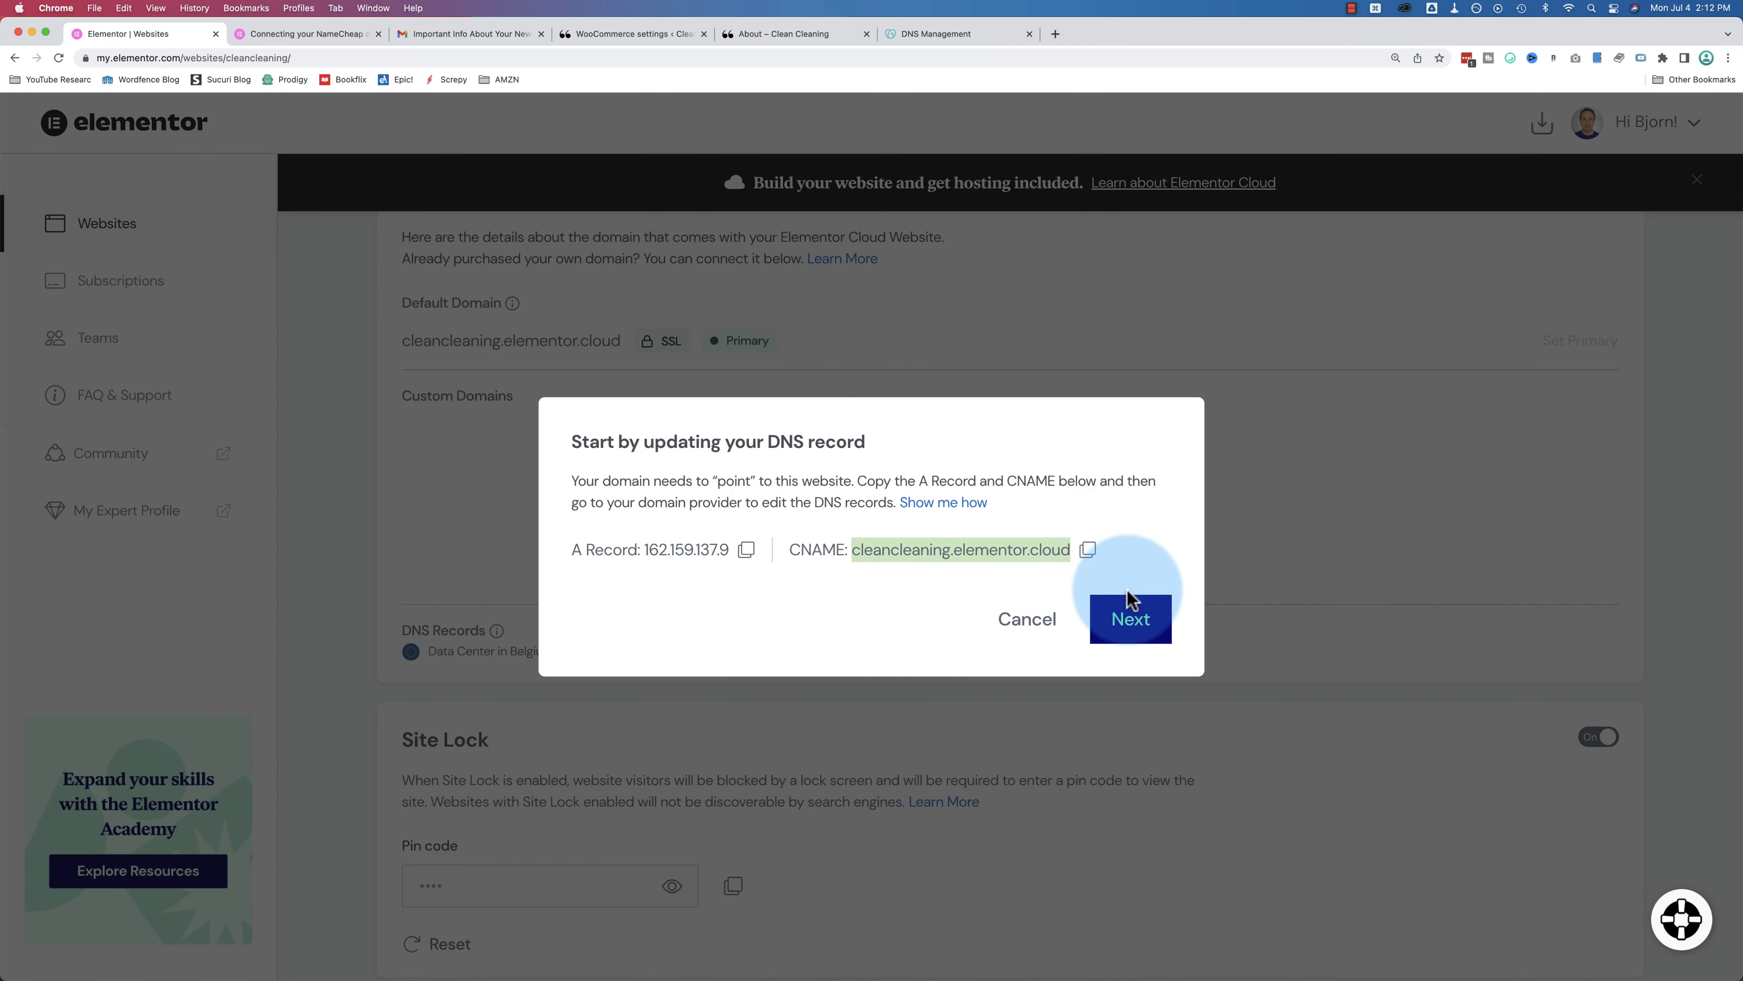
{"action": "left_click", "coordinate": [1126, 628]}
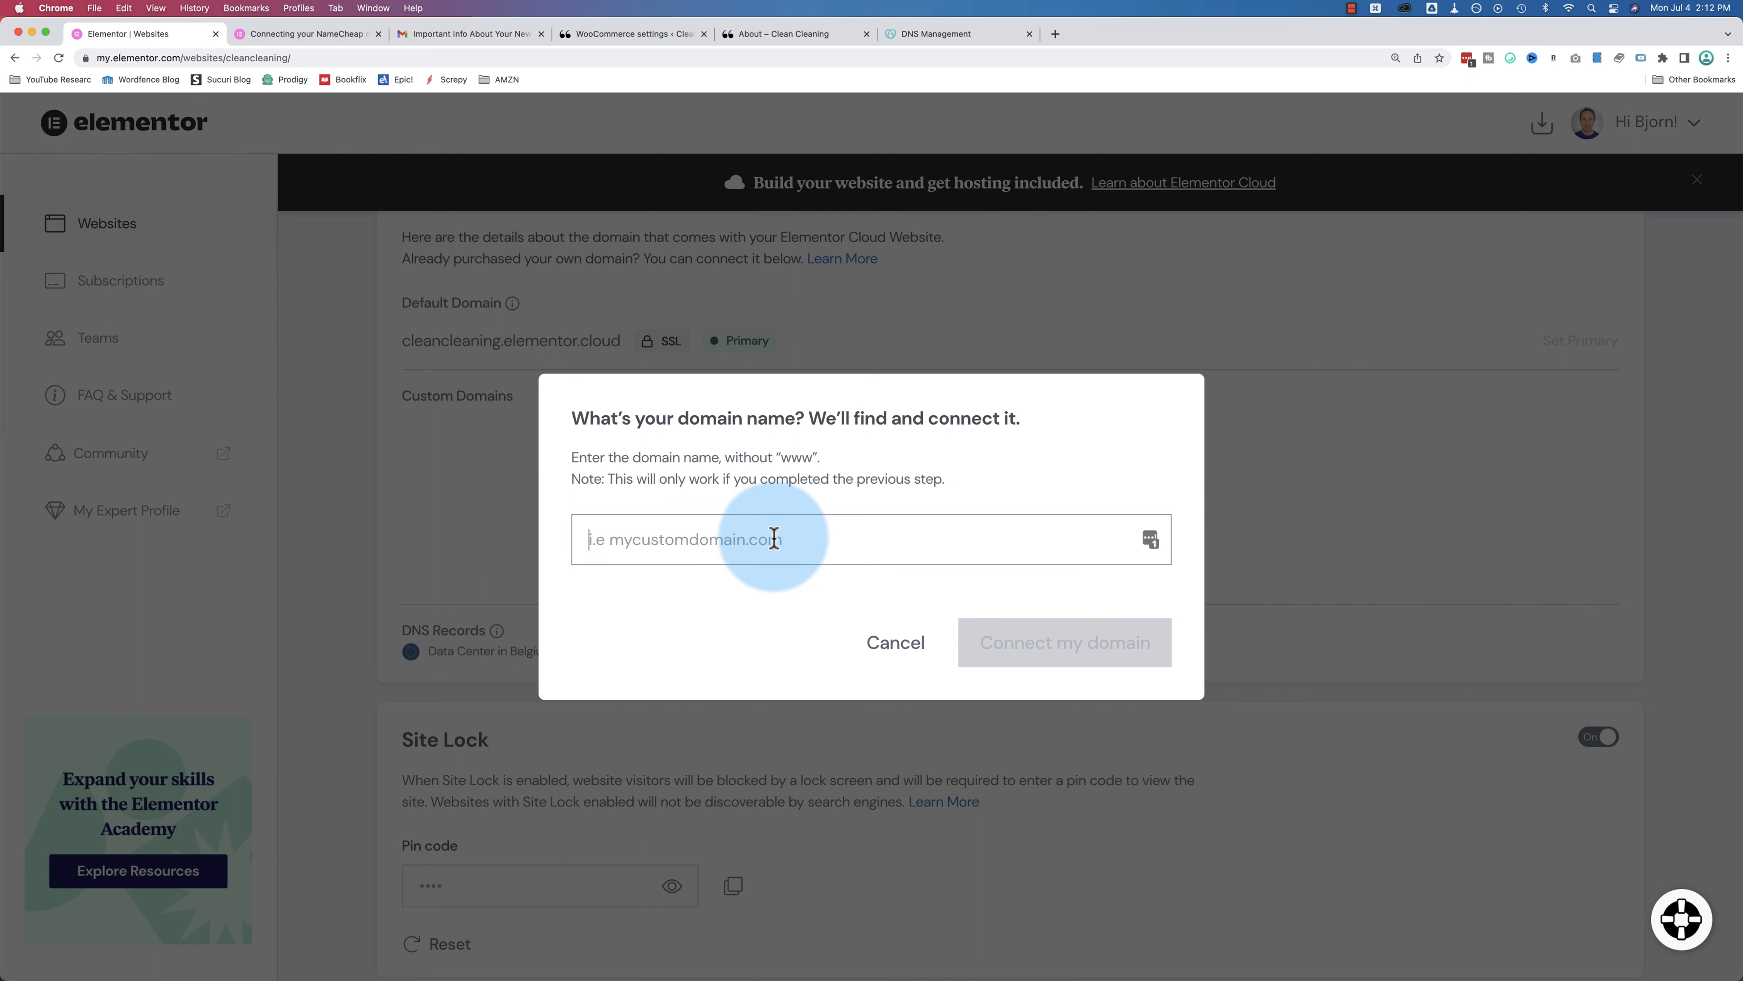
{"action": "left_click", "coordinate": [905, 43]}
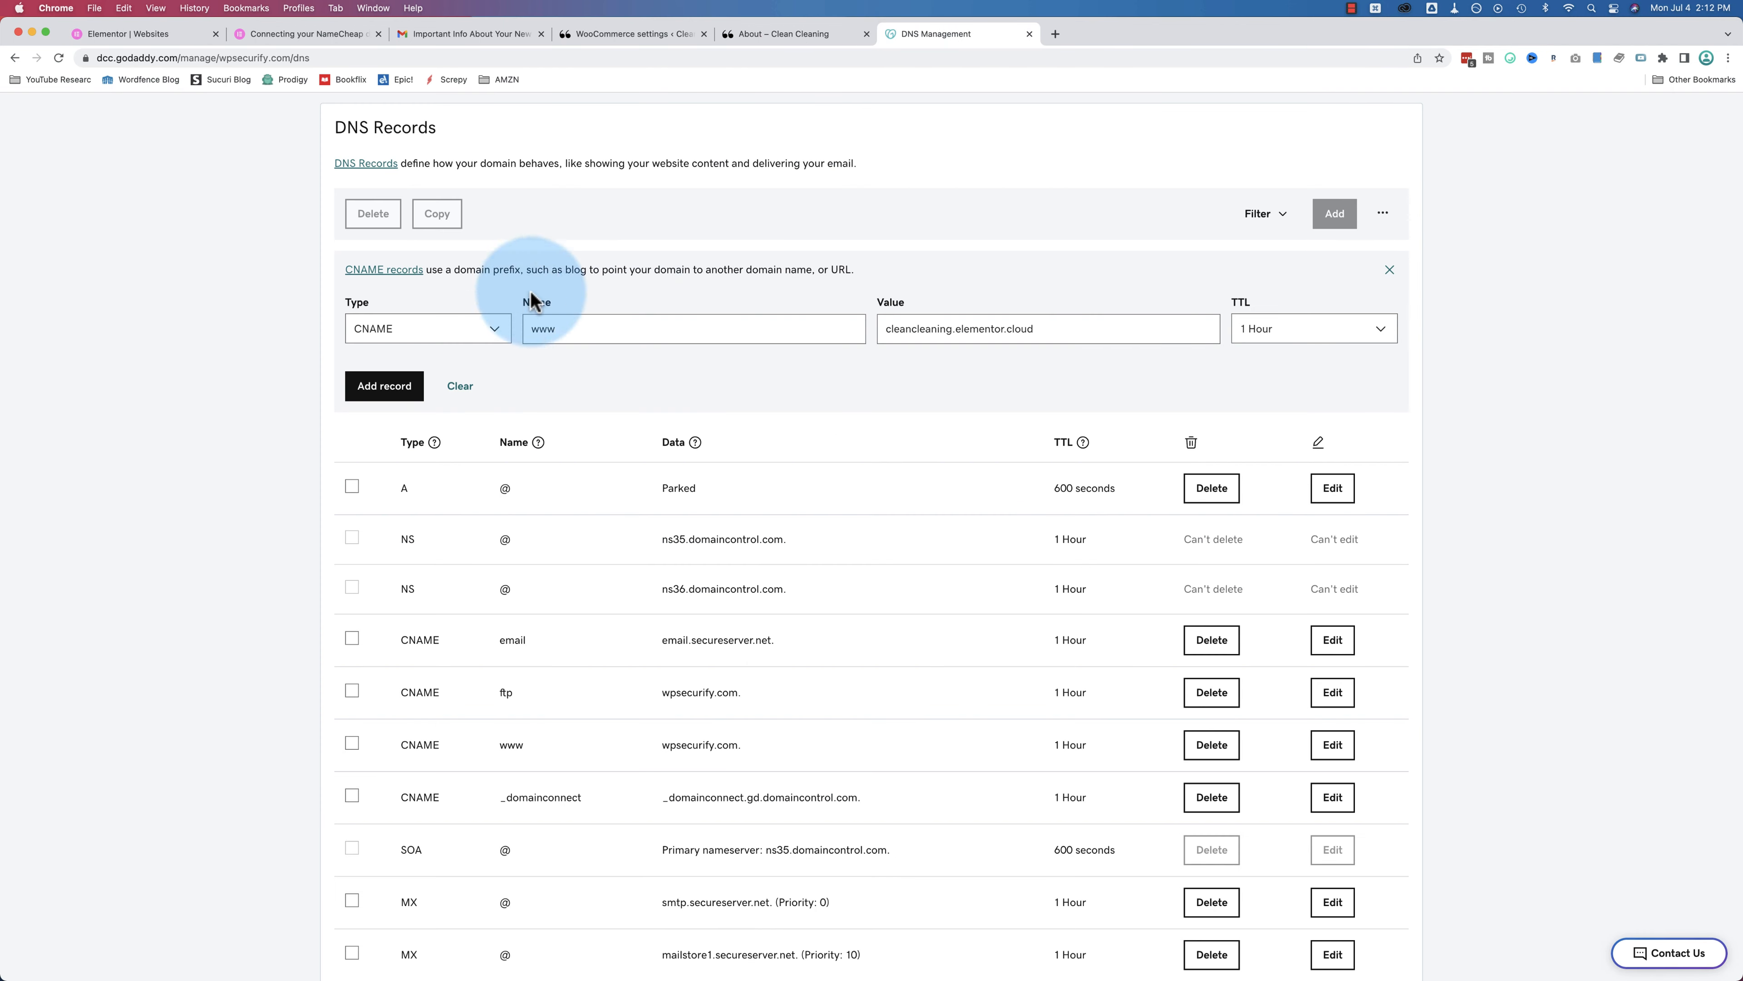
{"action": "scroll", "coordinate": [514, 309], "scroll_direction": "up", "scroll_amount": 5}
{"action": "left_click_drag", "start_coordinate": [473, 306], "coordinate": [335, 303]}
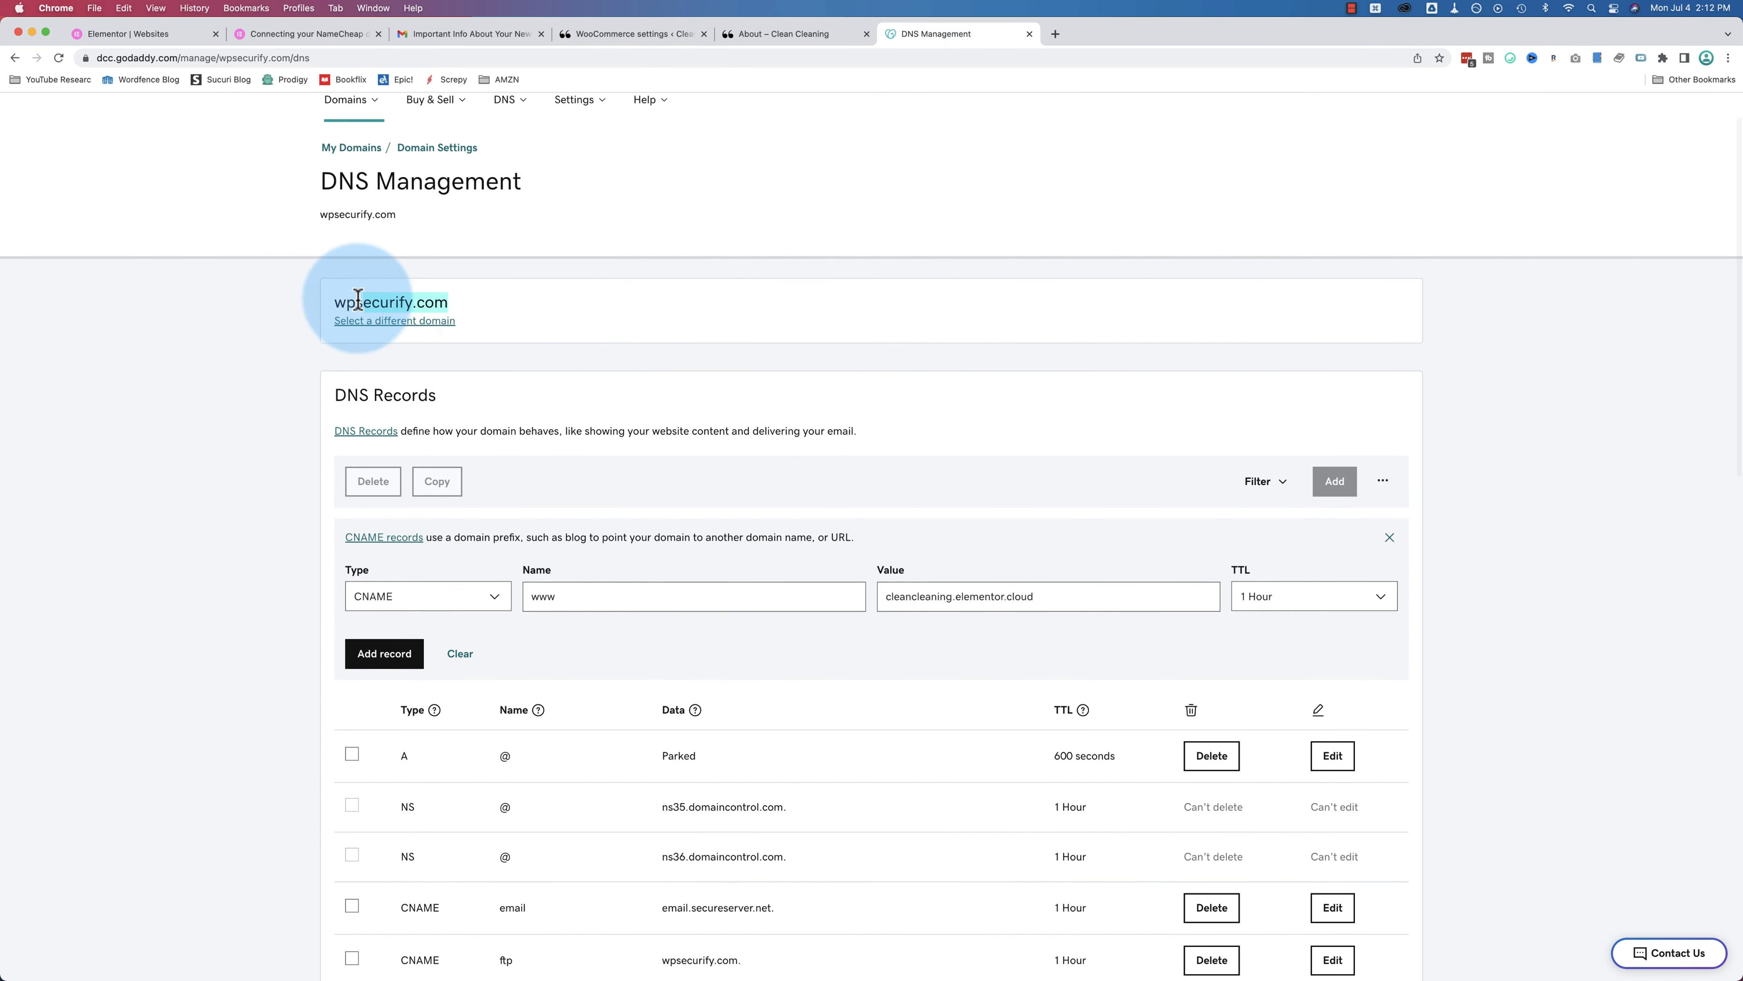
Step: Paste wpsecurify.com into Elementor's domain field, then cancel and return to the site dashboard
{"action": "left_click", "coordinate": [192, 43]}
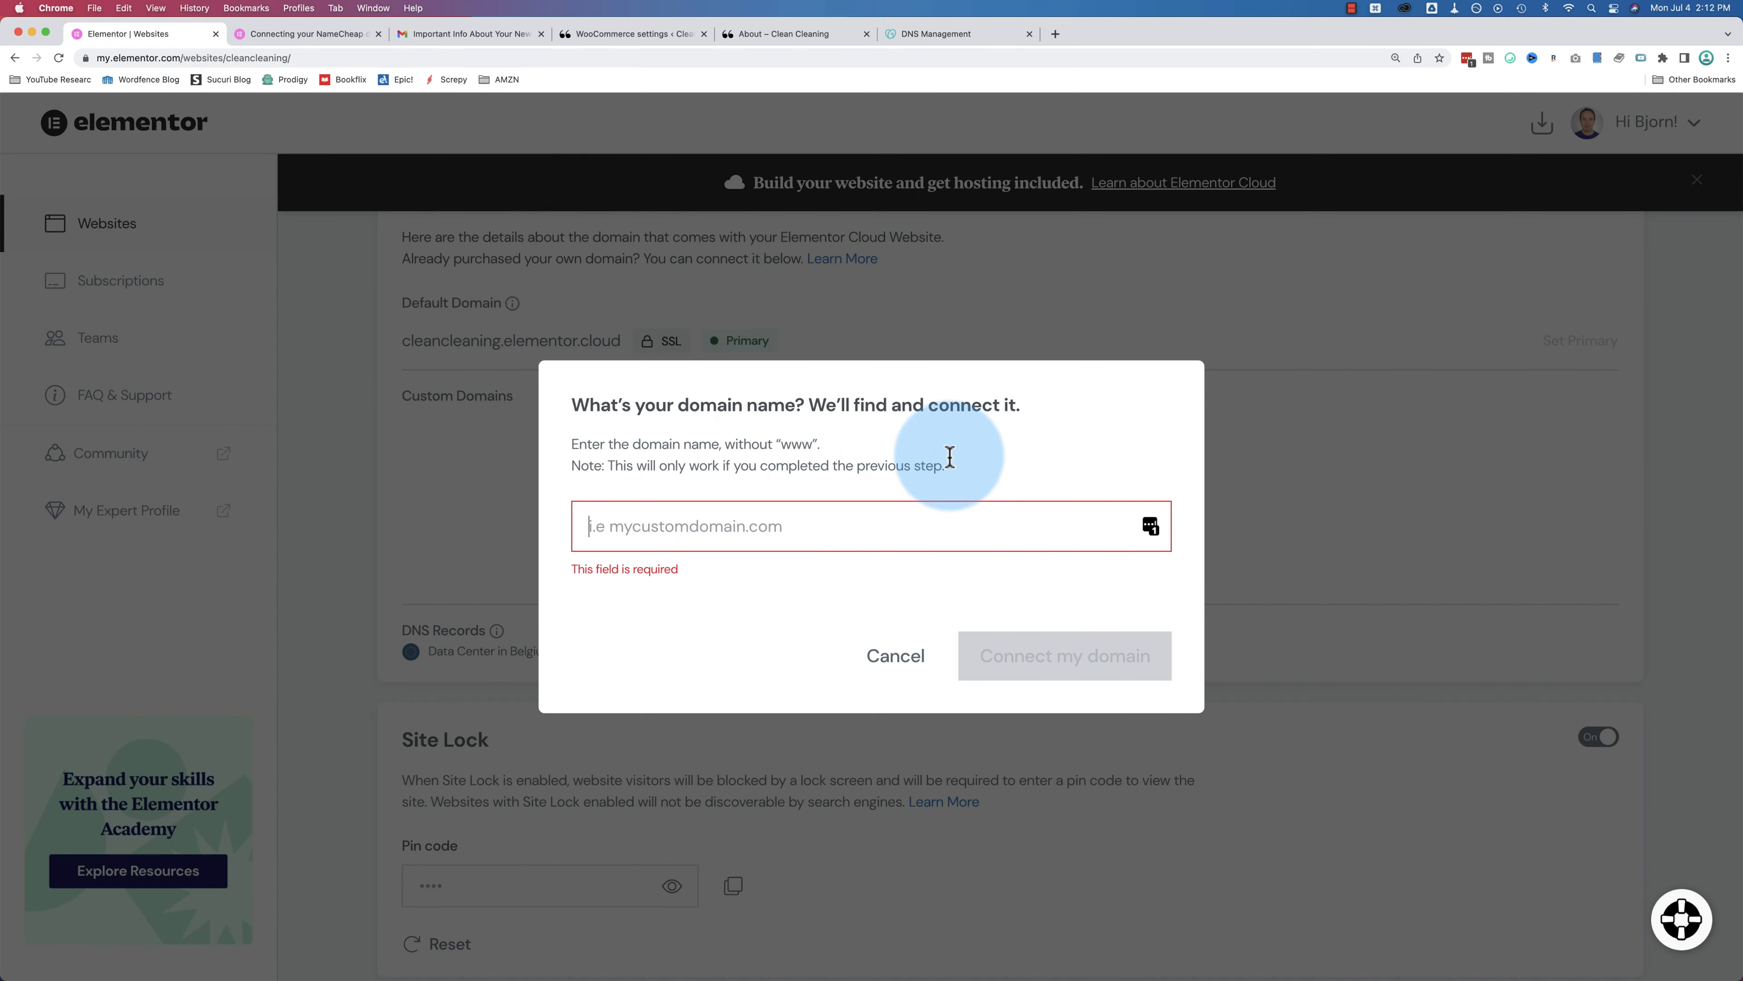
{"action": "left_click", "coordinate": [888, 522]}
{"action": "key", "text": "super+v"}
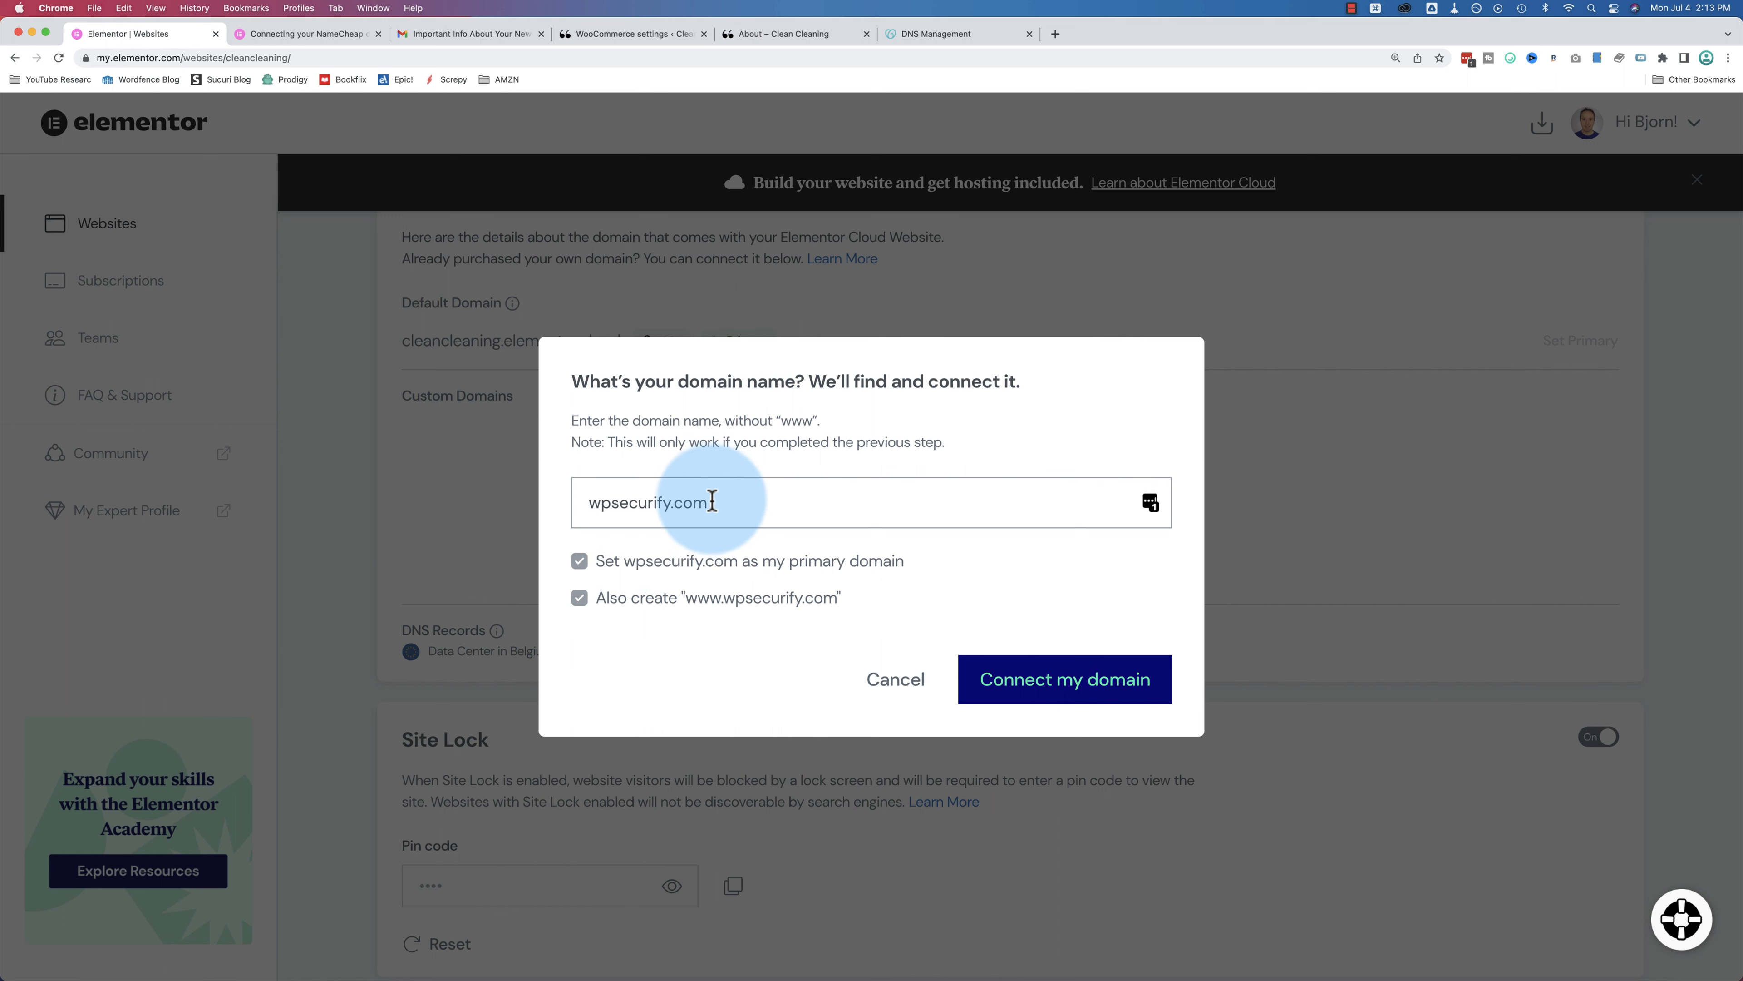
{"action": "left_click_drag", "start_coordinate": [711, 502], "coordinate": [588, 502]}
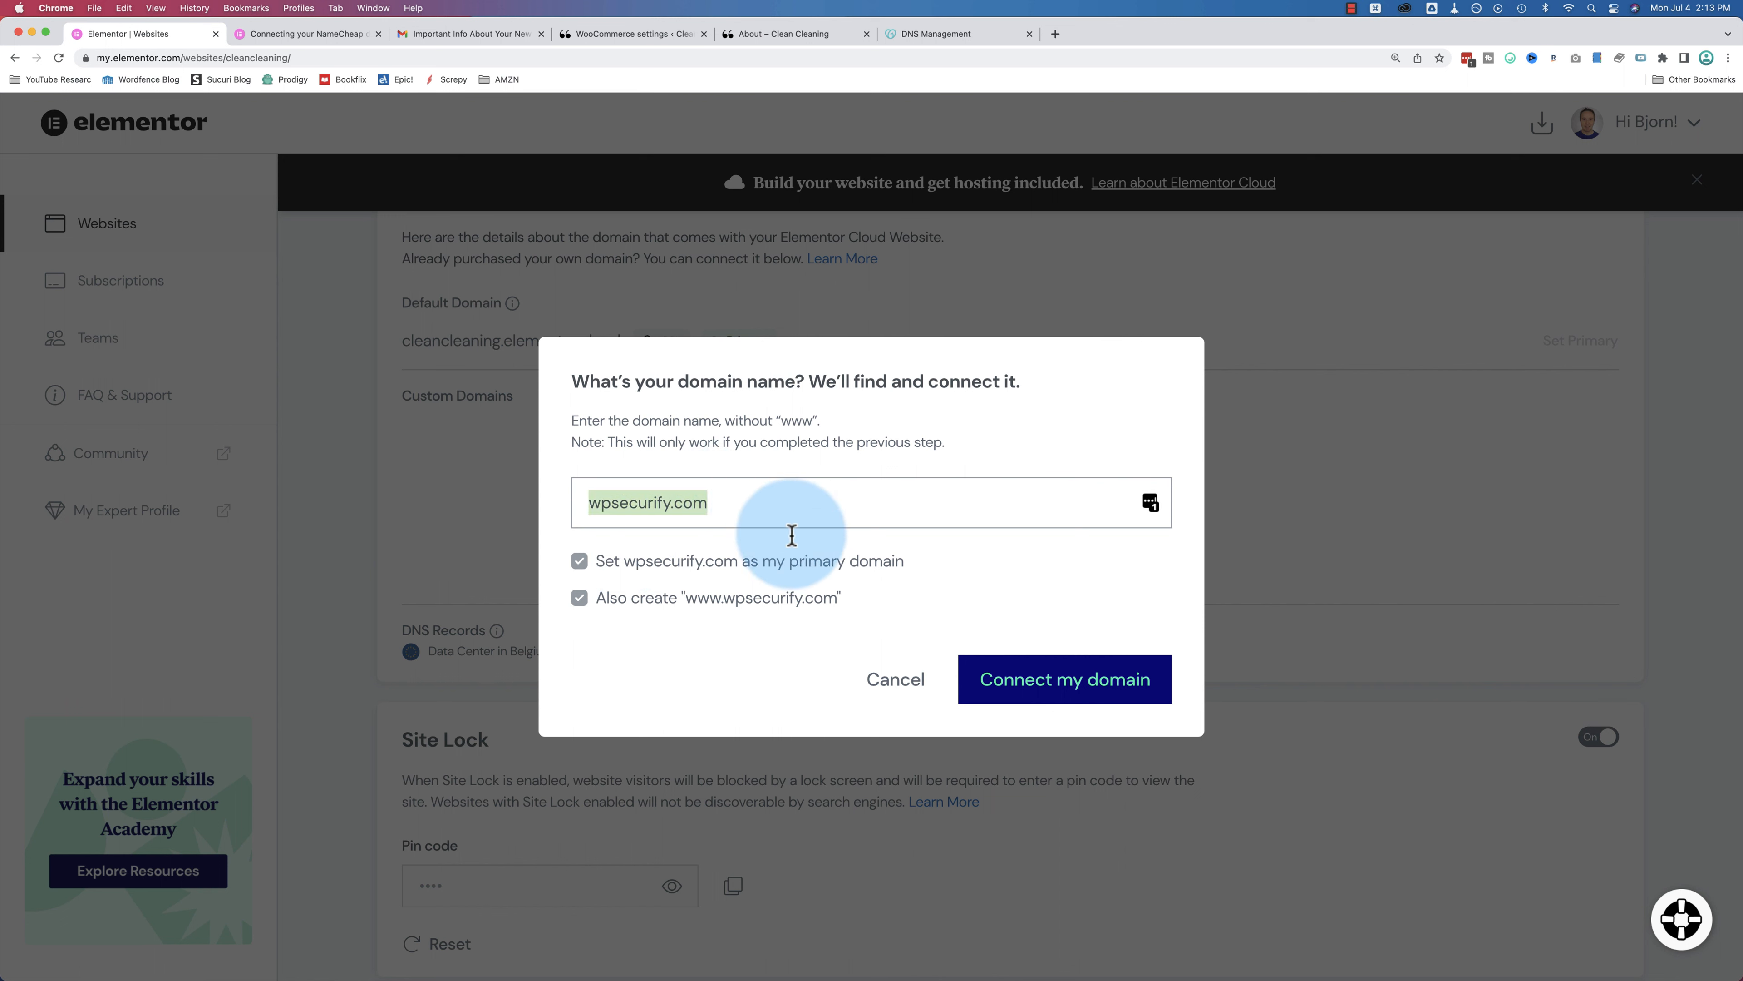
{"action": "left_click", "coordinate": [951, 579]}
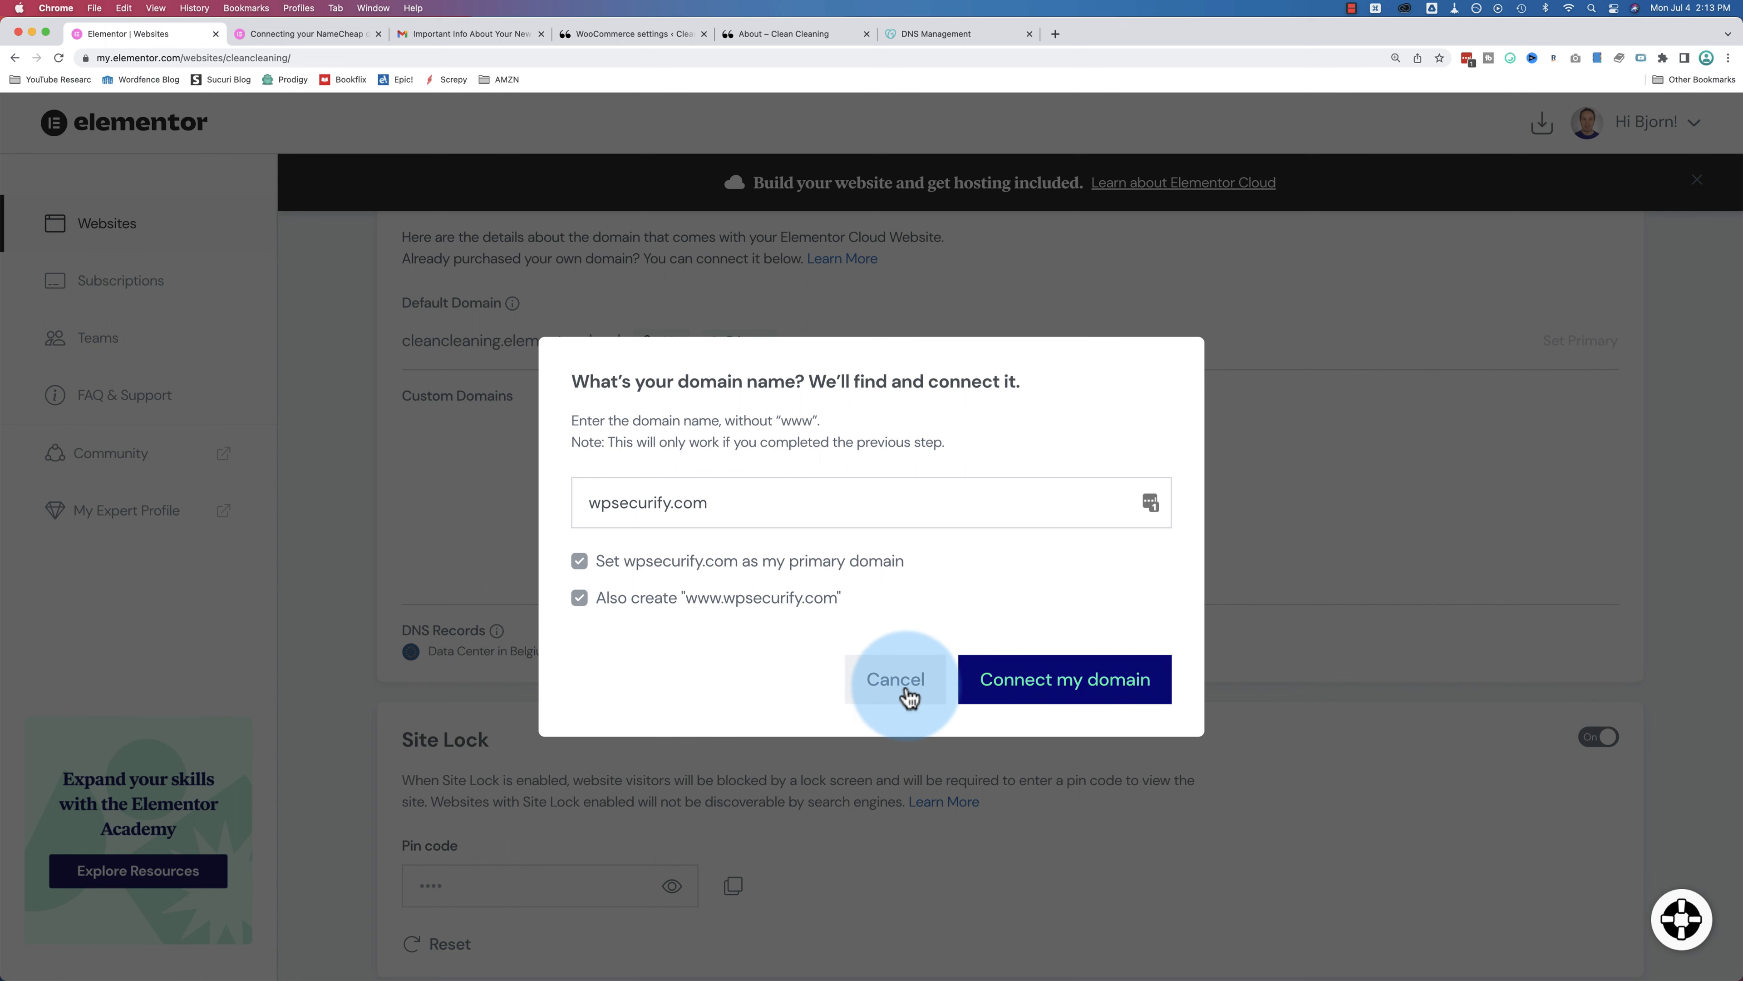
{"action": "left_click", "coordinate": [937, 34]}
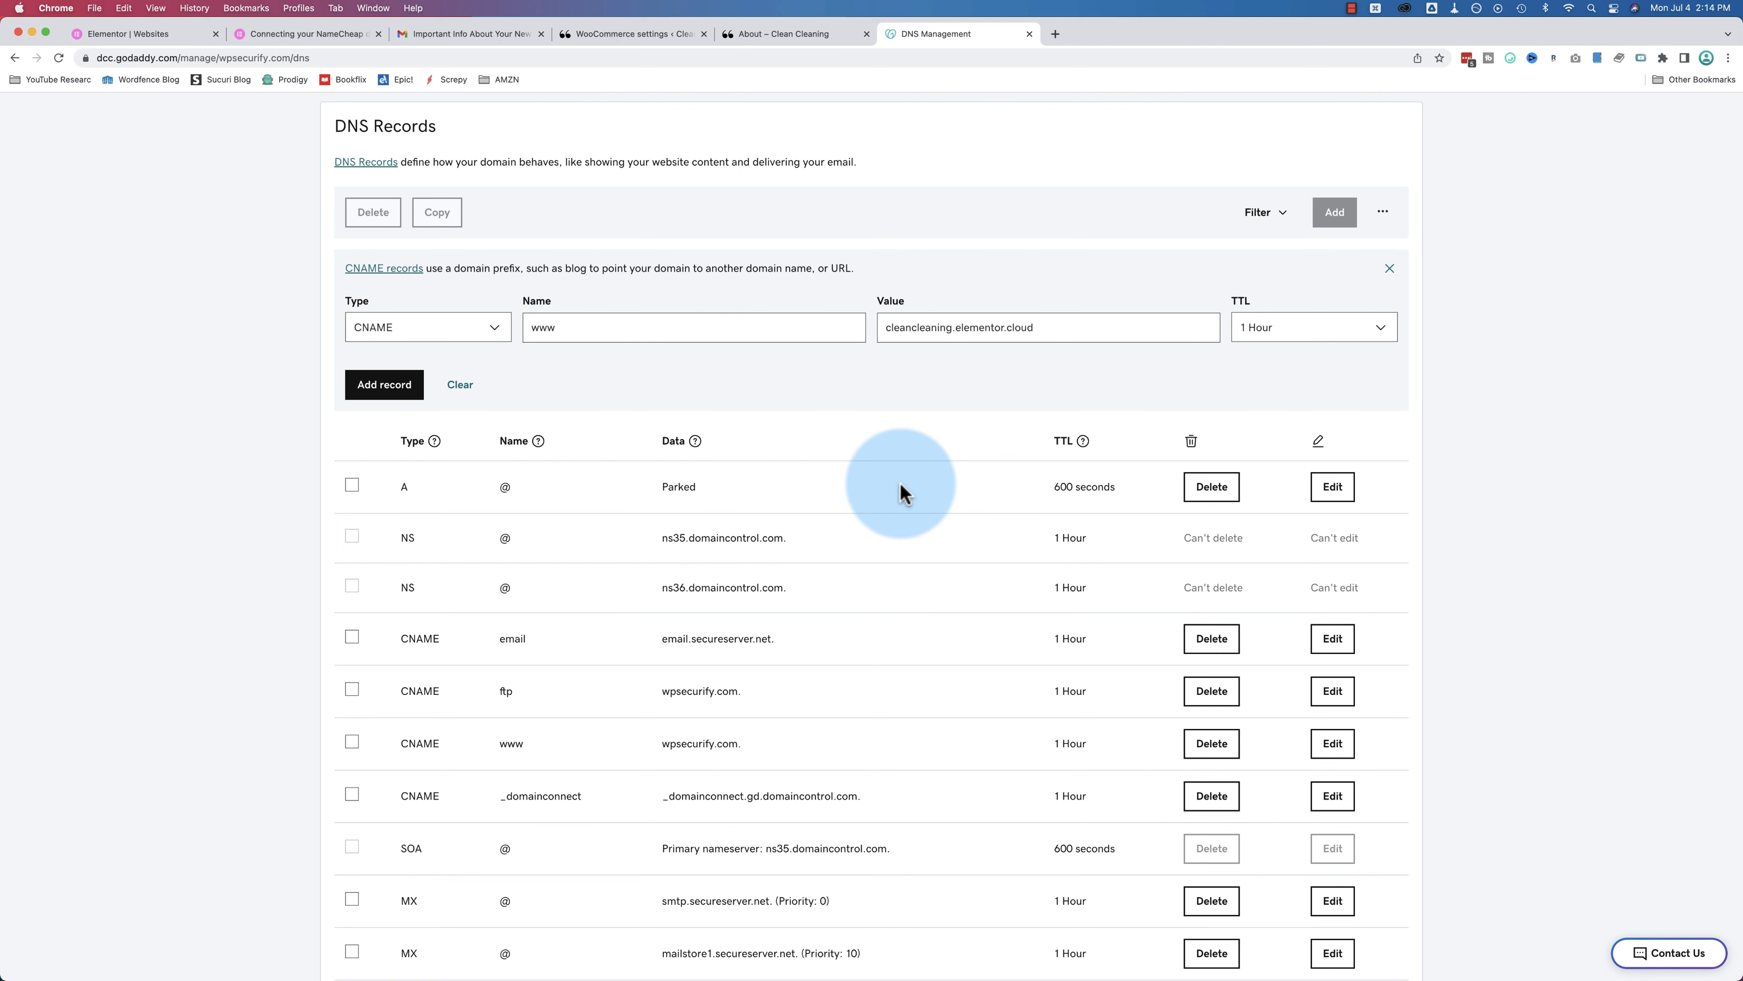
{"action": "left_click", "coordinate": [171, 46]}
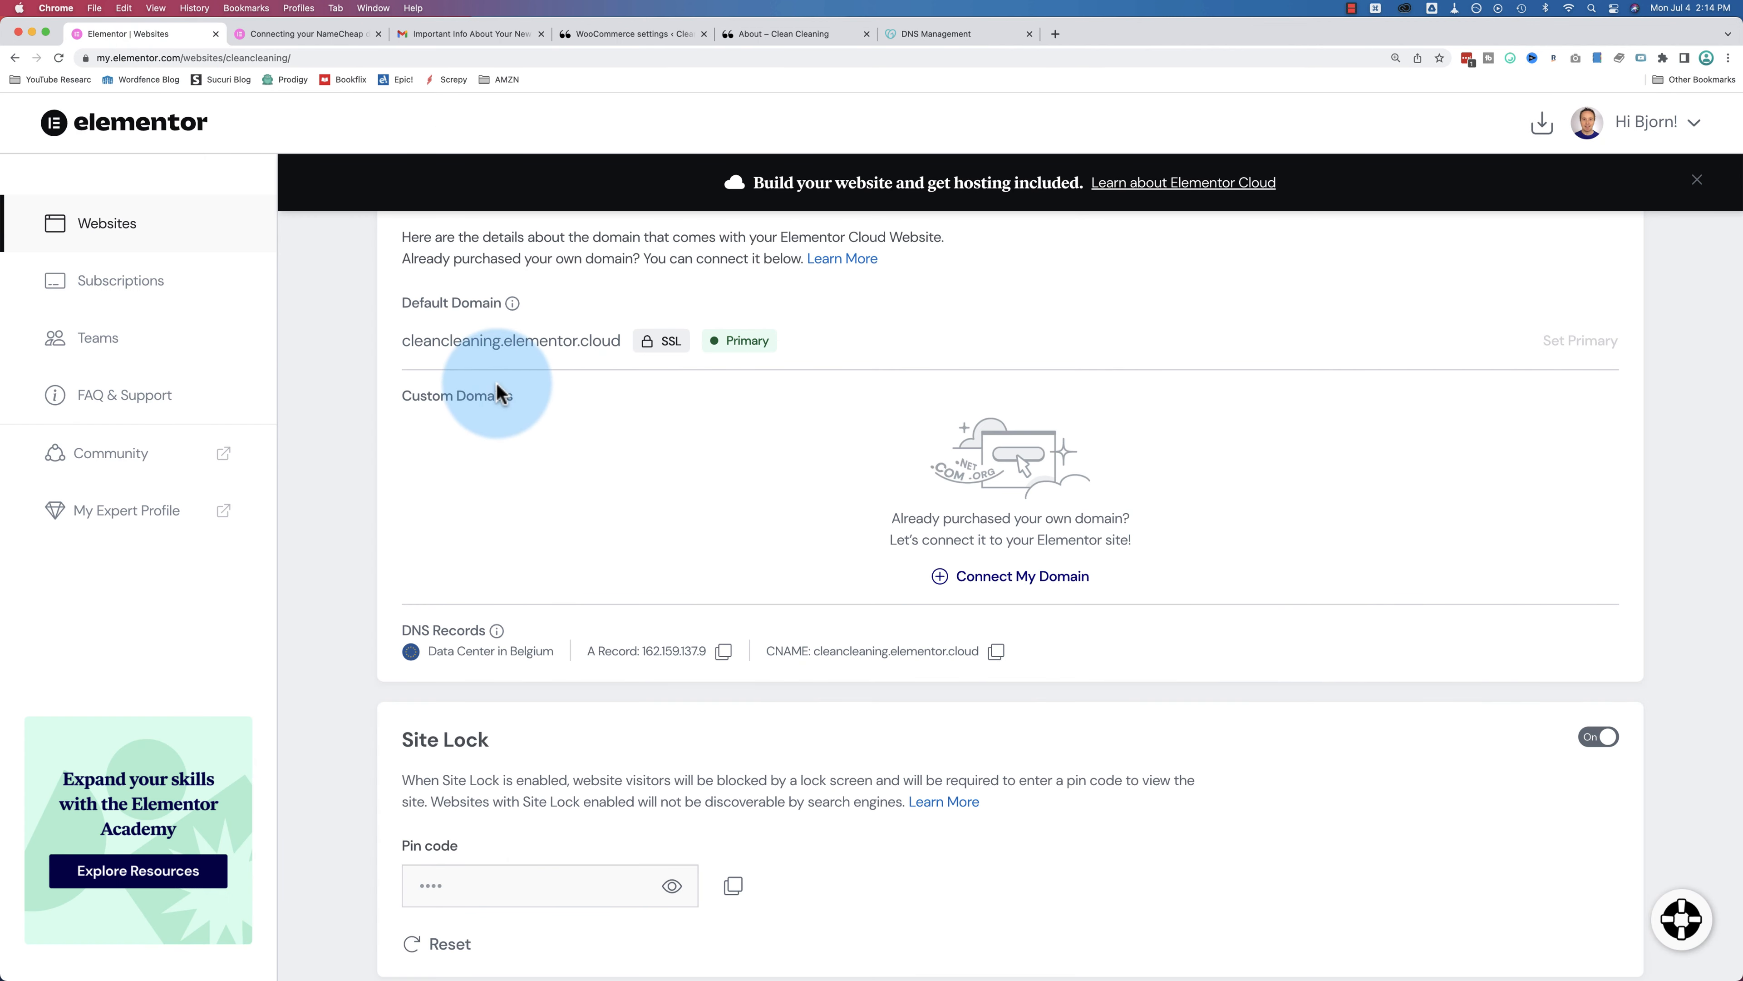
Step: Switch Clean Cleaning's Site Lock off and confirm Unlock Site
{"action": "scroll", "coordinate": [481, 391], "scroll_direction": "up", "scroll_amount": 1}
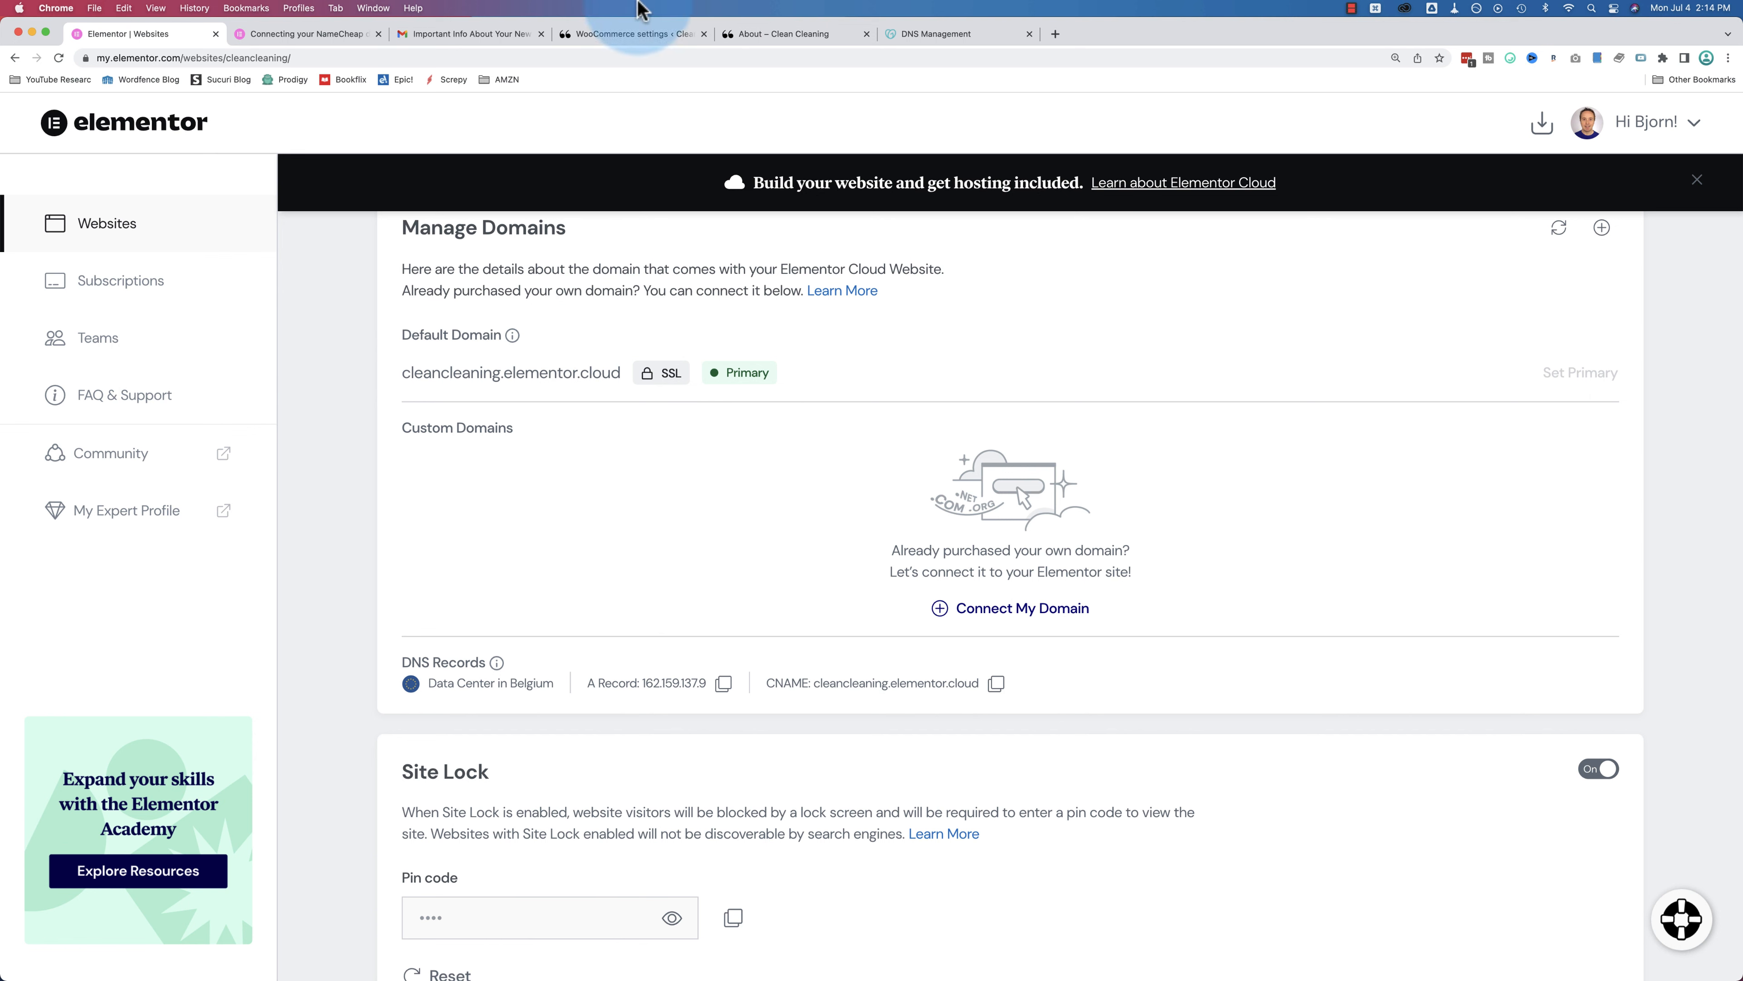
{"action": "left_click", "coordinate": [743, 36]}
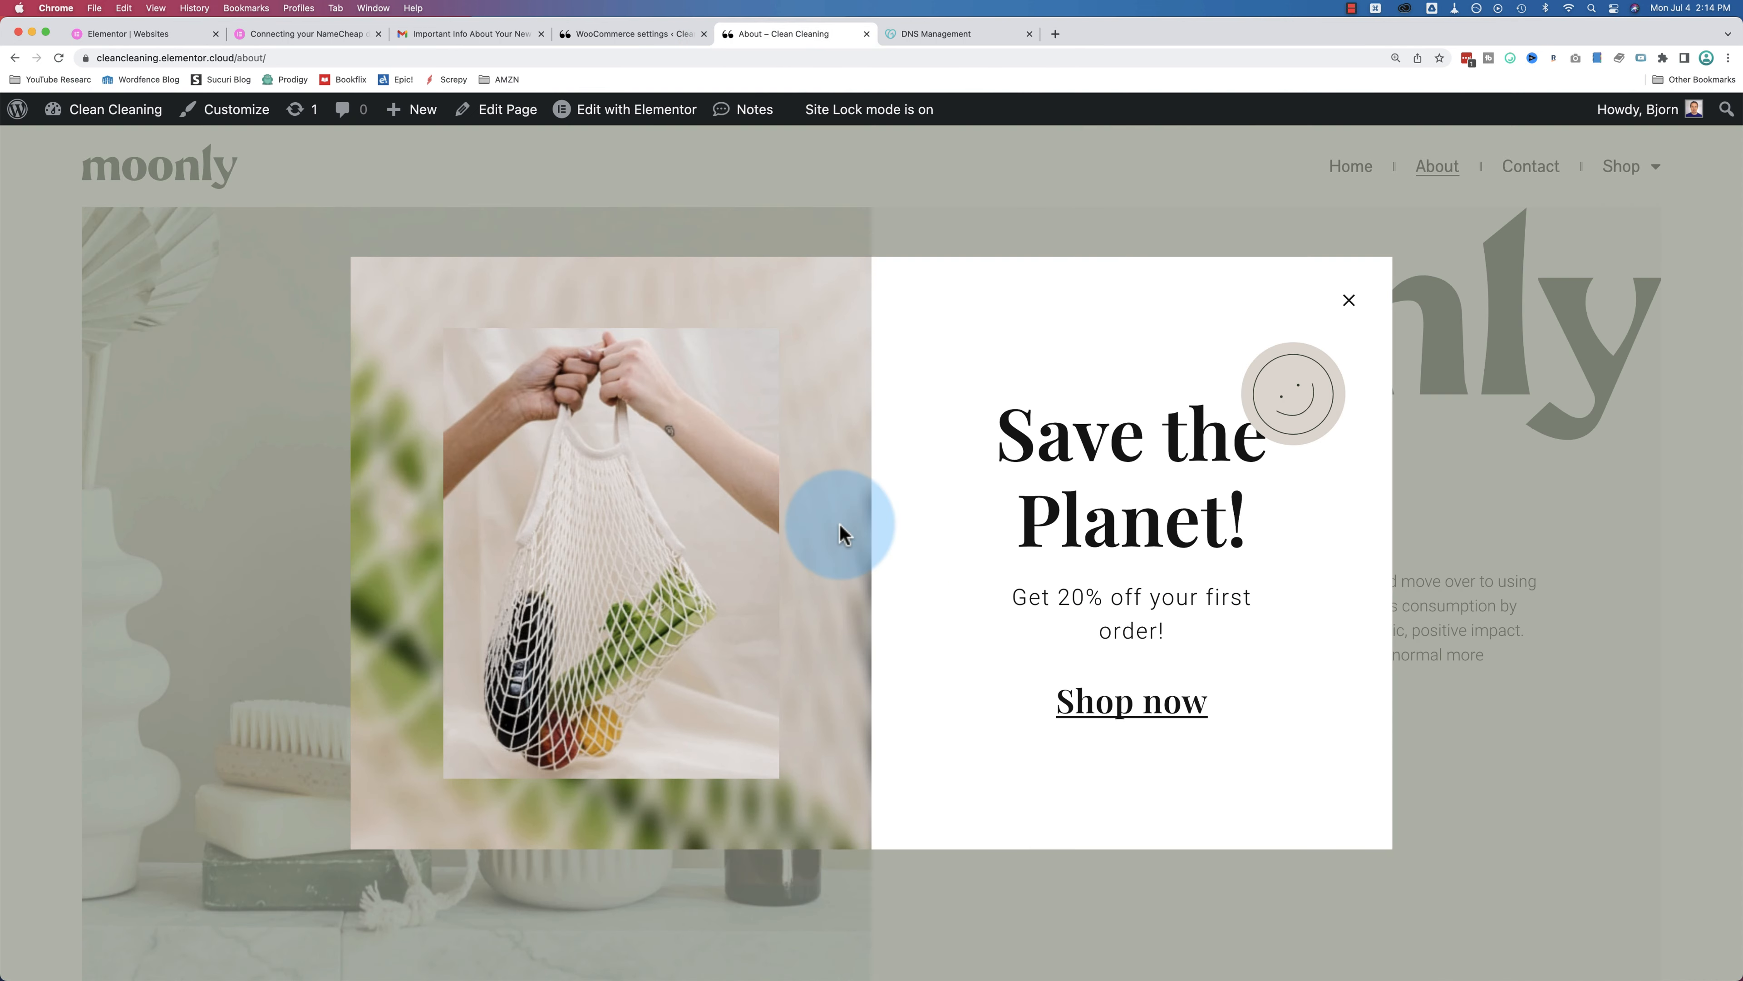
{"action": "left_click", "coordinate": [186, 35]}
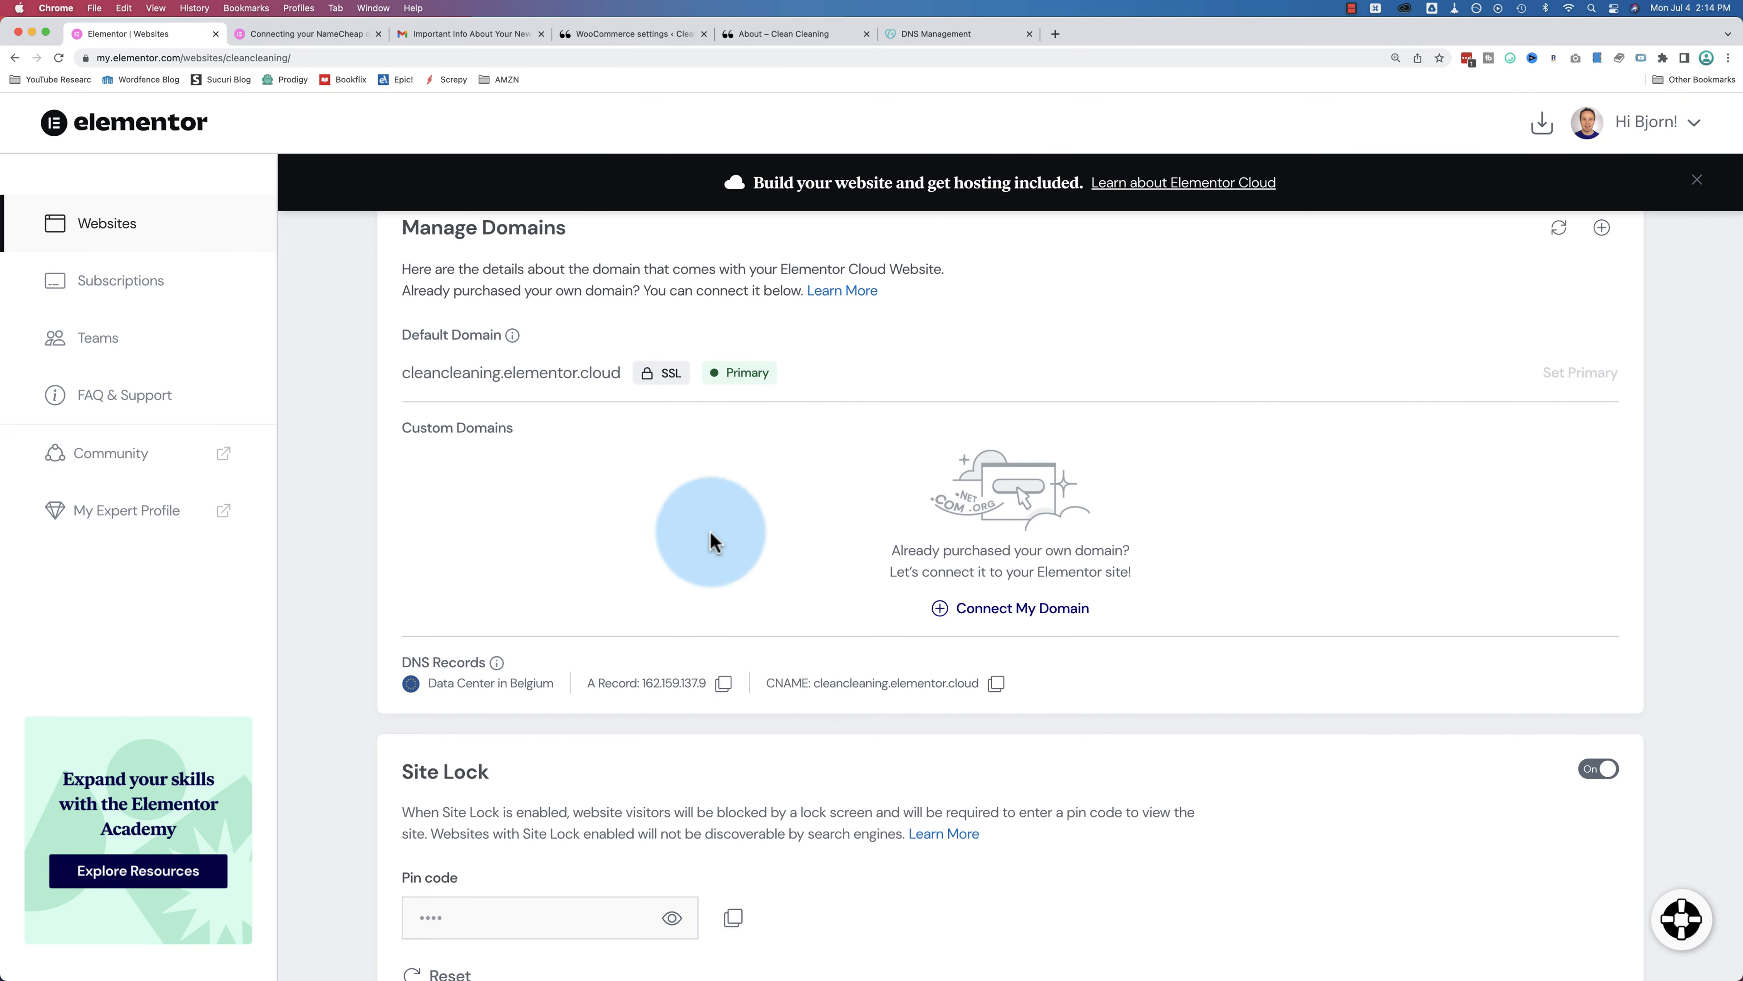
{"action": "scroll", "coordinate": [1207, 537], "scroll_direction": "down", "scroll_amount": 5}
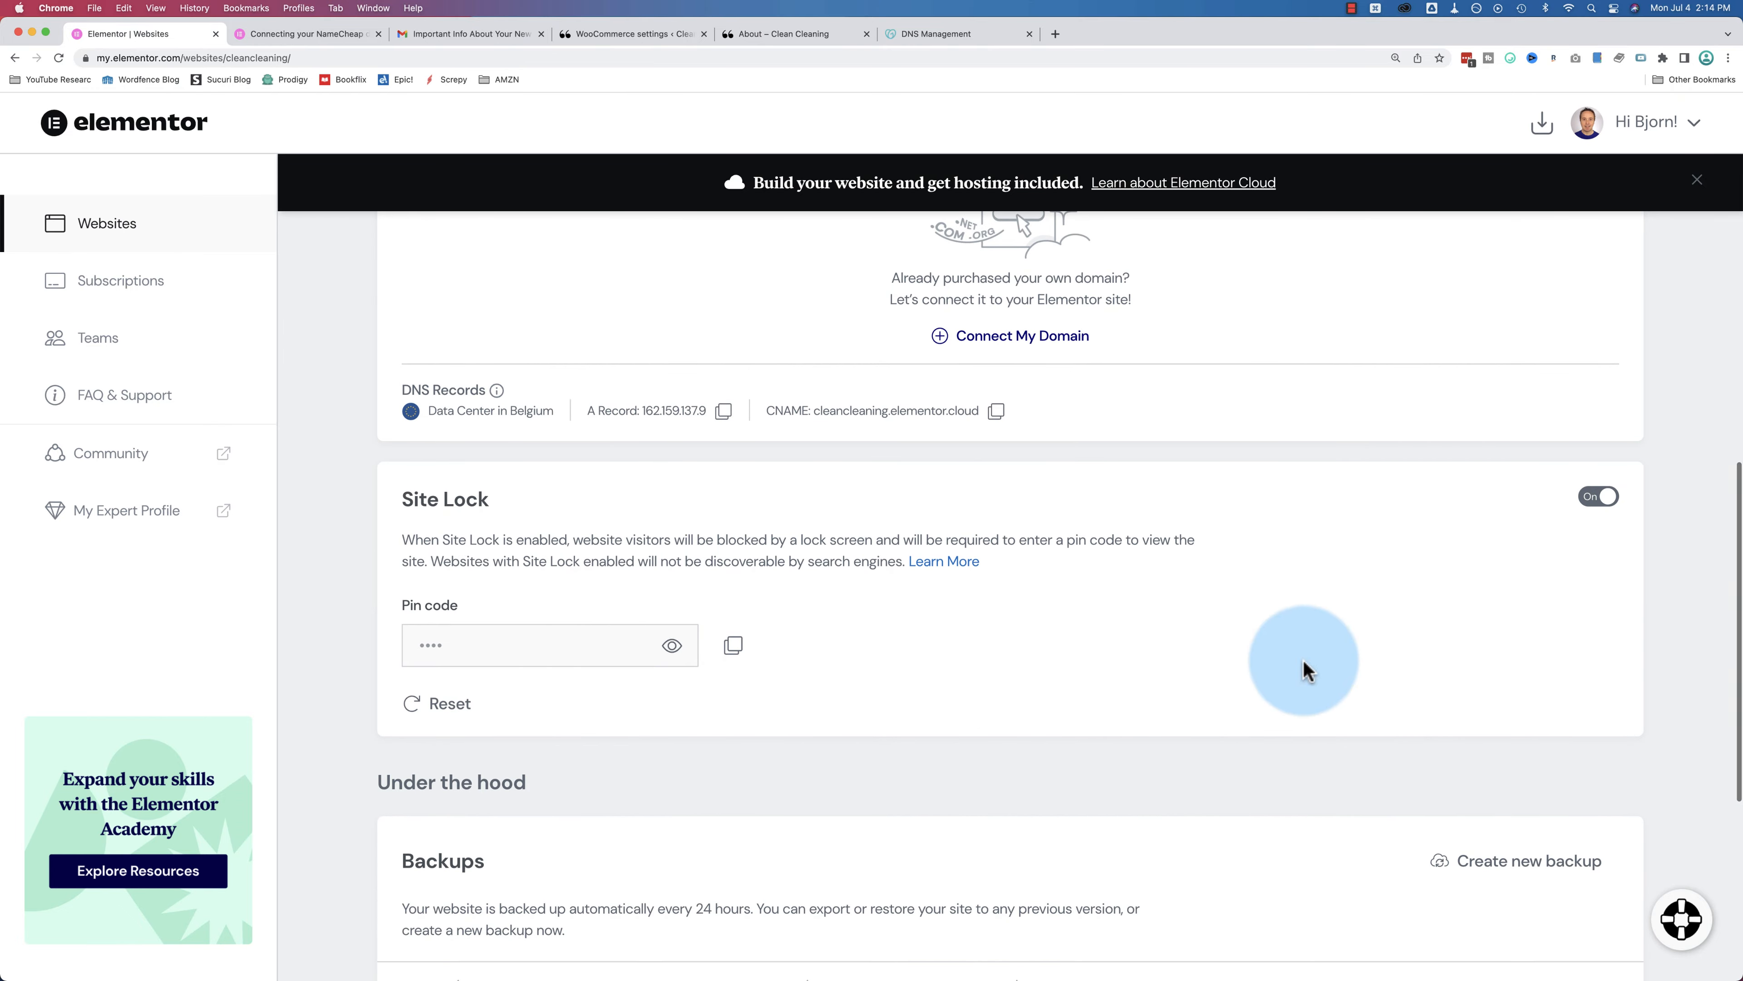
{"action": "left_click", "coordinate": [1606, 500]}
{"action": "left_click", "coordinate": [1105, 587]}
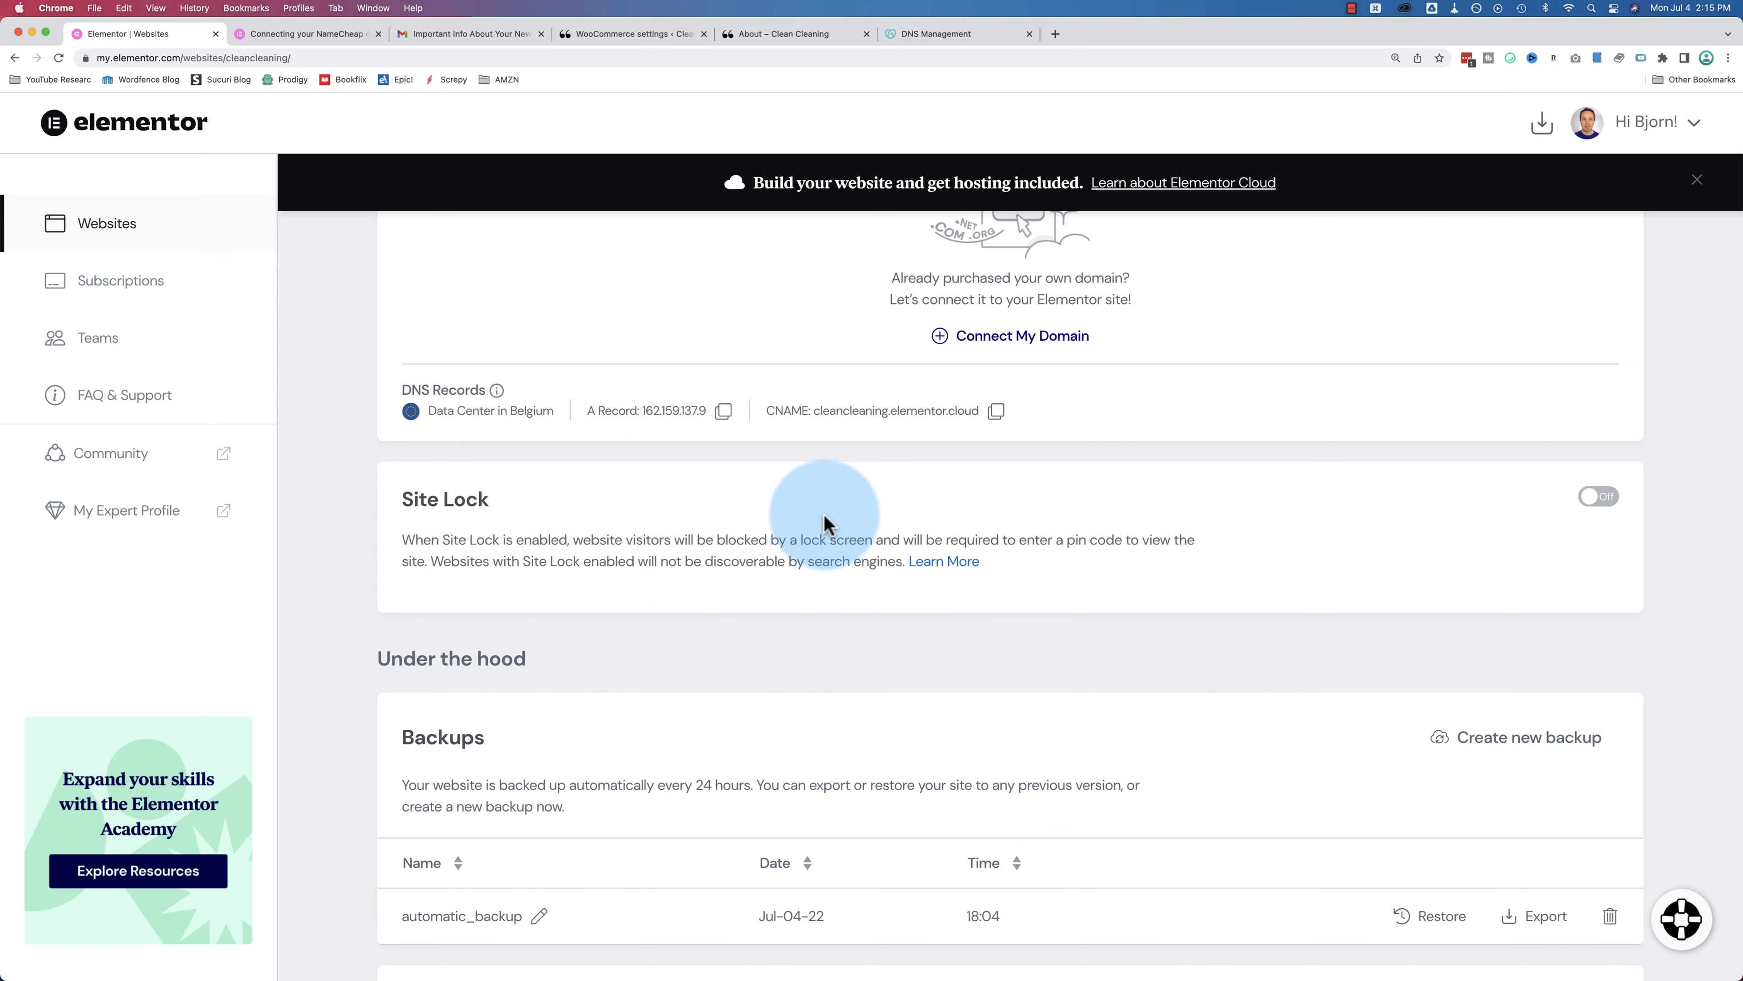
{"action": "left_click", "coordinate": [616, 36]}
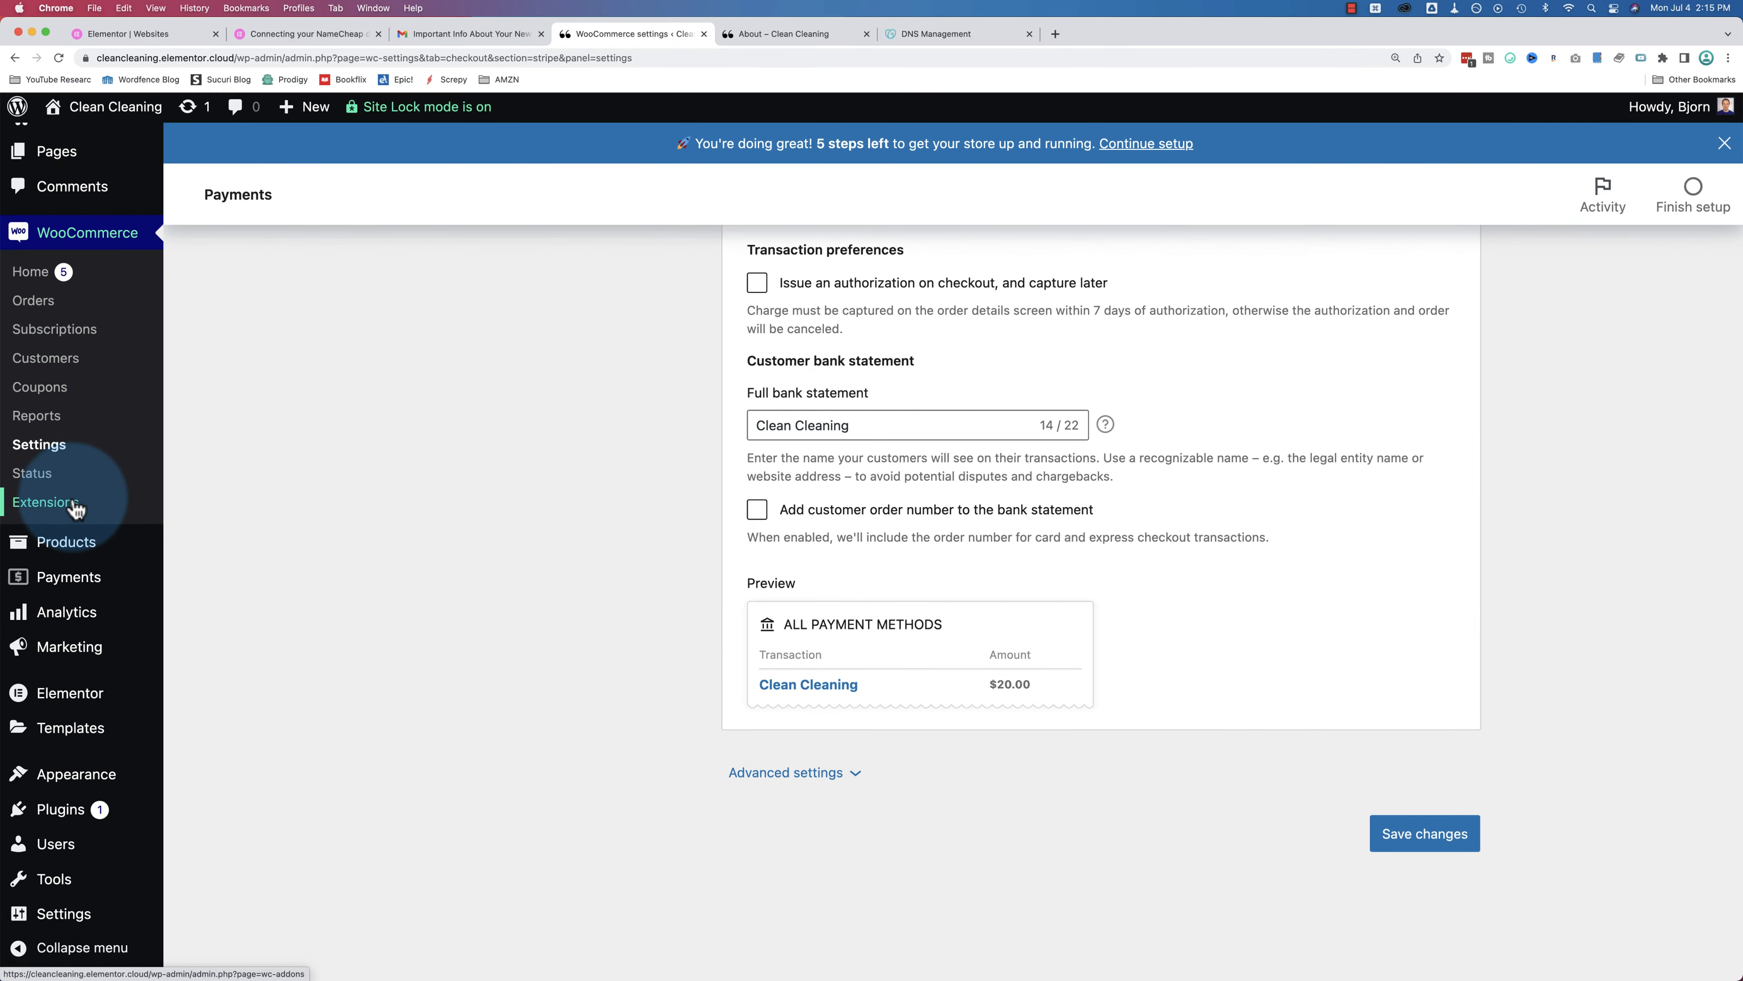
Step: Untick 'Discourage search engines from indexing this site' in Reading settings and save
{"action": "mouse_move", "coordinate": [110, 820]}
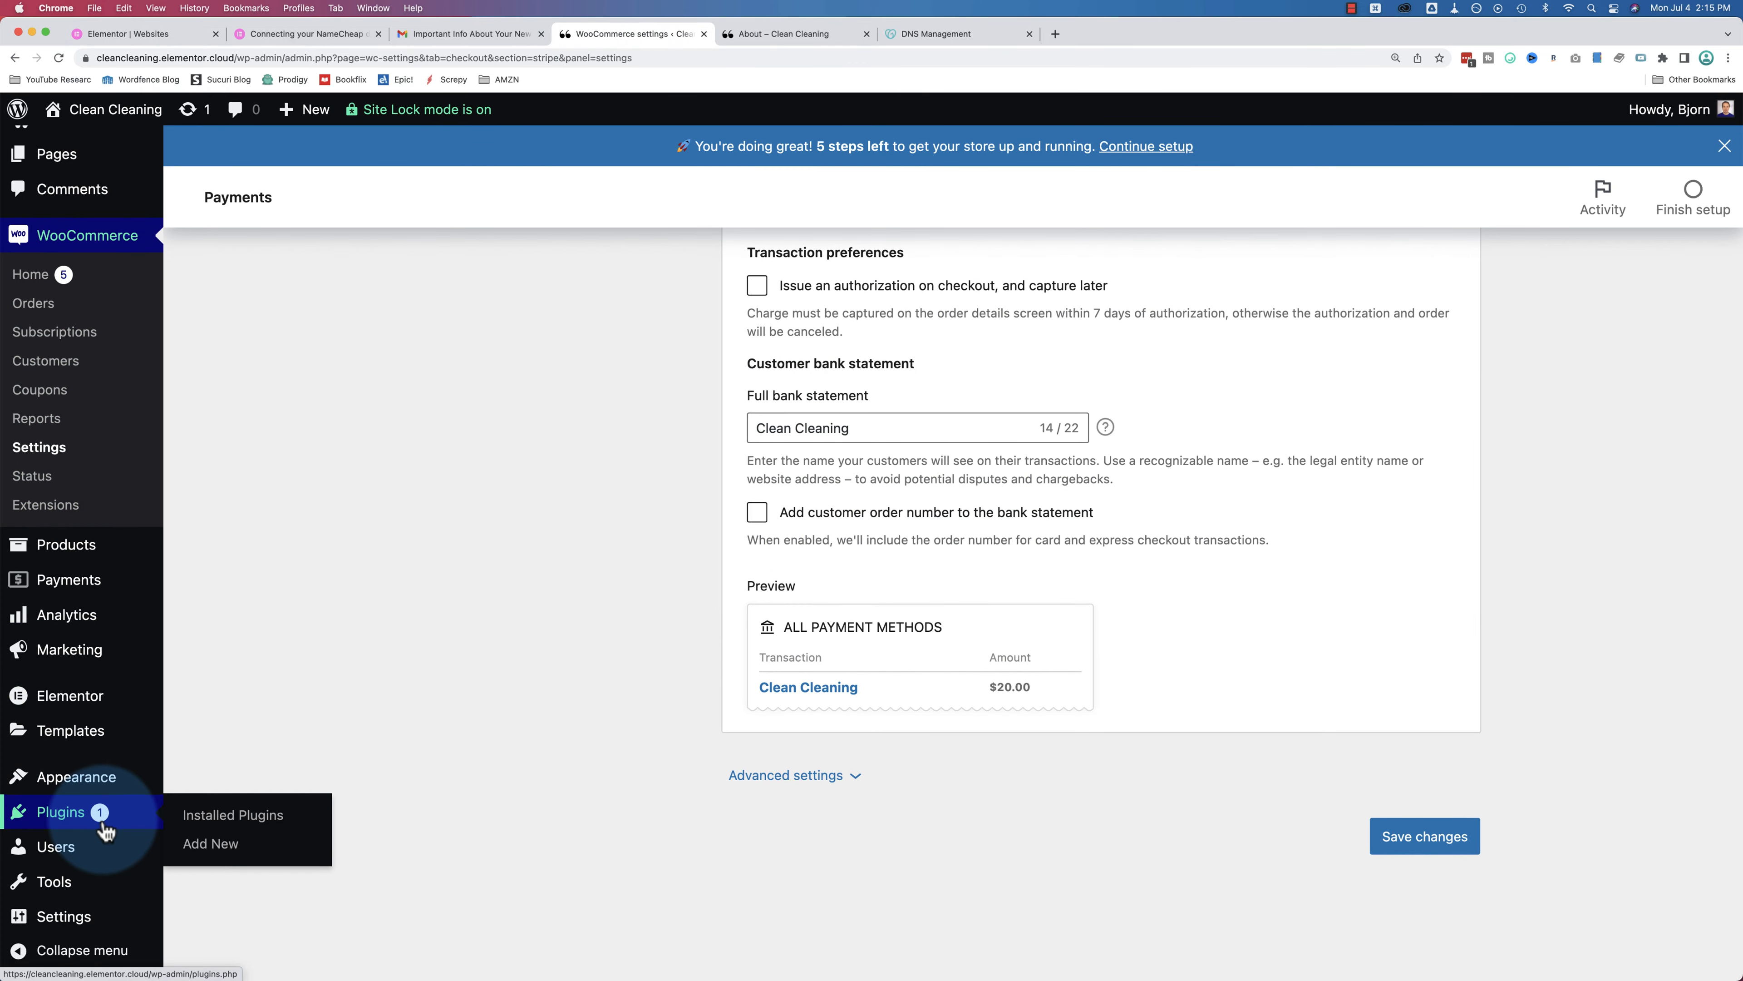
{"action": "mouse_move", "coordinate": [83, 920]}
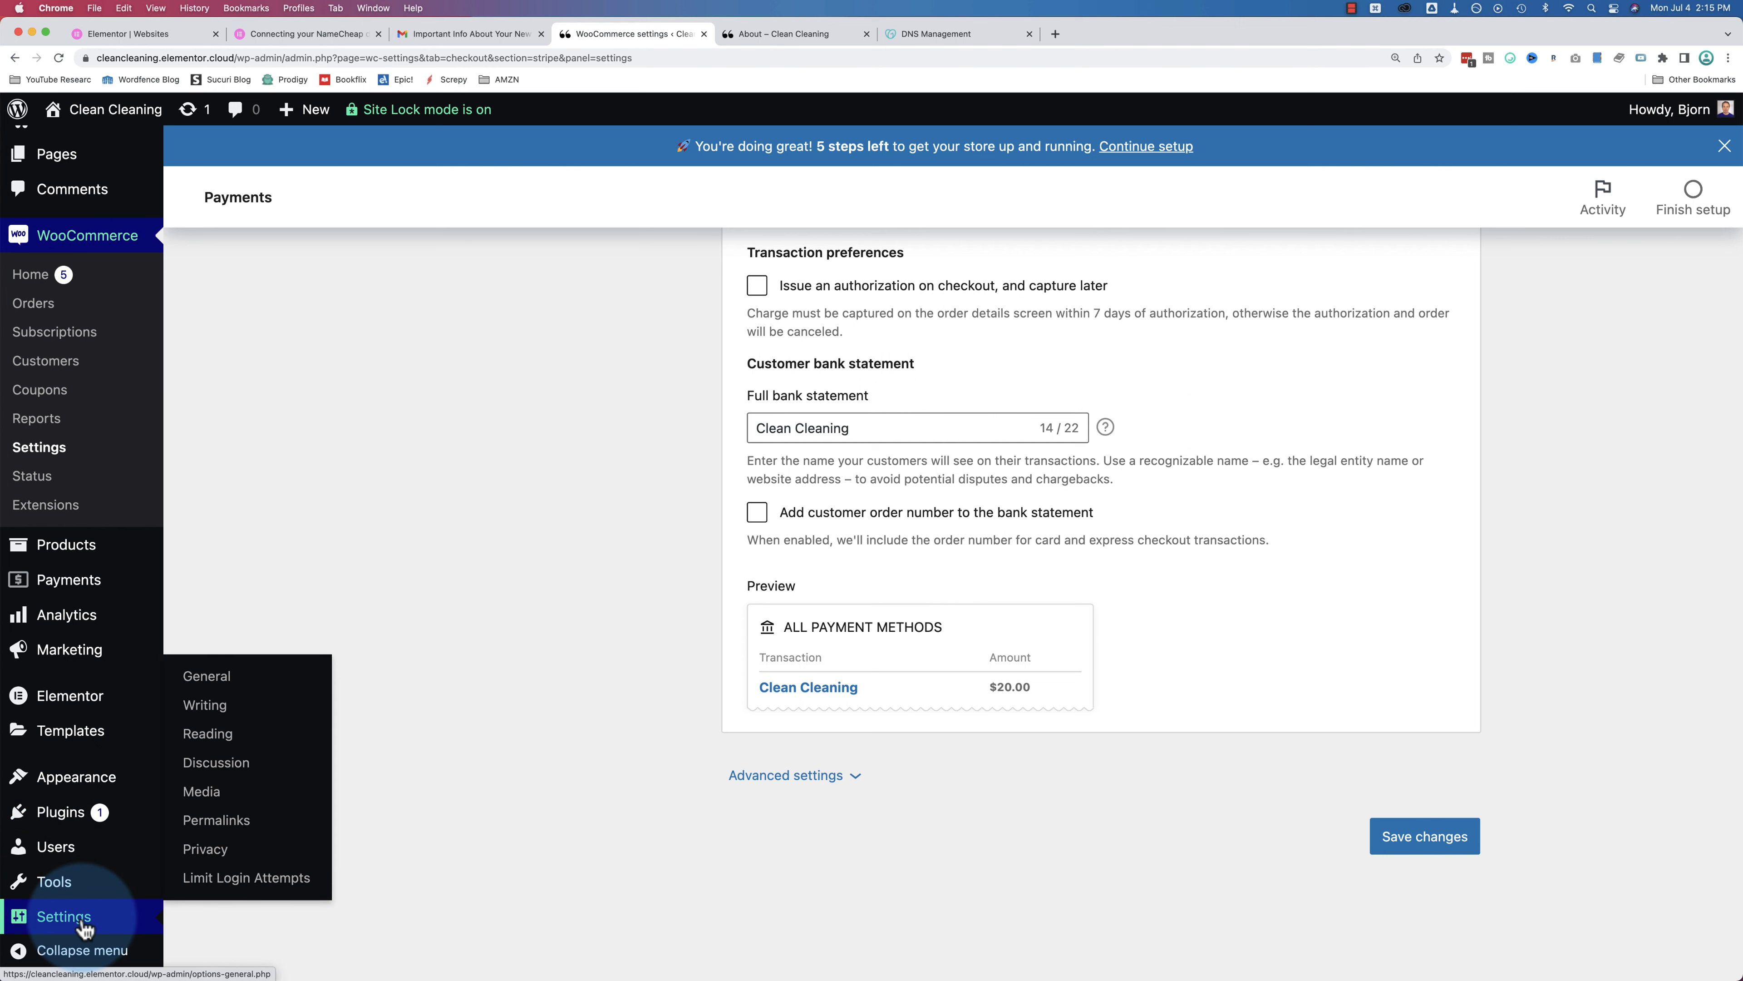
{"action": "left_click", "coordinate": [209, 744]}
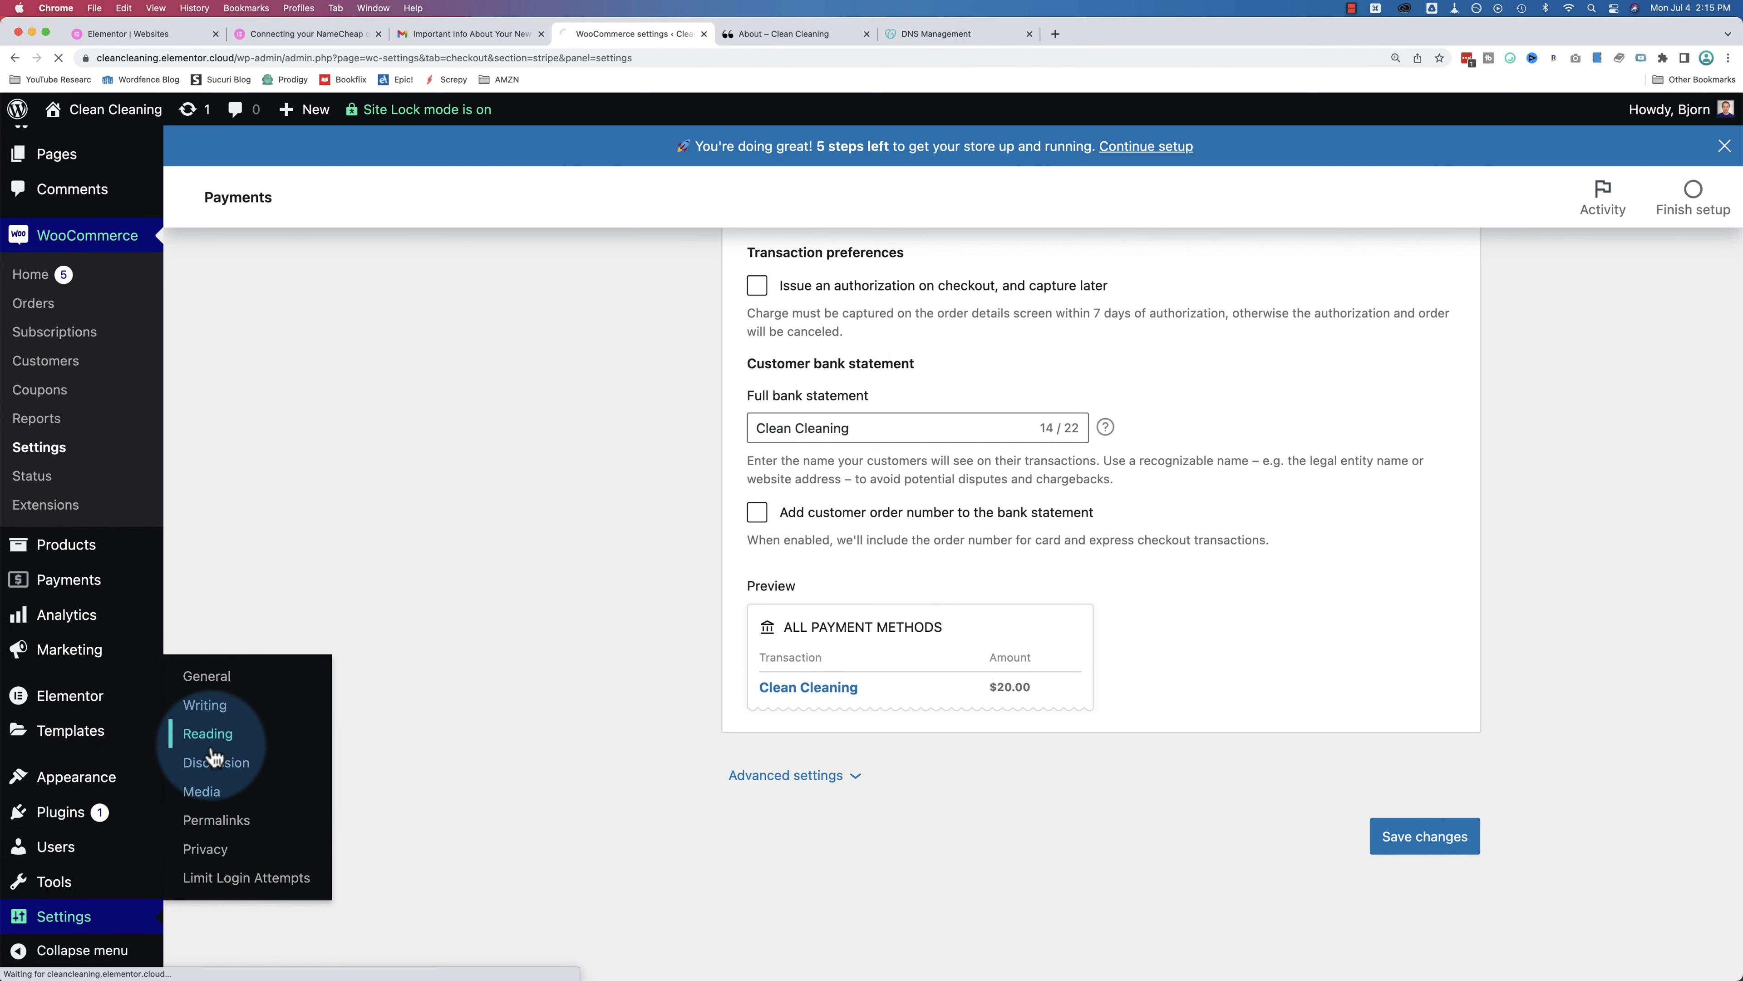
{"action": "scroll", "coordinate": [603, 557], "scroll_direction": "down", "scroll_amount": 3}
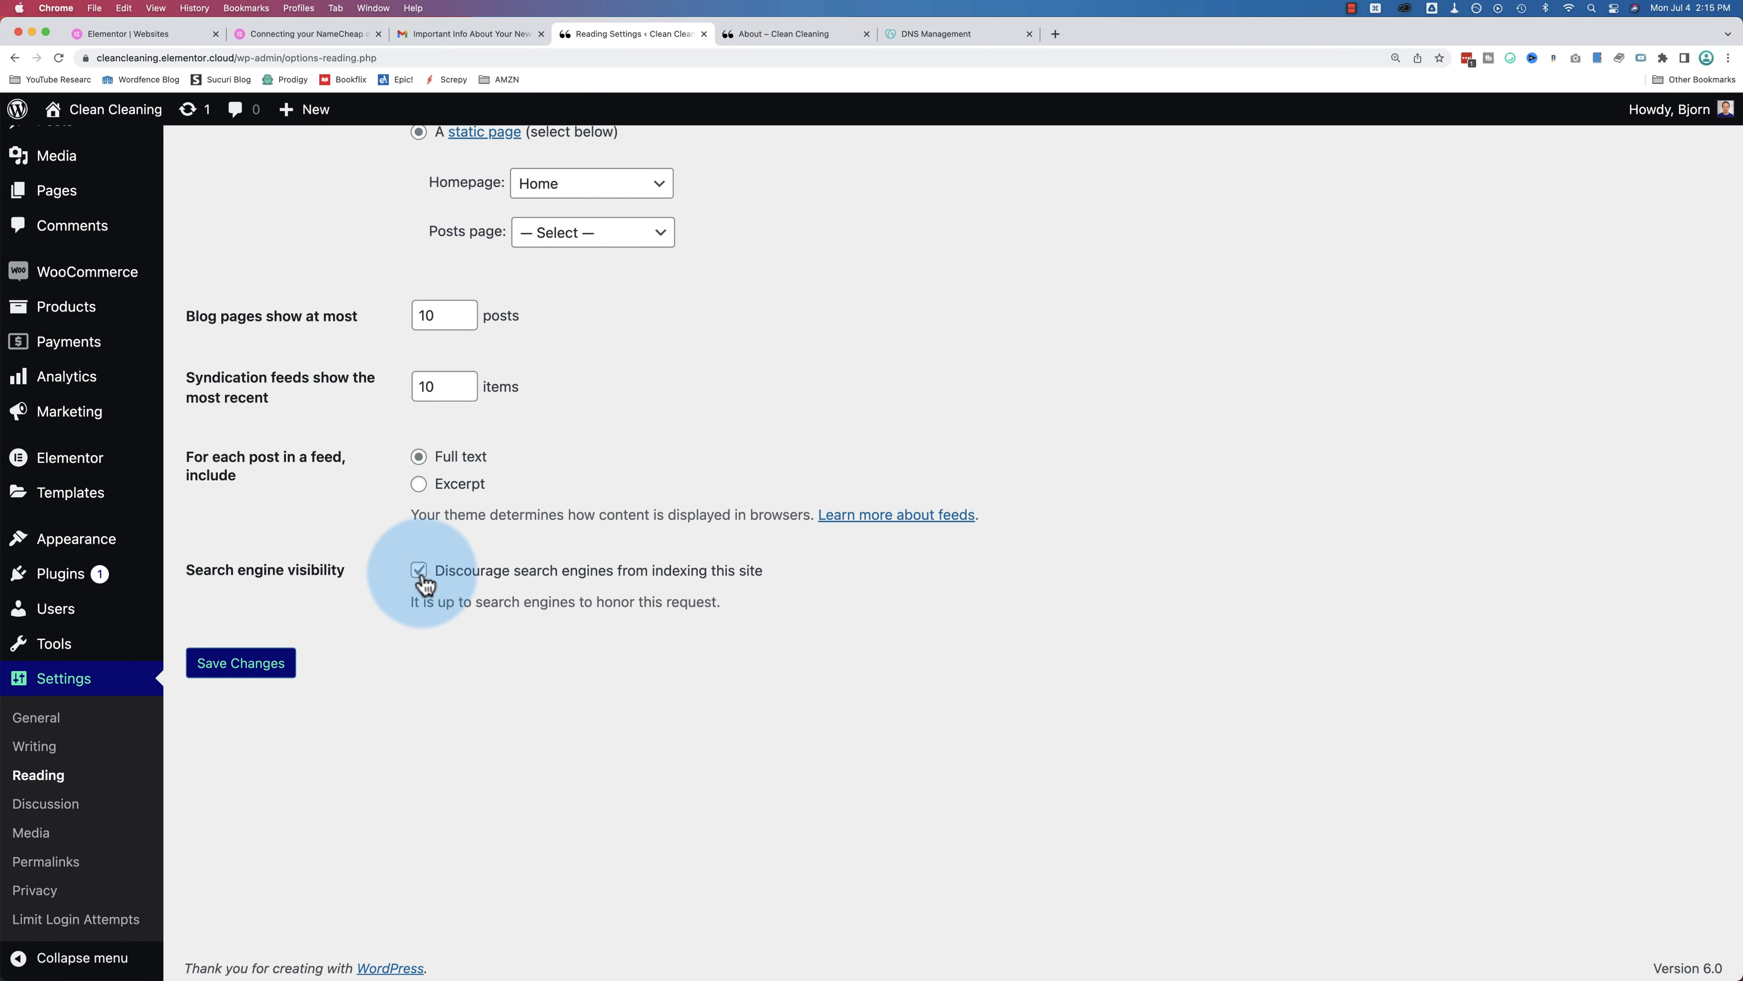
{"action": "left_click", "coordinate": [420, 576]}
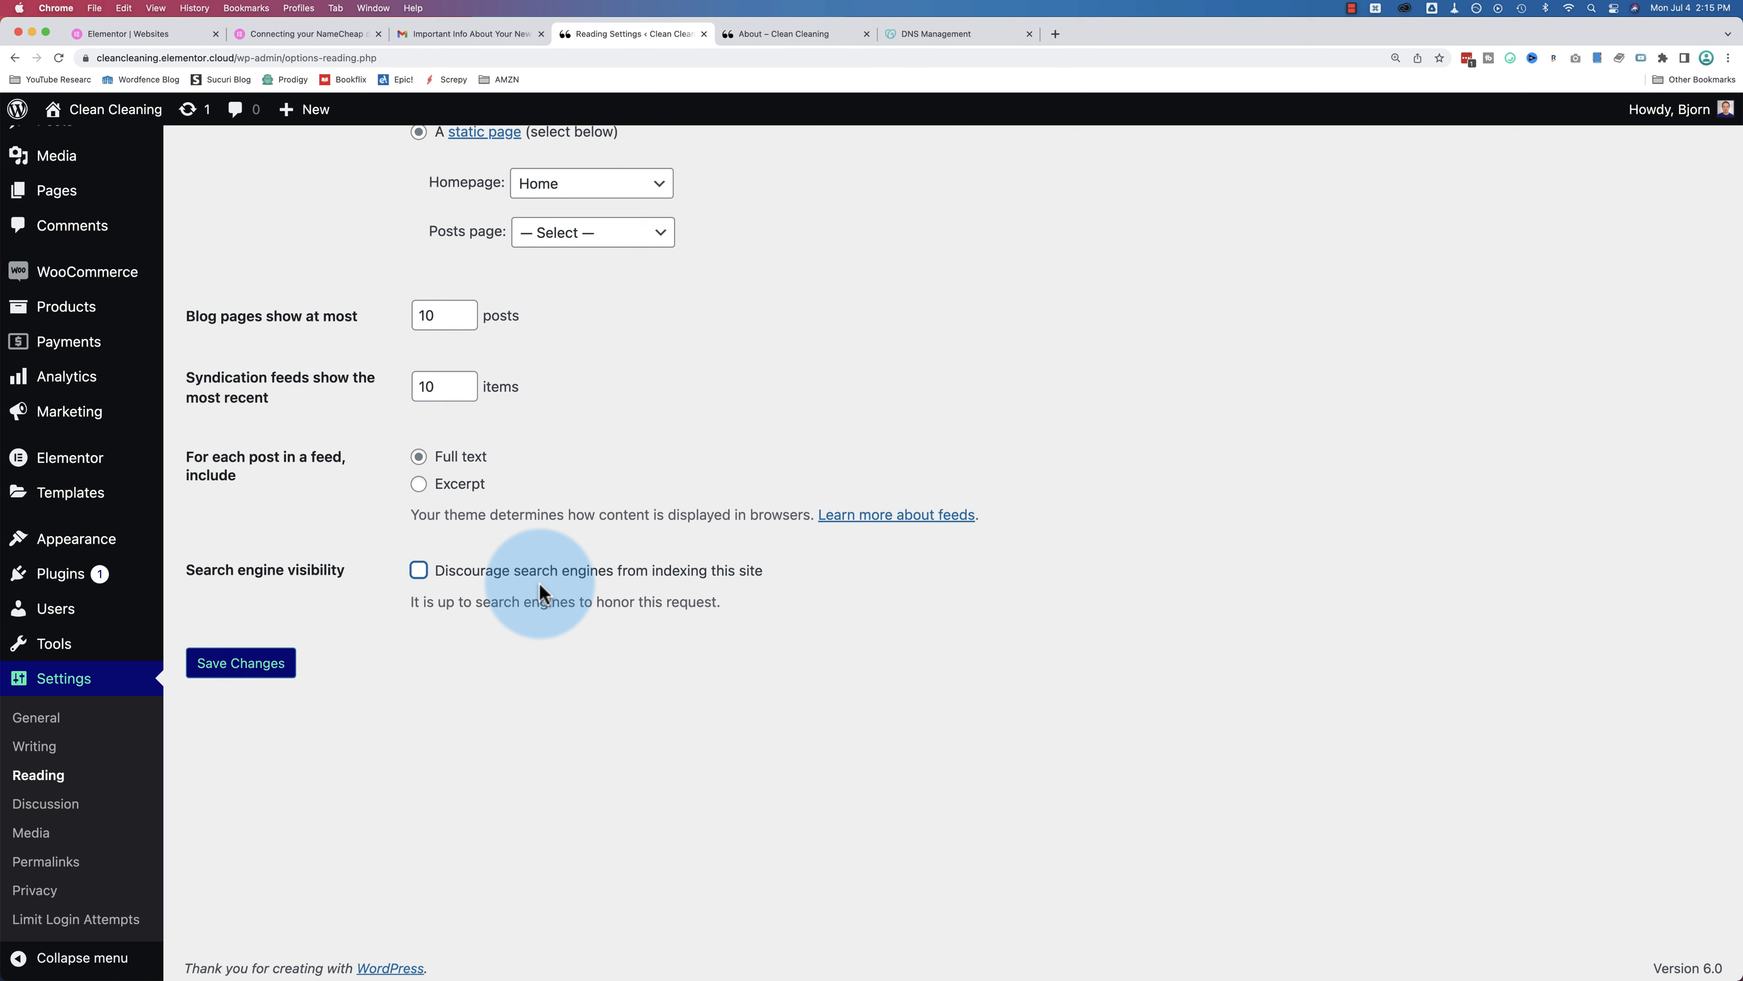
{"action": "left_click", "coordinate": [254, 669]}
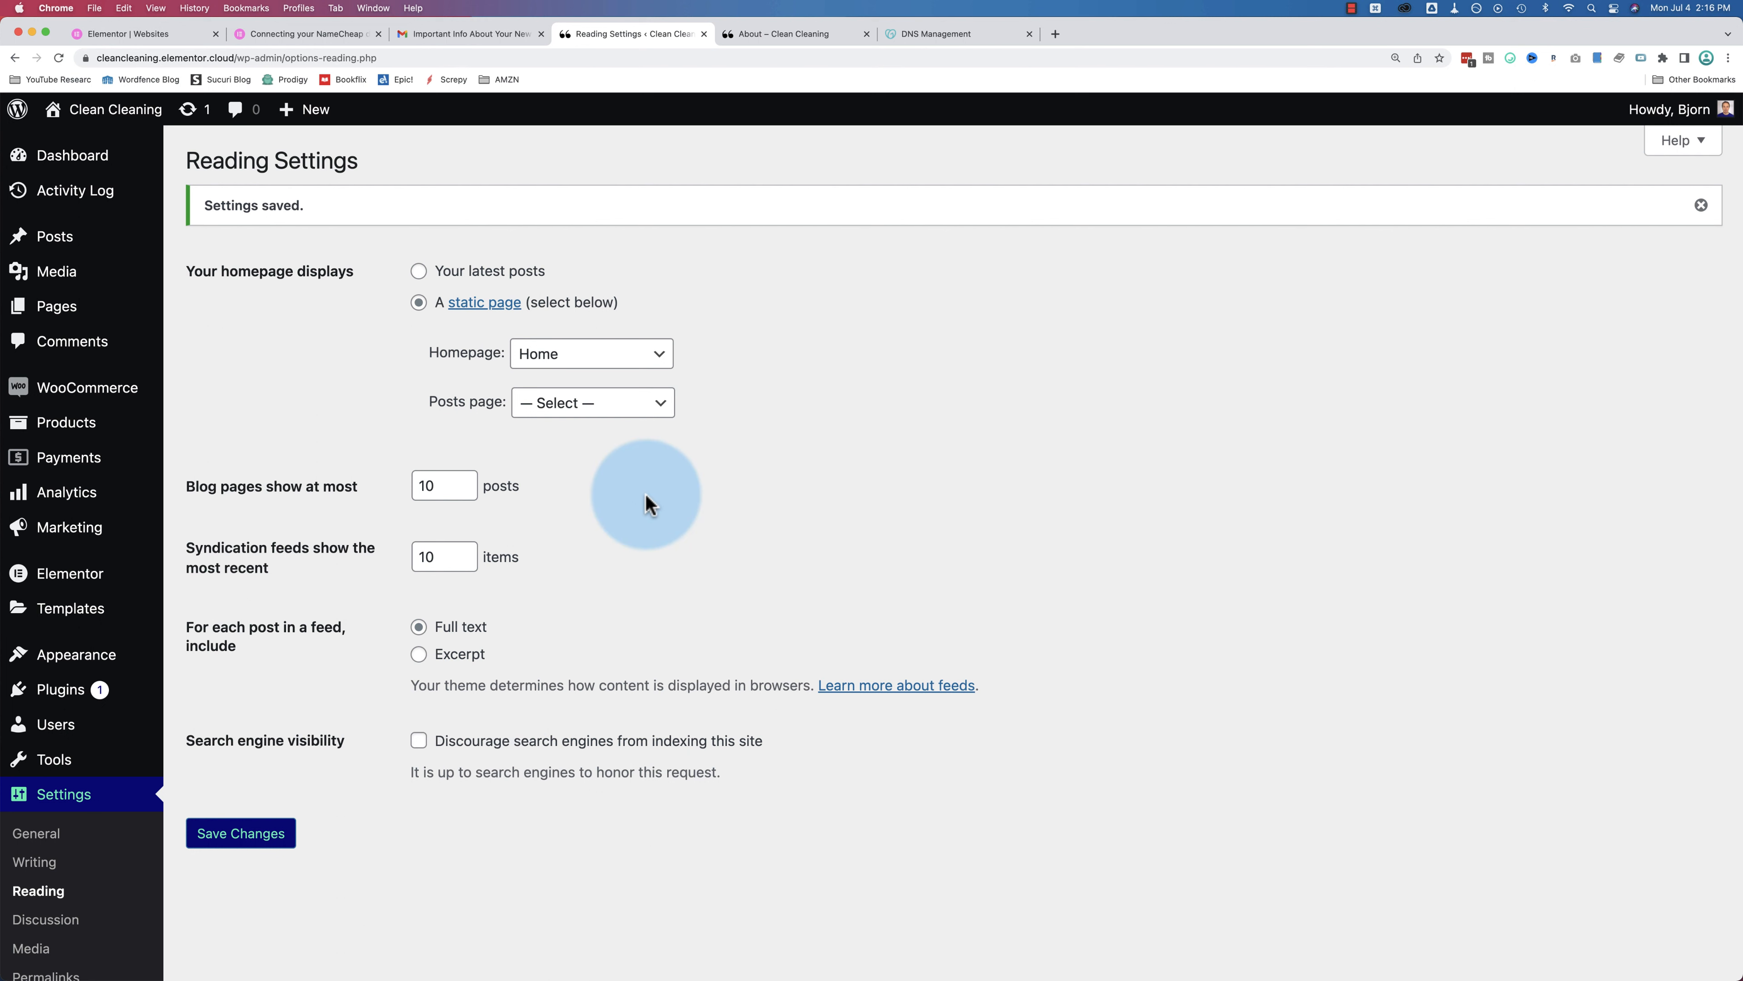
Step: Load elementor.com in a new tab and go to its pricing page
{"action": "key", "text": "super+t"}
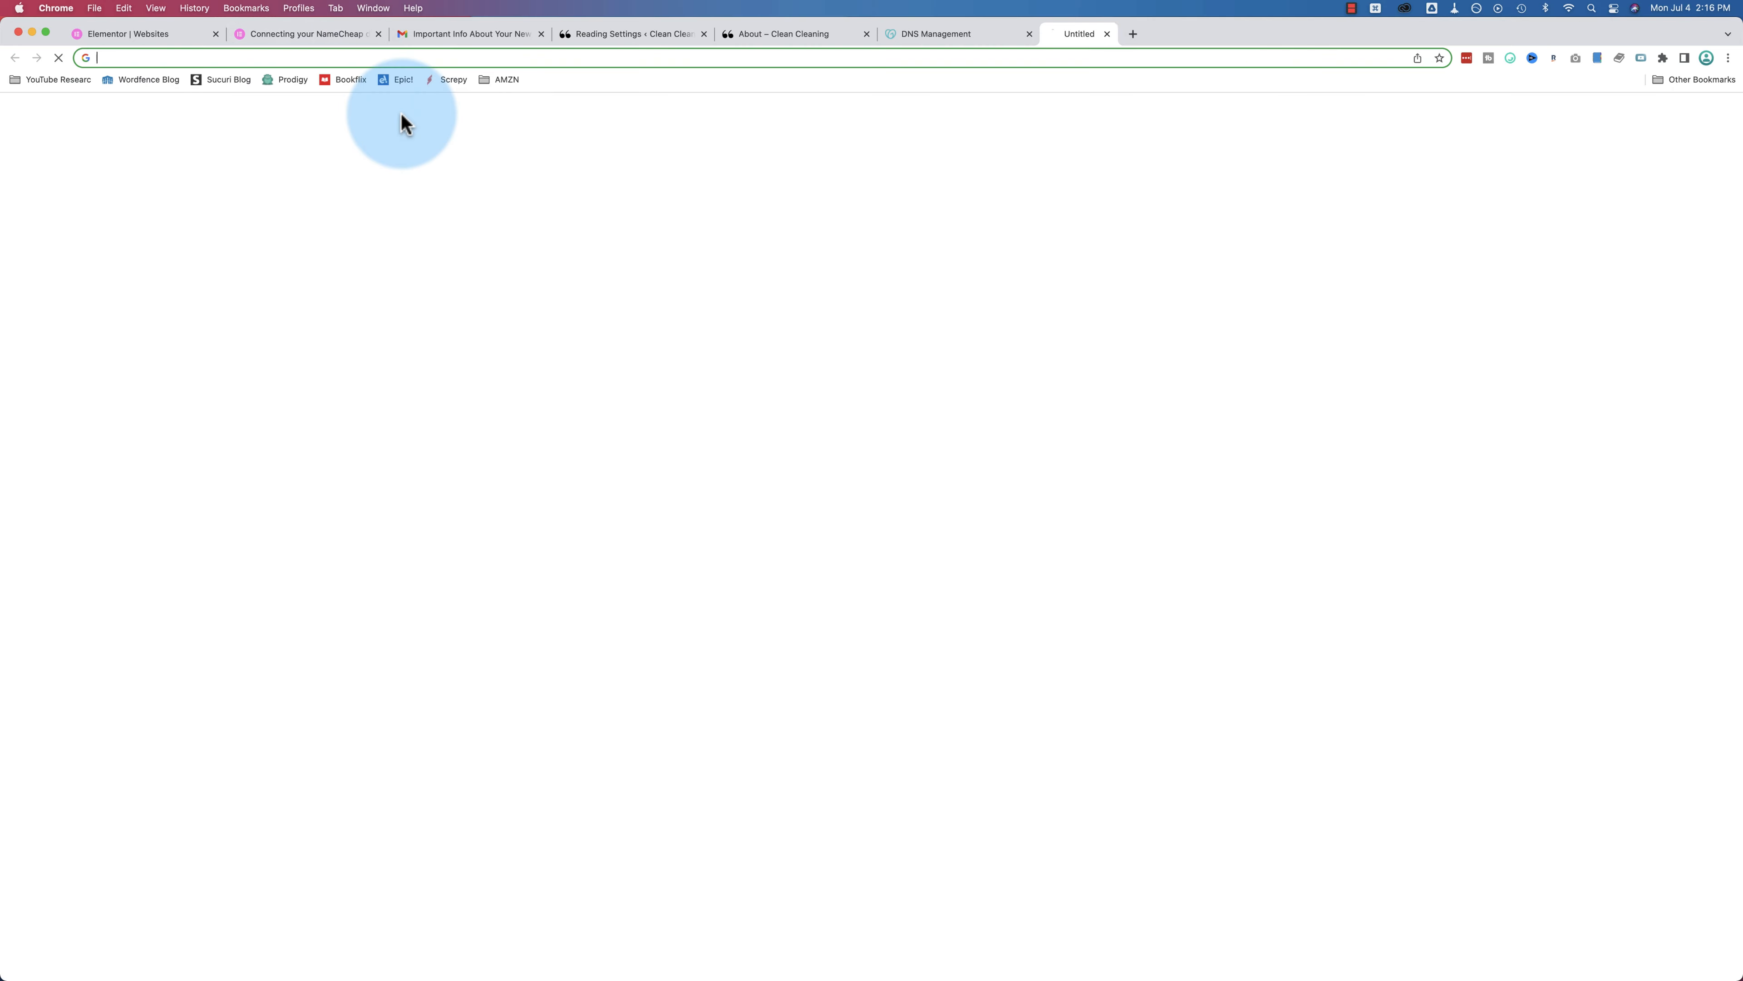
{"action": "type", "text": "elementor"}
{"action": "key", "text": "Return"}
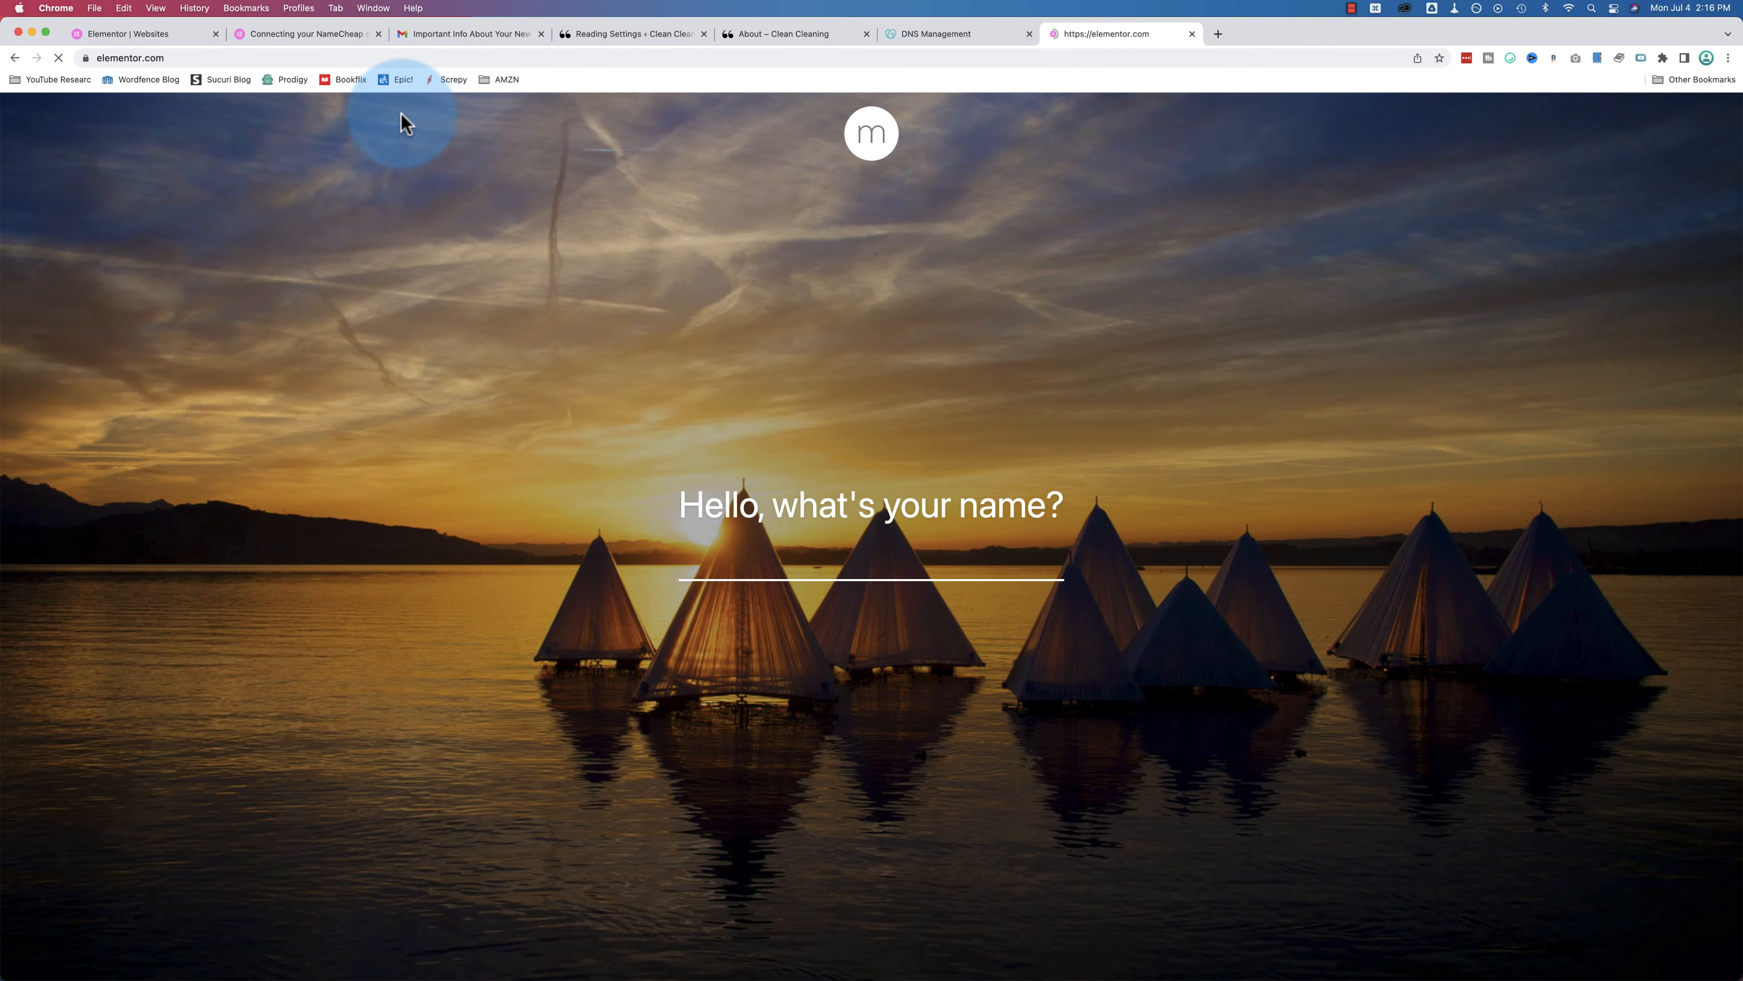
{"action": "left_click", "coordinate": [875, 401]}
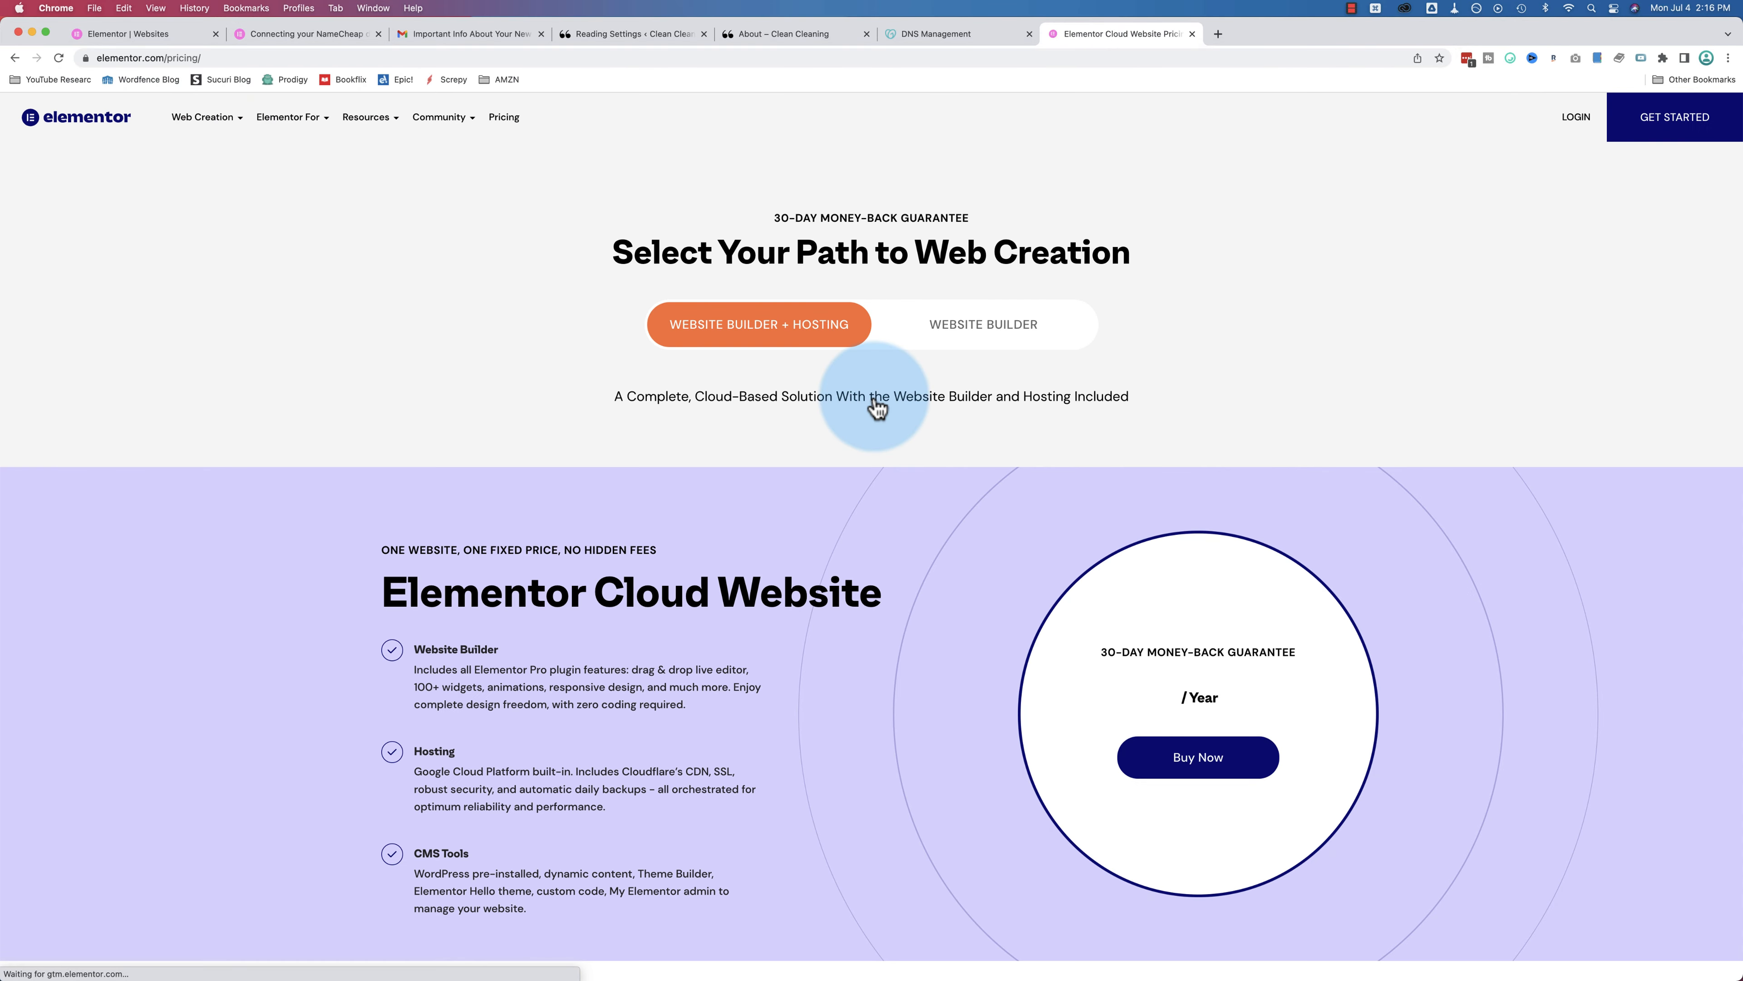
{"action": "scroll", "coordinate": [833, 517], "scroll_direction": "down", "scroll_amount": 3}
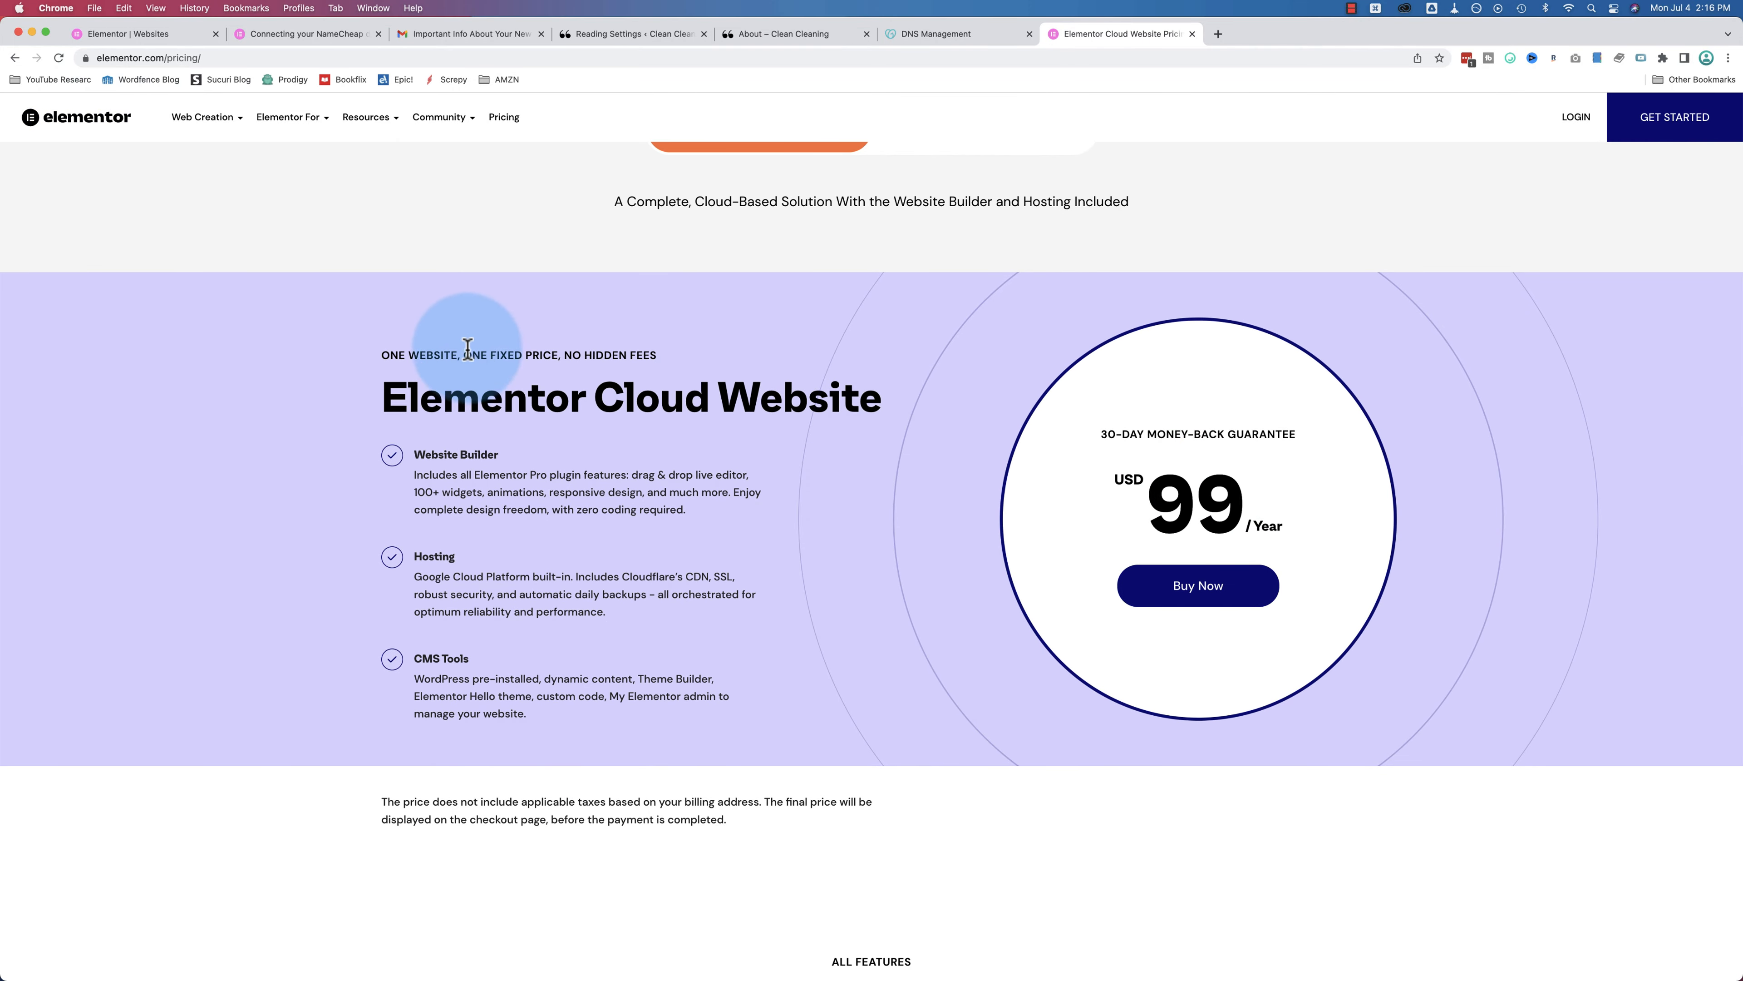
Step: Highlight the 'One website, one fixed price' tagline of the USD 99/year Cloud Website plan
{"action": "left_click_drag", "start_coordinate": [380, 356], "coordinate": [666, 361]}
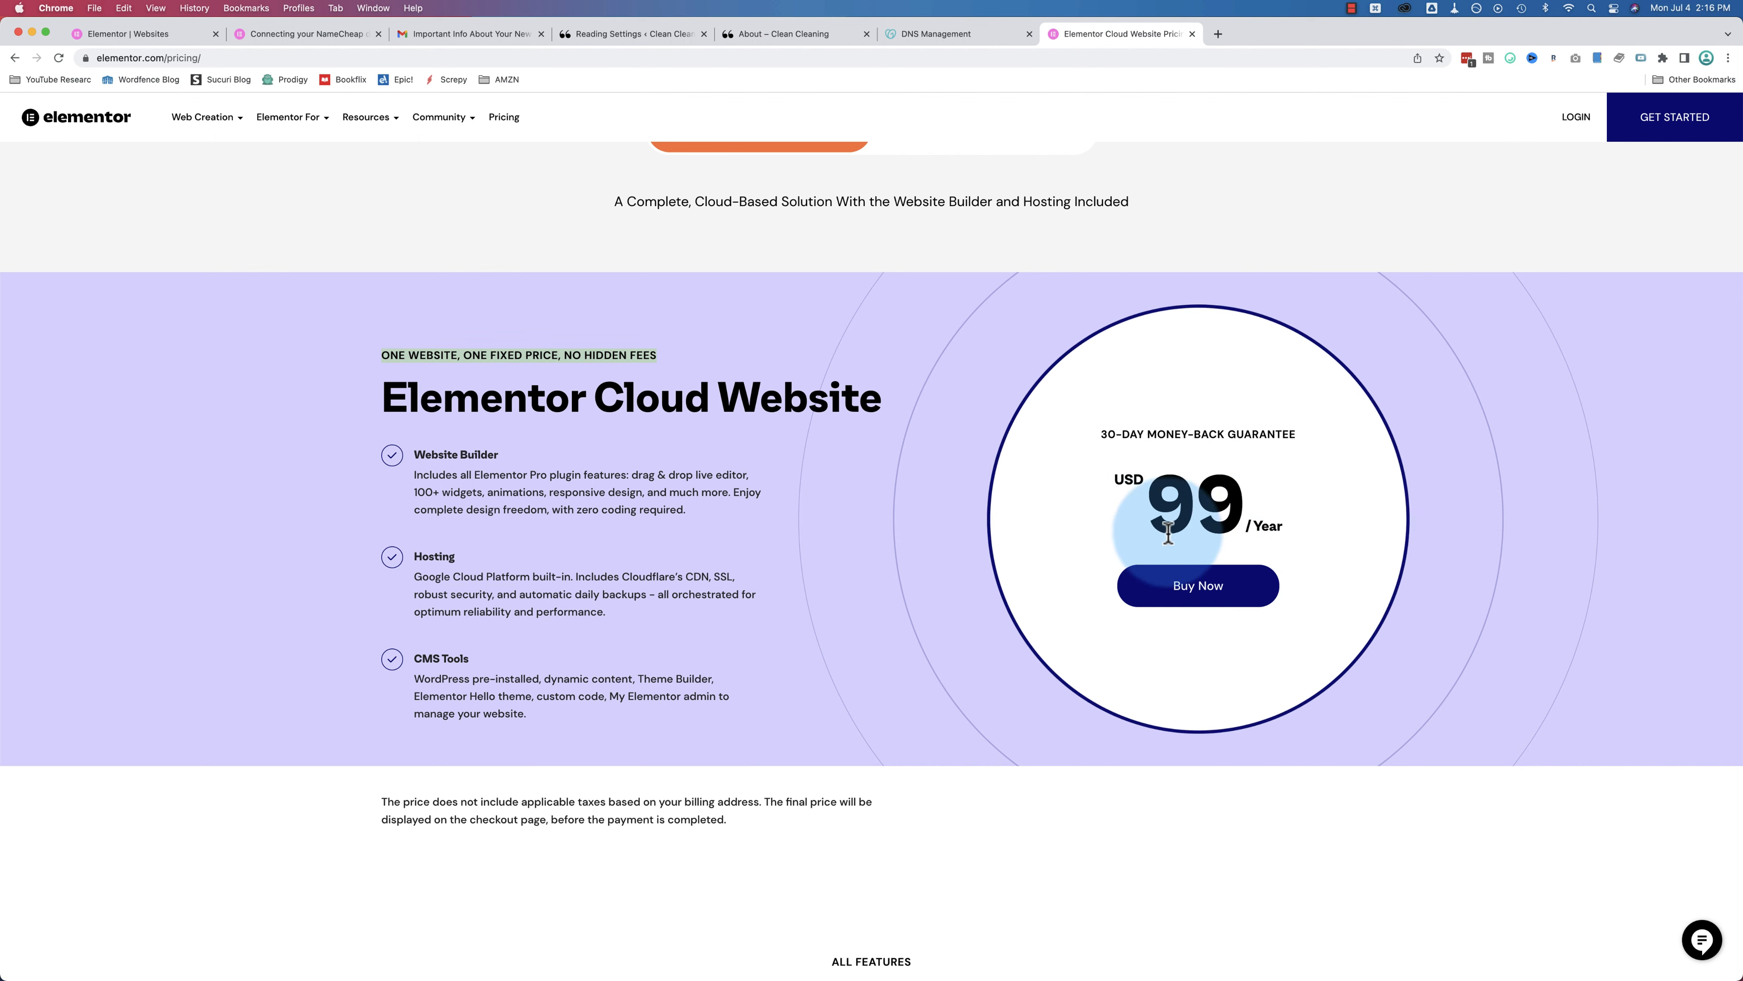
{"action": "scroll", "coordinate": [796, 429], "scroll_direction": "up", "scroll_amount": 2}
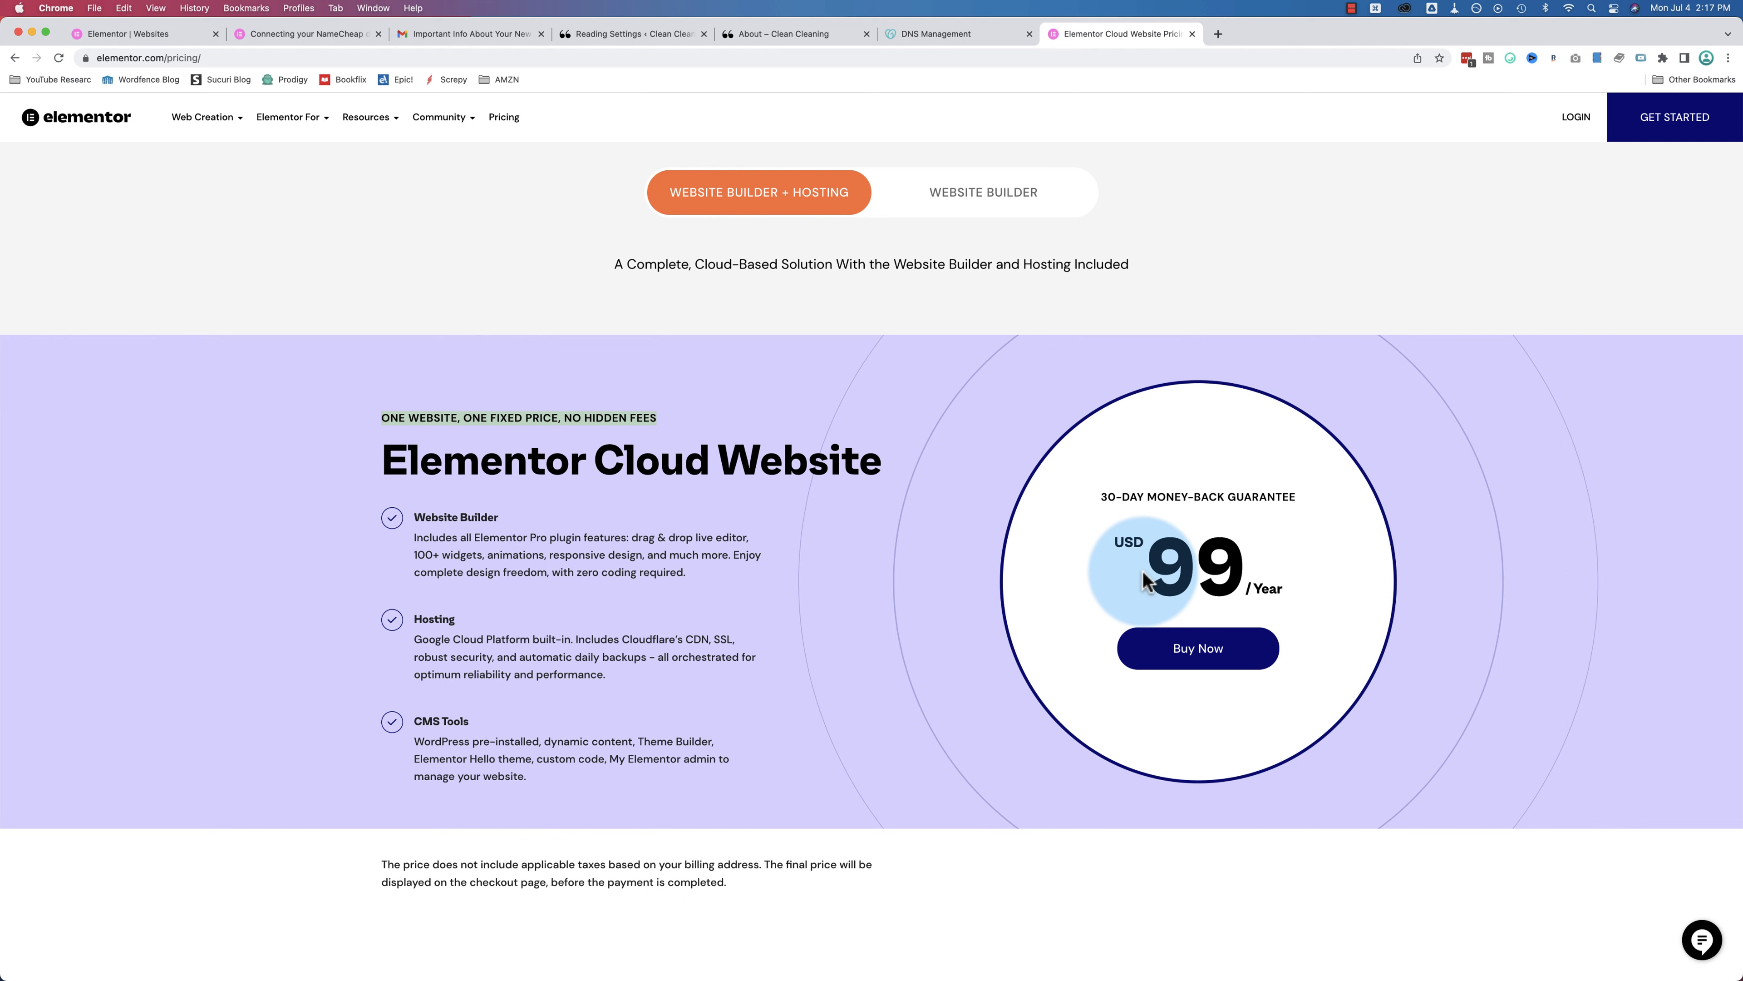
{"action": "key", "text": "super+t"}
Step: Load siteground.com and show the StartUp, GrowBig and GoGeek WordPress hosting plans
{"action": "type", "text": "siteground.com"}
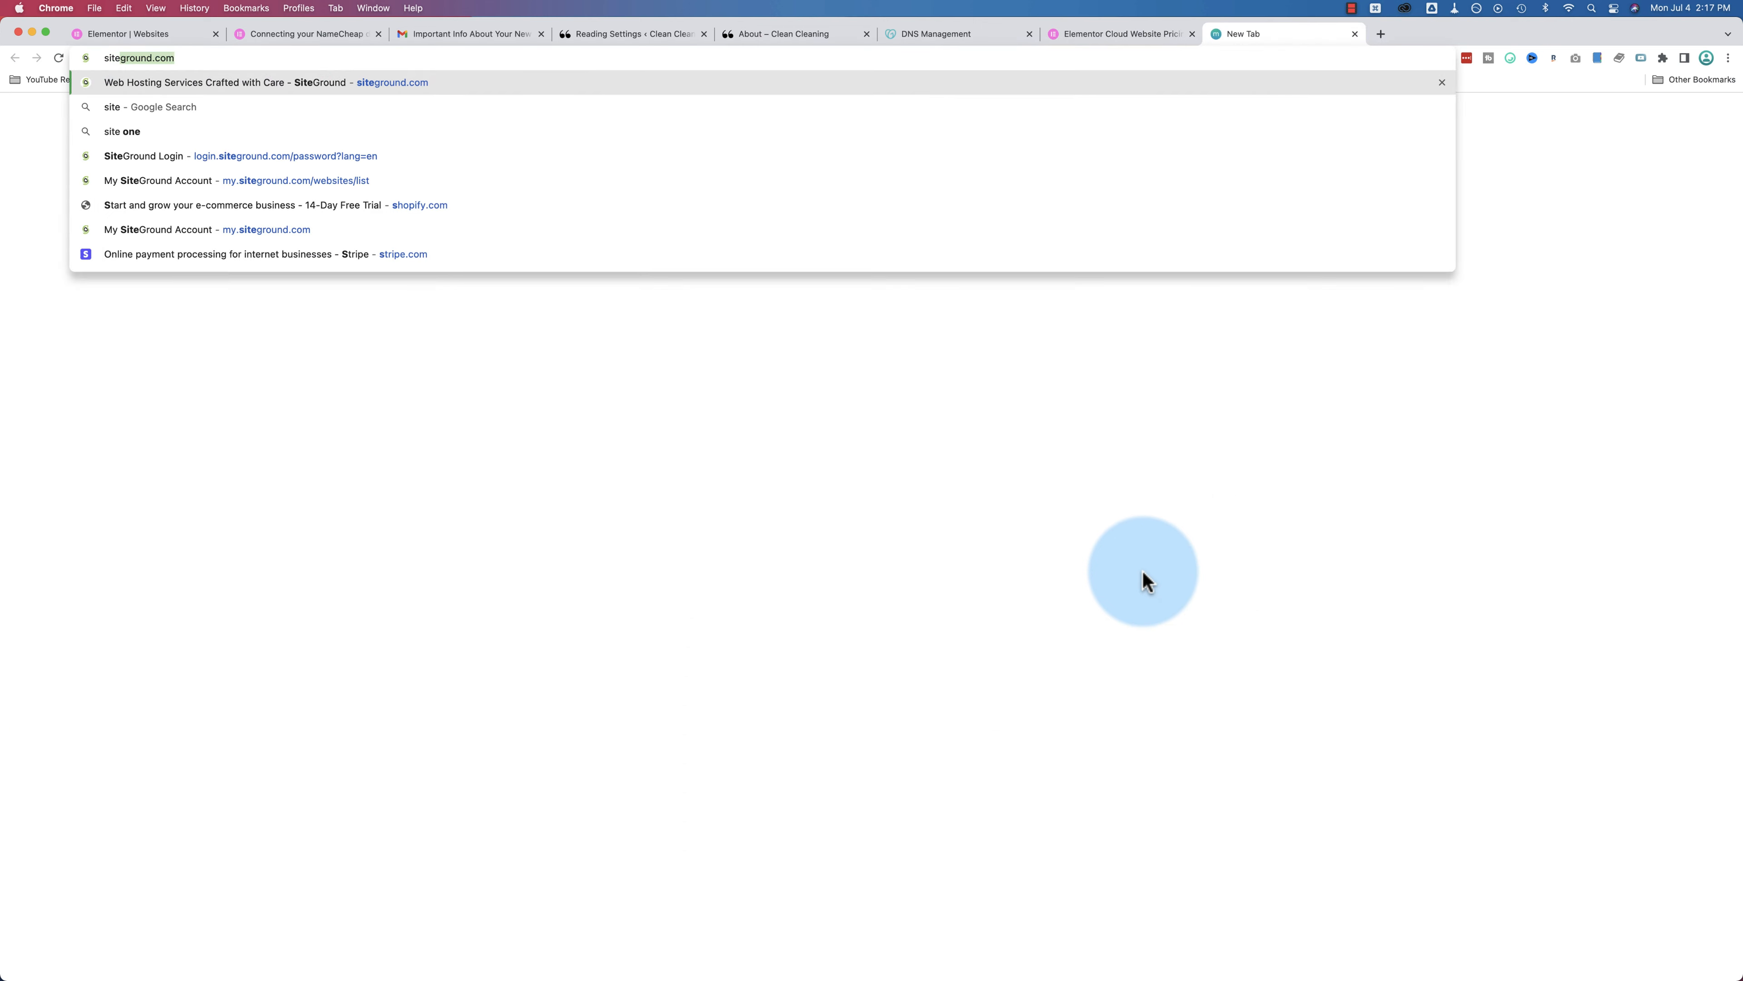
{"action": "key", "text": "Return"}
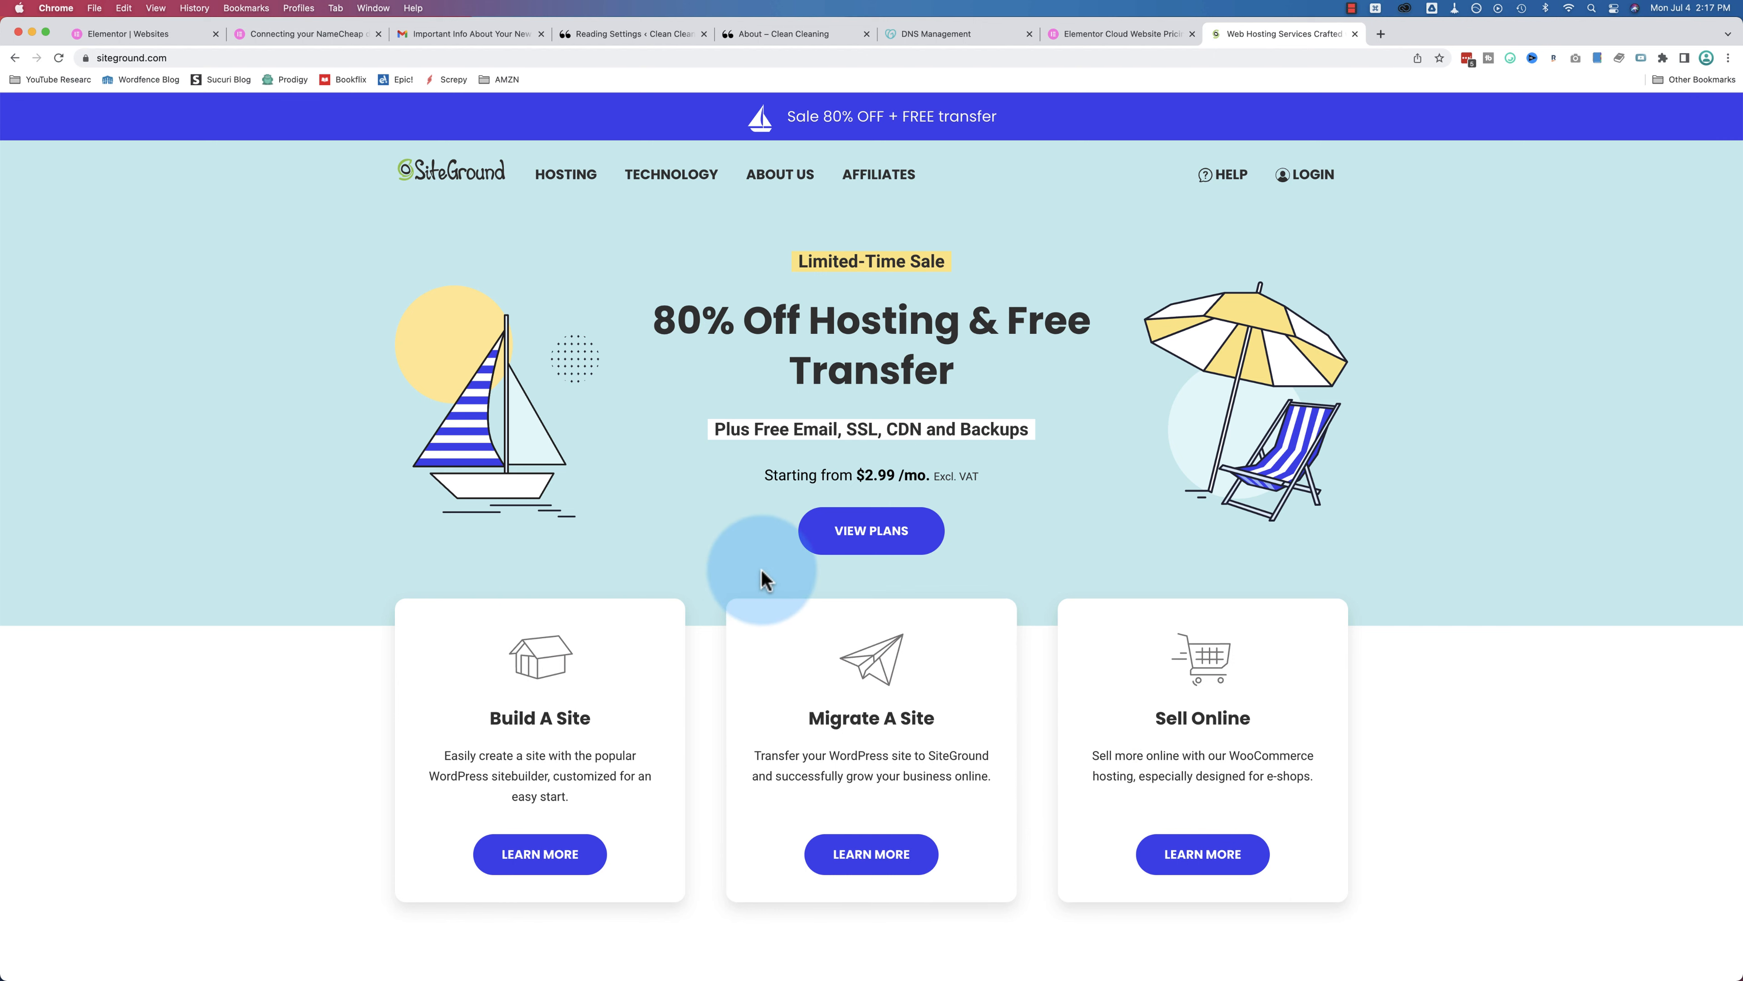
{"action": "left_click", "coordinate": [866, 537]}
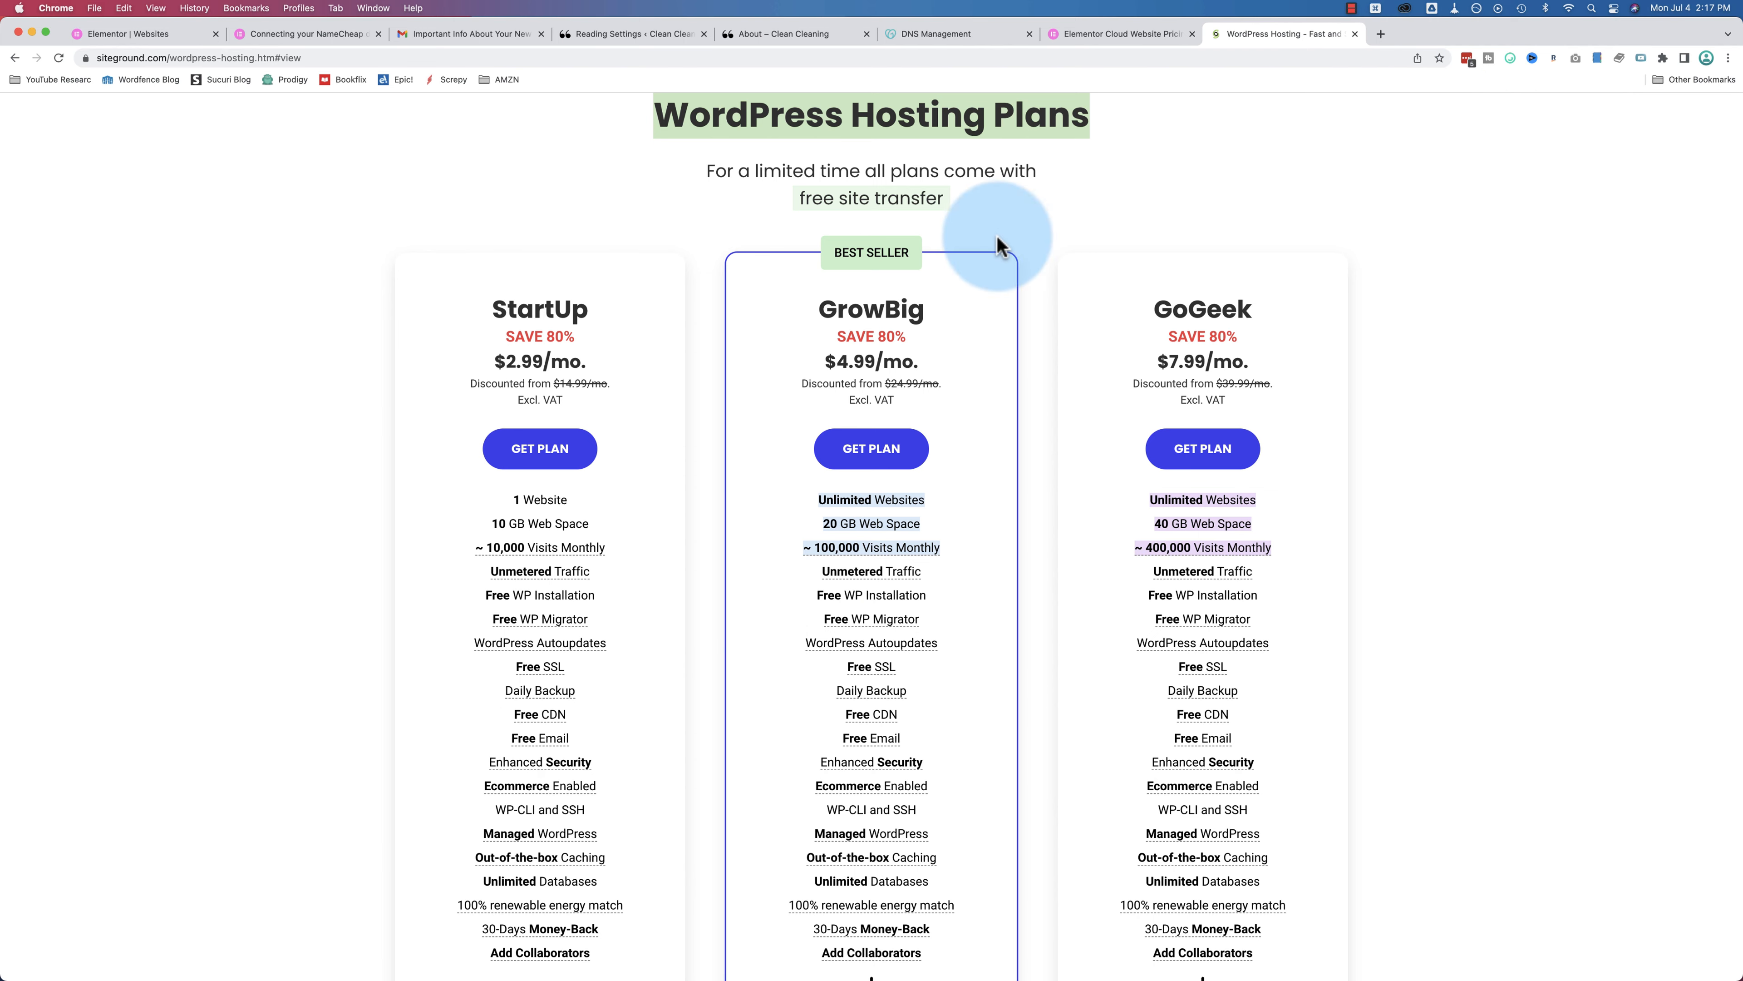
{"action": "scroll", "coordinate": [686, 316], "scroll_direction": "down", "scroll_amount": 2}
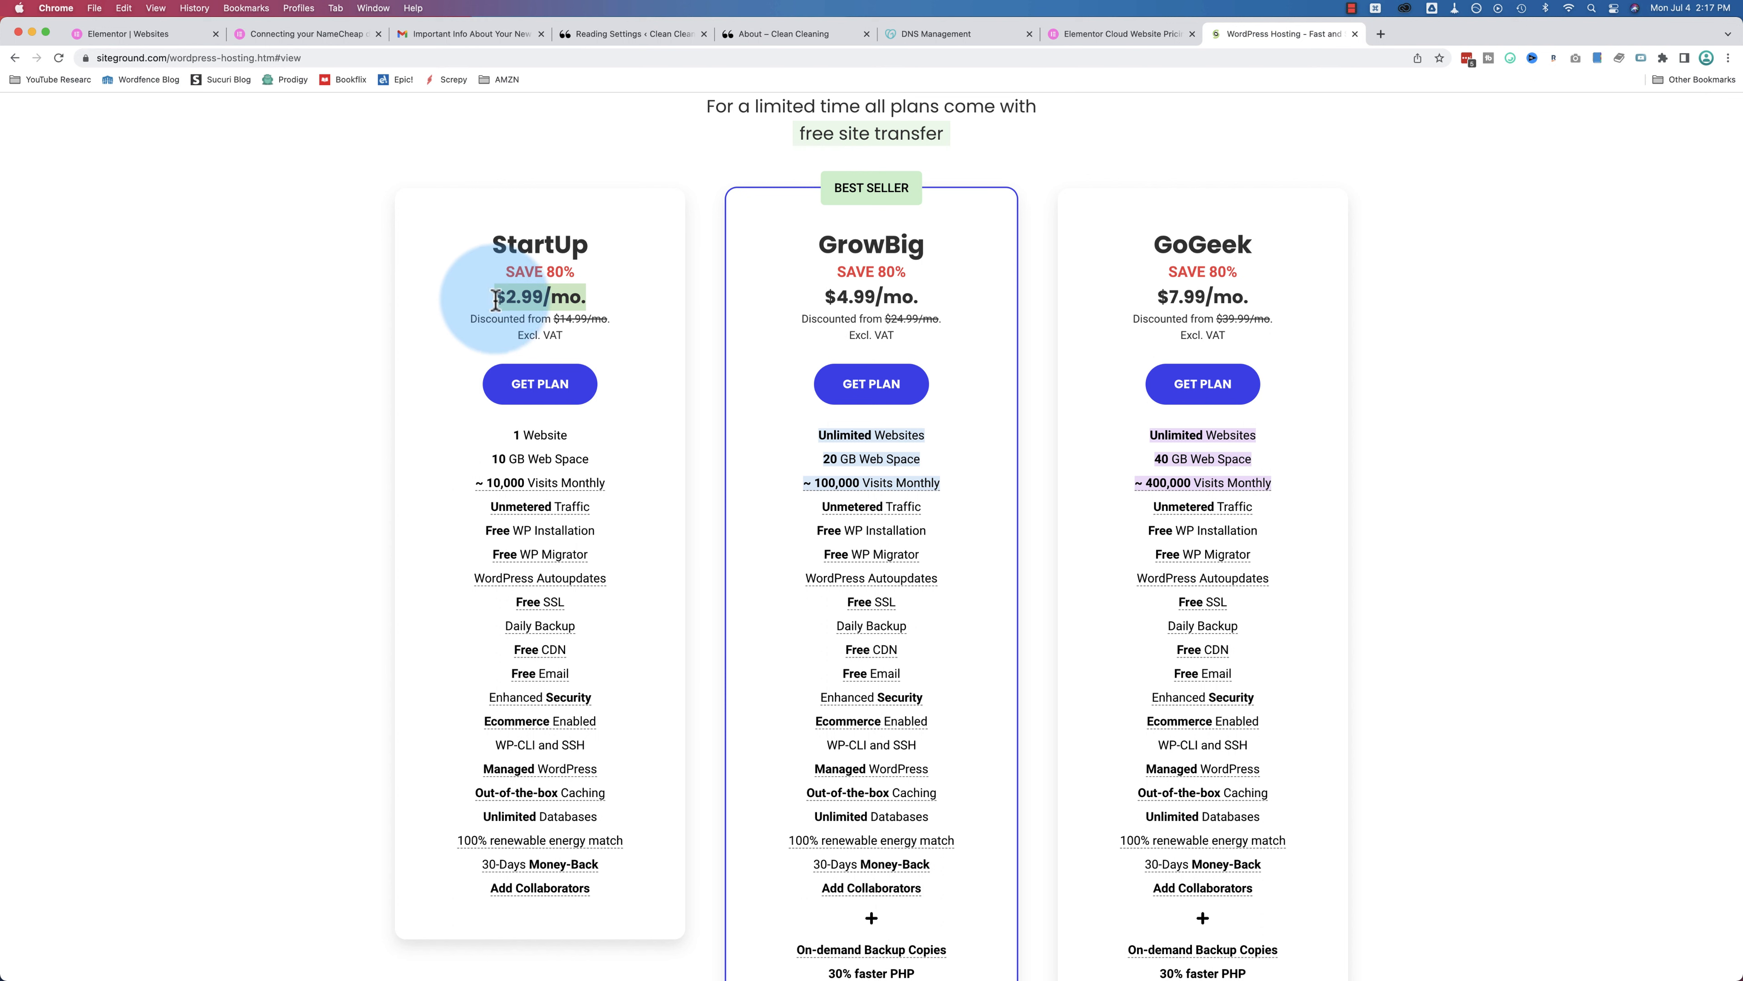
Step: Highlight StartUp's original $14.99/mo. price and its 1 Website limit
{"action": "left_click", "coordinate": [598, 299]}
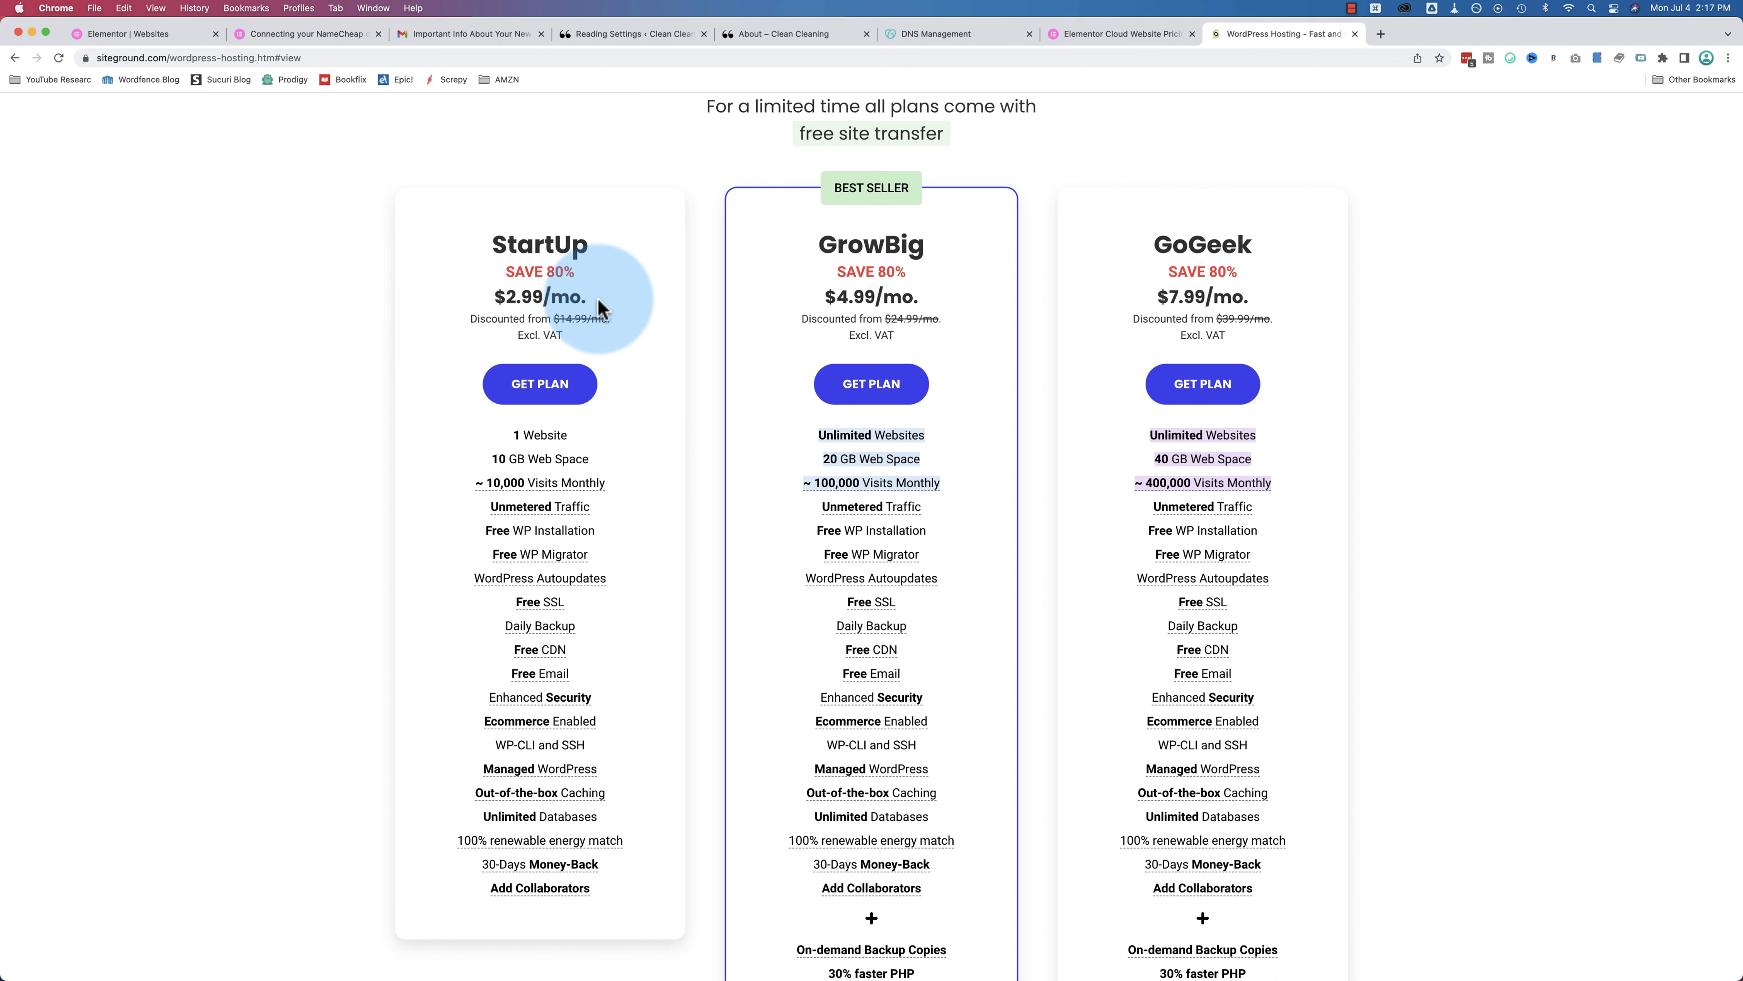
{"action": "left_click_drag", "start_coordinate": [610, 319], "coordinate": [560, 323]}
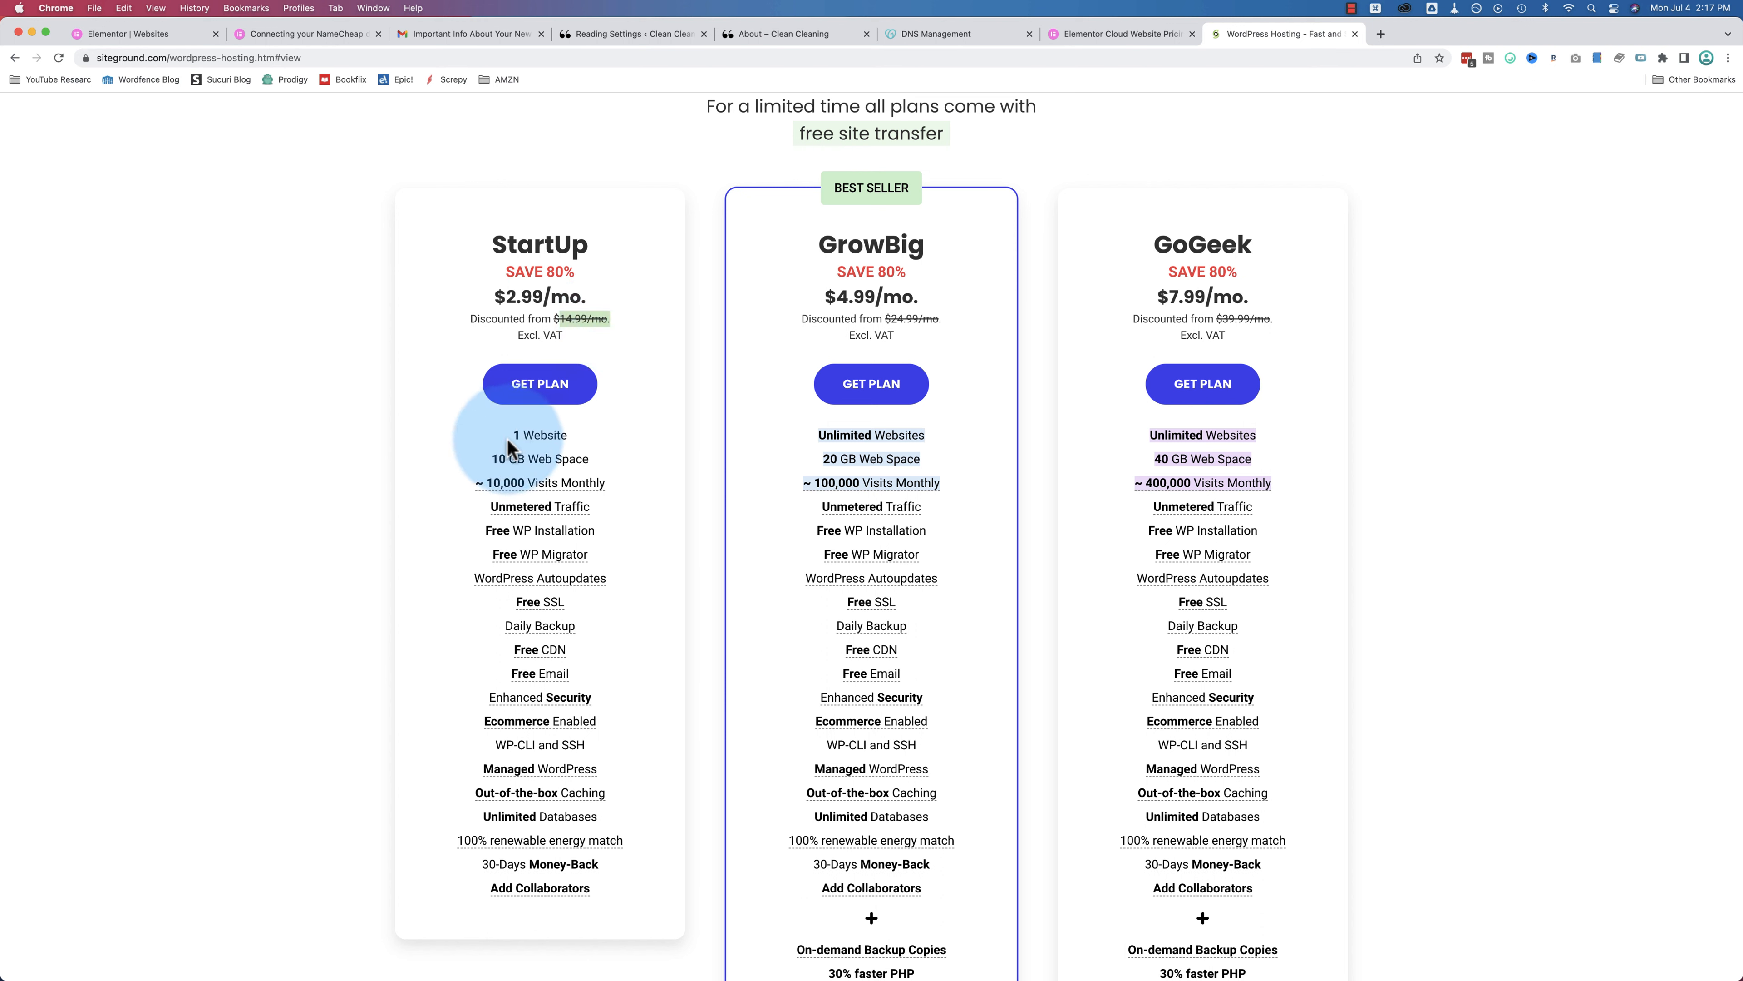
{"action": "left_click_drag", "start_coordinate": [508, 439], "coordinate": [477, 485]}
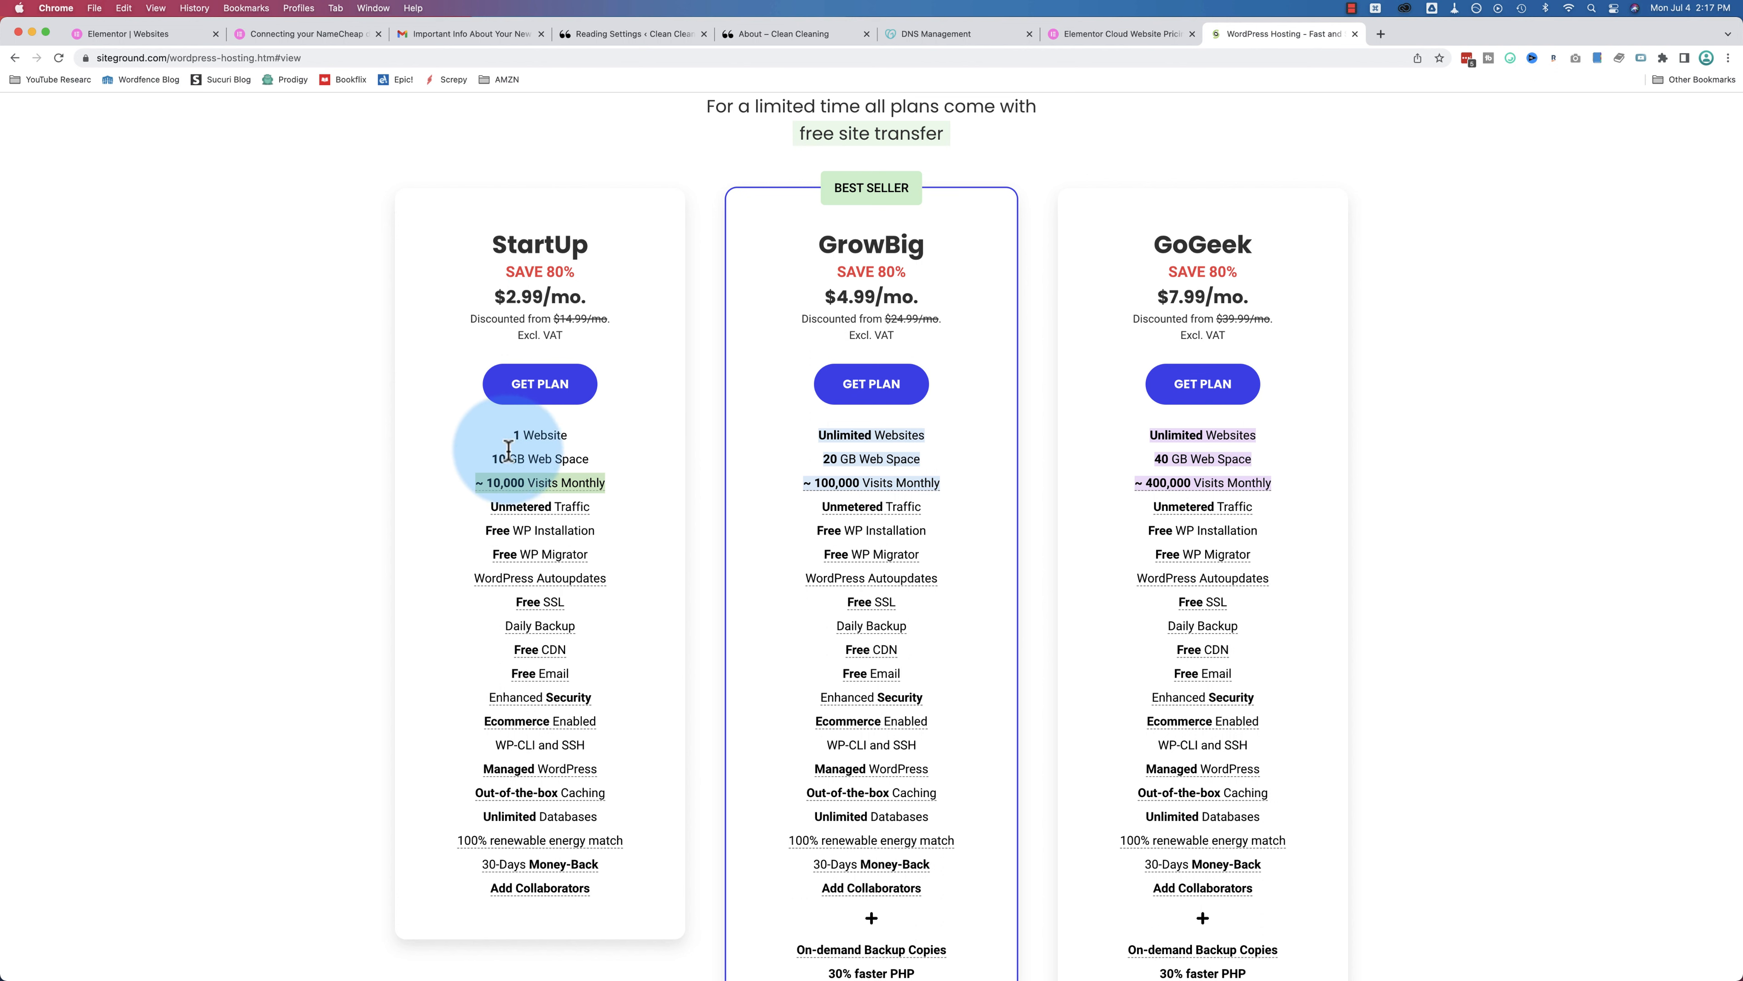
{"action": "left_click", "coordinate": [429, 405]}
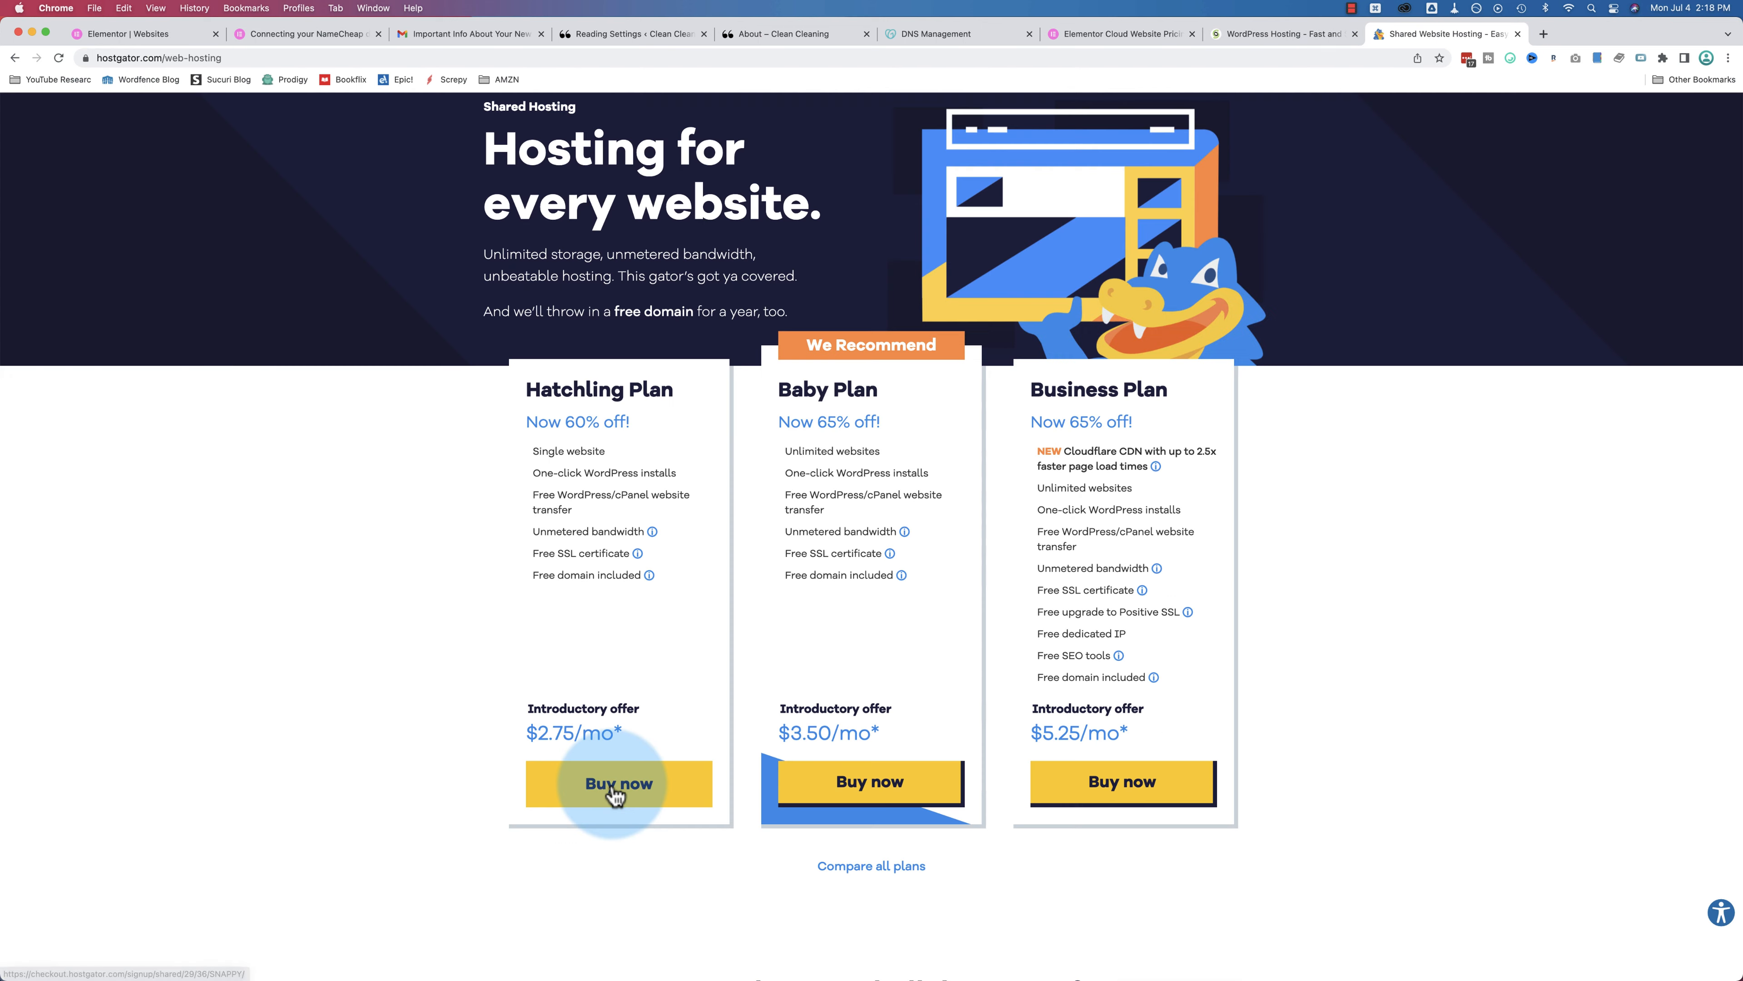
Step: Start the Hatchling checkout, zoom to 150% and highlight the $6.95/mo renewal price
{"action": "left_click", "coordinate": [615, 795]}
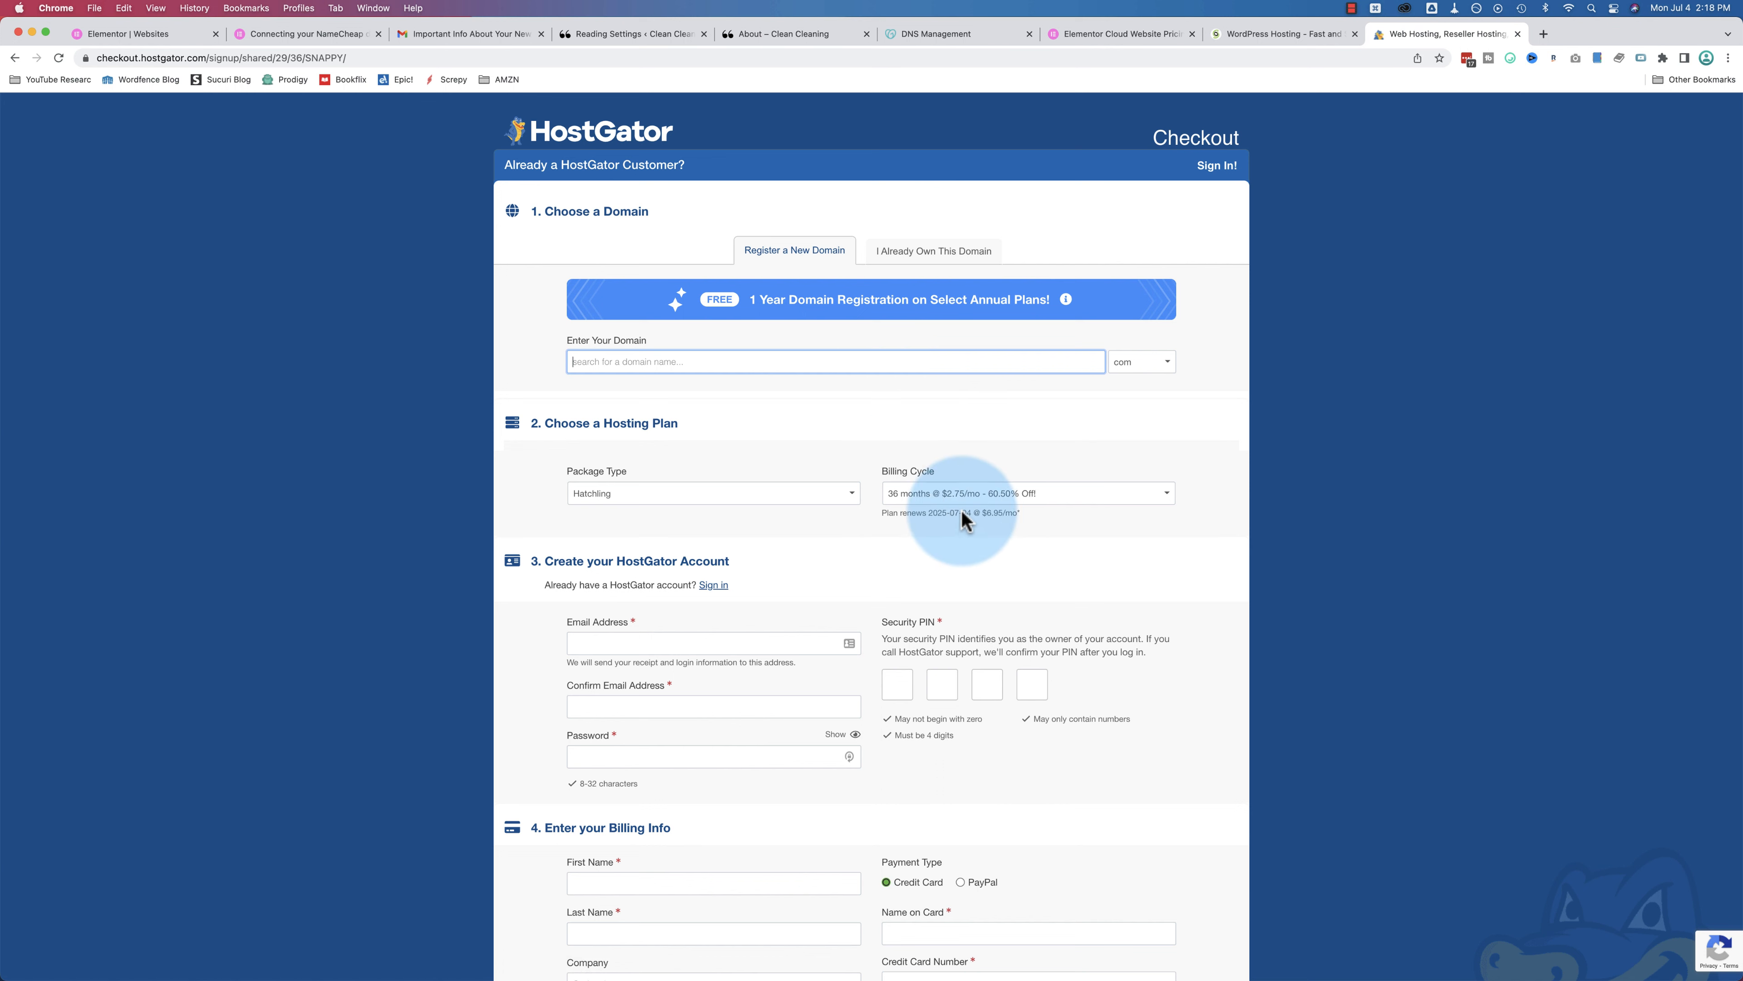
{"action": "left_click_drag", "start_coordinate": [987, 515], "coordinate": [1019, 513]}
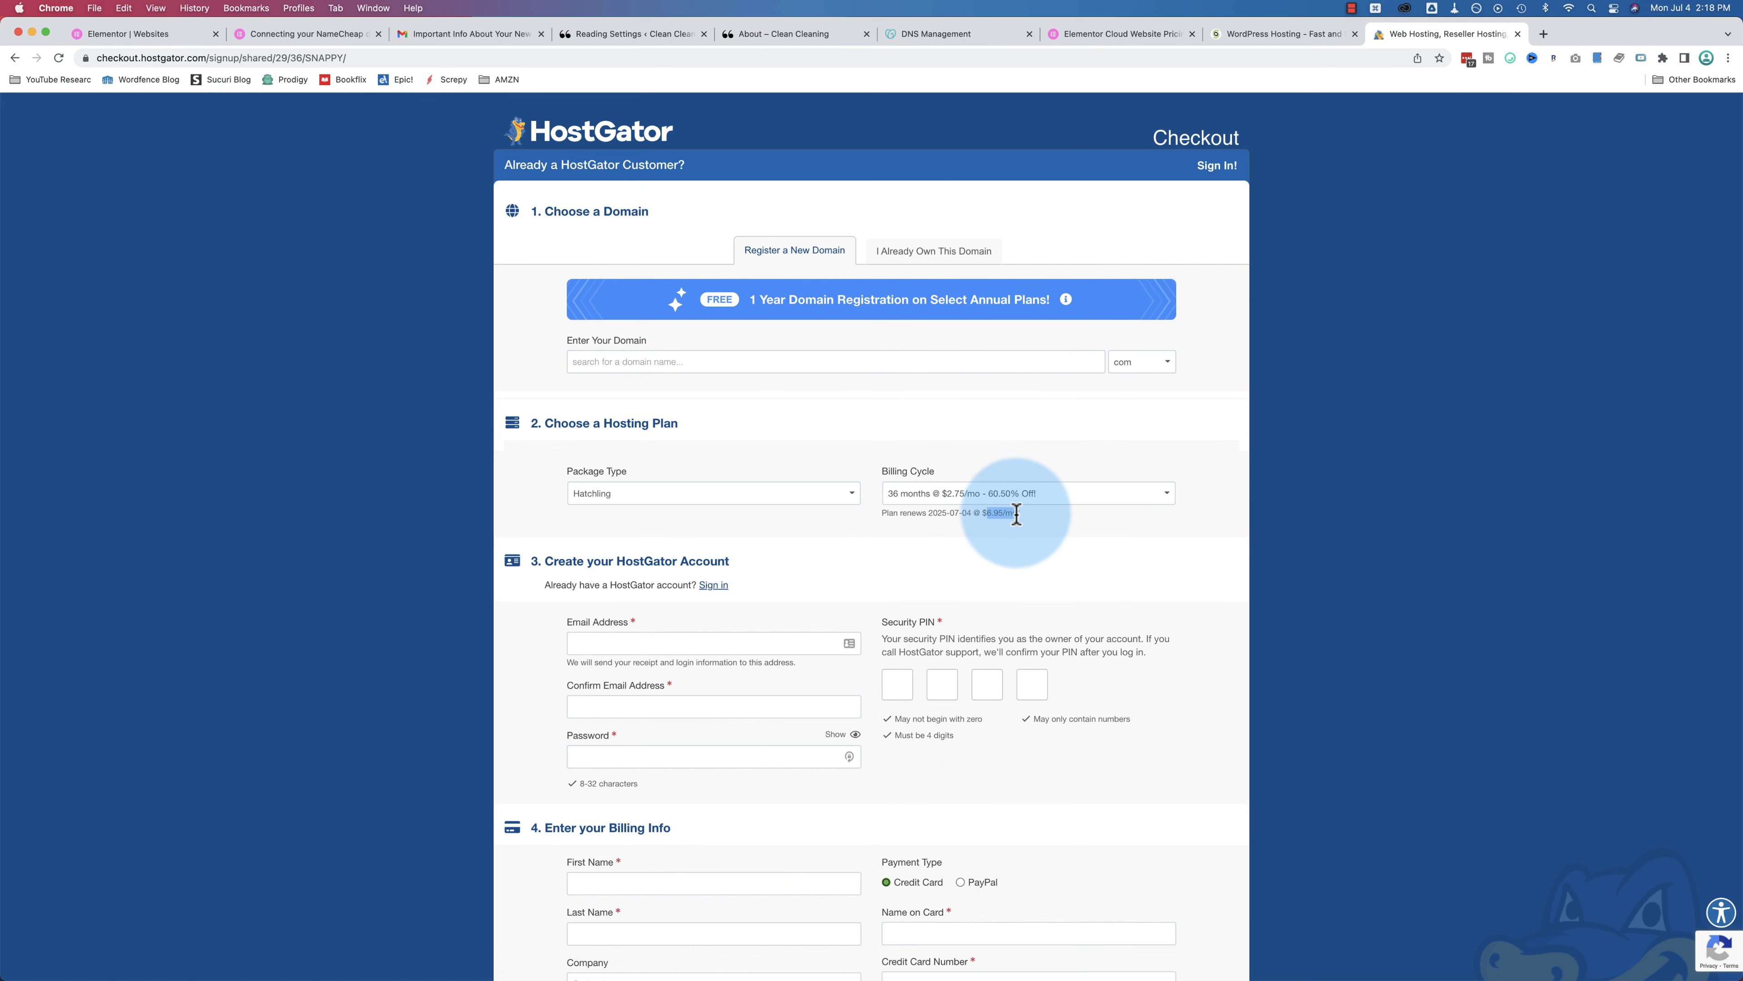
{"action": "key", "text": "super+equal"}
{"action": "key", "text": "super+equal"}
{"action": "key", "text": "super+equal"}
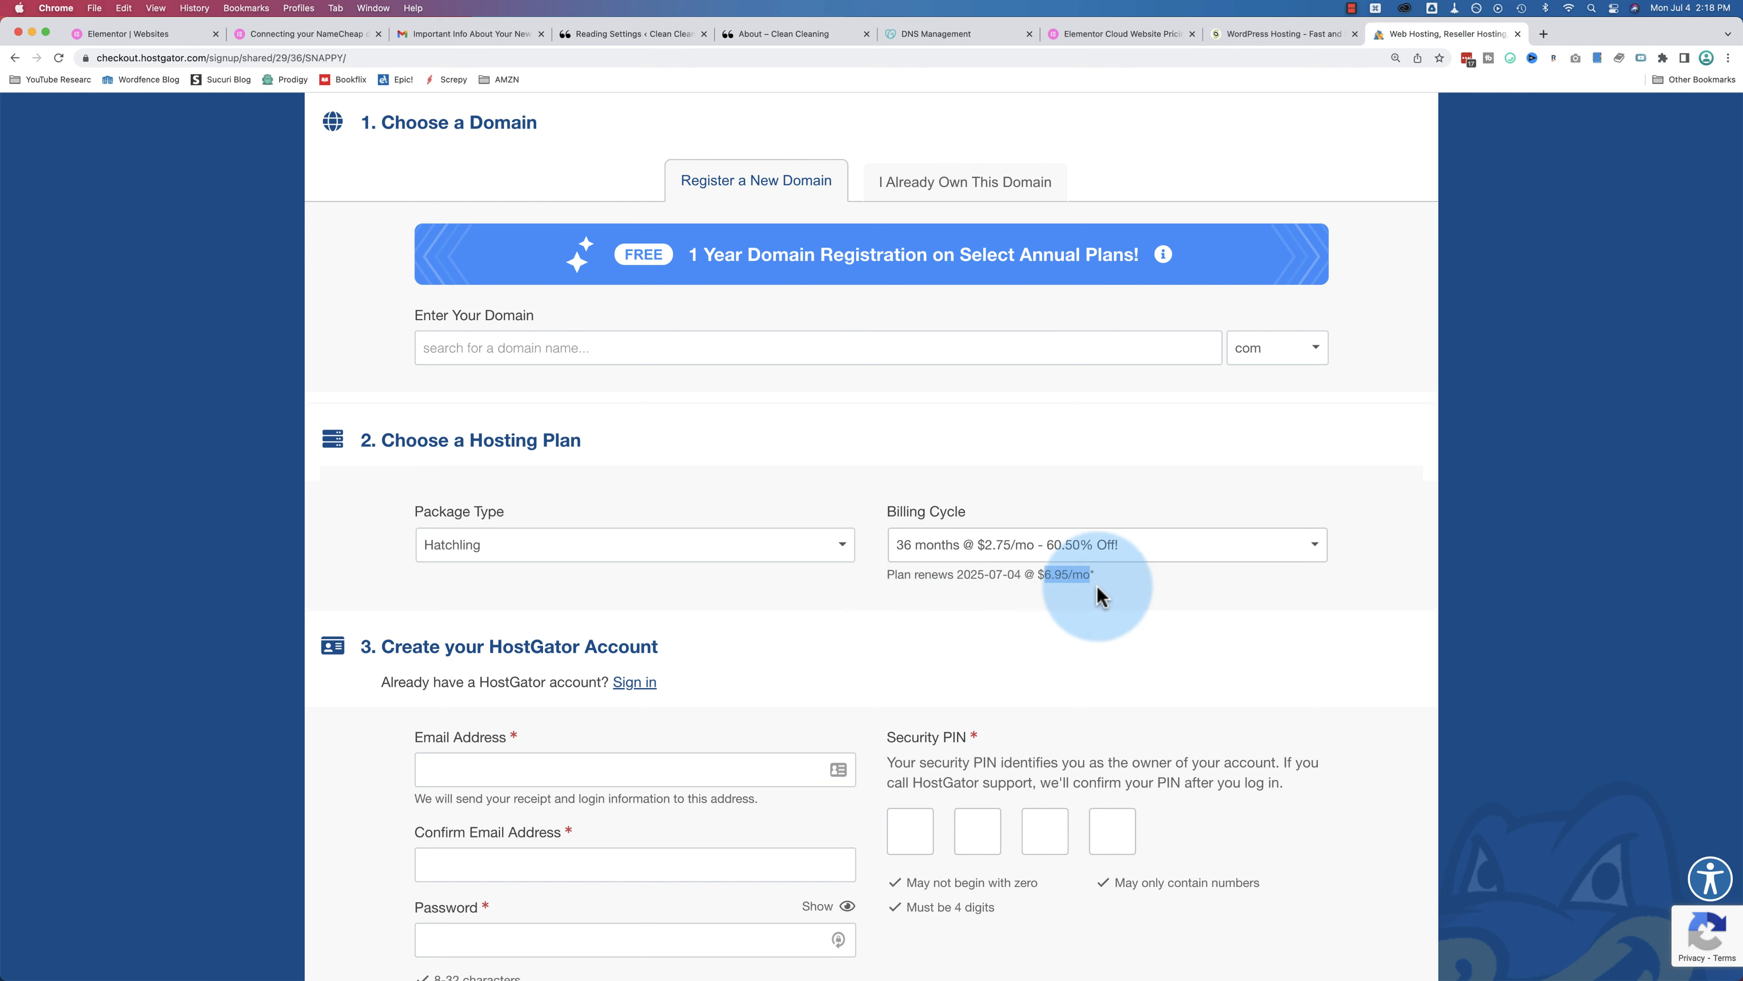
{"action": "left_click", "coordinate": [1042, 576]}
{"action": "left_click_drag", "start_coordinate": [1042, 576], "coordinate": [1073, 575]}
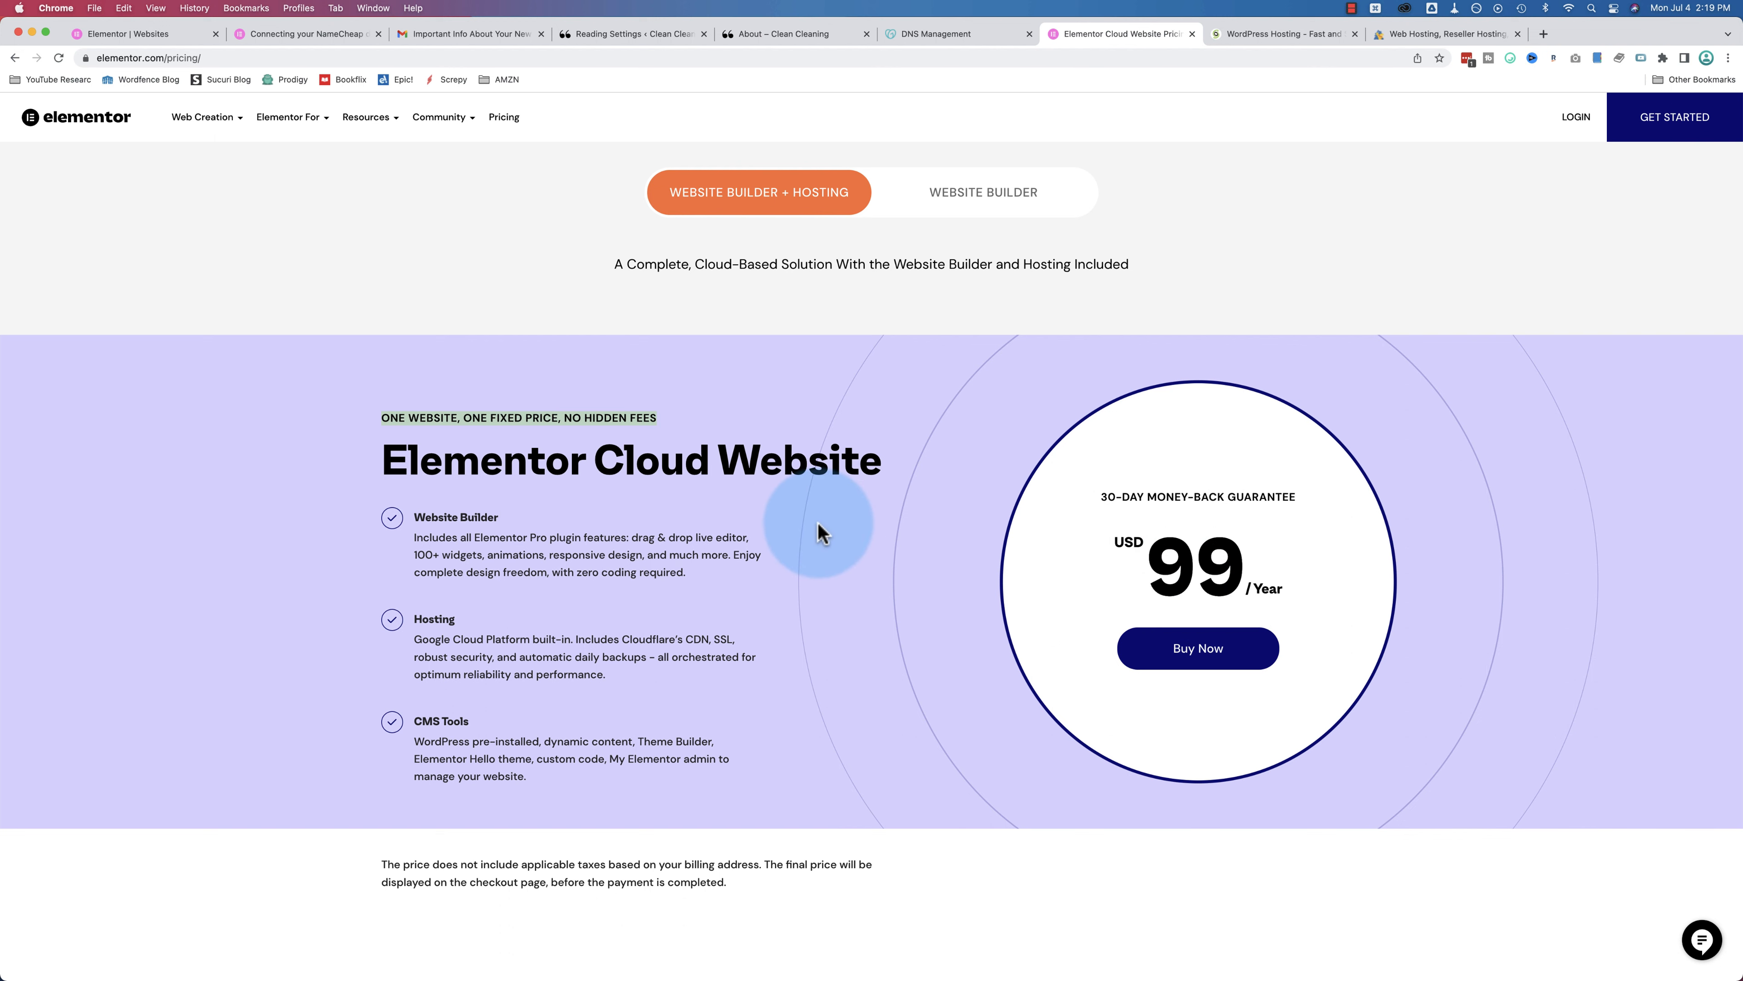
{"action": "left_click", "coordinate": [944, 186]}
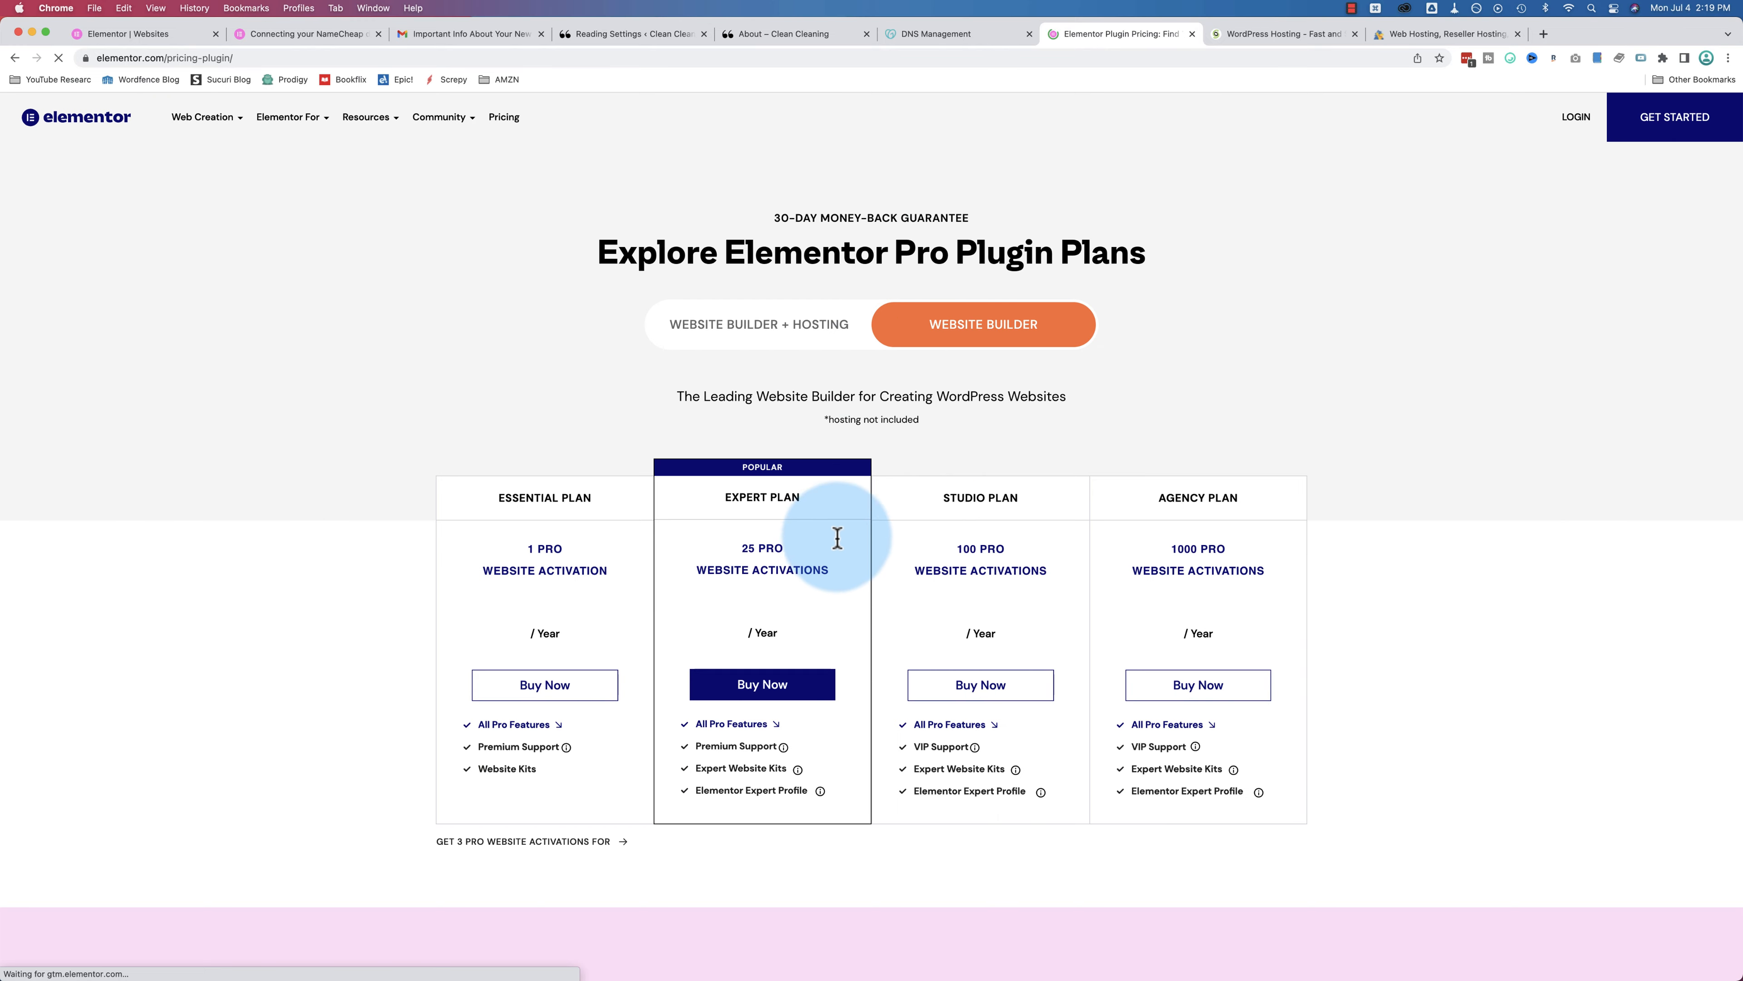
{"action": "left_click_drag", "start_coordinate": [520, 622], "coordinate": [589, 632]}
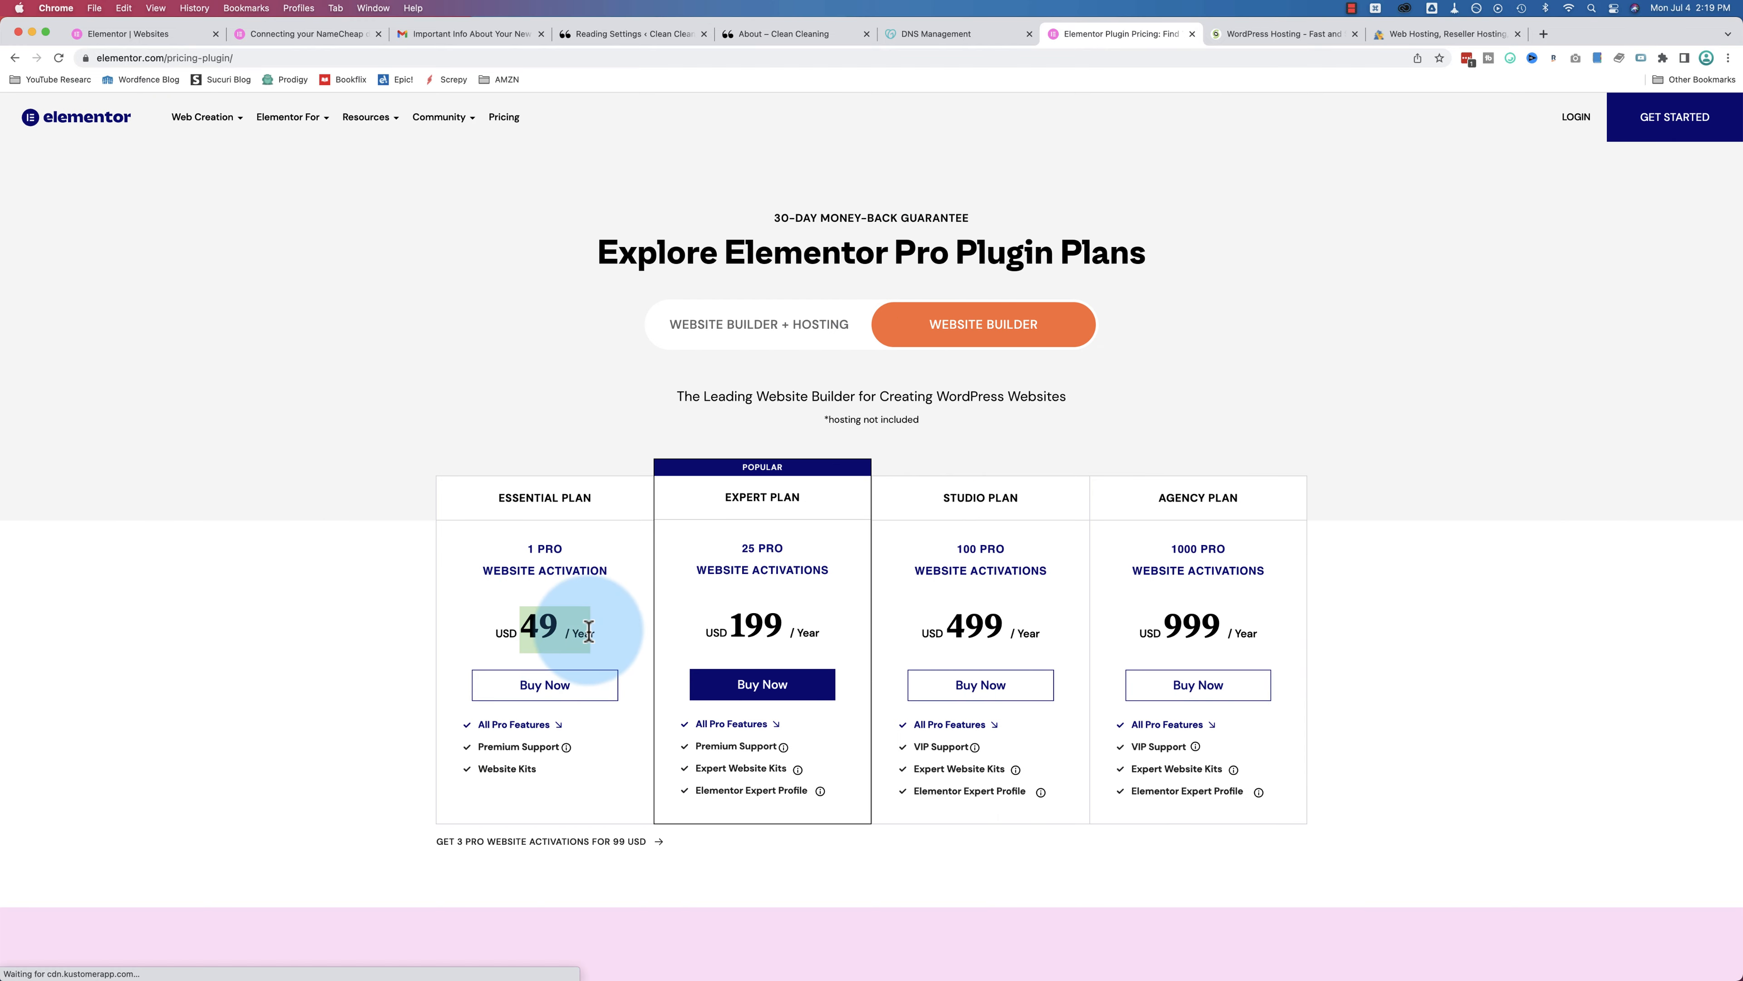
{"action": "left_click", "coordinate": [761, 331]}
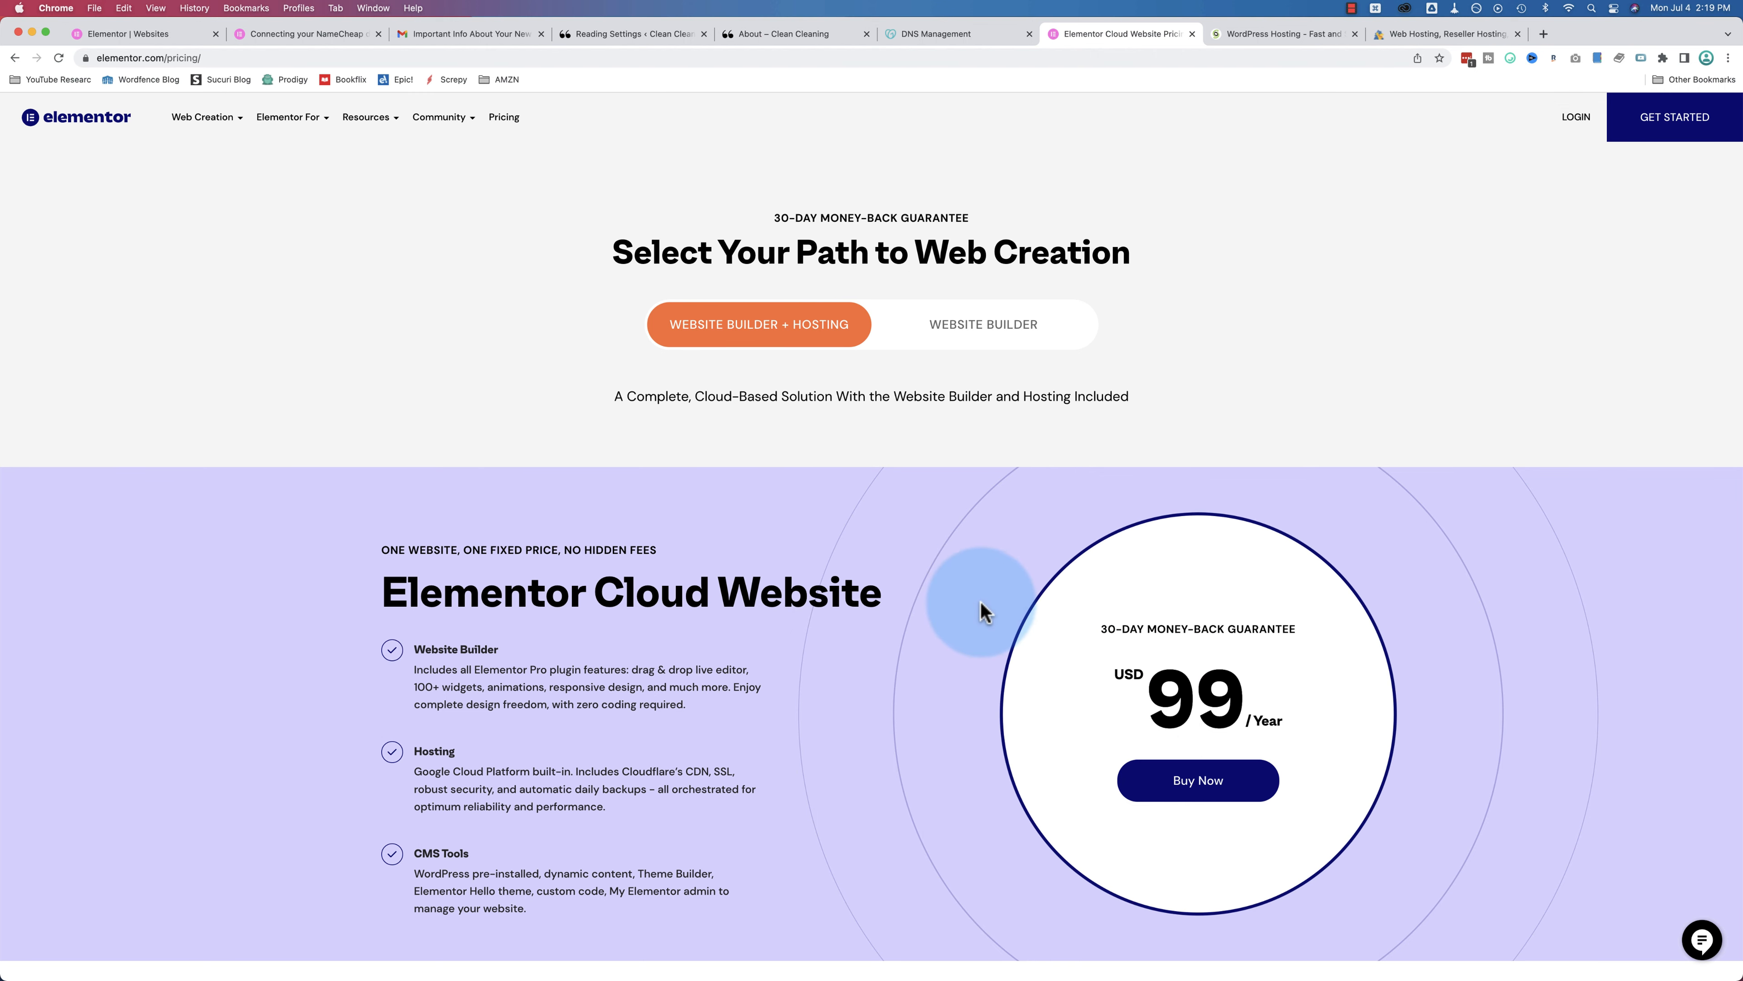
{"action": "scroll", "coordinate": [983, 611], "scroll_direction": "down", "scroll_amount": 1}
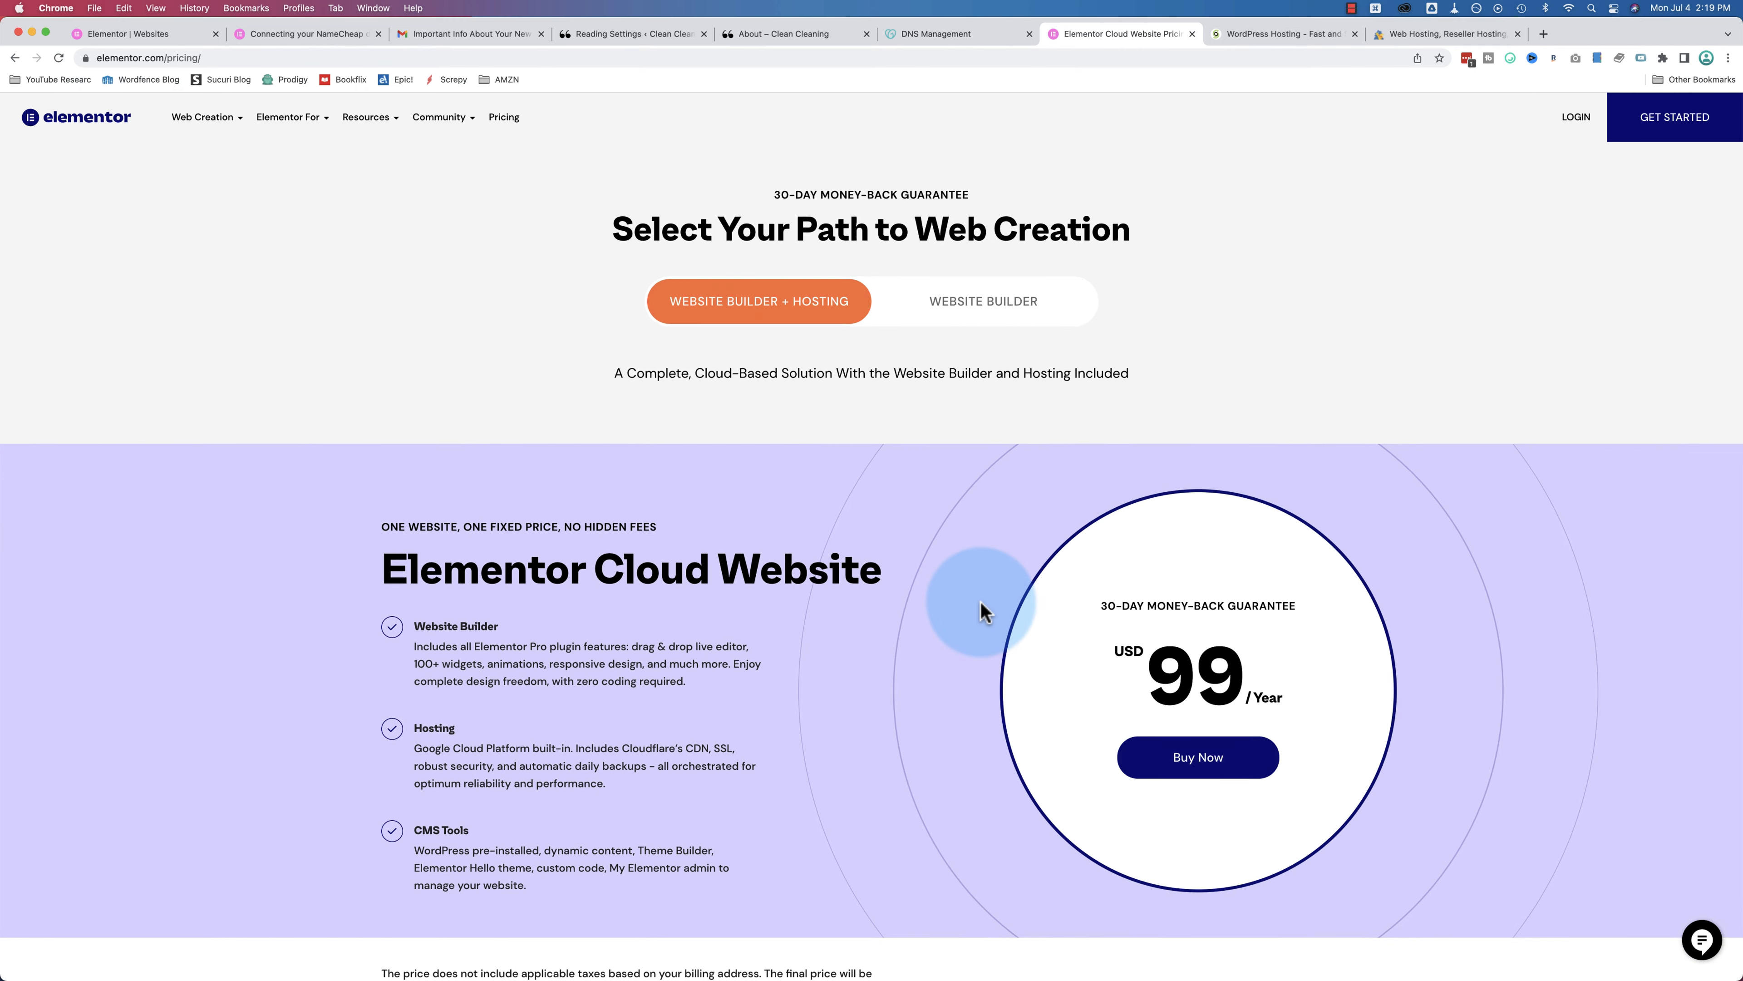
{"action": "scroll", "coordinate": [981, 608], "scroll_direction": "down", "scroll_amount": 3}
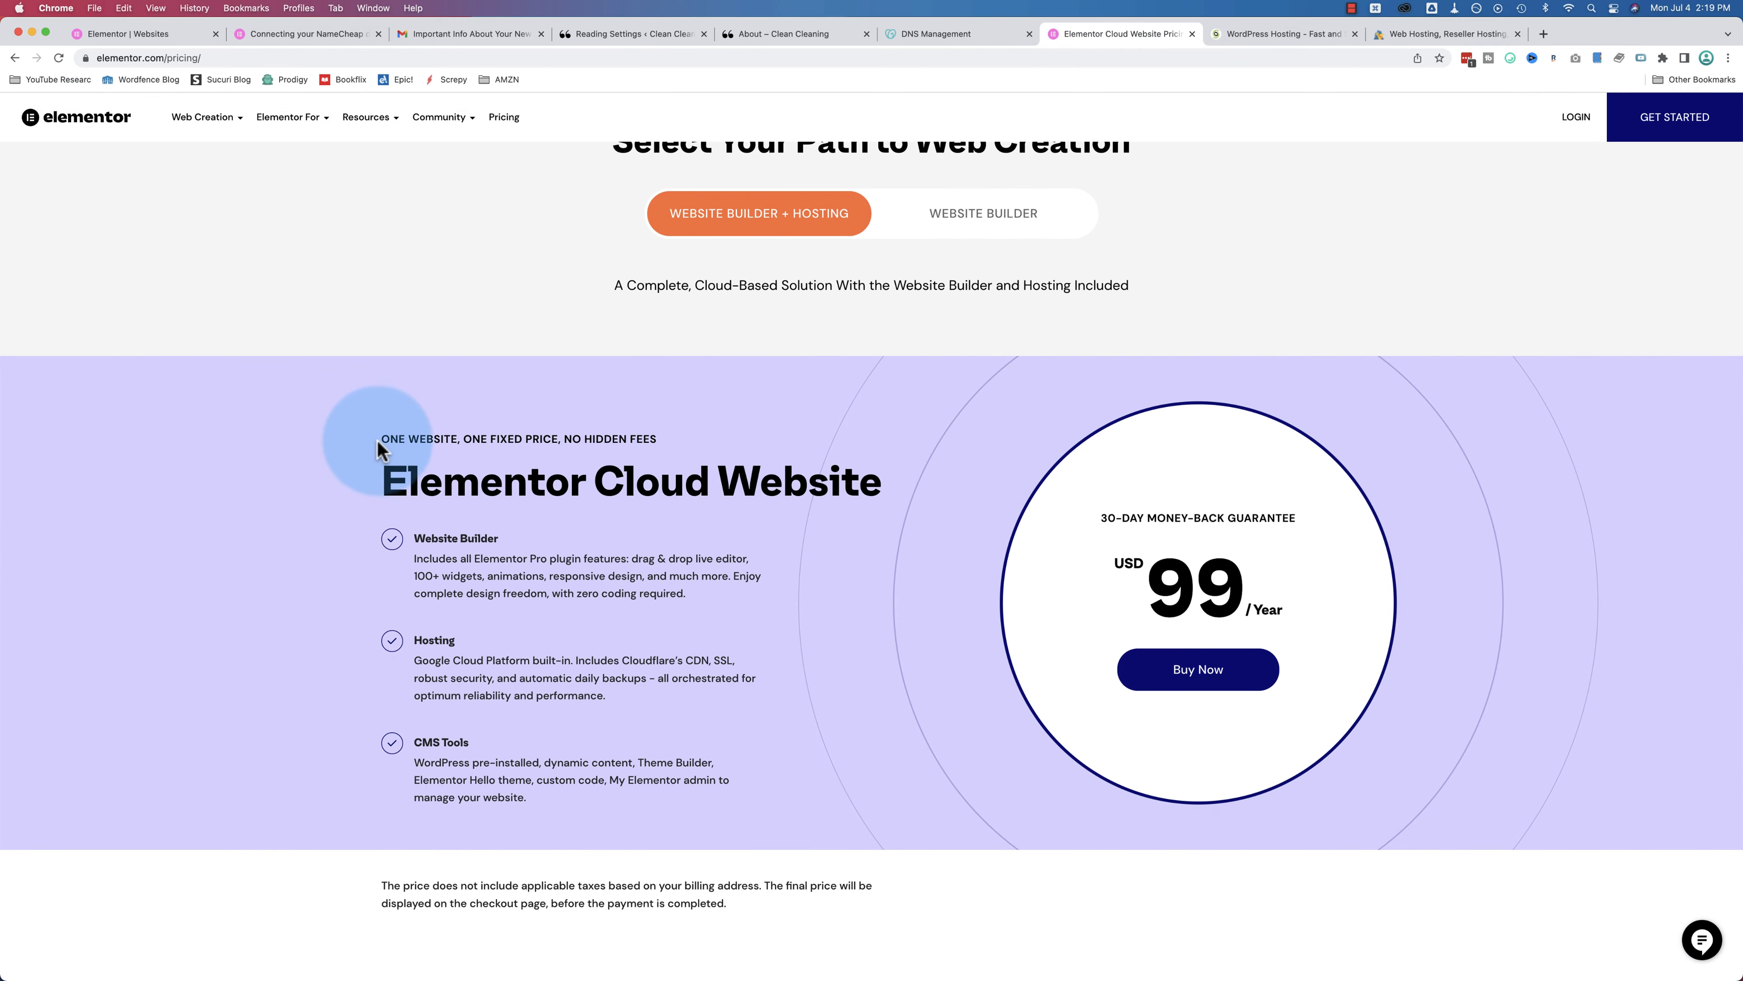
{"action": "left_click_drag", "start_coordinate": [379, 439], "coordinate": [655, 441]}
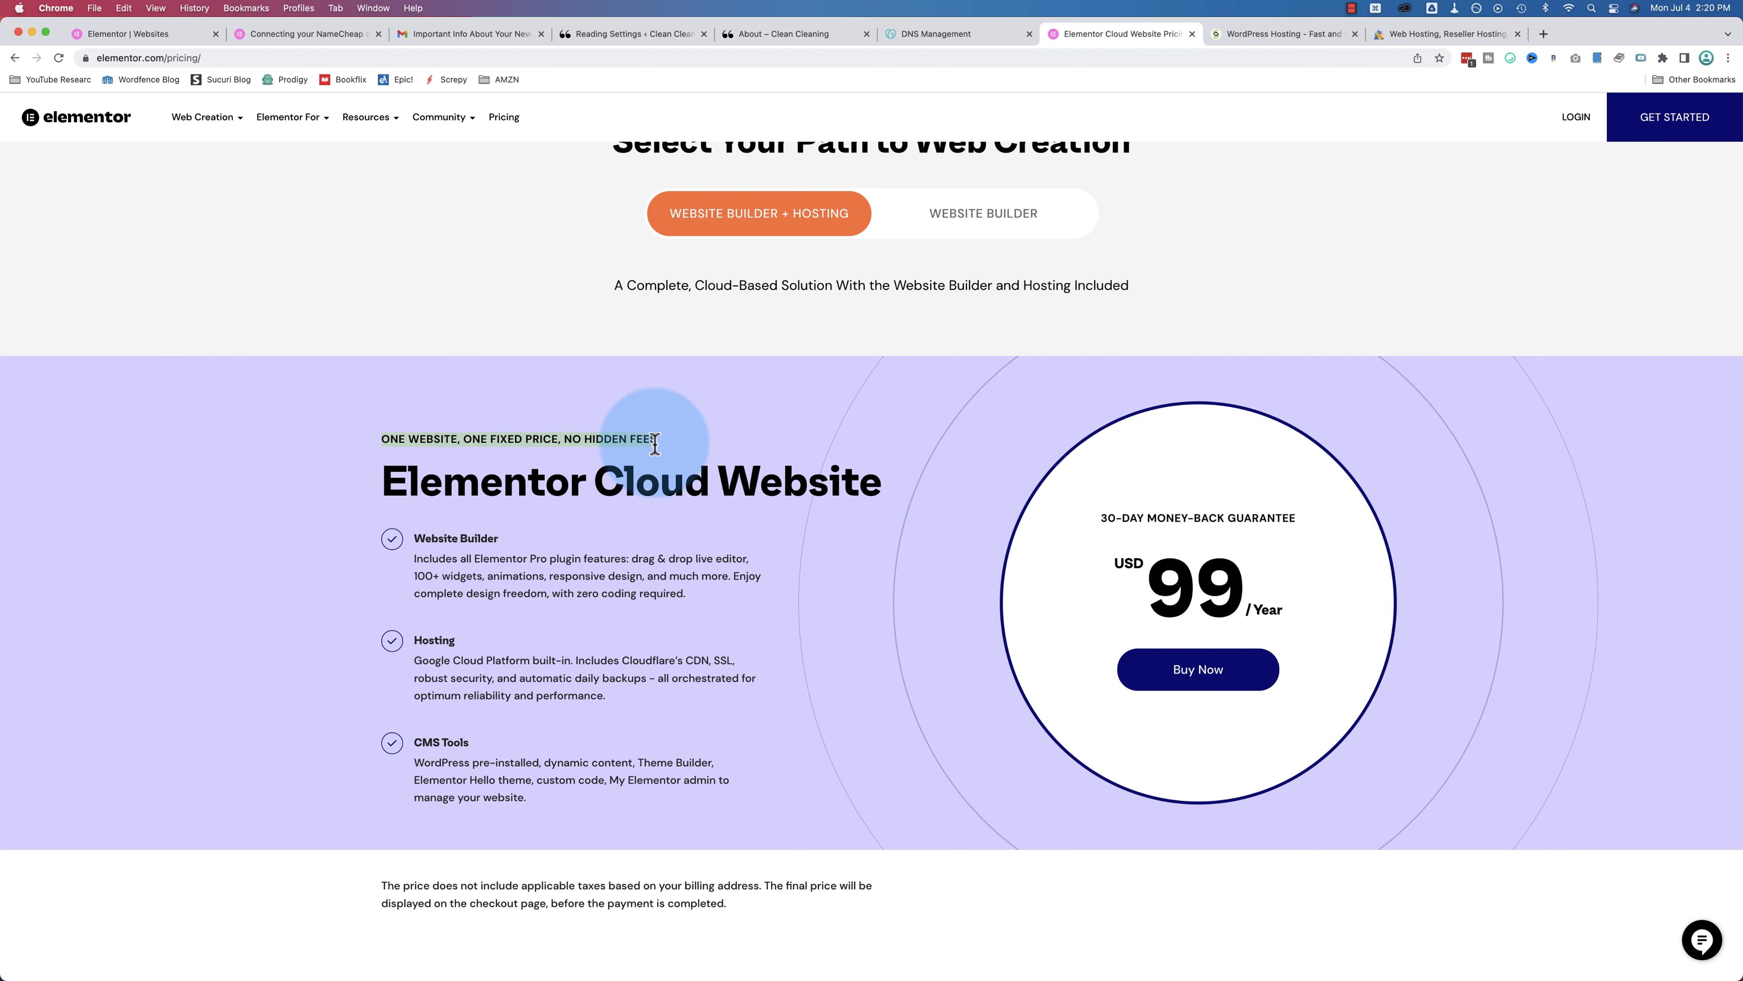
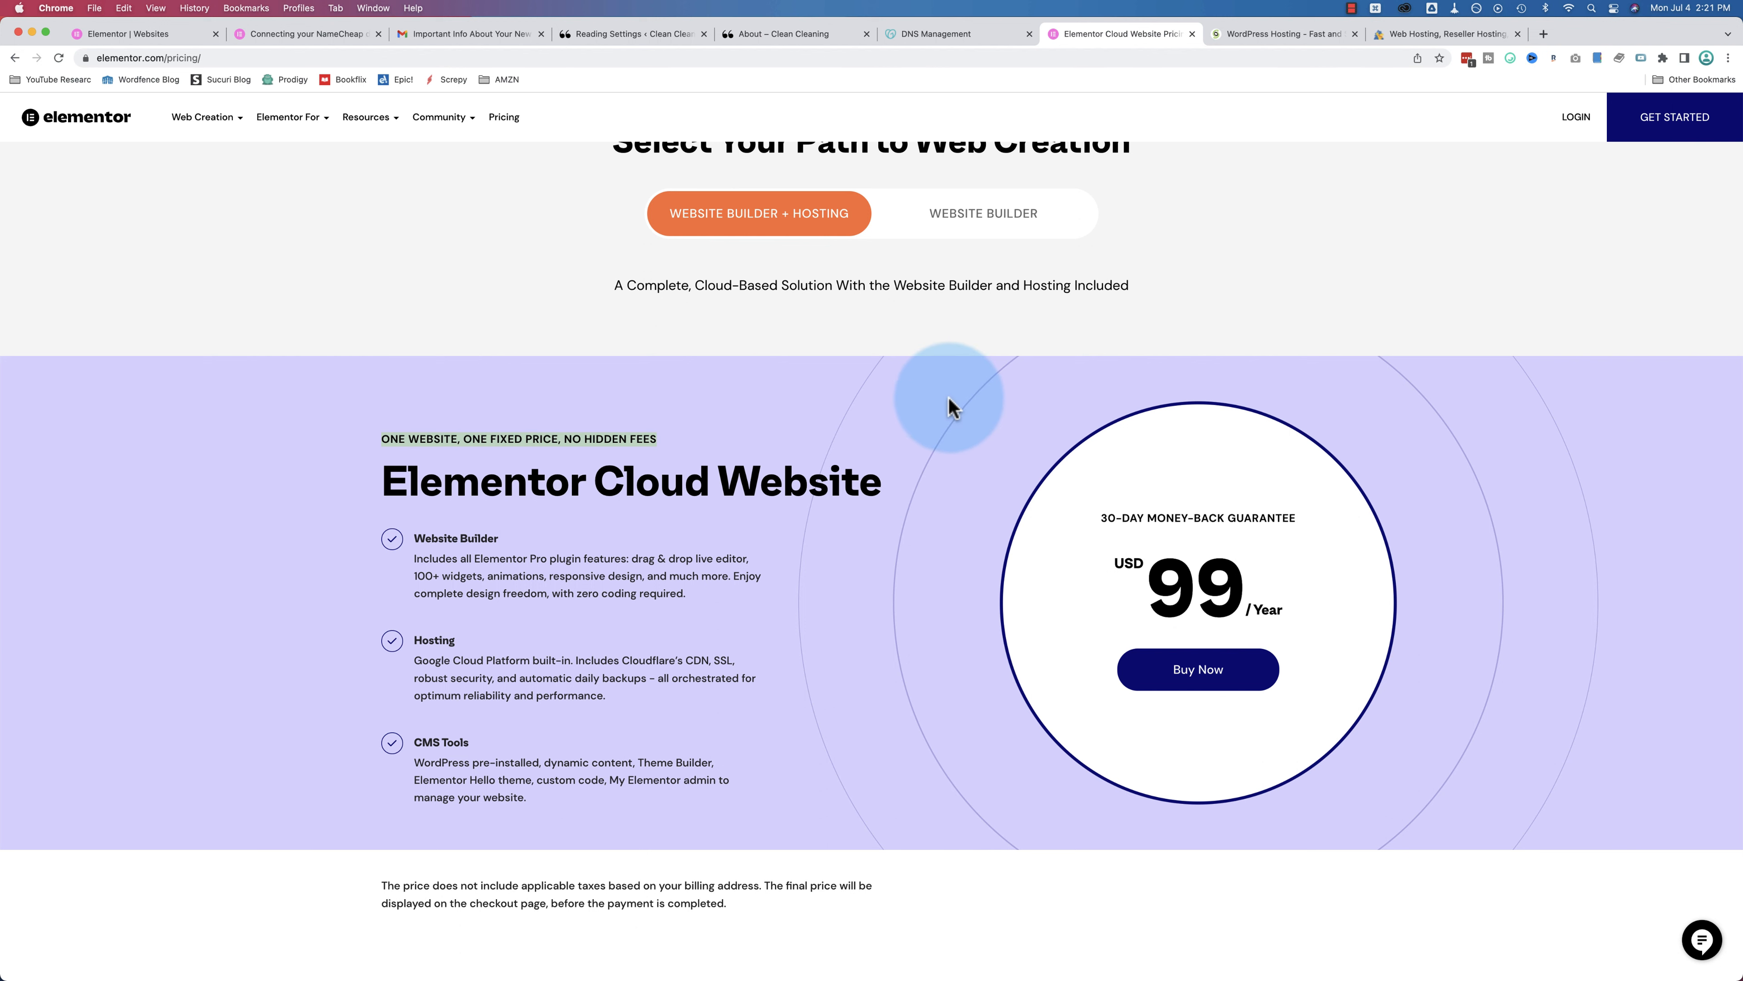
Step: Show the builder-only plugin plans and highlight the Expert plan's 25 PRO activations and $199 yearly price
{"action": "left_click", "coordinate": [1009, 238]}
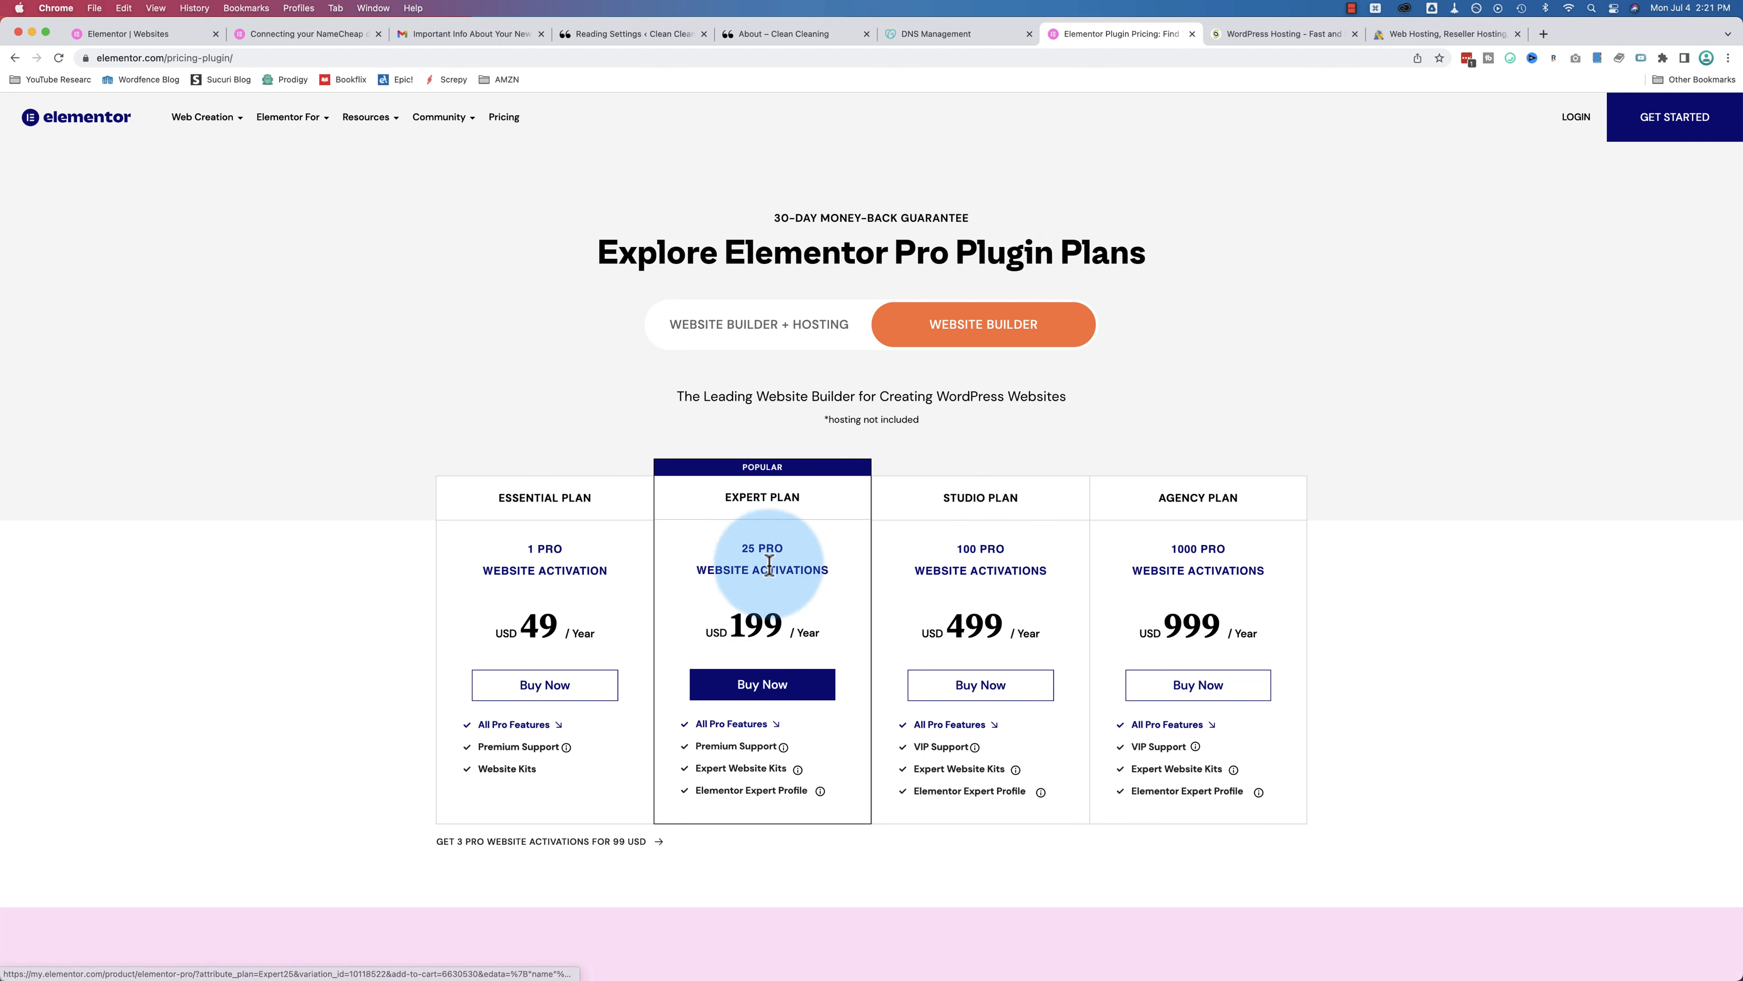
{"action": "left_click_drag", "start_coordinate": [740, 547], "coordinate": [783, 556]}
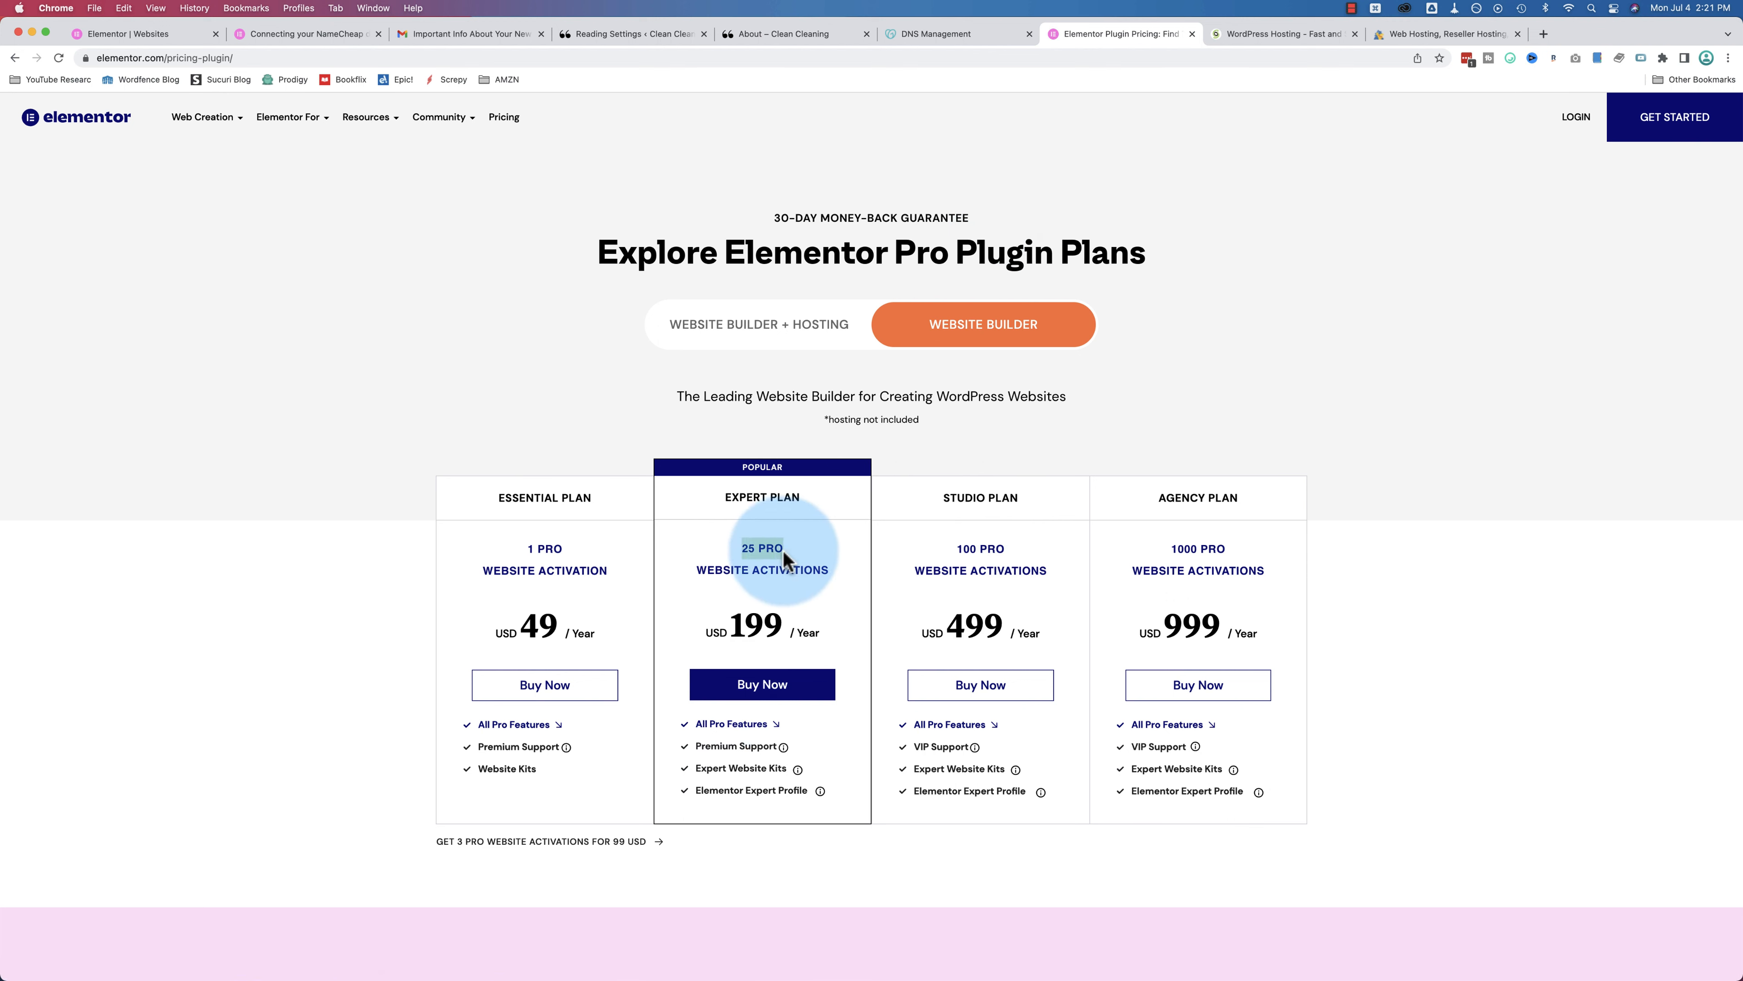
{"action": "left_click_drag", "start_coordinate": [730, 626], "coordinate": [785, 629]}
{"action": "left_click", "coordinate": [1254, 35]}
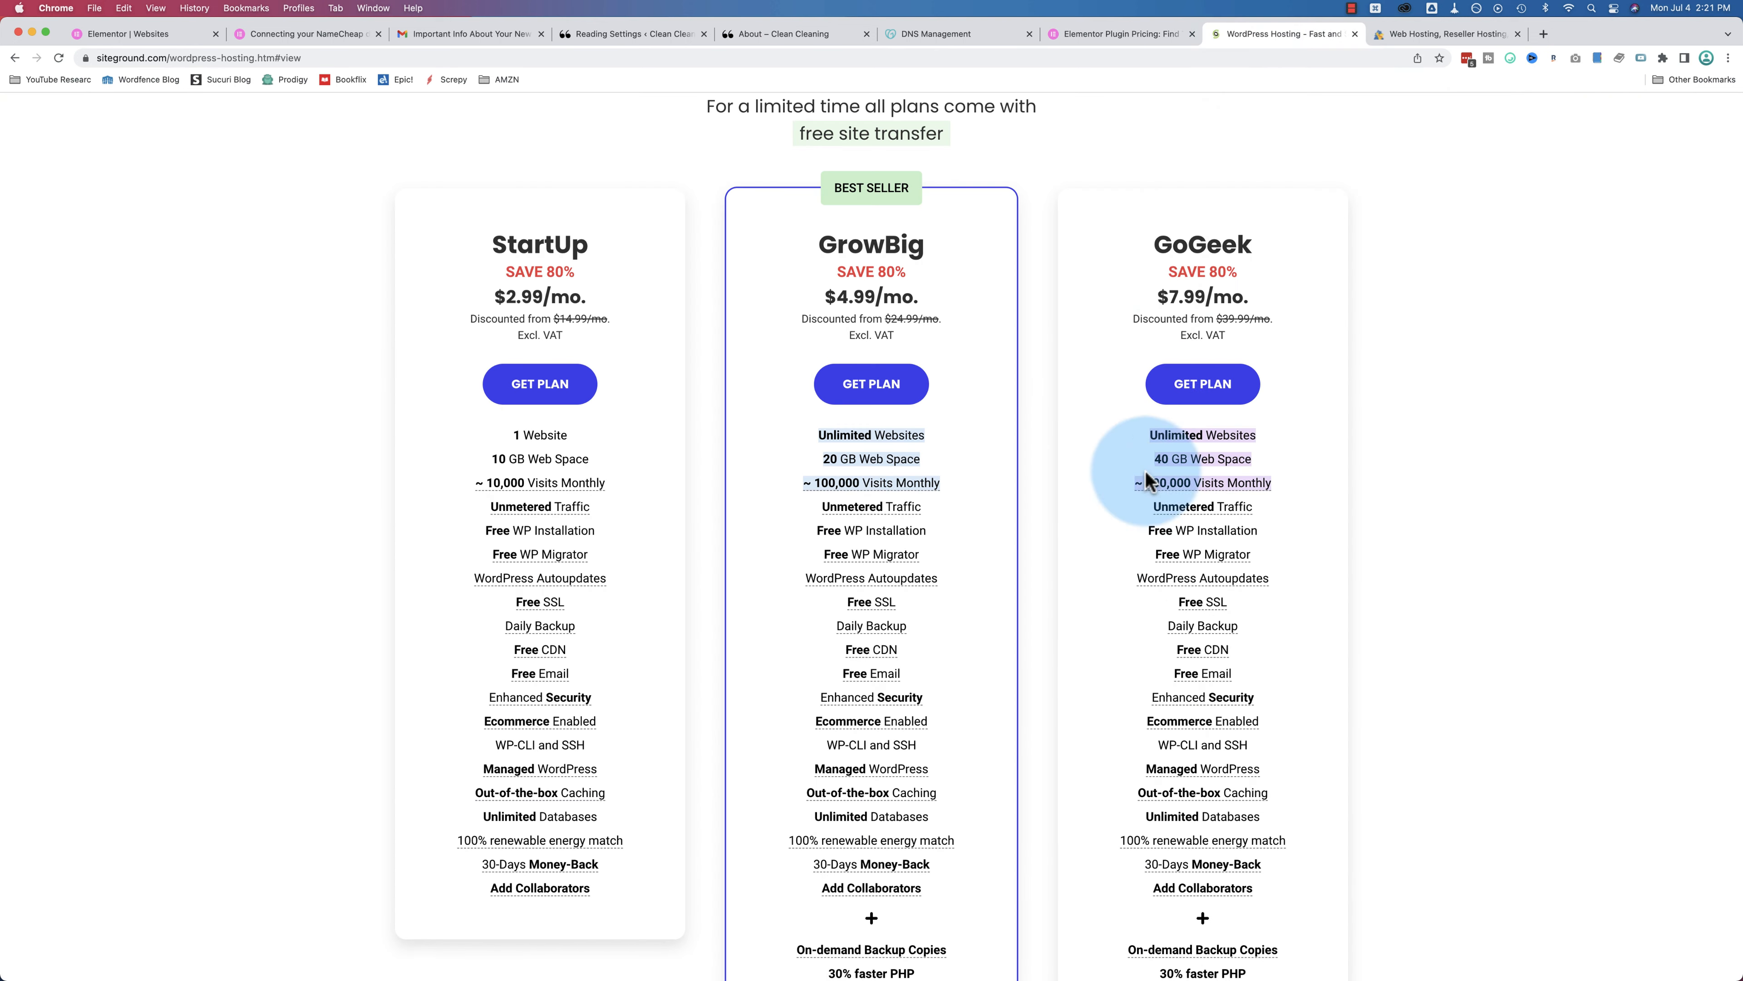
{"action": "left_click_drag", "start_coordinate": [886, 318], "coordinate": [916, 320]}
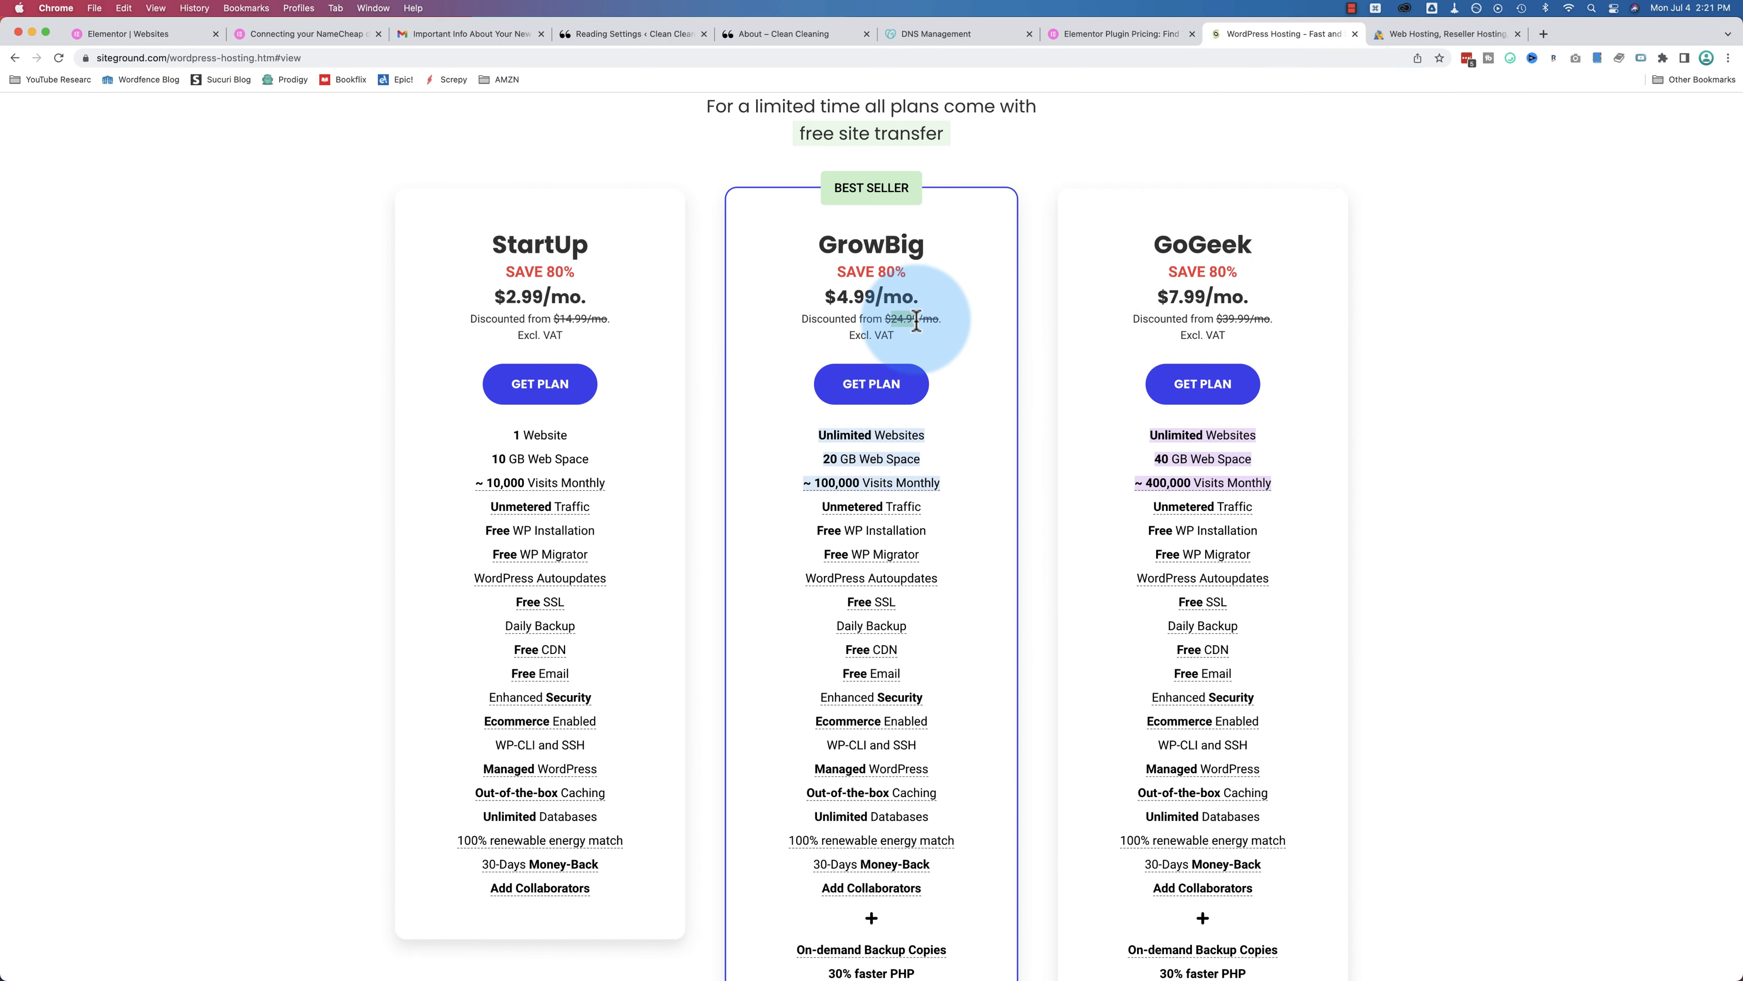
{"action": "left_click_drag", "start_coordinate": [811, 431], "coordinate": [937, 446]}
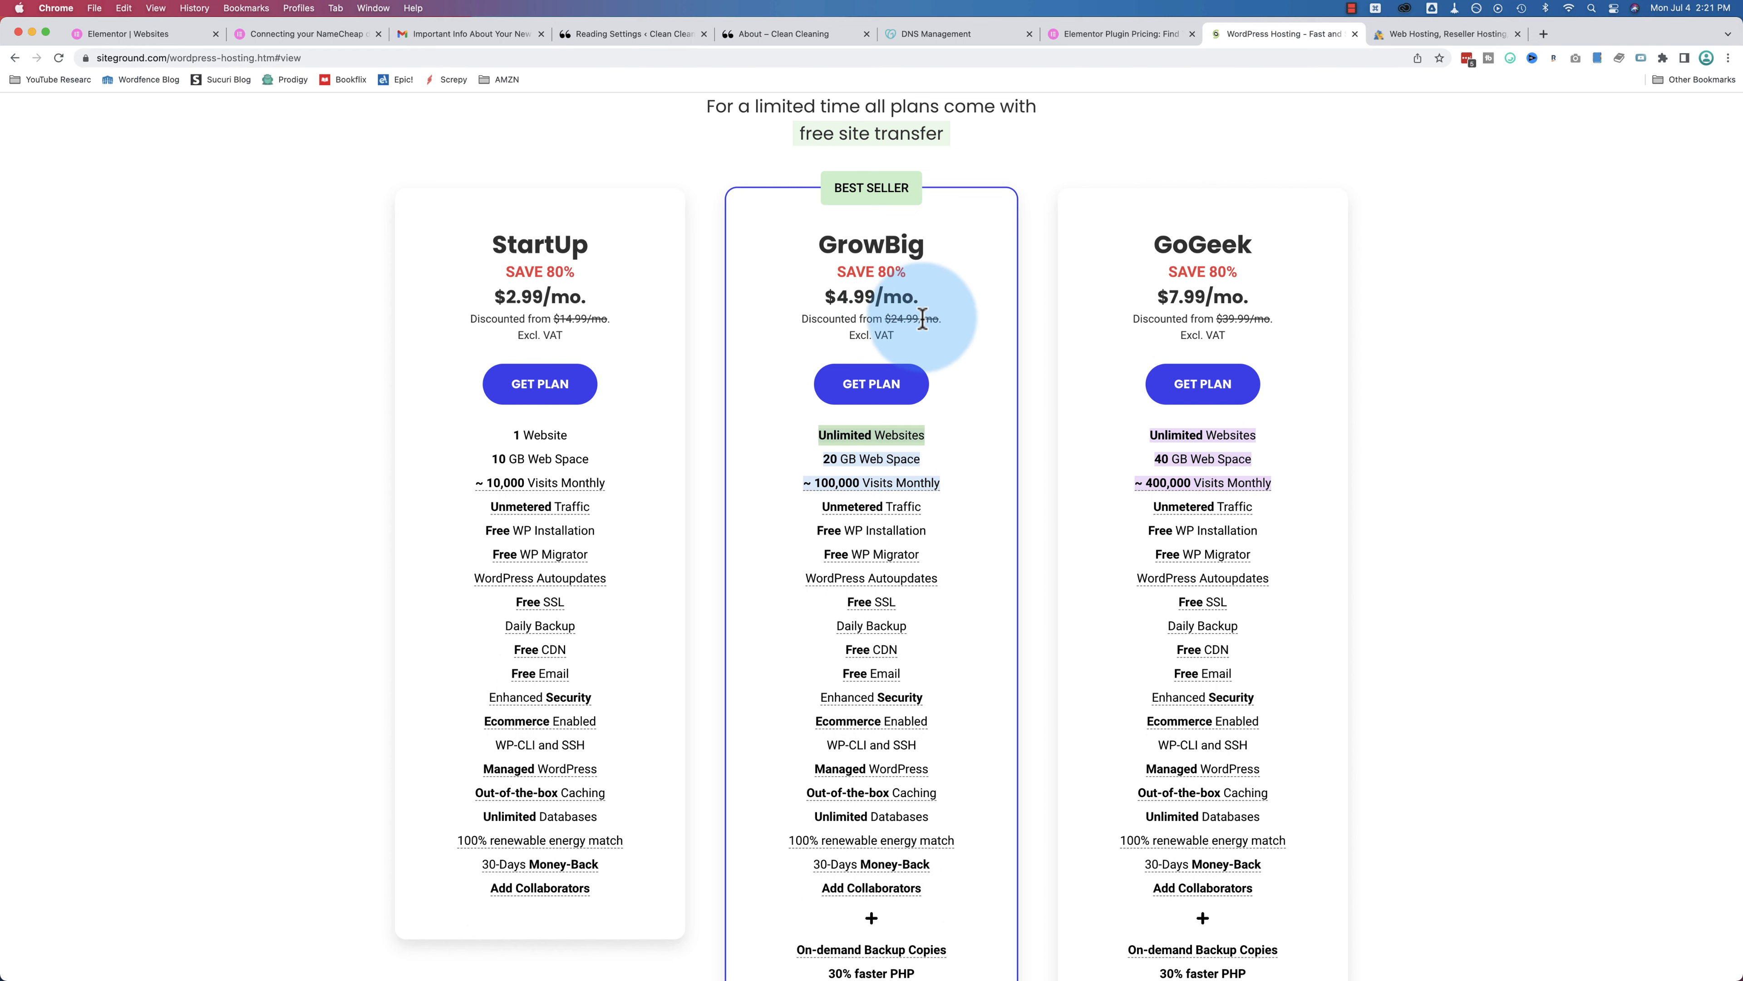
{"action": "left_click", "coordinate": [1126, 33]}
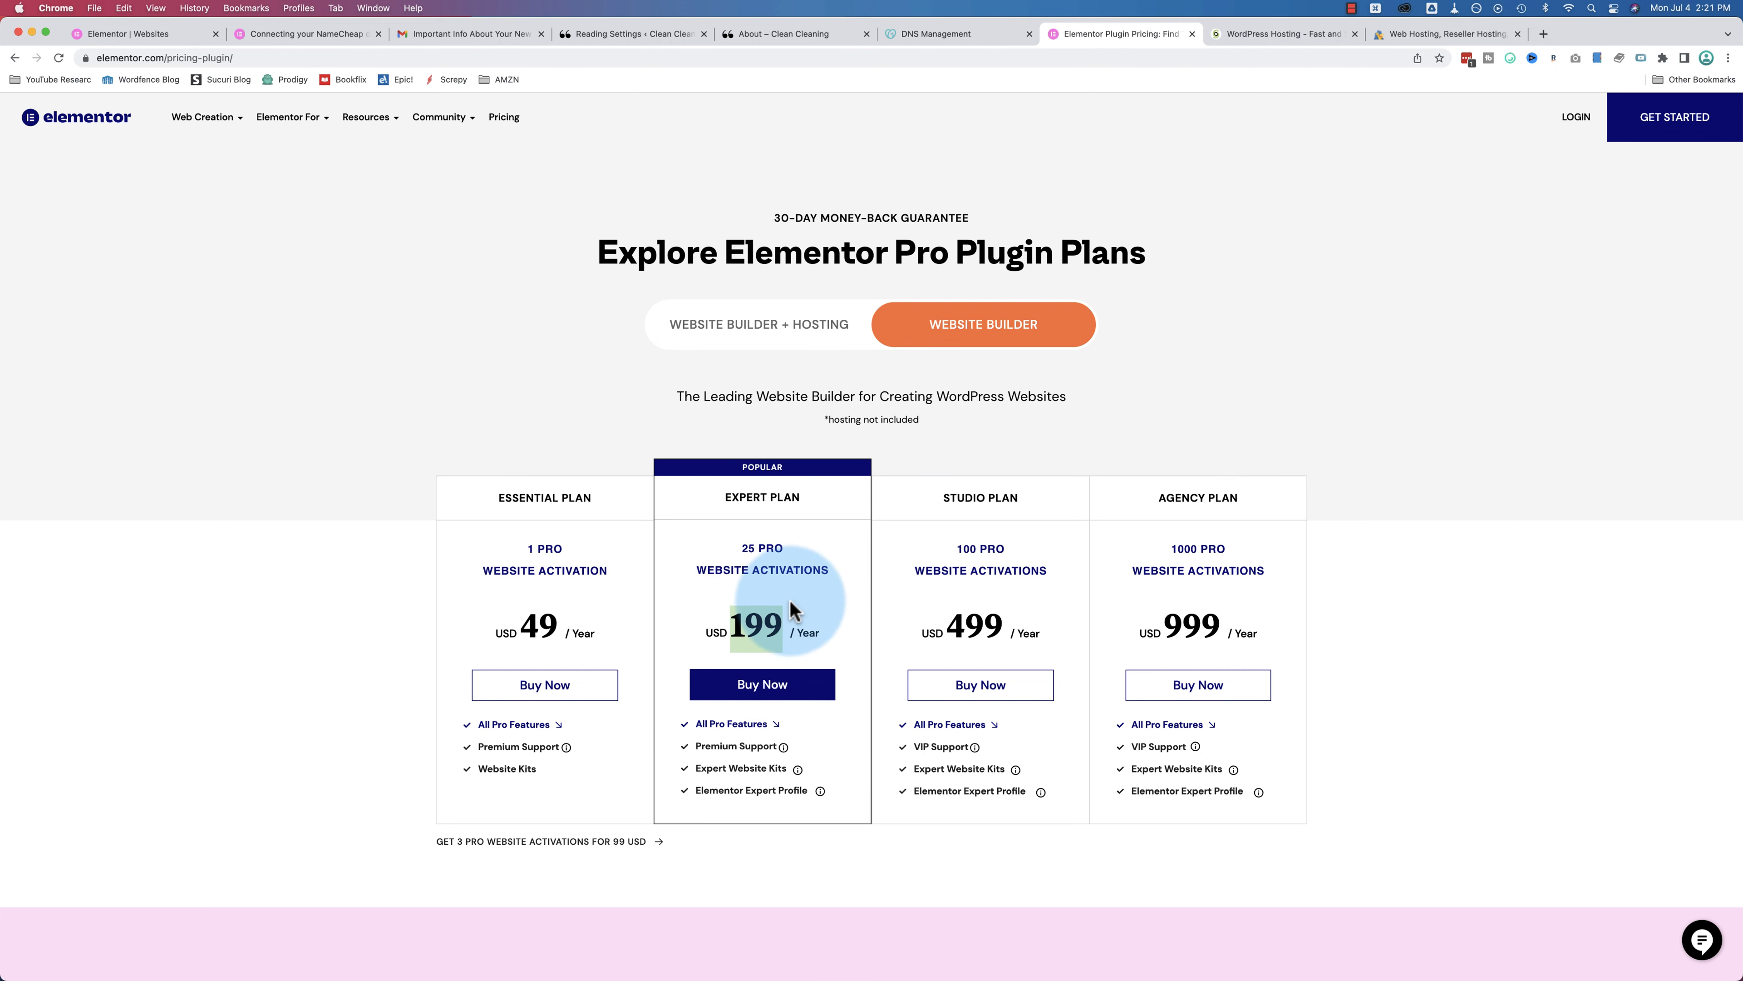
Step: Switch to Website Builder + Hosting pricing and bring the $99/year Elementor Cloud Website offer into view
{"action": "left_click", "coordinate": [725, 352]}
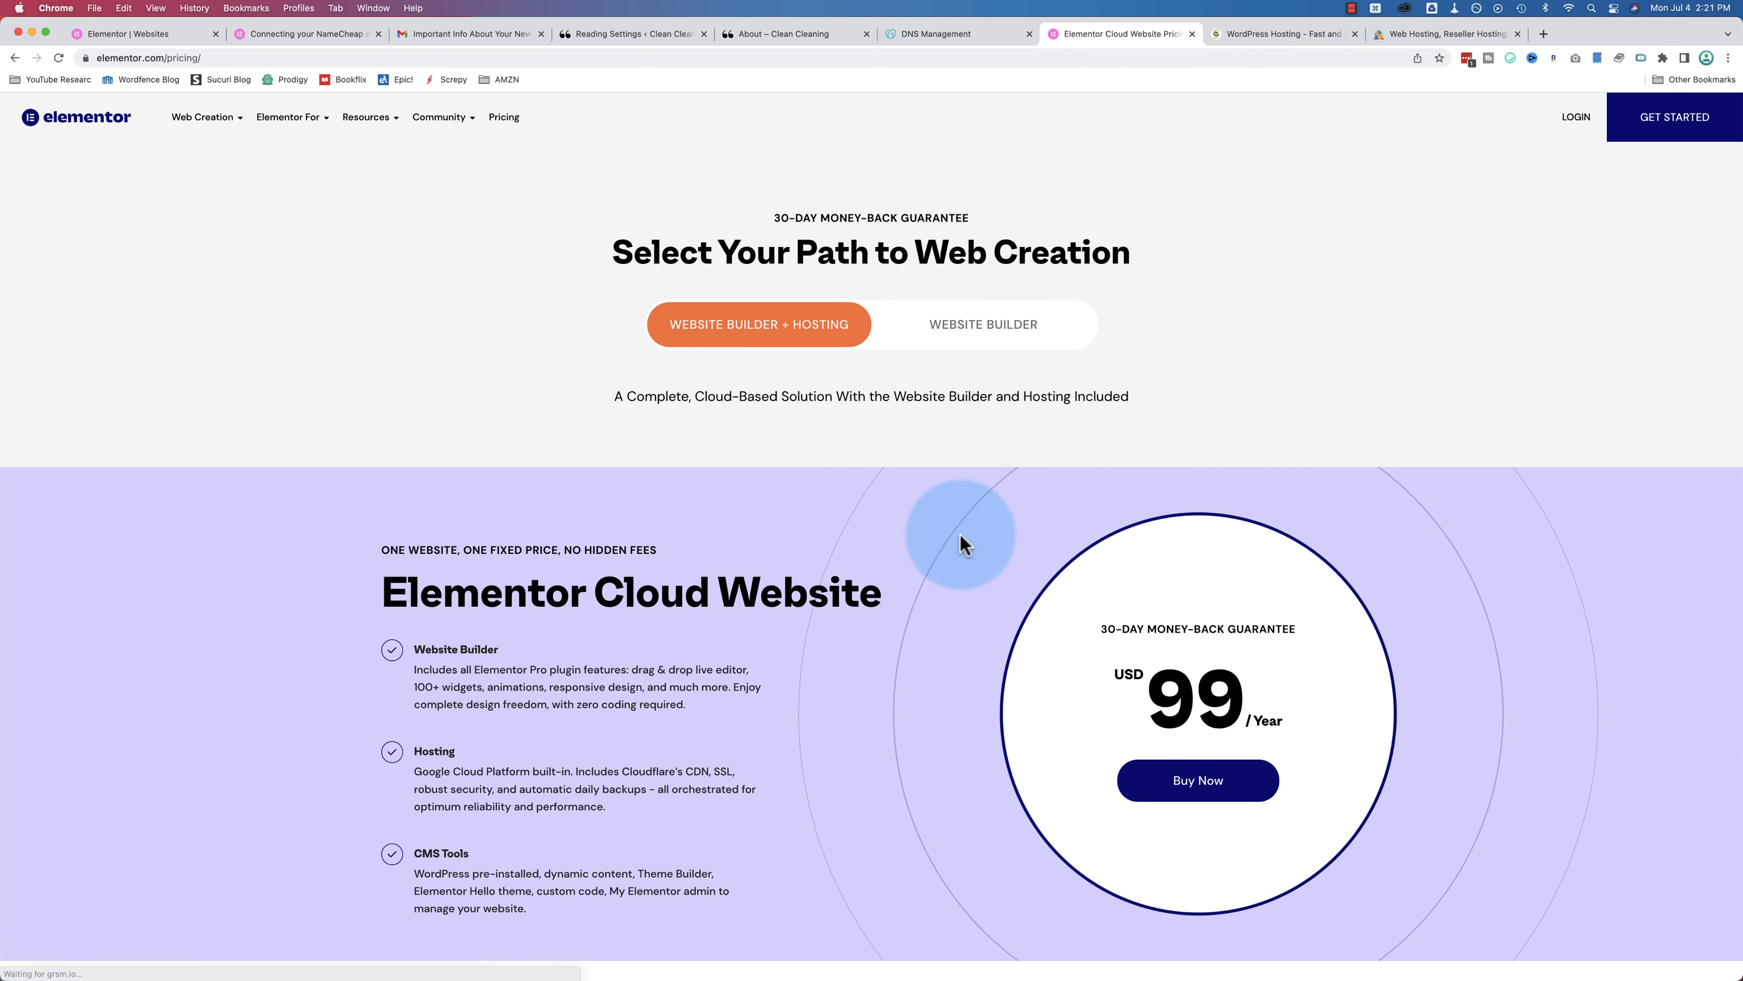
{"action": "scroll", "coordinate": [961, 543], "scroll_direction": "down", "scroll_amount": 3}
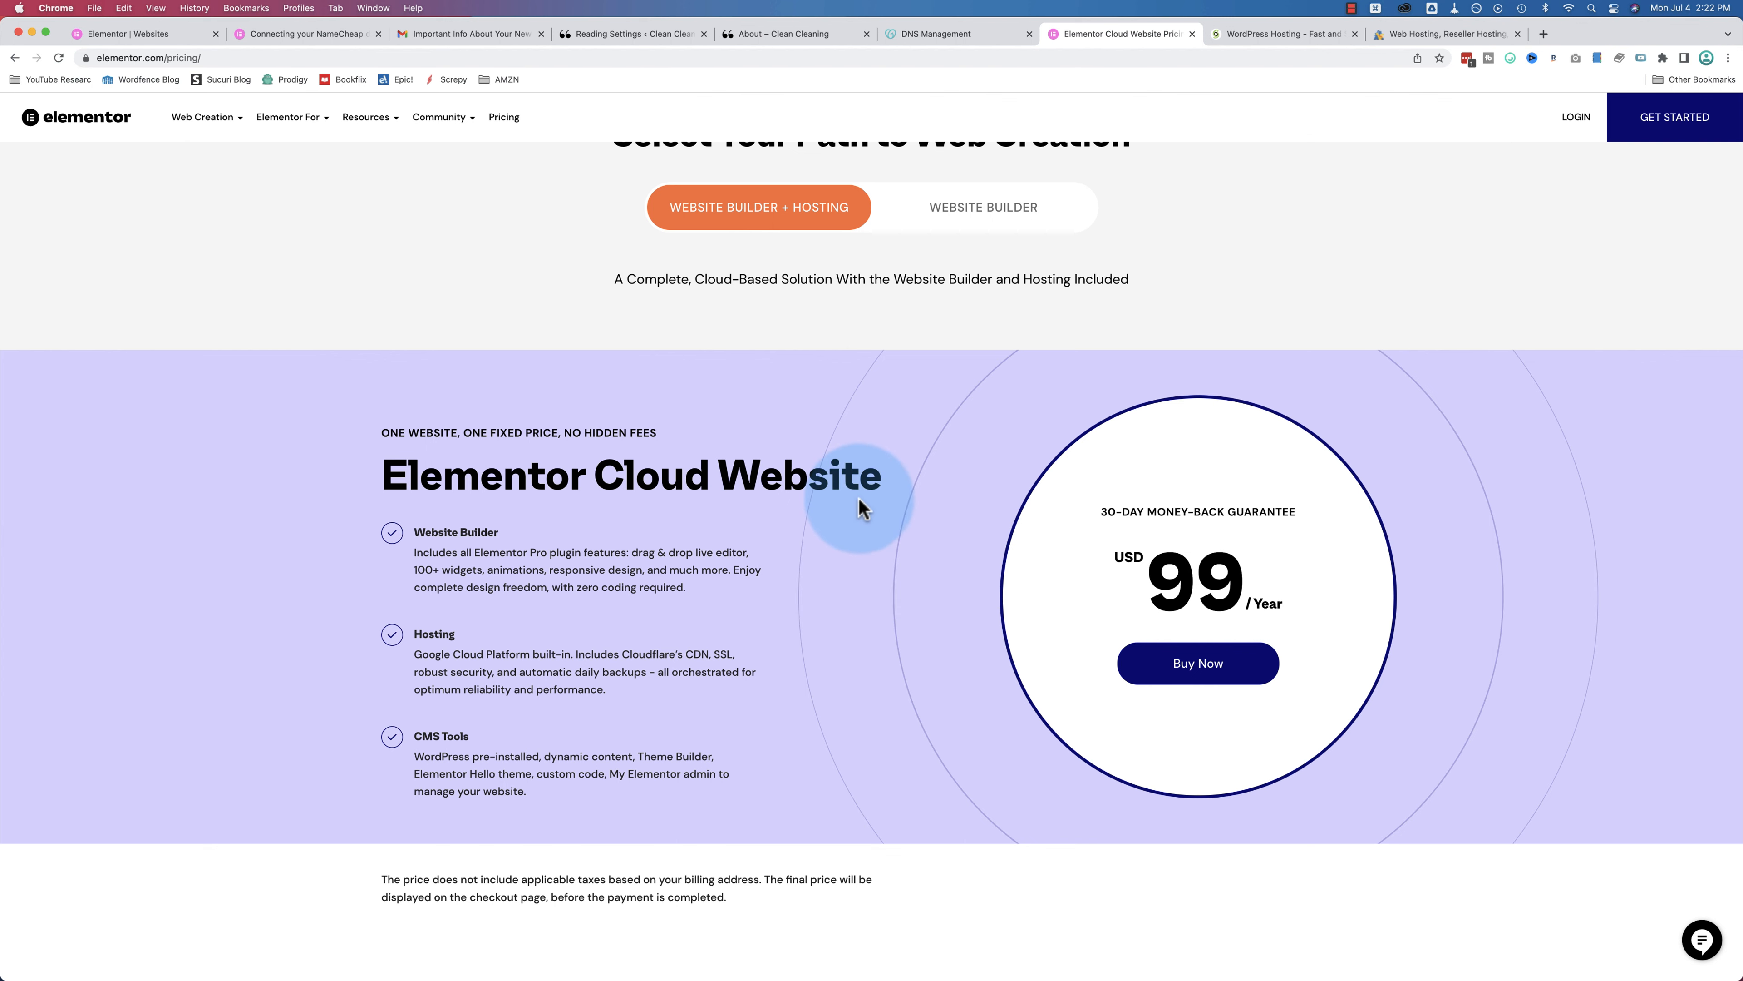
{"action": "scroll", "coordinate": [863, 549], "scroll_direction": "down", "scroll_amount": 1}
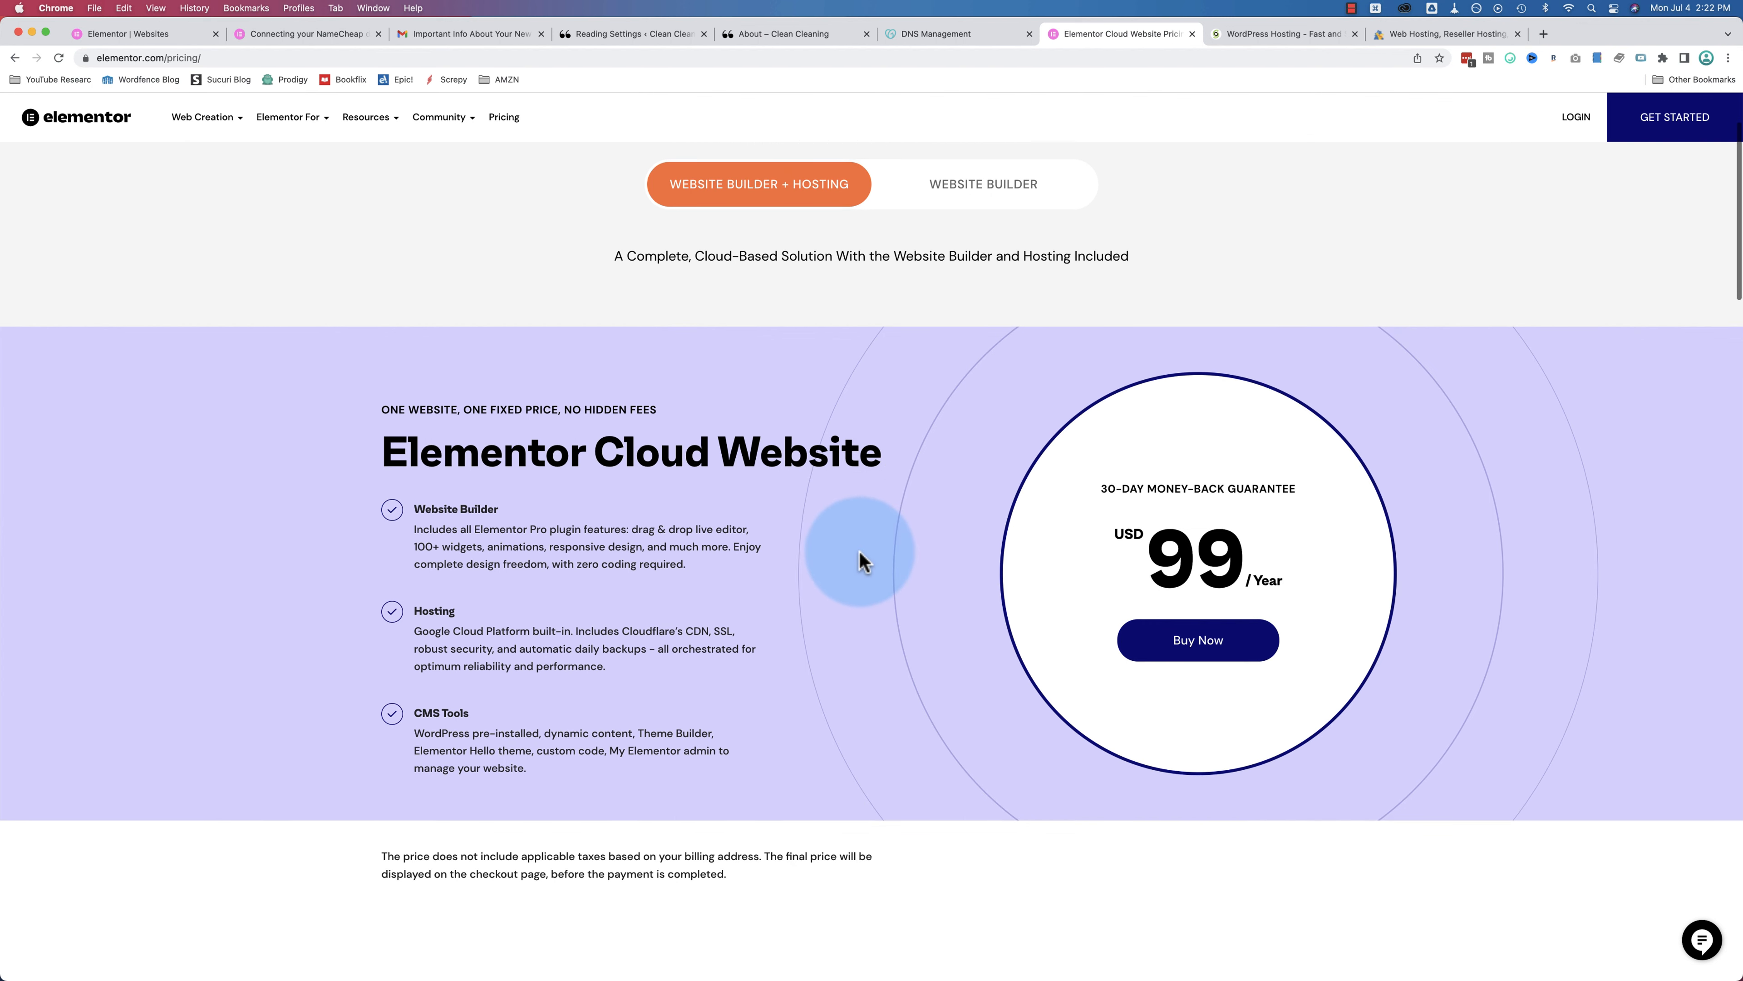
{"action": "scroll", "coordinate": [862, 562], "scroll_direction": "down", "scroll_amount": 1}
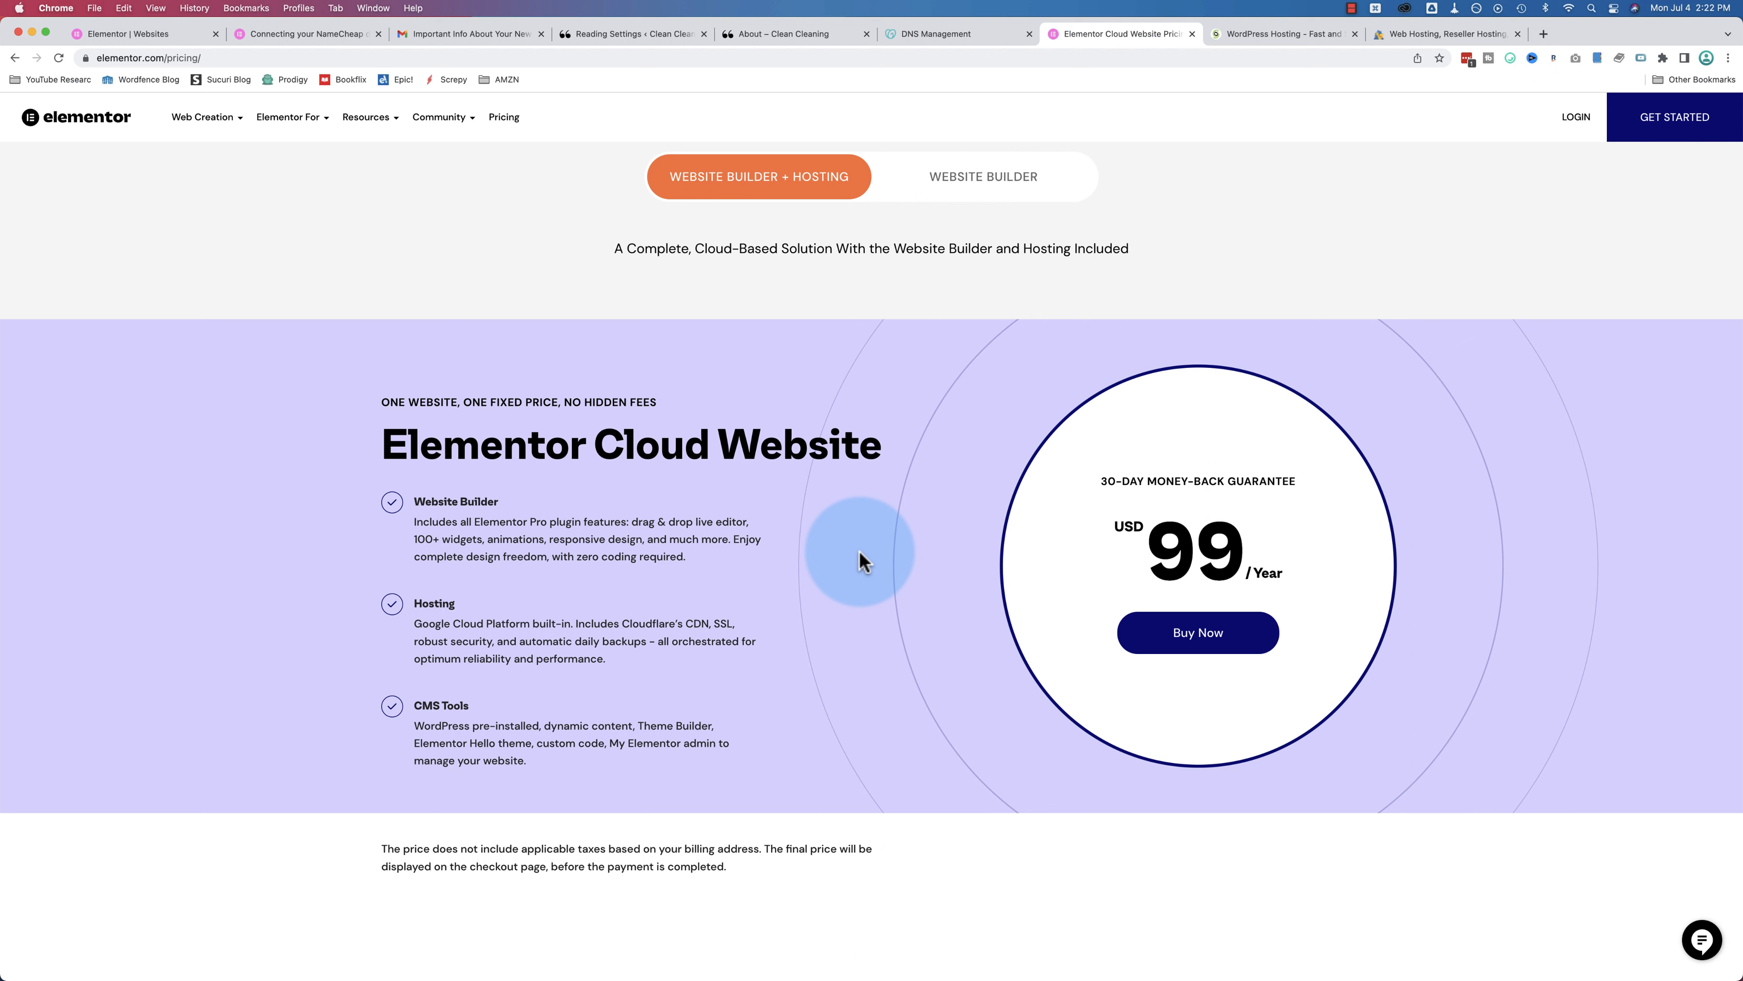